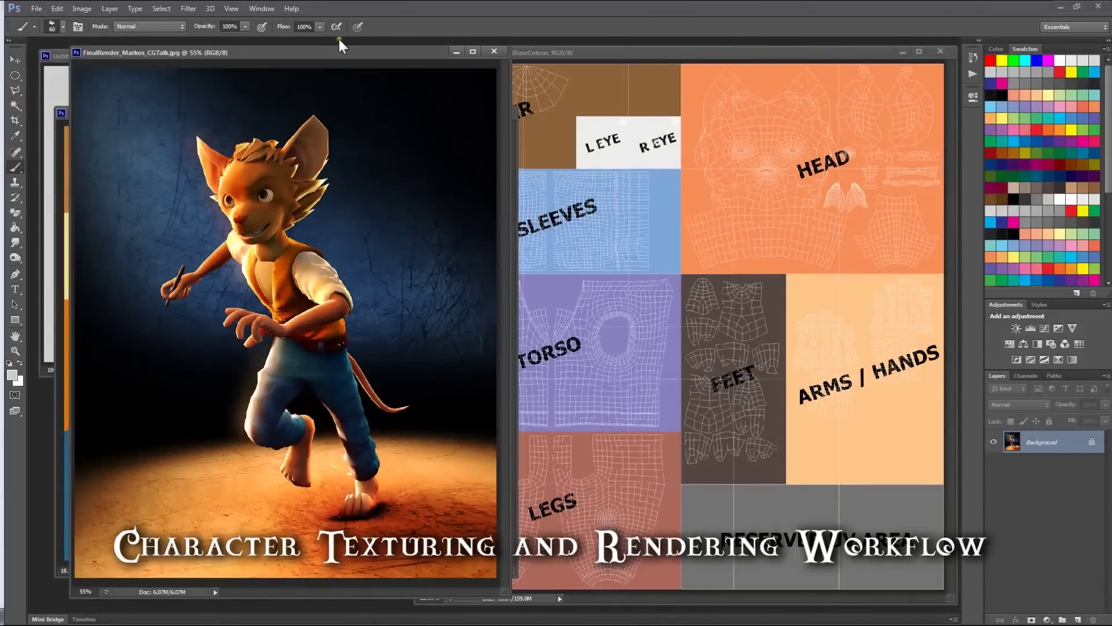
Move the final render's window aside and switch to the posed Markos scene in Maya
drag(328, 56, 296, 53)
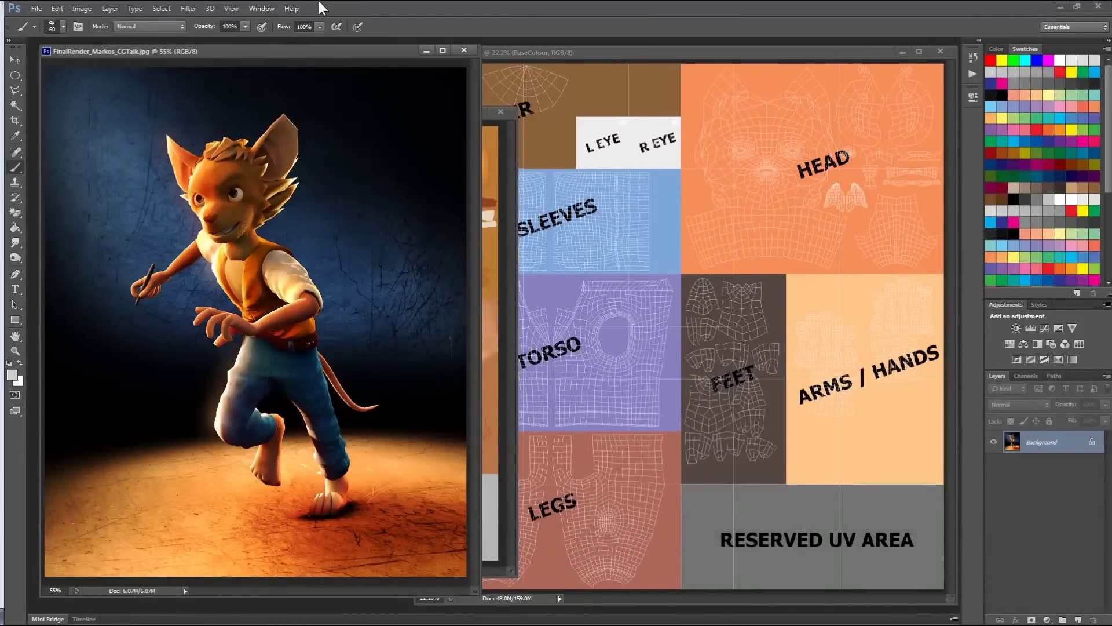
key(alt+Tab)
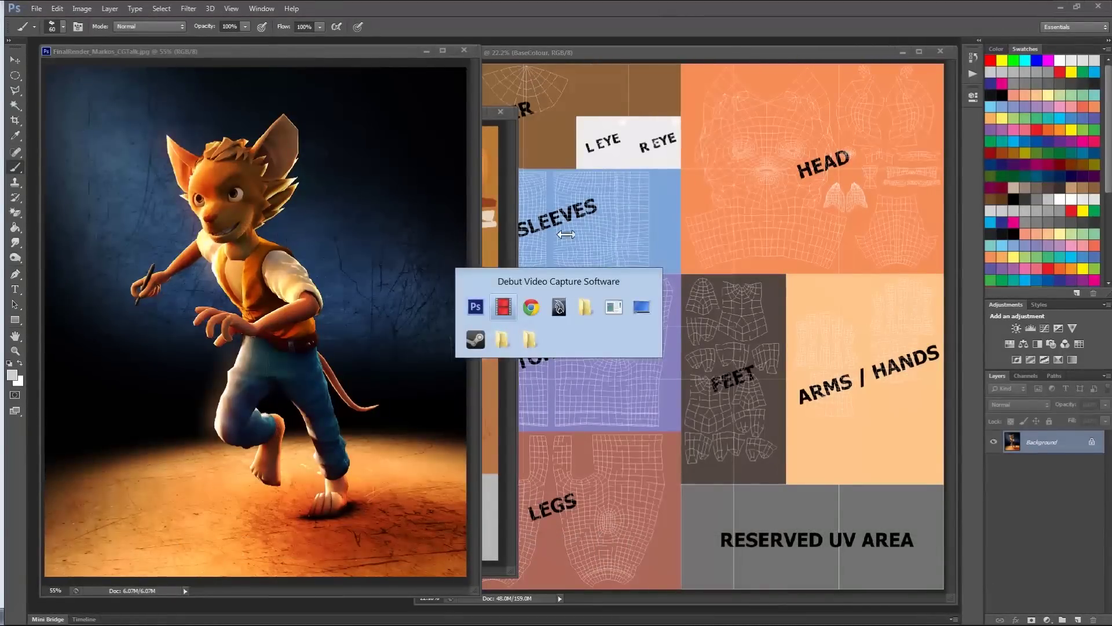
click(560, 303)
Try moving one of the posed character's rig controls and undo the move
alt+drag(353, 272, 353, 218)
click(402, 285)
click(387, 228)
alt+drag(405, 246, 277, 230)
scroll(278, 230, up, 2)
key(w)
middle_drag(278, 230, 272, 254)
key(z)
Select the eye-aim control curve and examine the posed character up close and in full in the perspective view
alt+middle_drag(242, 217, 269, 293)
alt+drag(268, 293, 234, 283)
click(164, 287)
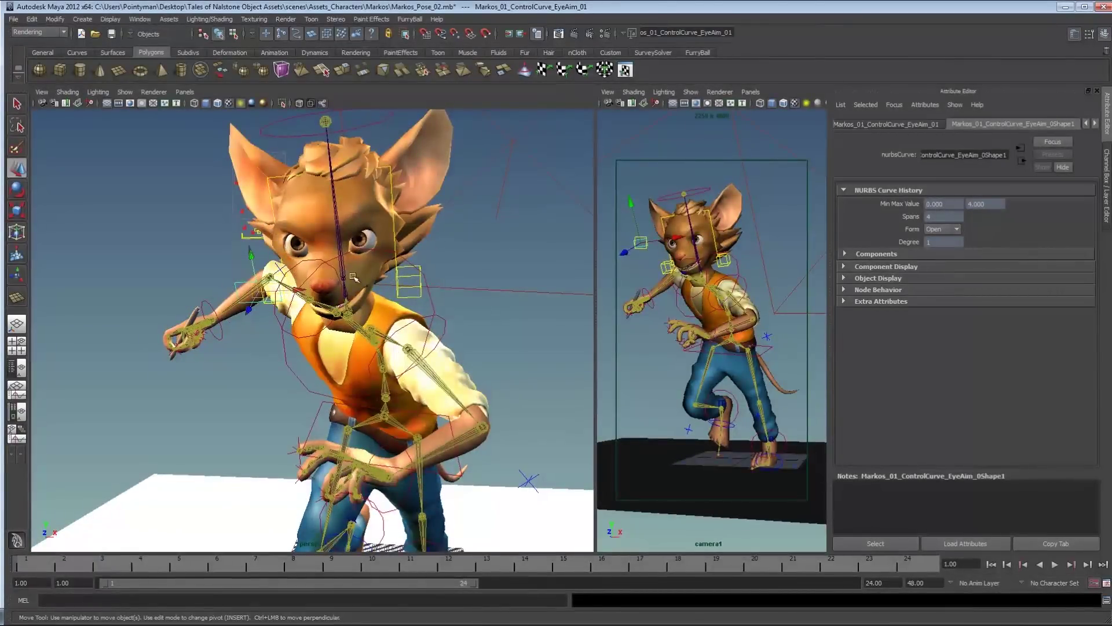
alt+drag(367, 277, 241, 206)
alt+middle_drag(409, 423, 413, 400)
alt+right_drag(412, 400, 283, 286)
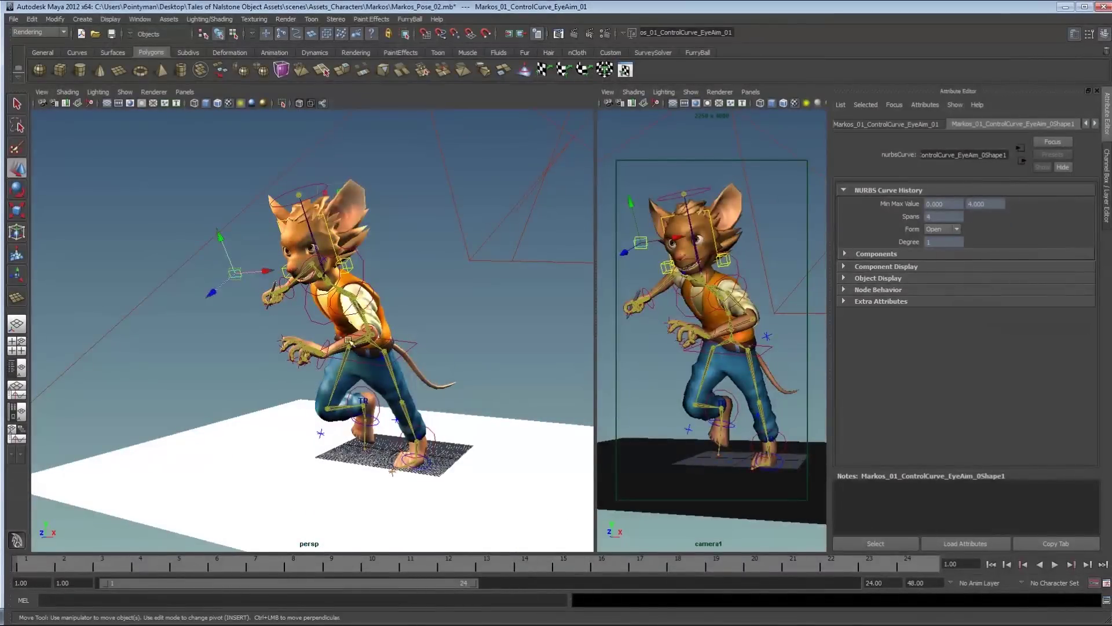
Set the camera1 view's renderer to the FurryBall Beauty pass
click(720, 91)
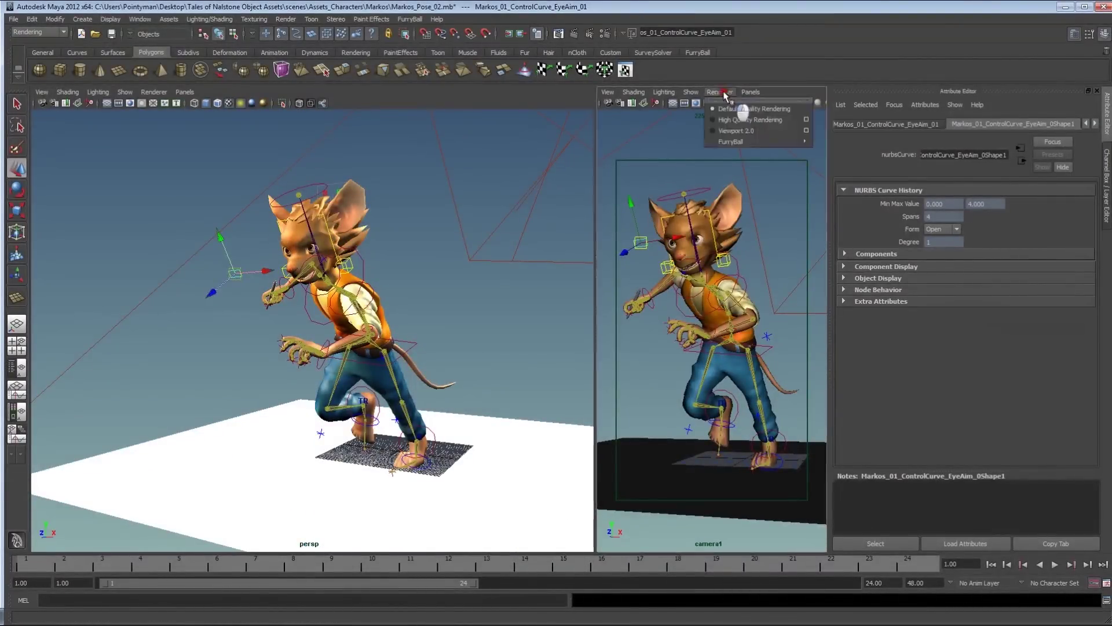
mouse_move(743, 144)
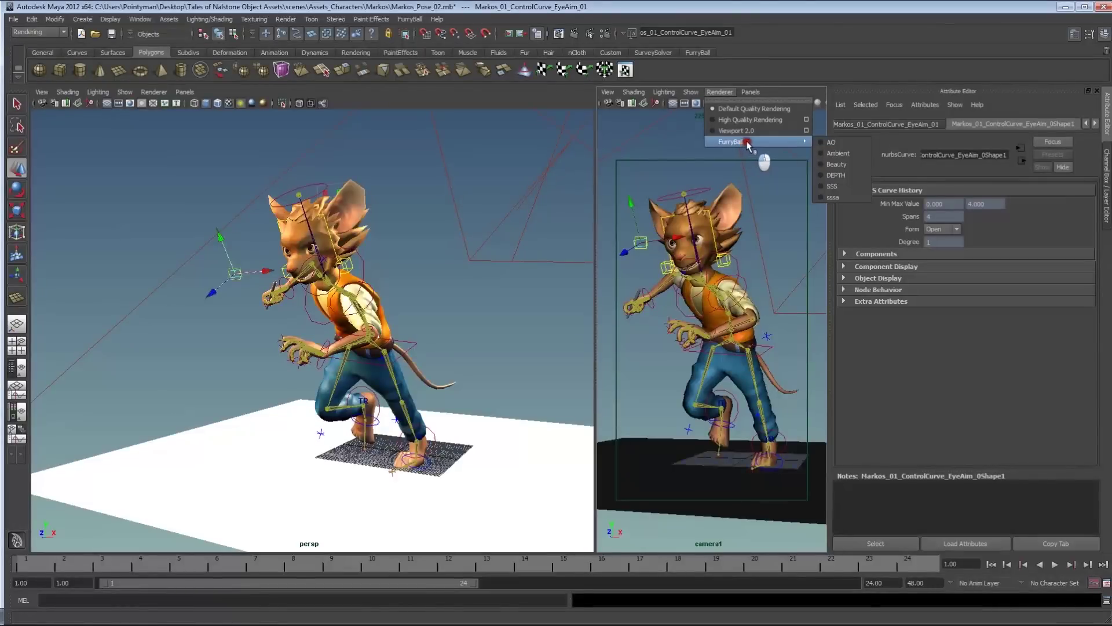
click(837, 163)
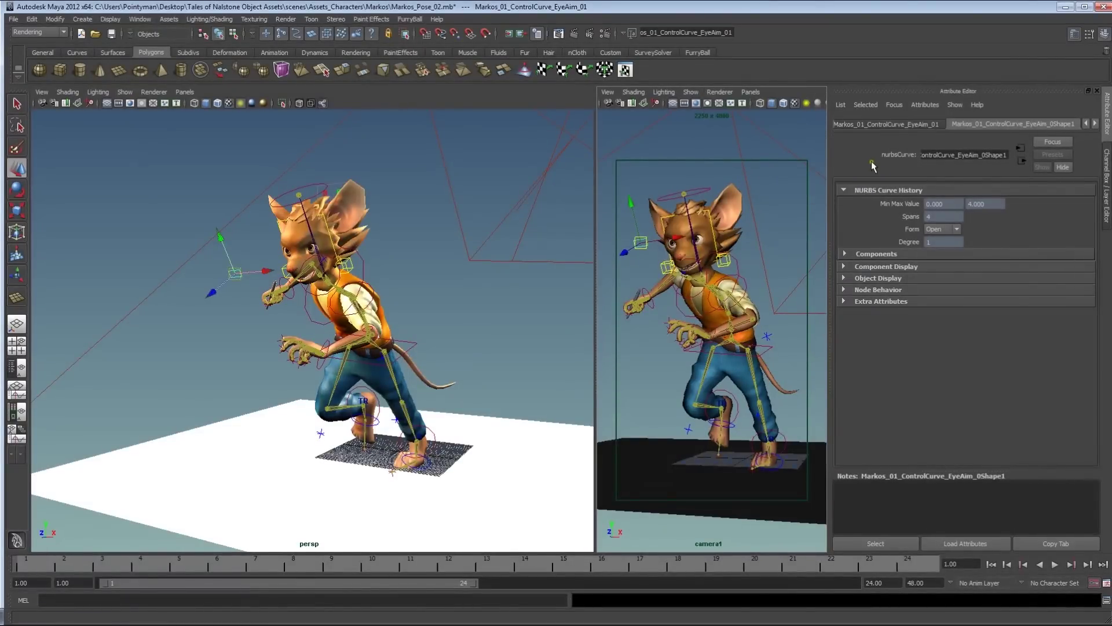
click(731, 103)
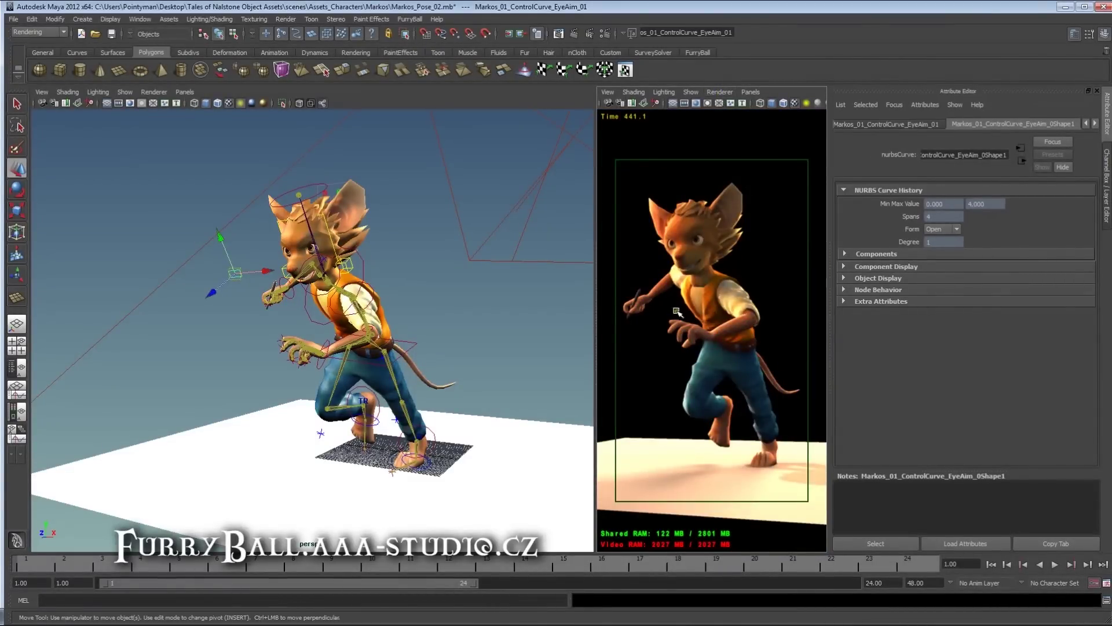
Set the perspective view's renderer to the FurryBall Beauty pass
alt+drag(313, 343, 441, 338)
alt+right_drag(440, 339, 487, 335)
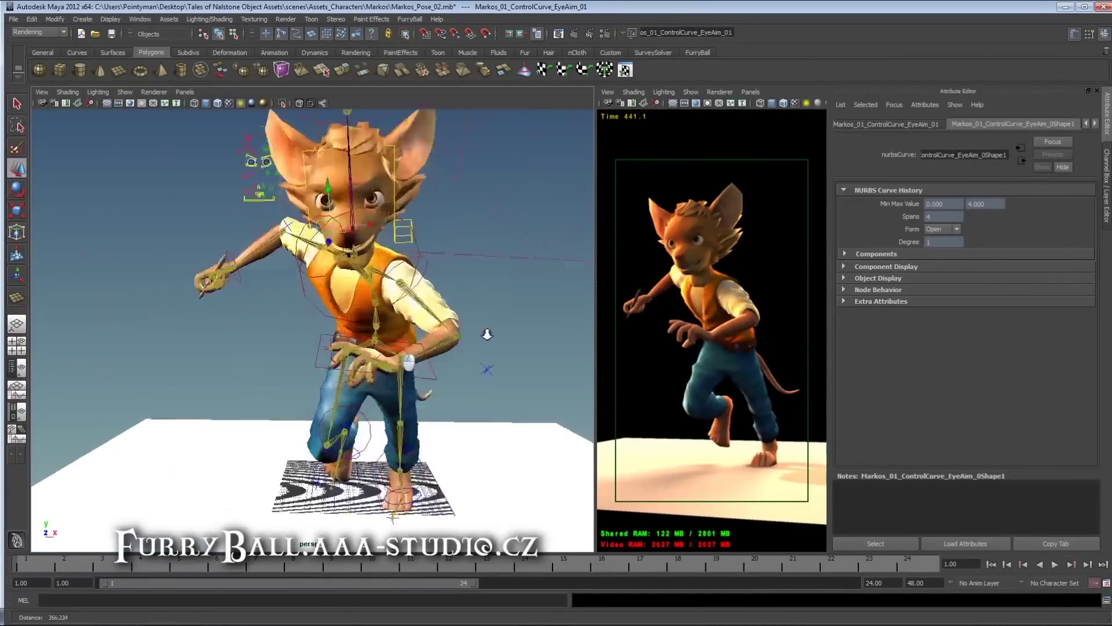
alt+drag(487, 334, 494, 346)
alt+middle_drag(494, 346, 462, 329)
click(153, 92)
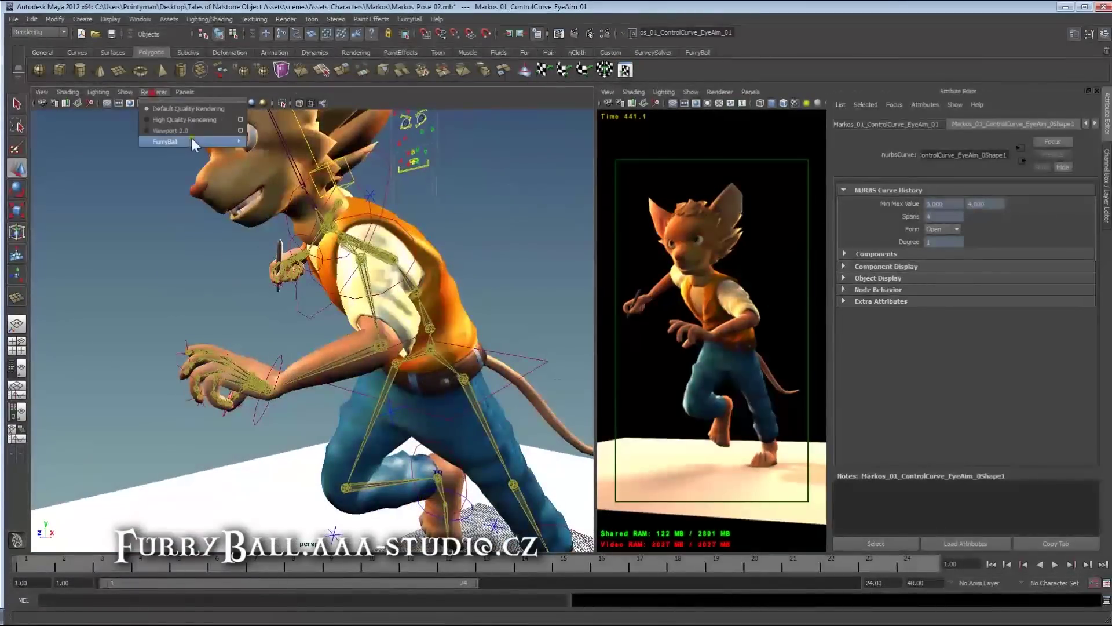
mouse_move(192, 141)
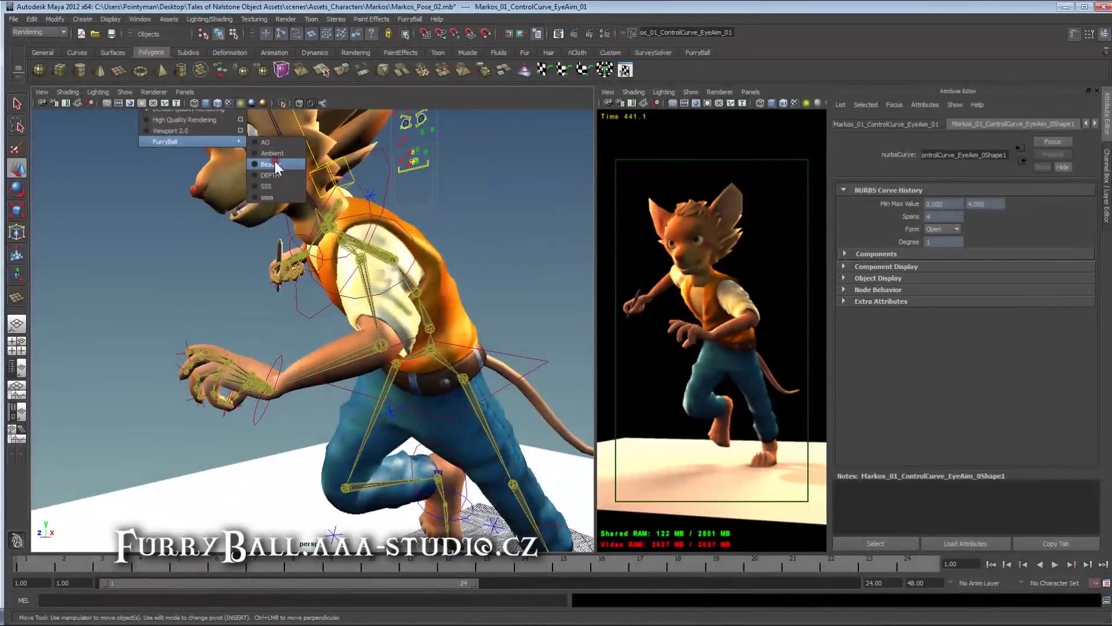
click(275, 164)
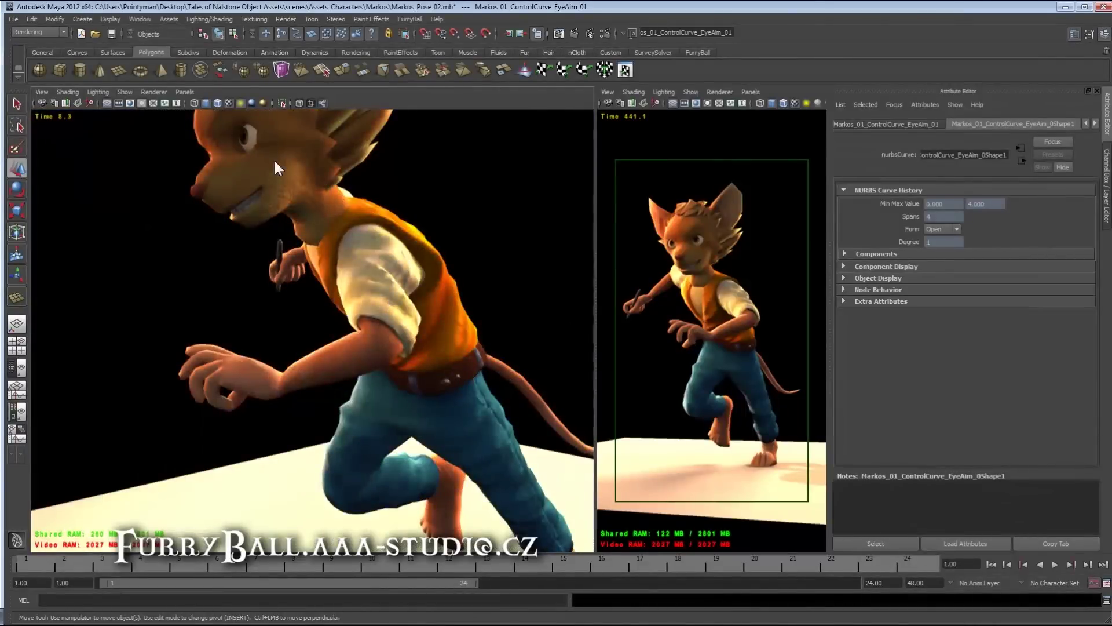
Examine the rendered character's face, clothing and lighting from the front, sides and back in the perspective view
alt+drag(257, 237, 310, 234)
alt+middle_drag(330, 236, 332, 311)
alt+right_drag(331, 311, 331, 332)
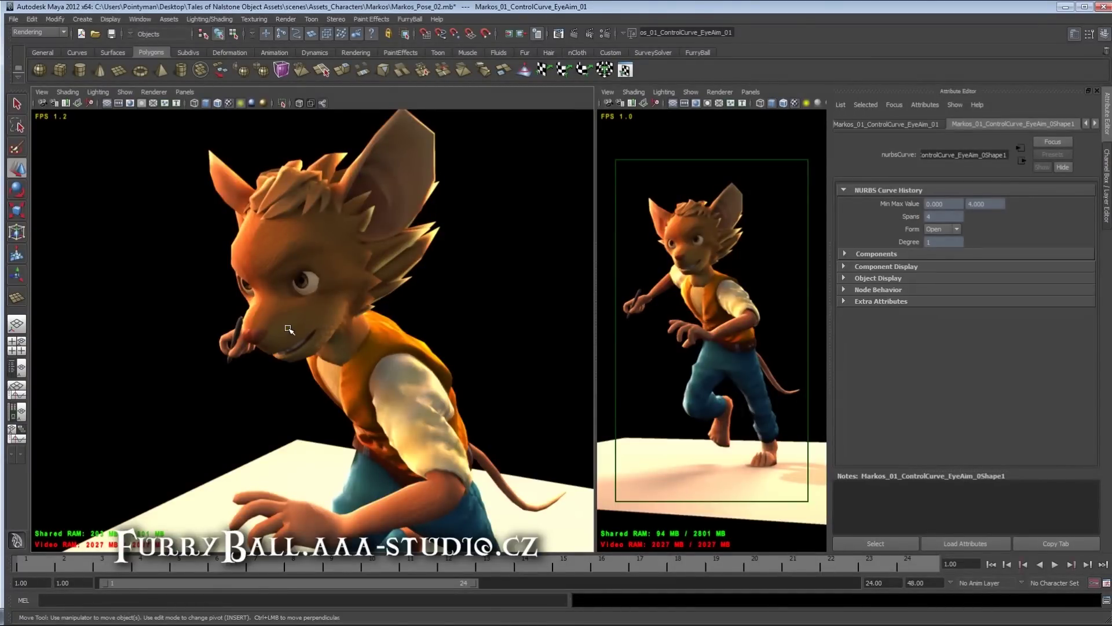
alt+drag(311, 279, 379, 234)
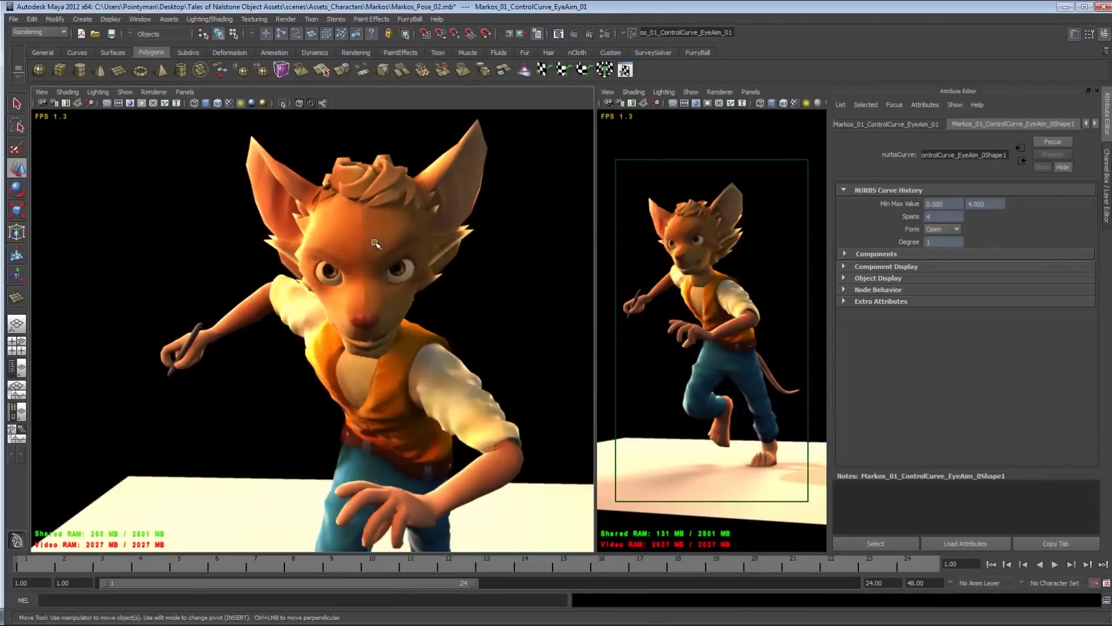
alt+drag(411, 318, 427, 304)
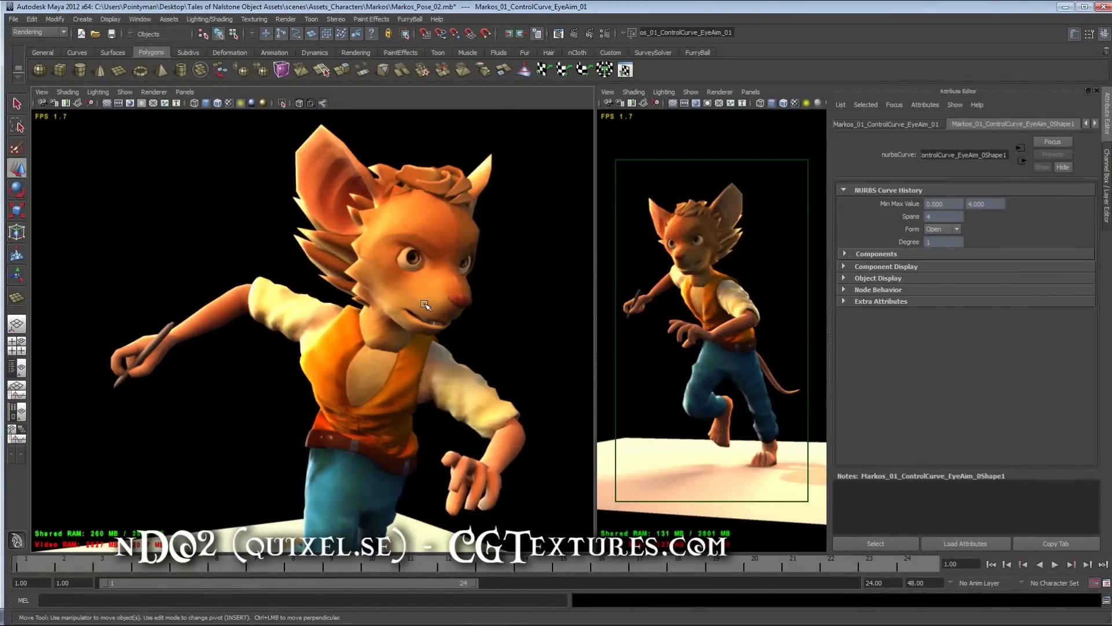
alt+drag(449, 350, 380, 329)
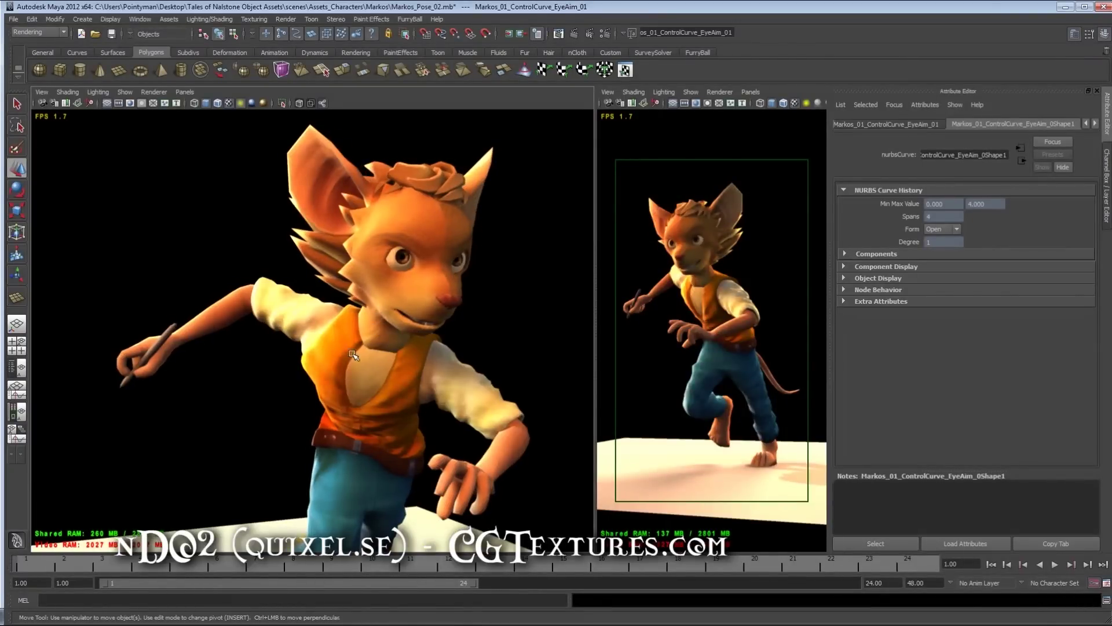
alt+drag(413, 313, 439, 211)
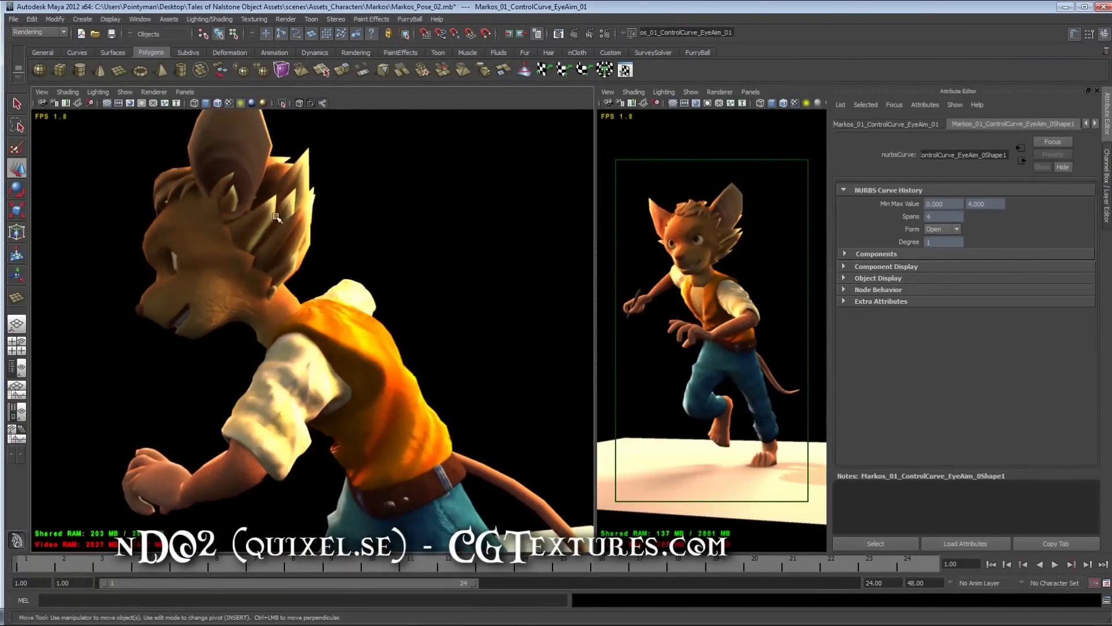
alt+drag(362, 428, 411, 403)
mouse_move(411, 403)
alt+right_down()
mouse_move(350, 404)
mouse_move(411, 407)
alt+right_up()
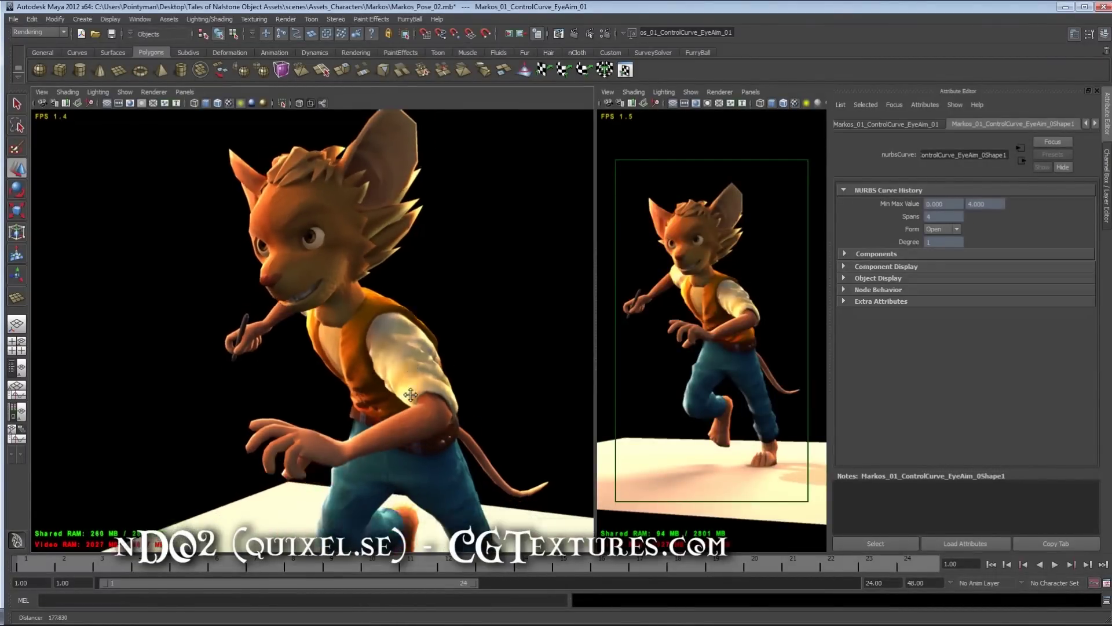
Switch to Photoshop, minimize the FinalRender_Markos_CGTalk.jpg window and reposition the Markos_Texture.psd window
key(alt+Tab)
click(510, 311)
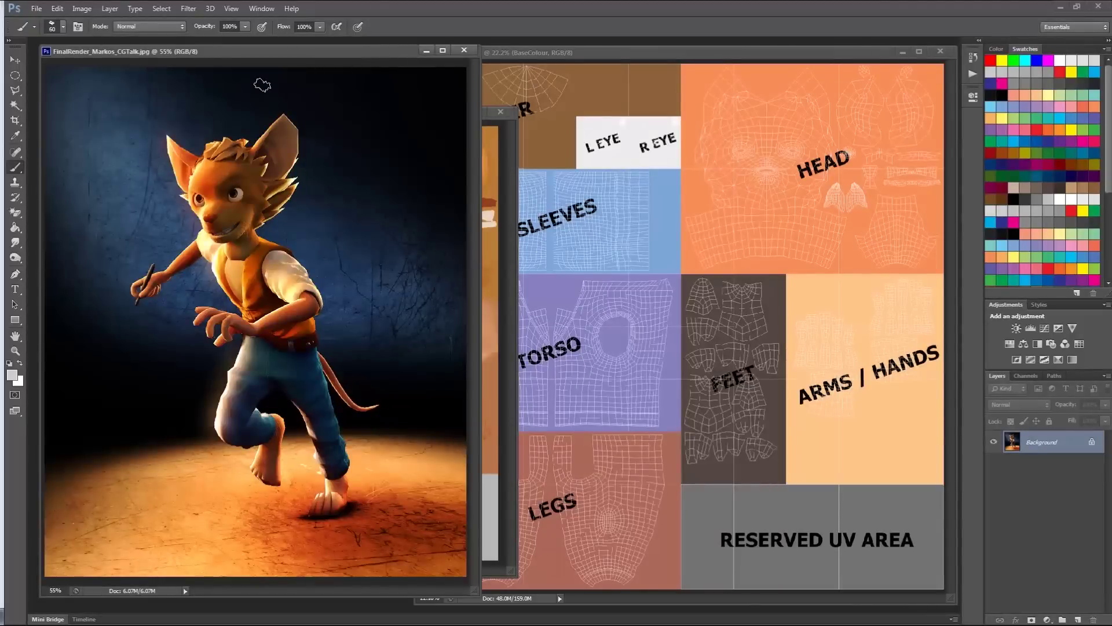
drag(238, 54, 228, 52)
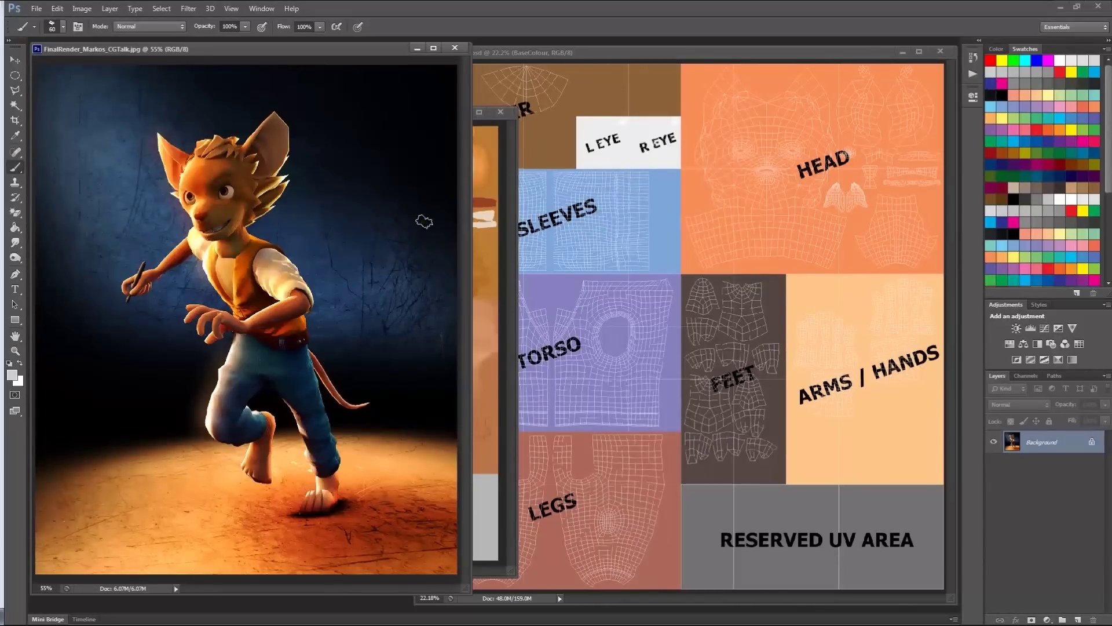
click(418, 48)
drag(287, 113, 287, 89)
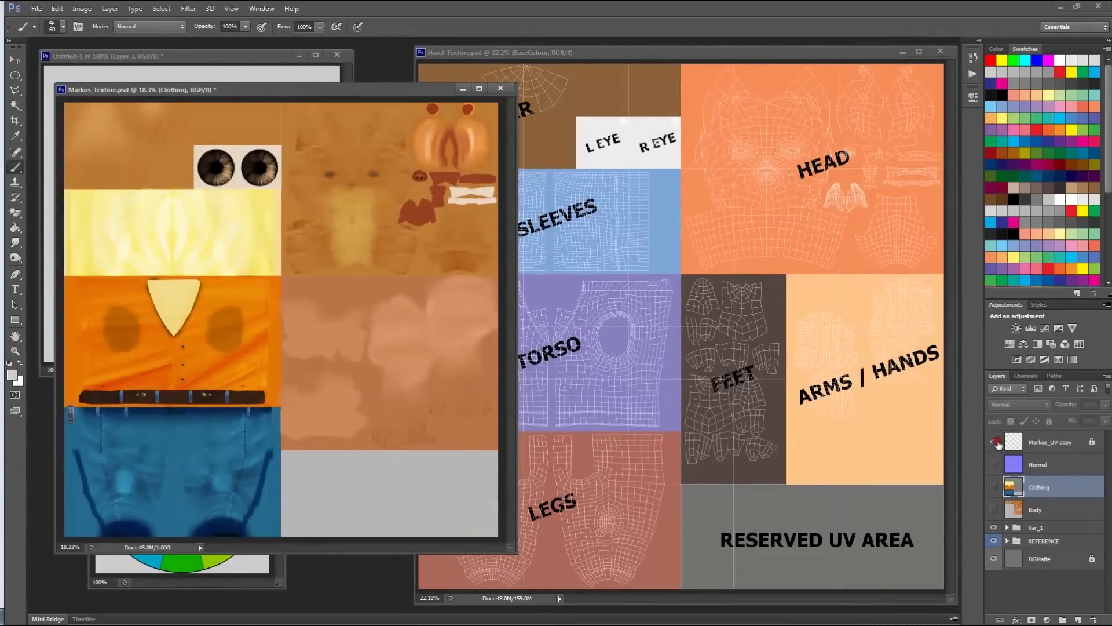
Show the Markos_UV copy layer and enlarge the Markos_Texture.psd window to fit more of the texture
click(994, 442)
alt+scroll(339, 171, up, 2)
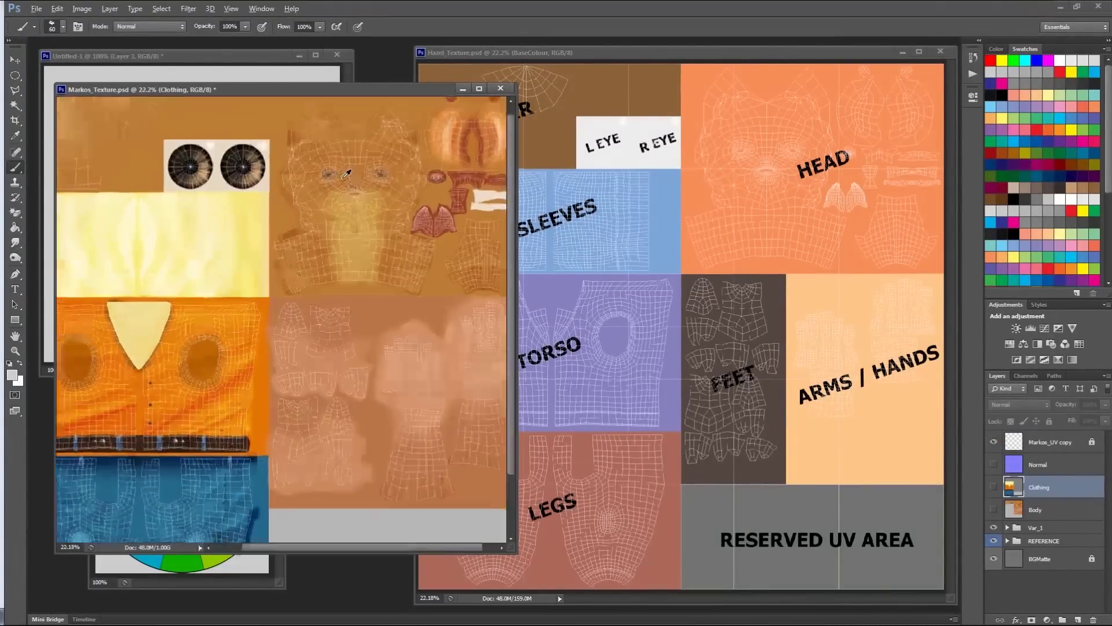
drag(515, 551, 635, 595)
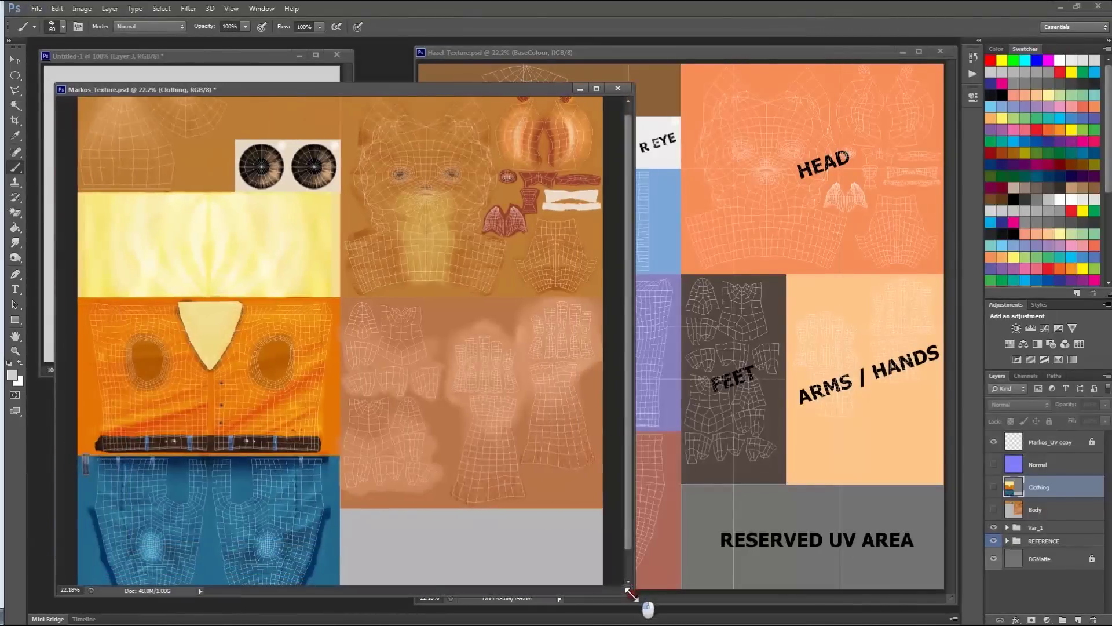
Examine the Markos texture's head, shirt, vest and trouser areas beneath the UV wireframe
alt+scroll(423, 303, up, 1)
scroll(431, 353, up, 2)
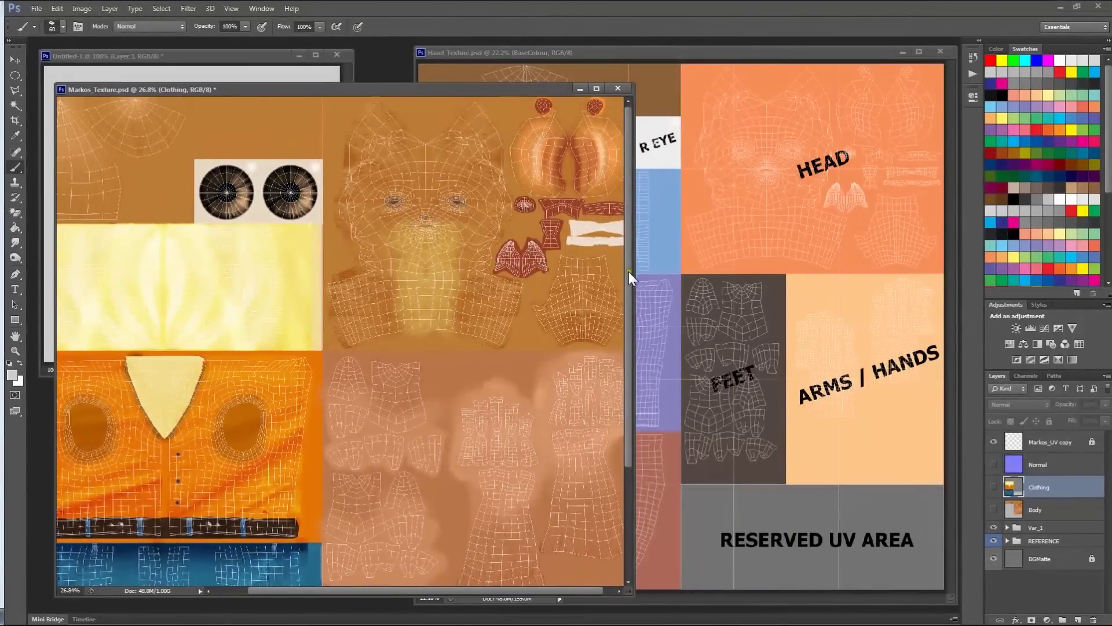
drag(413, 591, 380, 593)
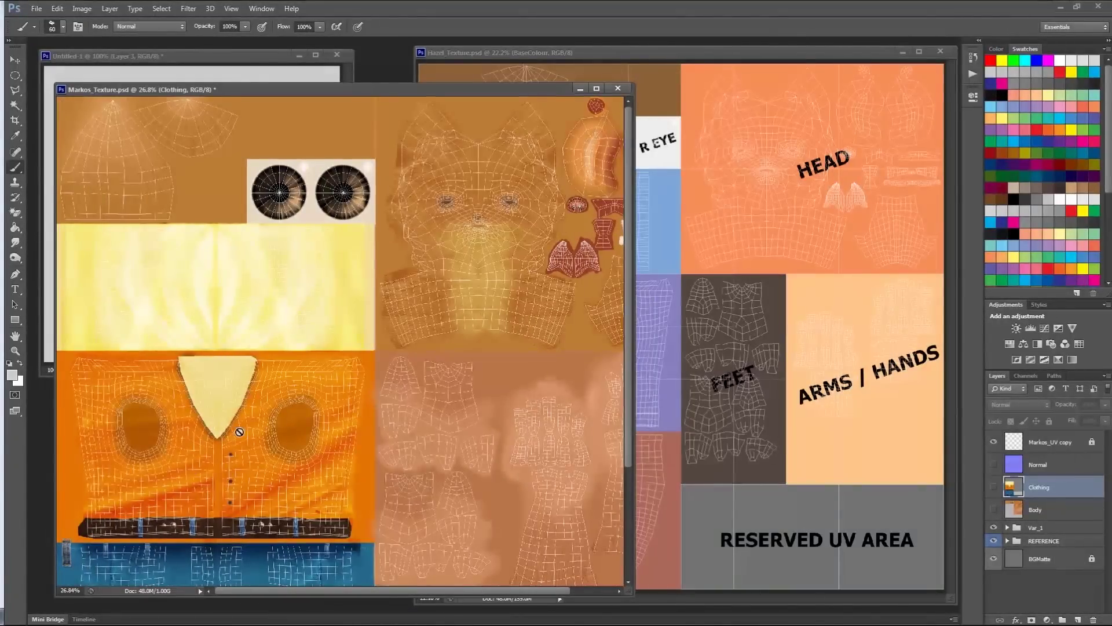
drag(629, 284, 630, 294)
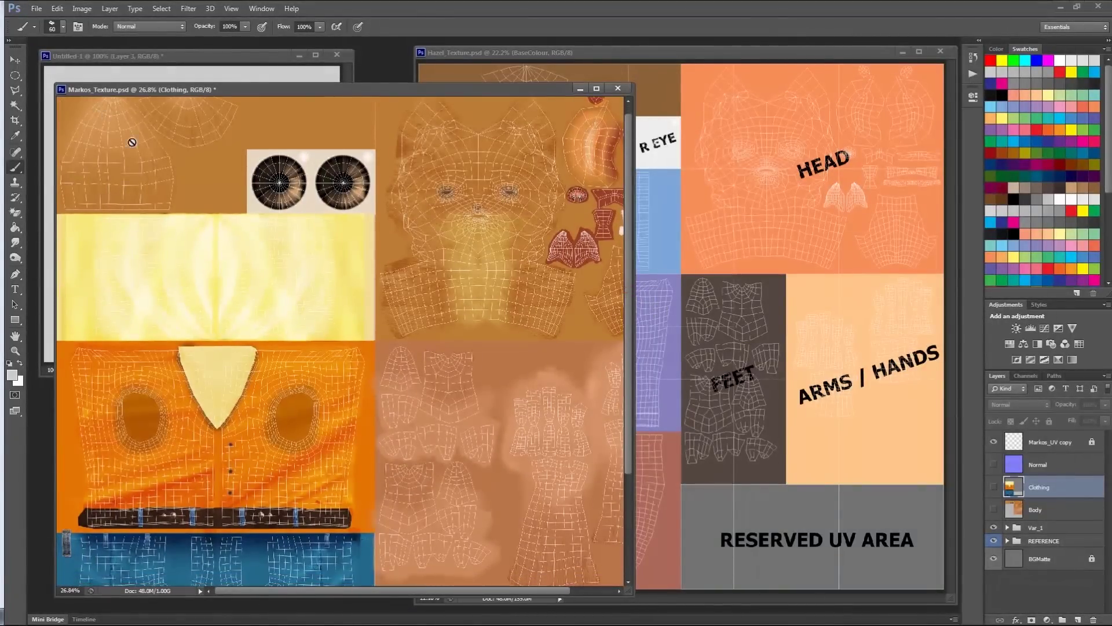
drag(627, 239, 652, 335)
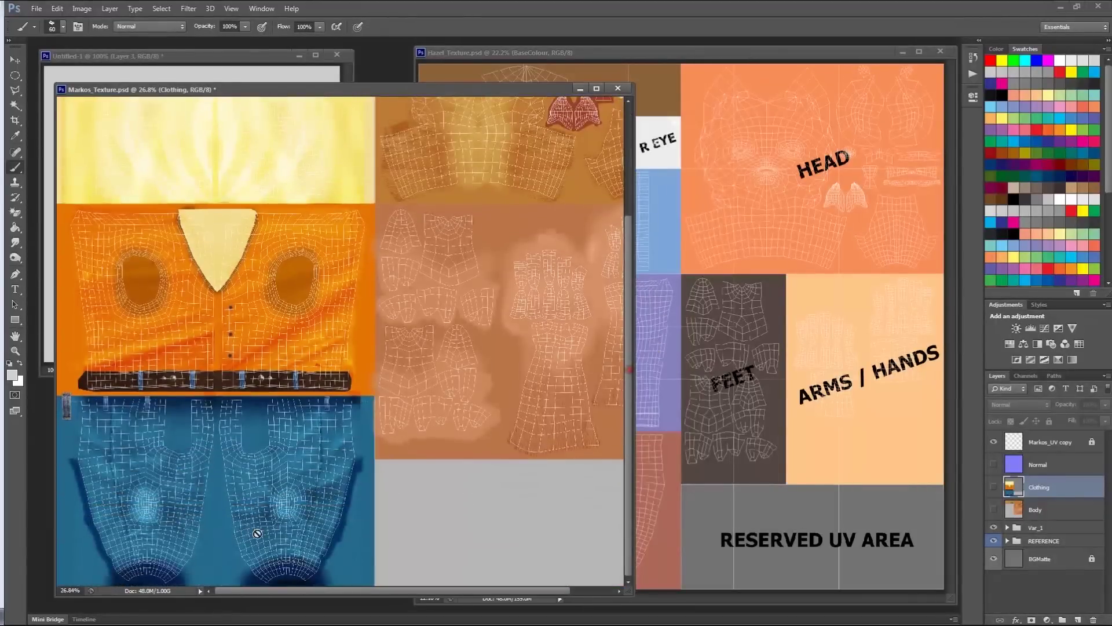
alt+scroll(346, 452, down, 3)
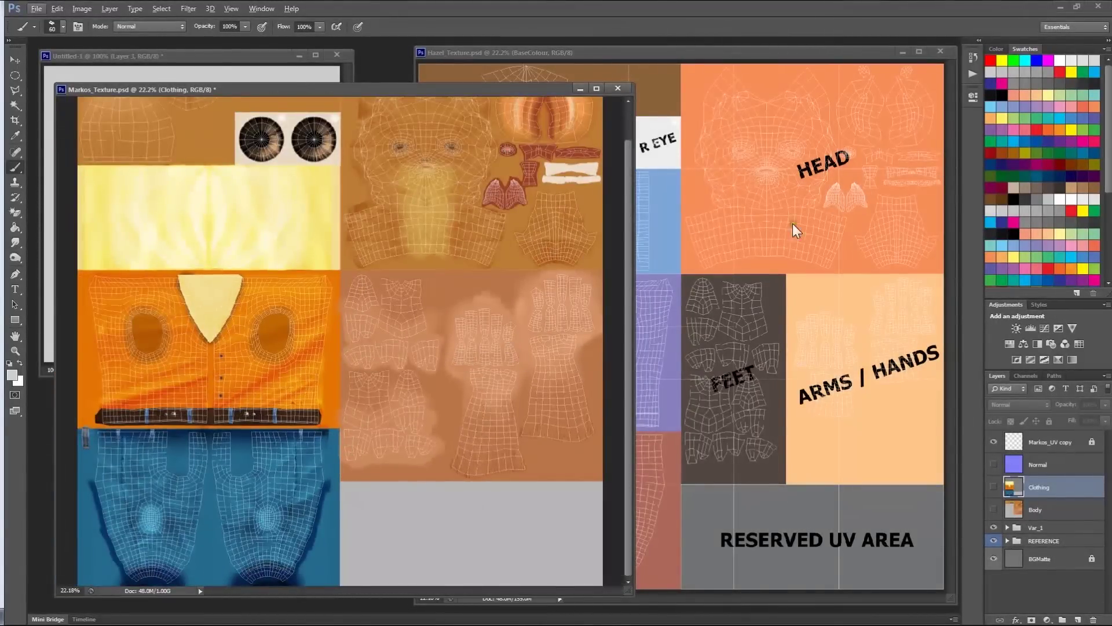
Put the Markos_Texture.psd window away and reposition the Hazel_Texture.psd window so its whole UV layout shows
click(631, 345)
drag(287, 87, 515, 46)
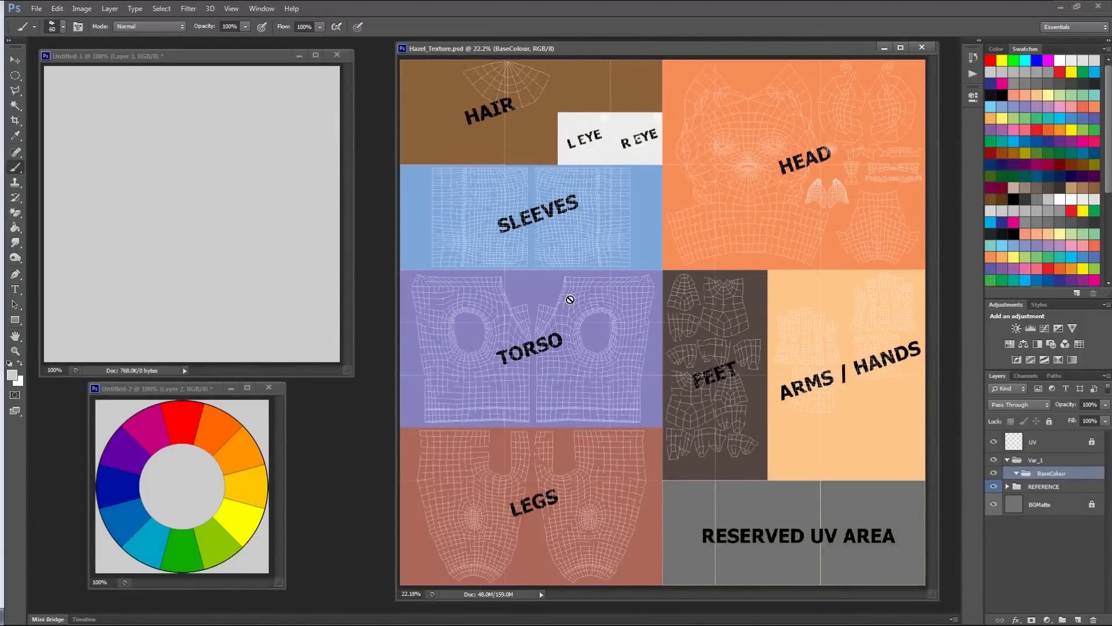
Switch to Maya and open the Hazel_Character_TexturingProject scene without saving the changes to the Markos pose scene
key(alt+Tab)
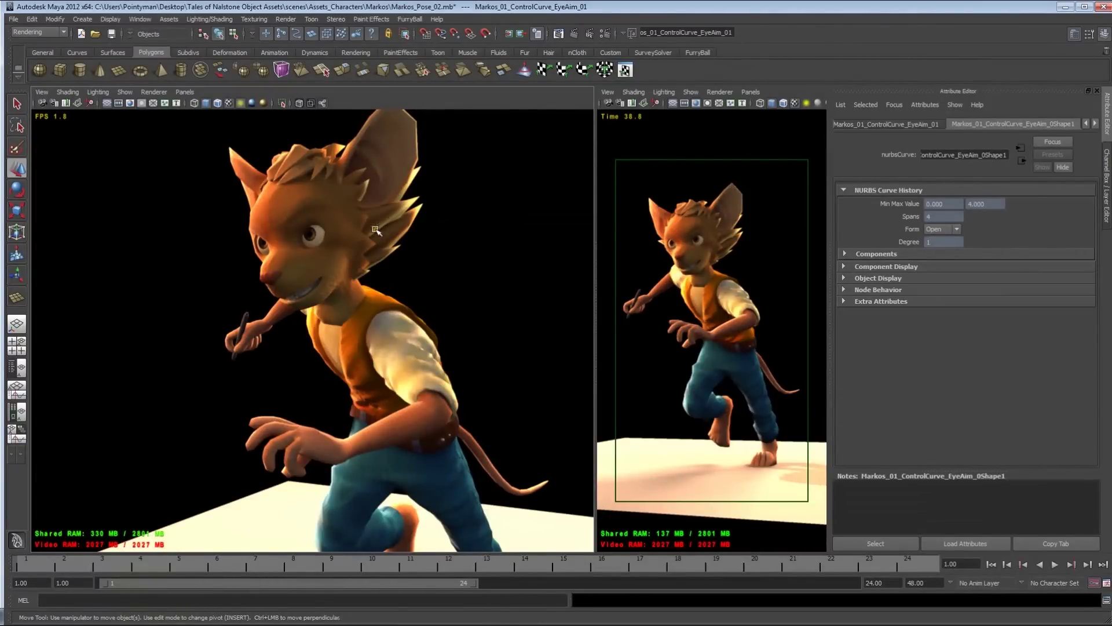
key(ctrl+o)
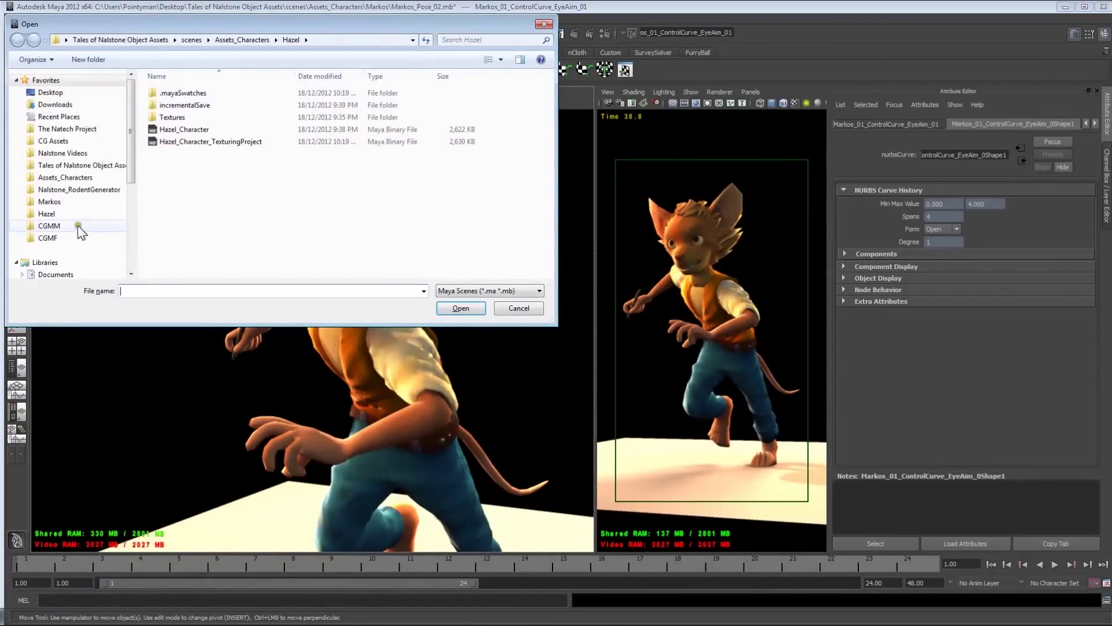
click(172, 141)
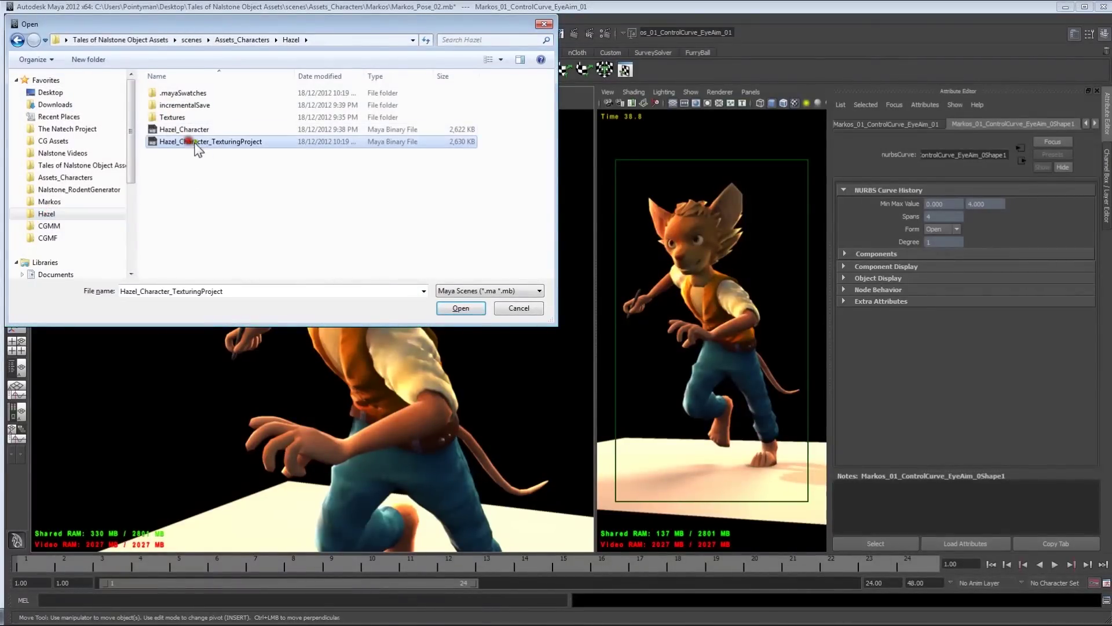
click(460, 308)
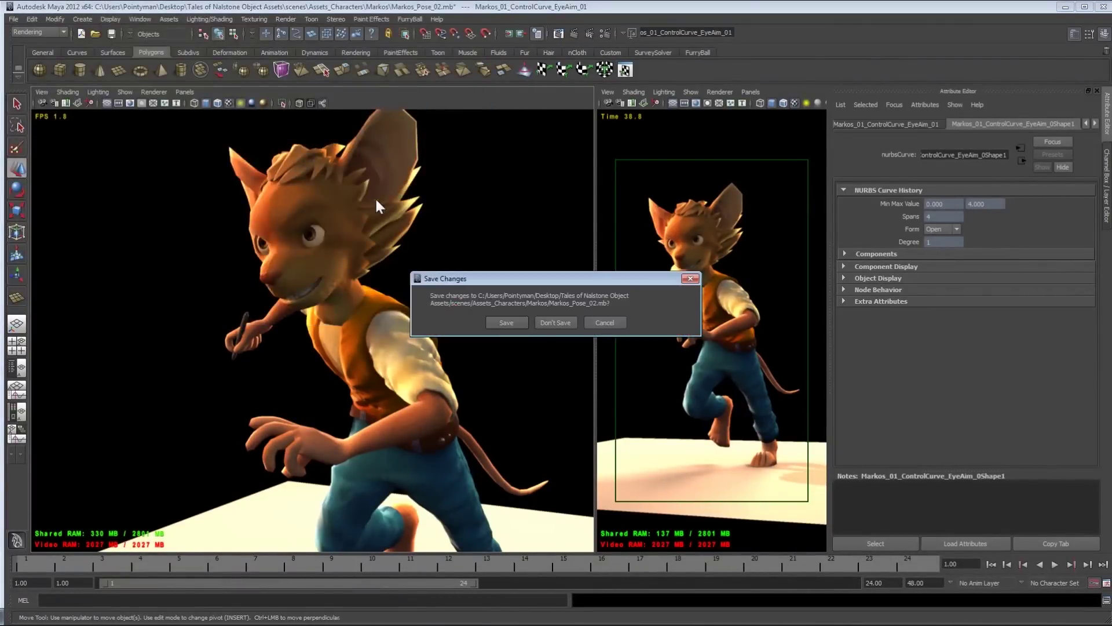
click(546, 322)
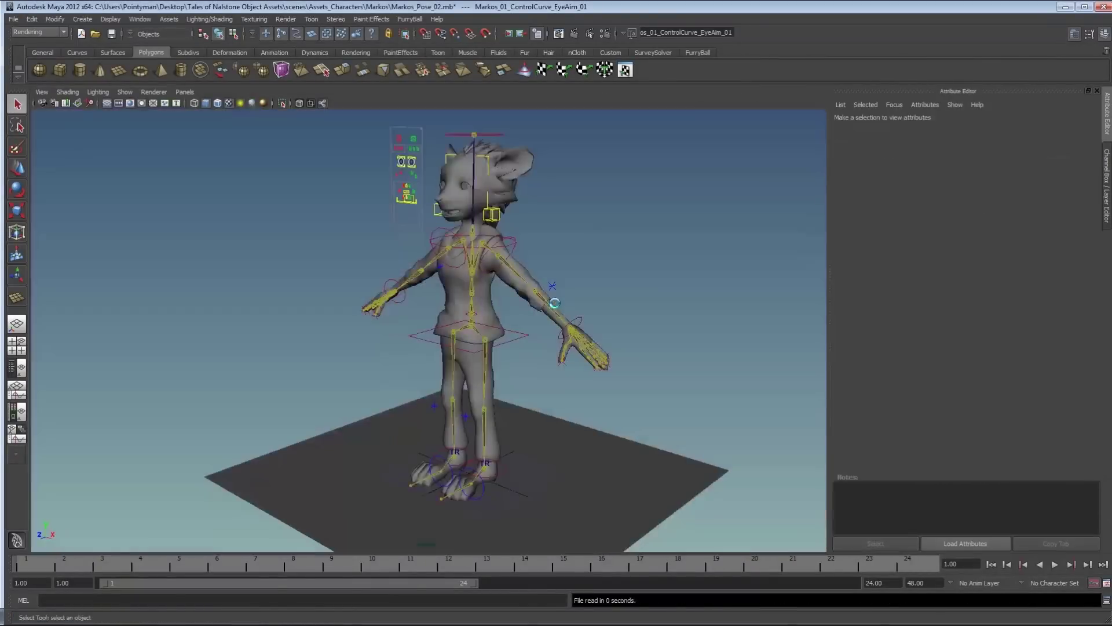
mouse_move(415, 384)
alt+mouse_down()
mouse_move(452, 371)
mouse_move(489, 377)
mouse_move(422, 365)
alt+mouse_up()
scroll(422, 365, up, 4)
alt+middle_drag(451, 260, 422, 363)
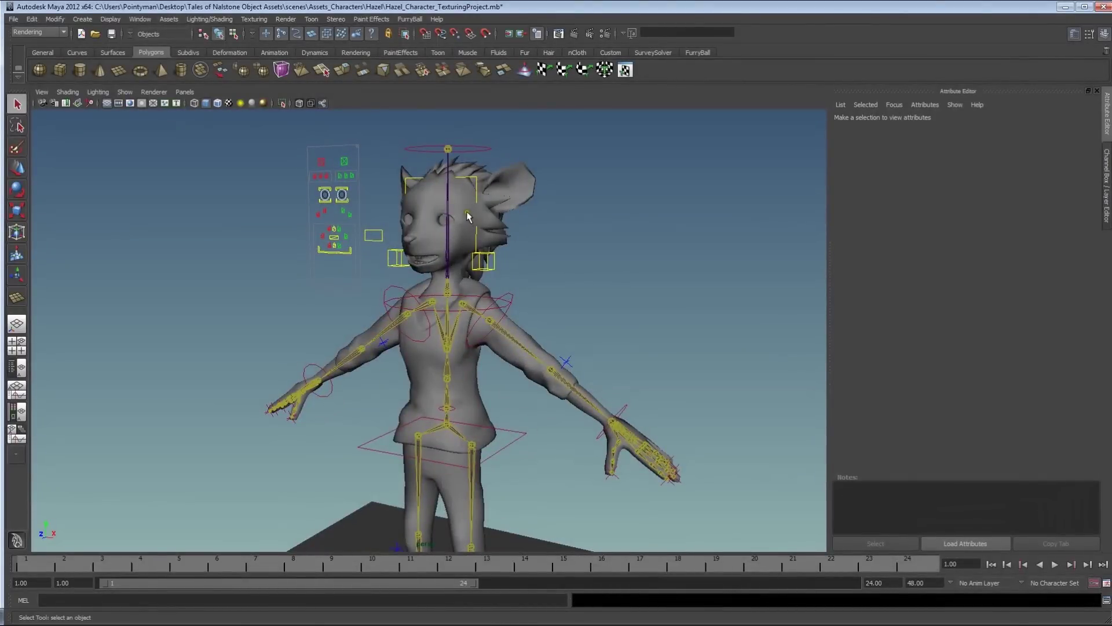
Try out Hazel's rig by moving the left wrist control, undo the move and view the whole character
click(468, 218)
click(549, 252)
alt+drag(507, 218, 480, 355)
click(637, 406)
key(w)
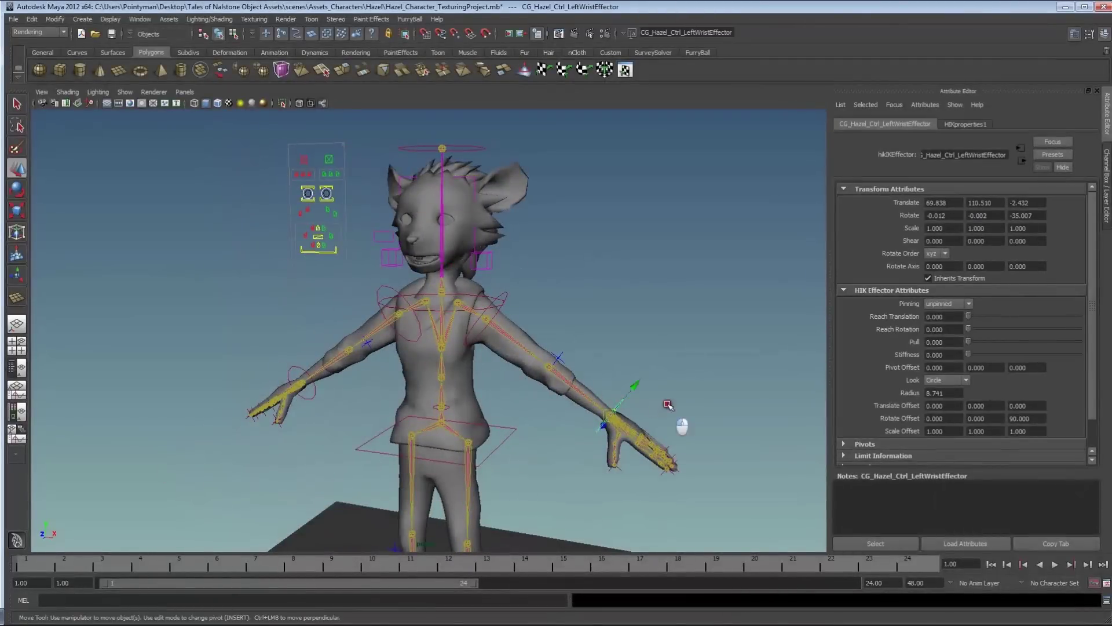
click(682, 356)
click(614, 408)
middle_drag(689, 485, 683, 392)
alt+drag(684, 392, 608, 405)
key(ctrl+z)
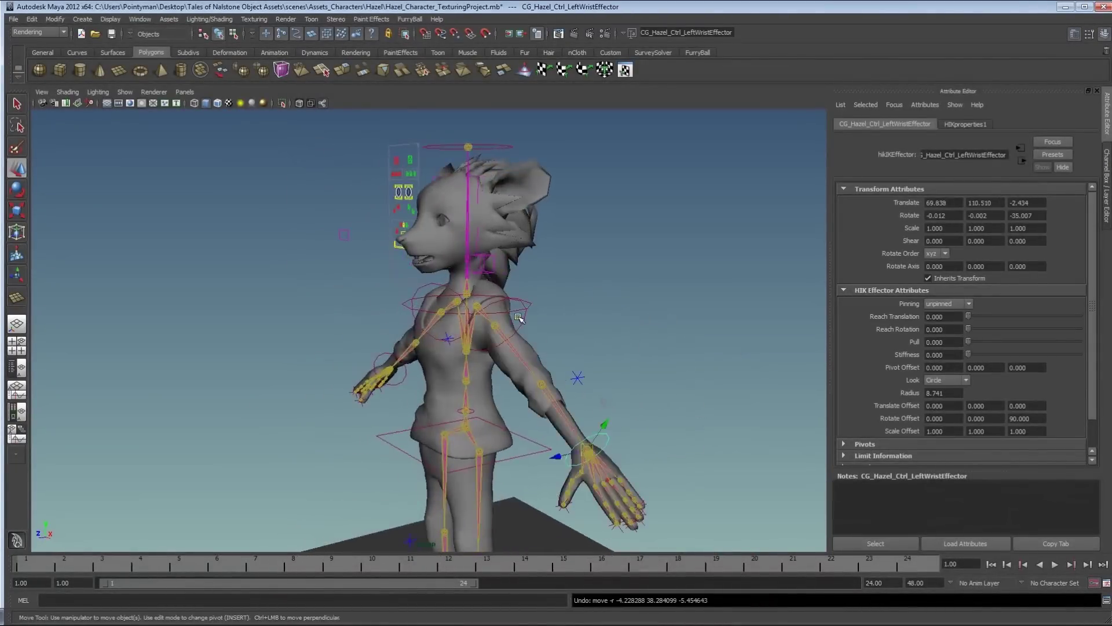
alt+drag(529, 215, 589, 248)
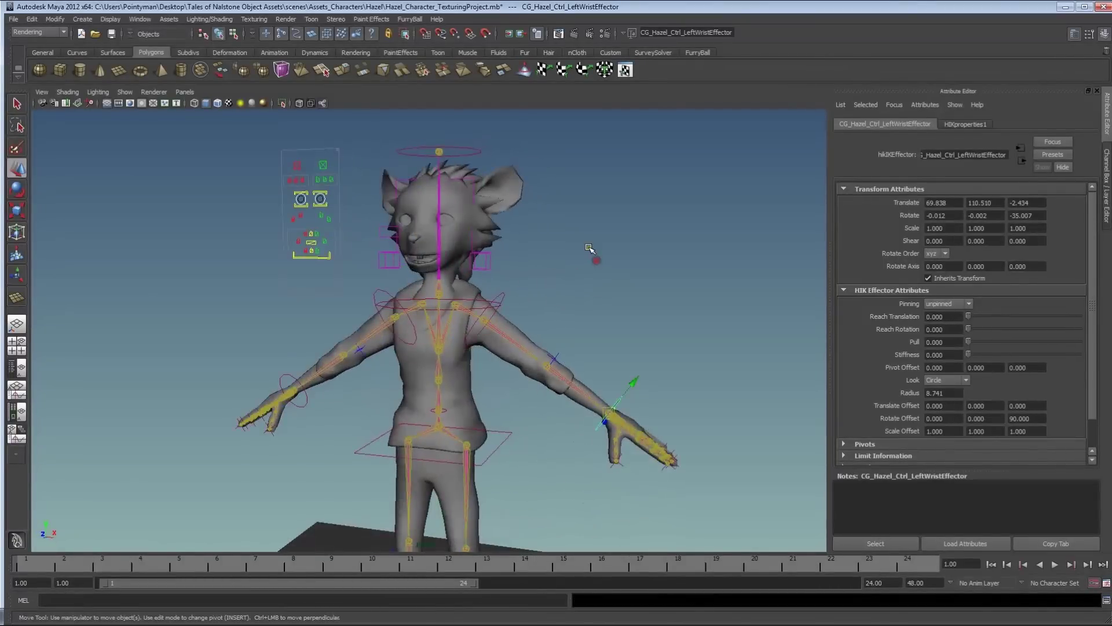
alt+right_drag(654, 276, 422, 326)
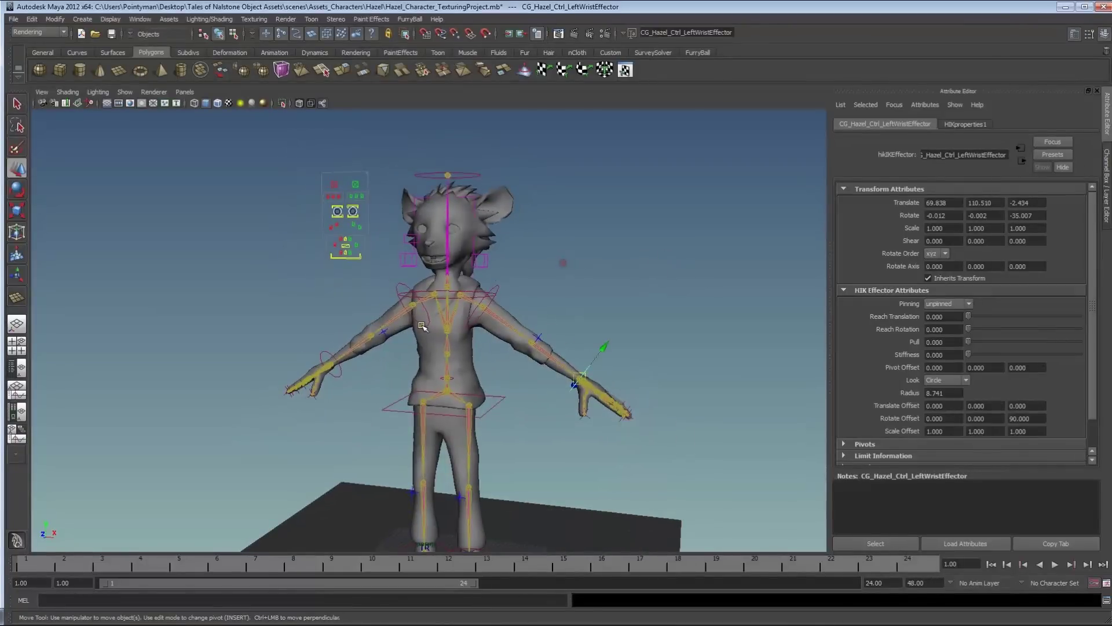
alt+drag(463, 347, 456, 329)
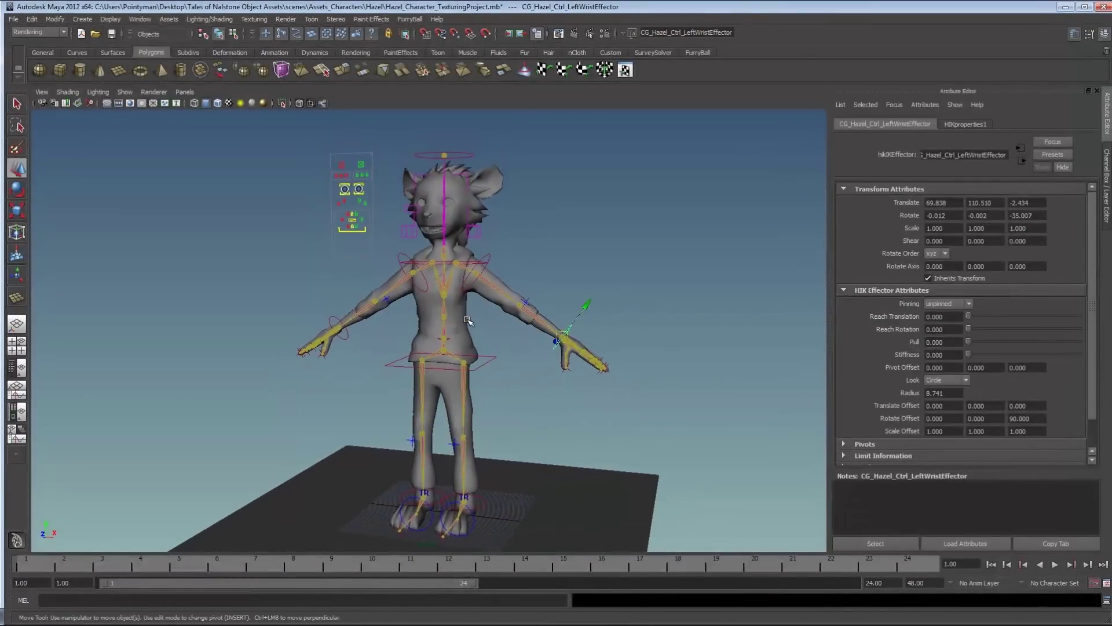
Switch to Photoshop and arrange the Hazel_Texture.psd, blank Untitled-1 and colour wheel Untitled-2 windows side by side
key(alt+Tab)
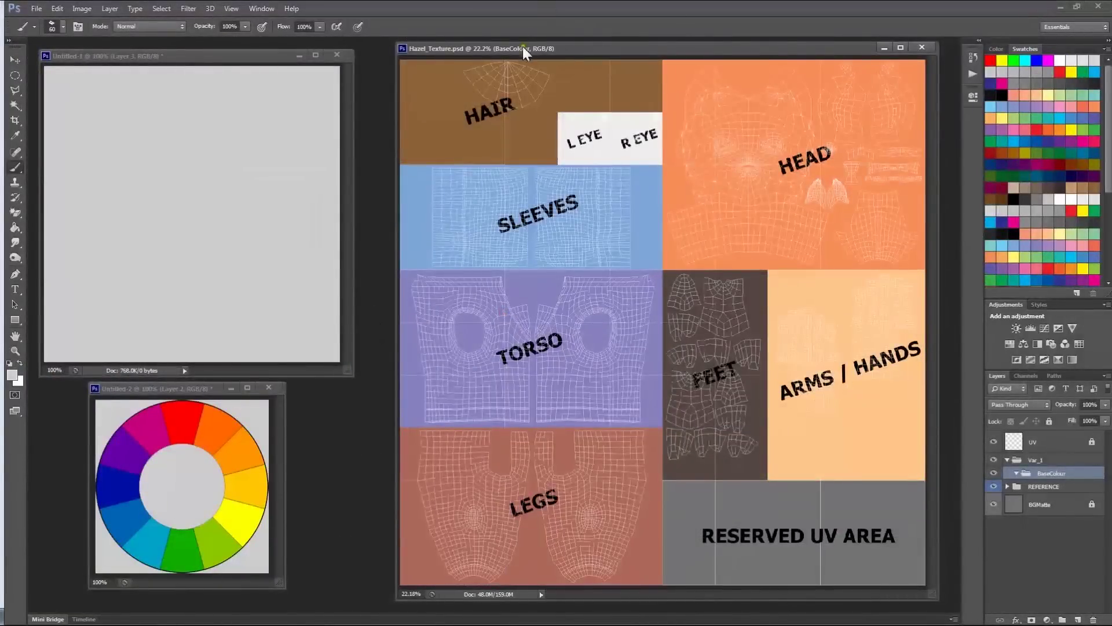
drag(523, 46, 516, 47)
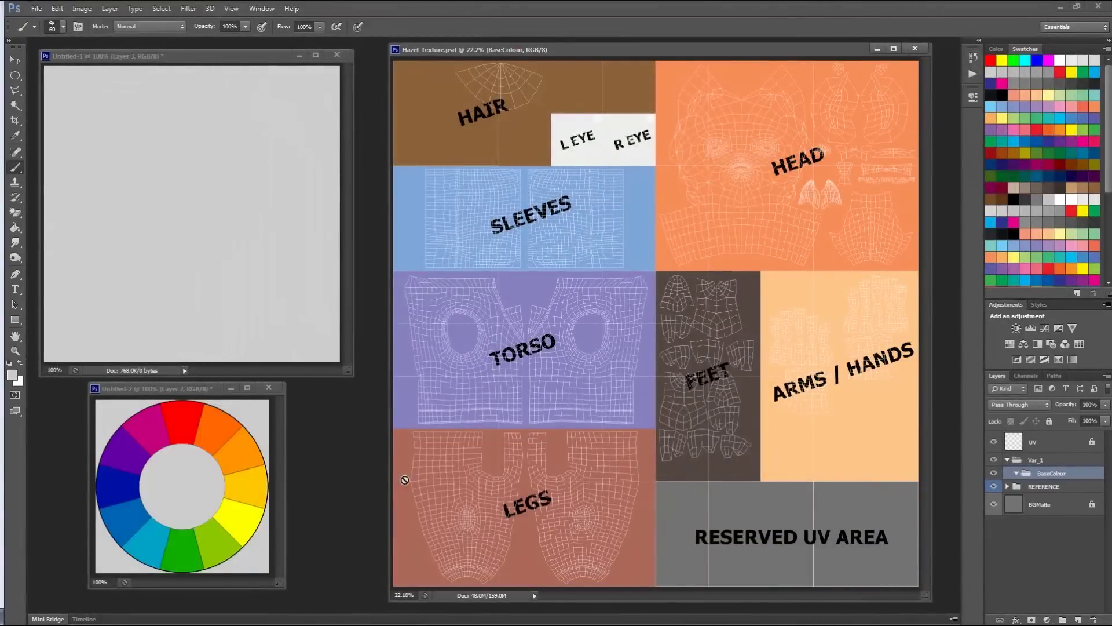
drag(183, 55, 184, 55)
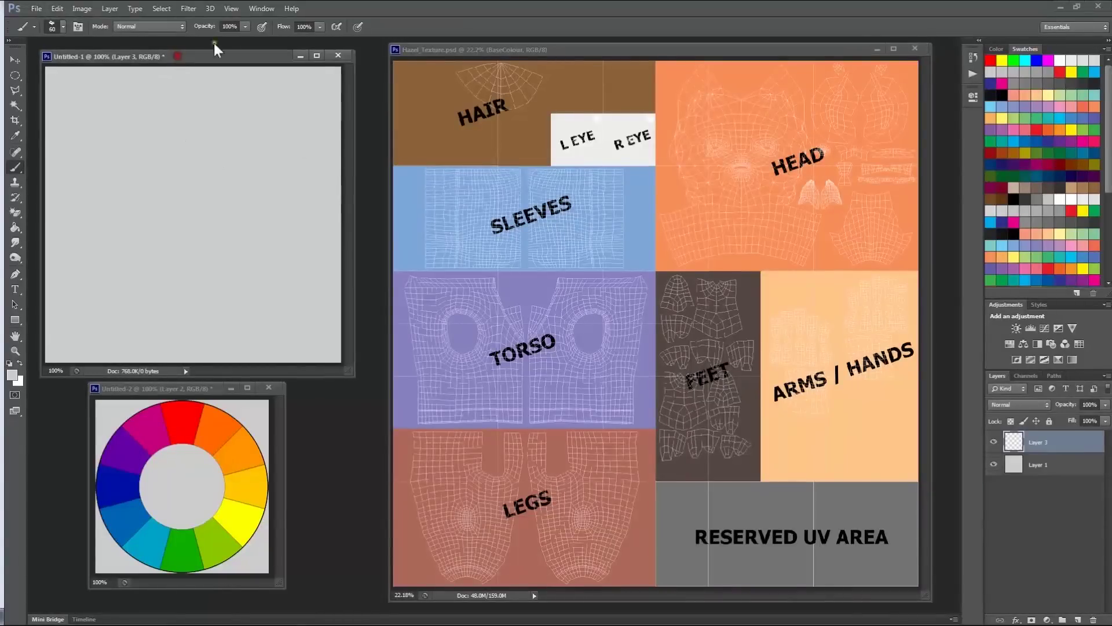
drag(193, 391, 191, 399)
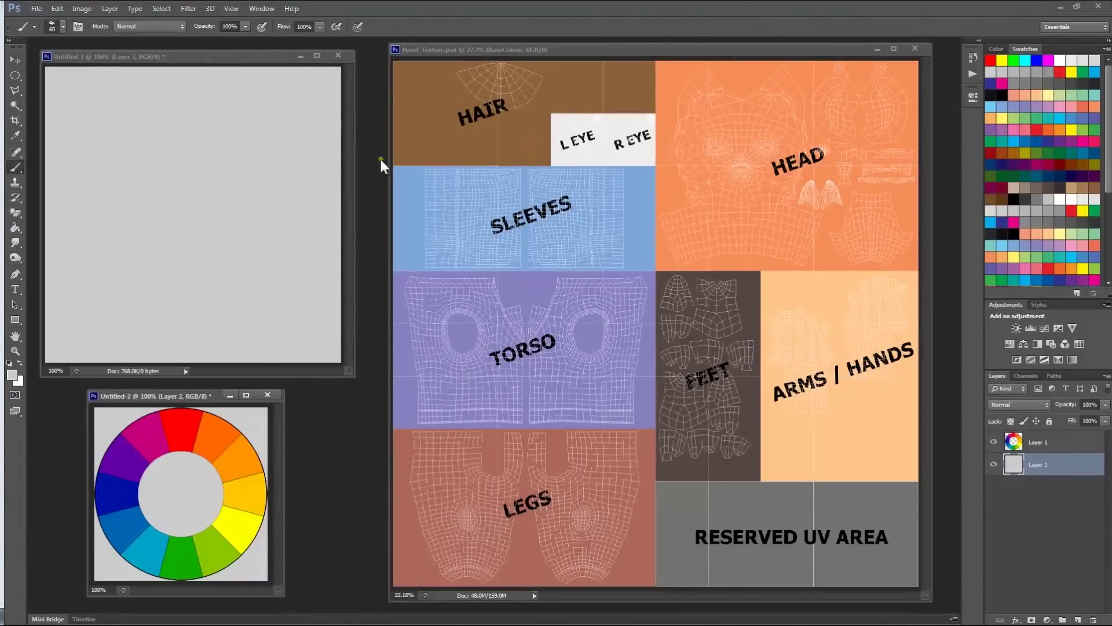
drag(160, 398, 147, 399)
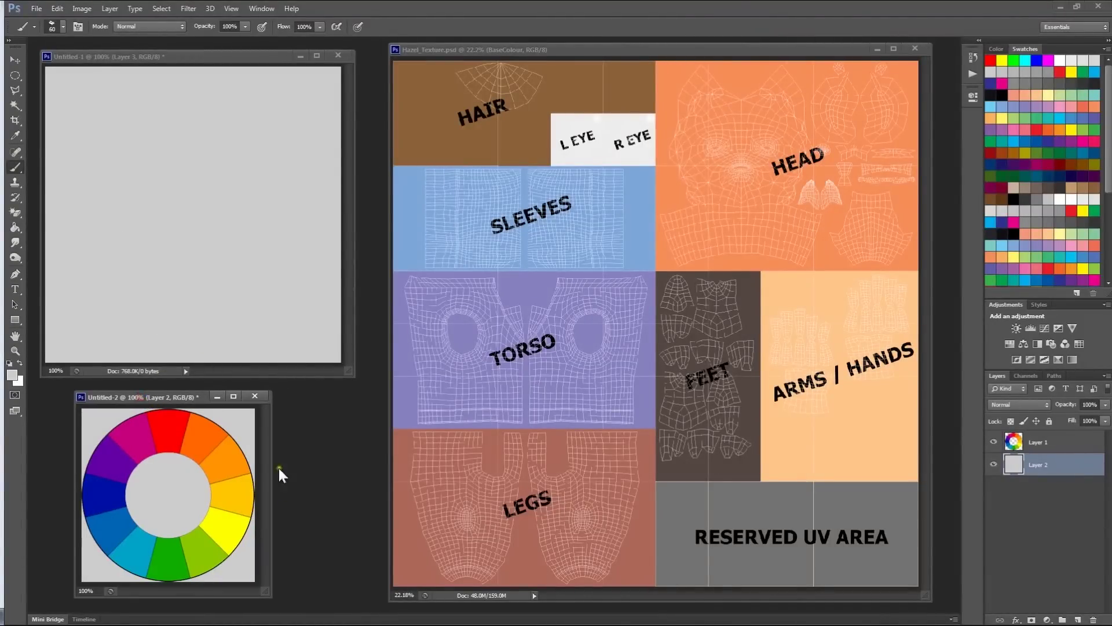
drag(266, 589, 276, 602)
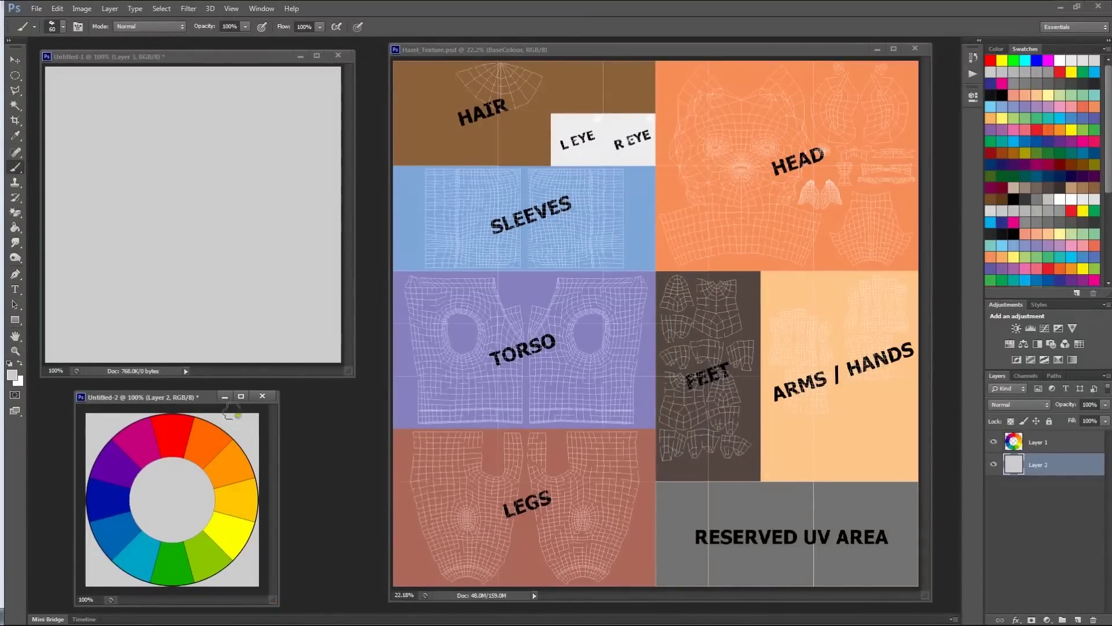
mouse_move(174, 392)
mouse_down()
mouse_move(154, 392)
mouse_move(172, 392)
mouse_up()
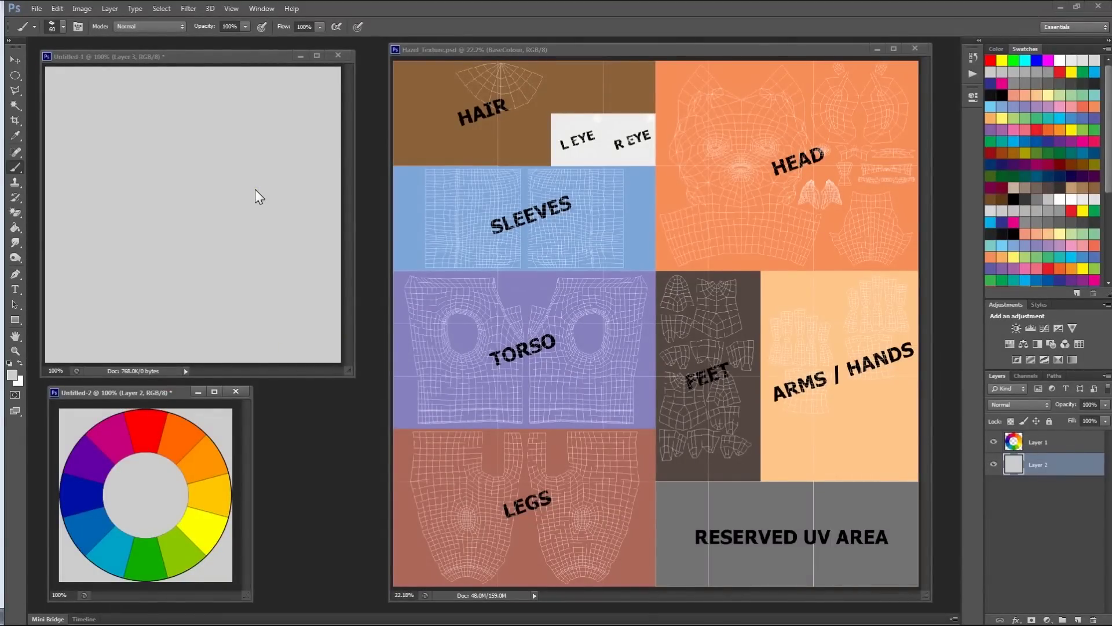
Select the colour wheel's Layer 1, reduce the brush size and try a short stroke in the wheel's centre
click(1037, 442)
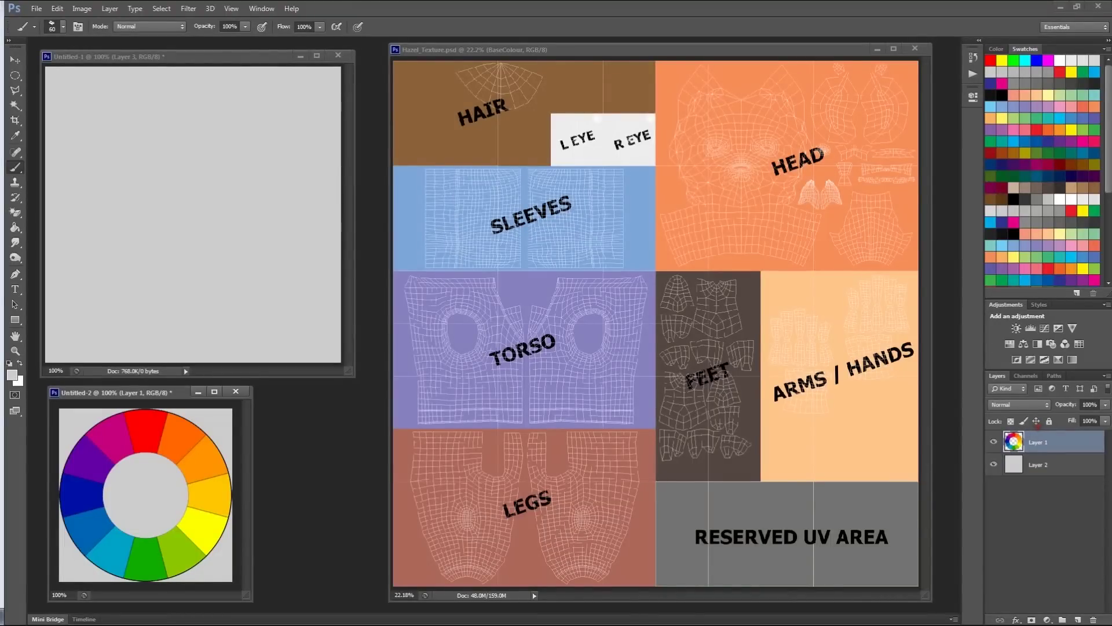
drag(137, 392, 141, 390)
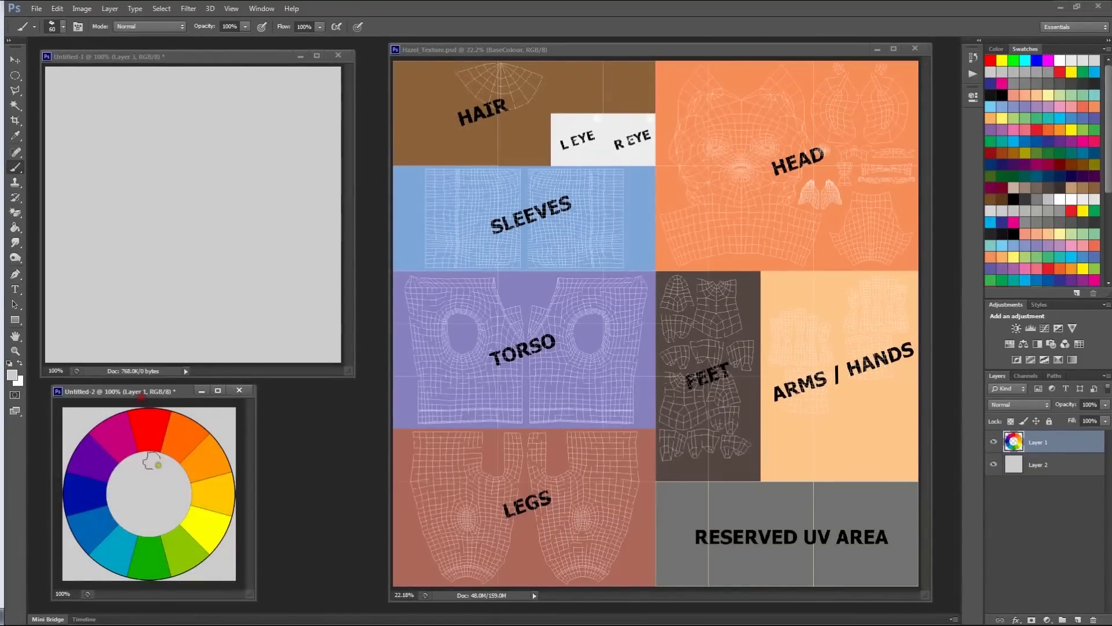
click(1073, 211)
key(bracketleft)
key(bracketleft)
key(bracketleft)
key(bracketleft)
drag(145, 465, 153, 501)
key(ctrl+z)
Paint three dark grey lines from the colour wheel's centre to its red, yellow and blue segments
click(1038, 198)
drag(149, 440, 156, 481)
key(ctrl+z)
mouse_move(150, 438)
mouse_down()
mouse_move(149, 476)
mouse_move(151, 436)
mouse_up()
mouse_move(150, 481)
mouse_down()
mouse_move(151, 493)
mouse_move(204, 520)
mouse_up()
drag(152, 494, 94, 526)
click(152, 493)
Sample yellow, red and blue from the wheel and paint them side by side on the Untitled-1 canvas with a larger brush
alt+click(221, 525)
click(107, 156)
key(bracketright)
key(bracketright)
key(bracketright)
key(bracketright)
key(bracketright)
key(bracketright)
mouse_move(82, 116)
mouse_down()
mouse_move(82, 154)
mouse_move(105, 128)
mouse_move(119, 168)
mouse_move(139, 117)
mouse_move(160, 145)
mouse_move(166, 134)
mouse_up()
alt+click(152, 421)
alt+click(87, 514)
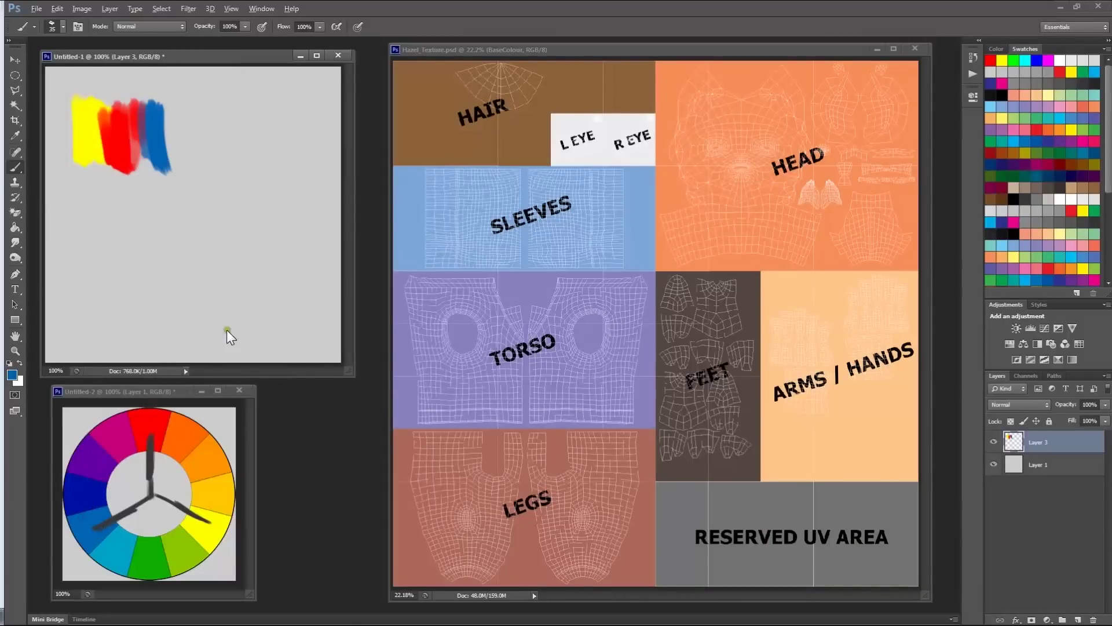
Sample the dark grey line colour and undo the three lines painted on the colour wheel
alt+click(150, 451)
click(143, 390)
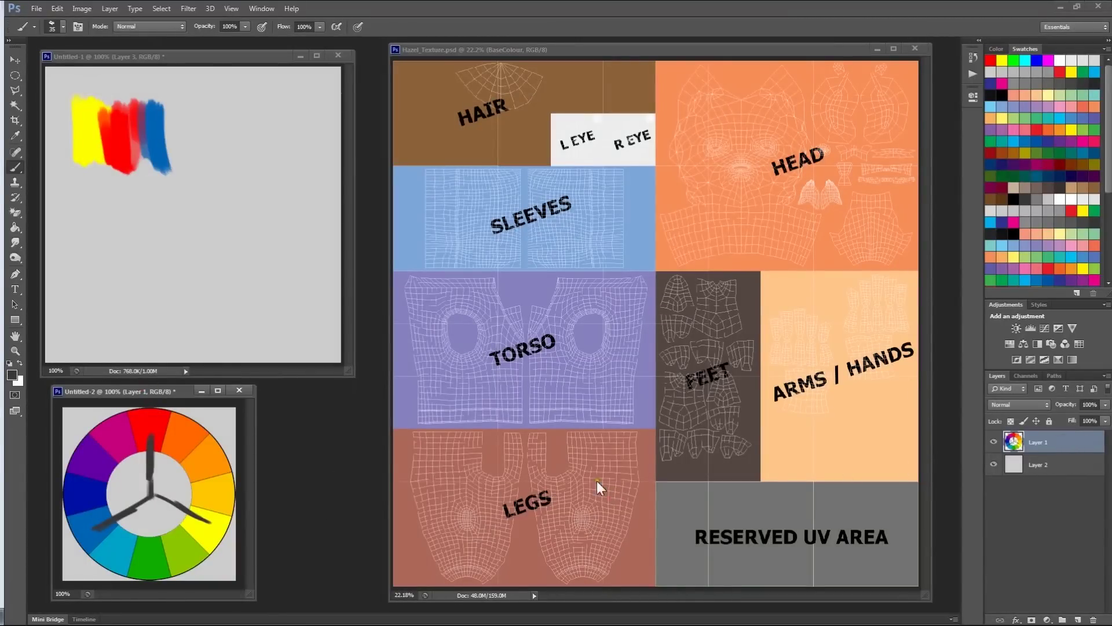
key(ctrl+alt+z)
key(ctrl+alt+z)
key(ctrl+alt+z)
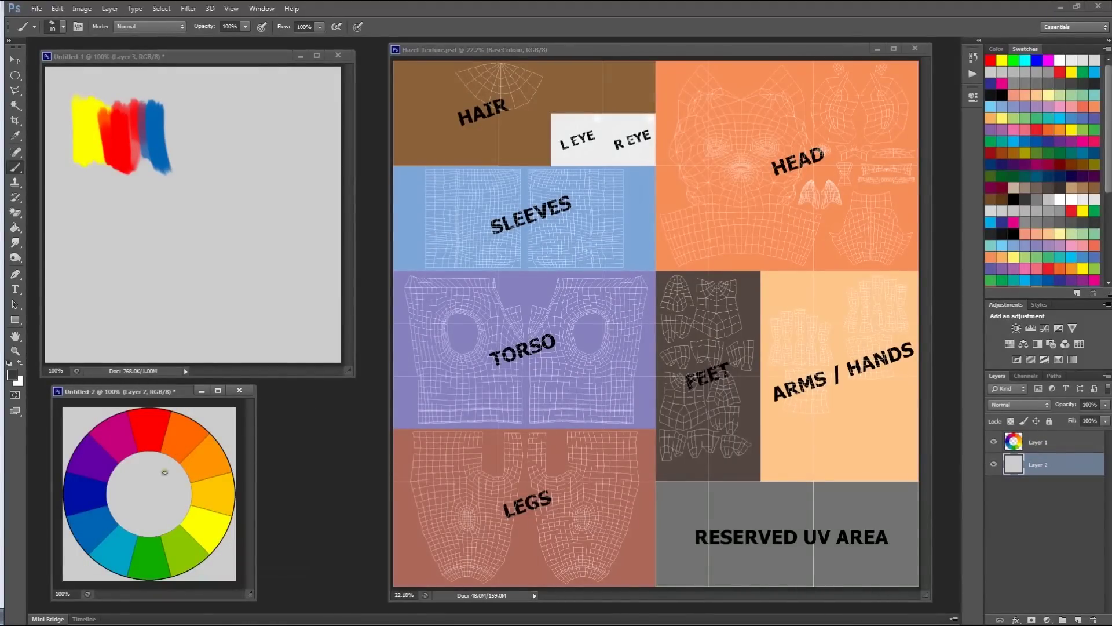
mouse_move(133, 520)
mouse_down()
mouse_move(129, 539)
mouse_move(142, 500)
mouse_up()
key(ctrl+alt+z)
Add a new layer above the colour wheel and paint dark grey lines to the neighbouring blue, cyan and green segments
click(1079, 619)
drag(1063, 462, 1073, 440)
drag(114, 542, 132, 500)
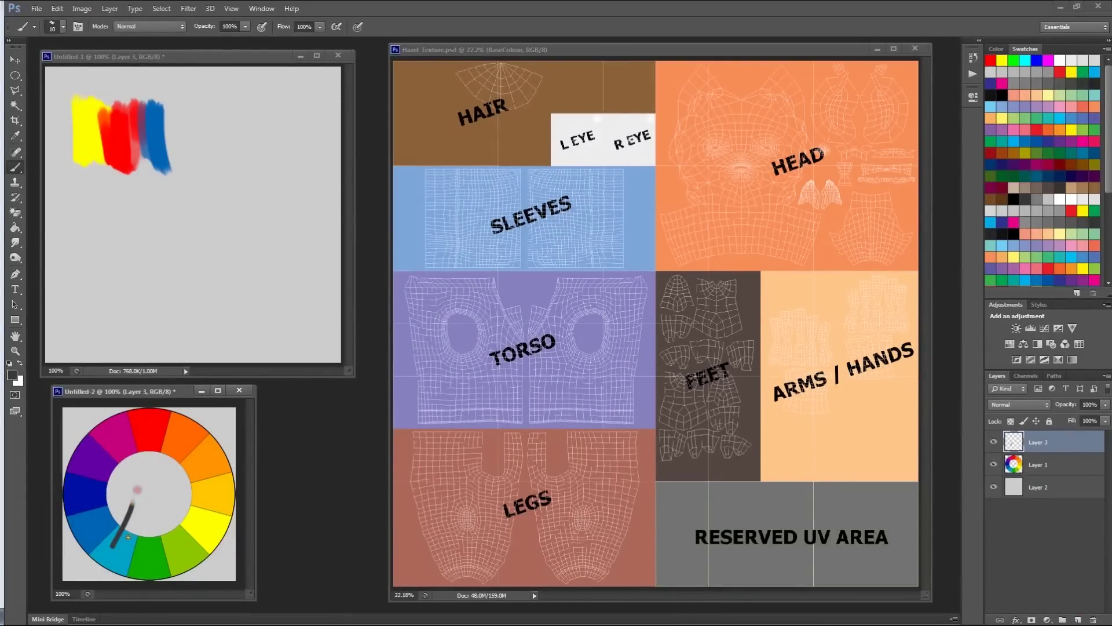
mouse_move(145, 550)
mouse_down()
mouse_move(137, 495)
mouse_move(150, 497)
mouse_up()
key(ctrl+z)
drag(95, 528, 143, 497)
Sample blue, cyan and green from the wheel and paint them as adjoining swatches on the Untitled-1 canvas
alt+click(99, 530)
mouse_move(182, 211)
mouse_down()
mouse_move(186, 225)
mouse_move(208, 223)
mouse_move(210, 246)
mouse_move(219, 210)
mouse_move(228, 249)
mouse_up()
alt+click(113, 553)
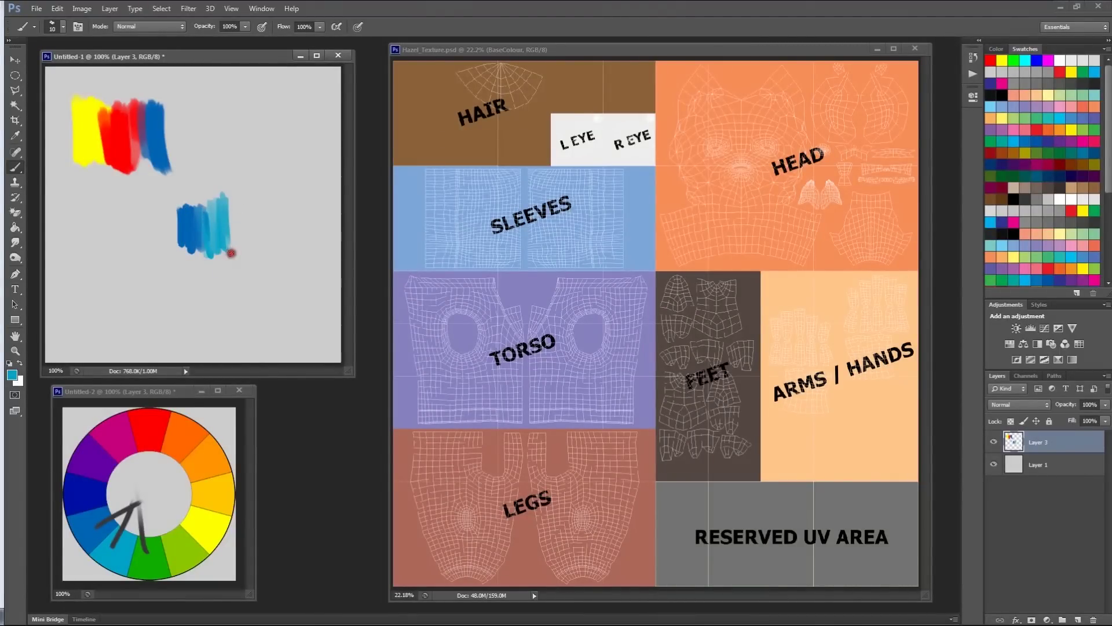
alt+click(150, 564)
mouse_move(219, 200)
mouse_down()
mouse_move(233, 254)
mouse_move(243, 204)
mouse_move(246, 232)
mouse_up()
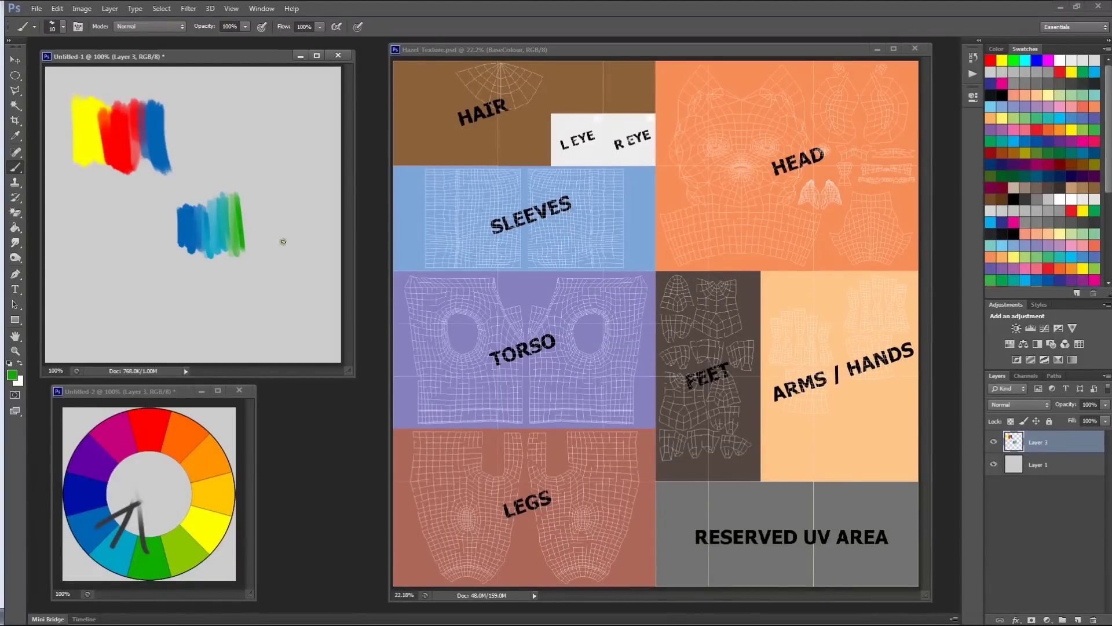
Paint white strokes beneath the blue, cyan and green swatches and a mid-grey swatch beside them
click(1072, 199)
mouse_move(197, 293)
mouse_down()
mouse_move(247, 277)
mouse_move(181, 271)
mouse_move(242, 275)
mouse_move(239, 259)
mouse_up()
click(1025, 199)
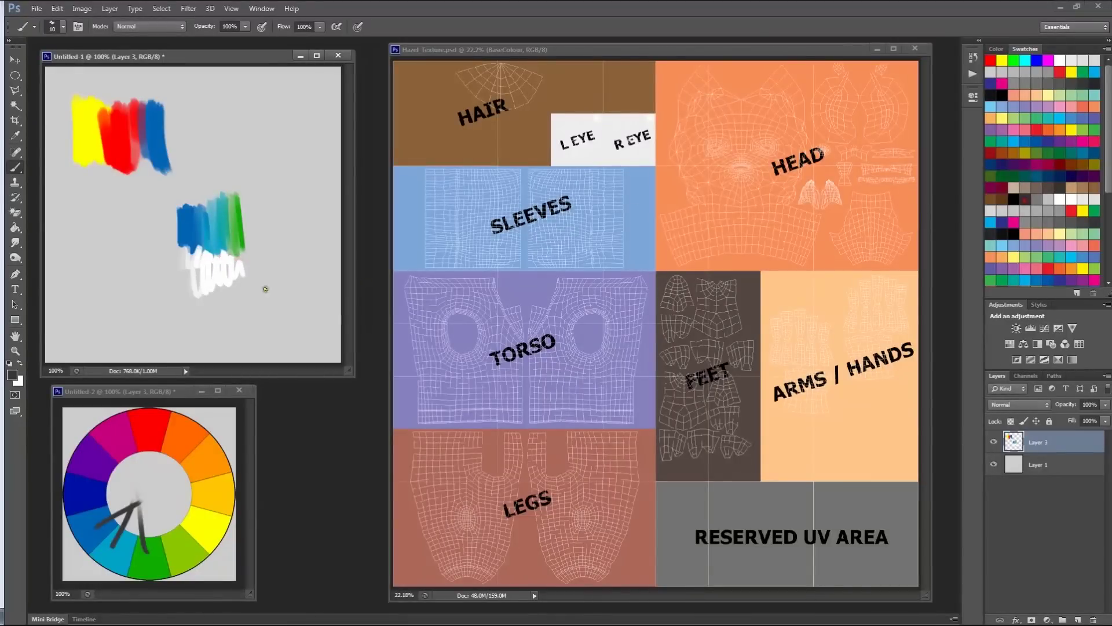
drag(248, 199, 246, 268)
key(ctrl+z)
click(255, 200)
mouse_move(255, 200)
mouse_down()
mouse_move(249, 264)
mouse_move(252, 209)
mouse_move(251, 255)
mouse_move(268, 255)
mouse_move(243, 267)
mouse_move(255, 263)
mouse_up()
alt+click(230, 271)
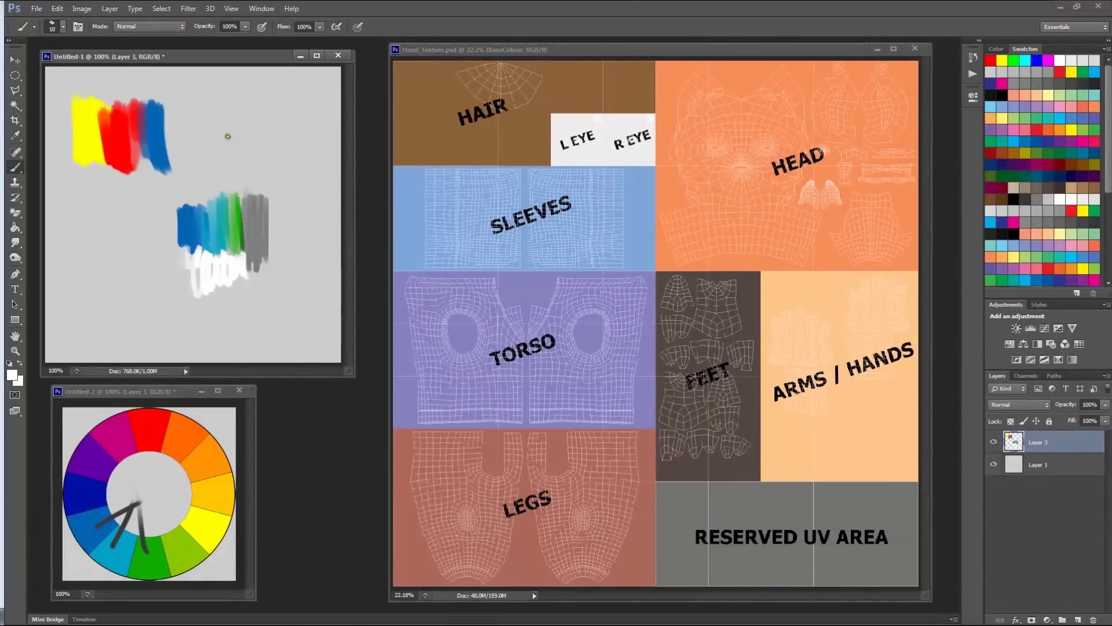
Sample the painted teal, grey and white and paint them as a separate swatch group in the Untitled-1 canvas's upper corner
alt+click(227, 212)
mouse_move(248, 95)
mouse_down()
mouse_move(244, 130)
mouse_move(256, 111)
mouse_move(265, 132)
mouse_move(292, 130)
mouse_move(299, 100)
mouse_move(302, 141)
mouse_move(313, 144)
mouse_move(318, 101)
mouse_move(280, 119)
mouse_move(289, 127)
mouse_move(272, 100)
mouse_move(264, 114)
mouse_move(270, 102)
mouse_move(306, 104)
mouse_move(313, 119)
mouse_up()
alt+click(255, 213)
alt+click(230, 268)
alt+click(295, 108)
alt+click(278, 120)
alt+click(289, 126)
alt+click(261, 116)
Draw a white ring around the teal, grey and white swatch group
alt+click(314, 126)
mouse_move(237, 96)
mouse_down()
mouse_move(243, 136)
mouse_move(230, 94)
mouse_up()
mouse_move(229, 135)
mouse_down()
mouse_move(370, 161)
mouse_move(181, 112)
mouse_up()
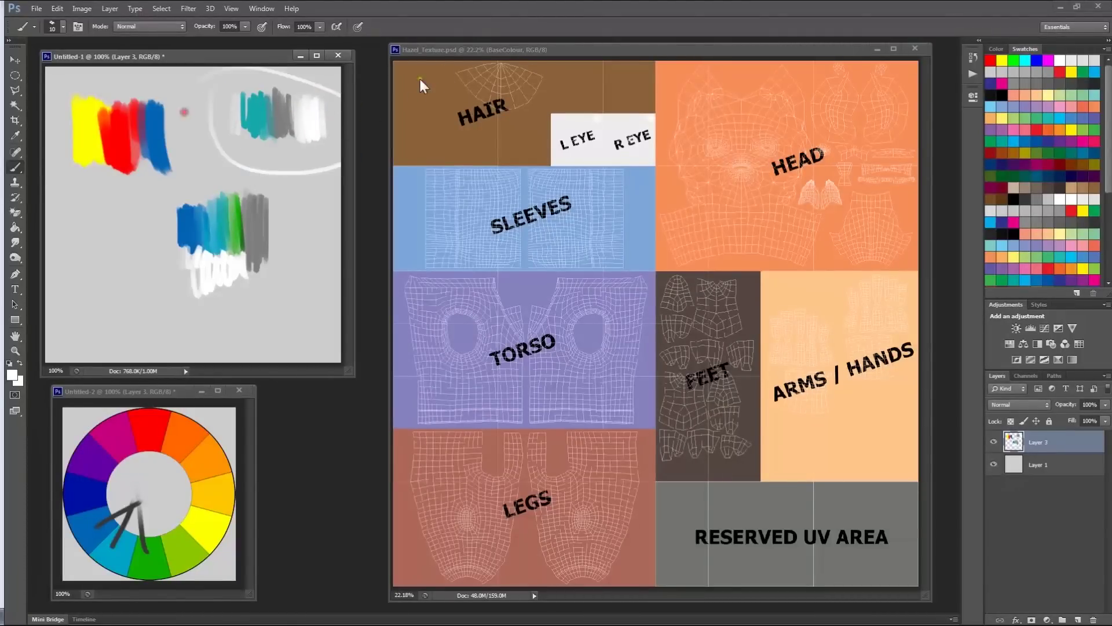
Hide the colour wheel's Layer 3 and paint white lines on a new layer to the orange, yellow and dark blue segments
click(202, 459)
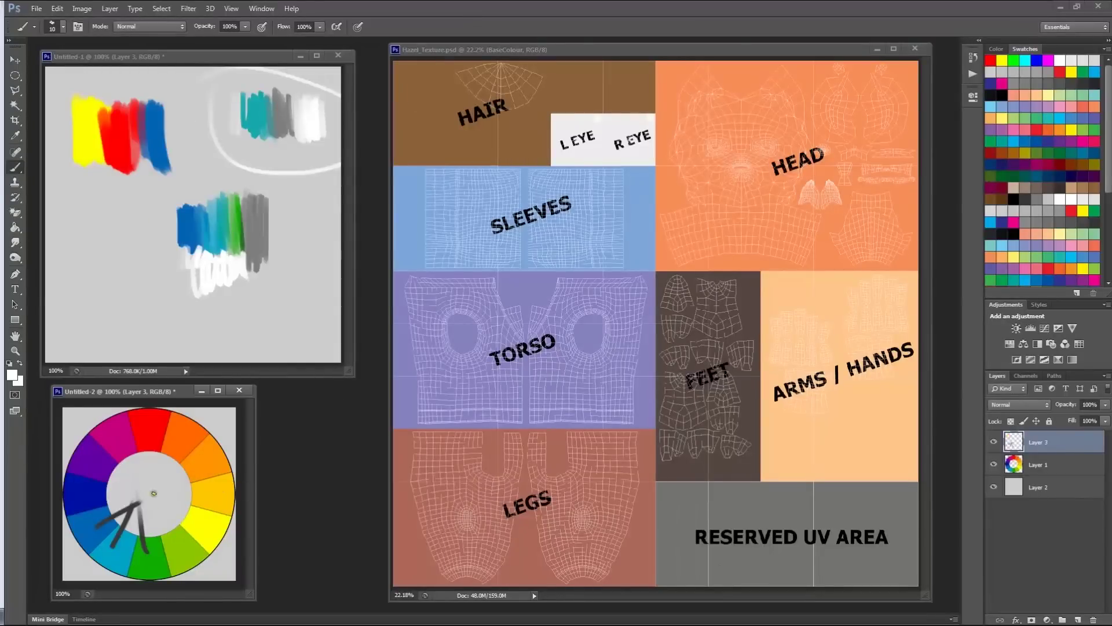
click(995, 443)
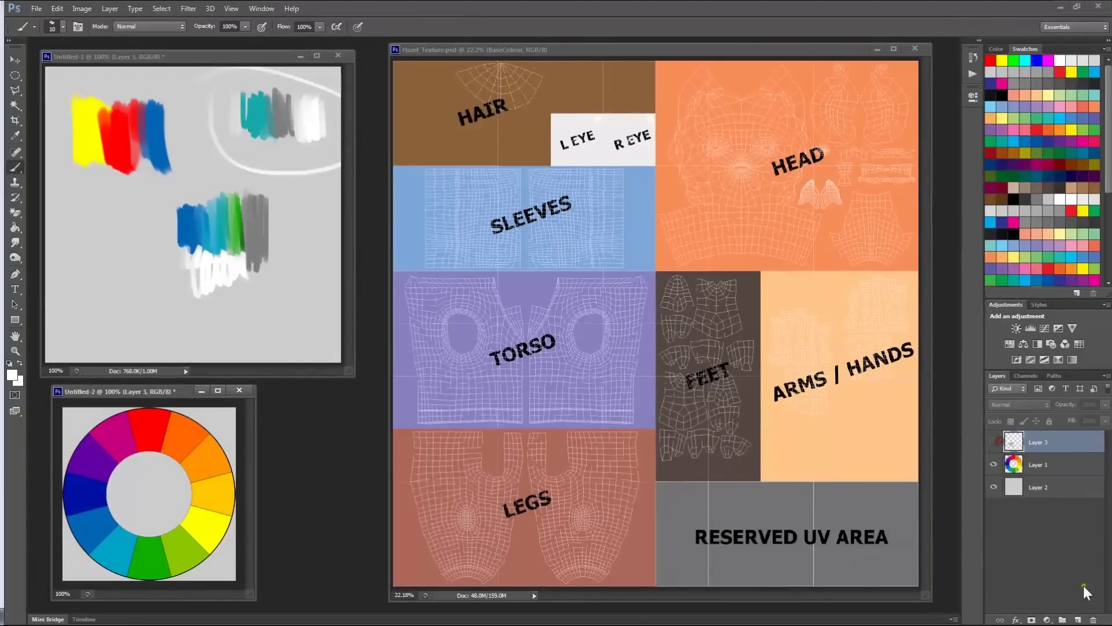
click(1078, 619)
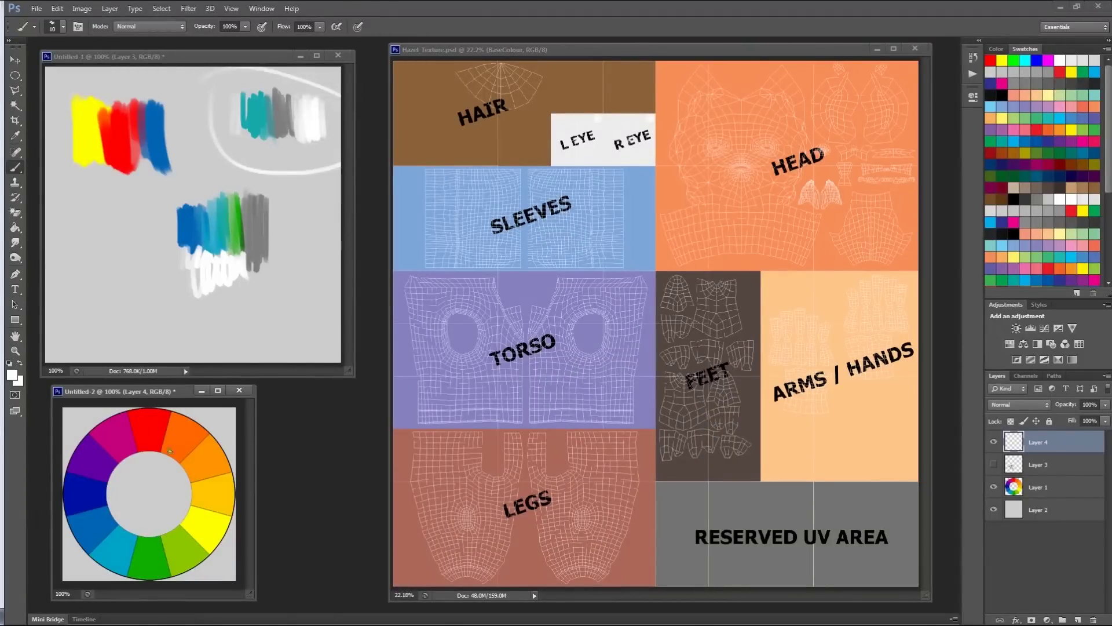
drag(167, 473, 215, 462)
drag(166, 506, 216, 528)
mouse_move(64, 502)
mouse_down()
mouse_move(145, 496)
mouse_move(200, 461)
mouse_up()
mouse_move(146, 487)
mouse_down()
mouse_move(220, 458)
mouse_move(218, 528)
mouse_move(201, 522)
mouse_up()
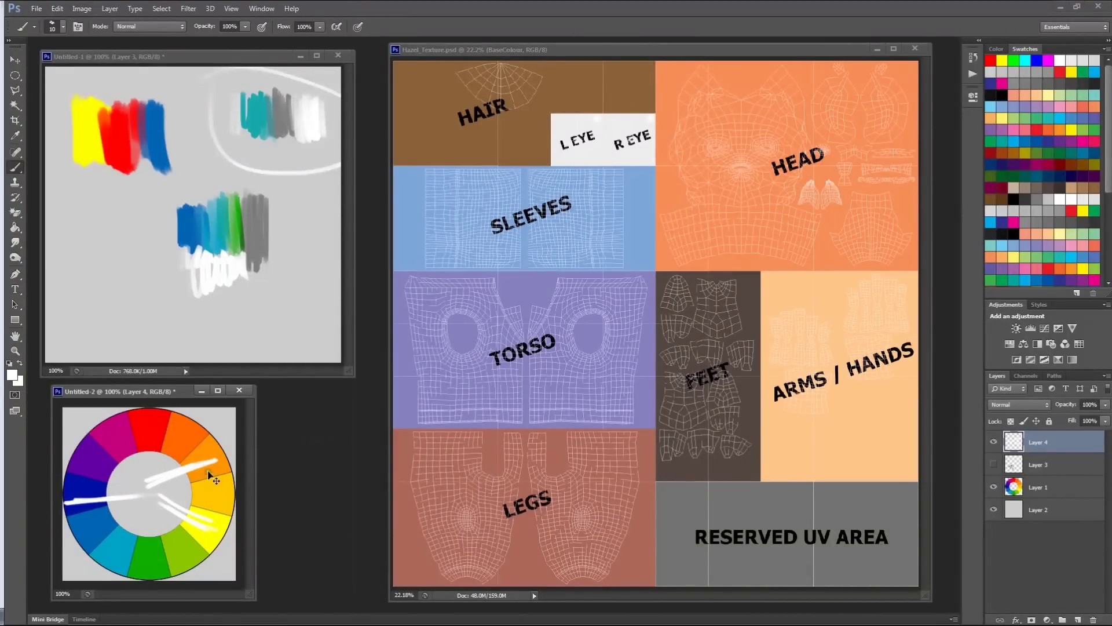
Rotate the white line layer by -30 degrees over the colour wheel
key(ctrl+t)
drag(226, 416, 179, 412)
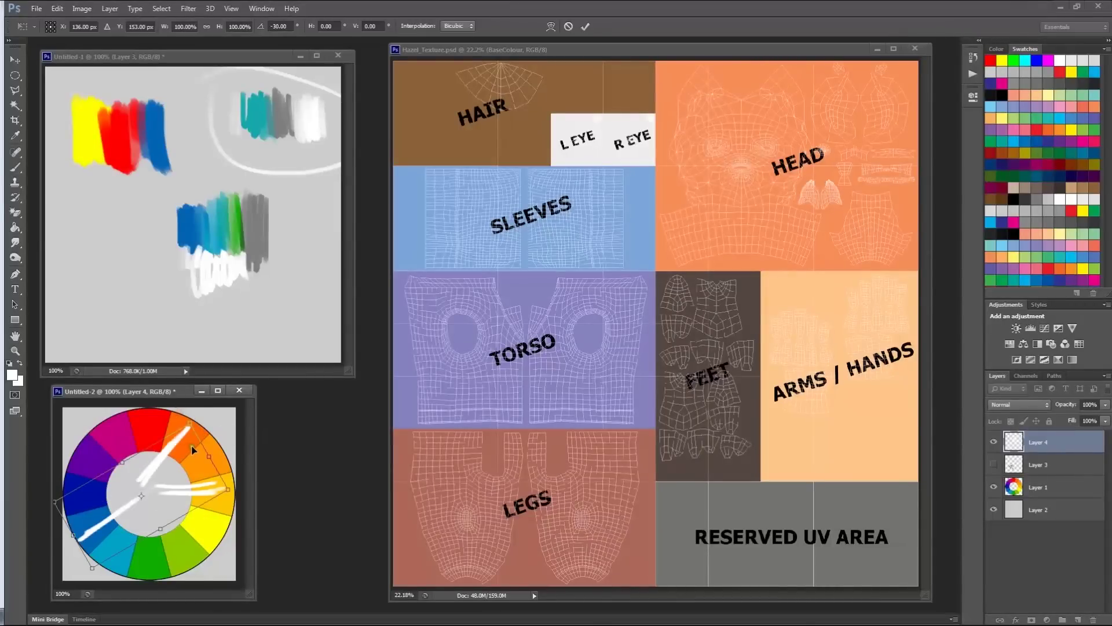
key(Return)
Sample the orange, yellow-orange and blue segments and paint them as a new swatch group on the Untitled-1 canvas
alt+click(196, 434)
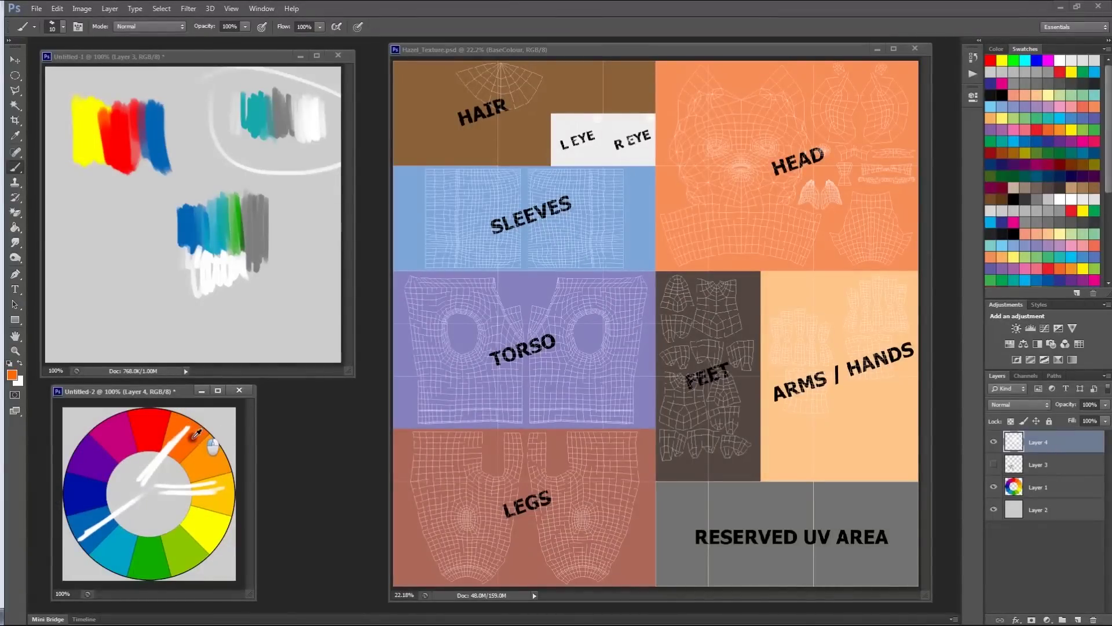
click(59, 261)
mouse_move(63, 245)
mouse_down()
mouse_move(67, 302)
mouse_move(80, 246)
mouse_move(93, 306)
mouse_move(99, 249)
mouse_move(115, 293)
mouse_move(126, 267)
mouse_up()
alt+click(222, 475)
alt+click(87, 517)
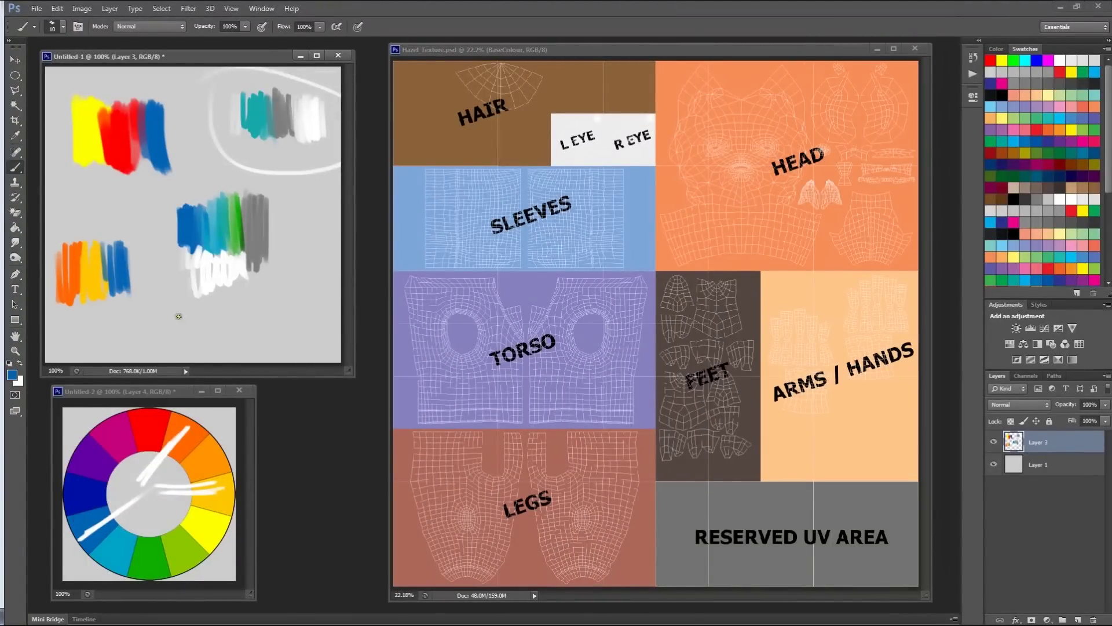
Position the FinalRender_Markos_CGTalk.jpg window beside the swatch canvas to compare the render with the swatches
drag(212, 55, 214, 55)
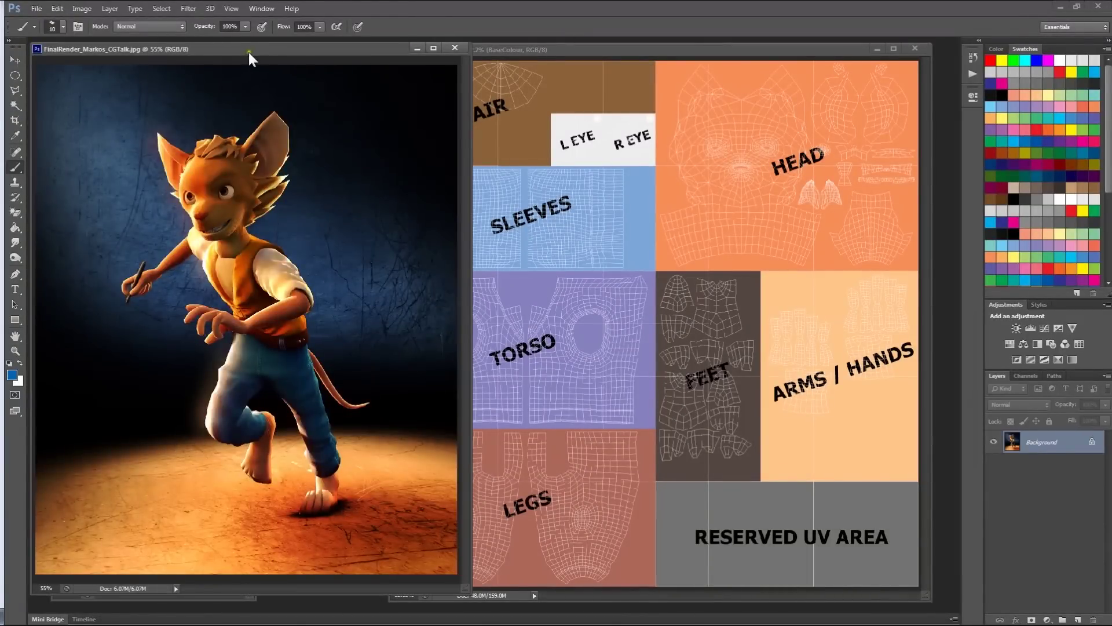
drag(248, 52, 530, 54)
click(154, 204)
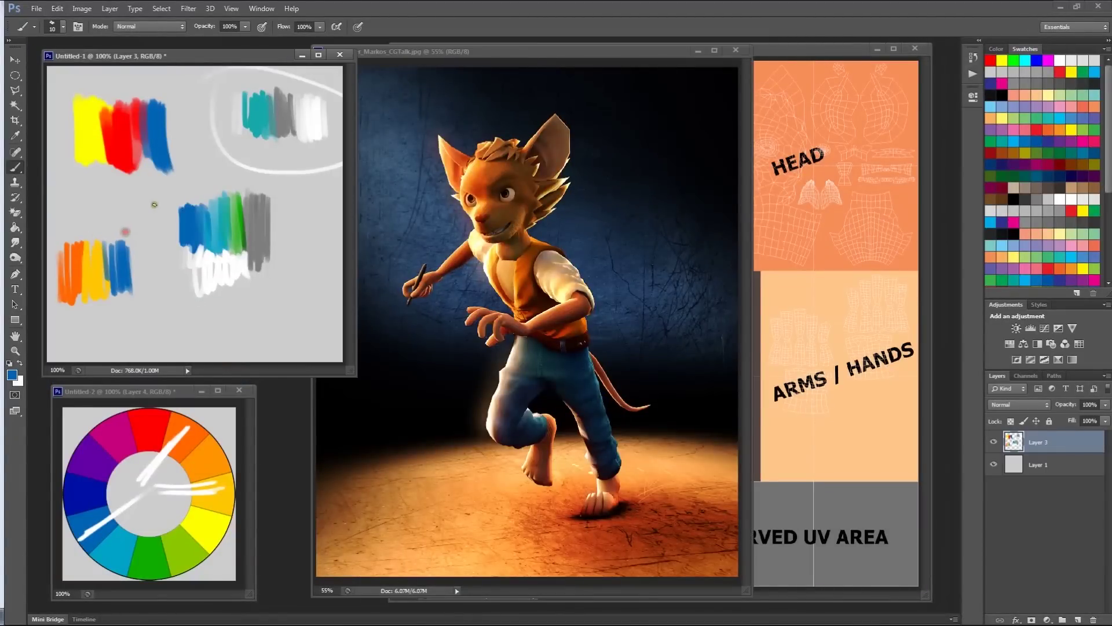
click(603, 224)
Draw blue rings around the orange, yellow and blue swatch group and the teal, grey and white one
click(149, 241)
mouse_move(138, 230)
mouse_down()
mouse_move(51, 277)
mouse_move(96, 215)
mouse_up()
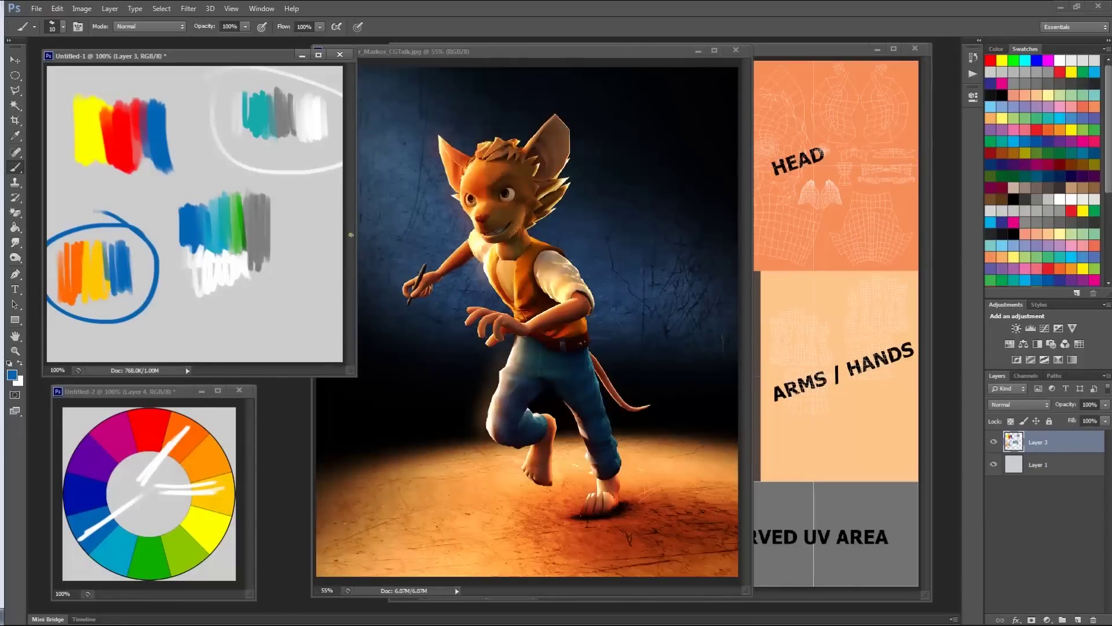
mouse_move(278, 78)
mouse_down()
mouse_move(208, 154)
mouse_move(310, 84)
mouse_up()
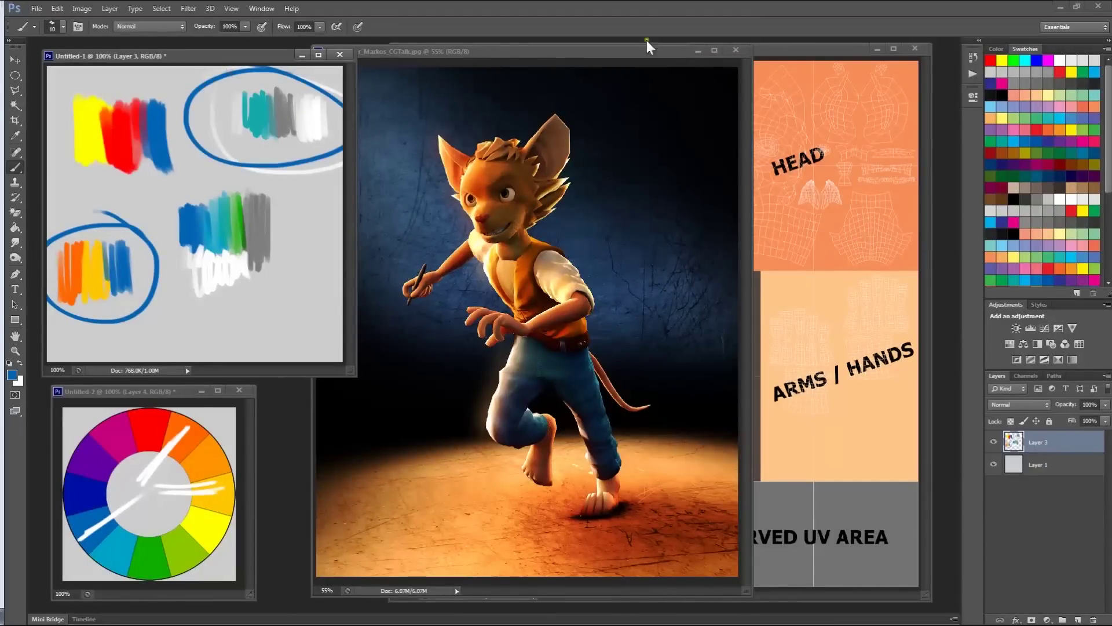
Put the Markos render window away and reposition the Untitled-1 swatch canvas beside the Hazel texture
drag(648, 52, 638, 52)
click(686, 51)
drag(245, 61, 241, 60)
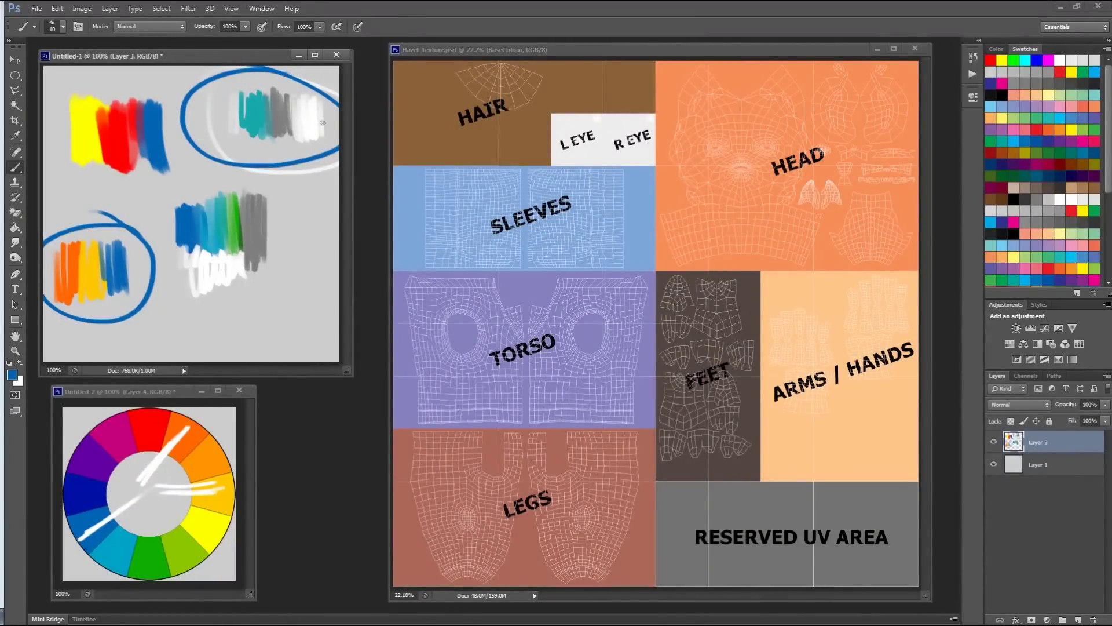
Sample orange and yellow from the swatches and blend golden-brown strokes beneath the ringed teal, grey and white group on the Untitled-1 canvas
drag(352, 375, 362, 377)
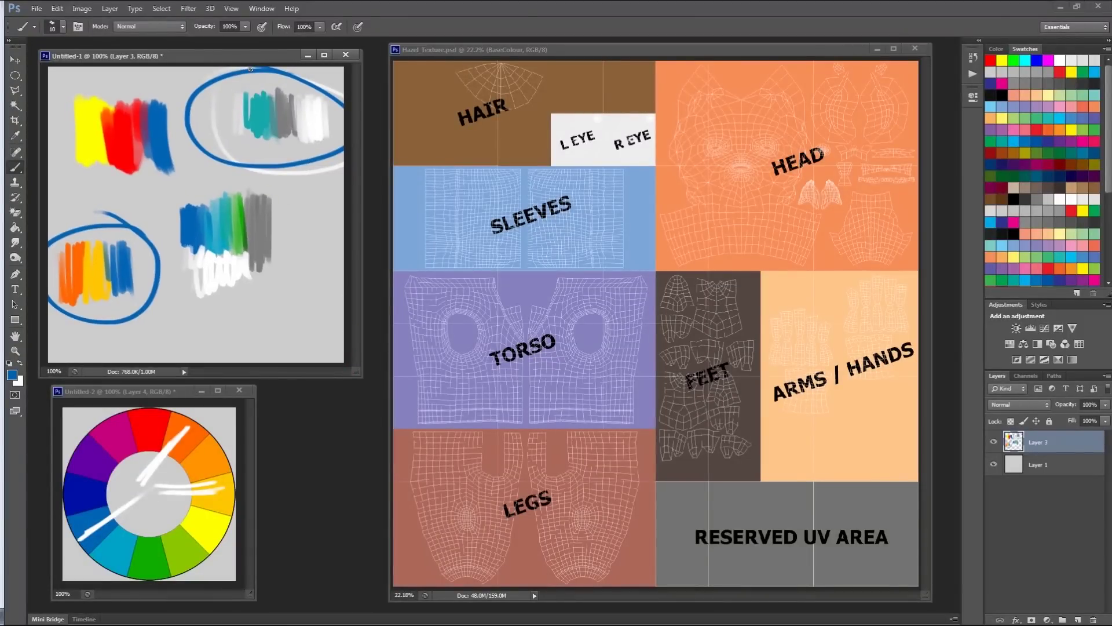
alt+click(268, 113)
alt+click(79, 267)
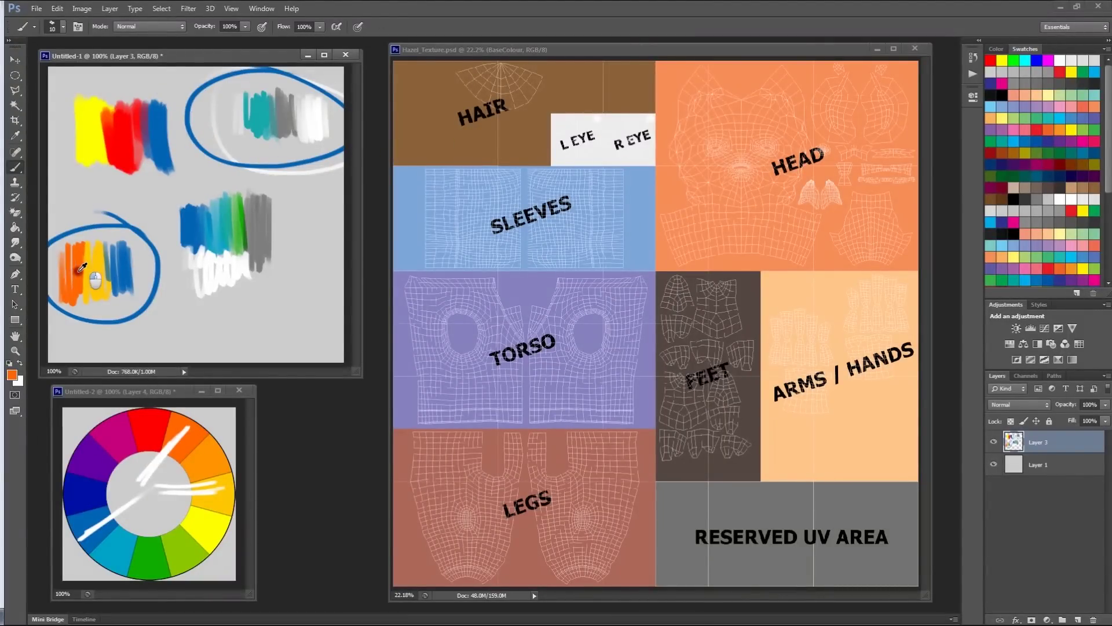
click(1081, 187)
alt+click(91, 274)
alt+click(100, 270)
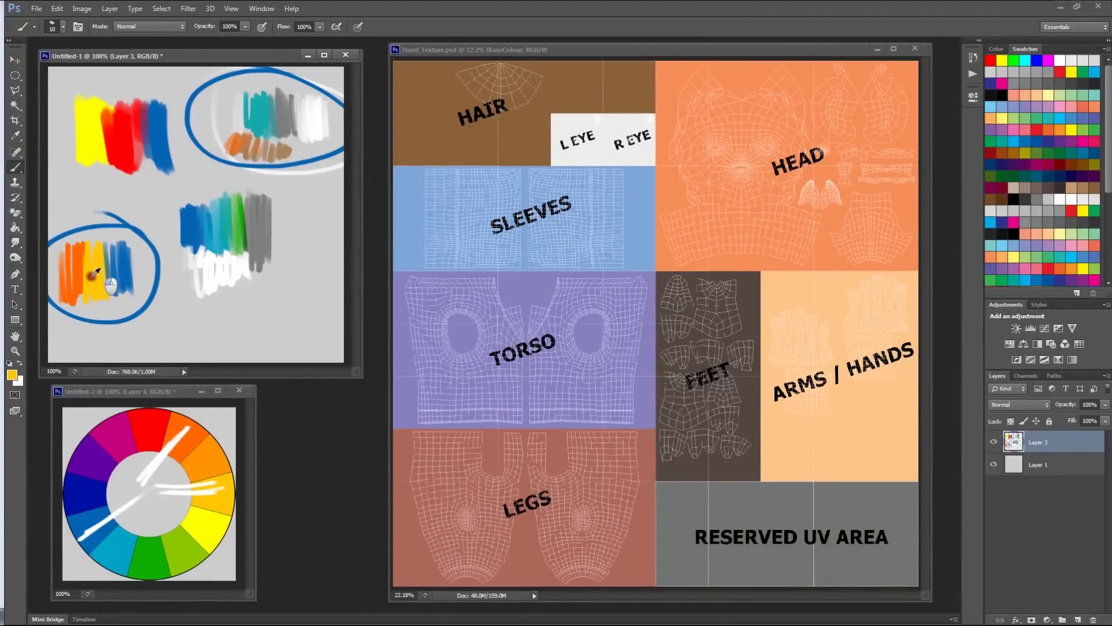
alt+click(248, 139)
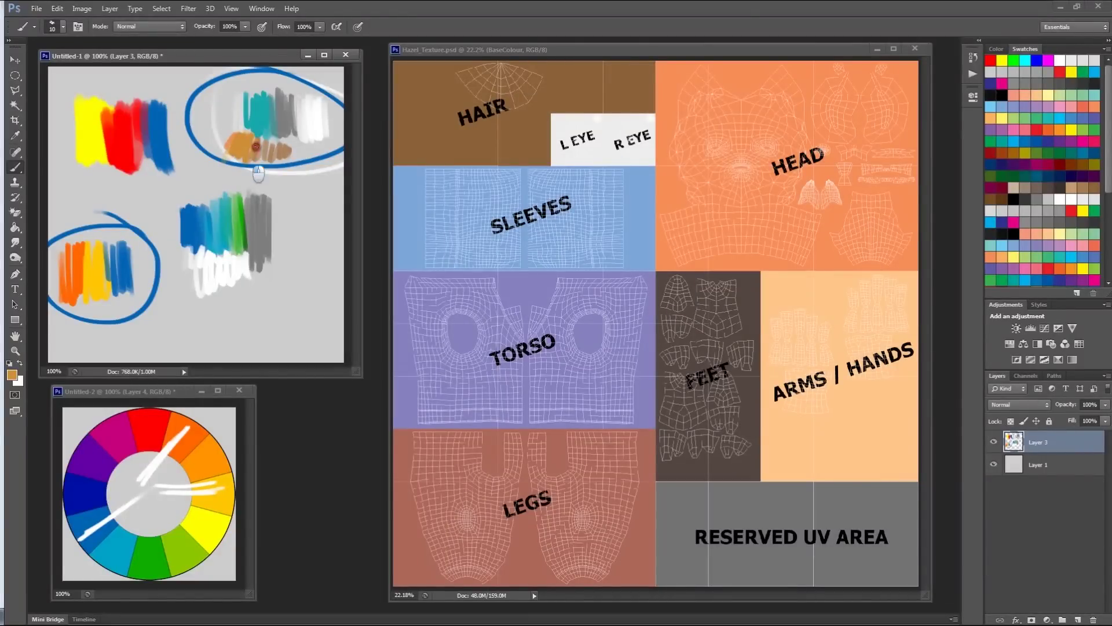
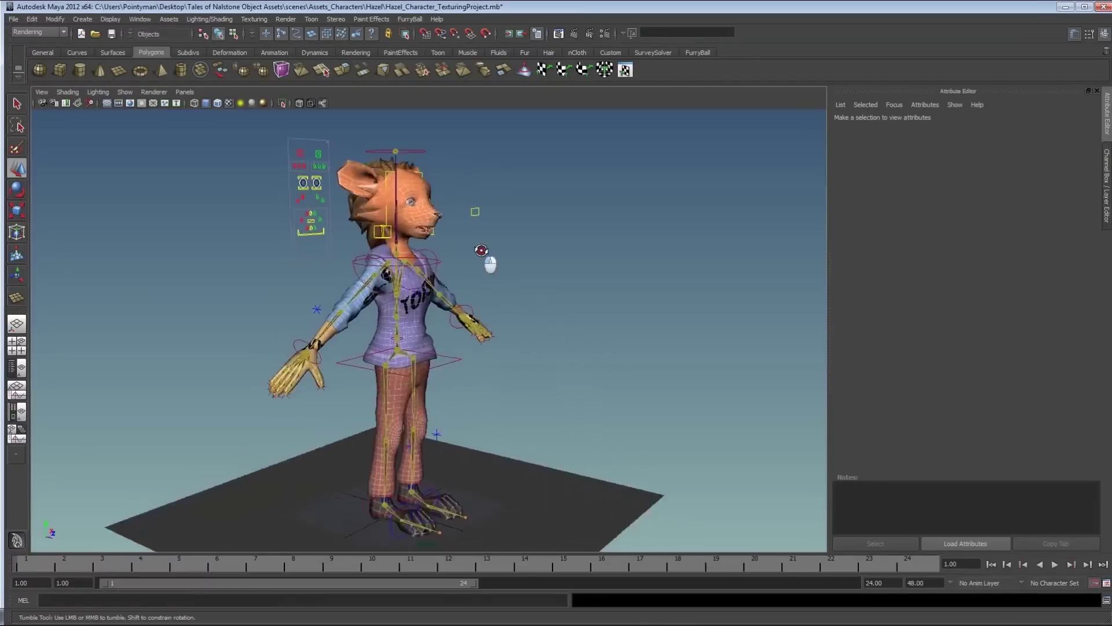
Examine Hazel's rigged character model in Maya from the front and the side, checking how the labelled texture areas map onto the body
alt+right_drag(345, 251, 544, 267)
alt+drag(545, 266, 525, 473)
alt+drag(416, 298, 447, 297)
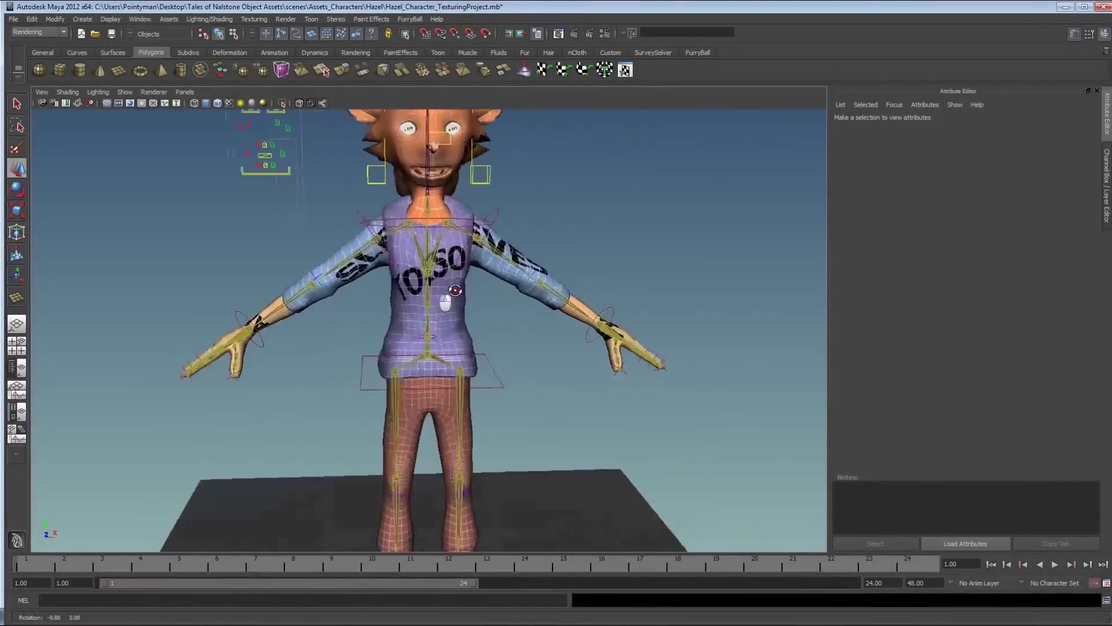
alt+middle_drag(447, 298, 430, 439)
alt+drag(393, 340, 440, 342)
alt+drag(314, 446, 328, 412)
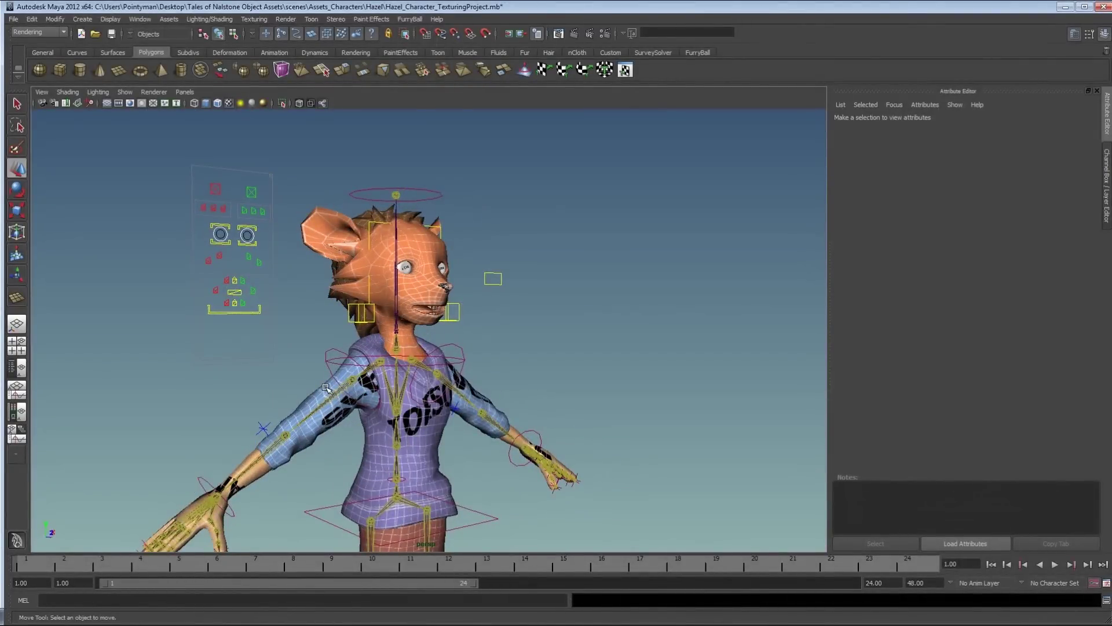
alt+middle_drag(399, 402, 455, 244)
alt+drag(510, 250, 457, 254)
alt+middle_drag(457, 255, 419, 334)
scroll(419, 334, down, 5)
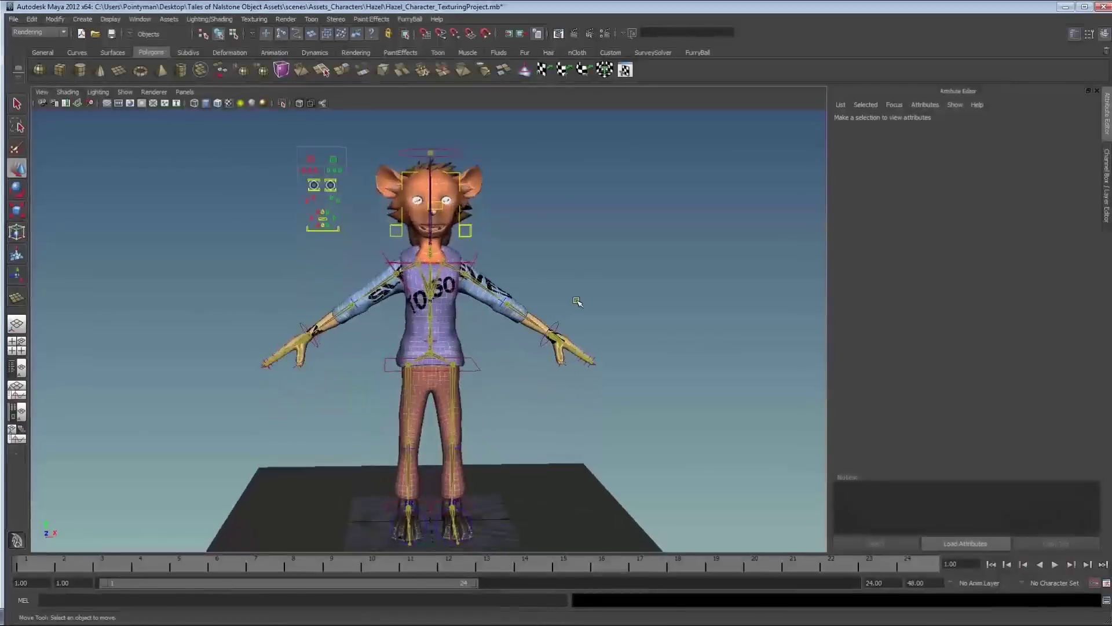
Switch back to Photoshop and select the hair, head, feet and arms/hands areas of the Hazel texture with rectangular selections, leaving out the eyes
key(alt+Tab)
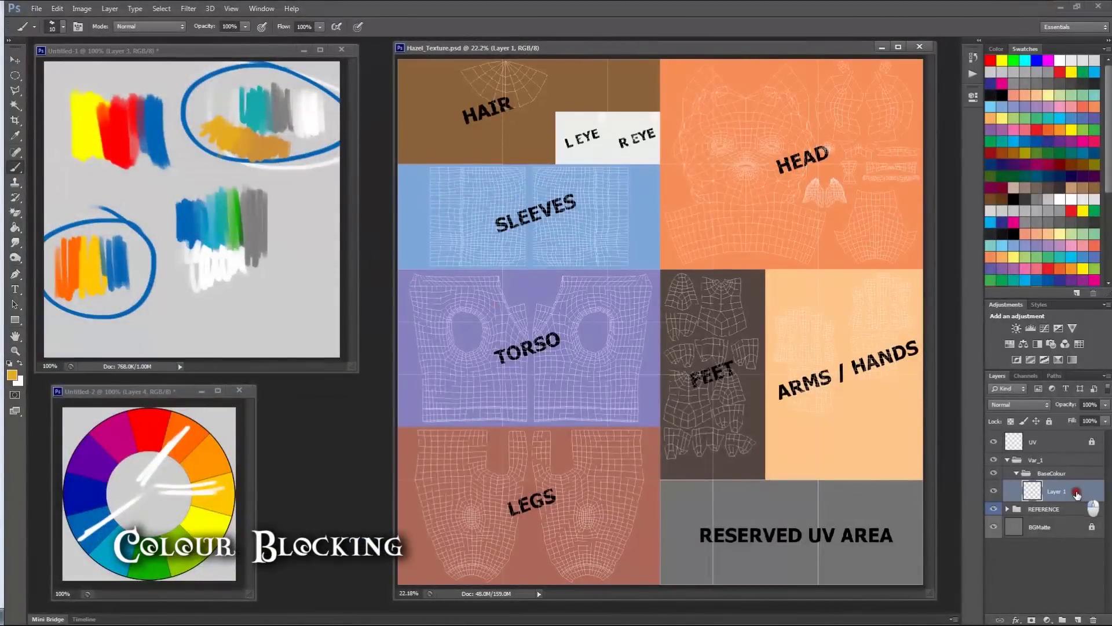
key(m)
drag(936, 599, 958, 616)
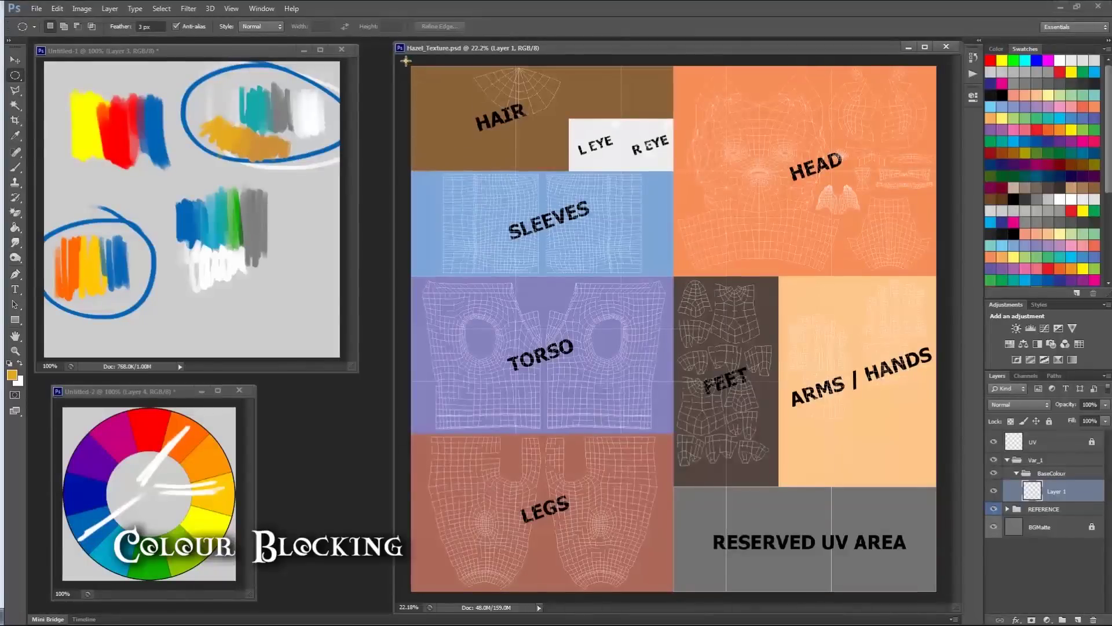
click(558, 170)
click(569, 168)
drag(21, 81, 58, 73)
drag(404, 63, 564, 172)
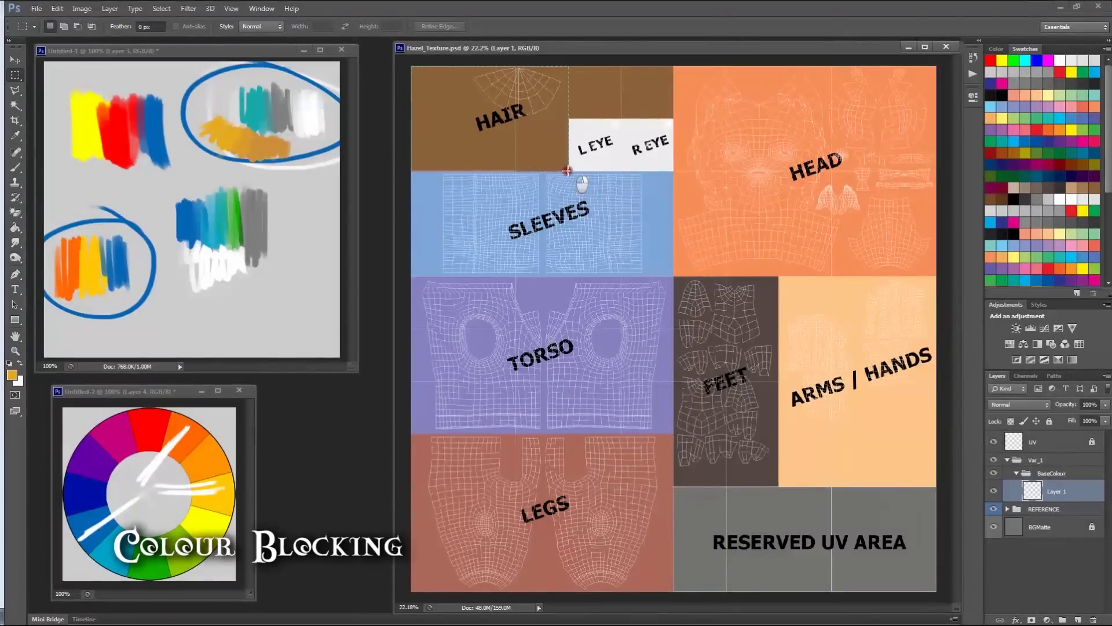
shift+drag(569, 66, 946, 118)
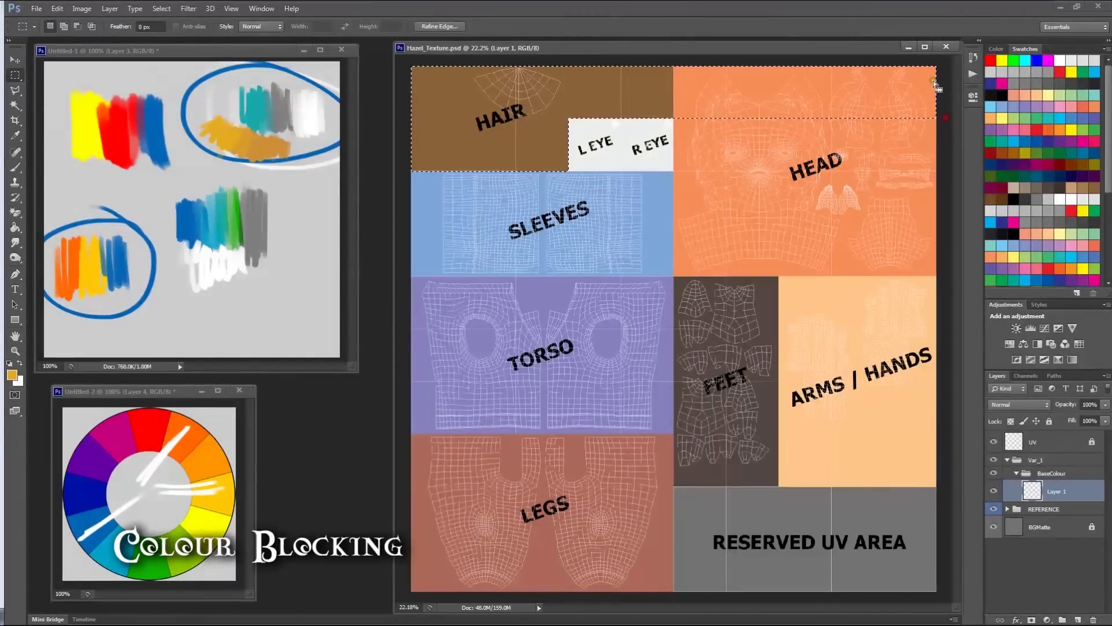
mouse_move(941, 62)
shift+mouse_down()
mouse_move(726, 621)
mouse_move(708, 526)
mouse_move(675, 486)
shift+mouse_up()
Fill the selected skin and hair areas on Layer 1 with golden brown sampled from the swatch canvas, and clear the selection
key(g)
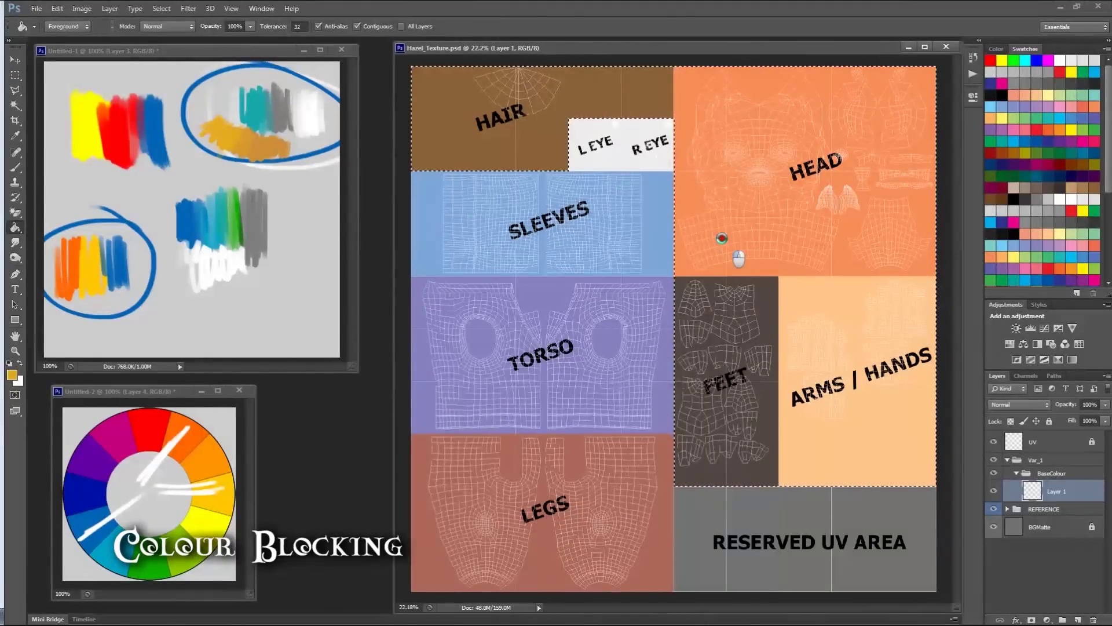
click(720, 238)
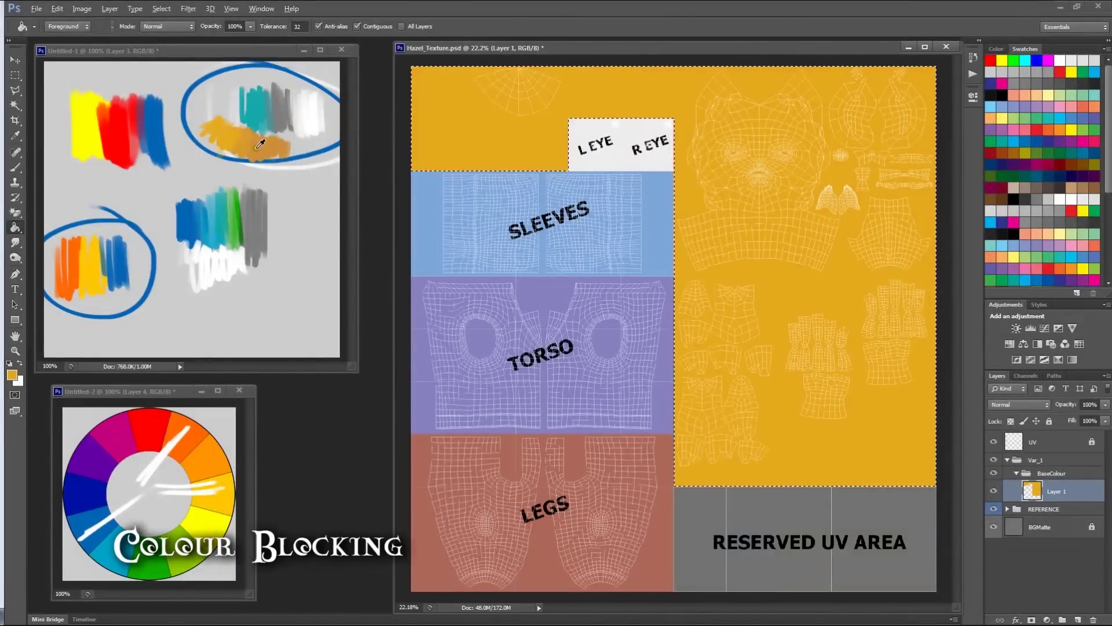
click(823, 244)
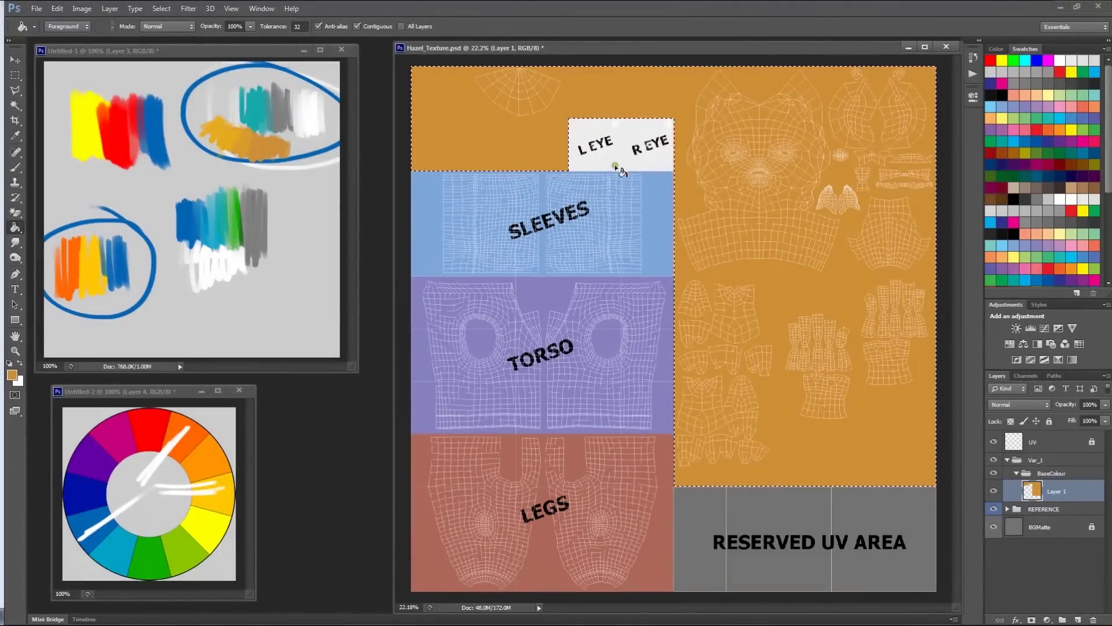
key(m)
key(ctrl+d)
Select the left and right eye rectangle and fill it with the off-white sampled from that area
alt+scroll(626, 160, up, 13)
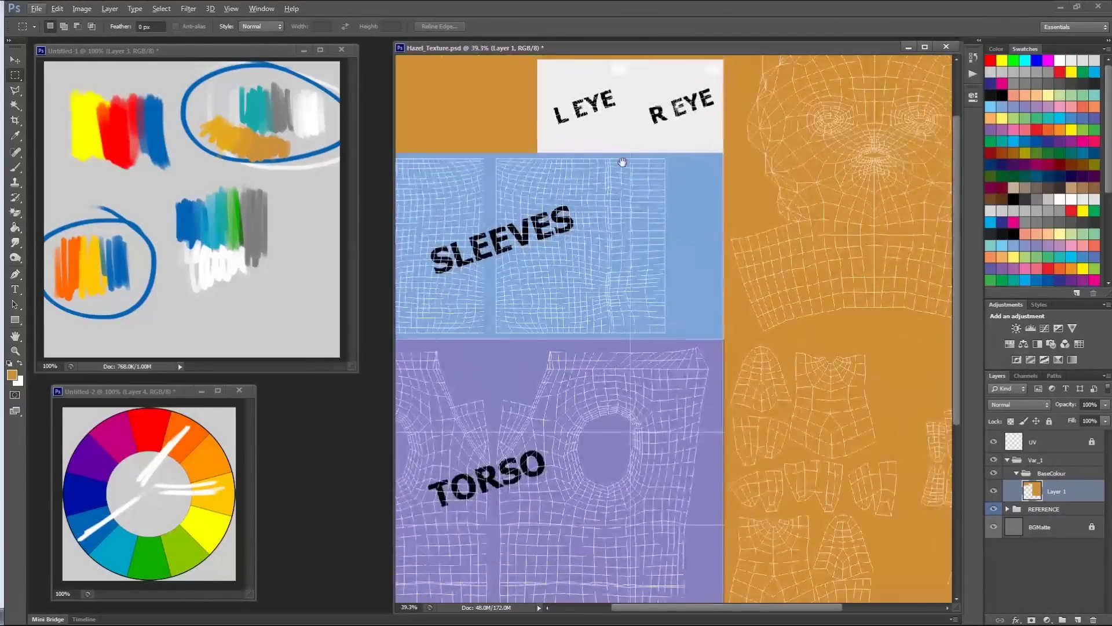
scroll(620, 164, up, 3)
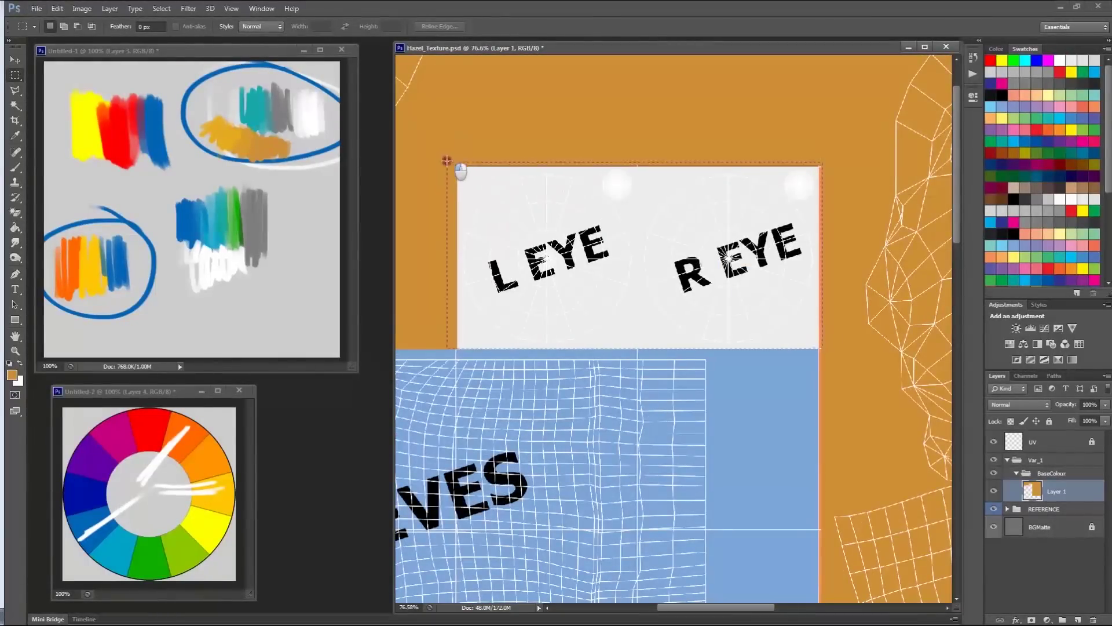
drag(454, 167, 455, 166)
key(g)
alt+click(472, 179)
click(605, 232)
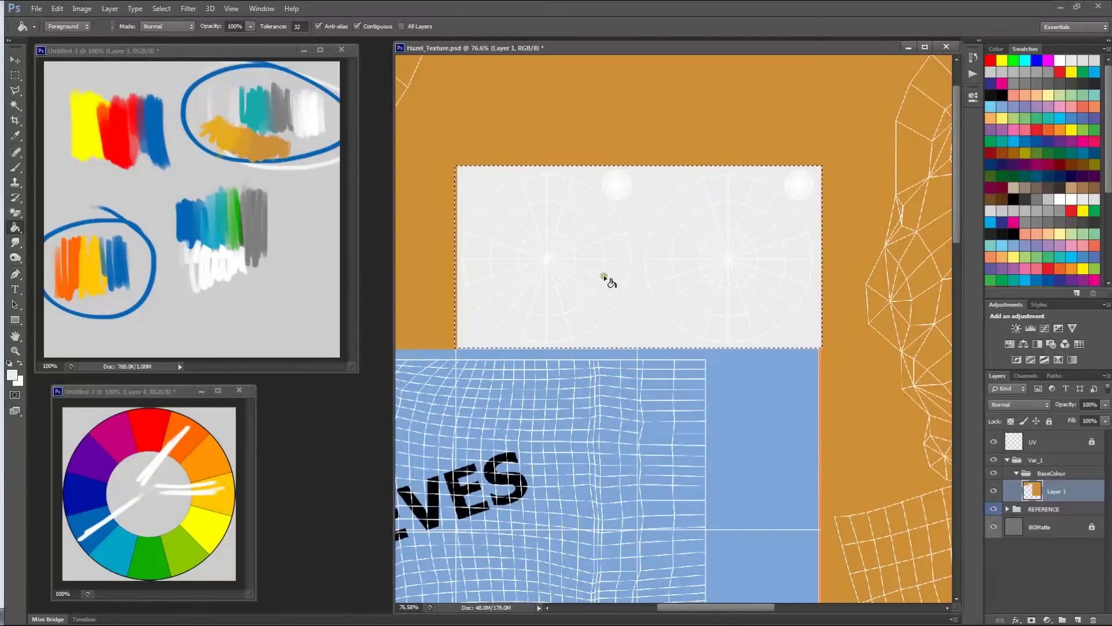
Select the whole sleeves rectangle on the Hazel texture
alt+scroll(643, 269, down, 3)
alt+scroll(643, 268, down, 3)
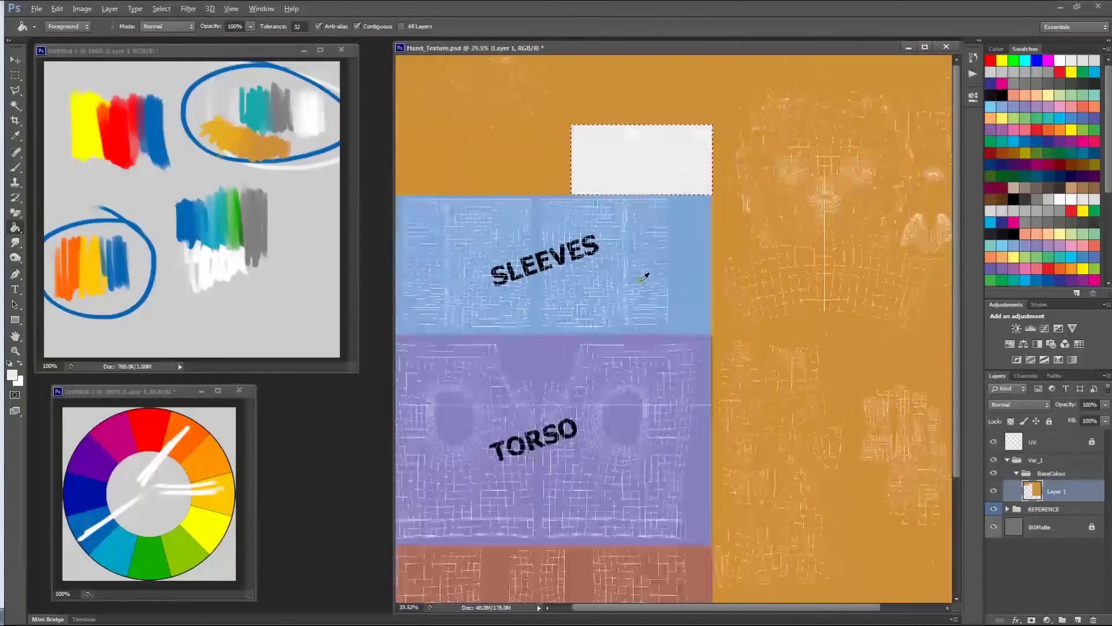
key(m)
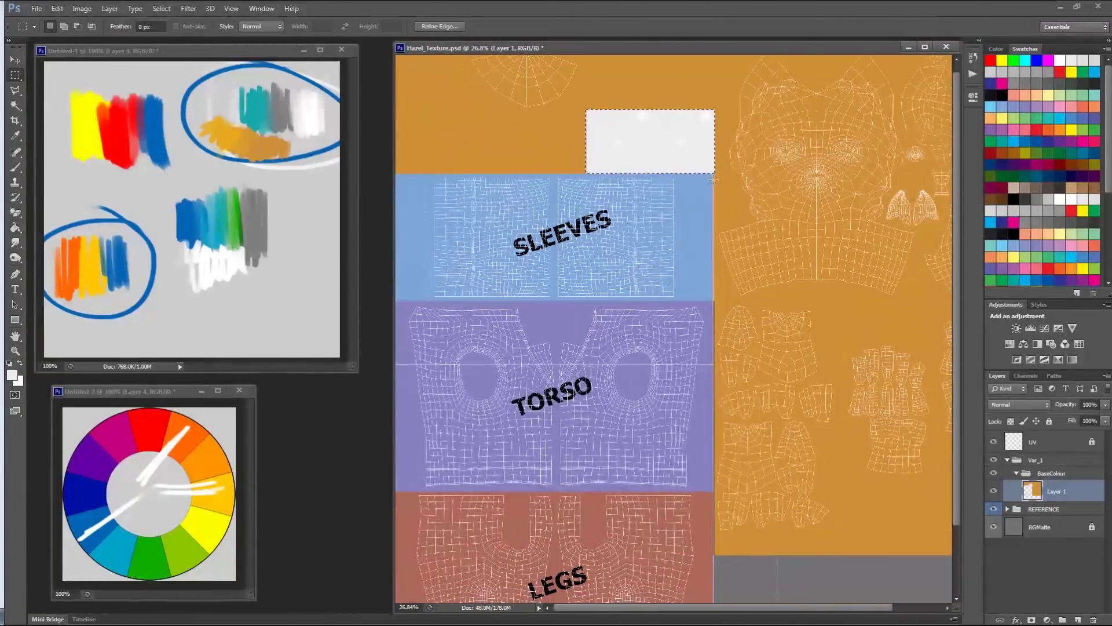
alt+drag(703, 209, 338, 301)
key(alt)
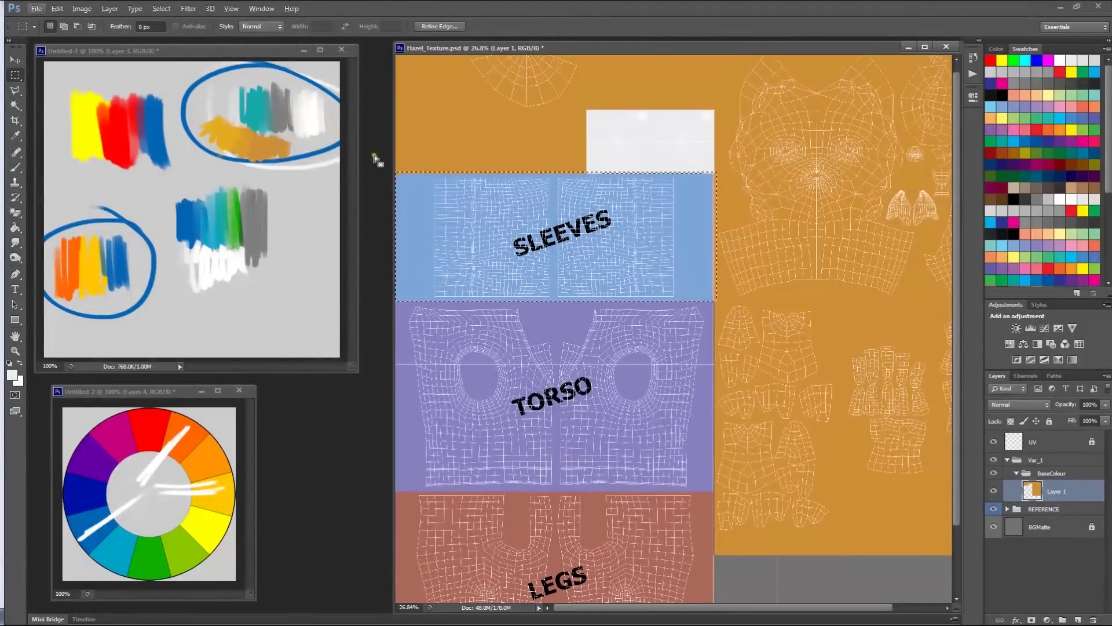
click(304, 109)
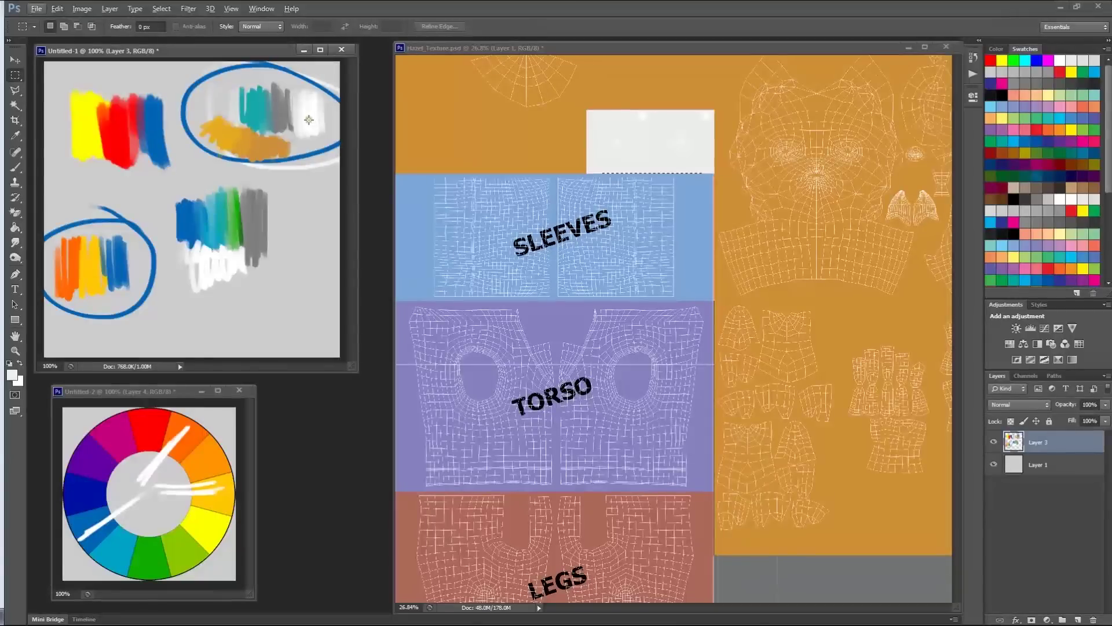
click(713, 177)
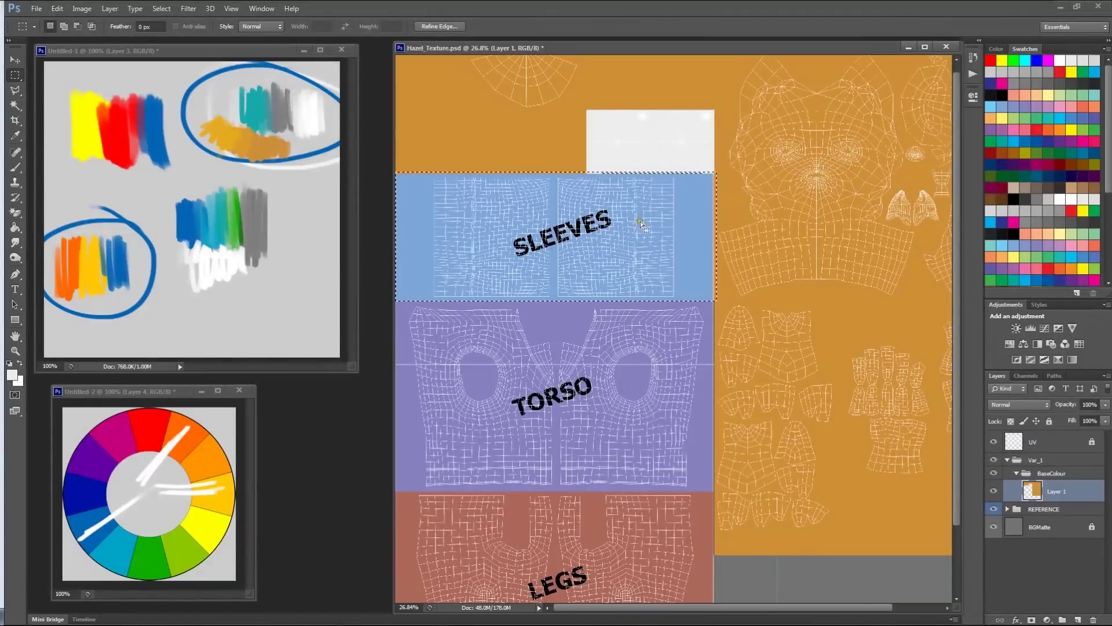
Try filling the sleeves area with near-white from the swatch canvas, and undo the fill
key(g)
click(261, 49)
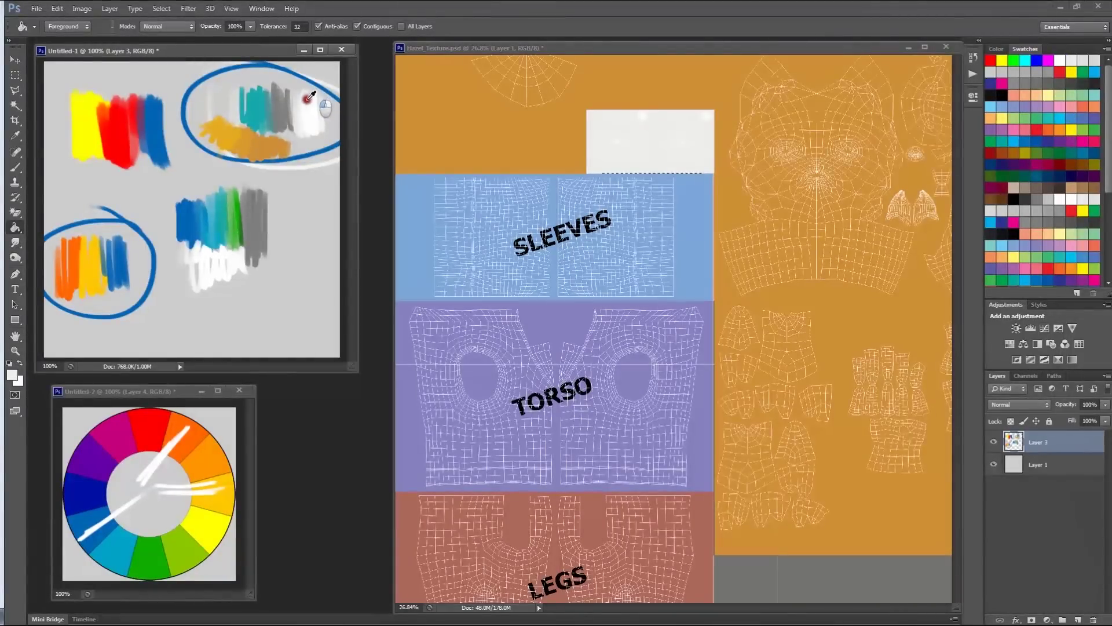
click(627, 255)
click(640, 242)
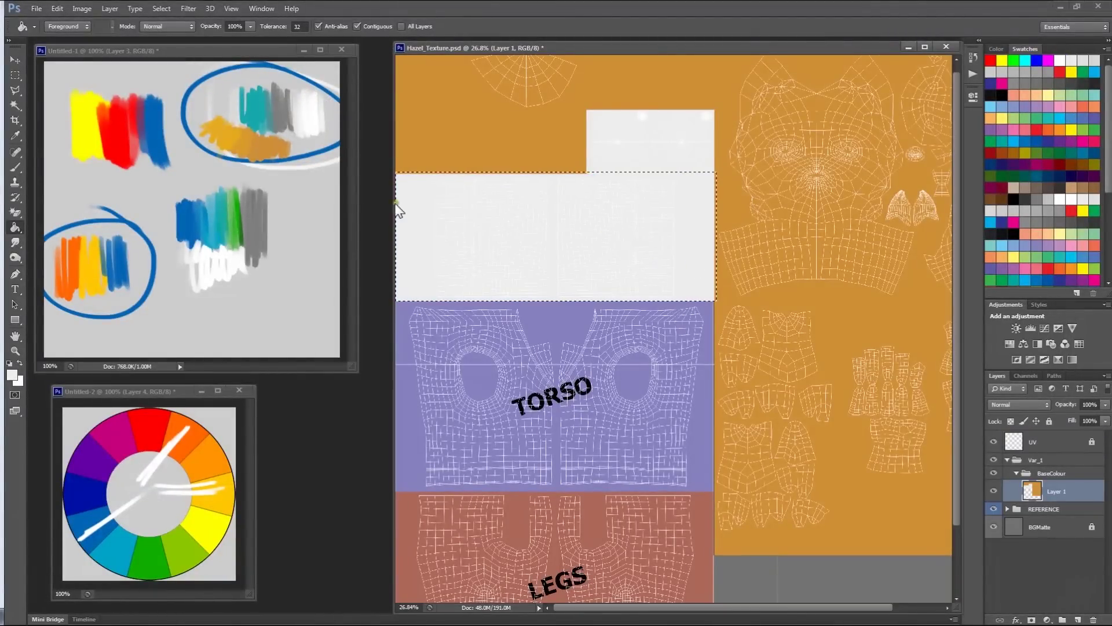
key(ctrl+z)
Fill the sleeves area with light grey sampled from the edge of the white swatch, and clear the selection
click(312, 123)
alt+click(327, 108)
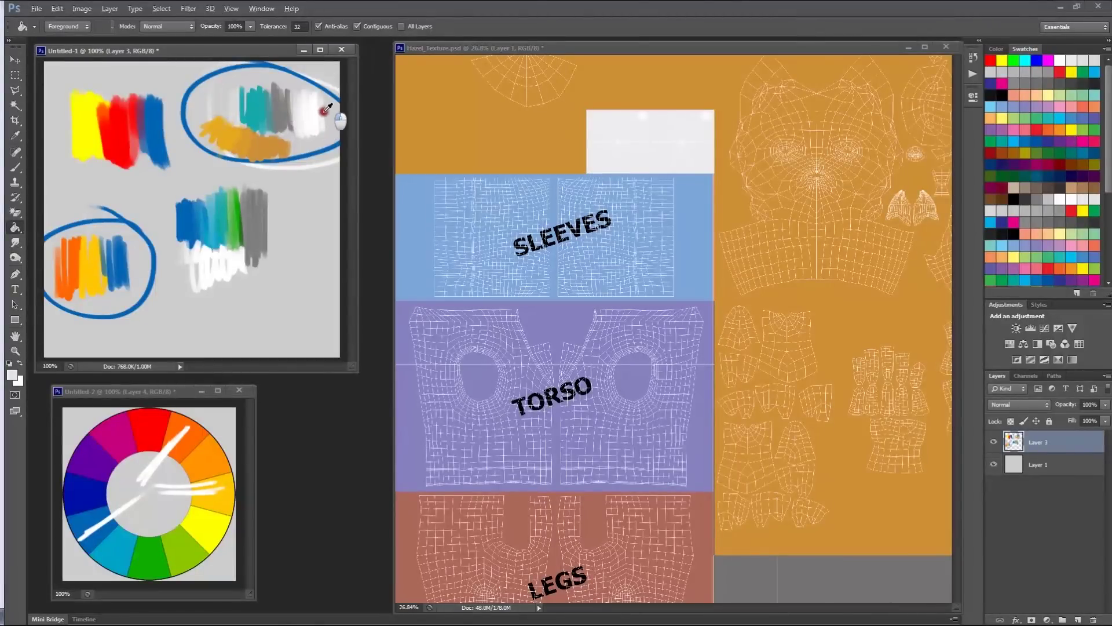
click(602, 248)
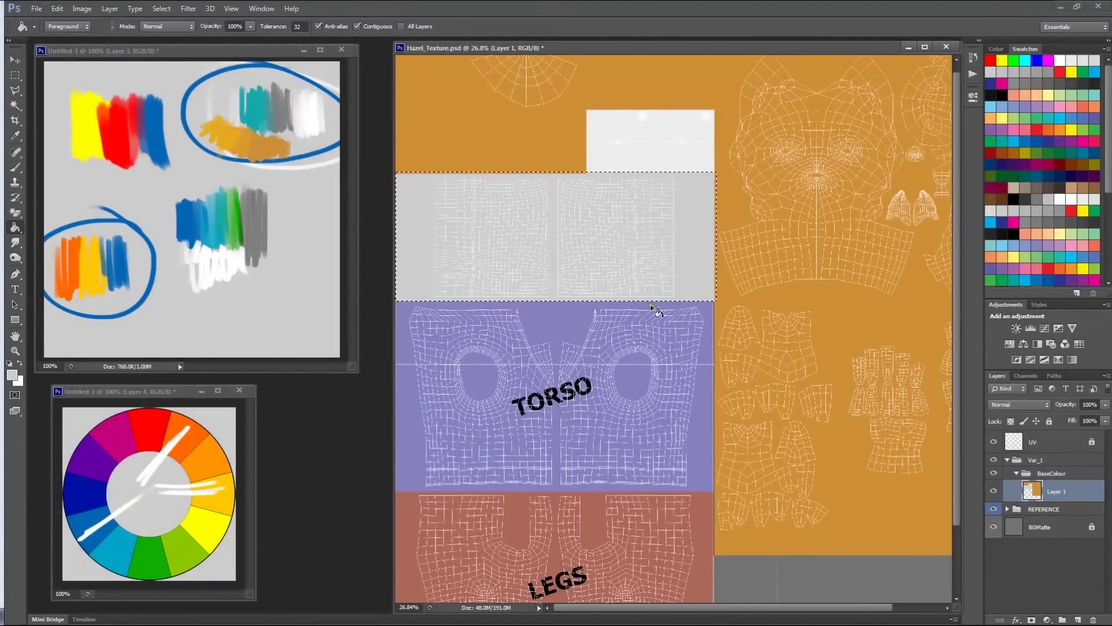
key(m)
key(ctrl+d)
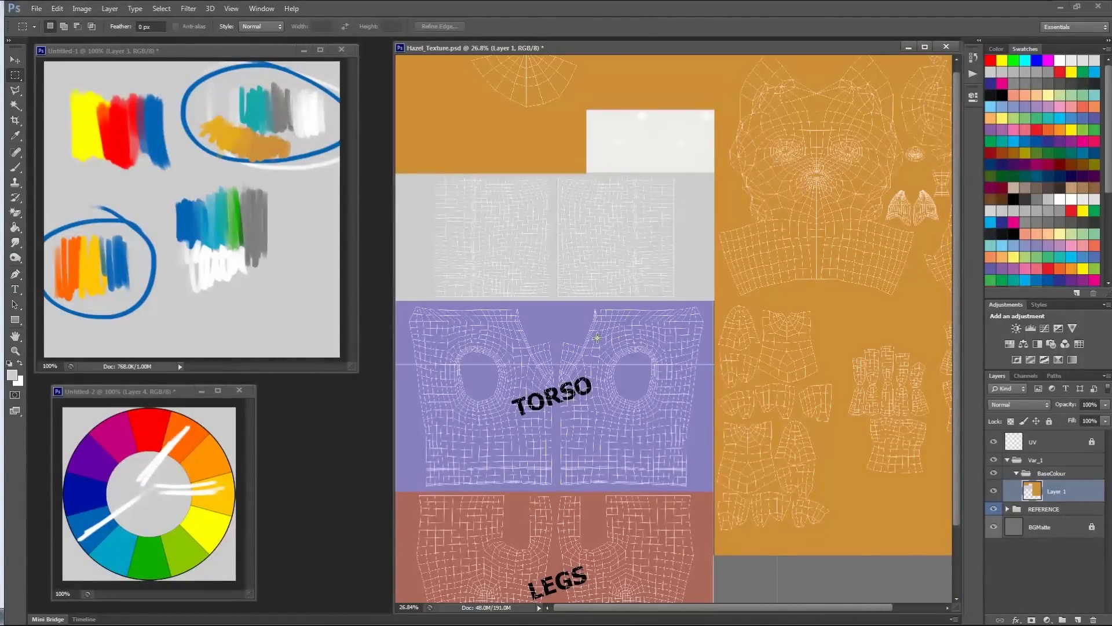
Select the torso rectangle and fill it with the teal sampled from the ringed swatch group
alt+scroll(600, 339, up, 3)
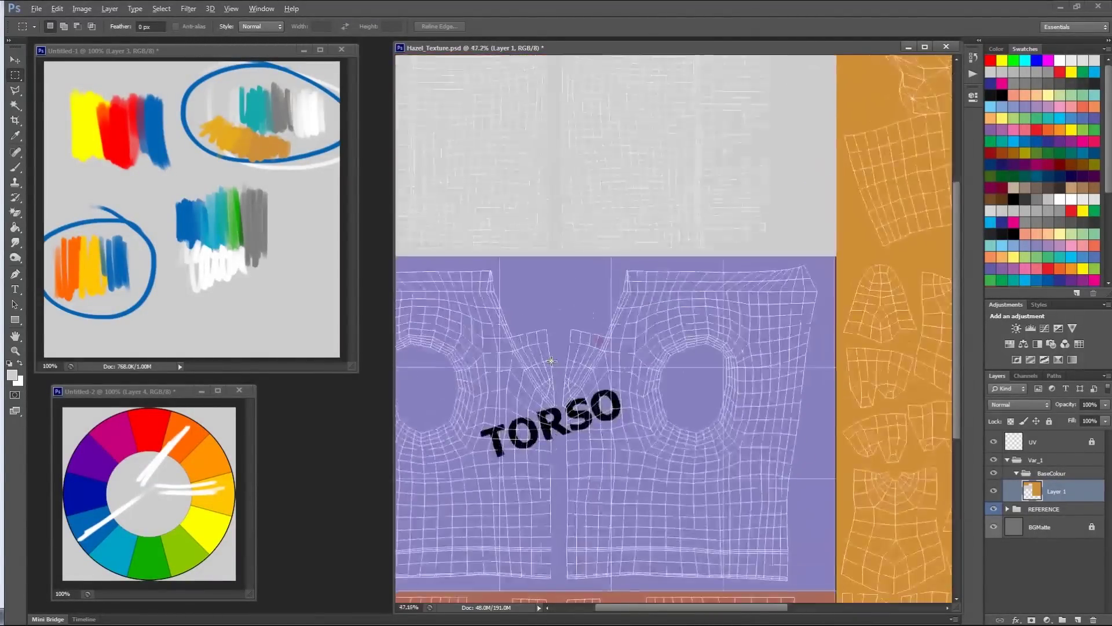
alt+scroll(603, 323, down, 4)
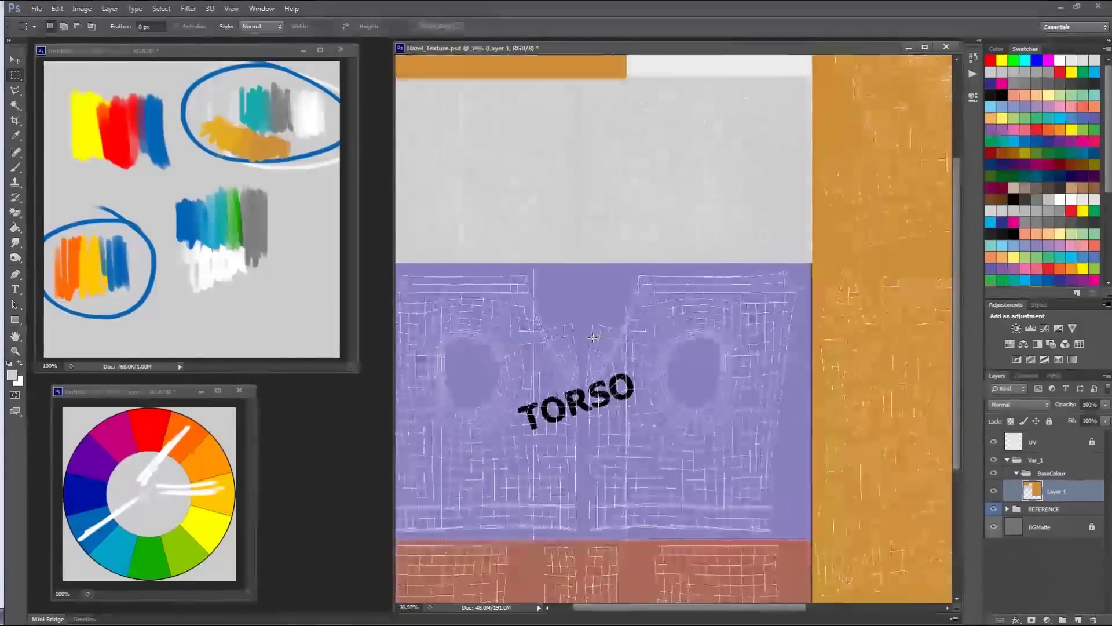
drag(744, 276, 333, 486)
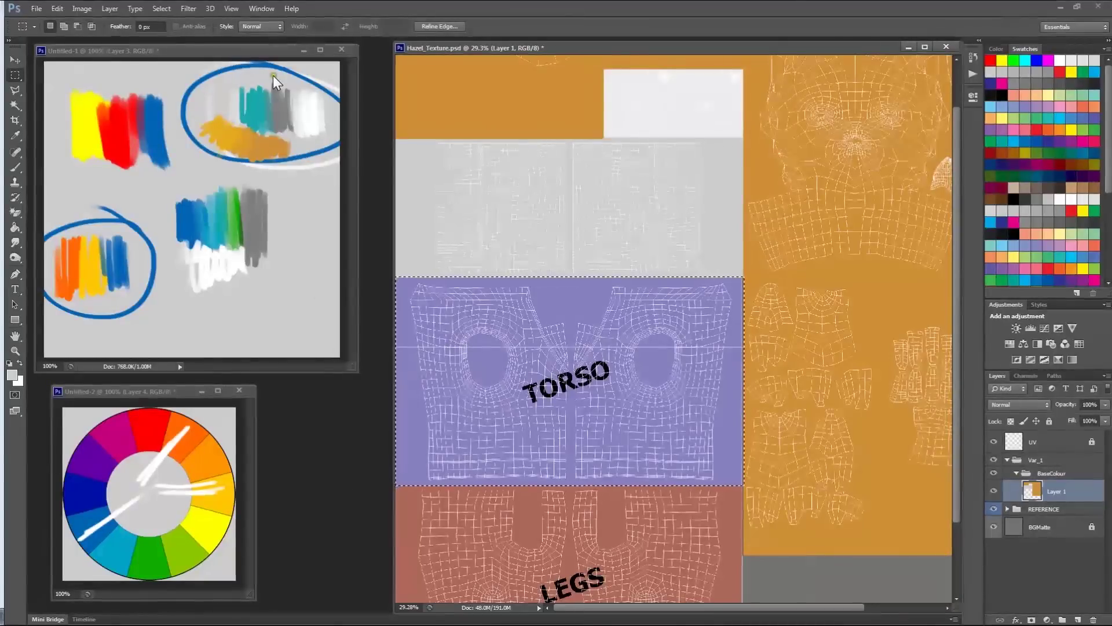
click(270, 52)
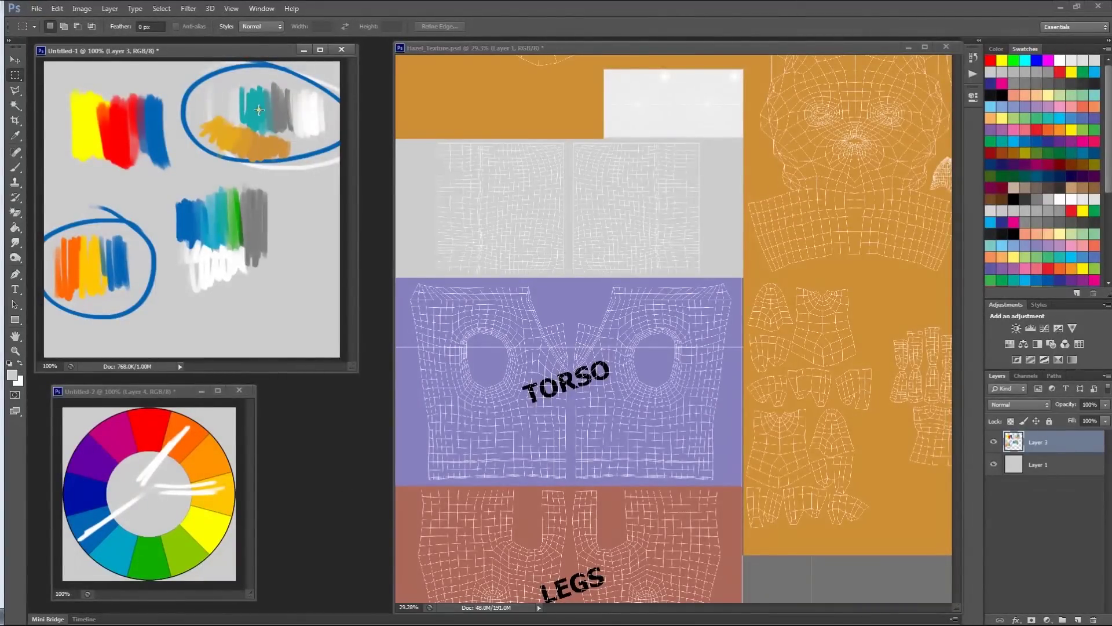
key(g)
click(474, 353)
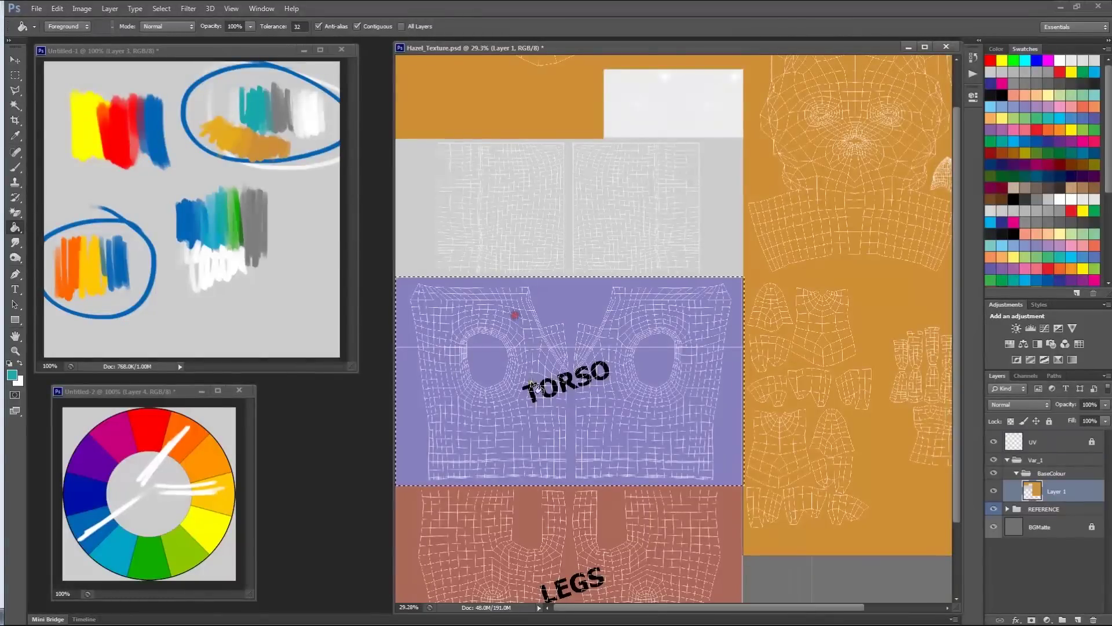
click(626, 335)
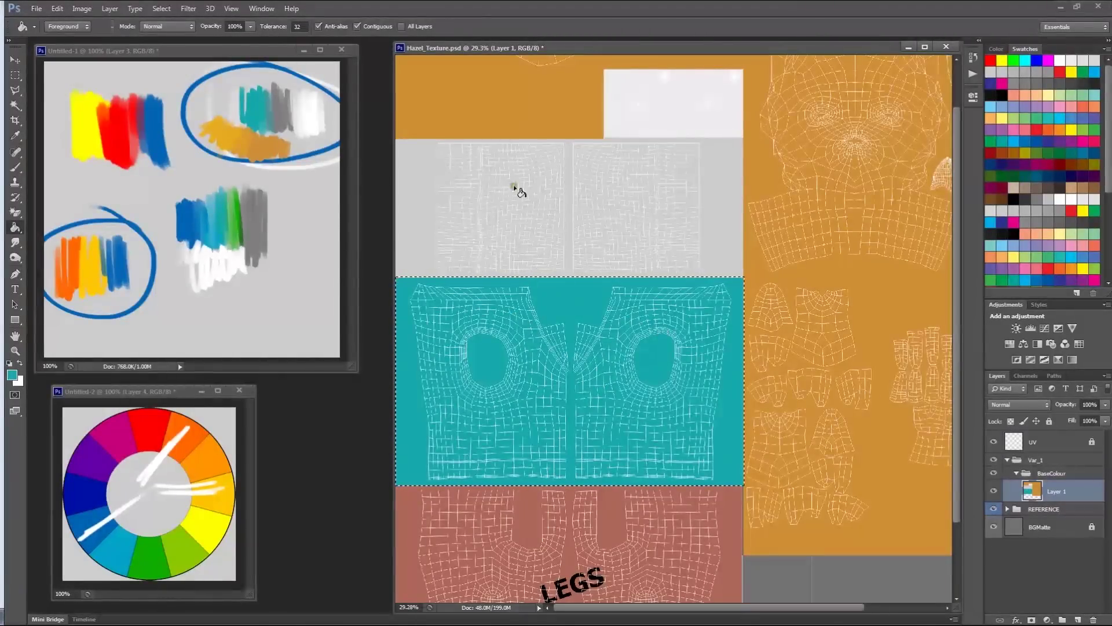
scroll(924, 426, down, 3)
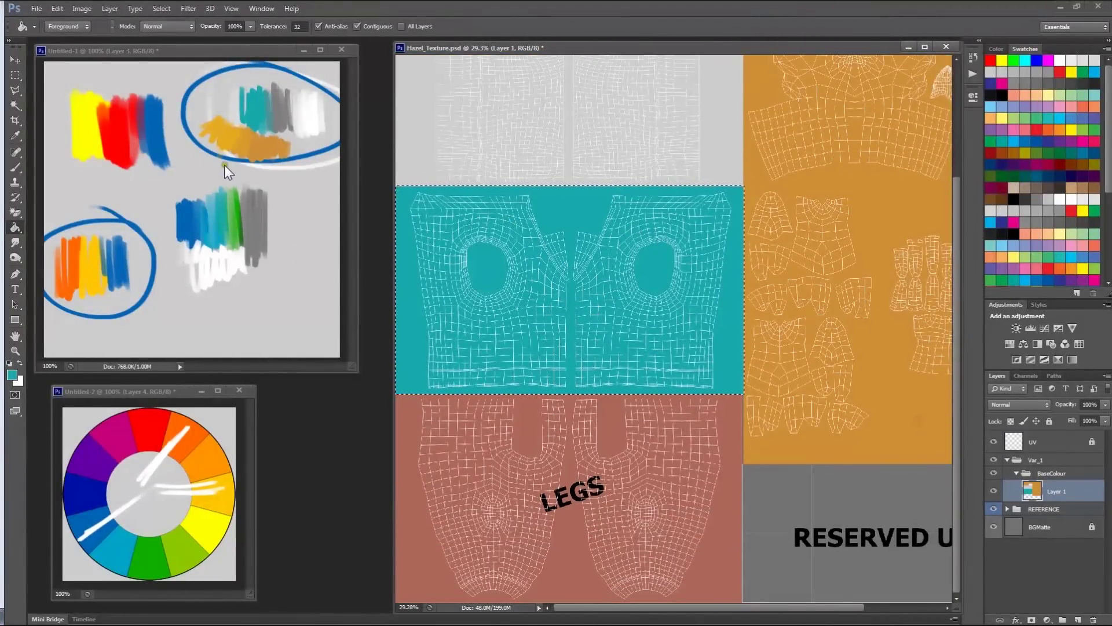
Select the legs rectangle on the Hazel texture and fill it with the mid grey sampled from the ringed swatch group
click(260, 148)
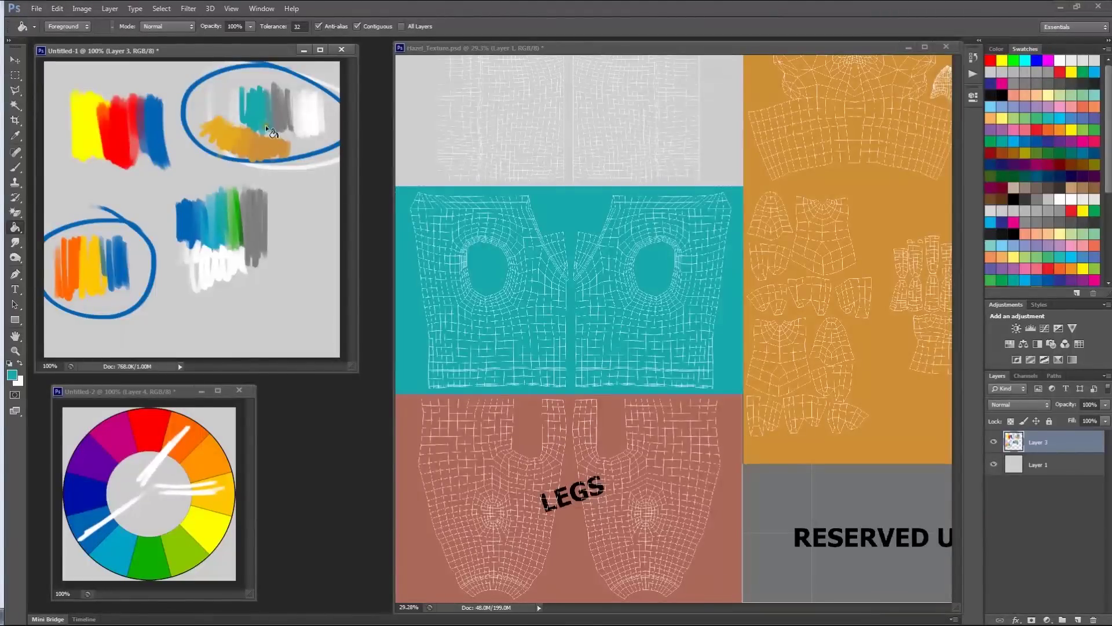
click(279, 107)
click(657, 374)
key(m)
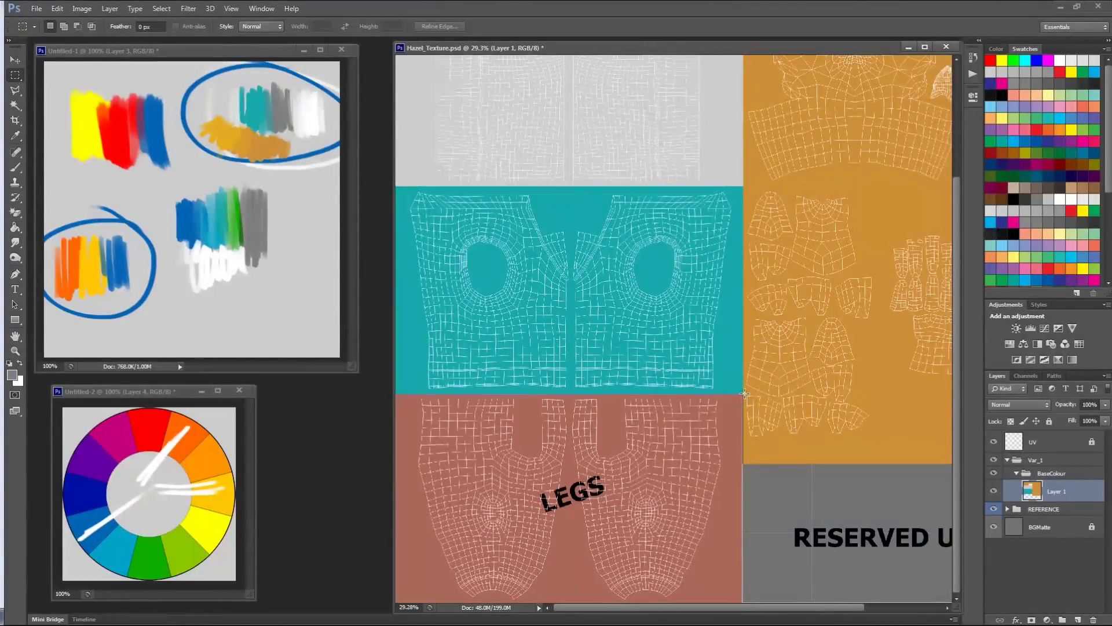
key(g)
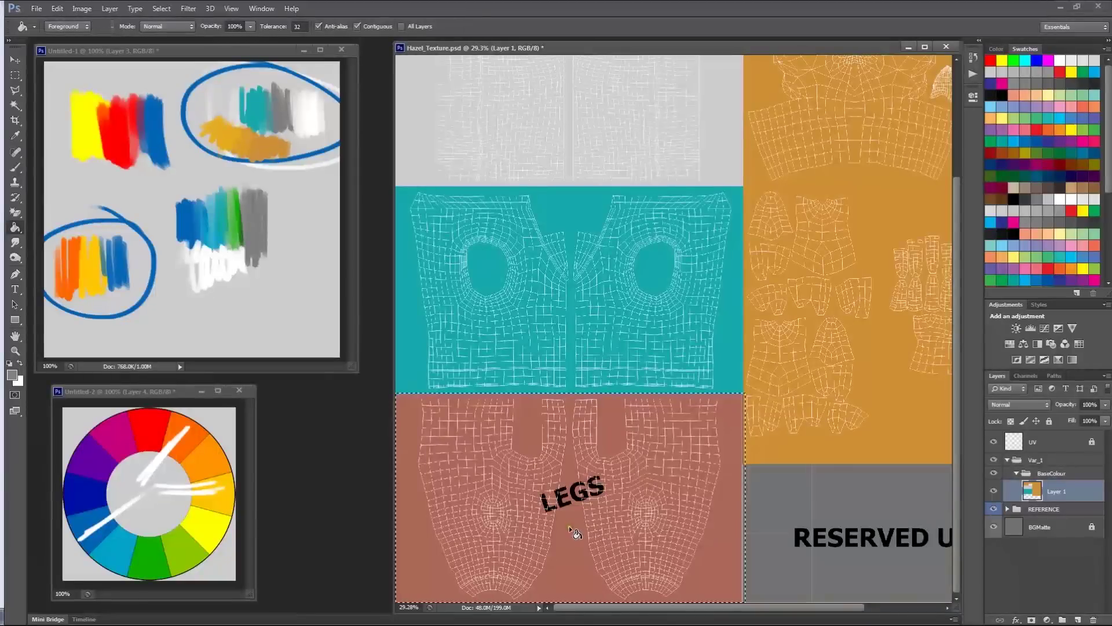
click(569, 525)
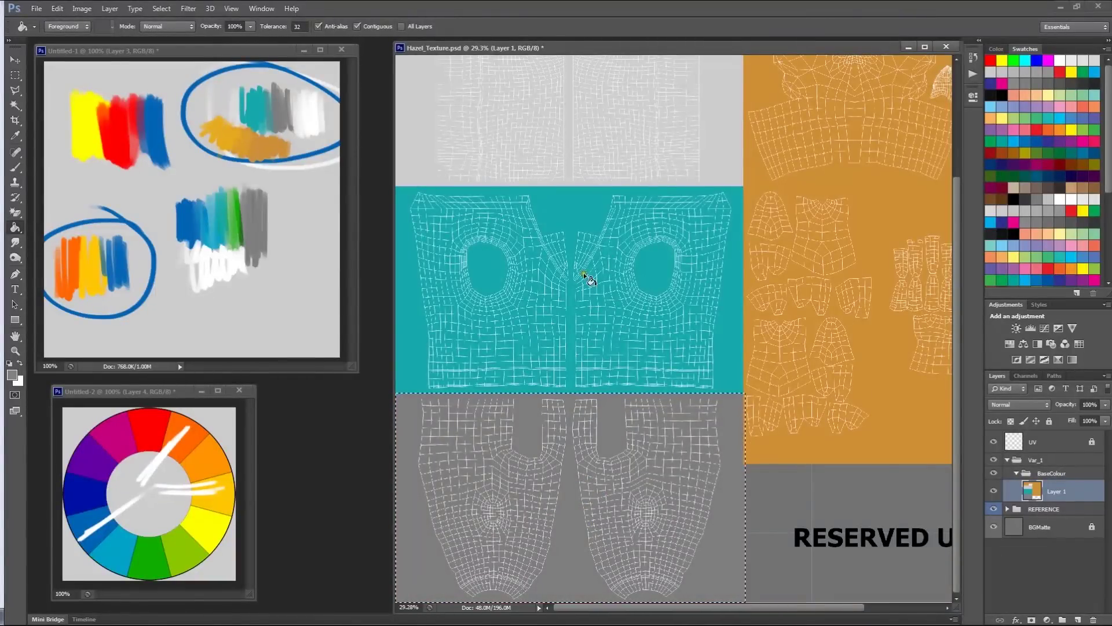
Set the Magic Wand tolerance to 1 and select only the light grey sleeves area of the texture
drag(957, 380, 965, 305)
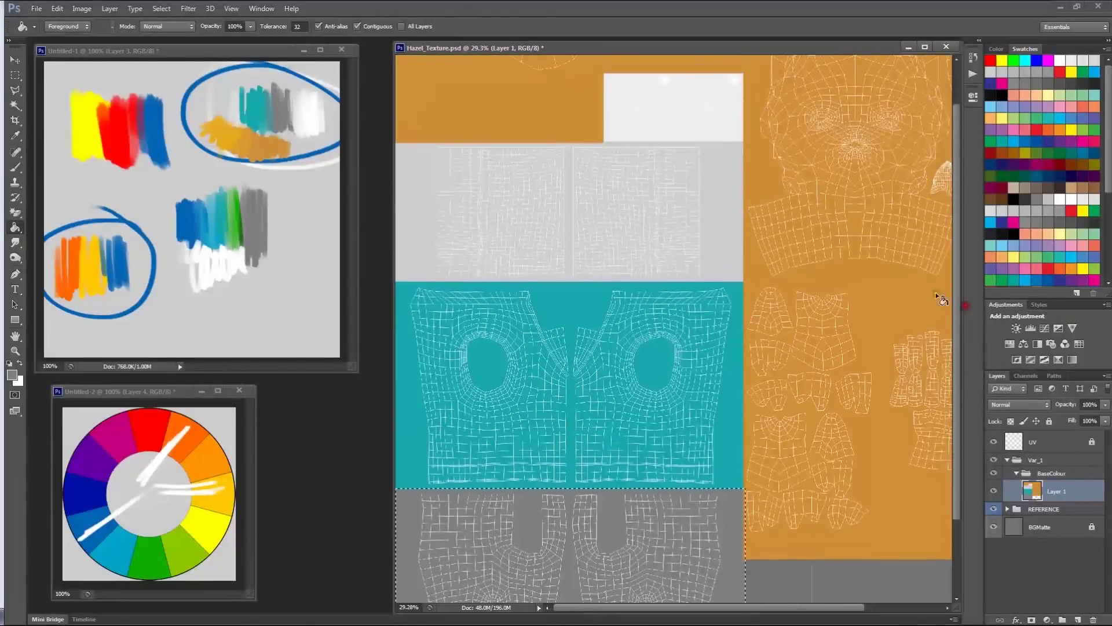
key(w)
click(734, 206)
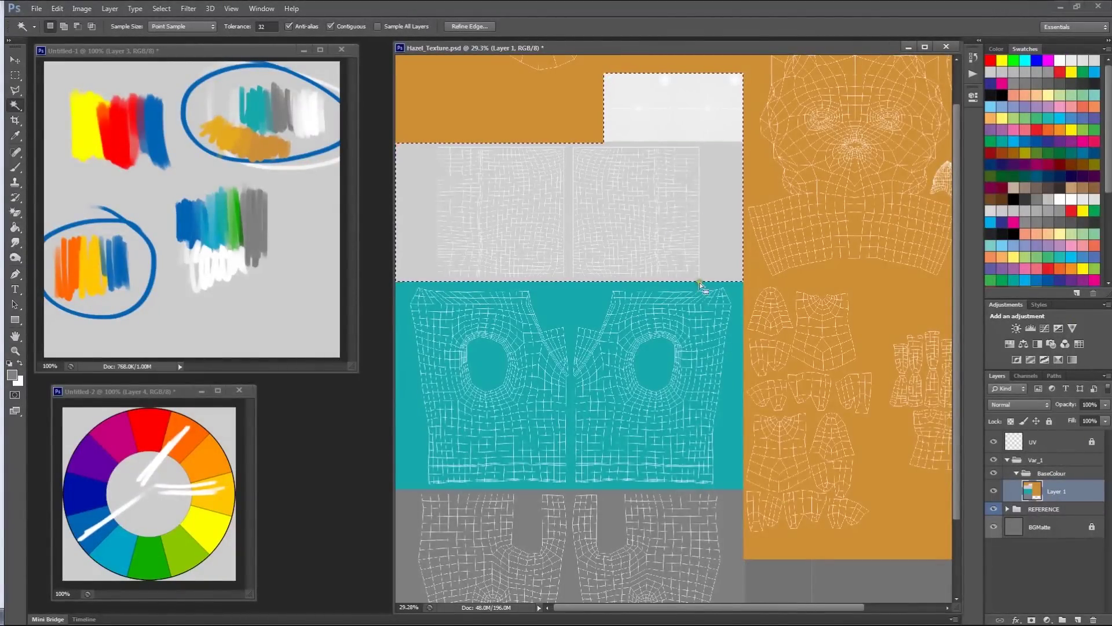
click(265, 26)
text(1)
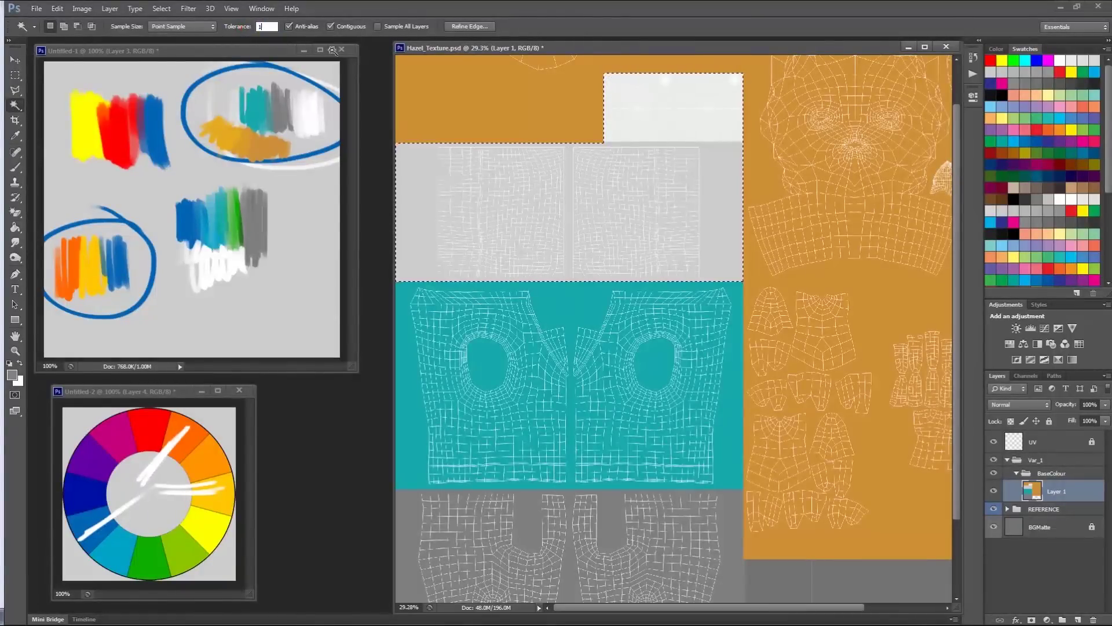
click(725, 220)
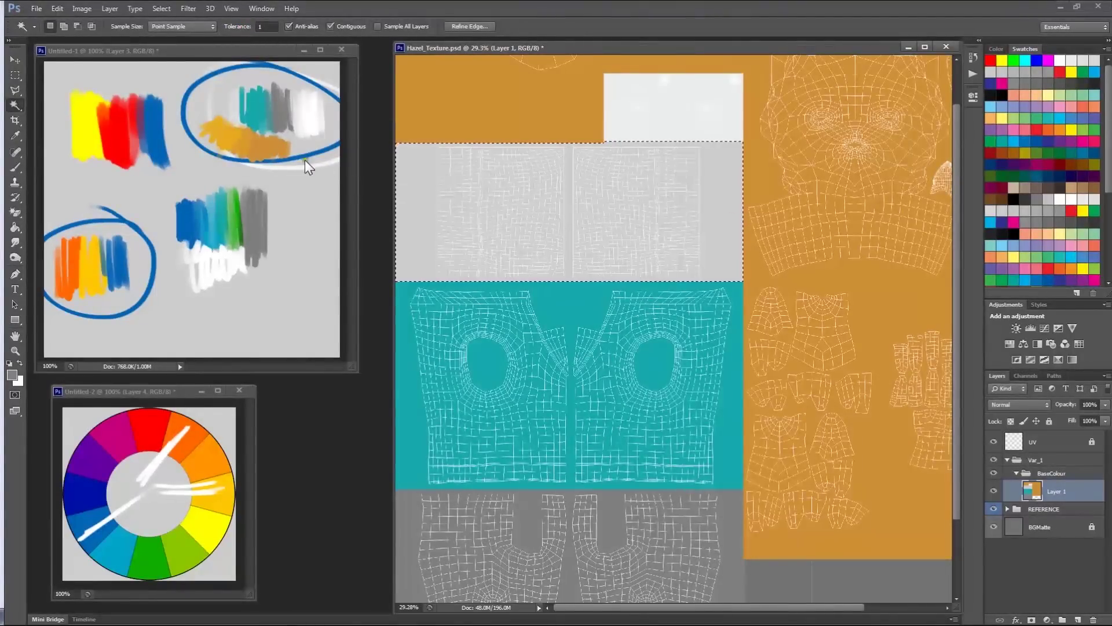
Try filling the sleeves area with pure white sampled from the white swatch in the ringed group
click(309, 111)
key(g)
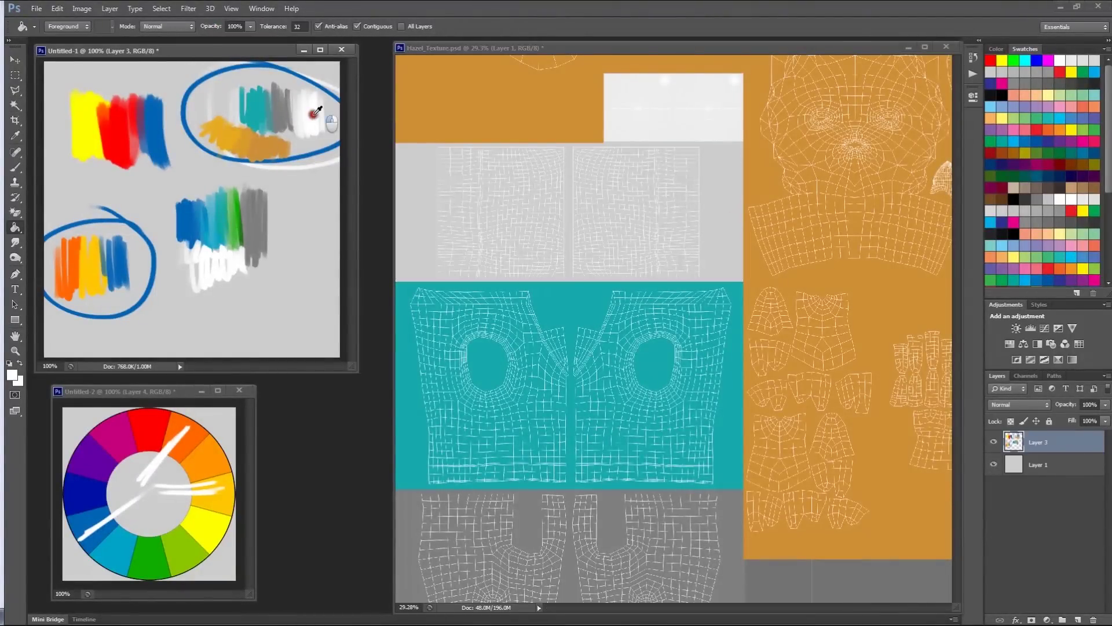
click(666, 206)
click(670, 204)
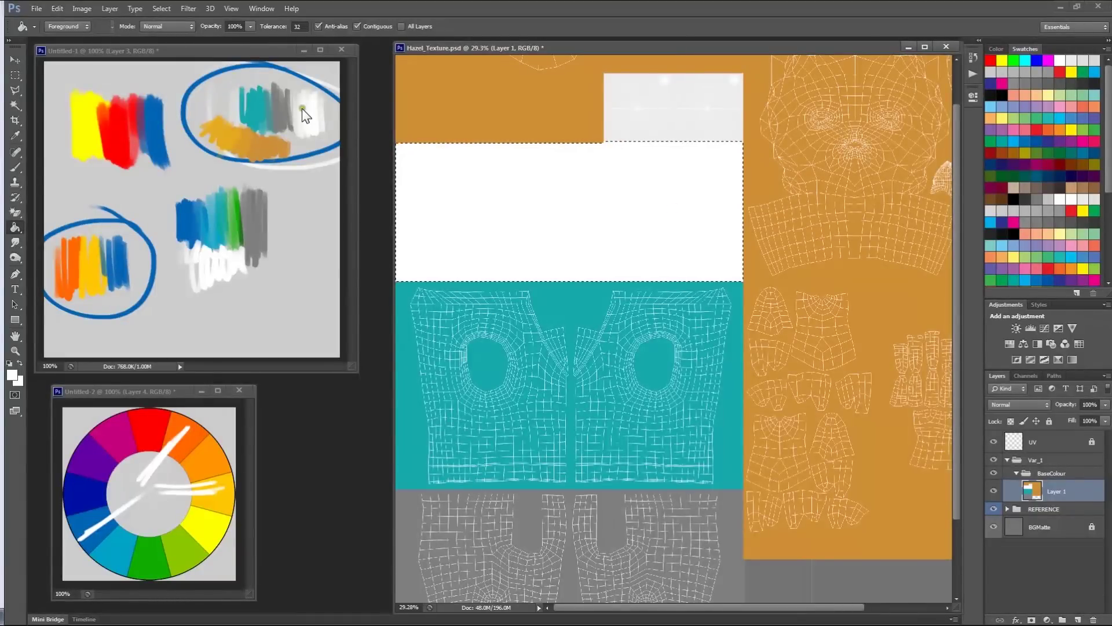
Fill the sleeves area with off-white sampled from the faded end of the white swatch, and clear the selection
alt+click(309, 86)
click(561, 198)
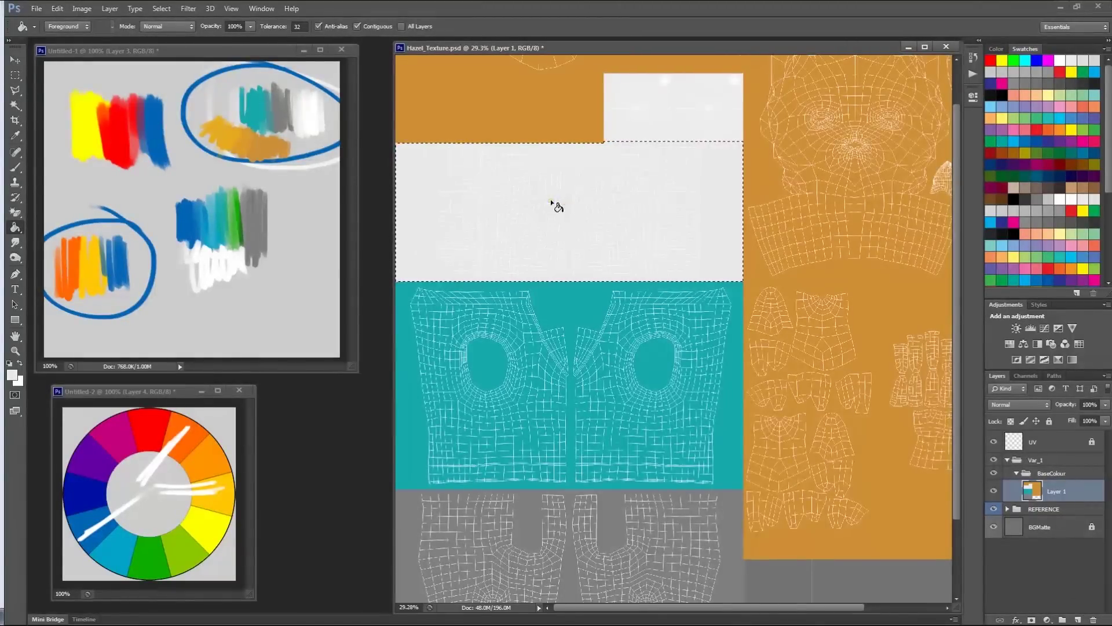
key(m)
click(535, 109)
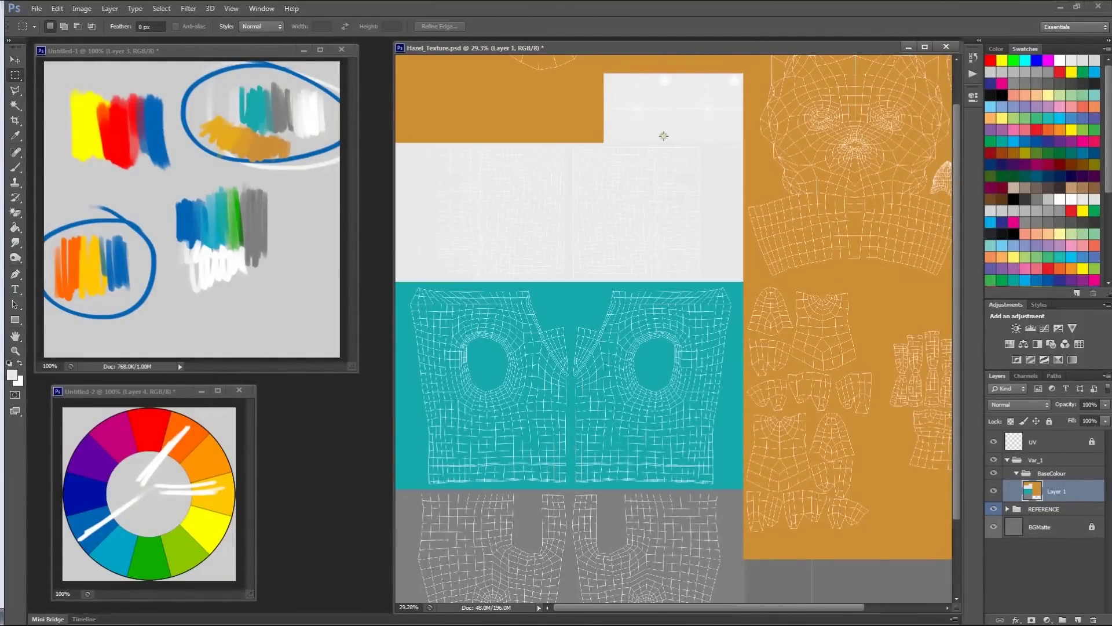
Hide the UV wireframe layer and save the Hazel texture
alt+scroll(725, 272, down, 1)
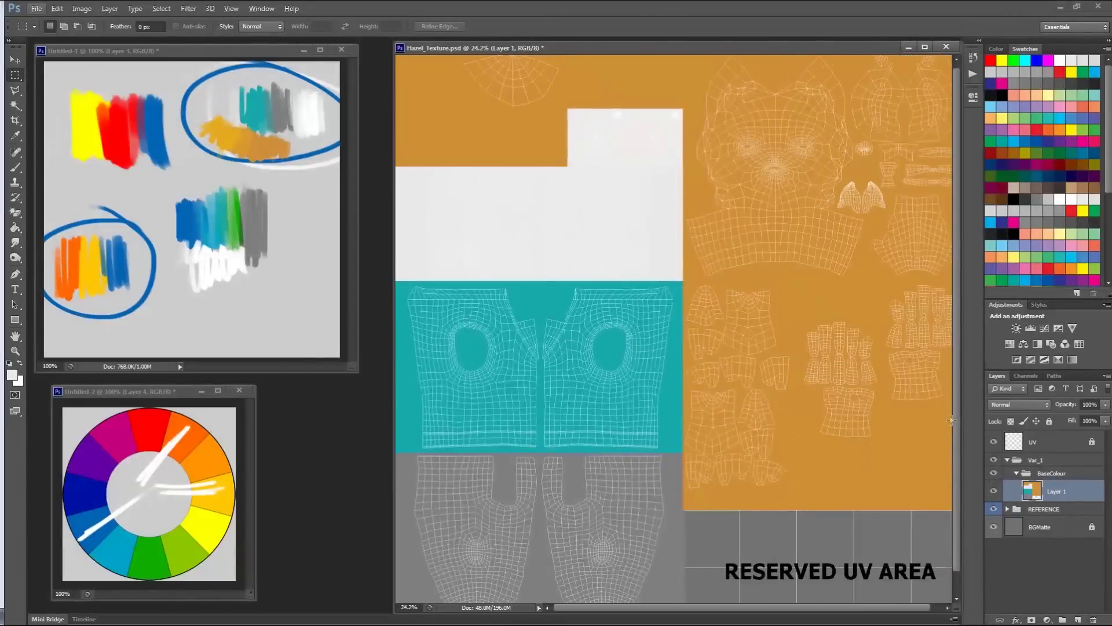
click(997, 441)
alt+scroll(725, 230, down, 1)
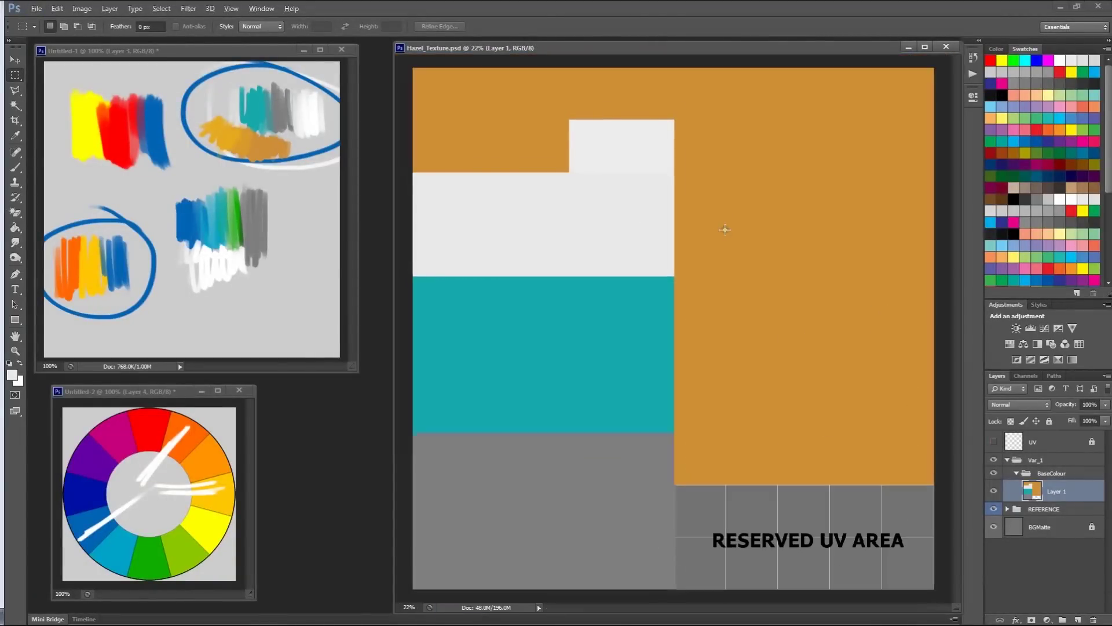
Switch to Maya and reload Hazel_Texture.psd in the Hazel_TextureDiff_File_01 file node, minimizing the Hypershade
key(alt+Tab)
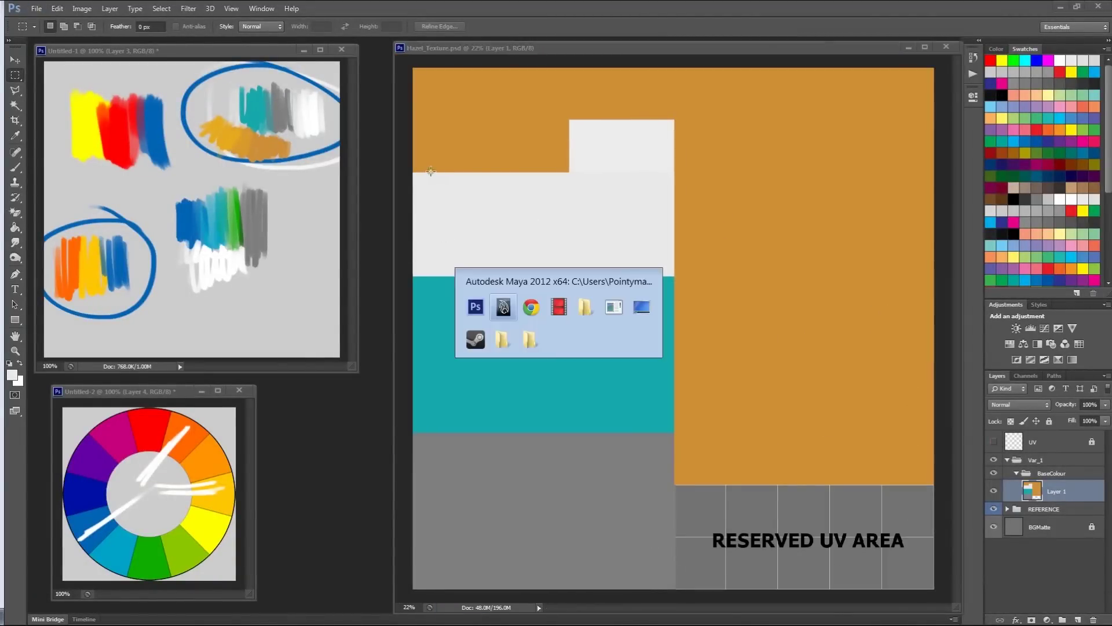
click(504, 307)
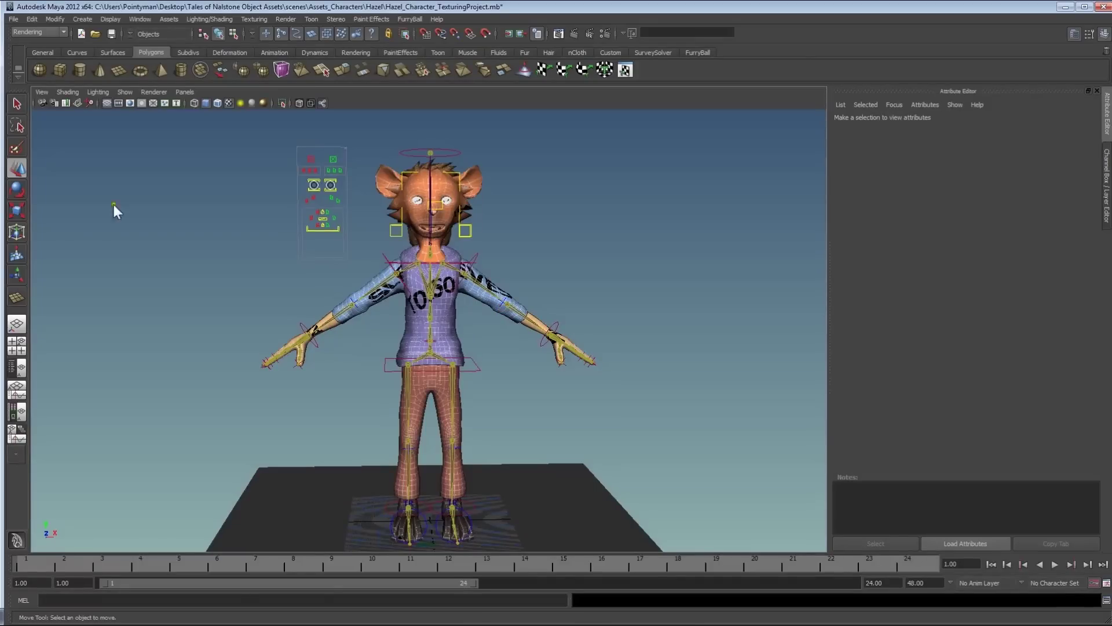
drag(0, 259, 422, 265)
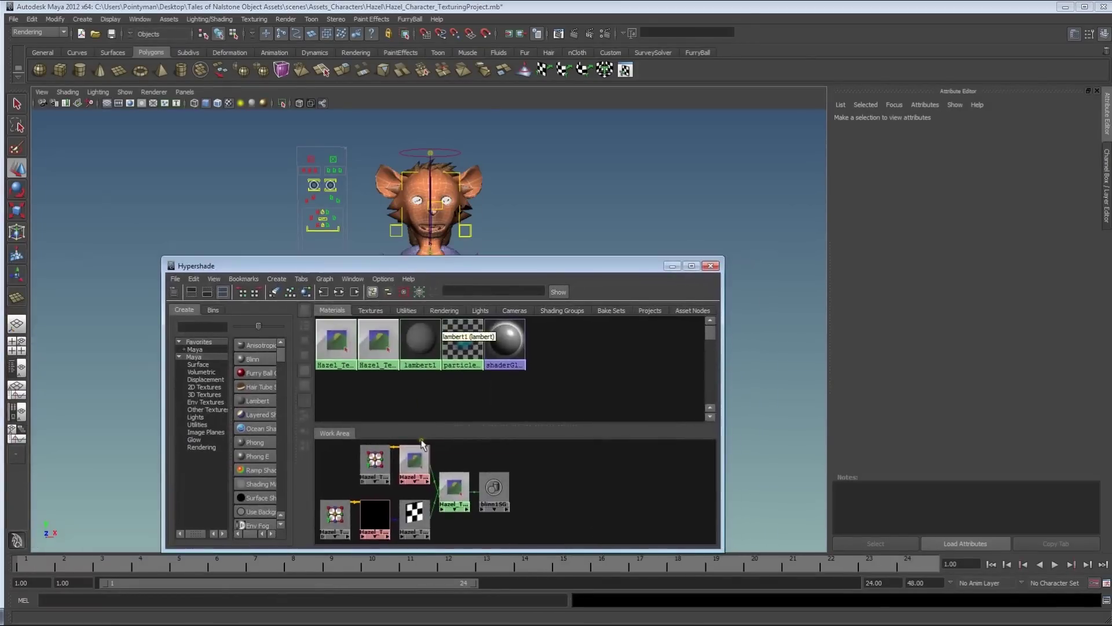
click(414, 461)
click(940, 307)
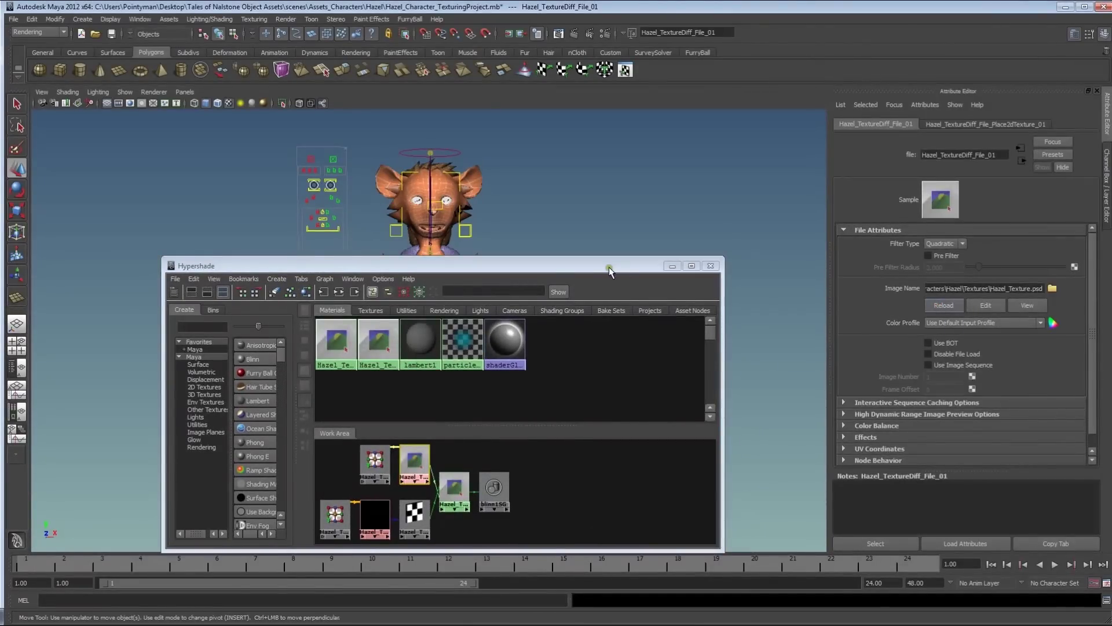
click(672, 265)
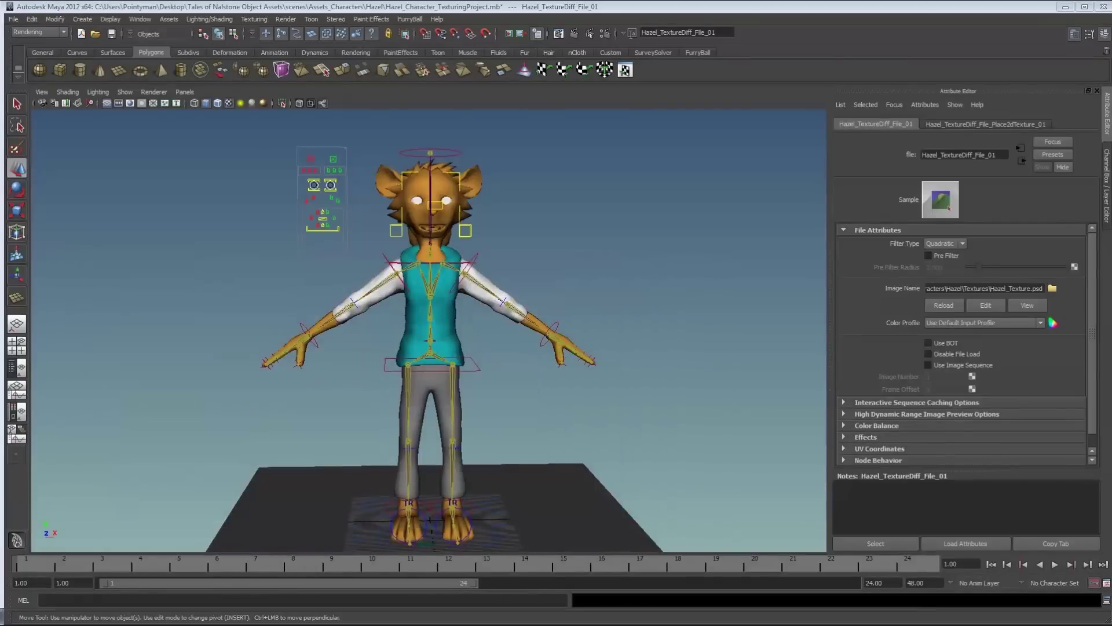
Examine the base colours on Hazel's torso, sleeves and collar from several angles on the 3D model
alt+drag(459, 265, 406, 293)
alt+right_drag(405, 293, 623, 288)
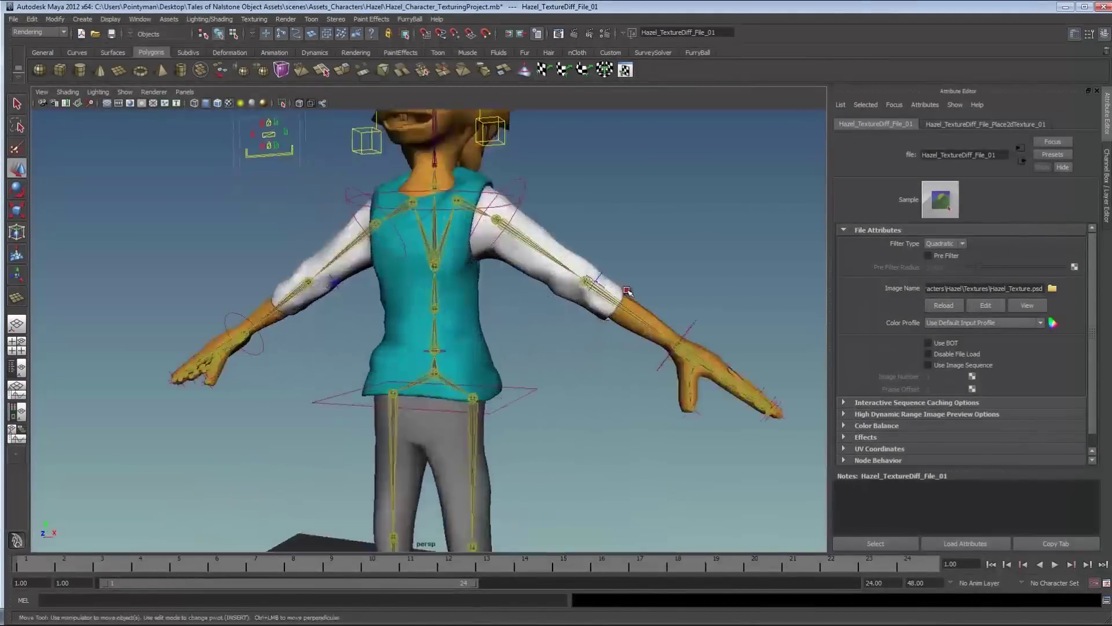
alt+middle_drag(437, 237, 422, 287)
alt+drag(411, 243, 467, 230)
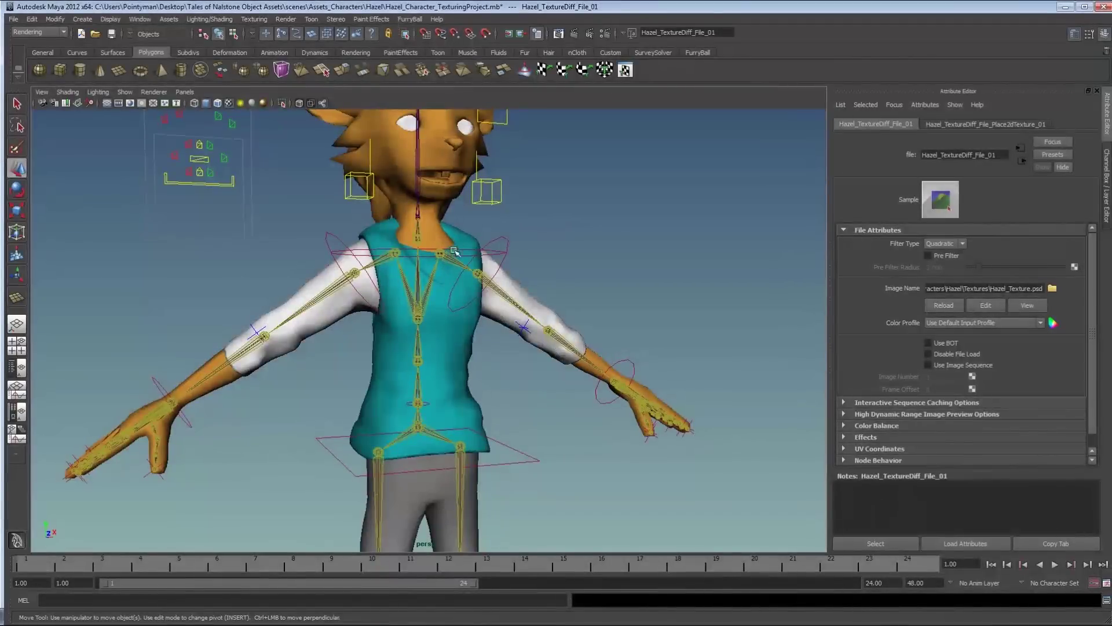
Switch back to Photoshop and show the UV wireframe layer over the torso area
key(alt+Tab)
alt+scroll(484, 354, up, 3)
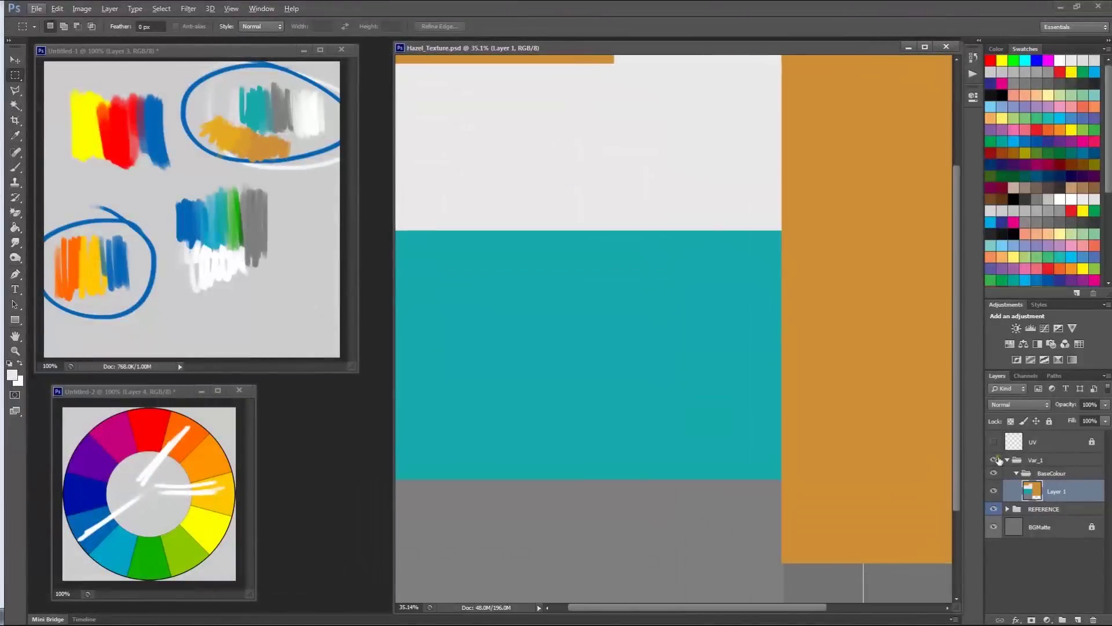
click(994, 441)
alt+scroll(616, 343, up, 5)
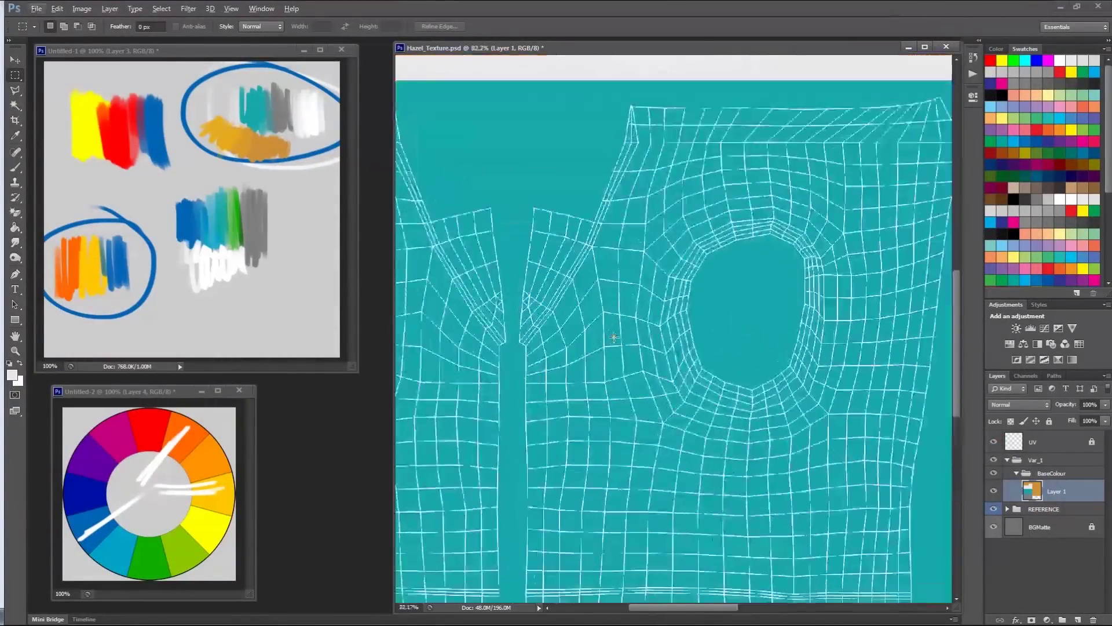
Outline the V-shaped shirt front between the two torso halves with a polygonal lasso selection following the inner neckline edges
key(l)
key(alt+l)
key(Escape)
click(546, 212)
key(Escape)
alt+scroll(485, 204, up, 3)
drag(668, 607, 655, 607)
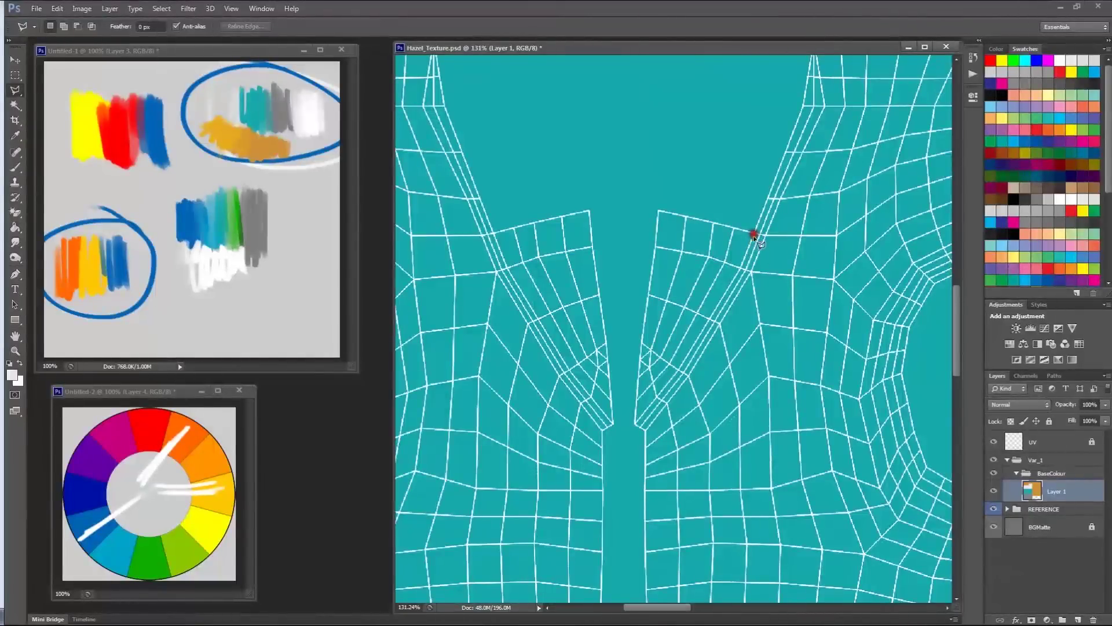
click(740, 268)
click(628, 432)
click(569, 369)
click(488, 221)
click(506, 174)
click(669, 144)
click(723, 187)
click(753, 231)
Fill the V-shaped shirt-front selection with the same off-white as the sleeves, and clear the selection
key(g)
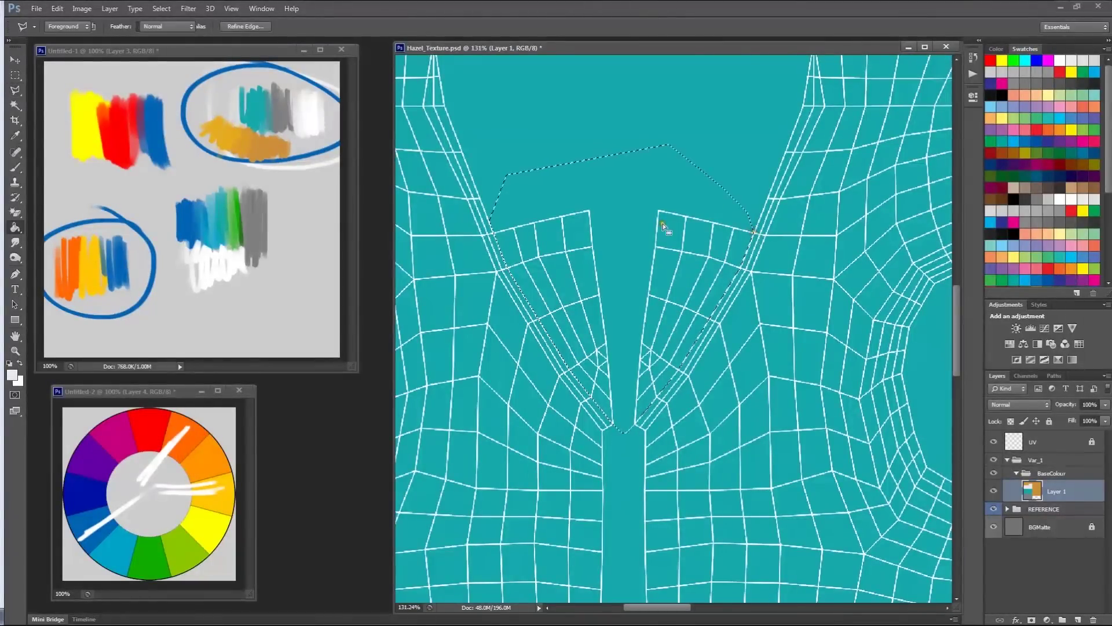
click(608, 244)
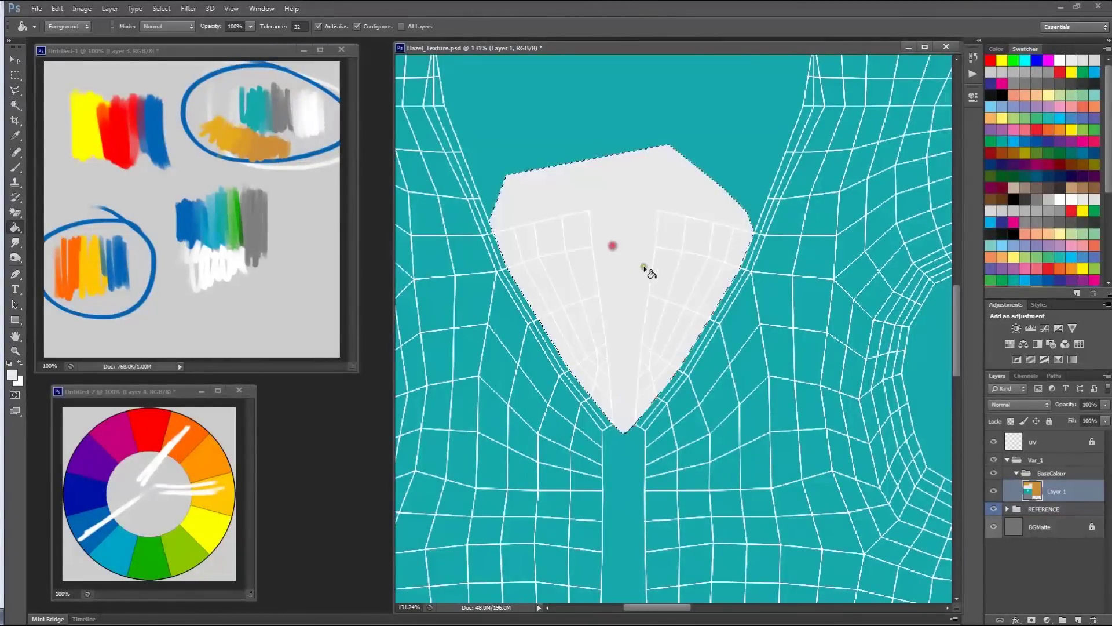
alt+scroll(602, 302, down, 3)
key(ctrl+d)
key(m)
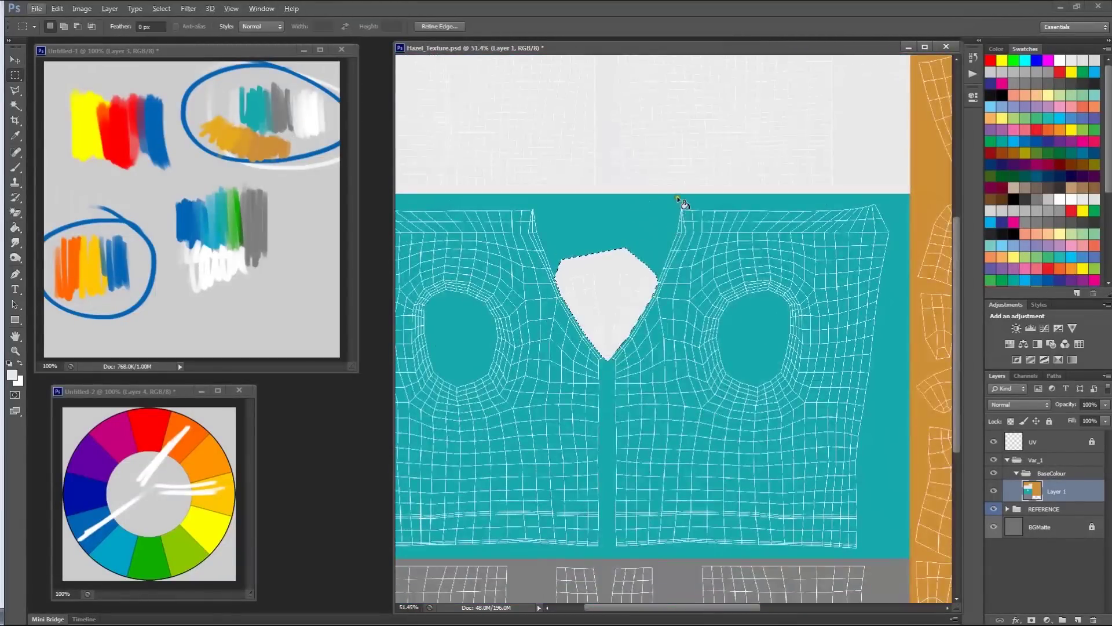
Hide the UV wireframe layer and save the texture with the off-white shirt front
scroll(958, 377, up, 2)
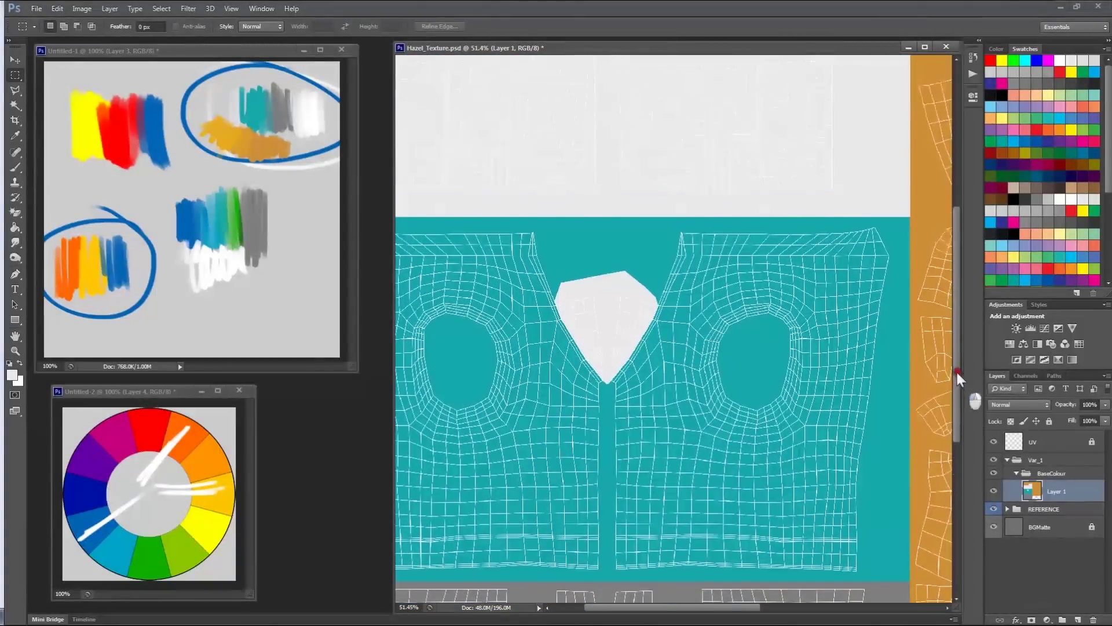
alt+scroll(605, 484, down, 3)
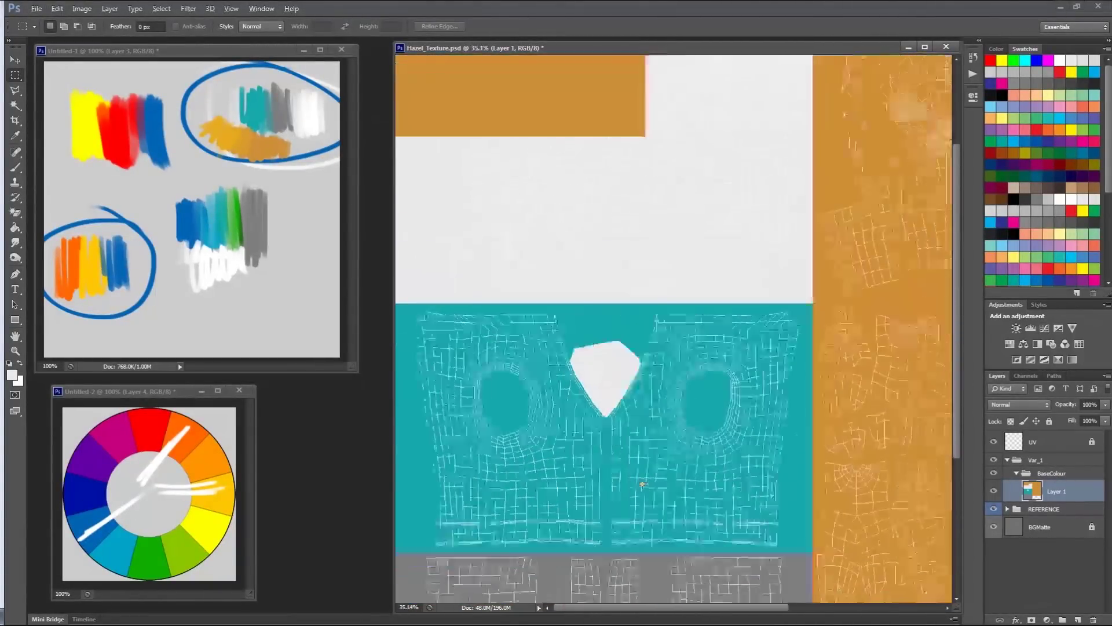
key(b)
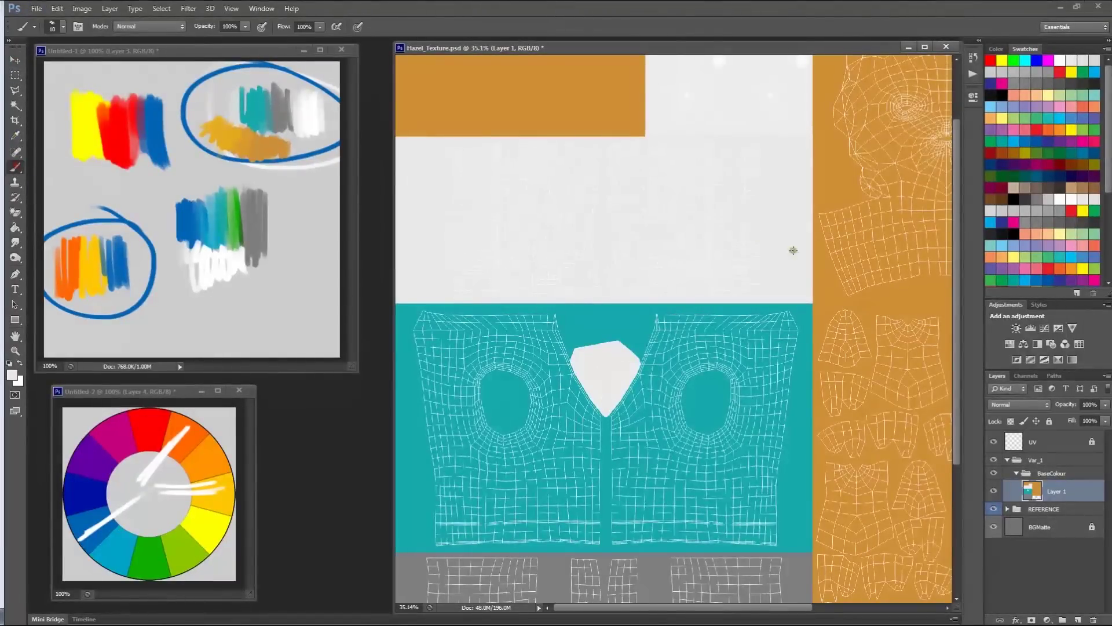
drag(957, 333, 956, 304)
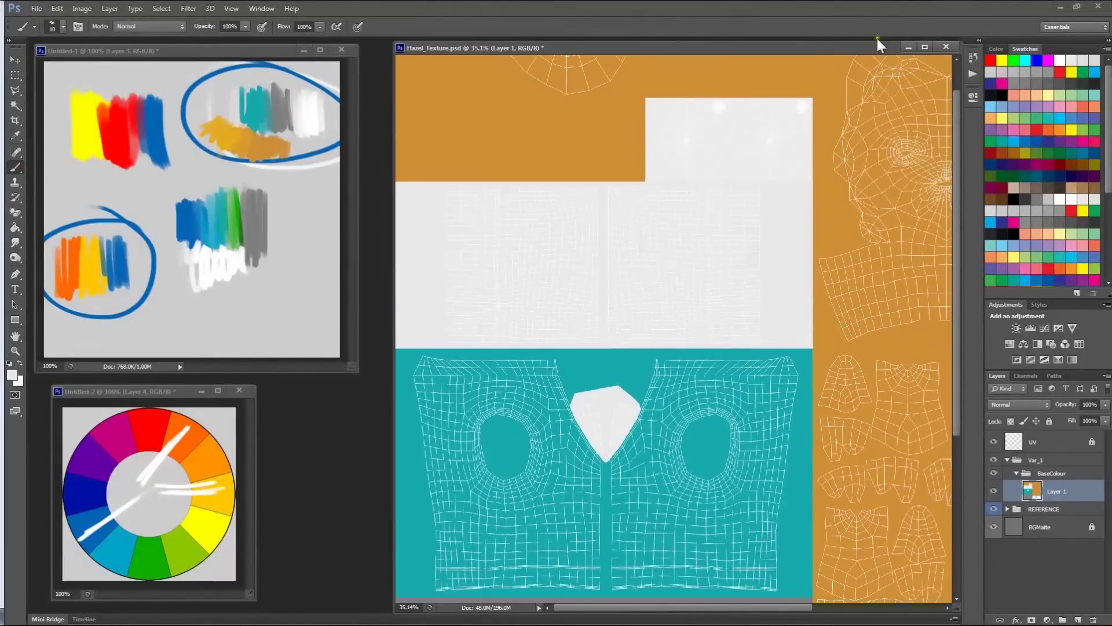
drag(685, 606, 596, 609)
alt+scroll(819, 349, down, 4)
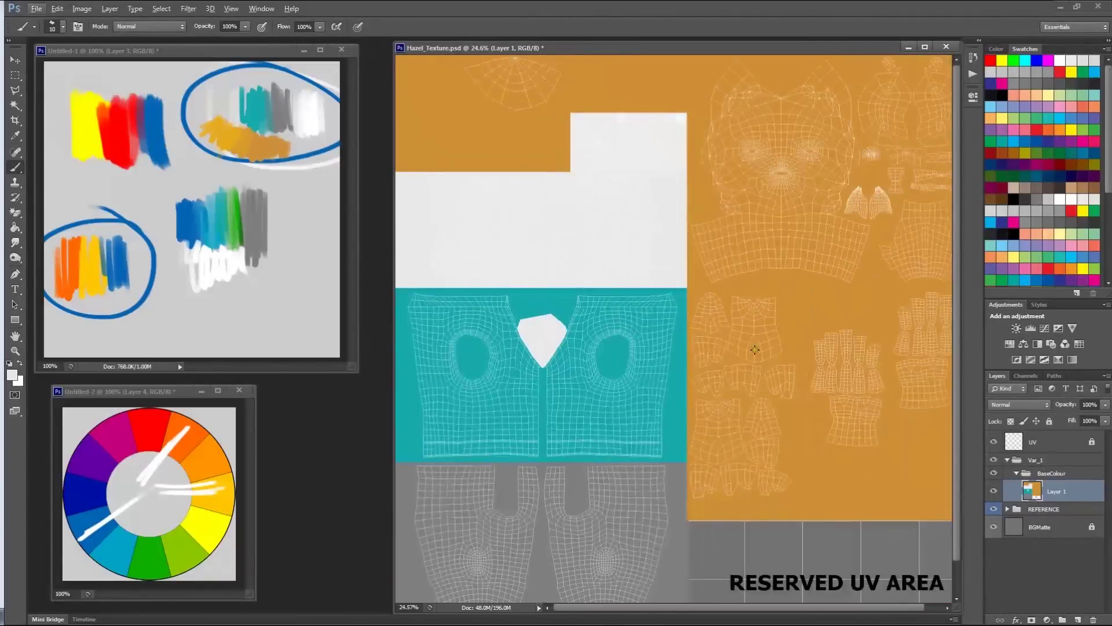
alt+scroll(693, 345, down, 1)
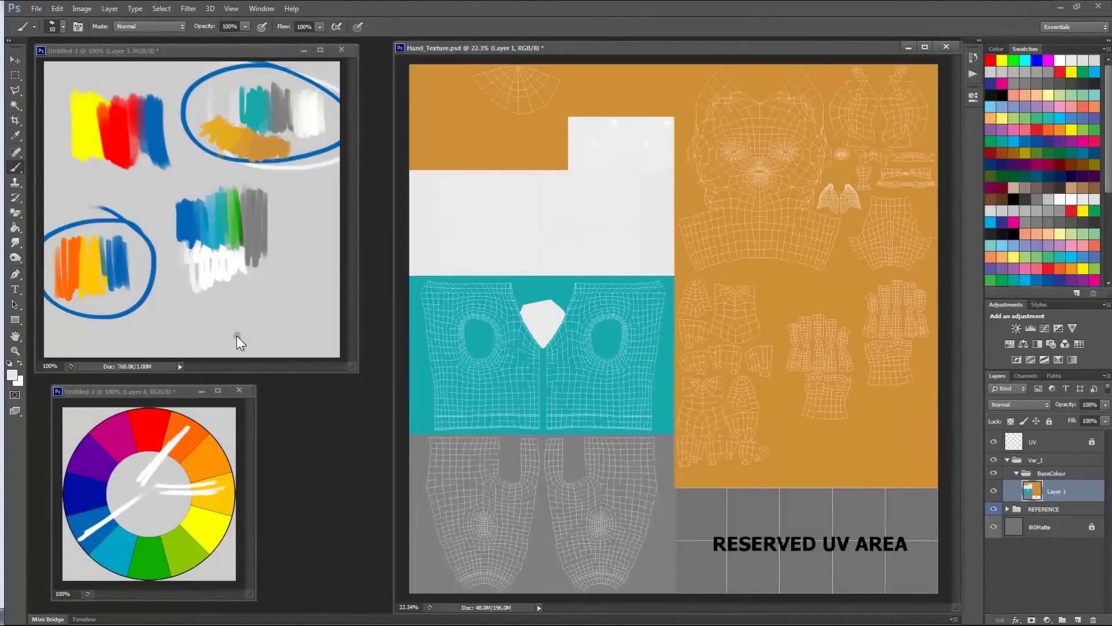
click(994, 442)
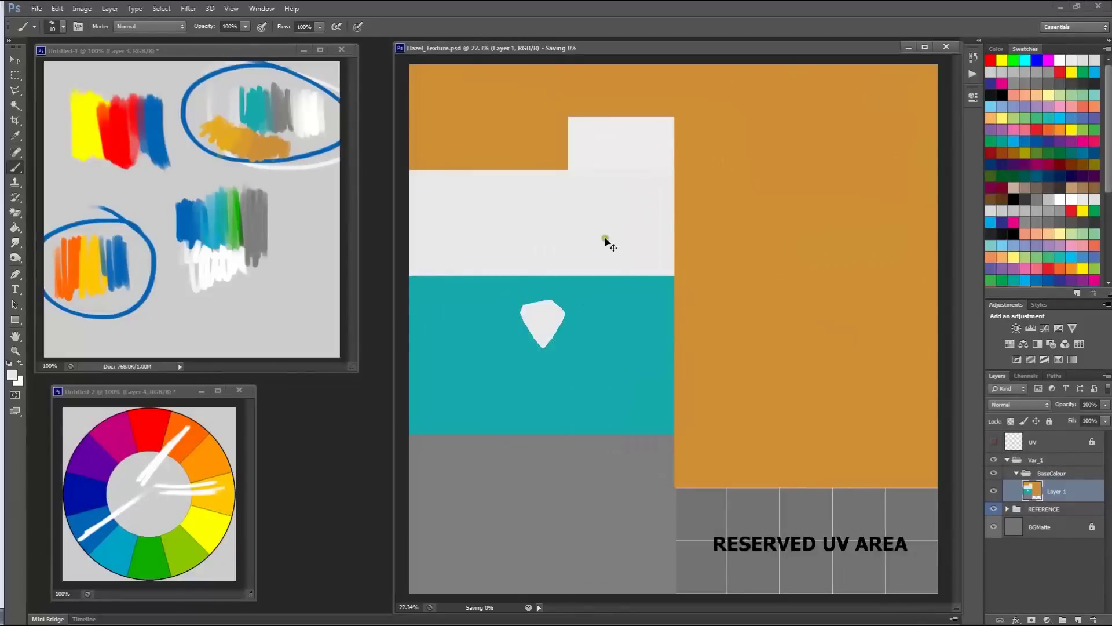
Switch to Maya, reload Hazel_Texture.psd on the file node, and check the off-white shirt front on the model
key(alt+Tab)
click(509, 307)
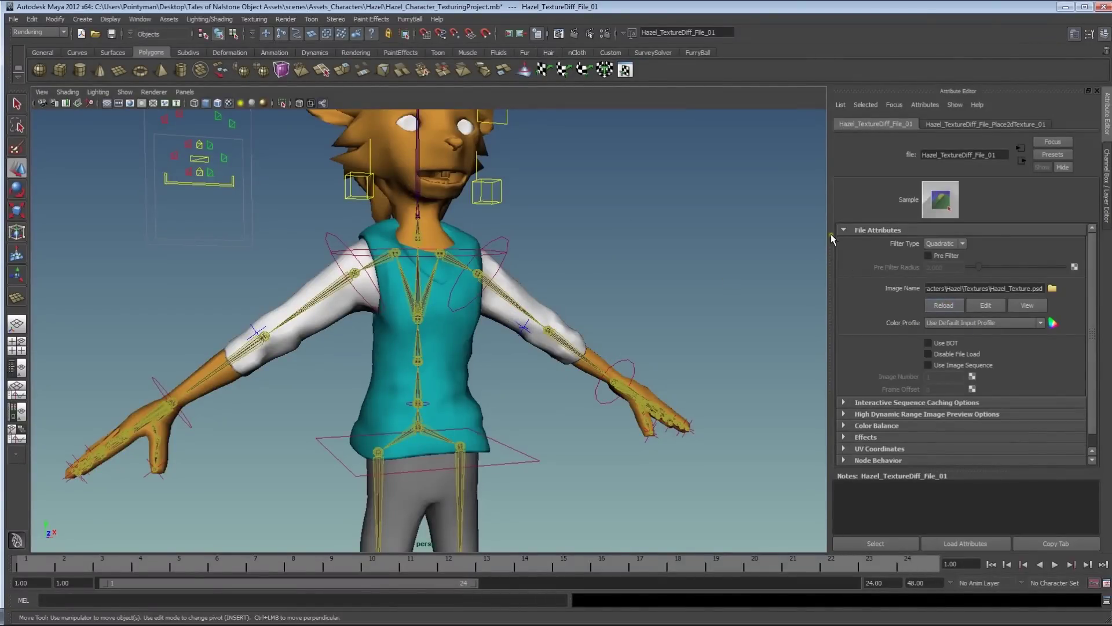
alt+drag(548, 192, 394, 348)
alt+right_drag(394, 349, 592, 337)
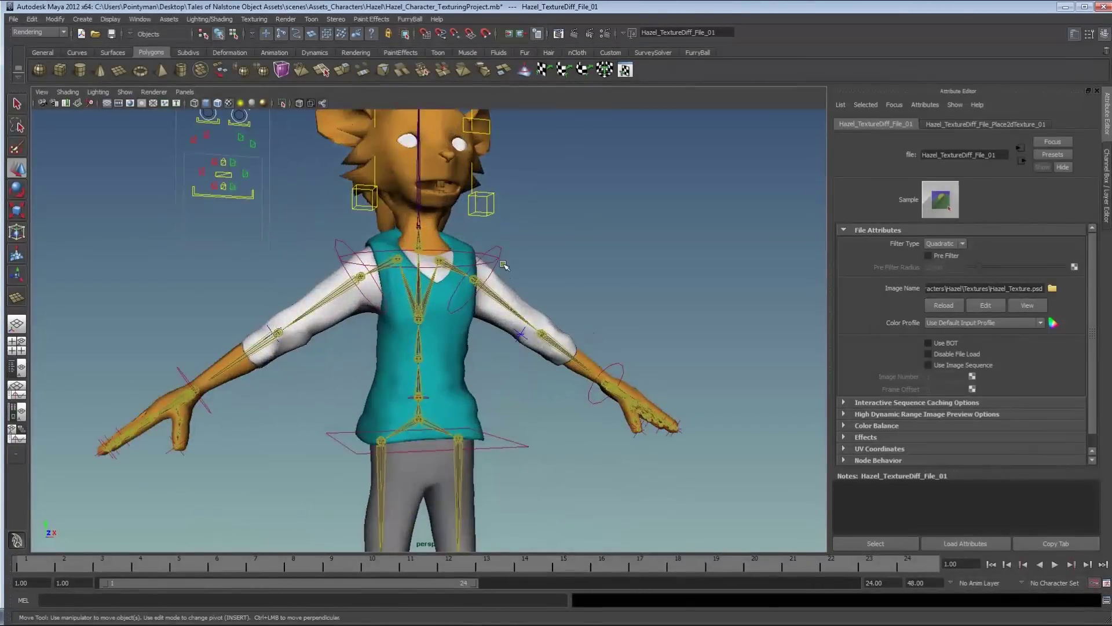
alt+drag(473, 266, 529, 268)
Switch back to Photoshop and show the UV wireframe layer over the texture
key(alt+Tab)
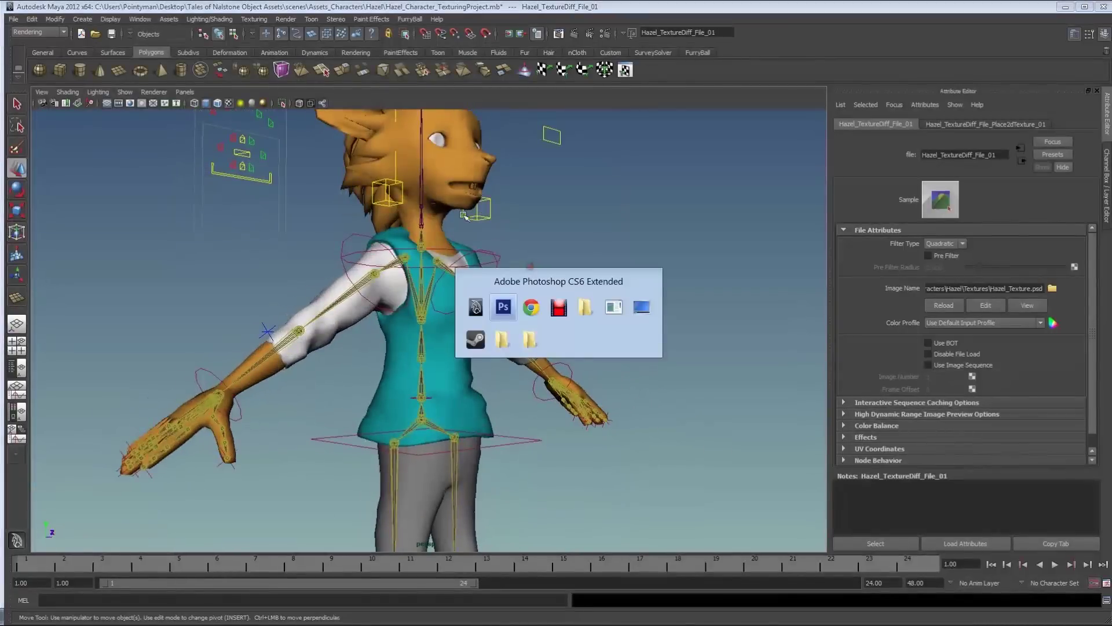
click(496, 307)
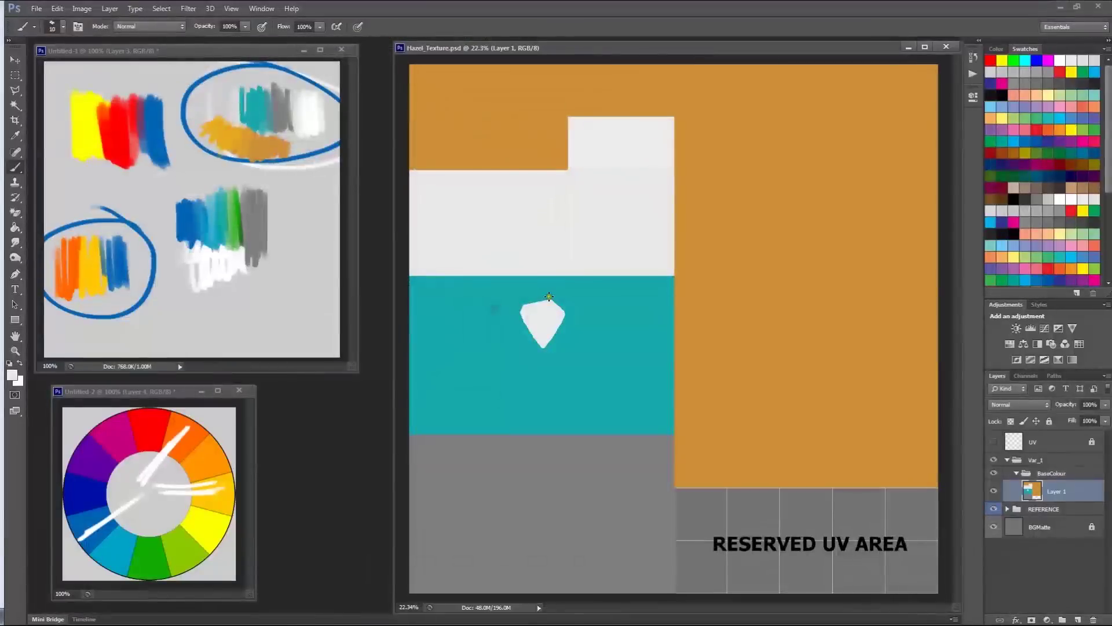
click(994, 441)
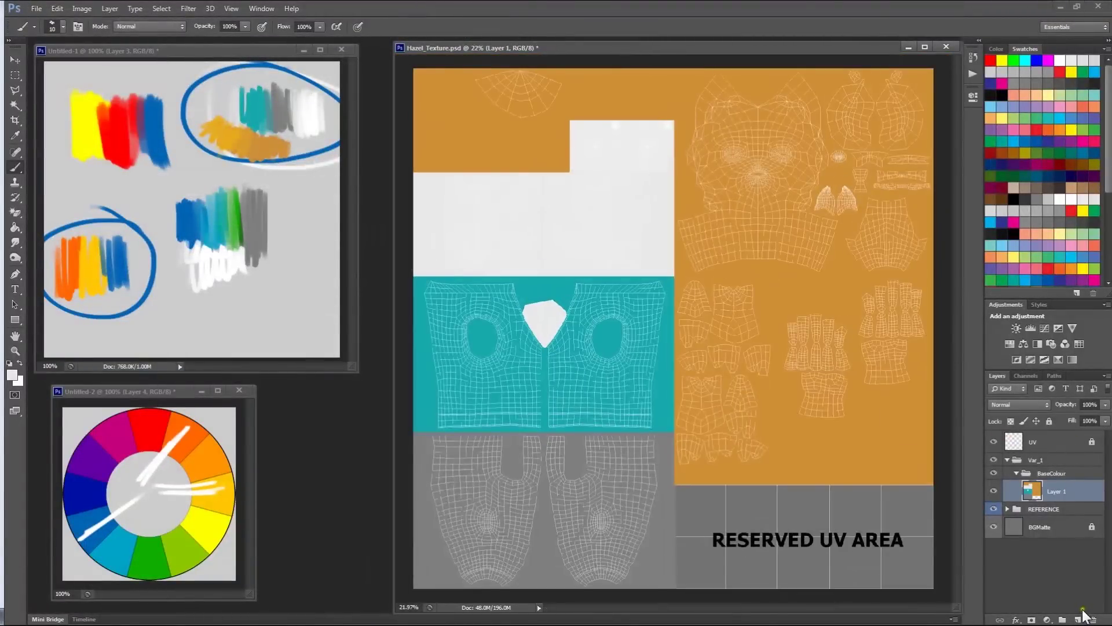
Add a new layer above Layer 1 in the BaseColour group and name it EYE
click(1077, 619)
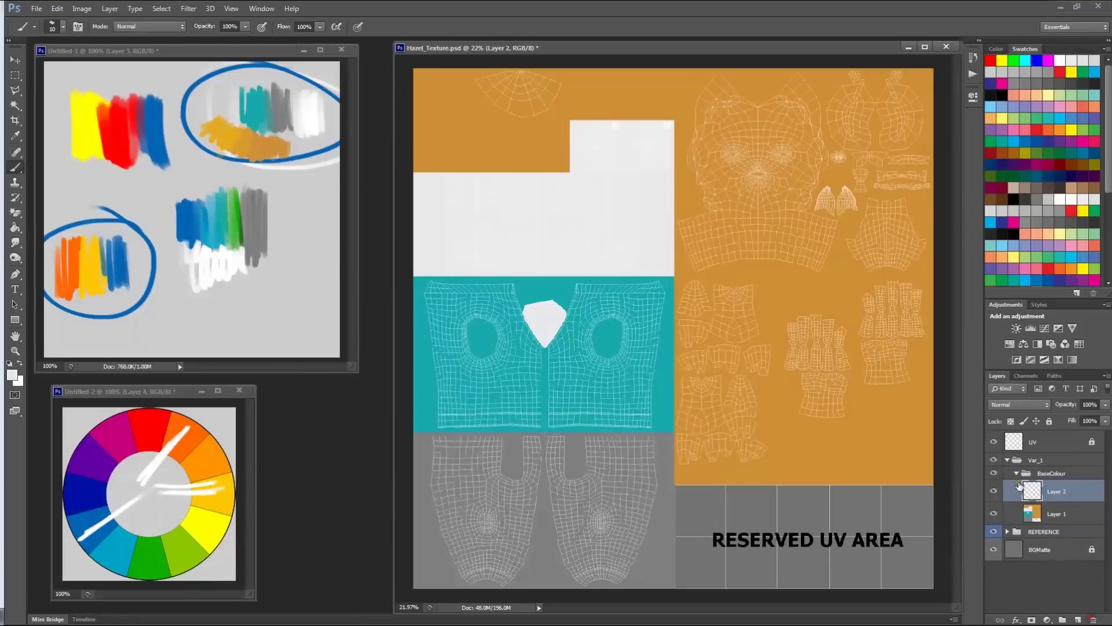
double_click(1054, 491)
text(EYE)
key(Return)
Choose the Elliptical Marquee tool for the eye UV area and set its feather to 0 px
alt+scroll(587, 161, up, 10)
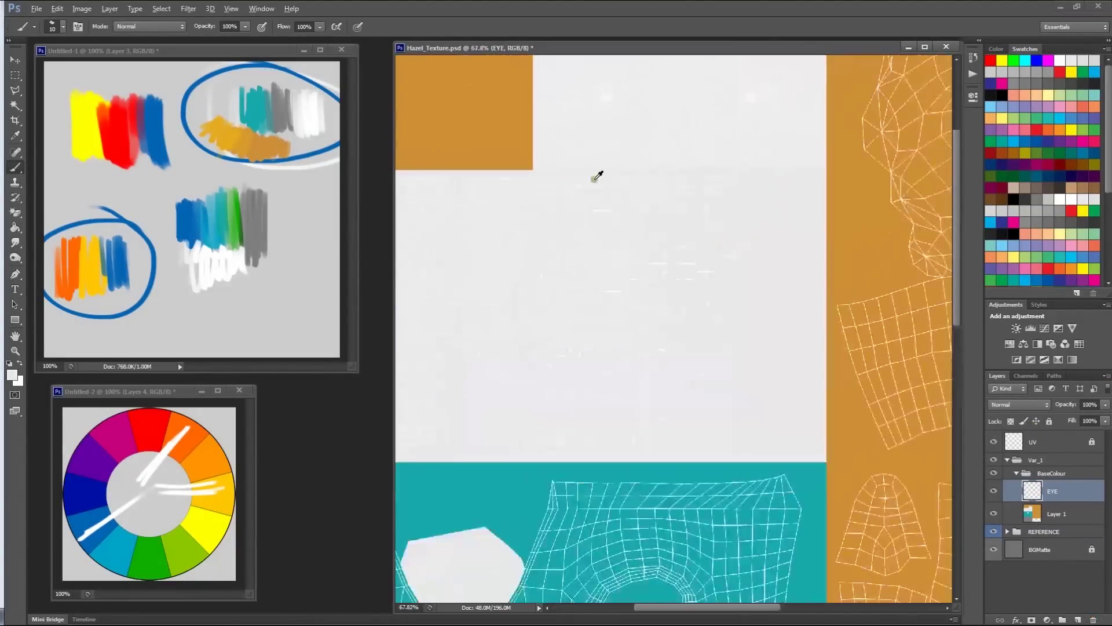
drag(695, 144, 709, 371)
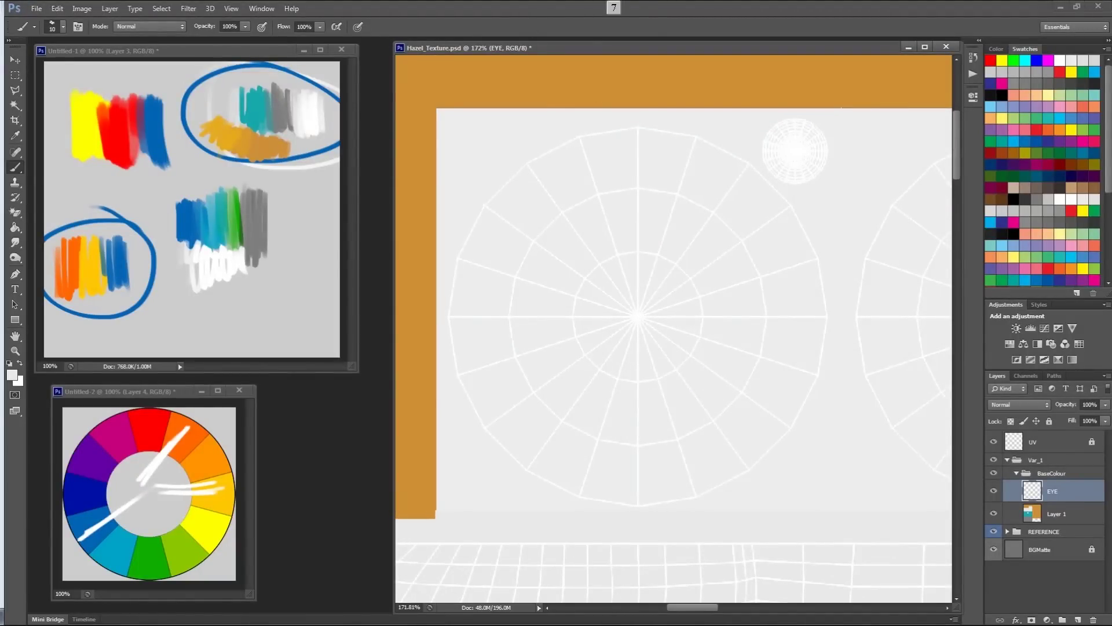
key(m)
drag(17, 75, 46, 84)
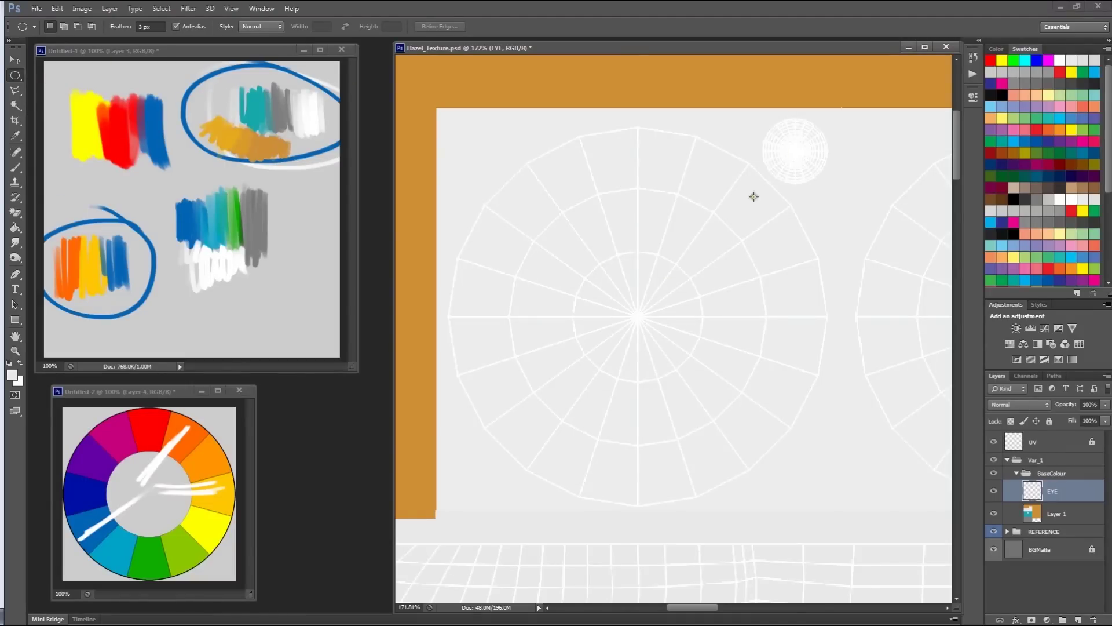
drag(789, 134, 832, 182)
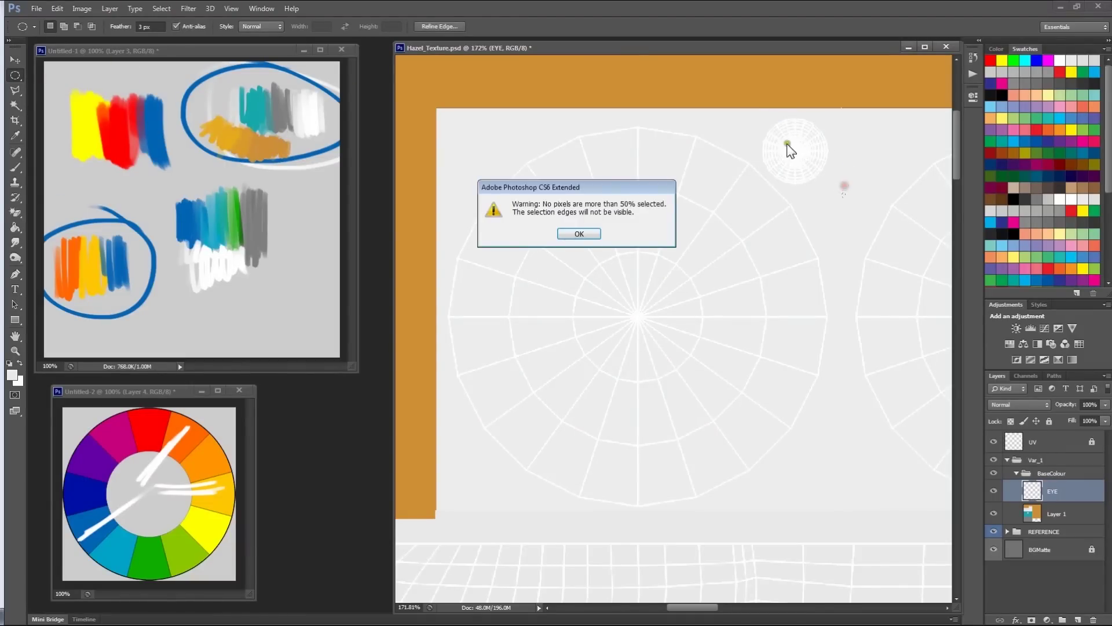
click(576, 234)
drag(163, 27, 100, 33)
click(476, 168)
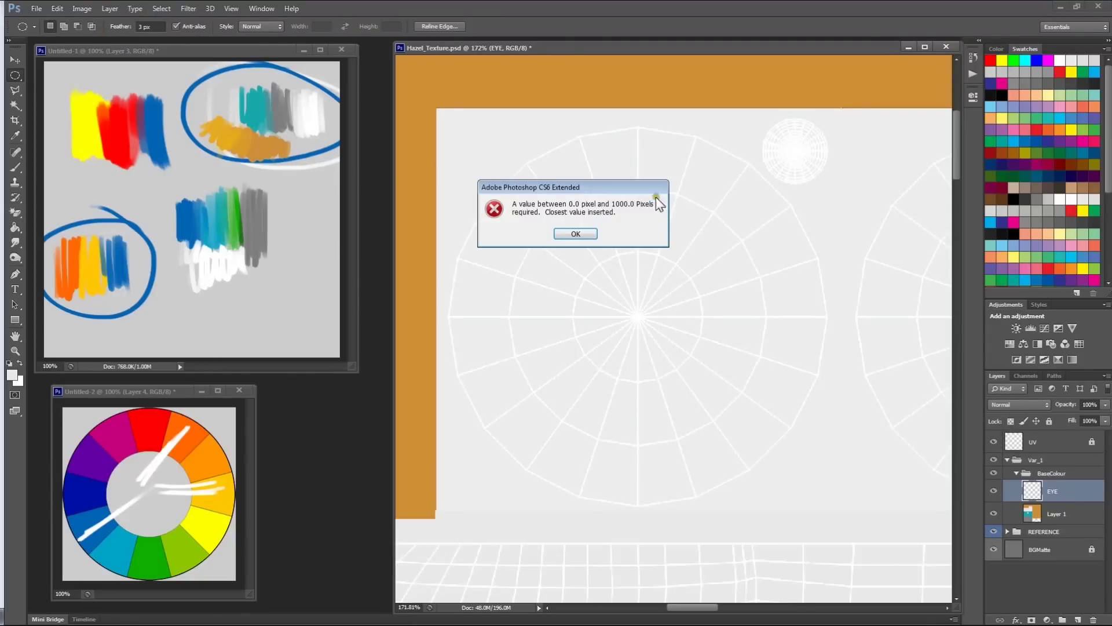
click(572, 232)
click(117, 33)
click(119, 26)
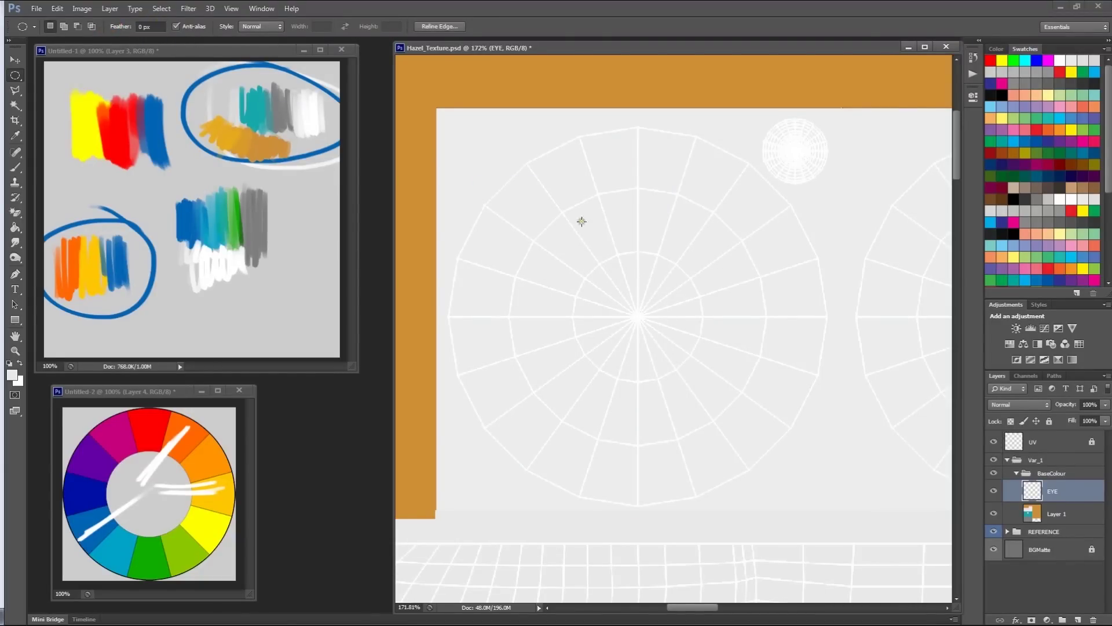
Select a circle centred on the large eye UV, just inside its outer ring, and feather the selection by 5 pixels
alt+shift+drag(637, 315, 817, 144)
key(g)
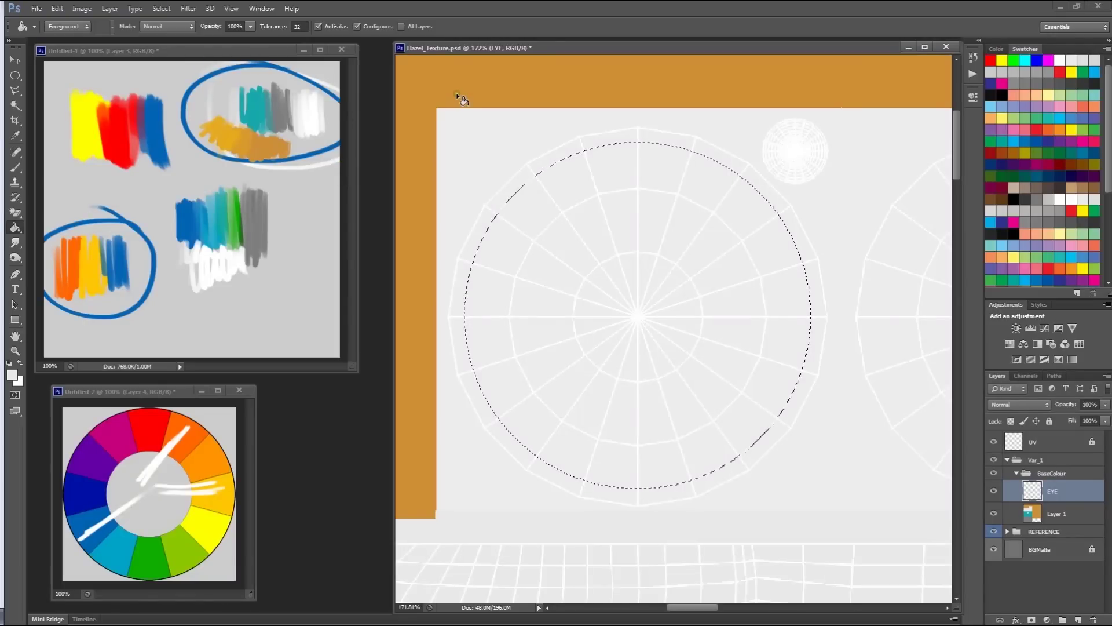
shift+right_click(620, 131)
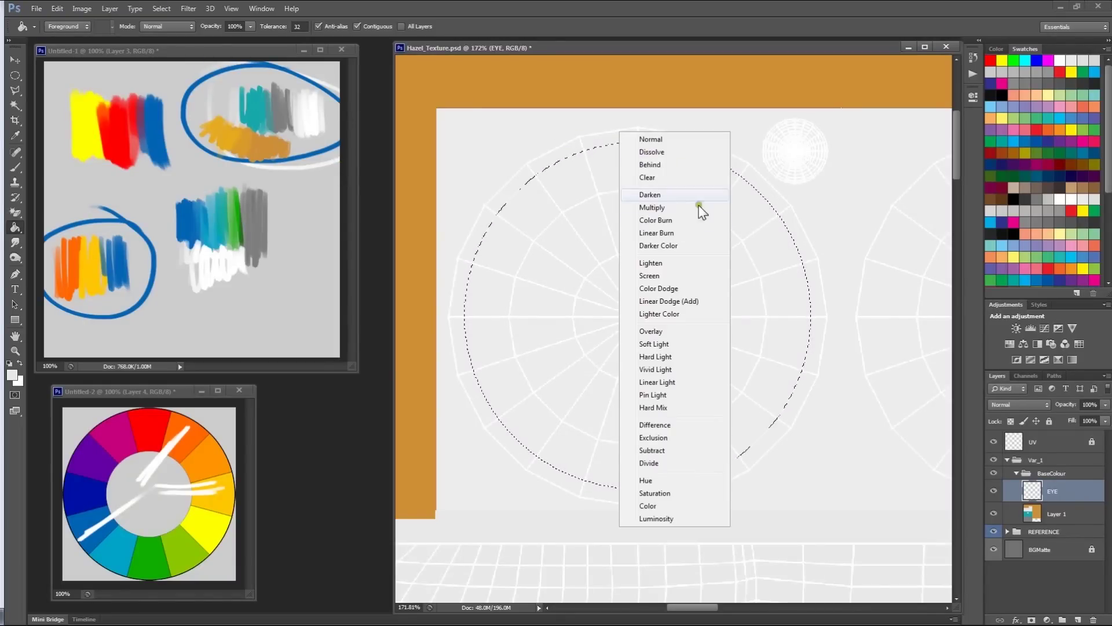
click(800, 183)
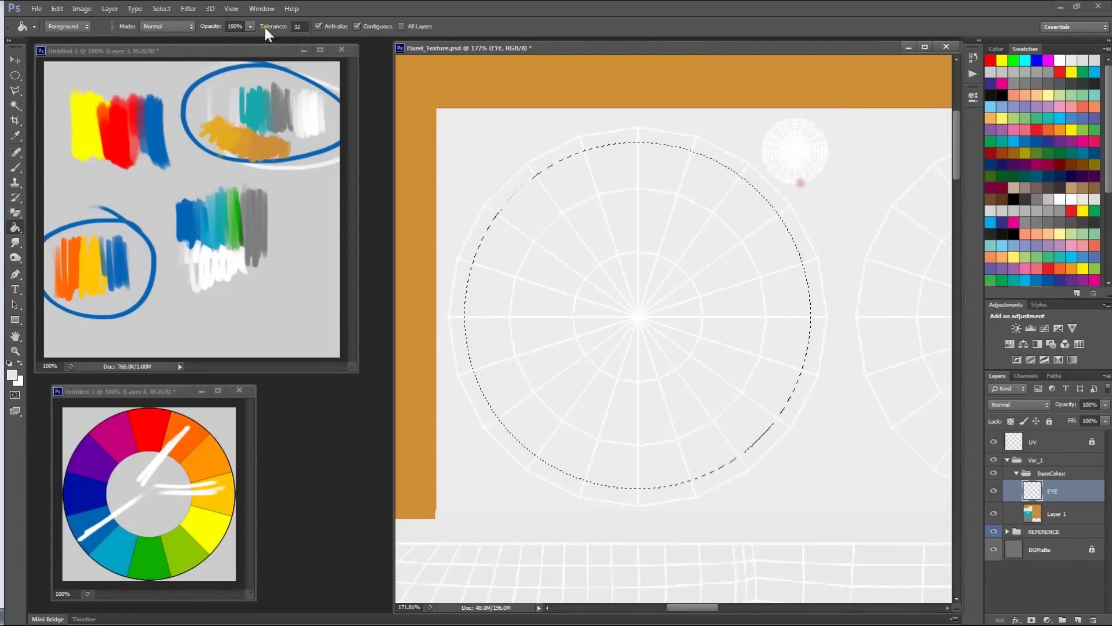
key(m)
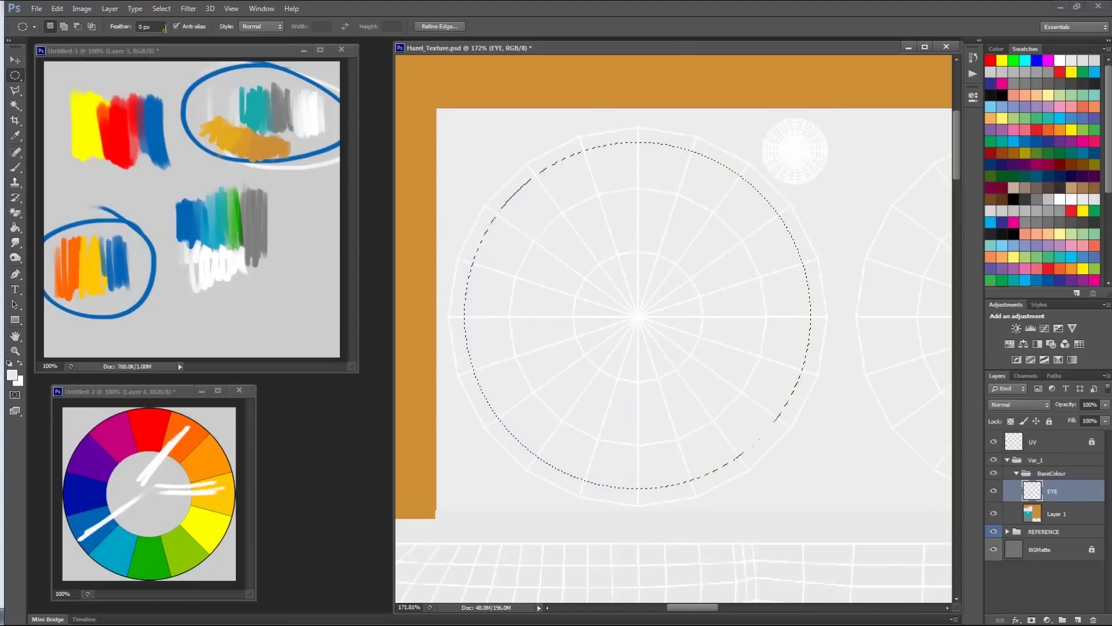
right_click(582, 106)
click(637, 136)
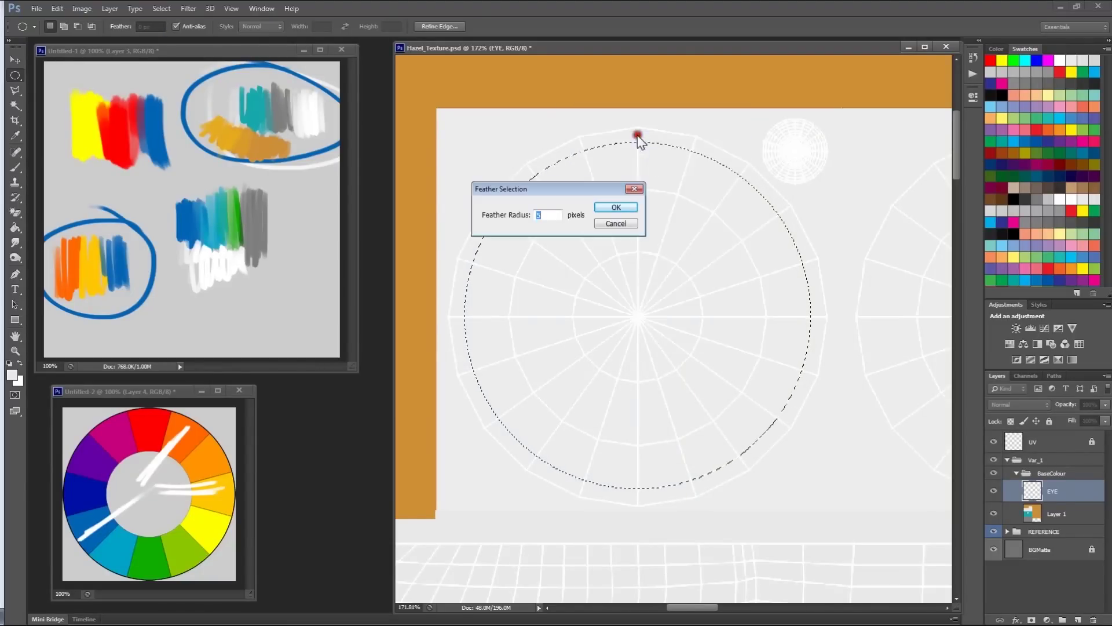
click(614, 208)
Fill the feathered circle on the EYE layer with black using the Paint Bucket
key(g)
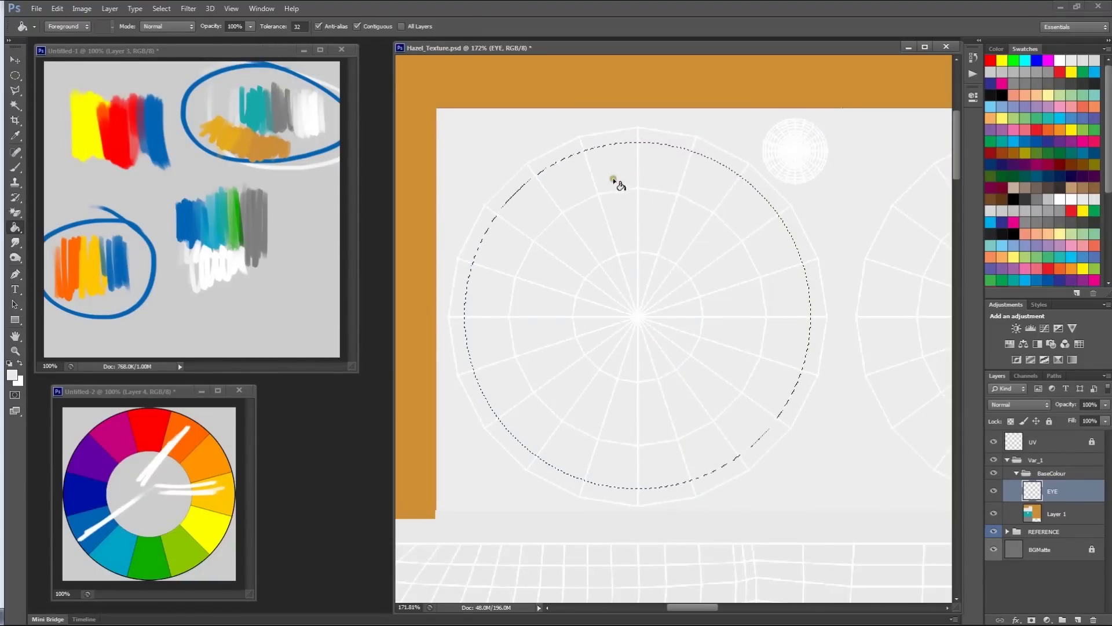
click(1002, 95)
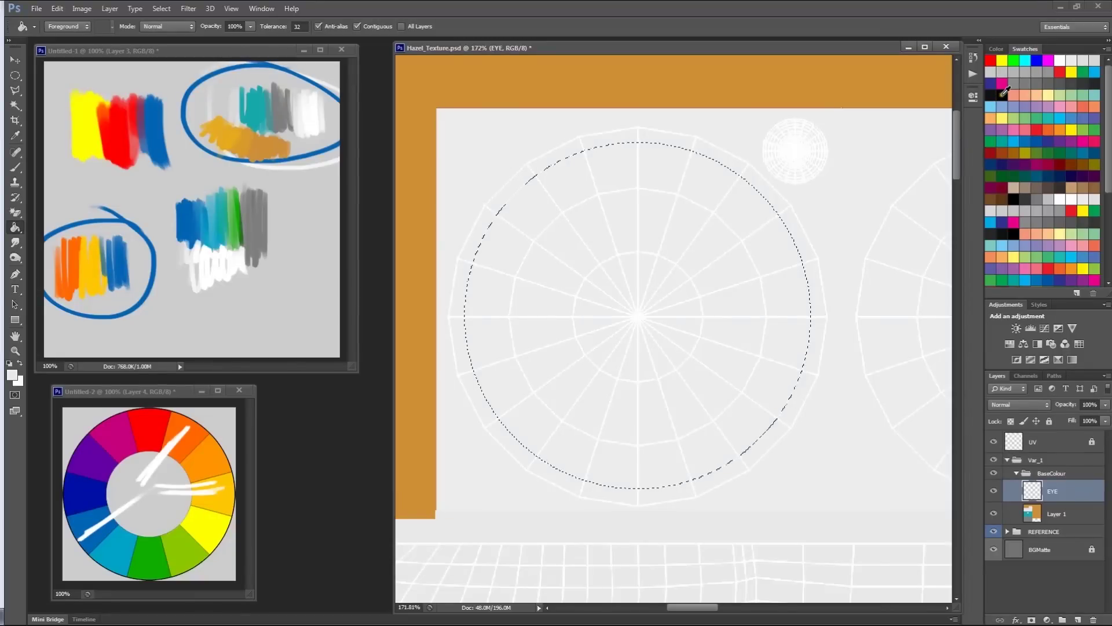
click(664, 216)
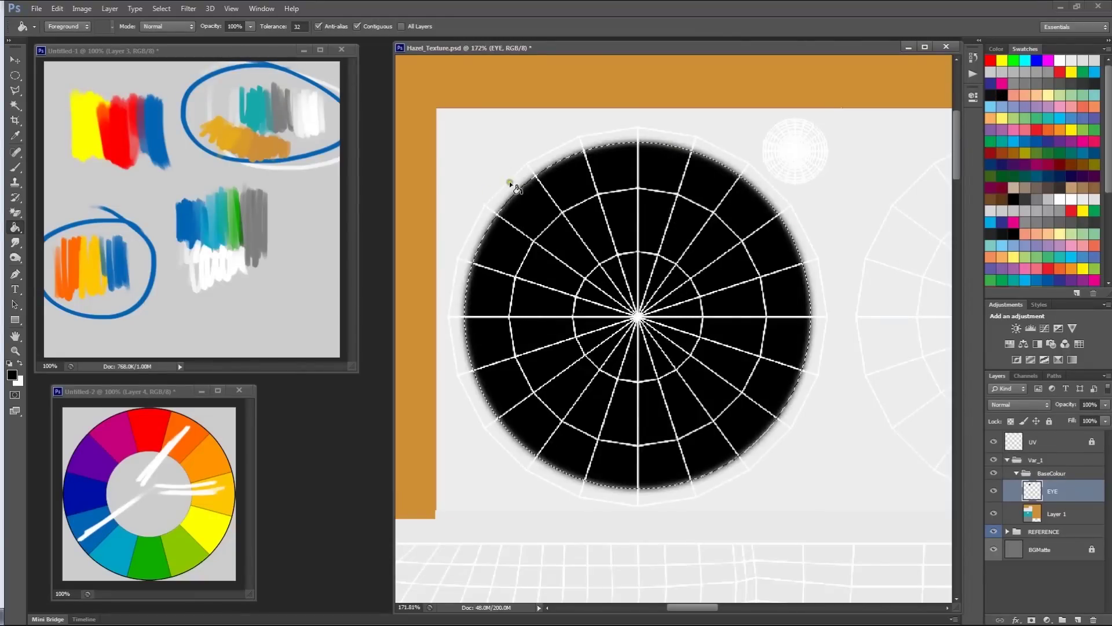
Replace the selection with a ring on the black disc: a circle near its edge minus a circle around the innermost UV ring
key(m)
key(ctrl+d)
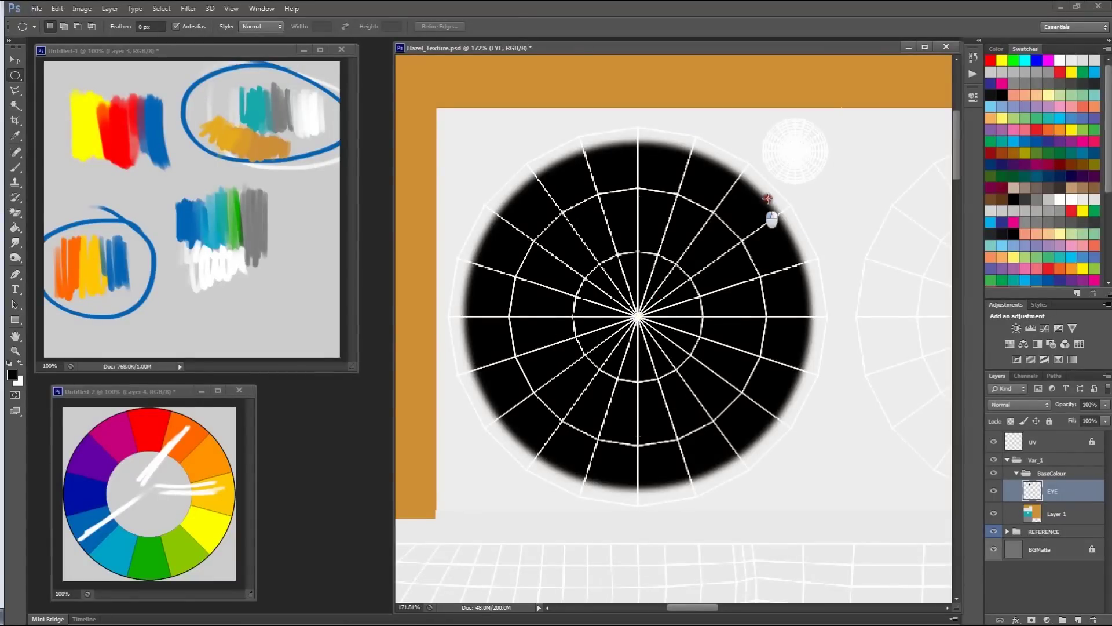
alt+shift+drag(800, 130, 802, 131)
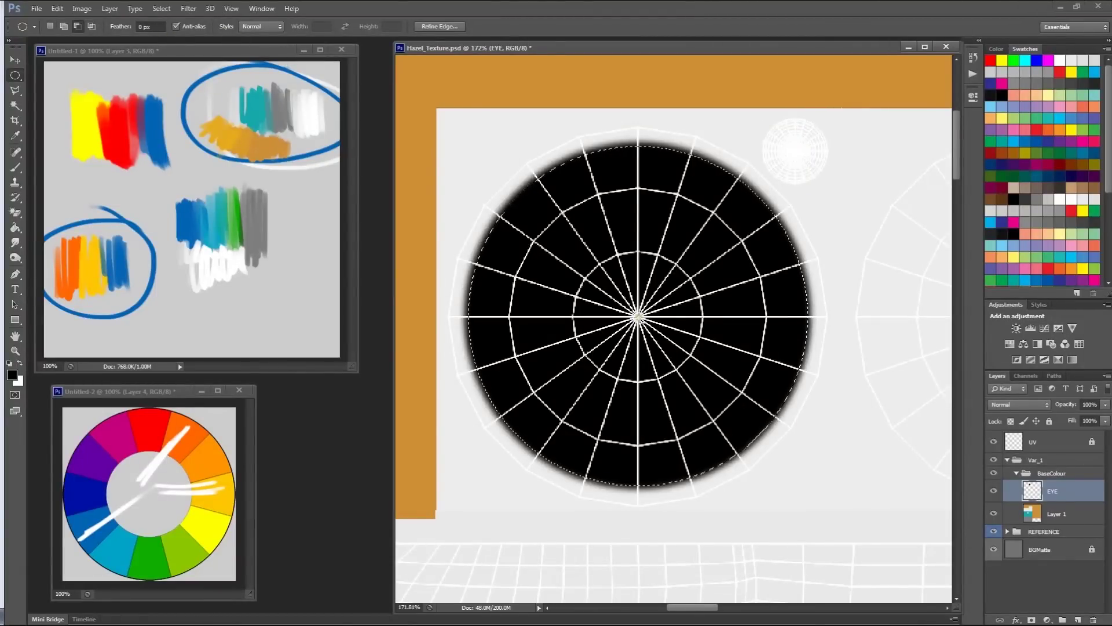
alt+drag(639, 315, 665, 250)
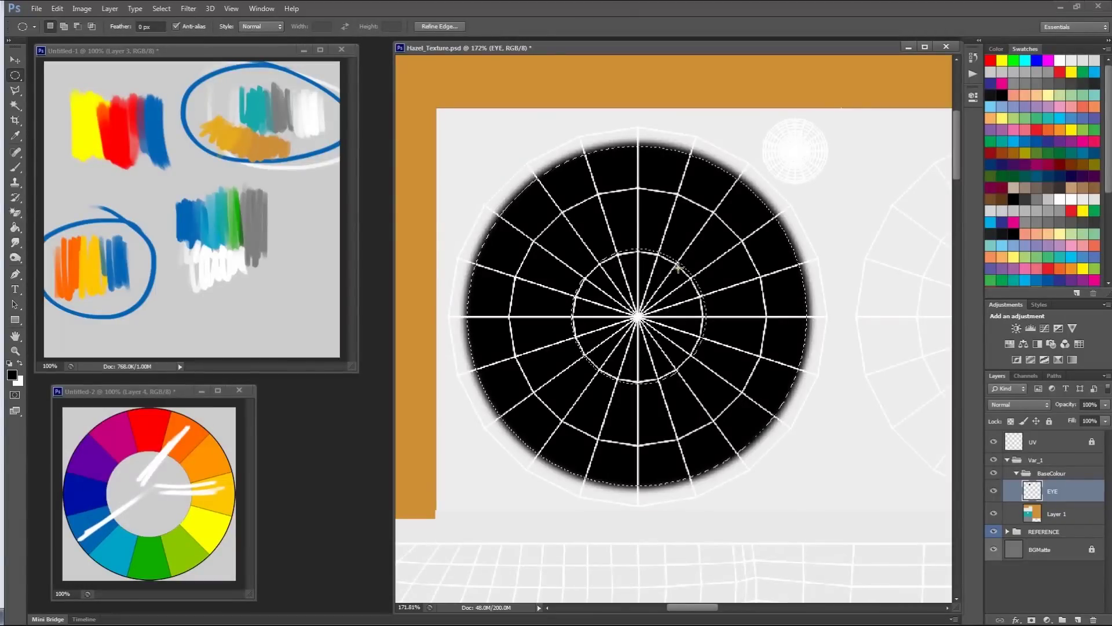
Sample the golden yellow from the colour sketch document and brush soft radial strokes across the lower part of the ring
key(b)
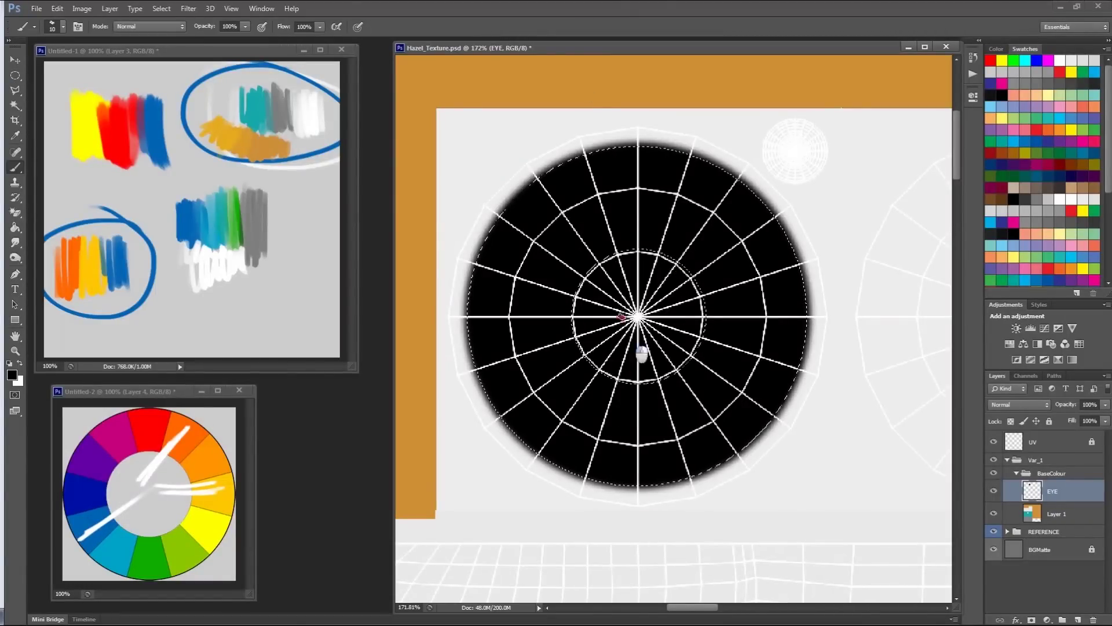
click(1038, 237)
drag(542, 436, 619, 352)
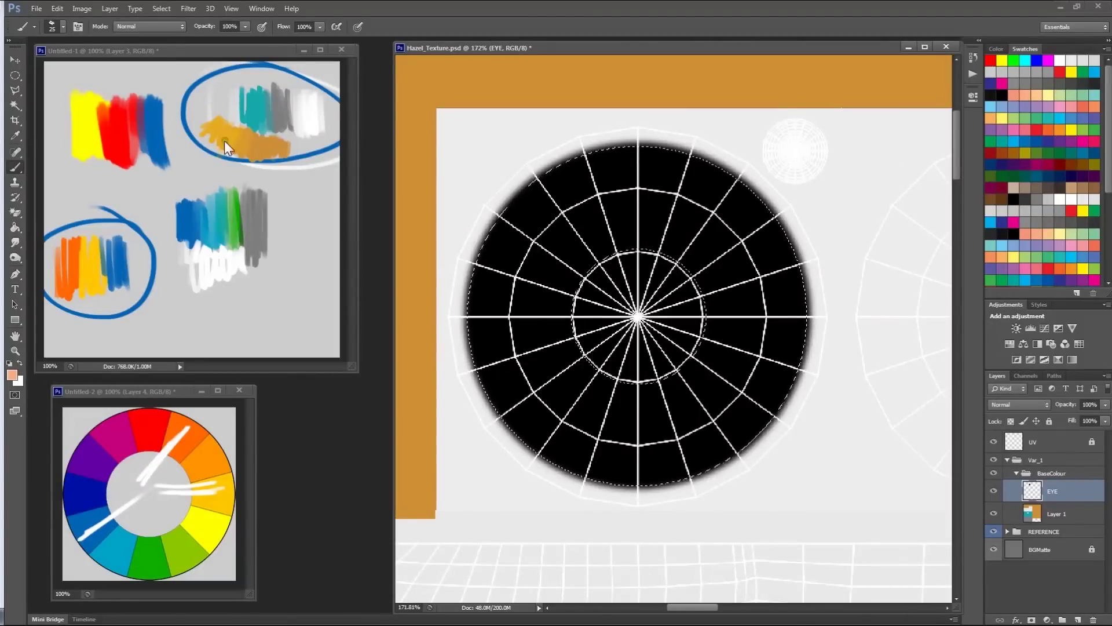
click(243, 137)
alt+click(231, 128)
click(637, 298)
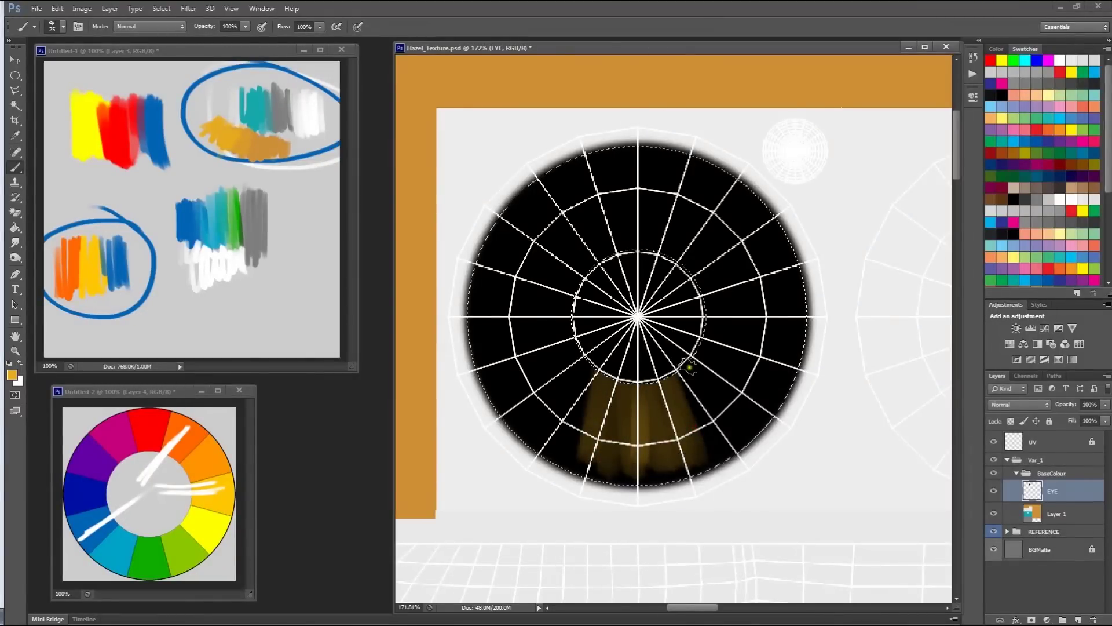
Set the brush to the 60 px preset and extend the golden radial strokes around the ring's lower right
right_click(656, 248)
mouse_move(516, 333)
mouse_down()
mouse_move(504, 347)
mouse_move(603, 214)
mouse_up()
key(ctrl+z)
right_click(617, 306)
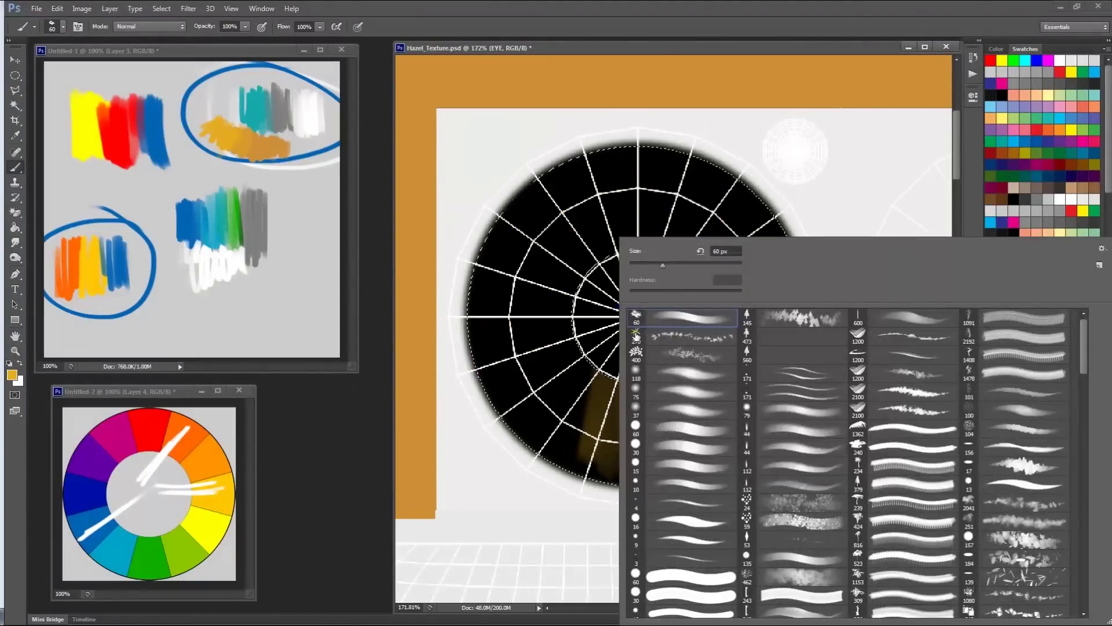
click(786, 194)
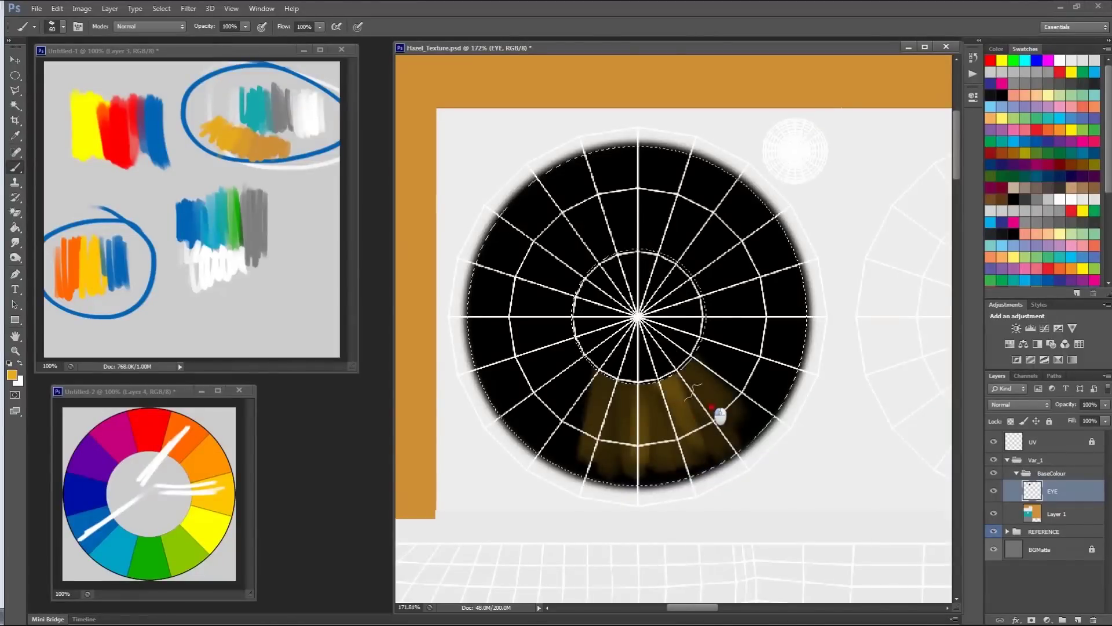
drag(693, 353, 769, 359)
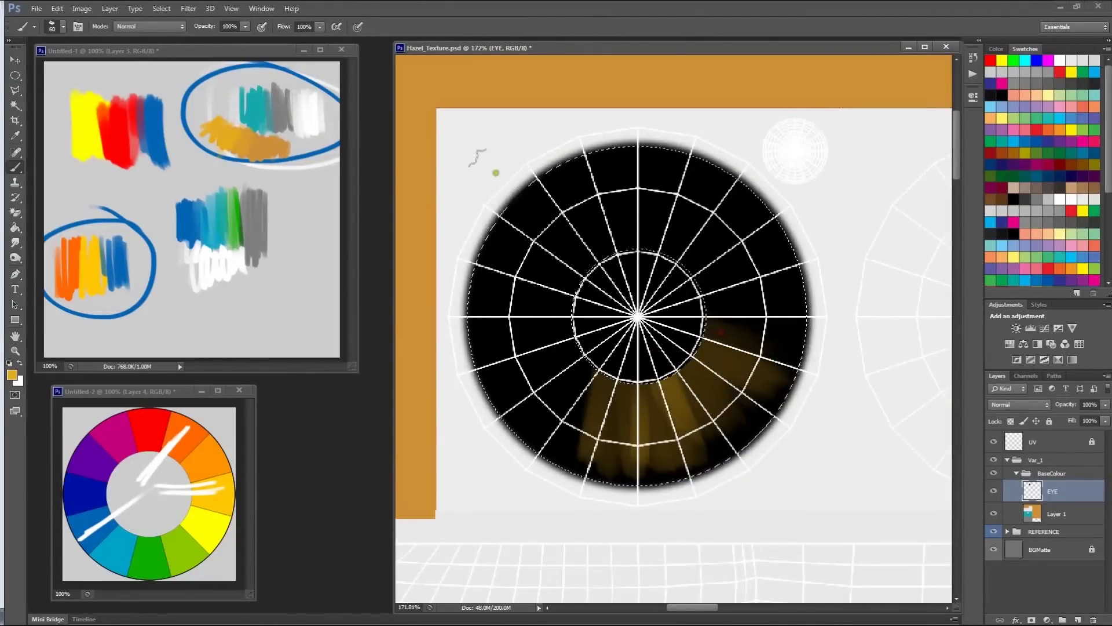
drag(498, 225, 568, 270)
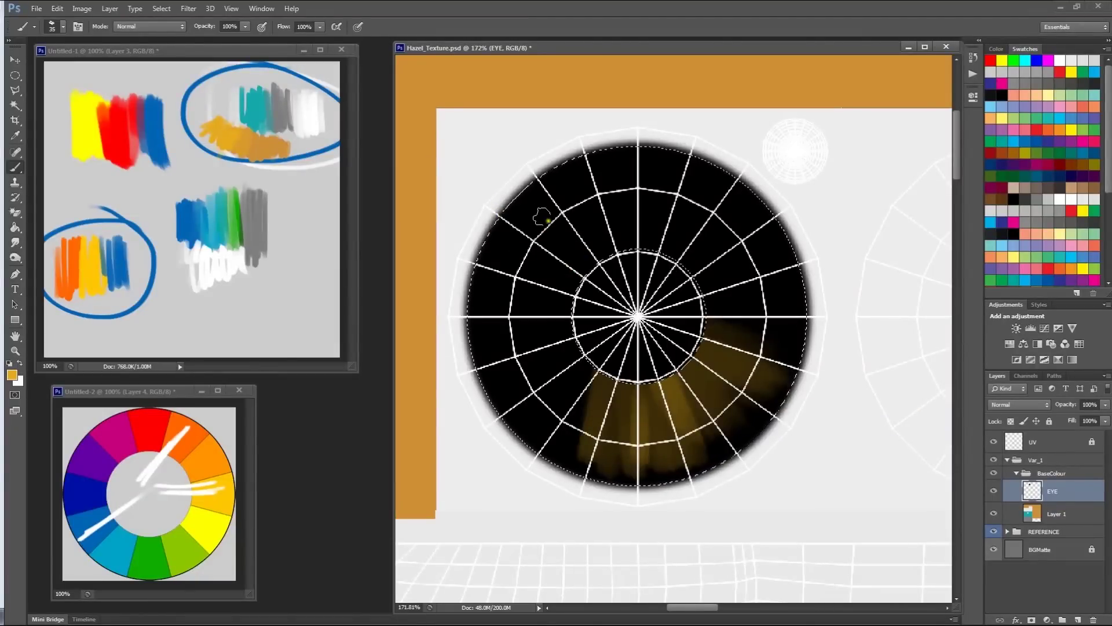
drag(517, 194, 594, 271)
key(ctrl+alt+z)
key(ctrl+alt+z)
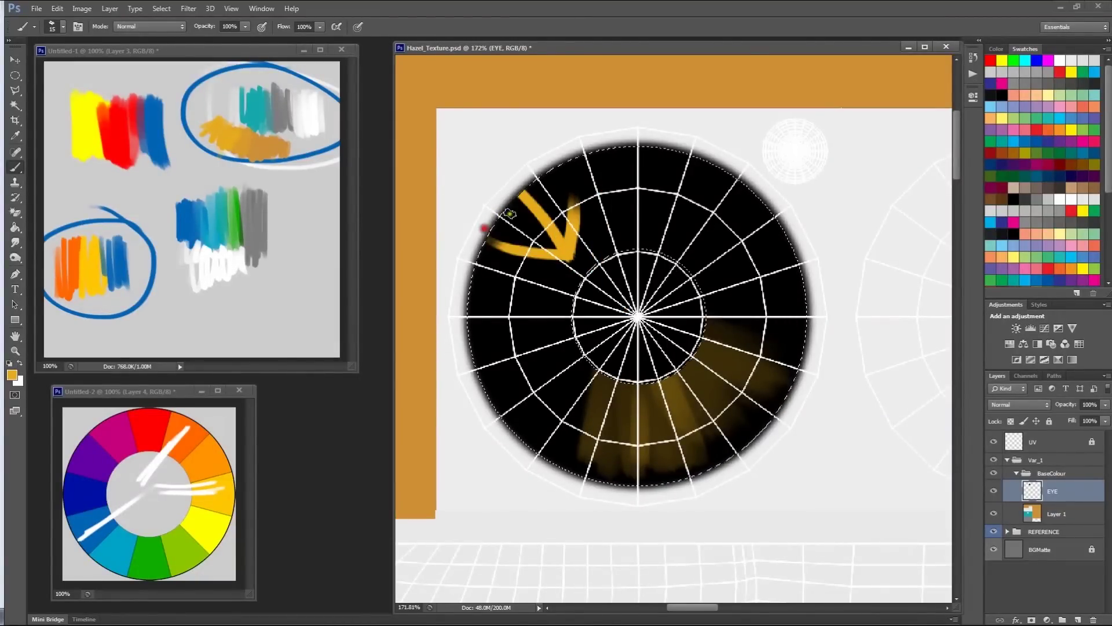
key(ctrl+alt+z)
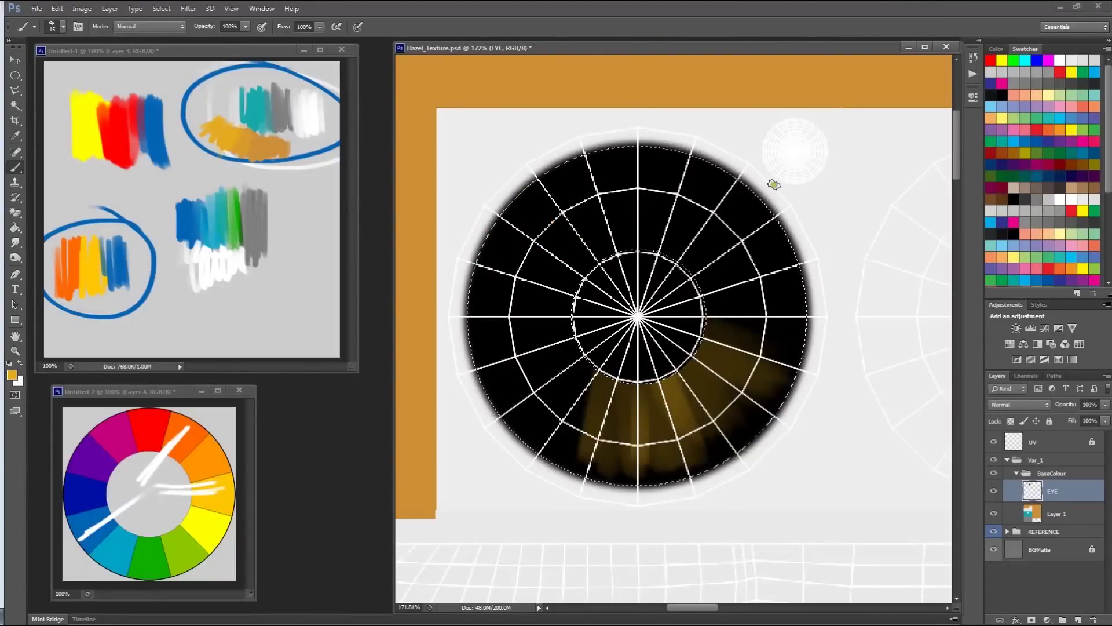
drag(752, 193, 738, 239)
key(ctrl+alt+z)
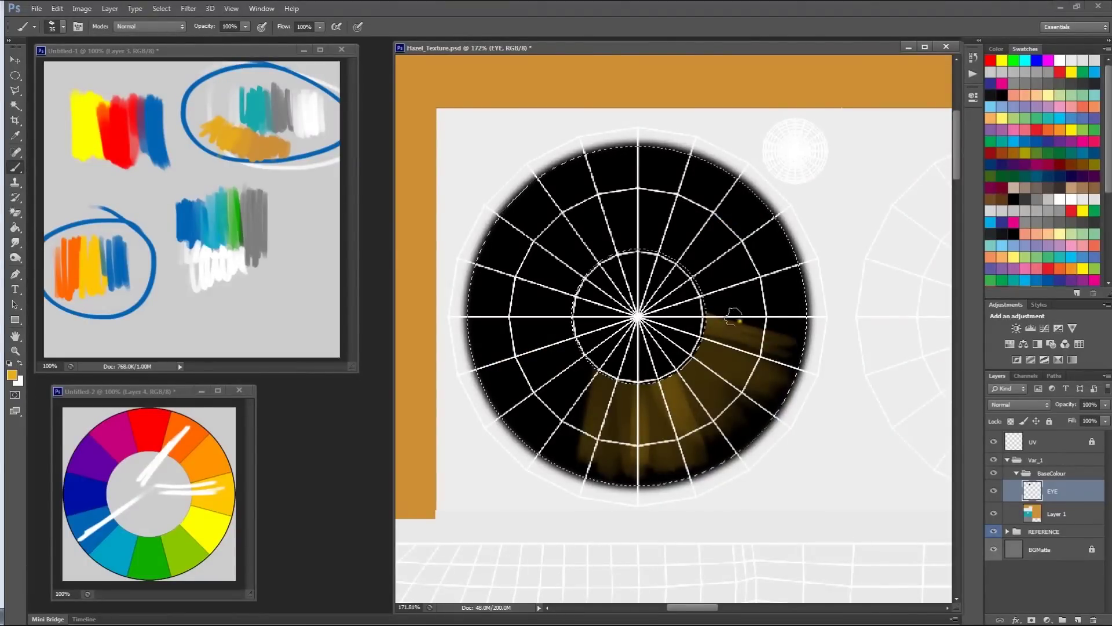
Extend the soft golden radial strokes up the iris ring's right side and across its lower left part
drag(760, 304, 756, 313)
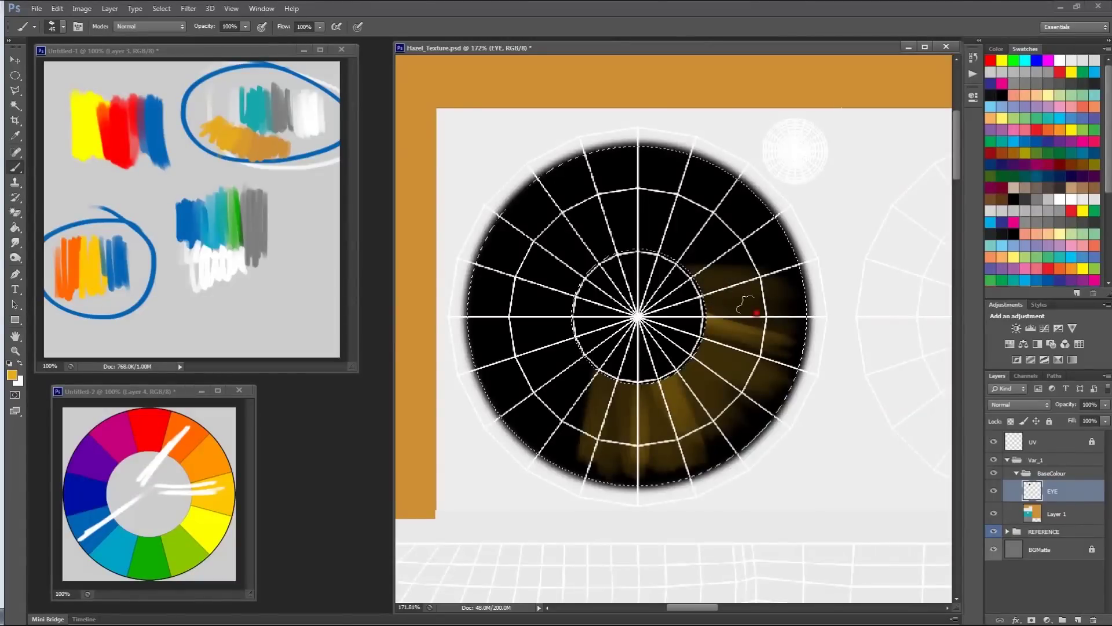
mouse_move(656, 383)
mouse_down()
mouse_move(630, 432)
mouse_move(584, 416)
mouse_move(568, 386)
mouse_move(545, 423)
mouse_up()
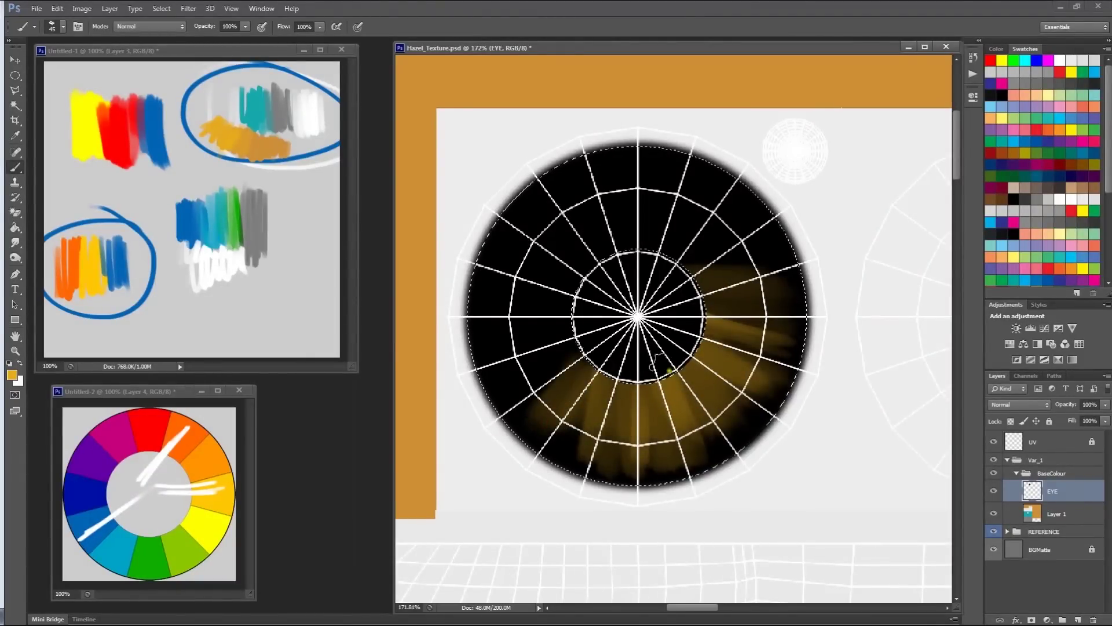
mouse_move(684, 413)
mouse_down()
mouse_move(724, 424)
mouse_move(759, 288)
mouse_move(675, 270)
mouse_move(737, 228)
mouse_move(695, 231)
mouse_move(635, 278)
mouse_up()
Reduce the brush to 9 px and paint finer golden streaks over the upper right of the iris ring
key(bracketleft)
key(bracketleft)
key(bracketleft)
key(bracketleft)
key(bracketleft)
key(bracketleft)
key(bracketleft)
key(bracketleft)
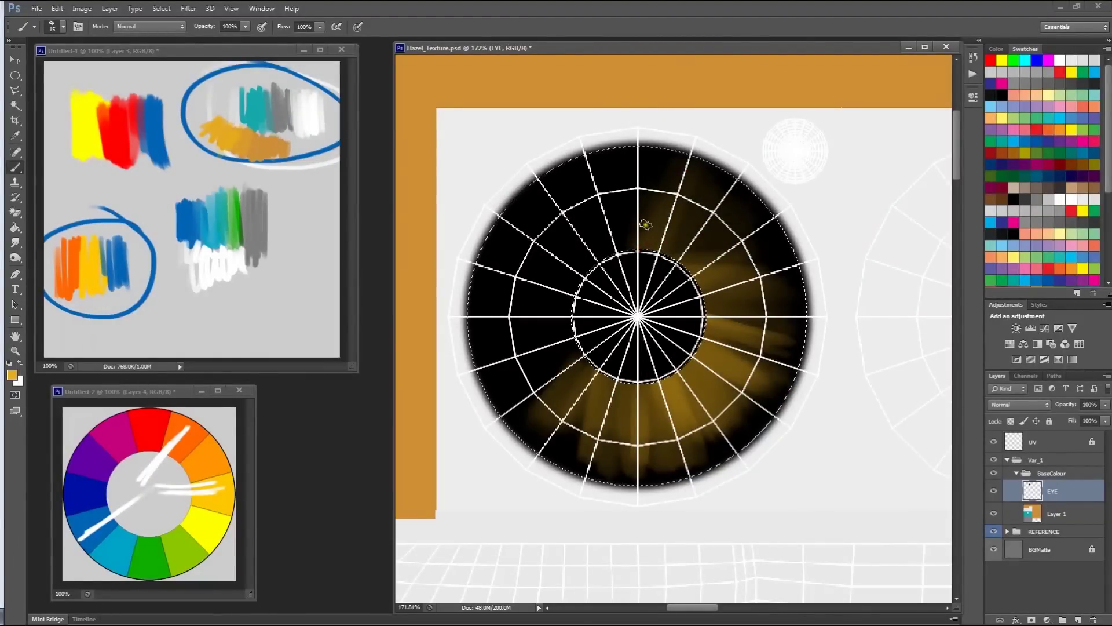
mouse_move(645, 181)
mouse_down()
mouse_move(660, 167)
mouse_move(655, 218)
mouse_move(695, 191)
mouse_move(689, 256)
mouse_up()
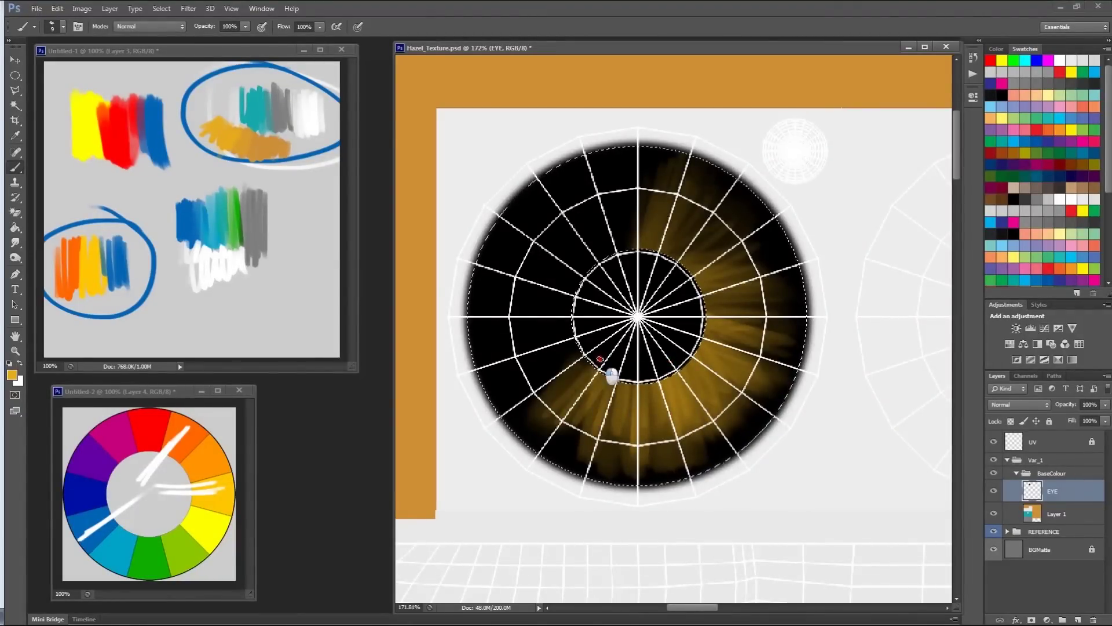
Paint thin golden radial streaks around the ring's left half, from the lower left up to the top
drag(588, 364, 540, 393)
mouse_move(583, 358)
mouse_down()
mouse_move(512, 395)
mouse_move(514, 372)
mouse_up()
drag(577, 345, 501, 369)
mouse_move(571, 325)
mouse_down()
mouse_move(515, 350)
mouse_move(550, 374)
mouse_move(504, 325)
mouse_move(522, 302)
mouse_move(573, 308)
mouse_up()
drag(503, 254, 581, 298)
mouse_move(503, 231)
mouse_down()
mouse_move(589, 282)
mouse_move(562, 243)
mouse_move(571, 201)
mouse_move(597, 255)
mouse_move(608, 202)
mouse_move(615, 268)
mouse_up()
mouse_move(626, 199)
mouse_down()
mouse_move(632, 267)
mouse_move(634, 255)
mouse_up()
mouse_move(514, 278)
mouse_down()
mouse_move(515, 293)
mouse_move(570, 316)
mouse_up()
Reduce the brush to 6 px, choose a light peach swatch and add thin highlight streaks below the pupil
key(bracketleft)
key(bracketleft)
key(bracketleft)
drag(616, 384, 611, 413)
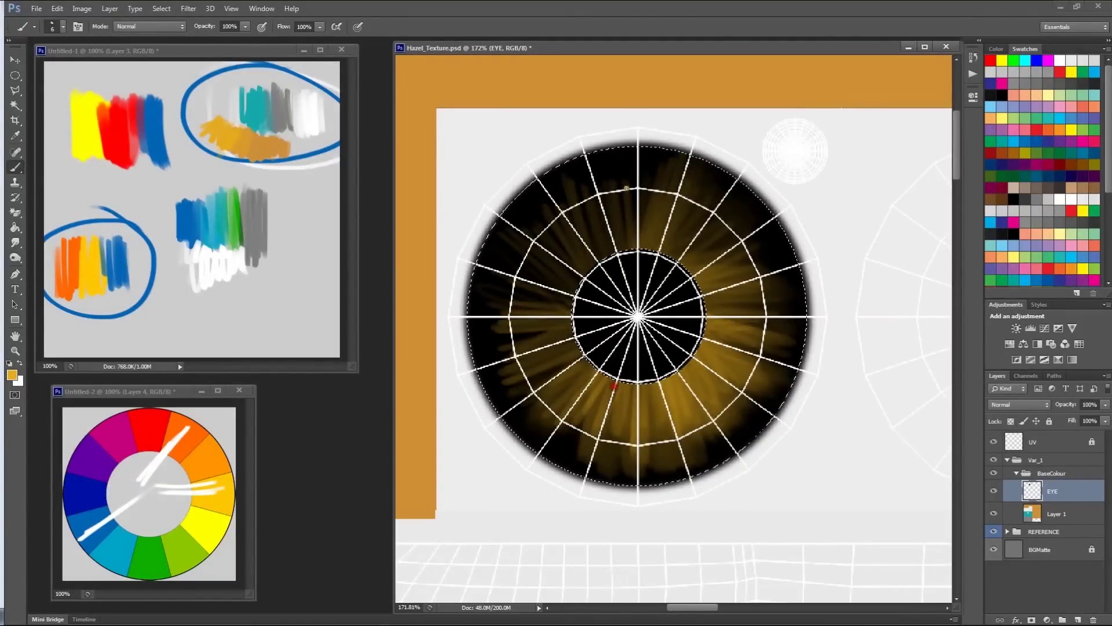
click(1047, 234)
drag(596, 370, 567, 419)
key(ctrl+z)
mouse_move(605, 375)
mouse_down()
mouse_move(575, 429)
mouse_move(626, 427)
mouse_up()
mouse_move(633, 359)
mouse_down()
mouse_move(658, 355)
mouse_move(643, 423)
mouse_move(695, 427)
mouse_move(700, 371)
mouse_up()
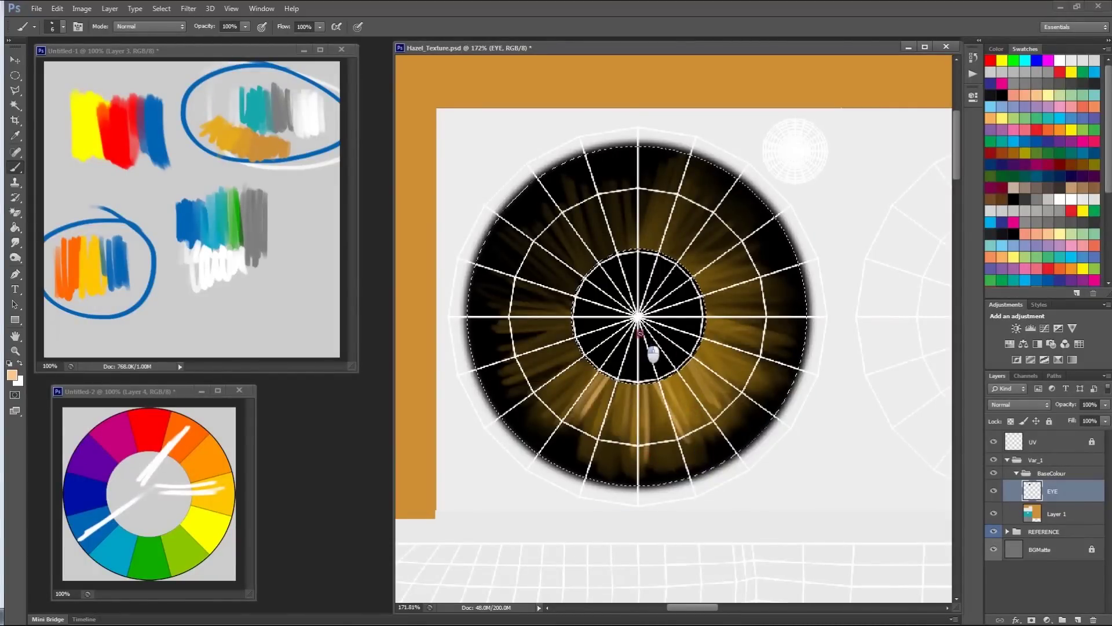
Deselect the ring and brush short peach highlight streaks around the pupil, crossing its edge
key(m)
key(ctrl+d)
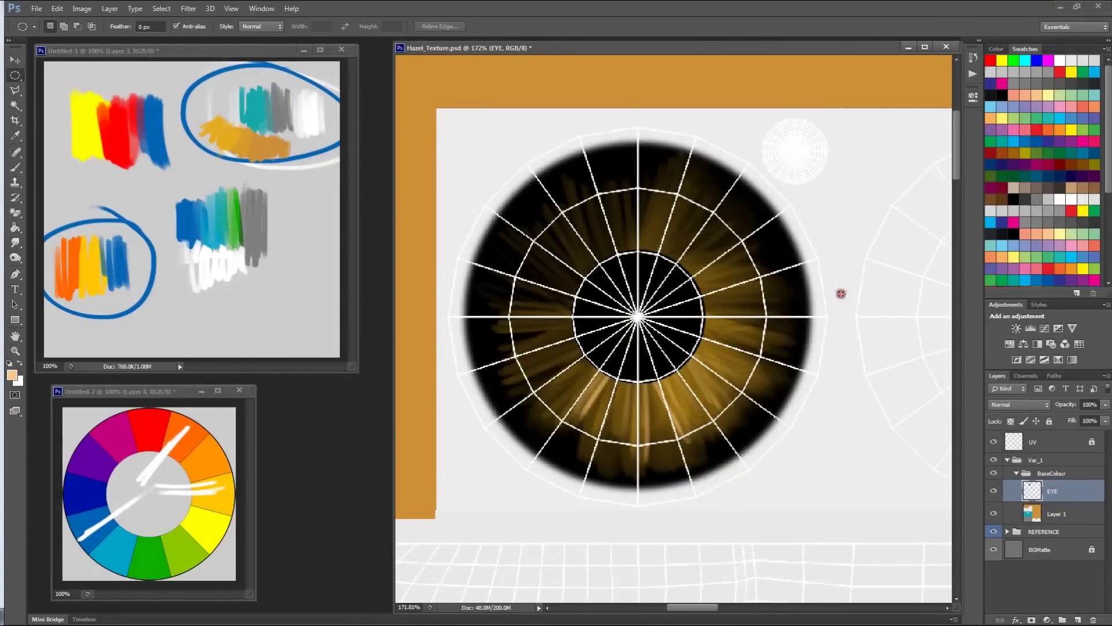
key(b)
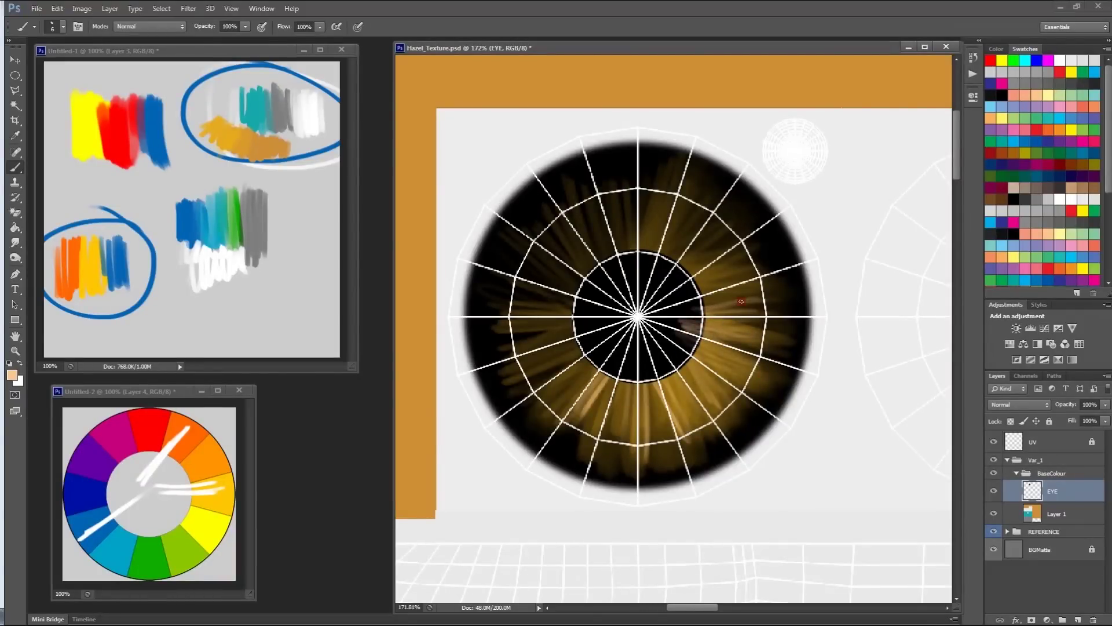
mouse_move(728, 285)
mouse_down()
mouse_move(672, 270)
mouse_move(655, 244)
mouse_move(624, 273)
mouse_move(603, 200)
mouse_up()
drag(621, 266, 593, 203)
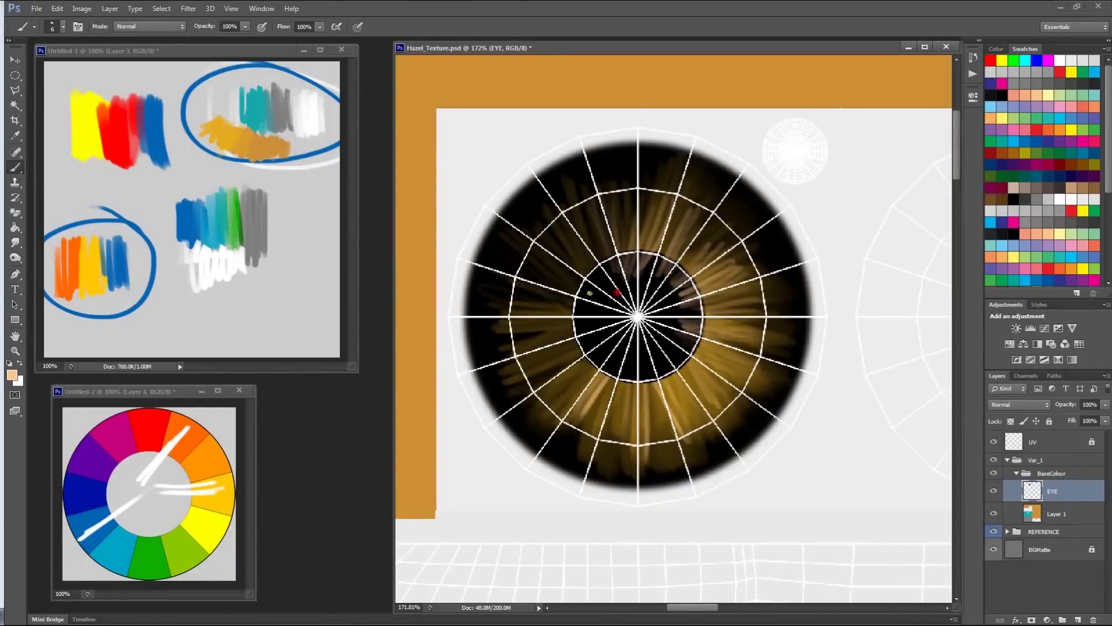
drag(589, 334, 521, 364)
mouse_move(568, 373)
mouse_down()
mouse_move(608, 417)
mouse_move(655, 436)
mouse_move(703, 412)
mouse_up()
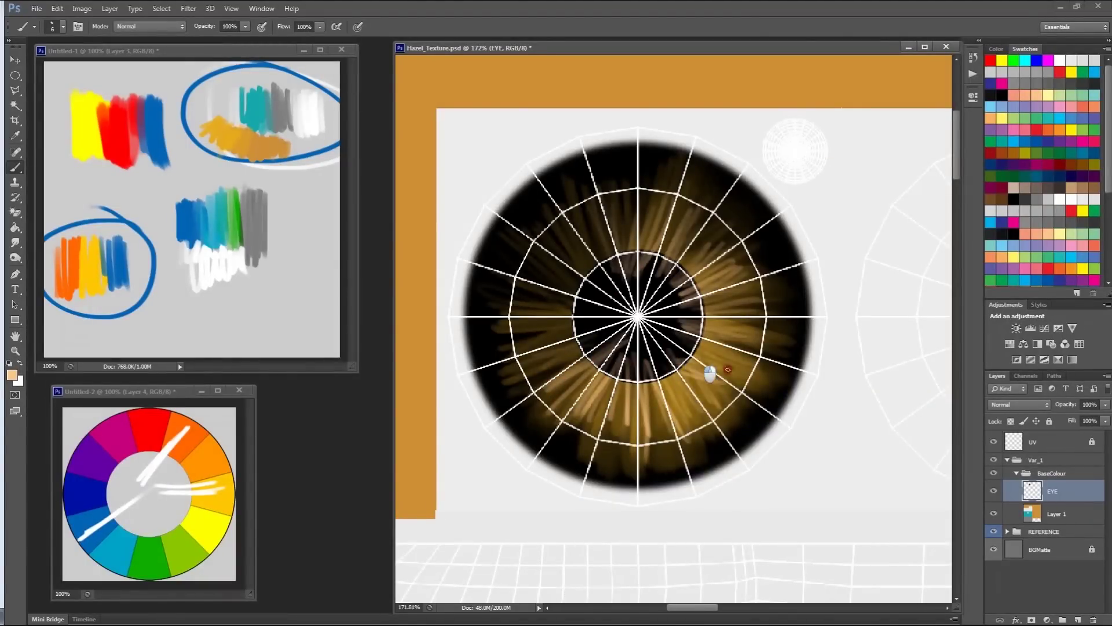
Hide the UV layer and soften the pupil's hard edge with the Smudge tool at 50% strength
click(994, 440)
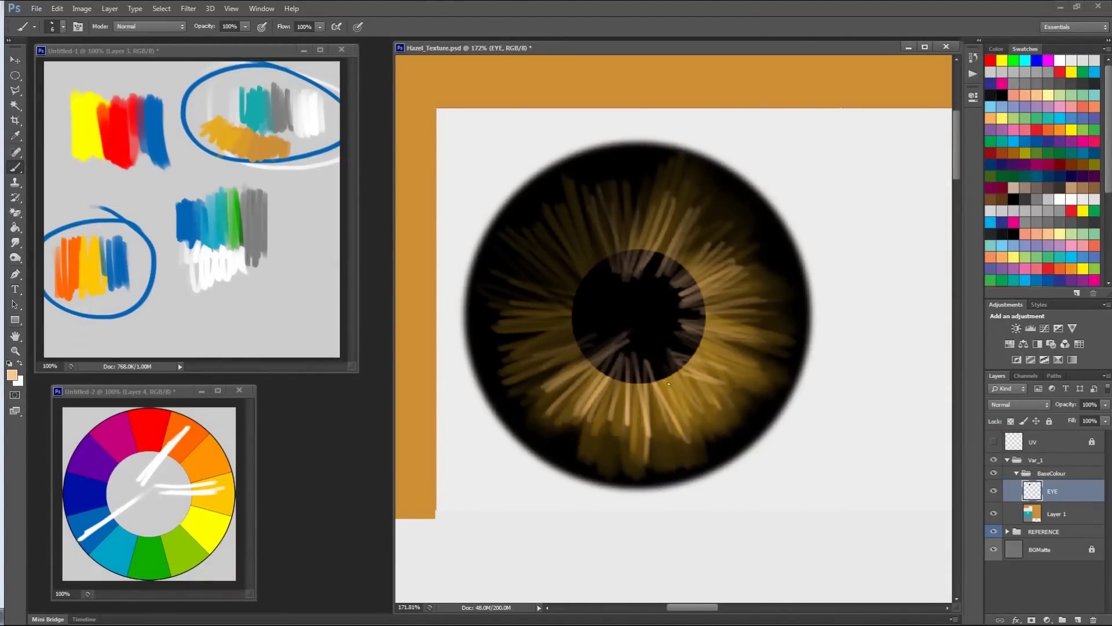
key(e)
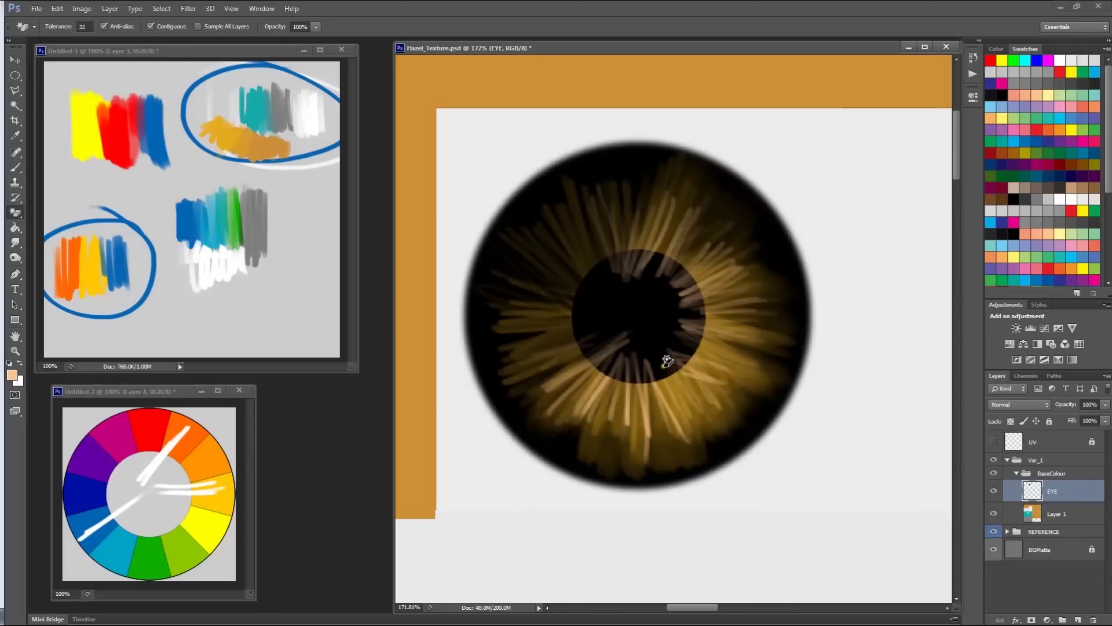
click(17, 243)
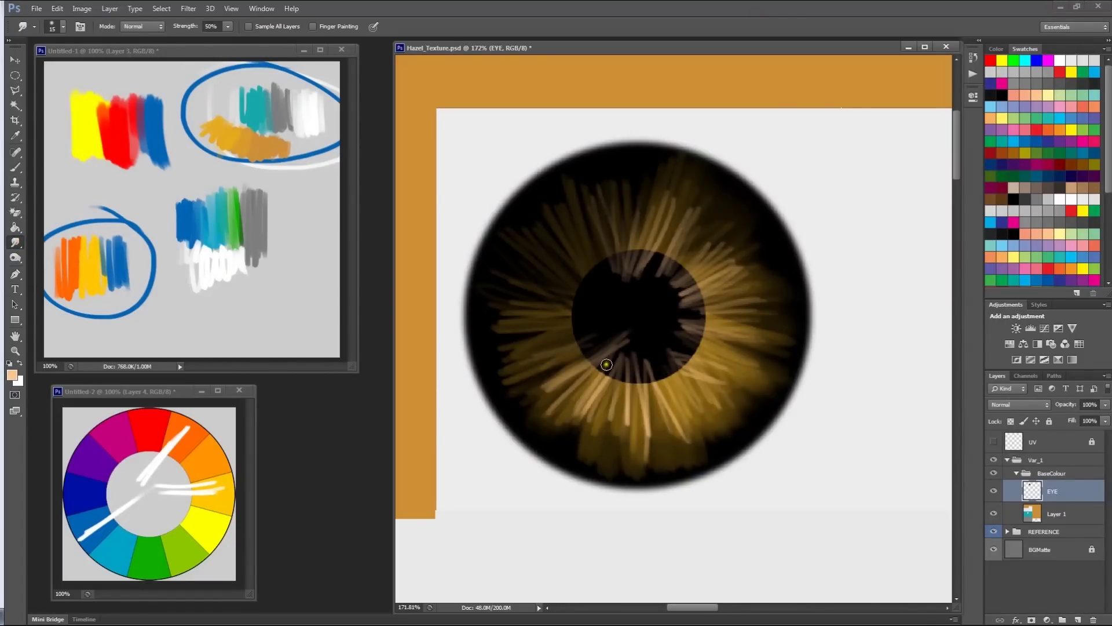
mouse_move(613, 342)
mouse_down()
mouse_move(608, 323)
mouse_move(585, 411)
mouse_move(603, 399)
mouse_move(597, 365)
mouse_move(655, 380)
mouse_move(643, 335)
mouse_move(667, 395)
mouse_move(645, 385)
mouse_move(657, 401)
mouse_move(652, 376)
mouse_move(643, 399)
mouse_move(600, 394)
mouse_up()
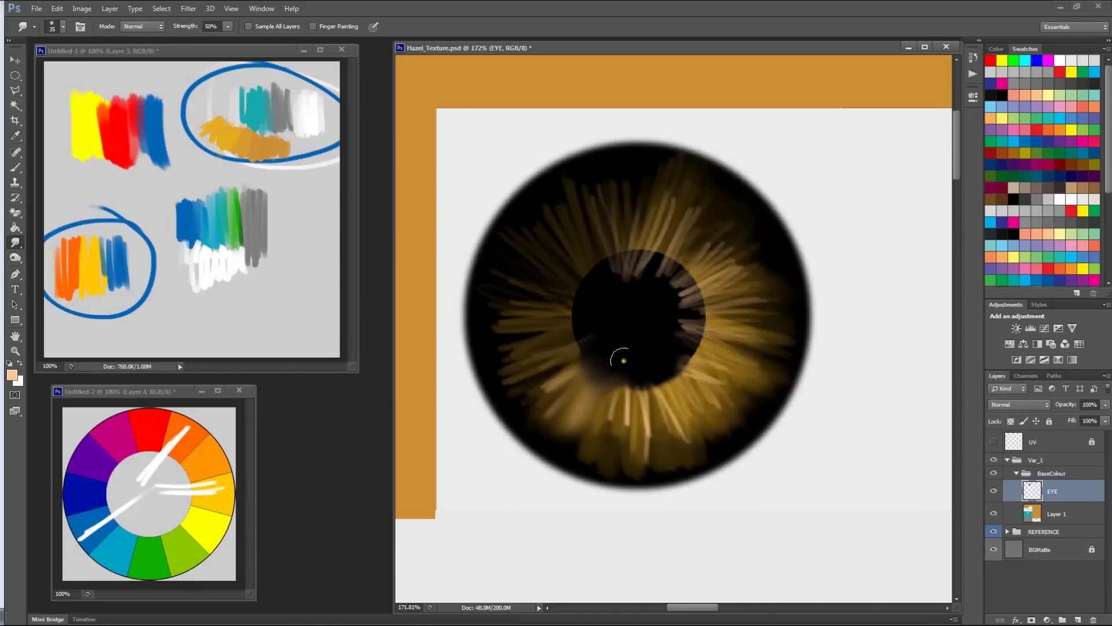
mouse_move(607, 375)
mouse_down()
mouse_move(632, 372)
mouse_move(636, 353)
mouse_move(574, 333)
mouse_move(586, 320)
mouse_move(568, 315)
mouse_move(570, 262)
mouse_move(586, 253)
mouse_move(628, 243)
mouse_move(632, 284)
mouse_move(649, 254)
mouse_move(674, 267)
mouse_move(676, 250)
mouse_move(708, 335)
mouse_move(674, 351)
mouse_move(675, 366)
mouse_move(639, 400)
mouse_move(652, 371)
mouse_move(661, 383)
mouse_move(692, 379)
mouse_move(708, 354)
mouse_move(680, 338)
mouse_move(686, 316)
mouse_move(666, 293)
mouse_move(675, 273)
mouse_move(651, 195)
mouse_move(586, 211)
mouse_move(574, 228)
mouse_move(603, 270)
mouse_move(581, 250)
mouse_up()
mouse_move(637, 275)
mouse_down()
mouse_move(626, 289)
mouse_move(614, 236)
mouse_up()
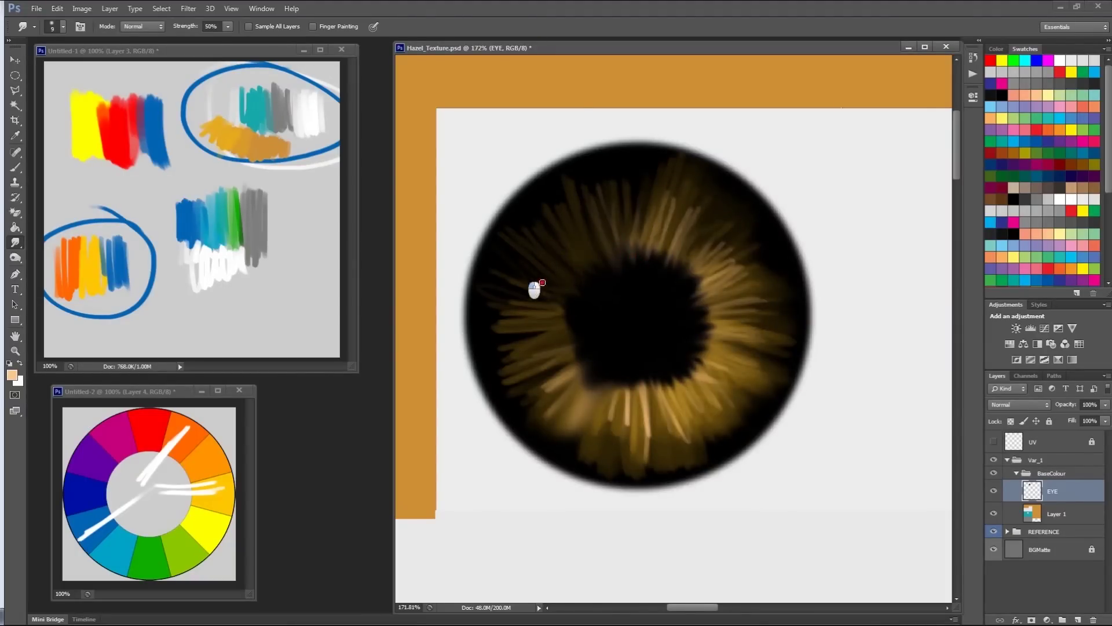
Smudge the iris streaks radially along the left, lower and upper right parts, undoing the last smudge near the top
mouse_move(586, 308)
mouse_down()
mouse_move(564, 294)
mouse_move(484, 315)
mouse_move(502, 344)
mouse_move(492, 370)
mouse_up()
mouse_move(566, 361)
mouse_down()
mouse_move(619, 360)
mouse_move(629, 370)
mouse_move(602, 440)
mouse_move(615, 475)
mouse_move(645, 390)
mouse_move(685, 429)
mouse_up()
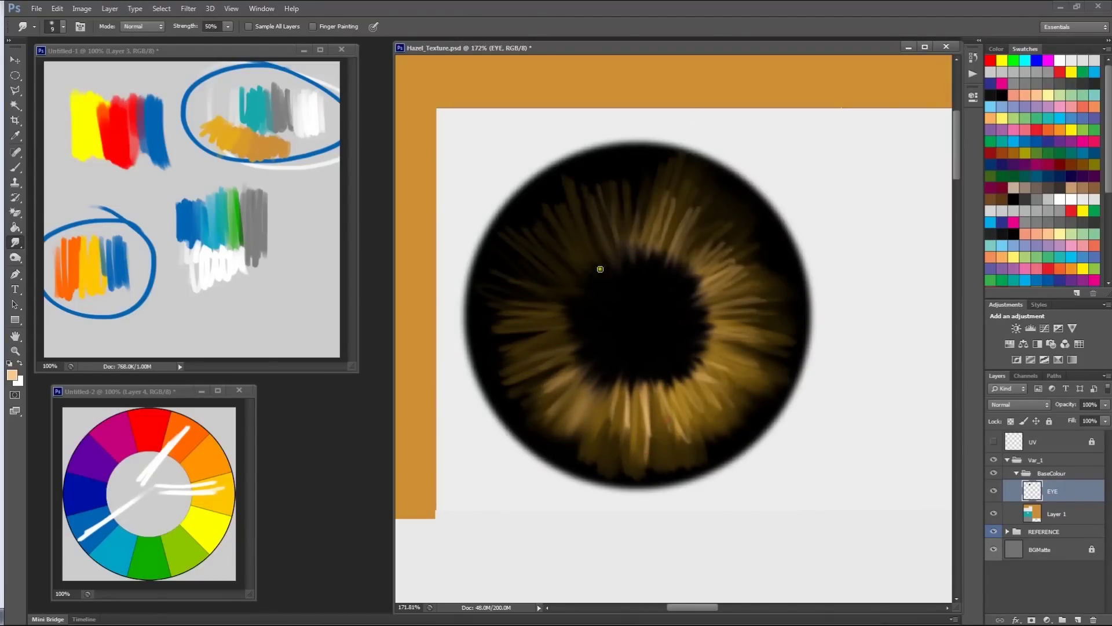
key(bracketright)
drag(602, 382, 608, 366)
drag(713, 265, 772, 195)
mouse_move(700, 244)
mouse_down()
mouse_move(737, 193)
mouse_move(741, 163)
mouse_up()
mouse_move(700, 204)
mouse_down()
mouse_move(669, 256)
mouse_move(683, 160)
mouse_move(633, 162)
mouse_move(611, 243)
mouse_up()
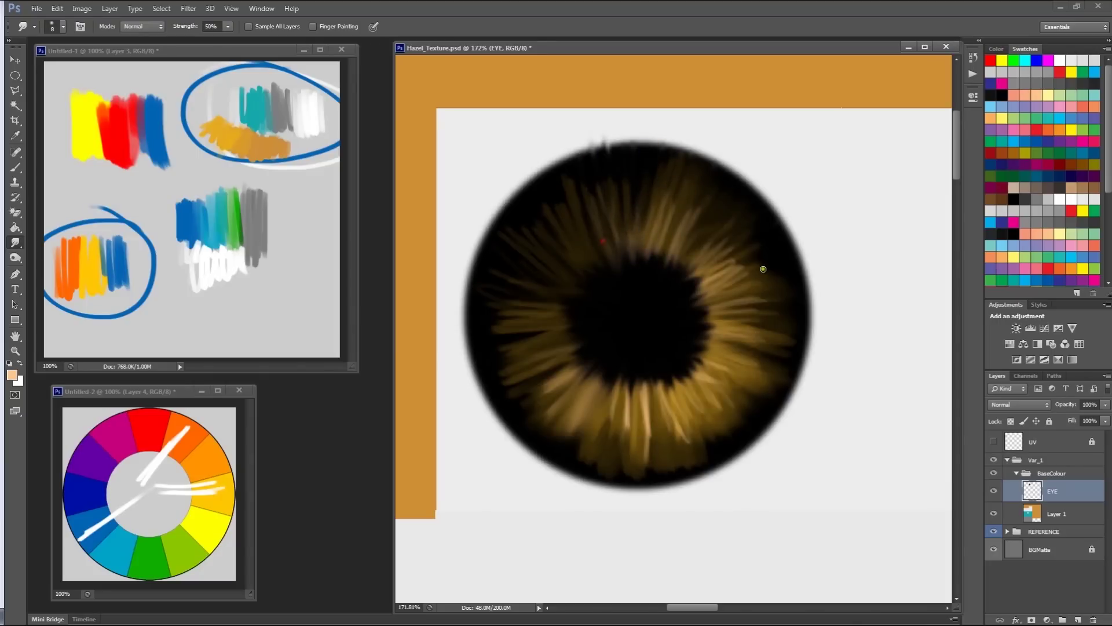
key(ctrl+z)
Blend the remaining iris streaks and pupil edge with larger and smaller Smudge strokes
mouse_move(662, 176)
mouse_down()
mouse_move(653, 241)
mouse_move(697, 186)
mouse_move(704, 218)
mouse_move(758, 228)
mouse_move(738, 256)
mouse_move(763, 253)
mouse_move(741, 290)
mouse_move(798, 317)
mouse_move(758, 333)
mouse_move(731, 411)
mouse_move(708, 431)
mouse_move(658, 411)
mouse_move(650, 436)
mouse_up()
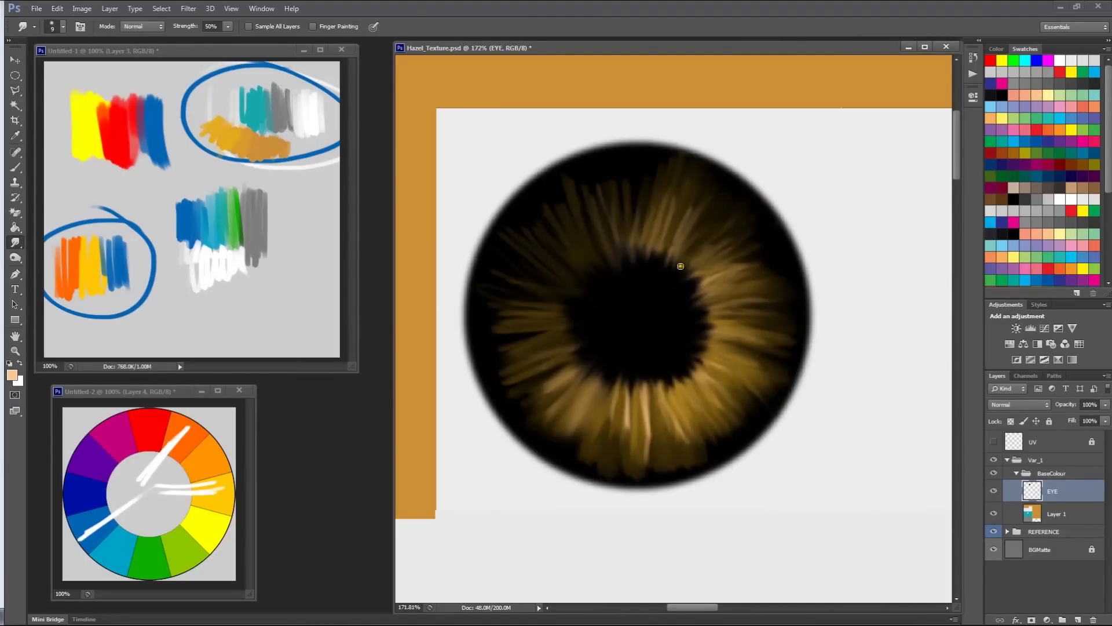
key(bracketright)
drag(674, 376, 696, 343)
mouse_move(555, 317)
mouse_down()
mouse_move(560, 336)
mouse_move(623, 337)
mouse_up()
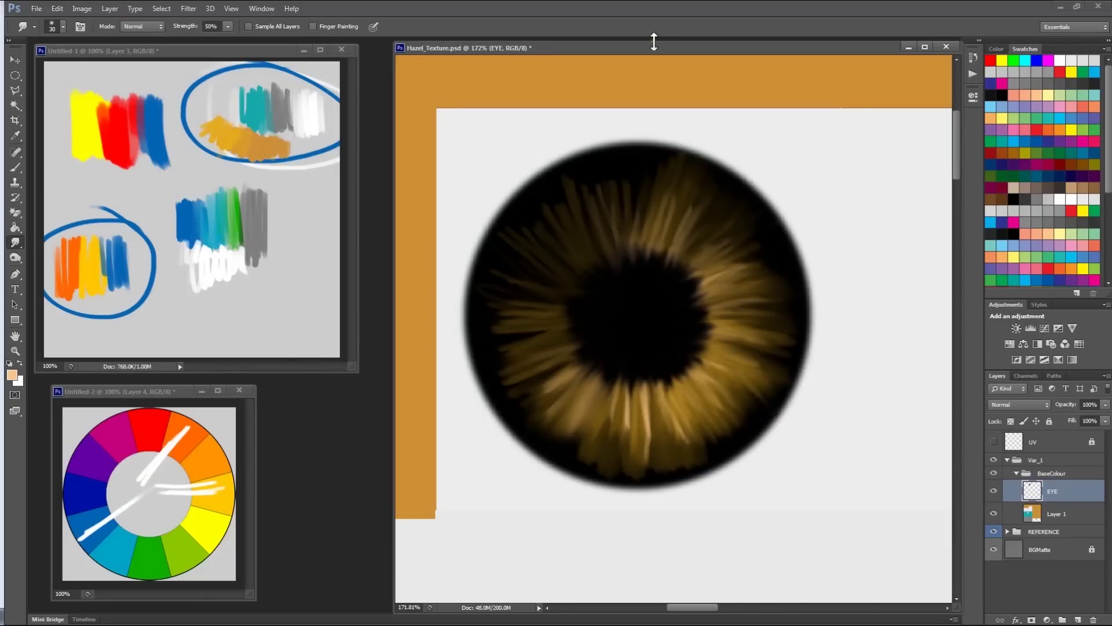
alt+scroll(682, 276, down, 4)
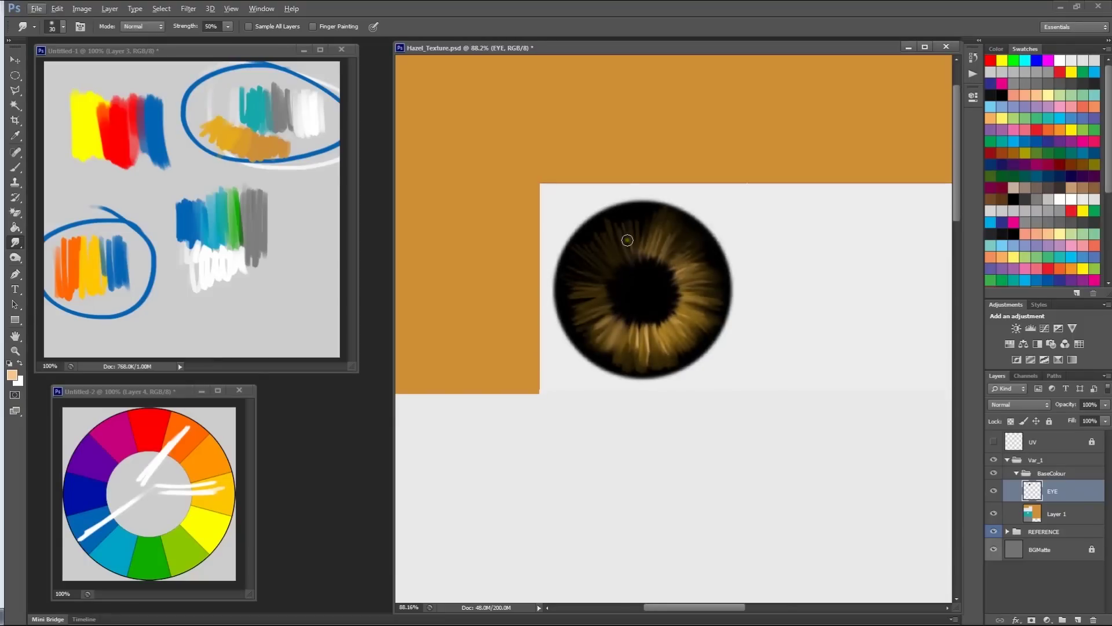
mouse_move(630, 358)
mouse_down()
mouse_move(624, 347)
mouse_move(649, 347)
mouse_move(638, 337)
mouse_move(676, 358)
mouse_move(691, 343)
mouse_up()
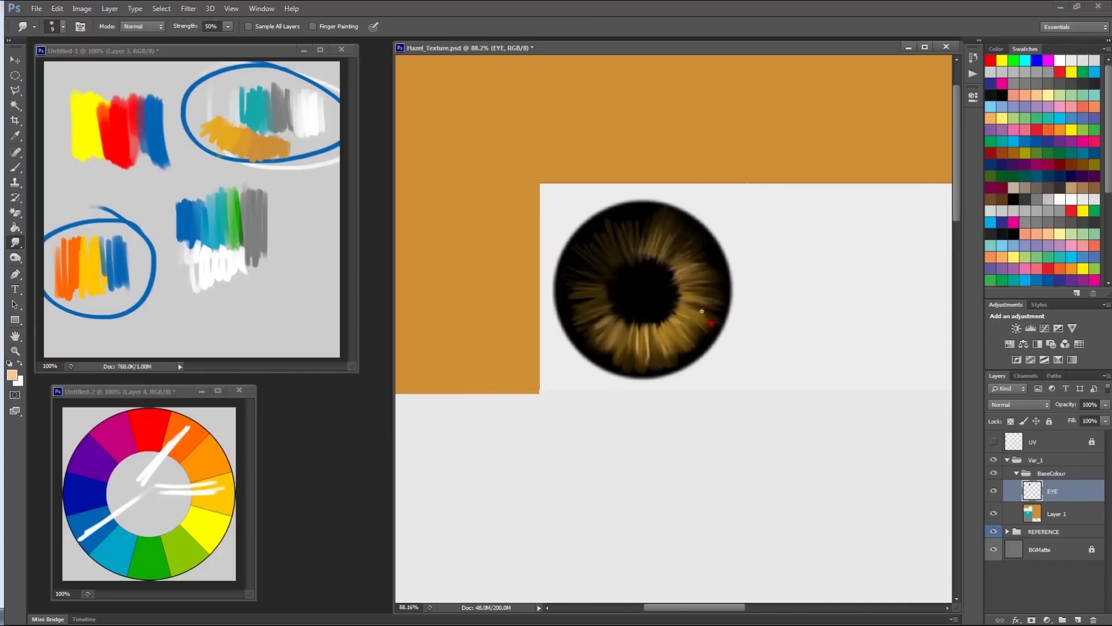
drag(664, 217, 659, 214)
Show the UV layer, copy the painted eye to a new layer with a rectangular selection, and move it onto the second eye's UVs
click(993, 441)
click(1084, 473)
click(1088, 501)
key(m)
drag(761, 165, 527, 410)
drag(16, 72, 69, 76)
drag(807, 133, 505, 402)
key(ctrl+j)
key(v)
drag(644, 309, 856, 309)
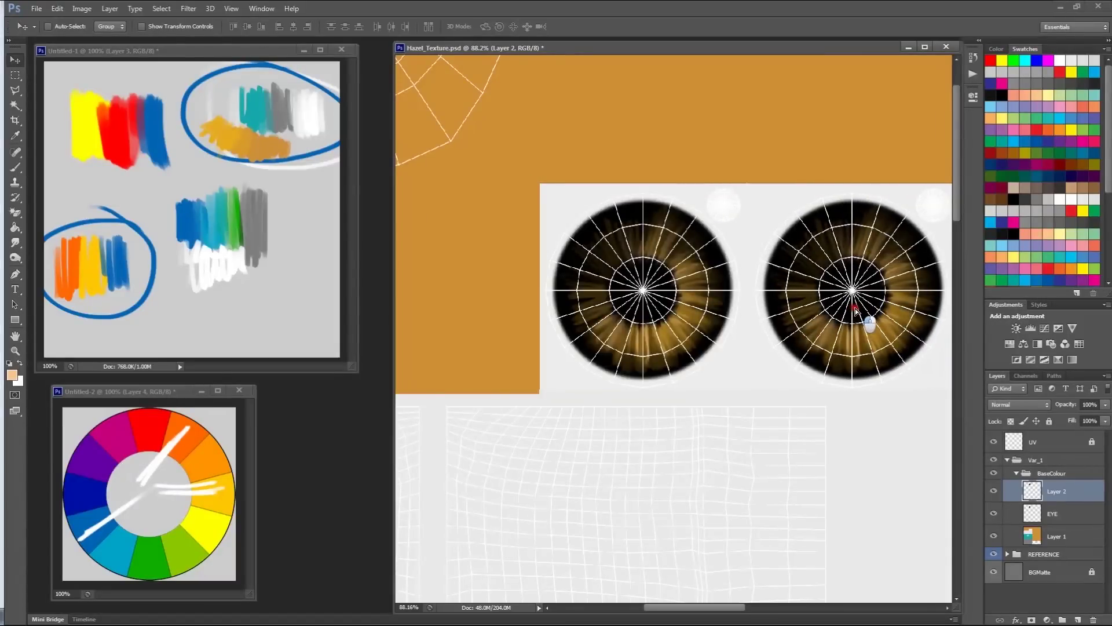
Hide the UV layer and save Hazel_Texture.psd with both painted eyes
alt+scroll(724, 255, down, 3)
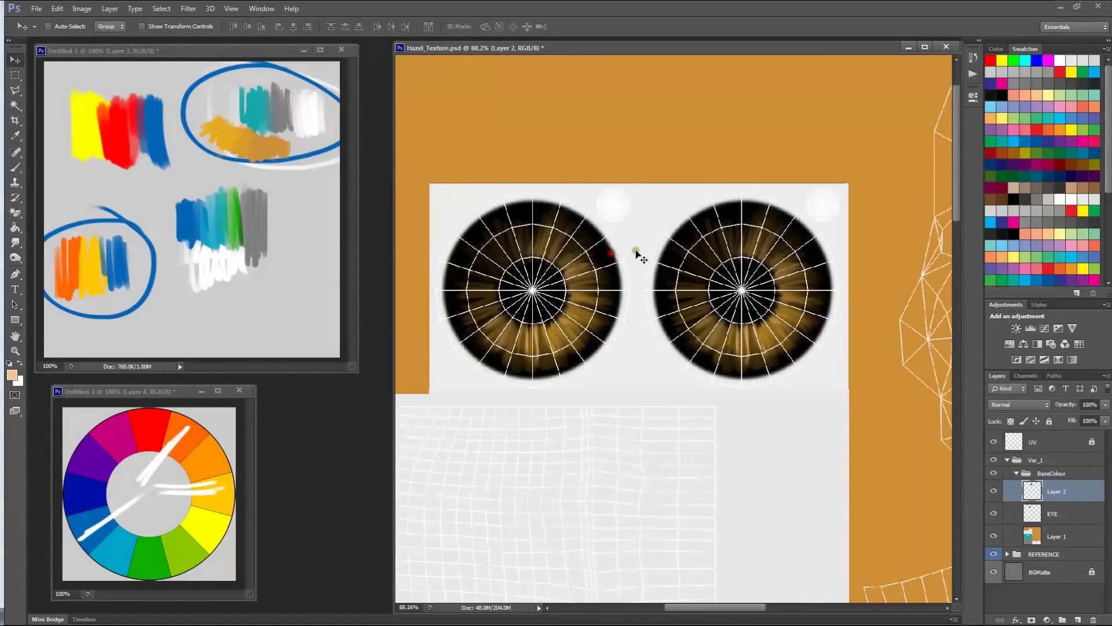
key(m)
alt+scroll(666, 145, down, 3)
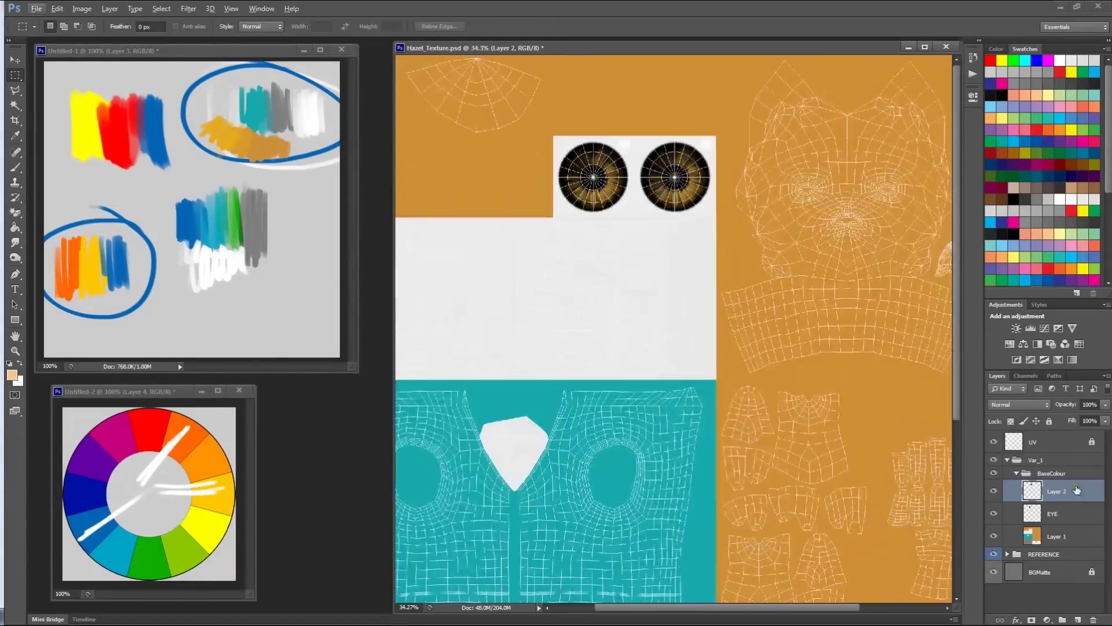
click(993, 441)
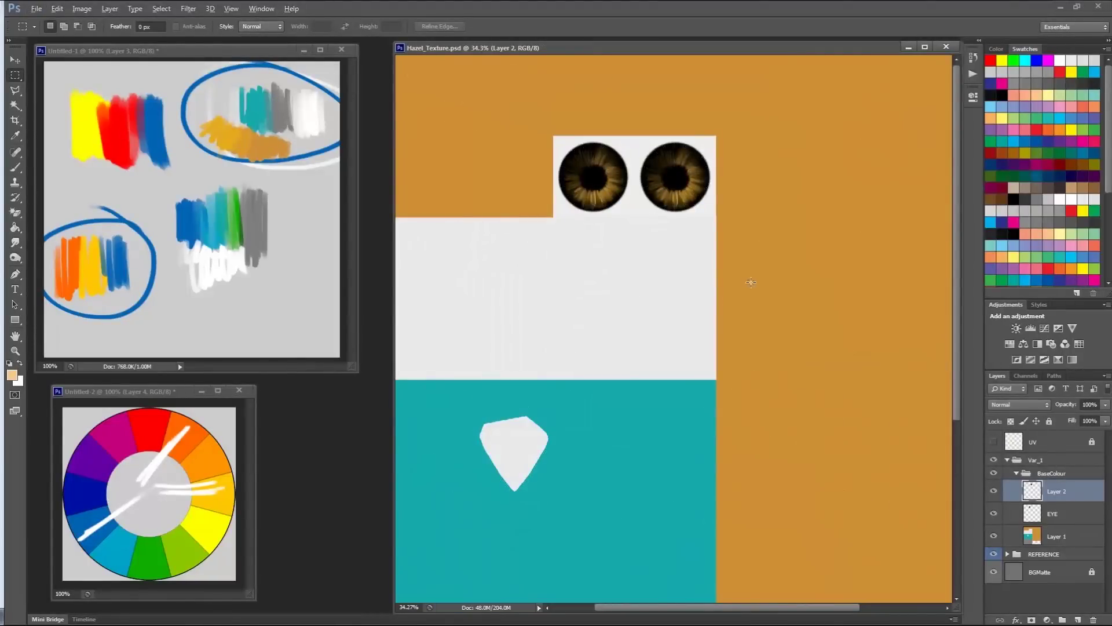
Switch to Maya, reload the Hazel_Texture.psd file texture and inspect the eyes from the front of the model
key(alt+Tab)
key(alt+Tab)
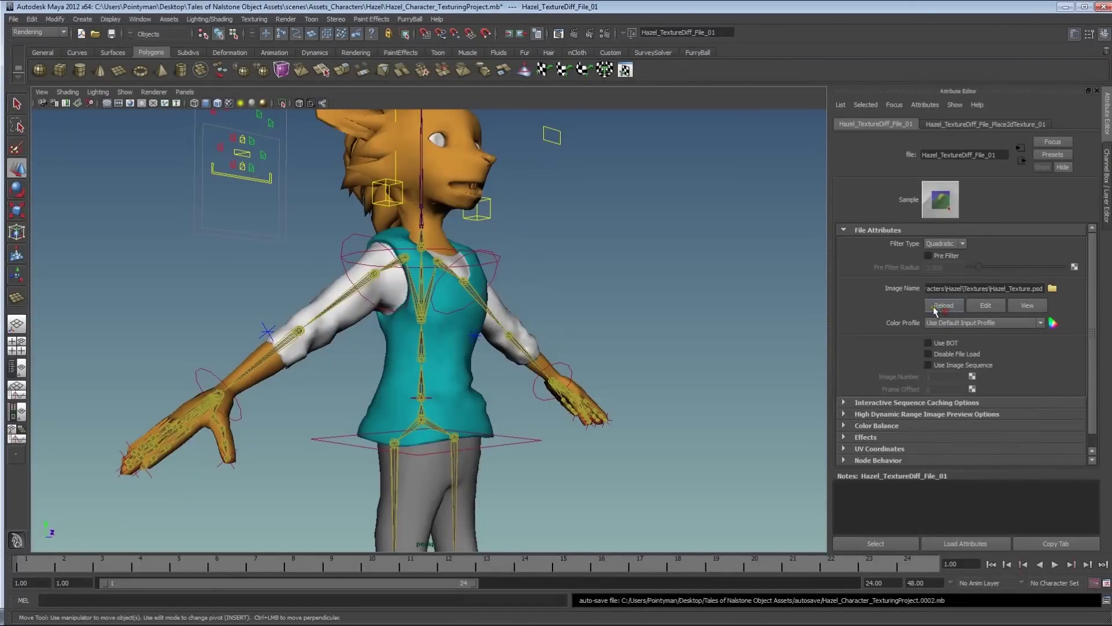
alt+drag(511, 167, 489, 249)
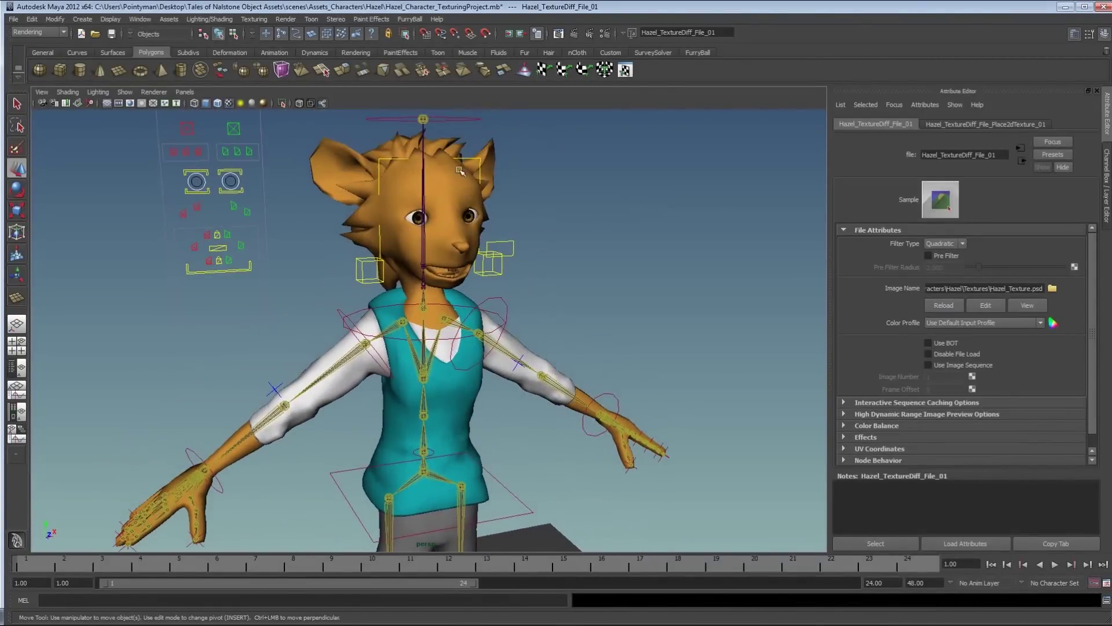
Switch back to Photoshop and show the UV layer over the eye and head areas of the texture
key(alt+Tab)
click(478, 306)
key(alt+Tab)
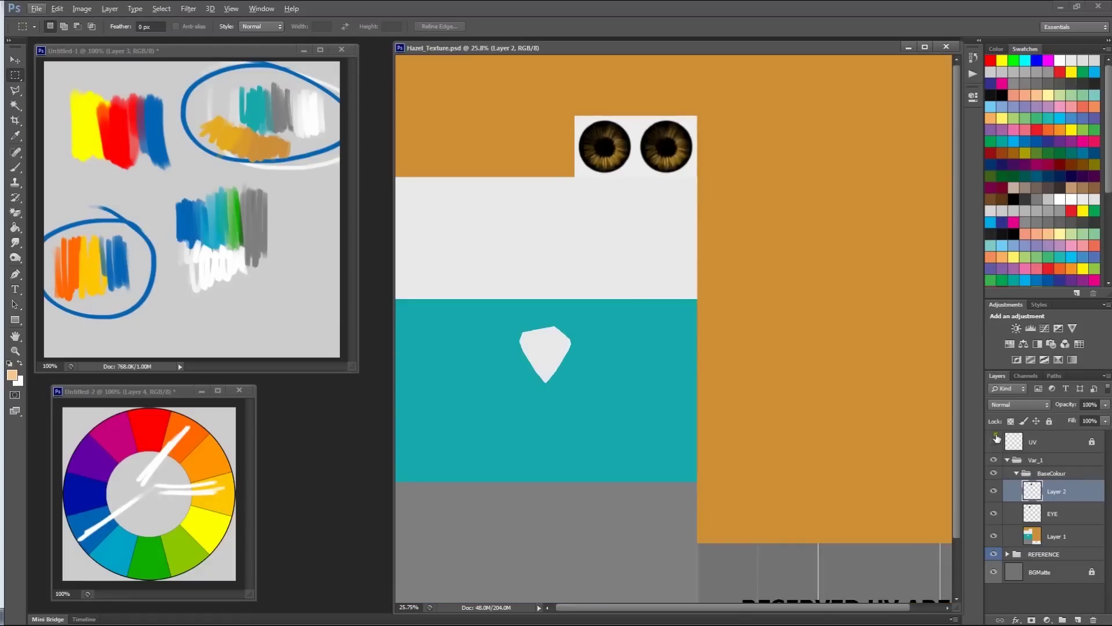
click(996, 438)
alt+scroll(651, 380, down, 3)
alt+scroll(651, 381, up, 1)
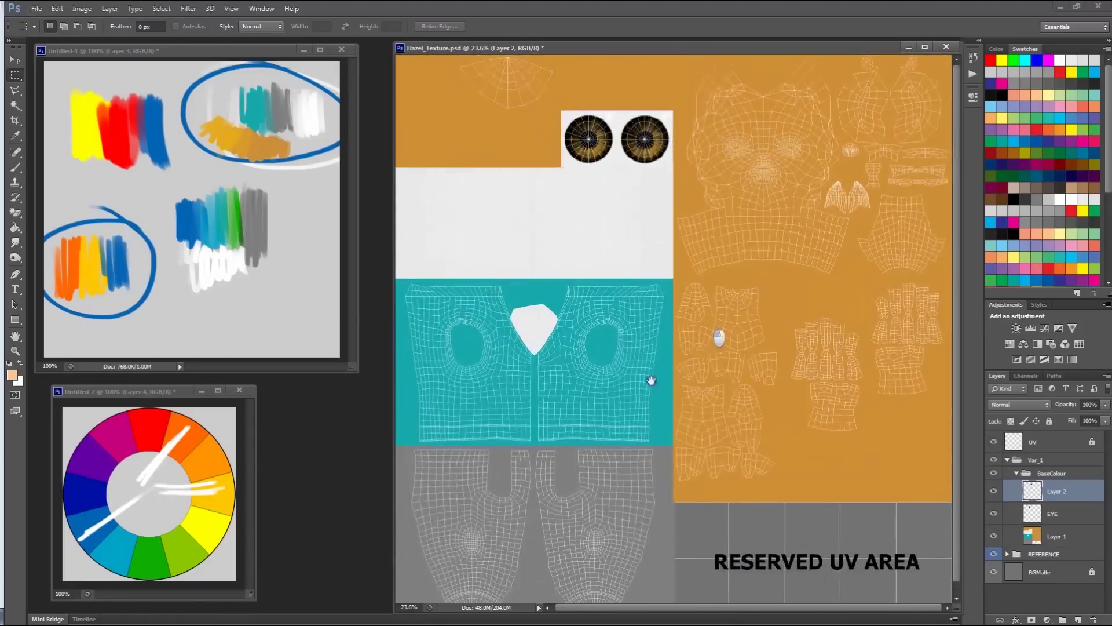
alt+scroll(651, 380, up, 3)
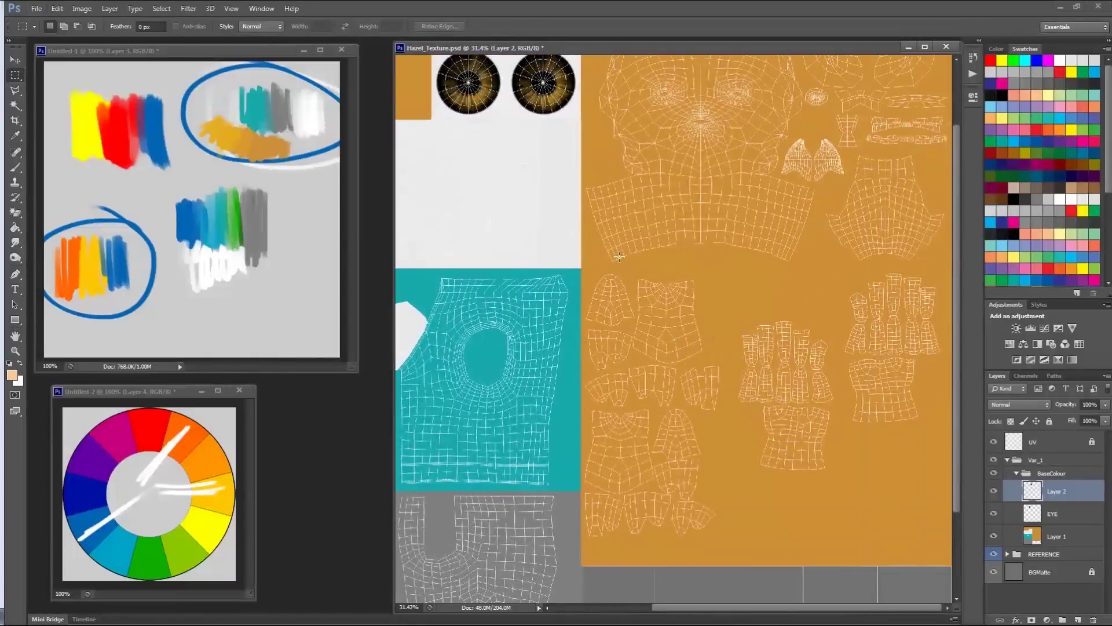
drag(524, 218, 572, 278)
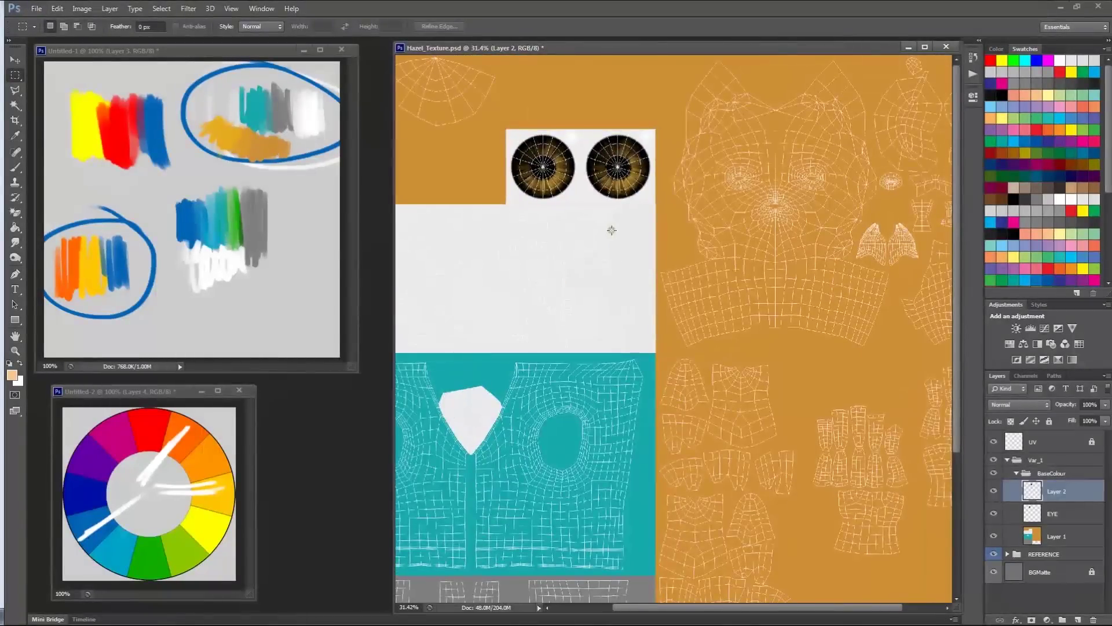
drag(680, 234, 644, 235)
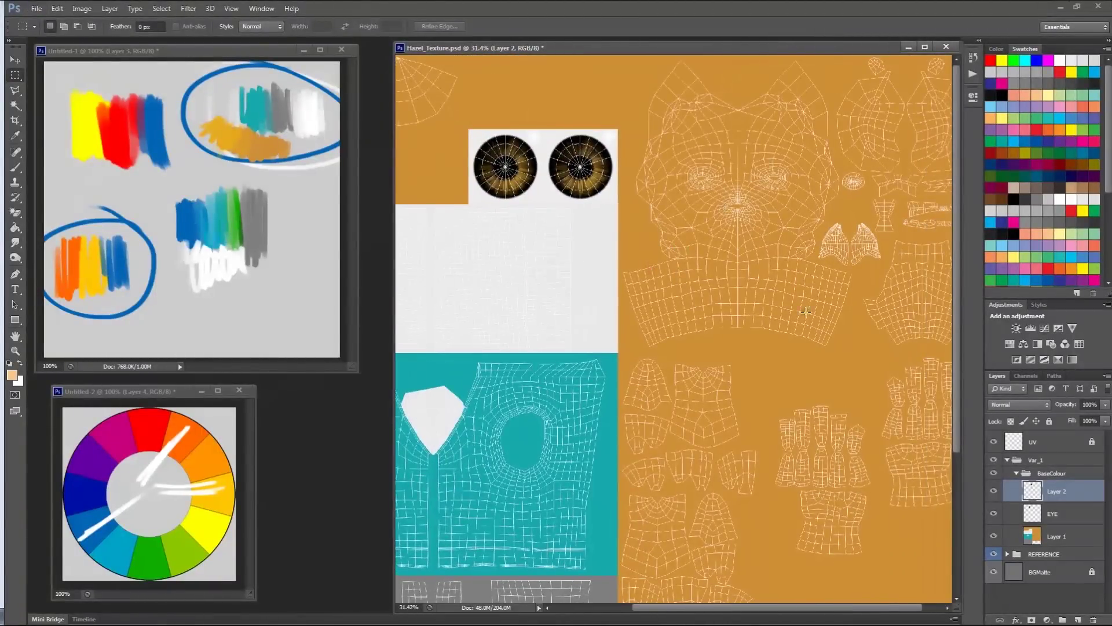
Merge the copied eye layer with the EYE layer and add a new empty layer above it
click(1063, 513)
click(1072, 487)
shift+click(1074, 508)
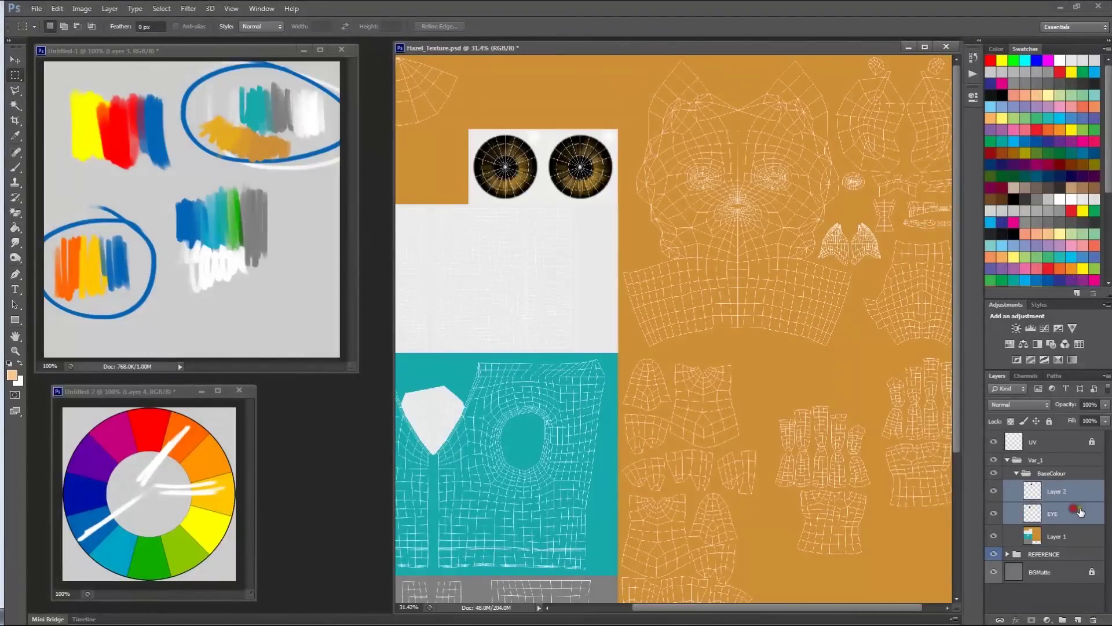
key(ctrl+e)
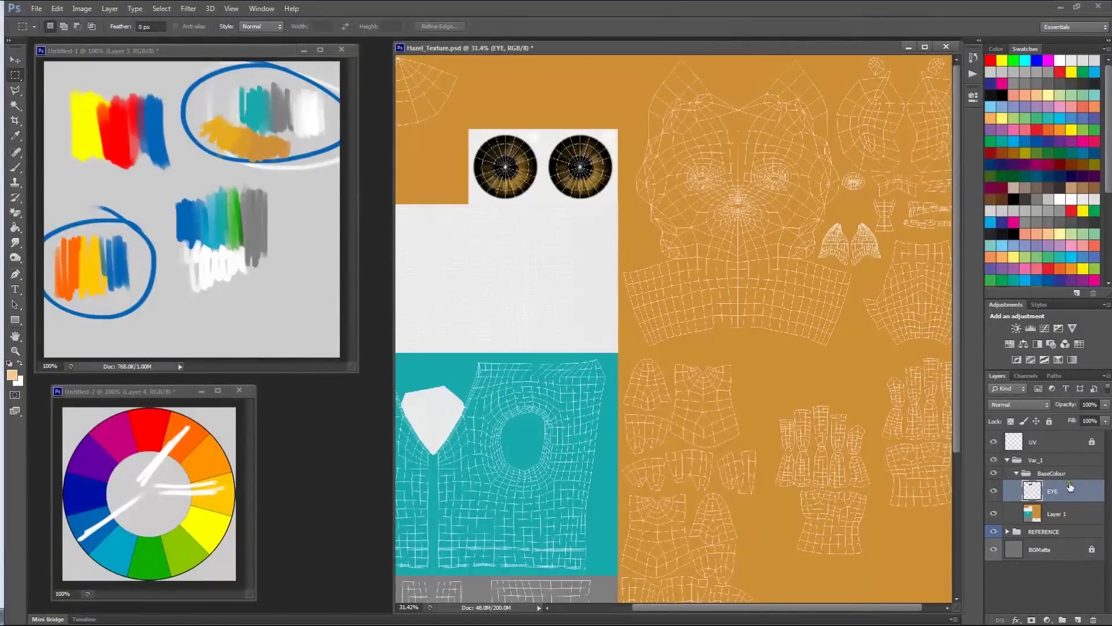
click(1079, 619)
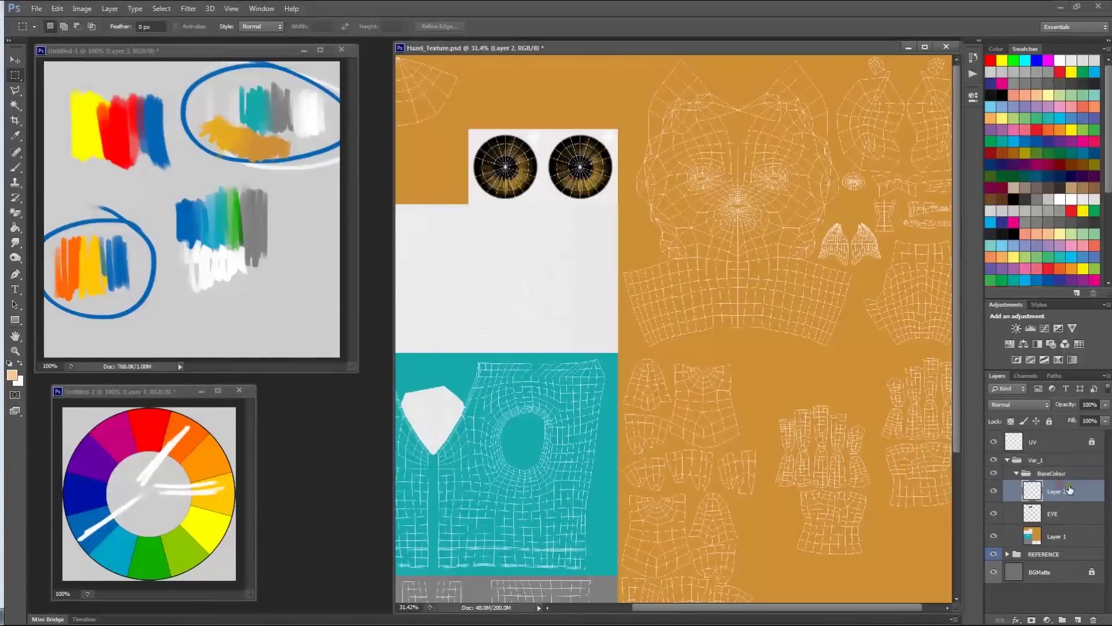
Select the Brush tool with a rough-edged brush preset for painting the head area on Layer 2
drag(704, 267, 667, 268)
key(b)
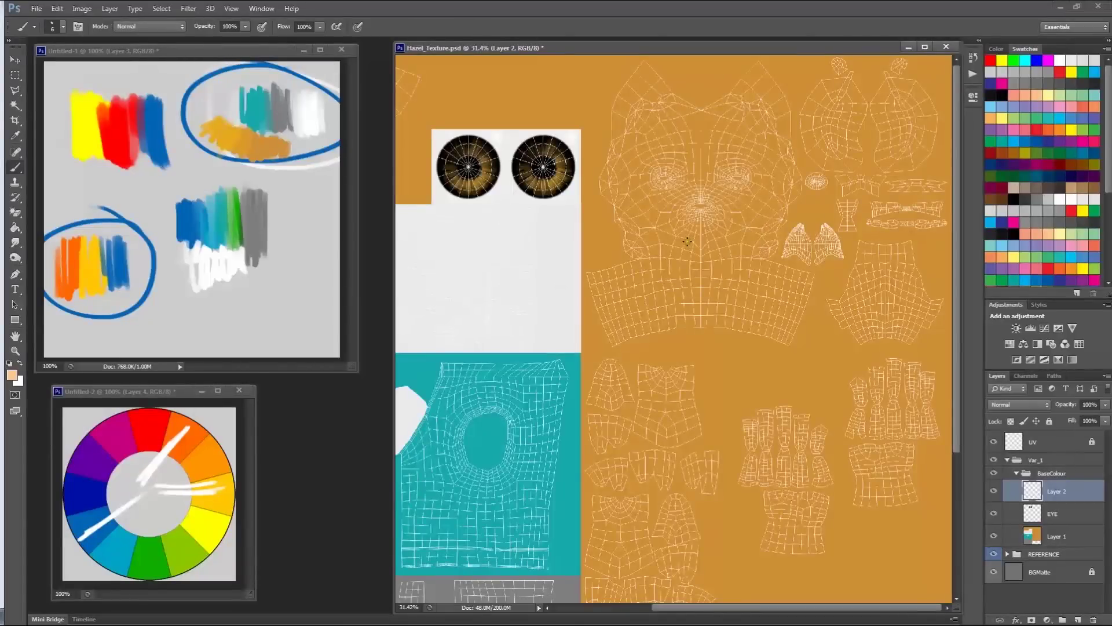
right_click(627, 224)
click(719, 304)
mouse_move(710, 164)
mouse_down()
mouse_move(675, 223)
mouse_move(718, 199)
mouse_up()
key(ctrl+z)
alt+scroll(731, 246, up, 5)
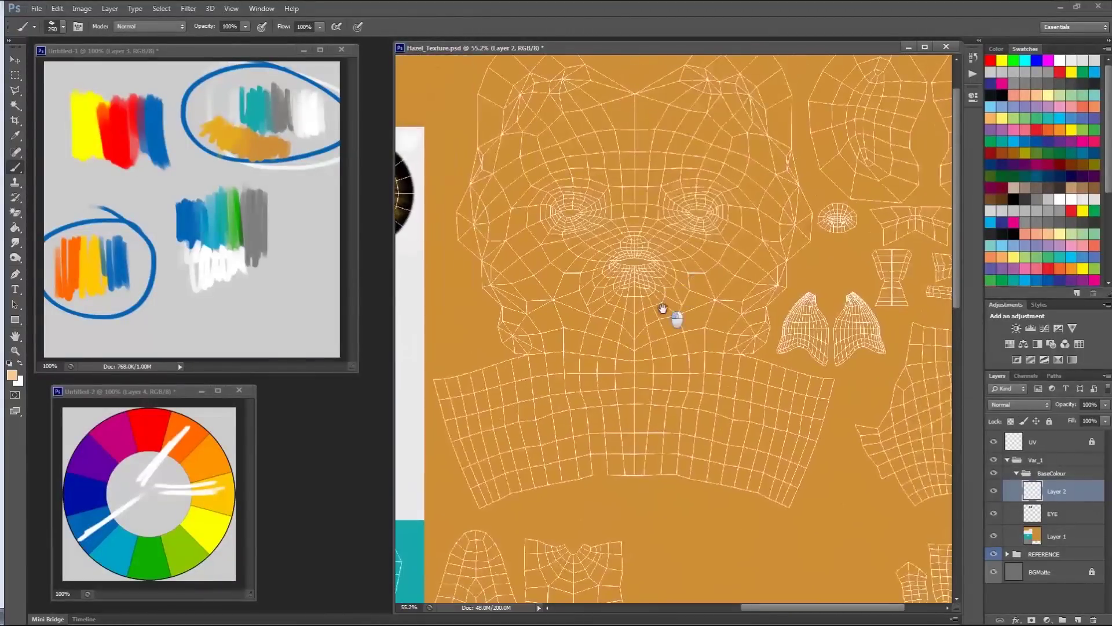
mouse_move(668, 304)
mouse_down()
mouse_move(655, 290)
mouse_move(686, 278)
mouse_up()
key(ctrl+z)
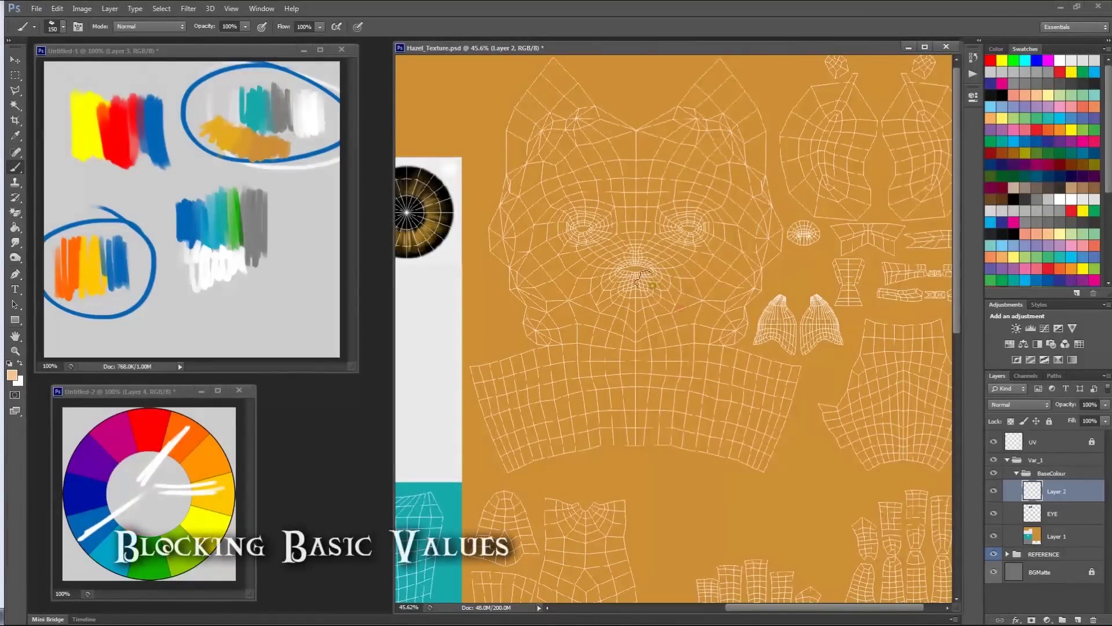
drag(653, 282, 673, 289)
key(ctrl+z)
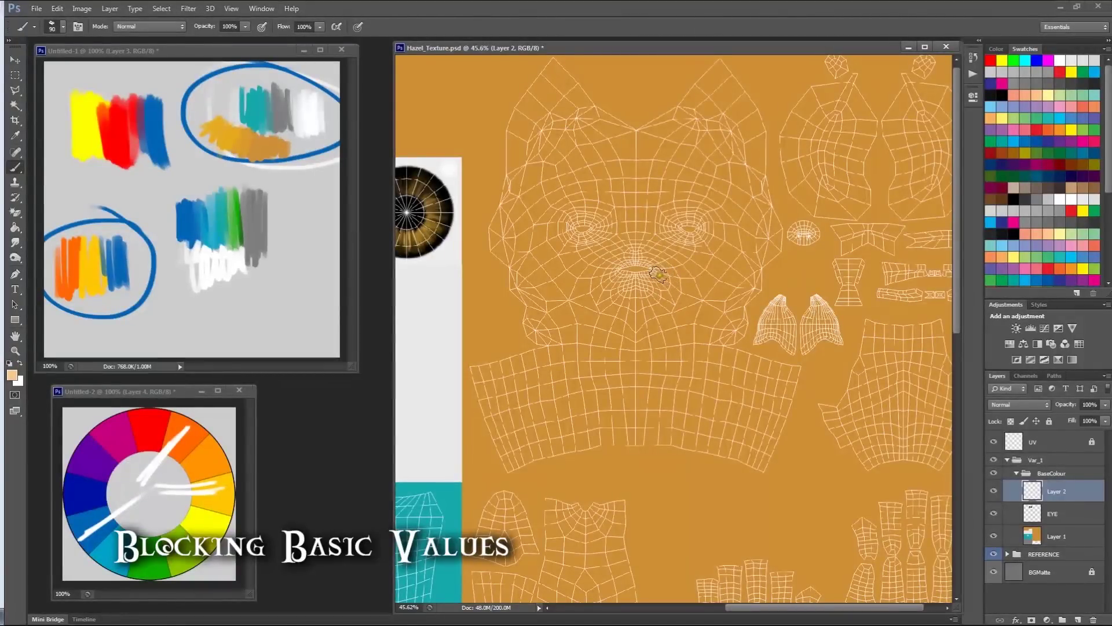
Paint light peach over the lower muzzle, chin and front of the neck with a roughly 90 px brush, softening the edges
mouse_move(674, 278)
mouse_down()
mouse_move(686, 310)
mouse_move(654, 317)
mouse_move(692, 445)
mouse_move(689, 476)
mouse_move(660, 463)
mouse_up()
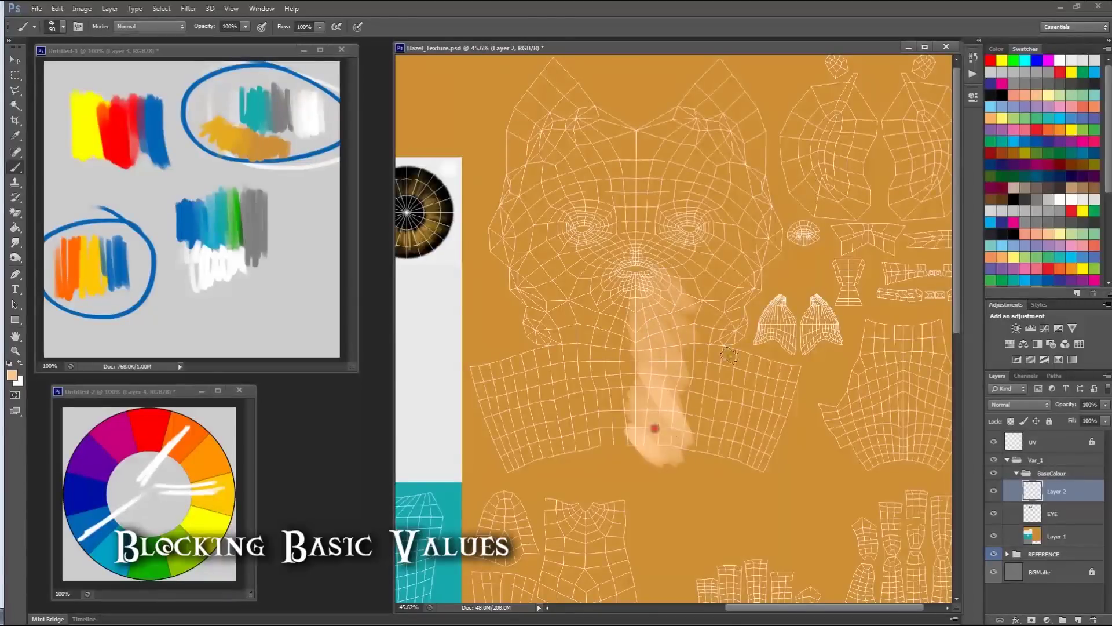
mouse_move(678, 324)
mouse_down()
mouse_move(696, 343)
mouse_move(714, 304)
mouse_move(689, 261)
mouse_move(651, 278)
mouse_move(697, 275)
mouse_move(673, 288)
mouse_move(708, 318)
mouse_move(678, 325)
mouse_move(693, 373)
mouse_move(666, 355)
mouse_move(698, 423)
mouse_move(676, 434)
mouse_move(652, 405)
mouse_up()
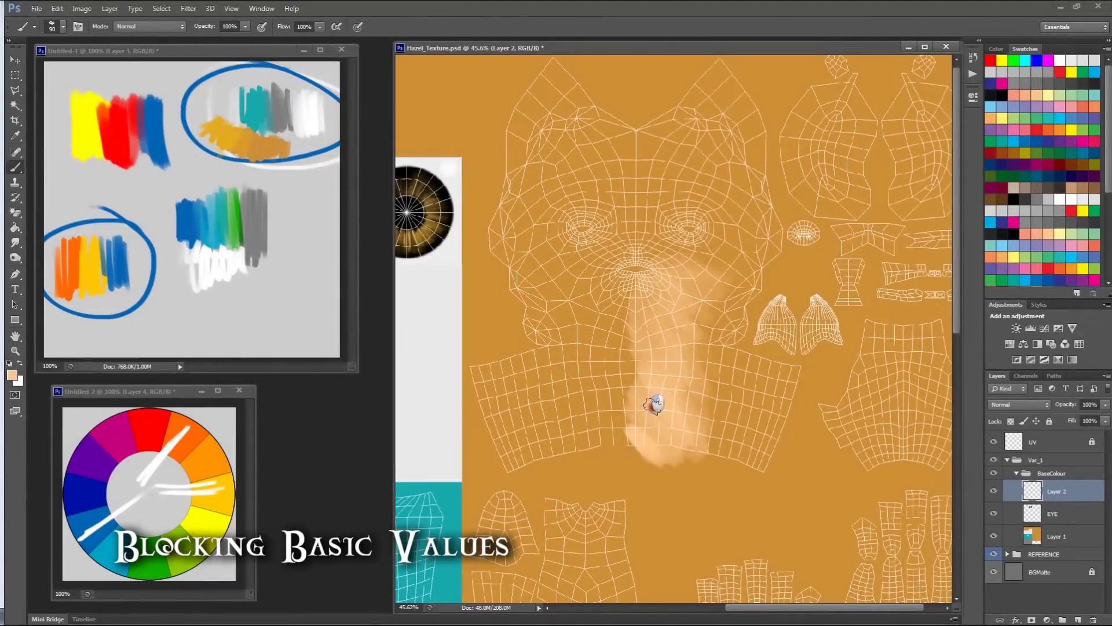
mouse_move(648, 288)
mouse_down()
mouse_move(618, 278)
mouse_move(618, 263)
mouse_move(586, 286)
mouse_move(591, 322)
mouse_move(631, 307)
mouse_move(591, 365)
mouse_move(616, 377)
mouse_move(596, 429)
mouse_move(638, 427)
mouse_move(650, 359)
mouse_up()
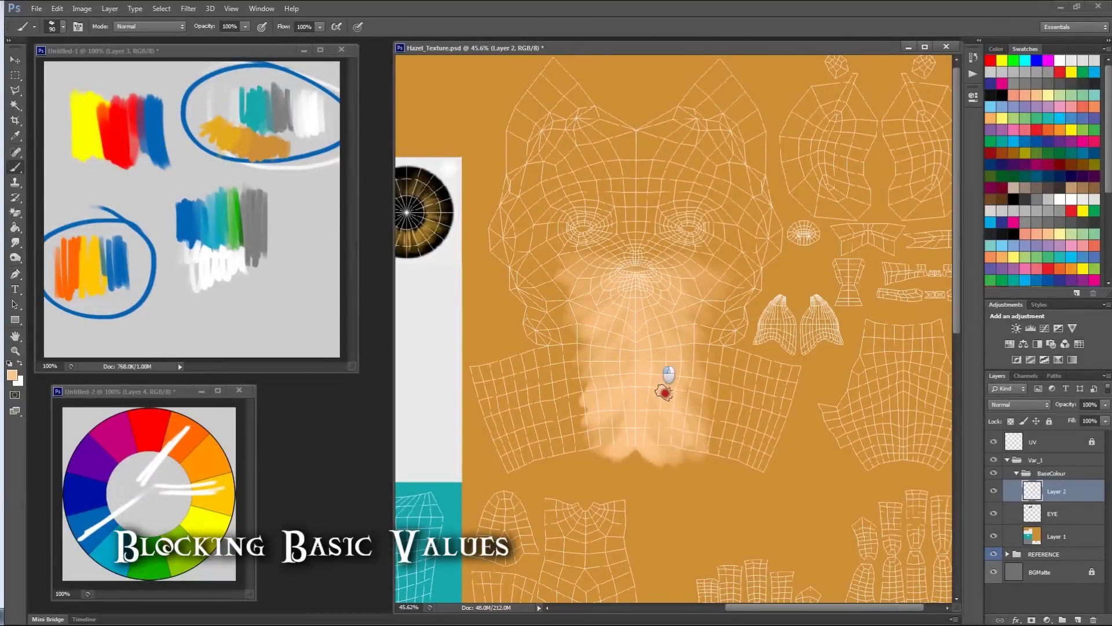
mouse_move(631, 419)
mouse_down()
mouse_move(661, 442)
mouse_move(633, 454)
mouse_move(609, 399)
mouse_move(578, 463)
mouse_up()
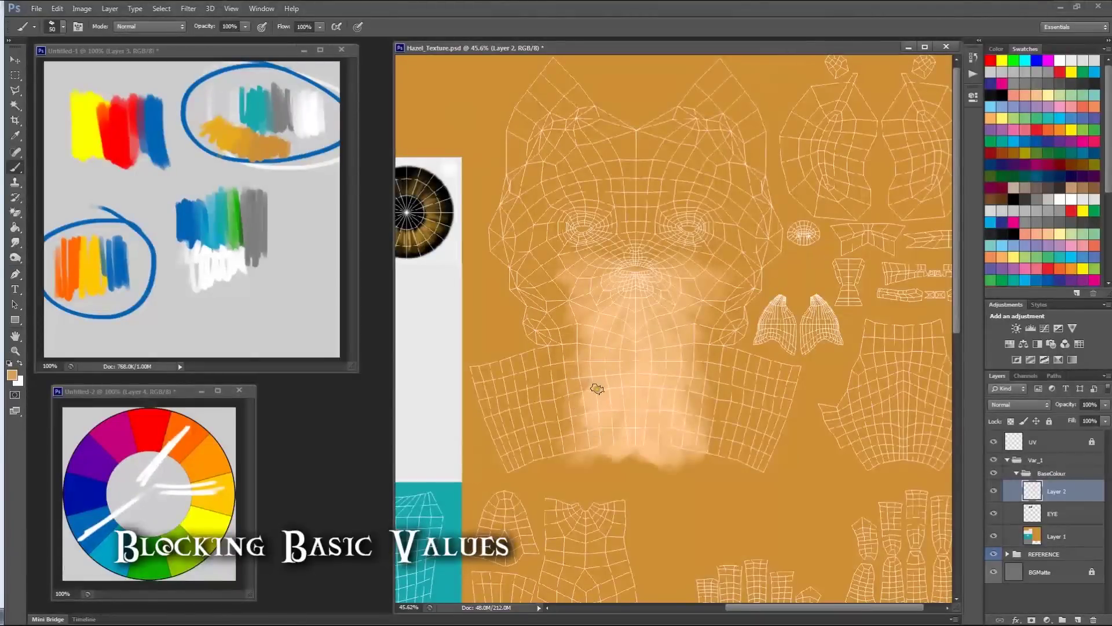
mouse_move(581, 404)
mouse_down()
mouse_move(592, 392)
mouse_move(572, 425)
mouse_move(606, 397)
mouse_move(580, 420)
mouse_up()
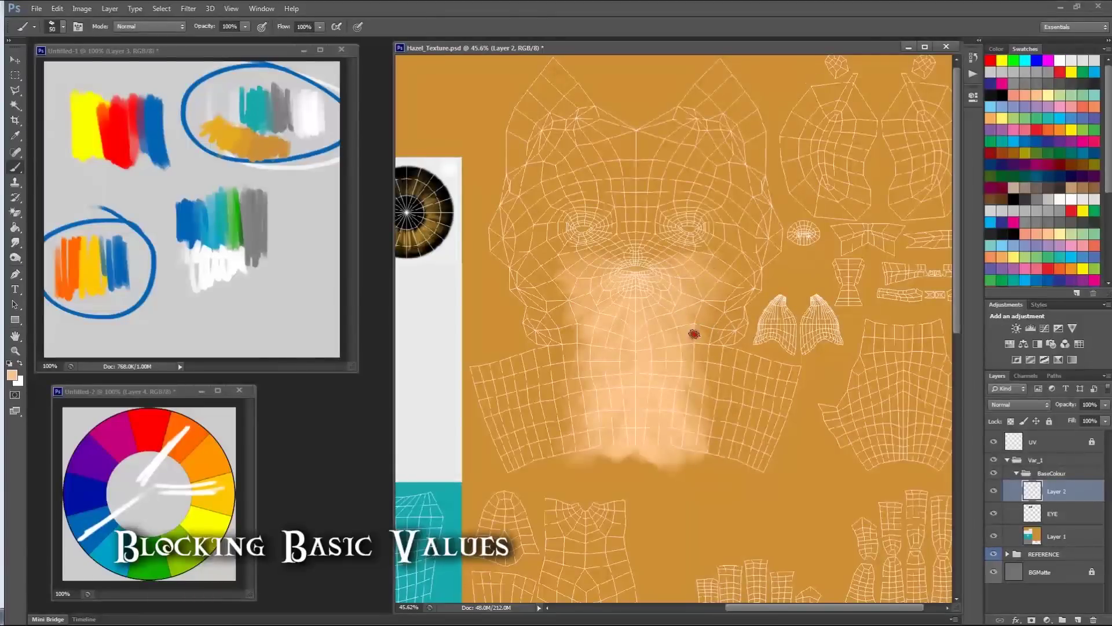
drag(687, 277, 638, 282)
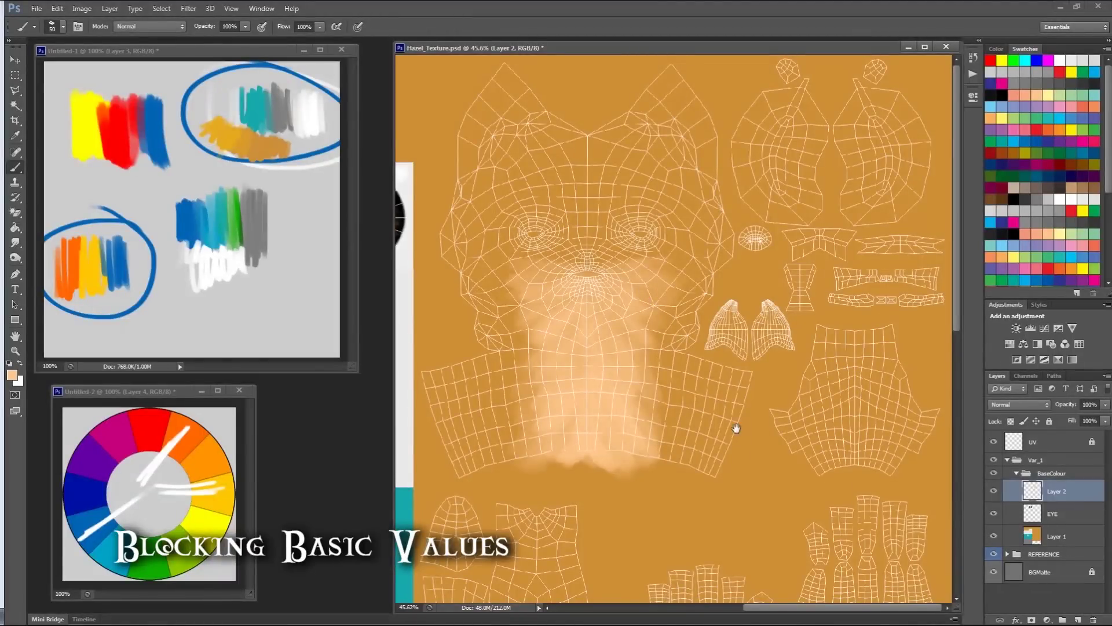
Paint soft light peach across the finger pieces of both hands with a 100 px brush
drag(736, 428, 659, 199)
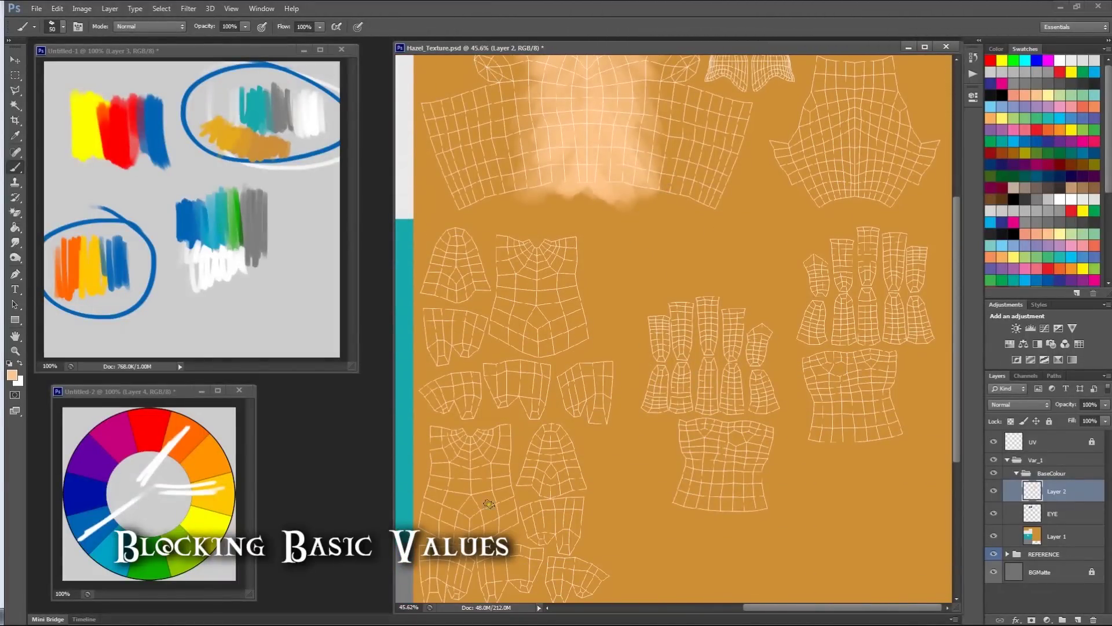
drag(739, 341, 736, 309)
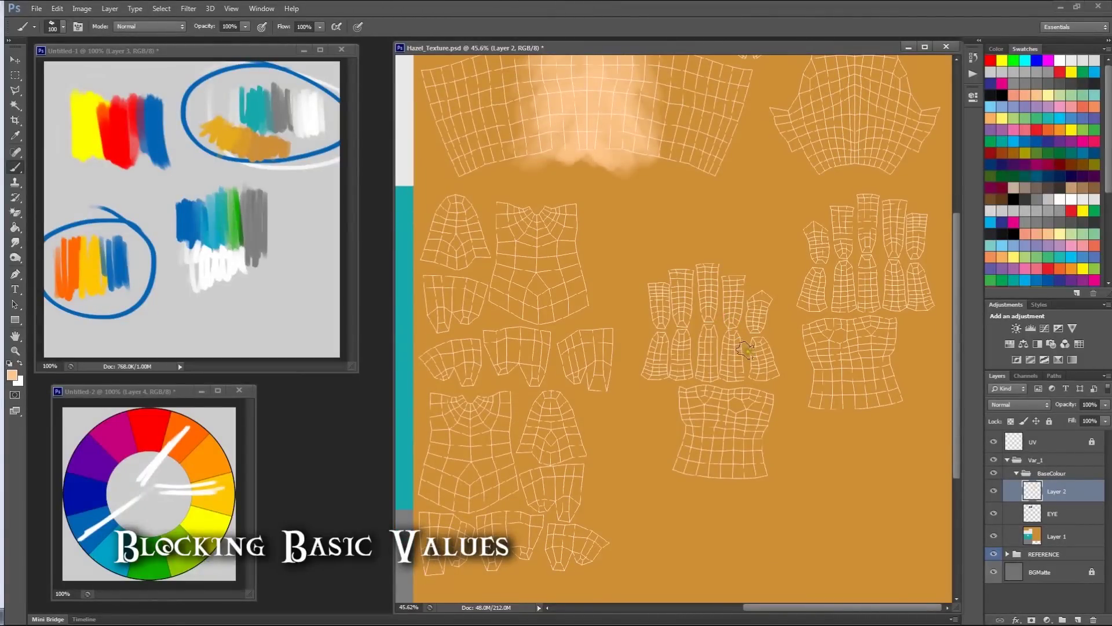
mouse_move(656, 326)
mouse_down()
mouse_move(652, 342)
mouse_move(764, 345)
mouse_move(720, 326)
mouse_move(648, 342)
mouse_move(665, 323)
mouse_move(693, 377)
mouse_move(759, 384)
mouse_move(767, 401)
mouse_up()
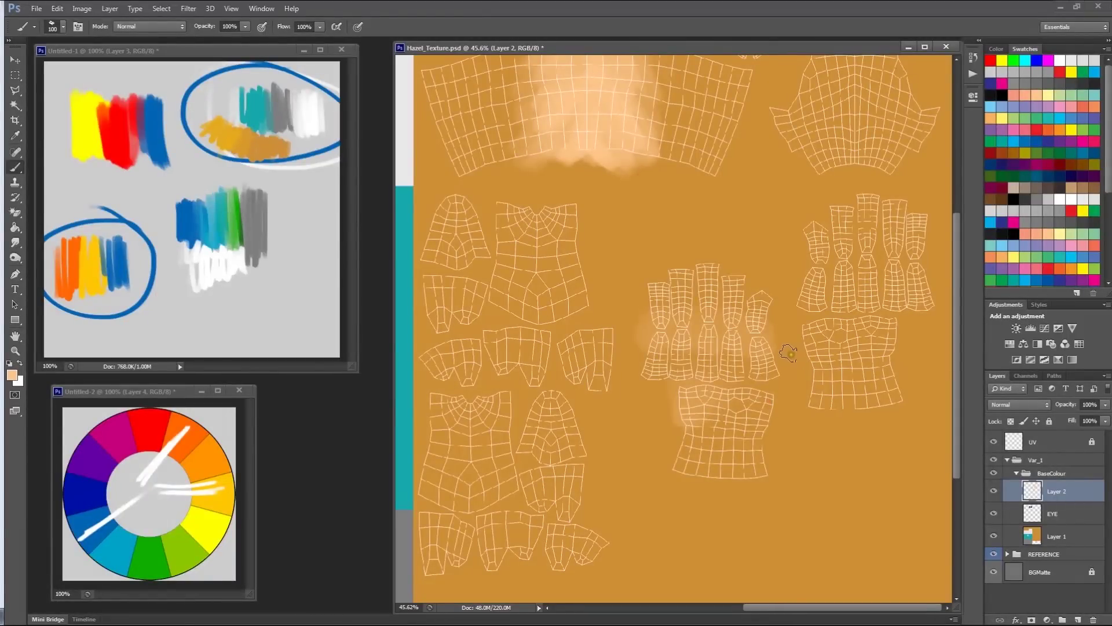
key(ctrl+alt+z)
drag(741, 336, 707, 384)
mouse_move(798, 299)
mouse_down()
mouse_move(814, 322)
mouse_move(852, 313)
mouse_move(877, 326)
mouse_move(906, 313)
mouse_move(939, 323)
mouse_up()
mouse_move(841, 308)
mouse_down()
mouse_move(919, 312)
mouse_move(886, 297)
mouse_move(861, 318)
mouse_up()
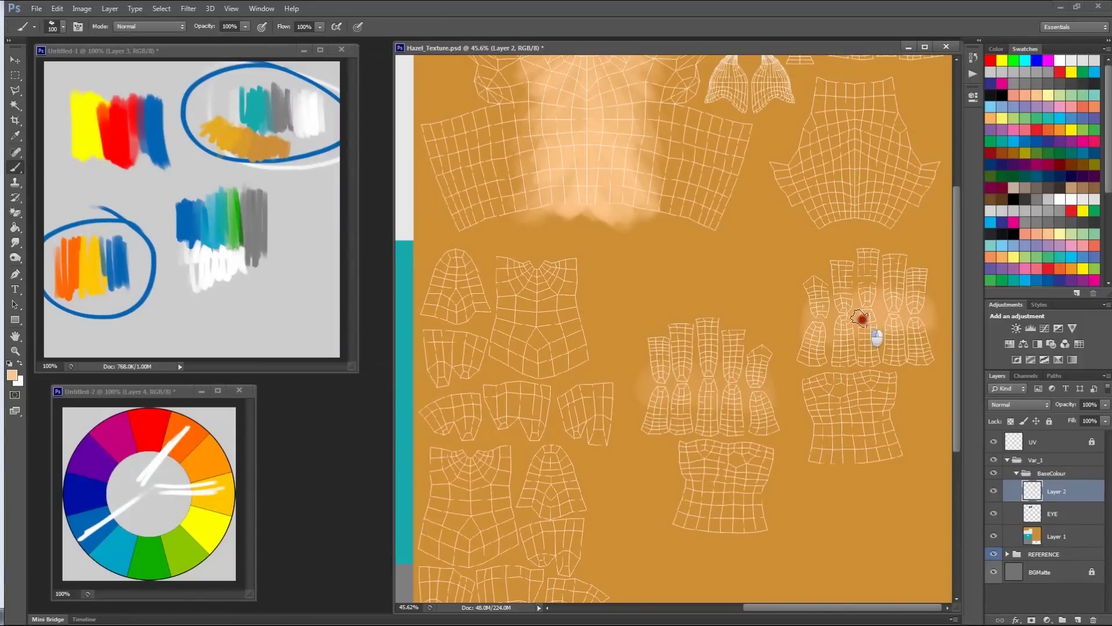
mouse_move(720, 372)
mouse_down()
mouse_move(660, 377)
mouse_move(772, 405)
mouse_move(766, 387)
mouse_up()
Brush soft light peach over the toe pieces of both feet
mouse_move(573, 356)
mouse_down()
mouse_move(622, 216)
mouse_move(643, 190)
mouse_up()
mouse_move(519, 453)
mouse_down()
mouse_move(502, 479)
mouse_move(525, 455)
mouse_move(498, 447)
mouse_move(533, 448)
mouse_move(561, 428)
mouse_move(606, 457)
mouse_move(653, 450)
mouse_up()
mouse_move(605, 384)
mouse_down()
mouse_move(633, 402)
mouse_move(650, 390)
mouse_move(602, 385)
mouse_move(633, 388)
mouse_up()
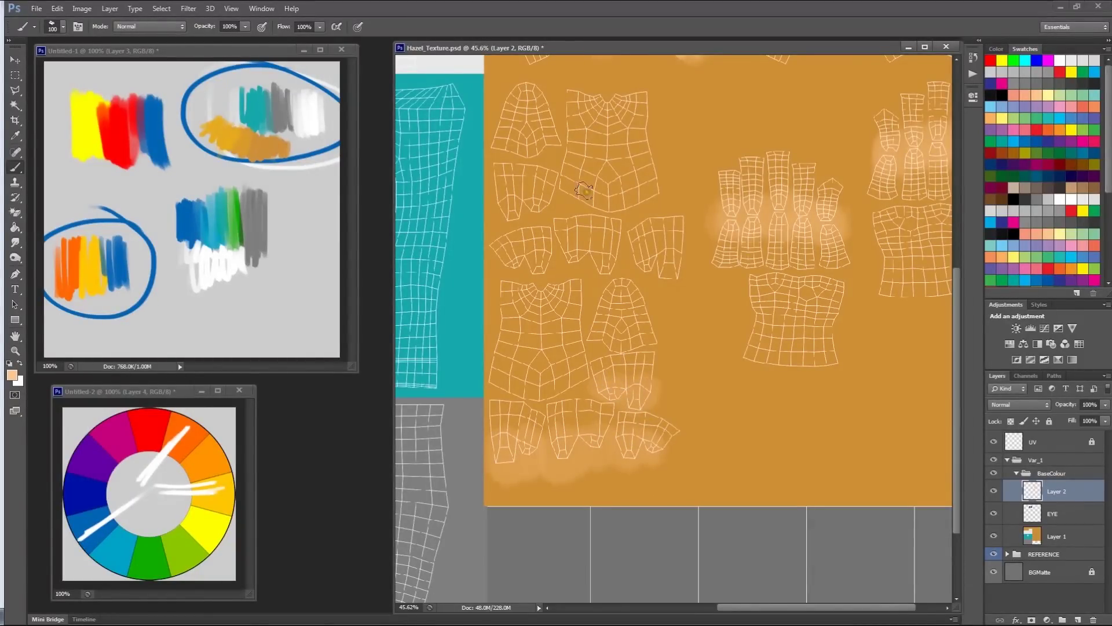
mouse_move(507, 256)
mouse_down()
mouse_move(529, 271)
mouse_move(538, 252)
mouse_move(523, 251)
mouse_move(589, 241)
mouse_move(603, 259)
mouse_move(650, 258)
mouse_move(660, 280)
mouse_move(686, 272)
mouse_up()
key(ctrl+z)
key(ctrl+z)
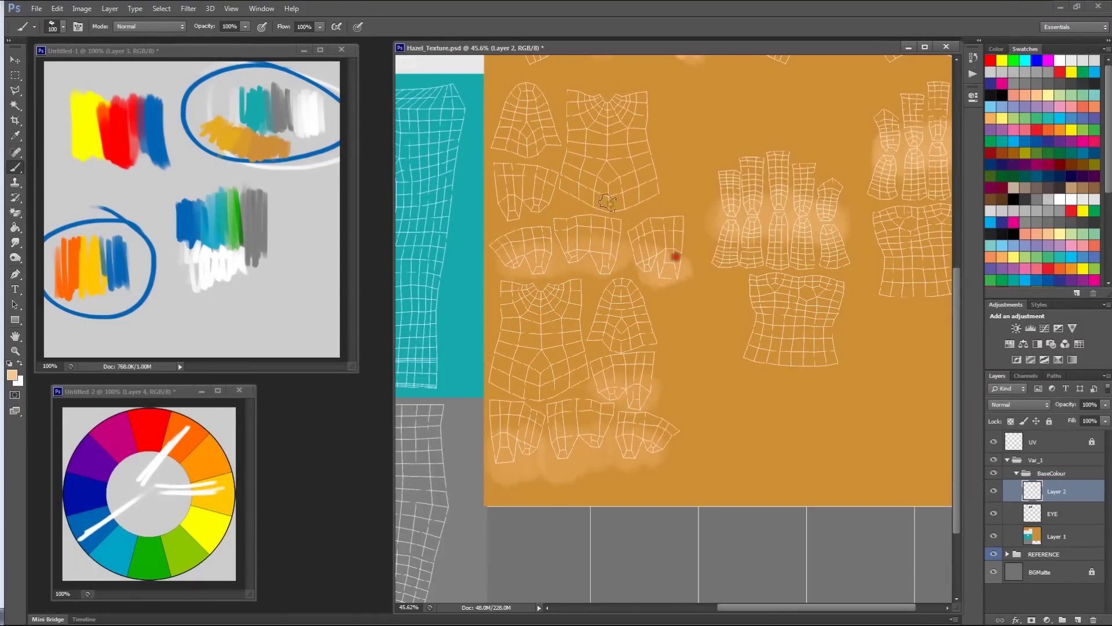
mouse_move(507, 209)
mouse_down()
mouse_move(539, 206)
mouse_move(514, 196)
mouse_up()
Draw a small peach arrow mark on the inner edge of each ear piece with a 35 px brush and save Hazel_Texture.psd
mouse_move(569, 160)
mouse_down()
mouse_move(596, 231)
mouse_move(556, 390)
mouse_move(695, 359)
mouse_move(653, 454)
mouse_up()
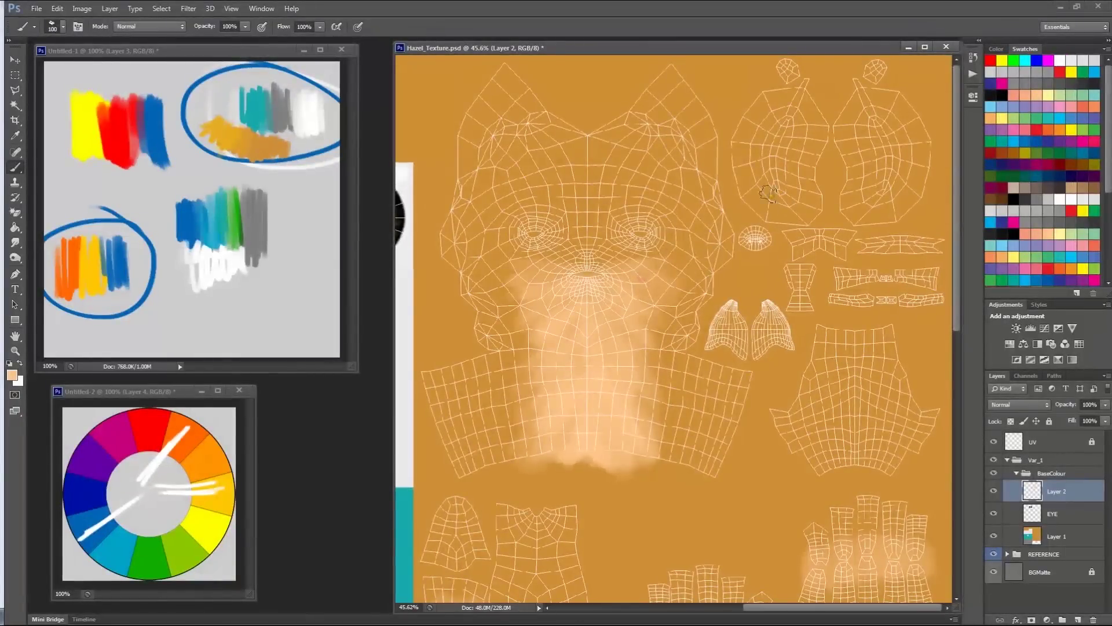
alt+scroll(868, 308, up, 5)
drag(802, 323, 737, 604)
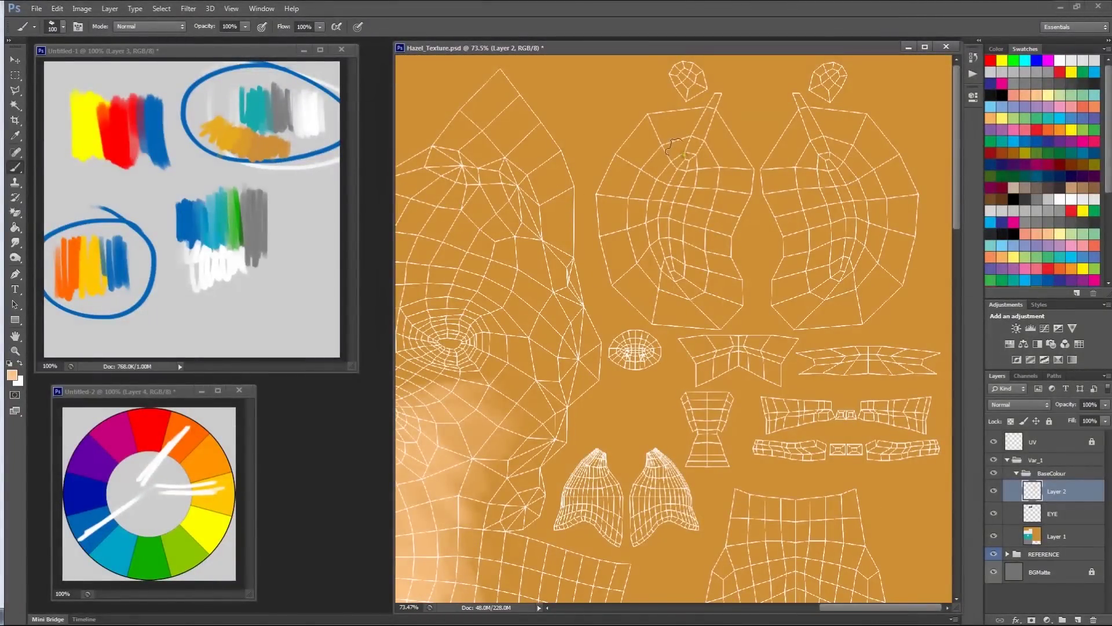
key(bracketleft)
key(bracketleft)
key(bracketleft)
key(bracketleft)
mouse_move(687, 201)
mouse_down()
mouse_move(740, 210)
mouse_move(701, 237)
mouse_up()
mouse_move(828, 198)
mouse_down()
mouse_move(783, 210)
mouse_move(817, 235)
mouse_up()
key(ctrl+s)
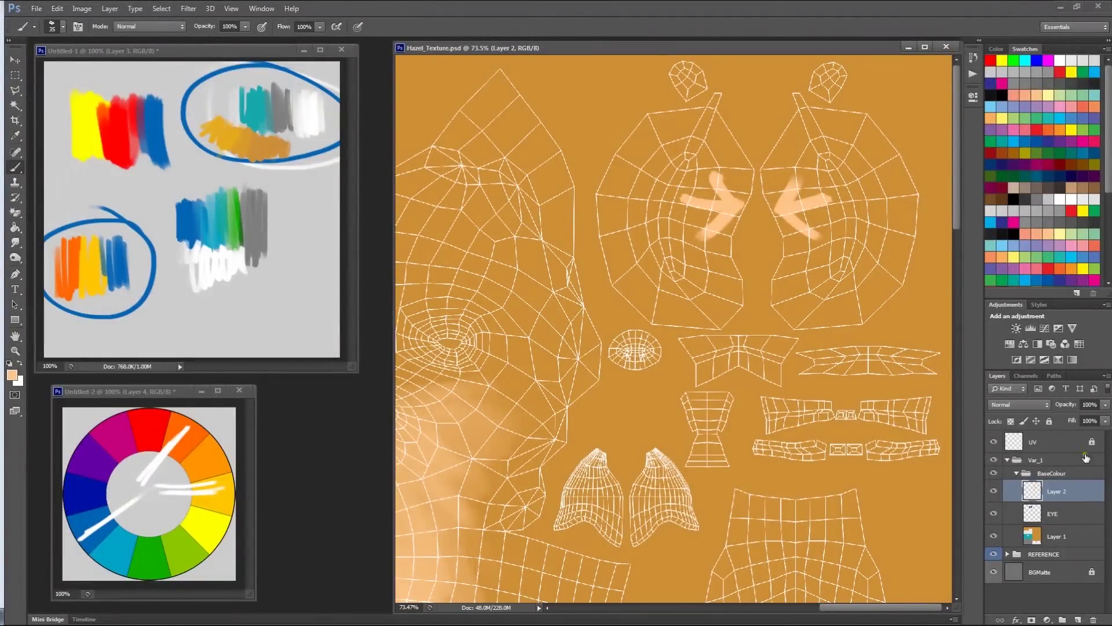
Hide the UV layer, reload the Hazel_Texture.psd file texture in Maya and inspect the muzzle, neck and ears from several sides
click(995, 443)
key(alt+Tab)
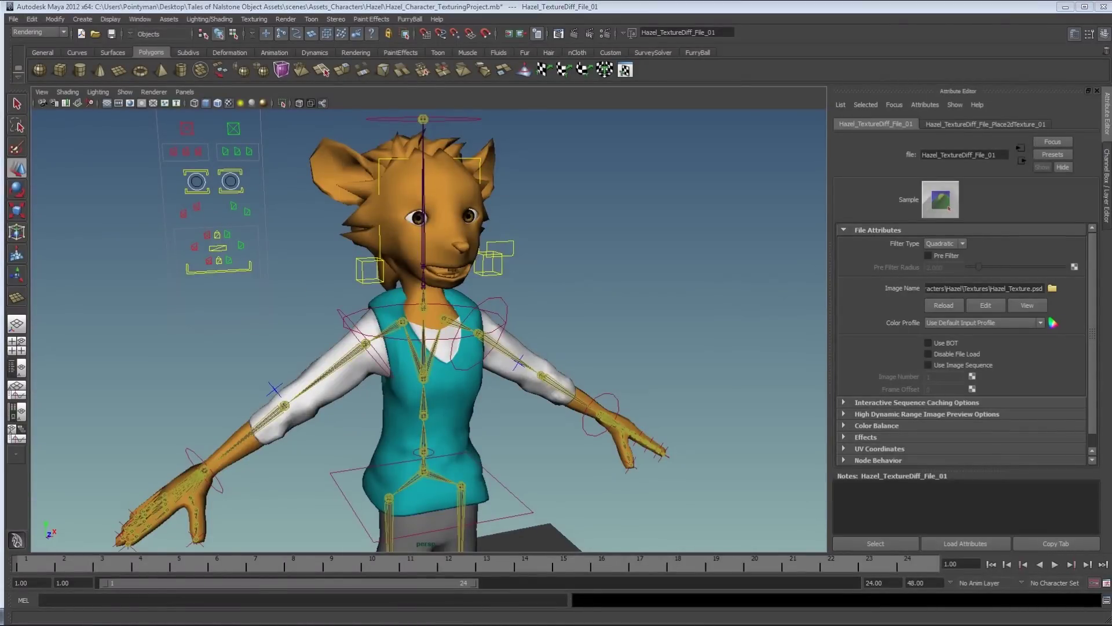
click(948, 306)
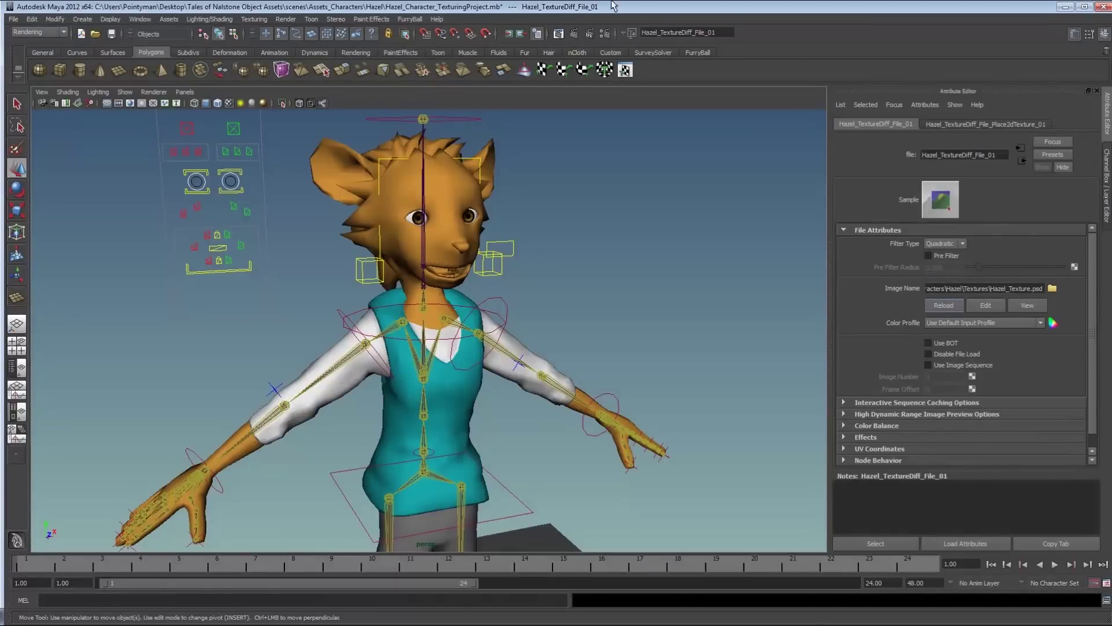
alt+drag(454, 278, 463, 255)
alt+middle_drag(422, 253, 453, 299)
alt+drag(453, 300, 599, 302)
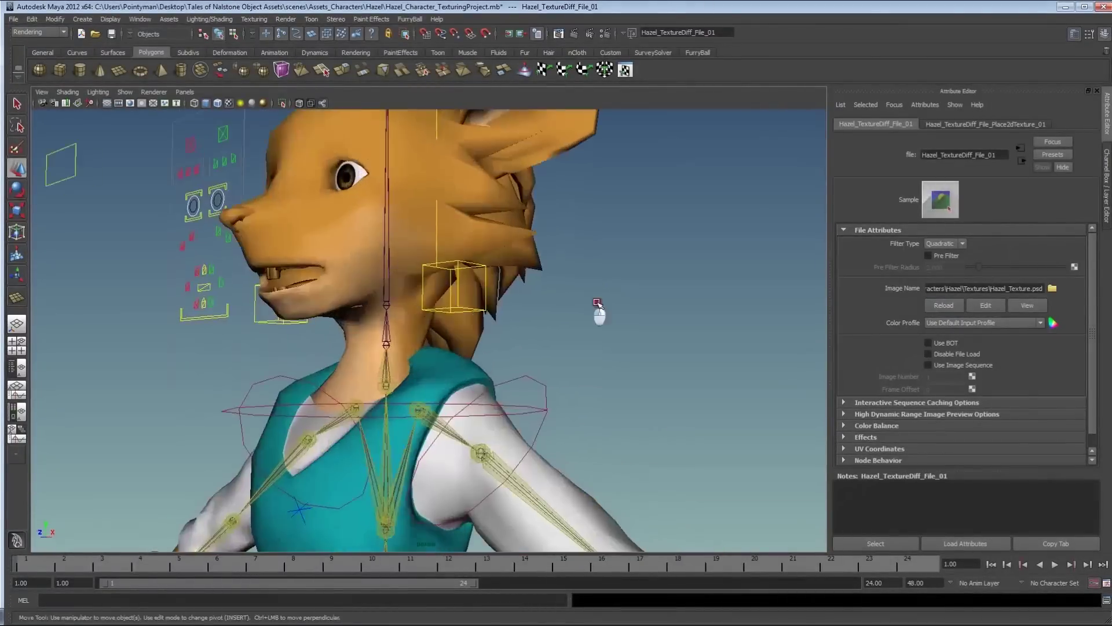
alt+drag(369, 335, 487, 340)
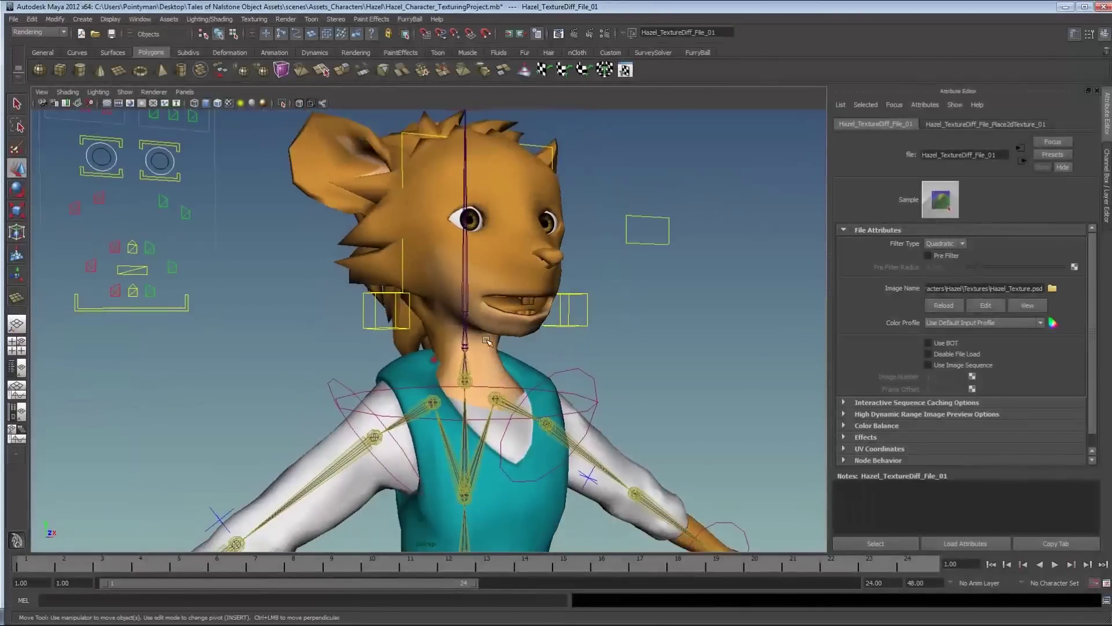
alt+drag(444, 263, 507, 252)
Switch back to Photoshop, show the UV layer and erase the arrow marks from both ear pieces
key(alt+Tab)
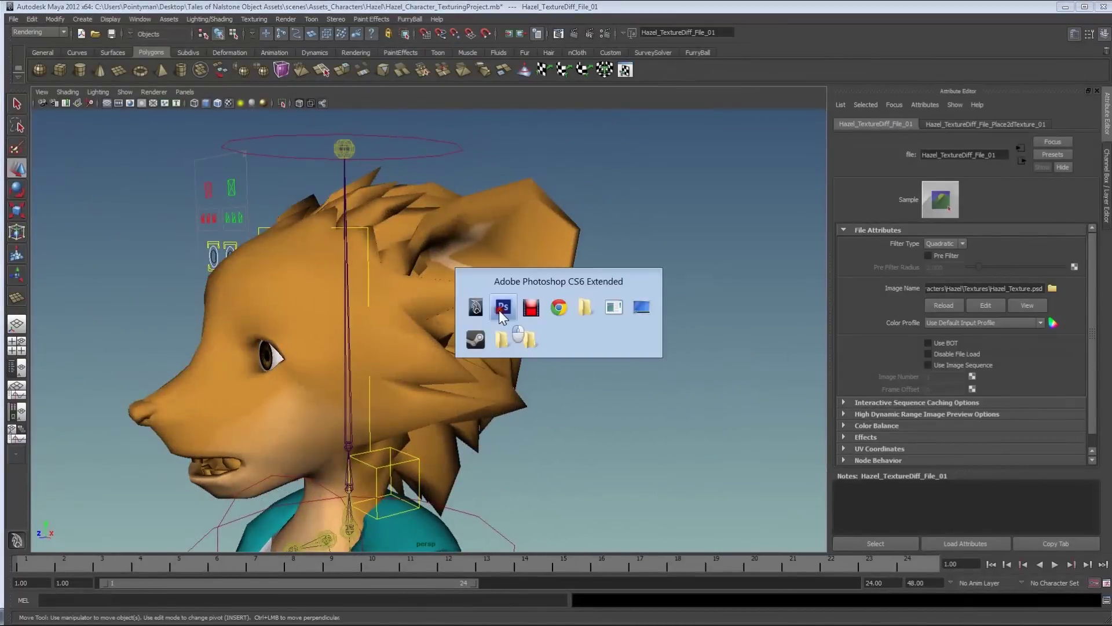
click(994, 442)
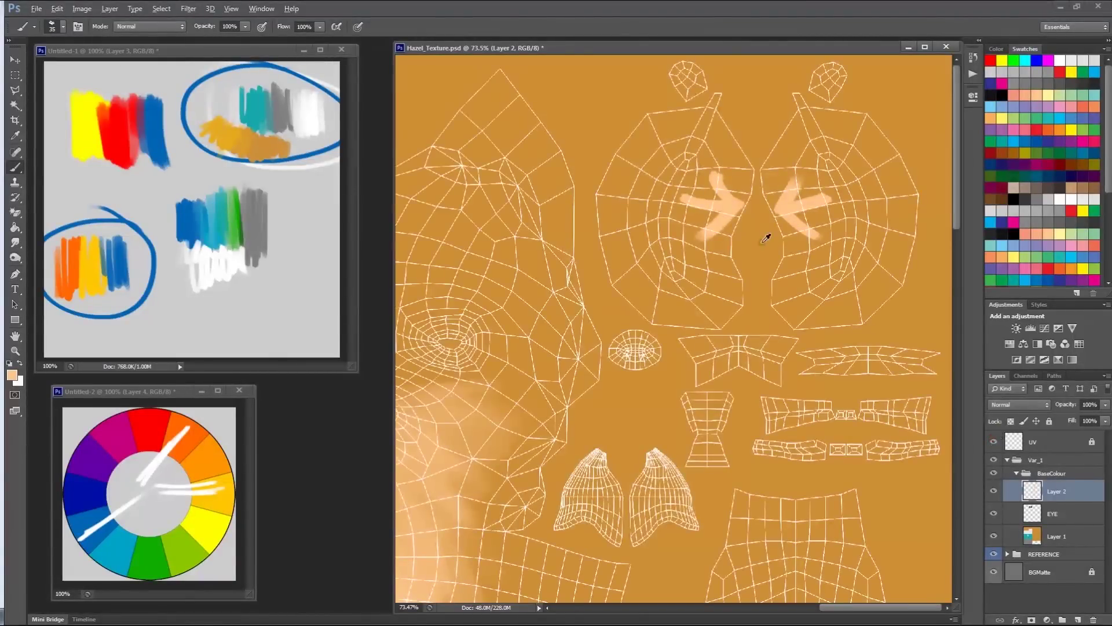
key(e)
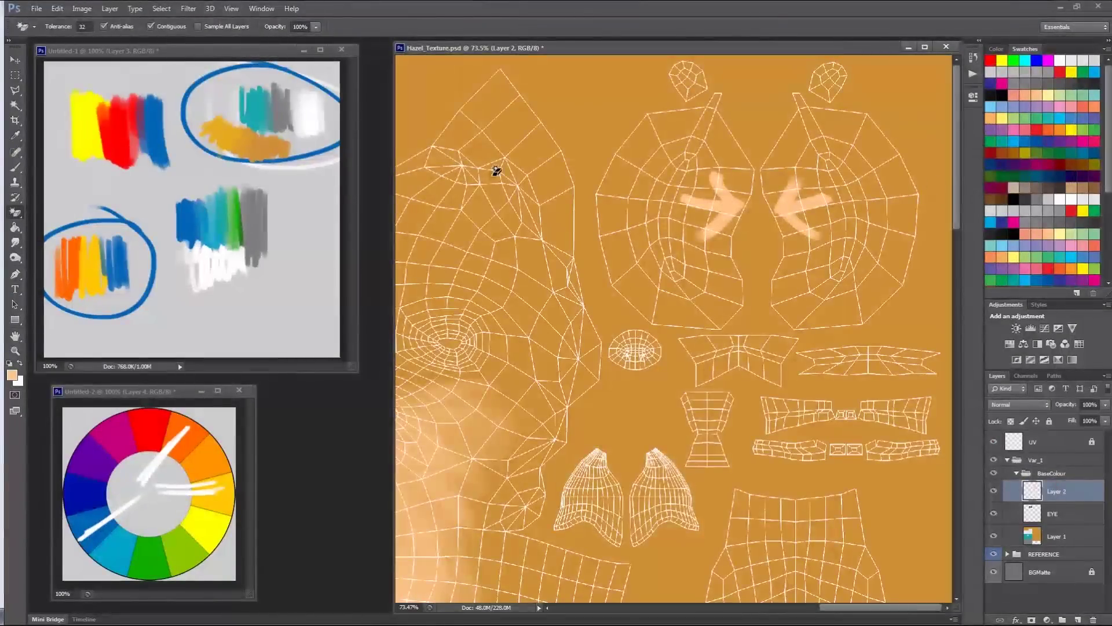
drag(15, 215, 93, 212)
key(bracketright)
mouse_move(737, 202)
mouse_down()
mouse_move(701, 232)
mouse_move(737, 169)
mouse_move(798, 233)
mouse_move(828, 197)
mouse_up()
Paint soft light peach over the middle and outer areas of both ear pieces with a 70 px brush
key(b)
mouse_move(782, 166)
mouse_down()
mouse_move(819, 283)
mouse_move(797, 231)
mouse_move(811, 260)
mouse_move(819, 191)
mouse_move(817, 301)
mouse_up()
mouse_move(817, 195)
mouse_down()
mouse_move(812, 127)
mouse_move(830, 290)
mouse_move(820, 288)
mouse_move(851, 276)
mouse_move(874, 228)
mouse_move(871, 149)
mouse_move(889, 208)
mouse_move(878, 272)
mouse_move(845, 301)
mouse_move(869, 309)
mouse_up()
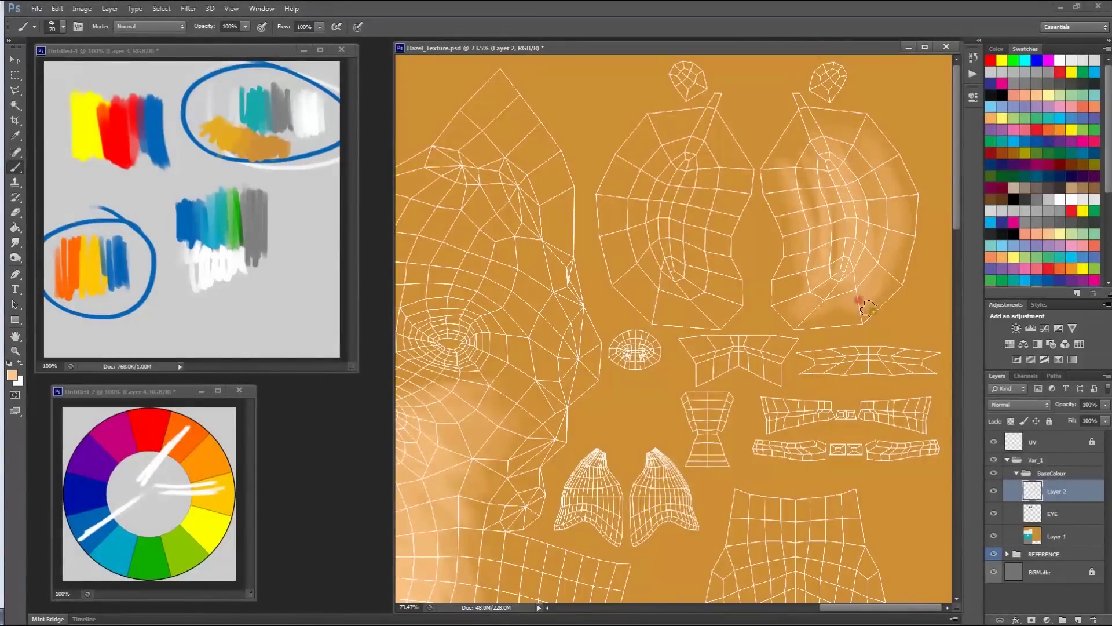
mouse_move(889, 210)
mouse_down()
mouse_move(847, 303)
mouse_move(839, 290)
mouse_up()
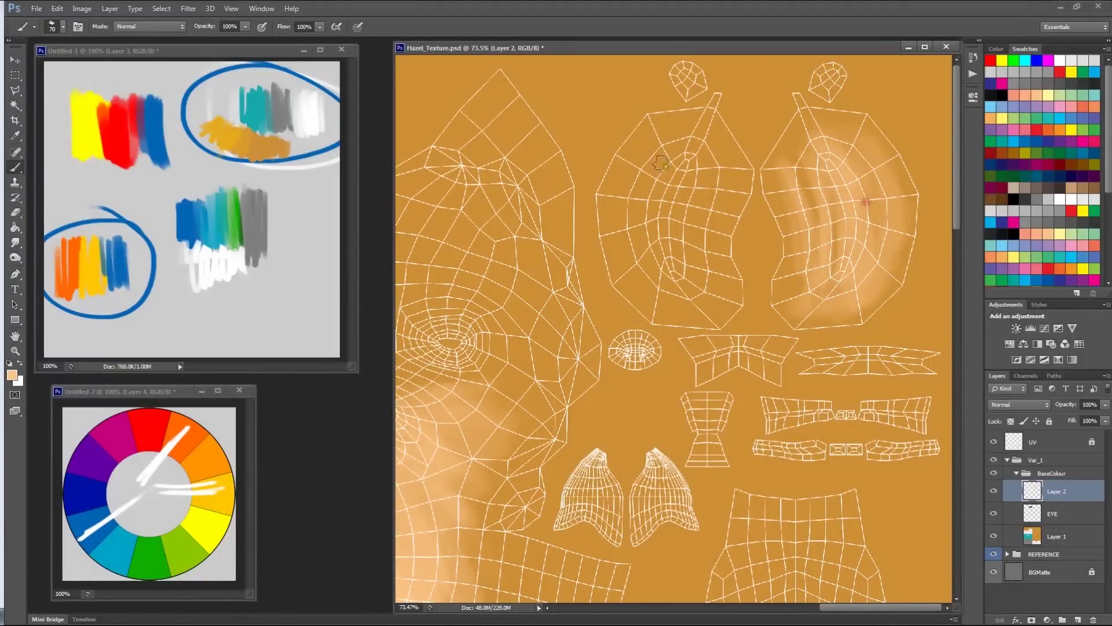
key(ctrl+z)
mouse_move(680, 134)
mouse_down()
mouse_move(690, 137)
mouse_move(648, 223)
mouse_move(661, 163)
mouse_move(672, 258)
mouse_move(653, 278)
mouse_move(675, 300)
mouse_up()
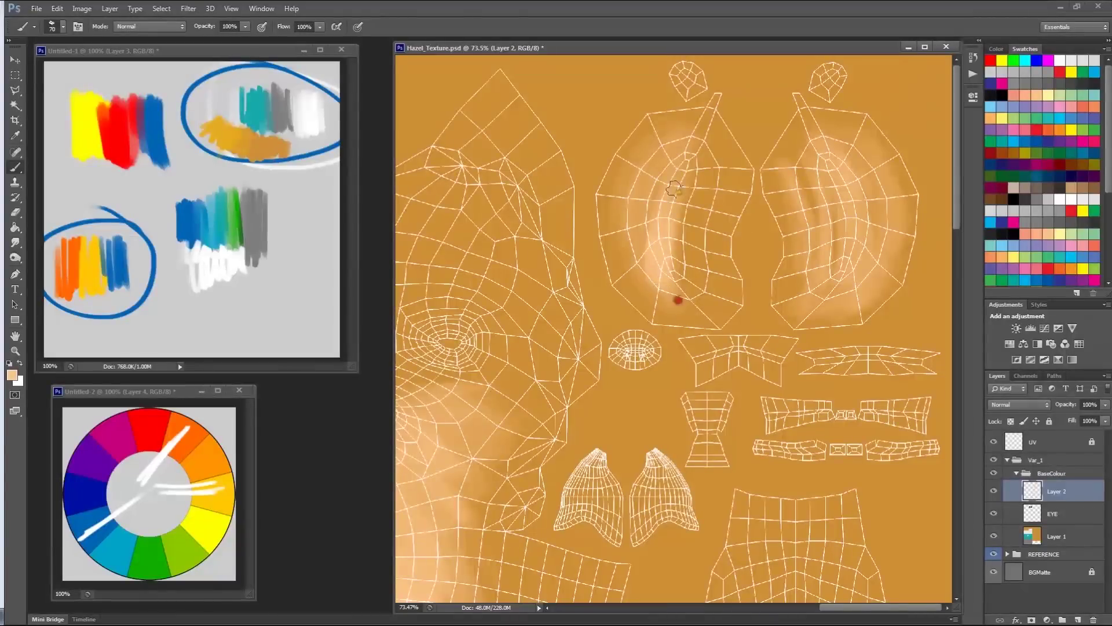
mouse_move(695, 132)
mouse_down()
mouse_move(689, 287)
mouse_move(693, 237)
mouse_move(726, 161)
mouse_move(706, 281)
mouse_move(693, 278)
mouse_up()
mouse_move(792, 174)
mouse_down()
mouse_move(827, 239)
mouse_move(809, 162)
mouse_move(827, 206)
mouse_up()
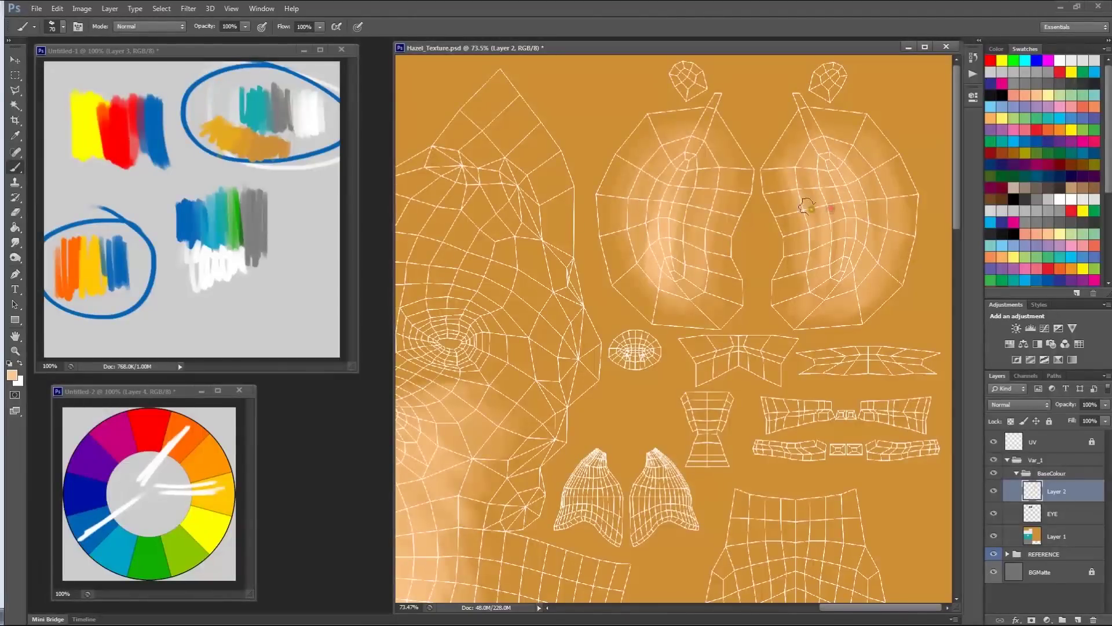
drag(712, 228, 720, 228)
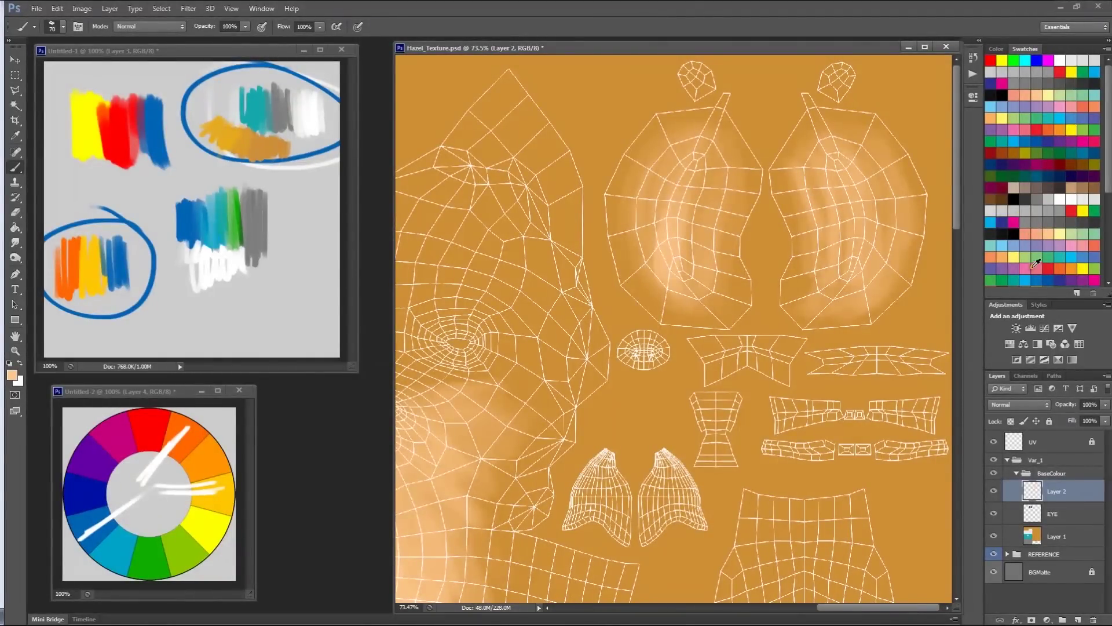
Set the foreground colour to a saturated dark orange
scroll(1105, 195, down, 3)
drag(1105, 217, 1108, 259)
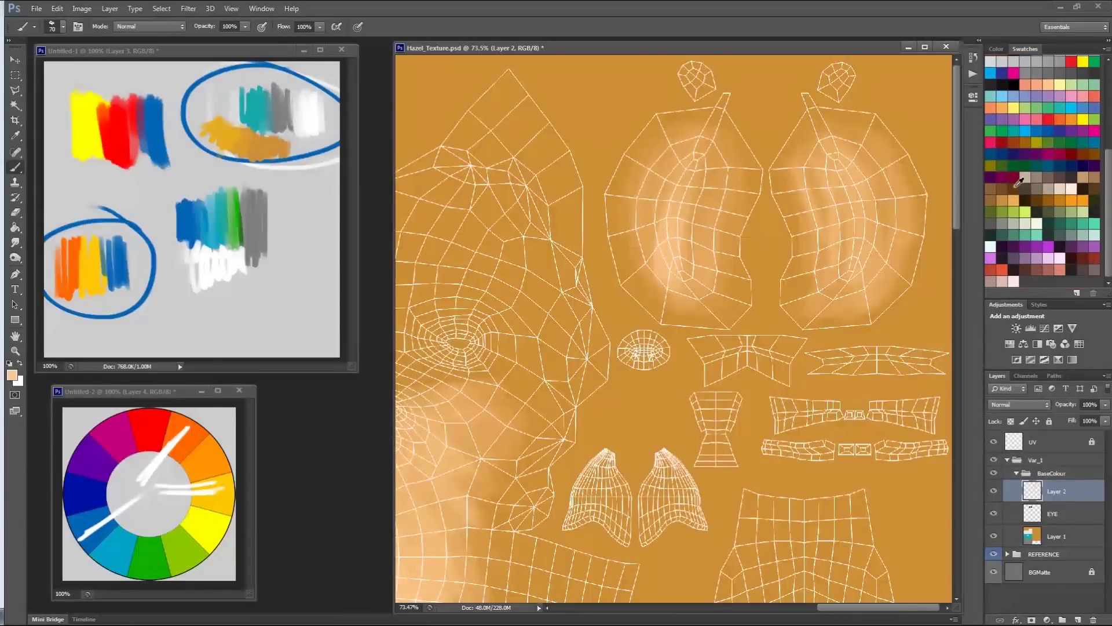
click(12, 374)
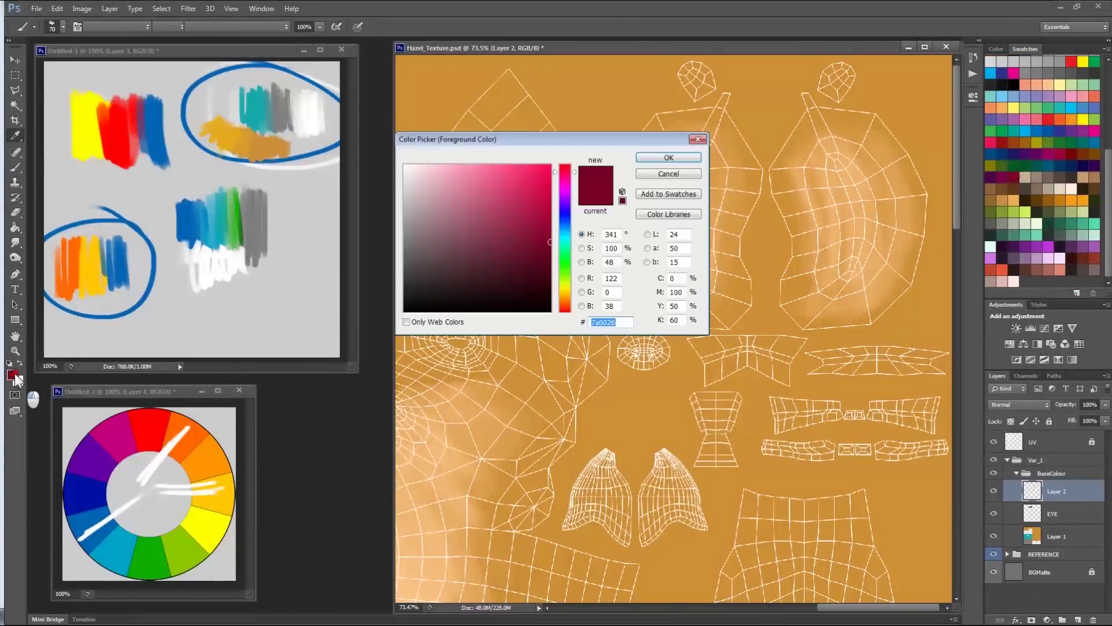
click(568, 294)
click(515, 205)
click(570, 296)
drag(569, 296, 570, 297)
drag(540, 255, 552, 183)
click(646, 157)
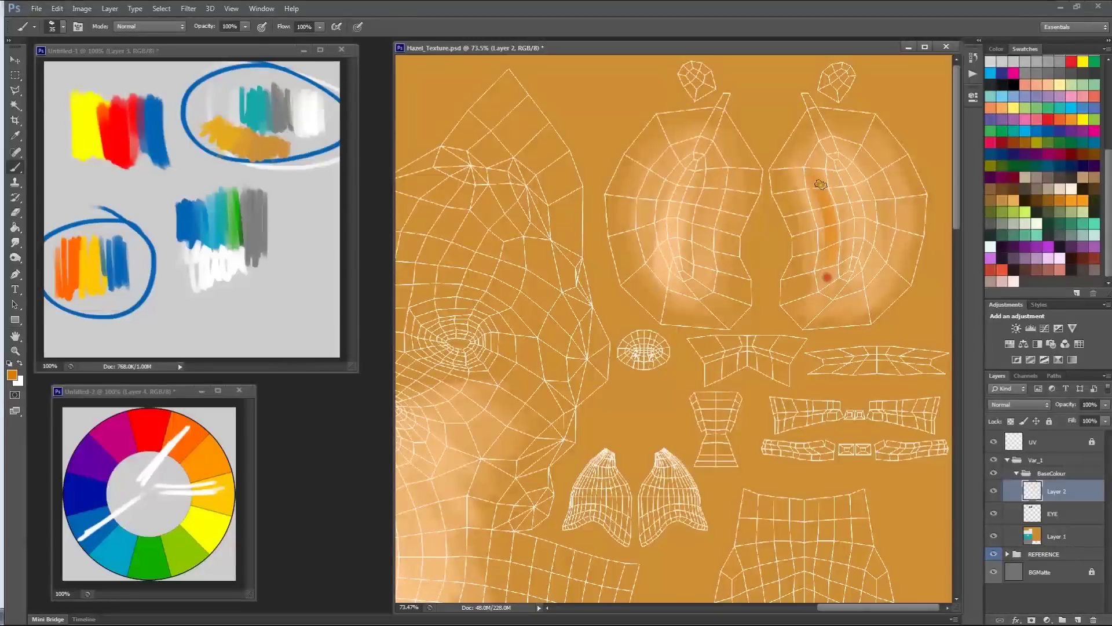
Paint dark orange fold lines inside both ear pieces and add sampled light peach streaks beside them with a 20 px brush
mouse_move(839, 197)
mouse_down()
mouse_move(841, 269)
mouse_move(826, 269)
mouse_up()
mouse_move(789, 174)
mouse_down()
mouse_move(800, 187)
mouse_move(805, 293)
mouse_move(776, 176)
mouse_up()
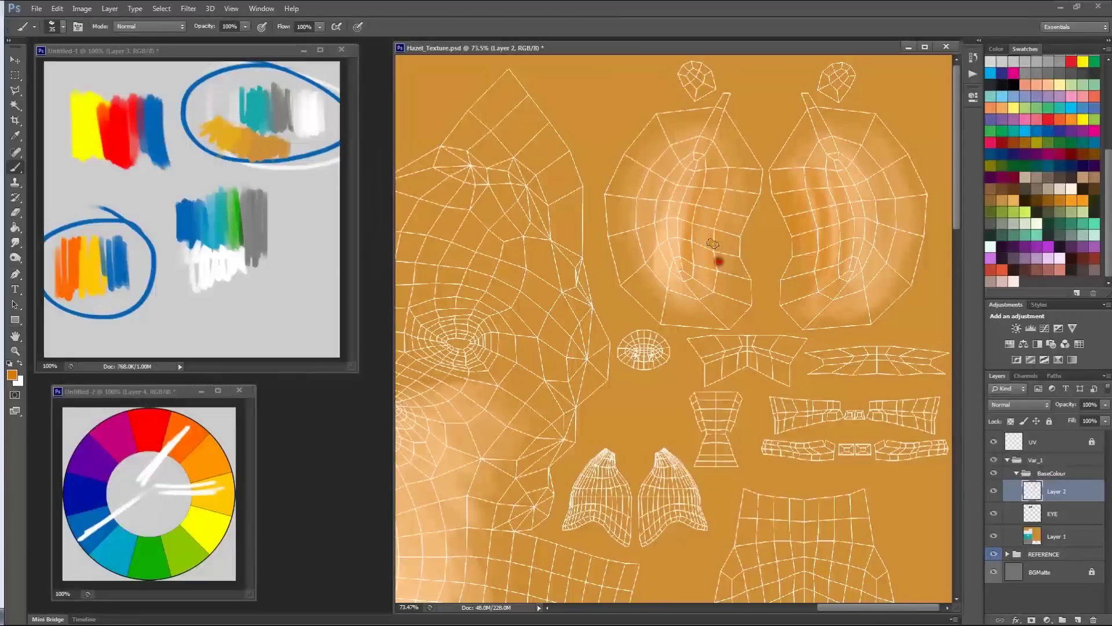
alt+click(672, 253)
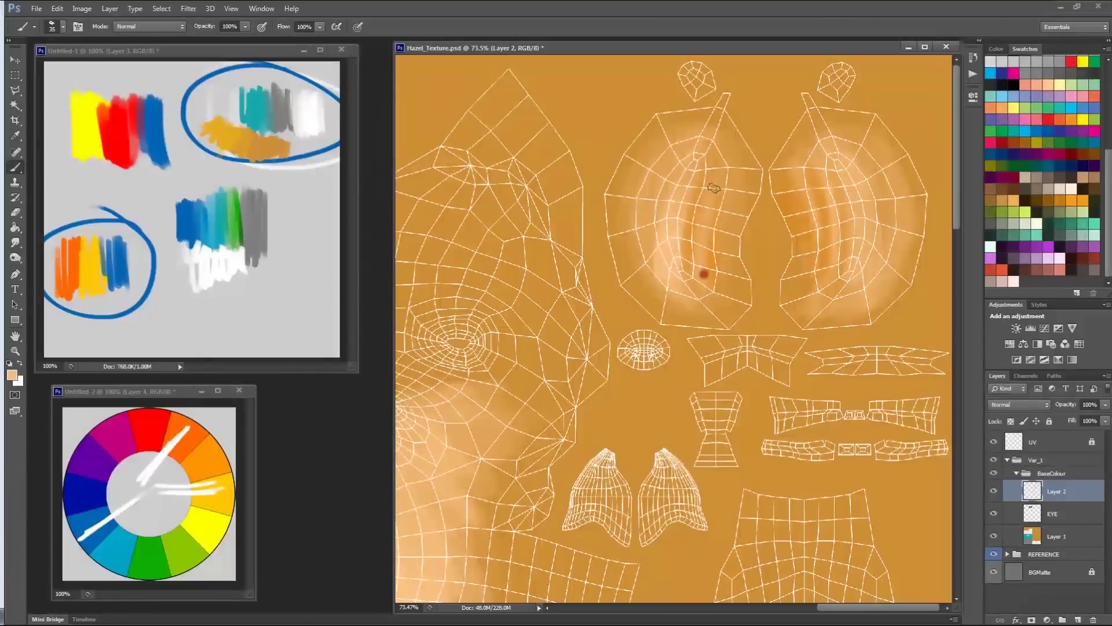
key(bracketleft)
drag(835, 220, 837, 244)
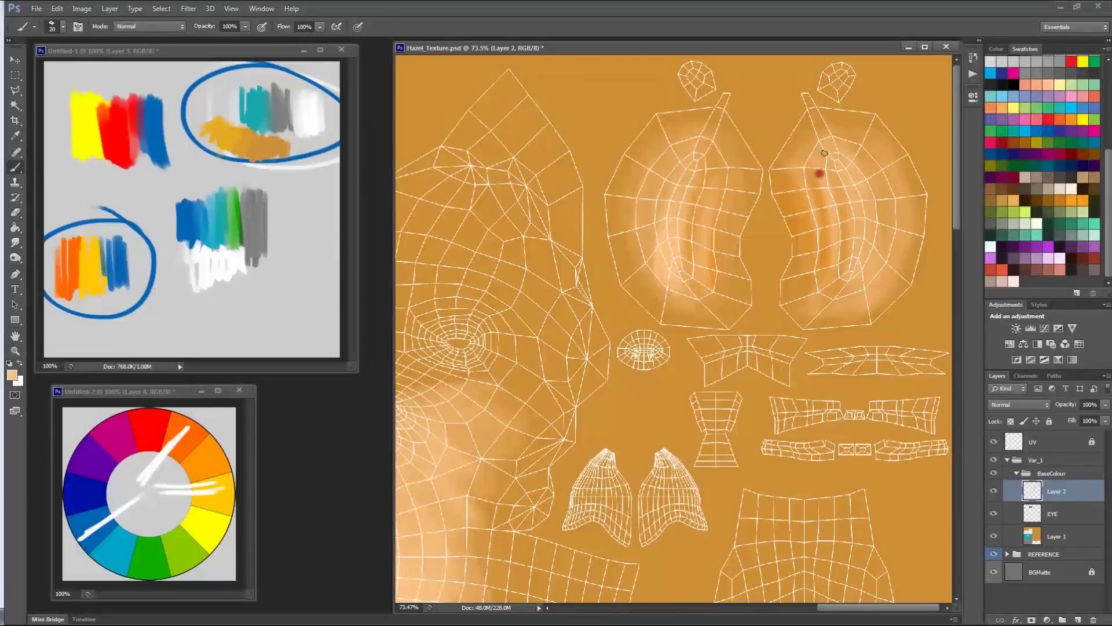
drag(850, 205, 844, 281)
drag(792, 164, 819, 250)
Refine the folds on both ear pieces with strokes in a colour sampled from the inner ear
alt+click(713, 259)
drag(693, 294, 689, 252)
drag(688, 252, 709, 151)
drag(825, 207, 783, 245)
mouse_move(814, 171)
mouse_down()
mouse_move(816, 262)
mouse_move(807, 219)
mouse_up()
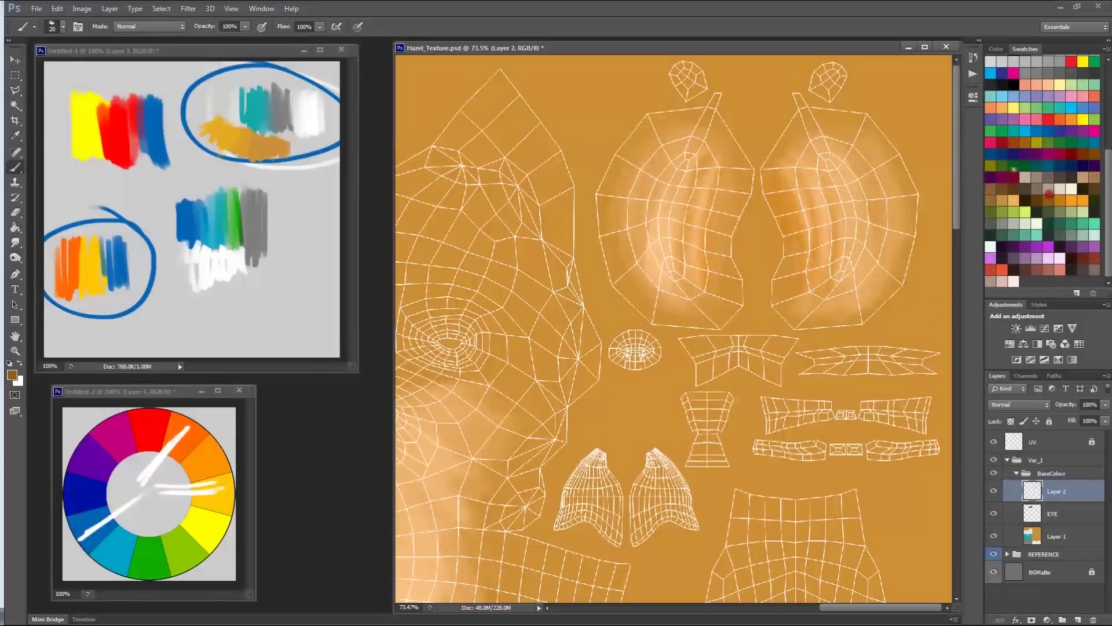
Paint brown shading over the two small round pieces and the inner edges of both ear pieces with a 45 px brush
key(bracketright)
key(bracketright)
mouse_move(685, 74)
mouse_down()
mouse_move(702, 67)
mouse_move(685, 56)
mouse_move(682, 74)
mouse_move(703, 56)
mouse_move(690, 56)
mouse_move(700, 88)
mouse_up()
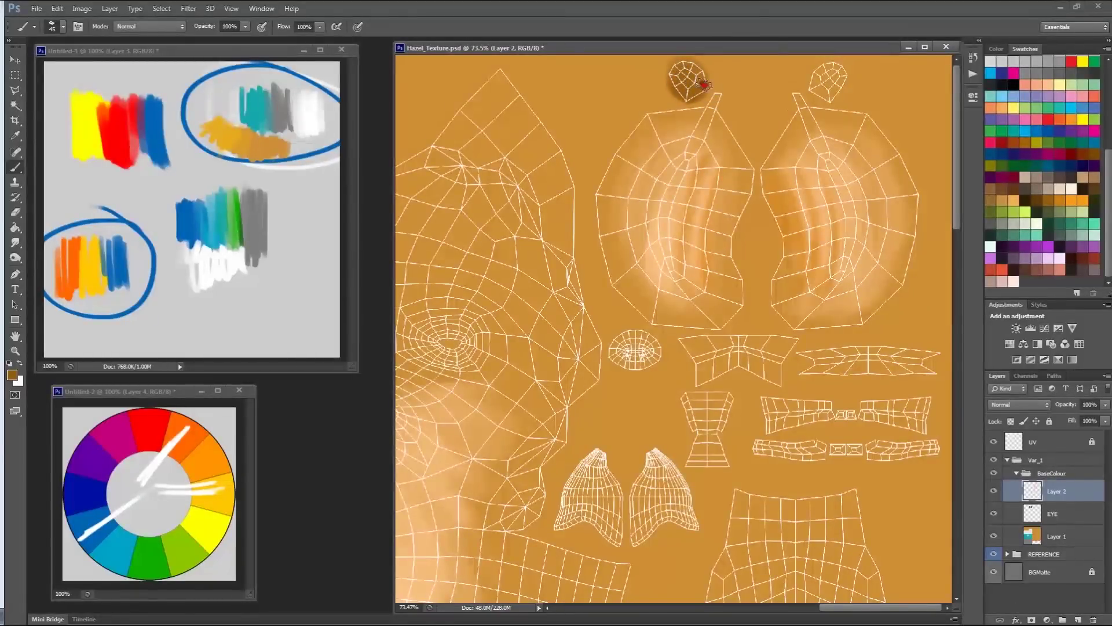
mouse_move(825, 69)
mouse_down()
mouse_move(837, 87)
mouse_move(841, 78)
mouse_move(824, 92)
mouse_move(835, 101)
mouse_move(836, 72)
mouse_up()
mouse_move(769, 179)
mouse_down()
mouse_move(770, 149)
mouse_move(796, 240)
mouse_move(782, 231)
mouse_move(777, 313)
mouse_up()
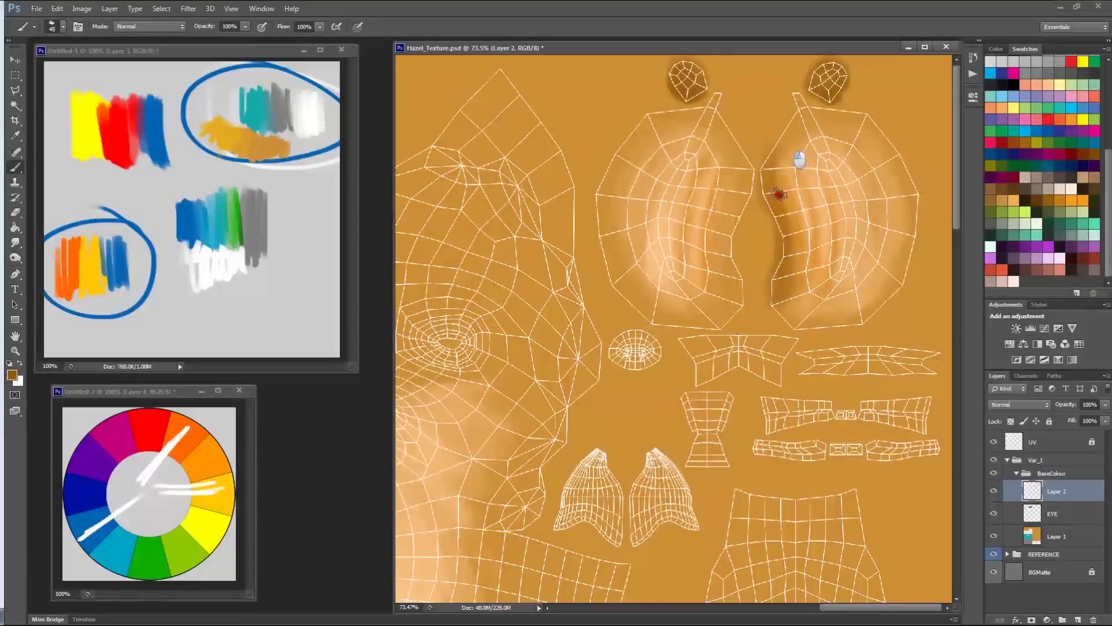
mouse_move(736, 251)
mouse_down()
mouse_move(731, 167)
mouse_move(735, 283)
mouse_move(729, 218)
mouse_up()
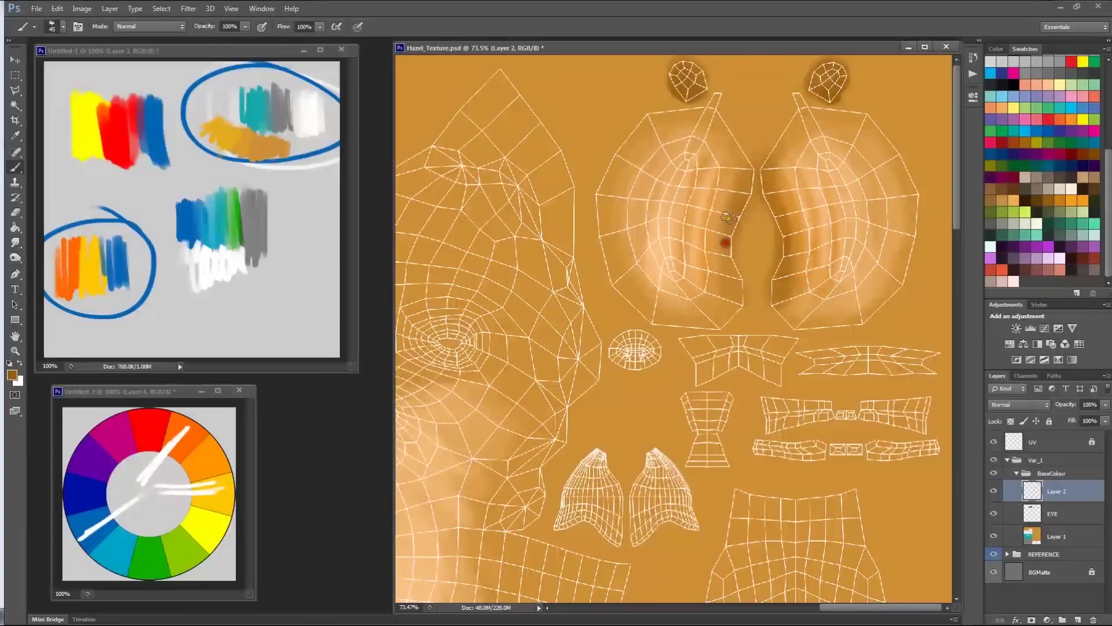
mouse_move(735, 268)
mouse_down()
mouse_move(729, 300)
mouse_move(725, 196)
mouse_move(735, 308)
mouse_up()
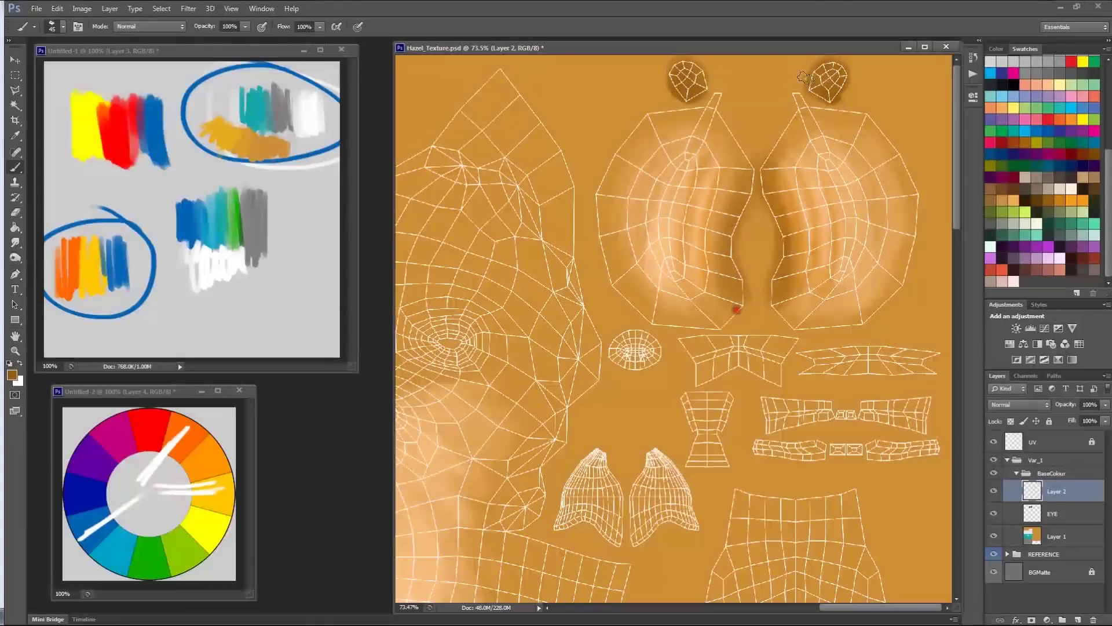
Add a new layer above Layer 2 and set its blend mode to Overlay
alt+scroll(777, 173, down, 5)
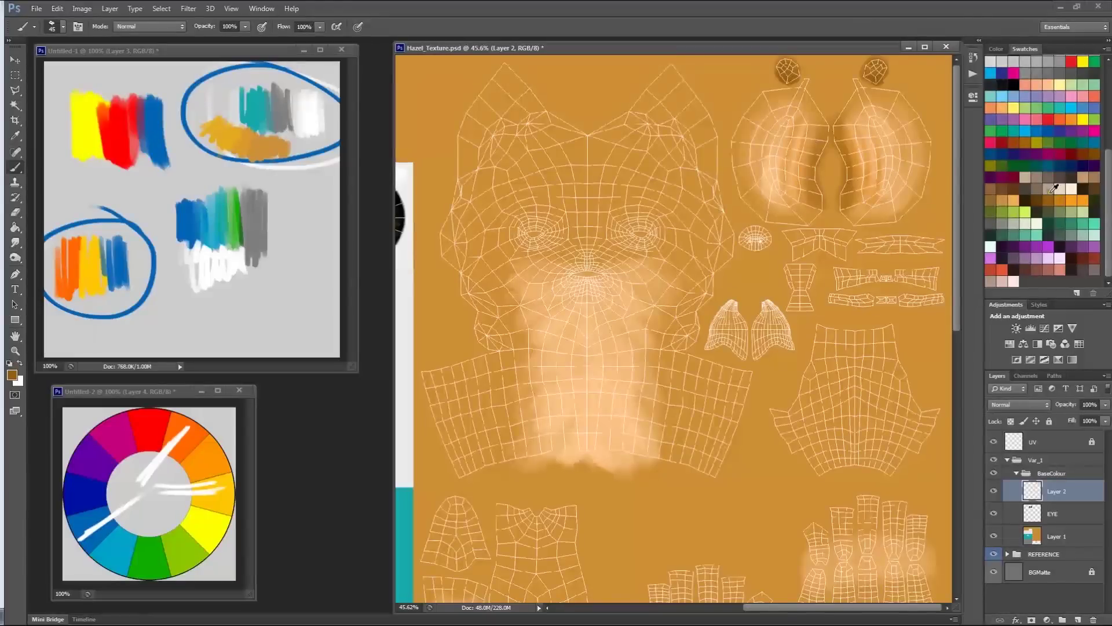
click(1037, 84)
drag(1107, 167, 1106, 125)
ctrl+drag(710, 207, 720, 203)
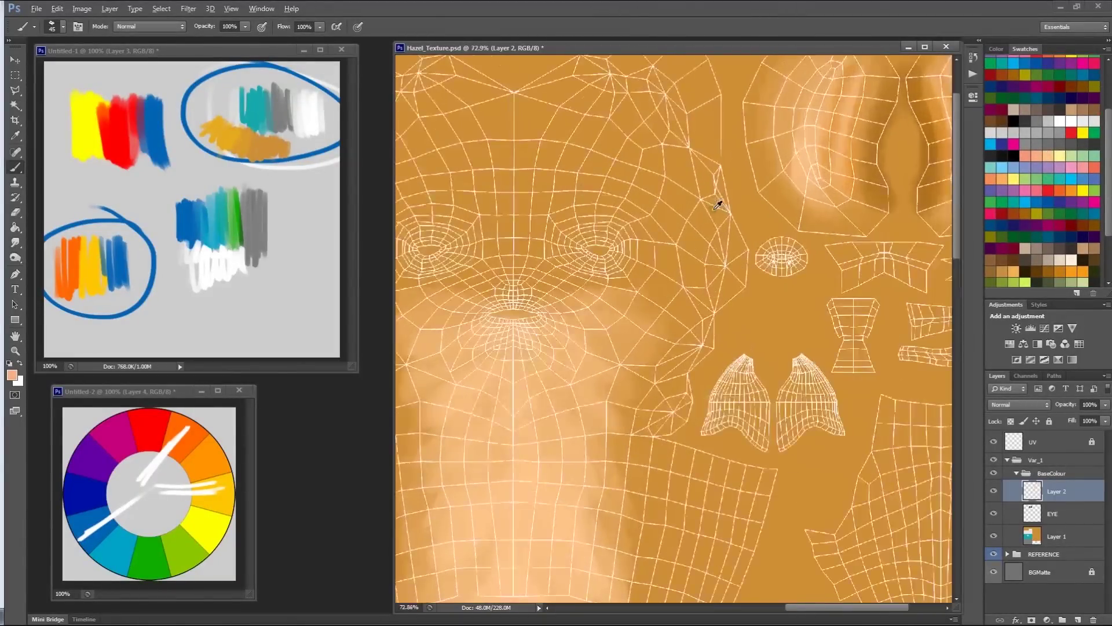
drag(817, 183, 533, 384)
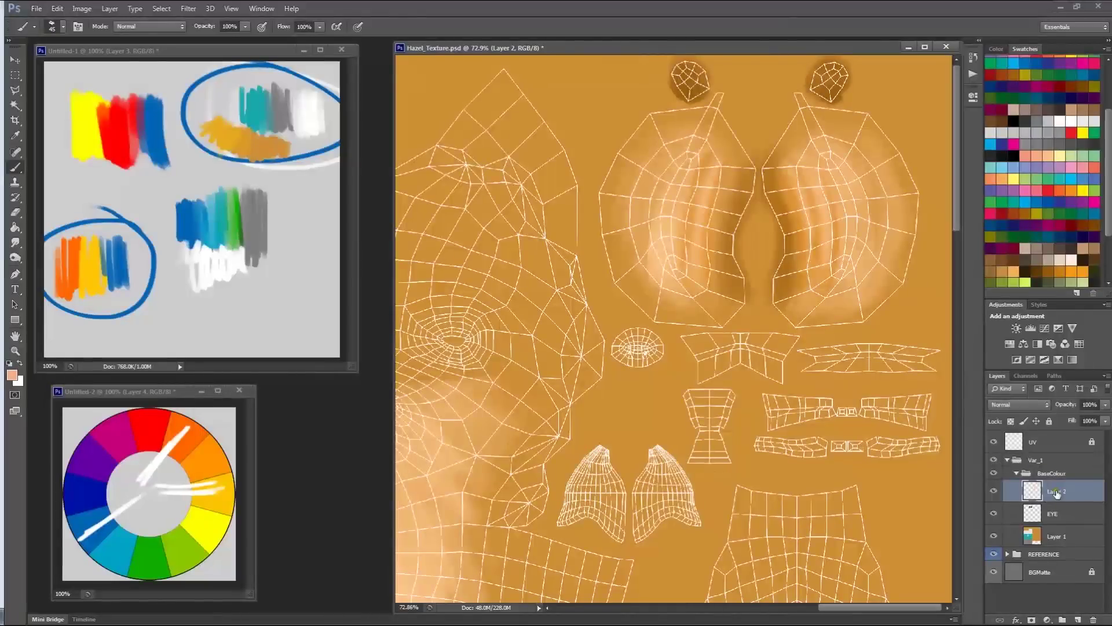
key(ctrl+shift+alt+n)
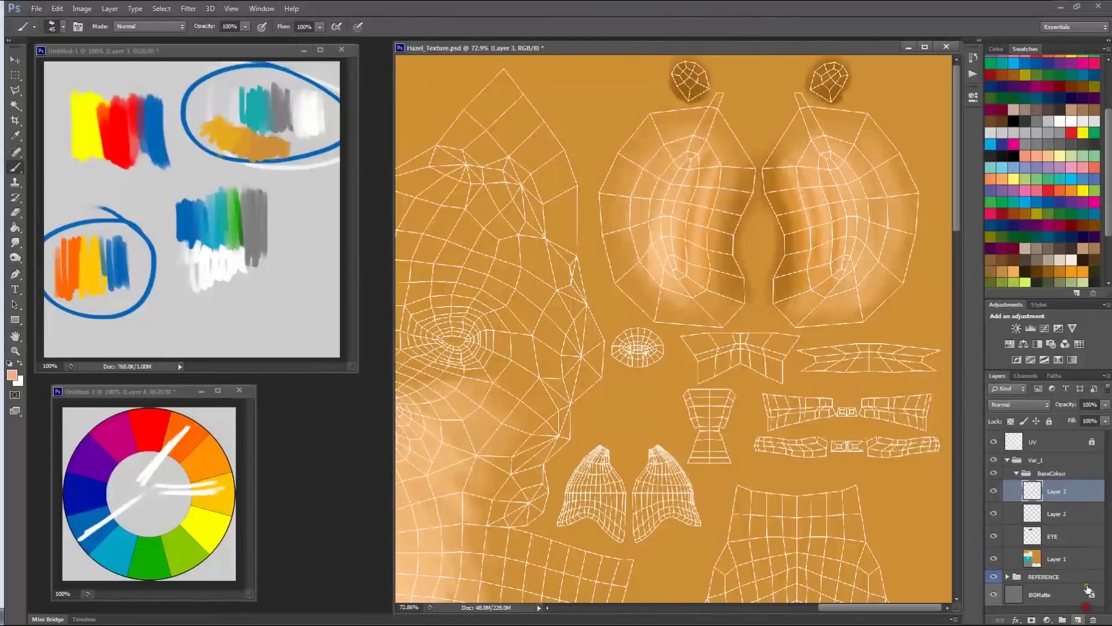
click(1024, 406)
Tint the inner folds and outer areas of both ear pieces with dark red on the Overlay layer
click(1010, 254)
mouse_move(731, 151)
mouse_down()
mouse_move(711, 188)
mouse_move(704, 145)
mouse_move(742, 162)
mouse_up()
key(ctrl+z)
drag(715, 163, 720, 289)
key(ctrl+z)
drag(725, 176, 703, 283)
key(ctrl+alt+z)
drag(739, 171, 737, 312)
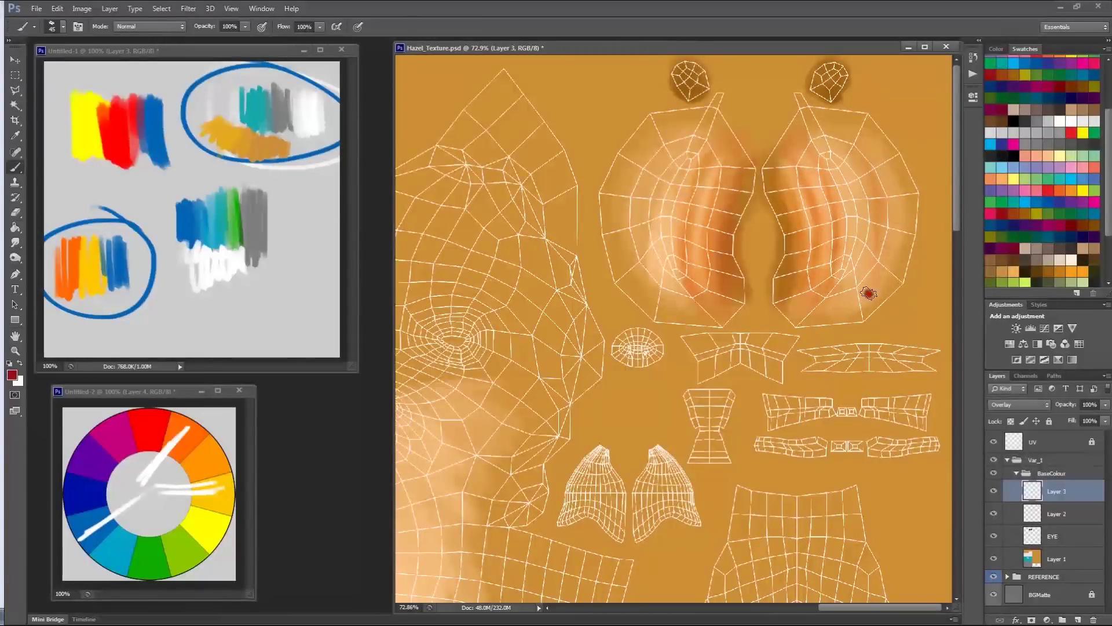
click(654, 284)
drag(621, 301, 651, 275)
Check what Layer 2 contains by toggling its visibility and rename it Base2
alt+scroll(643, 277, up, 2)
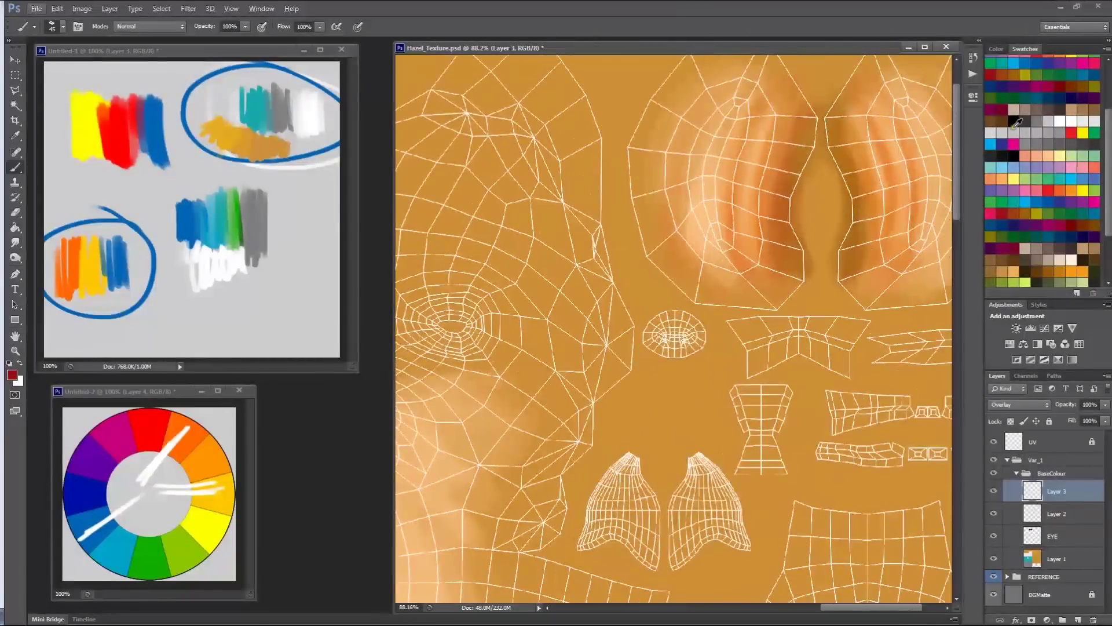
drag(798, 351, 695, 319)
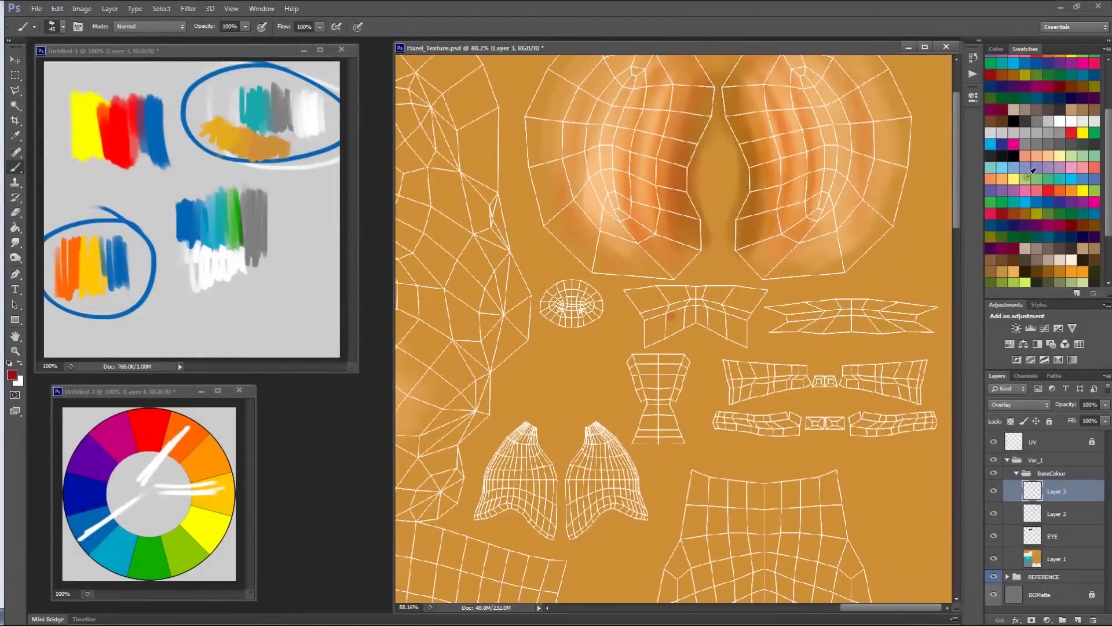
drag(1105, 157, 1100, 110)
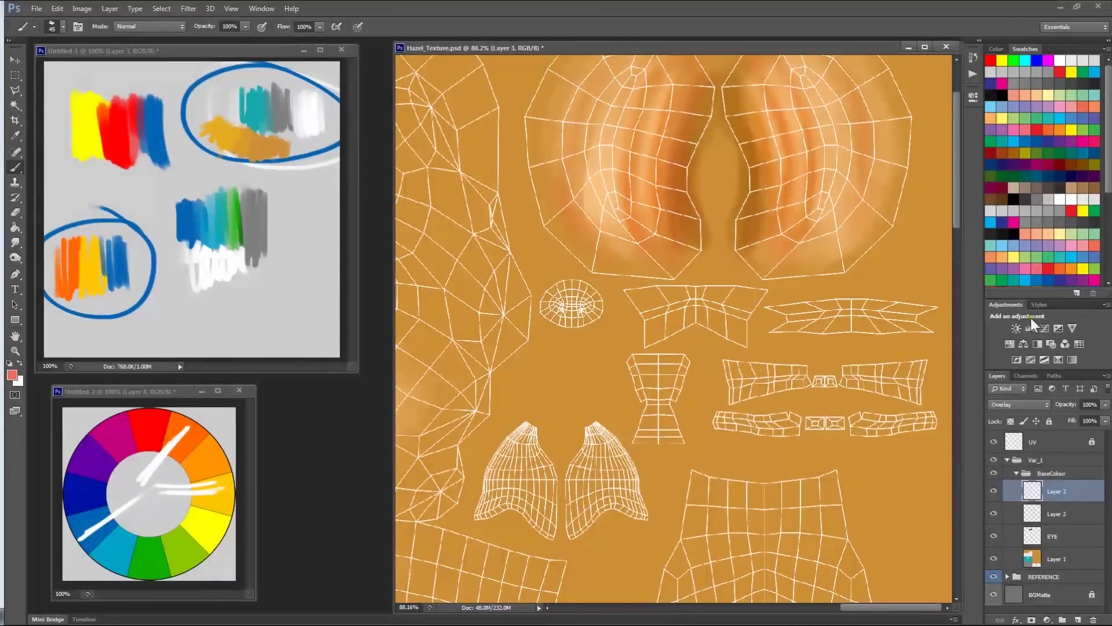
click(1071, 514)
click(994, 514)
click(994, 513)
double_click(1063, 512)
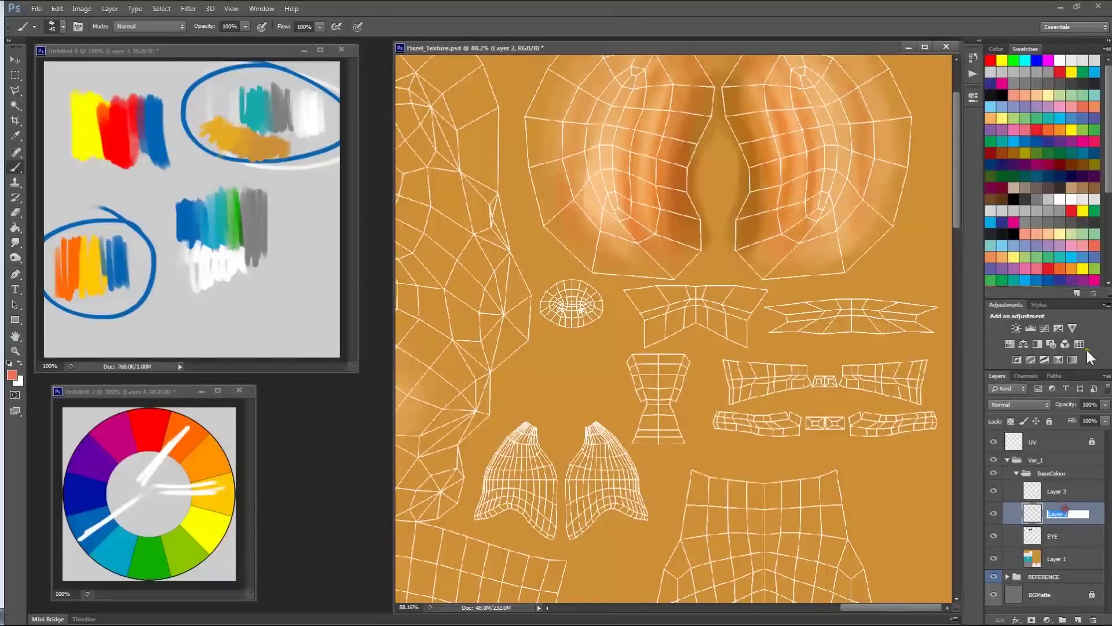
text(Base2)
key(Return)
Check the Overlay ear layer by toggling its visibility and rename it EarSSS
click(1079, 494)
click(993, 490)
click(994, 491)
text(EarSSS)
key(Return)
On the Base2 layer, paint the round, band-shaped, hourglass-shaped and wing-shaped pieces below the ears solid dark red
click(1056, 514)
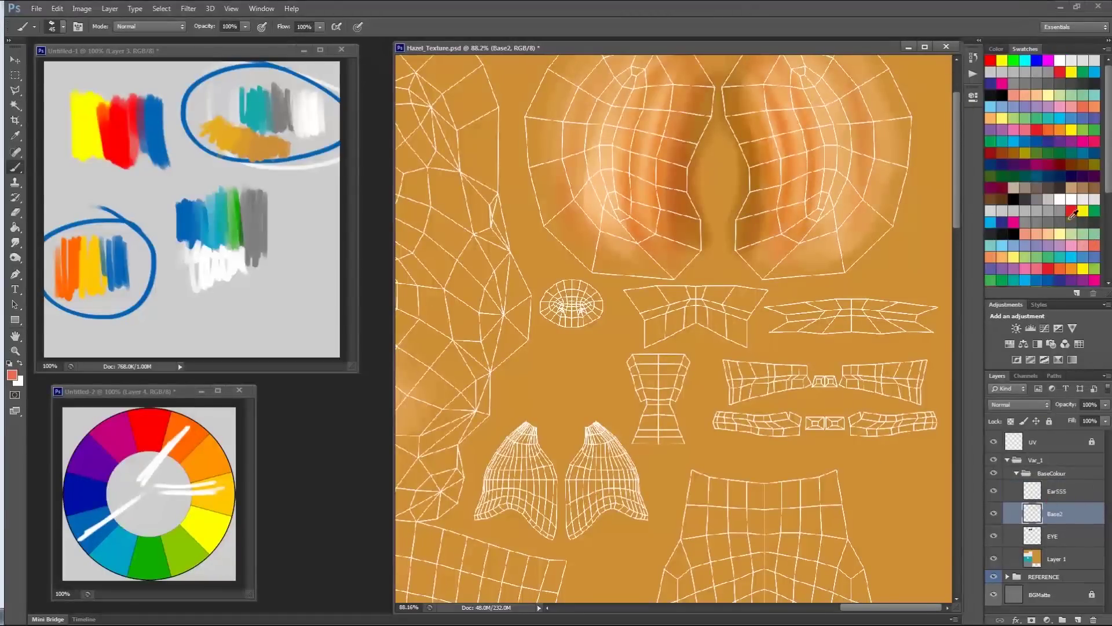
drag(1109, 185, 1108, 272)
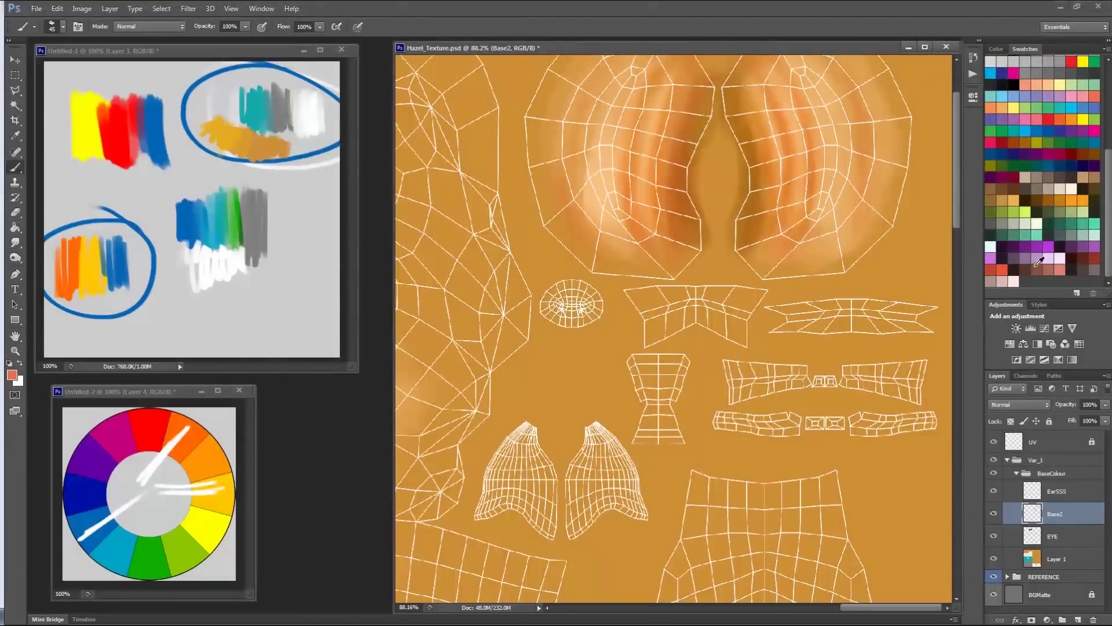
mouse_move(611, 315)
mouse_down()
mouse_move(559, 313)
mouse_move(569, 301)
mouse_move(567, 318)
mouse_move(598, 340)
mouse_move(586, 325)
mouse_move(585, 338)
mouse_move(606, 336)
mouse_move(601, 318)
mouse_move(572, 316)
mouse_move(563, 287)
mouse_move(579, 289)
mouse_move(577, 315)
mouse_move(588, 321)
mouse_move(596, 300)
mouse_move(565, 286)
mouse_move(545, 302)
mouse_move(554, 326)
mouse_up()
key(ctrl+z)
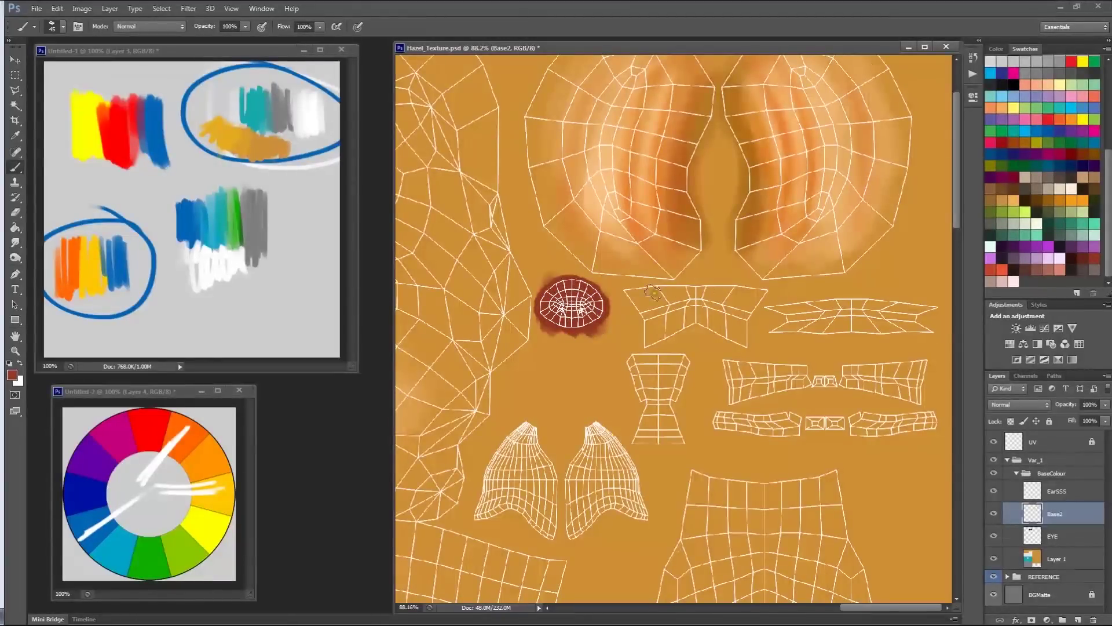
mouse_move(630, 295)
mouse_down()
mouse_move(638, 289)
mouse_move(620, 297)
mouse_move(729, 291)
mouse_move(669, 317)
mouse_move(657, 333)
mouse_move(666, 342)
mouse_move(757, 289)
mouse_move(753, 324)
mouse_move(720, 322)
mouse_move(869, 307)
mouse_move(944, 316)
mouse_move(830, 331)
mouse_move(782, 307)
mouse_move(776, 328)
mouse_up()
key(ctrl+z)
mouse_move(634, 349)
mouse_down()
mouse_move(660, 416)
mouse_move(644, 453)
mouse_move(659, 393)
mouse_move(697, 364)
mouse_move(697, 449)
mouse_move(660, 443)
mouse_move(695, 385)
mouse_move(625, 382)
mouse_move(623, 469)
mouse_move(639, 382)
mouse_move(689, 470)
mouse_move(642, 455)
mouse_up()
mouse_move(624, 369)
mouse_down()
mouse_move(603, 416)
mouse_move(608, 450)
mouse_up()
mouse_move(564, 368)
mouse_down()
mouse_move(518, 455)
mouse_move(546, 437)
mouse_move(579, 464)
mouse_move(585, 429)
mouse_move(571, 391)
mouse_move(564, 418)
mouse_move(545, 408)
mouse_move(550, 429)
mouse_up()
Cover the teeth pieces beside the dark red areas with off-white using a 25 px brush
scroll(655, 370, down, 5)
alt+scroll(637, 136, down, 3)
alt+scroll(640, 135, up, 3)
drag(838, 138, 424, 298)
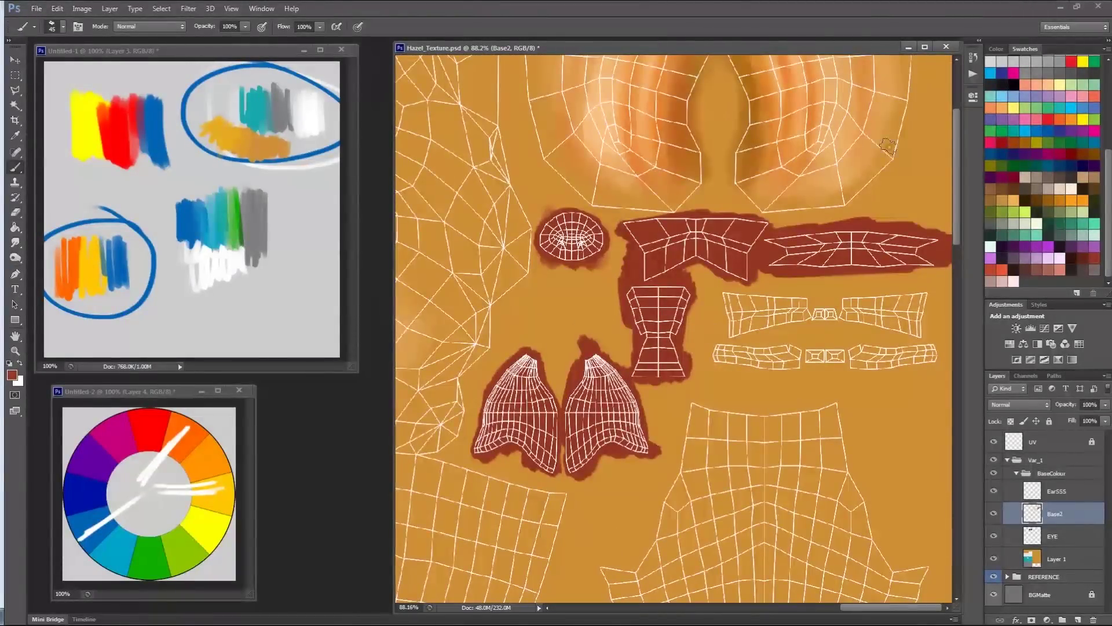
mouse_move(771, 339)
mouse_down()
mouse_move(749, 324)
mouse_move(764, 318)
mouse_move(749, 300)
mouse_move(798, 316)
mouse_move(925, 300)
mouse_move(903, 309)
mouse_move(921, 323)
mouse_move(900, 314)
mouse_move(918, 330)
mouse_move(857, 322)
mouse_move(717, 350)
mouse_move(931, 355)
mouse_move(770, 368)
mouse_move(776, 379)
mouse_move(810, 332)
mouse_move(923, 332)
mouse_move(928, 360)
mouse_move(832, 365)
mouse_up()
mouse_move(729, 308)
mouse_down()
mouse_move(755, 335)
mouse_move(738, 300)
mouse_move(839, 307)
mouse_move(921, 292)
mouse_move(833, 309)
mouse_up()
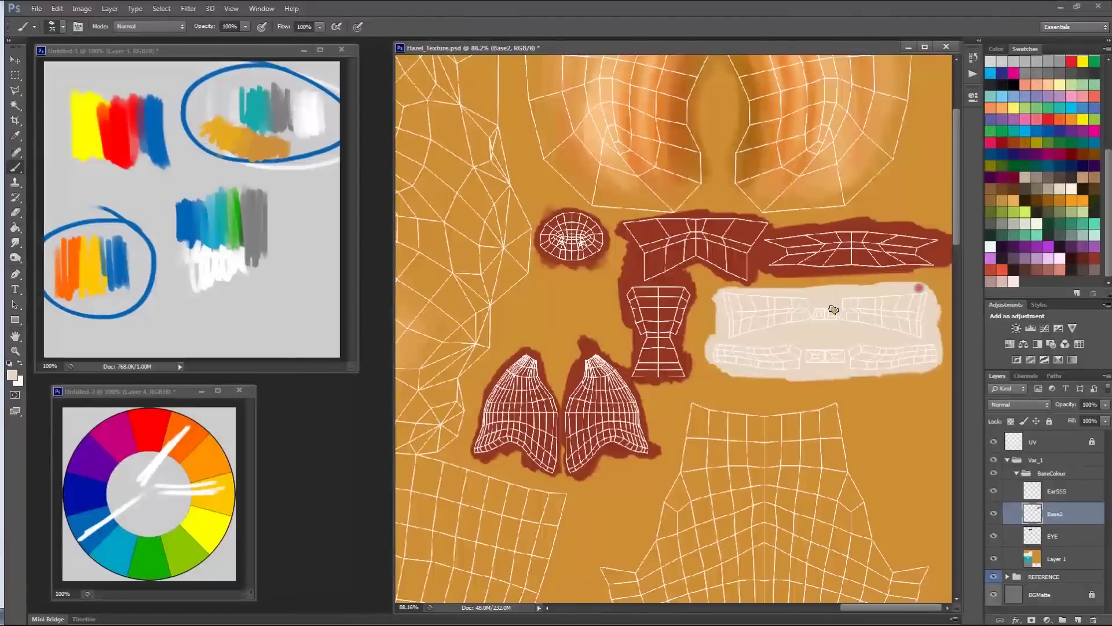
alt+scroll(698, 162, down, 6)
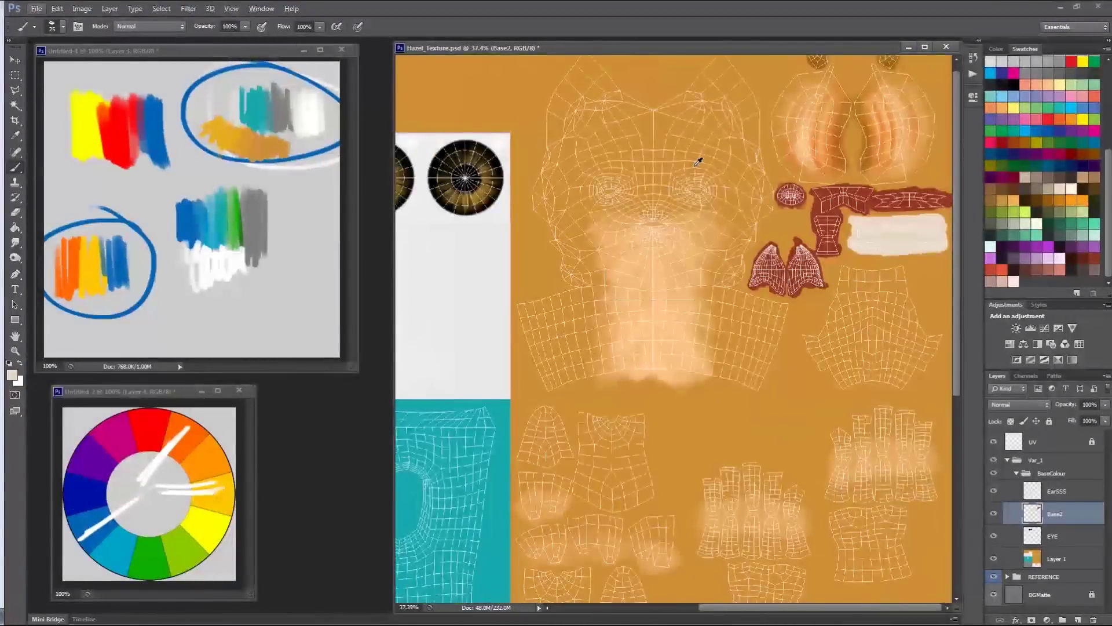
alt+scroll(698, 162, up, 8)
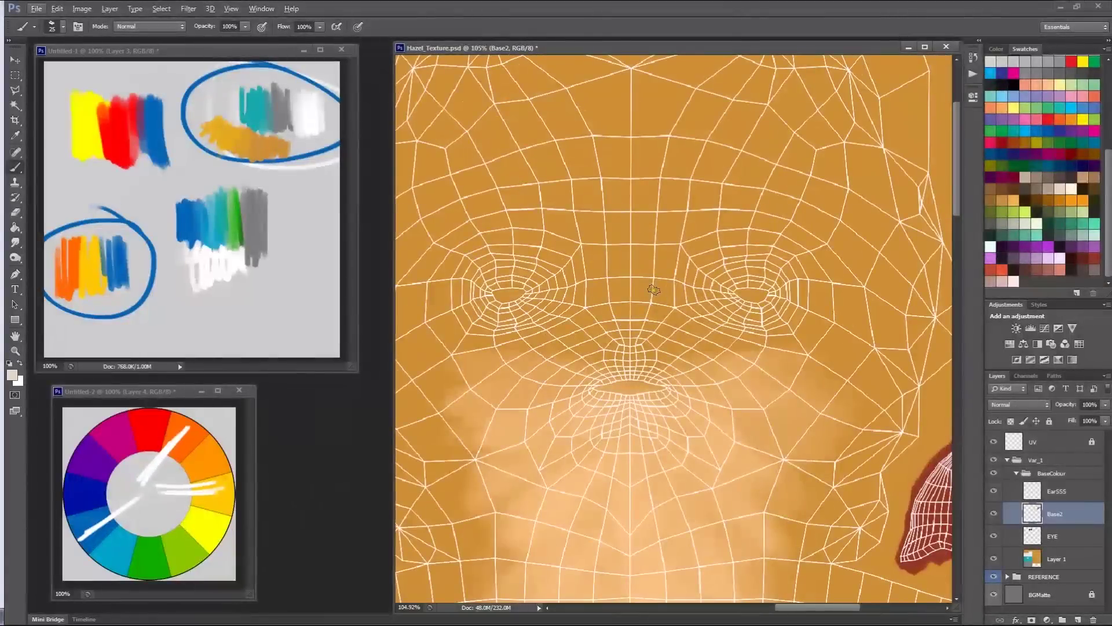
mouse_move(742, 304)
mouse_down()
mouse_move(742, 282)
mouse_move(735, 306)
mouse_move(773, 289)
mouse_move(725, 304)
mouse_move(788, 294)
mouse_move(710, 286)
mouse_up()
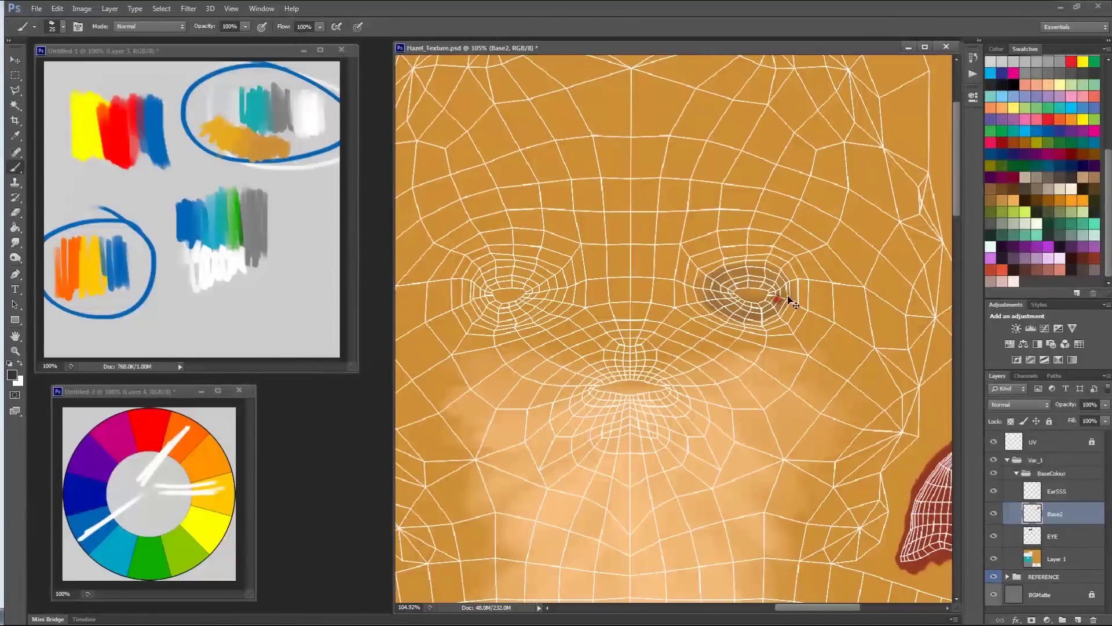
key(ctrl+z)
drag(745, 289, 765, 299)
key(ctrl+z)
right_click(747, 272)
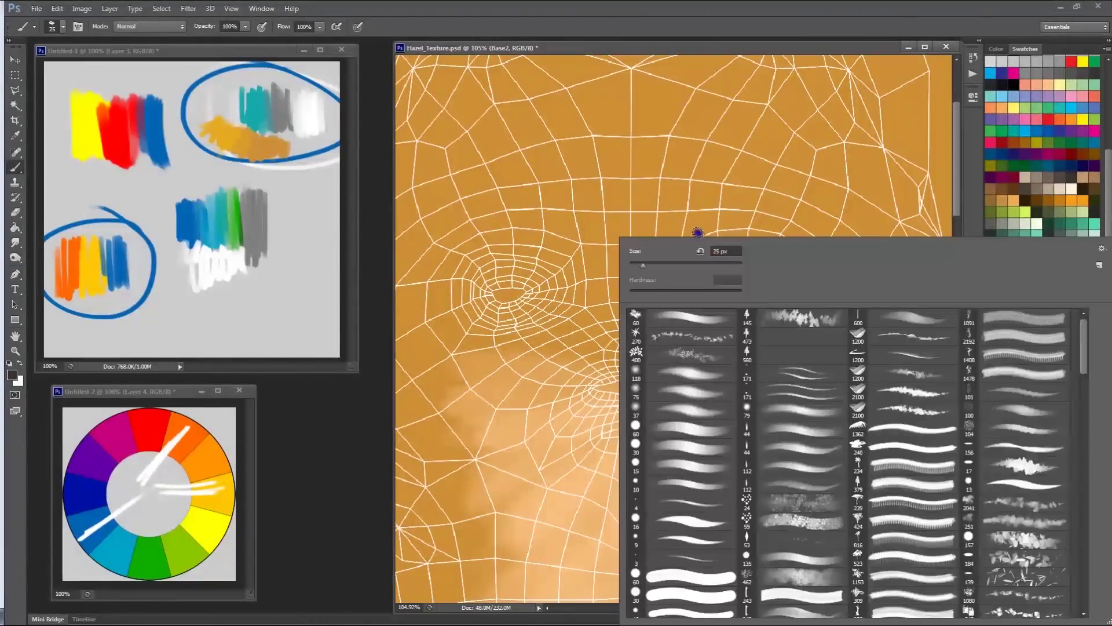
click(698, 394)
drag(478, 258, 488, 299)
key(ctrl+z)
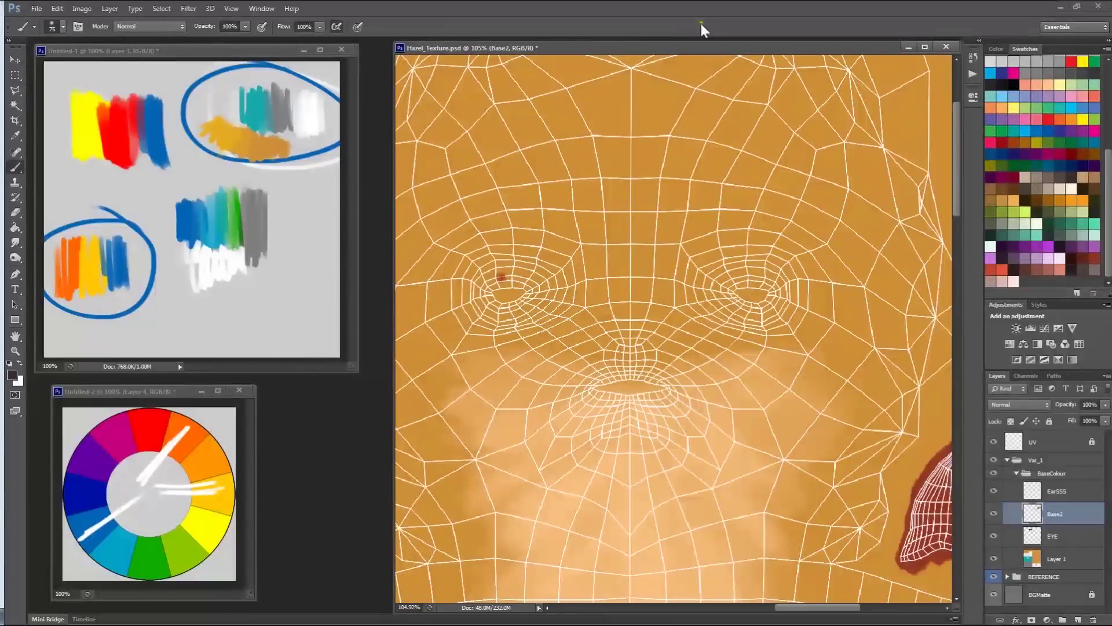
drag(751, 289, 756, 294)
key(ctrl+z)
Switch to a 60 px brush and paint soft dark grey shading around both eye openings on the Base2 layer
right_click(560, 312)
click(646, 320)
mouse_move(703, 168)
mouse_down()
mouse_move(728, 161)
mouse_move(744, 255)
mouse_move(718, 294)
mouse_move(759, 273)
mouse_up()
key(ctrl+z)
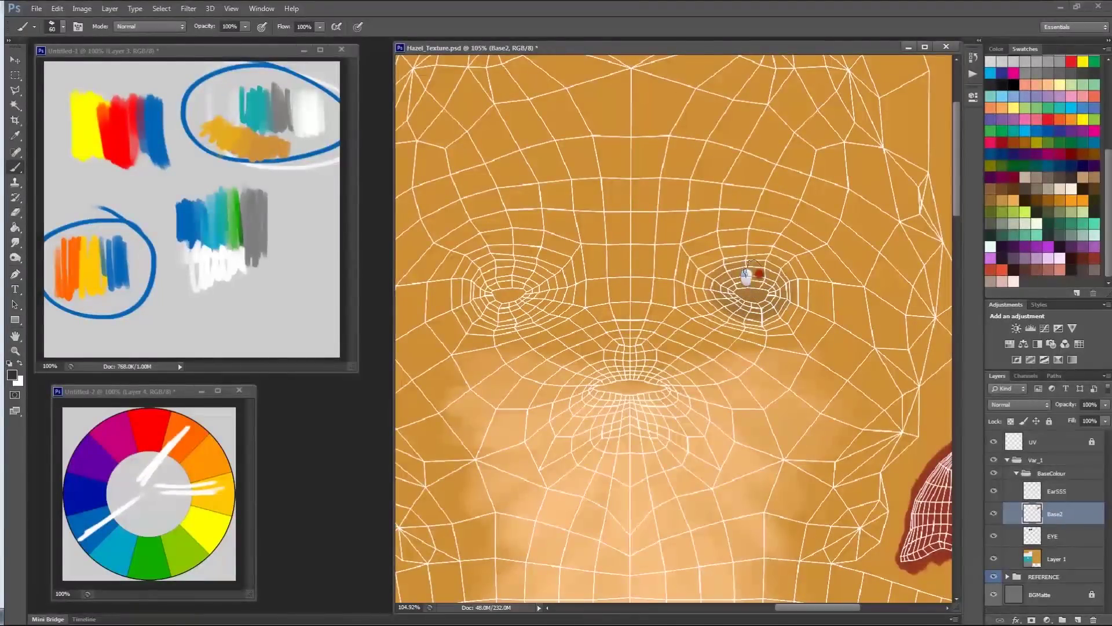
drag(734, 309, 747, 274)
mouse_move(512, 284)
mouse_down()
mouse_move(521, 293)
mouse_move(487, 298)
mouse_move(531, 288)
mouse_move(480, 306)
mouse_move(519, 268)
mouse_move(528, 315)
mouse_move(489, 313)
mouse_move(548, 293)
mouse_move(506, 289)
mouse_move(526, 268)
mouse_up()
mouse_move(756, 285)
mouse_down()
mouse_move(765, 304)
mouse_move(750, 290)
mouse_up()
mouse_move(490, 289)
mouse_down()
mouse_move(527, 290)
mouse_move(518, 285)
mouse_up()
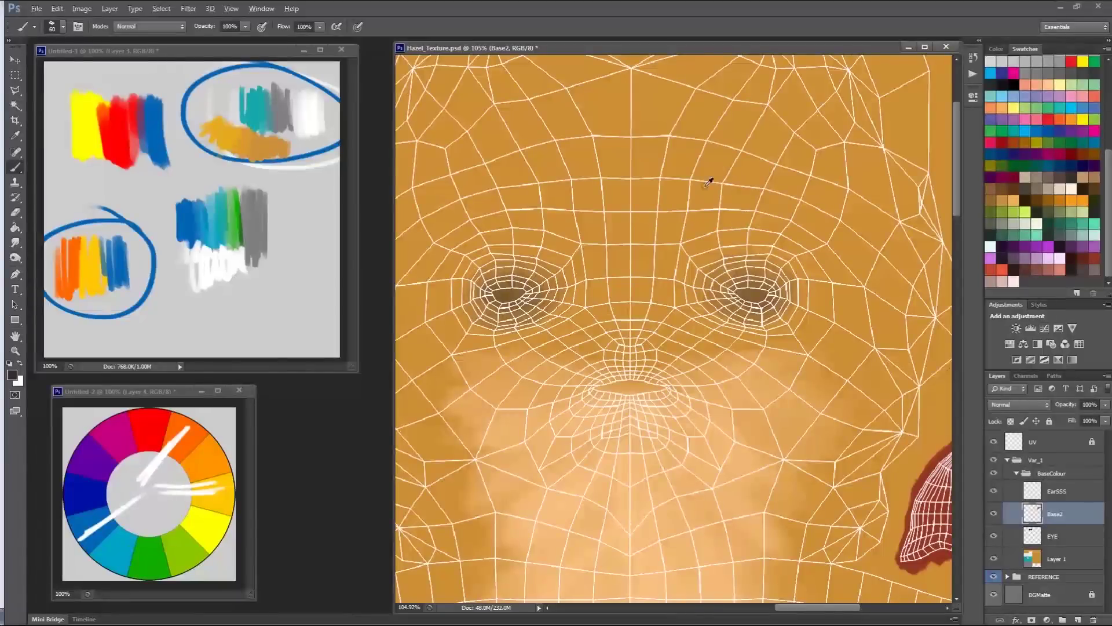
Examine the teal shirt and grey trouser areas of the texture
alt+scroll(712, 226, down, 2)
alt+scroll(641, 258, down, 4)
drag(744, 373, 714, 226)
drag(599, 373, 783, 311)
drag(882, 293, 548, 592)
drag(527, 411, 864, 329)
drag(814, 211, 780, 167)
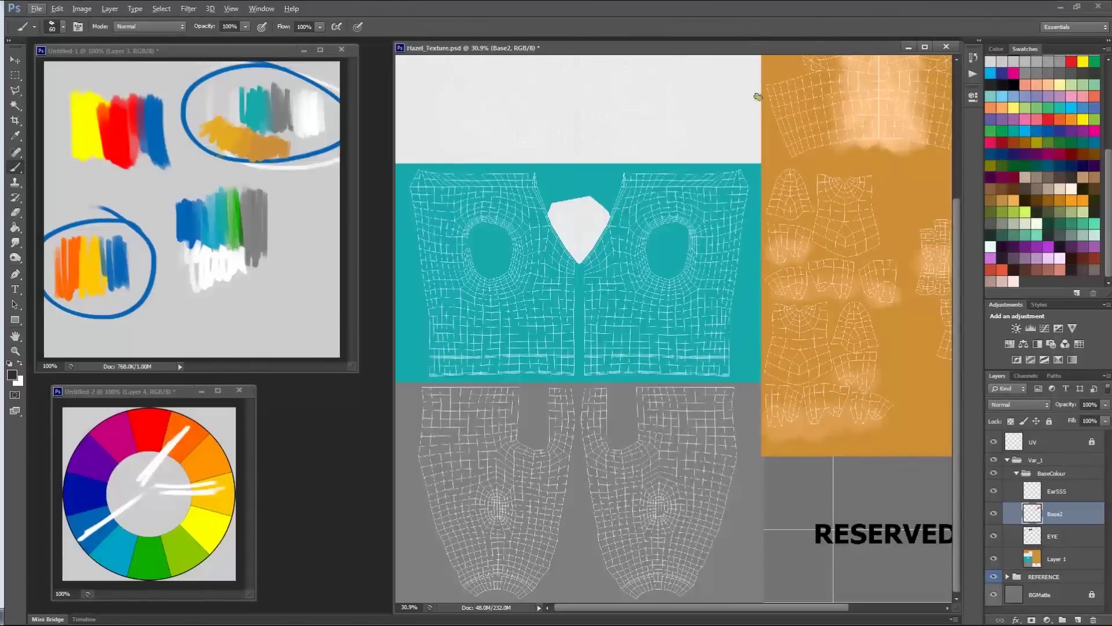
alt+scroll(643, 266, up, 4)
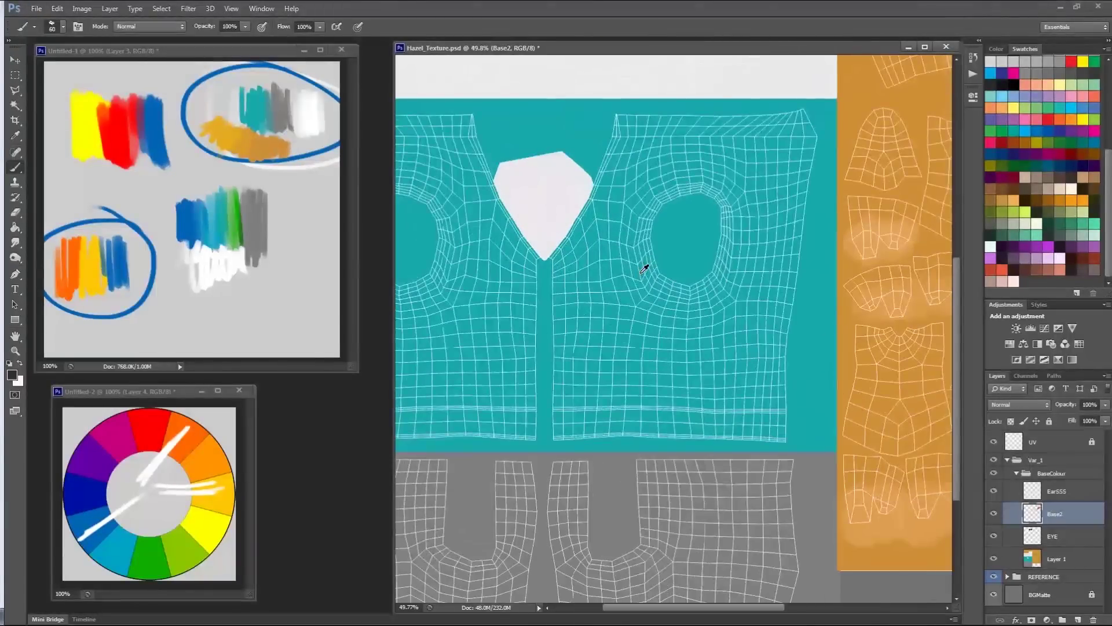
scroll(753, 378, down, 6)
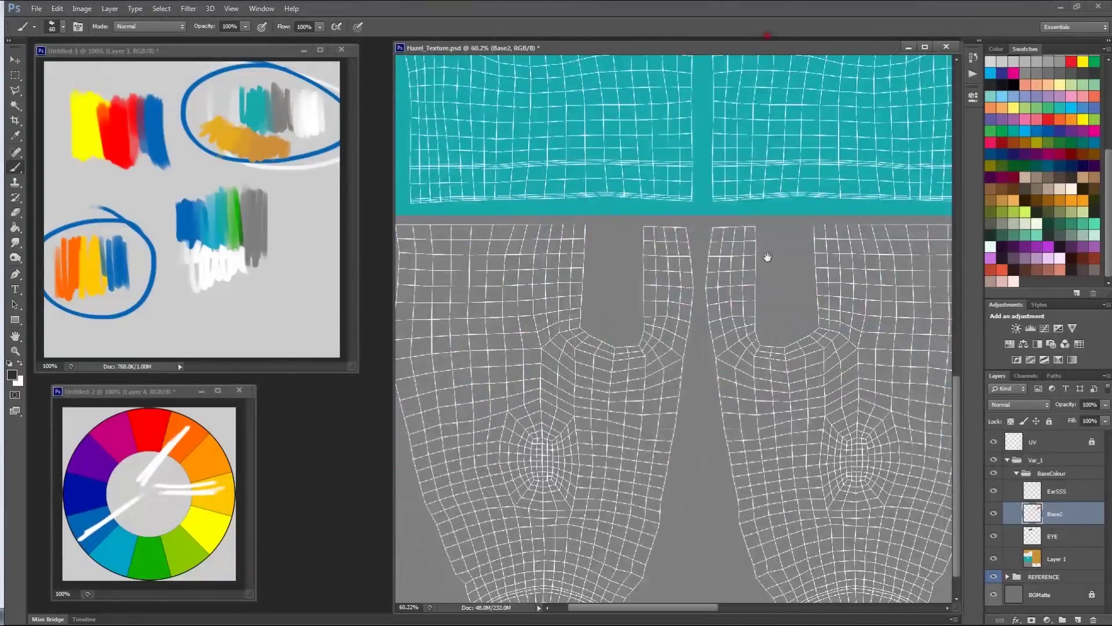
alt+scroll(628, 250, down, 2)
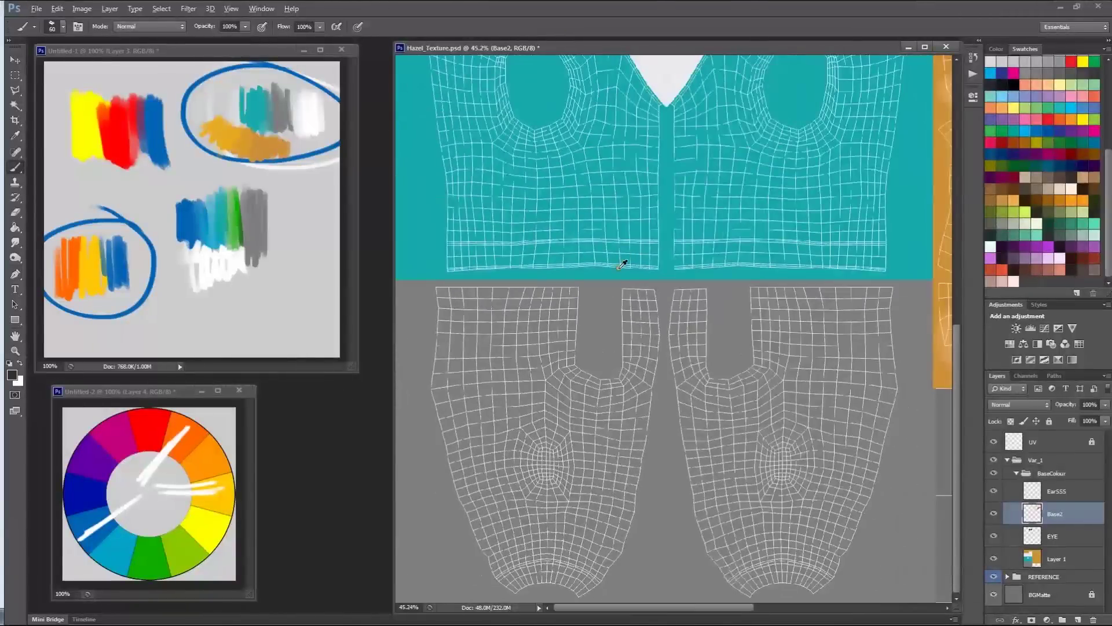
drag(607, 356, 713, 343)
Pick a dark grey and softly shade the lower ends of both trouser legs on Base2 with a 125 px brush
click(278, 119)
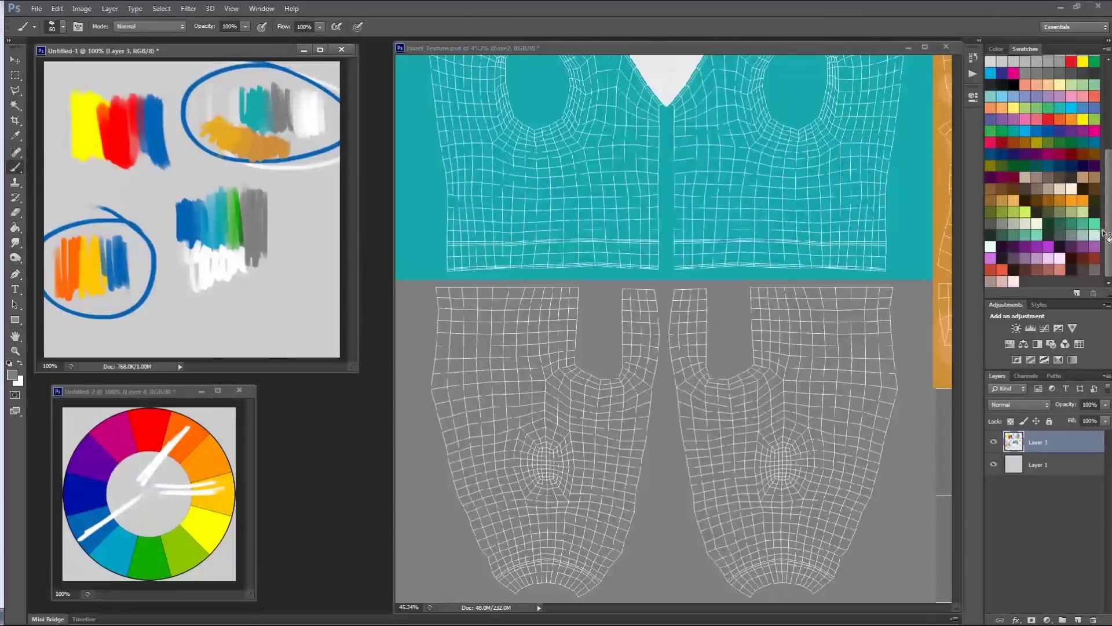
scroll(1104, 235, up, 5)
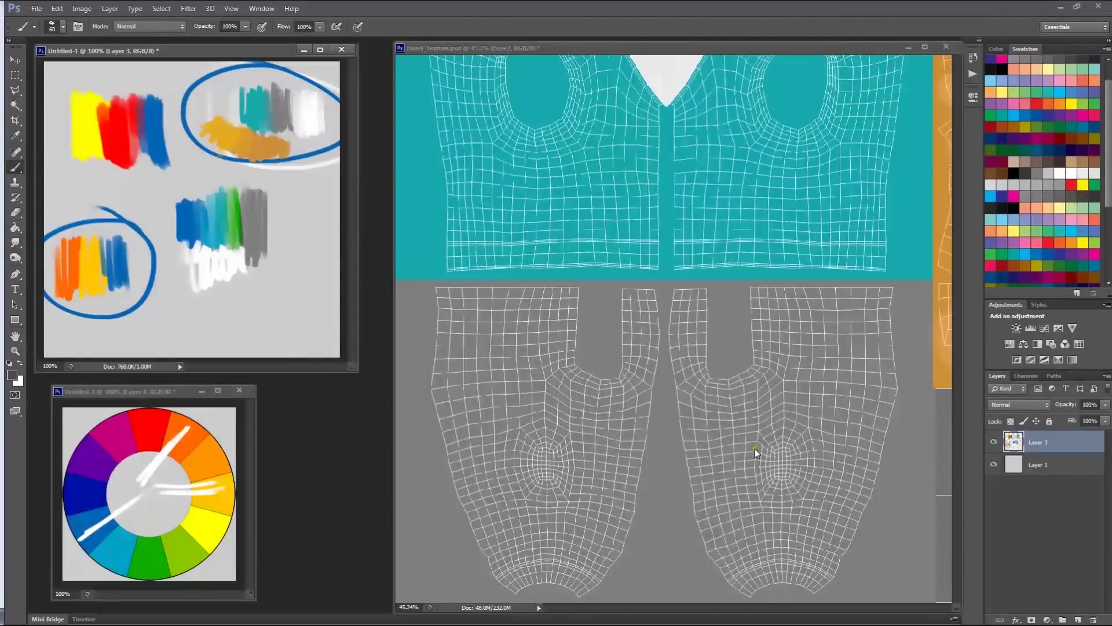
click(760, 469)
drag(732, 475, 807, 512)
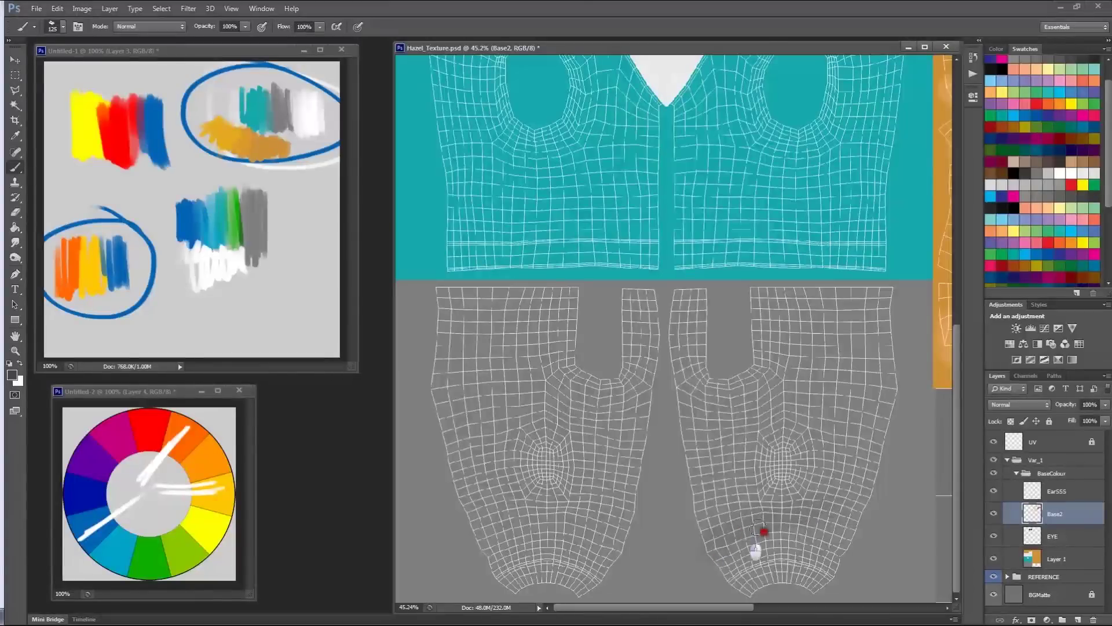
mouse_move(785, 517)
mouse_down()
mouse_move(799, 529)
mouse_move(744, 568)
mouse_move(846, 584)
mouse_move(829, 550)
mouse_move(807, 579)
mouse_move(778, 544)
mouse_up()
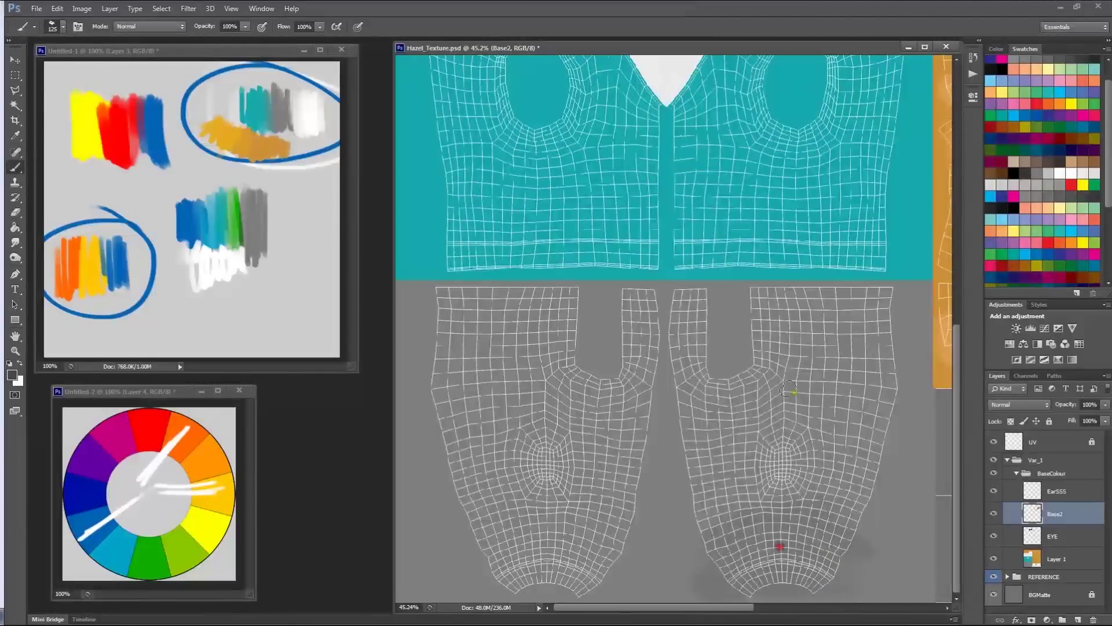
mouse_move(579, 541)
mouse_down()
mouse_move(510, 525)
mouse_move(601, 559)
mouse_move(561, 553)
mouse_move(615, 544)
mouse_move(461, 543)
mouse_move(450, 533)
mouse_move(739, 481)
mouse_up()
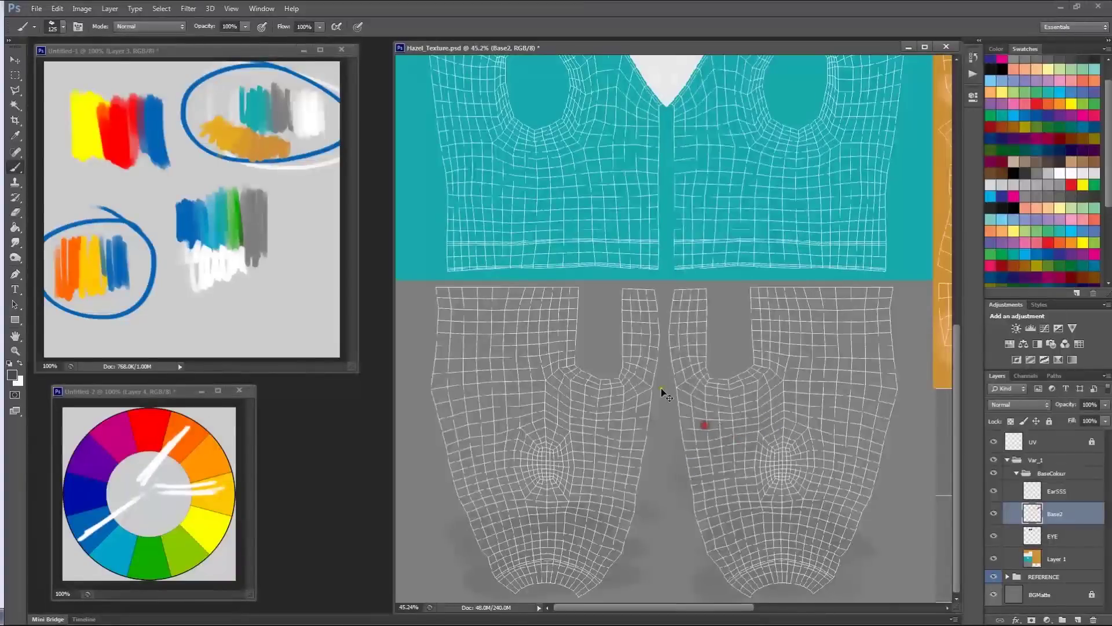
Paint dark grey shading along the inner crotch curves of both trouser pieces
mouse_move(660, 299)
mouse_down()
mouse_move(635, 306)
mouse_move(606, 361)
mouse_up()
mouse_move(568, 306)
mouse_down()
mouse_move(584, 352)
mouse_move(608, 293)
mouse_move(614, 355)
mouse_up()
drag(711, 302, 701, 329)
mouse_move(743, 364)
mouse_down()
mouse_move(762, 367)
mouse_move(756, 383)
mouse_up()
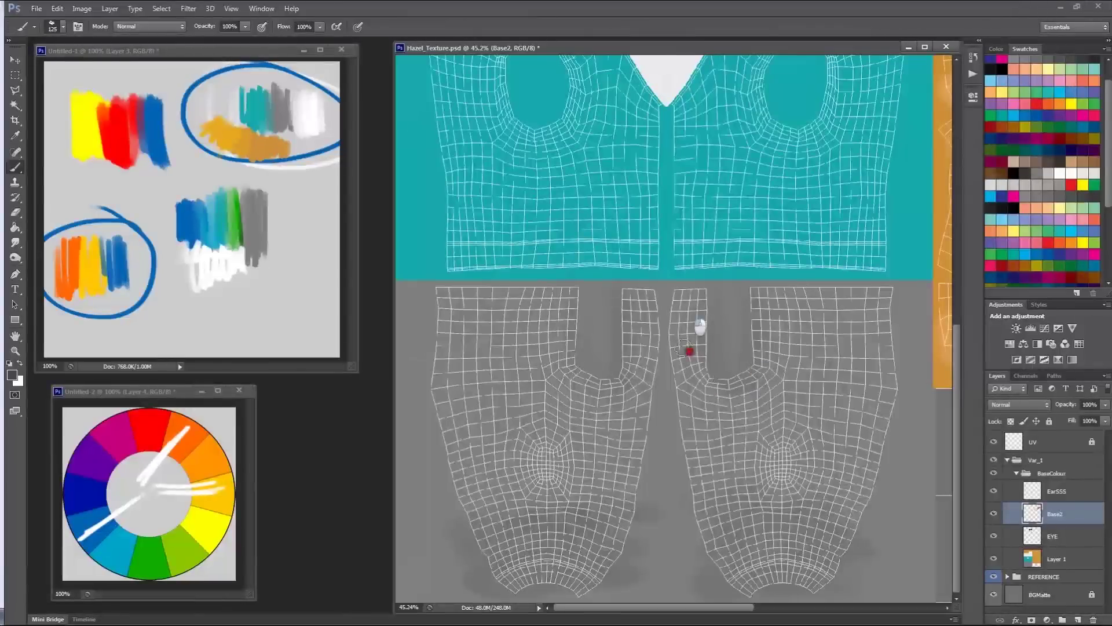
Add dark grey shading around the knees and sides of the trouser legs, softening the outer thigh with the Eraser
mouse_move(445, 409)
mouse_down()
mouse_move(461, 461)
mouse_move(568, 449)
mouse_move(603, 484)
mouse_up()
mouse_move(715, 452)
mouse_down()
mouse_move(713, 442)
mouse_move(687, 460)
mouse_up()
mouse_move(864, 405)
mouse_down()
mouse_move(901, 428)
mouse_move(866, 487)
mouse_move(806, 425)
mouse_move(791, 431)
mouse_up()
mouse_move(544, 452)
mouse_down()
mouse_move(439, 393)
mouse_move(515, 452)
mouse_move(468, 441)
mouse_up()
key(e)
drag(432, 407, 521, 480)
key(b)
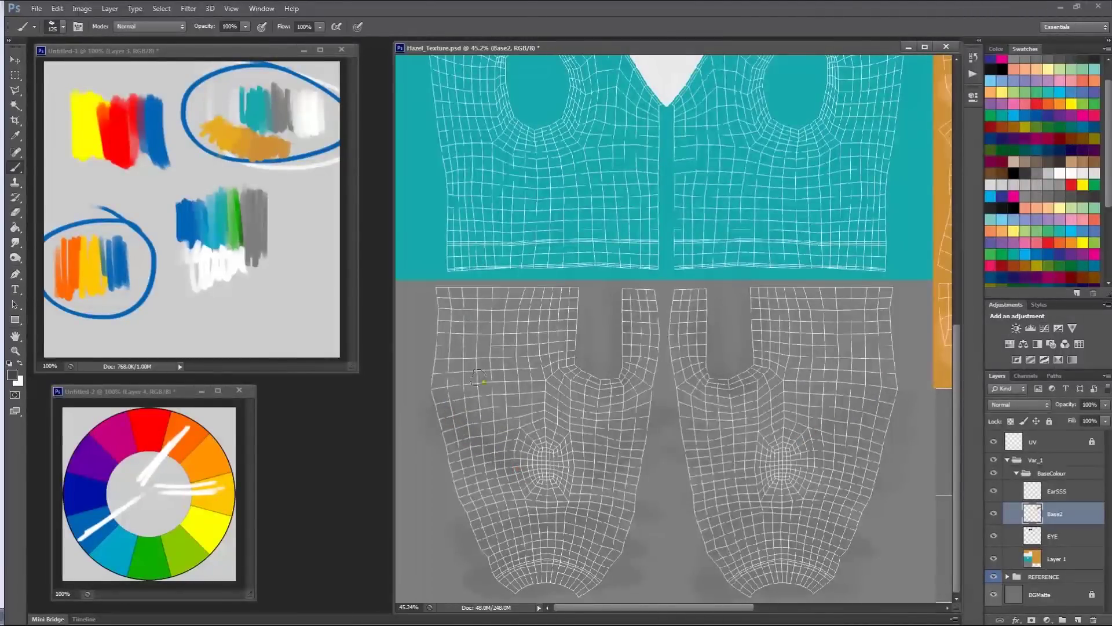
Sample the shirt's teal and pick a darker shade of it in the Color Picker as the foreground colour
alt+scroll(621, 318, down, 1)
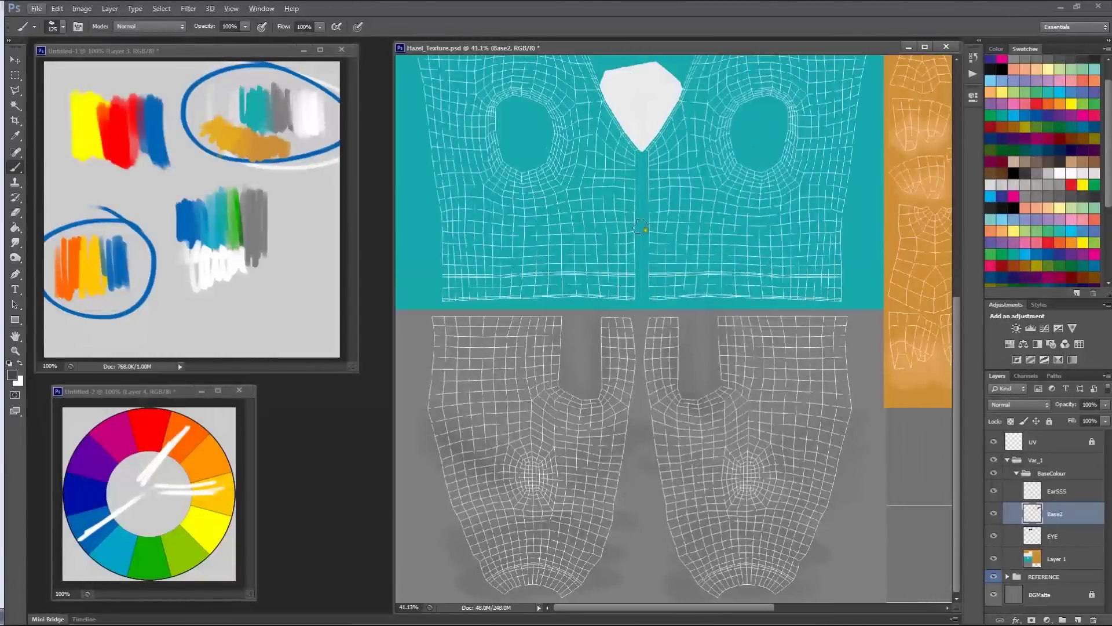
drag(644, 214, 679, 374)
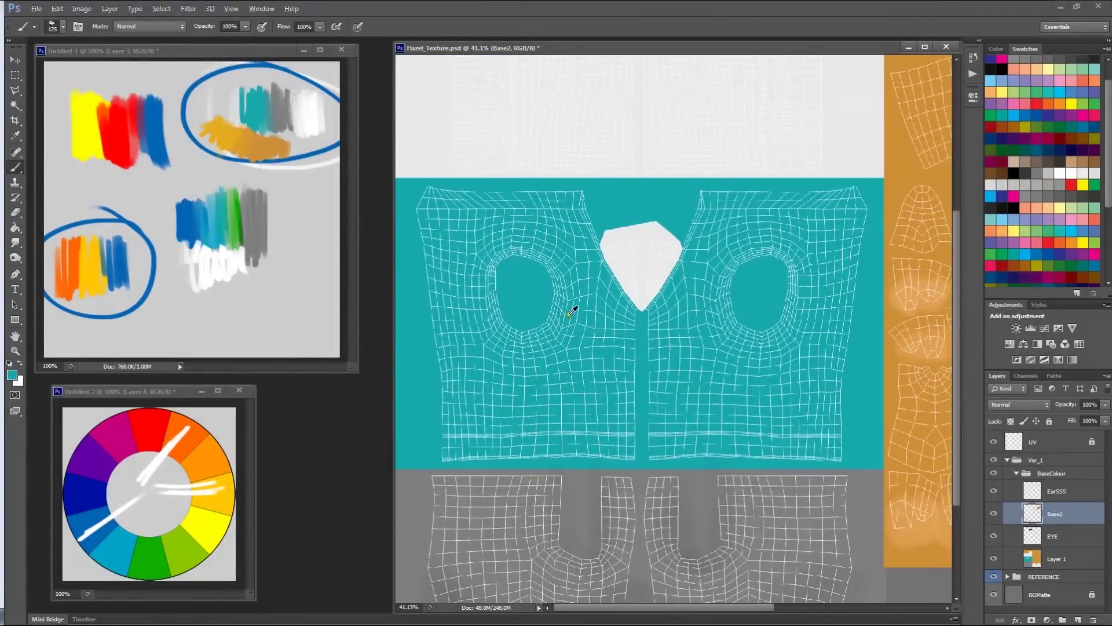
alt+scroll(573, 311, up, 4)
alt+scroll(640, 363, down, 1)
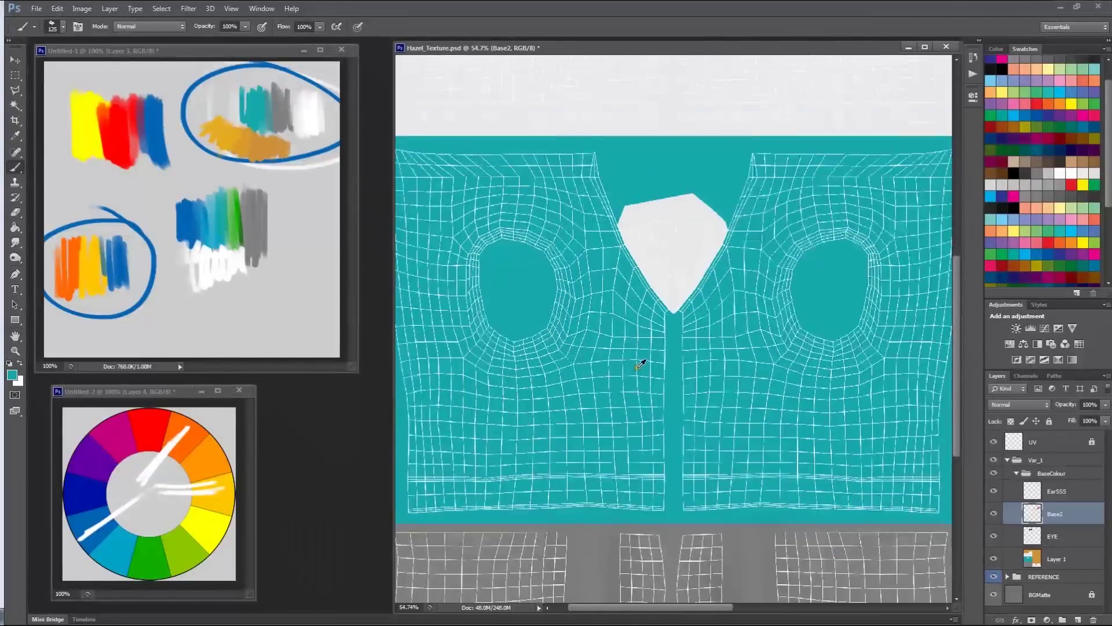
click(12, 374)
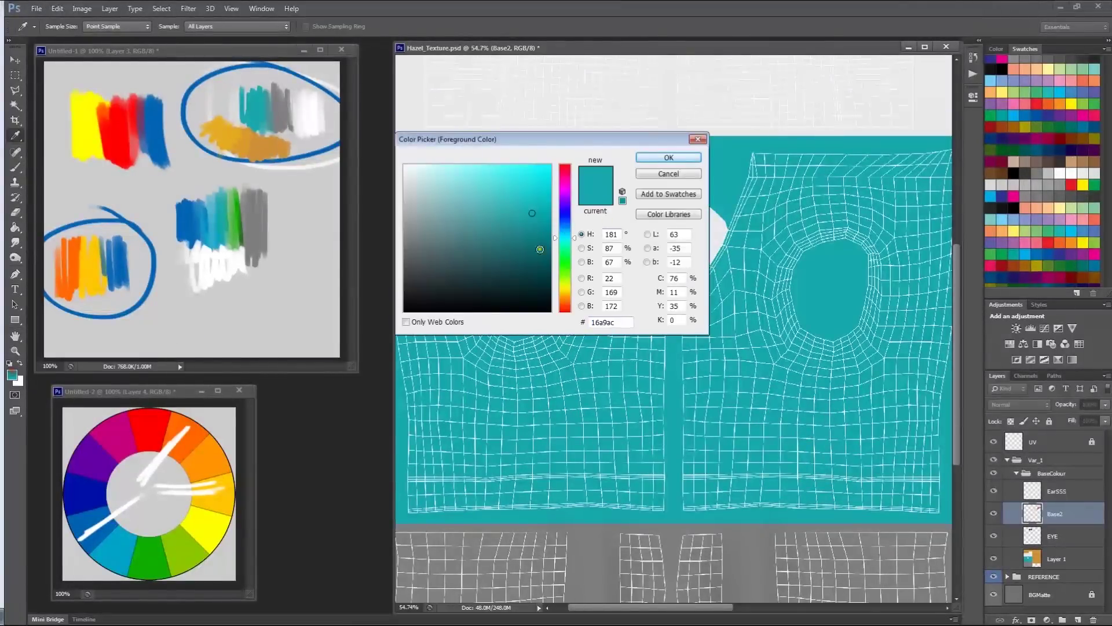
mouse_move(530, 233)
mouse_down()
mouse_move(546, 261)
mouse_move(534, 252)
mouse_up()
click(682, 156)
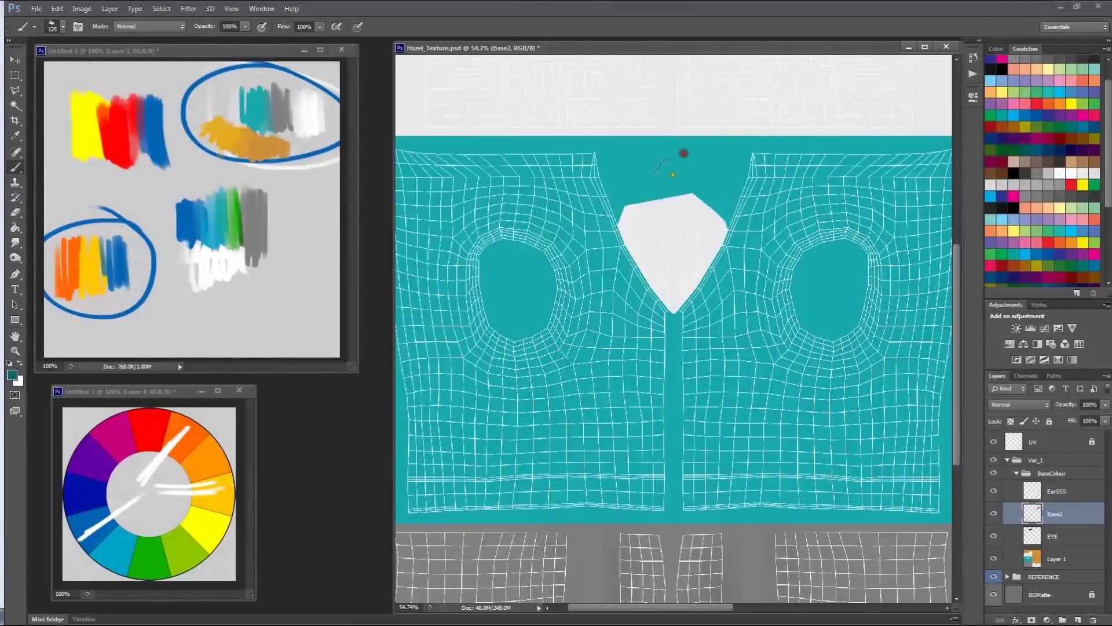
alt+click(609, 376)
click(12, 374)
click(541, 251)
click(544, 261)
click(665, 157)
Test a dark teal stroke on the shirt's centre seam, undo it, and shade around the first armhole
alt+click(571, 476)
mouse_move(665, 324)
mouse_down()
mouse_move(672, 469)
mouse_move(693, 356)
mouse_up()
key(ctrl+z)
mouse_move(478, 274)
mouse_down()
mouse_move(497, 364)
mouse_move(474, 320)
mouse_move(558, 321)
mouse_move(560, 352)
mouse_move(471, 280)
mouse_move(469, 330)
mouse_move(472, 290)
mouse_move(519, 350)
mouse_move(562, 321)
mouse_move(515, 350)
mouse_move(545, 318)
mouse_move(492, 336)
mouse_move(505, 347)
mouse_move(466, 291)
mouse_move(514, 322)
mouse_move(542, 268)
mouse_move(510, 333)
mouse_move(499, 250)
mouse_move(476, 262)
mouse_move(528, 249)
mouse_move(555, 290)
mouse_move(542, 244)
mouse_move(555, 250)
mouse_move(549, 282)
mouse_move(496, 241)
mouse_move(484, 286)
mouse_move(491, 246)
mouse_move(471, 259)
mouse_move(571, 248)
mouse_move(522, 243)
mouse_move(514, 290)
mouse_move(514, 267)
mouse_up()
Shade around the opposite armhole of the shirt with dark teal, undoing the first stroke and building up the rim
drag(799, 245, 703, 262)
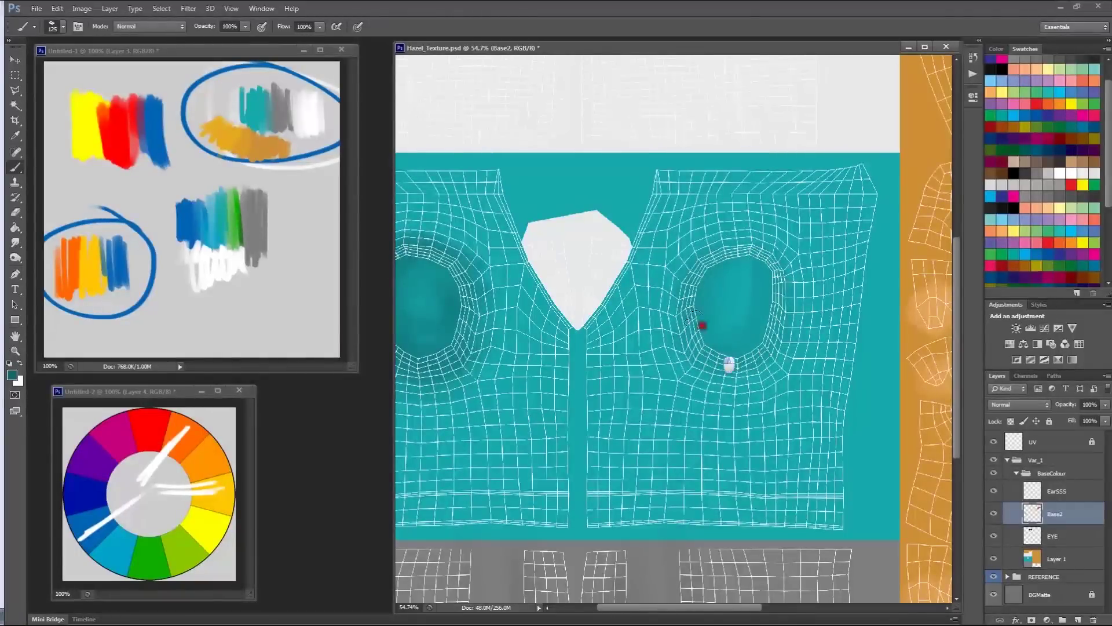
key(ctrl+z)
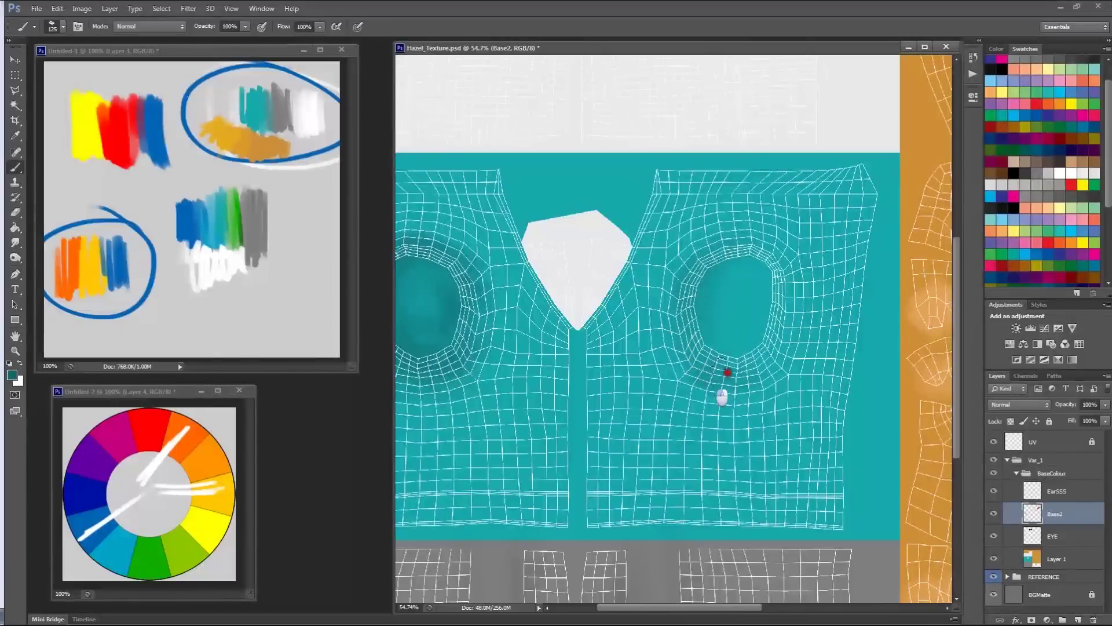
mouse_move(724, 253)
mouse_down()
mouse_move(685, 366)
mouse_move(707, 392)
mouse_move(741, 392)
mouse_up()
drag(702, 359, 787, 346)
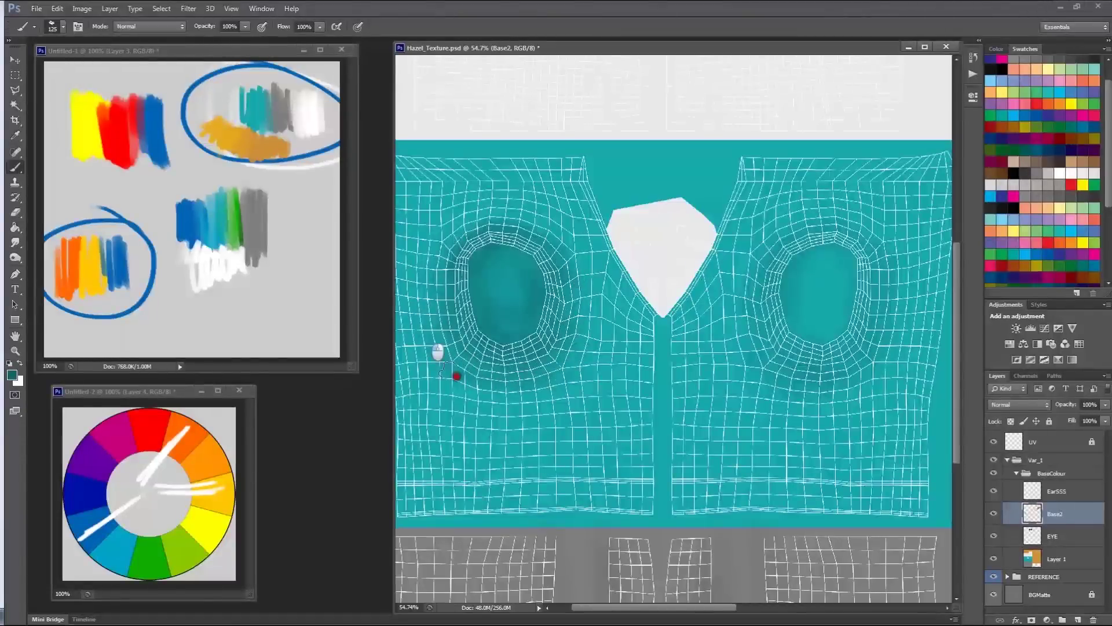
mouse_move(829, 307)
mouse_down()
mouse_move(781, 320)
mouse_move(750, 358)
mouse_move(800, 350)
mouse_up()
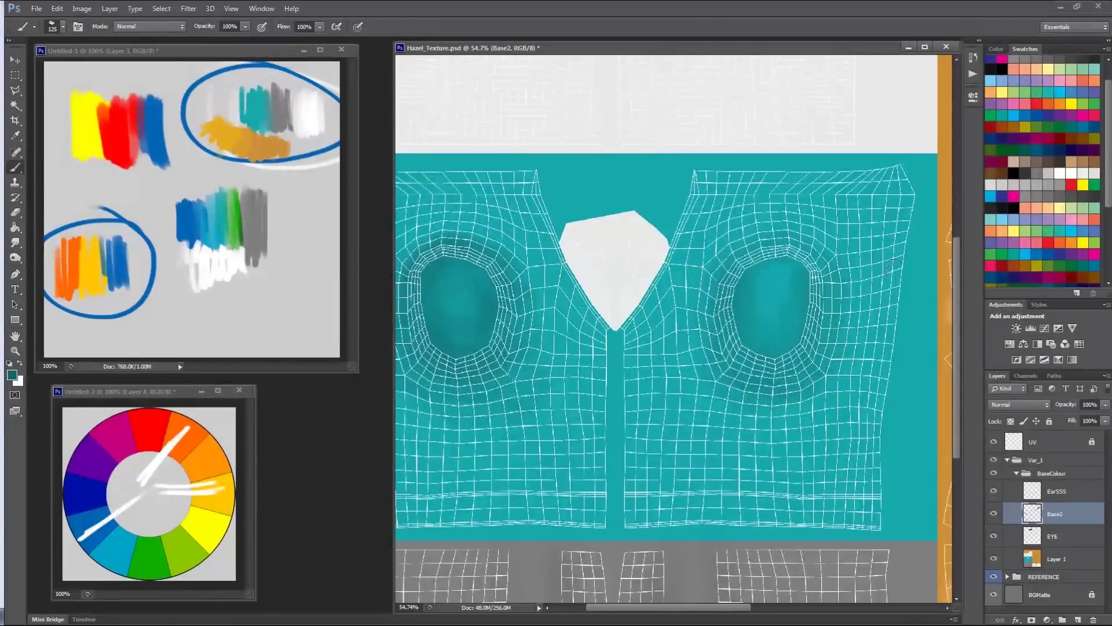
Choose a grey swatch and try a shading stroke on the white neck piece, then undo the stroke
alt+scroll(631, 240, up, 2)
click(1081, 168)
drag(597, 246, 583, 290)
key(ctrl+z)
Select the white neck piece on Layer 1 with the Magic Wand and make Base2 the active layer
click(1072, 559)
key(w)
click(615, 232)
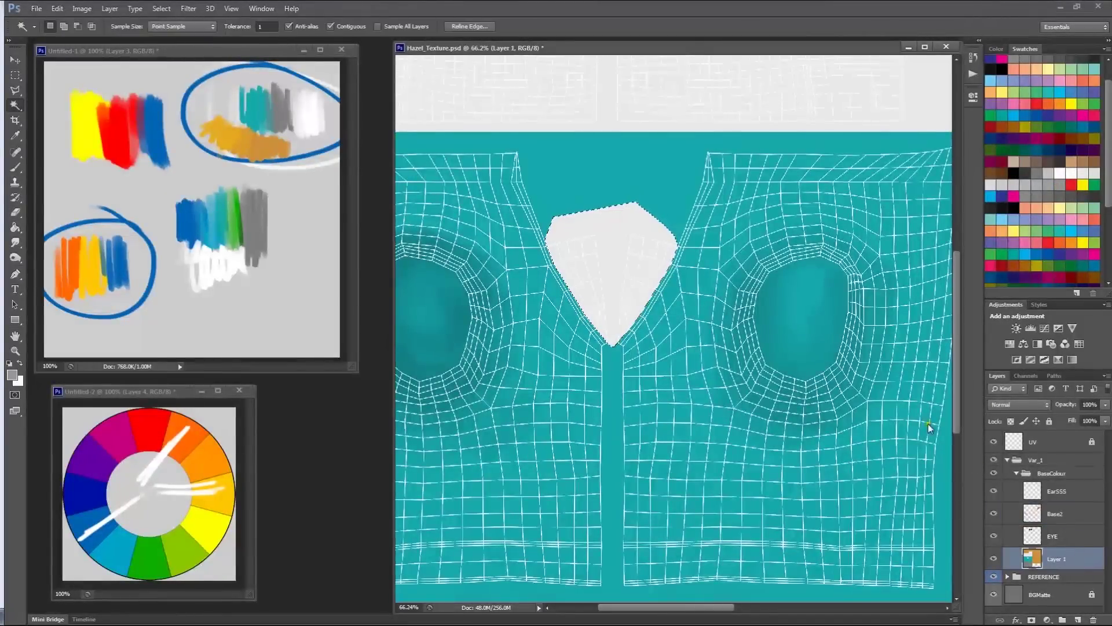
click(1075, 538)
click(1064, 490)
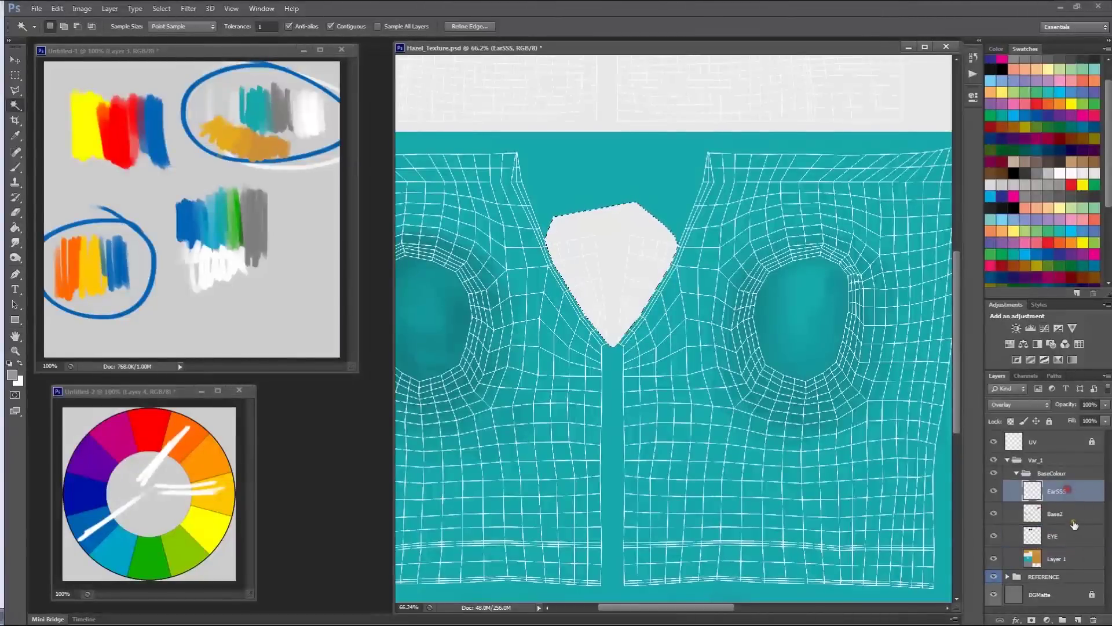
click(1072, 515)
Brush grey shading along the lower slanted edges and tip of the selected neck piece
key(b)
click(542, 206)
mouse_move(543, 278)
mouse_down()
mouse_move(568, 313)
mouse_move(519, 233)
mouse_move(591, 351)
mouse_up()
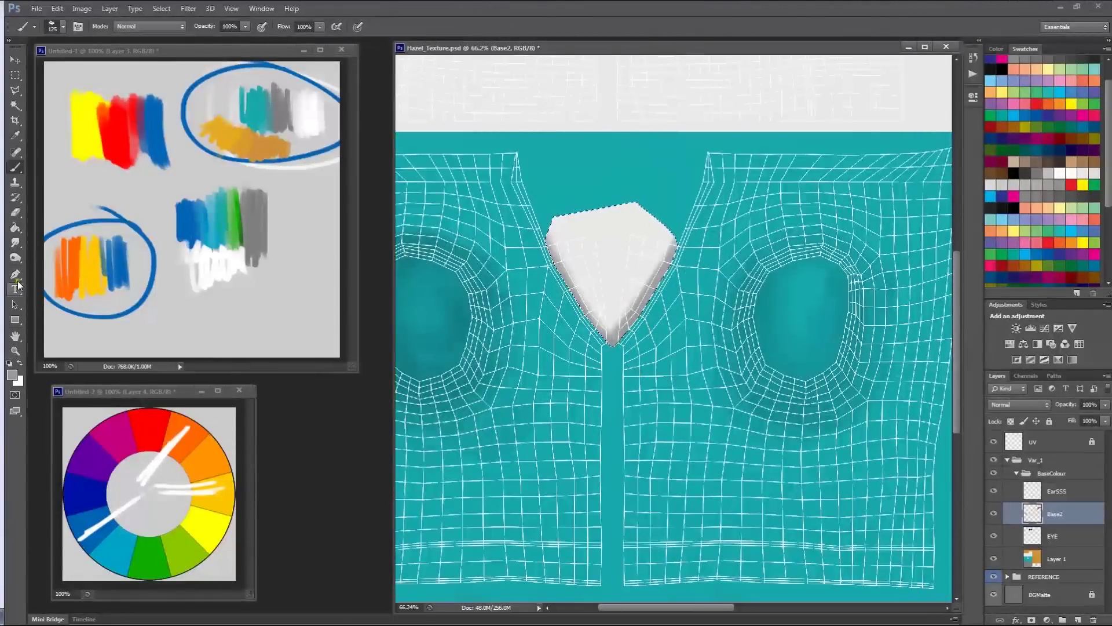
Soften the grey edge shading on the neck piece using the Blur tool at 80 px
click(15, 257)
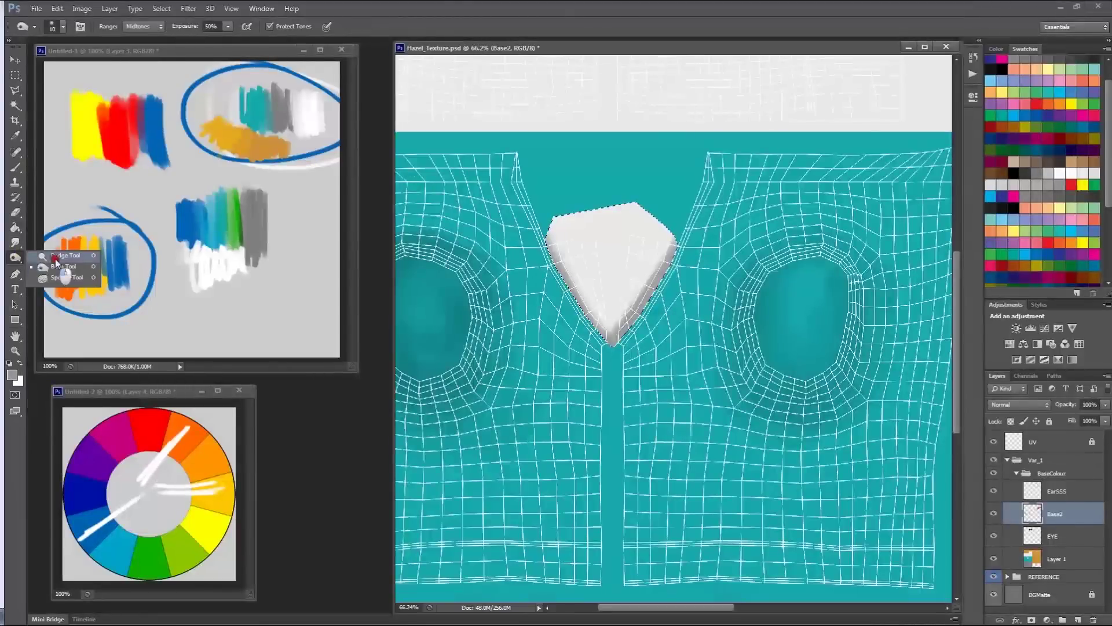
click(15, 242)
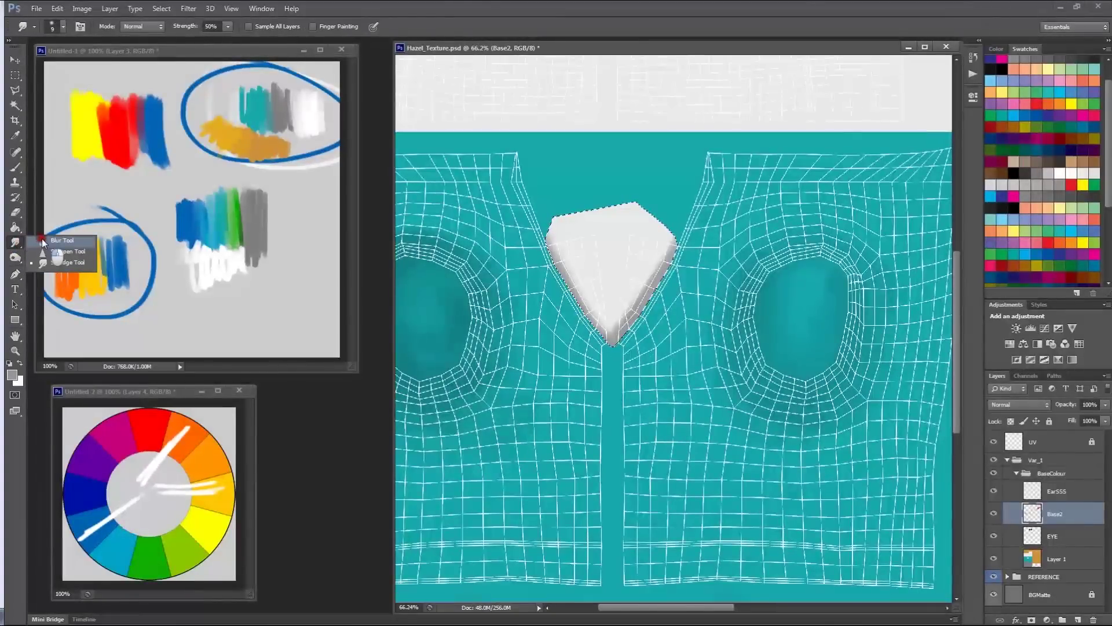
click(62, 240)
key(bracketright)
key(bracketright)
key(bracketright)
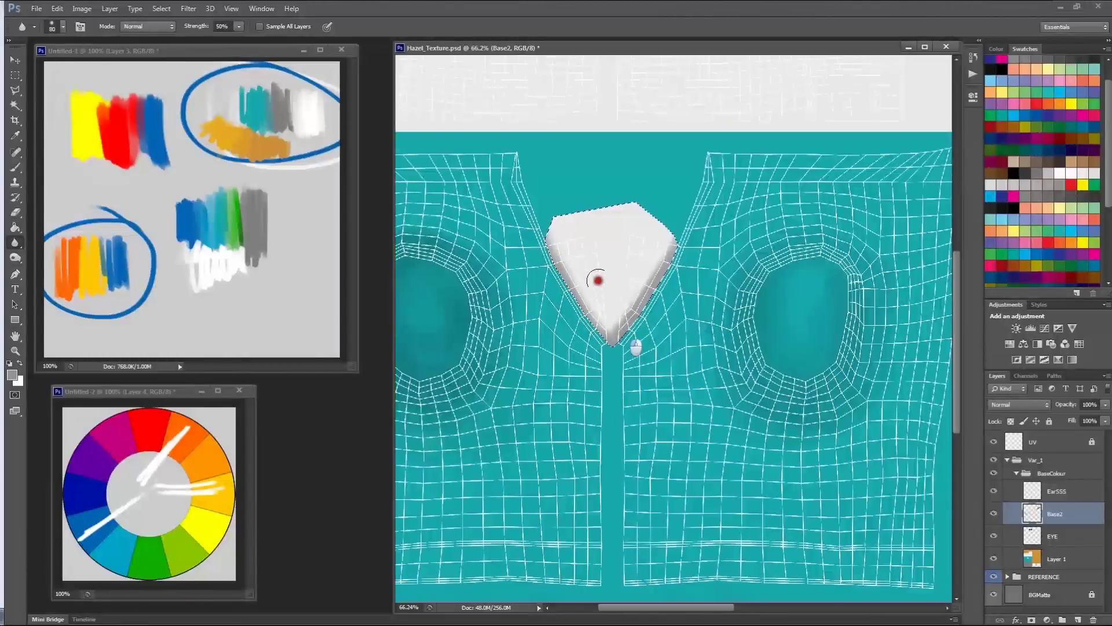
drag(666, 235, 613, 335)
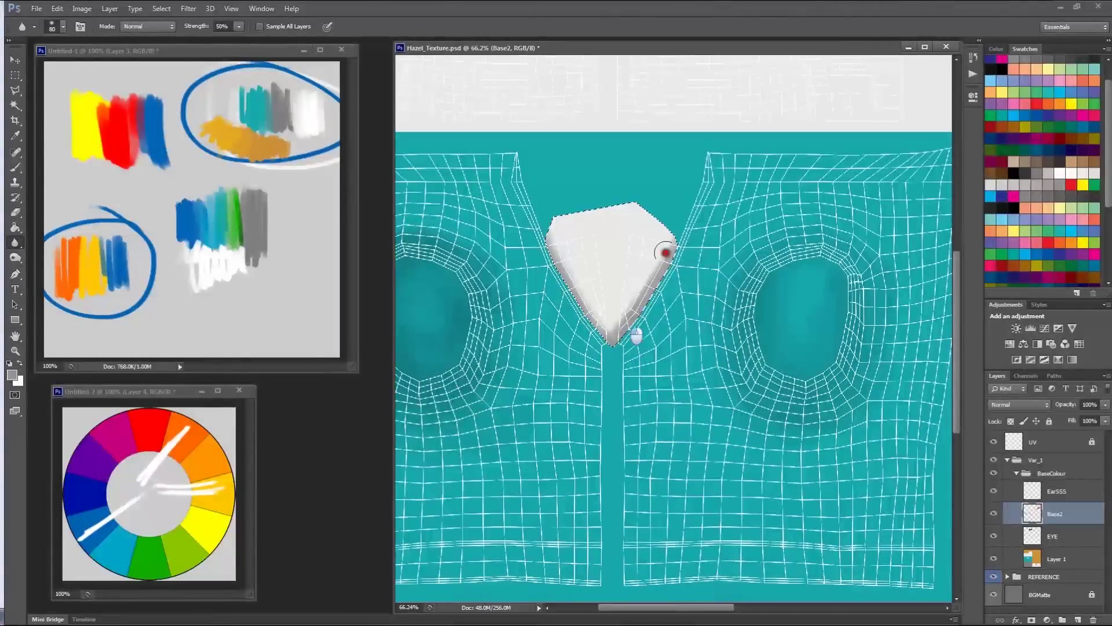
click(15, 257)
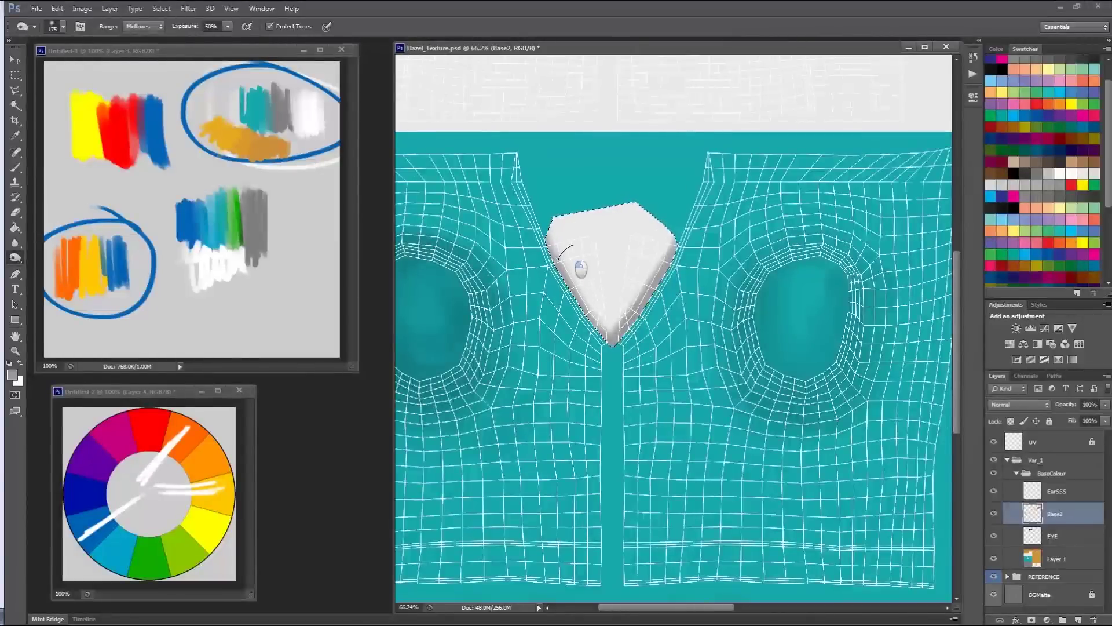
click(15, 257)
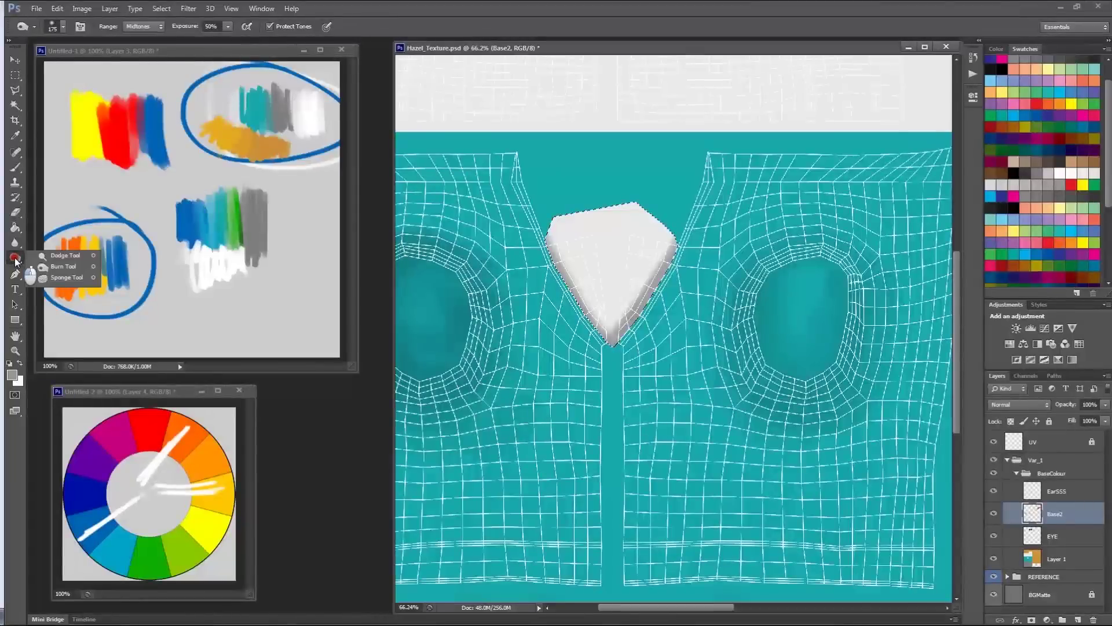
click(16, 242)
click(64, 252)
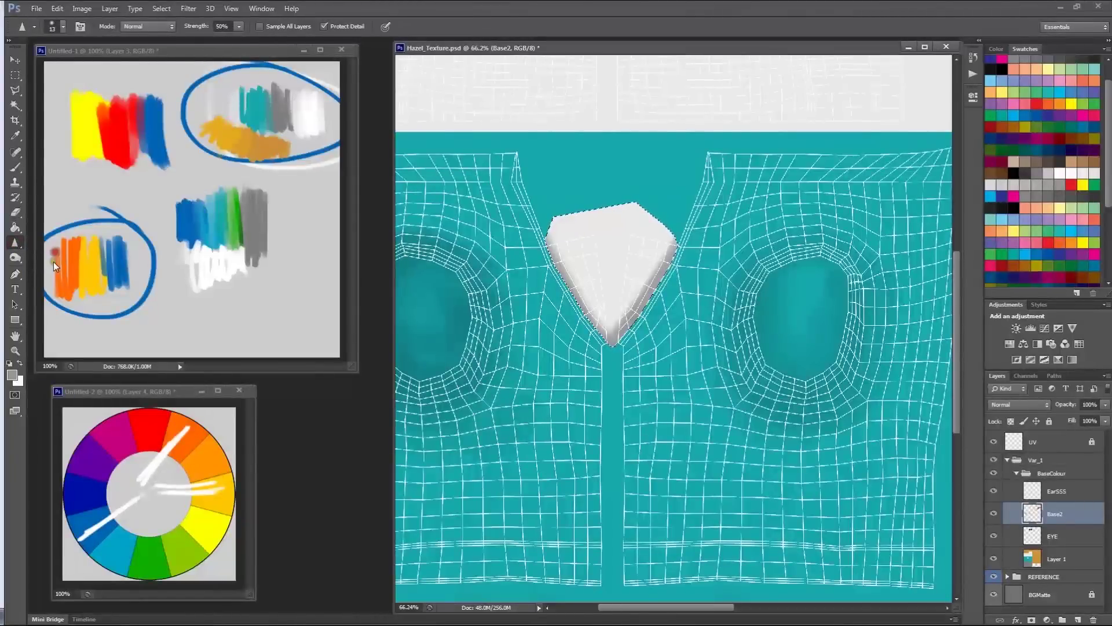
Blend the grey edge shading into the white neck piece using the Smudge tool at 90 px
click(15, 244)
click(46, 263)
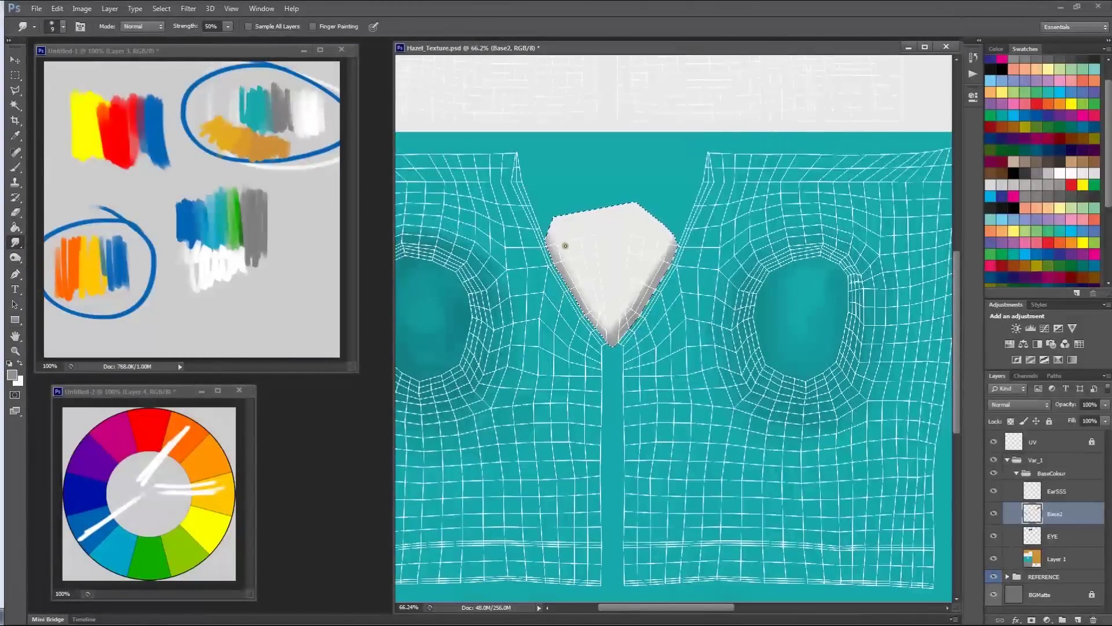
key(bracketright)
key(bracketright)
key(bracketright)
drag(549, 288, 541, 254)
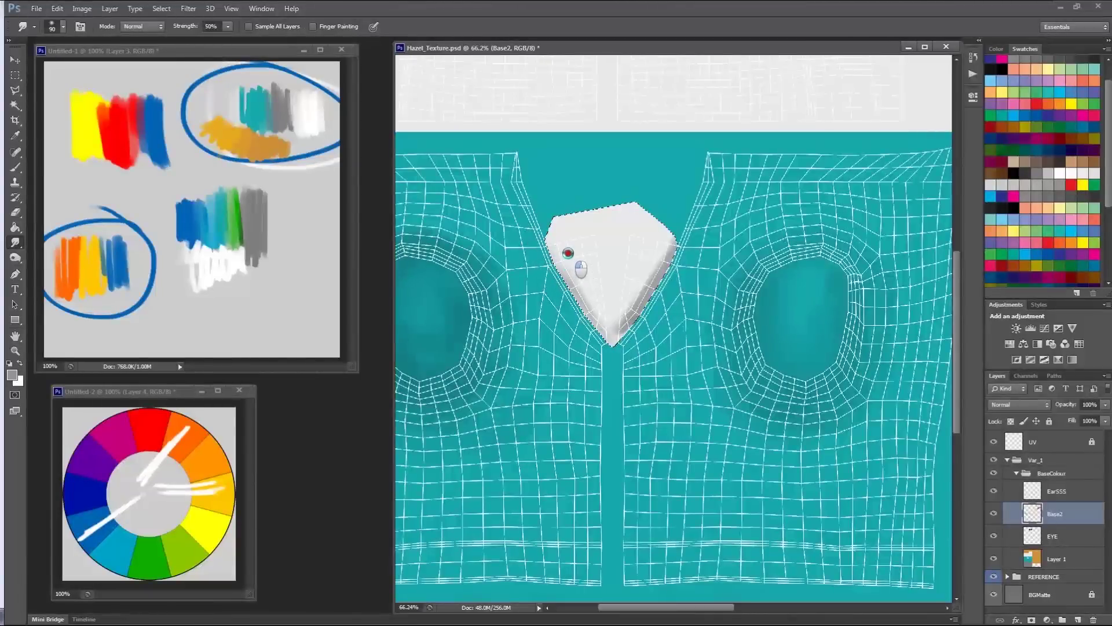
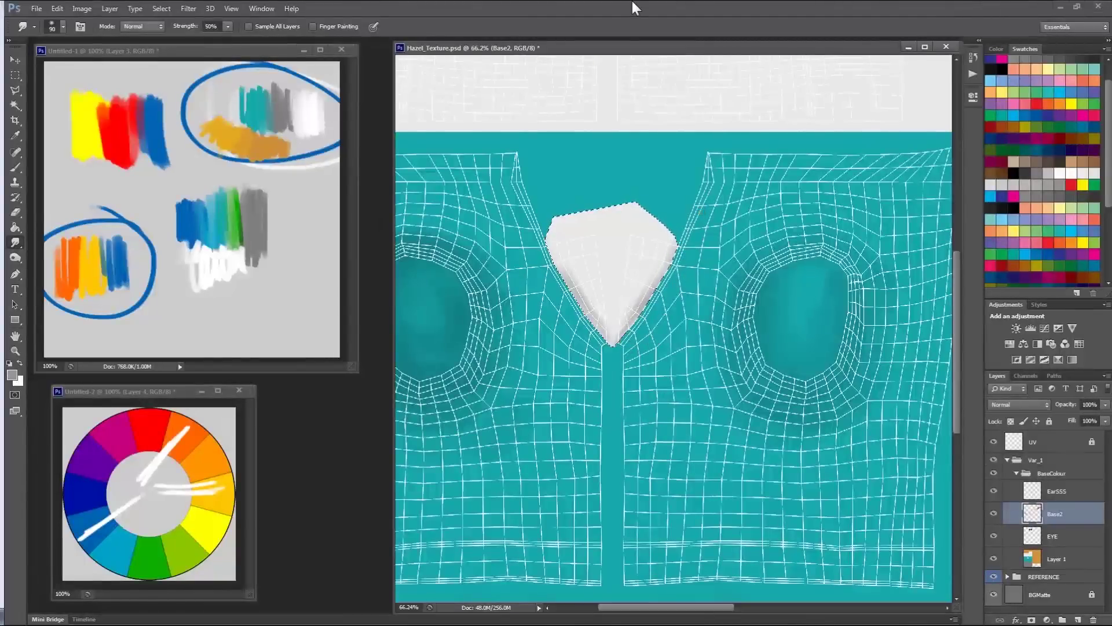
Return to the Brush, sample the off-white of the large panel above the shirt, and clear the neck piece selection
alt+scroll(596, 256, down, 2)
scroll(641, 142, up, 5)
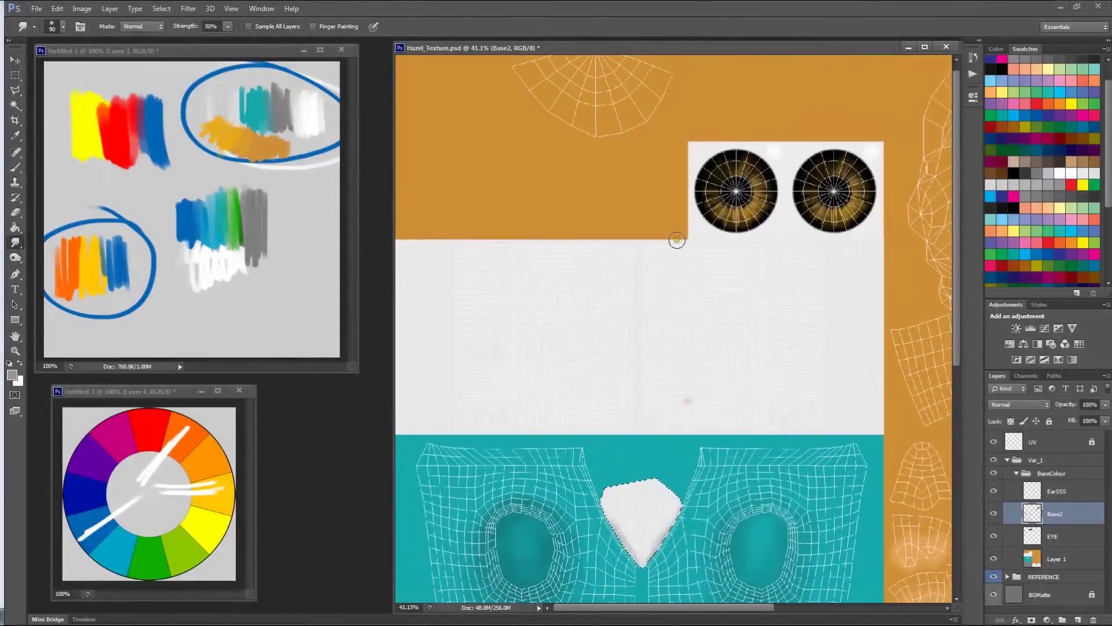
key(b)
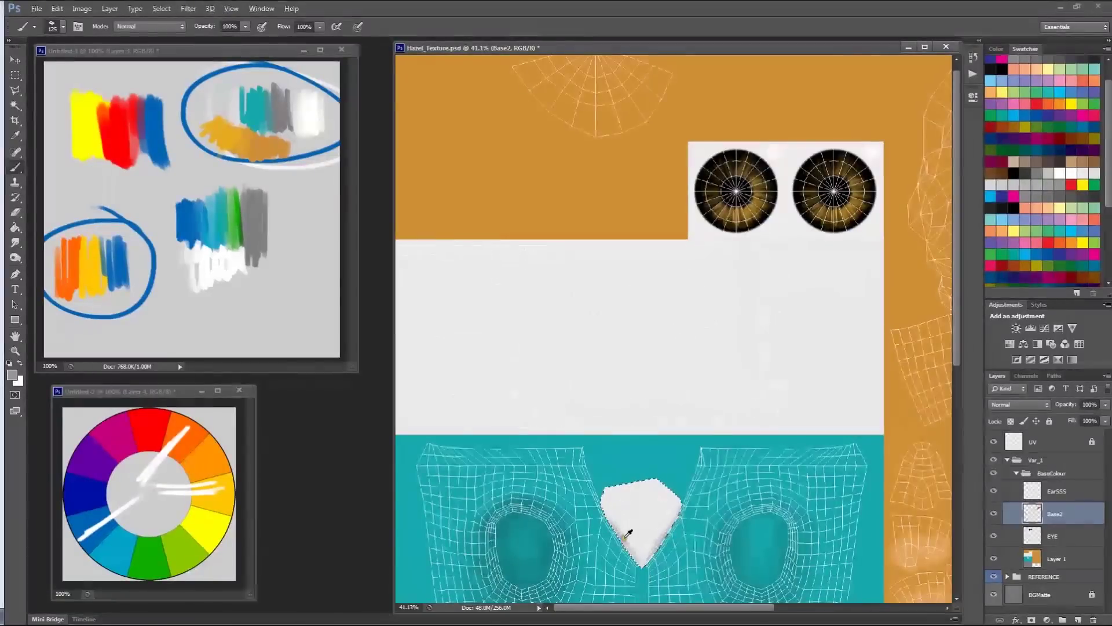
alt+click(565, 362)
alt+click(559, 337)
key(m)
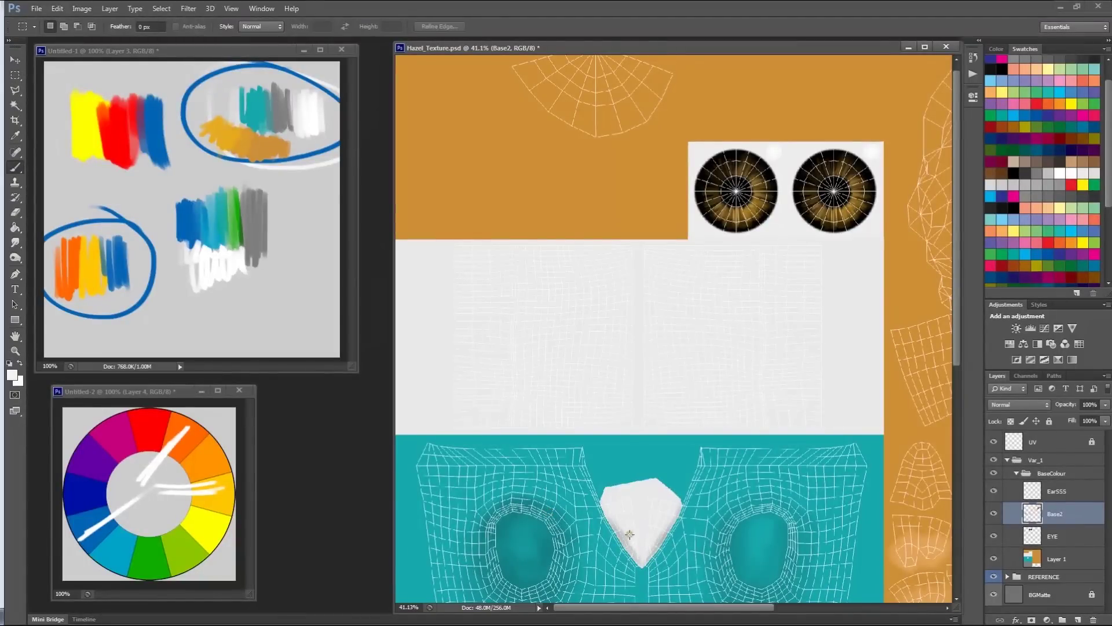
key(b)
Try light grey shading strokes down the off-white panel above the shirt with the 125 px brush, undoing each stroke
mouse_move(503, 310)
mouse_down()
mouse_move(542, 388)
mouse_move(564, 367)
mouse_up()
key(ctrl+z)
drag(496, 258, 492, 339)
key(ctrl+z)
drag(462, 246, 470, 410)
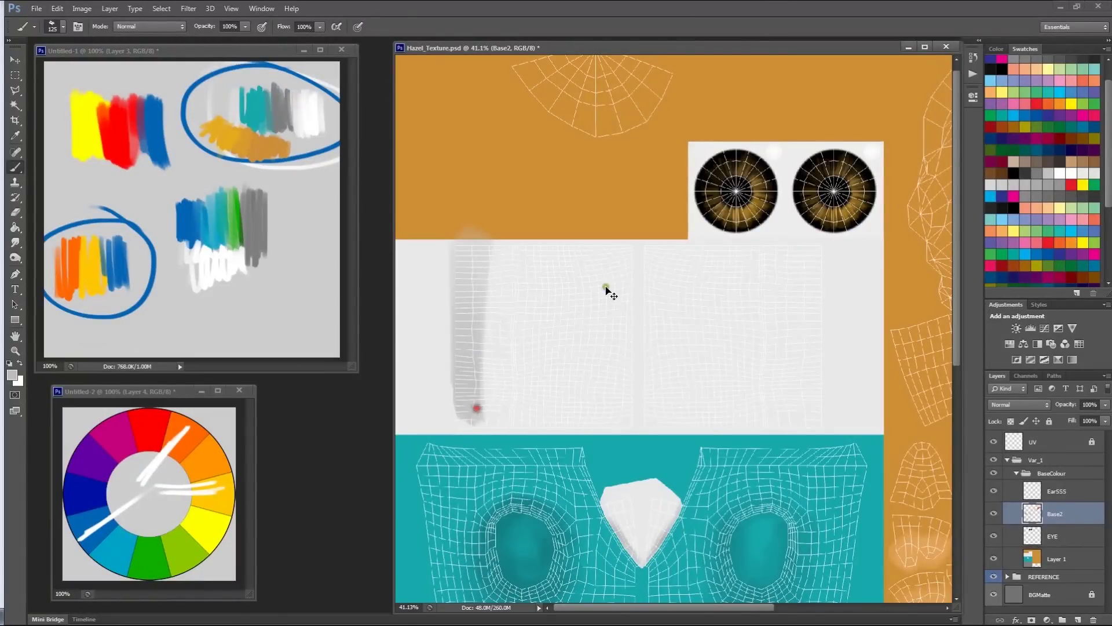
key(ctrl+z)
drag(561, 277, 551, 287)
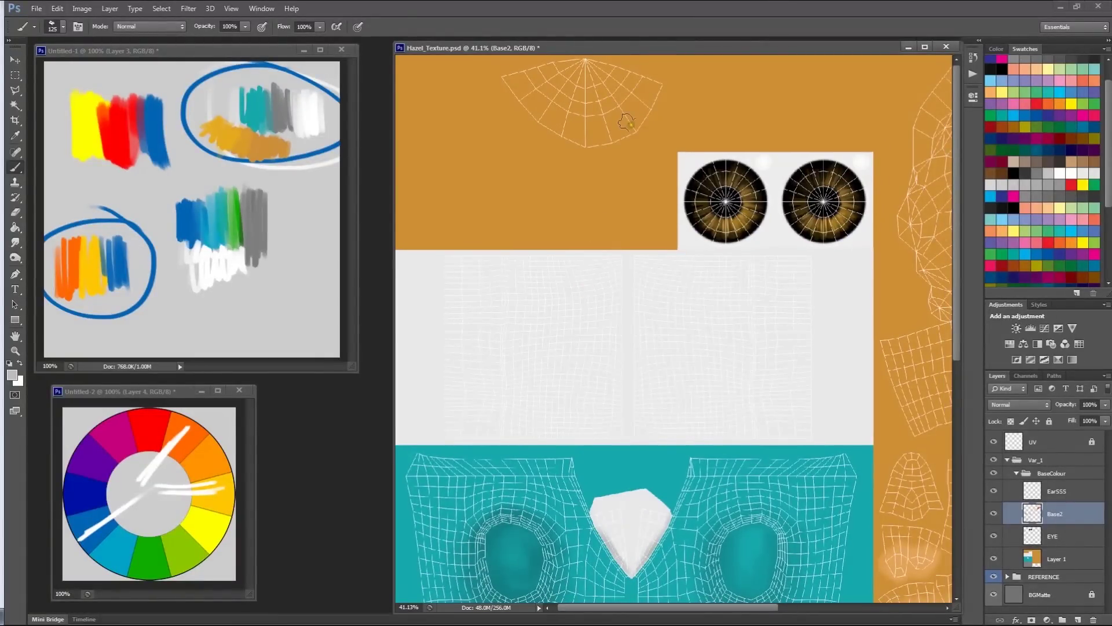
alt+scroll(581, 325, up, 2)
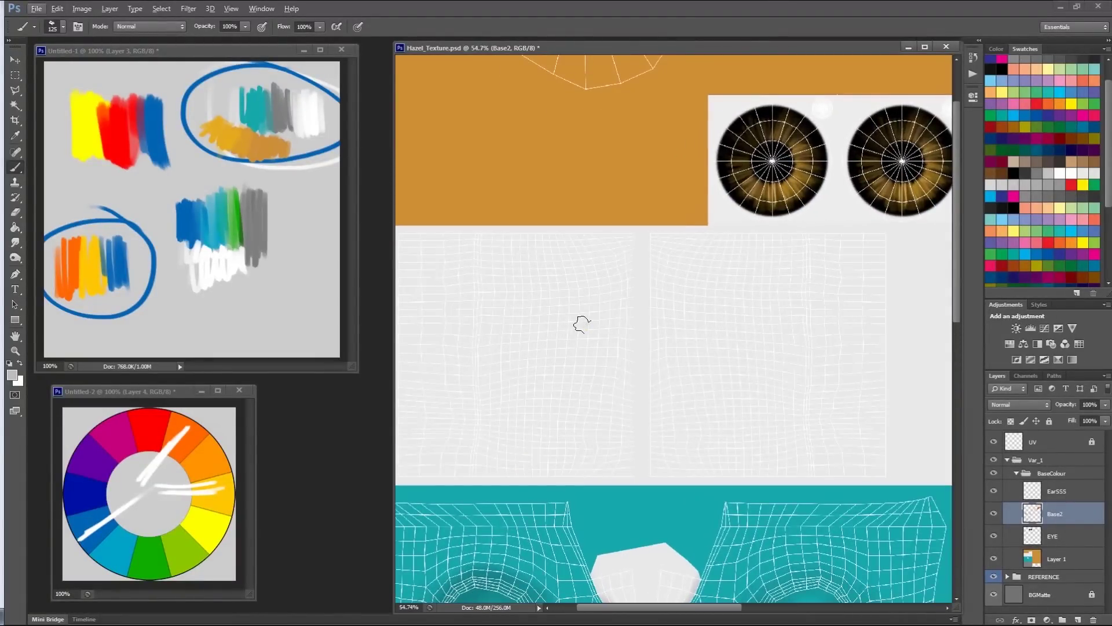
Shade the off-white sleeve panel with broad light grey vertical strokes along its centre seam and both outer edges
drag(591, 244, 609, 400)
key(ctrl+z)
mouse_move(637, 236)
mouse_down()
mouse_move(628, 221)
mouse_move(641, 323)
mouse_move(651, 214)
mouse_move(633, 249)
mouse_move(637, 226)
mouse_move(638, 462)
mouse_move(650, 464)
mouse_move(658, 238)
mouse_move(665, 432)
mouse_move(671, 238)
mouse_move(655, 402)
mouse_move(618, 262)
mouse_move(615, 469)
mouse_move(618, 258)
mouse_move(607, 227)
mouse_move(620, 268)
mouse_up()
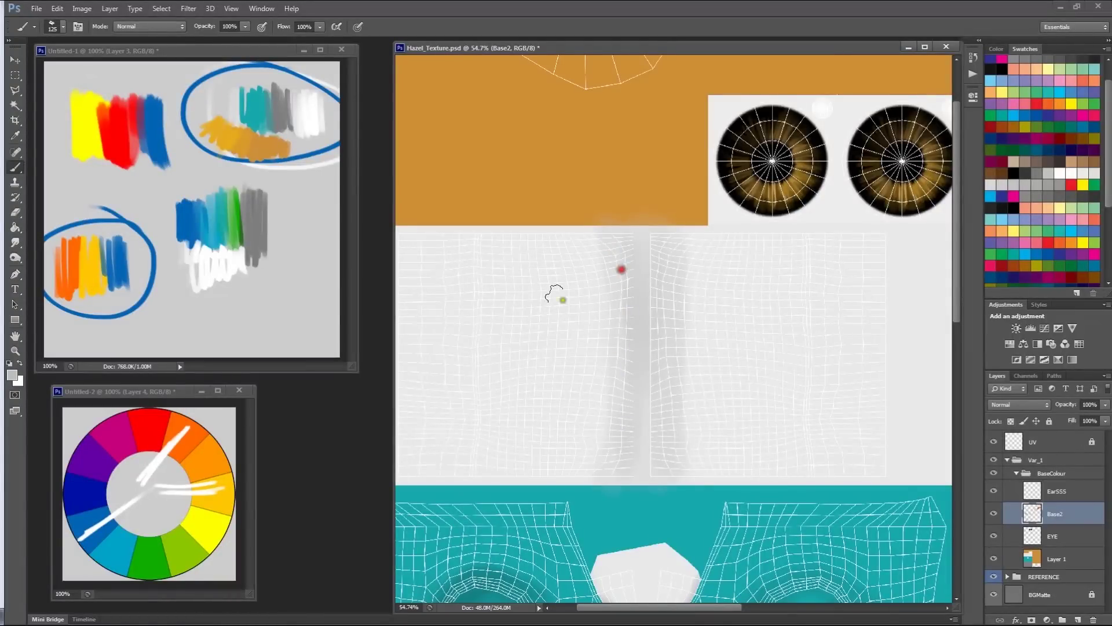
drag(529, 320, 606, 307)
mouse_move(506, 241)
mouse_down()
mouse_move(471, 358)
mouse_move(484, 428)
mouse_move(470, 222)
mouse_move(487, 450)
mouse_move(496, 249)
mouse_move(514, 429)
mouse_move(517, 300)
mouse_move(527, 241)
mouse_move(535, 352)
mouse_move(542, 211)
mouse_move(544, 437)
mouse_move(522, 472)
mouse_up()
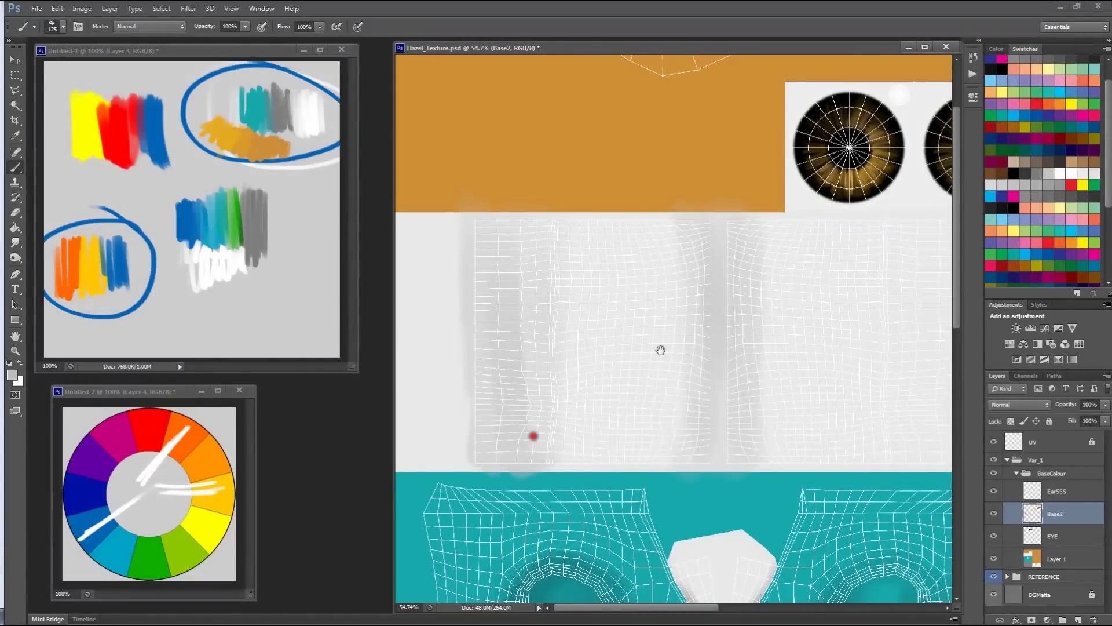
drag(901, 281, 721, 264)
mouse_move(775, 199)
mouse_down()
mouse_move(777, 362)
mouse_move(748, 329)
mouse_move(722, 440)
mouse_move(707, 228)
mouse_move(733, 275)
mouse_move(745, 210)
mouse_move(714, 442)
mouse_move(774, 435)
mouse_move(703, 225)
mouse_move(714, 223)
mouse_move(759, 325)
mouse_up()
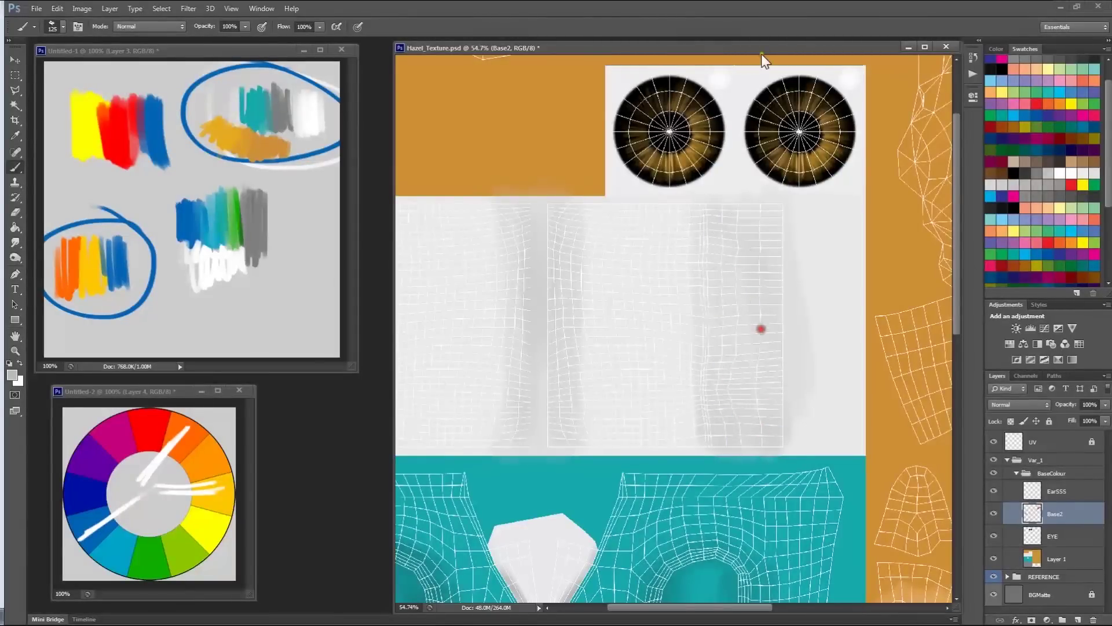
Hide the UV layer and save Hazel_Texture.psd, making its document window slightly smaller
alt+scroll(677, 179, down, 3)
key(m)
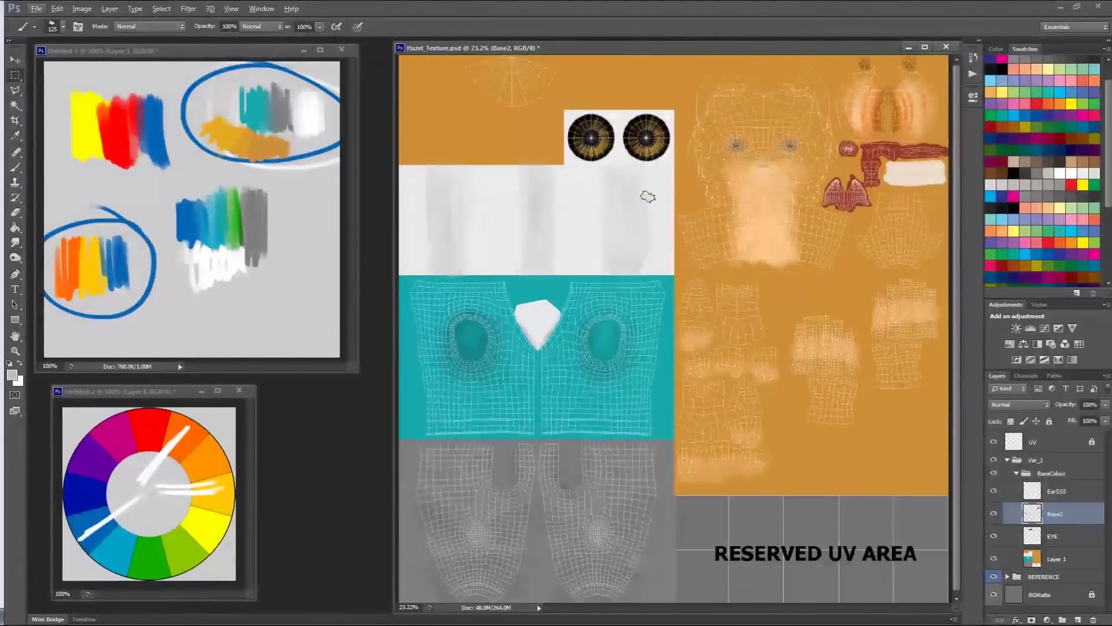
alt+scroll(651, 310, down, 1)
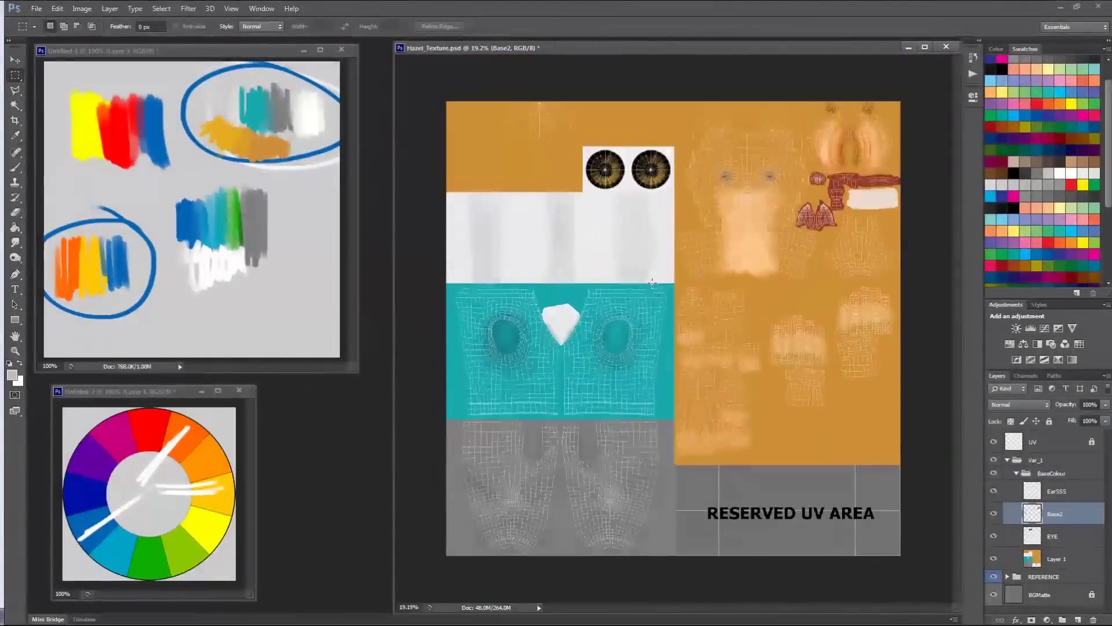
click(993, 441)
key(ctrl+s)
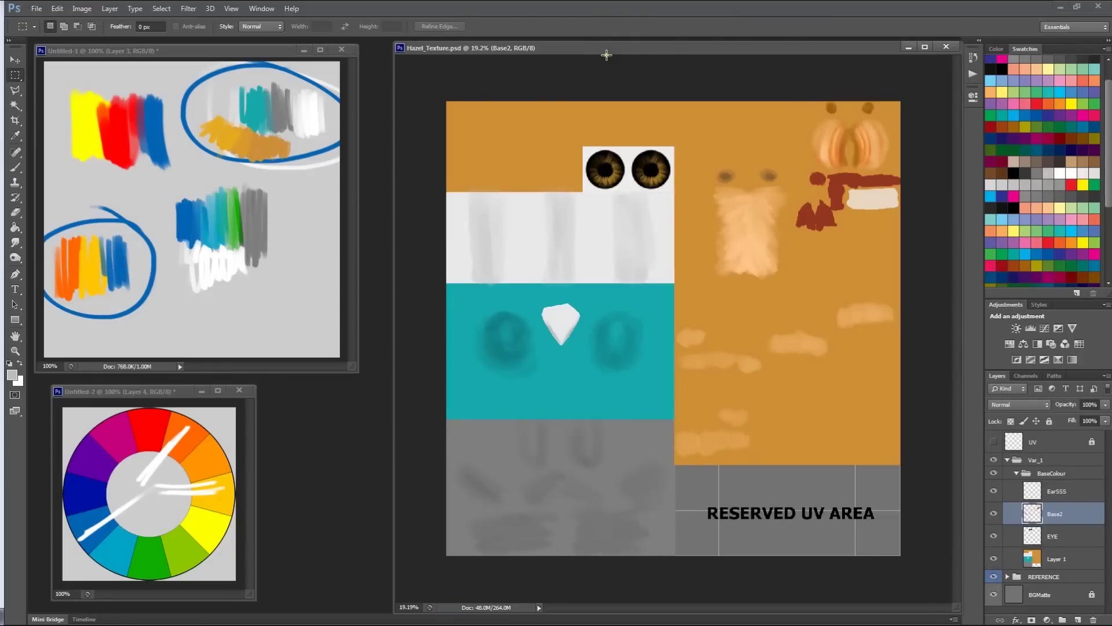
drag(956, 611, 922, 576)
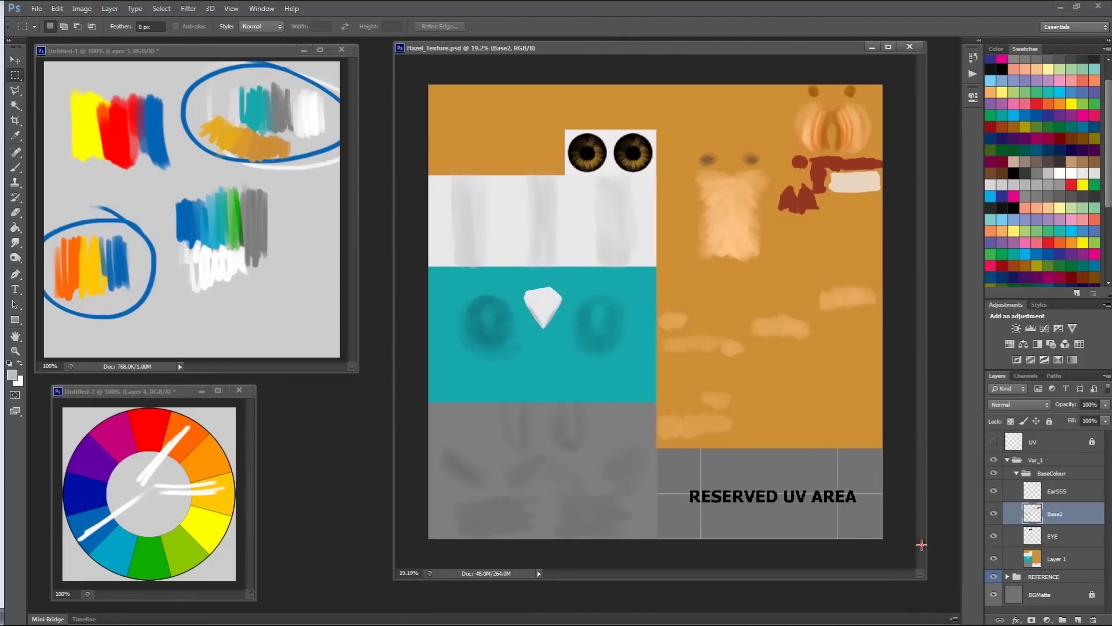
mouse_move(587, 48)
mouse_down()
mouse_move(591, 64)
mouse_move(575, 66)
mouse_up()
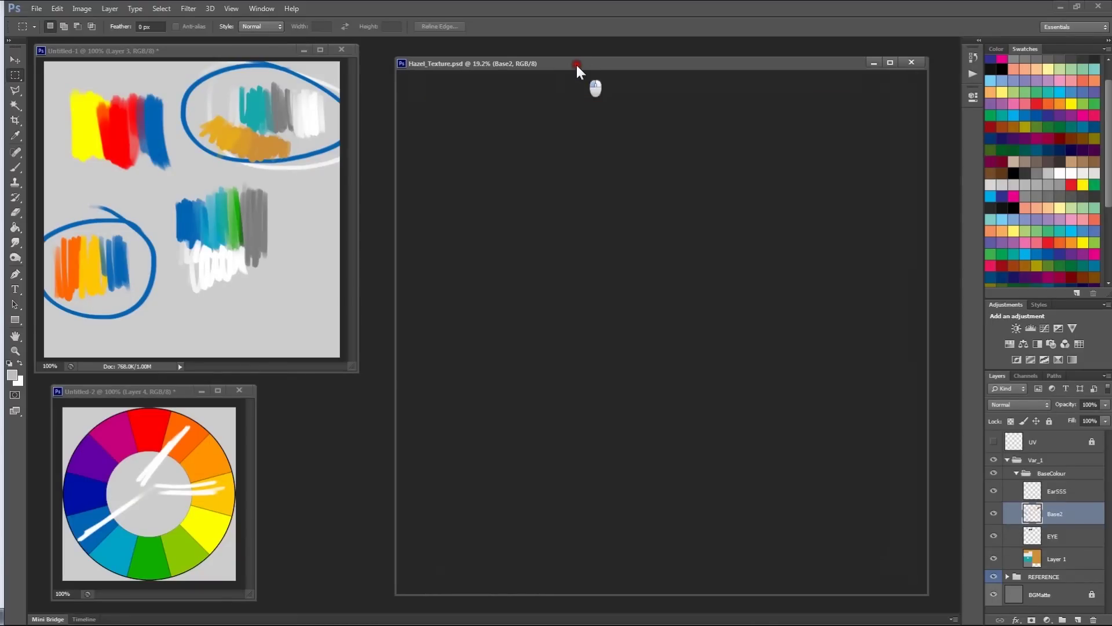
Switch to Maya and examine the textured character's face, shirt, sleeves and trousers from several angles
key(alt+Tab)
click(561, 310)
alt+drag(369, 303, 447, 325)
alt+middle_drag(446, 324, 462, 255)
alt+right_drag(462, 255, 453, 255)
alt+drag(453, 254, 359, 269)
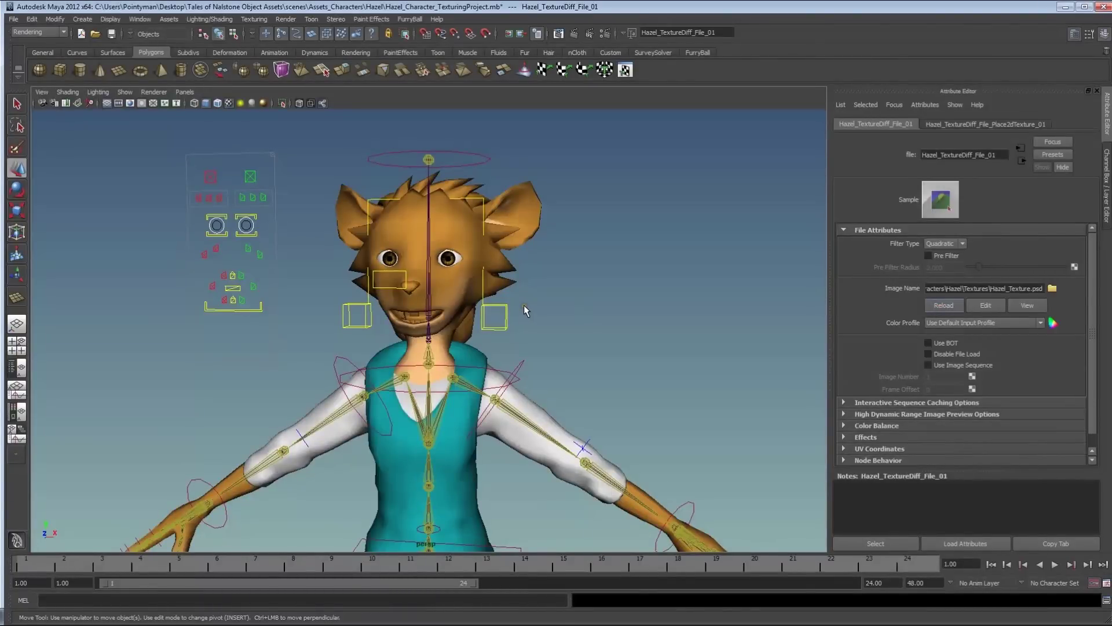
alt+drag(524, 306, 444, 330)
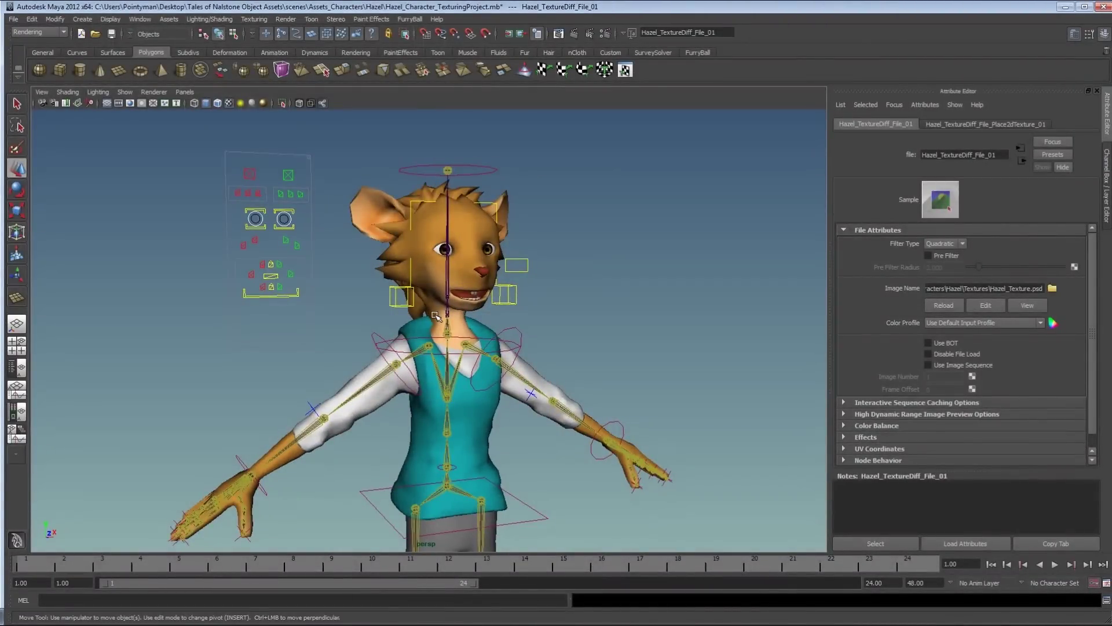
alt+middle_drag(661, 363, 683, 238)
alt+right_drag(682, 238, 403, 302)
alt+drag(403, 302, 324, 305)
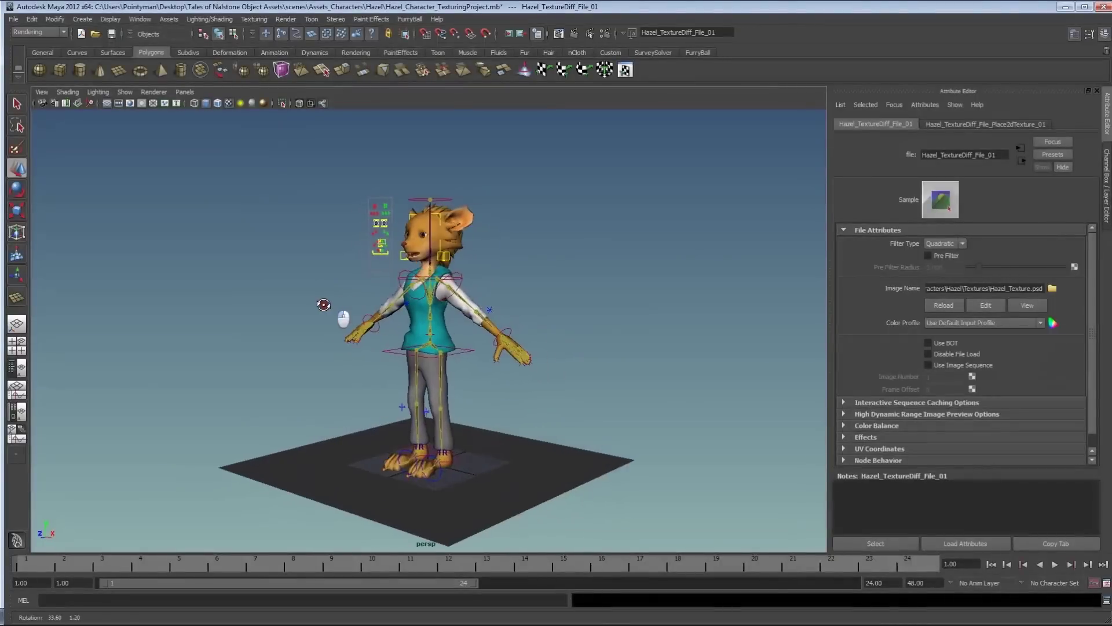
alt+right_drag(325, 305, 474, 304)
alt+drag(474, 305, 608, 300)
Return to Photoshop, show the UV layer, and set up a 30 px brush with the dark brown sampled from the face's eye area
key(alt+Tab)
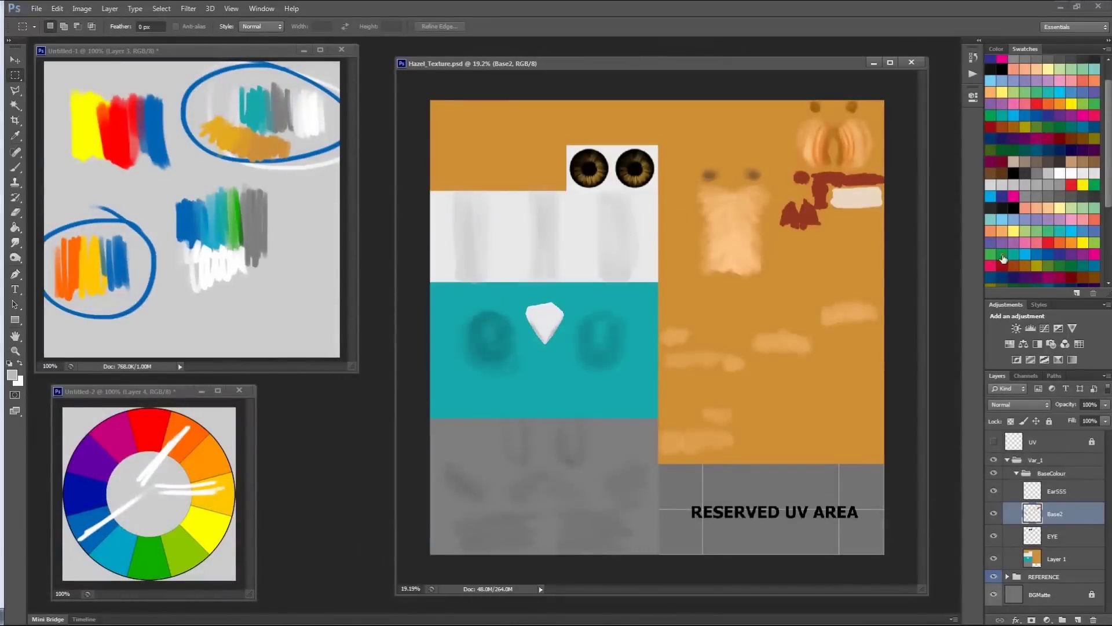
click(994, 441)
alt+scroll(653, 221, up, 3)
drag(792, 212, 647, 275)
alt+scroll(647, 276, up, 4)
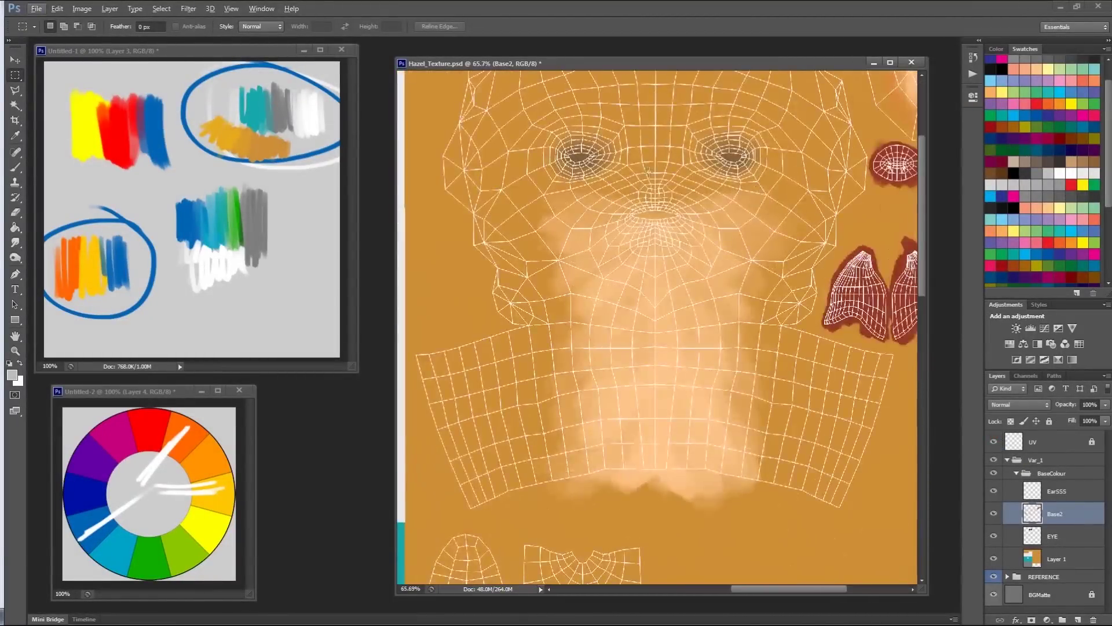
drag(639, 159, 635, 290)
key(b)
alt+click(580, 289)
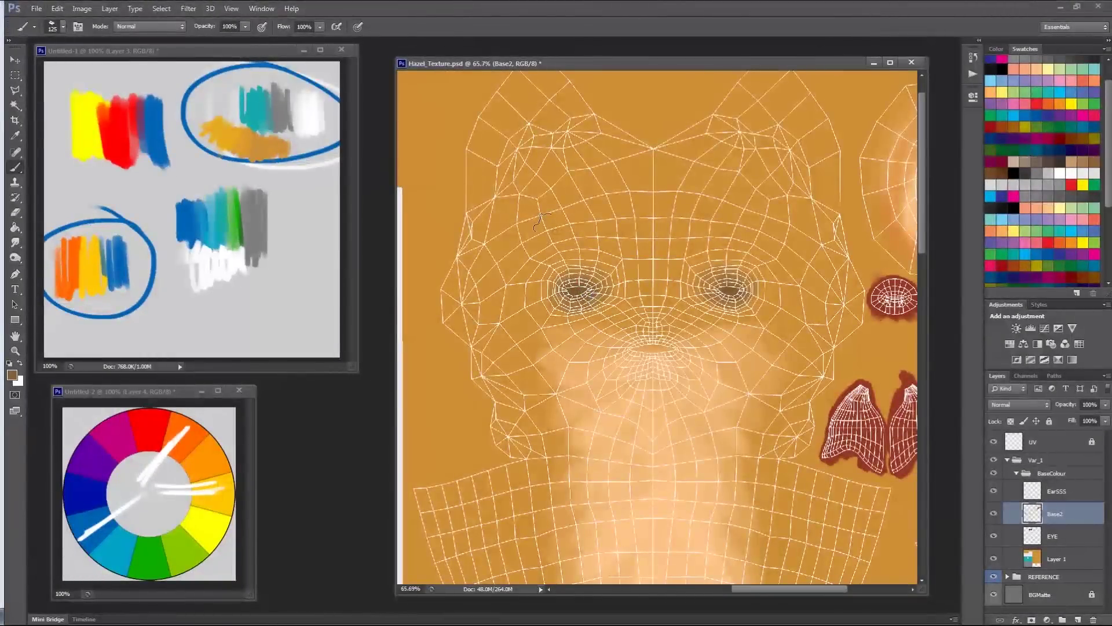
key(bracketleft)
Paint a curved dark brown brow line above each eye on the face, redoing the first brow until it fits
drag(529, 268, 637, 238)
key(ctrl+z)
key(ctrl+z)
drag(524, 269, 632, 248)
key(ctrl+z)
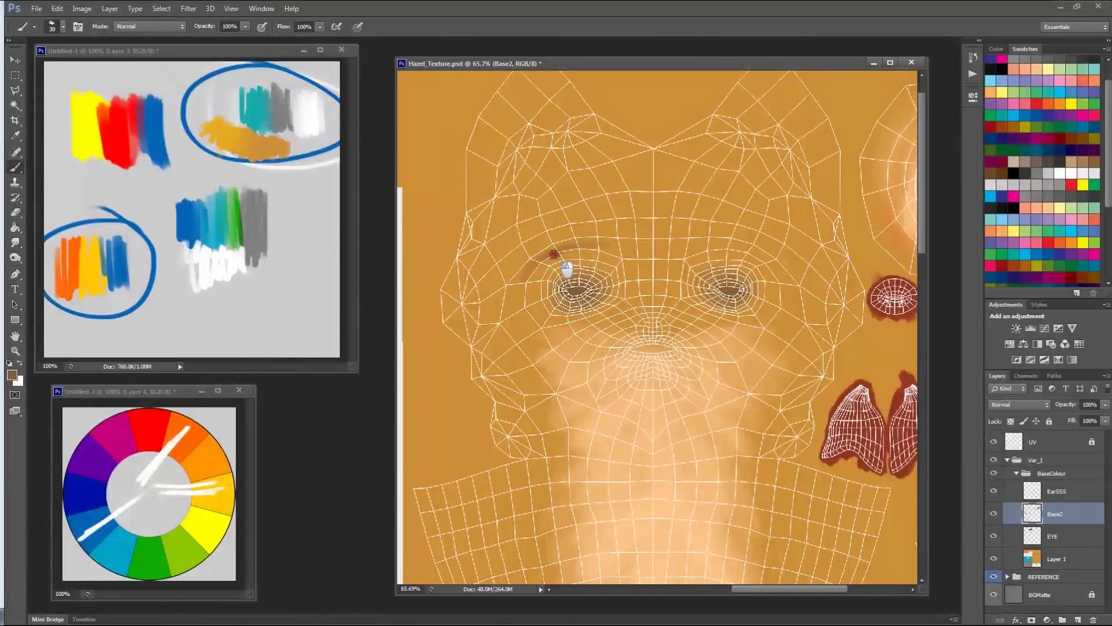
drag(533, 265, 612, 238)
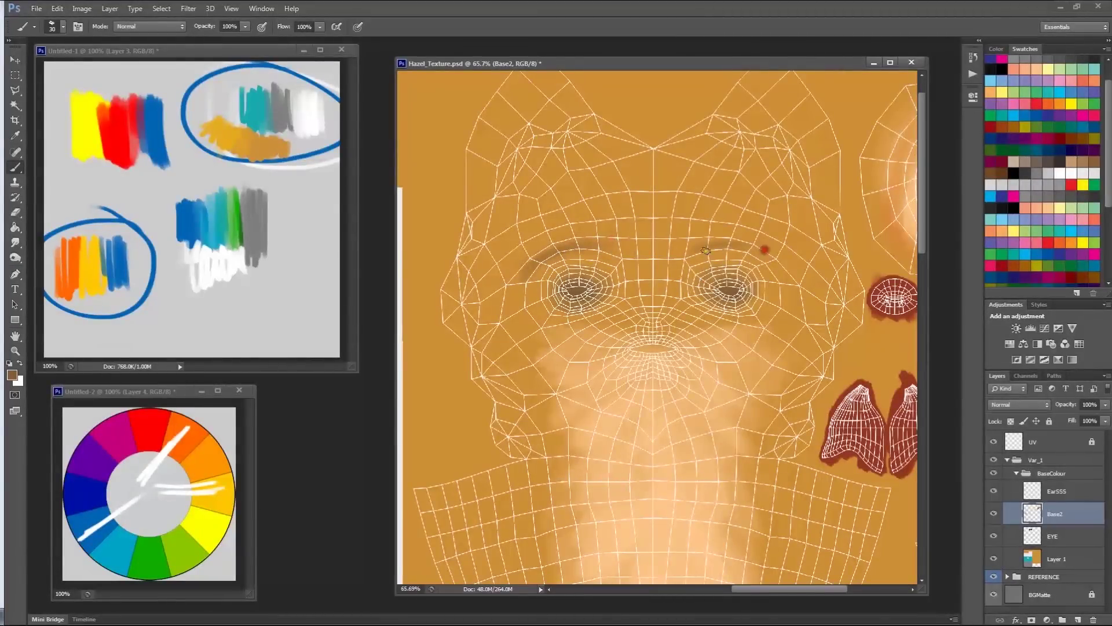
drag(695, 251, 753, 250)
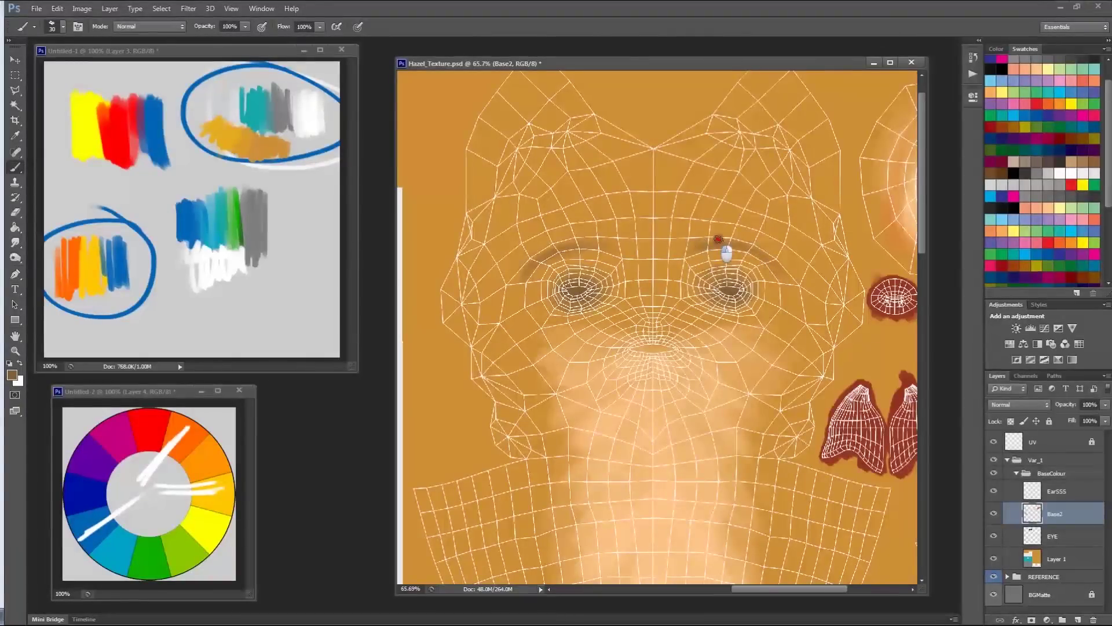
Hide the UV layer, save the texture, and reload Hazel_Texture.psd on the file node in Maya
click(993, 440)
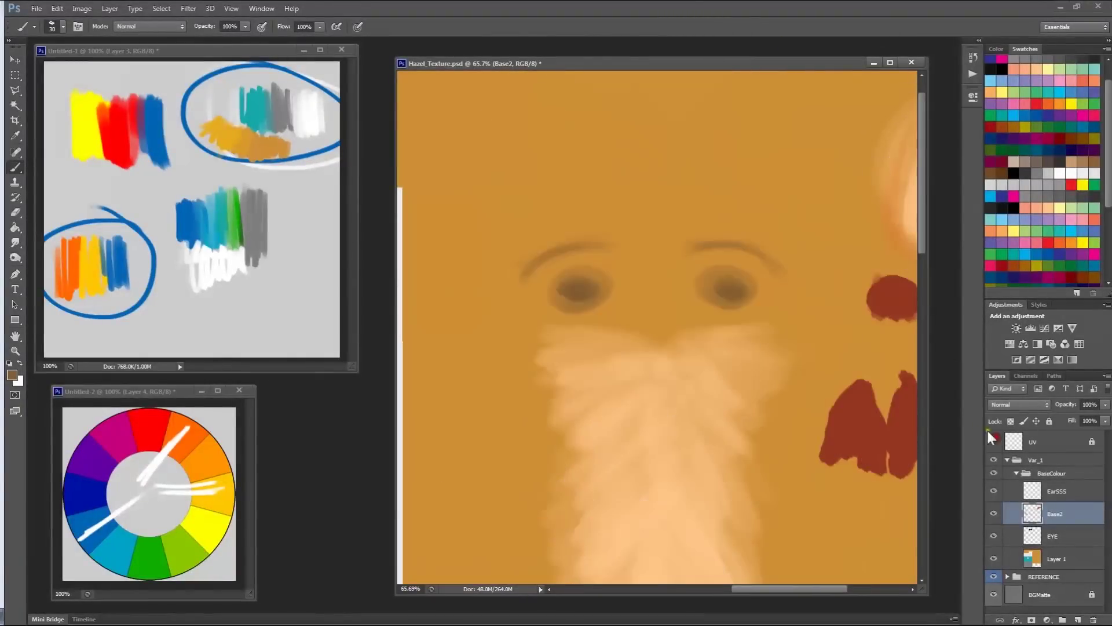
key(alt+Tab)
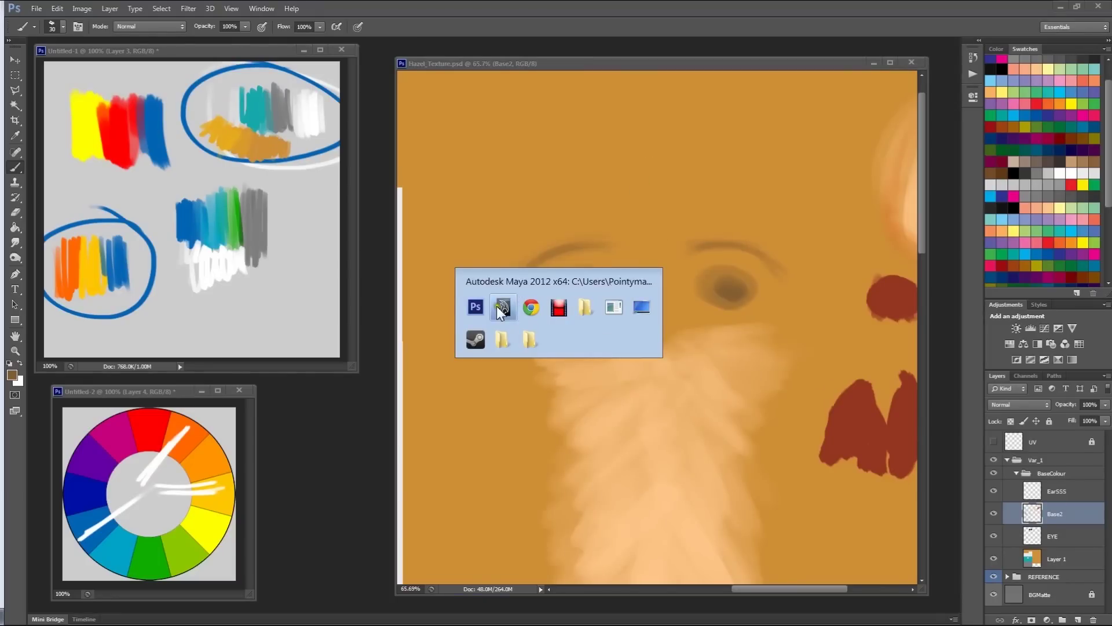
click(476, 305)
key(alt+Tab)
click(503, 307)
click(955, 306)
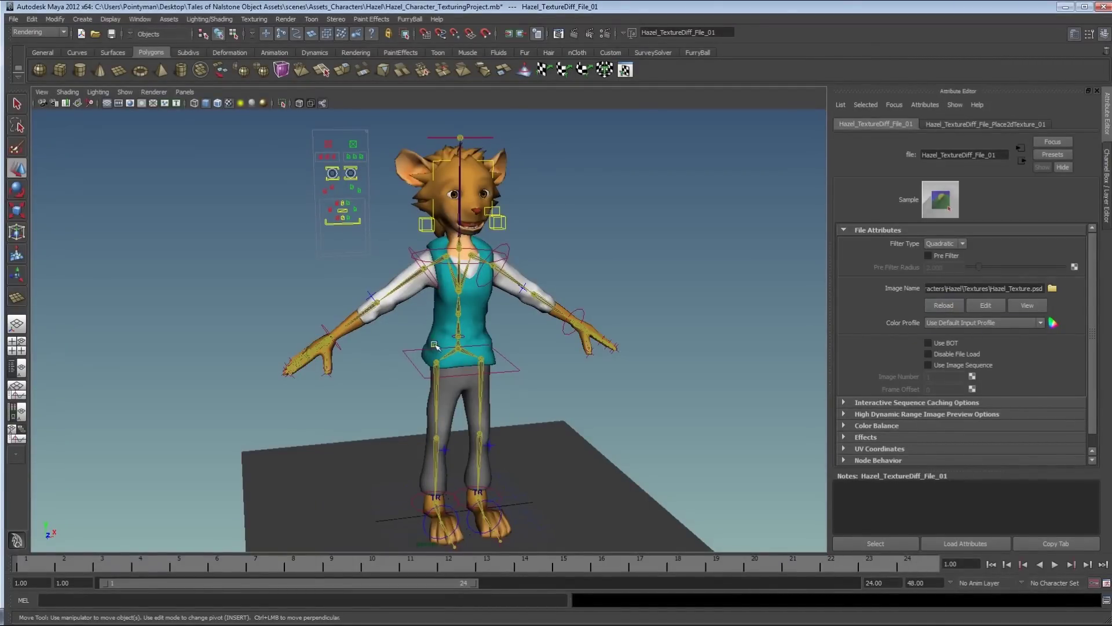
Examine the painted brow lines on the character's face up close in Maya
mouse_move(424, 310)
alt+mouse_down()
mouse_move(399, 315)
mouse_move(427, 294)
mouse_move(412, 313)
mouse_move(436, 306)
mouse_move(408, 305)
alt+mouse_up()
alt+middle_drag(409, 305, 409, 359)
alt+right_drag(441, 330, 720, 330)
alt+middle_drag(449, 245, 450, 302)
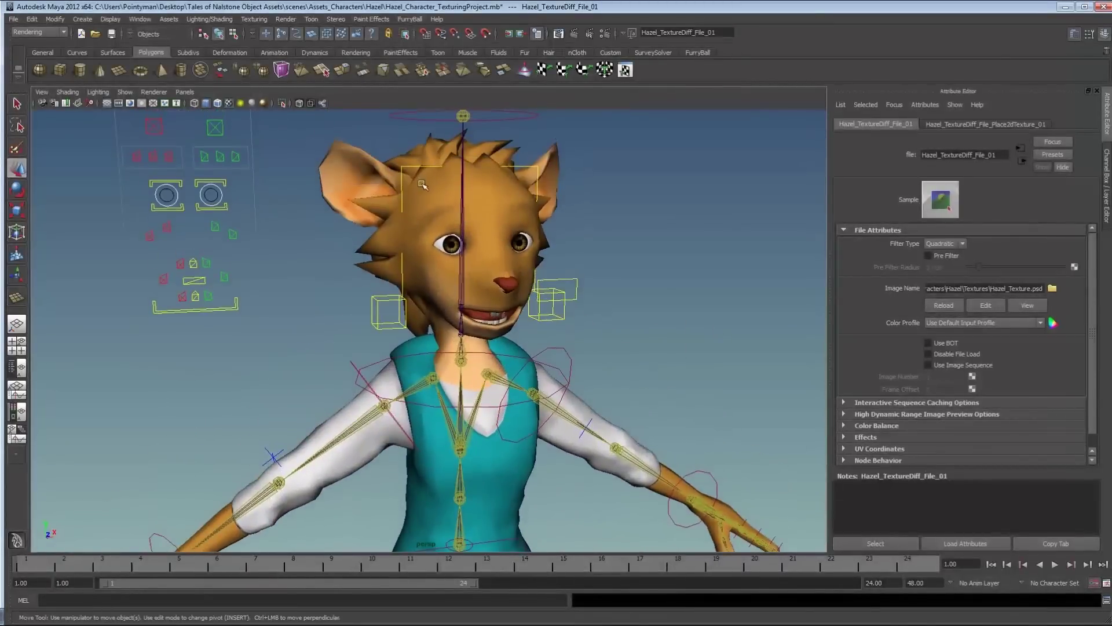
Return to Photoshop, erase both brow lines, and show the UV layer again with the Brush ready for repainting
key(alt+Tab)
click(510, 317)
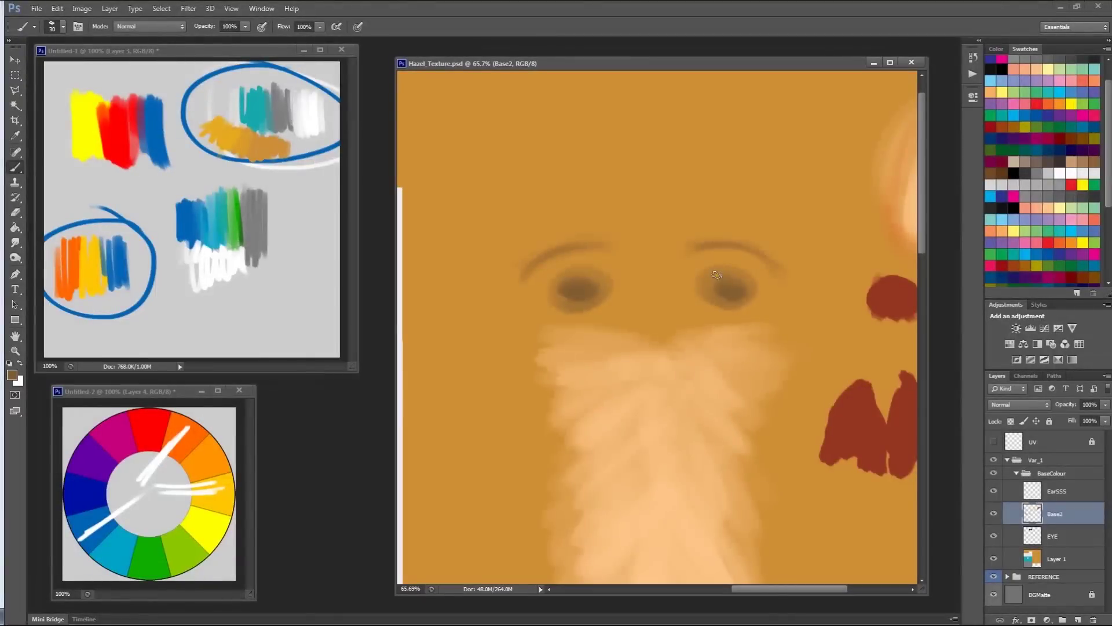
key(e)
mouse_move(530, 272)
mouse_down()
mouse_move(511, 286)
mouse_move(626, 237)
mouse_move(640, 248)
mouse_move(752, 237)
mouse_move(739, 244)
mouse_move(788, 273)
mouse_move(790, 286)
mouse_up()
click(994, 441)
key(b)
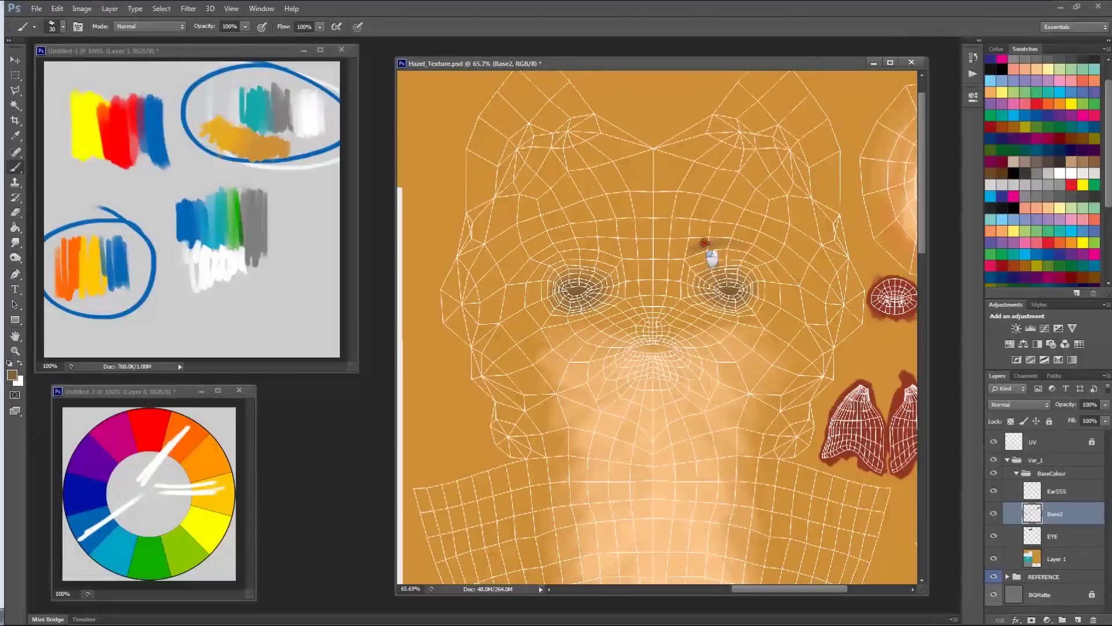
Paint soft brown eyebrows above both eyes of the face texture on the Base2 layer
drag(754, 255, 748, 250)
click(750, 251)
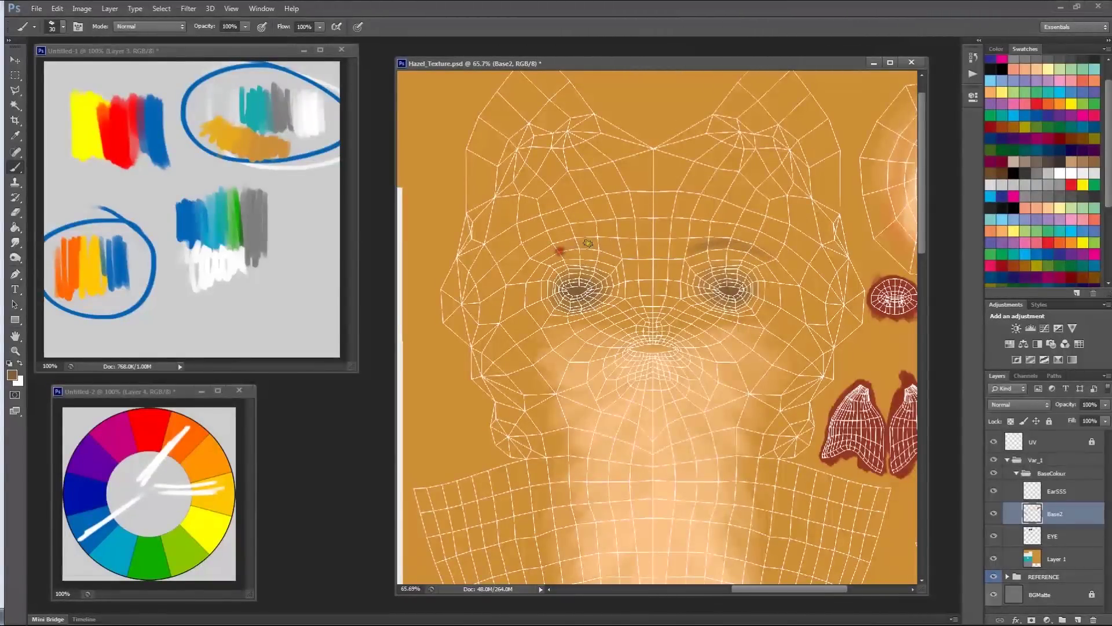
mouse_move(544, 256)
mouse_down()
mouse_move(631, 251)
mouse_move(532, 261)
mouse_up()
mouse_move(692, 244)
mouse_down()
mouse_move(742, 238)
mouse_move(605, 254)
mouse_move(712, 248)
mouse_move(756, 224)
mouse_up()
key(e)
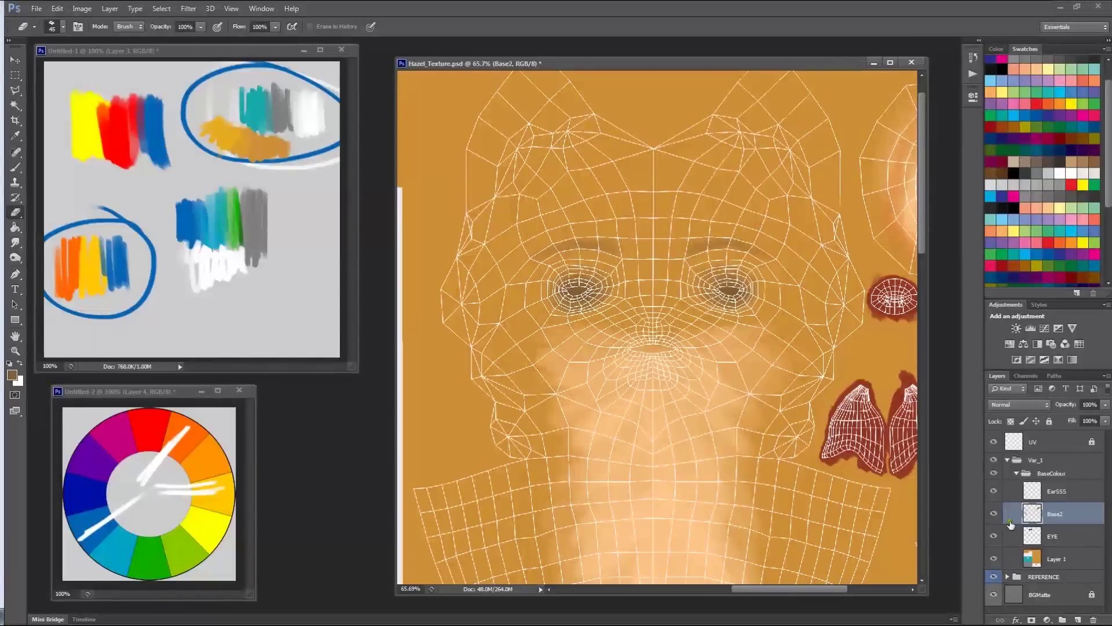
Hide the UV wireframe layer, then switch to Maya and reload the saved Hazel_Texture.psd in the file texture node
click(994, 441)
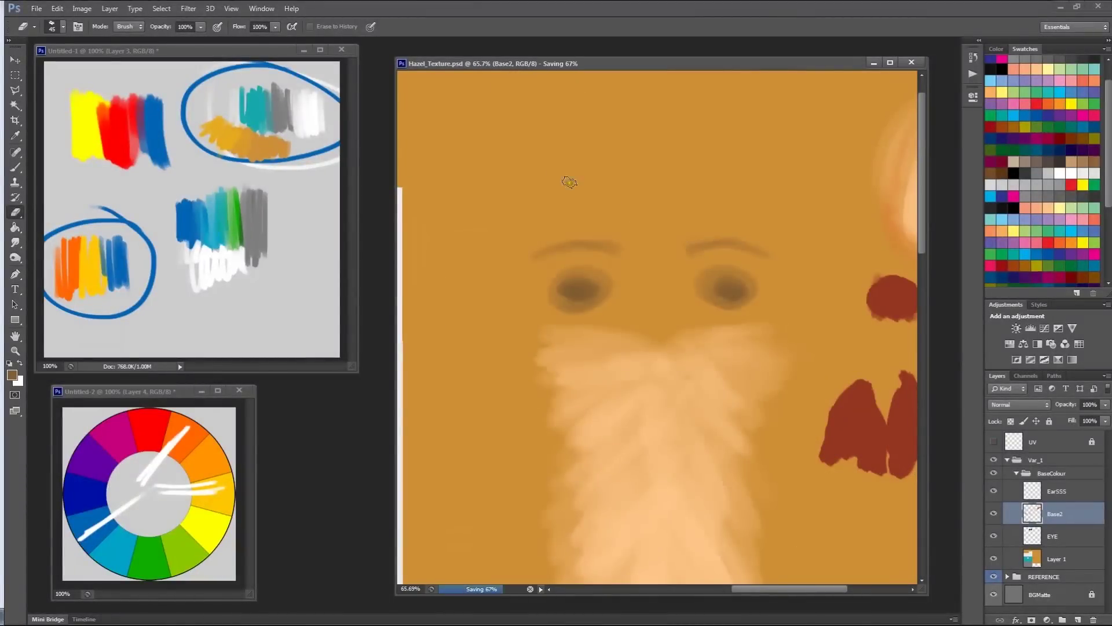
key(alt+Tab)
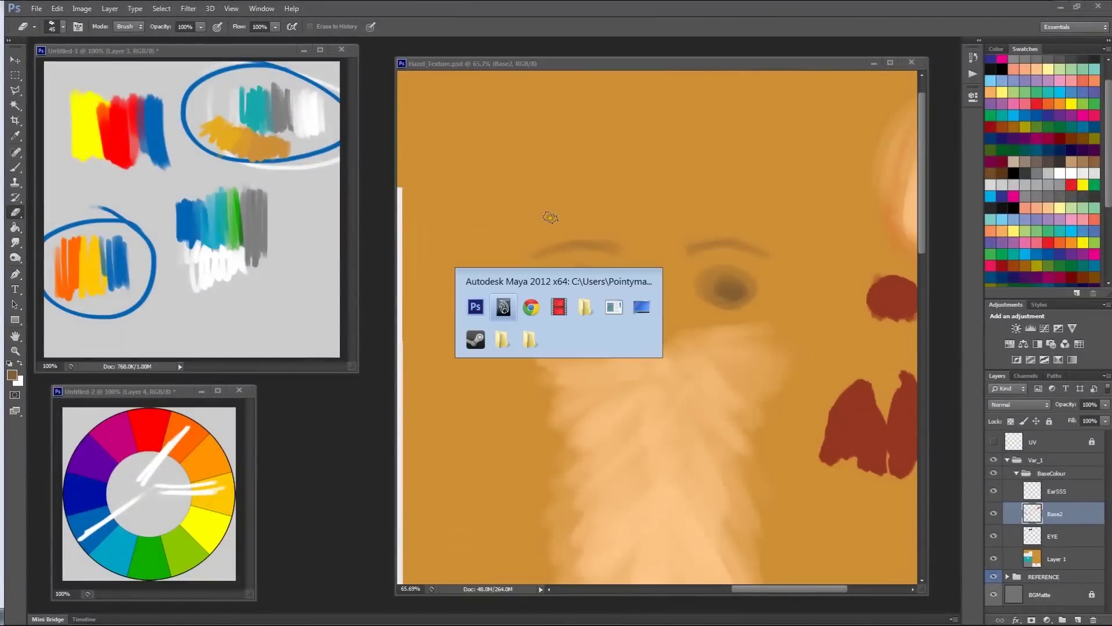
click(507, 308)
click(942, 307)
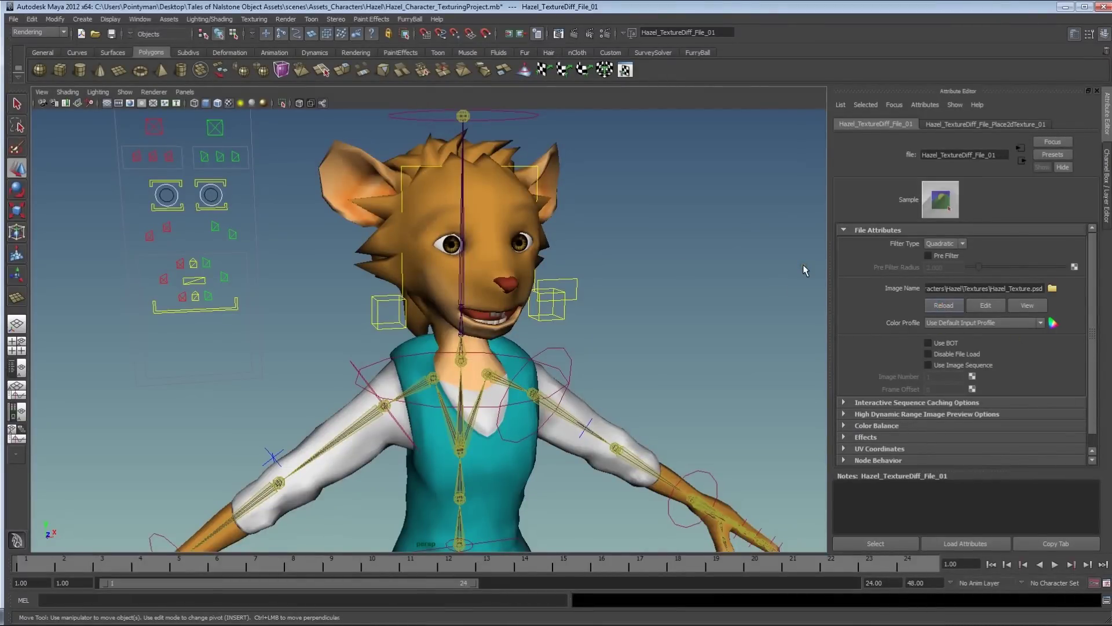
Inspect the retextured character from the front and at an angle, and save the Maya scene
alt+drag(585, 376, 422, 249)
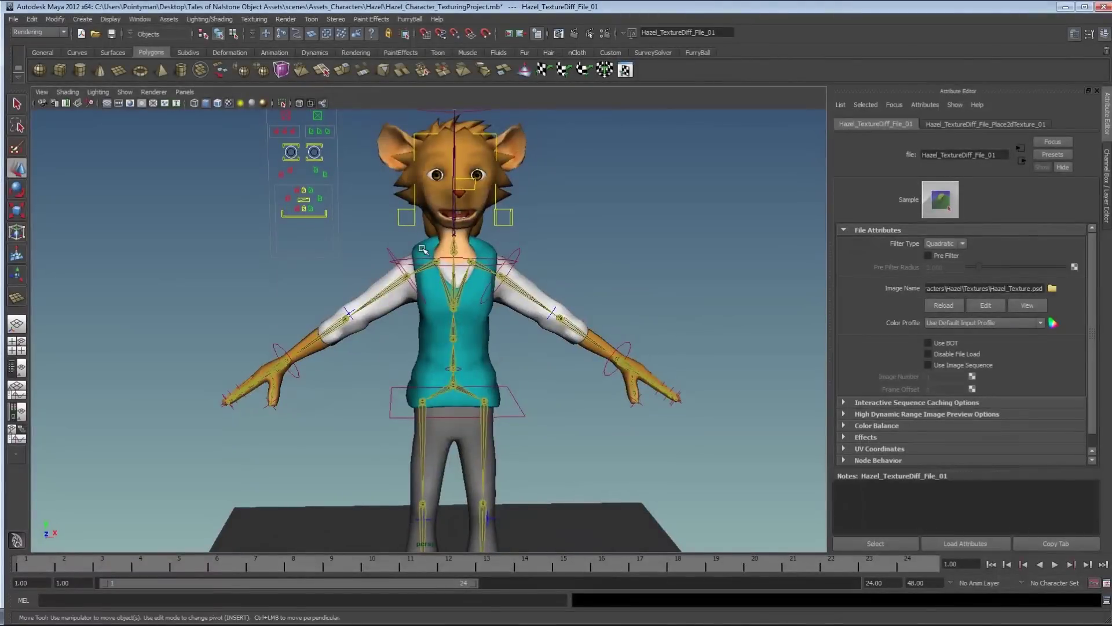
alt+drag(522, 219, 539, 226)
key(ctrl+s)
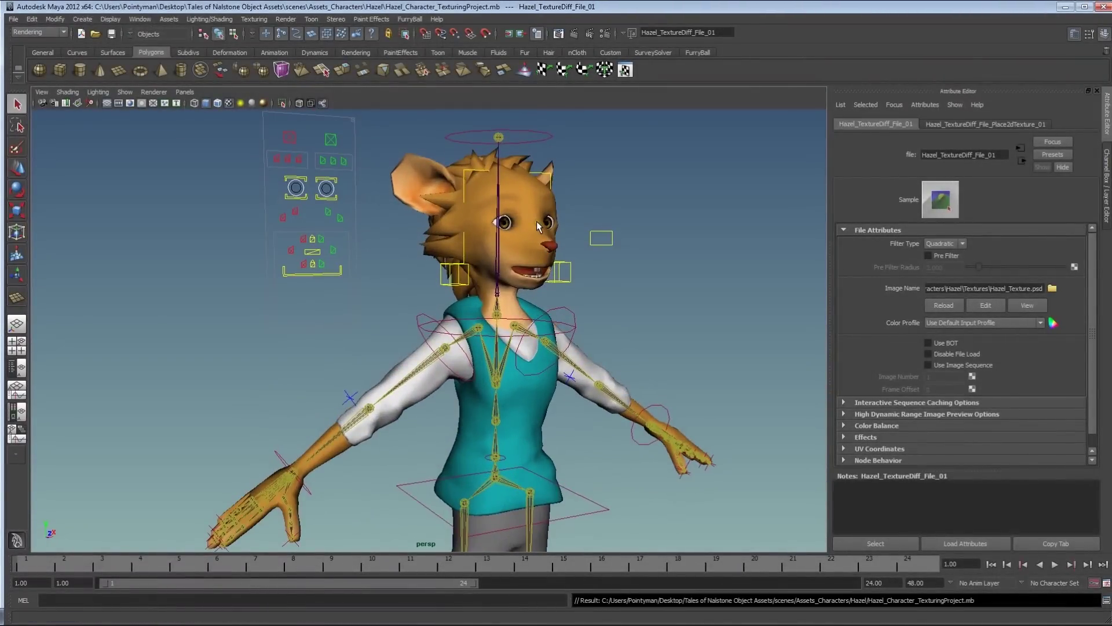
Switch to the CG Textures site in Chrome and look through its texture categories
key(alt+Tab)
click(524, 303)
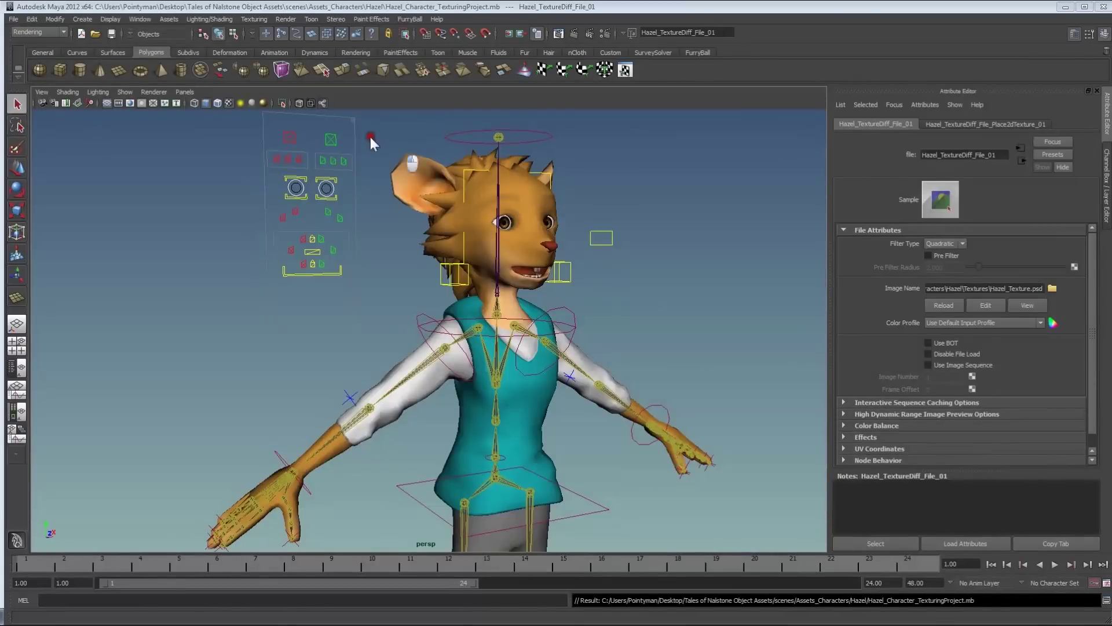
key(alt+Tab)
drag(389, 120, 294, 79)
scroll(647, 362, down, 3)
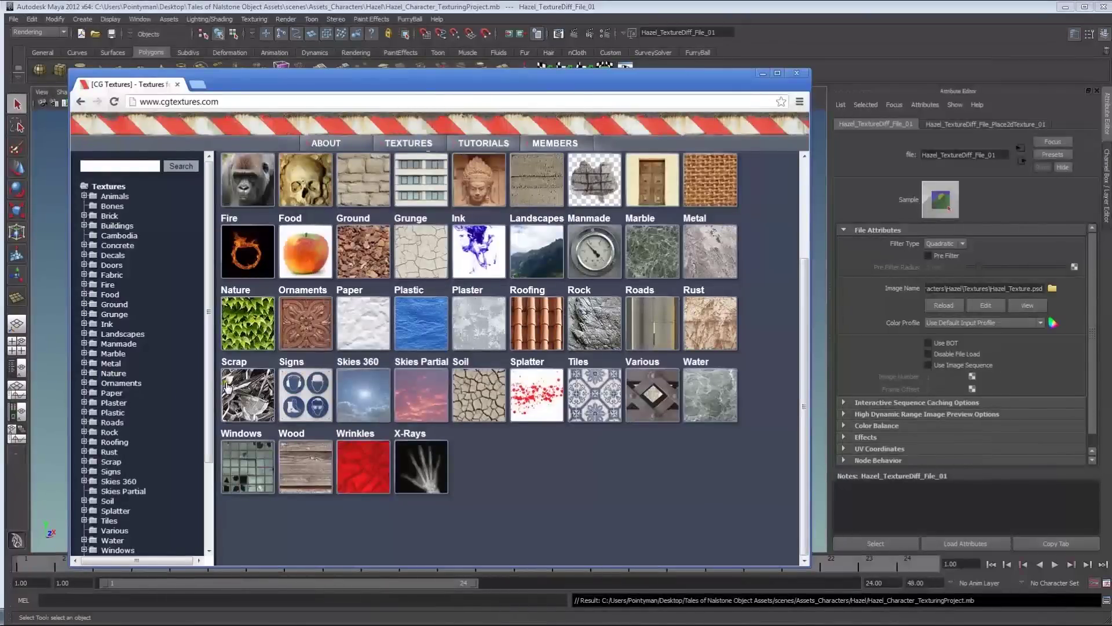
scroll(139, 348, down, 3)
scroll(179, 290, up, 3)
scroll(515, 158, up, 3)
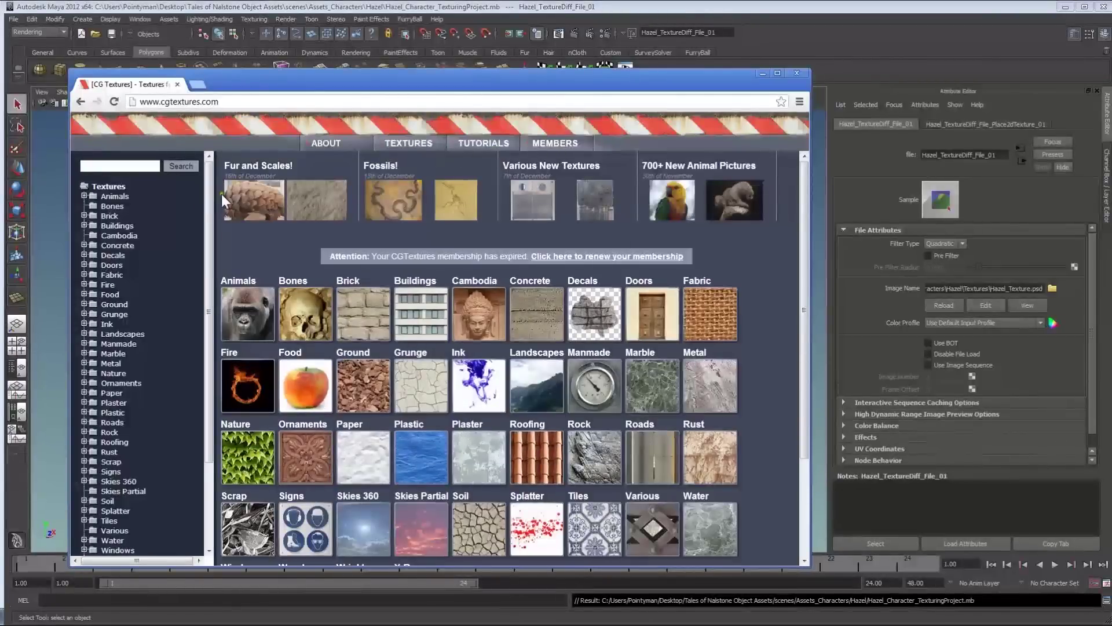
mouse_move(211, 205)
mouse_down()
mouse_move(210, 228)
mouse_move(214, 190)
mouse_up()
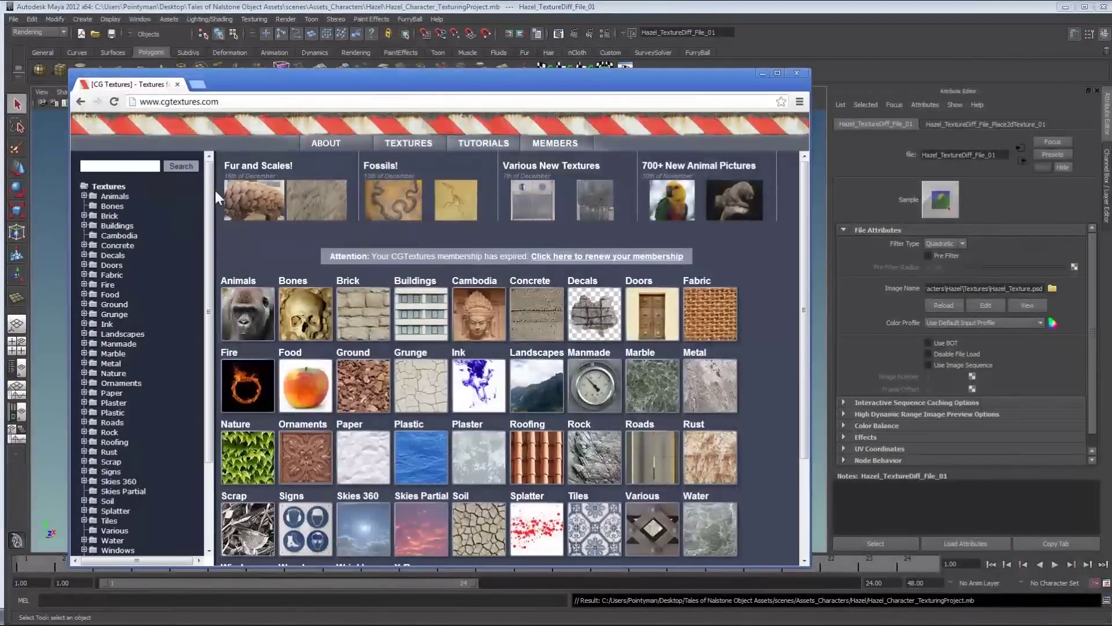
drag(321, 73, 283, 51)
mouse_move(296, 165)
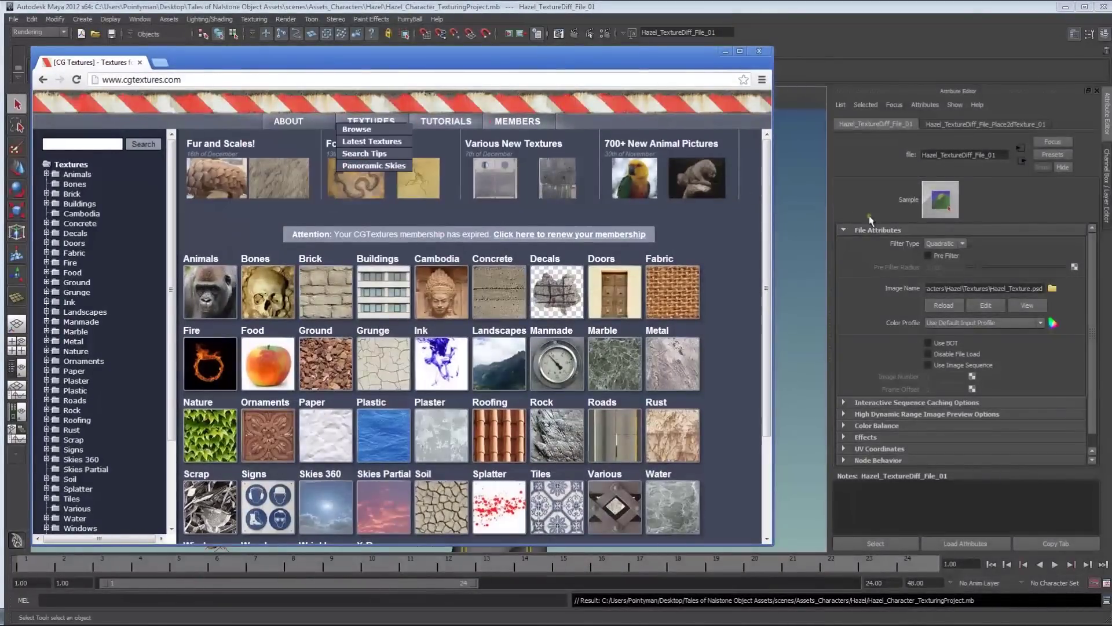
scroll(115, 290, down, 3)
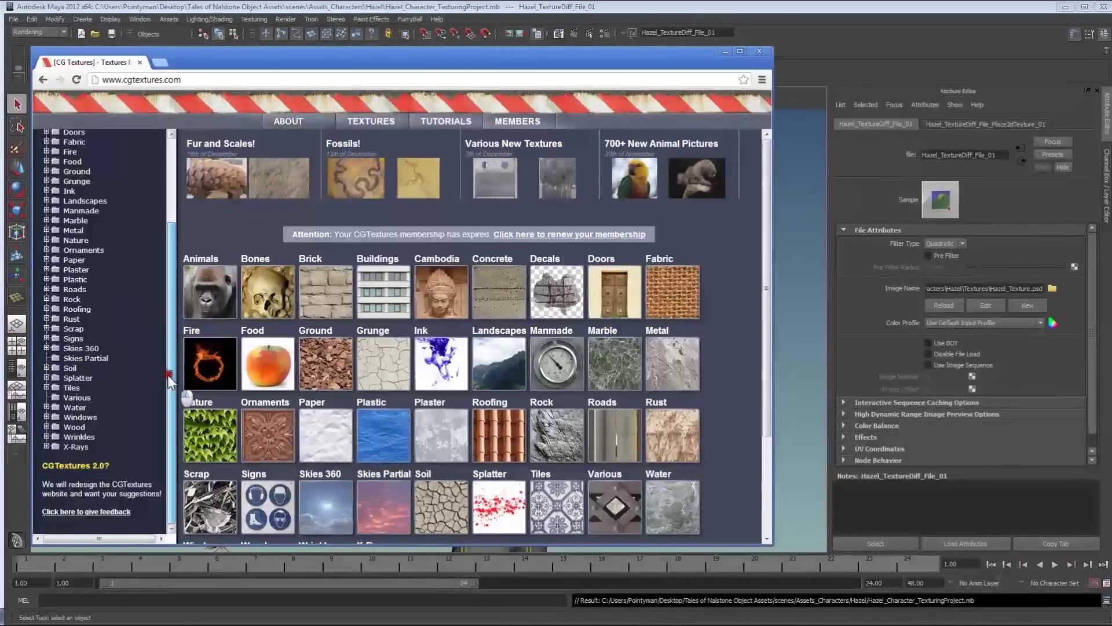
scroll(110, 165, up, 3)
Search CG Textures for "fabric" and browse the resulting textures
click(96, 144)
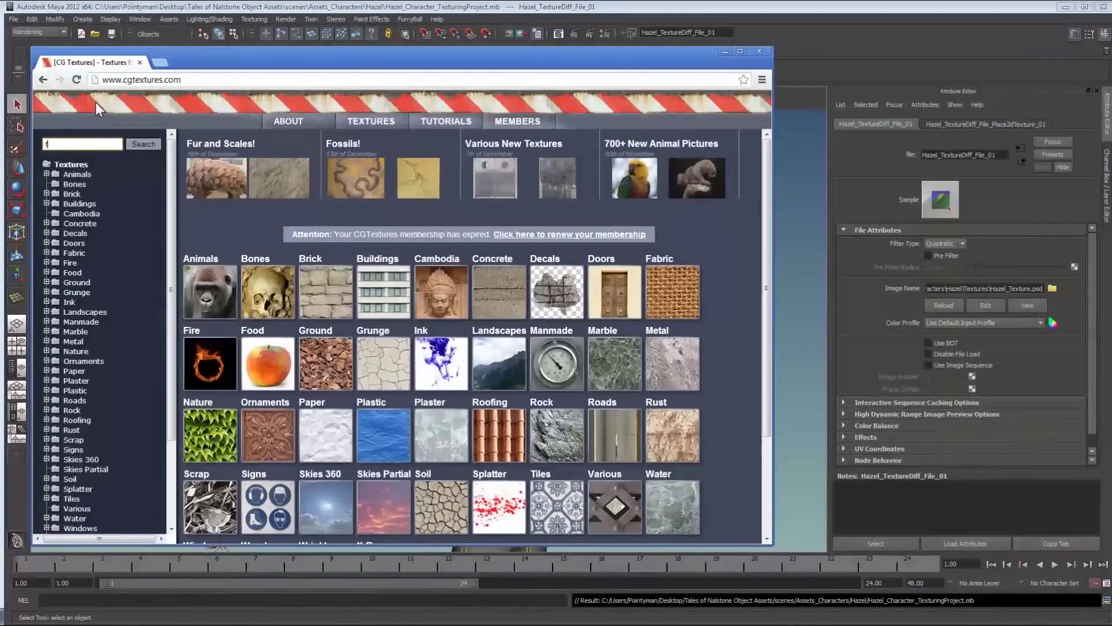
text(fabric)
key(Return)
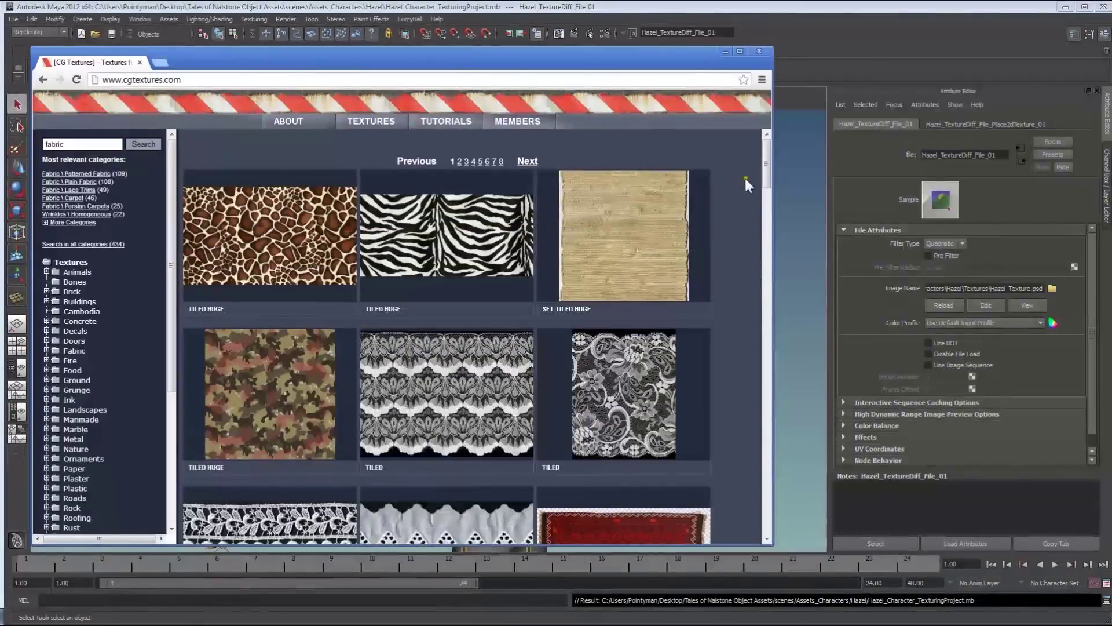
drag(766, 162, 762, 212)
scroll(734, 307, down, 6)
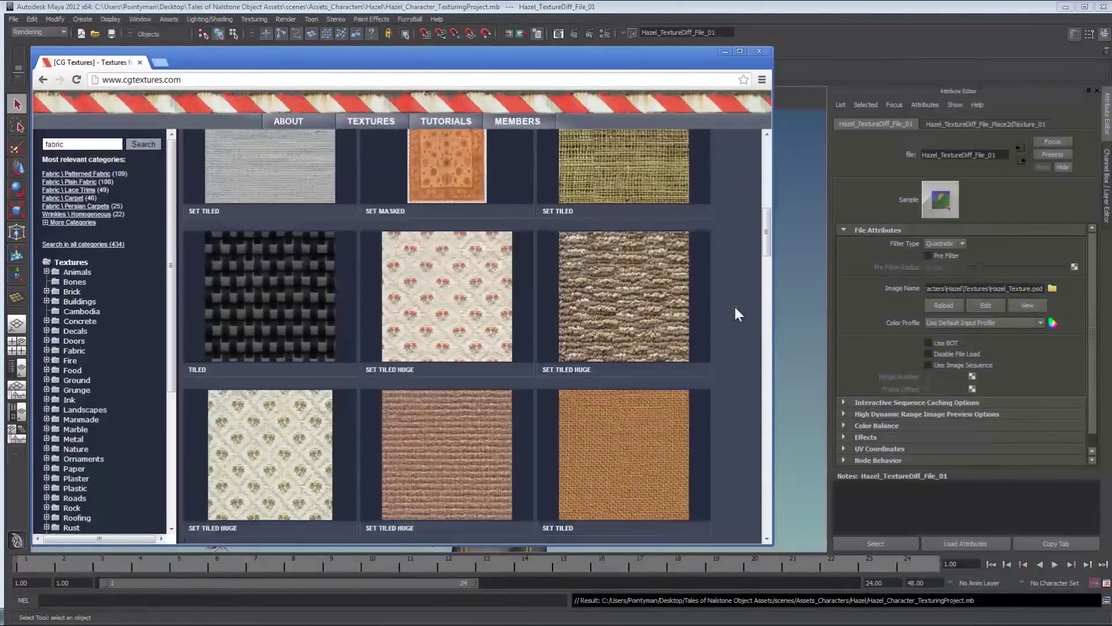
scroll(733, 313, up, 4)
Search CG Textures for "cloth" and examine the images of the red hanging cloth texture WrinklesHanging0004
double_click(93, 146)
text(jeans)
key(Return)
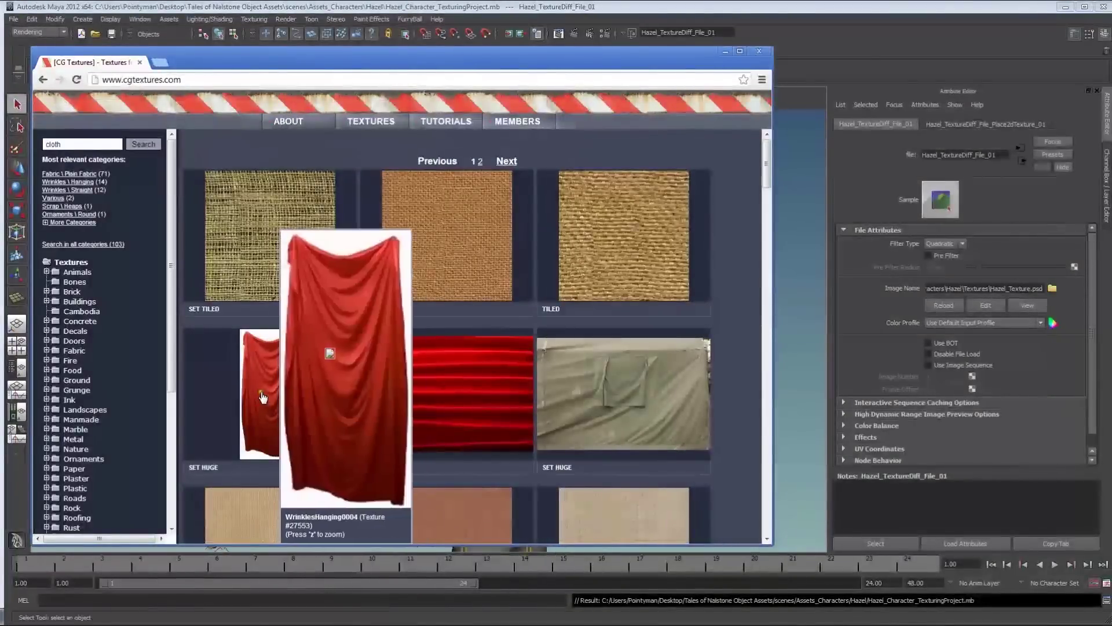
click(265, 401)
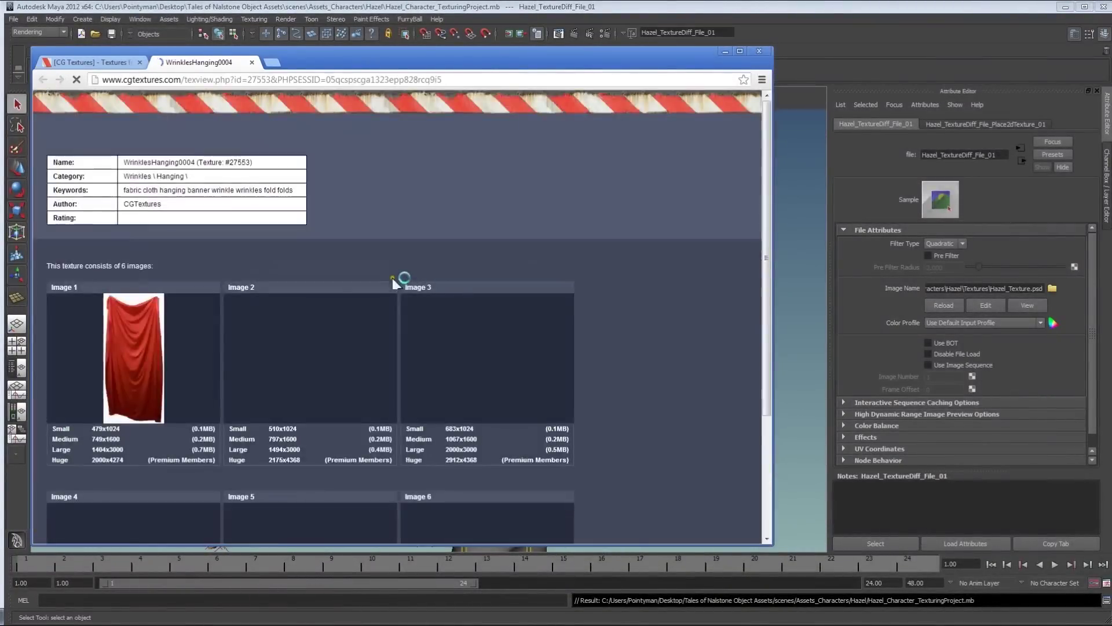
scroll(623, 349, down, 2)
mouse_move(549, 299)
scroll(628, 255, down, 1)
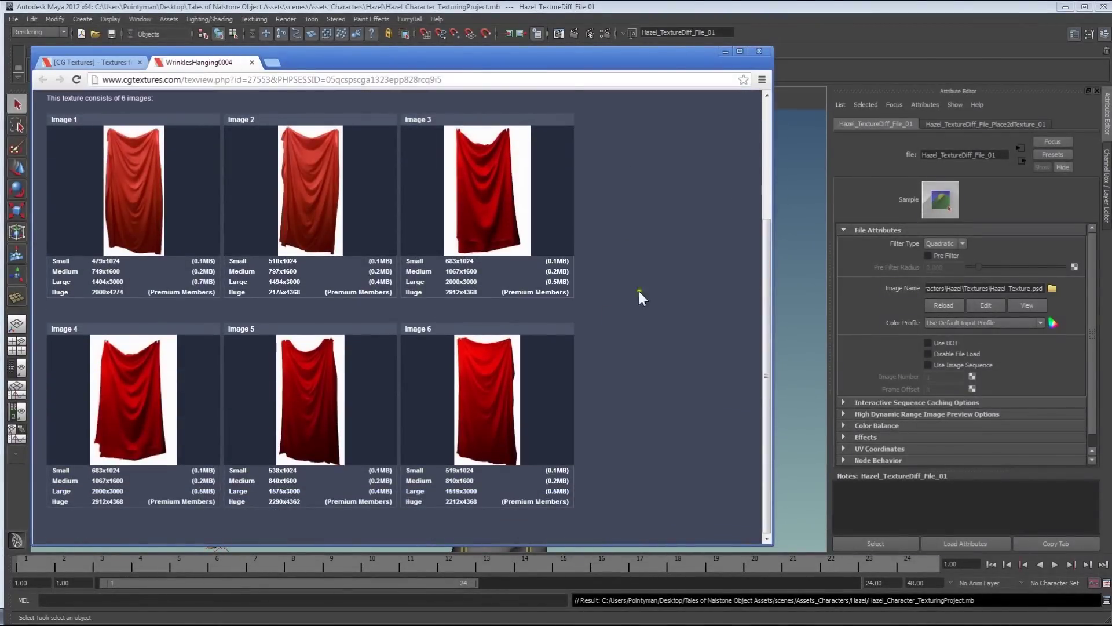
drag(446, 71, 487, 70)
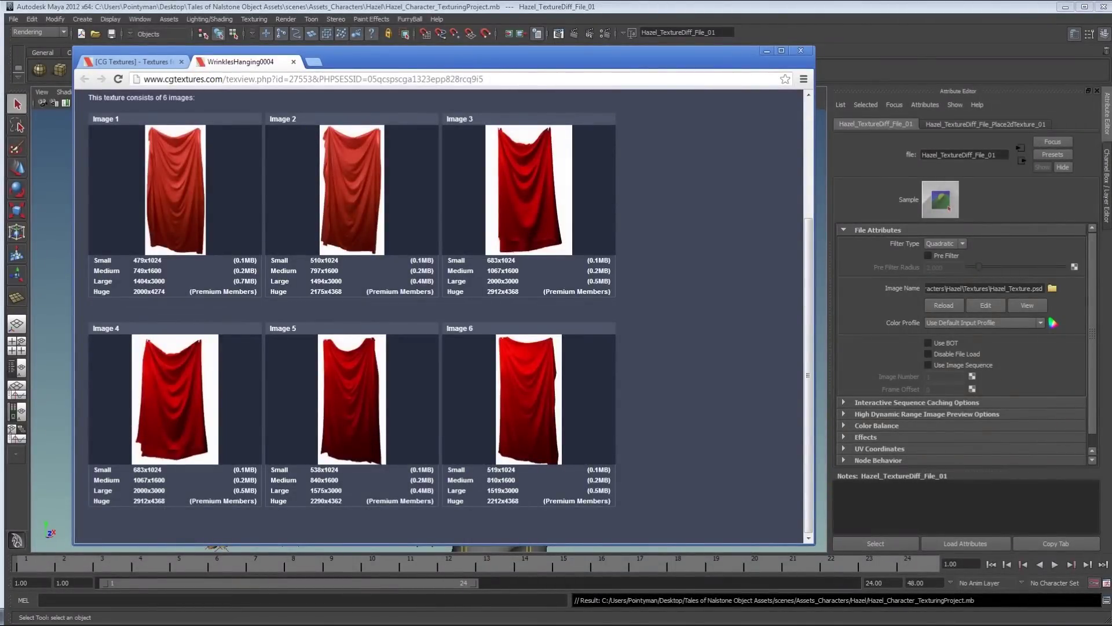
drag(494, 63, 0, 64)
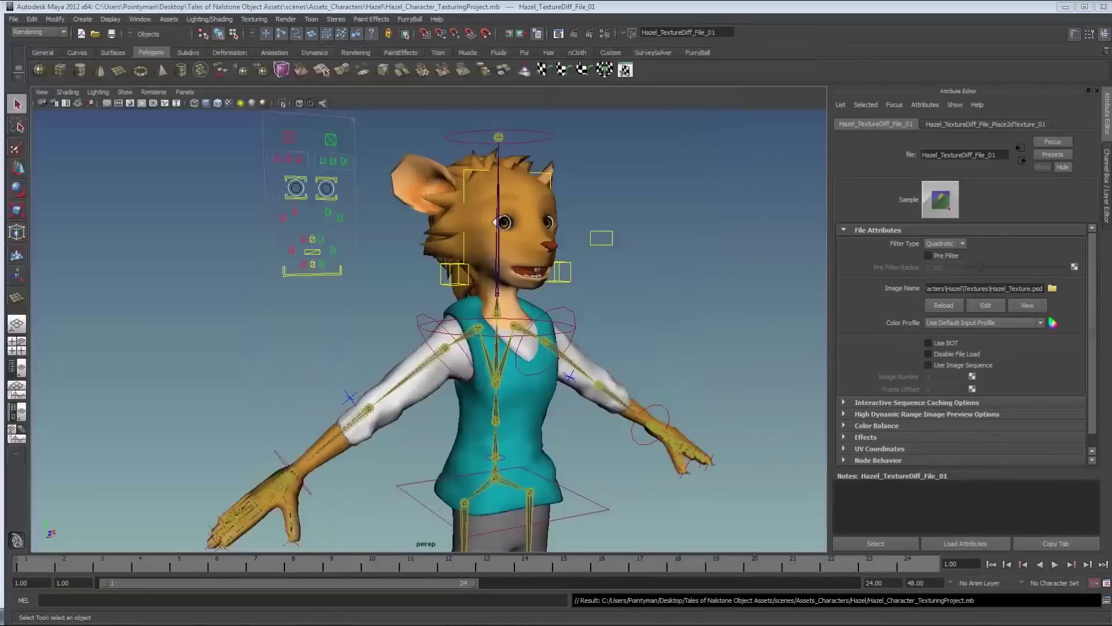
Switch back to Photoshop, collapse the BaseColour group and create a group named TextureOverlay above it
key(alt+Tab)
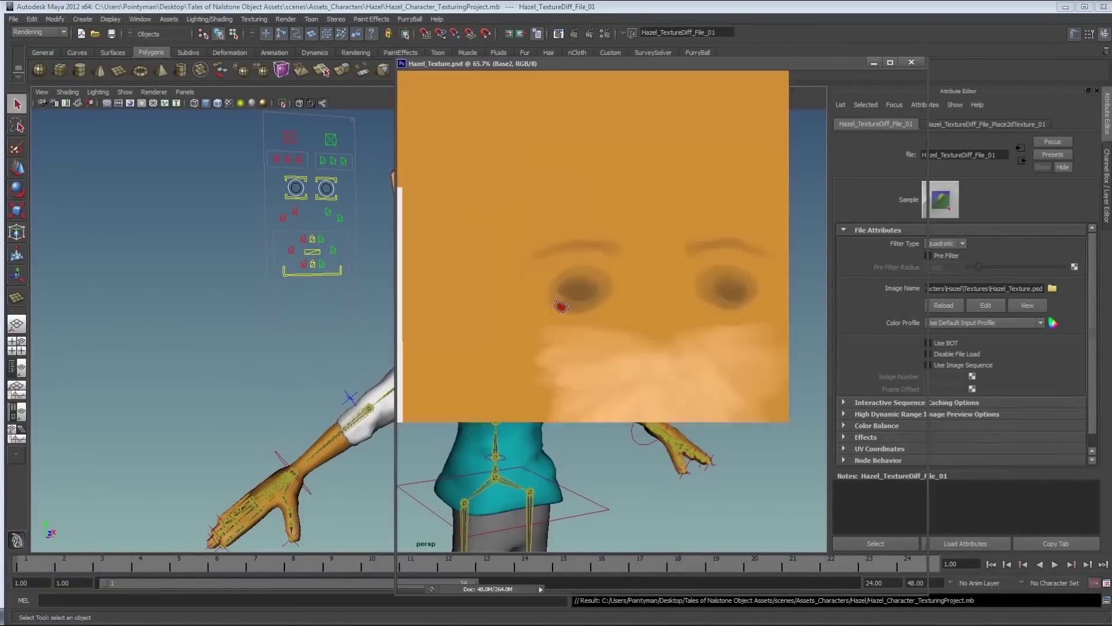
alt+scroll(608, 294, down, 3)
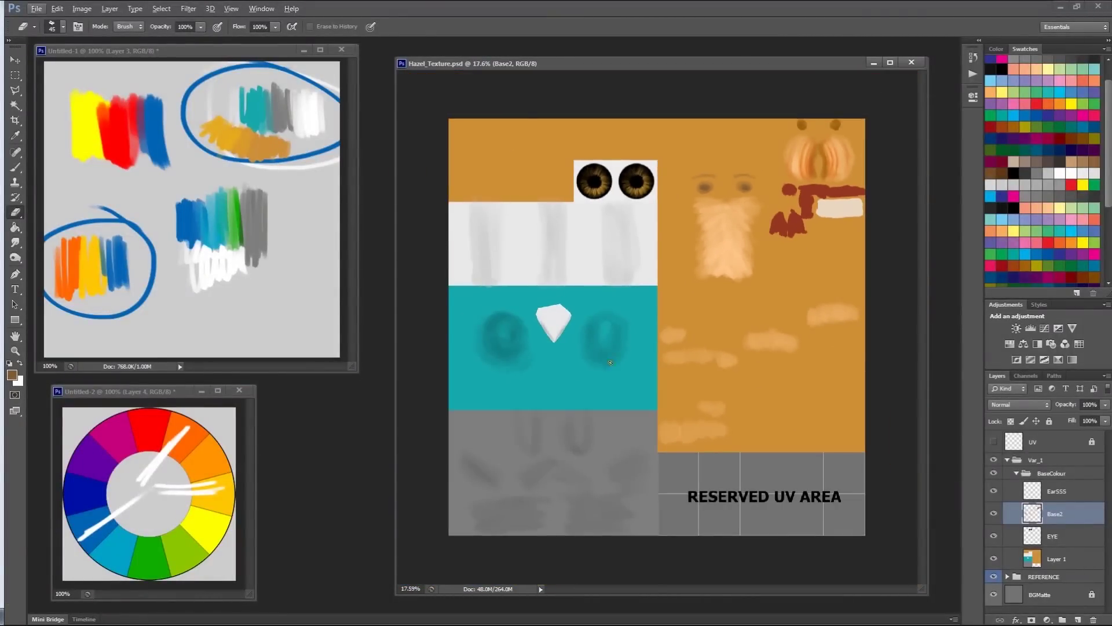
click(1016, 473)
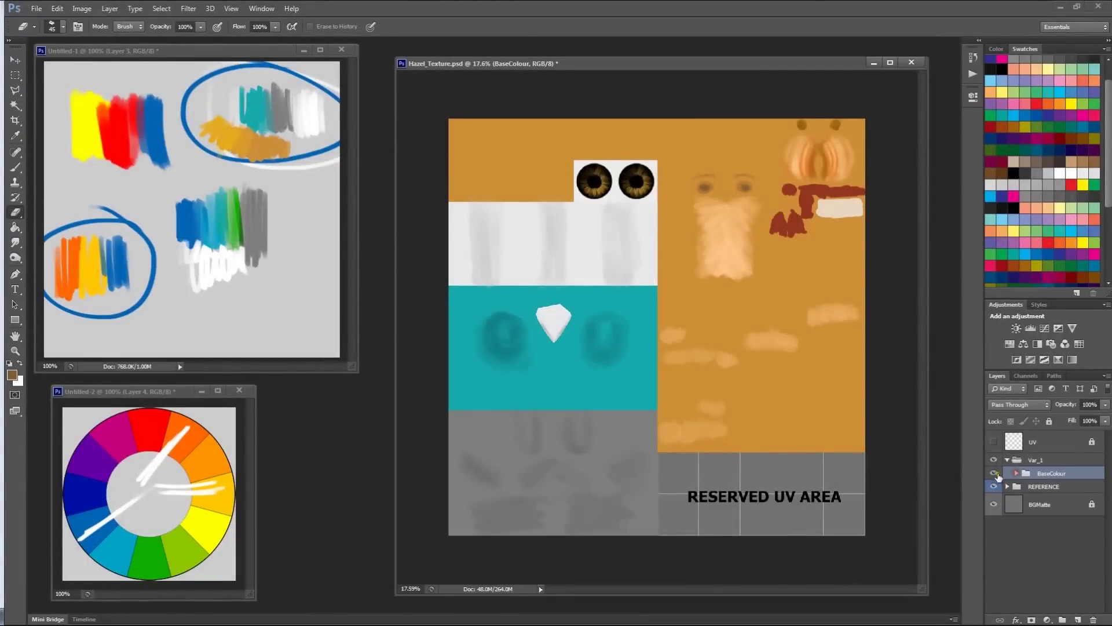
click(1049, 462)
click(1047, 474)
click(1063, 618)
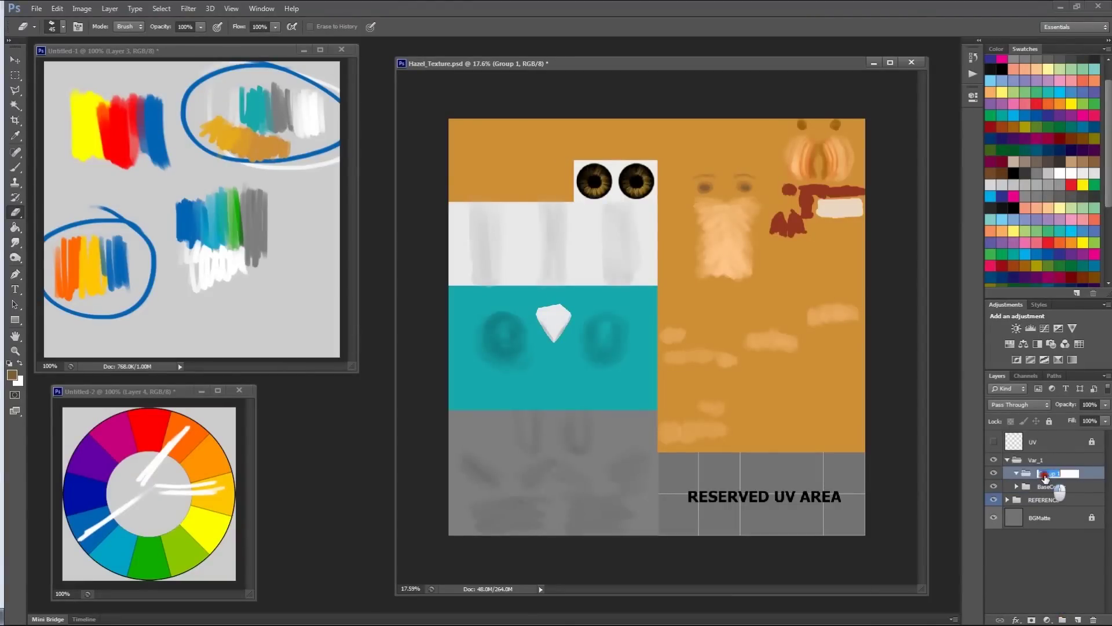
text(Textur)
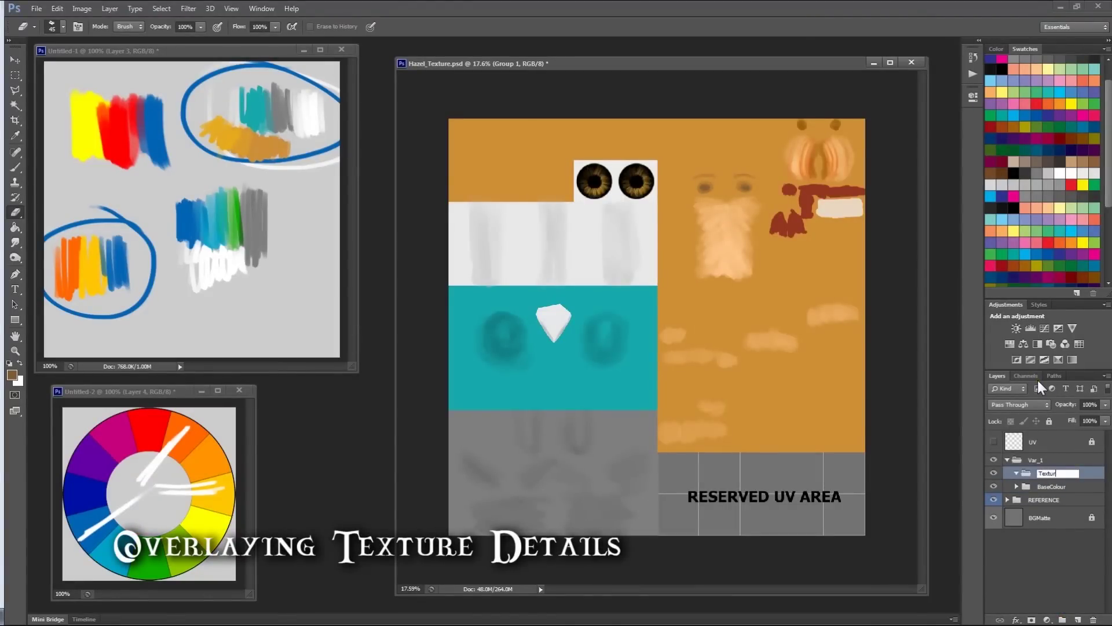
text(eOverlay)
key(Return)
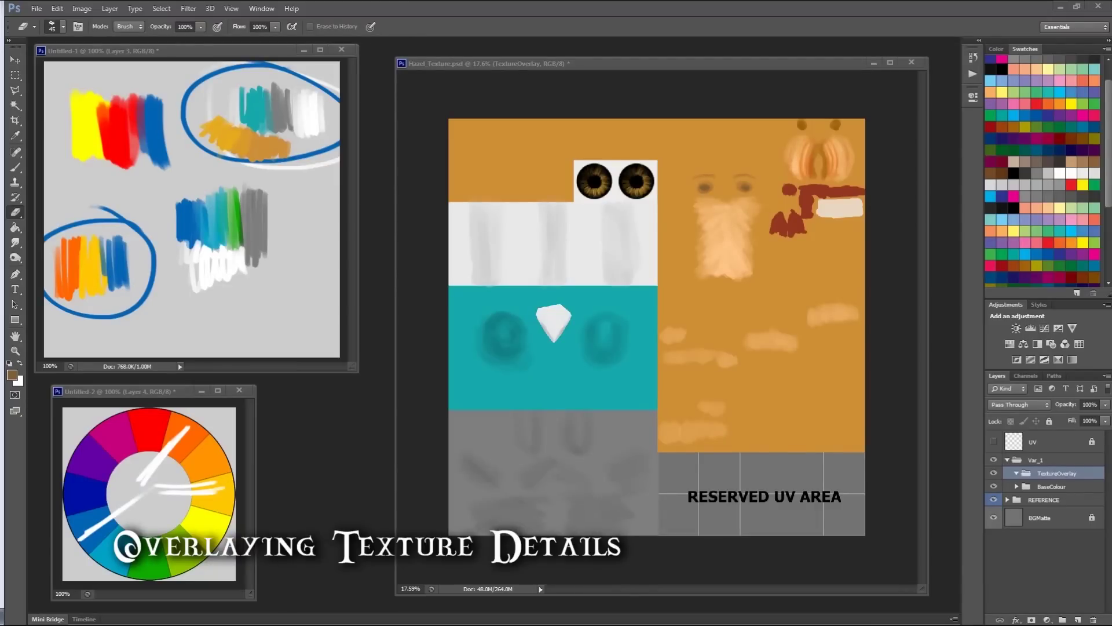
Open WrinklesHanging0004_3_H.jpg in a floating window beside the character texture, with the two colour reference documents minimized
drag(518, 212, 368, 199)
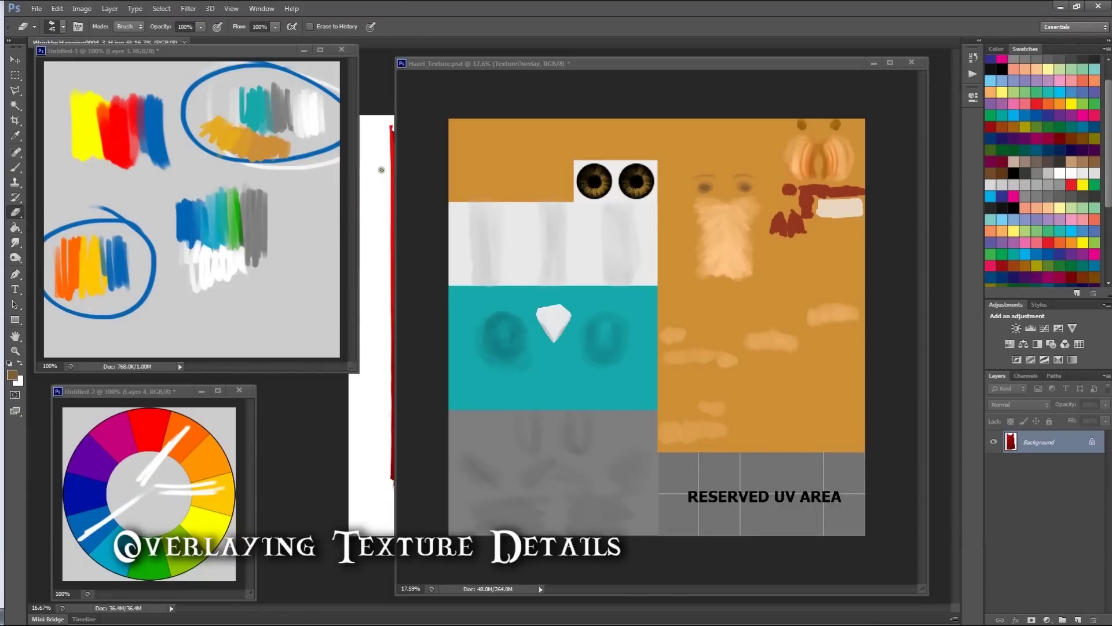
drag(96, 51, 104, 72)
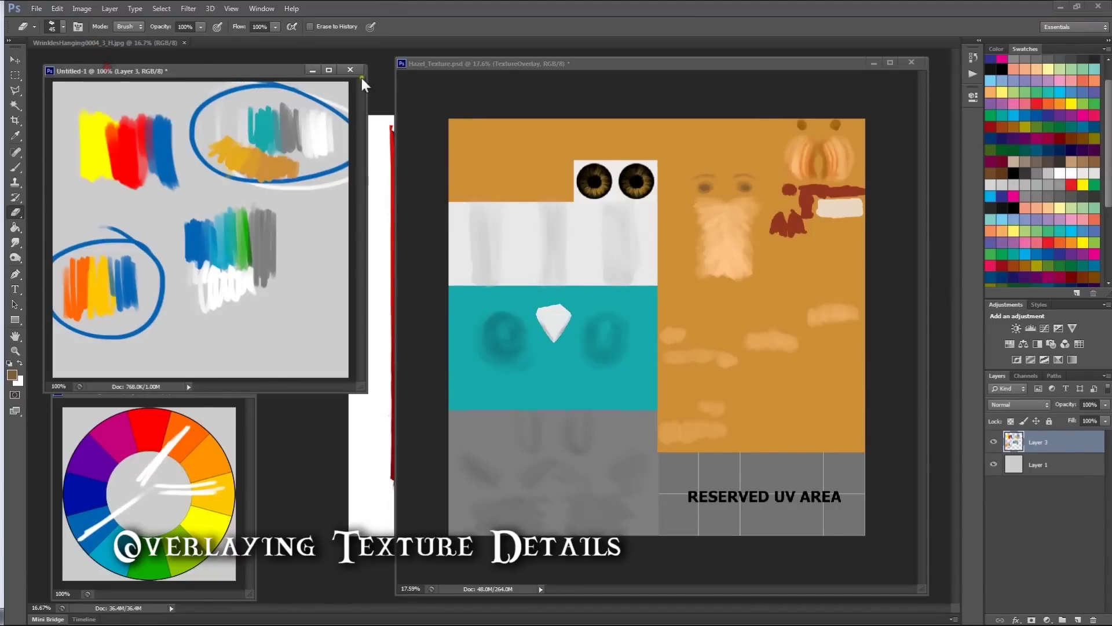
click(312, 69)
click(202, 391)
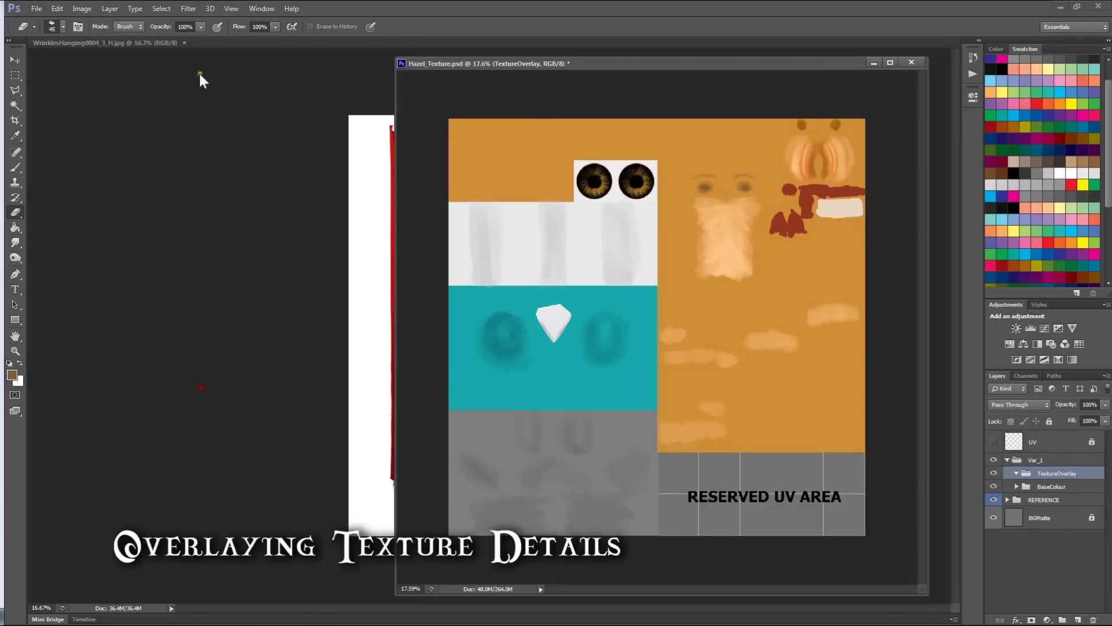
drag(86, 39, 94, 70)
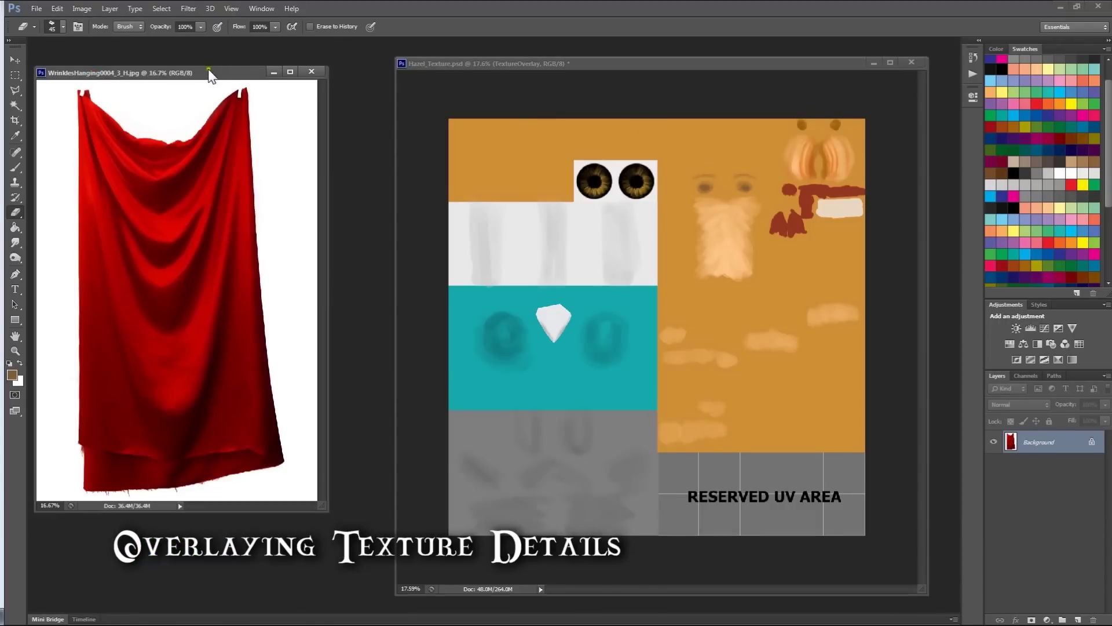
drag(208, 69, 232, 70)
Copy the red cloth image into Hazel_Texture.psd as a new layer inside the TextureOverlay group
ctrl+drag(189, 194, 593, 269)
alt+scroll(592, 269, up, 2)
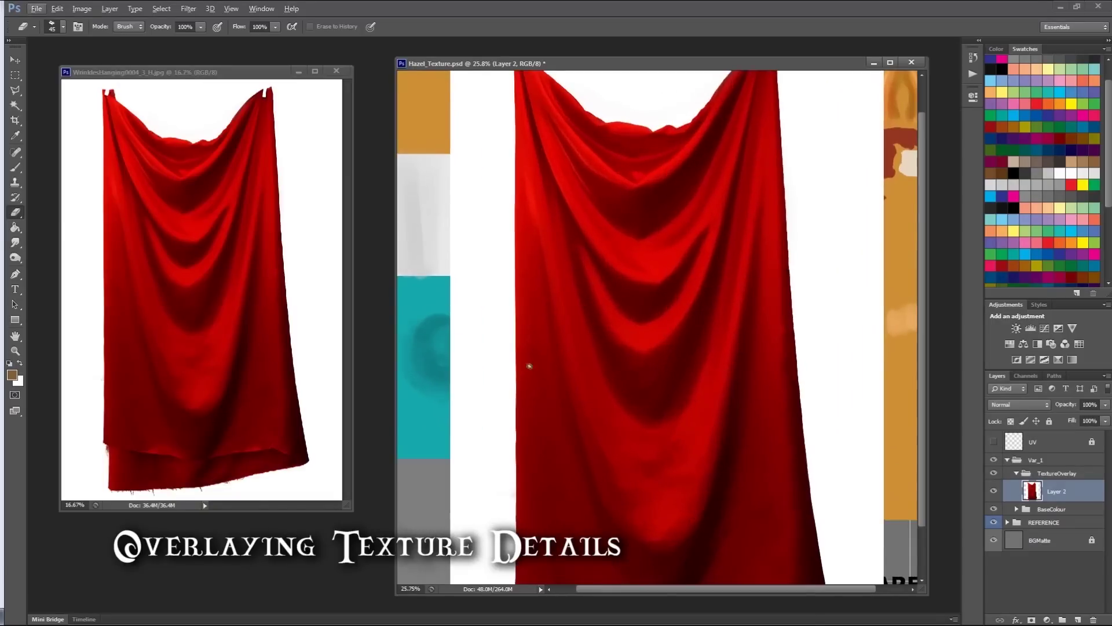
alt+scroll(419, 363, down, 2)
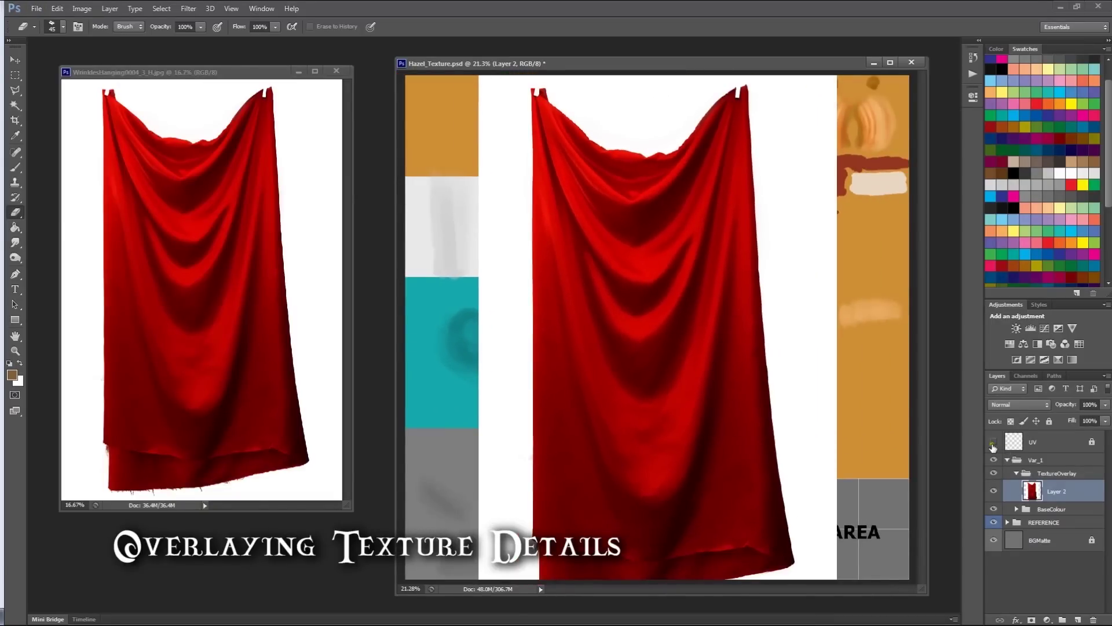
Show the UV wireframe layer and move the red cloth layer over the shirt, vest and trouser UVs
click(993, 443)
key(v)
mouse_move(707, 356)
mouse_down()
mouse_move(558, 360)
mouse_move(593, 373)
mouse_up()
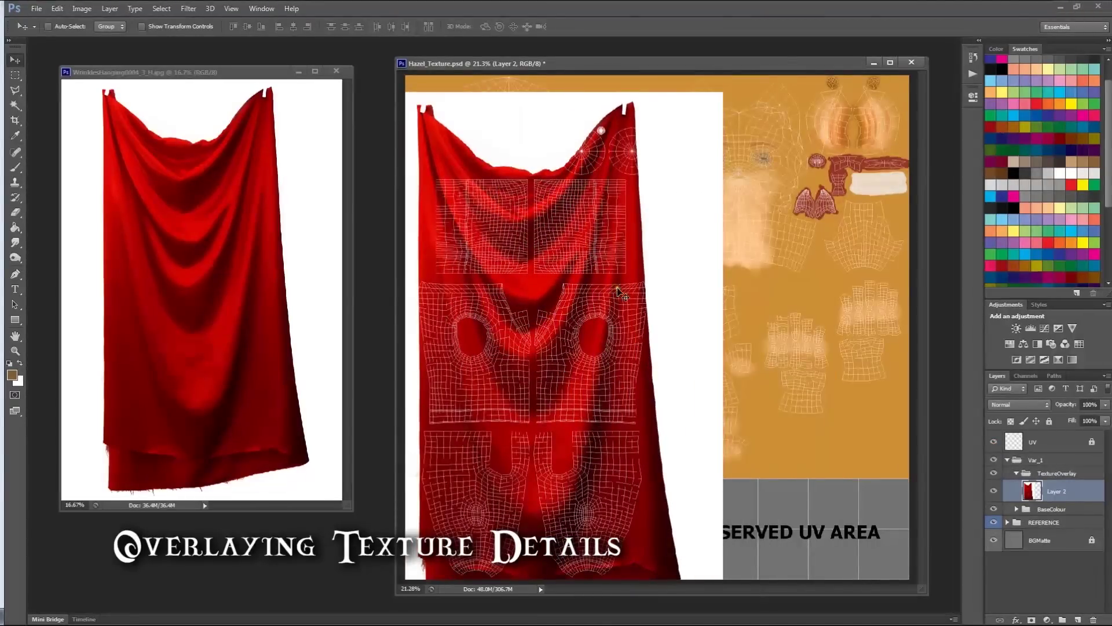
mouse_move(596, 288)
mouse_down()
mouse_move(641, 278)
mouse_move(627, 261)
mouse_up()
key(e)
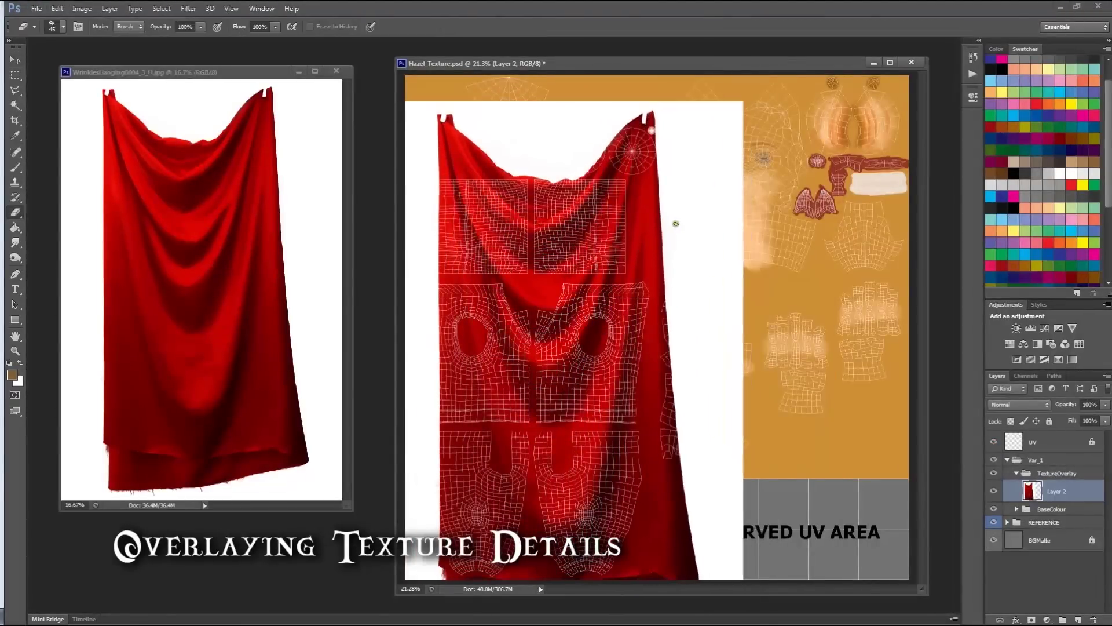
Remove the white background areas around the red cloth using the Magic Eraser with tolerance 32
key(shift+e)
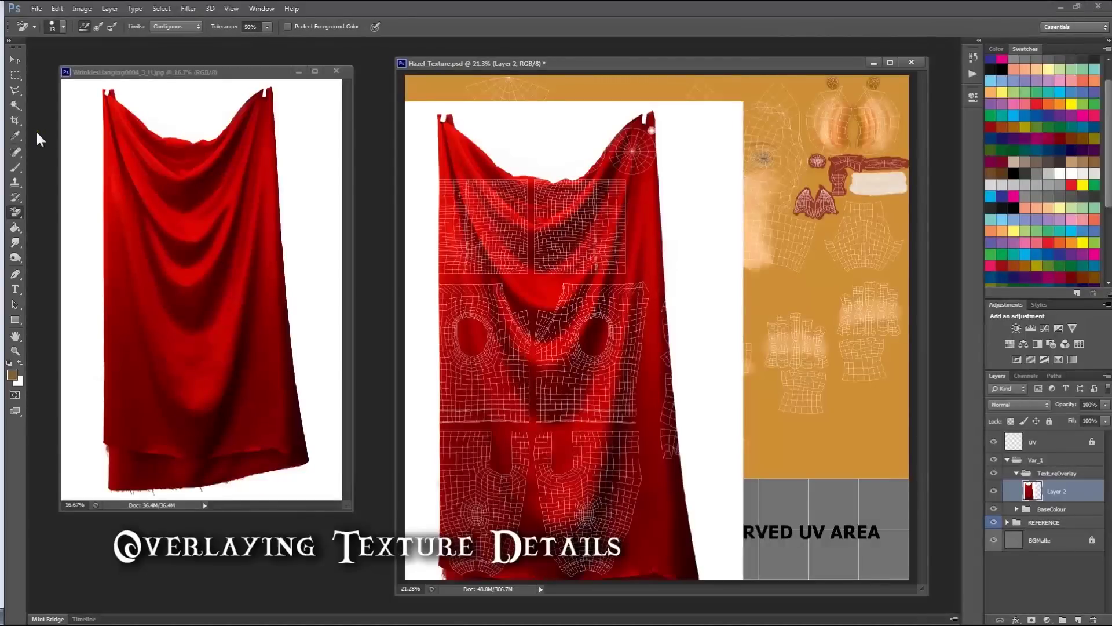
key(shift+e)
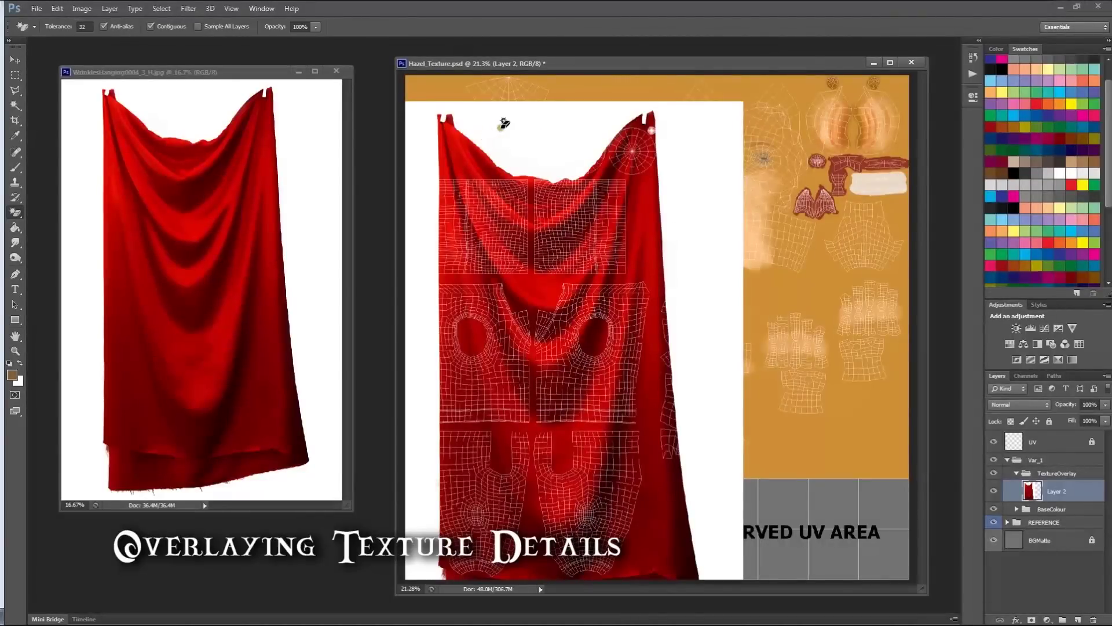
click(553, 132)
key(v)
mouse_move(550, 371)
mouse_down()
mouse_move(844, 293)
mouse_move(669, 276)
mouse_move(642, 246)
mouse_move(650, 255)
mouse_move(663, 241)
mouse_move(638, 380)
mouse_up()
key(e)
click(495, 252)
key(v)
key(e)
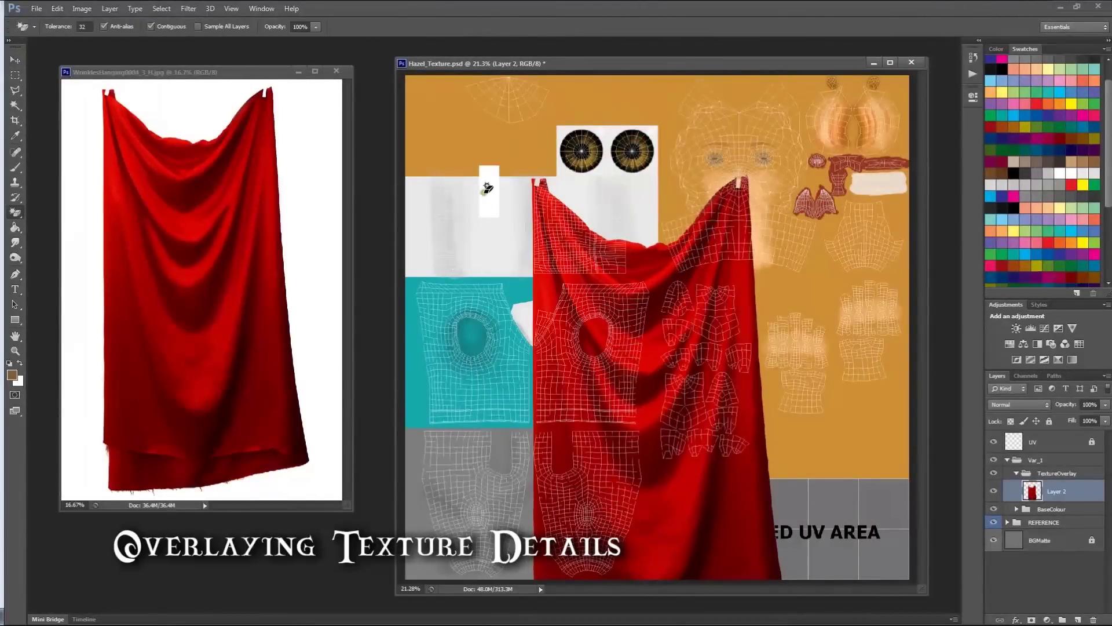
click(486, 190)
Squash the cut-out cloth to about half its height and place it over the vest and trouser UVs
key(v)
ctrl+drag(665, 426, 651, 319)
key(ctrl+r)
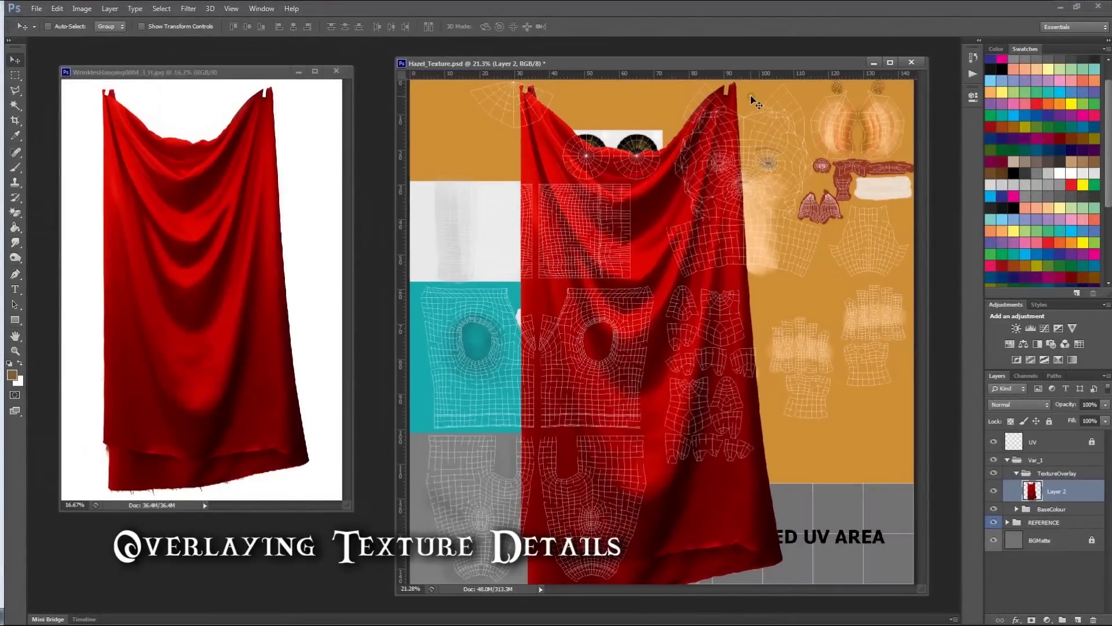
key(ctrl+r)
key(ctrl+t)
drag(780, 76, 801, 329)
drag(668, 553, 609, 488)
key(Return)
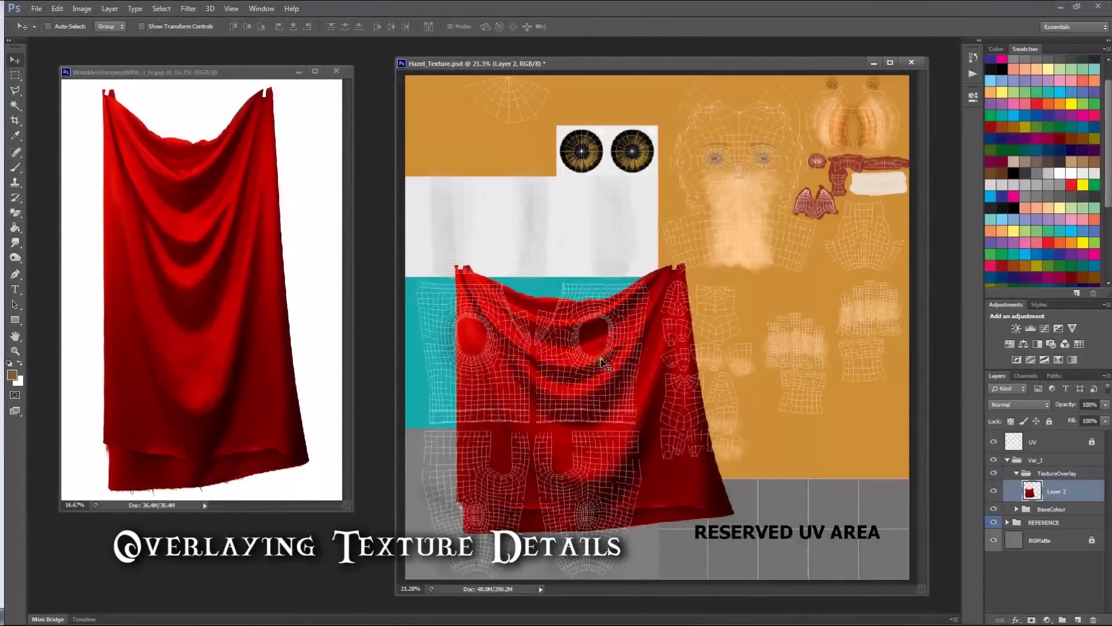
Desaturate the red cloth layer to greyscale with Hue/Saturation and shift it toward the texture's centre
key(ctrl+u)
drag(212, 268, 135, 272)
click(336, 183)
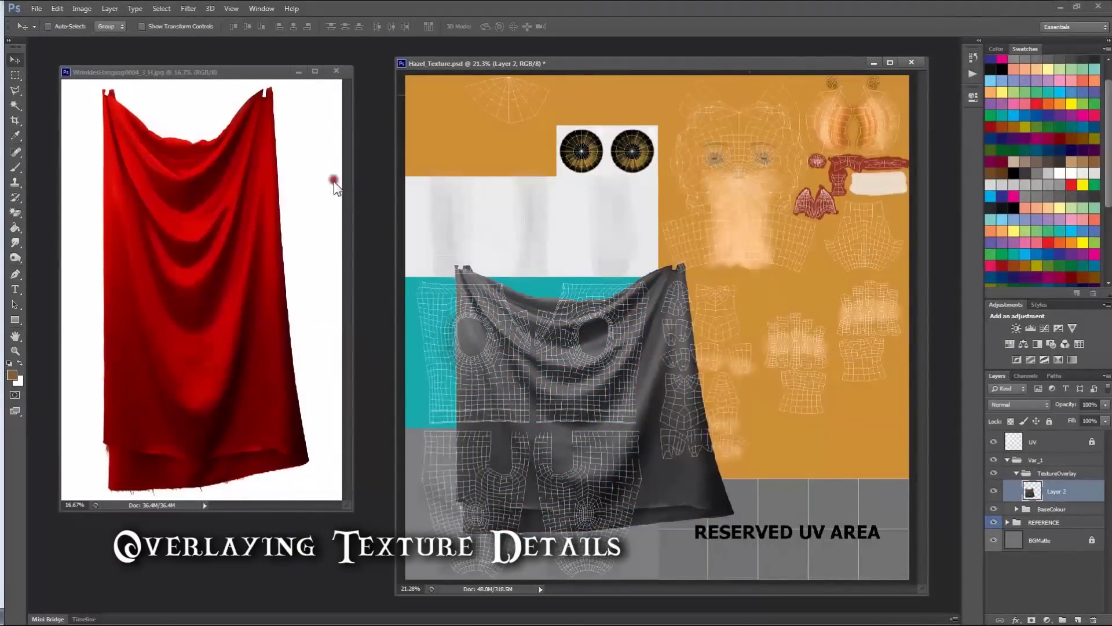
drag(569, 363, 716, 323)
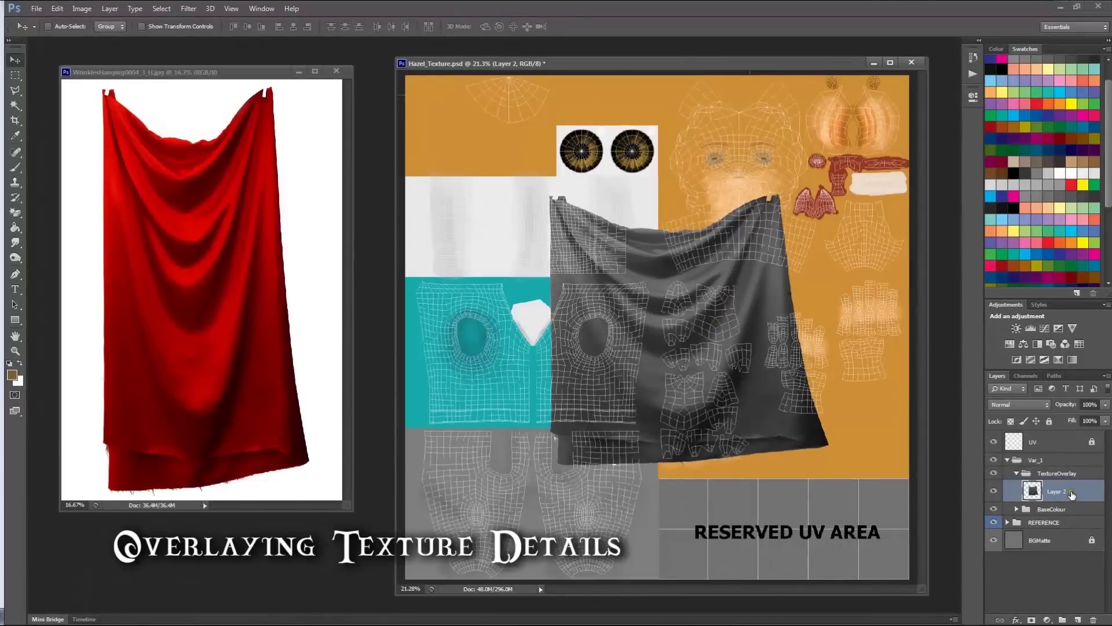
Set the cloth layer's blend mode to Overlay and move it back over the vest and trouser UVs
click(1035, 405)
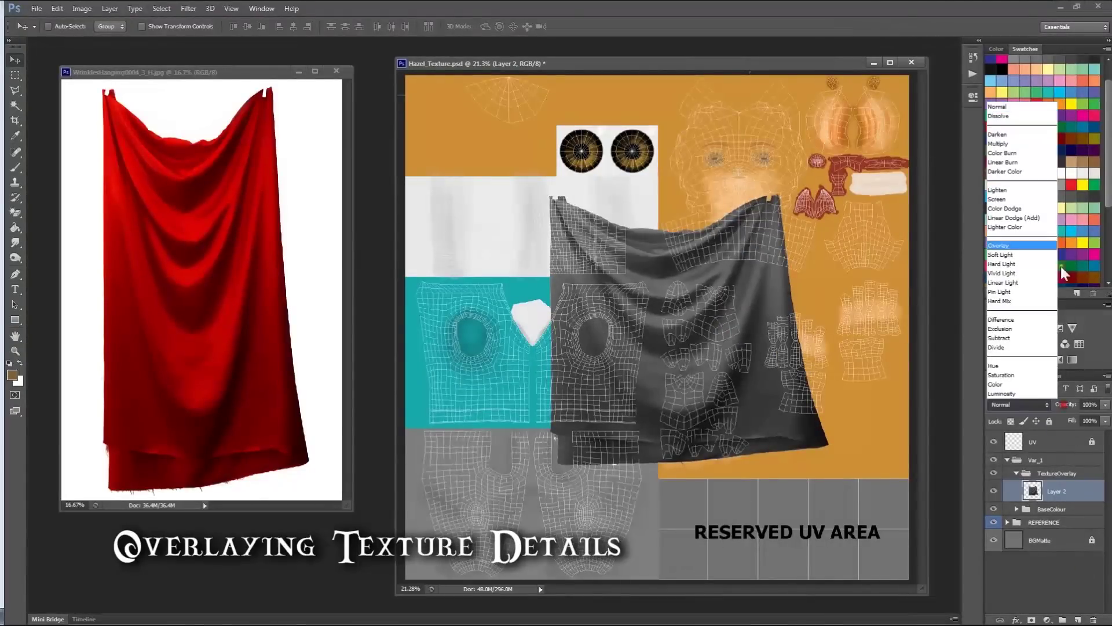
click(1013, 246)
drag(743, 377, 670, 394)
Scale the overlay cloth down to about 70% width and 54% height over the trouser UVs
alt+scroll(596, 428, up, 6)
drag(649, 319, 747, 198)
key(ctrl+t)
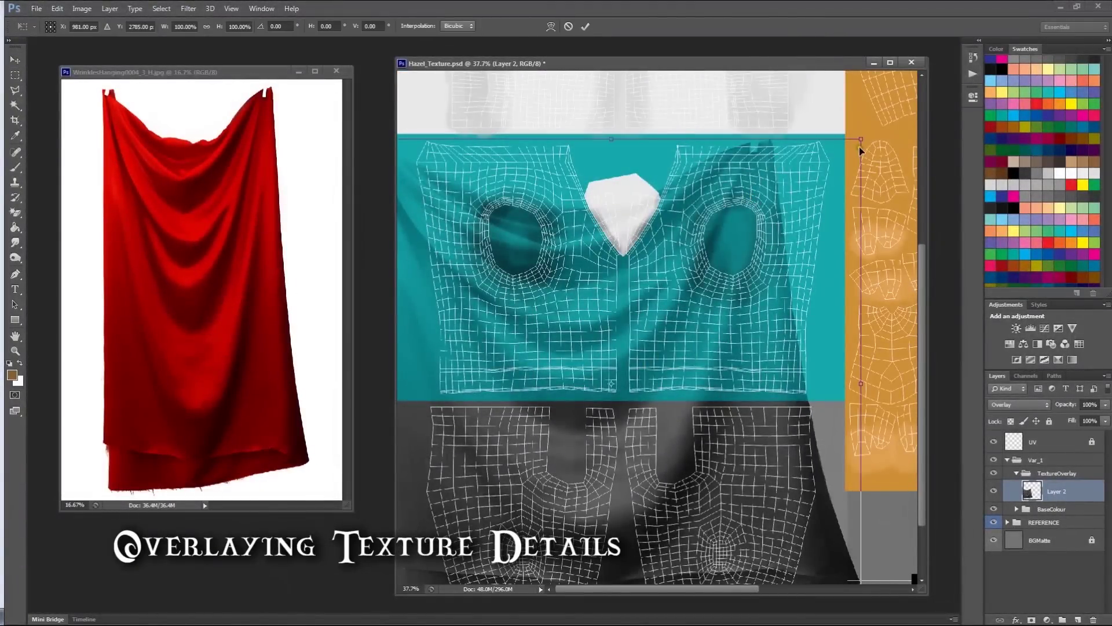
drag(862, 138, 715, 368)
alt+scroll(548, 446, up, 2)
alt+scroll(561, 446, down, 2)
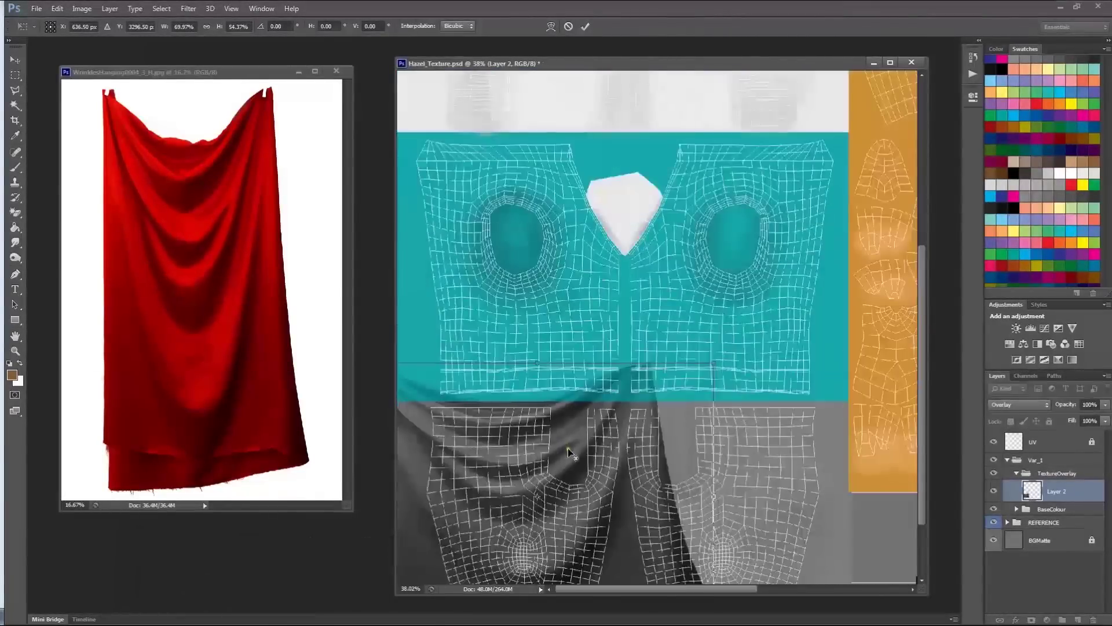
Move the scaled cloth onto the right-hand trouser leg so its folds fall across the knee
drag(568, 447, 599, 353)
alt+scroll(600, 429, up, 2)
drag(600, 421, 659, 370)
drag(660, 346, 683, 441)
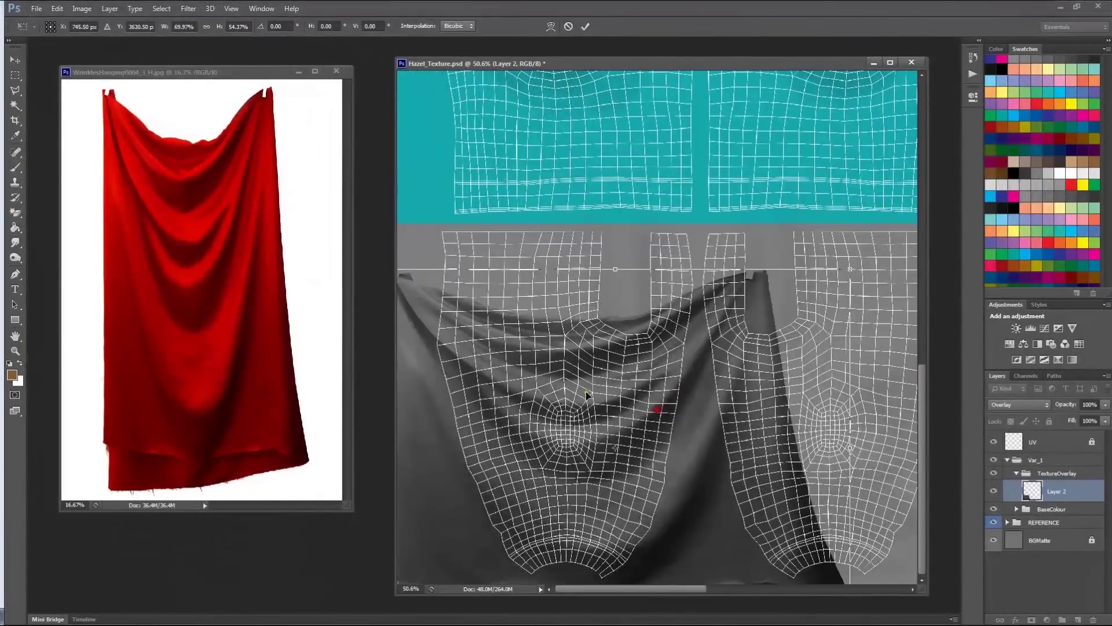
drag(687, 338, 464, 338)
drag(486, 375, 790, 377)
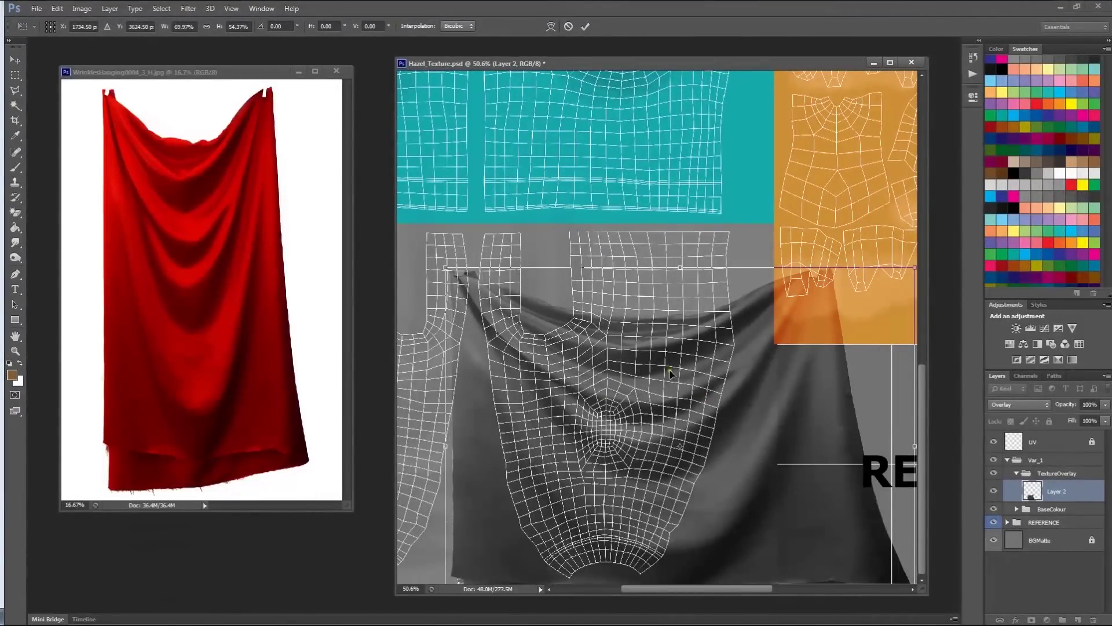
Rotate the cloth so its folds run diagonally across the right-hand trouser leg and commit the transform
drag(652, 406, 637, 467)
drag(663, 407, 664, 401)
drag(903, 305, 555, 114)
key(Return)
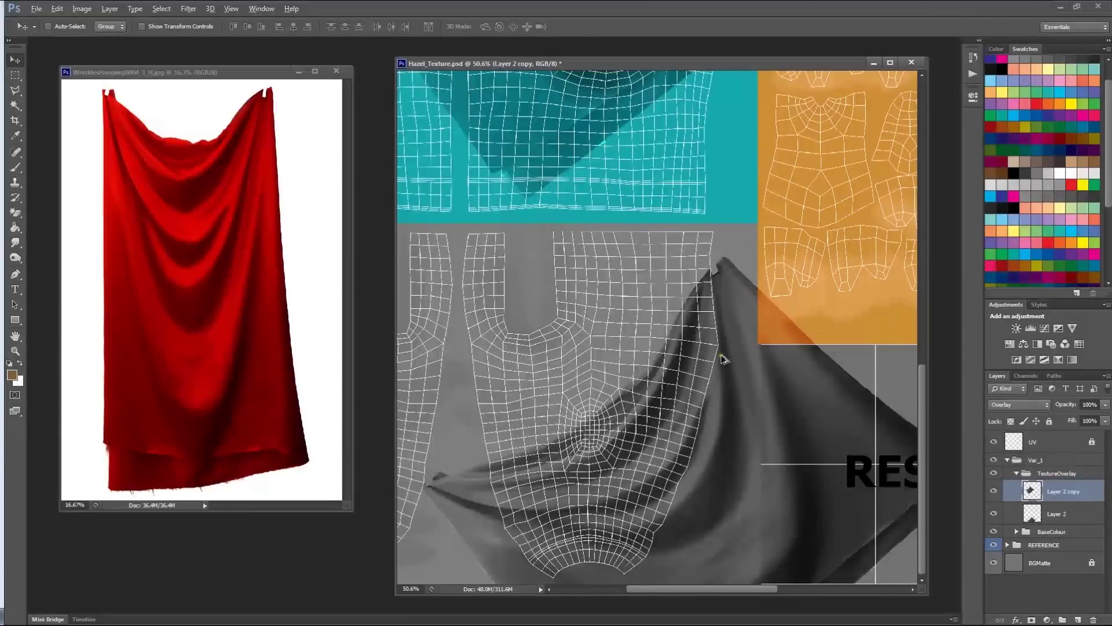
Keep a duplicate of the rotated cloth over the vest UVs and reselect the original layer on the trouser leg
alt+drag(663, 287, 577, 197)
key(ctrl+z)
click(1062, 515)
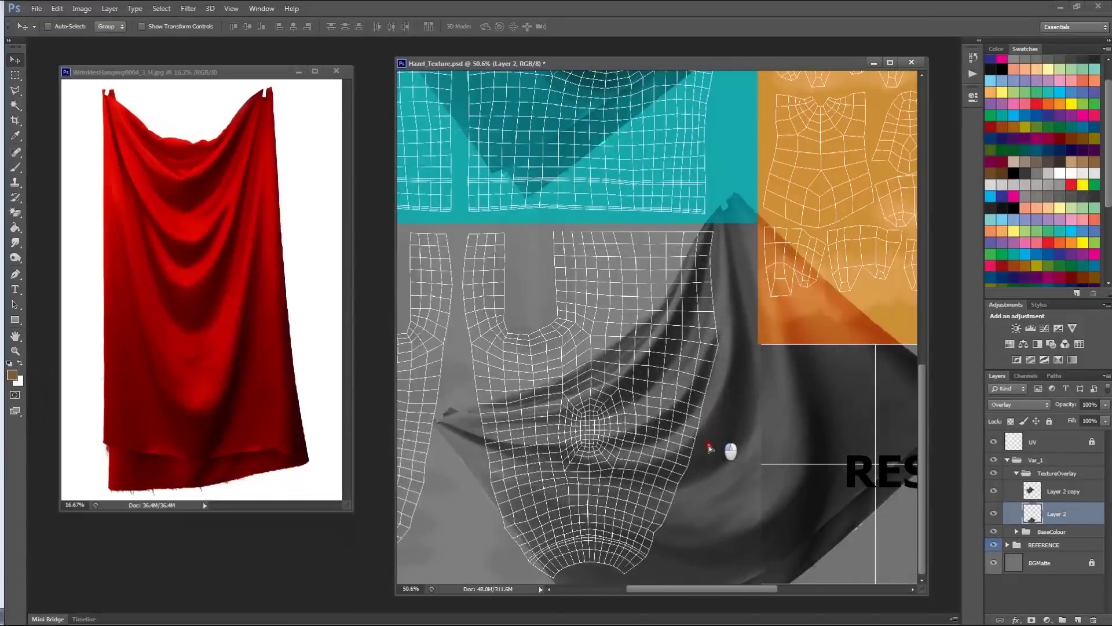
Erase the cloth's outer corner and lower edge around the right-hand trouser leg with a 175 px Eraser brush
alt+scroll(642, 514, up, 4)
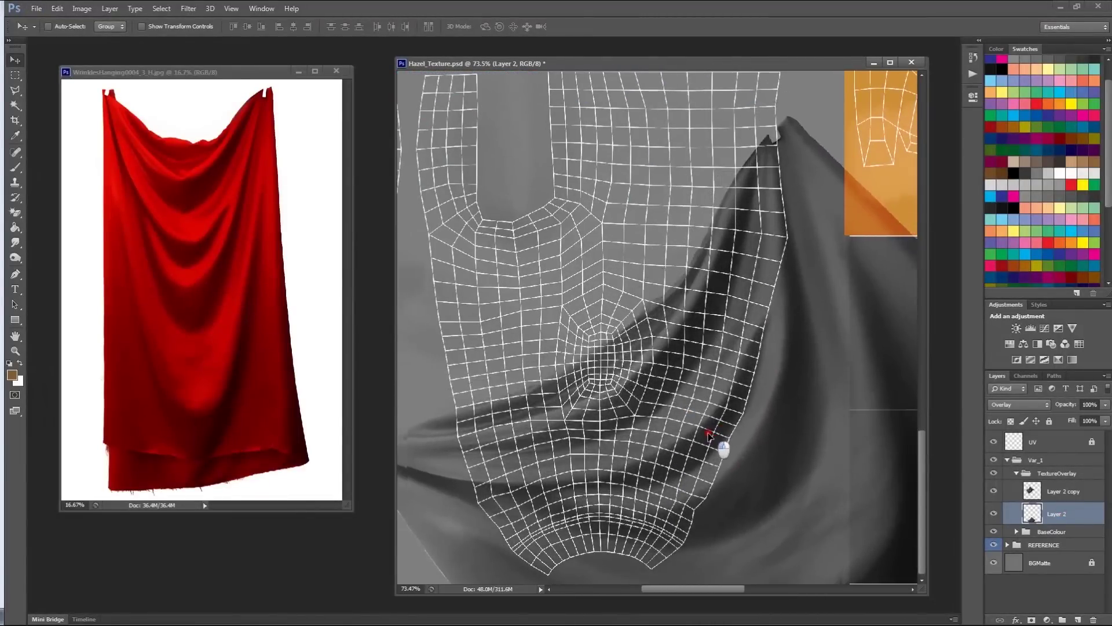
alt+scroll(690, 454, down, 4)
alt+scroll(690, 454, up, 2)
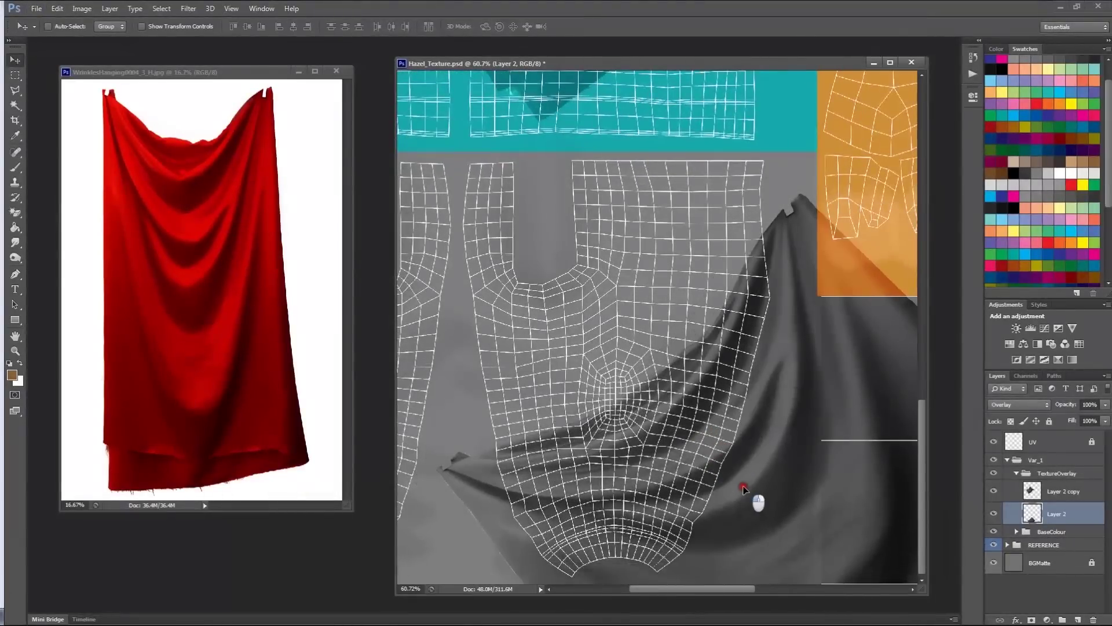
key(e)
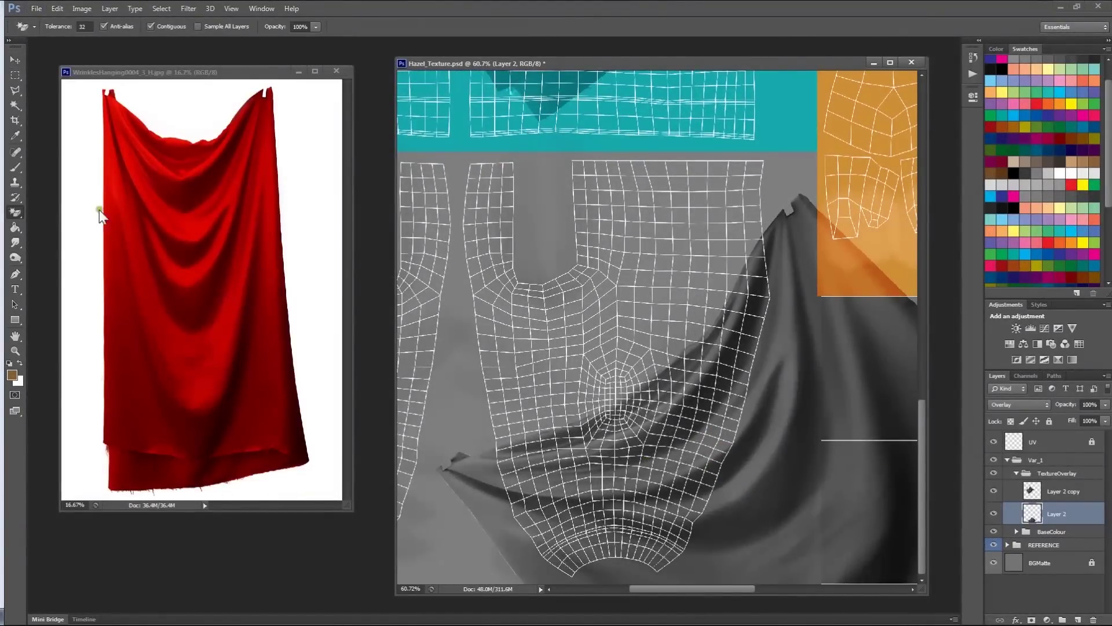
click(16, 213)
click(47, 213)
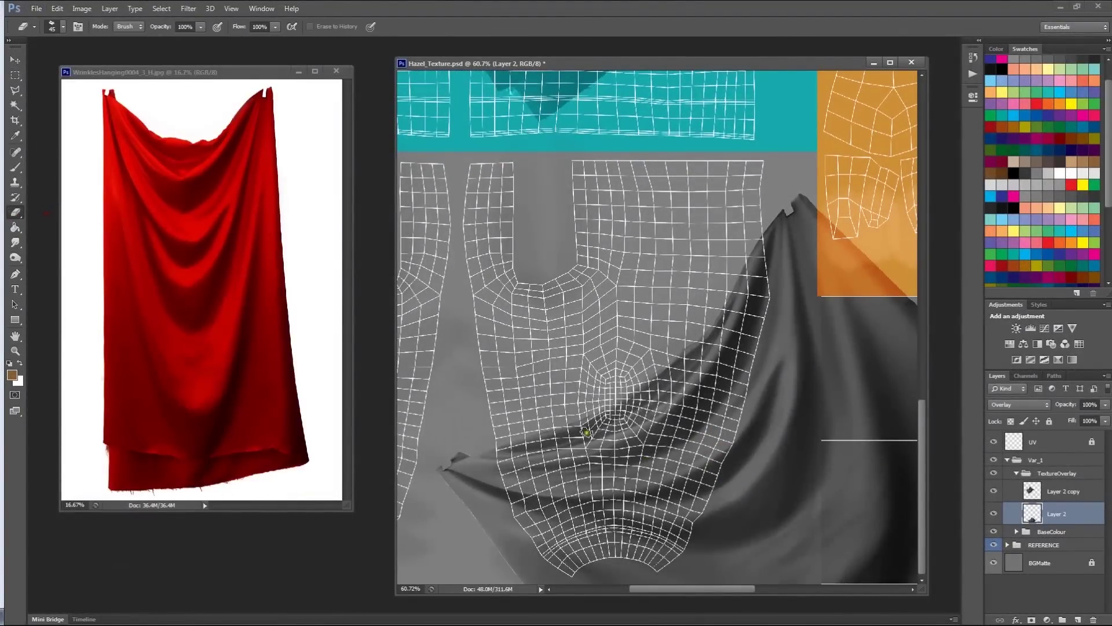
mouse_move(543, 424)
mouse_down()
mouse_move(556, 405)
mouse_move(630, 420)
mouse_move(532, 479)
mouse_up()
mouse_move(605, 435)
mouse_down()
mouse_move(459, 506)
mouse_move(514, 482)
mouse_move(472, 529)
mouse_move(501, 522)
mouse_move(519, 516)
mouse_move(459, 524)
mouse_move(462, 471)
mouse_move(477, 550)
mouse_move(464, 561)
mouse_move(550, 576)
mouse_move(688, 551)
mouse_move(678, 547)
mouse_move(690, 582)
mouse_move(733, 581)
mouse_up()
drag(620, 588, 609, 576)
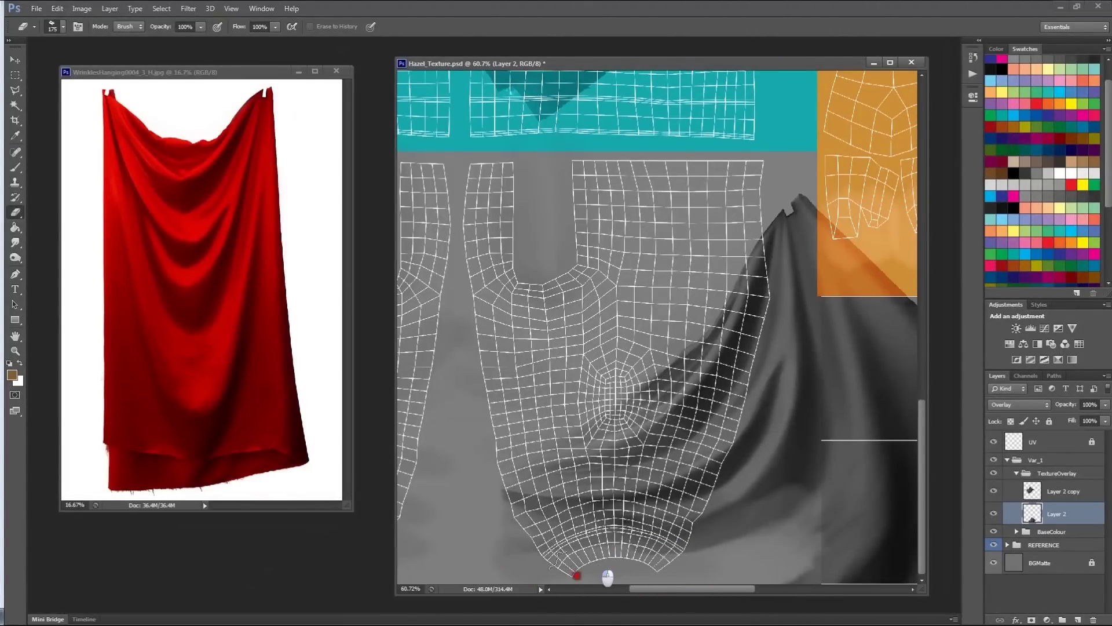
Undo the last eraser stroke, then erase the cloth's lower corner and the upper folds around the knee
key(ctrl+z)
mouse_move(474, 521)
mouse_down()
mouse_move(509, 587)
mouse_move(517, 575)
mouse_up()
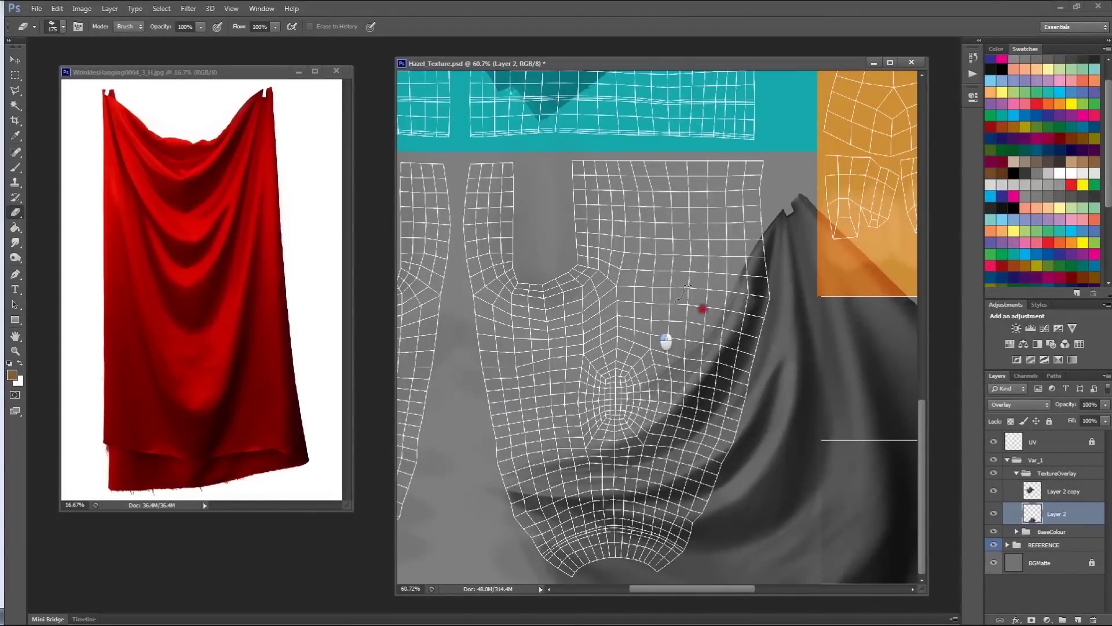
mouse_move(756, 297)
mouse_down()
mouse_move(638, 422)
mouse_move(576, 453)
mouse_move(669, 418)
mouse_move(601, 450)
mouse_move(740, 312)
mouse_move(769, 229)
mouse_move(705, 397)
mouse_move(542, 469)
mouse_up()
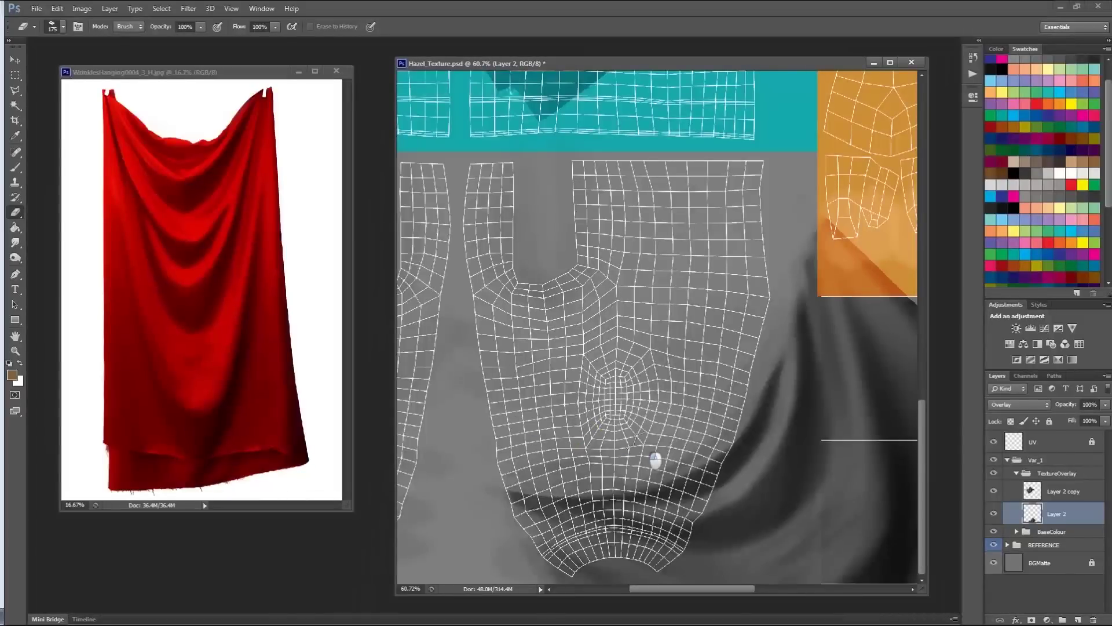
Duplicate the spare cloth layer from the vest and place the new copy over the right-hand trouser leg
key(z)
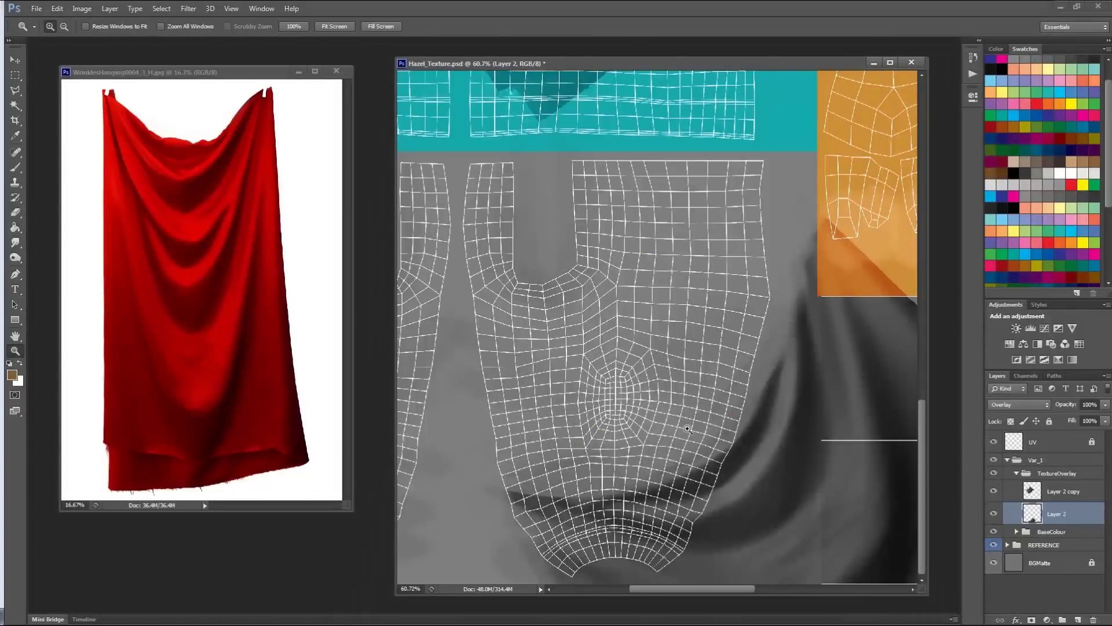
click(1069, 493)
key(v)
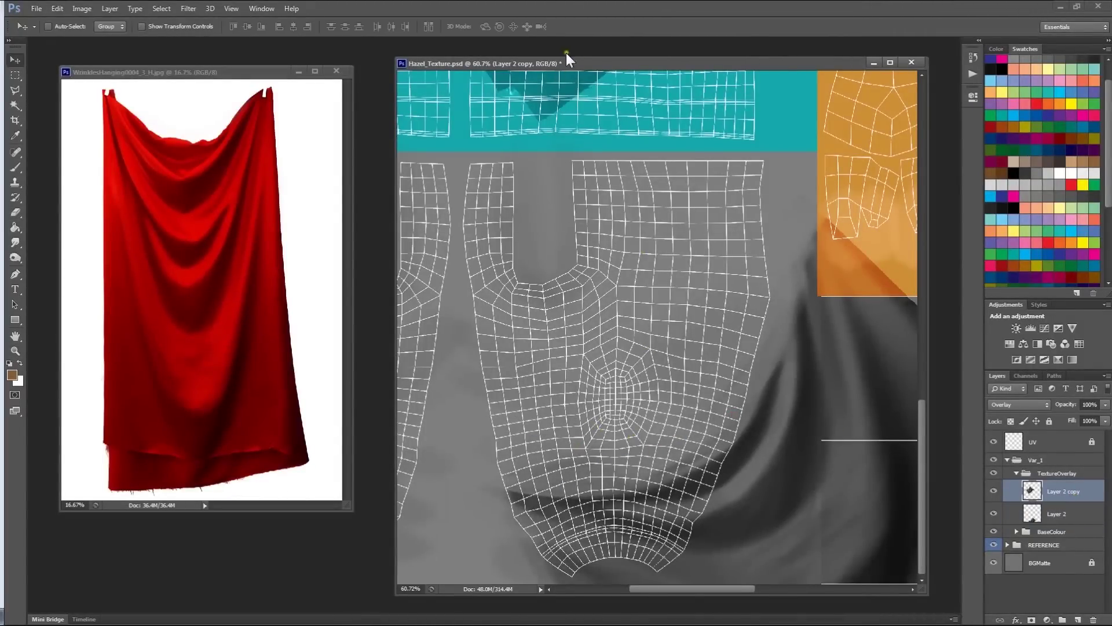
alt+drag(577, 81, 668, 469)
alt+scroll(654, 405, down, 3)
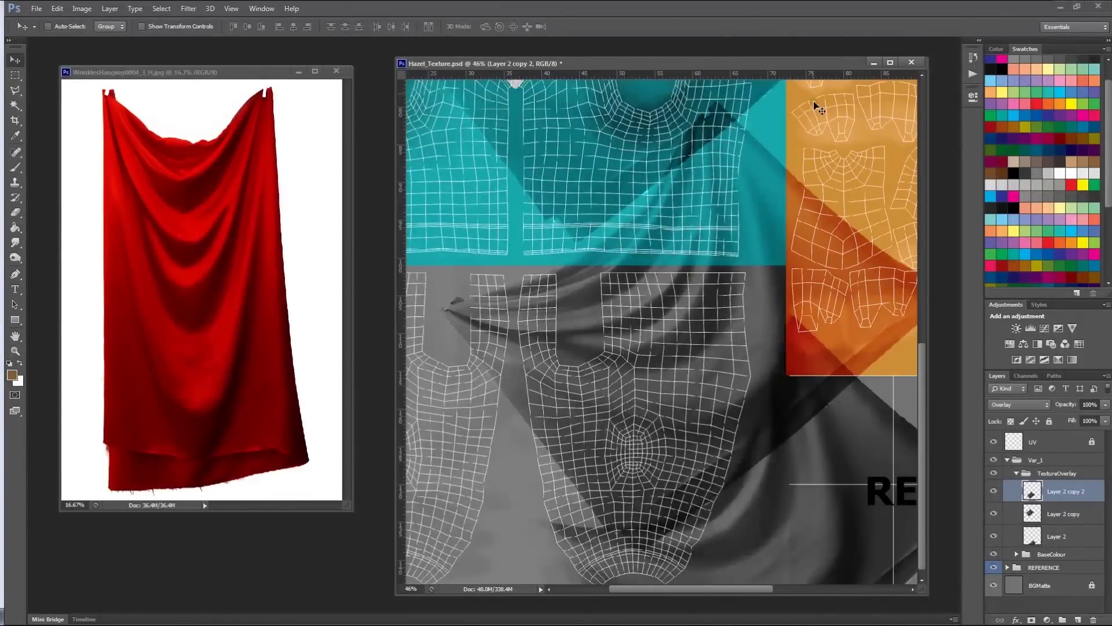
Scale the new cloth copy to about 53% width and 78% height, rotating it so the folds curve below the knee
key(ctrl+t)
drag(829, 72, 736, 466)
drag(768, 195, 752, 453)
drag(655, 550, 723, 431)
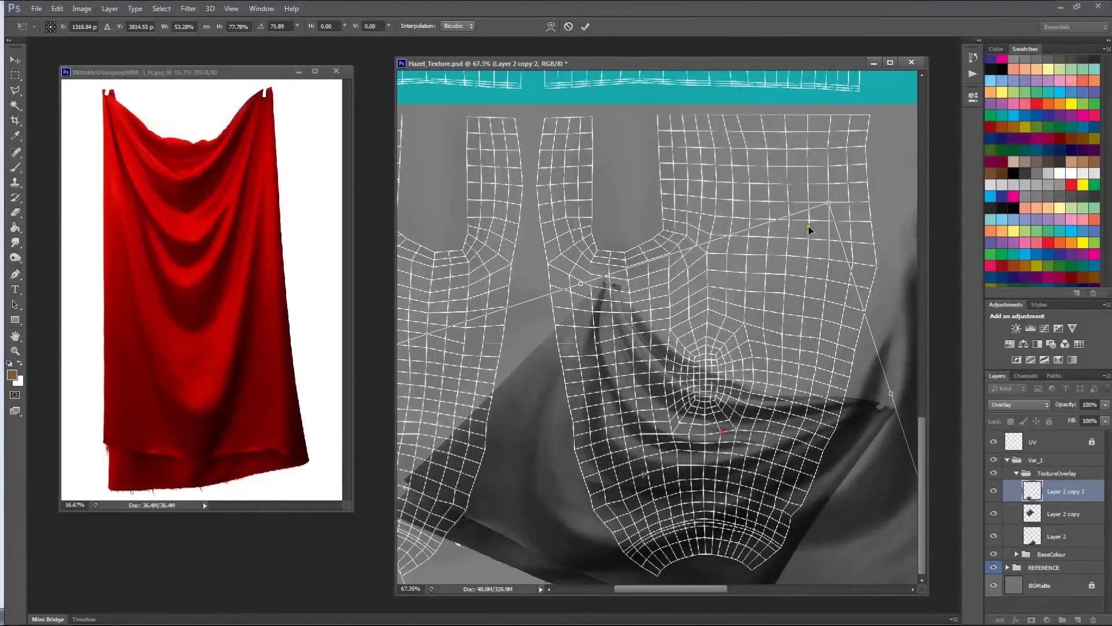
drag(826, 204, 739, 181)
drag(657, 473, 704, 510)
key(Return)
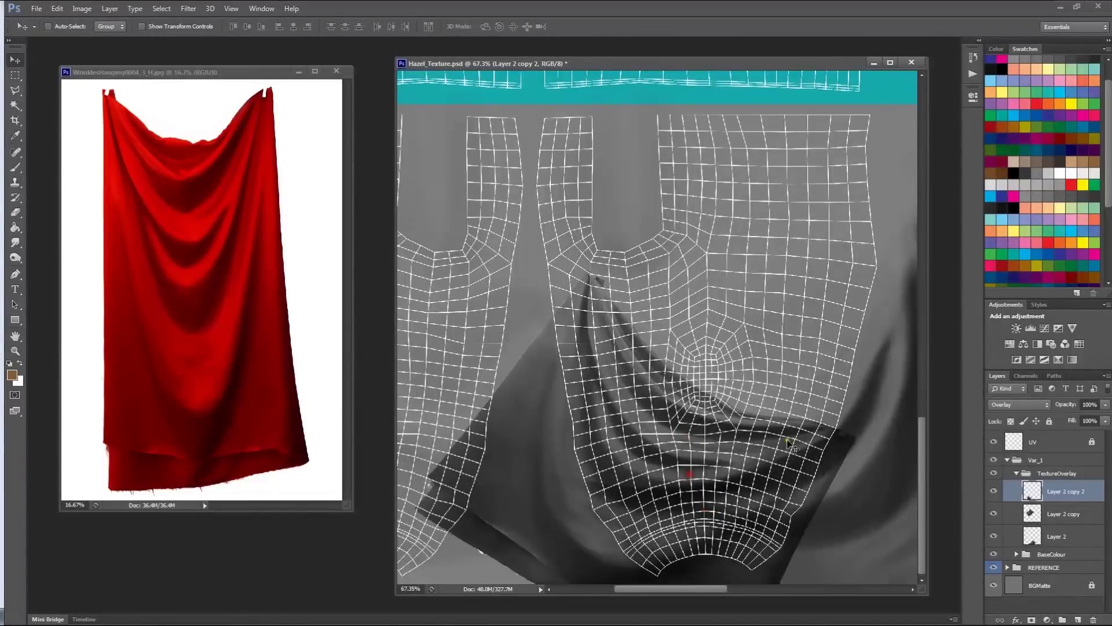
Unlock the UV wireframe layer, lower its opacity to about 34% and lock it again
click(1042, 442)
click(1105, 405)
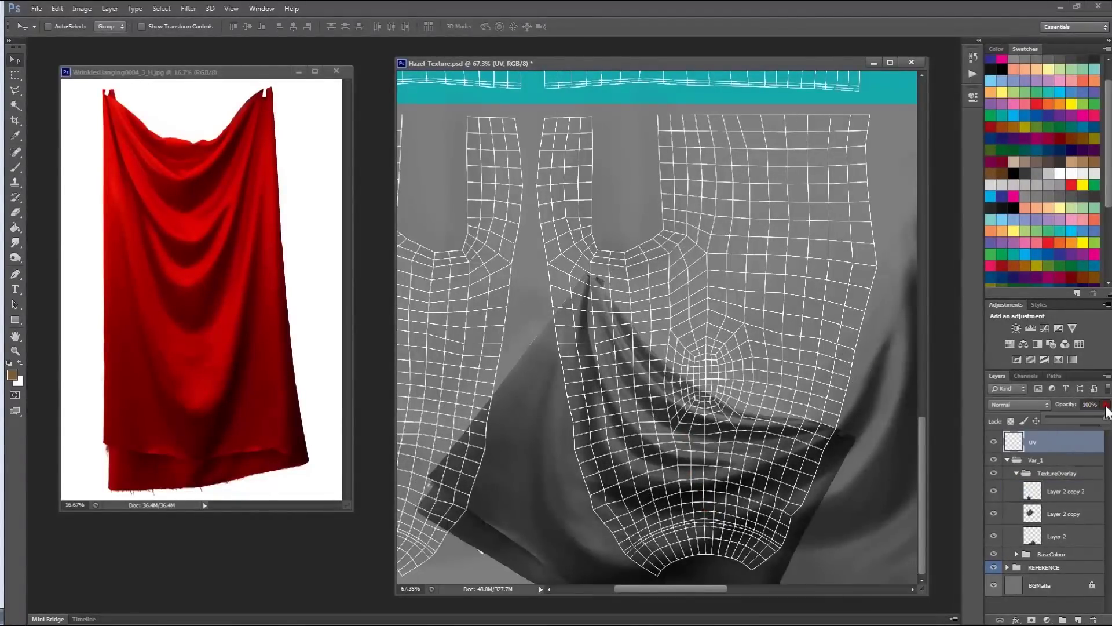
drag(1089, 415, 1075, 414)
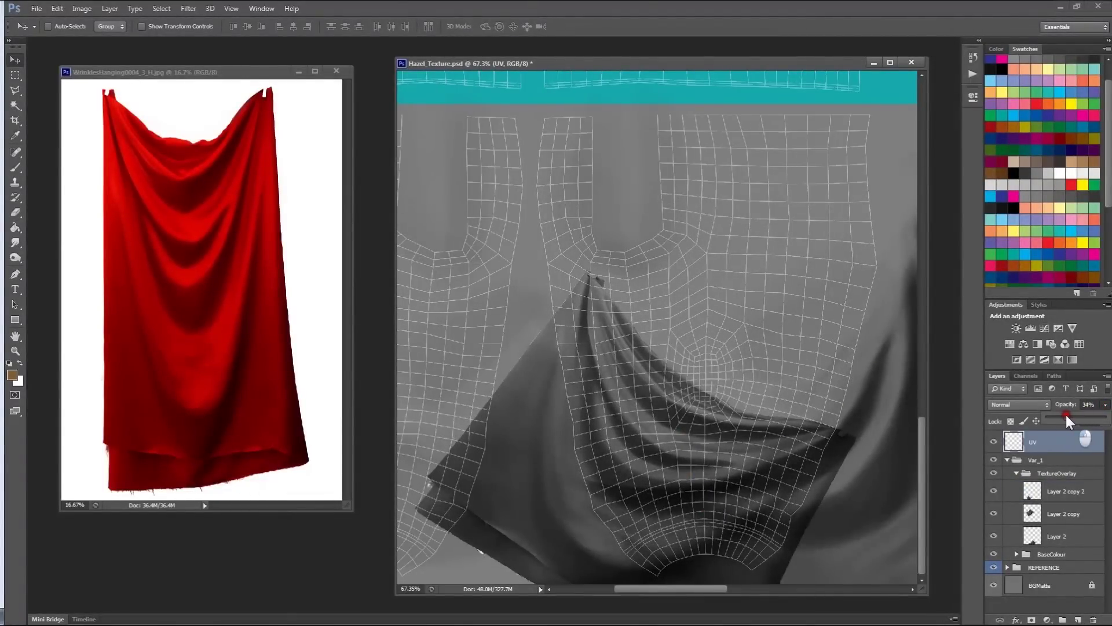
click(1098, 406)
click(1049, 421)
Erase the hard upper edge and top corner of the new cloth copy below the knee with a 60 px eraser, softening its folds
click(1060, 492)
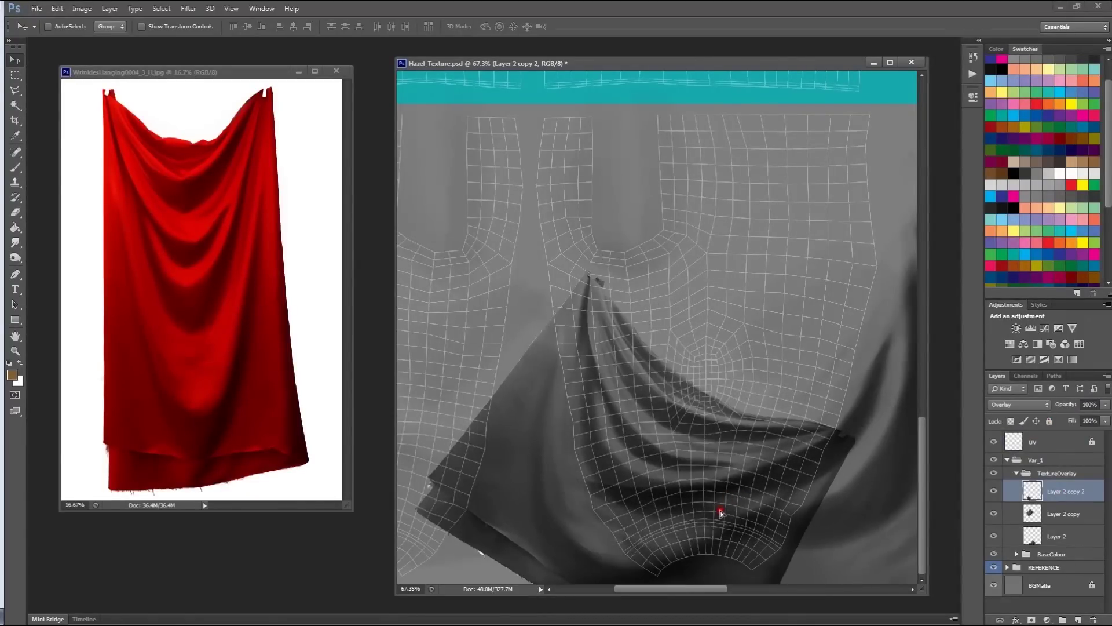
alt+scroll(721, 504, up, 2)
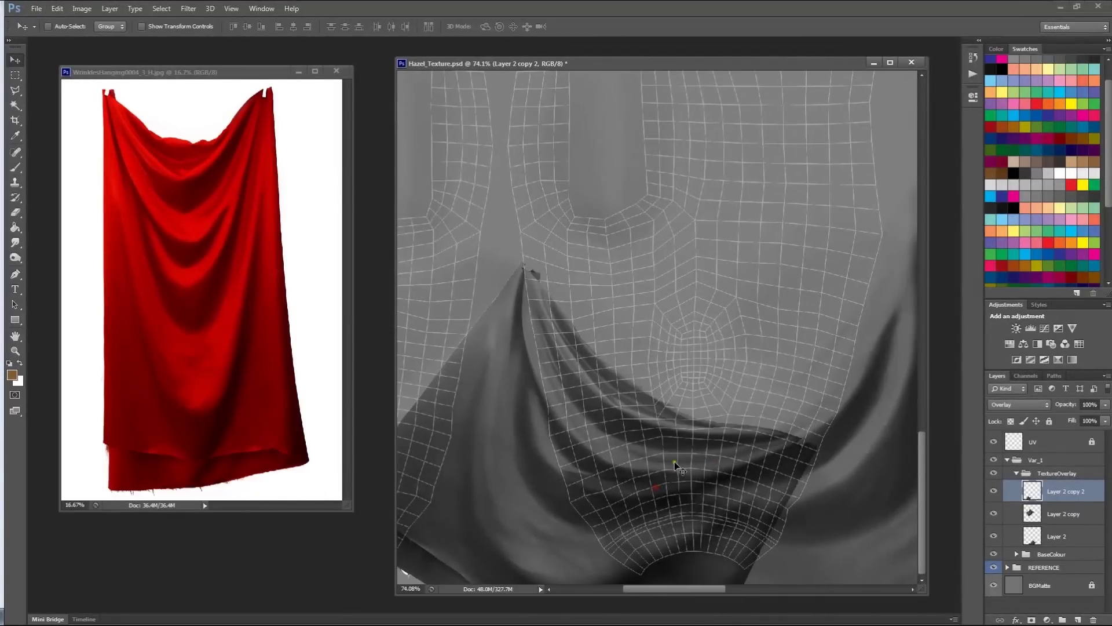
key(e)
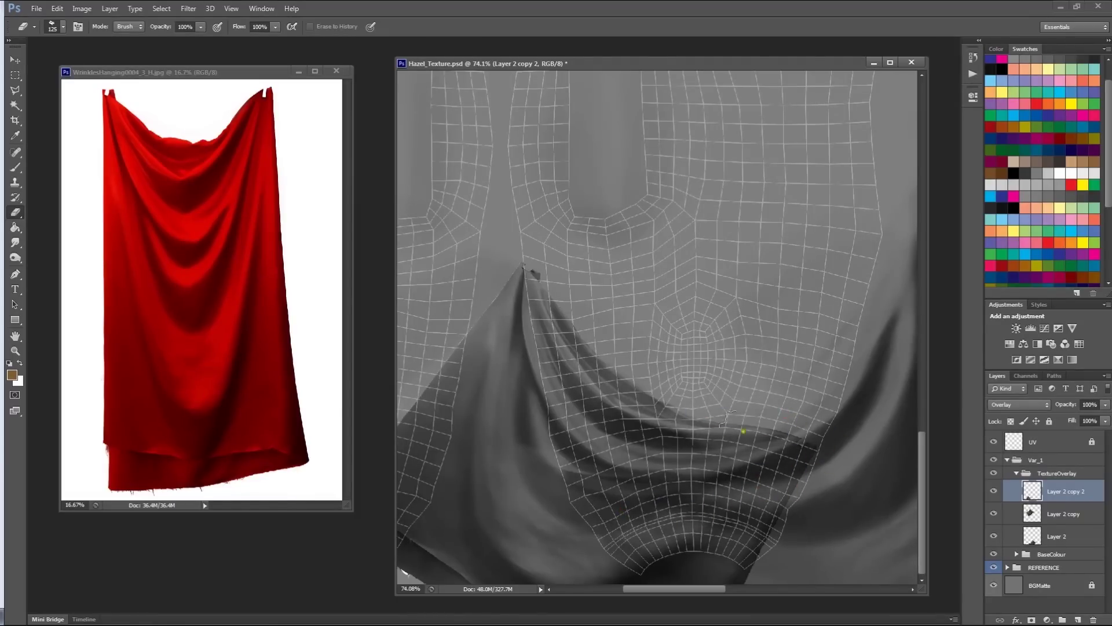
key([)
mouse_move(793, 418)
mouse_down()
mouse_move(802, 434)
mouse_move(781, 429)
mouse_move(817, 430)
mouse_move(710, 427)
mouse_move(649, 407)
mouse_up()
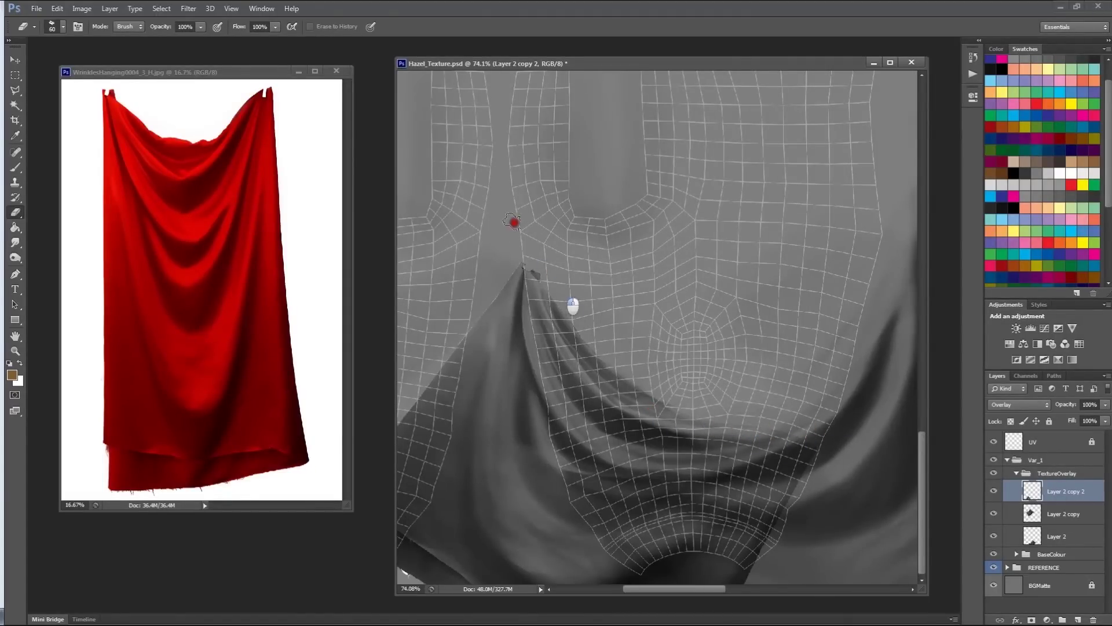
drag(524, 254, 629, 382)
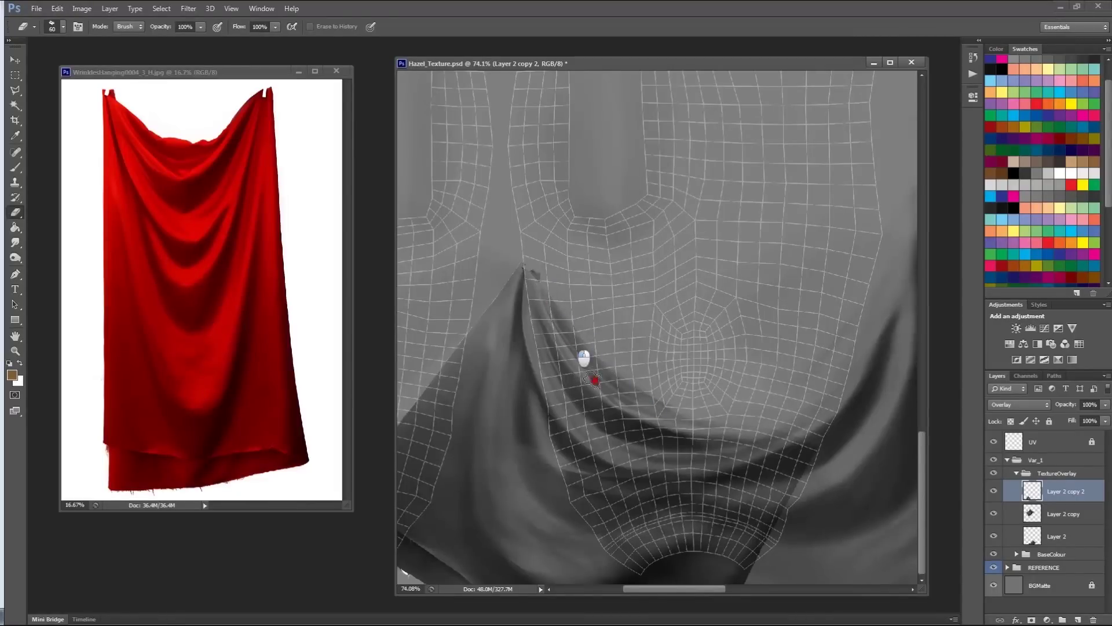
drag(527, 252, 509, 230)
mouse_move(539, 287)
mouse_down()
mouse_move(606, 376)
mouse_move(650, 400)
mouse_up()
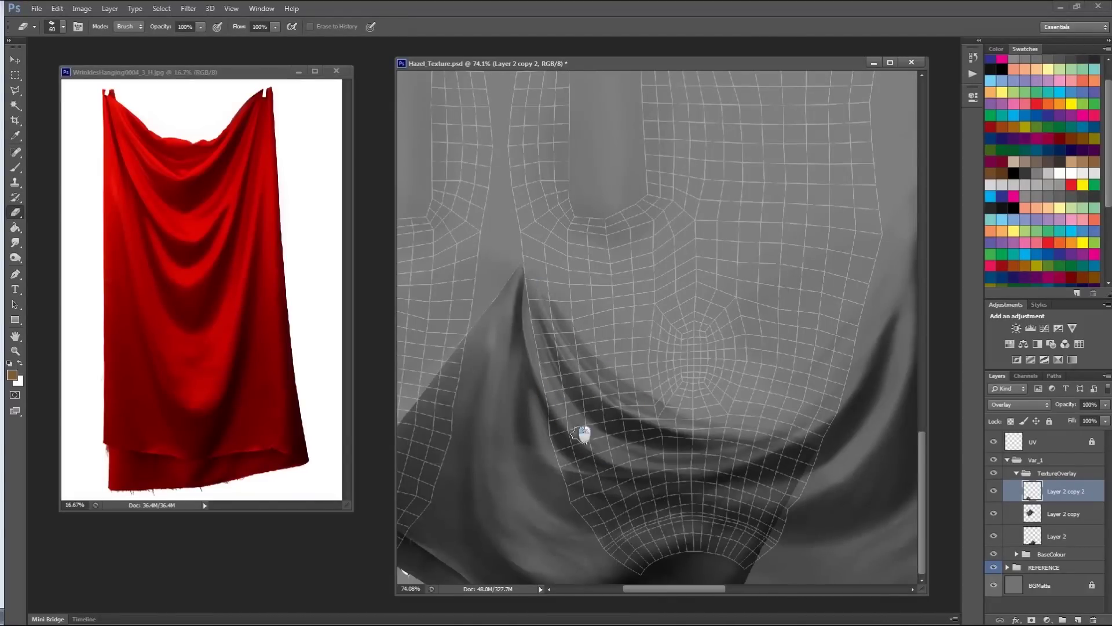
drag(622, 454, 745, 443)
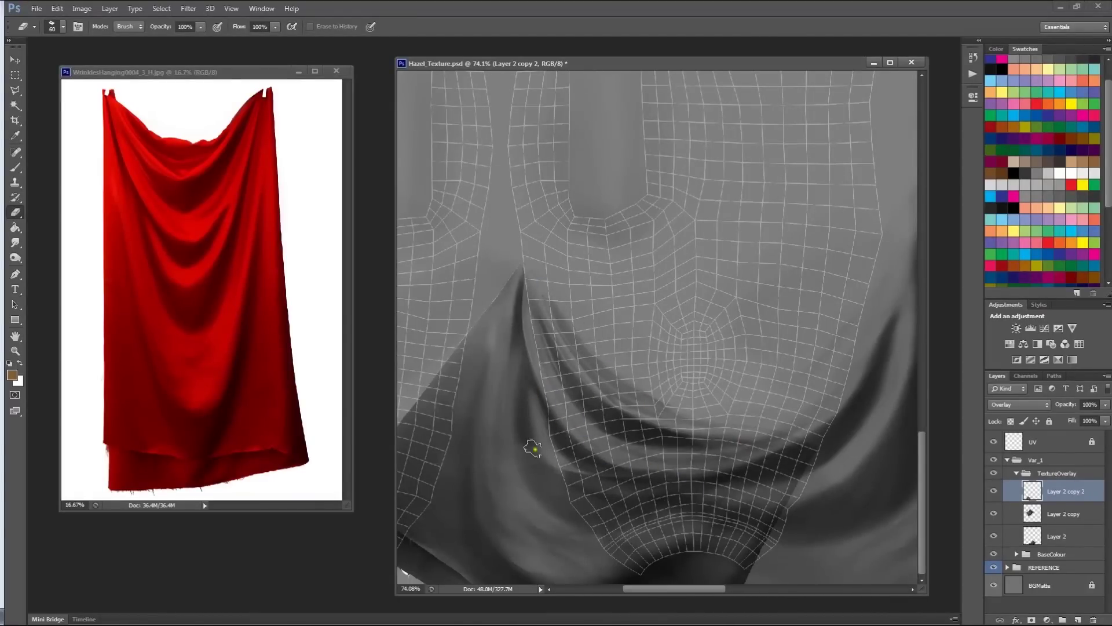
mouse_move(573, 485)
mouse_down()
mouse_move(593, 531)
mouse_move(626, 512)
mouse_up()
Duplicate the erased cloth copy, rotate the duplicate to about -61.6° and fit it along the opposite side of the trouser leg
key(v)
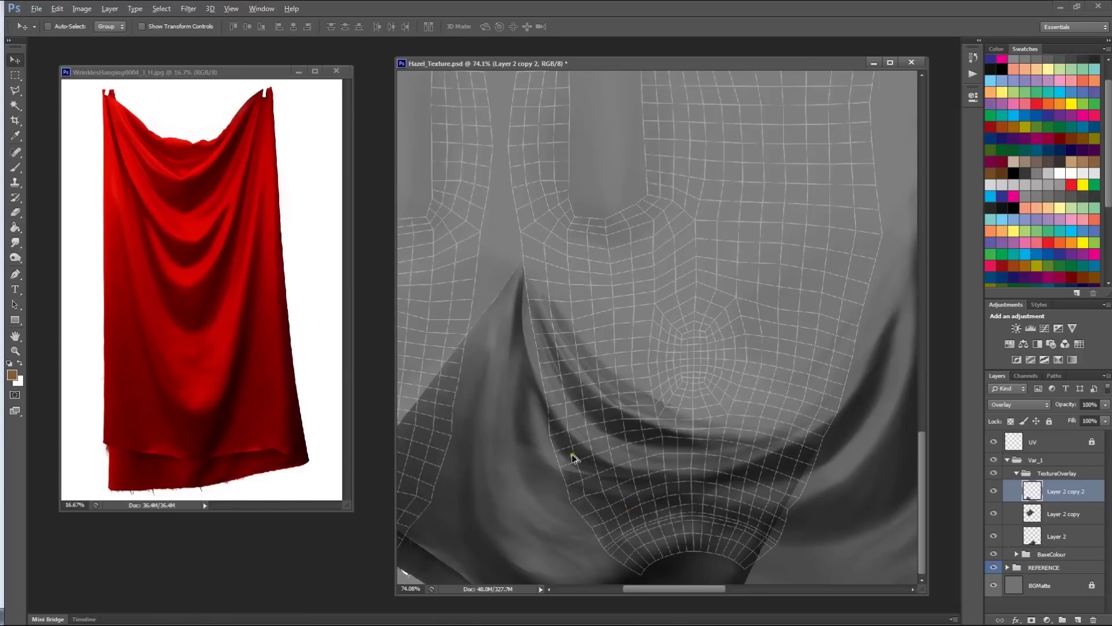
alt+drag(571, 454, 720, 414)
key(ctrl+r)
key(ctrl+r)
key(ctrl+t)
drag(568, 231, 416, 463)
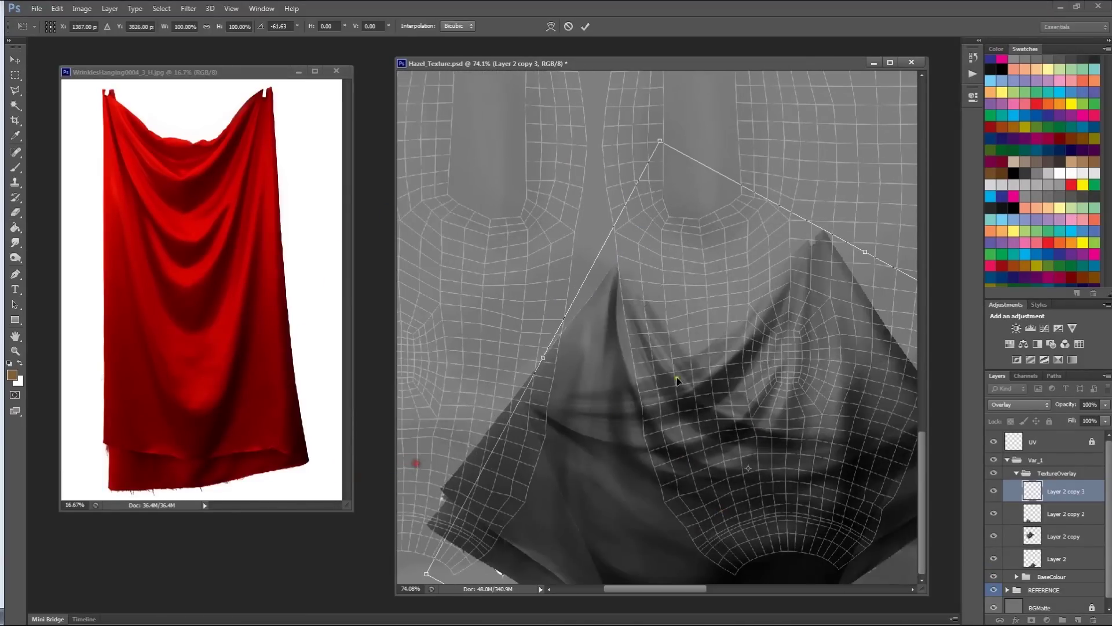
drag(665, 354, 772, 439)
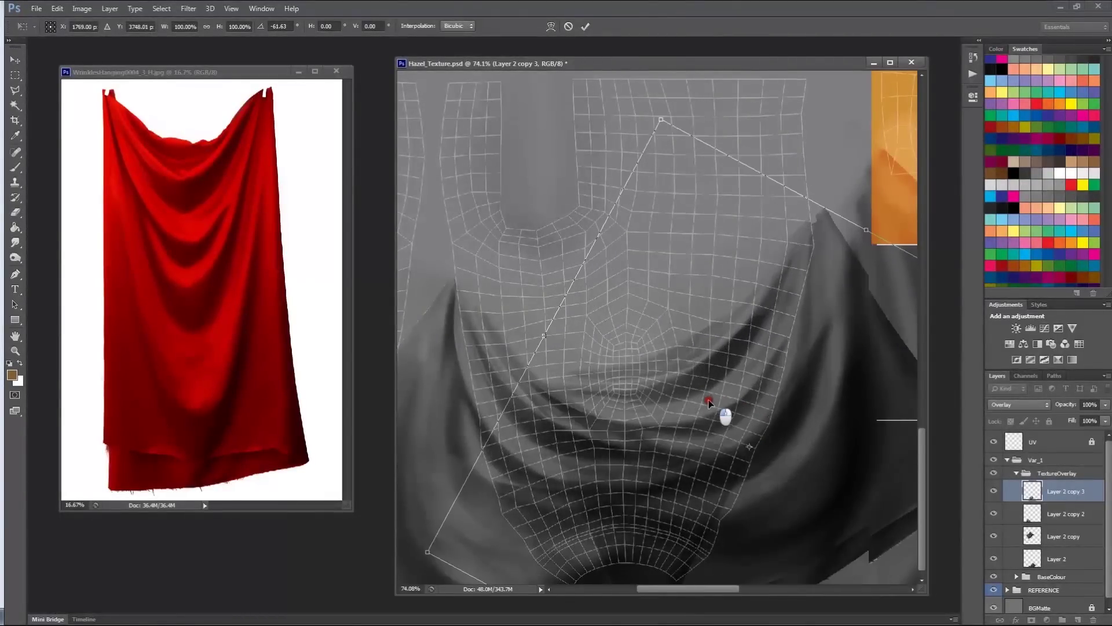
key(Return)
Erase the rotated copy's overlap and hem around the bottom of the leg, then undo the last eraser stroke
key(e)
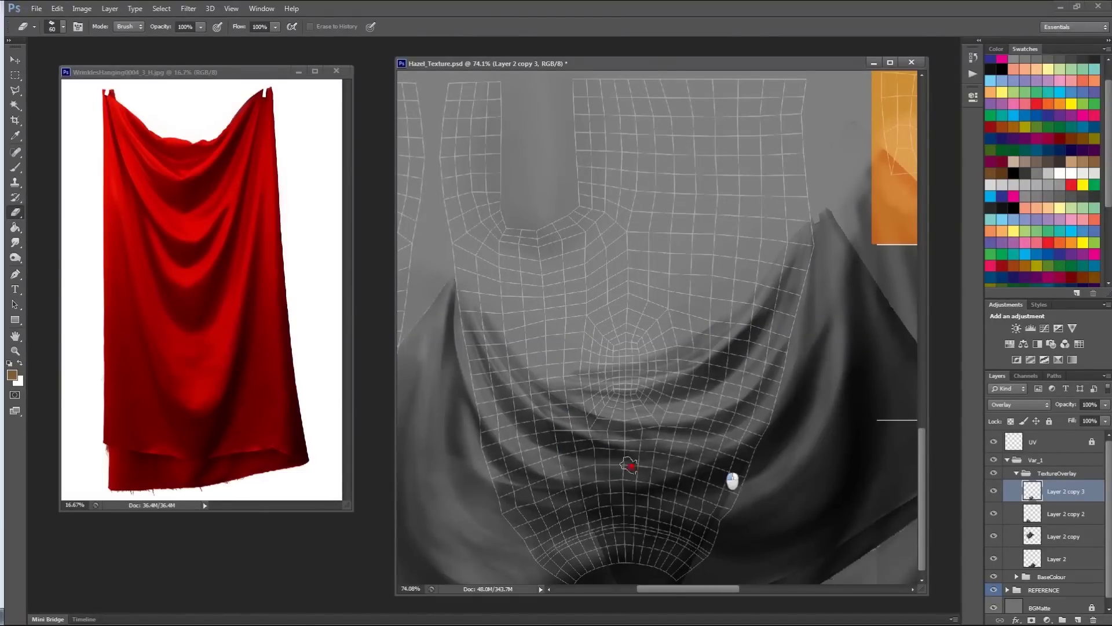
mouse_move(683, 479)
mouse_down()
mouse_move(589, 489)
mouse_move(613, 529)
mouse_move(539, 568)
mouse_move(596, 589)
mouse_move(746, 590)
mouse_move(879, 532)
mouse_up()
drag(831, 364, 817, 352)
mouse_move(823, 210)
mouse_down()
mouse_move(801, 430)
mouse_move(764, 491)
mouse_move(869, 330)
mouse_move(898, 459)
mouse_move(918, 405)
mouse_up()
key(ctrl+z)
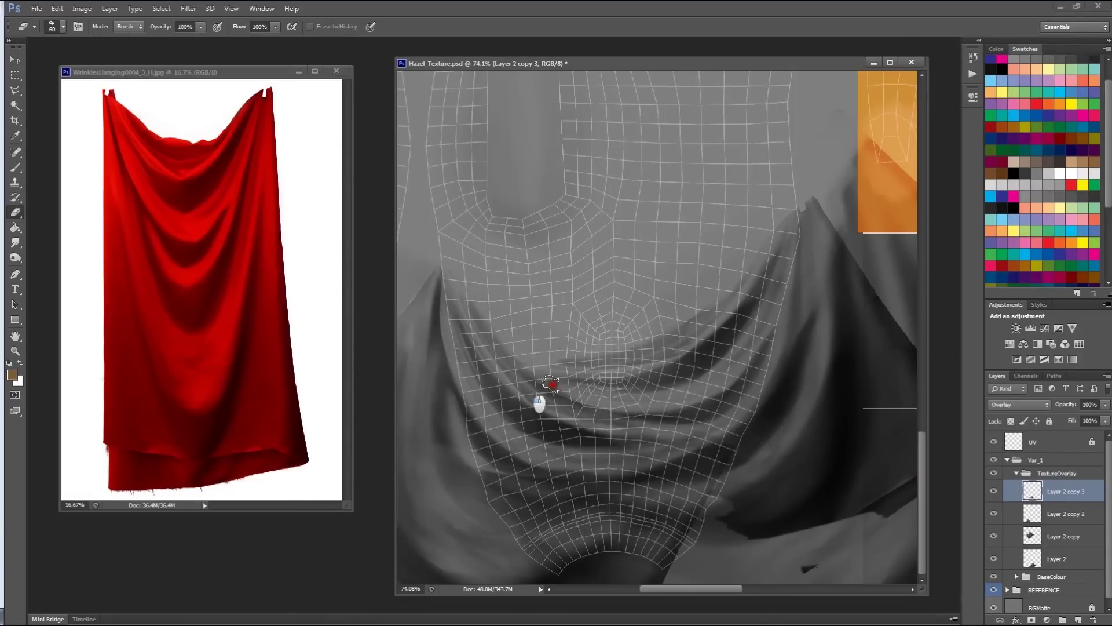
Duplicate the Layer 2 copy 2 cloth and place the new copy higher, over the knee of the same trouser leg
click(1046, 475)
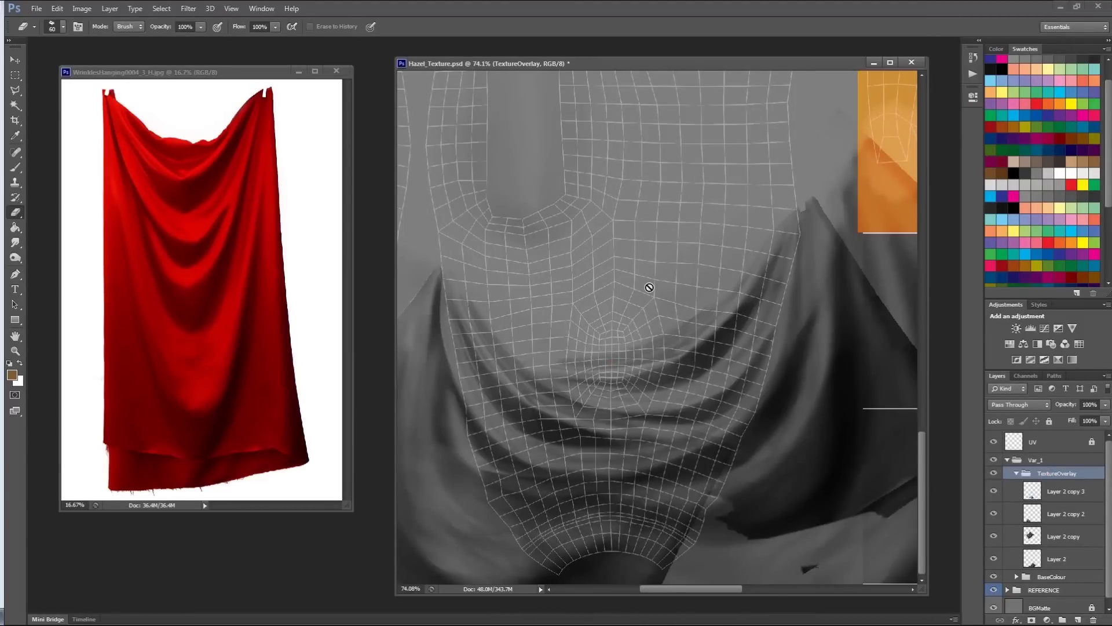
click(1075, 529)
key(v)
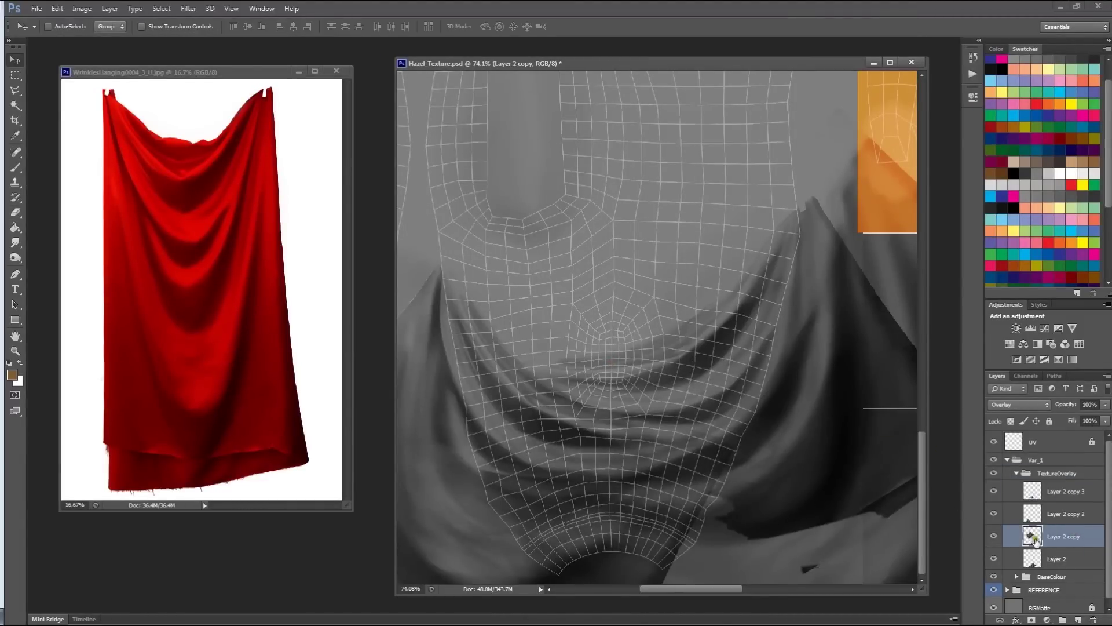
click(1073, 516)
alt+drag(530, 346, 688, 323)
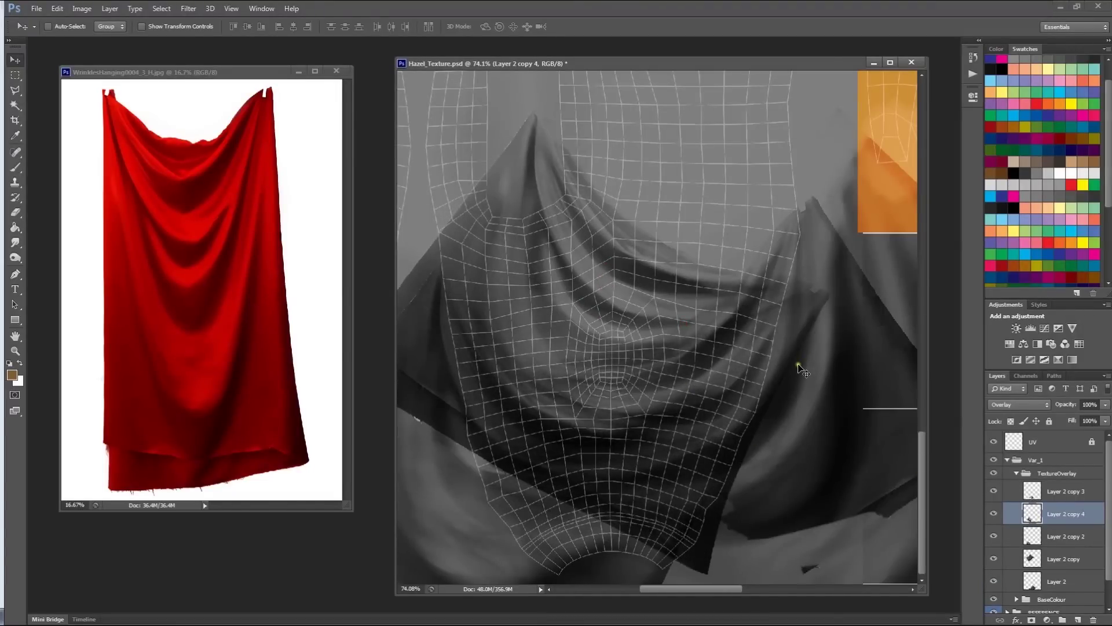
Rotate the new cloth copy to about -31°, enlarge it and fit it over the thigh up to the trouser waist
key(ctrl+t)
drag(864, 402, 792, 307)
drag(711, 369, 708, 374)
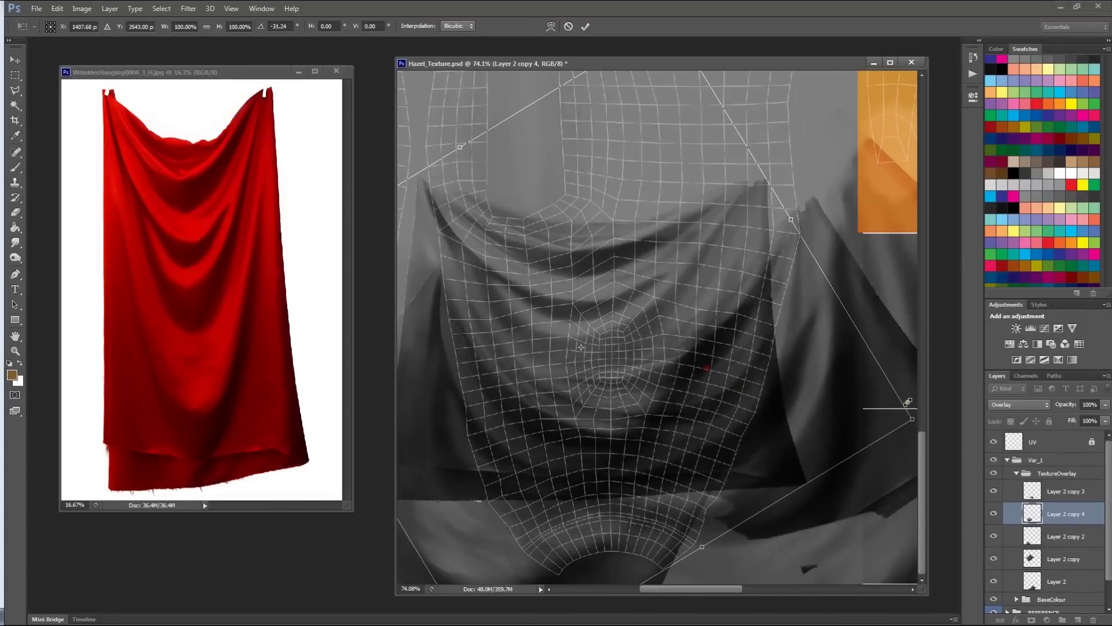
drag(911, 418, 1025, 489)
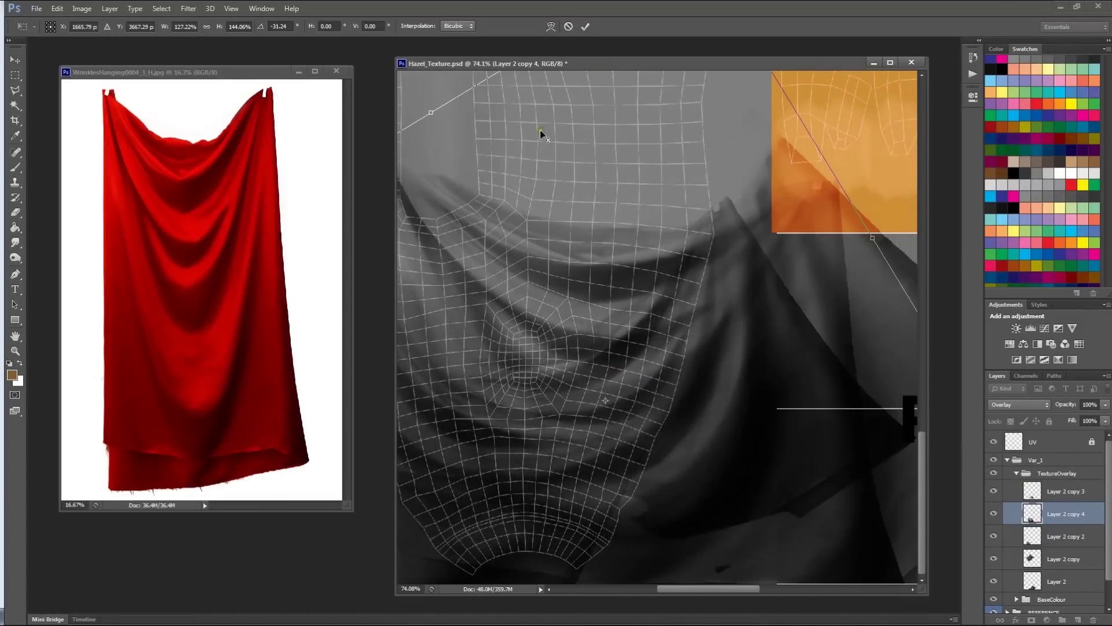
alt+scroll(599, 321, down, 6)
drag(603, 361, 632, 319)
drag(680, 222, 660, 106)
drag(683, 487, 656, 404)
key(Return)
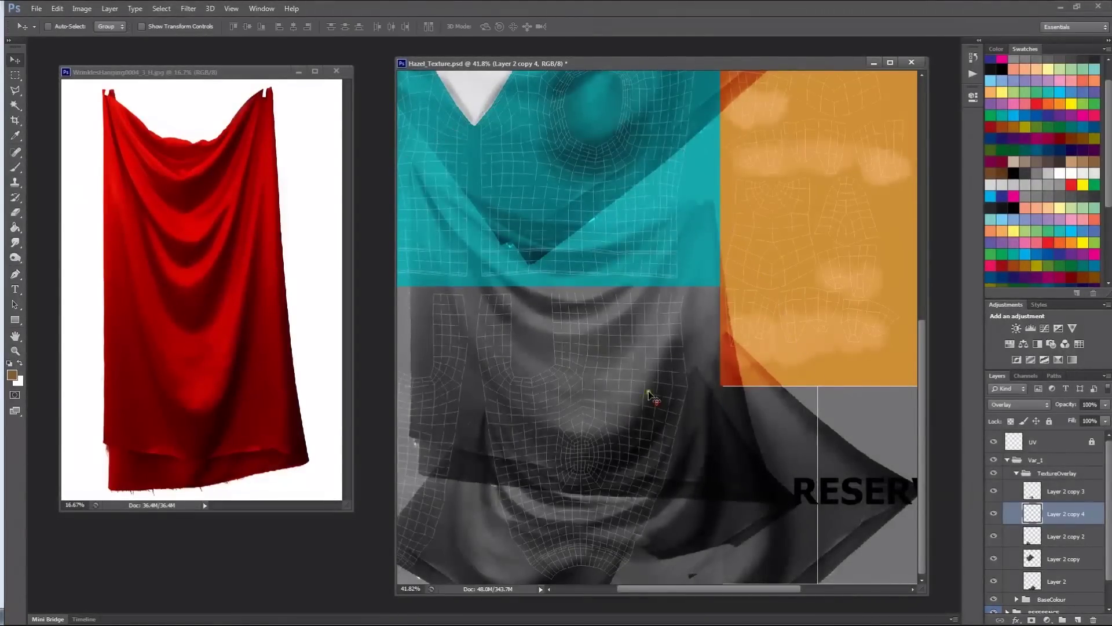
key(e)
drag(554, 273, 546, 355)
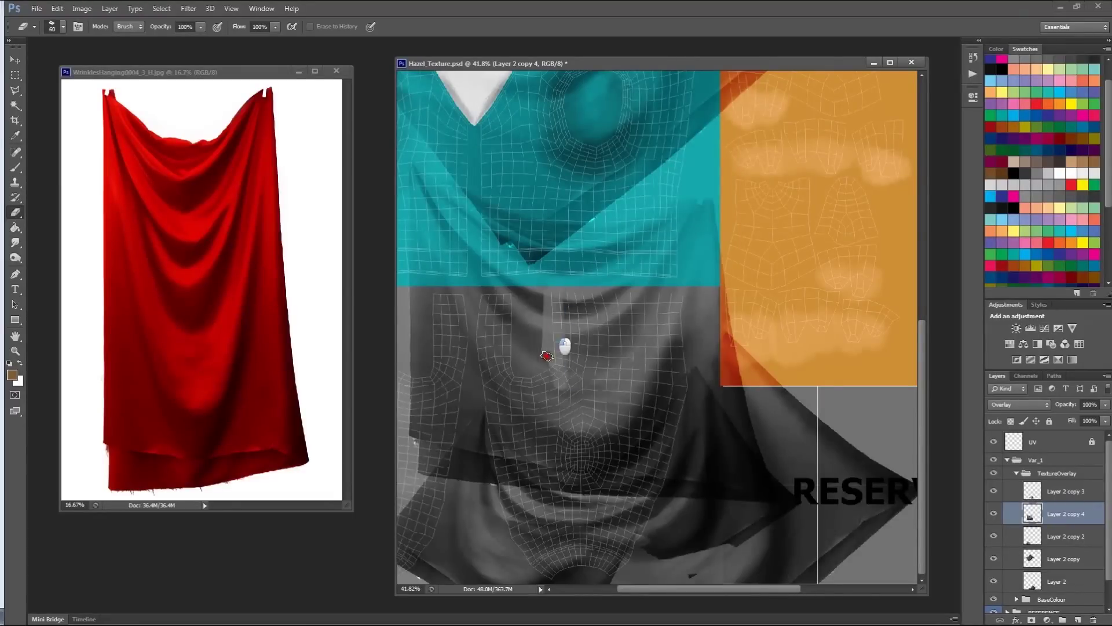
key(ctrl+z)
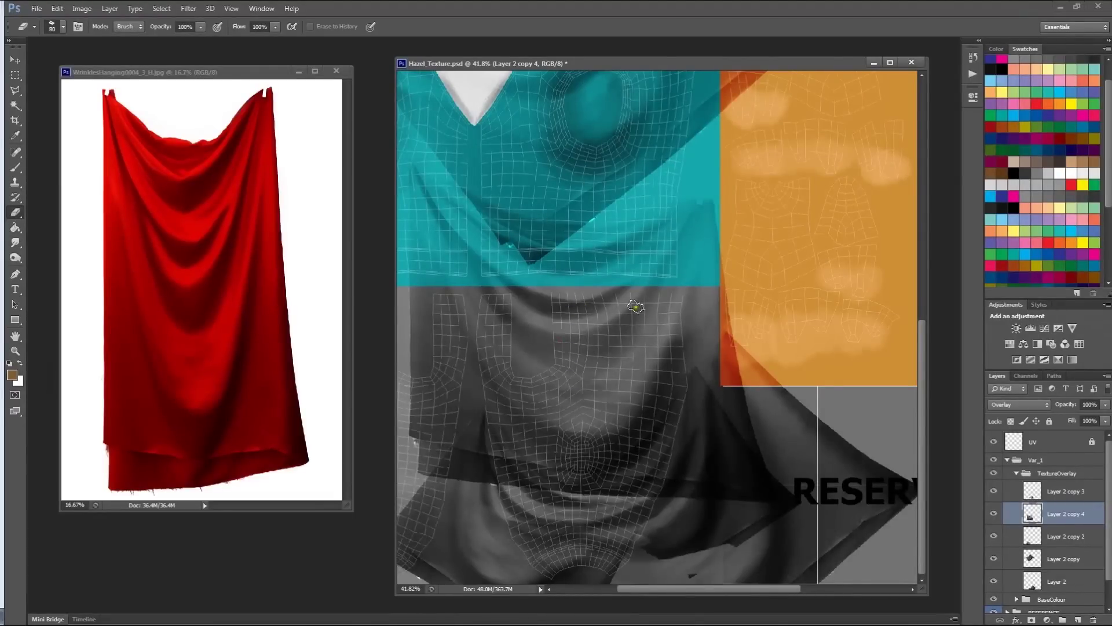
drag(728, 171, 639, 312)
key(ctrl+z)
Erase the enlarged cloth's top folds, its part over the neighbouring leg and its lower hem across the knee with a 100 px eraser
mouse_move(627, 238)
mouse_down()
mouse_move(530, 344)
mouse_move(633, 287)
mouse_move(596, 303)
mouse_move(528, 377)
mouse_move(485, 359)
mouse_move(485, 310)
mouse_move(498, 365)
mouse_move(487, 383)
mouse_up()
drag(687, 178, 667, 187)
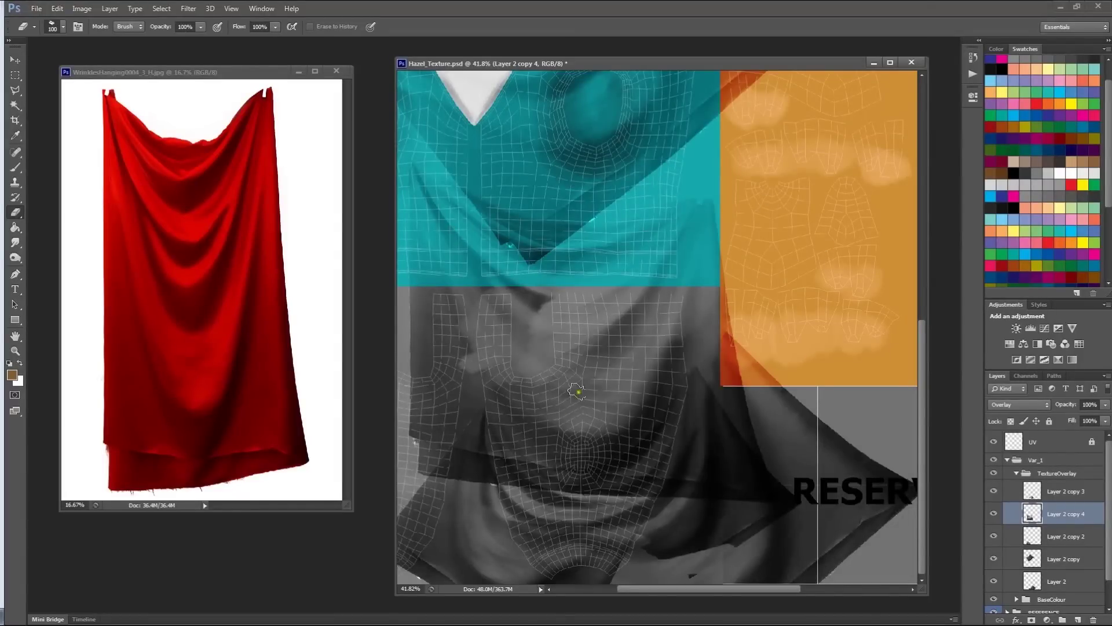
drag(491, 358, 475, 373)
mouse_move(537, 464)
mouse_down()
mouse_move(501, 422)
mouse_move(521, 412)
mouse_move(608, 447)
mouse_move(598, 477)
mouse_move(460, 464)
mouse_move(427, 347)
mouse_move(449, 390)
mouse_move(441, 401)
mouse_move(467, 355)
mouse_move(512, 437)
mouse_move(500, 448)
mouse_move(456, 380)
mouse_move(453, 409)
mouse_move(516, 467)
mouse_up()
mouse_move(481, 413)
mouse_down()
mouse_move(465, 380)
mouse_move(536, 455)
mouse_move(540, 435)
mouse_move(565, 448)
mouse_move(598, 434)
mouse_move(631, 462)
mouse_move(659, 425)
mouse_move(700, 502)
mouse_move(591, 509)
mouse_move(702, 476)
mouse_move(698, 457)
mouse_move(639, 473)
mouse_move(621, 454)
mouse_move(703, 370)
mouse_move(643, 414)
mouse_move(724, 357)
mouse_move(666, 479)
mouse_move(731, 379)
mouse_move(725, 442)
mouse_move(780, 460)
mouse_up()
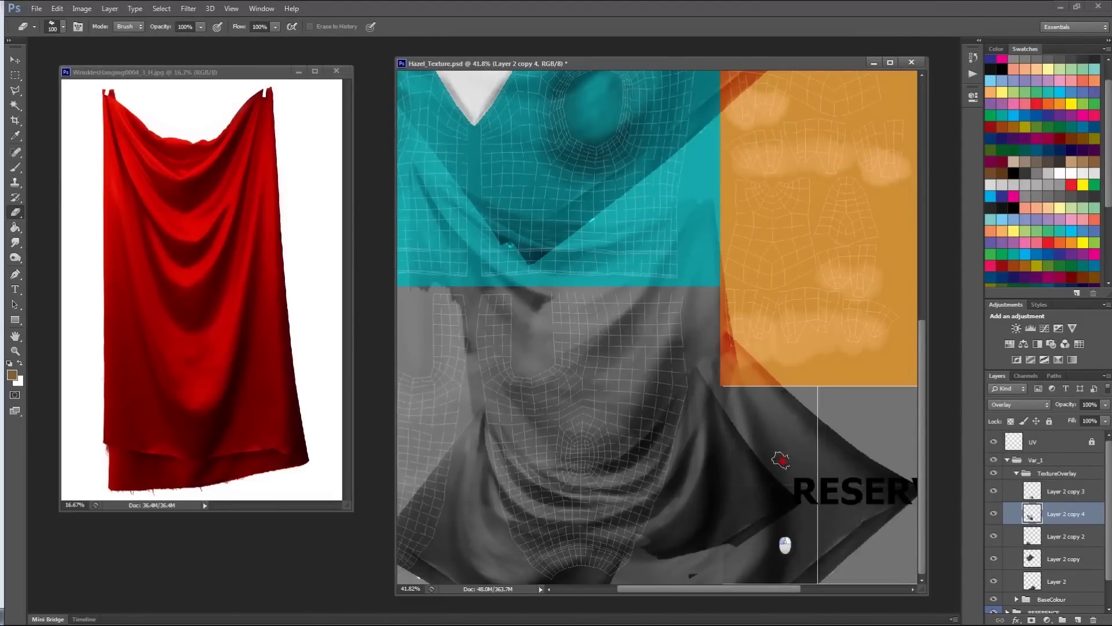
Erase the leftover cloth around the gap in the upper trouser leg and soften the dark folds on the thigh
mouse_move(692, 272)
mouse_down()
mouse_move(697, 388)
mouse_move(678, 295)
mouse_move(682, 378)
mouse_move(686, 307)
mouse_move(693, 377)
mouse_move(675, 318)
mouse_move(676, 391)
mouse_move(588, 433)
mouse_move(635, 422)
mouse_move(682, 378)
mouse_move(622, 463)
mouse_move(660, 442)
mouse_move(574, 454)
mouse_move(510, 402)
mouse_up()
mouse_move(463, 283)
mouse_down()
mouse_move(454, 394)
mouse_move(520, 339)
mouse_move(516, 366)
mouse_up()
mouse_move(510, 324)
mouse_down()
mouse_move(531, 377)
mouse_move(546, 289)
mouse_move(542, 382)
mouse_up()
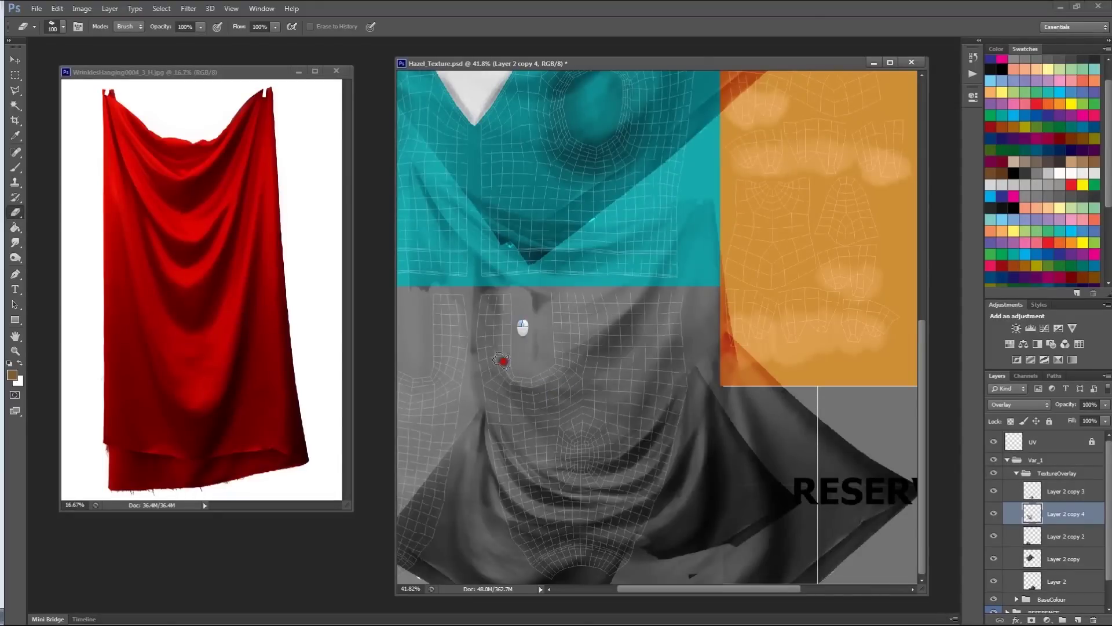
drag(537, 270, 537, 289)
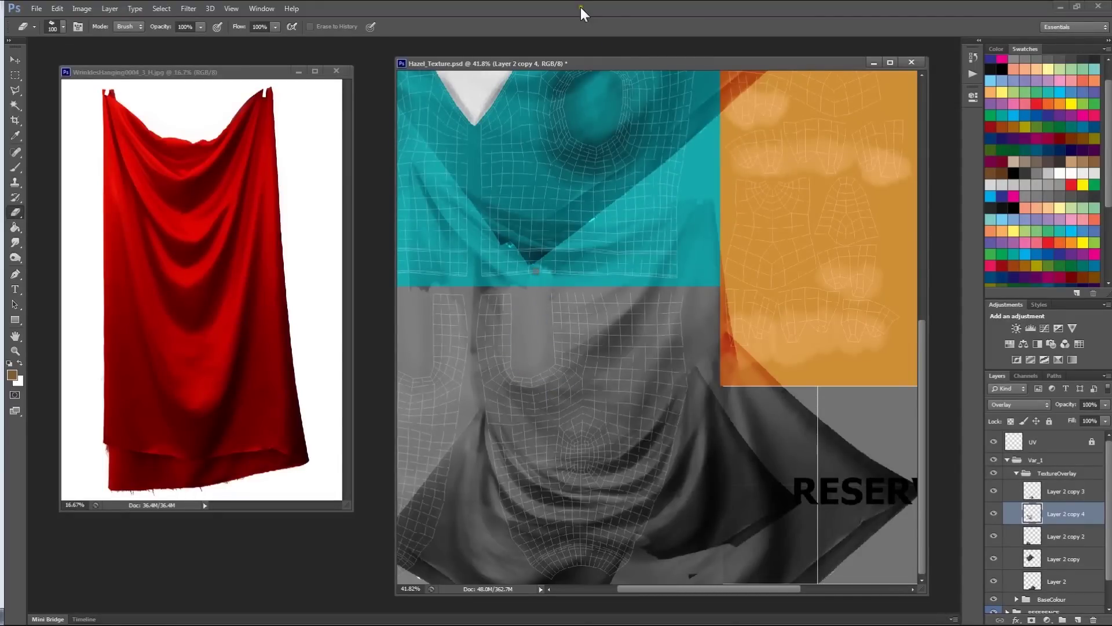
Merge the five cloth layers in the TextureOverlay group into one and set the merged layer's blend mode to Overlay
click(1073, 491)
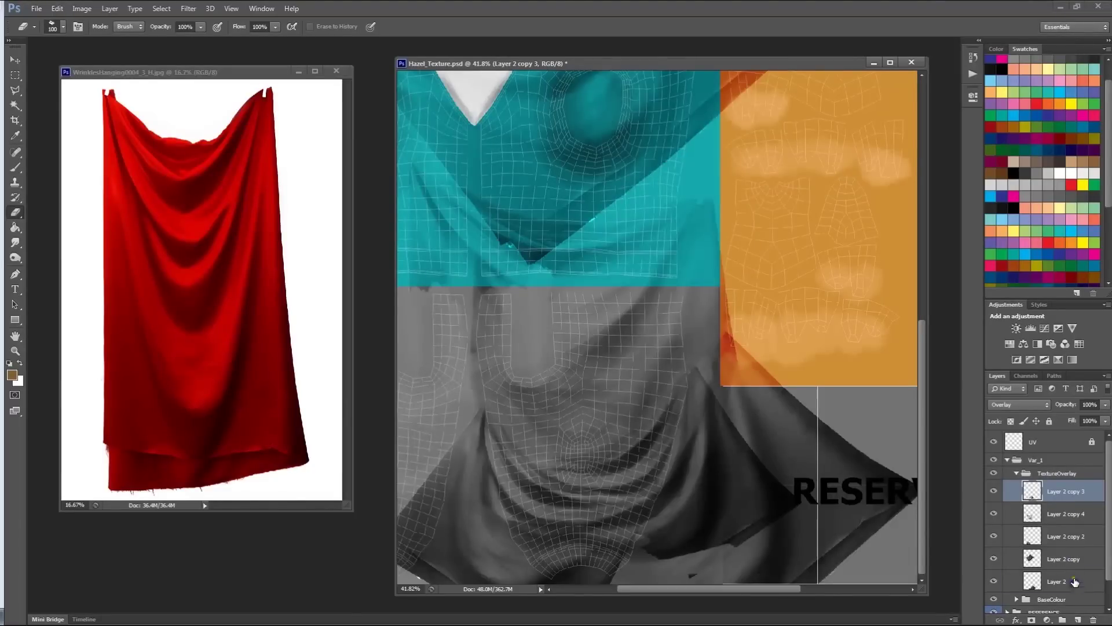
click(1075, 581)
shift+click(1094, 492)
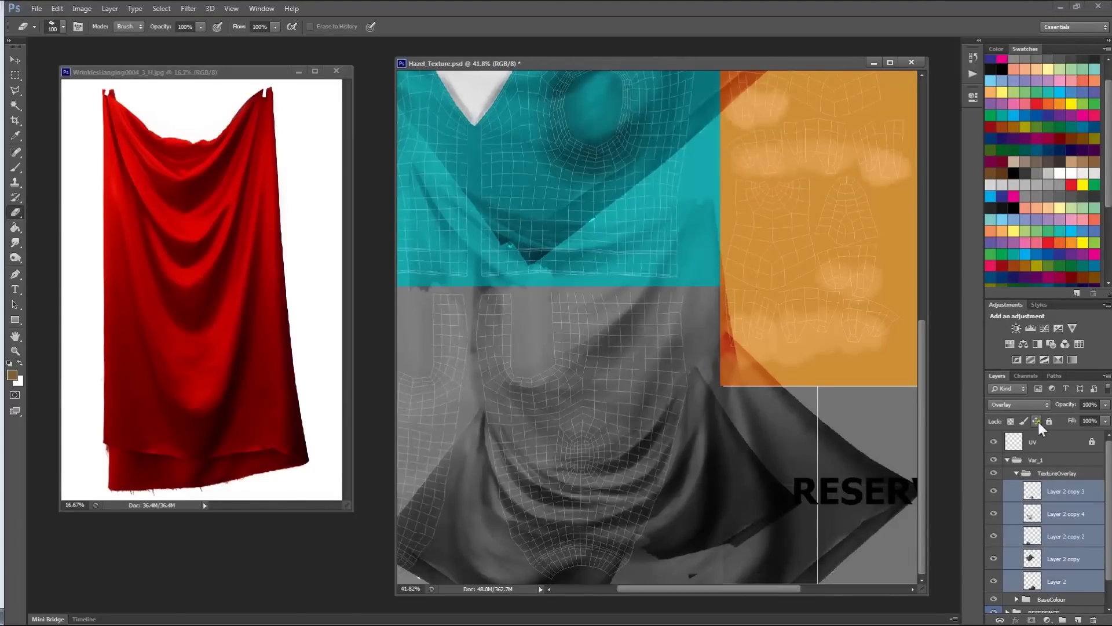
key(ctrl+e)
click(1027, 405)
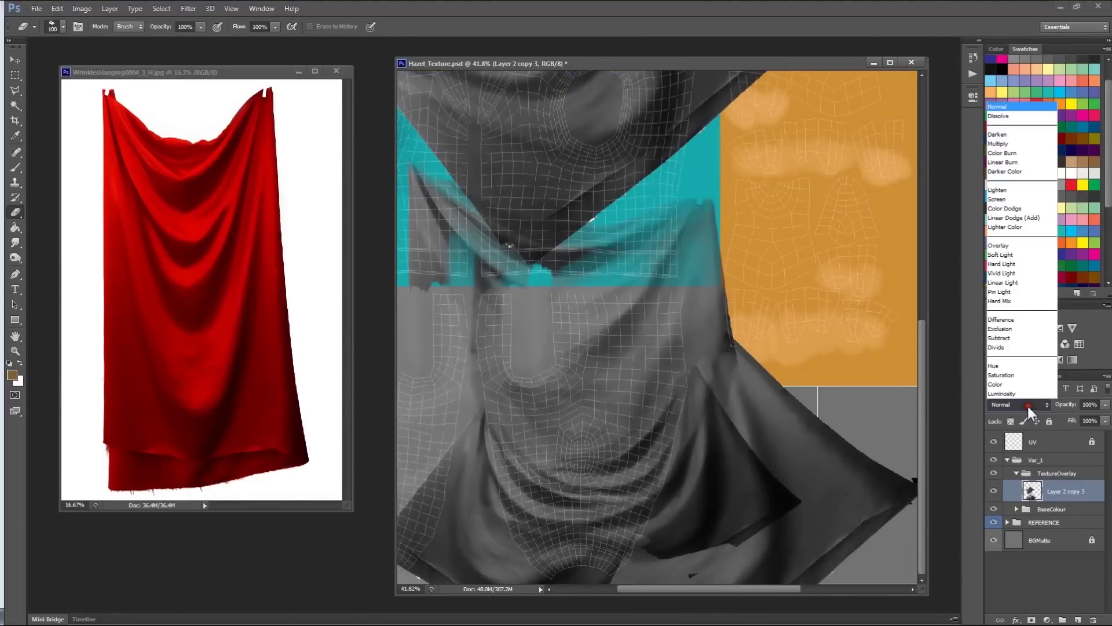
click(1014, 245)
key(Up)
key(Up)
key(Up)
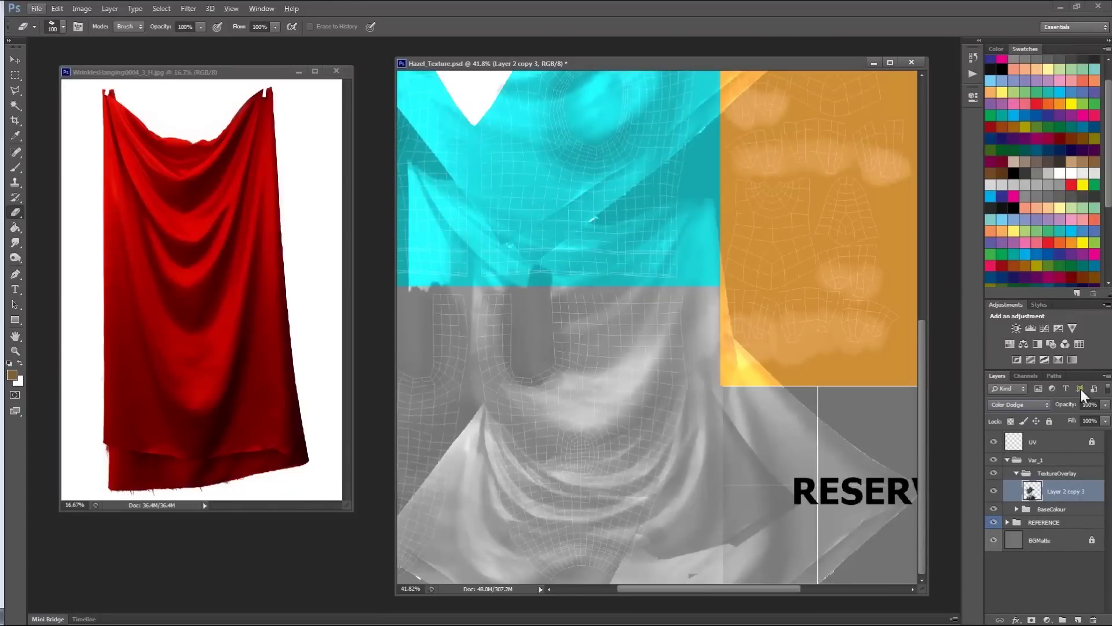
click(1019, 404)
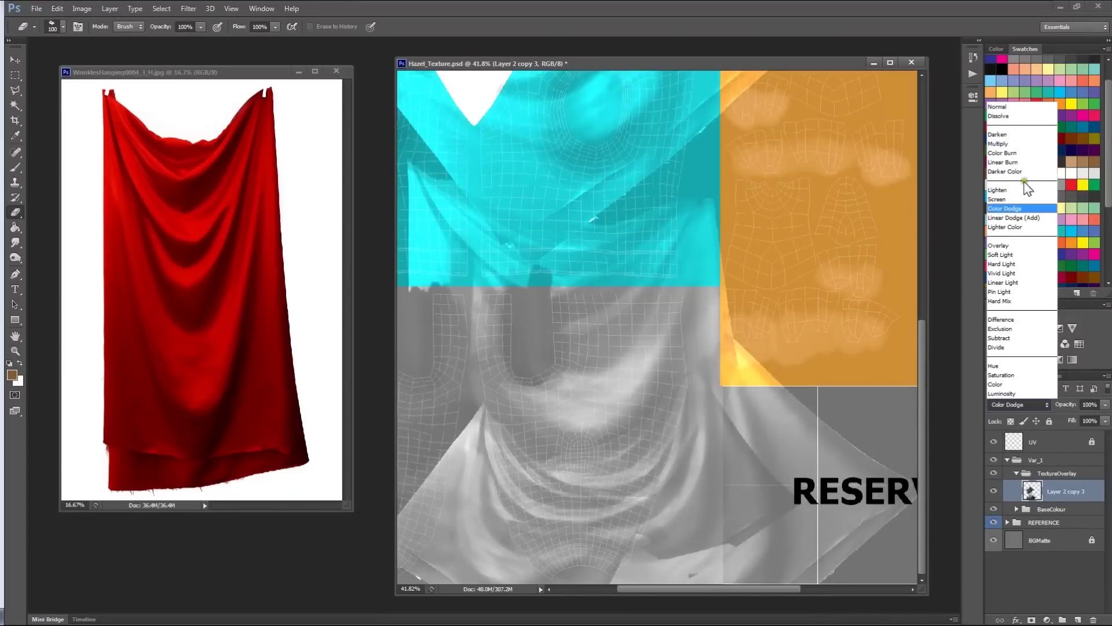
click(997, 246)
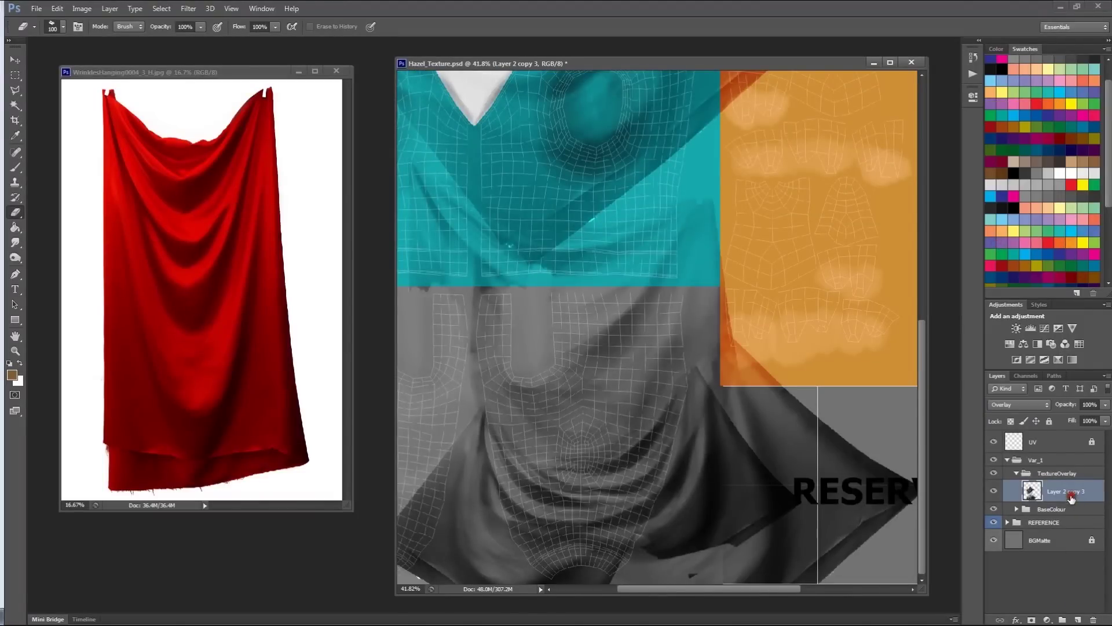
Select the right-hand trouser leg with the Polygonal Lasso, following its UV outline from waist to hem and around the upper gap
key(m)
key(alt+l)
click(772, 283)
key(e)
click(17, 90)
alt+scroll(686, 316, up, 5)
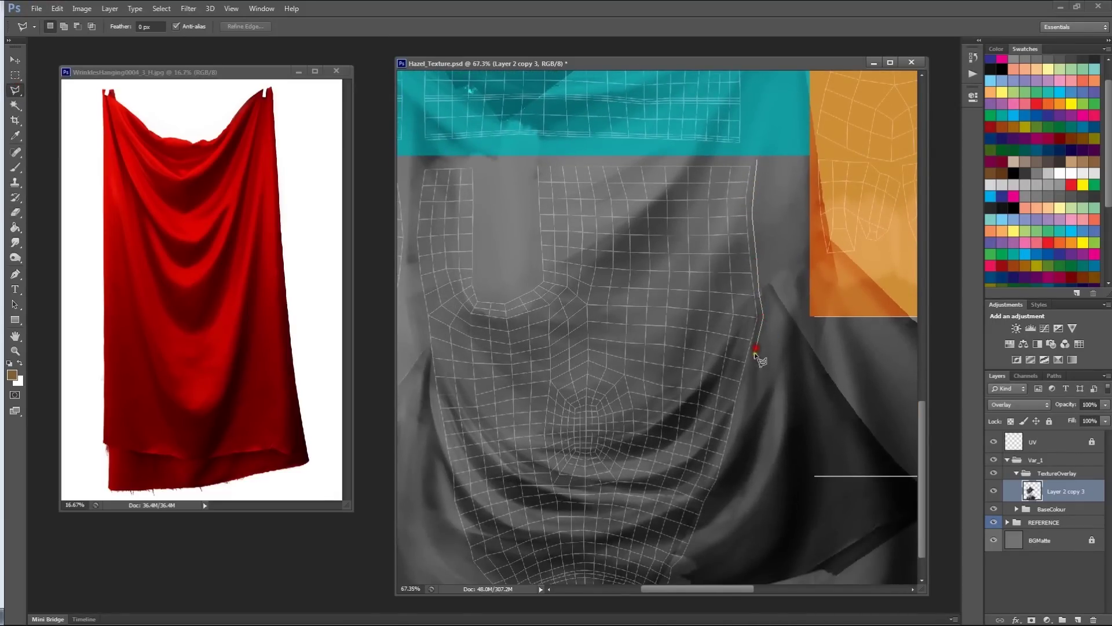
drag(740, 330, 778, 278)
key(BackSpace)
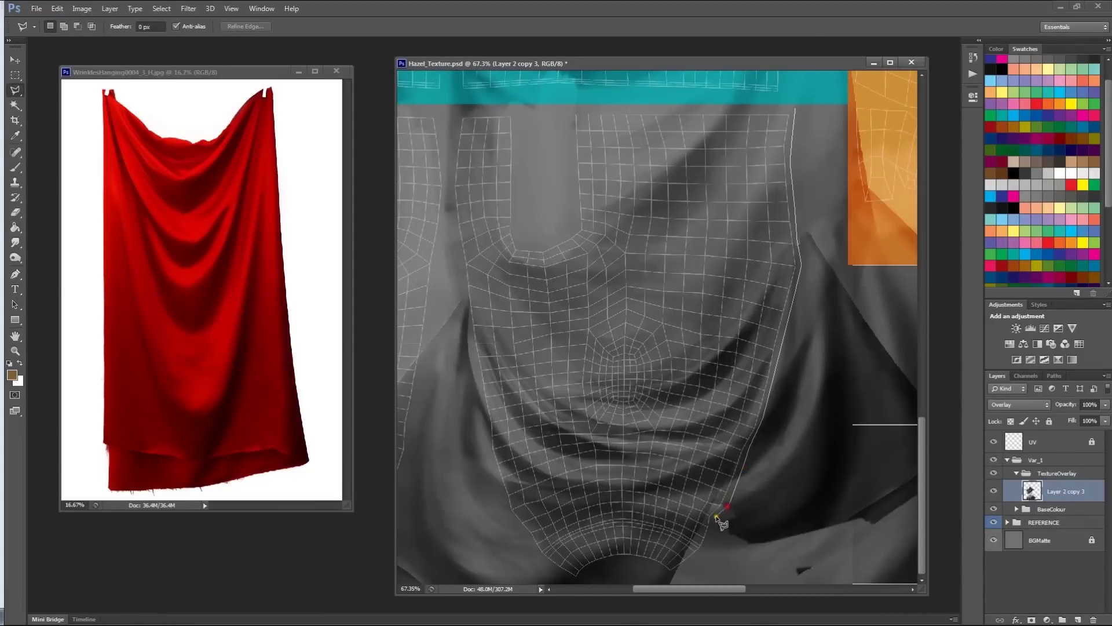
click(696, 560)
click(596, 563)
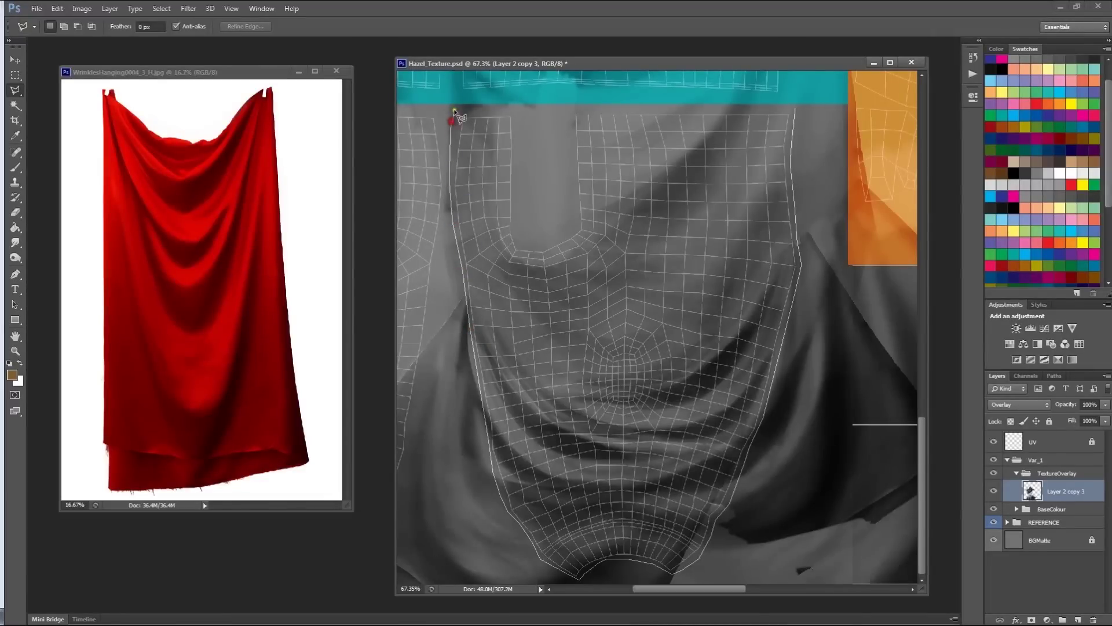
click(565, 227)
click(575, 193)
click(699, 107)
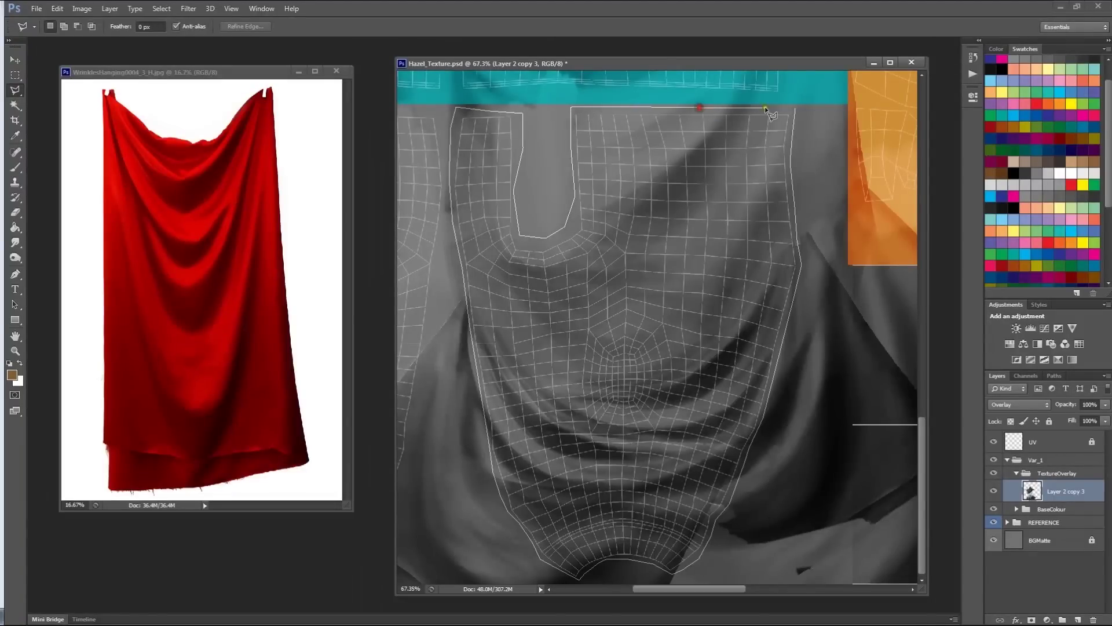
click(795, 108)
key(m)
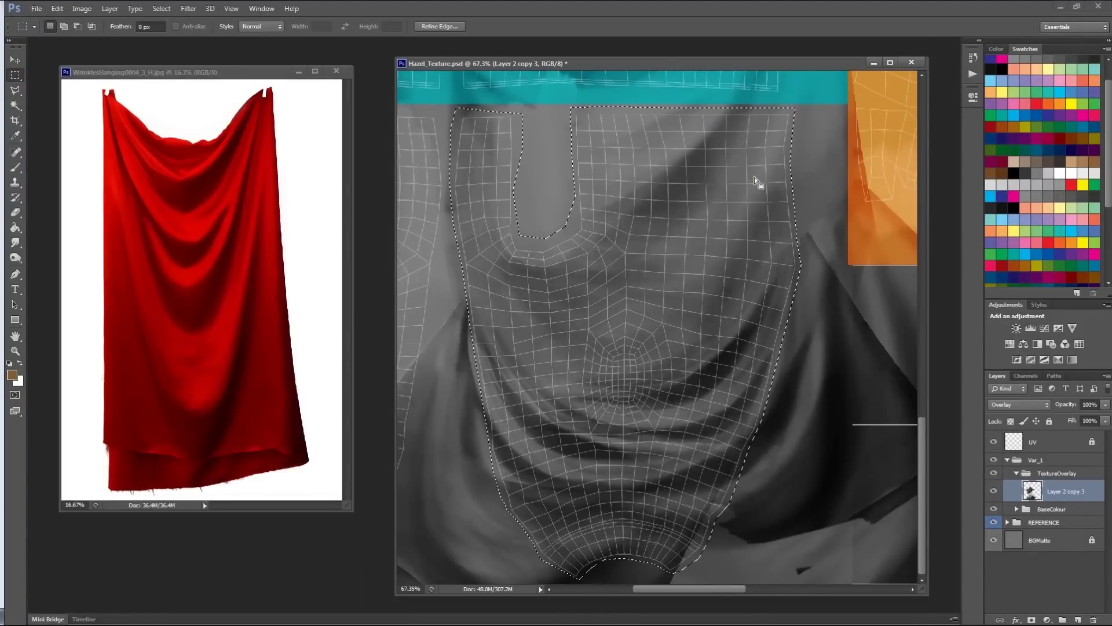
Invert the trouser-leg selection, delete the cloth outside the leg's UV outline and deselect
right_click(755, 176)
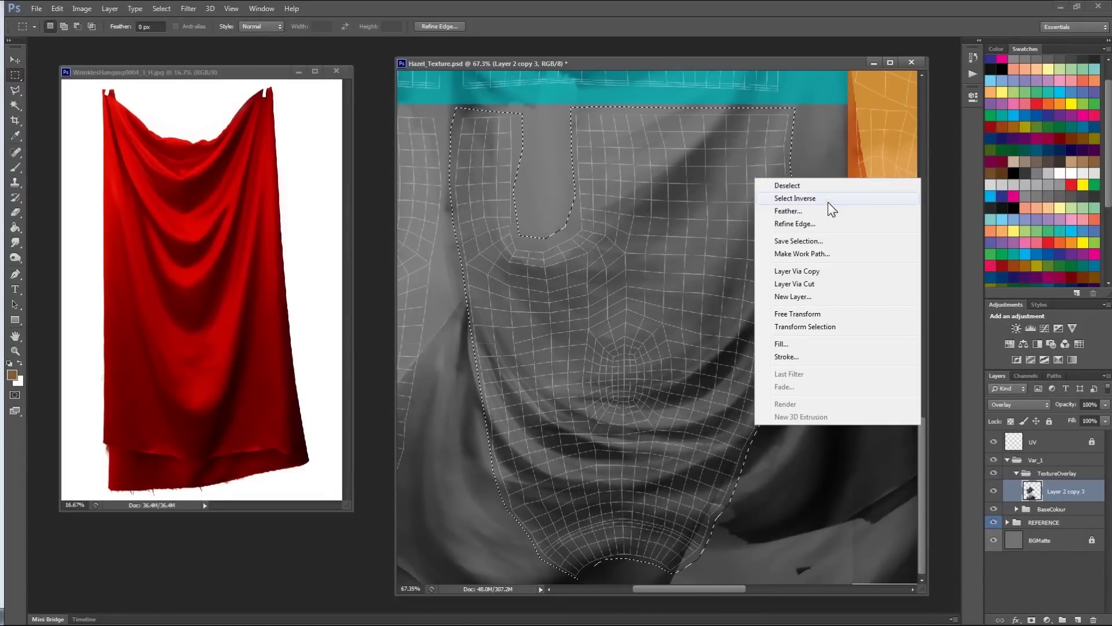
click(830, 203)
key(Delete)
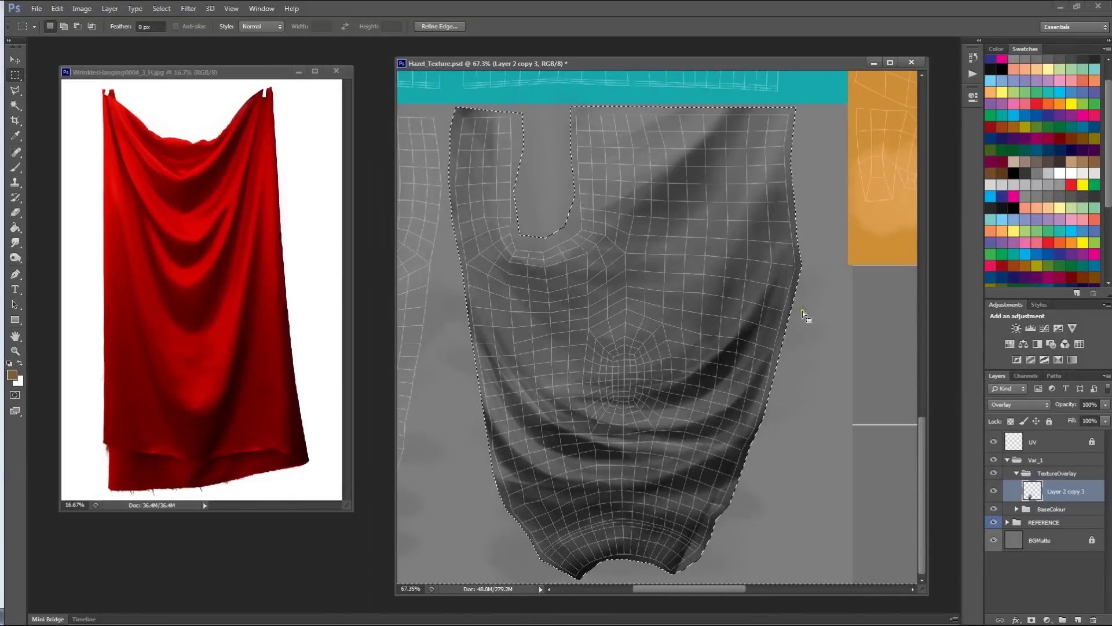
key(ctrl+d)
Toggle the UV layer's visibility to check the trimmed wrinkles on the trouser leg without the wireframe
alt+scroll(624, 406, down, 1)
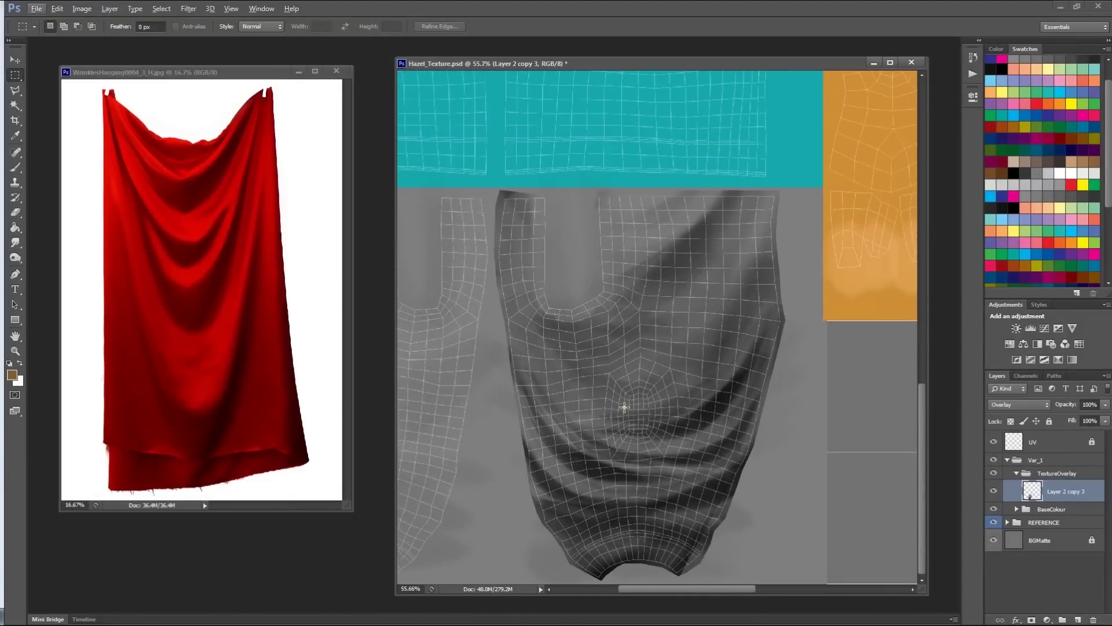
click(994, 443)
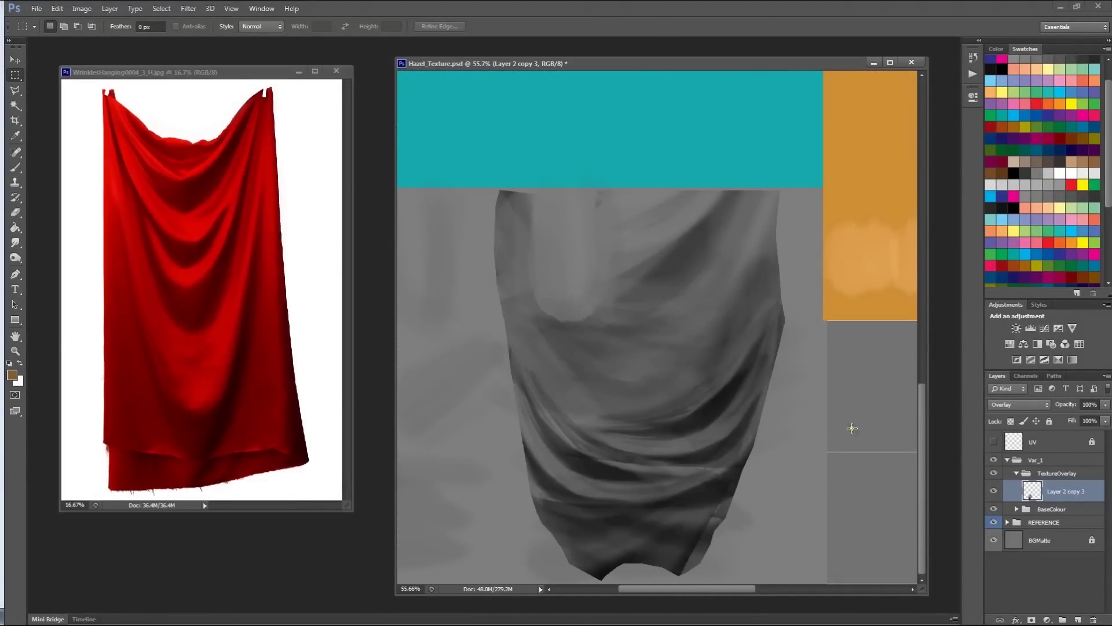
click(994, 442)
click(994, 441)
click(994, 442)
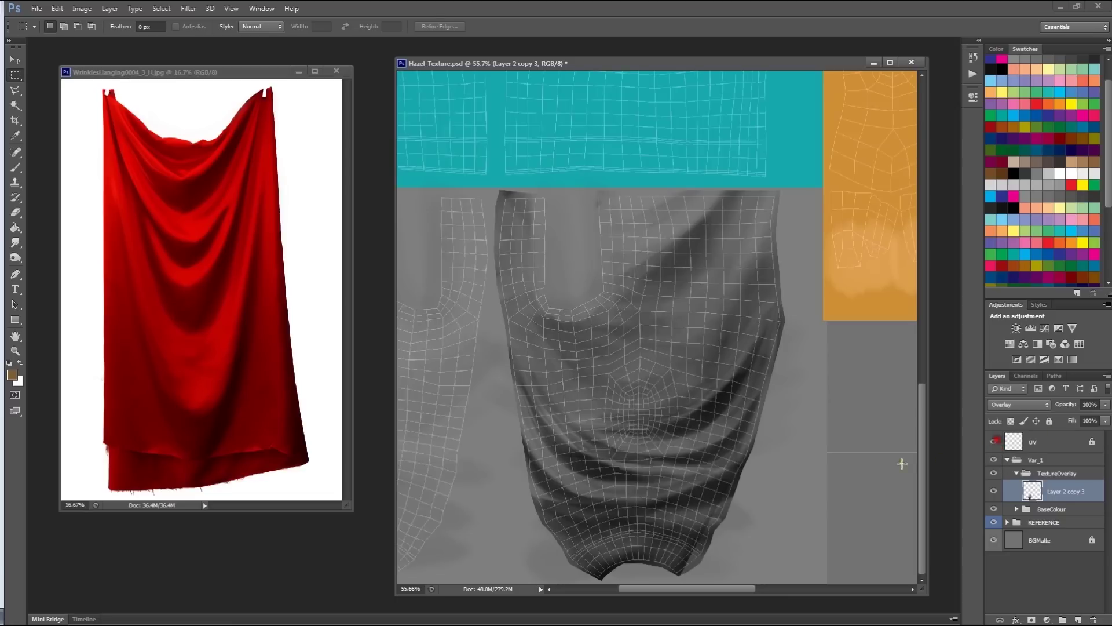
Soften the folds around the knee and lower trouser leg with the Eraser, reducing the brush to 45 px
alt+scroll(755, 409, up, 2)
key(e)
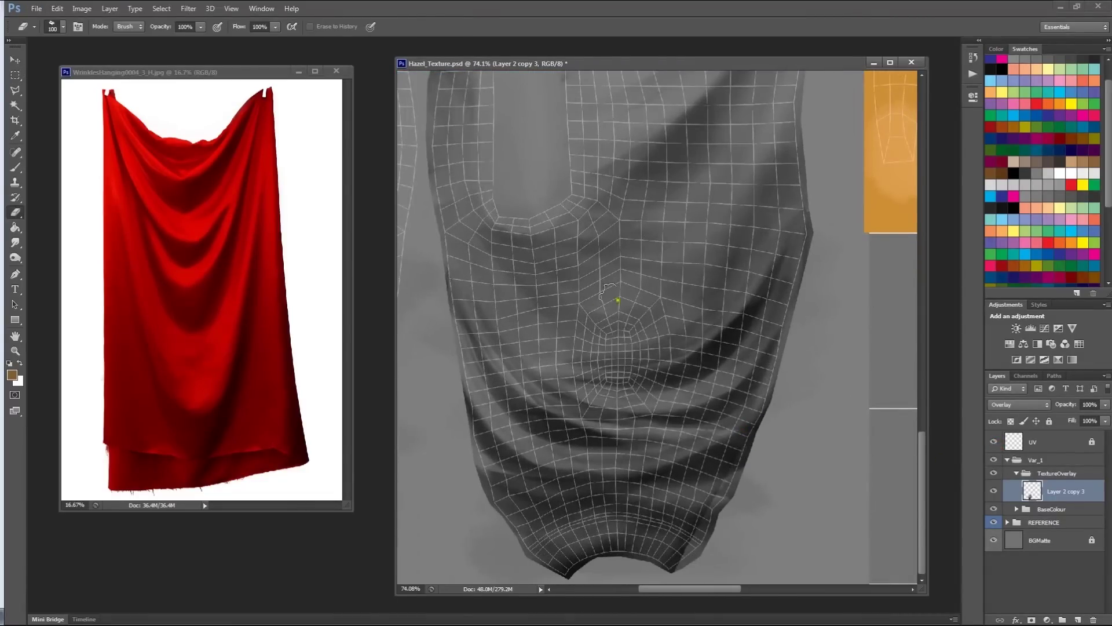
mouse_move(704, 501)
mouse_down()
mouse_move(746, 494)
mouse_move(707, 481)
mouse_move(753, 452)
mouse_move(731, 461)
mouse_move(689, 521)
mouse_move(717, 472)
mouse_move(720, 512)
mouse_move(748, 449)
mouse_move(689, 531)
mouse_move(676, 576)
mouse_move(671, 552)
mouse_move(659, 574)
mouse_move(651, 550)
mouse_move(686, 488)
mouse_up()
key(bracketleft)
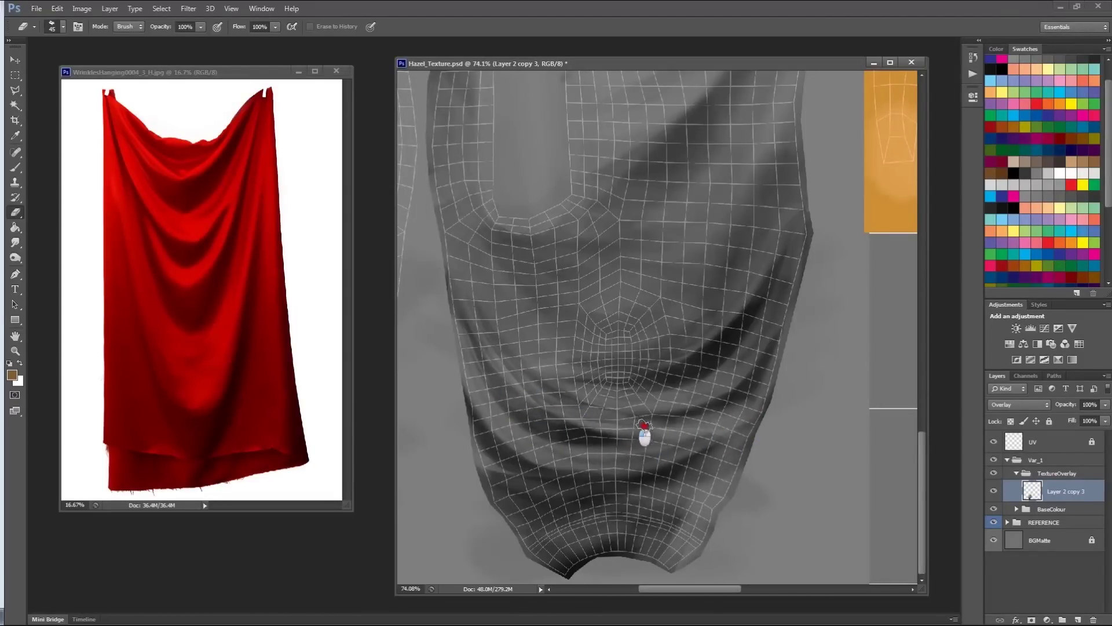
drag(588, 405, 578, 381)
Toggle the merged cloth layer and the UV layer to compare the trouser leg with and without the wrinkles
click(992, 491)
click(992, 492)
click(994, 442)
click(994, 442)
alt+scroll(697, 360, down, 3)
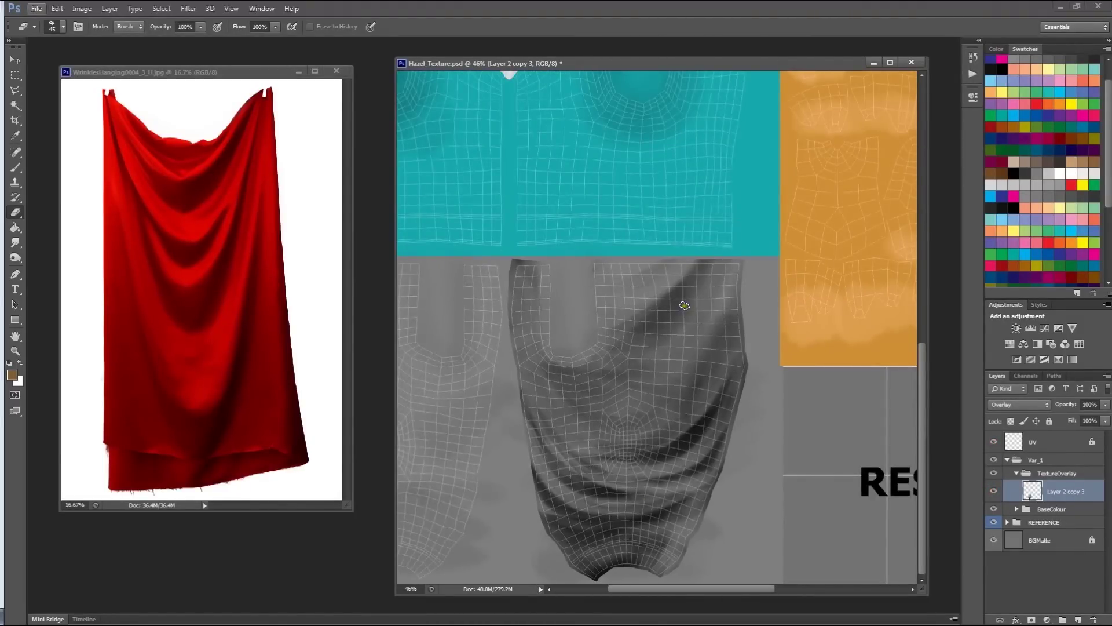
Duplicate the merged wrinkle layer and place the copy over the other trouser leg's UVs
key(m)
key(v)
key(alt+v)
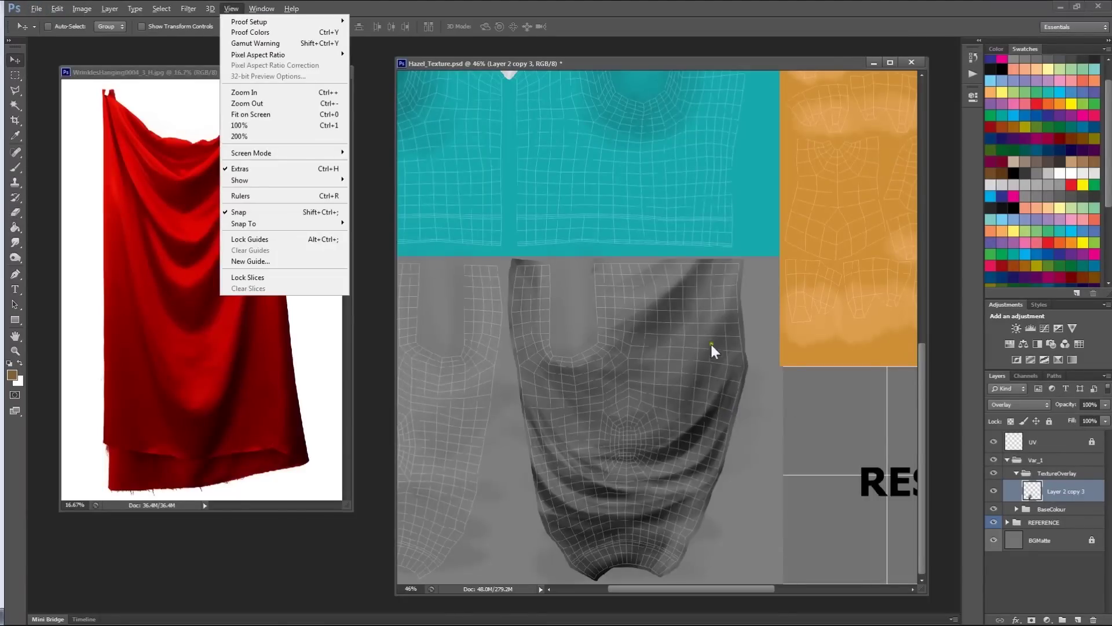
click(737, 322)
click(1078, 475)
click(1071, 491)
drag(624, 399, 781, 404)
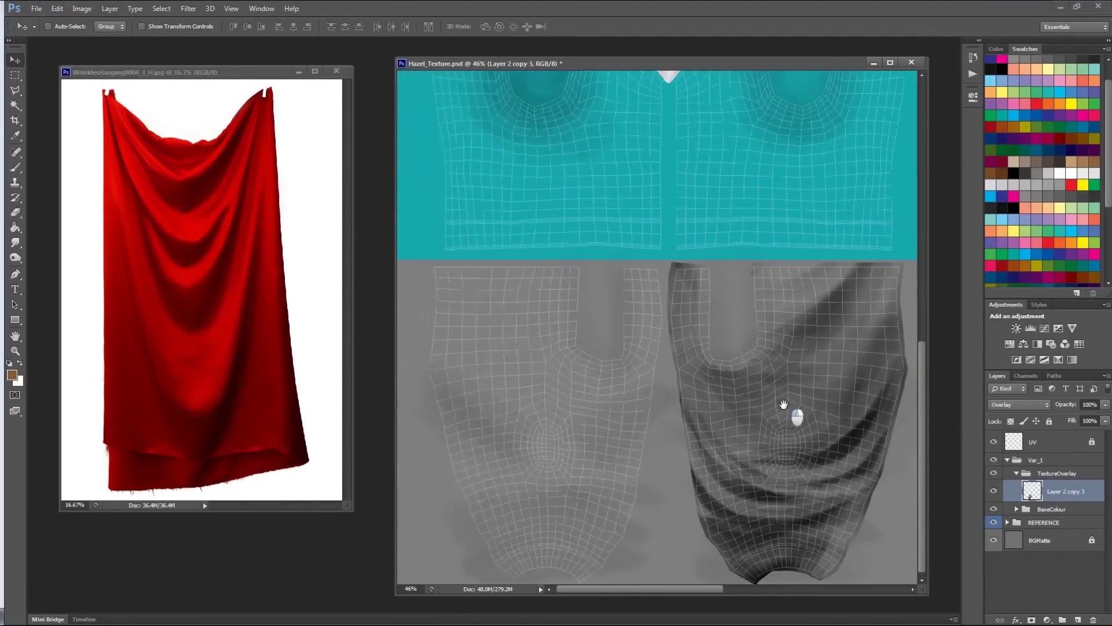
key(m)
drag(627, 419, 730, 343)
click(729, 343)
key(v)
drag(807, 392, 572, 392)
key(ctrl+j)
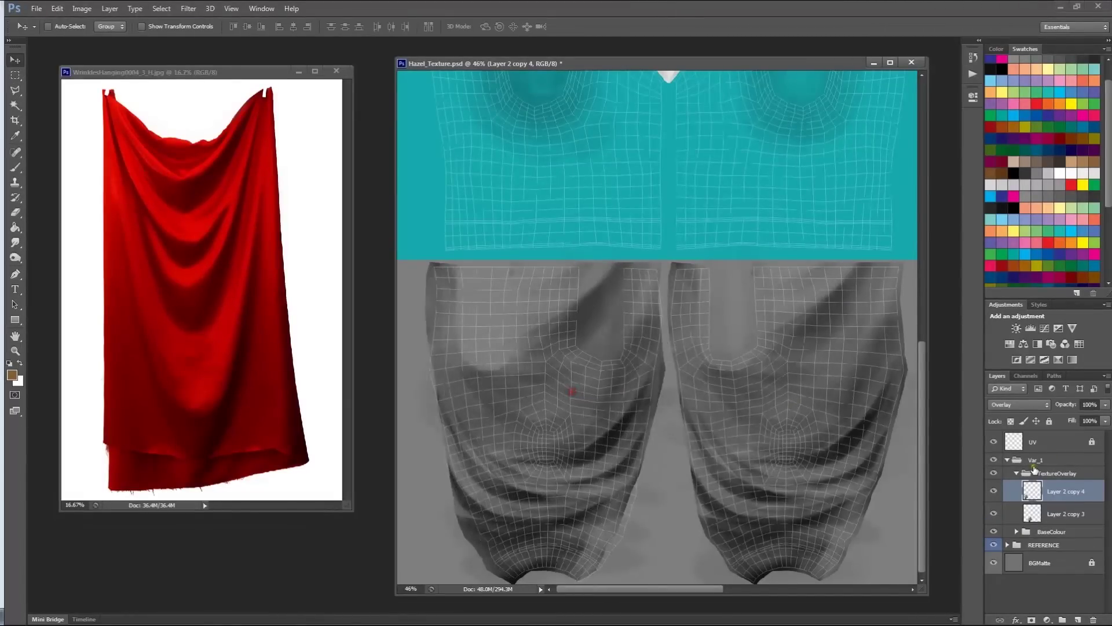
Mirror the copied wrinkle layer horizontally with a Free Transform width of -100% and align it with the left-hand trouser leg
right_click(1088, 501)
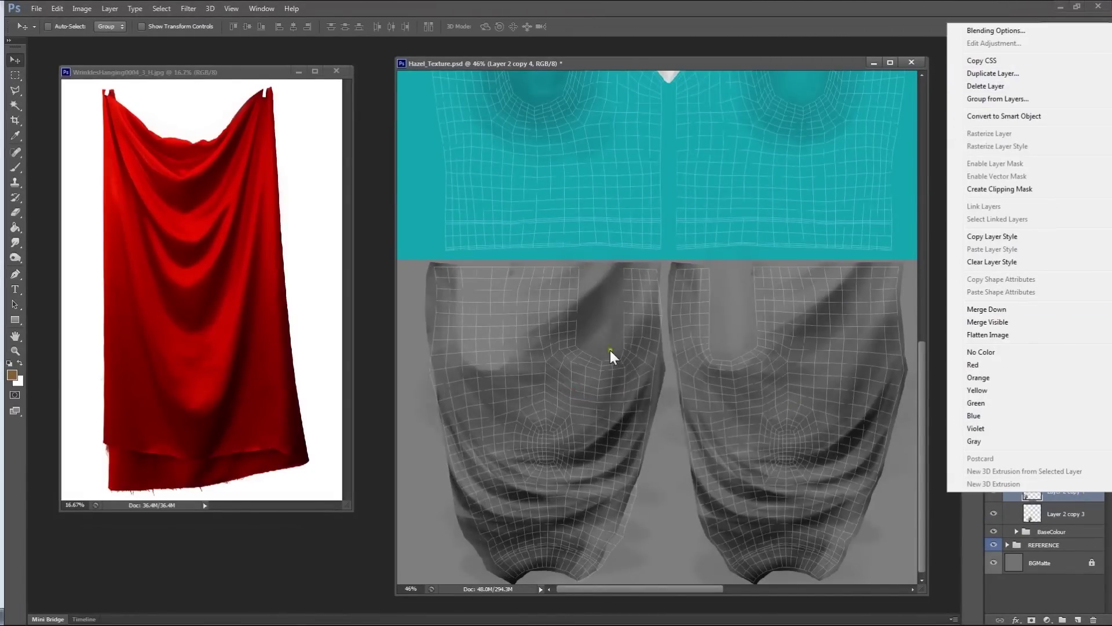
click(533, 233)
drag(603, 479, 597, 488)
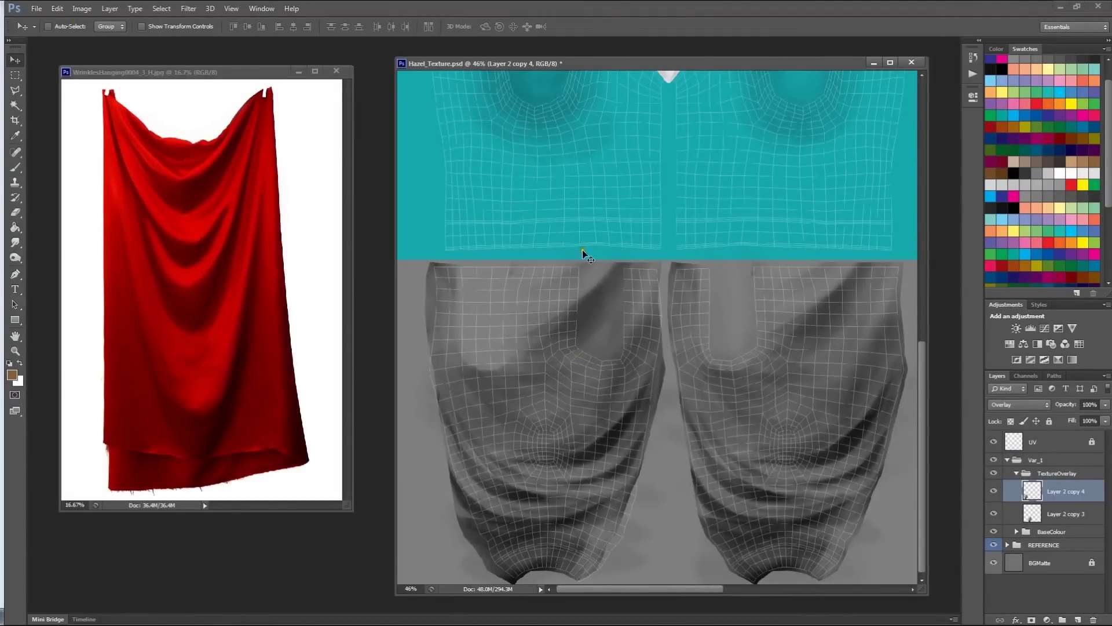
key(ctrl+t)
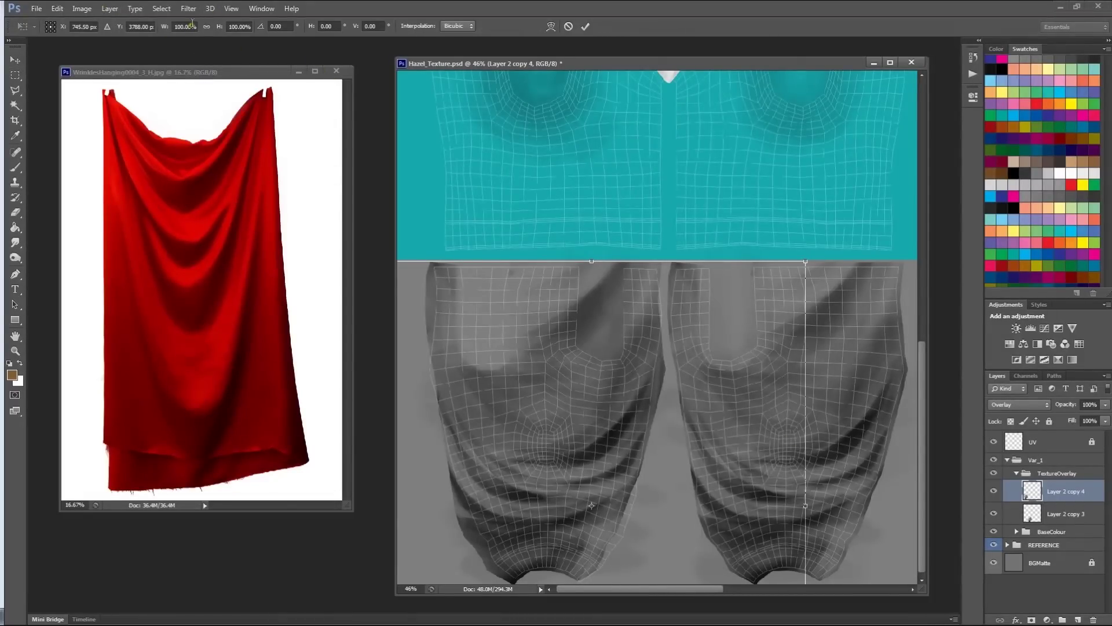
text(-100)
key(Return)
drag(676, 378, 584, 371)
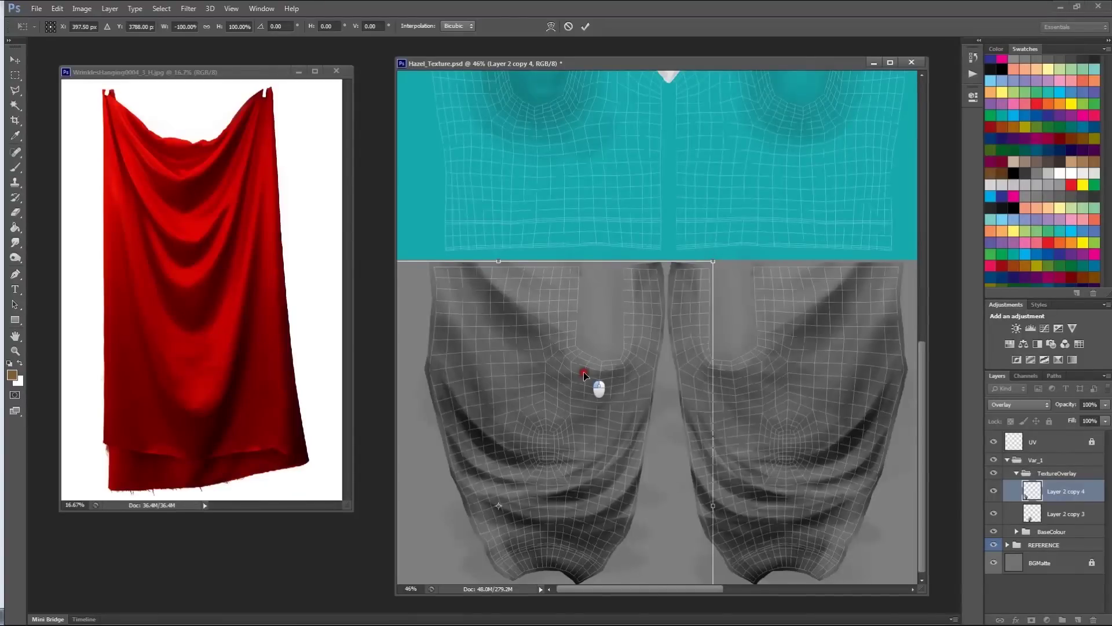
key(Return)
Hide the UV layer, save the texture file and switch to Maya
click(994, 443)
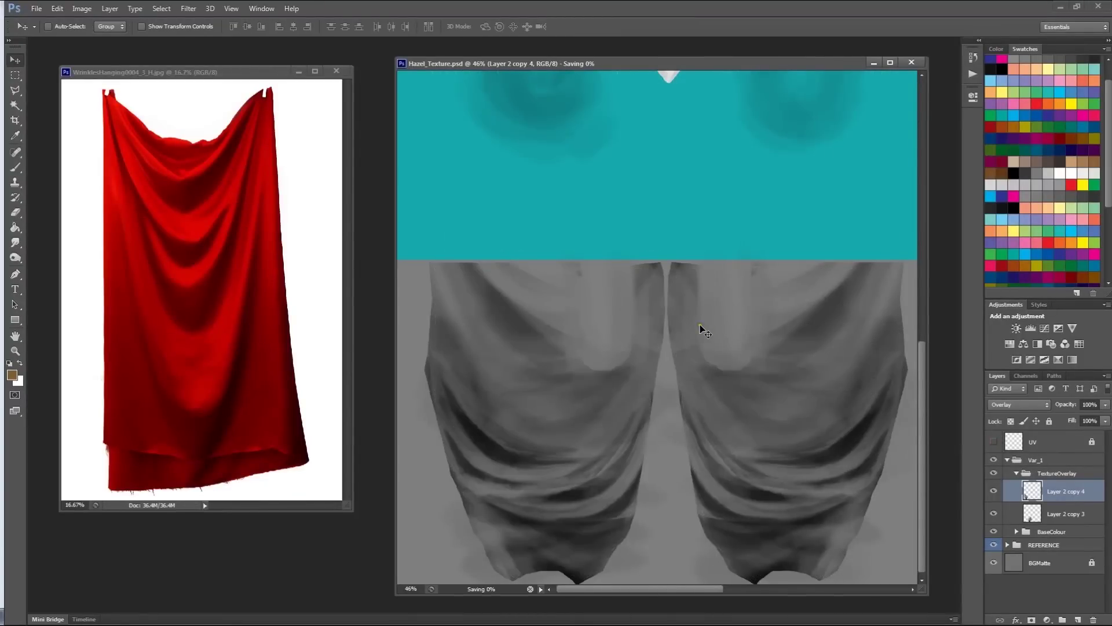
key(alt+Tab)
click(614, 307)
click(943, 307)
Examine the trouser wrinkles on the Hazel model from the front, the side and a low angle, up to the vest
alt+drag(604, 378, 429, 397)
click(589, 376)
alt+right_drag(430, 397, 485, 400)
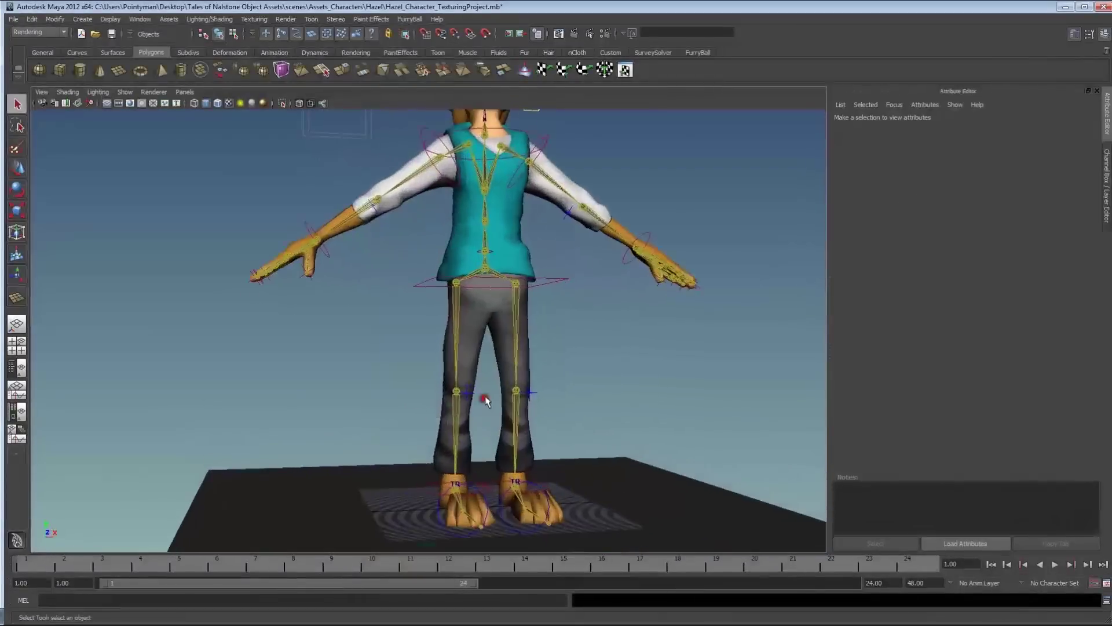
alt+drag(484, 397, 441, 399)
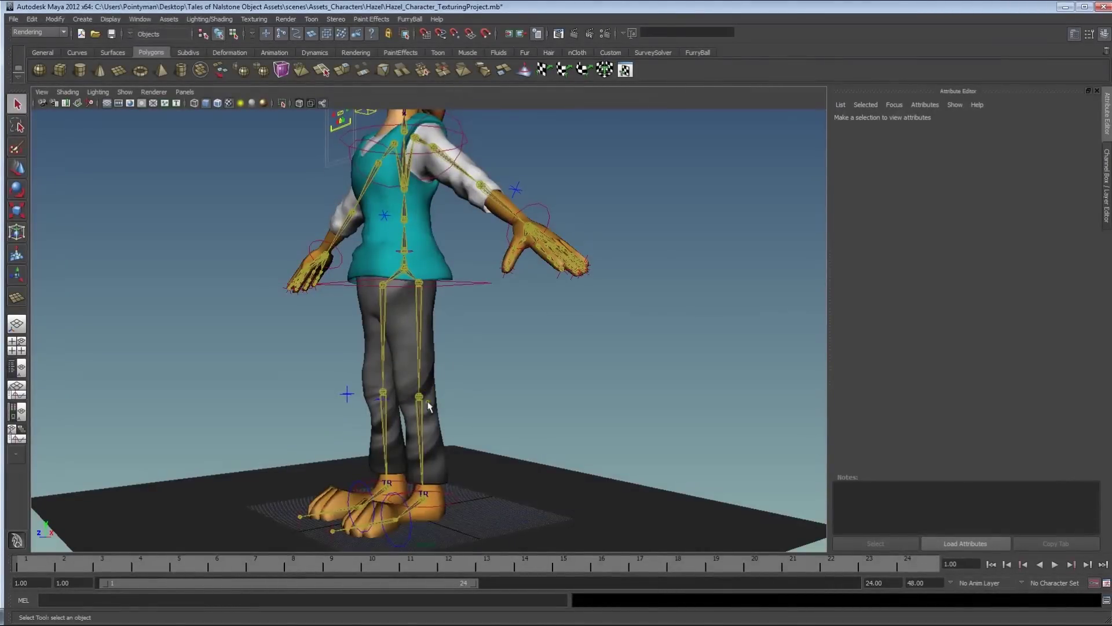
alt+drag(428, 406, 473, 367)
alt+right_drag(474, 367, 479, 323)
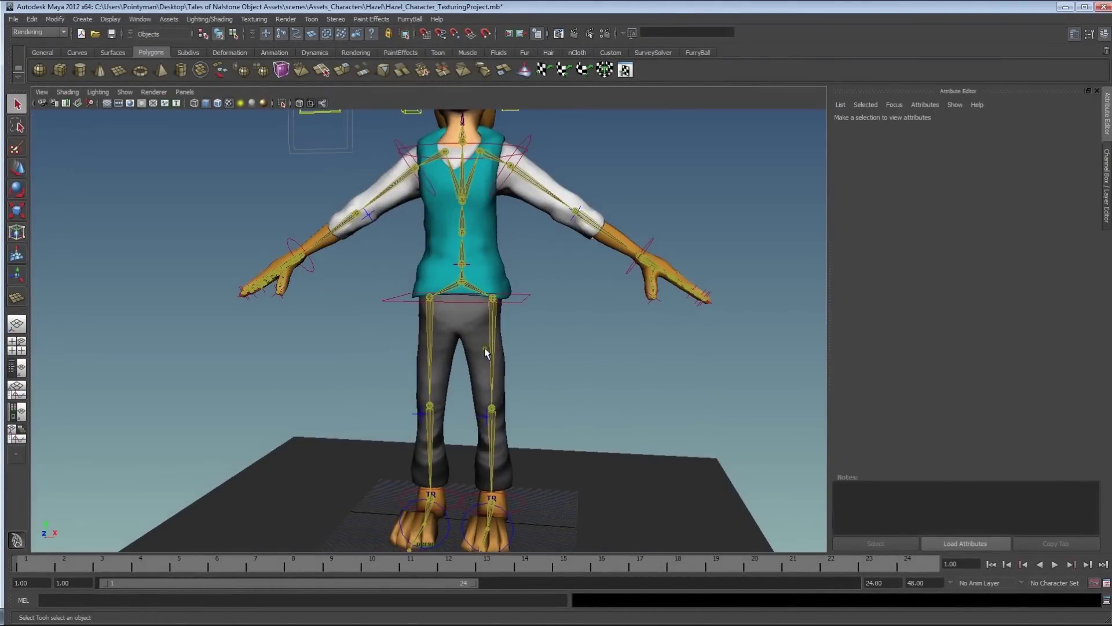
alt+drag(484, 351, 466, 380)
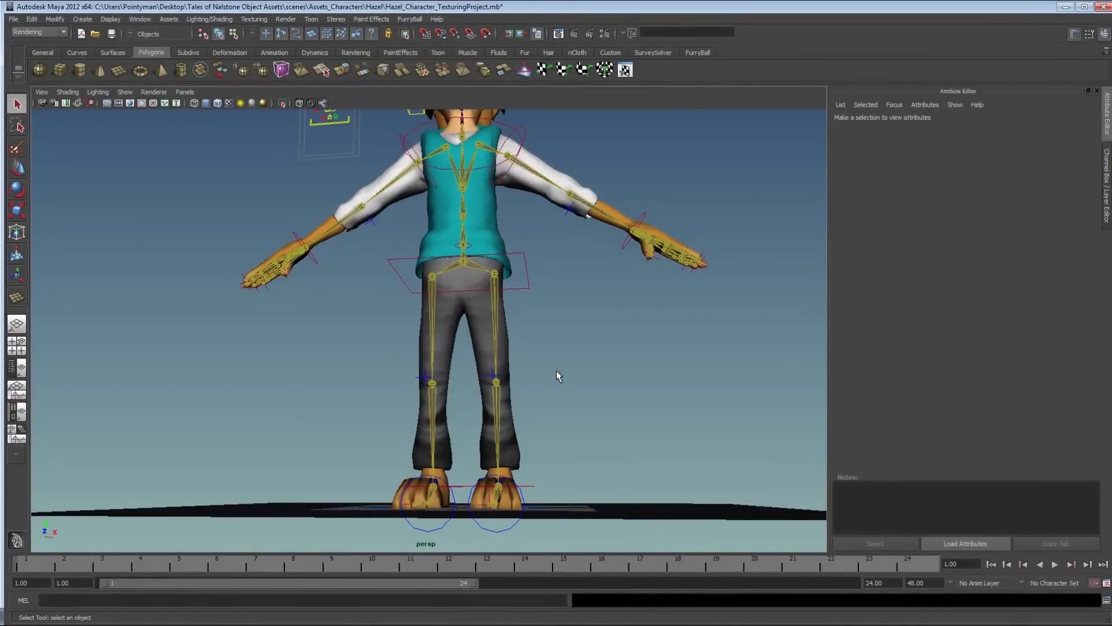
alt+drag(519, 321, 521, 355)
alt+right_drag(521, 355, 484, 425)
alt+drag(485, 426, 484, 365)
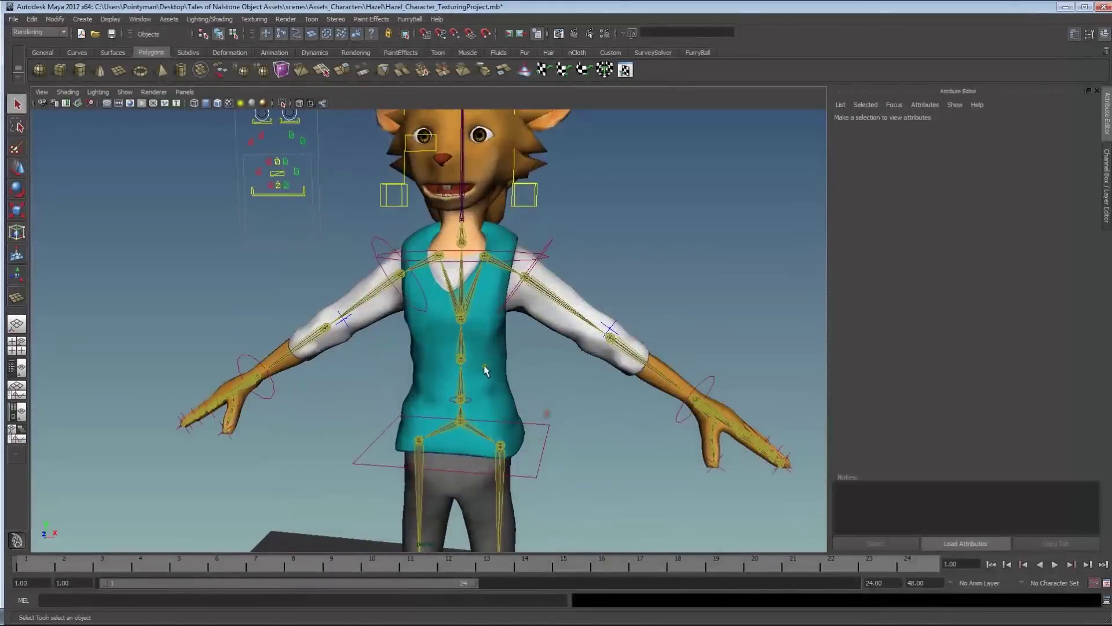
Return to Photoshop and show the UV layer again over the teal vest area
key(alt+Tab)
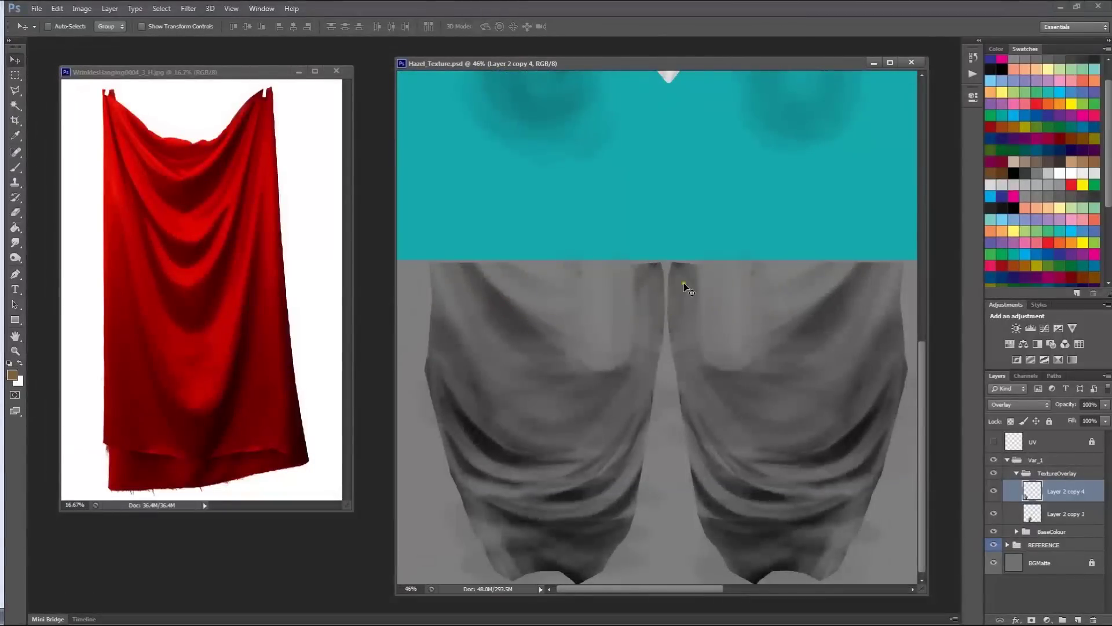
alt+scroll(683, 282, down, 3)
alt+scroll(584, 371, up, 5)
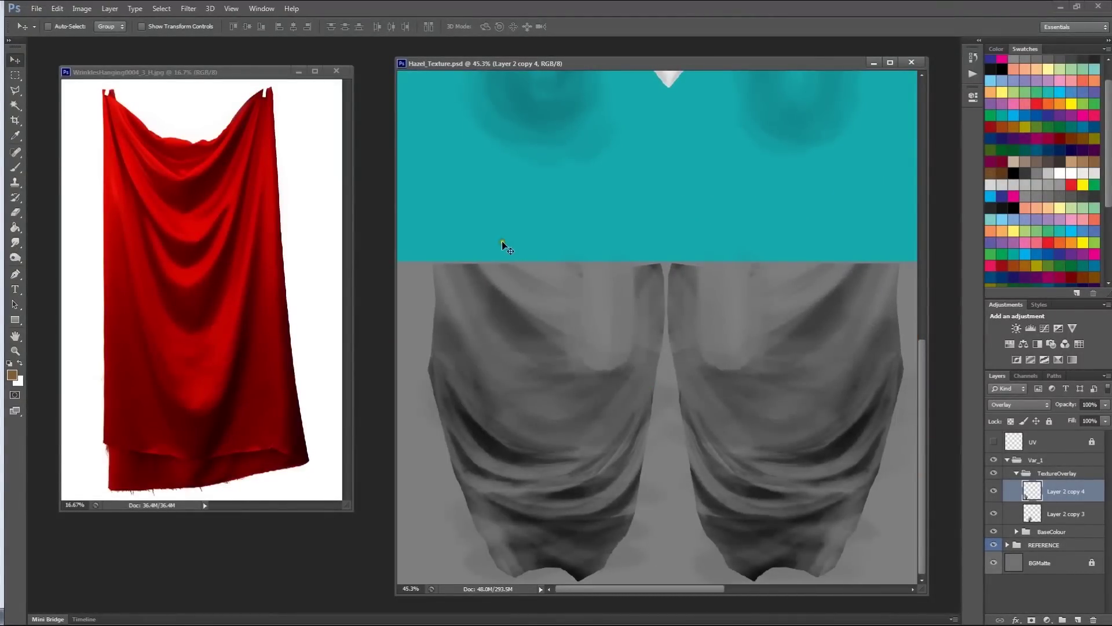
alt+scroll(579, 261, down, 3)
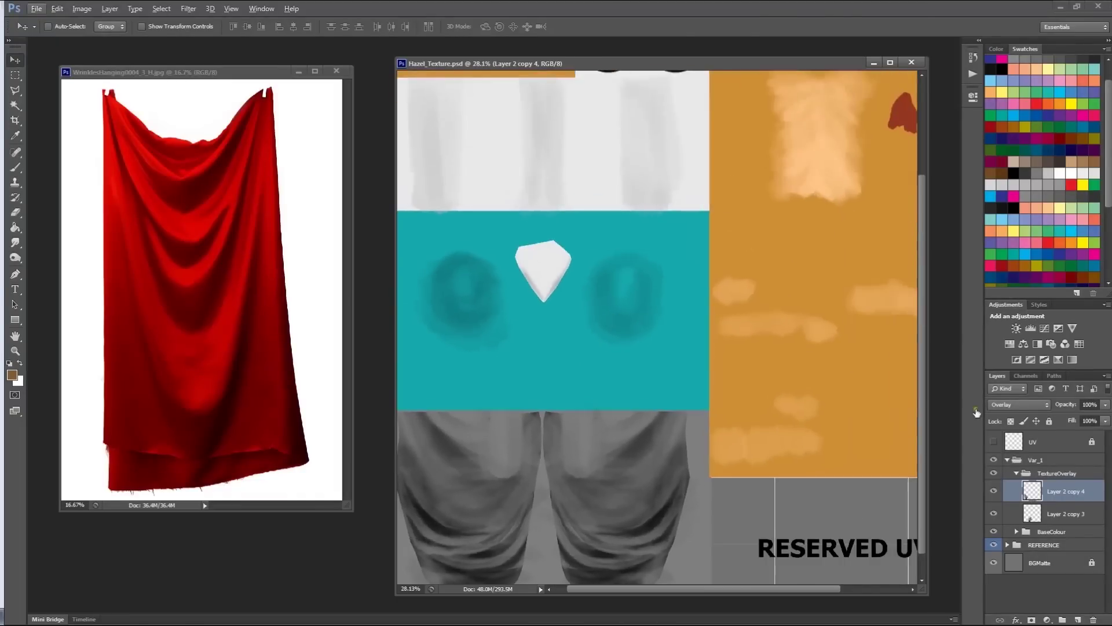
click(994, 441)
alt+scroll(670, 323, up, 3)
drag(660, 450, 708, 414)
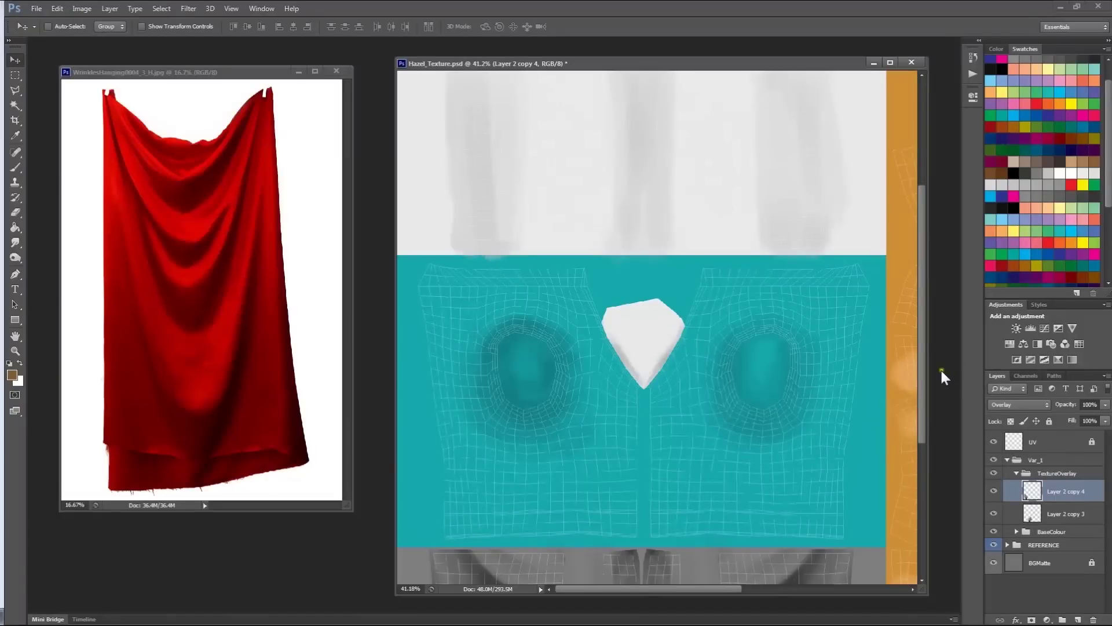
drag(922, 377, 908, 500)
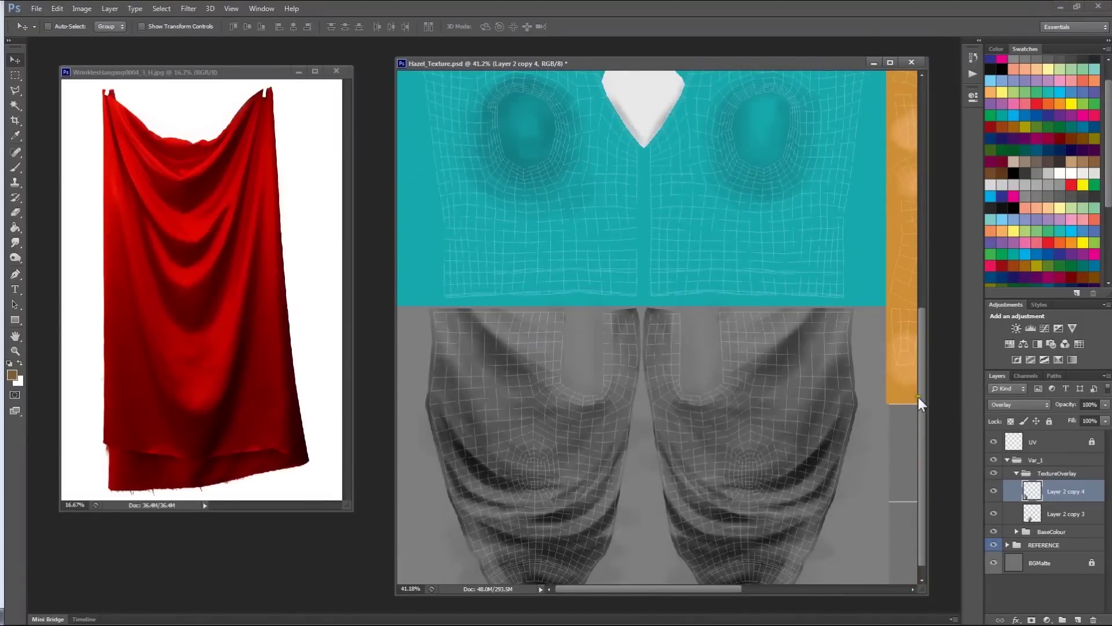
drag(920, 398, 923, 352)
Copy the whole red hanging cloth photo and paste it into the texture document as a new layer over the vest
click(164, 79)
key(ctrl+a)
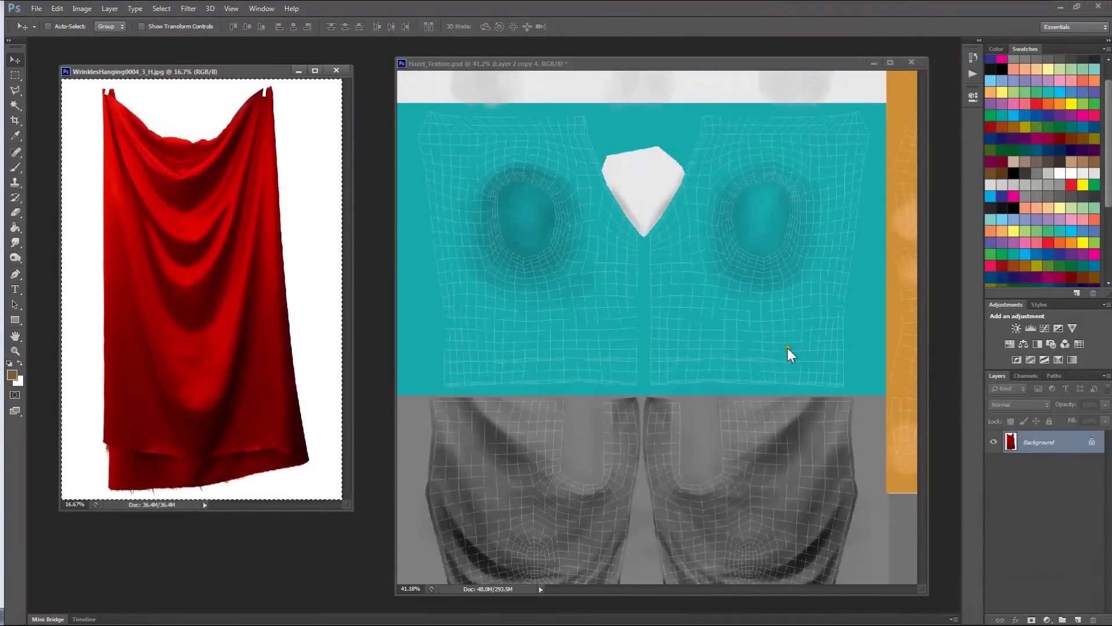
click(742, 218)
key(ctrl+v)
ctrl+drag(737, 221, 655, 231)
key(alt+v)
click(690, 238)
Scale the pasted cloth photo down proportionally and reposition it across the clothing areas with Free Transform
key(ctrl+t)
alt+shift+drag(737, 136, 710, 180)
drag(662, 274, 674, 256)
key(Return)
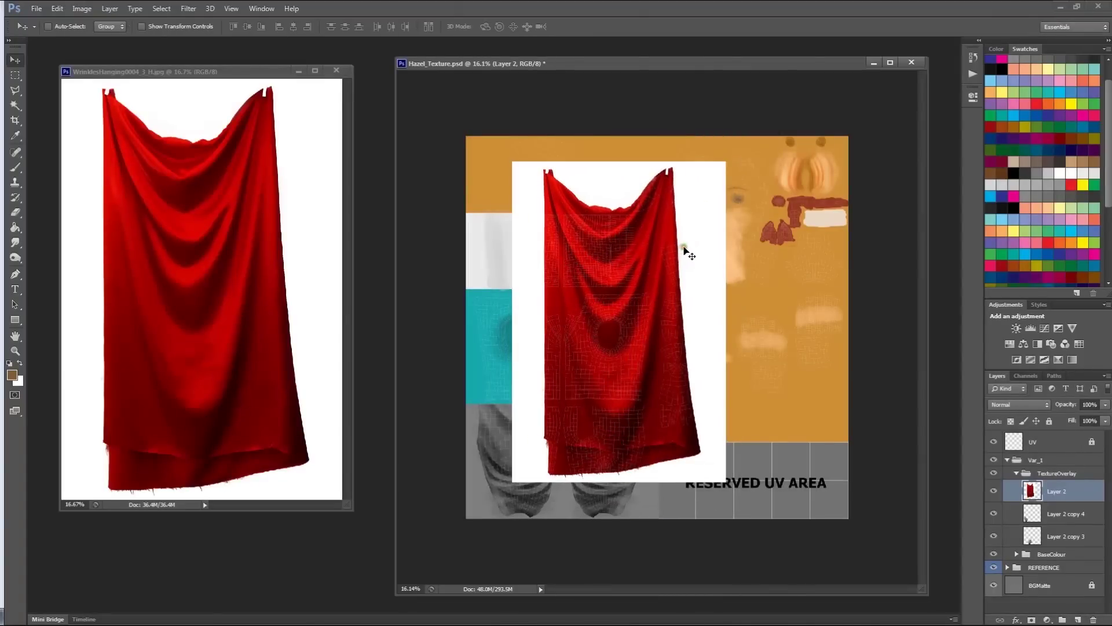
Remove the pasted cloth's white background with the Magic Eraser and move the cloth toward the orange fur area
drag(16, 212, 82, 226)
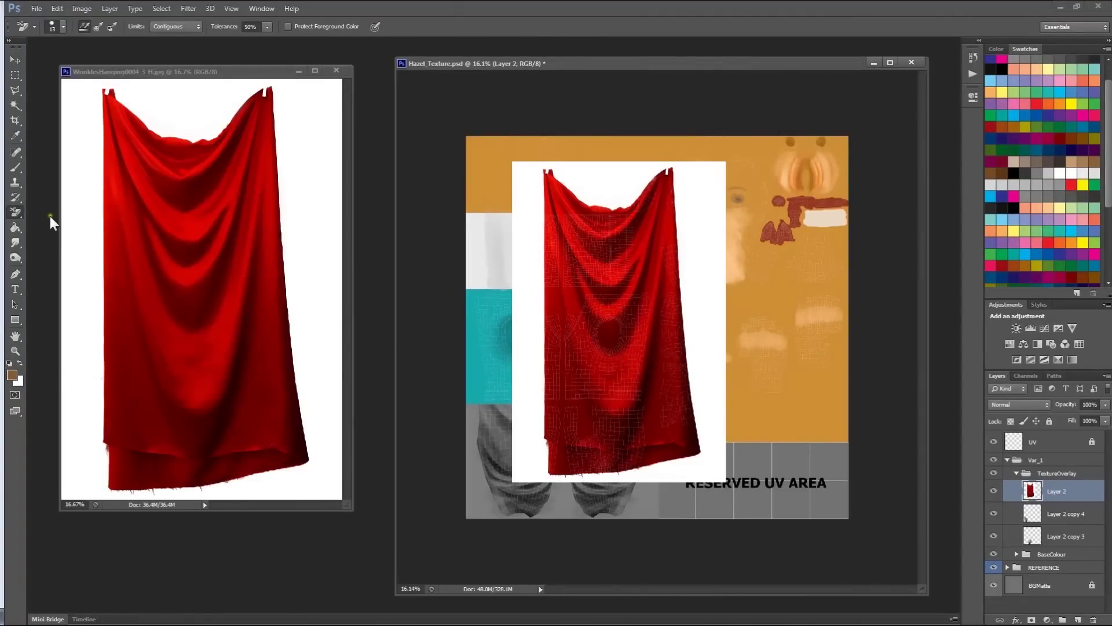
key(shift+e)
click(526, 194)
key(v)
mouse_move(614, 293)
mouse_down()
mouse_move(691, 302)
mouse_move(658, 290)
mouse_up()
Fully desaturate the pasted red cloth with Hue/Saturation
key(ctrl+u)
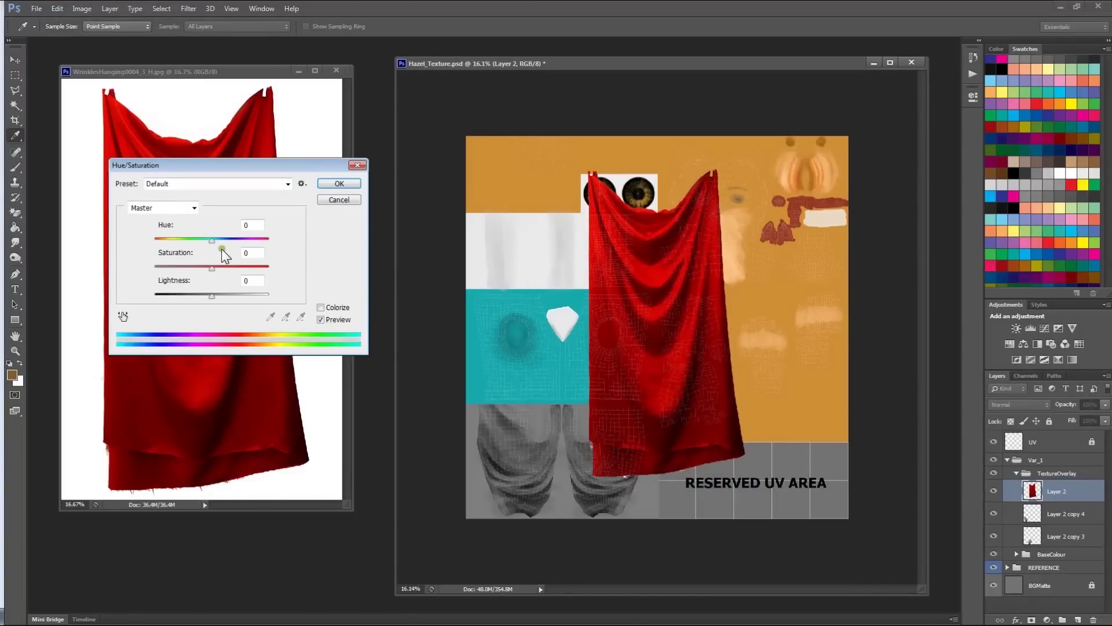
drag(210, 266, 155, 266)
click(339, 183)
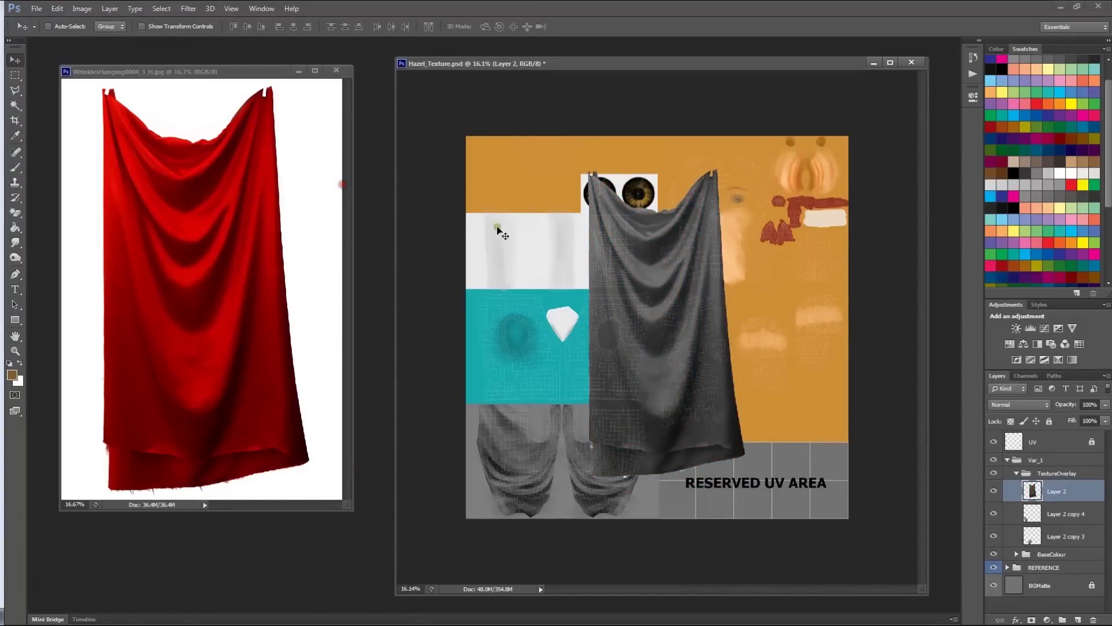
Stretch the grey cloth to about 154% width and 52% height with Free Transform and place it over the teal vest
drag(685, 304, 666, 329)
key(ctrl+t)
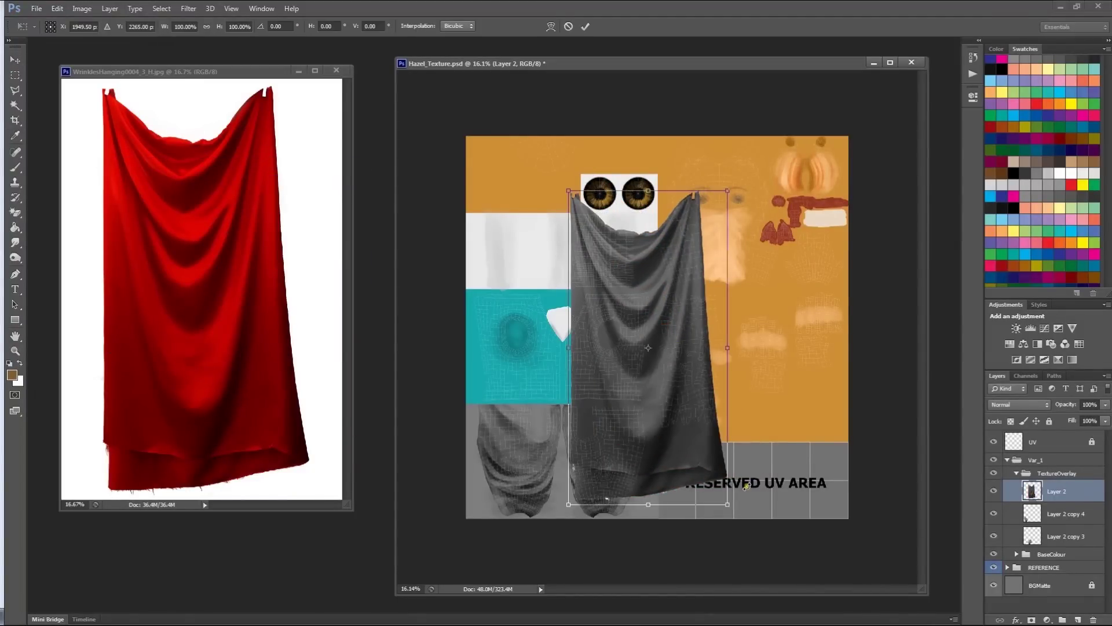
drag(730, 508, 813, 352)
drag(694, 279, 608, 361)
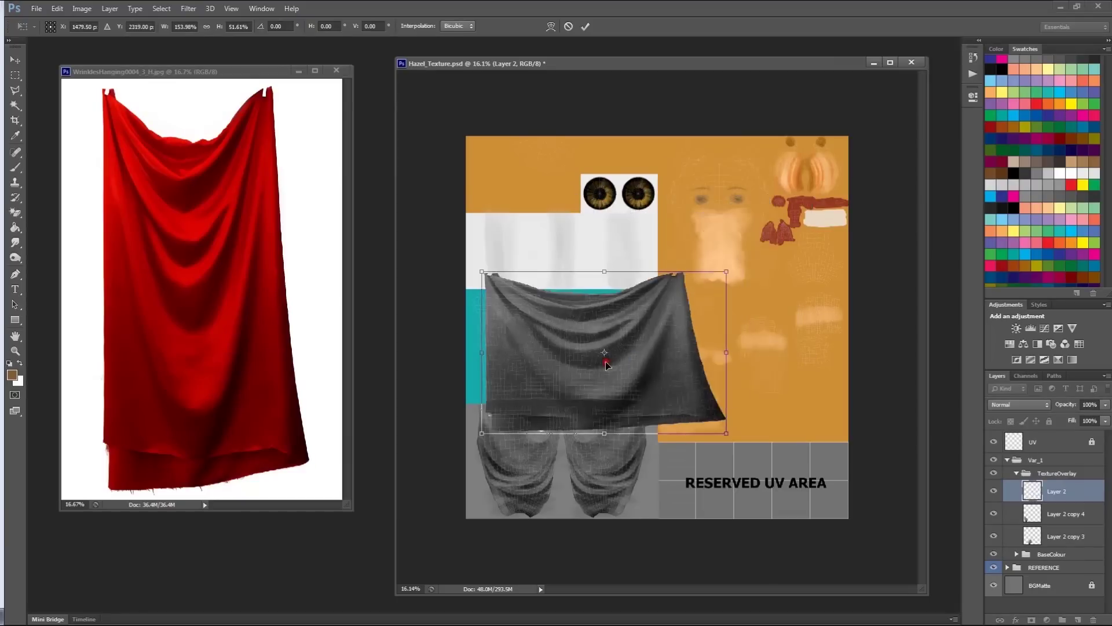
key(Return)
Set the stretched cloth layer's blend mode to Overlay and switch it to Screen
click(1071, 512)
click(1079, 492)
click(1036, 406)
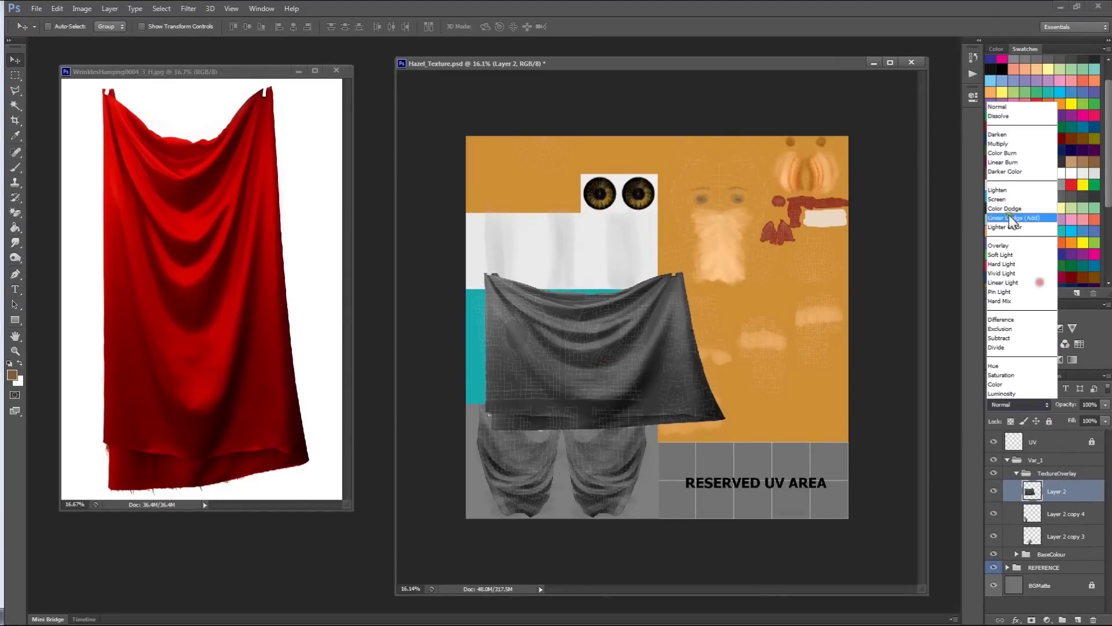
click(1008, 250)
key(alt+shift+s)
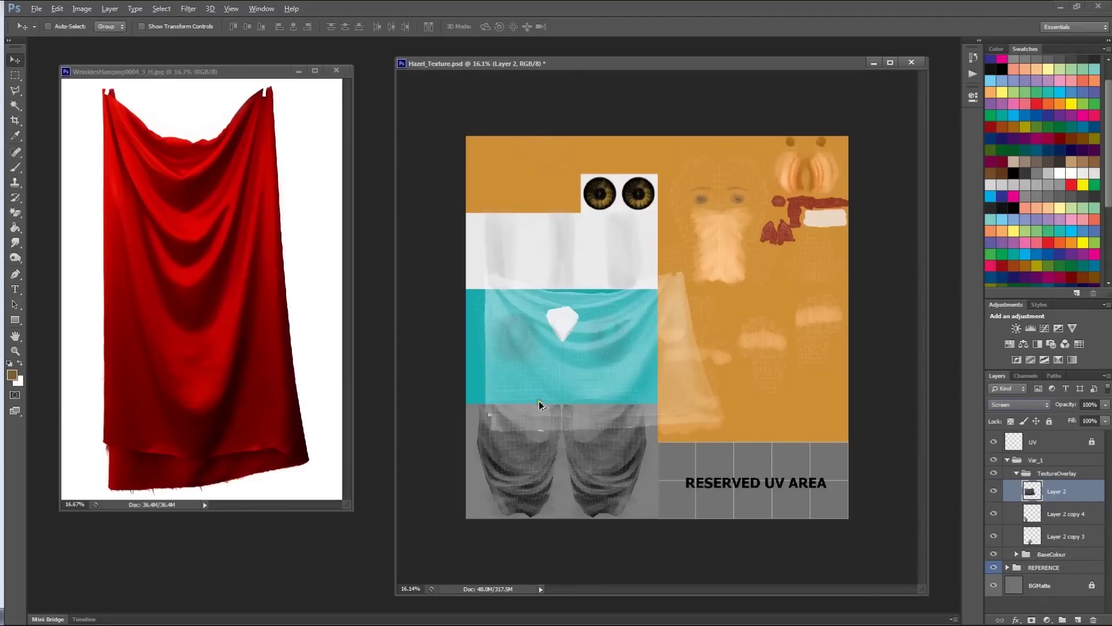
Set the stretched grey cloth layer's blend mode back to Overlay
key(Down)
key(Down)
key(Down)
key(Down)
key(Up)
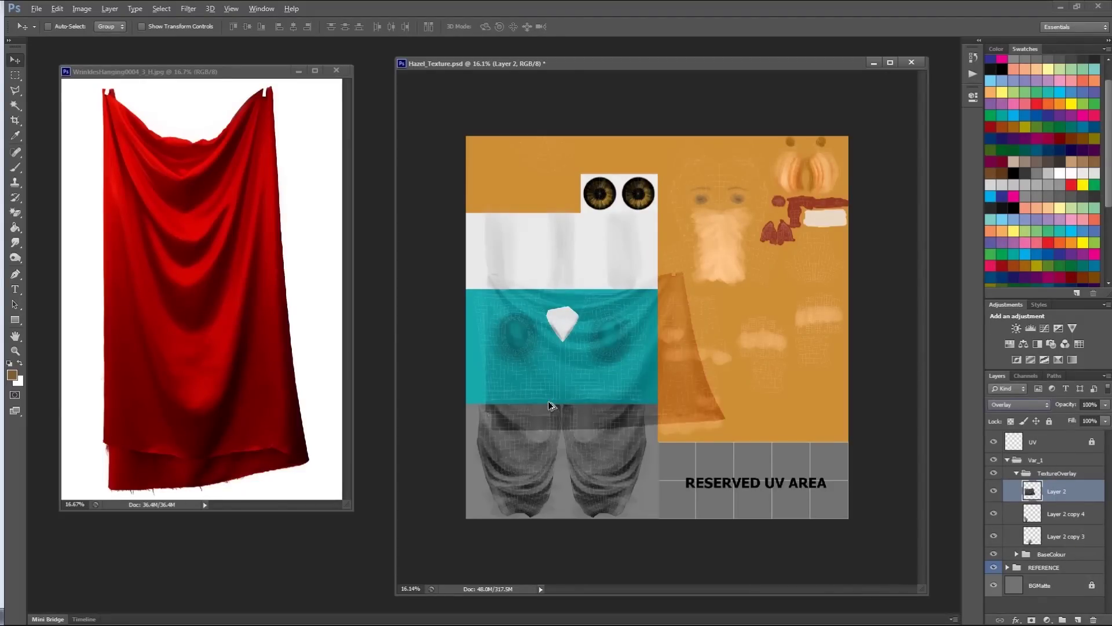
key(alt)
click(1069, 491)
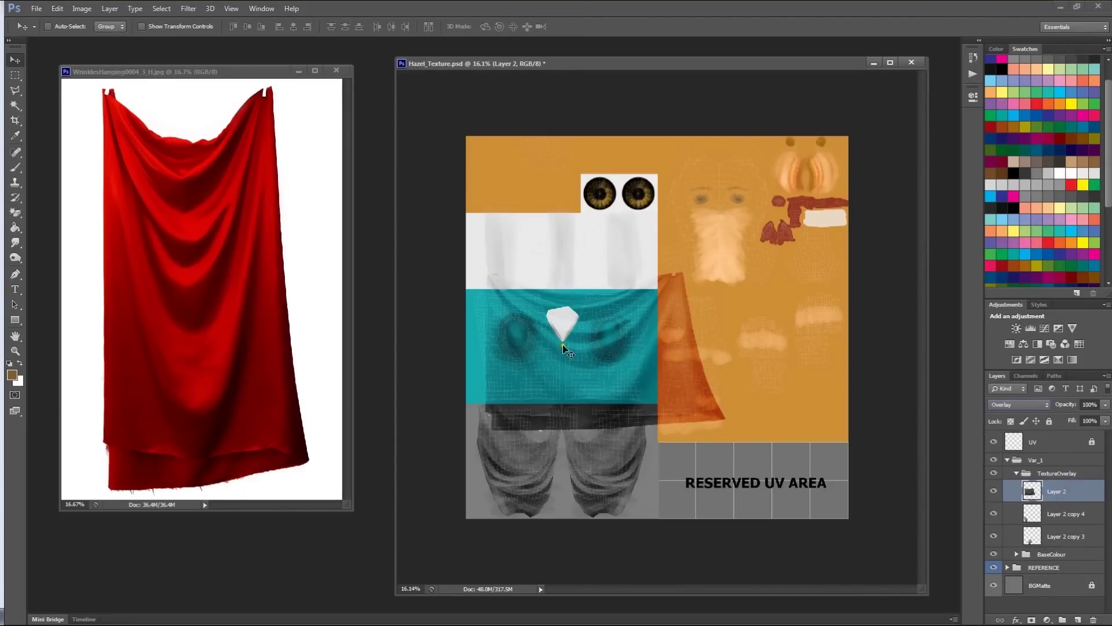
Reposition the cloth overlay on the teal vest and delete a narrow vertical strip of it along the vest's centre line
alt+scroll(562, 361, up, 4)
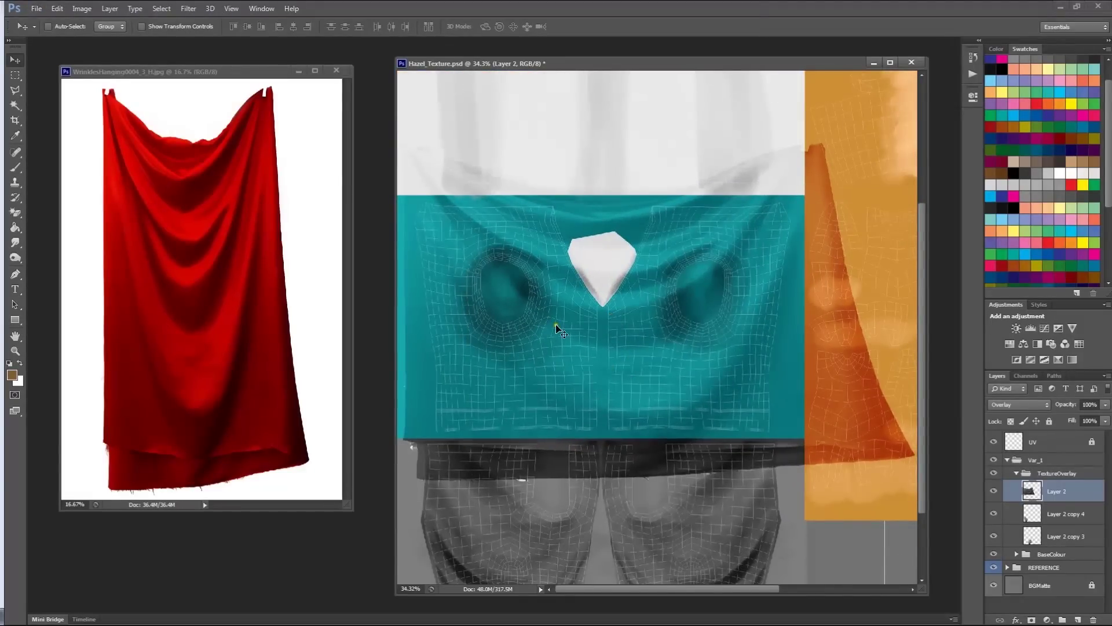
drag(511, 63, 506, 57)
alt+scroll(421, 99, up, 5)
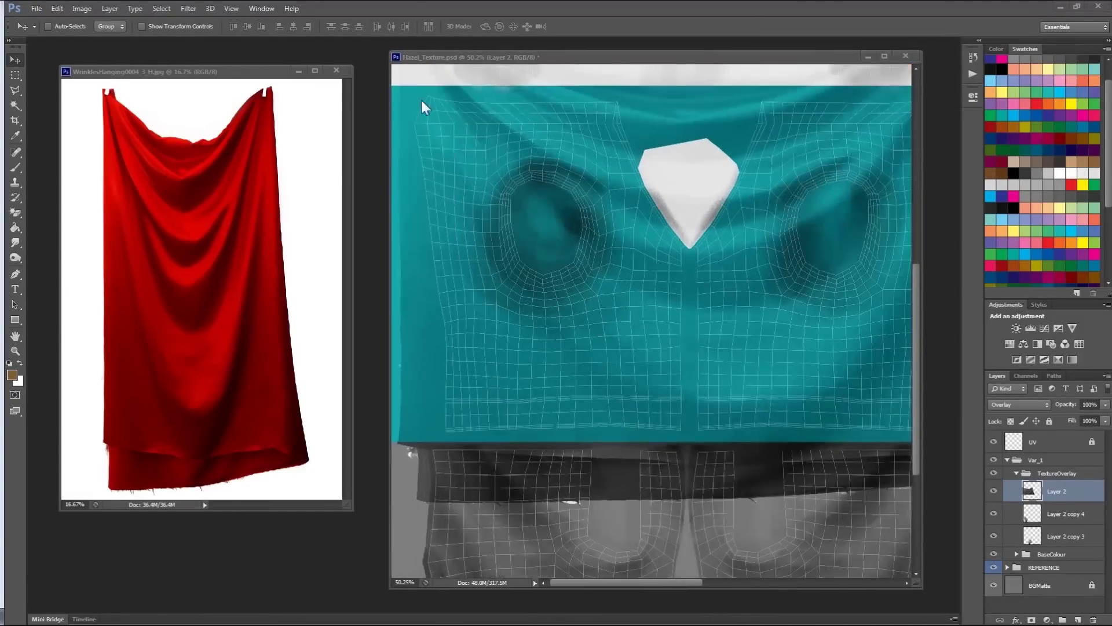
drag(628, 164, 588, 182)
drag(639, 342, 607, 341)
key(m)
drag(647, 85, 665, 533)
alt+scroll(625, 243, up, 2)
alt+scroll(649, 231, down, 5)
key(Delete)
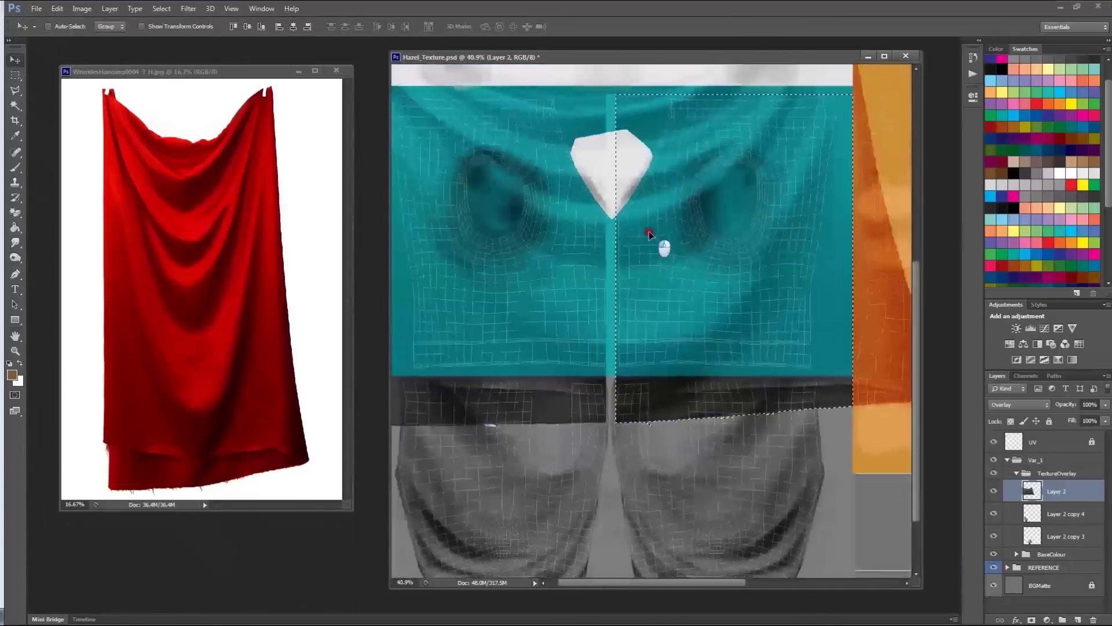
Bring another copy of the red cloth, without its white background, into Hazel_Texture.psd over the vest
alt+scroll(598, 248, up, 5)
alt+scroll(598, 249, down, 5)
alt+drag(649, 231, 585, 318)
key(ctrl+t)
drag(789, 157, 541, 462)
alt+scroll(541, 461, down, 3)
key(Escape)
key(Delete)
key(ctrl+Tab)
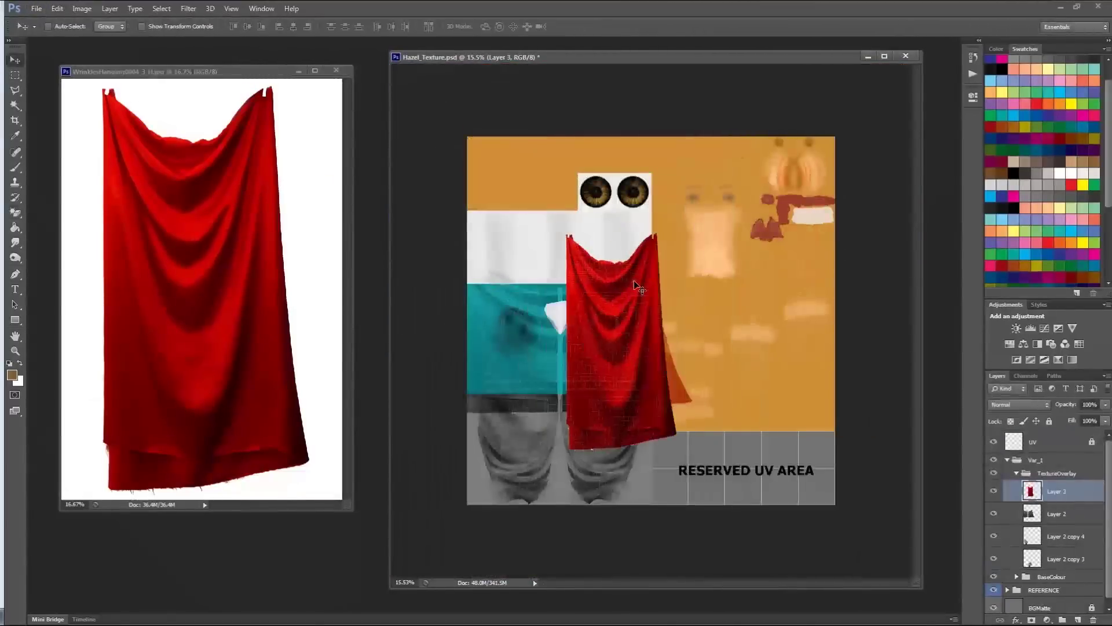
Scale and rotate the new cloth copy across the vest with Free Transform and erase its unwanted parts
alt+scroll(662, 378, up, 2)
key(ctrl+t)
drag(751, 130, 851, 279)
drag(768, 365, 777, 329)
drag(492, 214, 418, 475)
alt+scroll(691, 397, up, 4)
alt+scroll(767, 446, down, 3)
mouse_move(620, 429)
mouse_down()
mouse_move(451, 446)
mouse_move(747, 353)
mouse_move(658, 361)
mouse_up()
key(Return)
key(e)
mouse_move(753, 159)
mouse_down()
mouse_move(721, 212)
mouse_move(516, 385)
mouse_up()
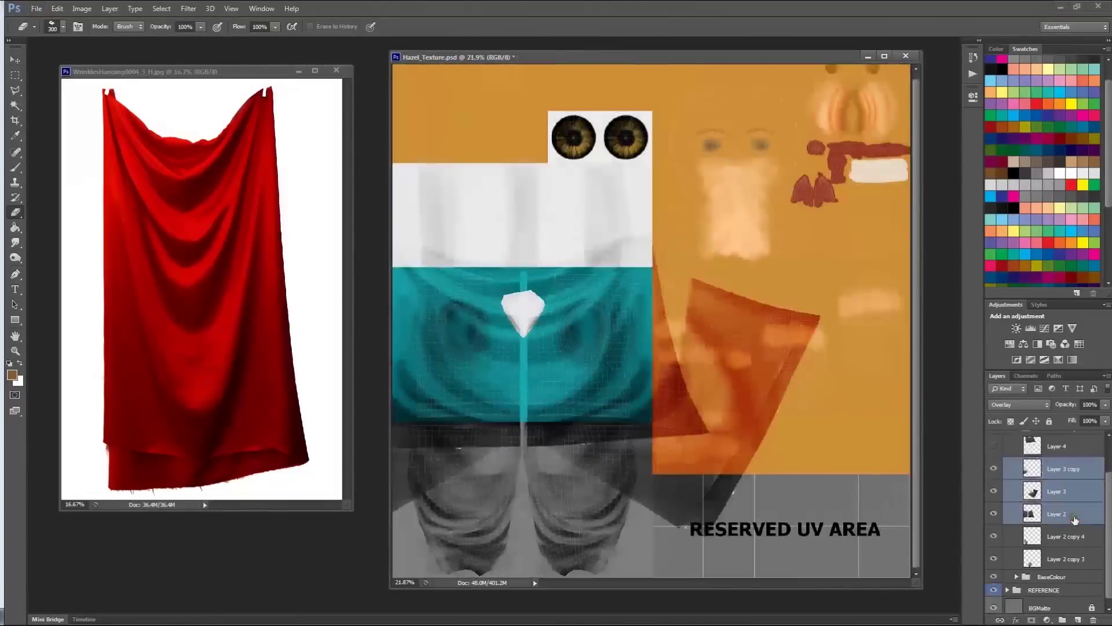
Try the merged vest cloth layer in Overlay mode with the separate cloth layers beneath it hidden
key(v)
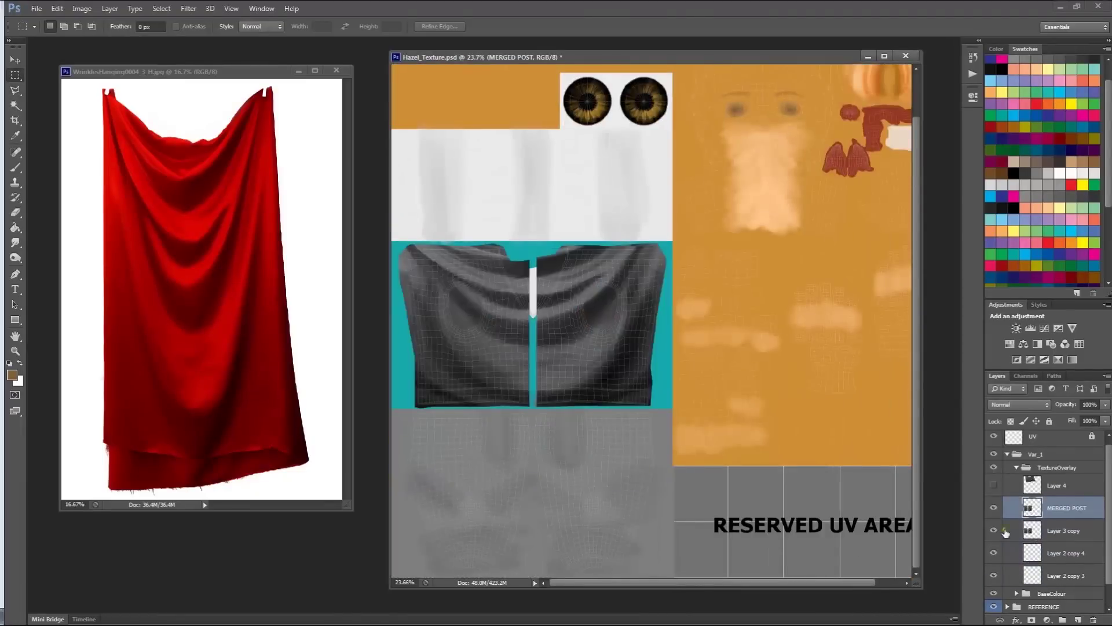
click(1018, 404)
click(1008, 252)
drag(993, 530, 993, 575)
key(v)
alt+scroll(863, 406, up, 5)
key(ctrl+alt+z)
key(ctrl+alt+z)
key(ctrl+alt+z)
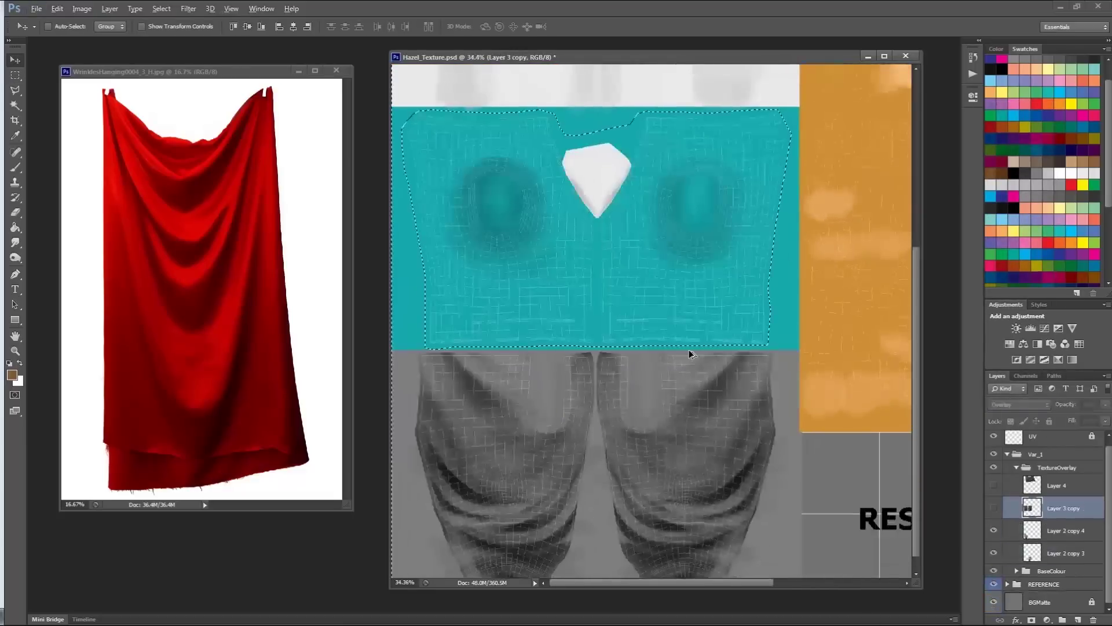
Set the trouser wrinkle layer's blend mode to Overlay and marquee a narrow strip along the vest's centre
key(m)
alt+scroll(757, 406, up, 1)
click(1064, 531)
click(1023, 402)
click(1008, 243)
click(1064, 513)
drag(648, 175, 672, 418)
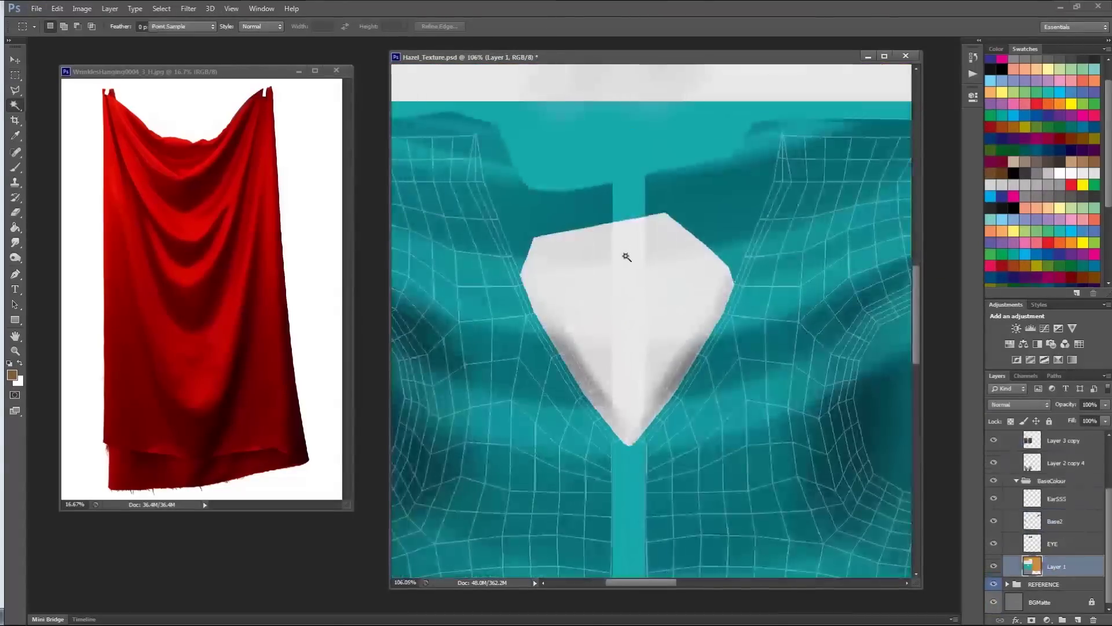
Place a small desaturated copy of the cloth over the white collar piece and set its blend mode to Overlay
click(174, 330)
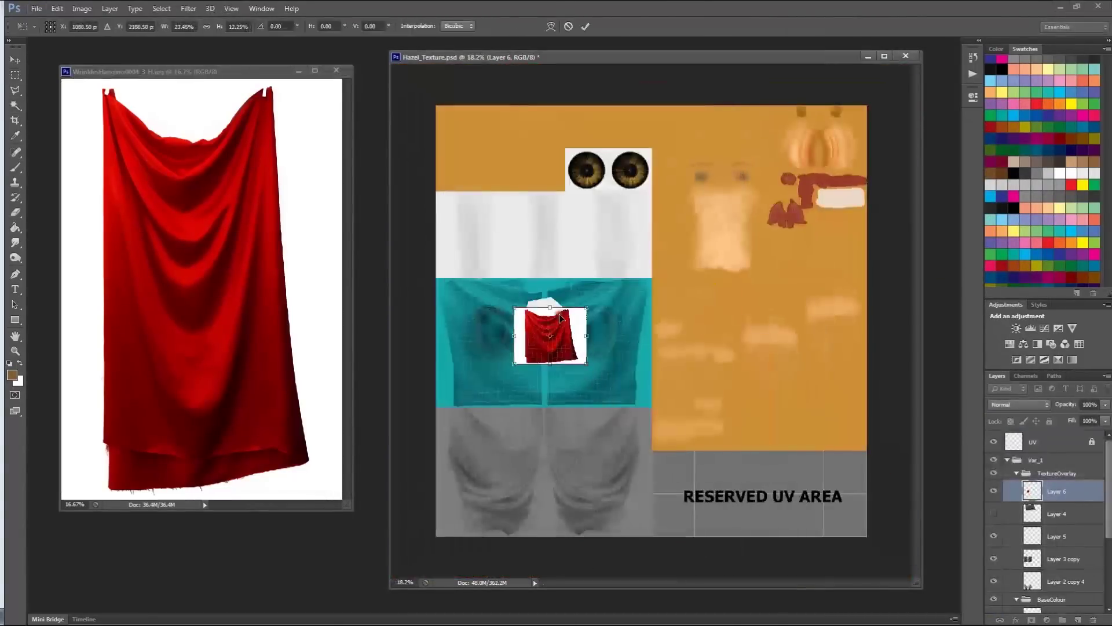
click(1019, 405)
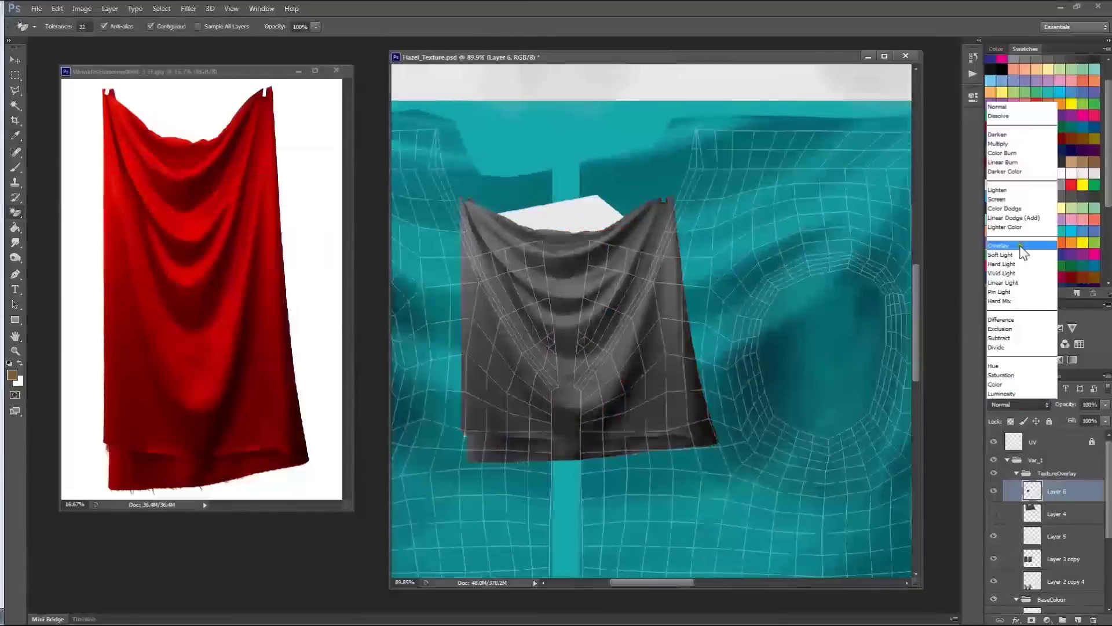
click(1023, 245)
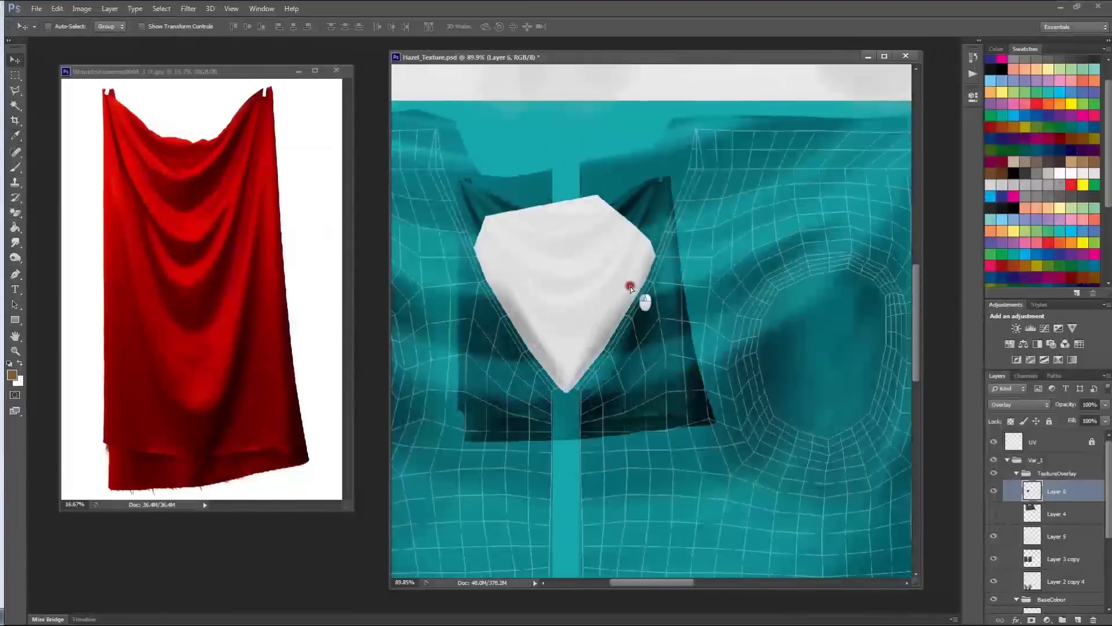
Select part of the collar cloth with the Polygonal Lasso and transform it to follow the collar's slanted edge
alt+scroll(630, 286, up, 4)
key(m)
key(l)
click(540, 109)
click(561, 293)
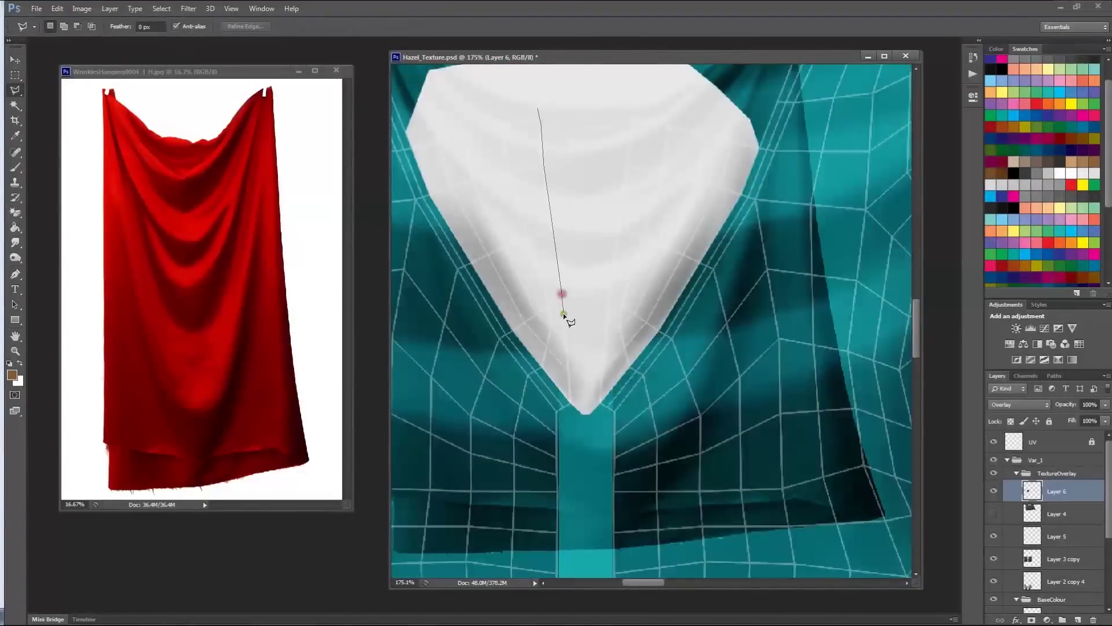
click(595, 366)
click(526, 405)
key(ctrl+t)
drag(782, 387, 642, 497)
drag(563, 150, 642, 139)
key(Escape)
key(ctrl+d)
Erase the excess cloth around the white collar piece with the Eraser brush
key(e)
alt+scroll(618, 181, up, 3)
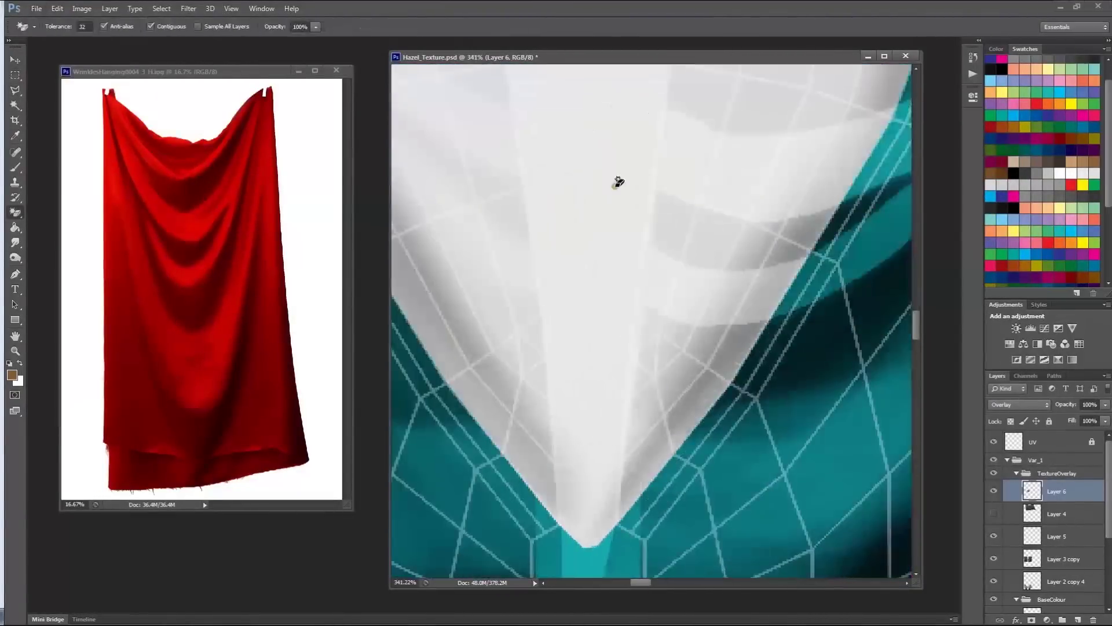
alt+scroll(618, 181, down, 4)
key(shift+e)
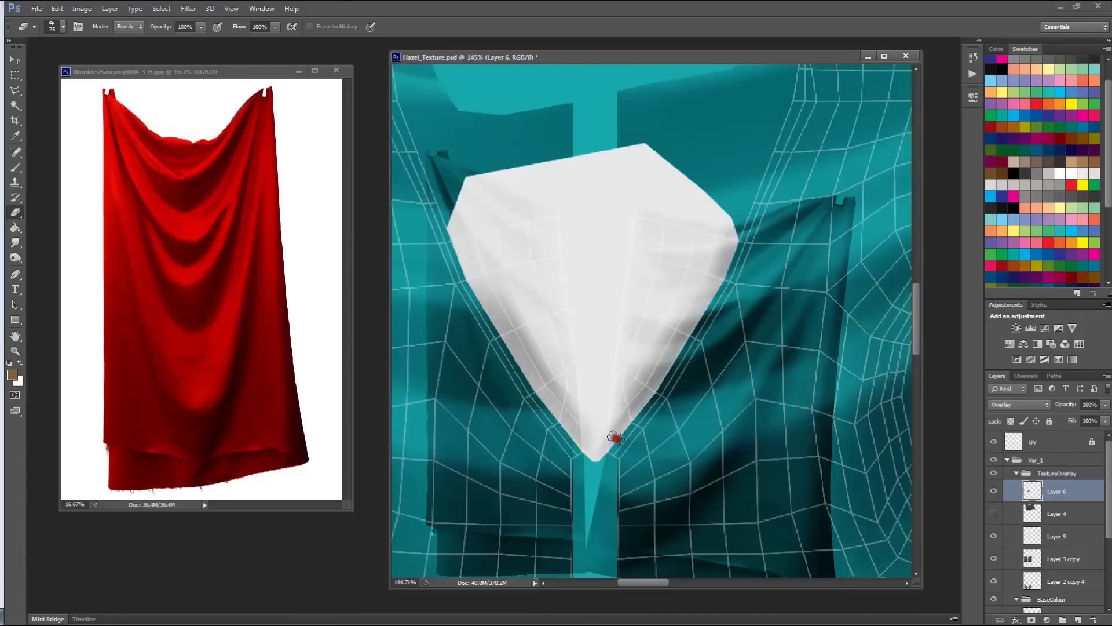
alt+scroll(653, 174, down, 5)
Desaturate the newly pasted large red cloth and set its layer's blend mode to Overlay
key(m)
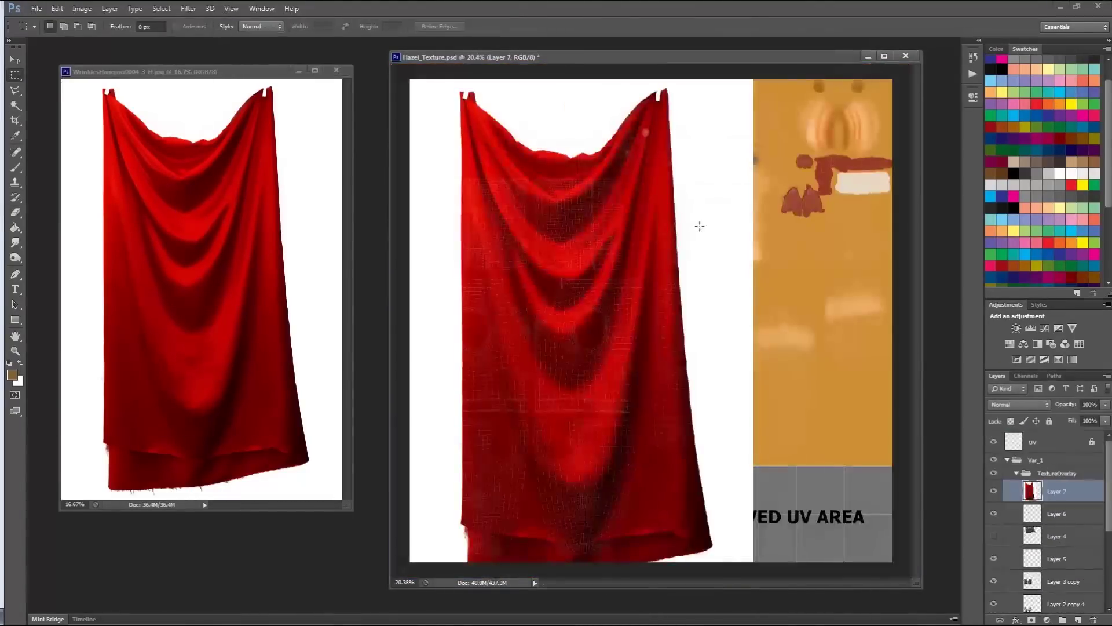
drag(700, 226, 633, 390)
key(ctrl+shift+u)
click(1019, 404)
click(1019, 248)
Scale and rotate the new cloth layer with Free Transform so its folds run down the white shirt area
key(ctrl+t)
drag(741, 135, 786, 424)
drag(762, 160, 650, 247)
alt+scroll(527, 182, up, 5)
mouse_move(492, 223)
mouse_down()
mouse_move(600, 252)
mouse_move(663, 252)
mouse_up()
key(Return)
Duplicate the shirt cloth layer twice and transform the copies to spread folds across the white shirt area
key(ctrl+j)
key(ctrl+t)
key(ctrl+j)
key(ctrl+t)
drag(464, 352, 480, 493)
key(Return)
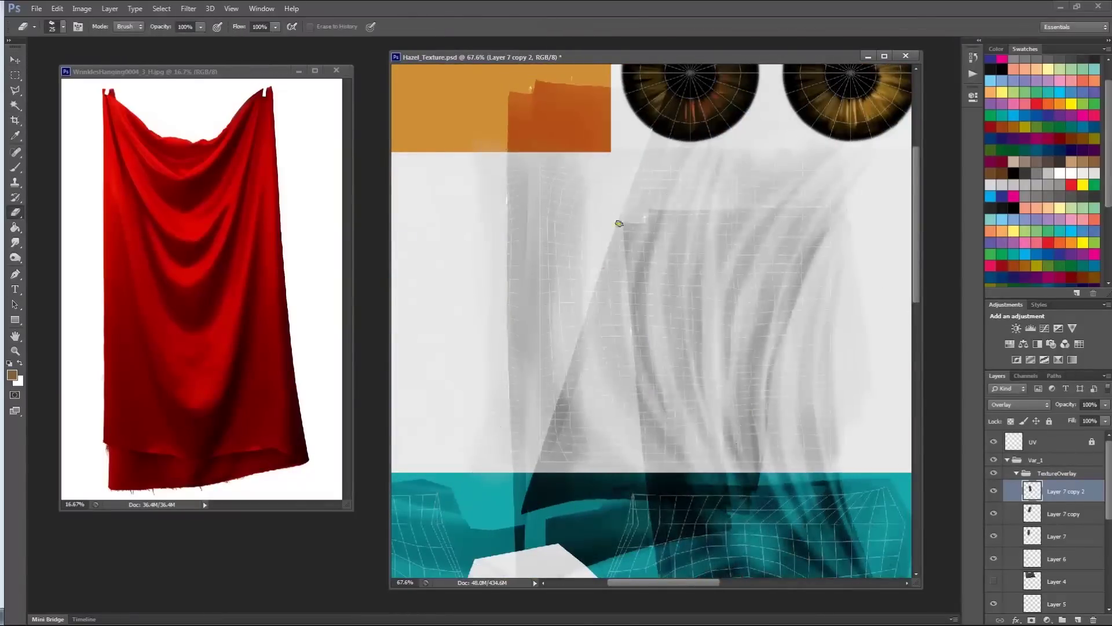
Enlarge the Eraser brush and soften the hard edges of the three overlapping shirt cloth layers
key(])
key(])
key(])
key(])
key(])
key(])
key(])
key(])
key(])
drag(805, 220, 763, 446)
drag(739, 231, 684, 509)
mouse_move(660, 220)
mouse_down()
mouse_move(621, 280)
mouse_move(667, 521)
mouse_up()
key(alt+[)
drag(776, 261, 708, 474)
key(alt+])
key(alt+[)
mouse_move(585, 353)
mouse_down()
mouse_move(710, 99)
mouse_move(551, 477)
mouse_up()
key(alt+[)
alt+scroll(657, 351, down, 3)
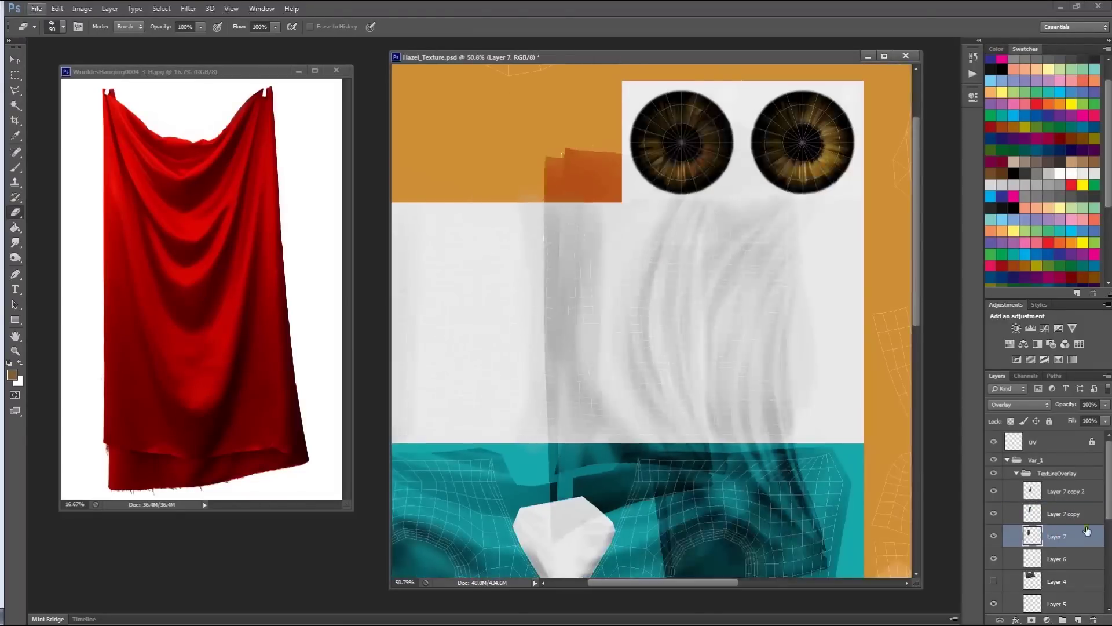
Merge Layer 7 and its two copies into one layer and set its blend mode to Overlay
shift+click(1081, 492)
key(ctrl+e)
click(1018, 405)
click(1001, 242)
Trim the merged shirt cloth to a rectangle over one half of the white shirt area using the Rectangular Marquee
click(15, 75)
drag(564, 205, 789, 434)
key(Delete)
Duplicate the trimmed shirt cloth onto the other half of the white area and mirror it with Free Transform
key(v)
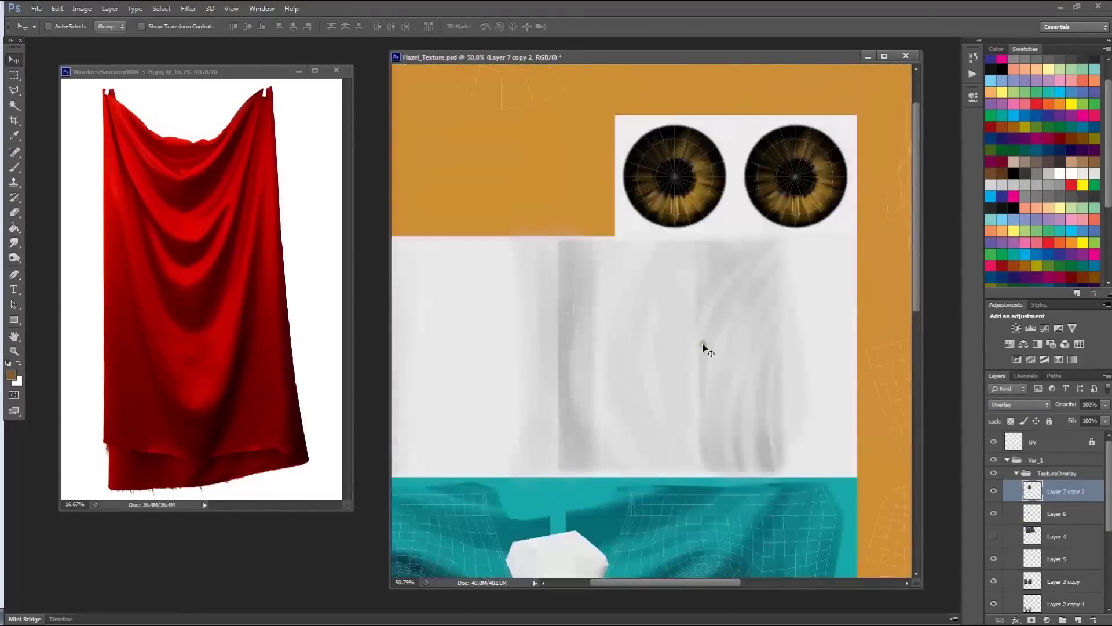
alt+drag(703, 348, 571, 330)
key(ctrl+t)
key(Return)
alt+scroll(571, 330, down, 3)
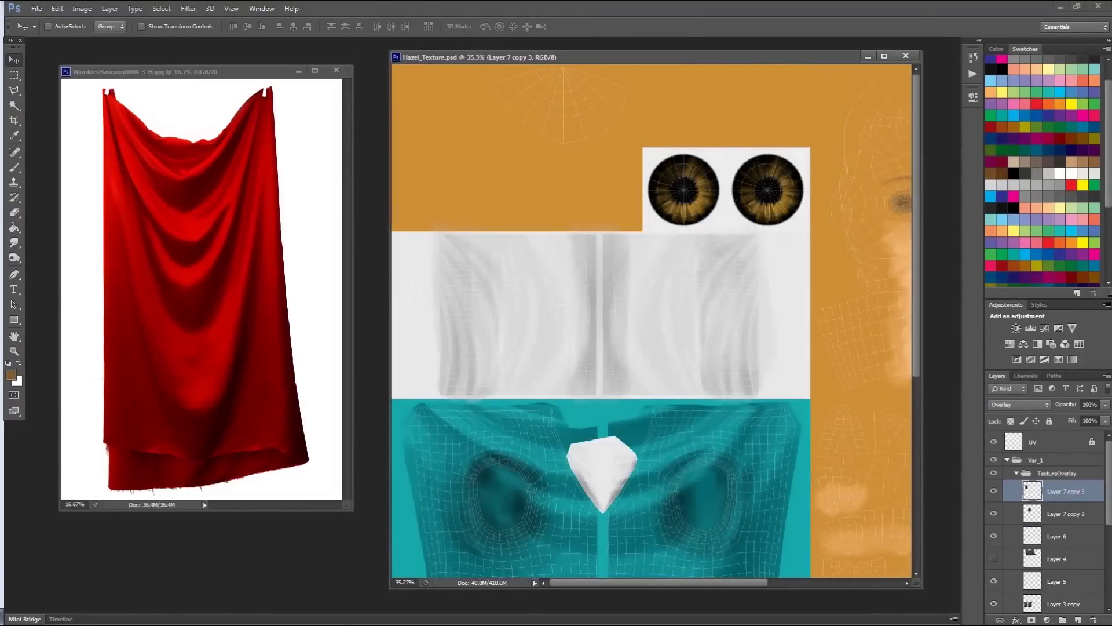
Hide the UV wireframe layer
alt+scroll(690, 266, down, 1)
scroll(597, 357, down, 2)
scroll(597, 357, down, 1)
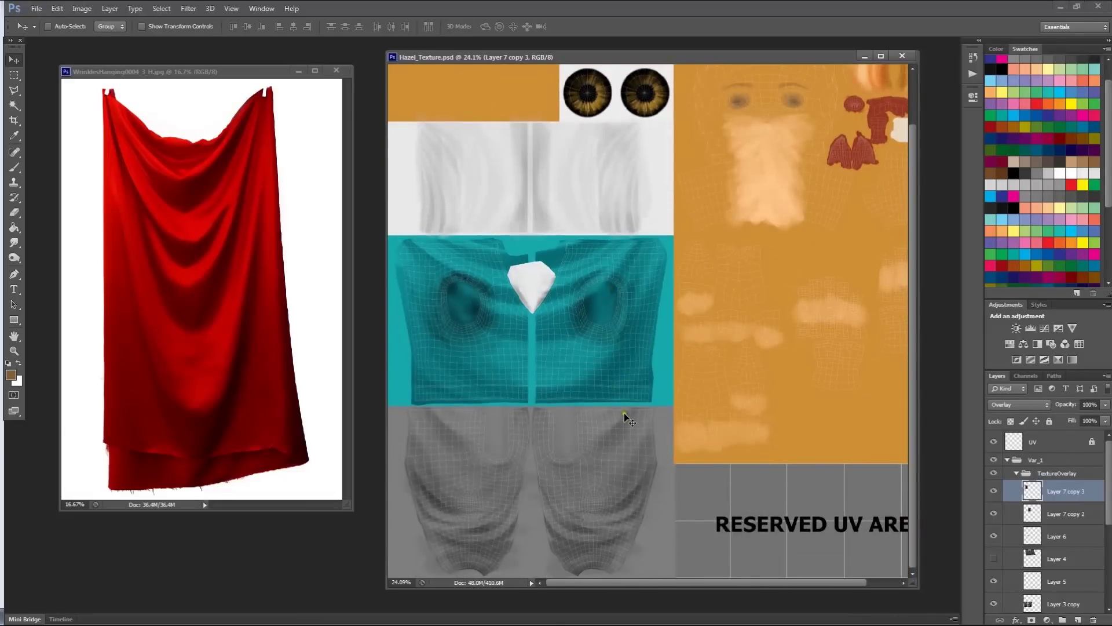
click(998, 441)
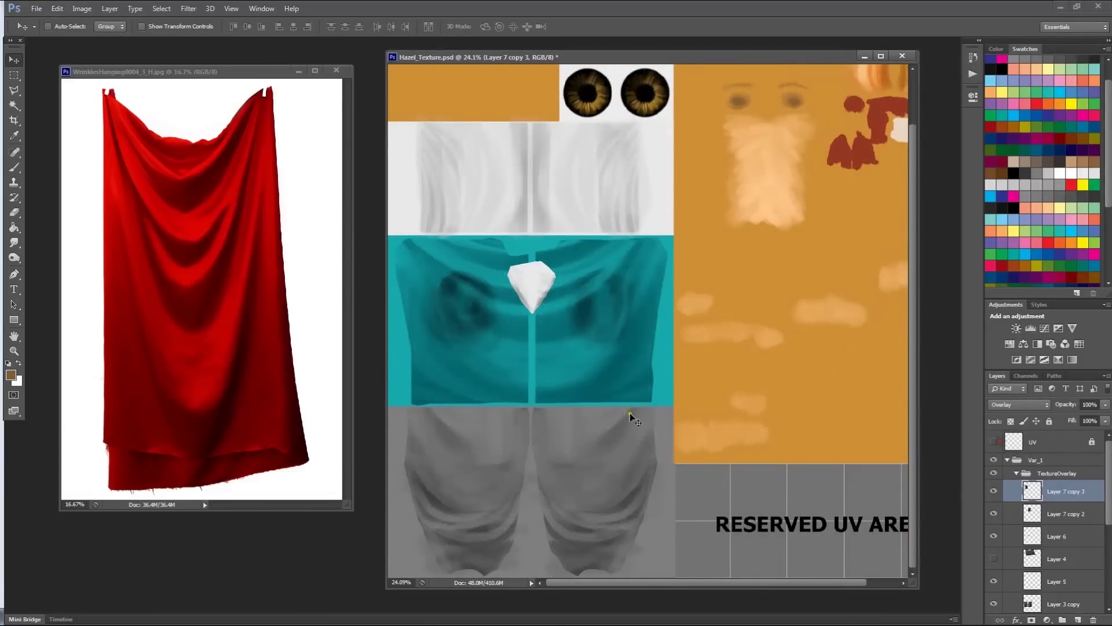
alt+scroll(585, 413, down, 1)
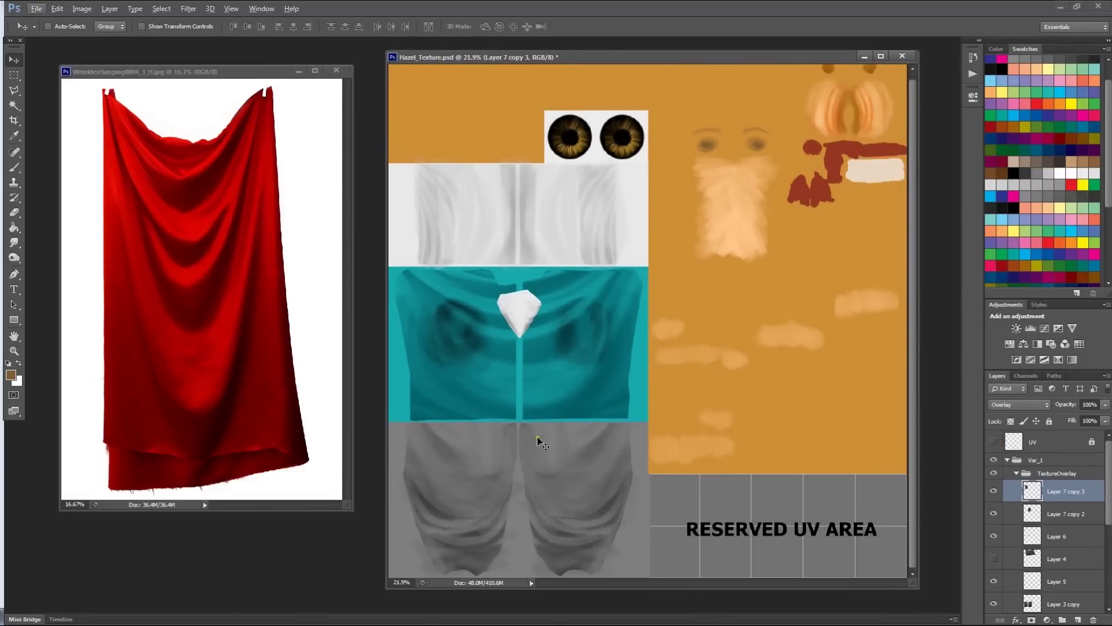
scroll(591, 359, up, 1)
Switch to Maya and reload Hazel_Texture.psd in the character's texture file node
key(alt+Tab)
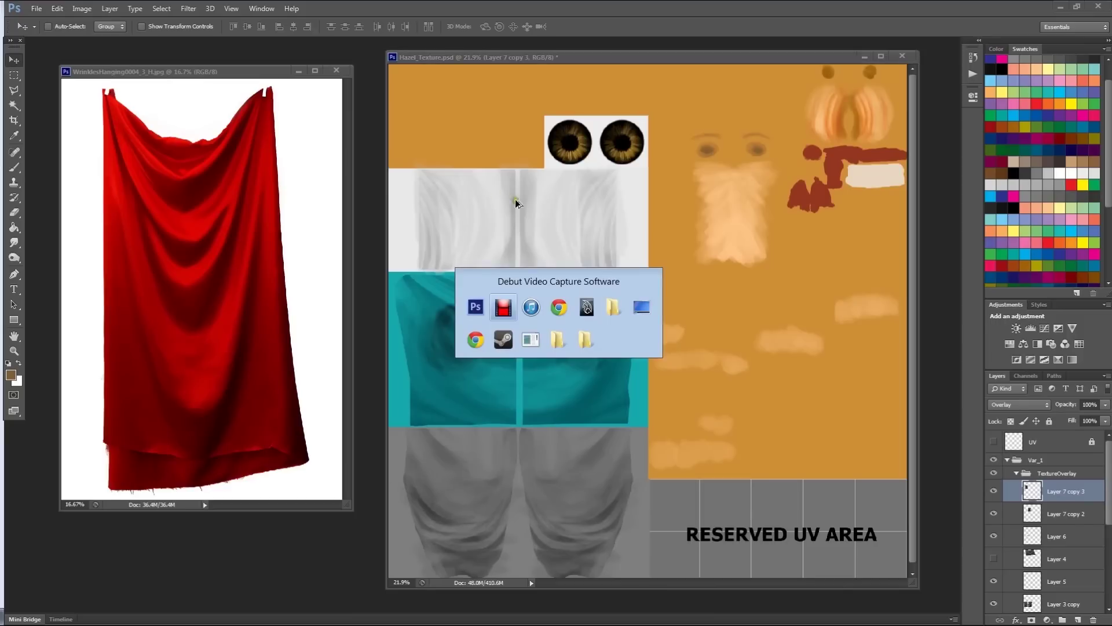
click(556, 200)
key(alt+Tab)
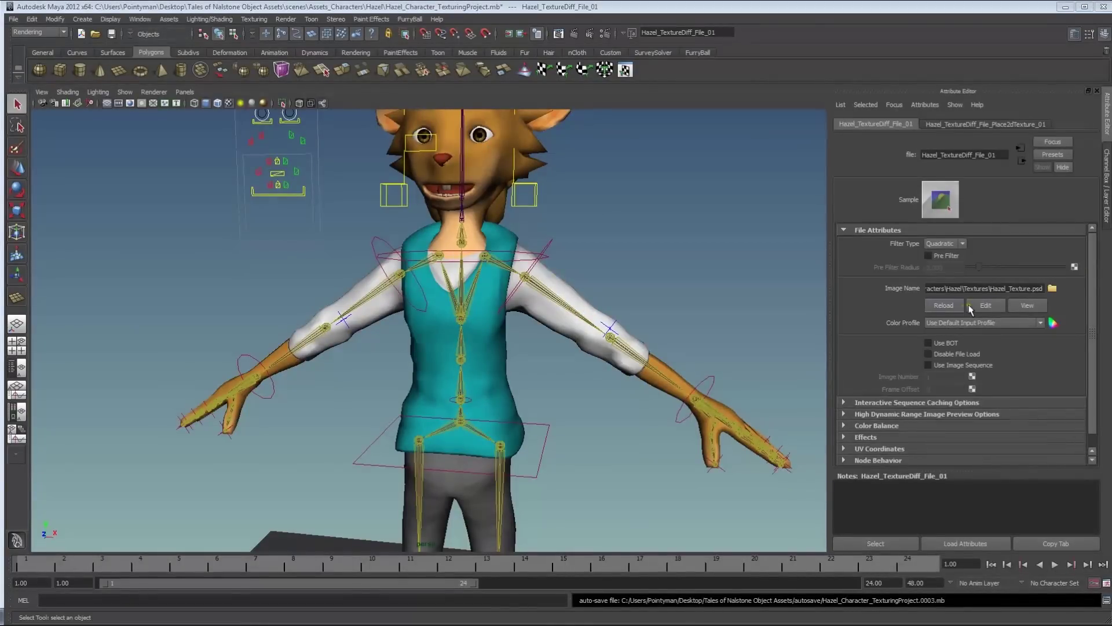
click(944, 306)
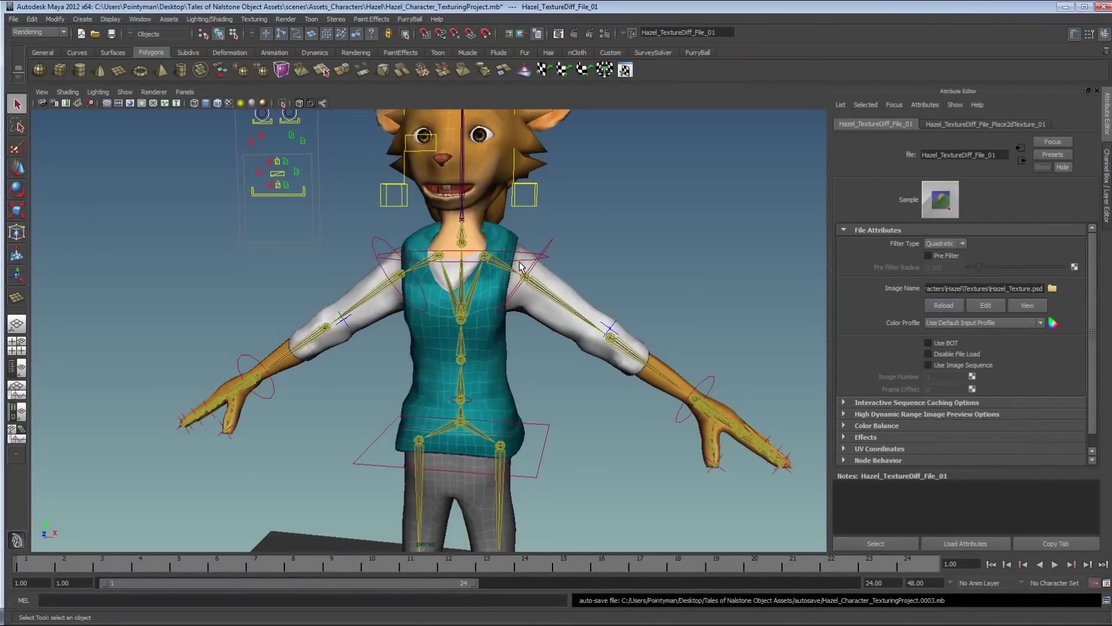
alt+drag(517, 277, 533, 303)
Save Hazel_Texture.psd in Photoshop and reload it in Maya's texture file node
key(alt+Tab)
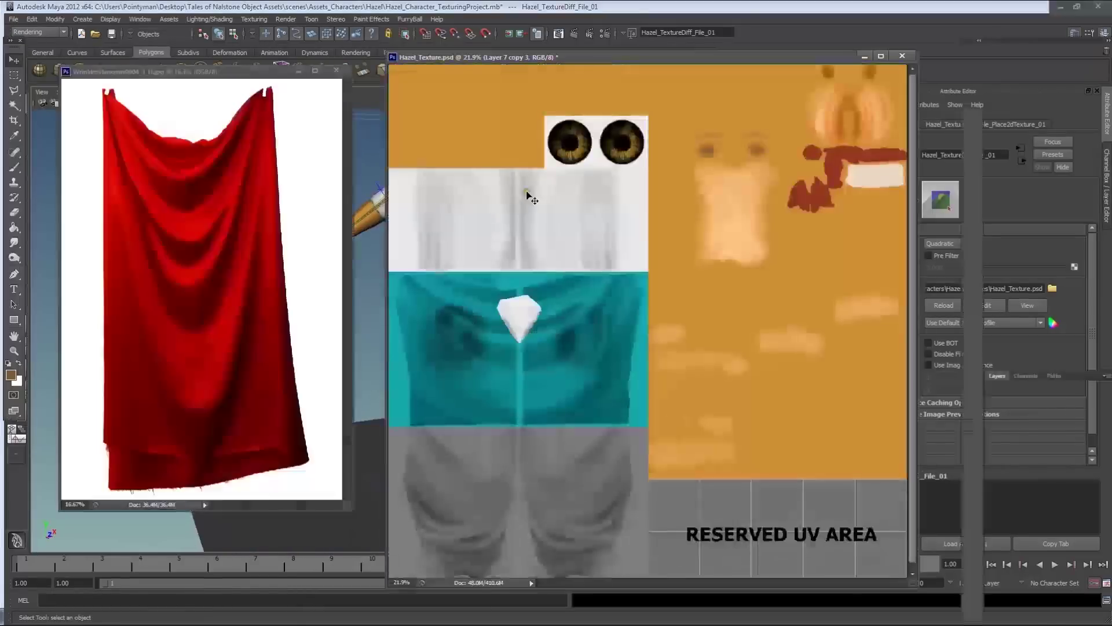
key(ctrl+s)
key(alt+Tab)
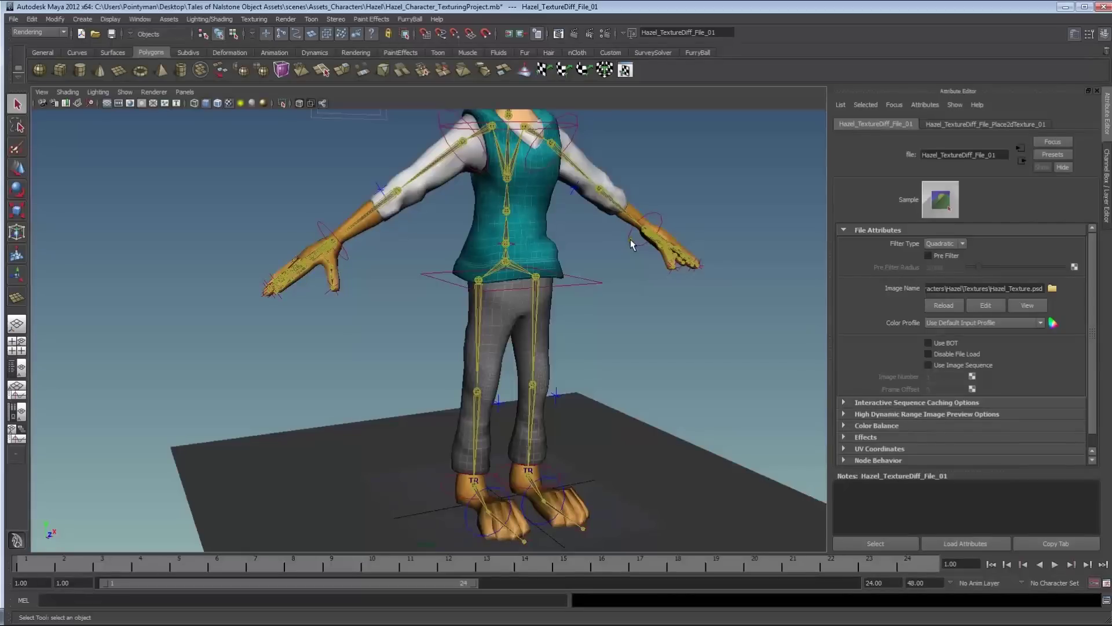
key(alt+Tab)
key(alt+Tab)
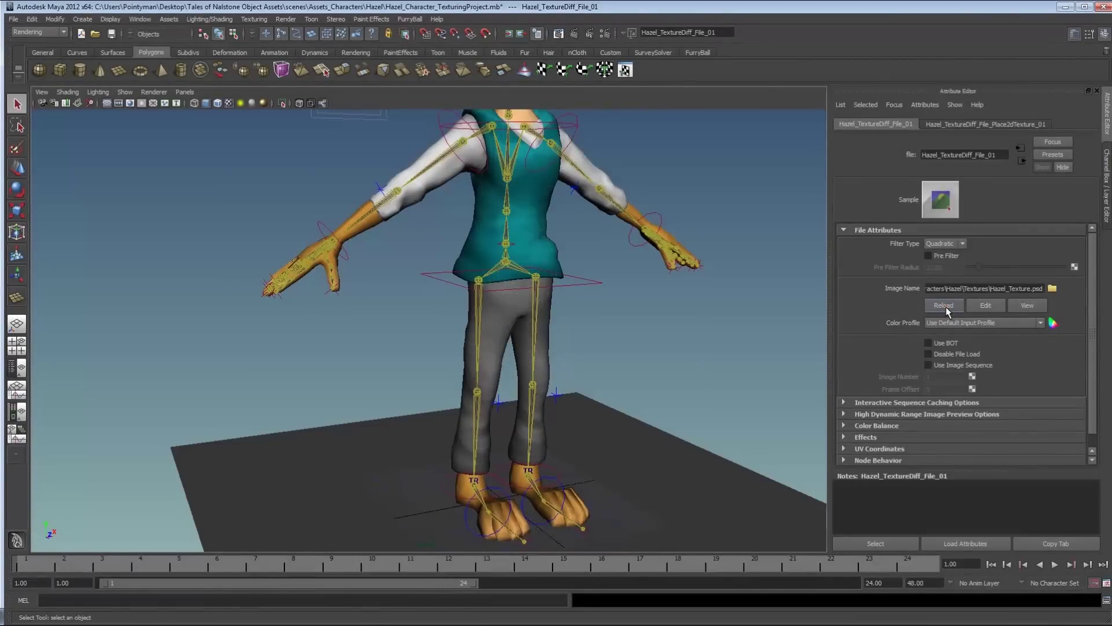
Examine the cloth wrinkles on the model's vest, sleeves and trousers from several angles and distances
alt+drag(642, 286, 571, 284)
click(629, 296)
alt+middle_drag(497, 234, 477, 365)
alt+right_drag(498, 365, 585, 362)
alt+drag(518, 343, 626, 350)
alt+drag(447, 279, 457, 296)
alt+right_drag(457, 296, 653, 296)
alt+drag(653, 296, 786, 269)
alt+drag(575, 255, 509, 330)
alt+right_drag(509, 330, 336, 332)
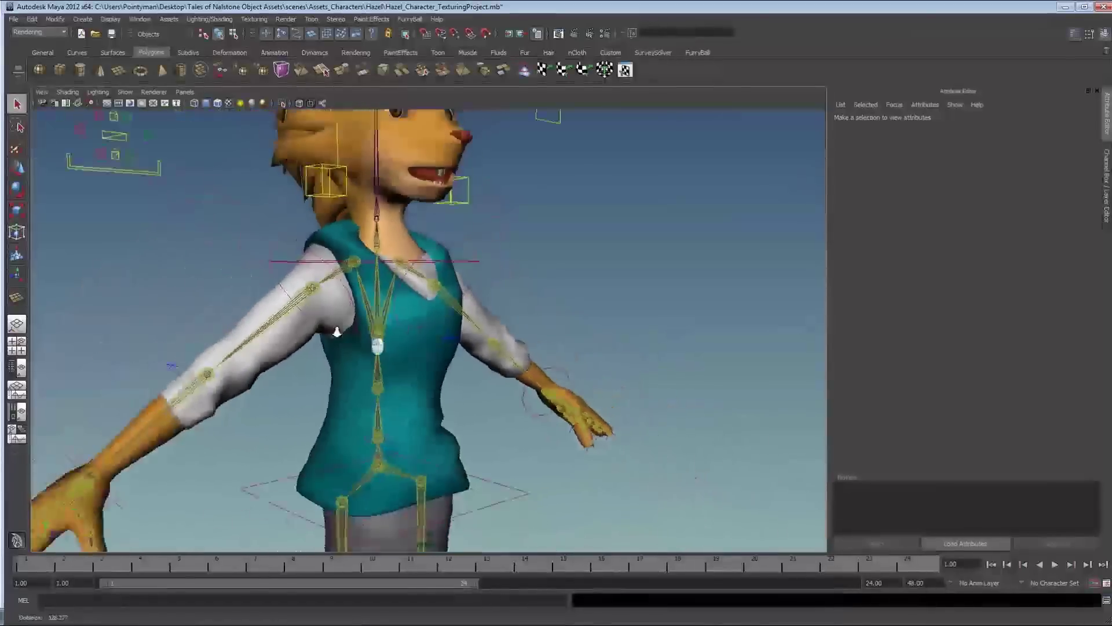
alt+drag(621, 305, 642, 358)
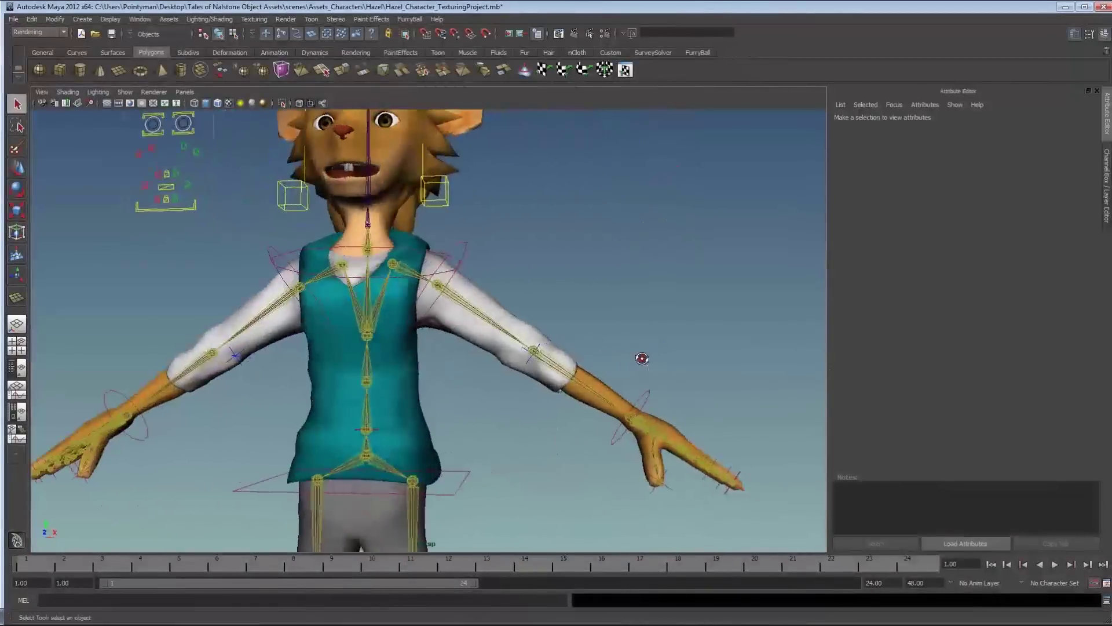
alt+drag(414, 279, 368, 291)
alt+right_drag(367, 290, 535, 290)
Switch to Photoshop, collapse the TextureOverlay group and set up a group named Fur in Var_1 above BaseColour
key(alt+Tab)
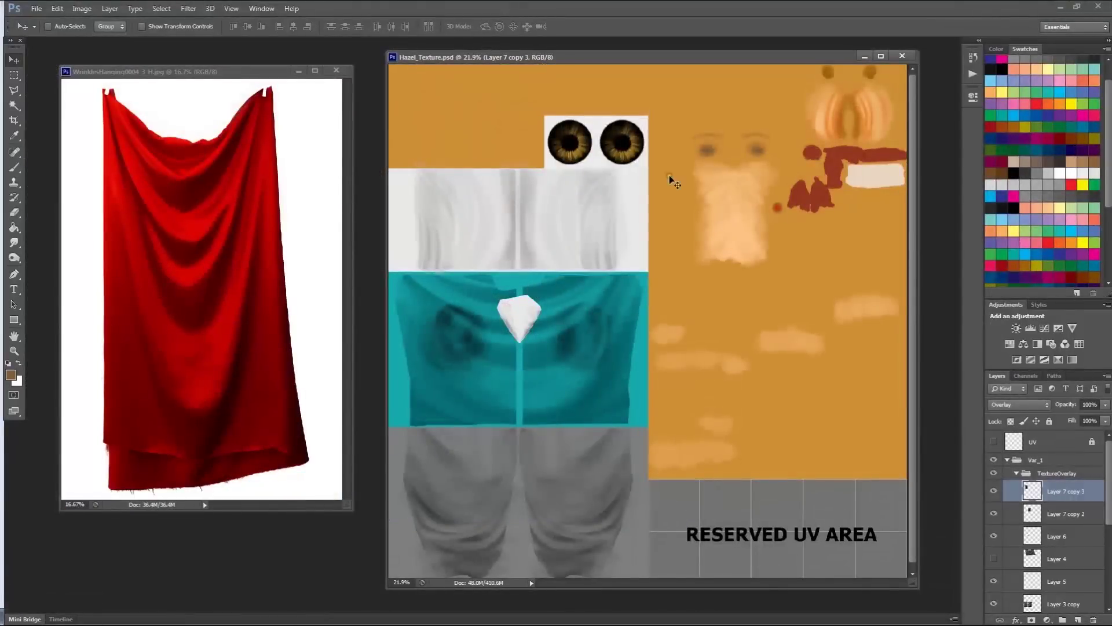
click(1077, 480)
click(1017, 474)
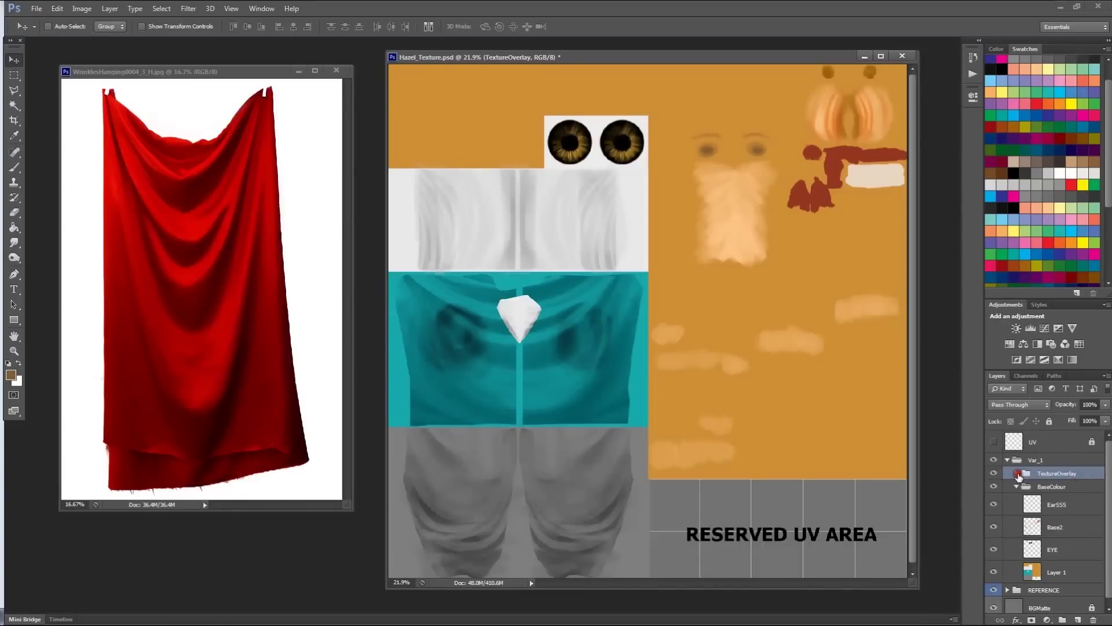
click(1068, 459)
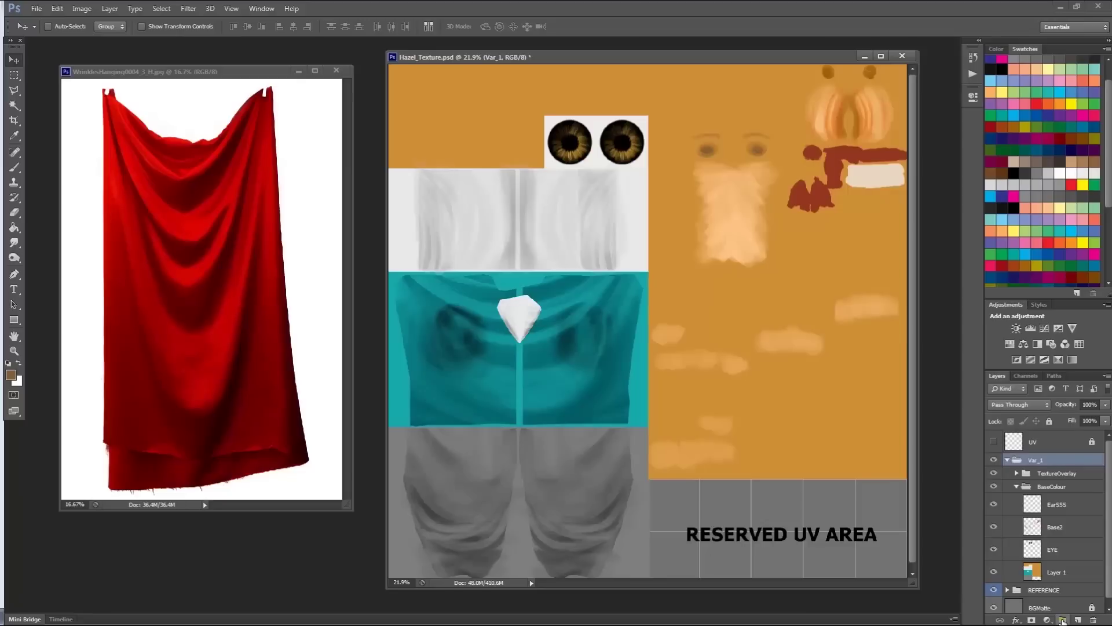
click(1063, 620)
drag(1062, 464, 1061, 484)
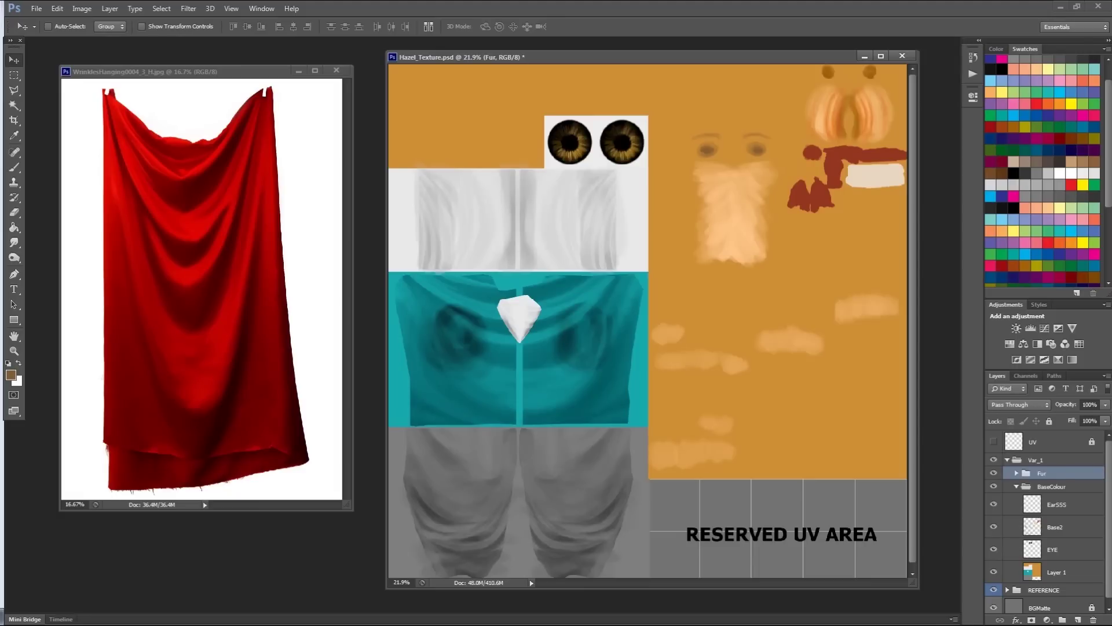
Open the fur photo Fur0007_M.jpg from its folder in Photoshop
key(alt+Tab)
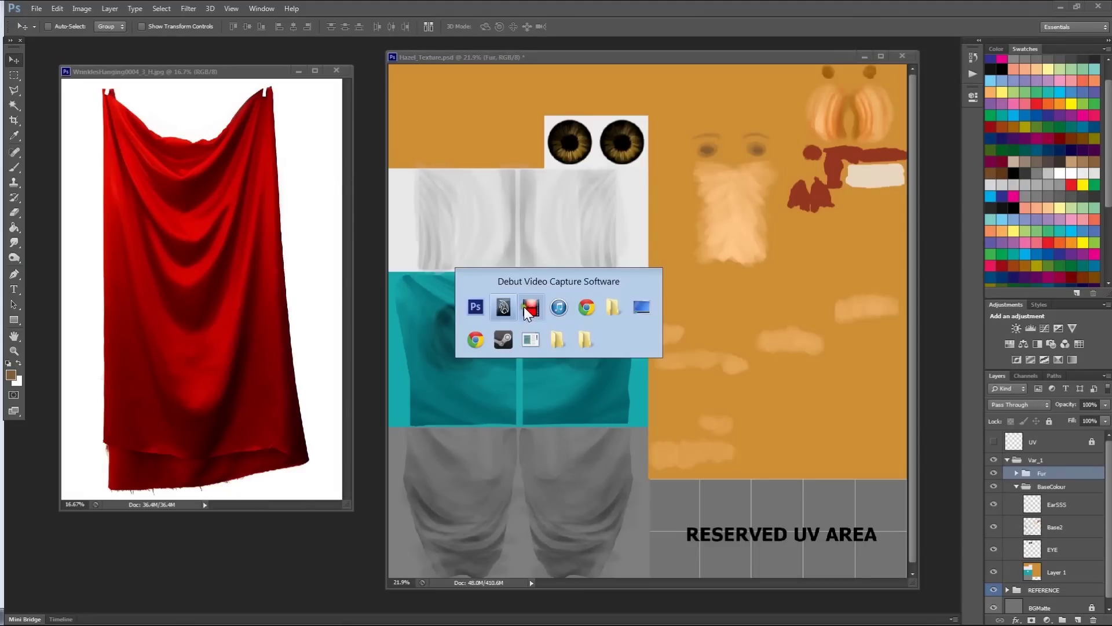
click(616, 304)
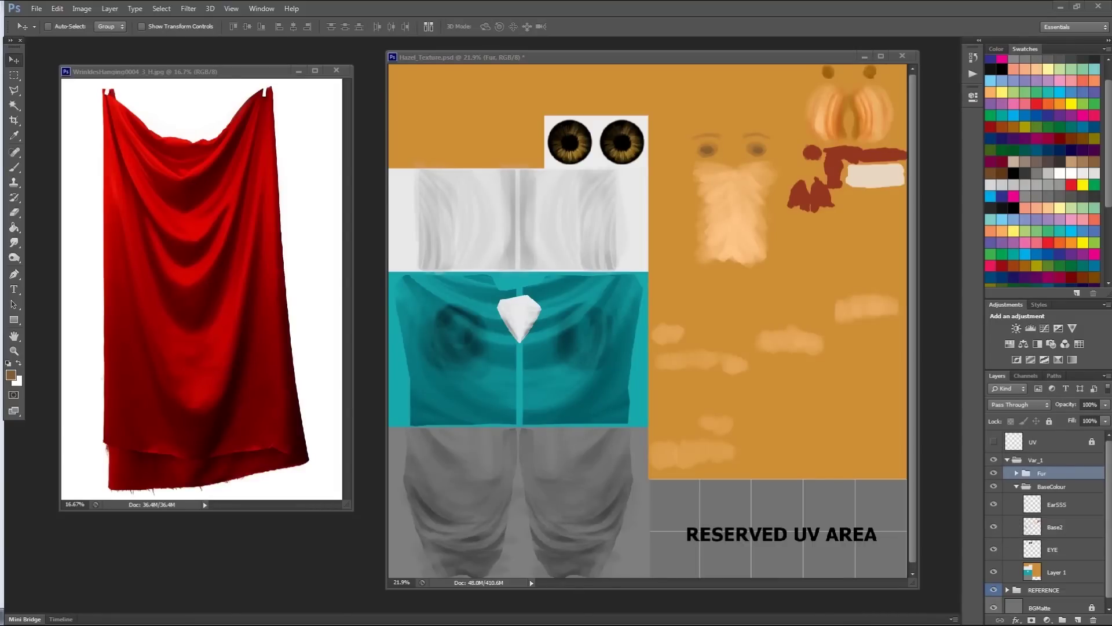
drag(441, 343, 444, 430)
alt+scroll(247, 277, down, 4)
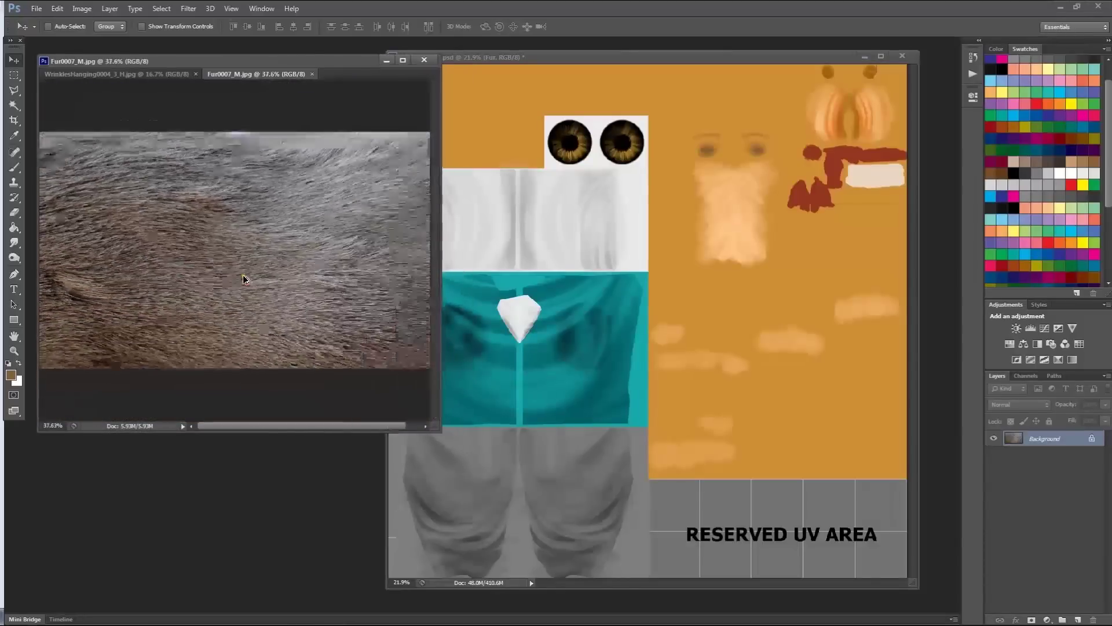
alt+scroll(242, 273, down, 1)
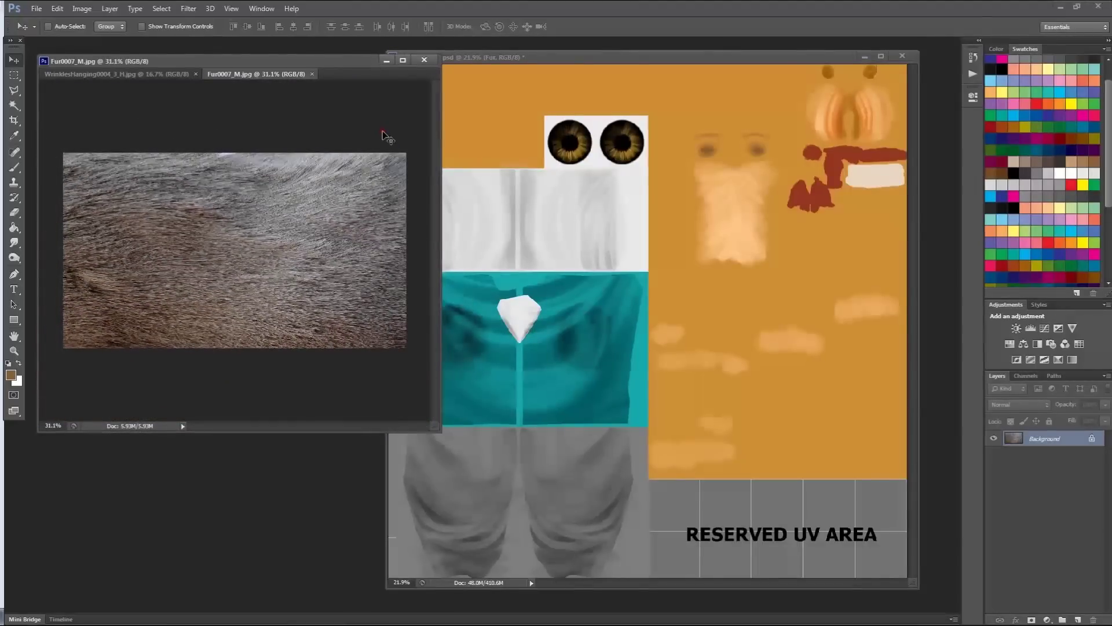
Copy the fur photo into Hazel_Texture.psd as the uppermost layer of Var_1 and place it over the face UVs
click(739, 55)
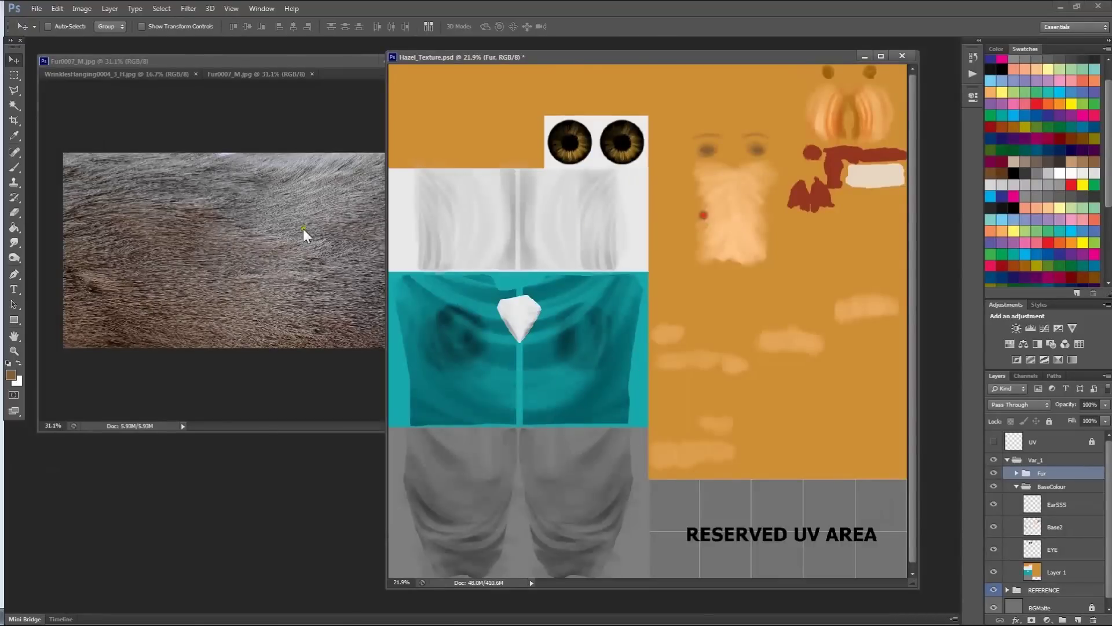
click(272, 97)
key(alt)
click(682, 236)
alt+scroll(746, 242, up, 3)
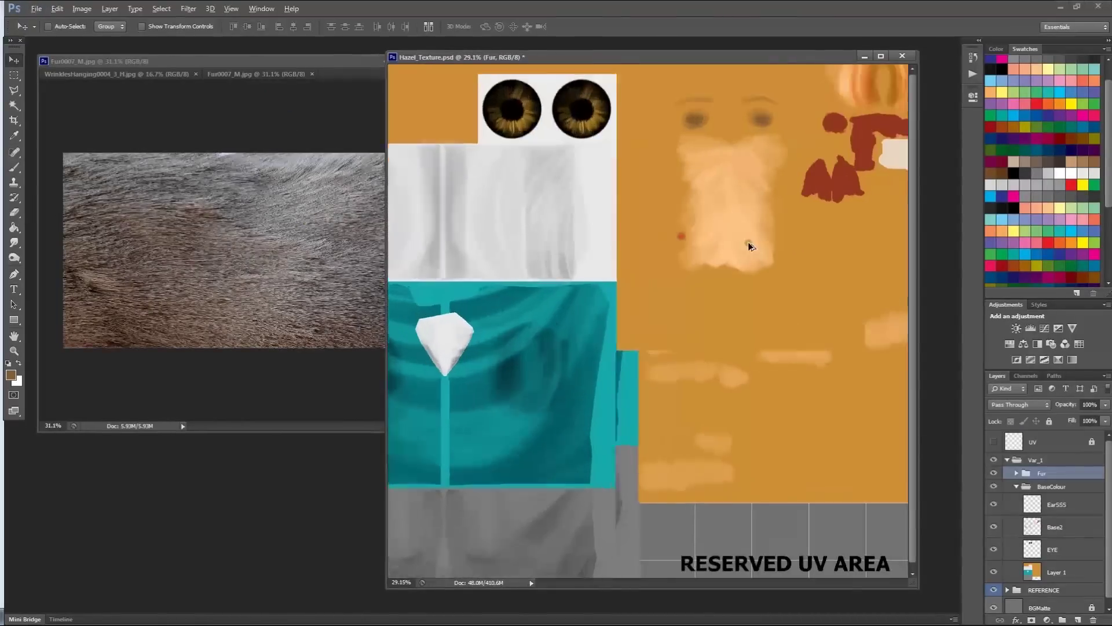
alt+scroll(748, 242, up, 2)
drag(720, 203, 611, 406)
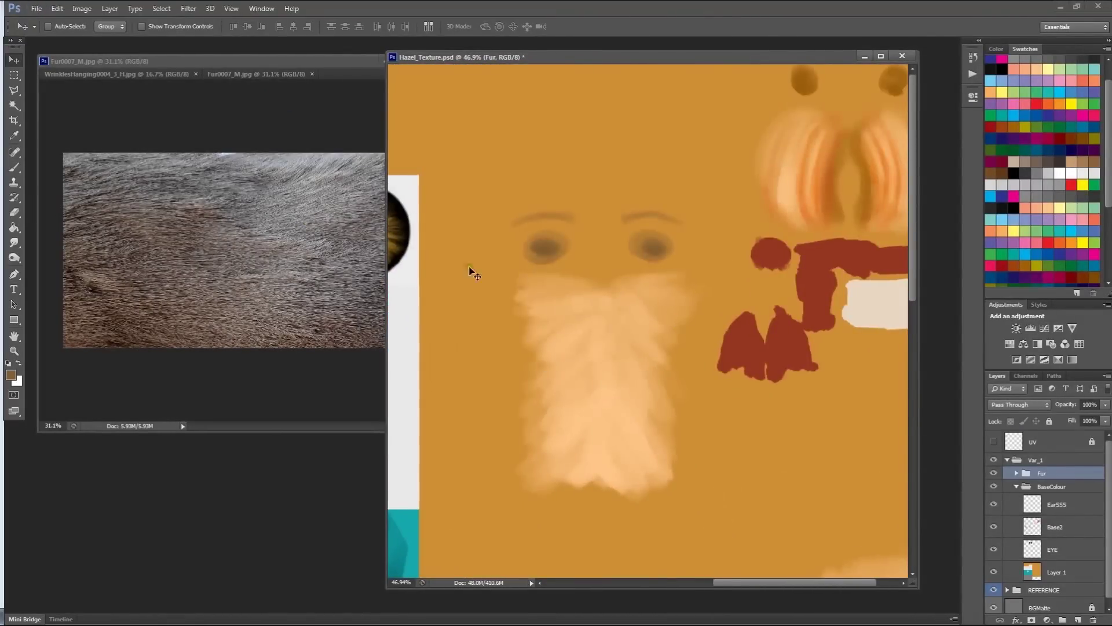
click(1037, 460)
key(ctrl+v)
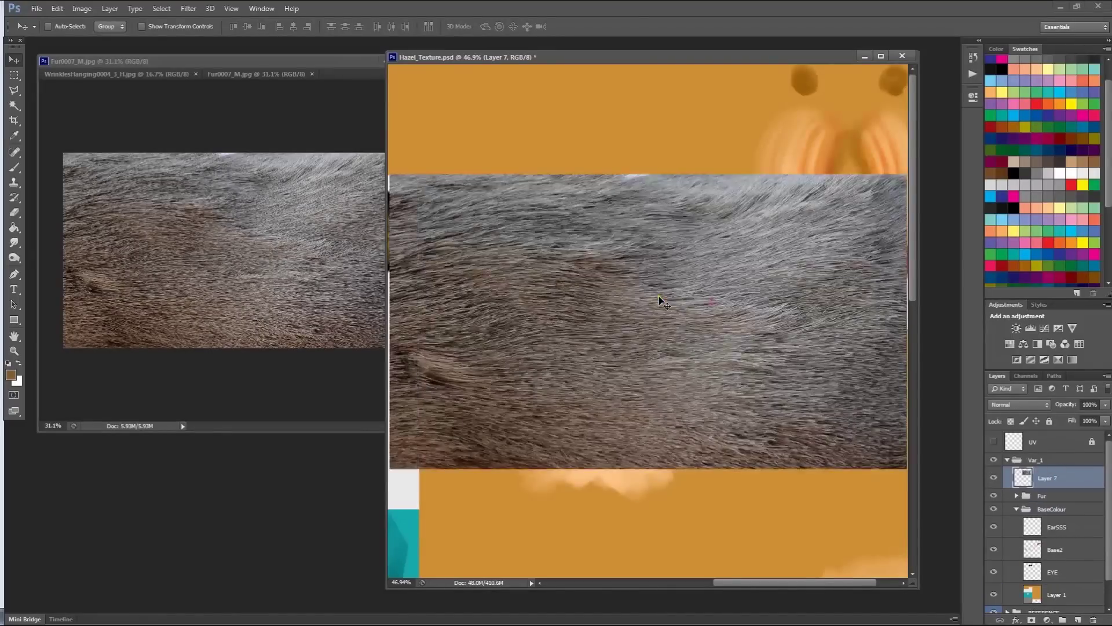
drag(632, 304, 663, 393)
Show the UV wireframe layer, unlock it and raise its opacity to about 78%
click(994, 441)
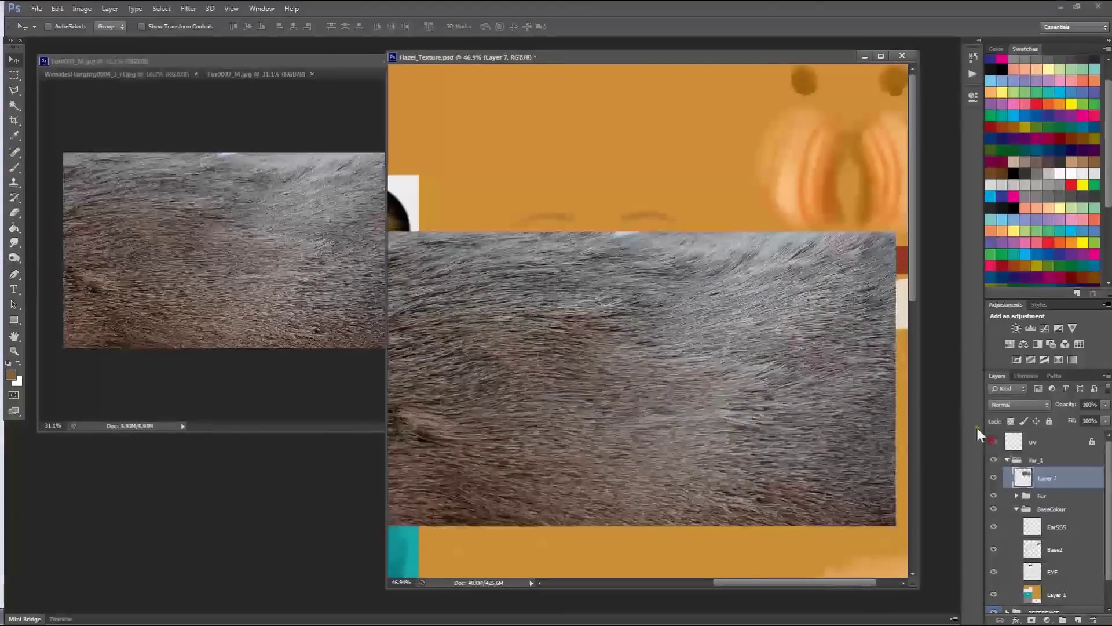
drag(740, 346, 741, 323)
click(1031, 442)
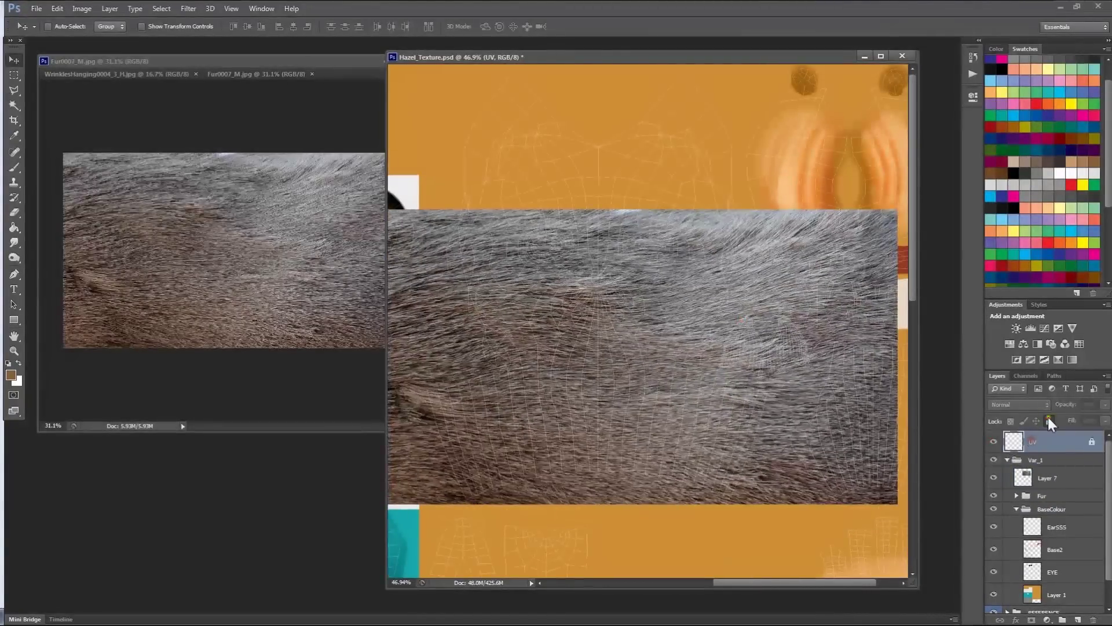
click(1104, 404)
drag(1086, 415, 1091, 423)
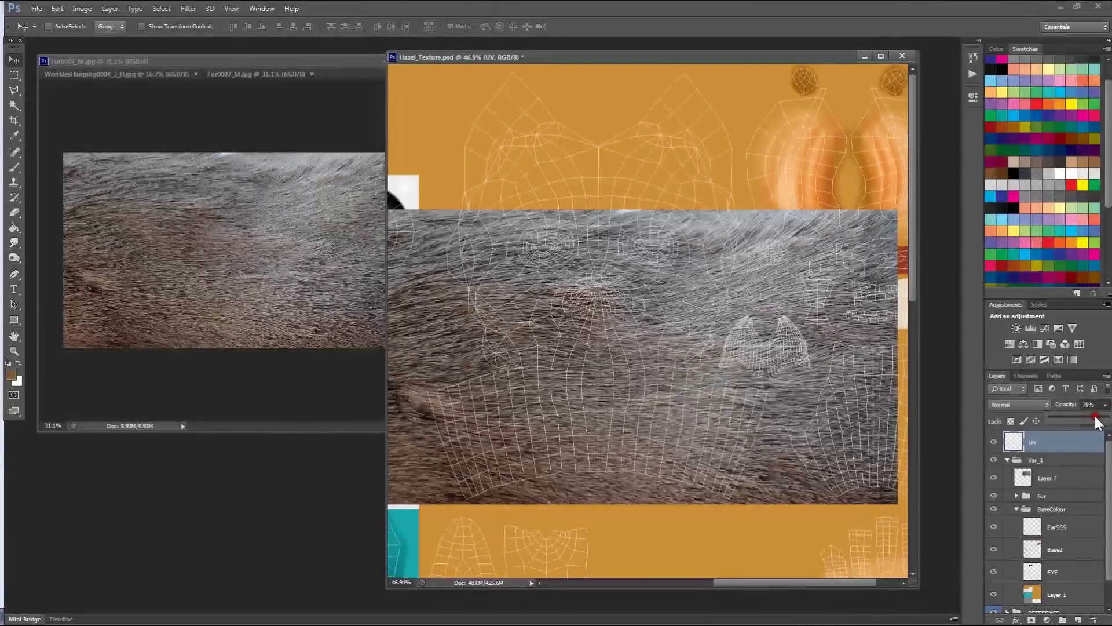
Make the pasted fur layer active again, collapse the BaseColour group and save Hazel_Texture.psd
click(1078, 477)
click(1069, 444)
click(1071, 474)
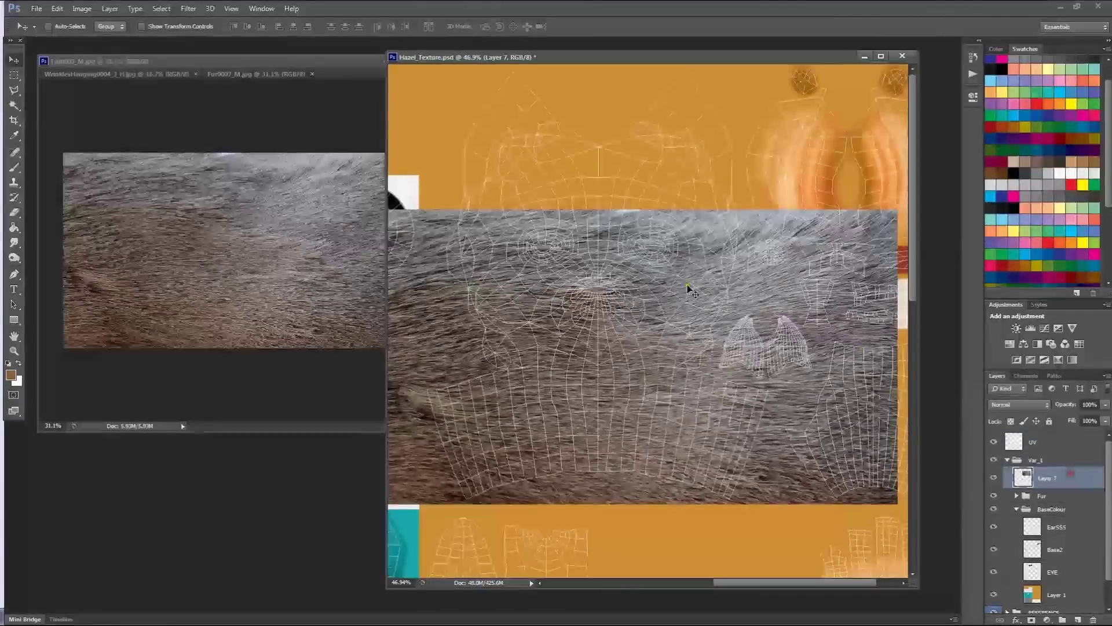
click(1018, 509)
key(ctrl+s)
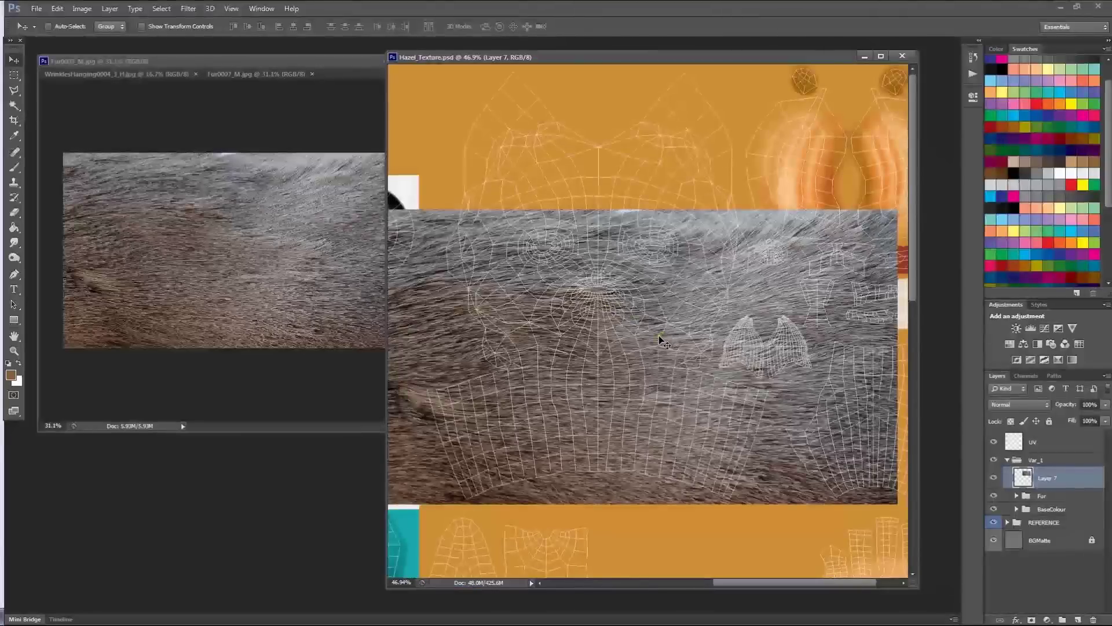
Set the fur layer's blend mode to Overlay and shift it up over the face UVs
drag(751, 380, 752, 343)
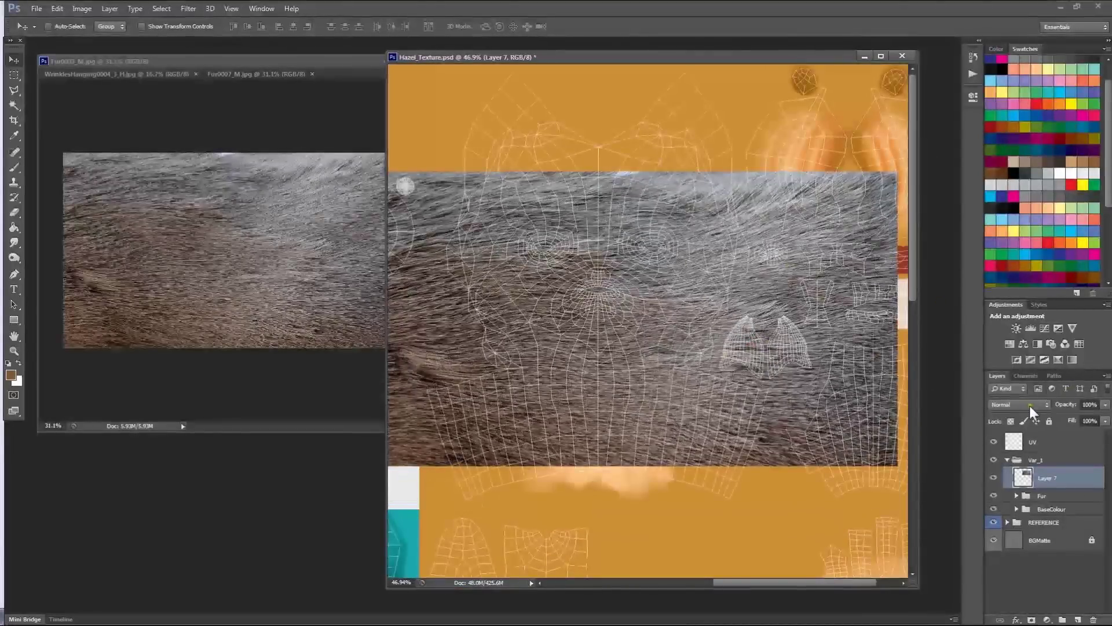
click(1030, 406)
click(999, 242)
mouse_move(672, 404)
mouse_down()
mouse_move(683, 478)
mouse_move(676, 416)
mouse_up()
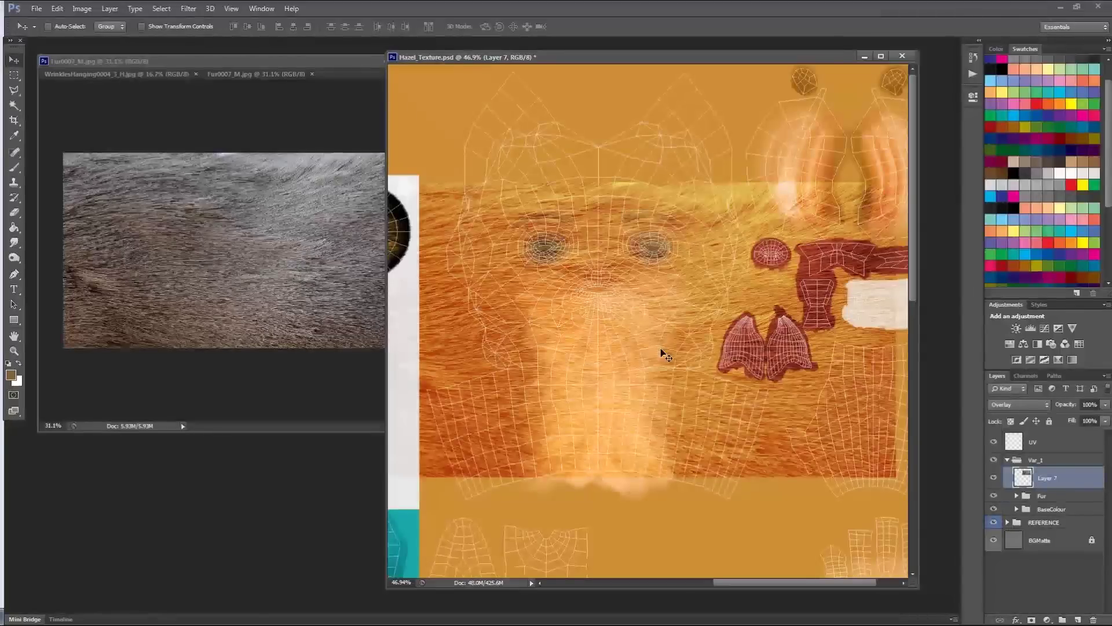
click(229, 138)
key(ctrl+a)
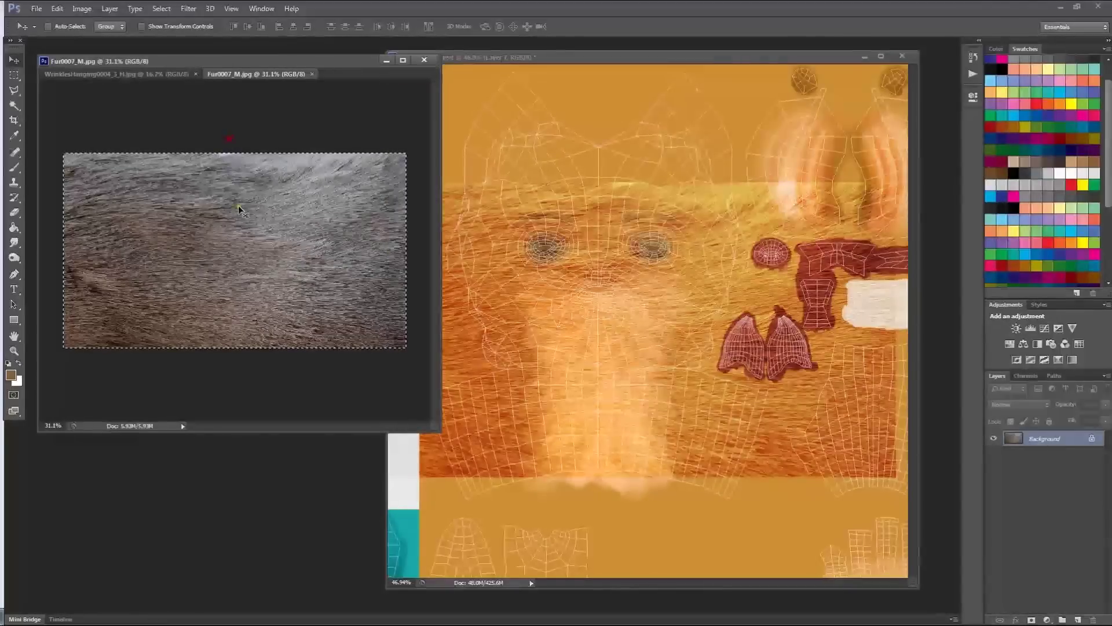
drag(650, 277, 647, 257)
Scale the fur layer proportionally around its center to about 41%
alt+scroll(648, 284, up, 4)
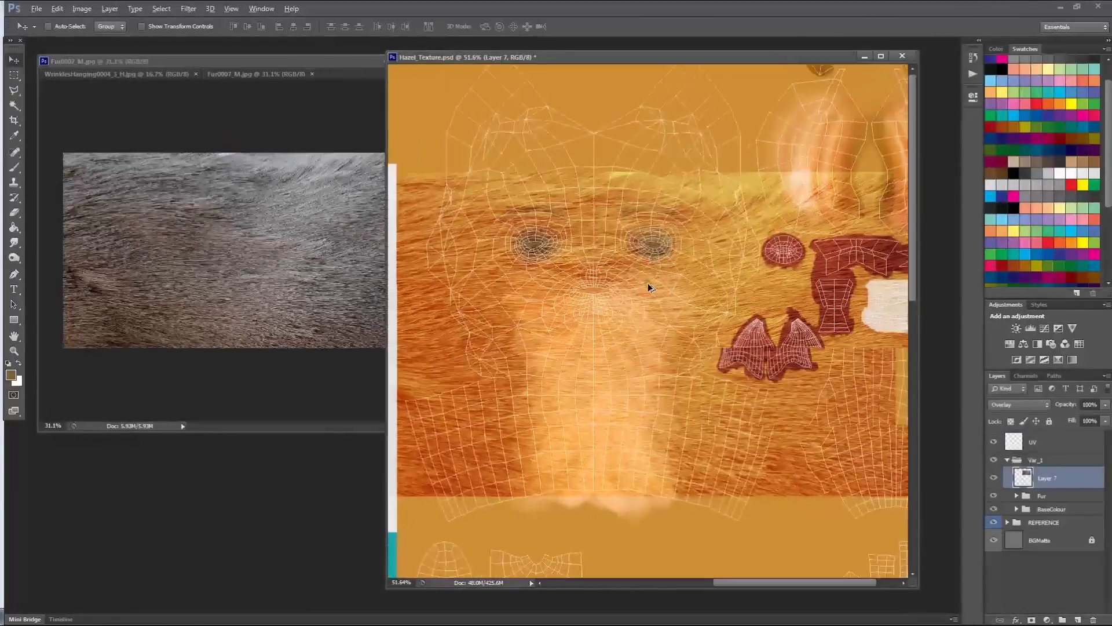
drag(614, 57, 590, 57)
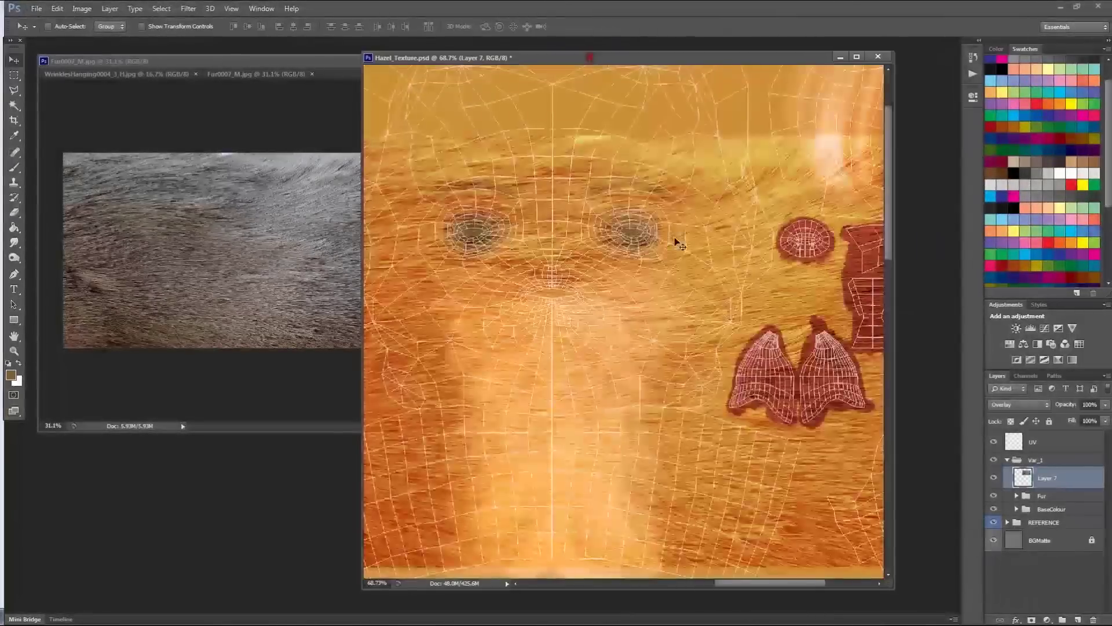
alt+scroll(653, 251, down, 4)
key(ctrl+t)
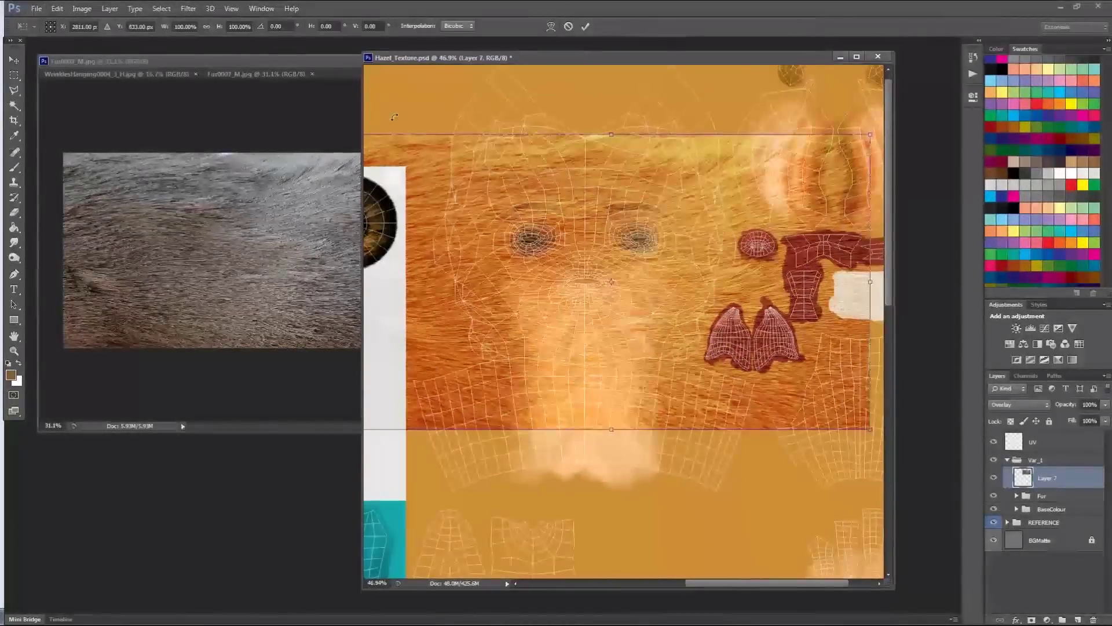
alt+shift+drag(870, 142, 707, 192)
alt+scroll(591, 291, up, 5)
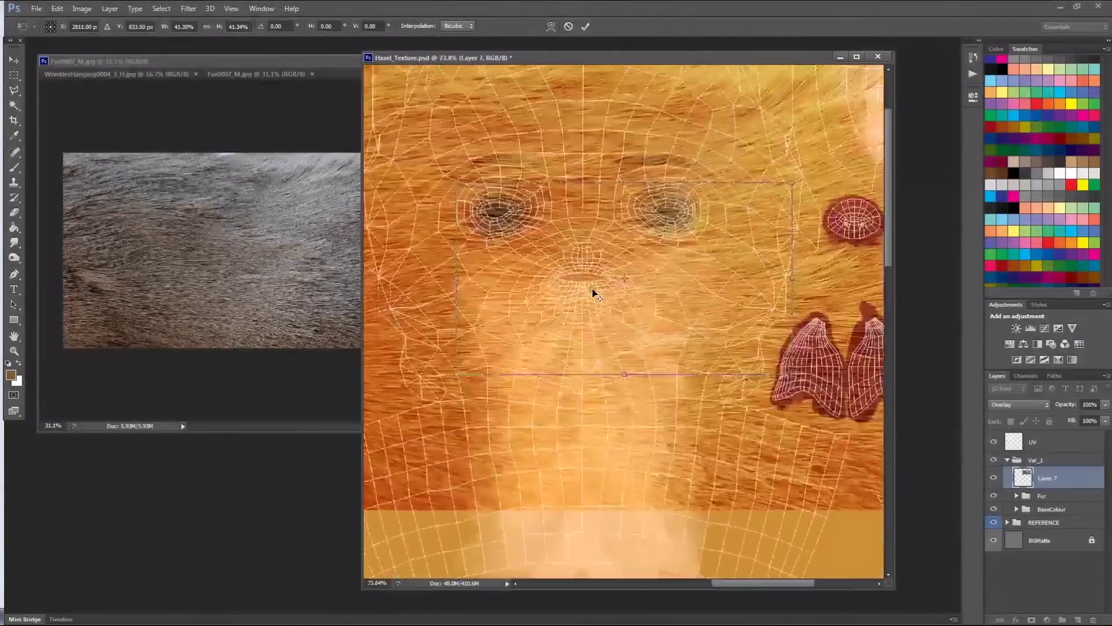
alt+scroll(662, 301, up, 1)
Move the fur to the right half of the neck UVs, rotate it so the strands run vertically, and enlarge it
drag(663, 304, 738, 379)
drag(656, 386, 650, 289)
drag(684, 327, 695, 425)
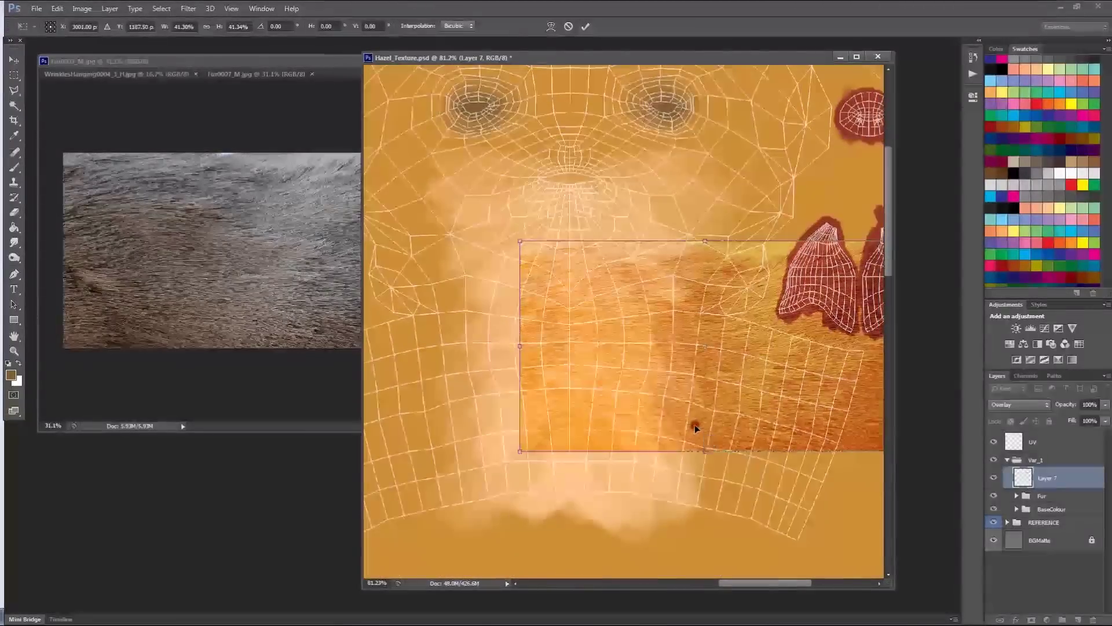
drag(652, 208, 789, 239)
drag(729, 270, 715, 308)
mouse_move(761, 407)
mouse_down()
mouse_move(878, 413)
mouse_move(856, 410)
mouse_move(867, 411)
mouse_up()
key(Return)
Erase the fur above the neck UV shell and along its inner edge with the Eraser
key(e)
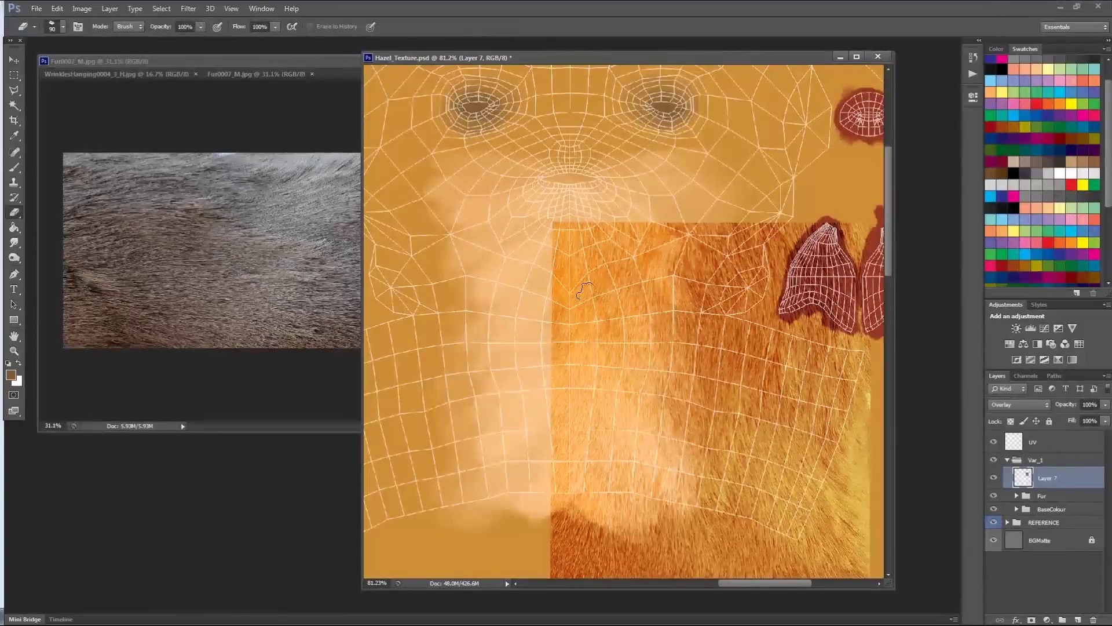
mouse_move(713, 251)
mouse_down()
mouse_move(620, 231)
mouse_move(516, 275)
mouse_move(712, 246)
mouse_move(592, 292)
mouse_move(494, 358)
mouse_up()
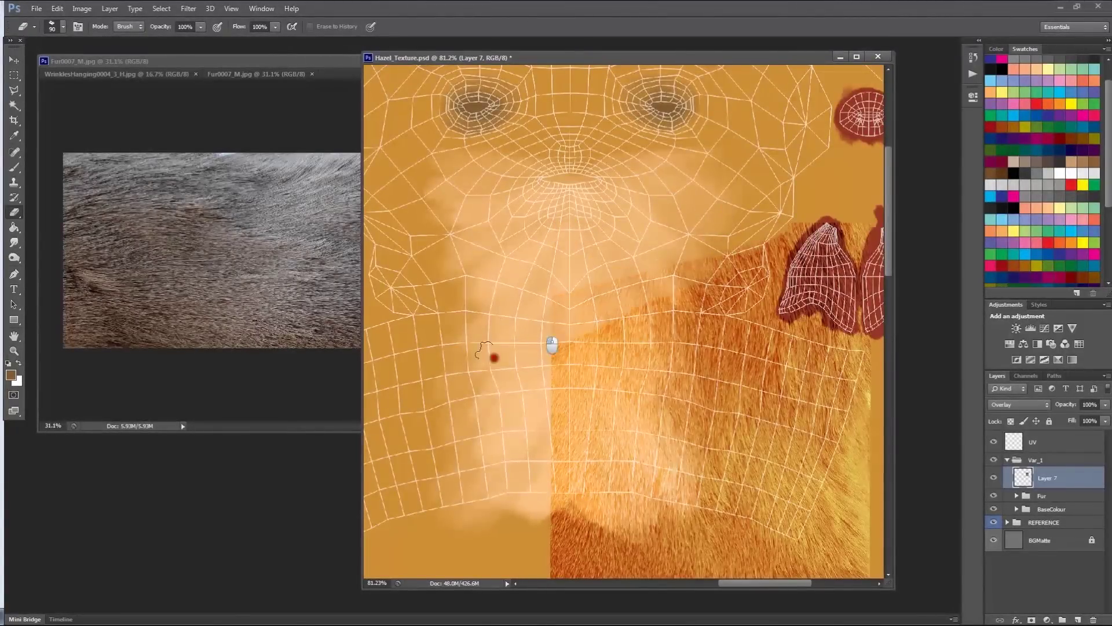
mouse_move(555, 305)
mouse_down()
mouse_move(568, 459)
mouse_move(571, 374)
mouse_move(561, 442)
mouse_move(541, 468)
mouse_up()
drag(553, 260, 550, 552)
drag(544, 473, 543, 461)
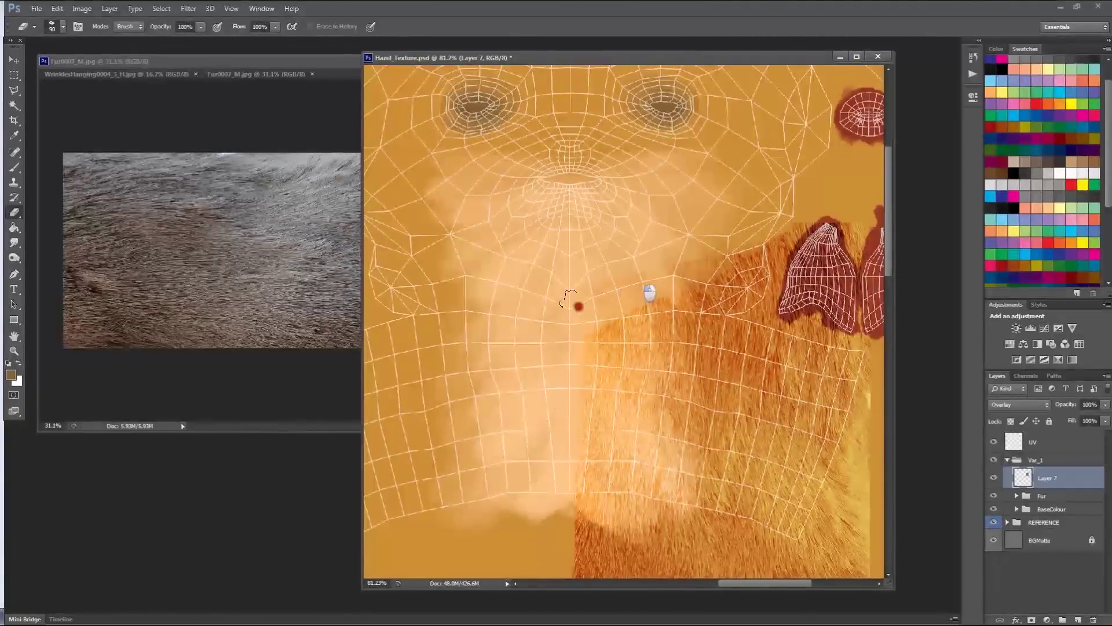
drag(627, 302, 680, 279)
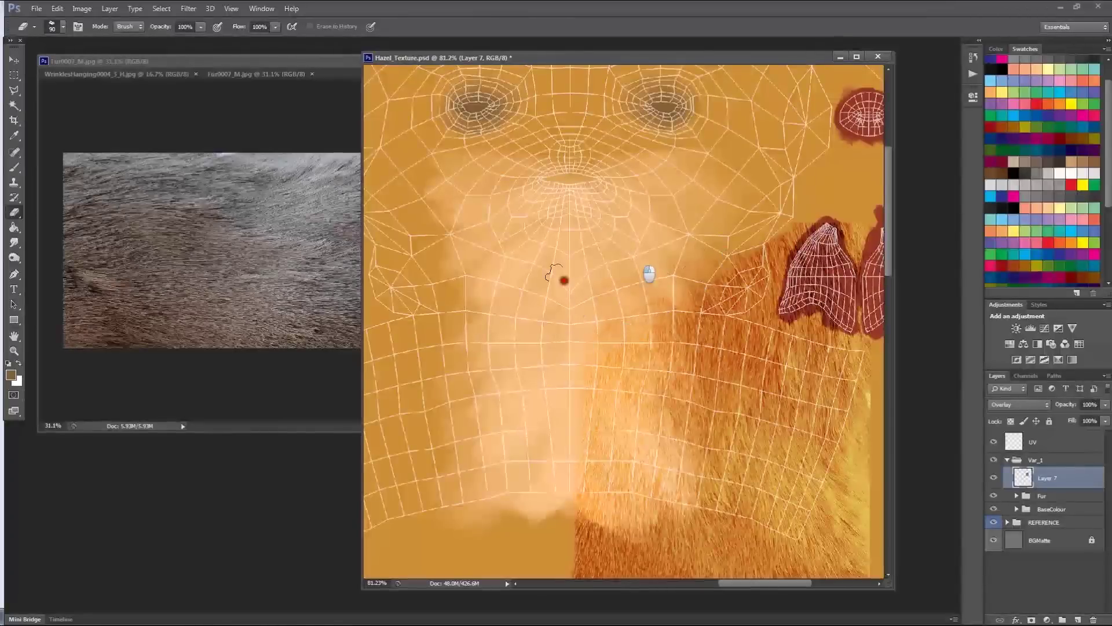
mouse_move(571, 304)
mouse_down()
mouse_move(817, 240)
mouse_move(792, 268)
mouse_move(717, 266)
mouse_move(892, 339)
mouse_move(739, 287)
mouse_move(762, 305)
mouse_up()
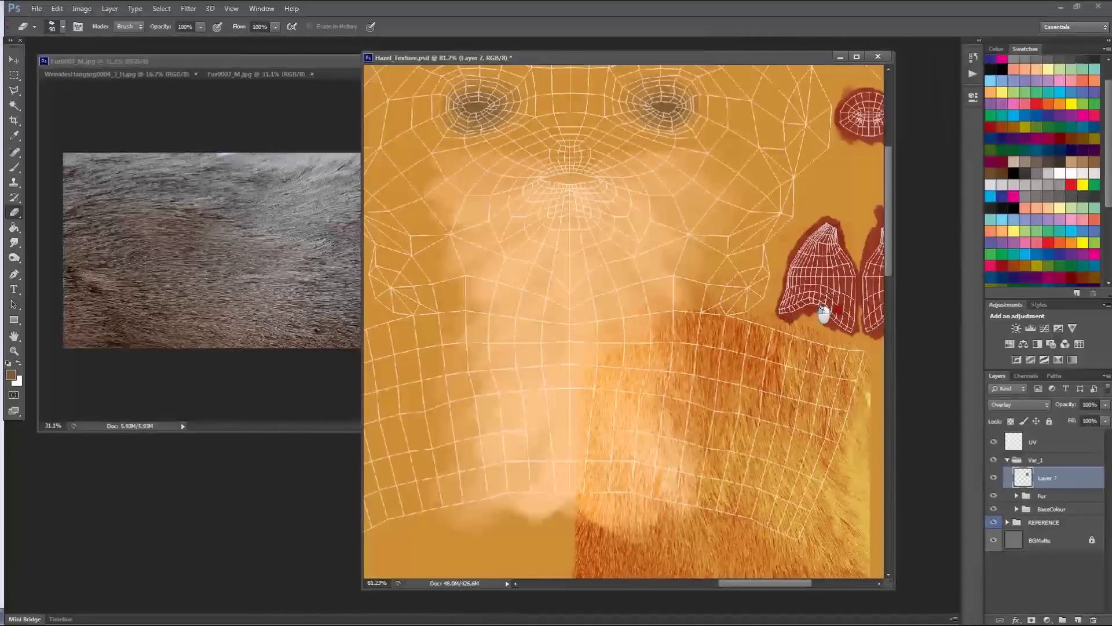
Nudge the neck fur toward the center line and stretch it wider toward the shell's outer edge
key(v)
drag(707, 427, 683, 422)
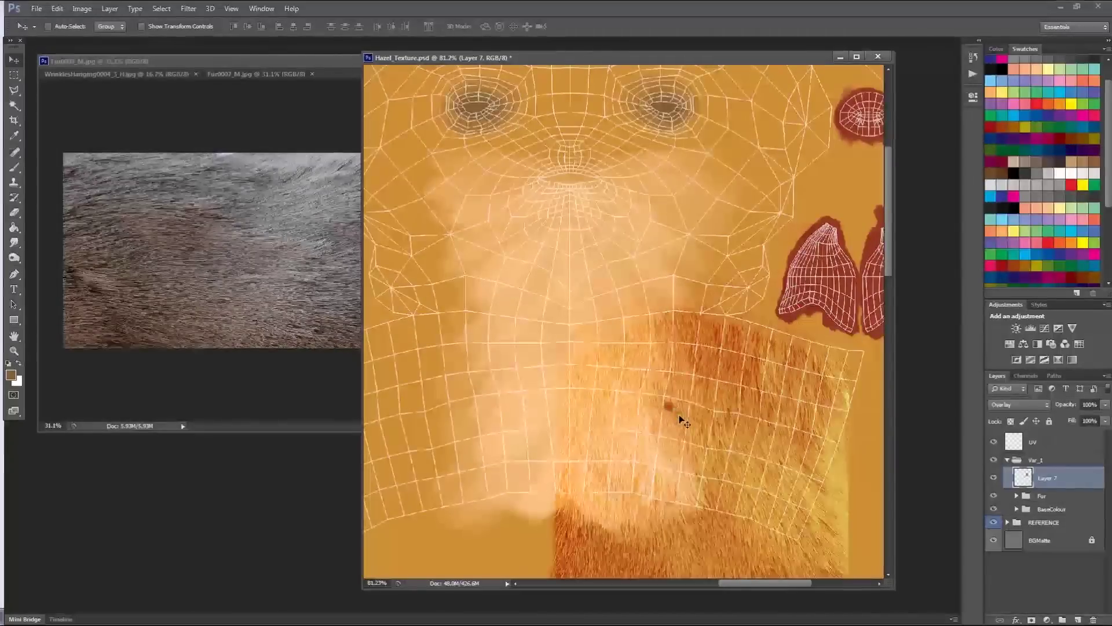
key(ctrl+t)
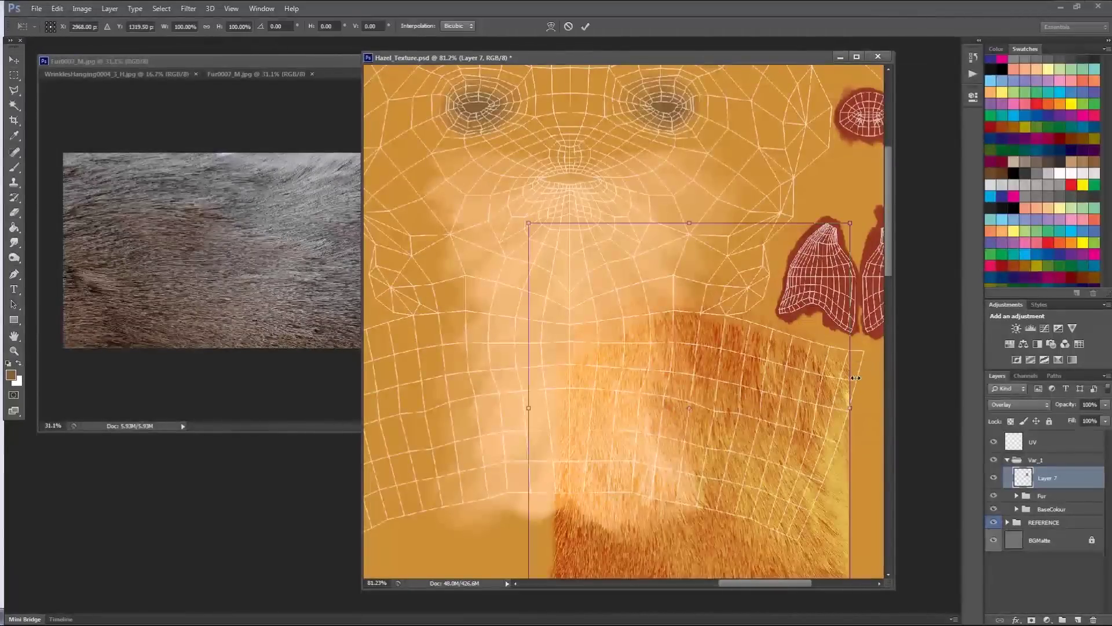
drag(817, 412, 843, 416)
key(Return)
key(e)
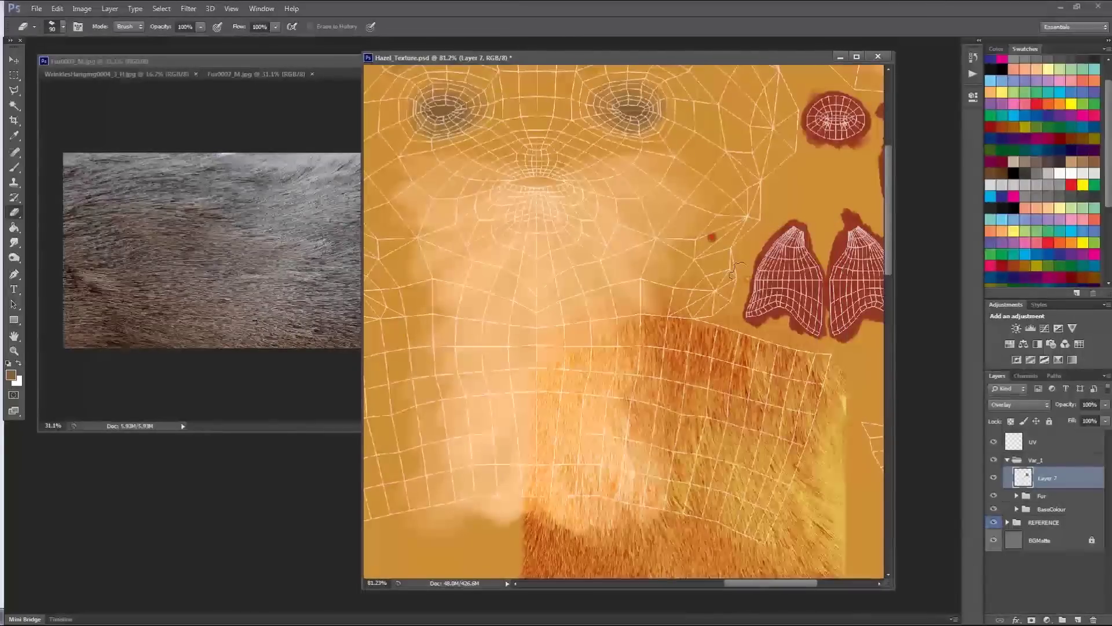
Duplicate the neck fur up onto the right side of the jaw, rotate it about -23° and shrink it to fit
key(v)
alt+drag(690, 478, 670, 398)
key(ctrl+t)
drag(846, 509, 894, 440)
drag(615, 367, 636, 396)
mouse_move(584, 319)
mouse_down()
mouse_move(625, 355)
mouse_move(600, 331)
mouse_up()
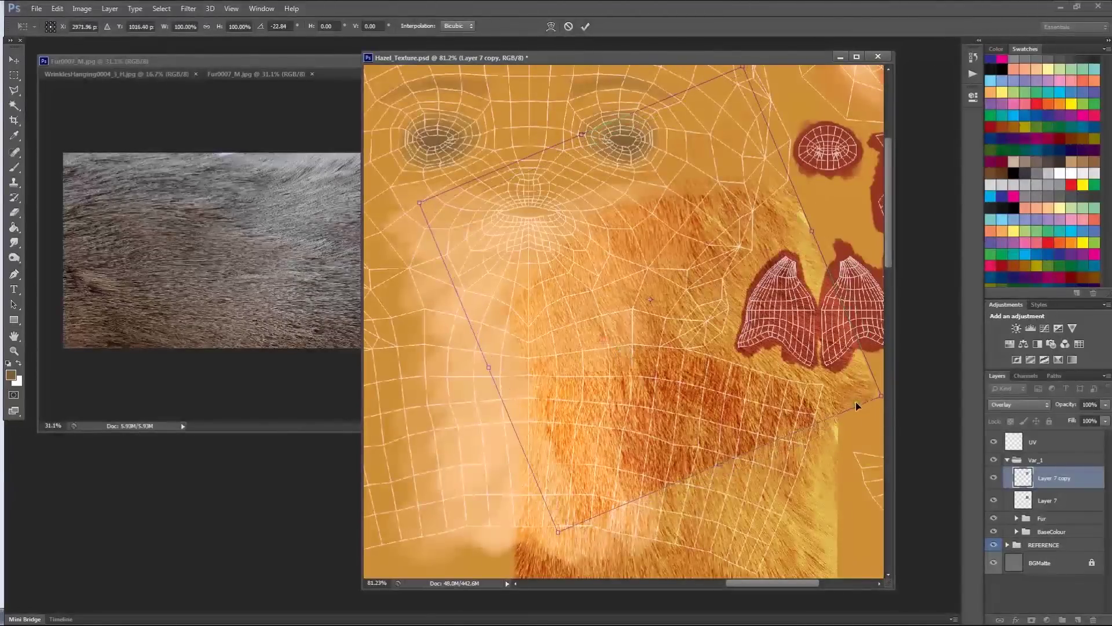
drag(878, 395, 744, 342)
drag(636, 313, 630, 318)
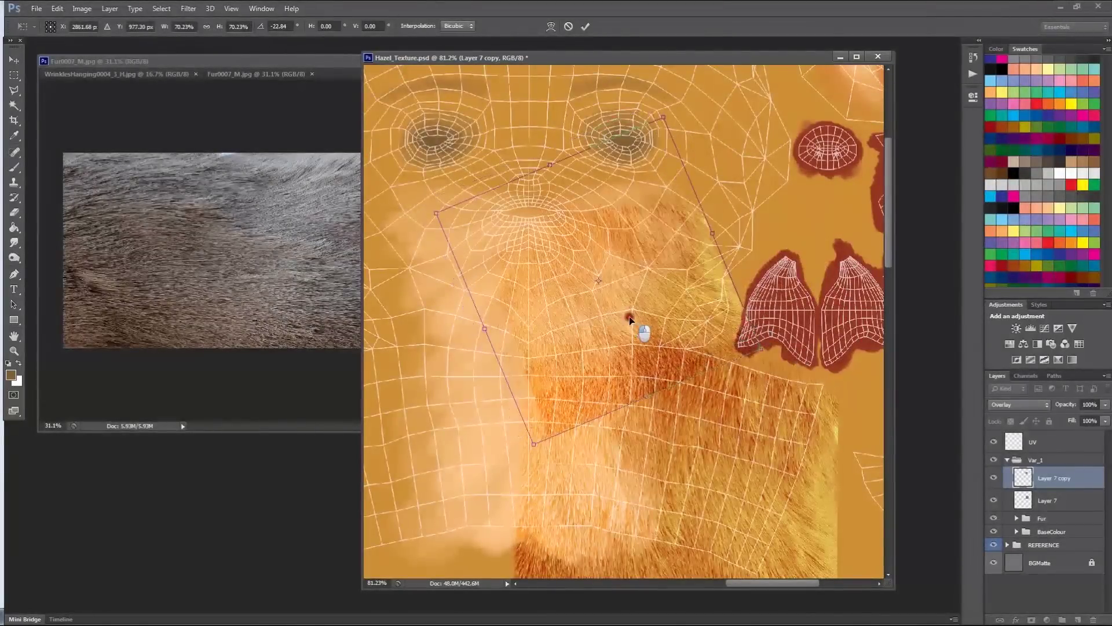
mouse_move(761, 351)
alt+shift+mouse_down()
mouse_move(702, 325)
mouse_move(660, 333)
mouse_move(752, 345)
alt+shift+mouse_up()
key(Return)
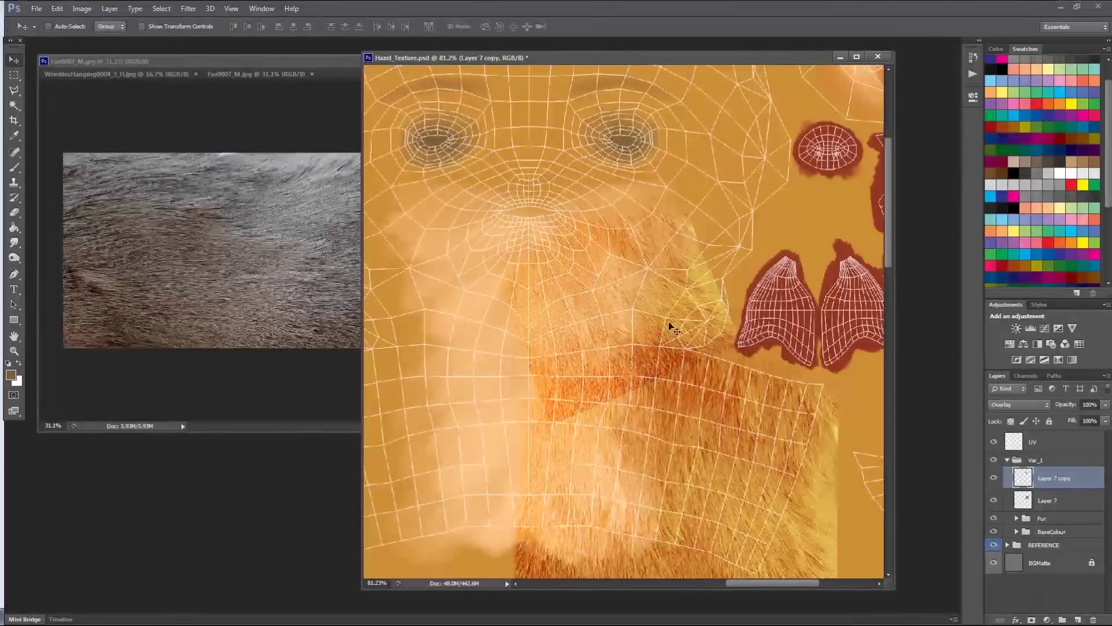
Duplicate the jaw fur onto the cheek, tilt it further to follow the face, and scale it to about 88% by 95%
key(ctrl+j)
key(ctrl+t)
drag(806, 299, 814, 272)
drag(828, 299, 805, 286)
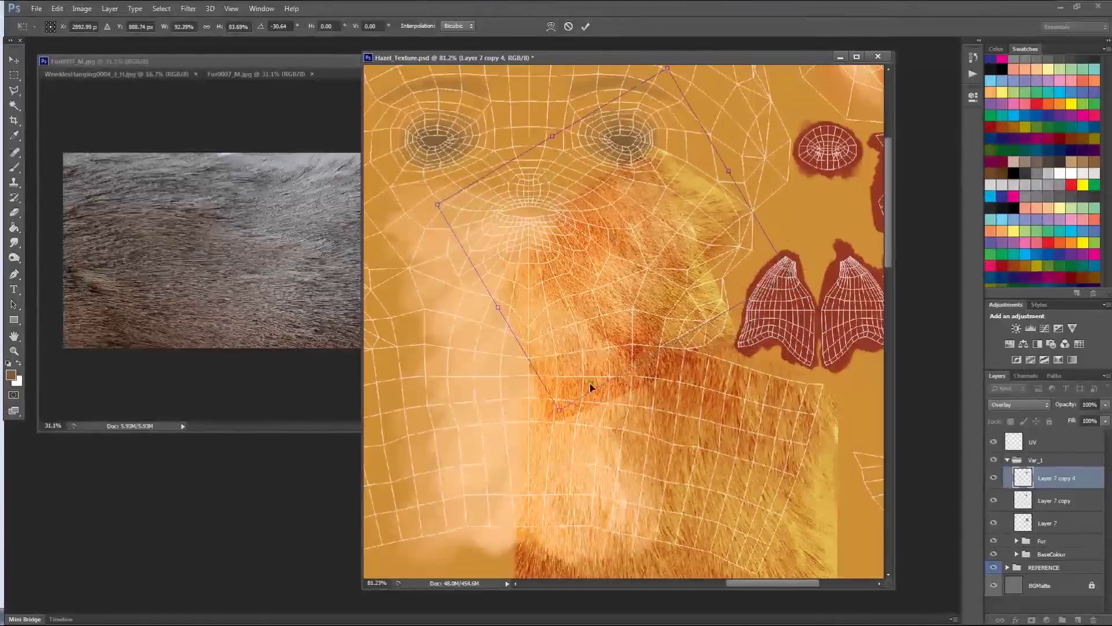
drag(561, 410, 597, 426)
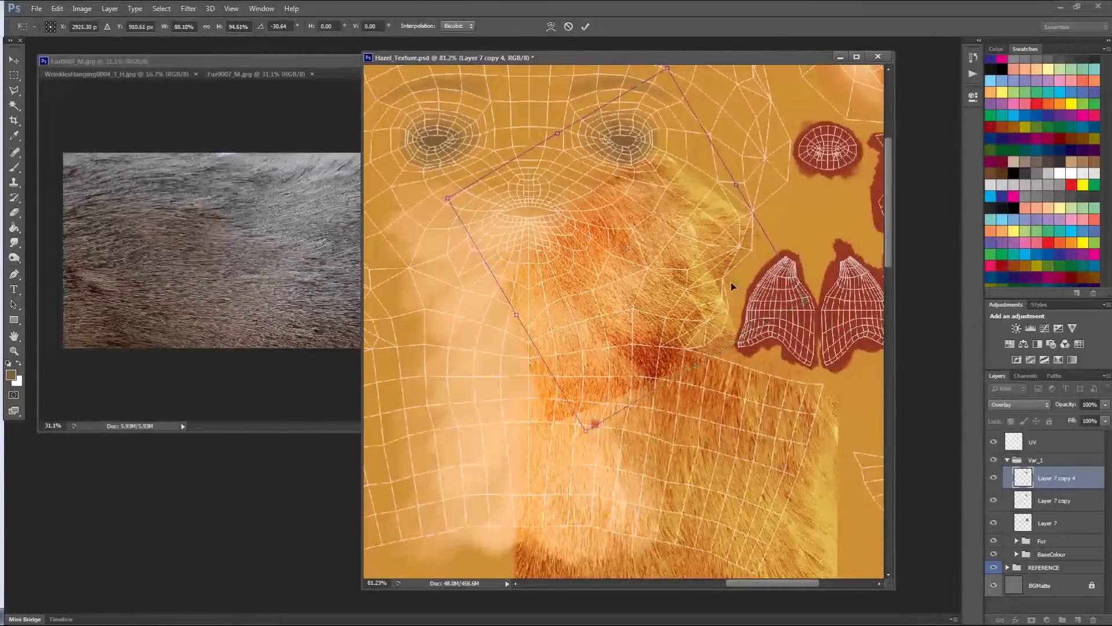
key(Return)
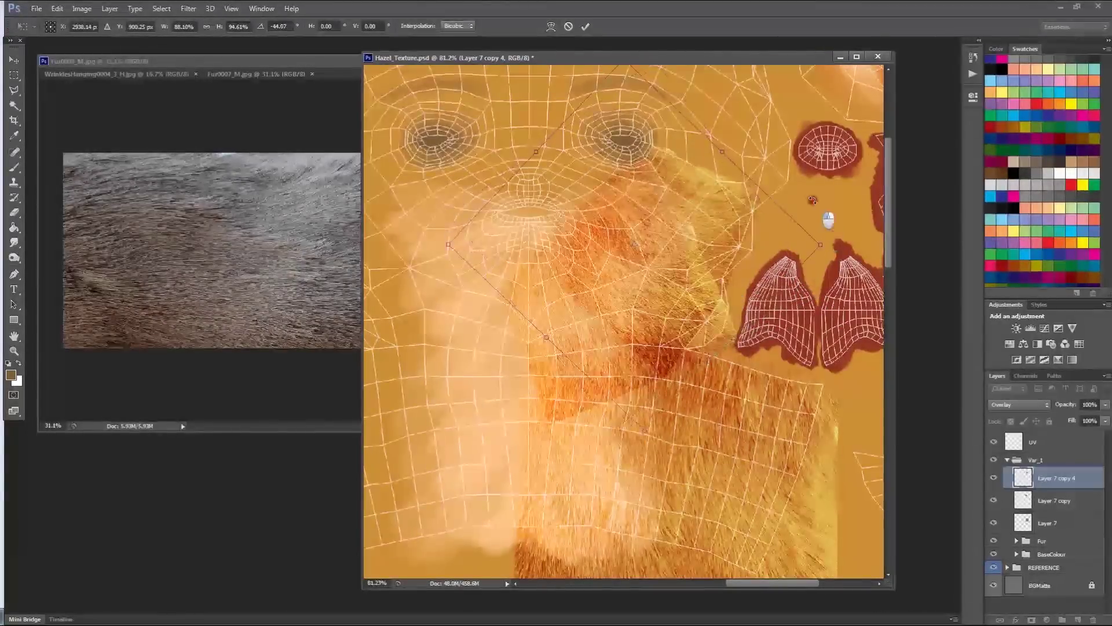
key(e)
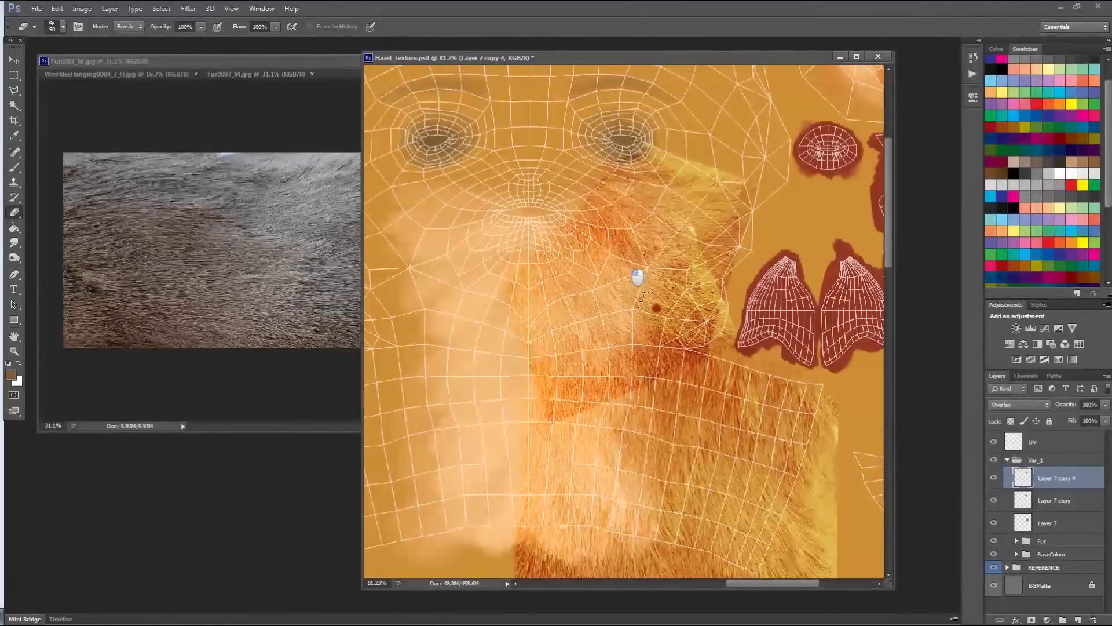
Set the blend mode of the three fur layers to Soft Light
shift+click(1043, 523)
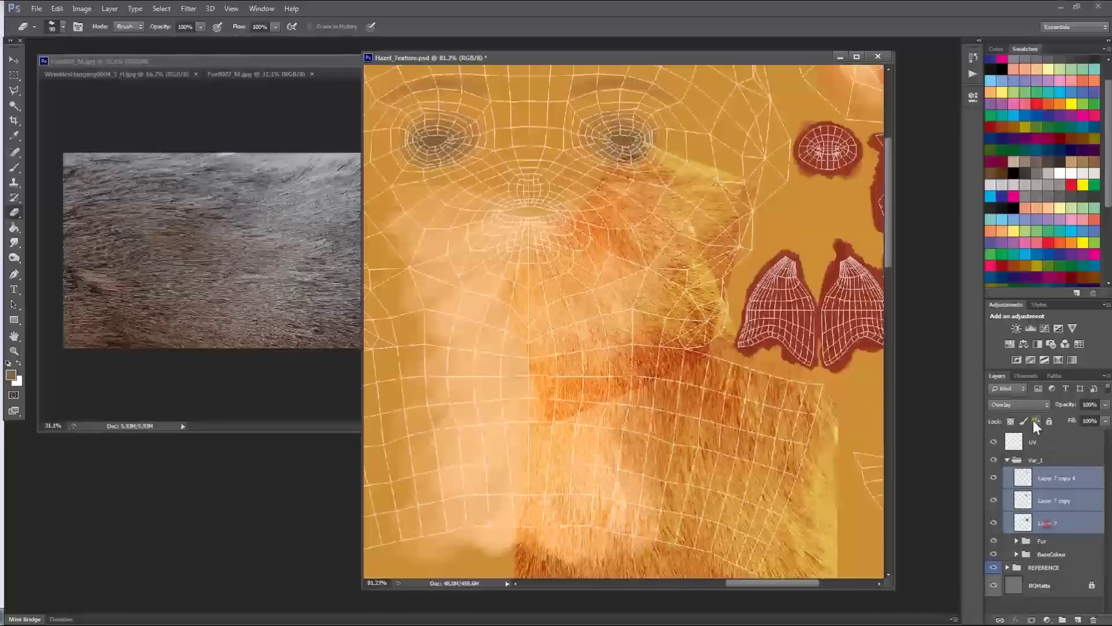
click(1018, 404)
click(1003, 255)
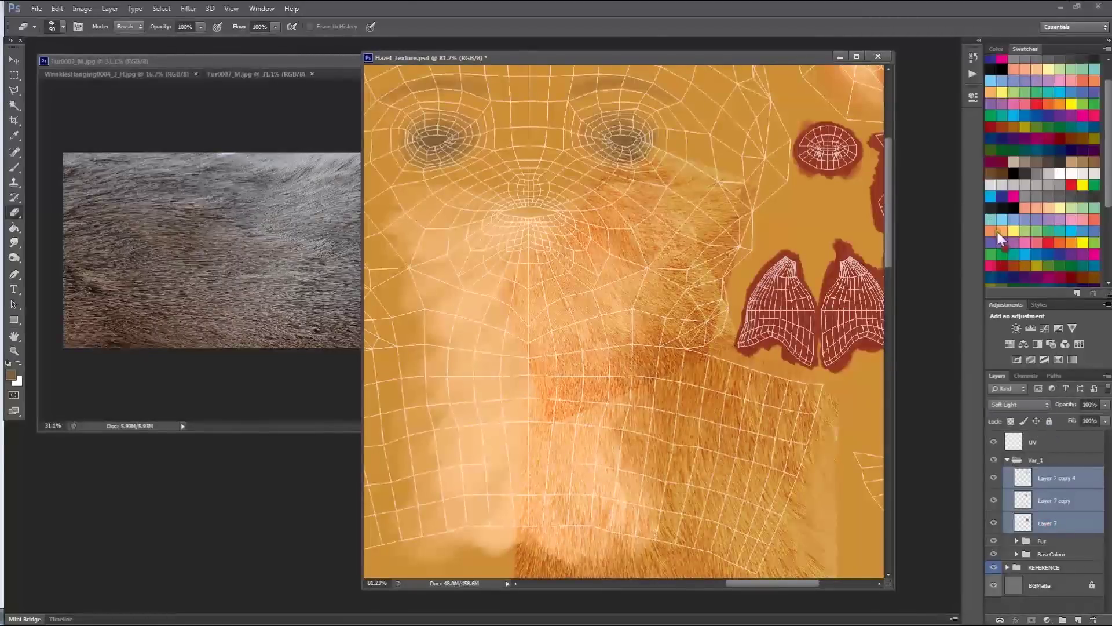
Enlarge the cheek fur copy slightly around its center and erase the overlapping jaw fur on the layer beneath it
click(1060, 474)
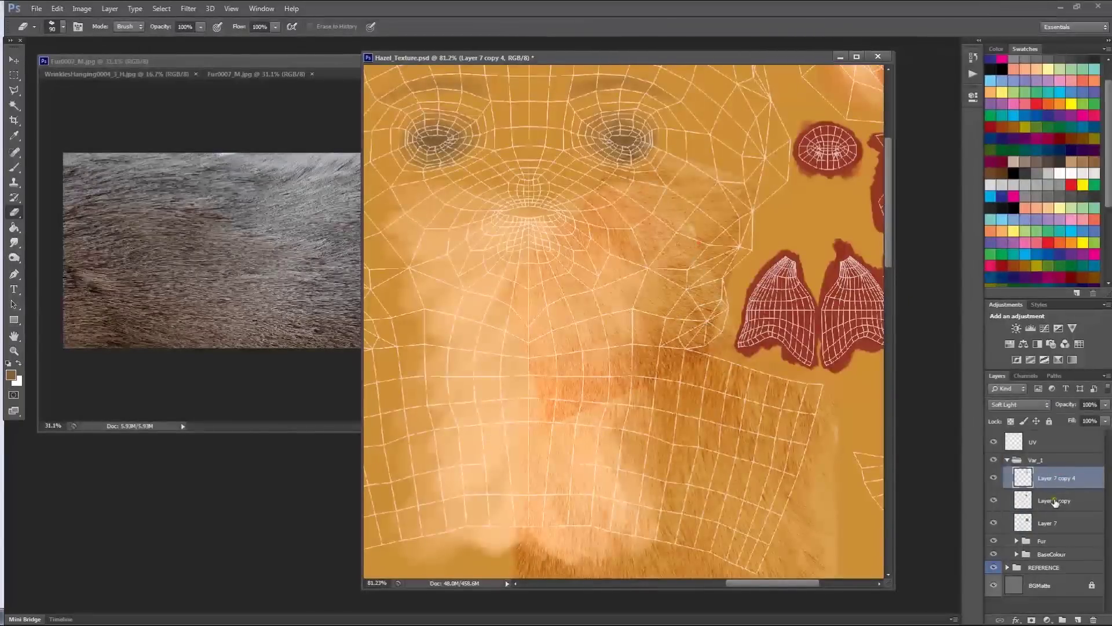
key(ctrl+t)
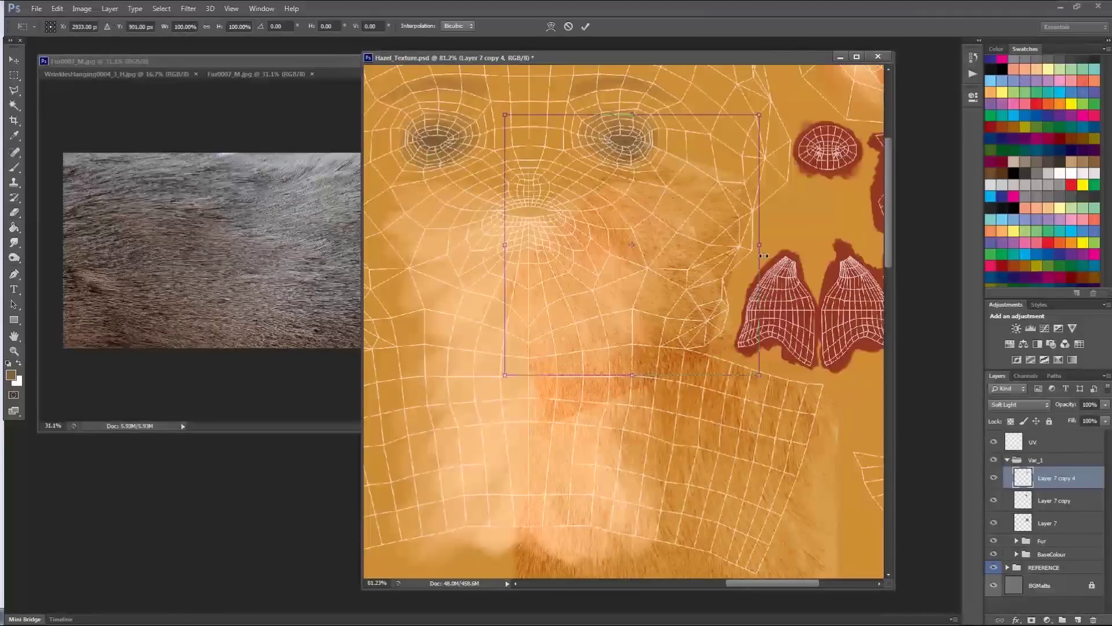
alt+drag(758, 372, 780, 383)
key(Return)
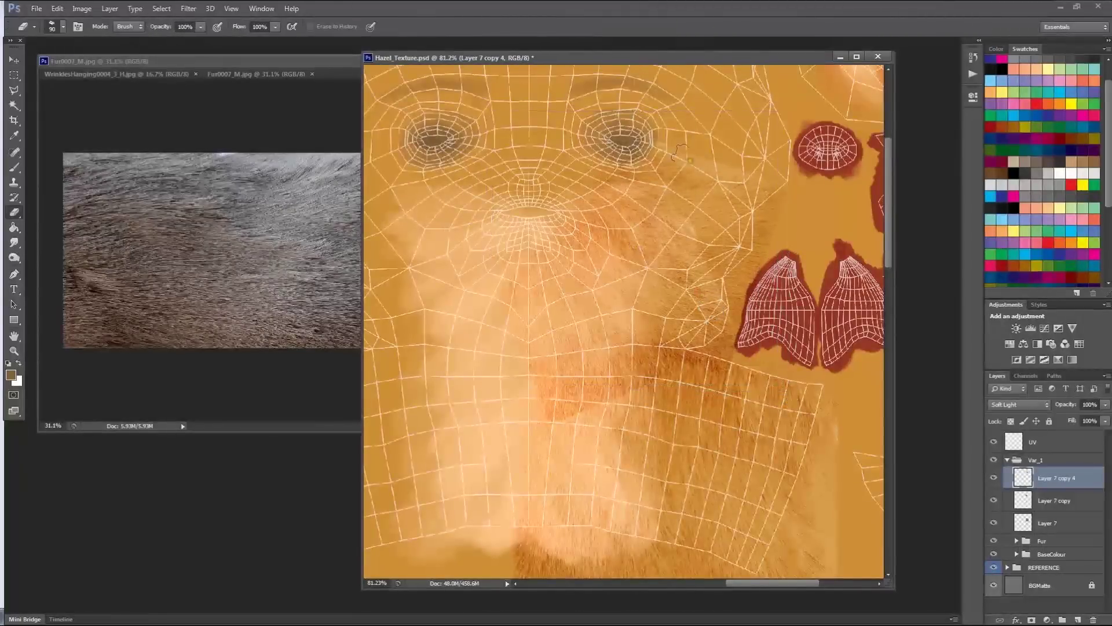
click(1009, 497)
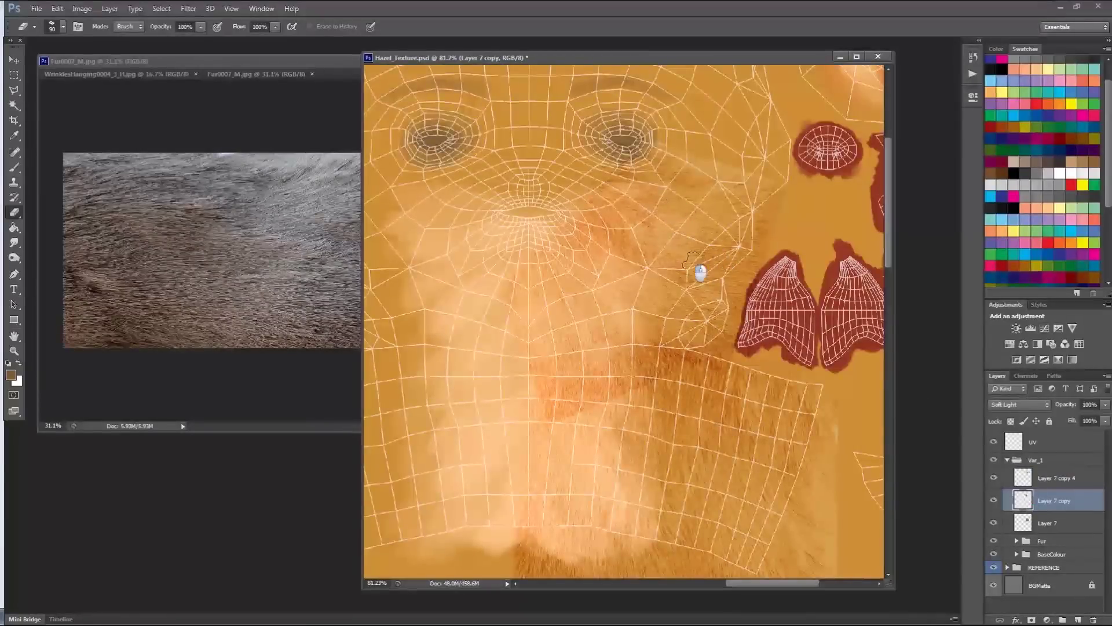
mouse_move(674, 243)
mouse_down()
mouse_move(629, 253)
mouse_move(681, 253)
mouse_move(709, 292)
mouse_up()
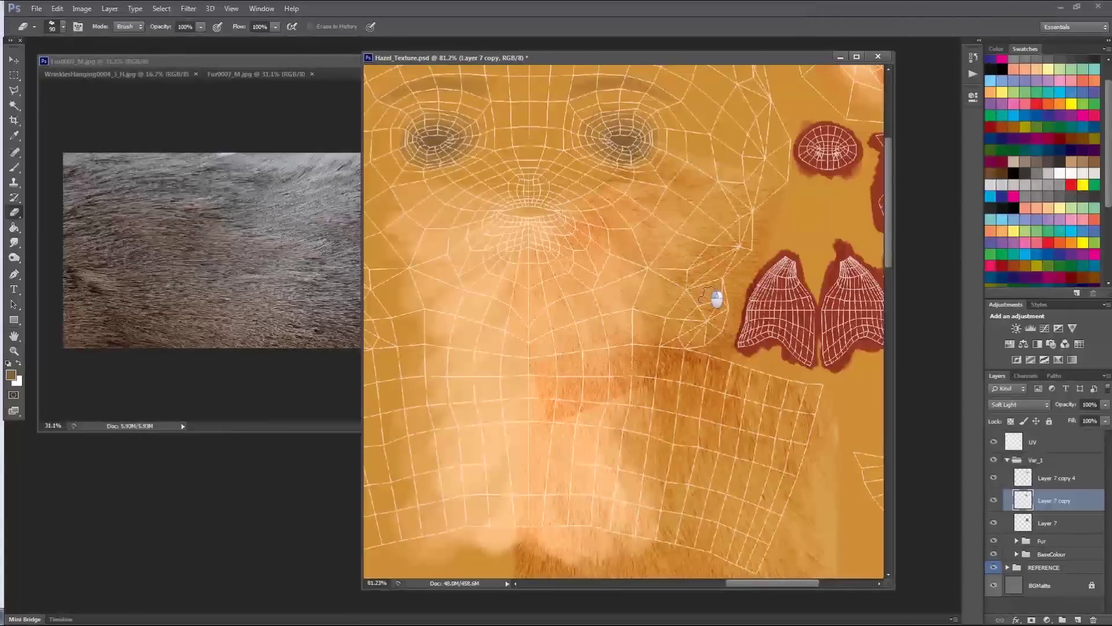
Lower the UV wireframe layer's opacity to 37% and lock the layer
click(1054, 444)
drag(1105, 405, 1068, 415)
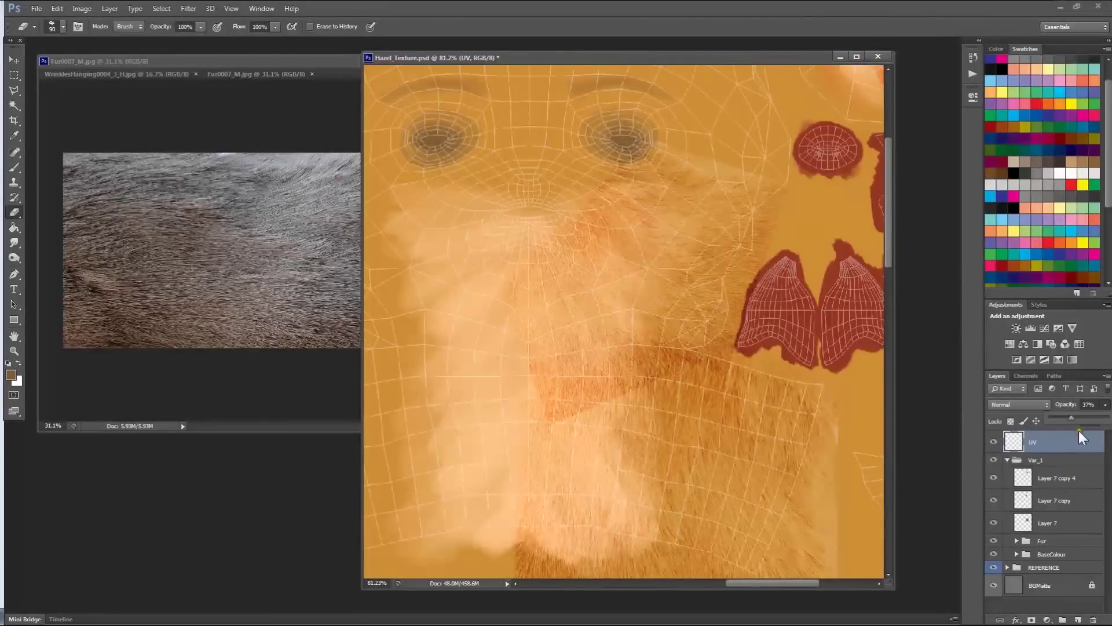
click(1066, 444)
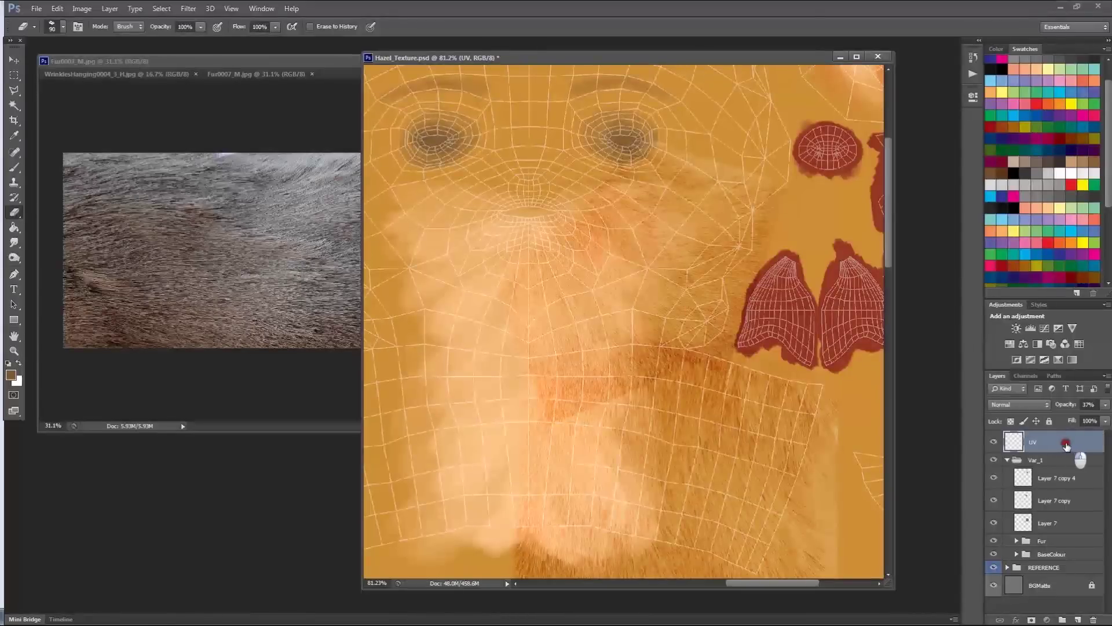
Erase the jaw fur's hard lower edge where it overlaps the top of the neck fur
click(1066, 476)
mouse_move(568, 388)
mouse_down()
mouse_move(556, 417)
mouse_move(580, 437)
mouse_up()
click(1078, 506)
mouse_move(554, 373)
mouse_down()
mouse_move(561, 426)
mouse_move(579, 432)
mouse_up()
click(543, 353)
mouse_move(549, 357)
mouse_down()
mouse_move(561, 439)
mouse_move(593, 415)
mouse_move(617, 421)
mouse_move(631, 377)
mouse_move(650, 405)
mouse_up()
drag(668, 364, 686, 366)
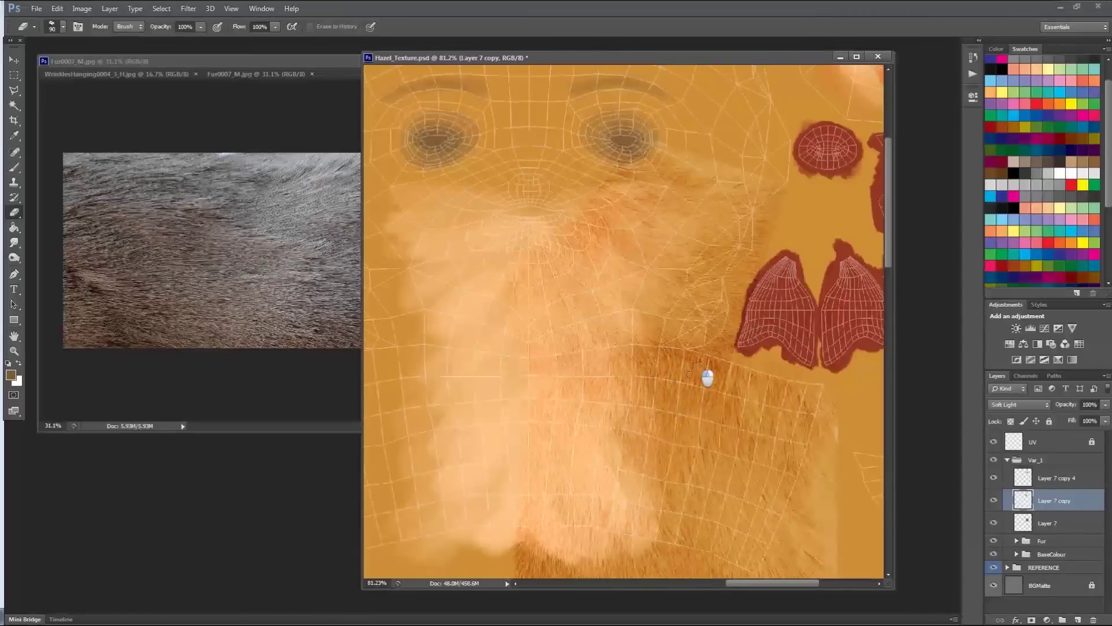
Blend the cheek and jaw fur copies beside the mouth by erasing their overlap with a slightly smaller Eraser
mouse_move(671, 246)
mouse_down()
mouse_move(702, 337)
mouse_move(638, 277)
mouse_up()
alt+scroll(612, 254, up, 4)
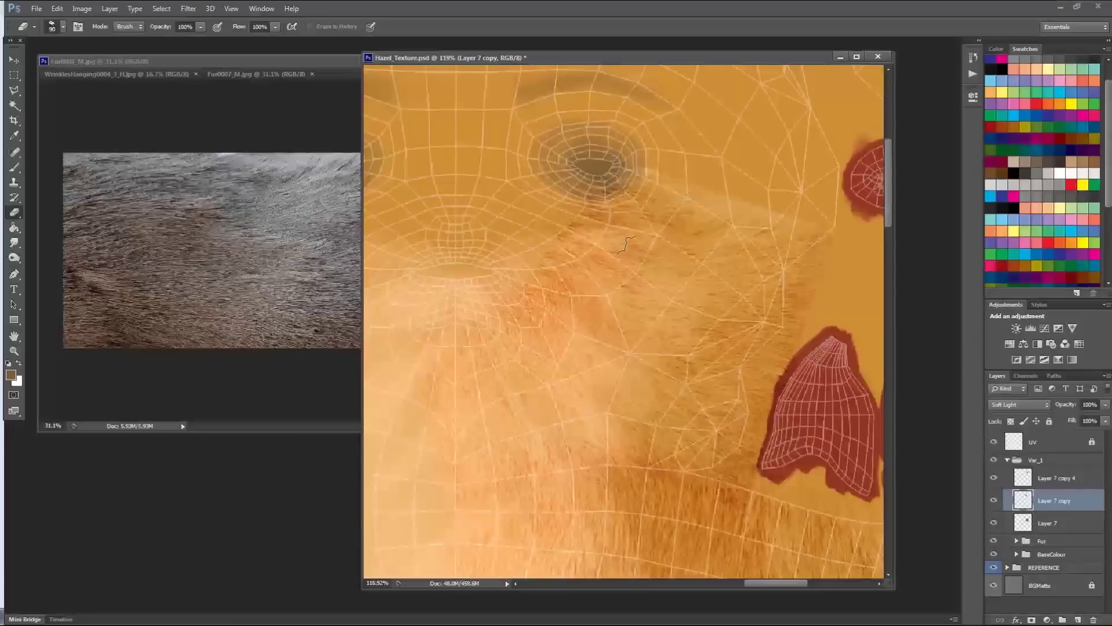
click(1021, 468)
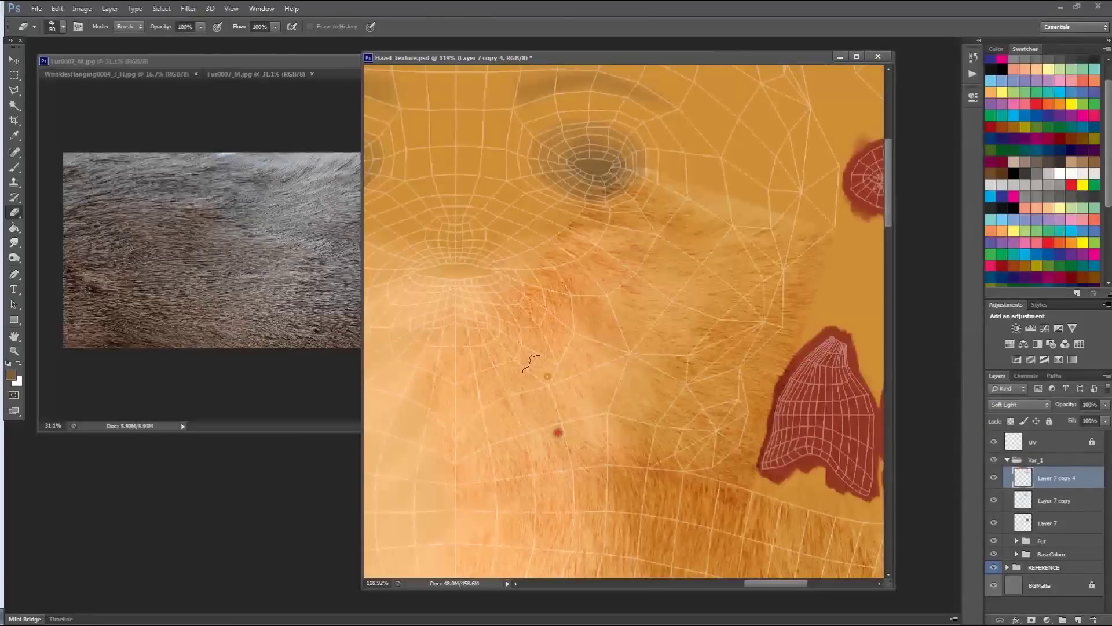
key(bracketleft)
mouse_move(570, 399)
mouse_down()
mouse_move(552, 396)
mouse_move(531, 423)
mouse_move(595, 401)
mouse_move(571, 335)
mouse_move(571, 375)
mouse_move(580, 342)
mouse_move(533, 310)
mouse_move(566, 285)
mouse_move(522, 290)
mouse_move(553, 273)
mouse_move(573, 279)
mouse_up()
click(1068, 504)
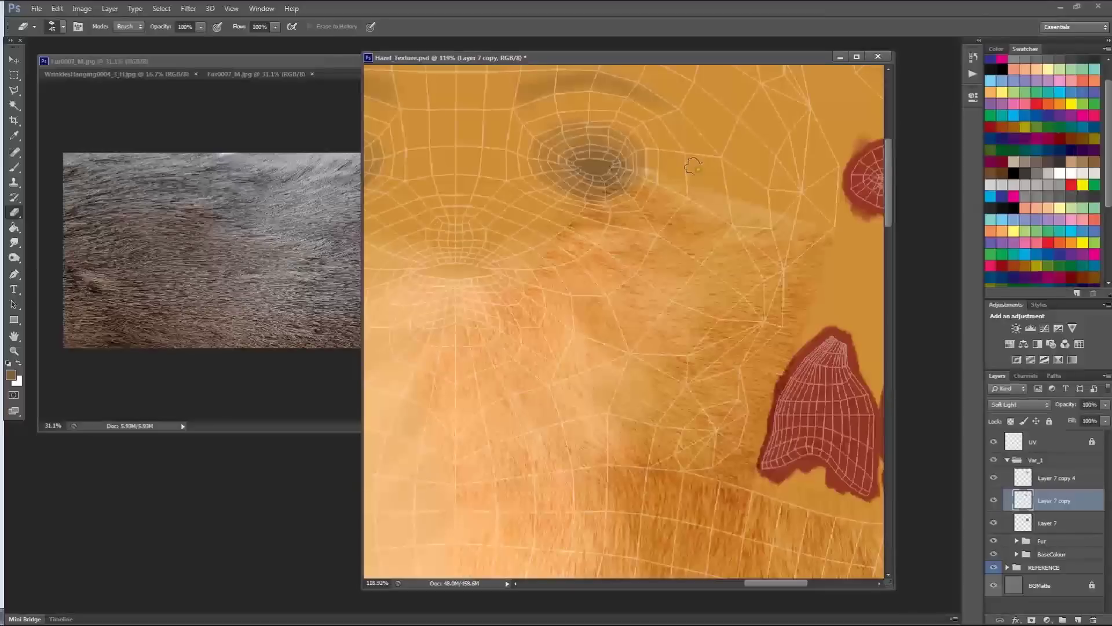
alt+scroll(519, 280, down, 1)
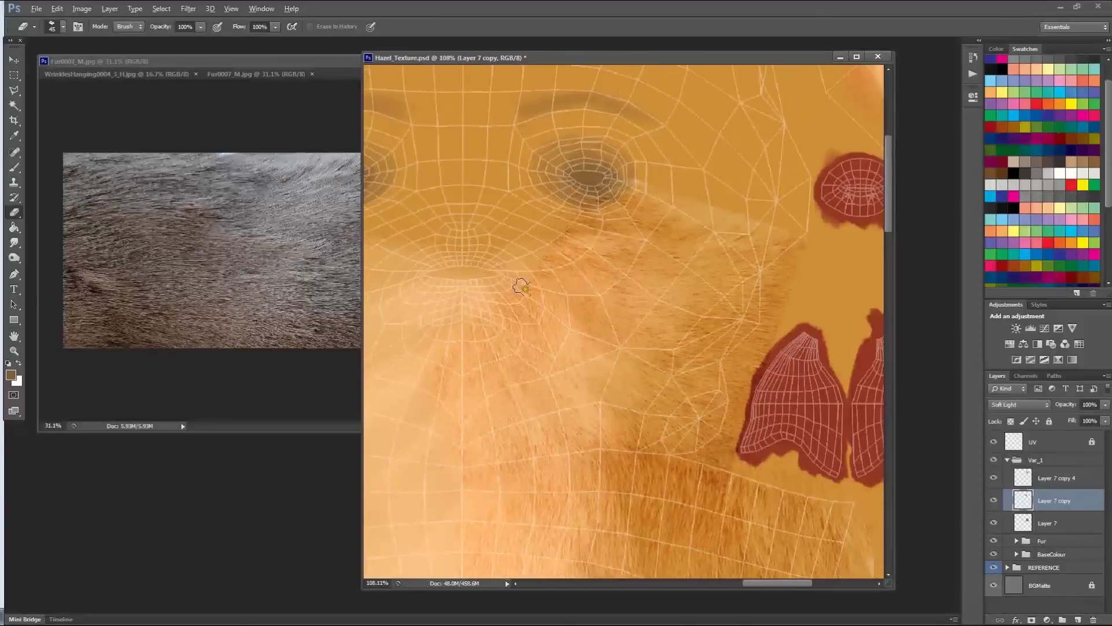
Duplicate the neck fur layer up over the face and rotate the copy so its strands run sideways
click(1044, 522)
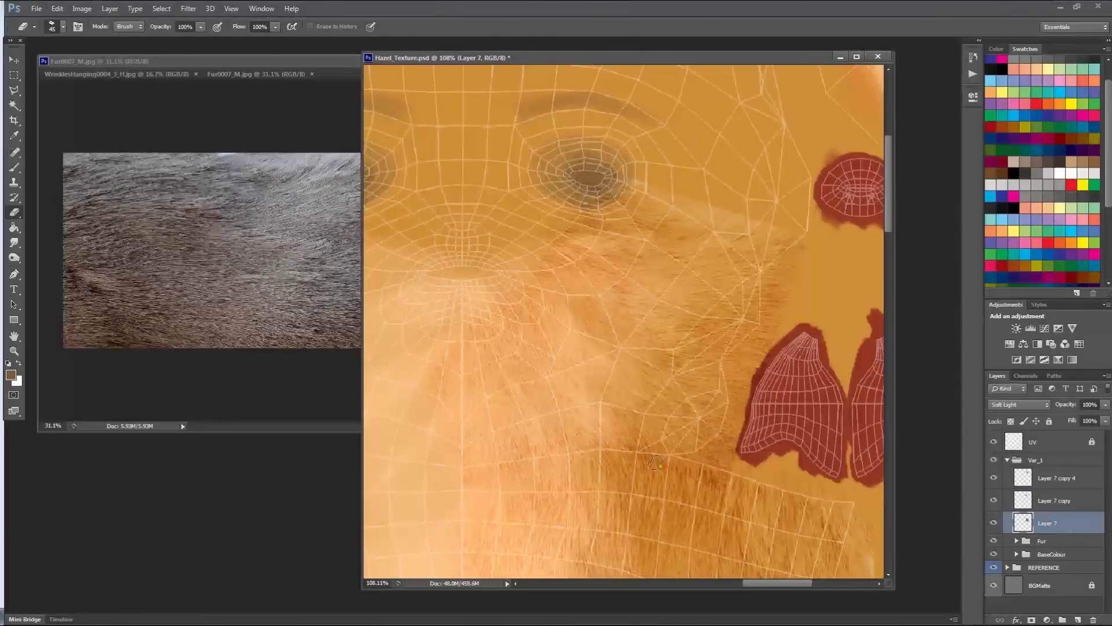
key(v)
alt+drag(656, 506, 631, 263)
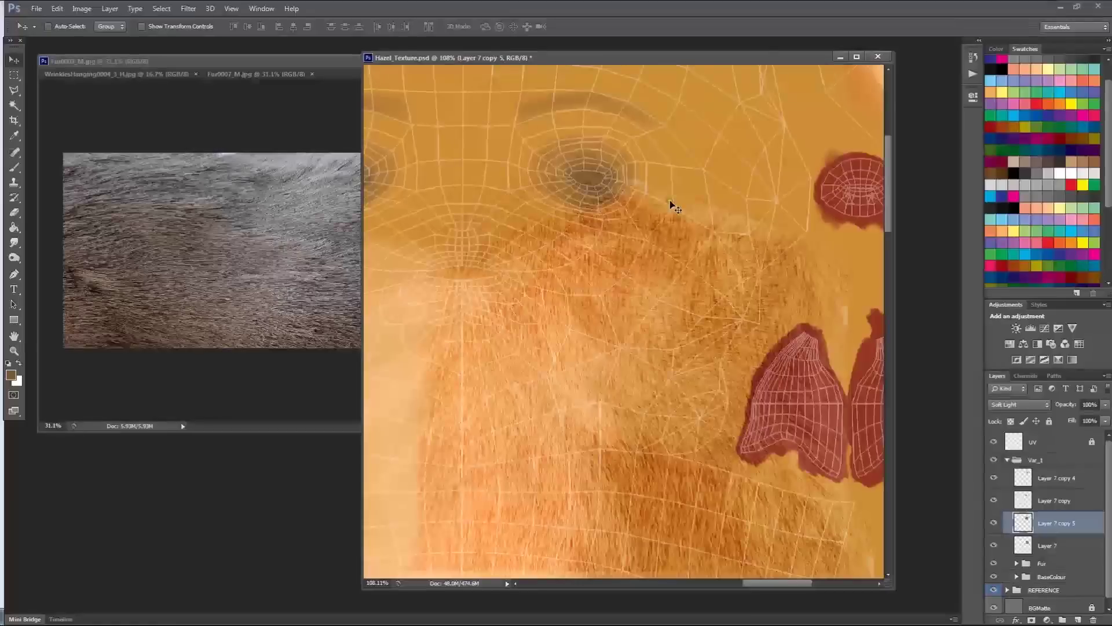
key(ctrl+t)
drag(863, 103, 437, 139)
Shrink the rotated fur copy and fit it over the temple between the eye and the ear UVs
drag(404, 101, 541, 405)
drag(704, 577, 662, 329)
drag(793, 208, 728, 166)
drag(679, 232, 751, 182)
drag(823, 147, 841, 205)
drag(764, 195, 771, 183)
drag(826, 278, 853, 255)
key(Return)
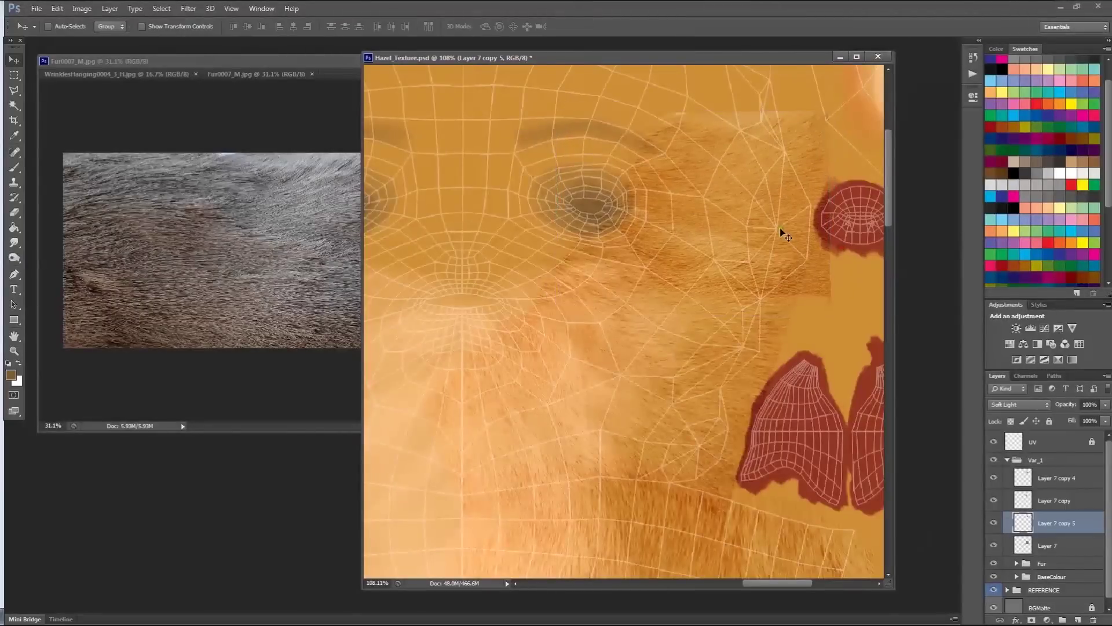
Duplicate the temple fur onto the area below the eye and beside the nose, rotating it slightly
alt+drag(743, 210, 553, 254)
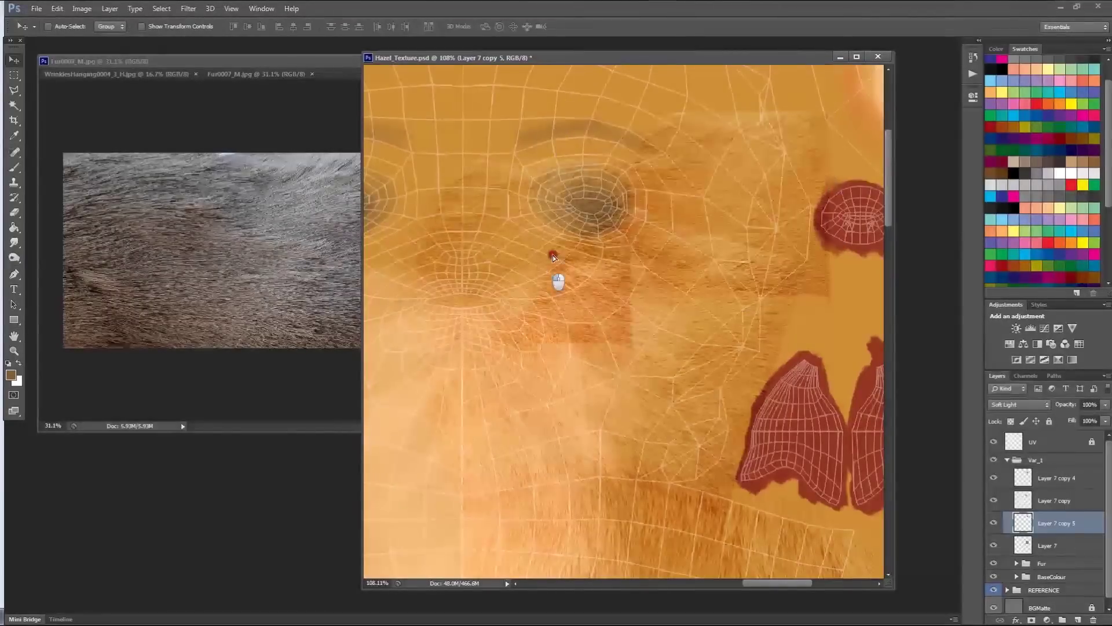
key(ctrl+t)
drag(686, 325, 594, 305)
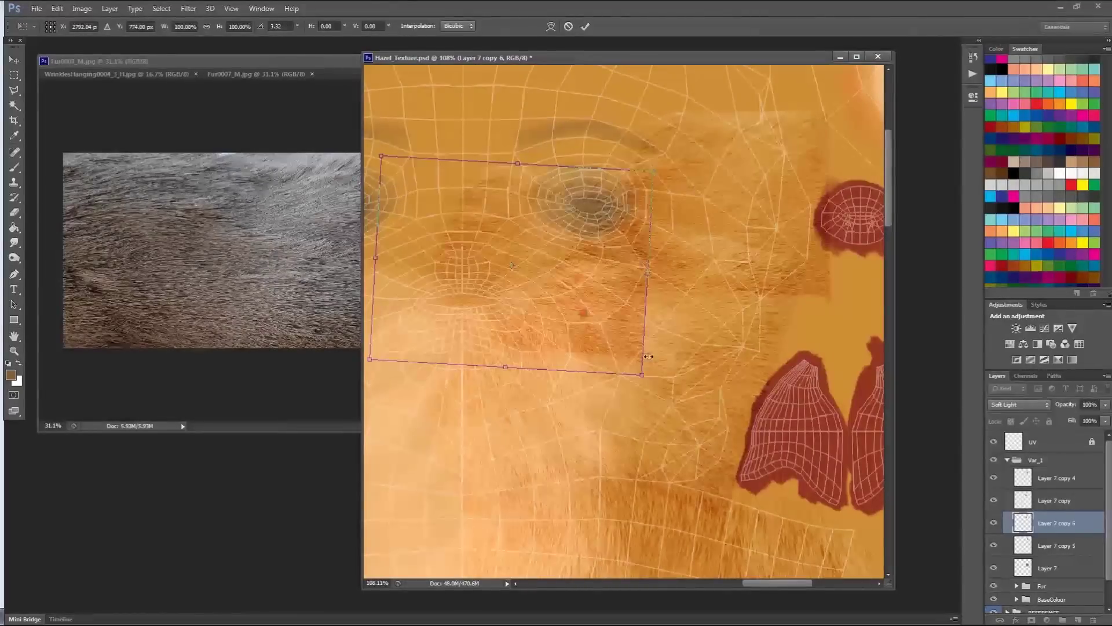
drag(618, 347, 624, 359)
key(Return)
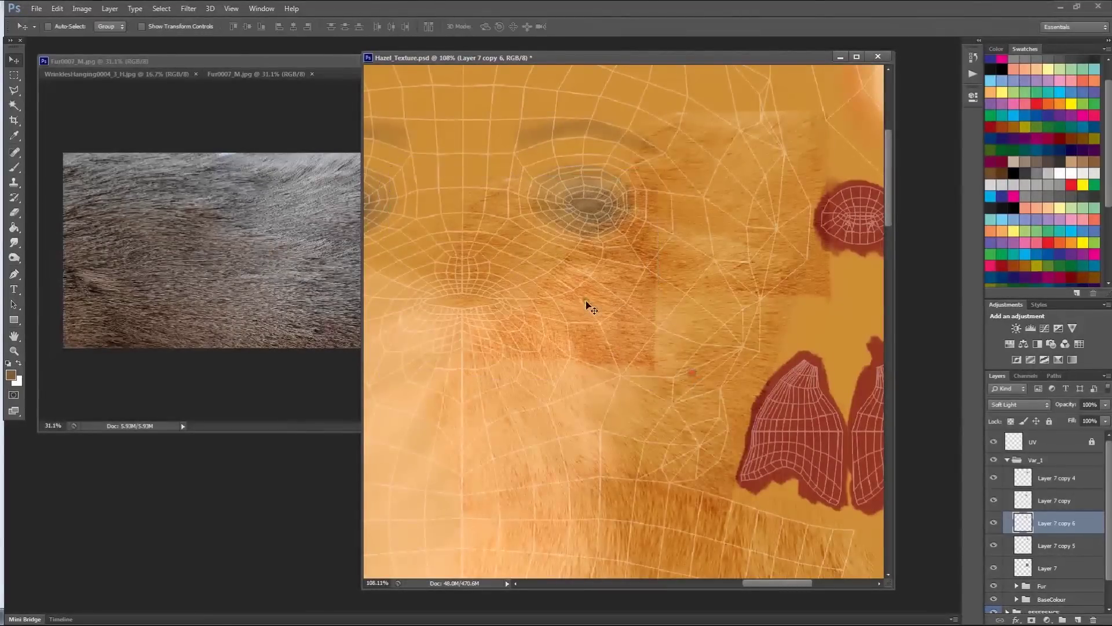
Duplicate the under-eye fur over the eye and nose bridge, and rotate it upward to follow the brow
key(ctrl+t)
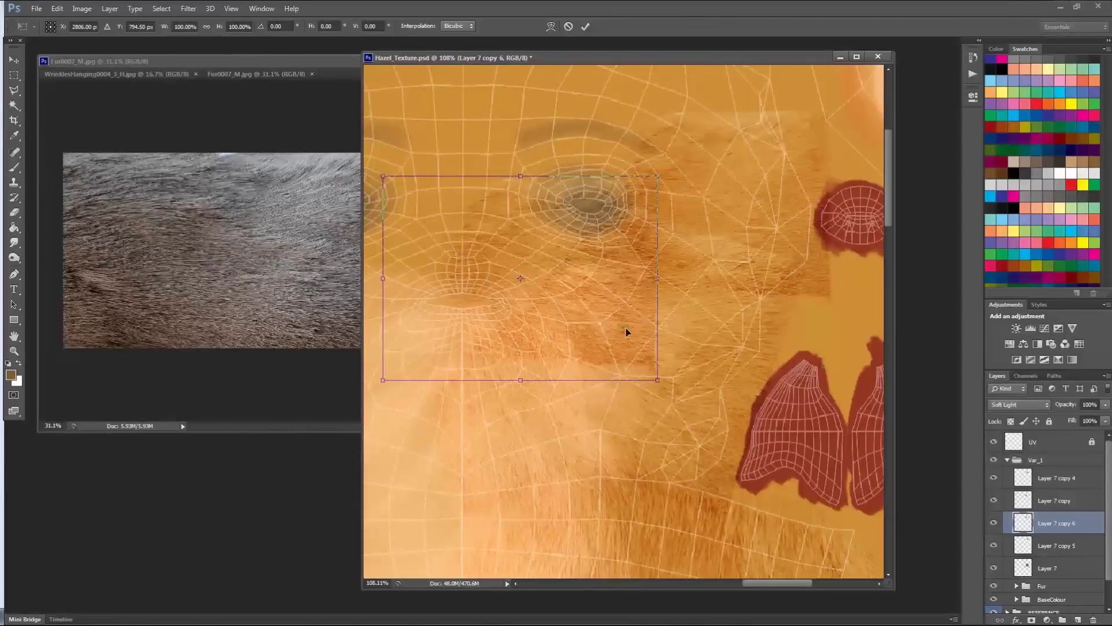
key(Return)
alt+drag(602, 332, 628, 304)
key(ctrl+t)
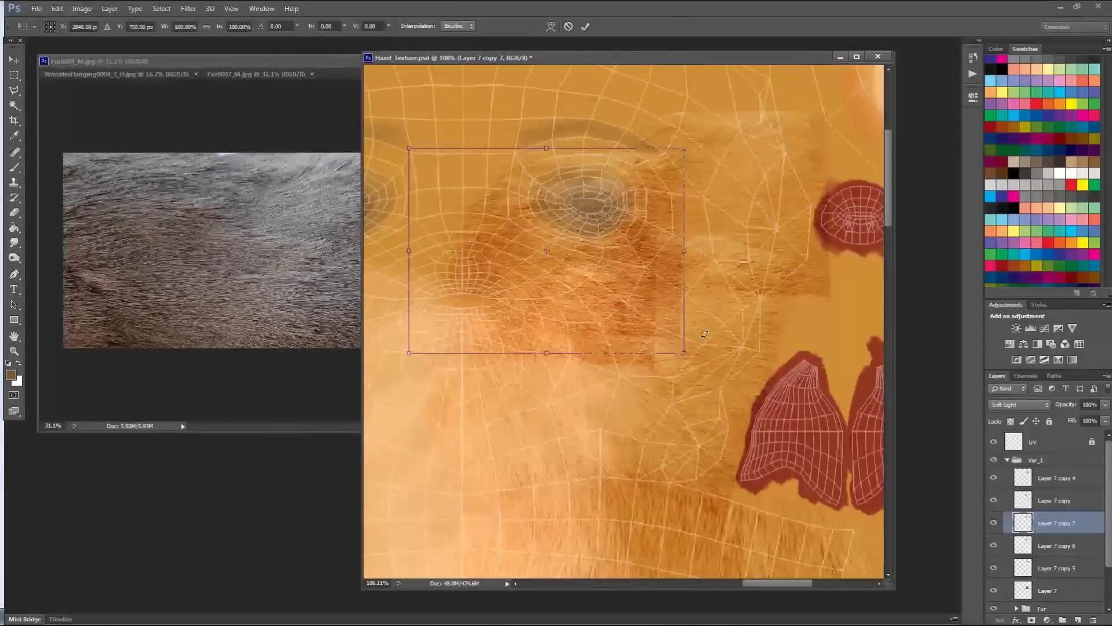
drag(706, 322, 721, 269)
drag(603, 269, 590, 239)
drag(722, 258, 715, 191)
drag(595, 199, 584, 204)
key(Return)
Erase the hard edges of the fur copies around the eye on Layer 7 copy 7 and across the cheek on Layer 7 copy 6
key(e)
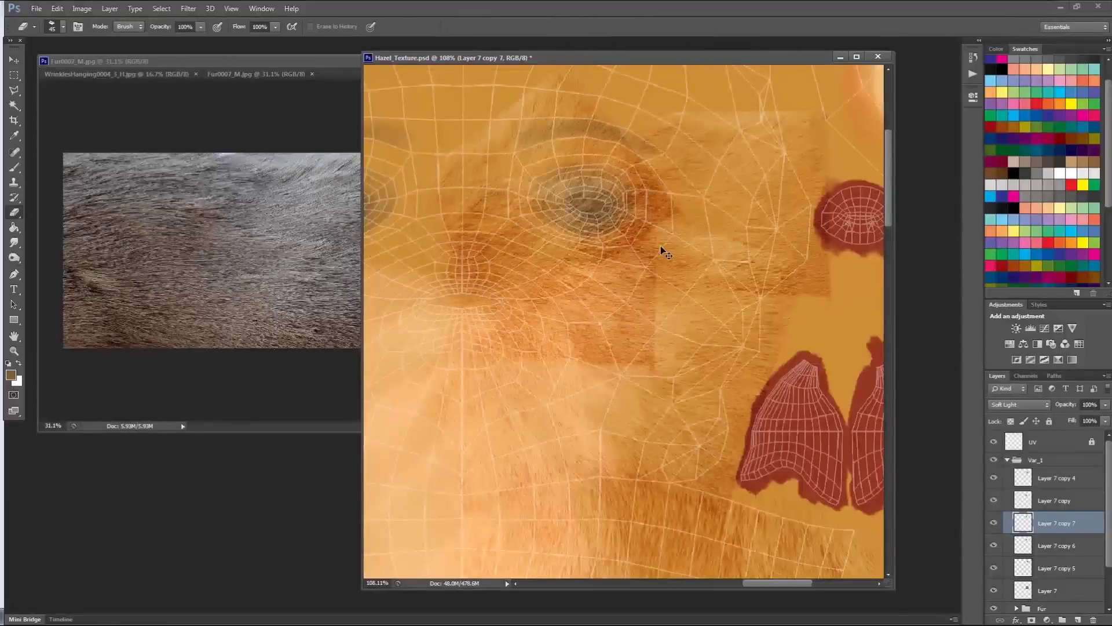
drag(553, 313, 585, 311)
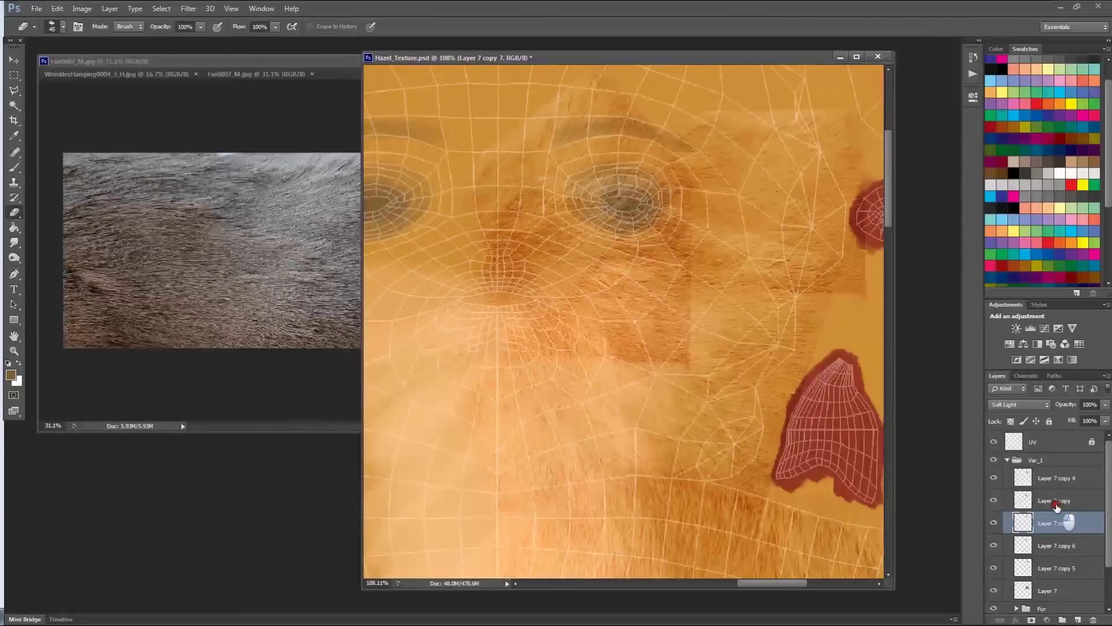
click(1048, 546)
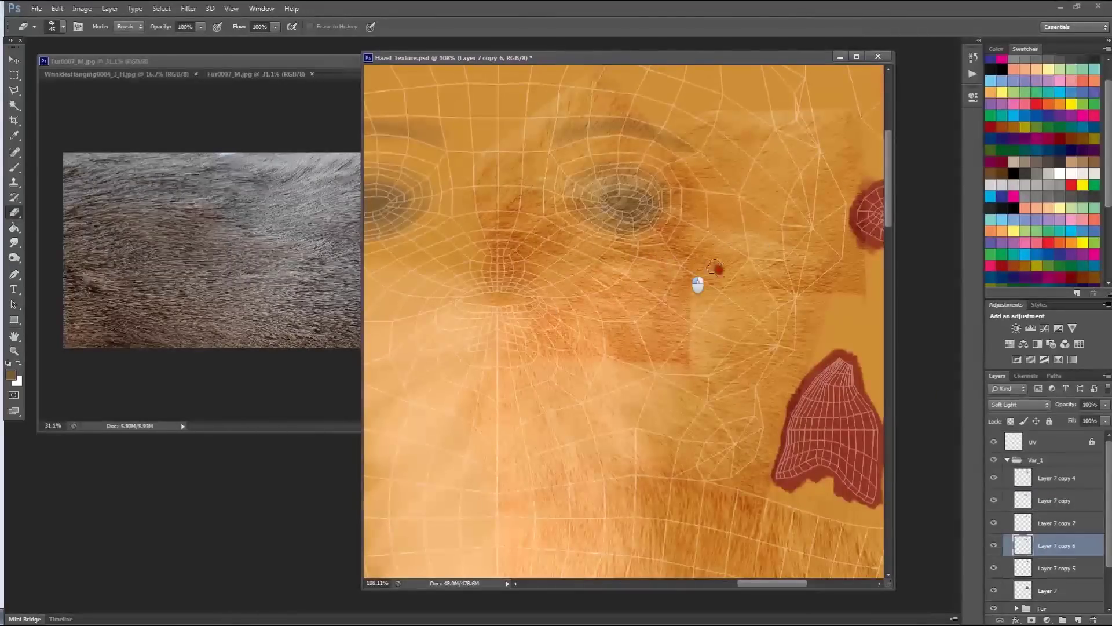
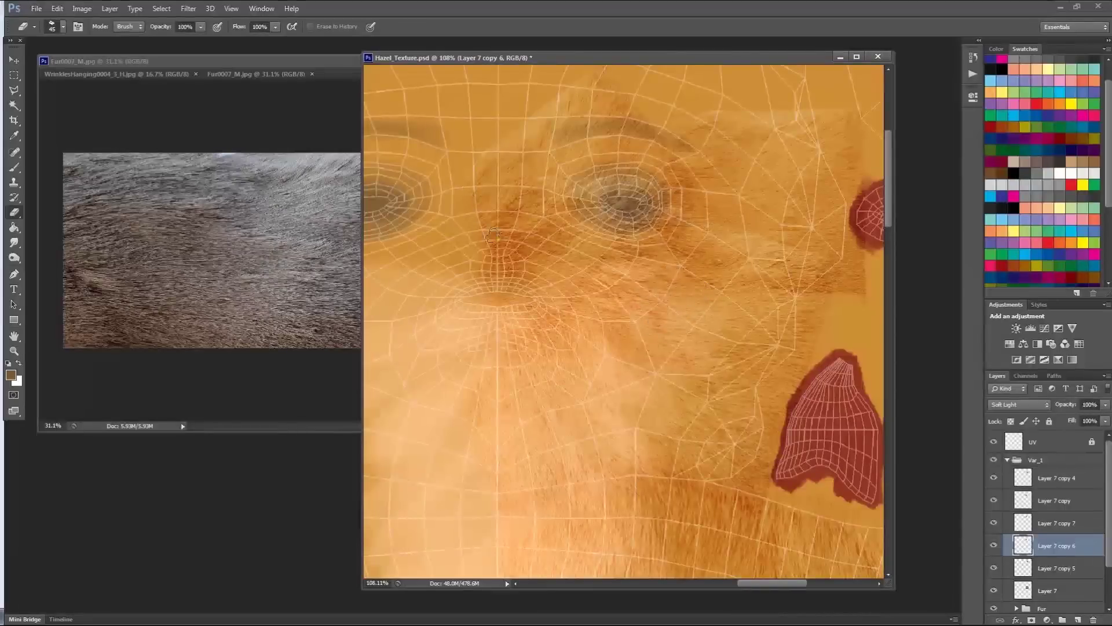
alt+scroll(493, 235, up, 2)
drag(622, 216, 593, 275)
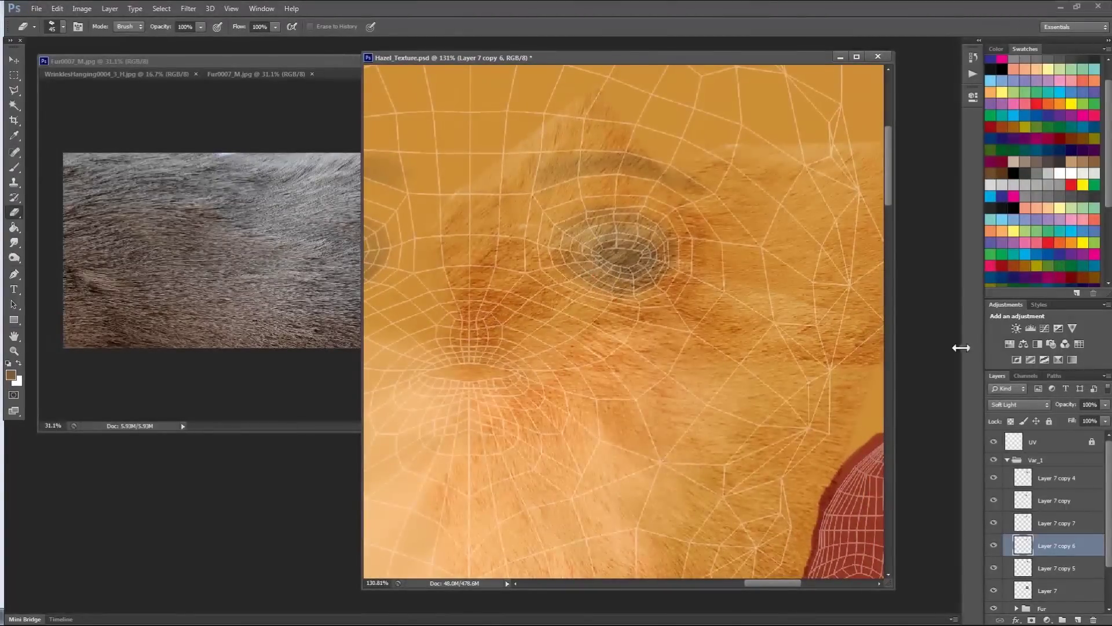
Toggle the face fur copies individually to identify which one holds the hard lower edge of the temple fur
click(1076, 478)
alt+scroll(537, 274, down, 1)
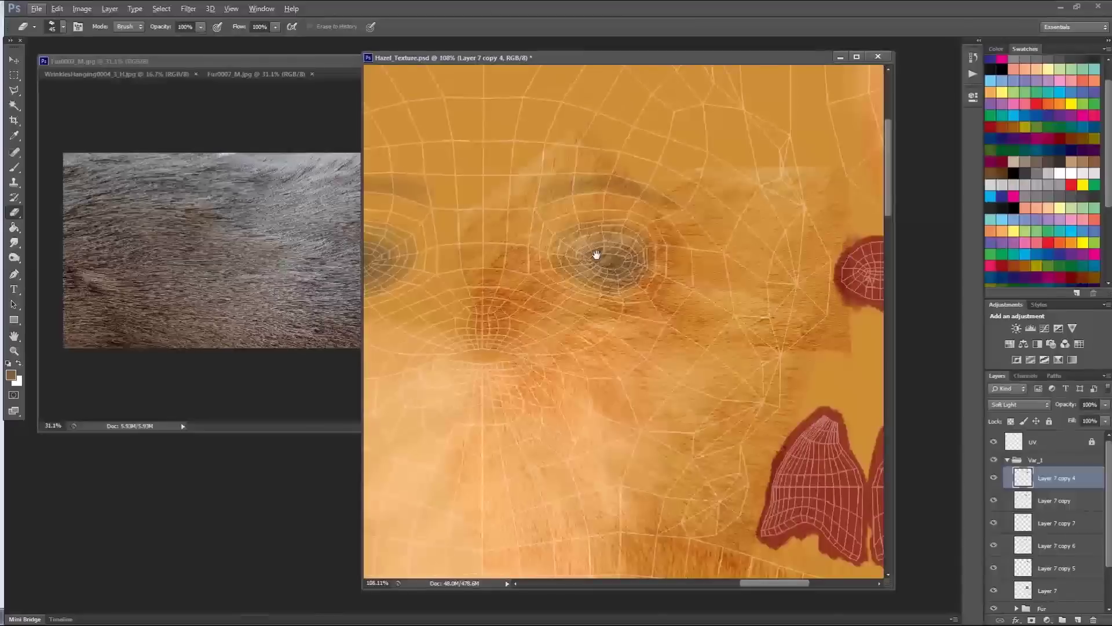
drag(596, 253, 578, 284)
click(1060, 492)
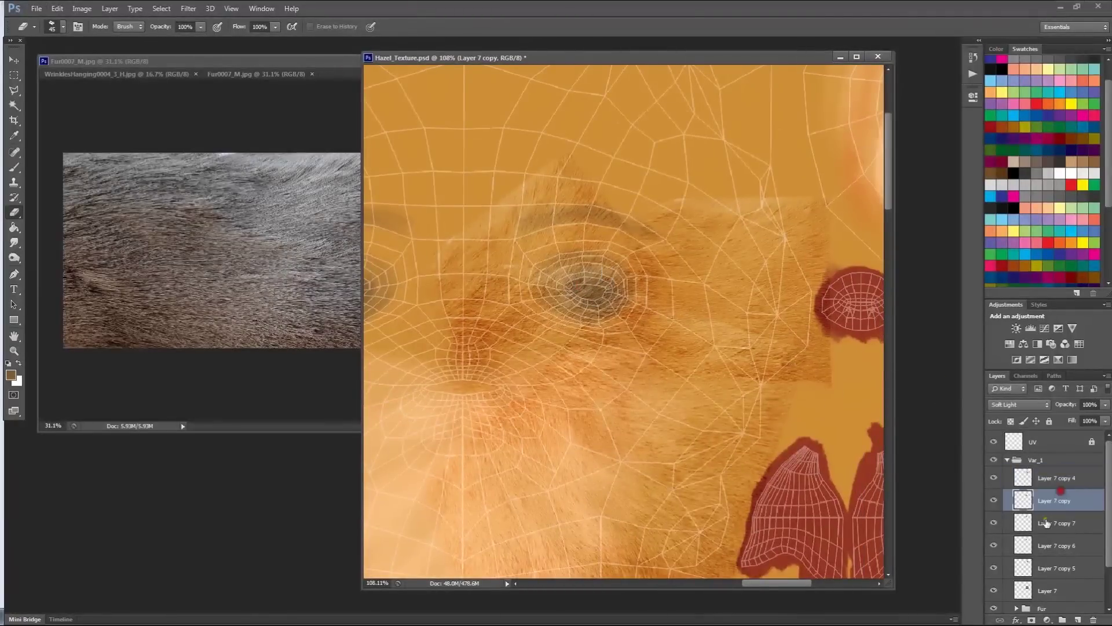
click(786, 369)
click(1036, 520)
click(993, 522)
click(993, 522)
click(995, 545)
click(995, 545)
click(995, 568)
click(995, 567)
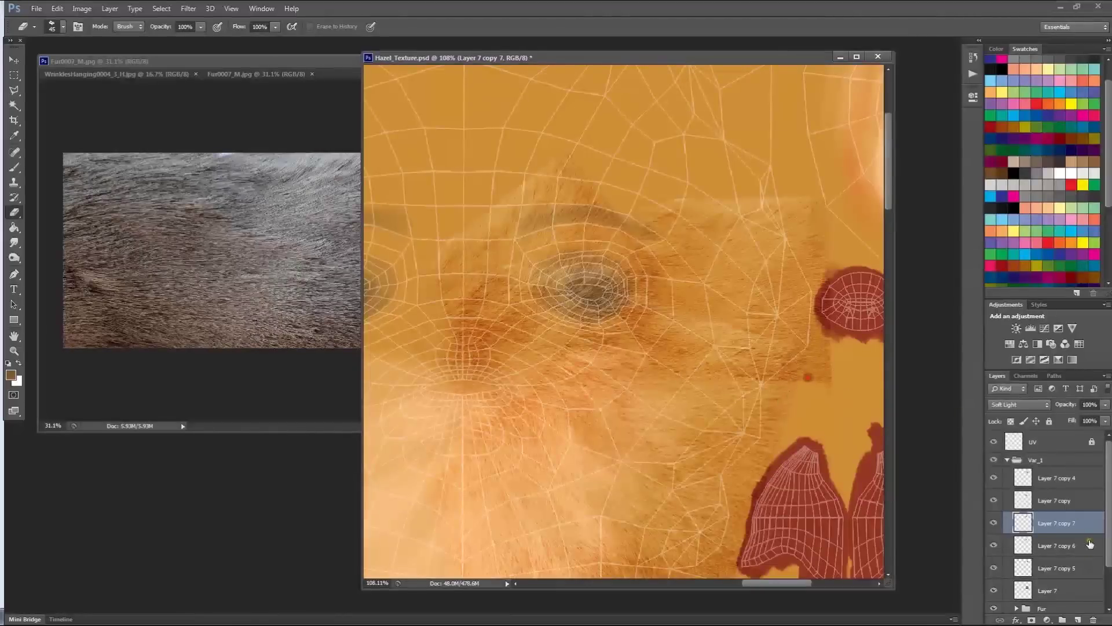
click(995, 545)
click(995, 545)
click(1047, 546)
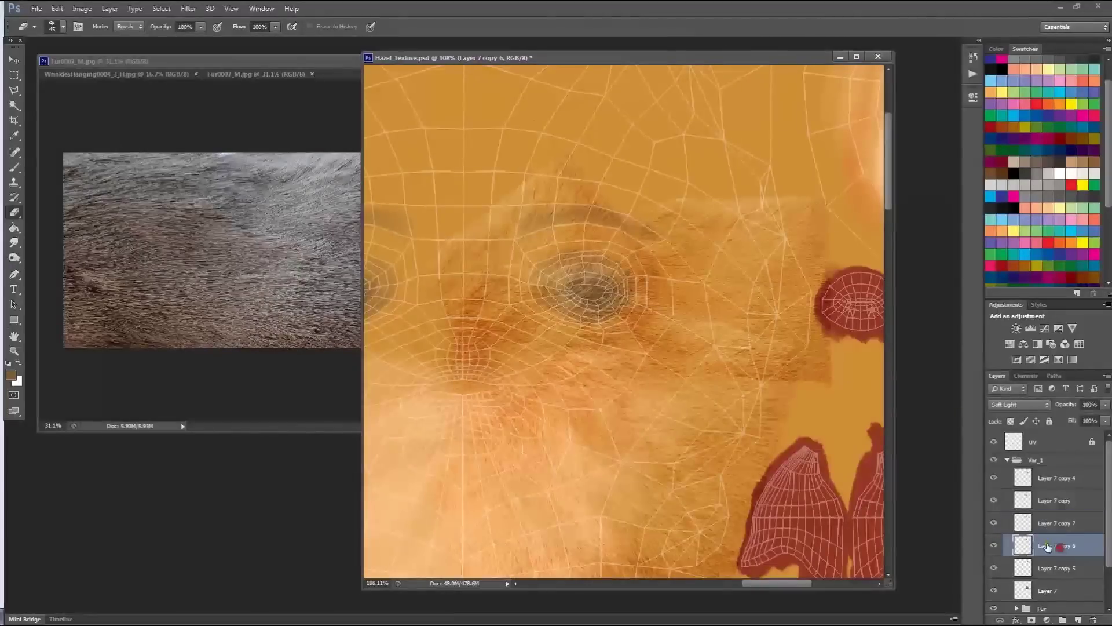
Erase the lower edge of the temple fur beside the ear UVs on Layer 7 copy 5 and Layer 7 copy 6
click(994, 523)
click(994, 523)
click(994, 568)
click(994, 568)
click(1054, 568)
click(994, 568)
click(994, 568)
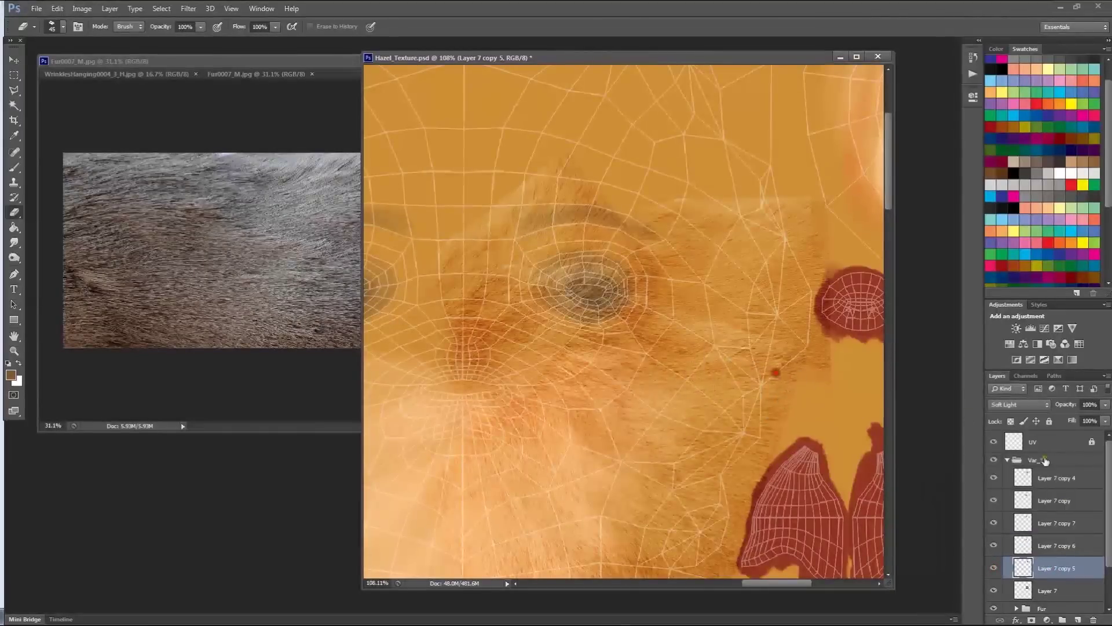
click(1057, 544)
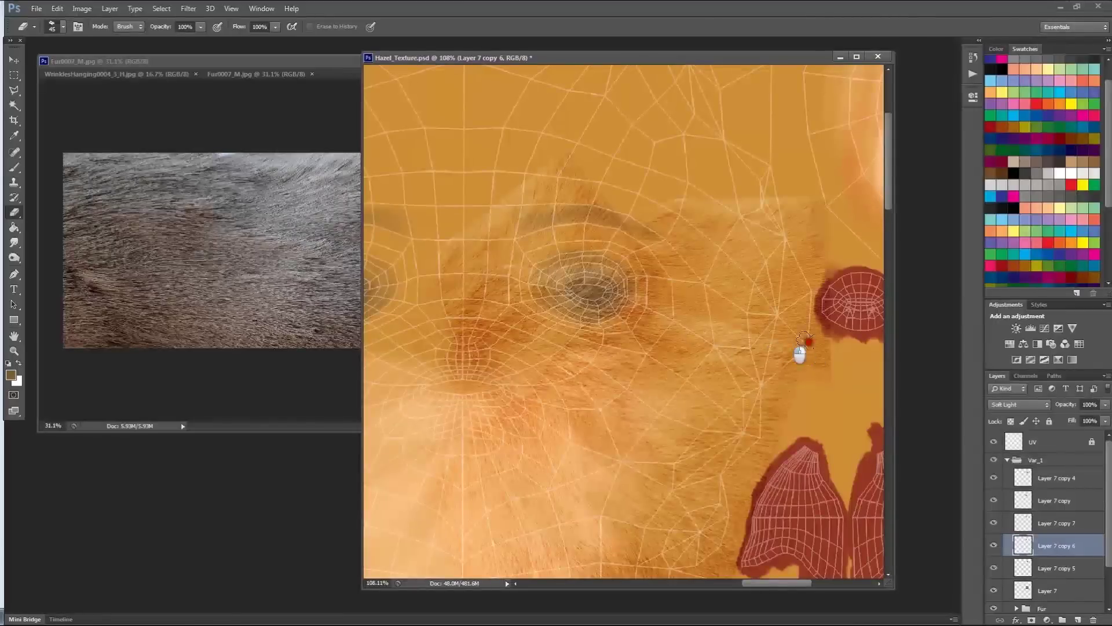
Check the remaining fur copies one by one and soften the lower temple corner on Layer 7 copy 4
click(994, 545)
click(994, 545)
click(994, 524)
click(994, 524)
click(994, 590)
click(994, 590)
scroll(1110, 533, down, 1)
click(1046, 562)
click(996, 494)
click(995, 494)
click(995, 472)
click(995, 472)
click(994, 450)
click(994, 449)
click(1054, 450)
scroll(1094, 456, up, 1)
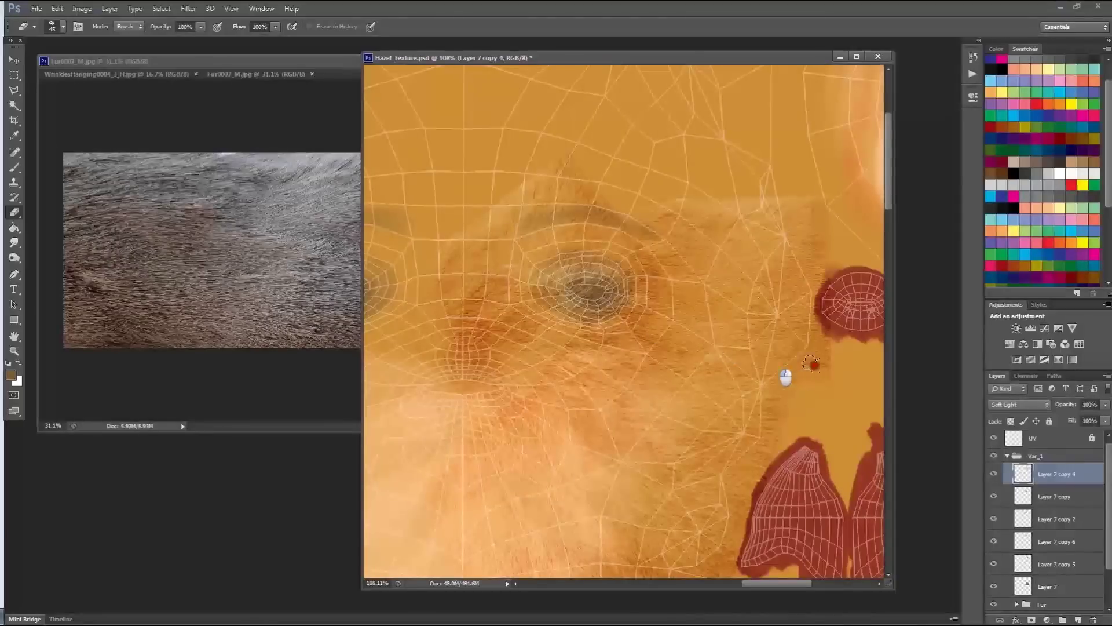
drag(625, 305, 743, 304)
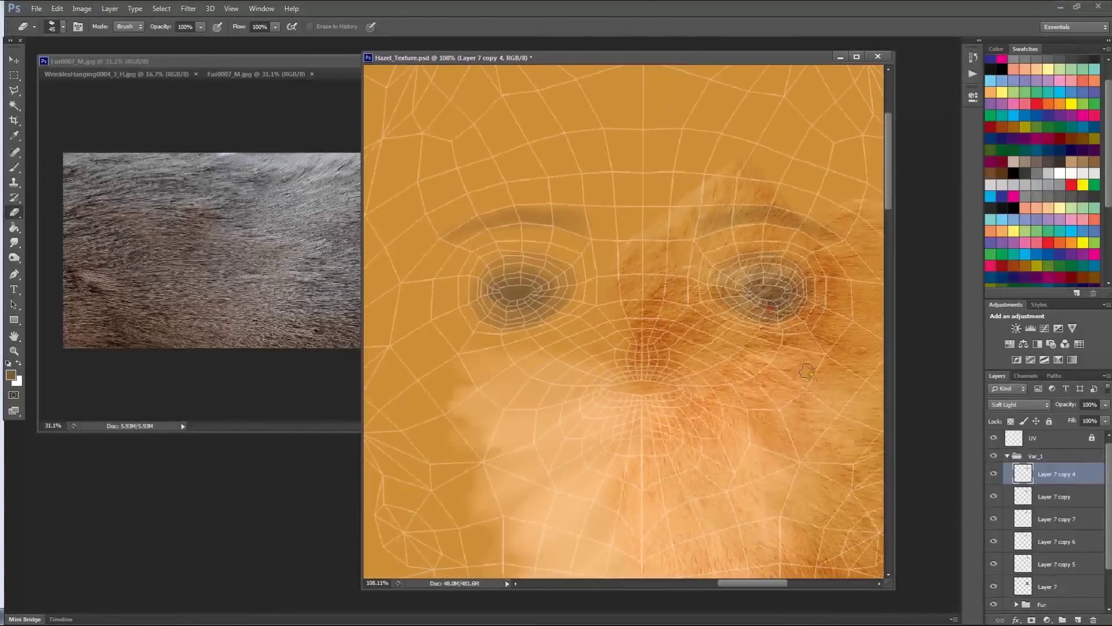
drag(722, 371, 626, 375)
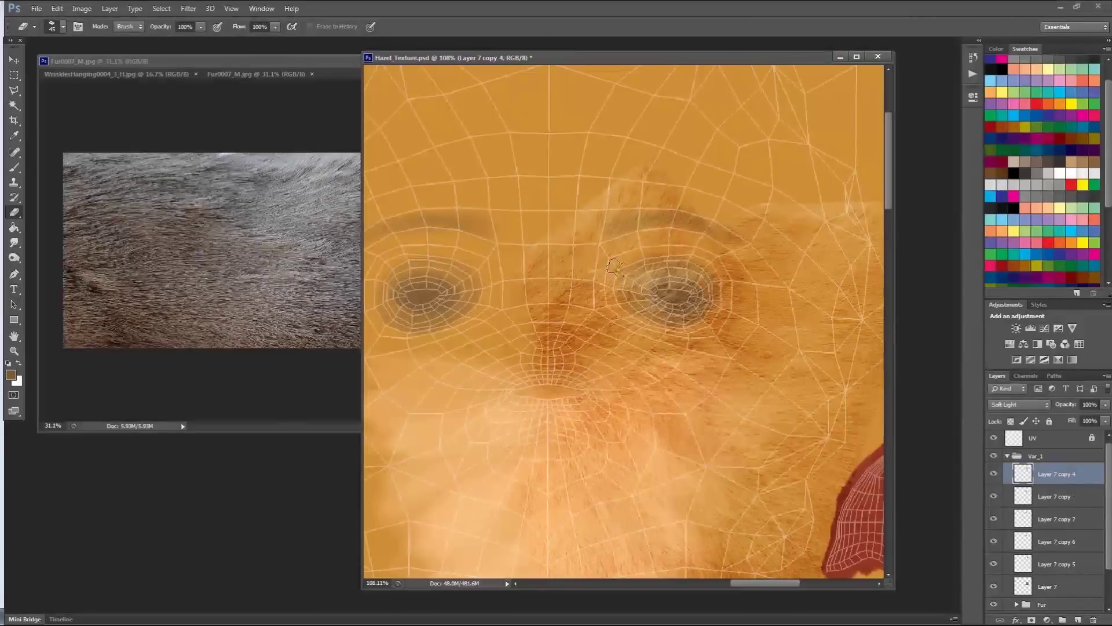
Erase the dark overlapping fur on the nose bridge and inner eye corner on Layer 7 copy and Layer 7 copy 7
key(v)
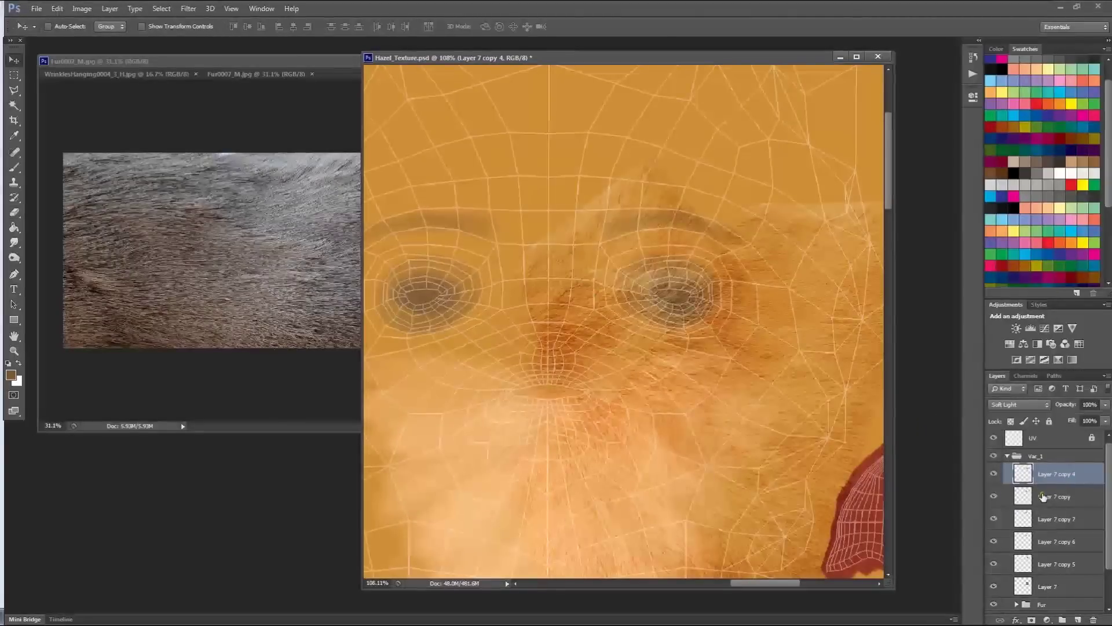
click(1076, 504)
click(993, 496)
click(994, 496)
click(994, 519)
click(994, 519)
key(e)
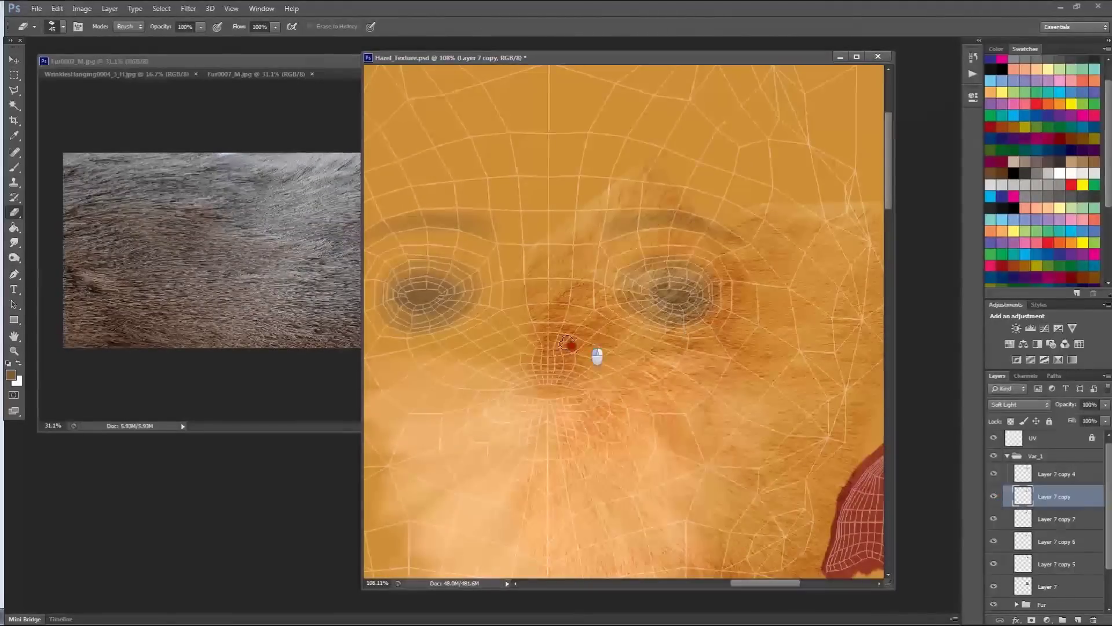
click(1036, 513)
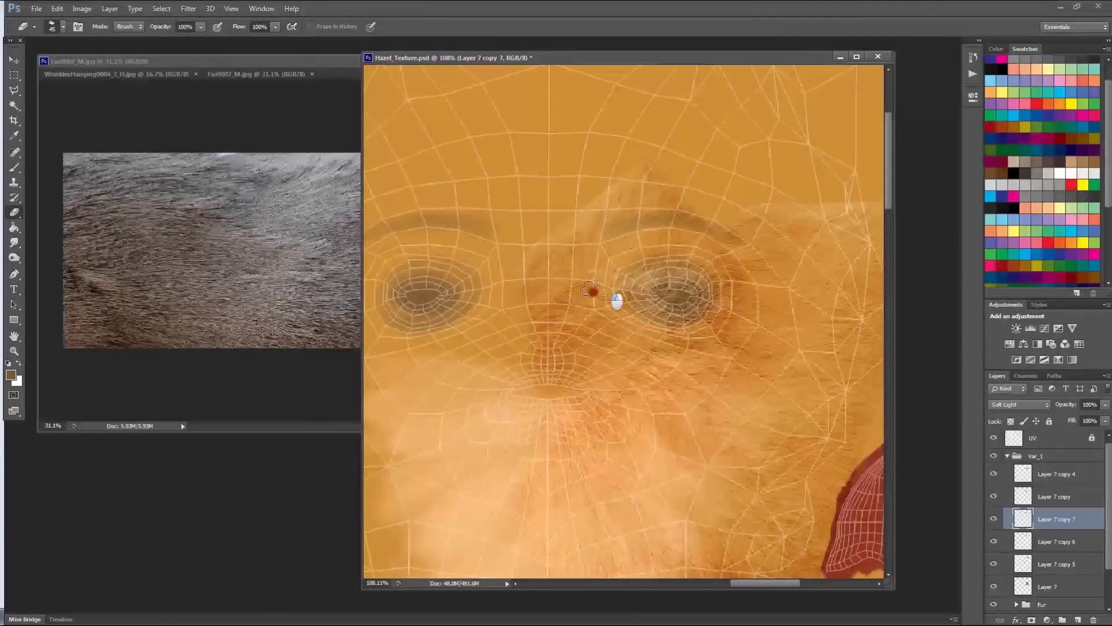
drag(693, 309, 687, 342)
Duplicate the temple fur from Layer 7 copy 5 onto the central forehead and rotate it so its strands run vertically
click(1067, 502)
click(1068, 544)
click(1056, 565)
click(994, 563)
click(993, 563)
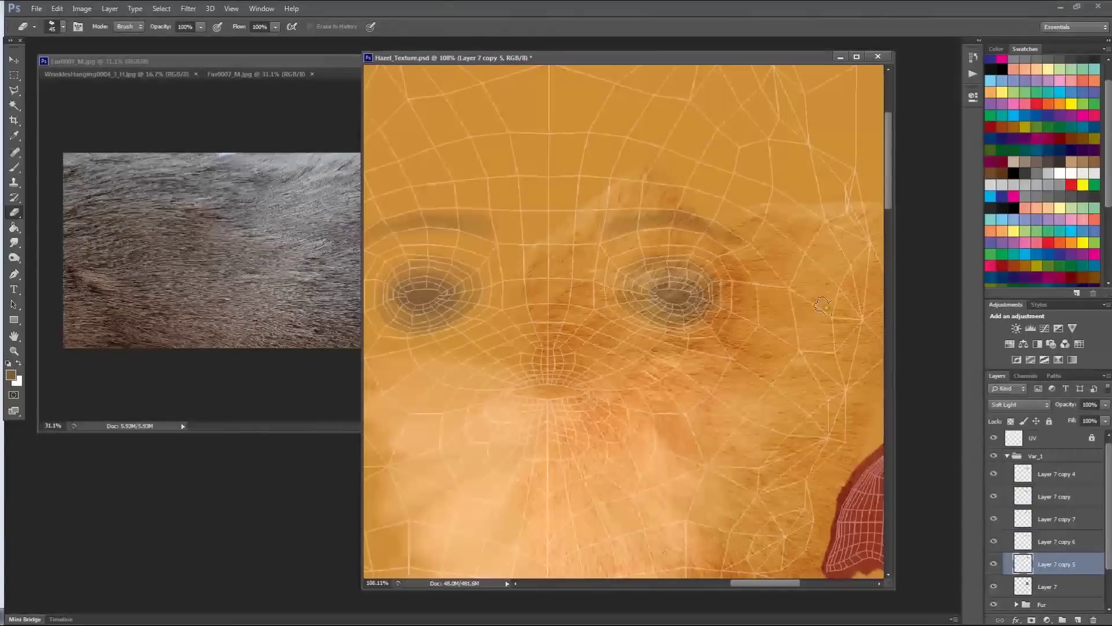
key(ctrl+j)
key(ctrl+t)
drag(709, 288, 537, 130)
drag(664, 139, 705, 154)
drag(598, 212, 584, 203)
key(Return)
Blend the forehead fur into the nose bridge by erasing its lower edge and the old slanted fur above the brow
key(e)
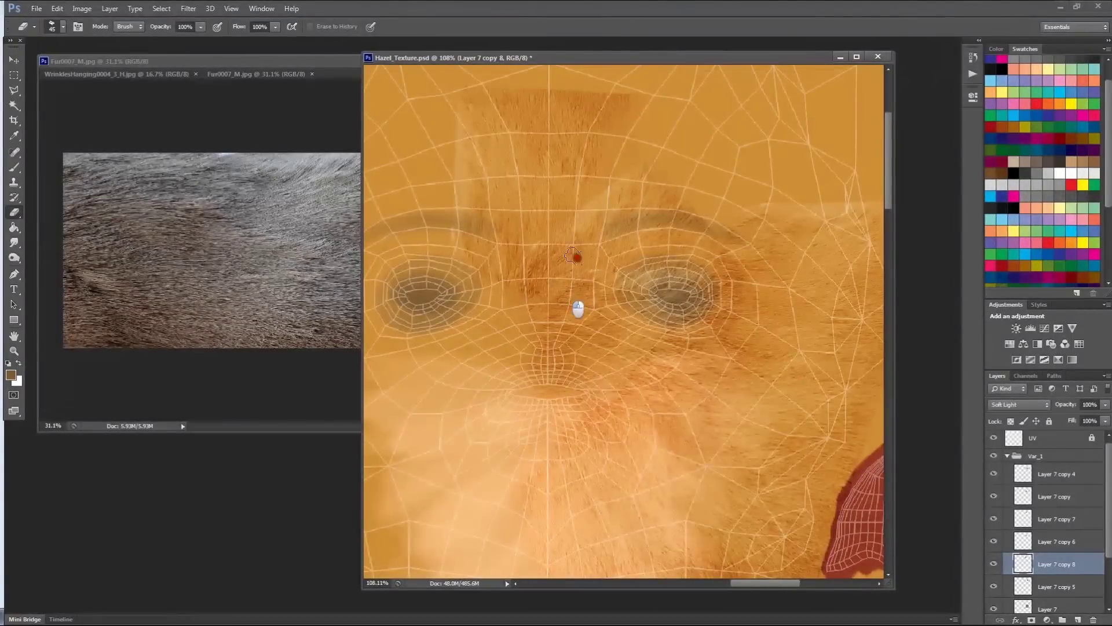
click(1072, 540)
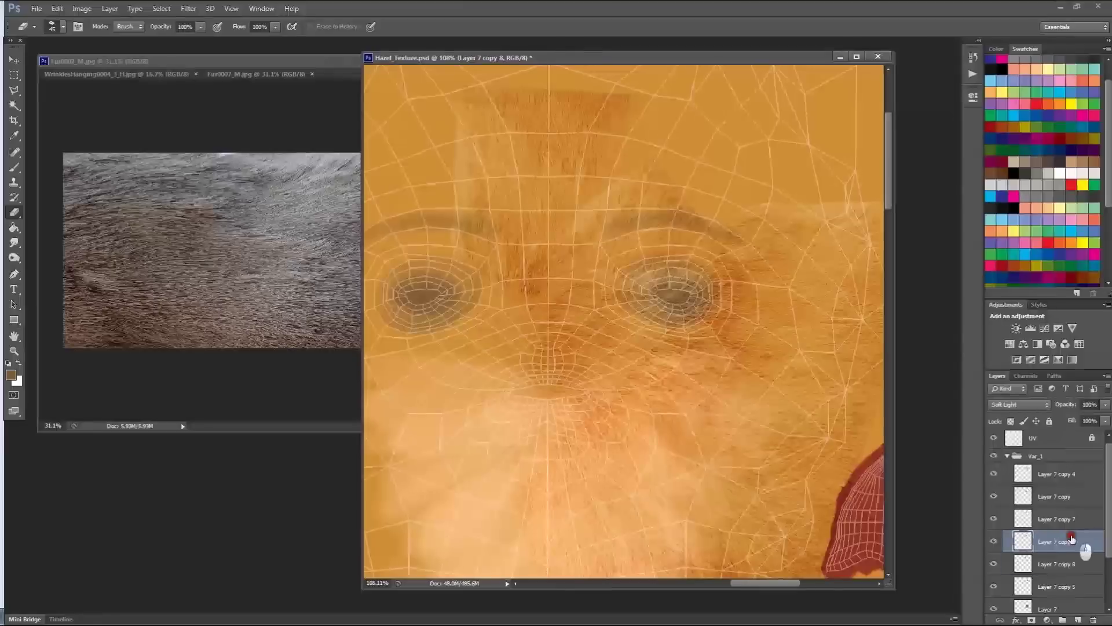
click(994, 540)
click(994, 541)
click(1000, 519)
click(999, 517)
mouse_move(616, 170)
mouse_down()
mouse_move(554, 228)
mouse_move(631, 172)
mouse_move(560, 236)
mouse_move(603, 197)
mouse_move(621, 211)
mouse_move(687, 197)
mouse_move(688, 220)
mouse_move(683, 164)
mouse_move(747, 181)
mouse_up()
click(1068, 520)
click(1076, 540)
click(996, 540)
click(997, 541)
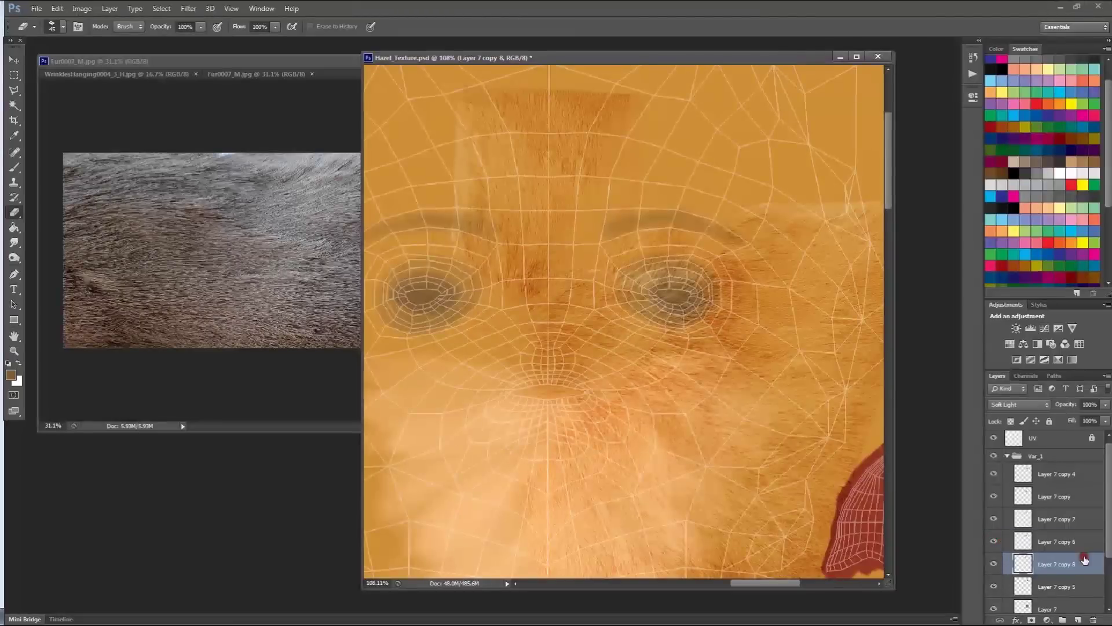
Duplicate the under-eye fur from Layer 7 copy 6 over the eye and brow, rotating it about -62° to run upward
key(v)
alt+drag(634, 360, 695, 235)
key(ctrl+r)
key(ctrl+r)
key(ctrl+t)
drag(805, 183, 663, 112)
drag(633, 236, 700, 198)
drag(847, 134, 836, 116)
drag(703, 178, 682, 196)
key(Return)
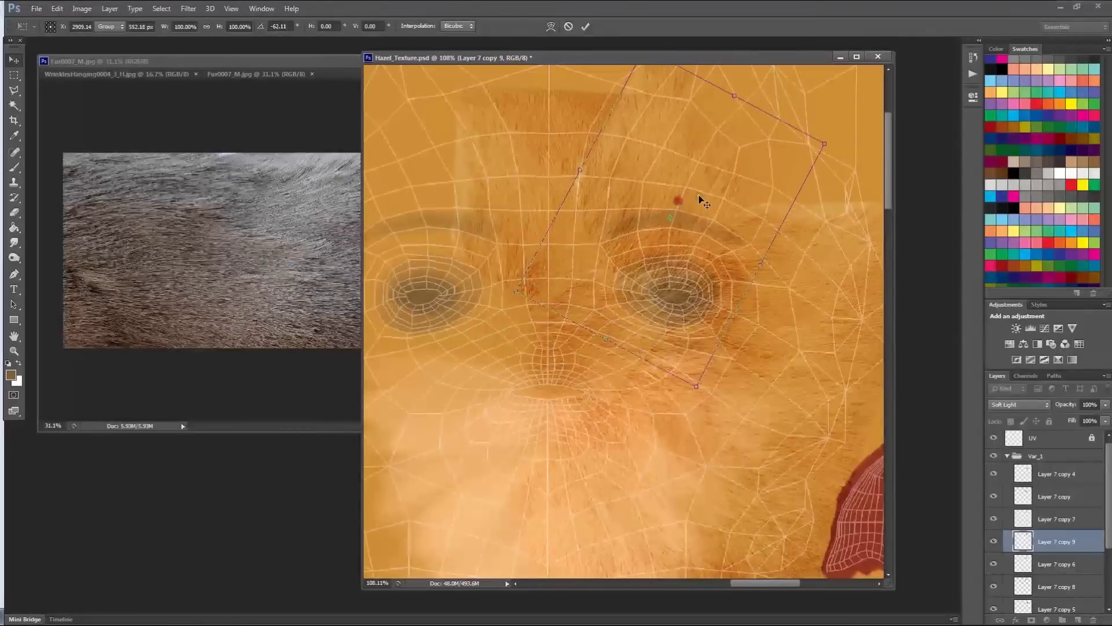
Erase the hard edges of the new brow fur around the eye and where it meets the forehead fur
key(e)
mouse_move(616, 211)
mouse_down()
mouse_move(616, 287)
mouse_move(660, 270)
mouse_move(679, 279)
mouse_move(718, 223)
mouse_move(690, 226)
mouse_up()
mouse_move(614, 151)
mouse_down()
mouse_move(563, 232)
mouse_move(641, 81)
mouse_move(630, 92)
mouse_up()
drag(625, 277, 634, 190)
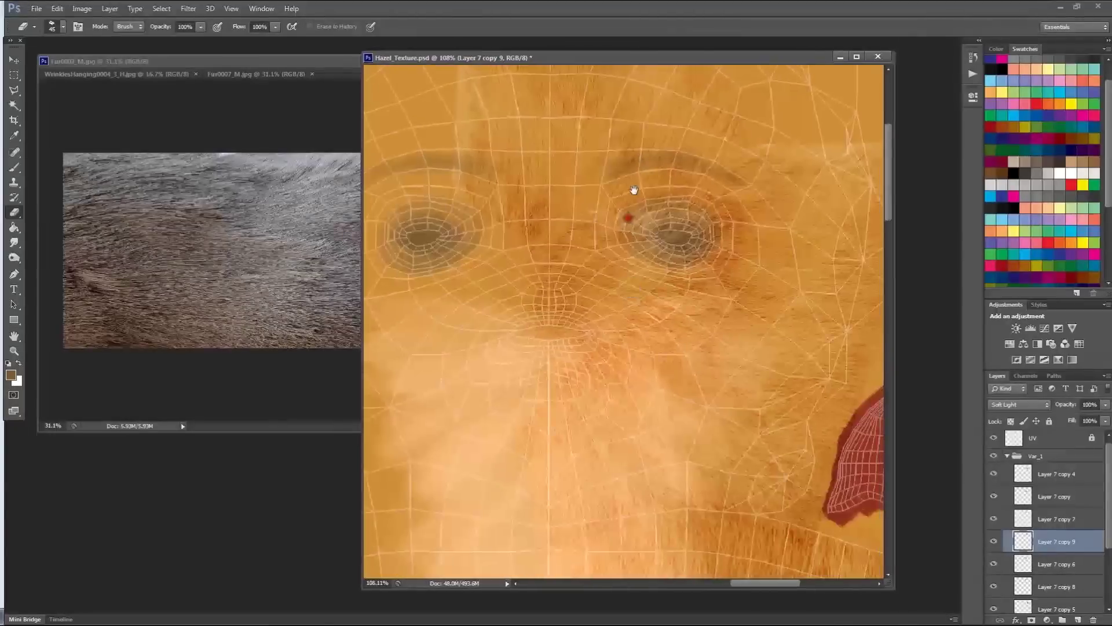
alt+scroll(660, 222, down, 3)
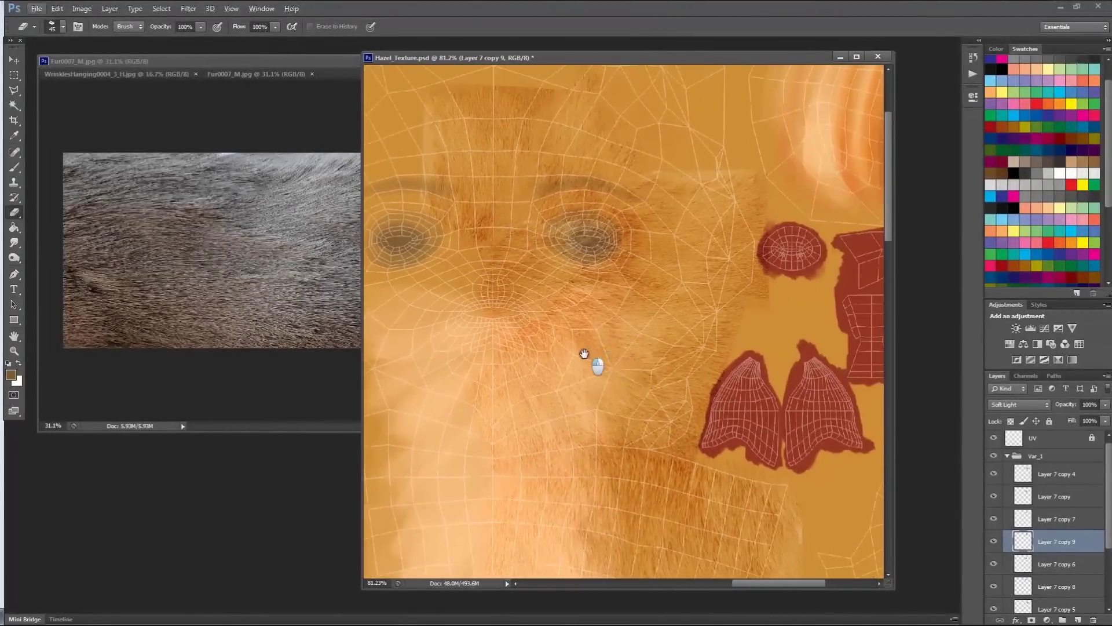
alt+scroll(577, 354, up, 2)
Toggle the fur copies on and off to identify which layer holds the temple fur
click(1054, 519)
click(992, 520)
click(992, 521)
click(993, 497)
click(993, 564)
click(993, 564)
click(993, 584)
click(994, 586)
click(994, 607)
click(995, 607)
click(994, 605)
click(994, 605)
Duplicate the temple fur from Layer 7 copy 5 up to the side of the forehead and rotate it to follow the head
click(1066, 608)
key(v)
alt+drag(772, 245, 751, 132)
drag(710, 153, 722, 284)
key(ctrl+t)
drag(829, 180, 746, 87)
drag(700, 241, 708, 245)
key(Return)
key(Return)
Erase the seam between the new upper temple fur and the temple fur beneath it on both layers
key(e)
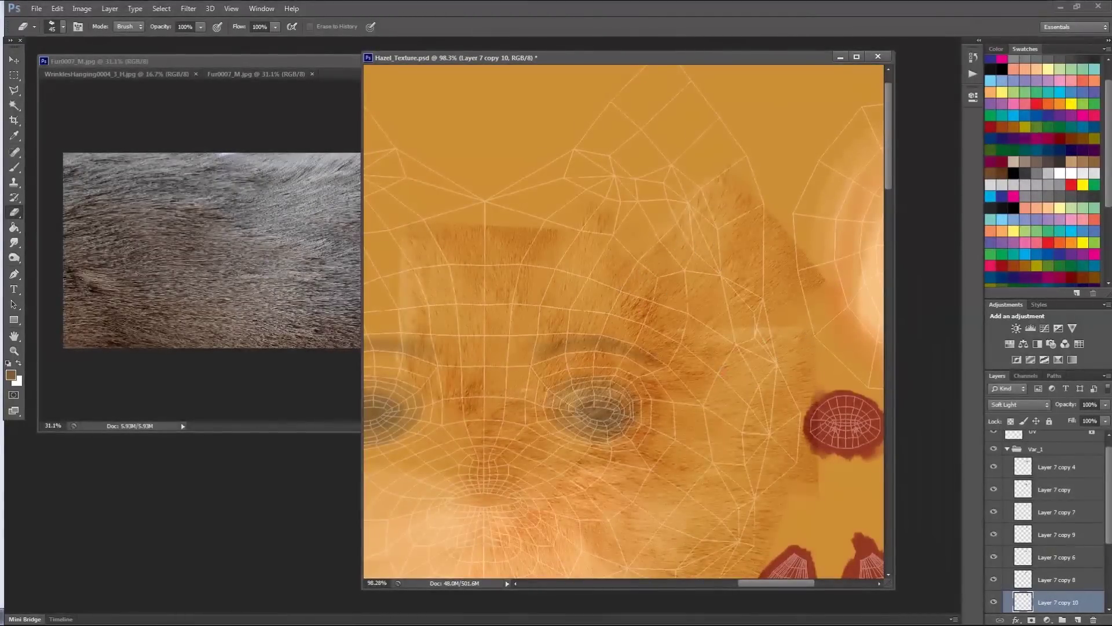
drag(1106, 537, 1104, 558)
click(995, 584)
click(994, 584)
drag(805, 328, 742, 333)
click(1058, 581)
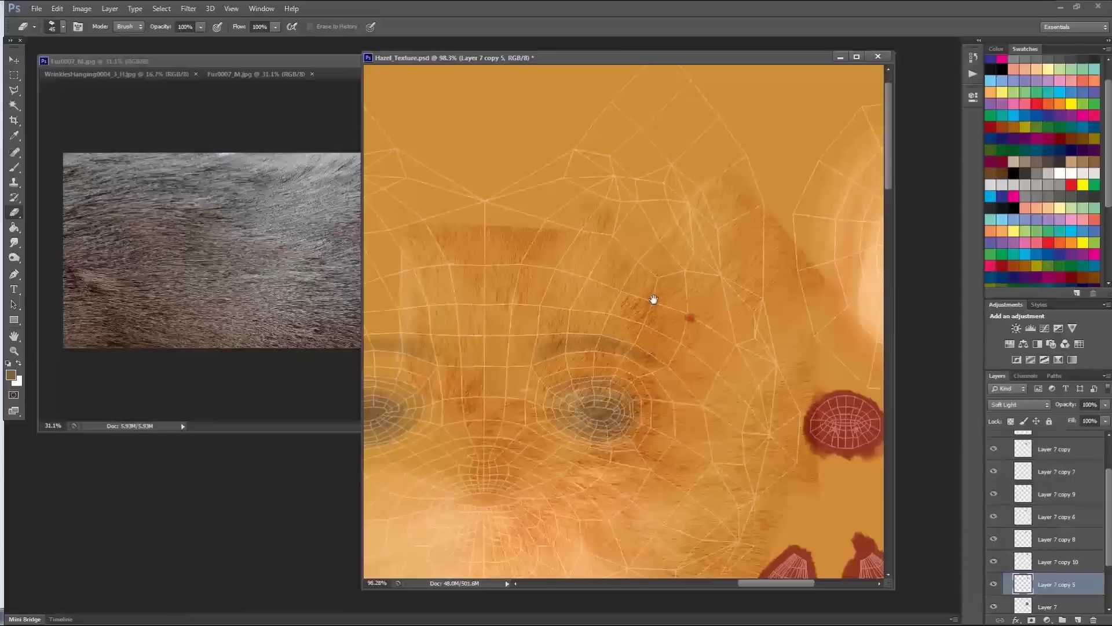
drag(654, 299, 708, 297)
click(598, 242)
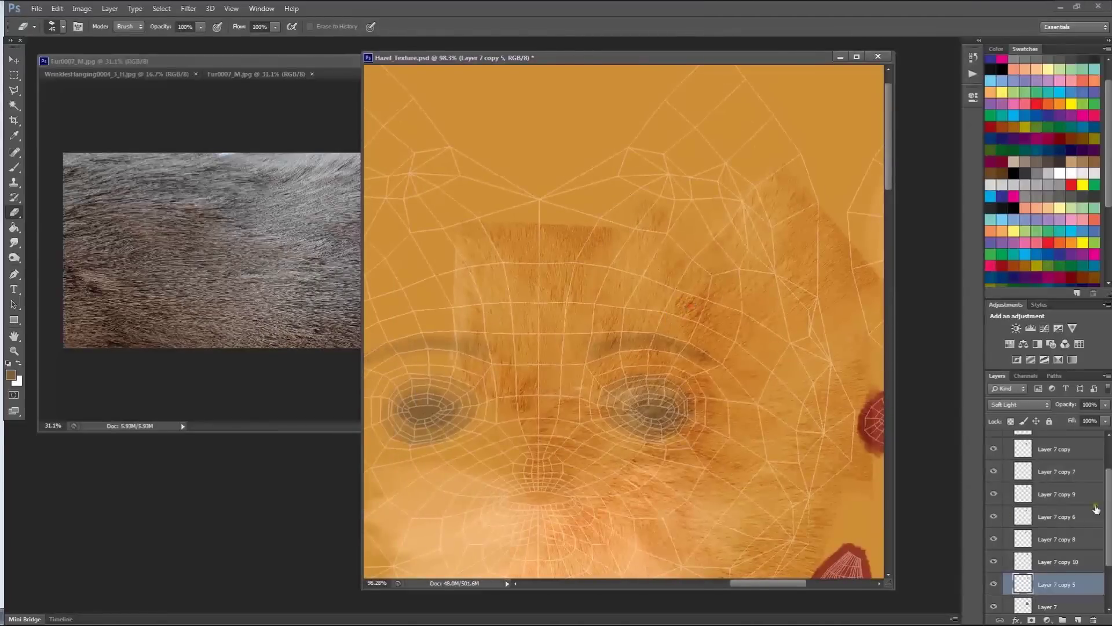
Merge all the face fur copies into one layer and set its blend mode to Soft Light
scroll(1060, 550, up, 3)
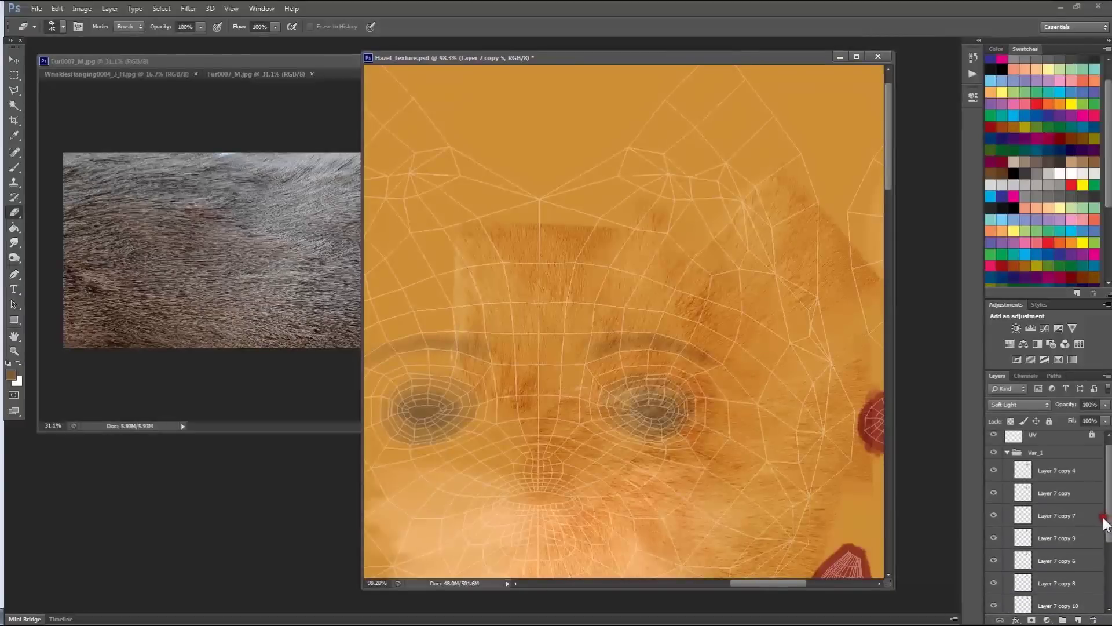
shift+click(1060, 487)
key(ctrl+e)
click(1018, 404)
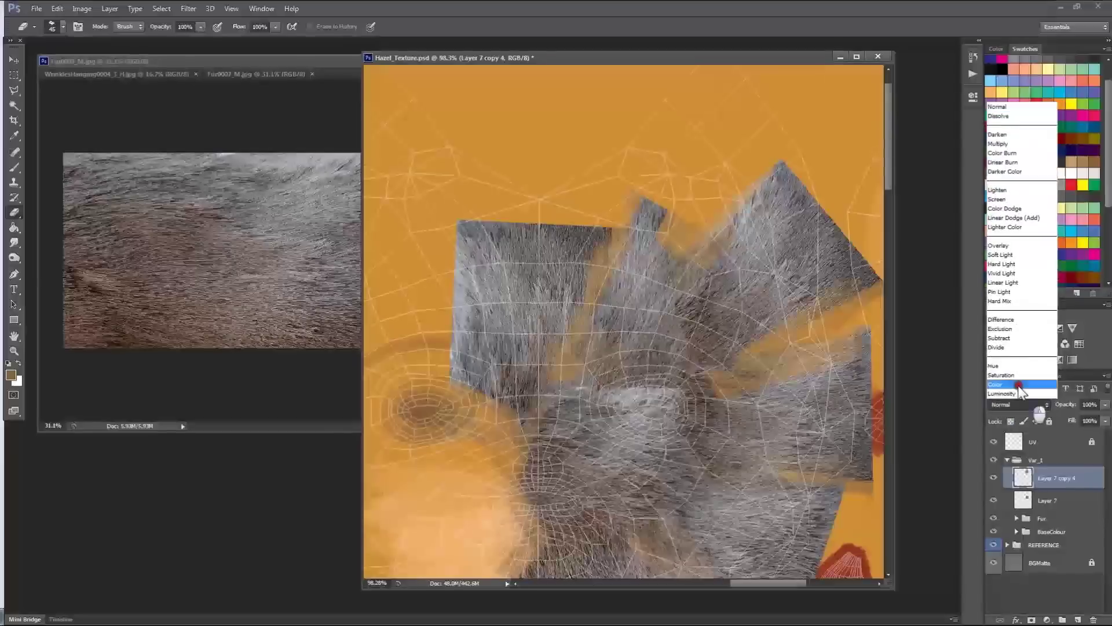
click(1014, 259)
Erase the hard outer edges of the merged fur along the top of the forehead and beside the ear
drag(700, 271, 661, 244)
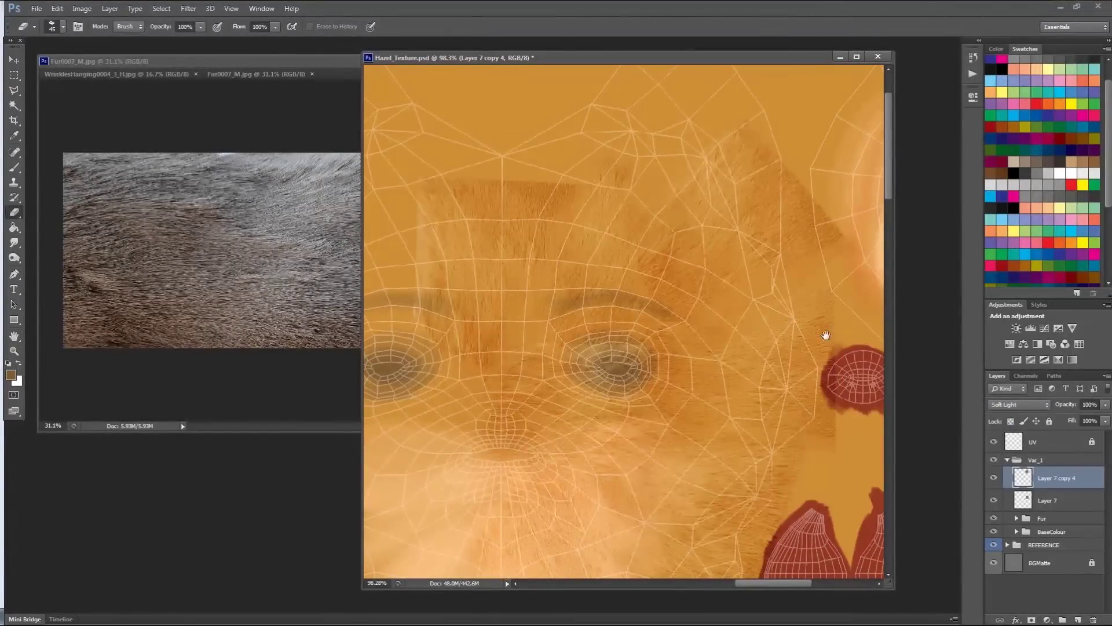
drag(825, 335, 817, 373)
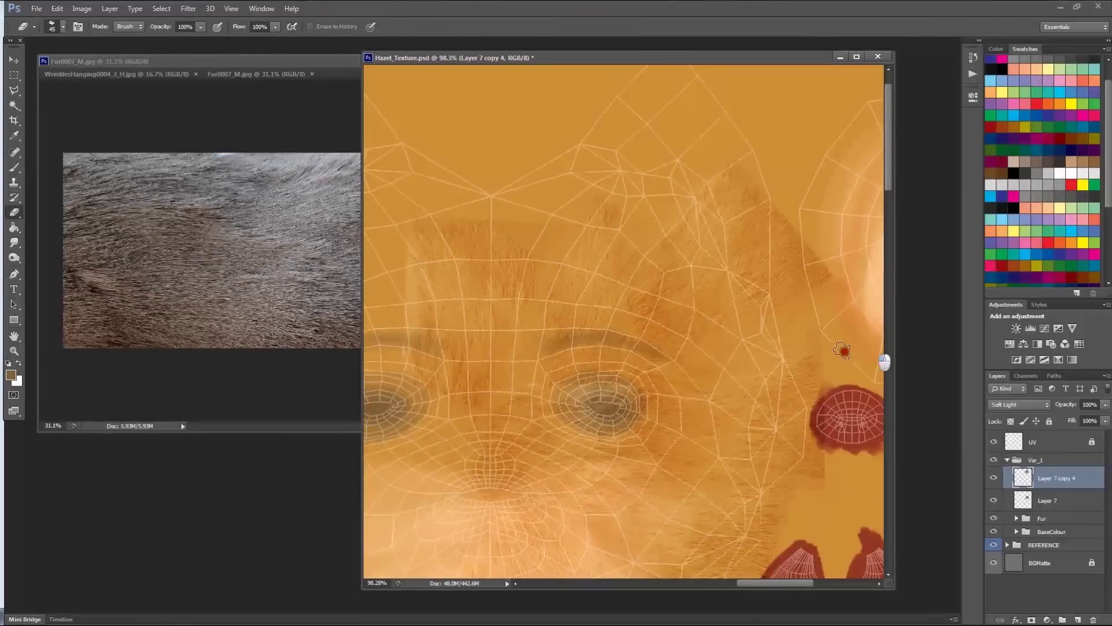
drag(699, 351, 734, 283)
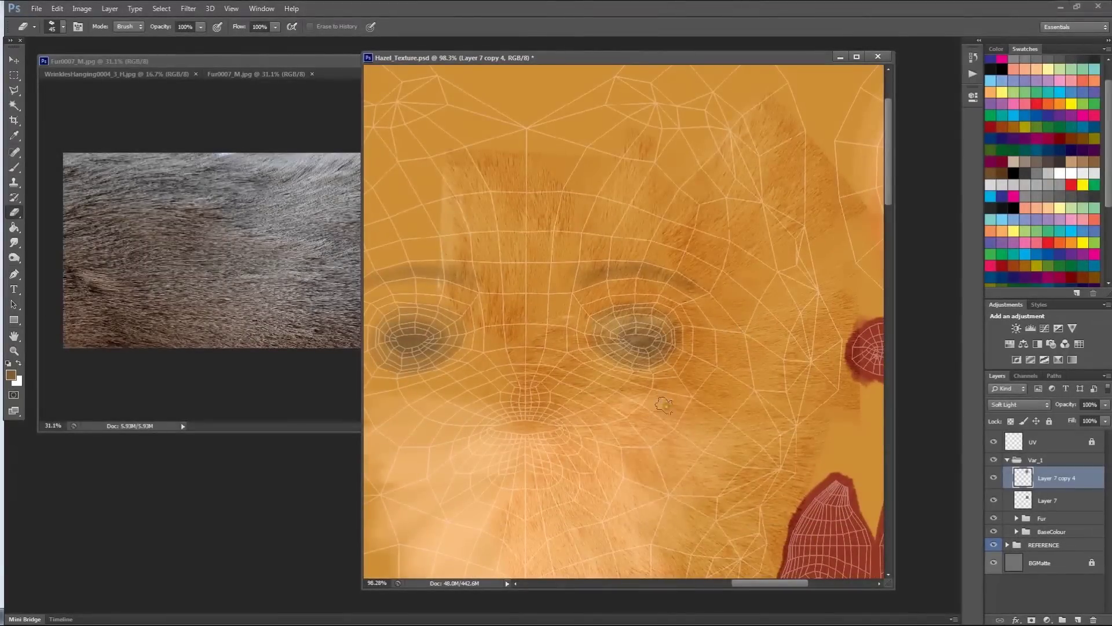
Duplicate the merged face fur layer and offset the copy upward to cover the top of the head
key(b)
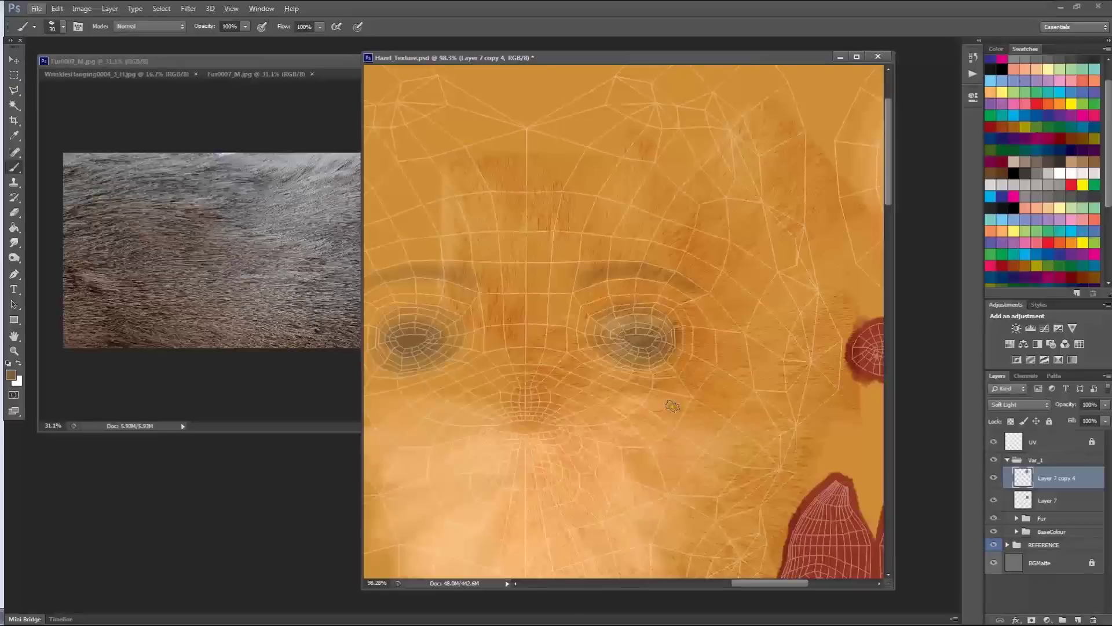
key(v)
alt+drag(672, 409, 675, 315)
scroll(677, 362, up, 3)
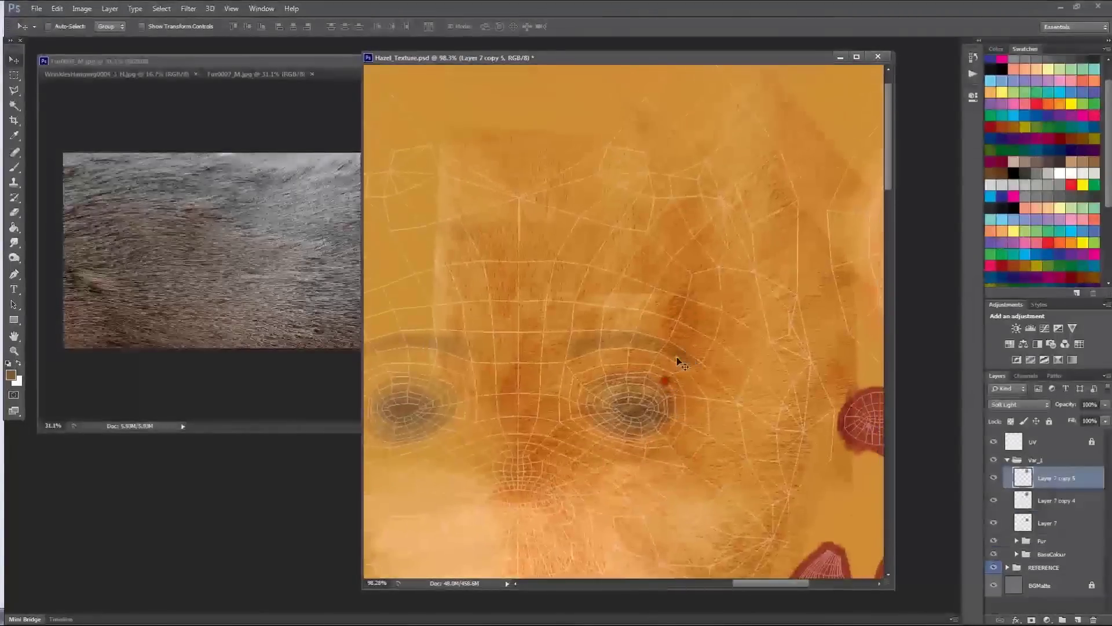
Erase the overlapping fur on Layer 7 copy 4 along the temple and outer side of the face
click(1060, 500)
key(e)
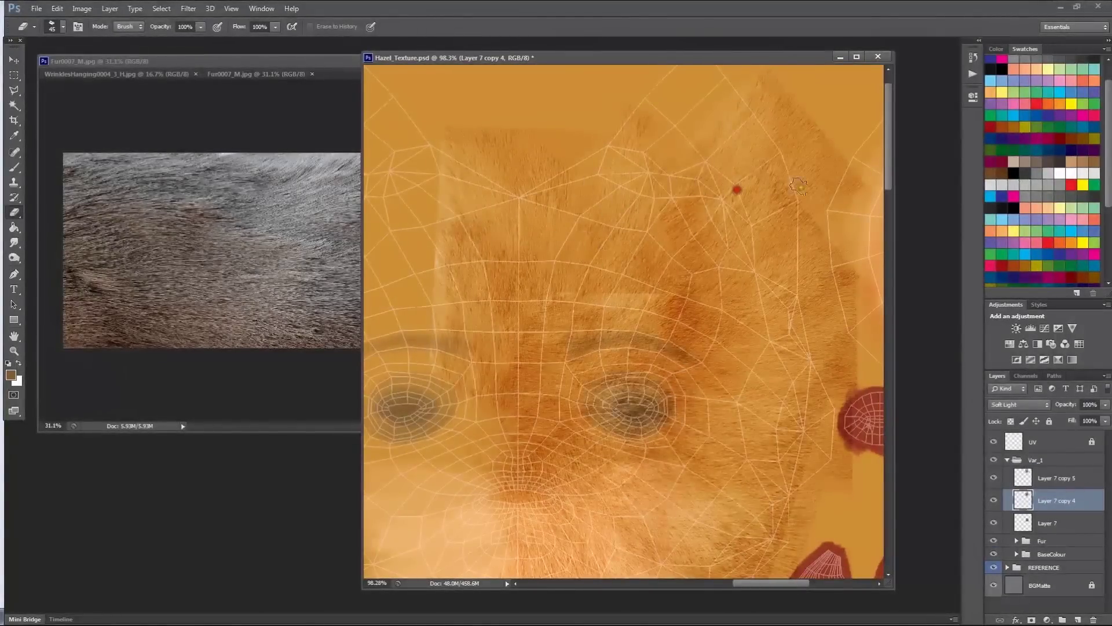
mouse_move(812, 203)
mouse_down()
mouse_move(837, 213)
mouse_move(795, 258)
mouse_move(772, 192)
mouse_move(805, 287)
mouse_move(819, 409)
mouse_move(802, 506)
mouse_up()
mouse_move(750, 317)
mouse_down()
mouse_move(628, 298)
mouse_move(658, 266)
mouse_move(670, 283)
mouse_move(670, 266)
mouse_move(619, 304)
mouse_move(584, 296)
mouse_move(650, 285)
mouse_move(666, 300)
mouse_move(568, 286)
mouse_move(550, 304)
mouse_move(708, 300)
mouse_move(671, 333)
mouse_move(680, 355)
mouse_move(725, 238)
mouse_up()
Erase the overlap seams of Layer 7 copy 5 around the eye, cheek and jaw
click(1039, 476)
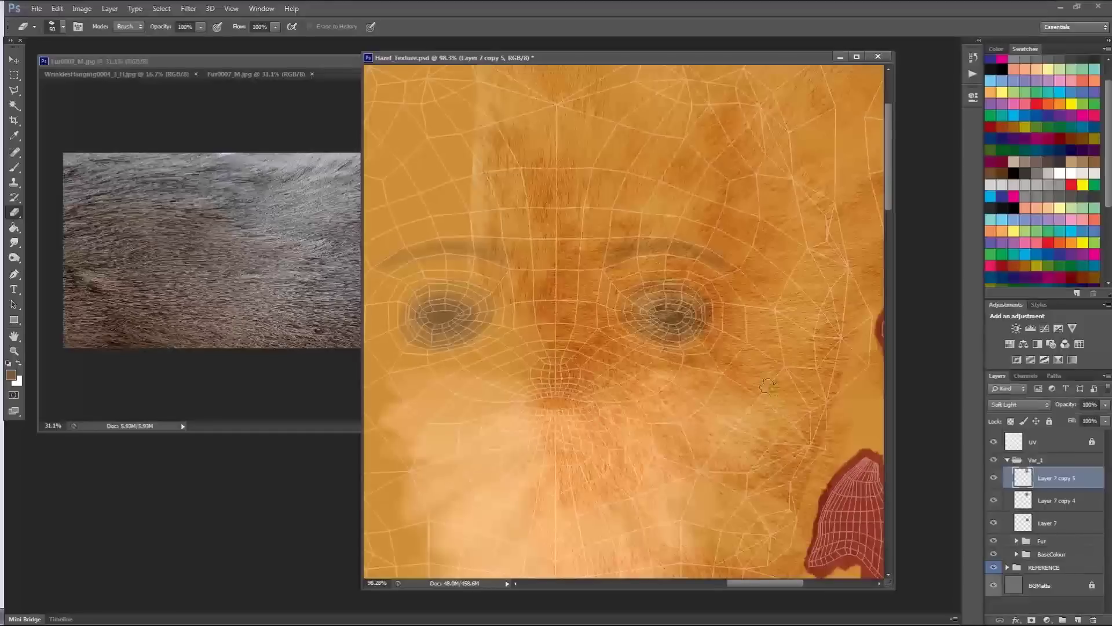
mouse_move(567, 243)
mouse_down()
mouse_move(529, 178)
mouse_move(585, 314)
mouse_move(683, 304)
mouse_up()
key(ctrl+z)
mouse_move(585, 299)
mouse_down()
mouse_move(561, 308)
mouse_move(581, 226)
mouse_move(615, 281)
mouse_move(757, 334)
mouse_up()
mouse_move(565, 452)
mouse_down()
mouse_move(579, 541)
mouse_move(773, 485)
mouse_up()
mouse_move(642, 442)
mouse_down()
mouse_move(641, 367)
mouse_move(671, 440)
mouse_up()
drag(643, 490, 579, 350)
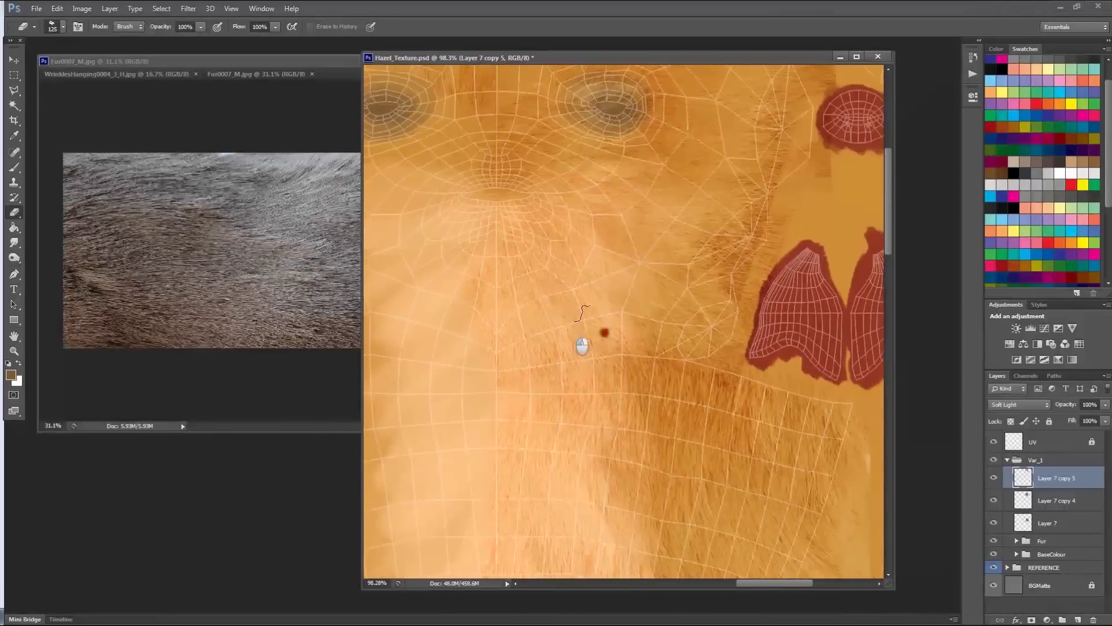
drag(666, 492, 647, 300)
drag(680, 183, 634, 514)
drag(729, 299, 699, 385)
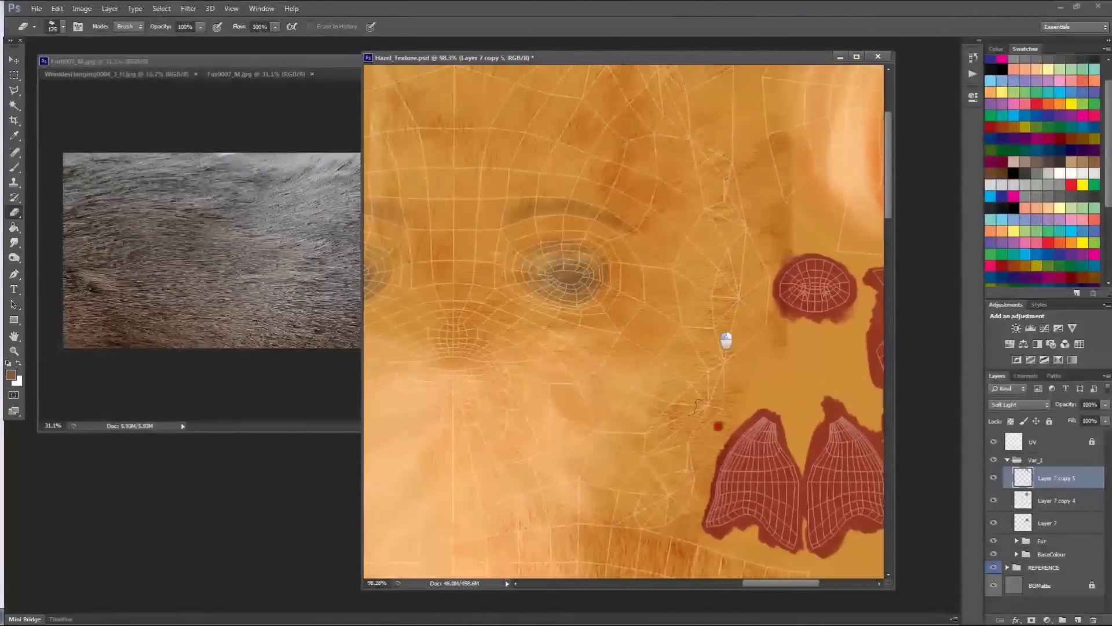
scroll(726, 340, up, 3)
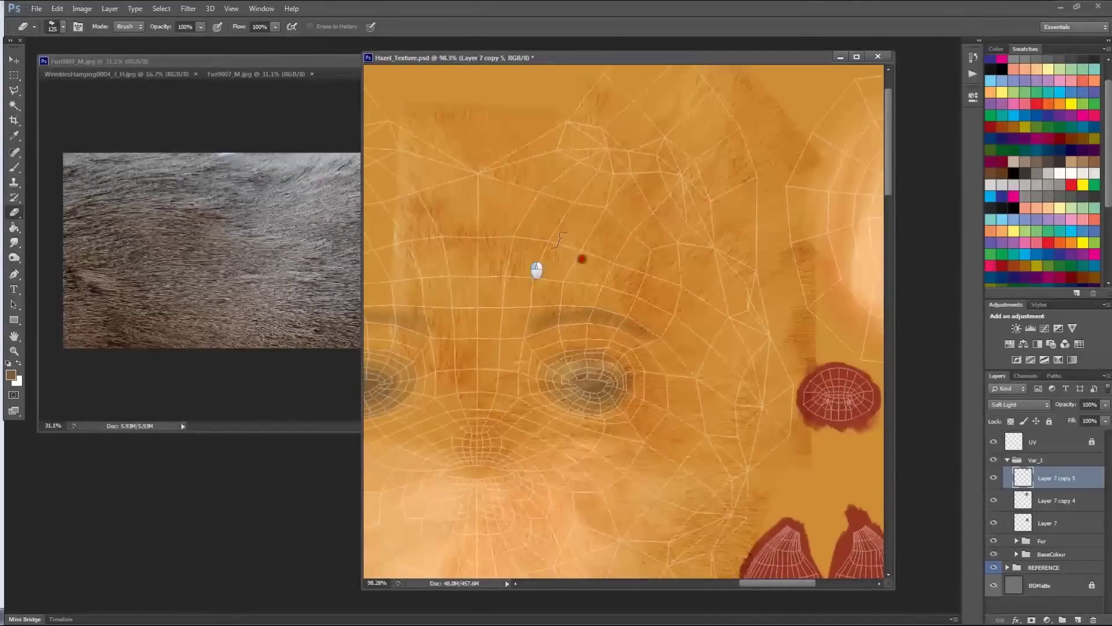
Merge Layer 7 copy 5 with Layer 7 copy 4 and set the merged layer's blend mode to Soft Light
shift+click(1085, 500)
key(ctrl+e)
click(1002, 404)
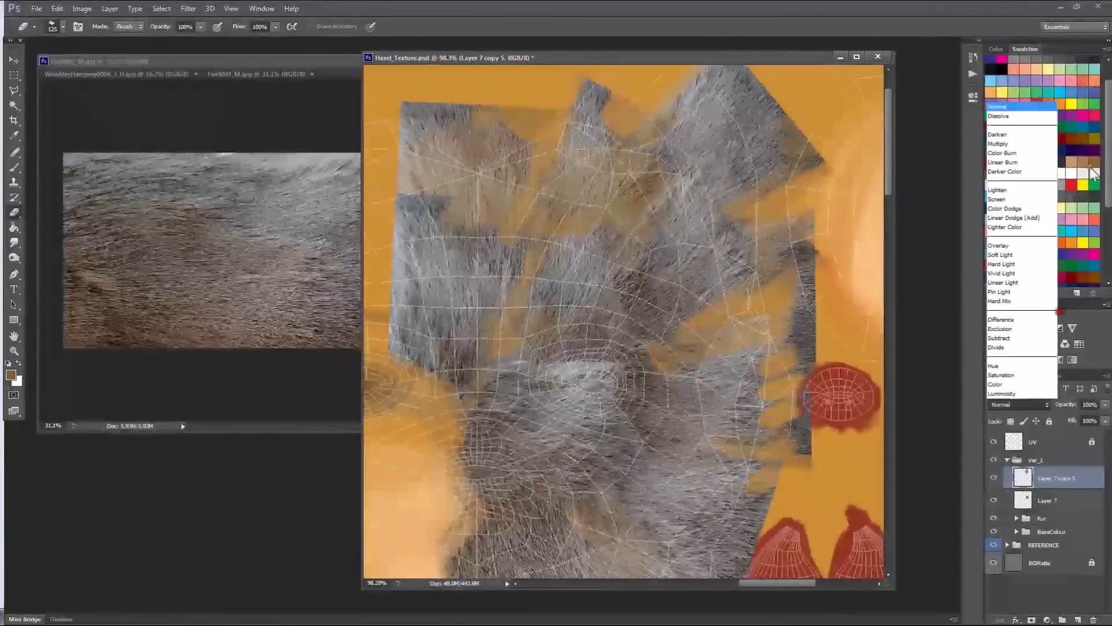
click(1055, 255)
Try other blend modes, including Linear Light, on the merged face fur and return it to Soft Light
key(Down)
key(Up)
key(Down)
key(Down)
key(Down)
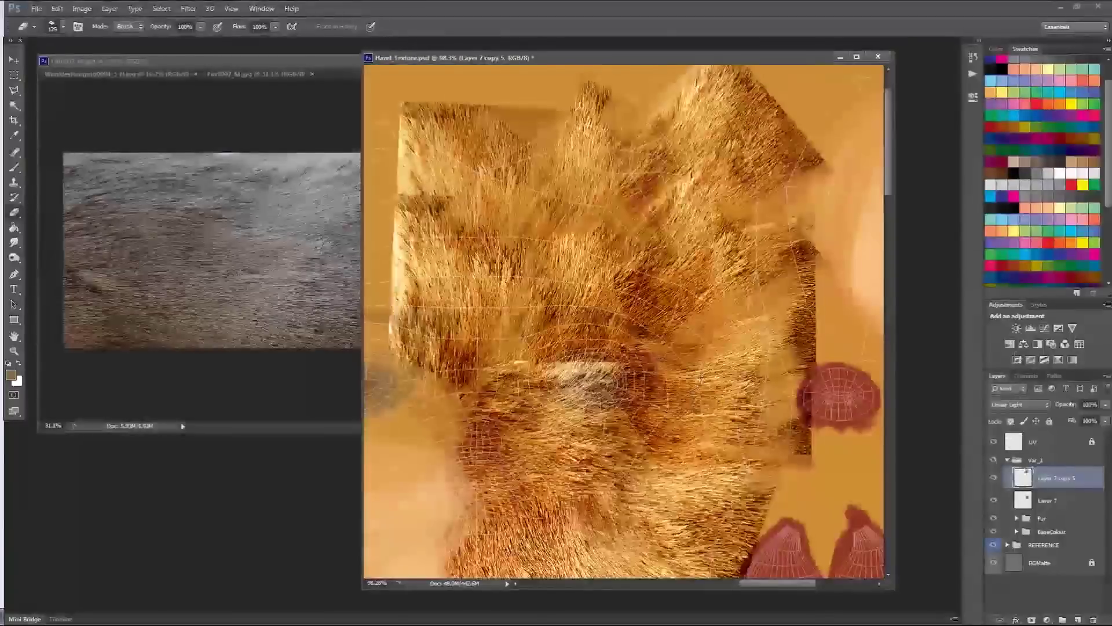
key(Up)
key(Up)
key(Up)
key(Down)
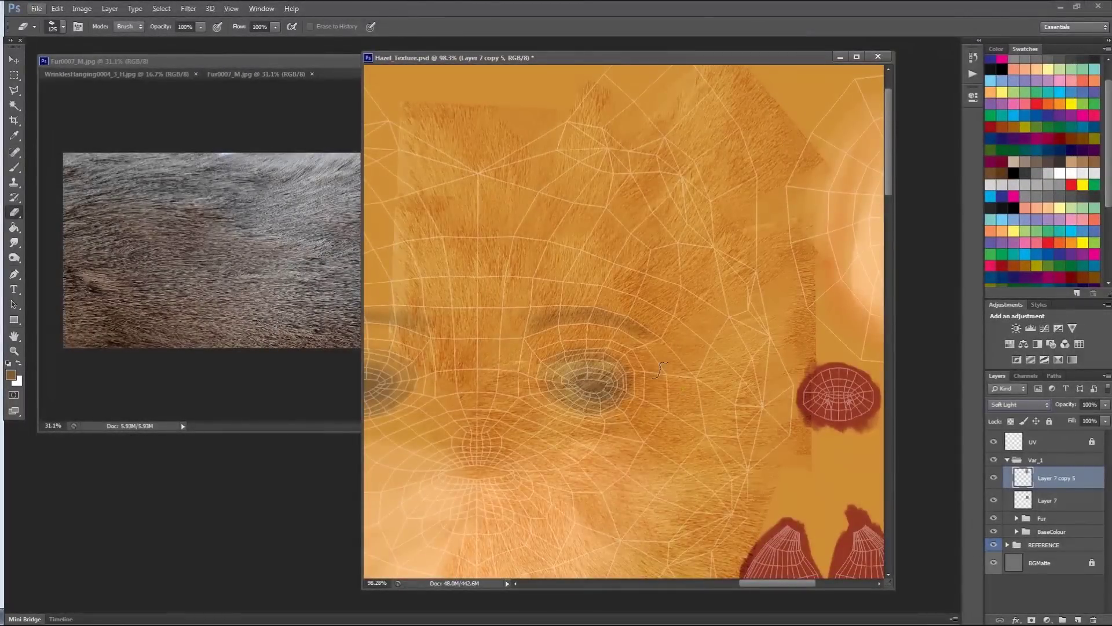
Merge the face fur with the Layer 7 neck fur and set the combined layer's blend mode to Soft Light
click(1063, 495)
click(1075, 480)
click(15, 60)
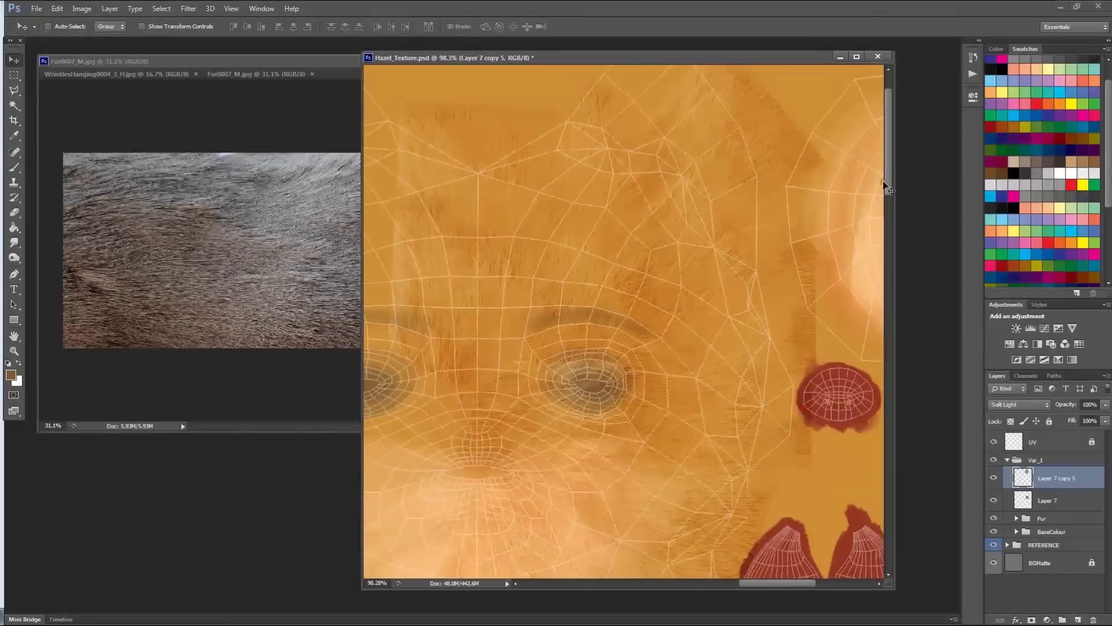
drag(887, 179, 887, 227)
alt+scroll(590, 315, down, 6)
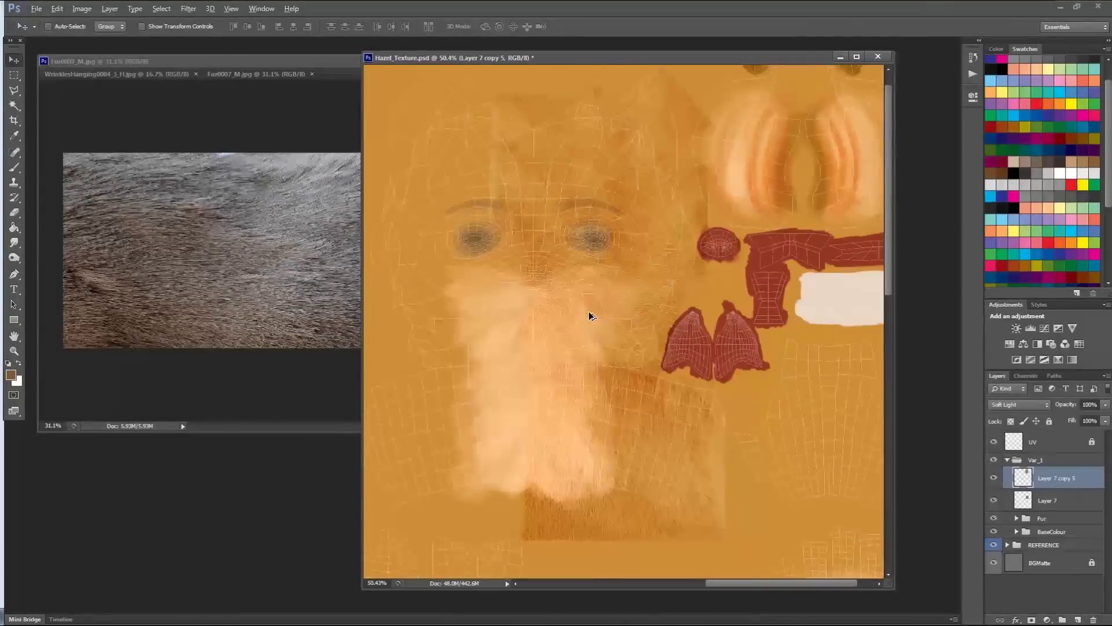
shift+click(1065, 507)
key(ctrl+e)
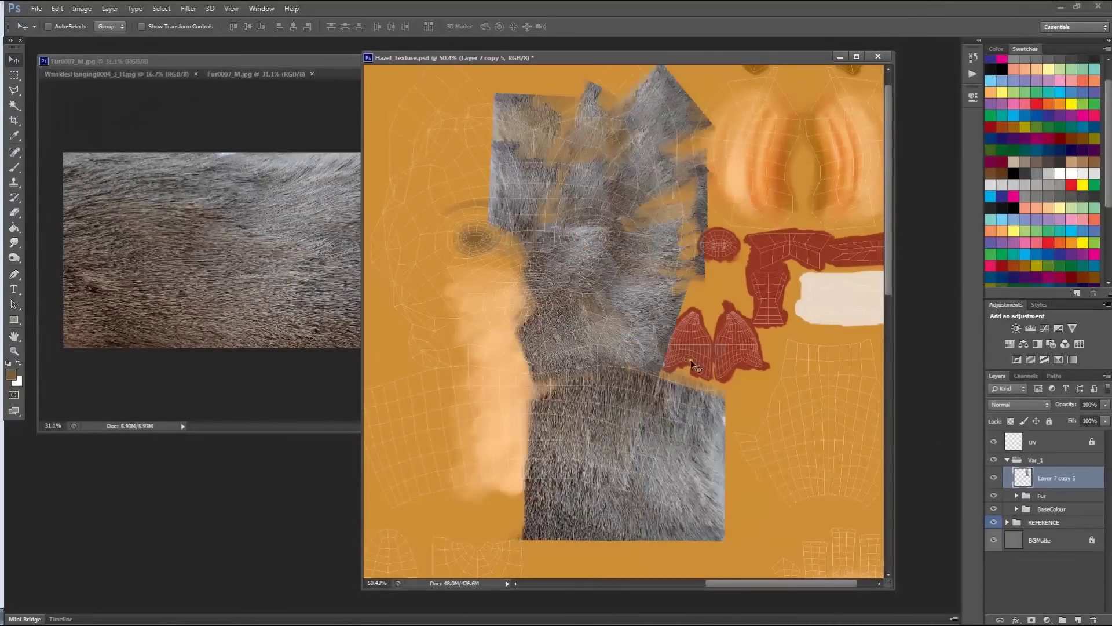
click(1028, 405)
click(1032, 271)
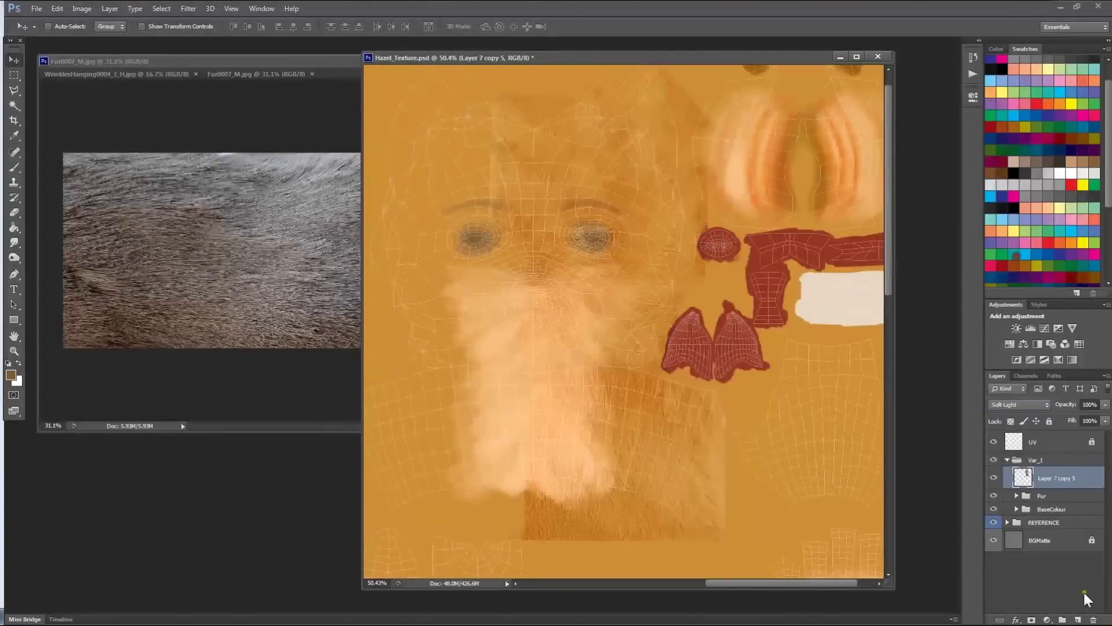
click(1063, 572)
click(663, 280)
click(587, 236)
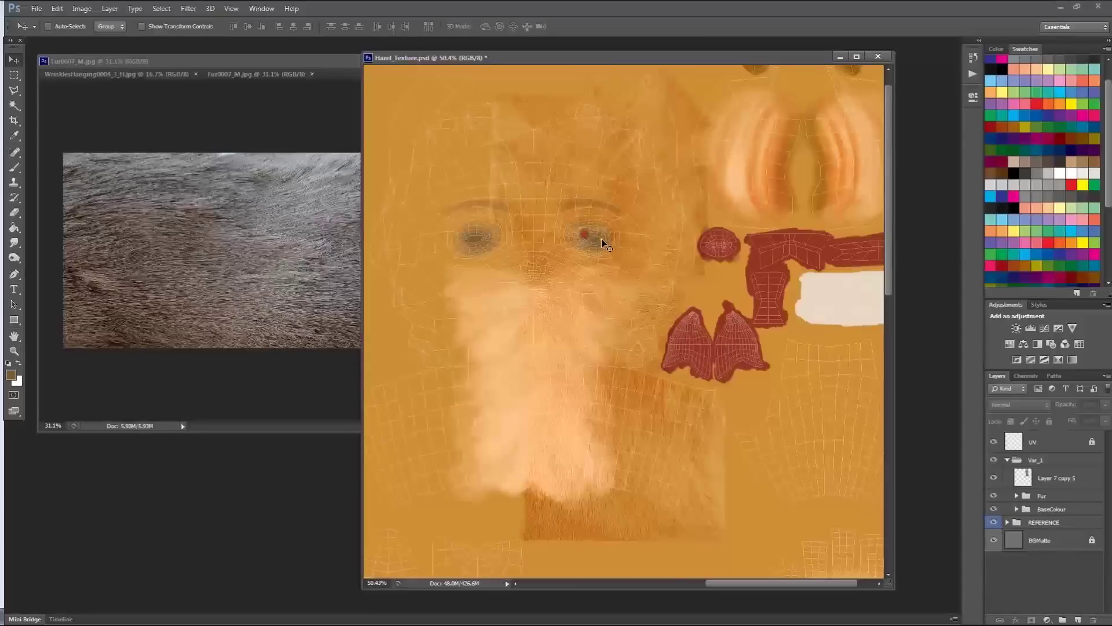
Duplicate the combined fur layer, flip the copy horizontally with a width of -100%, and align it over the opposite half of the face and neck
click(1094, 475)
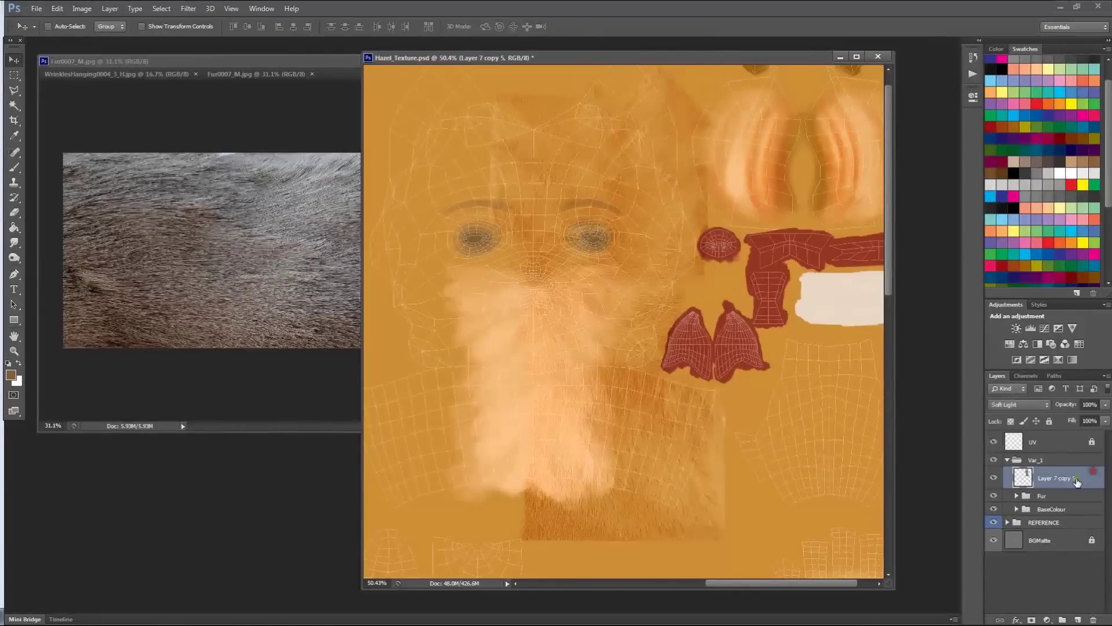
key(ctrl+j)
ctrl+scroll(556, 340, left, 3)
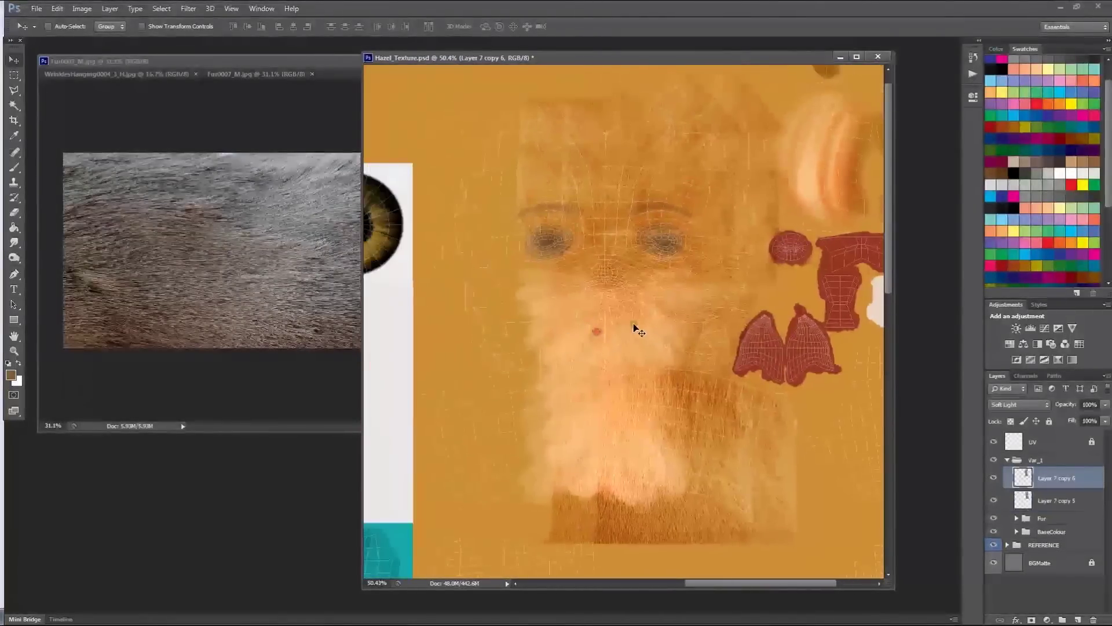
key(ctrl+t)
text(-)
key(Return)
drag(715, 258, 617, 250)
alt+scroll(614, 256, up, 4)
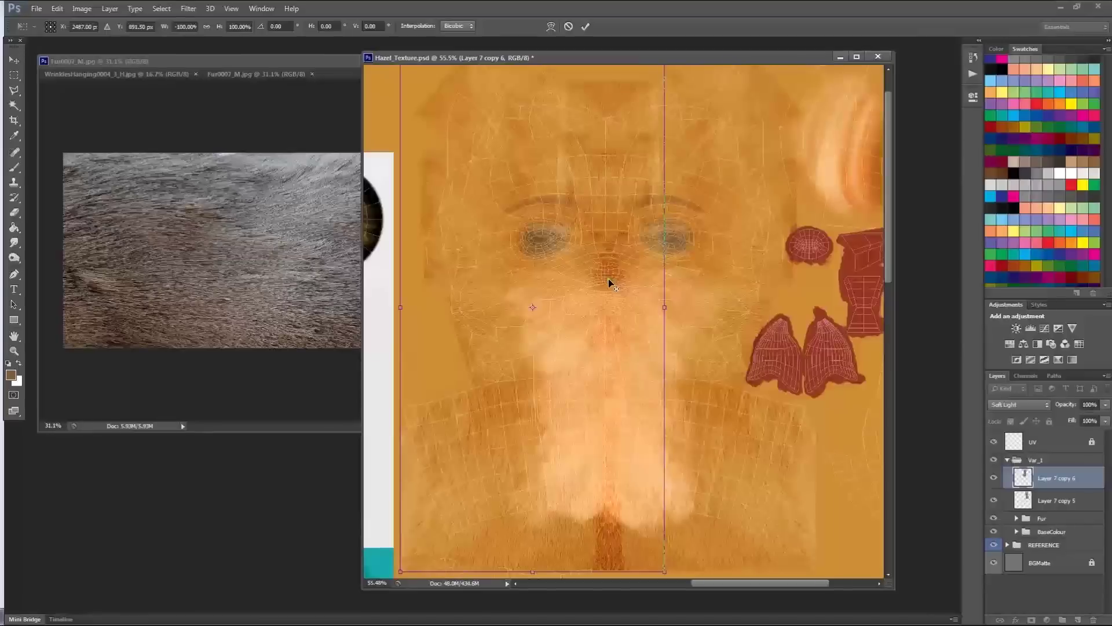
key(alt+space)
key(Escape)
key(Return)
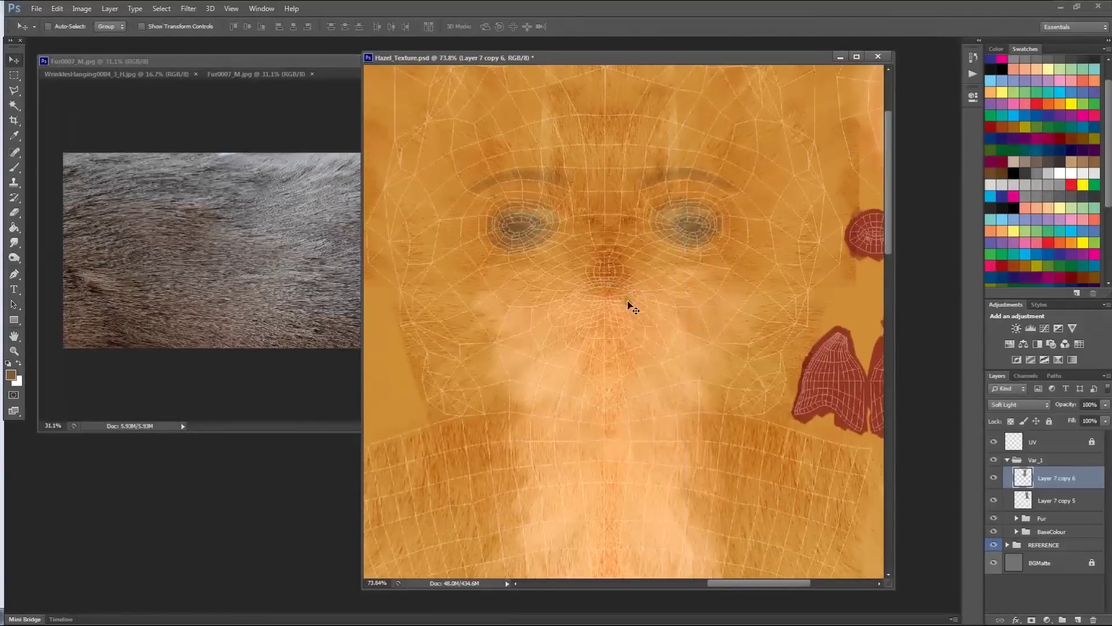
Erase the dark overlap between the mirrored fur halves along the neck's centre line on both fur layers
alt+scroll(614, 293, down, 2)
key(e)
scroll(584, 255, down, 2)
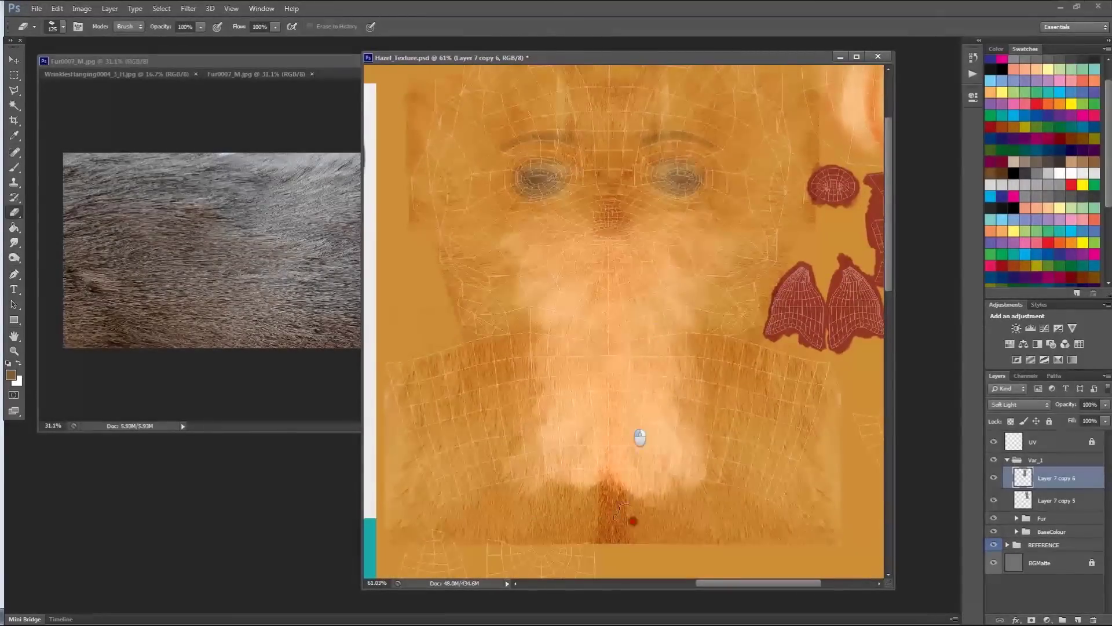
mouse_move(637, 553)
mouse_down()
mouse_move(624, 556)
mouse_move(601, 533)
mouse_move(590, 449)
mouse_up()
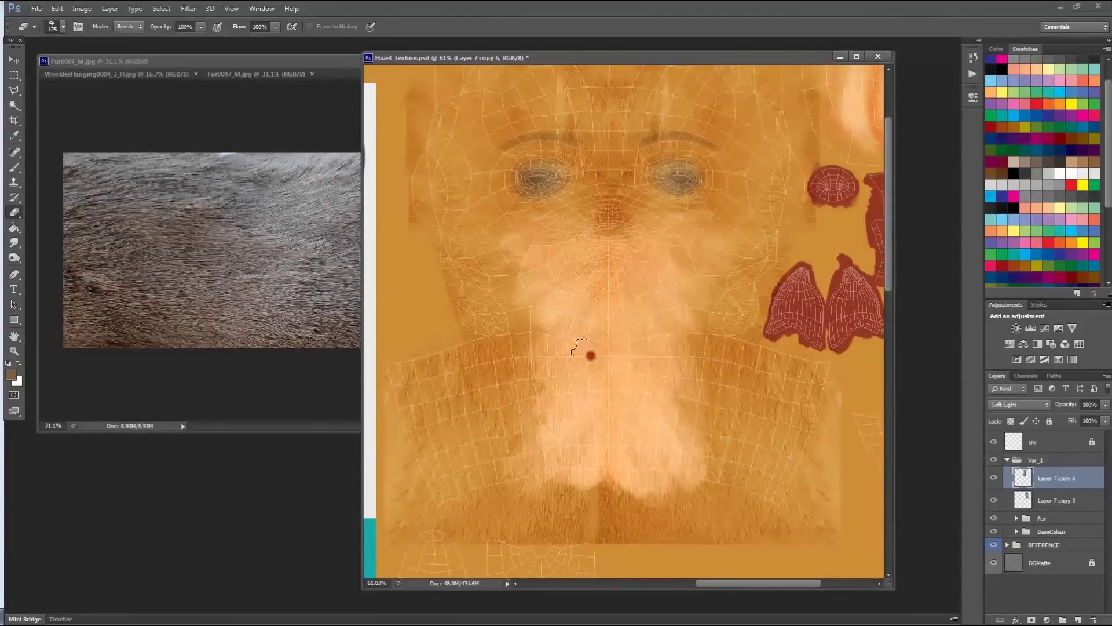
drag(614, 340, 620, 341)
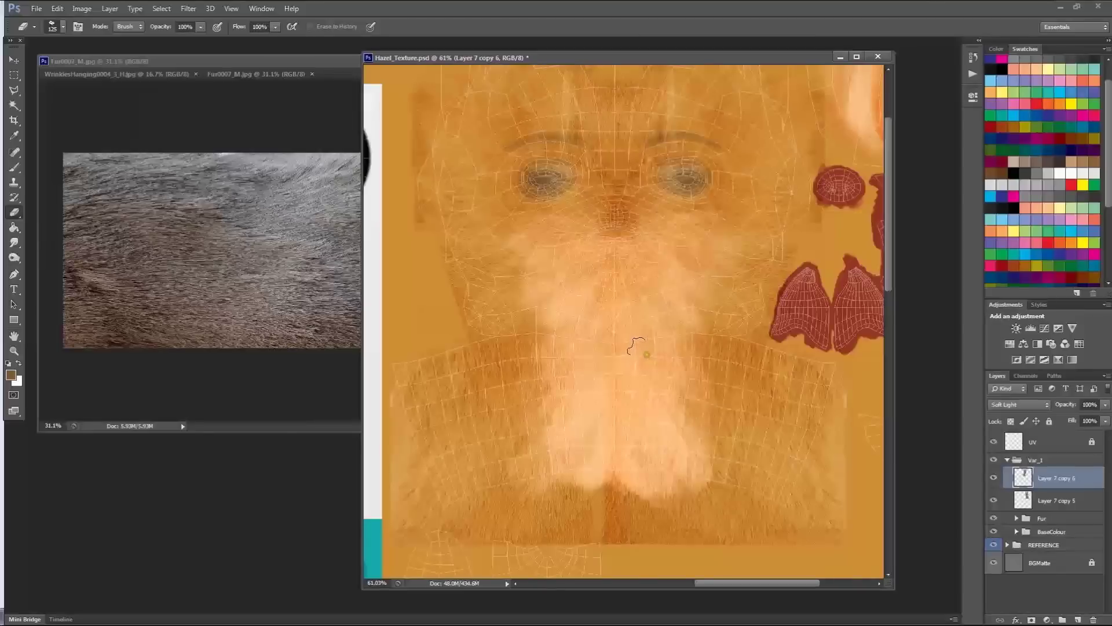
click(1043, 504)
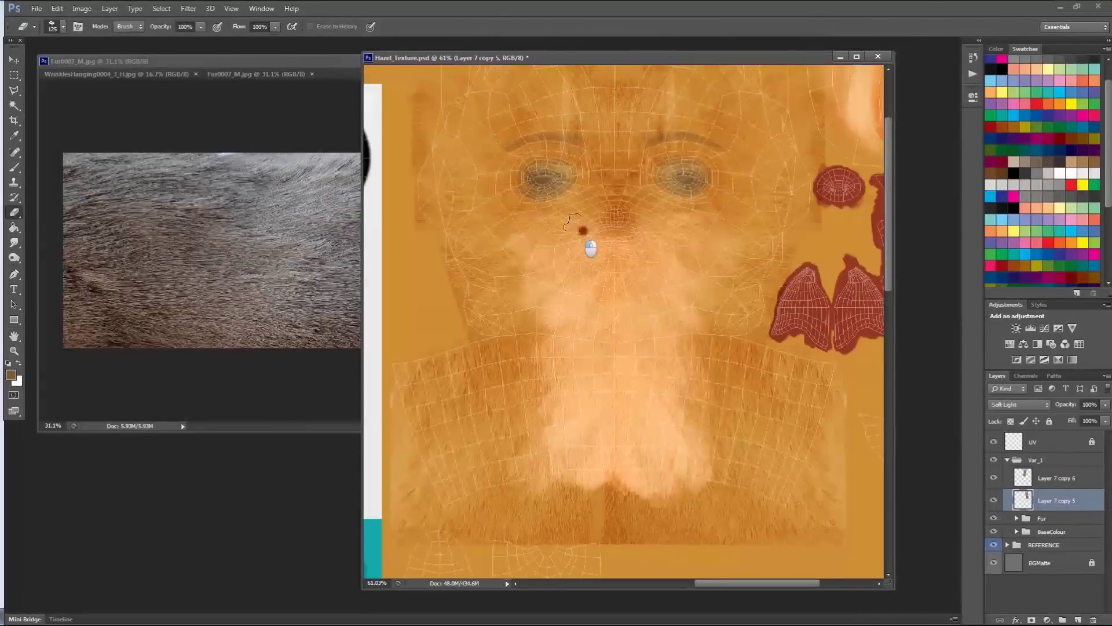
scroll(596, 249, up, 5)
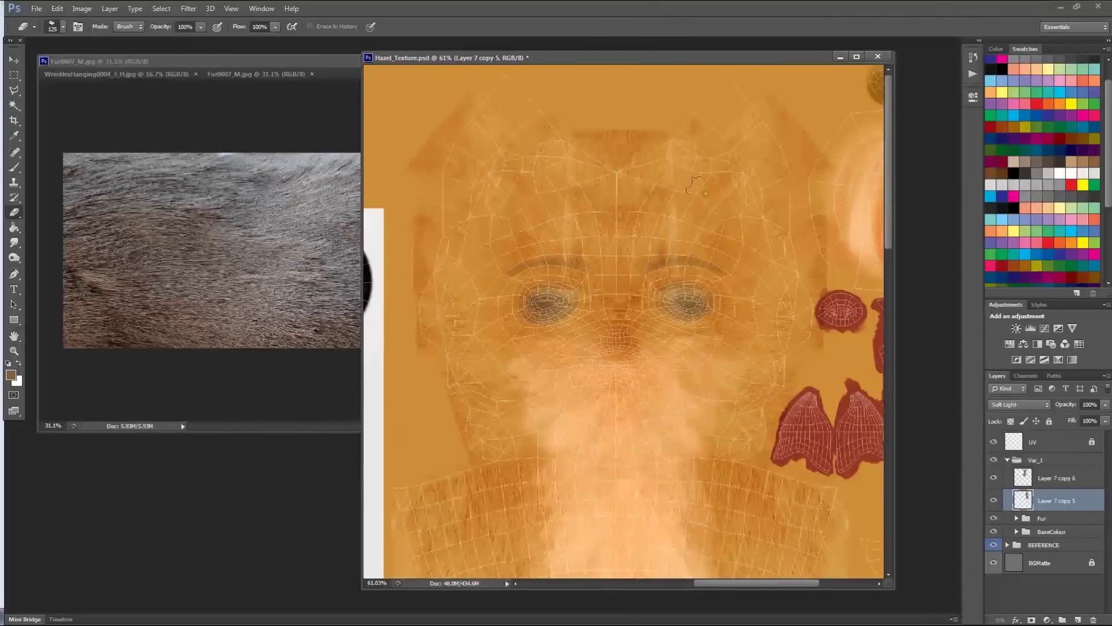
click(1062, 518)
click(259, 213)
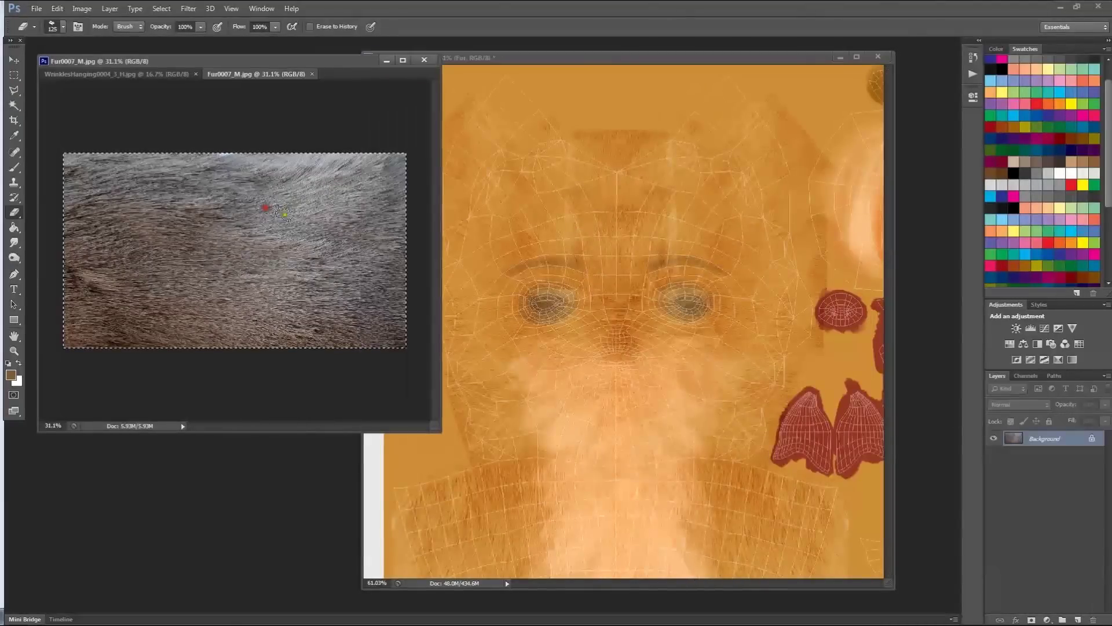
click(704, 270)
click(348, 278)
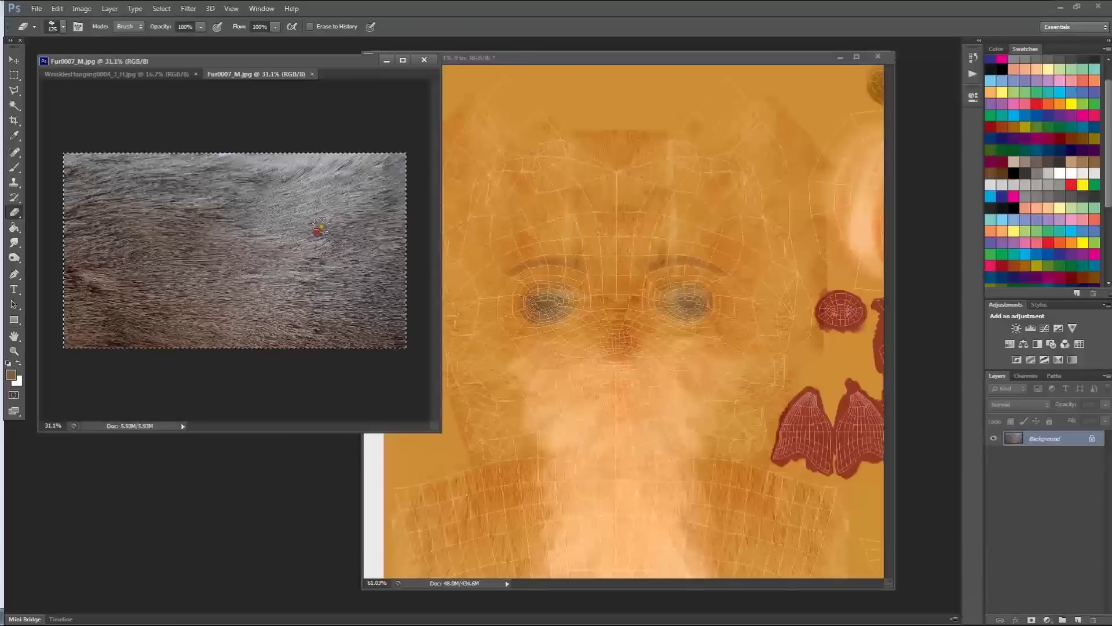
key(m)
key(ctrl+a)
click(725, 216)
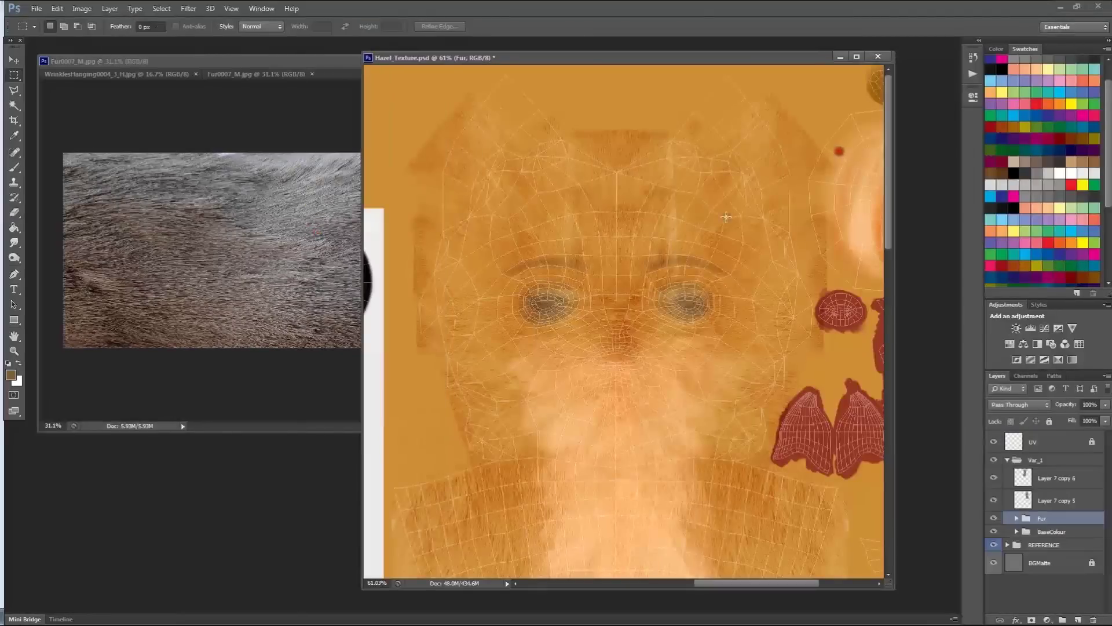
Erase the overlapping fur down the middle of the forehead on both mirrored fur layers
alt+scroll(696, 158, up, 5)
click(1071, 481)
key(e)
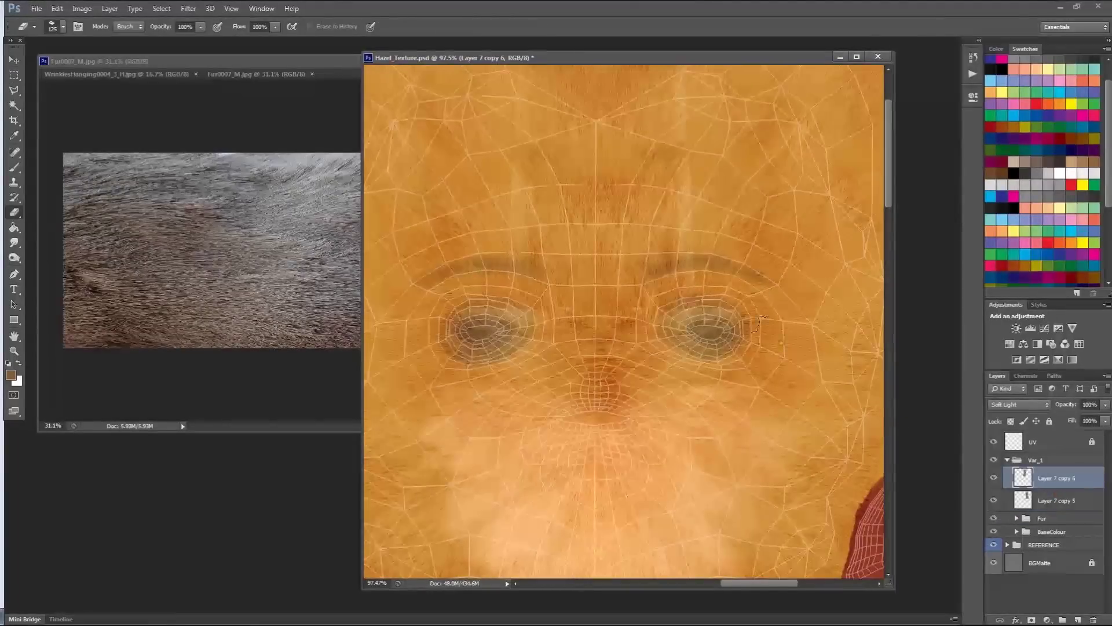
scroll(712, 330, up, 2)
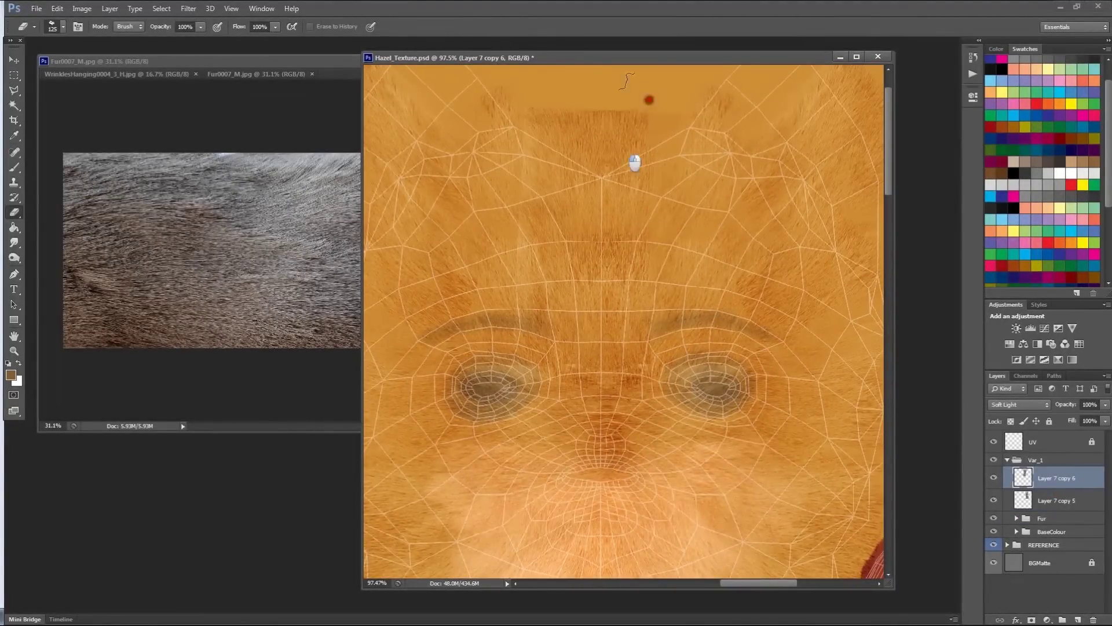
click(1034, 500)
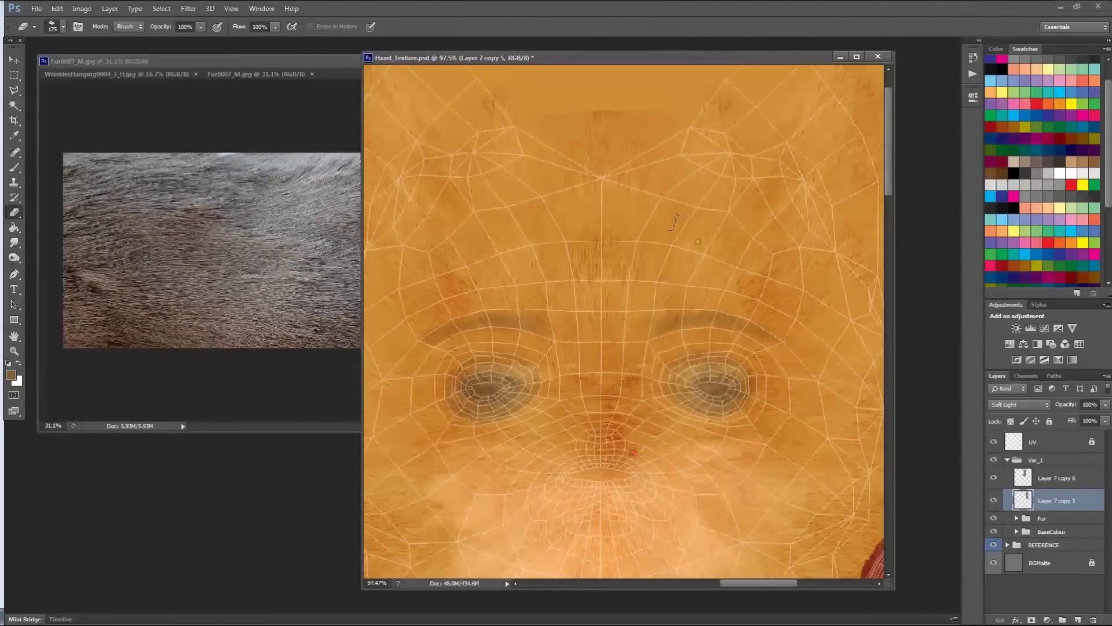
Hide the UV wireframe layer, save the texture file, and toggle the lower fur layer to compare its effect
alt+scroll(666, 223, down, 5)
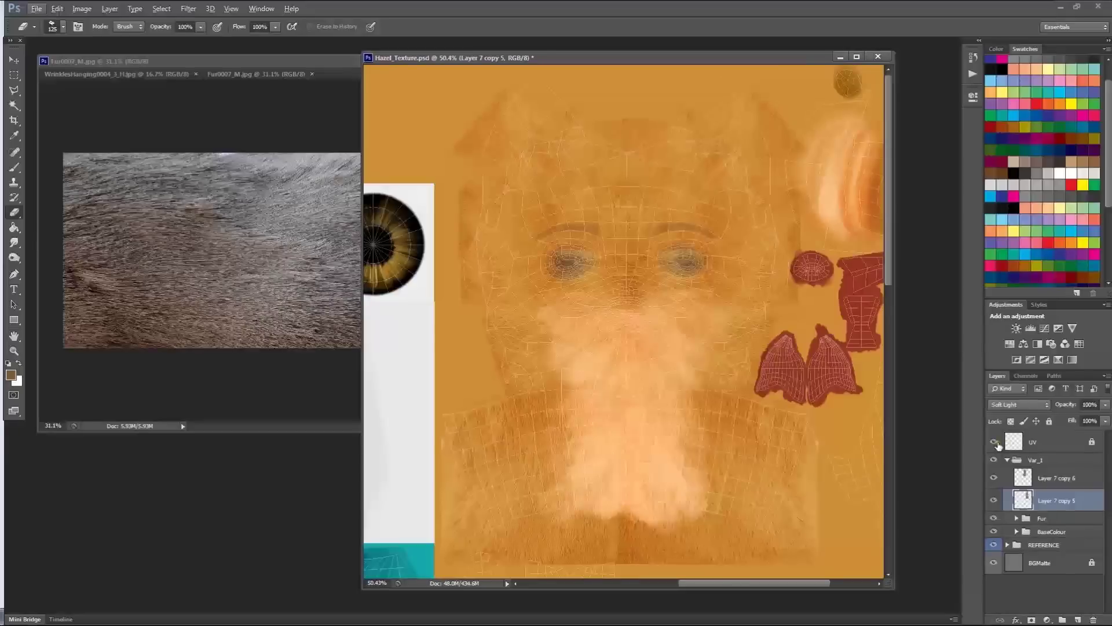
click(994, 442)
key(ctrl+s)
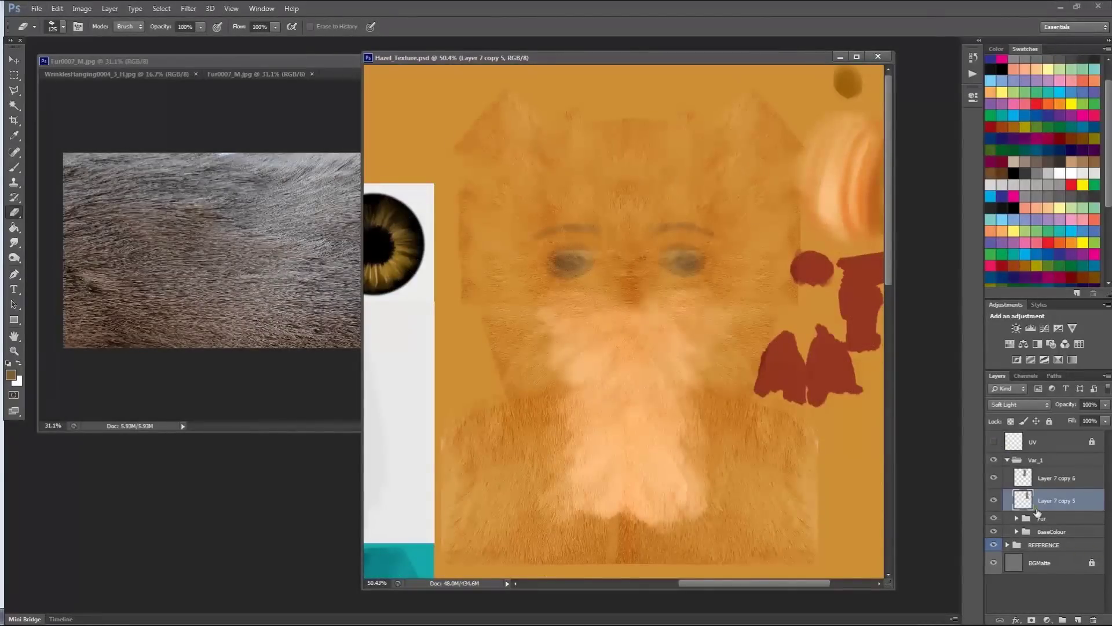
click(994, 501)
click(994, 501)
Switch to Maya, reload the Hazel_Texture.psd file texture, and inspect the fur on the character's head from several angles
key(alt+Tab)
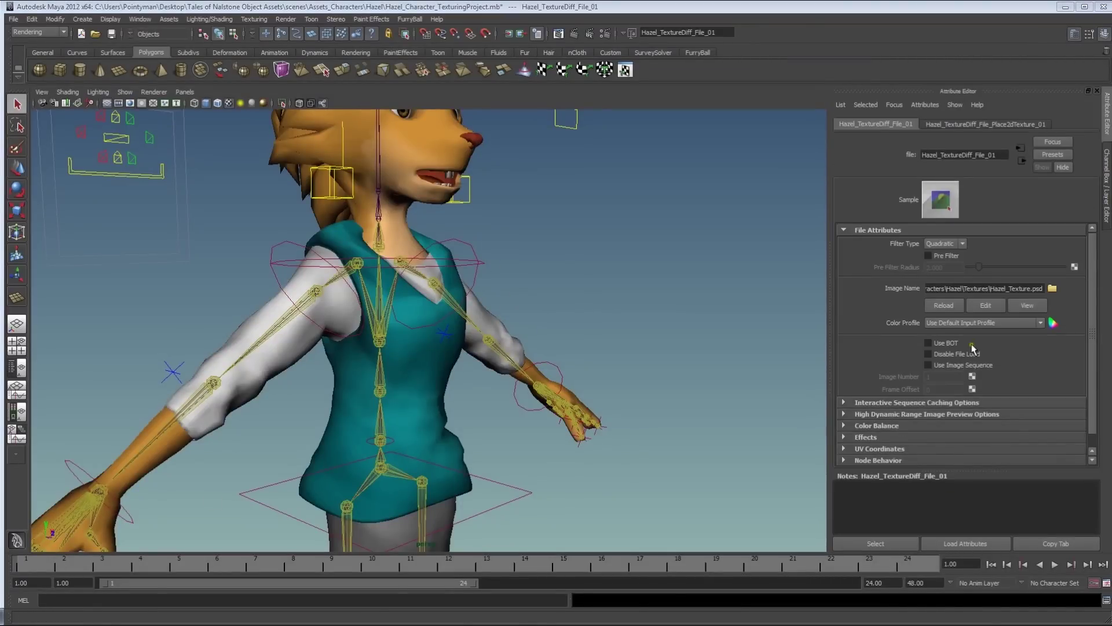
click(953, 307)
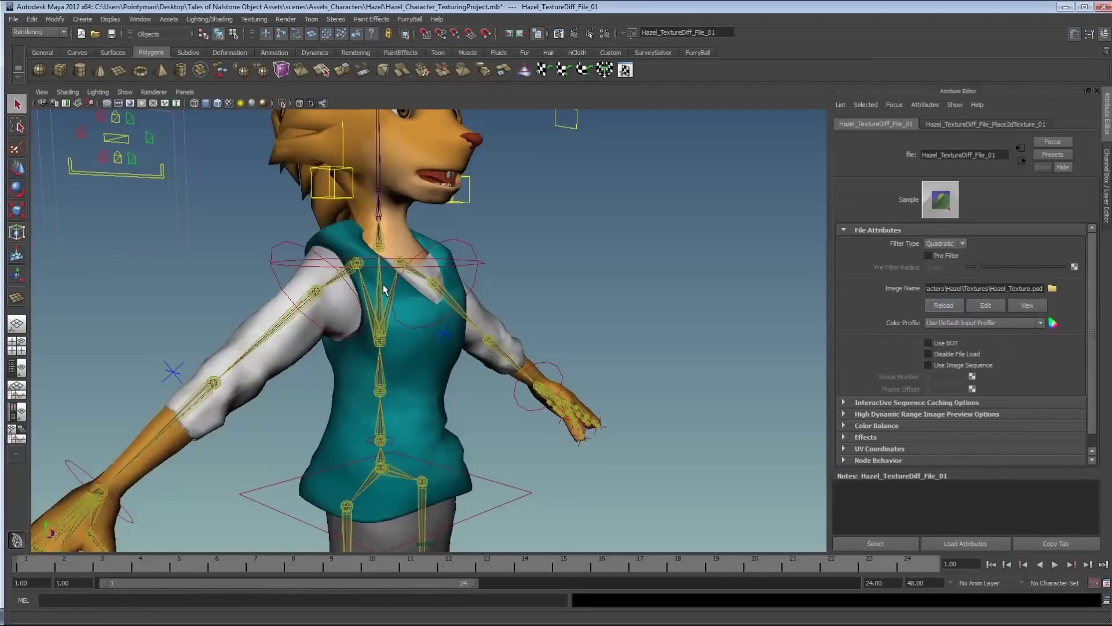
alt+middle_drag(470, 252, 550, 371)
alt+right_drag(550, 371, 652, 359)
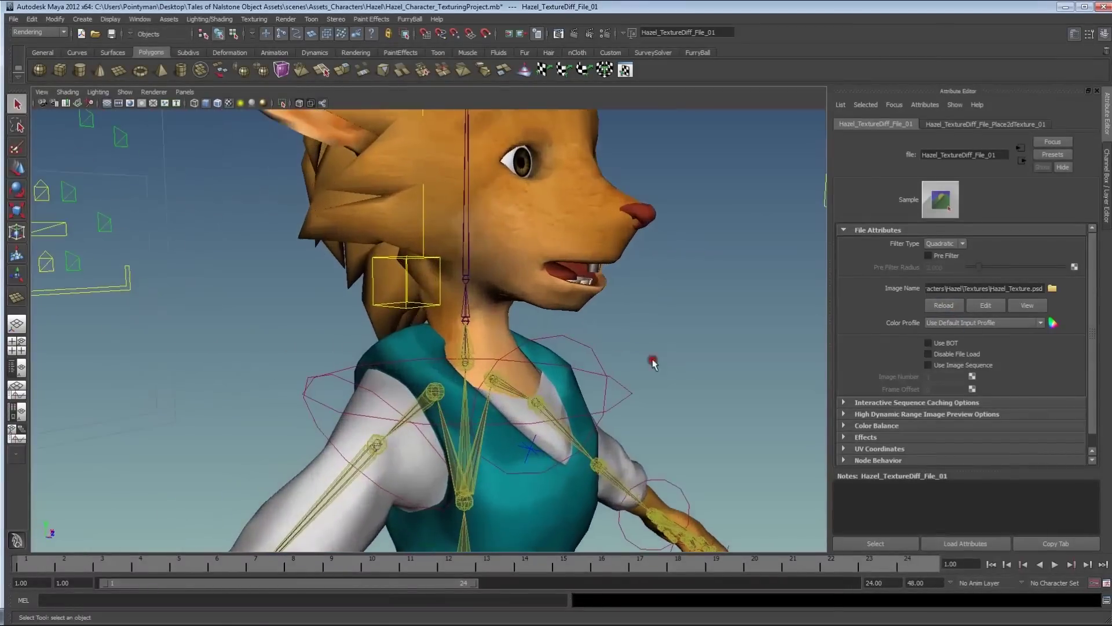
alt+drag(525, 254, 592, 313)
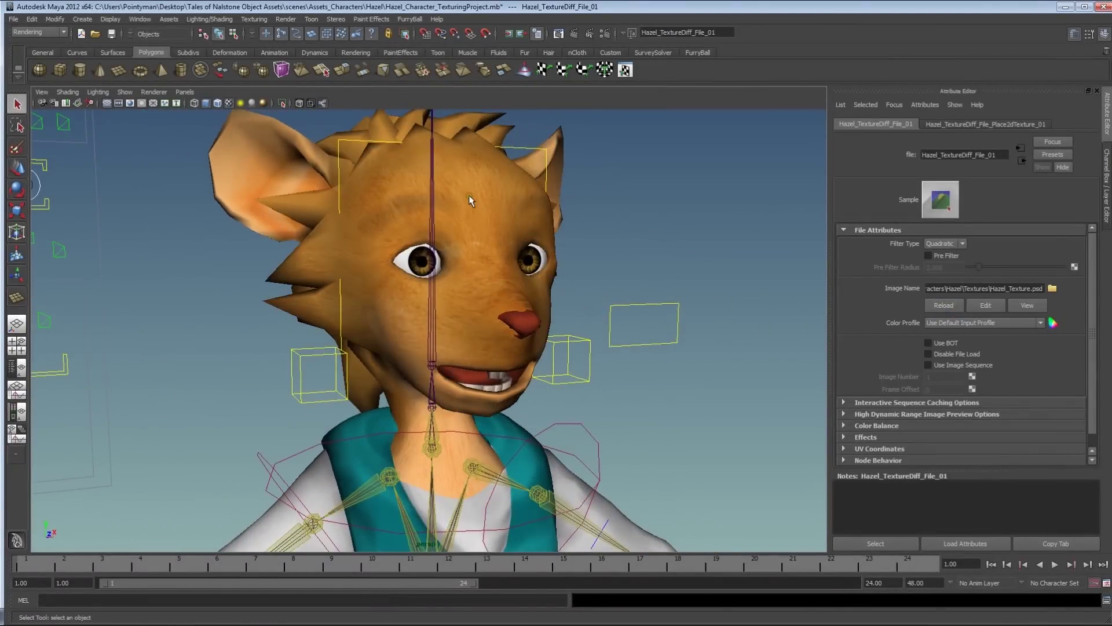
alt+drag(485, 210, 555, 274)
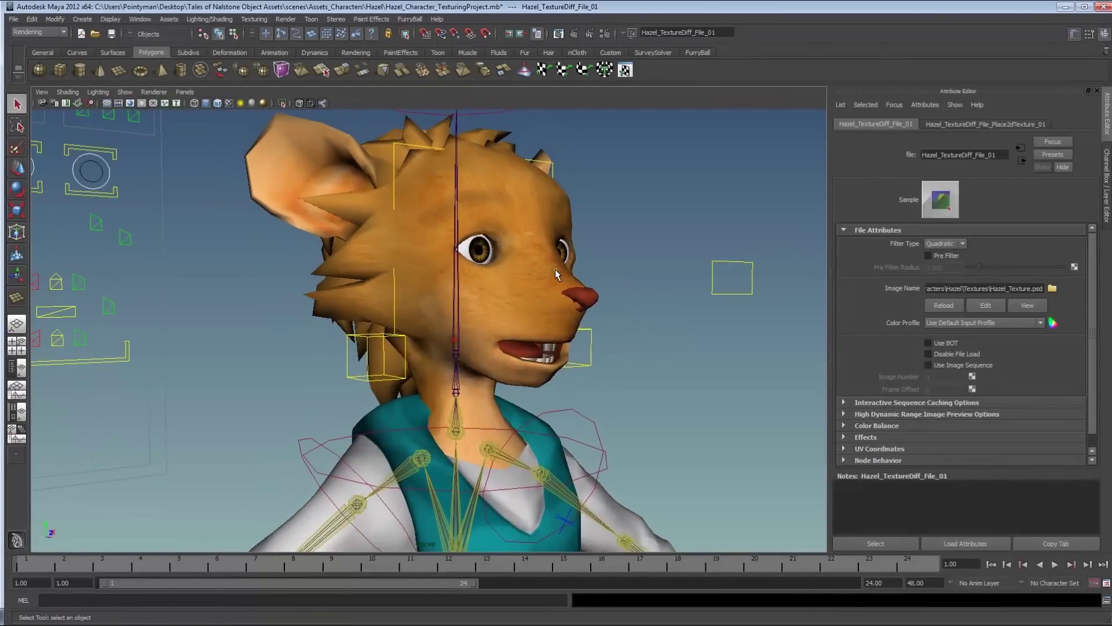
Switch to Photoshop, show the UV wireframe layer over the Hazel texture, and make Layer 7 copy 5 the active layer
key(alt+Tab)
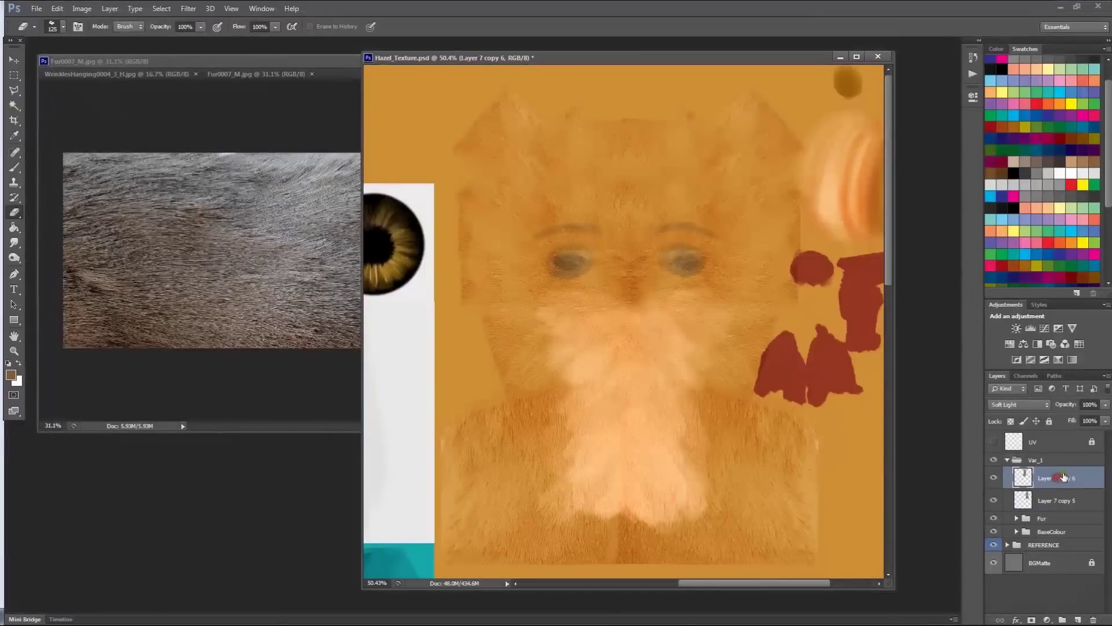
click(993, 441)
alt+scroll(689, 272, down, 2)
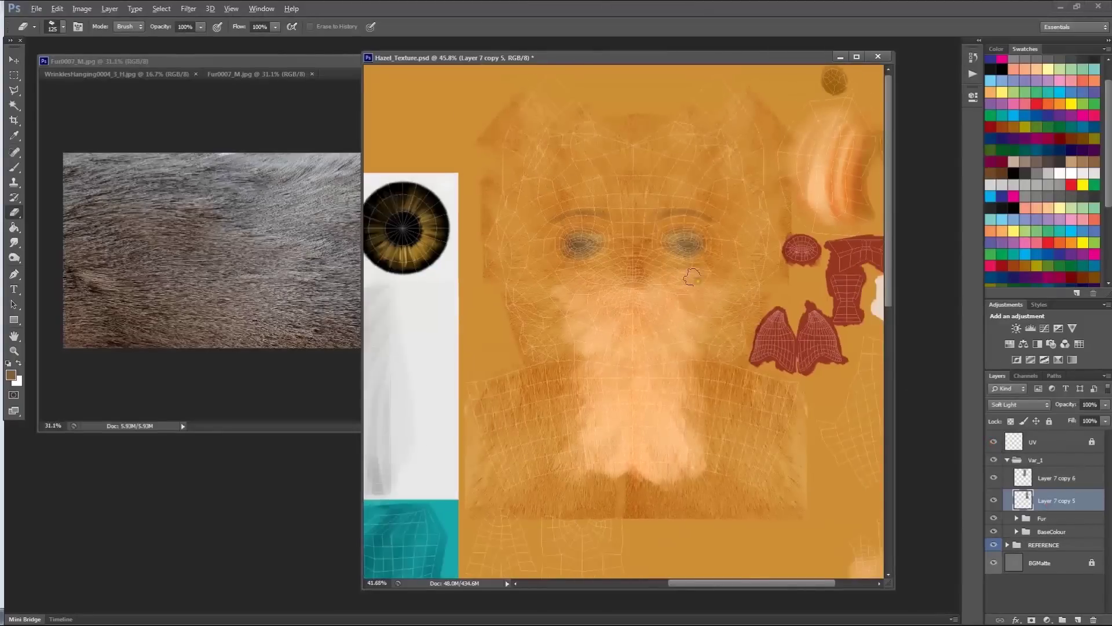
drag(642, 325, 558, 320)
drag(564, 270, 566, 147)
drag(581, 442, 630, 462)
scroll(713, 353, right, 2)
scroll(712, 353, up, 3)
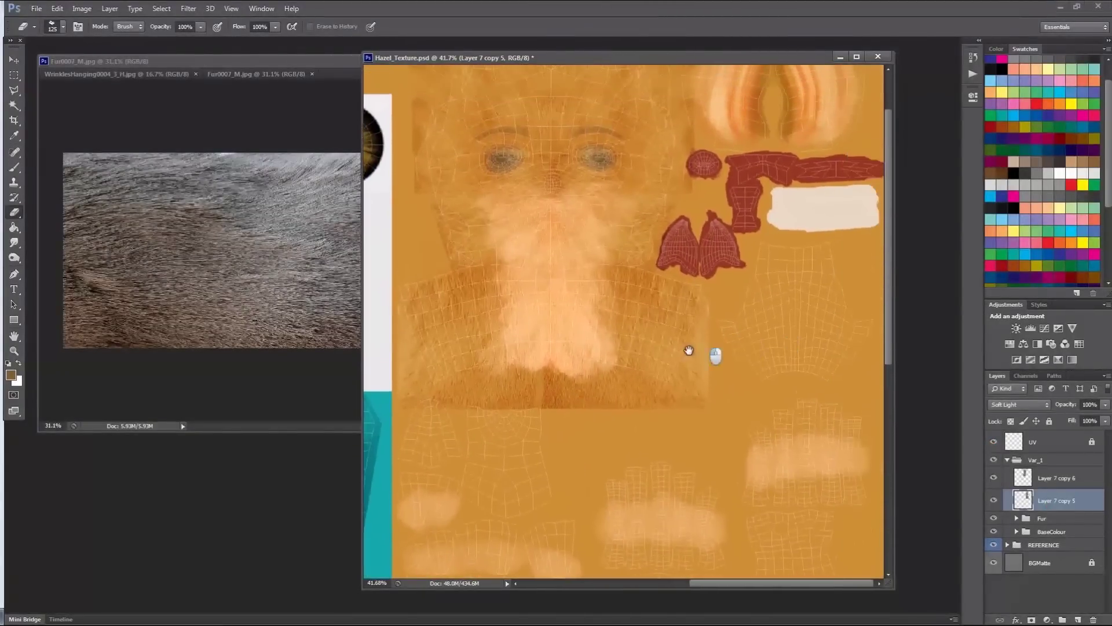
Copy the entire fur photo and paste it into the Hazel texture above Layer 7 copy 5
click(189, 304)
key(ctrl+a)
key(ctrl+c)
click(774, 373)
key(ctrl+v)
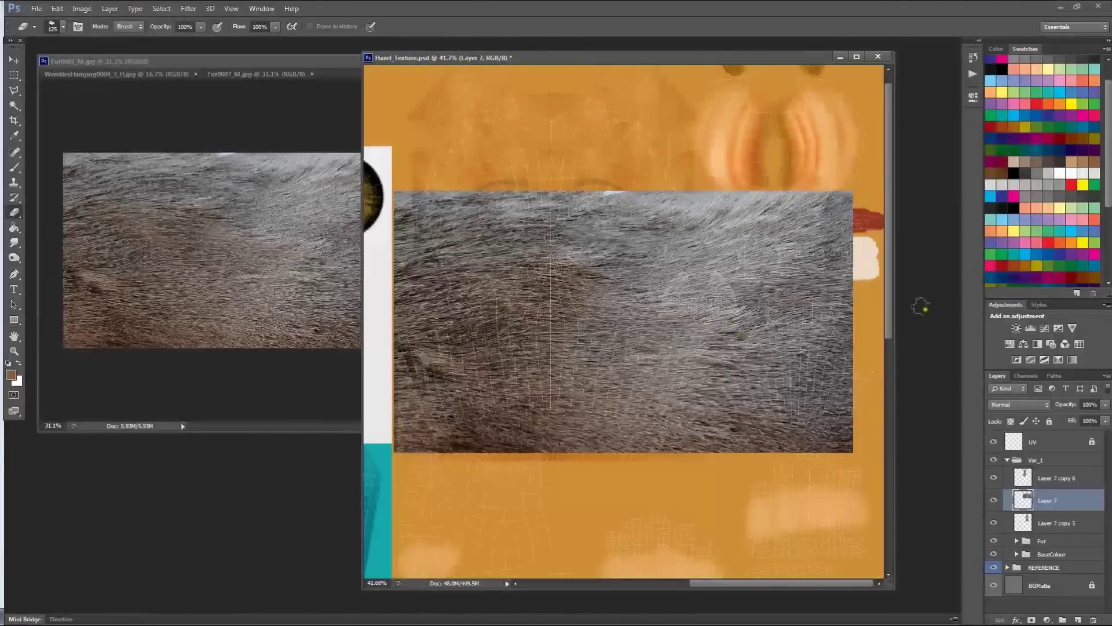
Rotate the pasted fur 90 degrees over the UV shells beside the neck and set its blend mode to Soft Light
key(ctrl+t)
drag(852, 192, 889, 372)
scroll(735, 272, up, 10)
drag(635, 396, 795, 421)
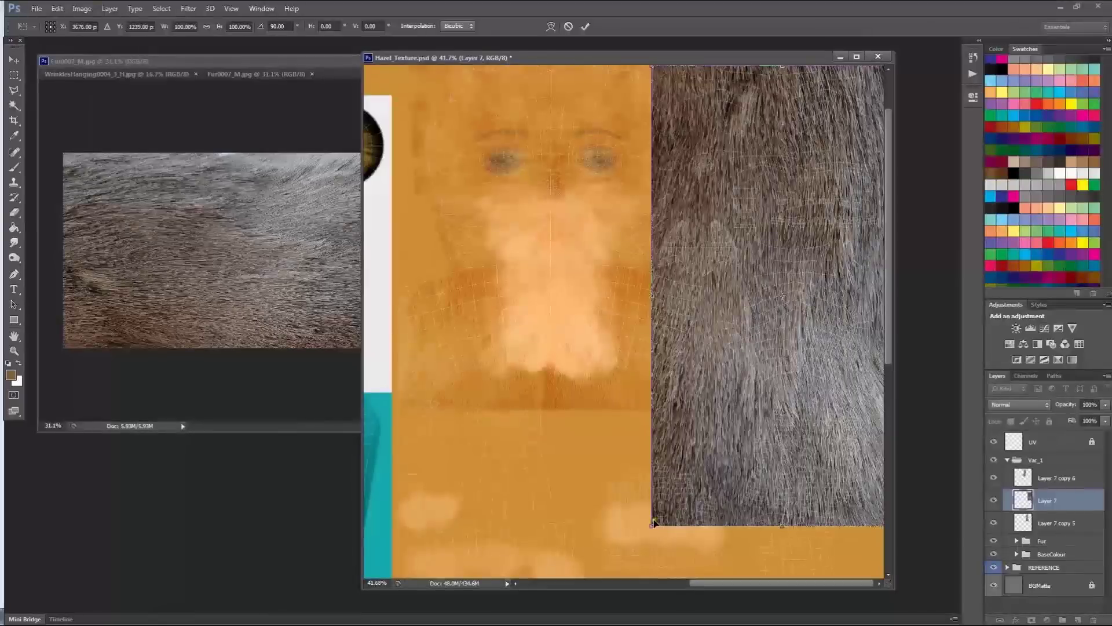
key(Return)
key(e)
click(1020, 404)
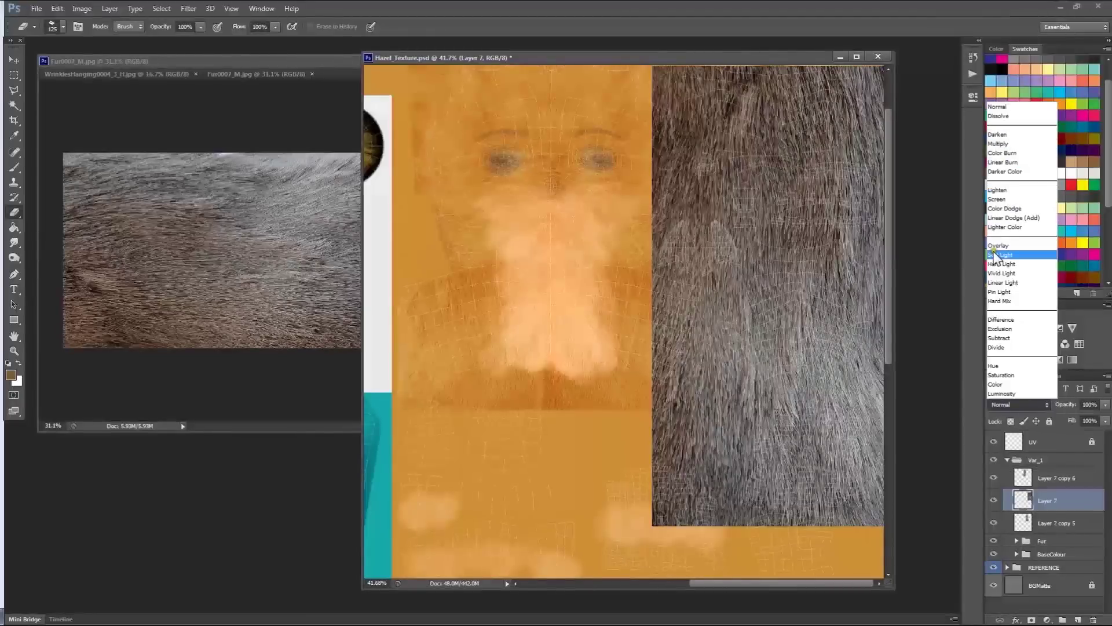
click(994, 255)
Outline the large flared UV shell below the off-white block with a polygonal lasso selection
drag(794, 271, 652, 268)
alt+scroll(741, 294, up, 5)
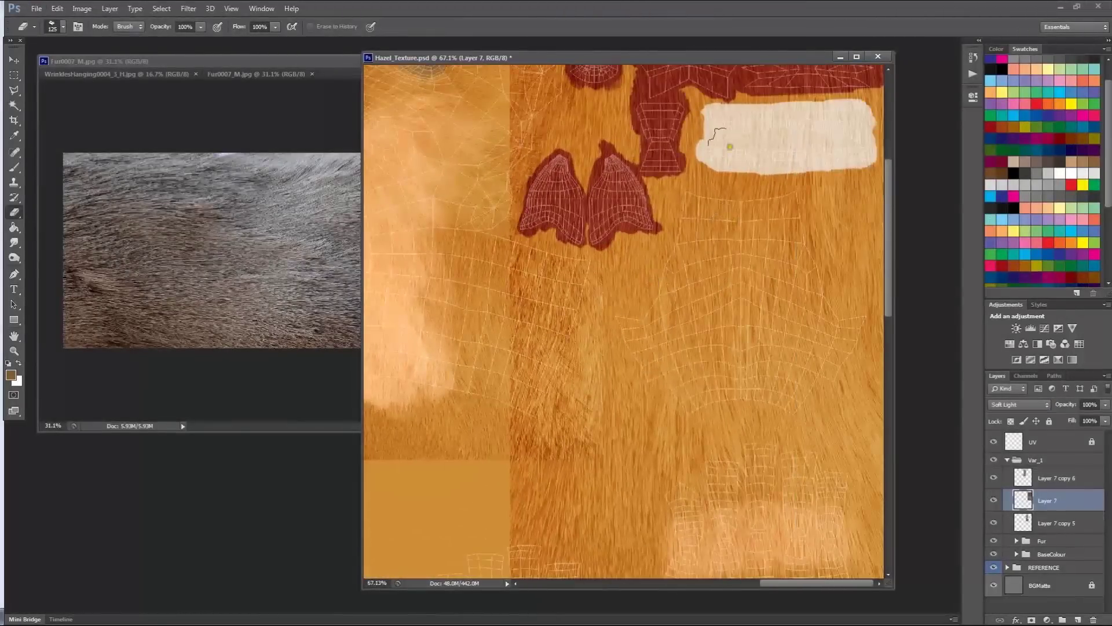
key(l)
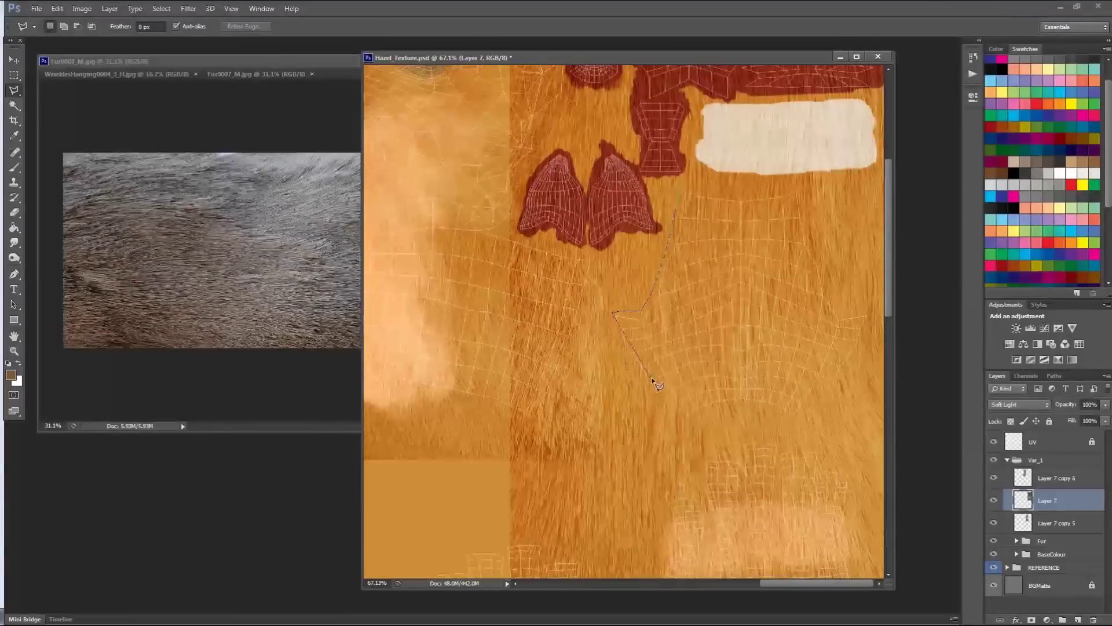
mouse_move(669, 395)
alt+mouse_down()
mouse_move(702, 424)
mouse_move(754, 414)
alt+mouse_up()
alt+drag(812, 237, 792, 185)
click(682, 187)
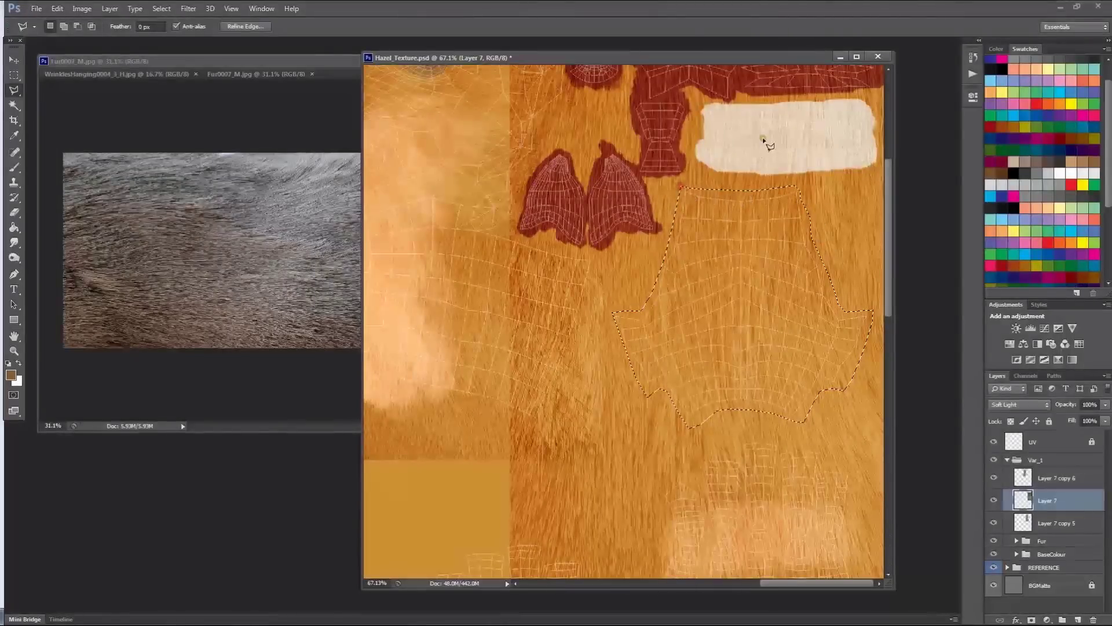
Invert the selection and delete the fur outside the flared UV shell on Layer 7
key(m)
right_click(746, 142)
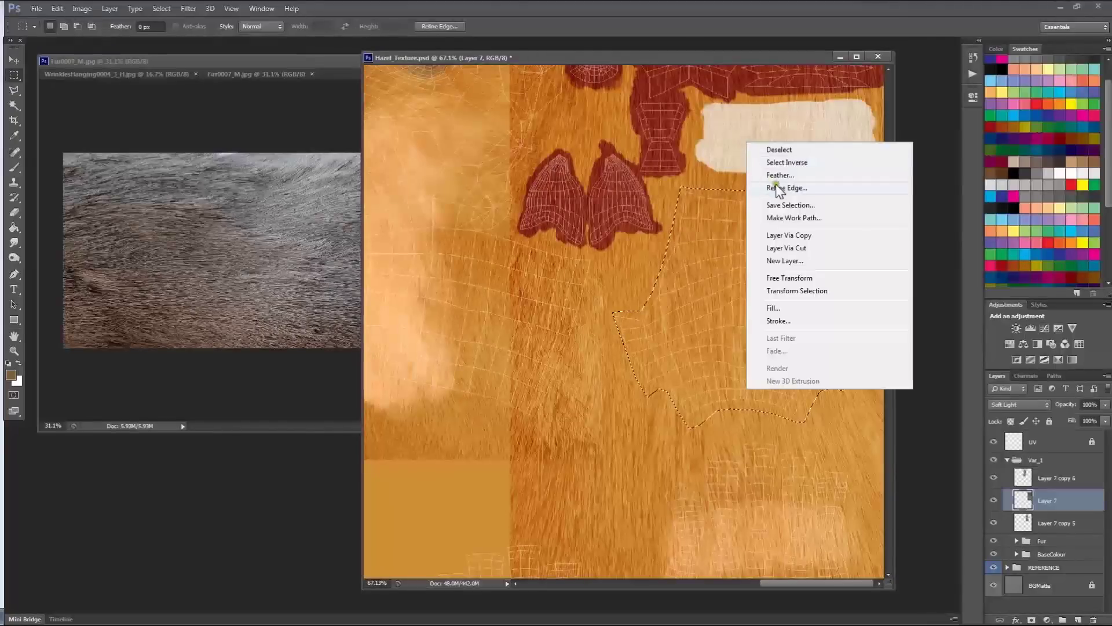
click(795, 162)
key(Delete)
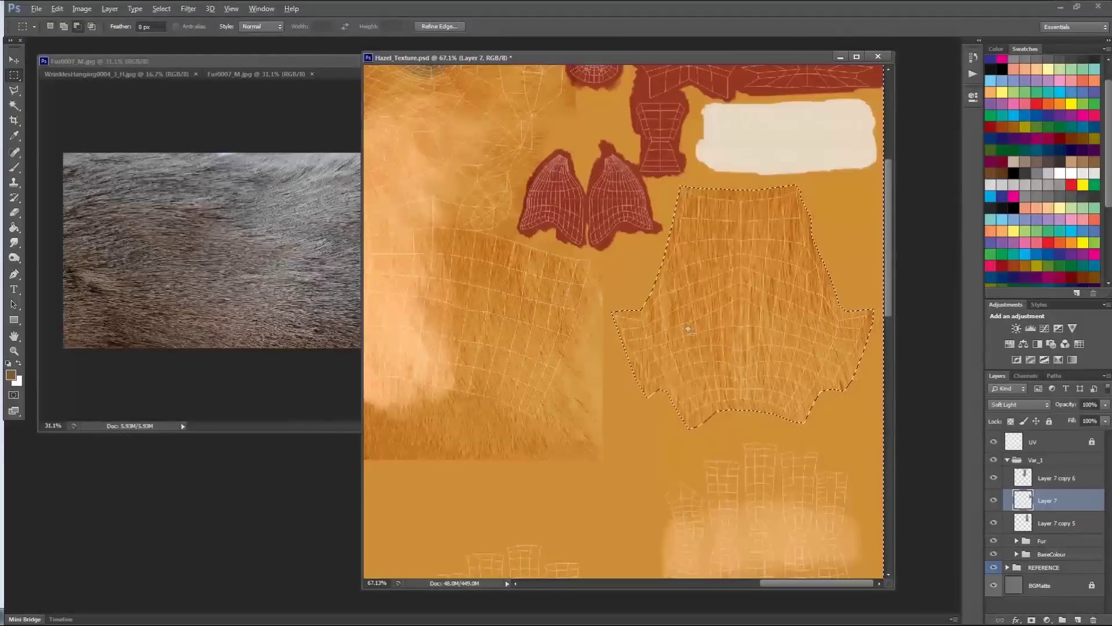
Try to delete the strip of fur overlapping the UV shells below the neck on Layer 7 copy 5
alt+scroll(697, 439, down, 4)
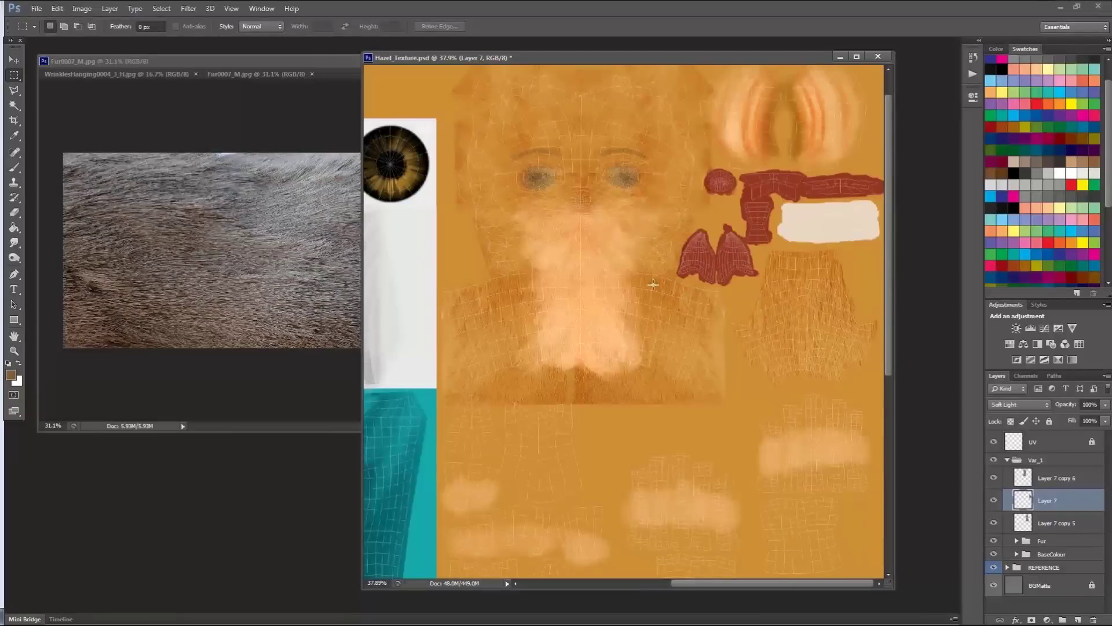
drag(688, 459, 687, 198)
mouse_move(594, 198)
mouse_down()
mouse_move(618, 293)
mouse_move(594, 307)
mouse_up()
alt+scroll(566, 289, up, 5)
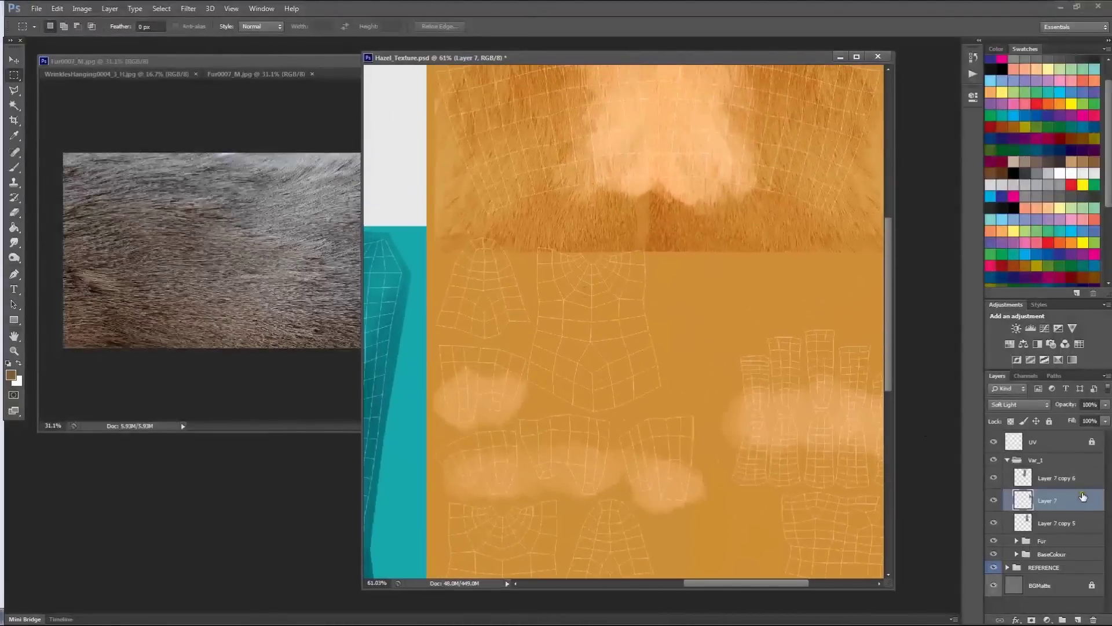
click(1079, 523)
drag(661, 308, 420, 232)
key(Delete)
key(ctrl+d)
key(ctrl+alt+z)
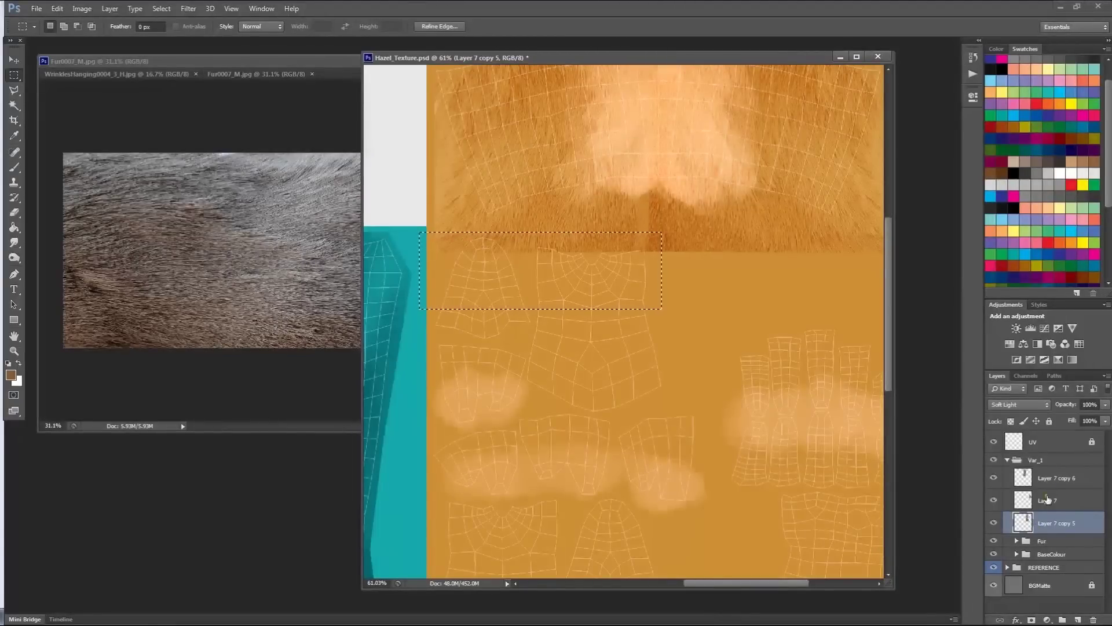
Delete the strip of fur overlapping the UV shells below the neck on Layer 7 copy 6 and Layer 7 copy 5
click(1055, 477)
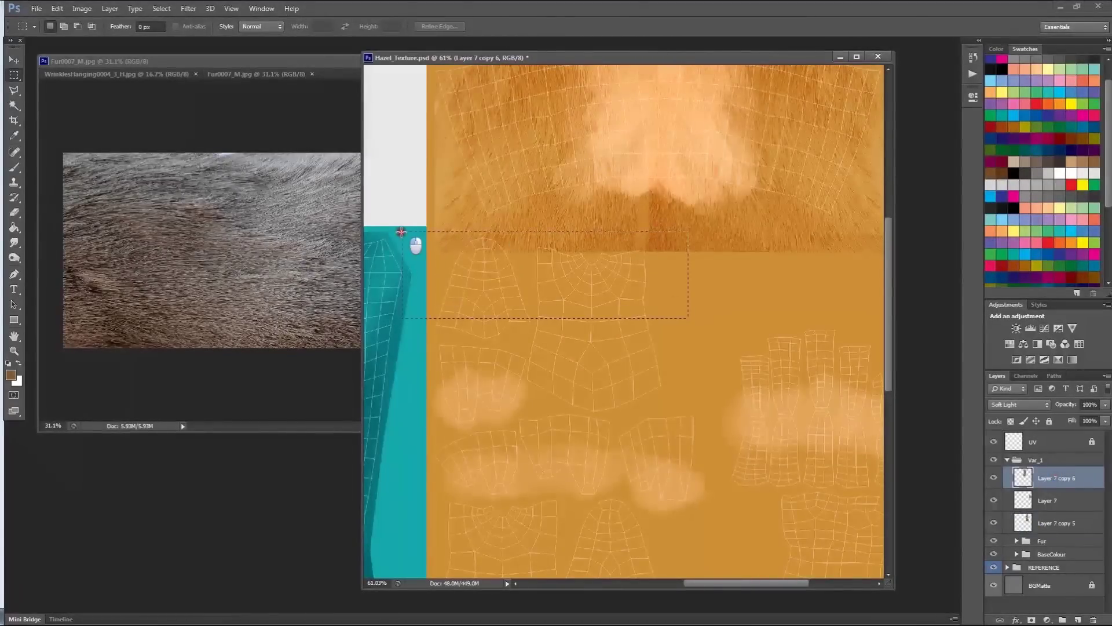
key(Delete)
key(ctrl+d)
alt+scroll(703, 306, down, 2)
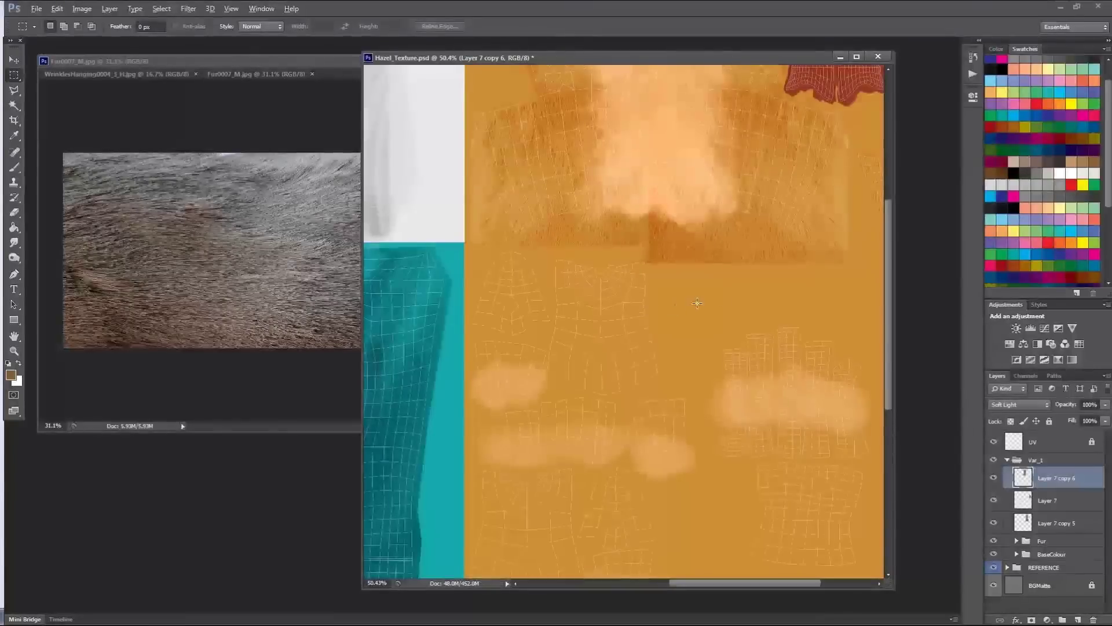
click(1086, 522)
mouse_move(576, 317)
mouse_down()
mouse_move(890, 263)
mouse_move(740, 247)
mouse_up()
key(Delete)
click(769, 295)
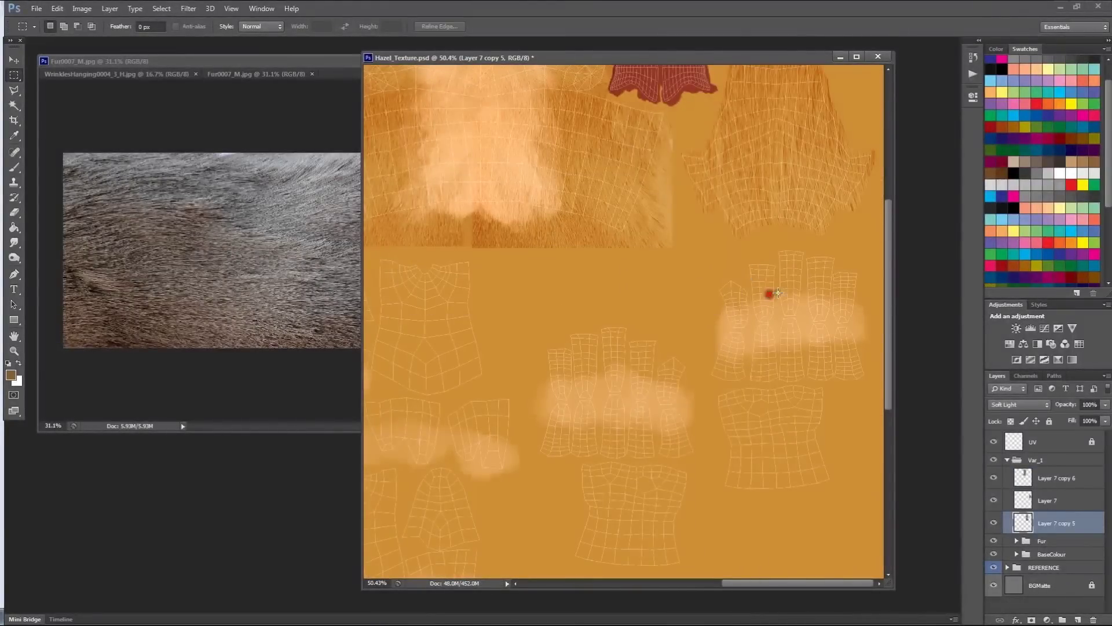
Examine the bare UV shells below the neck and flared shell that still lack fur texture
drag(532, 313, 655, 304)
alt+scroll(598, 299, up, 3)
drag(557, 338, 659, 232)
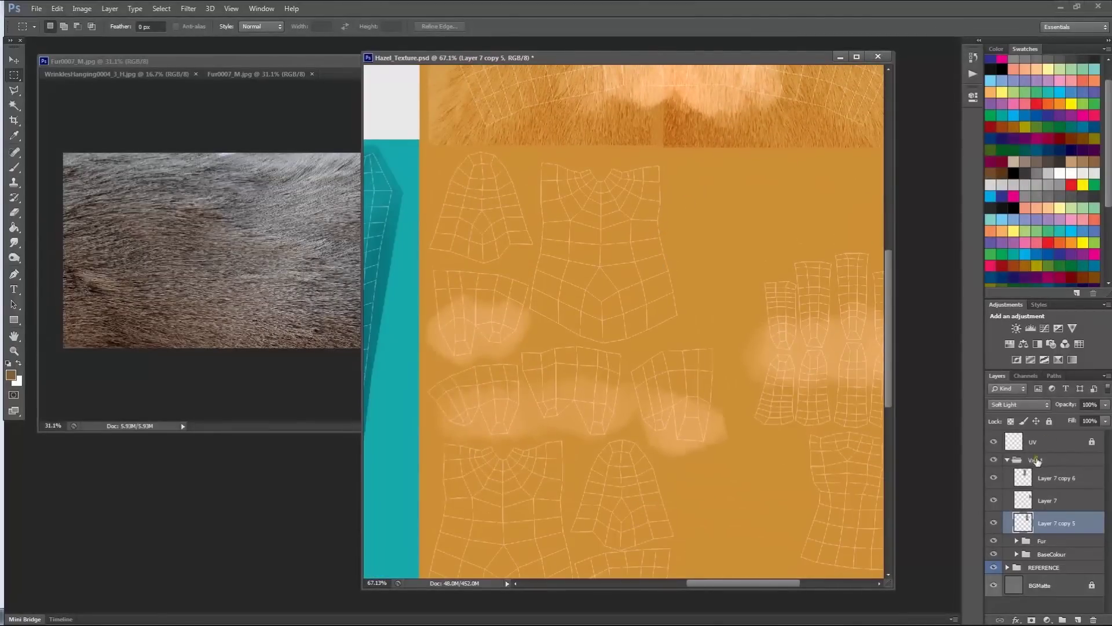
click(1060, 495)
drag(662, 353, 378, 194)
drag(718, 115, 624, 277)
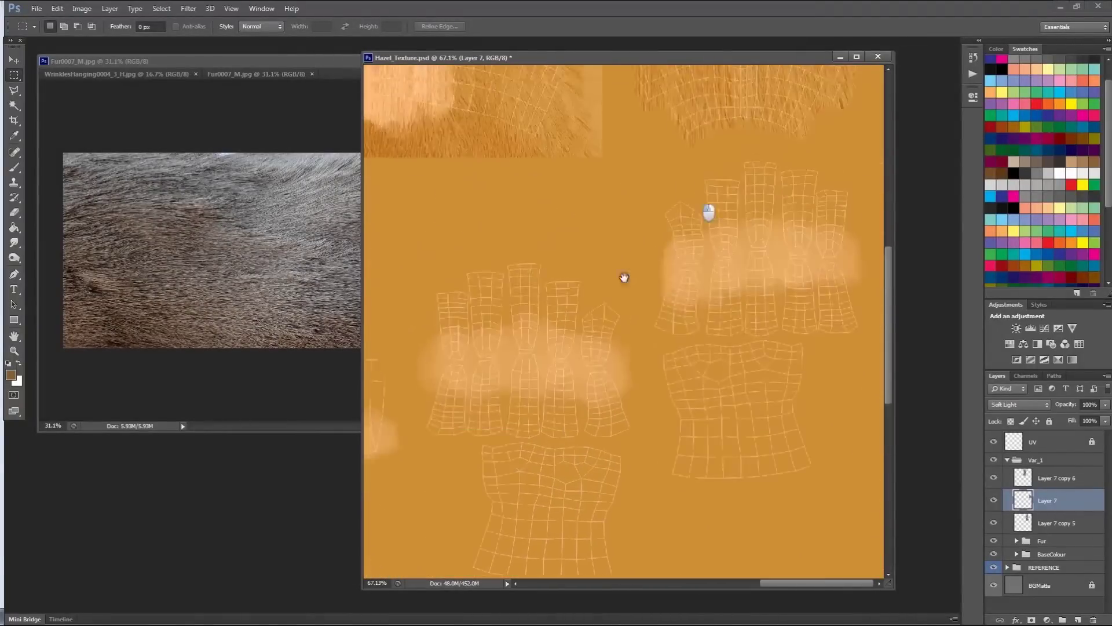
alt+scroll(729, 280, down, 5)
drag(729, 280, 406, 184)
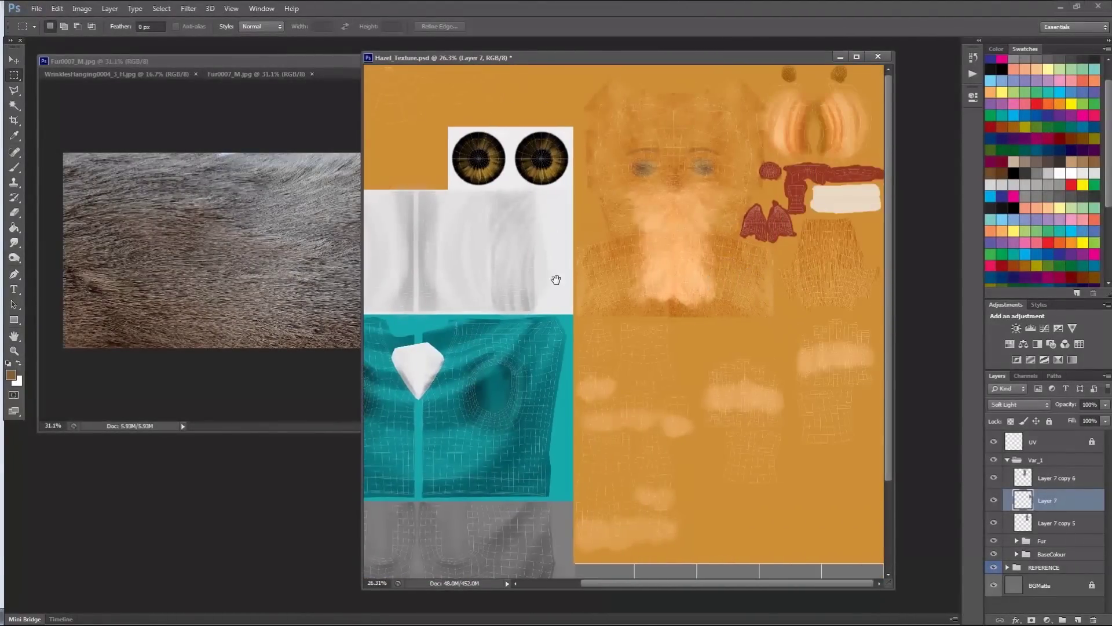
alt+scroll(647, 362, up, 5)
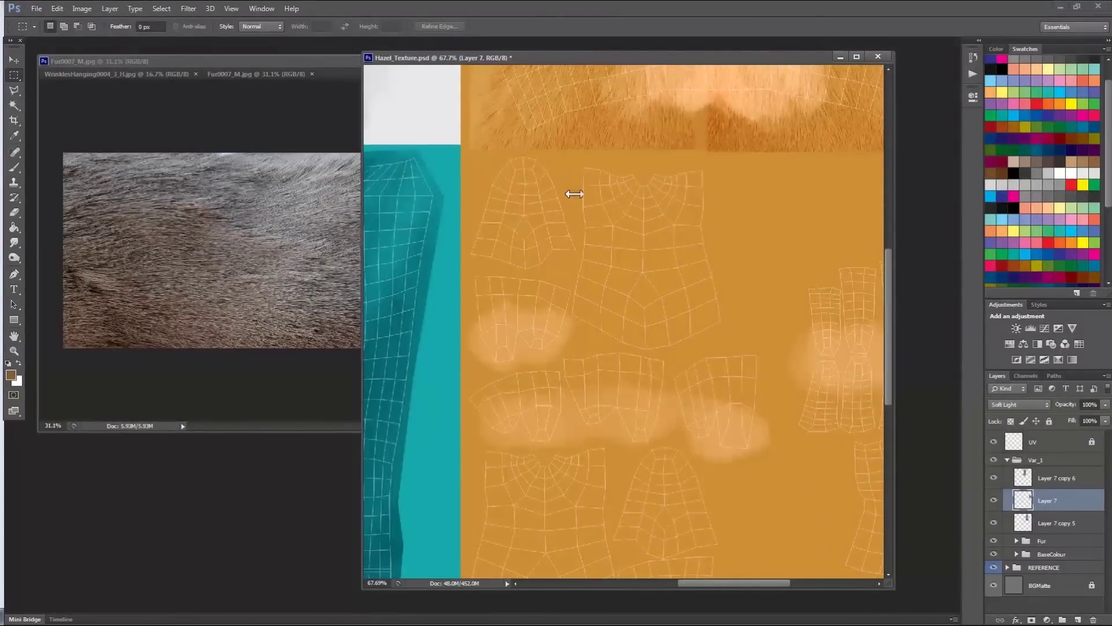
Copy a small rectangular patch from the light upper part of the fur photo and paste it into the Hazel texture
click(200, 253)
key(ctrl+a)
click(296, 153)
drag(307, 181, 335, 202)
key(ctrl+c)
click(547, 200)
key(ctrl+v)
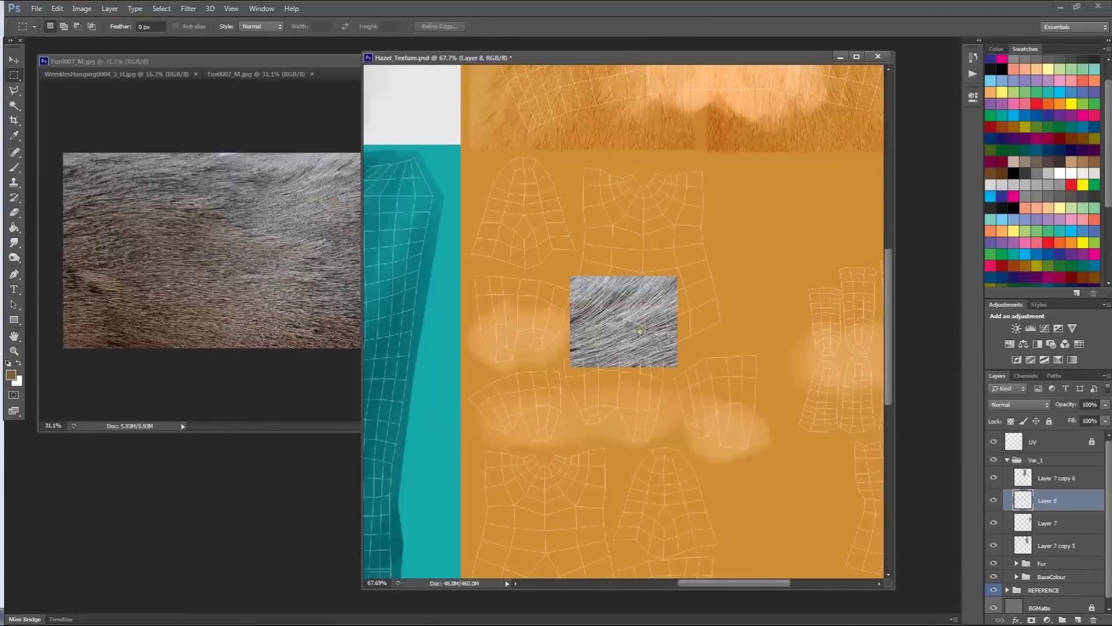
Enlarge the pasted fur patch to about 169% by 176%, rotate it 105 degrees, and place it over the tall UV shell below the neck
key(ctrl+t)
drag(714, 241, 691, 450)
drag(631, 348, 634, 230)
drag(667, 273, 722, 355)
drag(668, 318, 645, 284)
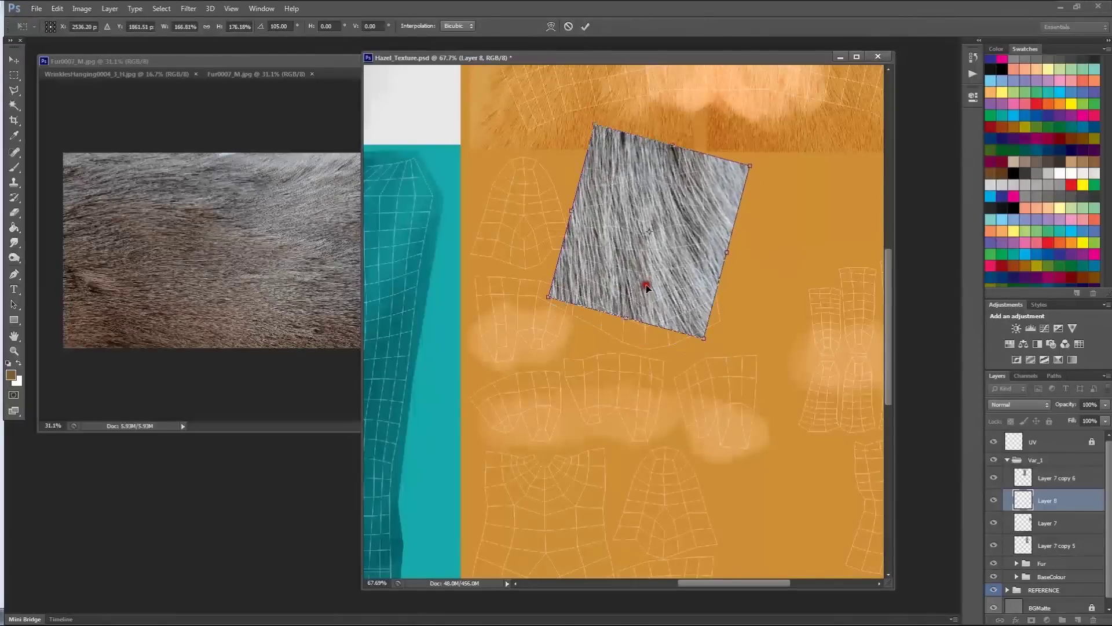
key(Return)
Move Layer 8 to the top of the Var_1 group and set its blend mode to Soft Light after trying Overlay
click(1069, 477)
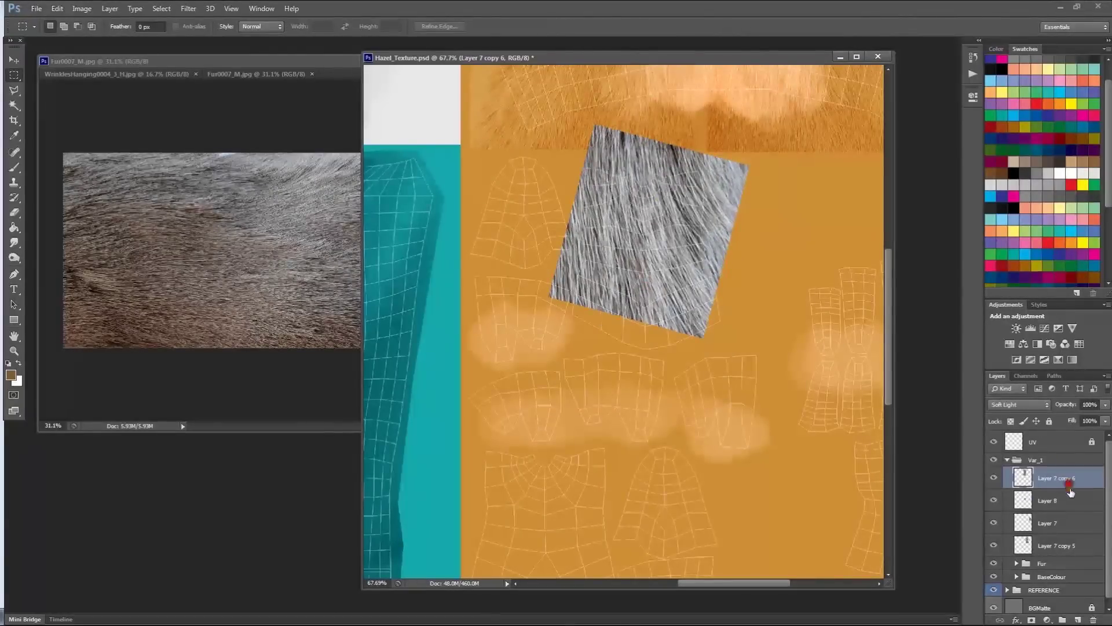
drag(1069, 467, 1066, 465)
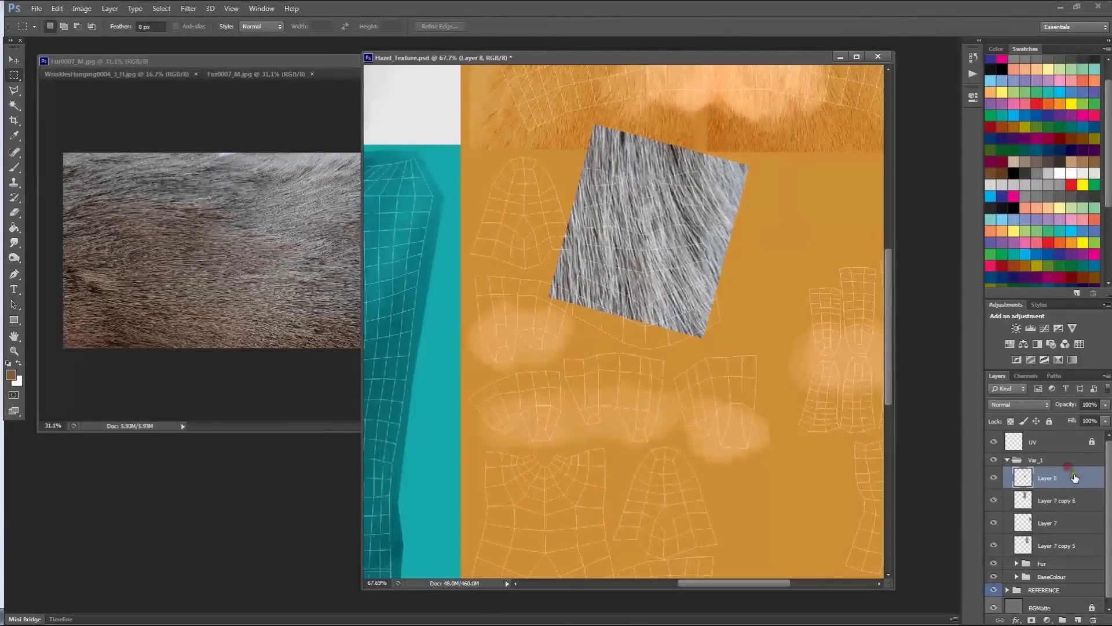
click(1017, 403)
click(1023, 259)
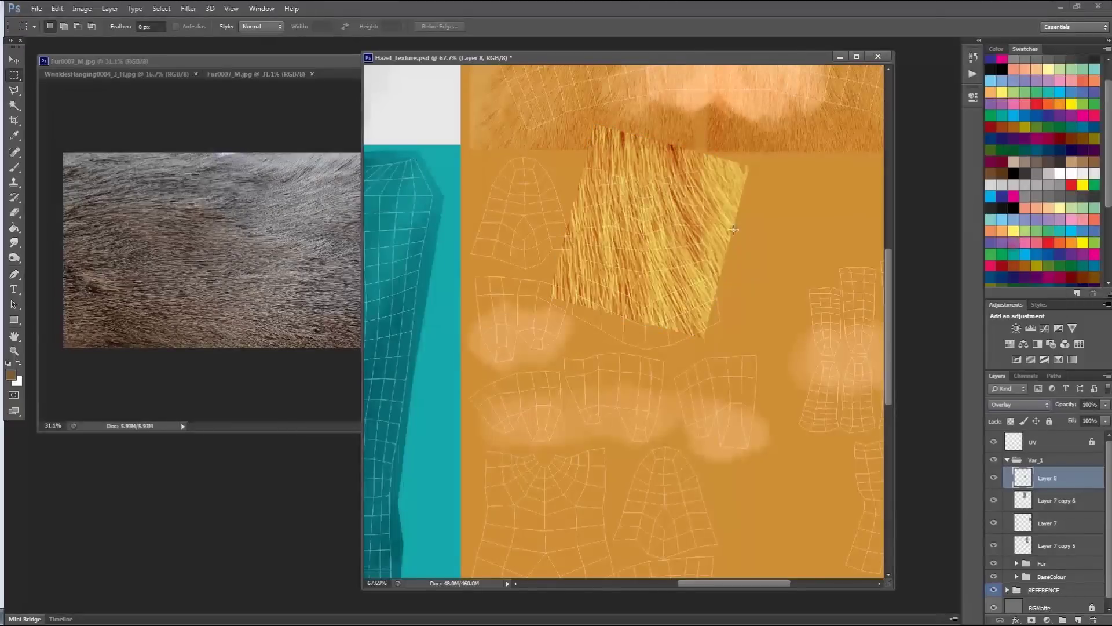
click(1014, 405)
click(1014, 249)
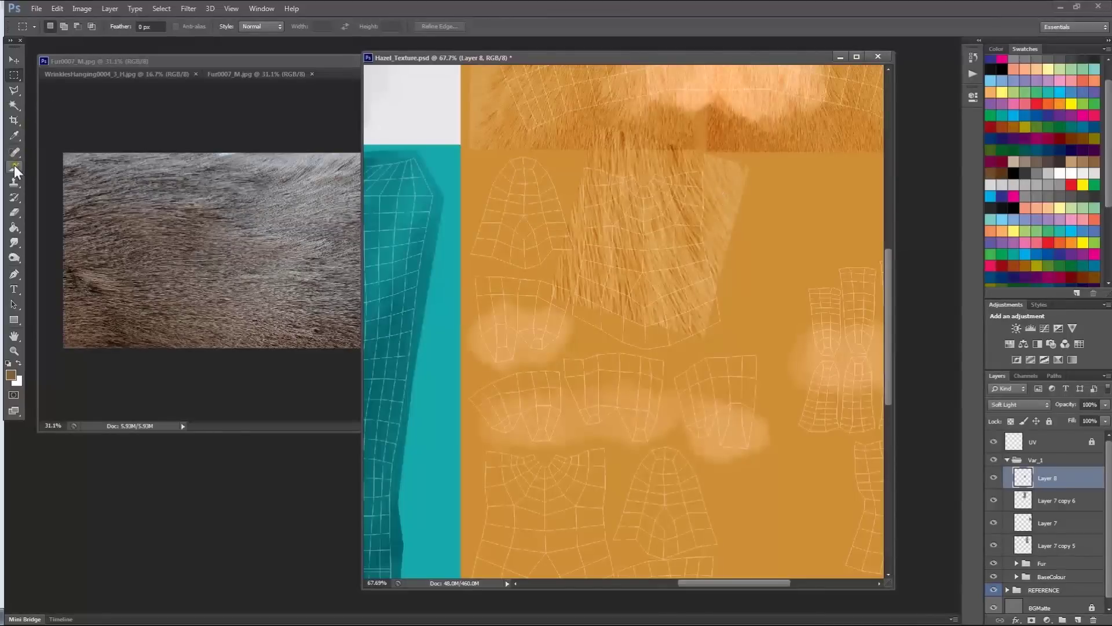
Erase the sides, top edge and lower part of the fur patch so it fades within the upper part of the shell
key(e)
mouse_move(720, 195)
mouse_down()
mouse_move(735, 151)
mouse_move(748, 304)
mouse_up()
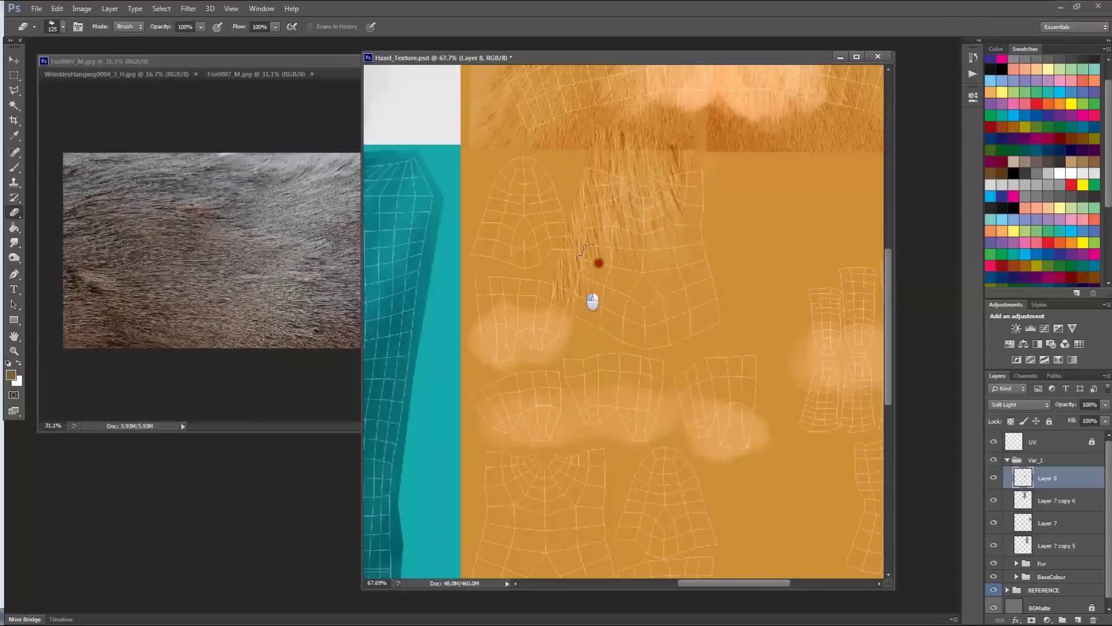
mouse_move(573, 177)
mouse_down()
mouse_move(610, 148)
mouse_move(710, 145)
mouse_up()
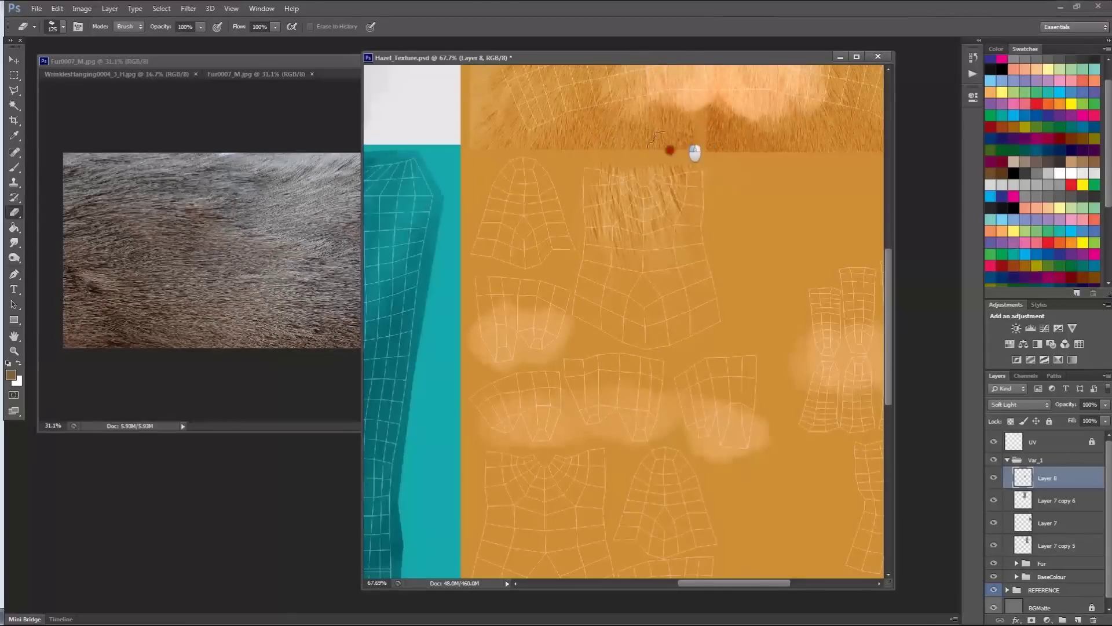
mouse_move(571, 295)
mouse_down()
mouse_move(574, 183)
mouse_move(609, 311)
mouse_up()
Duplicate the fur patch onto the matching UV shell lower down and flip the copy horizontally
key(v)
scroll(666, 286, down, 2)
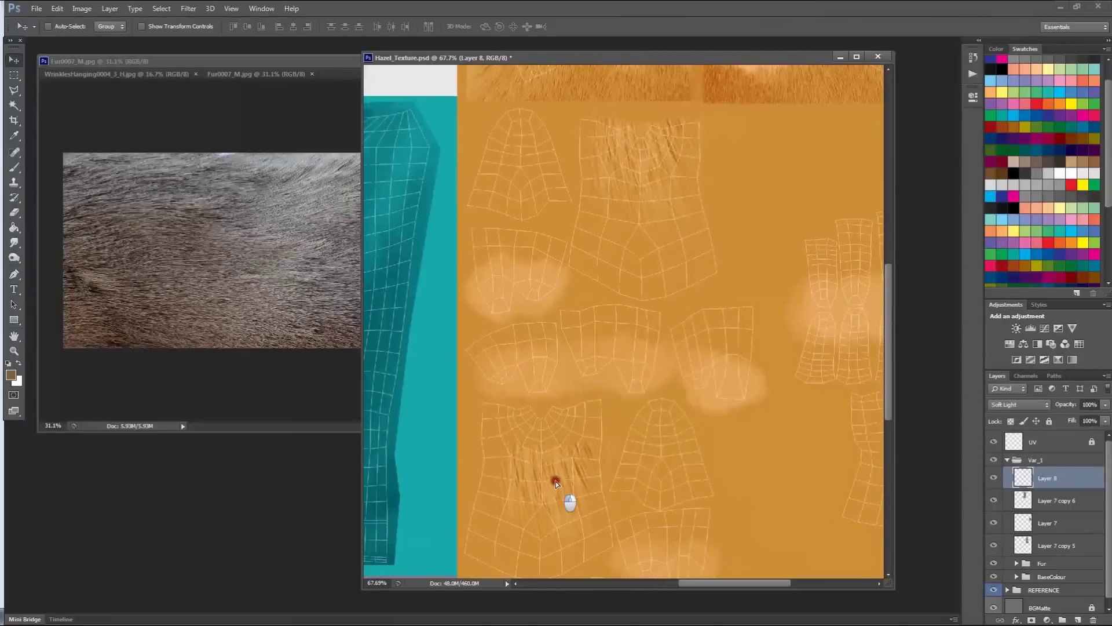
key(ctrl+j)
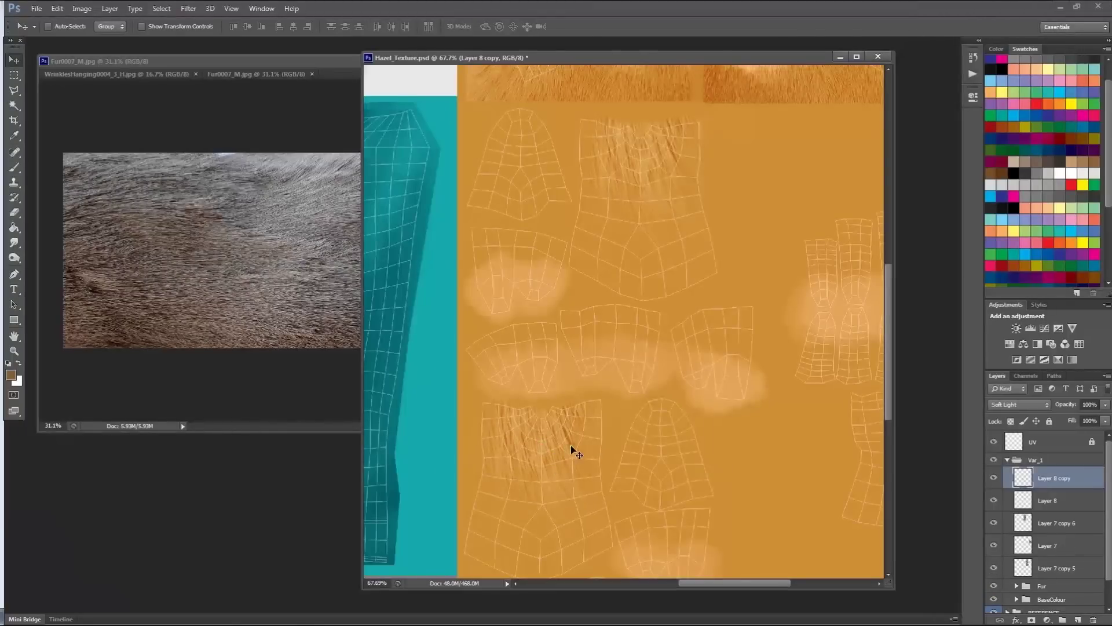
key(ctrl+t)
alt+drag(645, 472, 453, 471)
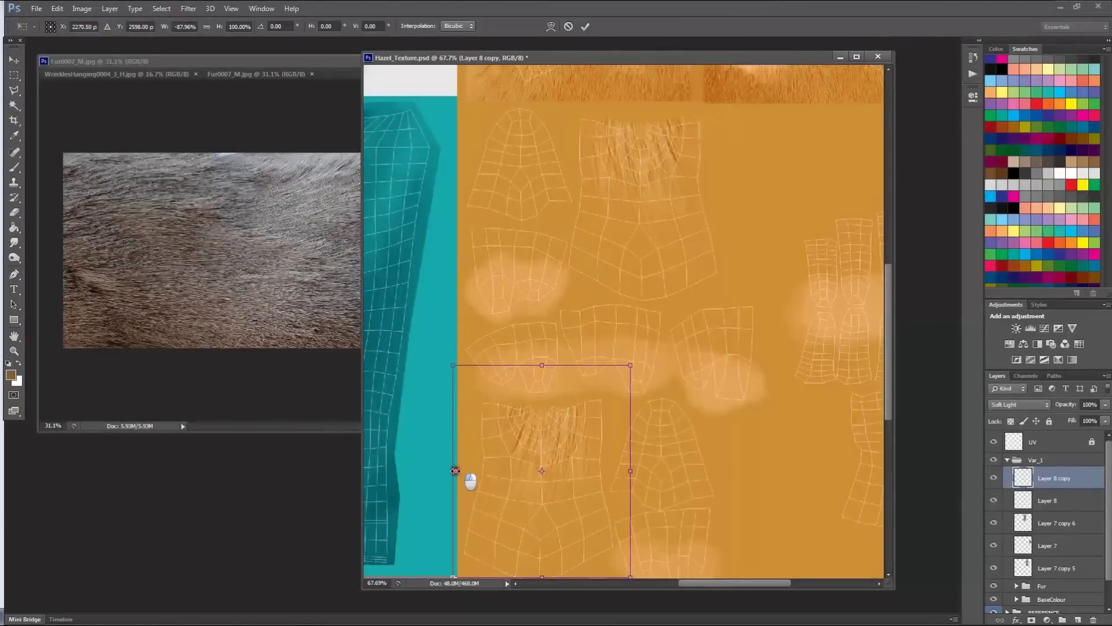
key(Return)
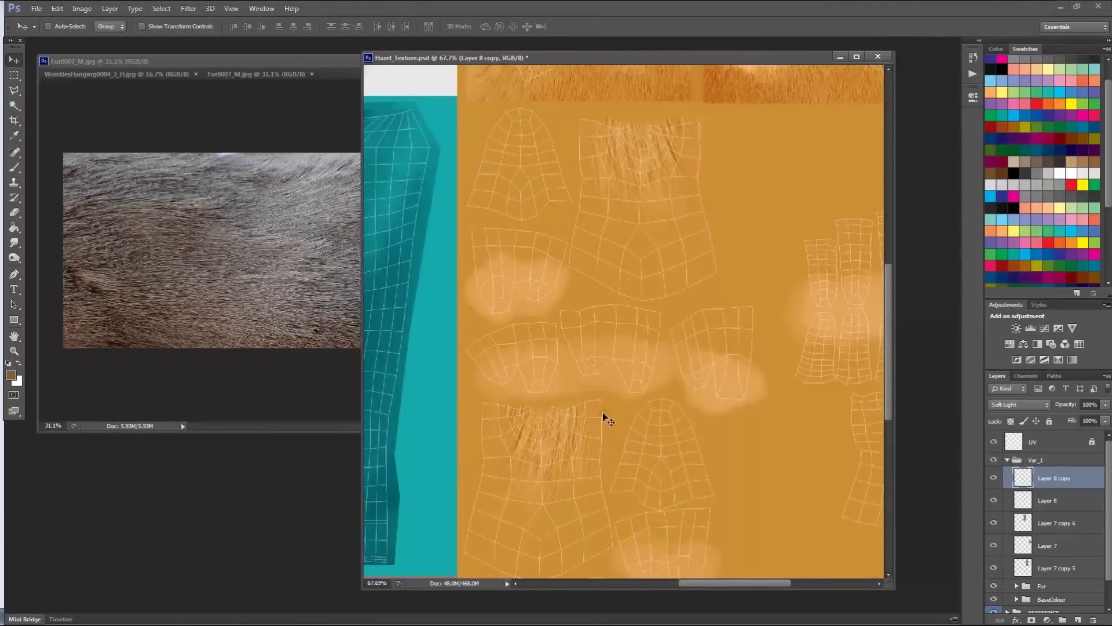
scroll(603, 412, down, 6)
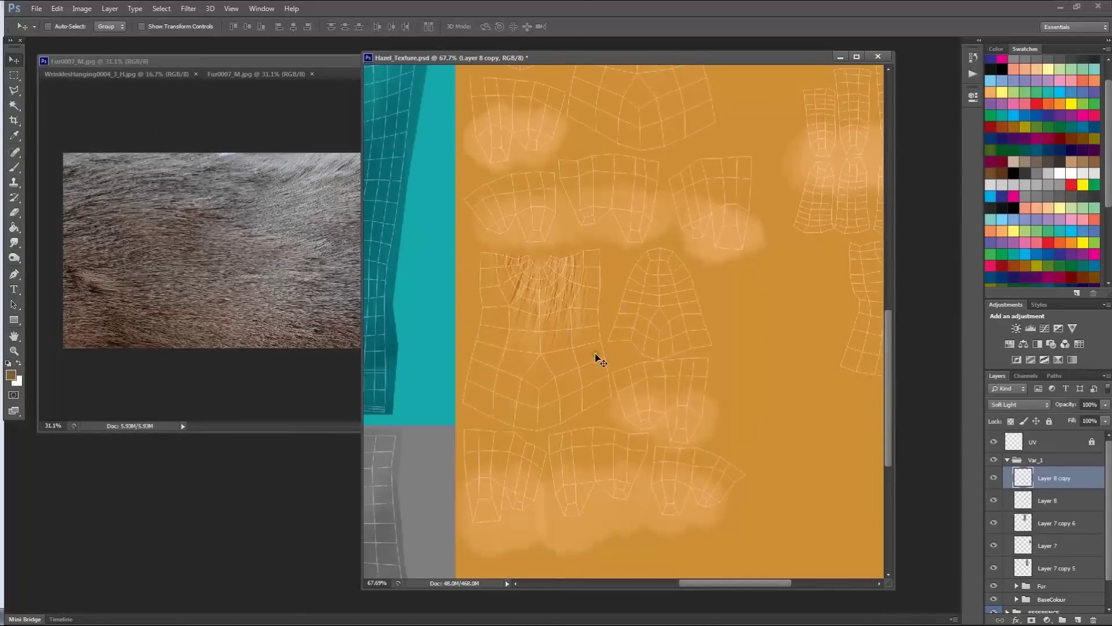
alt+scroll(606, 356, down, 2)
drag(595, 278, 575, 348)
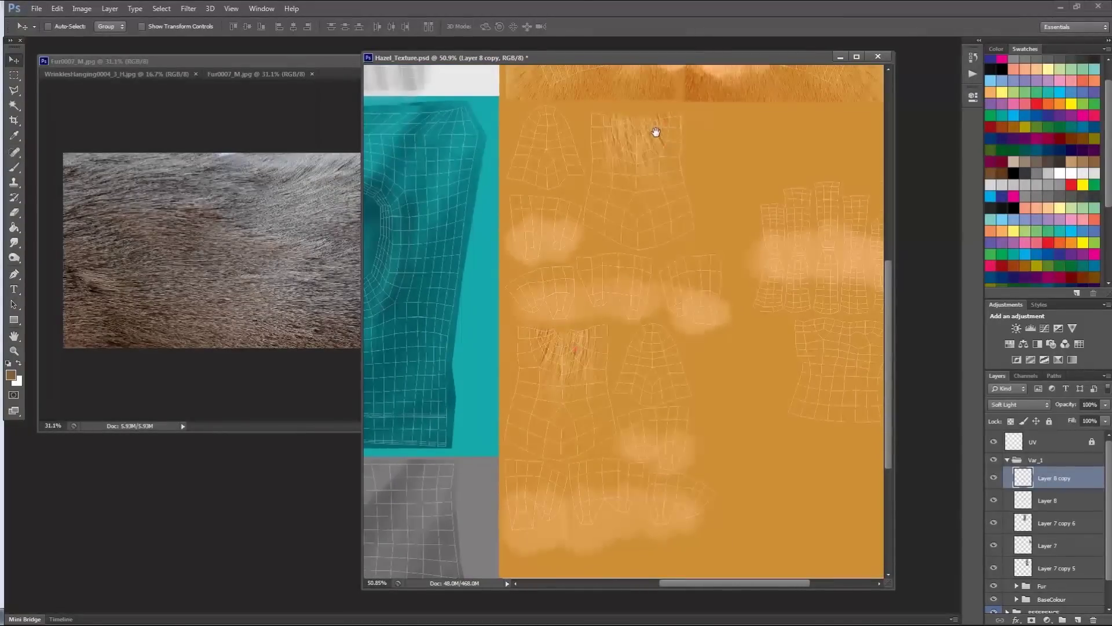
drag(568, 389, 572, 385)
drag(706, 329, 586, 297)
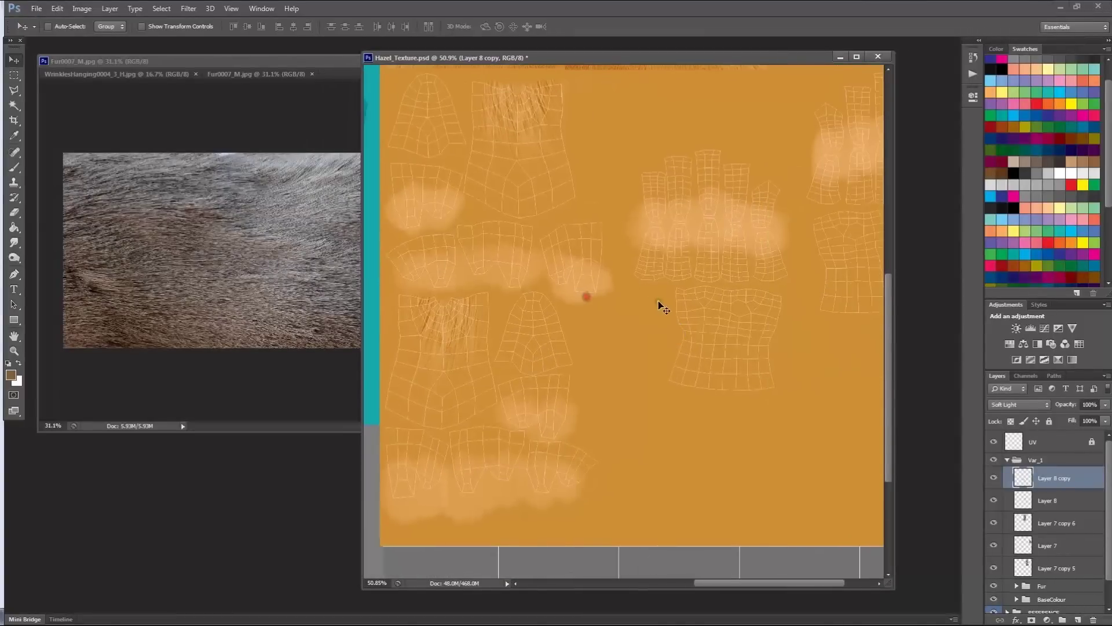
Copy a rectangular area of fur from the Fur0007_M.jpg photo and paste it into Hazel_Texture.psd as a new layer
drag(517, 303, 523, 412)
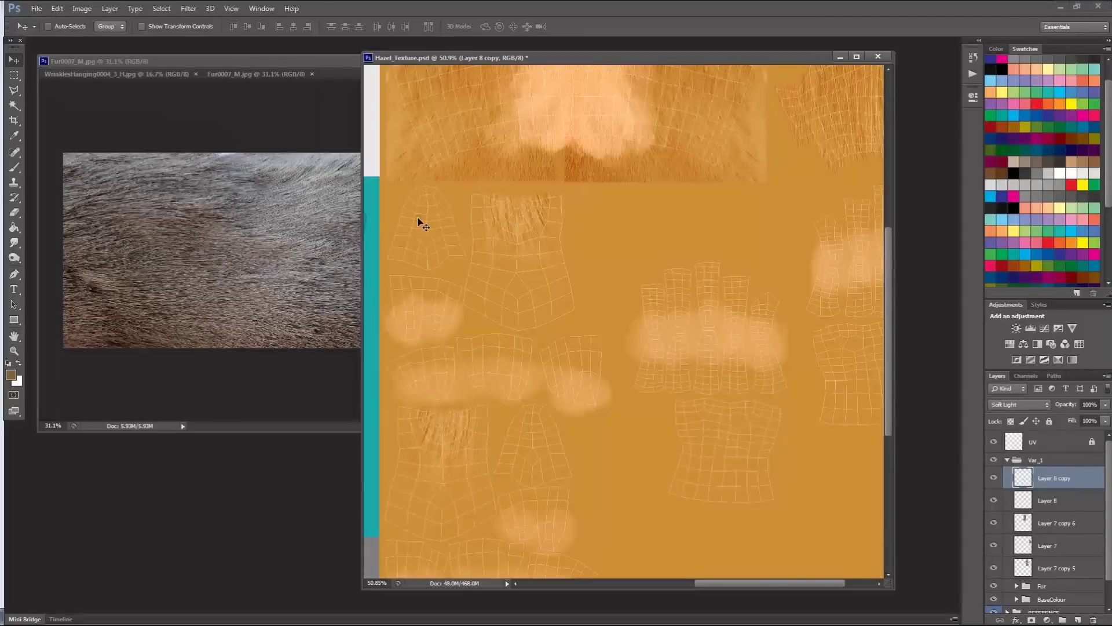
click(237, 230)
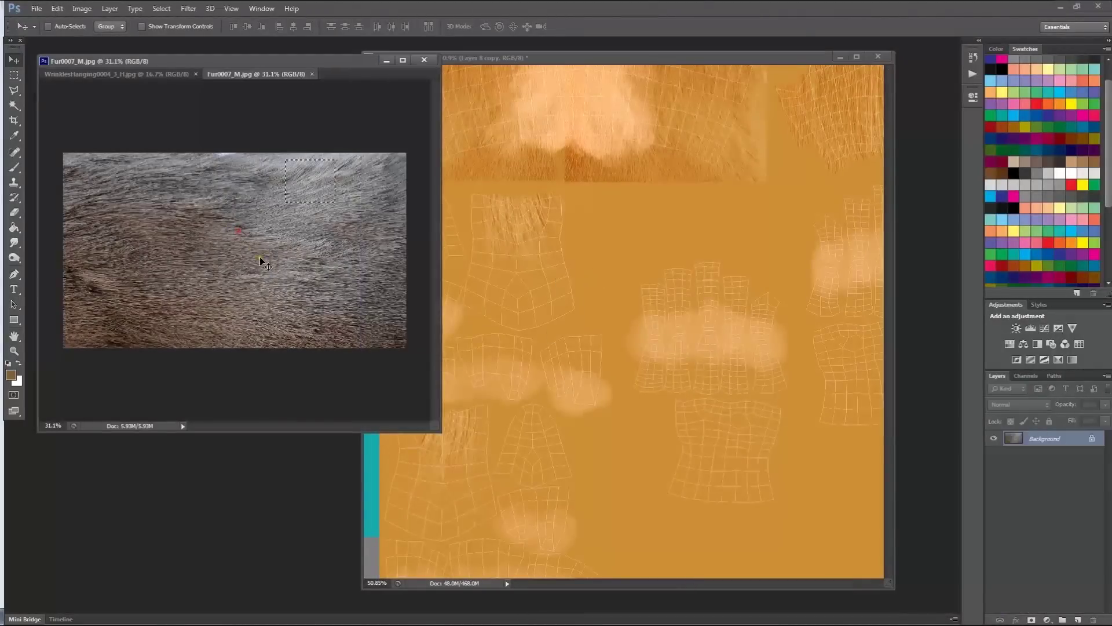
key(m)
drag(225, 226, 328, 312)
key(ctrl+c)
click(770, 417)
key(ctrl+v)
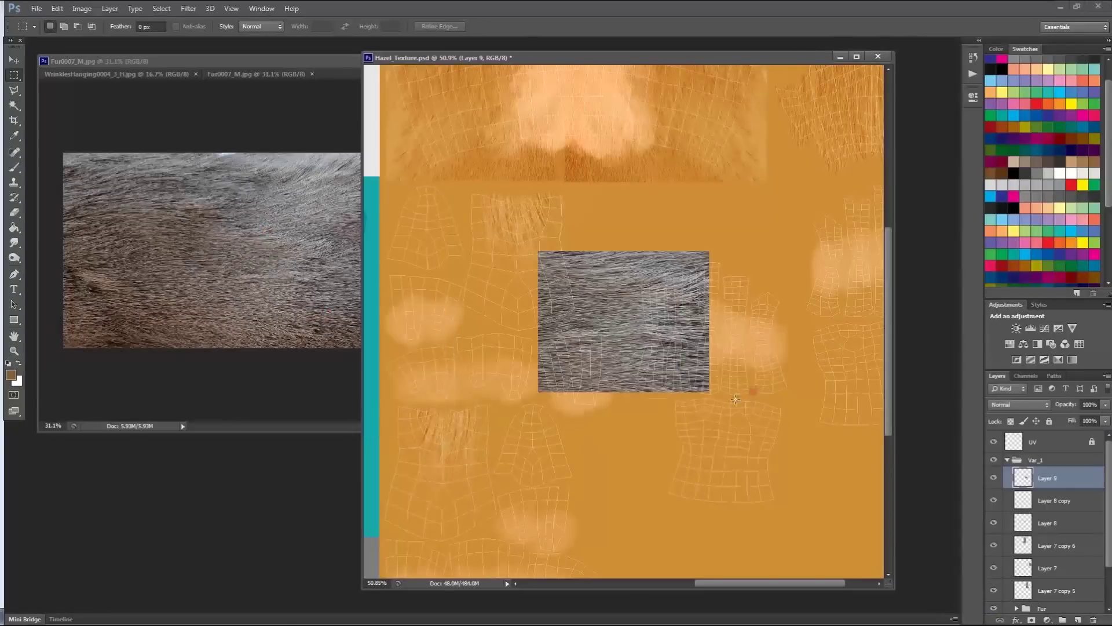
Rotate the pasted fur to about -96°, scale it to about 76% by 91%, and place it over the hand shell below the fingers
key(ctrl+t)
drag(651, 216, 484, 211)
drag(568, 287, 678, 394)
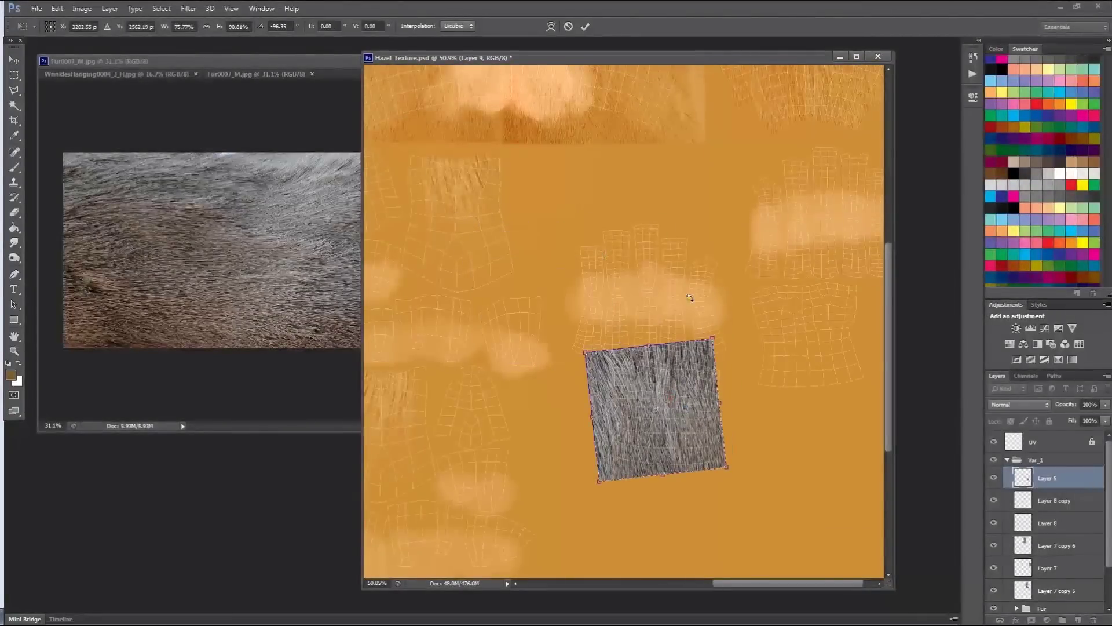
alt+scroll(708, 382, up, 5)
Set the fur layer's blend mode to Soft Light and adjust its rotation to about -85° to fit the hand shell
click(1018, 404)
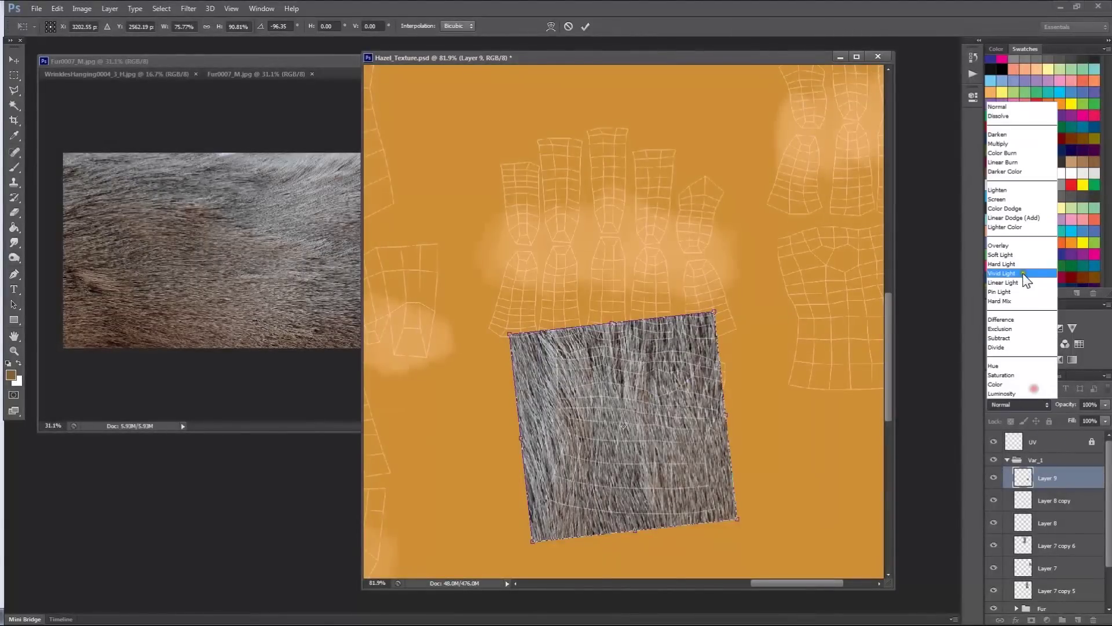
click(1019, 255)
drag(625, 393, 632, 387)
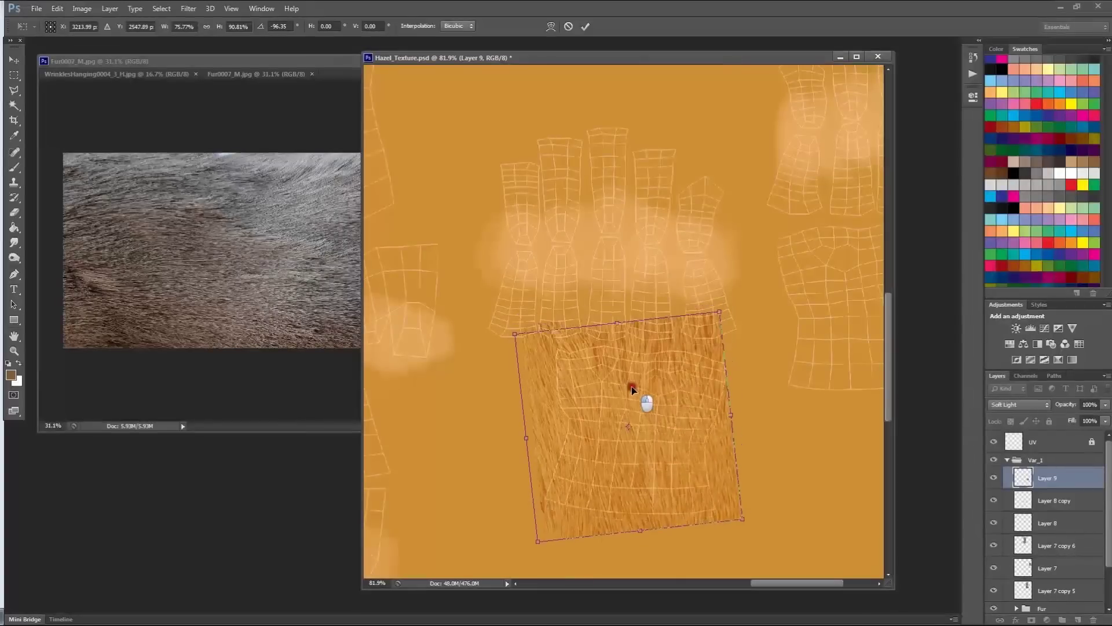
drag(700, 324, 761, 317)
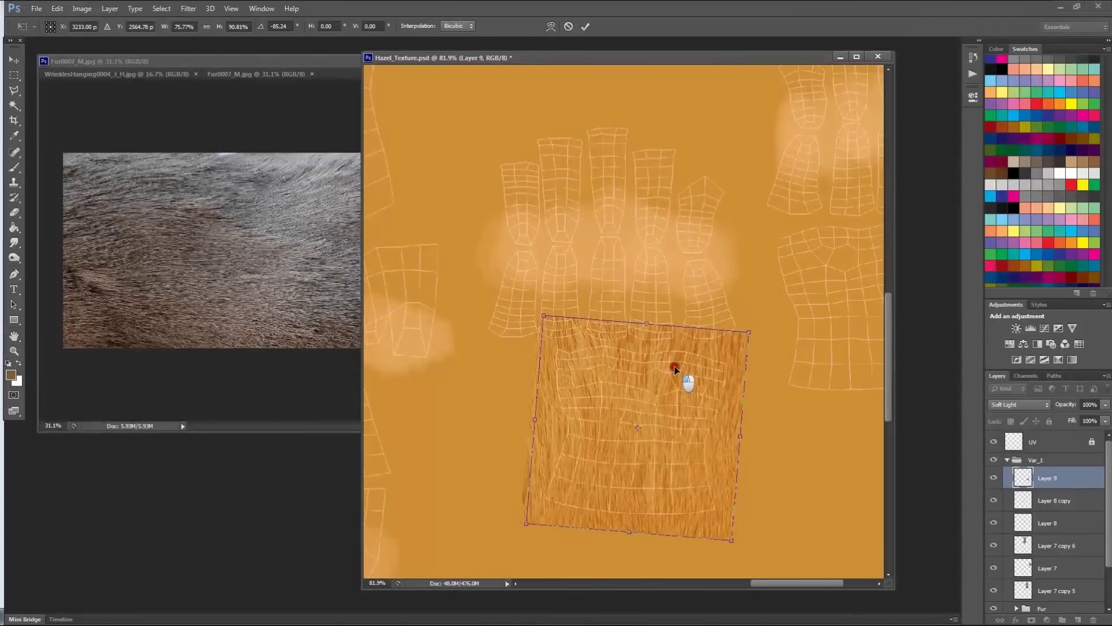
key(Return)
Erase the upper part and outer edges of the fur patch, leaving fur only along the hand shell's wrist end
key(m)
key(e)
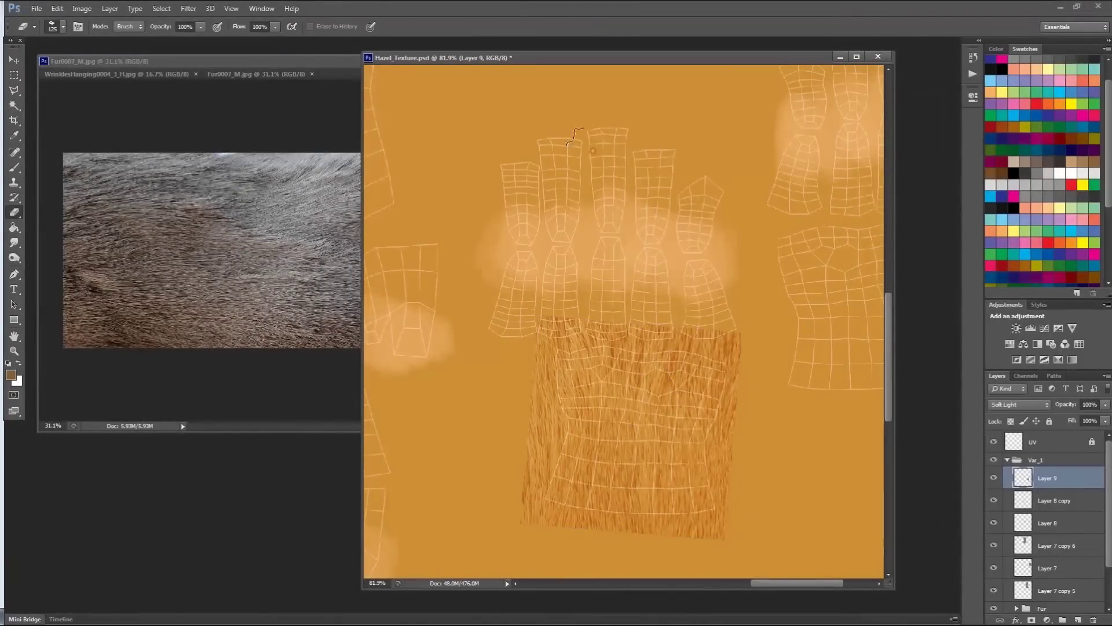
mouse_move(573, 284)
mouse_down()
mouse_move(566, 330)
mouse_move(541, 308)
mouse_move(602, 297)
mouse_move(598, 377)
mouse_move(626, 380)
mouse_move(665, 287)
mouse_move(665, 385)
mouse_move(676, 390)
mouse_move(728, 318)
mouse_move(708, 290)
mouse_move(705, 374)
mouse_move(727, 358)
mouse_move(773, 421)
mouse_up()
key(ctrl+z)
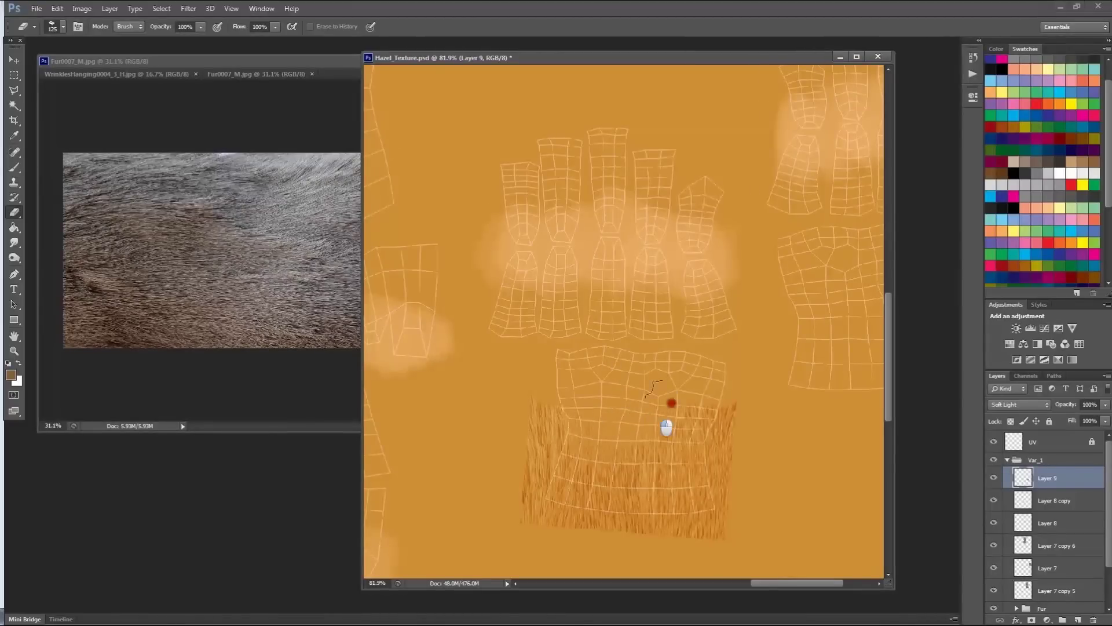
mouse_move(689, 410)
mouse_down()
mouse_move(723, 364)
mouse_move(747, 496)
mouse_move(750, 464)
mouse_move(670, 384)
mouse_move(640, 405)
mouse_move(543, 421)
mouse_move(535, 411)
mouse_move(506, 513)
mouse_move(526, 535)
mouse_move(678, 558)
mouse_move(761, 550)
mouse_move(541, 528)
mouse_move(803, 526)
mouse_up()
Duplicate the wrist fur onto the other hand's shell and flip it horizontally at about 93% width to fit
drag(625, 299, 503, 293)
key(v)
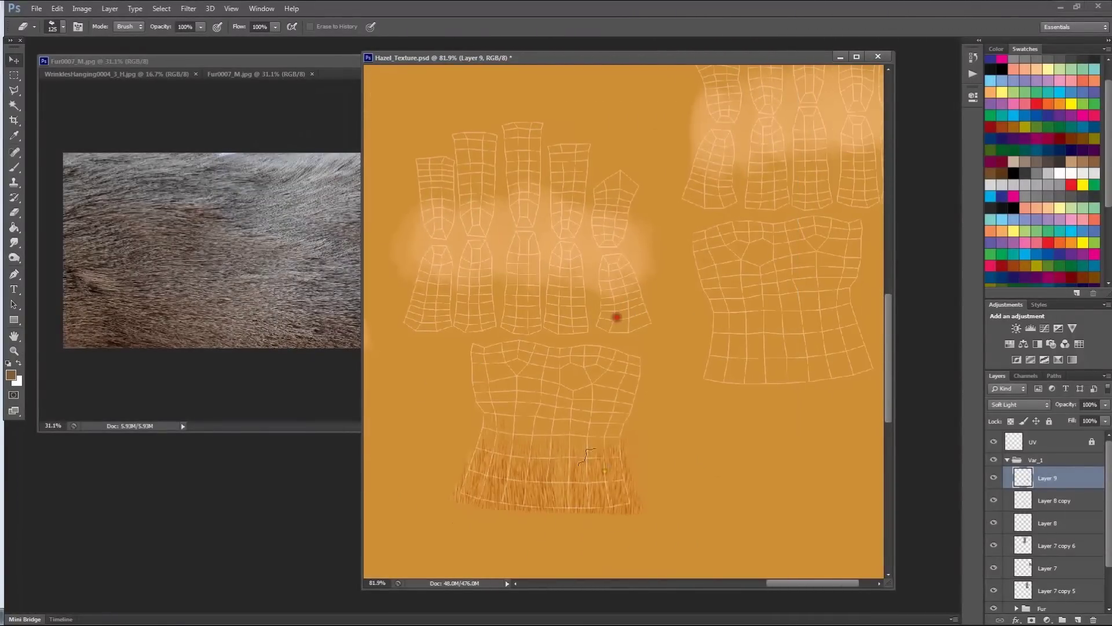
alt+drag(517, 480, 738, 368)
key(ctrl+t)
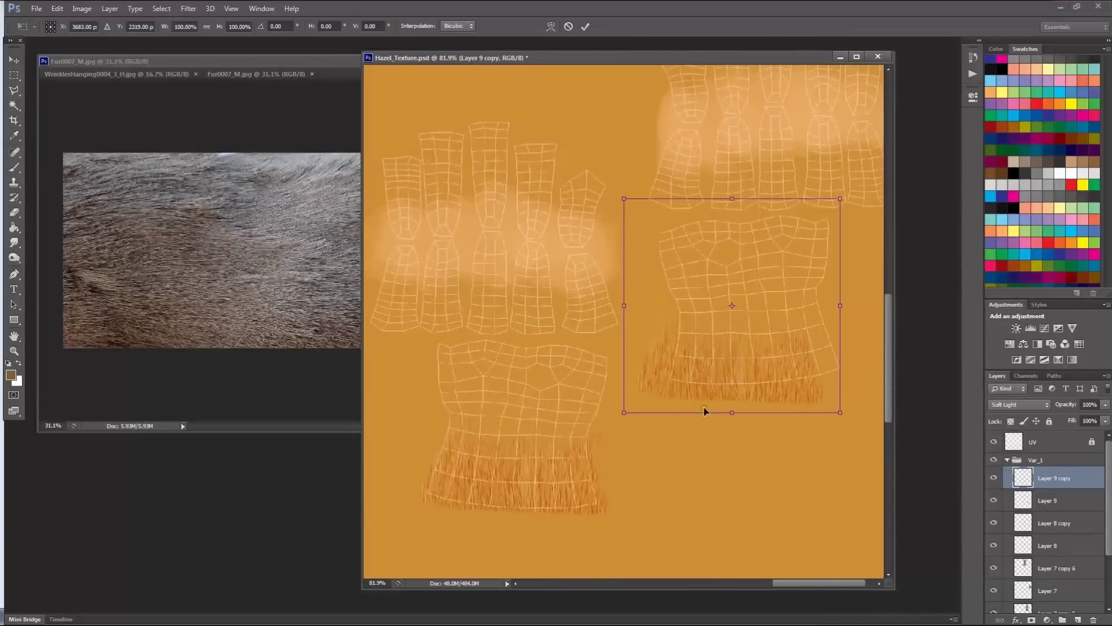
drag(624, 310, 777, 322)
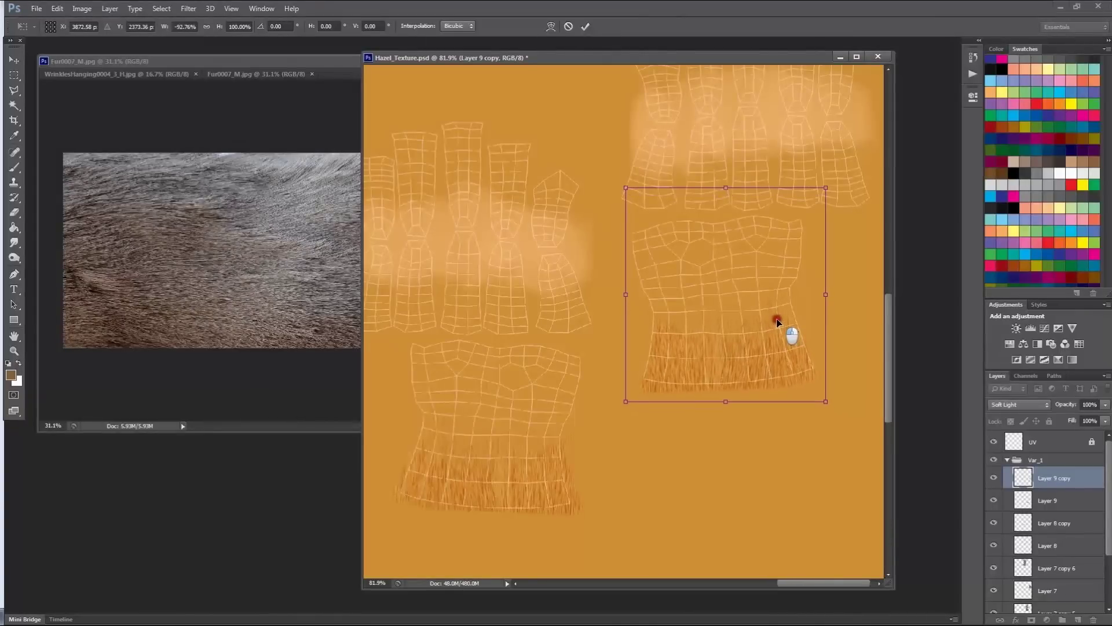
key(Return)
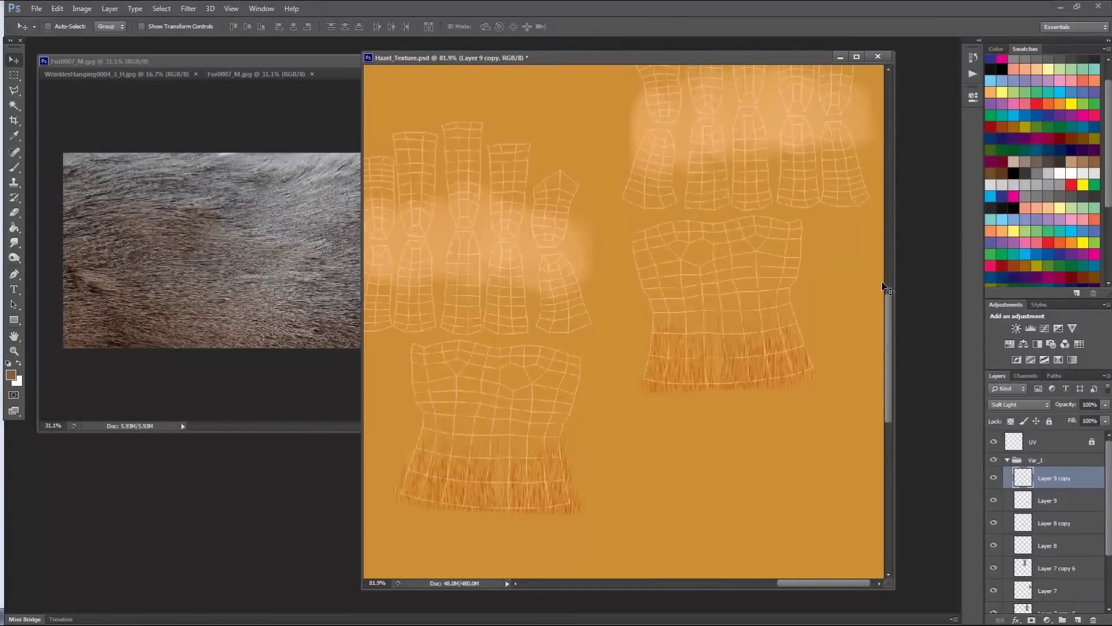
Copy another rectangle of fur from the photo and paste it as a new layer near the fan-shaped UV shell
alt+scroll(613, 272, down, 10)
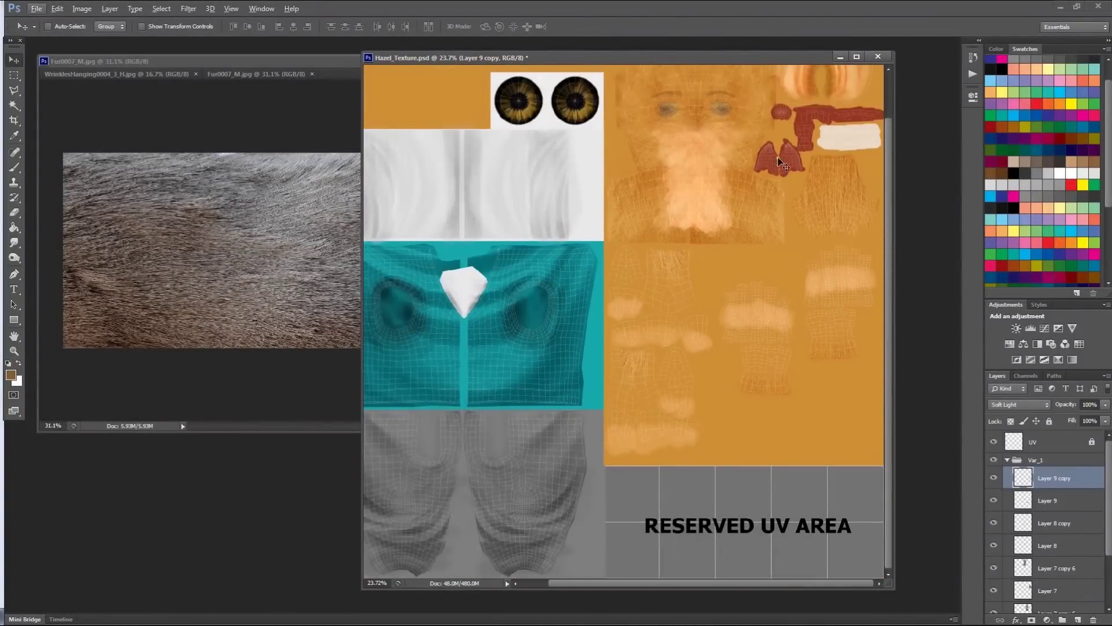
drag(643, 131, 494, 369)
drag(688, 152, 854, 152)
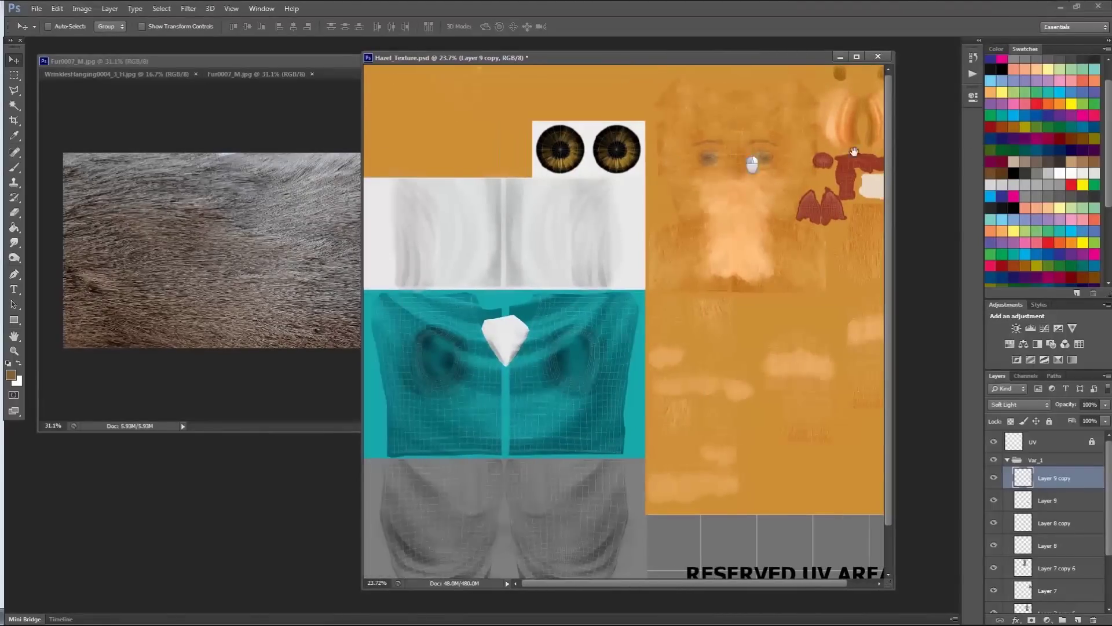
alt+scroll(514, 132, up, 5)
drag(516, 137, 685, 311)
alt+scroll(670, 315, up, 5)
drag(537, 247, 688, 405)
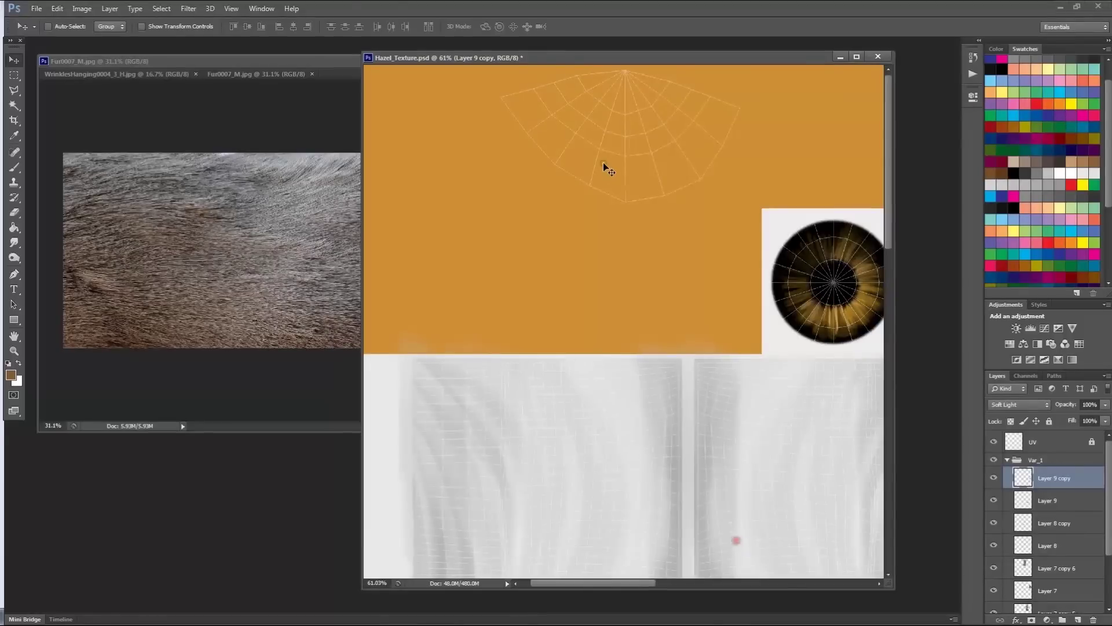
click(220, 193)
key(m)
drag(254, 229, 328, 307)
key(ctrl+c)
click(735, 109)
key(ctrl+v)
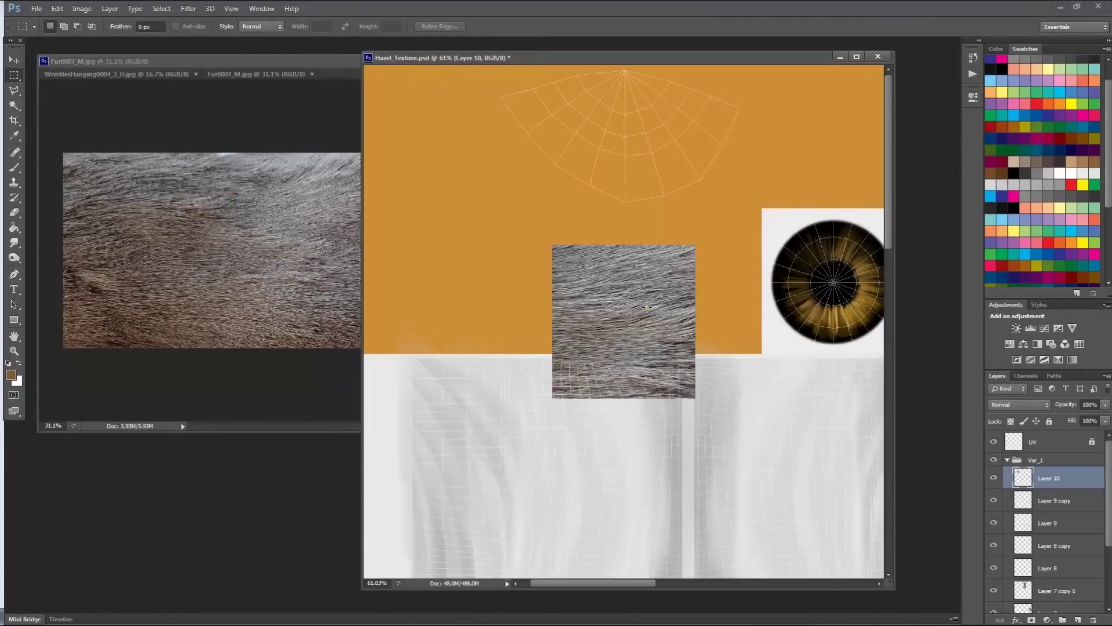
Rotate the pasted fur to -90° and enlarge it to about 196% by 197% so it covers the fan-shaped shell
key(ctrl+t)
drag(720, 243, 525, 146)
drag(699, 250, 856, 112)
drag(742, 379, 661, 266)
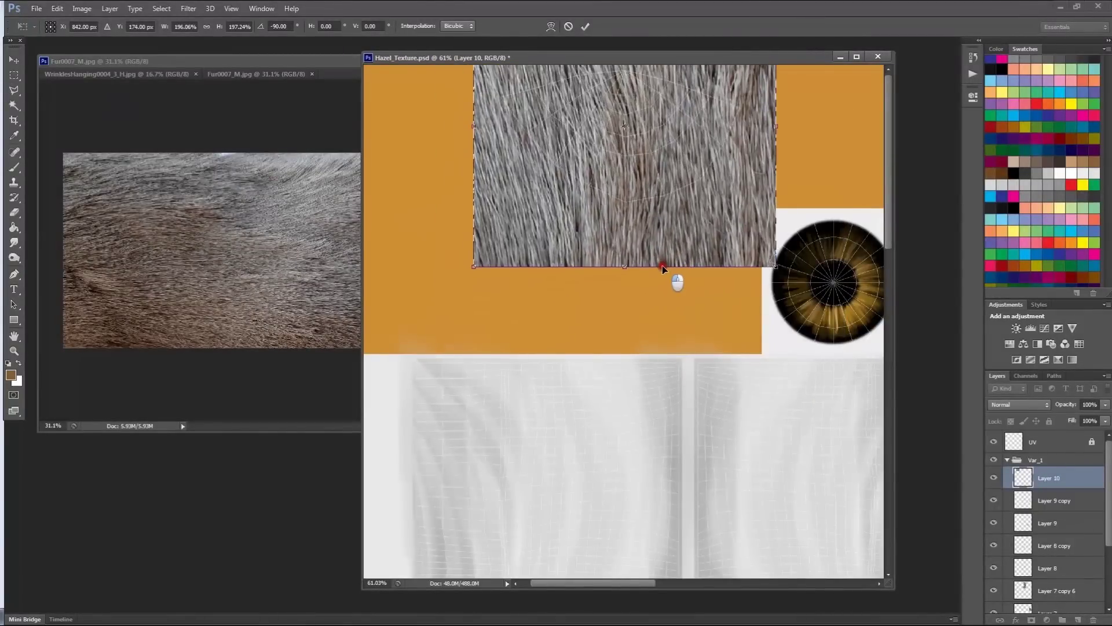
key(Return)
Erase the excess fur around the outline of the fan-shaped shell
key(e)
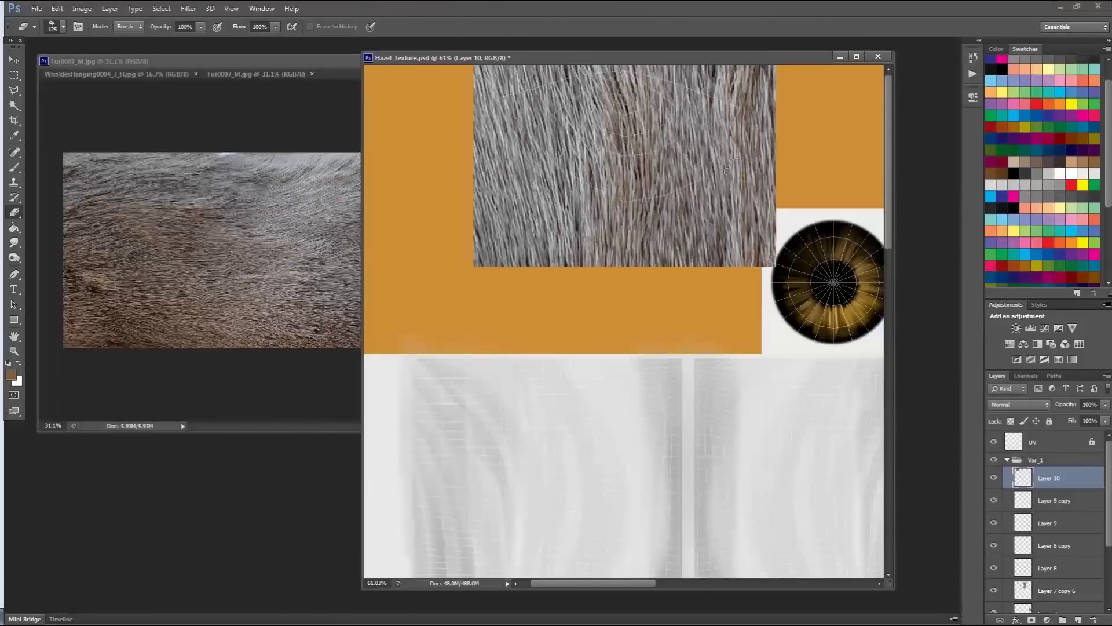
mouse_move(742, 126)
mouse_down()
mouse_move(745, 186)
mouse_move(802, 94)
mouse_move(777, 231)
mouse_move(662, 256)
mouse_move(705, 225)
mouse_move(546, 273)
mouse_move(577, 230)
mouse_move(616, 255)
mouse_move(489, 198)
mouse_move(488, 291)
mouse_up()
drag(457, 67, 536, 66)
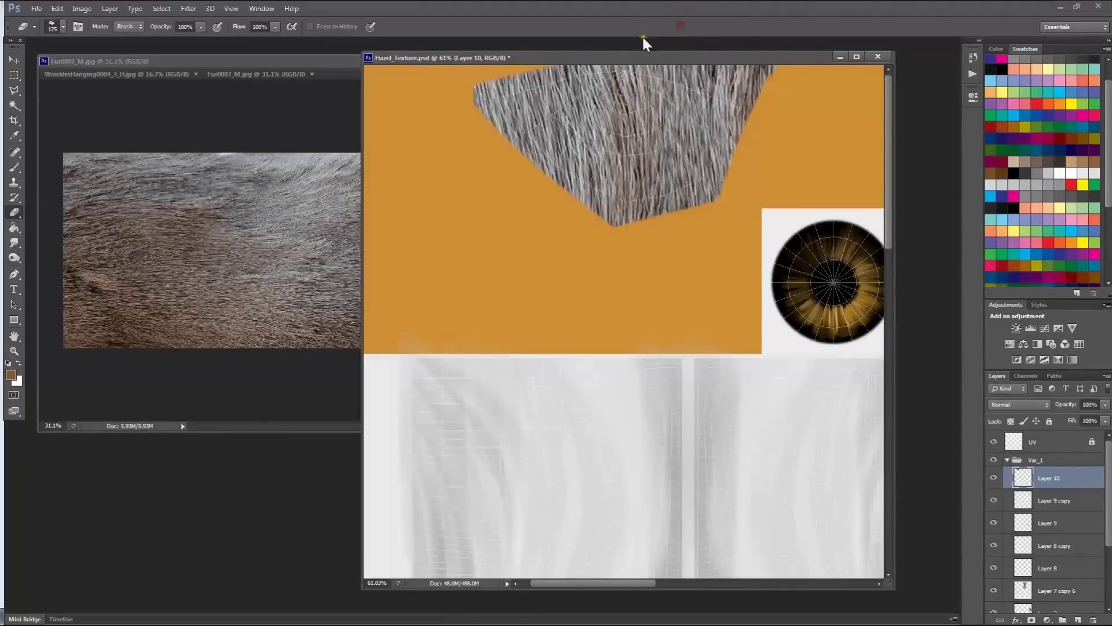
drag(840, 81, 655, 51)
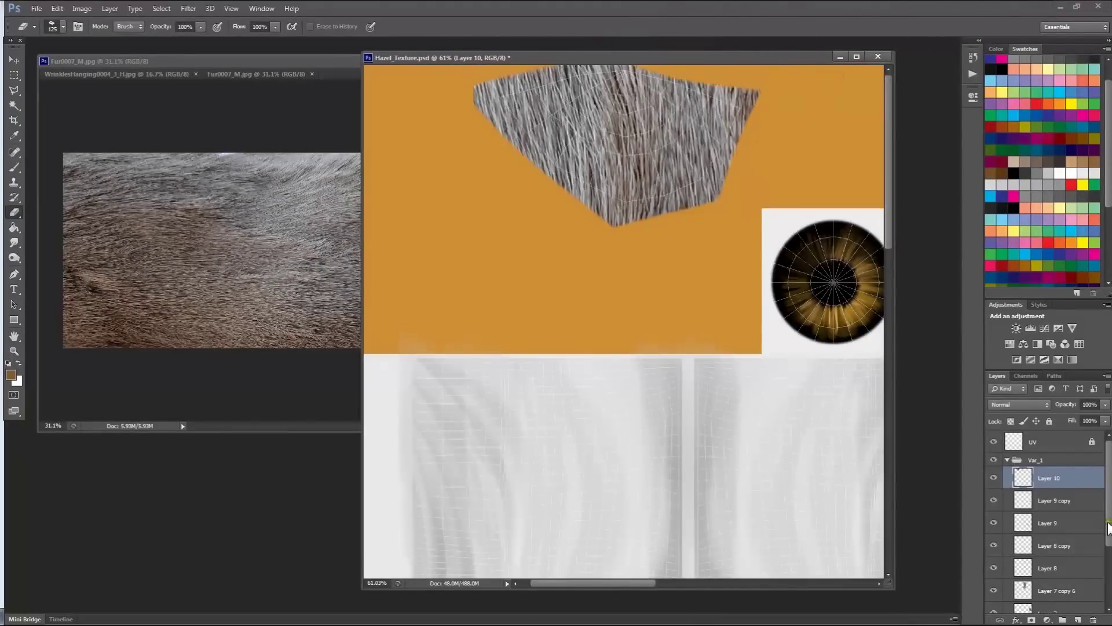
Blend the fan-shaped fur patch into the base colour with Soft Light mode at 24% opacity
click(1027, 406)
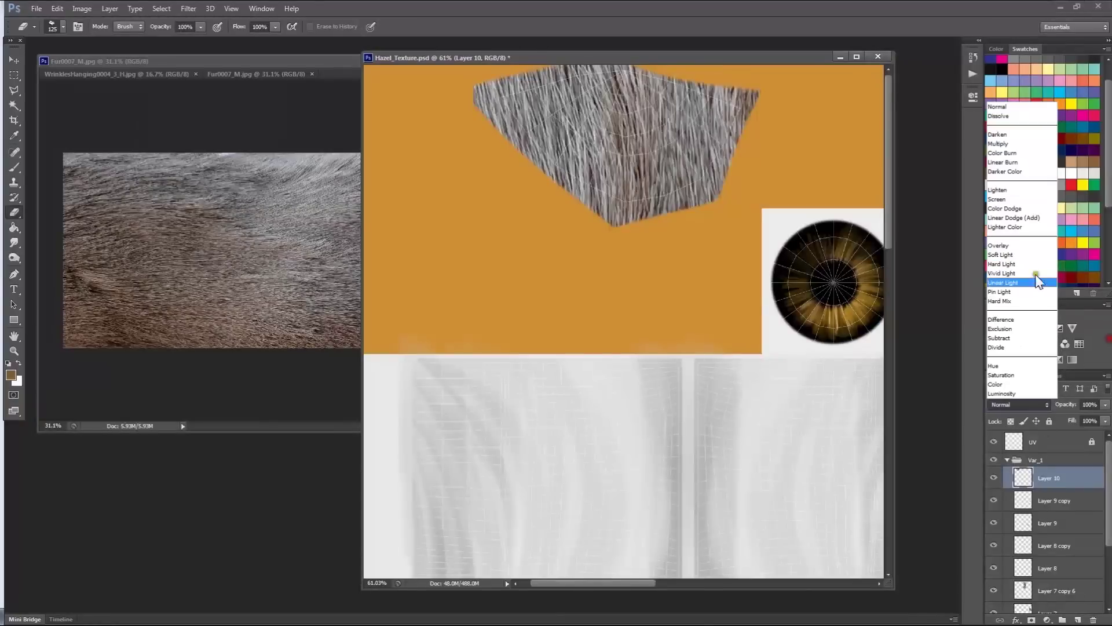
click(1011, 254)
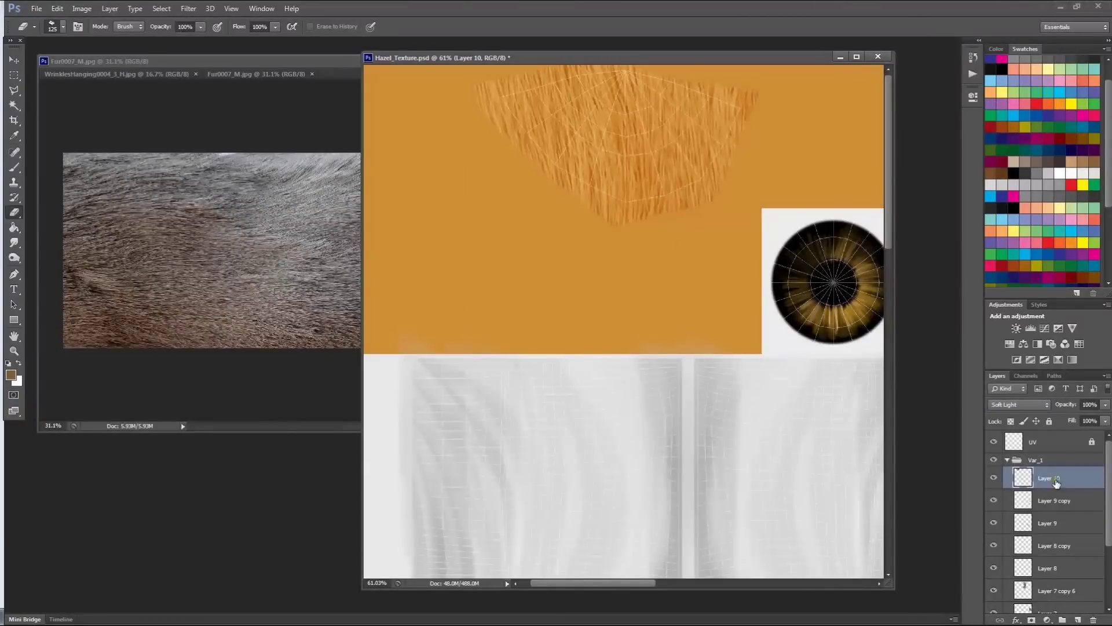
click(1106, 405)
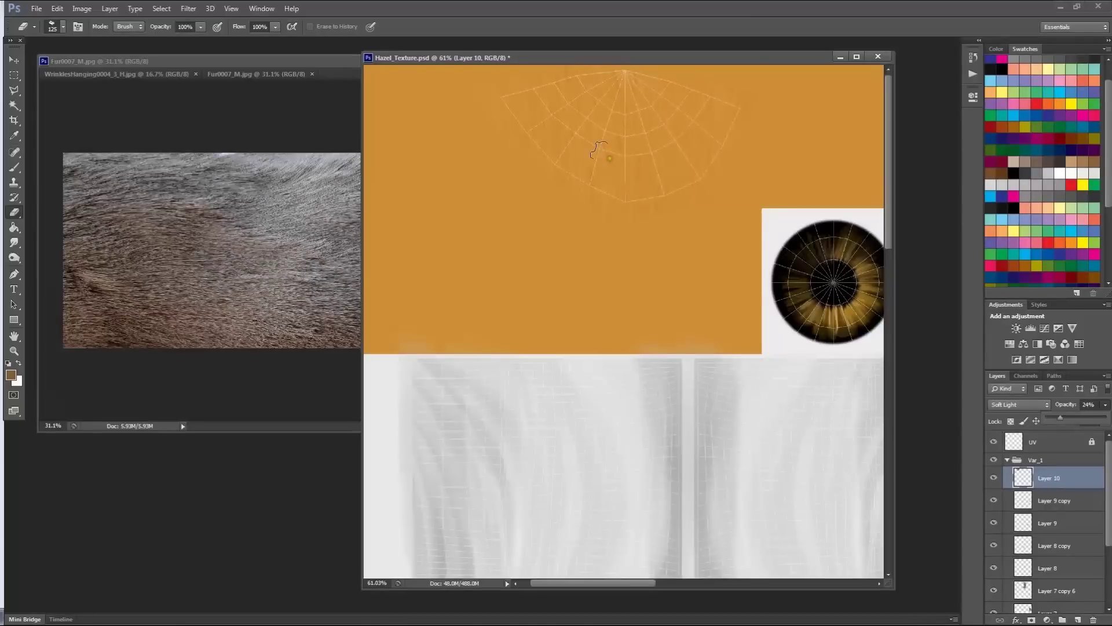
key(m)
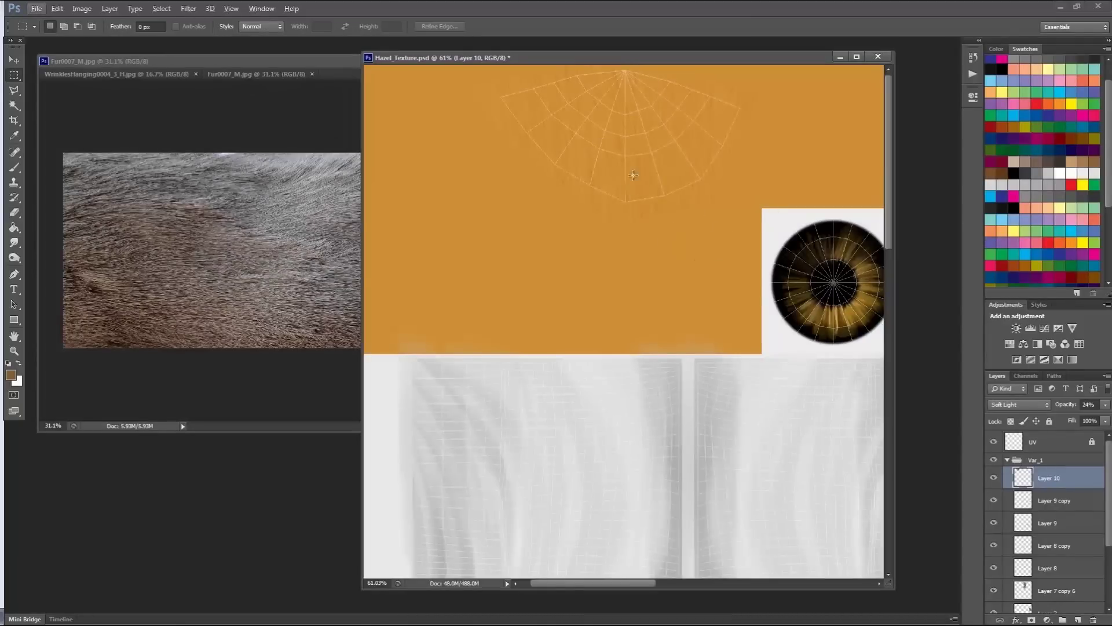
Pick a light beige paint colour and add a new layer above the fan-shaped fur for brushing
drag(649, 150, 640, 212)
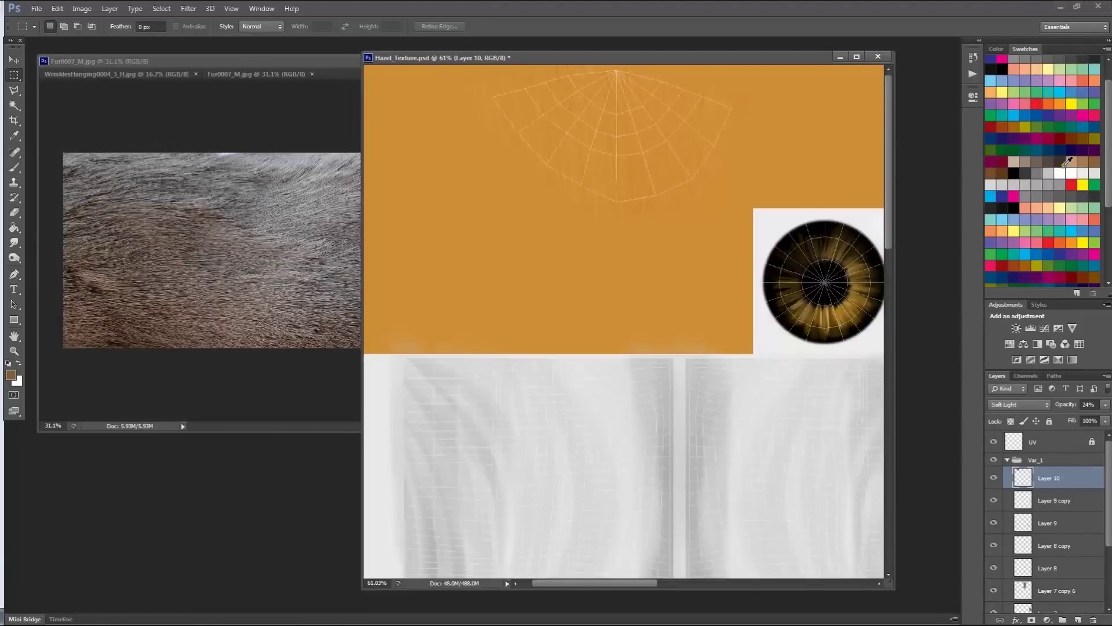
mouse_move(1108, 193)
mouse_down()
mouse_move(1108, 202)
mouse_move(1108, 179)
mouse_up()
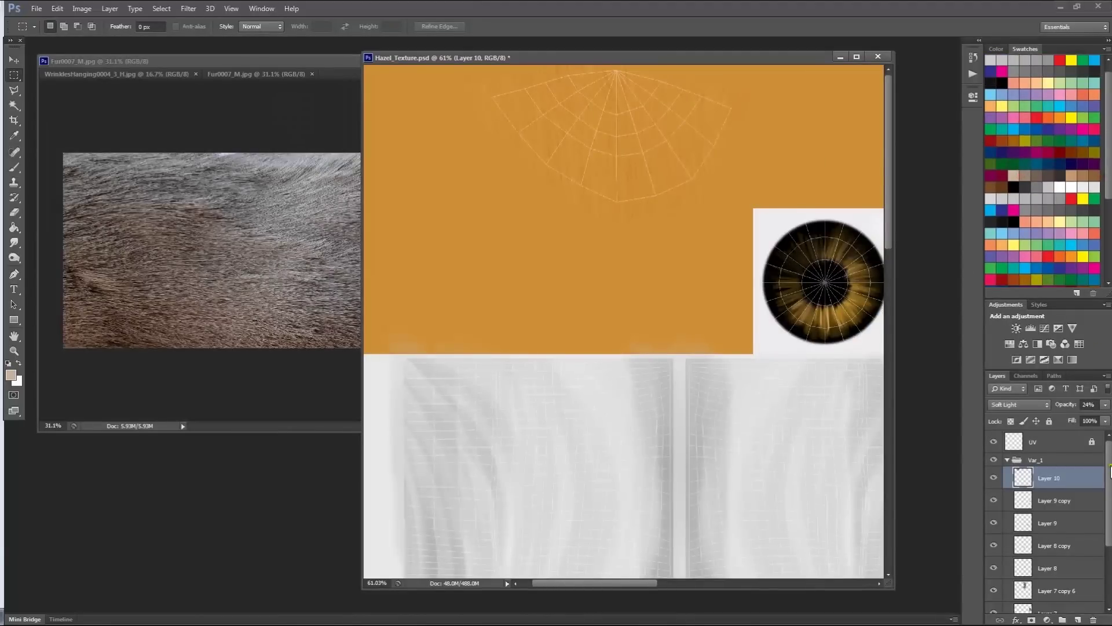
click(1078, 616)
key(b)
drag(551, 91, 616, 71)
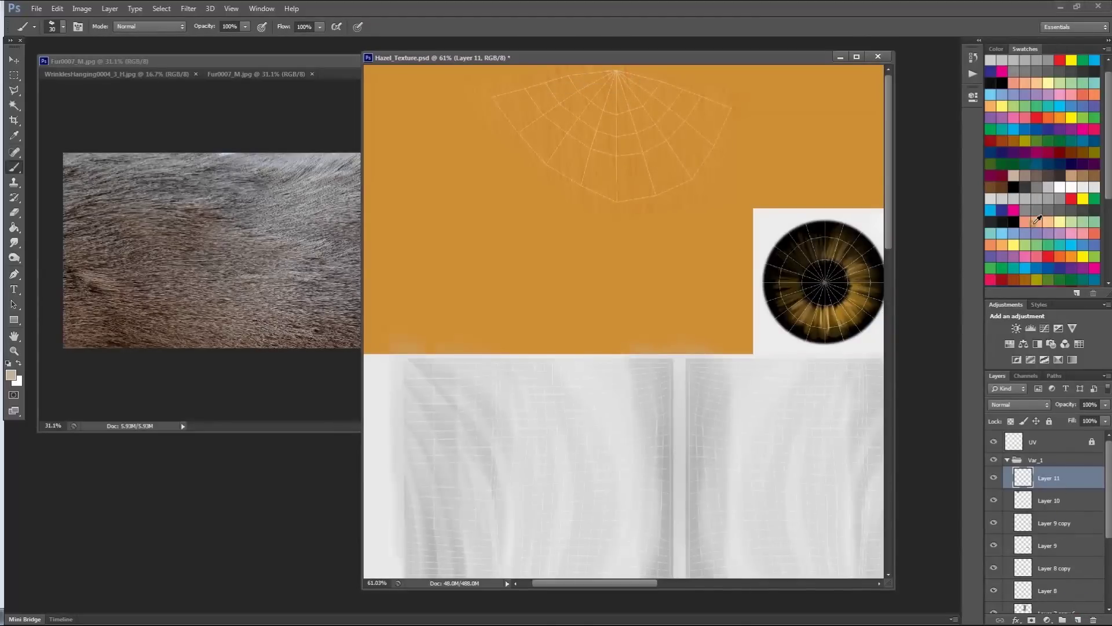
Set the new layer to Overlay and brush a soft highlight around the tip of the fan-shaped shell
click(1024, 402)
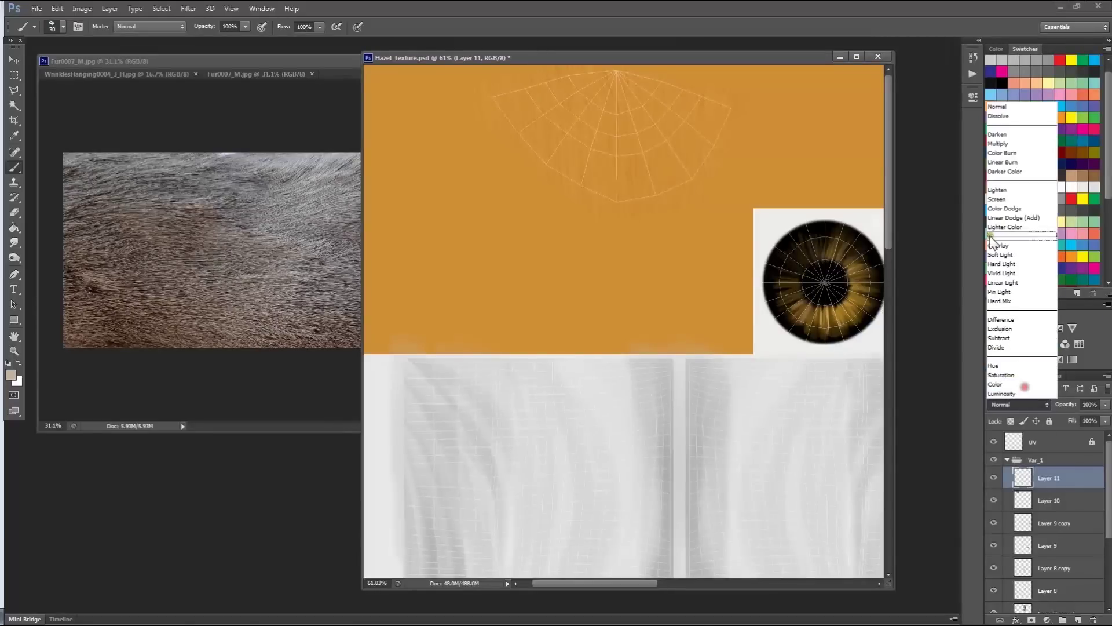
click(1008, 245)
mouse_move(532, 144)
mouse_down()
mouse_move(627, 67)
mouse_move(559, 84)
mouse_move(576, 105)
mouse_move(616, 110)
mouse_move(596, 111)
mouse_move(656, 85)
mouse_move(675, 90)
mouse_move(548, 103)
mouse_move(553, 115)
mouse_move(573, 128)
mouse_move(619, 91)
mouse_move(629, 67)
mouse_move(553, 86)
mouse_move(625, 72)
mouse_move(628, 92)
mouse_move(663, 102)
mouse_move(608, 70)
mouse_move(628, 69)
mouse_move(632, 113)
mouse_move(650, 126)
mouse_move(648, 114)
mouse_up()
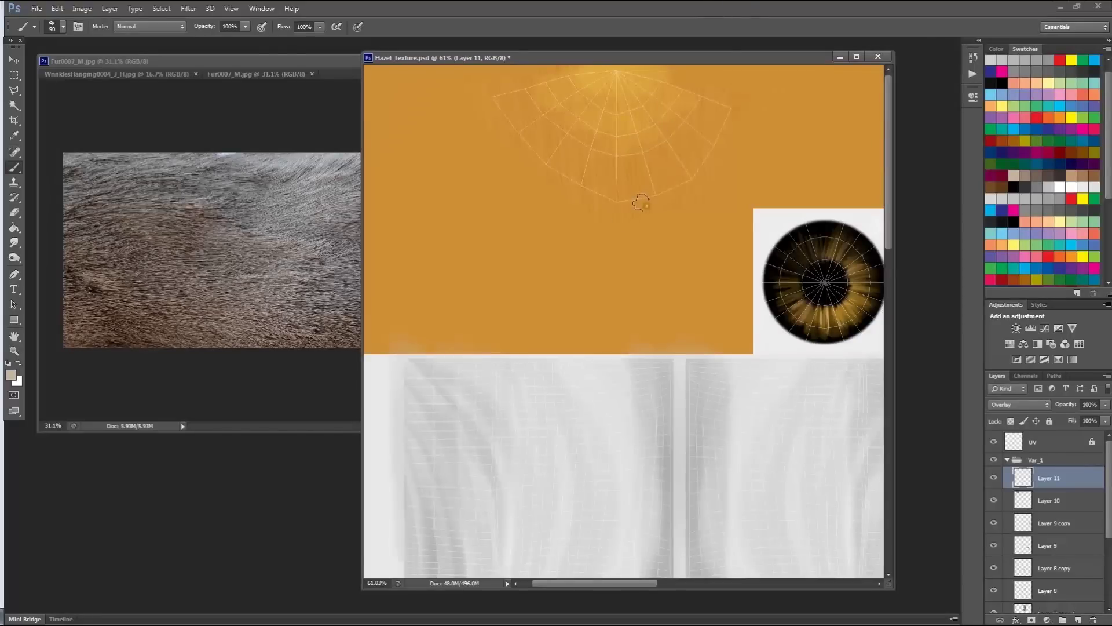
alt+scroll(641, 203, down, 5)
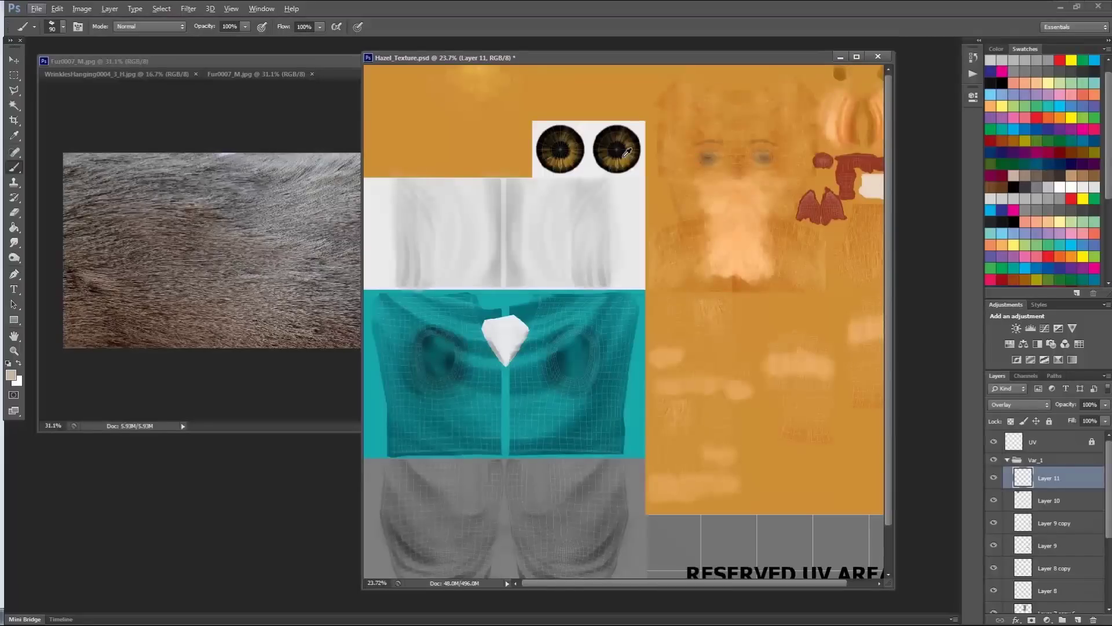
key(m)
alt+scroll(691, 280, down, 2)
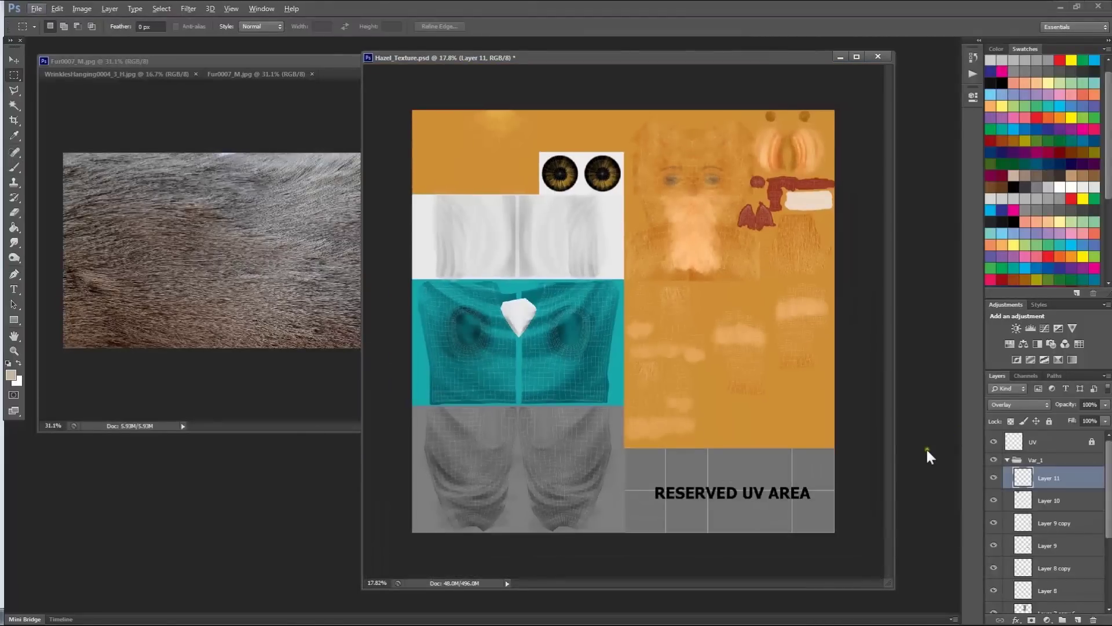
click(1042, 461)
click(1007, 460)
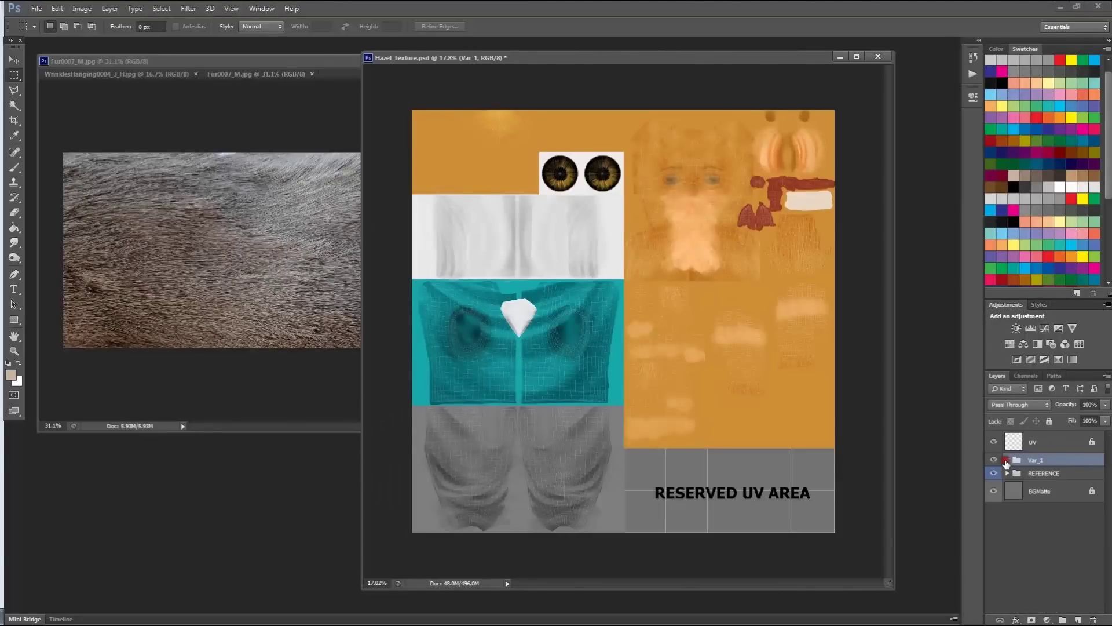
click(1044, 473)
click(1019, 461)
click(1007, 460)
Try to move the loose layers from Layer 11 to Layer 7 copy 5 into the Fur group
click(1059, 478)
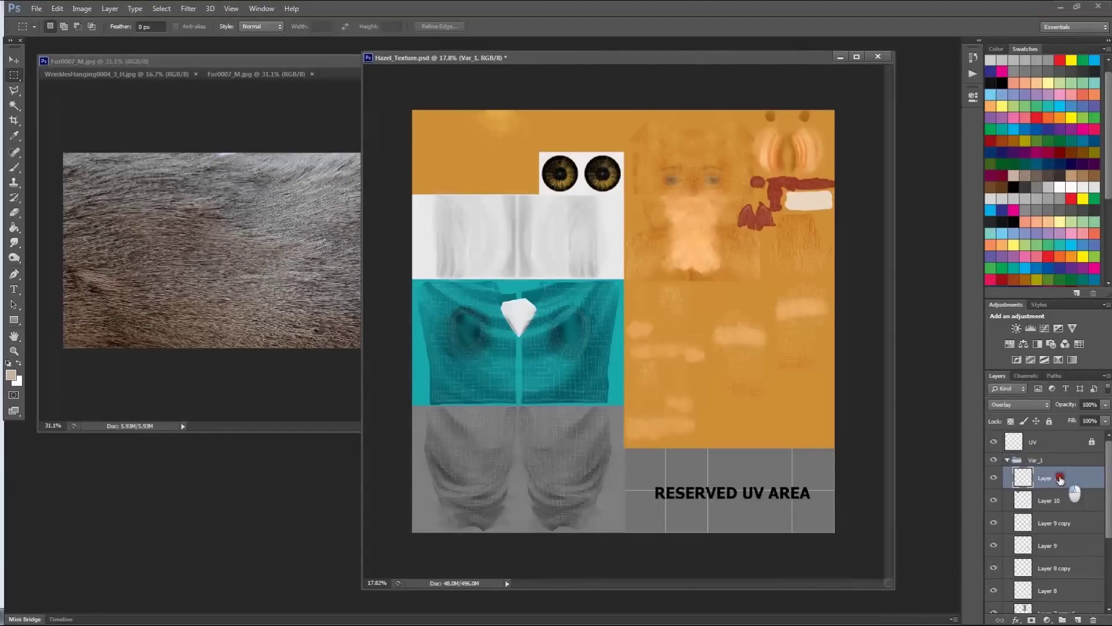
scroll(1077, 486, down, 4)
shift+click(1073, 543)
drag(1057, 546, 1040, 560)
click(1060, 462)
click(1052, 473)
key(ctrl+z)
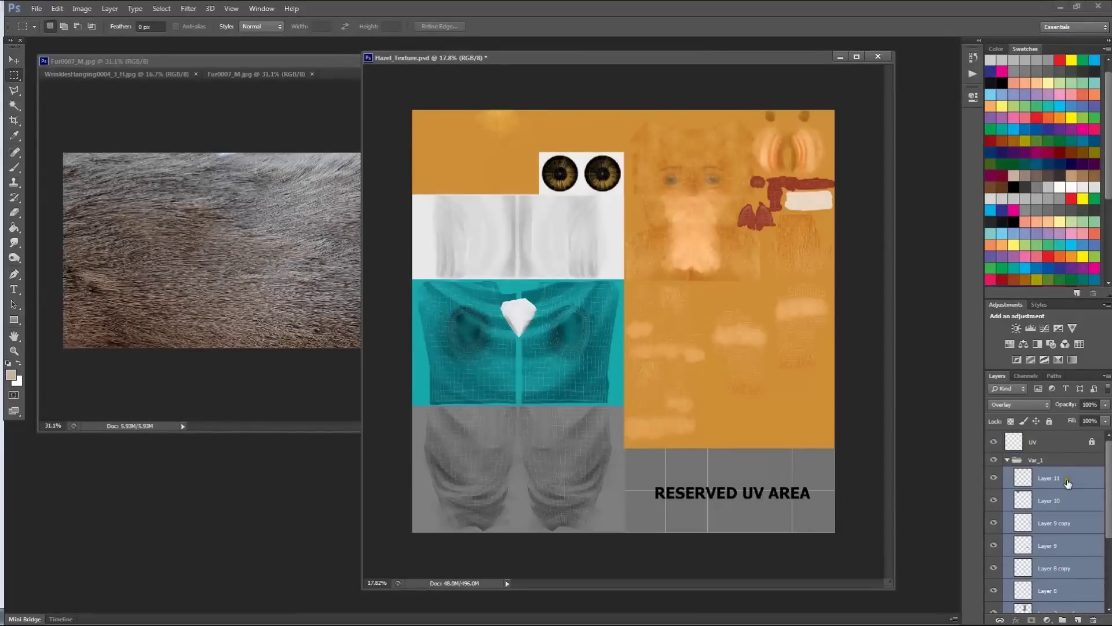
Create a new group named Fur2 above the loose layers in the Var_1 group
scroll(1067, 483, down, 3)
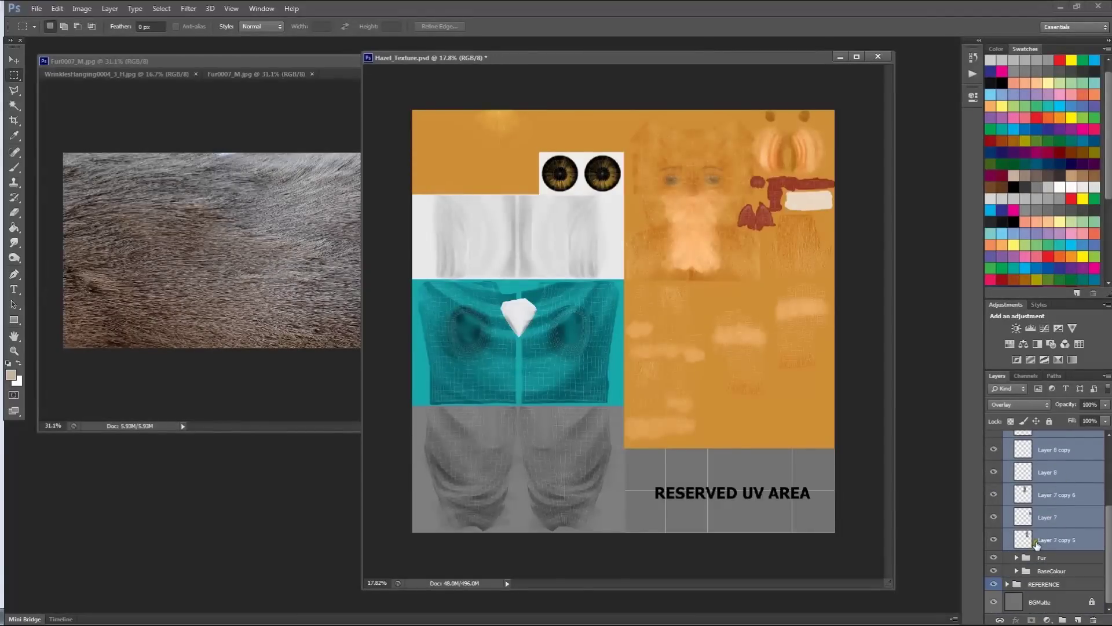
click(1017, 557)
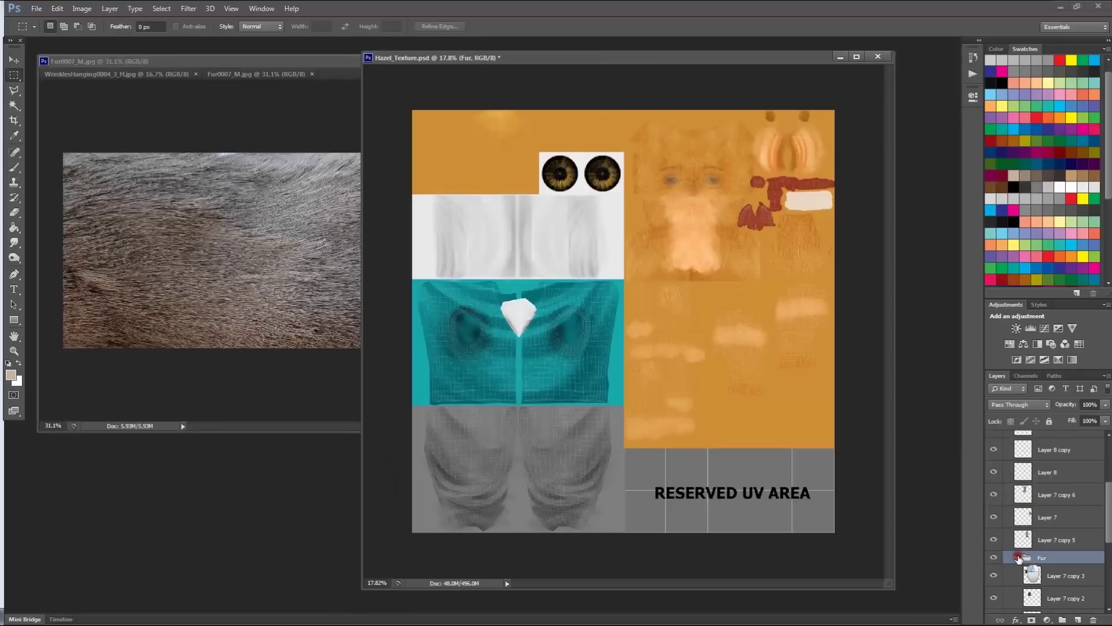
click(1055, 539)
scroll(1056, 538, up, 3)
shift+click(1061, 480)
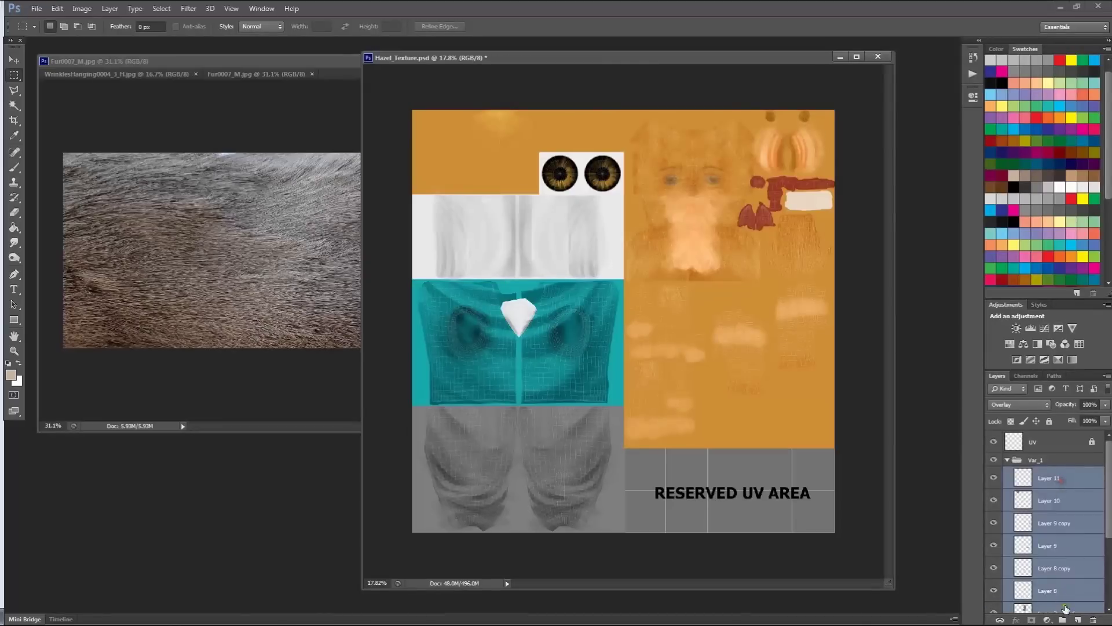
click(1062, 619)
text(ur2)
key(Return)
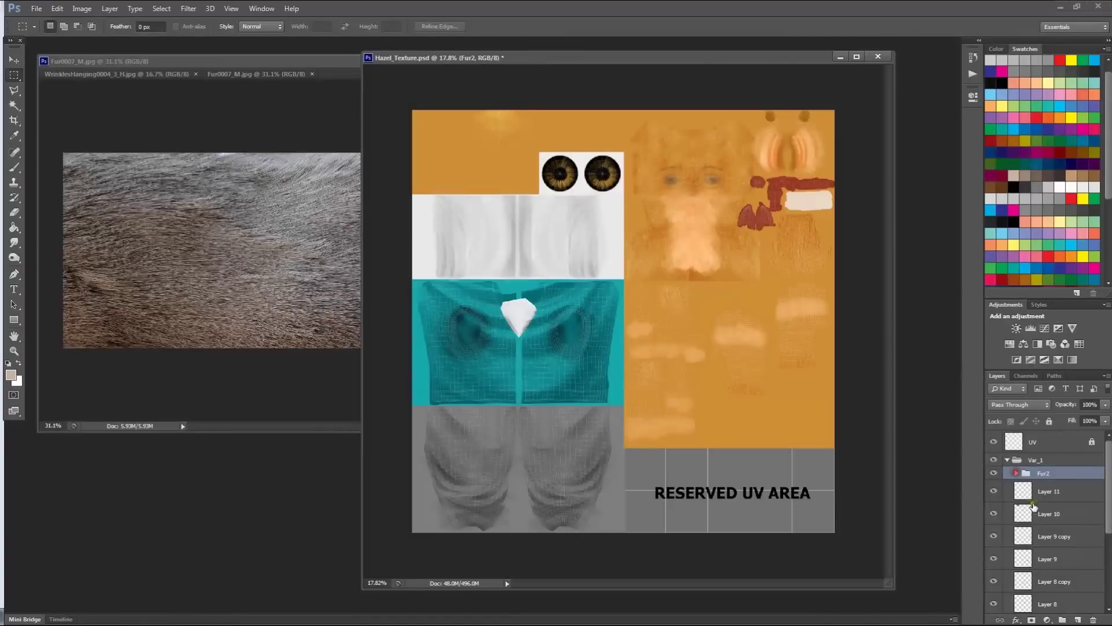
Move all loose layers from Layer 11 to Layer 7 copy 5 into the Fur2 group
scroll(1064, 509, down, 5)
shift+click(1063, 539)
scroll(1060, 510, up, 5)
drag(1060, 492, 1054, 474)
Rename the Fur group as TextureOverlay
double_click(1042, 486)
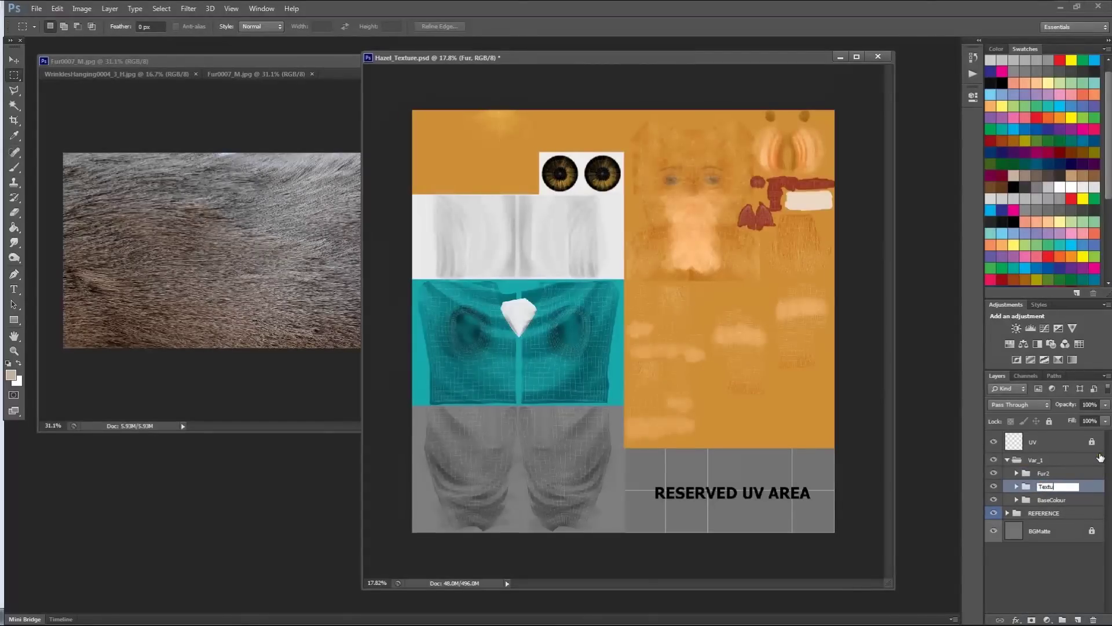
text(TextureOverlay)
key(Return)
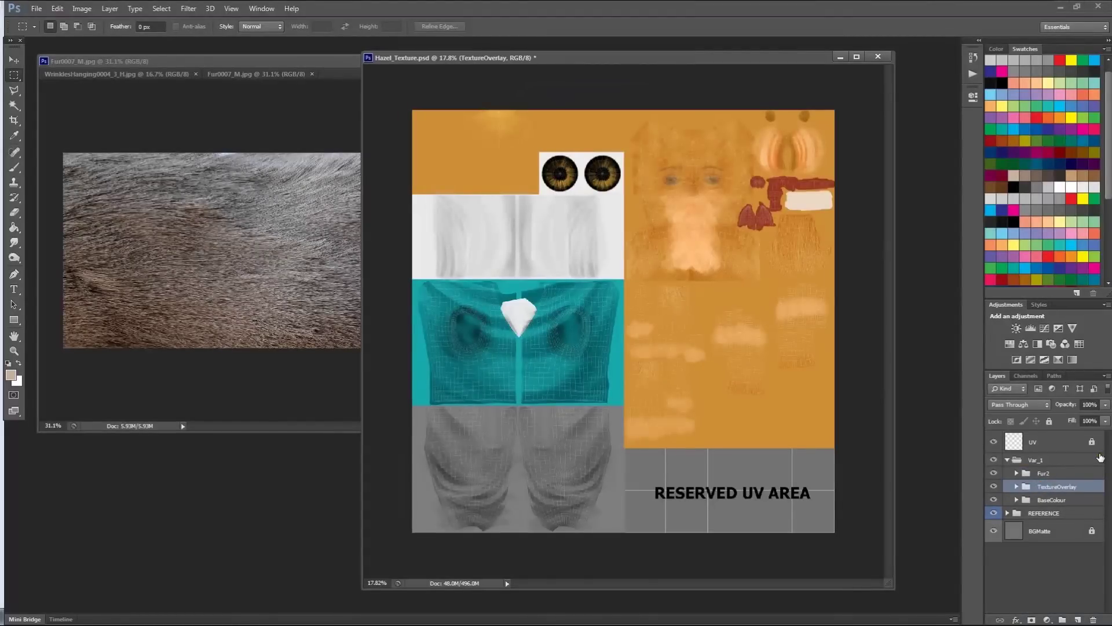
Save the texture with the UV layer hidden and reload Hazel_Texture.psd in Maya
click(1065, 472)
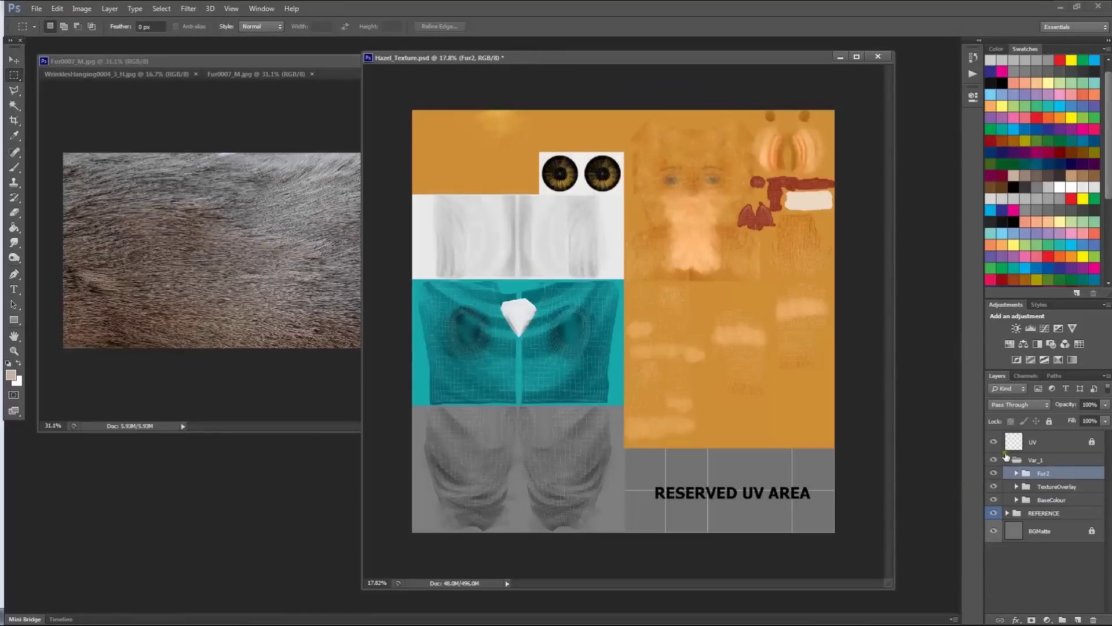
click(994, 442)
key(ctrl+s)
key(alt+Tab)
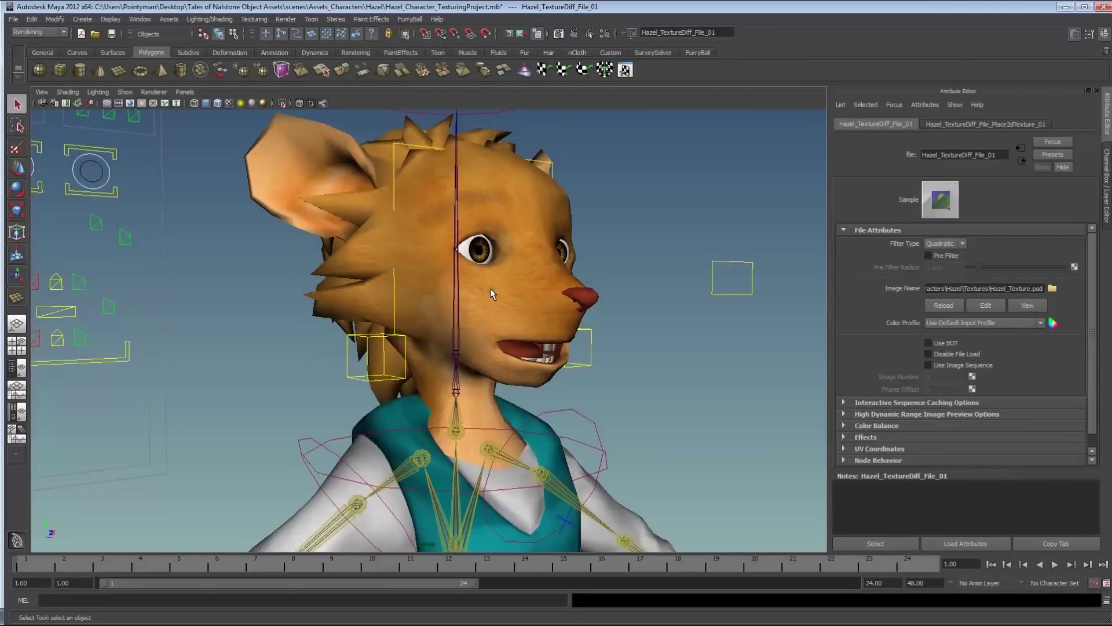
click(943, 305)
Examine the fur texture on the character's arms and hands from several angles
alt+right_drag(664, 356, 499, 389)
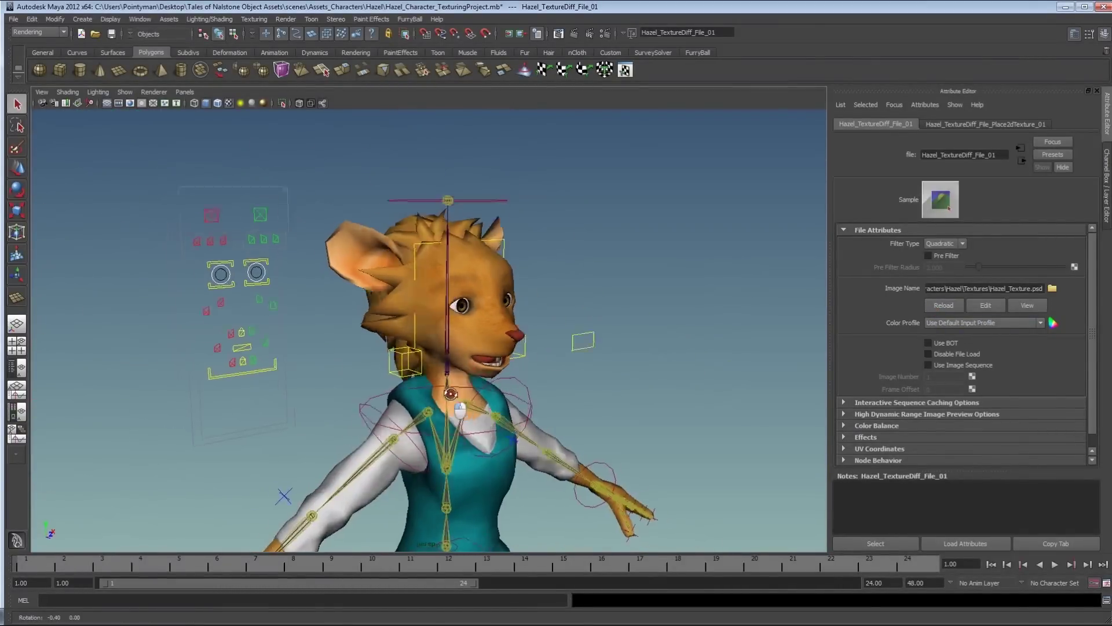
alt+drag(498, 390, 622, 374)
alt+drag(545, 397, 535, 334)
alt+right_drag(535, 335, 432, 440)
alt+middle_drag(432, 440, 464, 348)
alt+drag(464, 347, 506, 318)
alt+right_drag(506, 317, 411, 320)
alt+drag(412, 321, 385, 334)
scroll(504, 325, up, 5)
click(702, 367)
click(725, 347)
click(307, 363)
Return to Photoshop, show the UV layer, and select Layer 9 copy in the Fur2 group for the upper arm shell's fur
key(alt+Tab)
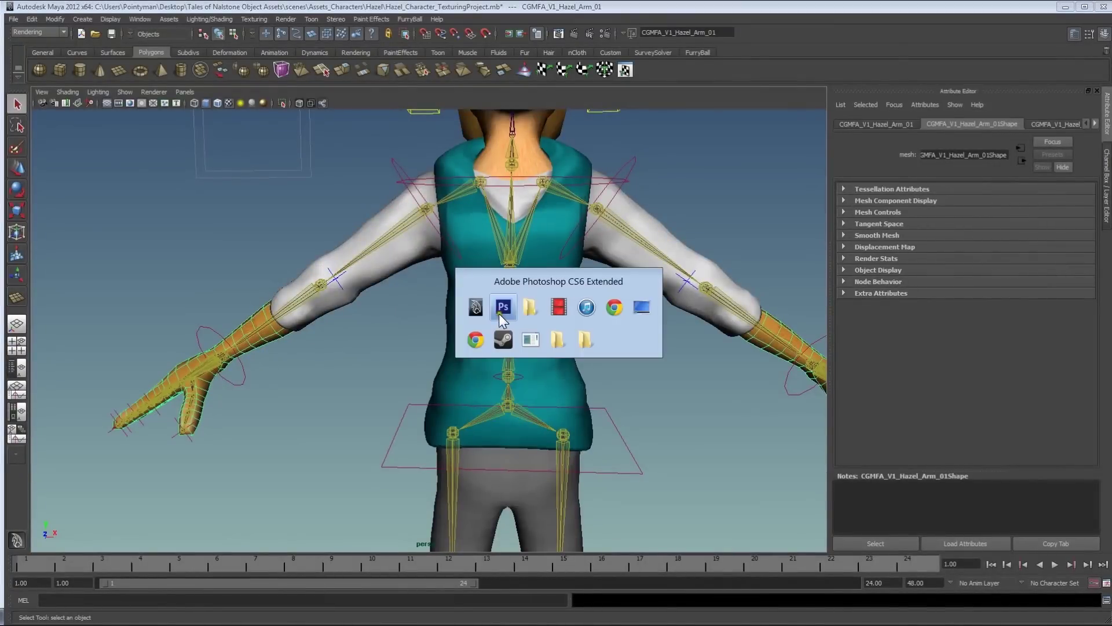
click(994, 441)
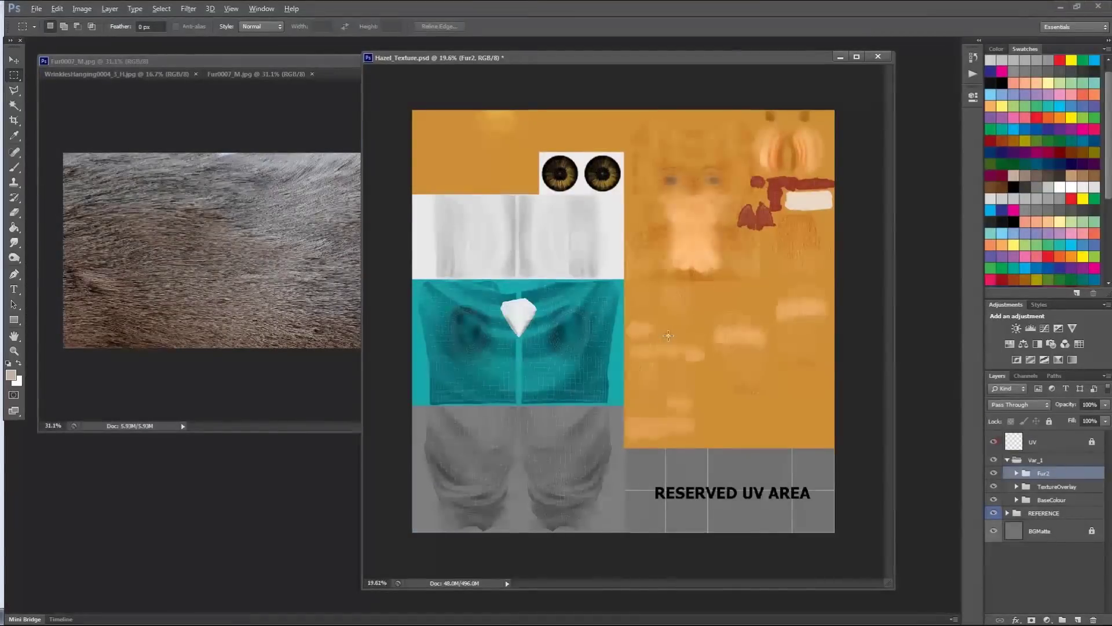
alt+scroll(666, 336, up, 5)
alt+scroll(657, 333, up, 4)
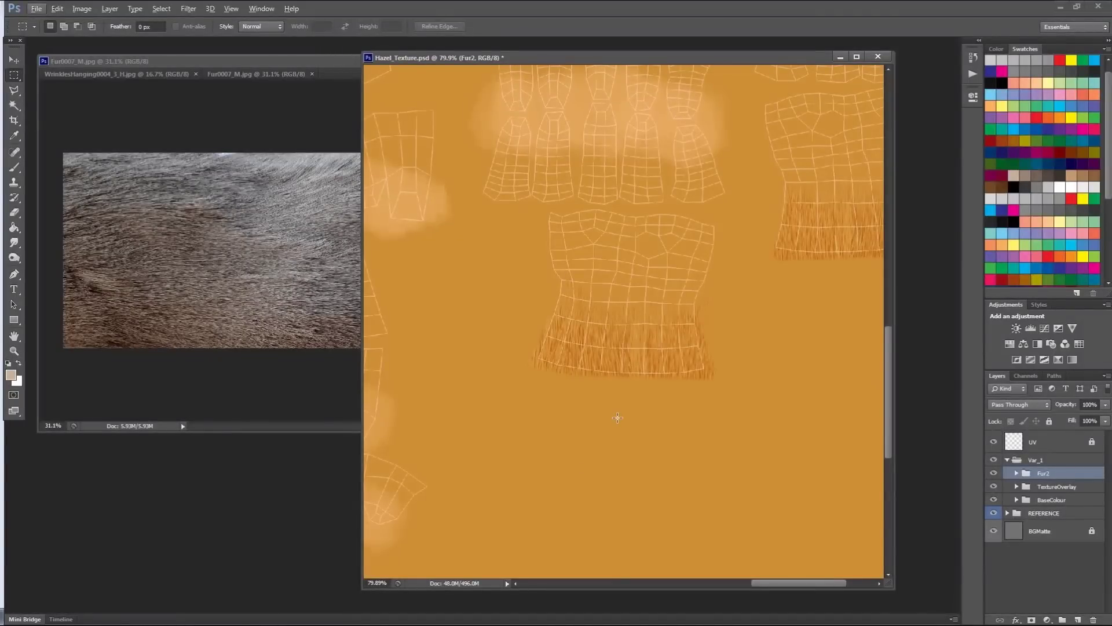
click(1017, 473)
click(1059, 491)
click(1058, 513)
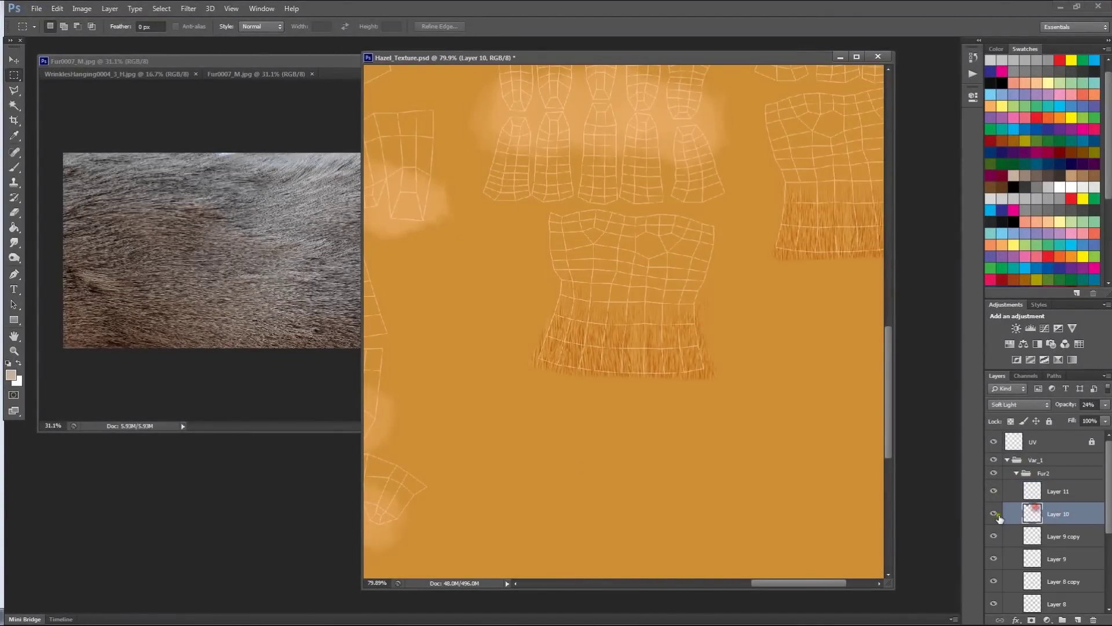
click(994, 537)
click(997, 540)
click(1060, 537)
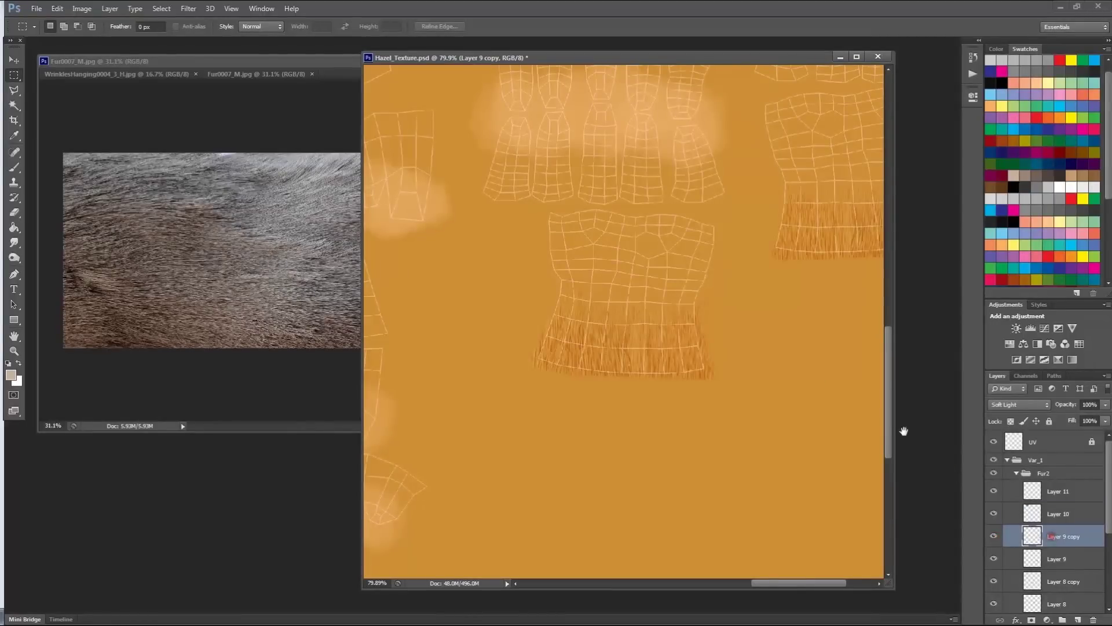
Stretch the Layer 9 copy fur to about 198% height, widen it, and move it up over the shell's lower edge
drag(740, 265, 644, 269)
key(ctrl+t)
drag(761, 273, 762, 479)
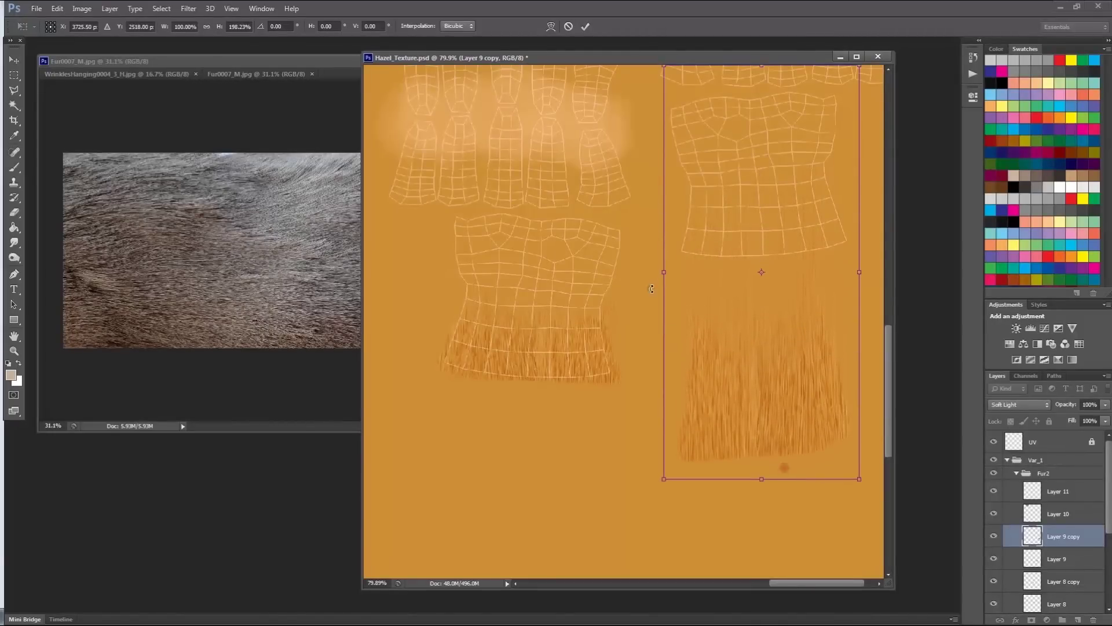
drag(664, 273, 629, 277)
drag(874, 277, 883, 278)
drag(823, 351, 809, 307)
key(Return)
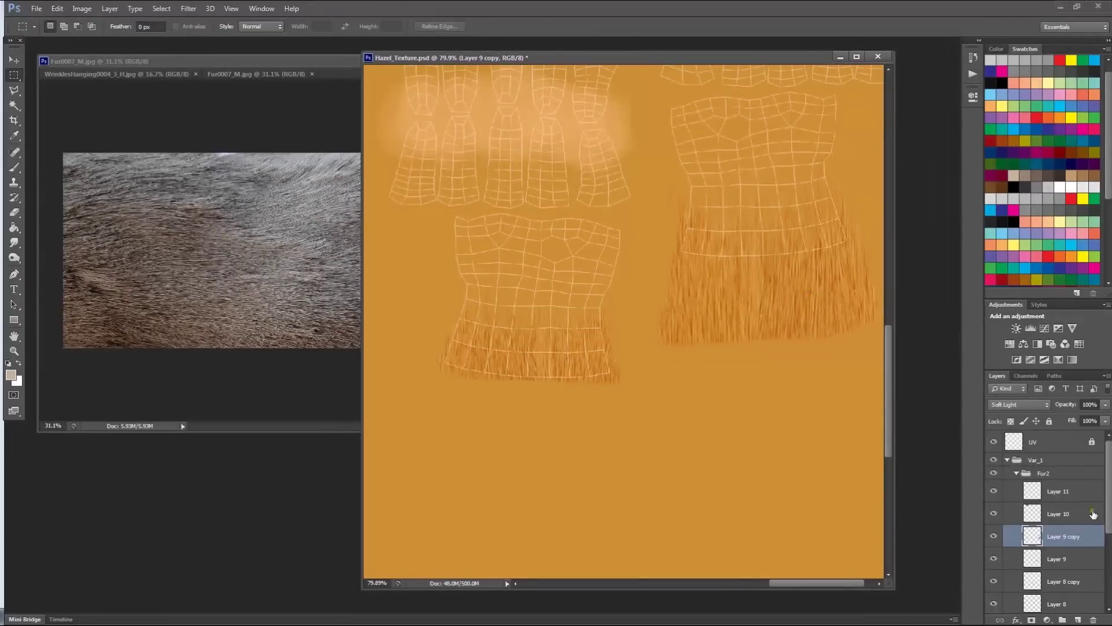
Scale the Layer 9 fur to about 119% width and 179% height and position it over its shell's lower edge
click(1075, 554)
key(ctrl+t)
drag(531, 396, 510, 555)
drag(639, 371, 678, 369)
drag(592, 431, 572, 401)
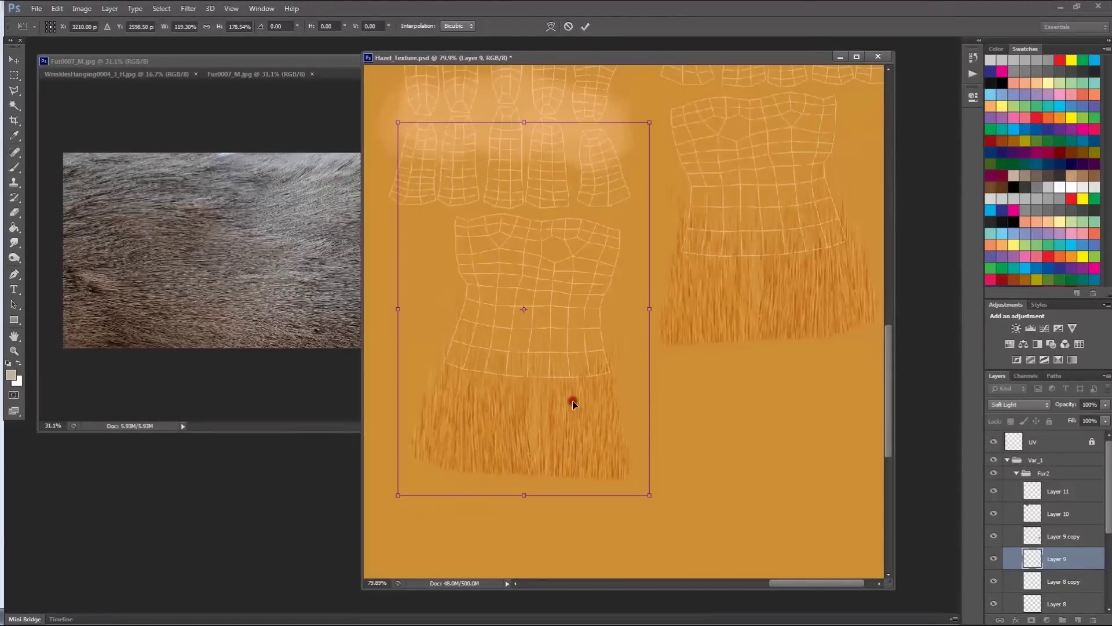
key(Return)
Hide the UV layer, save the enlarged arm fur, and refresh the texture file on the character in Maya
alt+scroll(642, 299, down, 6)
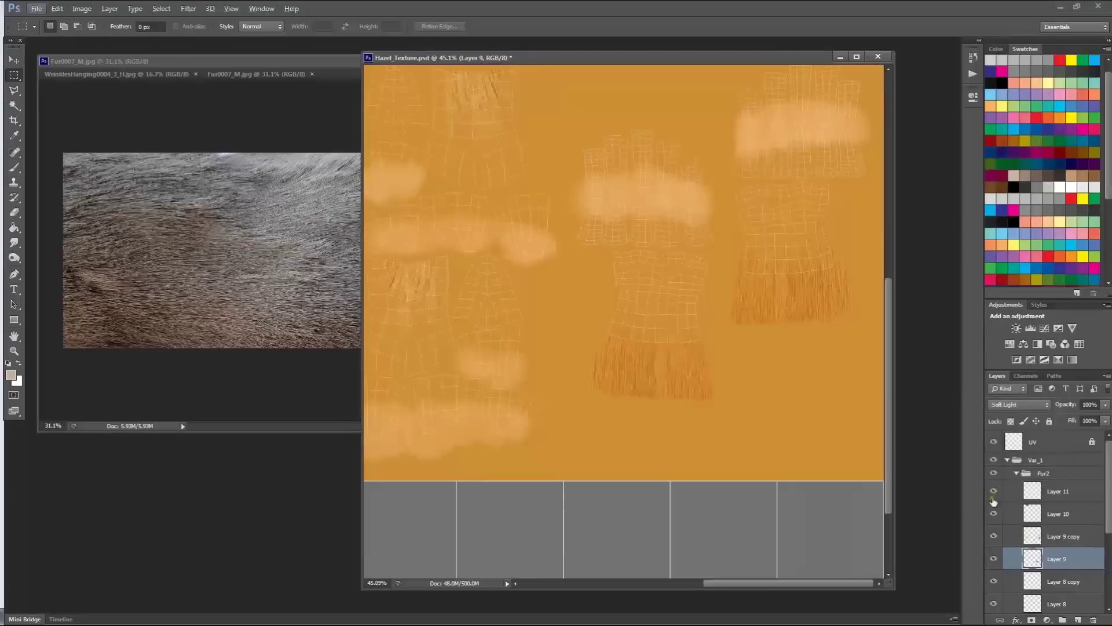
click(993, 441)
key(ctrl+s)
key(alt+Tab)
key(alt+Tab)
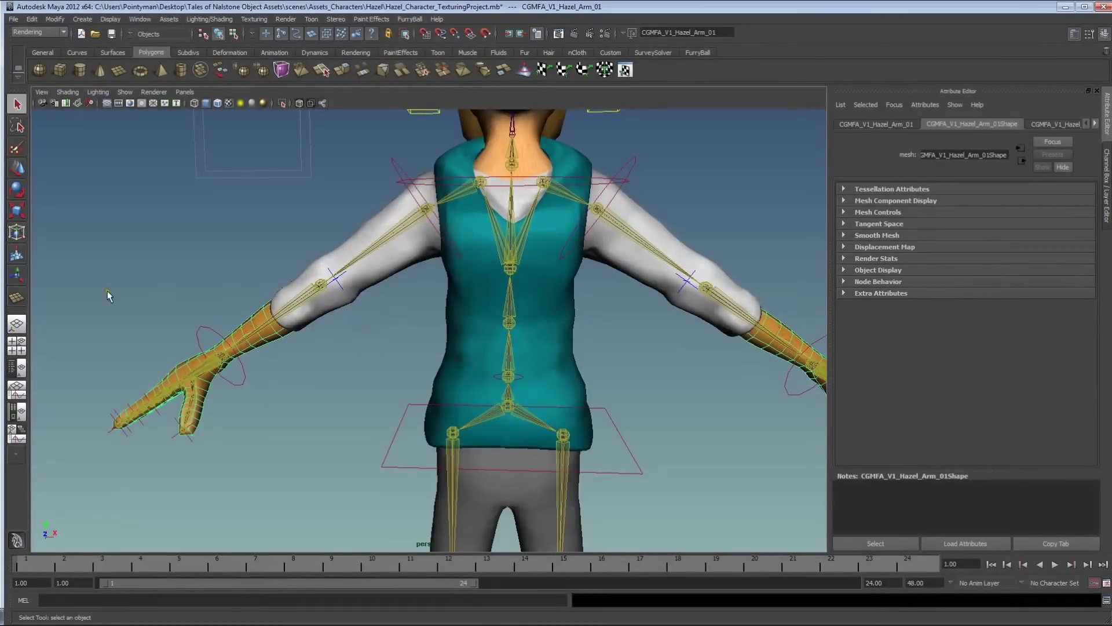
click(950, 311)
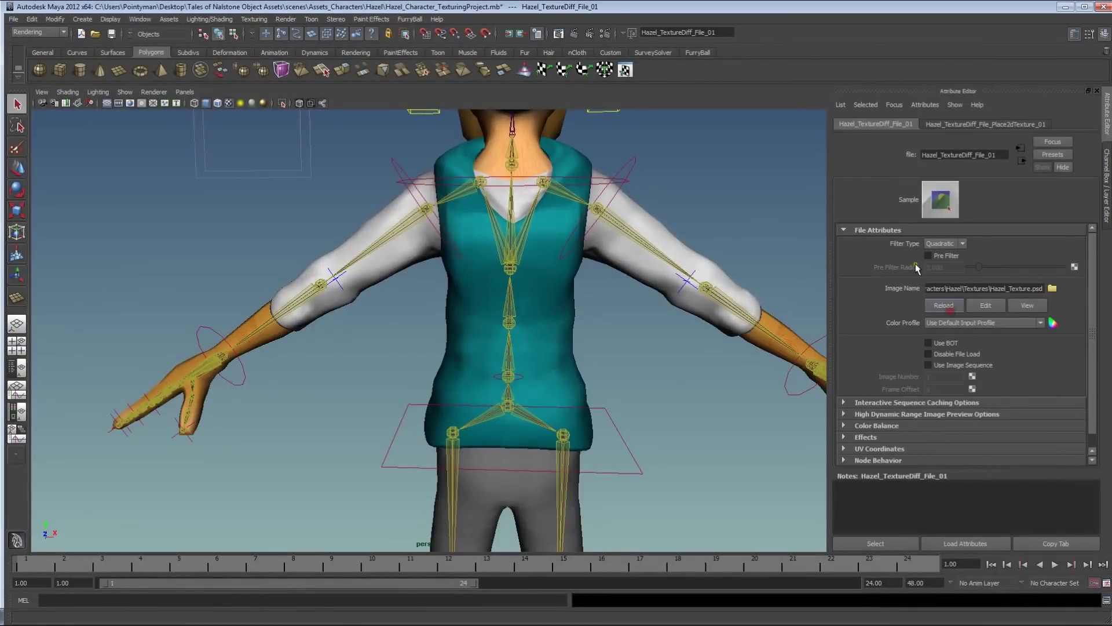
Inspect the updated arm fur and the overall texture on the whole character from several angles
alt+drag(264, 356, 392, 387)
scroll(392, 387, up, 2)
click(392, 387)
alt+drag(339, 340, 435, 344)
alt+drag(622, 384, 527, 351)
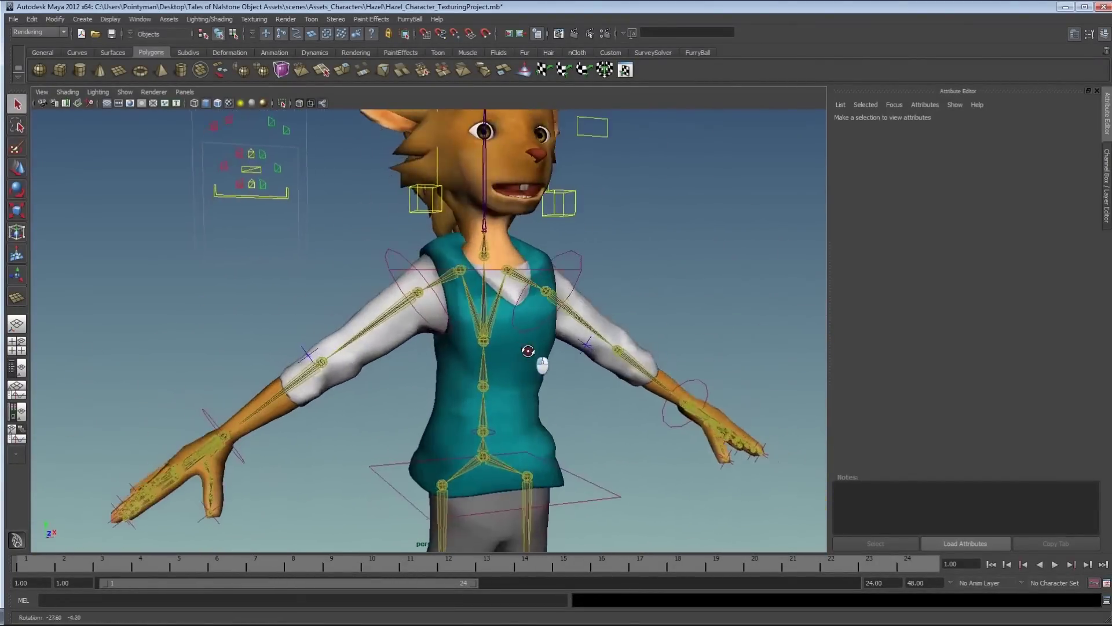
scroll(548, 371, up, 3)
mouse_move(496, 307)
alt+mouse_down()
mouse_move(556, 307)
mouse_move(380, 306)
mouse_move(512, 307)
alt+mouse_up()
alt+right_drag(512, 307, 390, 303)
alt+drag(390, 303, 296, 301)
alt+right_drag(296, 301, 270, 300)
alt+drag(270, 300, 307, 313)
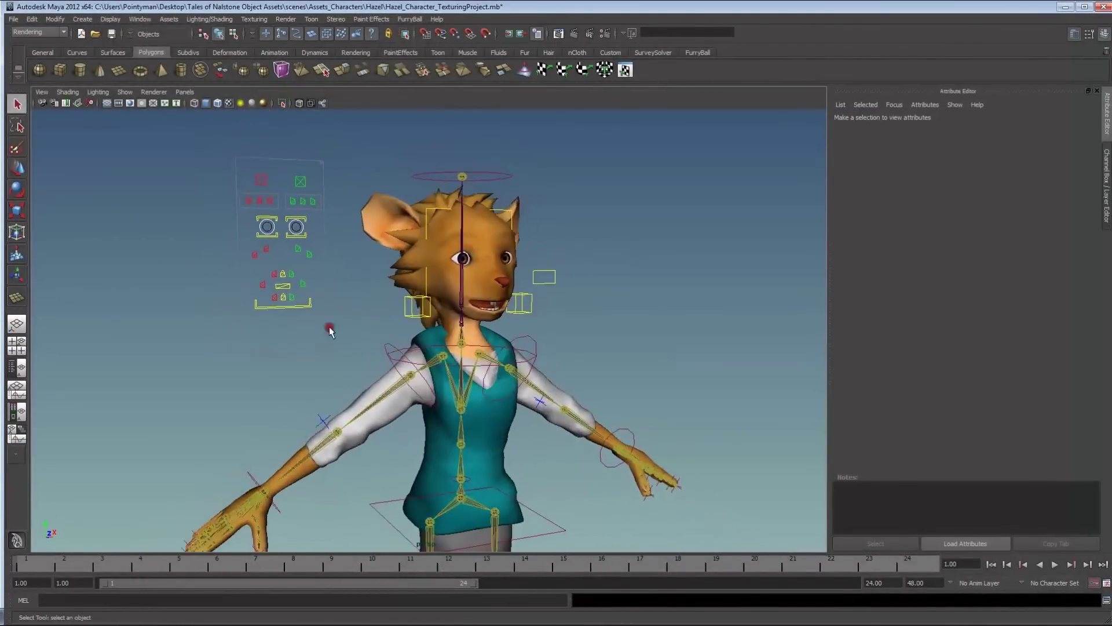
alt+right_drag(308, 314, 268, 326)
alt+middle_drag(424, 403, 444, 325)
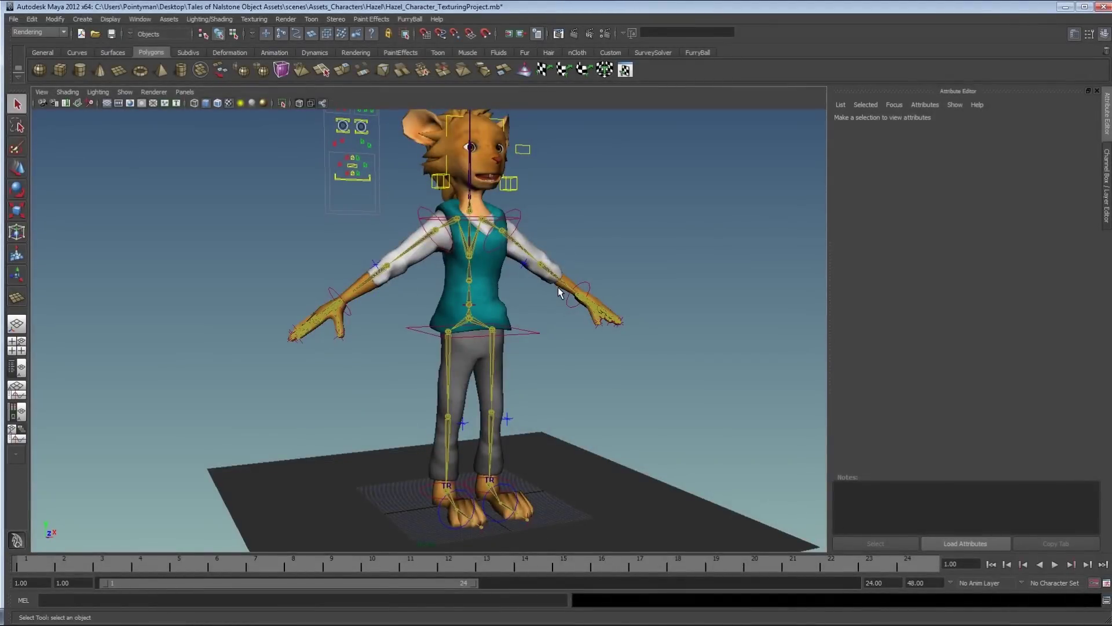
alt+drag(582, 277, 541, 317)
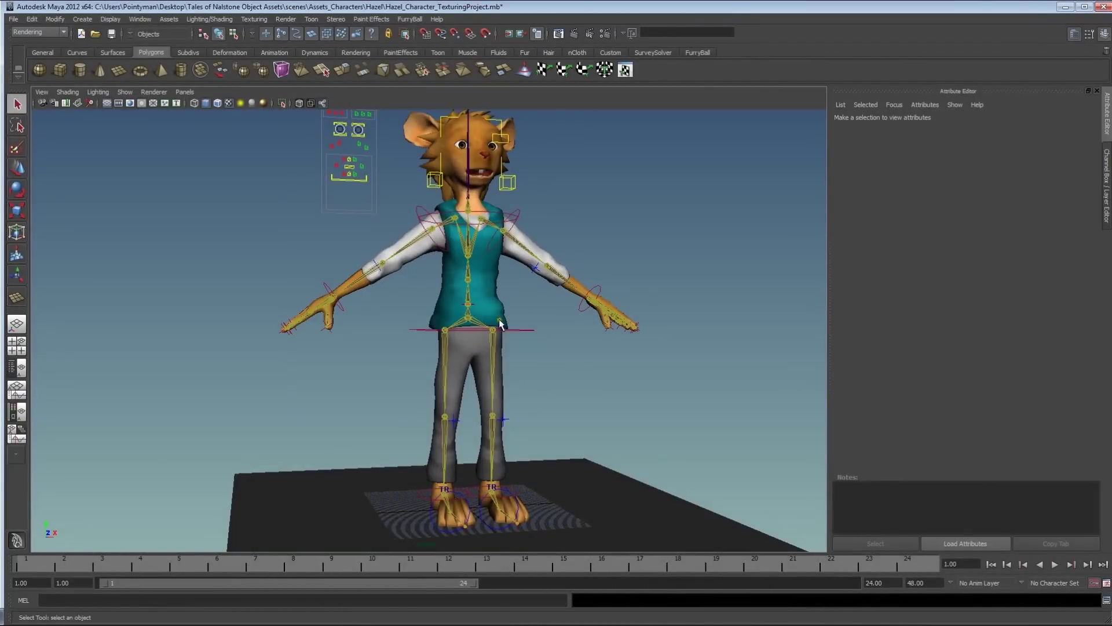
alt+drag(499, 320, 515, 336)
Switch to the browser and look over the Quixel nDo2 product page
key(alt+Tab)
click(486, 348)
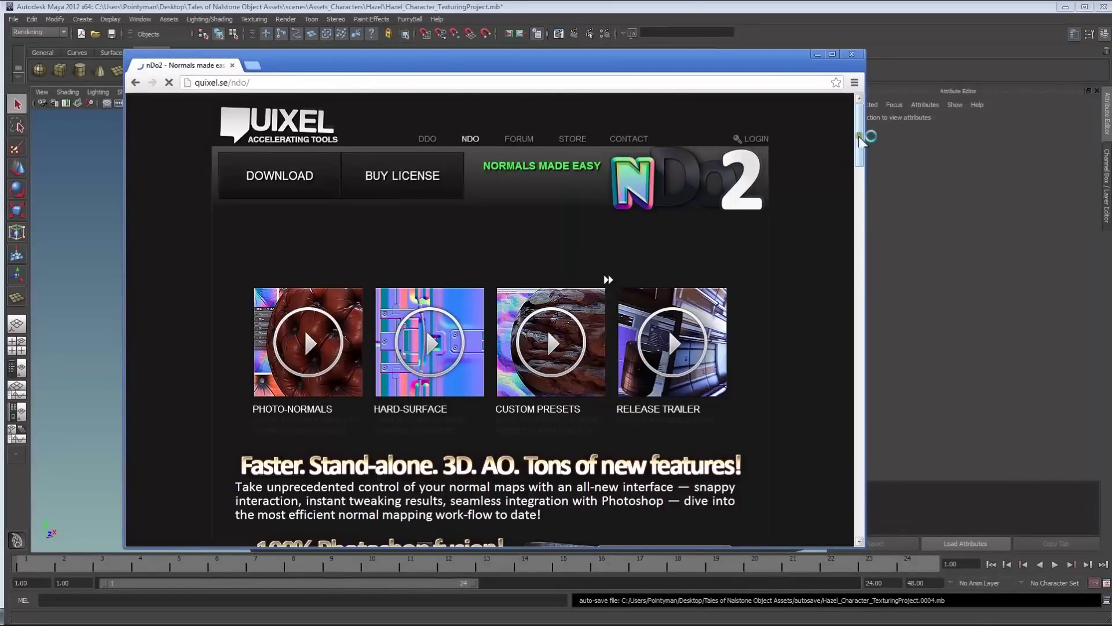
drag(861, 139, 873, 192)
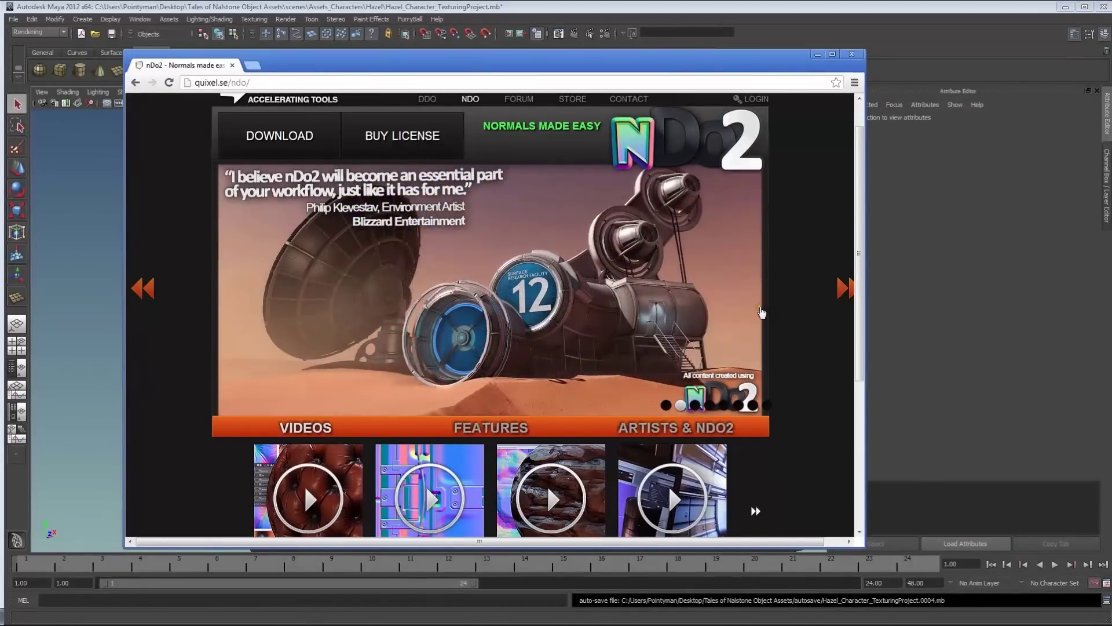
scroll(761, 311, down, 3)
drag(860, 243, 839, 113)
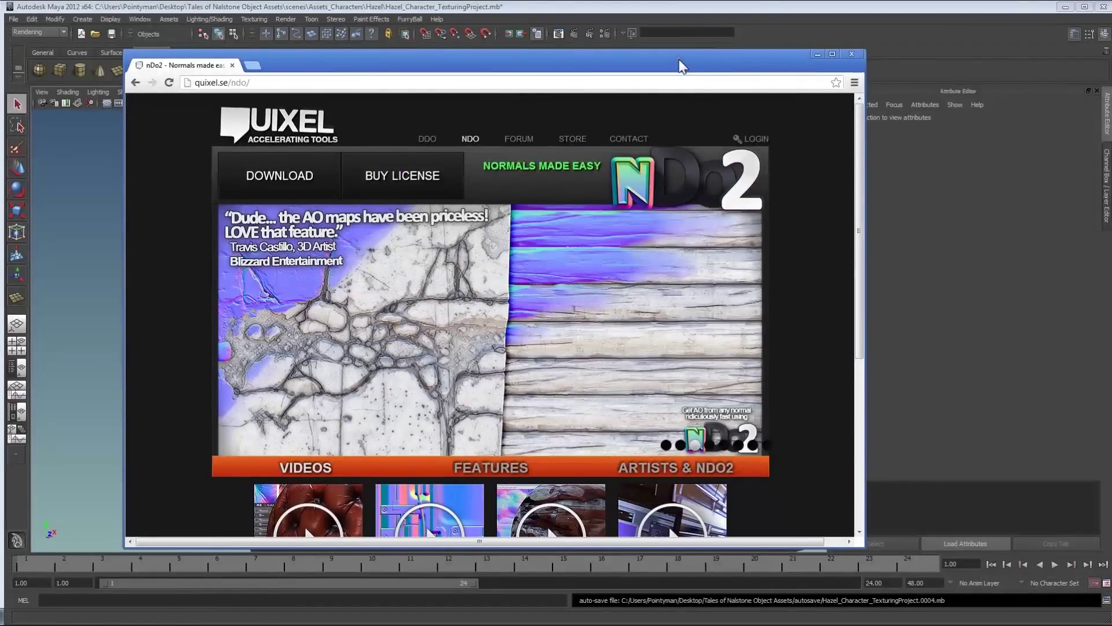
drag(706, 62, 692, 59)
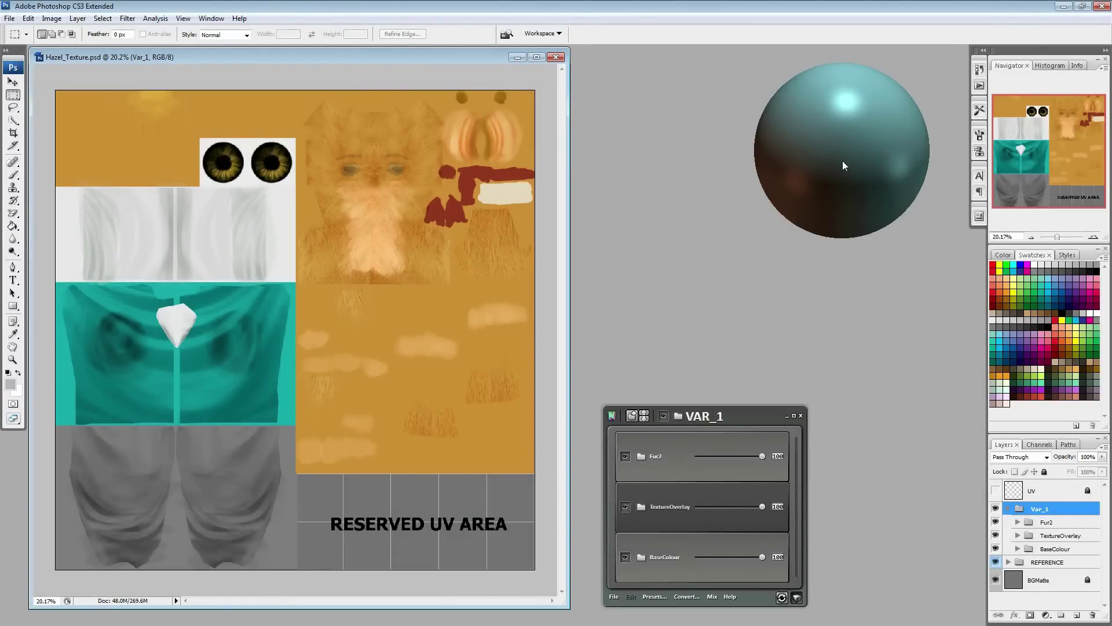
Reposition the nDo2 preview sphere and the VAR_1 layer window beside the texture canvas in Photoshop CS3
mouse_move(863, 155)
mouse_down()
mouse_move(851, 220)
mouse_move(747, 363)
mouse_move(803, 242)
mouse_move(865, 169)
mouse_up()
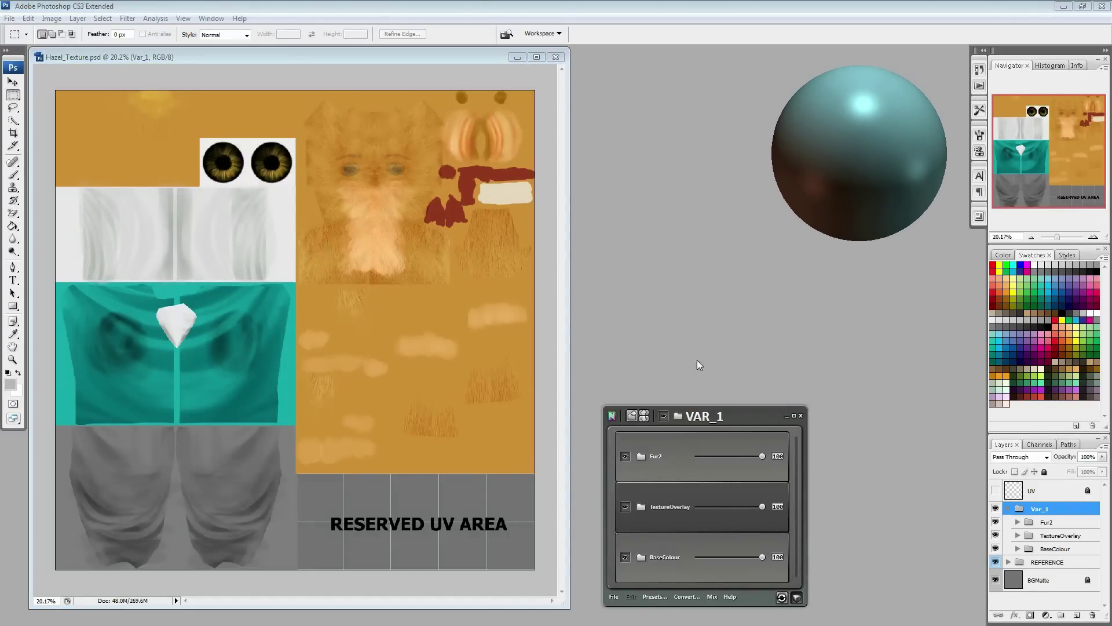
drag(698, 416, 700, 389)
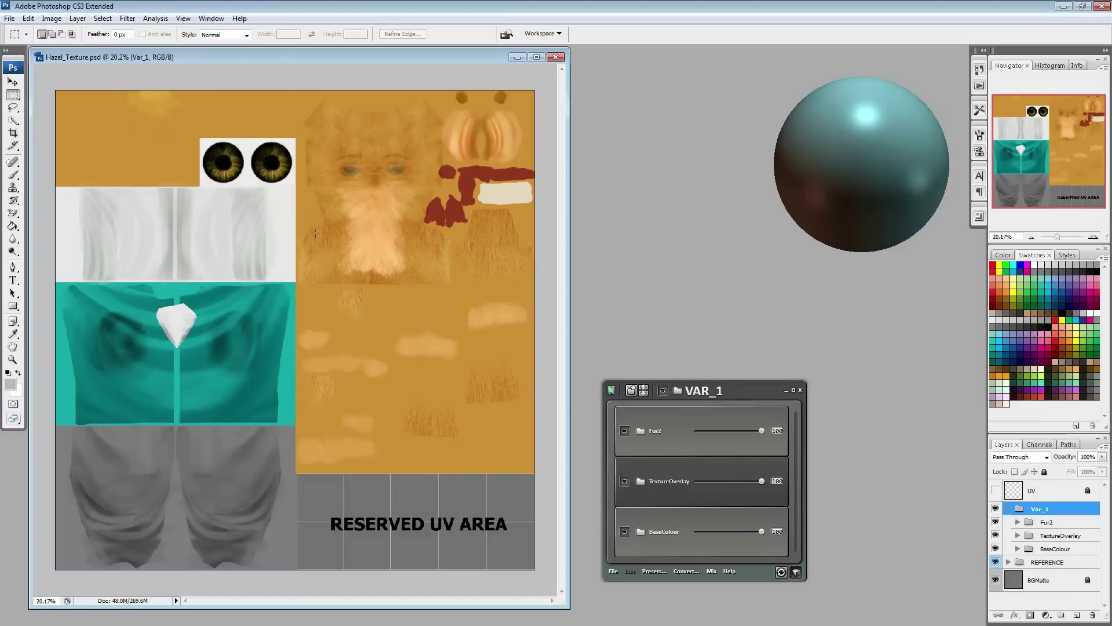
Duplicate the Var_1 layer group under the name Var_1 copy
click(1053, 497)
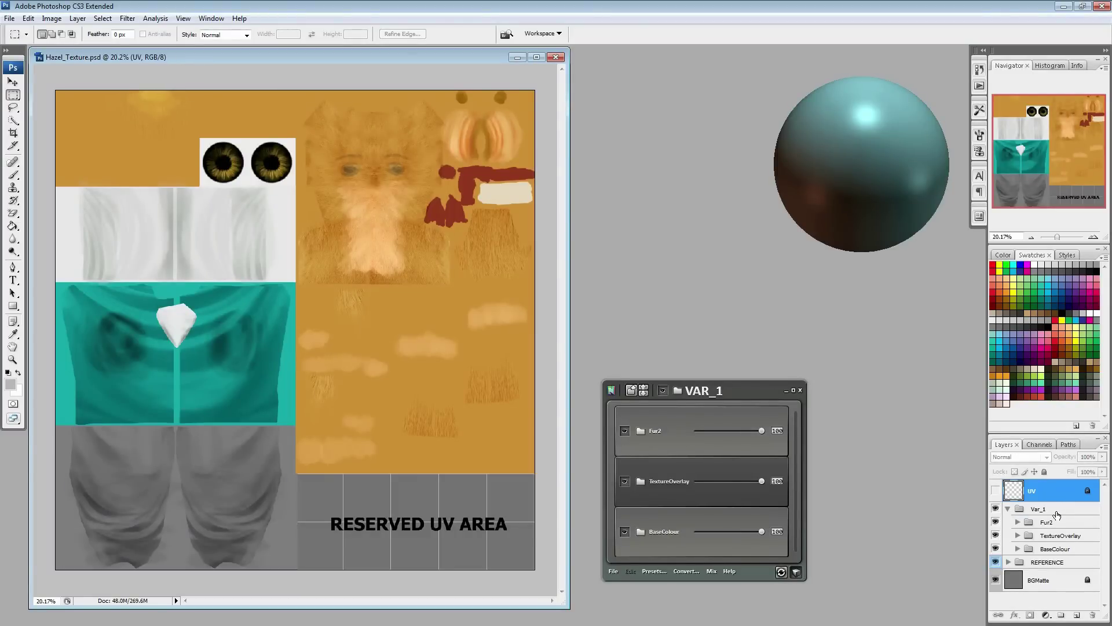
click(1056, 510)
right_click(1054, 509)
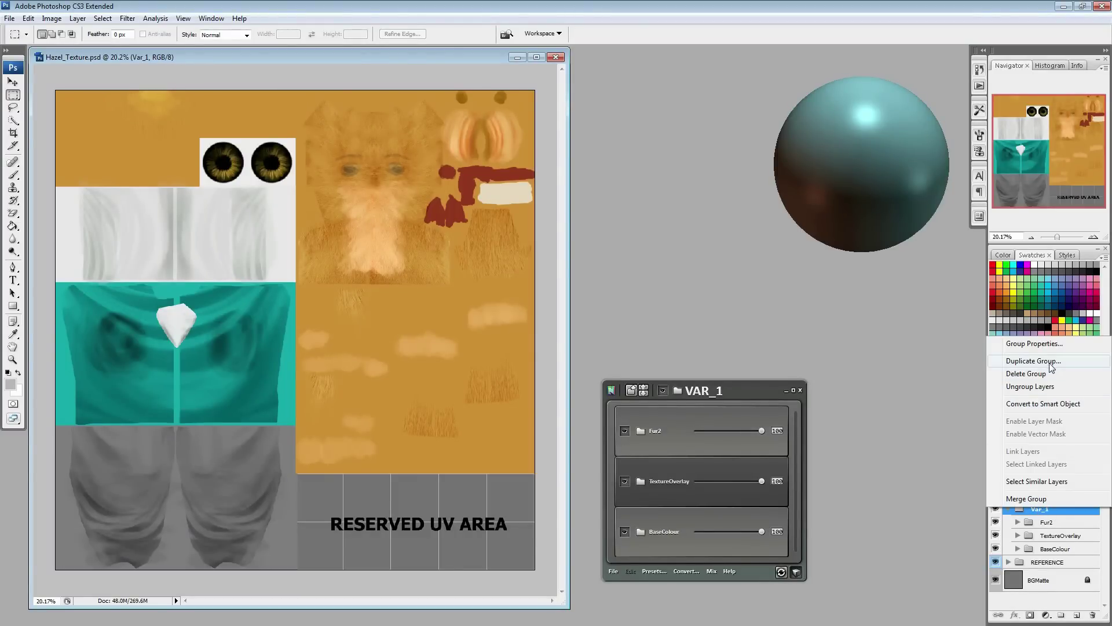
click(1051, 362)
click(661, 189)
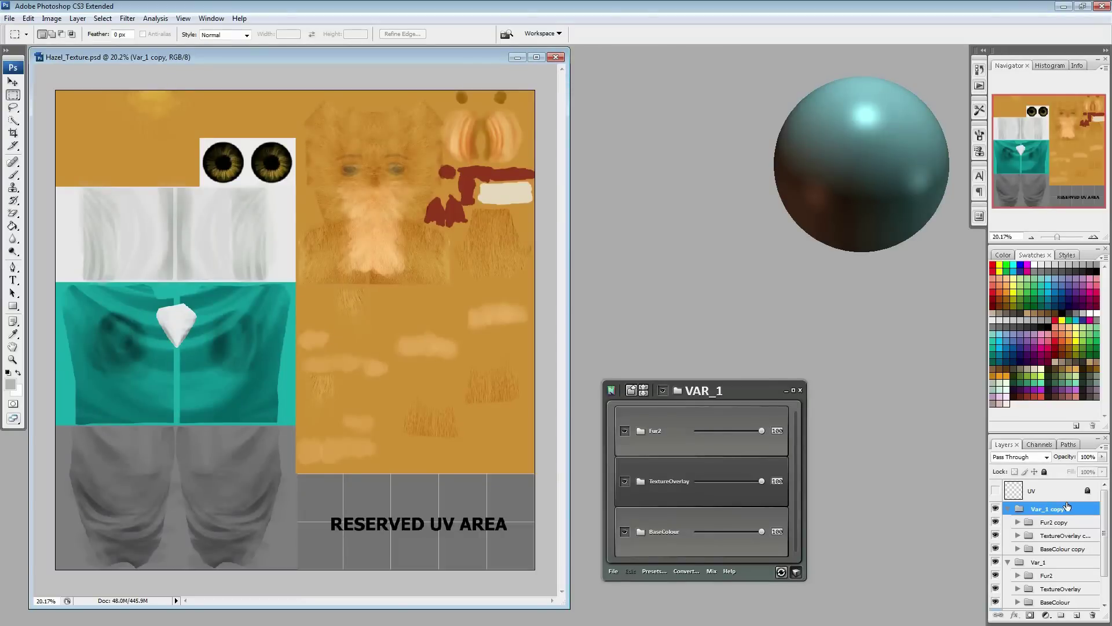
Merge the Var_1 copy group into a single layer and reposition the nDo2 conversion window beside the canvas
key(ctrl+e)
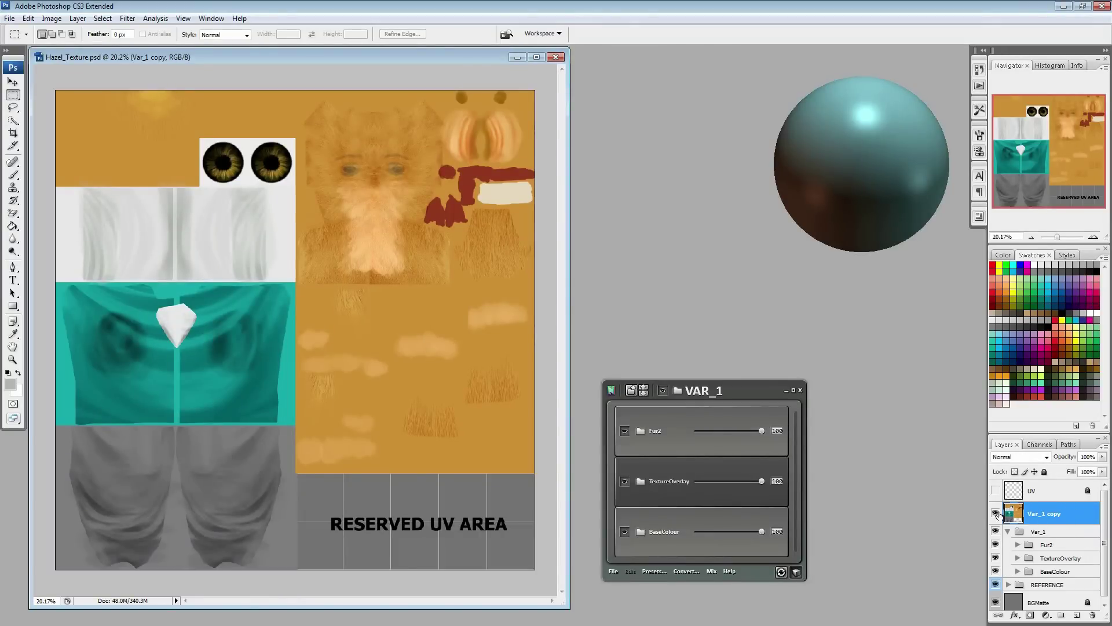
key(v)
mouse_move(328, 285)
mouse_down()
mouse_move(326, 273)
mouse_move(328, 287)
mouse_up()
click(718, 392)
drag(719, 394, 709, 314)
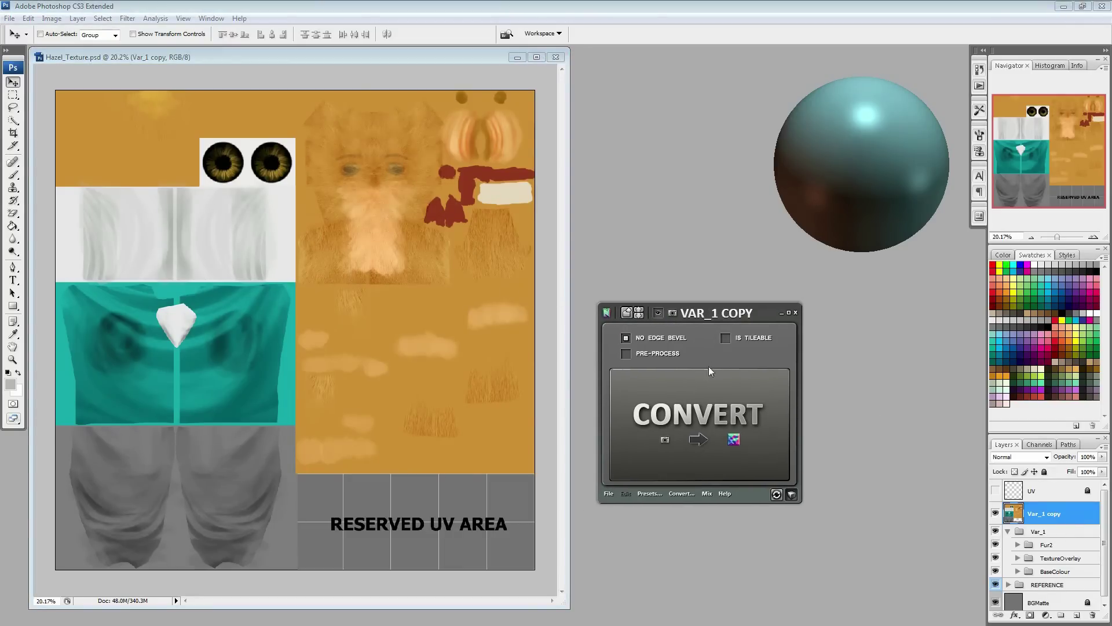
Convert the active document to a normal map with the Soft Spectrum preset
click(647, 493)
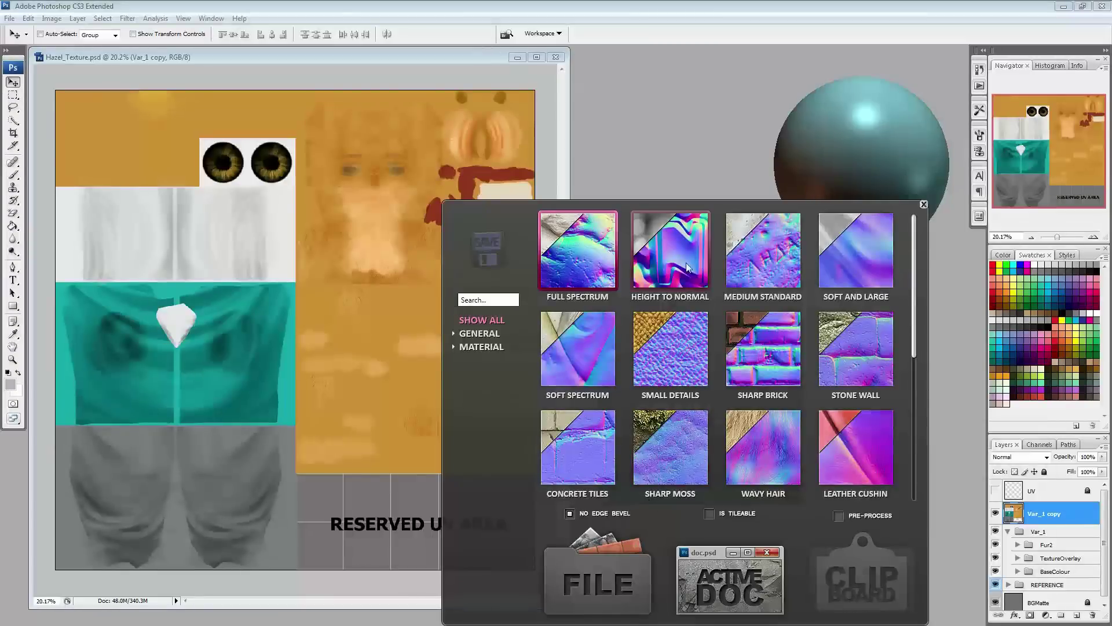
drag(913, 245, 919, 367)
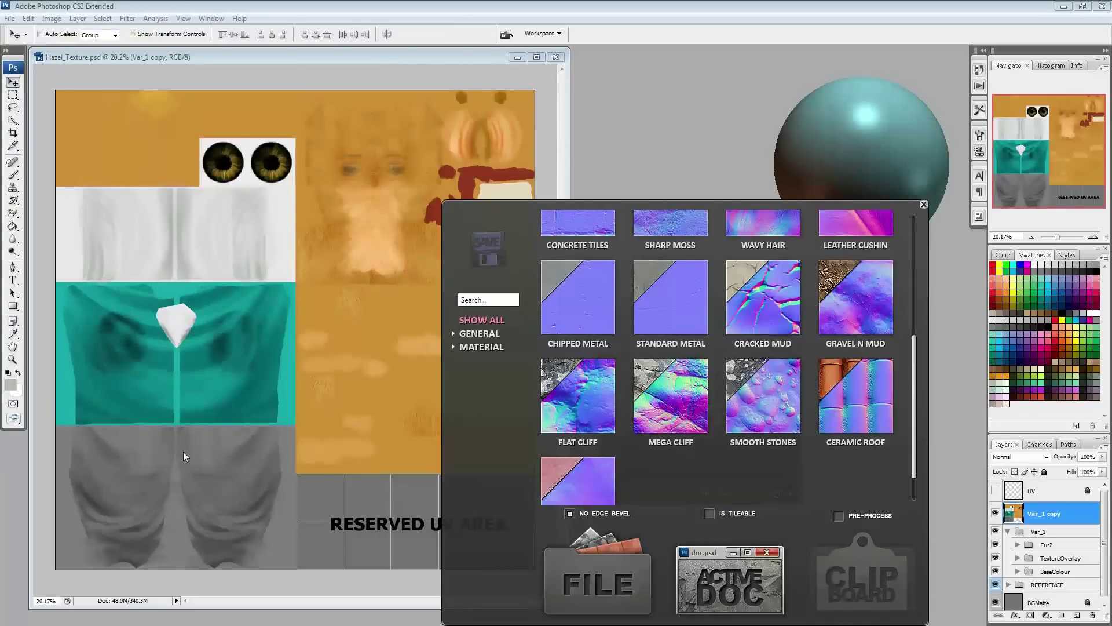
drag(914, 436, 920, 301)
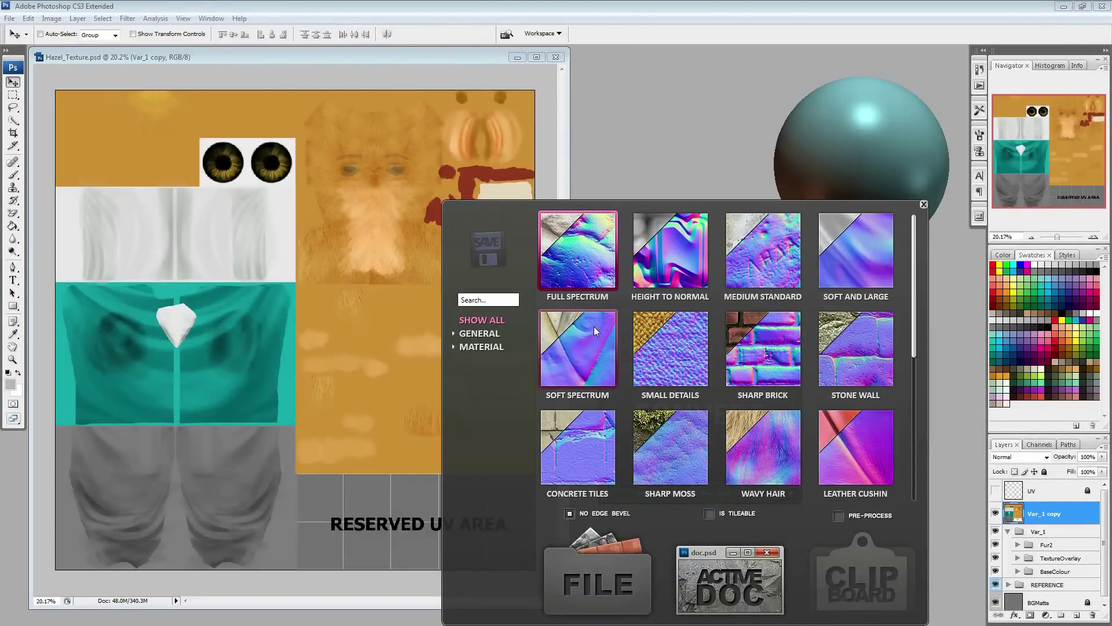
click(588, 342)
click(718, 579)
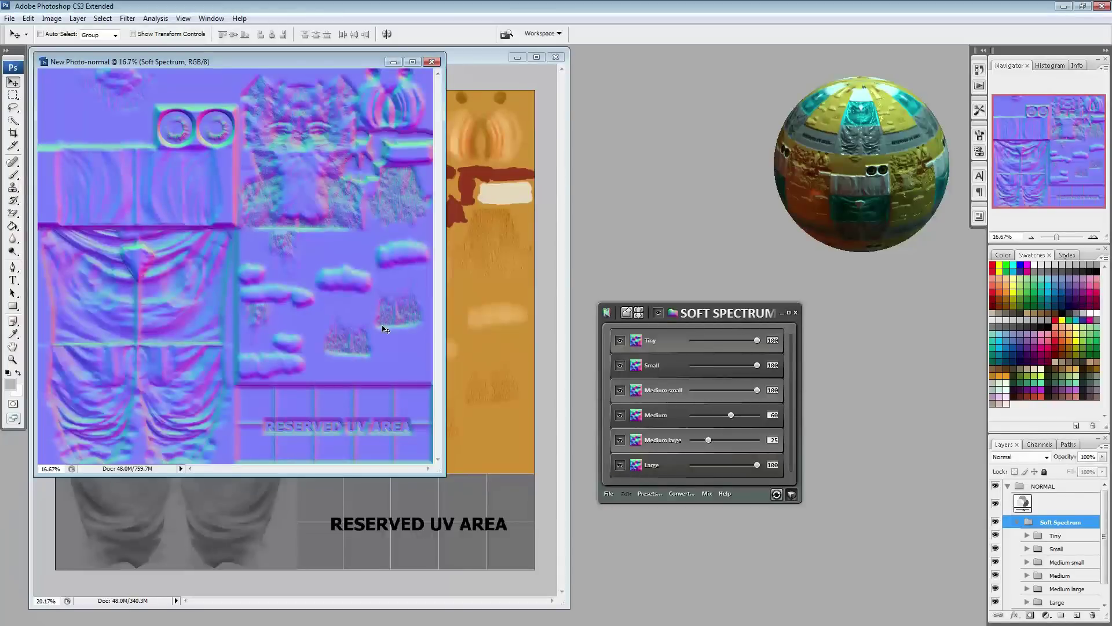
Enlarge the New Photo-normal document window and examine the clothing folds in the normal map up close
drag(442, 467, 461, 488)
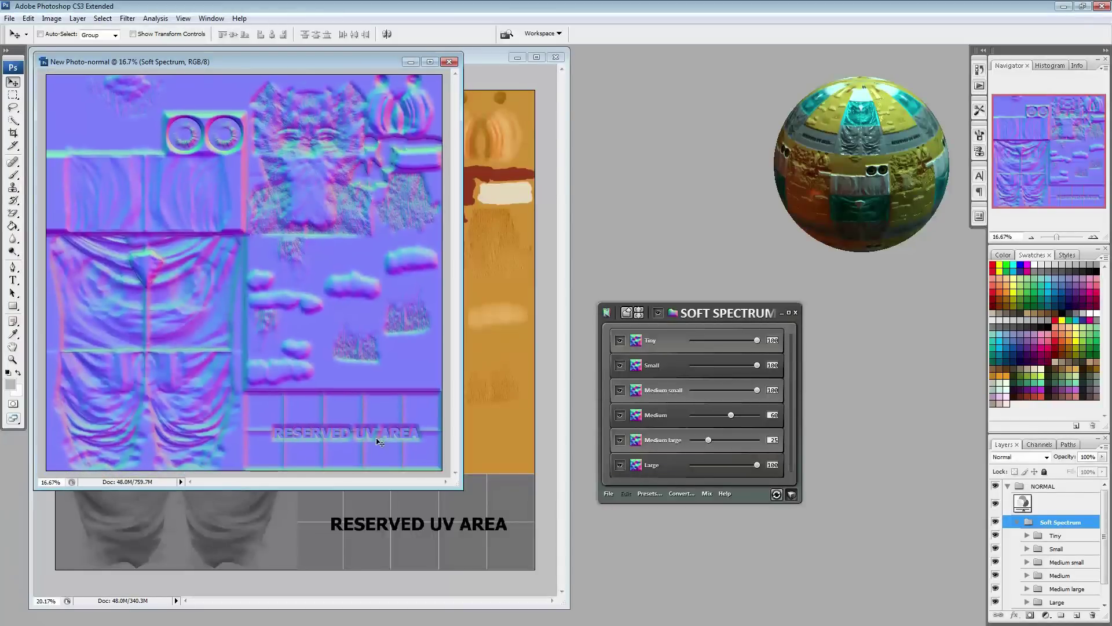
alt+scroll(359, 394, up, 1)
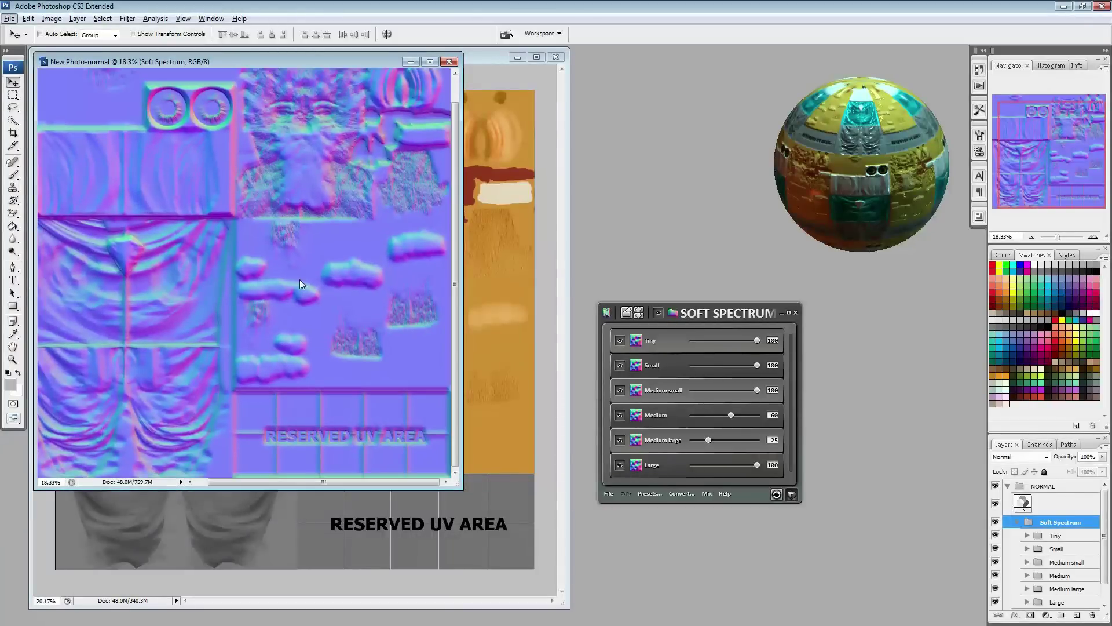
alt+scroll(148, 294, up, 1)
alt+scroll(197, 278, up, 5)
Inspect the clothing, eyes and fur relief on the enlarged preview sphere from several angles
drag(875, 154, 814, 196)
drag(689, 317, 584, 409)
drag(782, 218, 759, 240)
scroll(774, 237, up, 2)
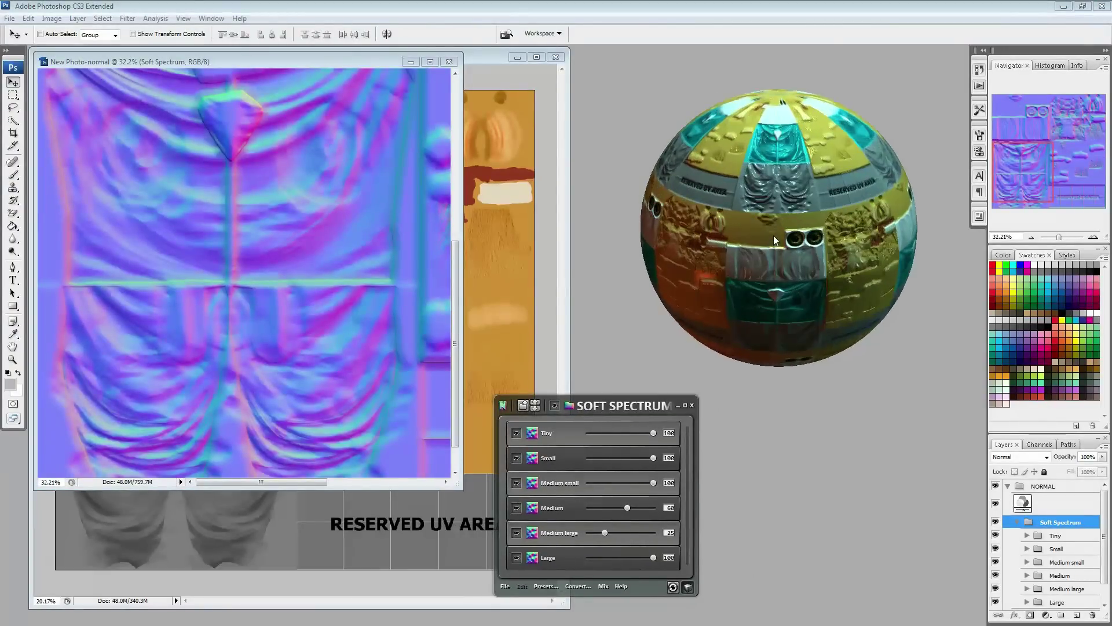
scroll(773, 235, up, 4)
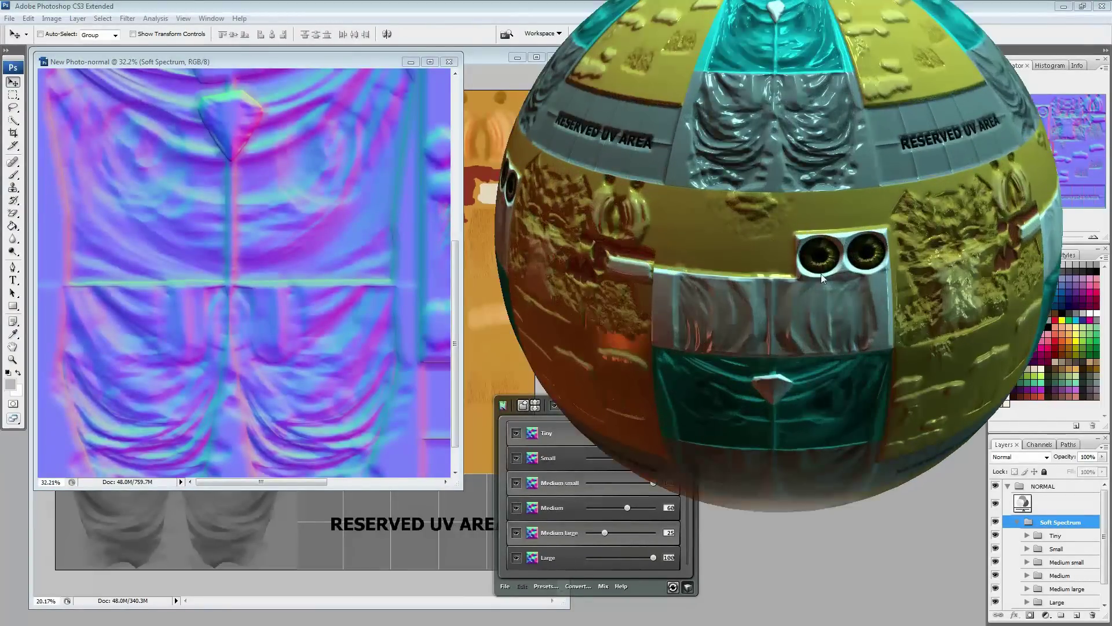
drag(787, 292, 818, 263)
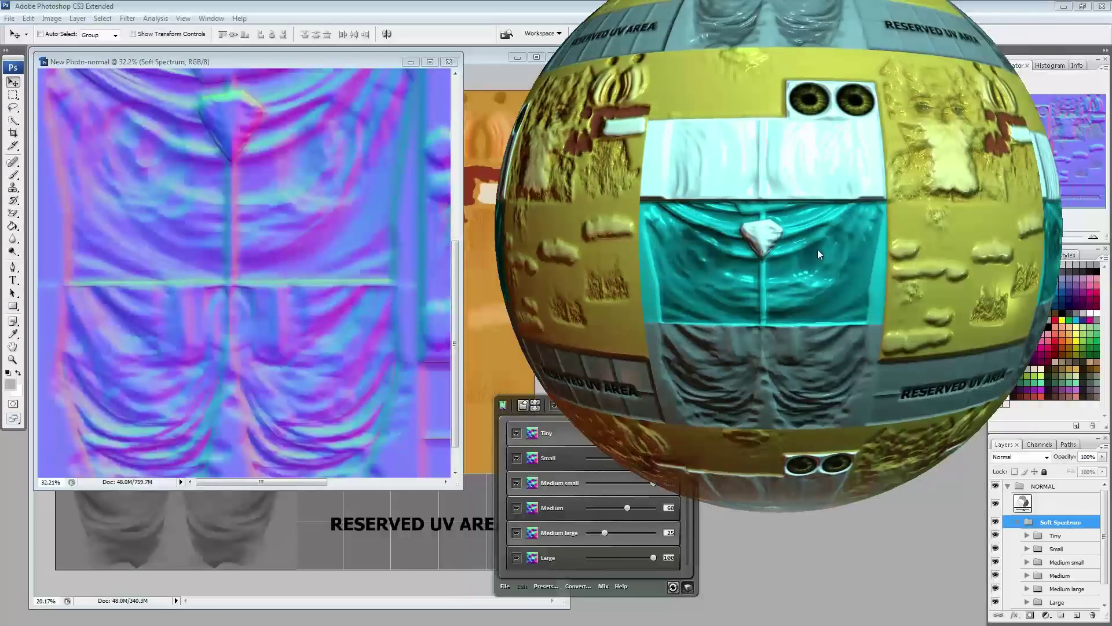
drag(818, 249, 819, 231)
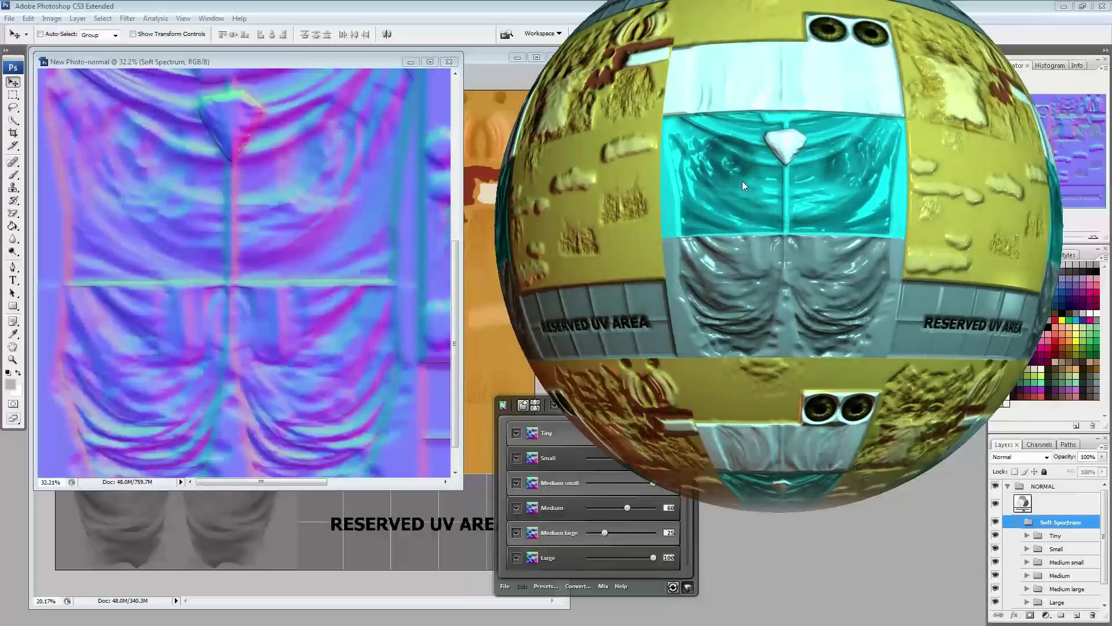
middle_drag(746, 199, 812, 186)
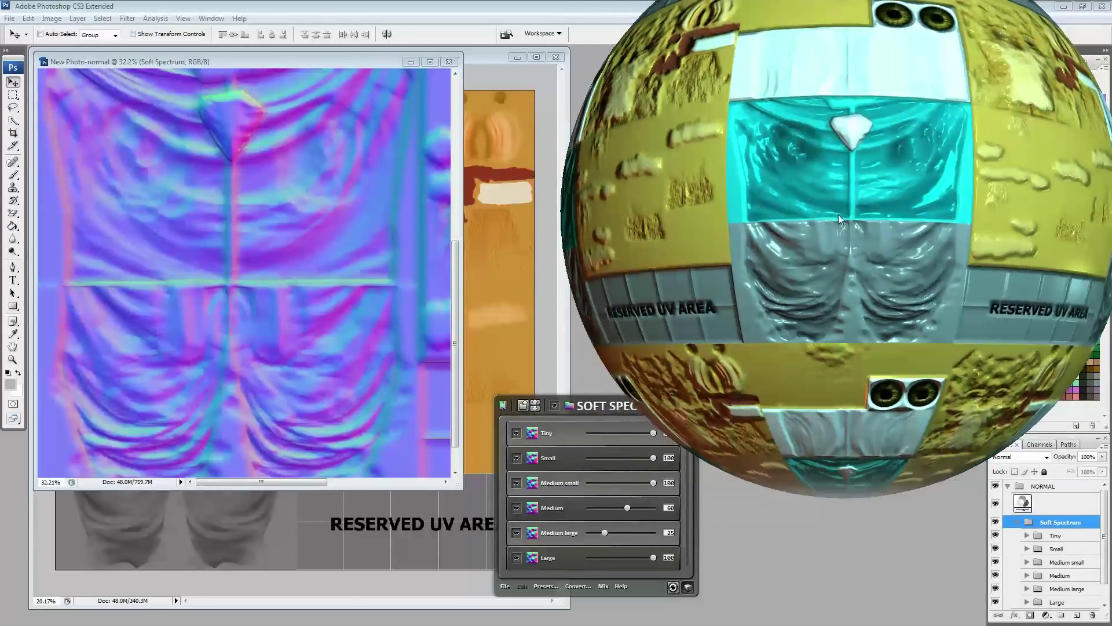
scroll(815, 220, up, 3)
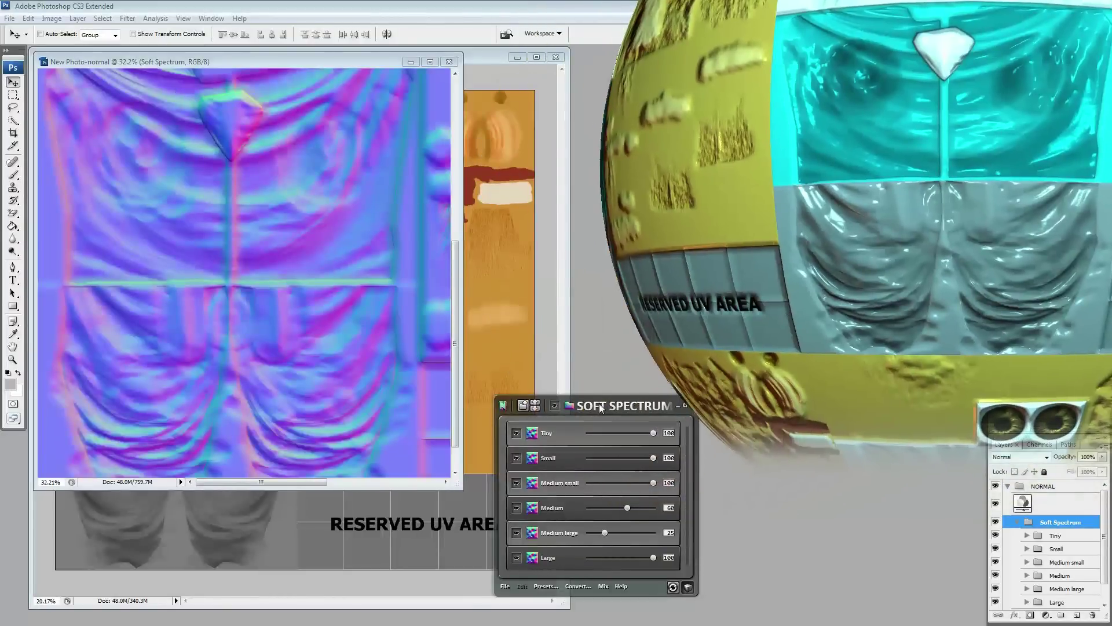
Set the Soft Spectrum Large detail level to 68, checking the relief under different lighting on the preview sphere
drag(601, 407, 330, 400)
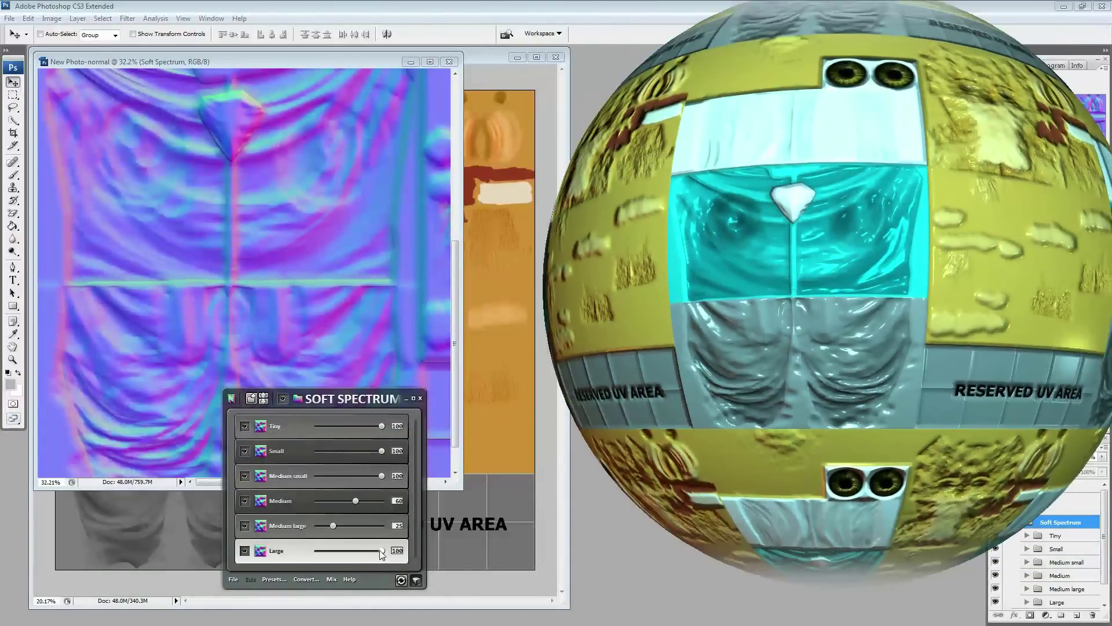
drag(350, 553, 334, 555)
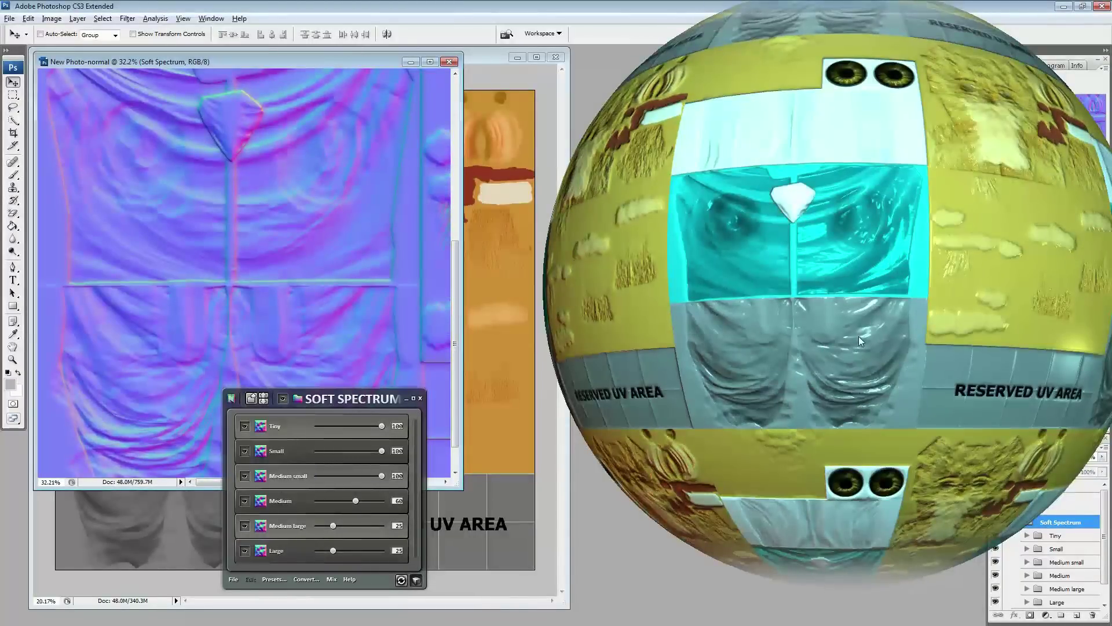
right_click(852, 348)
right_click(894, 316)
click(902, 296)
drag(903, 295, 822, 331)
drag(334, 551, 361, 551)
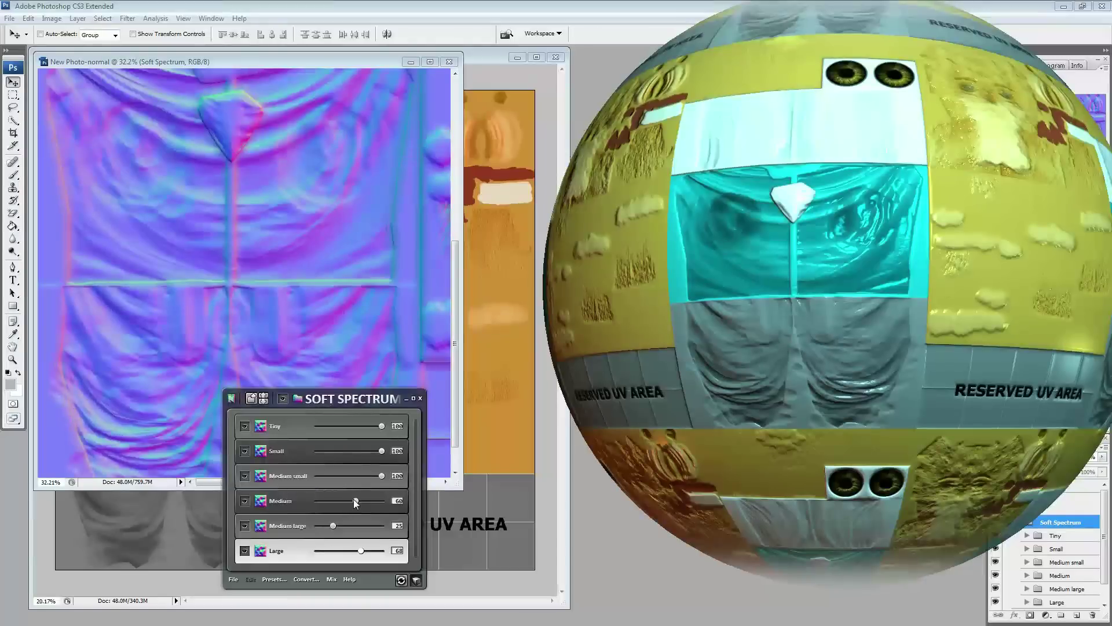
Set the Medium detail level to 34 and Medium small to 52, and review the softened relief on the sphere
drag(355, 500, 339, 502)
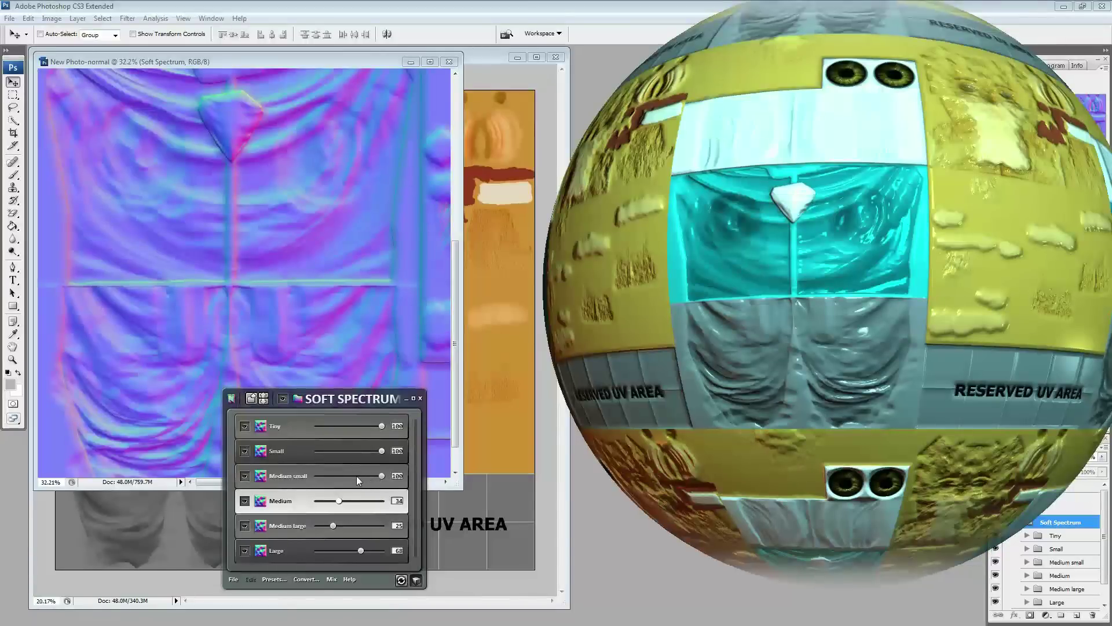
click(352, 477)
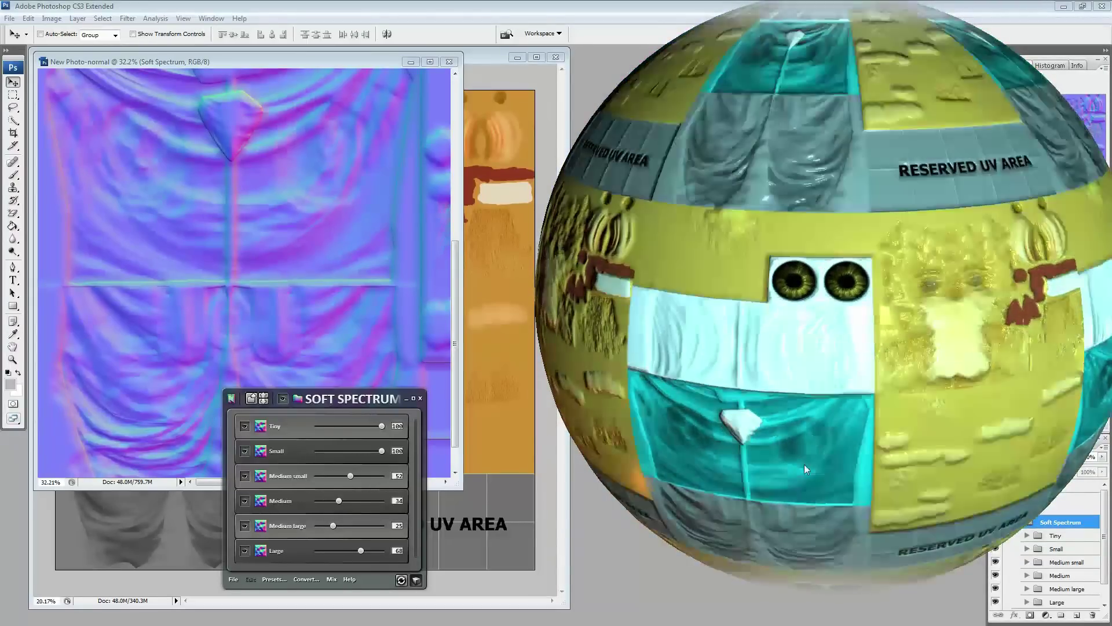
drag(804, 464, 833, 380)
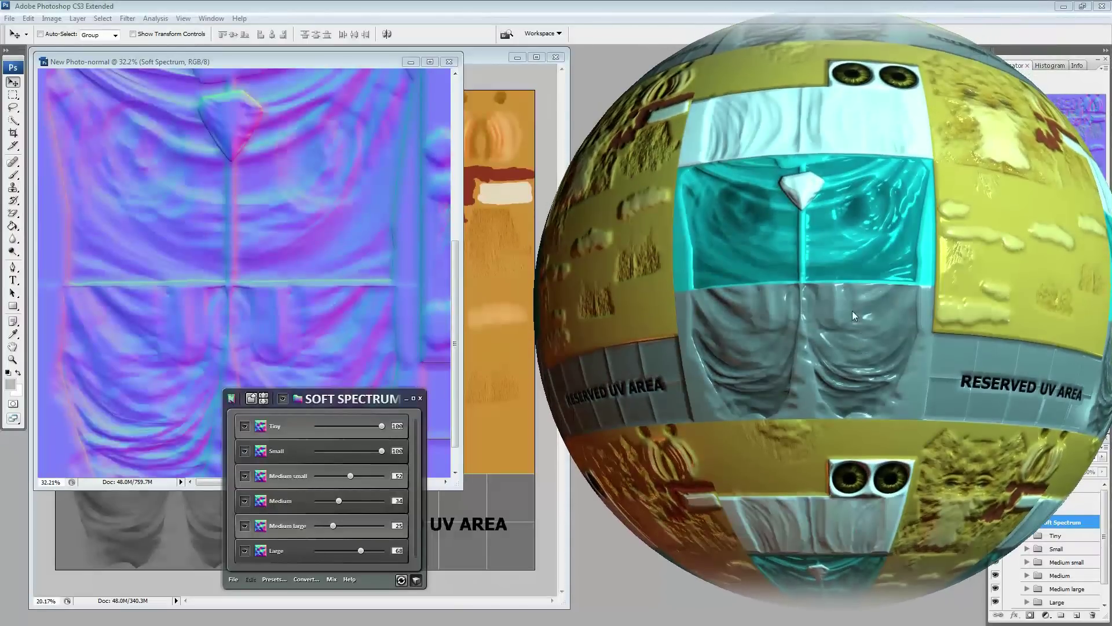
drag(853, 311, 898, 329)
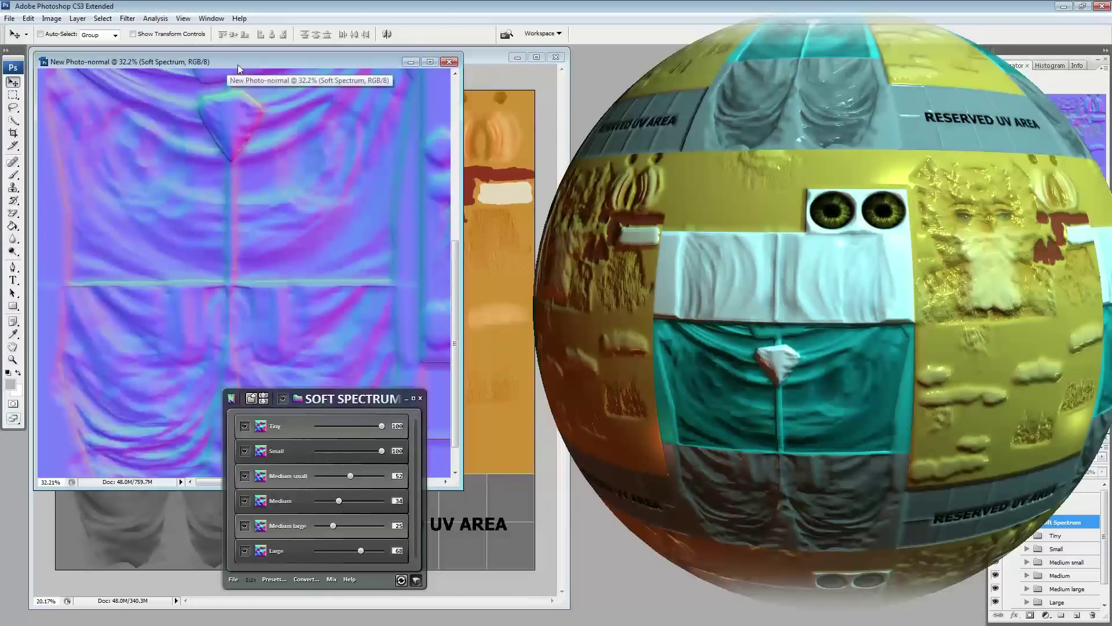
scroll(823, 292, down, 2)
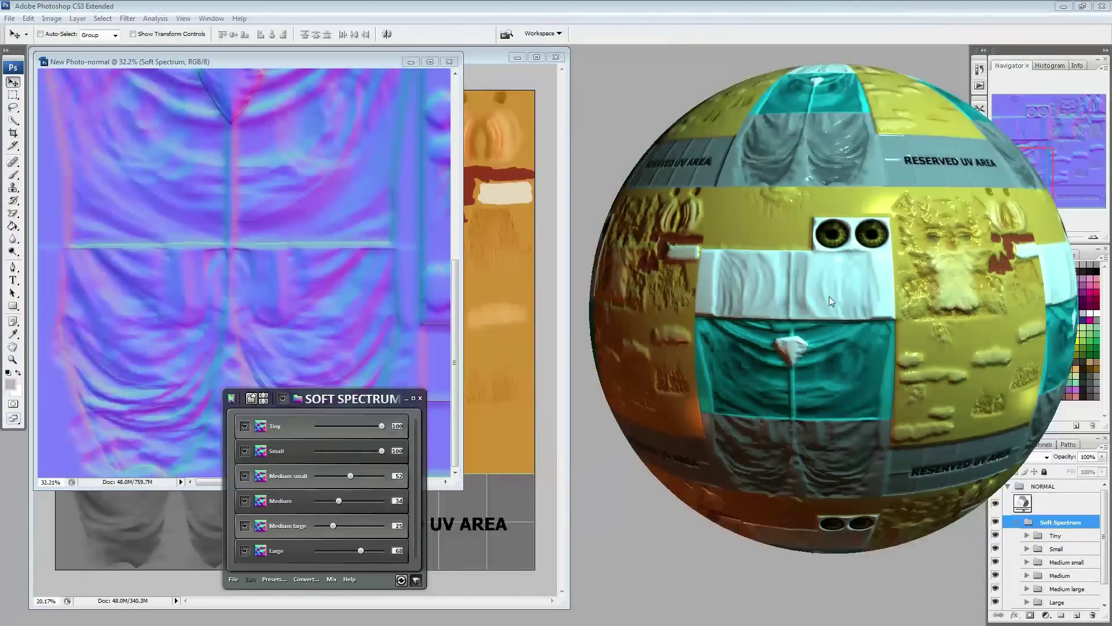
scroll(825, 295, down, 5)
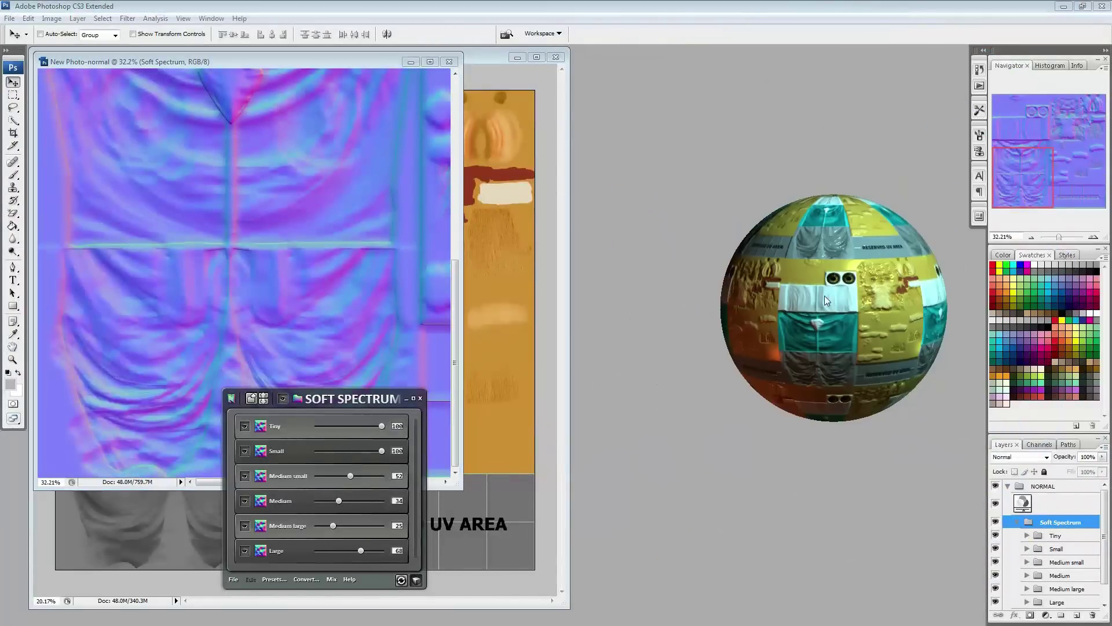
Merge the NORMAL group into a single layer and move its document window clear of the Hazel texture
click(1070, 488)
click(1009, 486)
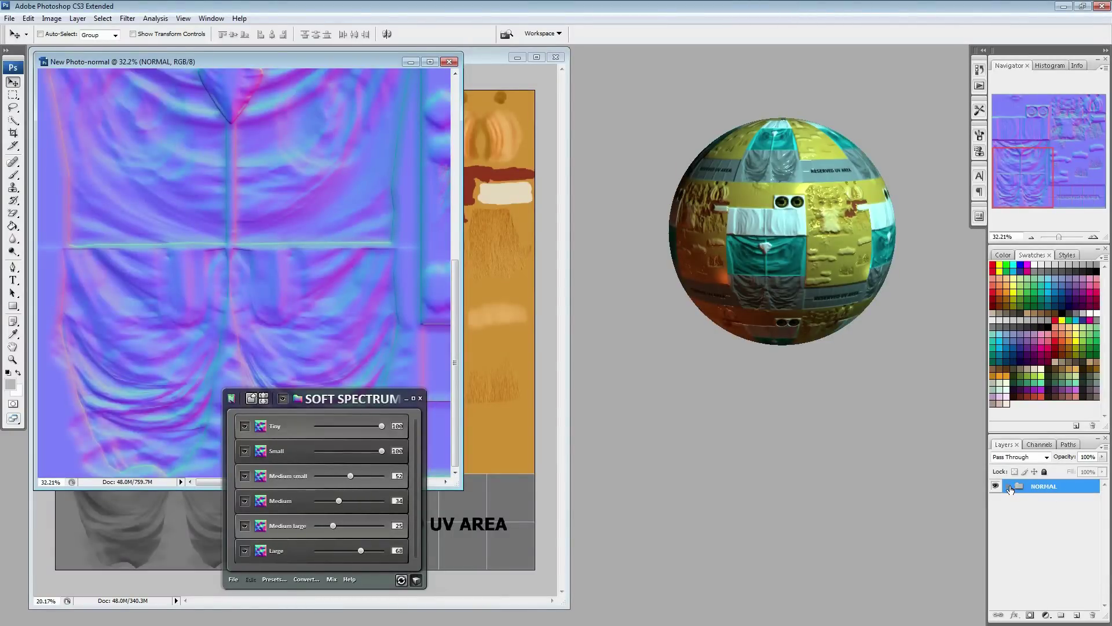
click(1009, 488)
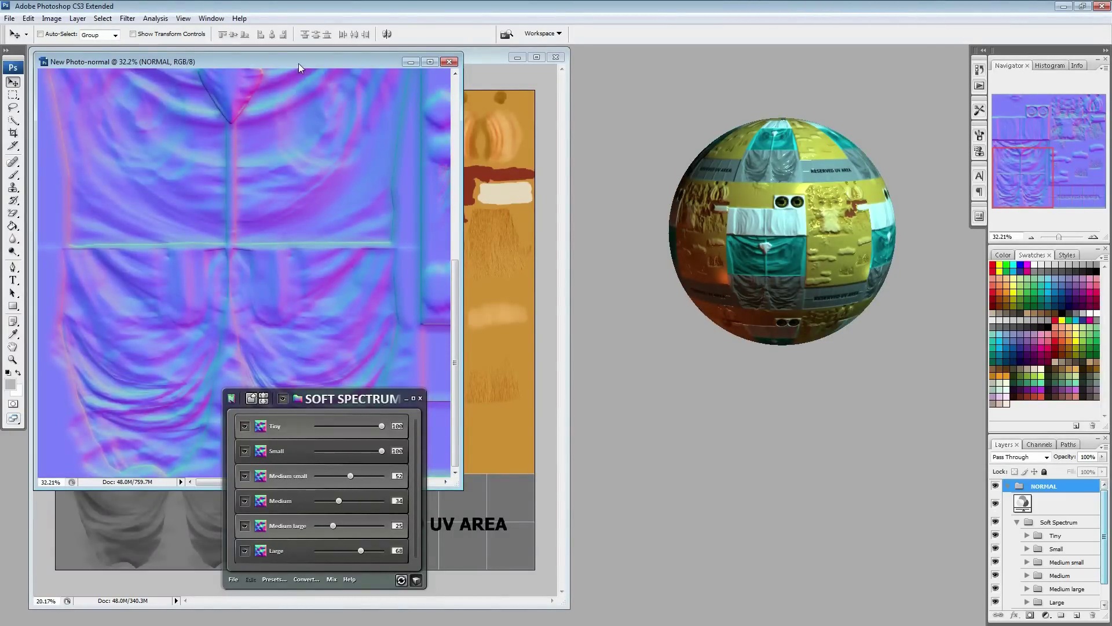
drag(298, 68, 500, 119)
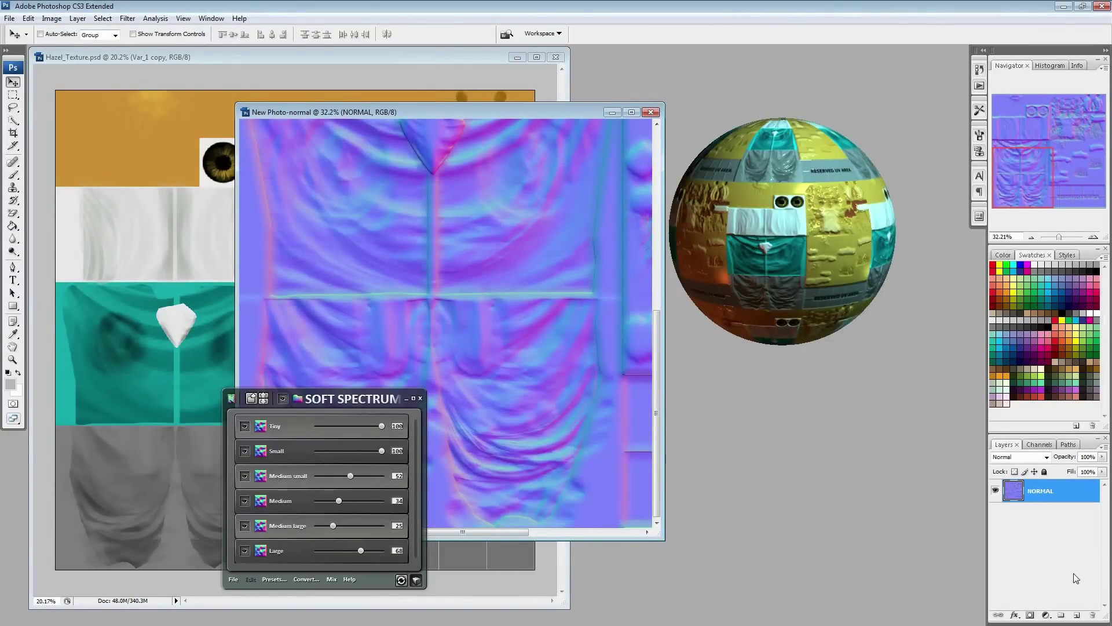
Copy the whole normal map and paste it into Hazel_Texture.psd as a new layer above Var_1 copy
key(ctrl+a)
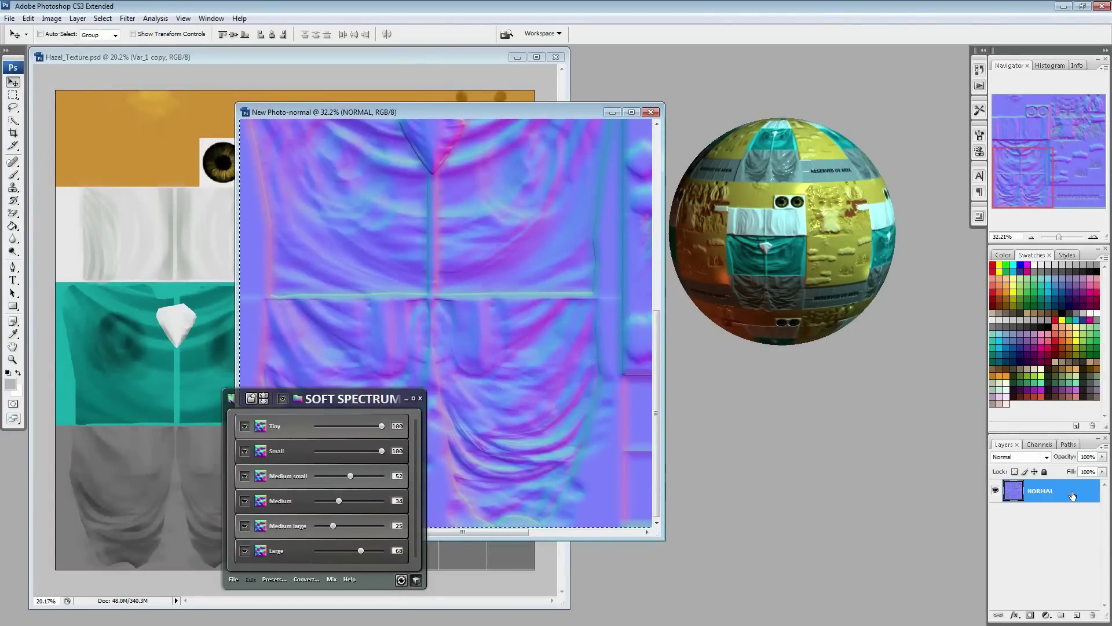
click(378, 67)
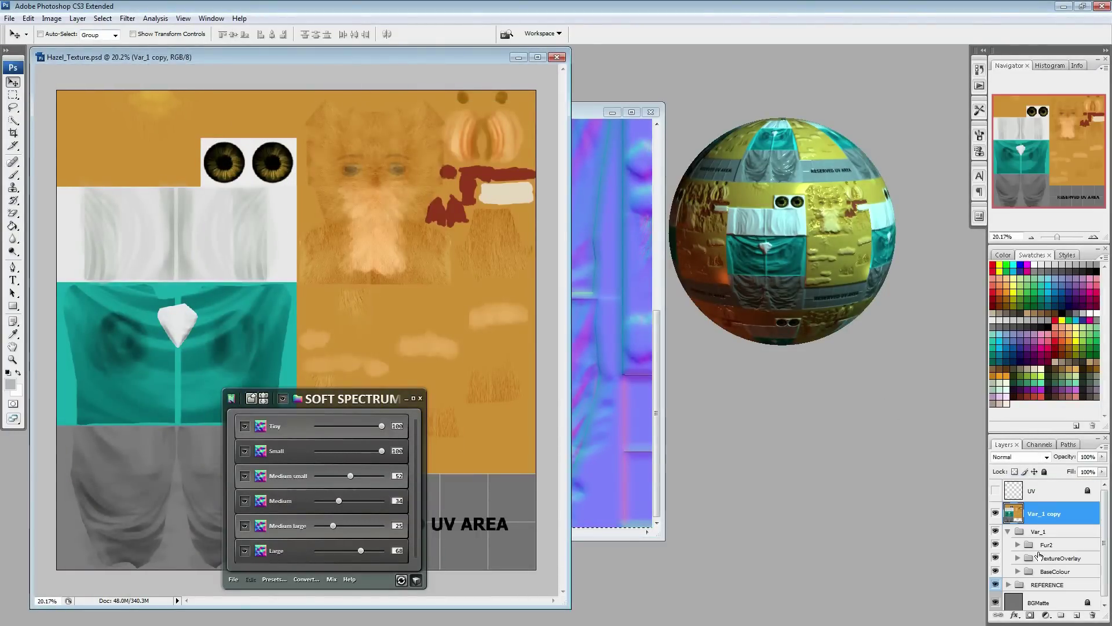
key(ctrl+v)
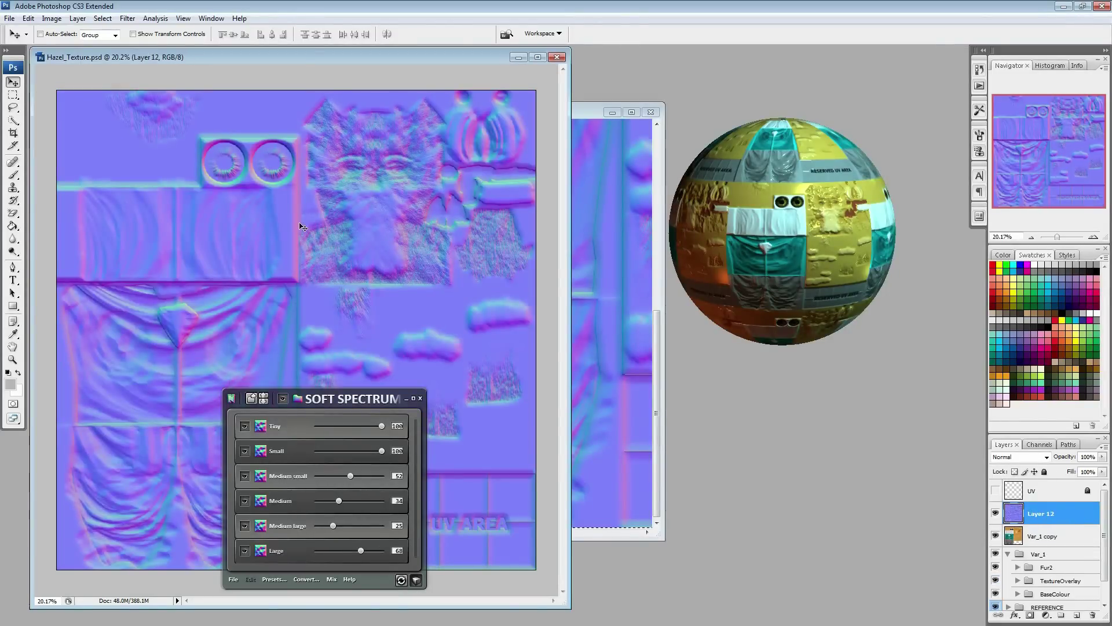
drag(359, 398, 821, 398)
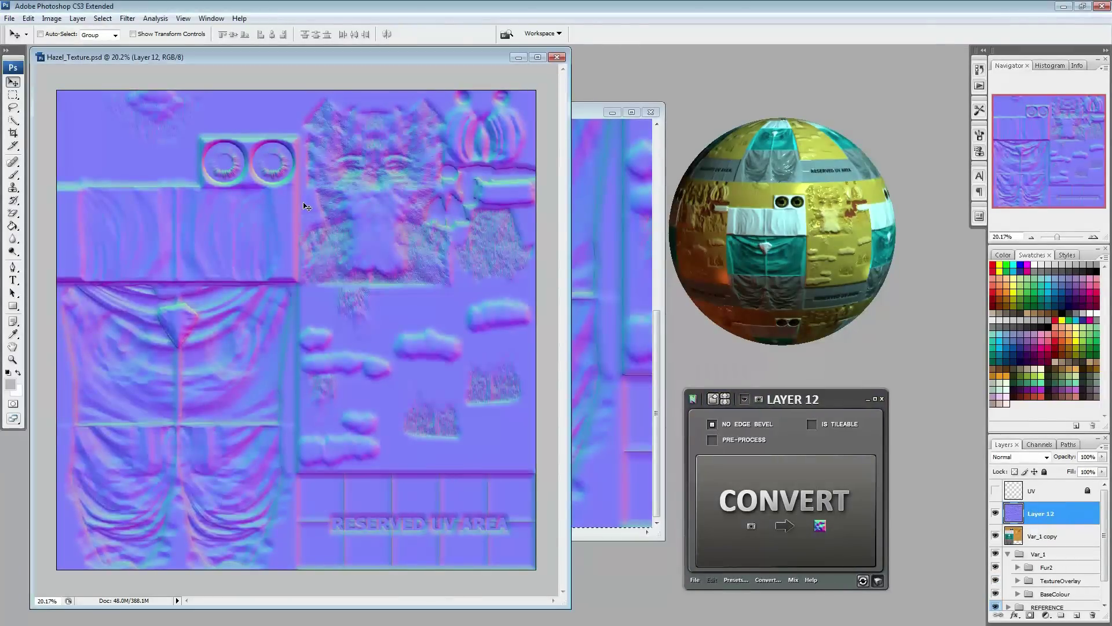
Delete the half of the pasted normal map layer covering the fur and reserved UV area, and clear the selection
alt+scroll(356, 128, up, 2)
key(space)
drag(493, 508, 400, 379)
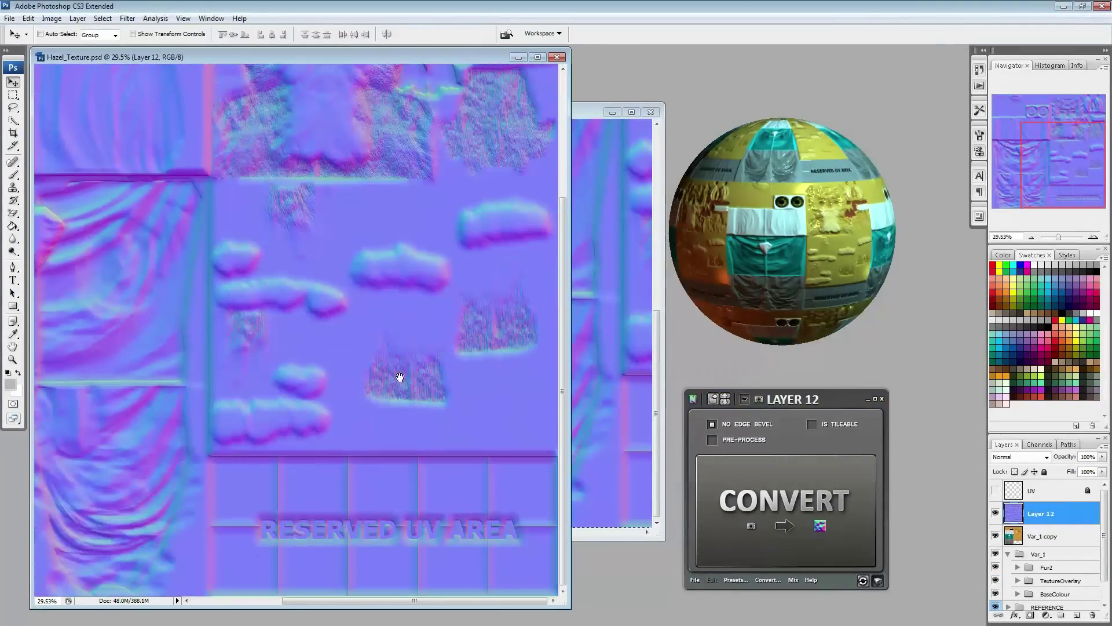
key(m)
alt+scroll(325, 483, down, 3)
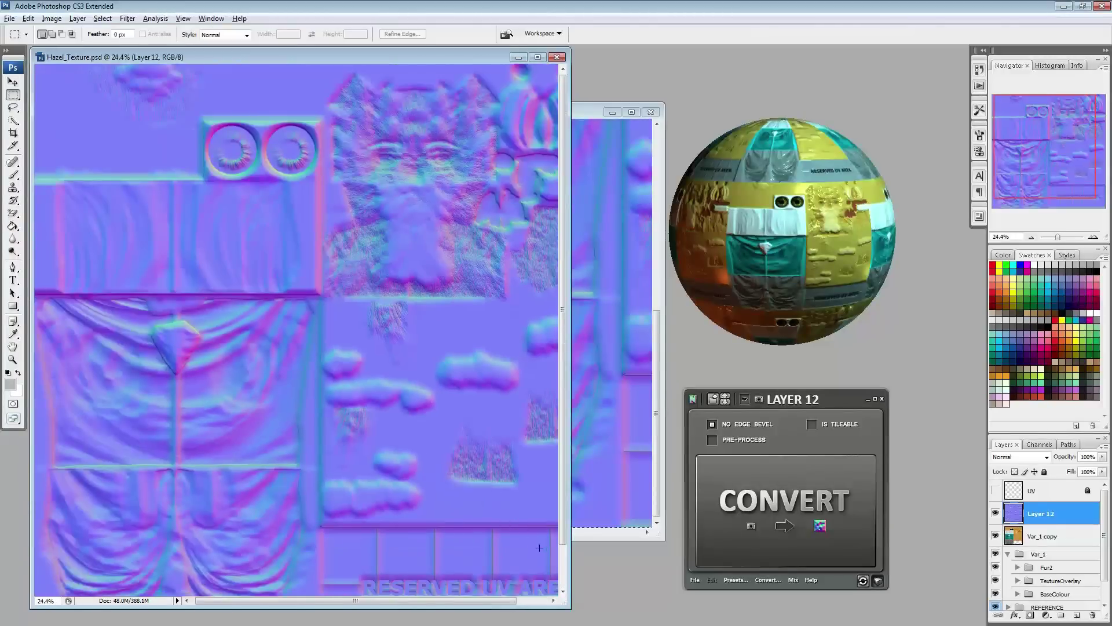
drag(534, 567, 278, 48)
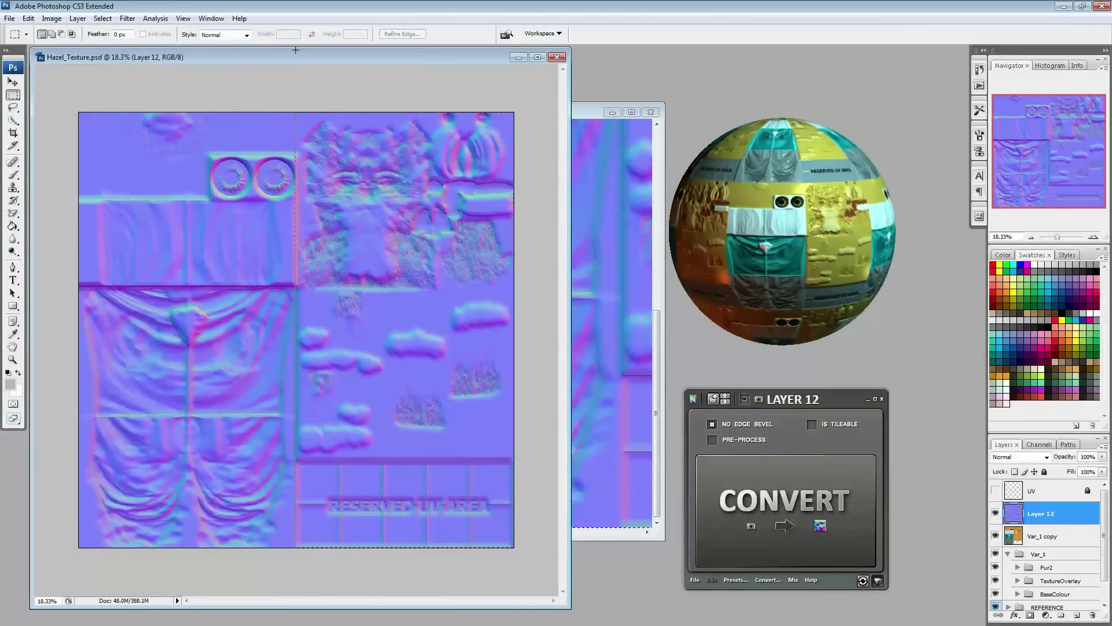
drag(296, 51, 295, 50)
key(Delete)
alt+scroll(228, 137, up, 3)
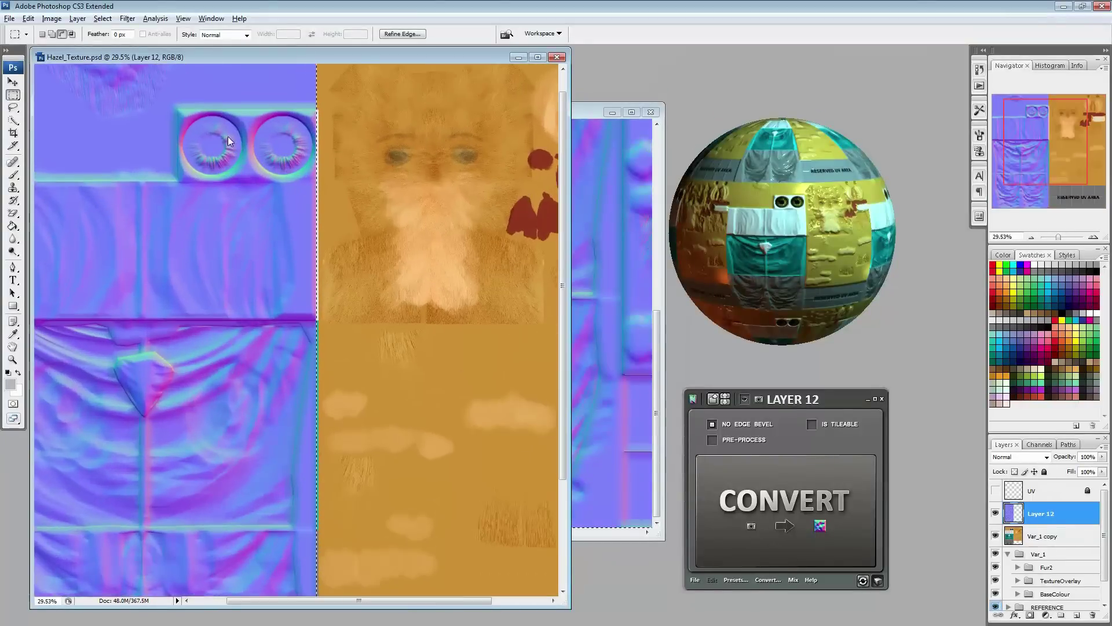
key(alt+space)
drag(227, 137, 509, 299)
key(ctrl+d)
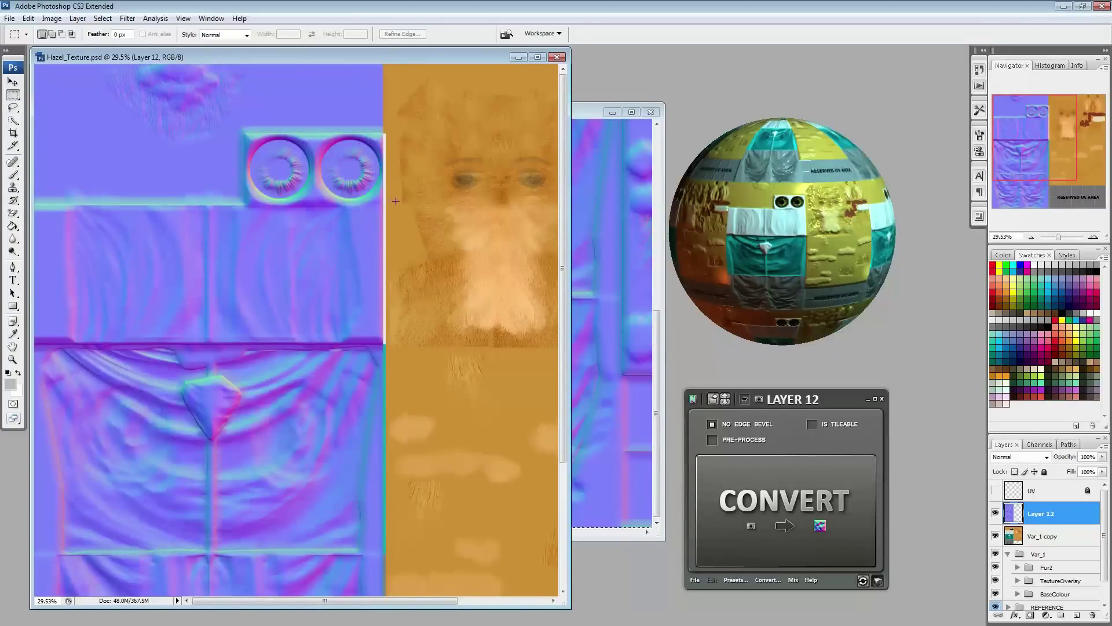
Delete the strip covering the eyes and fur above the clothing from the pasted normal map layer, and clear the selection
key(Delete)
key(ctrl+d)
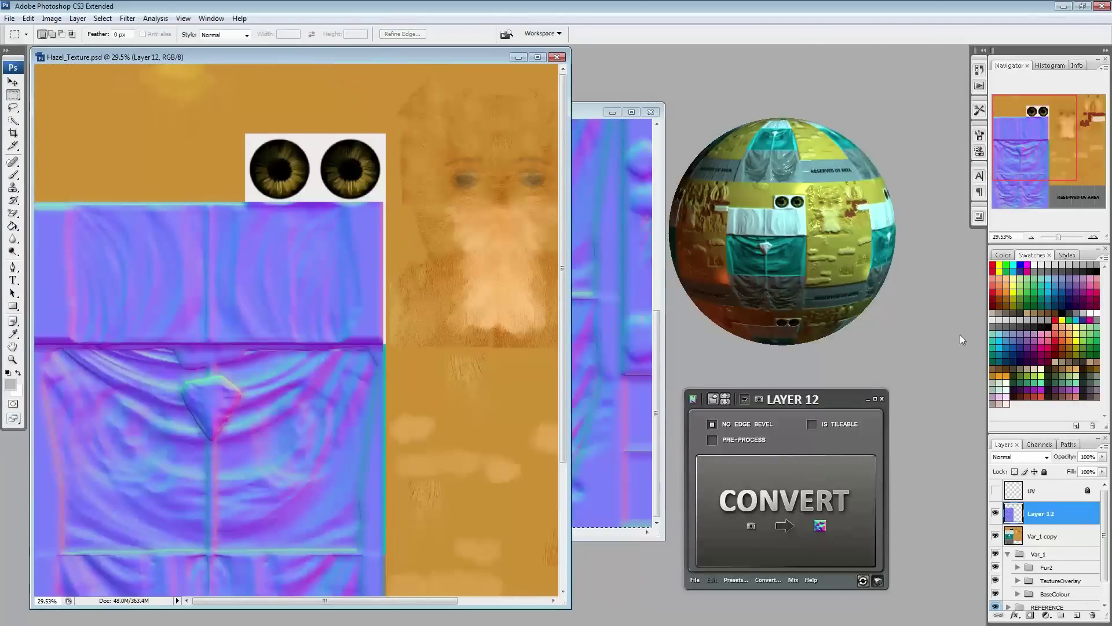
Duplicate the Var_1 copy layer and place the duplicate above Layer 12
click(1054, 536)
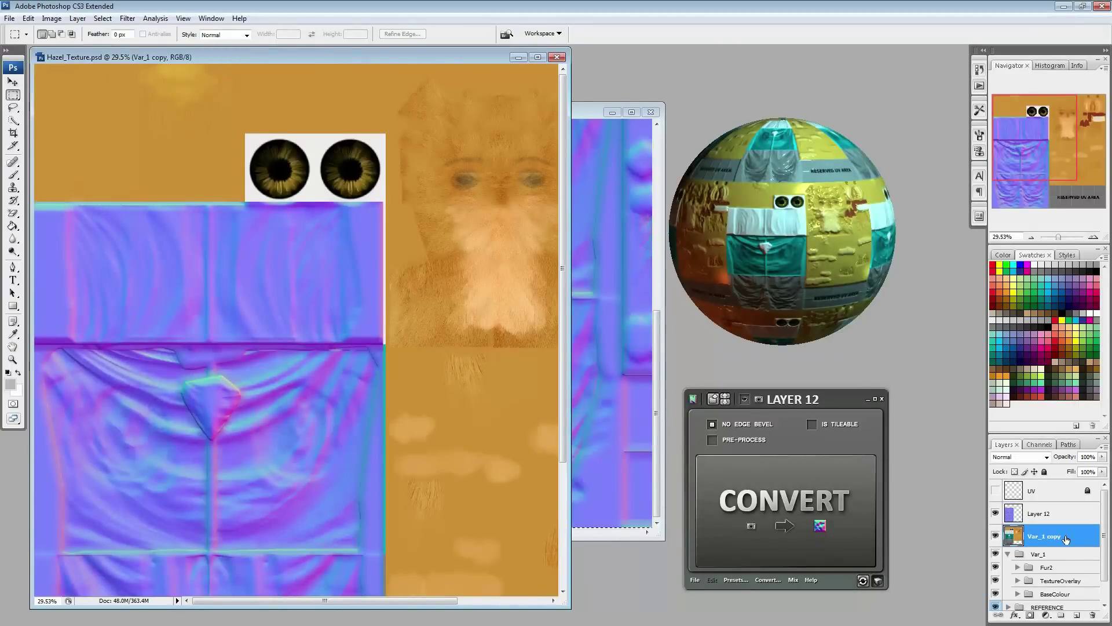
alt+drag(1073, 541, 1071, 502)
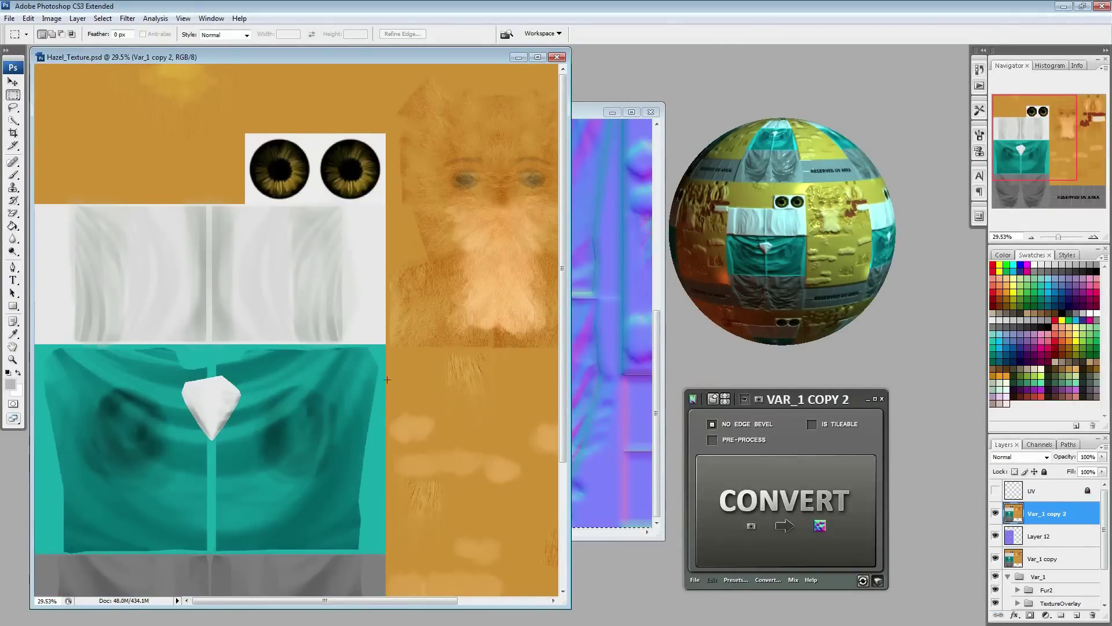
Fill the clothing and reserved UV areas with grey sampled from the reserved area on a new layer, and merge it with Var_1 copy 2
alt+scroll(406, 378, down, 3)
alt+scroll(405, 377, down, 1)
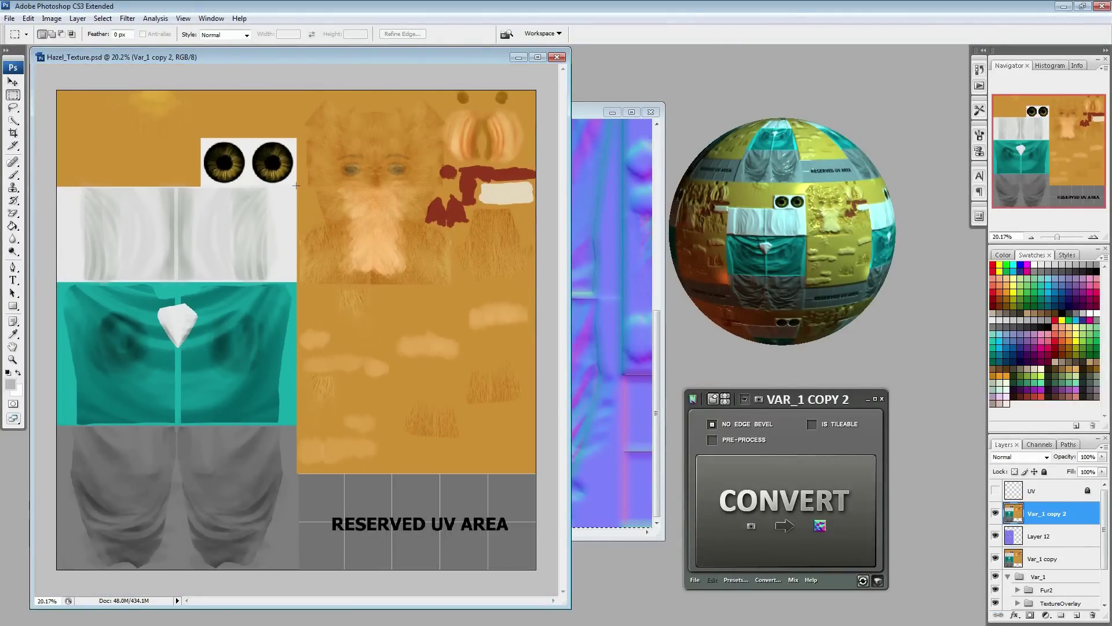
drag(298, 490, 298, 569)
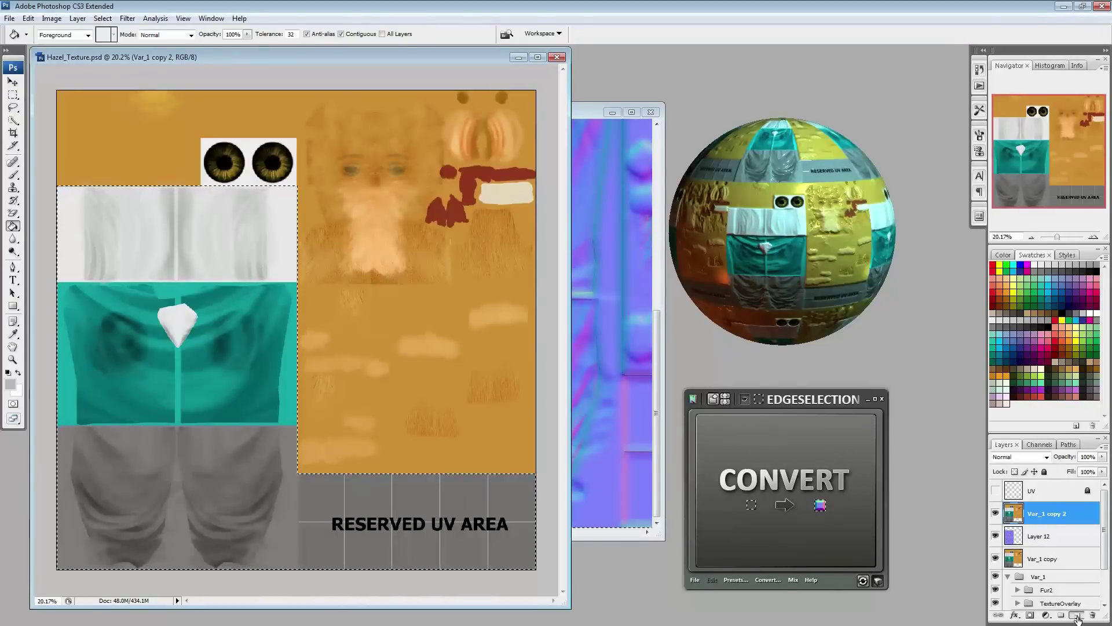
click(1076, 616)
alt+click(318, 484)
click(461, 383)
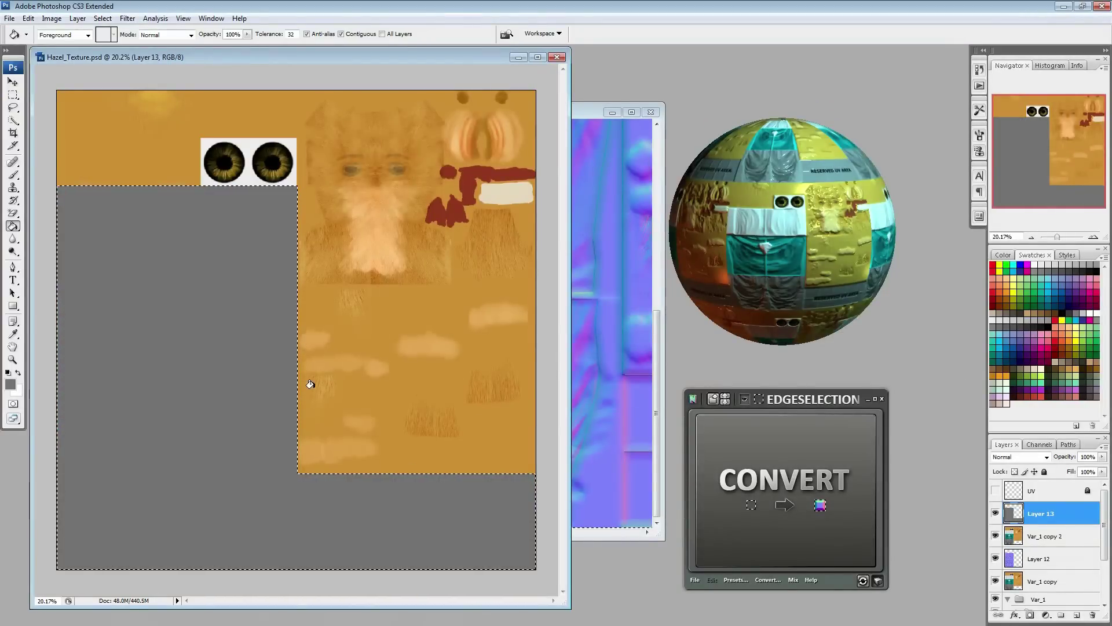
key(m)
key(ctrl+d)
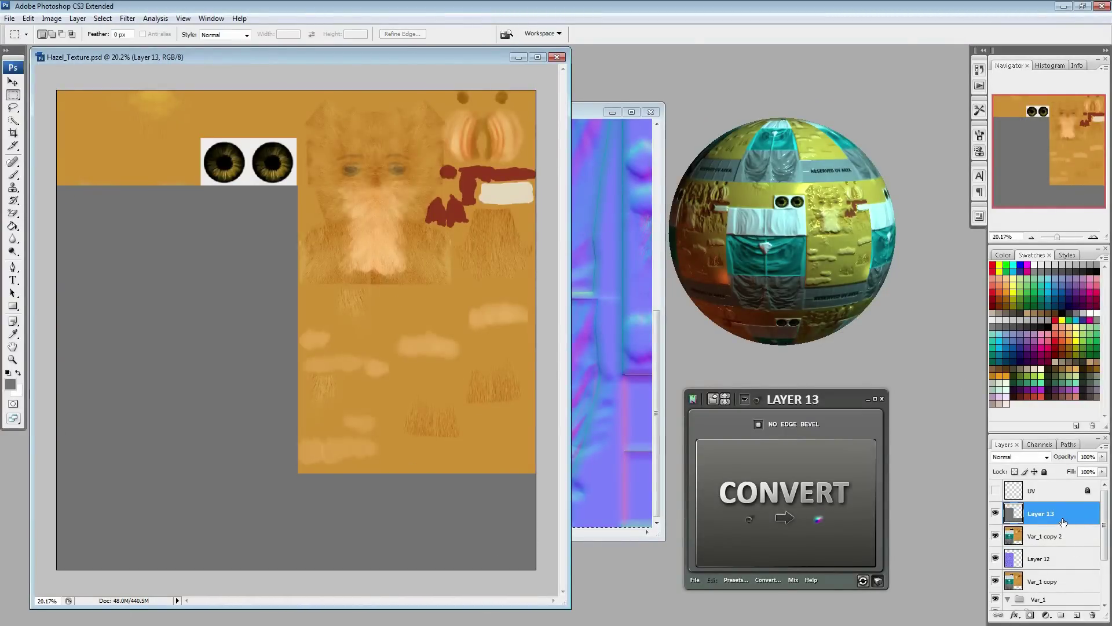
shift+click(1065, 535)
key(ctrl+e)
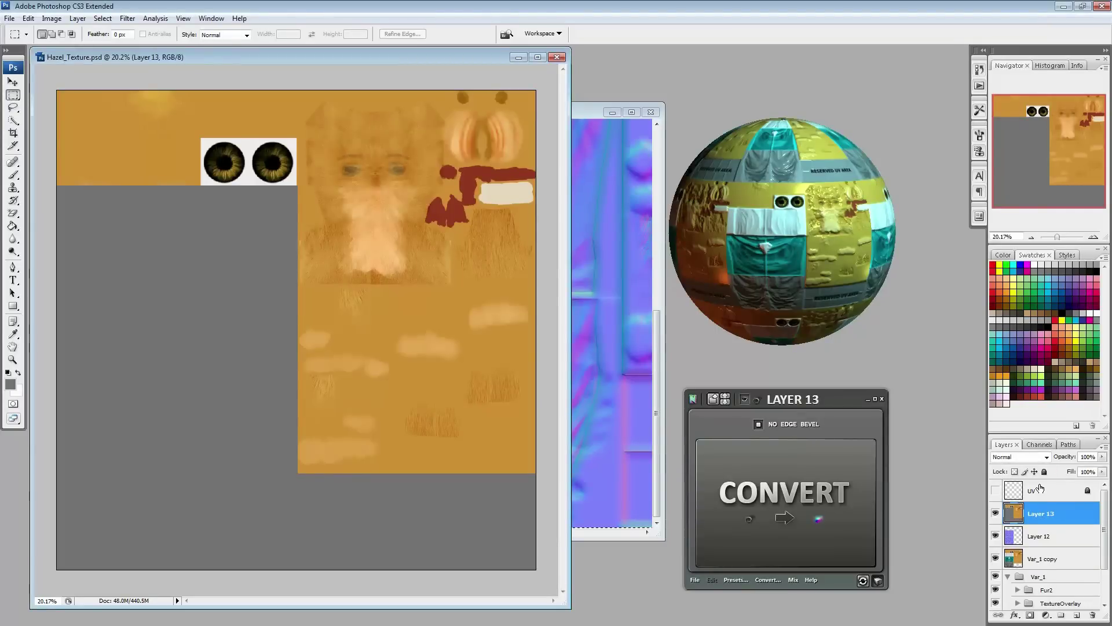
Convert the active document's Layer 13 into a normal map in nDo2 with the Wavy Hair preset
drag(789, 401, 668, 409)
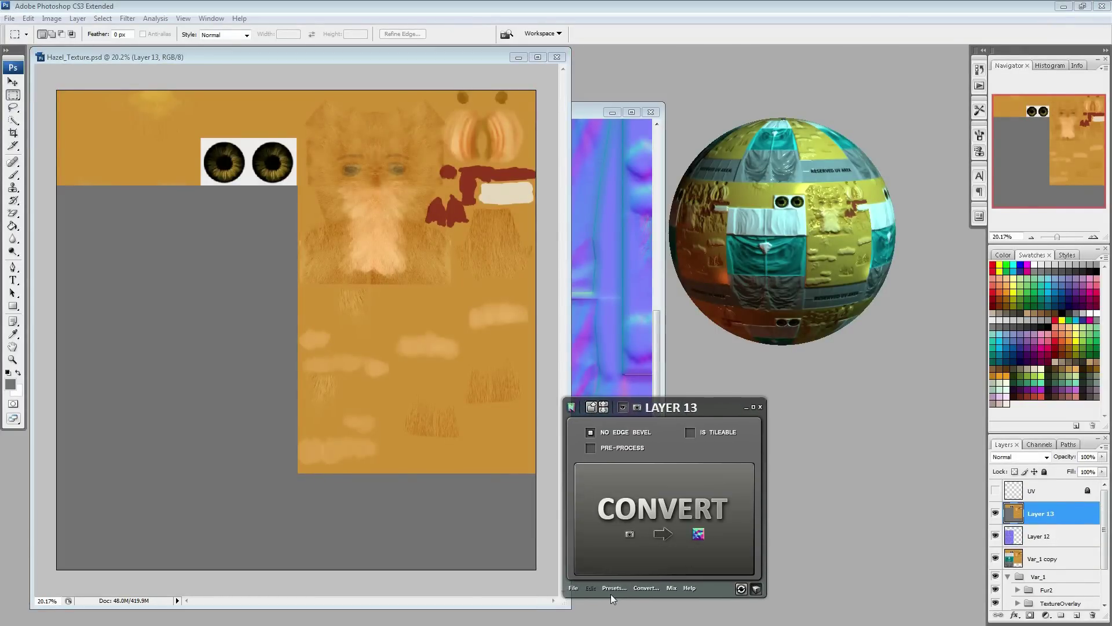
click(1063, 519)
click(610, 587)
scroll(881, 297, down, 1)
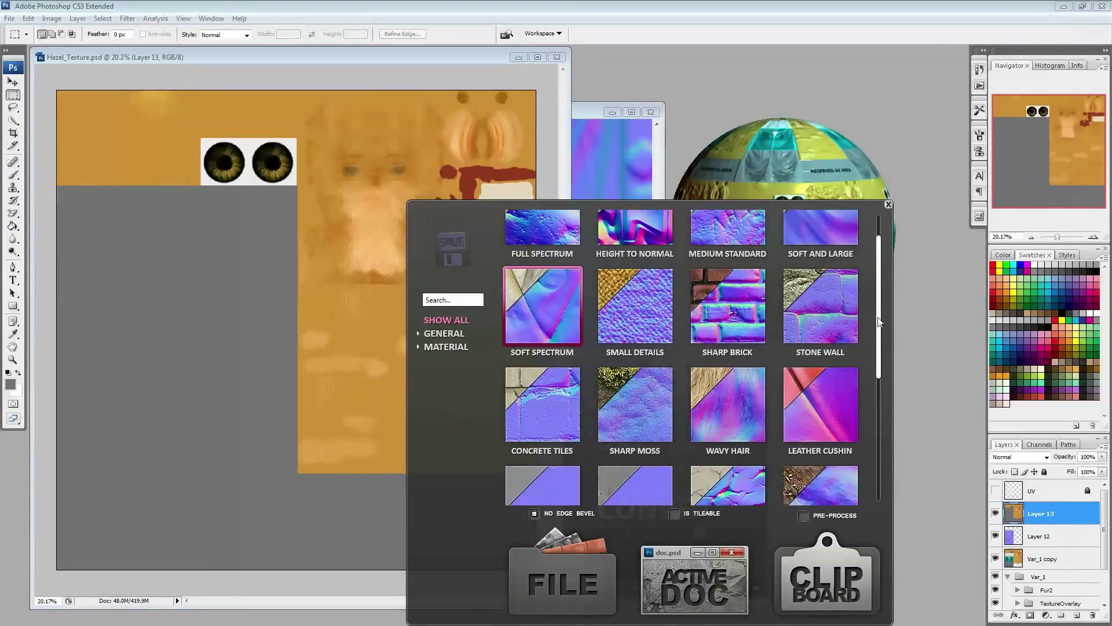
click(695, 582)
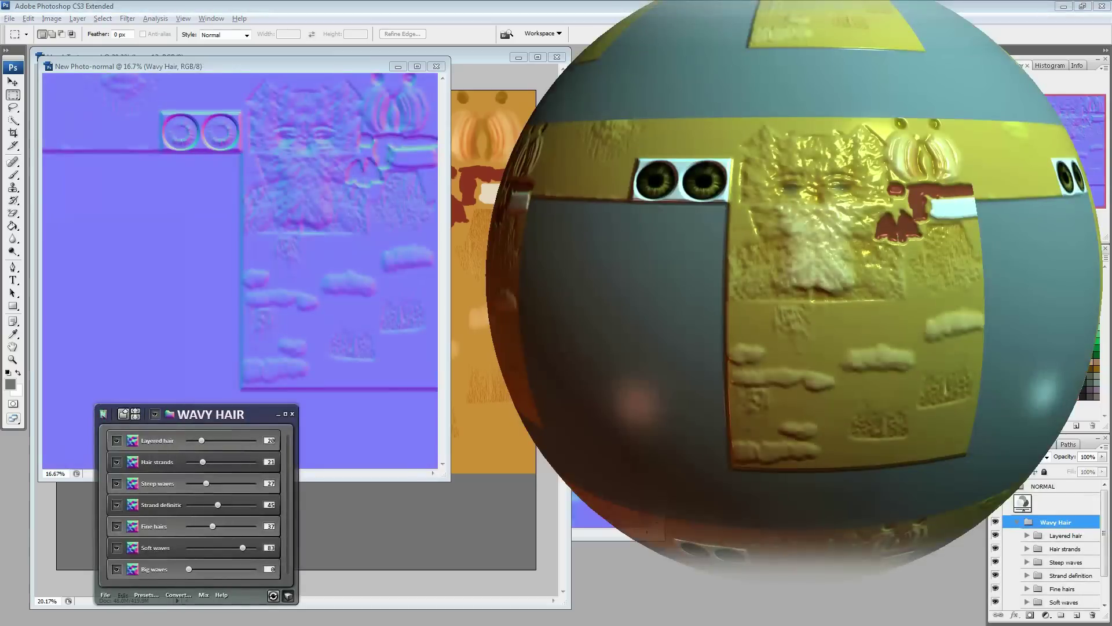
Enlarge the sphere preview over the fur, and set Soft waves to 28 and Fine hairs to 100
drag(225, 417, 329, 411)
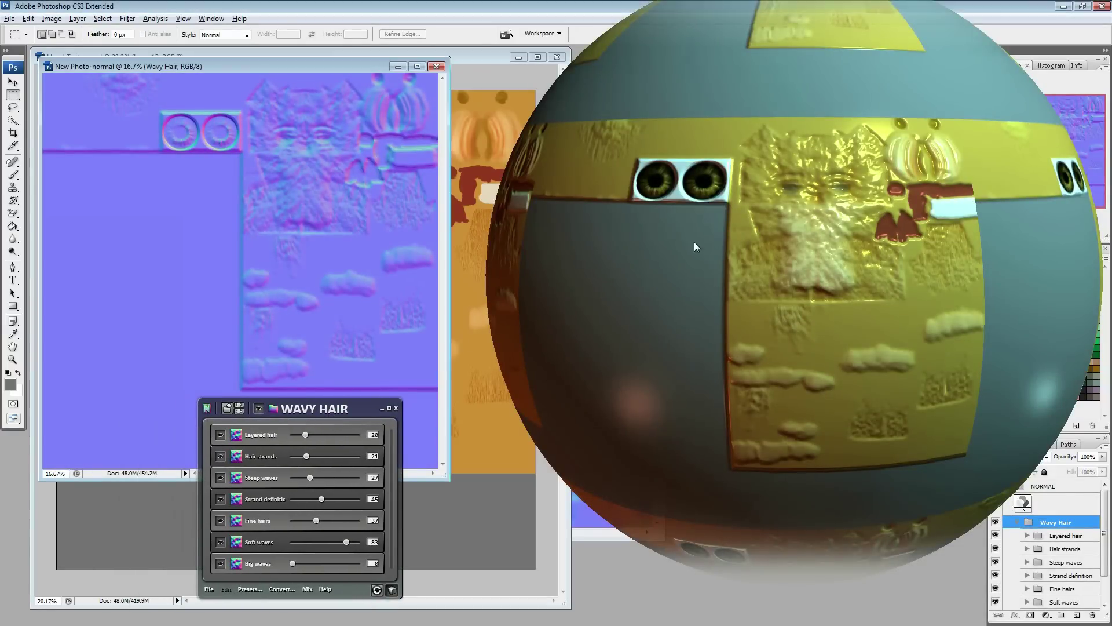
scroll(770, 262, up, 3)
mouse_move(767, 262)
mouse_down()
mouse_move(819, 287)
mouse_move(809, 293)
mouse_move(804, 262)
mouse_move(813, 268)
mouse_move(760, 307)
mouse_move(861, 244)
mouse_move(835, 284)
mouse_move(798, 303)
mouse_up()
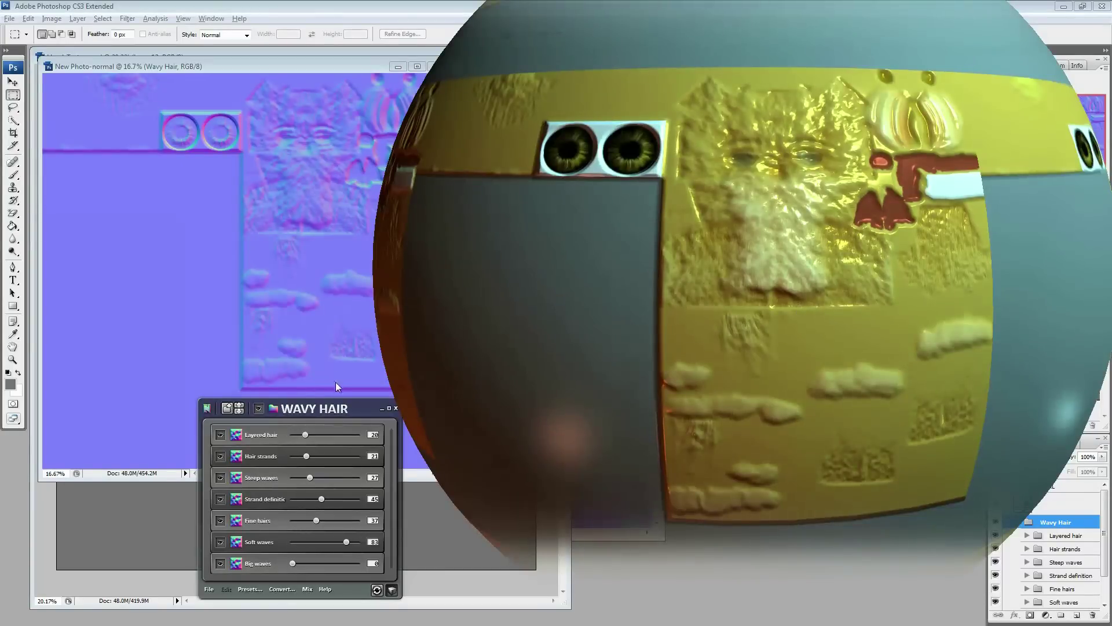
drag(336, 408, 315, 410)
drag(326, 543, 290, 544)
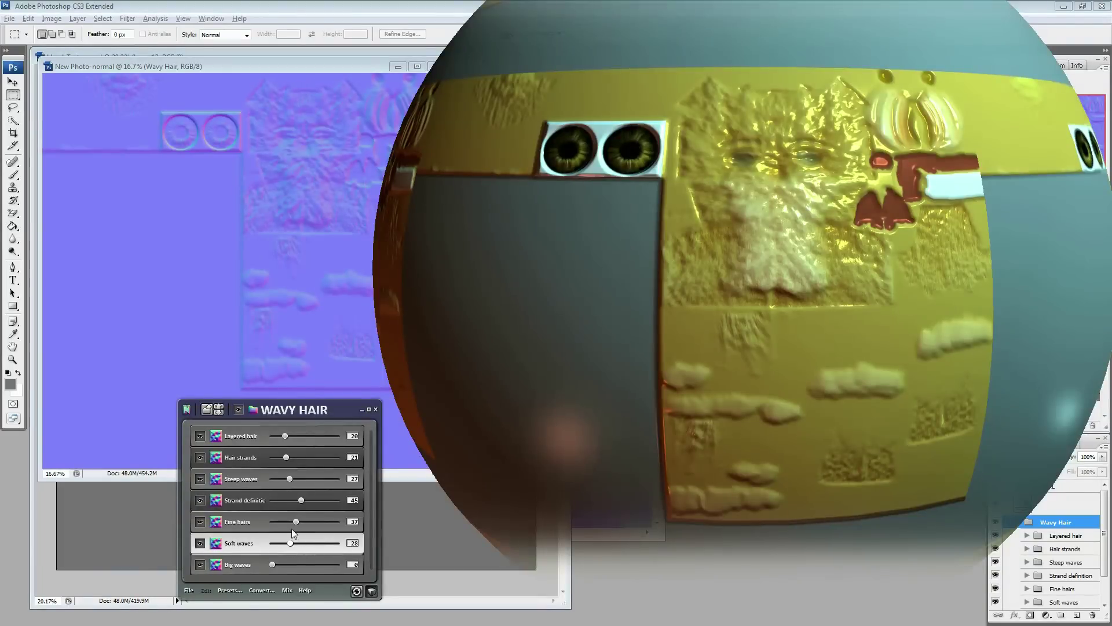
drag(295, 523, 339, 522)
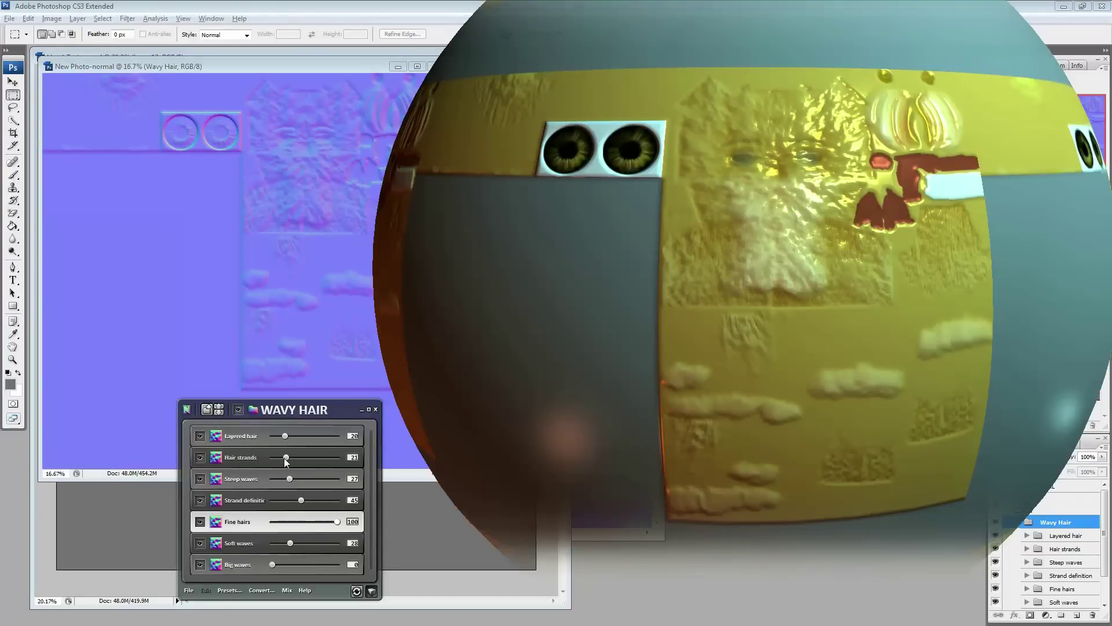
Set Steep waves to 12 and Strand definition to 46 in the Wavy Hair normal map
mouse_move(288, 480)
mouse_down()
mouse_move(272, 493)
mouse_move(291, 489)
mouse_up()
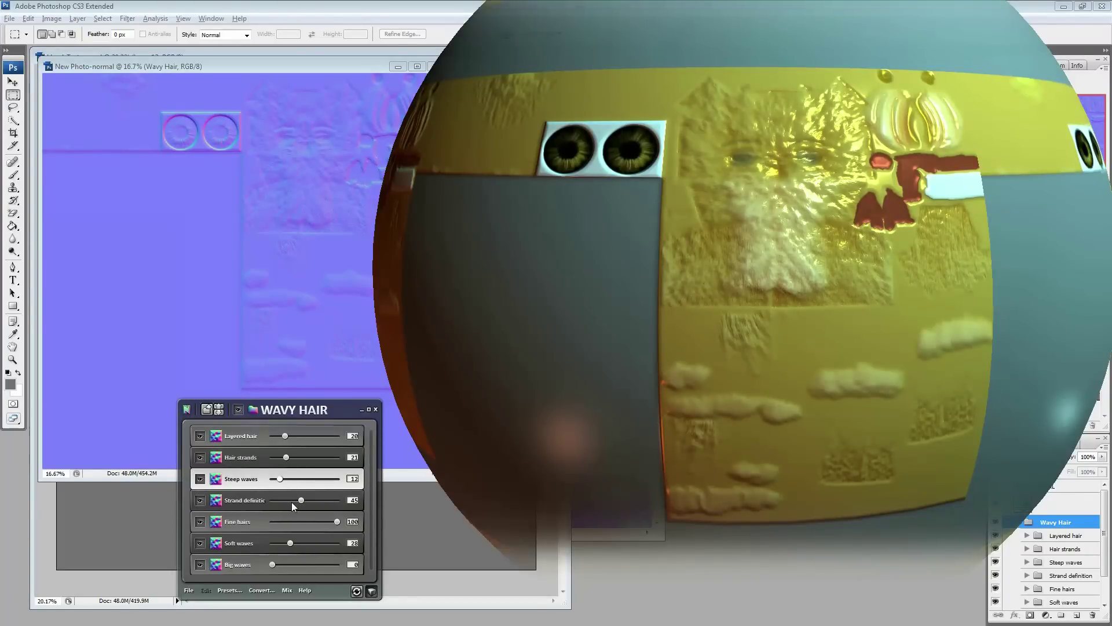
drag(301, 502, 323, 503)
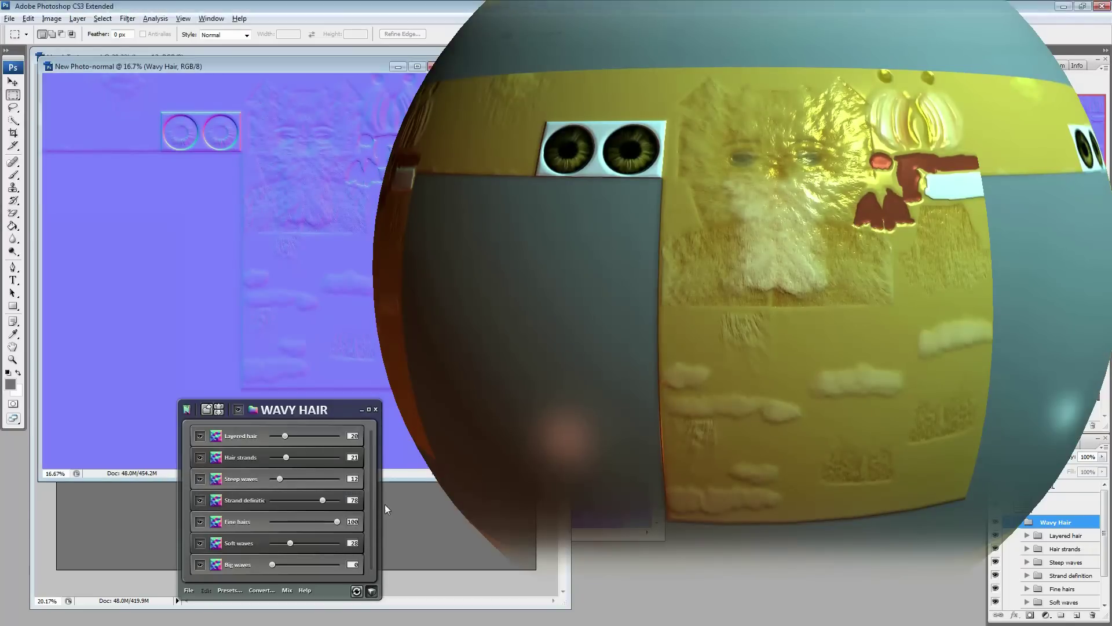
drag(322, 502, 302, 501)
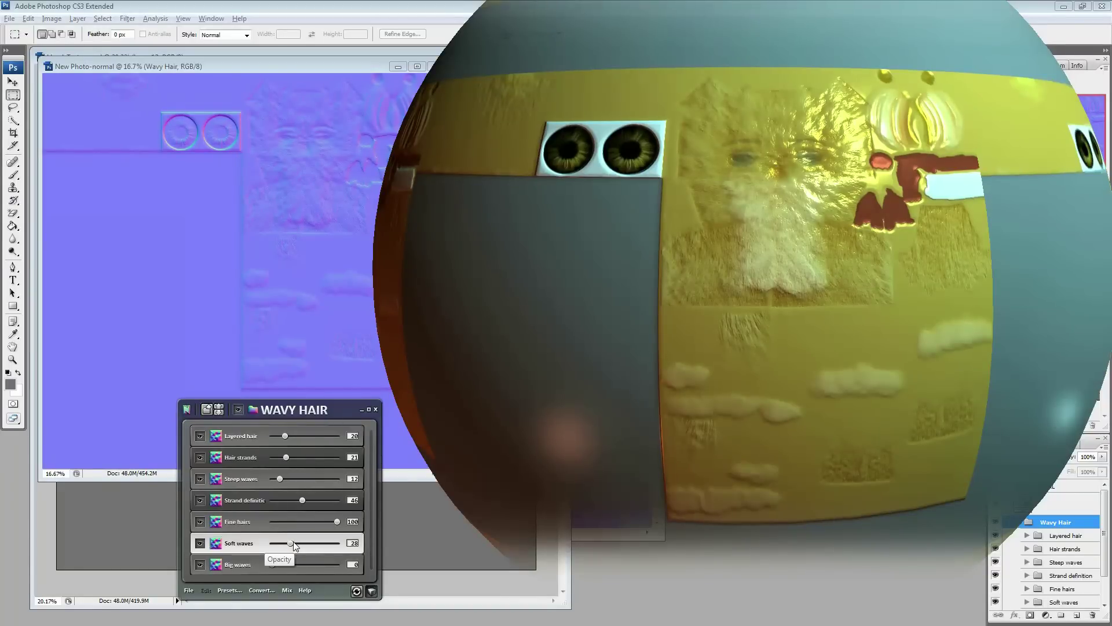
Set Soft waves to 15 and Hair strands to 69, and review the fur relief on the sphere from several angles
drag(294, 545, 286, 545)
drag(805, 282, 824, 256)
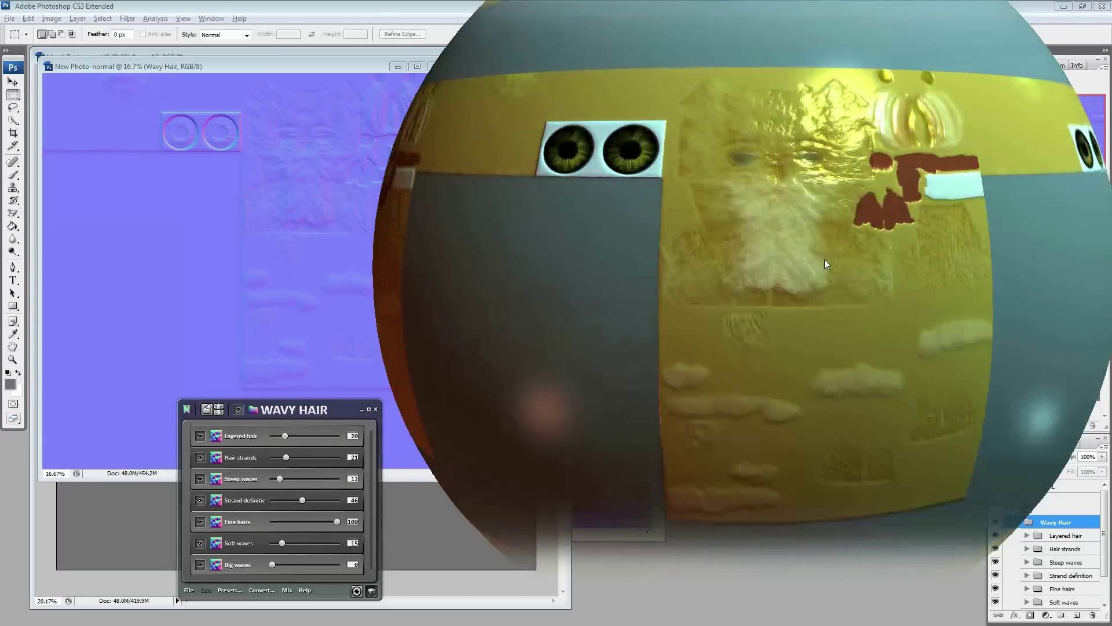
drag(286, 457, 301, 457)
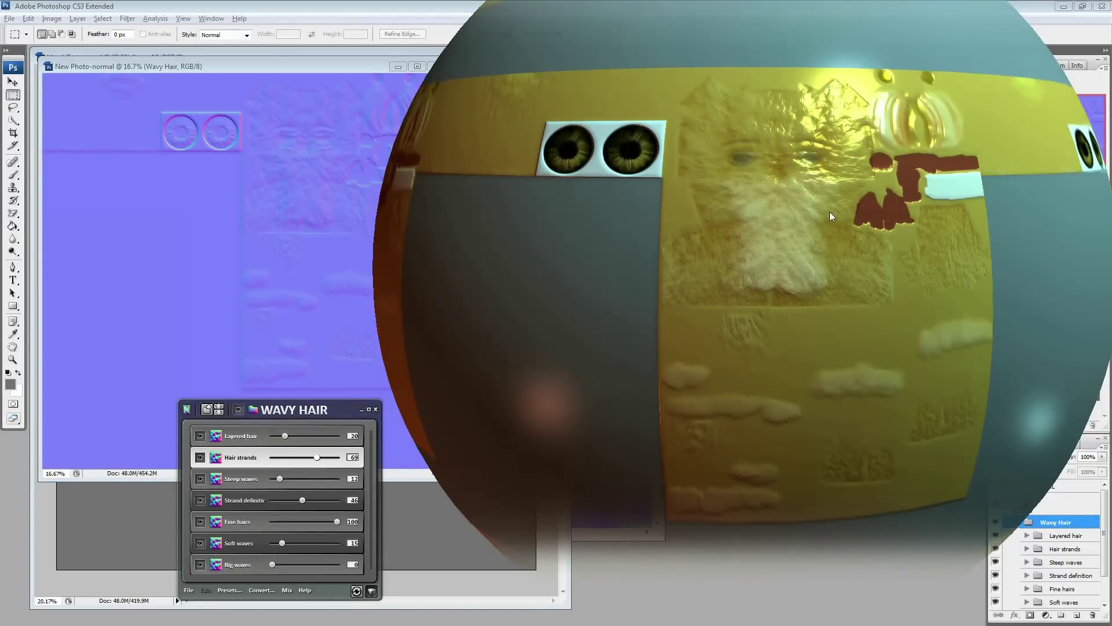
drag(811, 245, 860, 279)
mouse_move(729, 238)
mouse_down()
mouse_move(717, 236)
mouse_move(732, 223)
mouse_move(700, 167)
mouse_move(698, 189)
mouse_move(741, 246)
mouse_up()
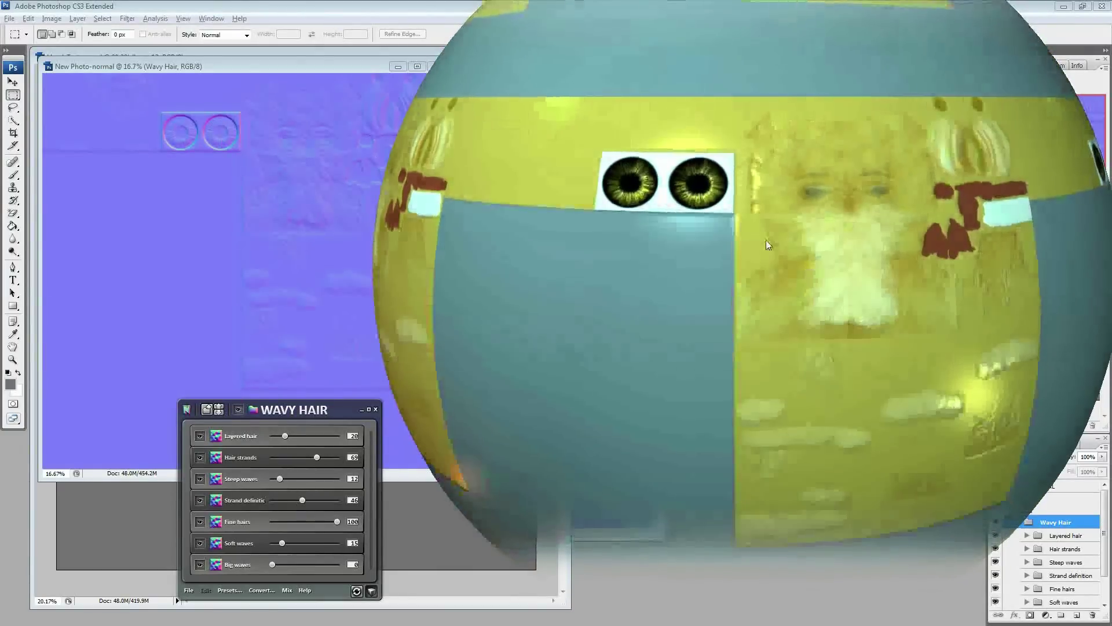
right_drag(764, 242, 728, 215)
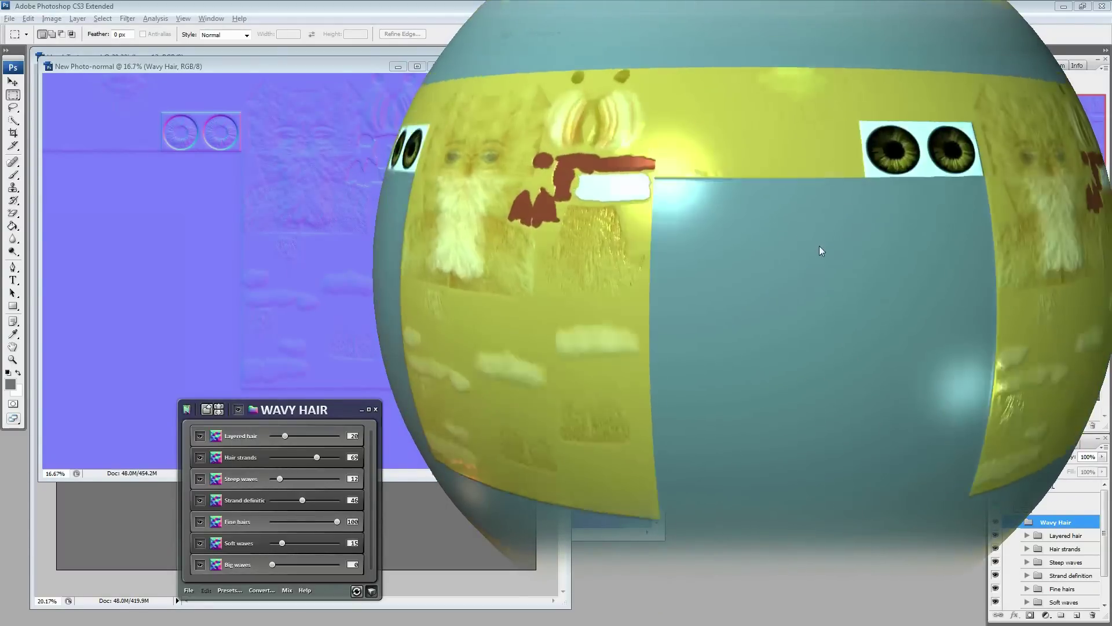
Close the nDo2 panel, move the fur normal map's window aside, and merge its NORMAL group into a single layer
click(235, 70)
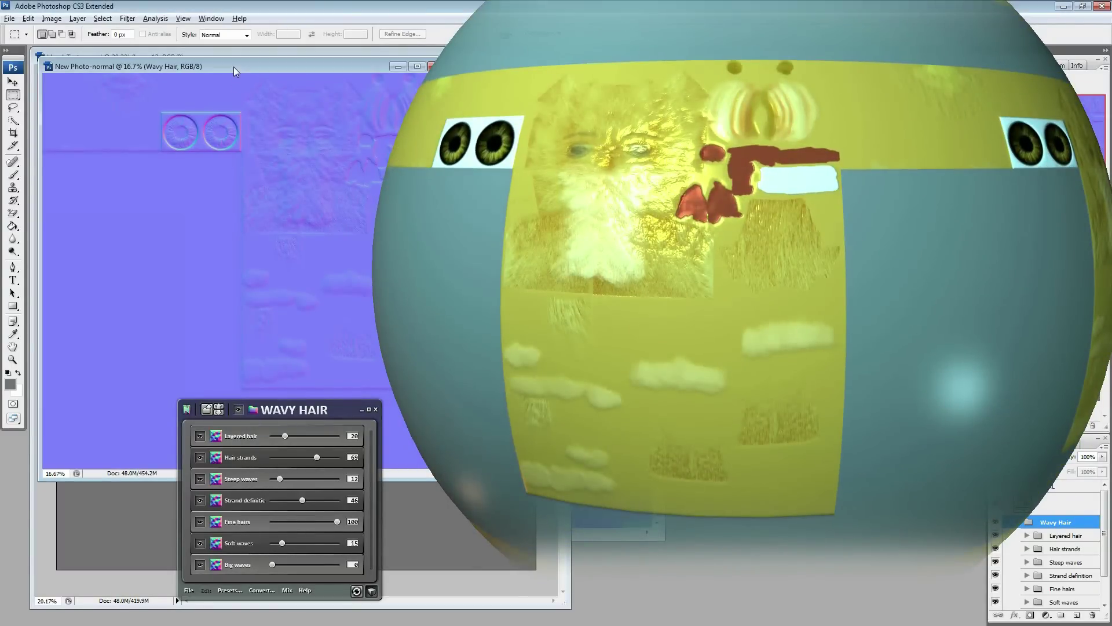
click(376, 410)
drag(354, 65, 655, 123)
click(1046, 489)
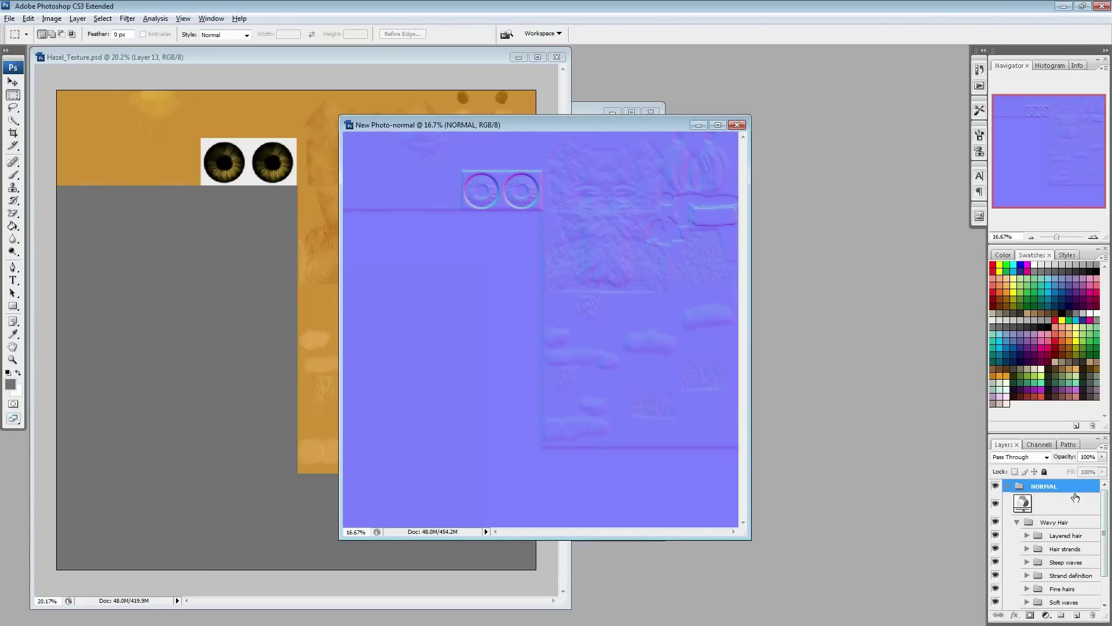
key(ctrl+e)
Copy the whole fur normal map and paste it into Hazel_Texture.psd as a new layer above Layer 13
key(ctrl+a)
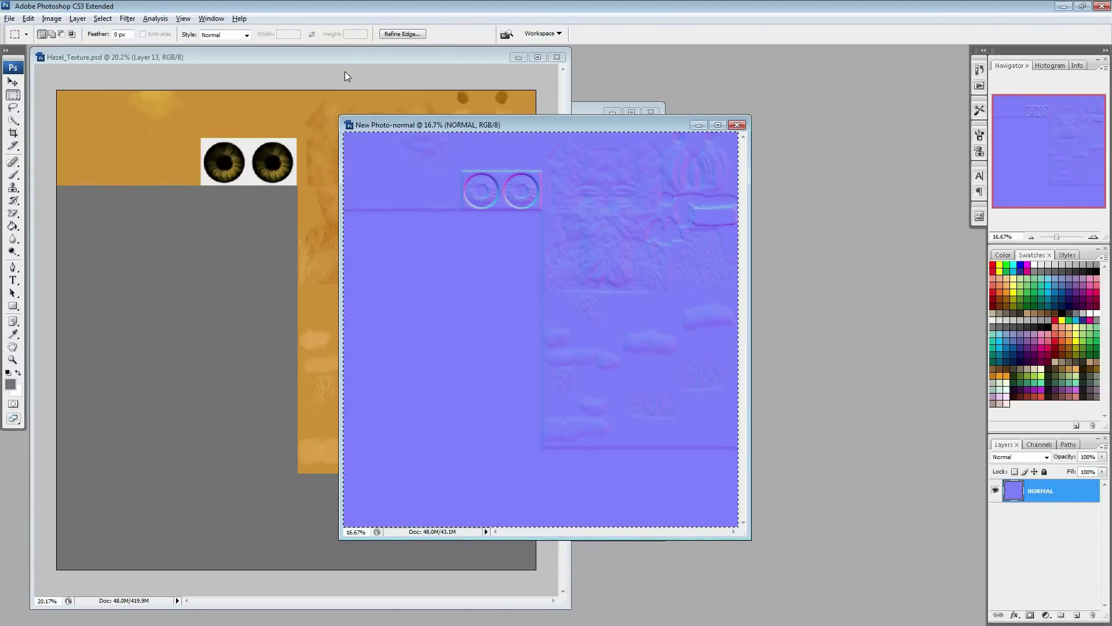
key(ctrl+c)
click(346, 62)
key(ctrl+v)
Hide Layer 13 and move Layer 12 with the clothing normals above Layer 14
click(995, 533)
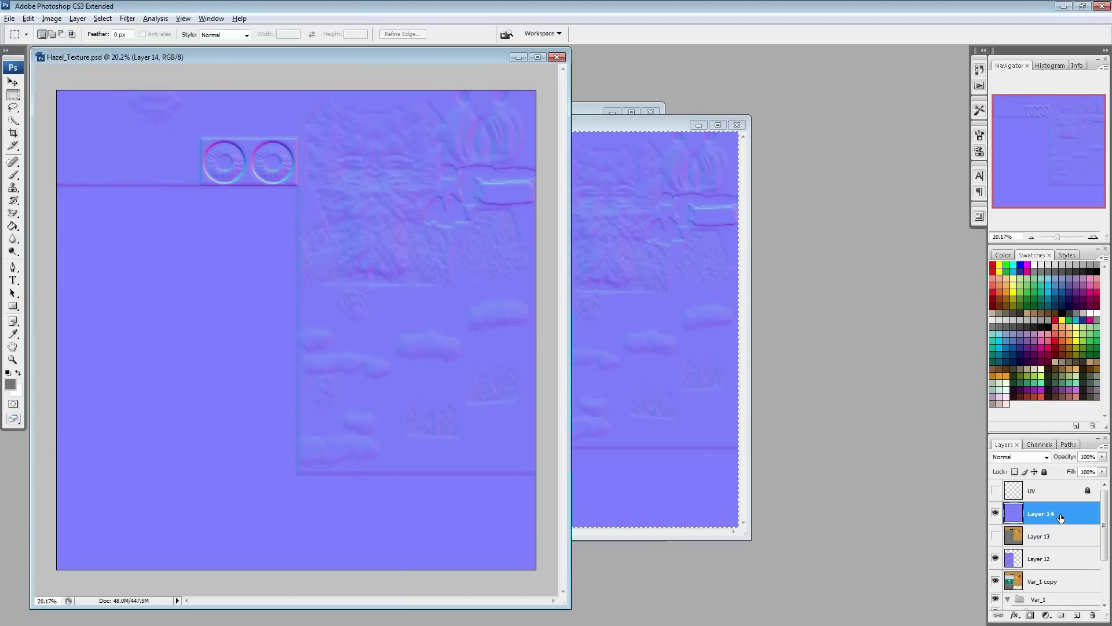
drag(1034, 561, 1035, 505)
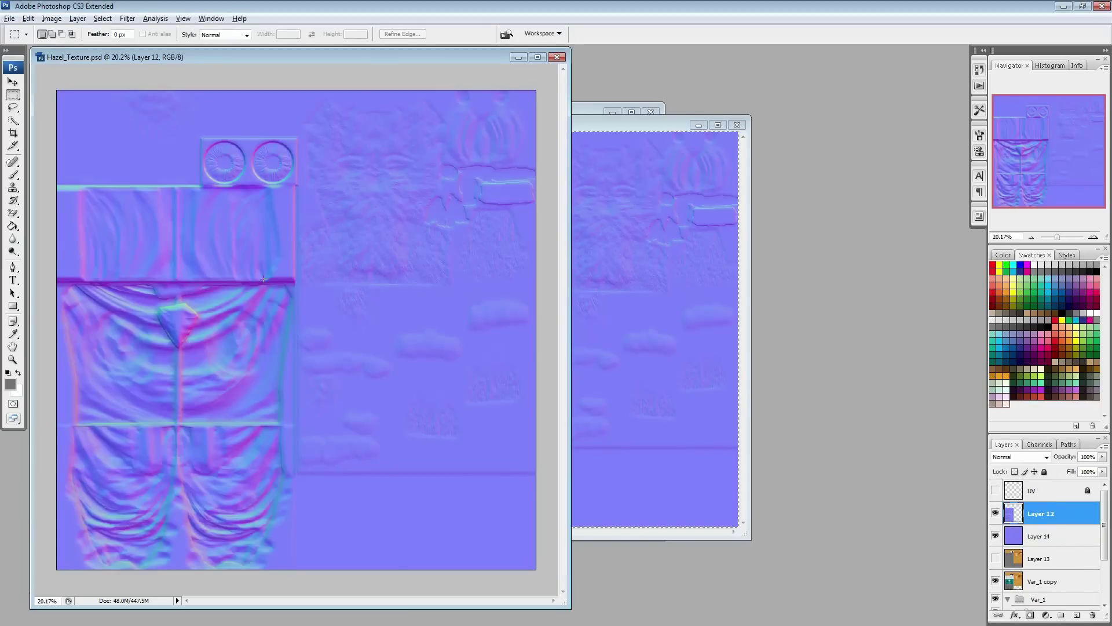
Examine the combined normal map against the UV wireframe, compare it with and without Layer 12, and hide the UV layer again
click(996, 491)
alt+scroll(253, 263, up, 2)
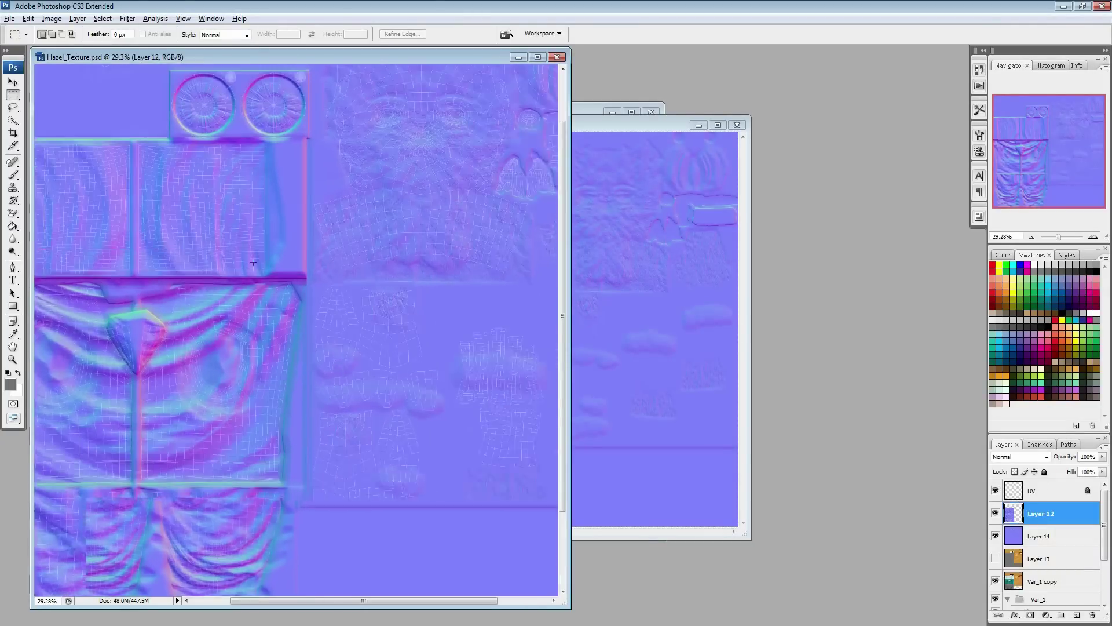
alt+scroll(253, 263, up, 1)
drag(254, 262, 355, 351)
alt+scroll(307, 302, up, 8)
drag(314, 239, 424, 286)
drag(270, 335, 485, 326)
drag(433, 451, 367, 233)
drag(392, 405, 393, 379)
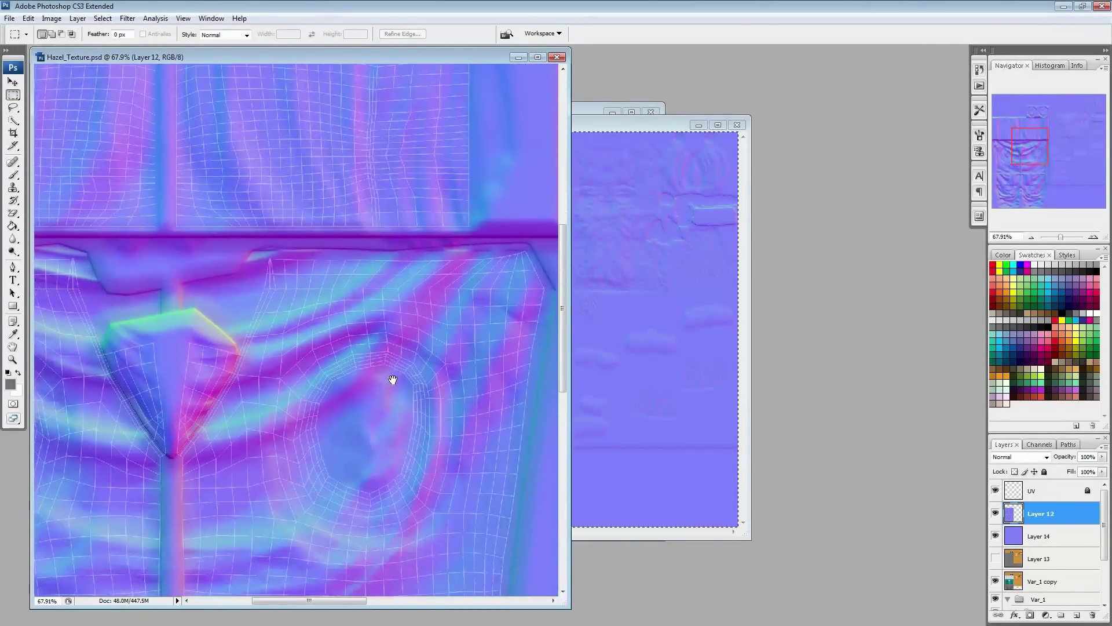
alt+scroll(288, 417, down, 4)
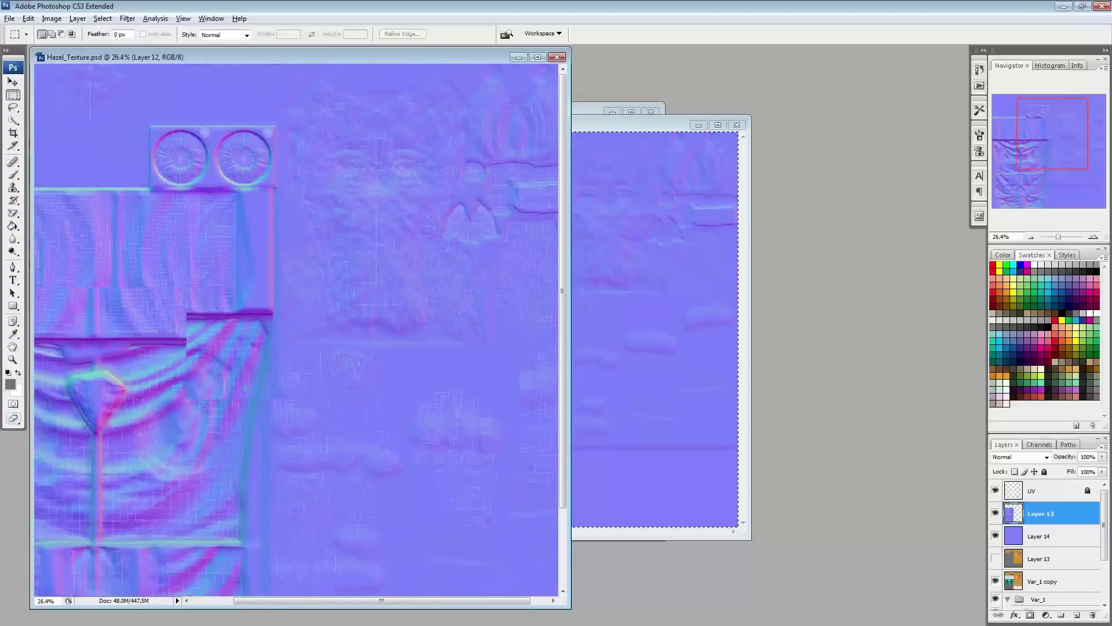
alt+scroll(291, 266, up, 3)
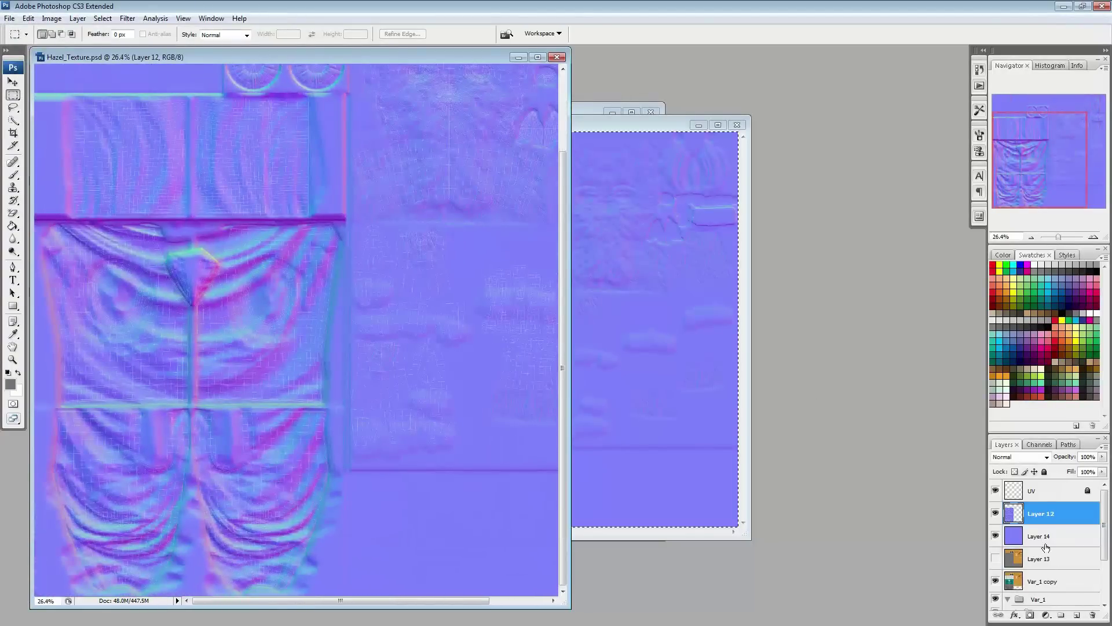
click(996, 513)
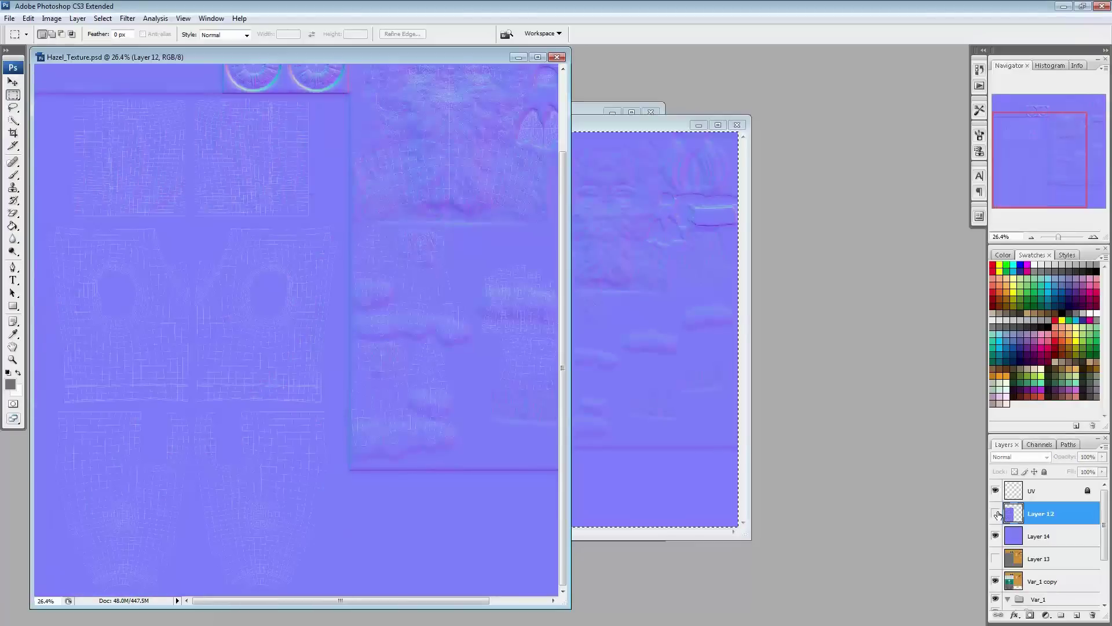
click(995, 512)
click(996, 491)
Merge the clothing normals in Layer 12 with the fur normals in Layer 14 into one layer
shift+click(1058, 538)
key(ctrl+e)
alt+scroll(339, 353, down, 4)
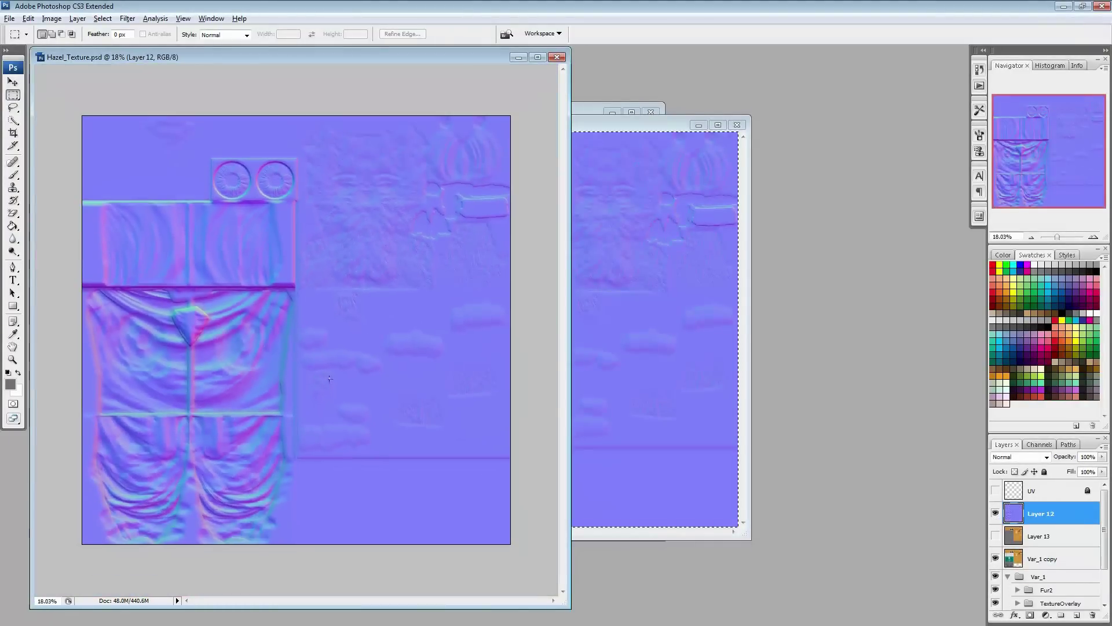
Select Layer 13 and hide the merged normal map layer above it
click(1049, 541)
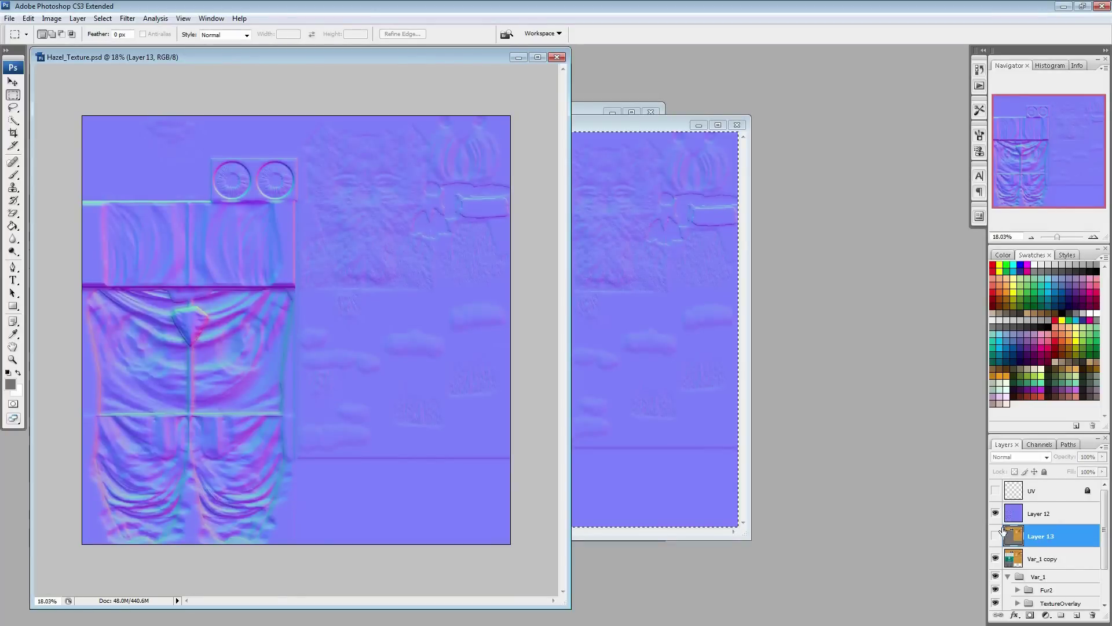
click(996, 514)
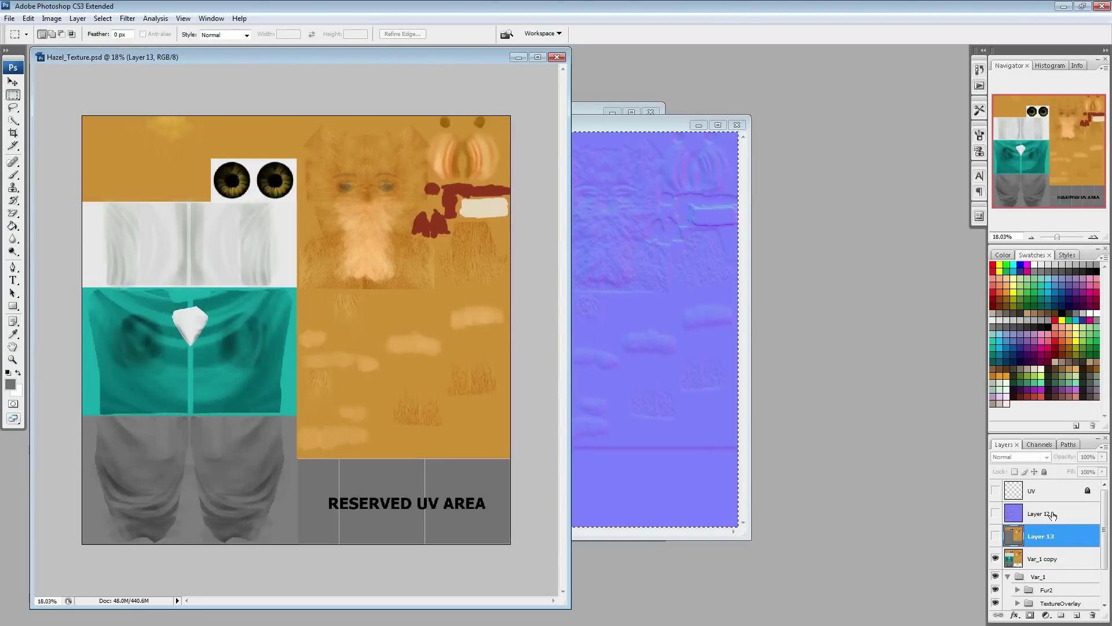
Save the diffuse texture as a non-interlaced PNG copy named Hazel_D_Texture in the Textures folder
click(1043, 516)
click(1061, 534)
key(ctrl+shift+s)
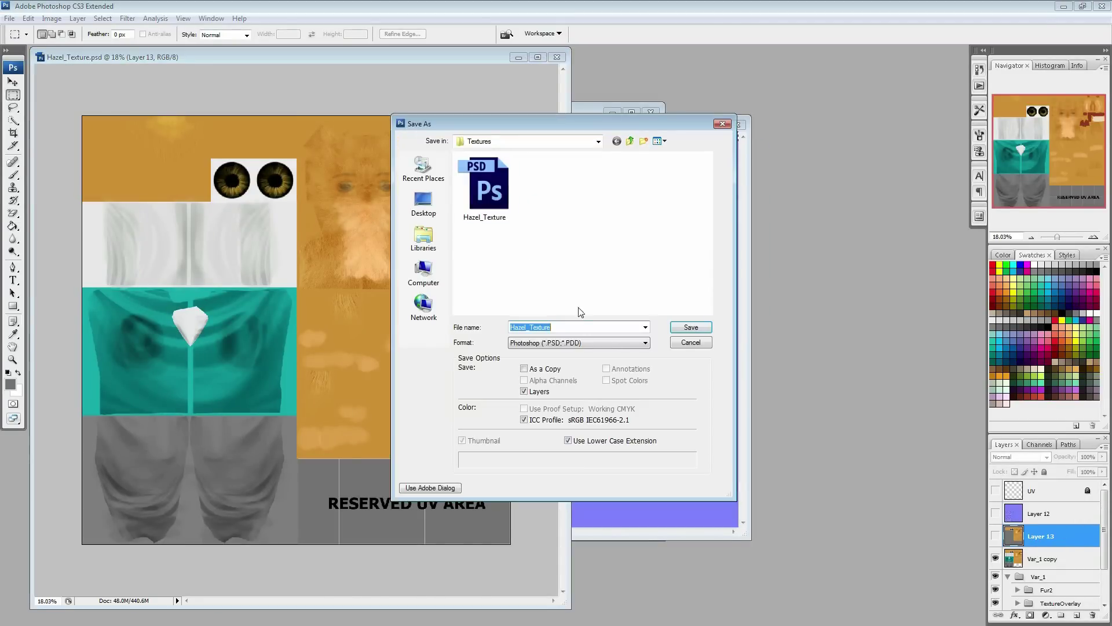
click(581, 343)
click(556, 458)
drag(525, 123, 627, 167)
click(633, 187)
click(631, 189)
click(666, 373)
click(665, 373)
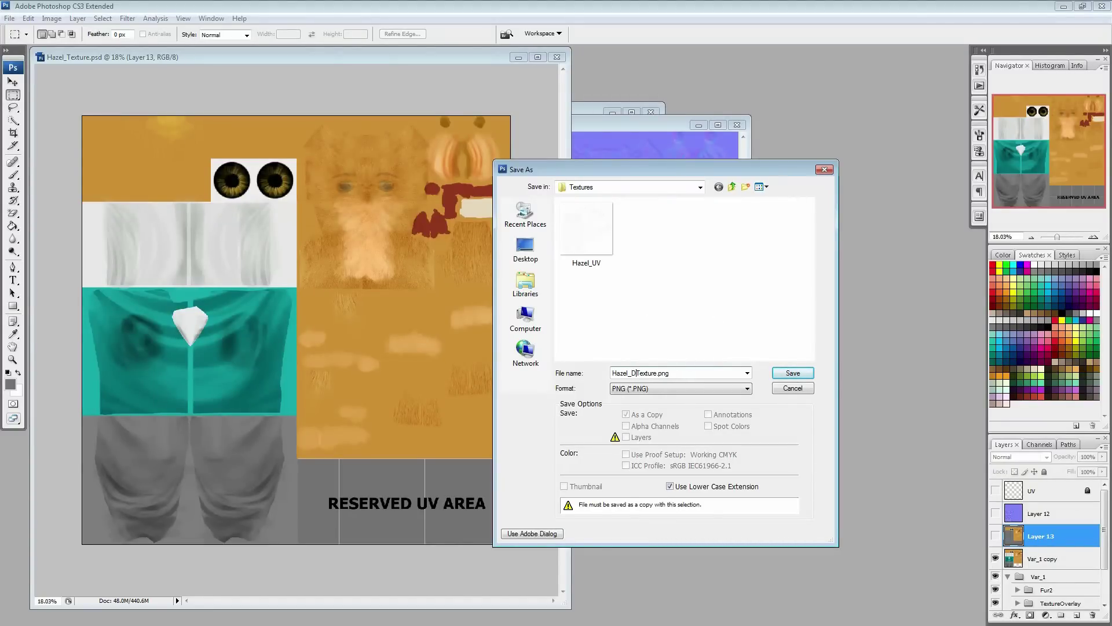
key(Return)
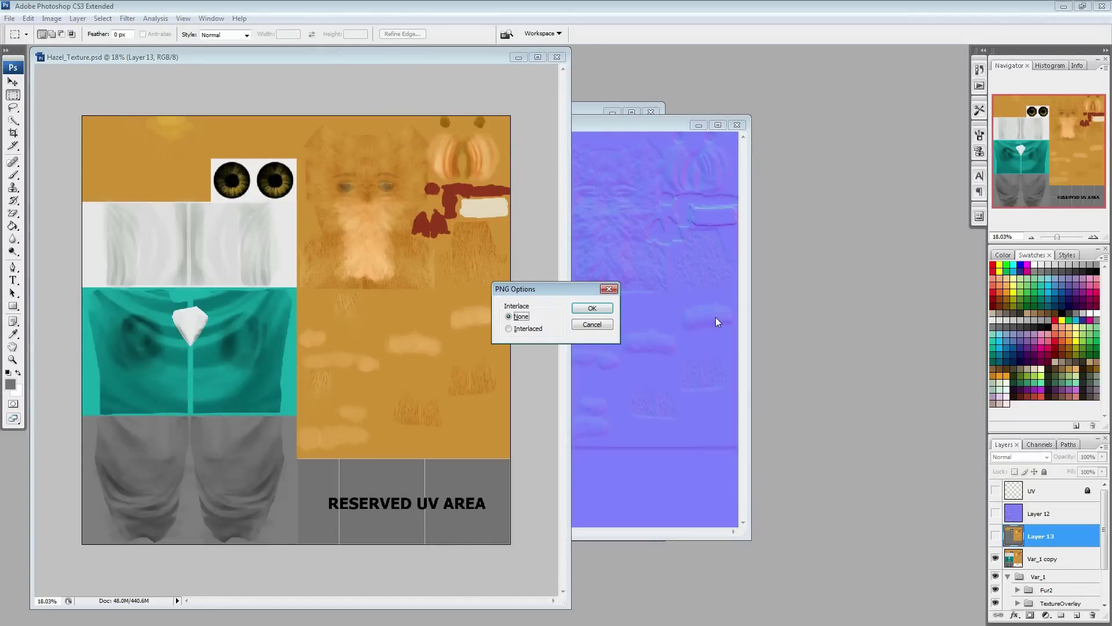
click(599, 309)
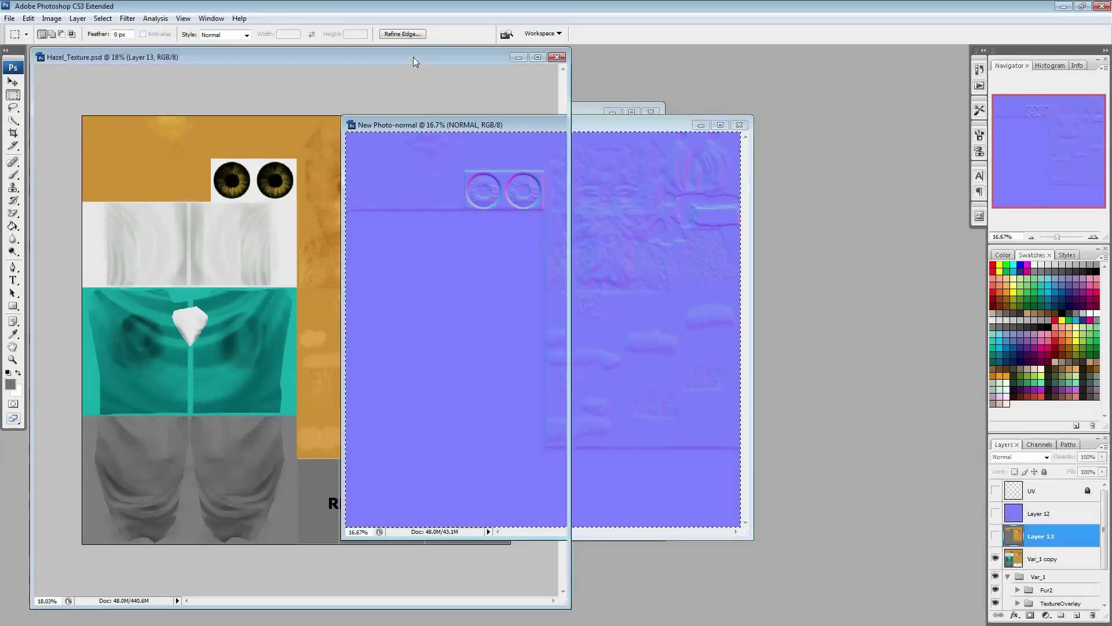
Return to the Hazel texture document, then select and show the merged normal map in Layer 12
click(412, 57)
click(1037, 514)
click(995, 514)
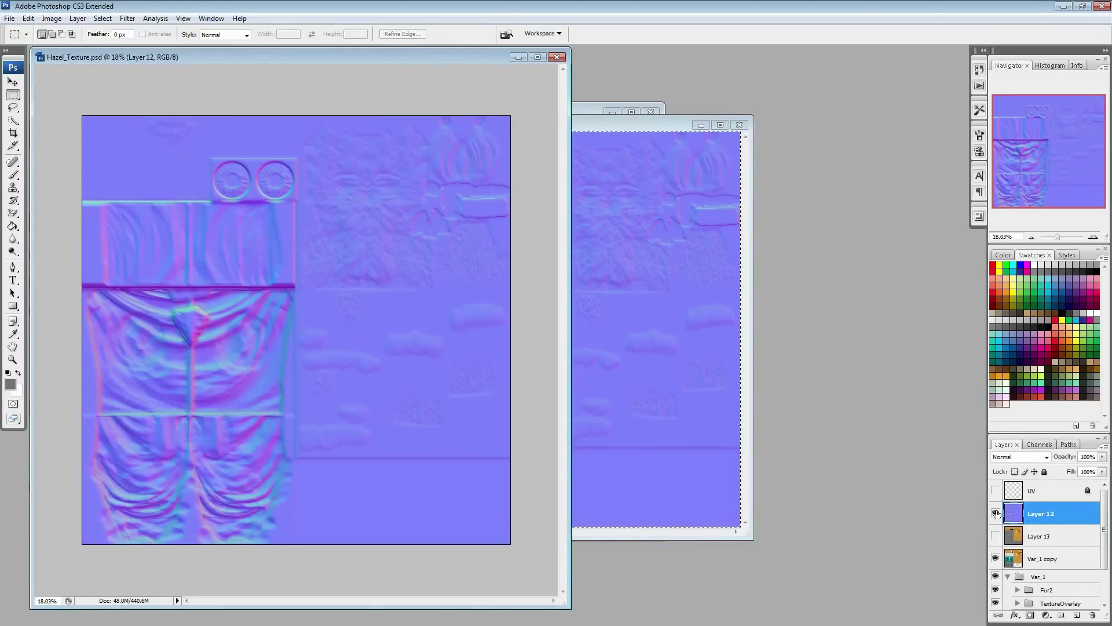
Save the normal map as a non-interlaced PNG copy named Hazel_N_Texture beside the diffuse texture
key(ctrl+shift+s)
click(637, 388)
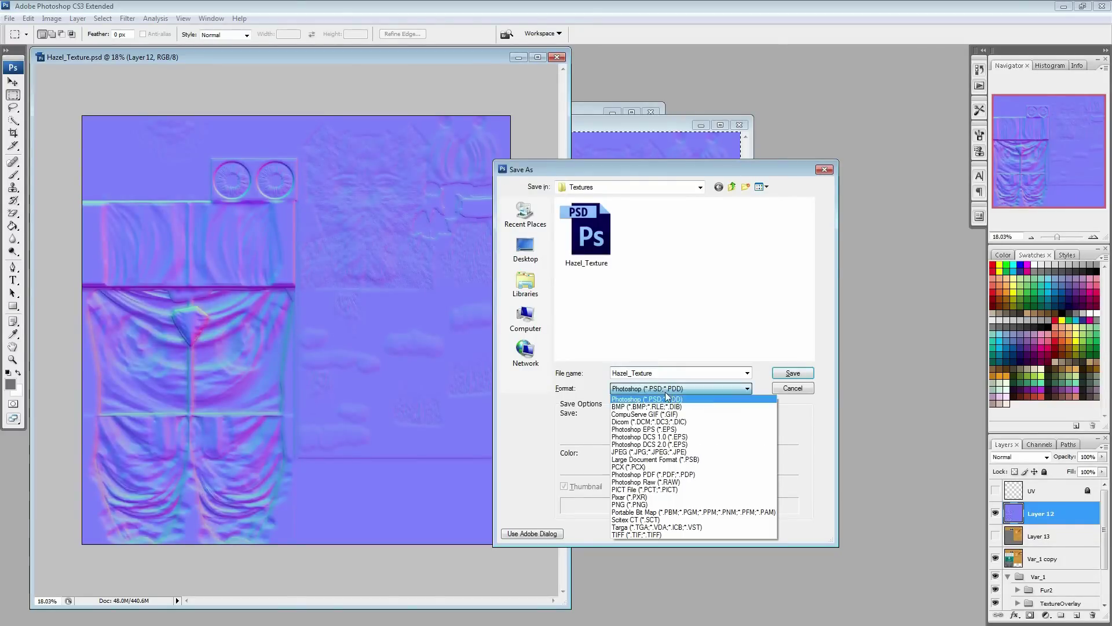
click(663, 506)
click(600, 240)
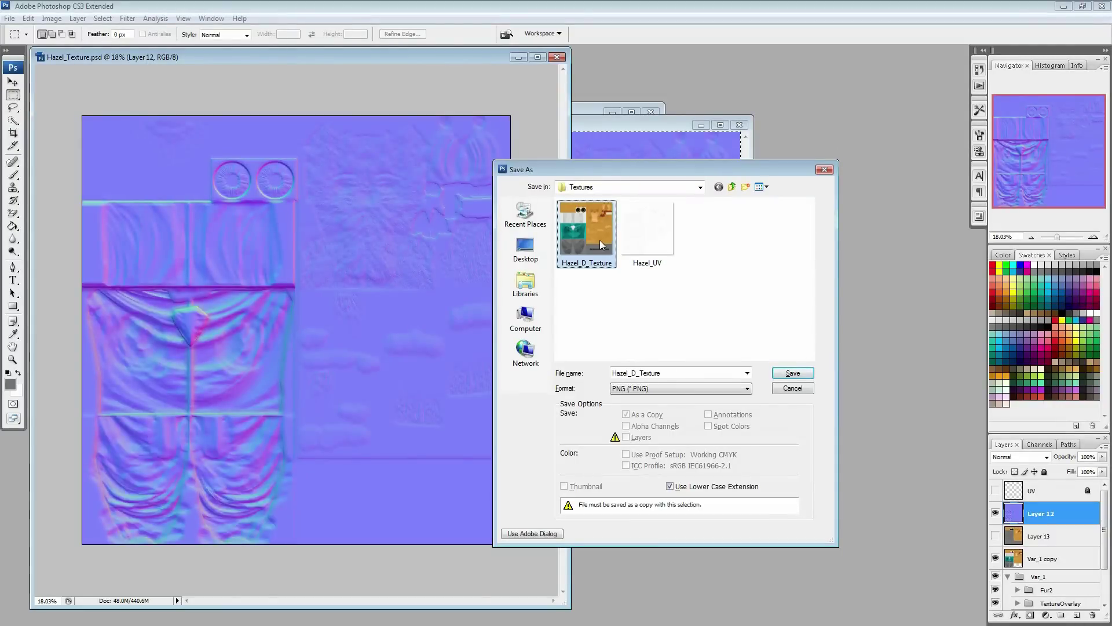
click(639, 373)
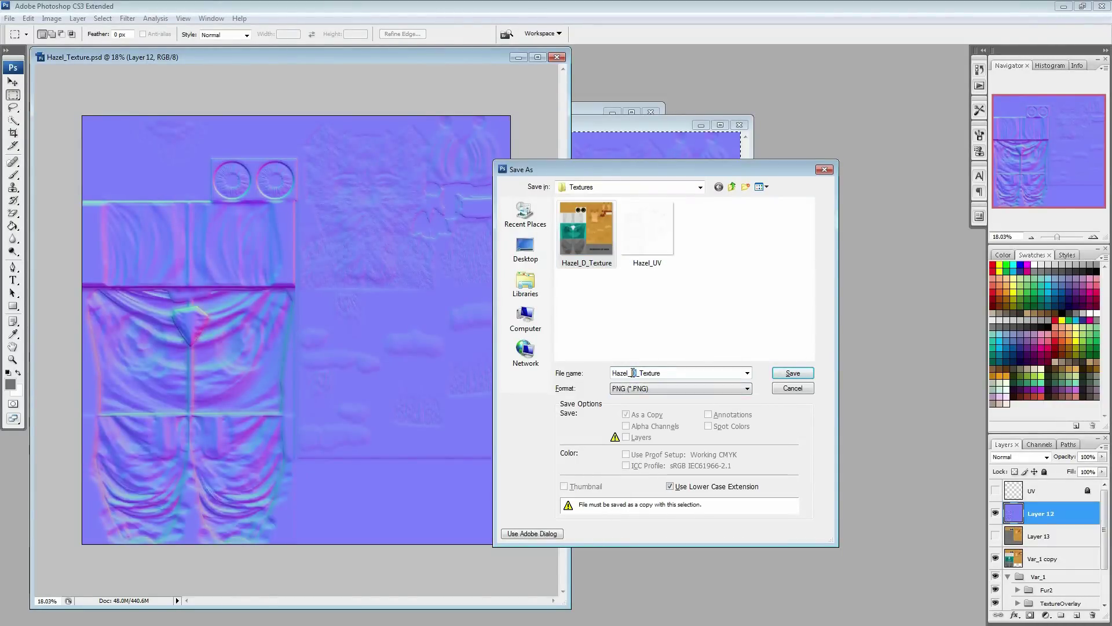
text(N)
click(791, 374)
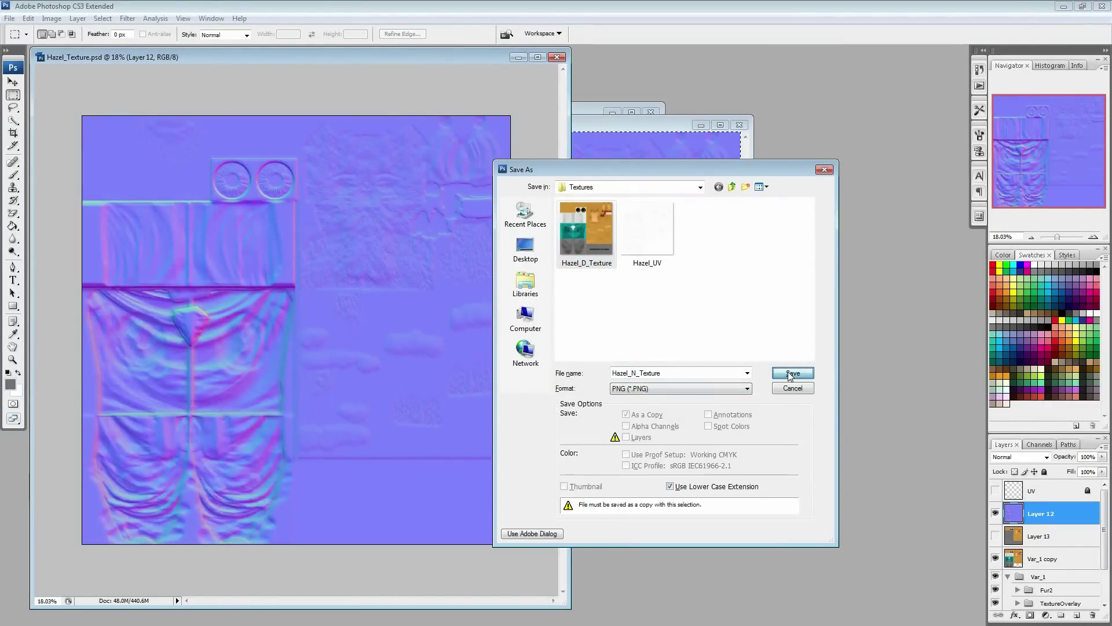
click(592, 308)
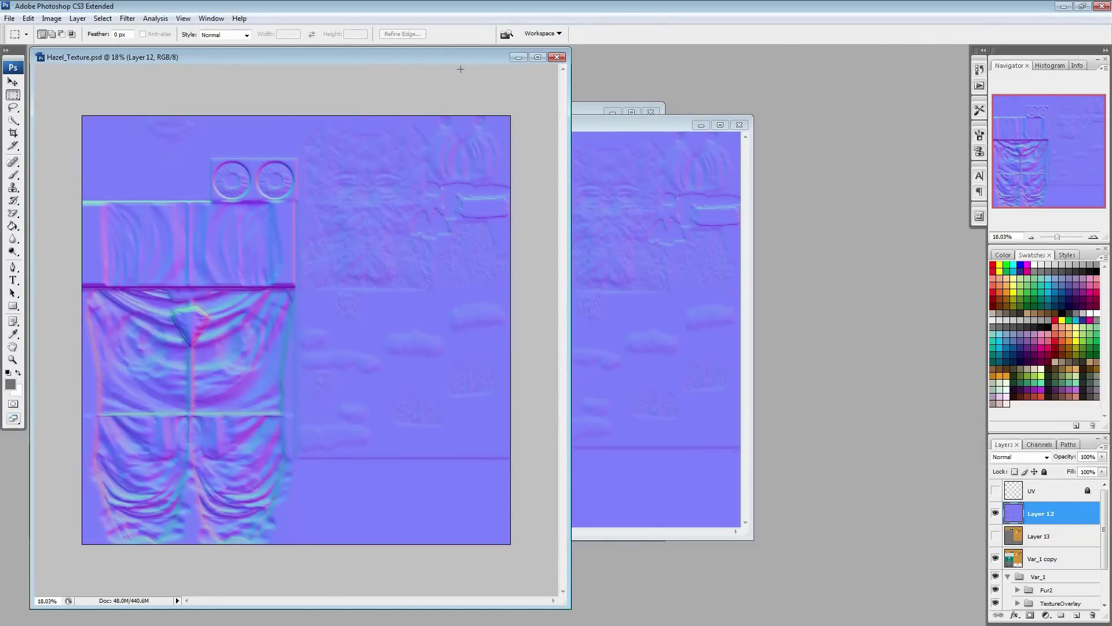
Close the two generated normal map documents without saving them
click(739, 125)
key(n)
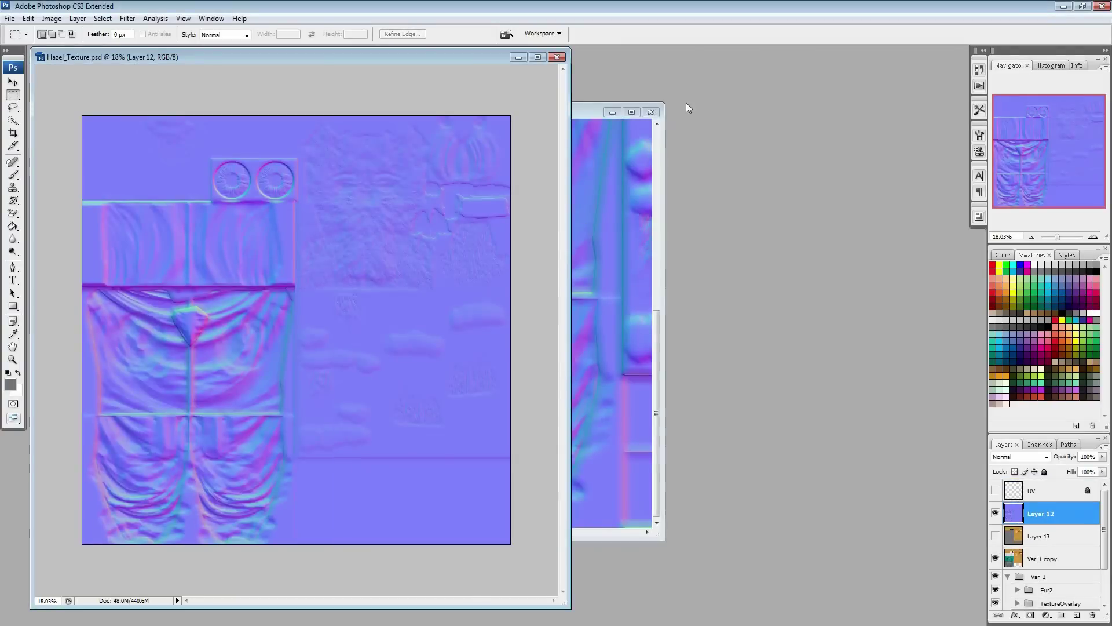
click(650, 112)
click(566, 236)
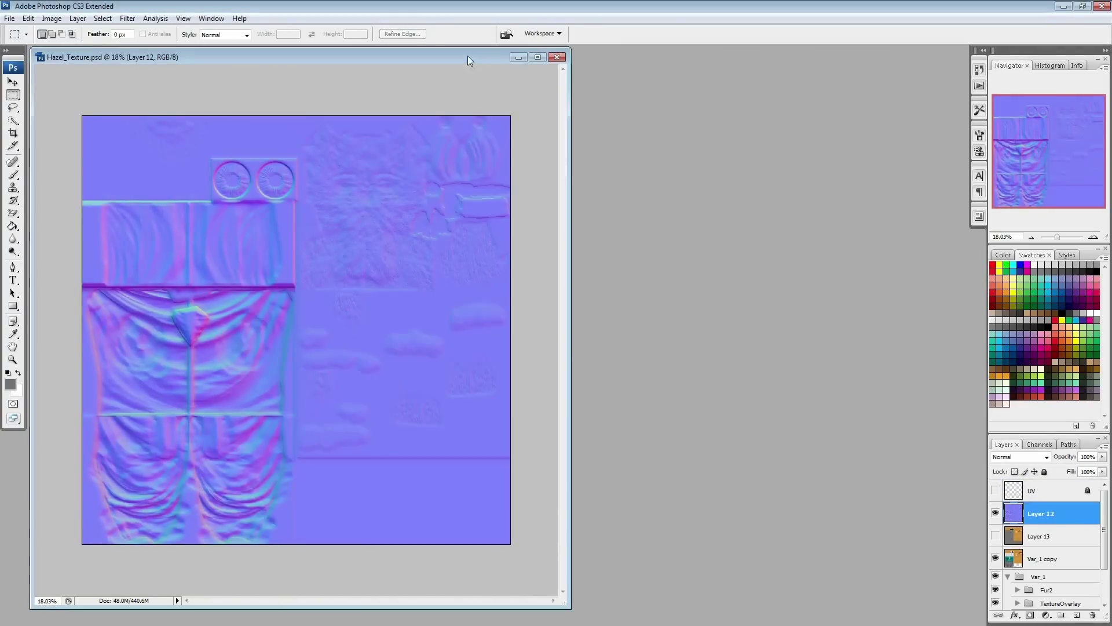
Compare the texture with and without the normal map in Layer 12, and make the document window smaller
drag(467, 55, 510, 54)
click(995, 513)
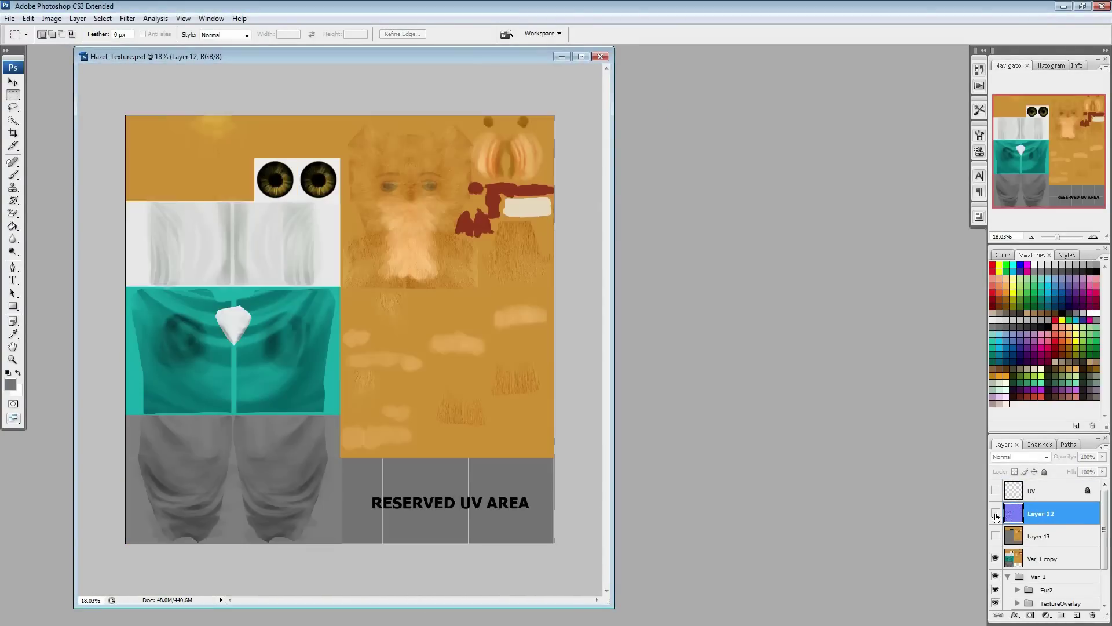
click(996, 513)
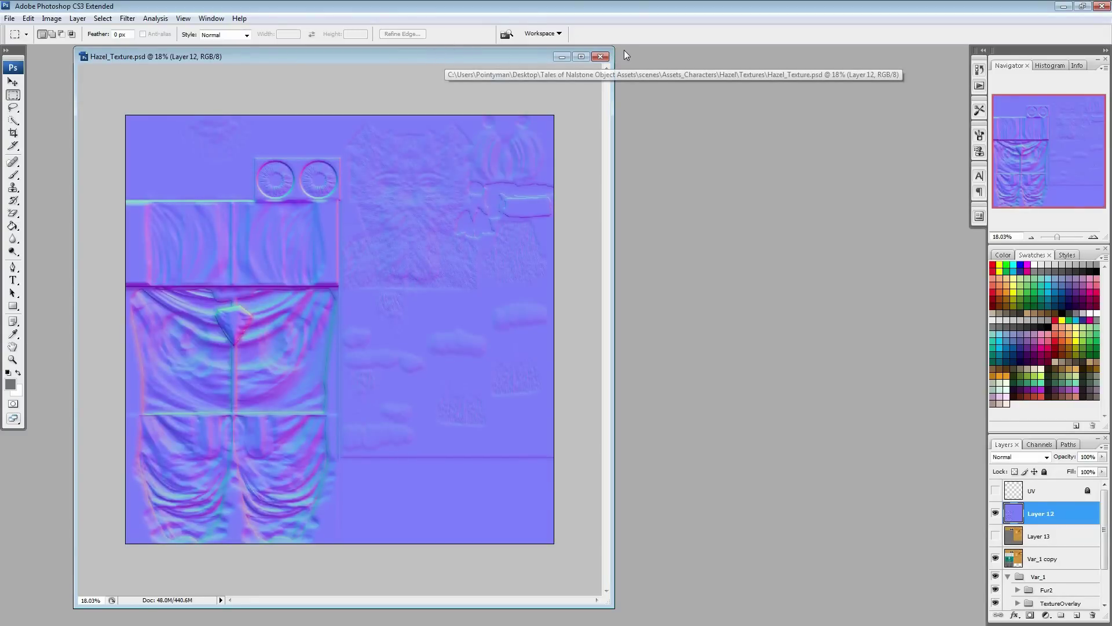
drag(614, 48, 563, 128)
drag(469, 134, 438, 66)
Switch to Maya and graph the shading network of the Hazel_TextureSkinDiff_01 material in the Hypershade
key(alt+Tab)
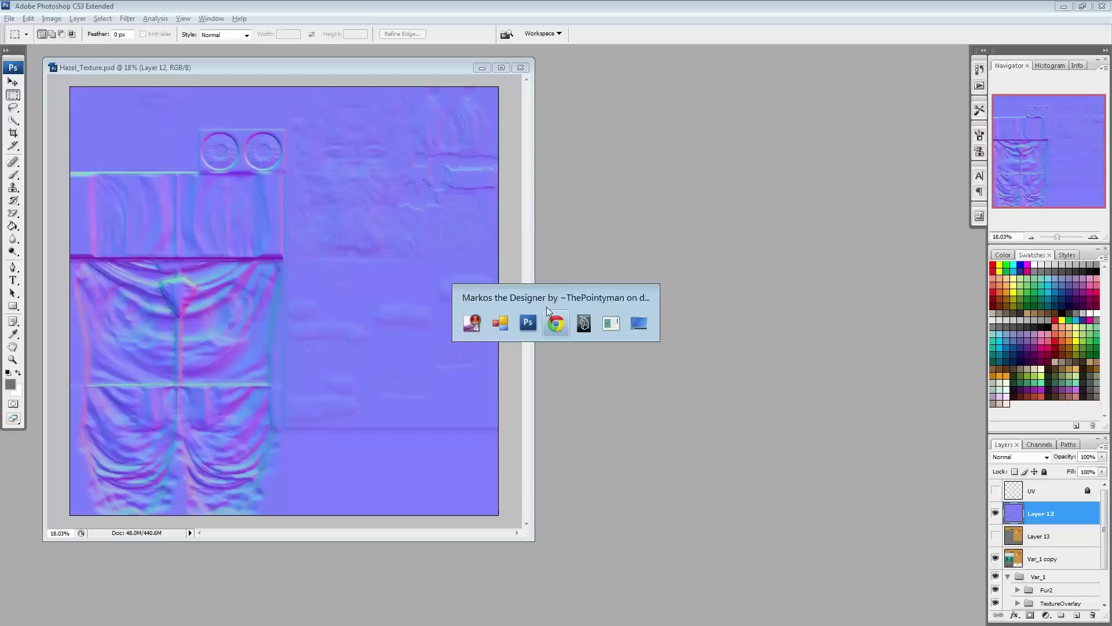
click(590, 317)
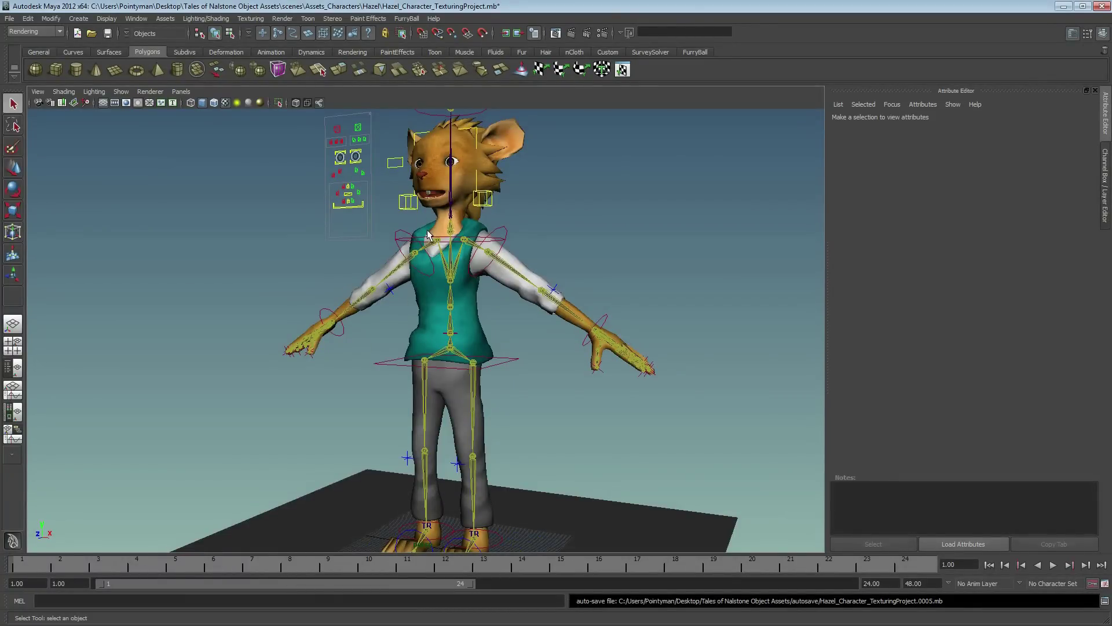
alt+drag(428, 233, 498, 265)
alt+drag(622, 301, 545, 298)
alt+middle_drag(545, 298, 515, 359)
alt+right_drag(516, 359, 592, 296)
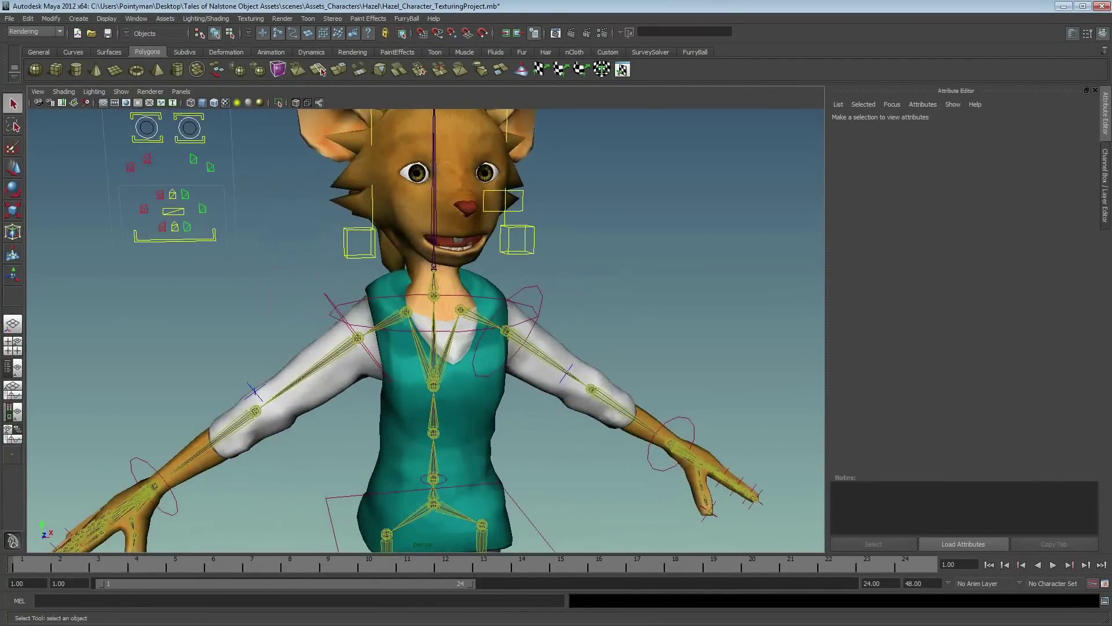
drag(538, 308, 731, 212)
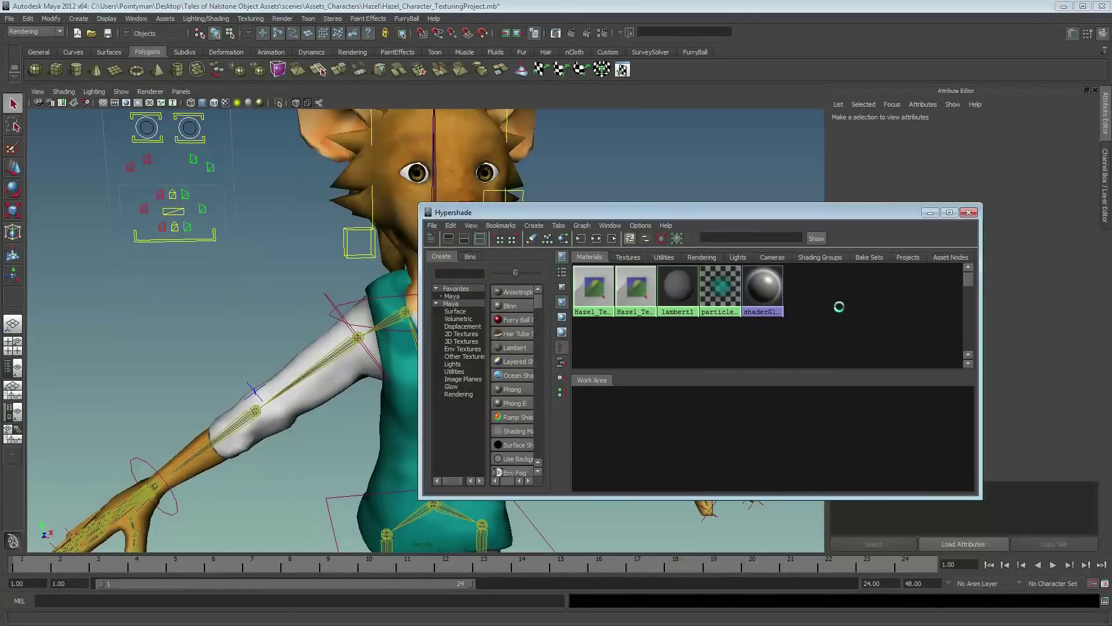
click(641, 291)
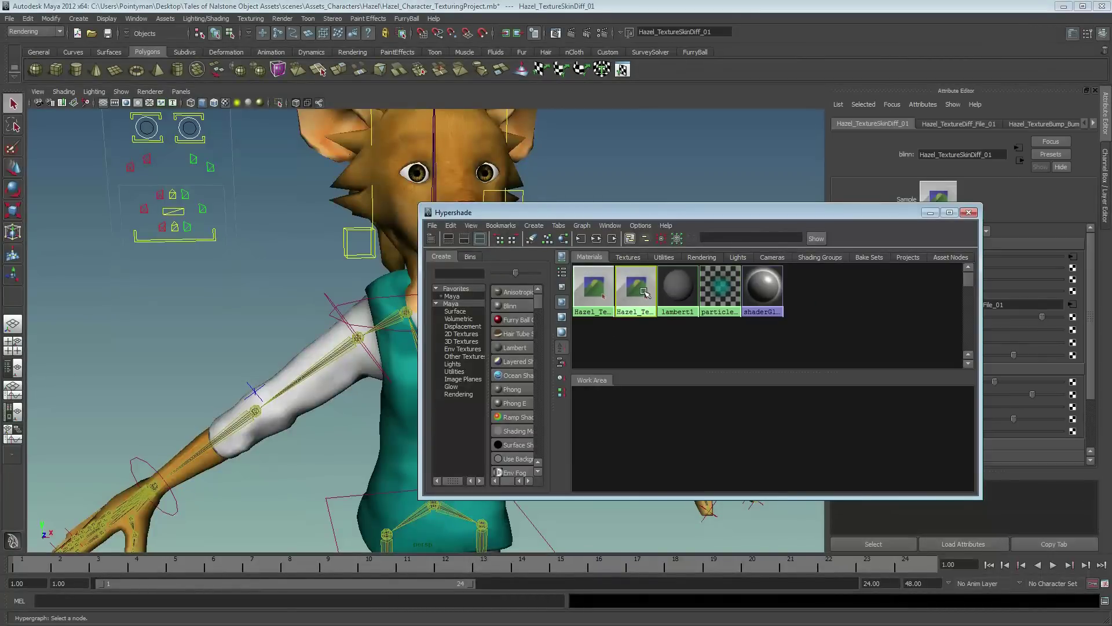
click(596, 238)
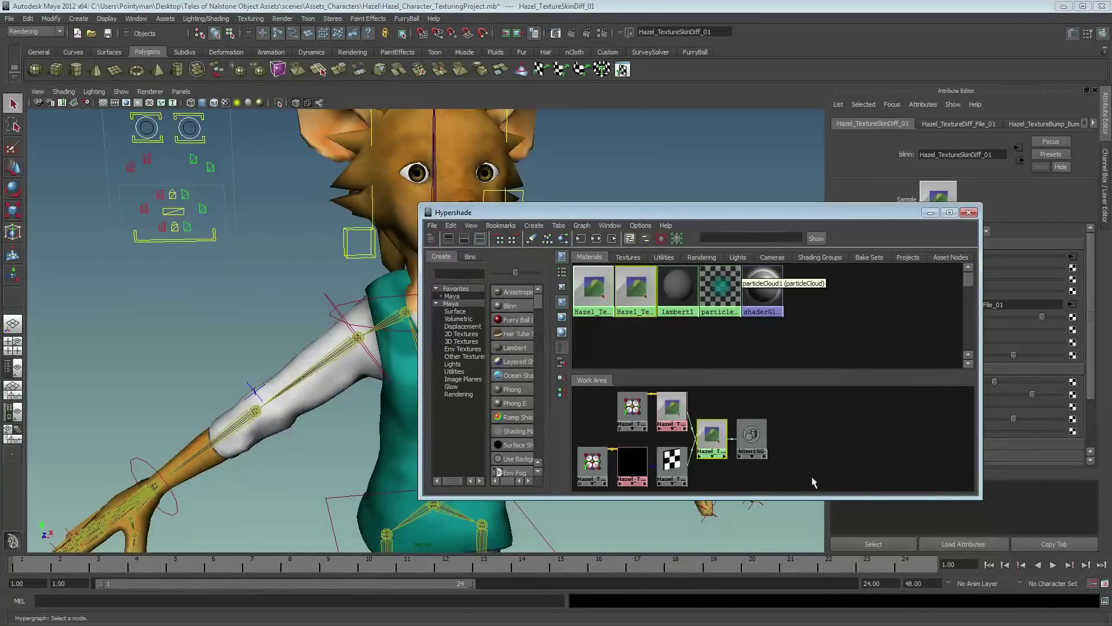
Load Hazel_D_Texture from Hazel's Textures folder as the image of the Hazel_TextureDiff_File_01 node
click(671, 410)
drag(739, 212, 449, 272)
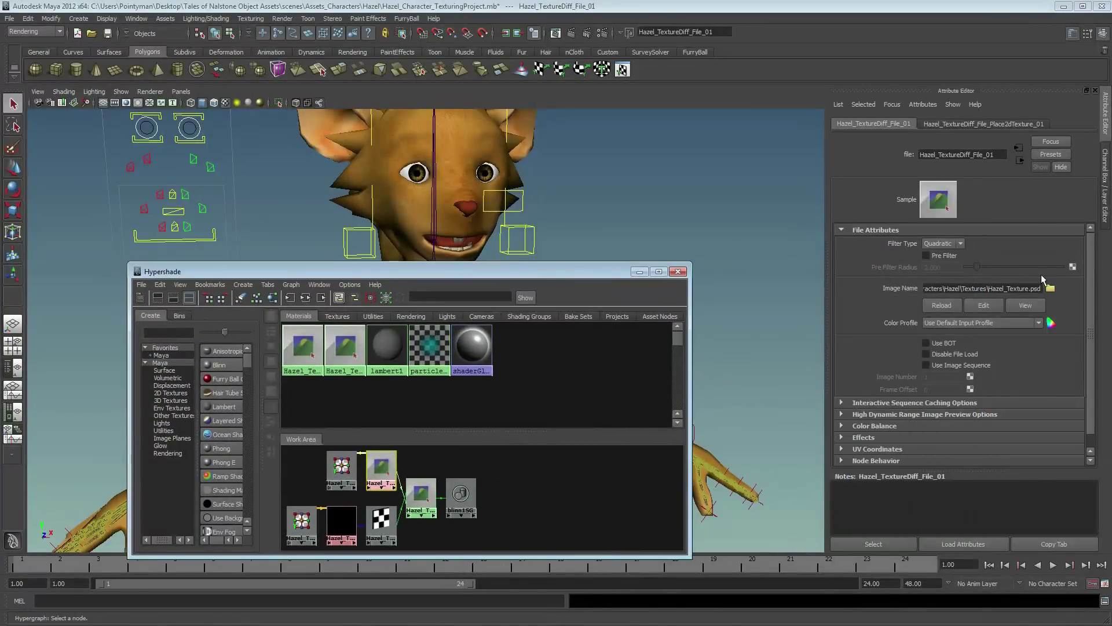
click(1050, 288)
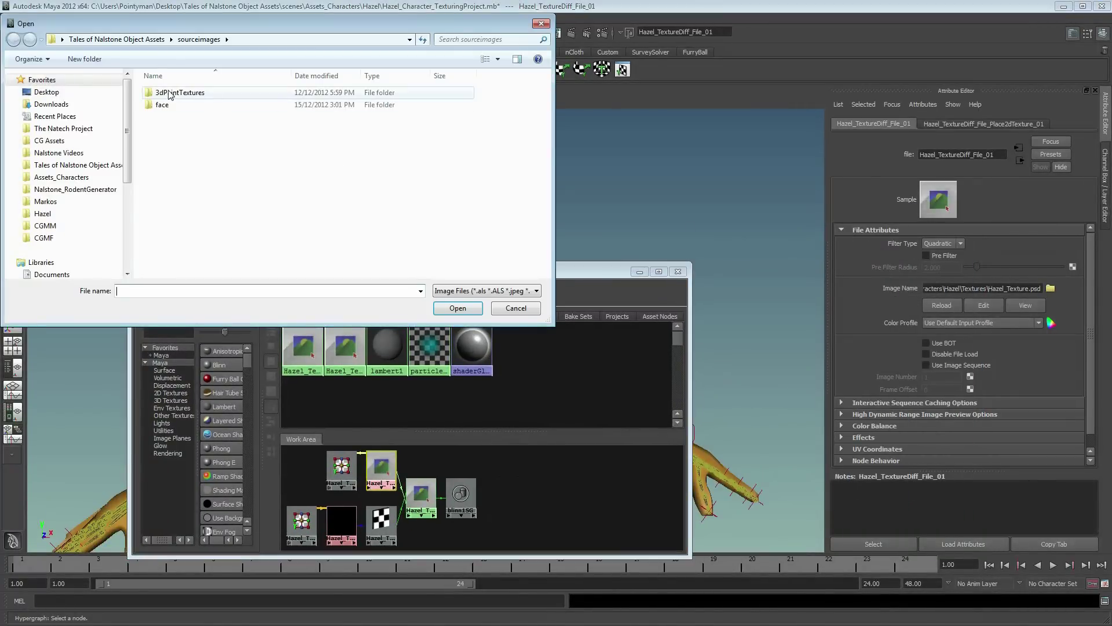
click(45, 214)
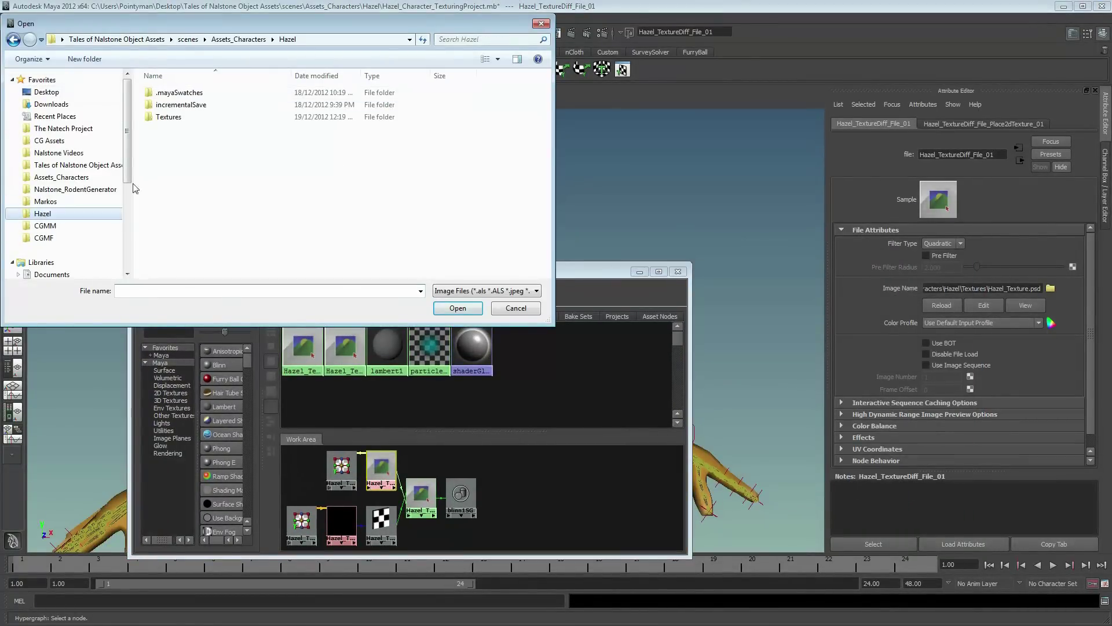
double_click(172, 119)
click(171, 104)
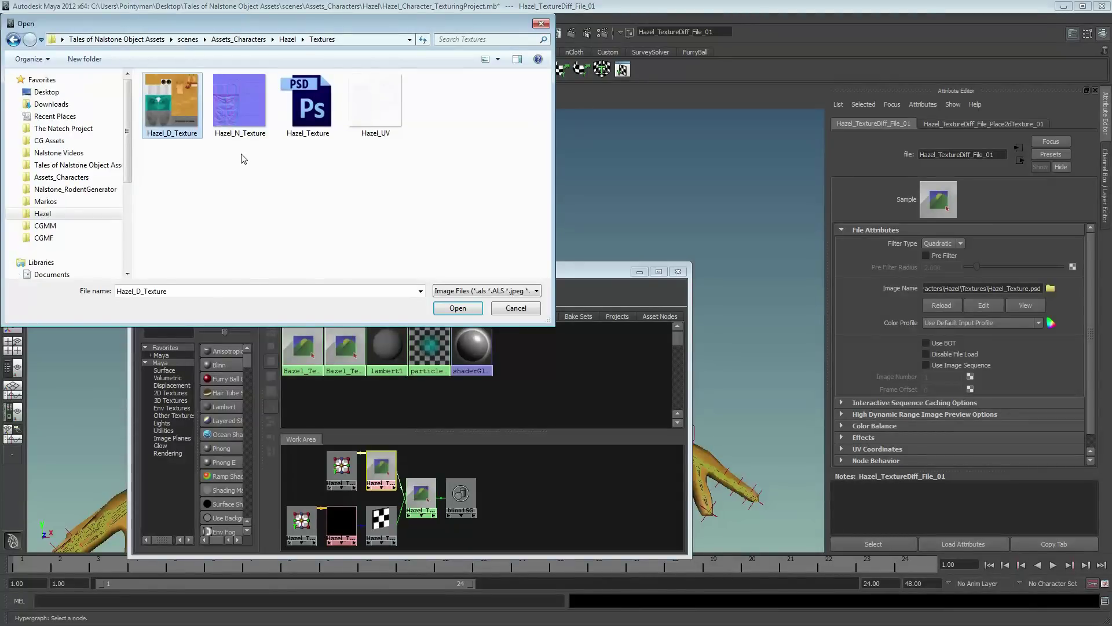
click(458, 307)
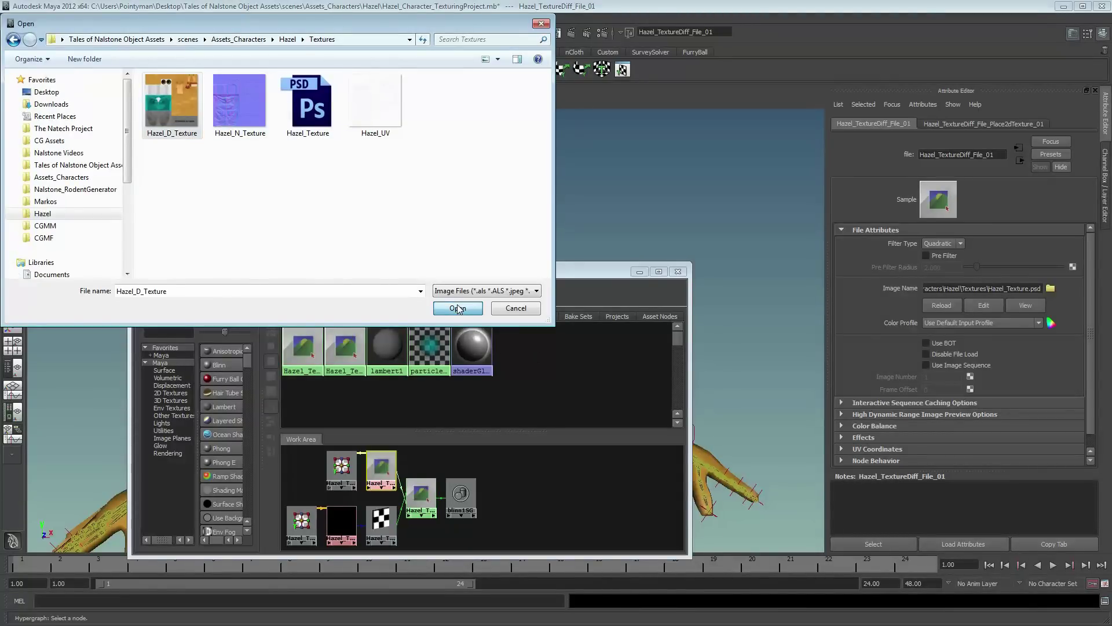
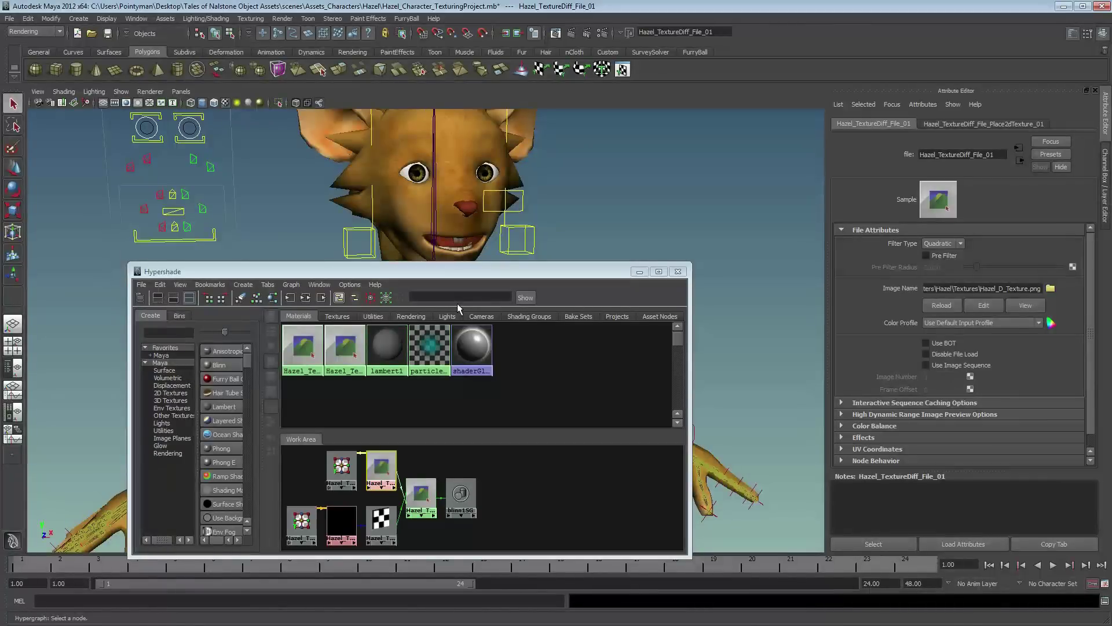
Load Hazel_N_Texture as the image of the Hazel_TextureBump_File_01 node
click(338, 524)
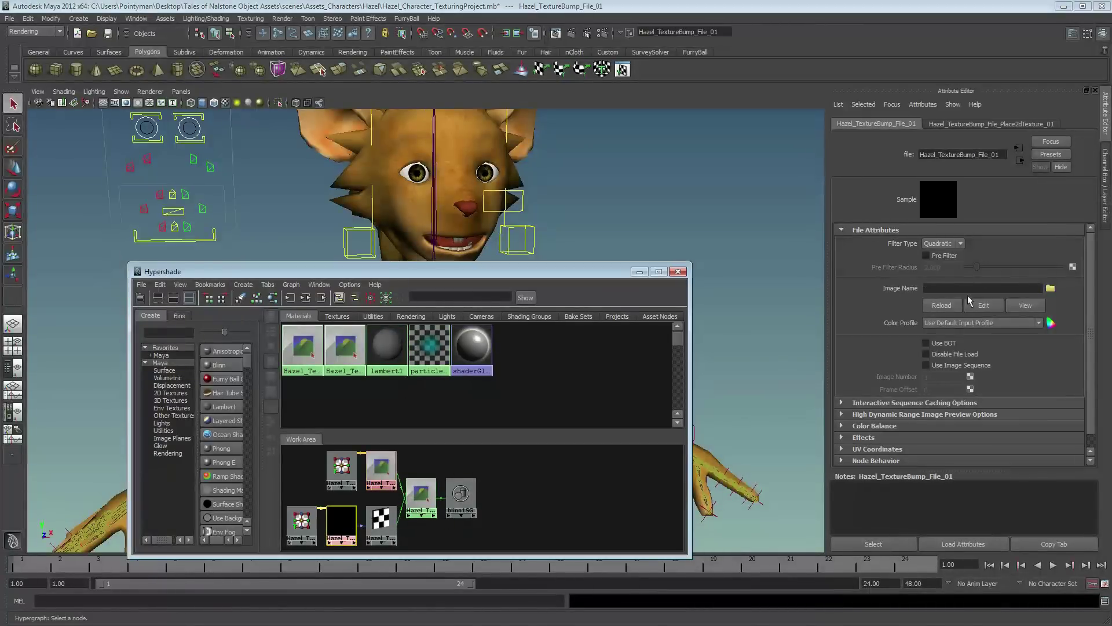
click(1050, 287)
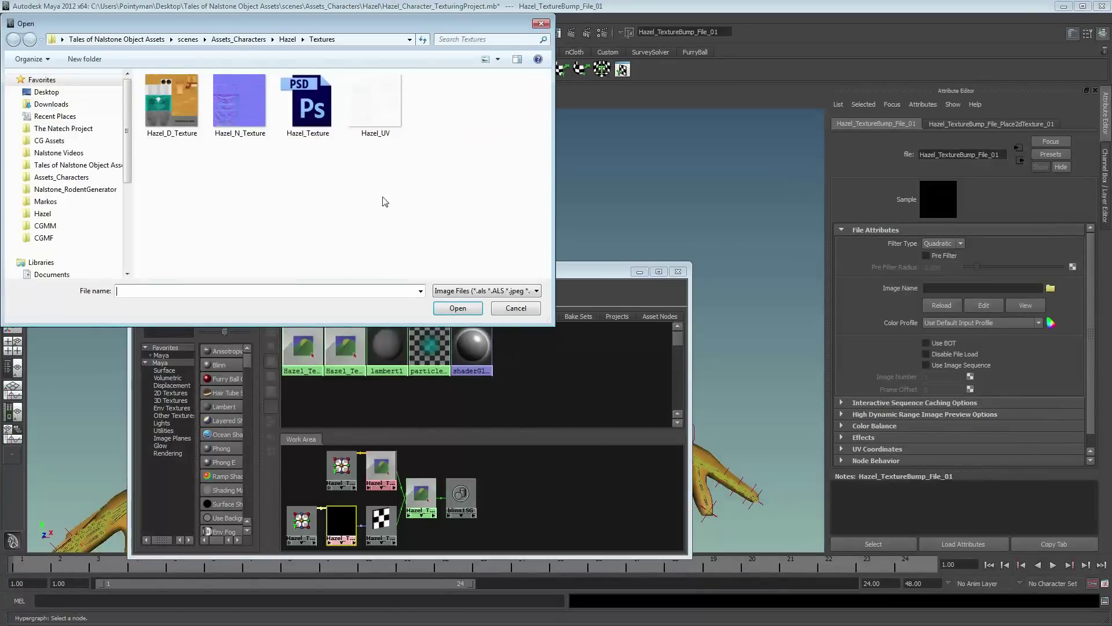
click(239, 103)
click(462, 308)
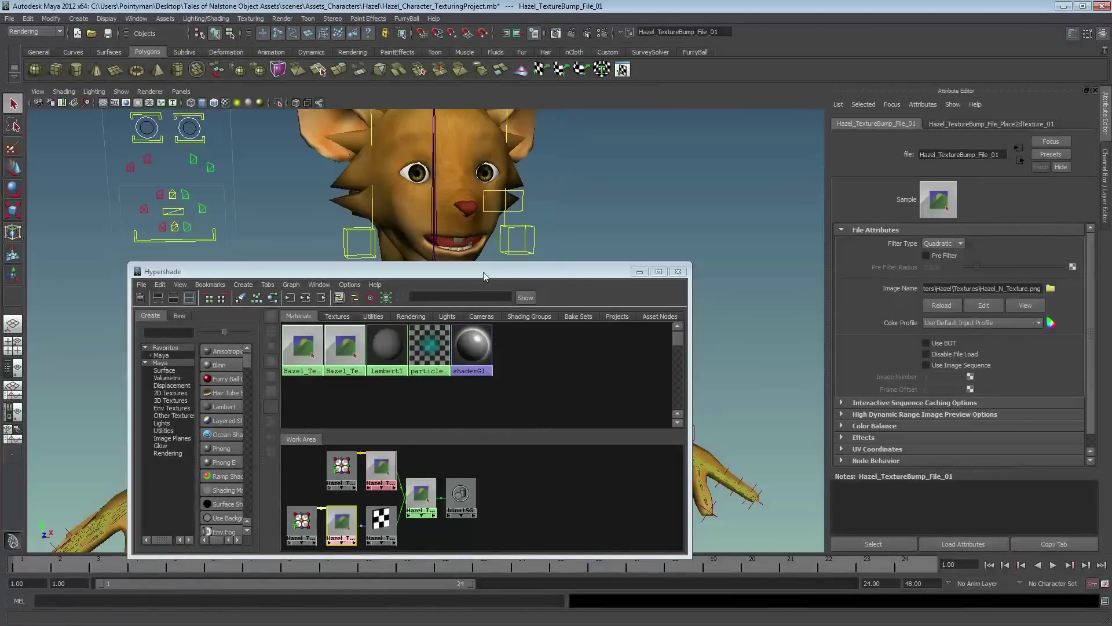
Set the Hazel_TextureBump_Bump2d_01 node's use to Tangent Space Normals and close the Hypershade
click(380, 520)
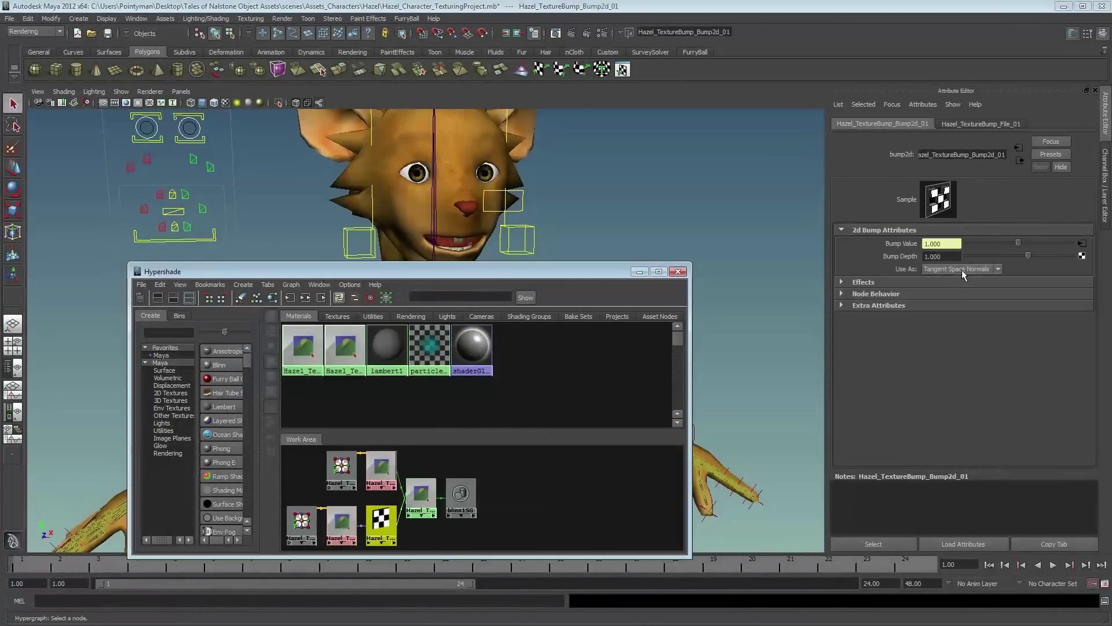
click(964, 269)
click(972, 289)
click(969, 270)
click(948, 286)
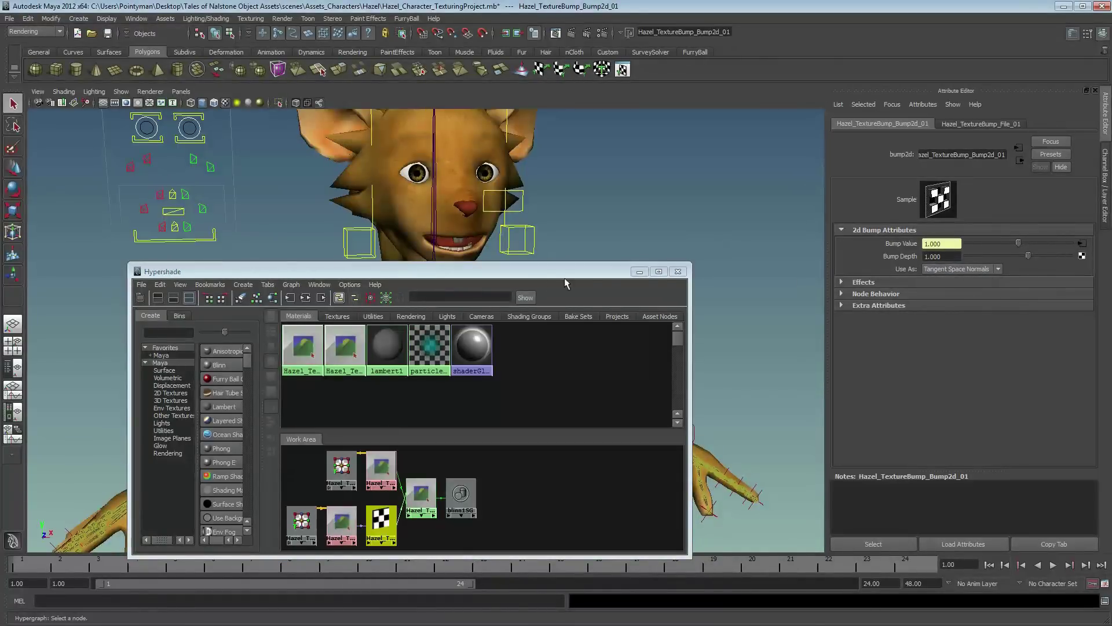
click(678, 271)
Frame Hazel's head and upper body and set the viewport's renderer to Viewport 2.0
alt+drag(423, 307, 324, 283)
alt+drag(487, 296, 400, 308)
alt+right_drag(400, 308, 485, 255)
alt+middle_drag(484, 256, 503, 349)
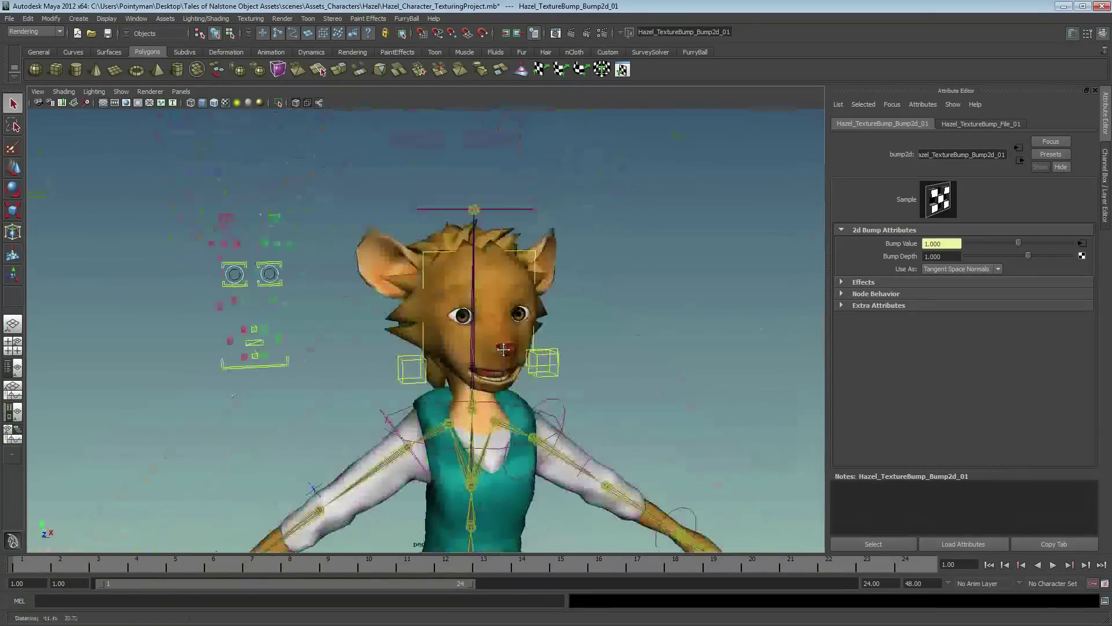
alt+right_drag(504, 349, 660, 342)
alt+drag(660, 341, 608, 332)
alt+right_drag(608, 333, 405, 243)
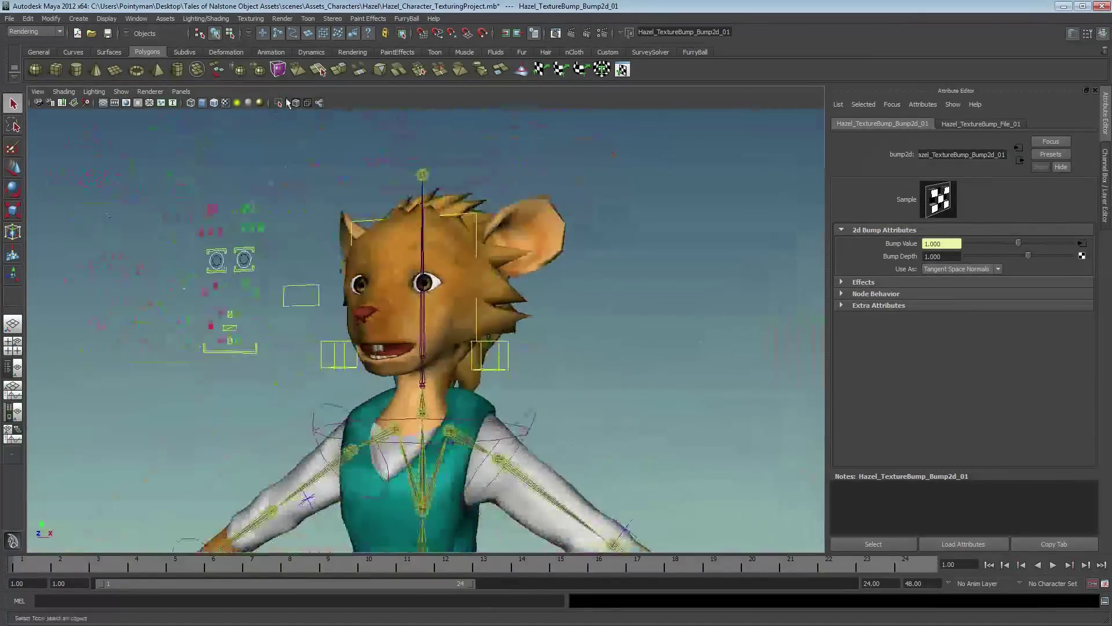
click(151, 92)
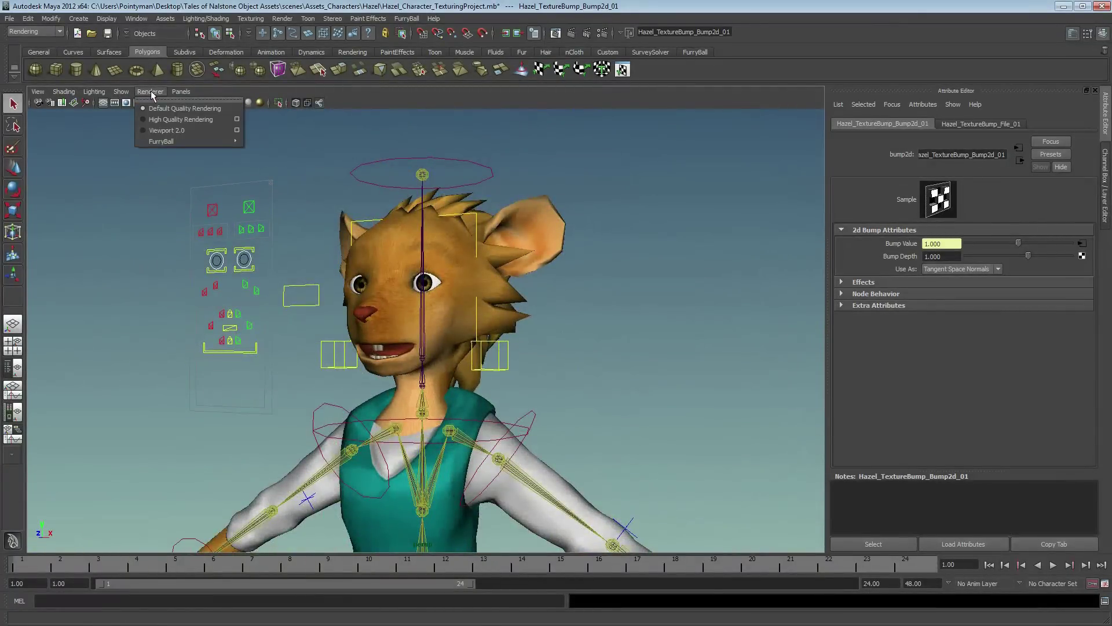
click(175, 132)
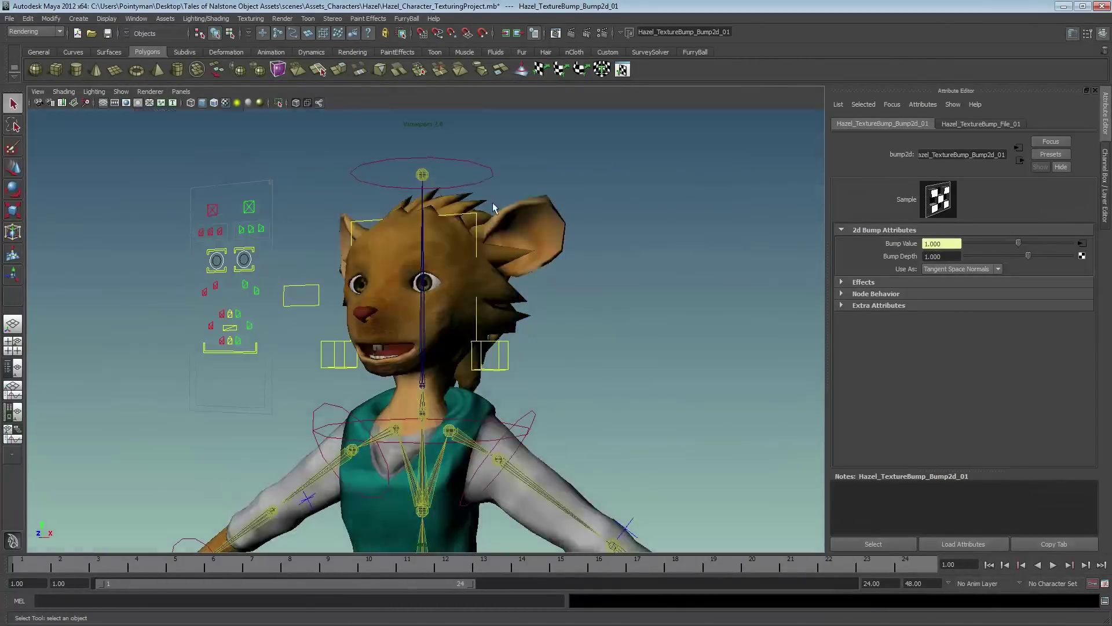
Examine the bump shading on Hazel's torso, trousers and hands from the front and the back
alt+drag(435, 315, 348, 277)
alt+middle_drag(426, 532, 386, 299)
alt+drag(386, 299, 106, 324)
alt+right_drag(388, 333, 600, 337)
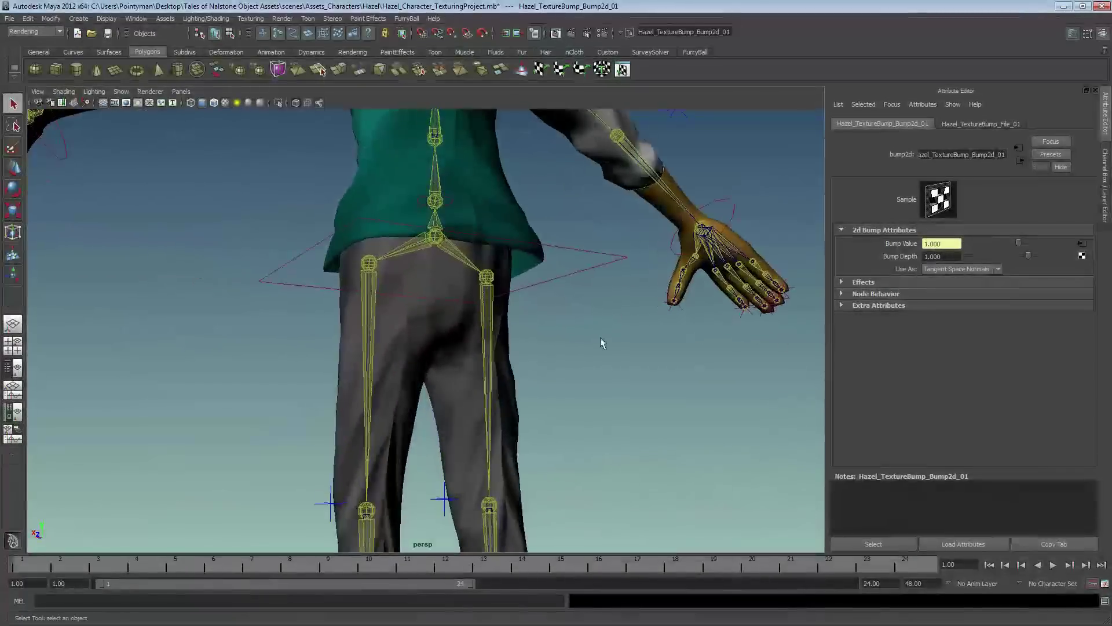
alt+drag(600, 338, 439, 279)
alt+drag(489, 341, 561, 297)
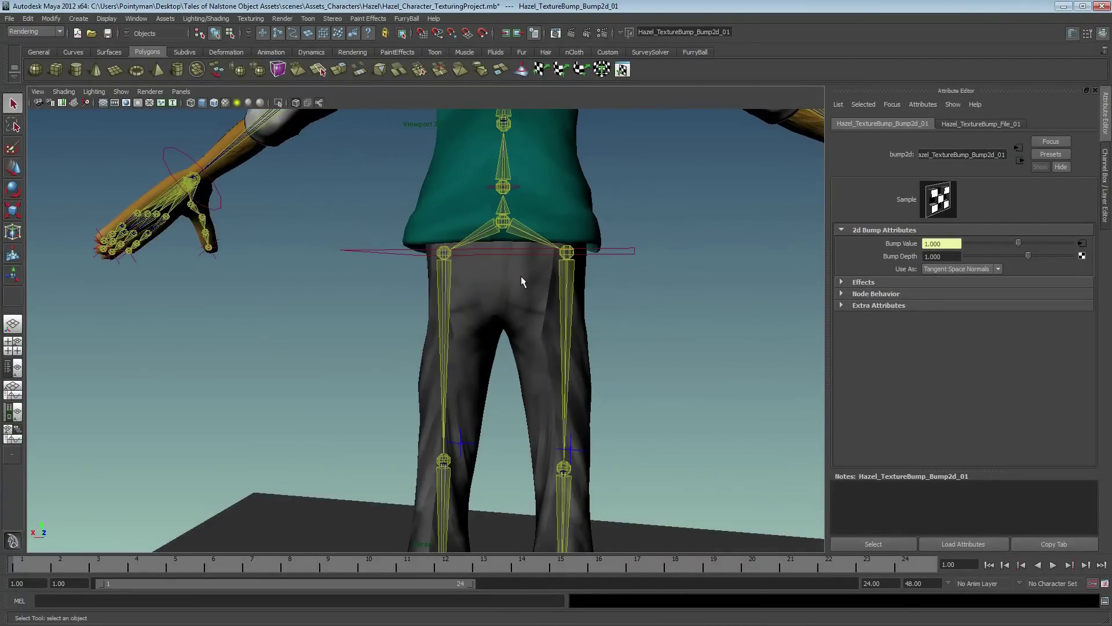
Set the bump depth of Hazel_TextureBump_Bump2d_01 to 0.556, check Hazel's vest and sleeves from both sides, and clear the selection
alt+drag(474, 270, 472, 398)
alt+drag(438, 310, 509, 288)
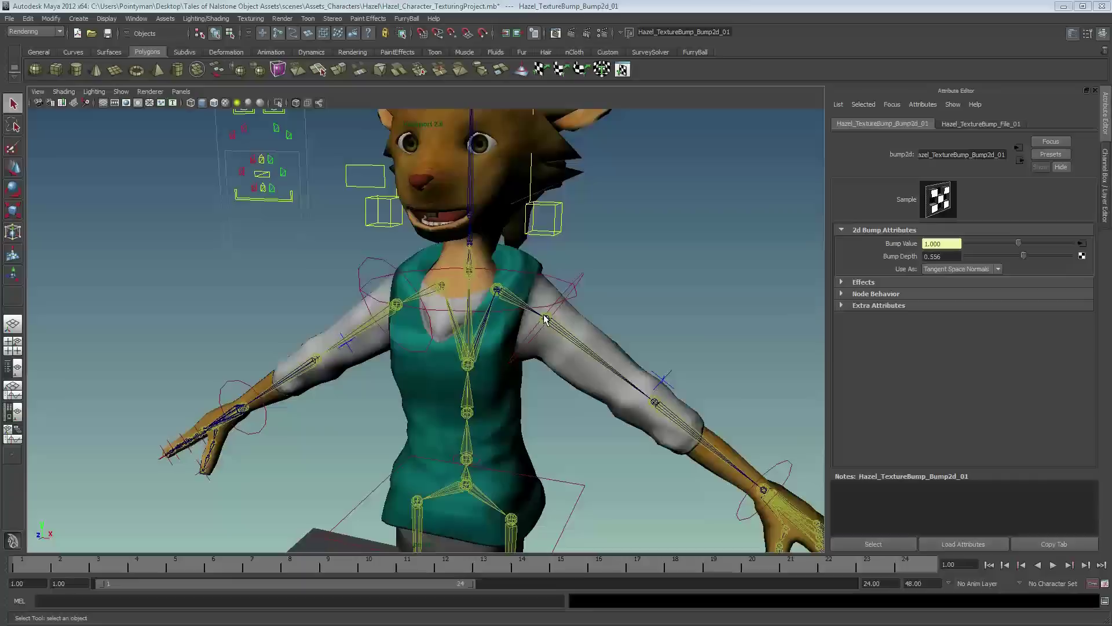
alt+drag(545, 318, 519, 328)
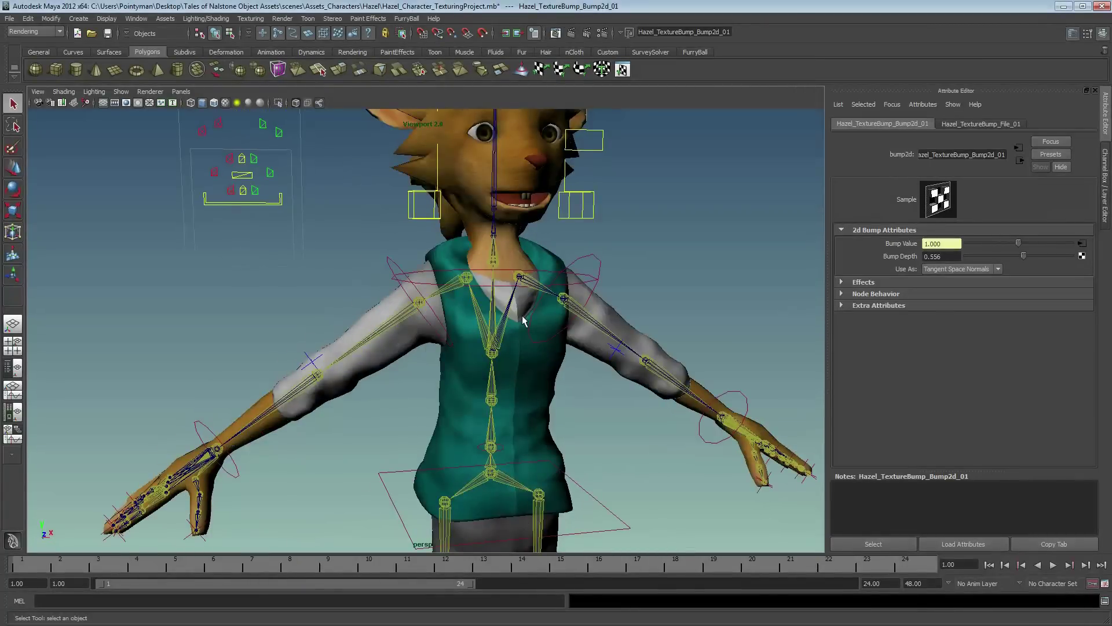
alt+drag(520, 284, 487, 312)
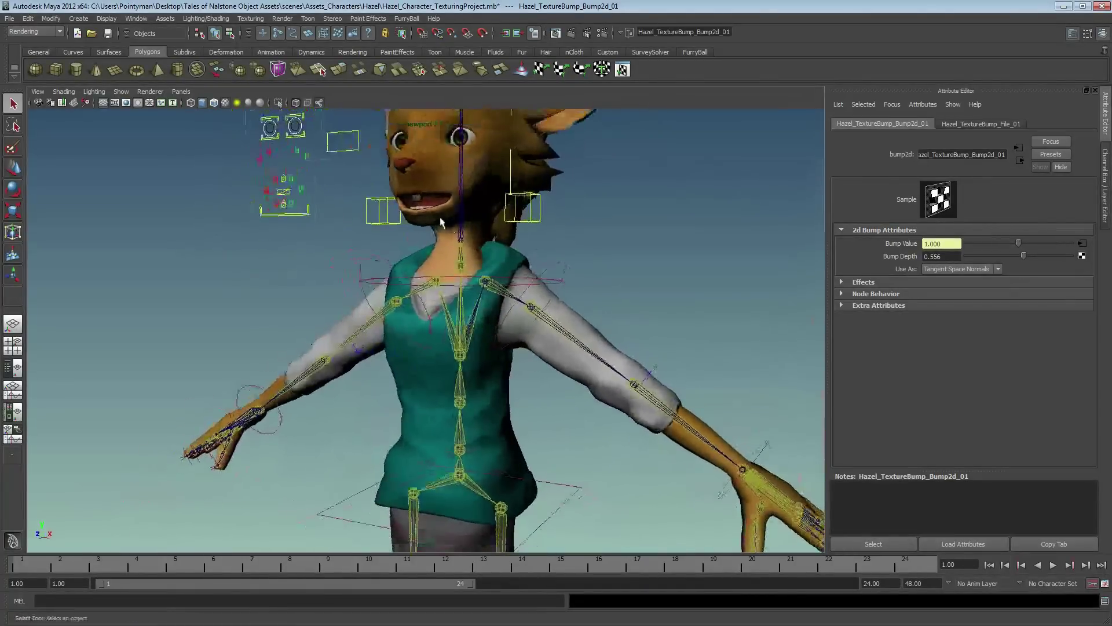
click(572, 311)
click(581, 276)
alt+drag(554, 273, 579, 307)
Look for FurryBall among the viewport renderers, then open the Render Settings and check the available render engines
click(149, 91)
mouse_move(195, 141)
click(276, 141)
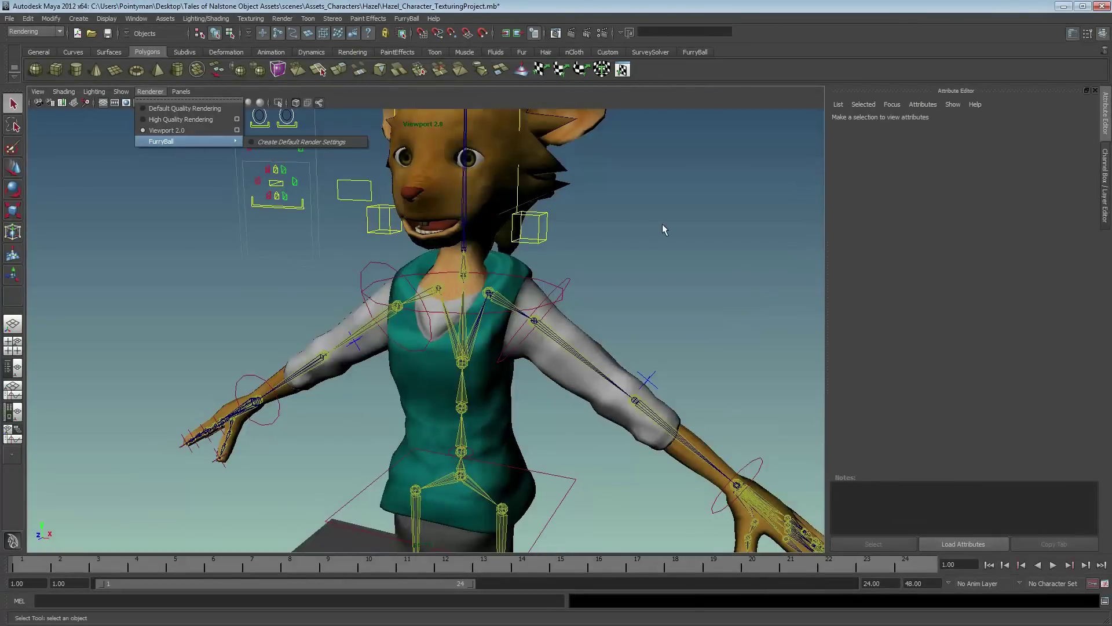
drag(236, 120, 241, 116)
click(156, 162)
click(258, 163)
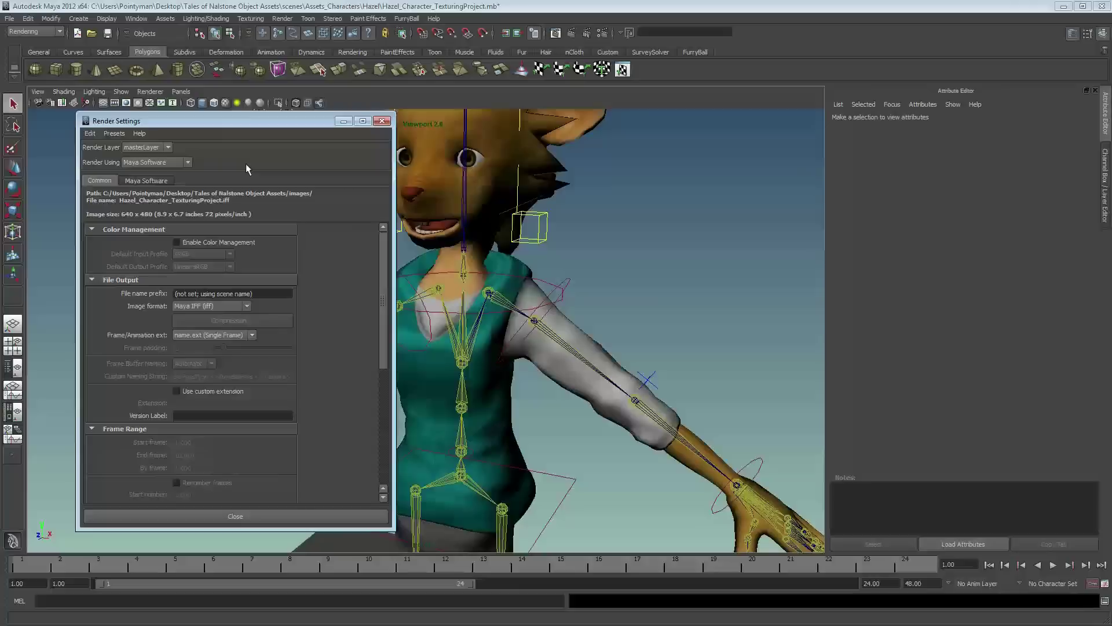
Load the mental ray plug-in Mayatomr.mll, set it to load automatically, and close the Plug-in Manager
click(650, 169)
key(space)
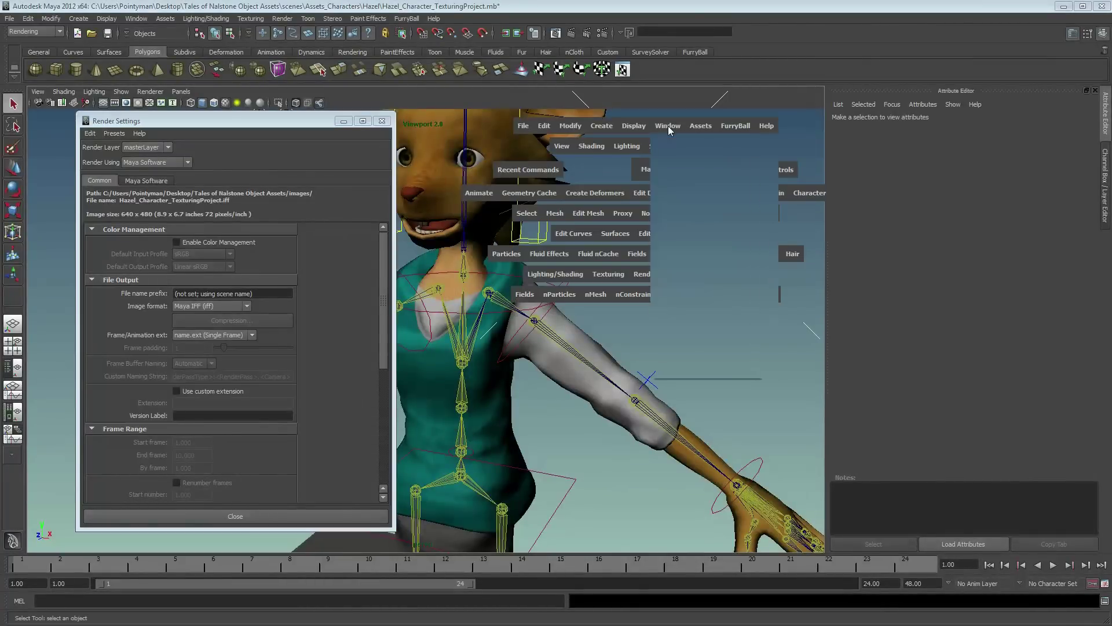
click(670, 126)
mouse_move(695, 193)
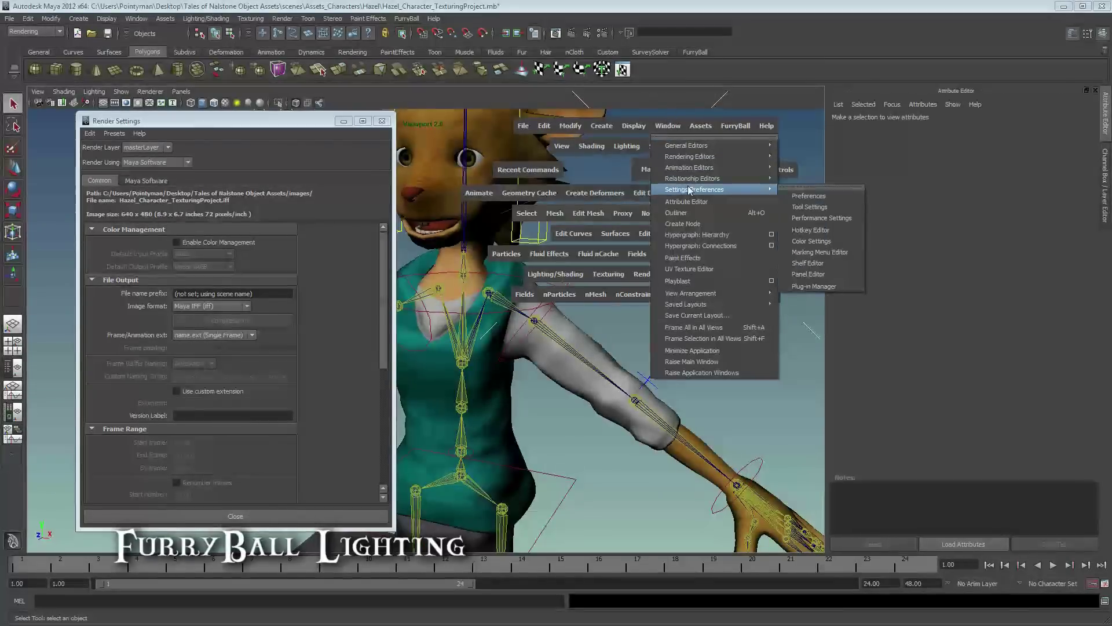
click(828, 286)
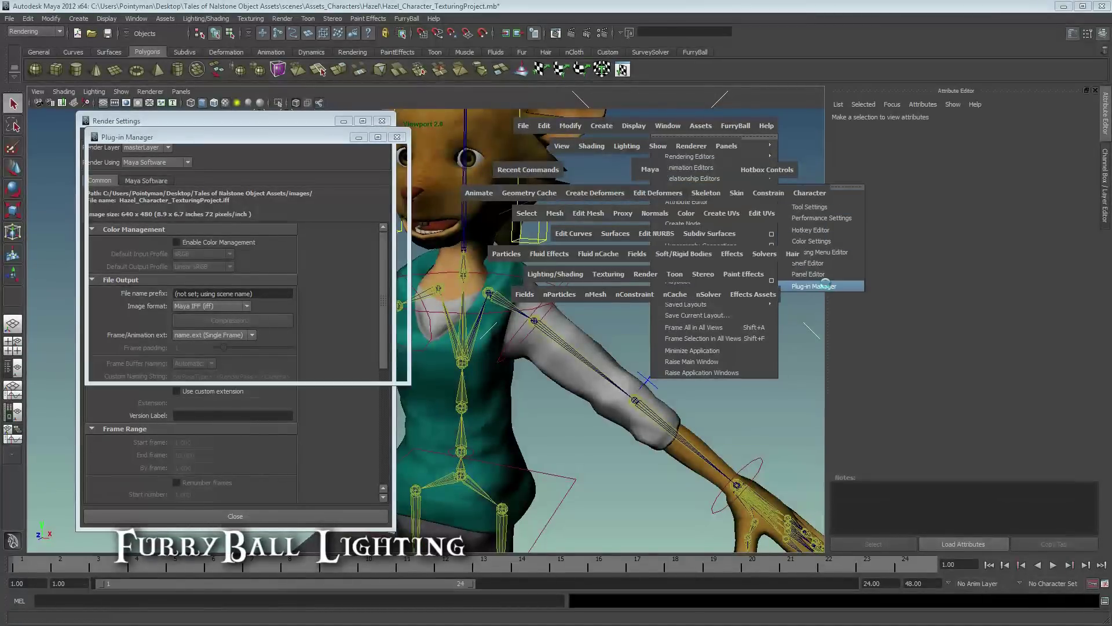
drag(398, 204, 401, 242)
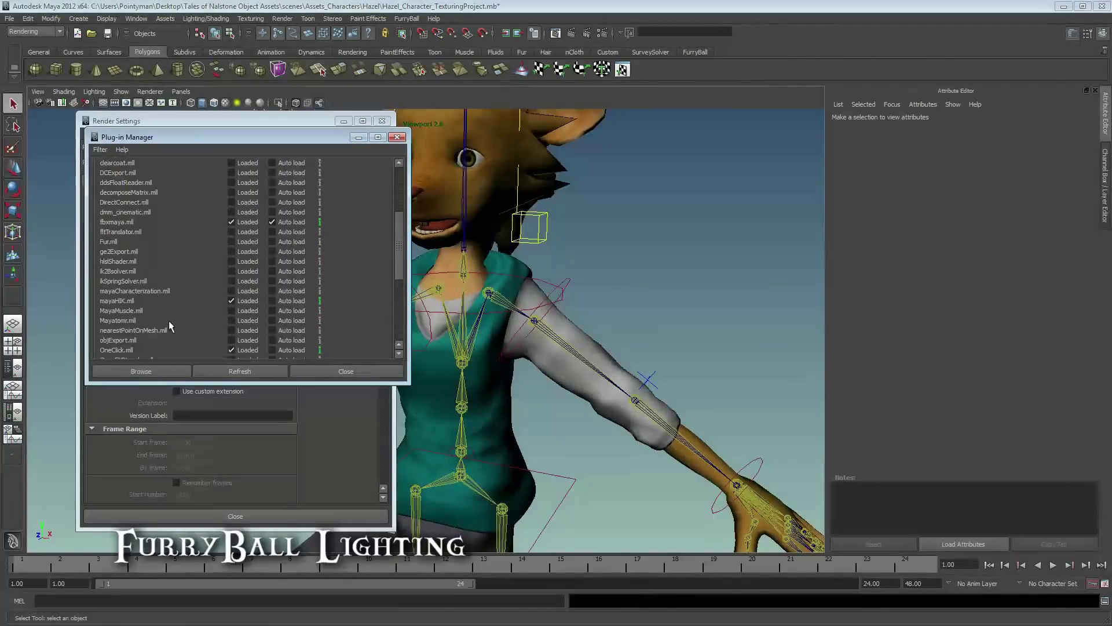
click(230, 320)
click(271, 320)
click(331, 371)
Set the scene to render using mental ray, review its quality and feature settings, and close the Render Settings
click(156, 162)
click(158, 202)
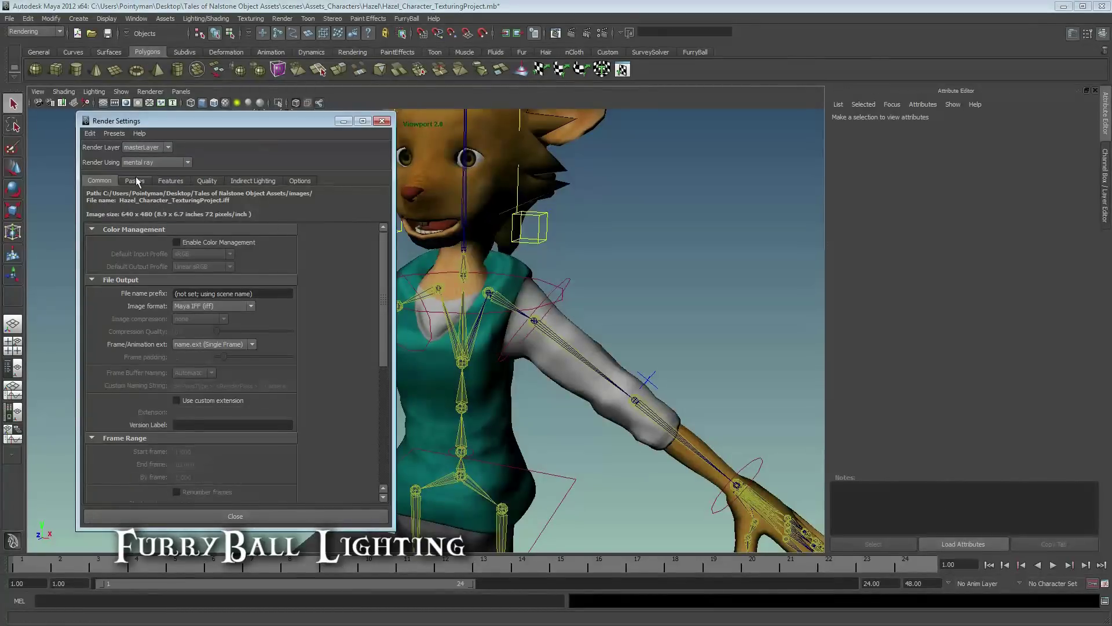
click(206, 179)
click(180, 179)
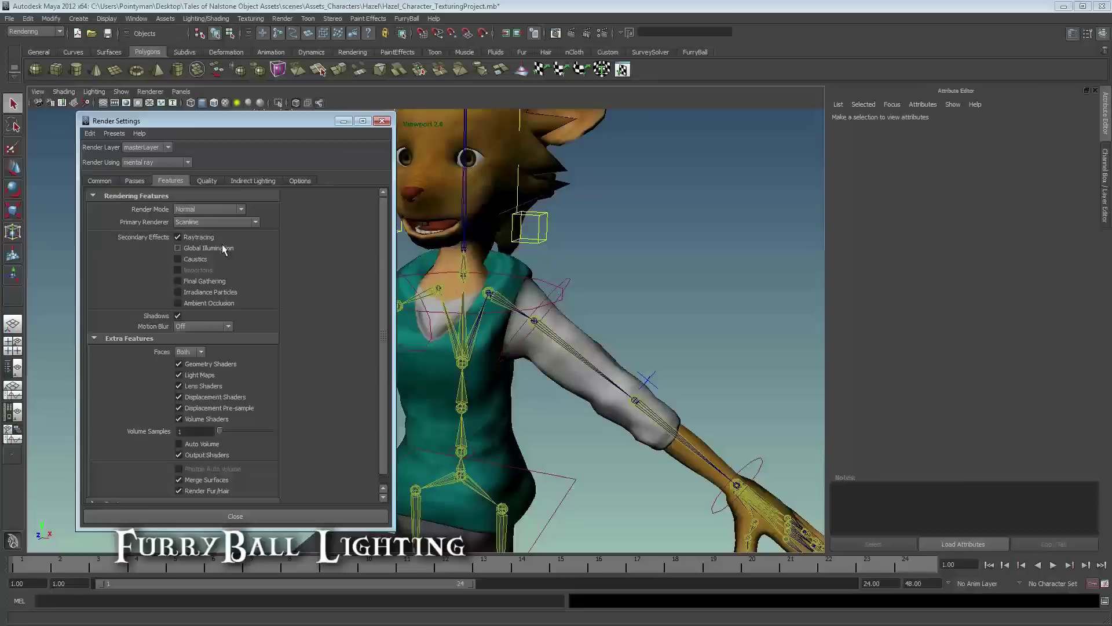
click(382, 120)
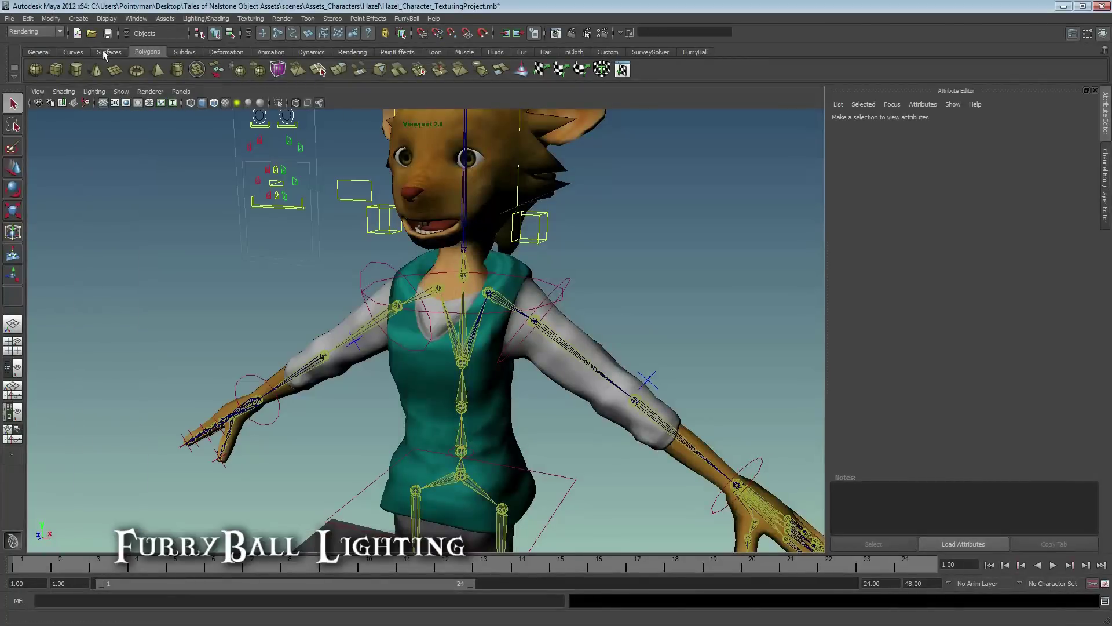
Open FurryBall's Render Nodes Manager
click(149, 93)
mouse_move(191, 144)
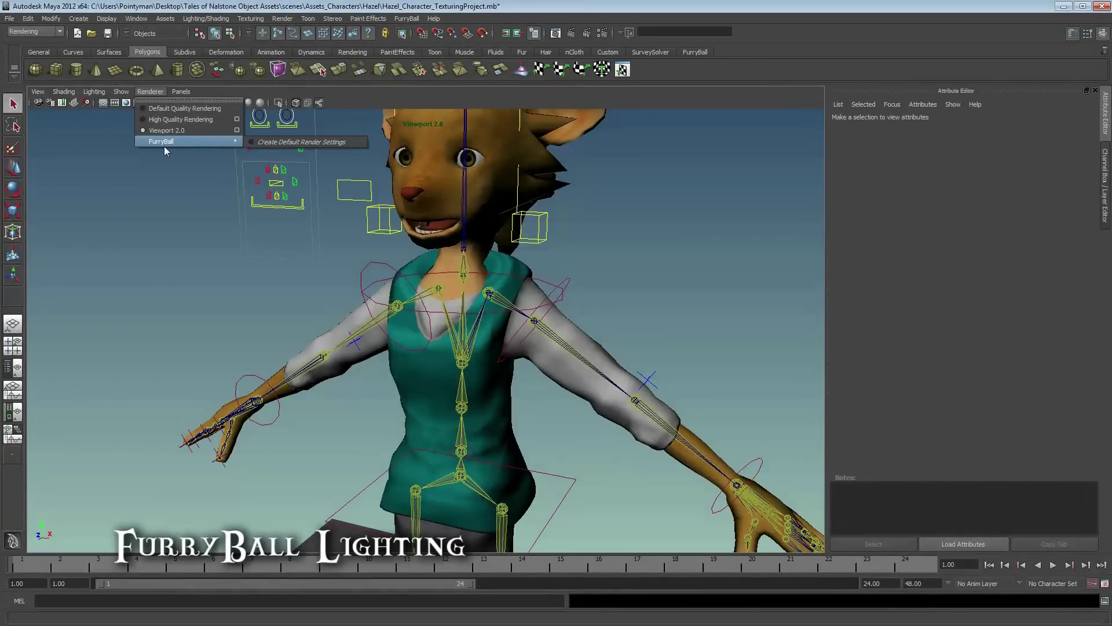
click(695, 51)
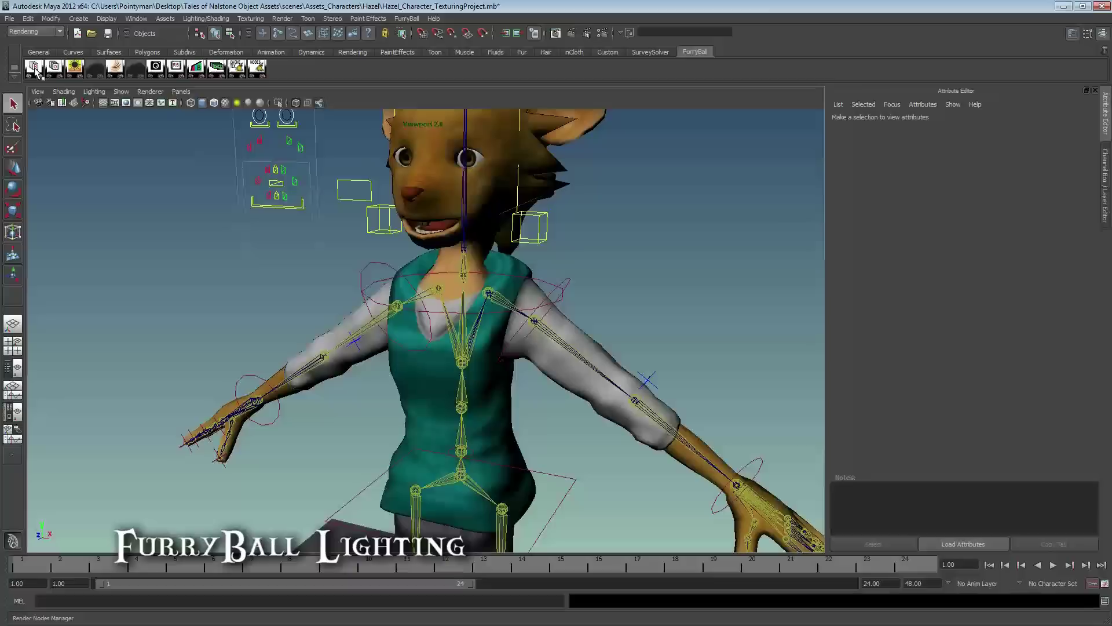
click(37, 68)
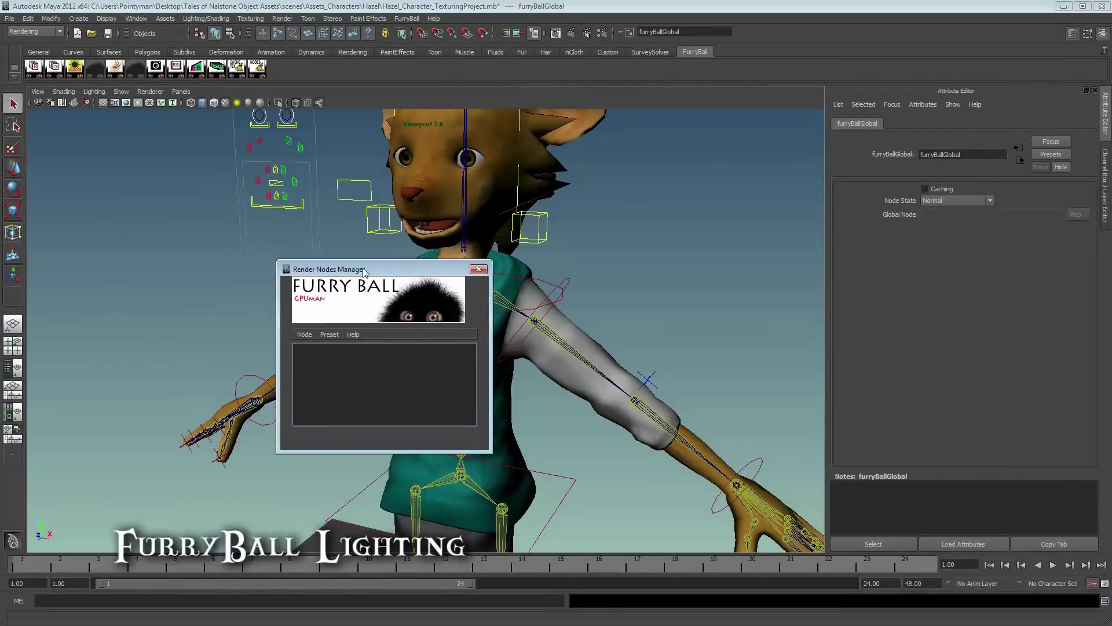
Create a new FurryBall render node from the high preset and select it in the node list
drag(357, 268, 243, 235)
alt+drag(480, 292, 542, 293)
alt+right_drag(542, 293, 456, 284)
alt+drag(456, 284, 497, 286)
drag(304, 239, 226, 177)
click(112, 239)
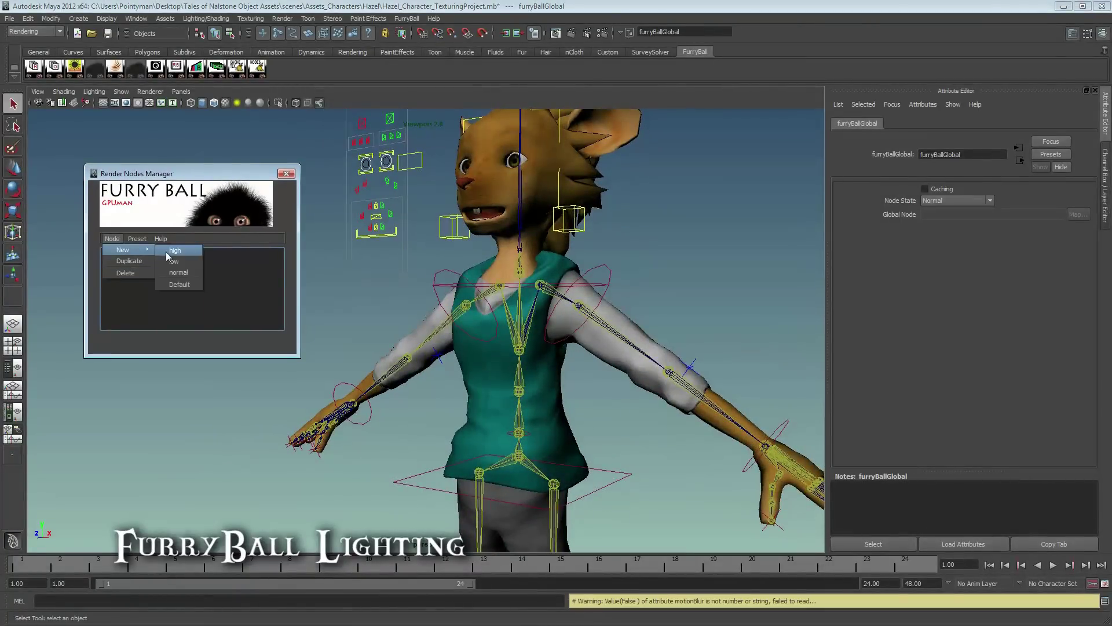
click(166, 251)
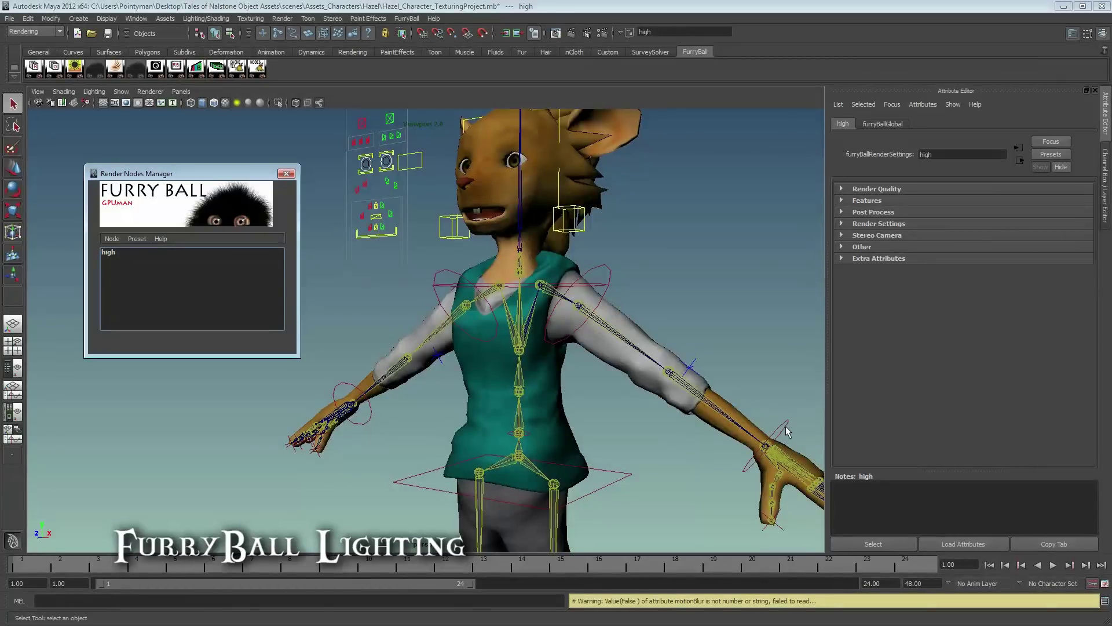
alt+drag(605, 408, 608, 446)
alt+middle_drag(609, 446, 614, 330)
alt+right_drag(614, 331, 514, 342)
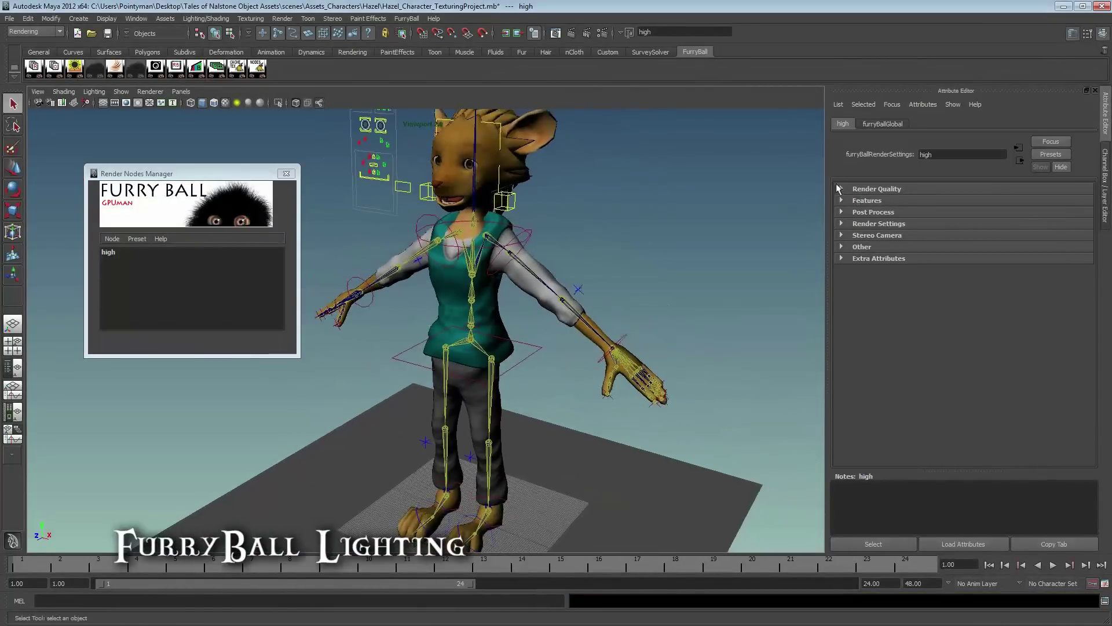
click(107, 253)
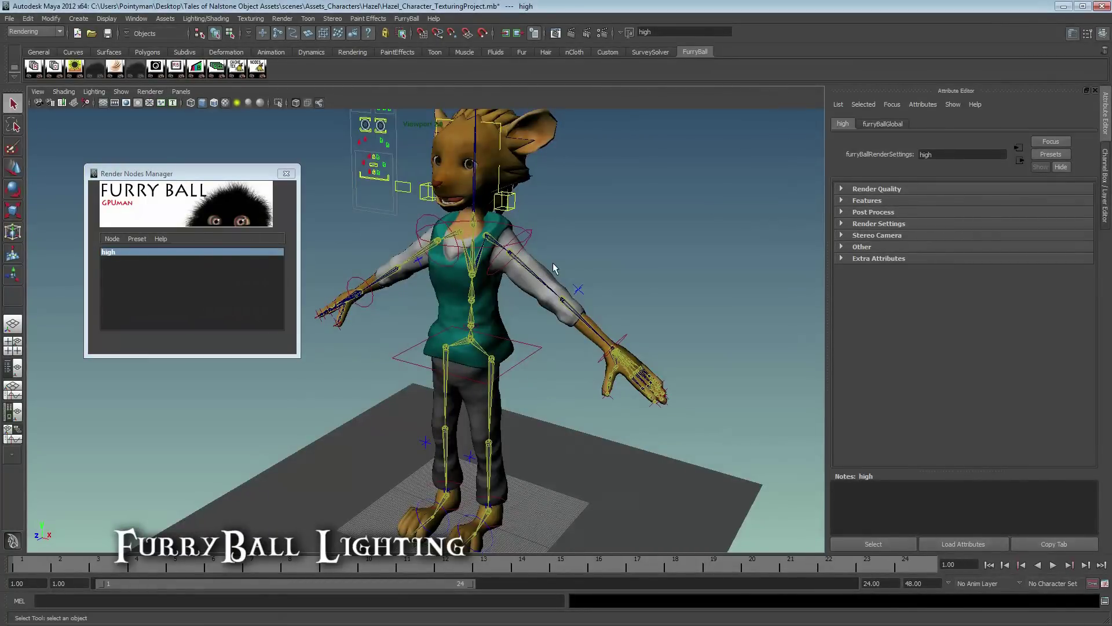
Create an area light at the origin and scale it up uniformly to about 73
click(647, 241)
shift+right_click(610, 255)
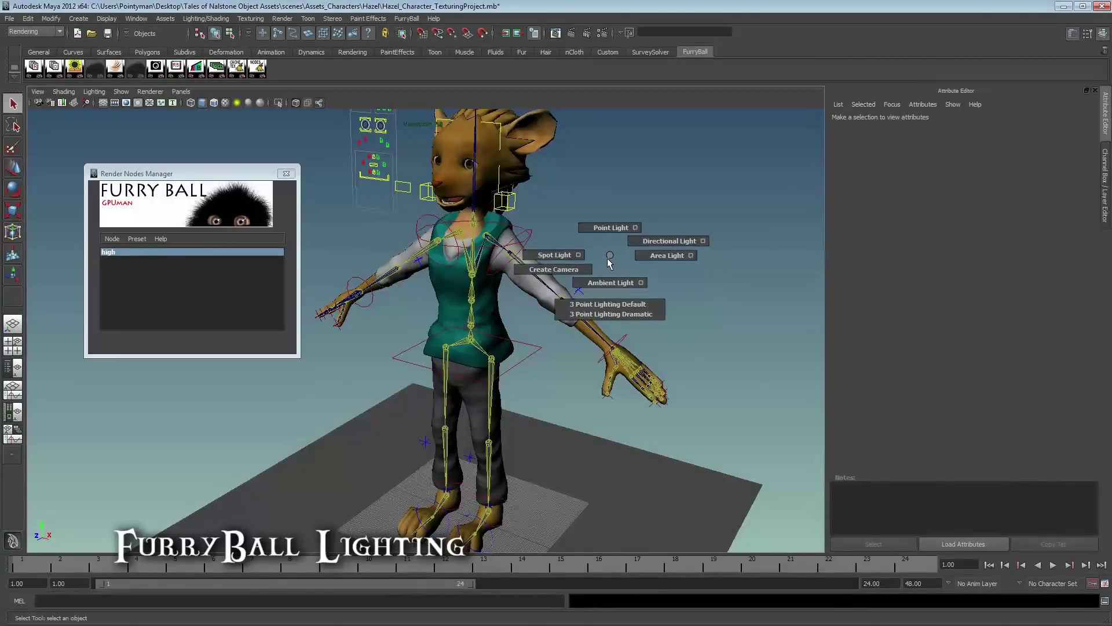
click(649, 255)
key(r)
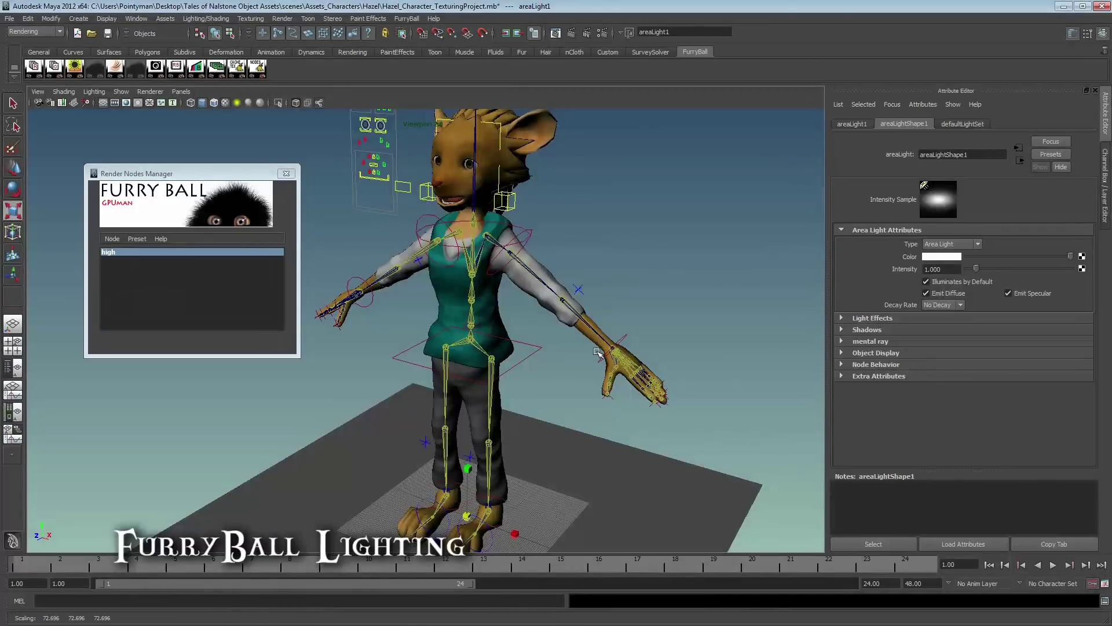
Light the viewport with the scene lights and switch its renderer to Default Quality Rendering
key(7)
alt+drag(551, 353, 561, 353)
alt+right_drag(561, 353, 530, 382)
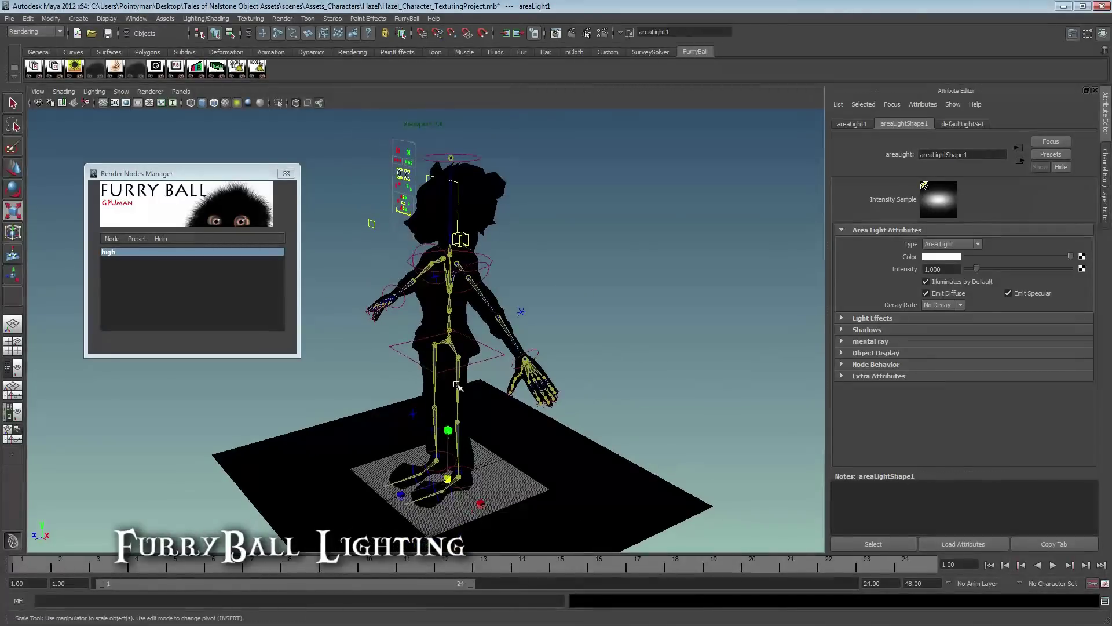
key(w)
alt+drag(550, 405, 528, 383)
alt+drag(486, 296, 611, 334)
click(150, 91)
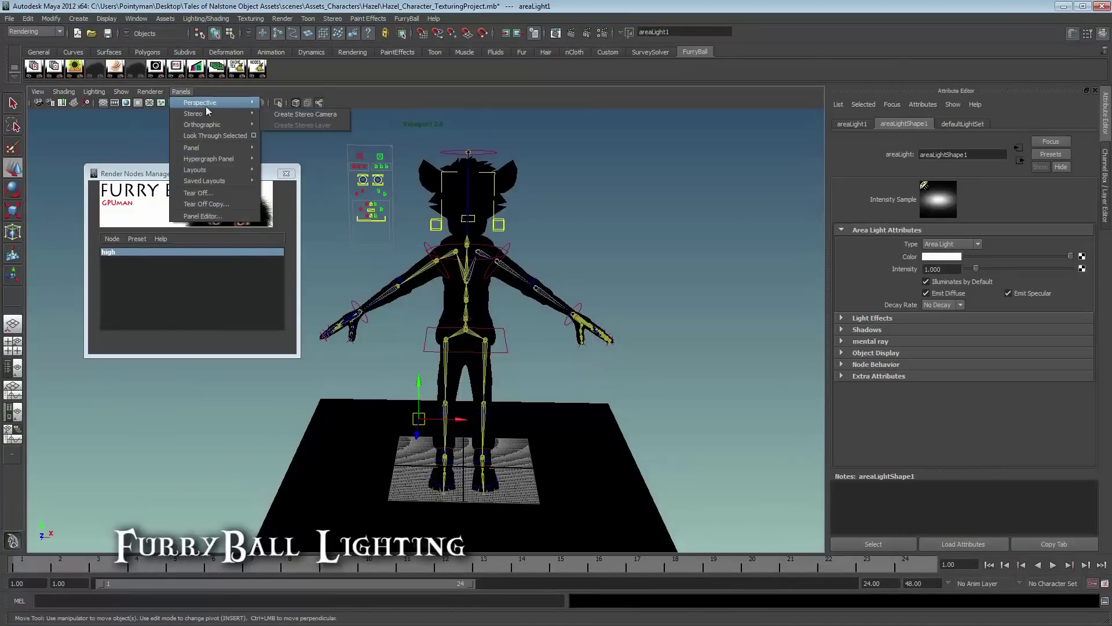
click(172, 109)
Rotate and move the area light so it sits in front of Hazel at head height, angled toward the character
alt+drag(371, 260, 475, 255)
key(e)
drag(606, 419, 659, 397)
drag(610, 357, 556, 364)
drag(568, 427, 562, 233)
key(w)
alt+drag(508, 282, 490, 318)
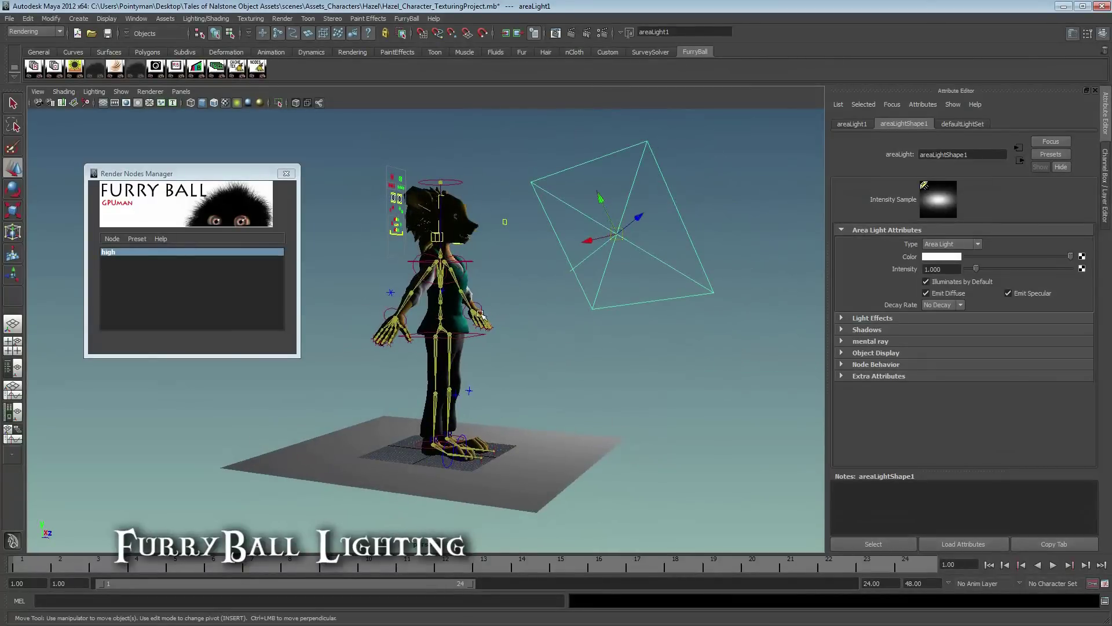
alt+drag(519, 318, 520, 327)
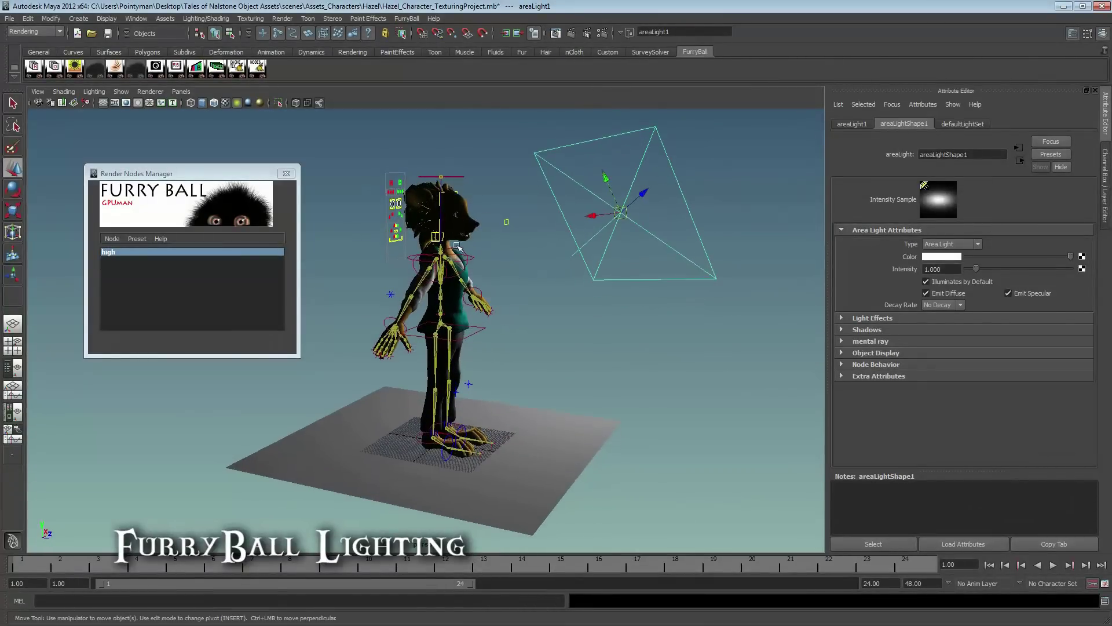
Create a new camera and look through it in the viewport
click(87, 20)
mouse_move(174, 91)
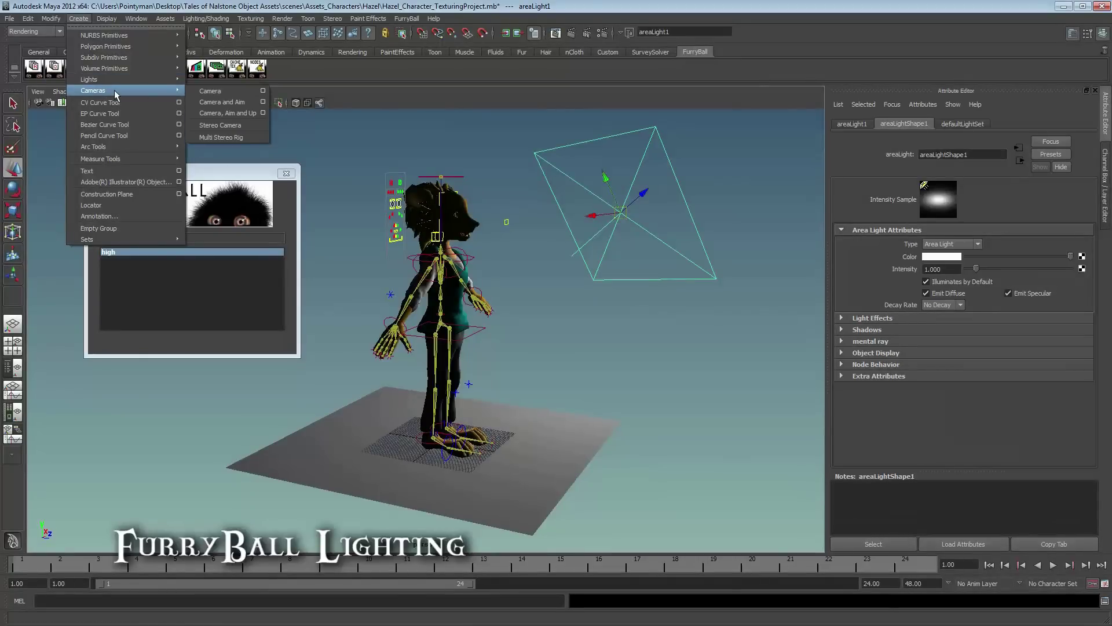
click(204, 95)
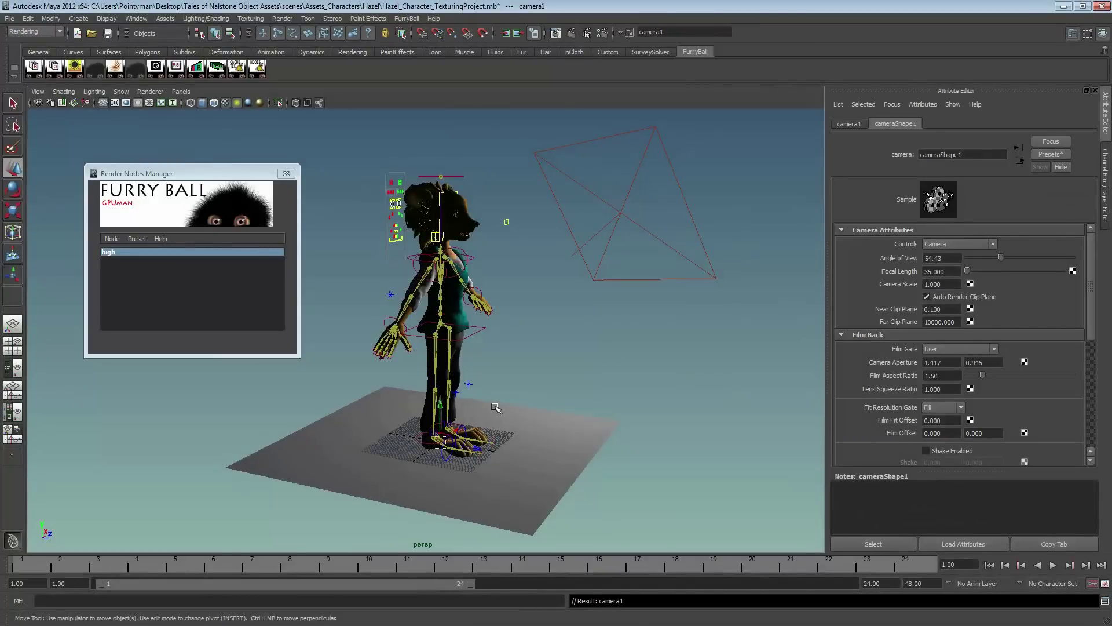
alt+drag(494, 407, 447, 384)
key(r)
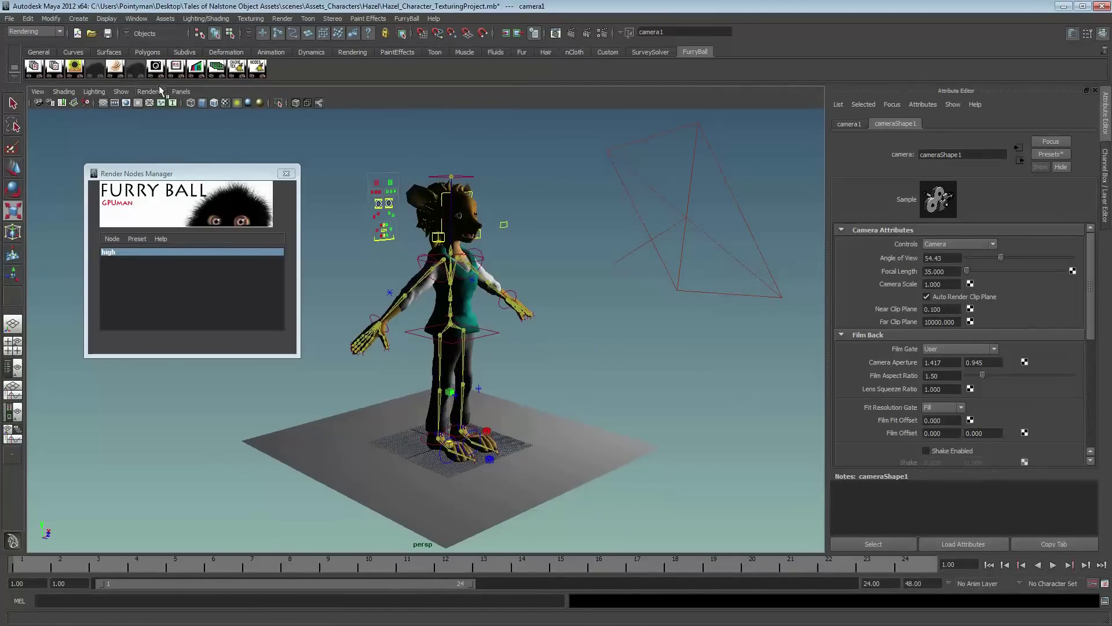
click(181, 91)
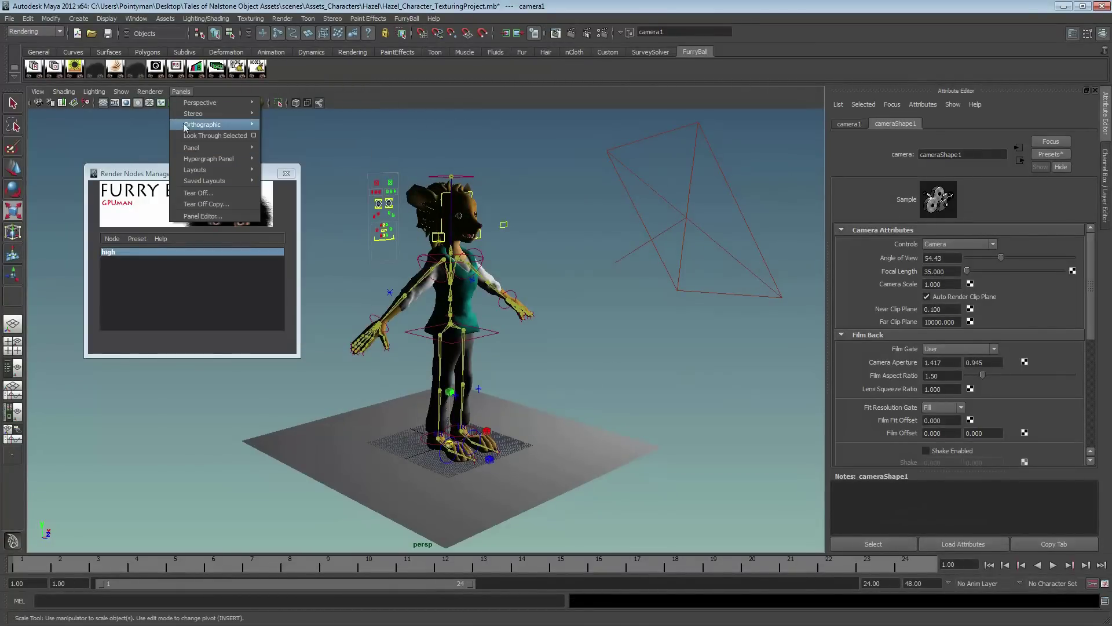
click(200, 135)
Frame Hazel's full body from the side through the new camera
alt+right_drag(251, 215, 400, 231)
alt+drag(400, 231, 522, 237)
alt+right_drag(580, 240, 764, 246)
alt+drag(527, 245, 530, 251)
alt+right_drag(538, 250, 601, 256)
alt+drag(600, 255, 568, 246)
click(581, 257)
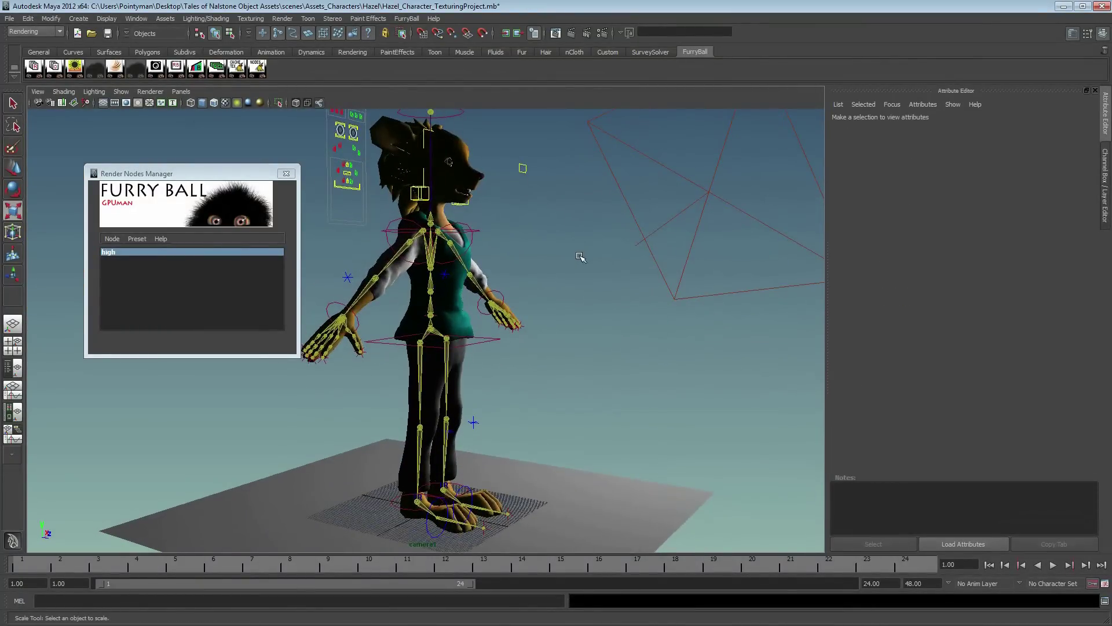
alt+right_drag(532, 241, 517, 248)
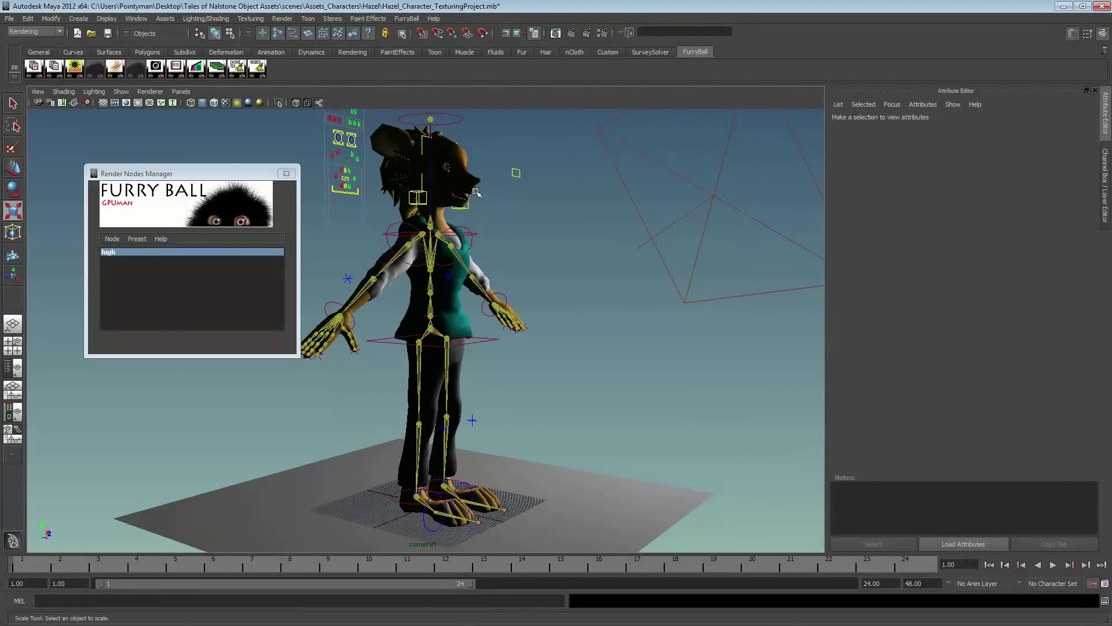
Return the viewport to the persp camera, bring Hazel and the area light into view, and select camera1
click(689, 283)
key(space)
drag(542, 234, 455, 325)
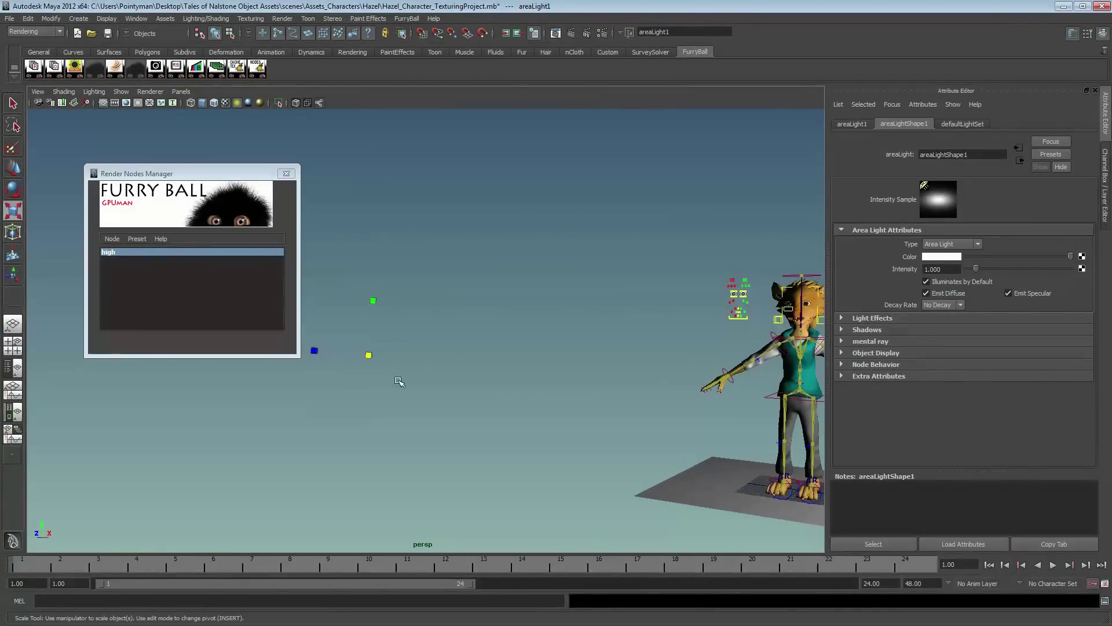
click(368, 354)
alt+middle_drag(724, 307, 534, 273)
drag(229, 172, 174, 134)
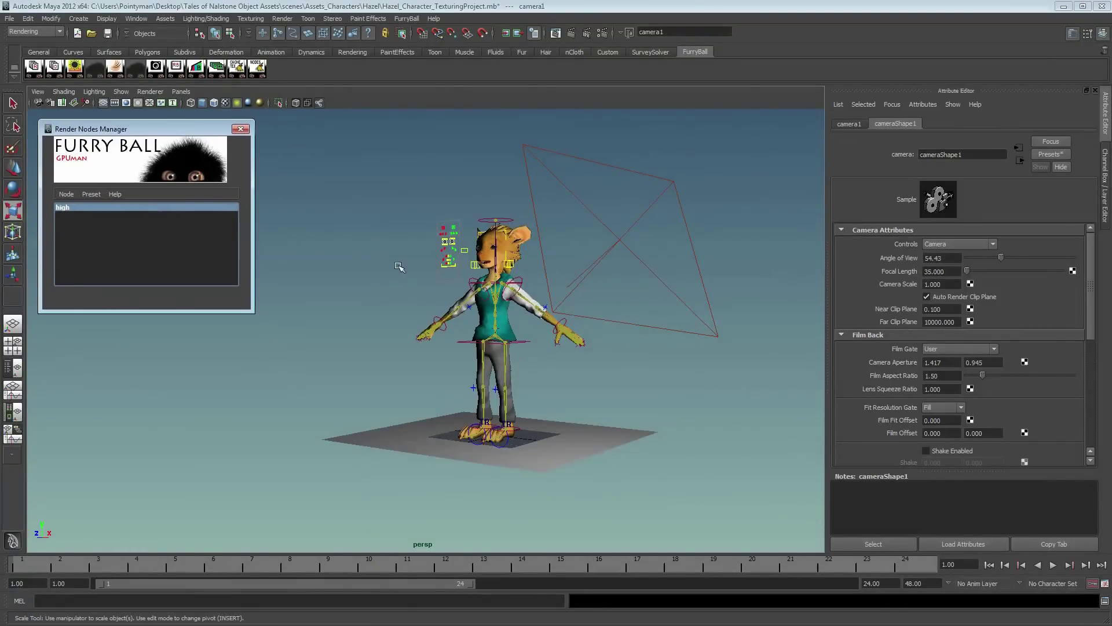
Render the persp viewport with FurryBall's high node to check how Hazel is lit
scroll(400, 266, up, 5)
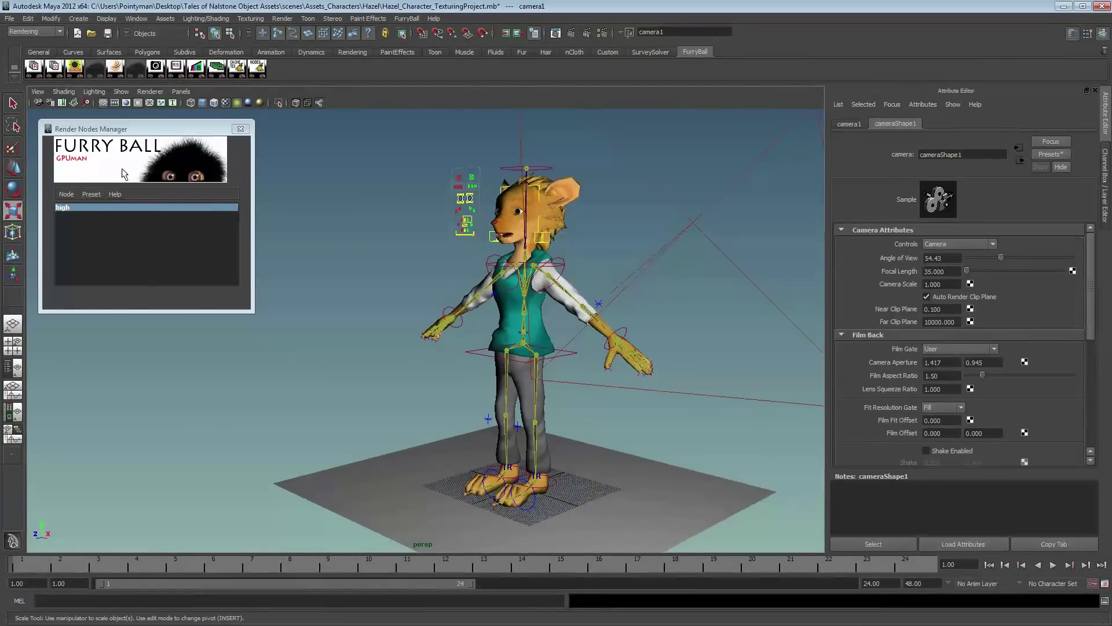
click(150, 91)
mouse_move(191, 142)
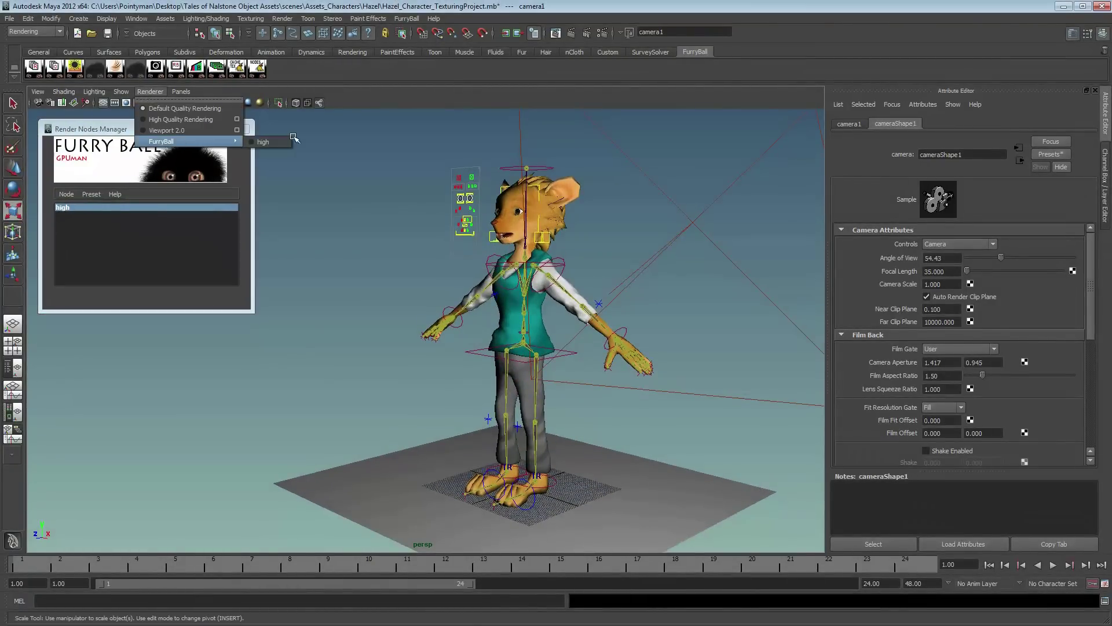
click(255, 140)
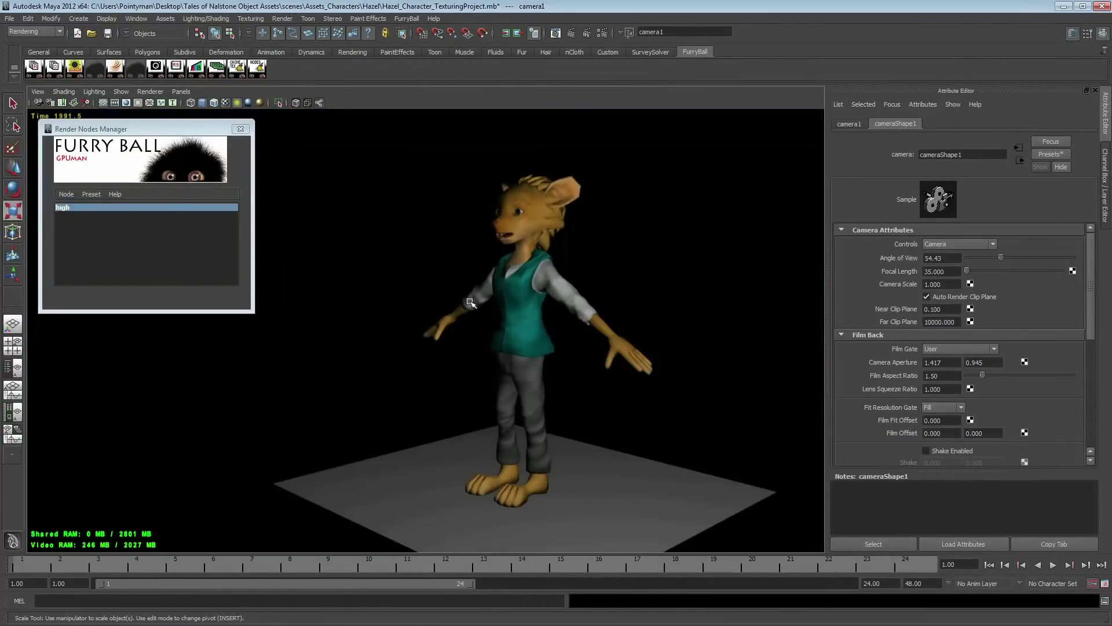
alt+drag(470, 302, 534, 321)
alt+right_drag(534, 321, 613, 324)
alt+drag(613, 324, 608, 334)
alt+right_drag(608, 333, 476, 330)
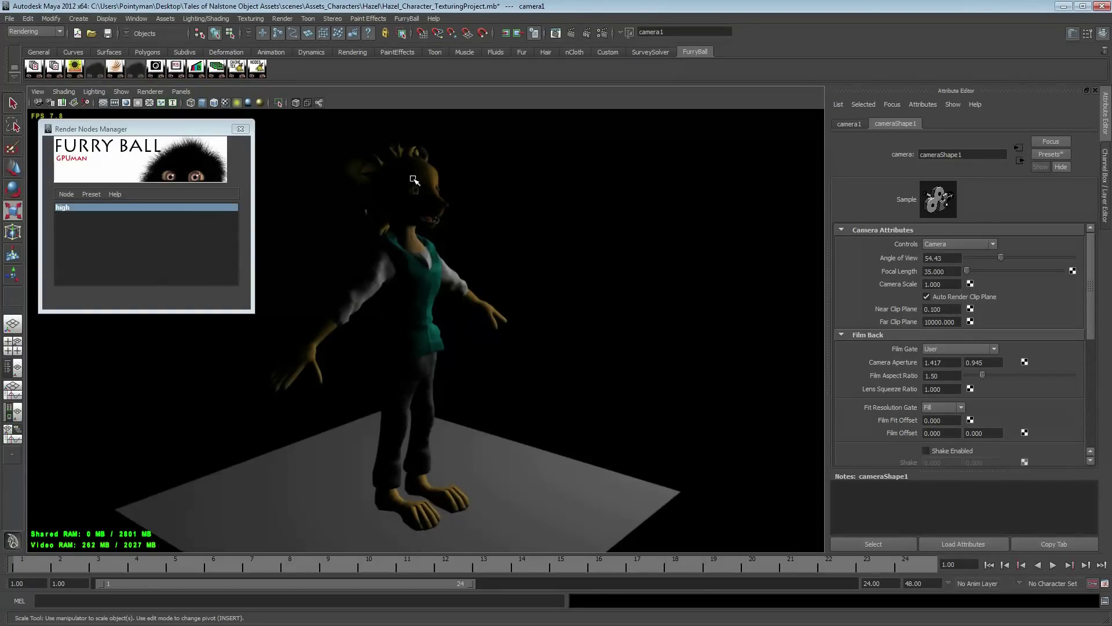
Open the Hypershade and select Hazel's skin material, Hazel_TextureSkinDiff_01
key(shift+t)
mouse_move(396, 277)
mouse_down()
mouse_move(383, 253)
mouse_move(391, 264)
mouse_up()
click(335, 318)
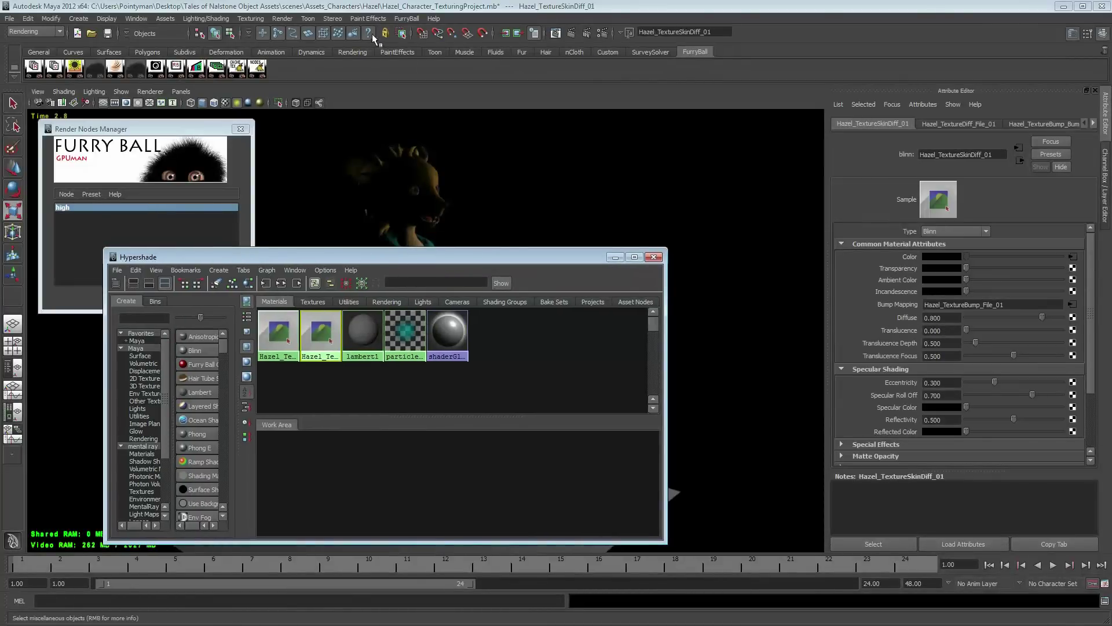
Try adding a misss_skin_specular material by filtering the Hypershade node list for "ski", then undo its creation
click(406, 18)
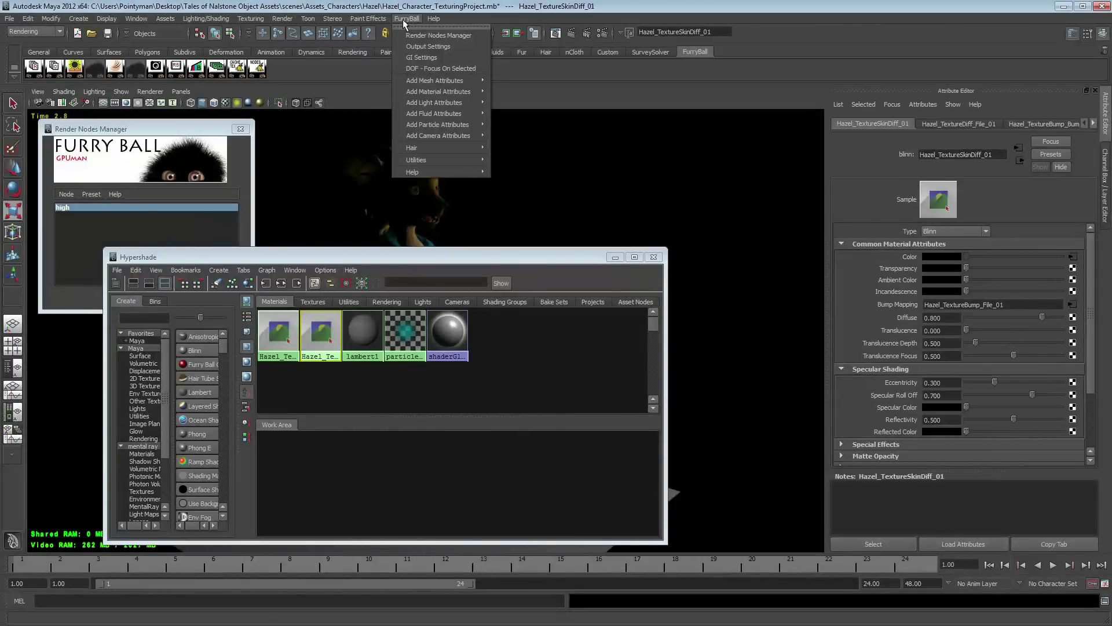
click(136, 319)
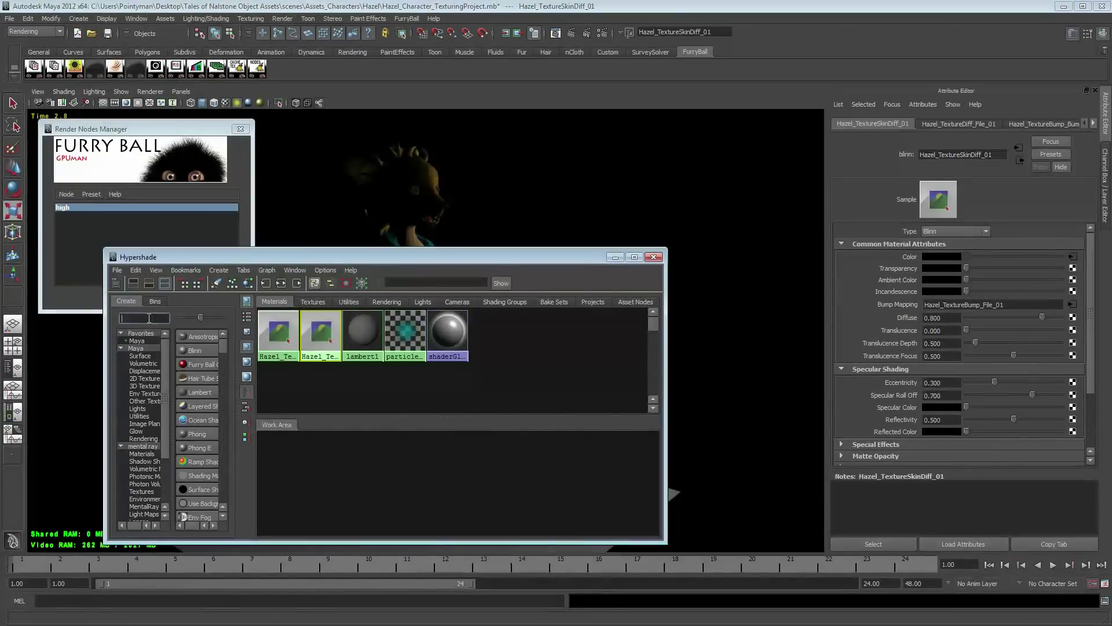
text(ski)
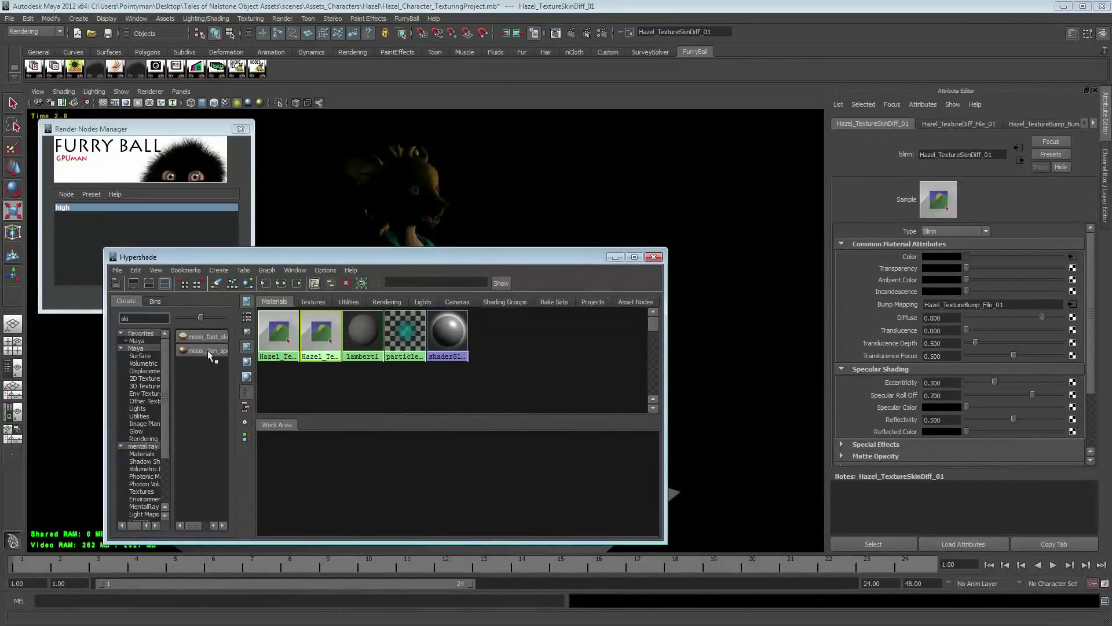
click(207, 350)
drag(237, 380, 277, 381)
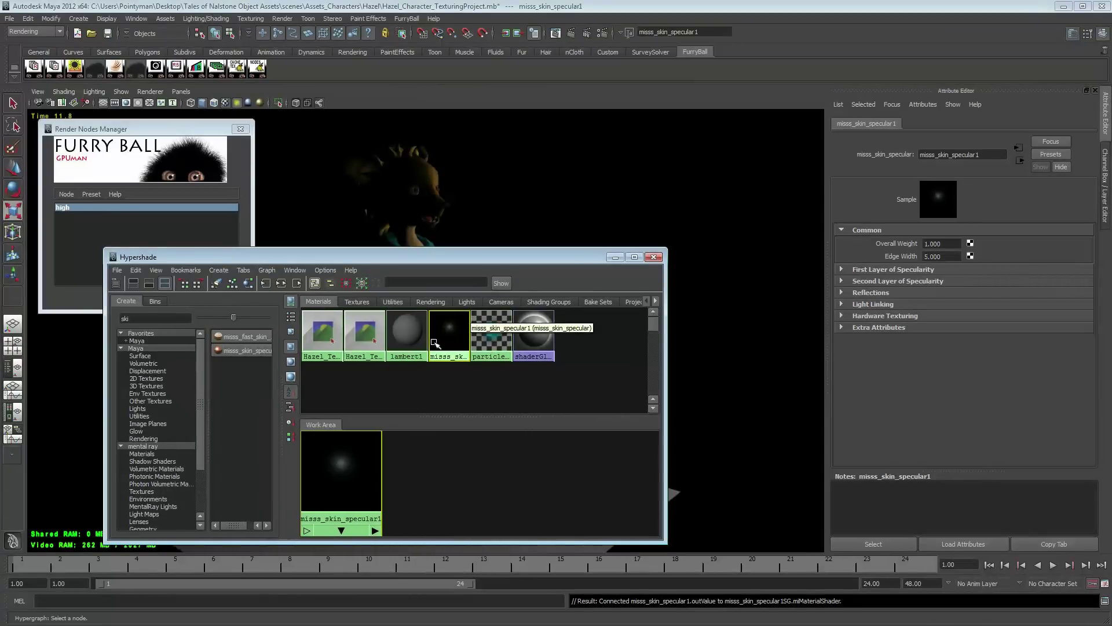
key(ctrl+z)
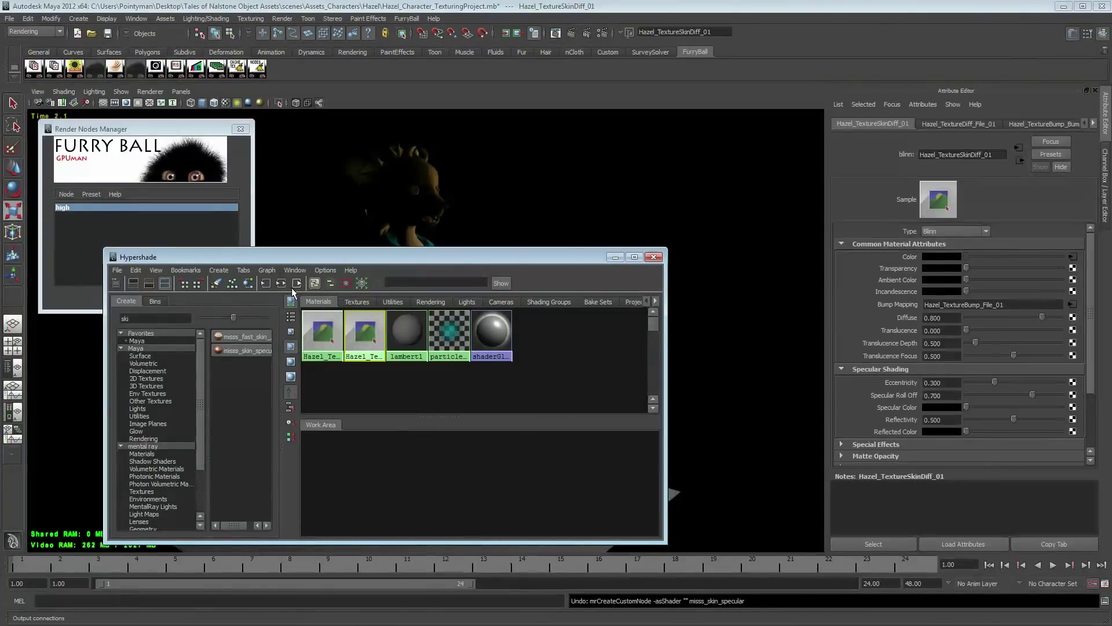
Graph the connections of Hazel_TextureSkinDiff_01 and add FurryBall material attributes to it
click(280, 283)
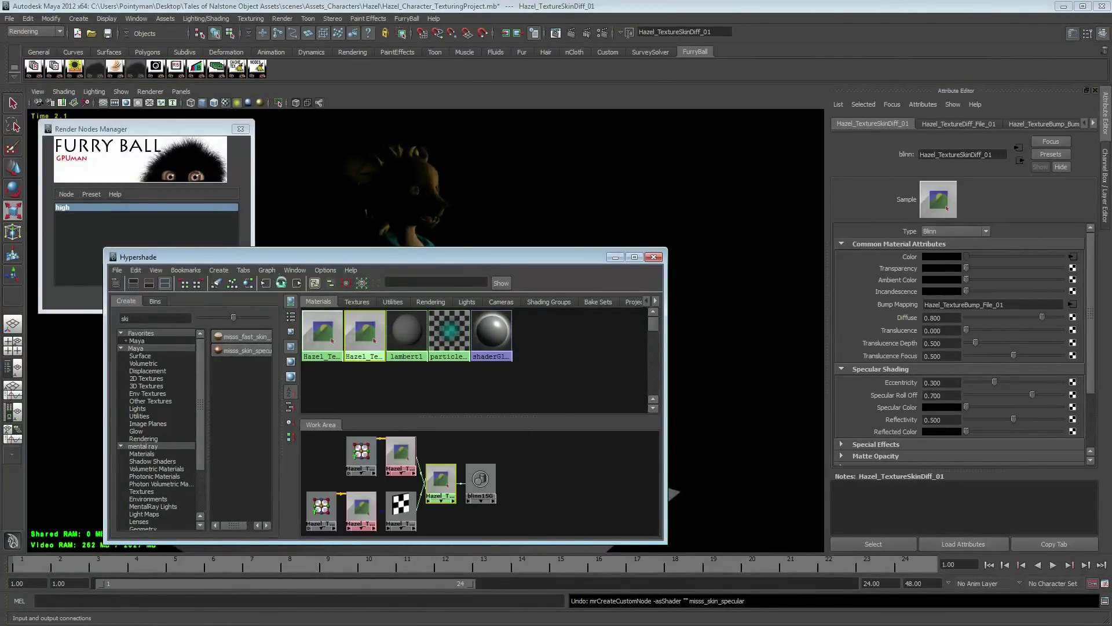
click(397, 18)
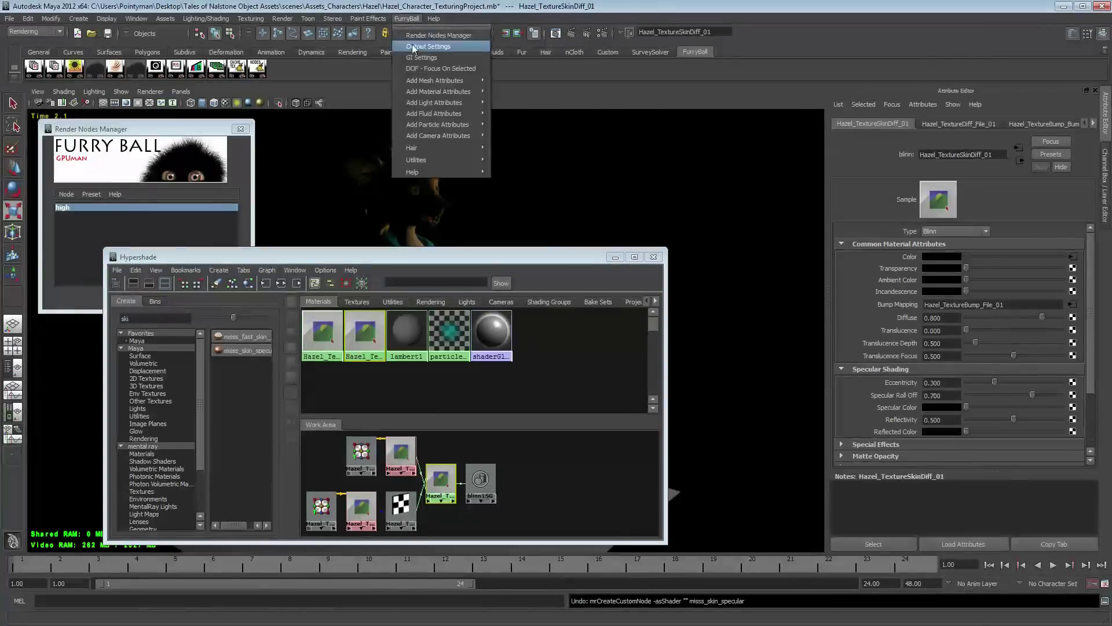
mouse_move(429, 93)
click(513, 92)
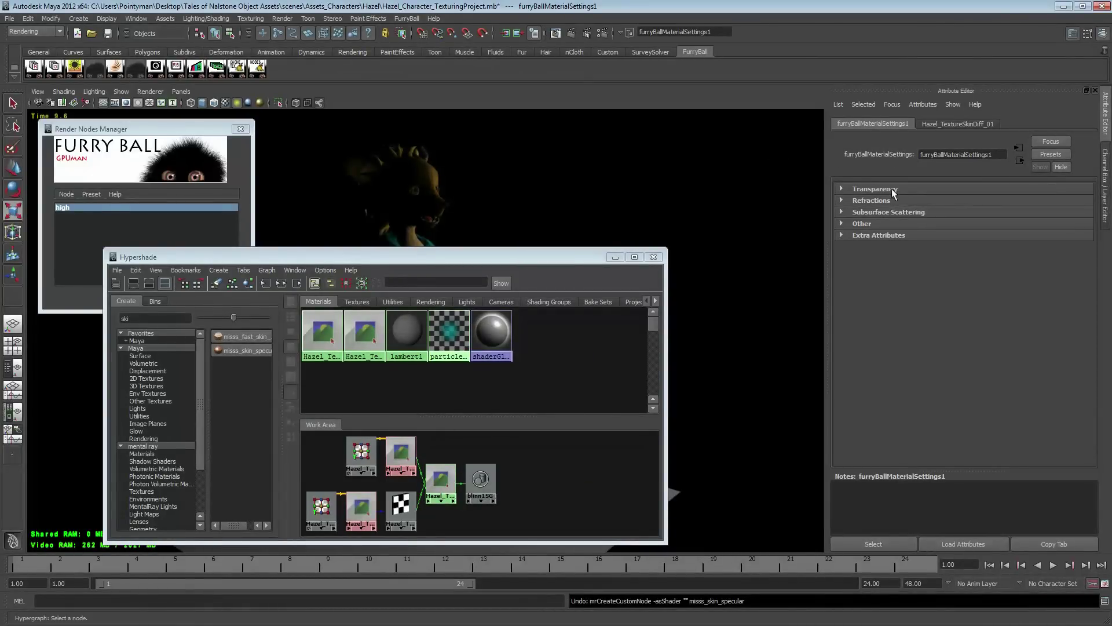
Enable Subsurface Scattering and Human Skin Specular in the skin's FurryBall settings, and move the Hypershade clear of the viewport
click(876, 212)
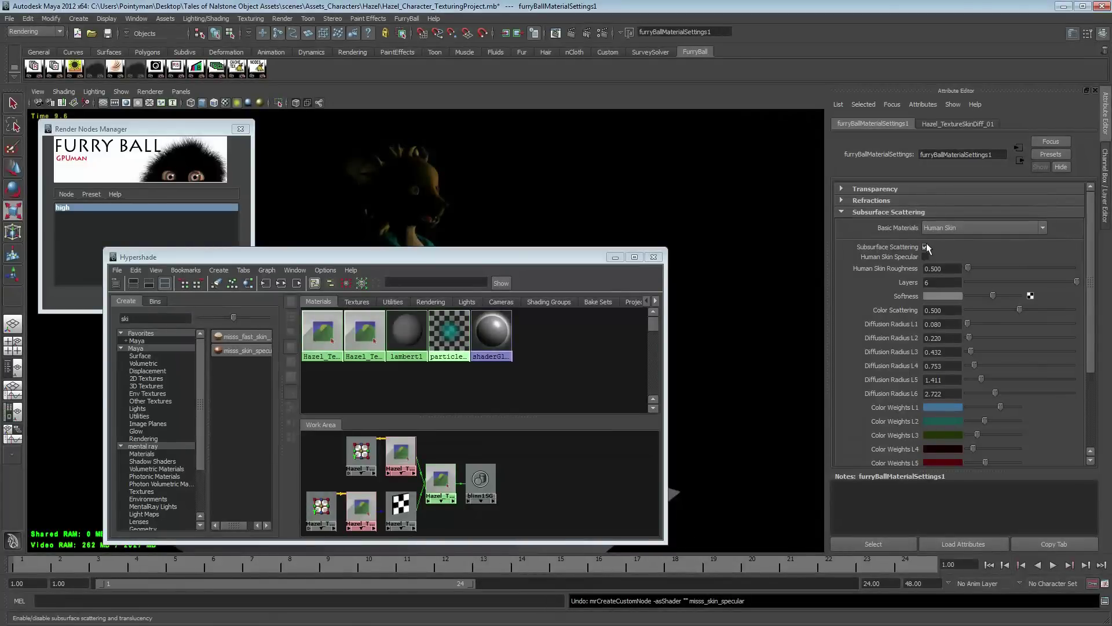
click(926, 256)
drag(529, 257, 0, 291)
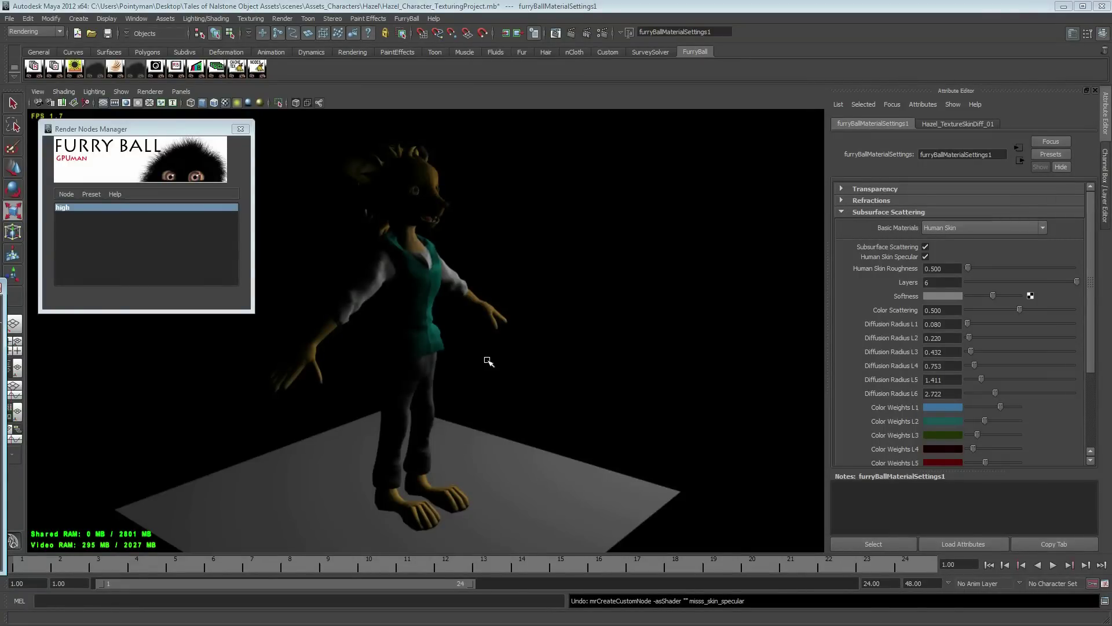
click(450, 342)
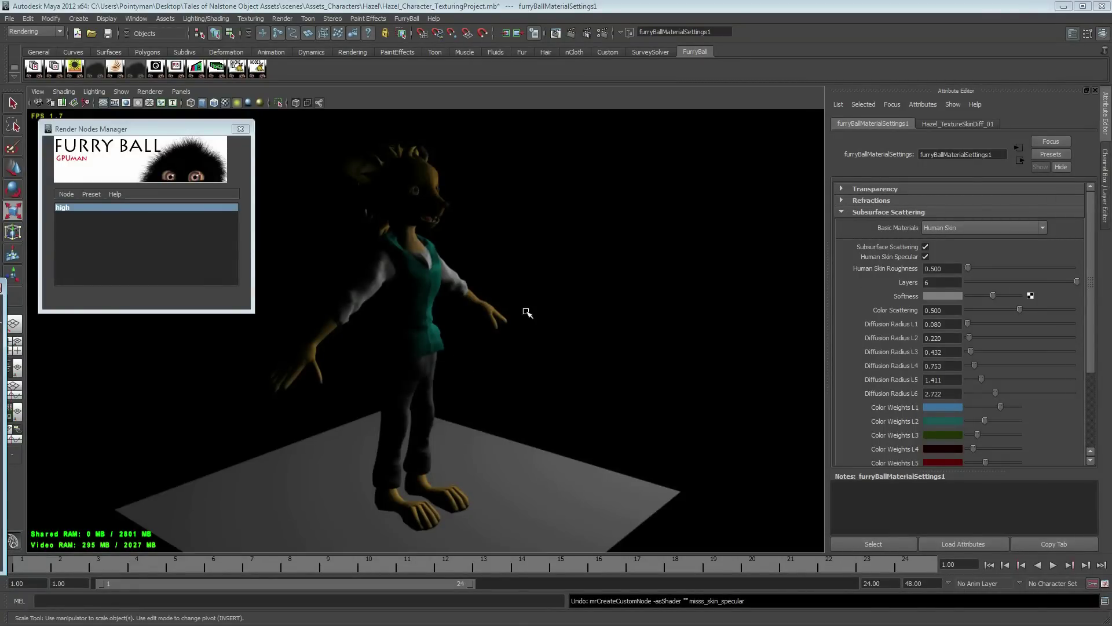
Return the viewport to Default Quality Rendering and create a point light placed beside the area light in front of Hazel
click(150, 91)
click(173, 103)
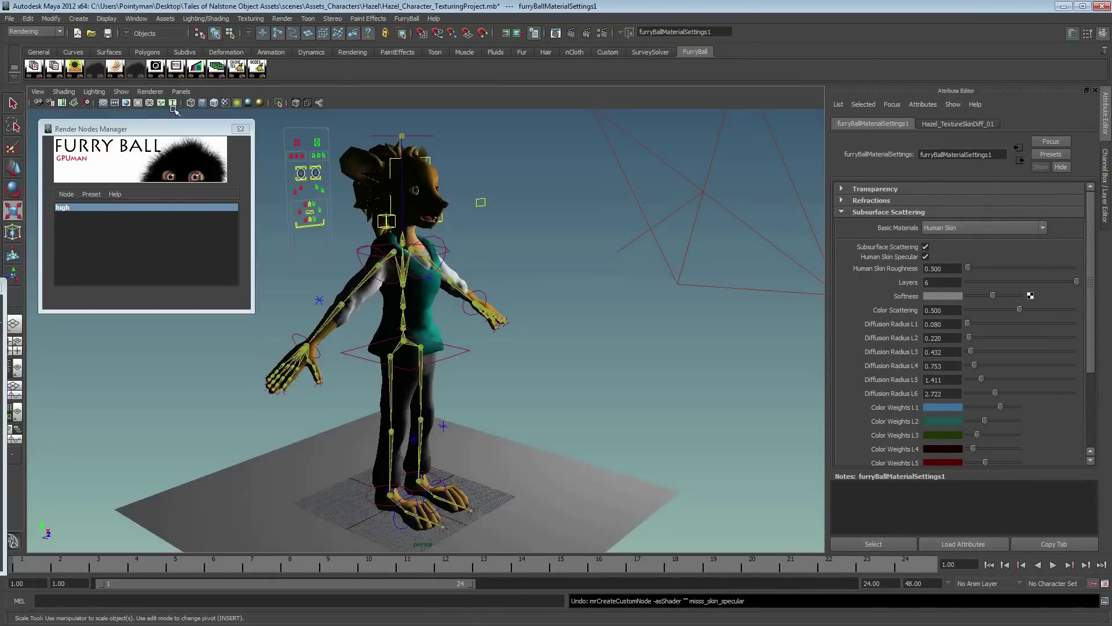
right_click(506, 397)
click(506, 397)
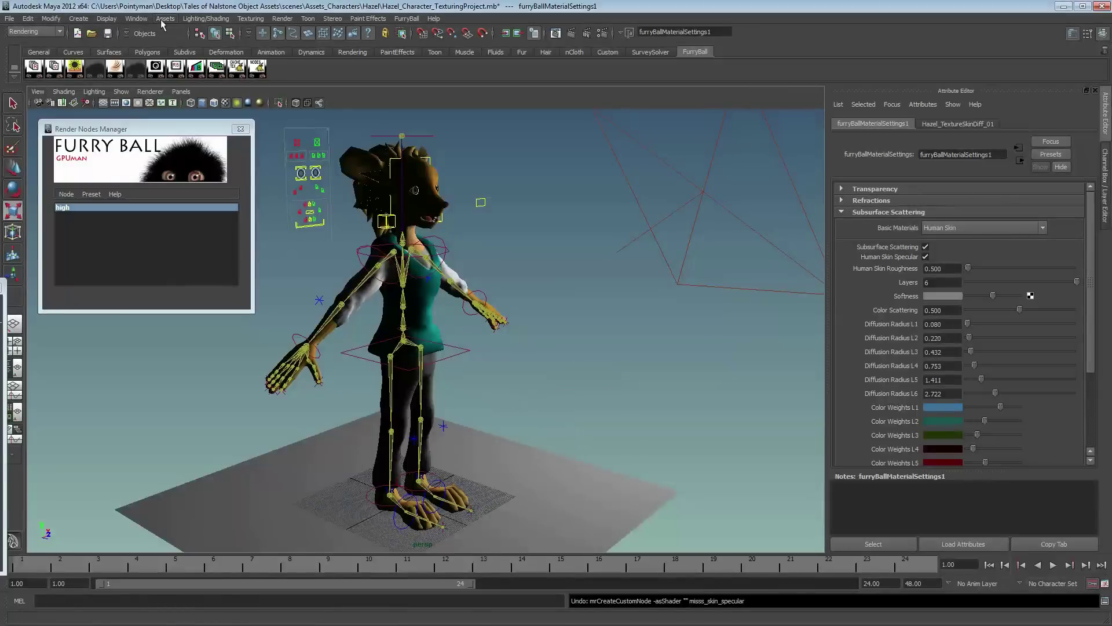
click(71, 19)
mouse_move(151, 79)
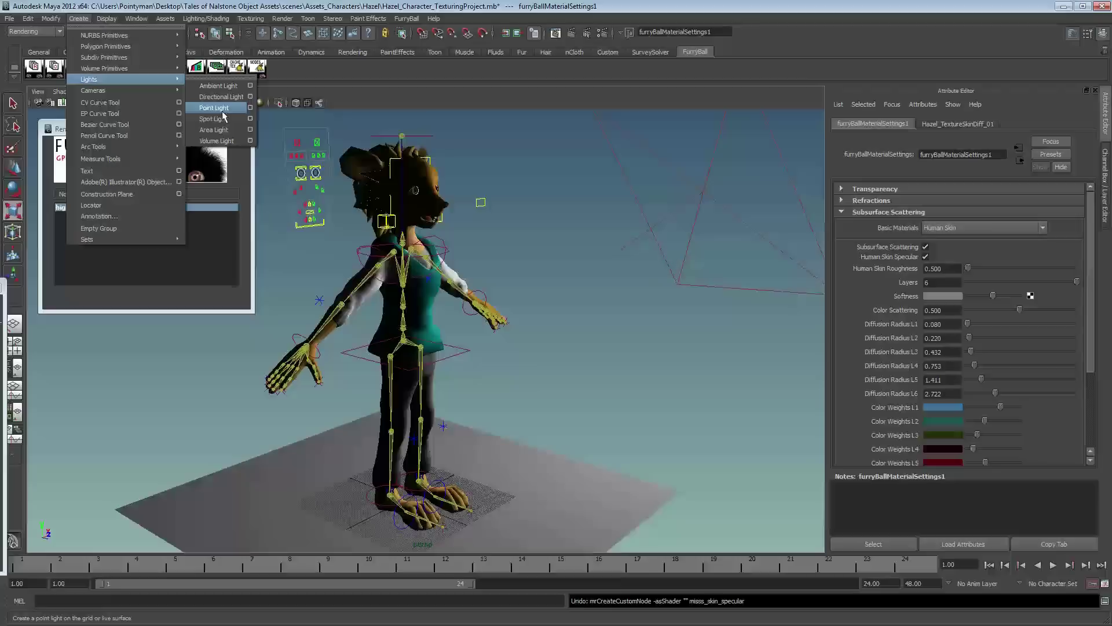
click(223, 110)
alt+drag(376, 179, 541, 228)
alt+right_drag(541, 229, 749, 245)
mouse_move(749, 245)
alt+mouse_down()
mouse_move(696, 257)
mouse_move(701, 265)
mouse_move(753, 232)
alt+mouse_up()
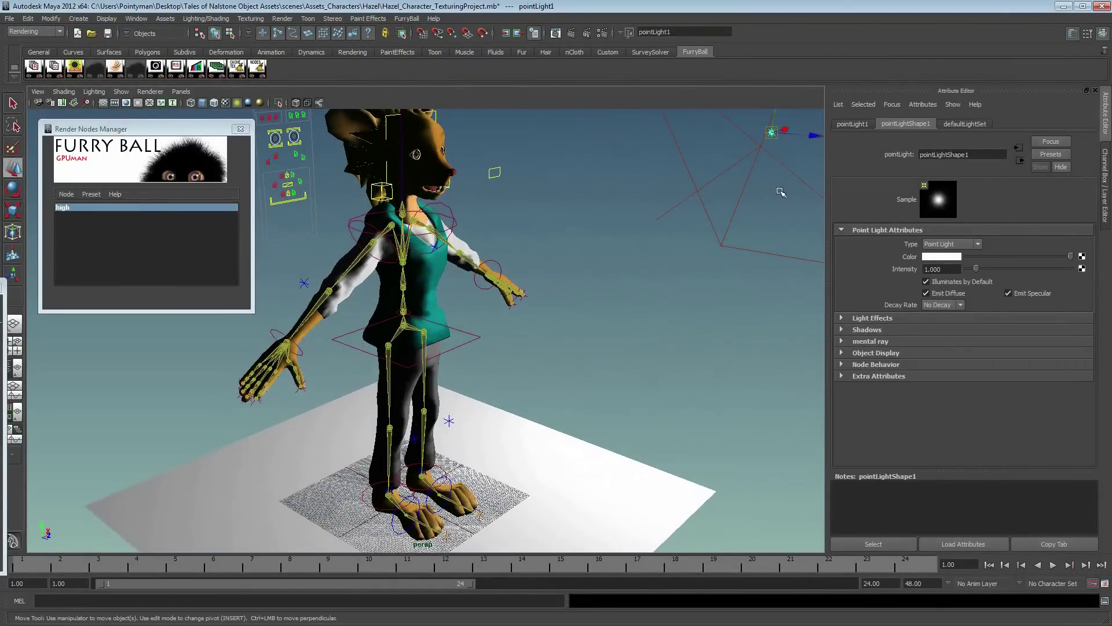
Enable depth map shadows on both lights, with resolution 3031 for the point light and 2571 for the area light
click(867, 330)
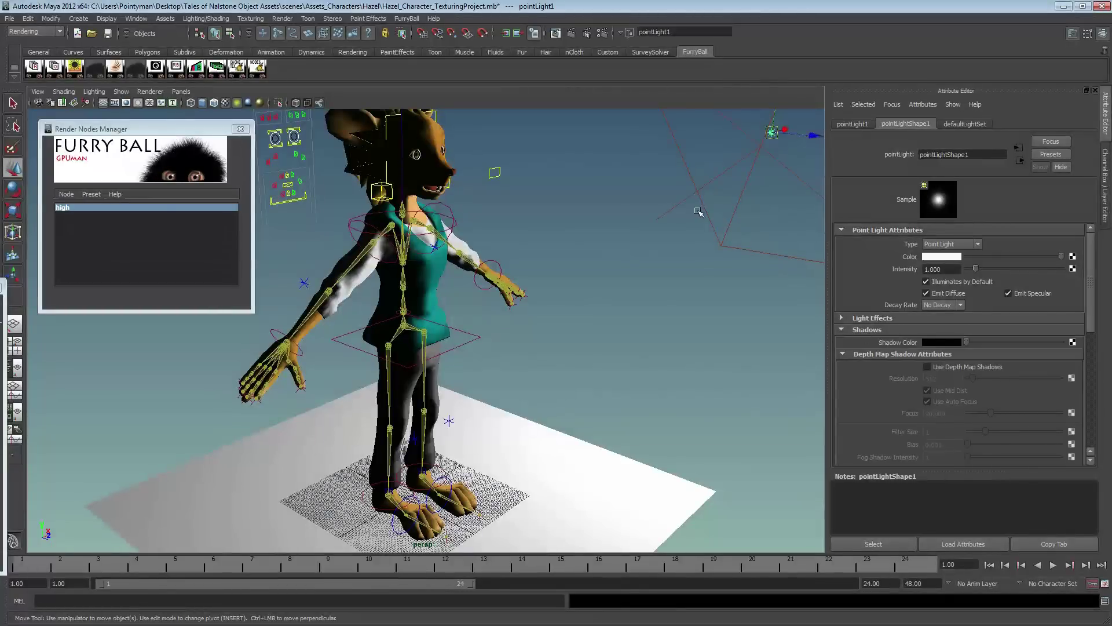
click(927, 367)
drag(974, 378, 1003, 381)
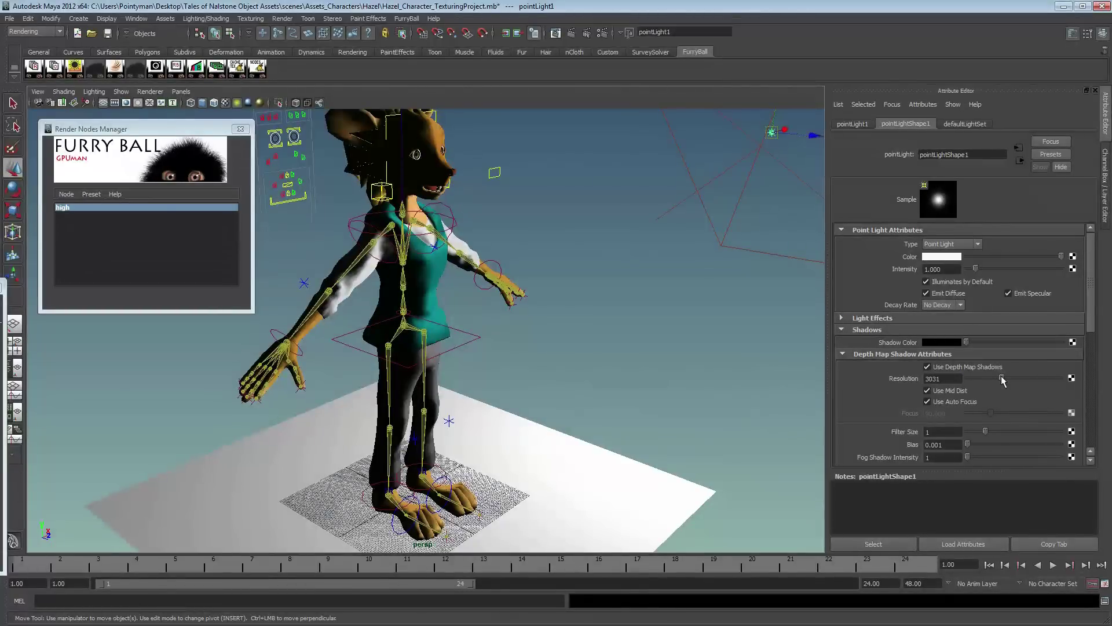
click(731, 238)
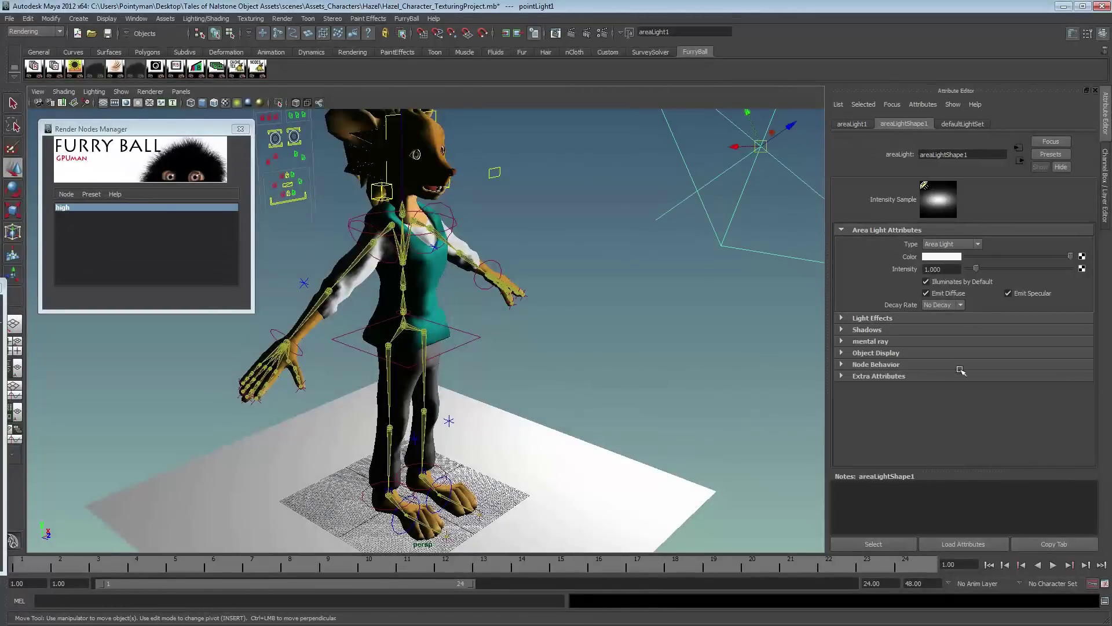
click(892, 329)
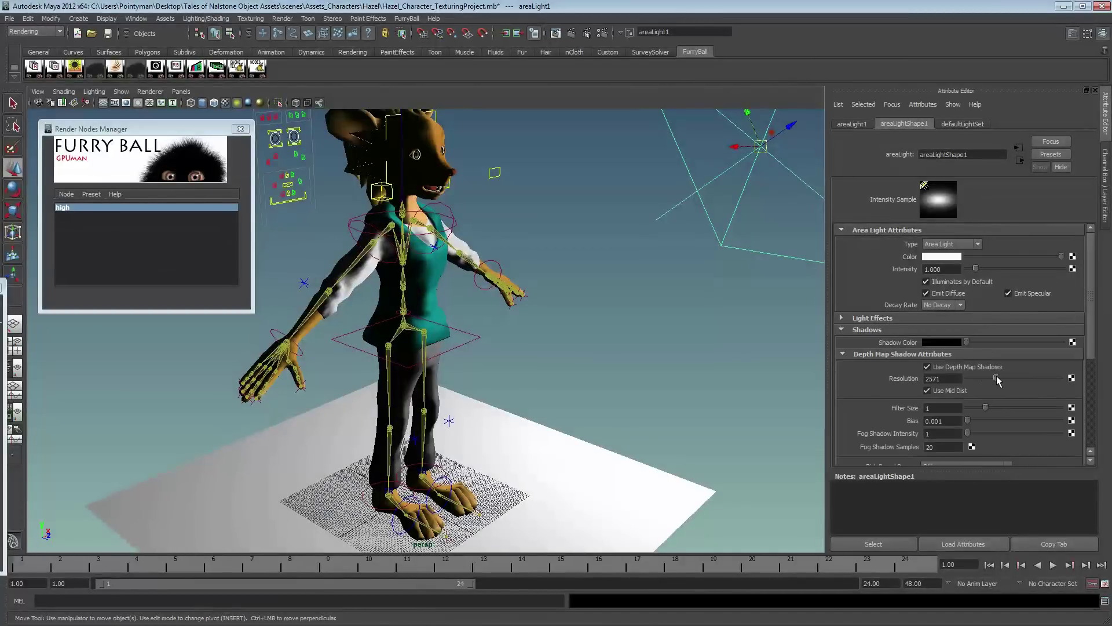
Switch the viewport back to FurryBall's high render and check the shadows and shading on Hazel's head from the side
click(150, 91)
mouse_move(179, 142)
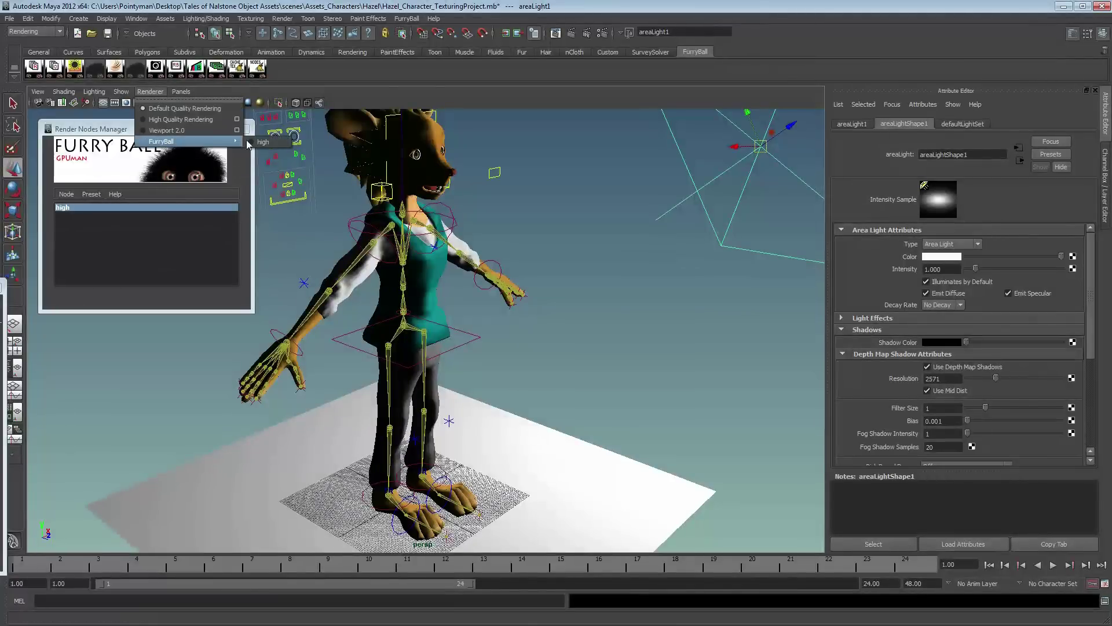
click(266, 142)
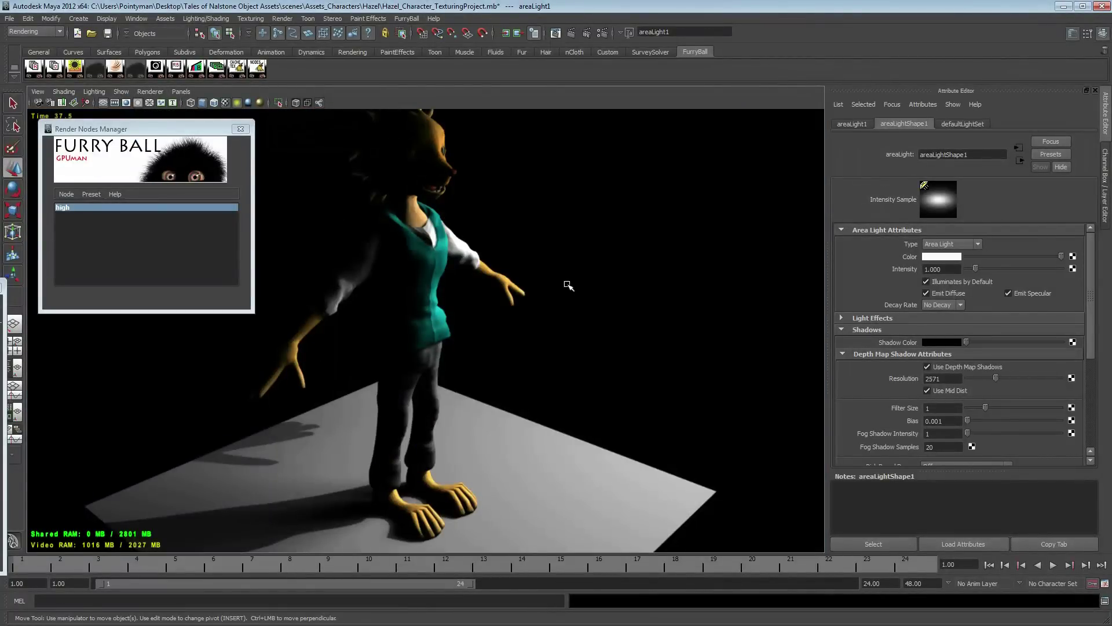
alt+drag(583, 268, 460, 261)
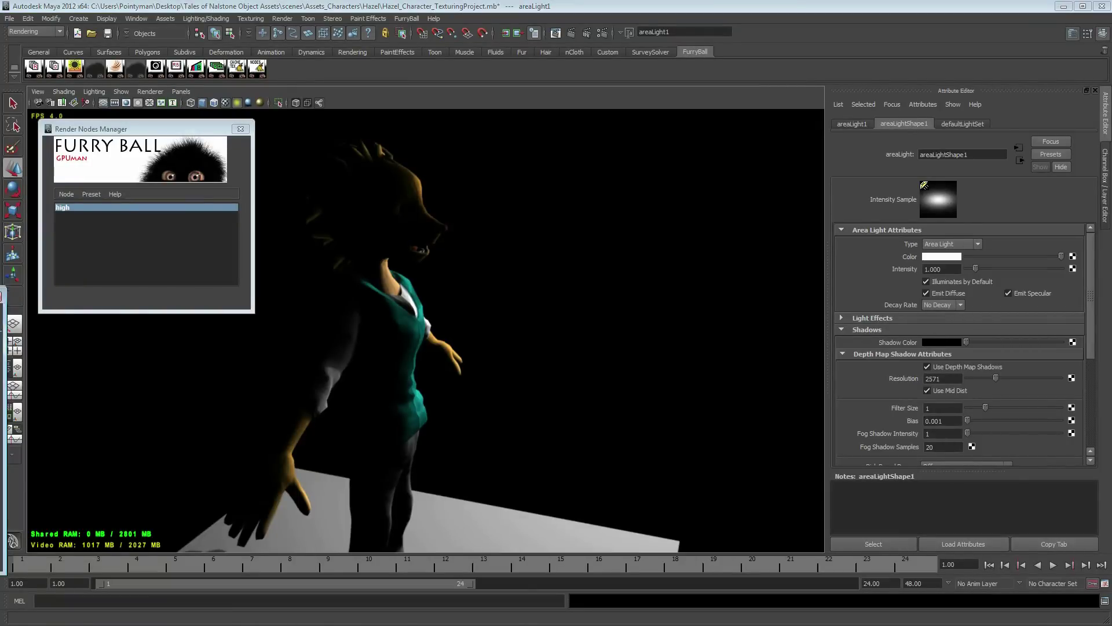
alt+drag(547, 297, 579, 244)
alt+middle_drag(571, 189, 553, 250)
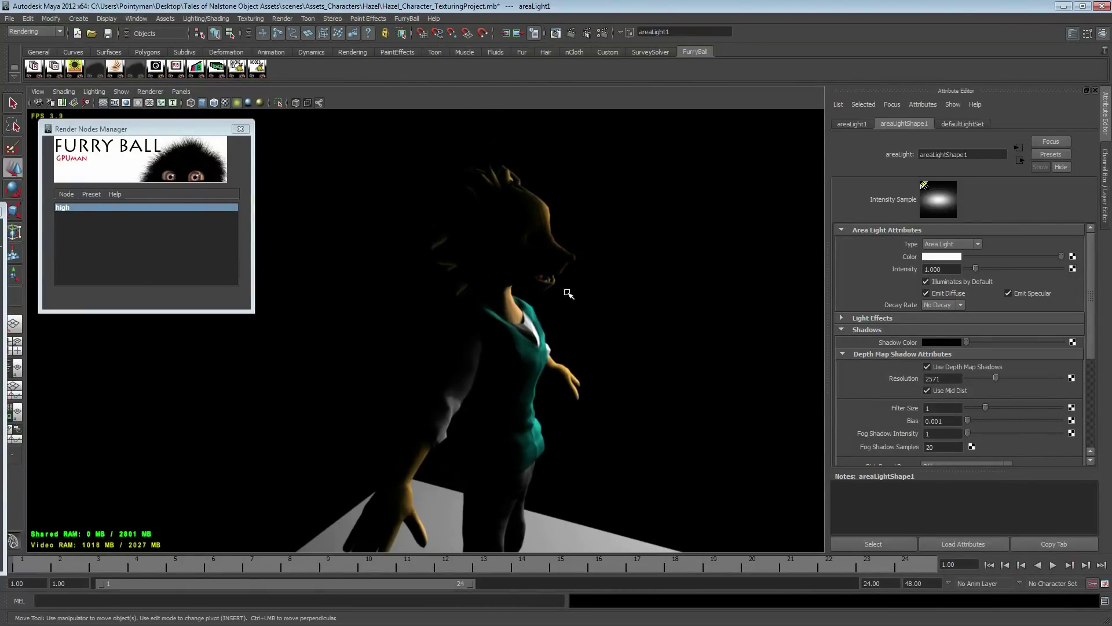
Bring the Hypershade back into view, graph the connections of Hazel_TextureSkinDiff_01 and select its furryBallMaterialSettings1 node
drag(3, 212, 149, 196)
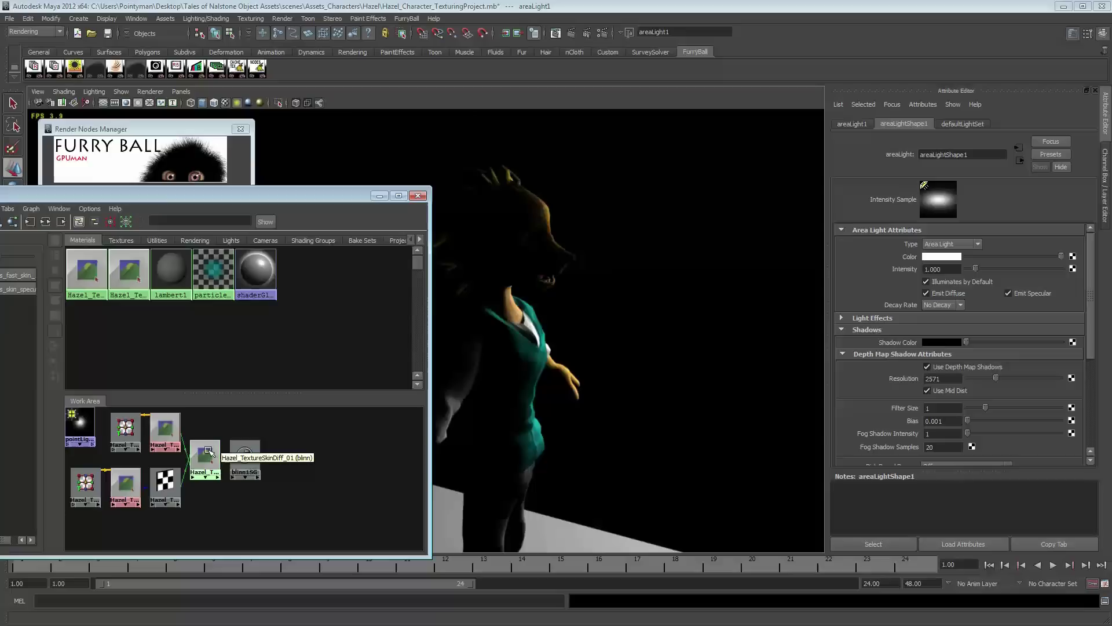
click(196, 448)
click(76, 222)
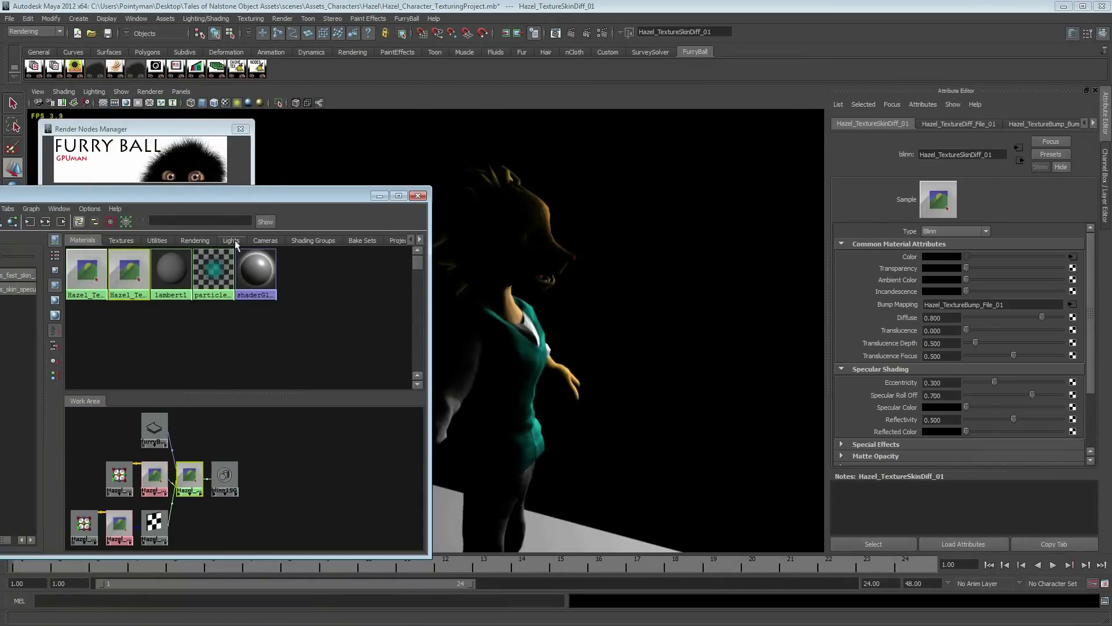
click(153, 429)
Brighten the subsurface Color Weights L4, L5 and L6 to stronger reds
scroll(1076, 363, down, 1)
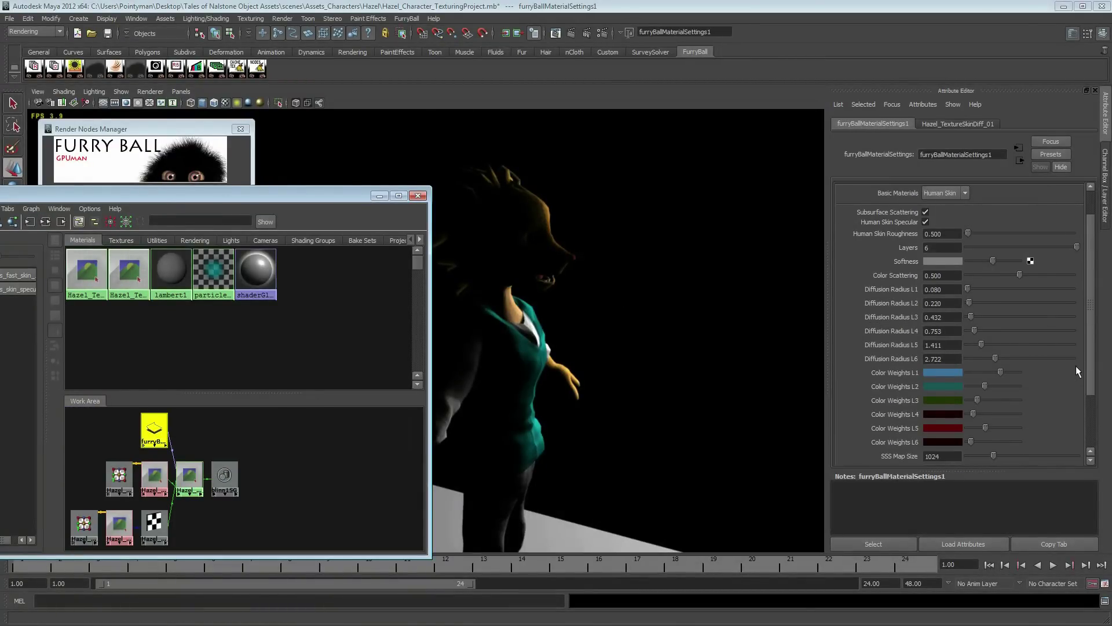
scroll(1029, 392, down, 3)
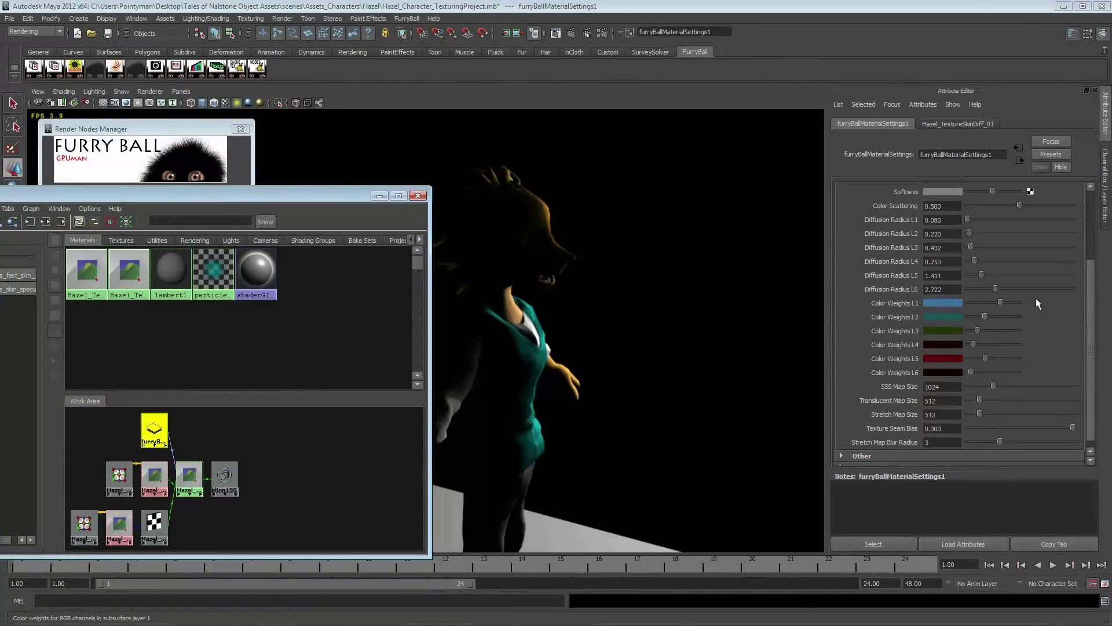
click(1006, 373)
click(1003, 359)
click(996, 344)
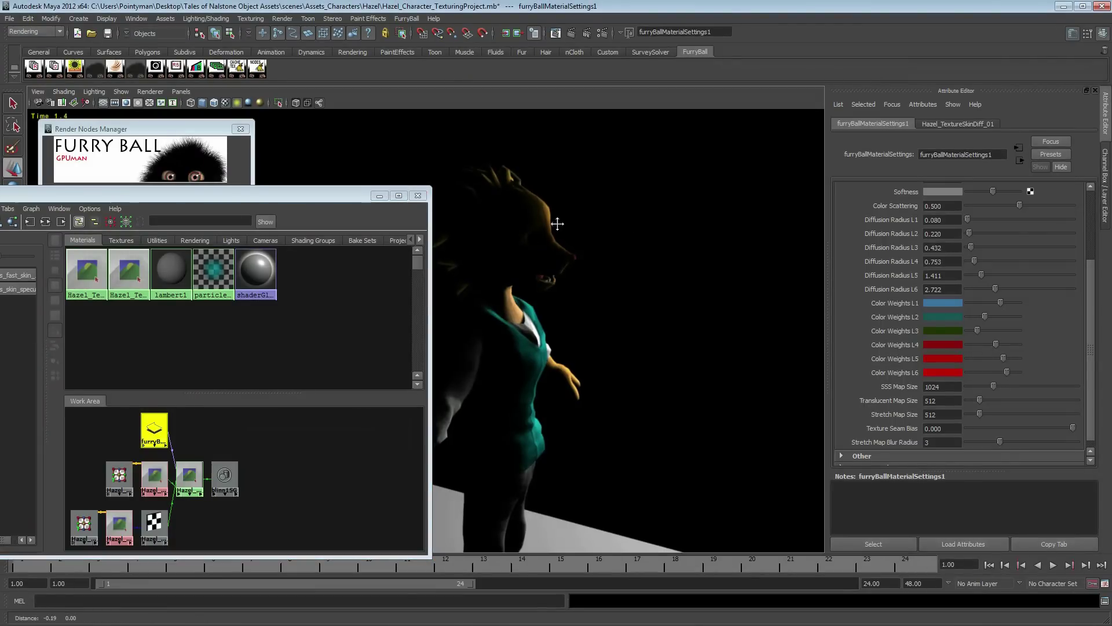
Raise the subsurface Softness to white, check Hazel's face up close, and lower it to a light grey
alt+middle_drag(557, 224, 559, 224)
alt+right_drag(662, 224, 724, 224)
alt+middle_drag(678, 202, 653, 273)
scroll(1030, 255, up, 3)
click(1019, 260)
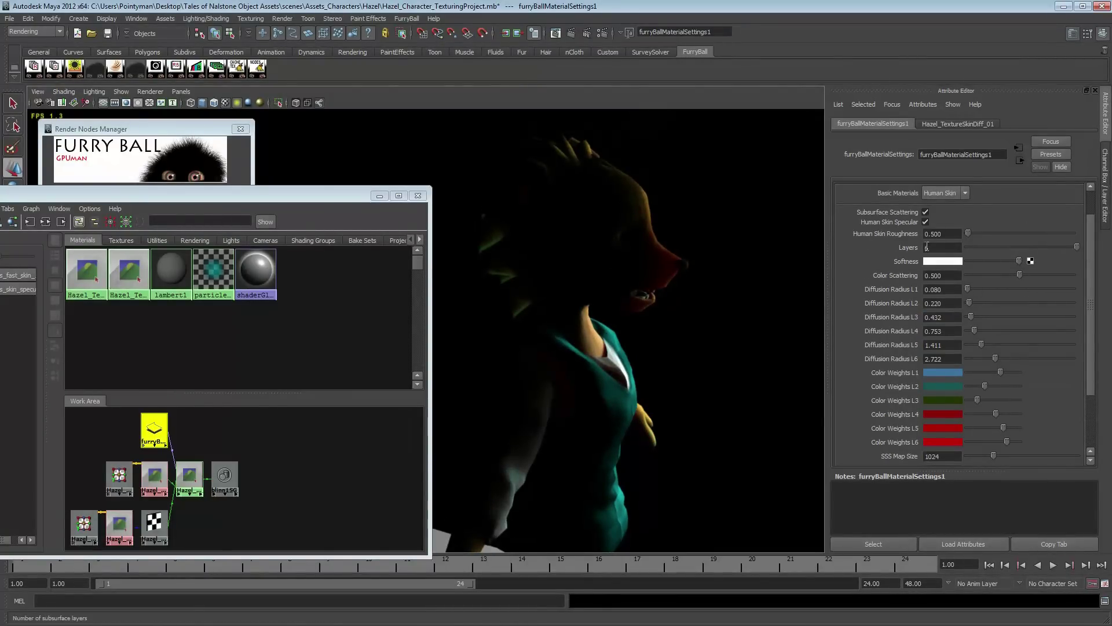
alt+drag(669, 283, 750, 256)
mouse_move(1015, 262)
mouse_down()
mouse_move(989, 262)
mouse_move(1023, 262)
mouse_move(1007, 260)
mouse_up()
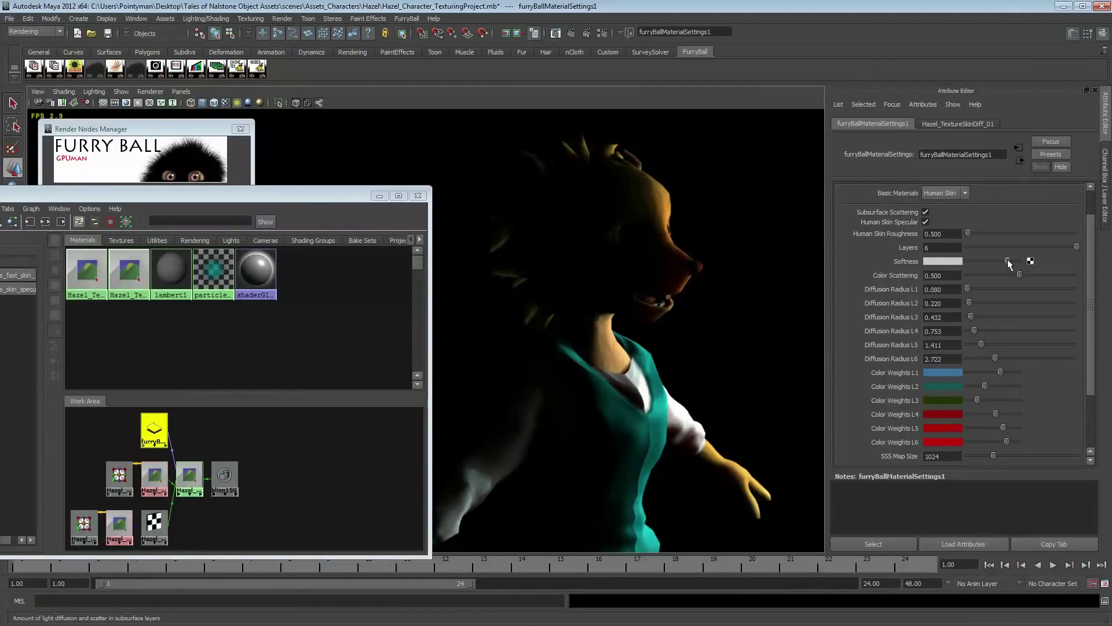
Raise the subsurface Diffusion Radius to about 1.26 for L2, 2.4 for L3, 3.1 for L4, 5.1 for L5 and 7.6 for L6
drag(995, 358, 1048, 358)
drag(980, 344, 1008, 345)
click(1004, 330)
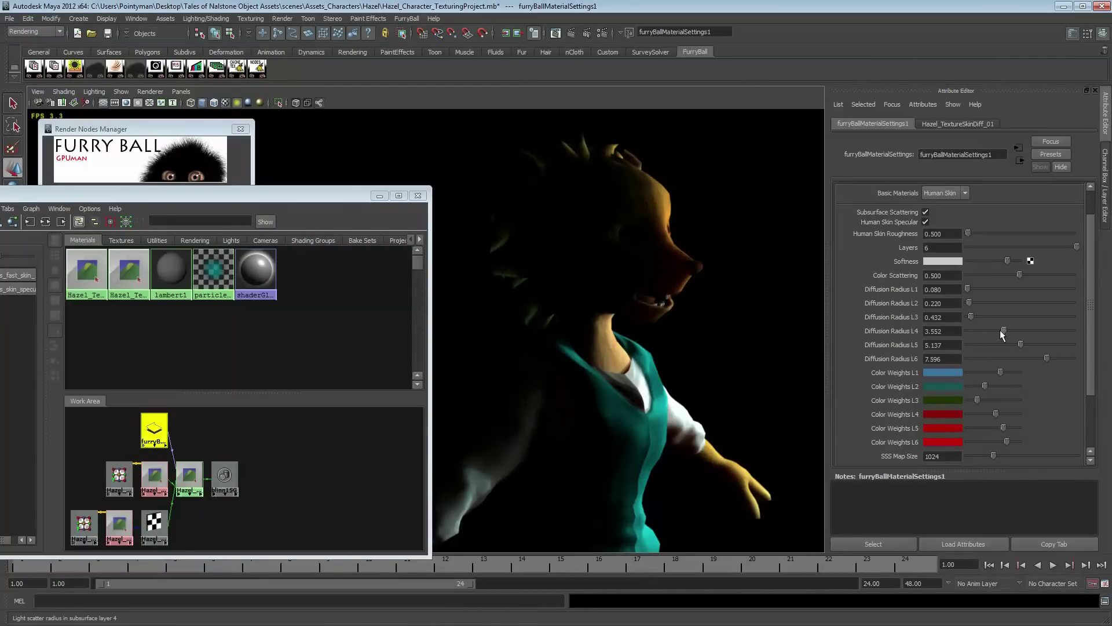
click(980, 303)
Toggle Subsurface Scattering off and on again to compare it on Hazel's head, and check the shading down to her feet
alt+drag(637, 289, 704, 290)
alt+right_drag(703, 291, 744, 293)
scroll(1081, 366, up, 2)
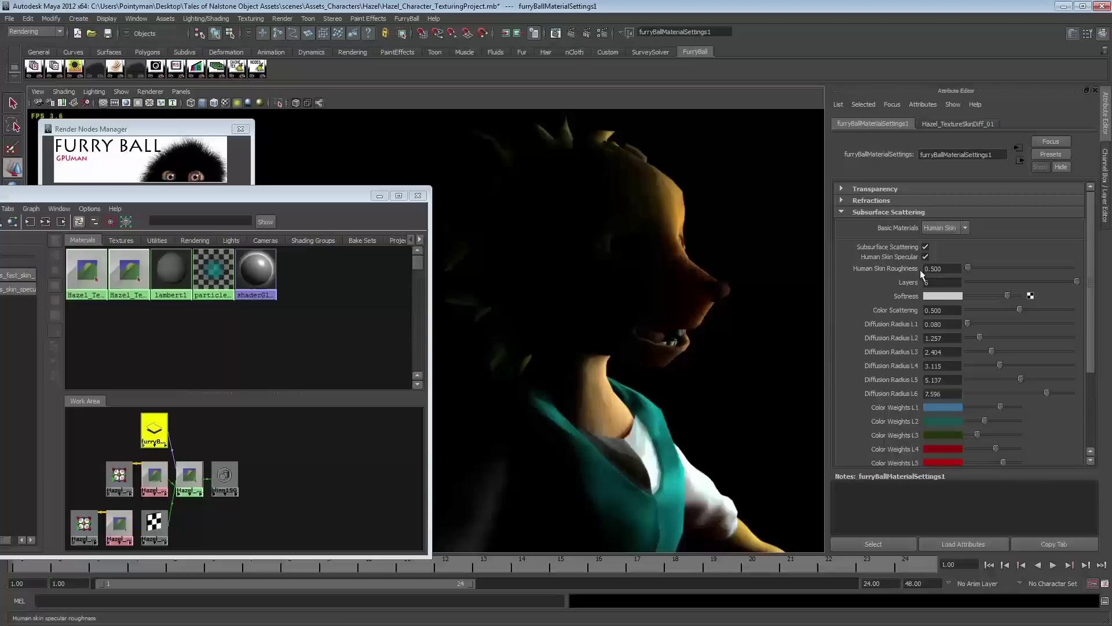
click(925, 248)
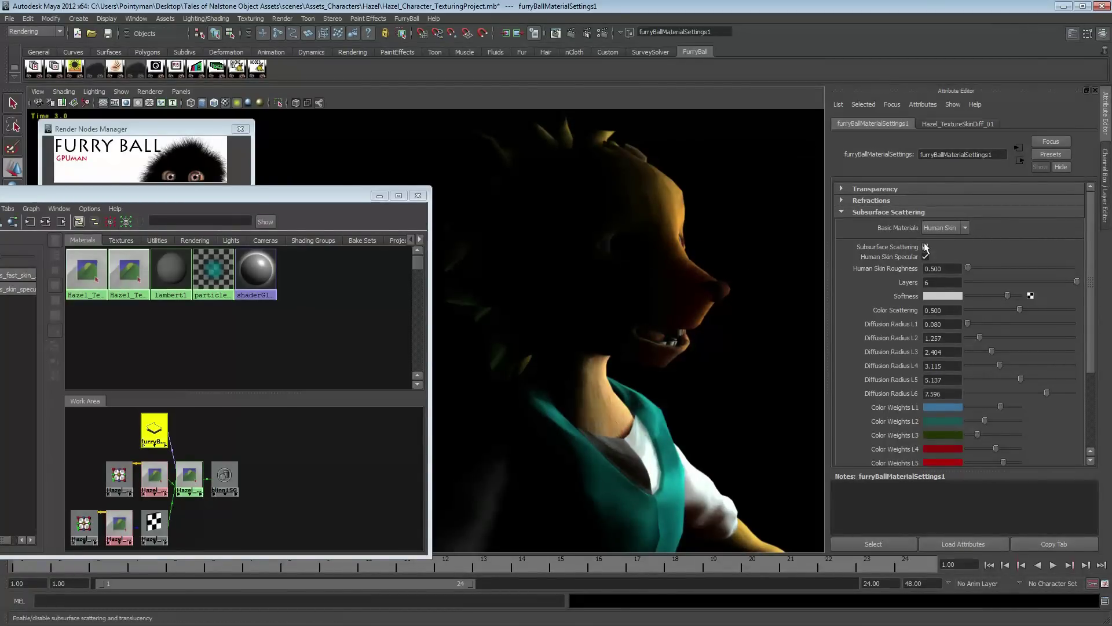
click(926, 247)
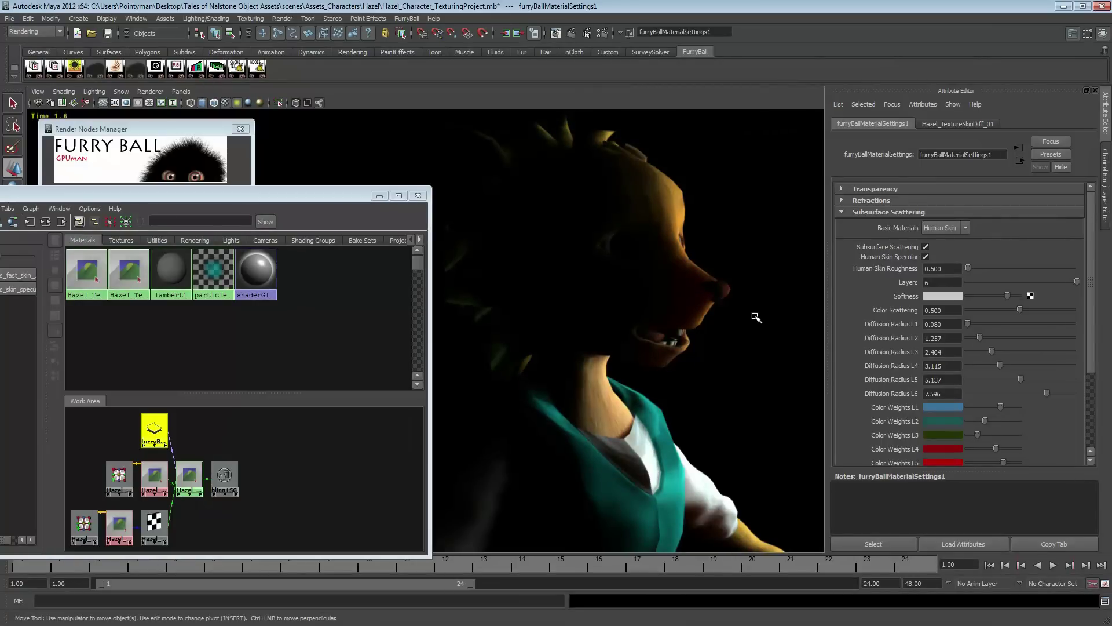
alt+right_drag(740, 318, 484, 301)
alt+middle_drag(646, 254, 661, 235)
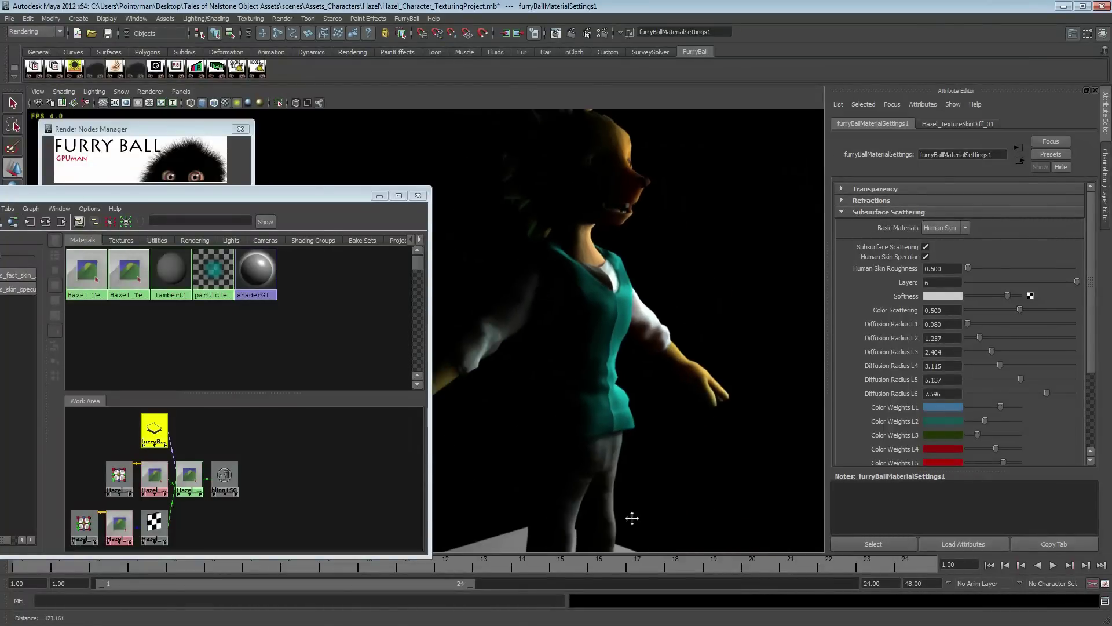
alt+middle_drag(650, 423, 698, 151)
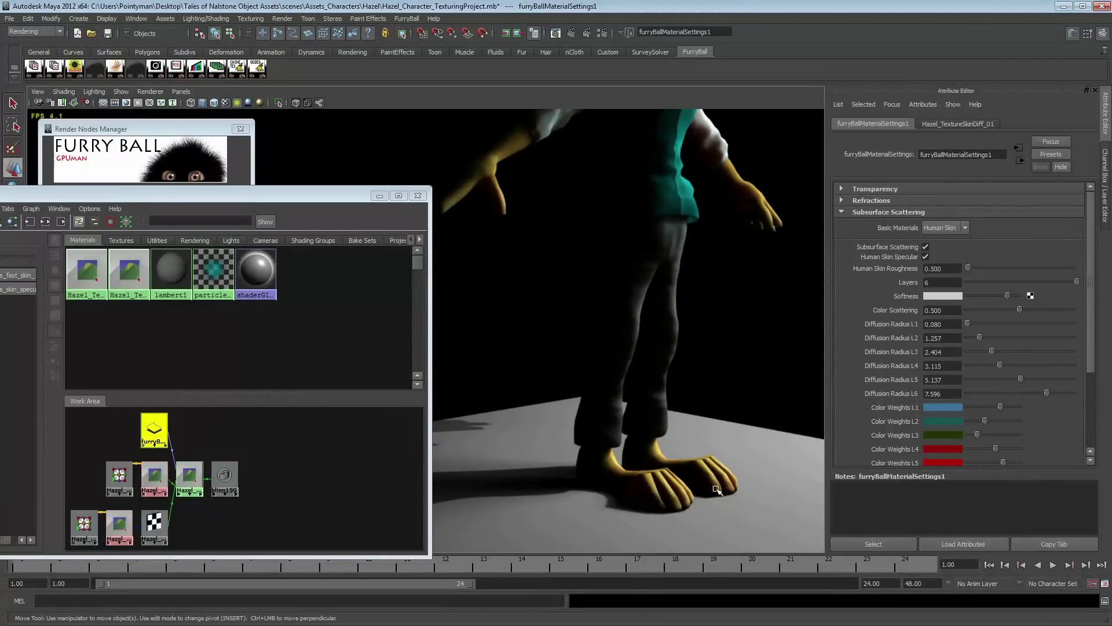
alt+middle_drag(652, 333, 645, 539)
alt+middle_drag(706, 215, 695, 284)
alt+drag(695, 285, 625, 311)
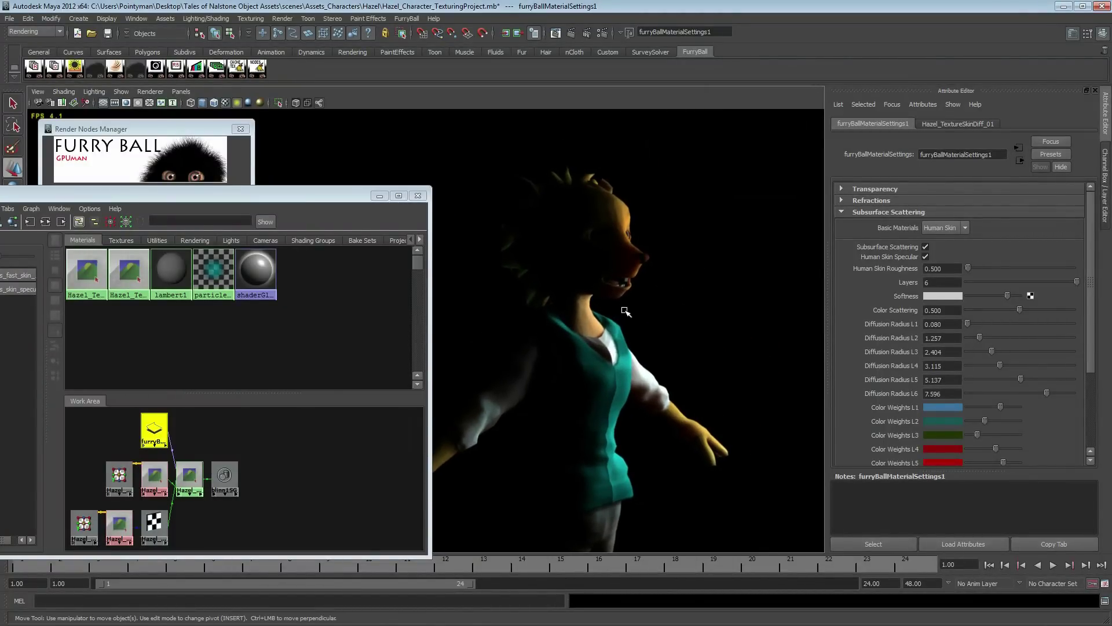
Switch the viewport out of the FurryBall render and duplicate the area light in front of Hazel
drag(430, 186, 336, 292)
click(155, 68)
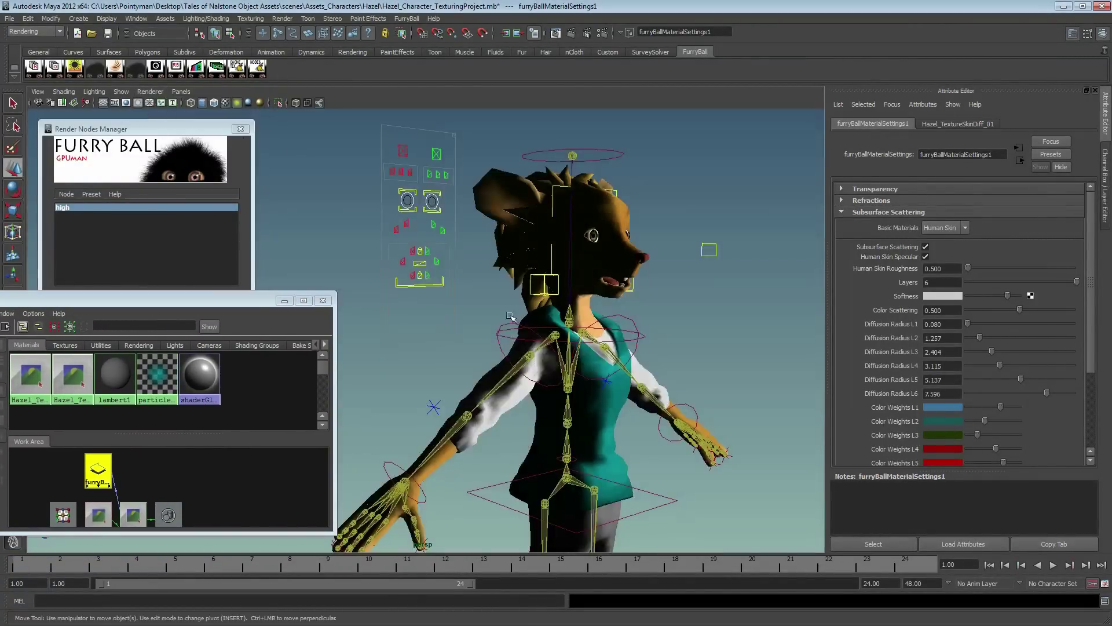
alt+drag(510, 316, 463, 336)
scroll(696, 301, down, 5)
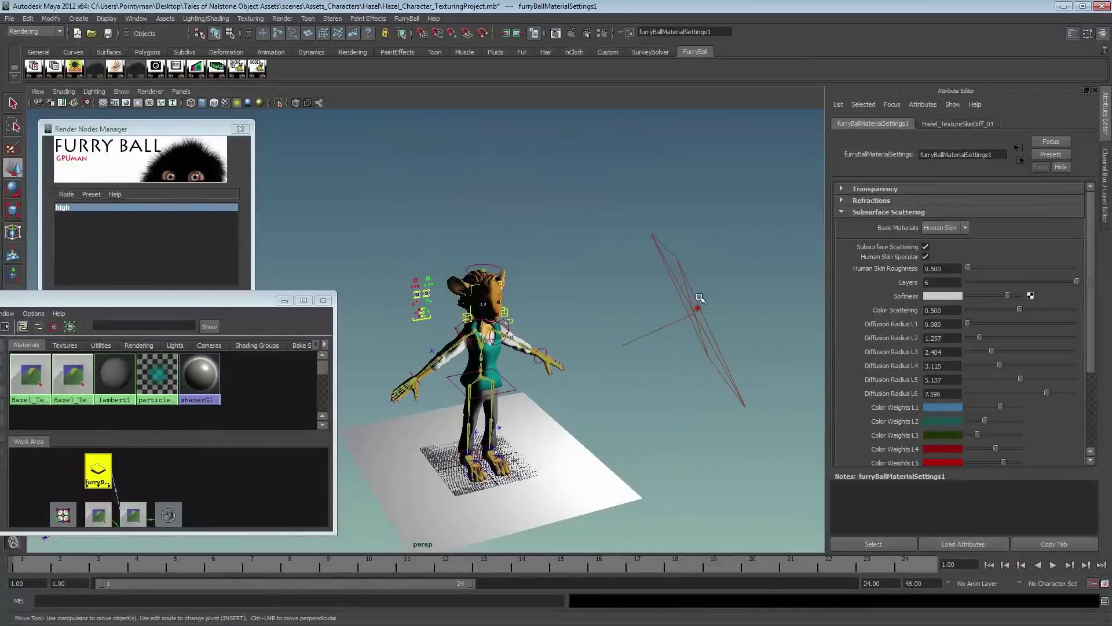
click(665, 328)
alt+drag(627, 331, 574, 313)
key(ctrl+d)
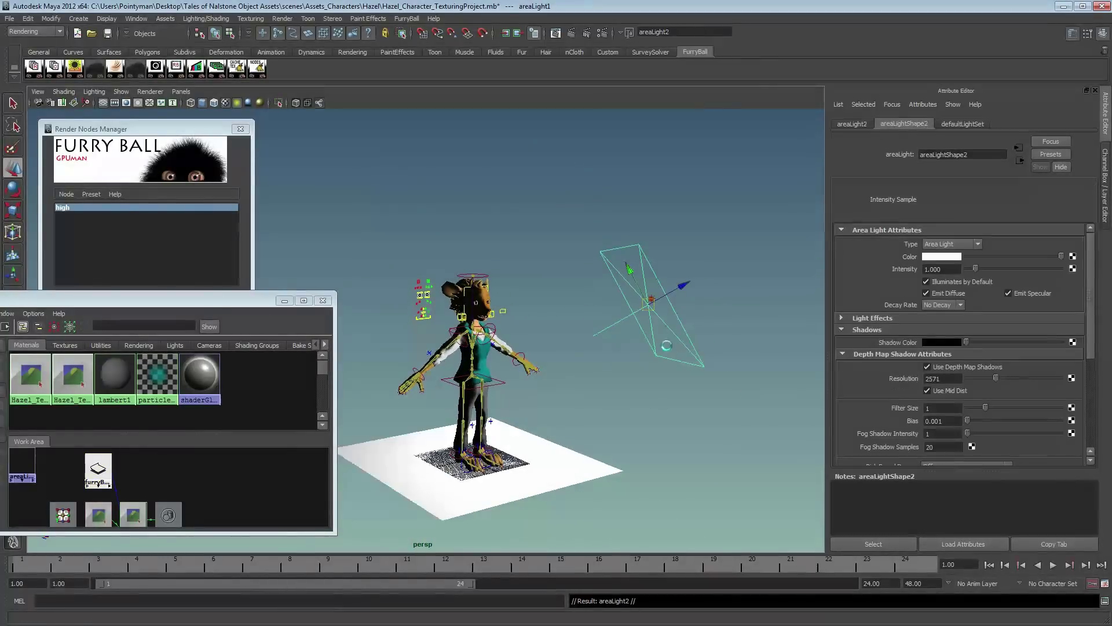
Rotate and move the duplicated area light to a raised position behind Hazel, facing her back
key(e)
drag(655, 316, 564, 302)
key(w)
middle_drag(565, 301, 432, 292)
alt+drag(614, 290, 410, 286)
middle_drag(410, 286, 418, 290)
alt+drag(420, 291, 605, 333)
key(e)
drag(389, 301, 382, 256)
key(w)
alt+right_drag(463, 301, 638, 338)
alt+middle_drag(637, 337, 622, 282)
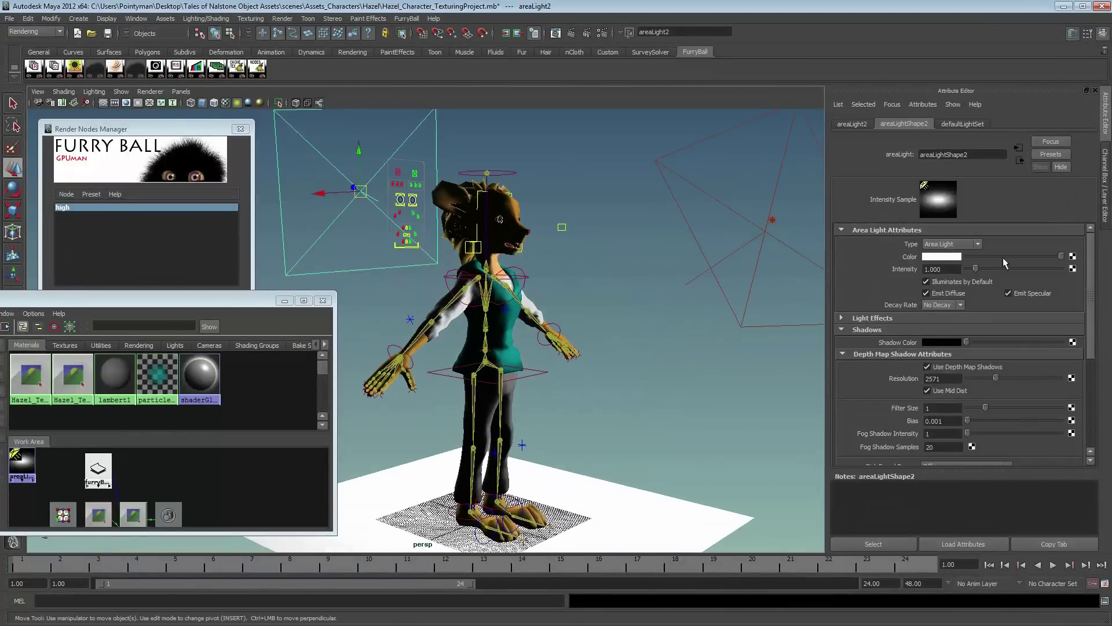
Set the duplicated area light's color to a warm yellow with hue 40, saturation 0.646 and value 1
click(944, 256)
click(147, 146)
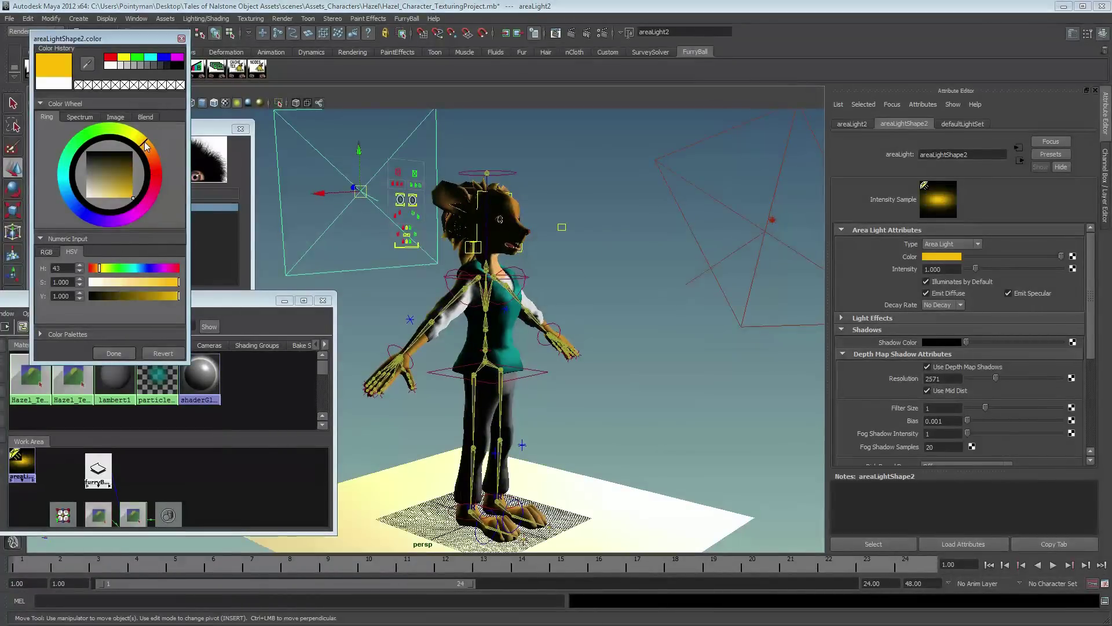
drag(124, 198, 117, 199)
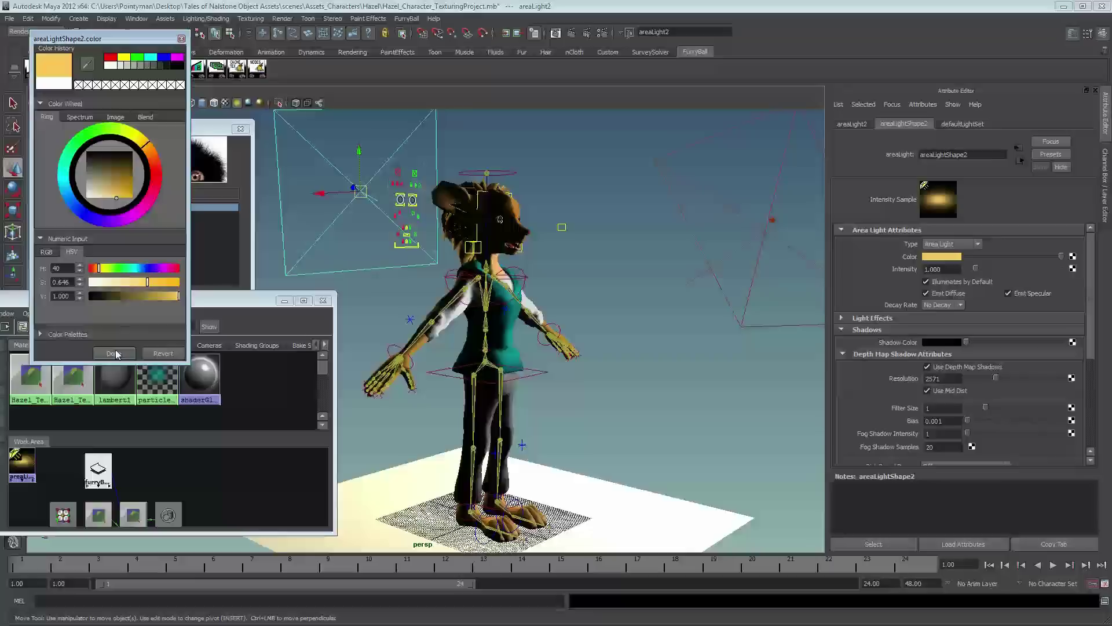
click(117, 353)
Render the viewport with FurryBall's high node and check the new back light on Hazel from several angles
click(152, 90)
mouse_move(176, 143)
click(263, 141)
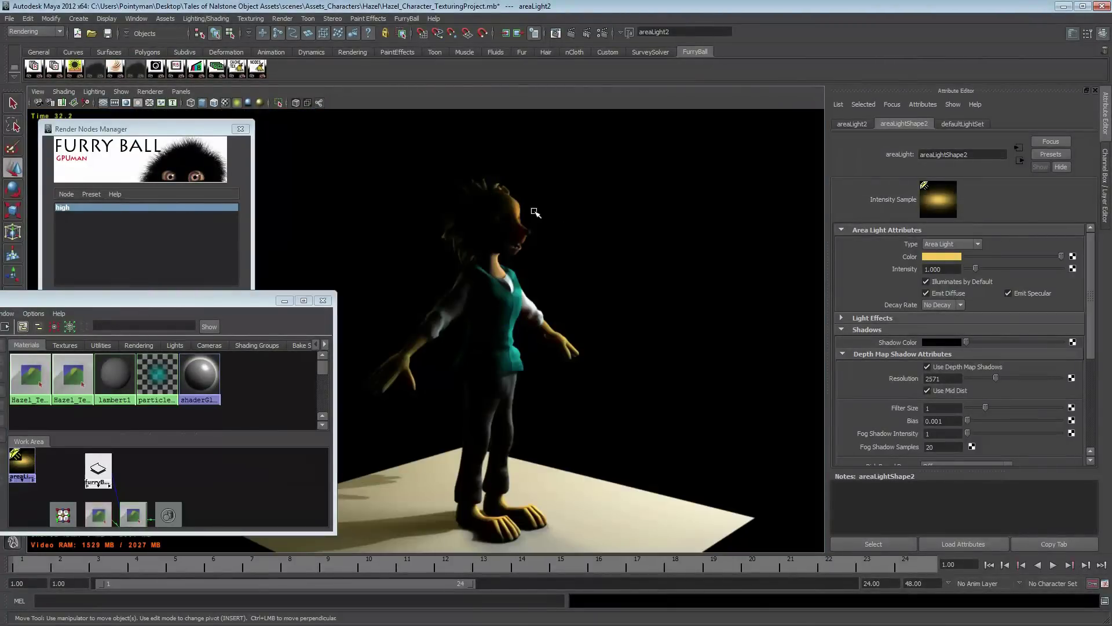
alt+middle_drag(459, 226, 448, 241)
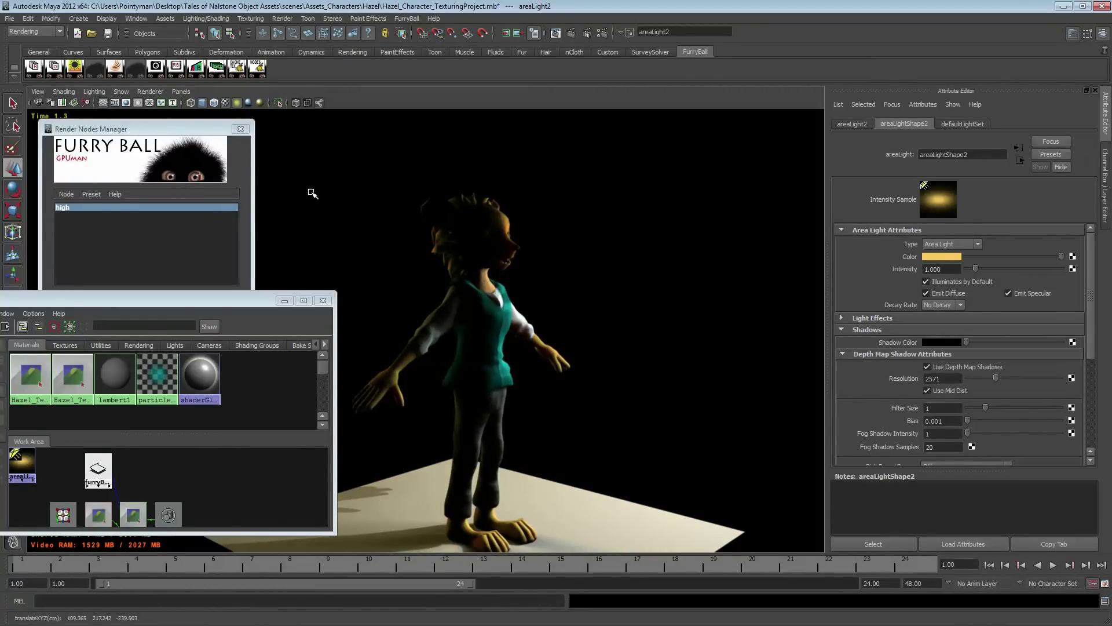
alt+drag(638, 279, 676, 255)
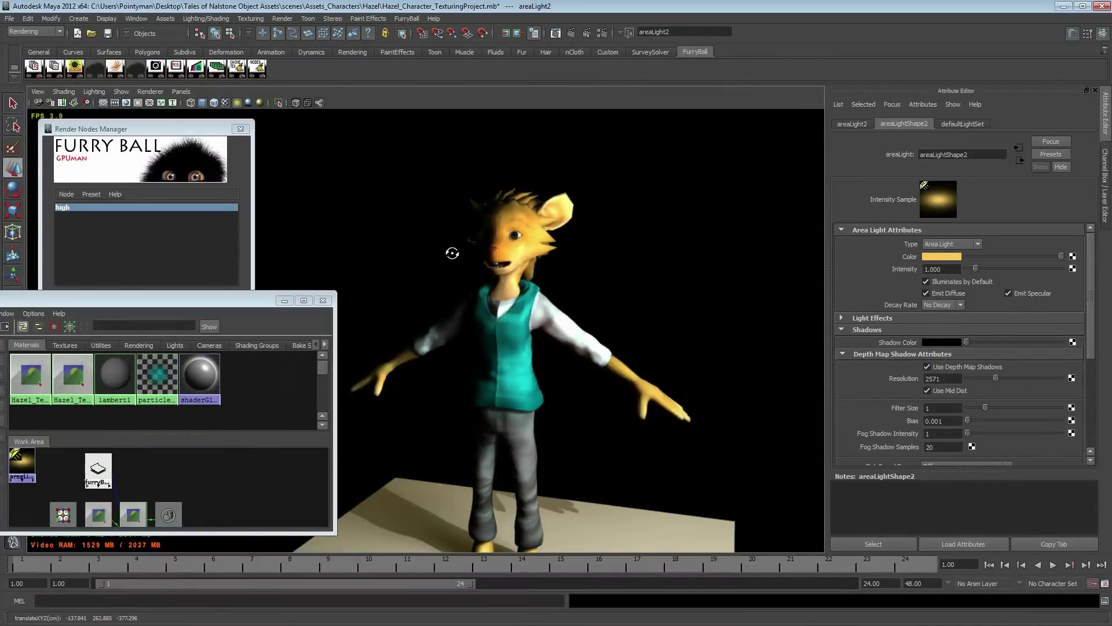
alt+drag(510, 252, 585, 248)
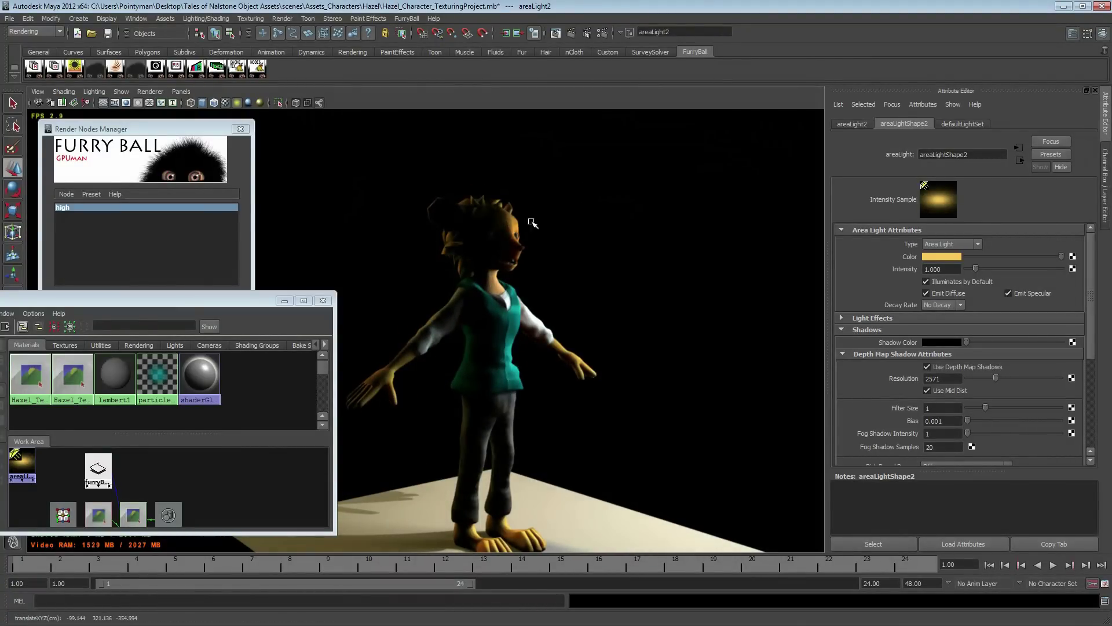
alt+drag(479, 218, 509, 224)
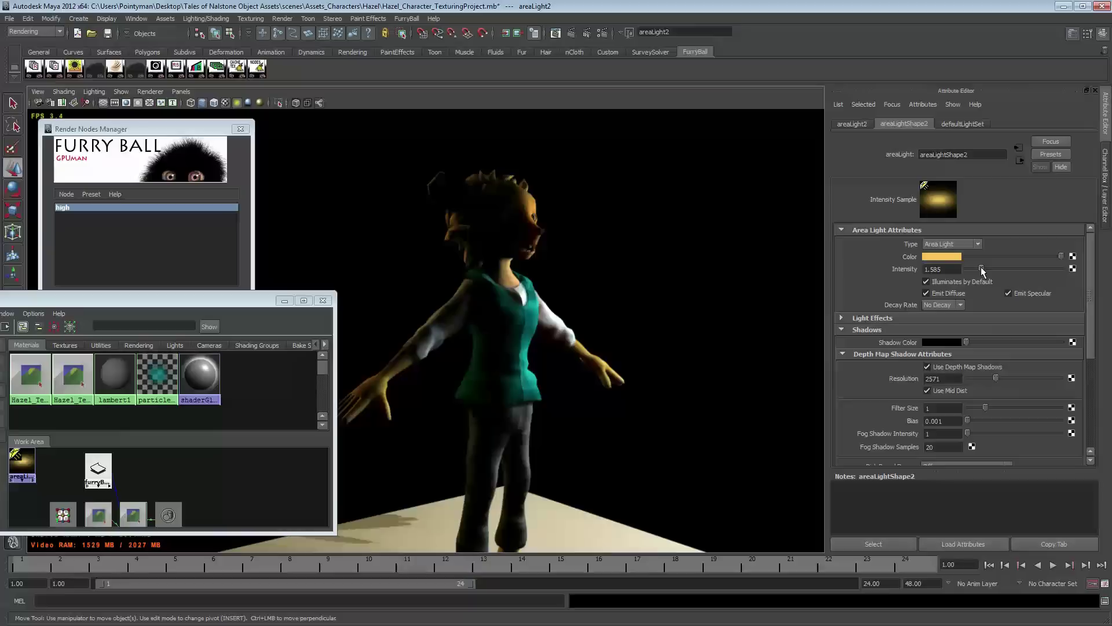
Set the back area light's intensity to 1.159 and its color to orange with hue 31, saturation 0.785 and value 0.937
drag(981, 266, 977, 266)
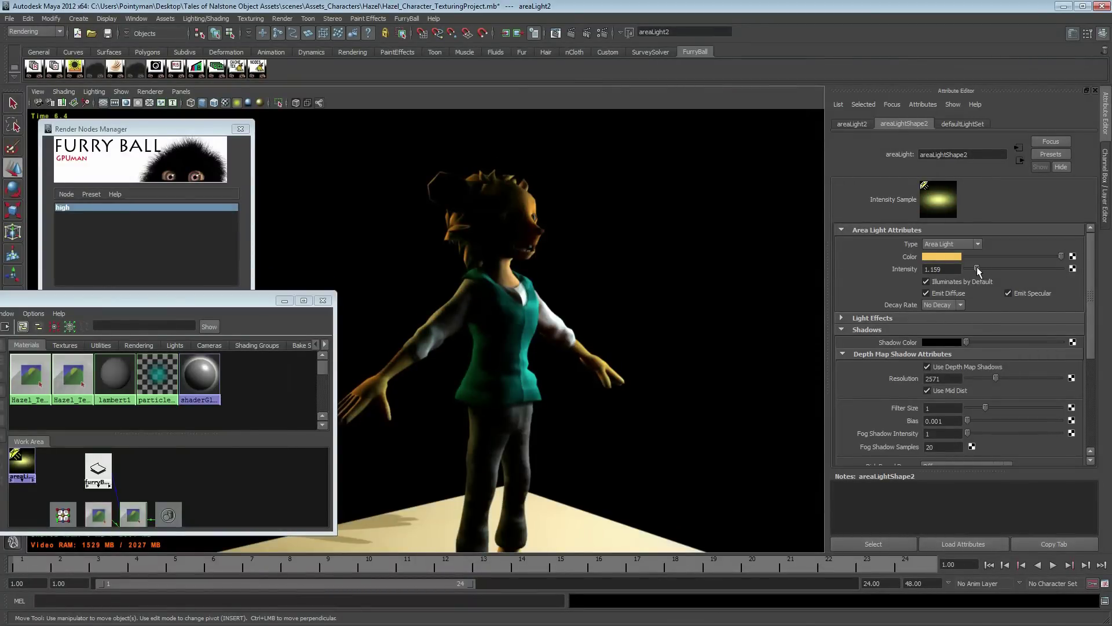
click(935, 256)
click(127, 210)
click(155, 167)
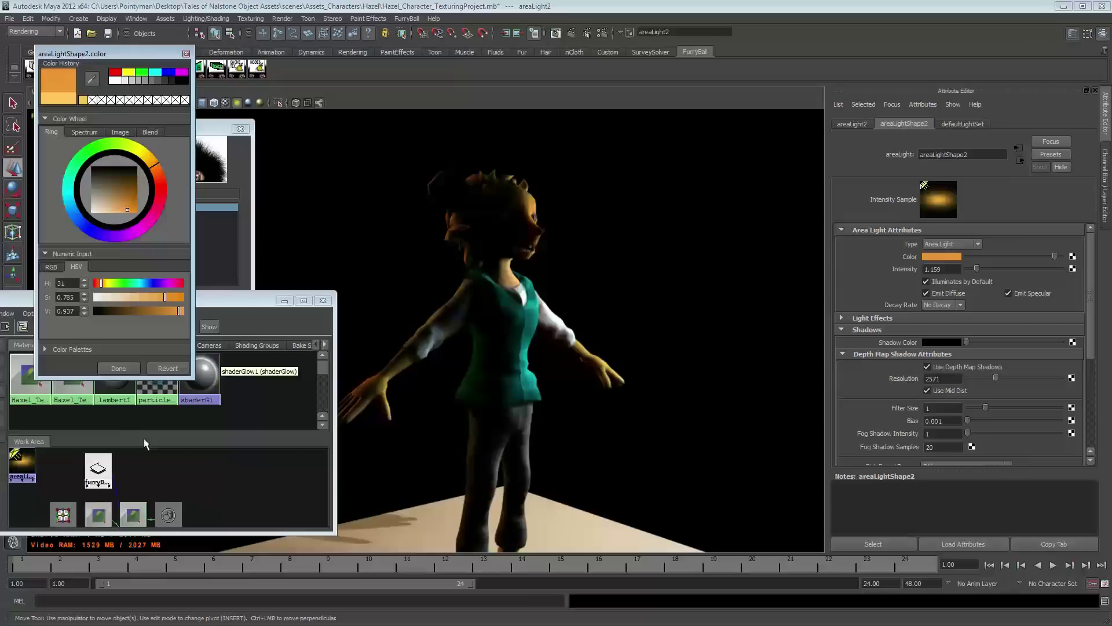
click(118, 369)
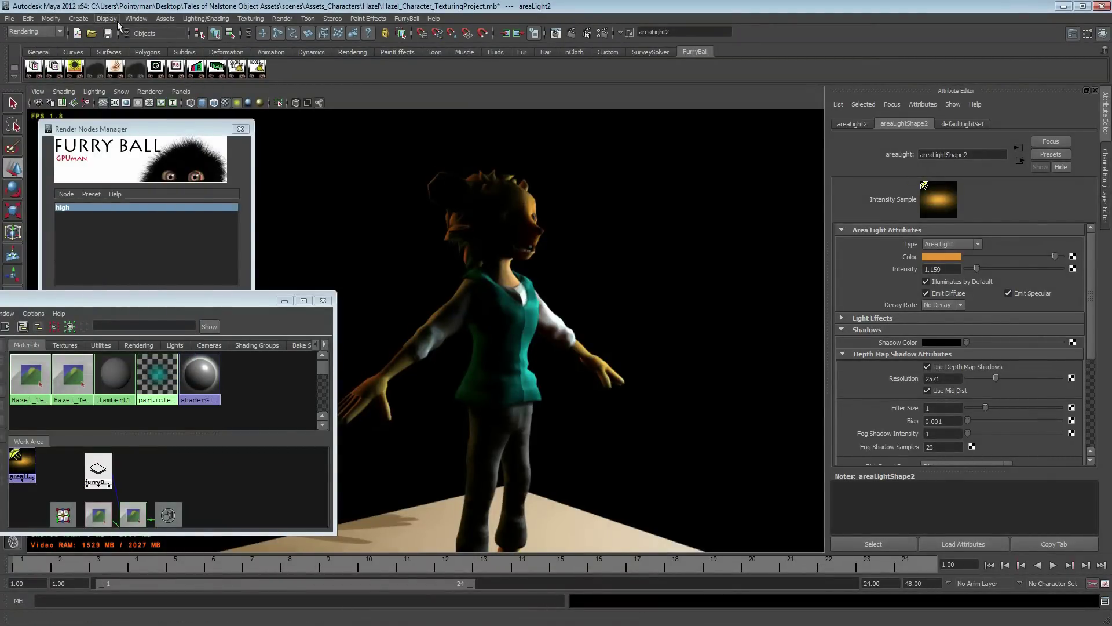
Return the viewport to Default Quality Rendering and duplicate the point light in front of Hazel
click(149, 91)
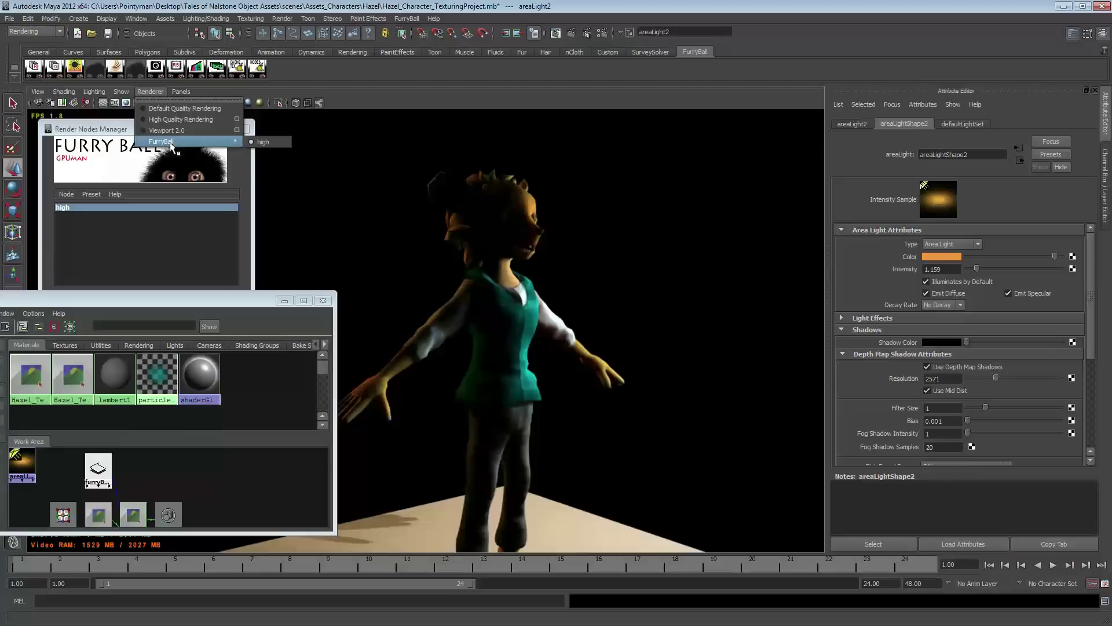
mouse_move(180, 92)
click(442, 149)
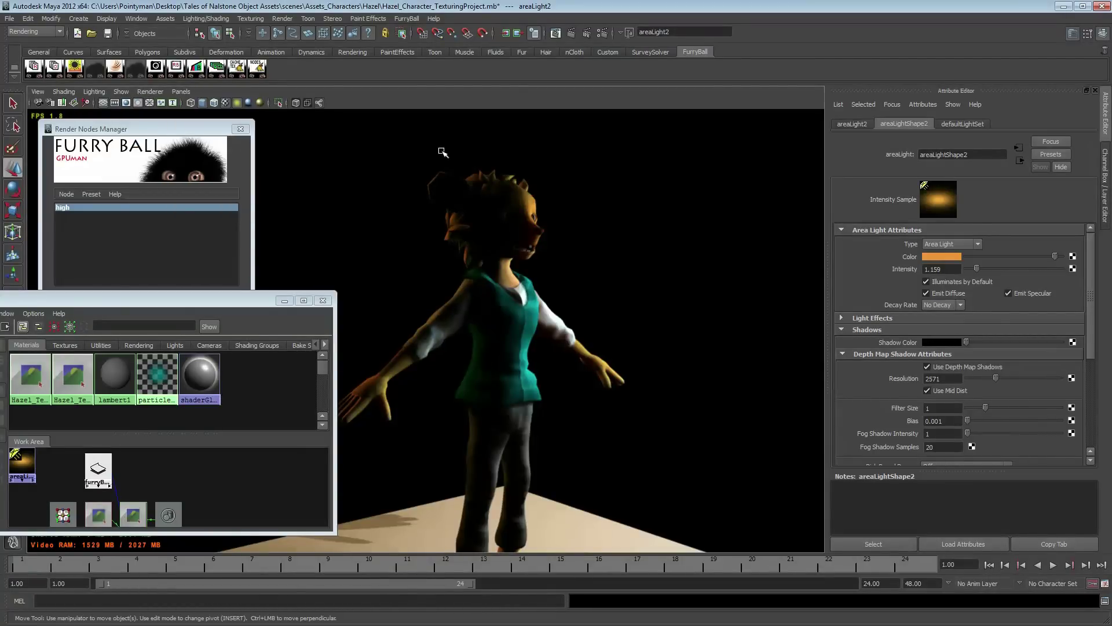
click(148, 91)
click(159, 107)
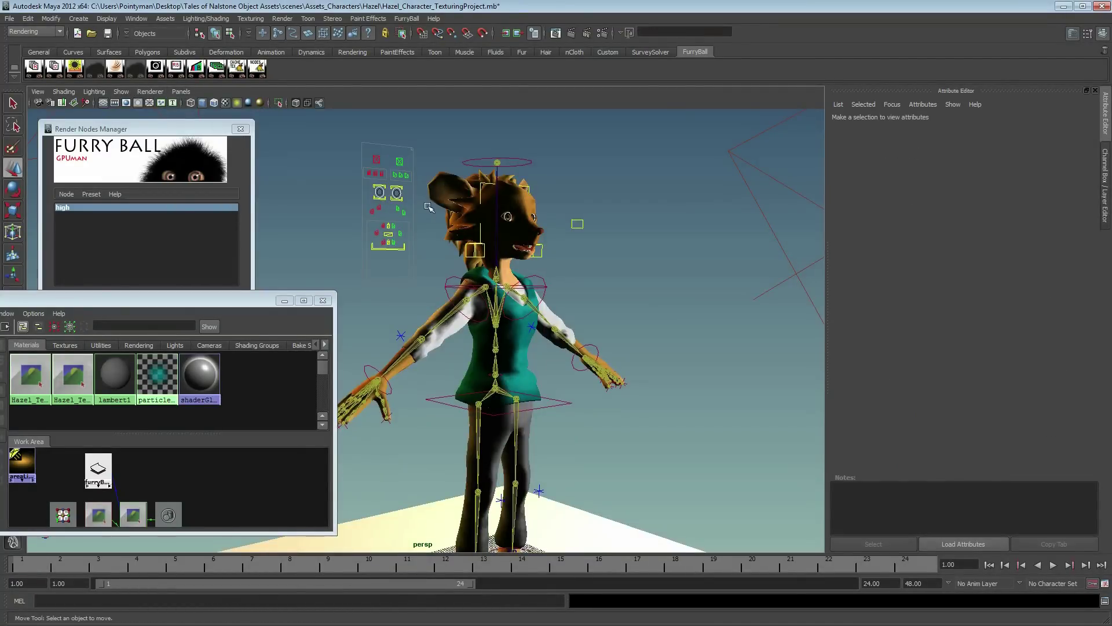
scroll(696, 249, down, 2)
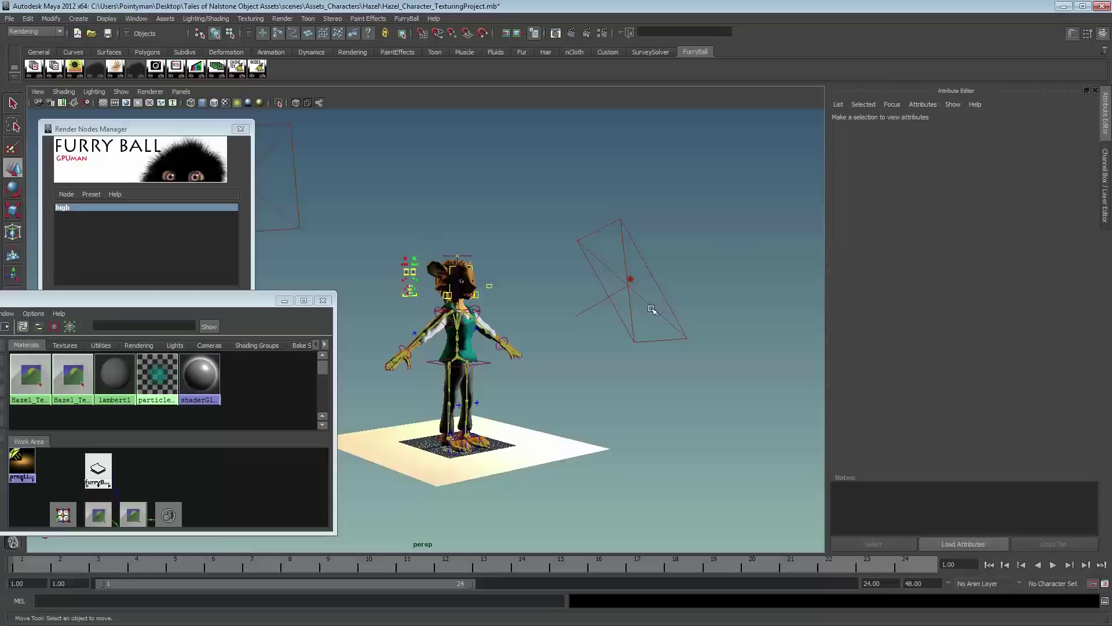
click(633, 281)
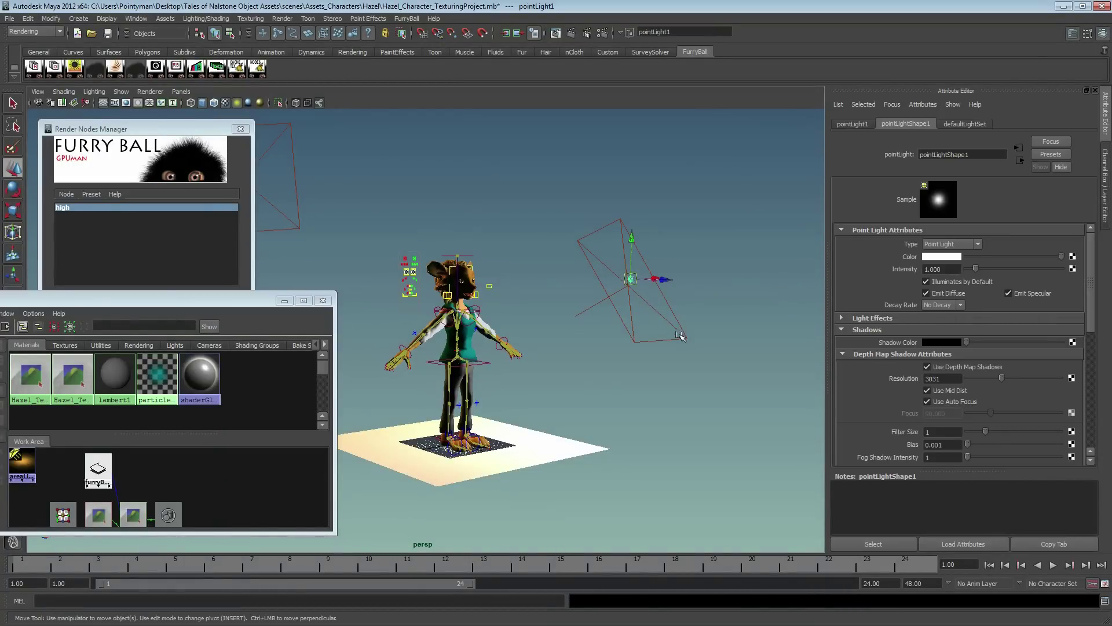
key(ctrl+d)
Move the duplicated point light to the center of the area light behind Hazel, and shift the Render Nodes Manager aside
alt+drag(335, 266, 481, 274)
alt+middle_drag(481, 274, 729, 274)
drag(670, 170, 340, 171)
alt+drag(534, 318, 618, 350)
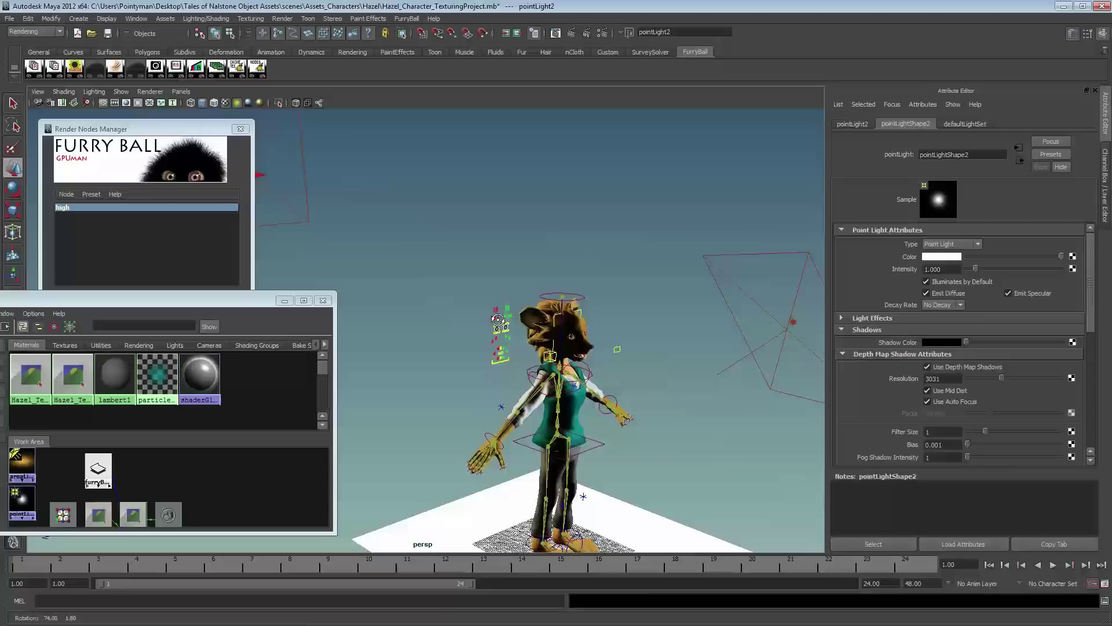
alt+right_drag(618, 349, 397, 309)
alt+drag(397, 307, 365, 293)
drag(179, 132, 131, 111)
alt+drag(440, 236, 454, 256)
scroll(454, 256, up, 2)
Switch the viewport to FurryBall's high render and check how the back point light falls on Hazel's head and body
click(150, 92)
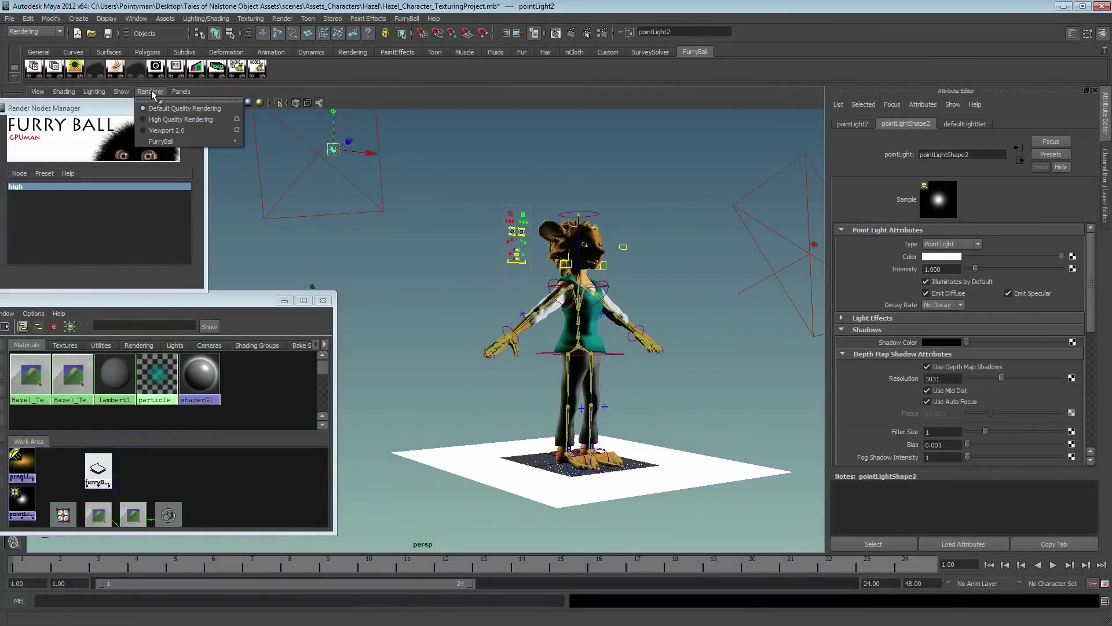
mouse_move(179, 146)
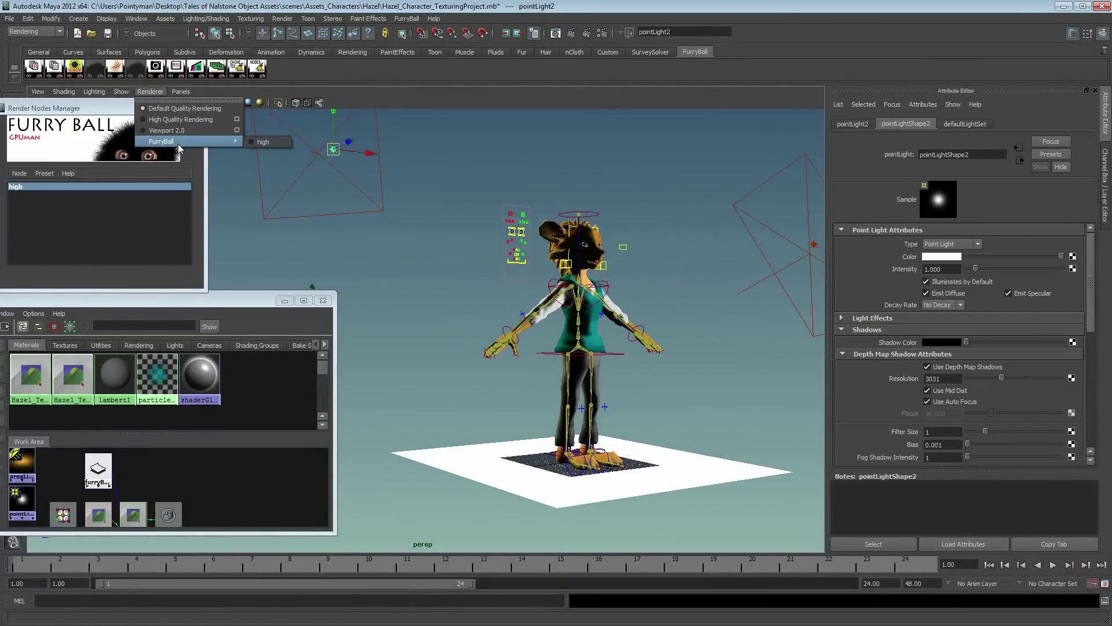
click(263, 142)
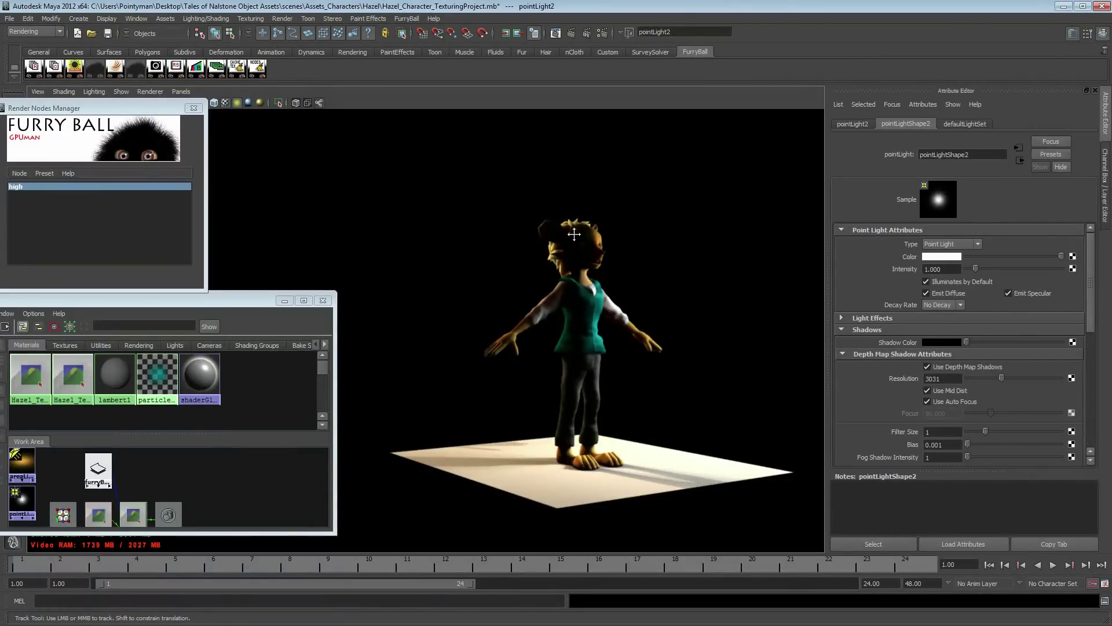
alt+middle_drag(567, 258, 538, 249)
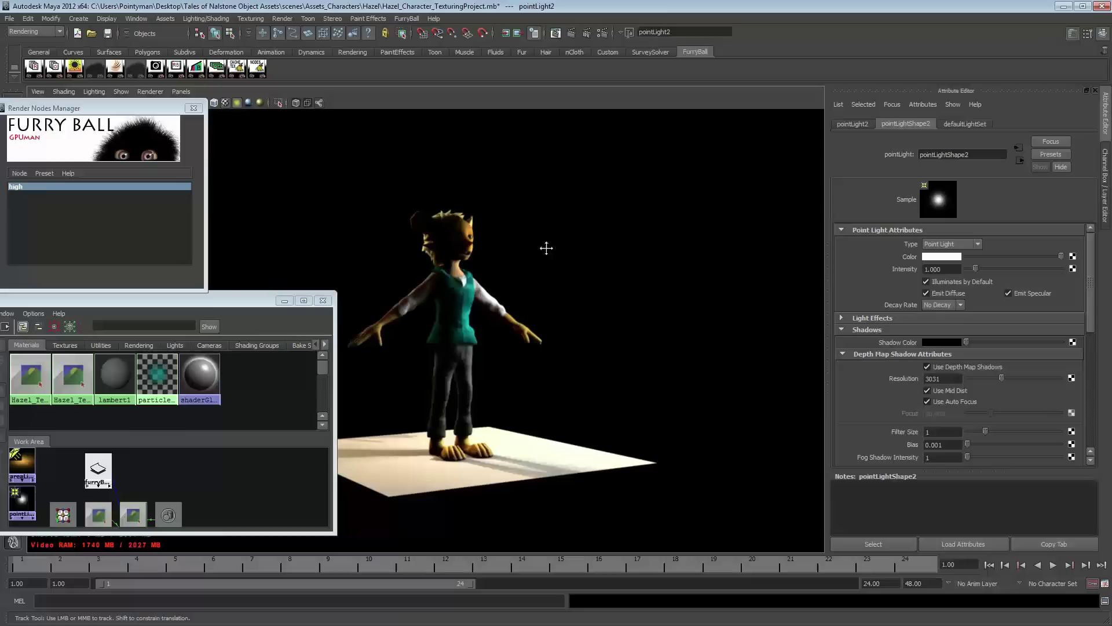
alt+right_drag(681, 248, 810, 249)
mouse_move(573, 262)
alt+middle_down()
mouse_move(588, 323)
mouse_move(571, 280)
alt+middle_up()
alt+middle_drag(472, 331, 470, 305)
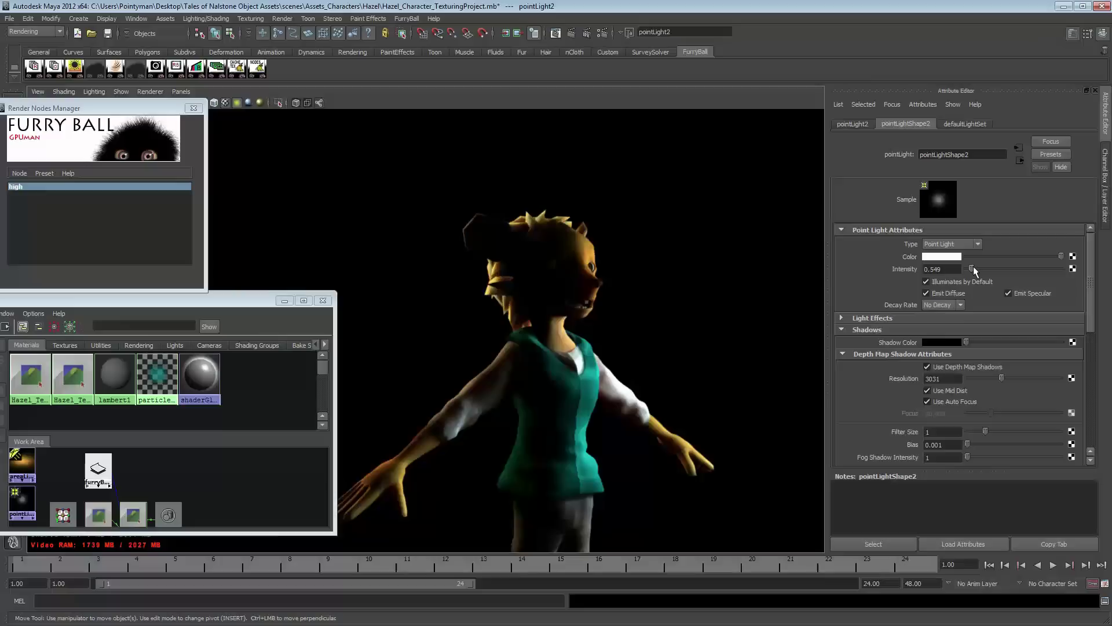
Set the back point light's intensity to 0.854 and its color to orange with hue 33, saturation 0.734 and value 0.987
drag(973, 266, 977, 267)
click(952, 256)
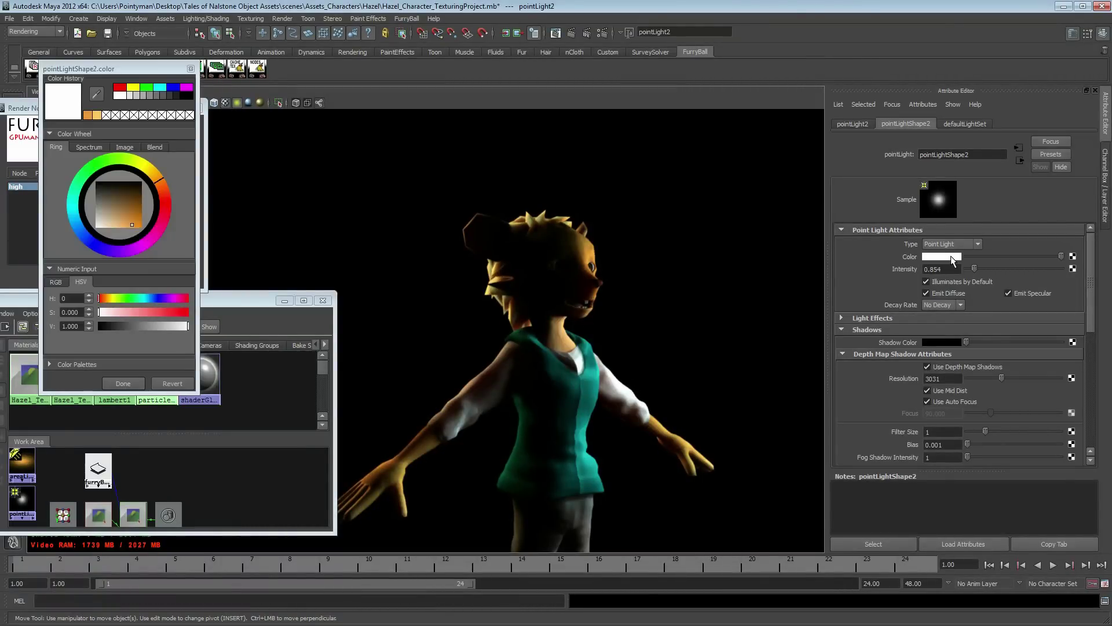
click(161, 184)
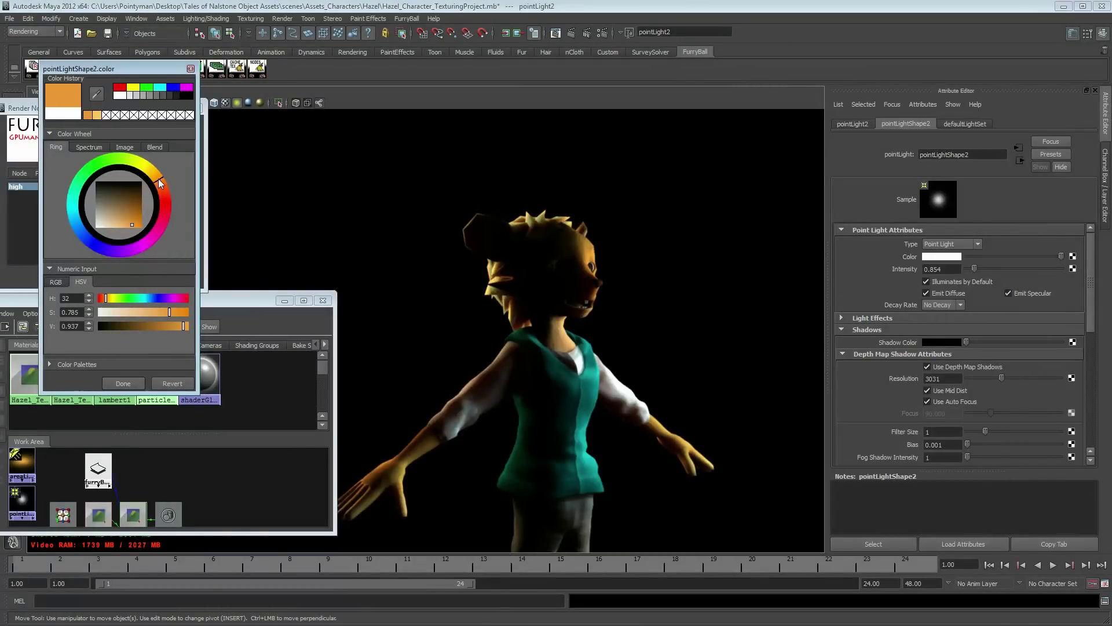
click(130, 227)
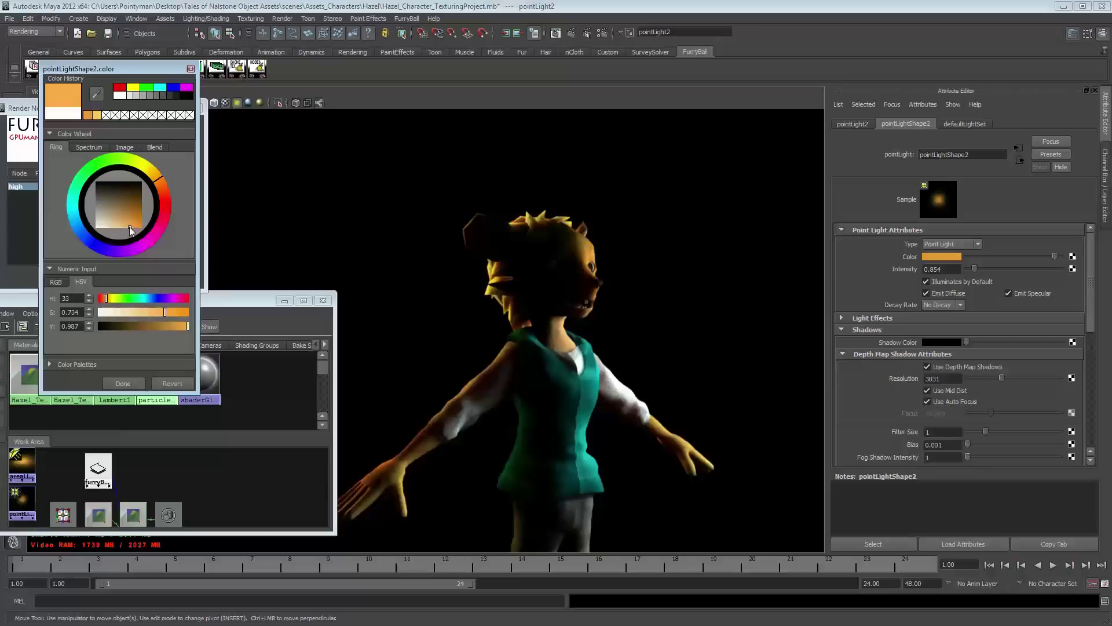
click(124, 384)
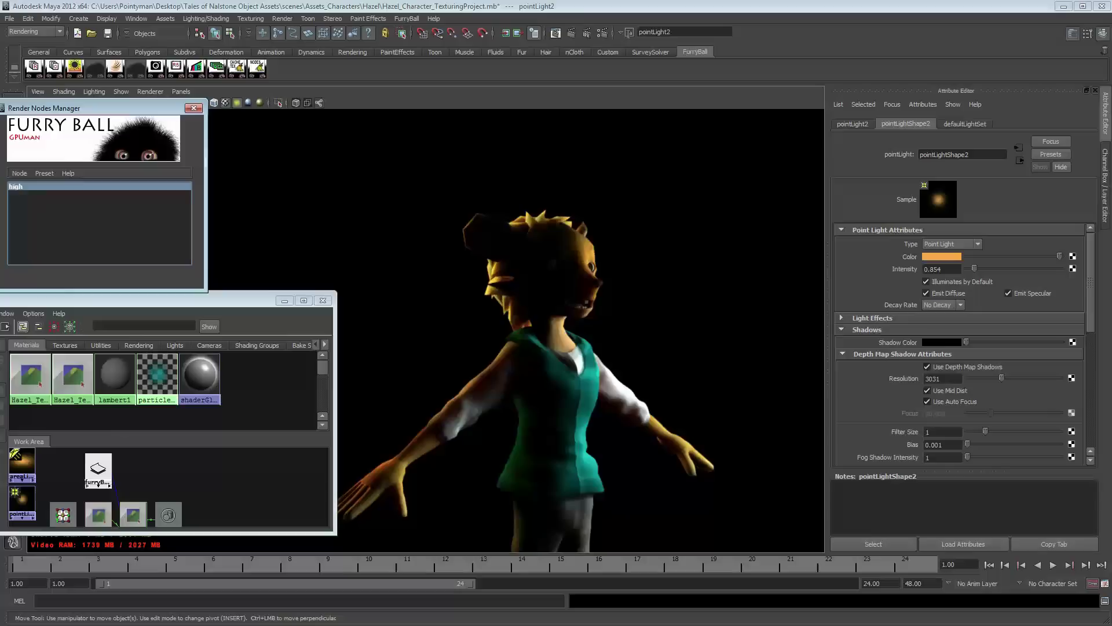
Rebalance the back lights, setting the point light's intensity to 0.427 and the area light's intensity to 0.854
drag(0, 83, 293, 134)
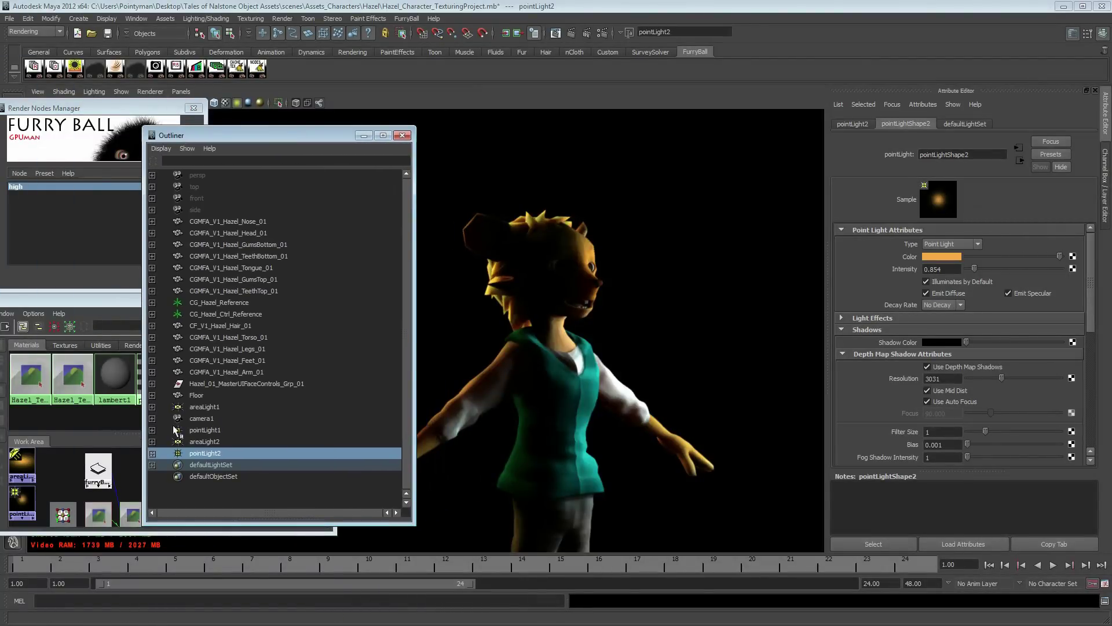
click(220, 442)
drag(321, 134, 0, 110)
click(969, 266)
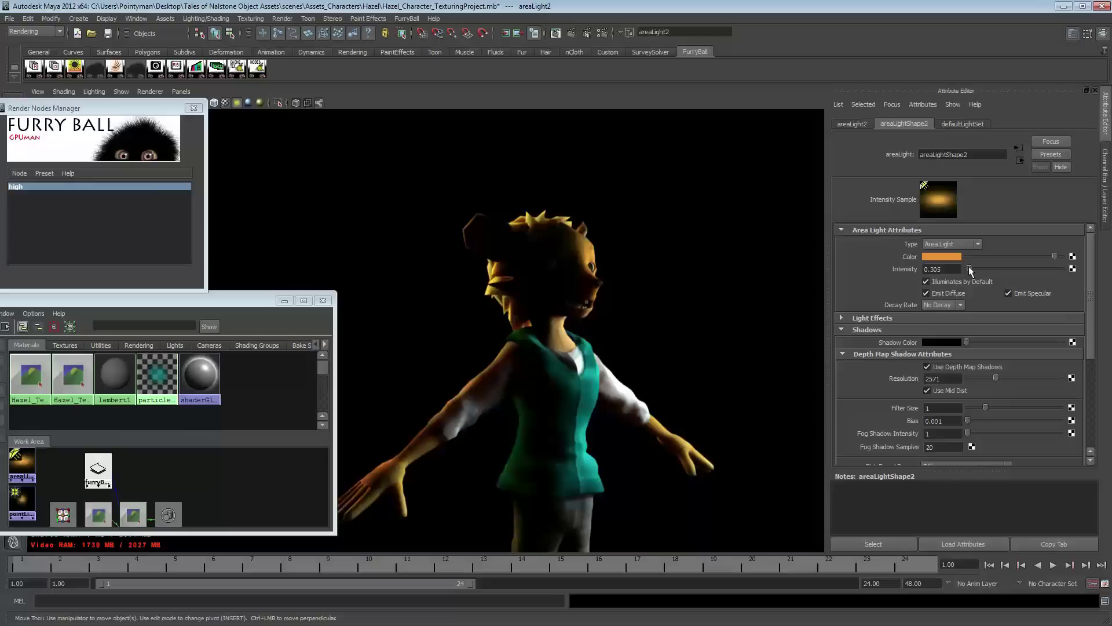
click(976, 266)
click(759, 284)
click(968, 269)
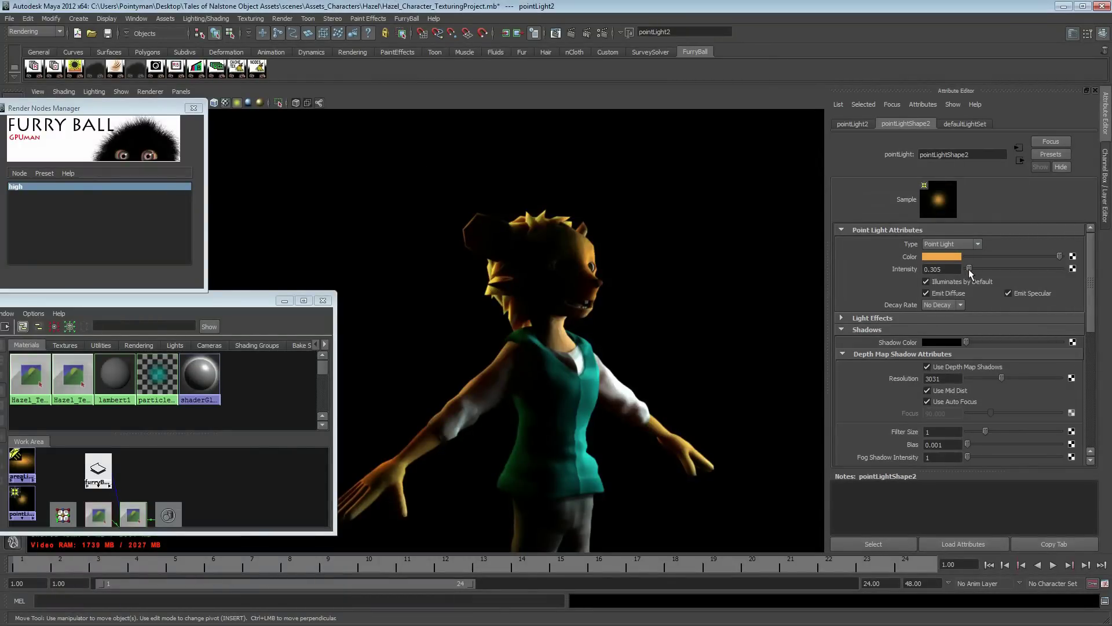
drag(969, 269, 971, 272)
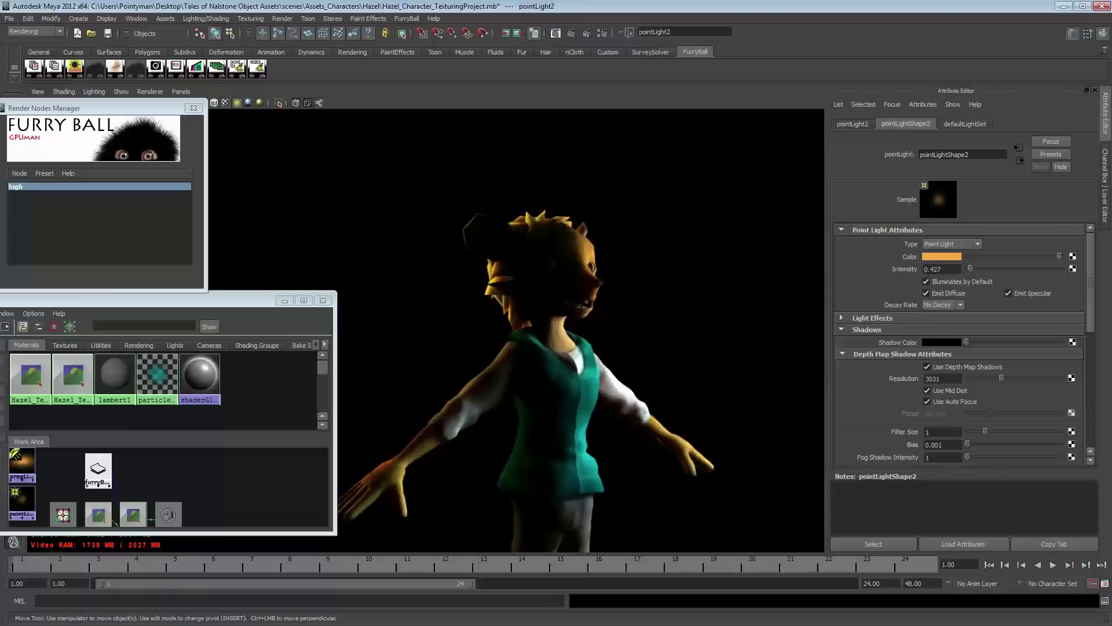
drag(977, 269, 973, 266)
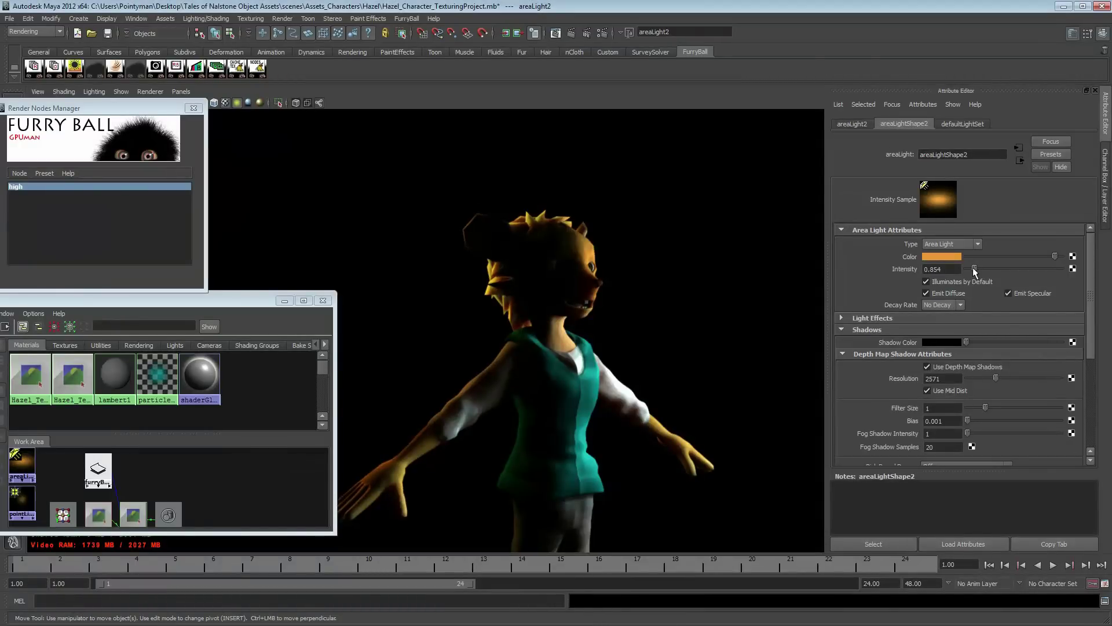
drag(970, 266, 971, 266)
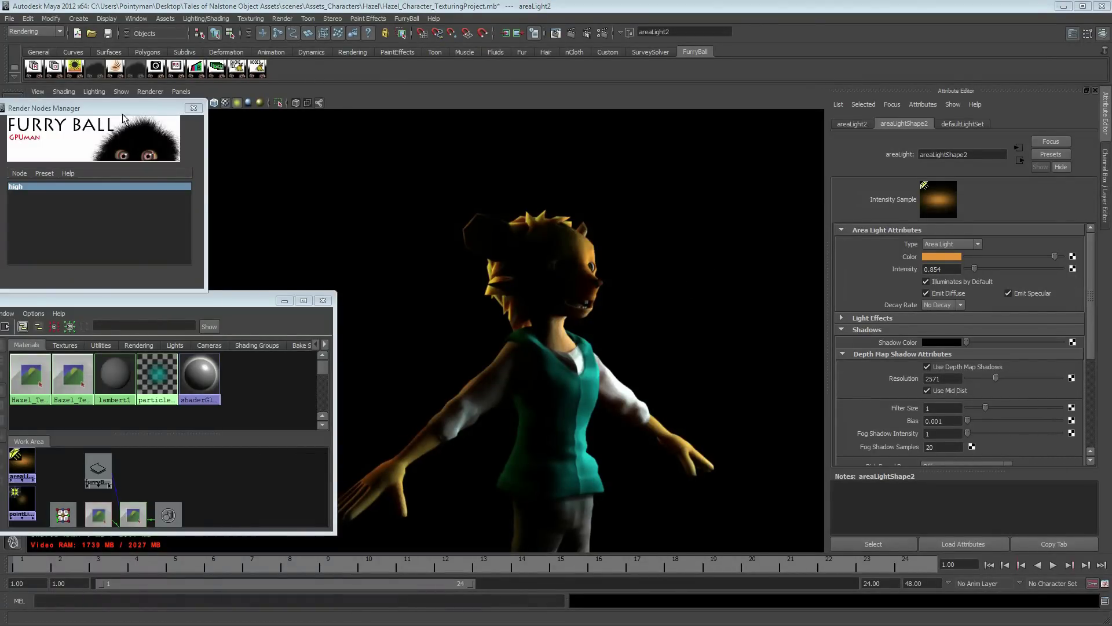
Return the viewport to Default Quality Rendering and duplicate the white area light in front of Hazel
click(142, 92)
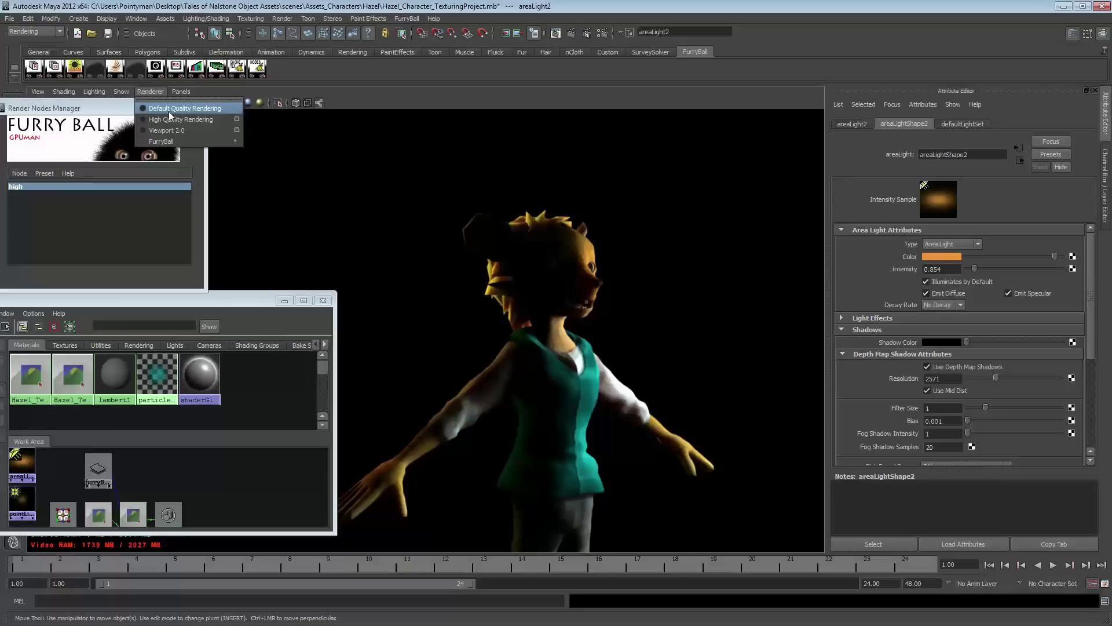
click(154, 106)
mouse_move(324, 284)
alt+right_down()
mouse_move(394, 289)
mouse_move(347, 286)
alt+right_up()
alt+middle_drag(426, 319, 582, 259)
drag(550, 238, 592, 261)
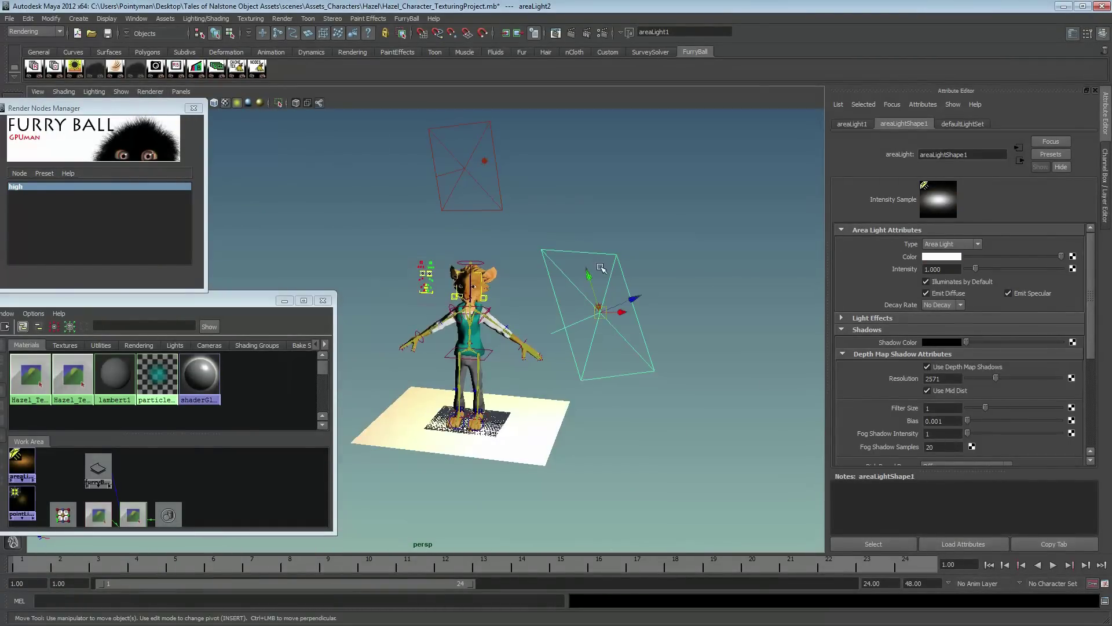
key(ctrl+d)
Move the duplicated area light across to Hazel's other side, start turning it around, and shift the Hypershade window out of the way
middle_drag(677, 384, 410, 360)
key(e)
drag(344, 281, 476, 343)
key(w)
drag(336, 343, 277, 343)
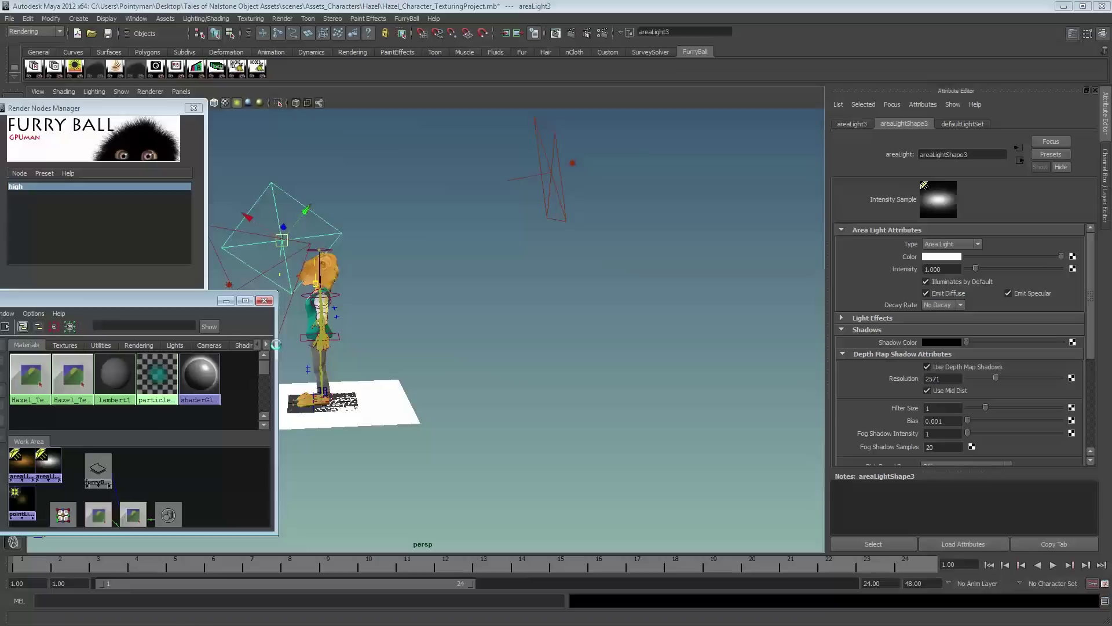
drag(178, 303, 0, 303)
Rotate the duplicated area light to face Hazel from the side and lower it to about her body height
alt+drag(219, 334, 521, 247)
key(e)
drag(542, 201, 513, 230)
key(w)
alt+drag(543, 316, 481, 354)
alt+right_drag(481, 353, 538, 353)
alt+drag(539, 354, 614, 308)
key(e)
drag(412, 199, 439, 186)
key(w)
middle_drag(529, 258, 518, 412)
mouse_move(520, 413)
alt+mouse_down()
mouse_move(603, 447)
mouse_move(386, 433)
mouse_move(400, 412)
mouse_move(509, 405)
alt+mouse_up()
middle_drag(509, 405, 464, 404)
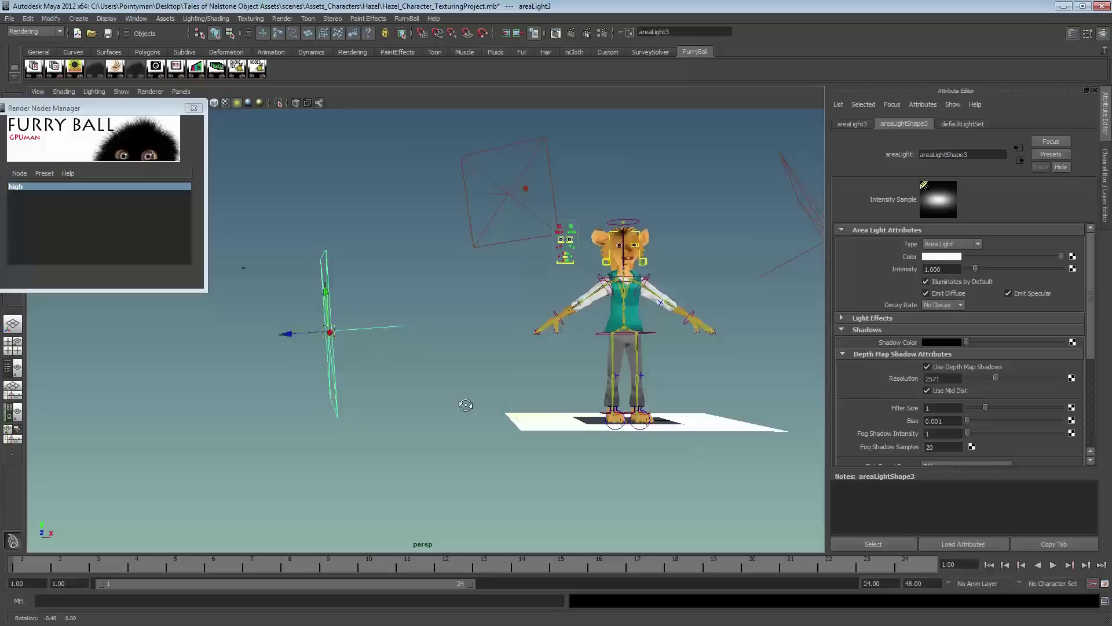
alt+drag(464, 404, 573, 409)
Set the side area light's intensity to 0.366 and switch the viewport to FurryBall's high render to check it on Hazel
drag(975, 269, 972, 273)
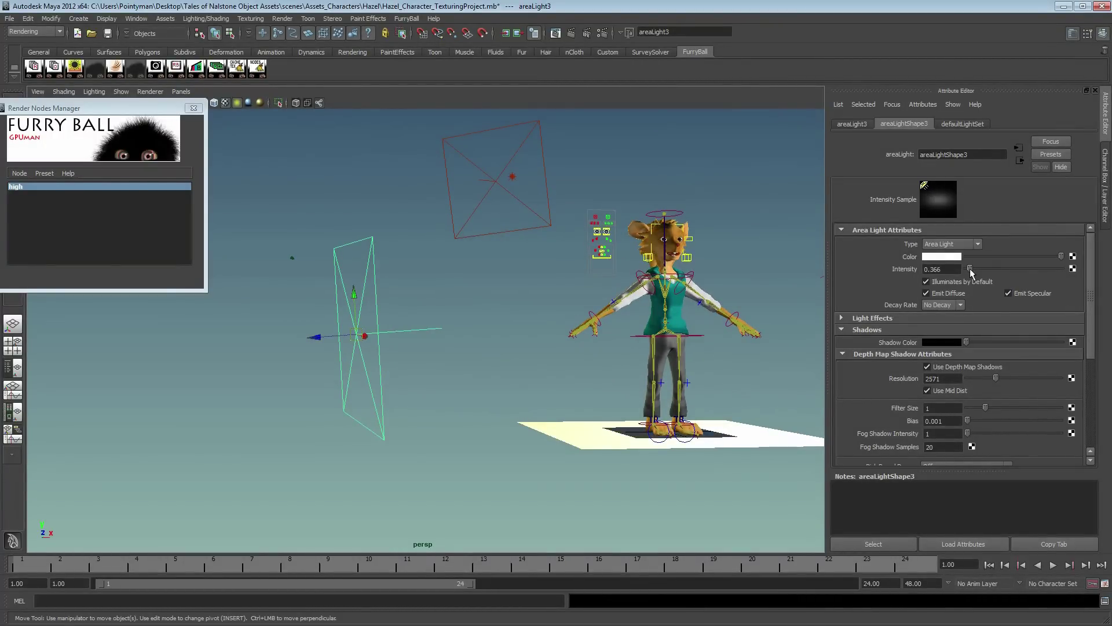
alt+middle_drag(690, 256, 592, 275)
alt+right_drag(592, 274, 637, 271)
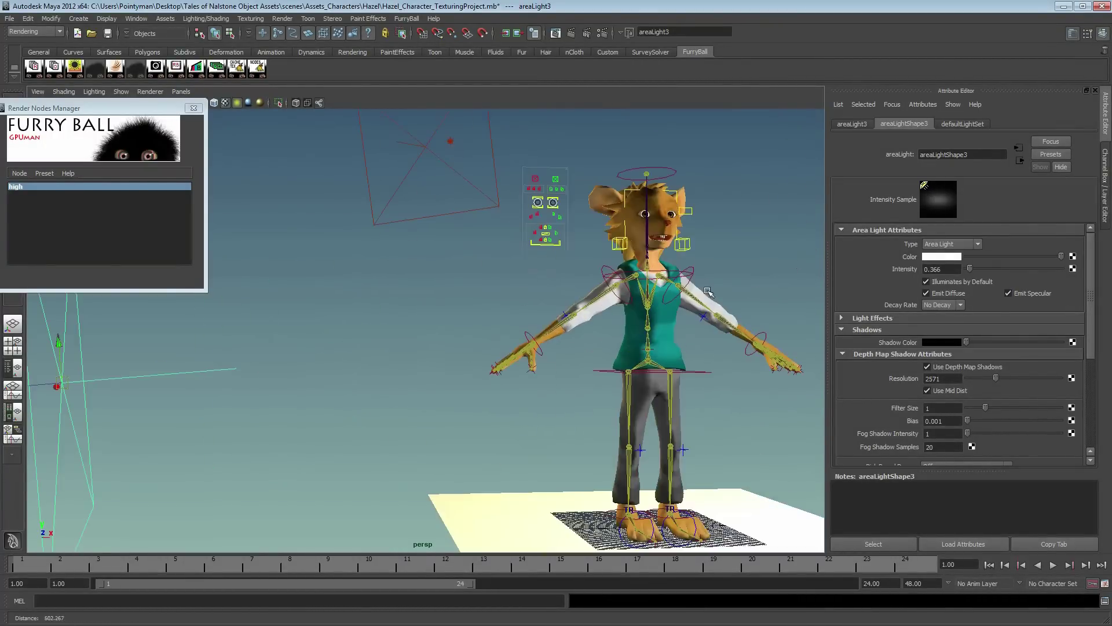
click(150, 92)
mouse_move(227, 141)
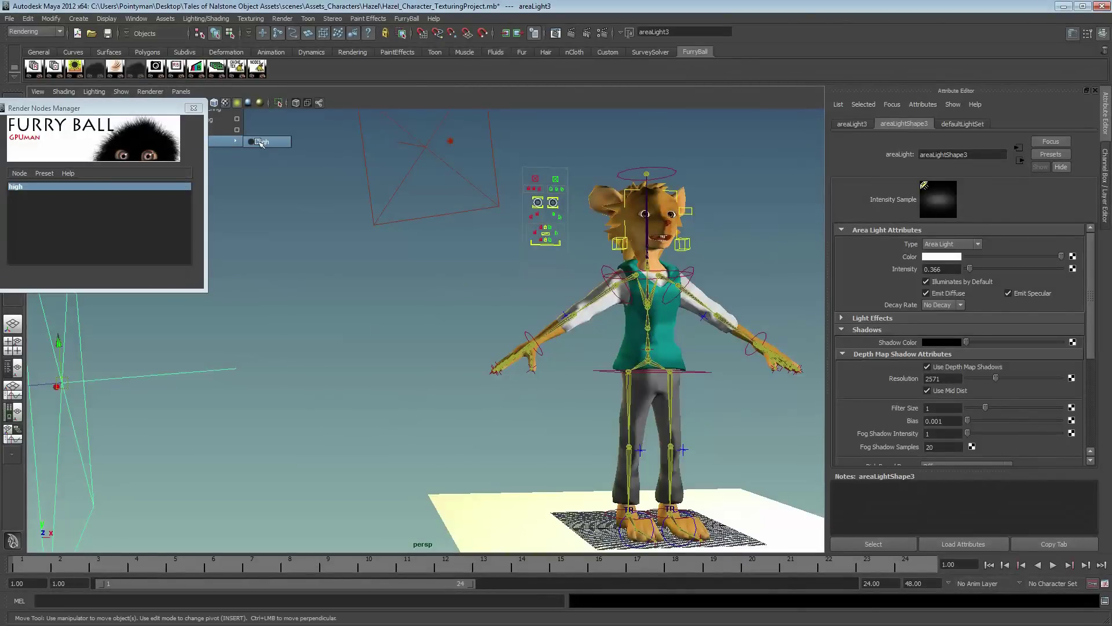
click(261, 142)
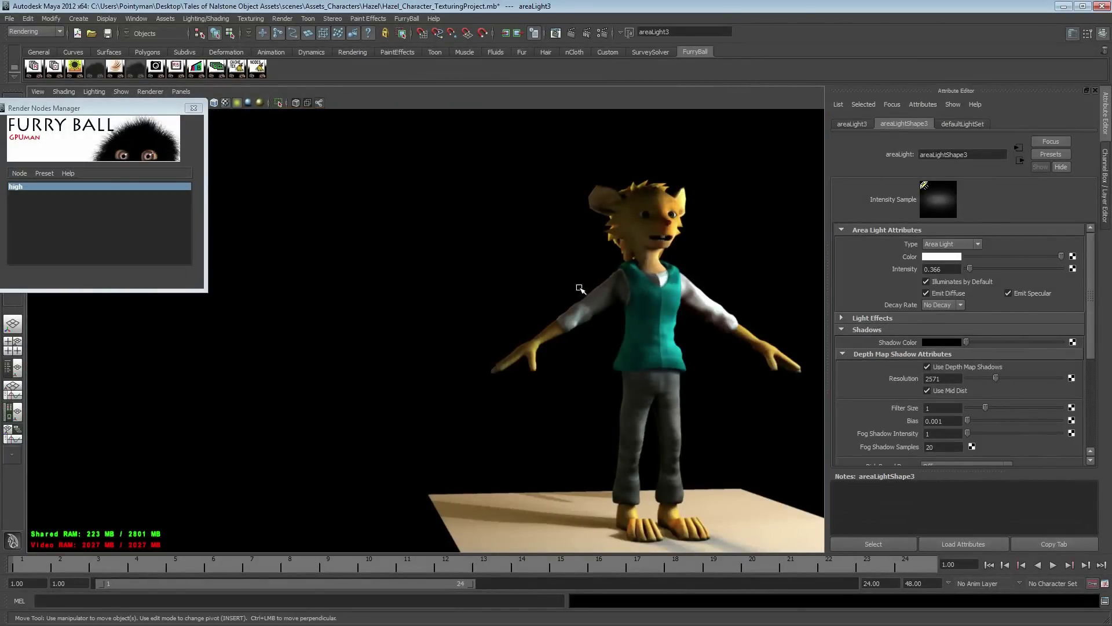
alt+middle_drag(411, 295, 543, 310)
alt+drag(407, 310, 458, 308)
alt+middle_drag(437, 310, 411, 317)
alt+drag(411, 317, 531, 325)
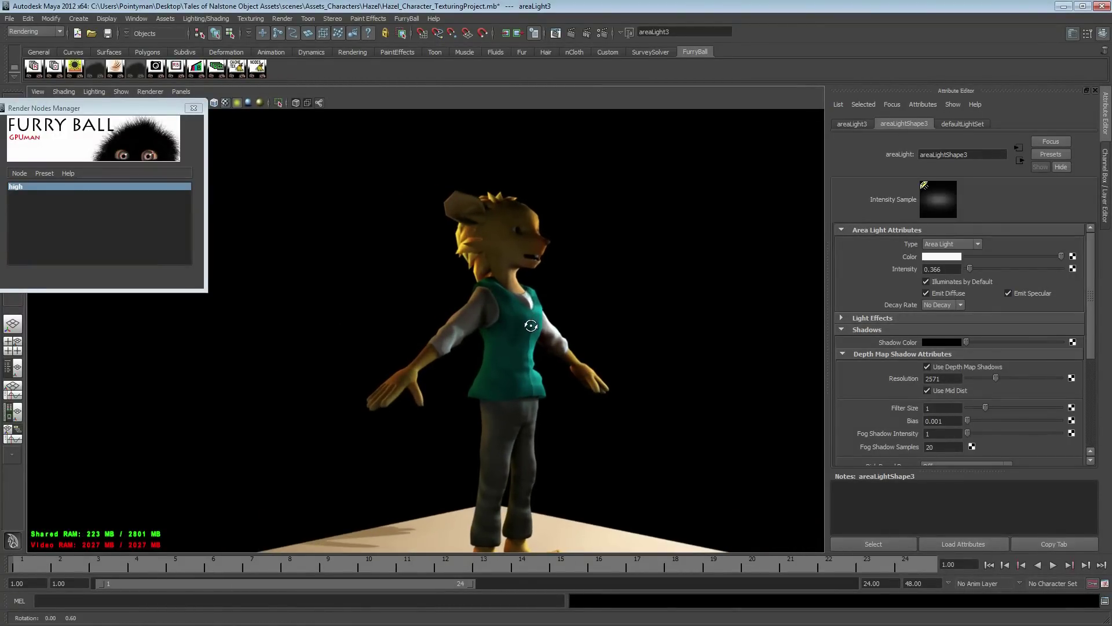
Set the side area light's color to light cyan with hue 185, saturation 0.481 and value 1
click(953, 256)
click(101, 245)
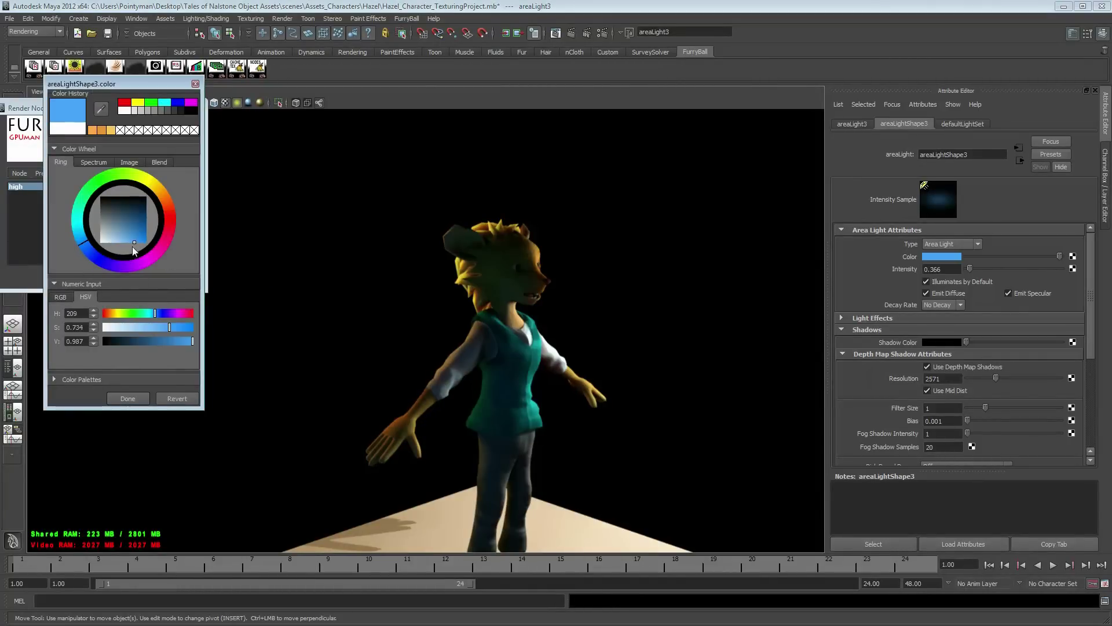
drag(137, 235, 123, 243)
click(77, 224)
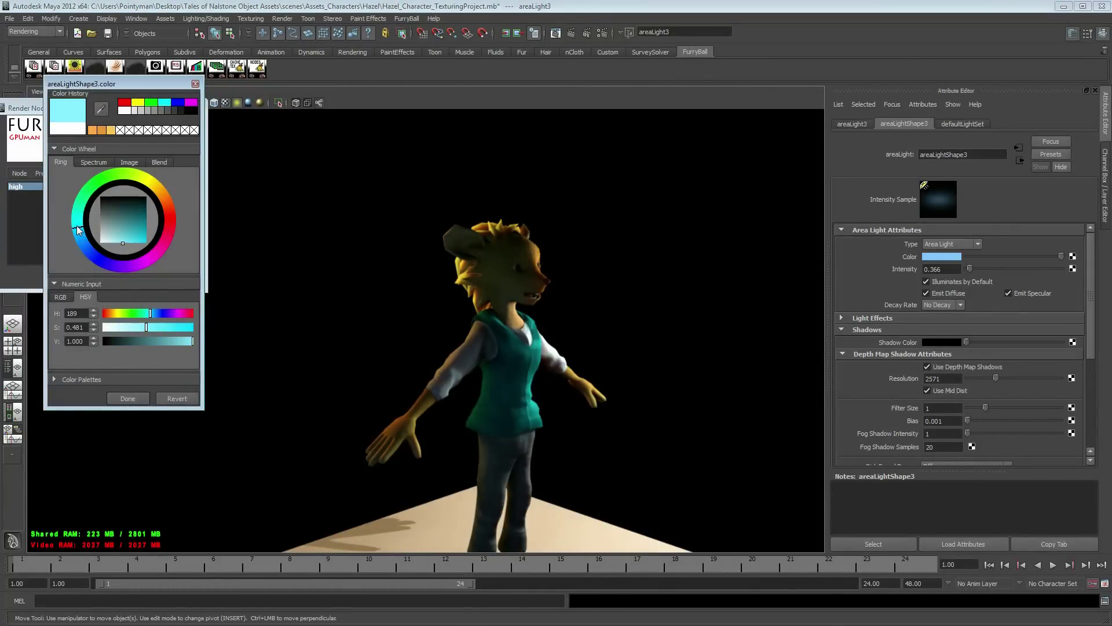
click(76, 224)
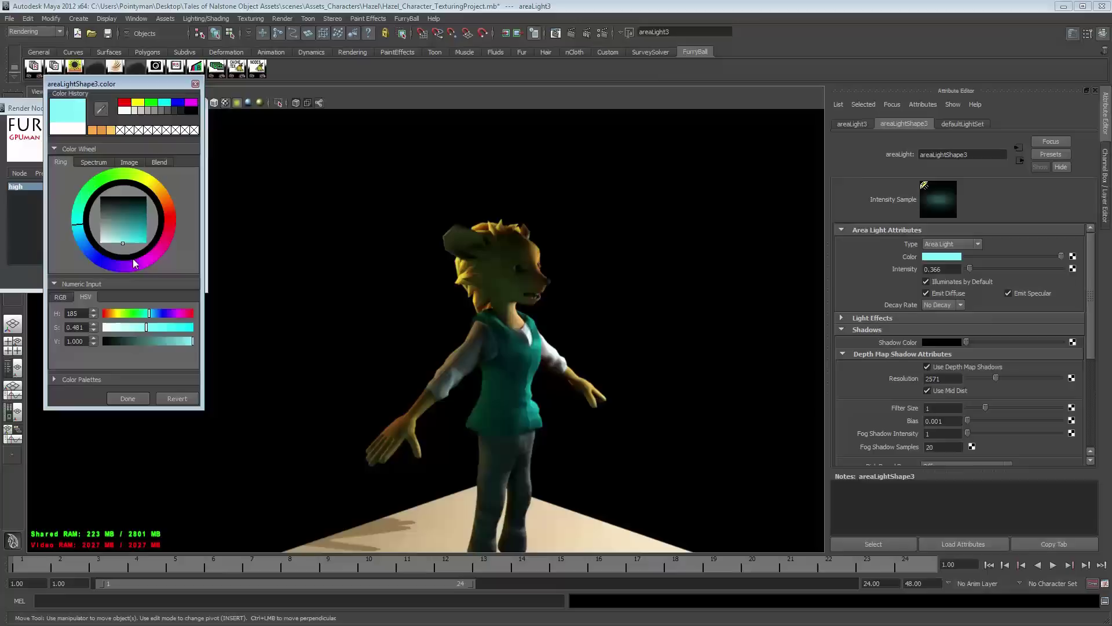
Set the side area light's intensity to 0.488 and reduce its color saturation to 0.228
click(977, 268)
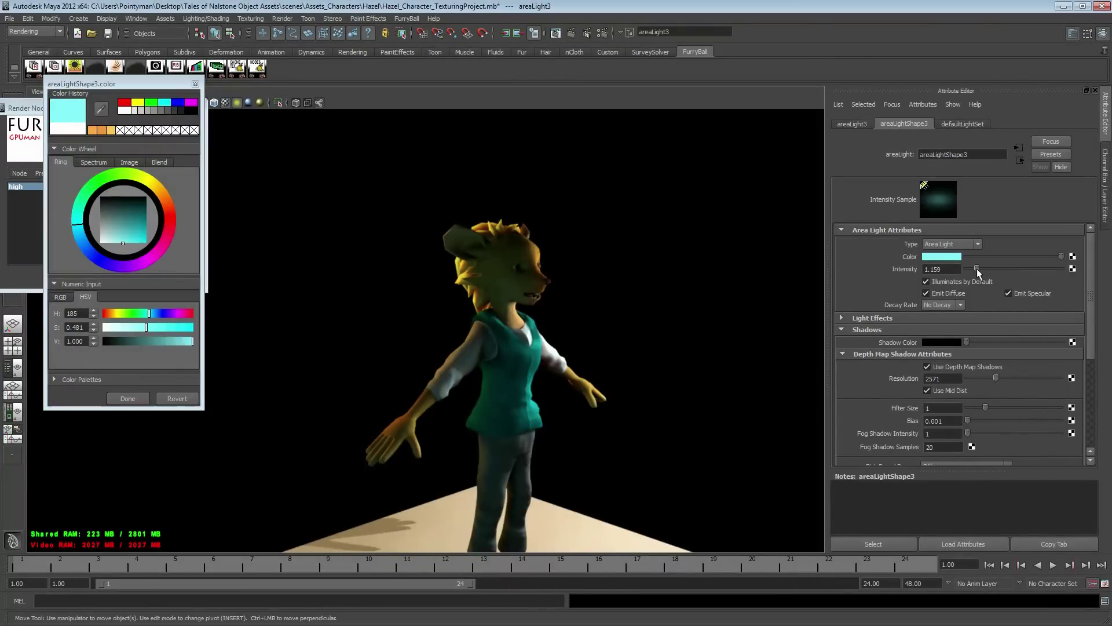
drag(978, 269, 973, 269)
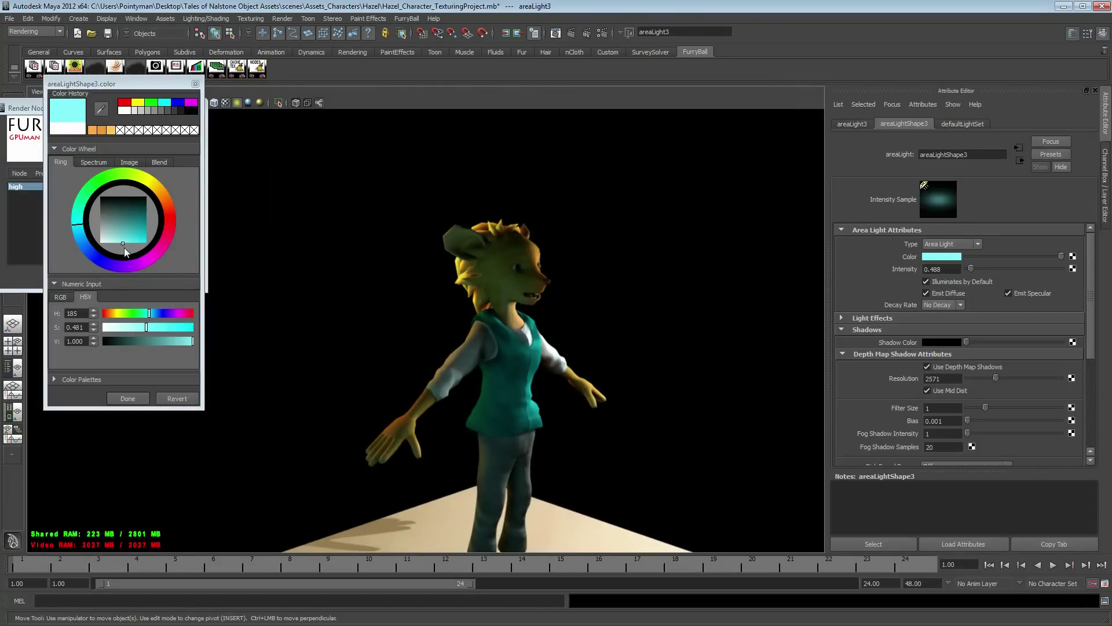
drag(114, 242, 110, 246)
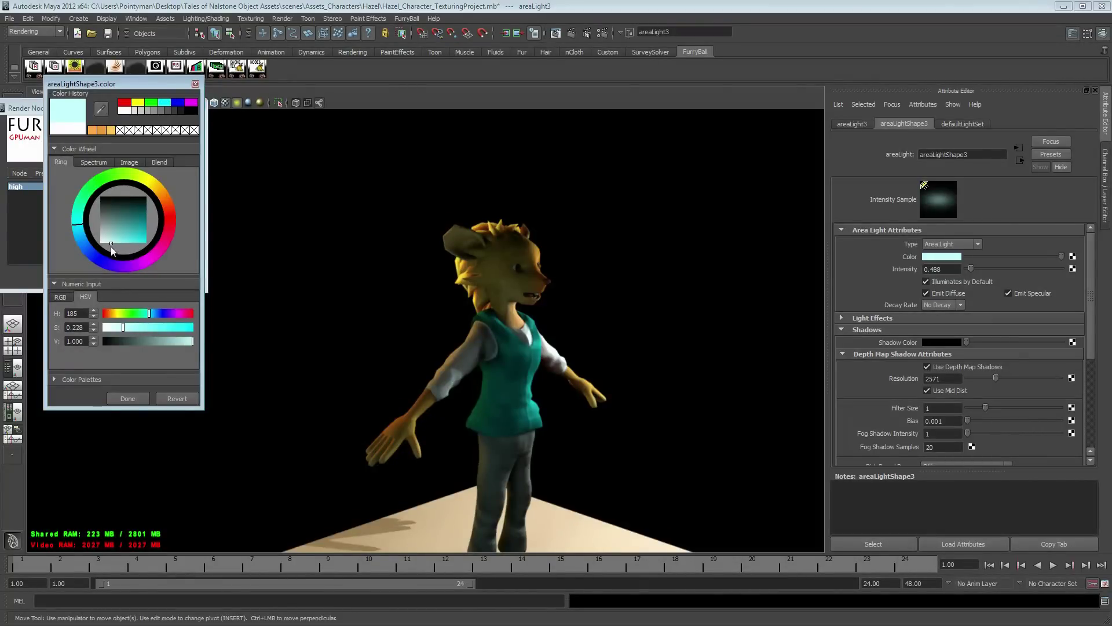
click(128, 399)
Check the side light on Hazel from several angles and return the viewport to Default Quality Rendering
alt+drag(469, 330, 353, 302)
alt+middle_drag(440, 306, 477, 305)
alt+drag(476, 305, 471, 329)
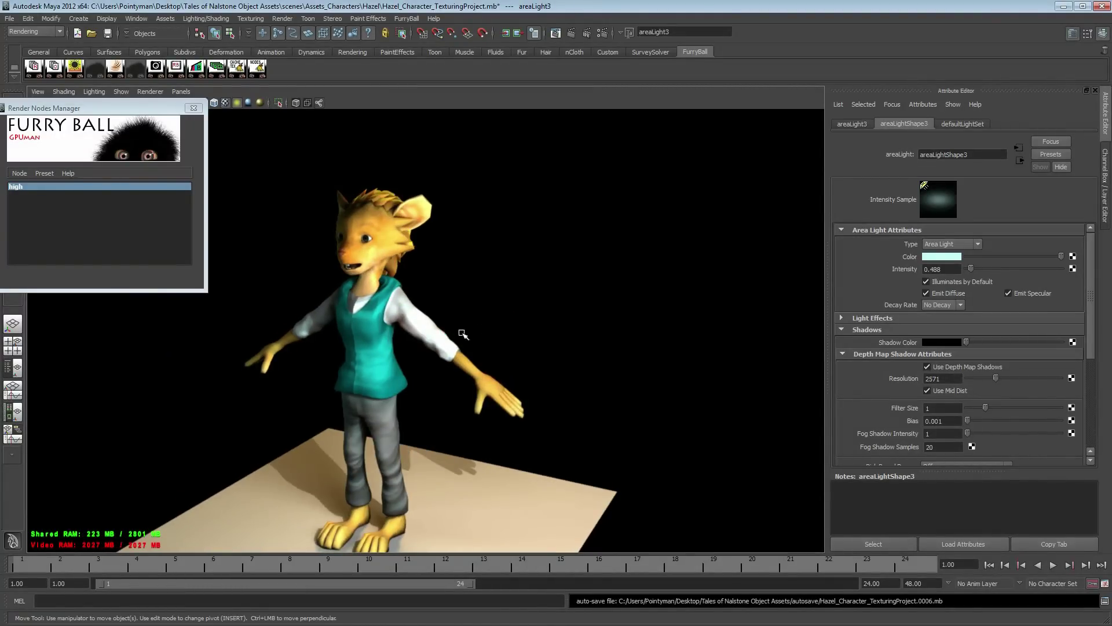
alt+drag(398, 343, 449, 350)
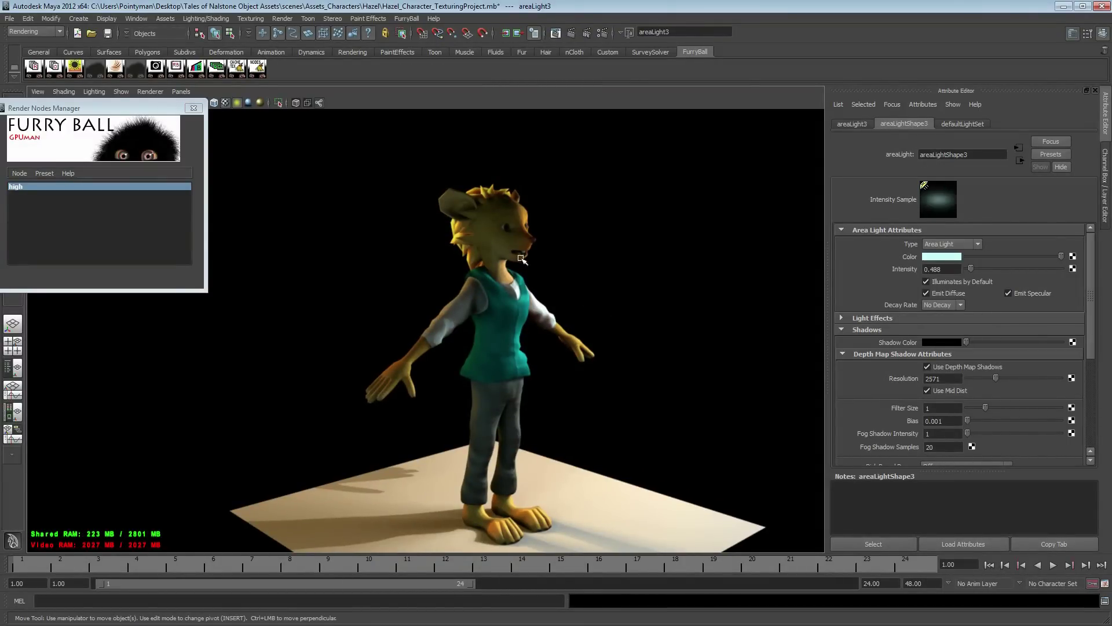
click(150, 92)
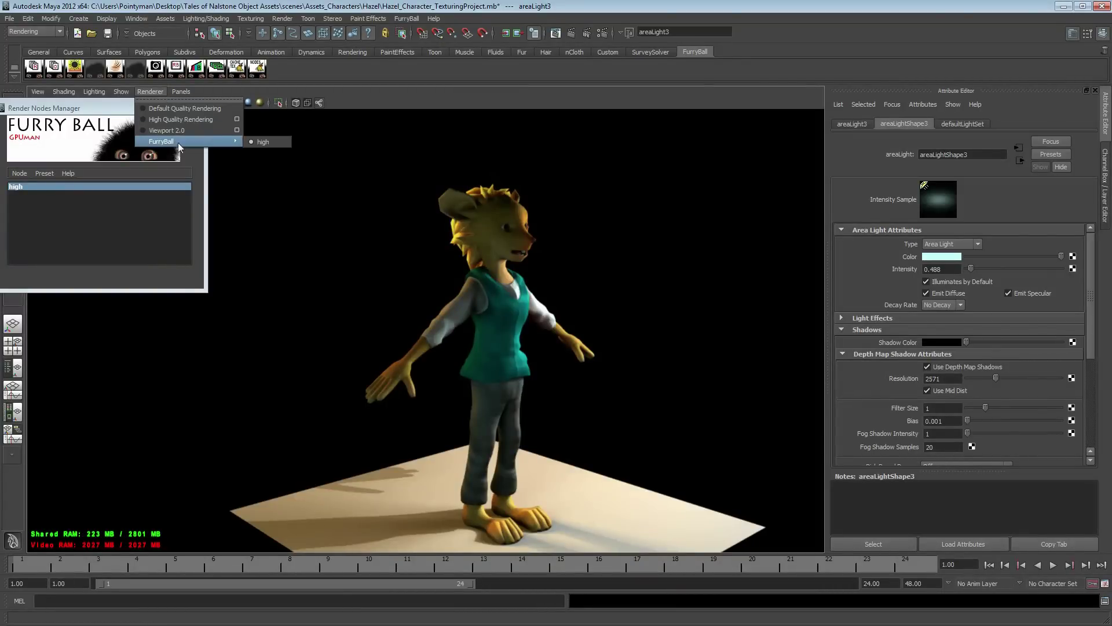
click(194, 109)
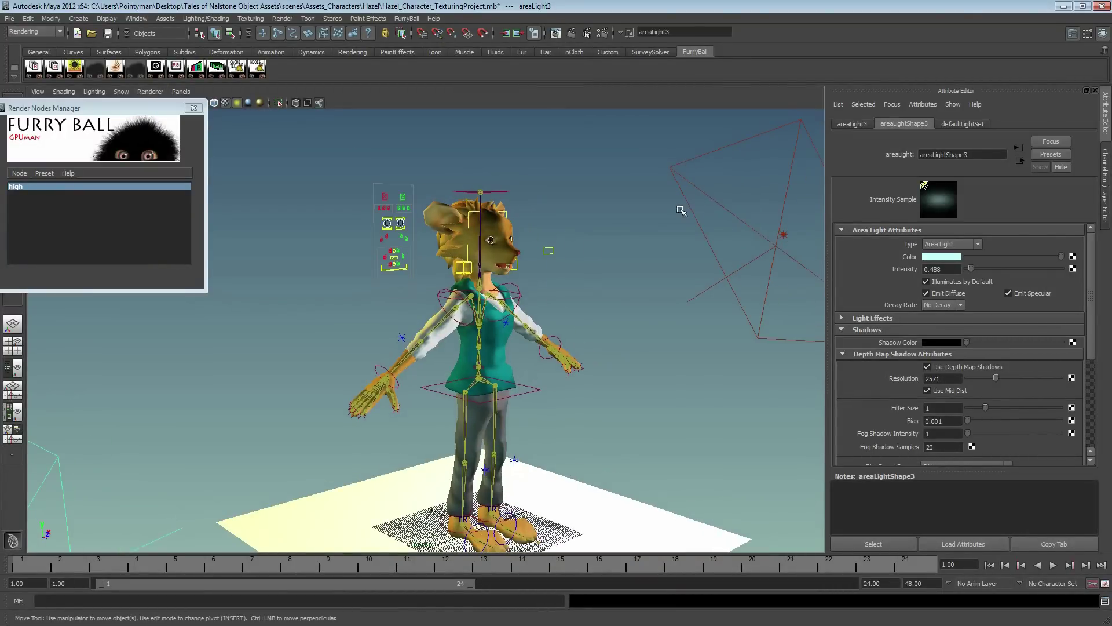
Set the front area light's color to orange with hue 25, saturation 0.709 and value 1
click(776, 247)
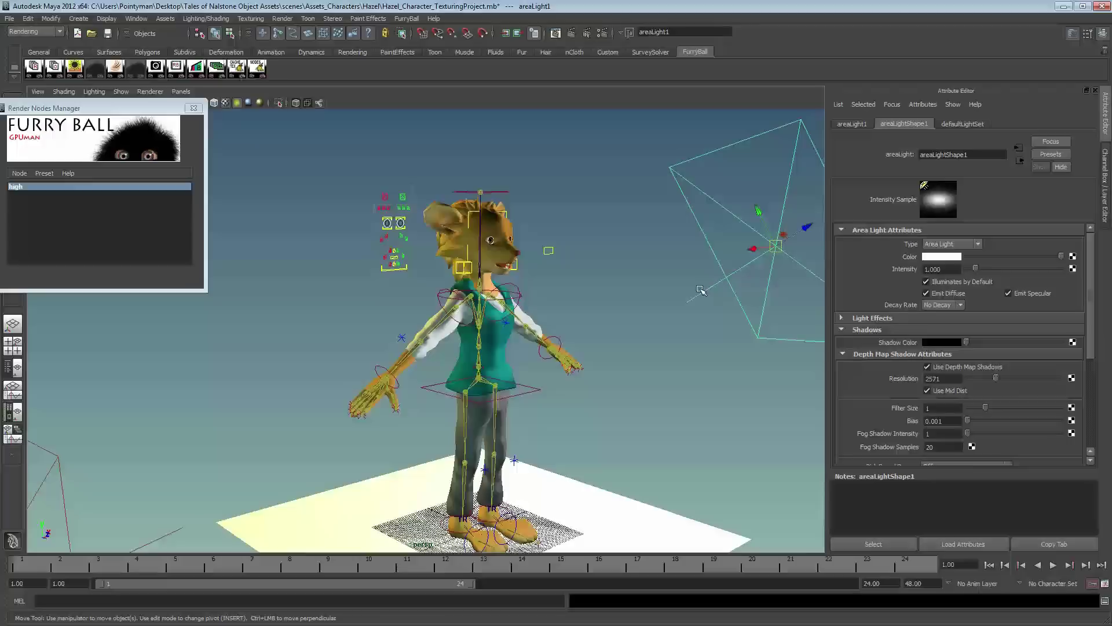
click(941, 257)
drag(169, 227, 173, 225)
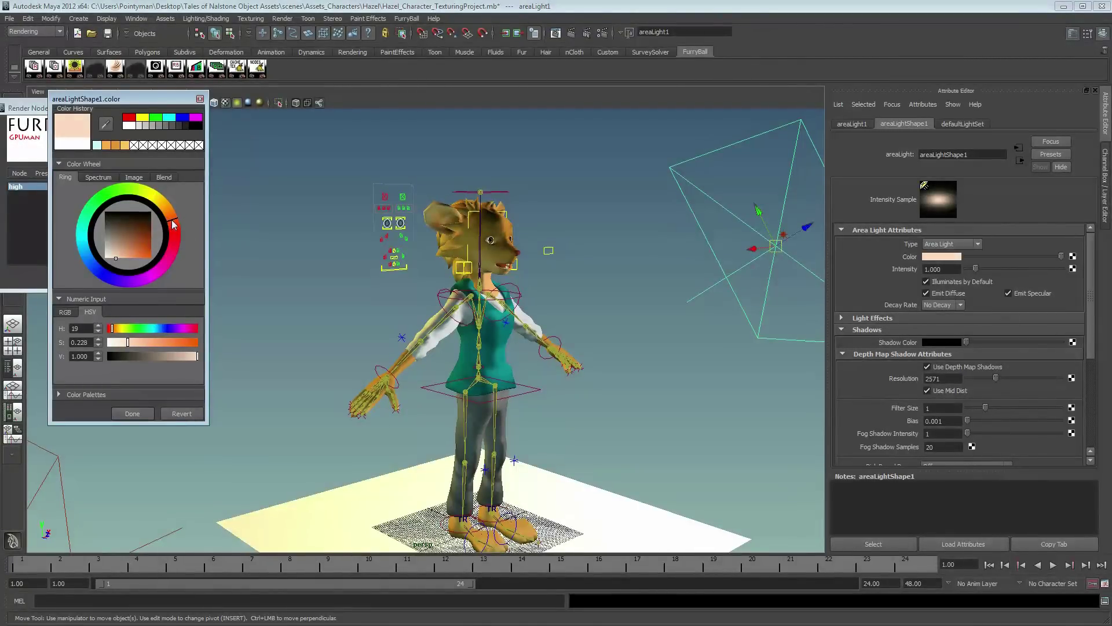
mouse_move(138, 265)
mouse_down()
mouse_move(119, 263)
mouse_move(134, 262)
mouse_up()
drag(177, 223, 178, 211)
click(138, 257)
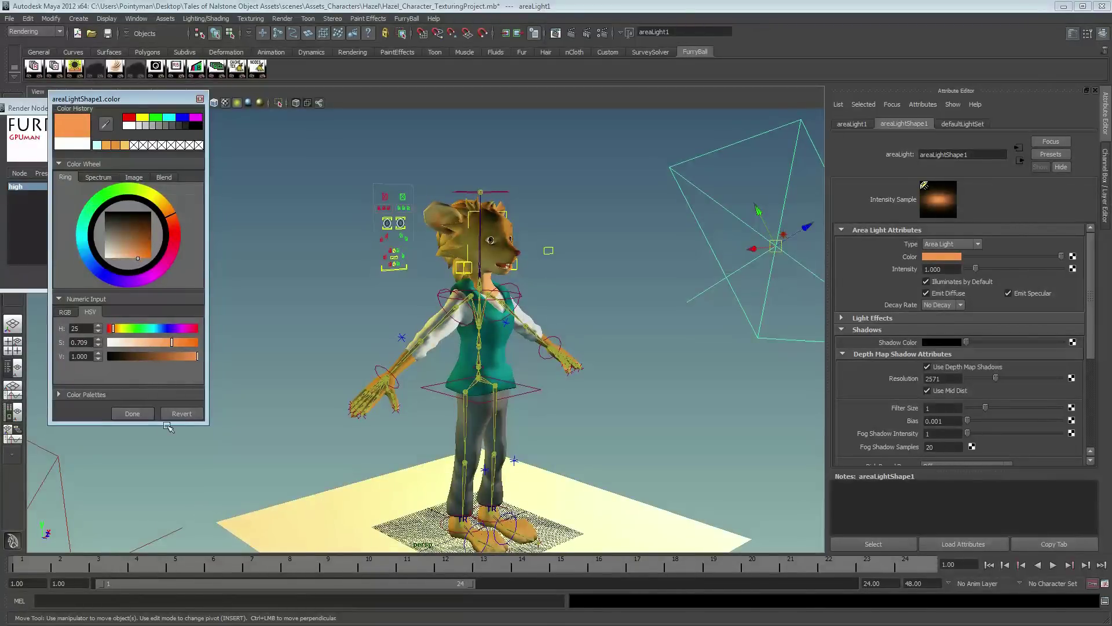
click(133, 414)
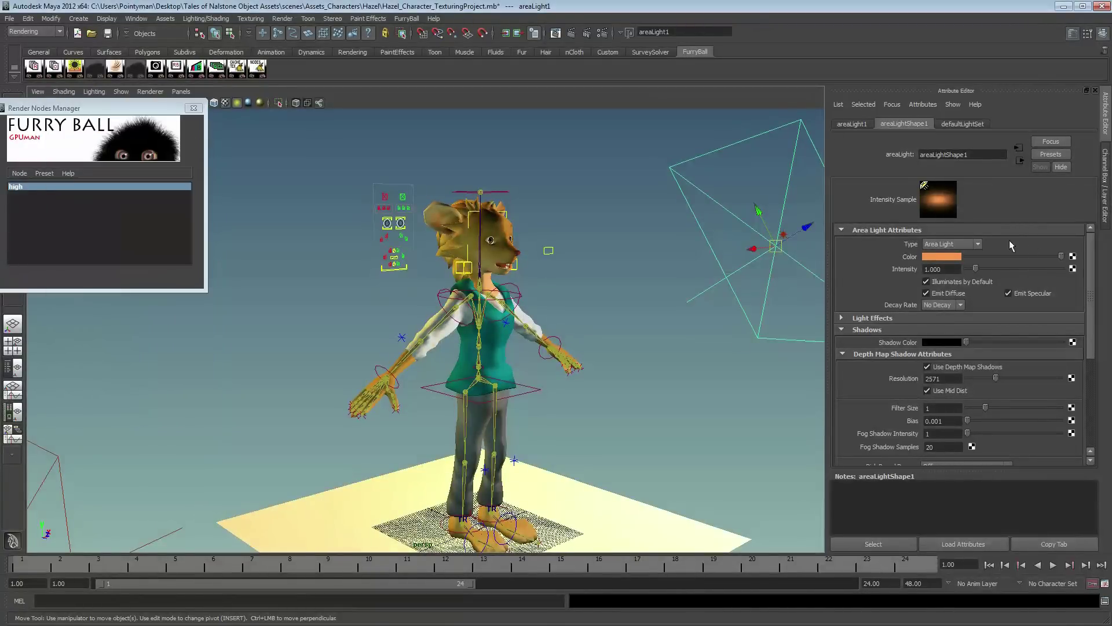
Set the front point light's color to light orange with hue 25, saturation 0.443 and value 1
click(784, 235)
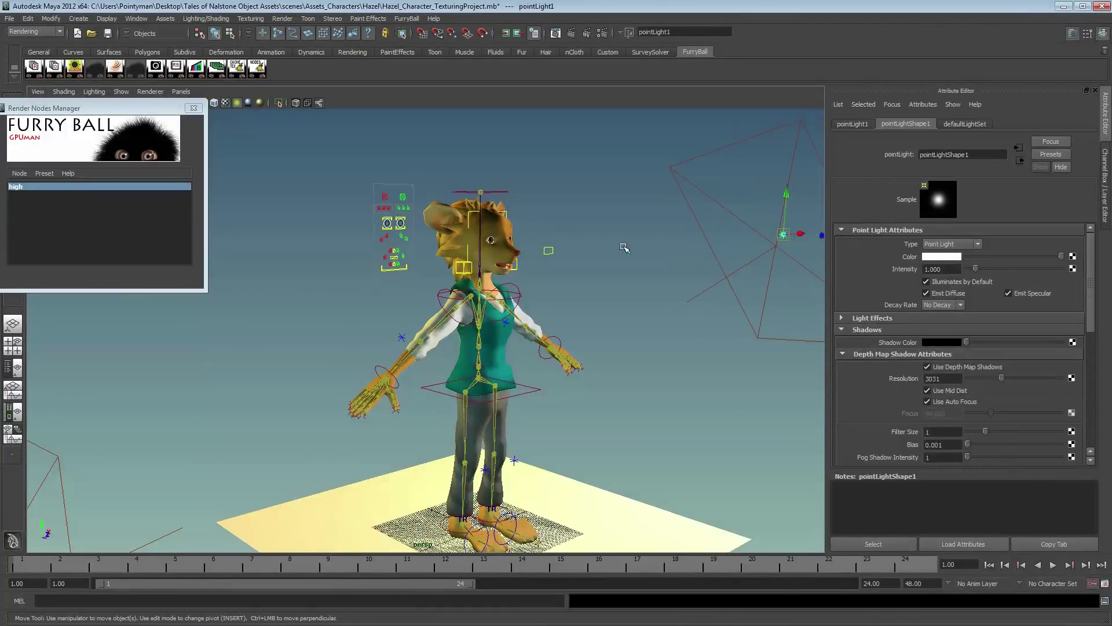
click(940, 258)
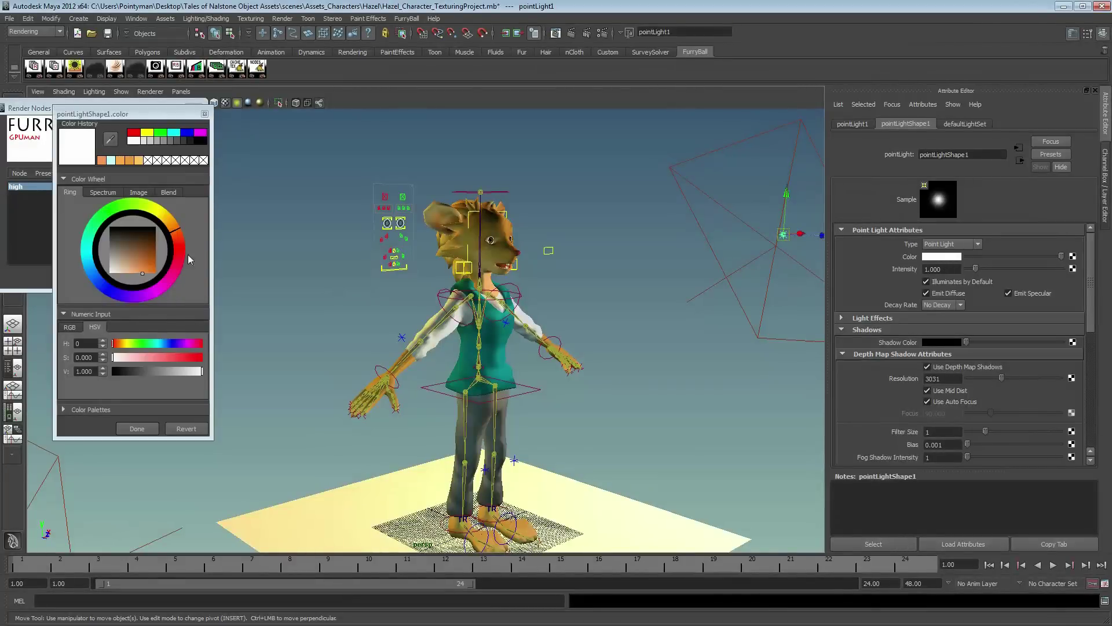
click(172, 231)
drag(141, 274, 130, 273)
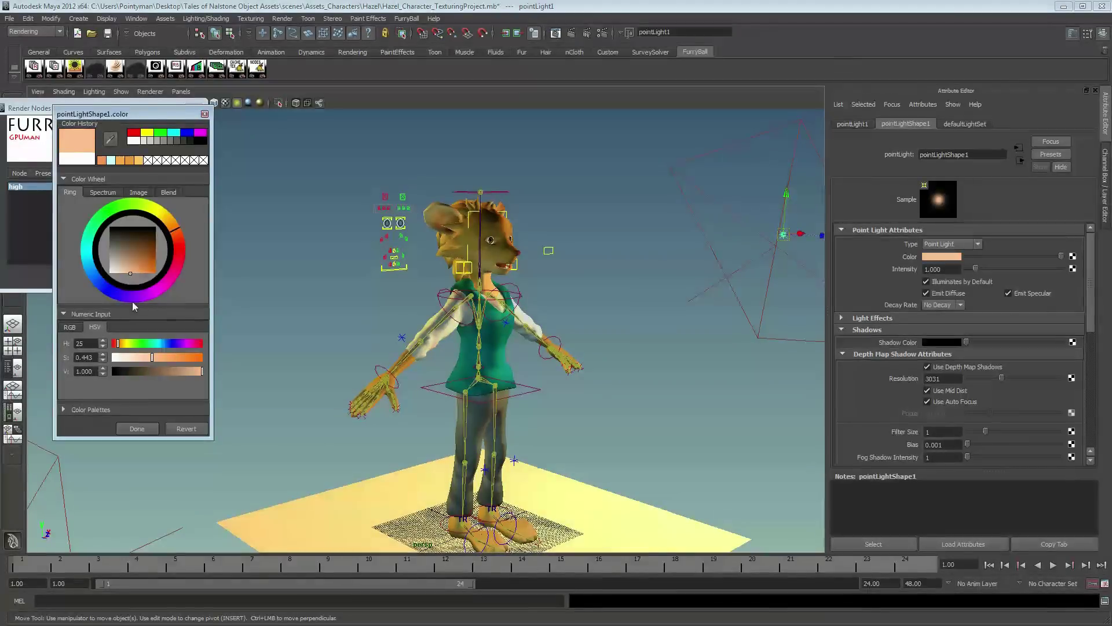
click(127, 429)
Preview Hazel in the FurryBall high render and reduce the front point light's color saturation to 0.190
click(151, 91)
mouse_move(191, 141)
click(272, 142)
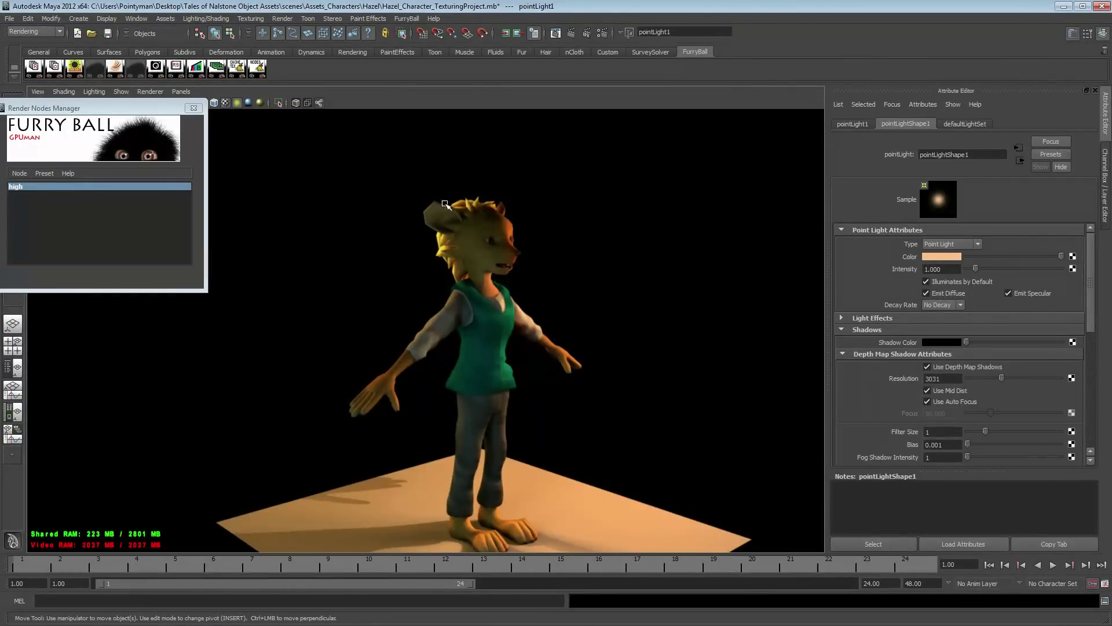
mouse_move(576, 238)
alt+mouse_down()
mouse_move(563, 243)
mouse_move(585, 234)
alt+mouse_up()
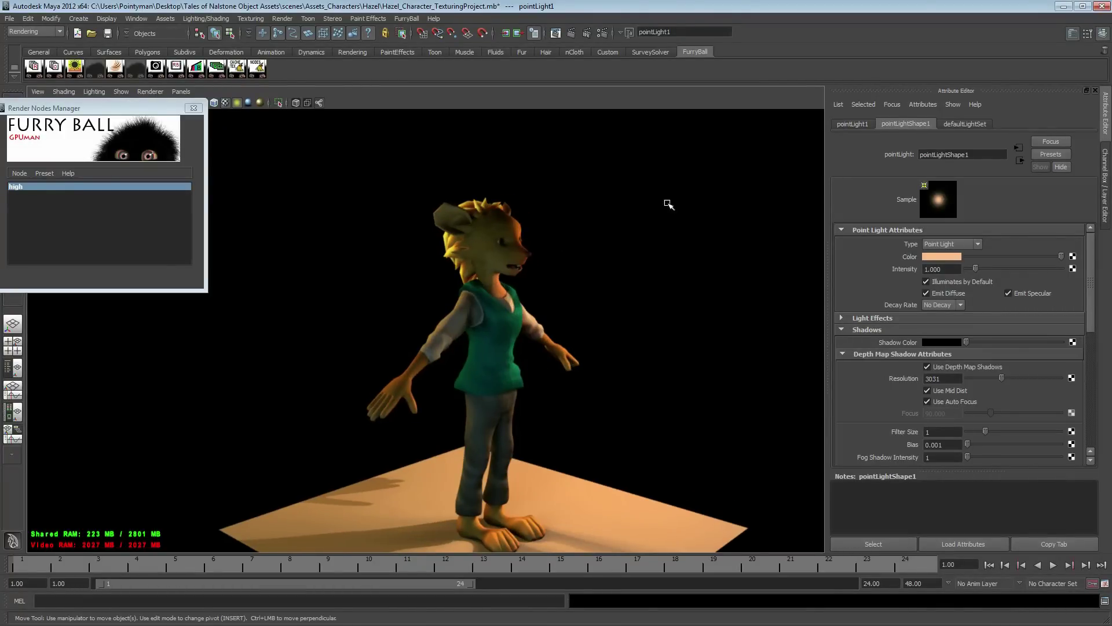
click(949, 259)
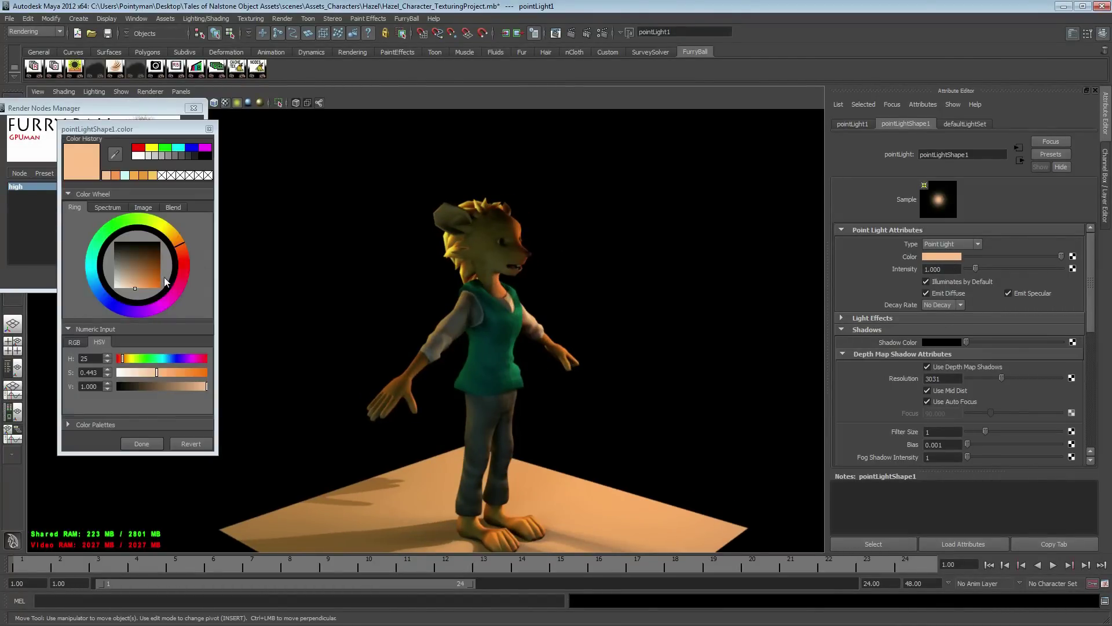
click(123, 288)
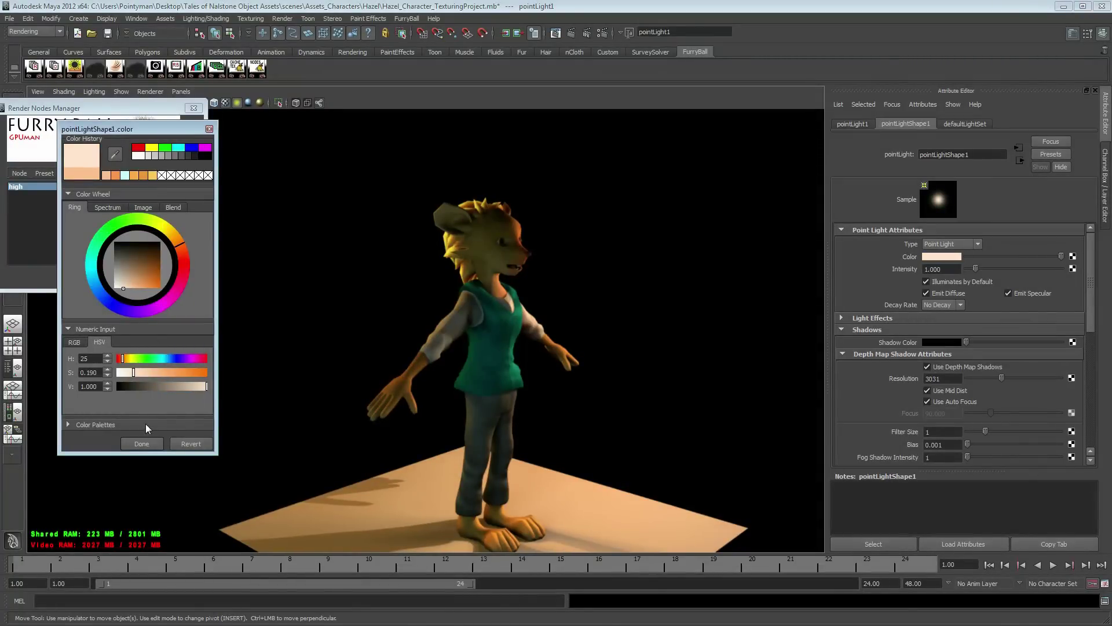
click(141, 443)
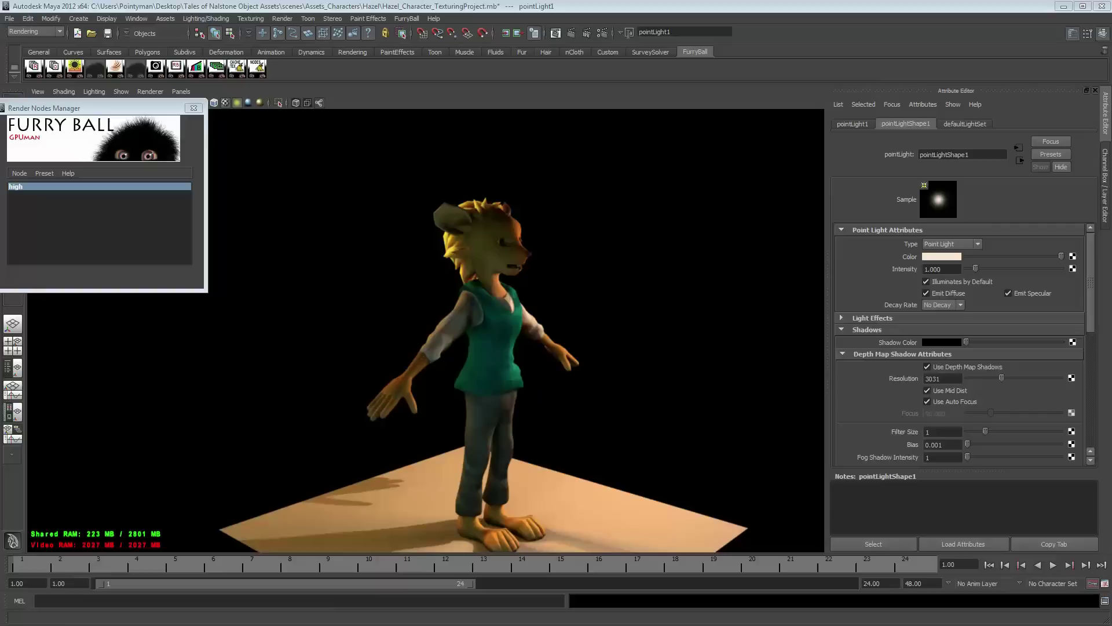
Set the back point light's color to orange with hue 25, saturation 0.557 and value 1
click(327, 419)
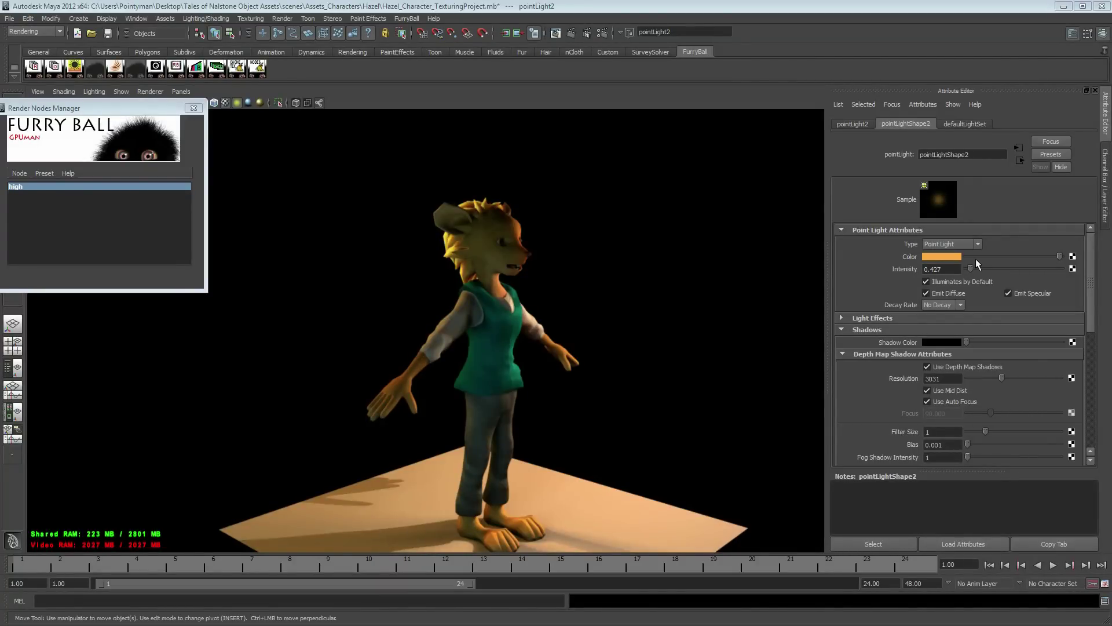
click(939, 256)
drag(131, 303, 145, 307)
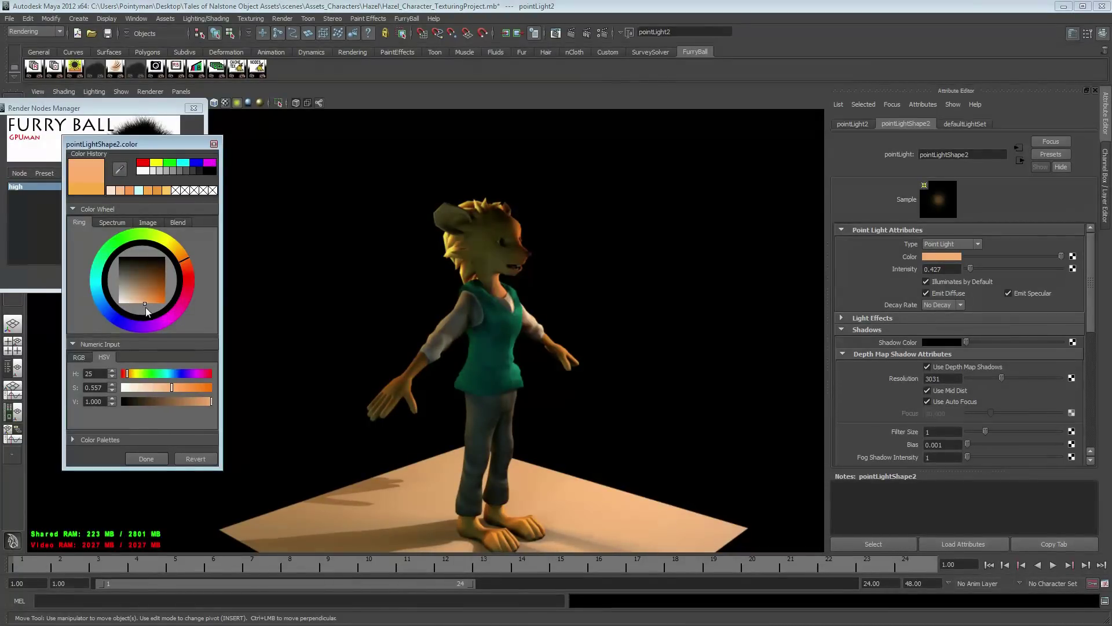
click(146, 458)
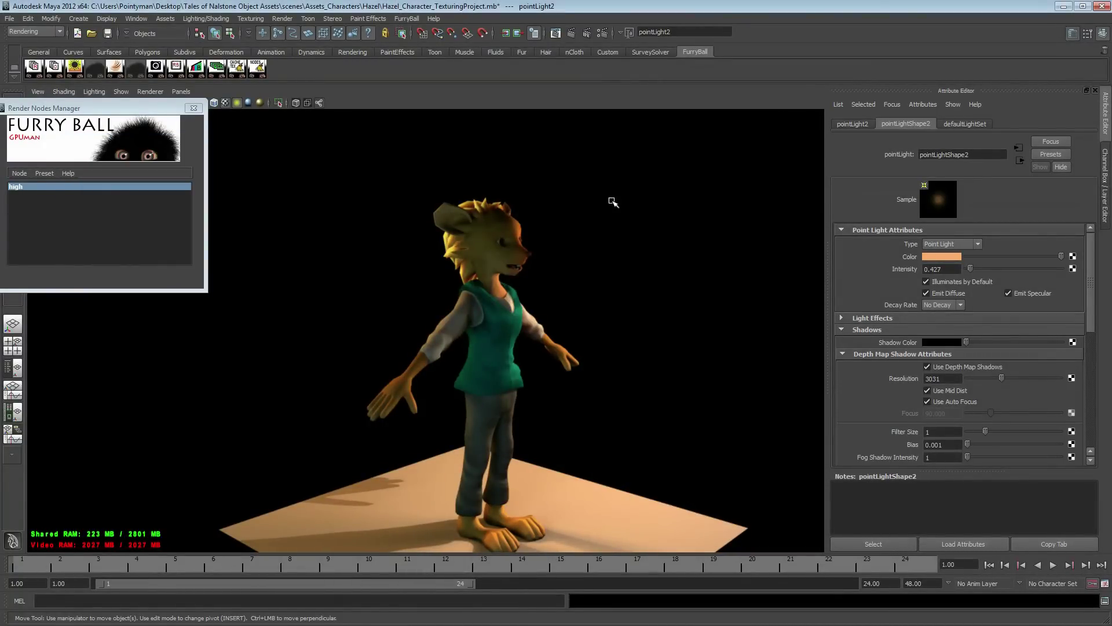
Check the recolored lights on Hazel and close the Render Nodes Manager window
drag(163, 113, 172, 124)
mouse_move(536, 303)
alt+mouse_down()
mouse_move(452, 303)
mouse_move(541, 299)
alt+mouse_up()
click(202, 119)
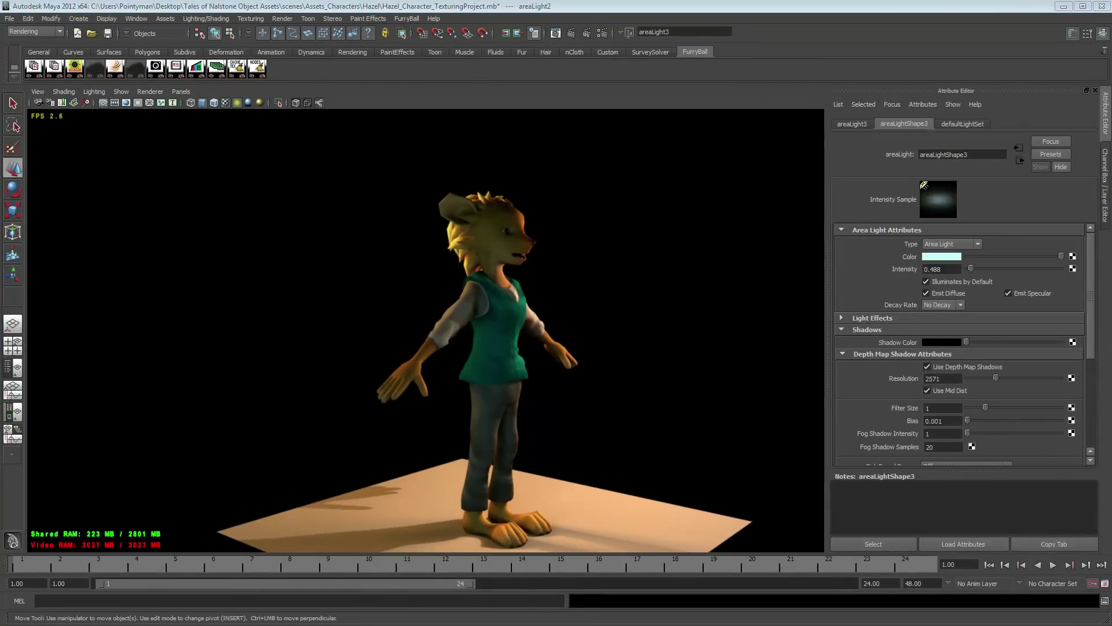
Set the side area light's intensity to 1.037, move it to about -290, 195, 125 and rotate it to about -195, -102, 161
drag(971, 269, 982, 267)
click(151, 91)
click(165, 105)
middle_drag(257, 286, 214, 215)
key(e)
drag(115, 243, 132, 284)
key(w)
middle_drag(320, 353, 314, 294)
Switch the viewport to the FurryBall high render and examine the repositioned side light's effect on Hazel
alt+drag(314, 294, 348, 298)
alt+right_drag(347, 298, 441, 303)
alt+drag(440, 301, 460, 304)
click(150, 92)
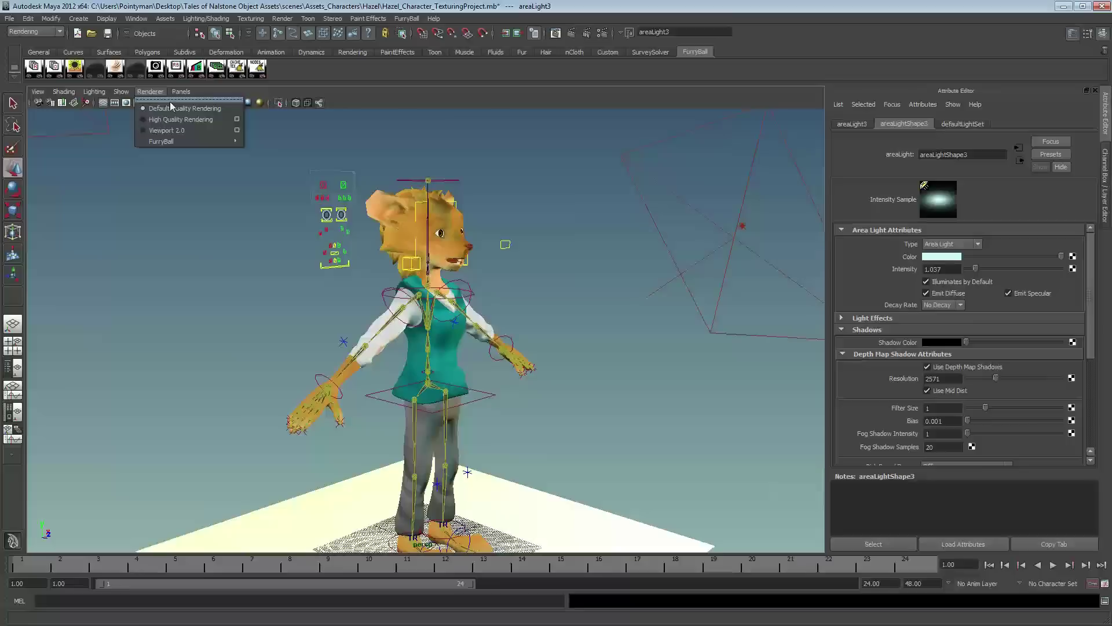
mouse_move(220, 141)
click(264, 141)
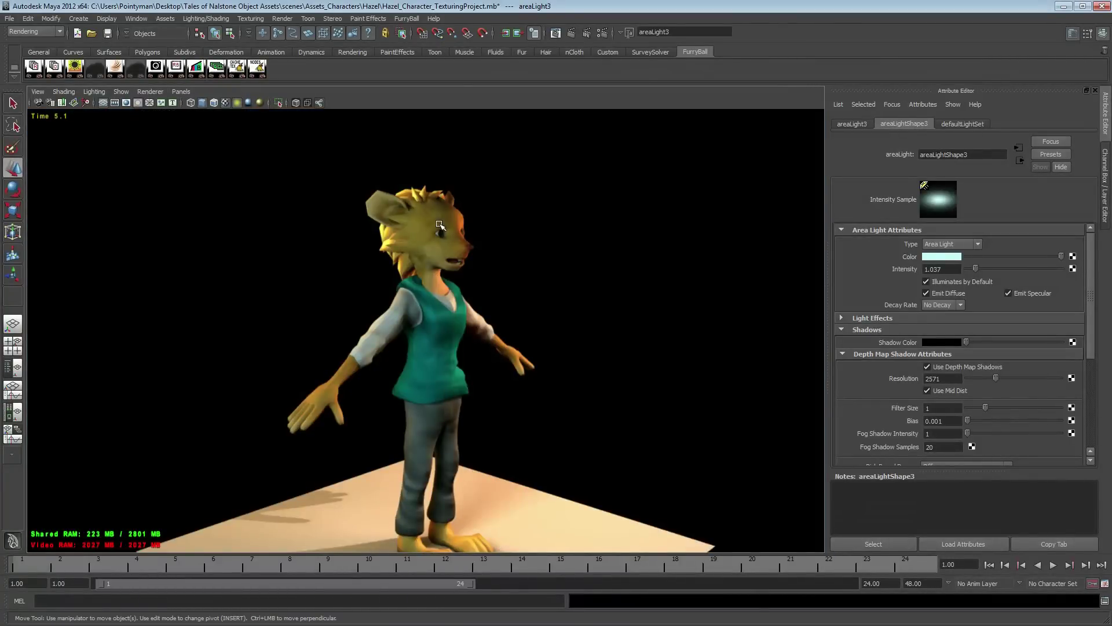
alt+drag(497, 218, 517, 218)
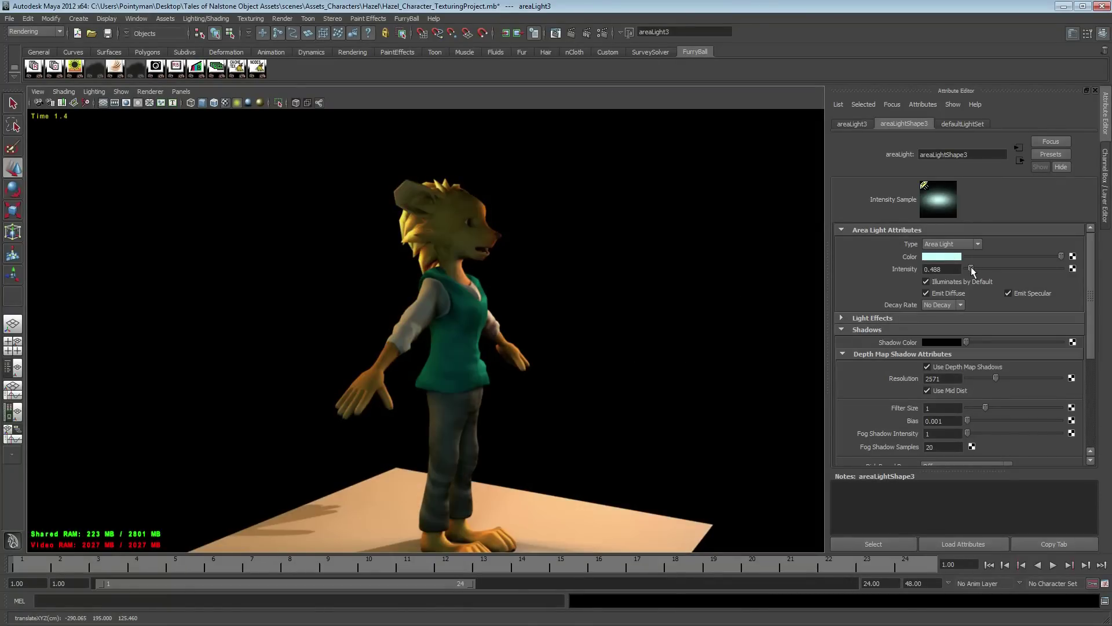
Set the side area light's intensity to 0.671 and check Hazel in the render from several angles
drag(975, 267, 972, 267)
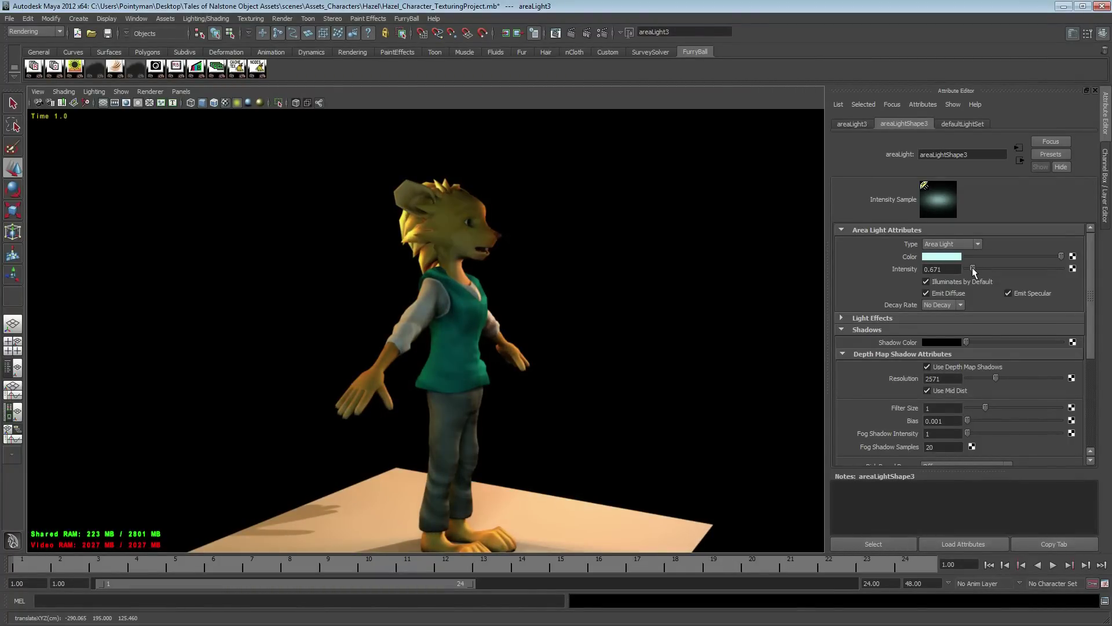
mouse_move(571, 300)
alt+mouse_down()
mouse_move(518, 300)
mouse_move(628, 303)
mouse_move(586, 301)
alt+mouse_up()
alt+middle_drag(581, 290, 540, 268)
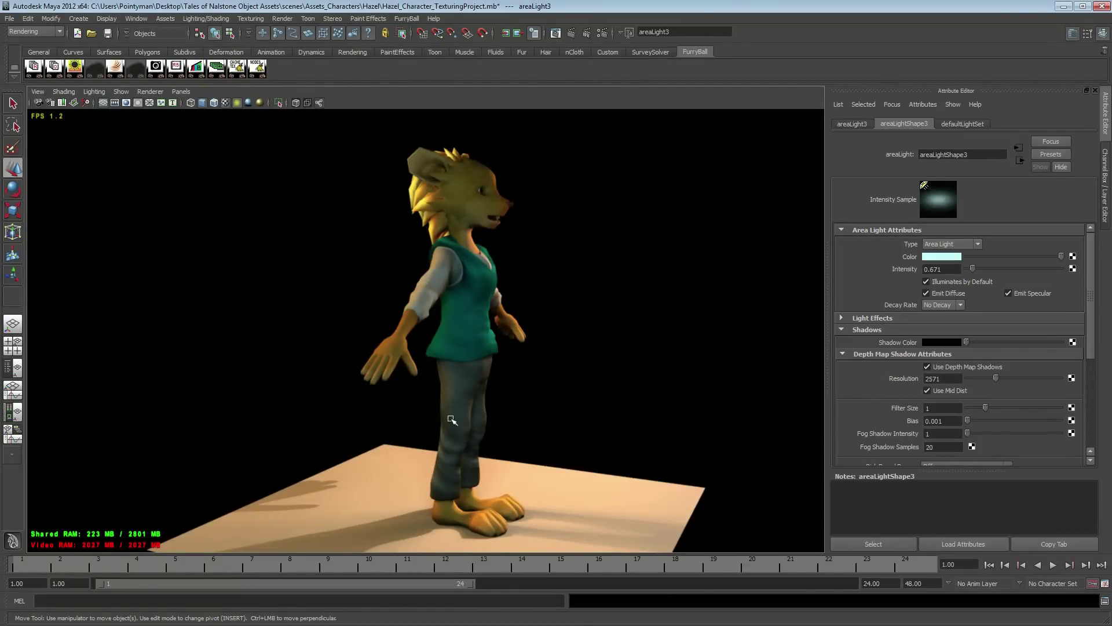
alt+drag(466, 249, 441, 251)
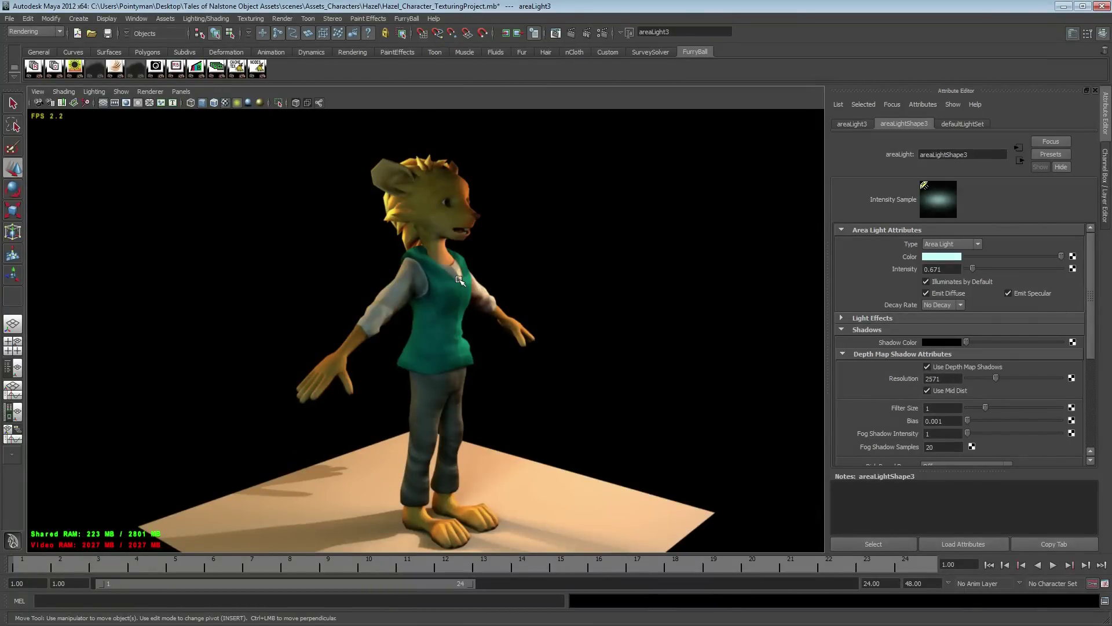
Return the viewport to Default Quality Rendering, show the Channel Box and Layer Editor, and select all the front, side and back lights
click(150, 92)
mouse_move(208, 141)
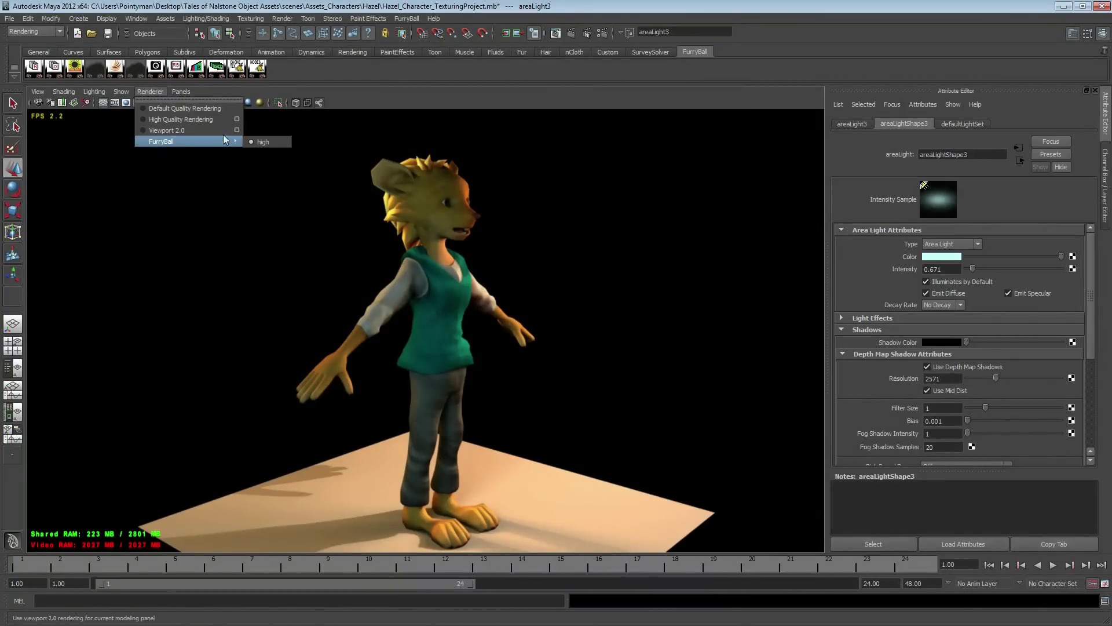
click(158, 108)
alt+right_drag(561, 241, 286, 229)
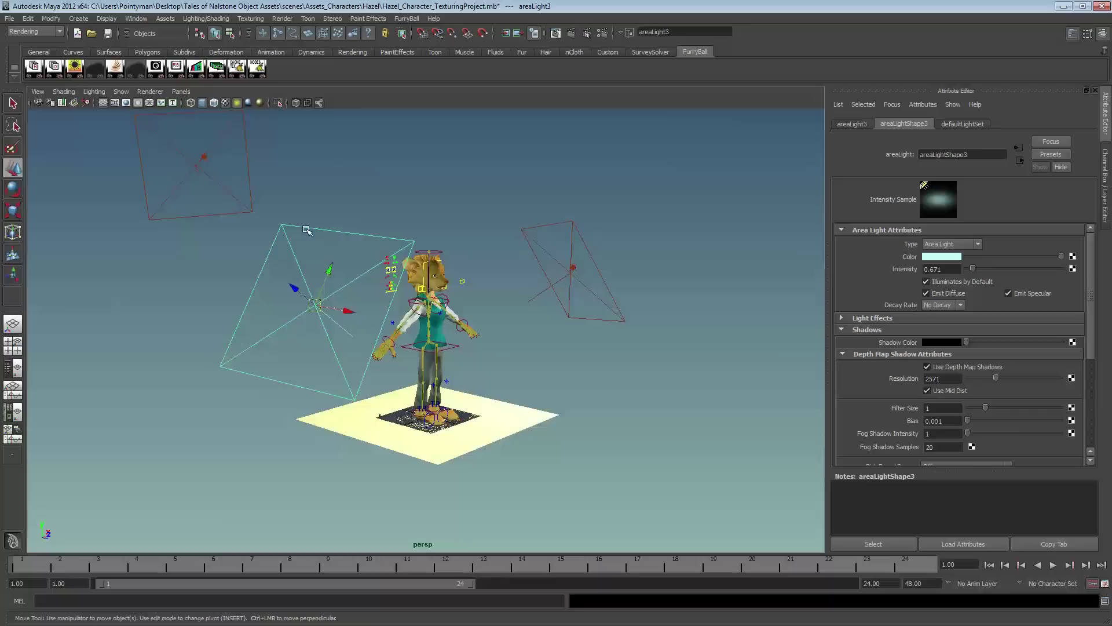
key(ctrl+a)
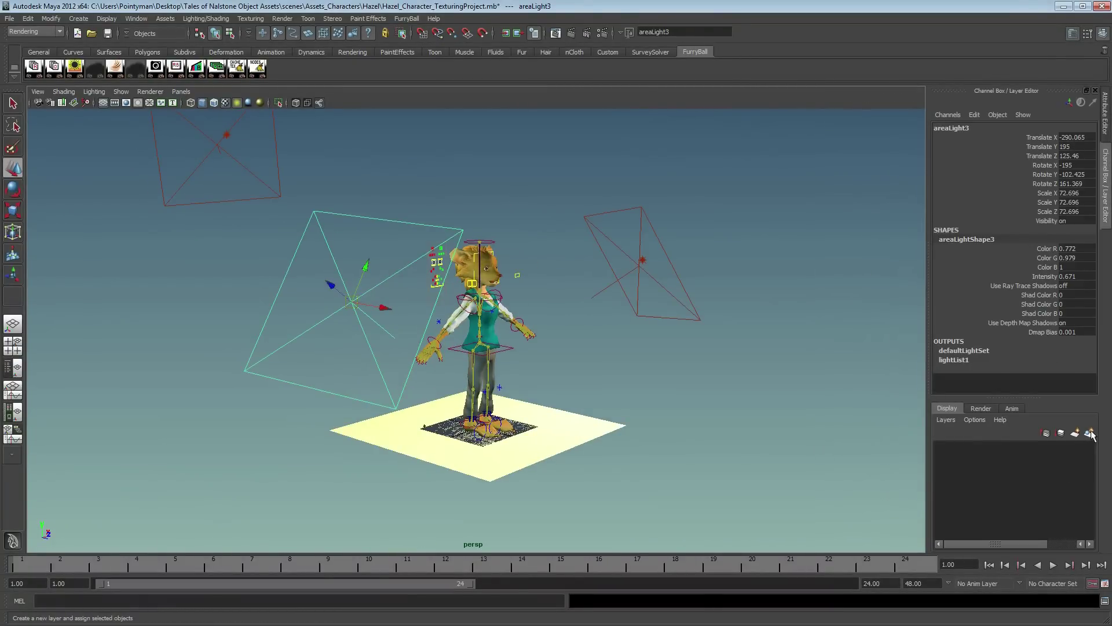
click(660, 261)
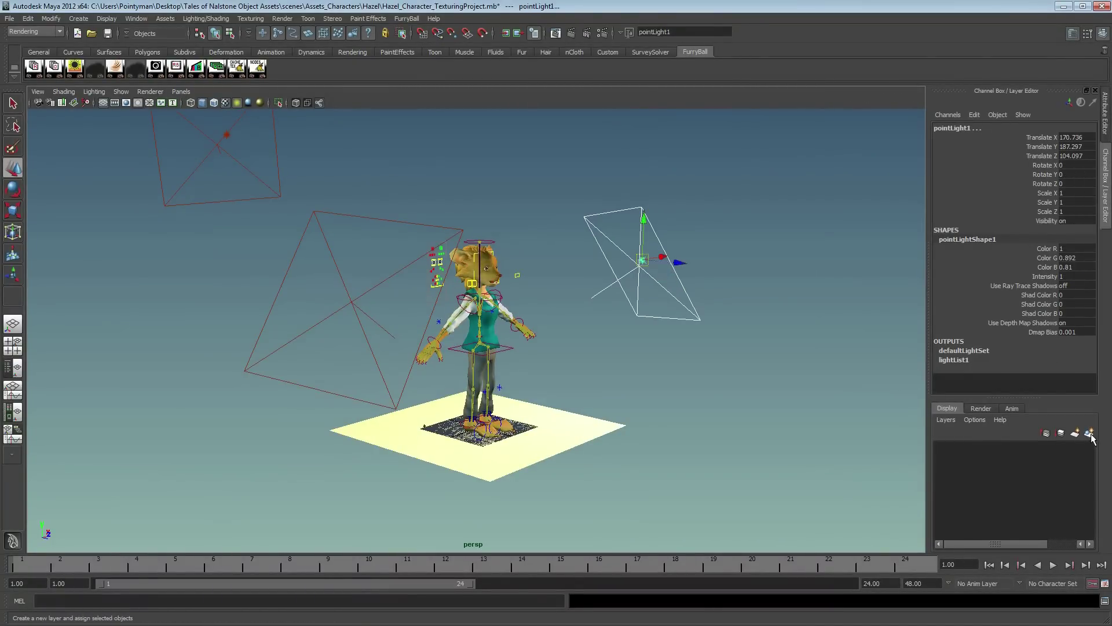
click(345, 219)
click(226, 135)
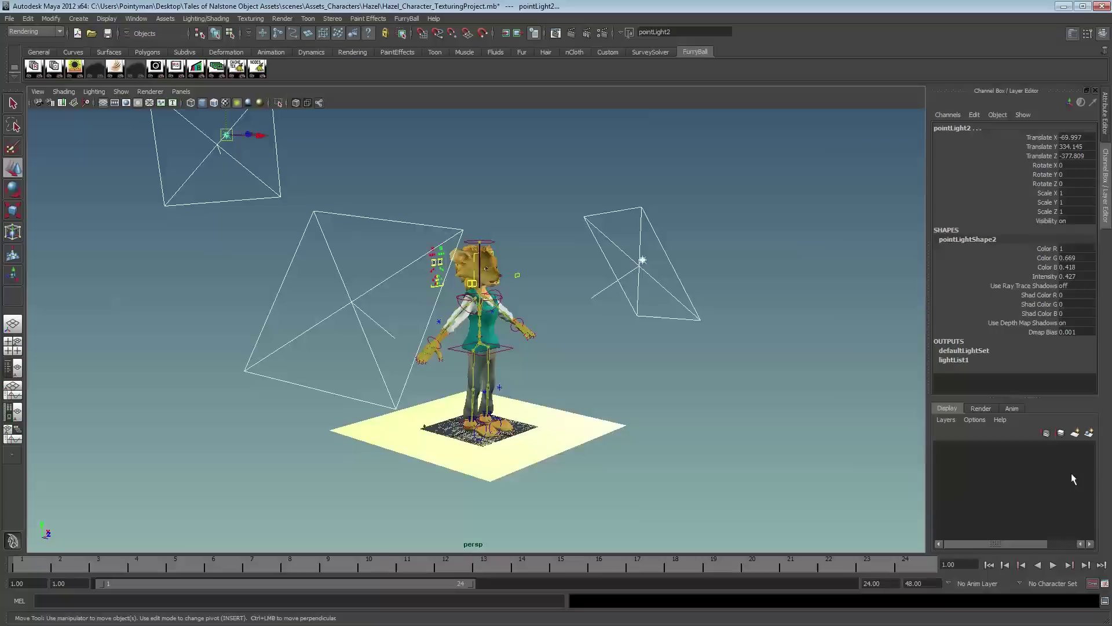
Create a display layer, add the selected objects to it and turn off the layer's visibility
click(1089, 432)
right_click(986, 452)
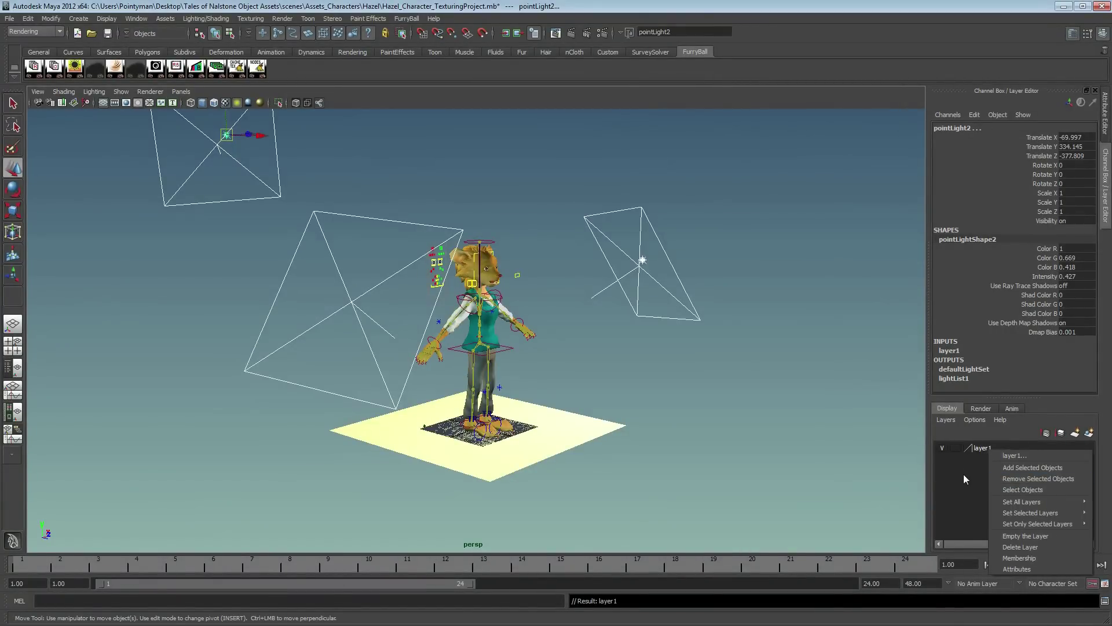
click(964, 474)
right_click(994, 451)
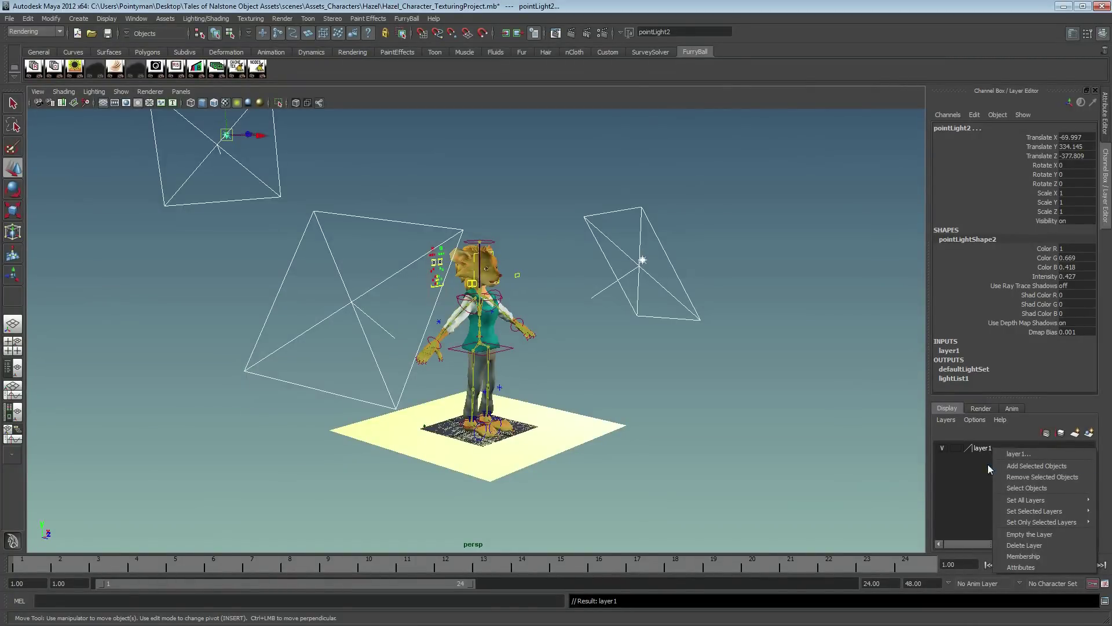
click(1011, 466)
click(941, 448)
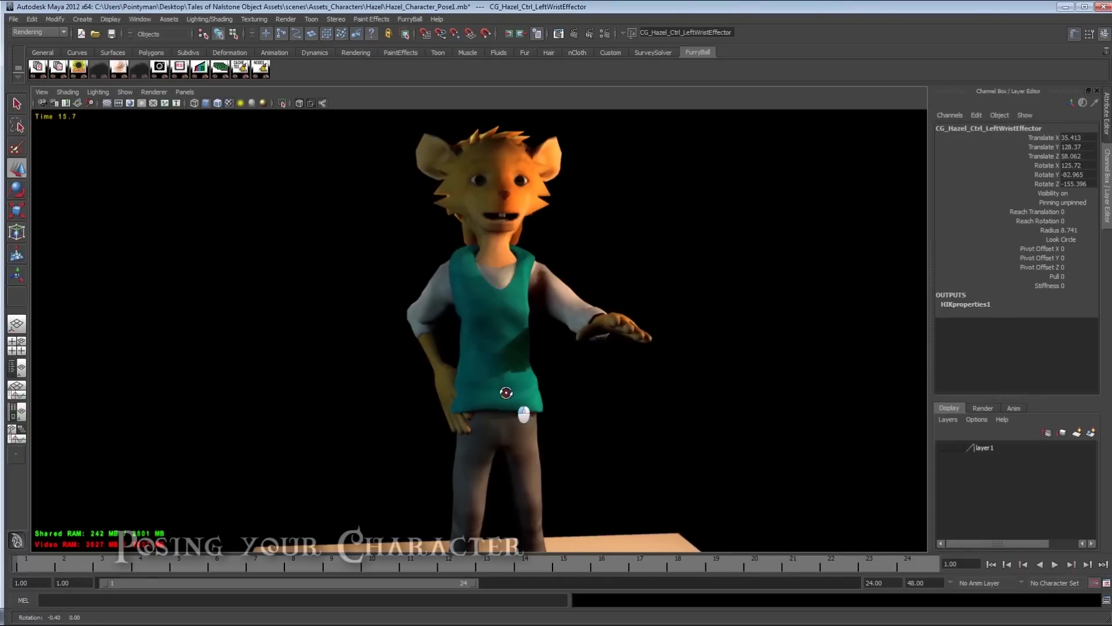
Switch the perspective view's renderer to Default Quality Rendering so the character's rig controls can be edited
alt+drag(505, 393, 556, 344)
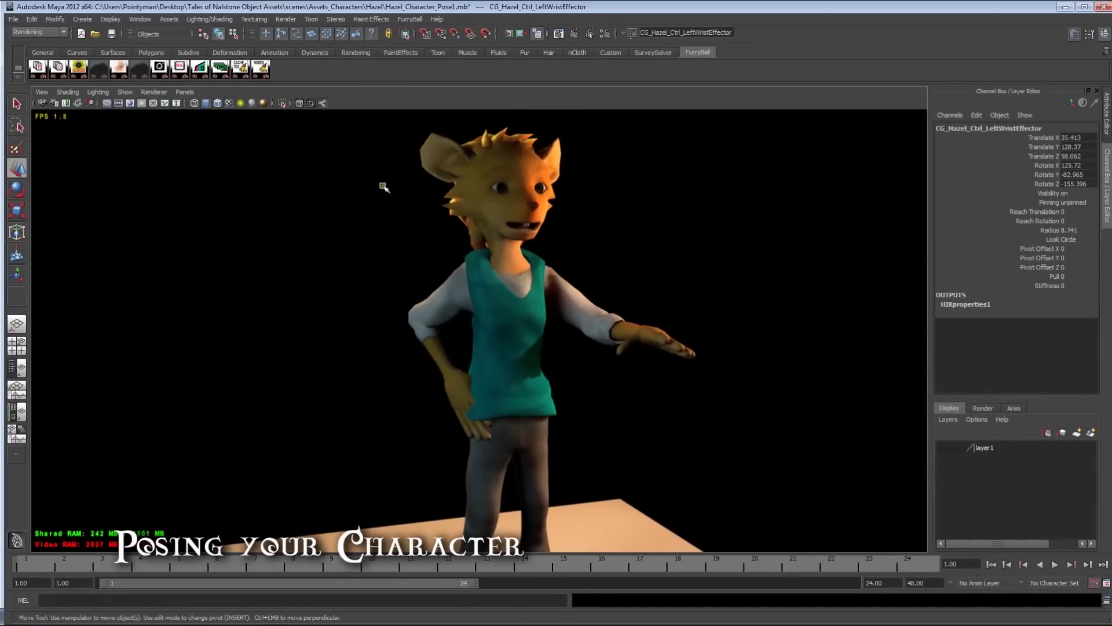
click(154, 92)
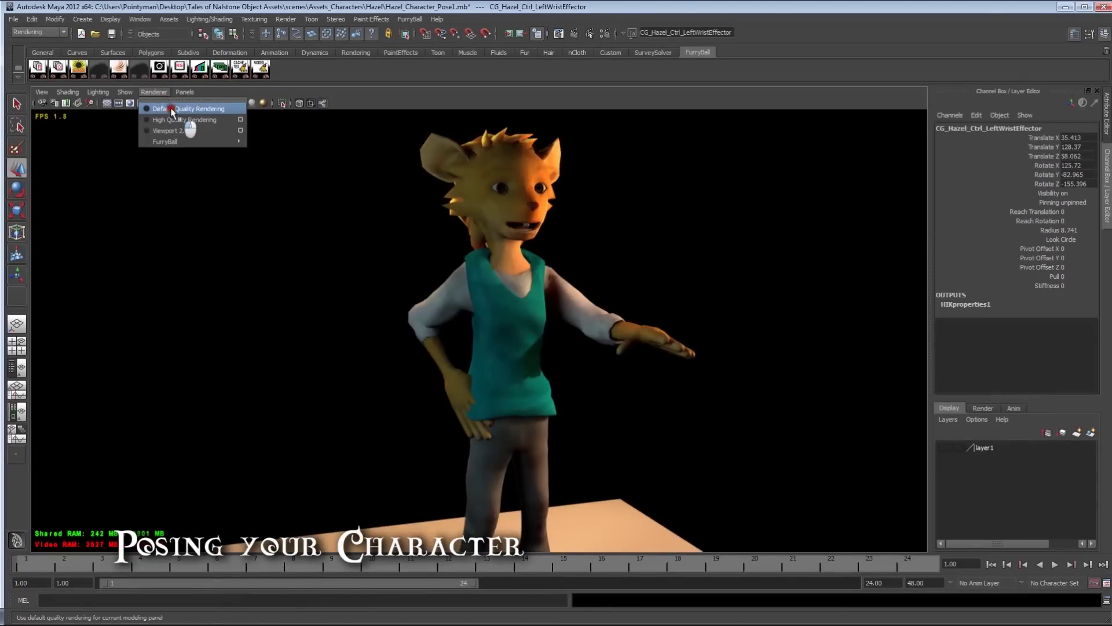
click(177, 110)
alt+drag(594, 375, 500, 386)
scroll(500, 386, down, 3)
alt+middle_drag(507, 432, 492, 403)
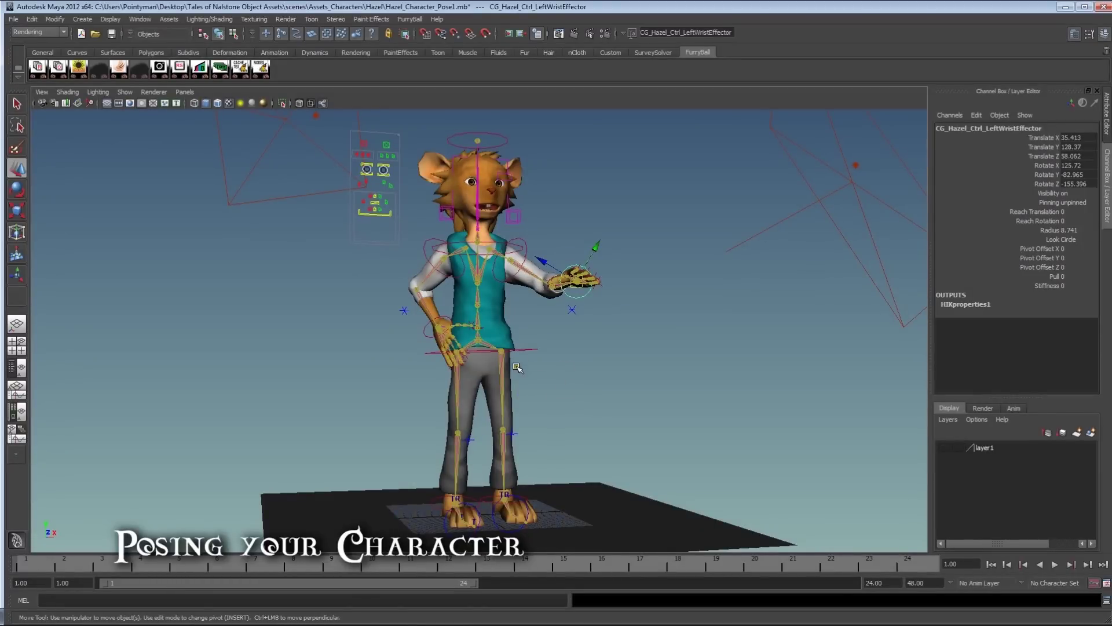
Adjust the right wrist effector at the hip to about Translate X -29.83, Y 106.265, Z 1.556
scroll(523, 365, up, 4)
click(437, 328)
alt+middle_drag(438, 328, 443, 387)
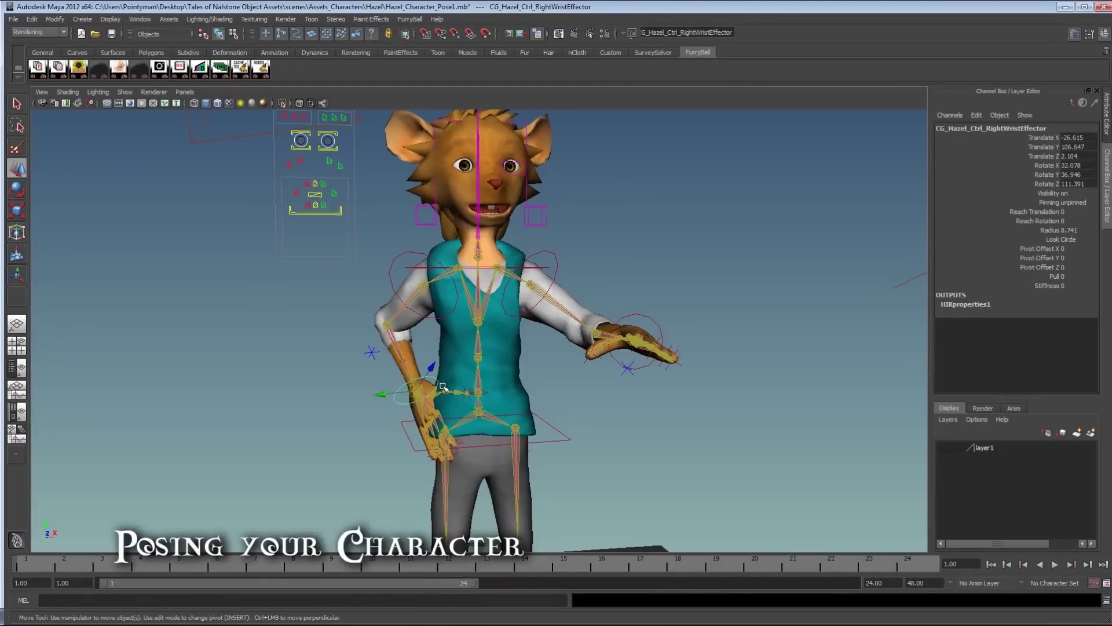
alt+right_drag(617, 408, 464, 399)
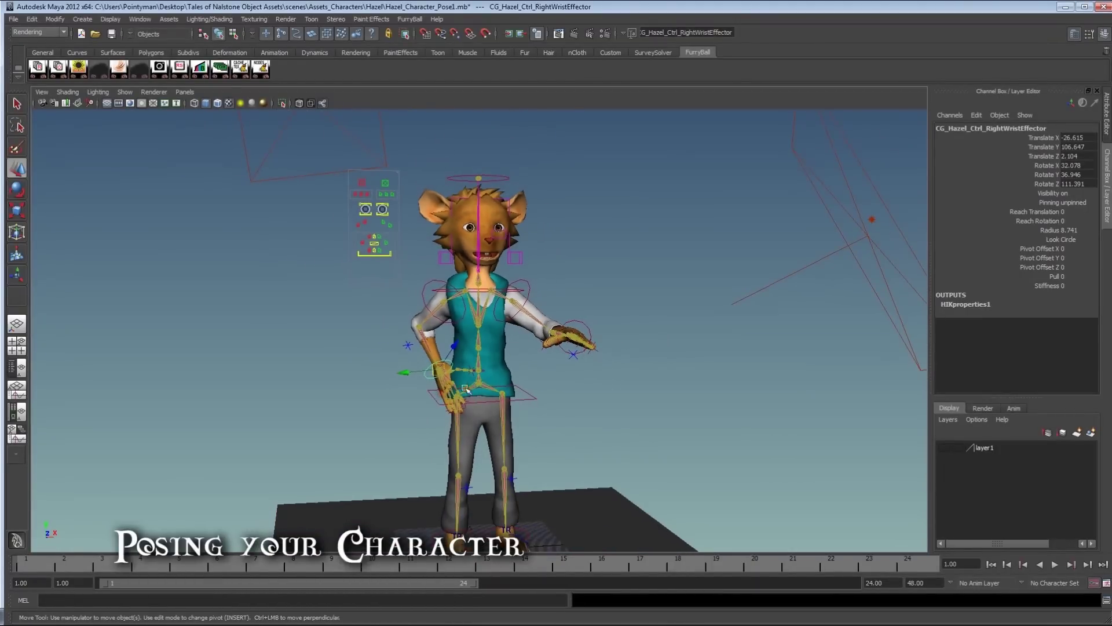
alt+drag(483, 328, 496, 305)
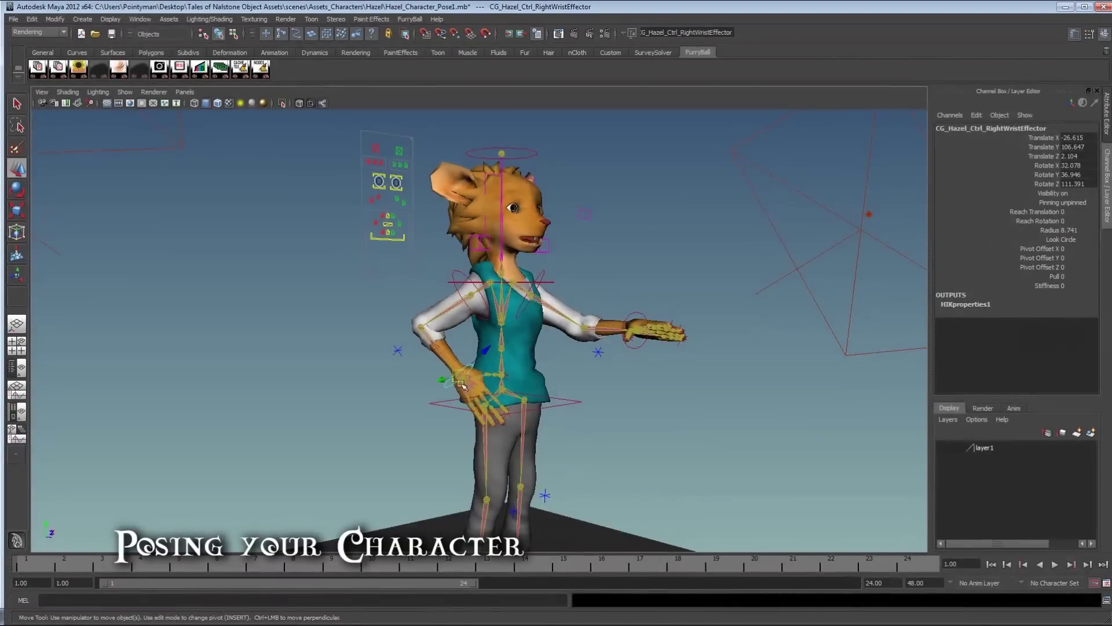
alt+drag(496, 397, 508, 410)
alt+right_drag(508, 410, 631, 404)
alt+middle_drag(556, 426, 551, 397)
alt+drag(551, 398, 618, 406)
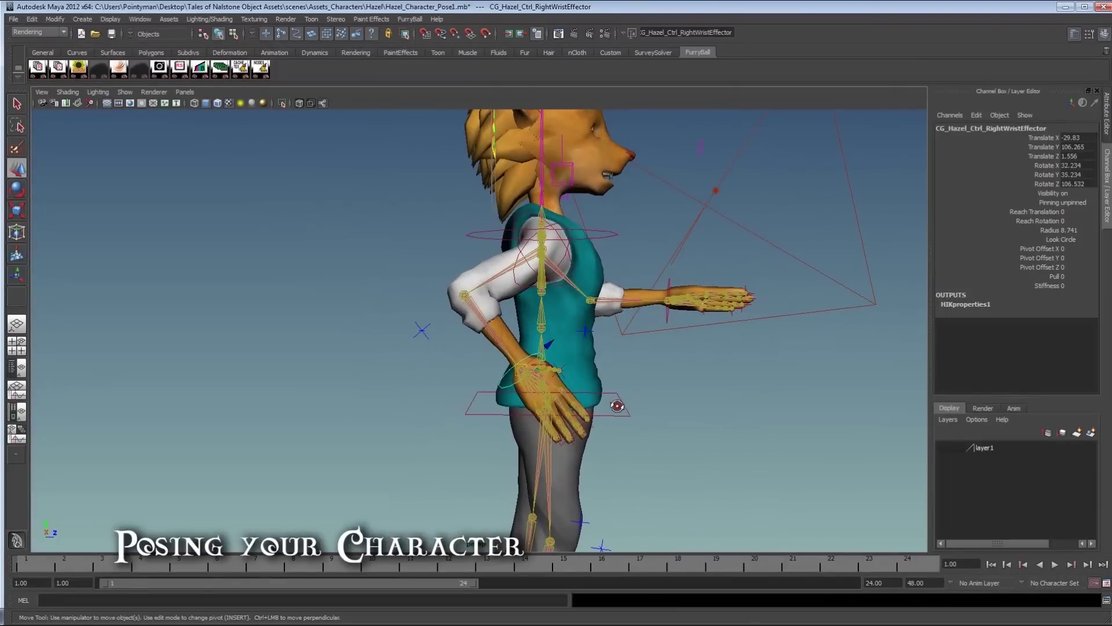
alt+middle_drag(690, 405, 667, 318)
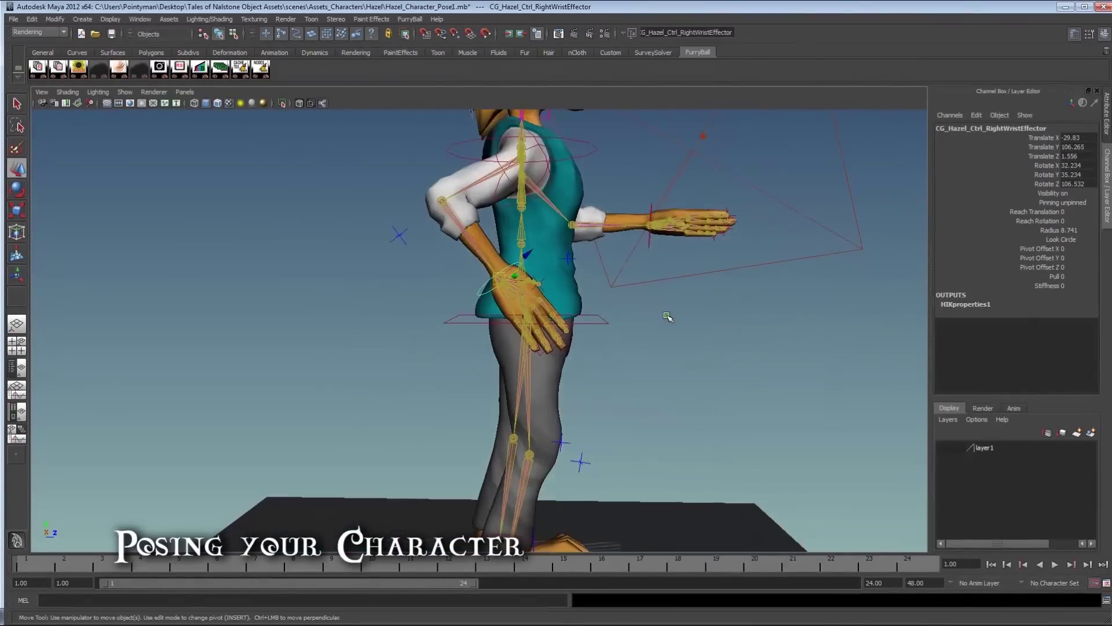
Select the hips effector and change the viewport layout to two panes side by side
click(603, 321)
alt+drag(632, 356, 409, 355)
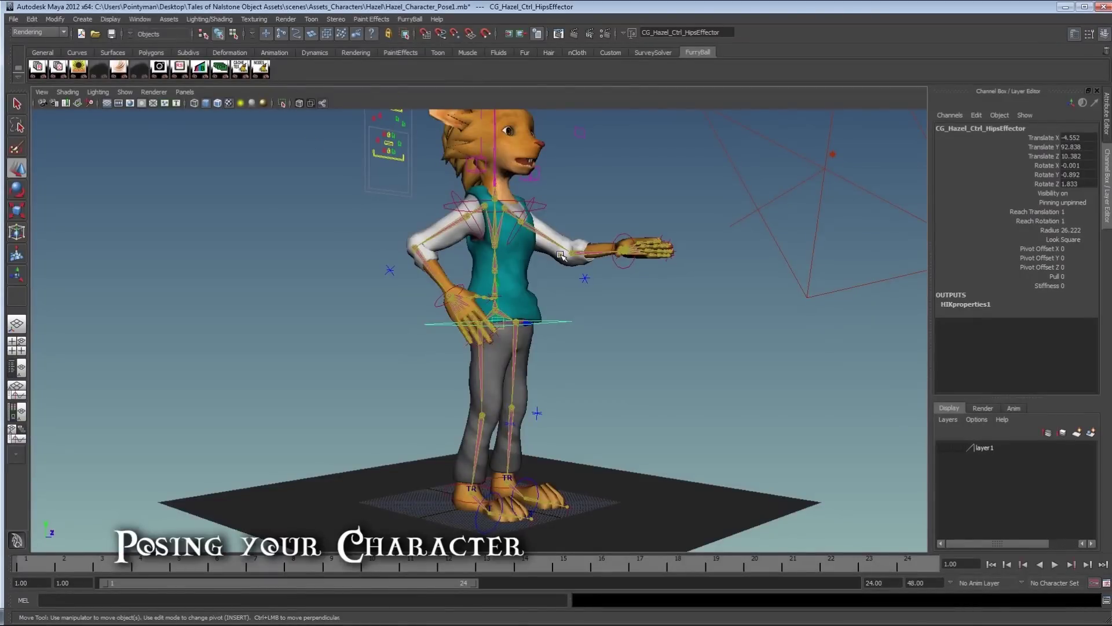
key(space)
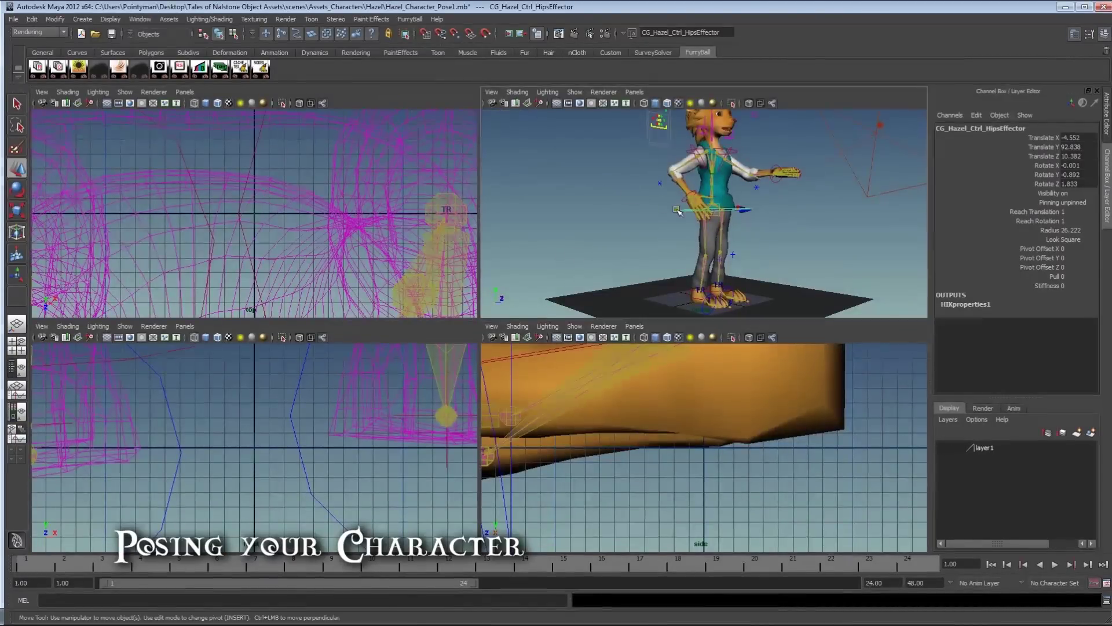
key(space)
click(184, 91)
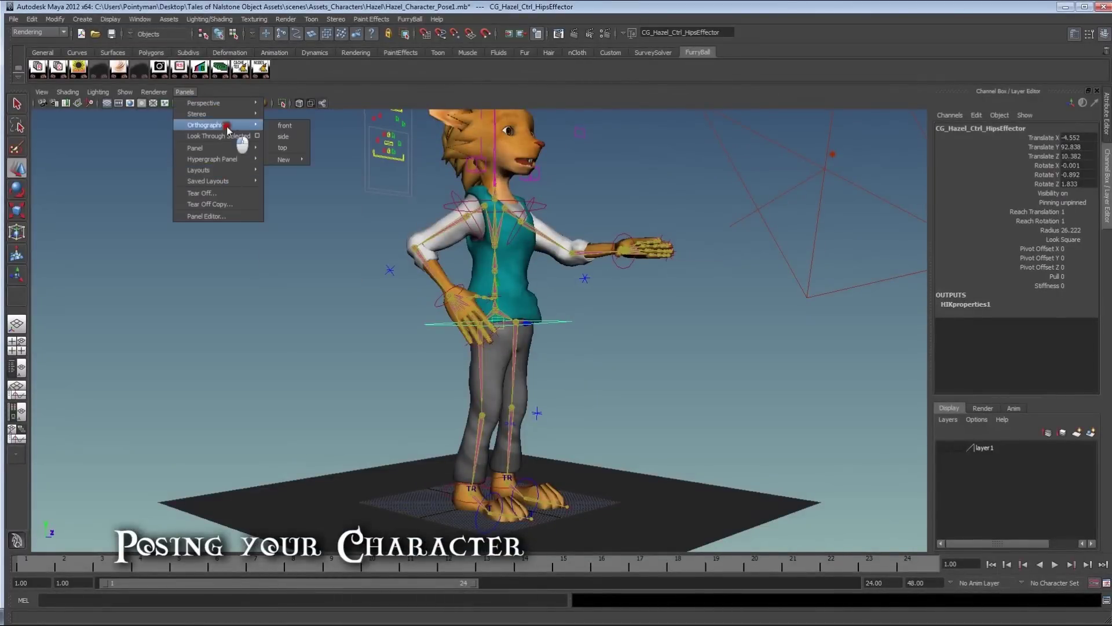
mouse_move(242, 171)
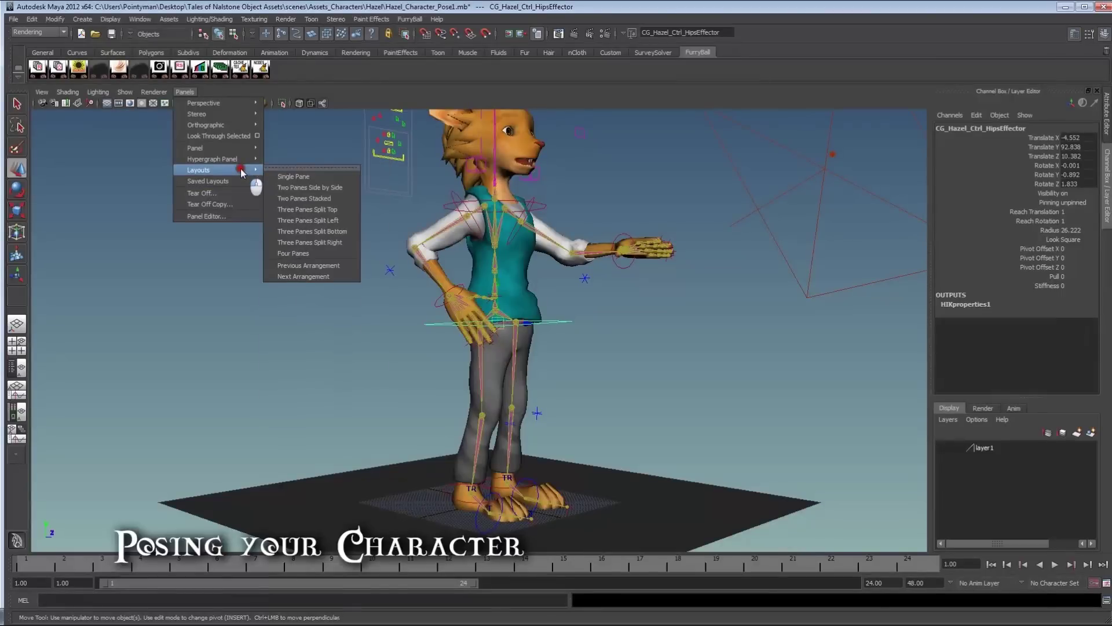
click(324, 187)
Select the scene camera in the perspective view and look through it in the second pane
alt+right_drag(371, 251, 307, 262)
drag(203, 310, 230, 337)
click(631, 91)
click(684, 144)
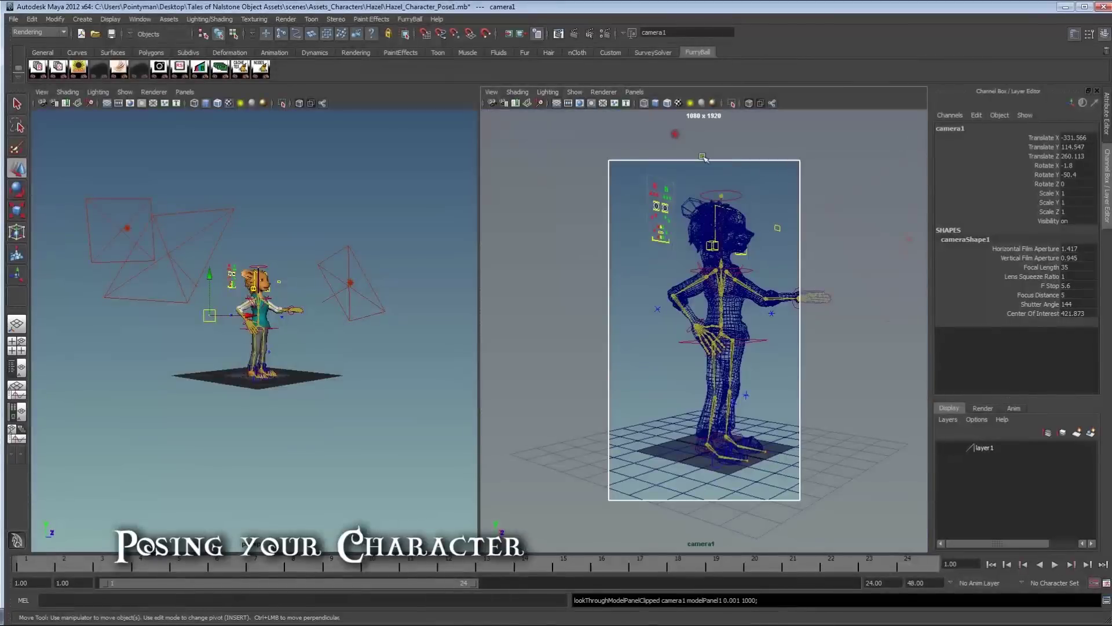
Turn camera1 to about Rotate X -3.6, Y -30 to frame the full character, and display the camera view textured
alt+middle_drag(687, 252, 650, 252)
alt+right_drag(650, 252, 681, 259)
alt+drag(681, 259, 642, 262)
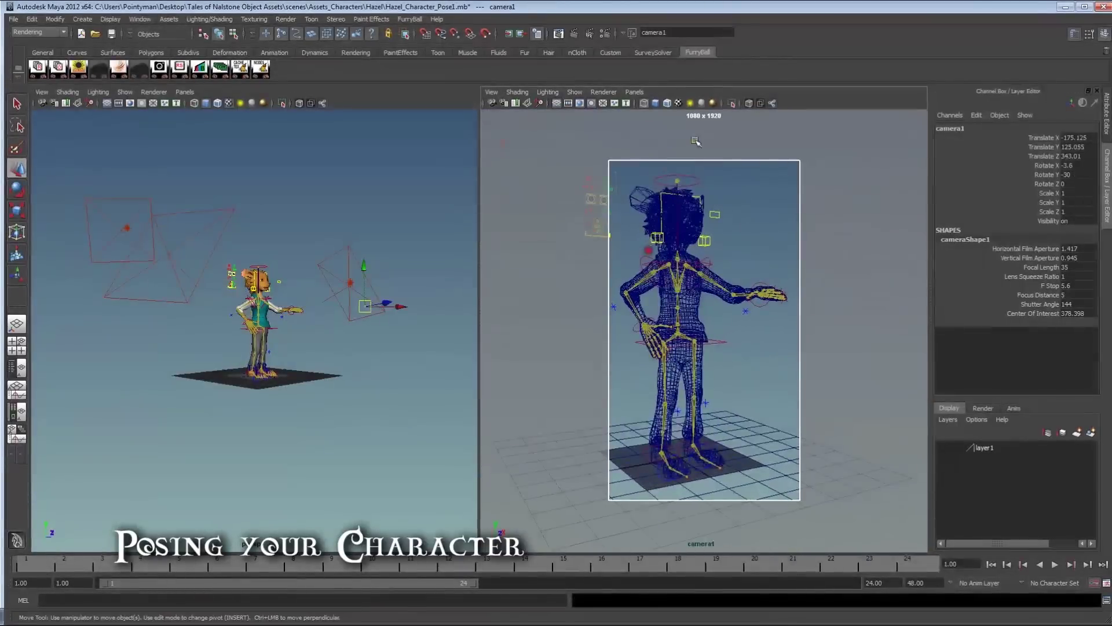
alt+right_drag(738, 129, 784, 222)
alt+right_drag(734, 318, 724, 282)
key(6)
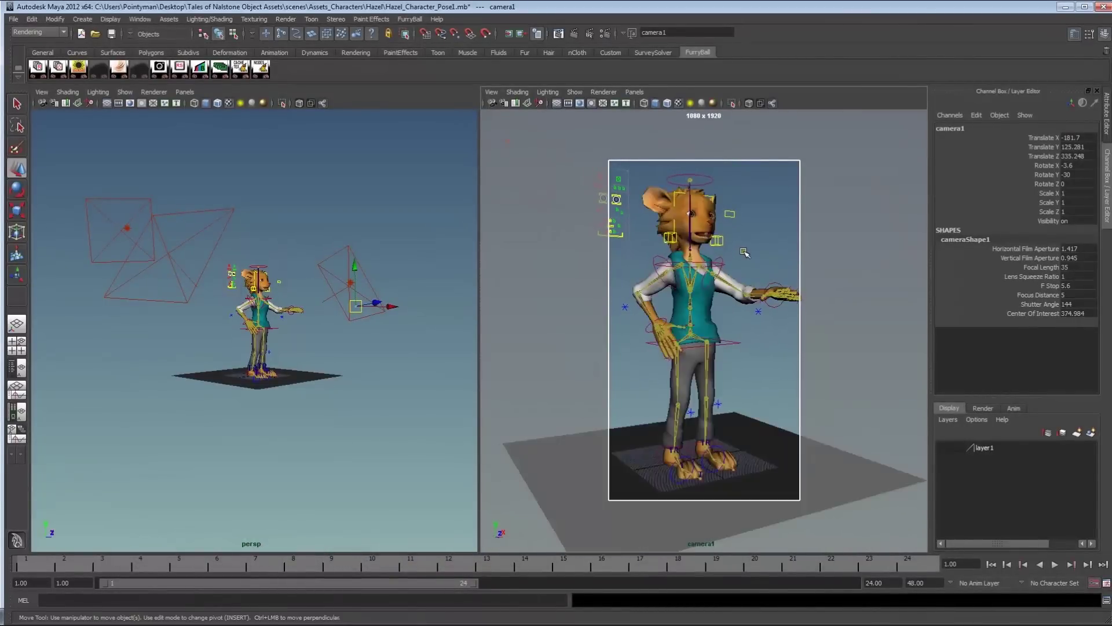
Reframe the character from a lower, more frontal angle with camera1 at about Rotate X 2.4, Y -20, keeping textured shading
alt+middle_drag(732, 241, 727, 234)
alt+right_drag(727, 234, 715, 236)
key(7)
alt+middle_drag(715, 237, 716, 241)
key(6)
alt+drag(762, 262, 801, 262)
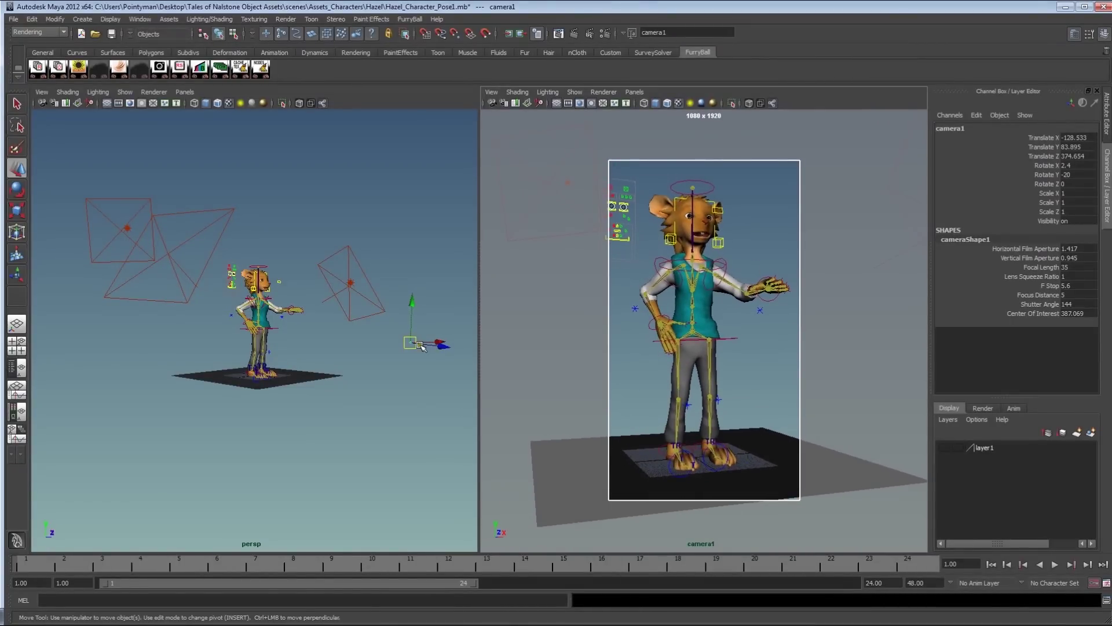
Widen the perspective pane beside a narrow camera1 pane and select the hips effector
alt+right_drag(215, 384, 501, 384)
alt+drag(297, 271, 293, 273)
scroll(317, 278, up, 5)
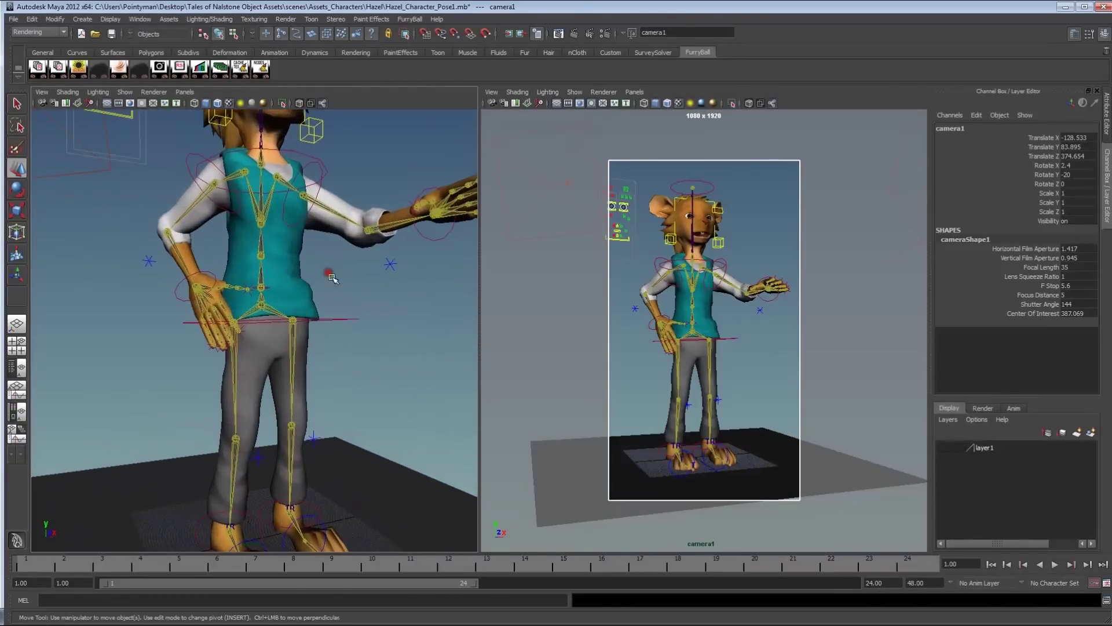
drag(480, 304, 720, 305)
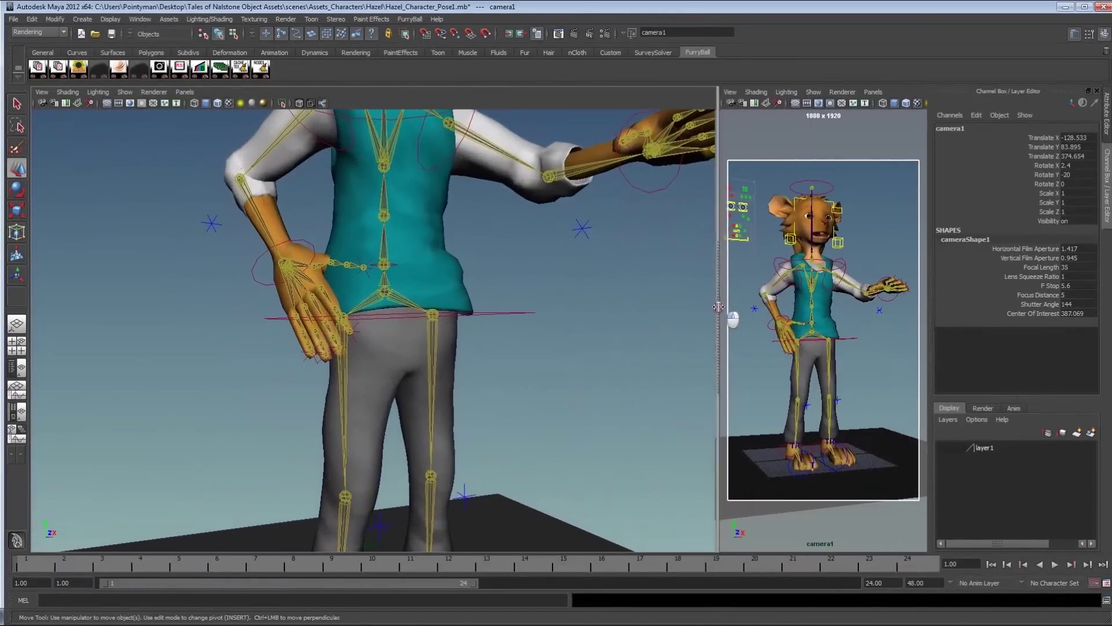
alt+middle_drag(402, 224, 419, 342)
drag(526, 396, 529, 452)
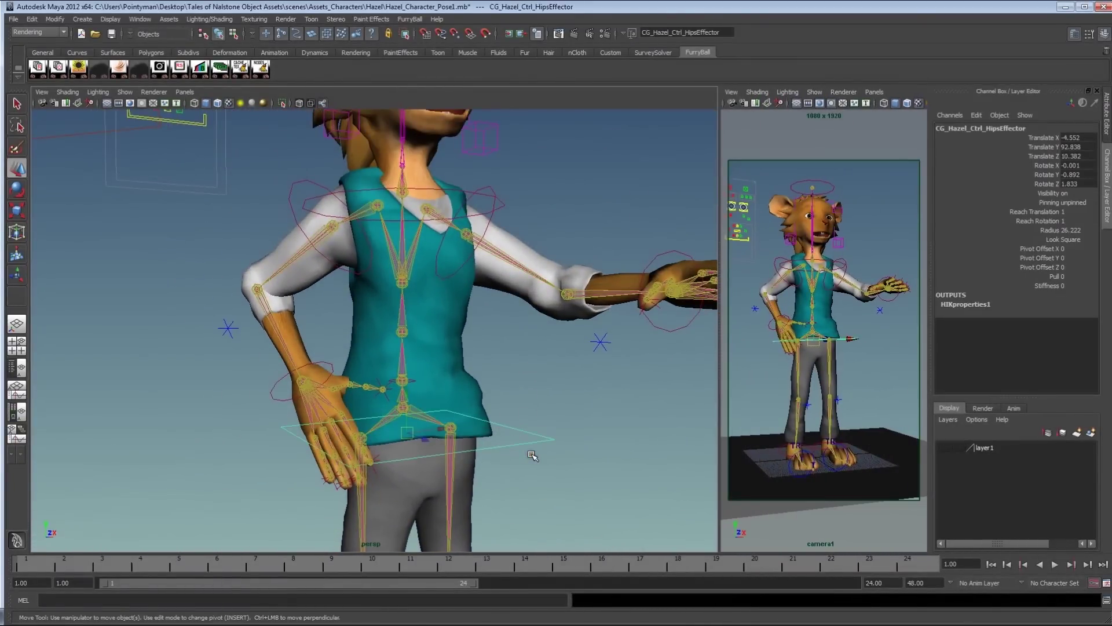
Select the effector at the tip of the right foot and set its Pinning to unpinned
alt+right_drag(553, 413, 509, 414)
alt+drag(521, 417, 485, 428)
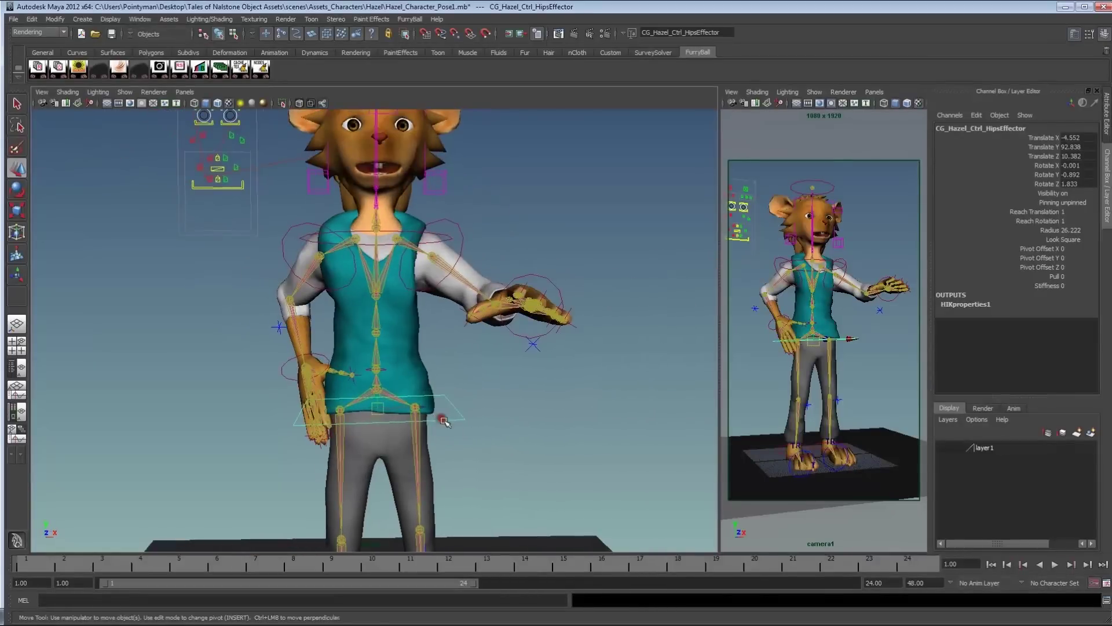
alt+middle_drag(485, 453, 485, 411)
alt+right_drag(485, 426, 418, 423)
alt+middle_drag(414, 487, 405, 422)
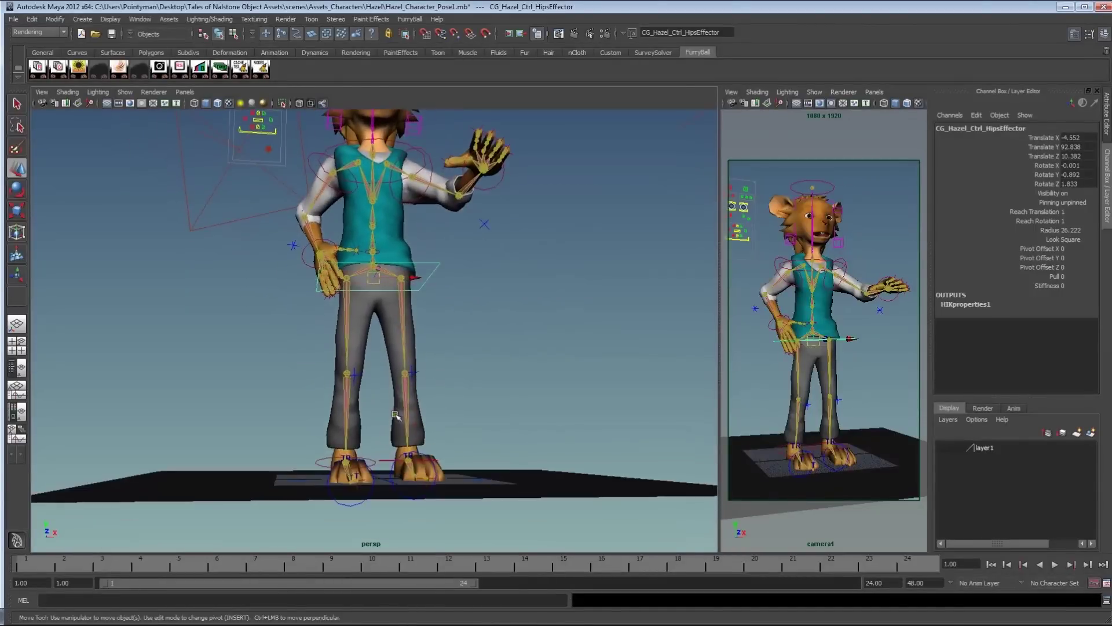
alt+drag(399, 429, 373, 467)
click(374, 473)
alt+middle_drag(374, 474, 380, 366)
alt+right_drag(380, 366, 501, 382)
alt+drag(501, 382, 468, 434)
click(389, 500)
click(1090, 202)
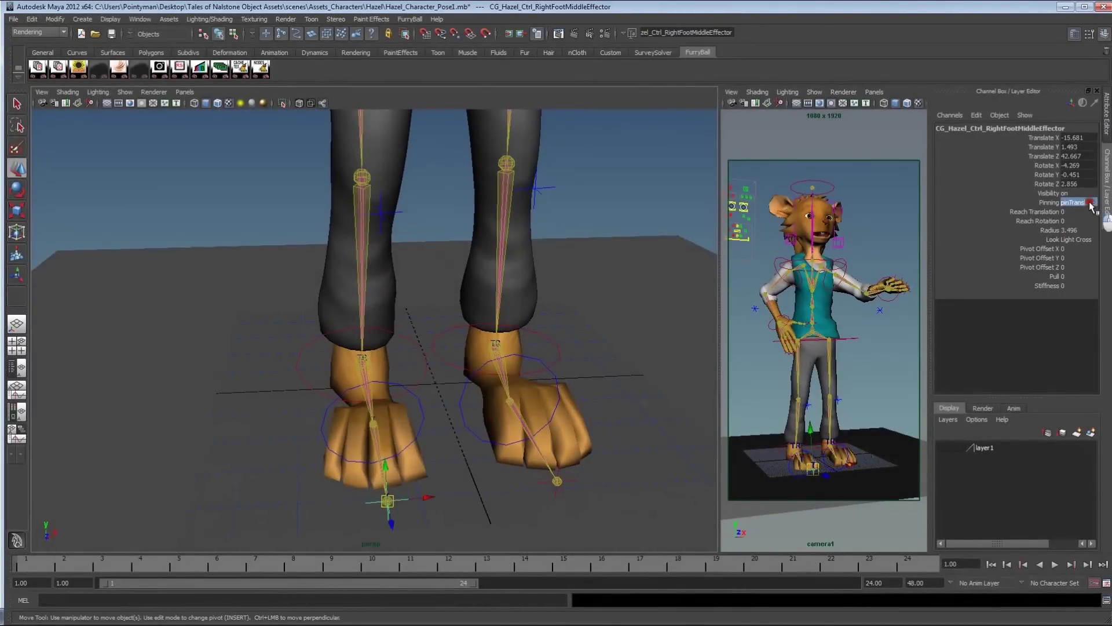
click(1090, 211)
Select the right foot effector at the ball of the foot and set its Pinning to unpinned
alt+drag(399, 456, 436, 423)
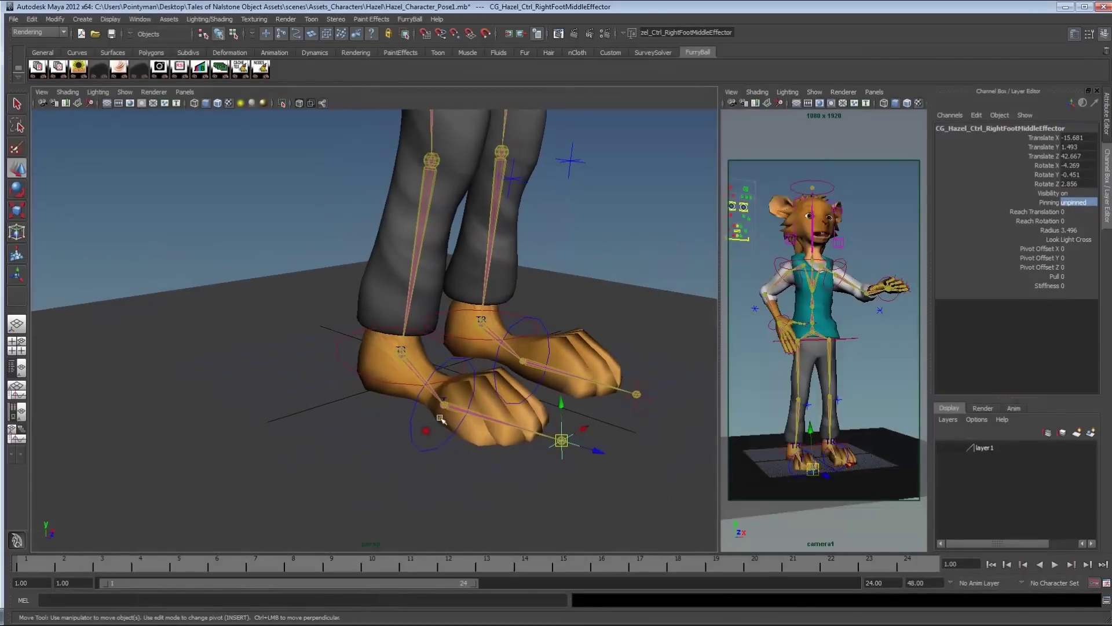
click(444, 404)
click(1078, 203)
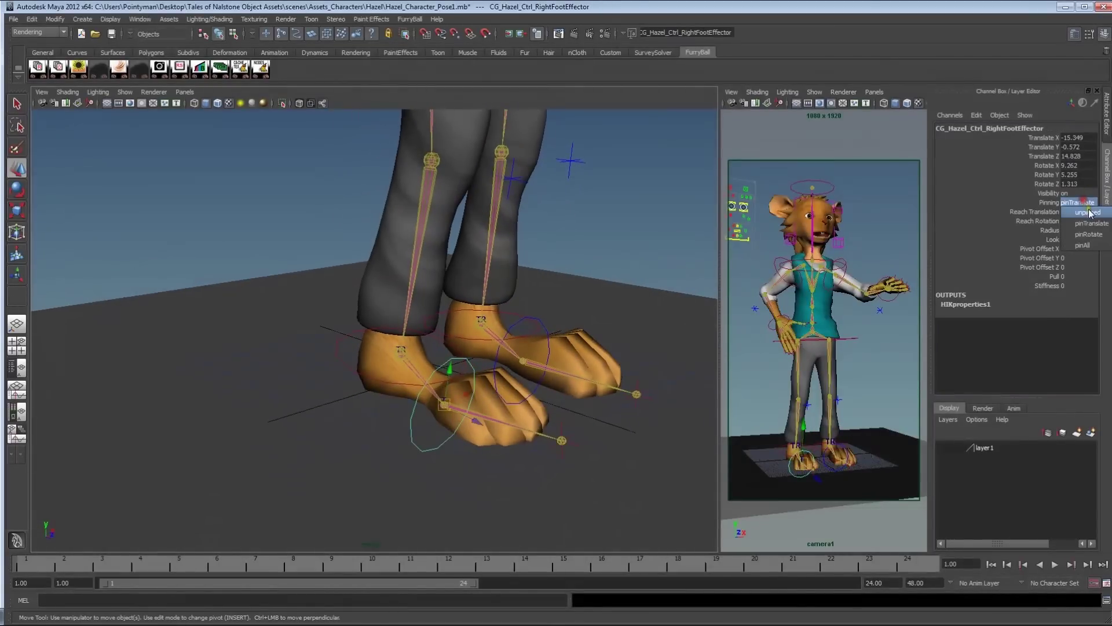
click(1088, 214)
Move the right ankle effector outward to about Translate X -27.857, Y 7.413, Z 4.133 to widen the stance
click(433, 334)
alt+drag(573, 333, 510, 335)
alt+right_drag(509, 335, 385, 344)
drag(385, 345, 348, 342)
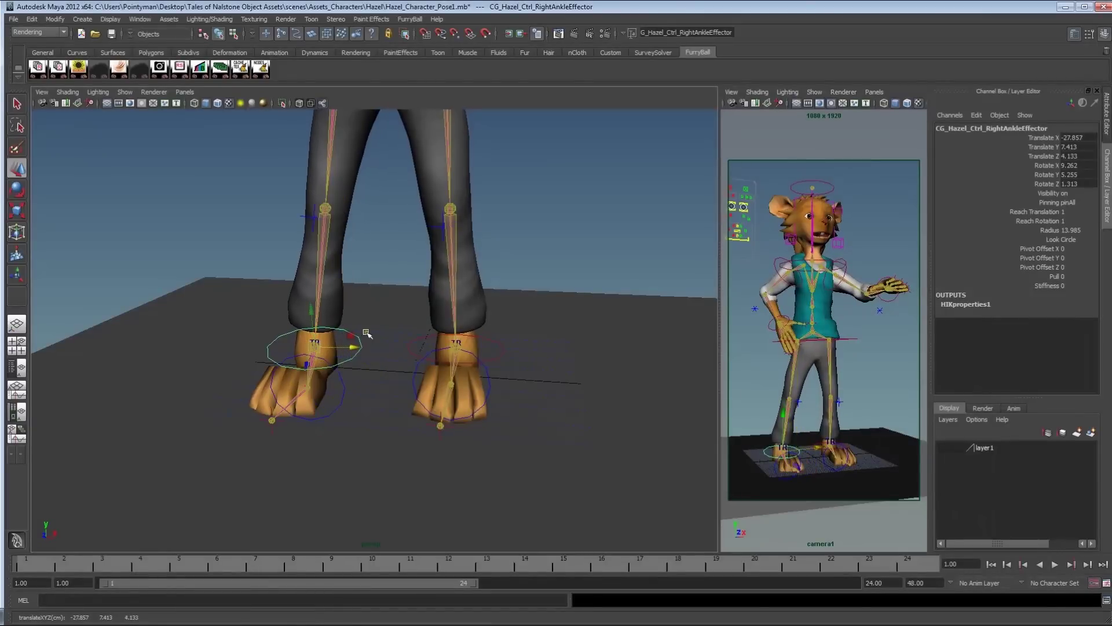
Raise the right ankle effector slightly to about Translate X -28.384, Y 9.015, Z 4.26
alt+middle_drag(440, 324, 496, 400)
alt+right_drag(497, 399, 392, 322)
alt+middle_drag(392, 322, 390, 392)
alt+drag(390, 393, 549, 405)
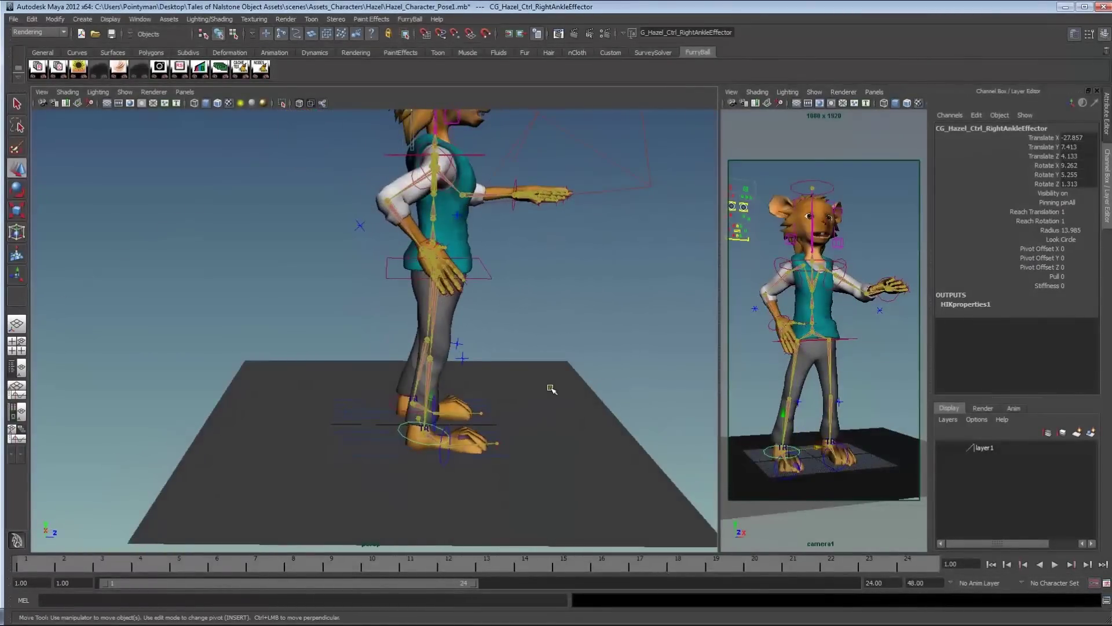
alt+drag(485, 468, 352, 409)
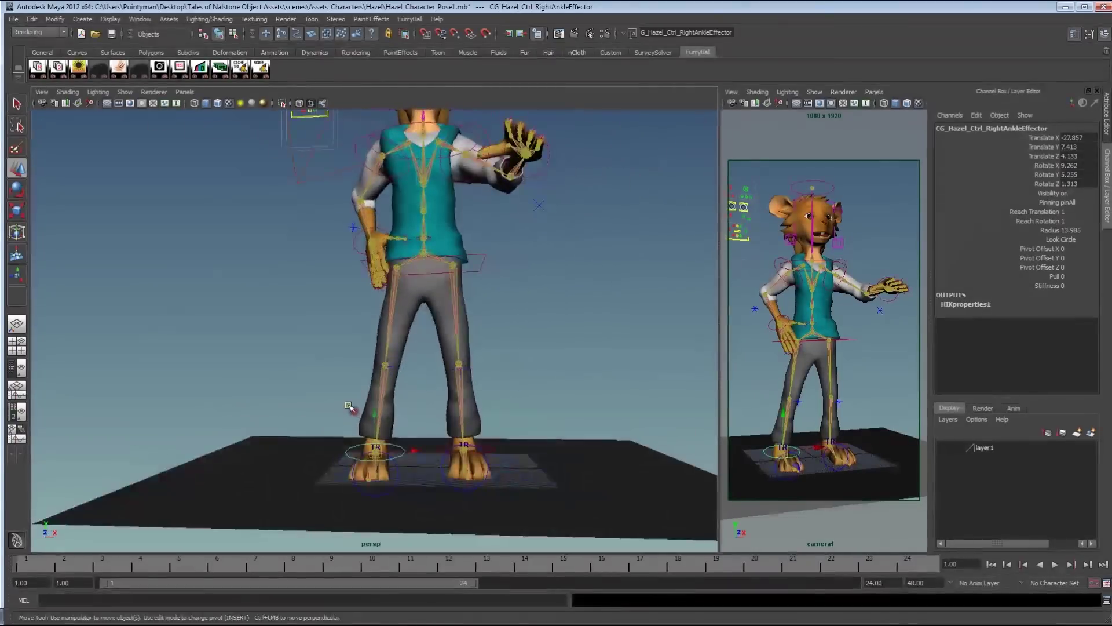
middle_drag(437, 463, 420, 444)
Rotate the right foot effector slightly to about Rotate X 9.14, Y 5.465, Z 0.011
alt+right_drag(420, 443, 486, 467)
alt+drag(486, 467, 614, 393)
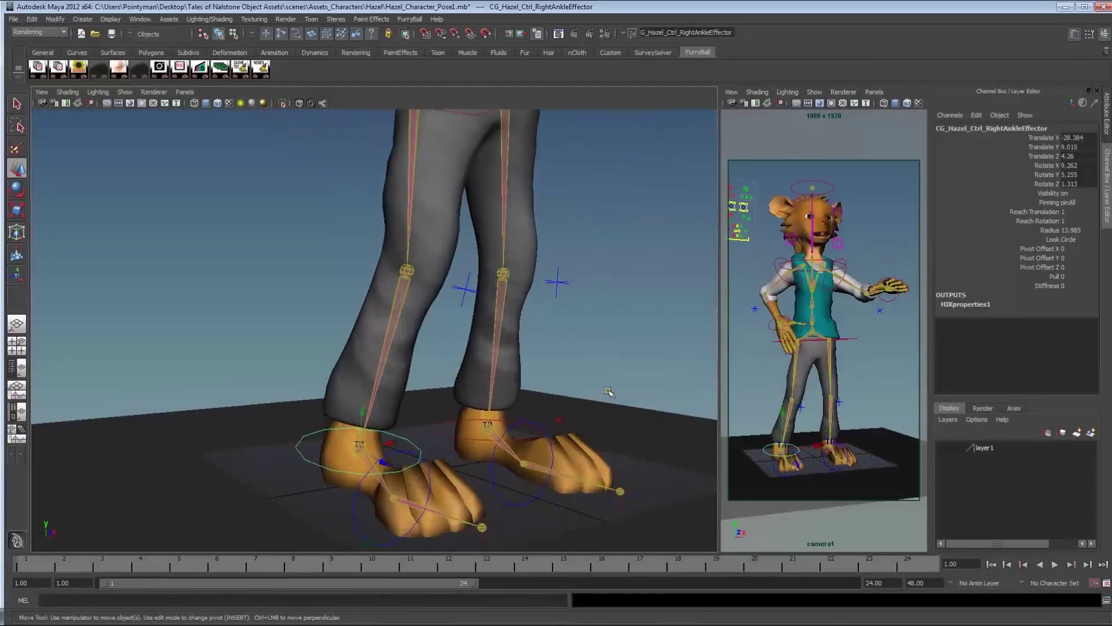
click(420, 460)
key(e)
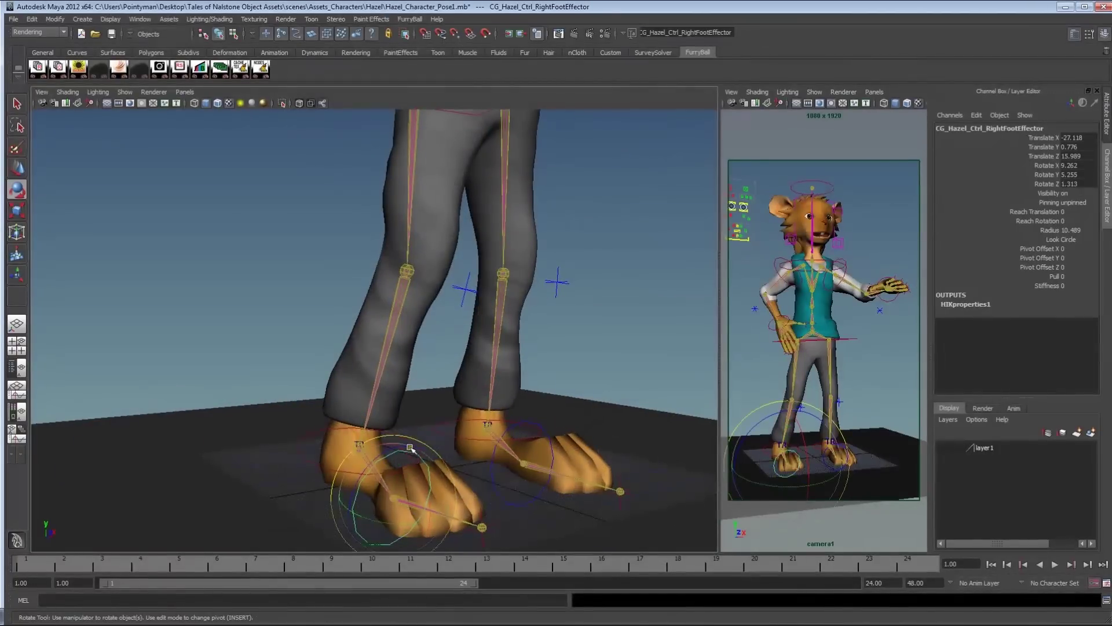
drag(413, 446, 411, 446)
alt+drag(544, 446, 459, 442)
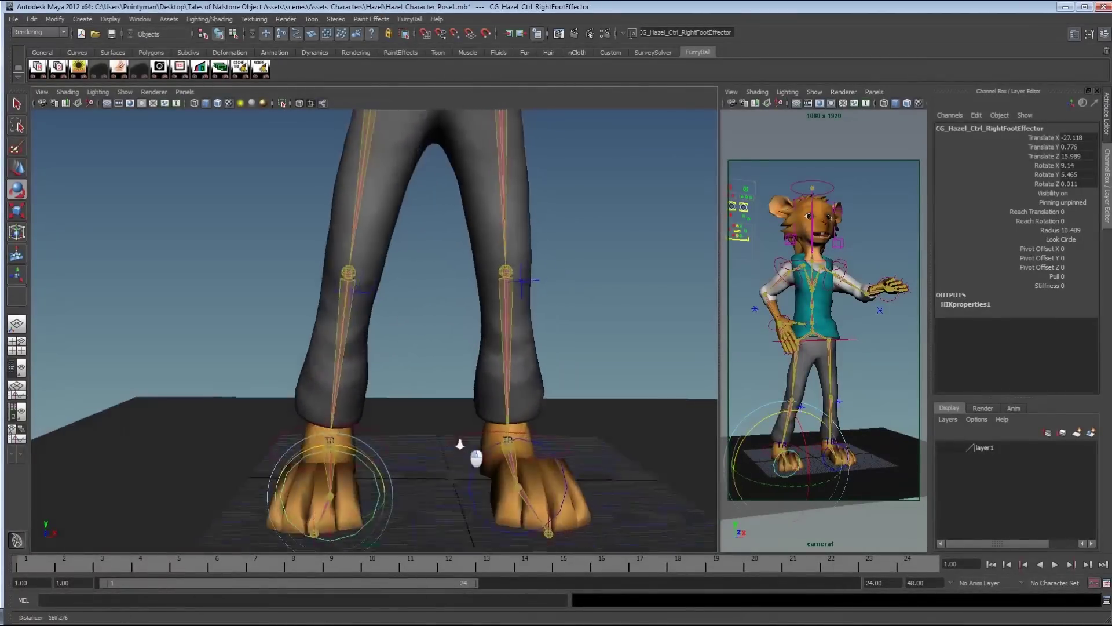
Rotate the right ankle effector to point the foot outward, at about Rotate X 9.799, Y -19.663, Z -2.868
alt+right_drag(459, 442, 313, 313)
alt+middle_drag(312, 313, 285, 421)
click(373, 427)
alt+drag(373, 426, 368, 418)
alt+middle_drag(505, 504, 494, 404)
alt+drag(399, 462, 355, 428)
click(348, 432)
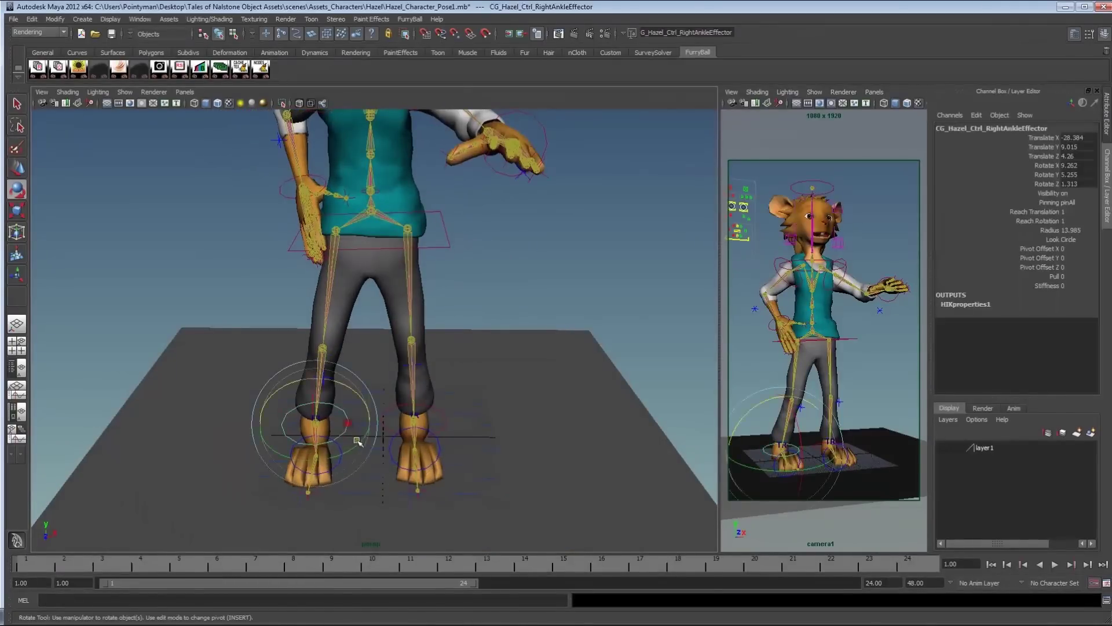
click(443, 431)
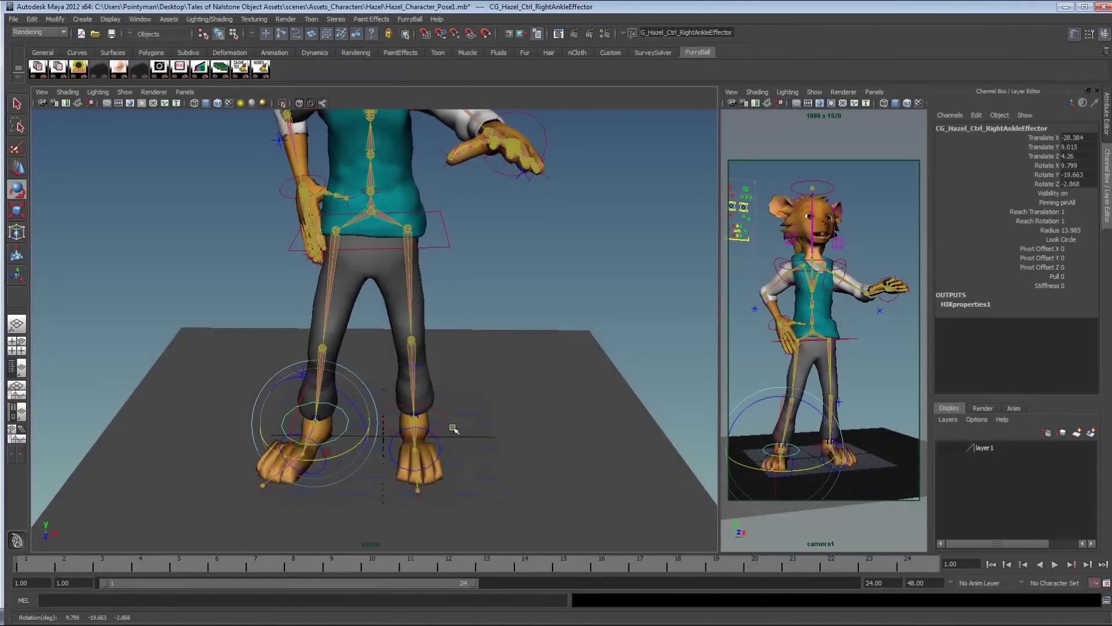
Place the left ankle effector at about Translate X 12.899, Y 8.418, Z -6.855 and turn the foot outward to Rotate Y 25
alt+drag(454, 442, 386, 422)
key(w)
key(e)
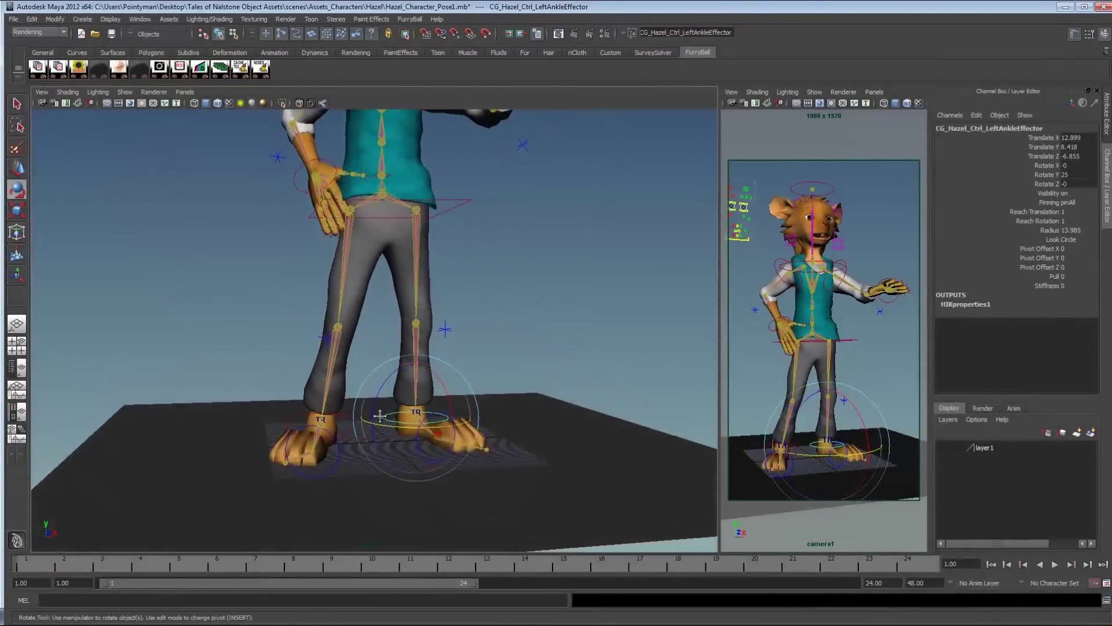
Move the left ankle effector back and inward to about Translate X 7.179, Y 8.466, Z -8.075
alt+middle_drag(386, 422, 387, 496)
alt+drag(388, 497, 365, 515)
key(w)
drag(427, 486, 461, 434)
mouse_move(378, 438)
alt+mouse_down()
mouse_move(448, 425)
mouse_move(385, 439)
alt+mouse_up()
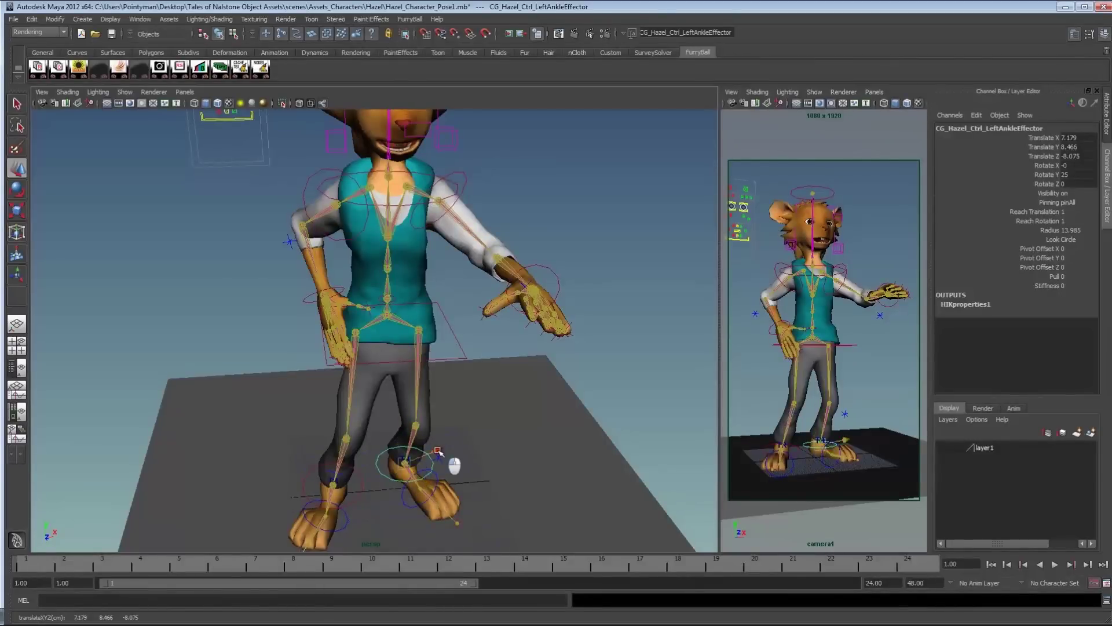
Shift the hips effector over the feet to about Translate X -10.798, Y 93.807, Z 0.384
alt+drag(464, 396, 471, 391)
mouse_move(471, 391)
middle_down()
mouse_move(460, 380)
mouse_move(463, 392)
middle_up()
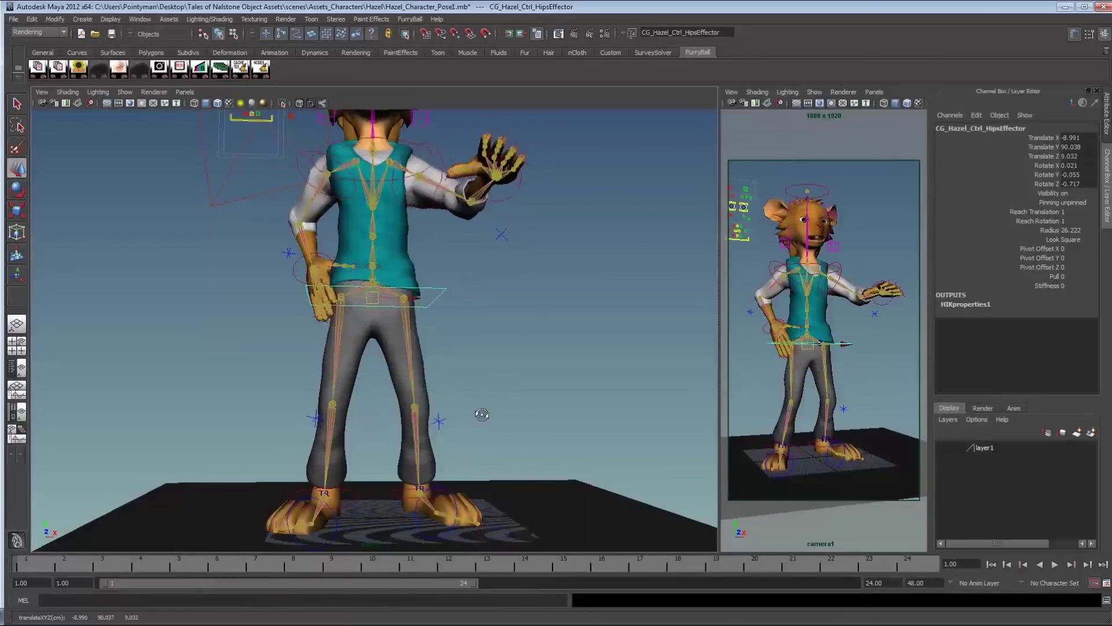
alt+drag(463, 392, 561, 413)
middle_drag(551, 415, 526, 402)
alt+drag(526, 401, 377, 382)
alt+right_drag(377, 383, 243, 362)
mouse_move(295, 363)
alt+mouse_down()
mouse_move(256, 380)
mouse_move(295, 370)
mouse_move(280, 364)
alt+mouse_up()
alt+middle_drag(281, 364, 281, 368)
alt+right_drag(280, 369, 396, 397)
click(356, 320)
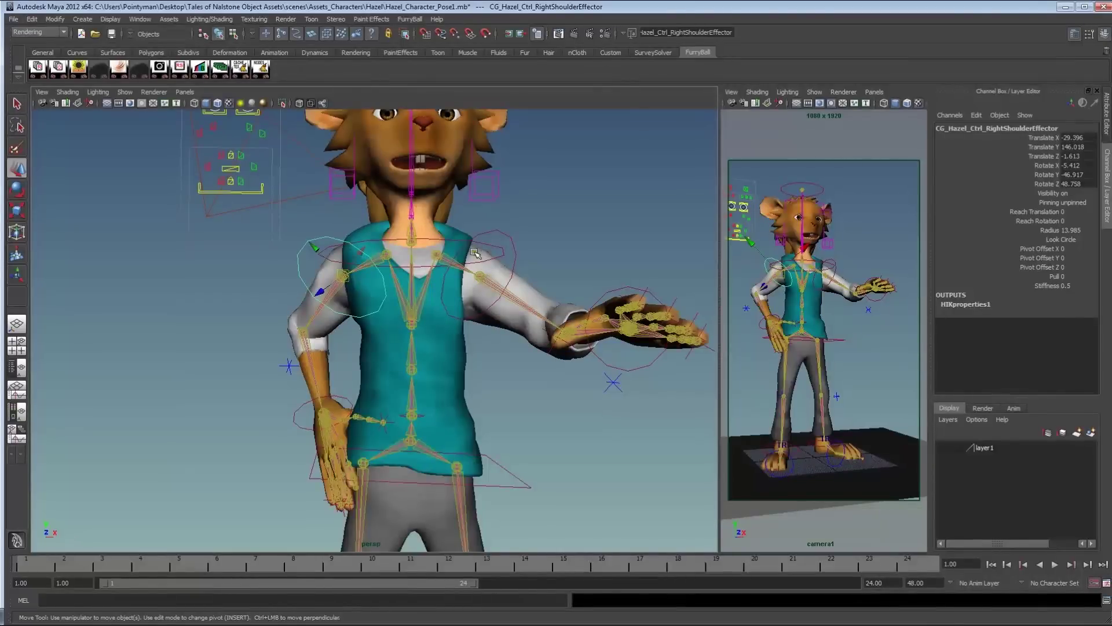
click(413, 438)
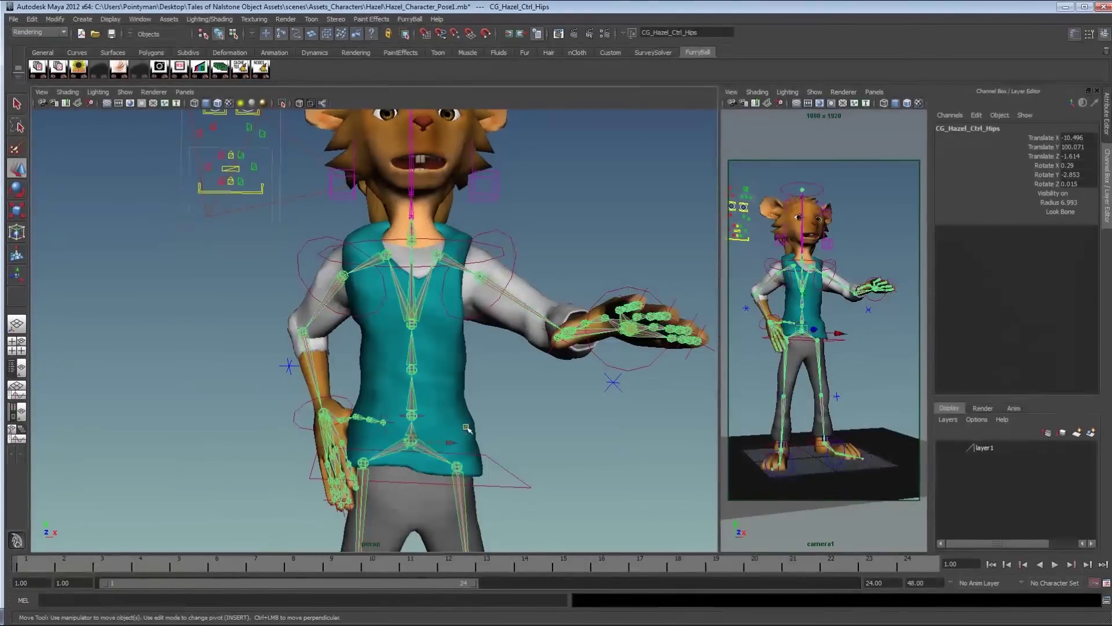
alt+middle_drag(413, 438, 482, 344)
click(574, 338)
alt+right_drag(467, 368, 409, 280)
alt+middle_drag(424, 288, 420, 335)
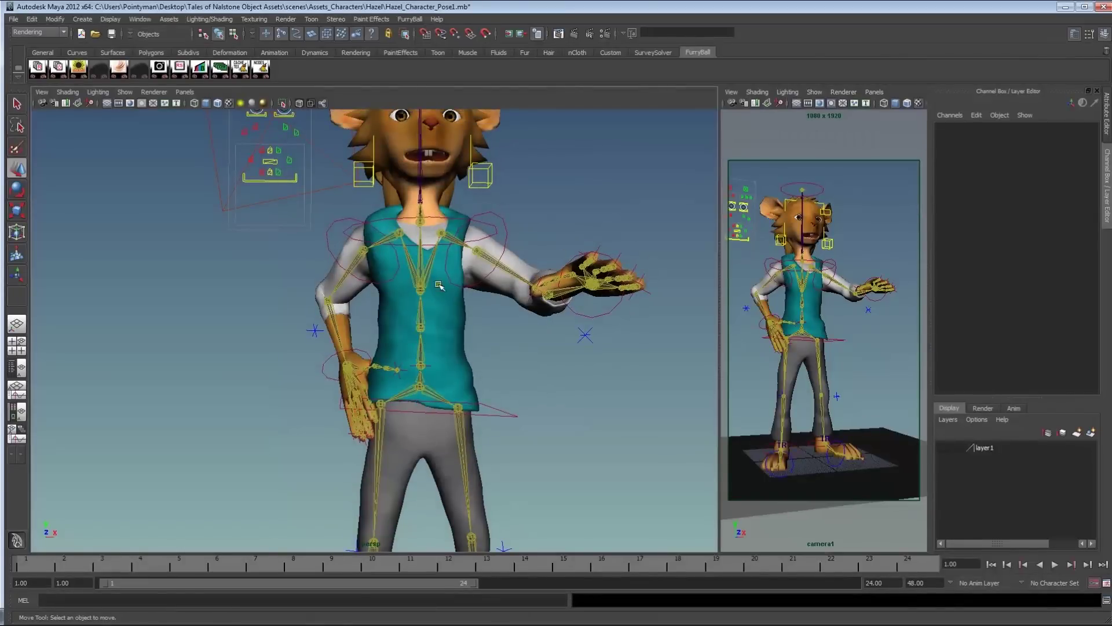
alt+right_drag(450, 339, 480, 345)
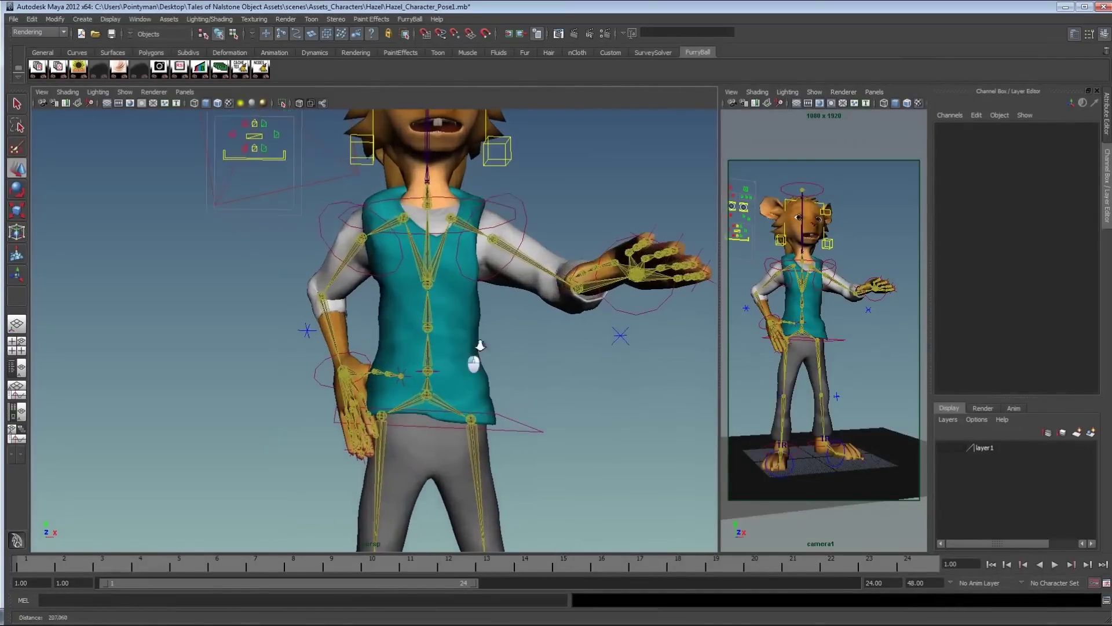
Tilt the hips effector sideways to about Rotate Z -5
click(431, 370)
click(431, 392)
key(e)
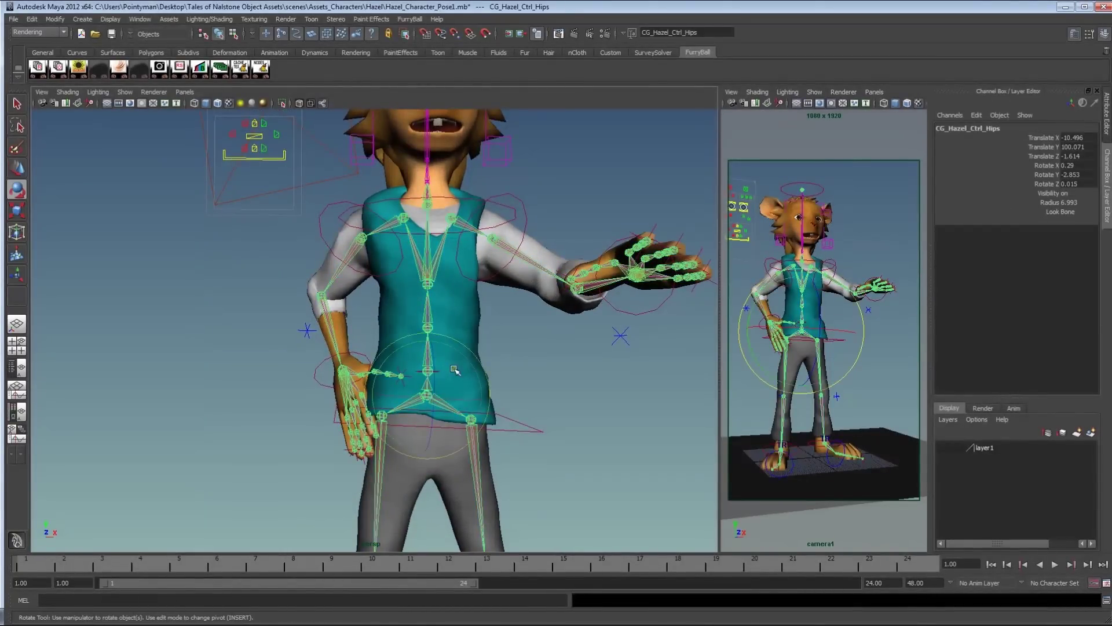
click(594, 446)
click(401, 371)
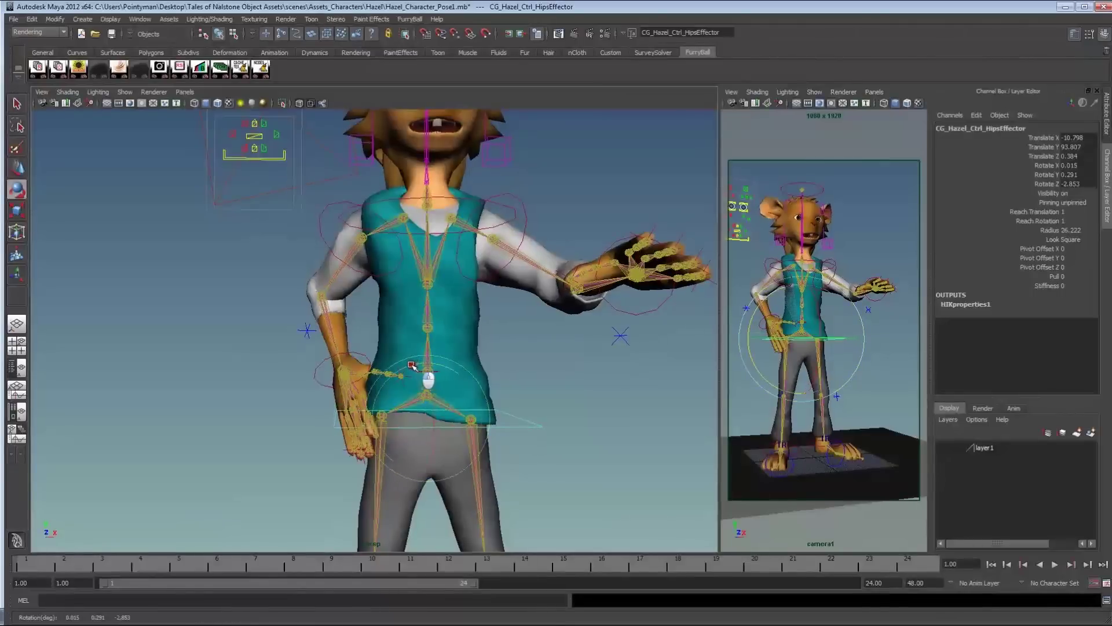
drag(401, 370, 417, 368)
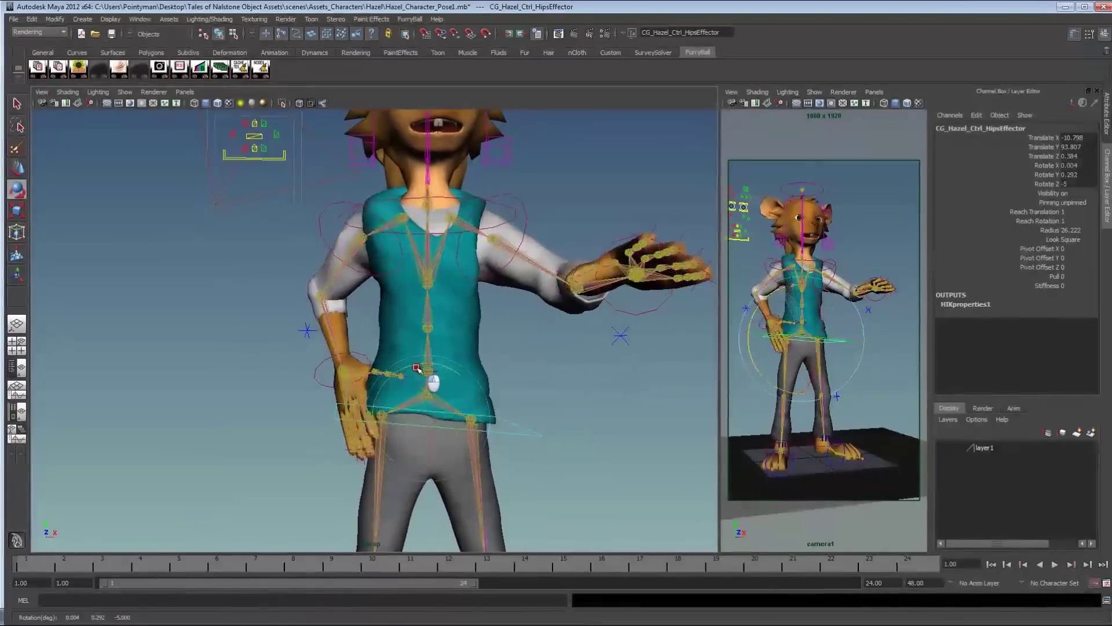
alt+right_drag(602, 366, 472, 371)
alt+drag(359, 365, 323, 362)
alt+right_drag(322, 362, 556, 365)
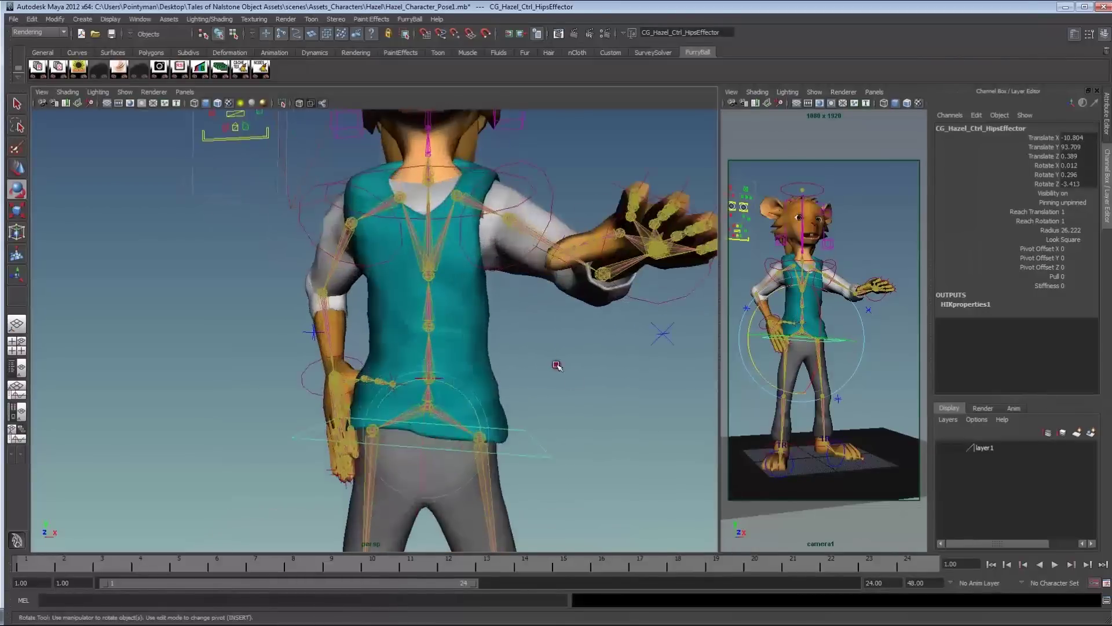
Lower the left wrist effector in front of the torso so that the left elbow bends
click(584, 348)
click(433, 381)
alt+drag(456, 380, 465, 407)
alt+right_drag(464, 407, 367, 411)
alt+drag(376, 415, 418, 401)
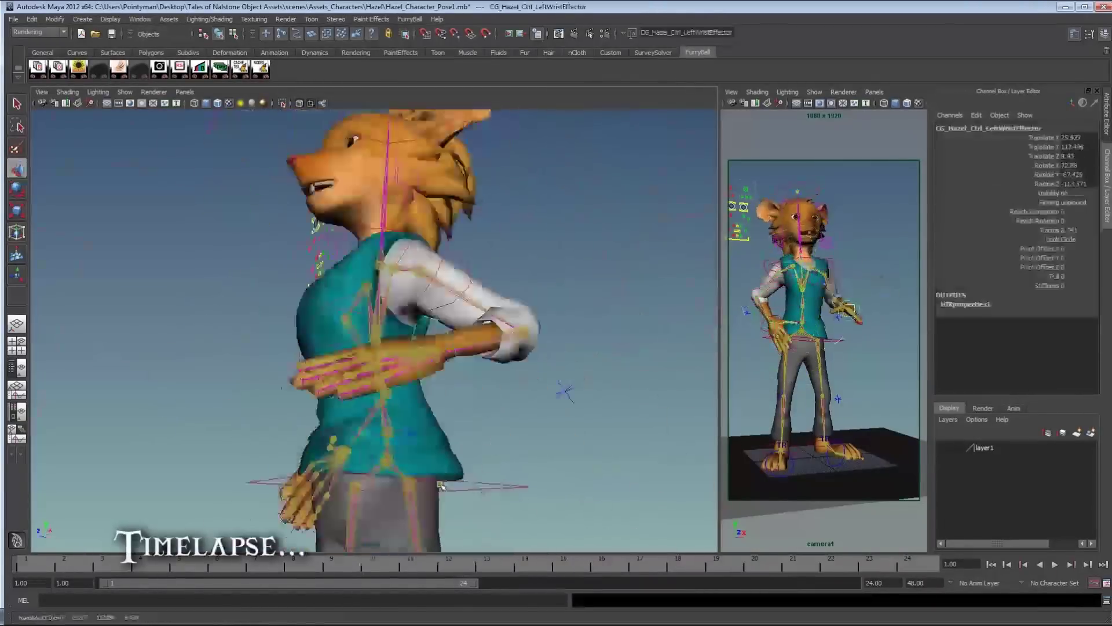
Move and rotate the left wrist effector until the left hand rests on the hip with the elbow out
key(e)
click(429, 268)
alt+drag(428, 268, 325, 400)
key(w)
click(323, 322)
alt+drag(324, 399, 437, 375)
click(393, 267)
key(e)
alt+right_drag(437, 375, 517, 318)
click(516, 318)
shift+click(544, 385)
alt+drag(544, 385, 438, 482)
click(437, 482)
key(w)
drag(437, 482, 330, 427)
alt+middle_drag(330, 427, 447, 415)
Pose the right arm hanging beside the body with curled fingers and reframe camera1 to a three-quarter view of the character
click(435, 305)
key(e)
alt+drag(435, 306, 335, 295)
click(348, 228)
key(w)
click(321, 330)
key(e)
click(335, 295)
drag(382, 261, 390, 298)
alt+middle_drag(391, 298, 371, 464)
click(331, 389)
drag(331, 389, 475, 353)
click(873, 361)
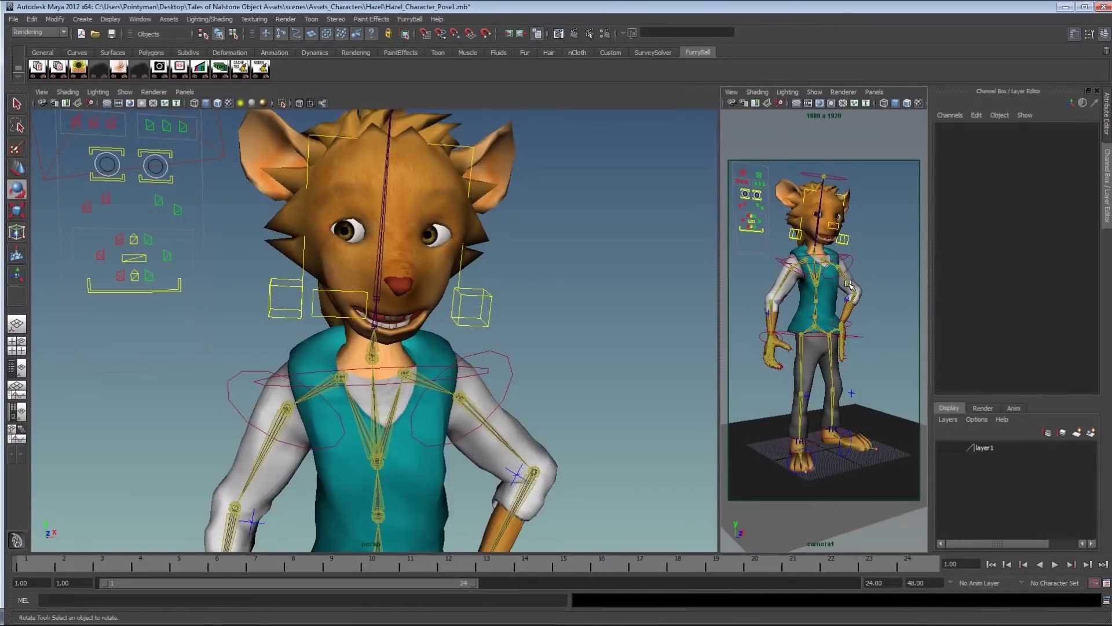
Move the hips effector sideways to about Translate X -2.301, Y 93.95, Z 0.399
alt+middle_drag(481, 428, 446, 324)
alt+right_drag(446, 325, 400, 371)
alt+middle_drag(440, 405, 431, 345)
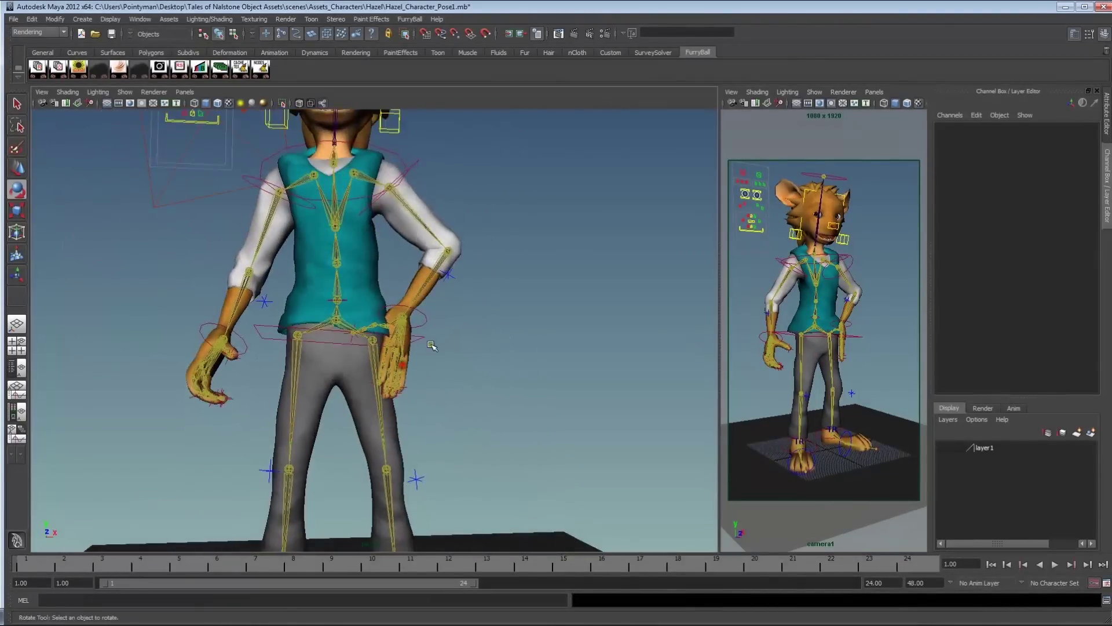
click(434, 347)
alt+right_drag(479, 388, 347, 412)
alt+middle_drag(330, 405, 352, 301)
key(w)
middle_drag(369, 339, 404, 333)
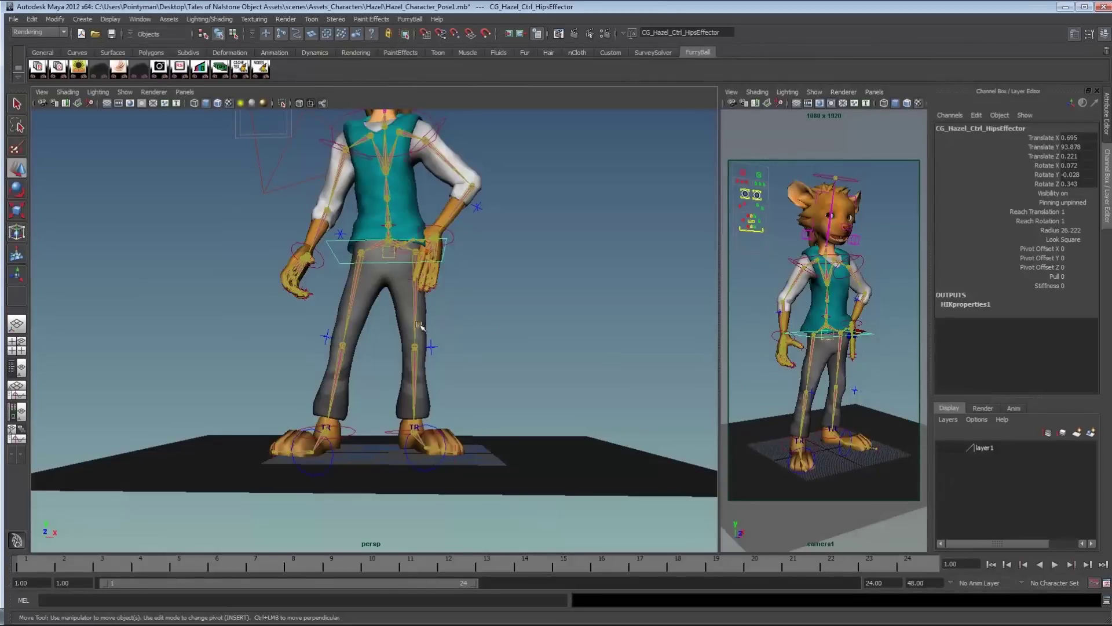
middle_drag(421, 314, 416, 311)
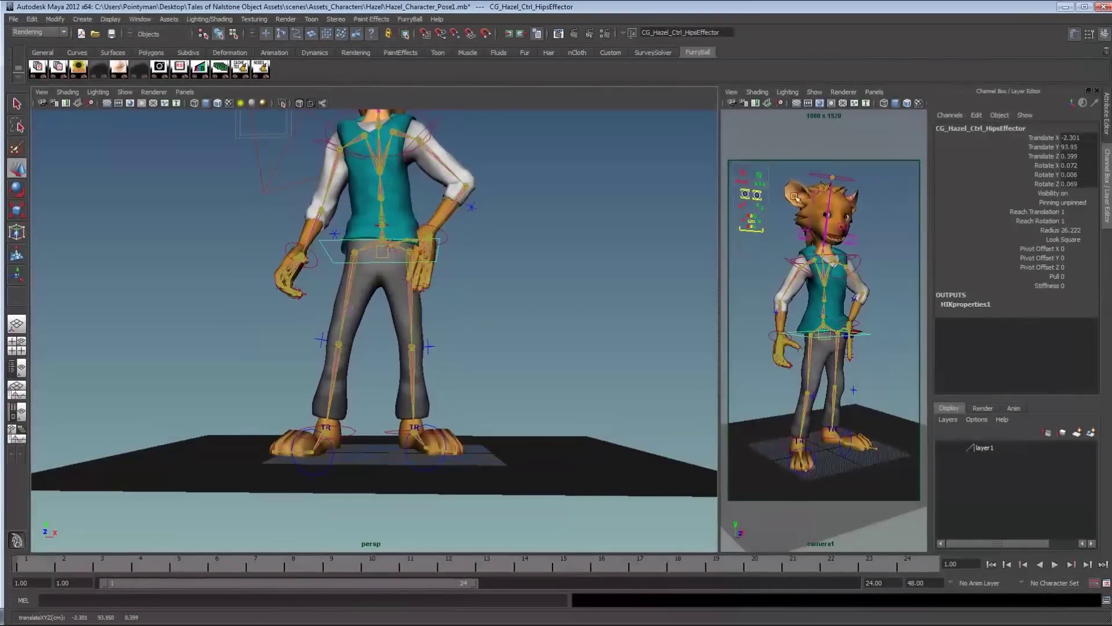
Rotate the hips and torso controls to twist the upper body and drop the right shoulder
click(849, 323)
click(824, 327)
key(e)
alt+middle_drag(440, 220, 434, 357)
click(580, 359)
alt+drag(580, 359, 484, 359)
alt+right_drag(484, 359, 547, 353)
click(553, 346)
Move and rotate the right wrist effector to straighten the right arm and swing the hand away from the body
alt+drag(869, 348, 1008, 330)
alt+drag(243, 406, 381, 440)
click(286, 440)
key(w)
alt+right_drag(382, 472, 440, 405)
click(301, 406)
click(353, 354)
key(e)
alt+drag(405, 392, 359, 392)
alt+right_drag(359, 392, 426, 412)
click(427, 412)
click(290, 327)
drag(290, 327, 270, 316)
alt+drag(269, 315, 440, 371)
Open and spread the fingers of the right hand and refine the rotation of the right wrist
click(273, 373)
click(272, 372)
click(309, 480)
click(464, 432)
key(w)
key(e)
click(440, 370)
click(486, 417)
alt+middle_drag(486, 417, 412, 409)
click(442, 422)
alt+drag(412, 409, 441, 347)
click(228, 283)
click(788, 261)
drag(782, 214, 770, 229)
click(771, 229)
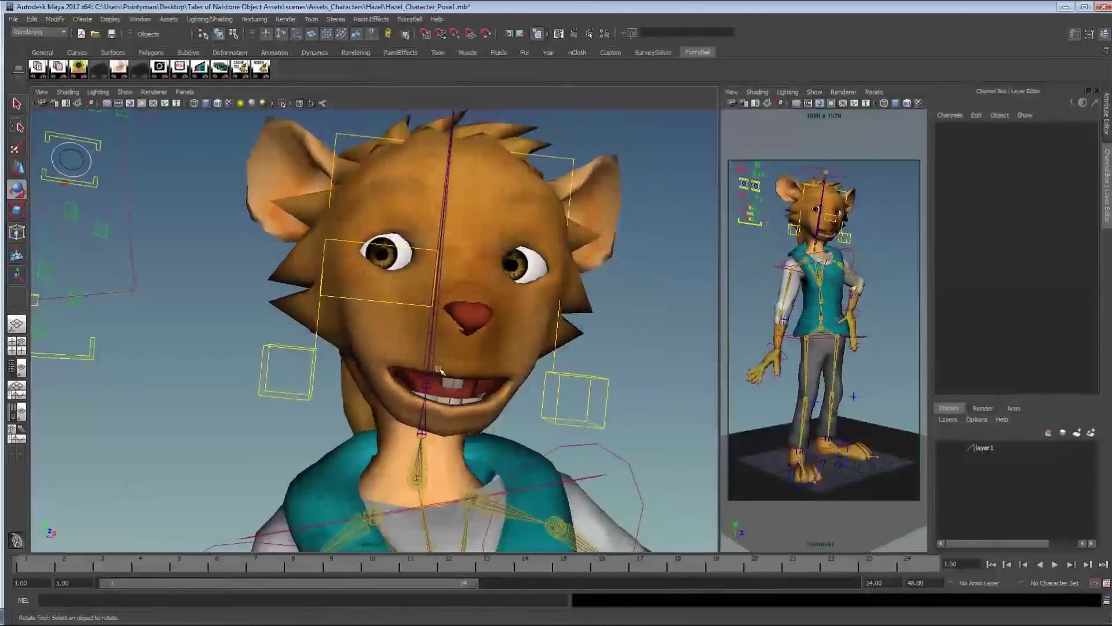
Try rotating the hips effector to about Rotate X 5.181, Y -13.98, Z -20.648, and undo the rotation
alt+right_drag(436, 372, 325, 371)
alt+middle_drag(444, 510, 448, 307)
alt+drag(446, 306, 324, 414)
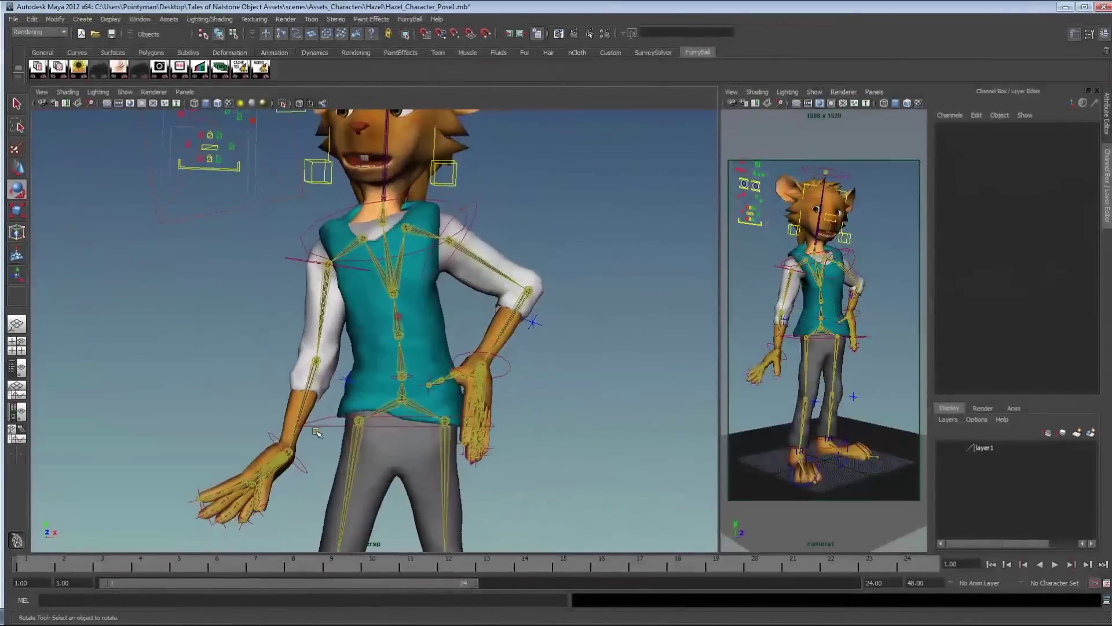
click(316, 420)
mouse_move(434, 377)
mouse_down()
mouse_move(453, 373)
mouse_move(446, 386)
mouse_up()
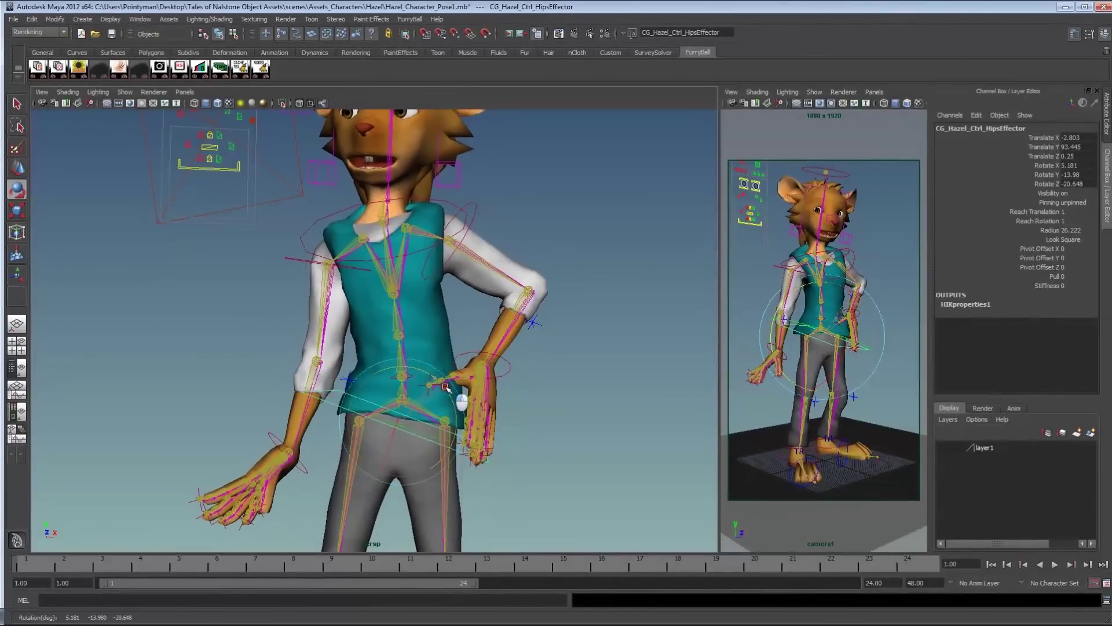
key(ctrl+z)
click(561, 405)
Rotate the lower spine control to about Rotate X -0.488, Y 10, Z 9.948
alt+drag(462, 348, 488, 349)
alt+right_drag(297, 253, 438, 362)
click(438, 392)
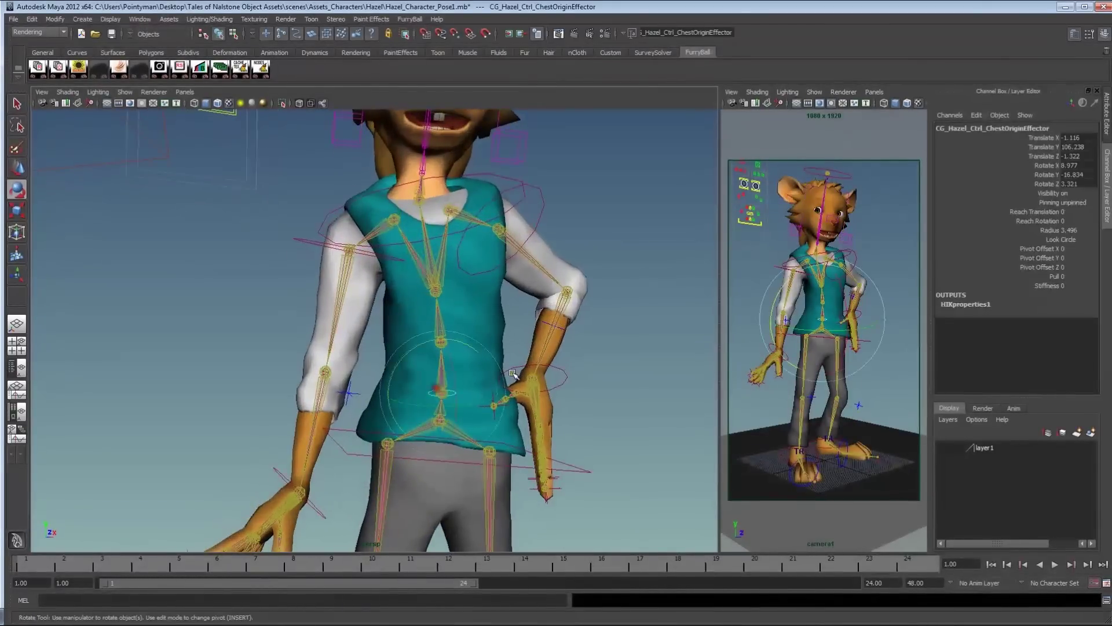
click(603, 331)
click(447, 384)
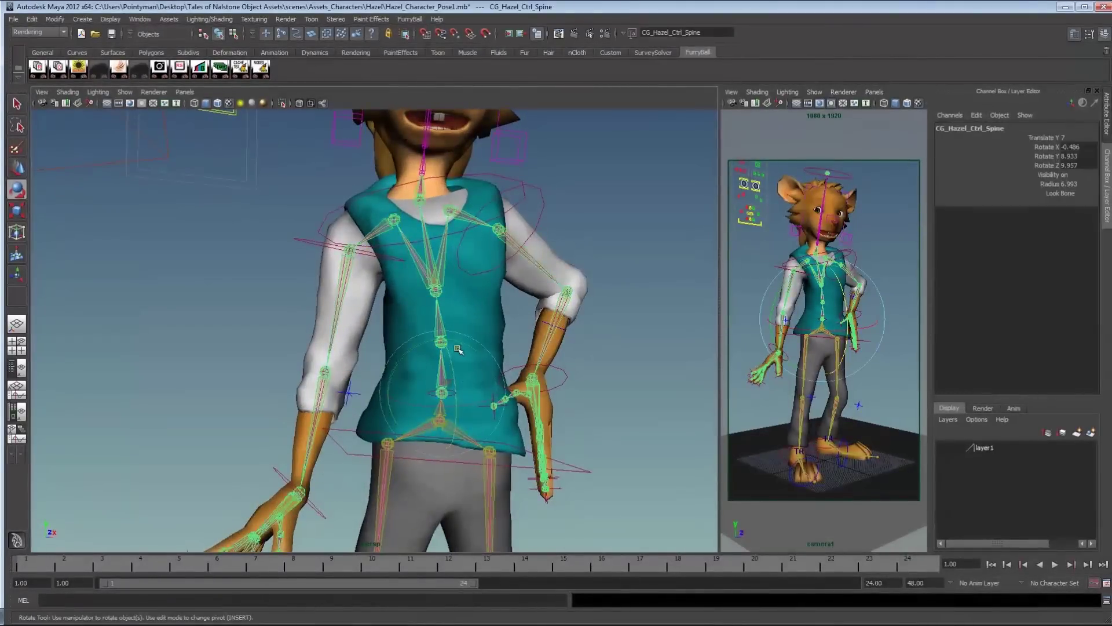
drag(436, 343, 432, 342)
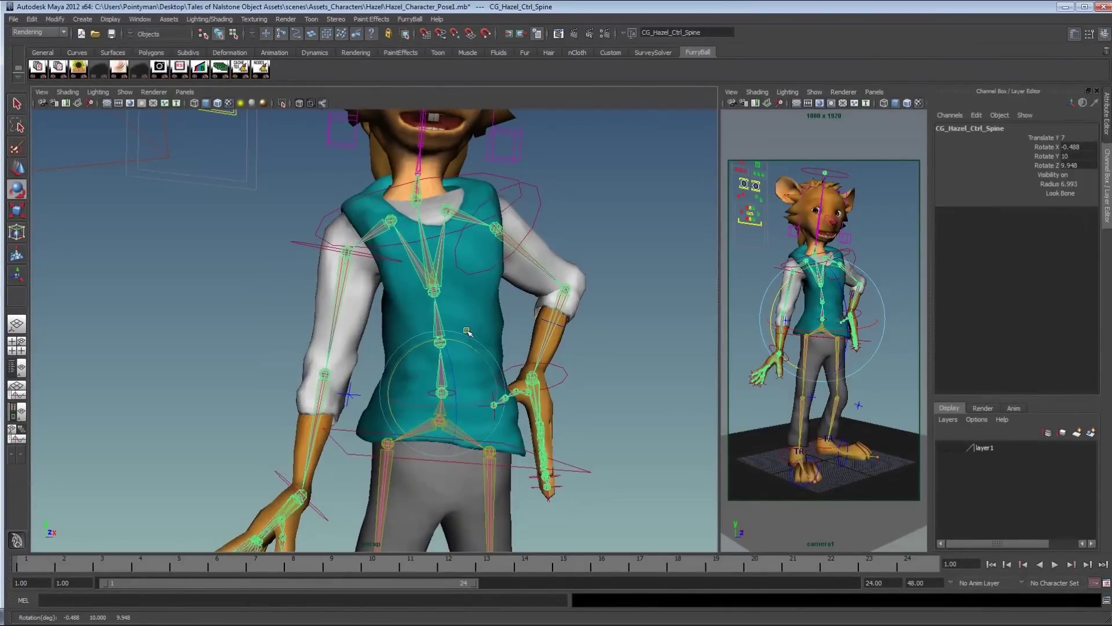
click(616, 345)
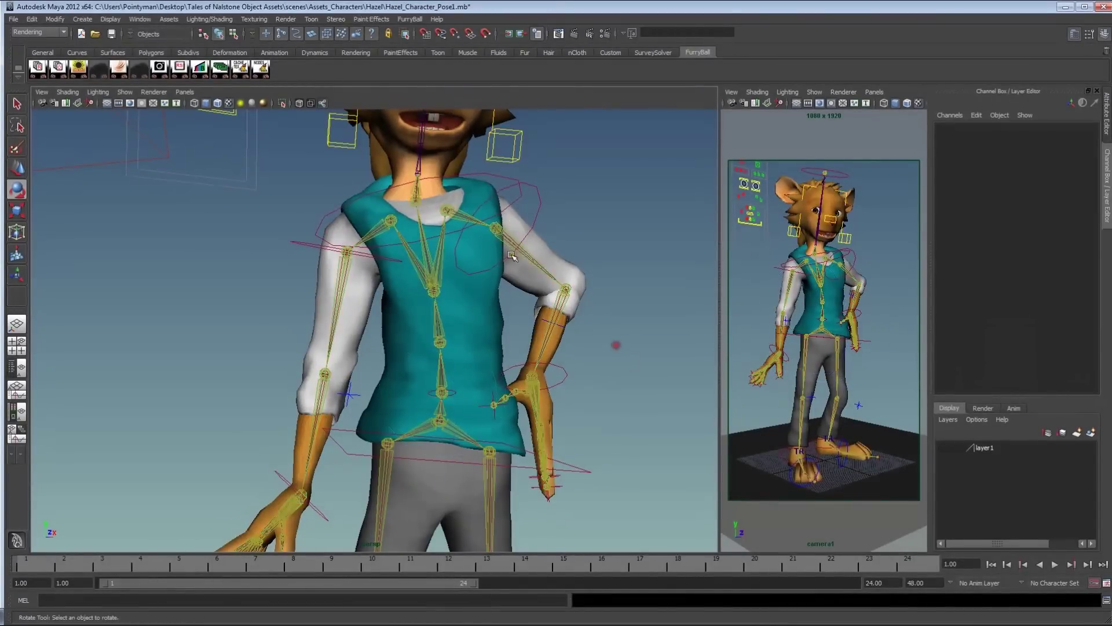
Orbit camera1 slightly and move the left wrist effector to about Translate X 17.781, Y 104.789, Z 6.356
alt+drag(848, 310, 835, 311)
click(550, 350)
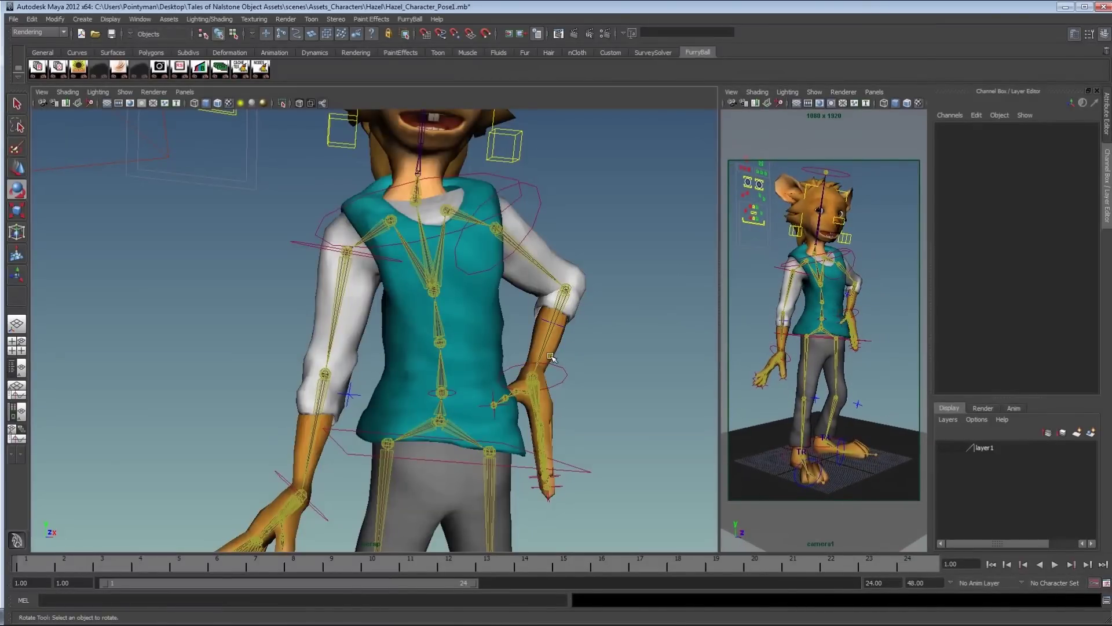
click(561, 368)
alt+drag(645, 390, 560, 392)
key(w)
middle_drag(552, 404, 536, 426)
alt+drag(405, 434, 539, 432)
Make layer1 visible, set its display type to Reference, and clear the selection of the right brow controls
alt+middle_drag(418, 156, 423, 375)
alt+drag(424, 375, 543, 519)
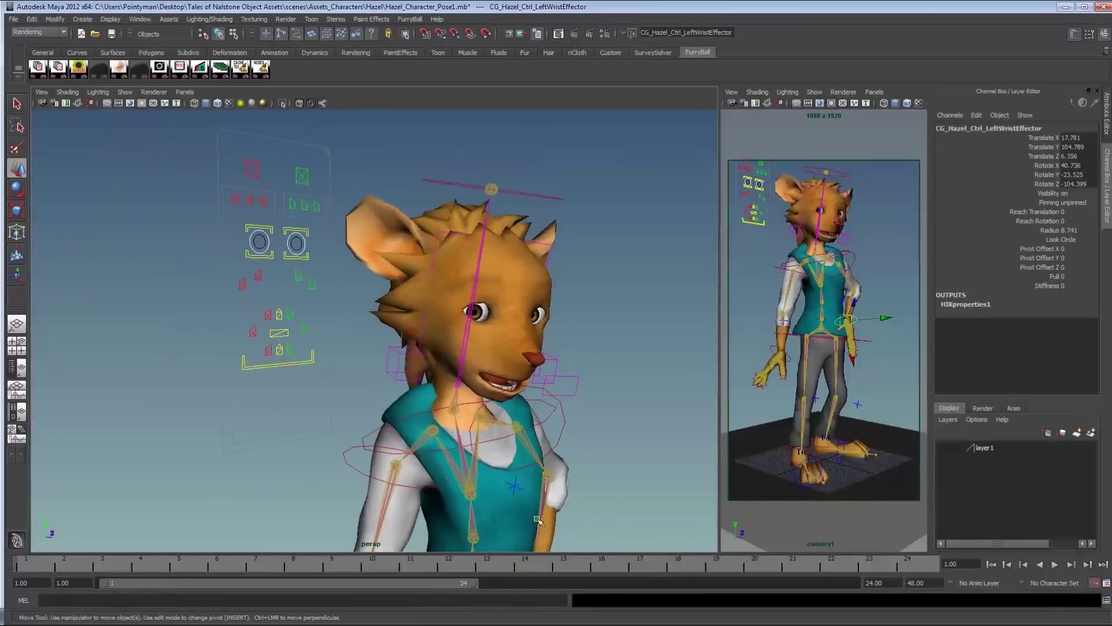
alt+middle_drag(300, 256, 311, 351)
alt+right_drag(311, 351, 359, 348)
alt+drag(359, 347, 231, 231)
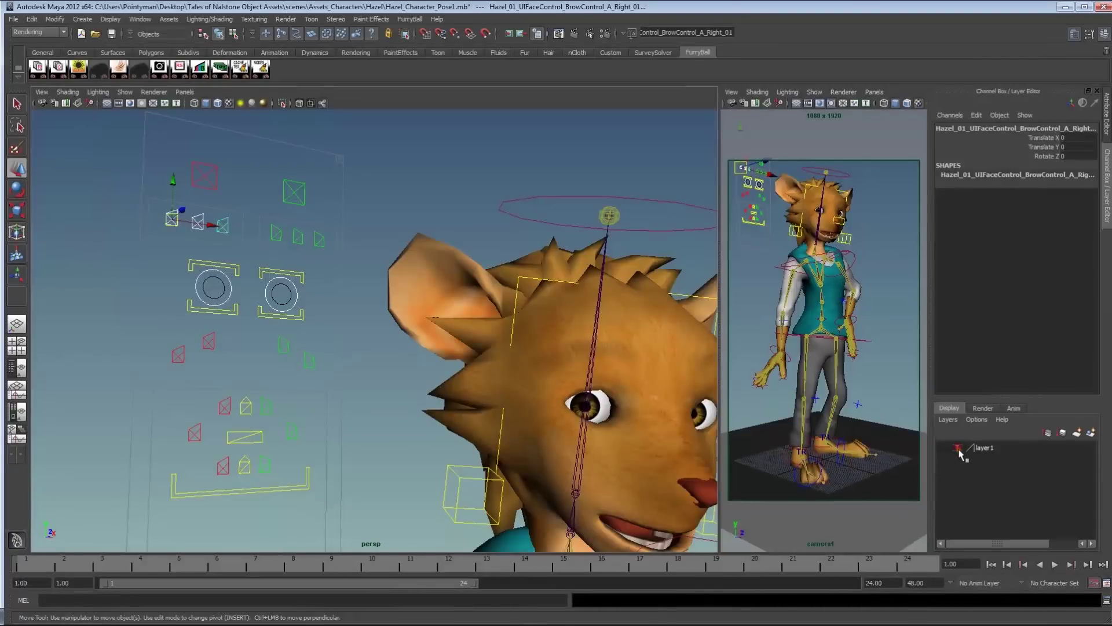
alt+right_drag(324, 226, 112, 215)
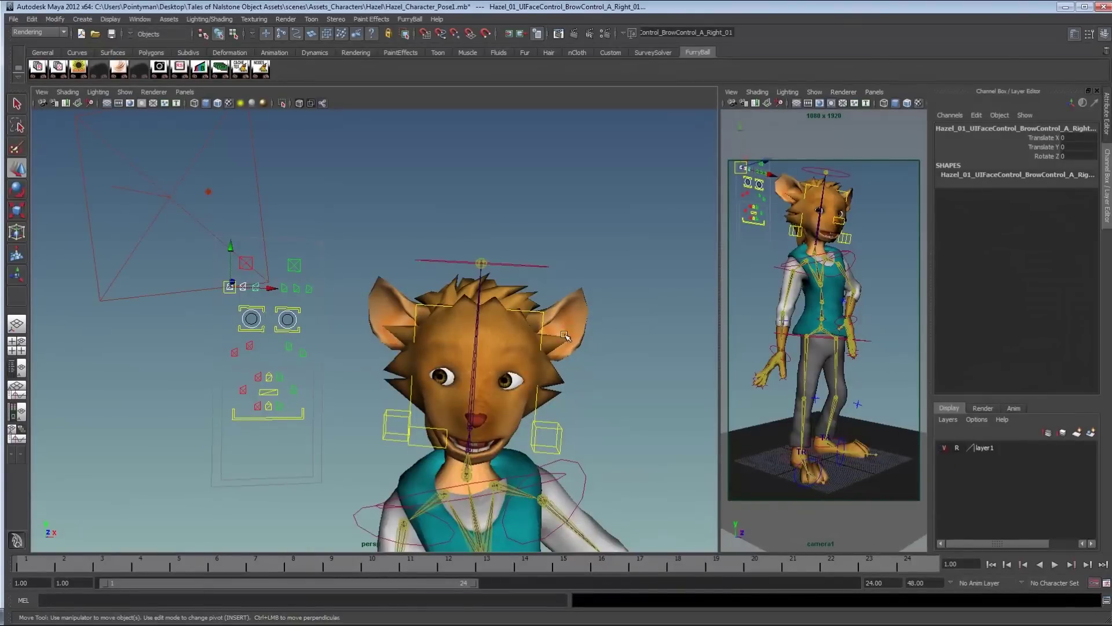
click(325, 226)
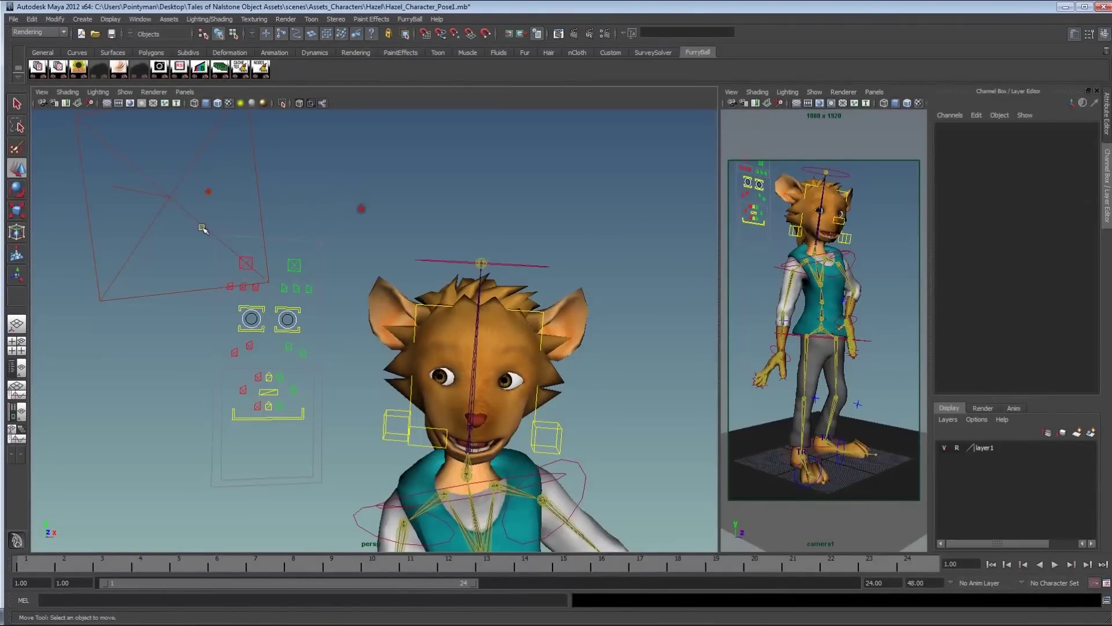
Try closing the left upper eyelid control to about Translate Y -3.385, and undo the move
alt+drag(203, 228, 399, 243)
click(224, 247)
alt+drag(224, 247, 402, 306)
middle_drag(293, 227, 893, 258)
click(214, 252)
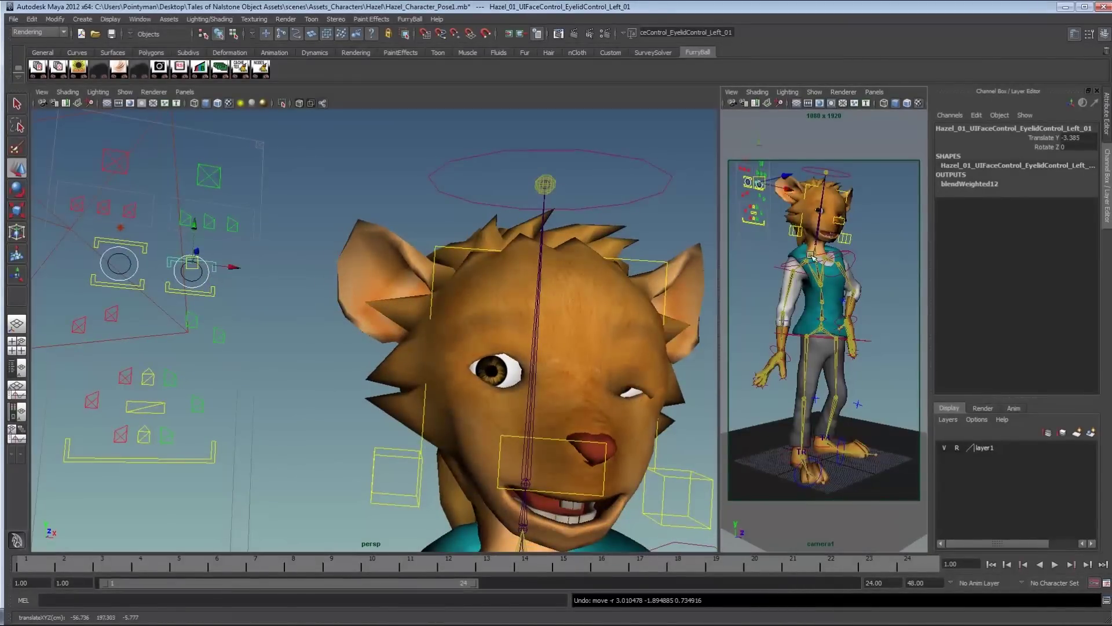
key(z)
Raise the innermost right brow control and the inner and middle left brow controls on the face control board
click(130, 210)
middle_drag(206, 259, 210, 236)
click(185, 218)
middle_drag(249, 281, 226, 283)
click(210, 222)
click(280, 271)
Try angling the right upper eyelid control to Rotate Z -30 and raising it to Translate Y 2, and undo both changes
click(120, 241)
key(e)
drag(179, 259, 165, 289)
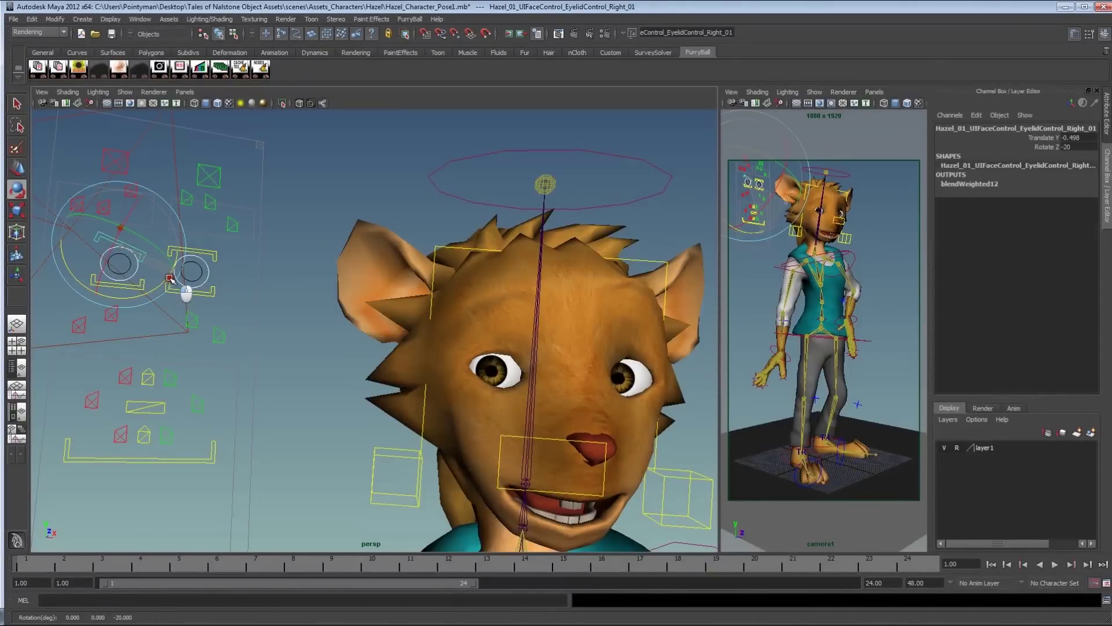
key(w)
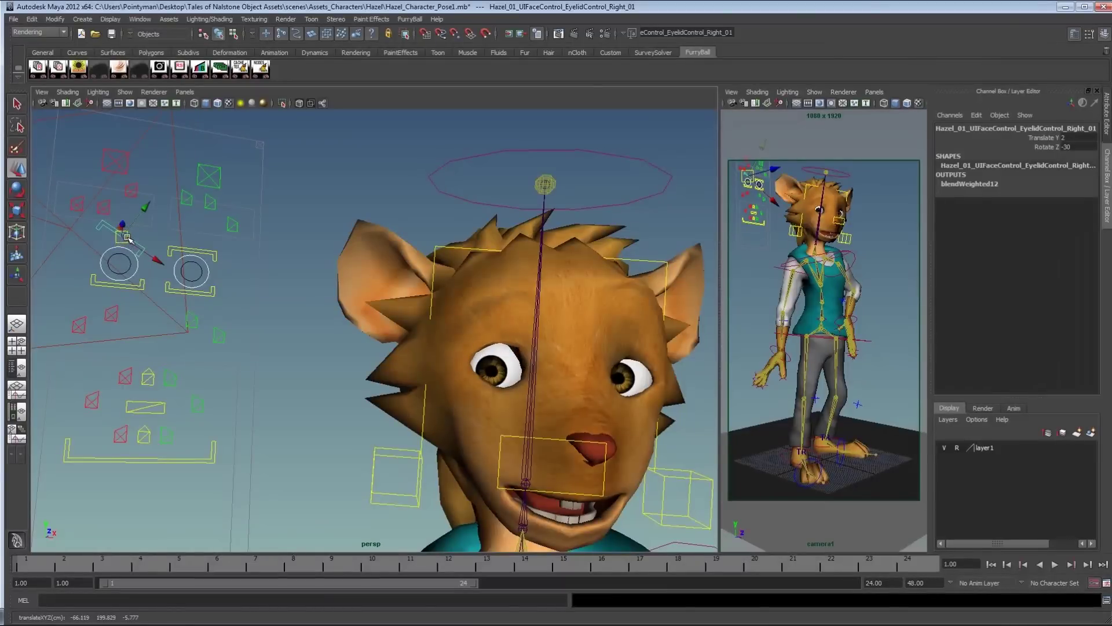
key(ctrl+z)
key(ctrl+z)
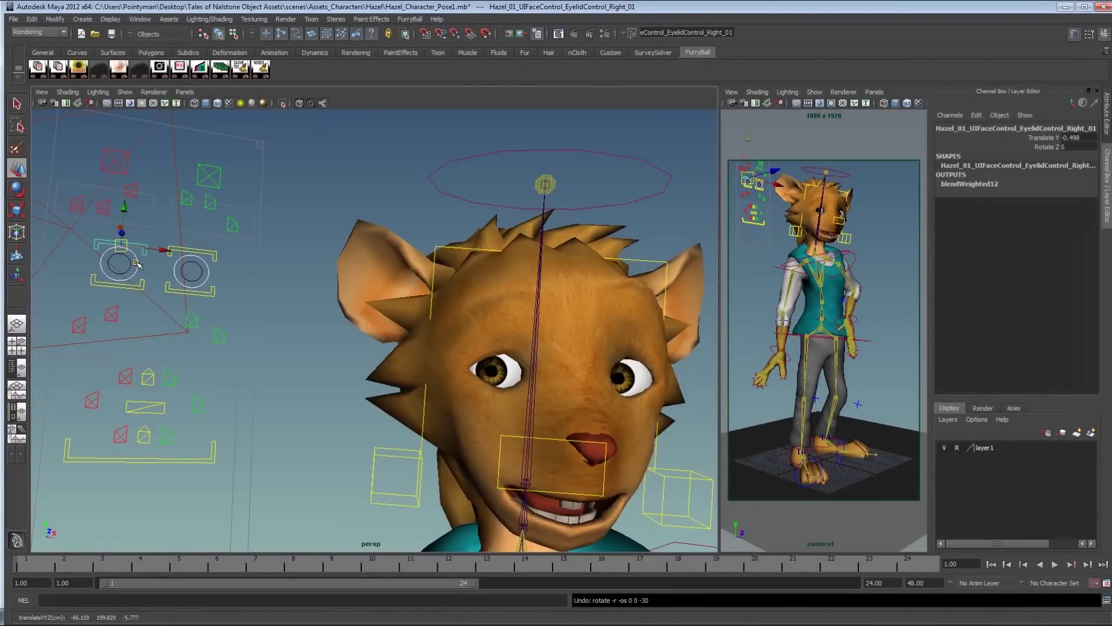
Lower the right bottom eyelid control on the face control board to Translate Y -2
click(129, 284)
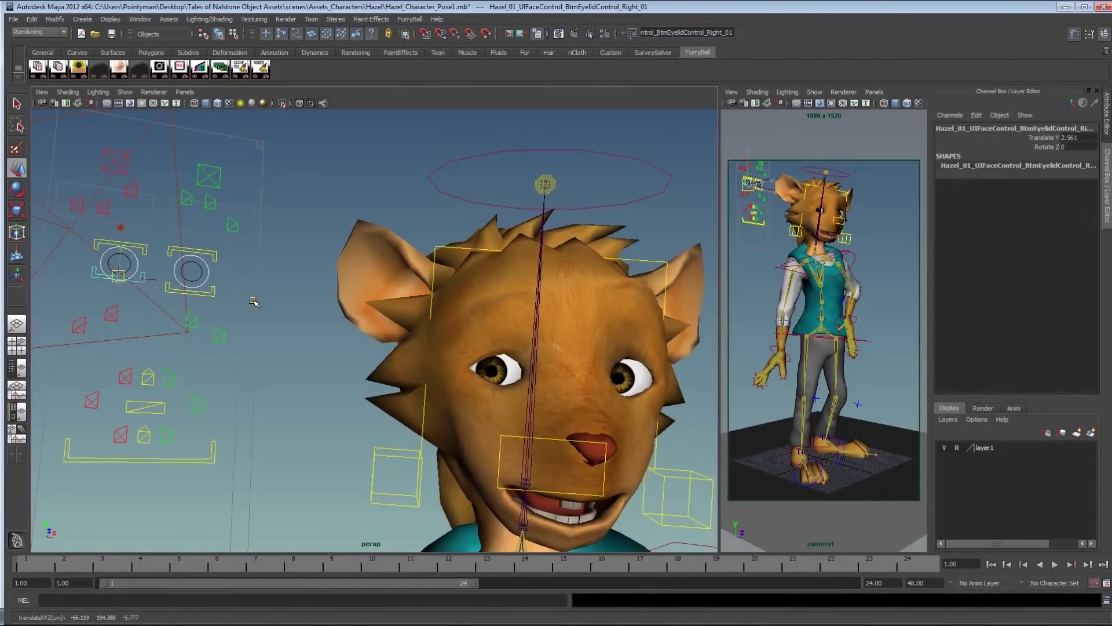
mouse_move(592, 331)
alt+mouse_down()
mouse_move(570, 333)
mouse_move(597, 336)
alt+mouse_up()
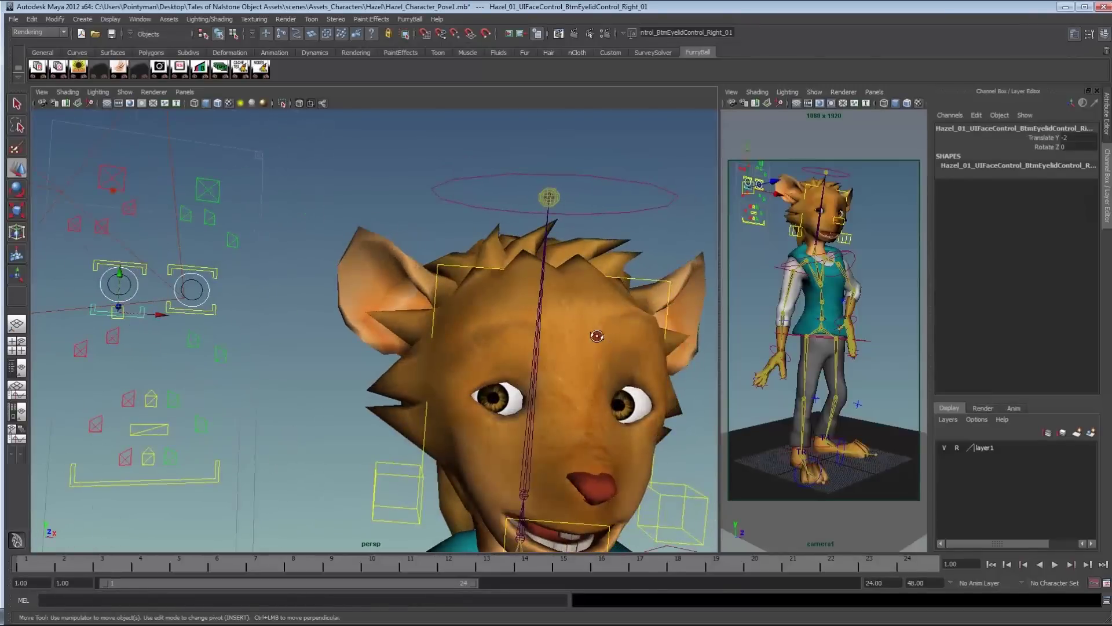
alt+drag(130, 359, 134, 341)
Raise both right cheek controls slightly on the face control board, undoing the unwanted moves
drag(65, 292, 151, 338)
middle_drag(179, 343, 176, 339)
key(ctrl+z)
key(ctrl+z)
key(ctrl+z)
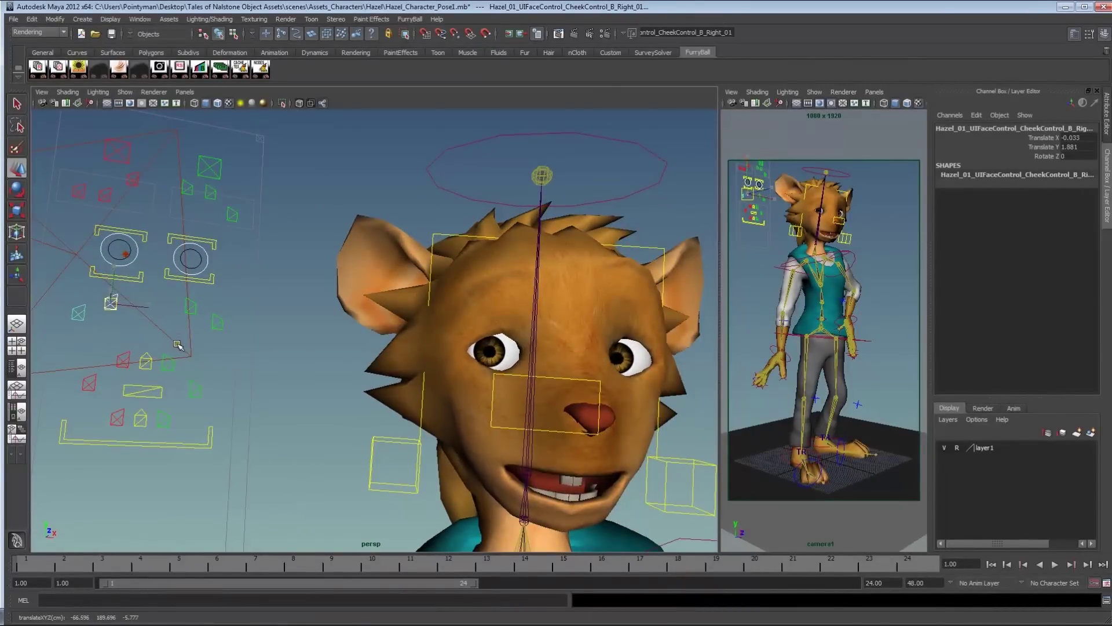
Try raising the two left cheek controls on the face control board, and undo the move
click(194, 305)
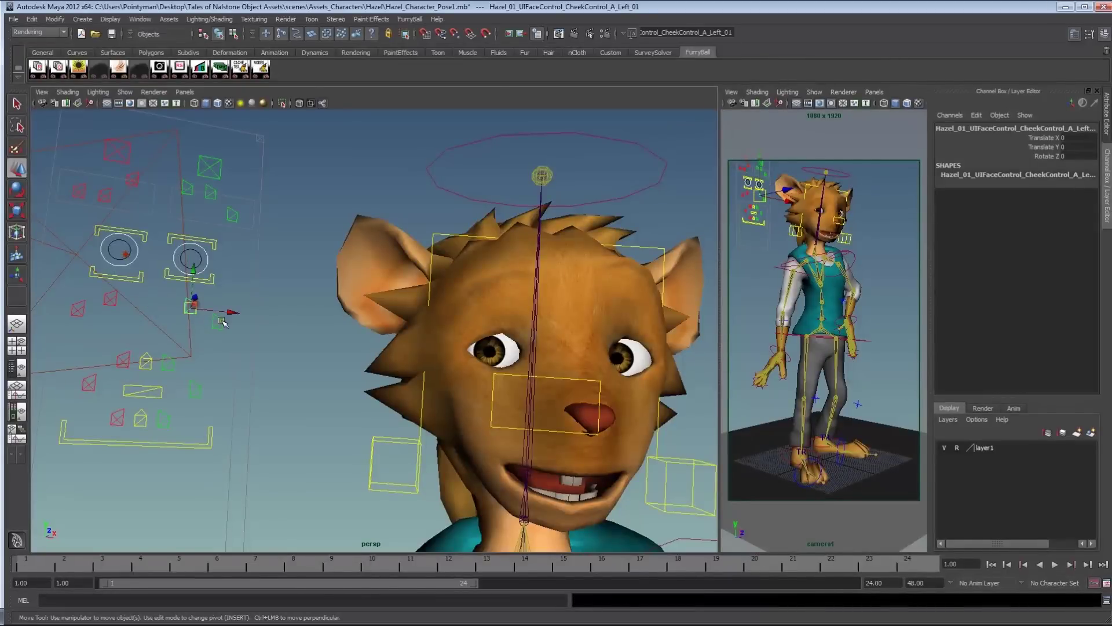
middle_drag(256, 348, 276, 358)
key(ctrl+z)
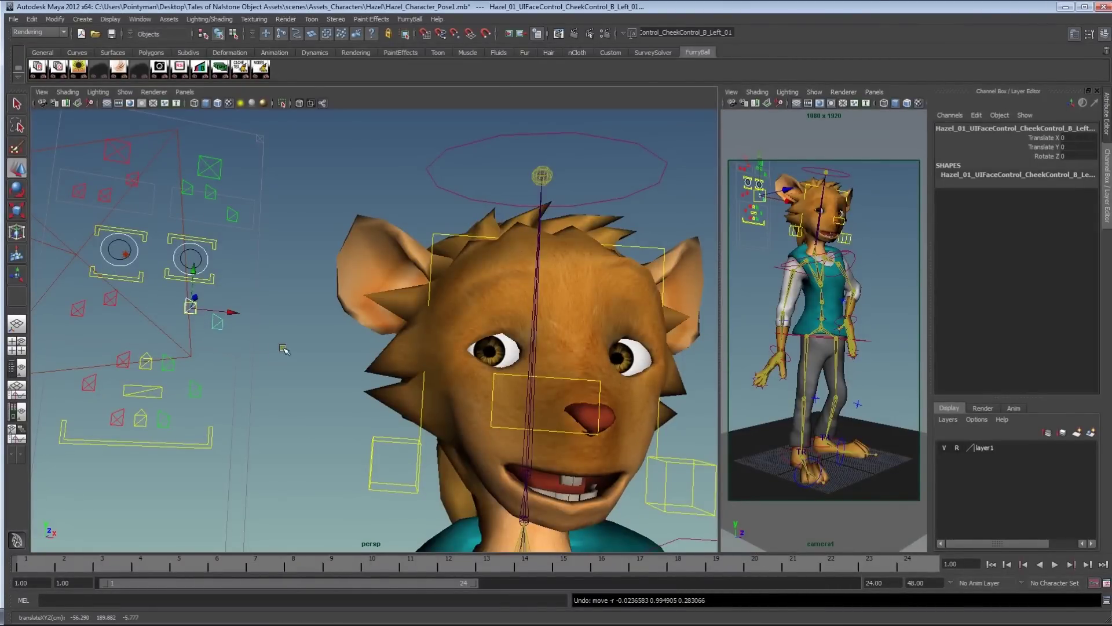
Move the jaw controller on the face control board to Translate Y 0.387 to nearly close the mouth
alt+drag(891, 315, 840, 308)
alt+drag(543, 432, 471, 458)
click(169, 436)
middle_drag(291, 452, 288, 430)
alt+middle_drag(431, 435, 389, 389)
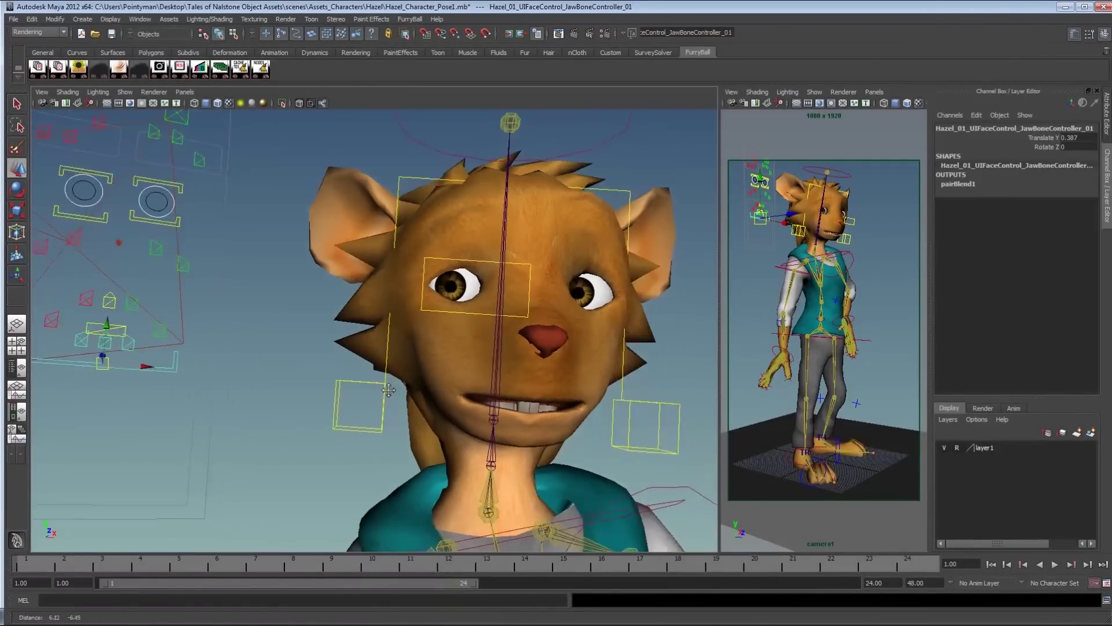
Switch the bottom teeth mesh to vertex editing in wireframe and select the vertices at its back end
alt+drag(490, 423, 586, 464)
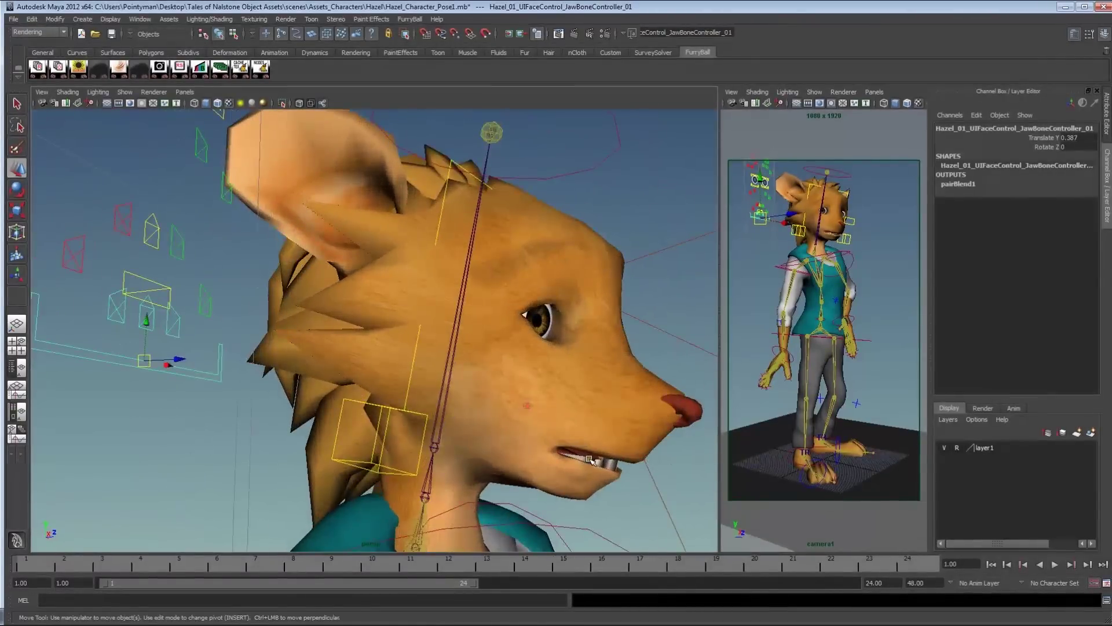
click(591, 459)
key(f)
alt+right_drag(429, 383, 335, 351)
mouse_move(448, 347)
alt+mouse_down()
mouse_move(460, 340)
mouse_move(422, 349)
mouse_move(409, 338)
alt+mouse_up()
key(4)
right_drag(408, 338, 524, 338)
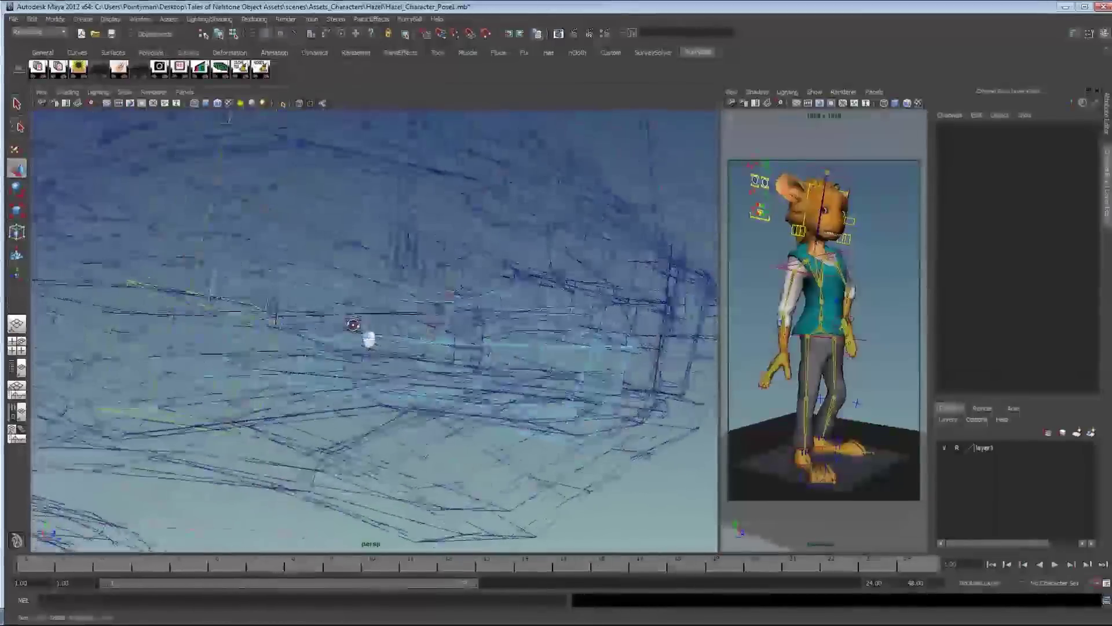
drag(207, 273, 237, 313)
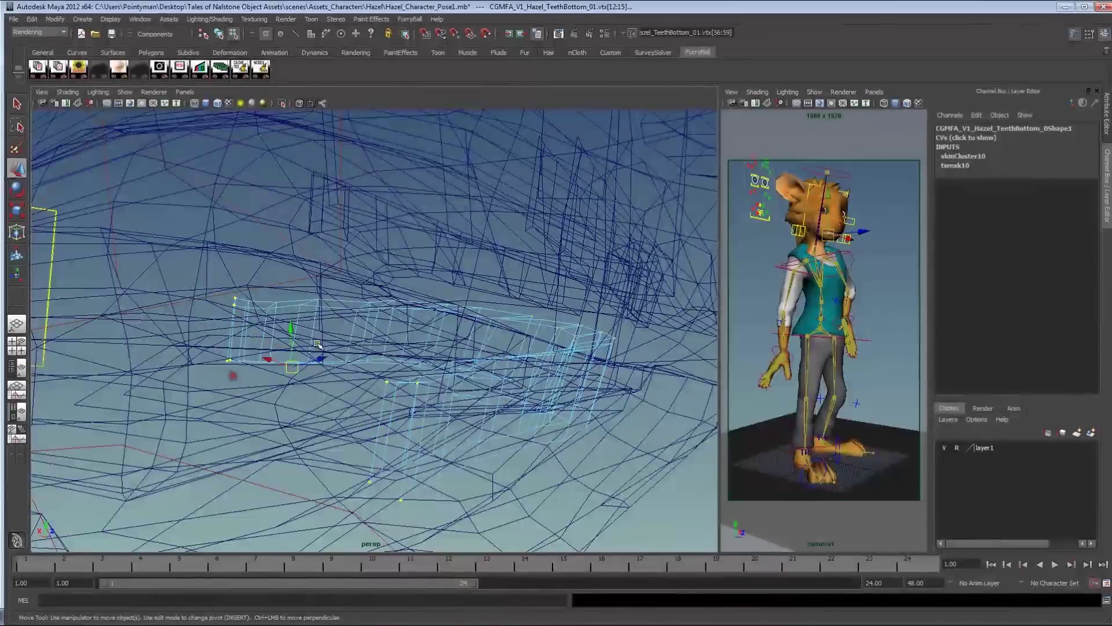
Turn on soft selection and reposition the back vertices of the bottom teeth inside the mouth
alt+drag(243, 363, 408, 330)
alt+right_drag(407, 330, 367, 284)
key(b)
mouse_move(367, 285)
mouse_down()
mouse_move(427, 272)
mouse_move(313, 306)
mouse_move(318, 280)
mouse_move(355, 265)
mouse_move(350, 283)
mouse_move(325, 282)
mouse_up()
key(5)
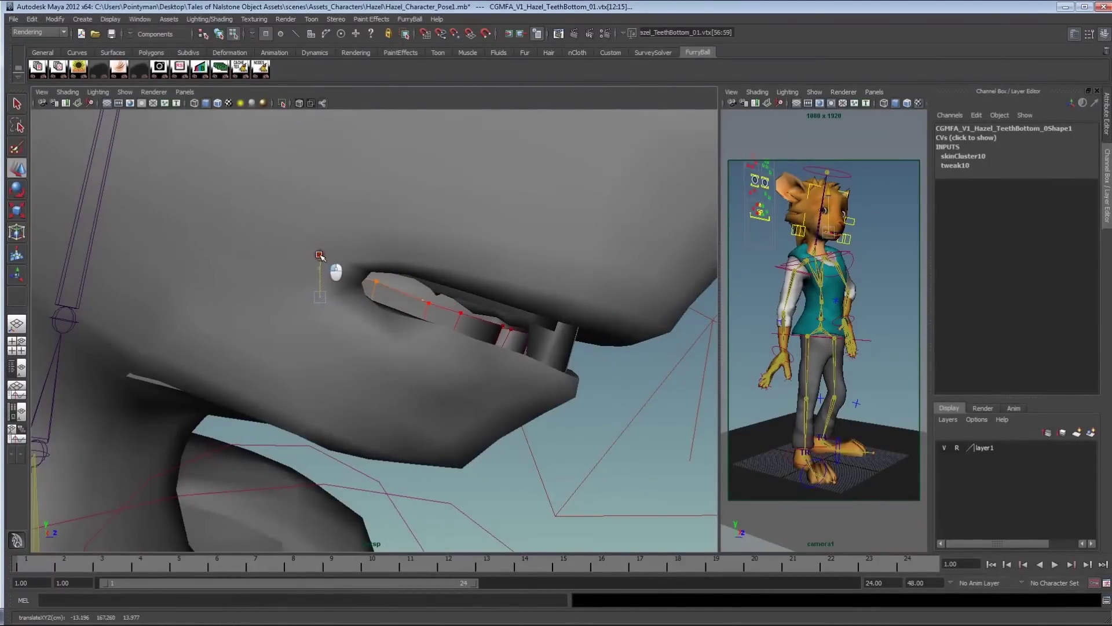
key(6)
Select the back vertices of the bottom gums and set the soft selection falloff radius to about 4.23
alt+drag(415, 272, 302, 272)
alt+right_drag(301, 273, 424, 348)
key(4)
key(5)
mouse_move(150, 402)
alt+right_down()
mouse_move(265, 388)
mouse_move(137, 370)
alt+right_up()
alt+middle_drag(136, 370, 226, 377)
alt+right_drag(225, 377, 259, 369)
key(z)
key(4)
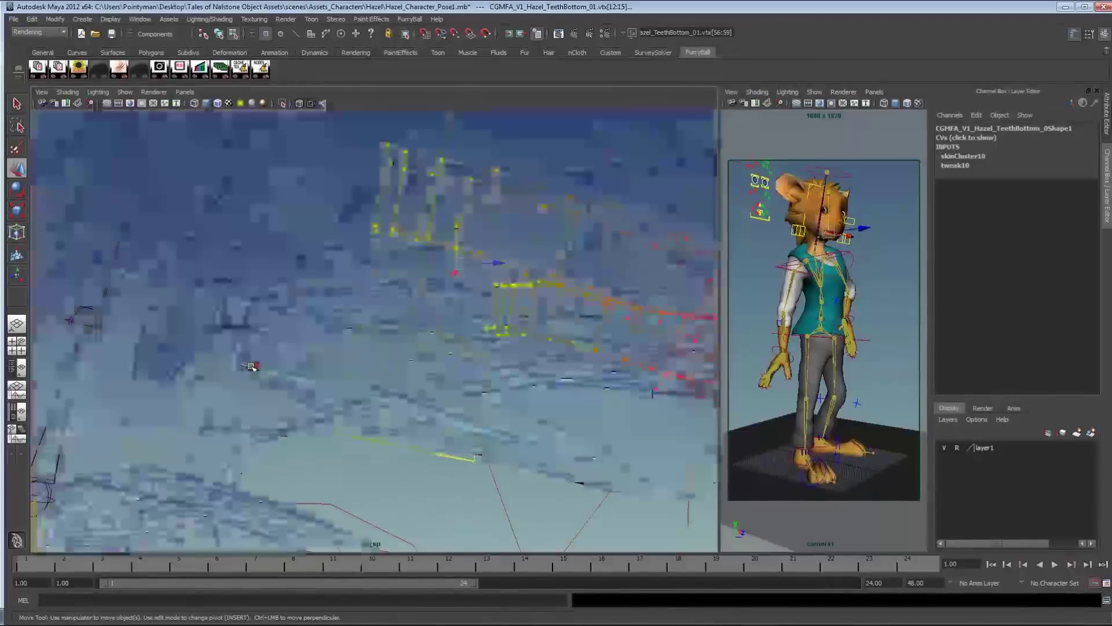
drag(198, 328, 328, 399)
mouse_move(328, 399)
alt+mouse_down()
mouse_move(338, 364)
mouse_move(182, 364)
alt+mouse_up()
key(6)
drag(253, 347, 329, 339)
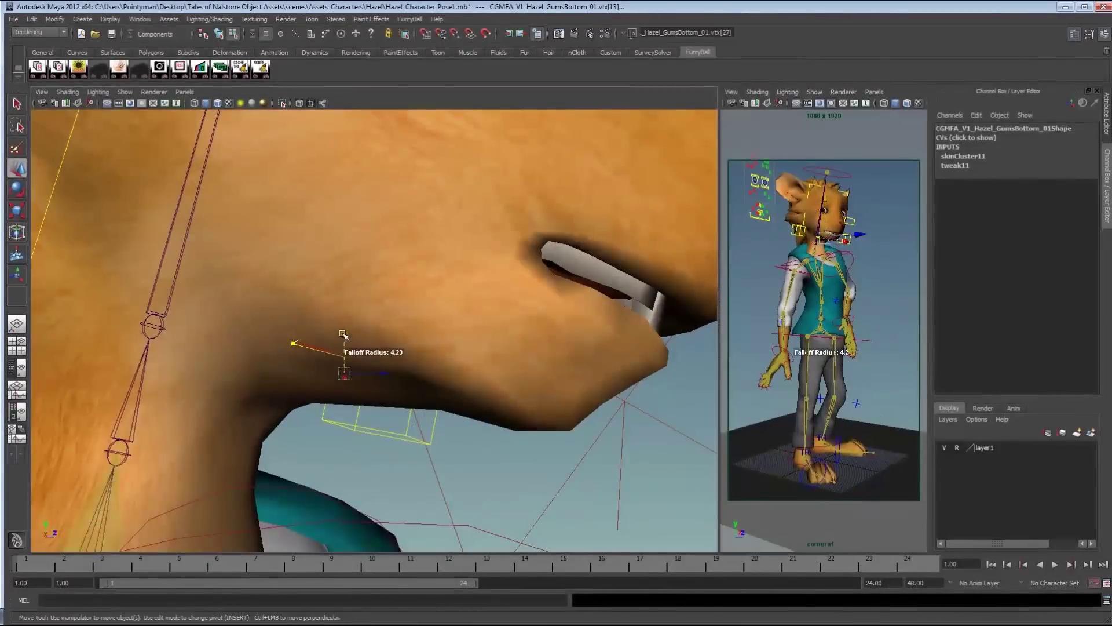
Adjust the back vertices of the bottom gums so they fit inside the jaw, and clear the selection
key(5)
key(6)
key(4)
mouse_move(224, 360)
mouse_down()
mouse_move(354, 331)
mouse_move(351, 312)
mouse_move(406, 339)
mouse_up()
key(5)
alt+right_drag(406, 338, 382, 351)
click(619, 384)
key(6)
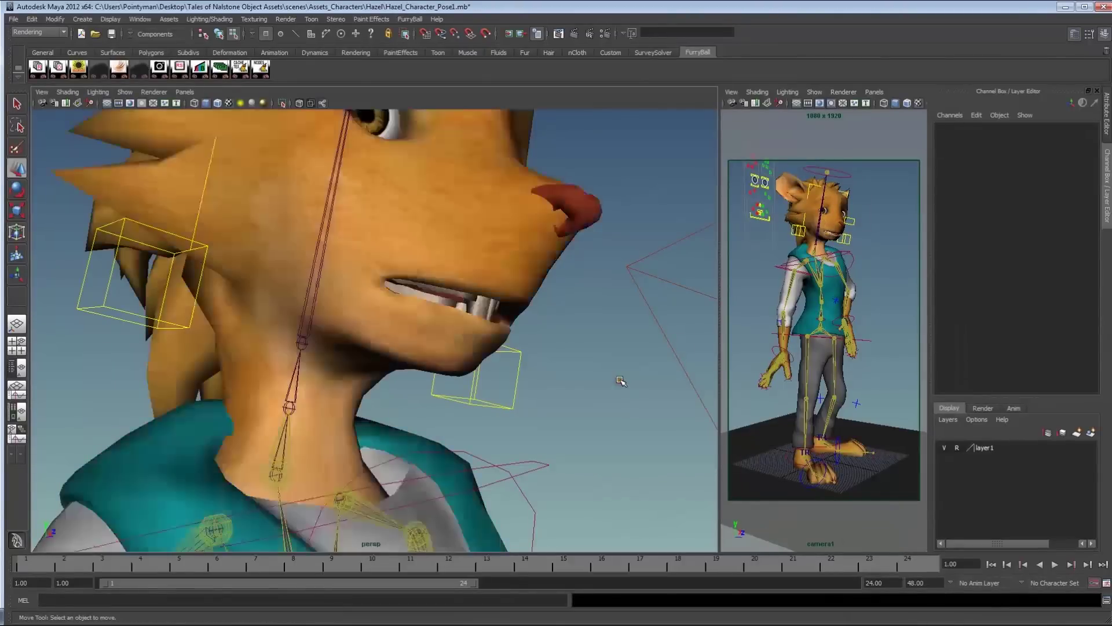
Select the back vertices of the top gums in wireframe and move them backward inside the head
alt+drag(616, 372, 434, 307)
alt+right_drag(434, 307, 458, 321)
alt+middle_drag(458, 321, 481, 429)
alt+drag(481, 429, 441, 348)
mouse_move(381, 227)
alt+mouse_down()
mouse_move(389, 256)
mouse_move(404, 263)
mouse_move(387, 289)
mouse_move(431, 305)
mouse_move(480, 353)
alt+mouse_up()
key(4)
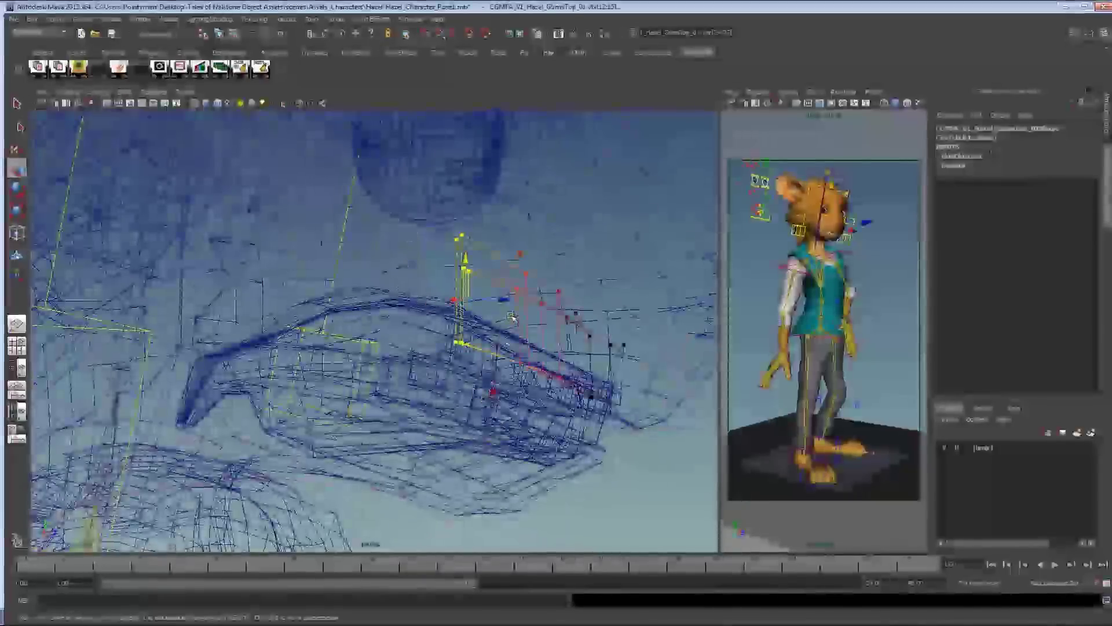
mouse_move(501, 295)
mouse_down()
mouse_move(411, 291)
mouse_move(406, 280)
mouse_up()
key(6)
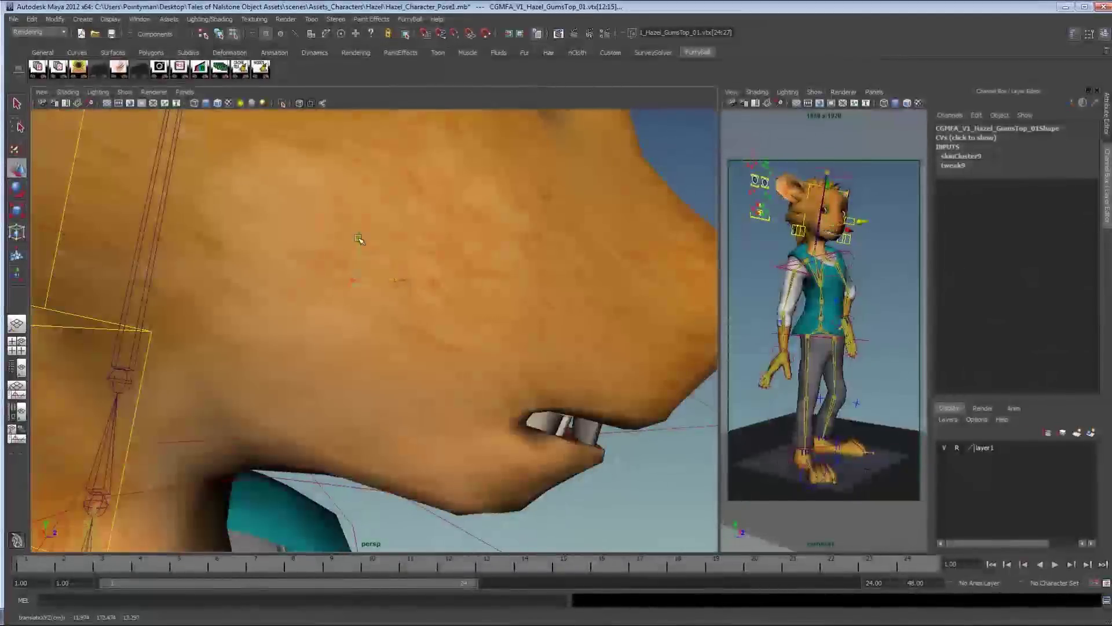
Check the top gums from the front and side, and return to object mode with nothing selected
key(5)
alt+drag(524, 335, 418, 313)
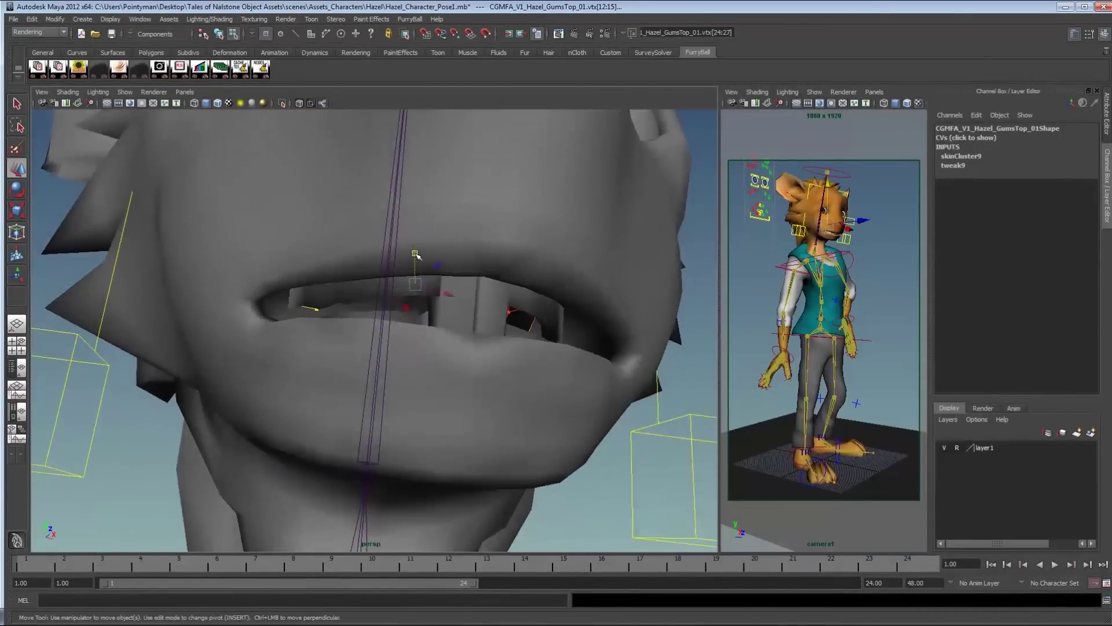
alt+drag(412, 271, 435, 340)
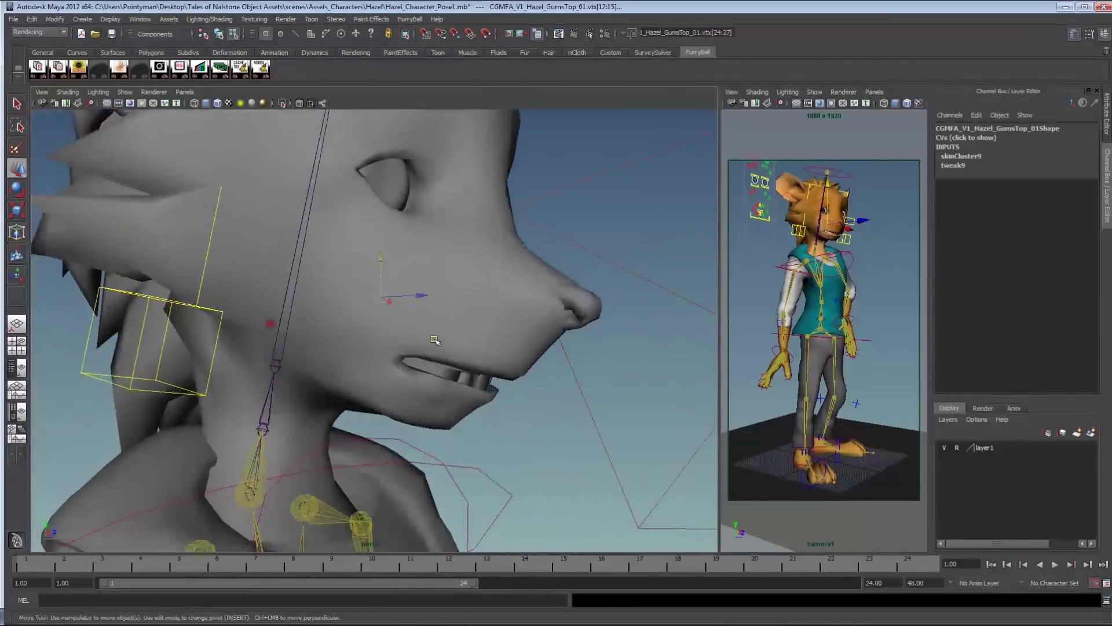
key(F8)
click(642, 368)
mouse_move(524, 354)
alt+mouse_down()
mouse_move(260, 330)
mouse_move(446, 374)
mouse_move(379, 363)
alt+mouse_up()
key(6)
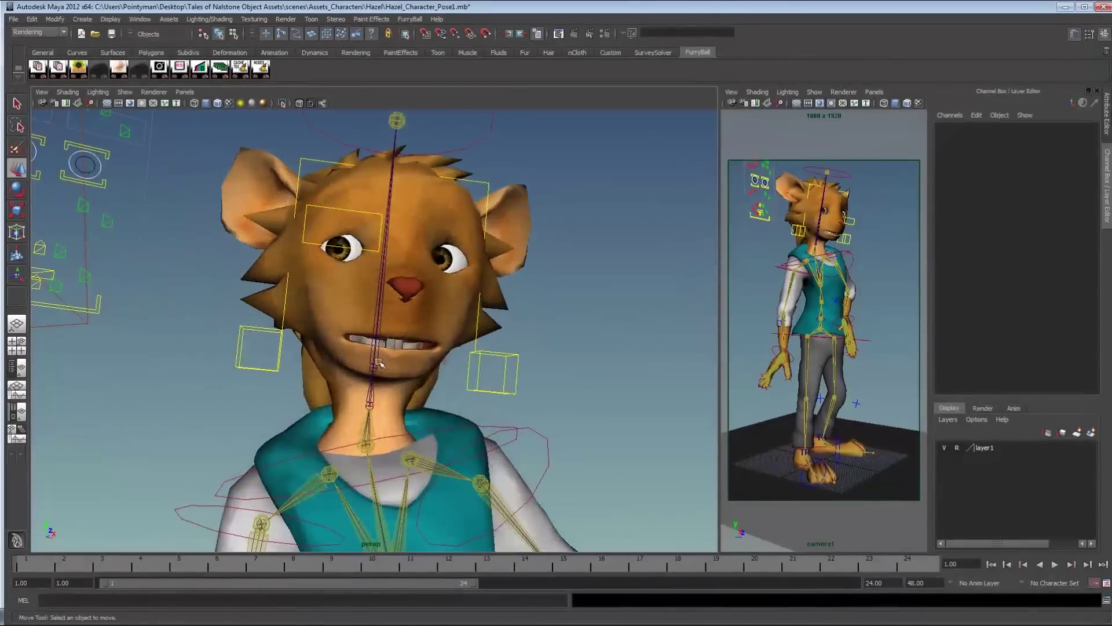
Lower the outermost and innermost right brow controls together, taking the outermost to Translate Y 3.609
alt+drag(236, 299, 440, 360)
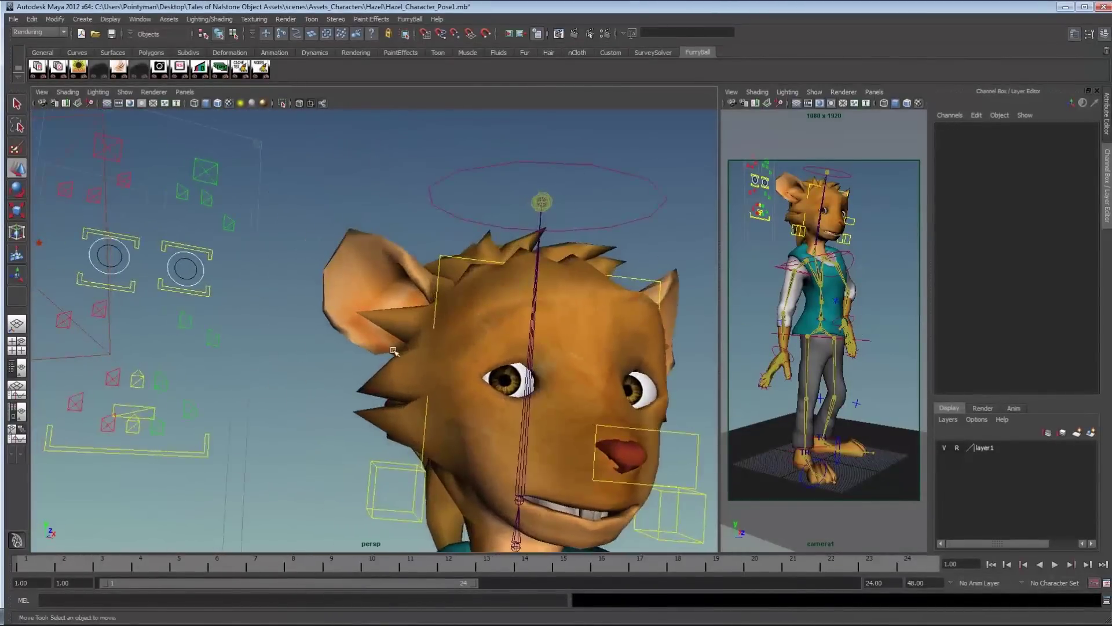
click(99, 181)
alt+drag(223, 307, 218, 288)
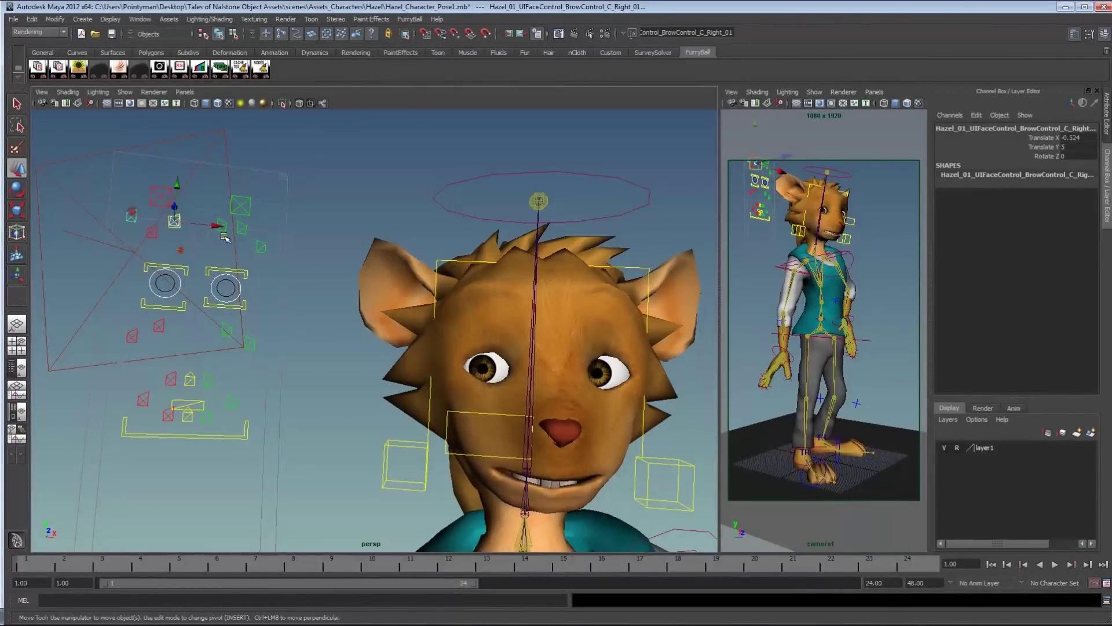
middle_drag(224, 237, 225, 250)
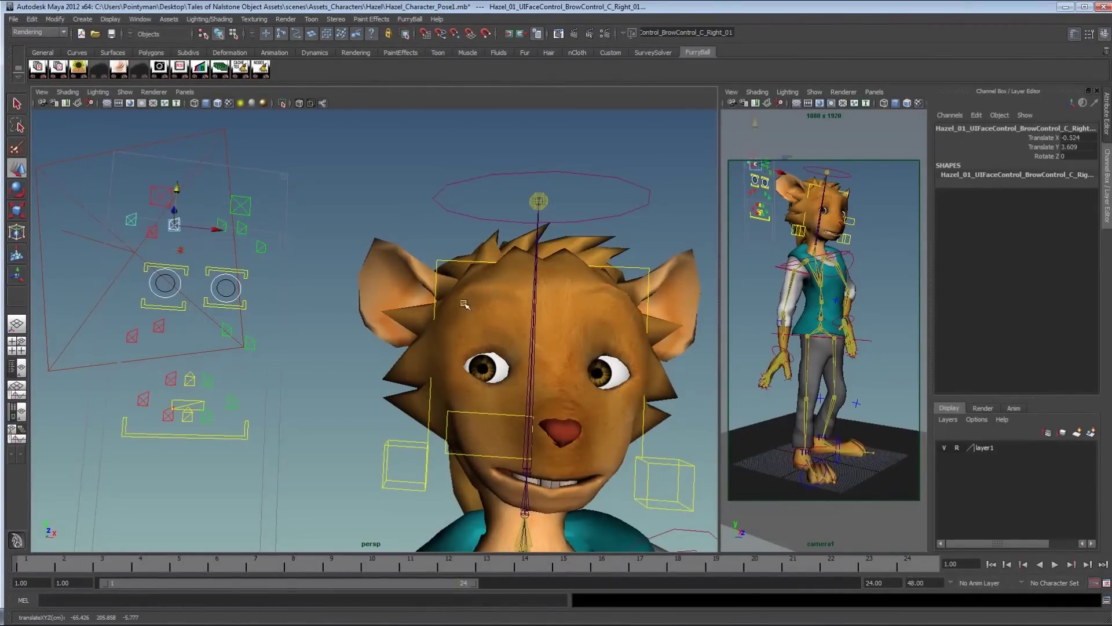
Pull the right lip corner control into a smile with Translate X -2.252, Translate Y 5 and Rotate Z -25.695
alt+drag(318, 316, 342, 371)
click(131, 379)
alt+middle_drag(203, 432, 281, 338)
alt+right_drag(280, 338, 340, 350)
alt+middle_drag(324, 338, 333, 381)
alt+drag(385, 376, 337, 374)
alt+middle_drag(337, 374, 342, 370)
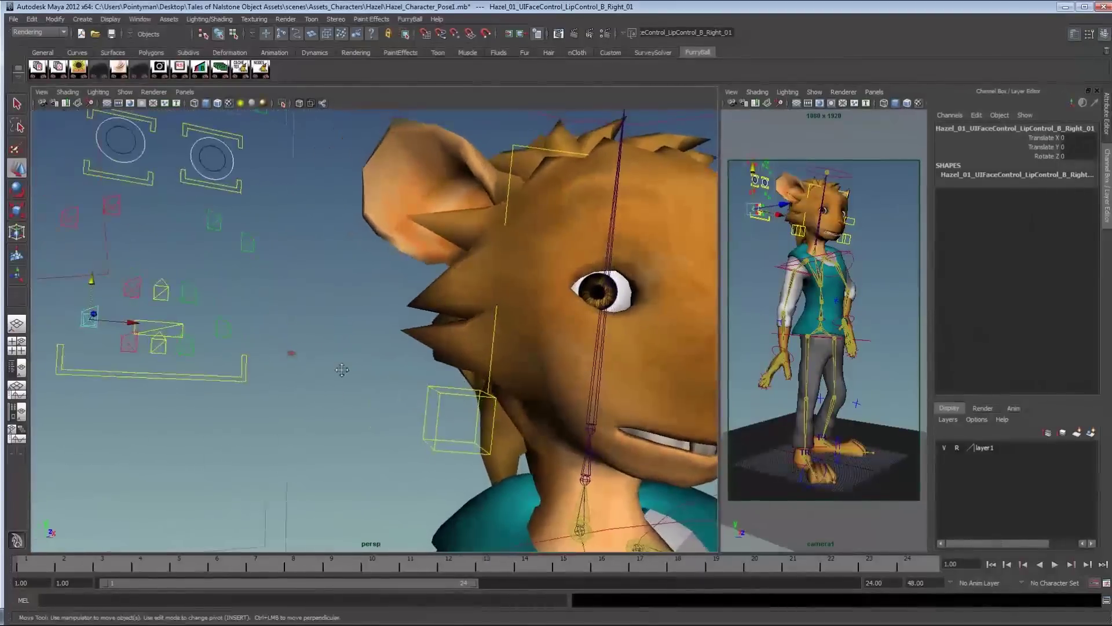
alt+drag(364, 375, 303, 366)
key(e)
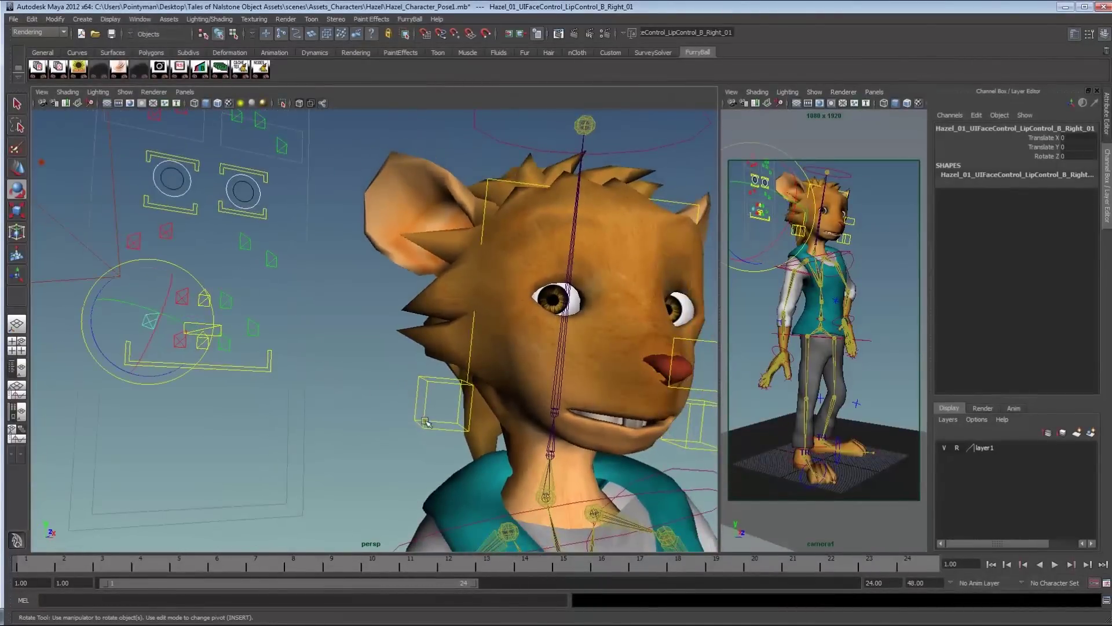
key(w)
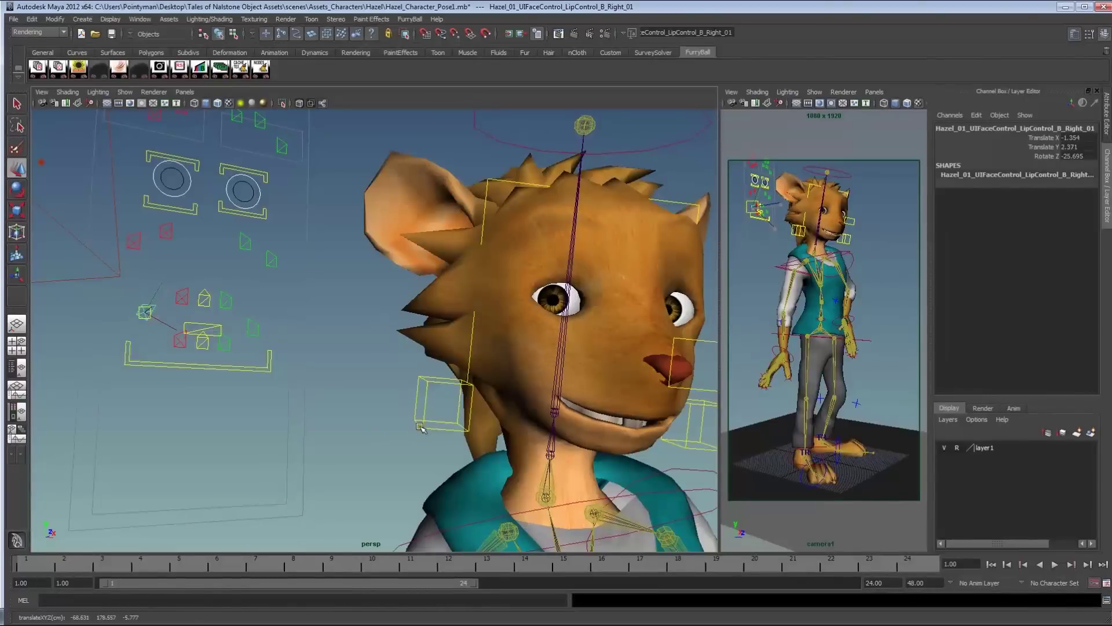
middle_drag(419, 419, 410, 394)
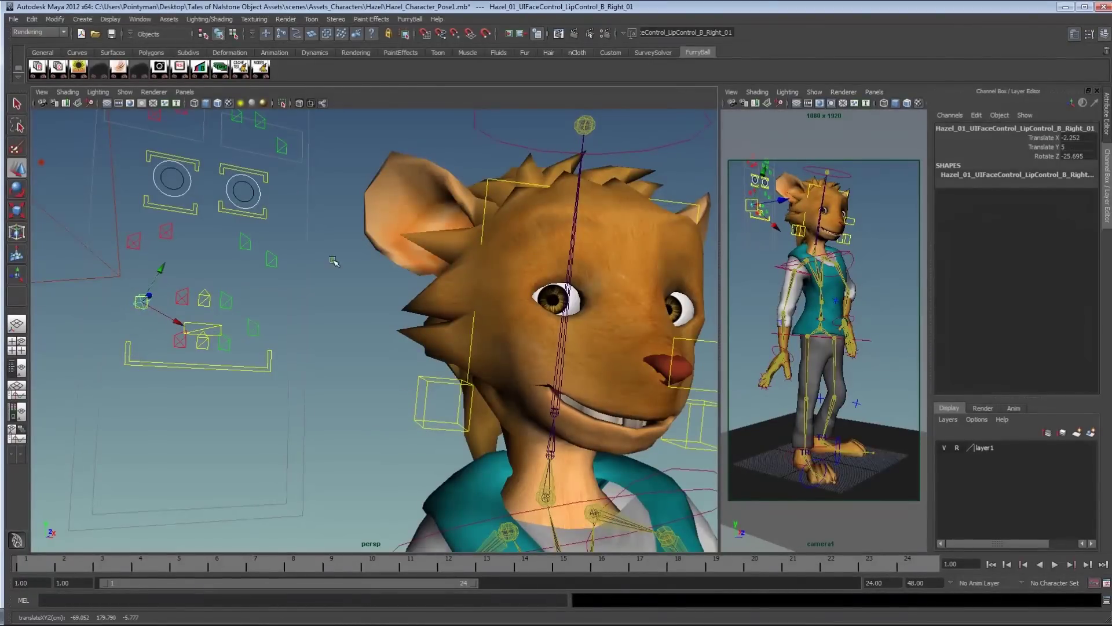
Undo the joint move of the right cheek controls and move only the outer one to Translate X -1.37, Y 5
drag(135, 222, 183, 256)
middle_drag(279, 324, 277, 320)
key(ctrl+z)
click(288, 225)
click(135, 242)
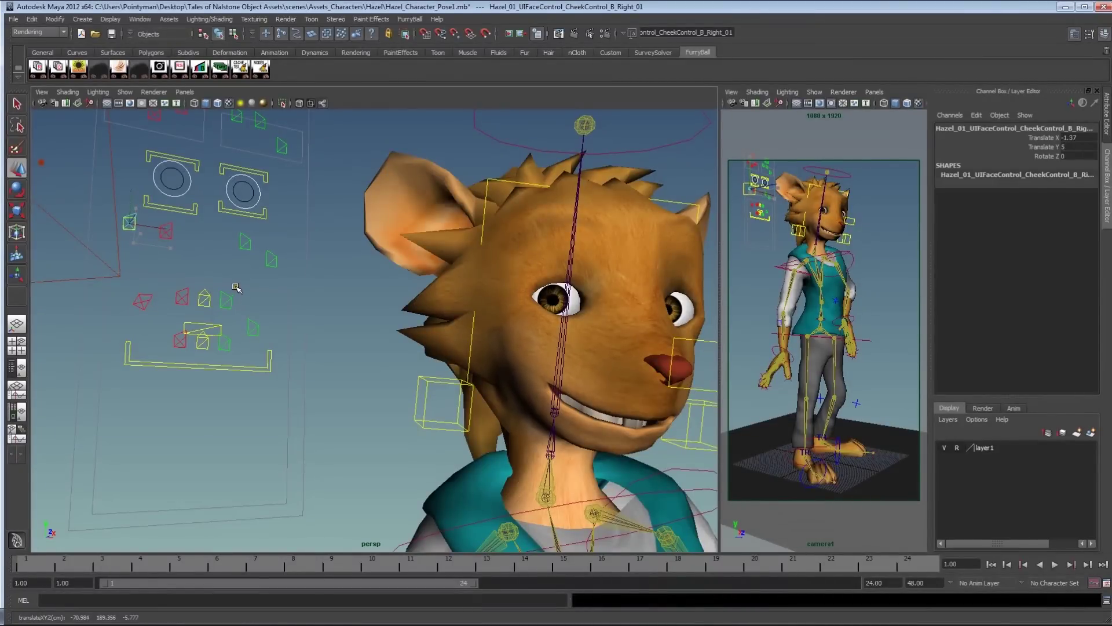
Adjust the right lip corner control to Translate X -3.619, Translate Y 4.113 and Rotate Z -45, and deselect it
click(146, 294)
middle_drag(148, 296, 188, 338)
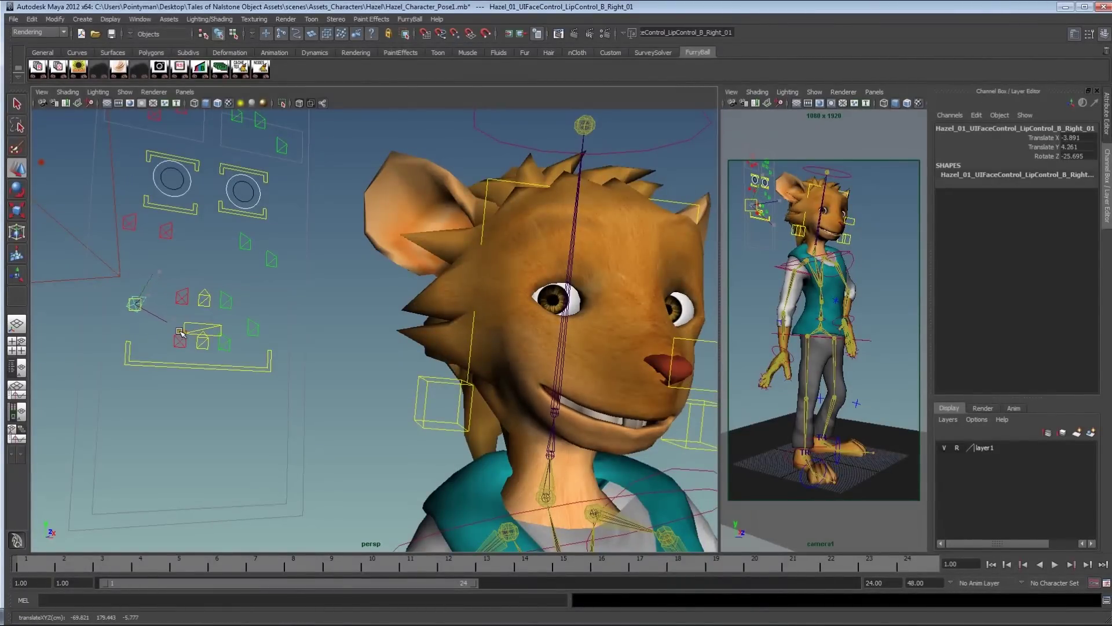
key(e)
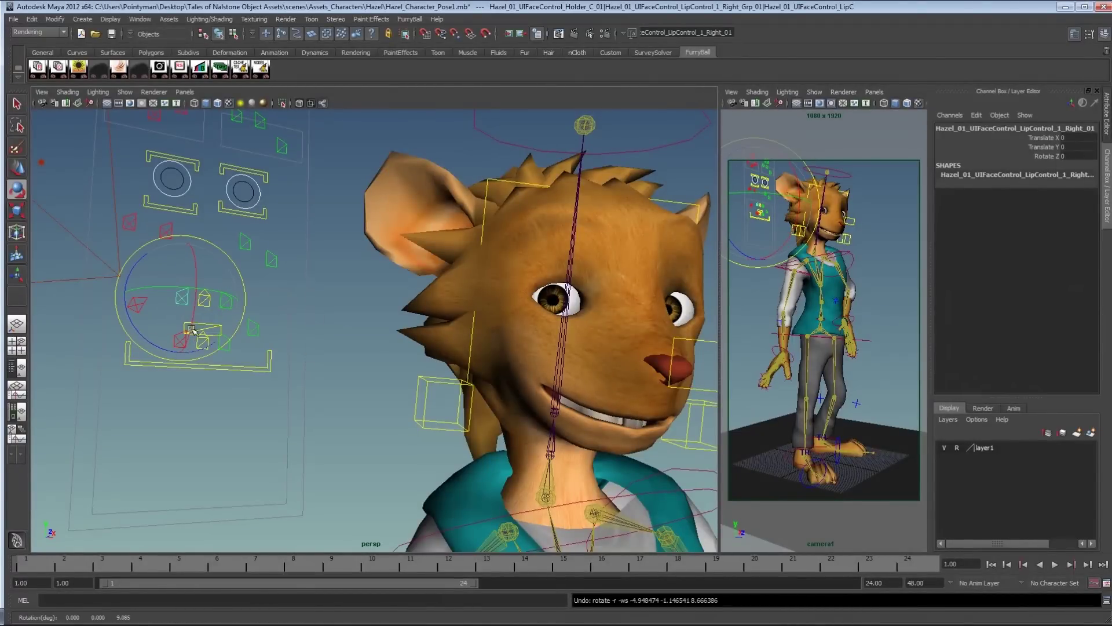
key(w)
click(128, 300)
key(e)
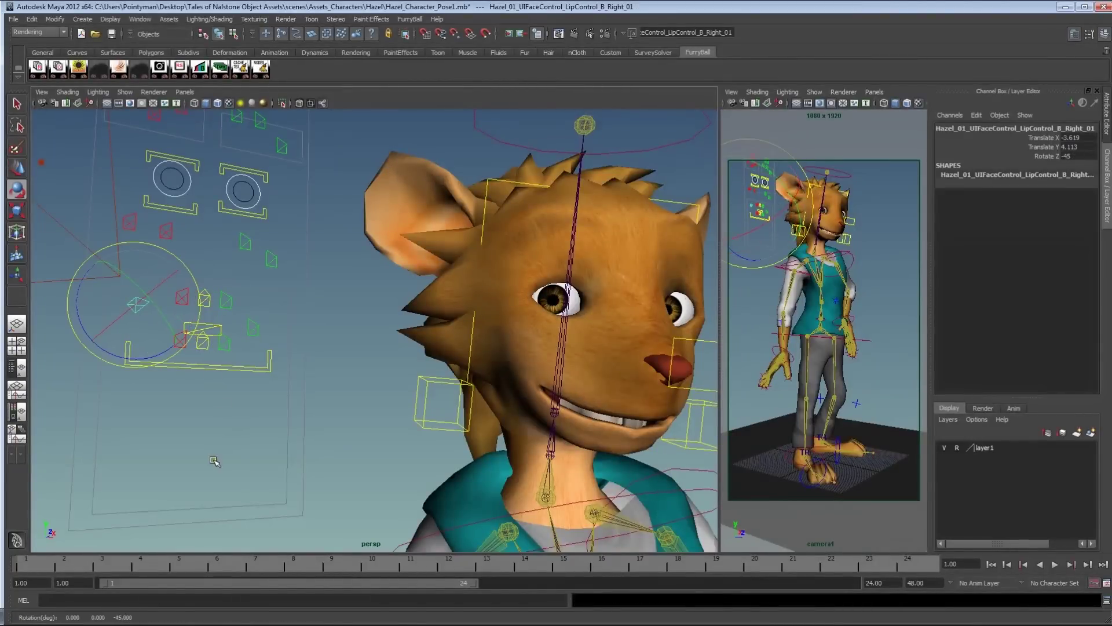
click(179, 395)
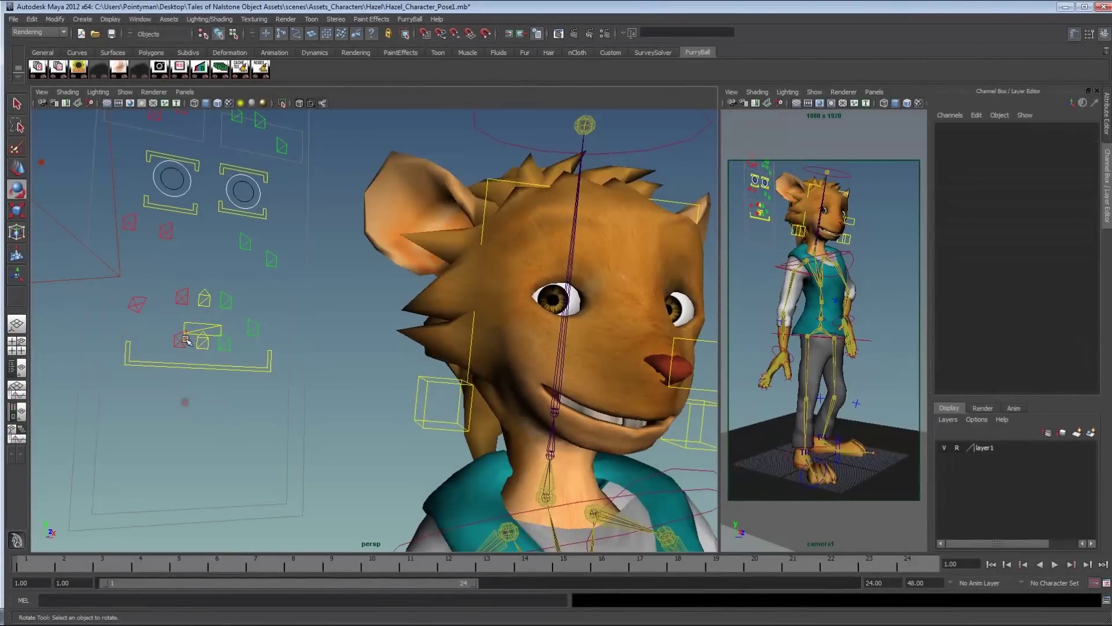
Move and rotate the lower right lip control to follow the smile
click(181, 340)
key(w)
middle_drag(230, 386, 293, 405)
key(e)
alt+drag(524, 399, 543, 379)
alt+drag(367, 363, 330, 370)
Move the jaw controller on the face control board to Translate Y 0.865
key(w)
click(269, 365)
middle_drag(299, 400, 307, 418)
alt+drag(307, 418, 370, 411)
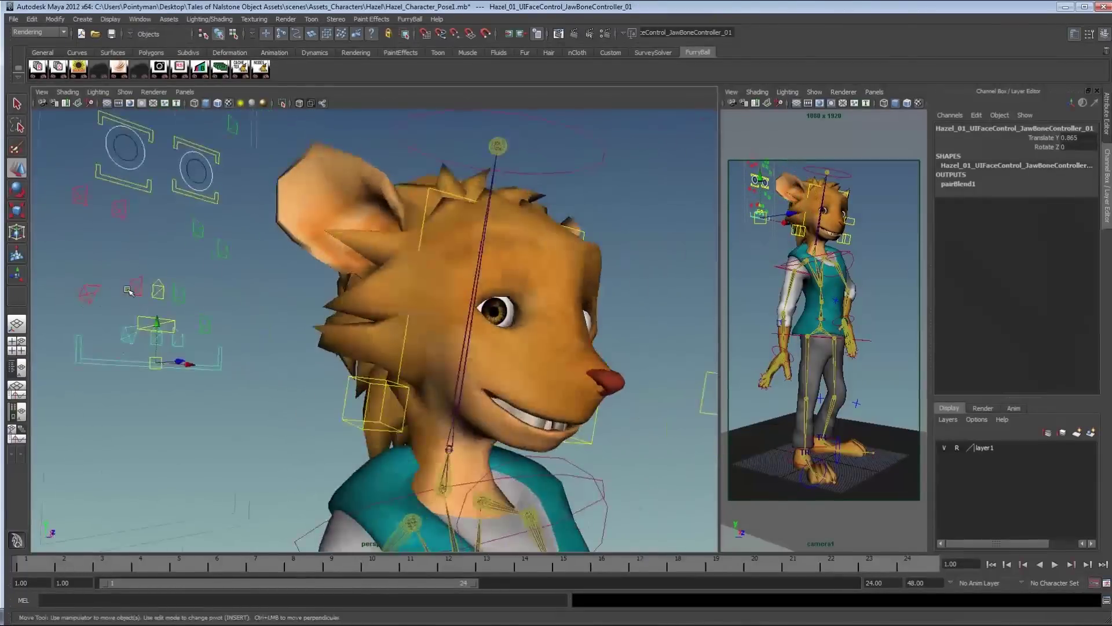
Raise the lower center and lower right lip controls together, taking the right one to Translate Y 1.168
click(157, 325)
alt+drag(348, 348, 290, 347)
middle_drag(228, 340, 226, 333)
alt+drag(289, 347, 347, 347)
mouse_move(347, 348)
alt+right_down()
mouse_move(278, 347)
mouse_move(342, 347)
alt+right_up()
shift+click(103, 337)
alt+drag(158, 376, 174, 371)
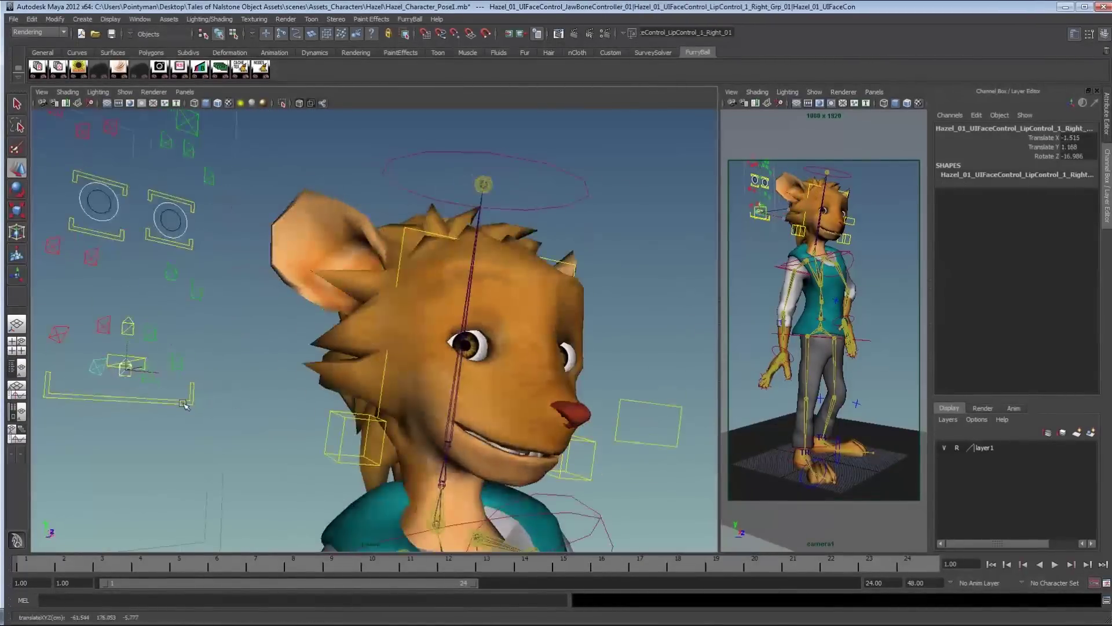
Reposition and angle the lower center and lower left lip controls on the face control board
click(130, 368)
key(e)
alt+drag(289, 348, 216, 343)
click(154, 384)
key(w)
middle_drag(278, 371, 308, 377)
key(e)
key(w)
Rotate and move the left lip corner control to balance the smile
click(199, 351)
alt+drag(308, 377, 289, 398)
key(e)
middle_drag(288, 398, 307, 394)
key(w)
middle_drag(307, 393, 313, 400)
alt+drag(312, 399, 464, 388)
alt+right_drag(347, 370, 449, 419)
click(450, 418)
alt+right_drag(524, 414, 486, 417)
alt+drag(486, 417, 325, 404)
alt+right_drag(325, 404, 297, 404)
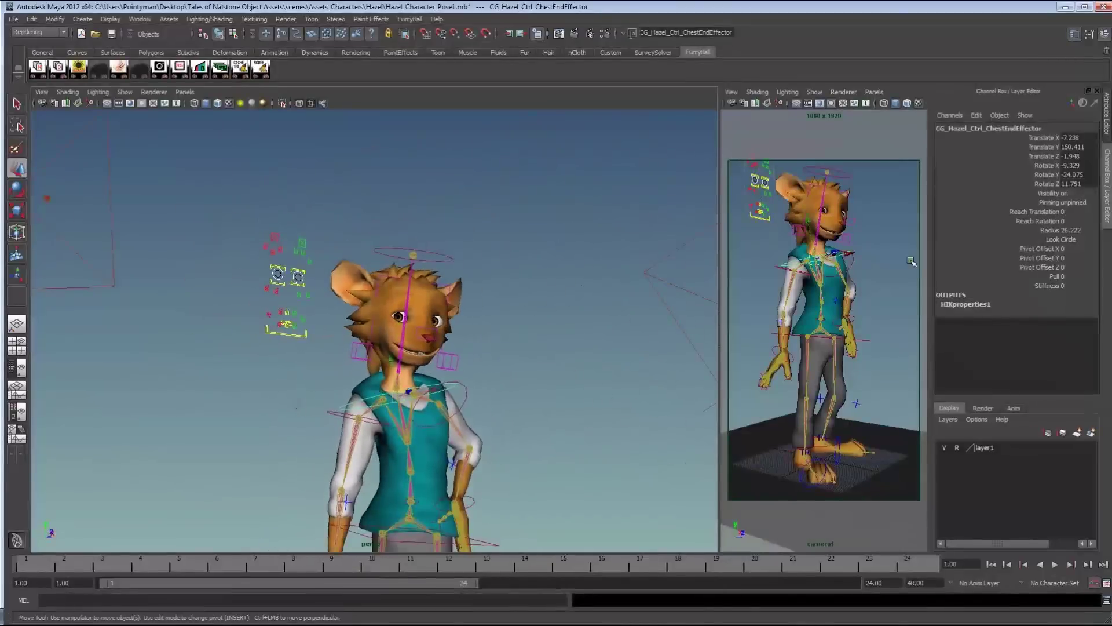
click(897, 299)
Move the left wrist effector slightly outward from the hip, to Translate 18.83, 105.226, 6.476
alt+drag(420, 268, 387, 360)
alt+right_drag(468, 353, 523, 413)
click(475, 286)
alt+drag(475, 287, 454, 314)
key(e)
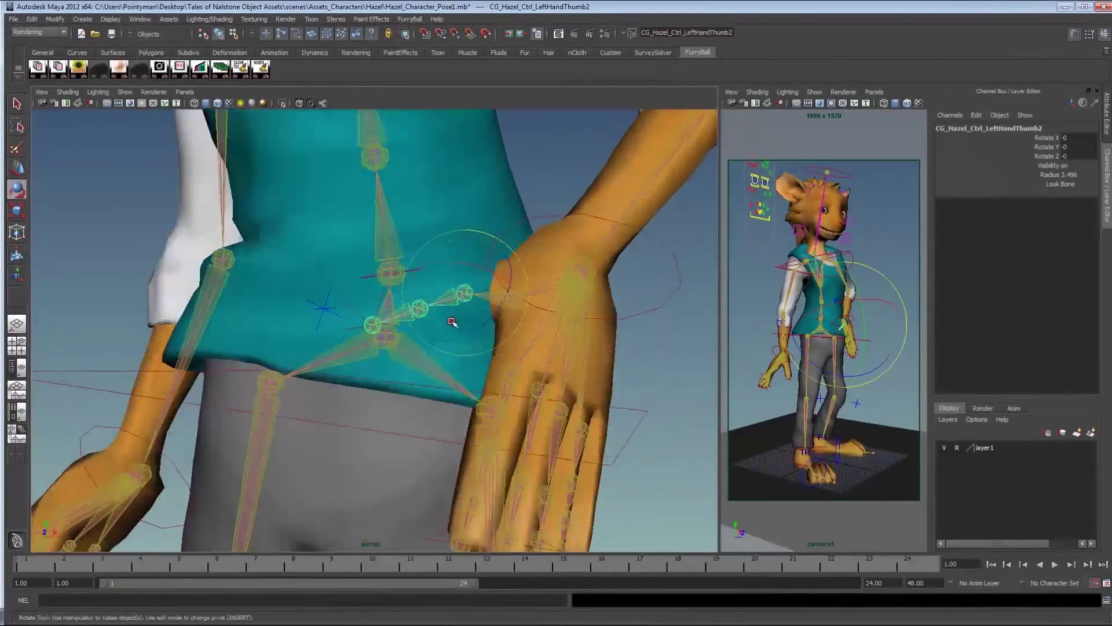
click(681, 283)
alt+drag(655, 339, 655, 318)
key(w)
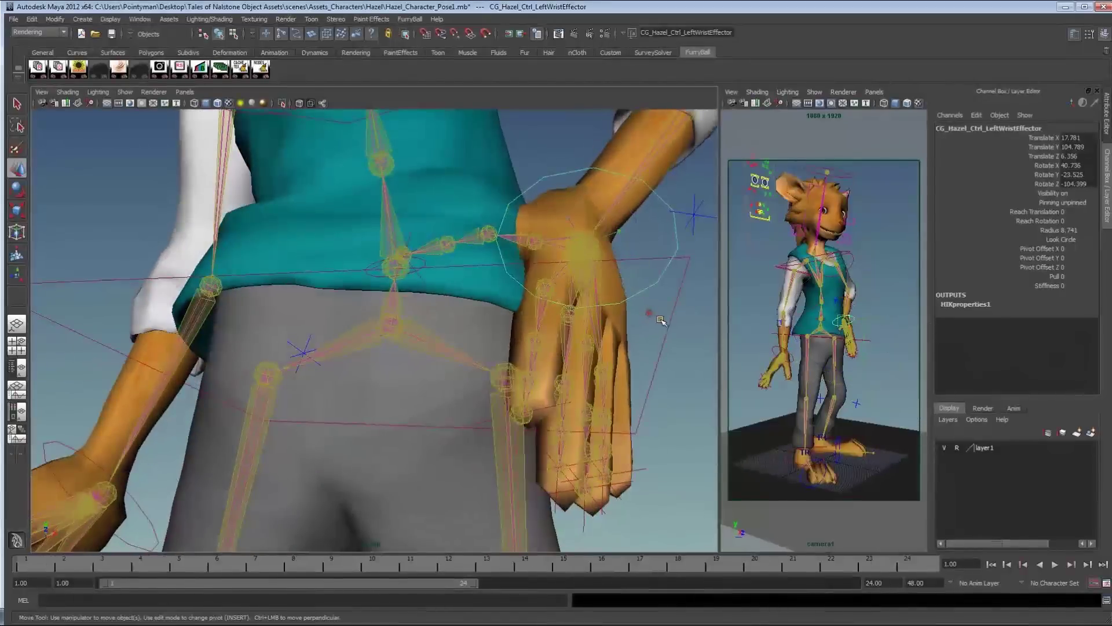
middle_drag(656, 317, 660, 319)
alt+drag(660, 319, 578, 353)
Rotate the left wrist effector to adjust how the hand rests against the hip
key(e)
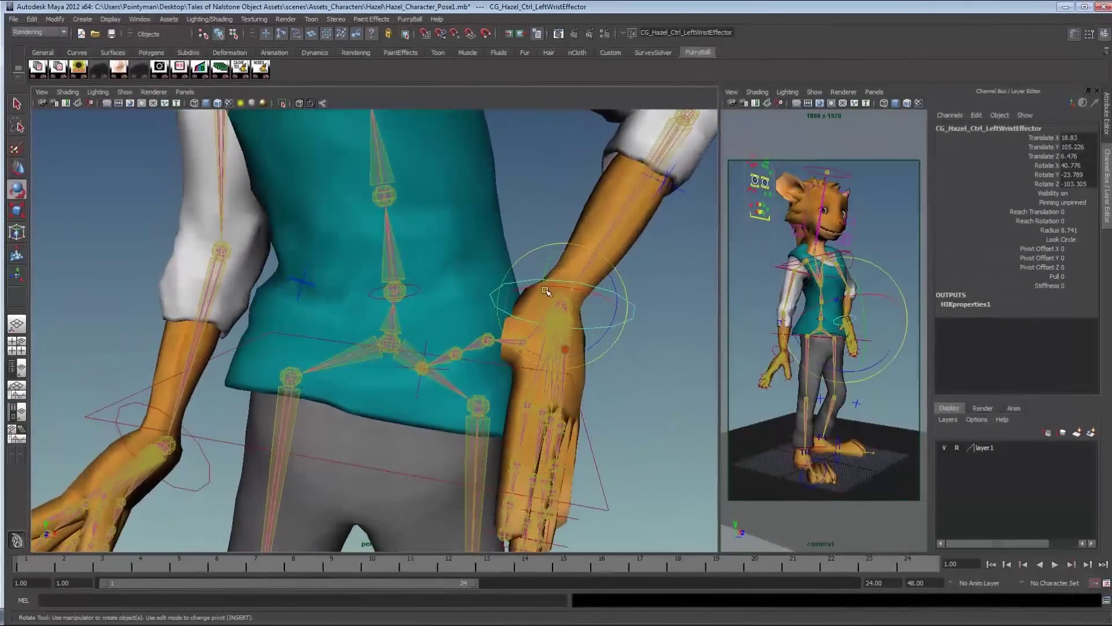
drag(589, 279, 614, 294)
alt+drag(614, 294, 602, 339)
key(w)
click(427, 251)
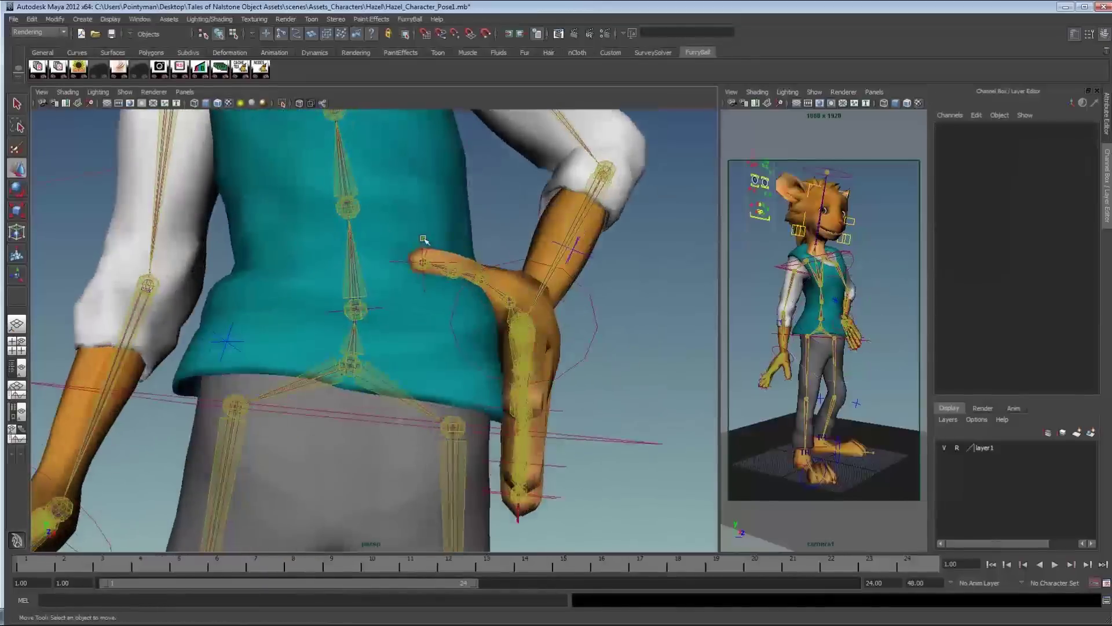
click(418, 255)
alt+drag(539, 307, 488, 294)
click(881, 325)
mouse_move(845, 336)
alt+mouse_down()
mouse_move(799, 338)
mouse_move(852, 337)
alt+mouse_up()
key(z)
Reposition the left pinky and neighbouring finger effectors against the hip, taking the pinky to Translate 8.382, 83.975, 13.178
alt+drag(521, 324, 608, 336)
click(550, 420)
alt+drag(603, 414, 537, 466)
click(571, 483)
click(578, 484)
click(517, 433)
click(546, 427)
alt+drag(537, 466, 463, 462)
alt+right_drag(478, 475, 399, 458)
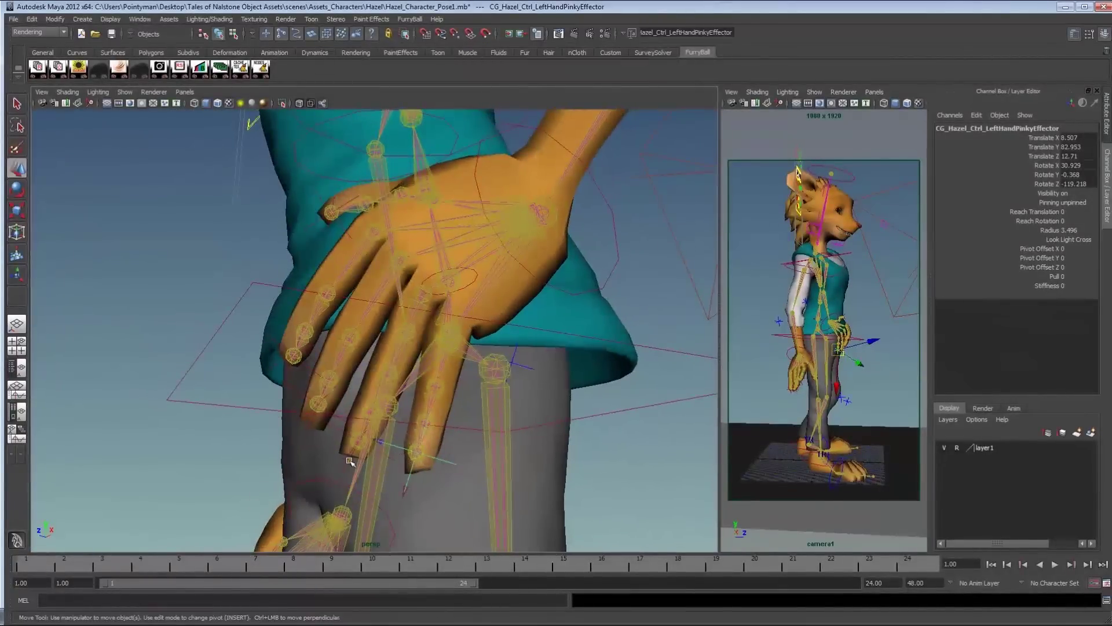
alt+drag(412, 461, 480, 452)
shift+click(395, 413)
middle_drag(515, 468, 513, 468)
alt+drag(513, 457, 558, 321)
click(503, 482)
click(498, 476)
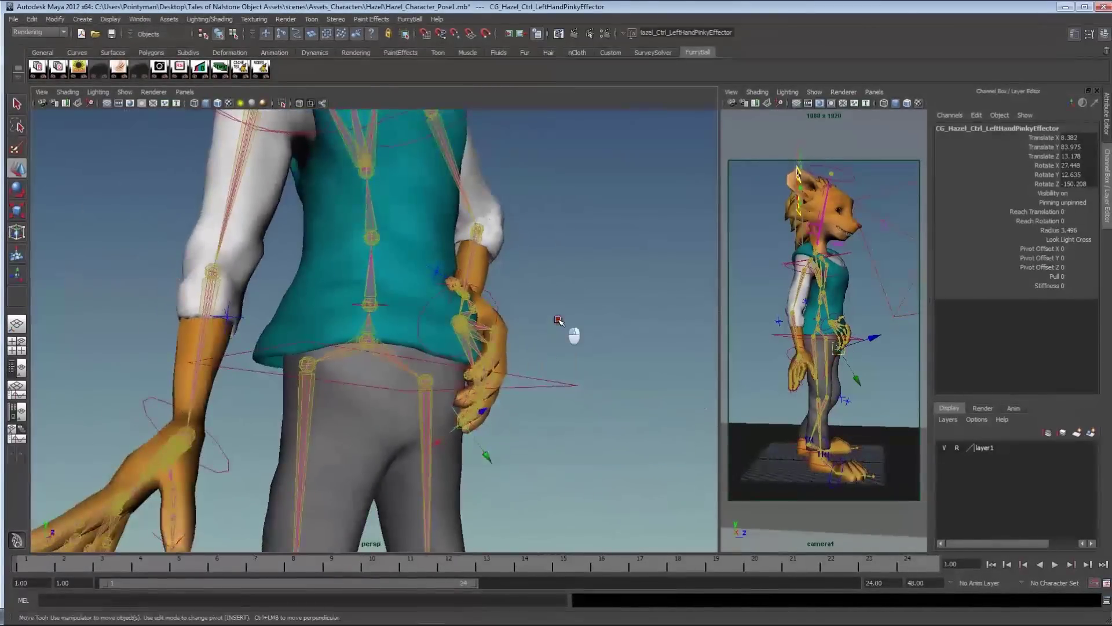
Examine the full-body pose in the perspective view and readjust the camera1 angle
click(558, 321)
alt+right_drag(545, 318, 348, 246)
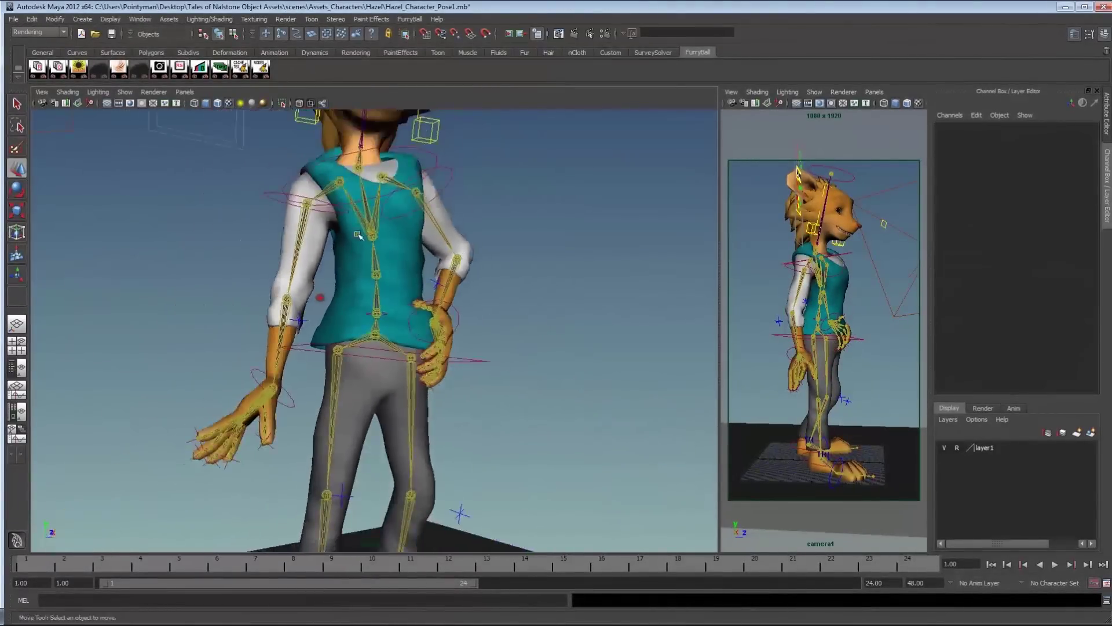
alt+drag(415, 192, 361, 255)
alt+drag(832, 290, 817, 303)
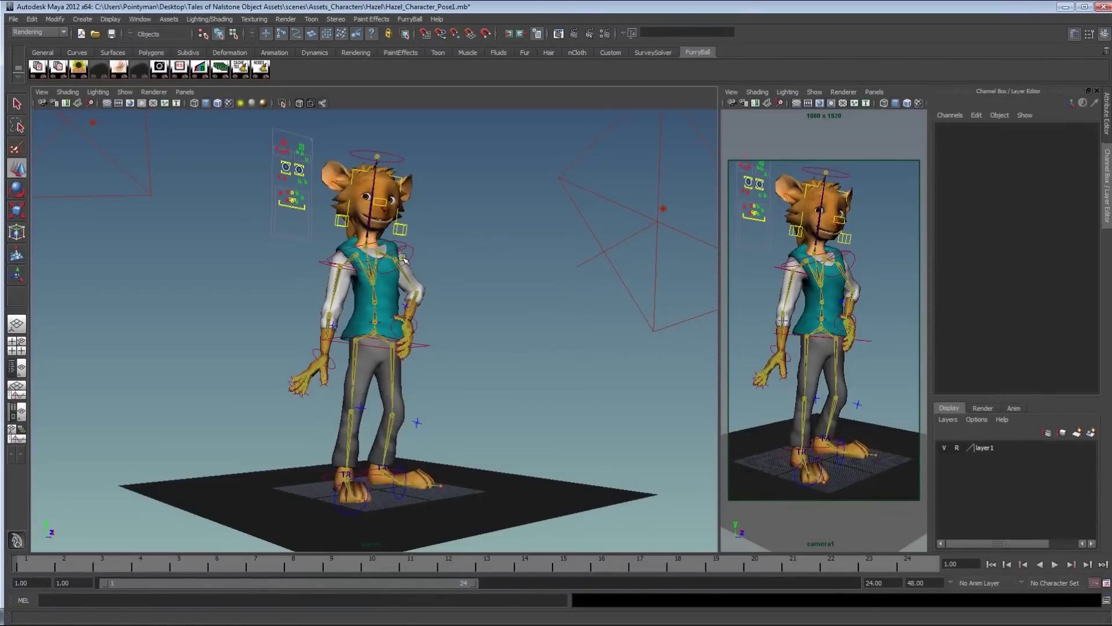
scroll(434, 260, up, 2)
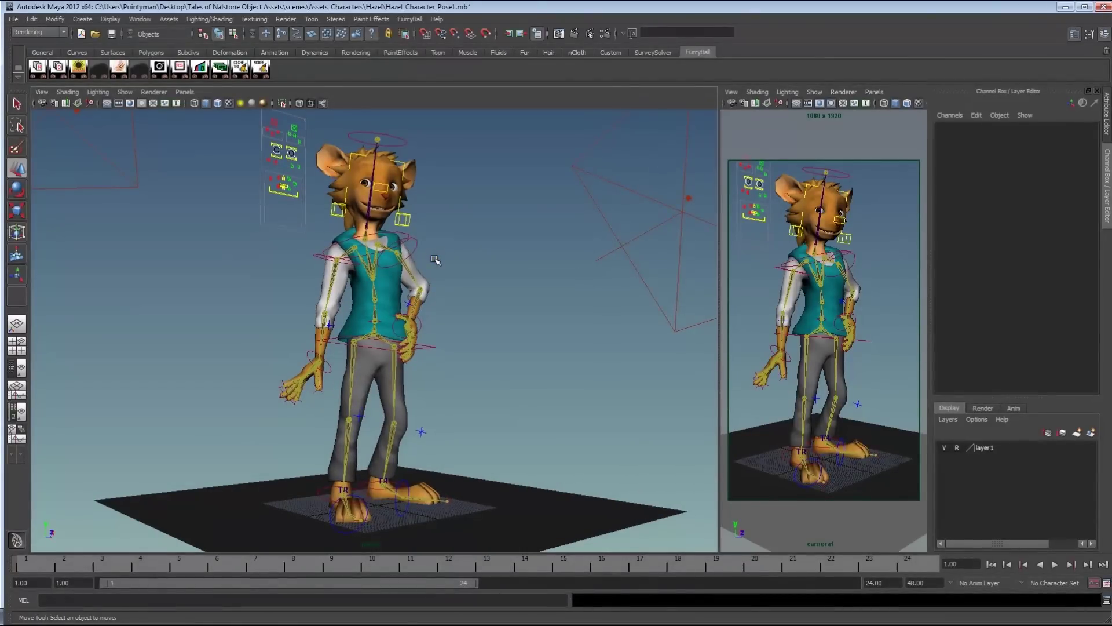
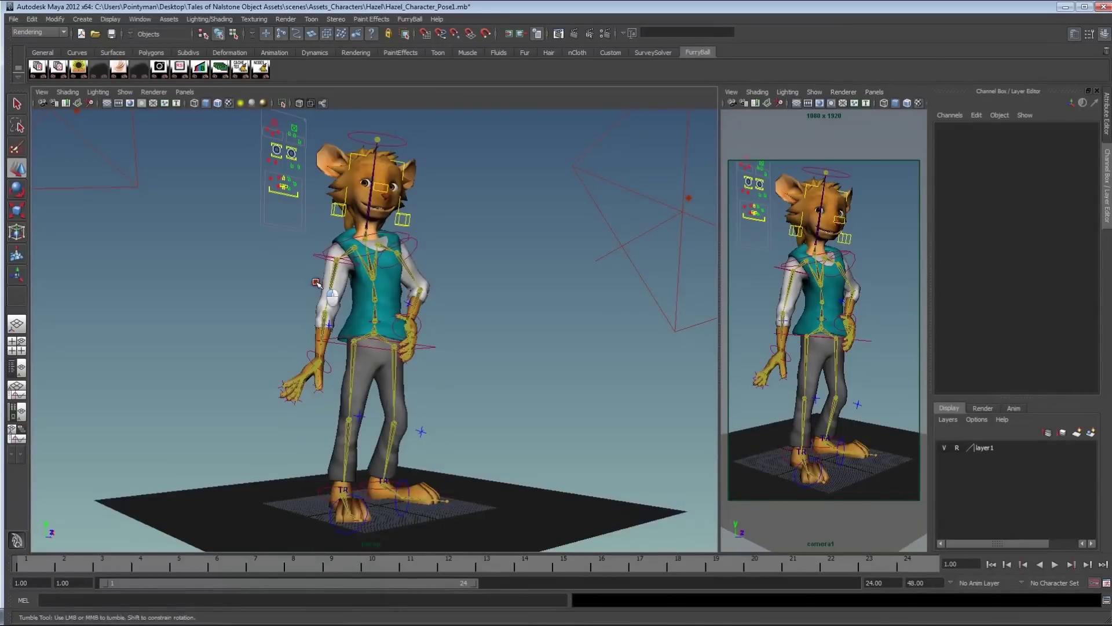
alt+drag(316, 282, 329, 281)
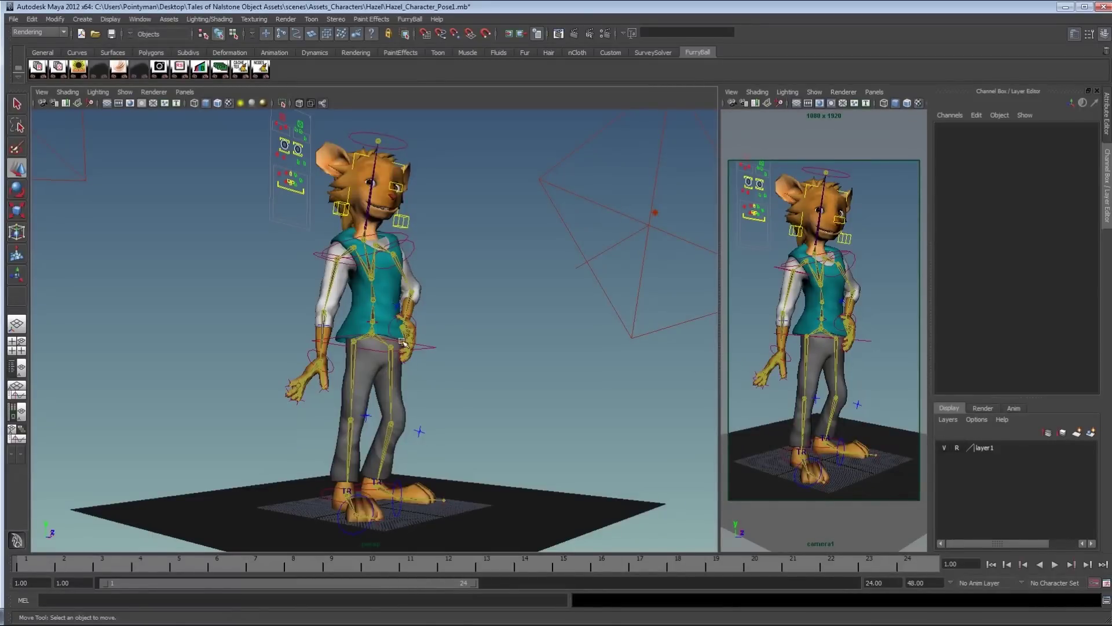
alt+drag(898, 348, 887, 336)
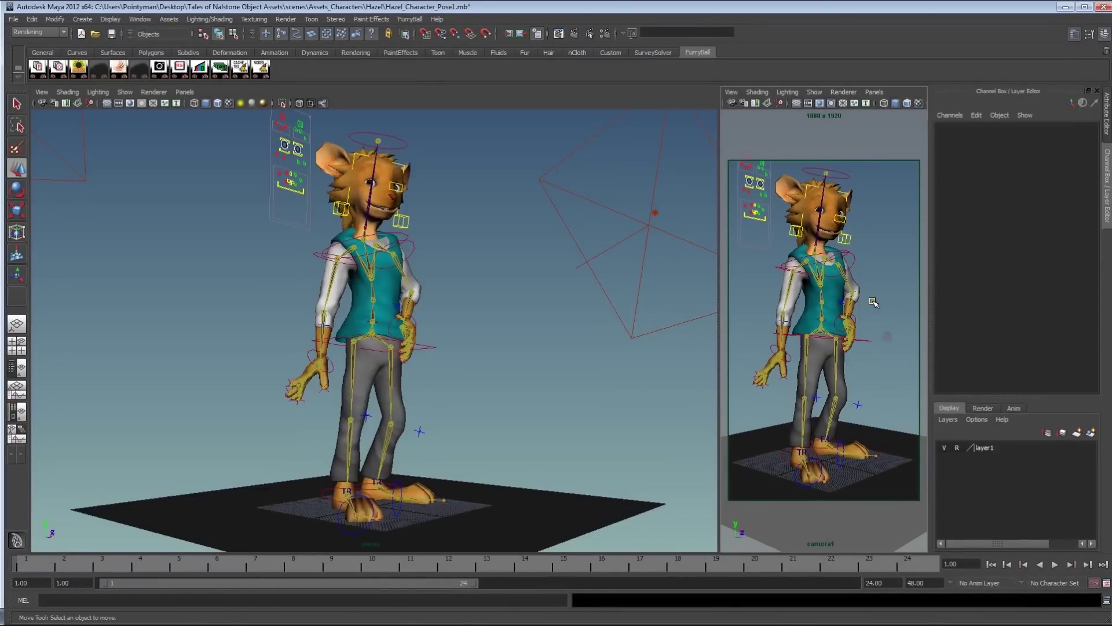
Move the jaw controller on the face control board to Translate Y 4.675
alt+right_drag(377, 313, 426, 303)
alt+middle_drag(273, 259, 348, 301)
click(141, 298)
middle_drag(250, 329, 261, 316)
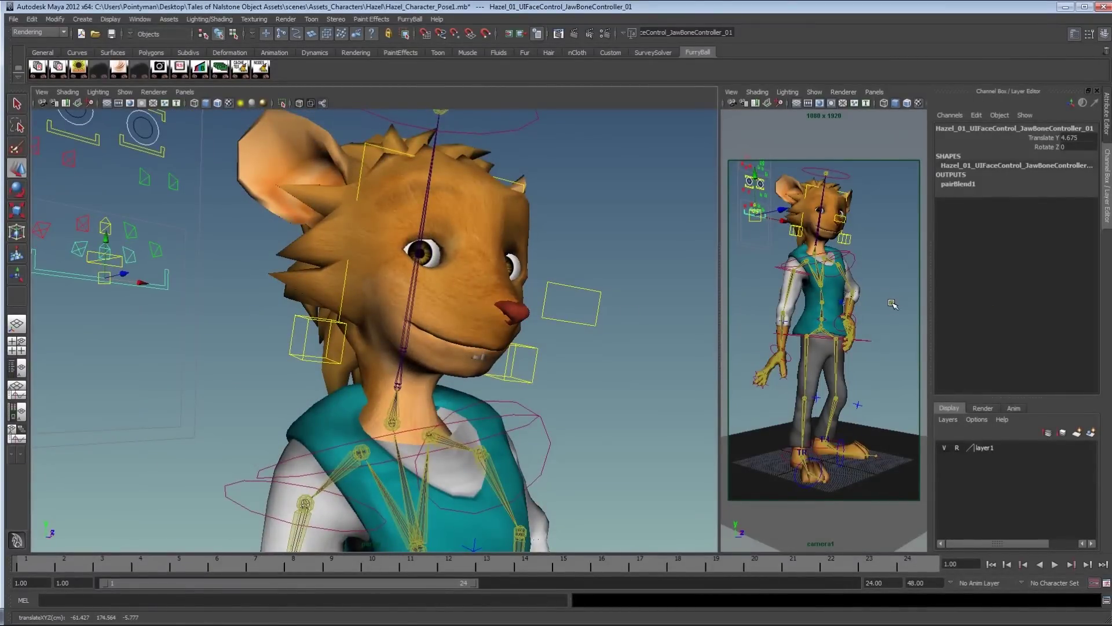
Move the front vertices of the upper teeth mesh upward in wireframe with soft selection, and restore shaded display
click(480, 357)
scroll(499, 359, up, 5)
alt+right_drag(501, 352, 387, 348)
alt+middle_drag(387, 349, 466, 329)
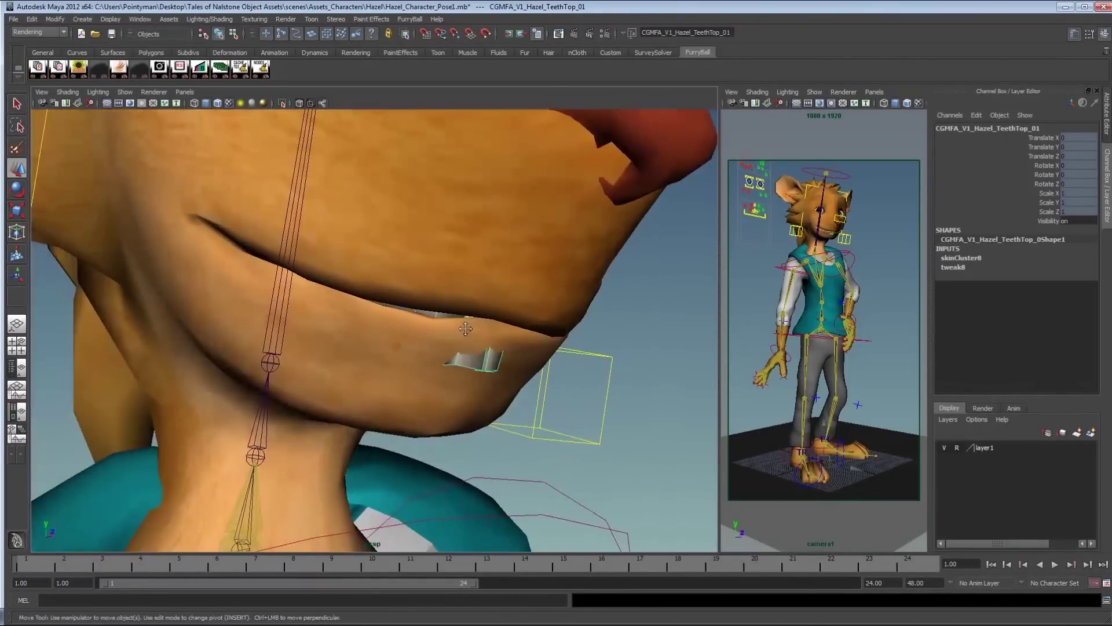
alt+drag(487, 321, 487, 371)
key(F8)
key(4)
drag(476, 365, 539, 399)
key(b)
middle_drag(531, 420, 534, 411)
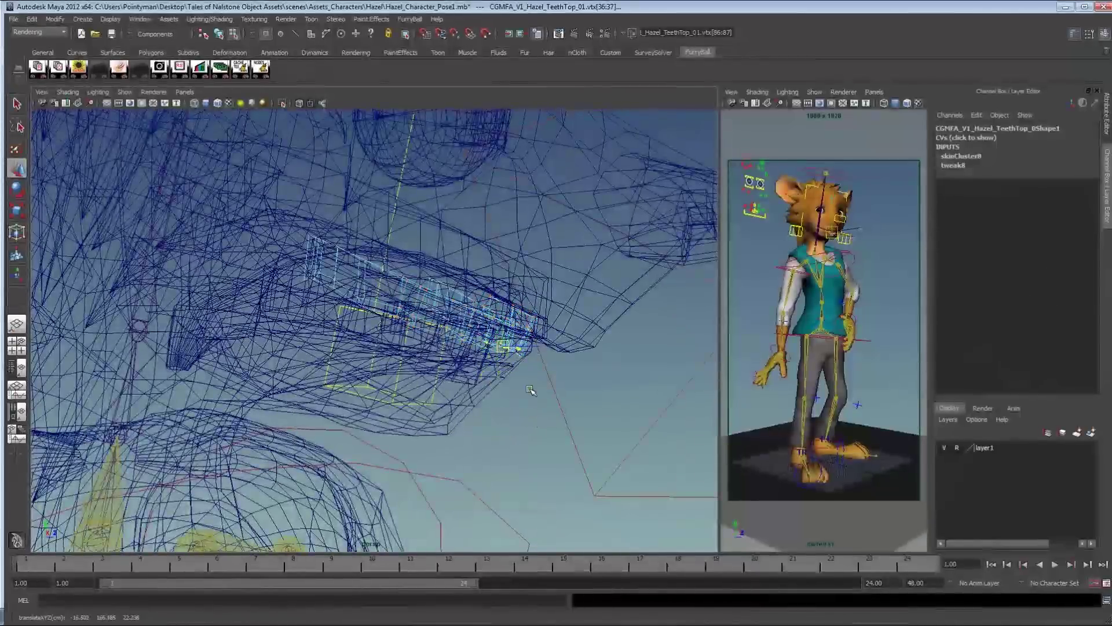
key(5)
Shift the right lip controls together on the face control board and raise the jaw controller to Translate Y 5.682
mouse_move(564, 389)
alt+mouse_down()
mouse_move(271, 332)
mouse_move(284, 333)
alt+mouse_up()
alt+middle_drag(284, 332, 346, 387)
alt+drag(346, 387, 328, 390)
alt+right_drag(329, 389, 349, 400)
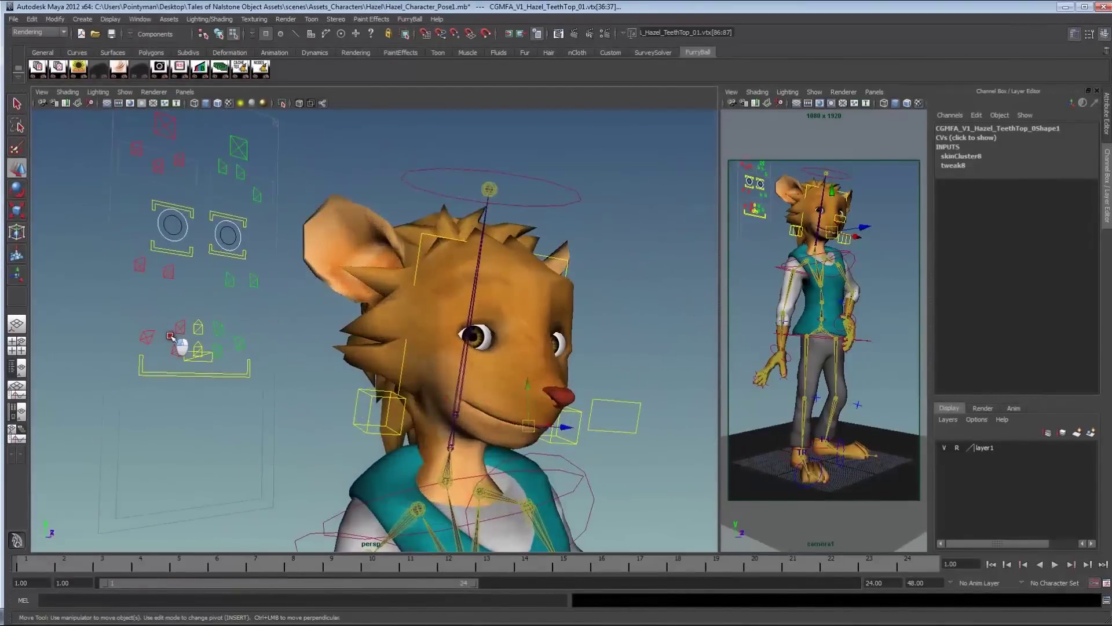
drag(180, 351, 139, 319)
alt+drag(244, 370, 236, 365)
key(F8)
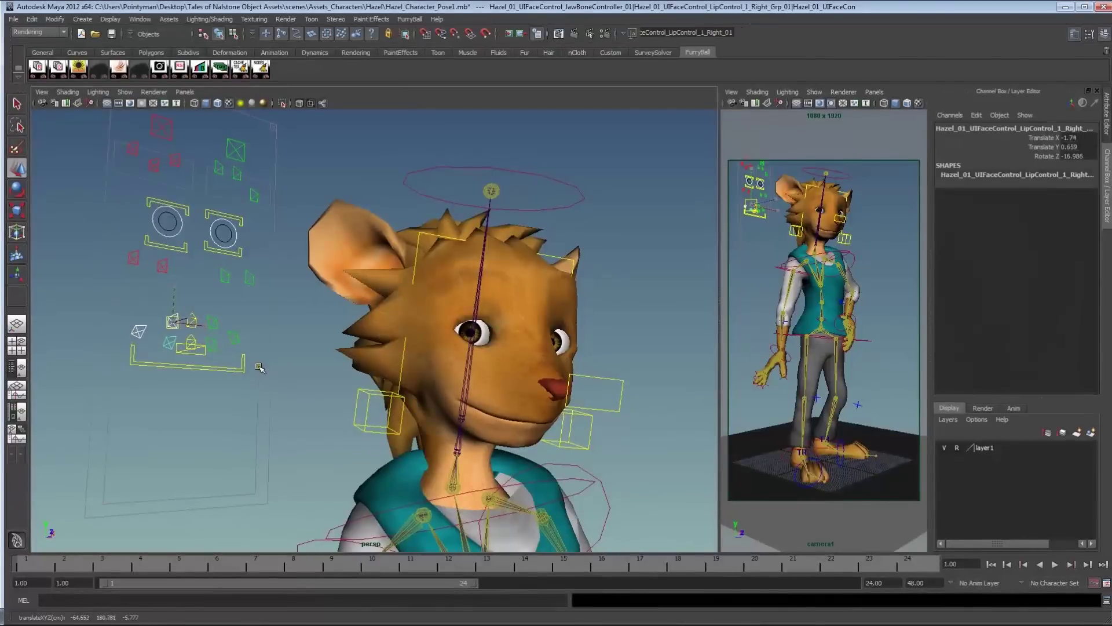
mouse_move(295, 365)
alt+mouse_down()
mouse_move(288, 359)
mouse_move(311, 352)
alt+mouse_up()
click(233, 359)
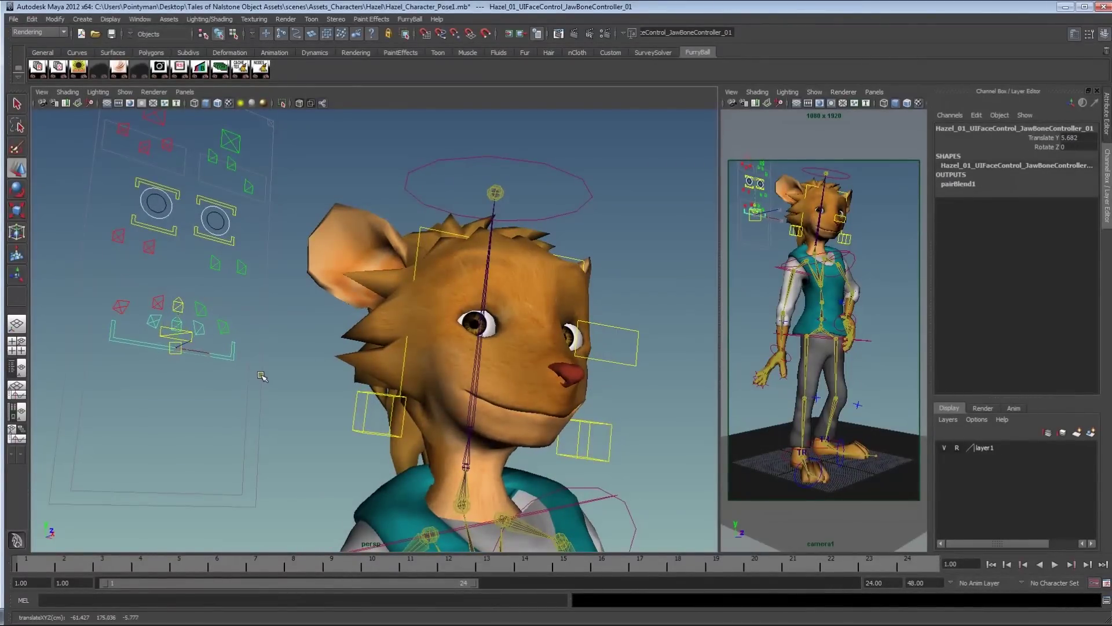
Examine the facial expression from several angles in the perspective view and in camera1
alt+drag(597, 353, 611, 343)
alt+right_drag(611, 342, 550, 330)
click(630, 313)
alt+drag(630, 313, 562, 339)
alt+right_drag(562, 339, 493, 327)
alt+middle_drag(493, 327, 493, 302)
alt+right_drag(493, 302, 499, 286)
click(879, 262)
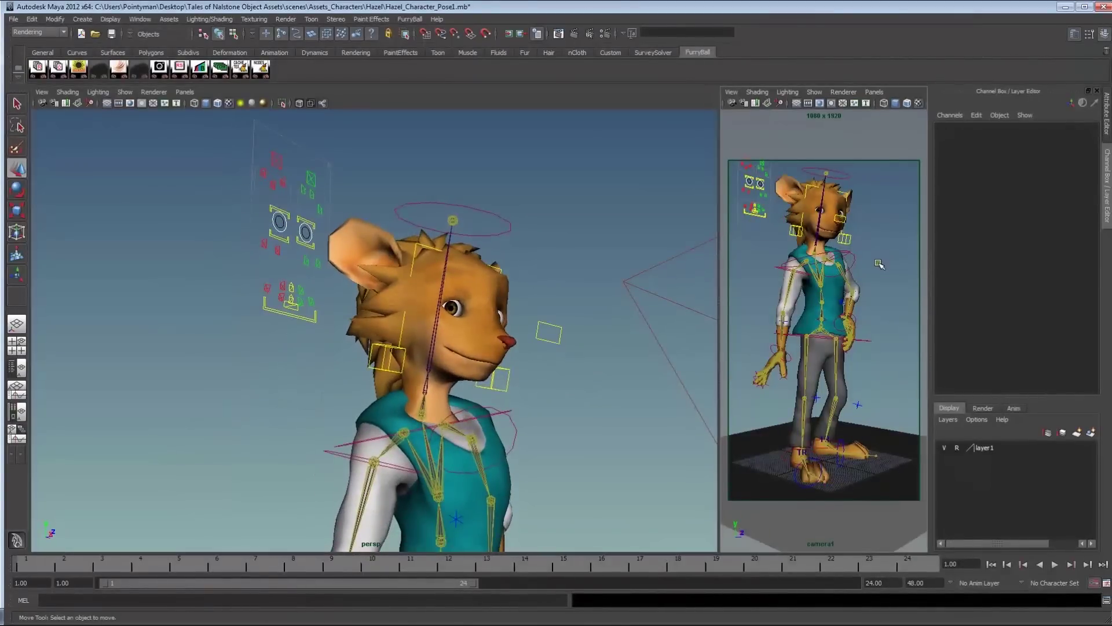
alt+drag(880, 271, 874, 279)
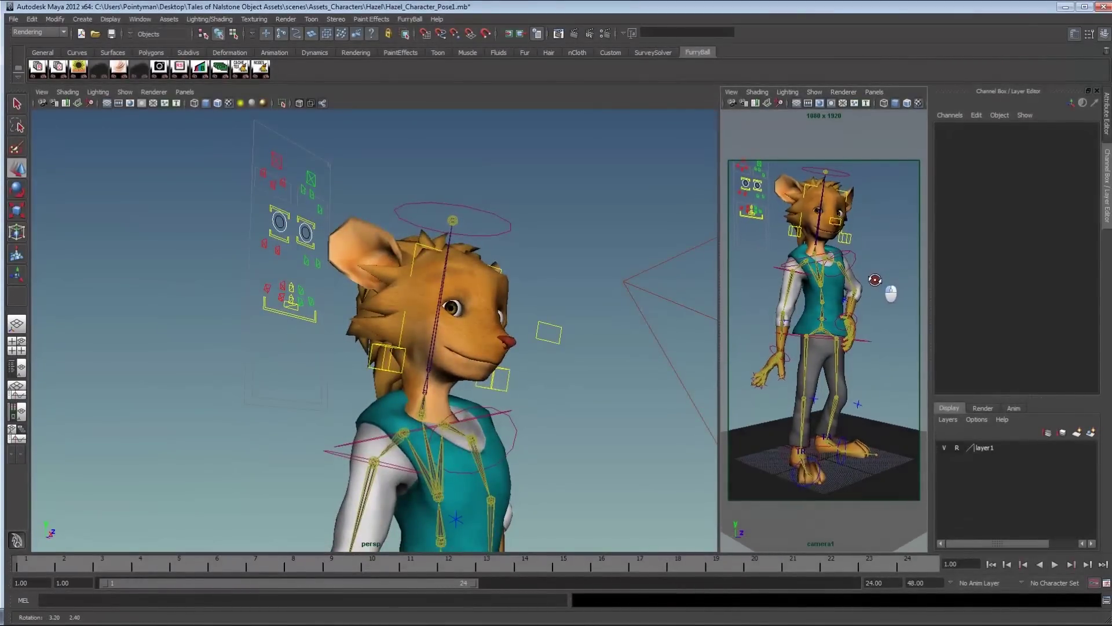
Adjust the height of the right ankle effector to seat the right foot on the floor
click(815, 437)
key(f)
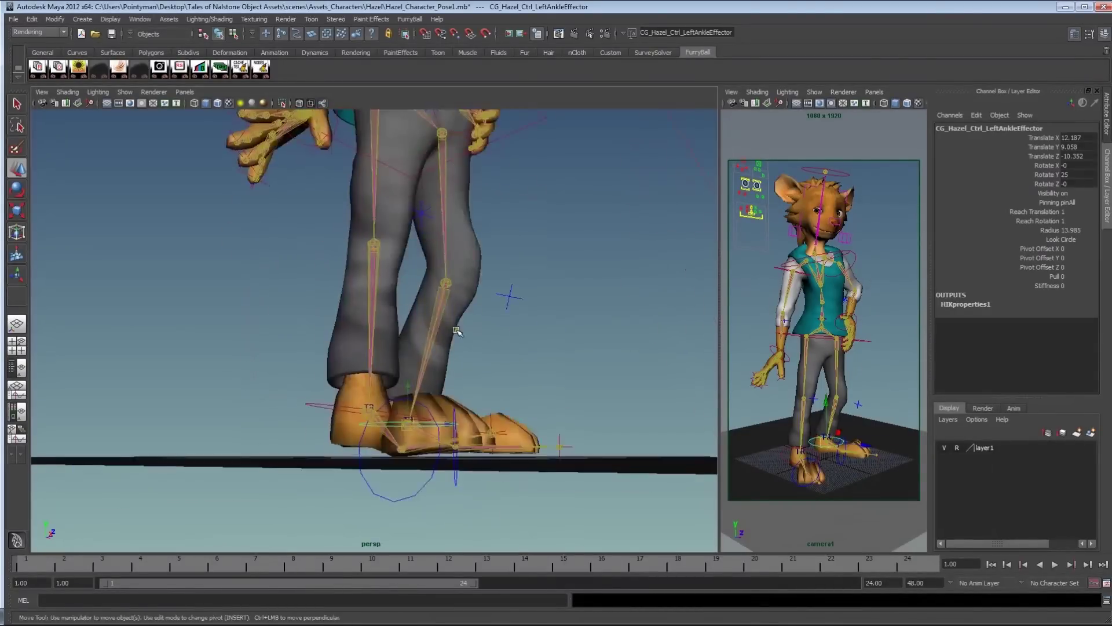
alt+drag(465, 427, 486, 442)
alt+middle_drag(486, 442, 484, 422)
alt+right_drag(484, 421, 675, 414)
alt+middle_drag(562, 420, 563, 347)
alt+drag(547, 378, 577, 378)
click(585, 365)
click(602, 371)
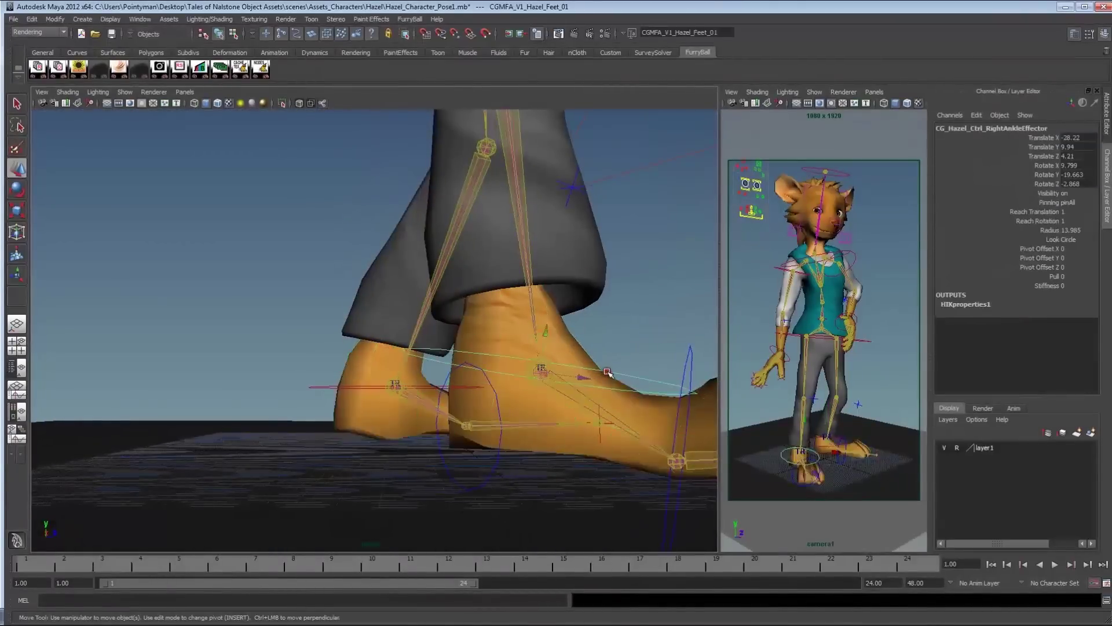
alt+drag(512, 402, 491, 380)
middle_drag(492, 380, 486, 400)
drag(487, 400, 484, 426)
middle_drag(484, 426, 485, 407)
Set Pinning to pinTranslate on the left foot effector and the left foot middle effector at the toes
alt+drag(485, 407, 389, 408)
click(471, 387)
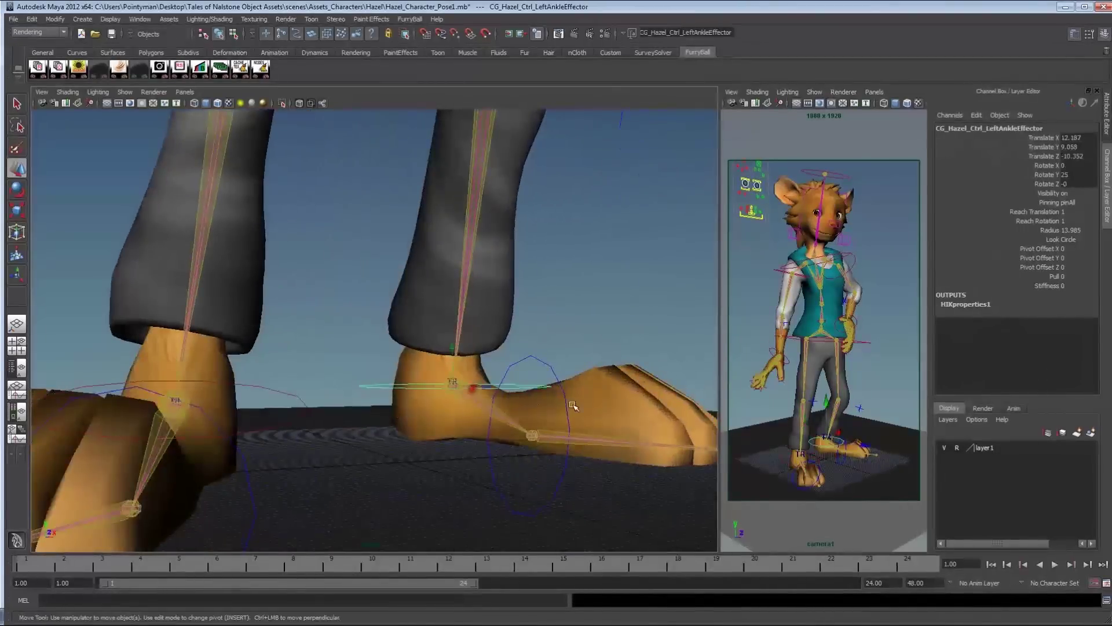
click(551, 368)
alt+right_drag(580, 372, 512, 402)
alt+drag(511, 402, 530, 409)
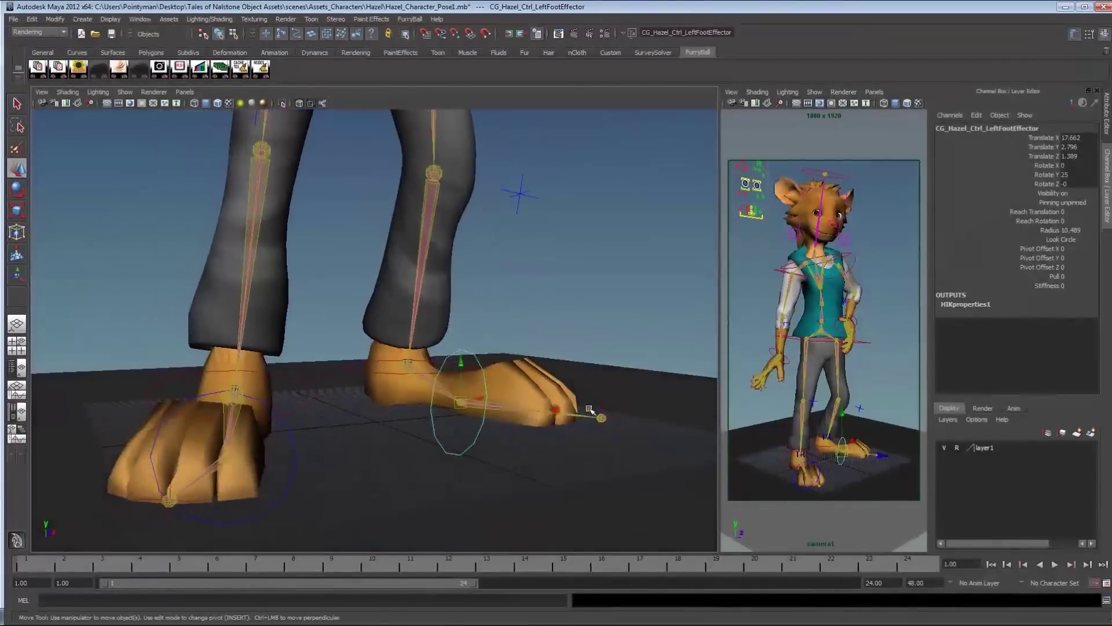
click(1077, 202)
click(1080, 212)
click(602, 417)
drag(1076, 202, 1087, 222)
click(1077, 203)
click(1094, 221)
Raise the left ankle effector to Translate 13.552, 14.144, -5.97 so the left knee bends
alt+drag(406, 352, 355, 352)
click(367, 367)
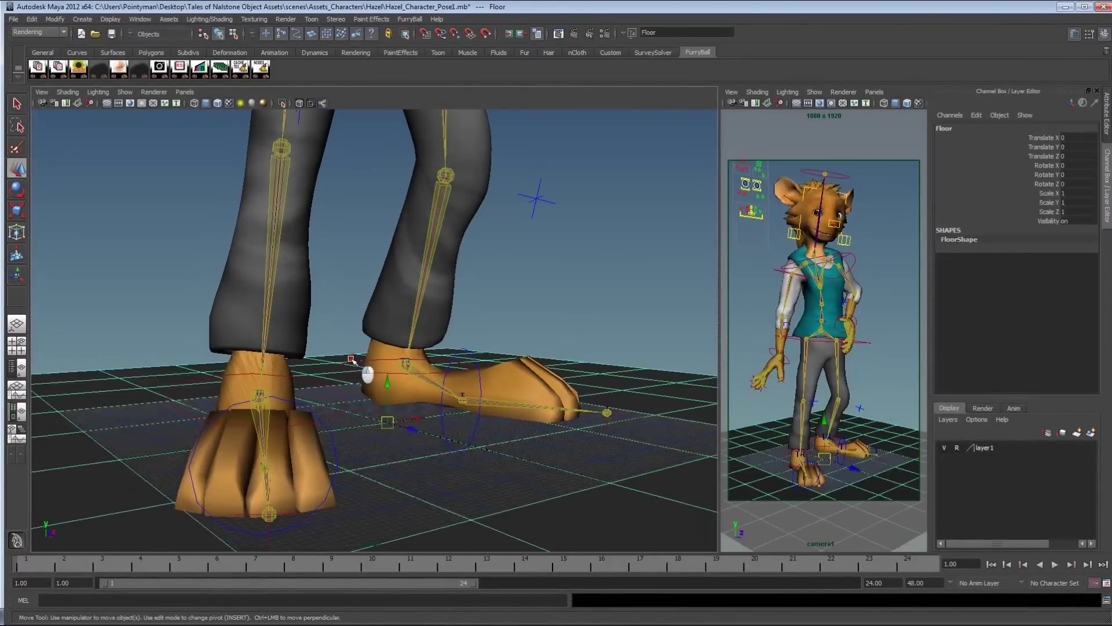
key(e)
key(w)
alt+drag(449, 400, 525, 404)
middle_drag(525, 404, 546, 380)
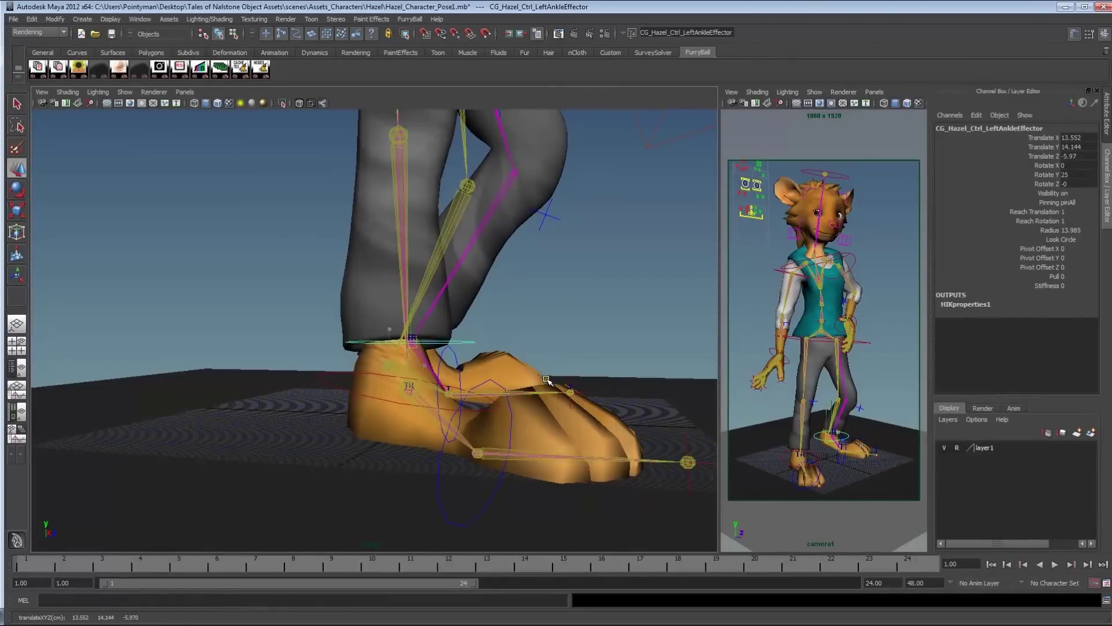
Move the left ankle, foot and foot middle effectors together, taking the foot middle effector to Translate X 38.427, Y 2.591
alt+drag(547, 380, 526, 397)
alt+right_drag(526, 398, 434, 386)
alt+drag(435, 386, 358, 326)
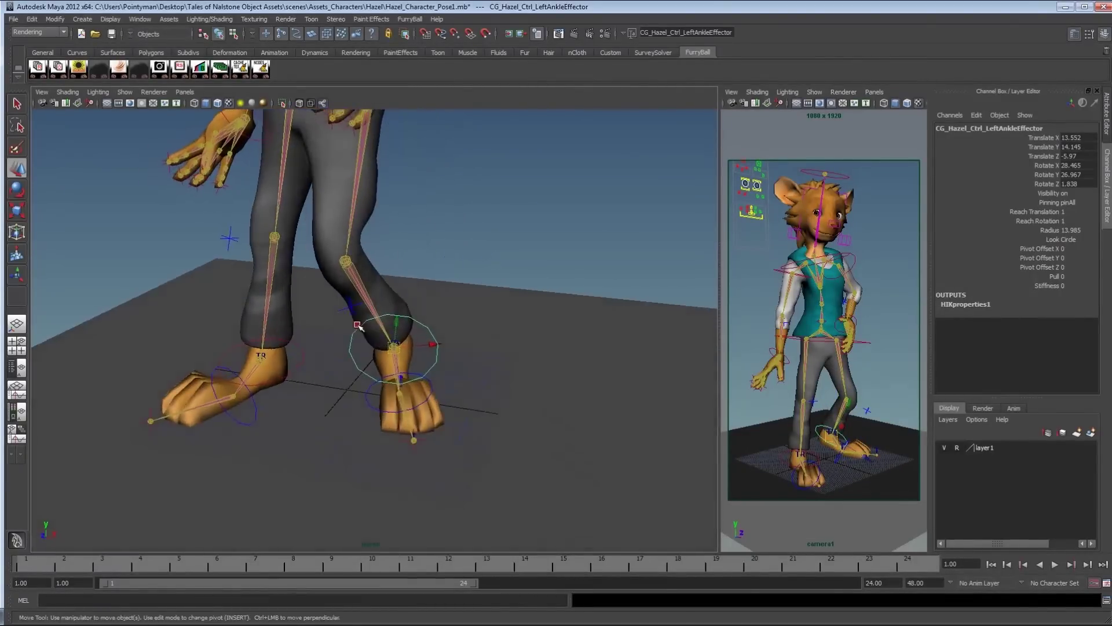
shift+click(428, 383)
shift+click(417, 438)
alt+drag(427, 438, 587, 438)
middle_drag(588, 437, 600, 436)
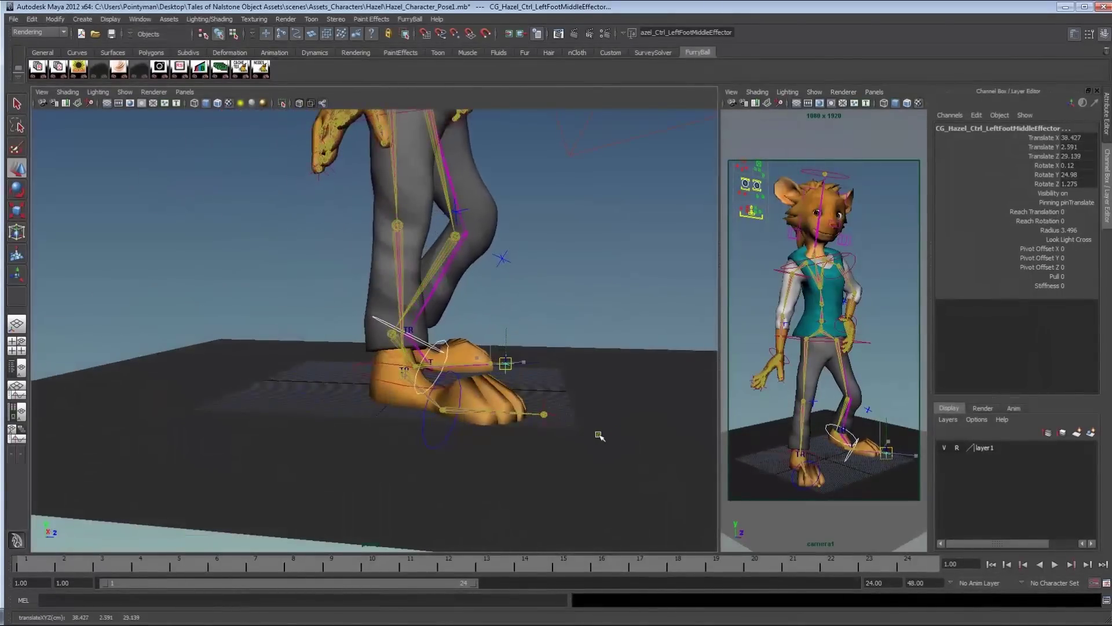
mouse_move(599, 436)
alt+mouse_down()
mouse_move(608, 428)
mouse_move(531, 445)
mouse_move(547, 432)
alt+mouse_up()
click(598, 332)
alt+drag(829, 313, 832, 305)
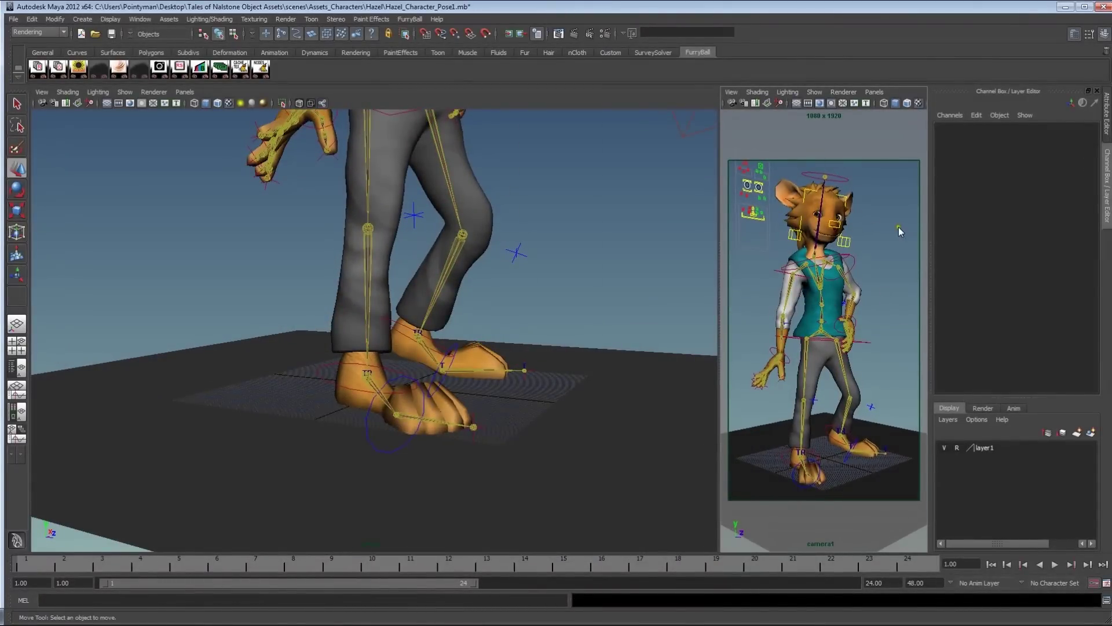
Maximize the camera1 view, switch its renderer to FurryBall high, and slightly adjust the camera angle
key(space)
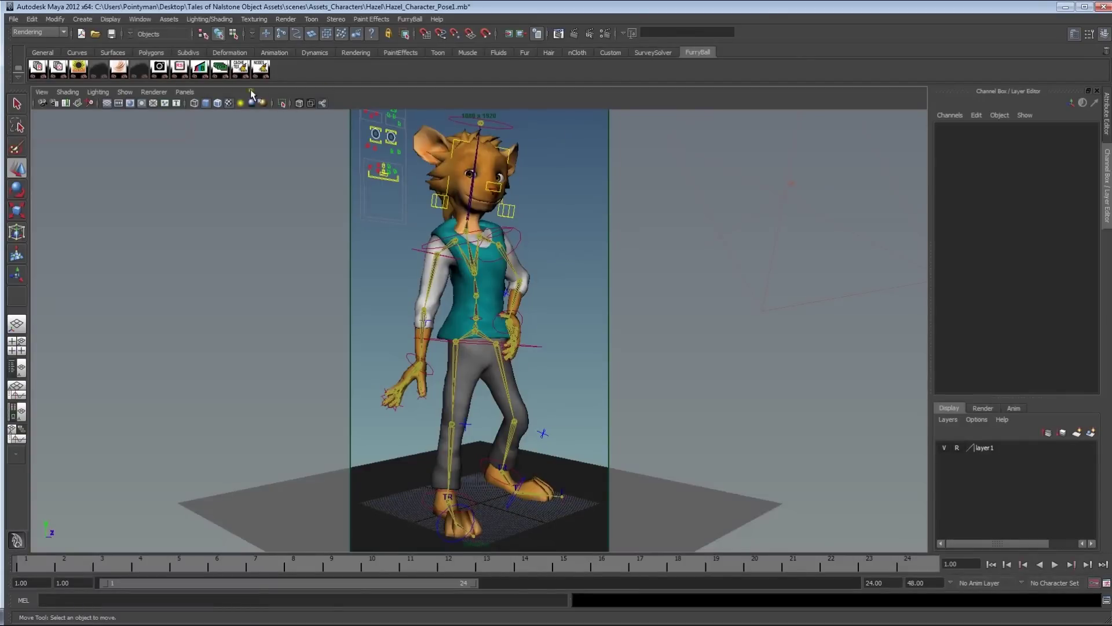
click(153, 92)
mouse_move(184, 142)
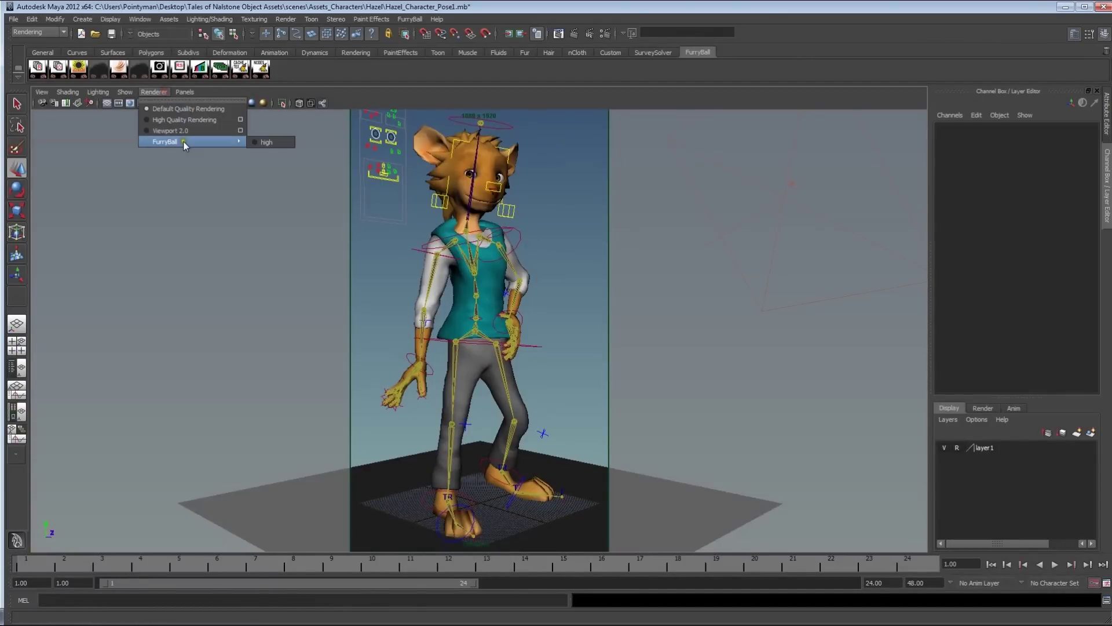
click(281, 143)
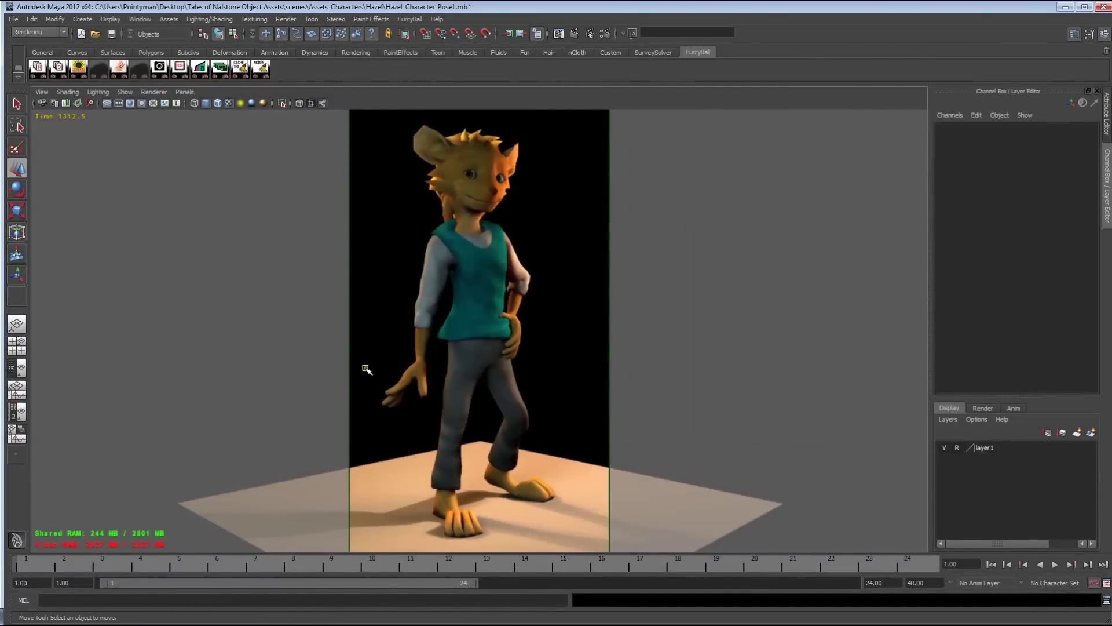
alt+drag(488, 284, 494, 286)
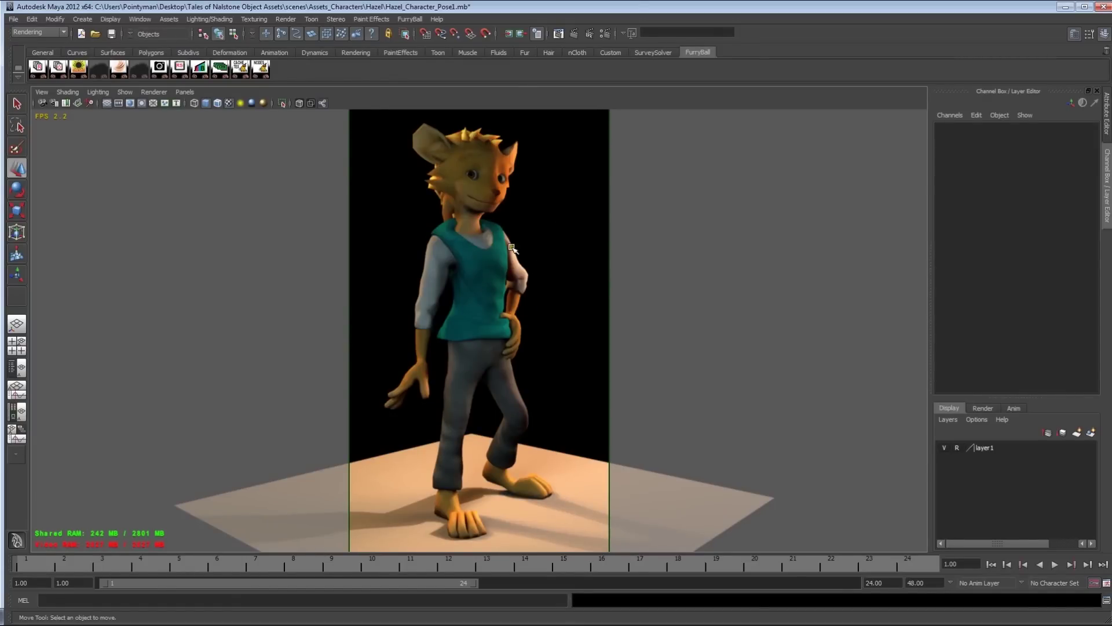
Restore the two-view layout and frame the whole character in the perspective view
key(space)
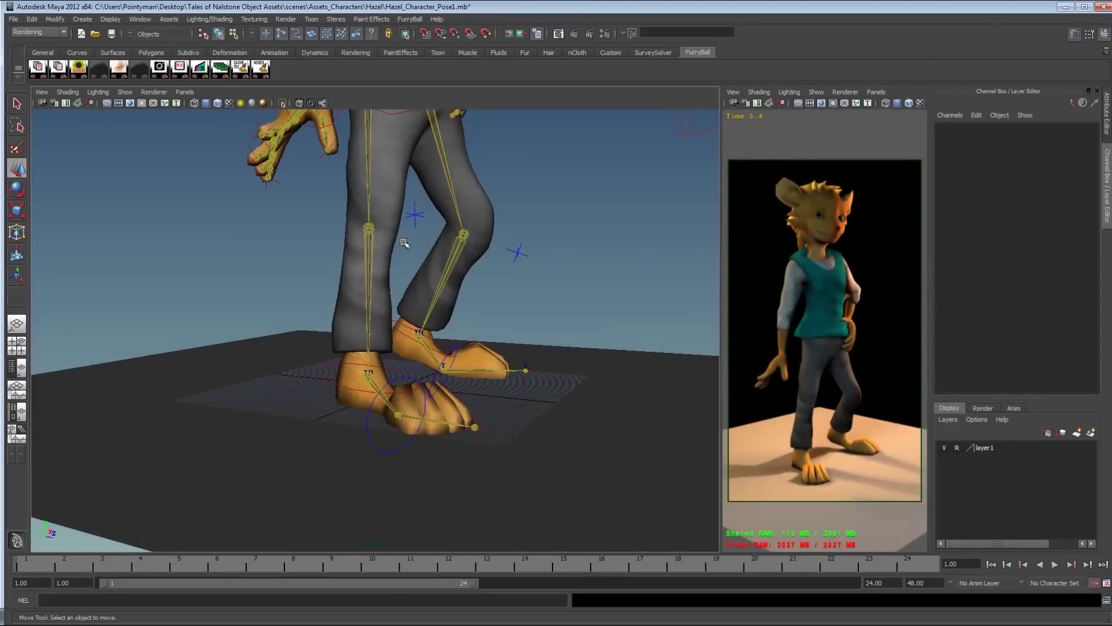
alt+middle_drag(418, 222, 382, 307)
alt+middle_drag(551, 226, 579, 341)
scroll(579, 342, down, 2)
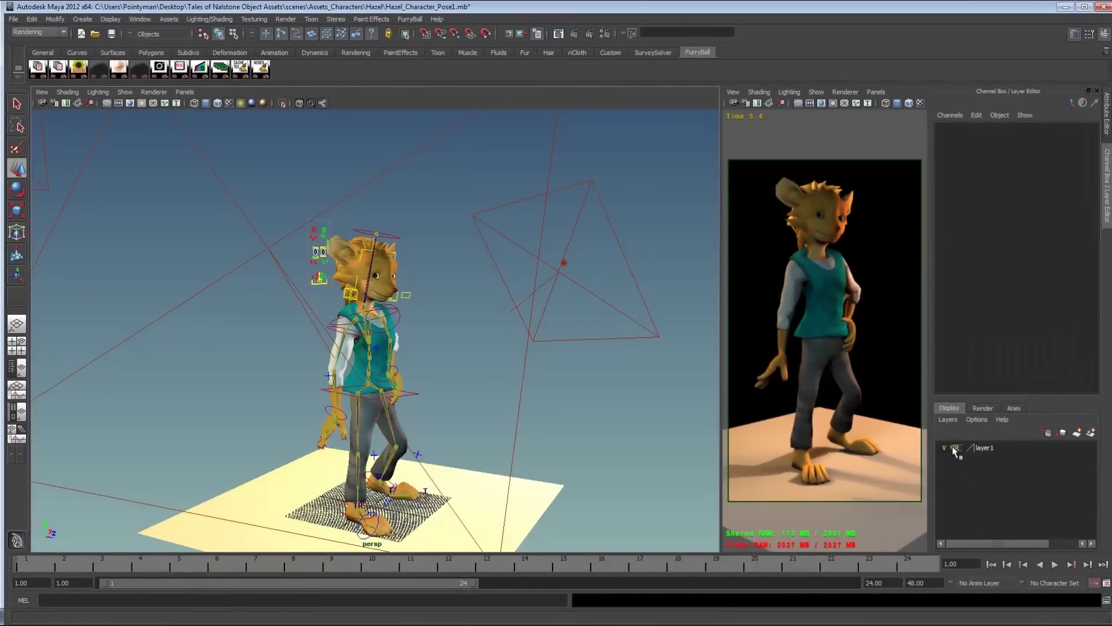
Select areaLight3, show its attributes, frame the character with the lights, and lower its intensity to 0.611
click(602, 337)
alt+drag(603, 337, 596, 334)
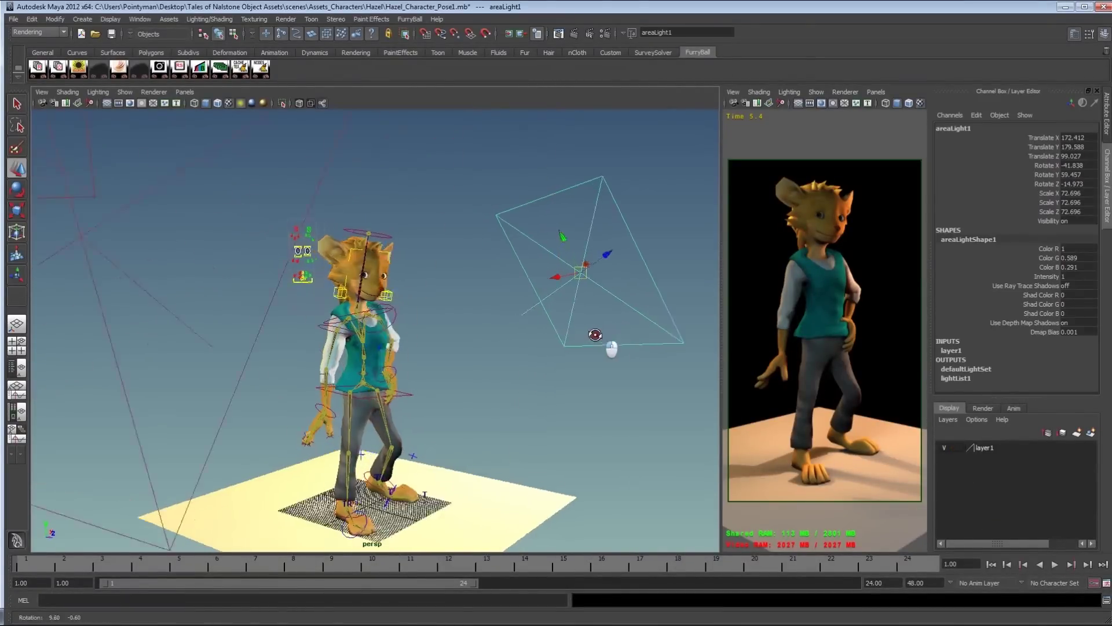
alt+right_drag(596, 335, 412, 322)
click(324, 242)
key(ctrl+a)
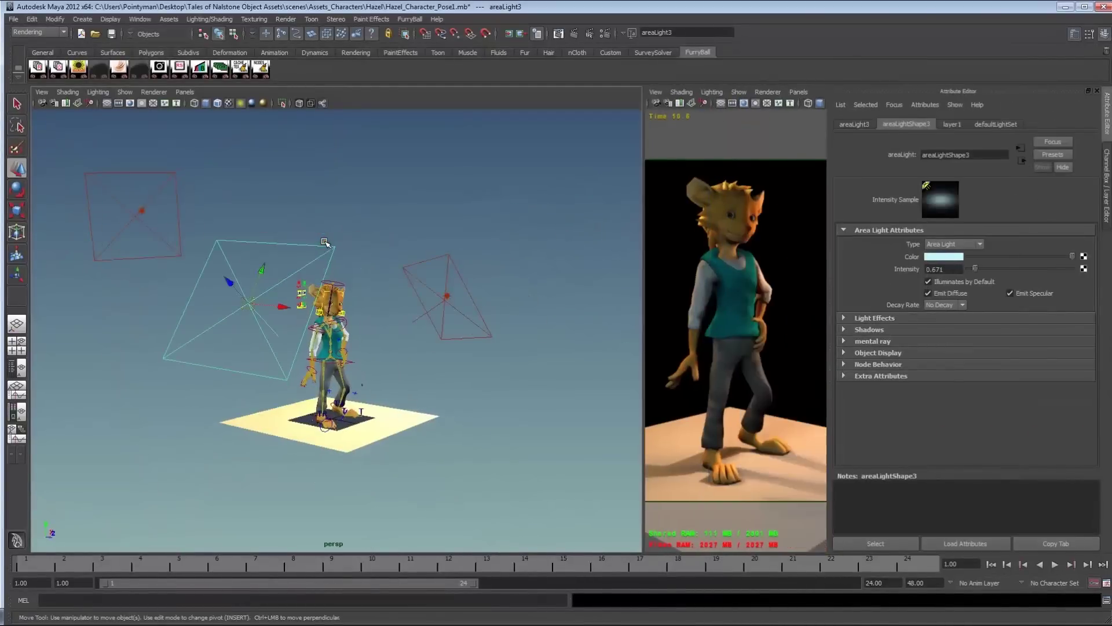
drag(643, 311, 609, 308)
alt+right_drag(411, 333, 568, 332)
alt+middle_drag(357, 351, 379, 314)
alt+right_drag(379, 314, 170, 308)
alt+right_drag(259, 299, 427, 291)
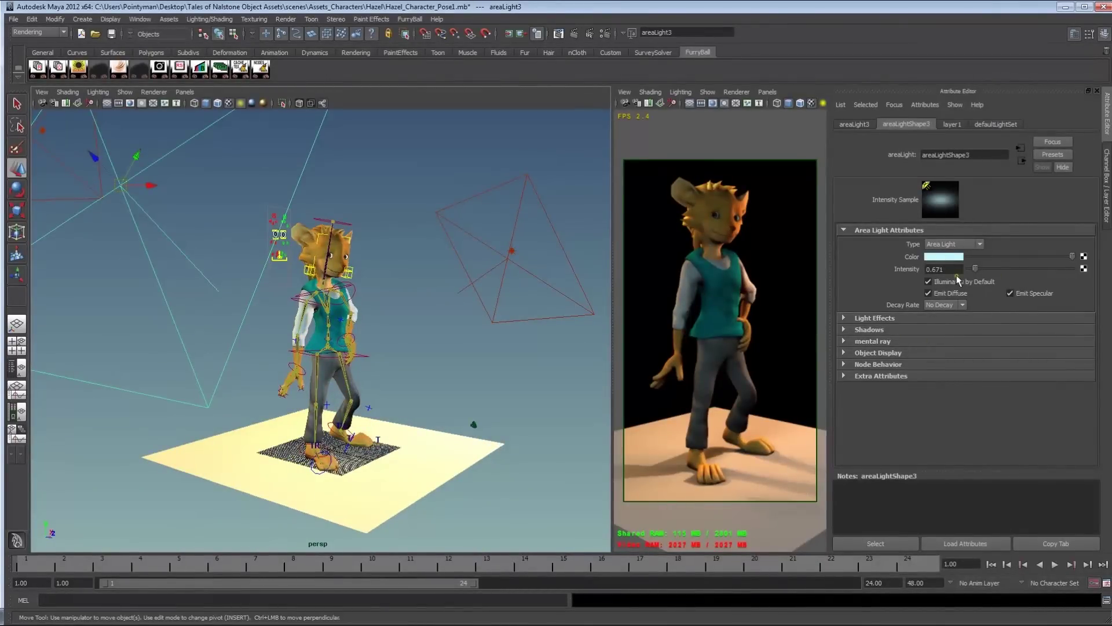
mouse_move(981, 267)
mouse_down()
mouse_move(997, 277)
mouse_move(977, 271)
mouse_up()
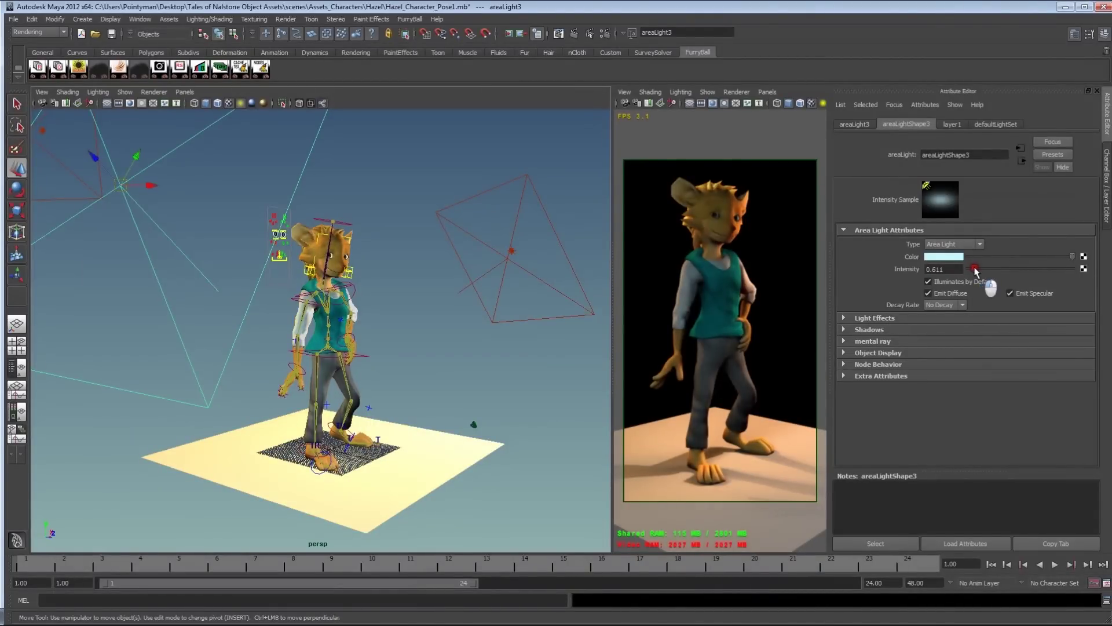
Change areaLight3's color to a pale warm orange with hue 28, saturation 0.342 and value 1
click(955, 256)
drag(220, 214, 211, 204)
mouse_move(166, 252)
mouse_down()
mouse_move(176, 259)
mouse_move(166, 265)
mouse_move(175, 259)
mouse_up()
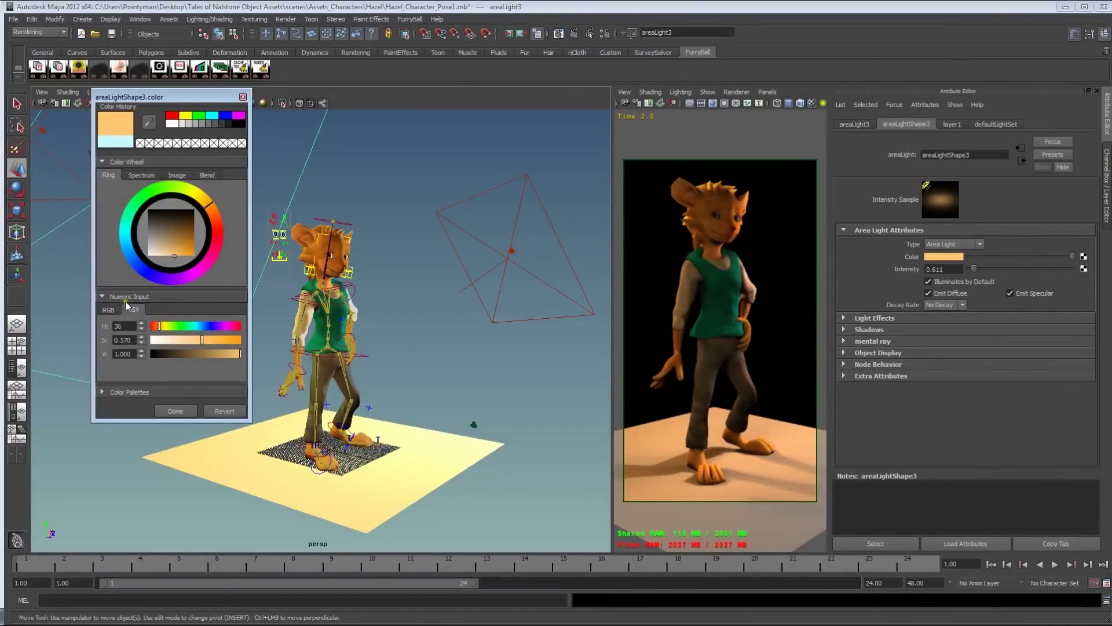
mouse_move(205, 213)
mouse_down()
mouse_move(224, 221)
mouse_move(211, 211)
mouse_up()
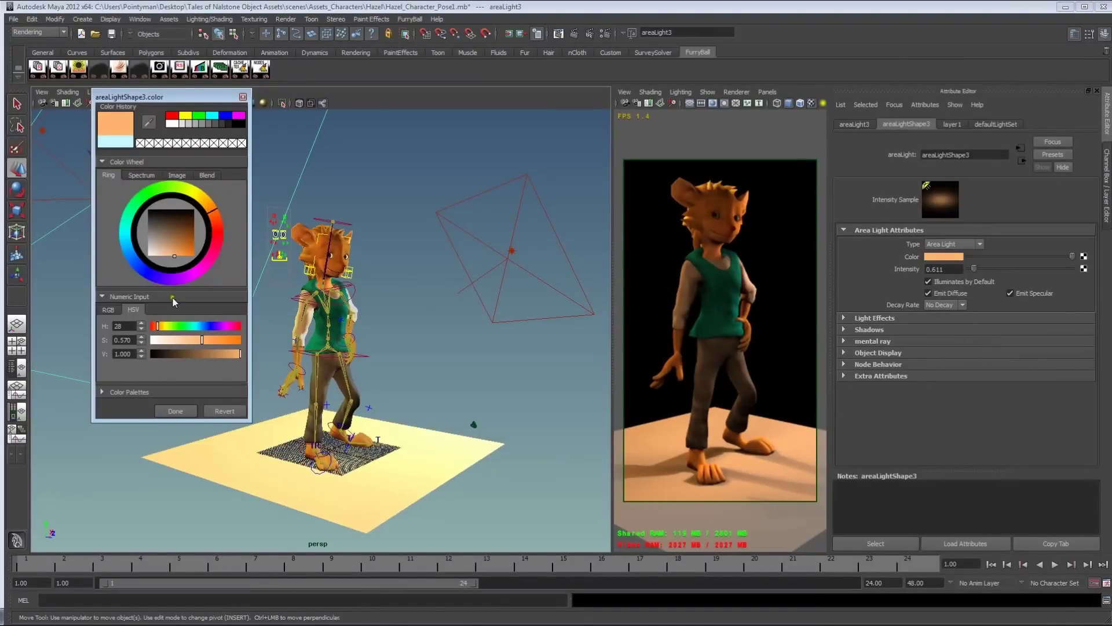
click(164, 257)
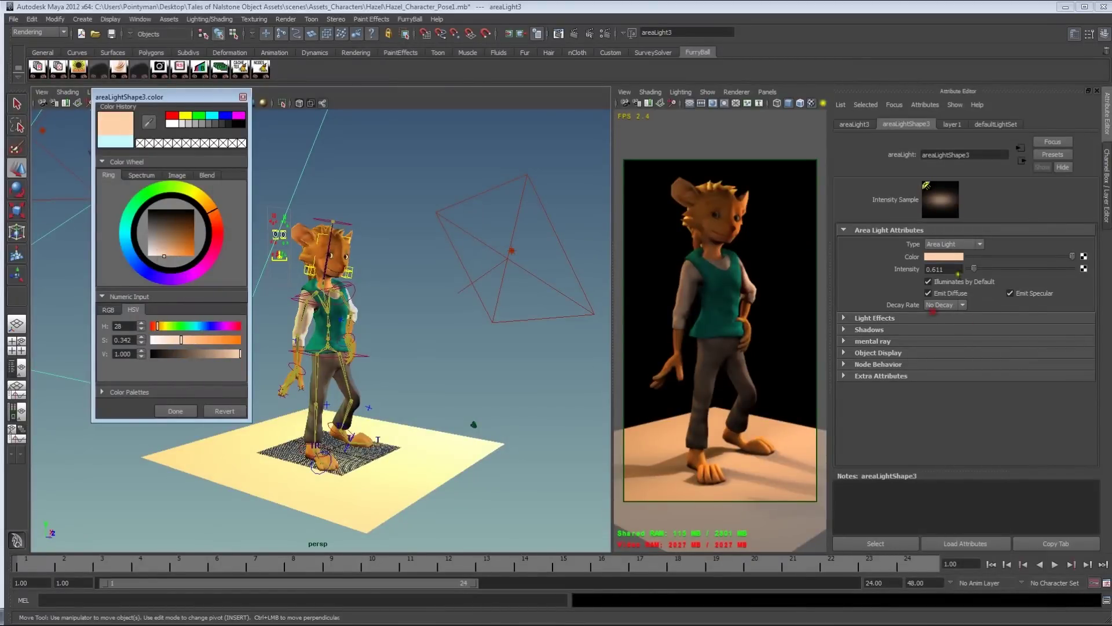
Raise areaLight3's intensity to 0.793 and expand its light effects and shadow attributes
drag(975, 269, 976, 270)
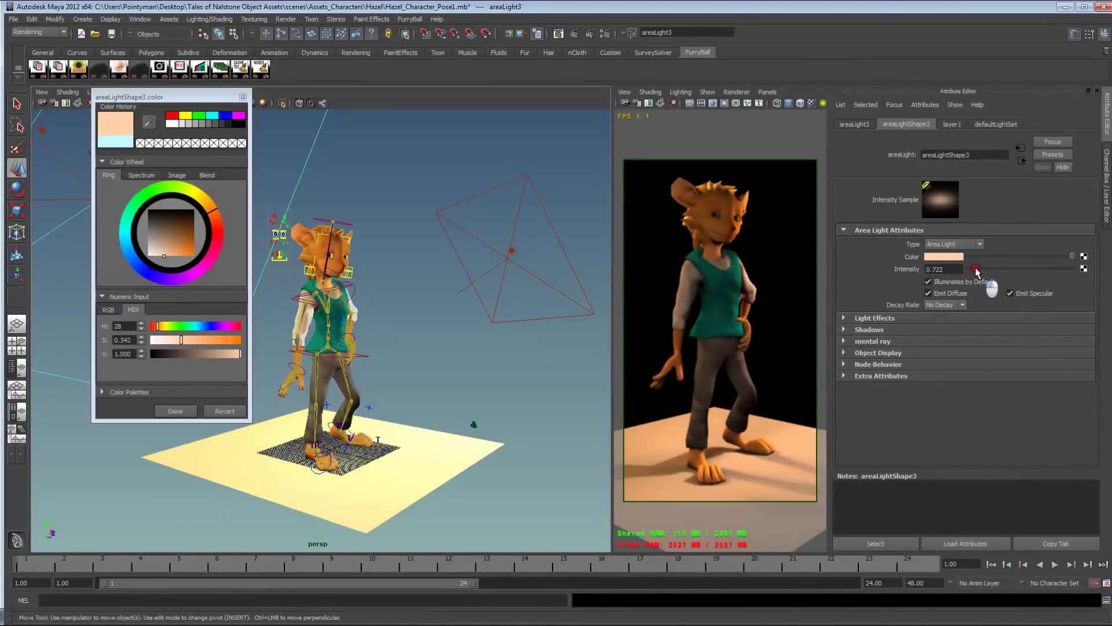
click(889, 319)
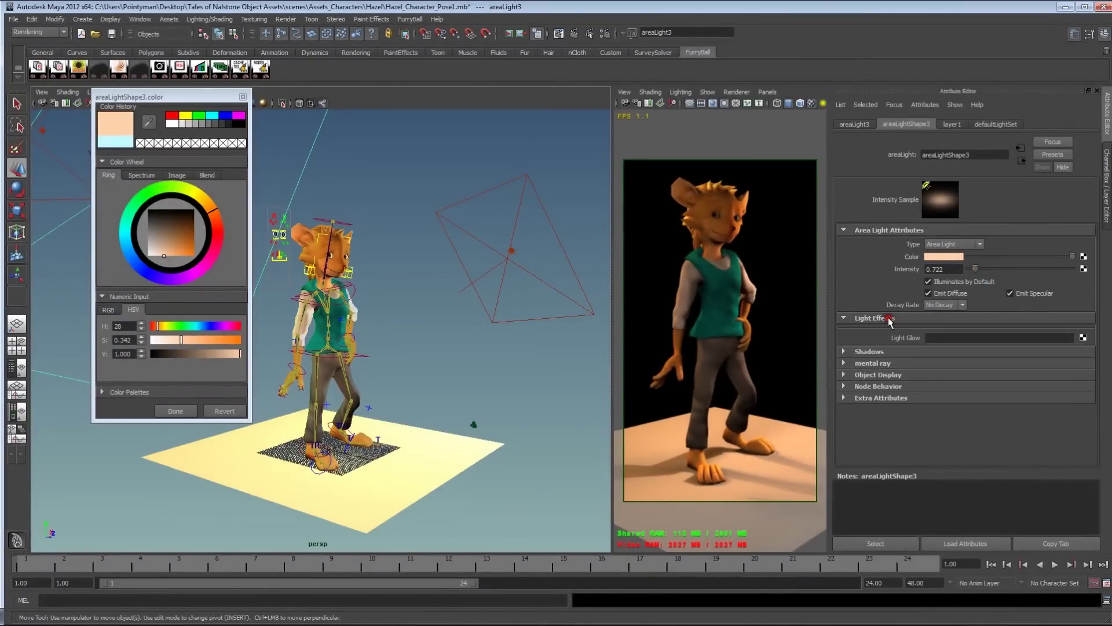
click(892, 352)
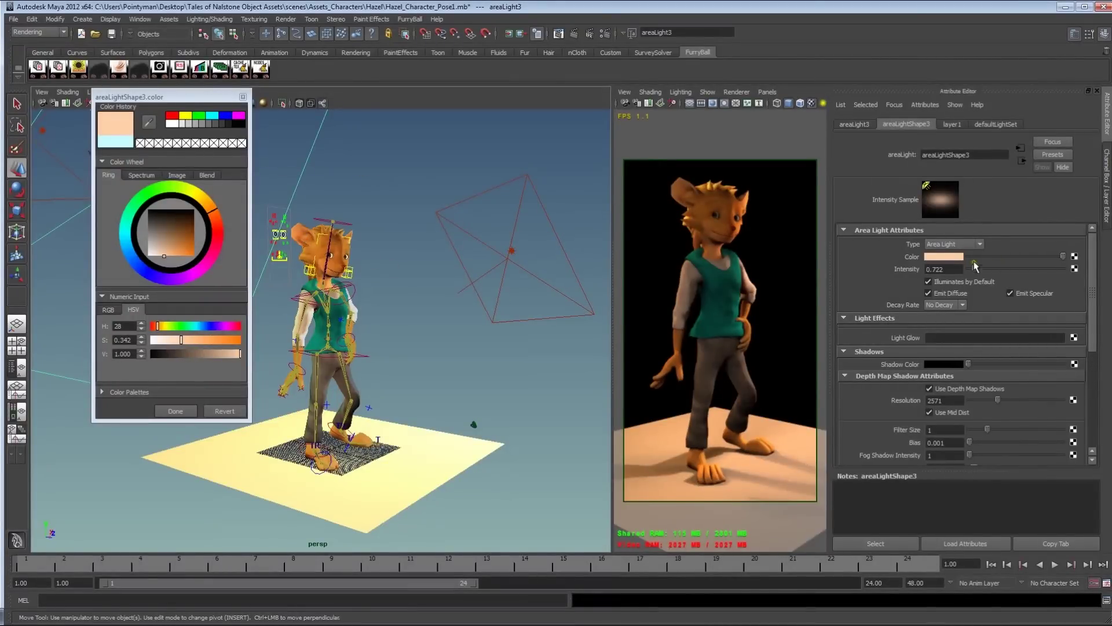
drag(975, 270, 977, 270)
click(947, 271)
Select pointLight1 at the center of areaLight1, set its intensity to 1.333, and close the color editor
click(470, 217)
click(443, 293)
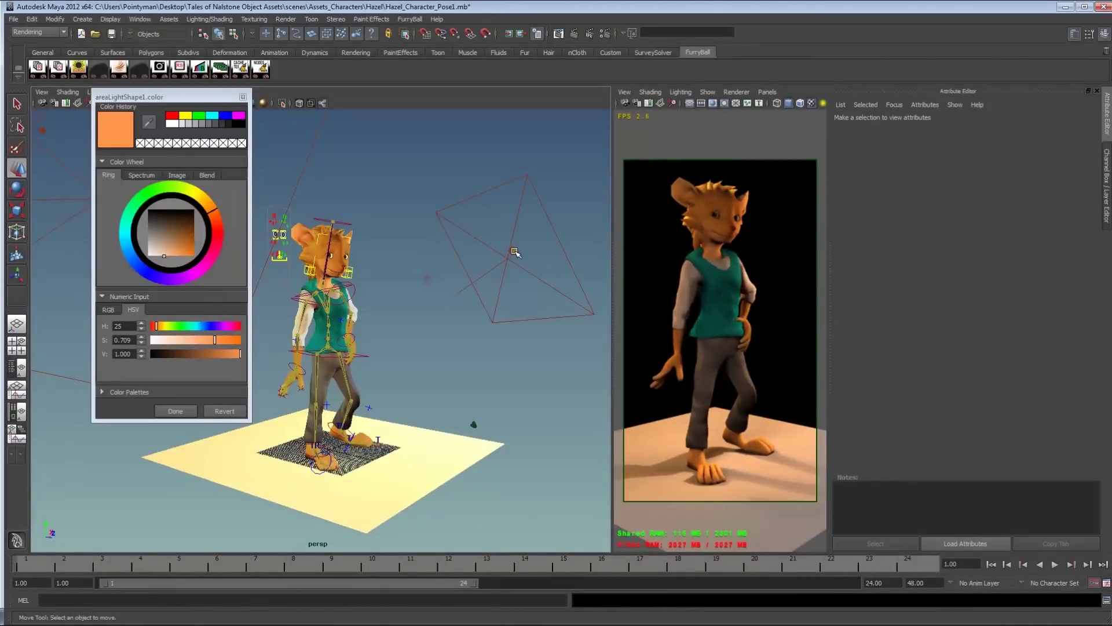
click(514, 252)
drag(983, 270, 982, 270)
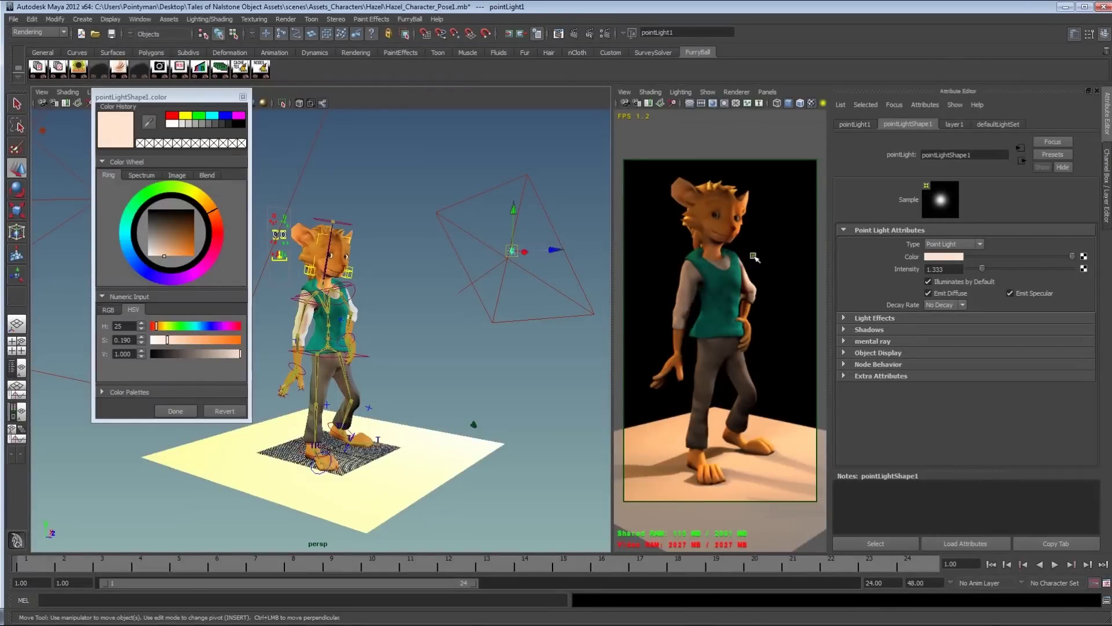
alt+middle_drag(360, 171, 481, 218)
alt+drag(482, 218, 331, 208)
click(242, 97)
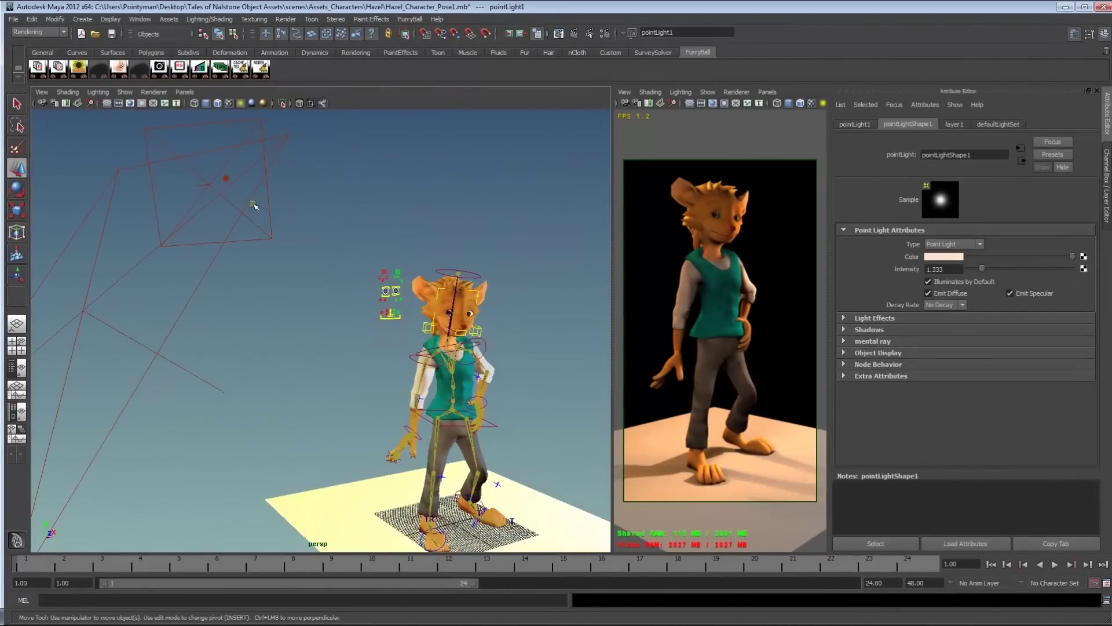
Give the paired lights areaLight2 and pointLight2 cool colors, cyan for the area light and blue for the point light, and adjust the intensity
alt+drag(253, 204, 241, 204)
click(263, 161)
alt+drag(282, 262, 370, 262)
drag(972, 268, 976, 268)
click(931, 256)
click(150, 282)
click(171, 425)
alt+drag(257, 267, 283, 267)
alt+middle_drag(283, 267, 385, 302)
click(201, 218)
click(944, 256)
click(152, 294)
click(177, 440)
click(195, 197)
alt+drag(318, 276, 278, 277)
alt+middle_drag(386, 361, 274, 291)
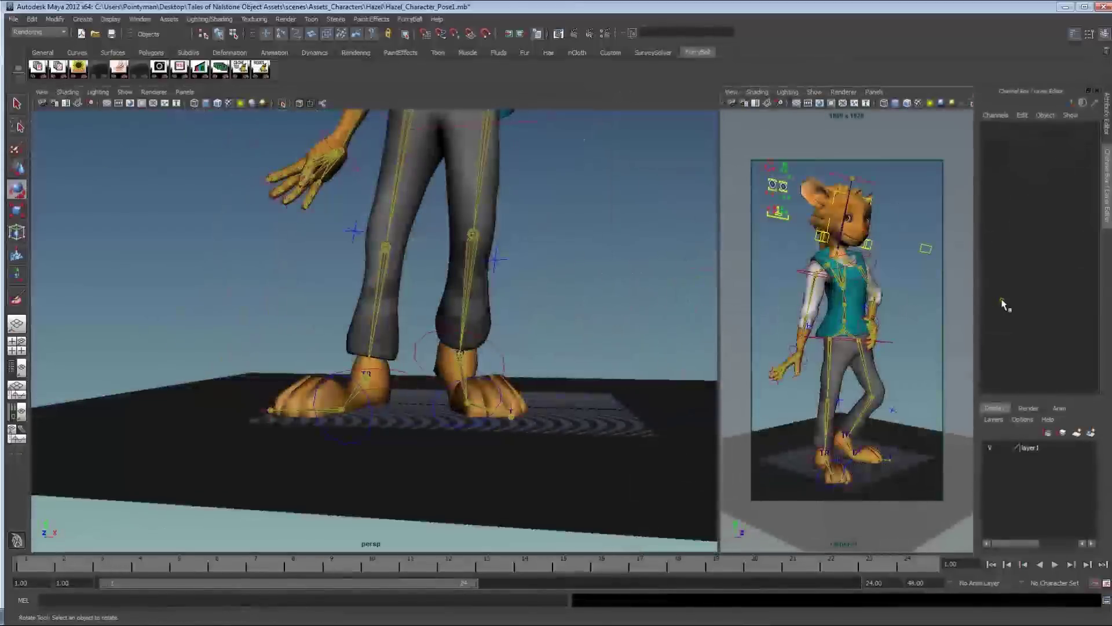
Rotate the character's hanging right hand slightly at the wrist and clear the selection
click(792, 346)
drag(754, 320, 746, 334)
click(762, 261)
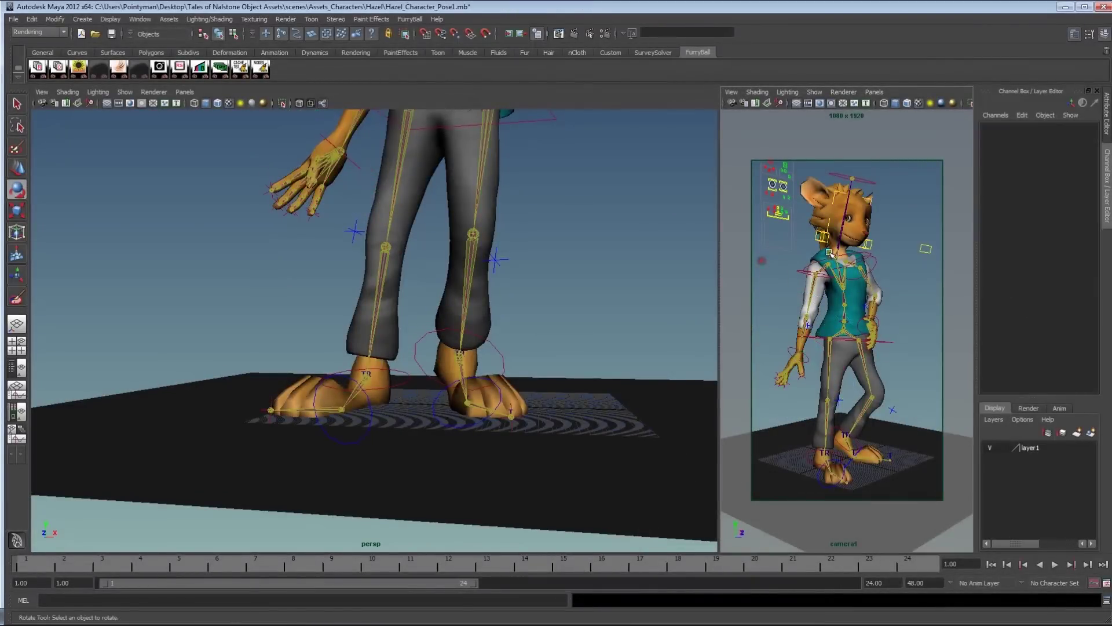
Switch the camera1 view's renderer to FurryBall, frame the character and lights in the perspective view, and save the scene
click(843, 92)
mouse_move(850, 142)
click(957, 142)
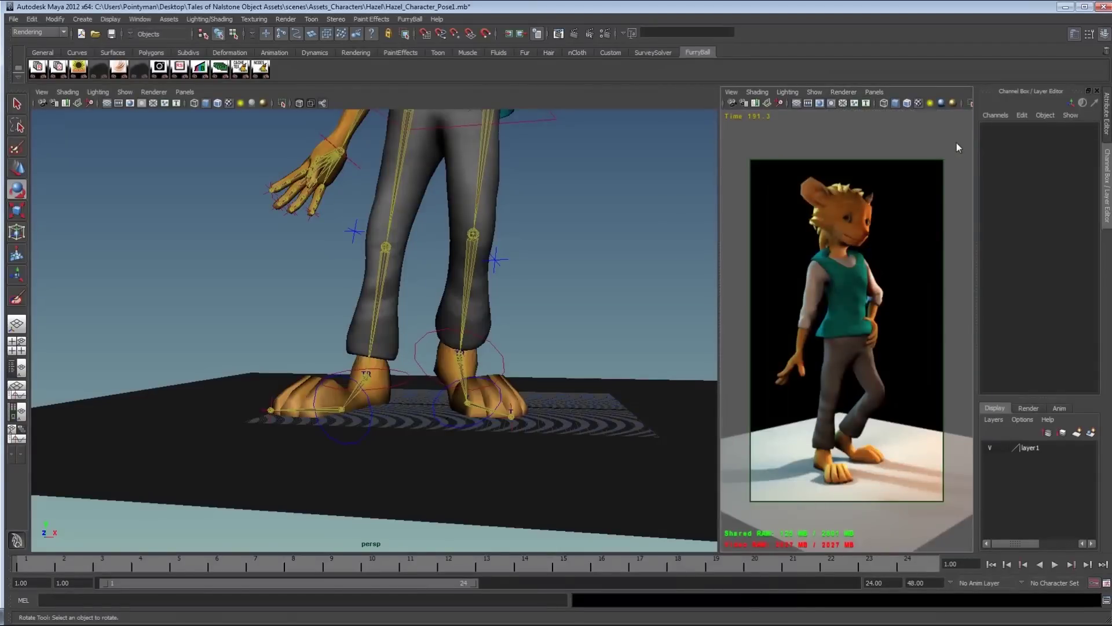
alt+drag(478, 228, 550, 257)
alt+right_drag(551, 258, 346, 267)
alt+middle_drag(346, 267, 404, 361)
alt+right_drag(404, 362, 378, 278)
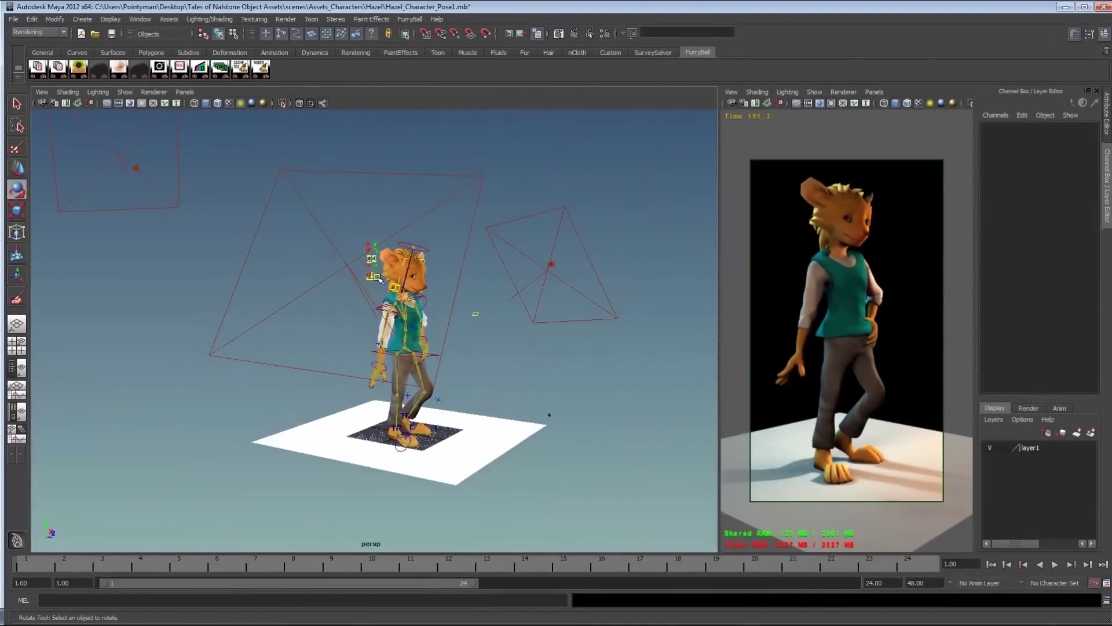
key(ctrl+s)
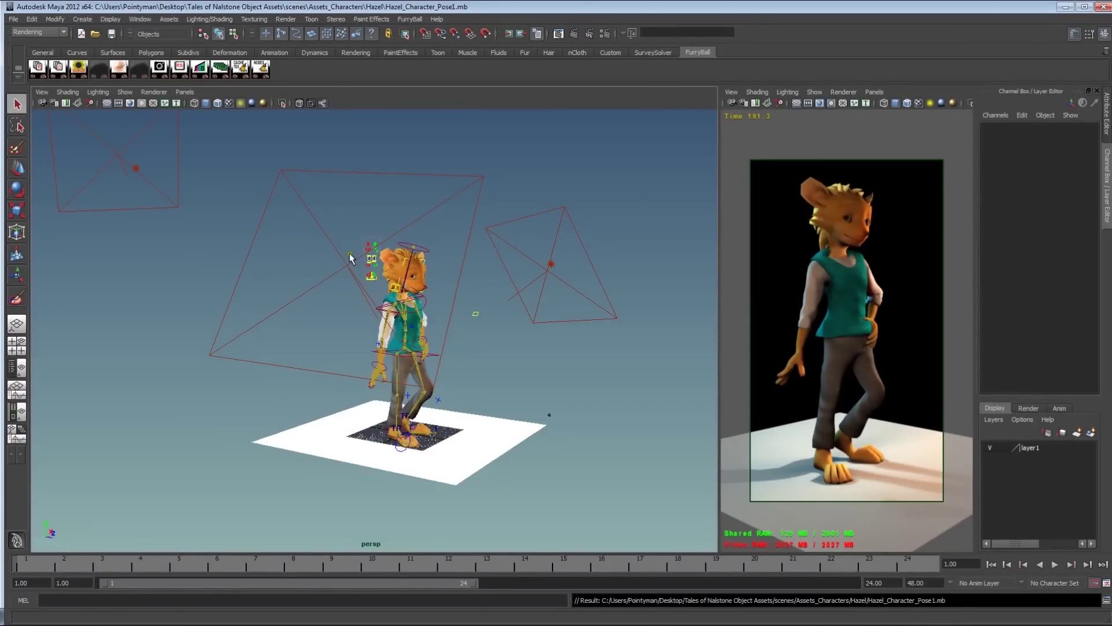
Move the left wrist effector slightly outward from the hip to Translate 17.319, 102.764, 8.179
alt+right_drag(421, 365, 670, 352)
alt+drag(671, 353, 390, 372)
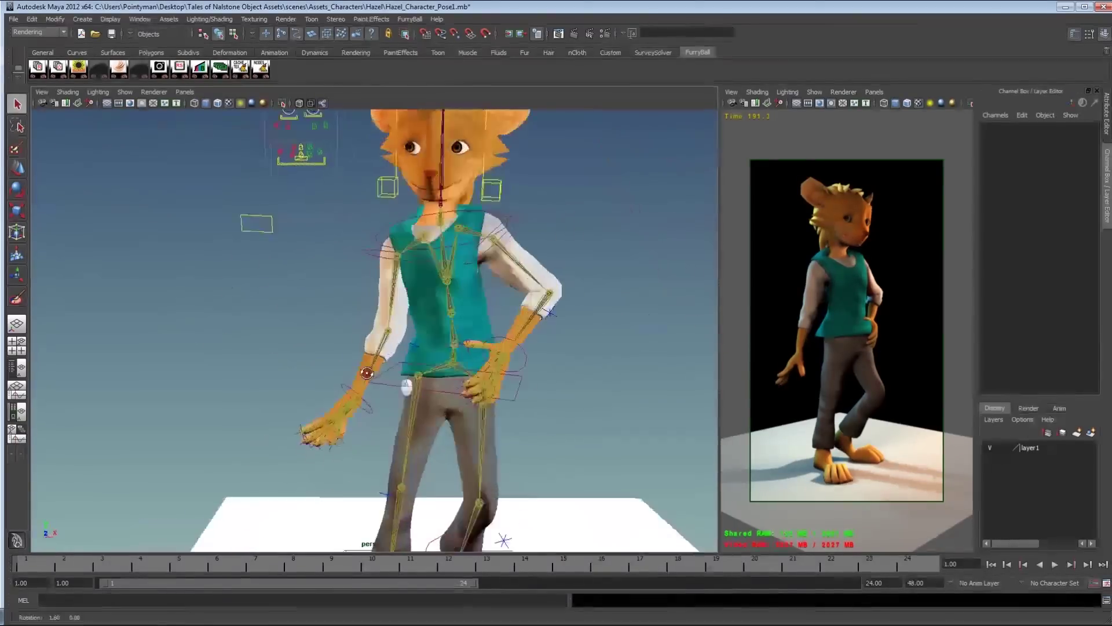
alt+right_drag(389, 372, 579, 384)
alt+drag(598, 382, 675, 356)
click(603, 382)
alt+drag(608, 380, 650, 383)
key(w)
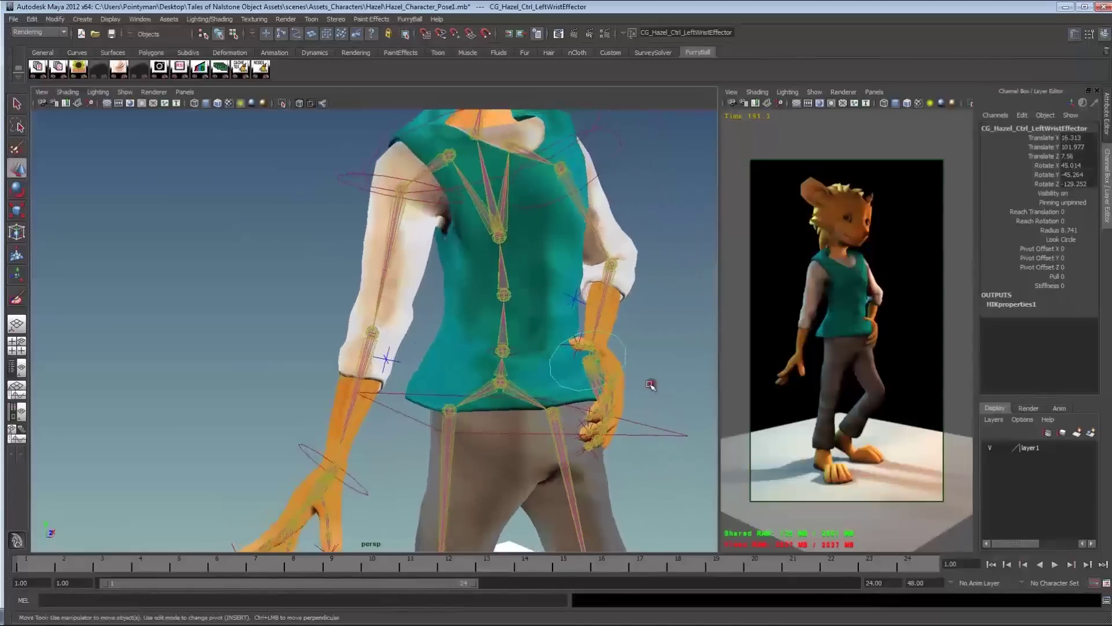
middle_drag(644, 387, 647, 386)
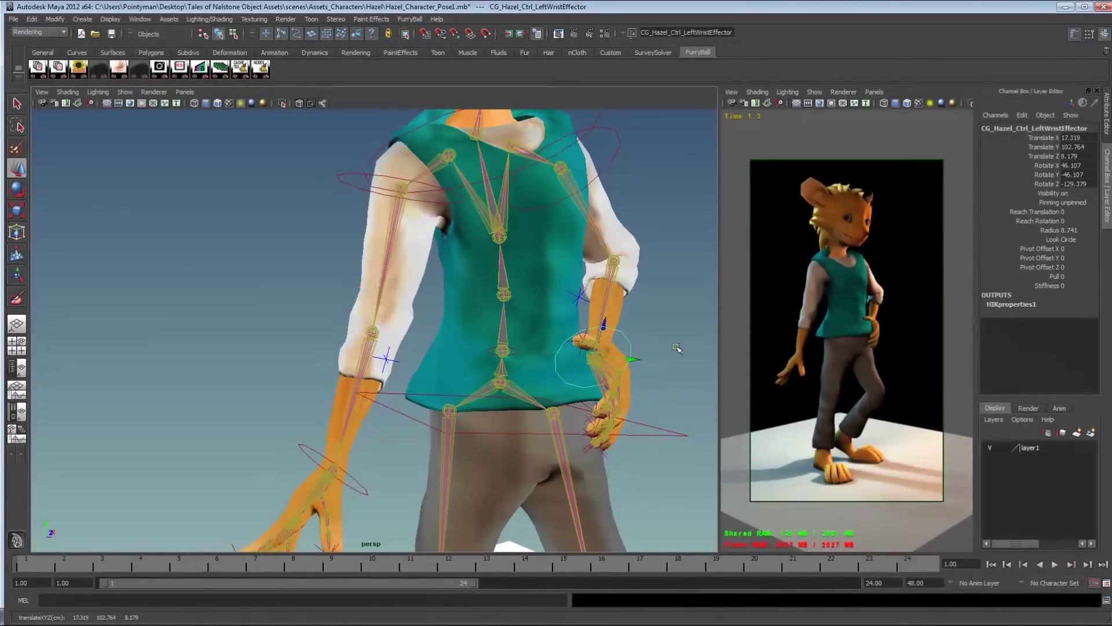
Select areaLight3 again and raise its intensity to 1.037
alt+right_drag(636, 326, 272, 306)
click(192, 258)
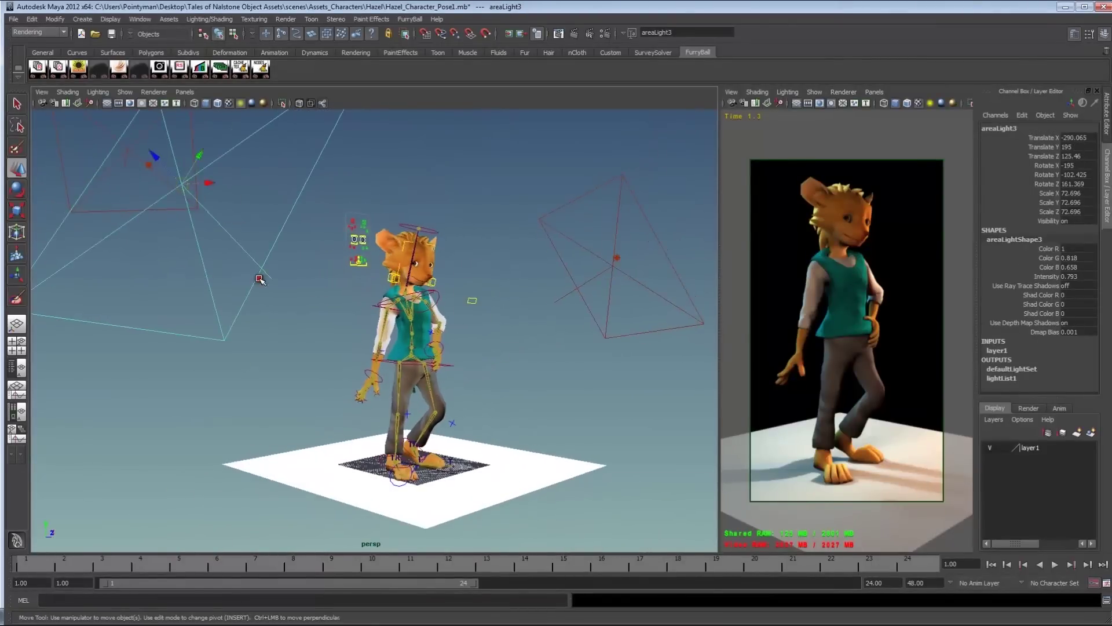
key(ctrl+a)
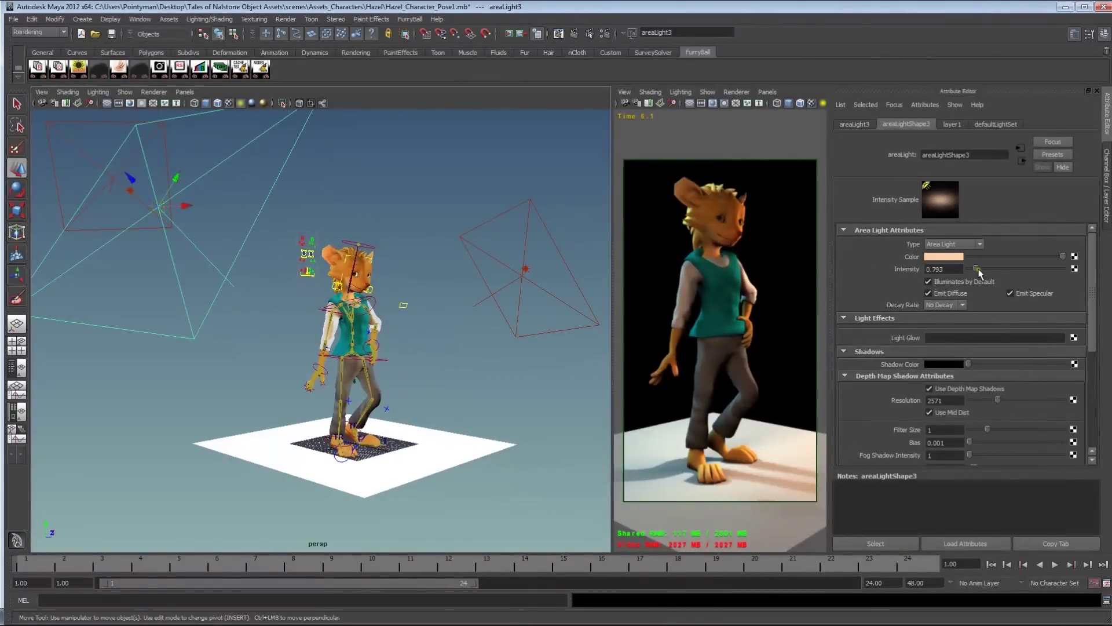
drag(982, 272, 978, 274)
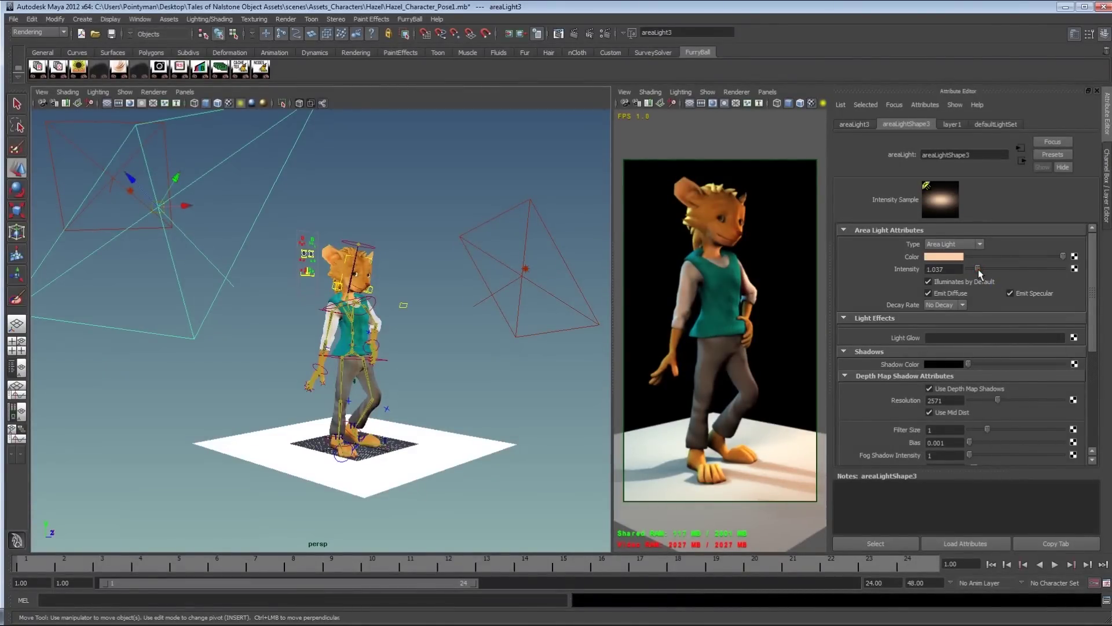
Examine areaLight2's placement, color, intensity and shadow attributes
scroll(296, 271, down, 3)
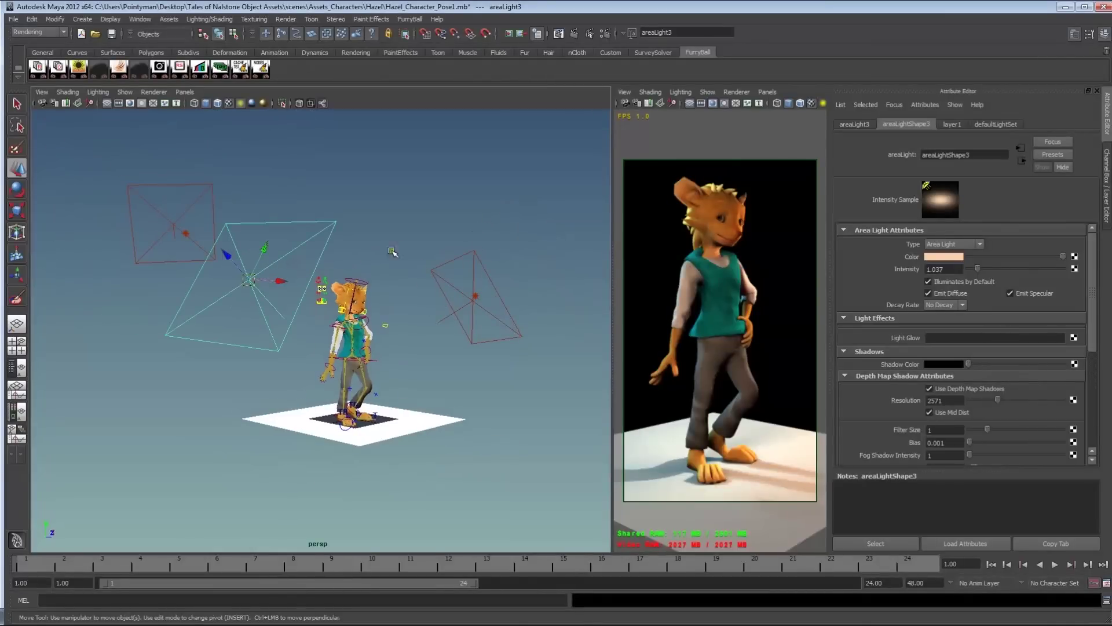
click(384, 255)
click(322, 231)
click(188, 232)
click(186, 234)
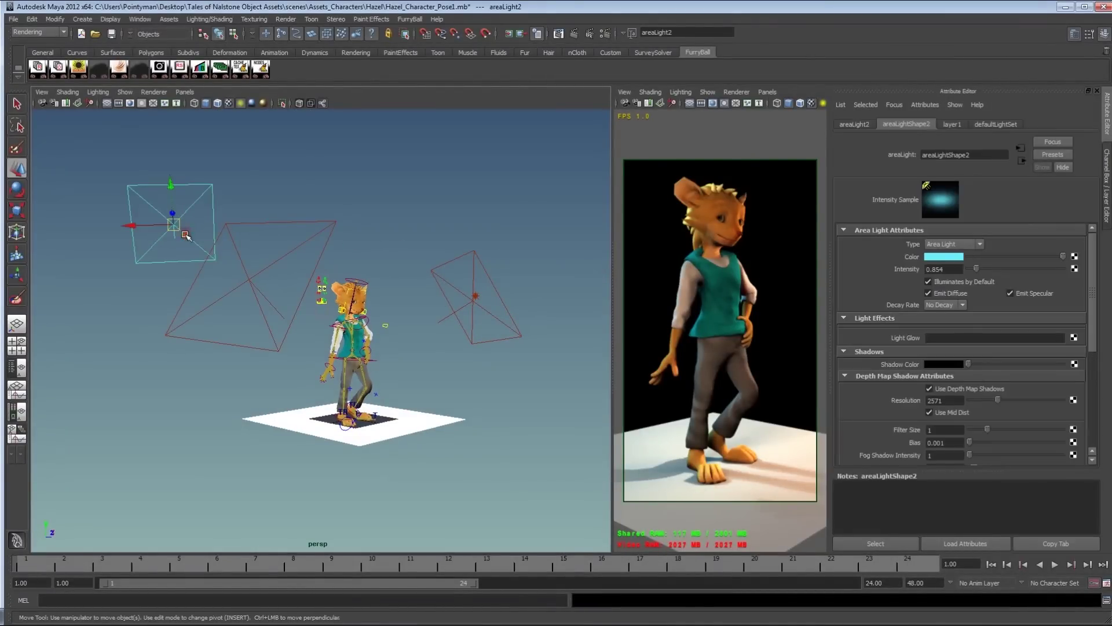
click(435, 348)
alt+drag(352, 337, 379, 333)
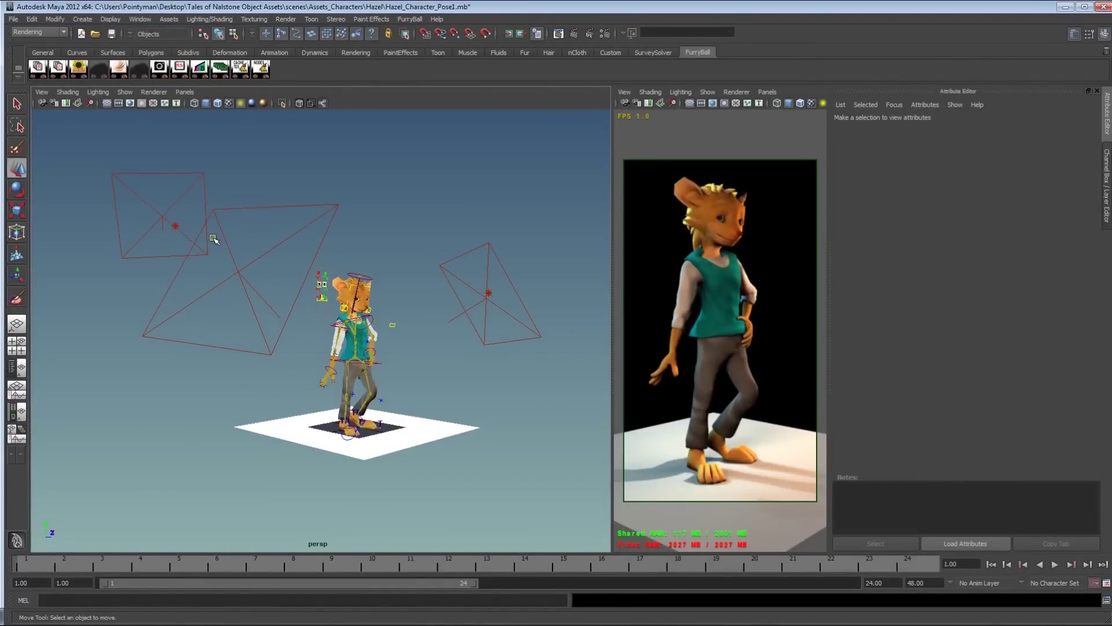
click(207, 199)
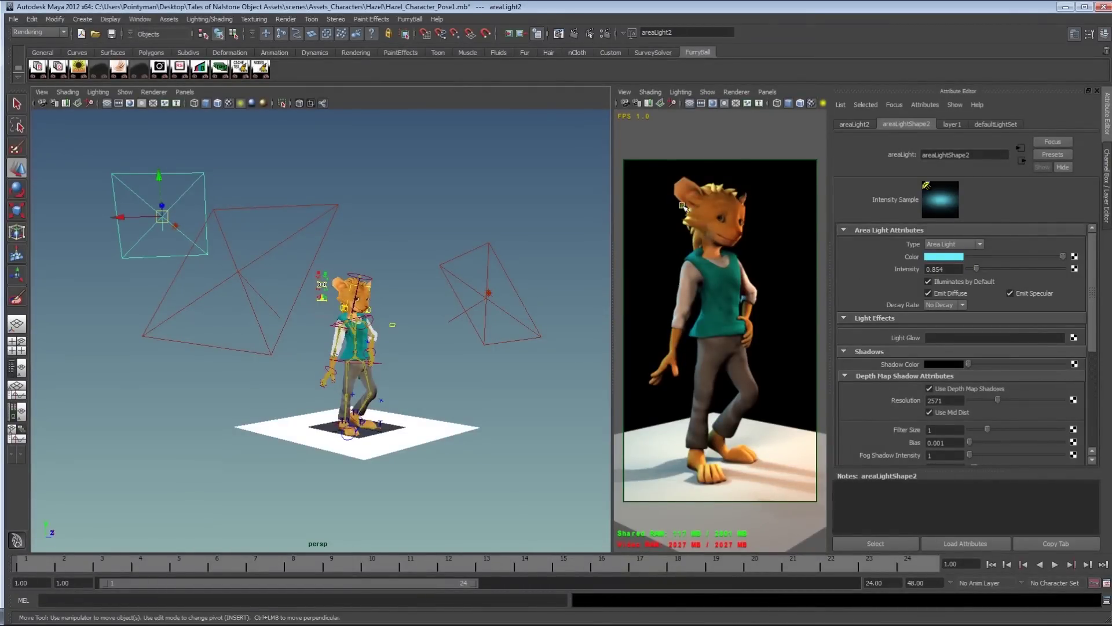
click(173, 221)
click(175, 224)
Select pointLight2 beside areaLight2 and change its color to orange with hue 27, saturation 0.582 and value 1
alt+drag(204, 240, 177, 219)
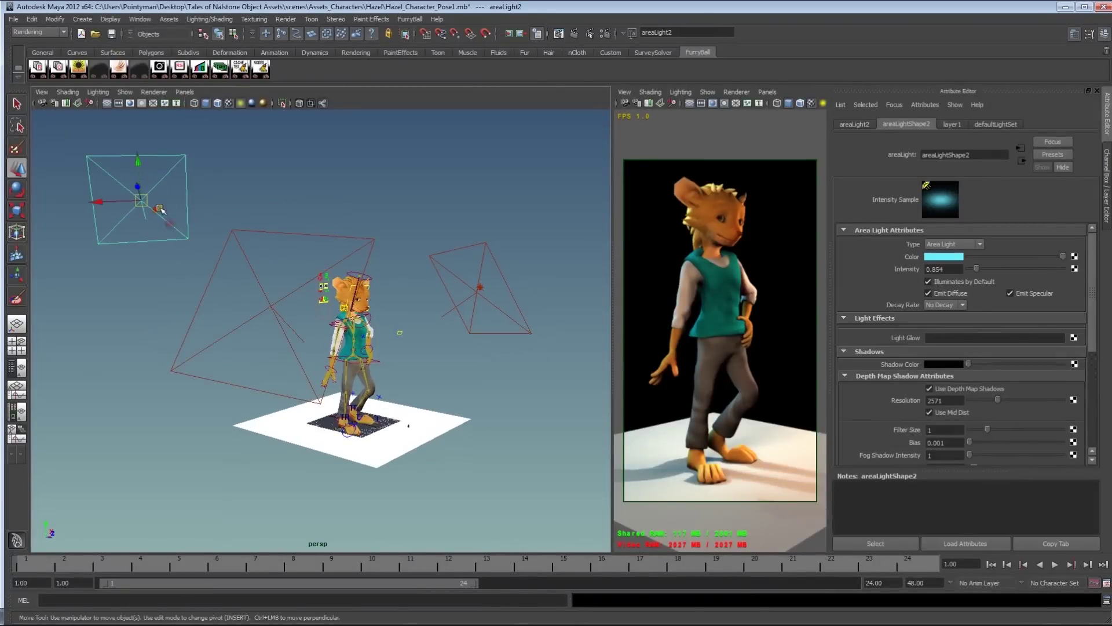
click(155, 217)
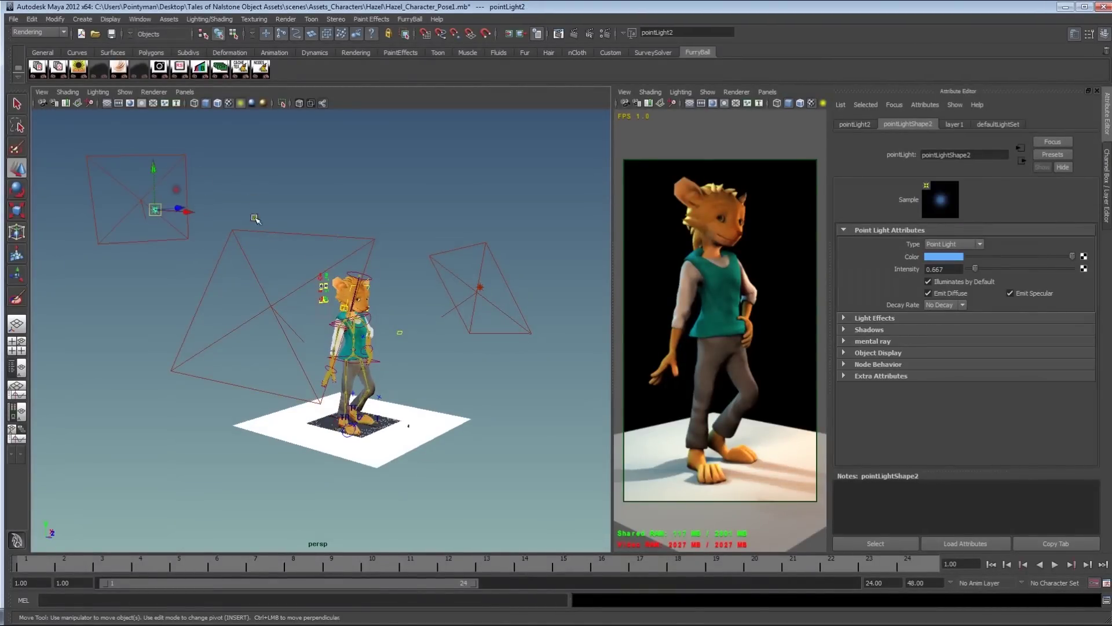
alt+drag(249, 200, 273, 260)
click(950, 257)
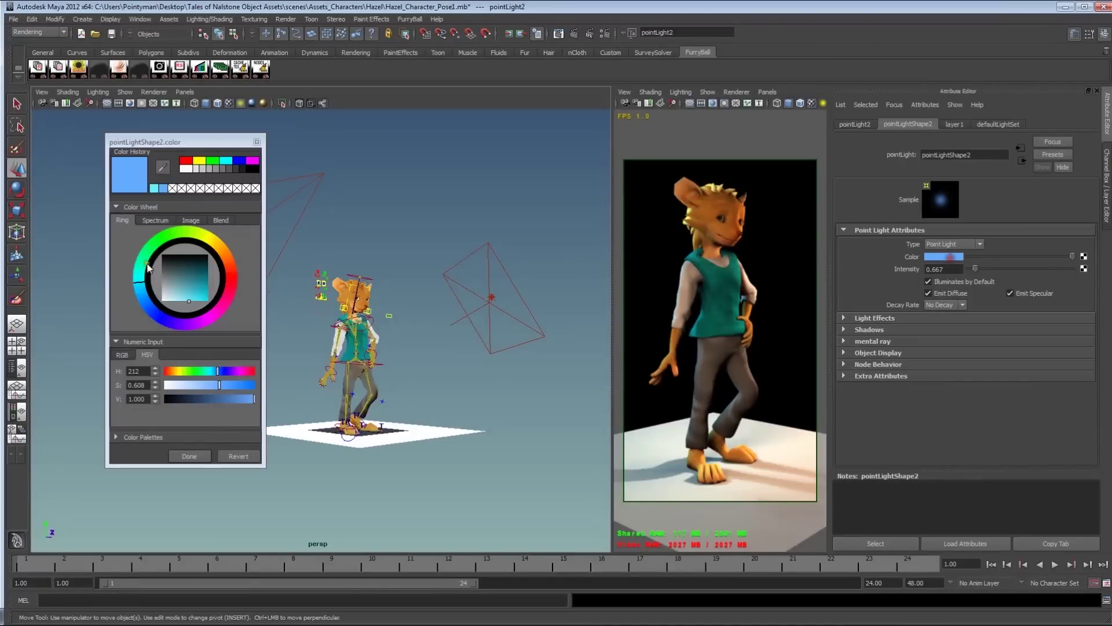
click(224, 262)
drag(227, 263, 230, 260)
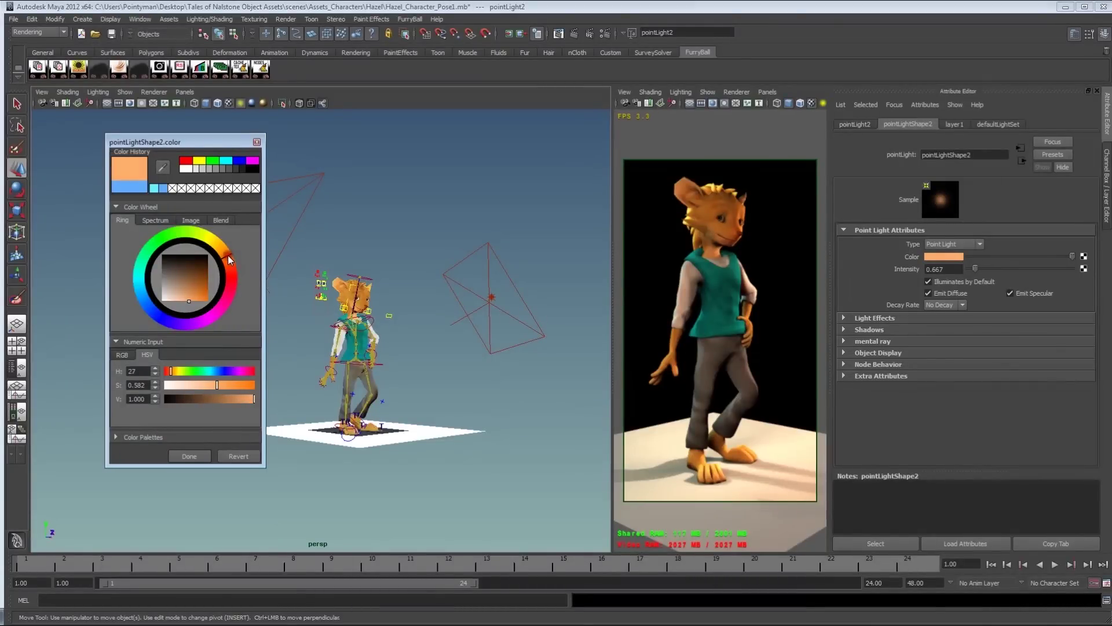
click(189, 455)
Select areaLight2 and change its color to orange with hue 27, saturation 0.633 and value 1
click(165, 191)
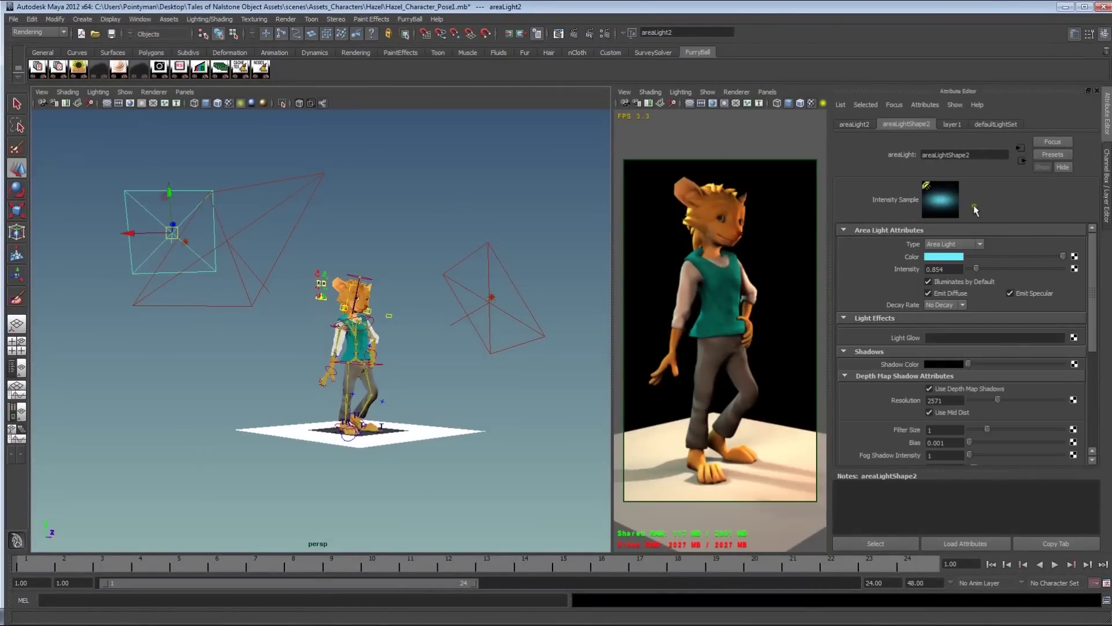
click(935, 257)
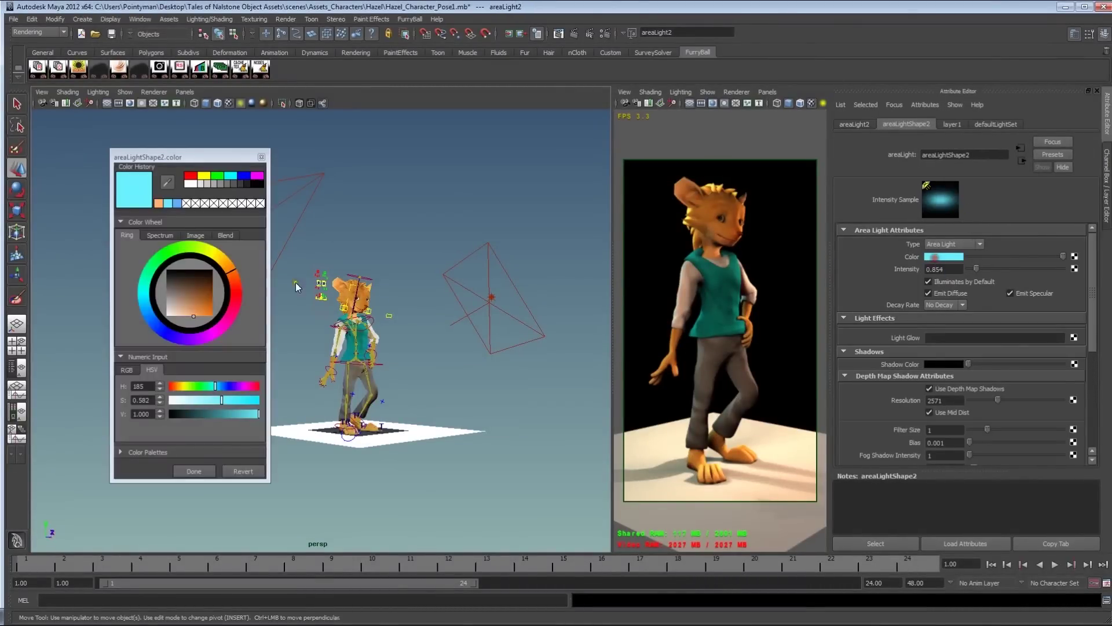
click(197, 319)
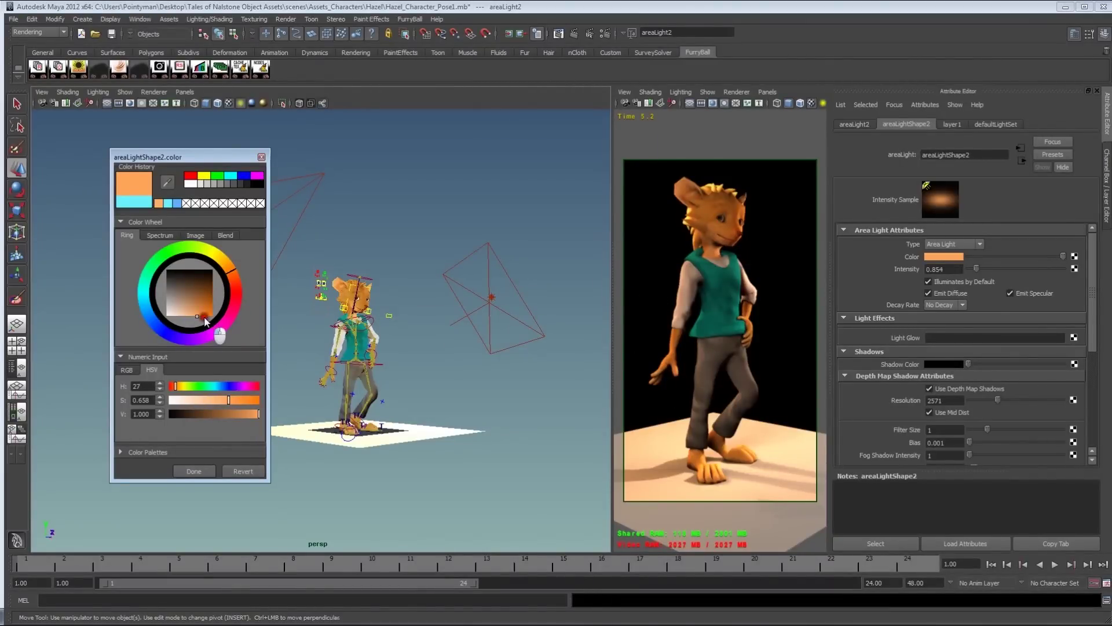
click(204, 317)
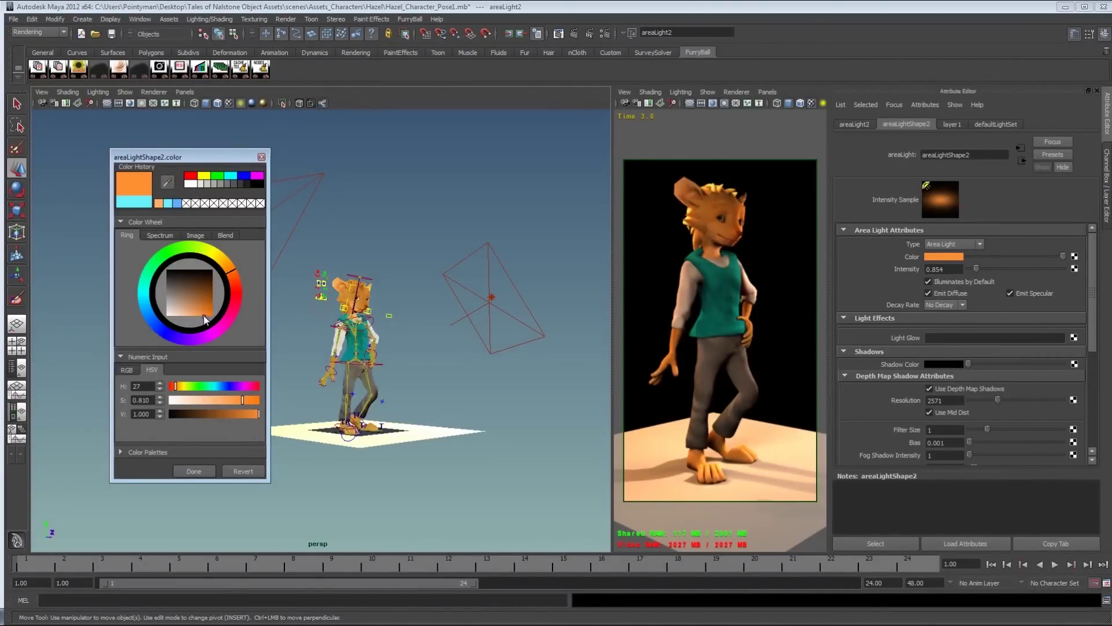
click(196, 316)
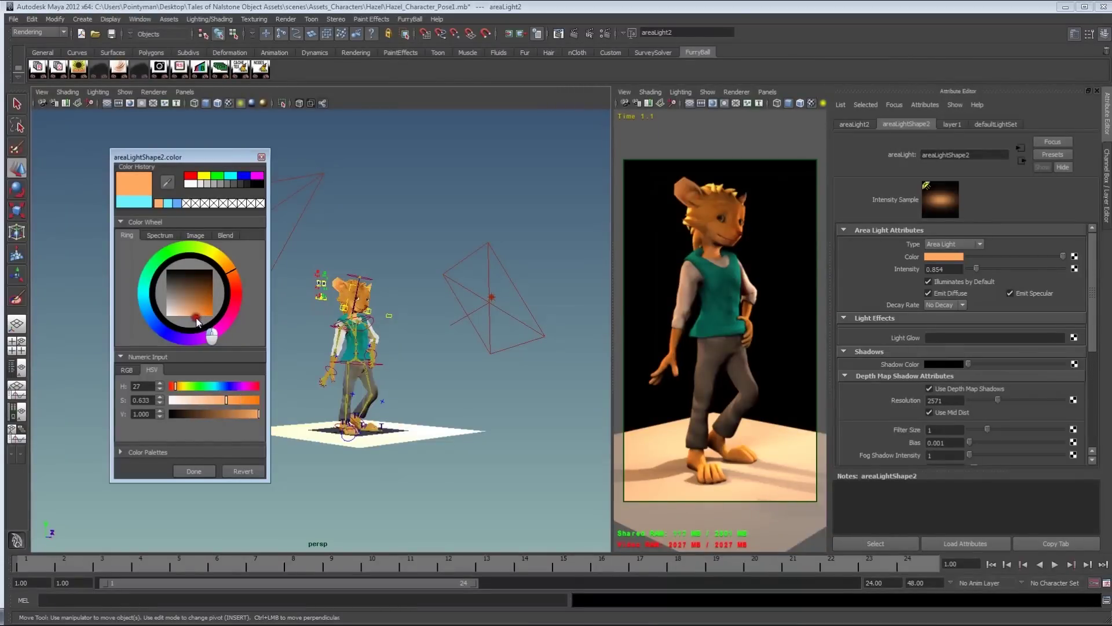
click(193, 472)
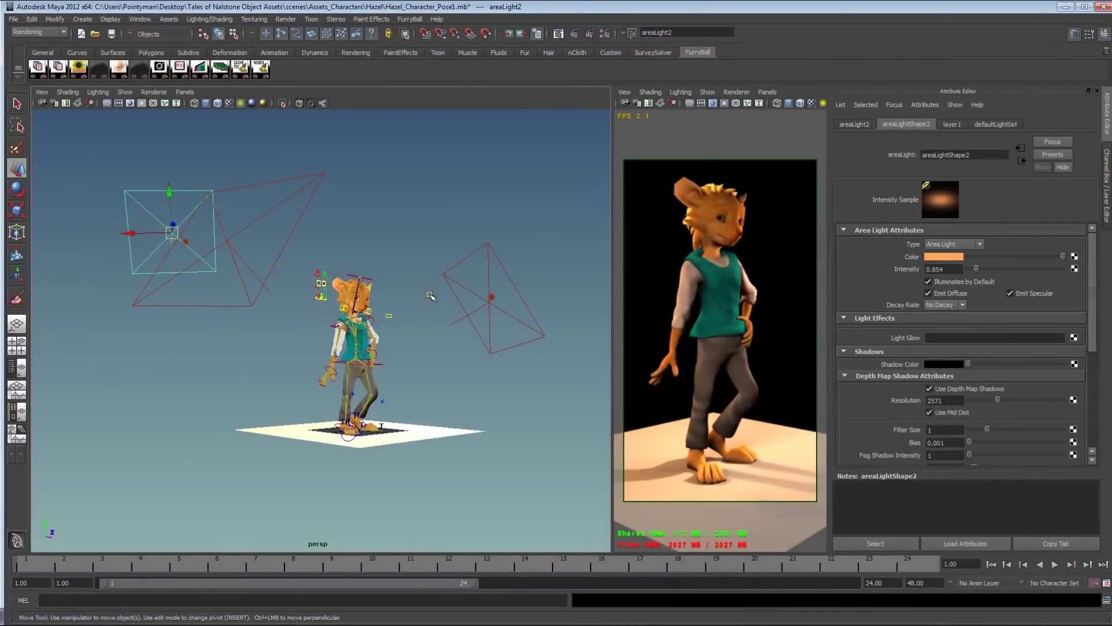
Add an ambient light and move it beside the character to about 128.842, 105.752, 75.347
click(385, 251)
alt+drag(307, 406, 300, 442)
alt+middle_drag(300, 442, 308, 390)
alt+right_drag(308, 390, 463, 328)
click(410, 398)
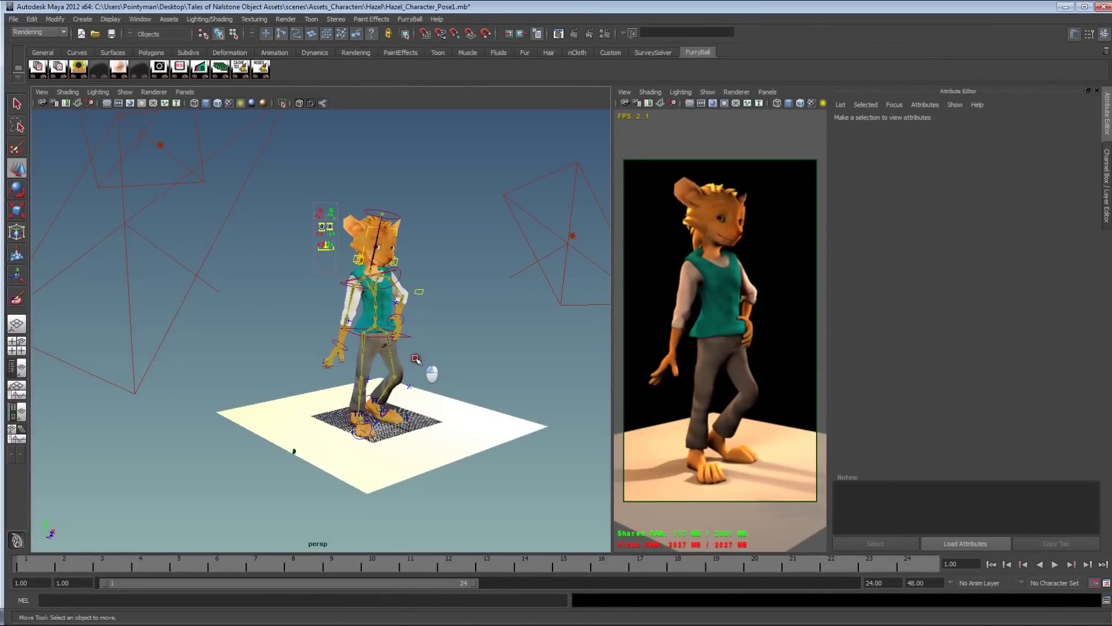
key(g)
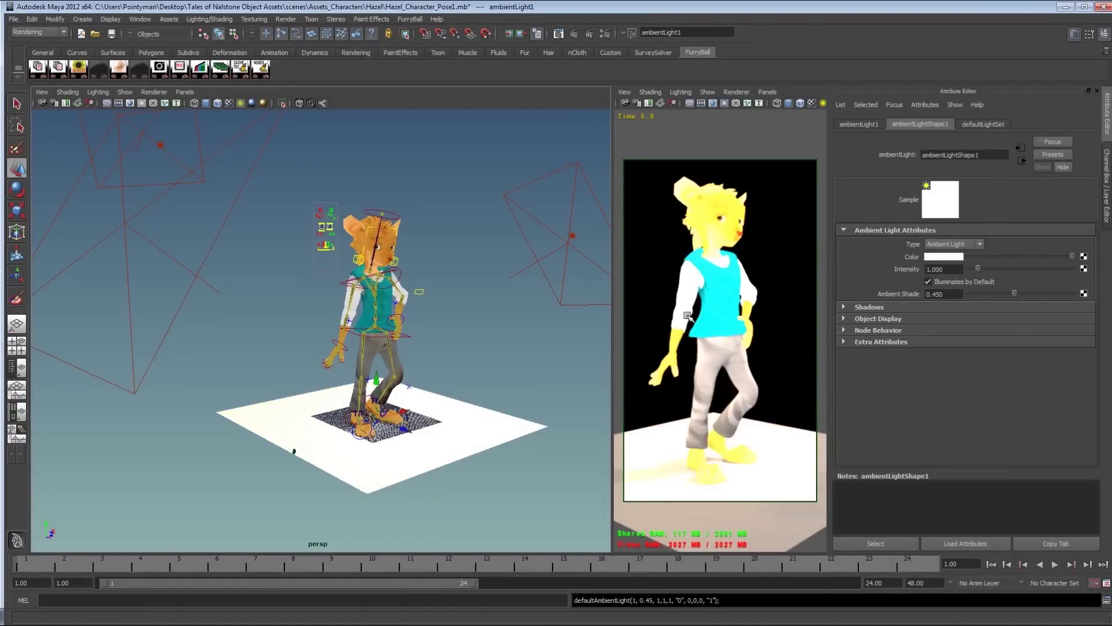
mouse_move(530, 343)
middle_down()
mouse_move(409, 297)
mouse_move(519, 352)
middle_up()
Try a pale orange color with hue 27 and an intensity of 0.1 on the ambient light
click(943, 257)
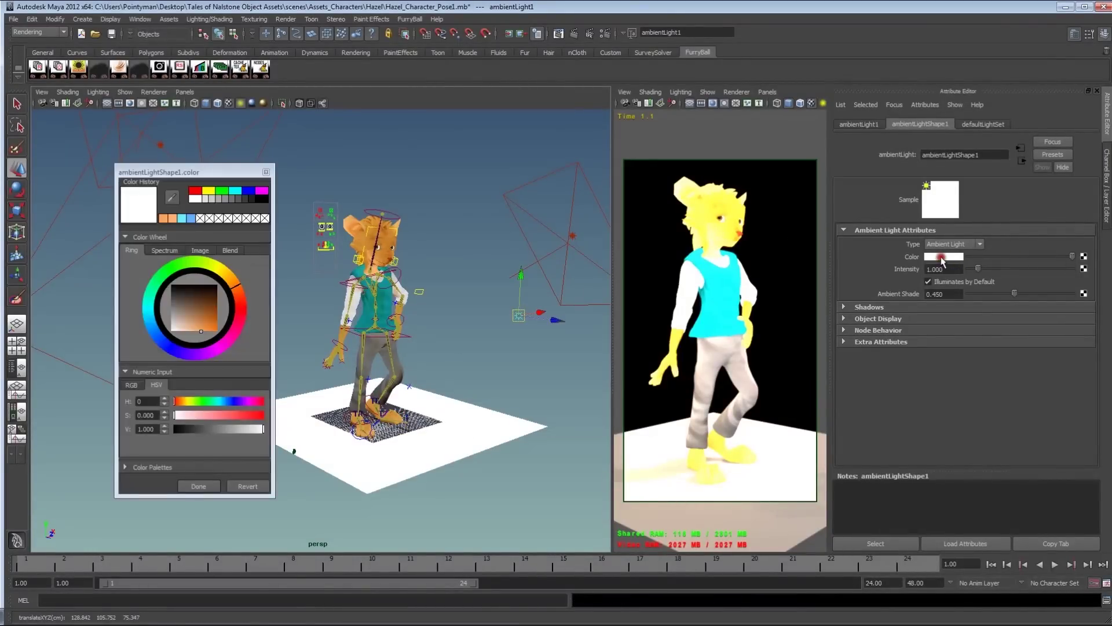
click(188, 331)
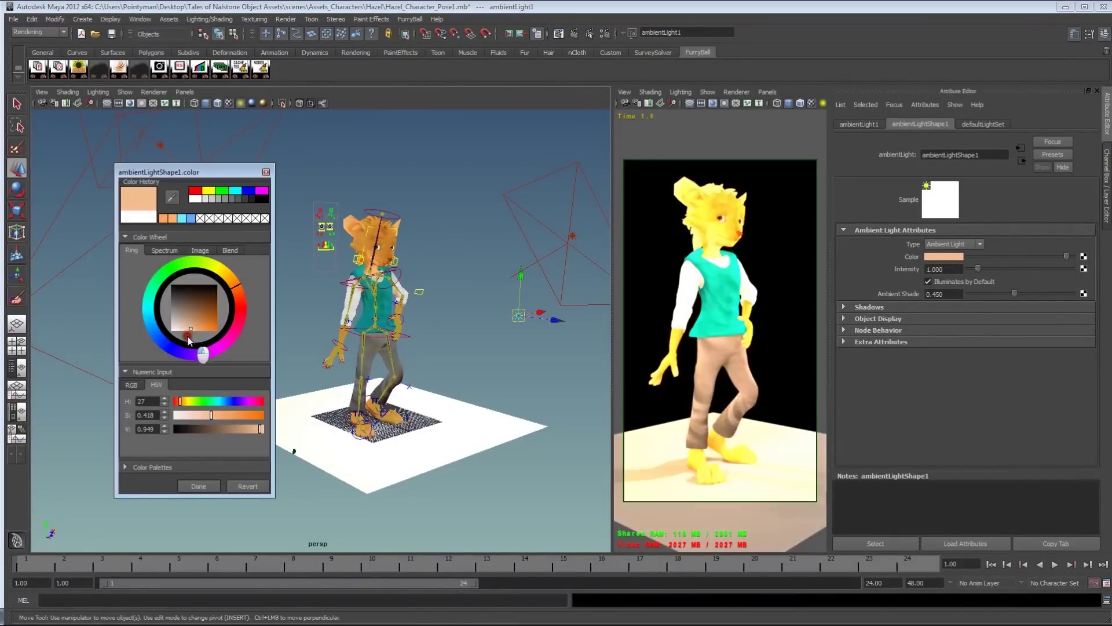
click(197, 485)
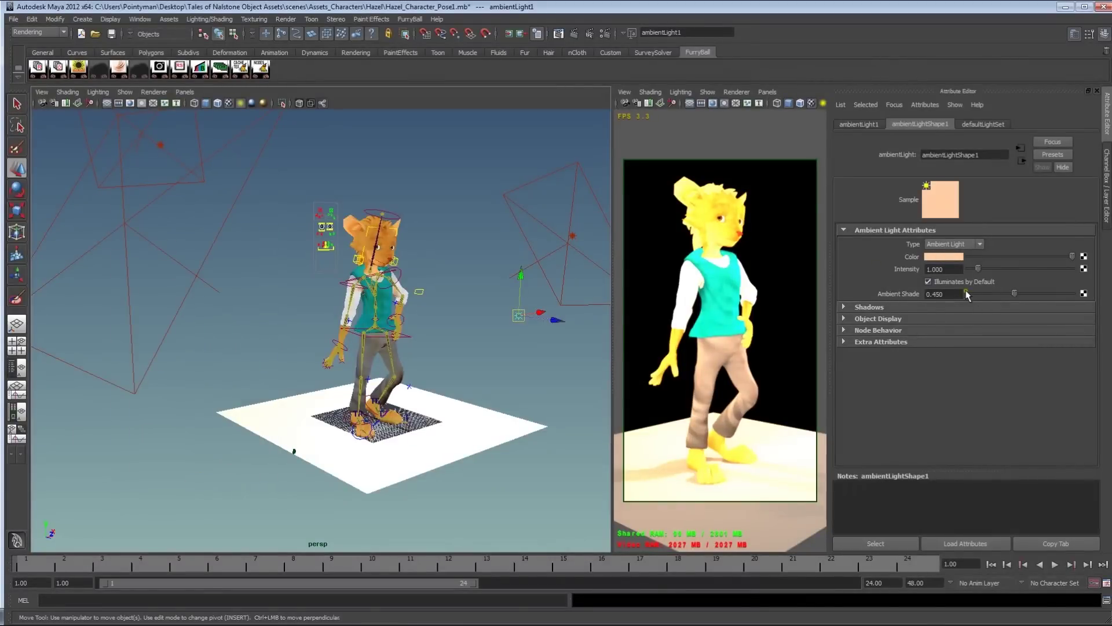
double_click(959, 270)
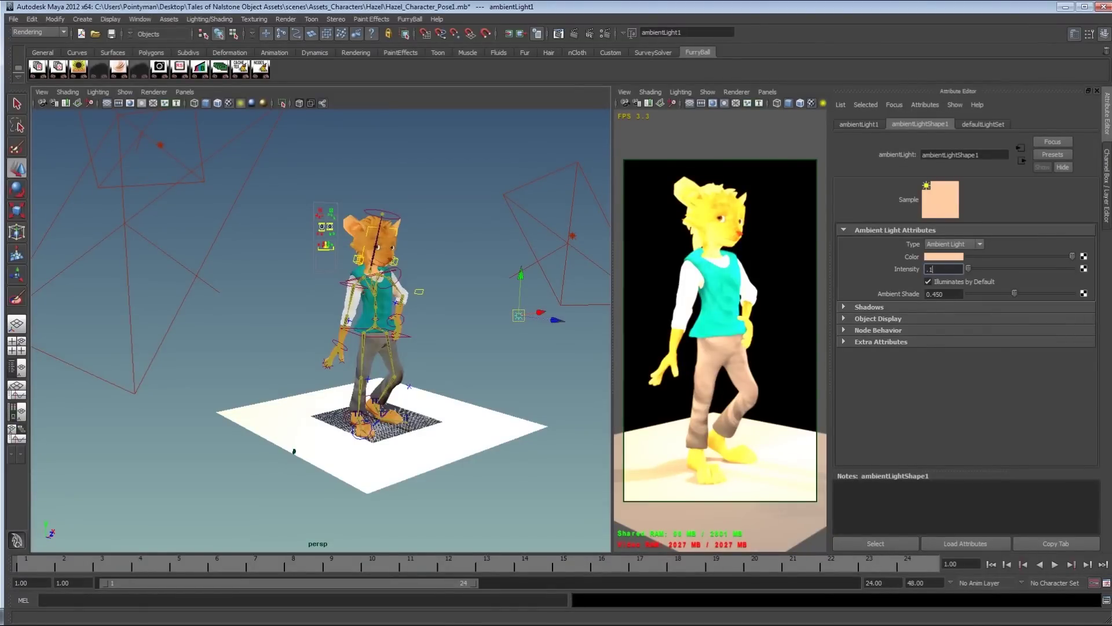
text(.1)
key(Return)
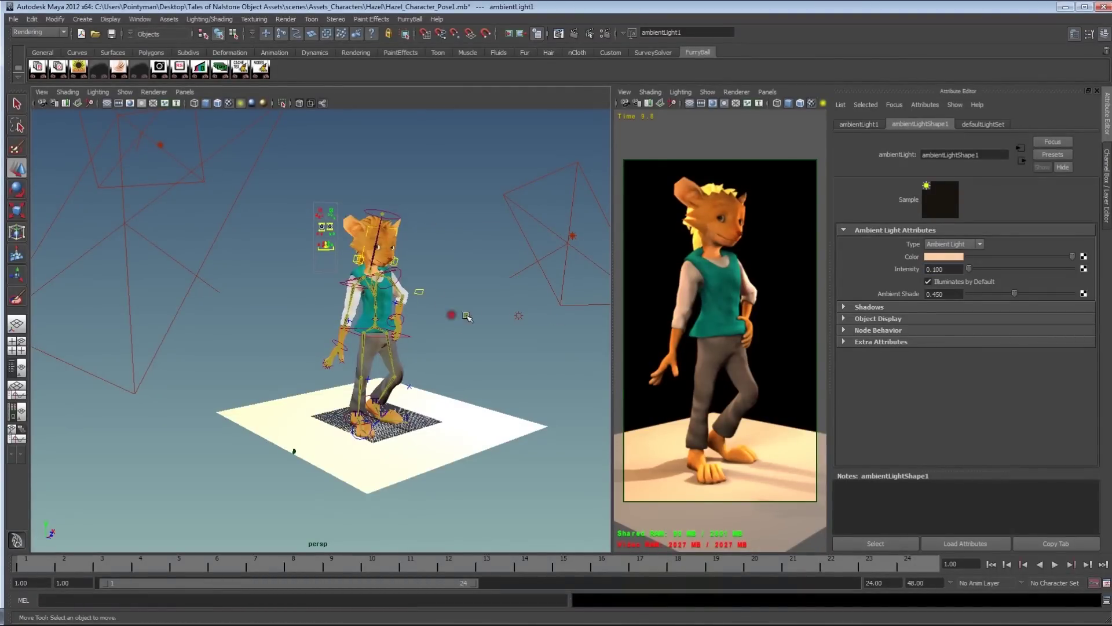
click(746, 259)
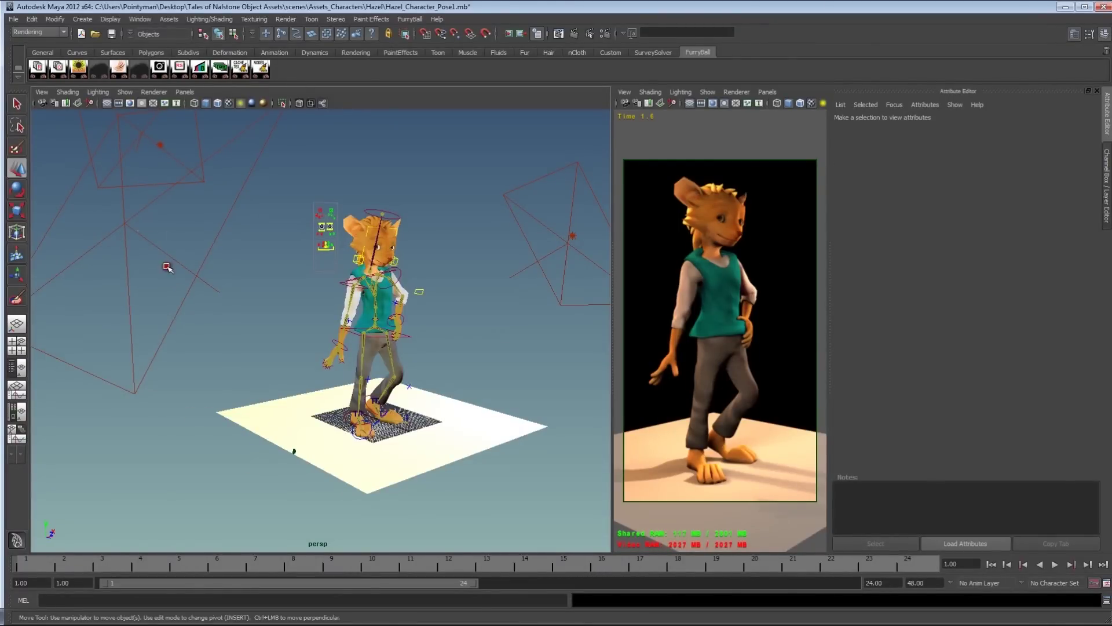
Duplicate areaLight3 and give the copy an intensity of 0.2 with depth map shadows turned off
click(223, 274)
key(ctrl+d)
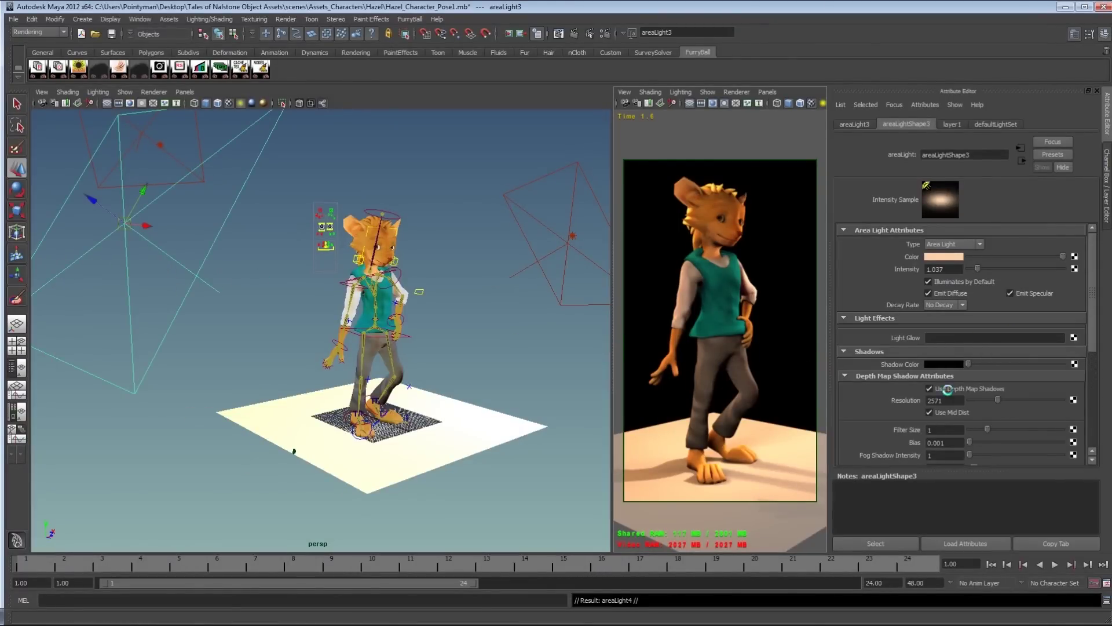
click(947, 388)
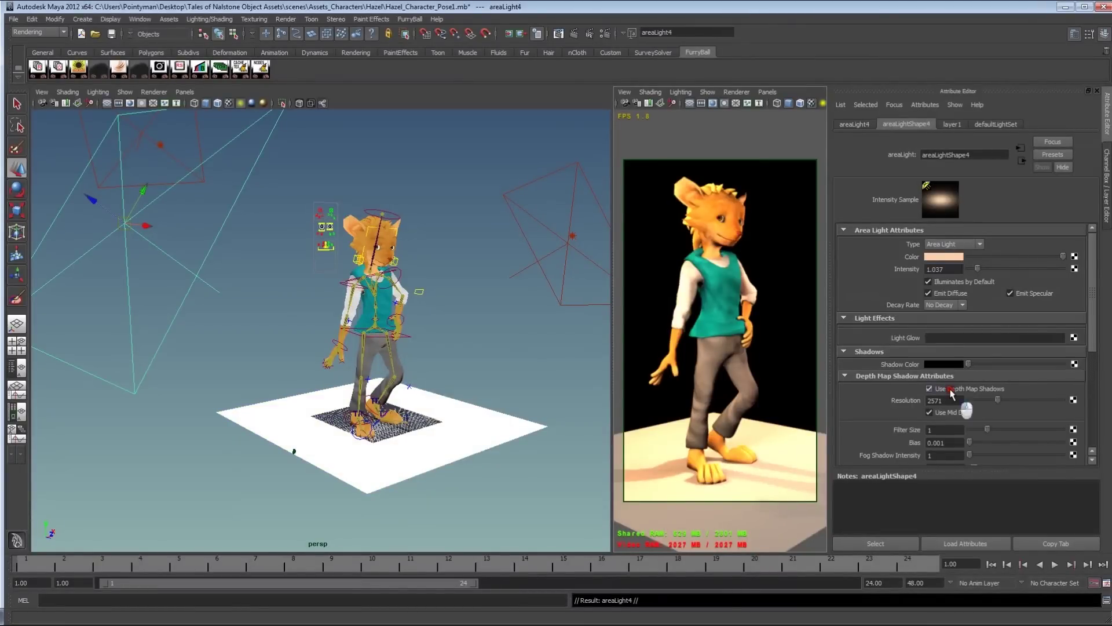
double_click(950, 270)
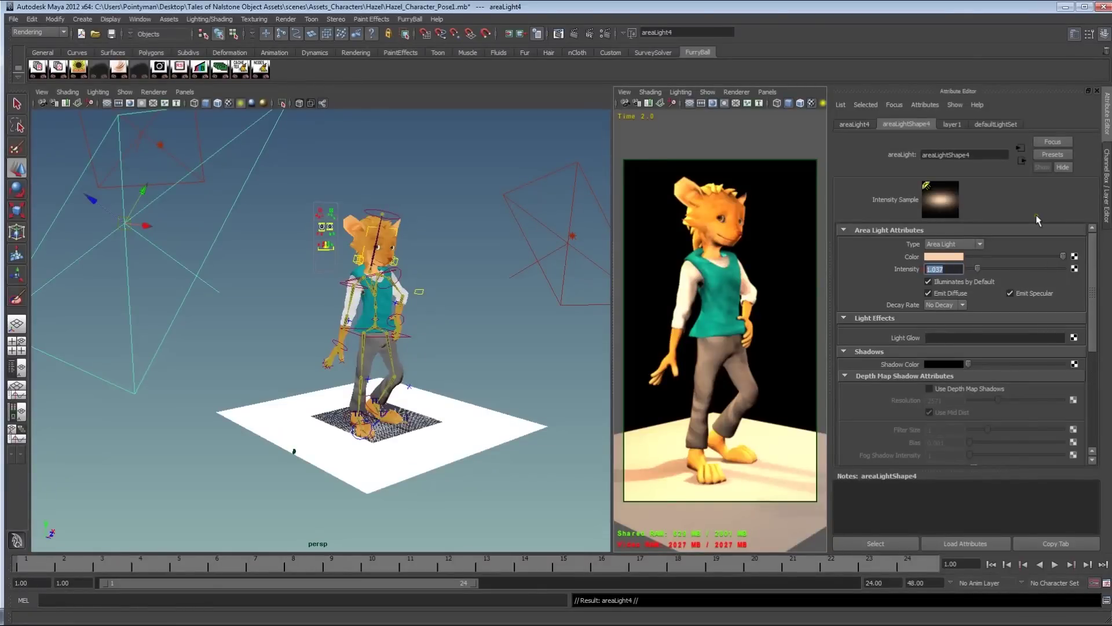
text(.2)
key(Return)
Rotate the duplicated area light and move it in front of the character to about -187.386, 77.861, 240.424
alt+drag(457, 253, 444, 326)
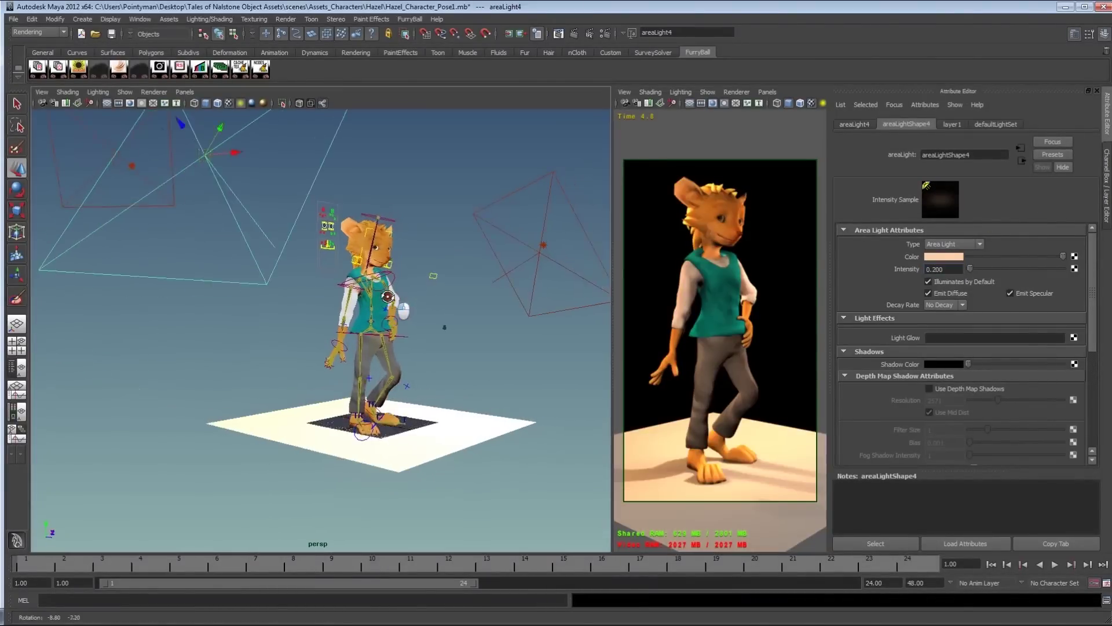
alt+right_drag(444, 326, 289, 282)
key(e)
drag(289, 263, 312, 283)
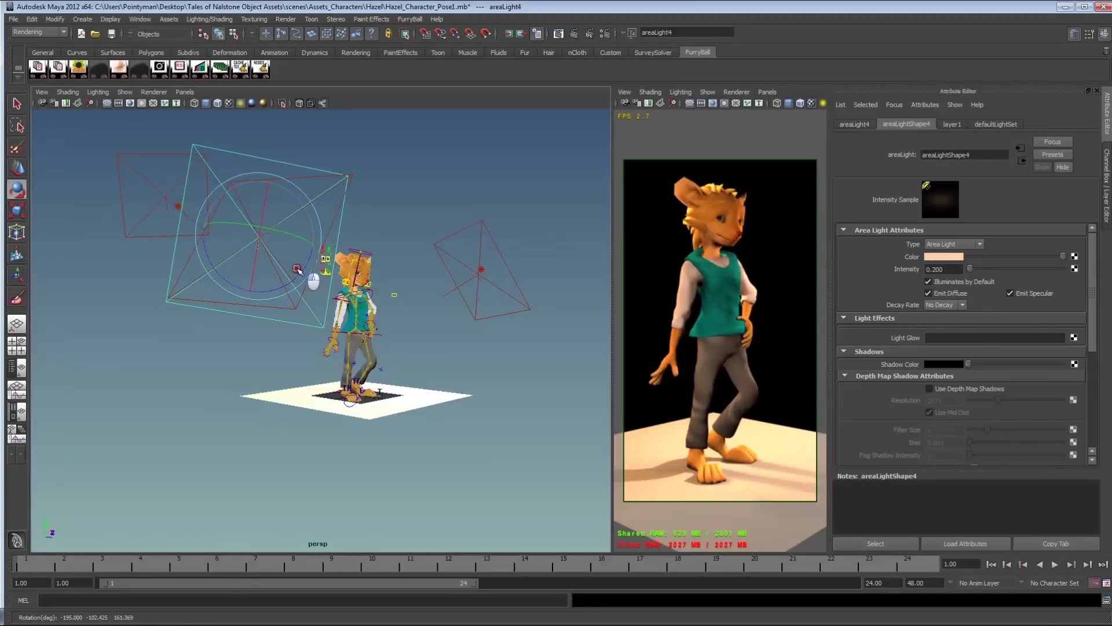
key(w)
middle_drag(344, 360, 454, 432)
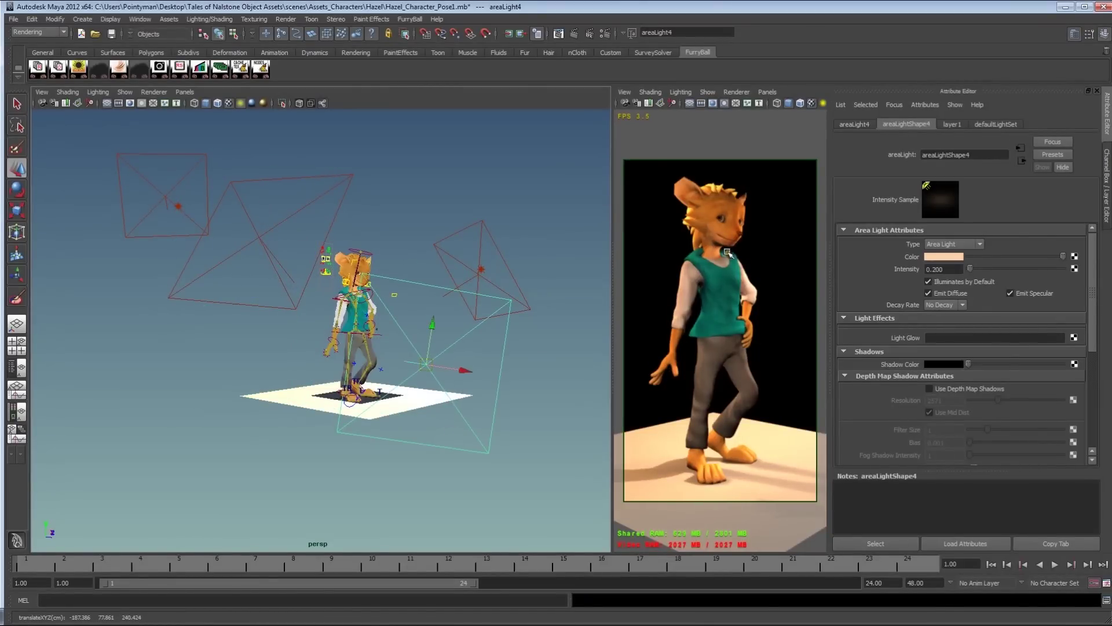
Rotate areaLight4 further and lower it below floor level to about -149.485, -16.435, 152.570
alt+drag(295, 365, 326, 368)
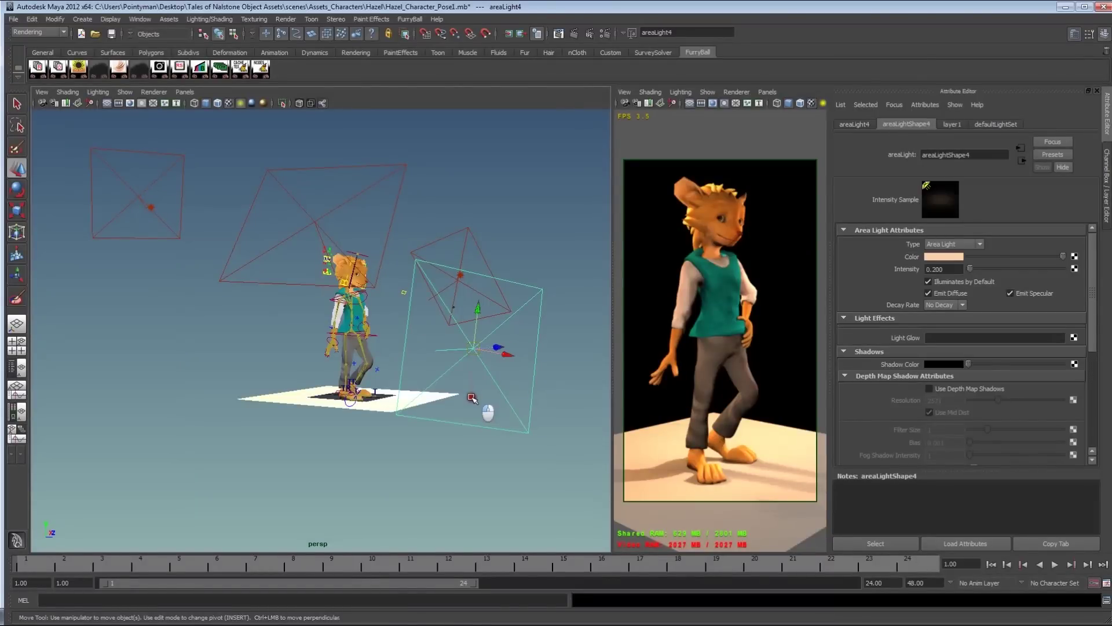
click(472, 398)
click(479, 372)
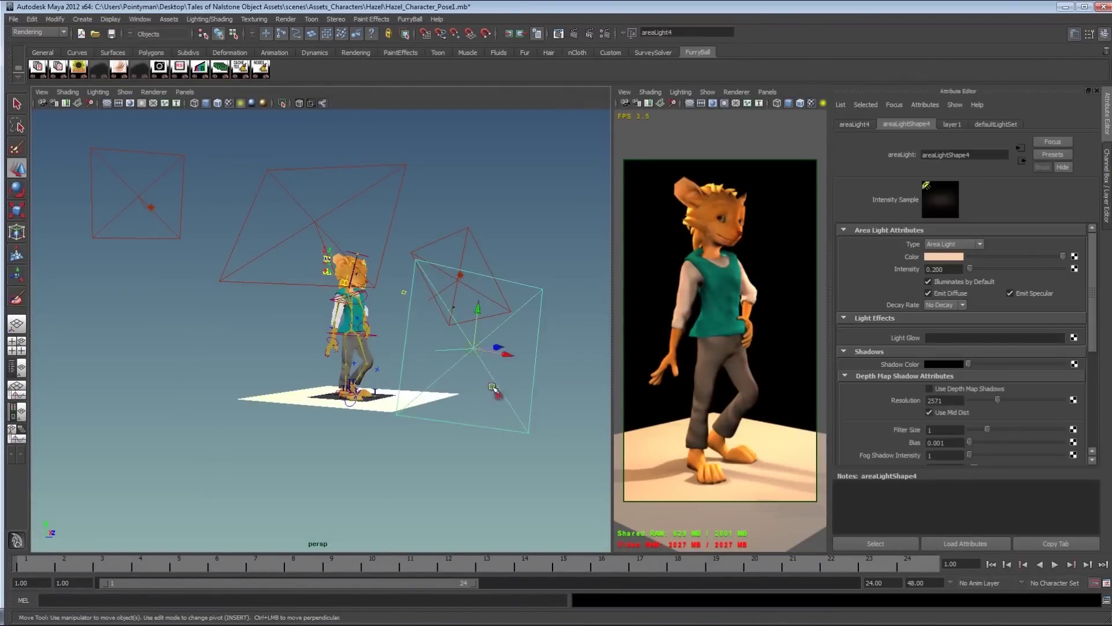
key(e)
drag(481, 358, 544, 376)
key(w)
middle_drag(544, 376, 480, 452)
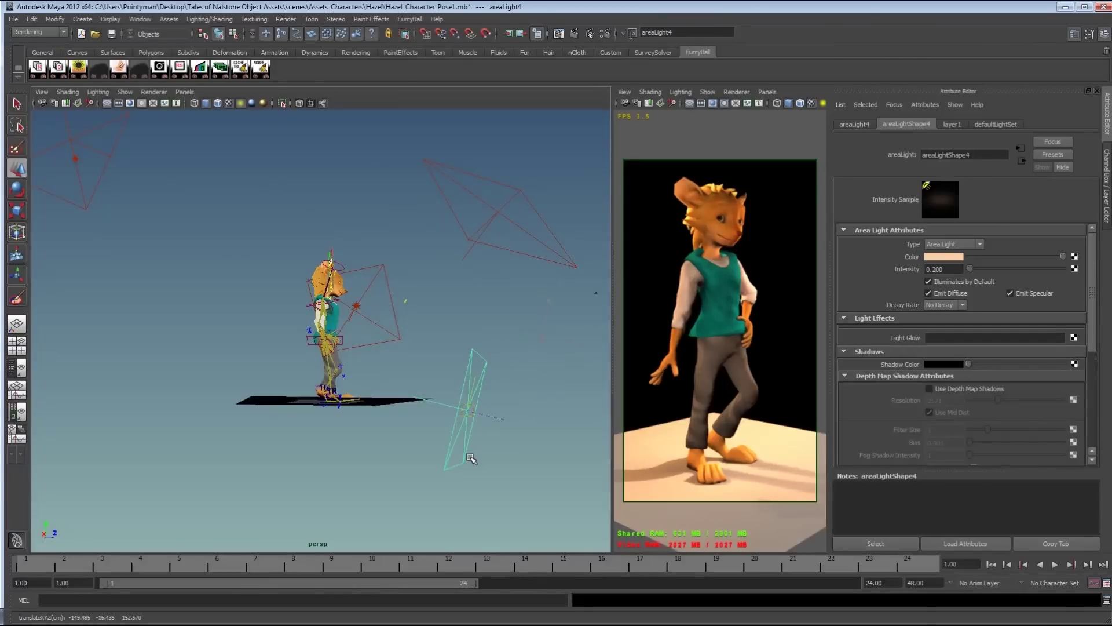
Tilt areaLight4 upward and move it beside the character's feet to about -116.334, -9.126, 7.895
key(e)
mouse_move(535, 398)
mouse_down()
mouse_move(511, 358)
mouse_move(525, 380)
mouse_up()
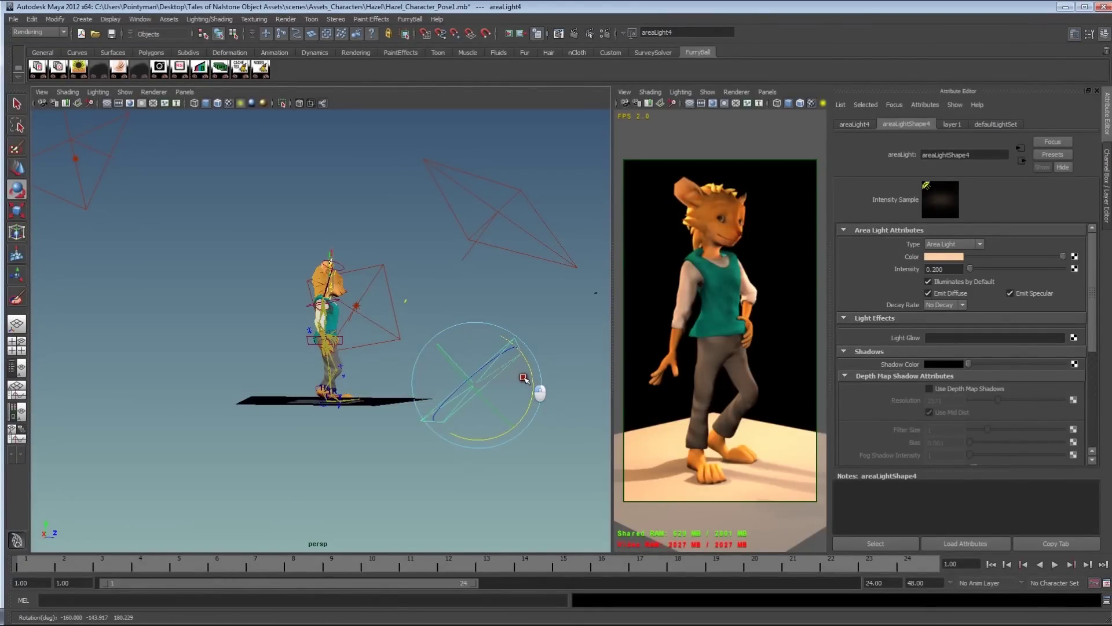
key(w)
middle_drag(545, 397, 279, 440)
drag(280, 442, 419, 414)
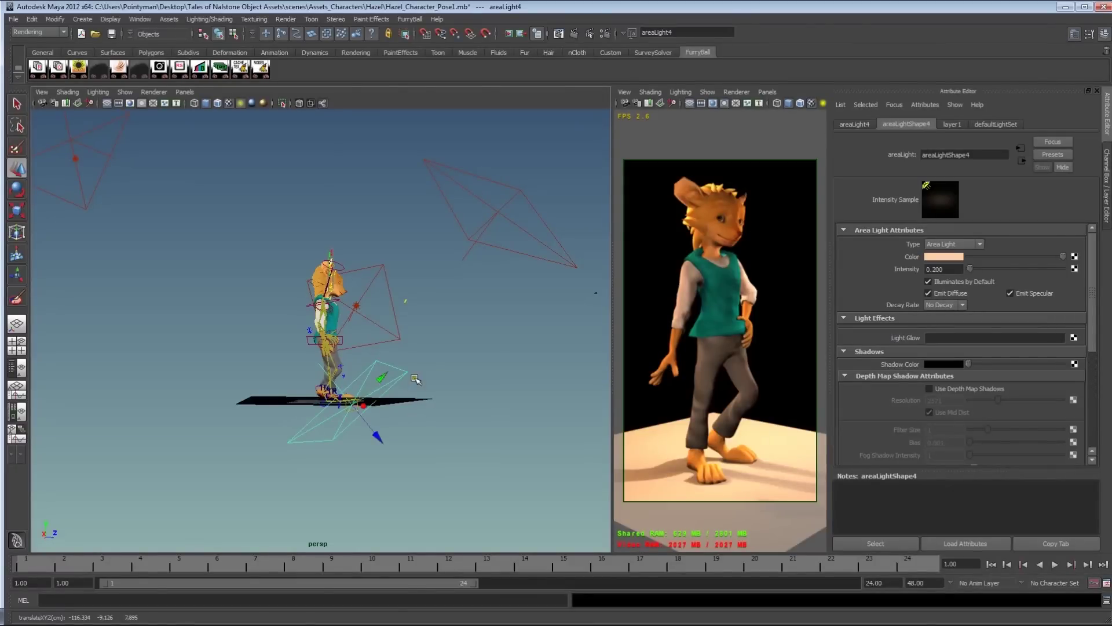
Select pointLight1, set its intensity to 1.444 and its color to light orange with hue 27, saturation 0.519 and value 1
alt+drag(477, 381, 280, 388)
alt+right_drag(280, 388, 411, 363)
alt+middle_drag(411, 363, 400, 373)
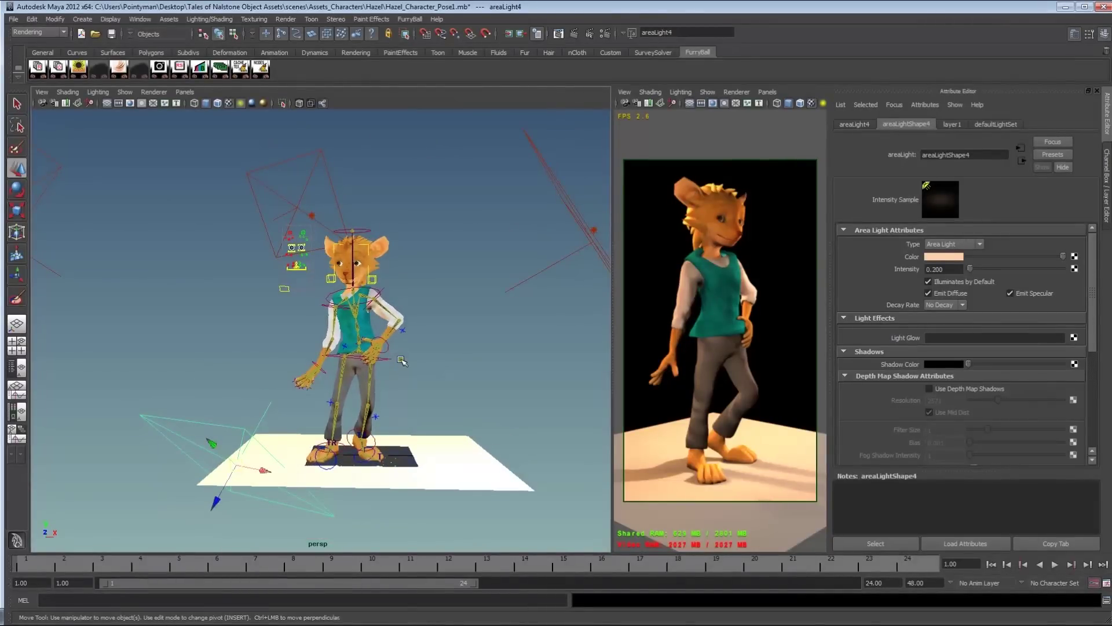
alt+right_drag(495, 280, 429, 250)
alt+middle_drag(429, 250, 327, 355)
click(428, 375)
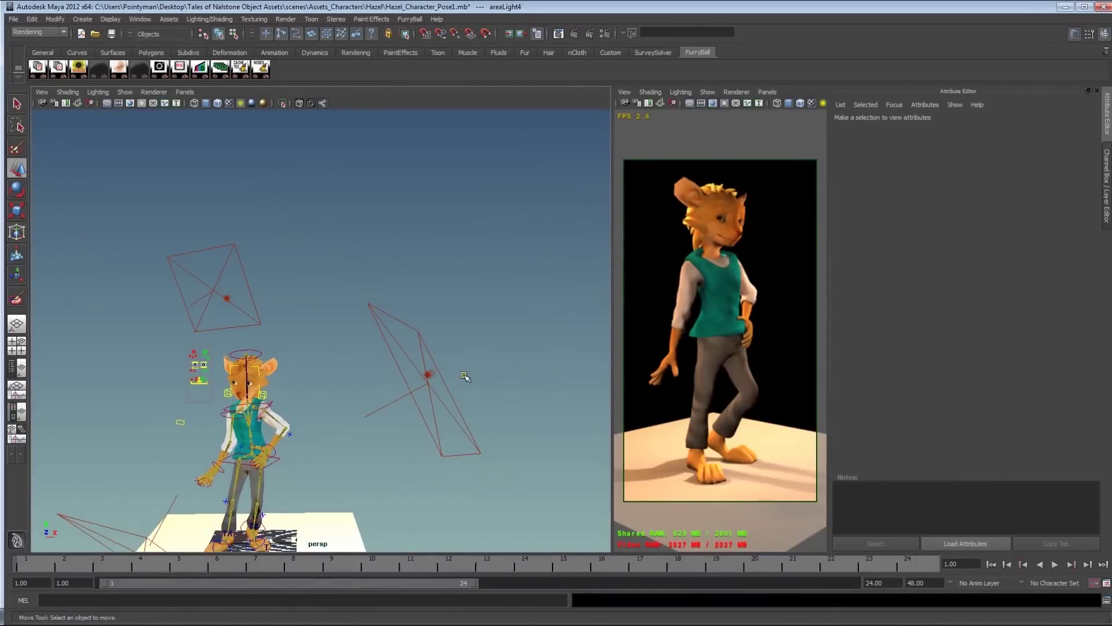
click(426, 376)
drag(982, 269, 983, 269)
click(956, 256)
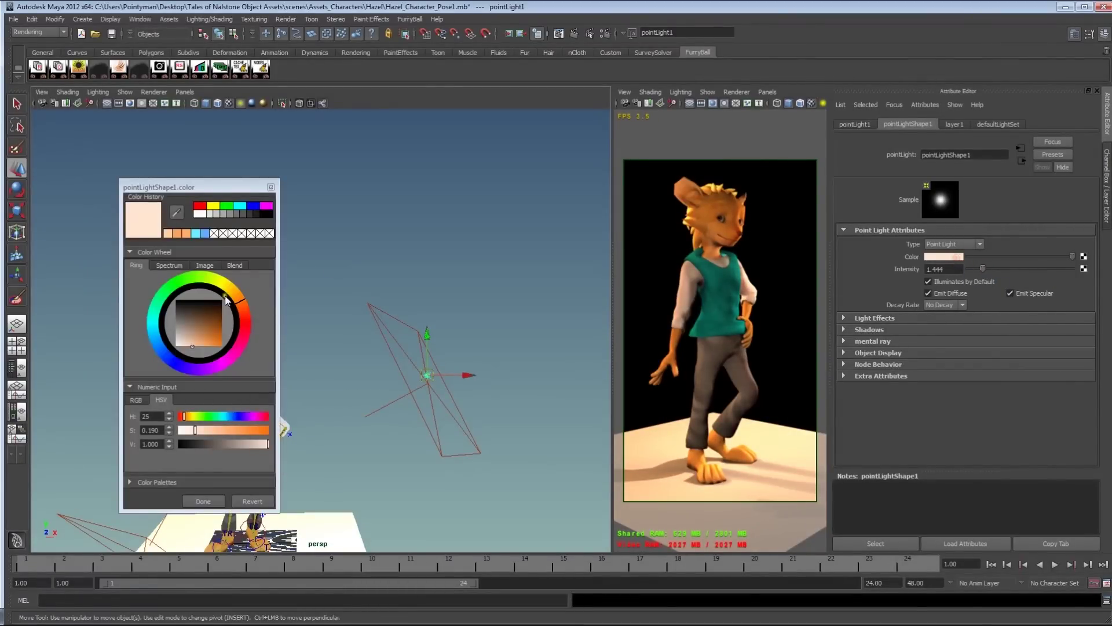
drag(199, 347, 199, 350)
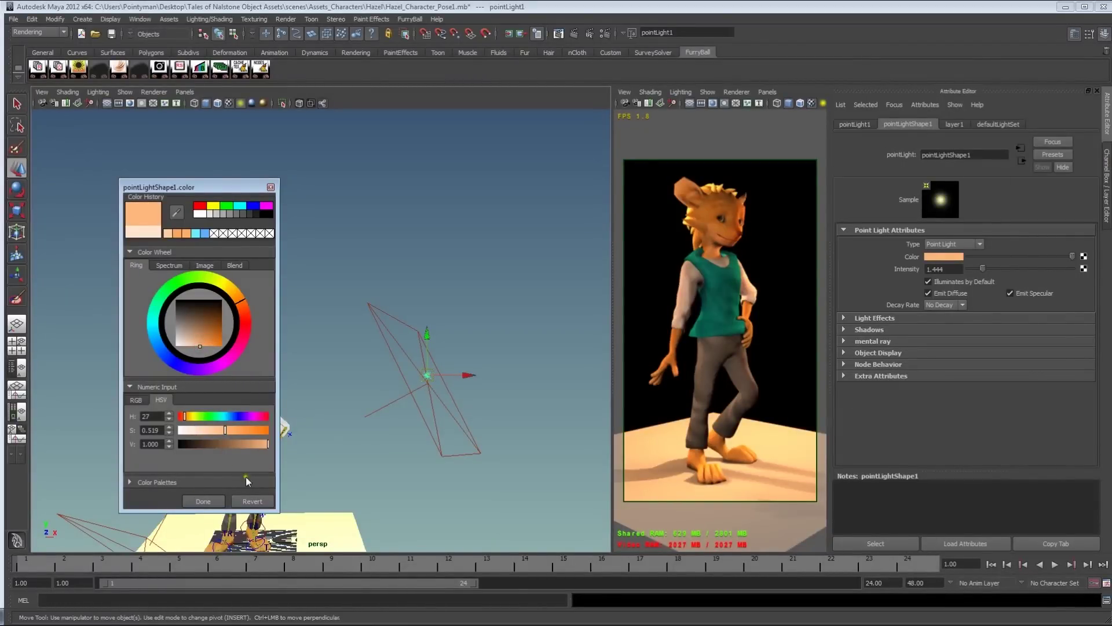
click(203, 501)
Select areaLight1 around pointLight1 and raise its intensity to 0.915
click(427, 446)
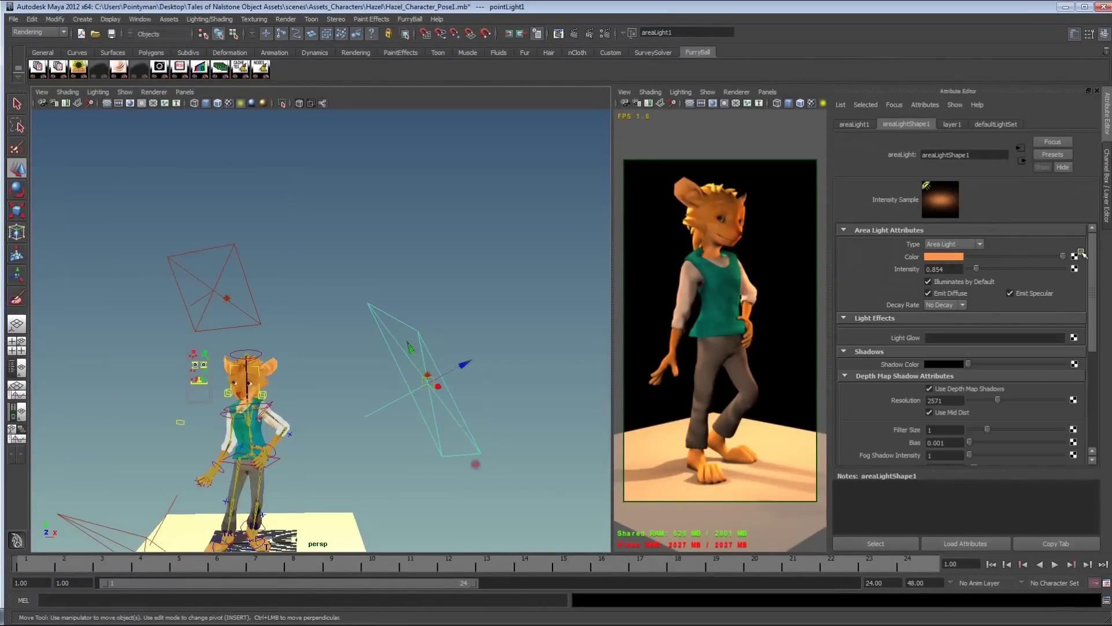
click(984, 269)
click(978, 268)
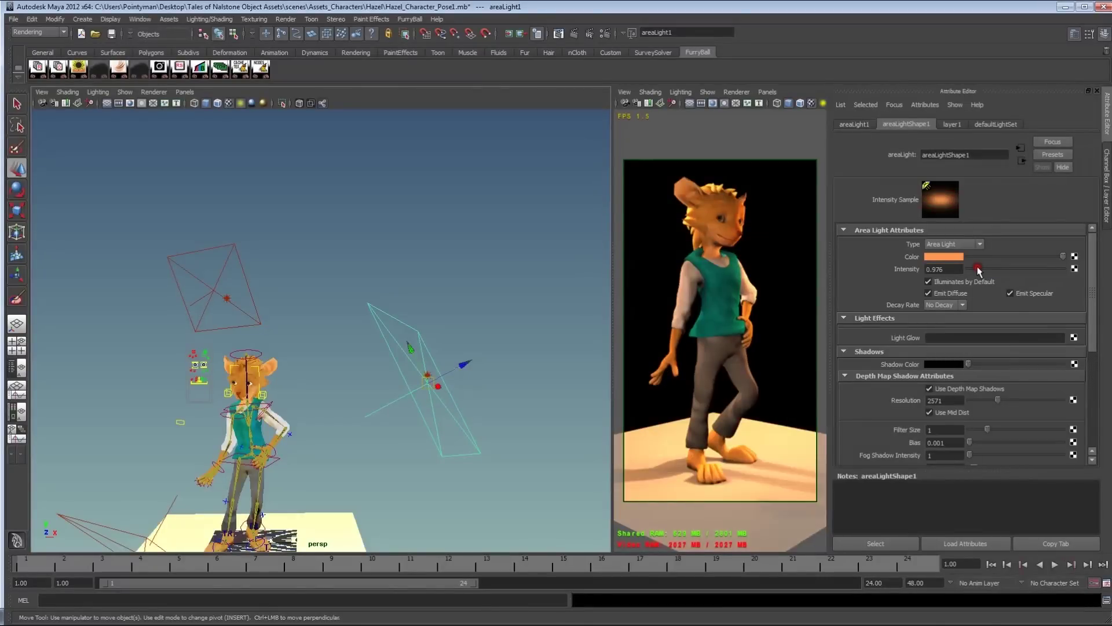
drag(978, 269, 977, 270)
Move areaLight1 around to the front of the character, to about 109.616, 180.255, 205.257
alt+drag(377, 258, 333, 371)
key(e)
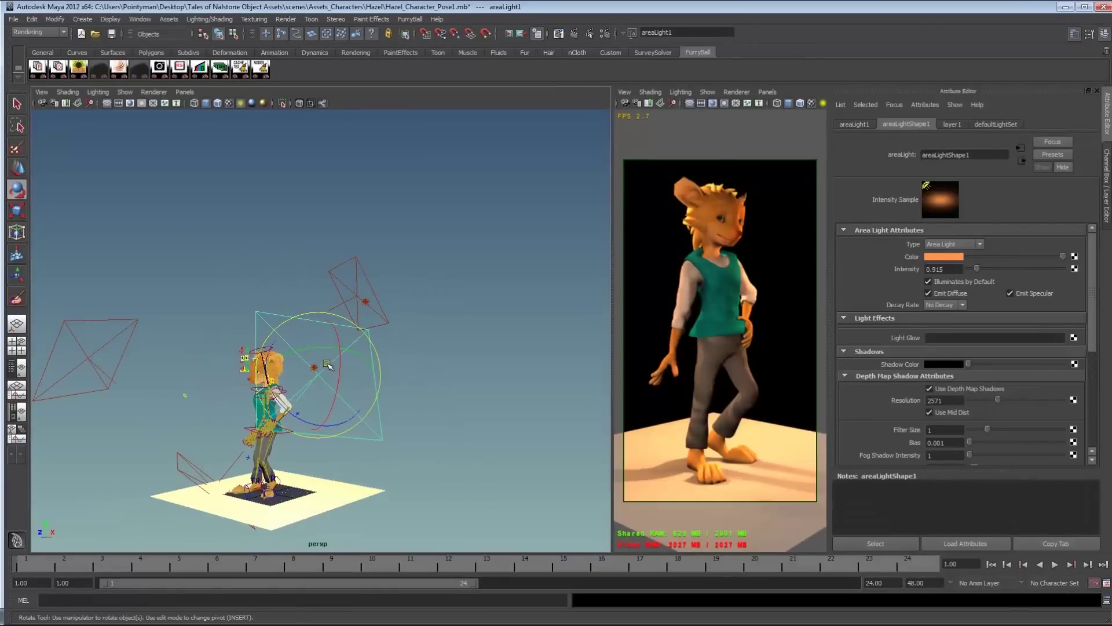
key(w)
alt+drag(313, 364, 429, 360)
middle_drag(429, 359, 325, 359)
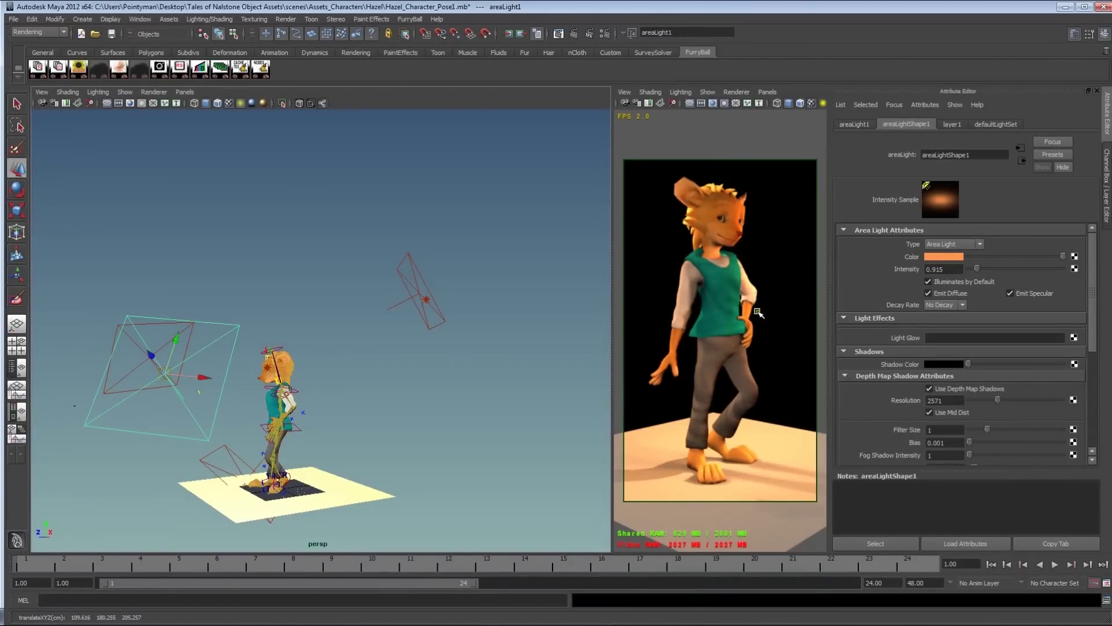
alt+drag(325, 340, 358, 372)
alt+right_drag(357, 372, 427, 377)
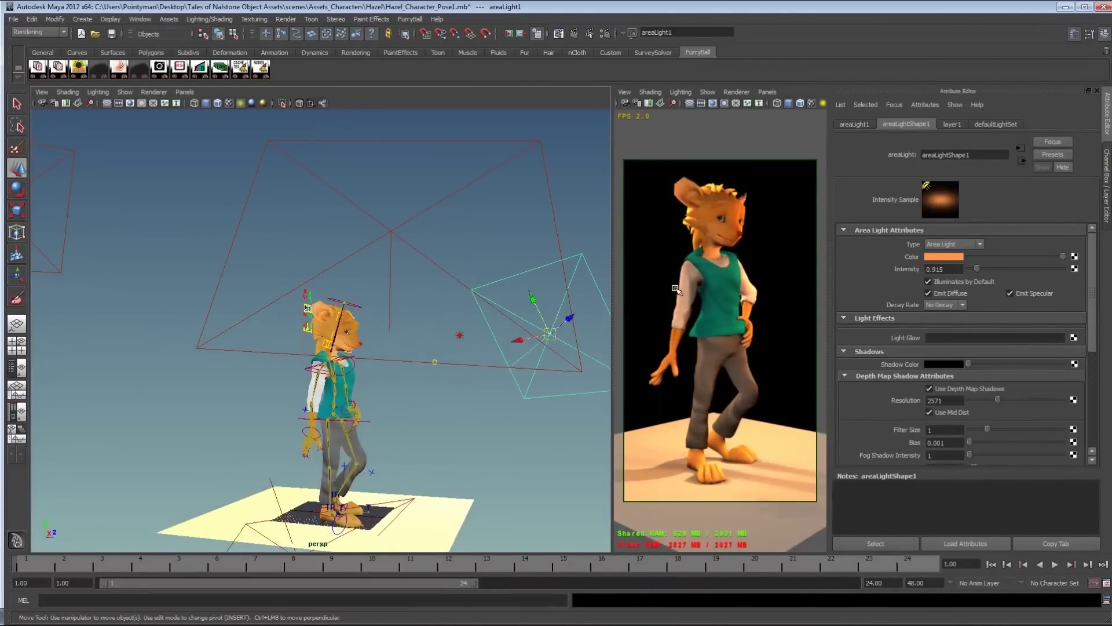
Select the Hazel_TextureDiff_01 material in the Hypershade and add a new set of FurryBall material attributes to it
alt+right_drag(243, 311, 421, 215)
click(421, 215)
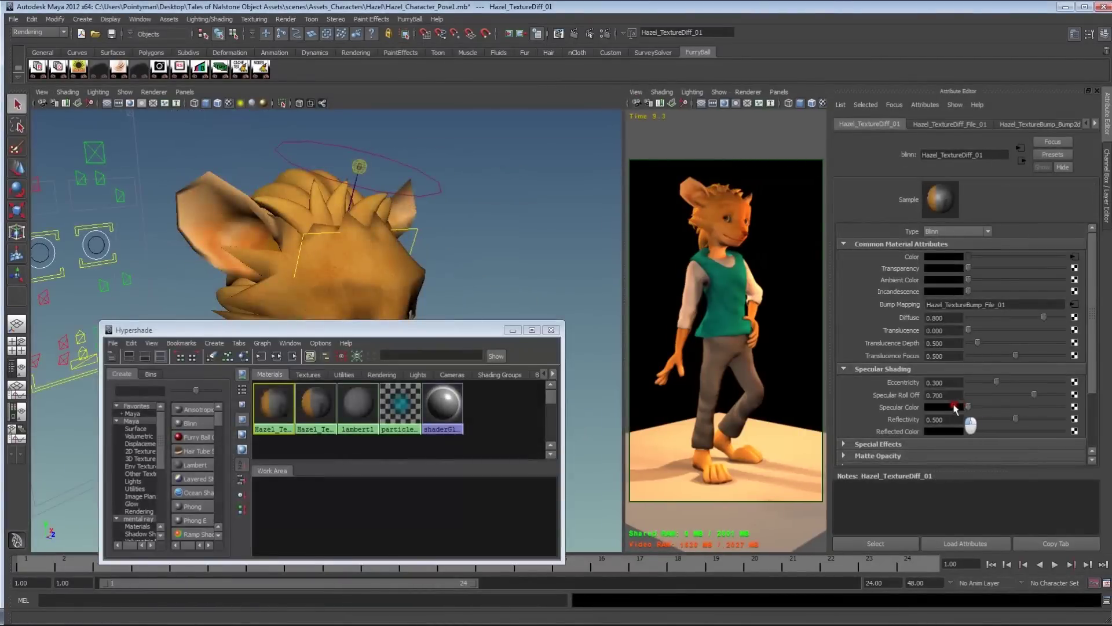
click(278, 405)
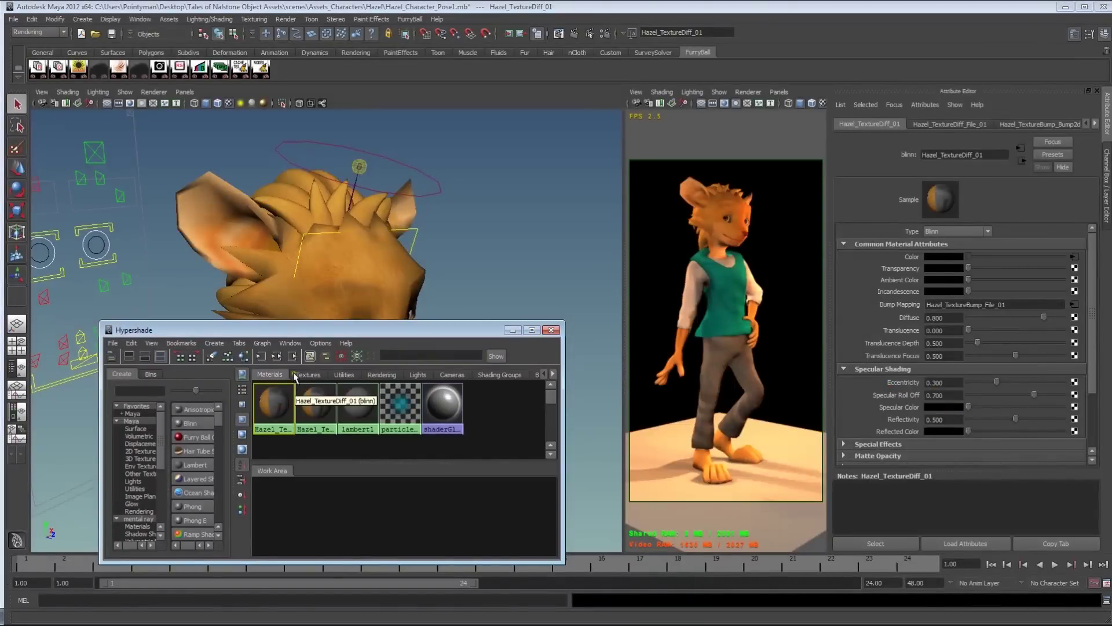
click(404, 19)
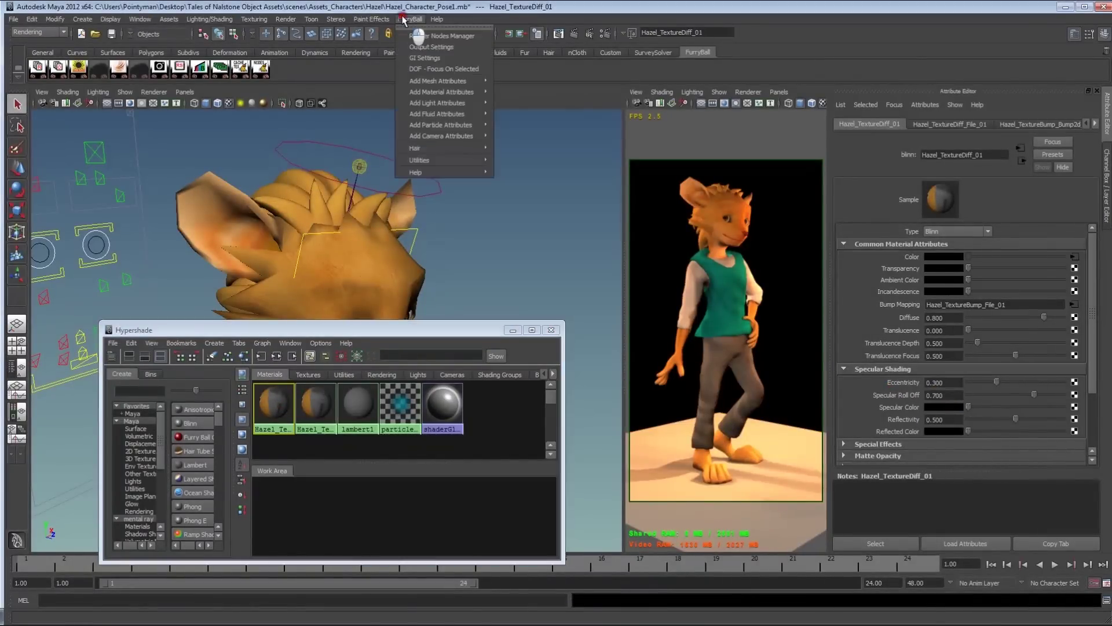
mouse_move(446, 92)
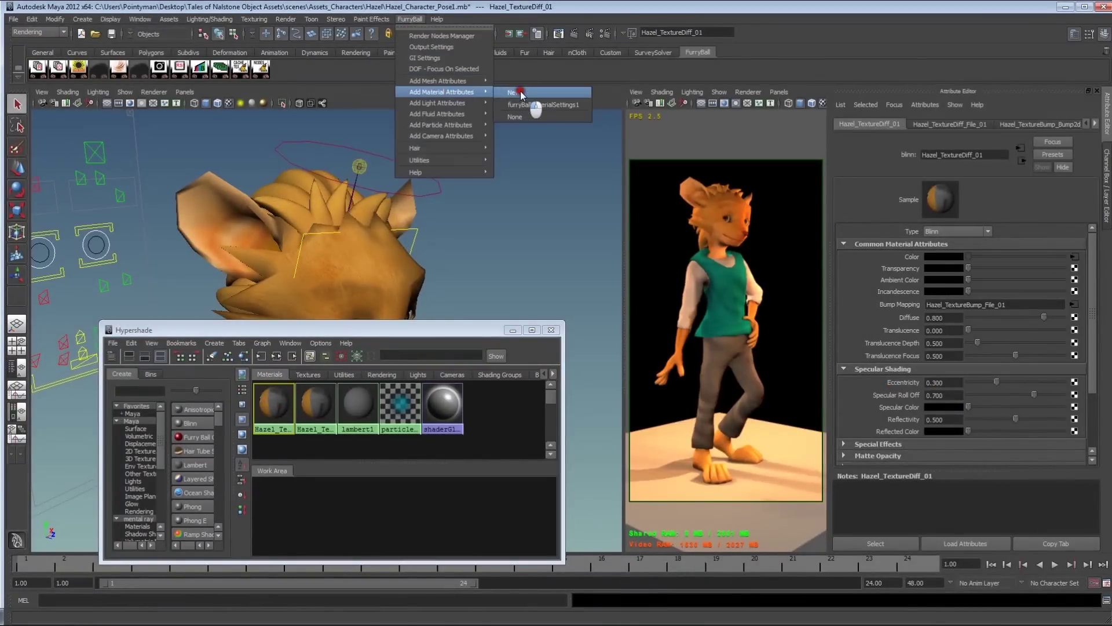
click(539, 97)
In Hazel_TextureDiff_01's FurryBall settings, enable subsurface scattering, darken the softness, set Diffusion Radius L6 to 3.224 and toggle Human Skin Specular
click(272, 405)
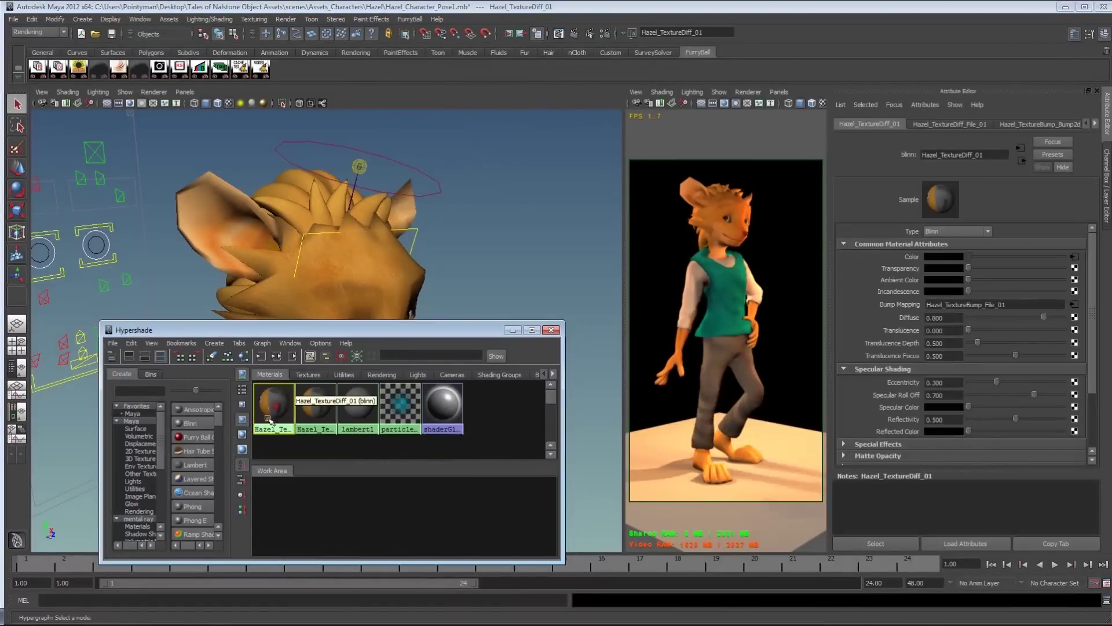
click(278, 356)
click(301, 488)
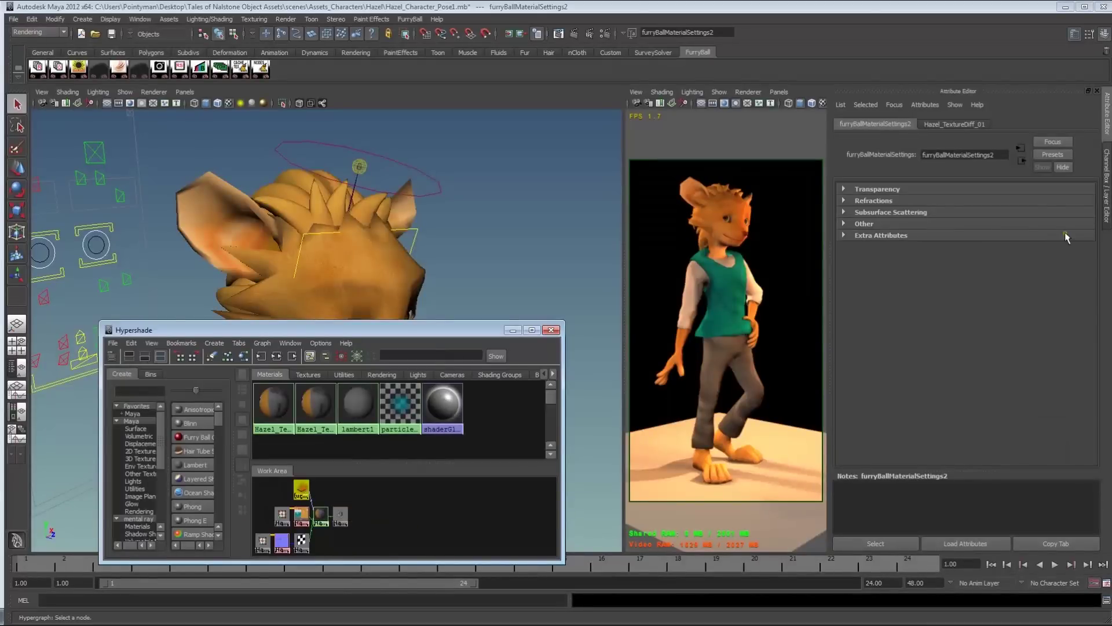
click(891, 214)
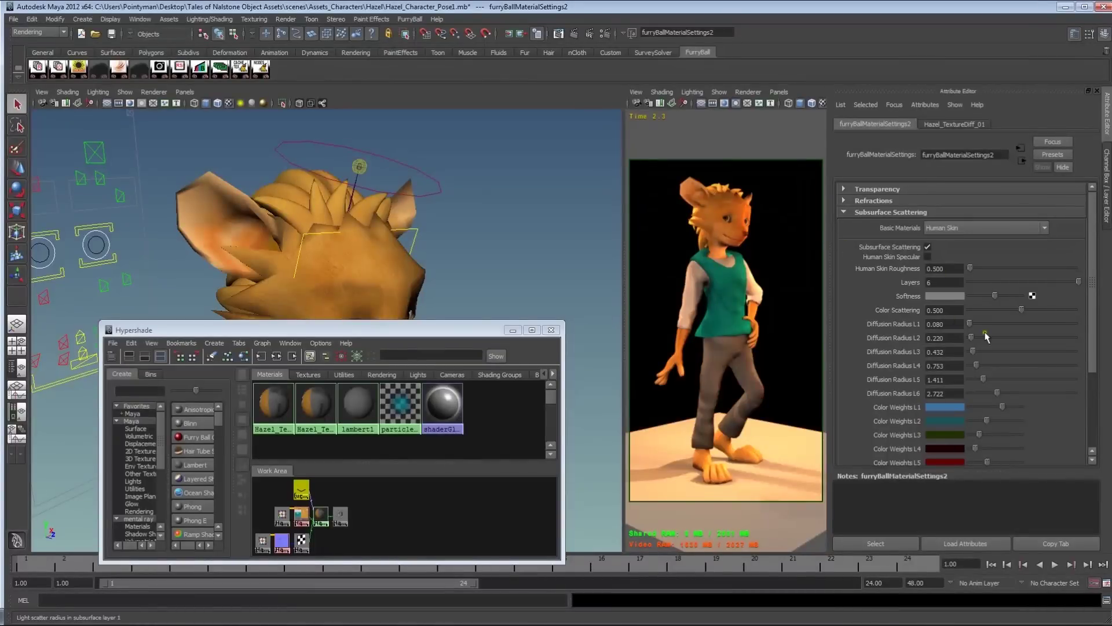
drag(994, 295, 986, 298)
drag(996, 392, 1003, 395)
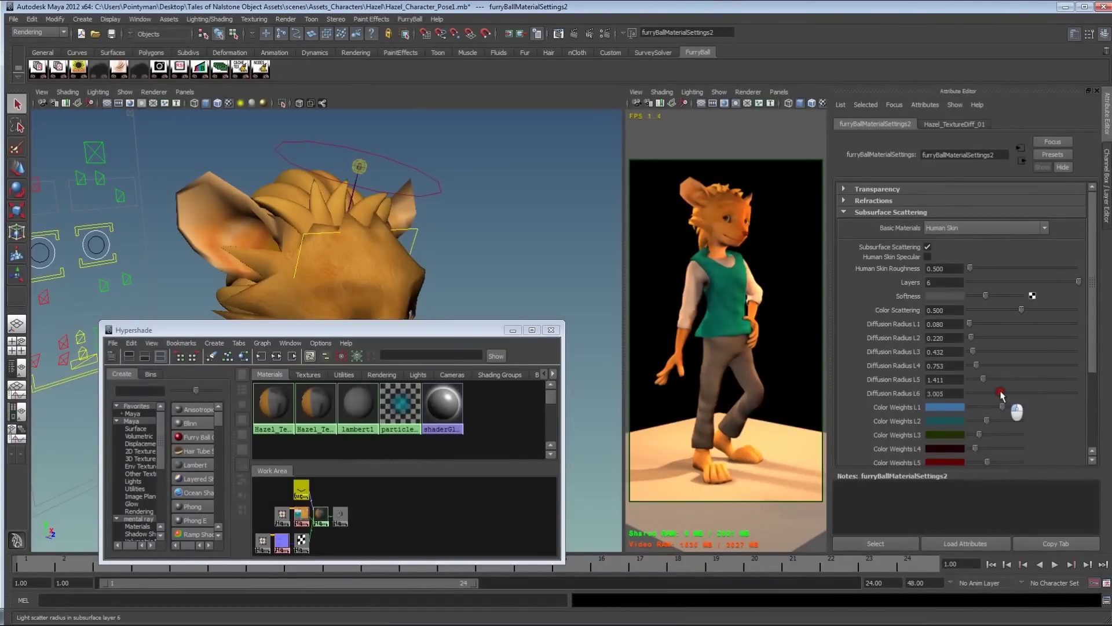
click(927, 257)
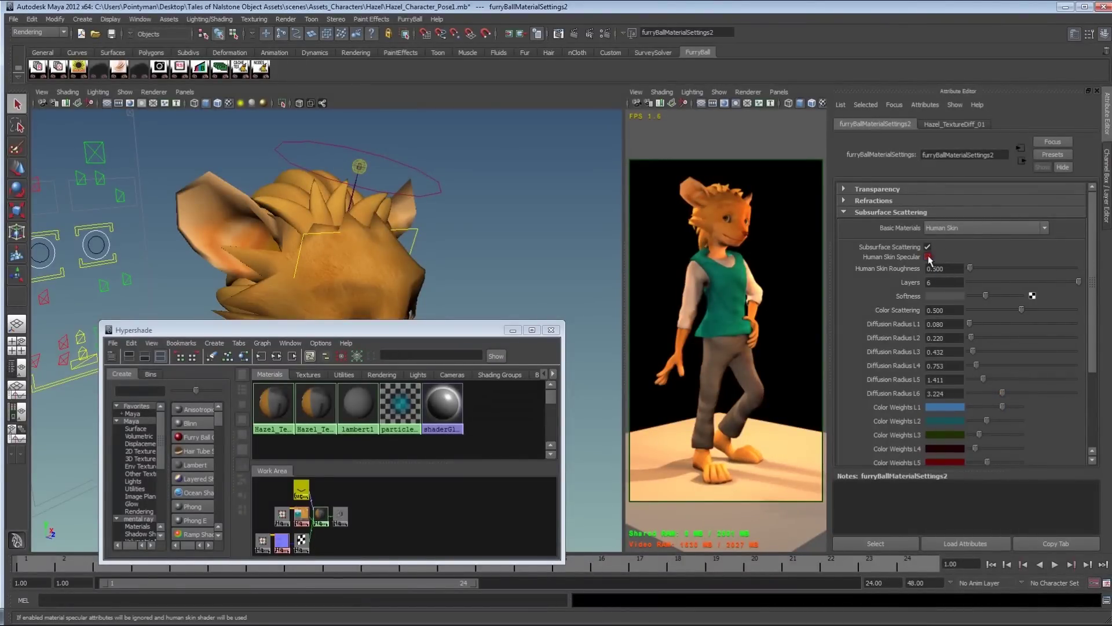
Graph the Hazel_TextureSkinDiff_01 material and examine the subsurface scattering values in its FurryBall settings
click(390, 324)
click(316, 397)
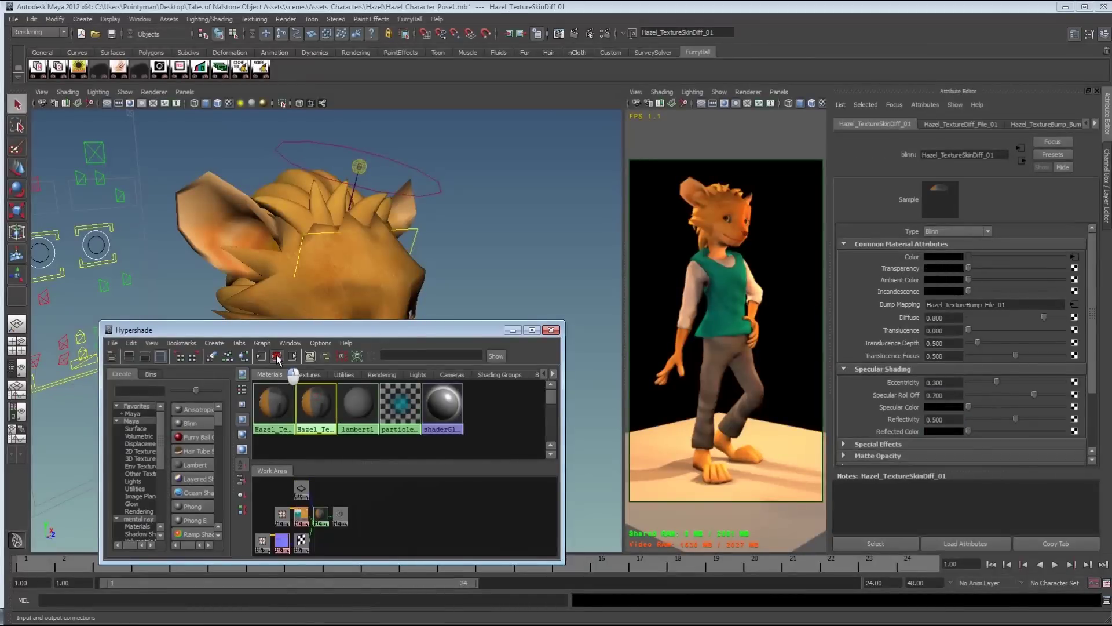
click(301, 488)
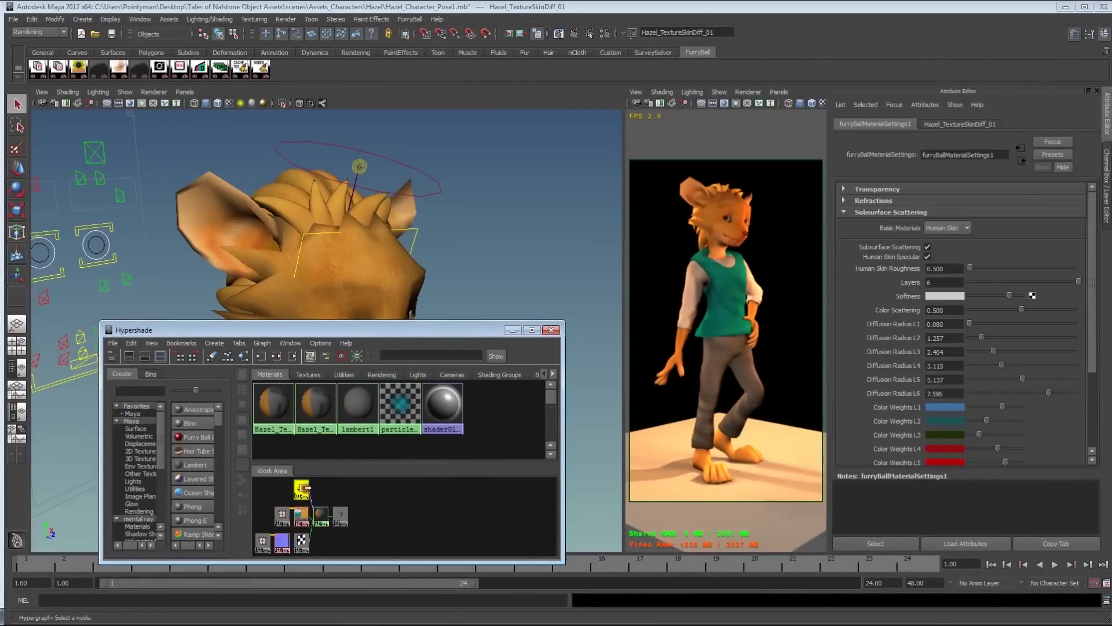
scroll(1042, 348, down, 5)
click(874, 445)
scroll(905, 426, down, 2)
scroll(889, 436, up, 5)
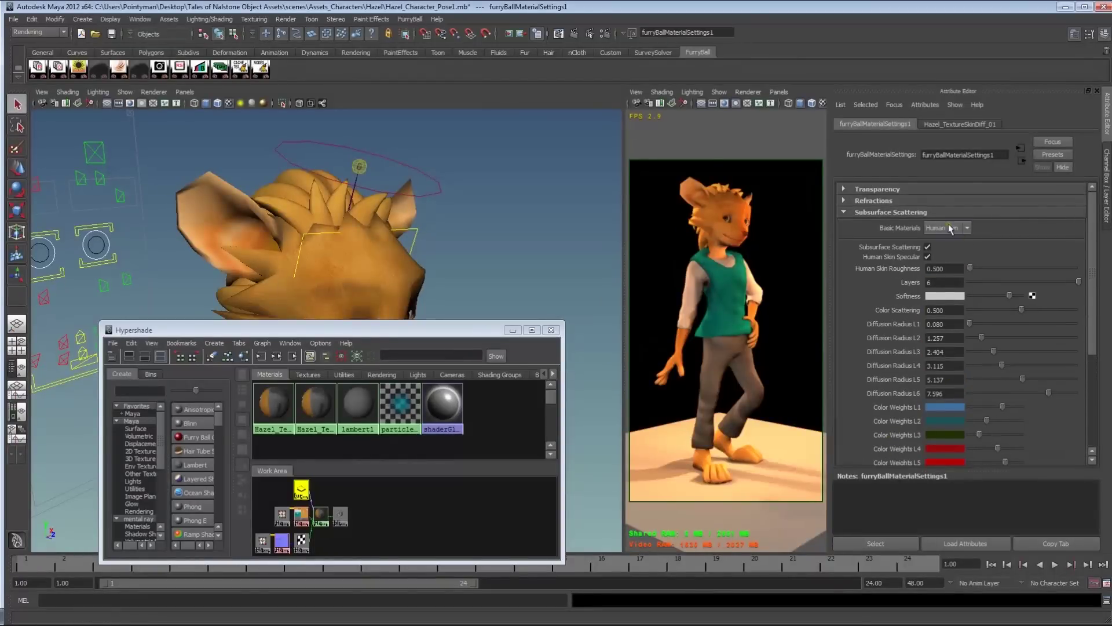
scroll(966, 249, down, 3)
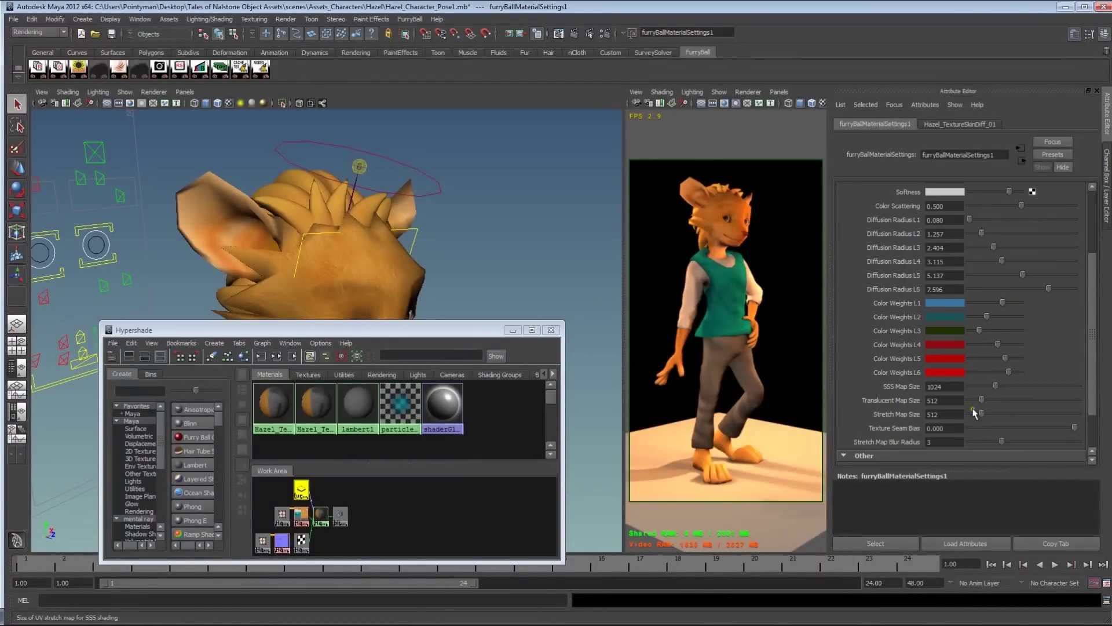
Give the Hazel_TextureSkinDiff_01 material a velvet strength of 1.049, a velvet bias of 0.169 and a near-white velvet color
drag(1093, 361, 1091, 428)
click(880, 200)
click(881, 190)
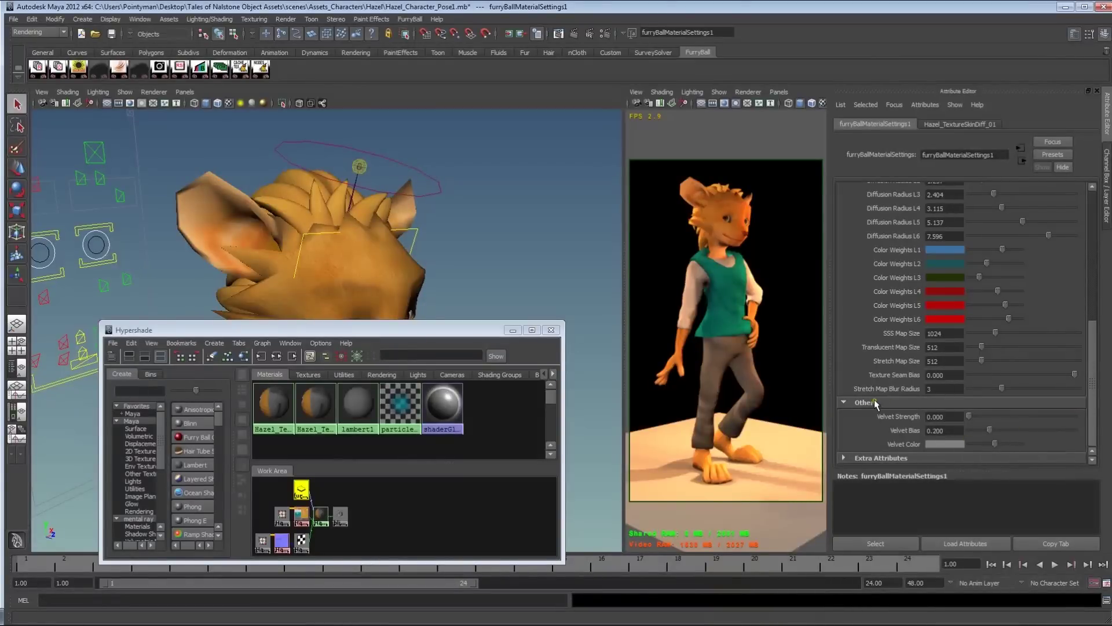
drag(971, 417, 1017, 416)
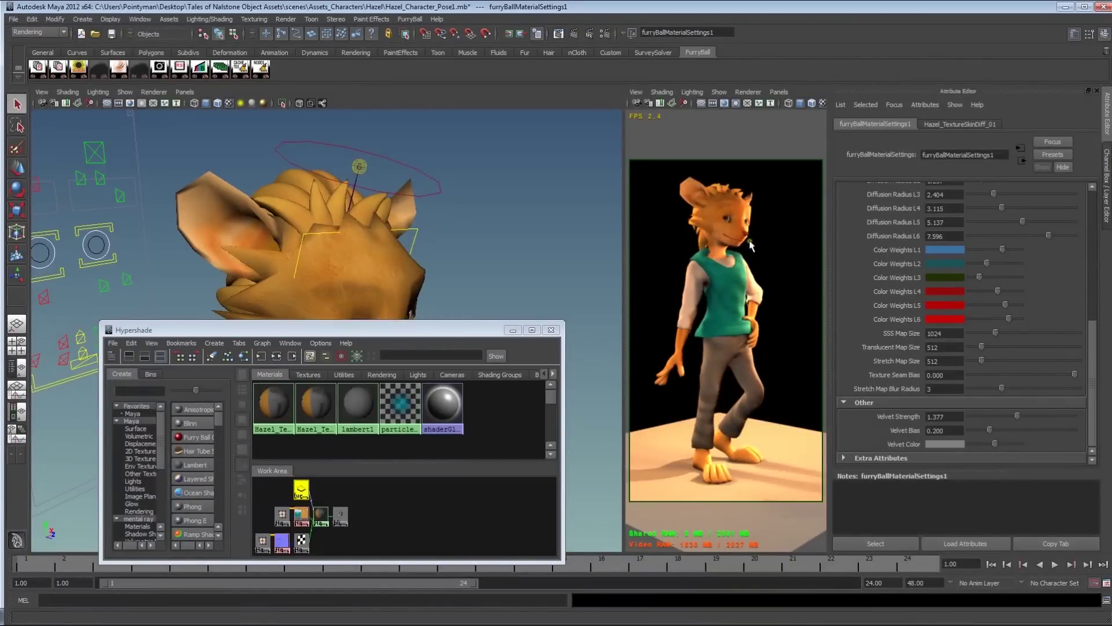
mouse_move(1017, 416)
mouse_down()
mouse_move(991, 418)
mouse_move(1064, 417)
mouse_move(1001, 418)
mouse_move(1051, 418)
mouse_move(1036, 418)
mouse_move(1017, 447)
mouse_move(991, 446)
mouse_move(1049, 431)
mouse_move(987, 430)
mouse_move(1032, 416)
mouse_move(1007, 417)
mouse_up()
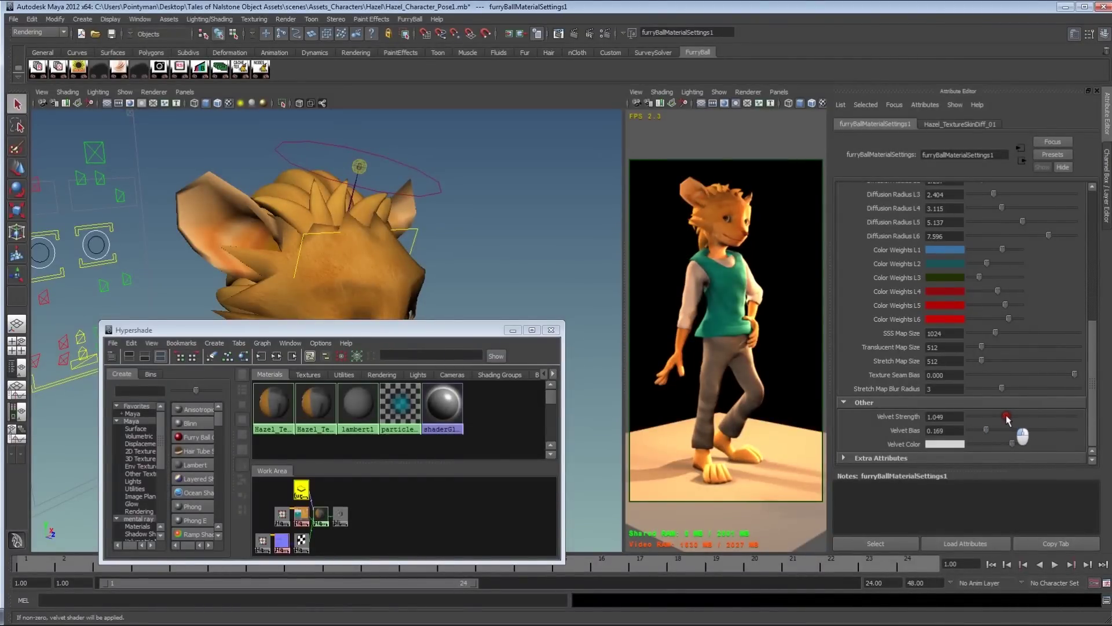
Lower pointLight1's intensity to 1.278 and slightly adjust the intensity of areaLight1
alt+drag(442, 199, 476, 206)
scroll(476, 207, down, 4)
alt+middle_drag(475, 206, 443, 215)
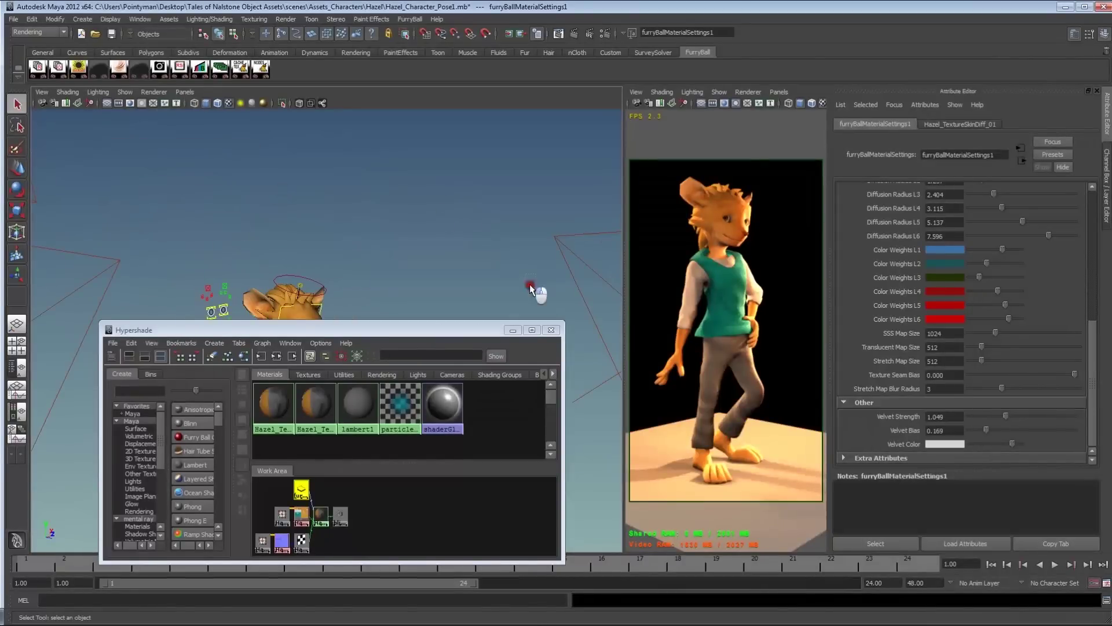
click(542, 298)
drag(984, 271, 983, 270)
click(573, 255)
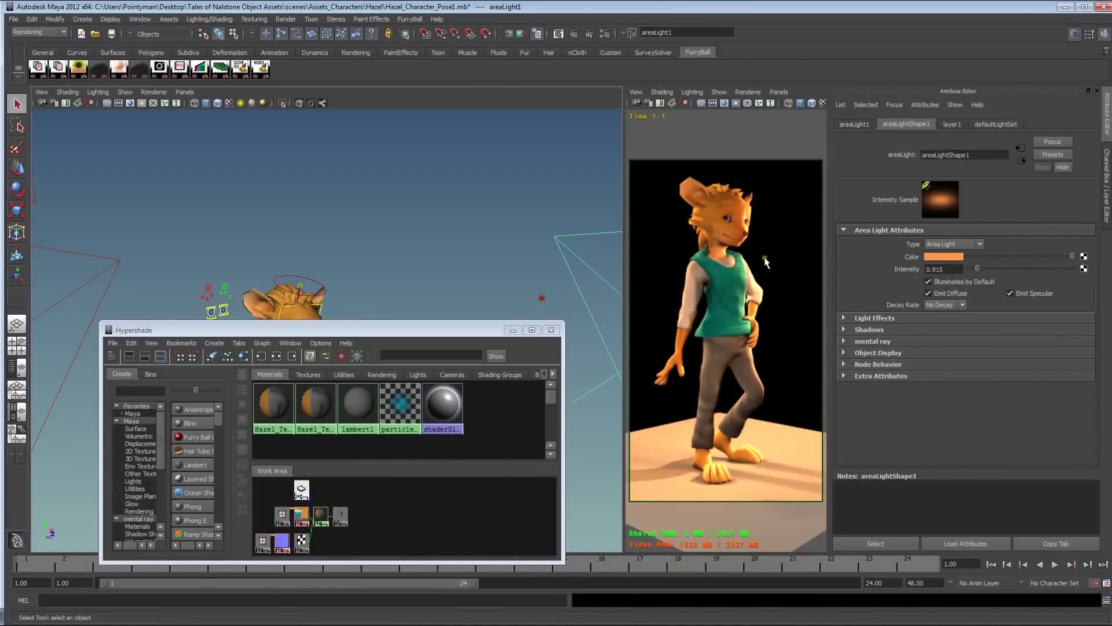
mouse_move(976, 271)
mouse_down()
mouse_move(985, 279)
mouse_move(978, 271)
mouse_up()
Select pointLight1 again and set its intensity to 0.796
click(541, 297)
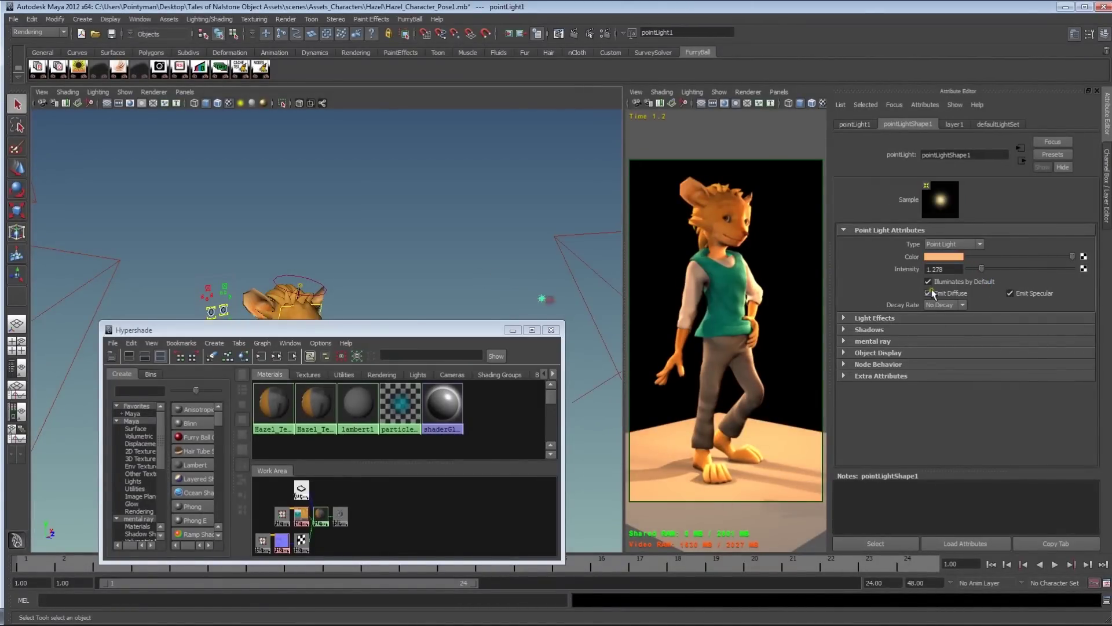
drag(976, 270, 976, 271)
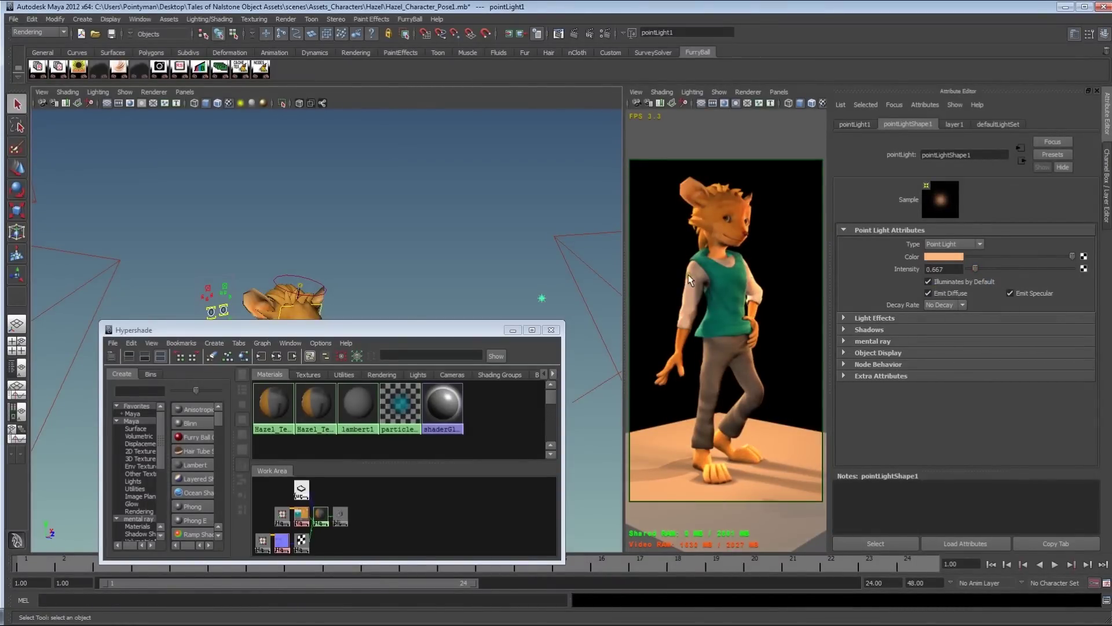
drag(977, 270, 974, 270)
drag(975, 270, 978, 269)
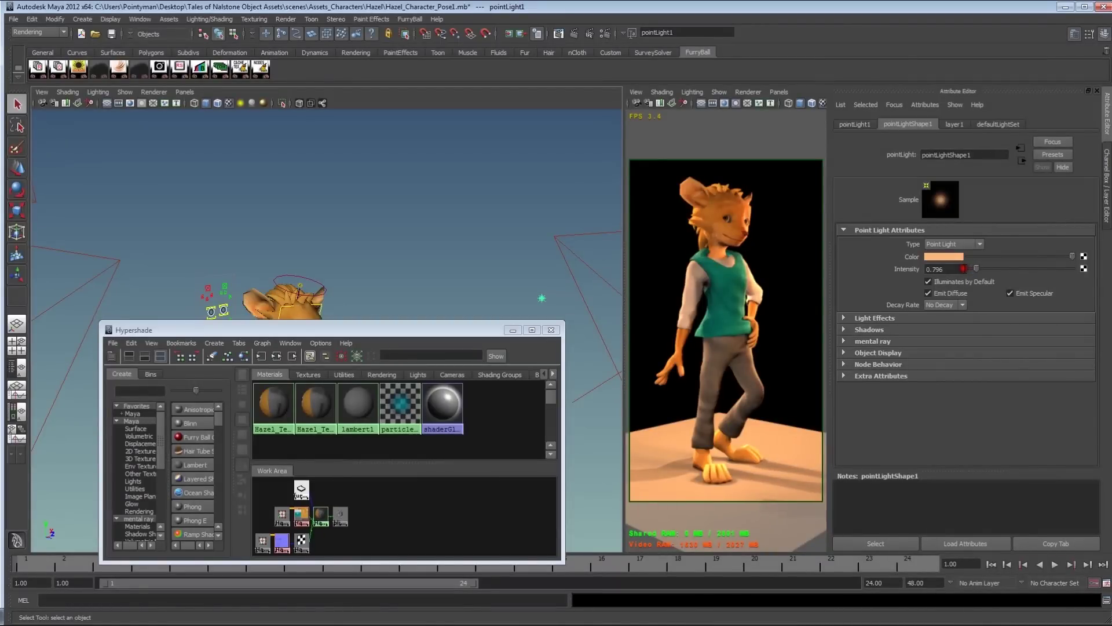
Close the Hypershade to save the scene, and delete the floor plane under the character
alt+middle_drag(475, 248, 469, 216)
click(551, 330)
alt+middle_drag(359, 389, 367, 327)
key(ctrl+s)
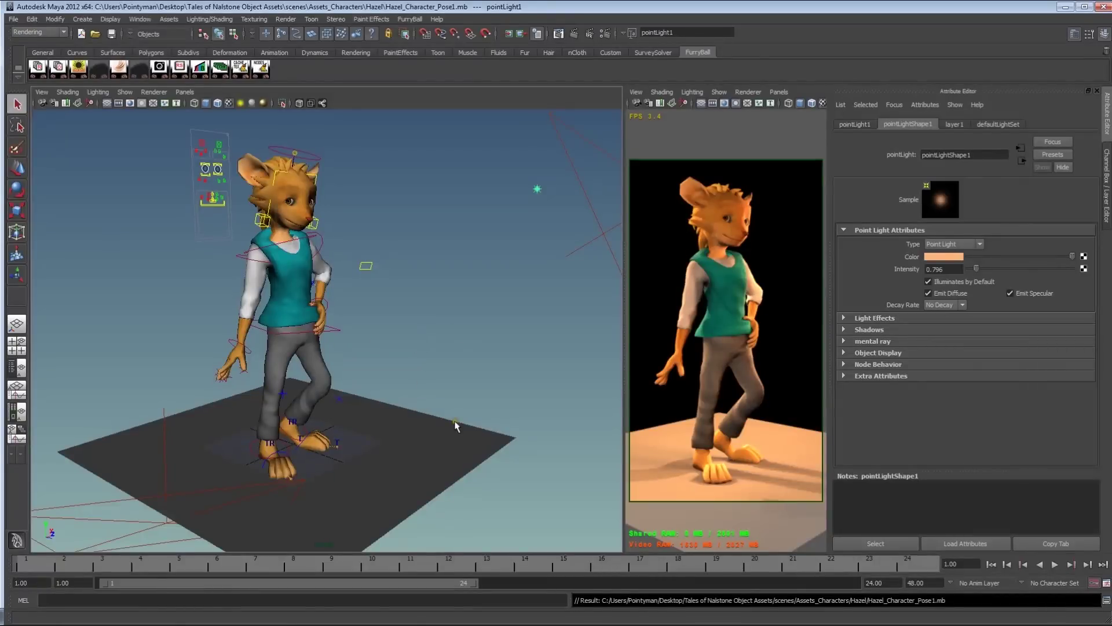
click(470, 442)
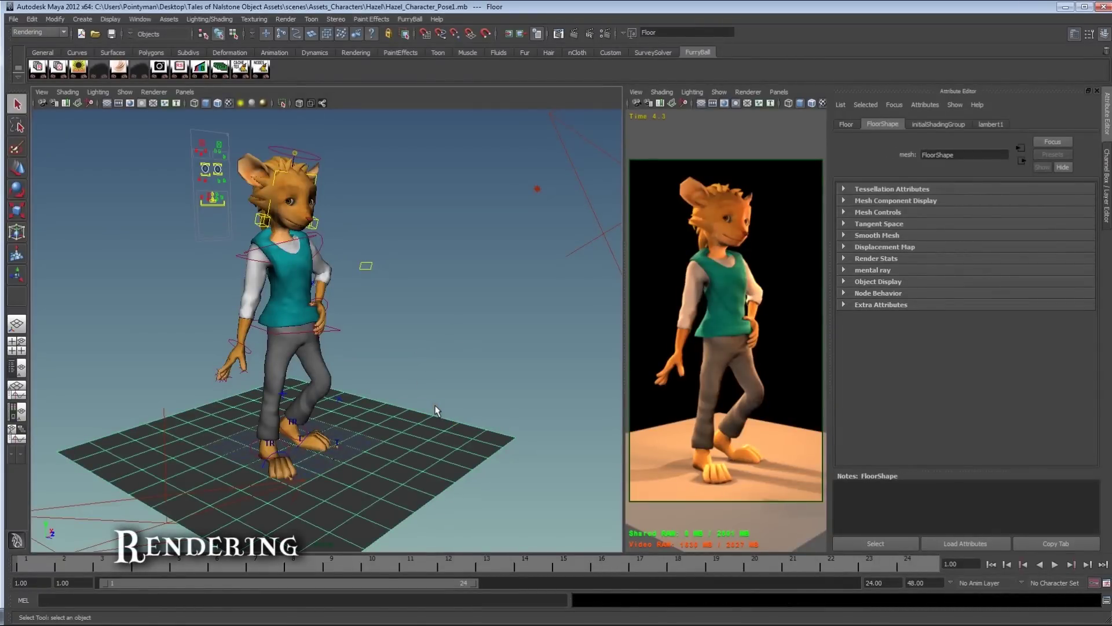
key(Delete)
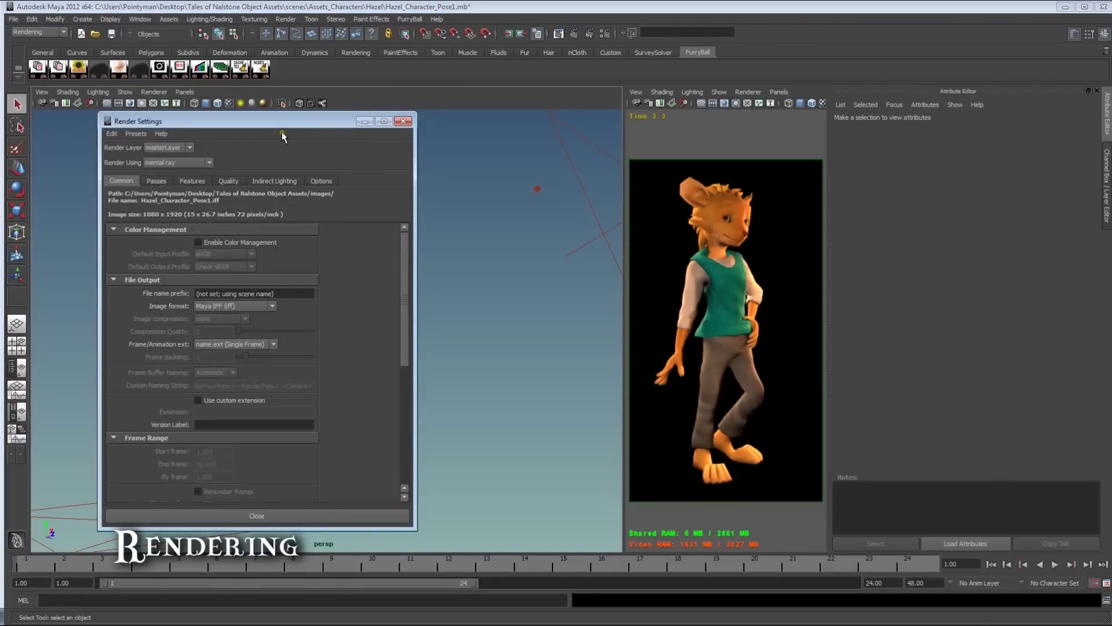
Check the common output options in the Render Settings and close them
drag(278, 123, 260, 130)
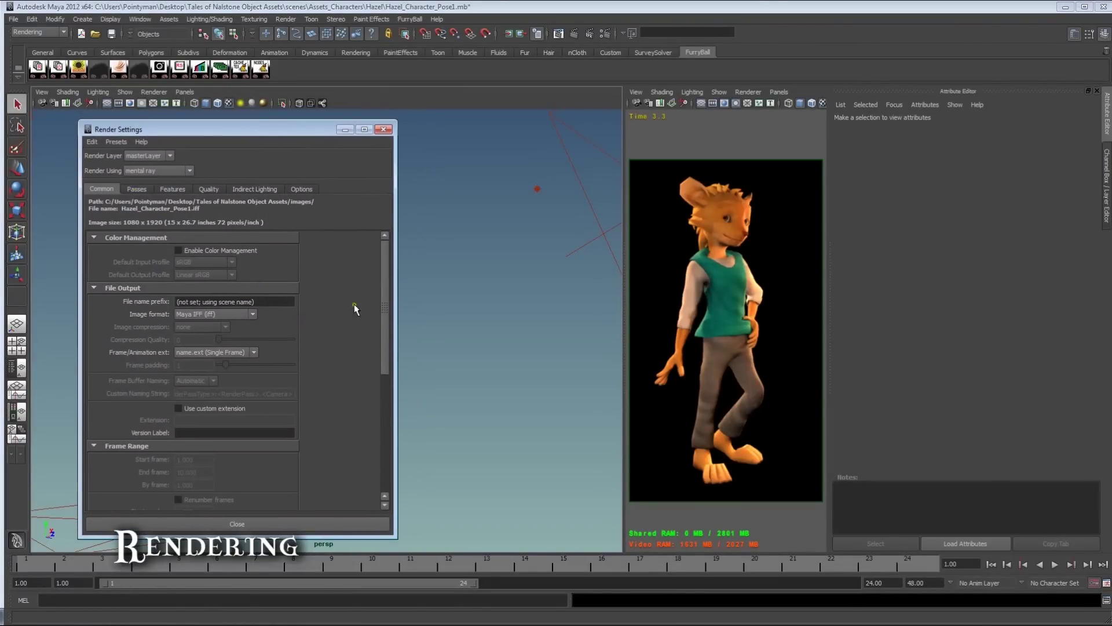
drag(384, 306, 367, 271)
click(383, 129)
Open FurryBall's Render Nodes Manager and select the high render node to show its attributes
click(37, 68)
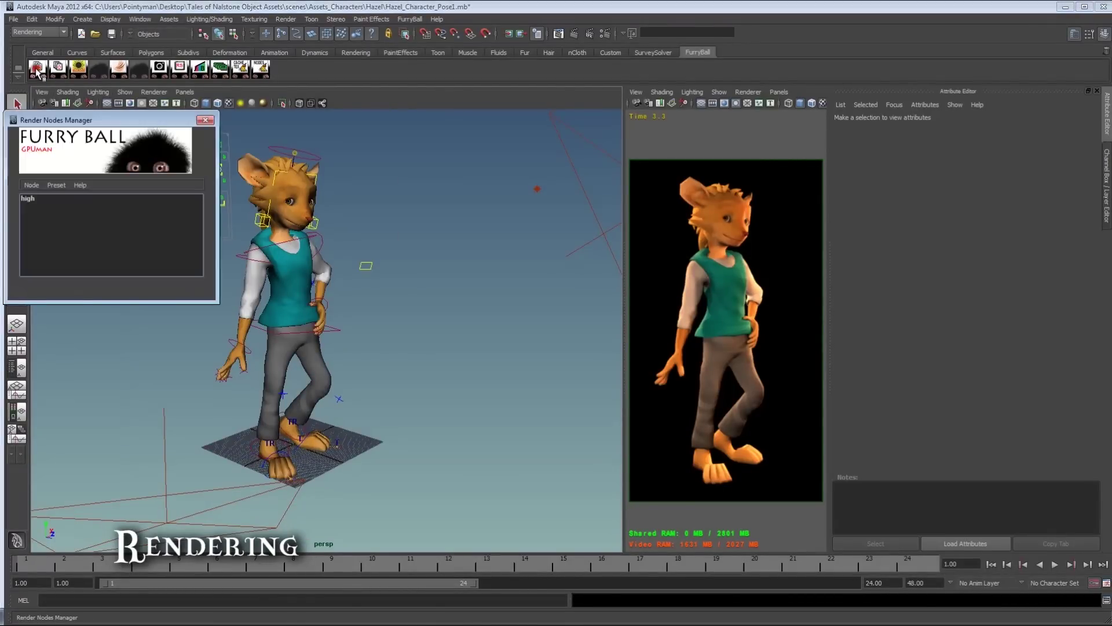
drag(90, 122, 153, 151)
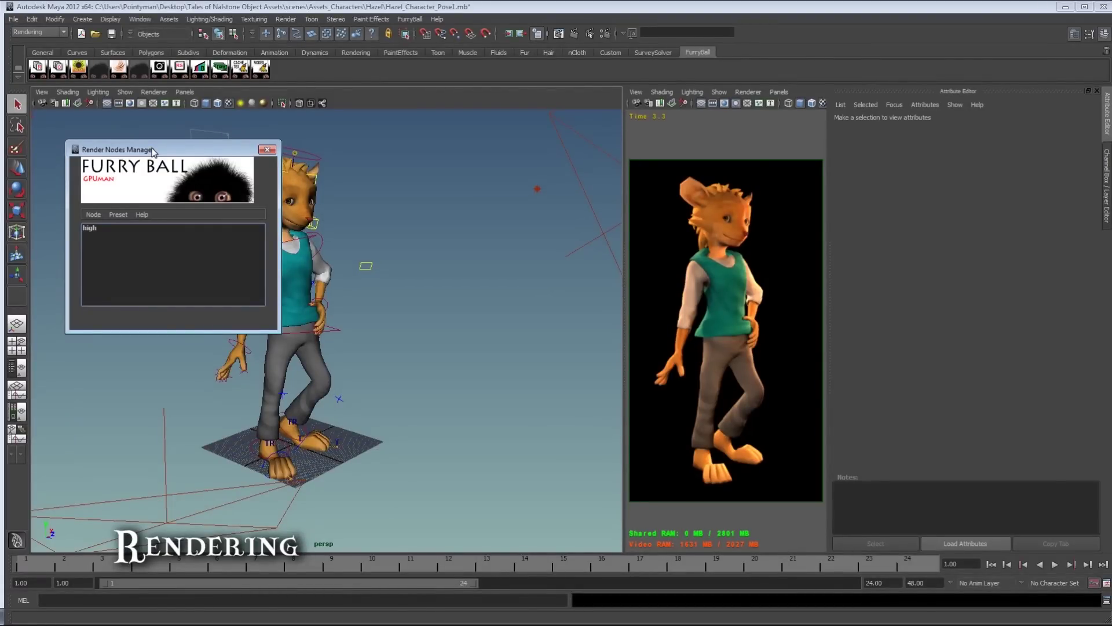
drag(153, 152, 141, 151)
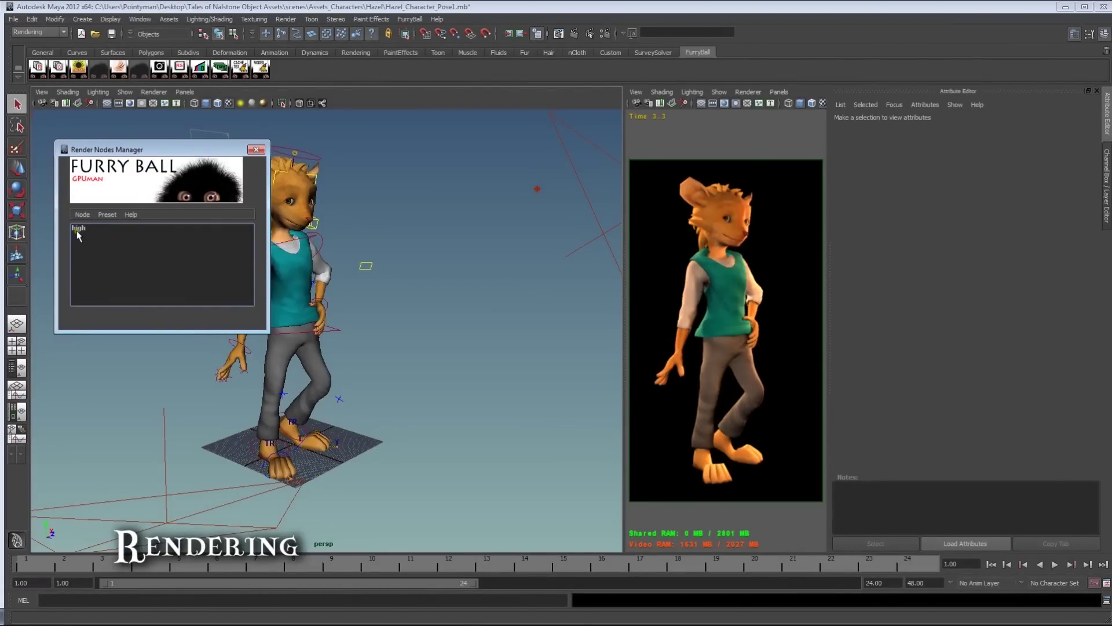
click(78, 229)
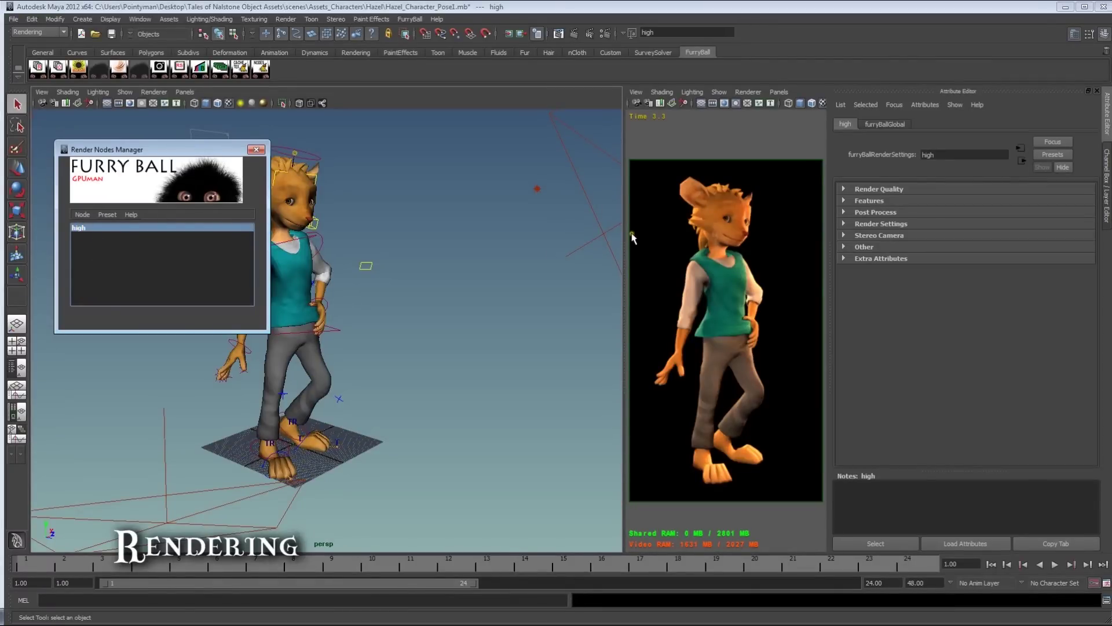
In the Render Settings, set the image height to 4000 pixels with the width/height ratio maintained, and close the settings
click(458, 206)
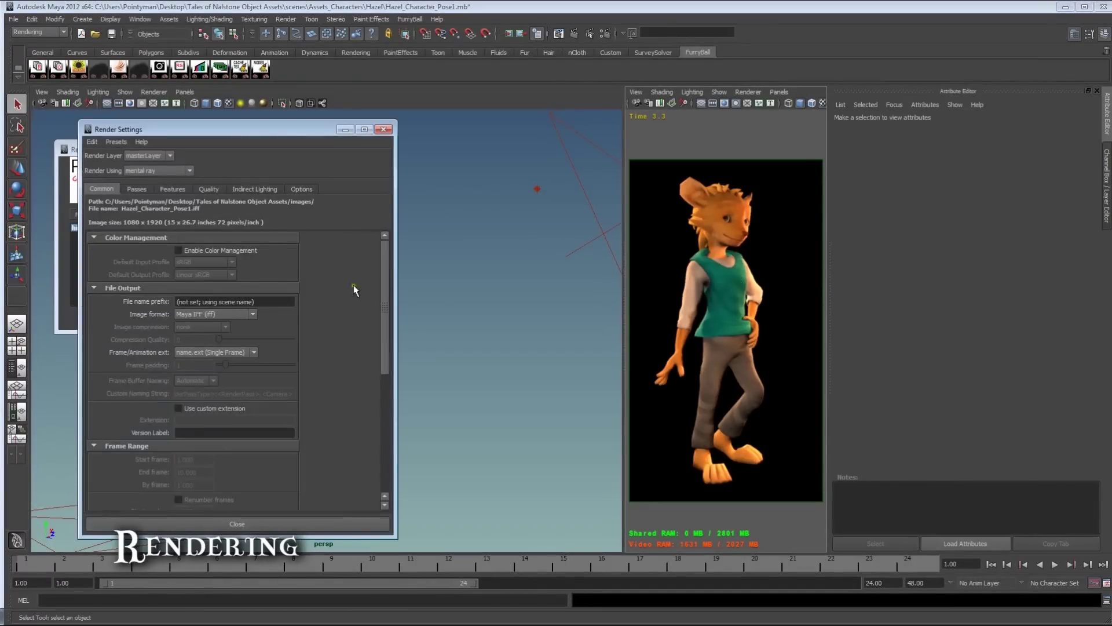
drag(385, 293, 385, 417)
drag(201, 420, 162, 418)
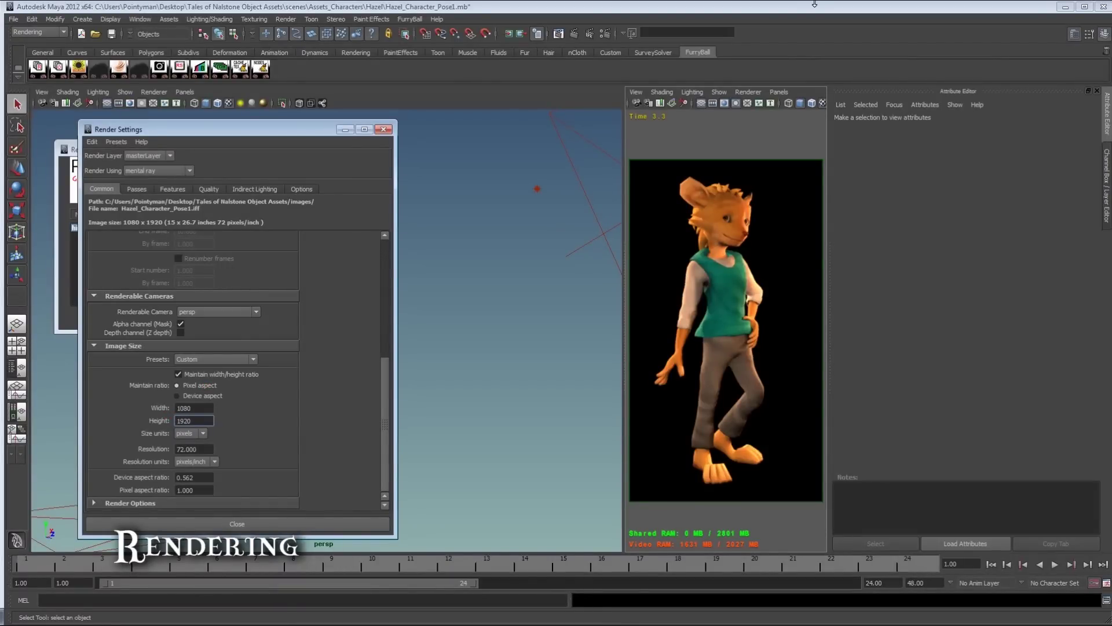
text(4000)
click(202, 408)
click(199, 524)
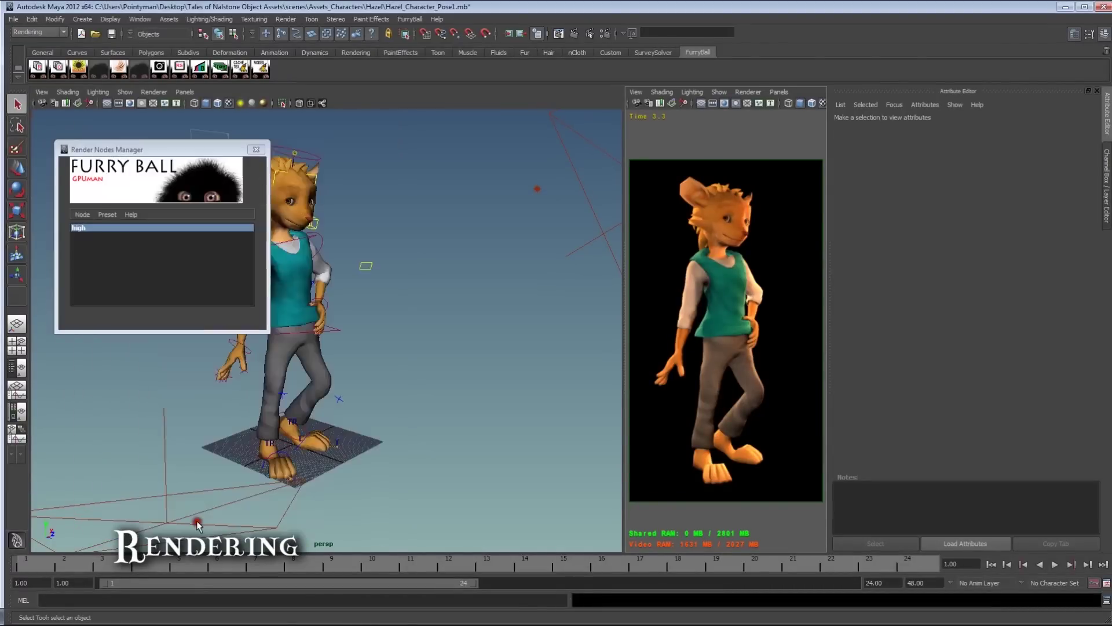
Rename the high render node to BEAUTY in its attributes
drag(200, 151, 194, 149)
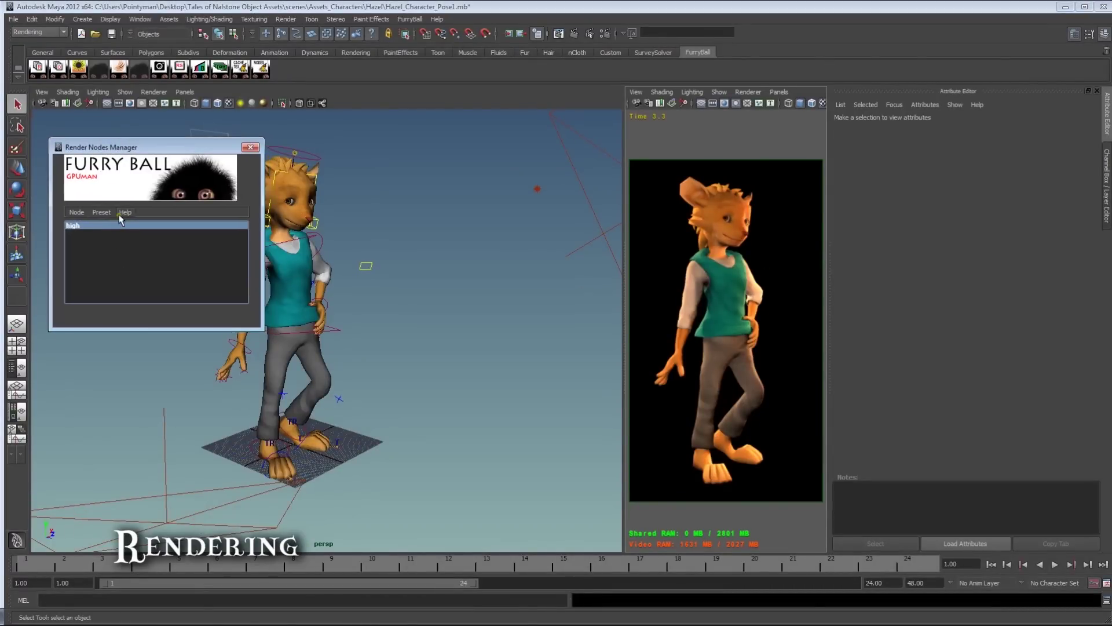
click(77, 226)
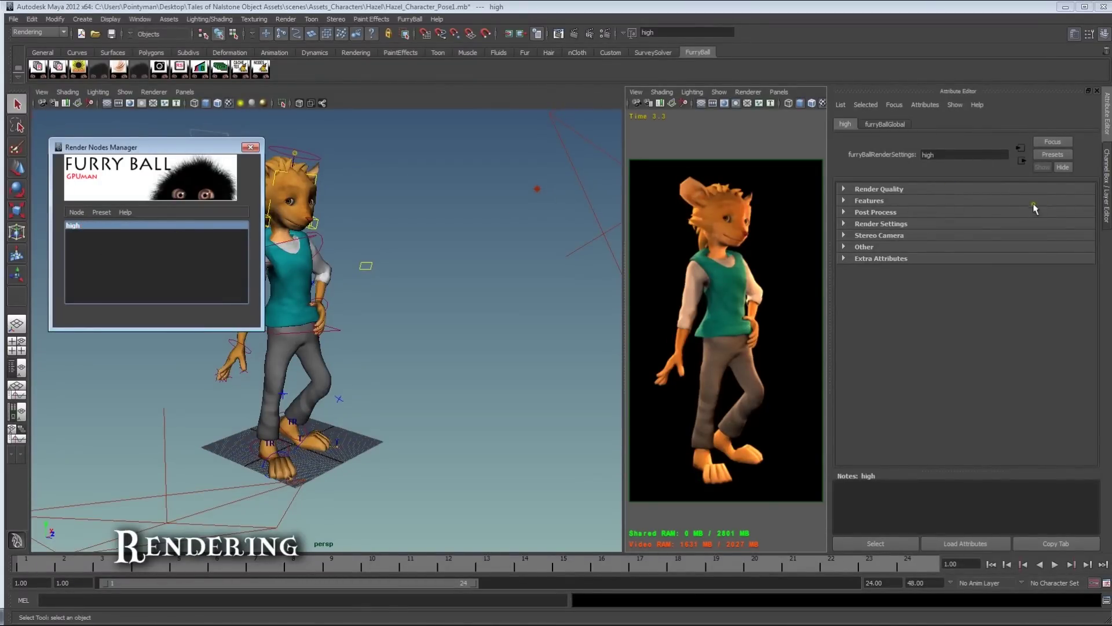
click(965, 156)
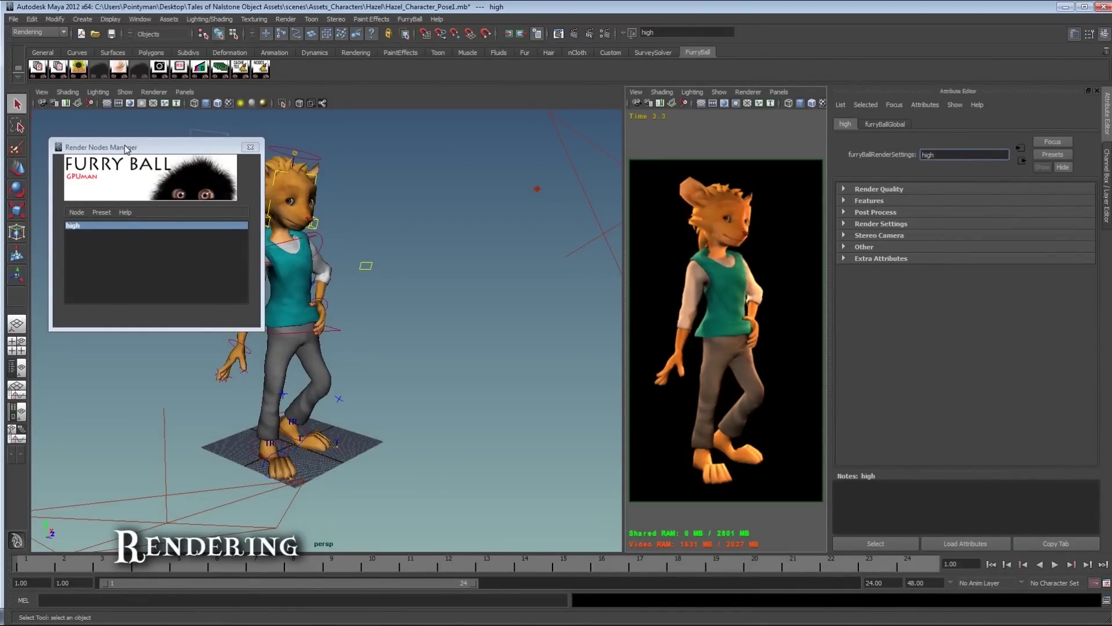
drag(126, 149, 127, 142)
click(78, 206)
click(170, 231)
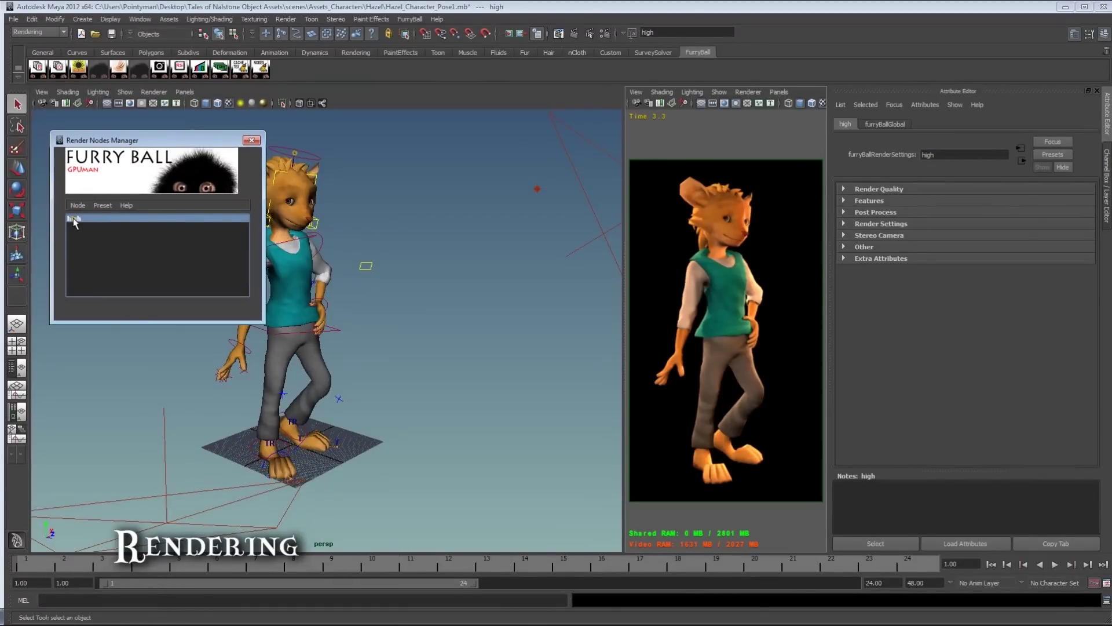
click(953, 151)
text(BEAUTY)
key(Return)
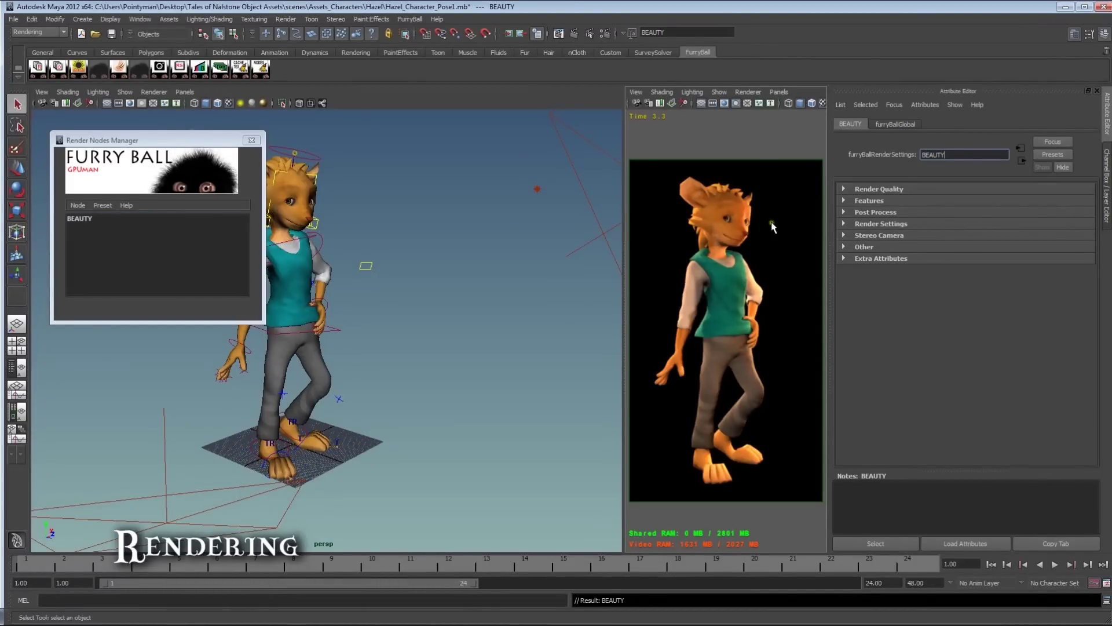
Duplicate the BEAUTY render node and rename the copy DEPTH
right_click(88, 223)
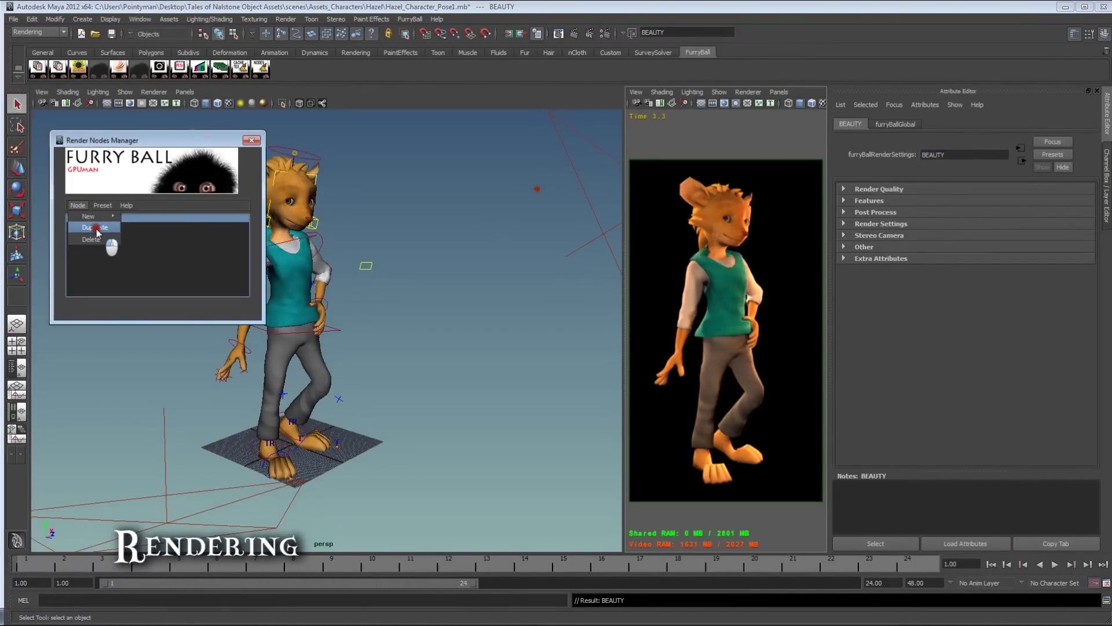
click(85, 226)
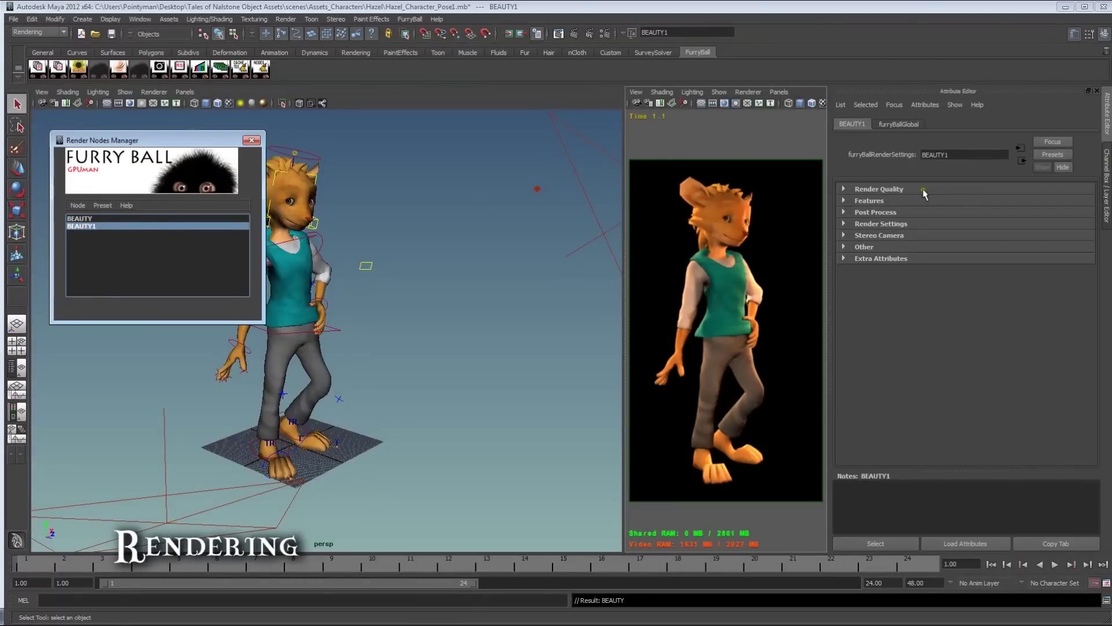
drag(951, 154, 768, 156)
text(DEPTH)
key(Return)
Duplicate the DEPTH render node and rename the copy SSS
click(96, 219)
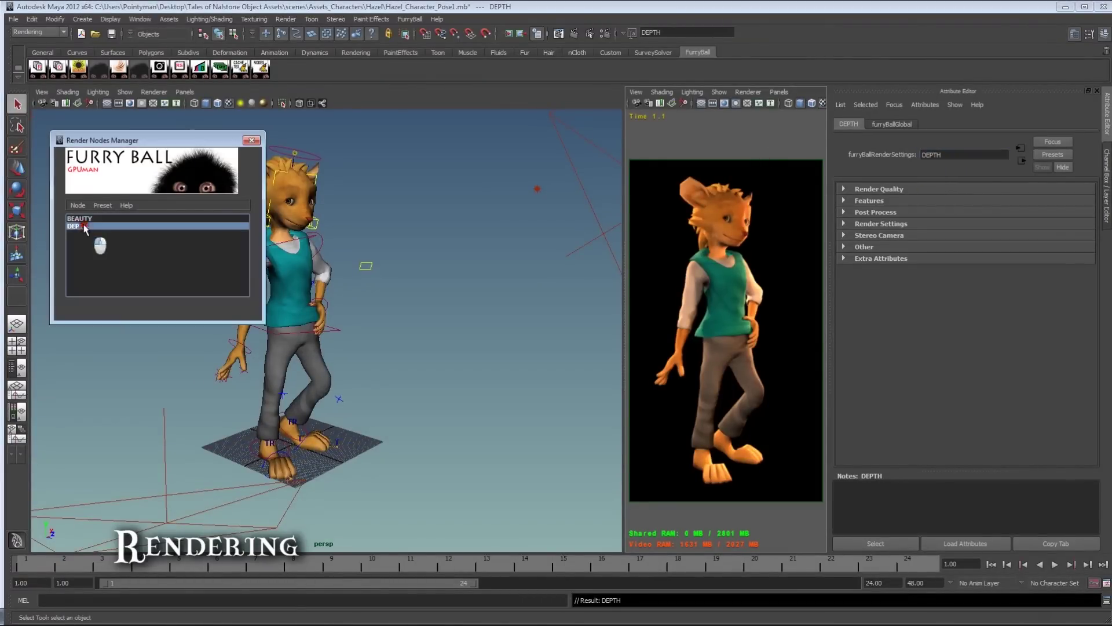
click(100, 227)
key(ctrl+d)
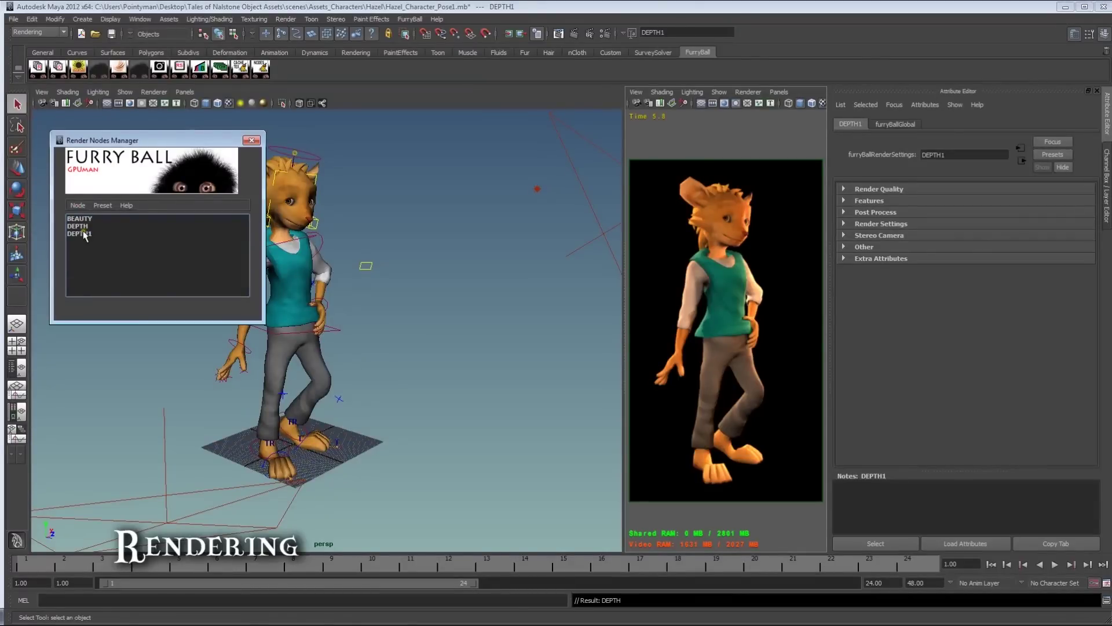
click(84, 234)
drag(952, 154, 758, 145)
text(SSS)
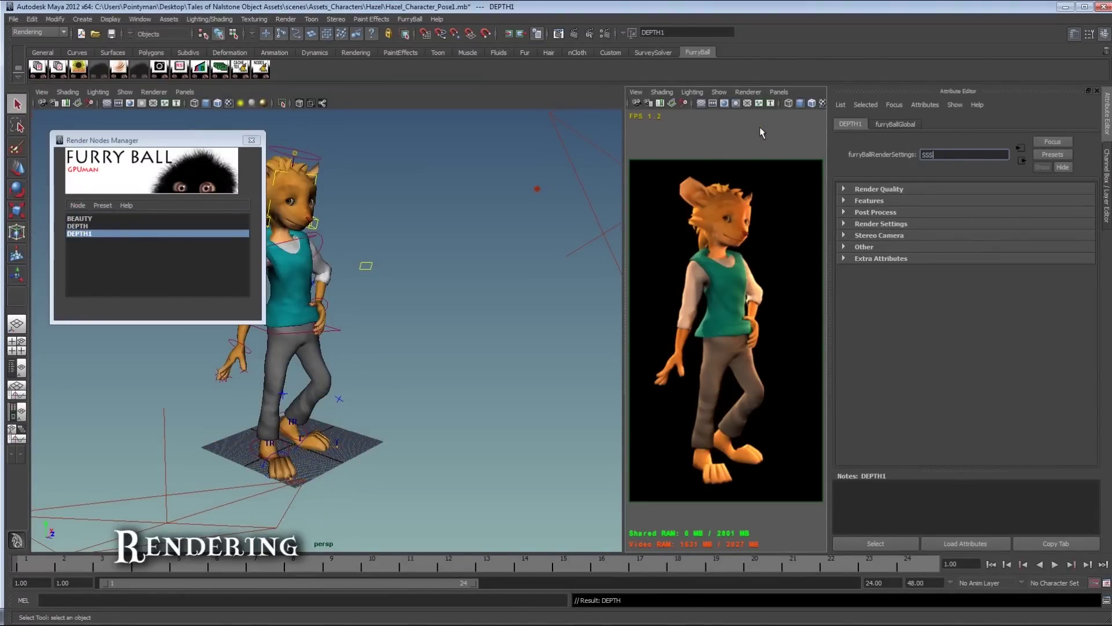
key(Return)
Duplicate the BEAUTY render node again and rename the new copy AO
click(77, 206)
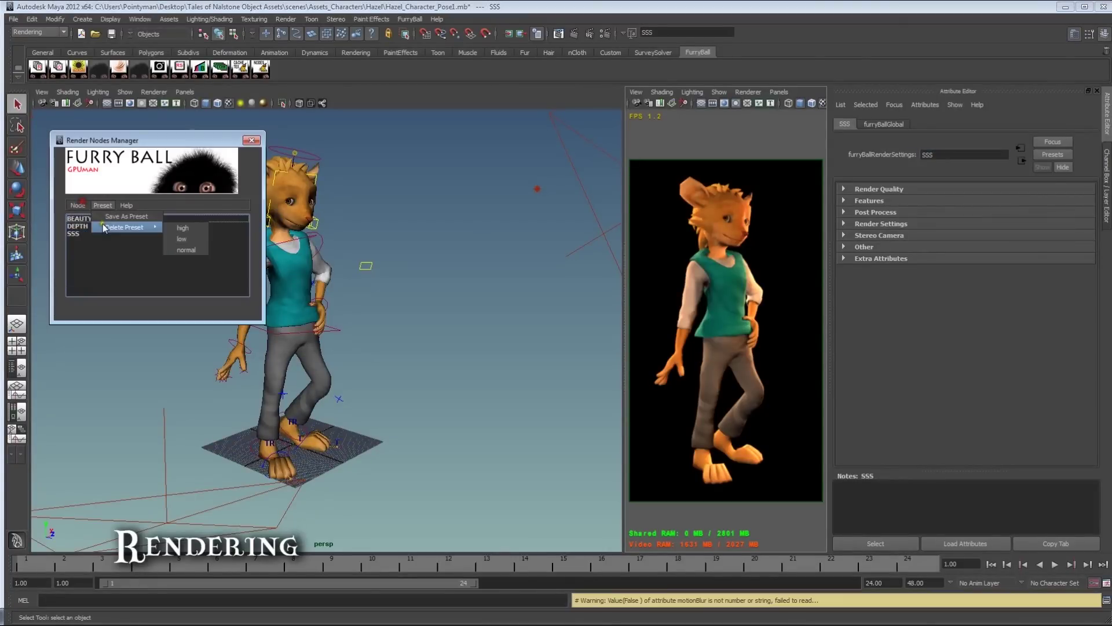
click(83, 226)
click(84, 219)
click(77, 205)
click(94, 228)
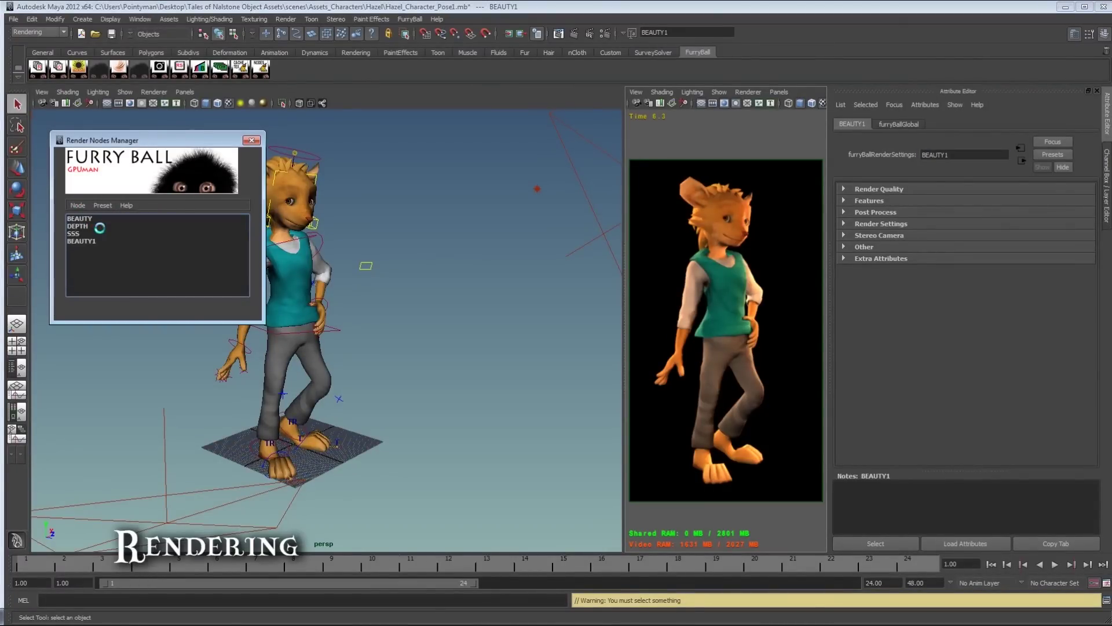
click(81, 241)
click(849, 145)
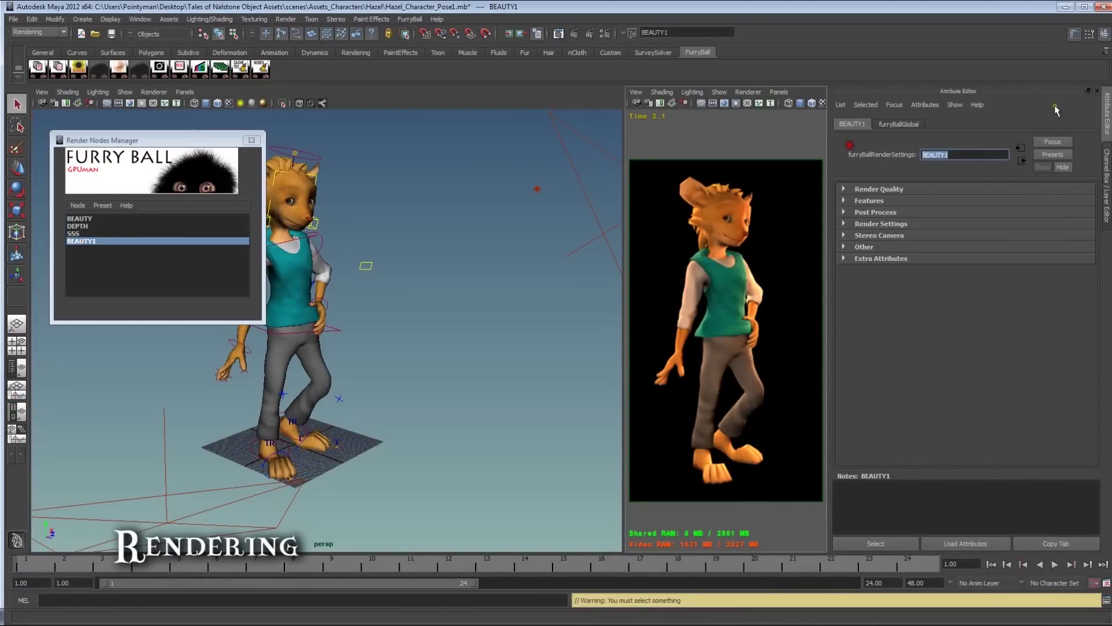
text(AO)
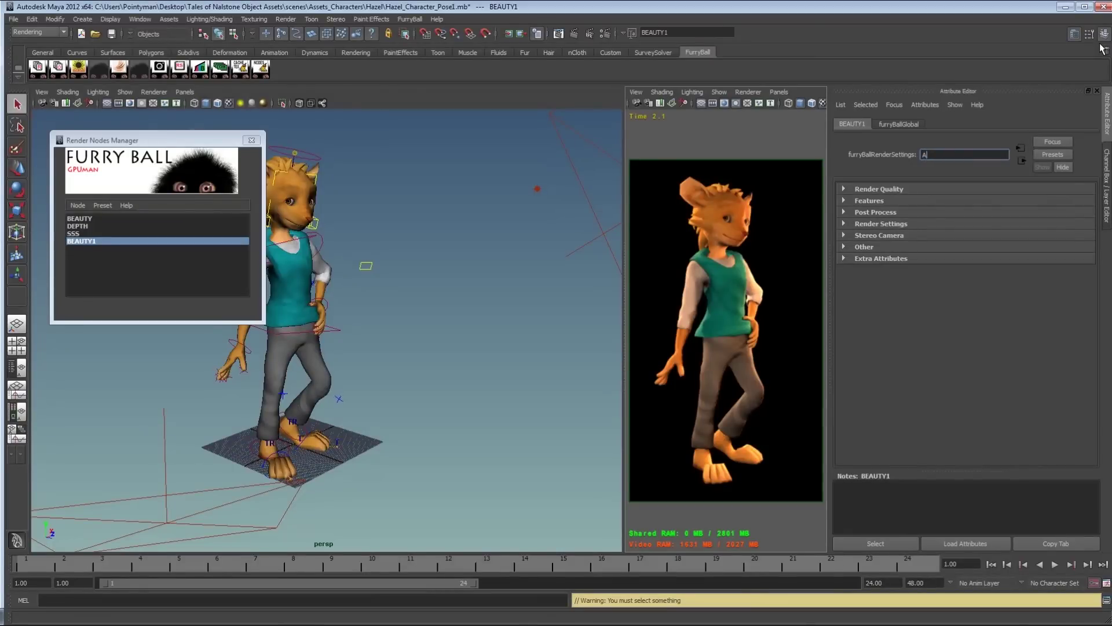
key(Return)
Duplicate the AO render node and rename the copy MATTE
click(74, 242)
click(77, 205)
click(96, 228)
click(73, 248)
double_click(957, 154)
text(A)
text(ATTE)
key(Return)
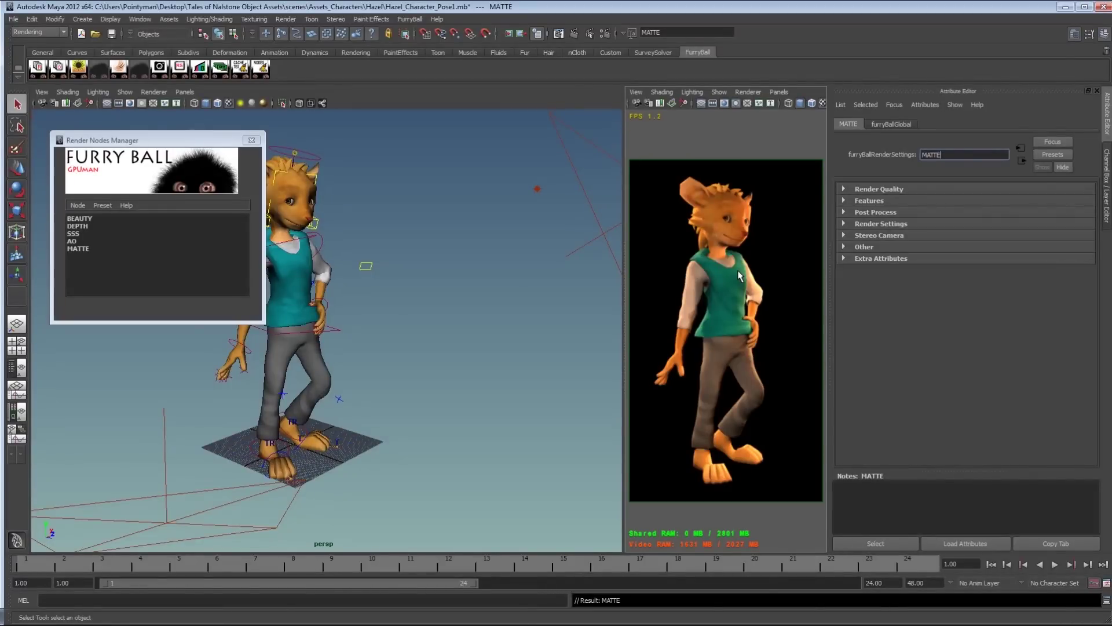
Look through the attributes of the BEAUTY, DEPTH, SSS, AO and MATTE render nodes
click(84, 222)
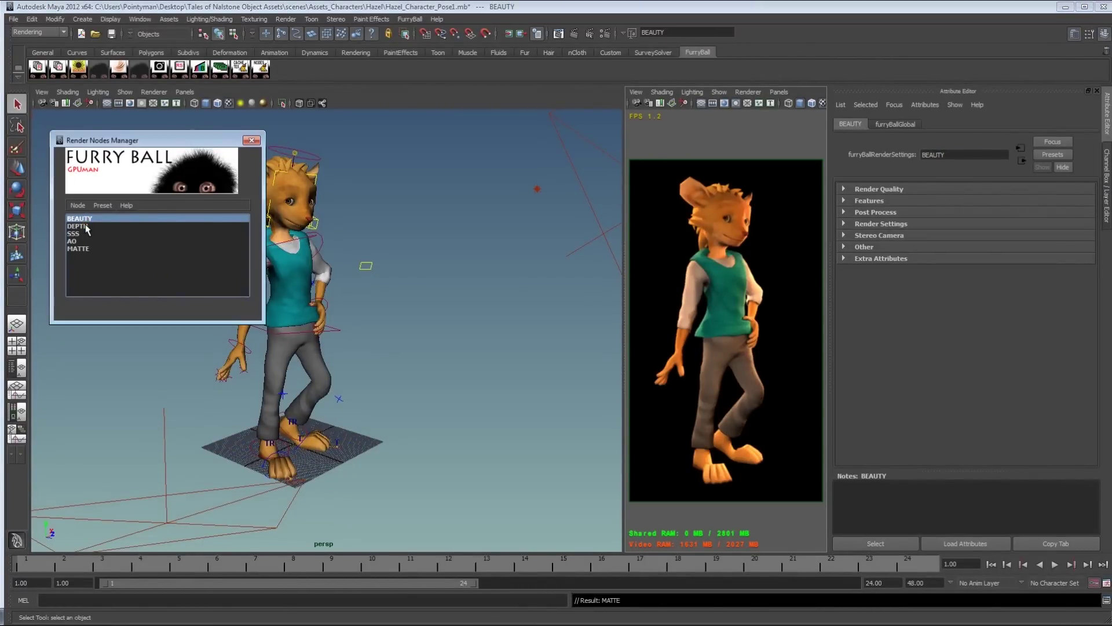
click(77, 226)
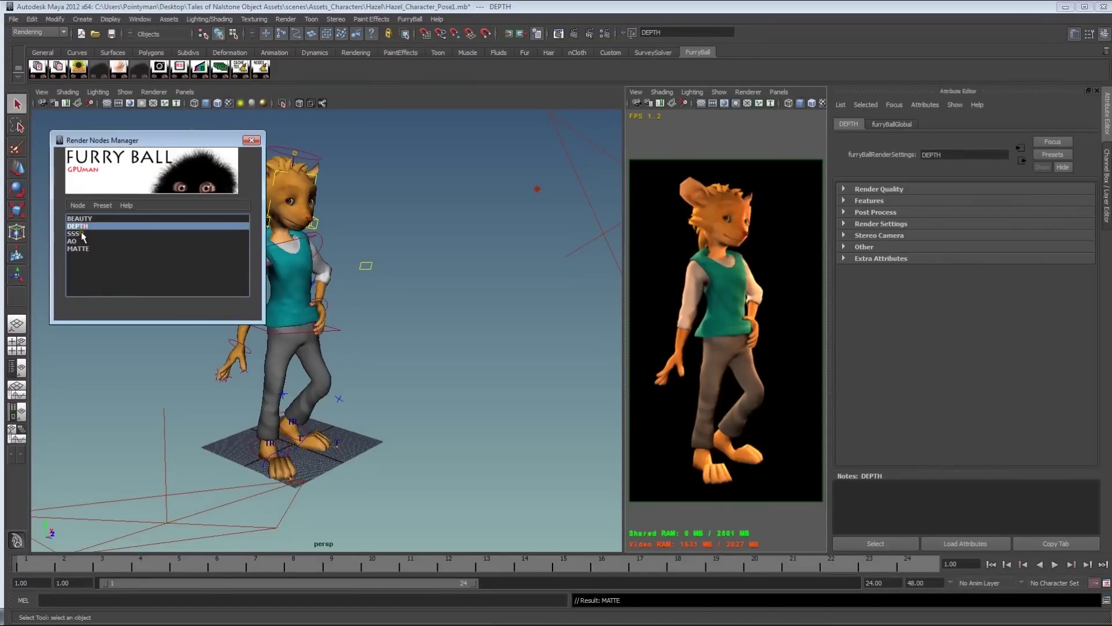
click(81, 233)
click(81, 241)
click(84, 249)
click(82, 225)
Switch the render viewport to FurryBall's AO render node
click(752, 92)
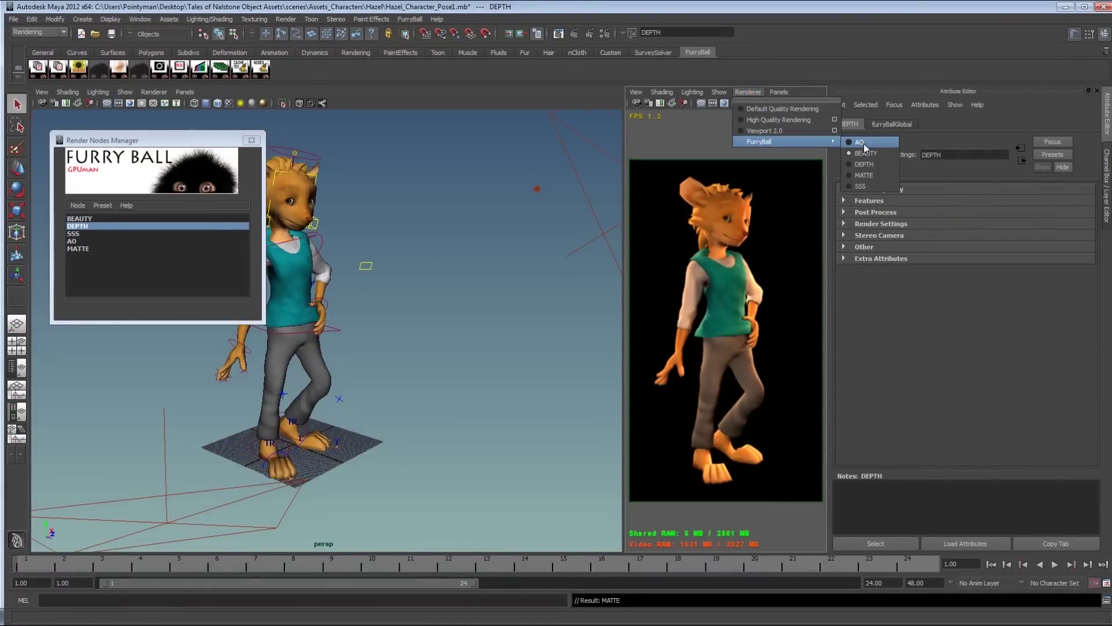
click(860, 142)
click(748, 92)
mouse_move(778, 142)
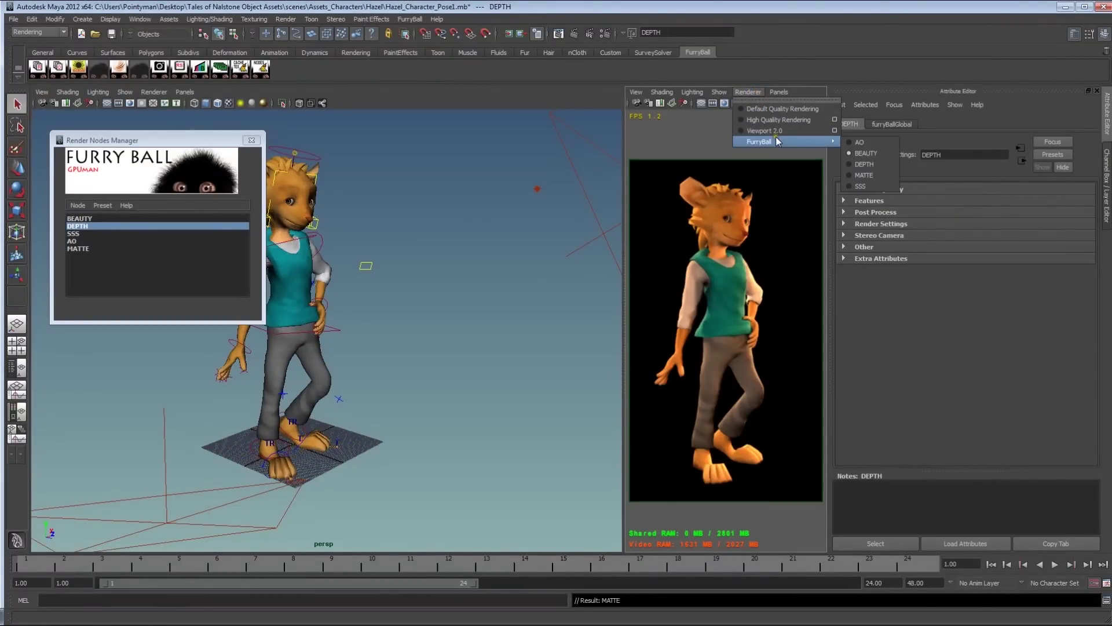
click(861, 142)
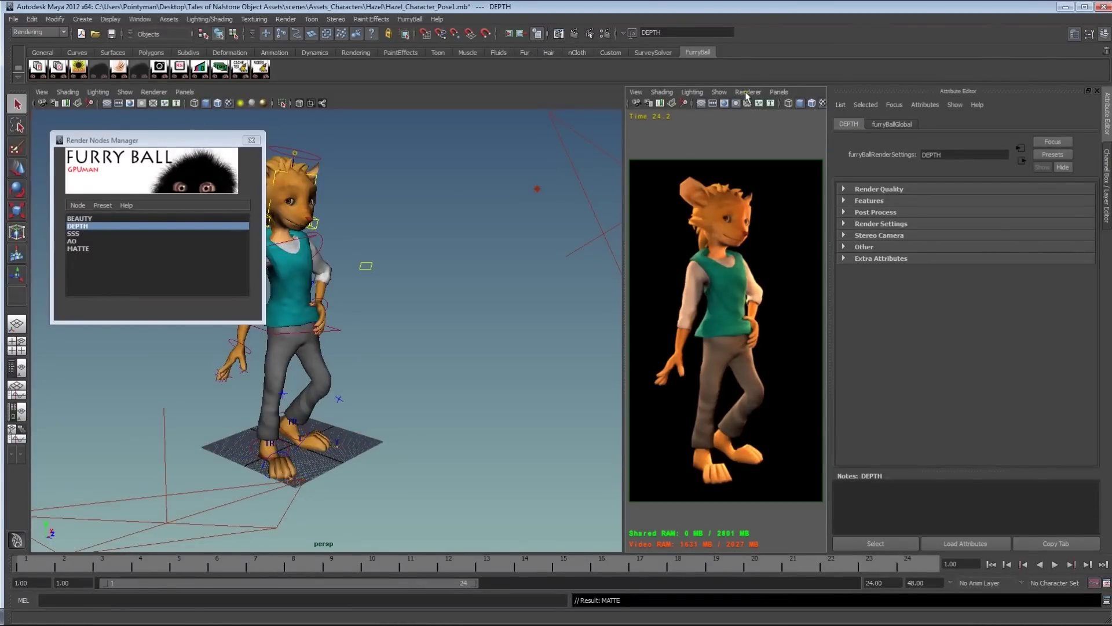
Set the AO render node's Output Pass to Ambient Occlusion in its render settings
click(879, 189)
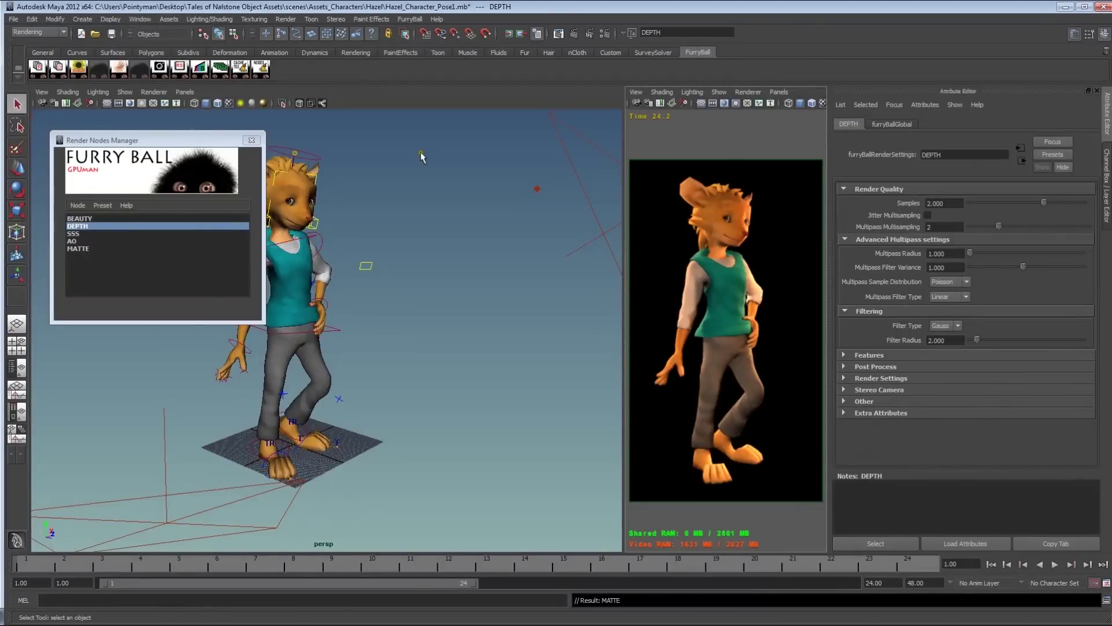
click(72, 241)
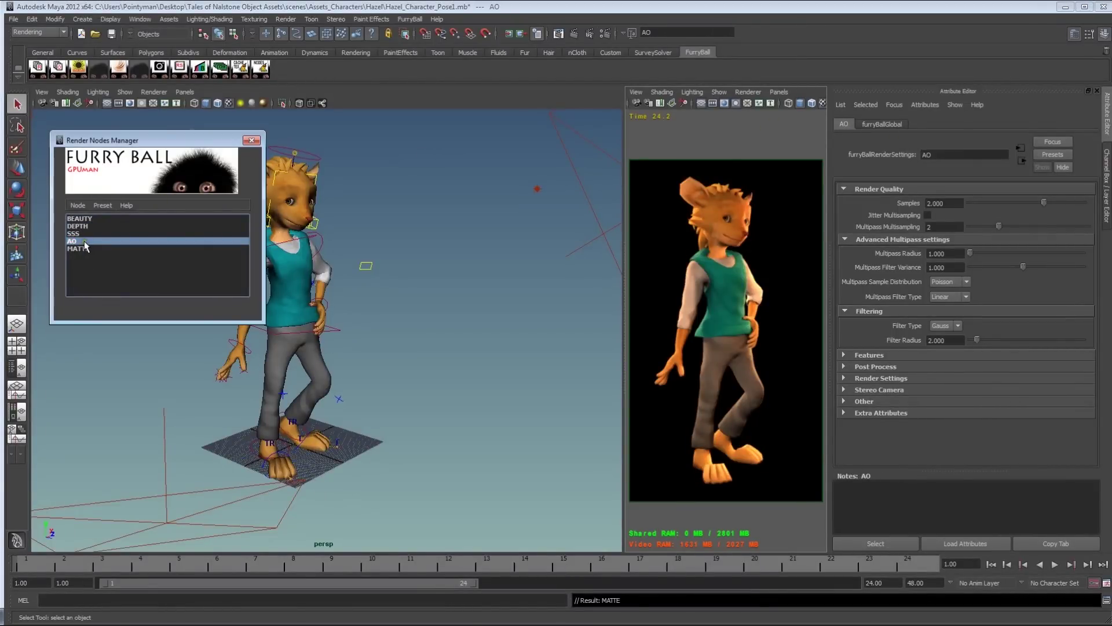
click(872, 354)
scroll(877, 355, down, 4)
scroll(876, 355, down, 10)
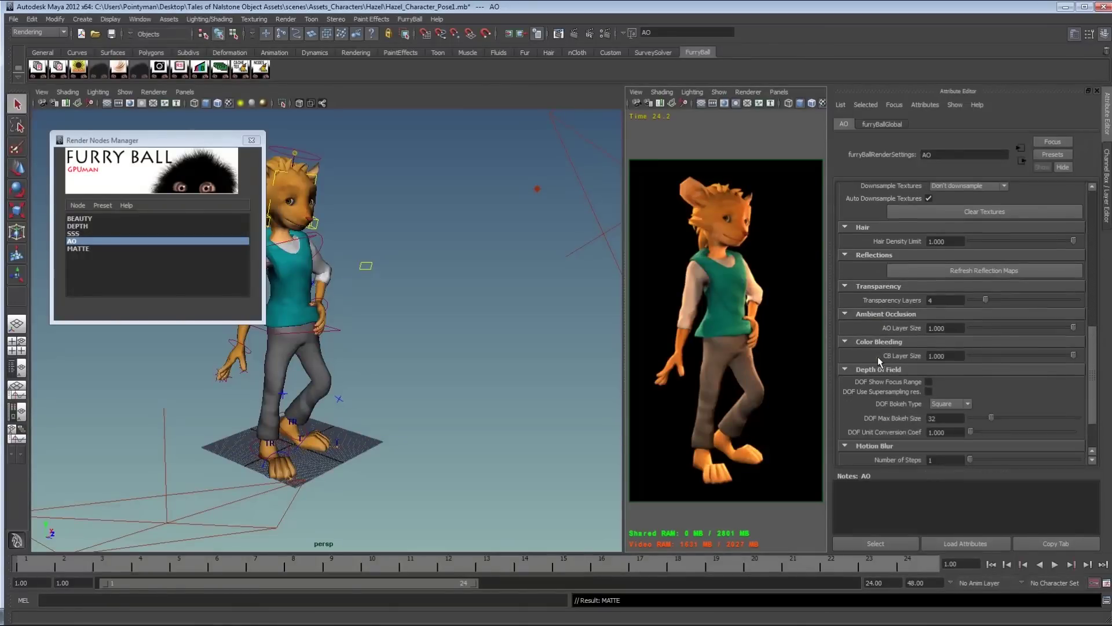
click(882, 422)
scroll(881, 422, down, 5)
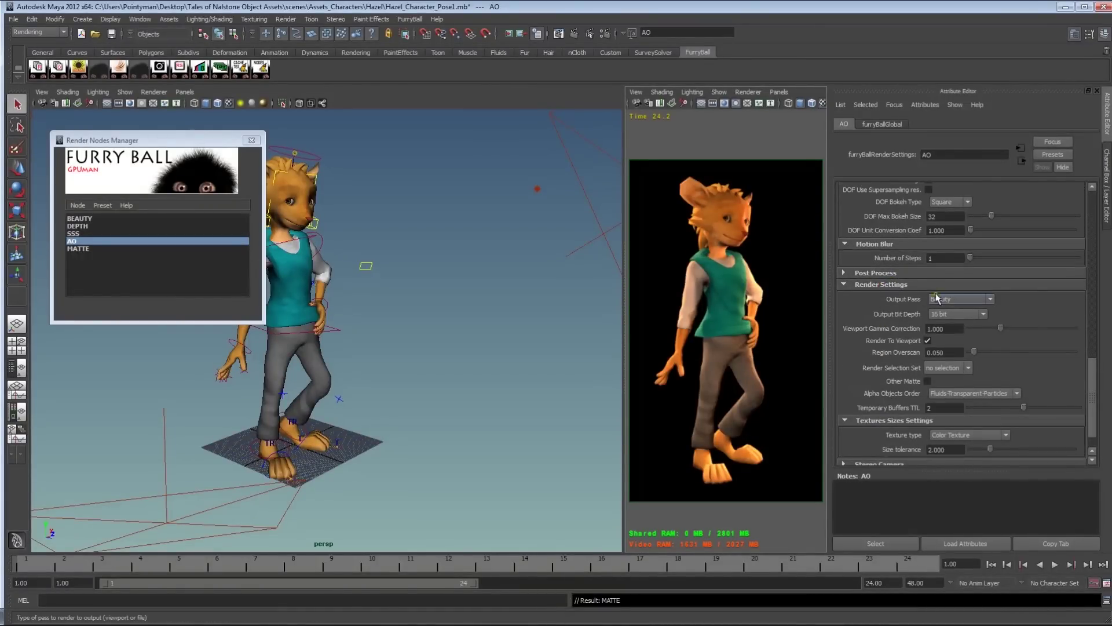
click(953, 299)
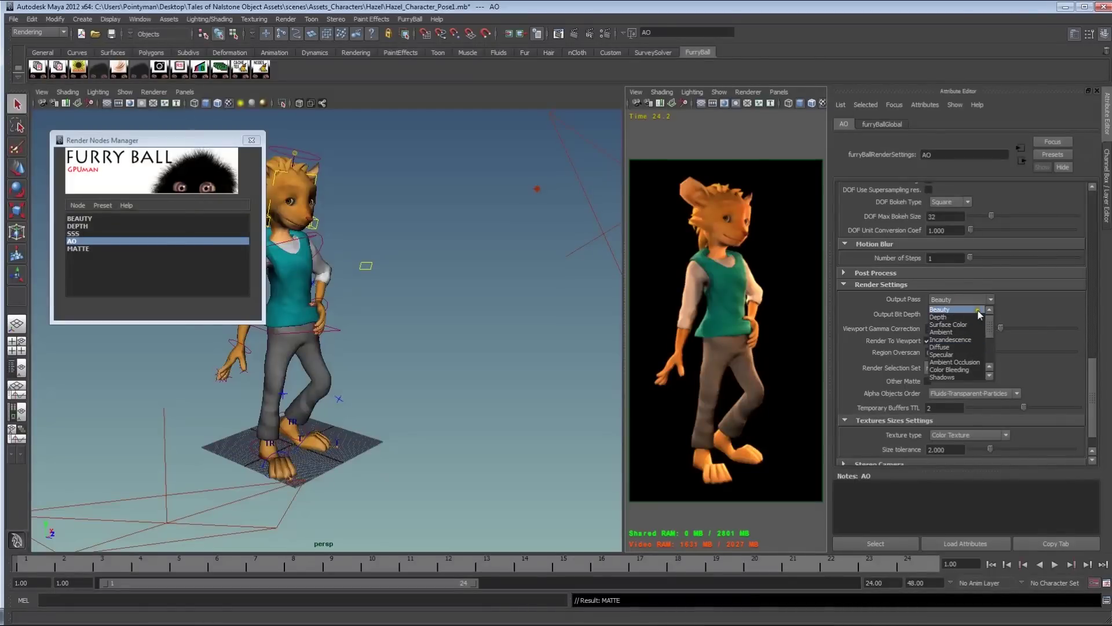
click(959, 362)
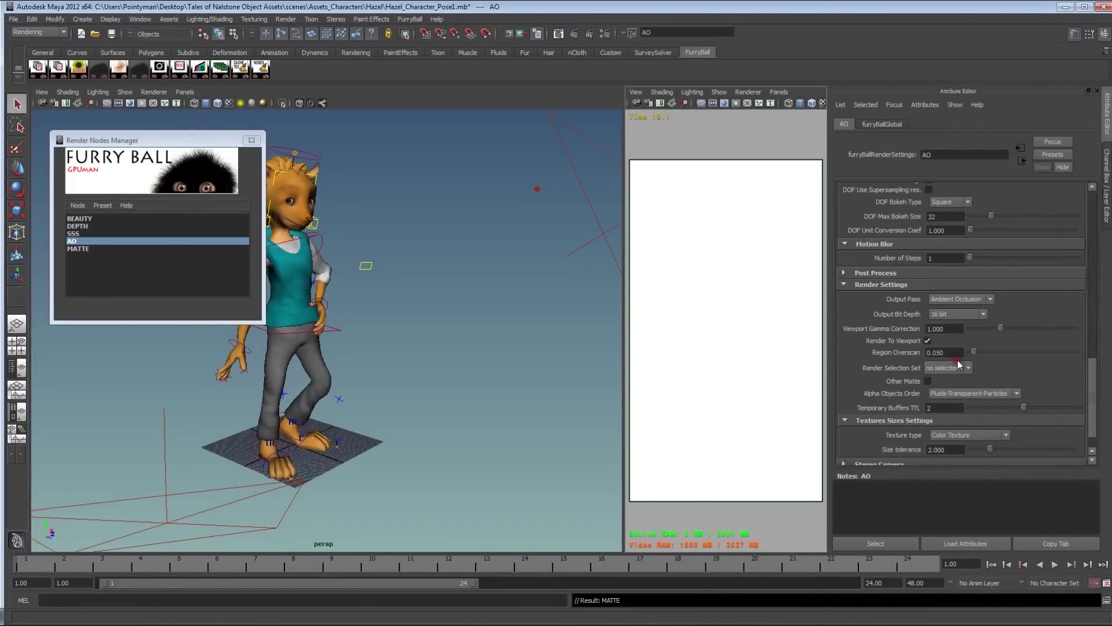
Set AO Post Apply Intensity to 5 in the ambient occlusion section of FurryBall's GI Settings
click(78, 70)
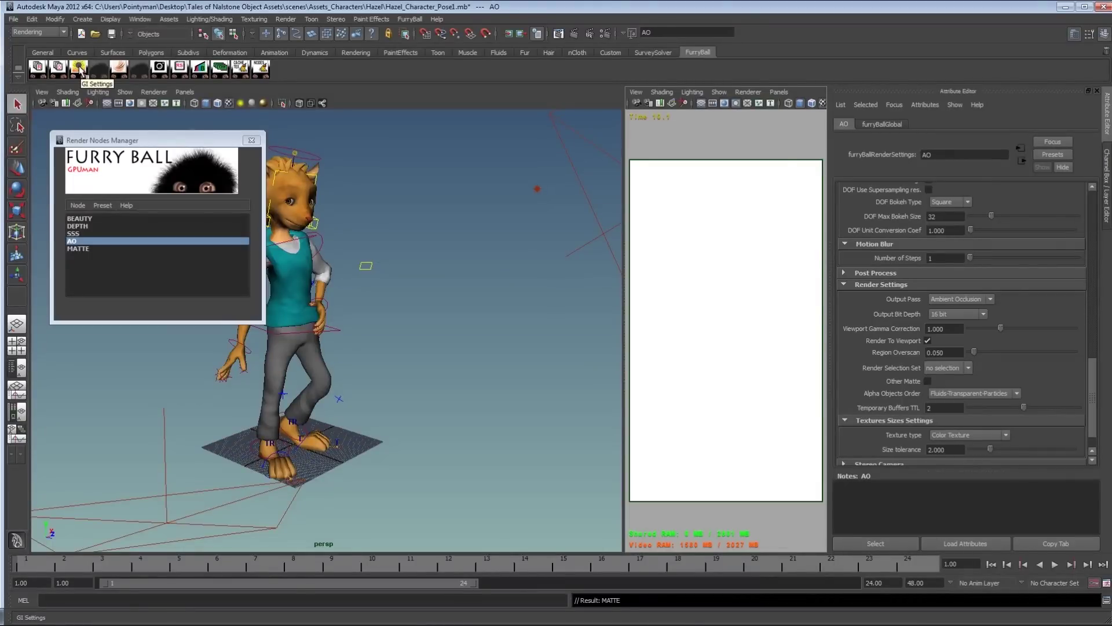
click(79, 69)
click(894, 189)
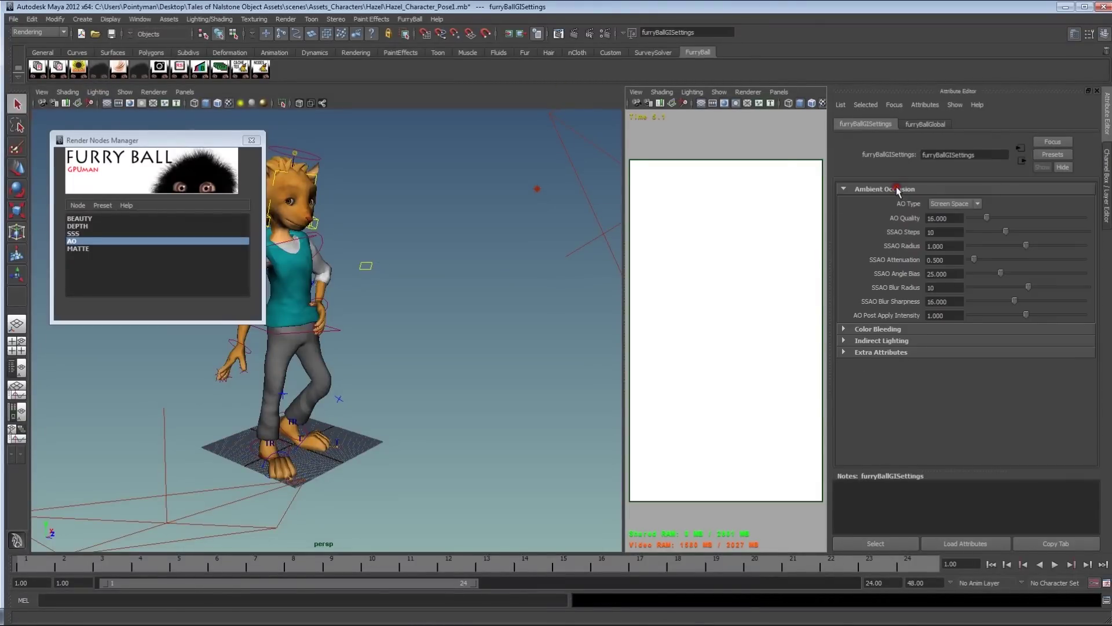
drag(944, 316, 900, 317)
text(5)
key(Return)
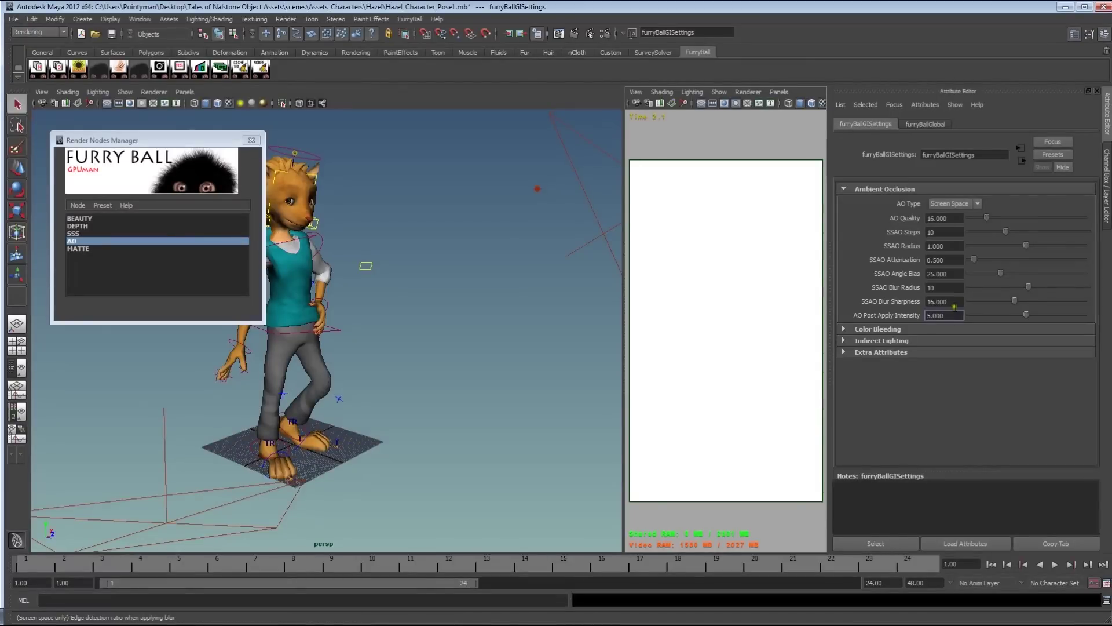
Enable the Ambient Occlusion feature on the AO render node and examine the occlusion pass on the character
click(106, 239)
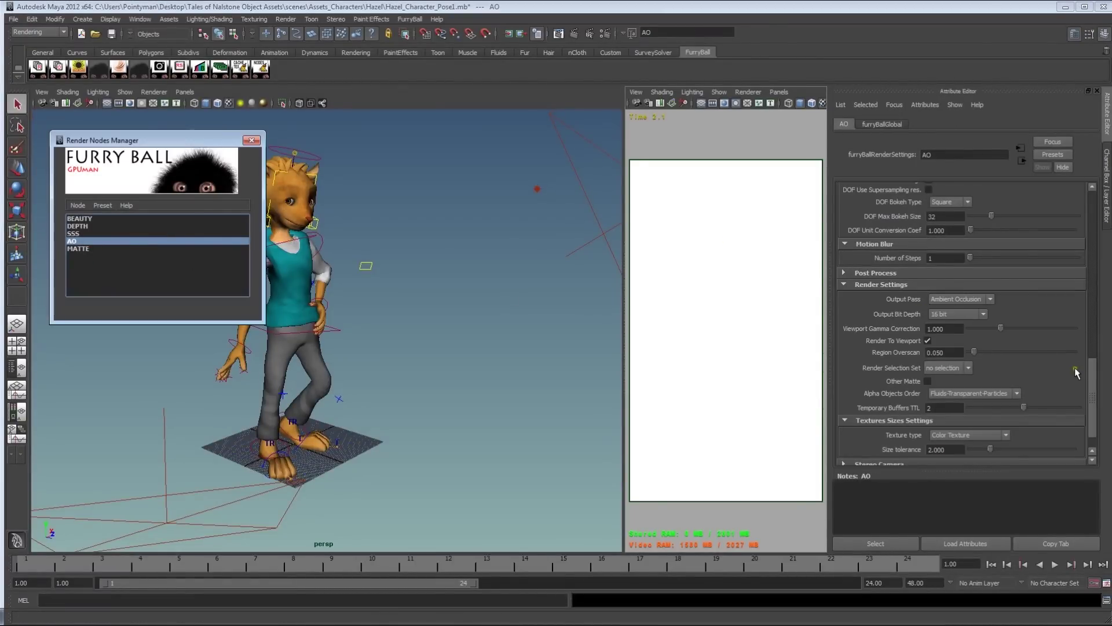
drag(1091, 379, 1093, 232)
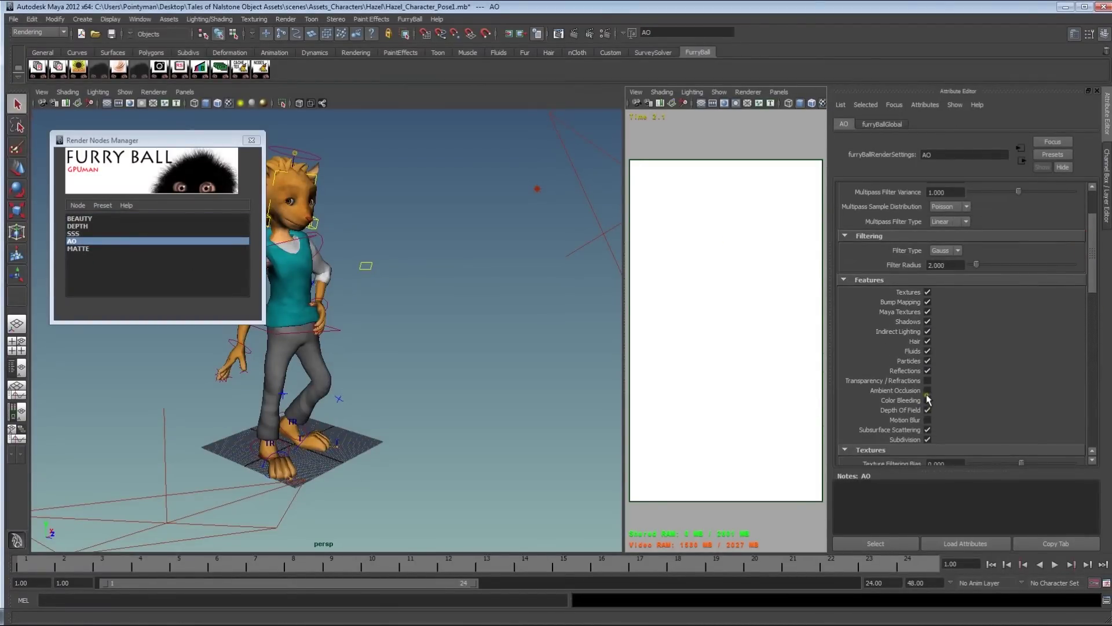
click(927, 391)
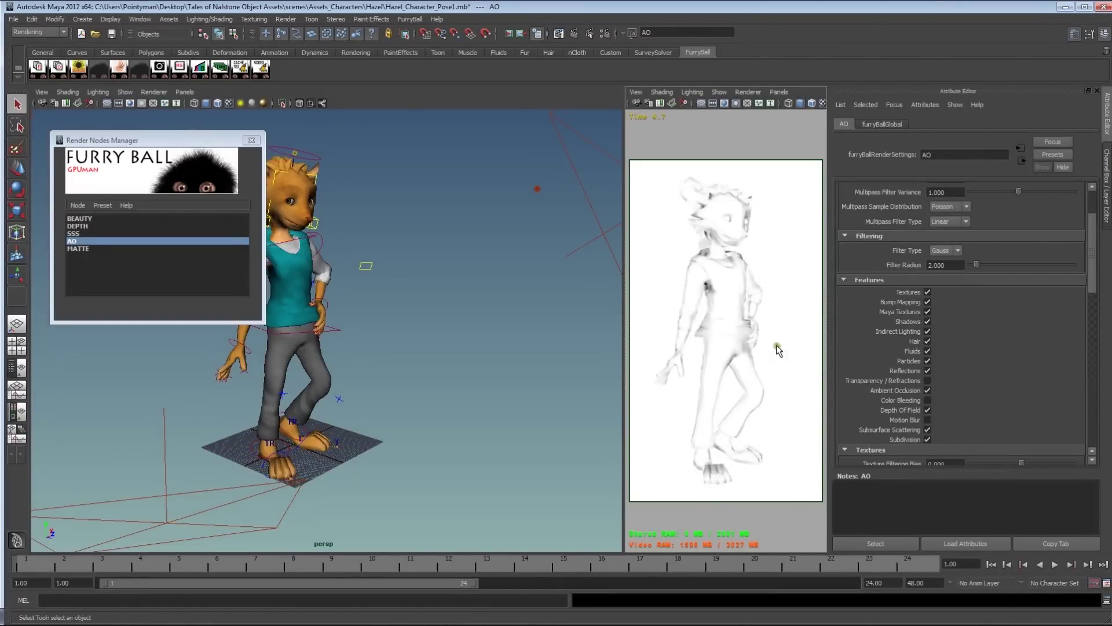
click(732, 279)
click(721, 269)
mouse_move(1094, 279)
mouse_down()
mouse_move(1093, 255)
mouse_move(1093, 279)
mouse_up()
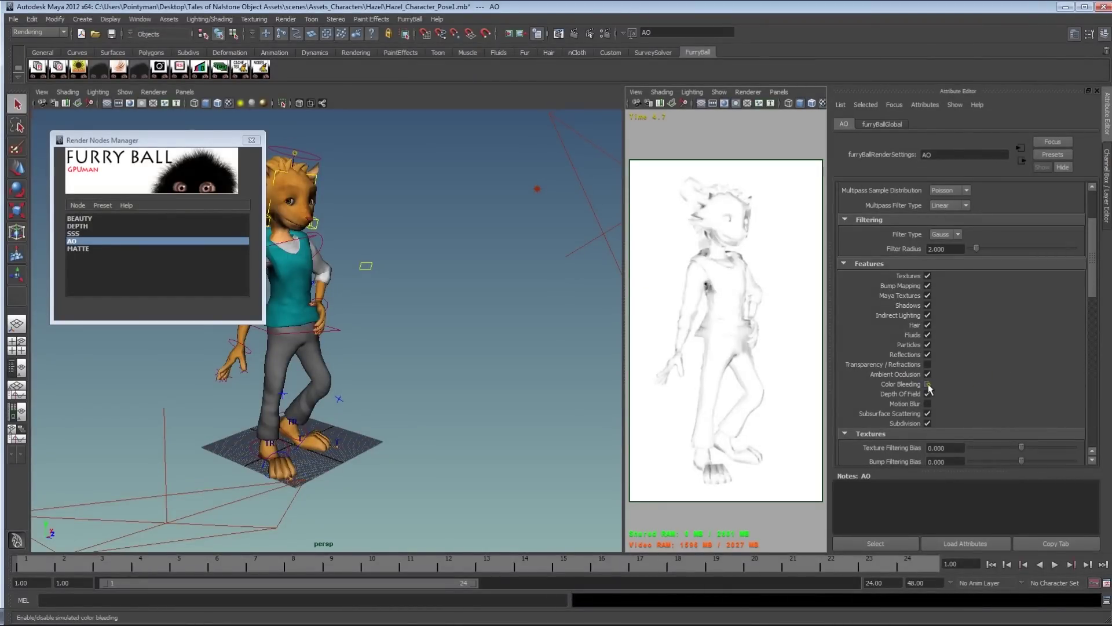
click(928, 404)
Switch the render viewport to FurryBall's DEPTH render node and show that node's attributes
click(747, 93)
mouse_move(811, 142)
click(866, 153)
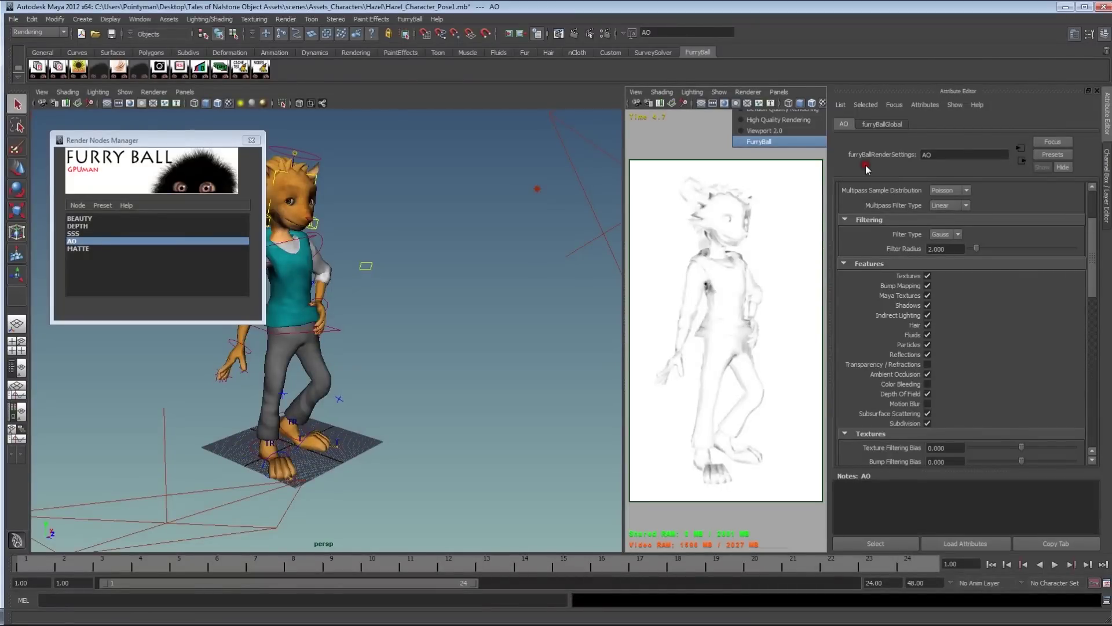
click(82, 228)
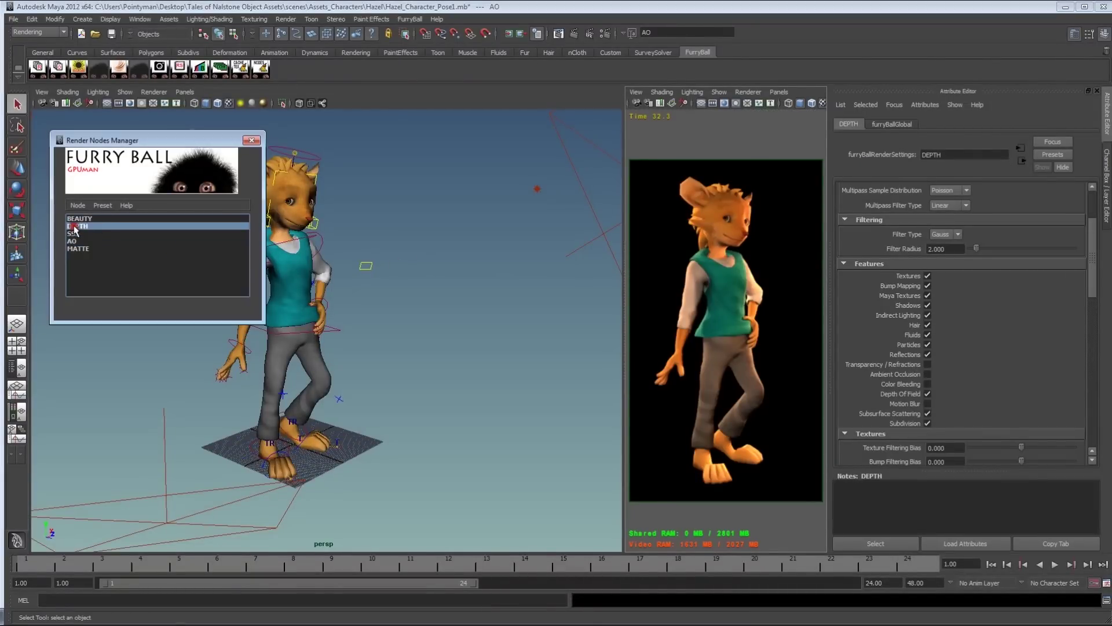
Set the DEPTH render node's Output Pass to Depth in its render settings
drag(1092, 272, 1092, 408)
click(964, 325)
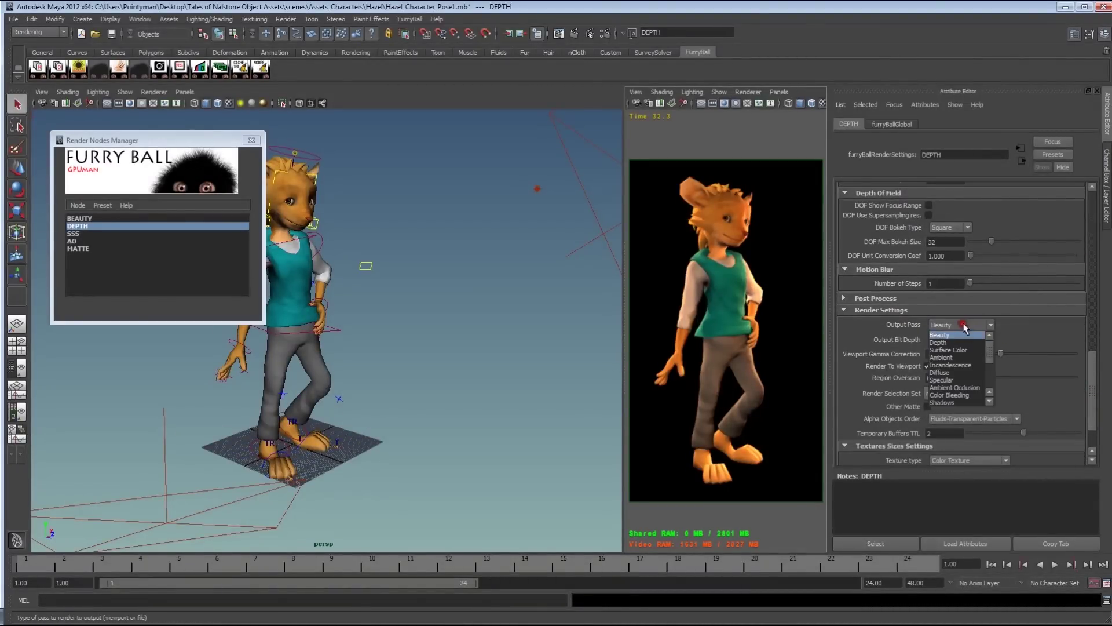
click(958, 343)
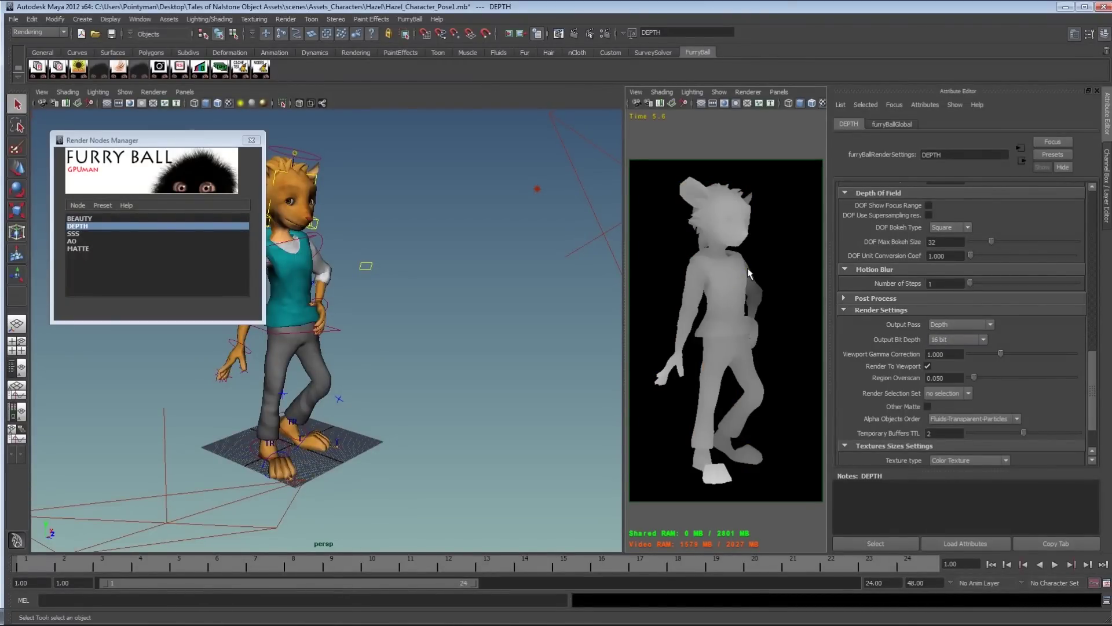
Select the SSS render node and set its Output Pass to Diffuse
click(79, 233)
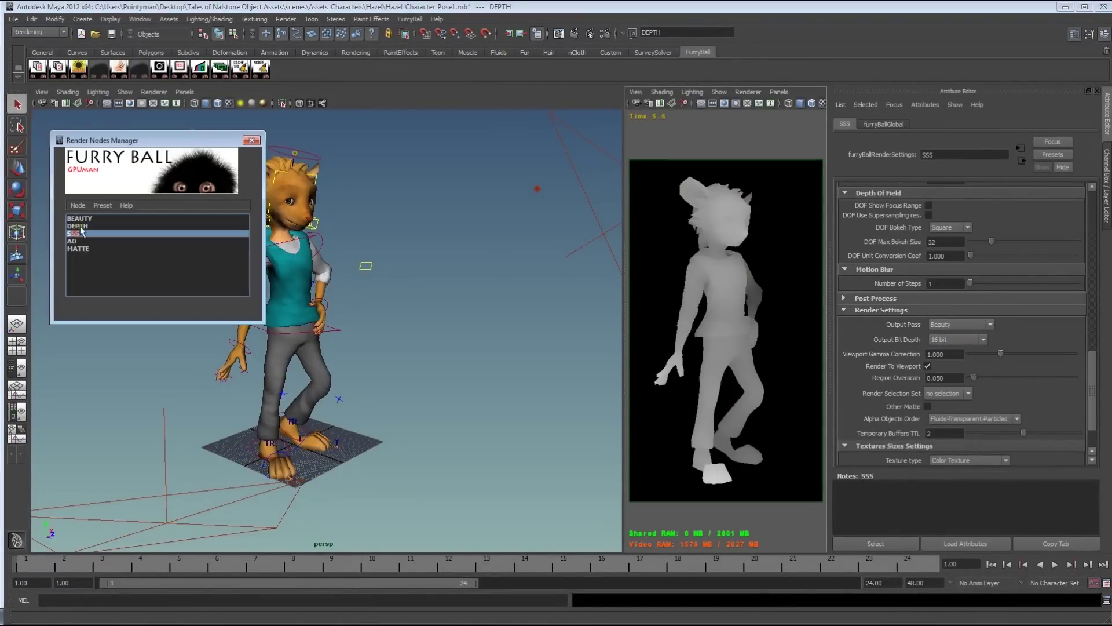
click(961, 325)
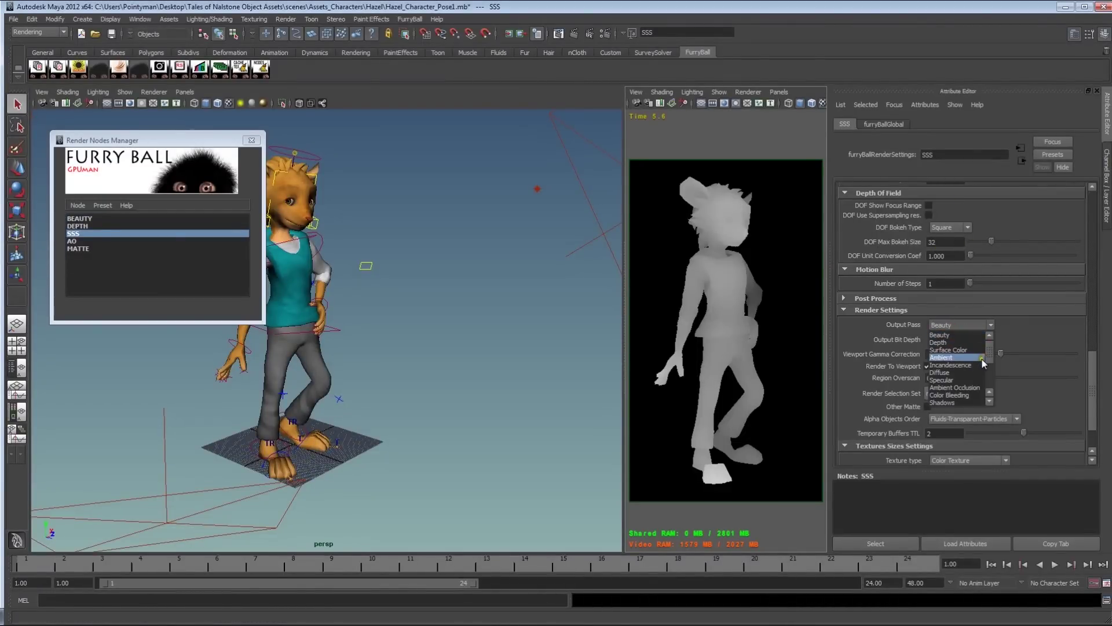
mouse_move(988, 352)
mouse_down()
mouse_move(989, 376)
mouse_move(989, 343)
mouse_up()
click(946, 339)
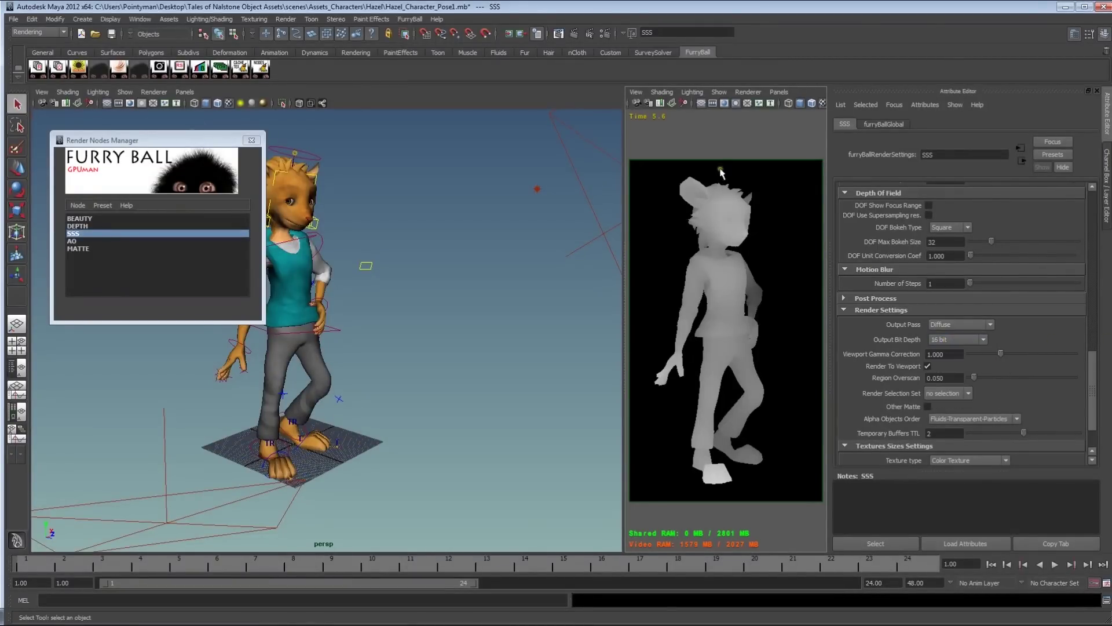
Preview FurryBall's SSS render node in the render viewport and raise that node's Samples
click(749, 92)
mouse_move(790, 143)
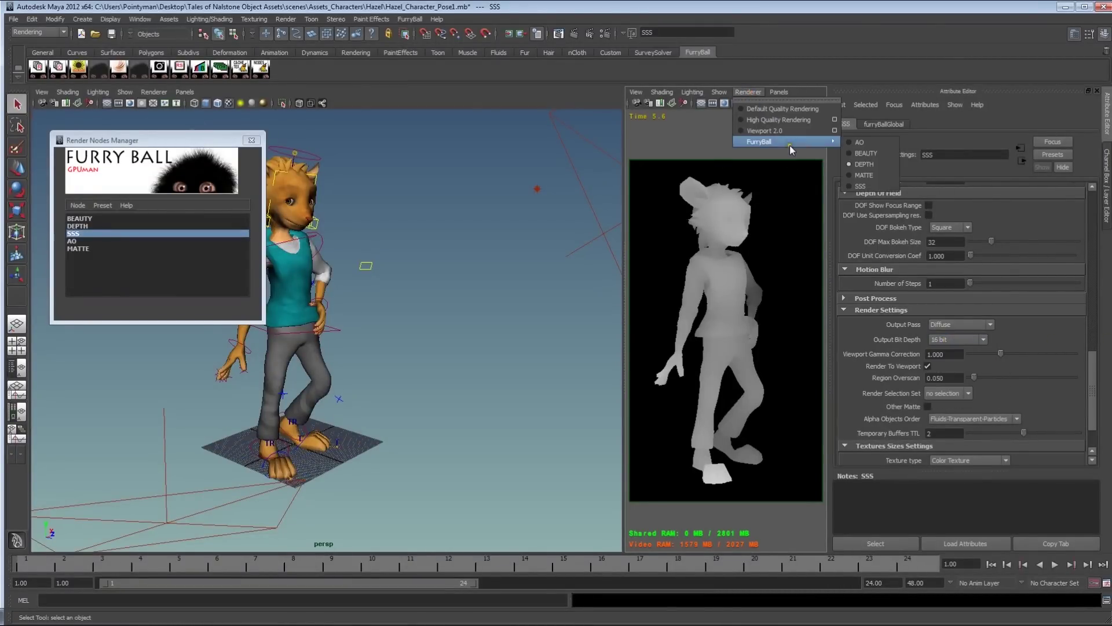
click(869, 186)
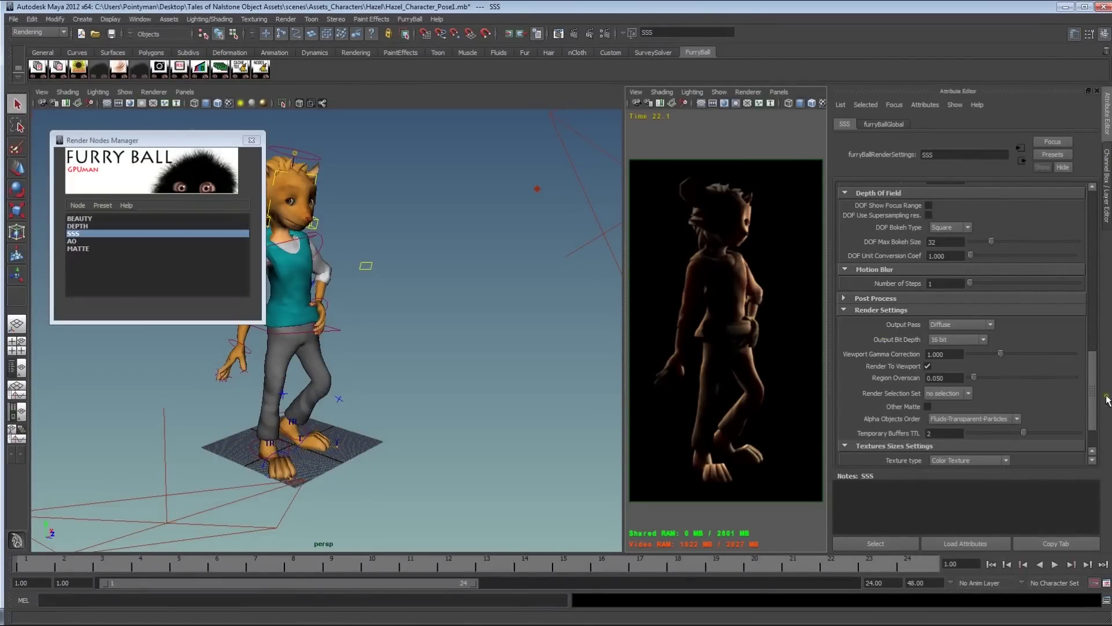
drag(1095, 399, 1094, 239)
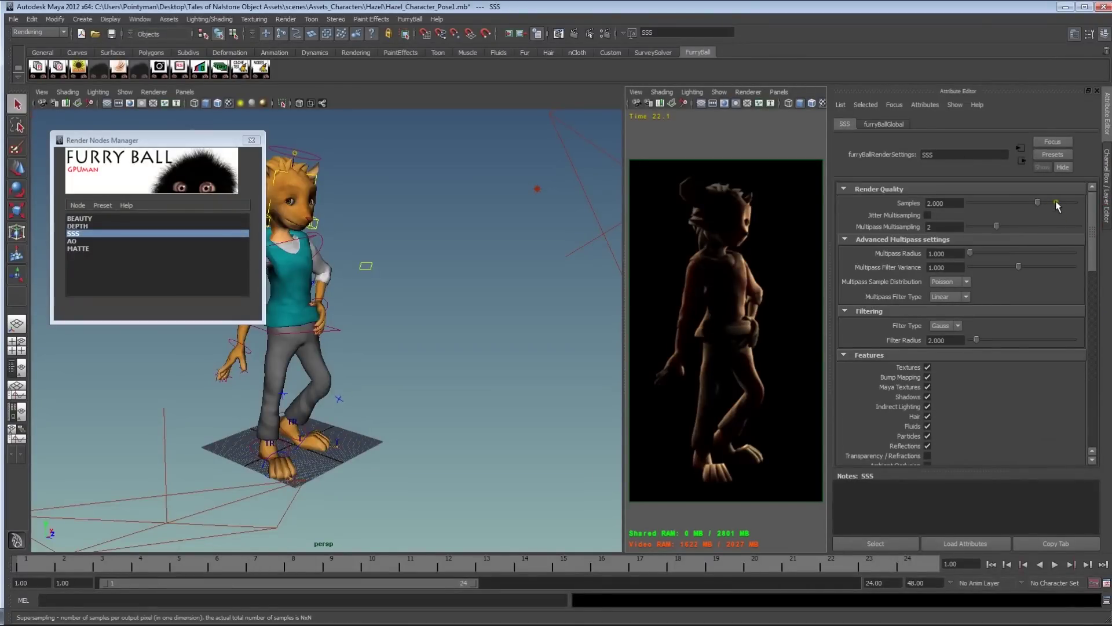
click(1069, 206)
Select the MATTE render node and show it in the render viewport
click(79, 249)
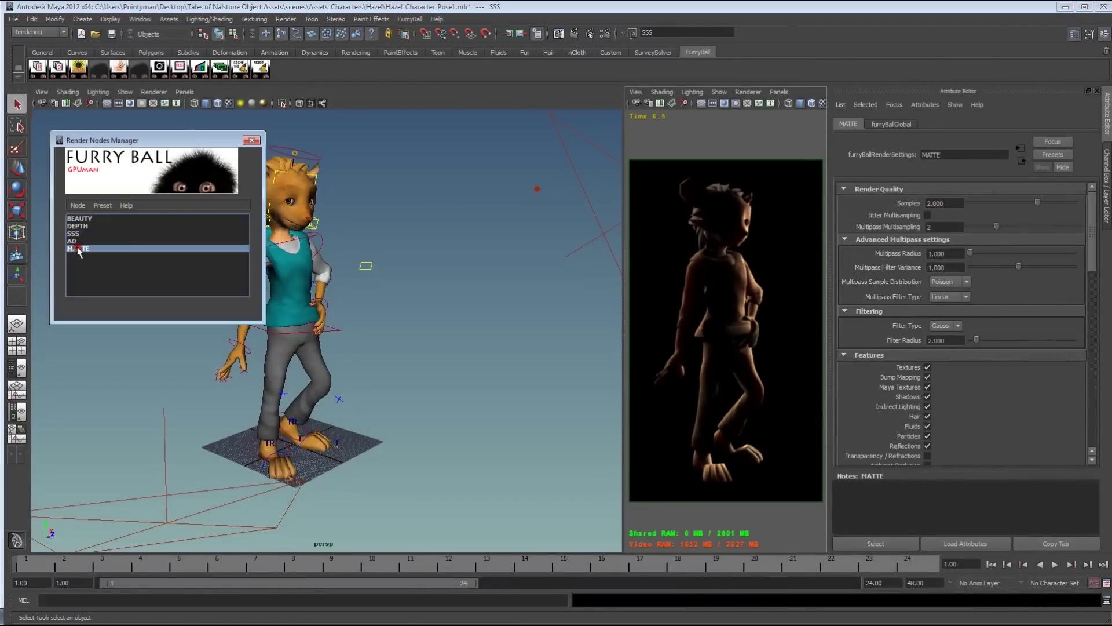
click(745, 92)
mouse_move(765, 141)
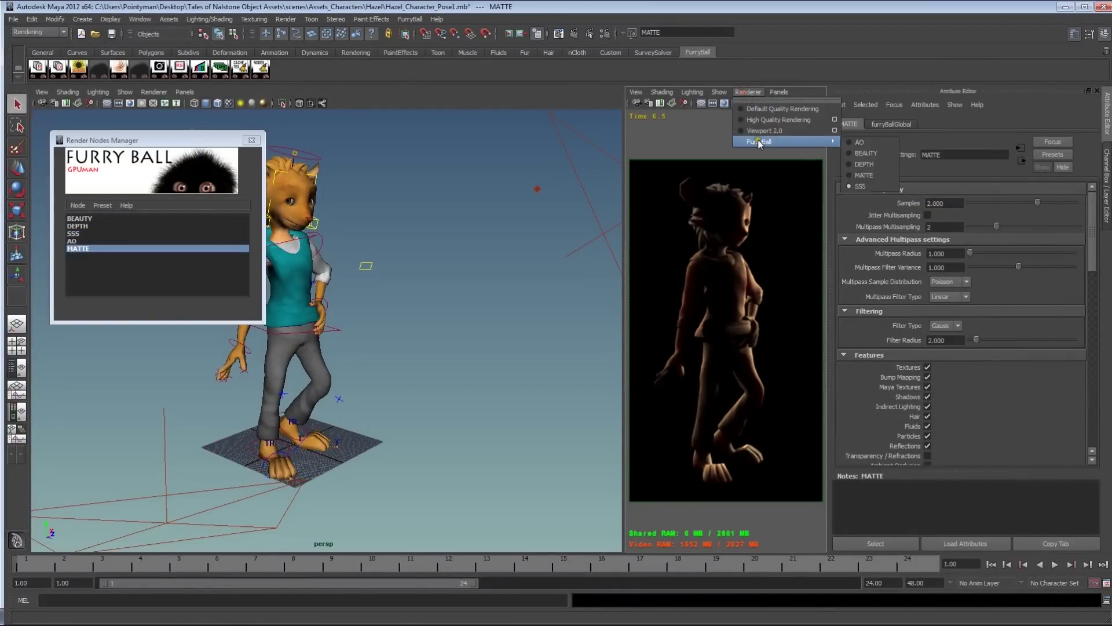
click(879, 180)
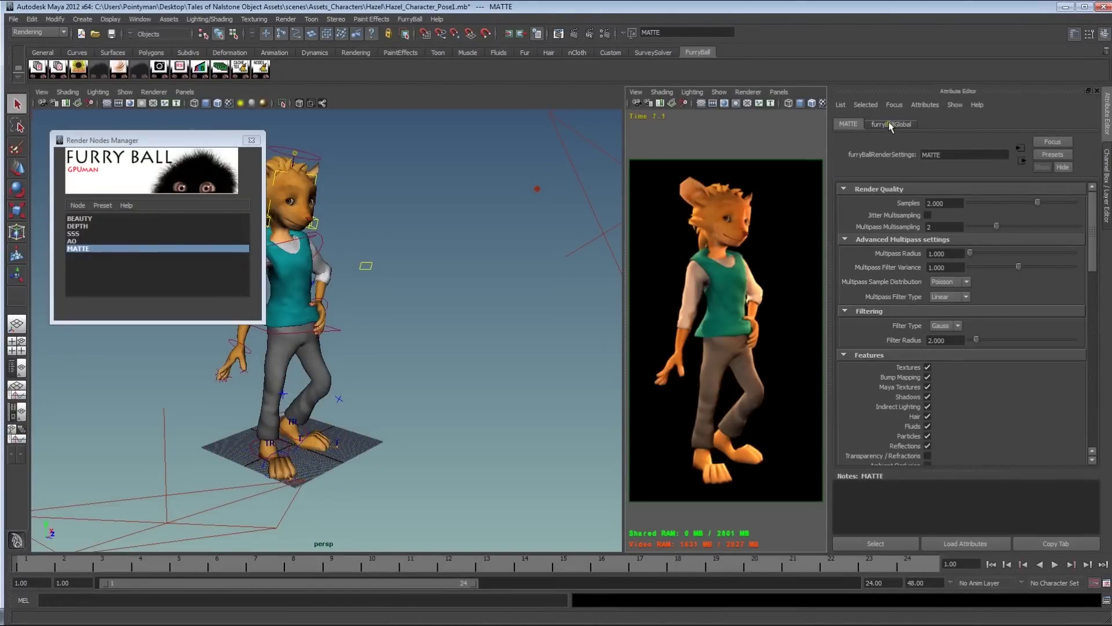
Set the MATTE render node's Output Pass to Alpha and its Samples to 3
drag(1093, 229, 1084, 479)
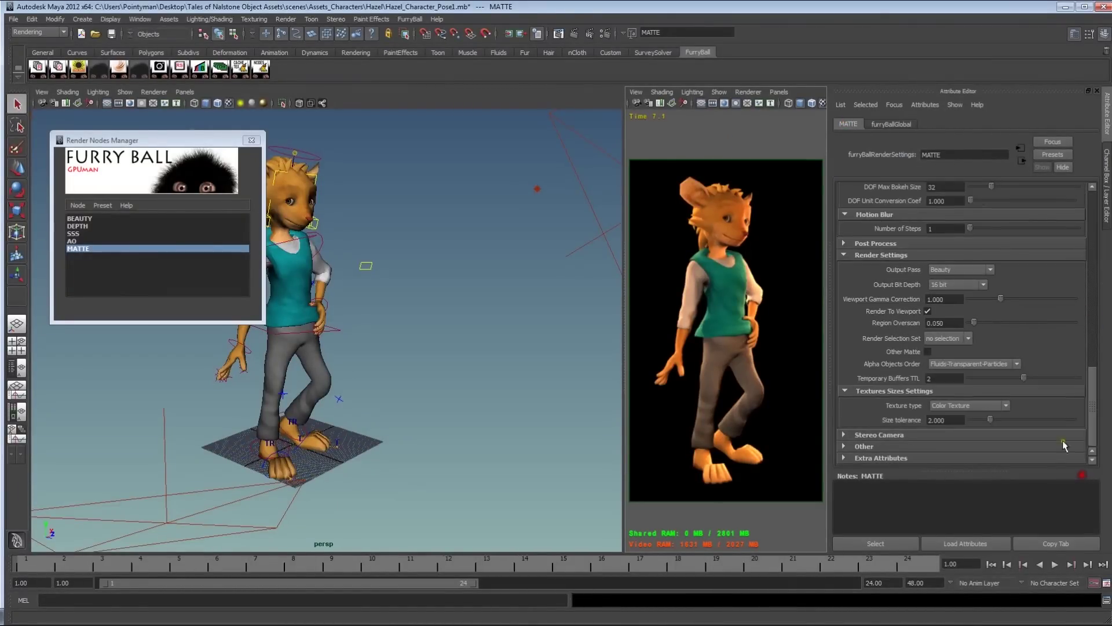
click(990, 270)
drag(990, 293, 991, 325)
click(940, 340)
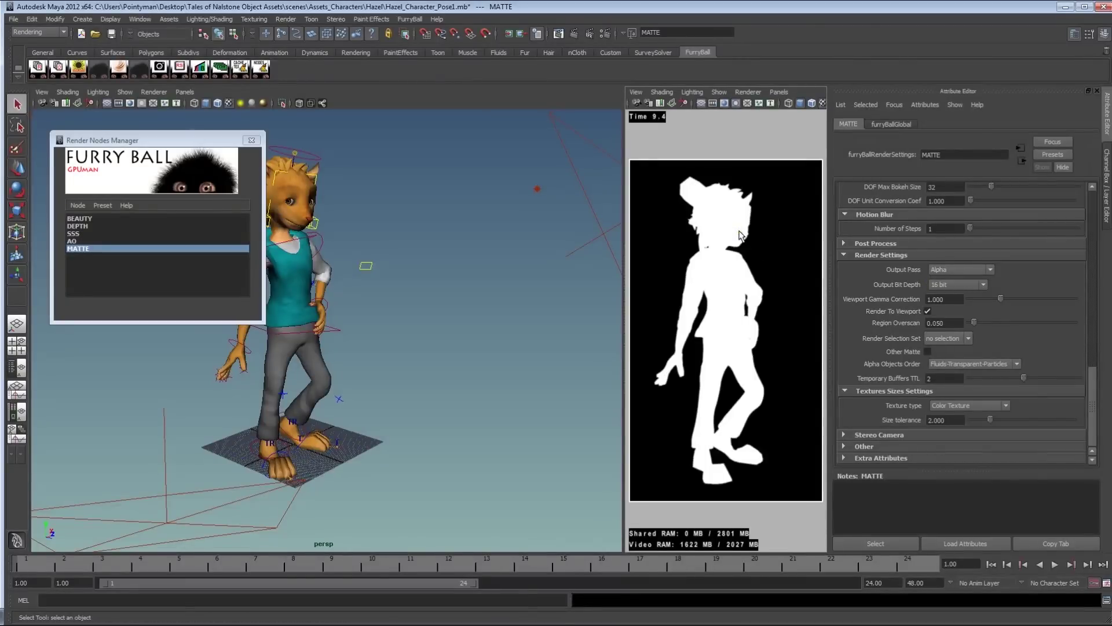
scroll(1037, 220, up, 10)
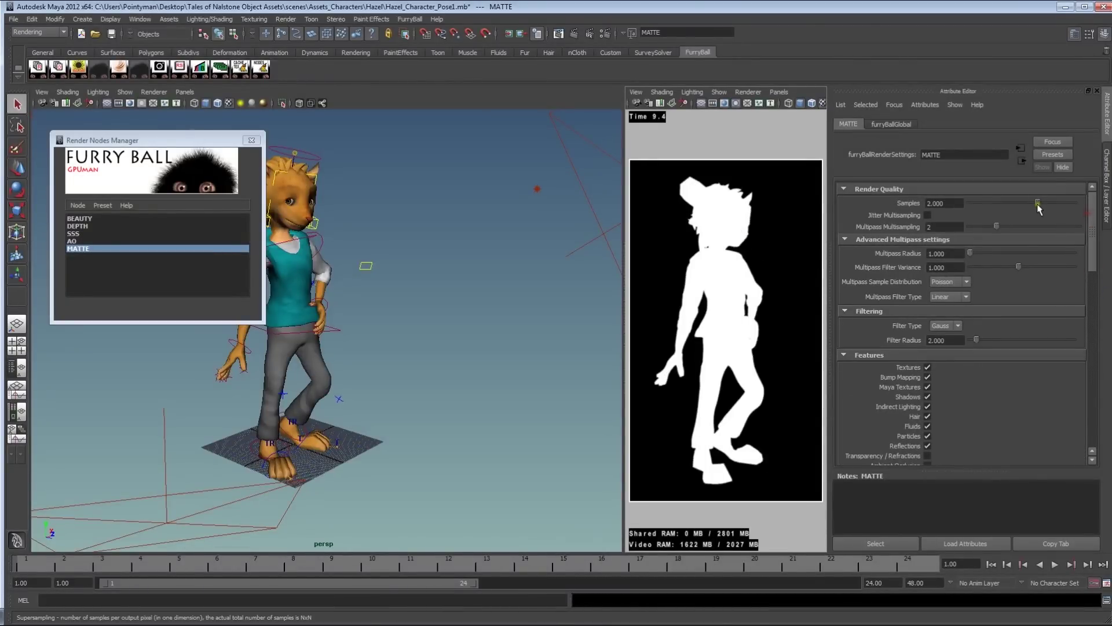
drag(1036, 203, 1093, 214)
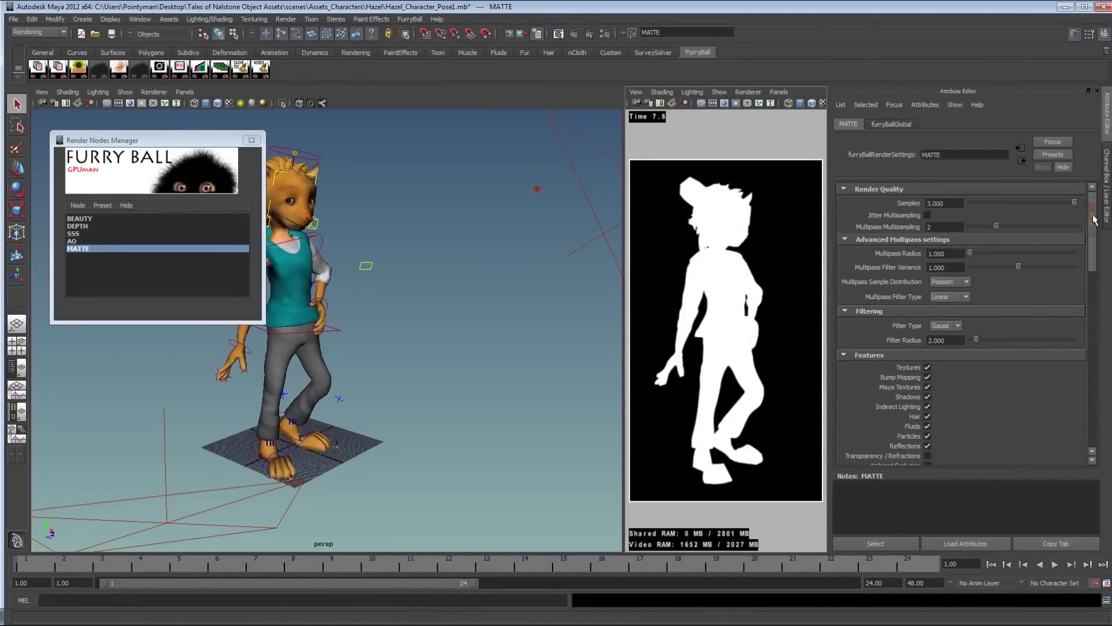
Set Samples to 3 on the BEAUTY and DEPTH render nodes, previewing each pass in the render viewport
click(84, 219)
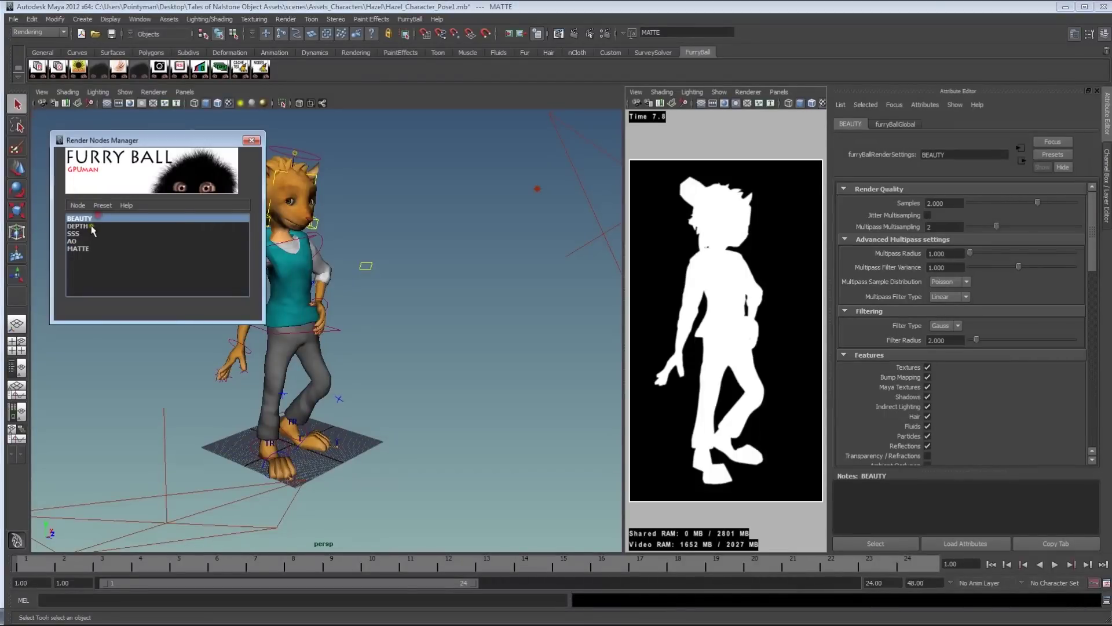
click(747, 92)
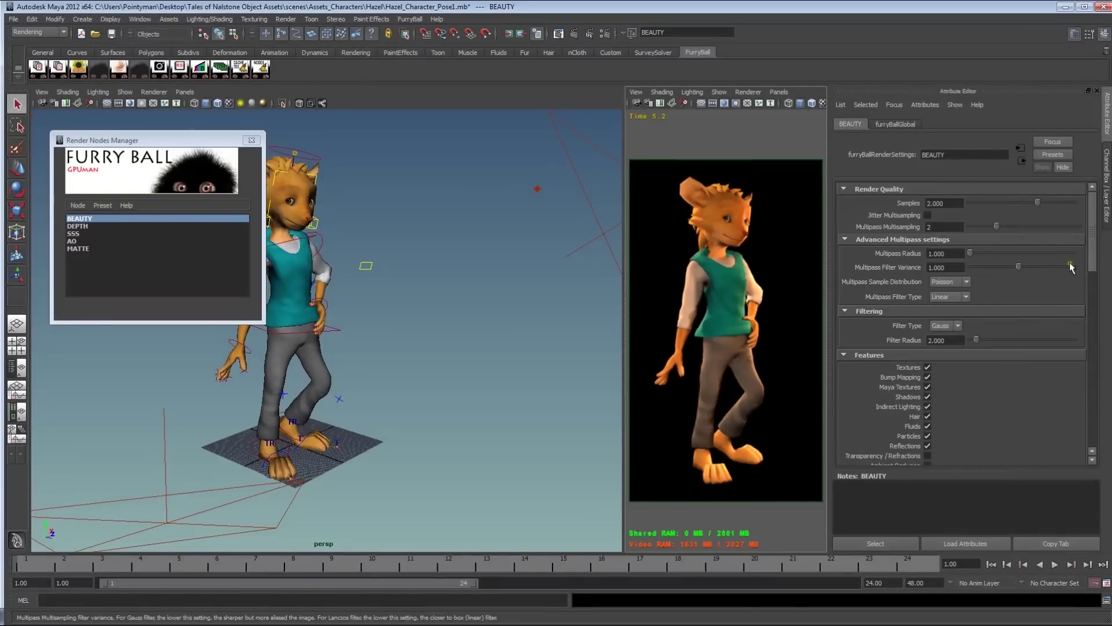
click(747, 92)
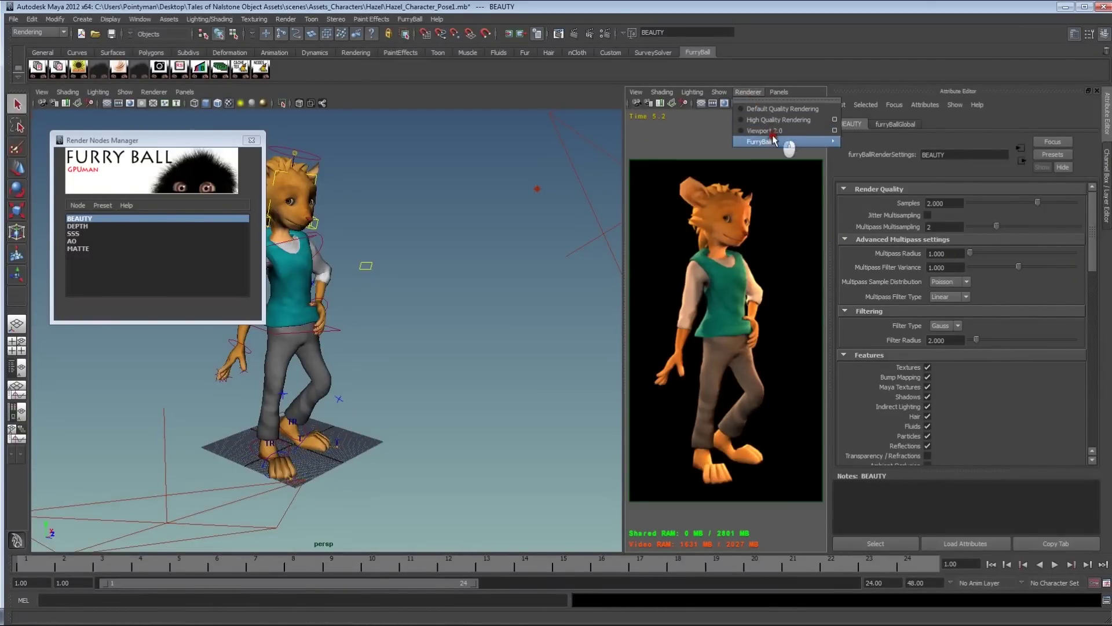
click(874, 167)
click(748, 92)
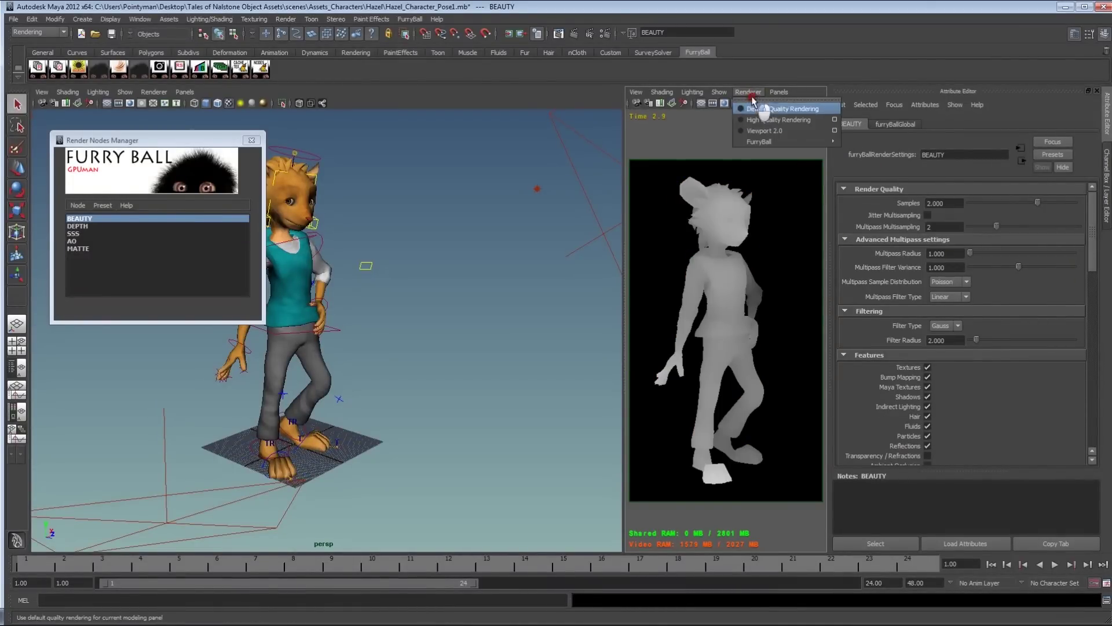
click(1071, 273)
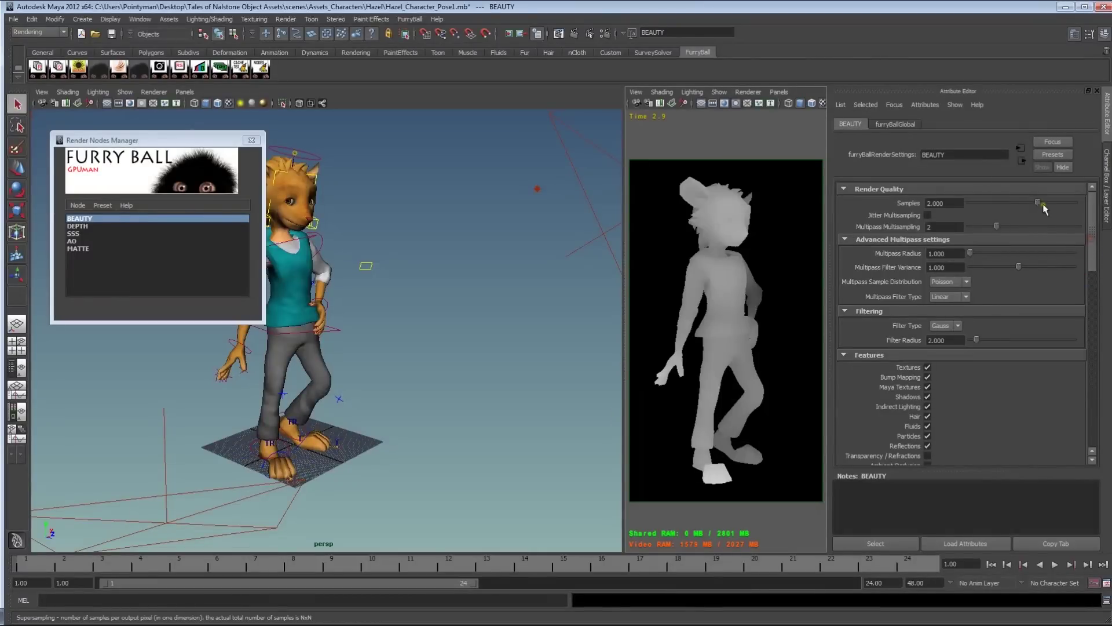
drag(1038, 202, 1095, 206)
click(93, 226)
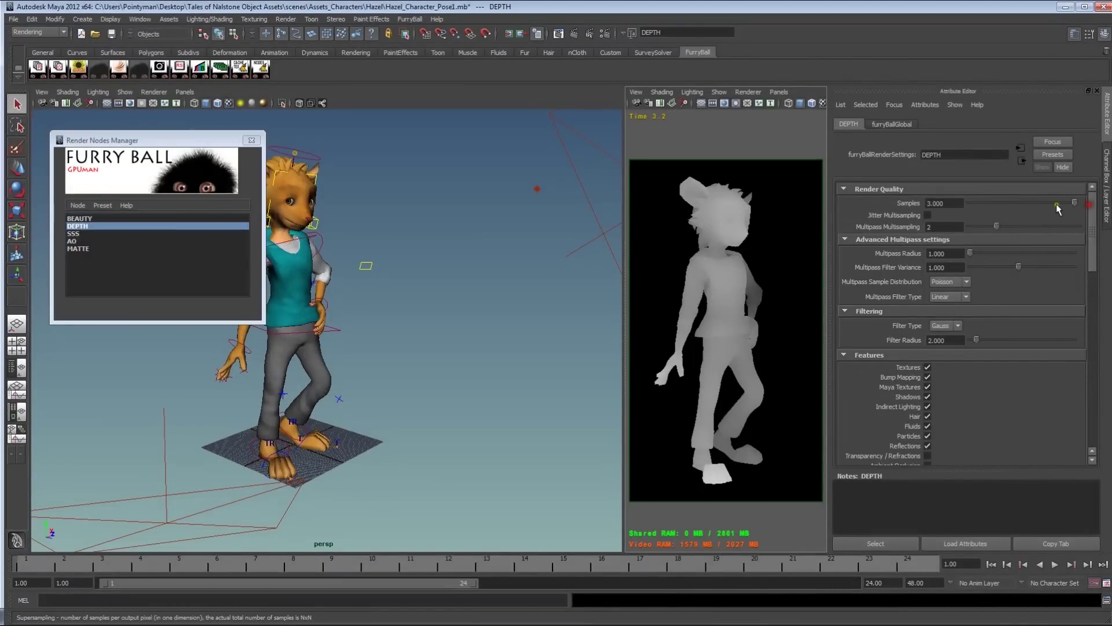
Preview the SSS pass in the render viewport and bring up the BEAUTY render node's attributes
click(734, 93)
mouse_move(770, 141)
click(863, 186)
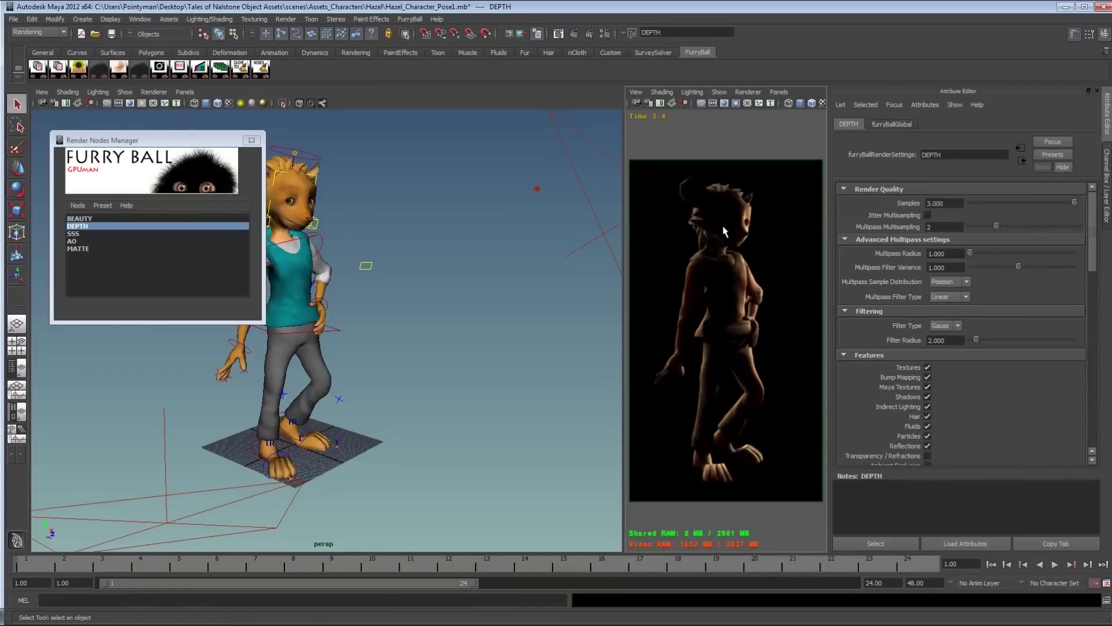
click(79, 218)
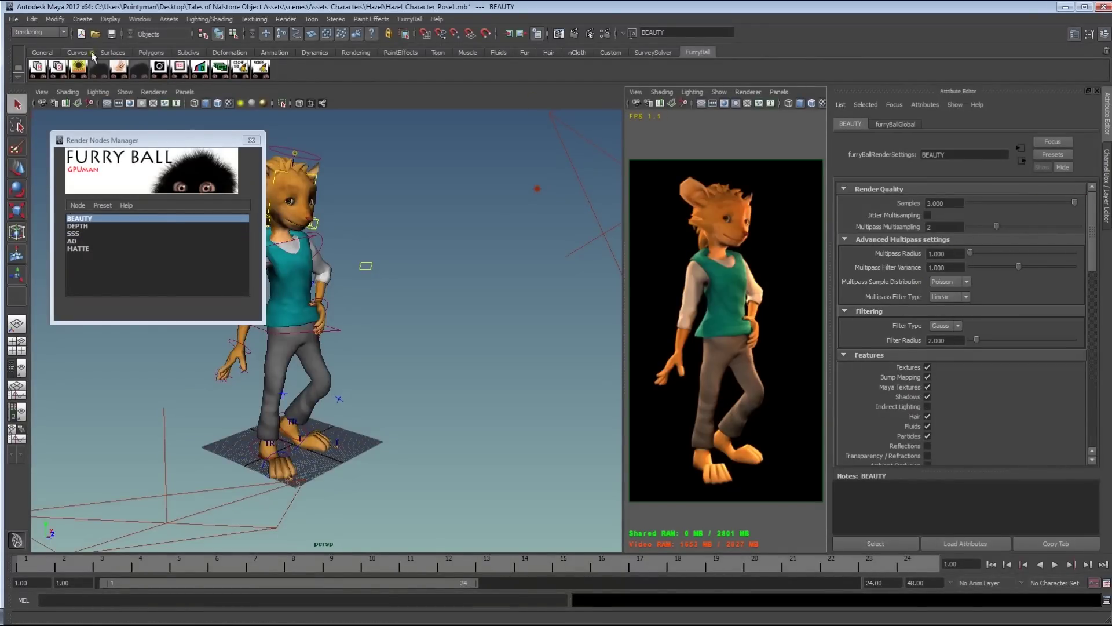
Open FurryBall's output settings and select BEAUTY, DEPTH, MATTE and SSS as the nodes to render
click(59, 68)
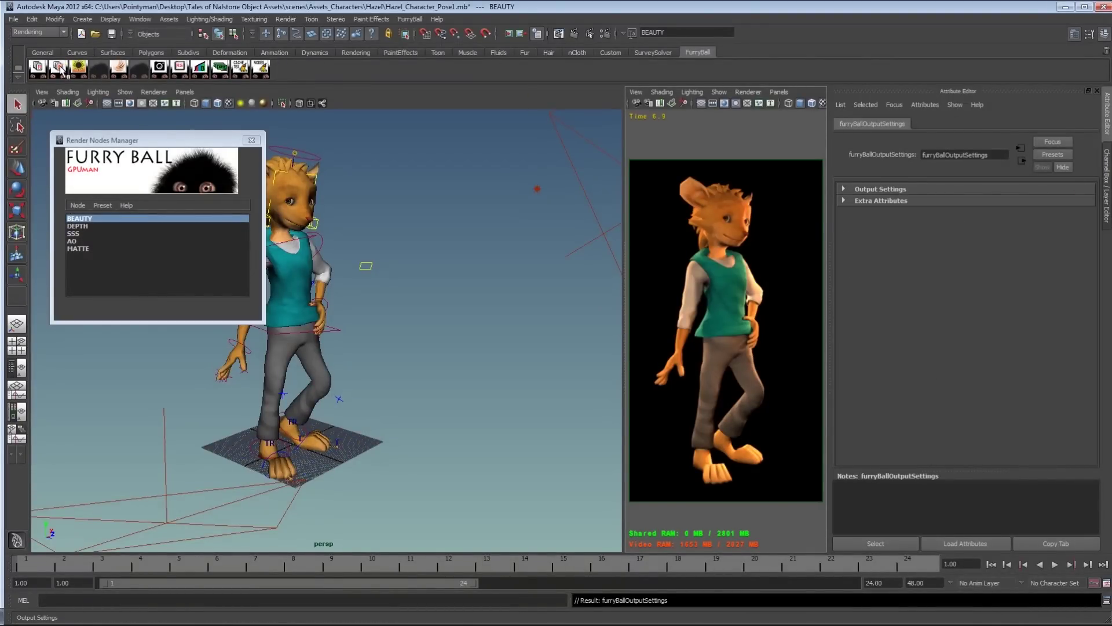
click(863, 189)
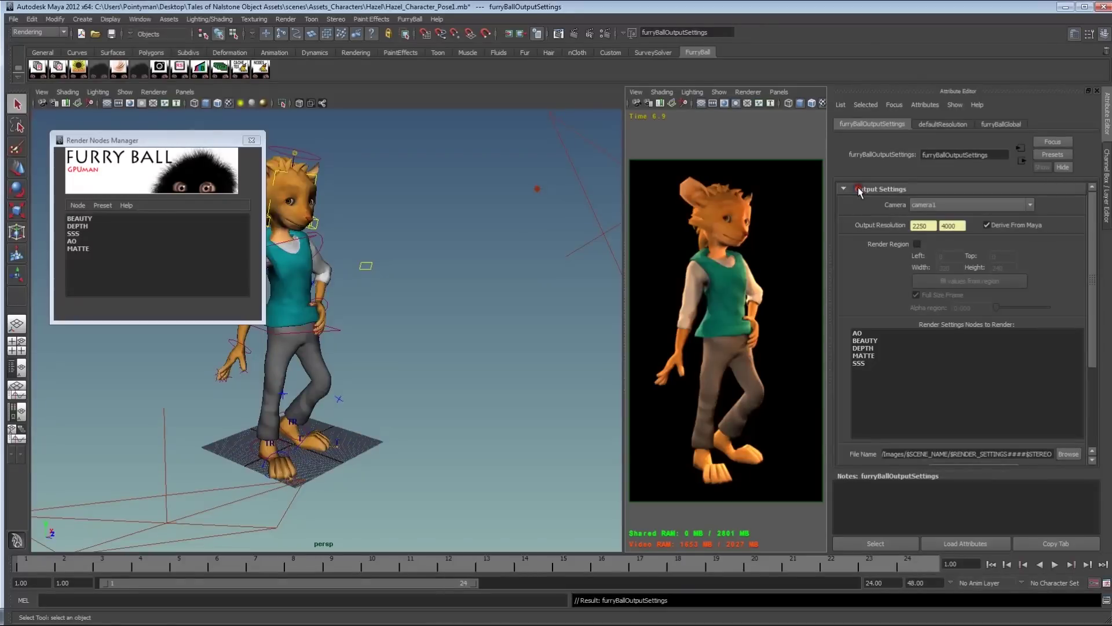
click(879, 341)
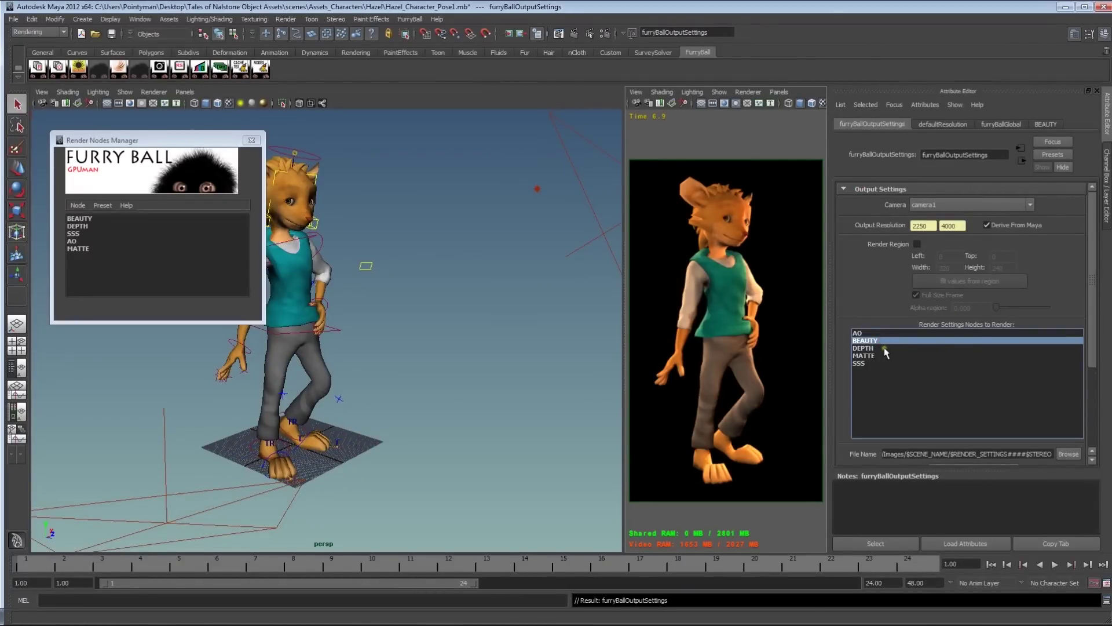
shift+click(878, 348)
shift+click(874, 356)
shift+click(874, 363)
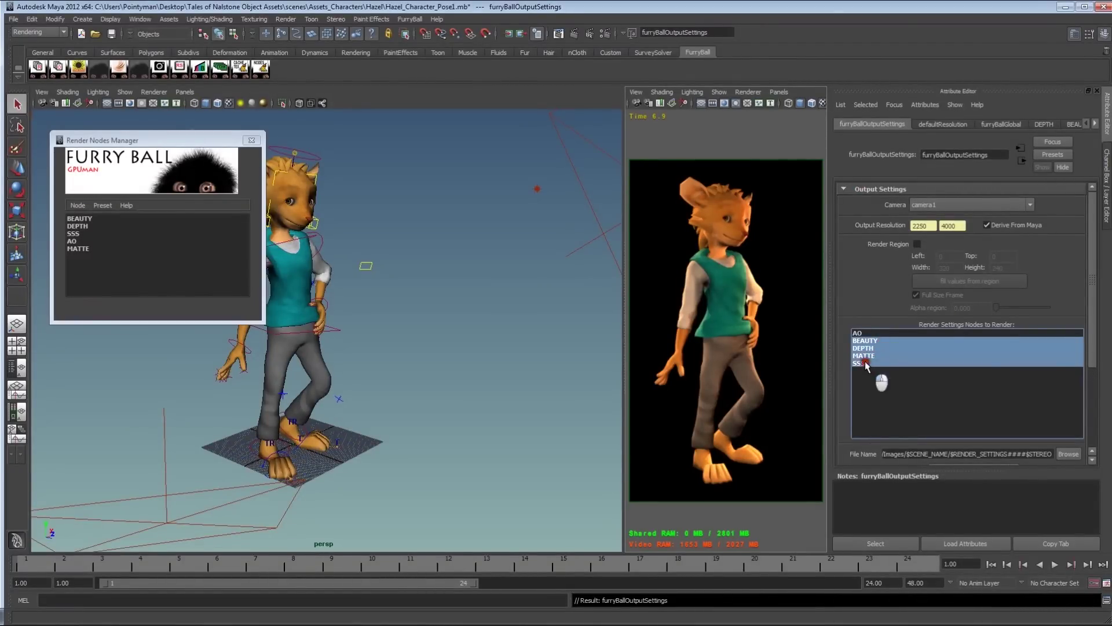
Review FurryBall's output settings and render the selected BEAUTY, DEPTH, MATTE and SSS nodes
drag(1088, 294, 1090, 377)
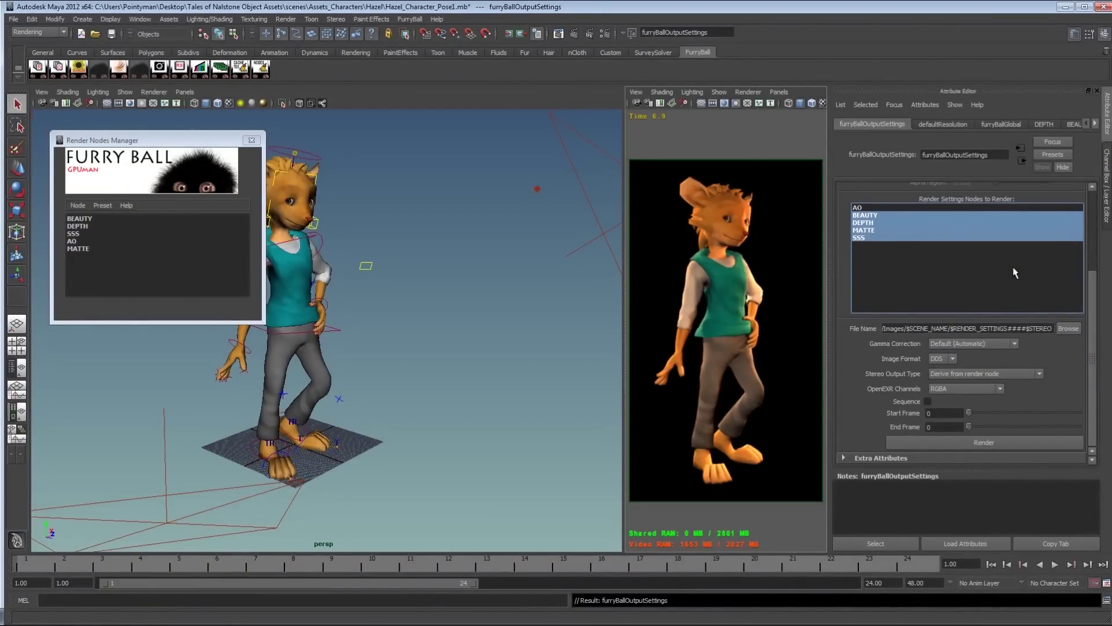
drag(1094, 308, 1093, 314)
drag(190, 143, 203, 150)
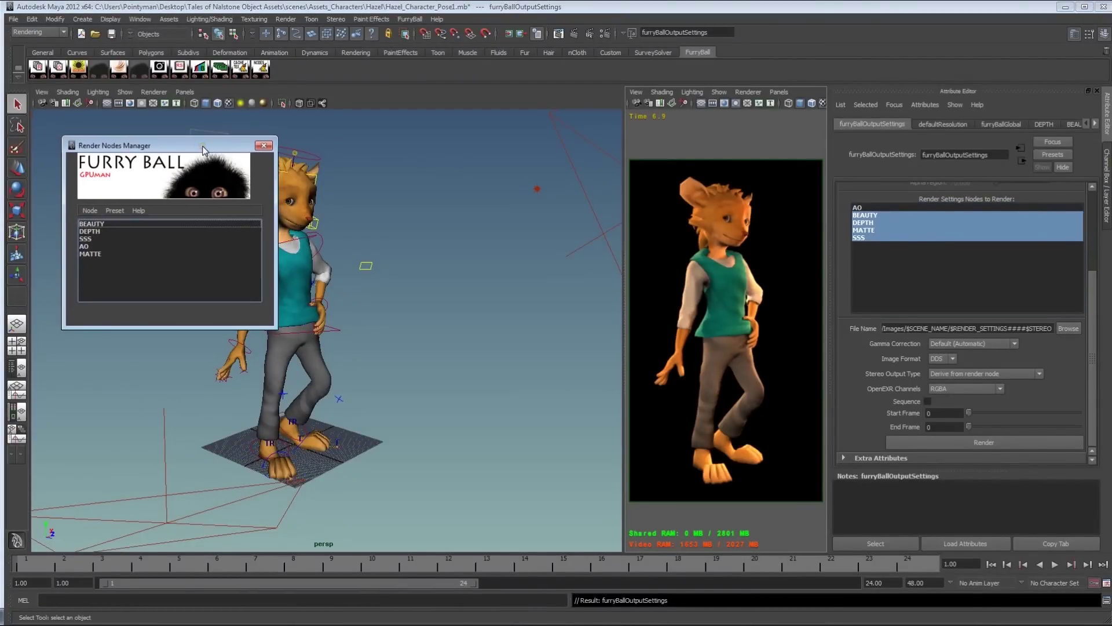
click(1094, 314)
click(1103, 359)
drag(1096, 322, 1096, 223)
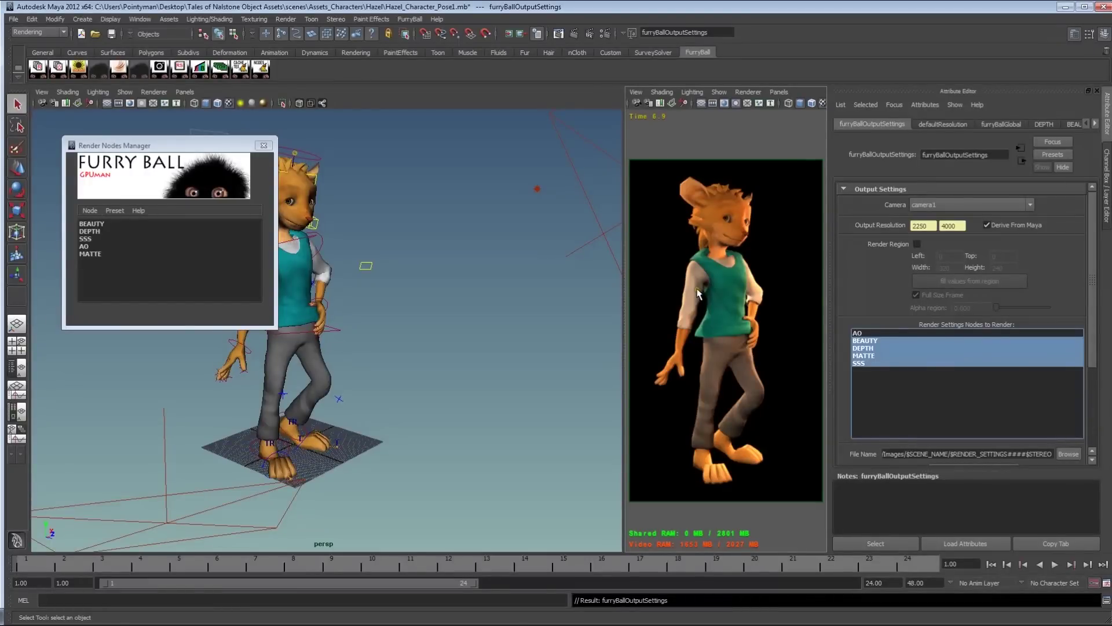
drag(1091, 296, 1091, 378)
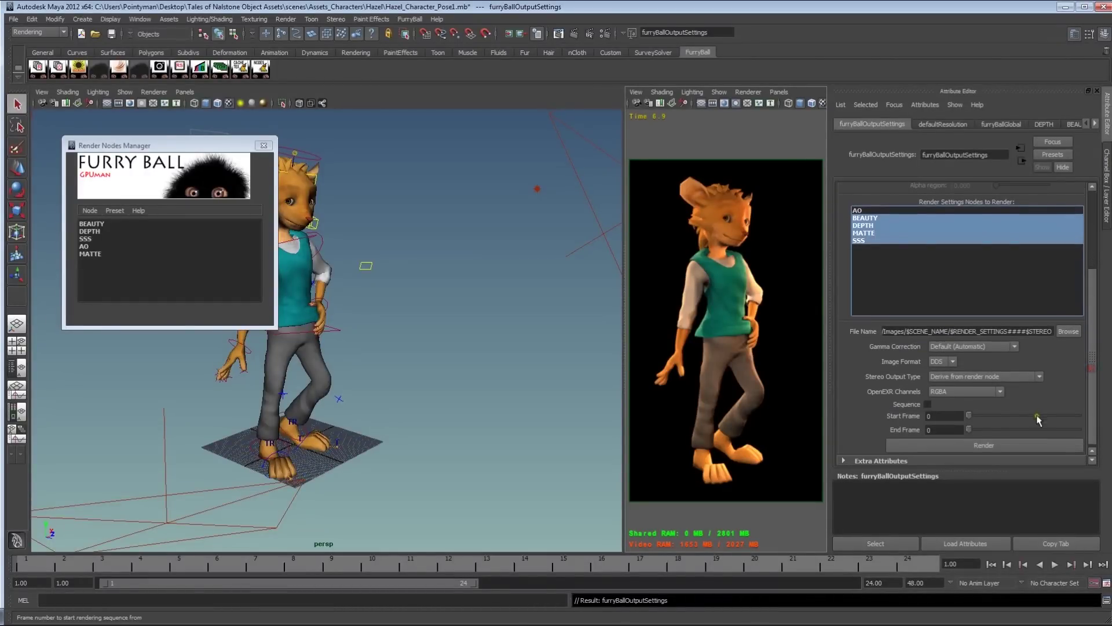
click(1018, 447)
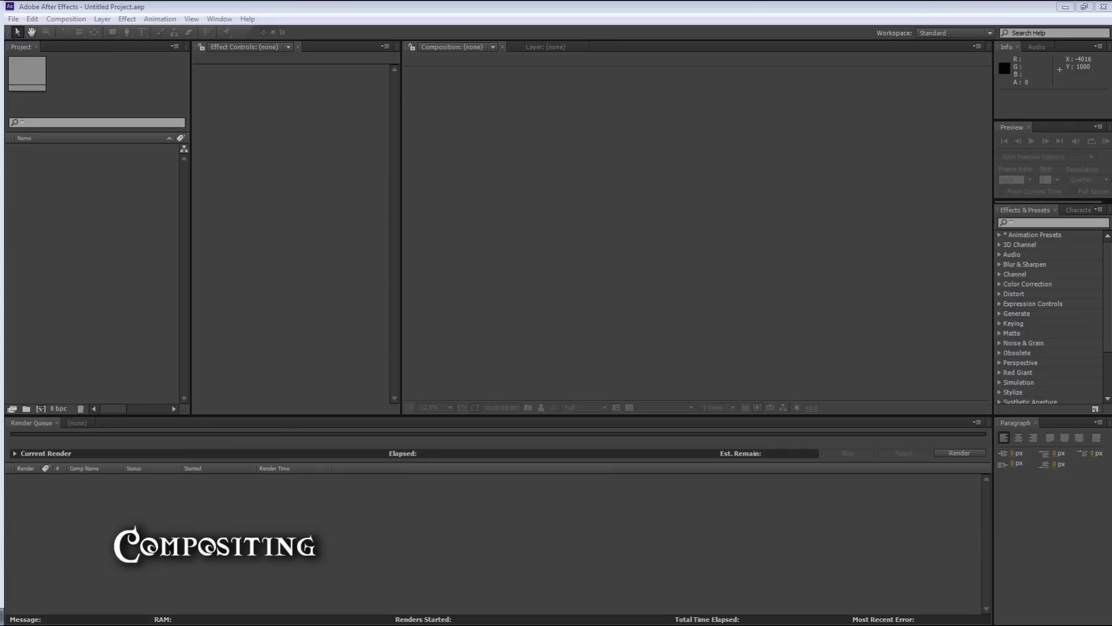
In After Effects, import the rendered BEAUTY, DEPTH, MATTE and SSS PNG files and create a composition from BEAUTY0001.png
drag(1, 216, 76, 216)
click(81, 292)
click(50, 150)
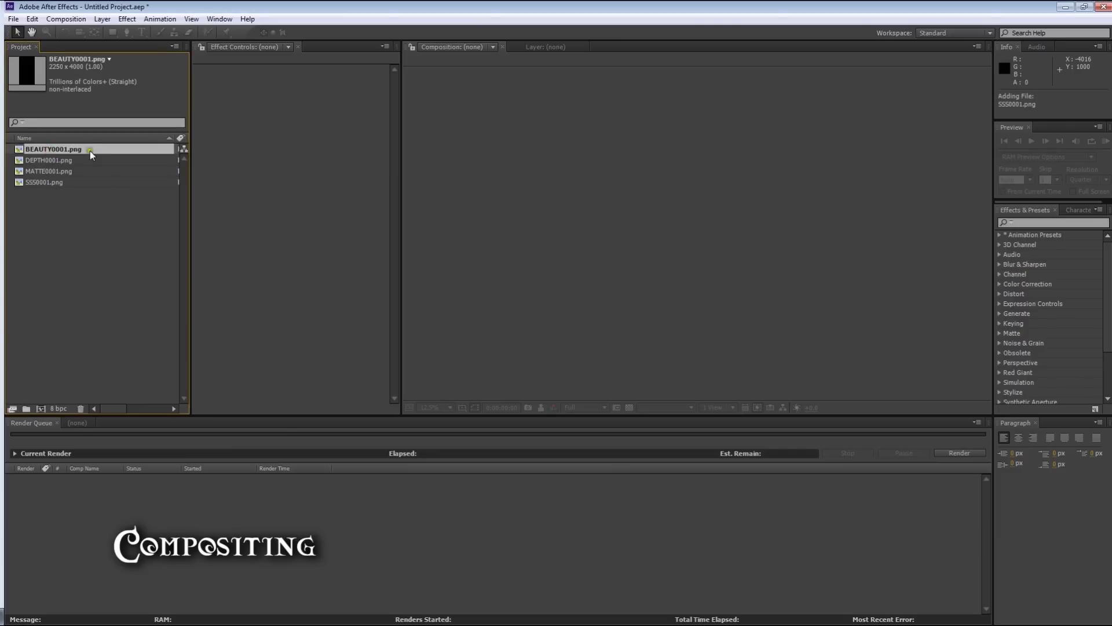
click(55, 408)
drag(39, 409, 39, 409)
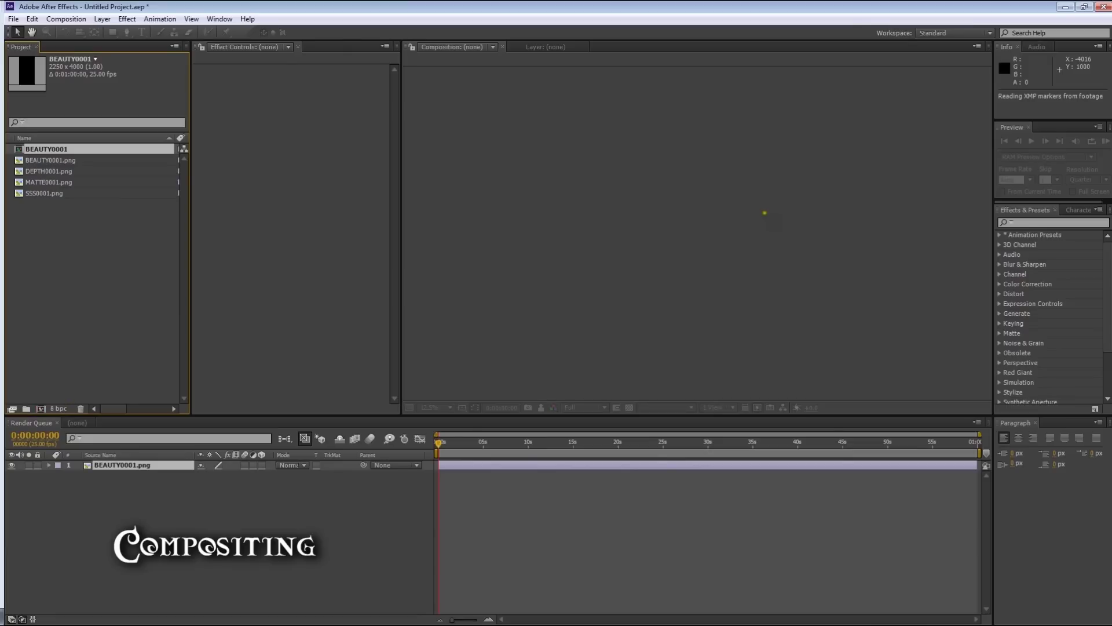
Examine the character's face up close in the BEAUTY0001 composition at 100% magnification
scroll(683, 196, up, 1)
scroll(684, 196, up, 1)
drag(757, 98, 757, 312)
drag(774, 153, 768, 293)
scroll(768, 293, up, 1)
drag(734, 252, 739, 278)
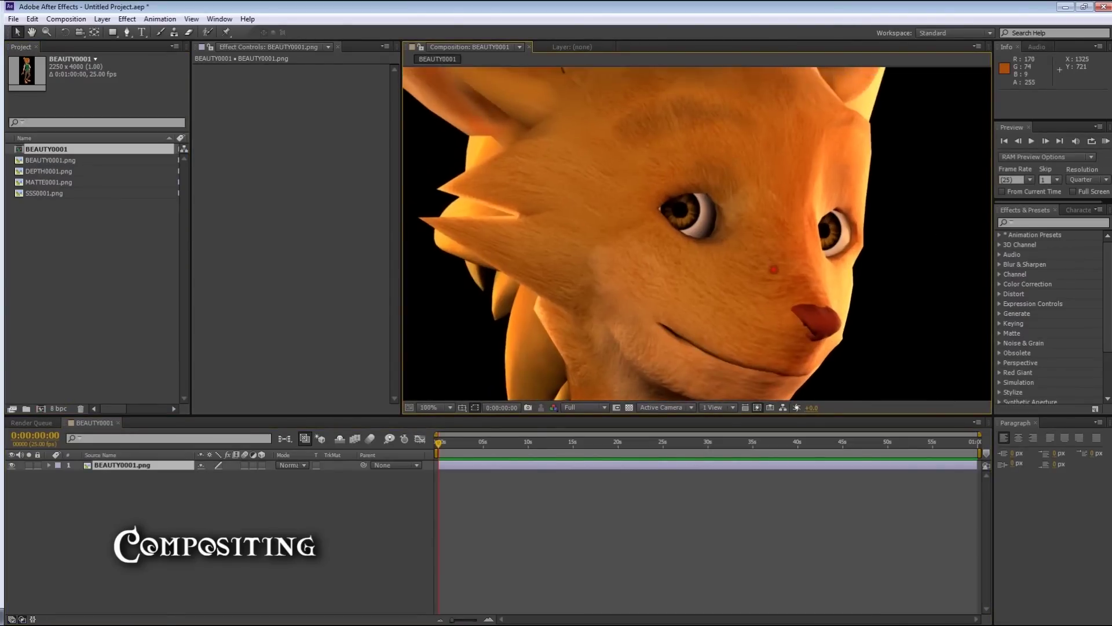
Add SSS0001.png to the BEAUTY0001 composition as a layer above BEAUTY0001.png
scroll(739, 278, down, 1)
ctrl+scroll(721, 286, down, 1)
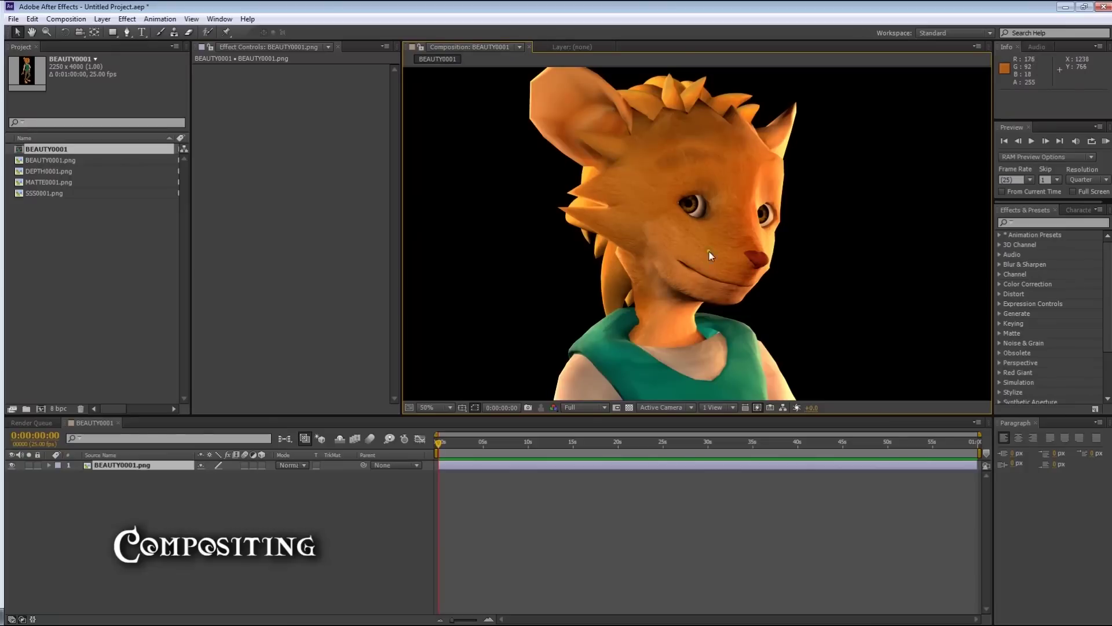
scroll(710, 263, down, 1)
scroll(712, 211, down, 1)
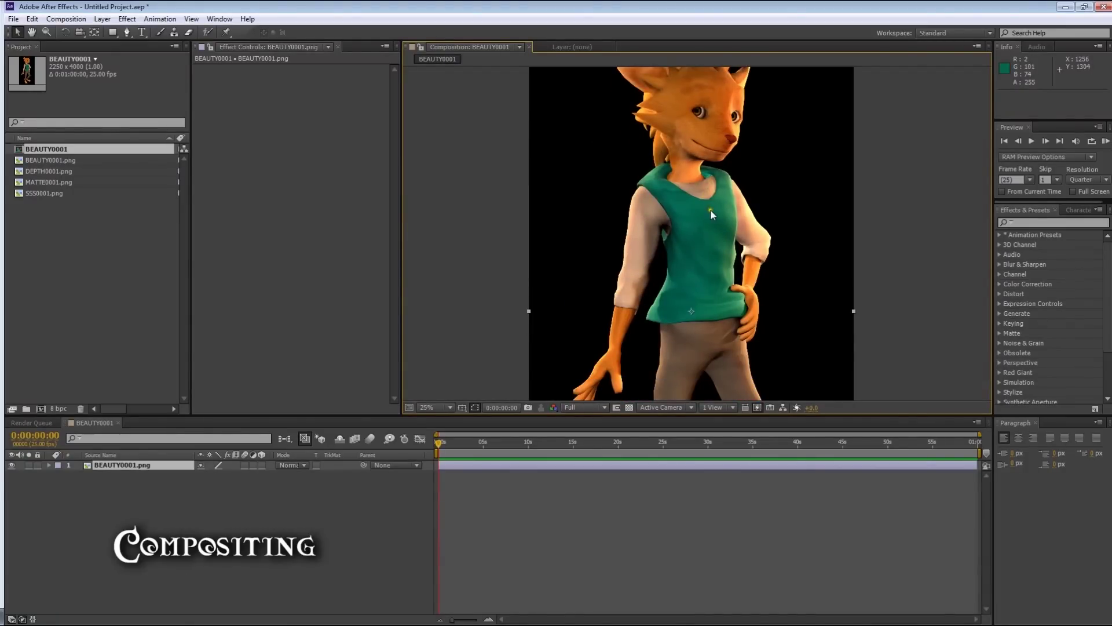
scroll(709, 225, down, 1)
scroll(849, 244, down, 1)
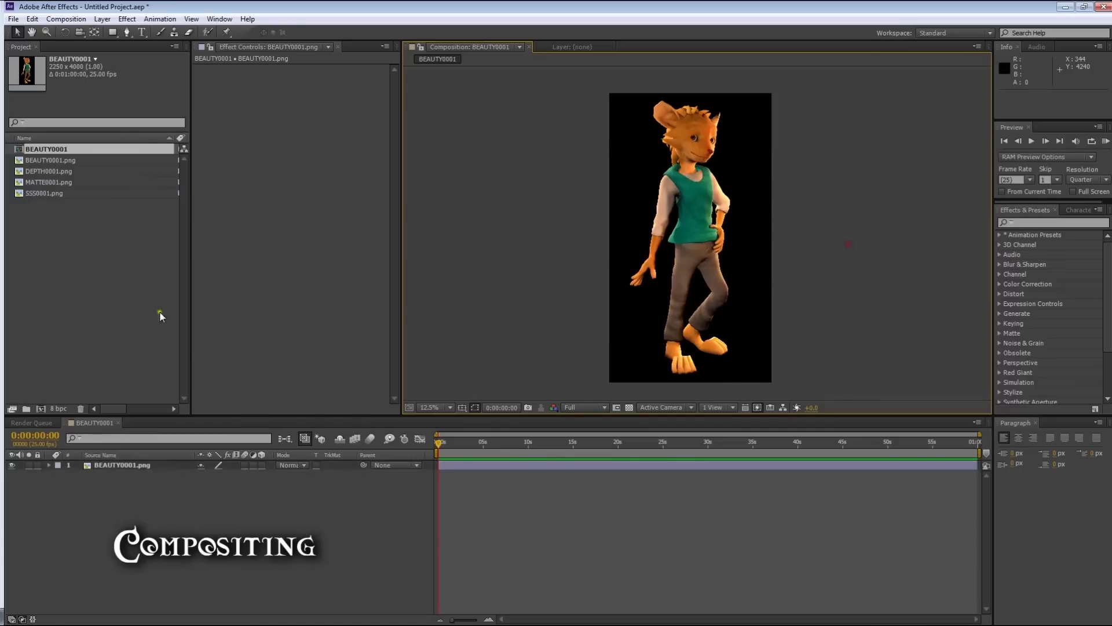
click(64, 161)
click(63, 182)
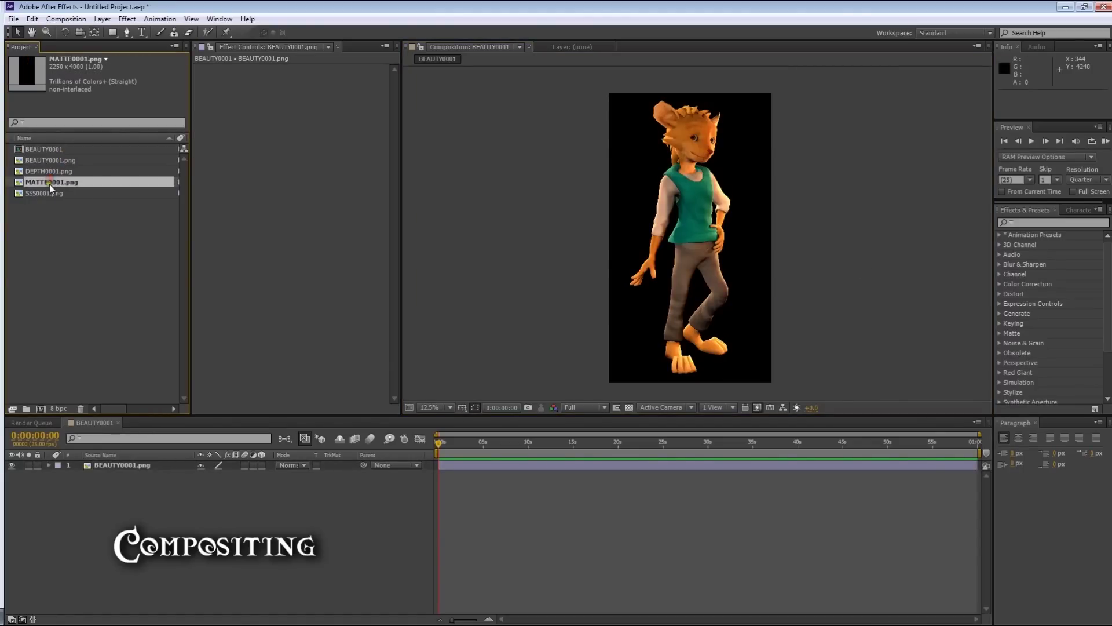
click(56, 171)
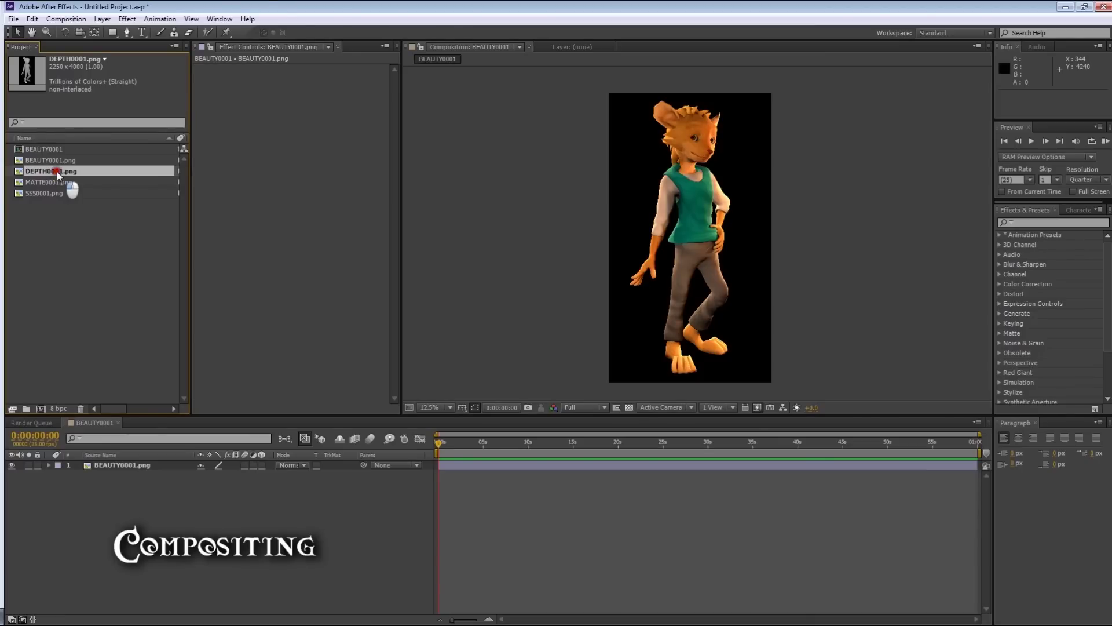
drag(81, 192, 435, 465)
click(60, 193)
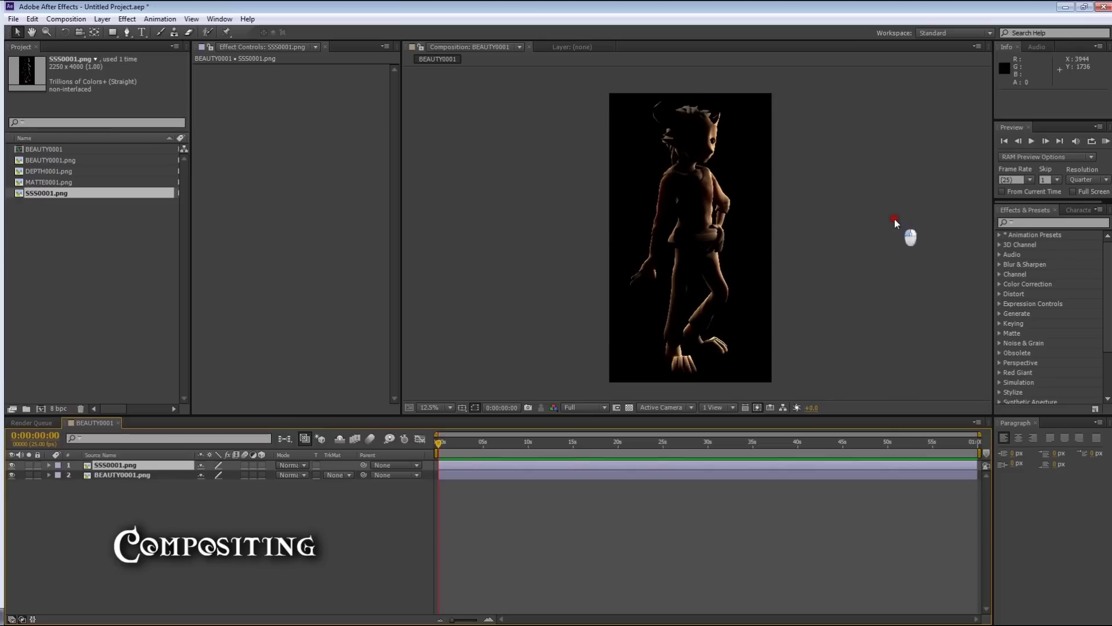
key(period)
key(comma)
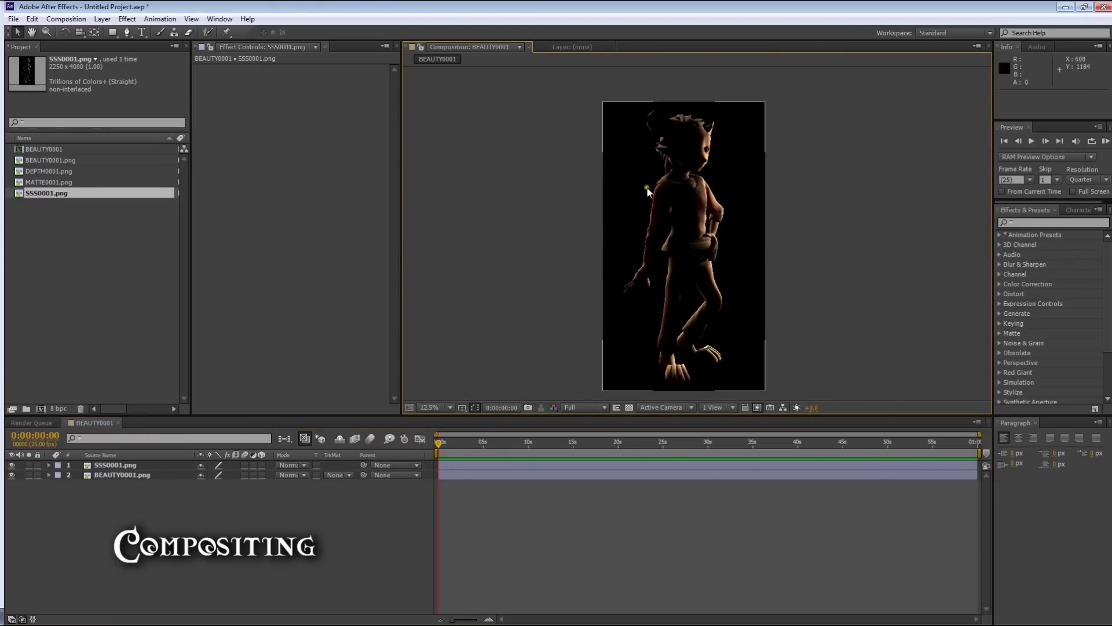
click(546, 463)
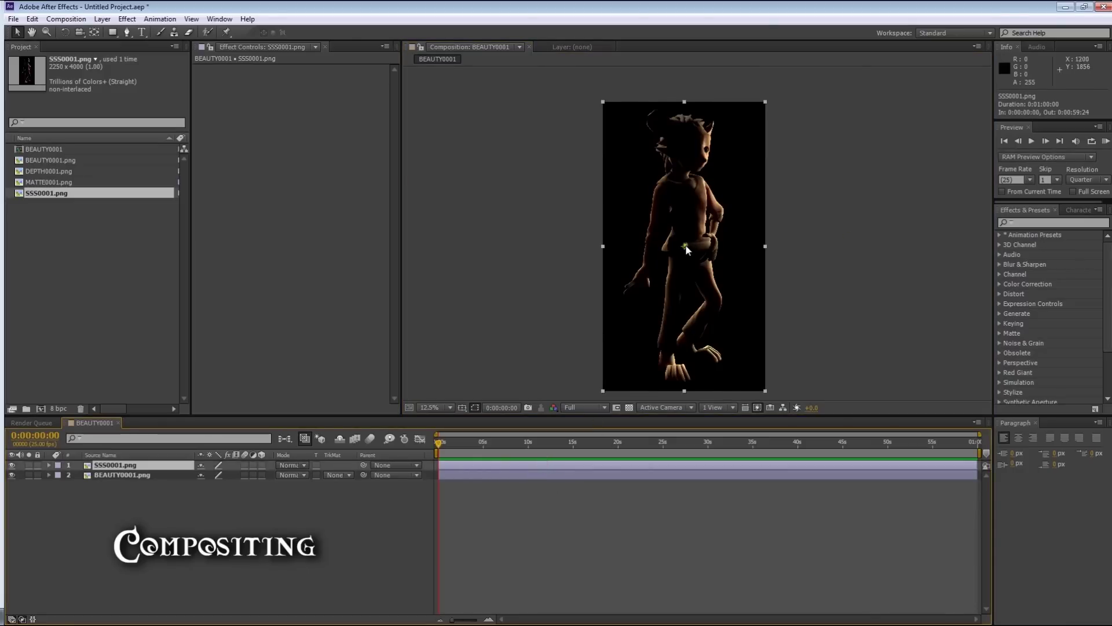
click(1075, 220)
text(c)
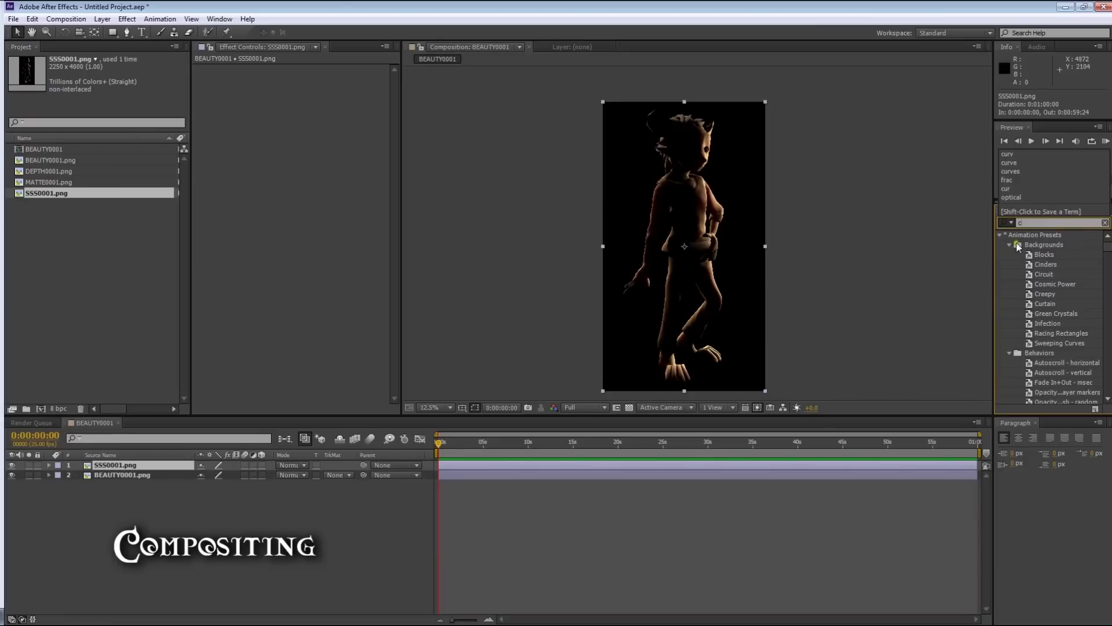
click(843, 206)
click(636, 206)
scroll(784, 203, up, 2)
scroll(756, 199, down, 1)
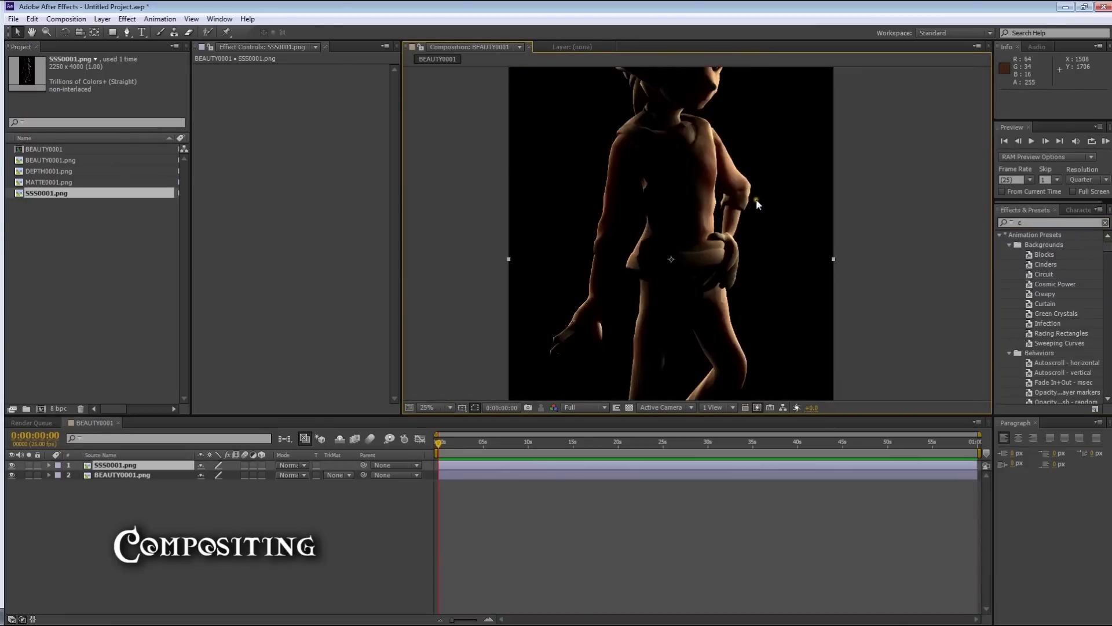
click(1049, 223)
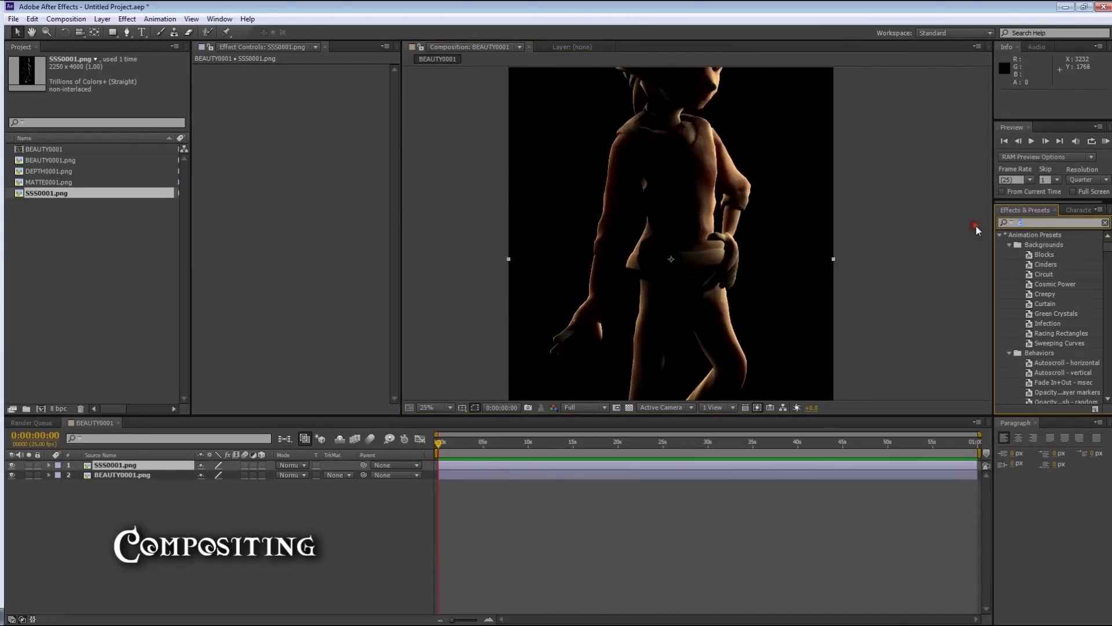
click(537, 516)
Set the SSS0001.png layer's blending mode to Soft Light and check the result on the character's upper body
click(96, 465)
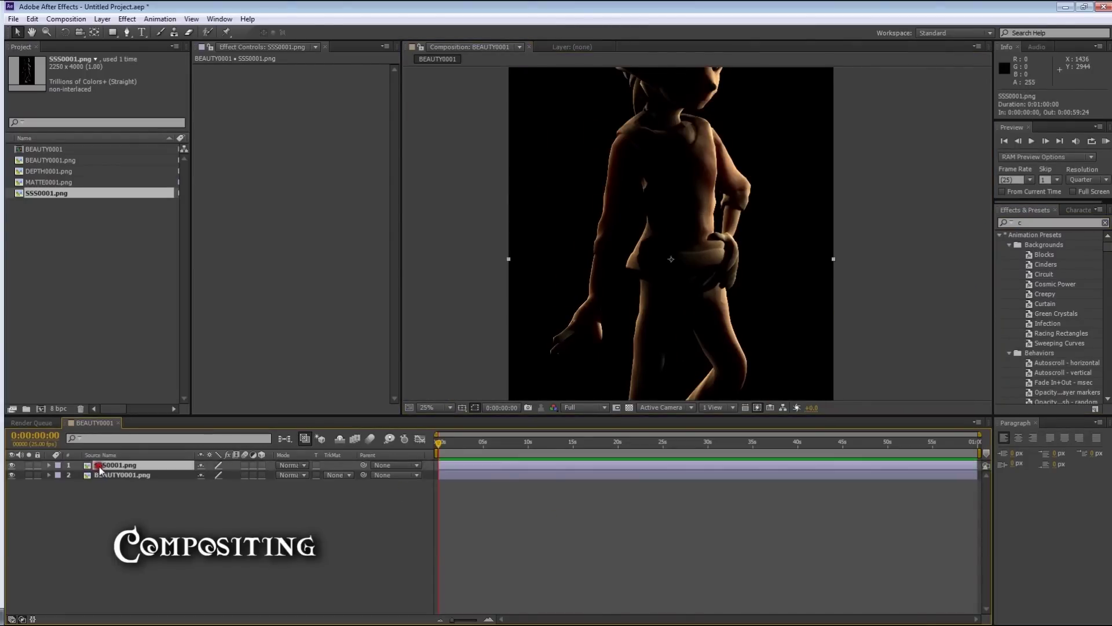
click(297, 465)
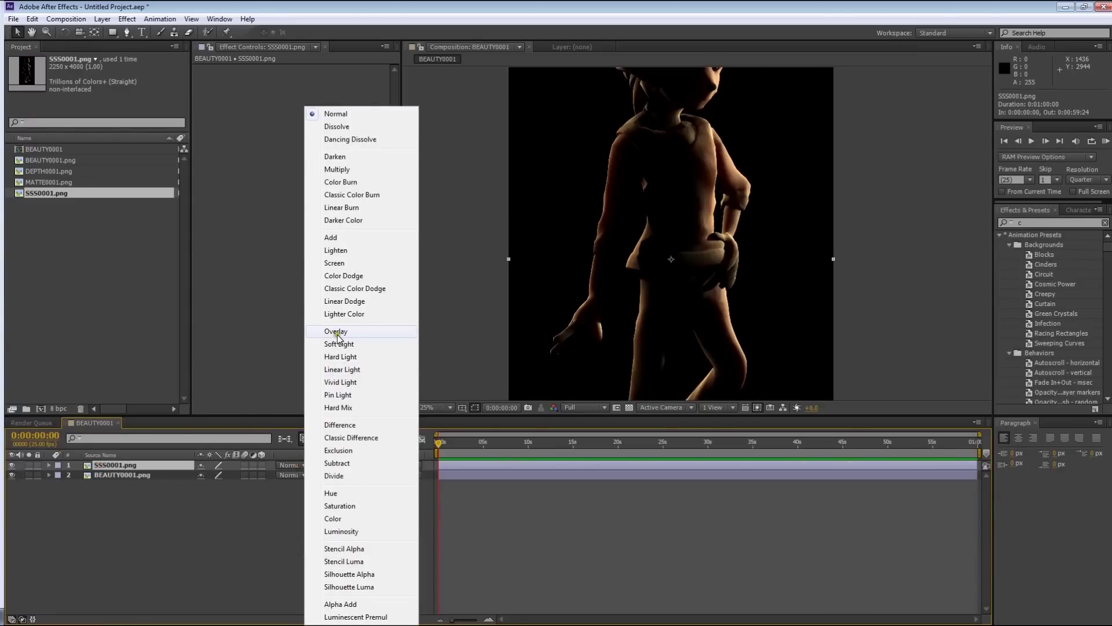
click(339, 344)
scroll(854, 186, up, 5)
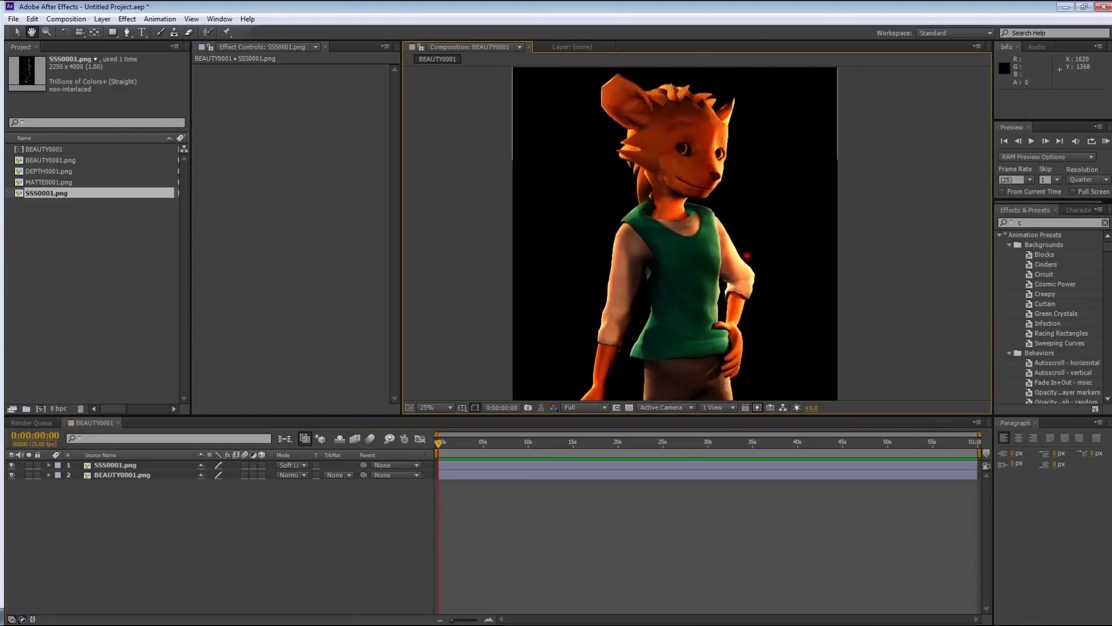
Set the SSS0001.png layer's blending mode to Lighten
click(304, 464)
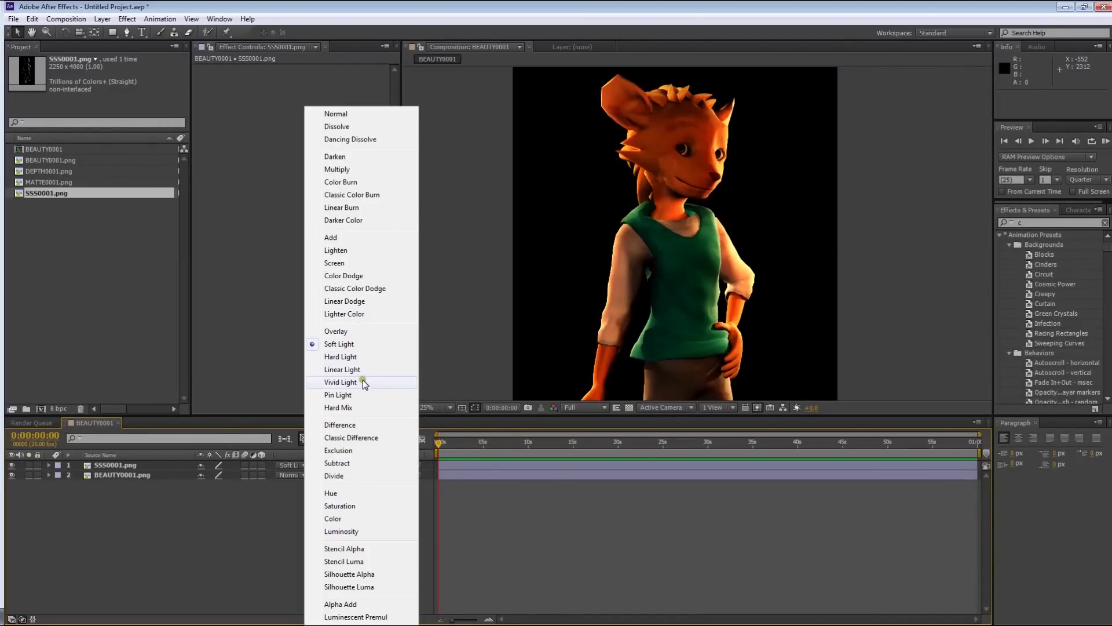
click(339, 250)
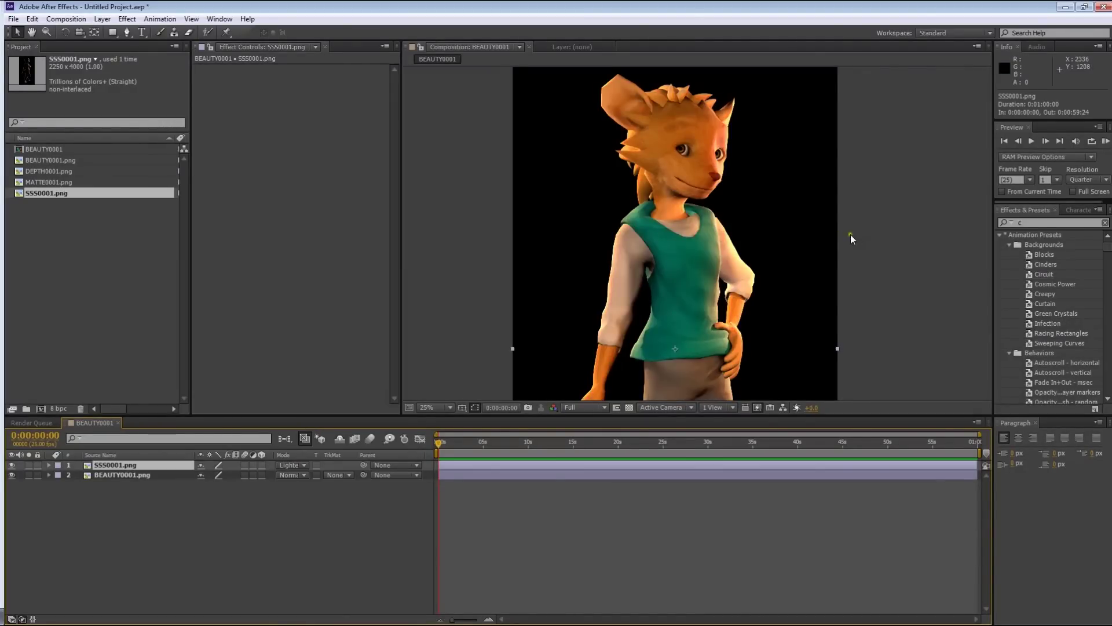
click(885, 256)
scroll(747, 255, down, 1)
middle_drag(731, 256, 695, 267)
scroll(724, 226, up, 1)
Toggle the SSS0001.png layer's visibility to compare the character with and without the SSS pass
click(12, 464)
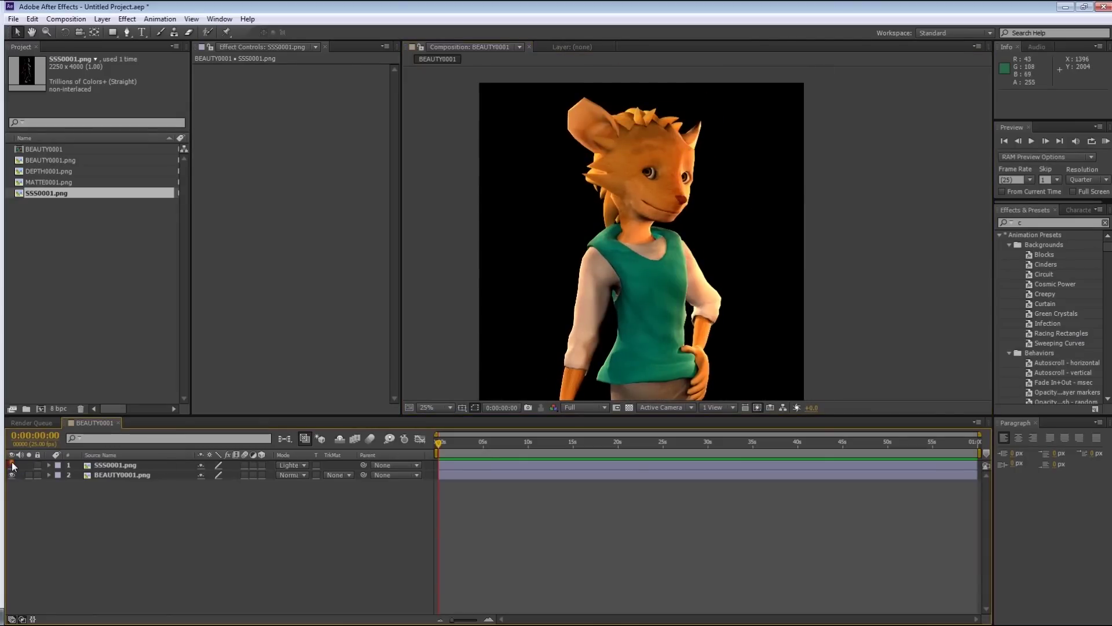
click(12, 464)
click(12, 464)
click(11, 464)
Apply the Curves effect to the SSS0001.png layer and lower its RGB curve slightly
click(175, 463)
click(1038, 223)
text(curv)
drag(1053, 275, 593, 465)
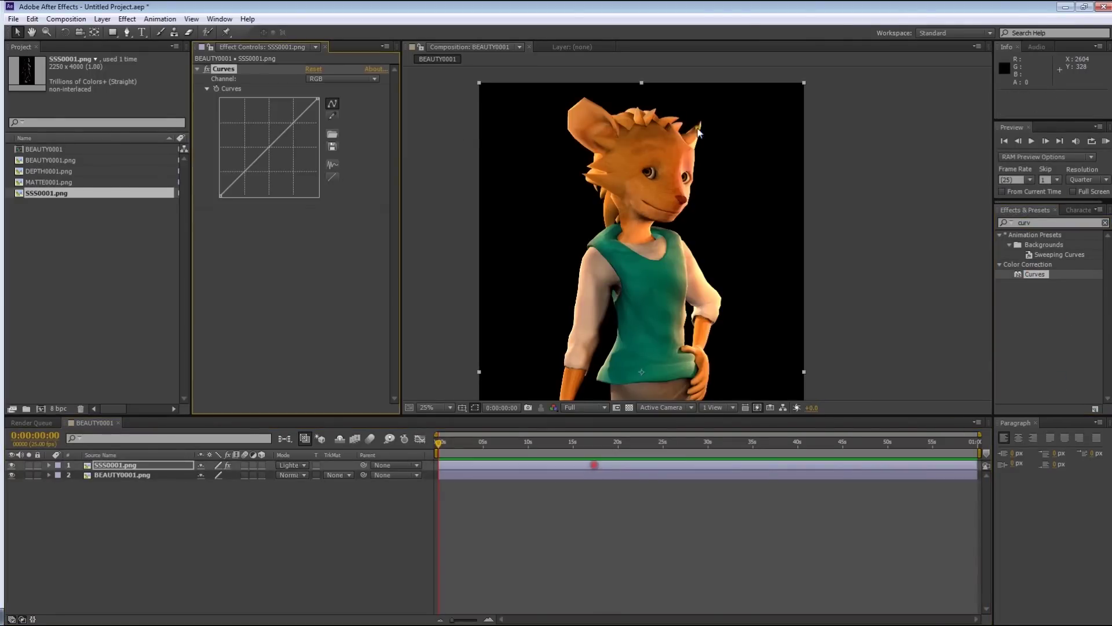
drag(281, 139, 244, 177)
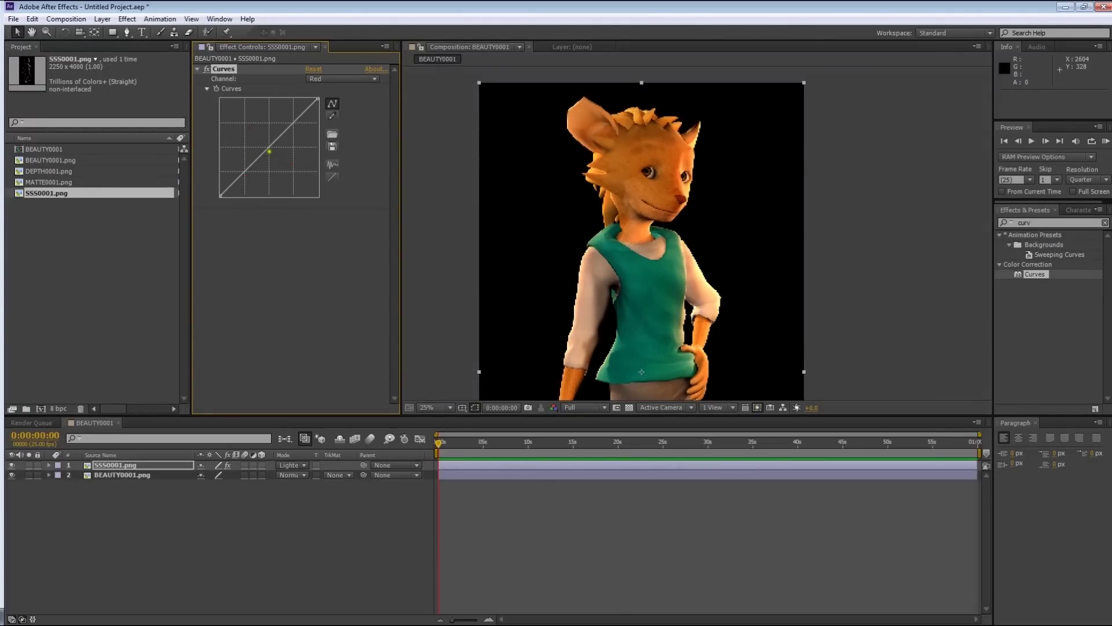
Raise the midtones of the Red channel curve on the SSS0001.png layer and inspect the character's body
drag(268, 149, 261, 133)
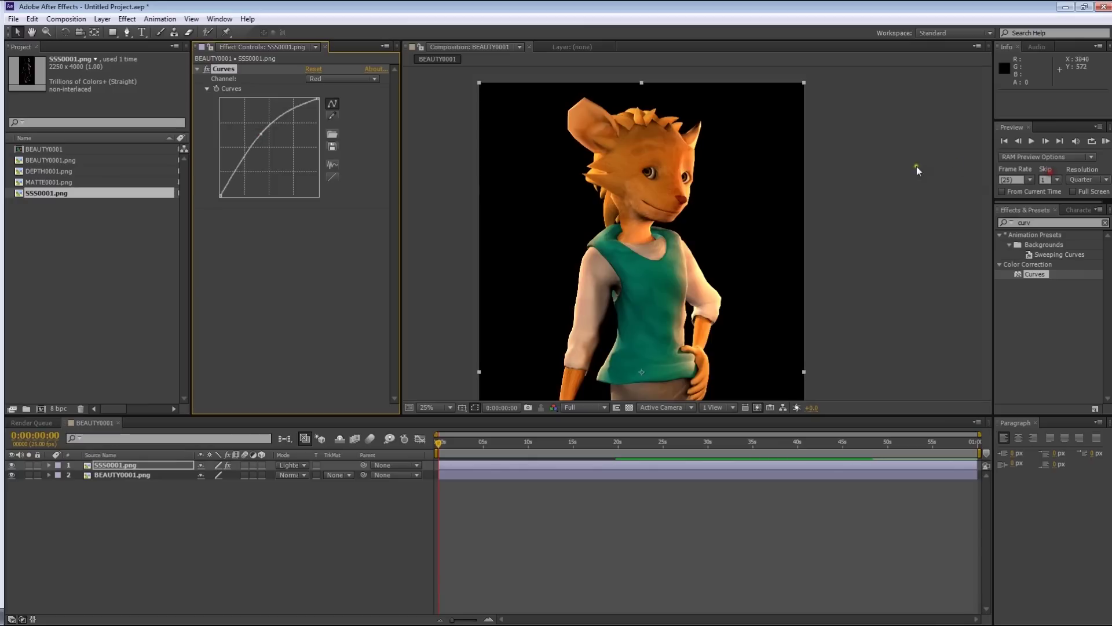
key(period)
key(comma)
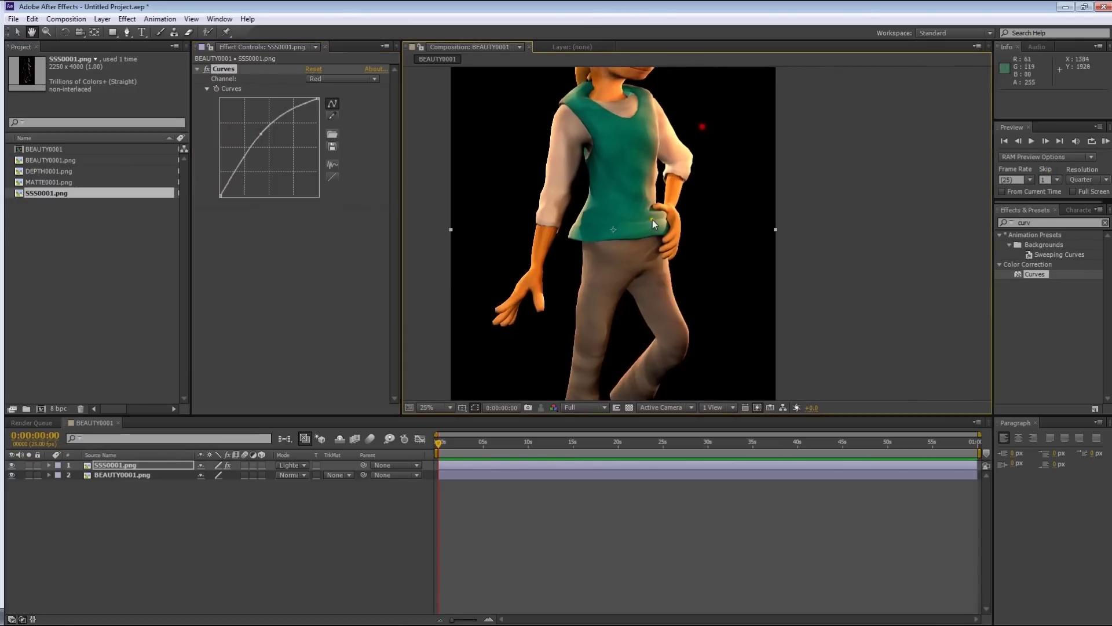
Balance the SSS0001.png layer's channel curves by raising Green, lowering Blue and slightly adjusting the Red midpoint
click(336, 214)
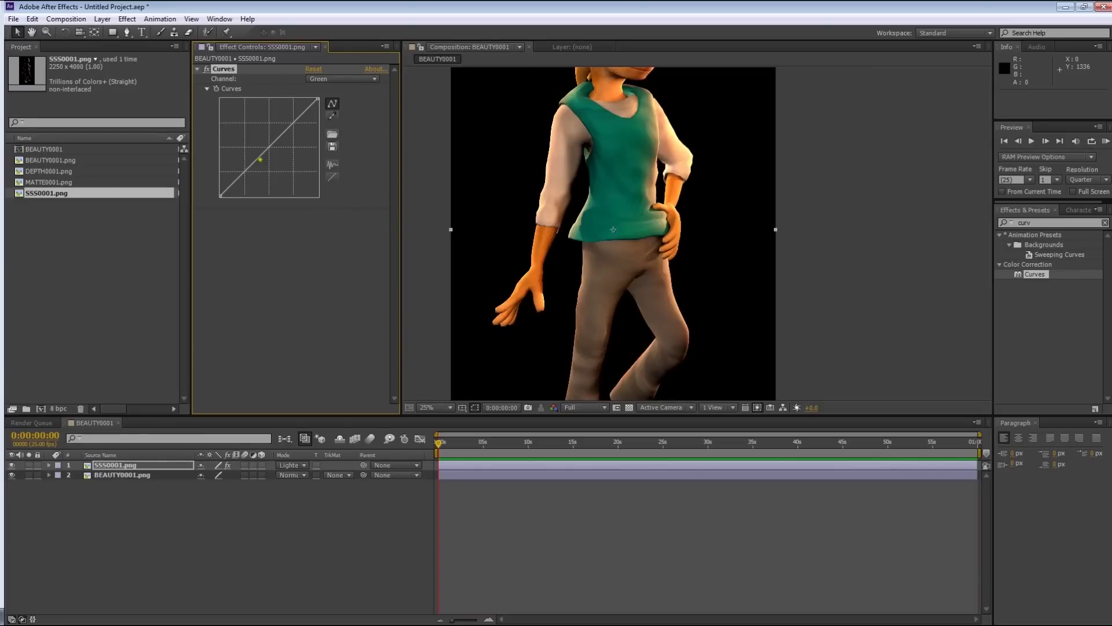
mouse_move(258, 158)
mouse_down()
mouse_move(248, 111)
mouse_move(255, 146)
mouse_up()
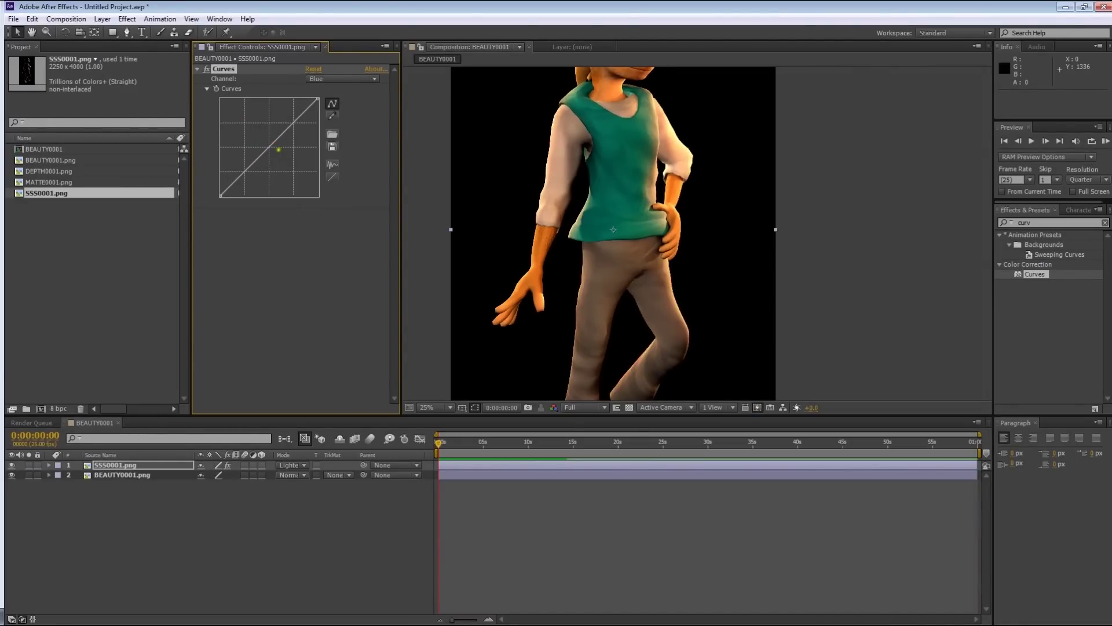
drag(278, 149, 278, 159)
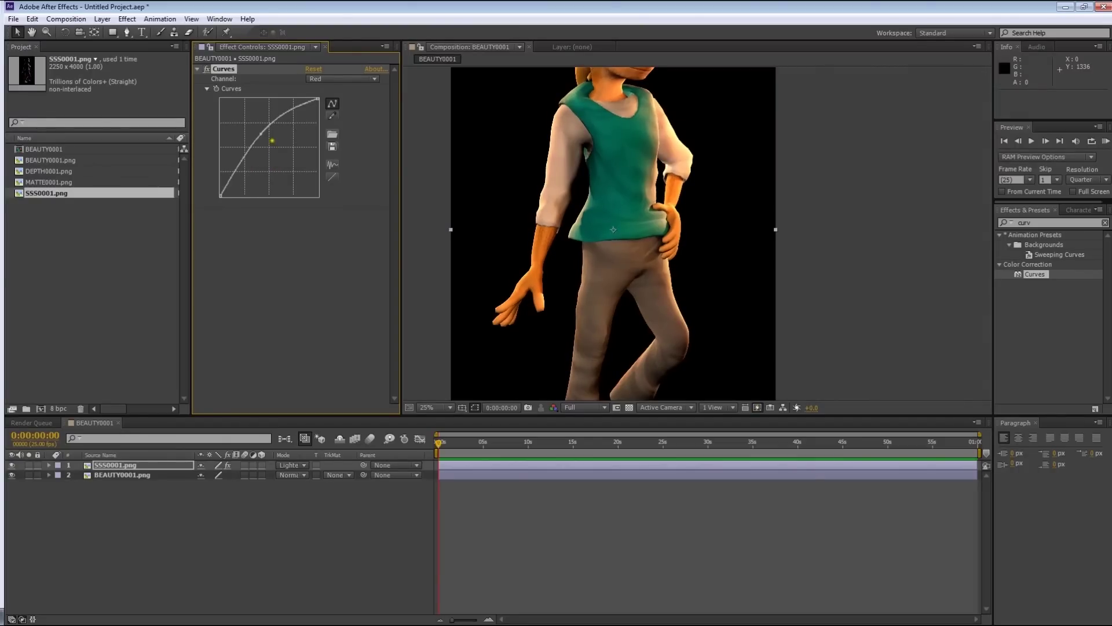
mouse_move(263, 134)
mouse_down()
mouse_move(252, 128)
mouse_move(260, 135)
mouse_up()
Set the BEAUTY0001 composition's preview resolution to Half
key(comma)
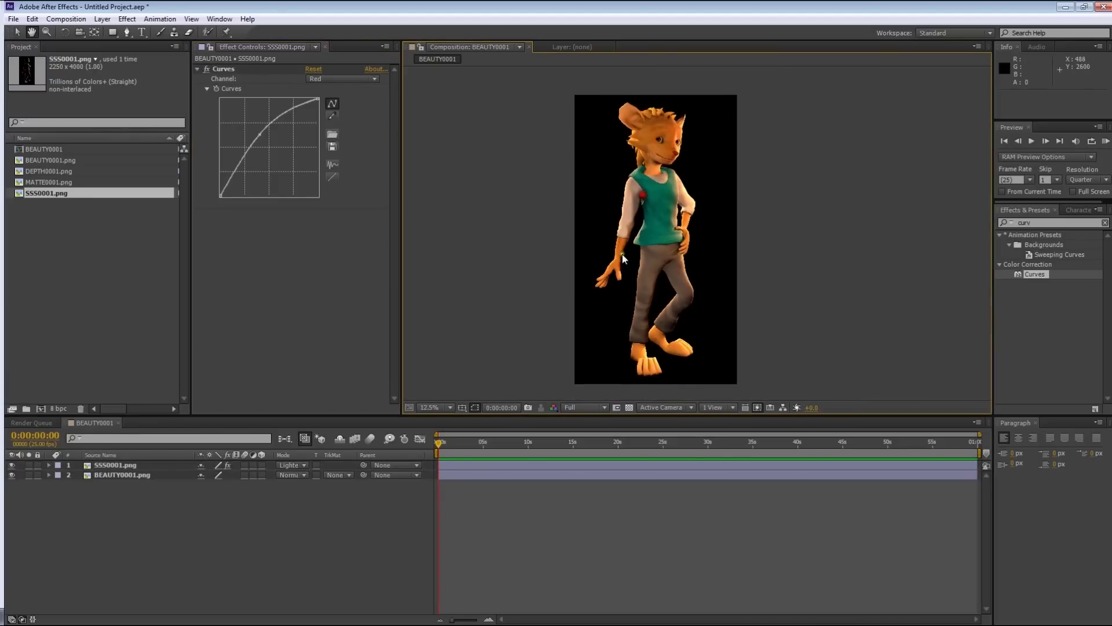
click(574, 407)
click(581, 453)
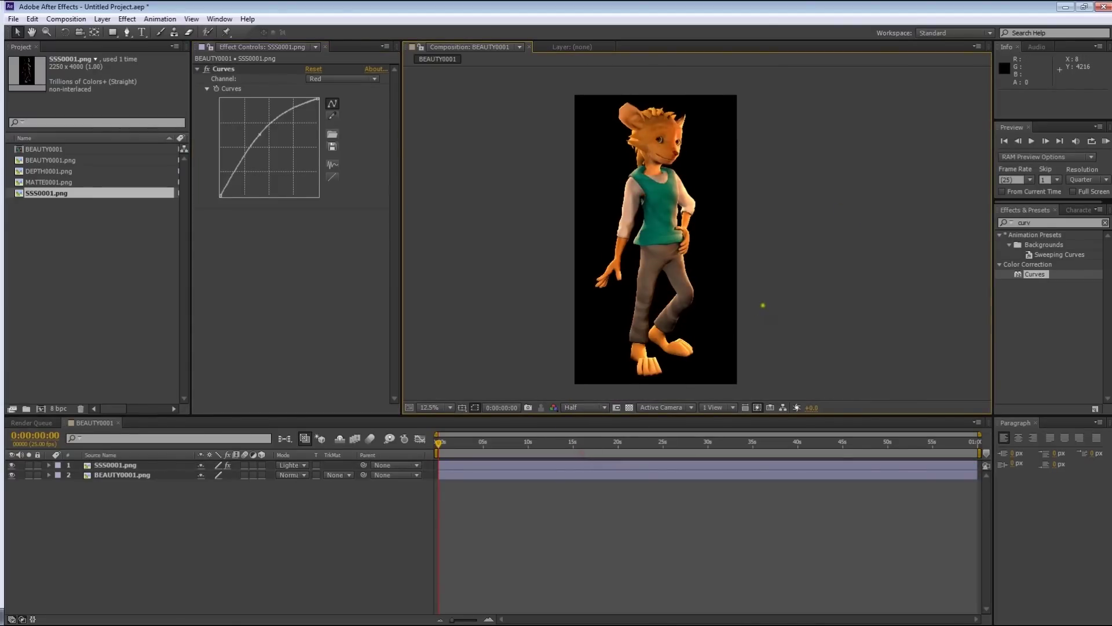
Examine the character's head and upper body in the composition at 25% magnification
key(period)
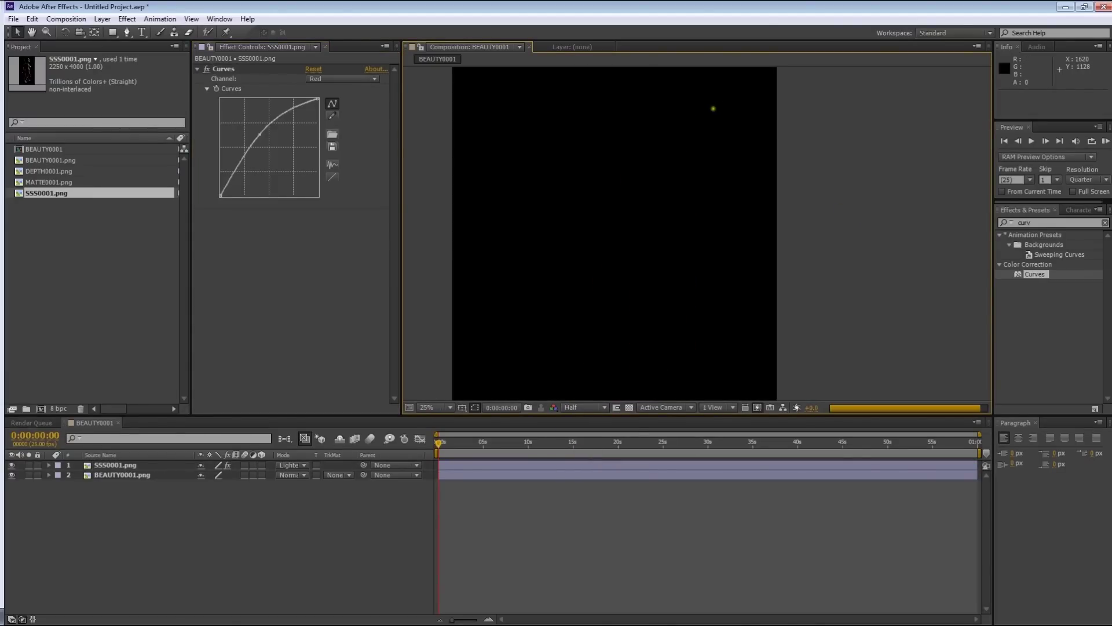
key(space)
drag(711, 102, 727, 235)
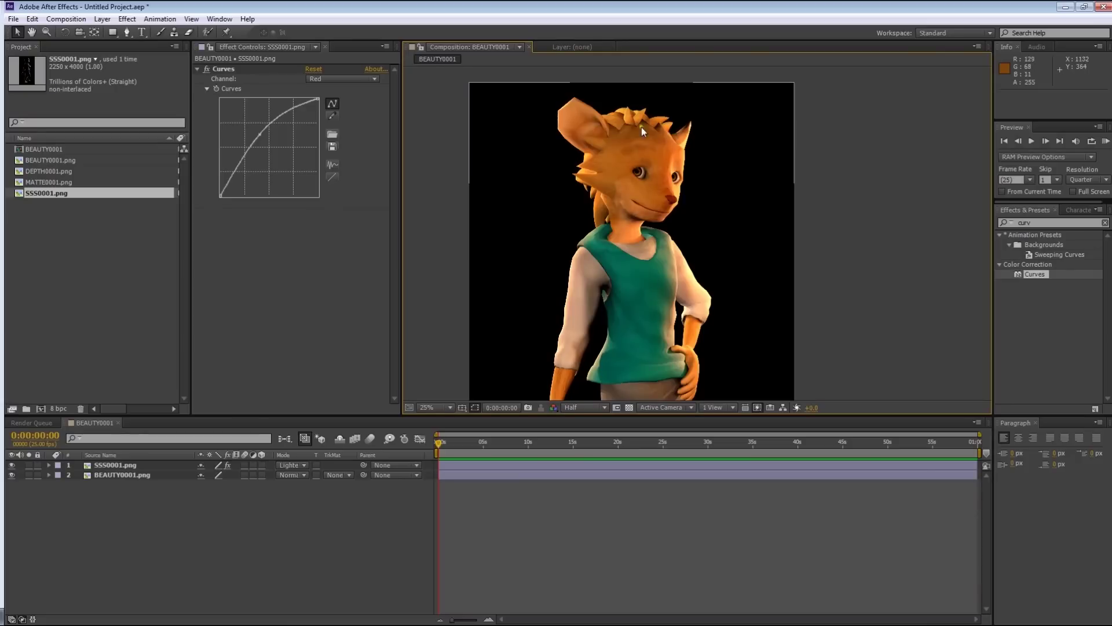
click(826, 181)
middle_drag(649, 249, 641, 184)
middle_drag(636, 279, 634, 261)
drag(634, 262, 664, 351)
drag(666, 184, 650, 207)
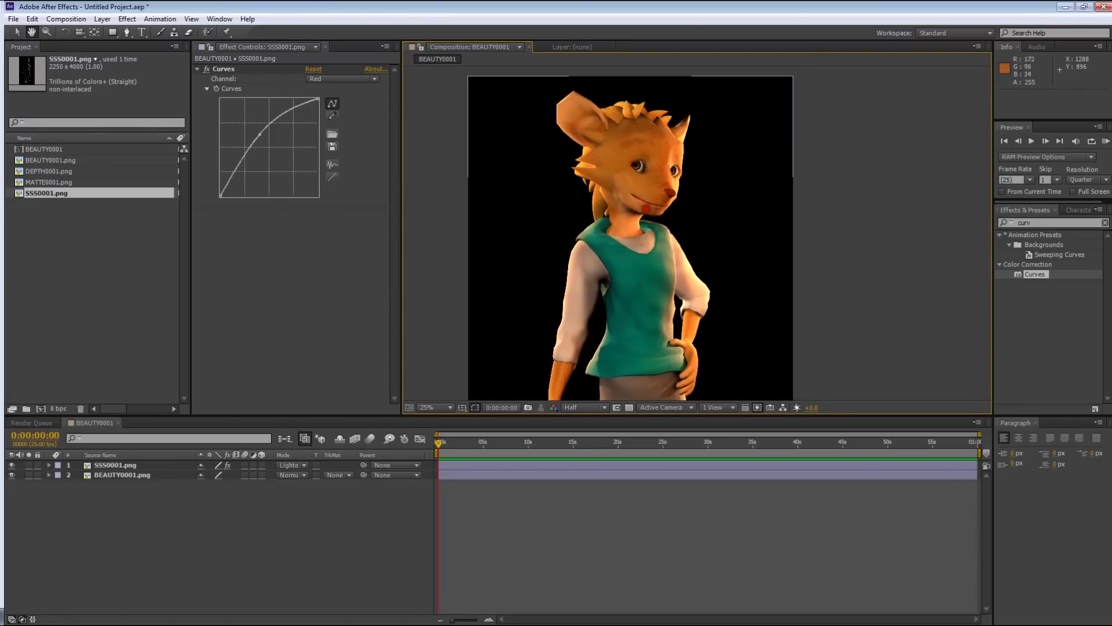
Rename the BEAUTY0001 composition as HAZEL_Comp
click(159, 481)
click(87, 149)
key(Return)
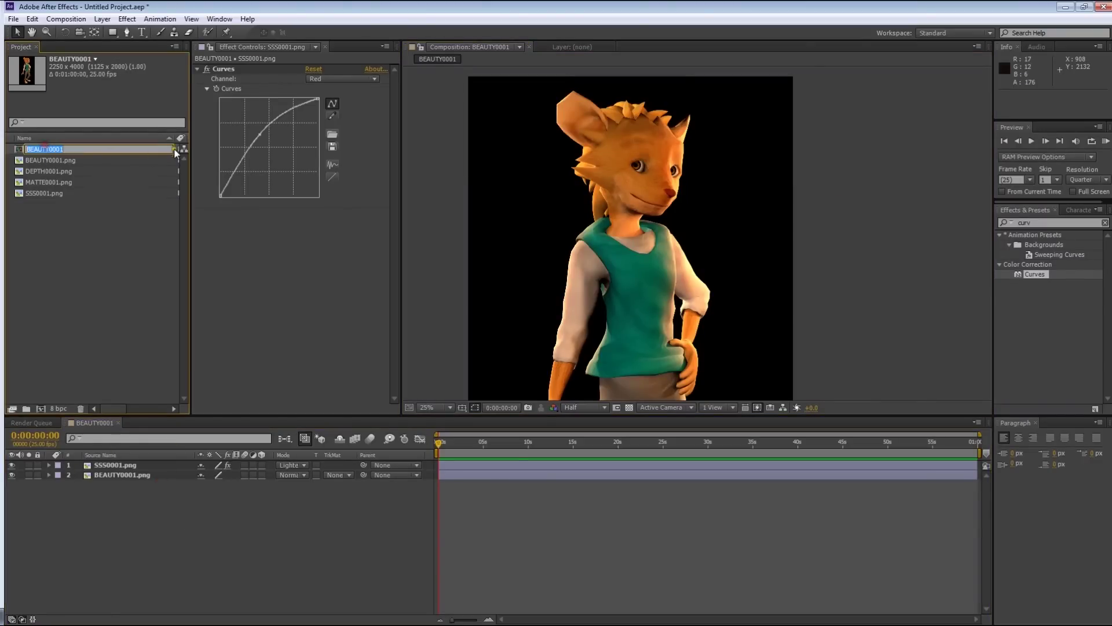
text(HAZEL_Comp)
key(Return)
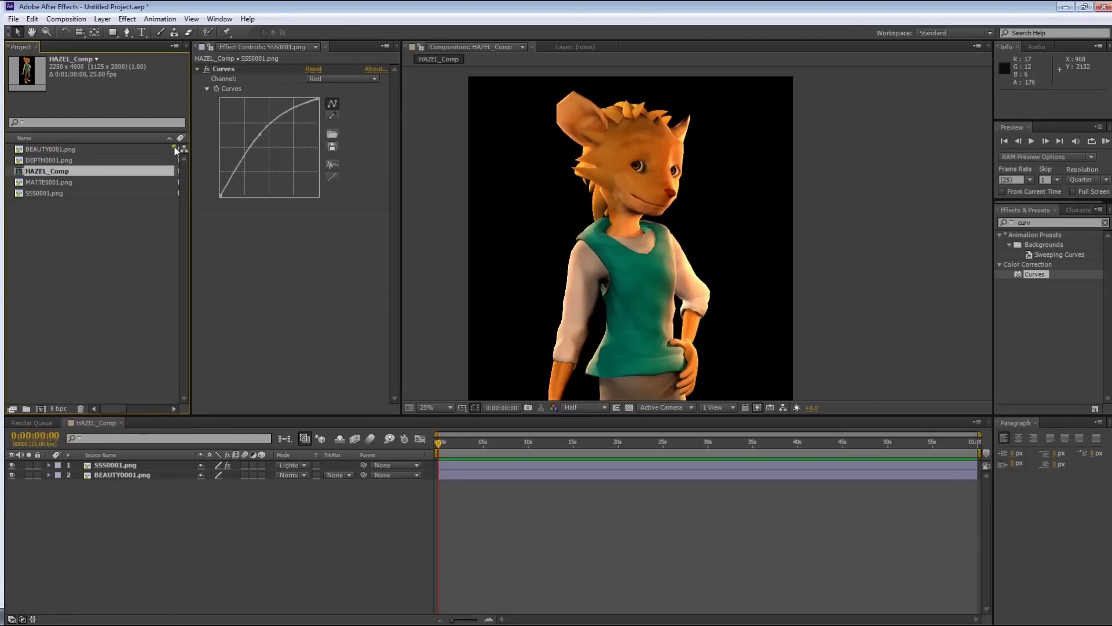
Create a new composition 4595 px wide and 5258 px high at 25 frames per second
click(79, 238)
click(40, 407)
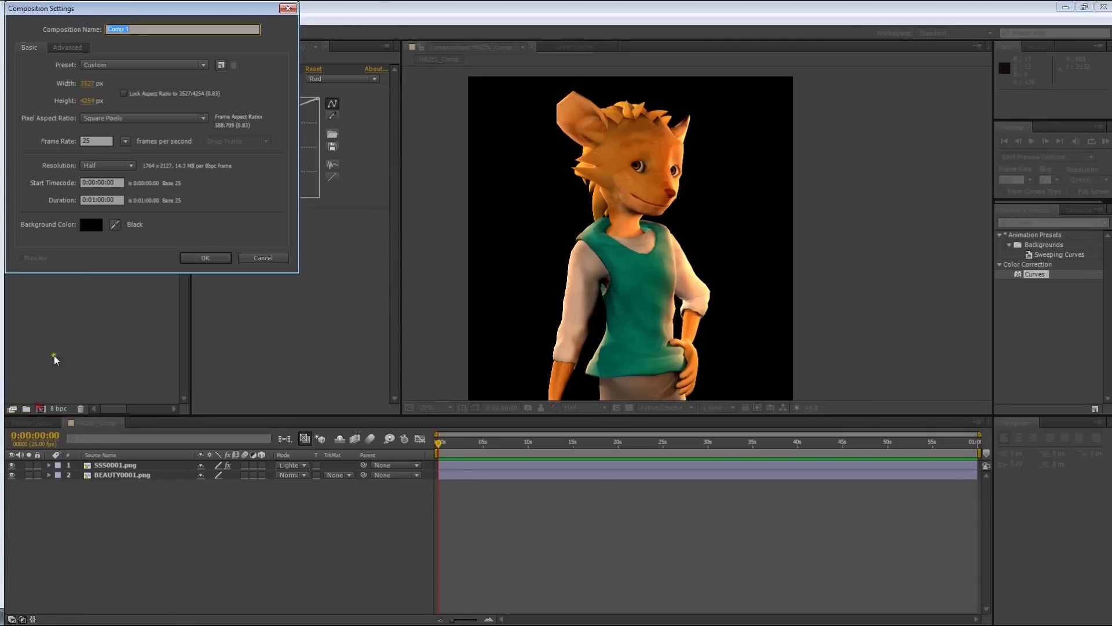
drag(84, 86, 674, 83)
drag(82, 101, 648, 110)
click(187, 261)
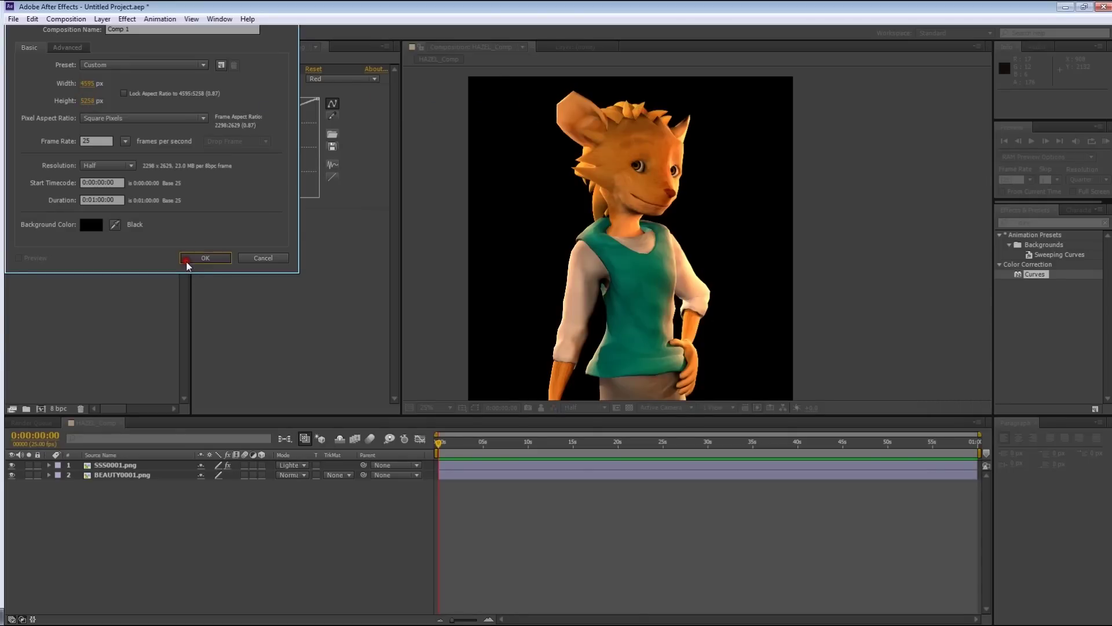
Rename the new empty composition Comp 1 as HAZEL_Master
scroll(660, 314, down, 4)
scroll(610, 166, up, 2)
key(h)
drag(648, 180, 634, 220)
key(v)
click(44, 161)
key(Return)
text(MASTER)
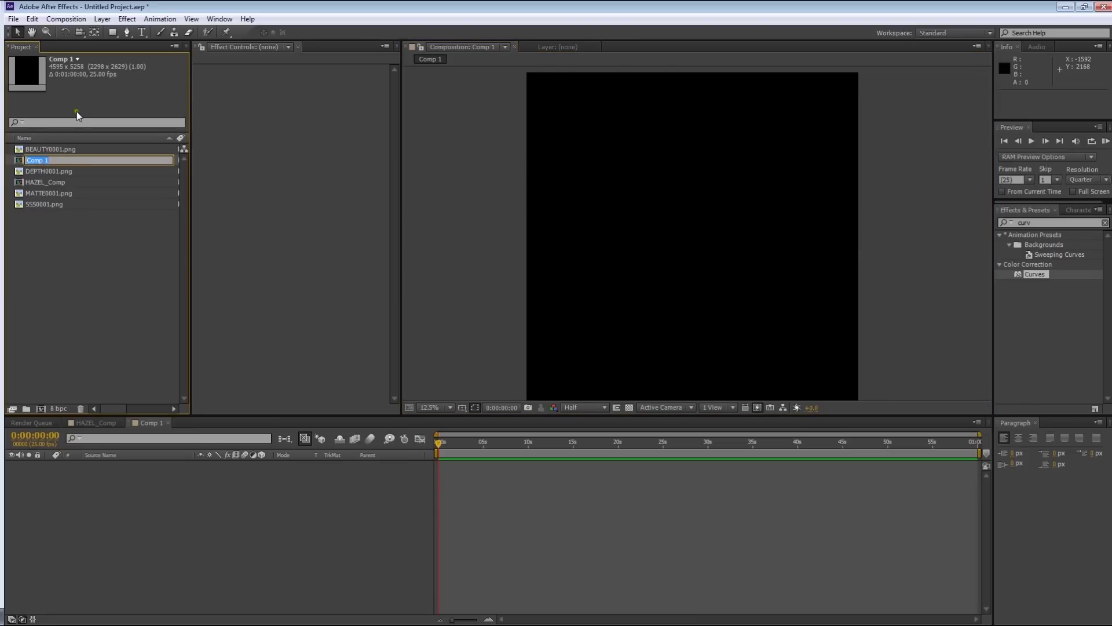
key(ctrl+a)
text(HAZEL_Master)
key(Return)
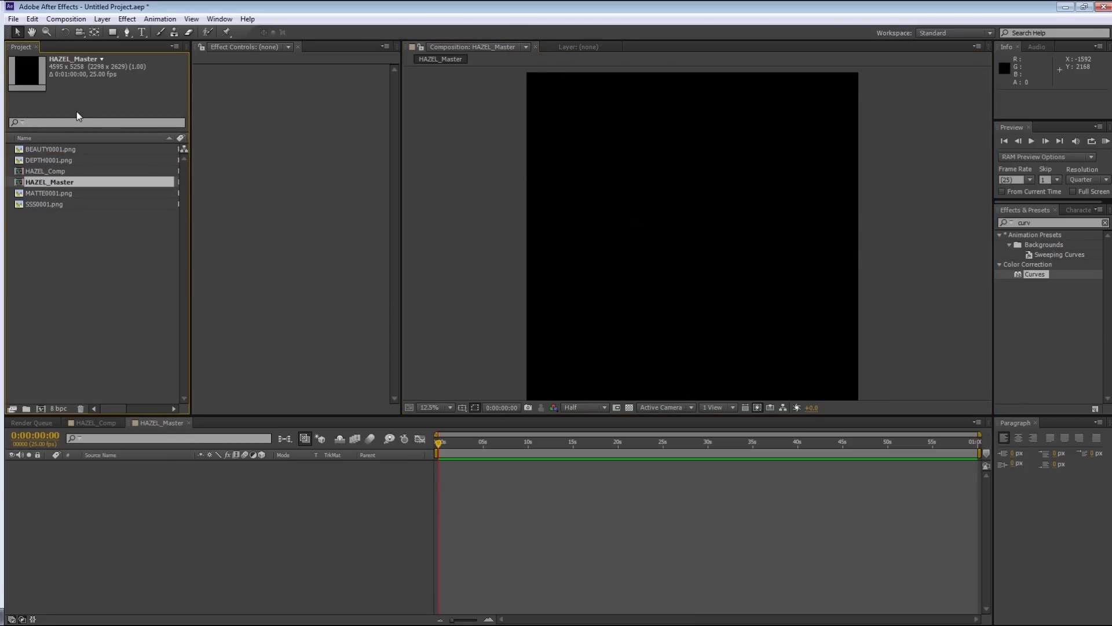
Add a new project folder named MEDIA
click(75, 251)
right_click(61, 238)
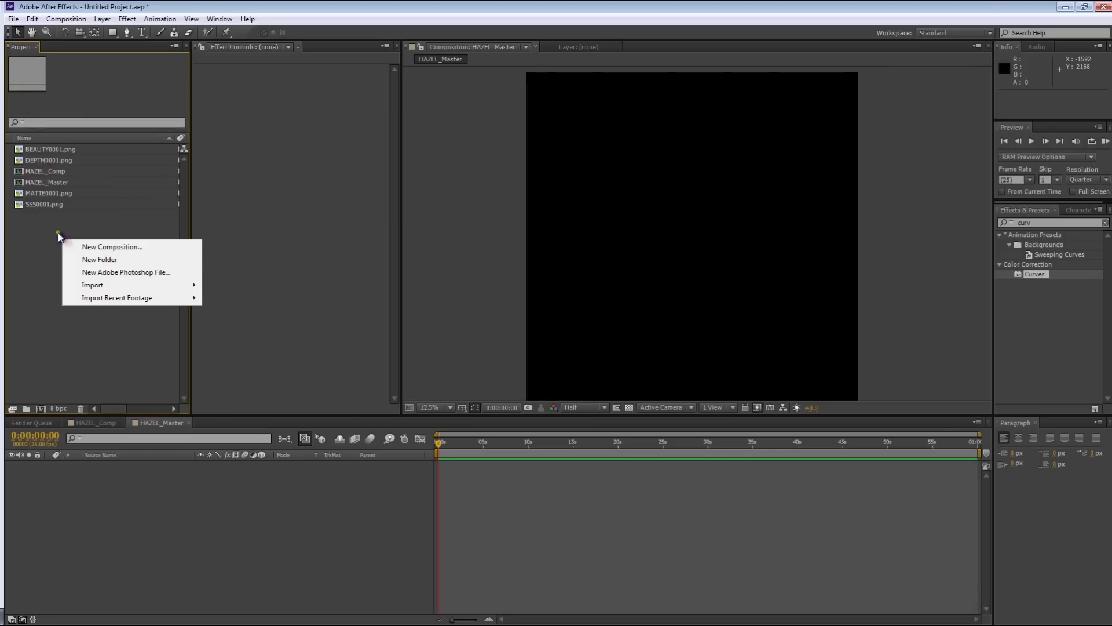
click(83, 262)
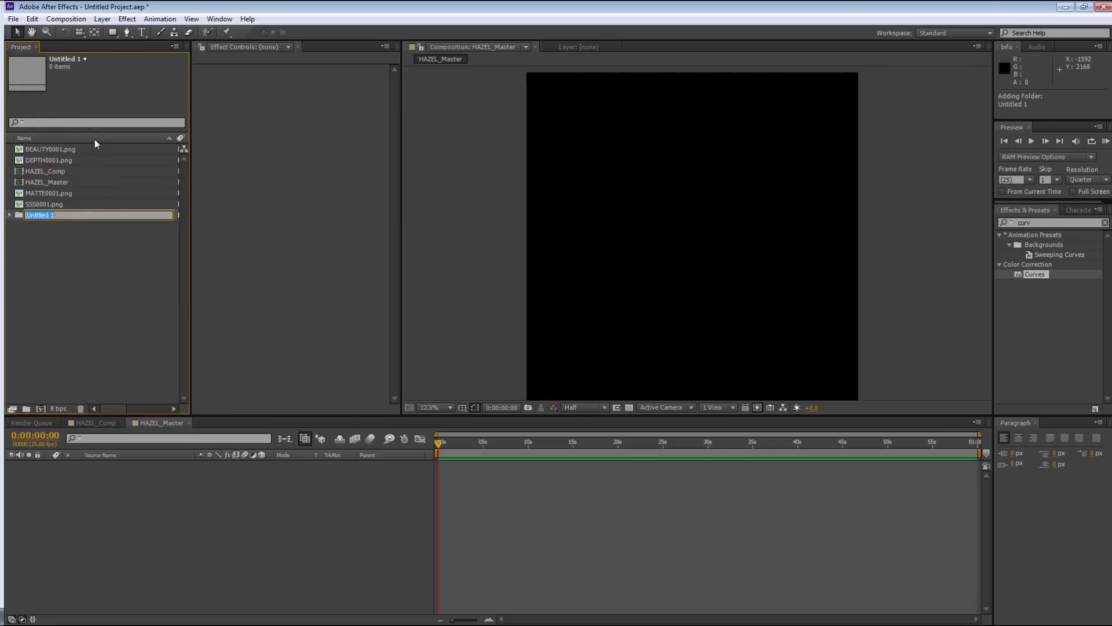
text(MEDIA)
key(Return)
File the four PNG renders and HAZEL_Comp in the MEDIA folder, and add HAZEL_Comp as a layer in HAZEL_Master
click(74, 193)
ctrl+click(63, 215)
ctrl+click(63, 160)
ctrl+click(75, 149)
drag(66, 162, 484, 499)
click(49, 150)
click(10, 160)
drag(722, 255, 711, 208)
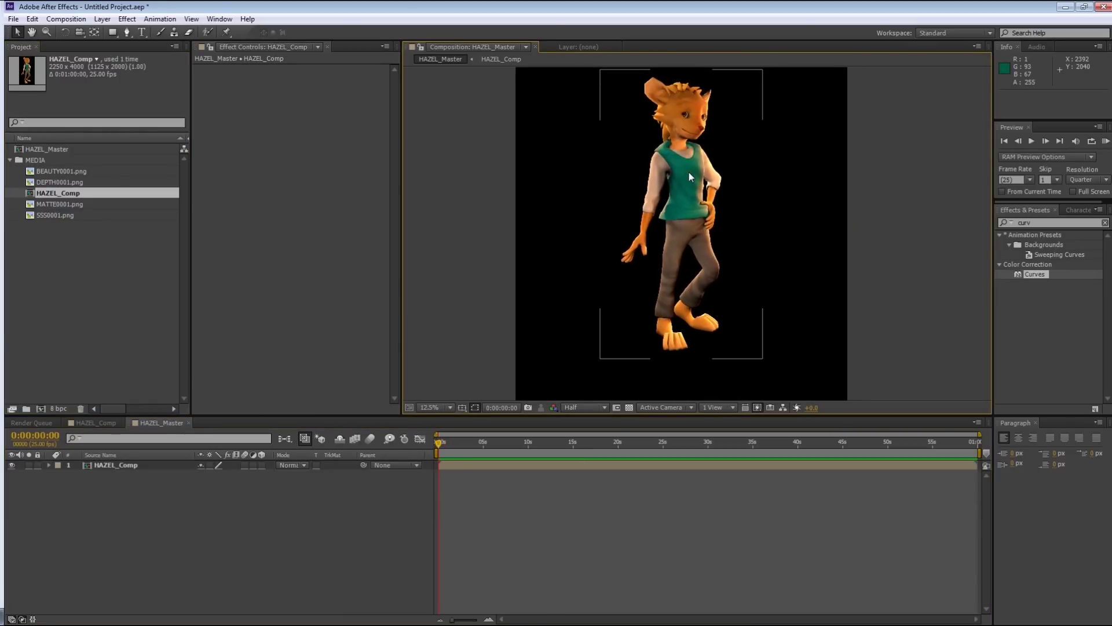
Save the project as Hazel_AE in the RENDER folder under Assets_Characters > Hazel
key(ctrl+s)
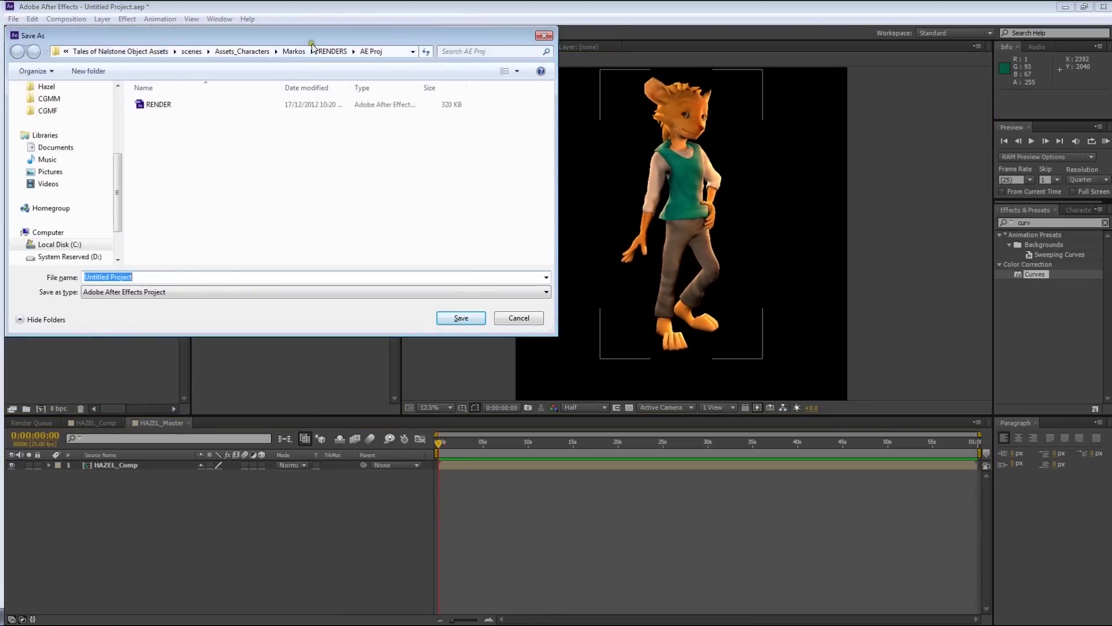
click(242, 51)
click(155, 214)
double_click(154, 214)
double_click(161, 129)
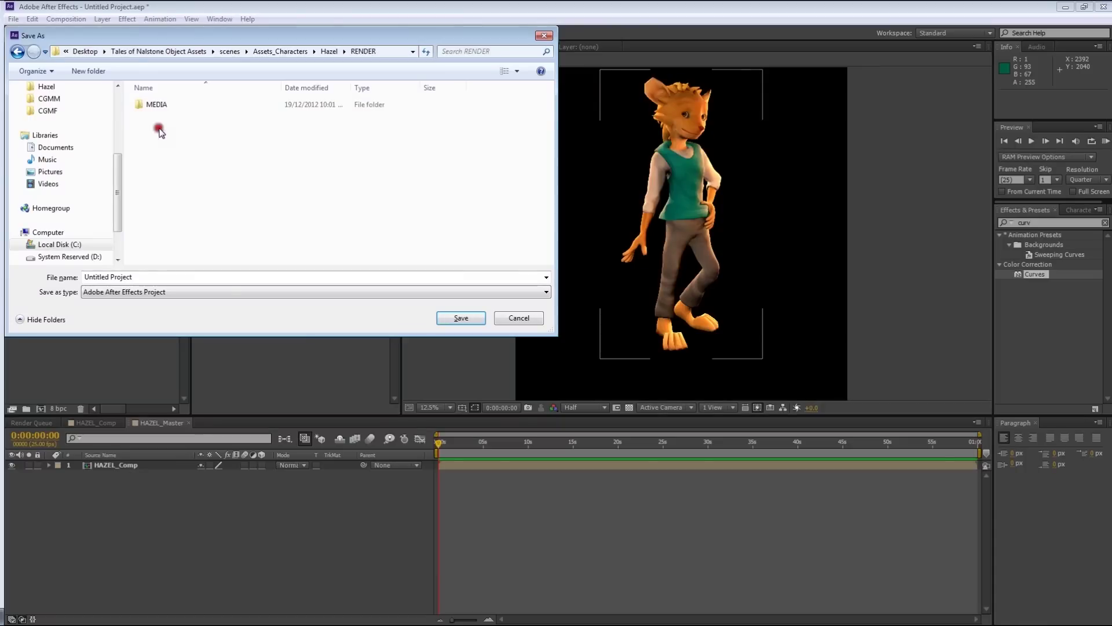
triple_click(174, 277)
text(Ha)
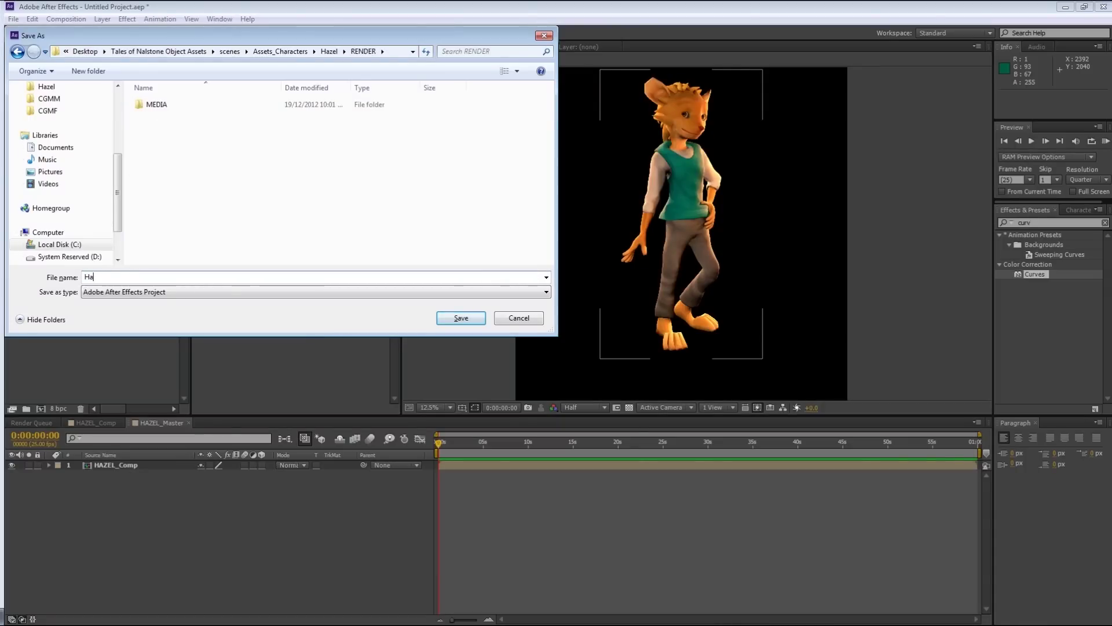
text(zel_AE)
key(Return)
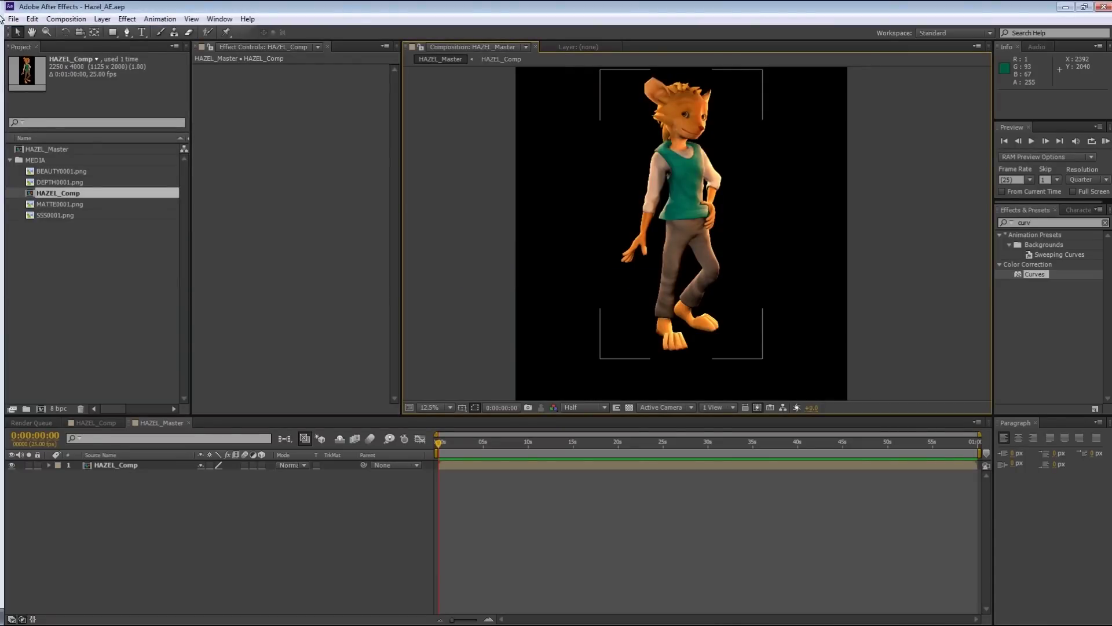
click(680, 191)
click(812, 188)
middle_drag(800, 190, 785, 167)
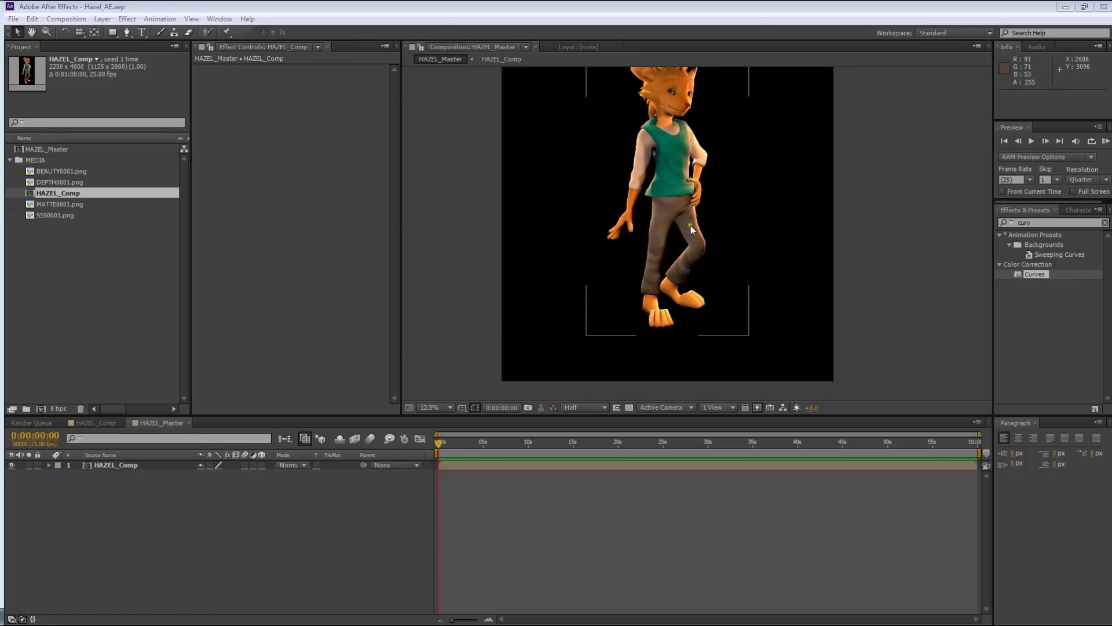
middle_click(894, 197)
middle_drag(762, 139, 761, 178)
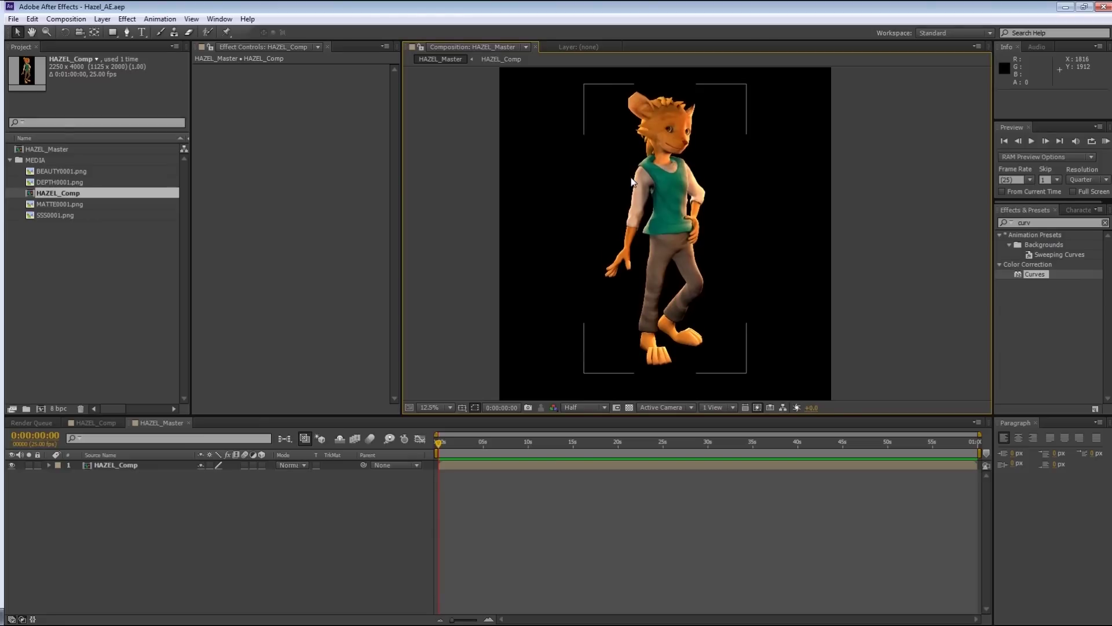
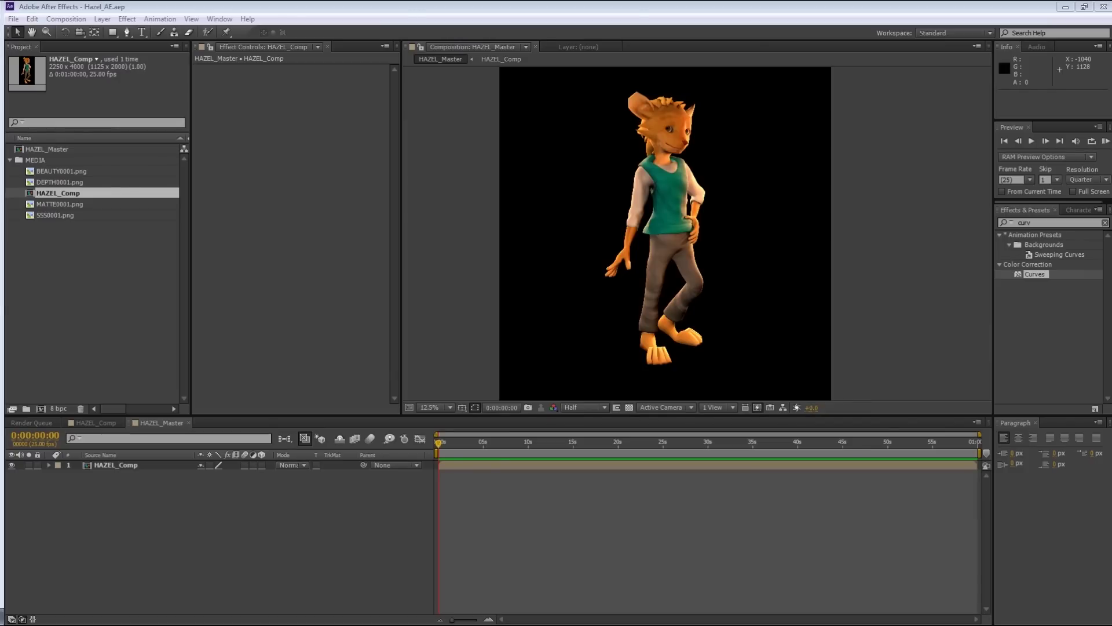
Import BronzeCopper0039_L.jpg and place it in HAZEL_Master beneath the HAZEL_Comp layer
click(92, 263)
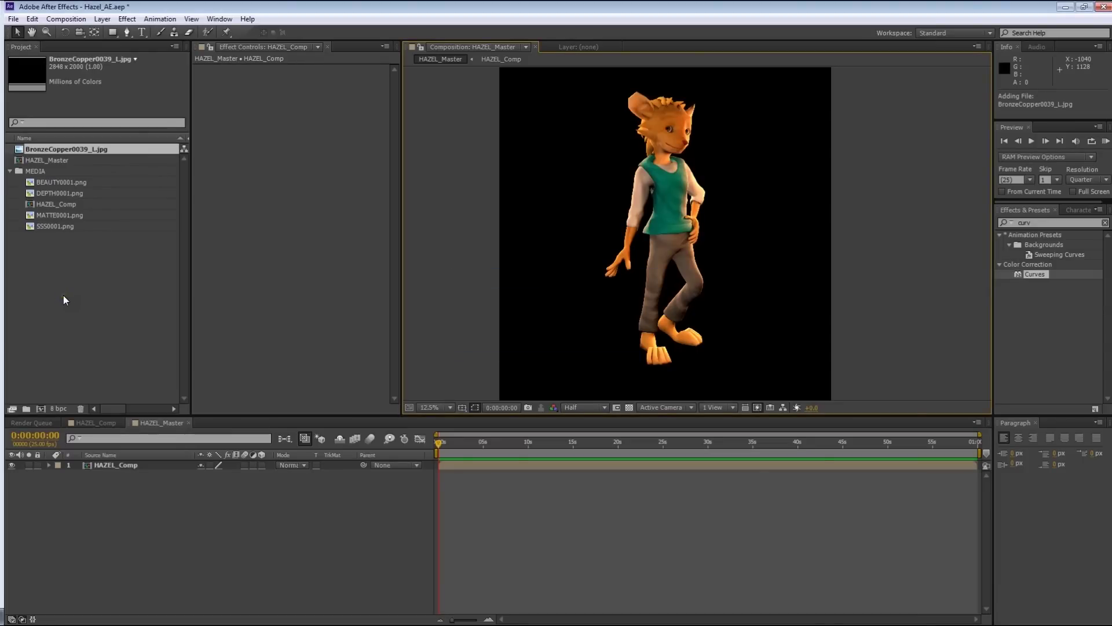
click(72, 260)
drag(84, 151, 185, 556)
scroll(700, 226, up, 2)
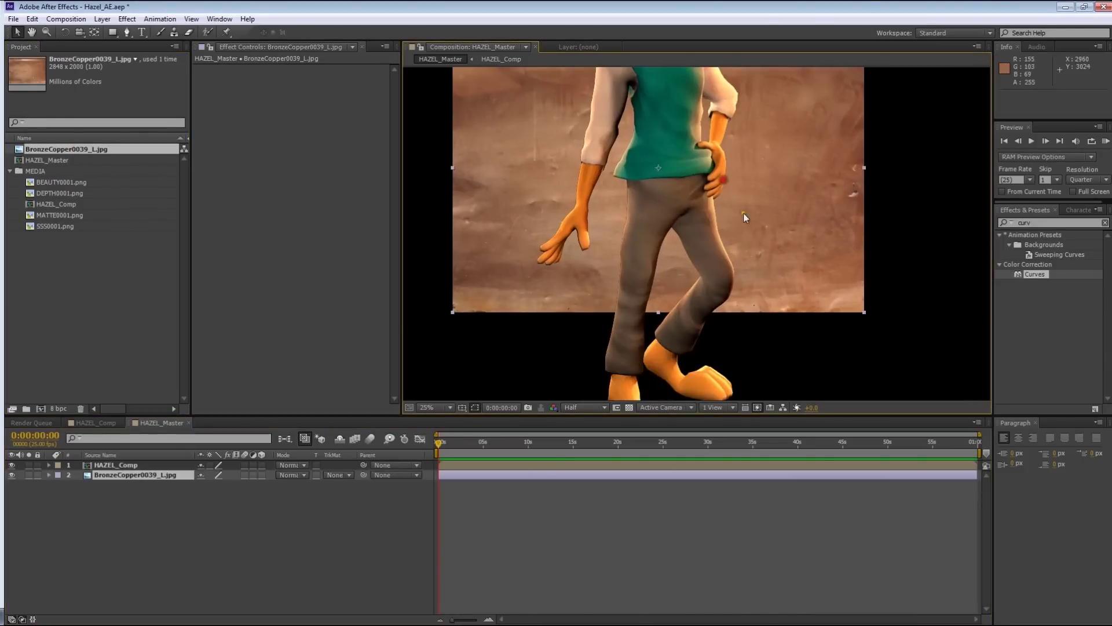
Lower the BronzeCopper0039_L.jpg layer toward the character's feet and make it a 3D layer
scroll(841, 294, down, 2)
drag(707, 242, 676, 309)
click(263, 474)
Rotate the copper texture layer to lie flat as a floor, with orientation 270°, 0°, 336°
key(w)
drag(663, 251, 665, 246)
drag(666, 318, 665, 317)
drag(665, 245, 894, 249)
key(ctrl+z)
key(v)
key(w)
mouse_move(676, 283)
mouse_down()
mouse_move(663, 283)
mouse_move(681, 283)
mouse_up()
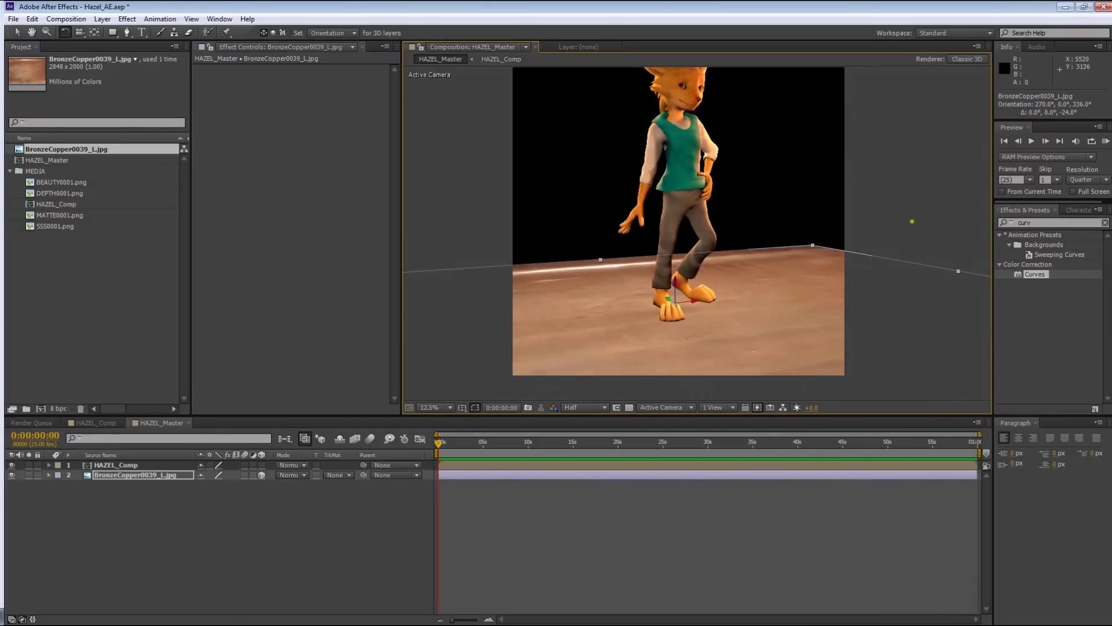
Shift the copper floor layer behind the character's feet to position 3237.2, 4256.8, 1008.7
click(914, 218)
scroll(785, 221, down, 1)
key(h)
drag(786, 221, 791, 203)
key(w)
click(756, 247)
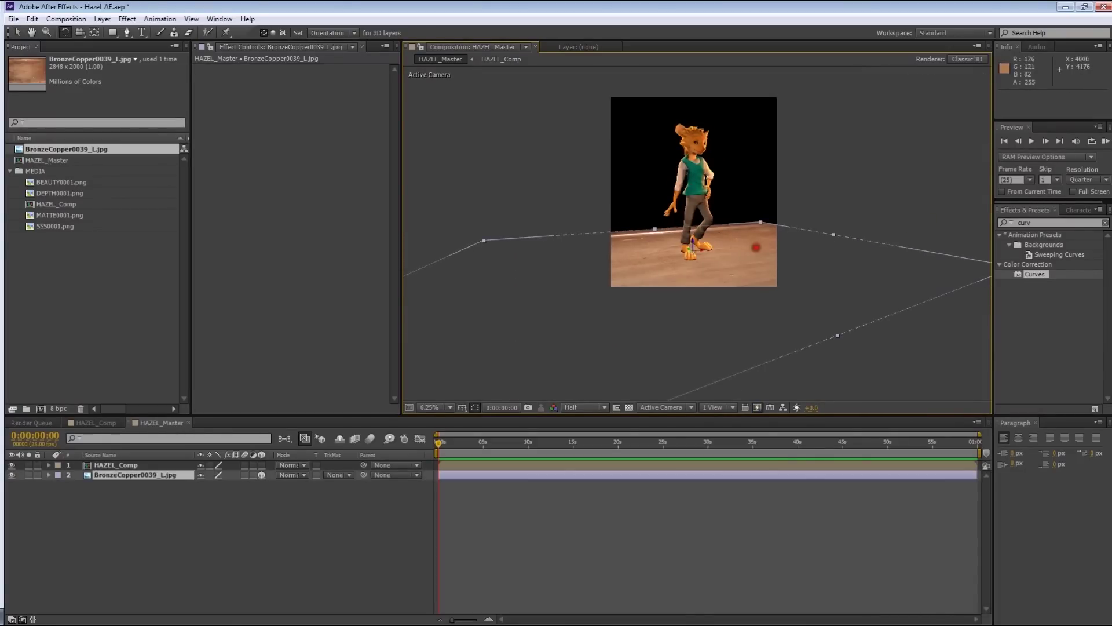
key(v)
drag(692, 246, 713, 234)
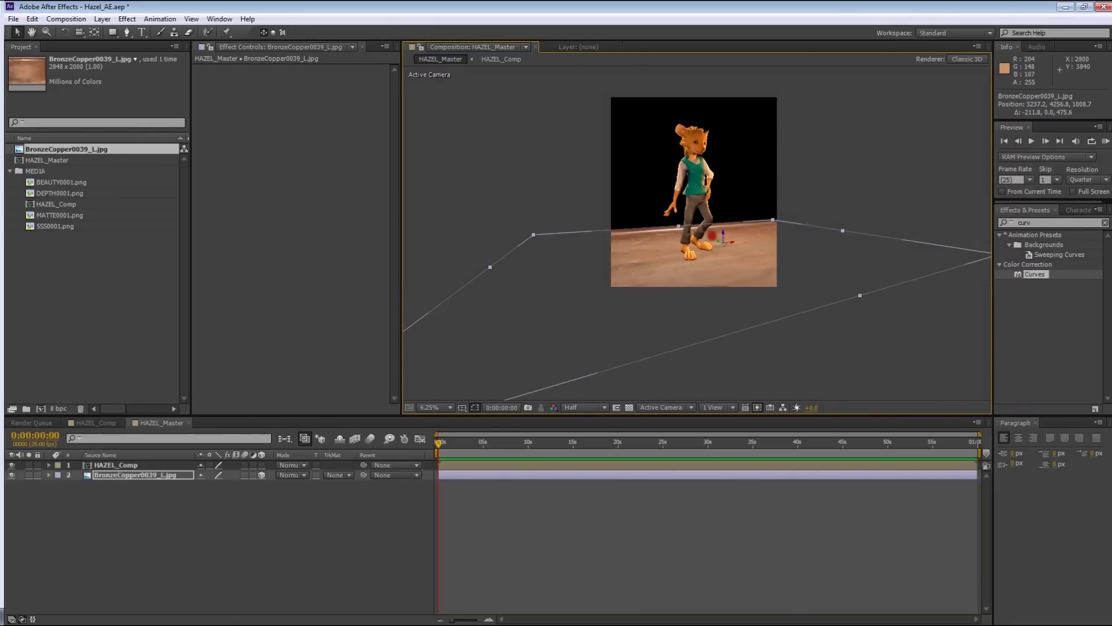
click(834, 205)
scroll(698, 247, up, 1)
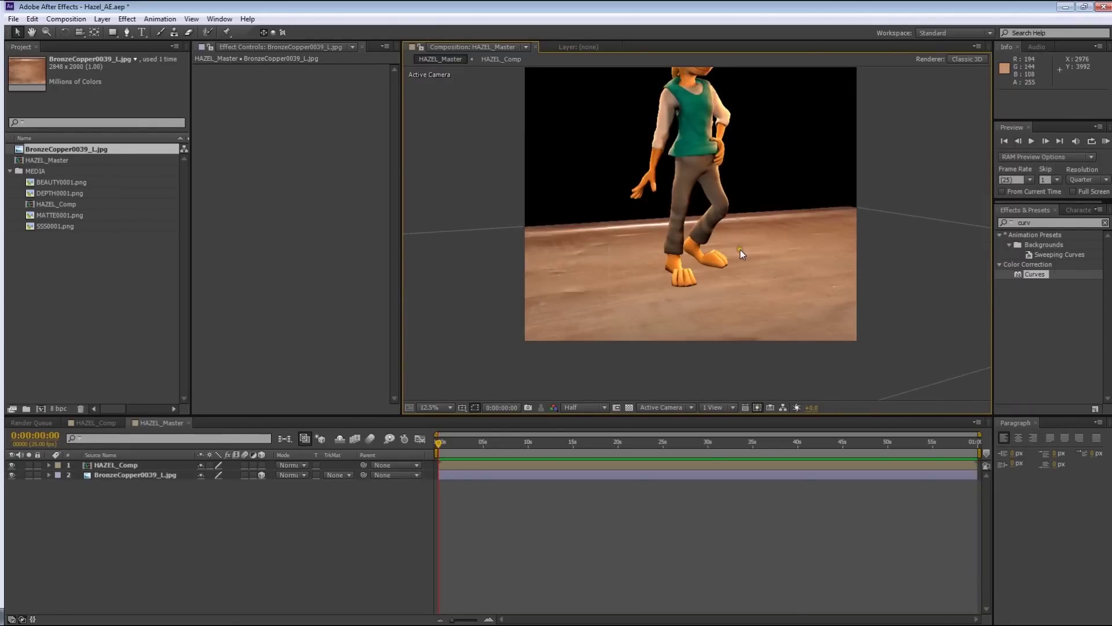
drag(740, 249, 727, 291)
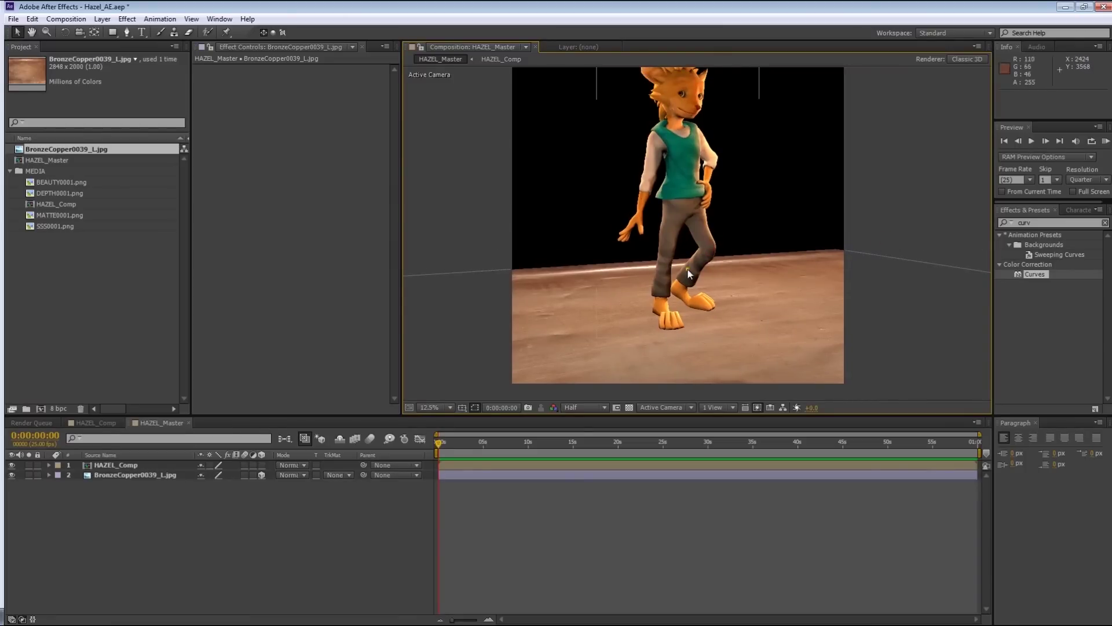
Draw a wide elliptical mask on the copper floor layer around the character's feet
click(804, 315)
click(913, 279)
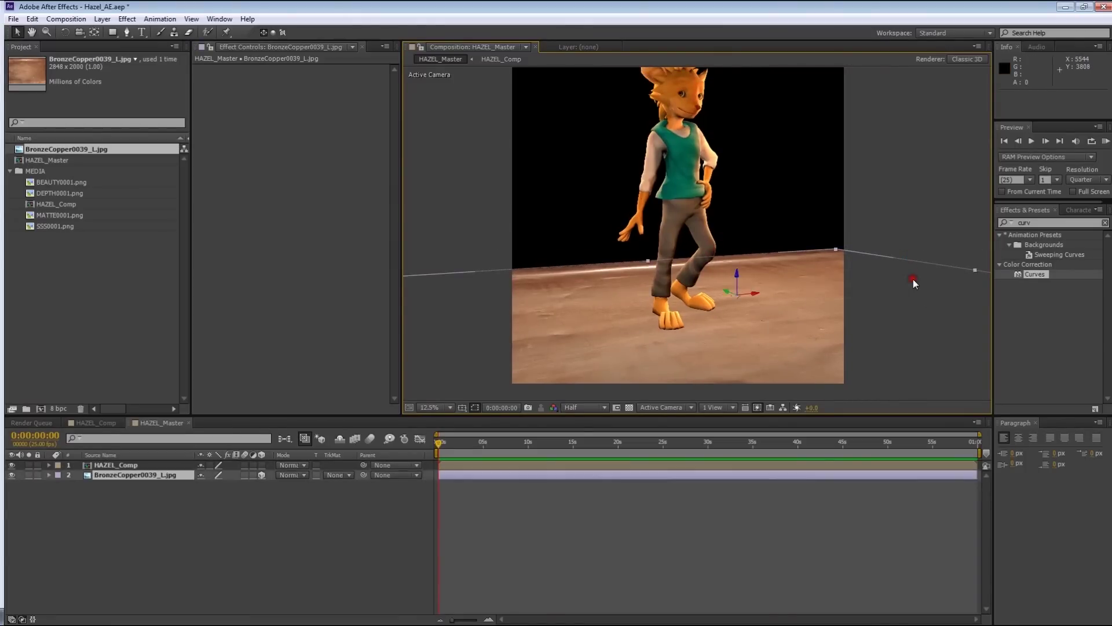
drag(120, 33, 151, 54)
drag(641, 298, 760, 334)
drag(724, 288, 762, 278)
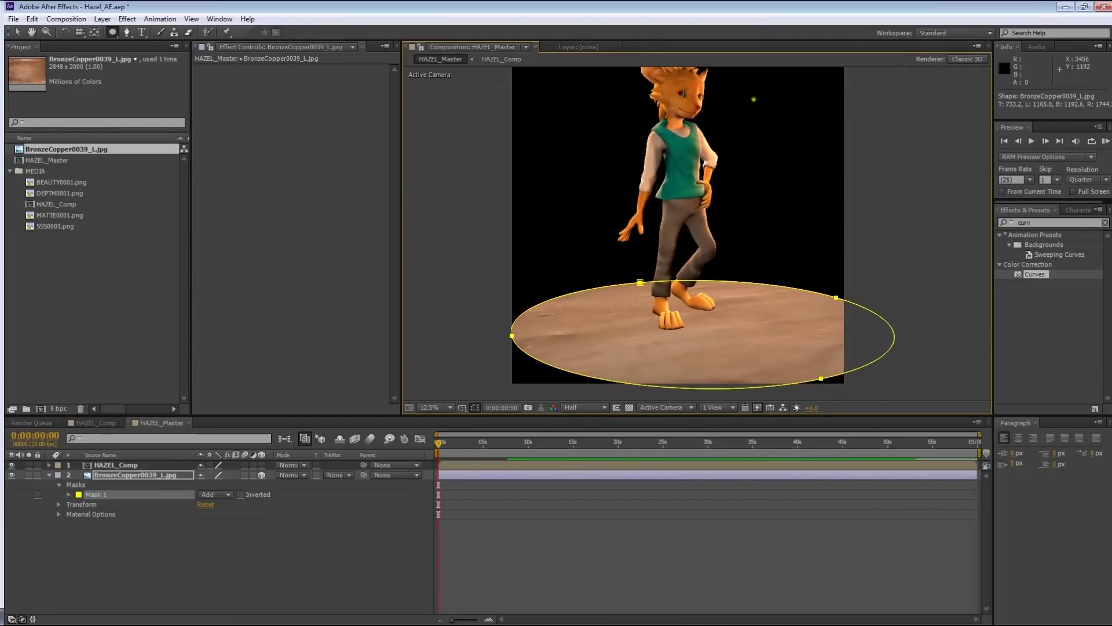
Reshape the floor's elliptical mask and extend it leftward past the composition edge, keeping the character's feet inside
drag(753, 99, 732, 154)
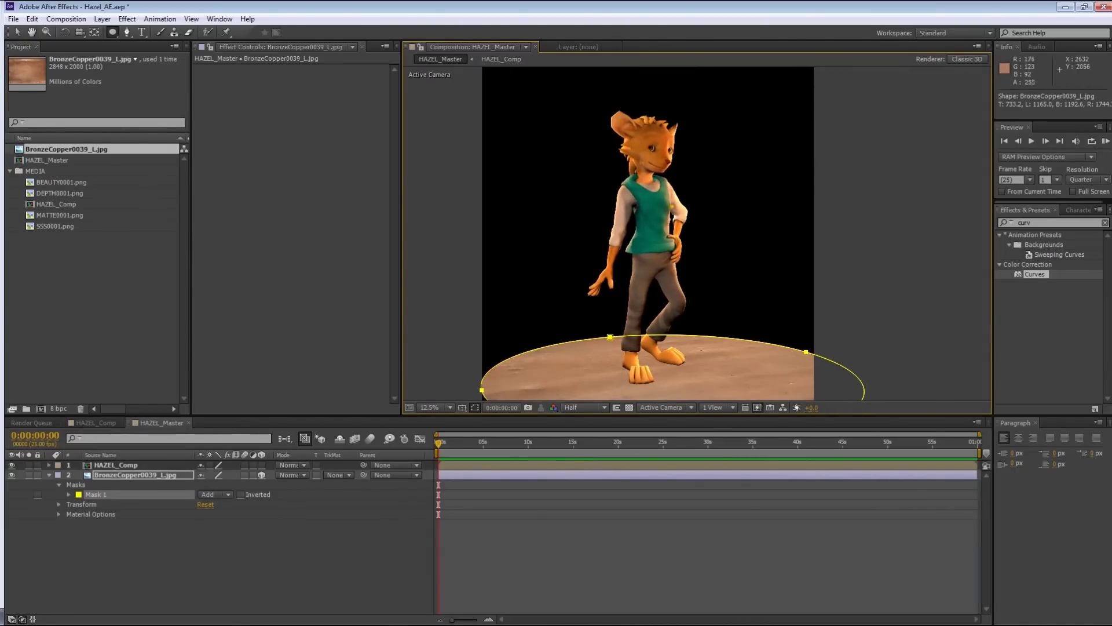
drag(661, 377, 686, 329)
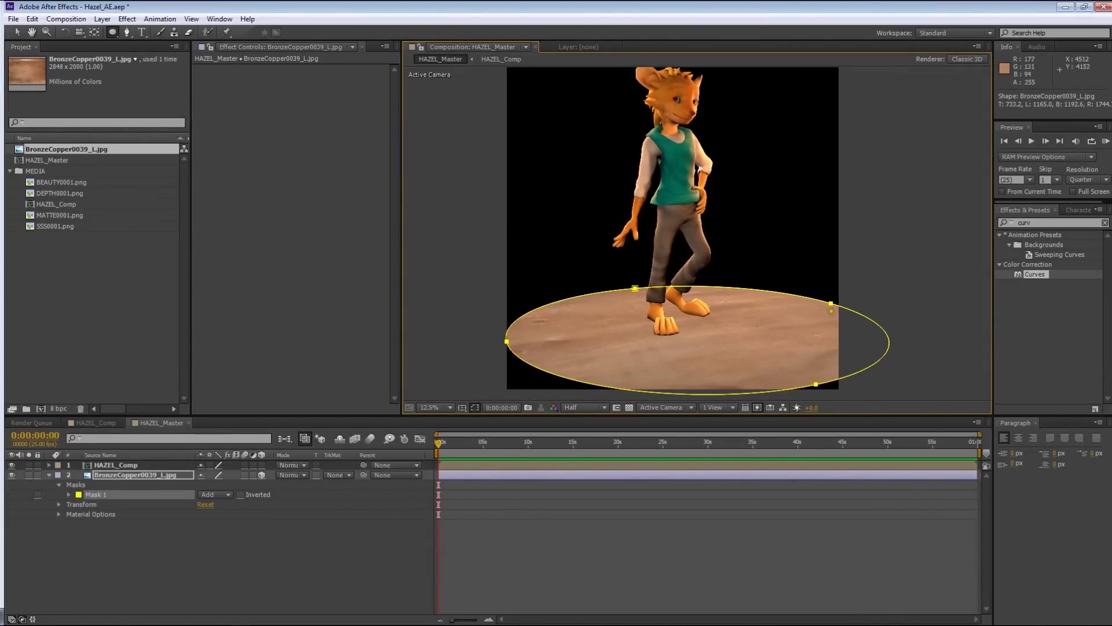
key(v)
drag(831, 302, 782, 303)
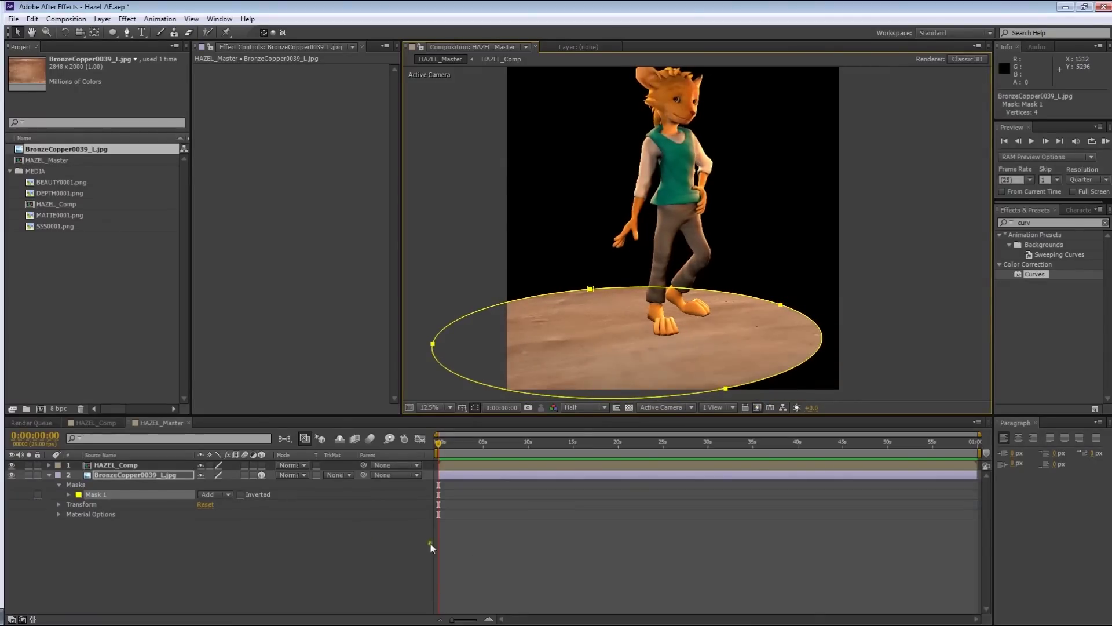
Feather the floor layer's mask by 573 pixels in both directions
click(479, 476)
key(m)
key(m)
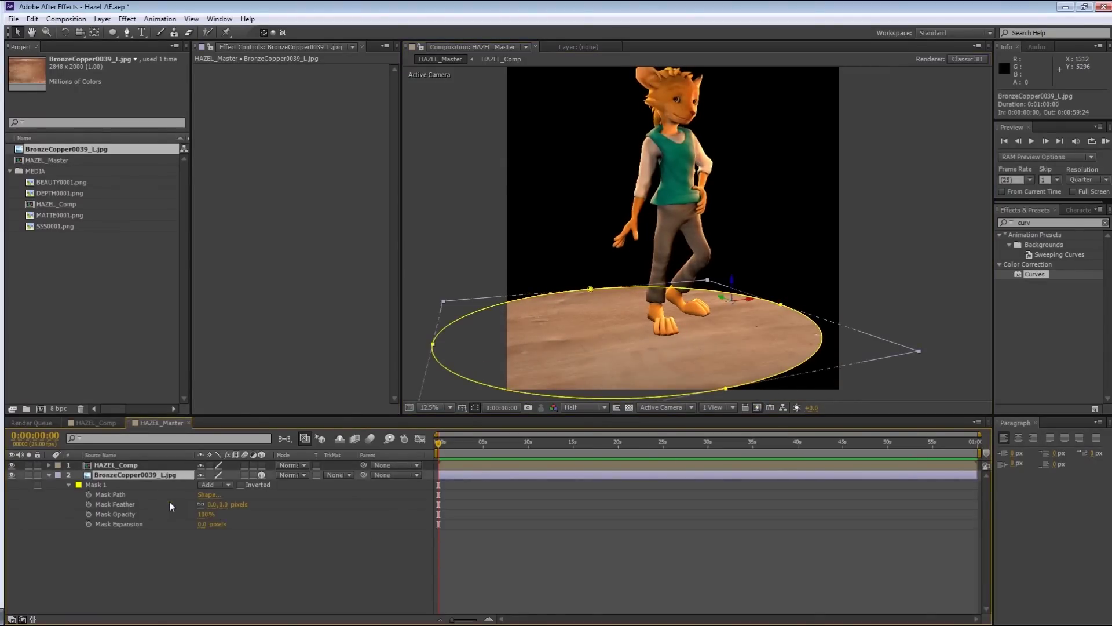
drag(212, 504, 542, 490)
click(523, 525)
click(526, 475)
click(515, 519)
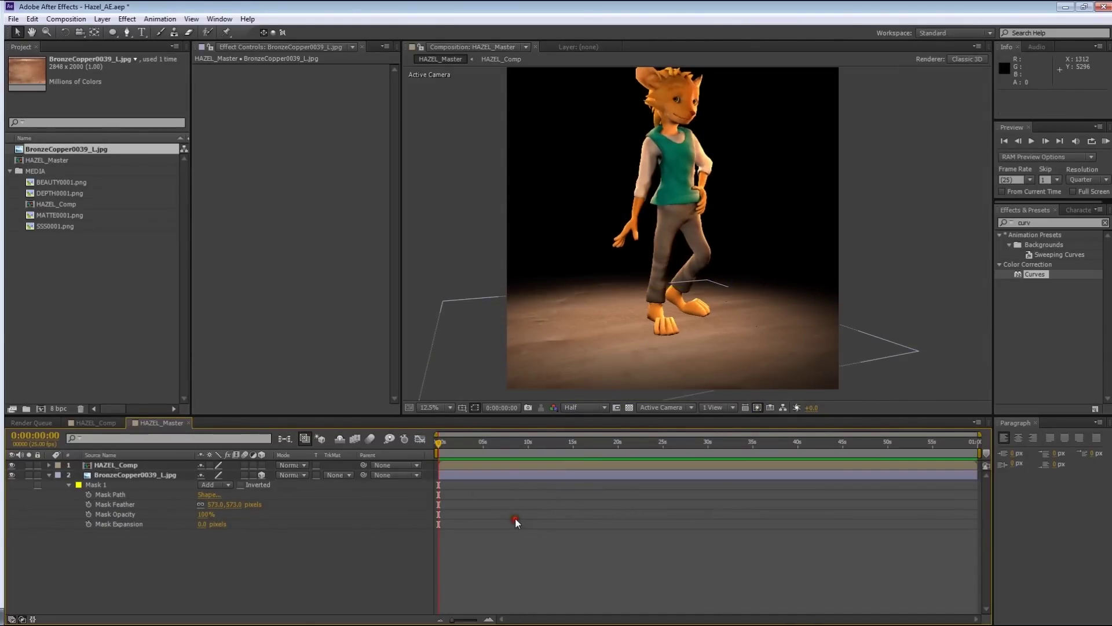
Place BronzeCopper0039_L.jpg again as the bottom backdrop layer, scaled to 222% and positioned at 2297.5, 1557.0
click(143, 475)
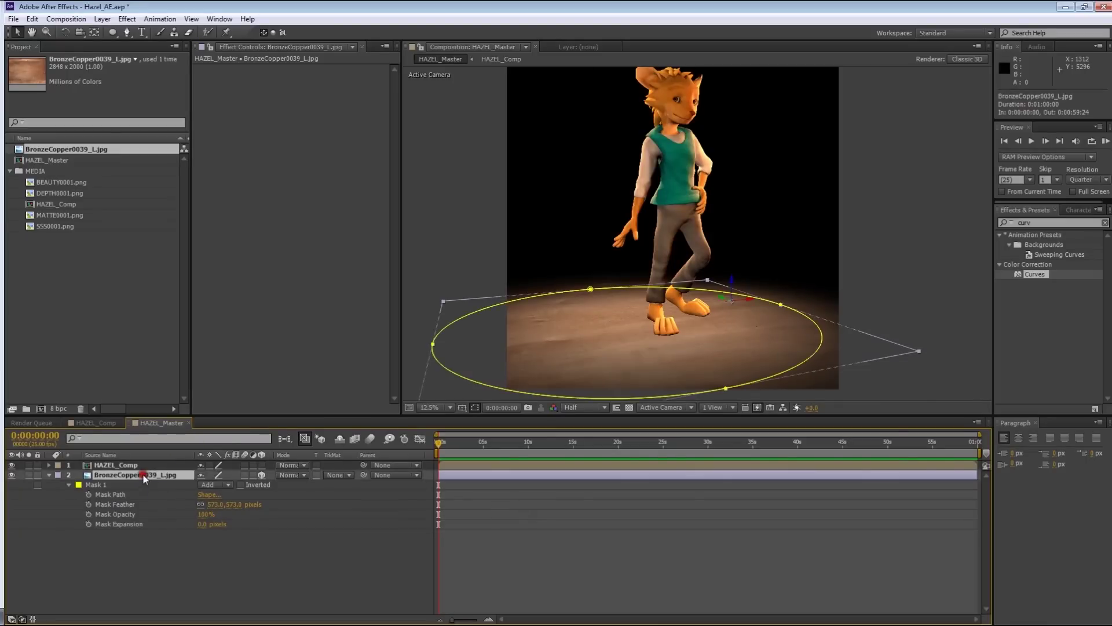
drag(54, 152, 165, 509)
drag(775, 276, 904, 350)
scroll(718, 260, down, 1)
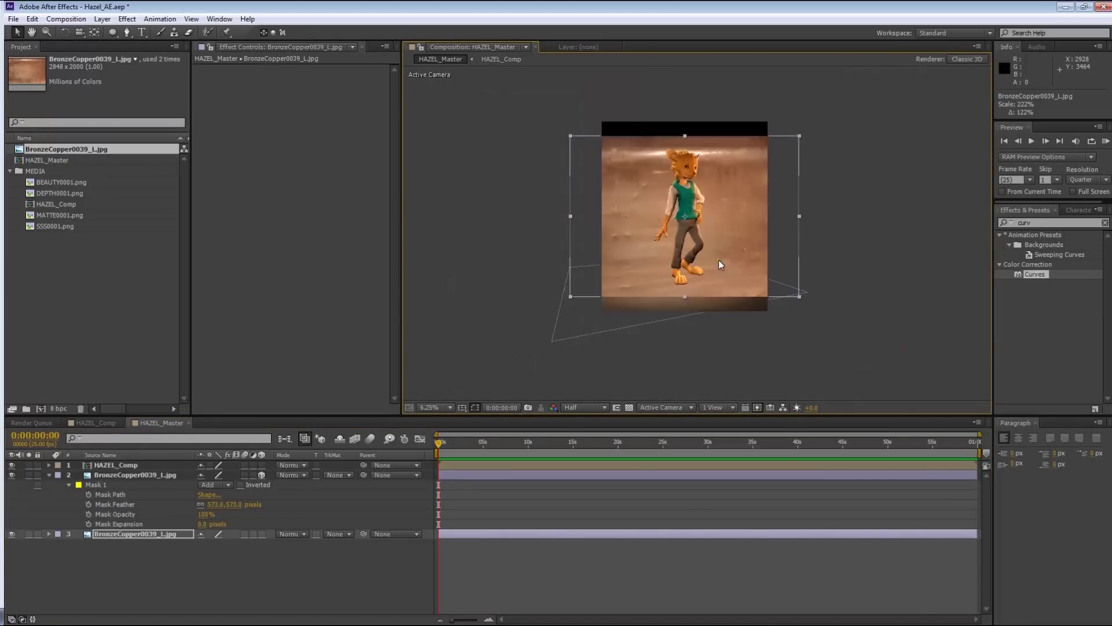
middle_drag(692, 246, 685, 271)
shift+drag(735, 241, 737, 203)
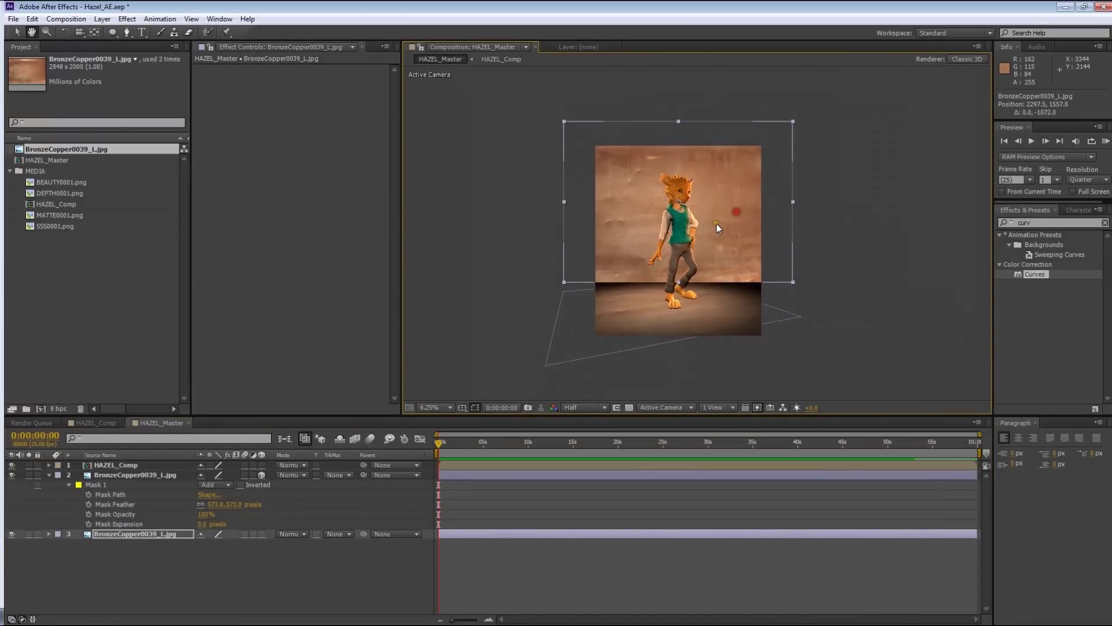
Draw an elliptical mask on the backdrop layer around the character's head and upper body
scroll(717, 223, up, 1)
middle_drag(717, 223, 720, 247)
click(110, 31)
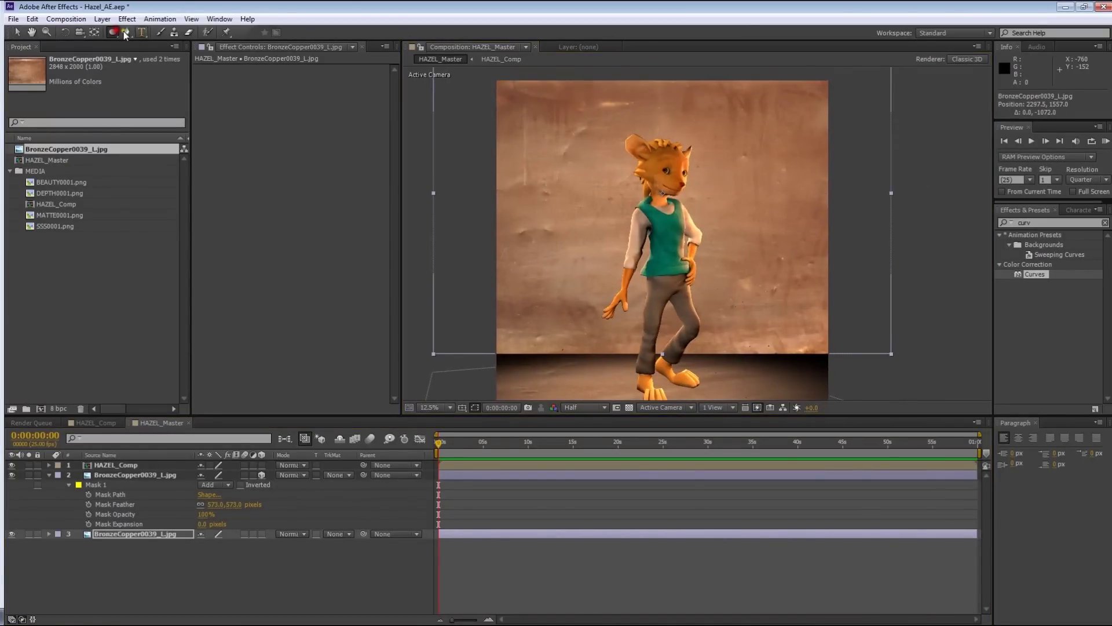
ctrl+shift+drag(658, 210, 737, 117)
Reshape the backdrop's mask into a slanted oval running from beside the character's head down toward the lowered hand
drag(751, 210, 752, 176)
click(742, 215)
key(v)
drag(555, 214, 536, 271)
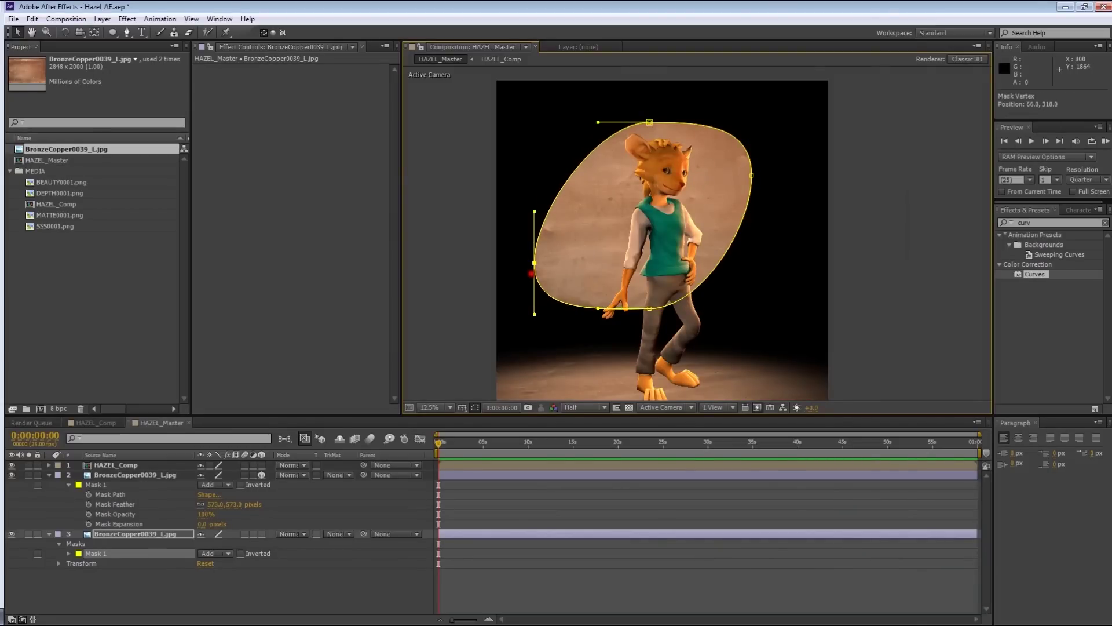
drag(649, 308, 656, 301)
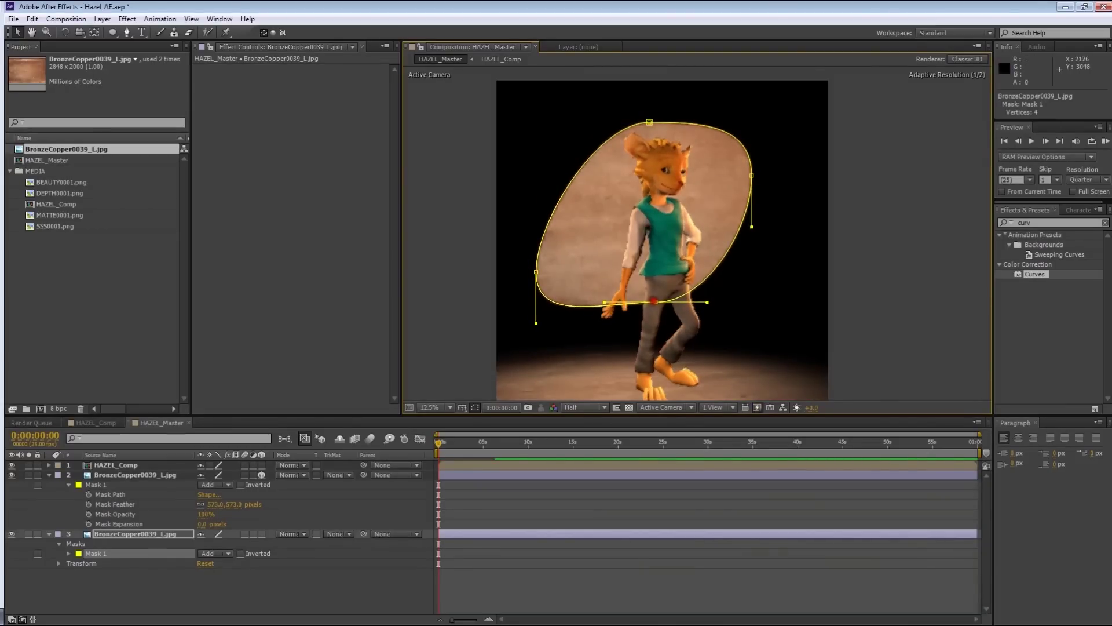
Feather the backdrop layer's mask by 655 pixels in both directions
key(u)
key(m)
key(m)
drag(216, 563, 255, 563)
drag(420, 533, 558, 519)
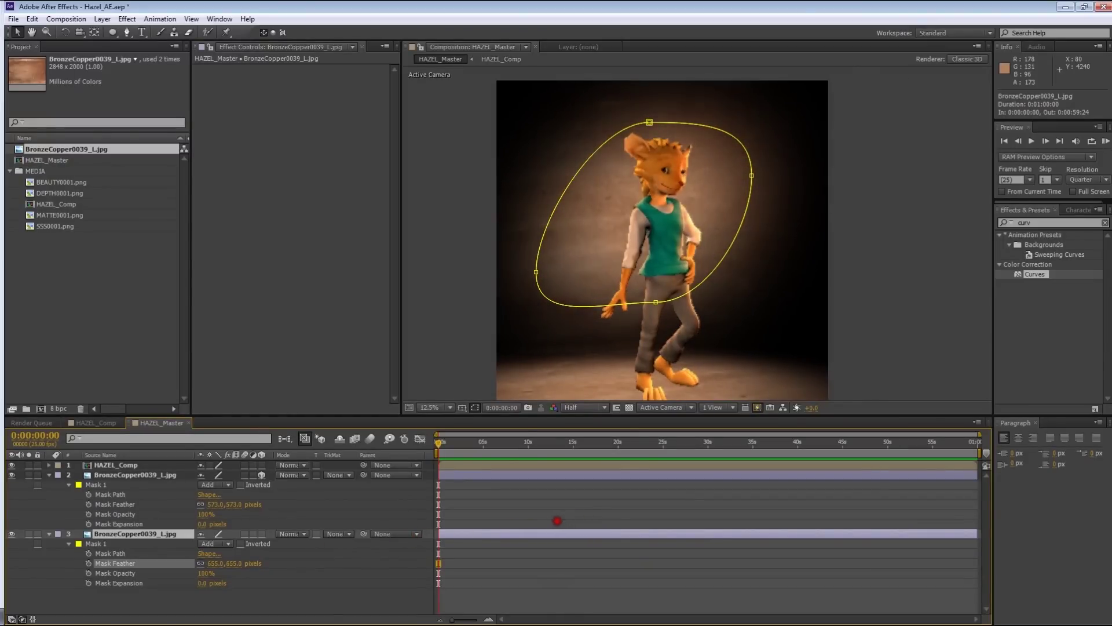
click(562, 582)
middle_drag(890, 252, 895, 187)
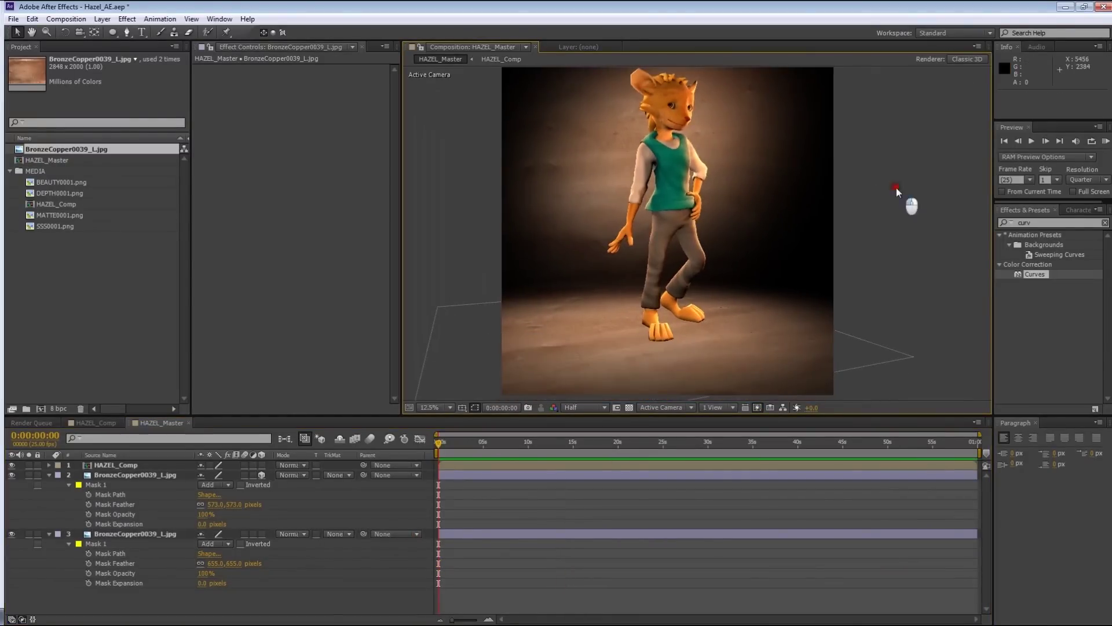
Create a composition-sized black solid and place it between the copper floor layer and the backdrop layer
click(102, 534)
click(51, 475)
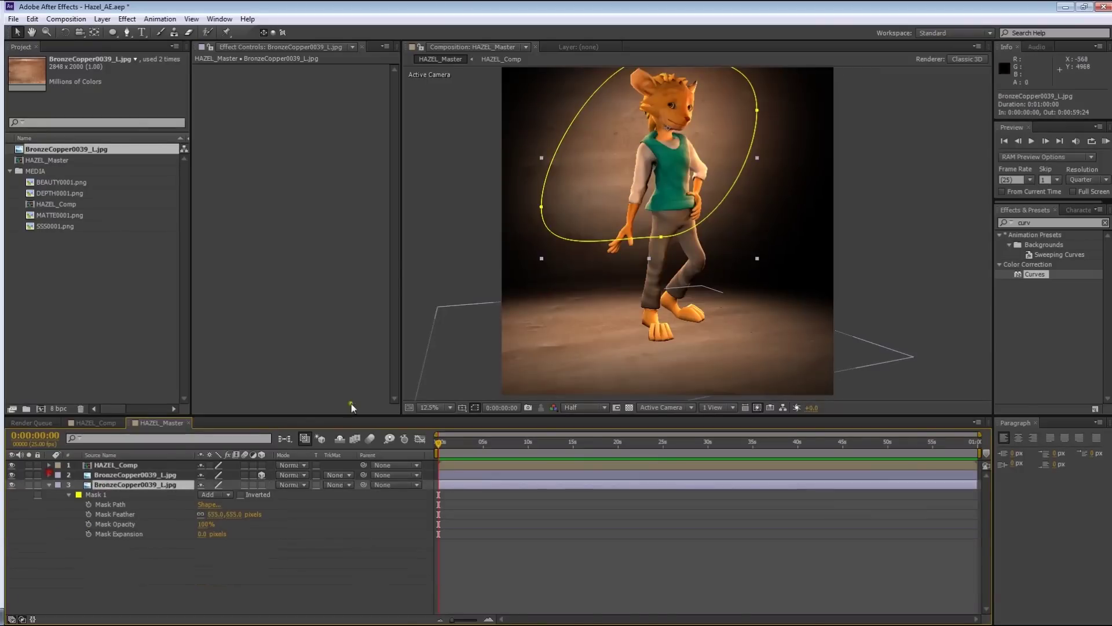
click(649, 502)
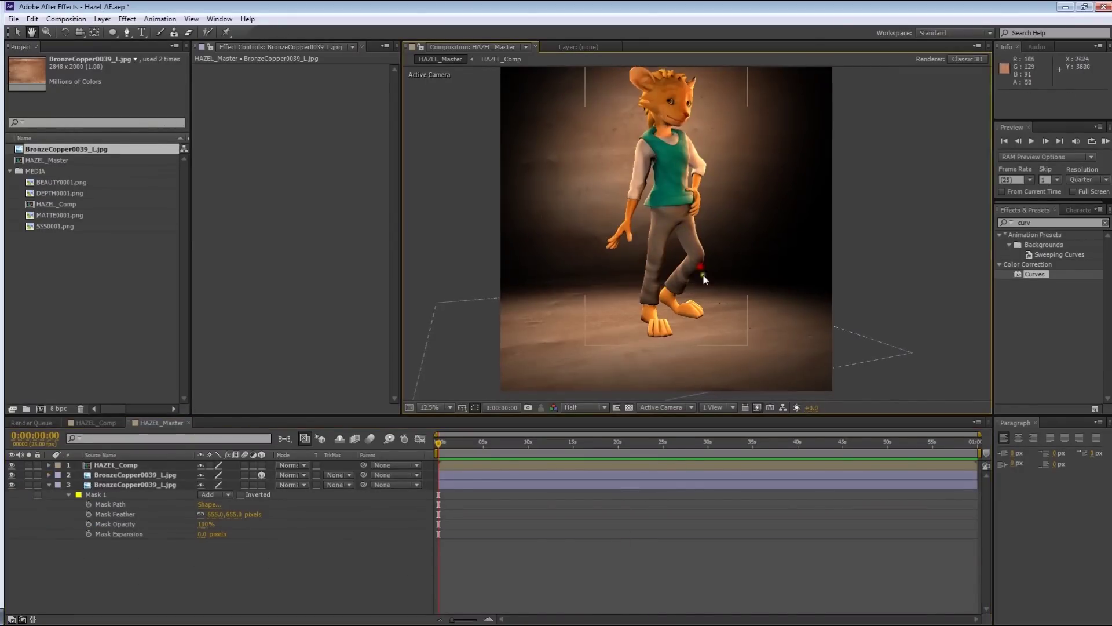
click(547, 481)
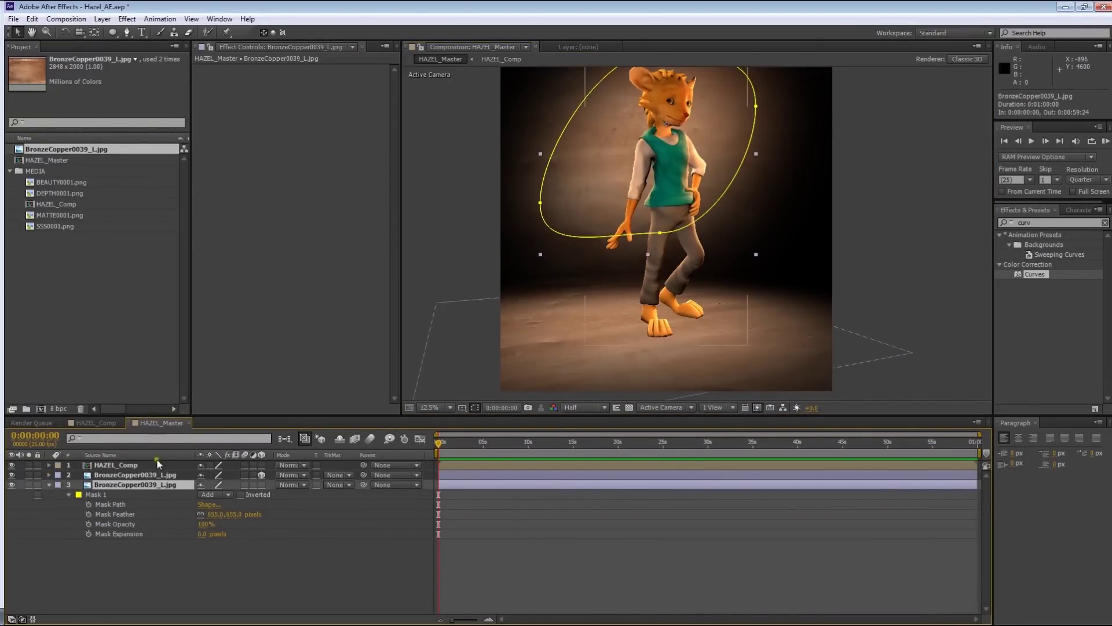
key(ctrl+y)
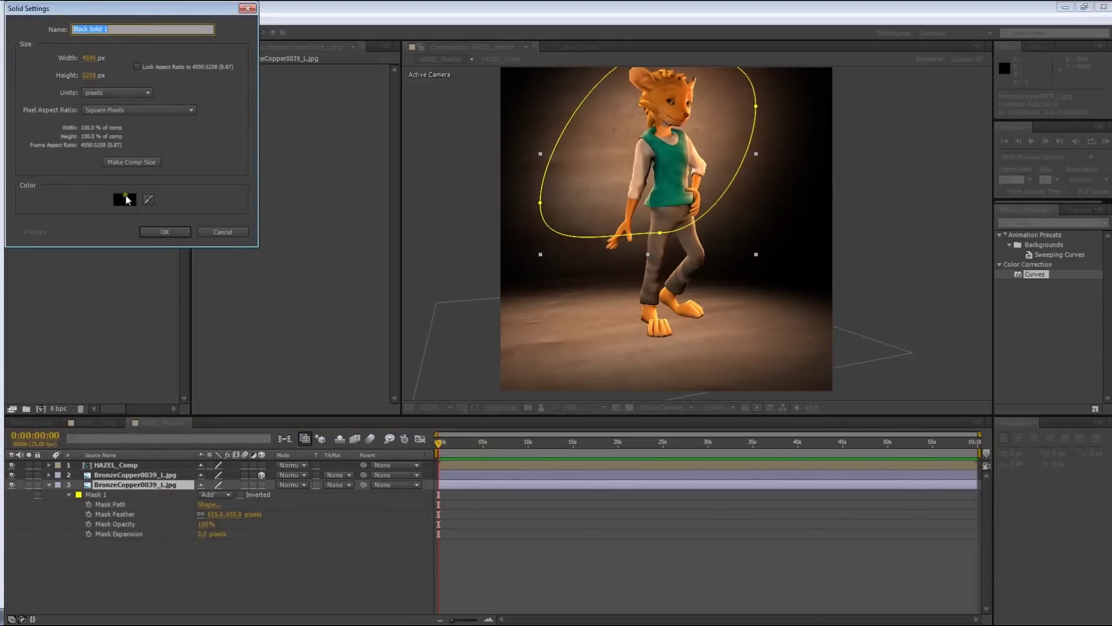
click(164, 231)
drag(127, 465, 139, 490)
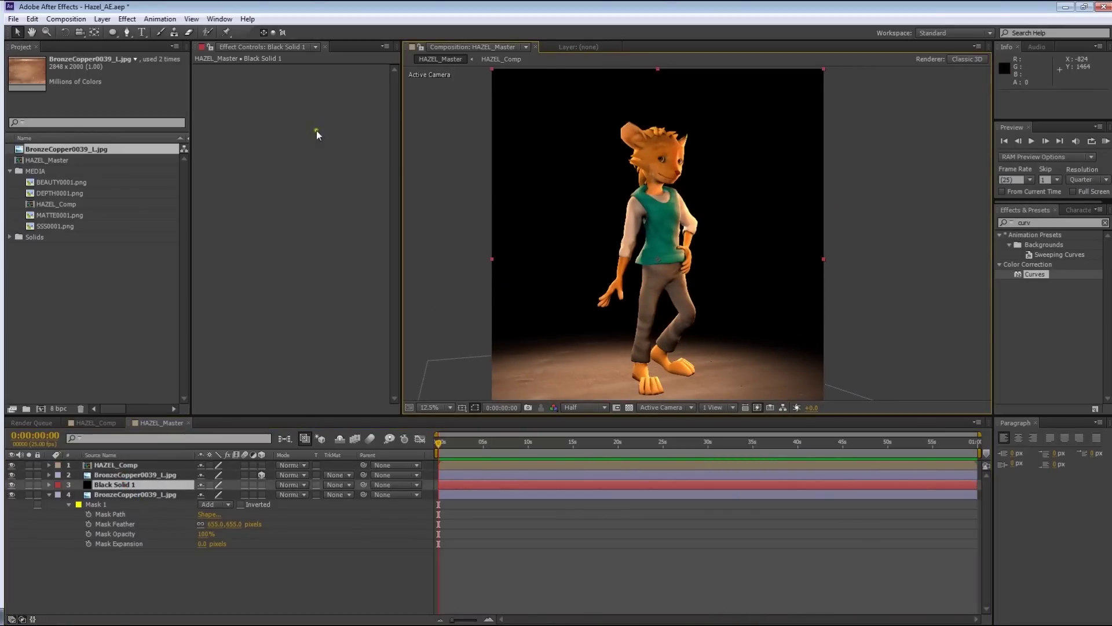
Draw a large elliptical mask on the black solid, from the character's waist to well below and beyond the composition's sides
click(111, 32)
scroll(576, 224, down, 1)
middle_drag(637, 323, 623, 227)
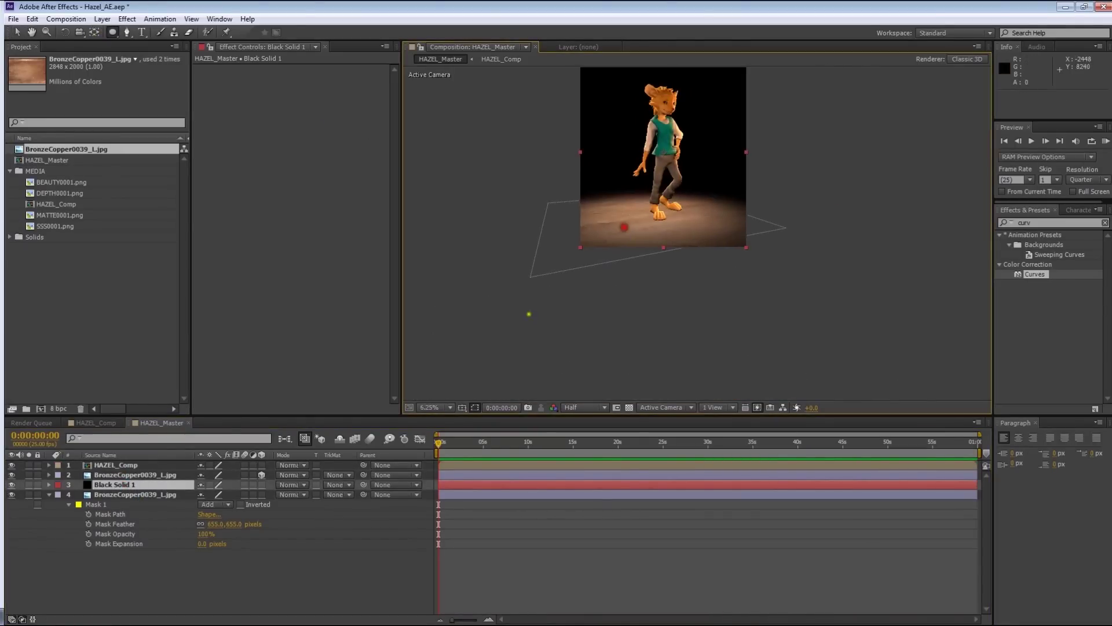
drag(491, 372, 815, 161)
Feather the black solid's mask by 1000 pixels in both directions
key(m)
key(m)
key(m)
key(m)
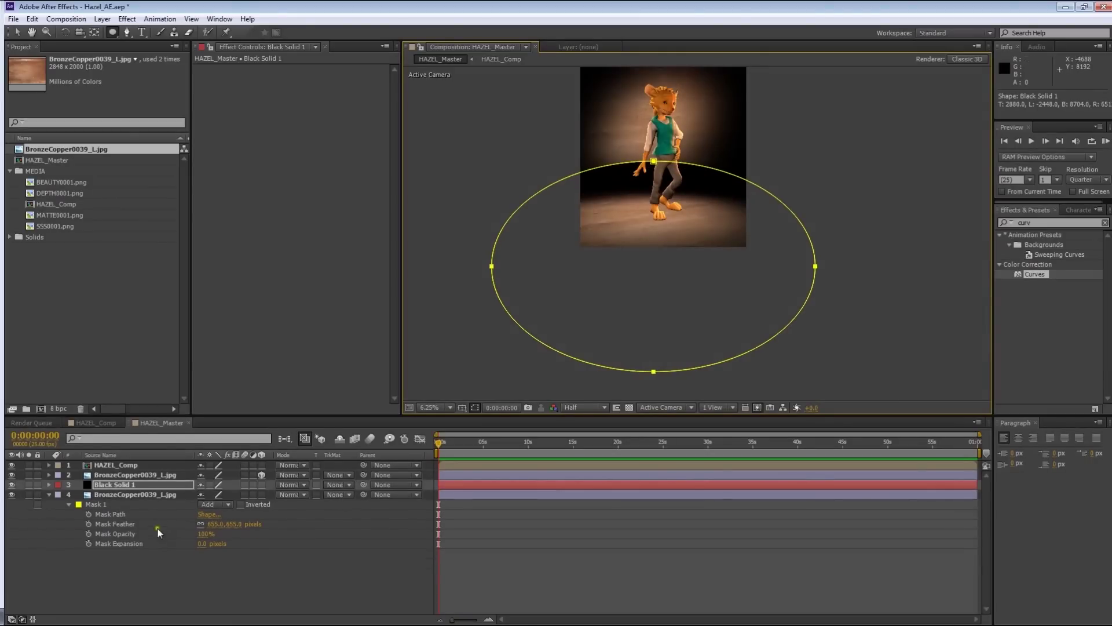
drag(225, 514, 597, 457)
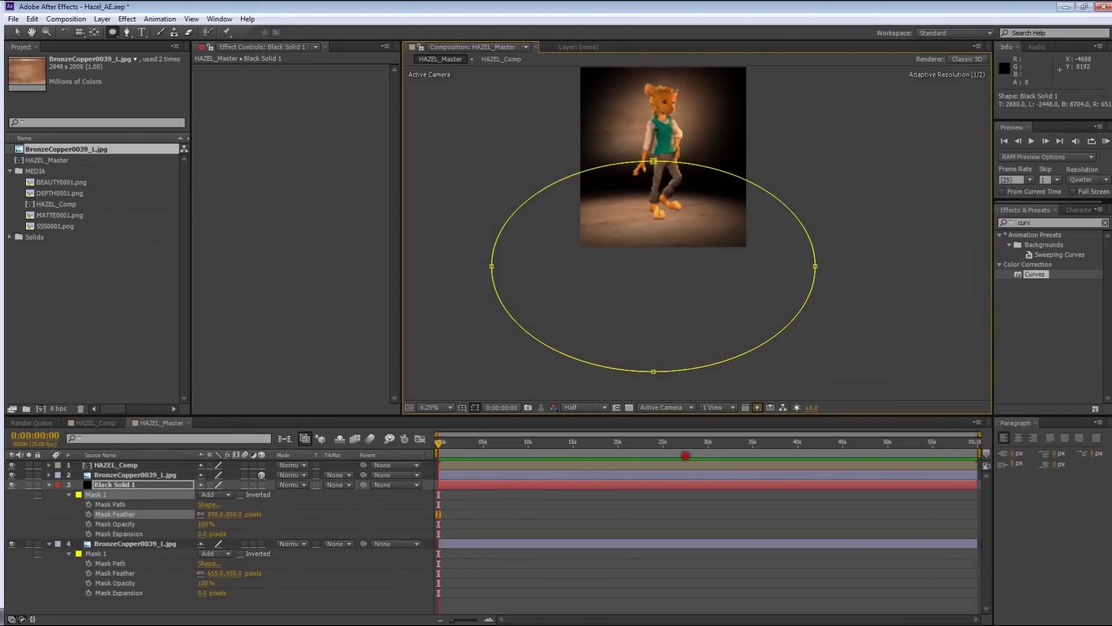
scroll(697, 231, up, 2)
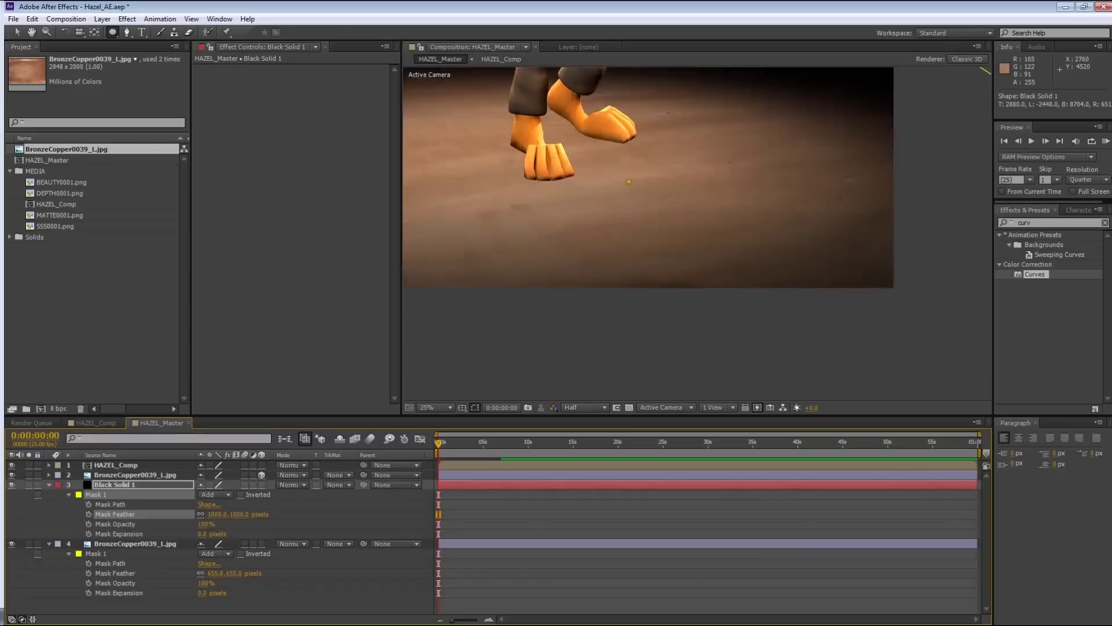
middle_drag(628, 182, 756, 463)
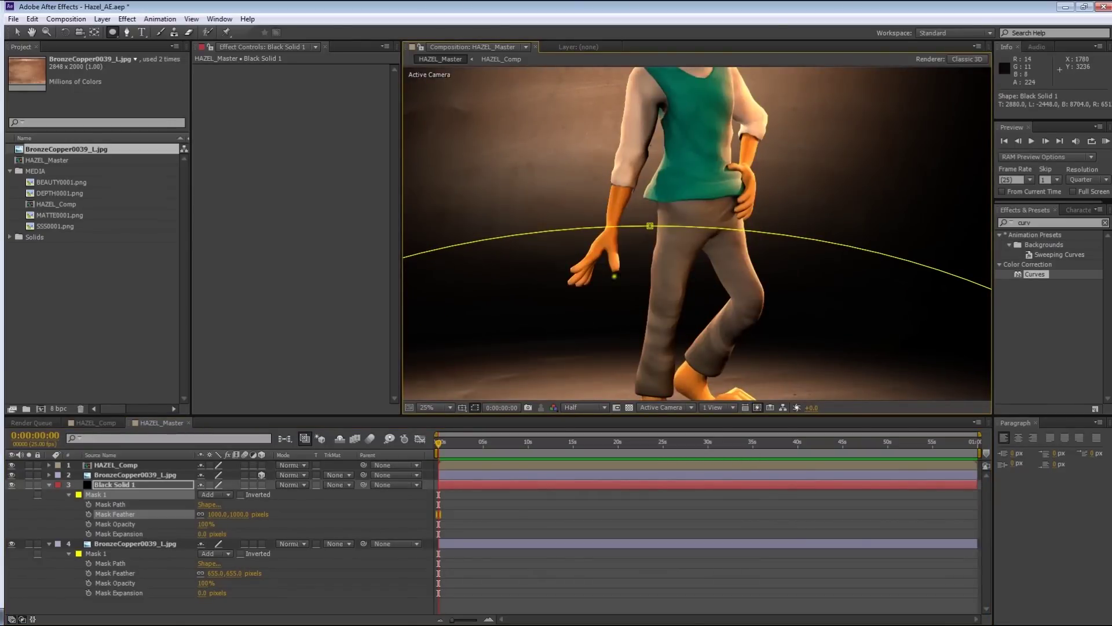
key(comma)
key(v)
click(947, 230)
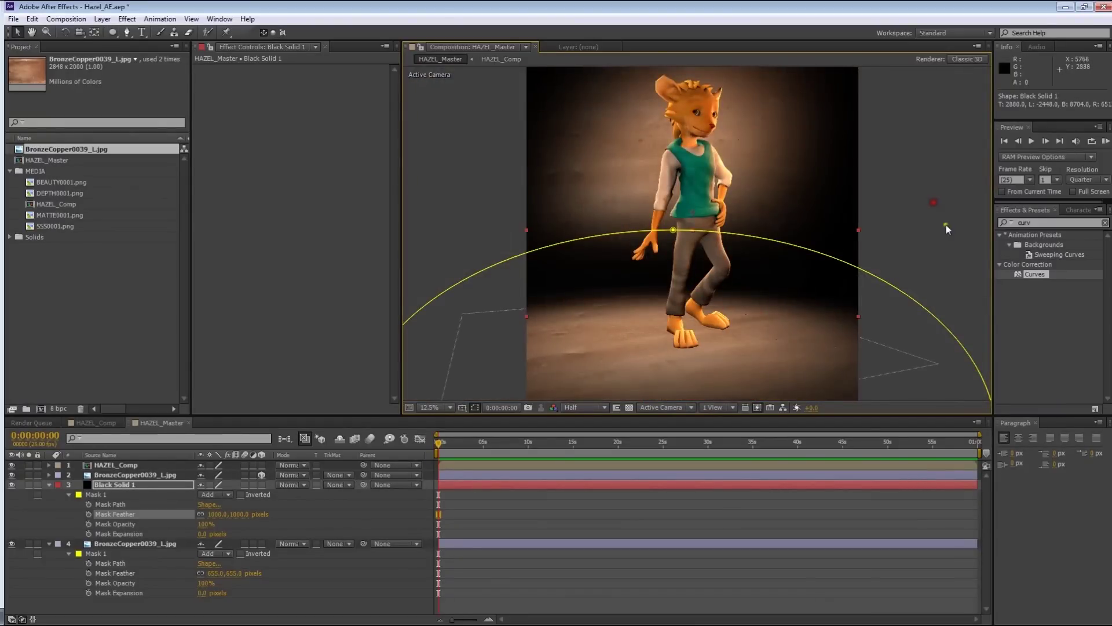
Apply Curves to the copper floor layer and shape the RGB curve into an S with darker shadows and brighter highlights
click(566, 371)
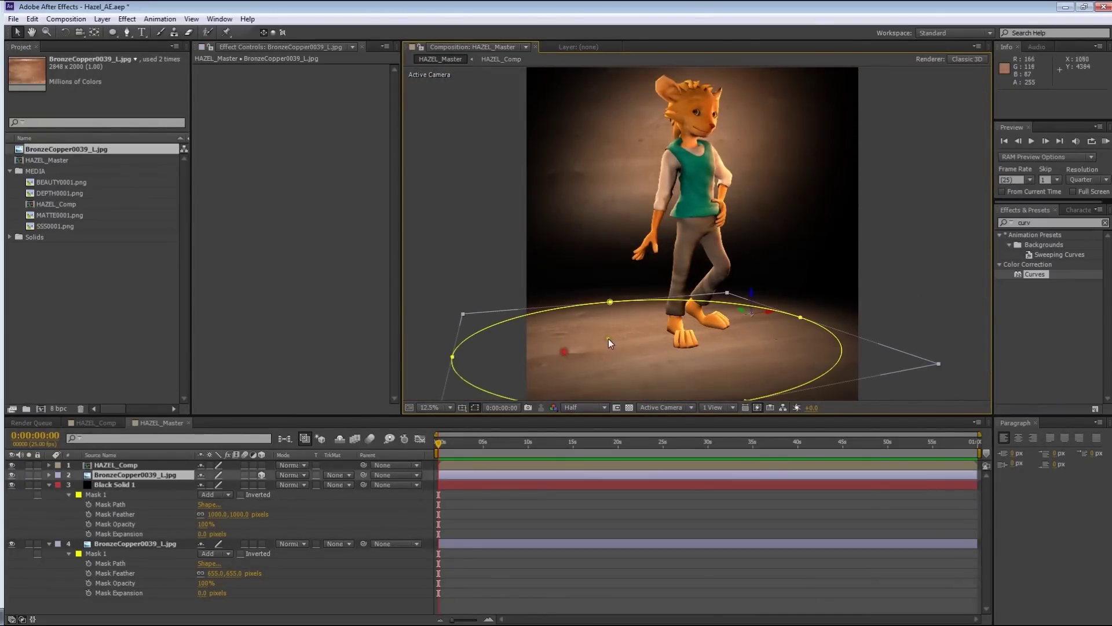
click(89, 485)
click(122, 474)
drag(1035, 274, 502, 475)
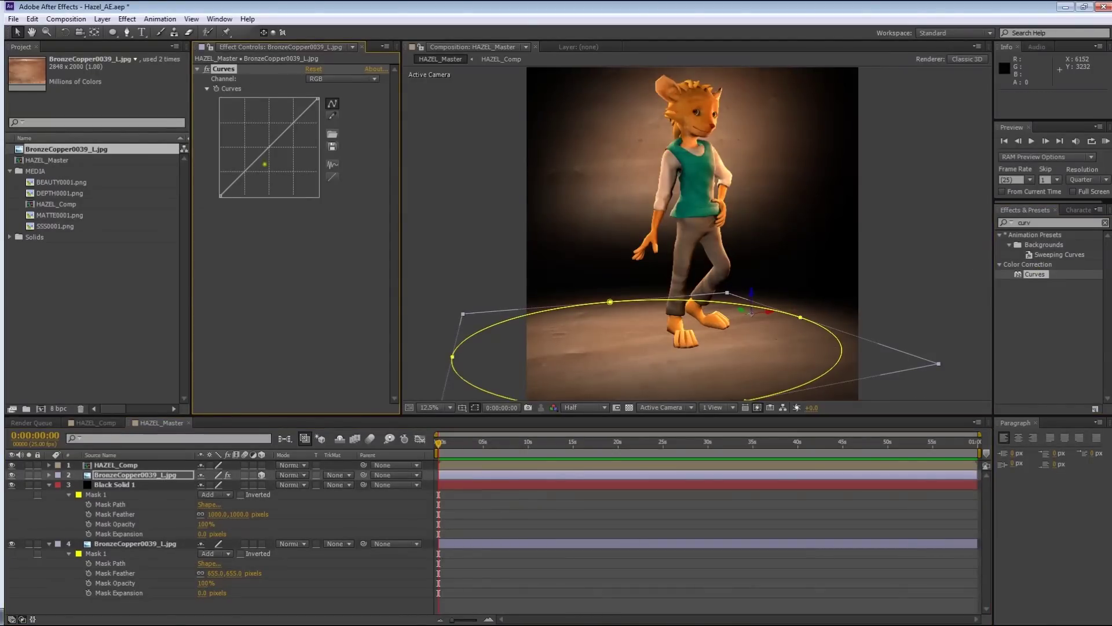
drag(265, 165, 248, 182)
drag(281, 137, 296, 106)
drag(271, 143, 269, 147)
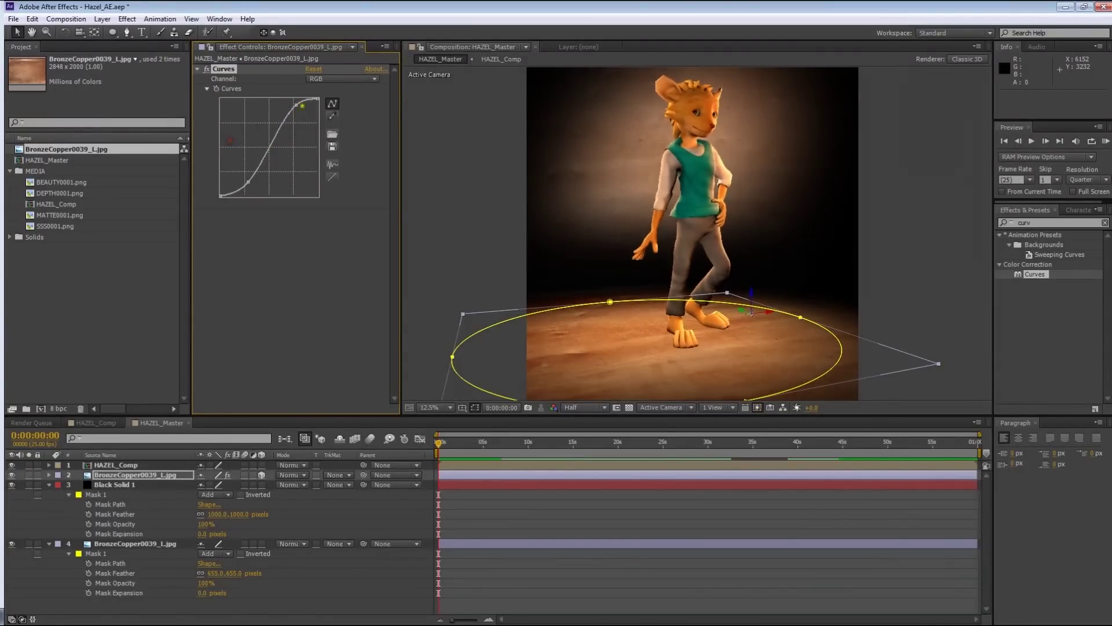
click(607, 519)
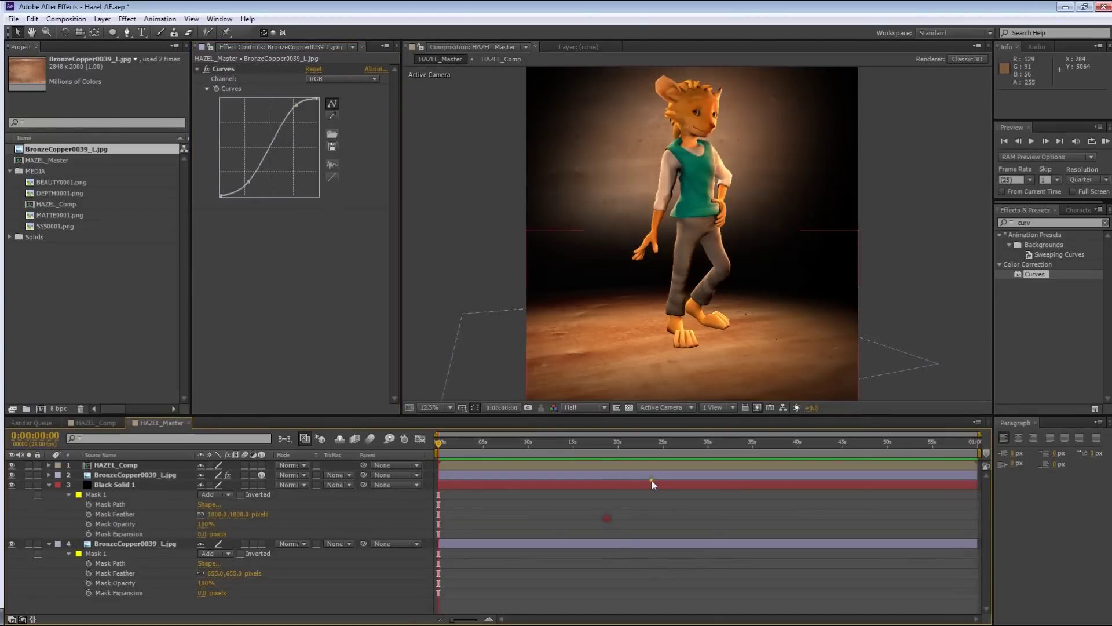
Raise the midtones of the red channel slightly in the floor layer's Curves
scroll(790, 223, up, 1)
middle_drag(790, 224, 760, 368)
mouse_move(727, 234)
middle_down()
mouse_move(748, 95)
mouse_move(739, 98)
middle_up()
middle_drag(759, 291, 773, 213)
click(341, 78)
click(324, 100)
drag(267, 150, 266, 145)
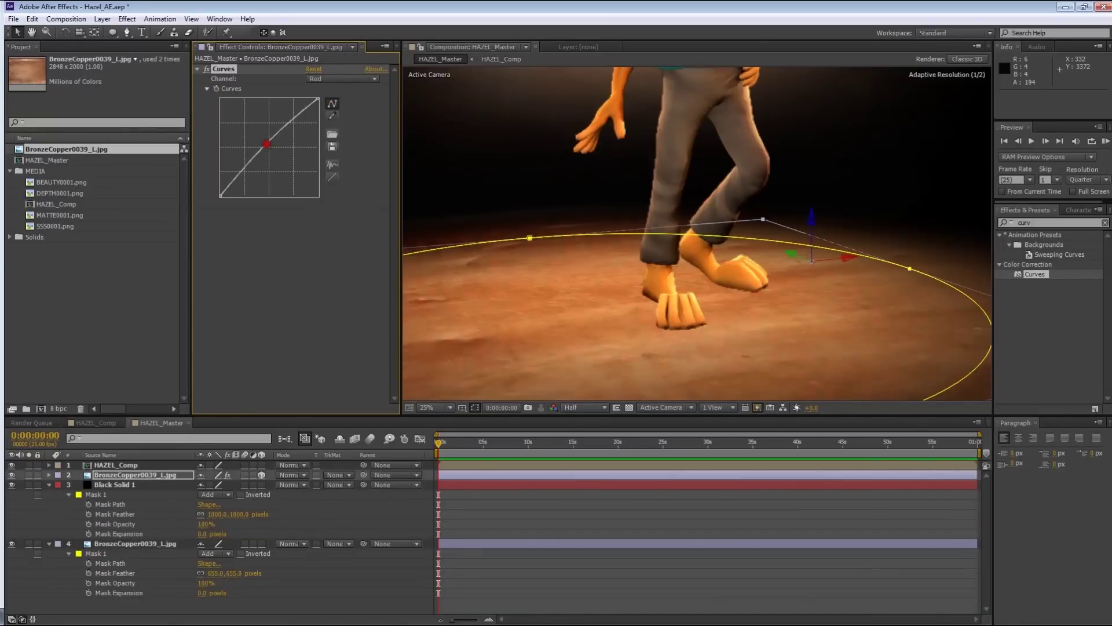
Raise the green midtones slightly and lower the blue midtones slightly in the floor layer's Curves
click(339, 78)
click(318, 120)
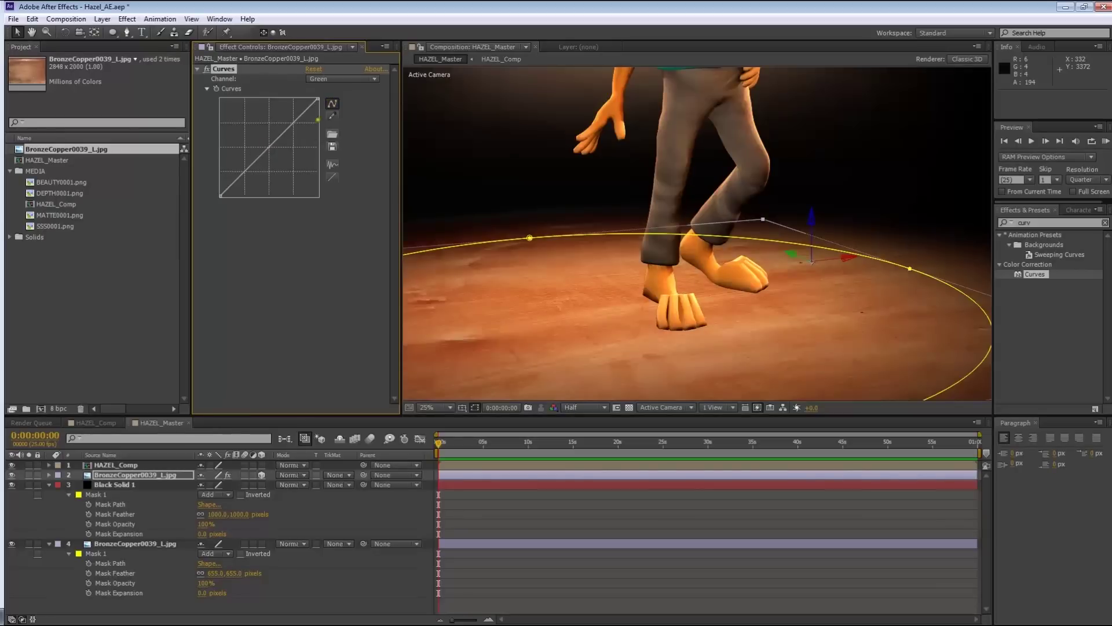
drag(269, 147, 268, 144)
drag(269, 147, 270, 152)
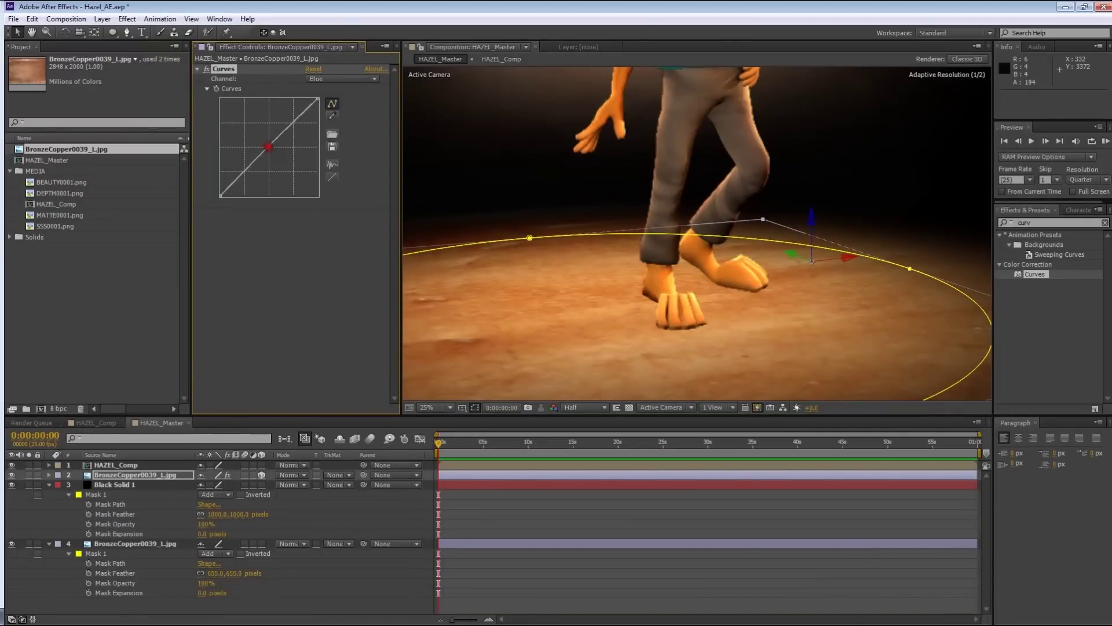
scroll(697, 234, down, 2)
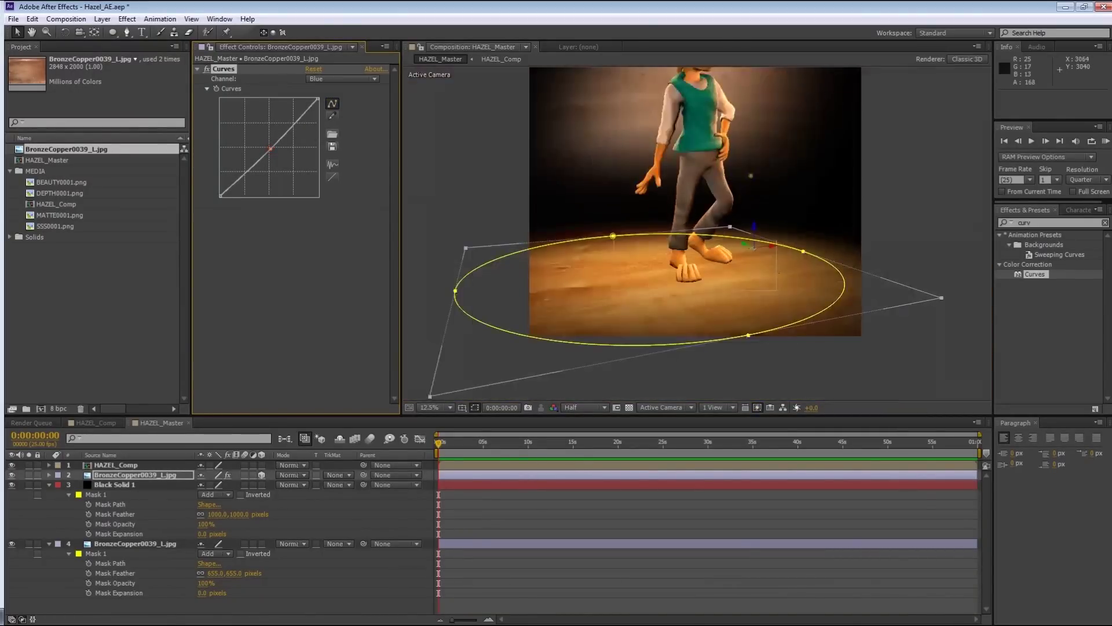
middle_drag(706, 221, 698, 233)
click(880, 189)
scroll(765, 202, up, 1)
click(766, 202)
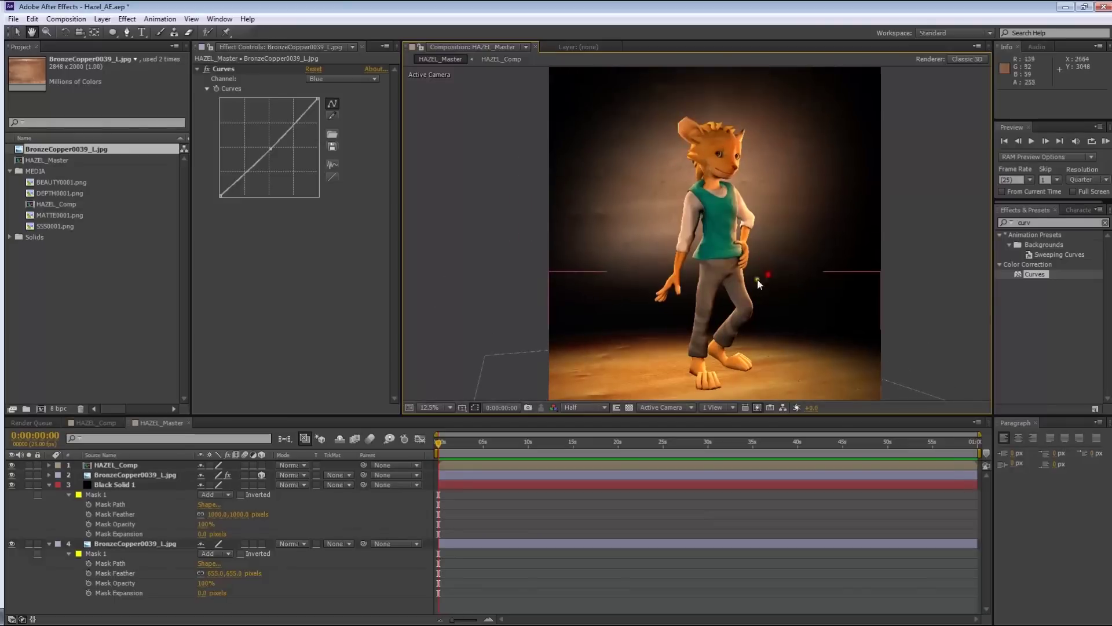
Lift the red channel's midtones further in the floor layer's Curves for a warmer floor
click(337, 82)
click(324, 103)
drag(267, 146, 264, 139)
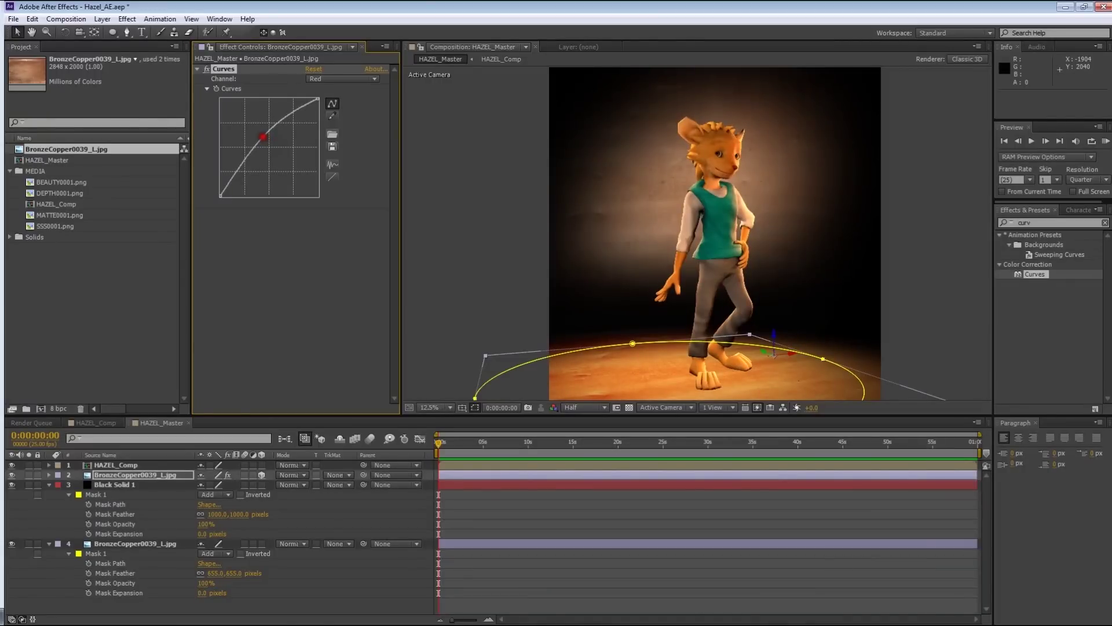
click(931, 154)
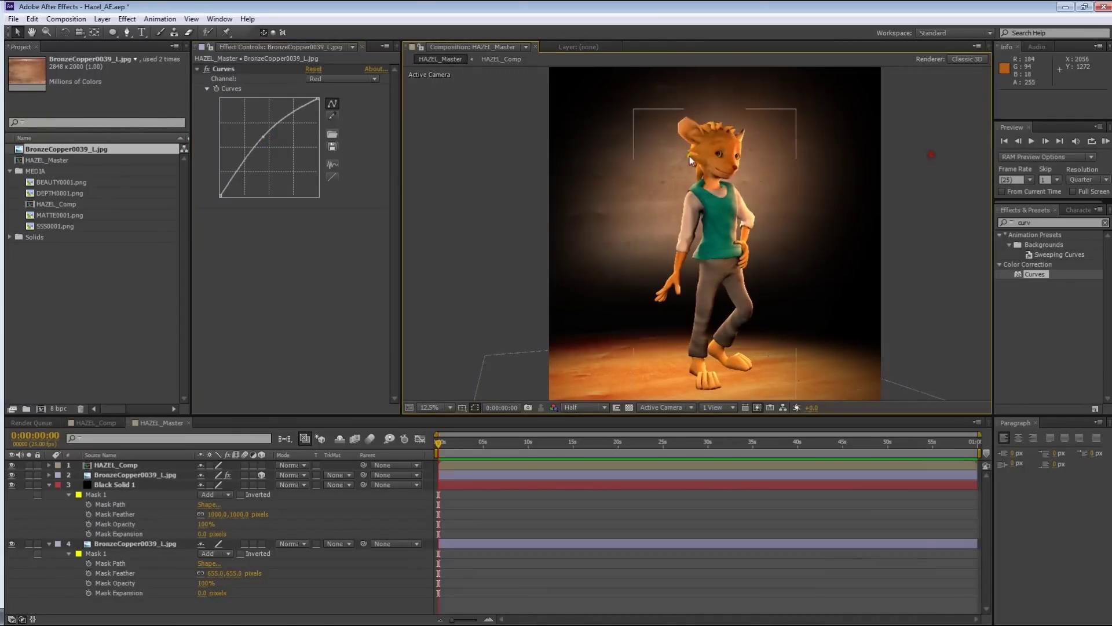
Copy the floor layer's Curves effect onto the backdrop layer
click(219, 69)
key(ctrl+c)
click(135, 543)
key(ctrl+v)
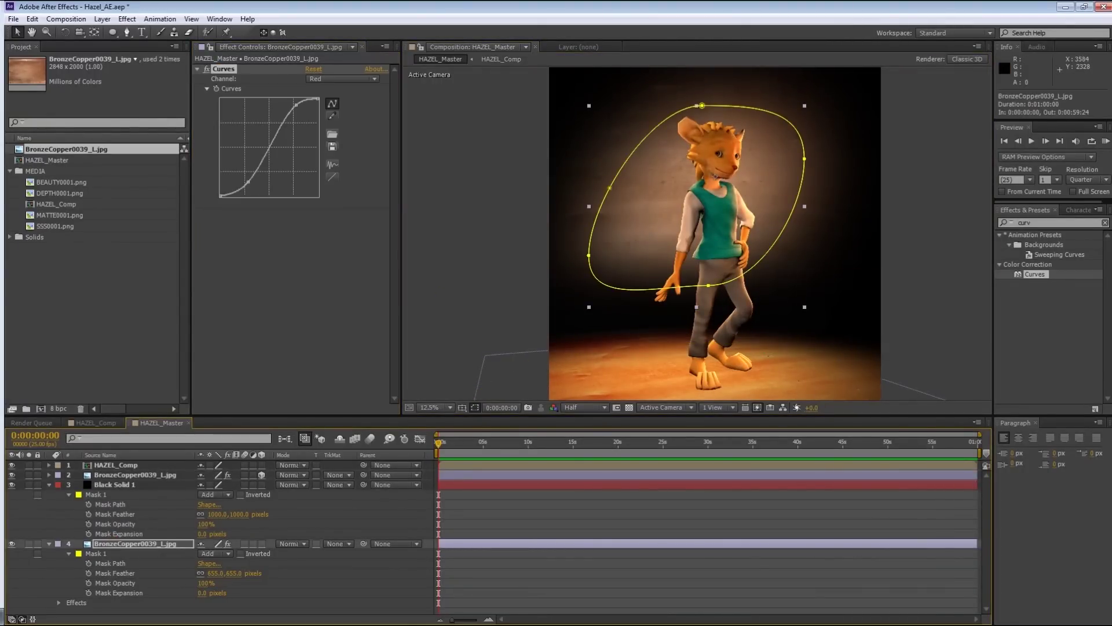
Examine the individual colour channel curves of the backdrop layer's Curves effect
click(333, 80)
click(322, 92)
click(328, 80)
click(340, 105)
click(332, 178)
click(319, 79)
click(336, 129)
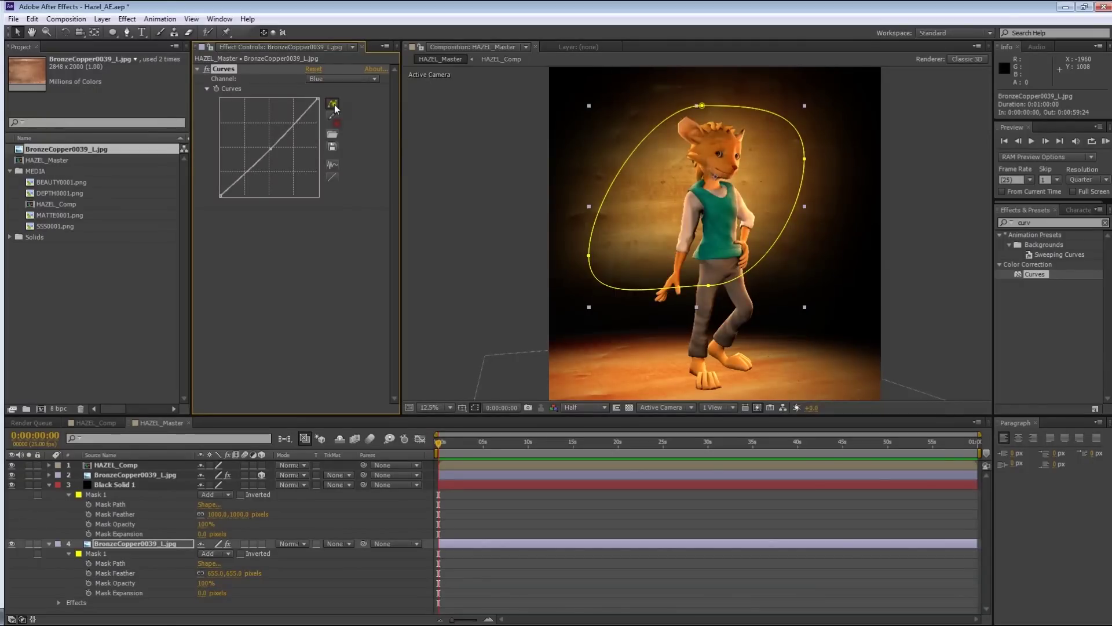
Reset the backdrop's Curves and reshape the RGB curve with darker shadows and slightly lifted highlights
click(313, 70)
drag(249, 167, 253, 182)
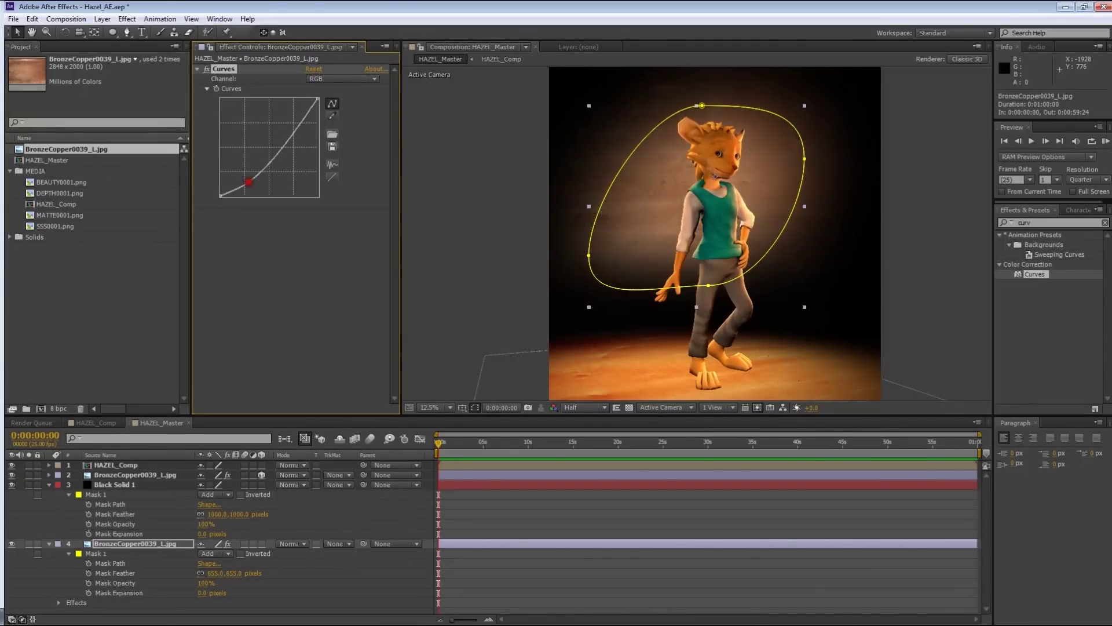
click(298, 120)
drag(297, 120, 300, 122)
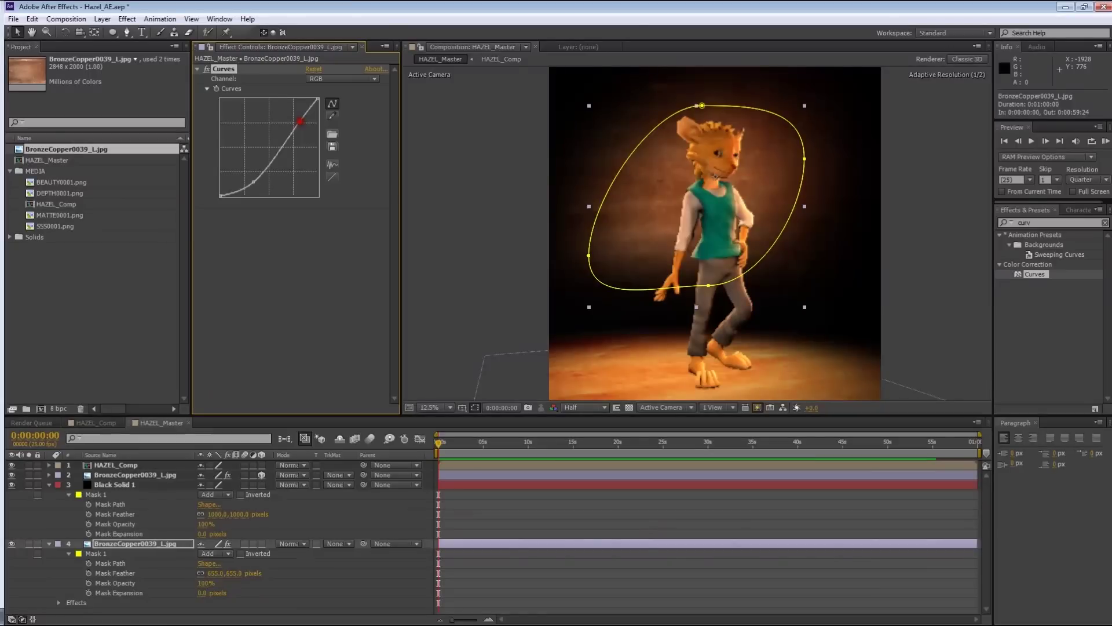
Raise the blue midtones and lower the red midtones in the backdrop's Curves to cool its colour
click(347, 78)
click(347, 131)
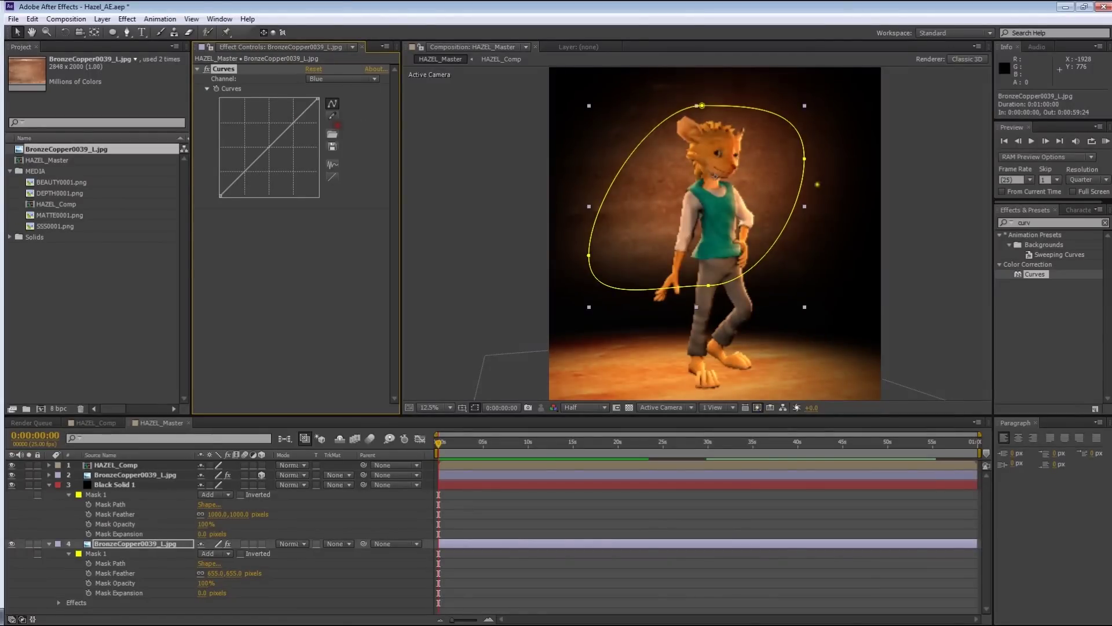
scroll(727, 165, up, 1)
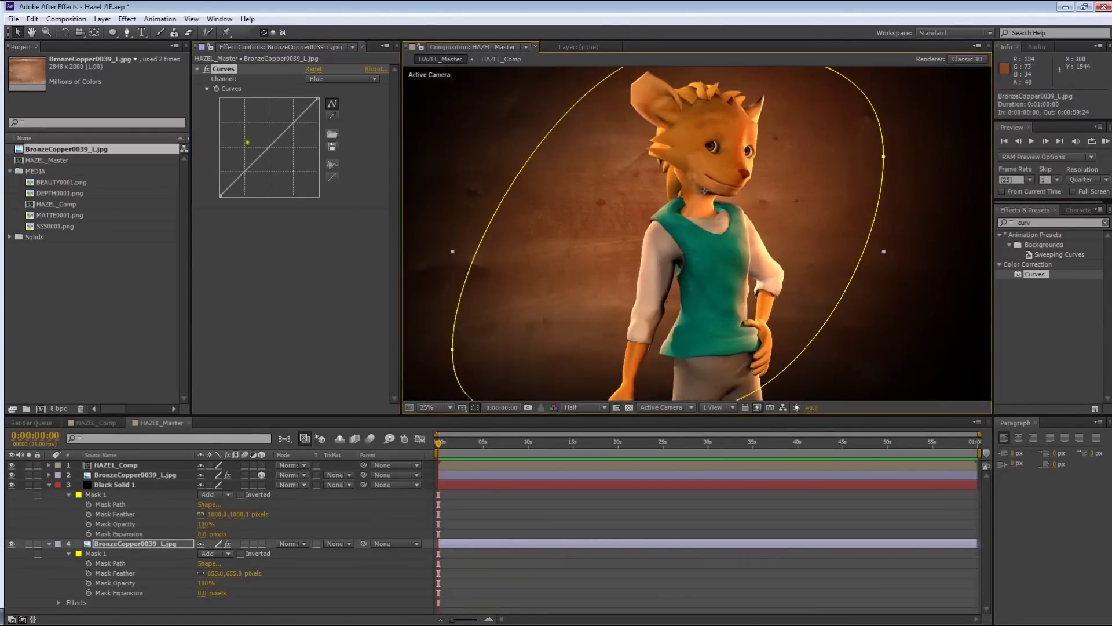
drag(270, 147, 261, 136)
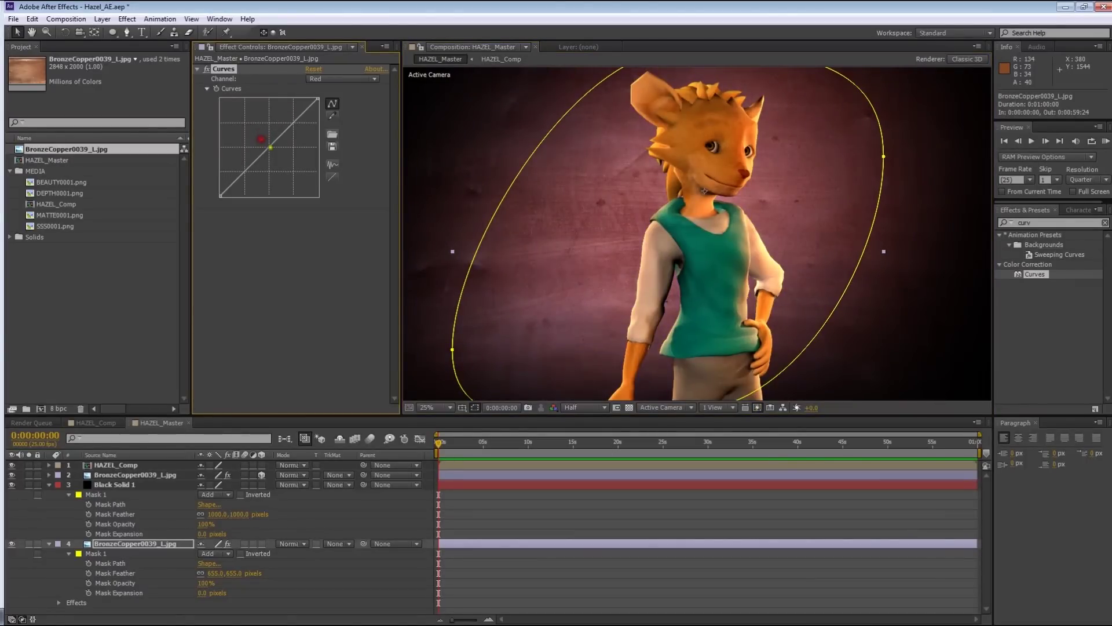
drag(270, 148, 276, 159)
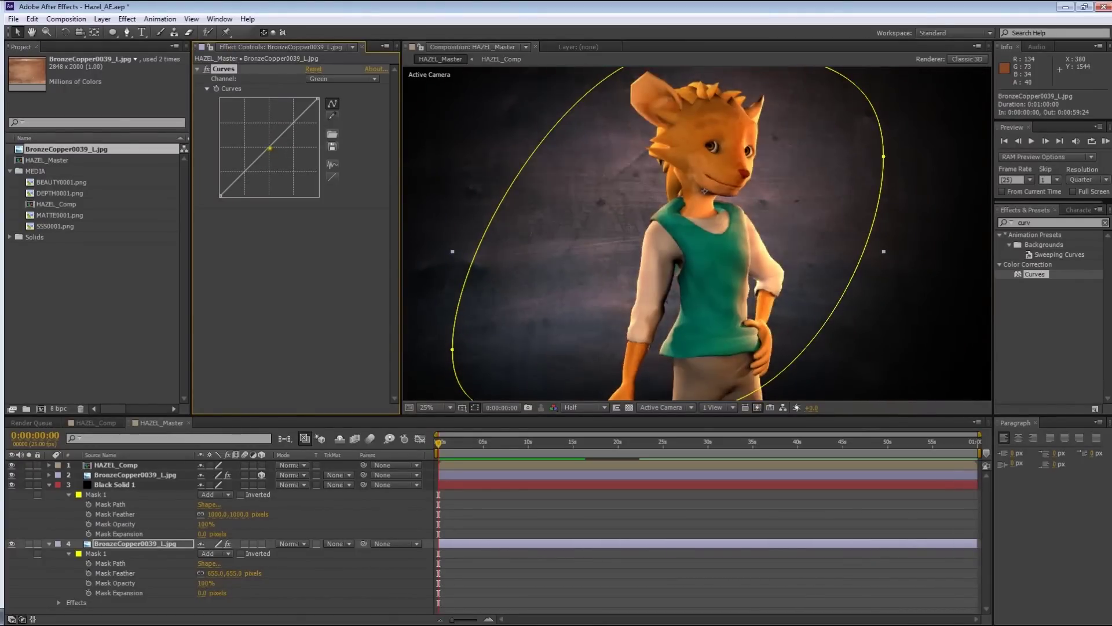
Raise the green midtones in the backdrop layer's Curves effect
drag(269, 148, 263, 142)
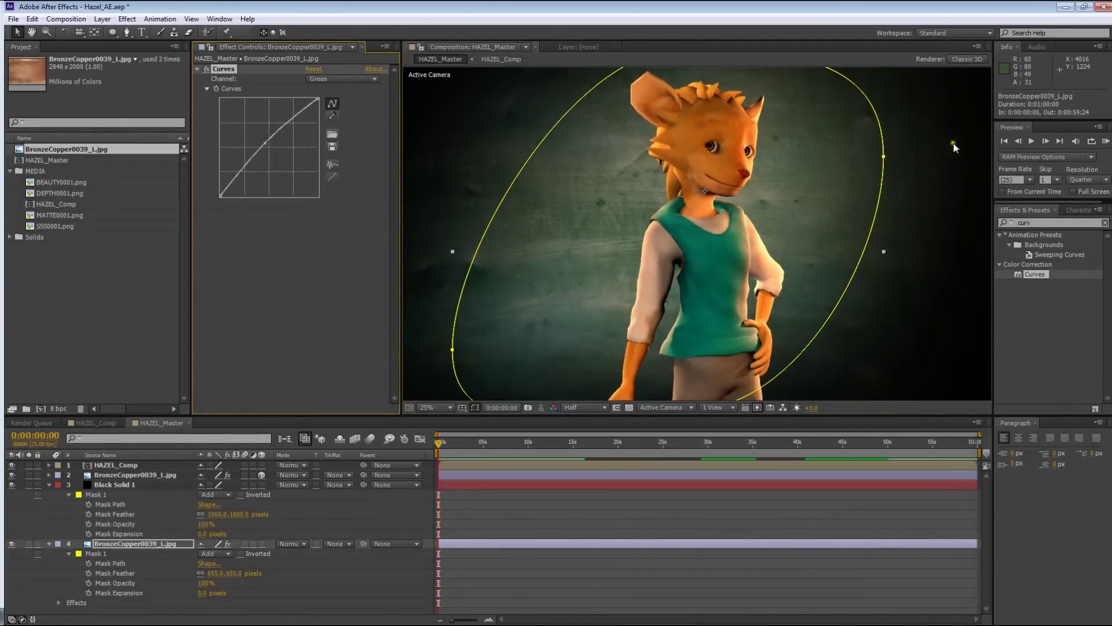
key(comma)
key(period)
Apply Hue/Saturation to the backdrop ahead of its Curves effect and reduce the Master Saturation to about -50
click(1057, 222)
text(hue)
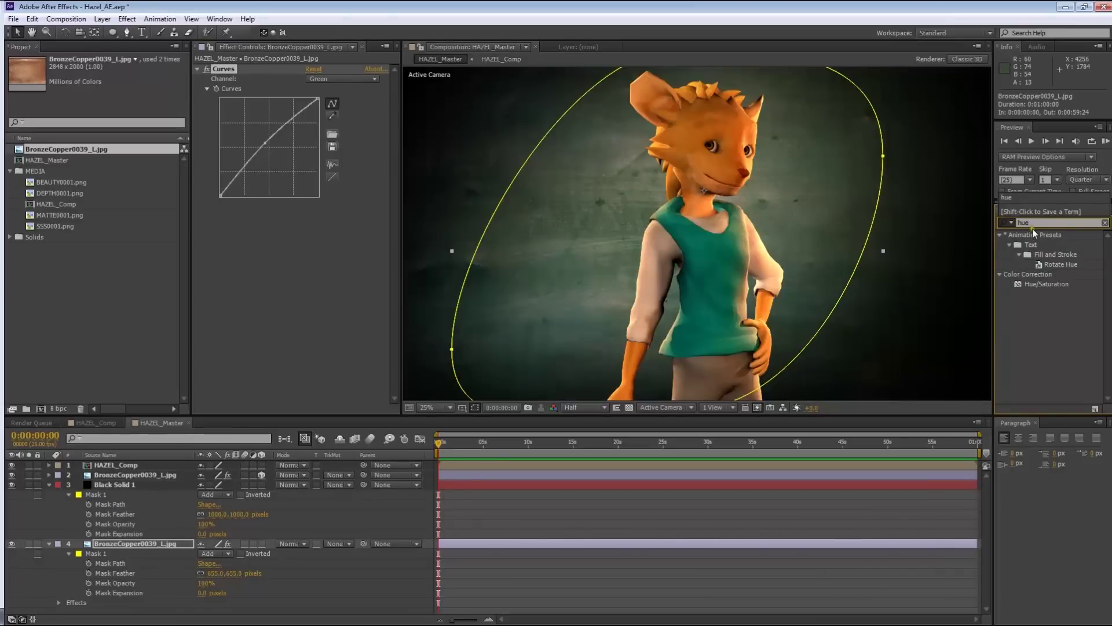
drag(1048, 284, 253, 63)
drag(259, 173, 263, 174)
scroll(697, 234, down, 1)
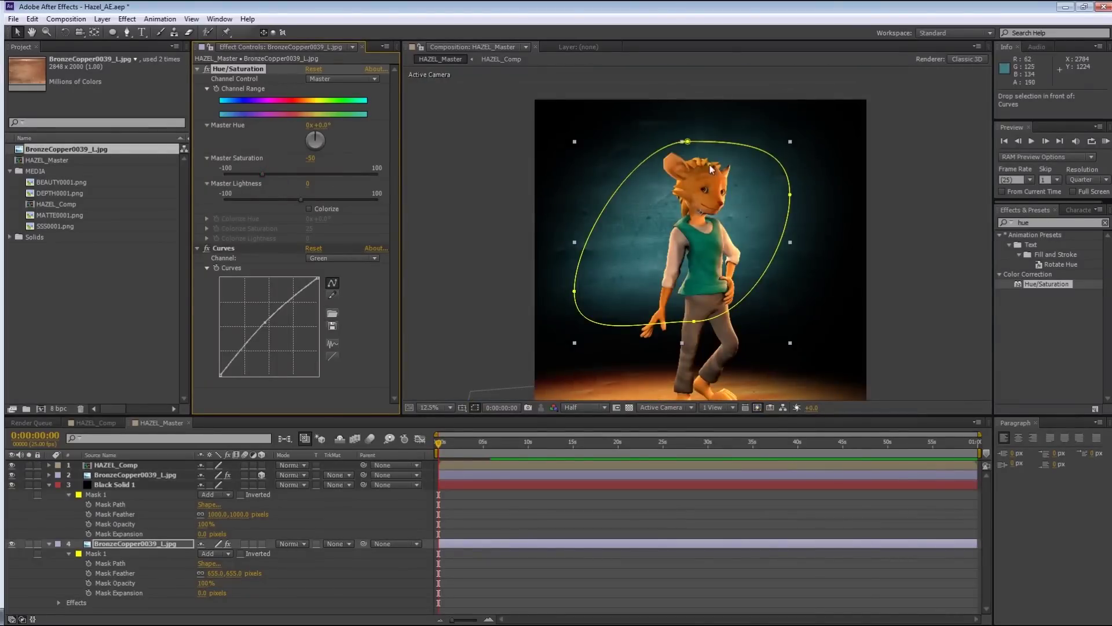
Raise the green midtones of the backdrop's Curves slightly further and check the colour over the whole figure
click(681, 82)
key(period)
click(317, 256)
click(339, 294)
drag(265, 322, 263, 320)
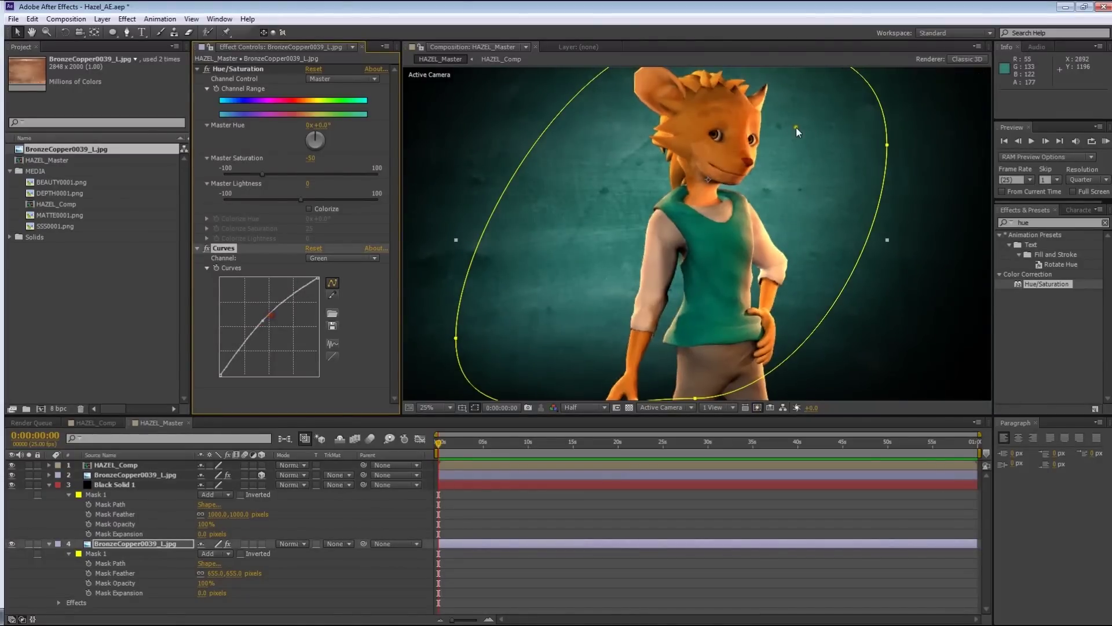
key(comma)
click(919, 132)
middle_drag(695, 218, 697, 175)
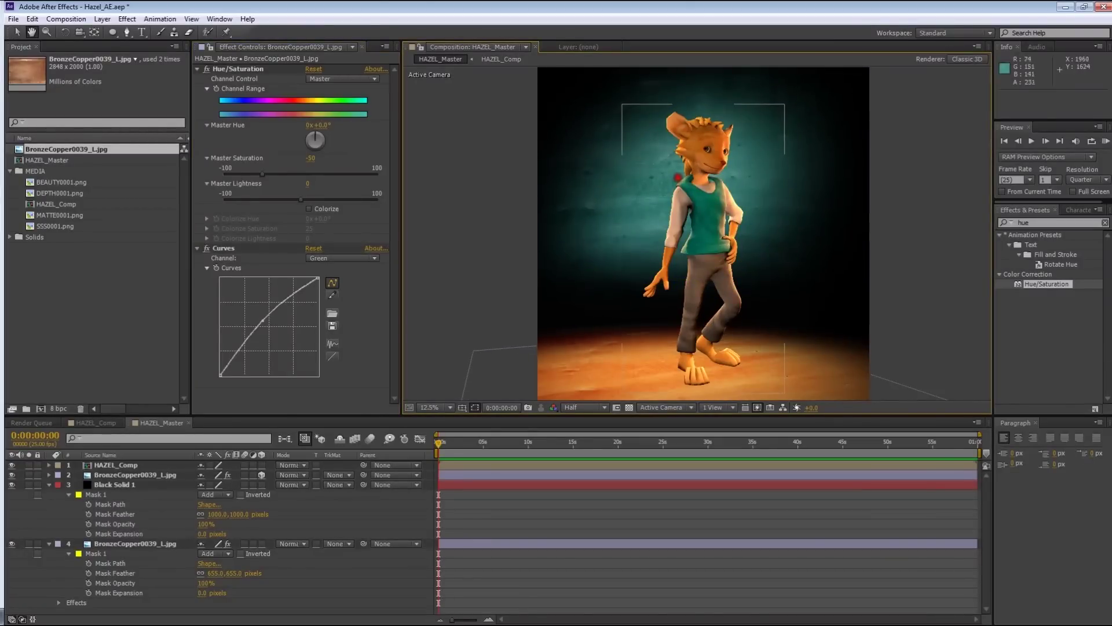
middle_drag(774, 158, 774, 146)
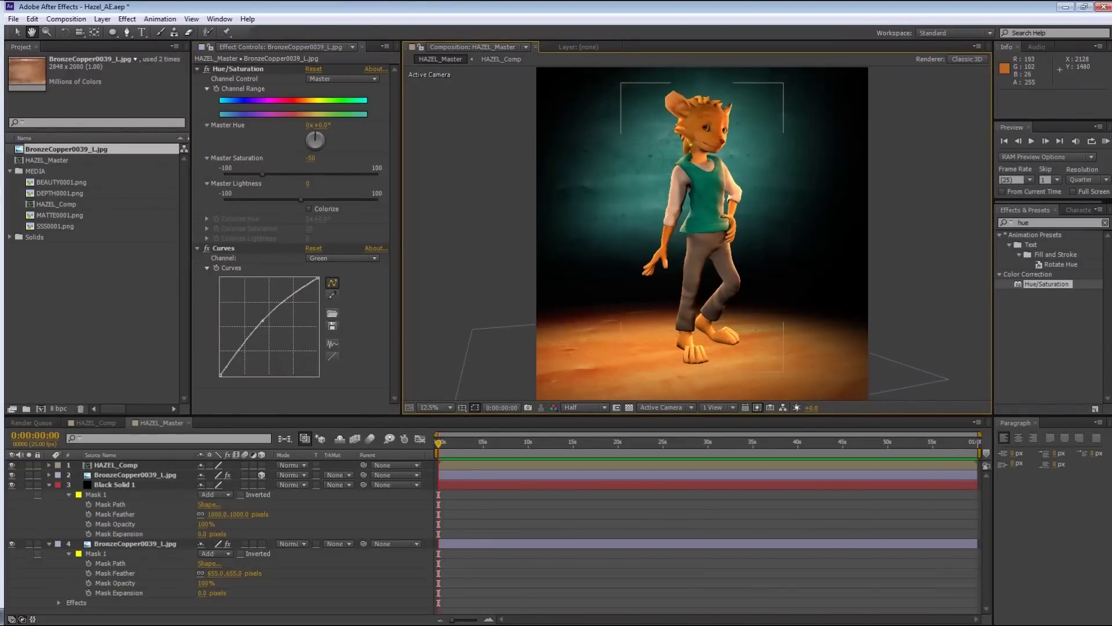
Scale the backdrop layer's mask to about 92.8% width and 104% height from its lower-left corner
click(145, 544)
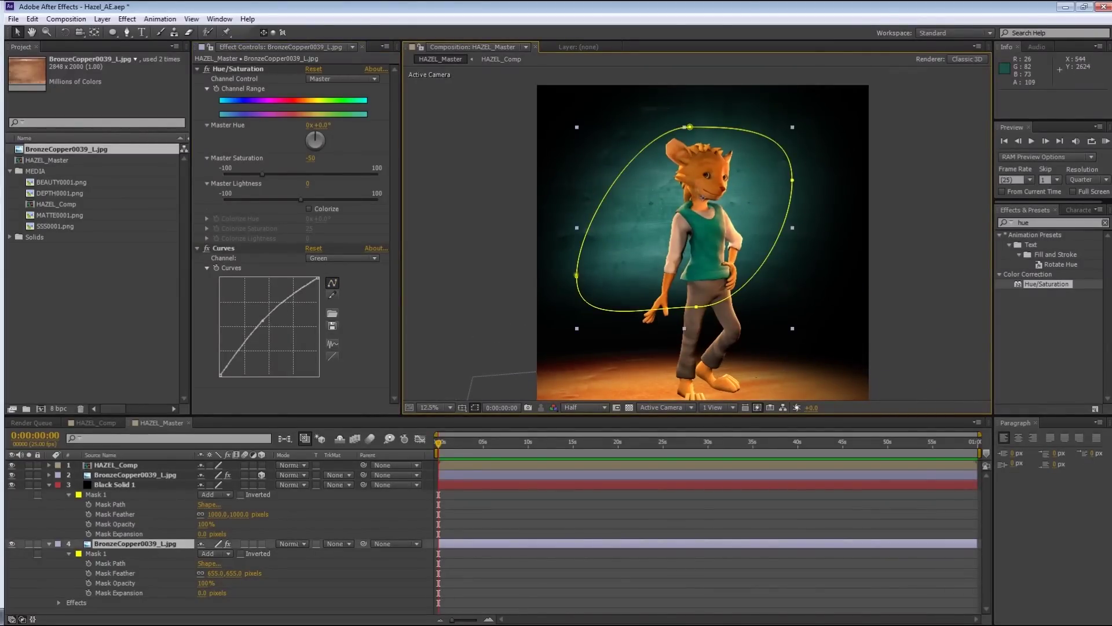
double_click(577, 283)
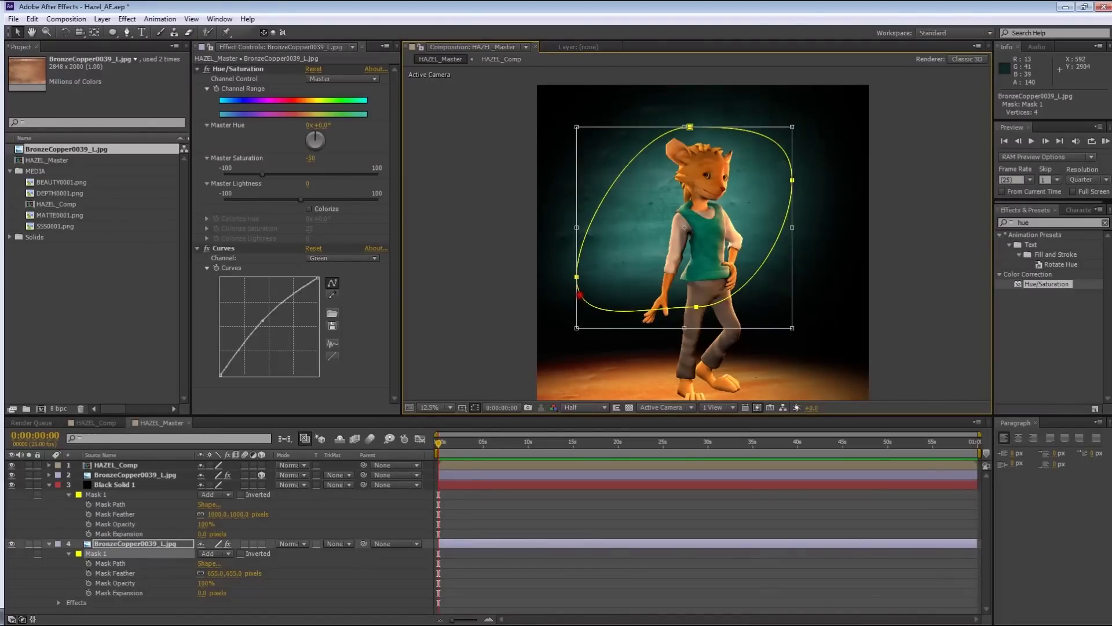
mouse_move(577, 328)
mouse_down()
mouse_move(594, 309)
mouse_move(592, 336)
mouse_up()
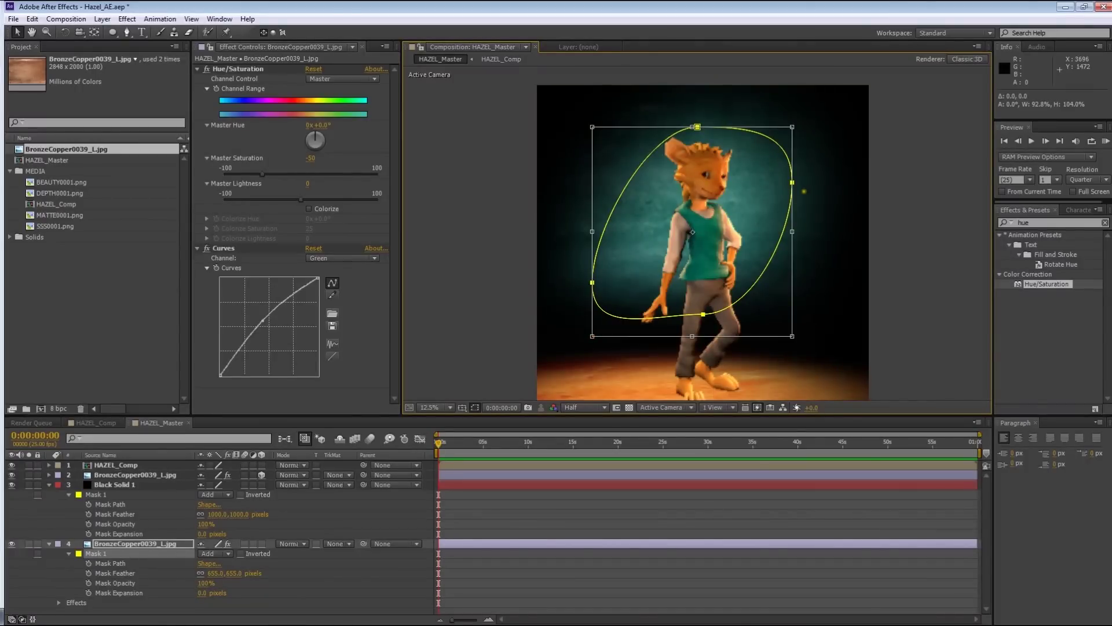
key(Return)
Move the upper, left and right vertices of the backdrop's mask to fit it more narrowly around the character's upper body
drag(793, 182, 808, 146)
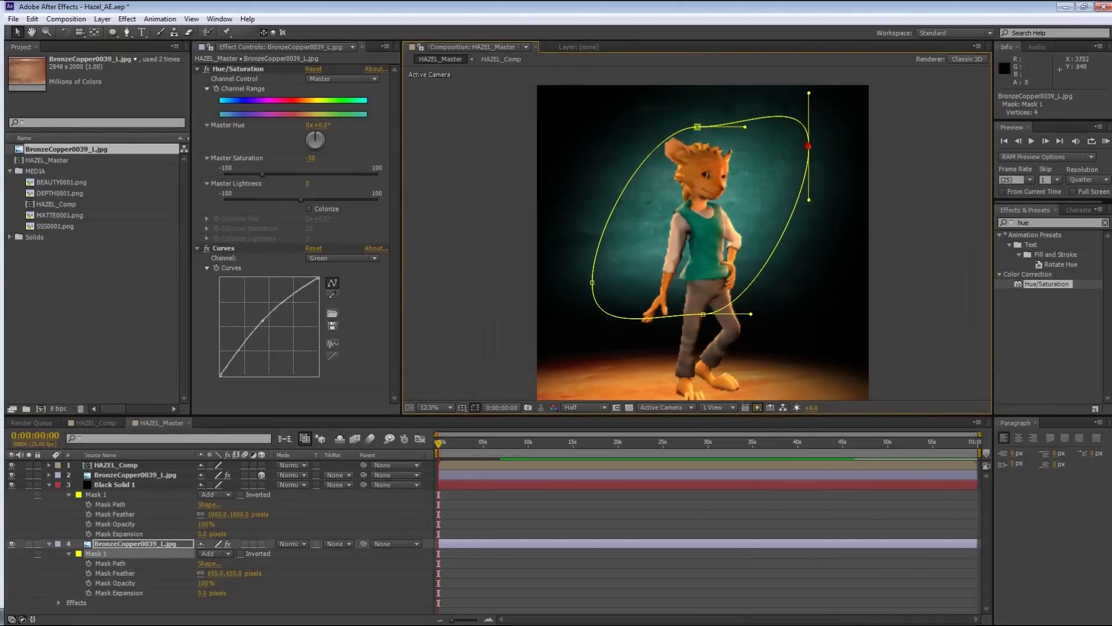
drag(698, 126, 672, 141)
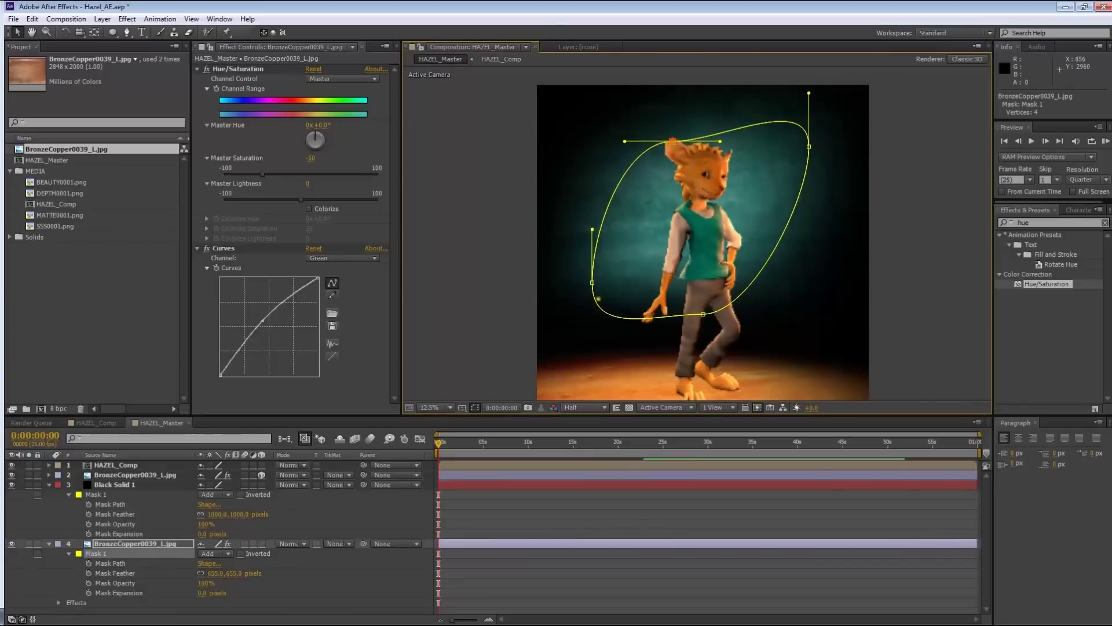
drag(592, 282, 634, 283)
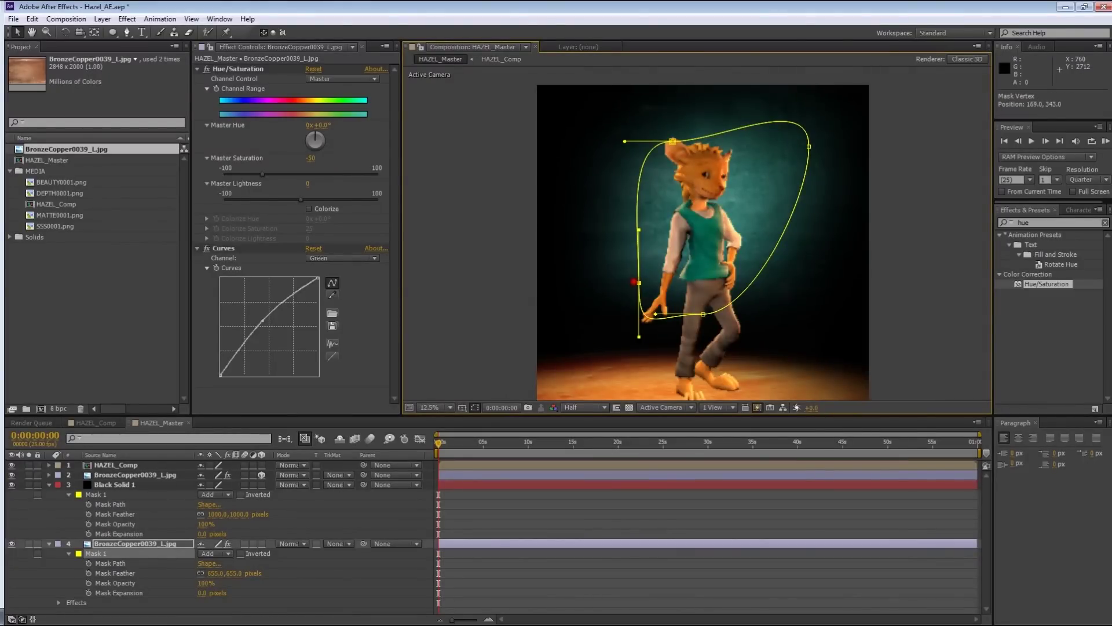
drag(809, 146, 775, 139)
click(951, 203)
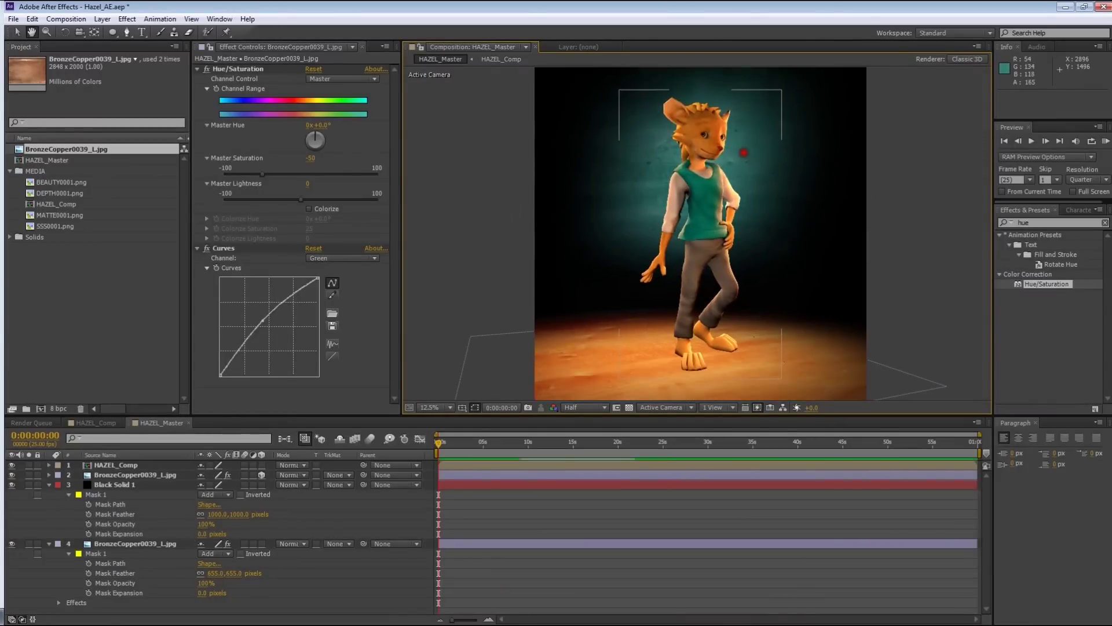
Lower the upper edge of Black Solid 1's mask slightly and inspect the transition between backdrop and floor
click(110, 485)
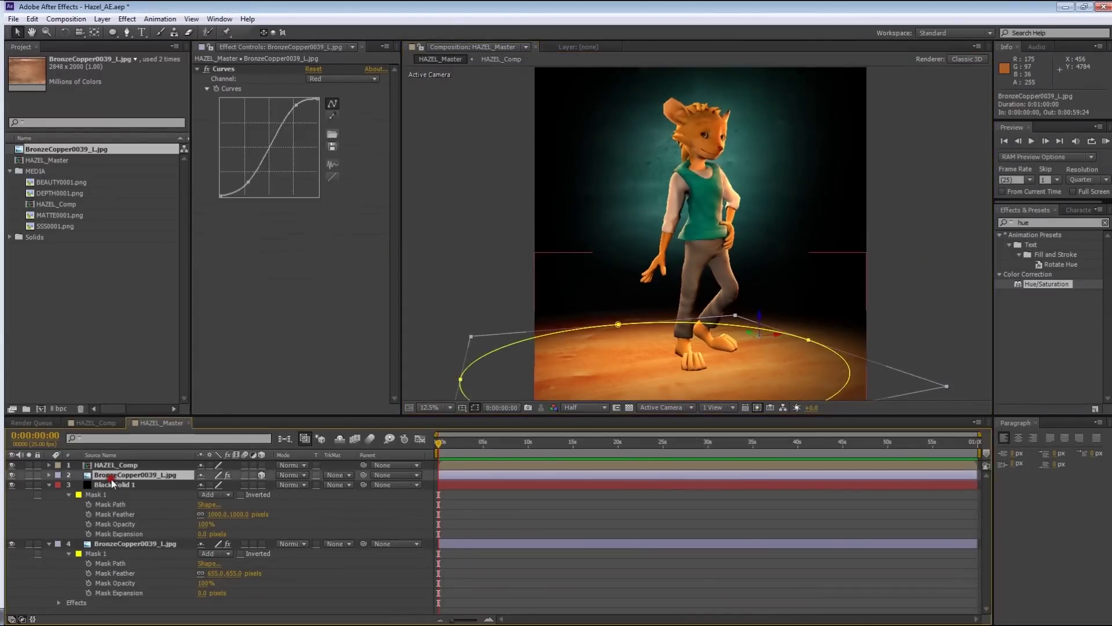
drag(681, 253, 681, 280)
click(915, 191)
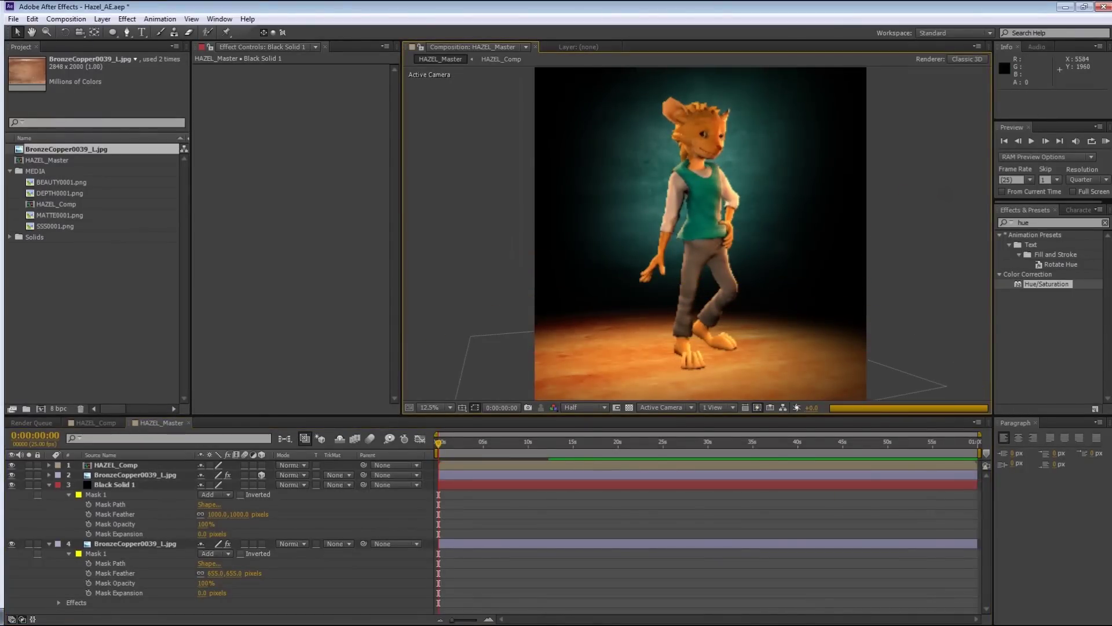
middle_drag(801, 275, 772, 227)
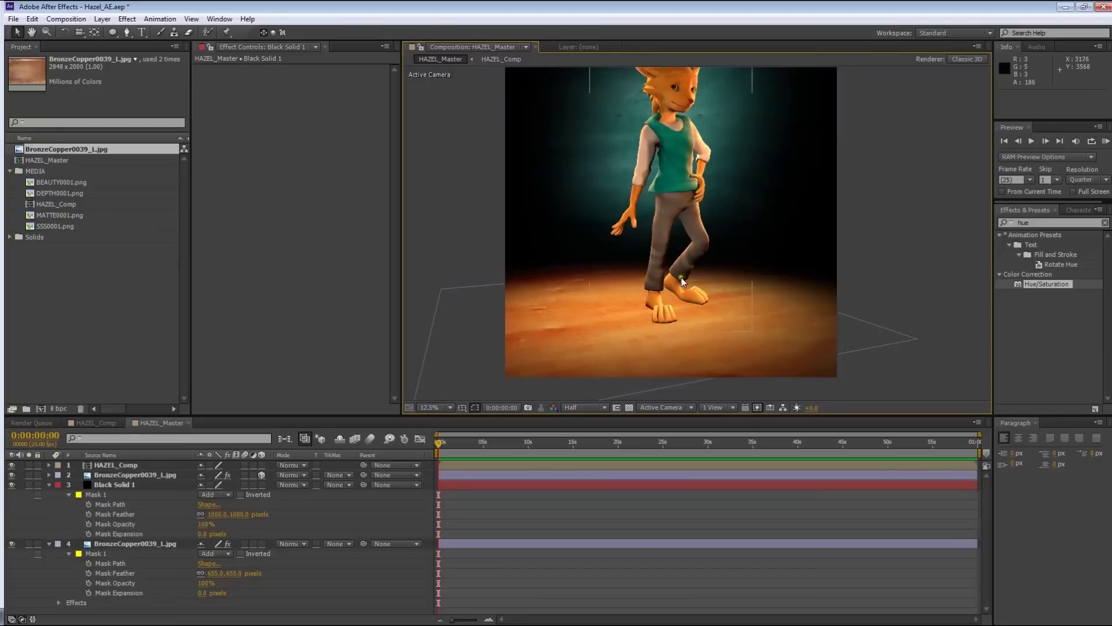
middle_drag(879, 192, 880, 263)
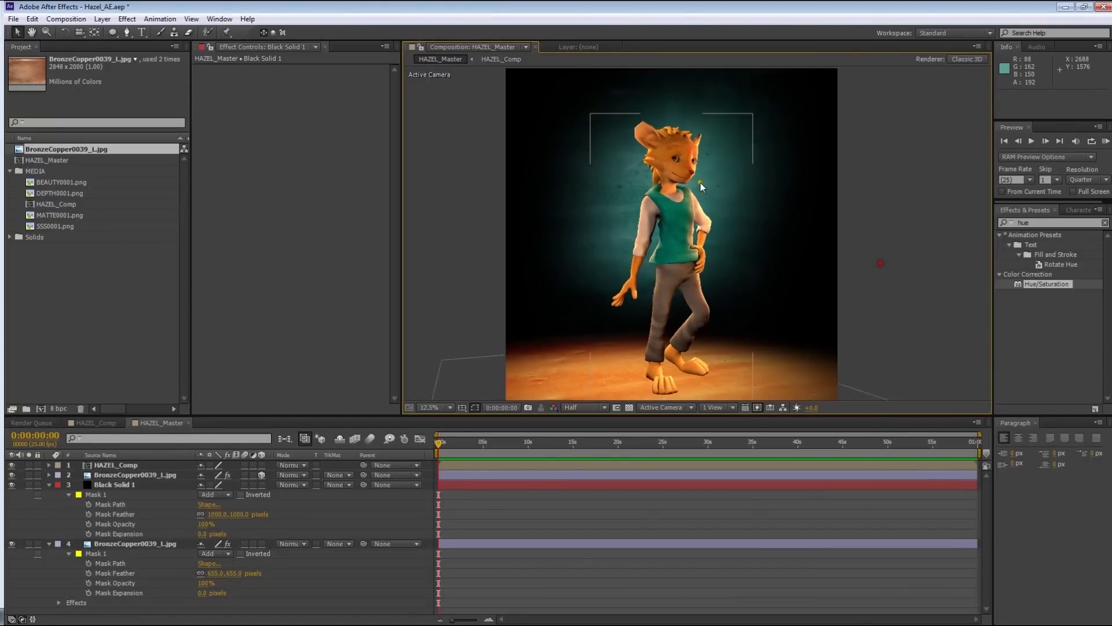
drag(700, 182, 696, 152)
scroll(707, 196, up, 2)
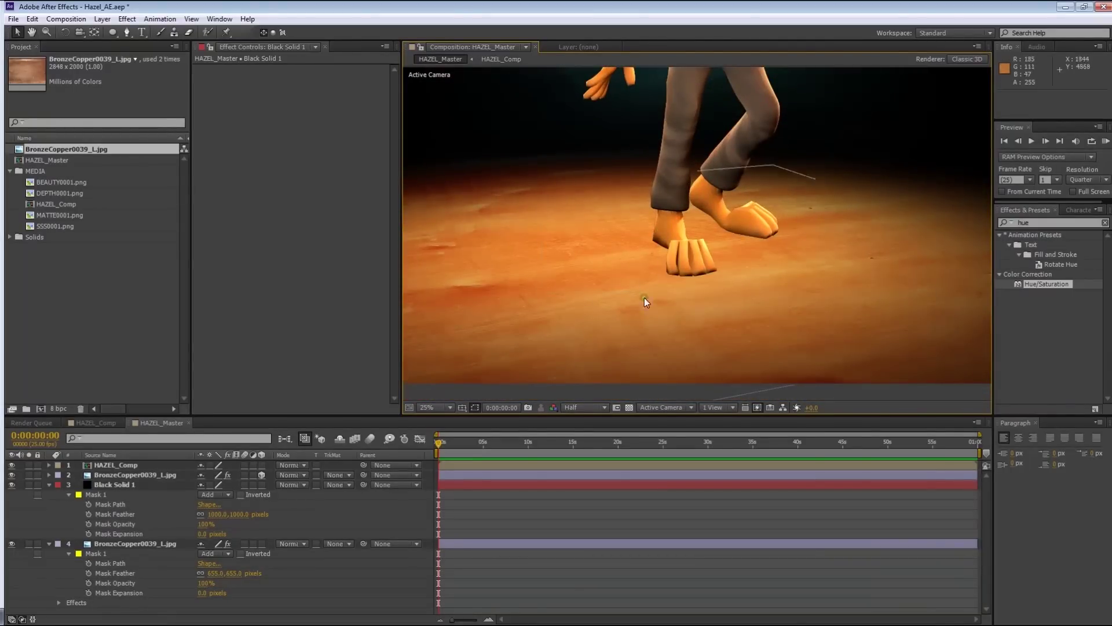
Collapse the expanded mask properties of Black Solid 1 and the backdrop layer
click(109, 486)
click(49, 485)
click(47, 484)
click(48, 484)
click(48, 495)
click(100, 527)
Create a new black solid at the full composition size
click(131, 473)
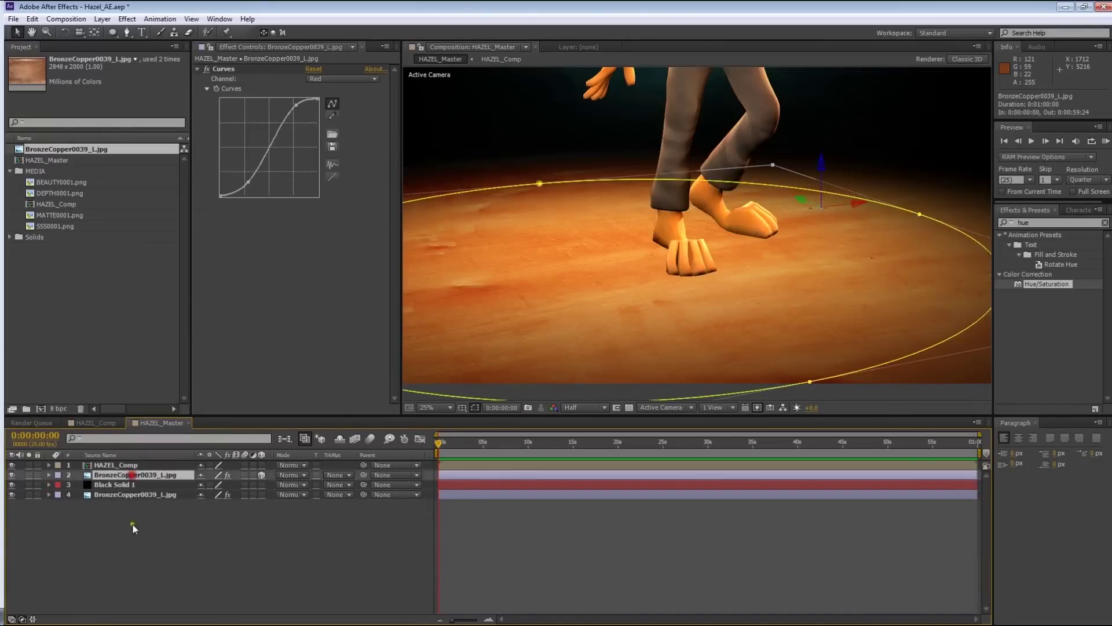
click(136, 535)
key(ctrl+y)
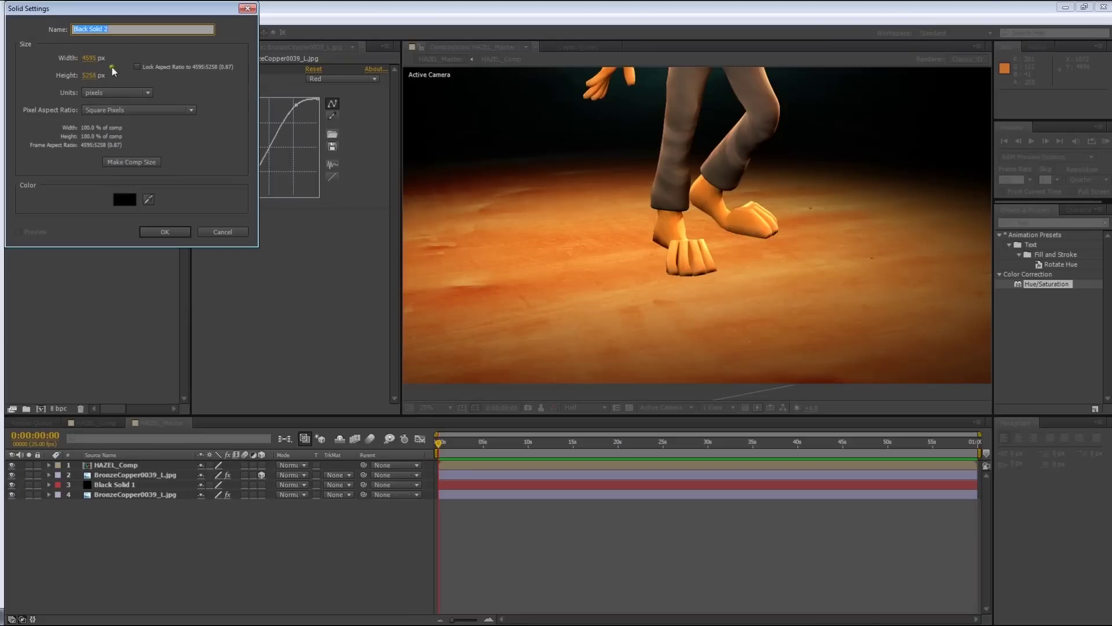
key(Return)
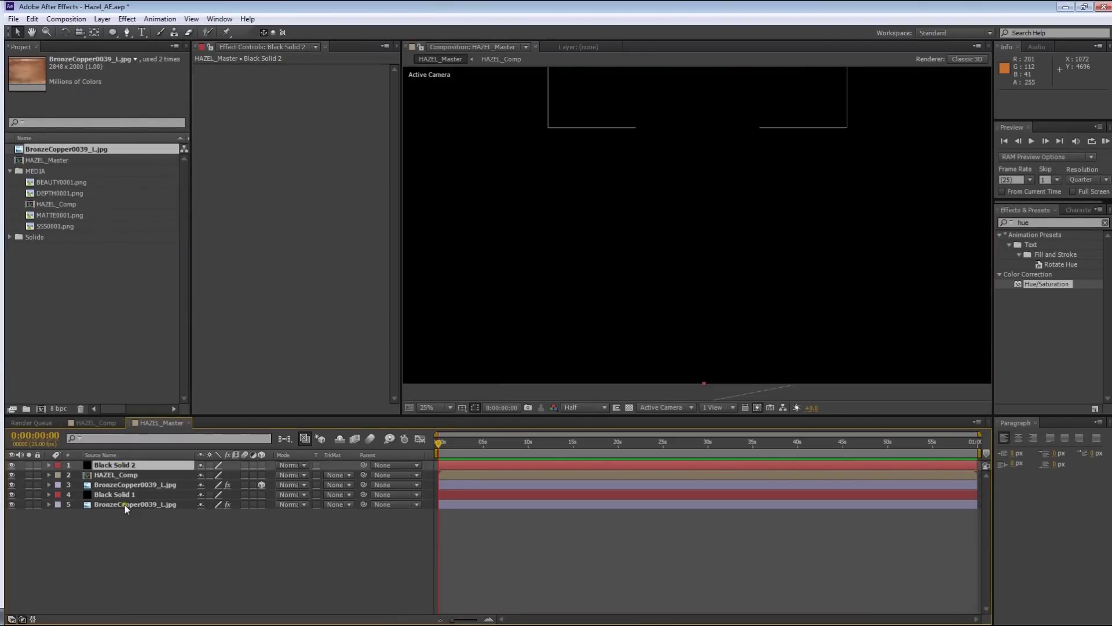
Move the 3D floor texture layer below the backdrop to the end of the layer stack
click(124, 505)
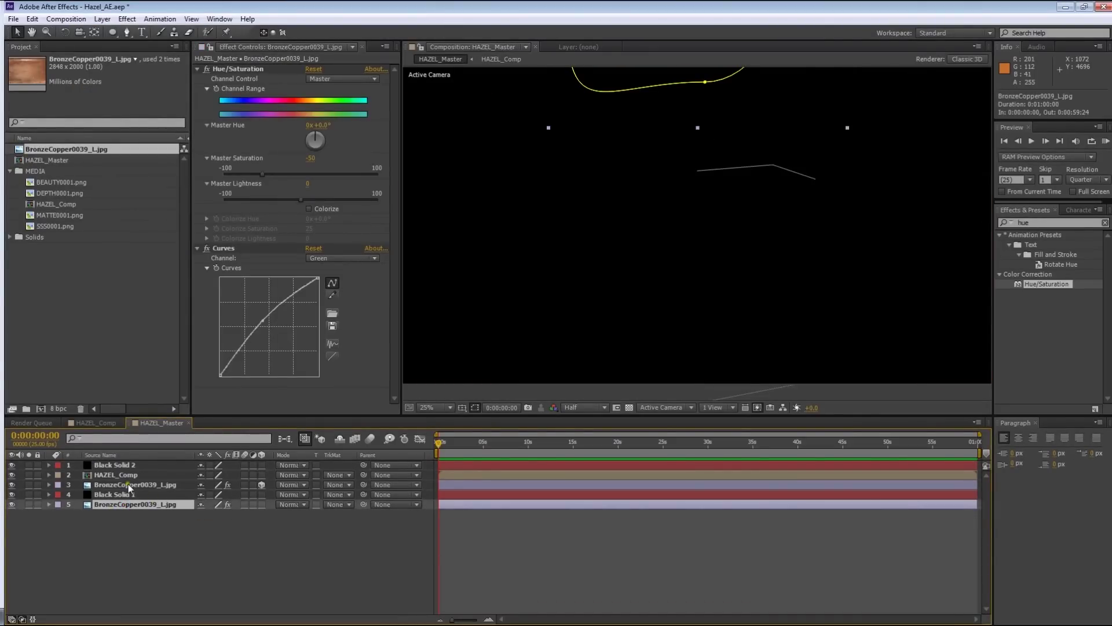
key(comma)
click(154, 485)
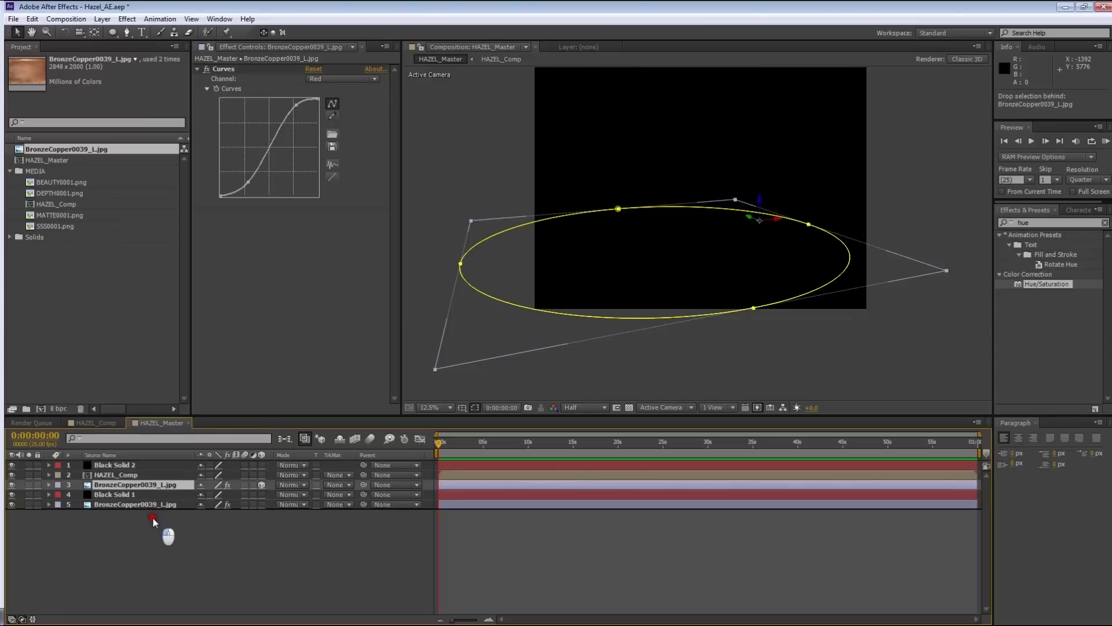
drag(152, 517, 152, 514)
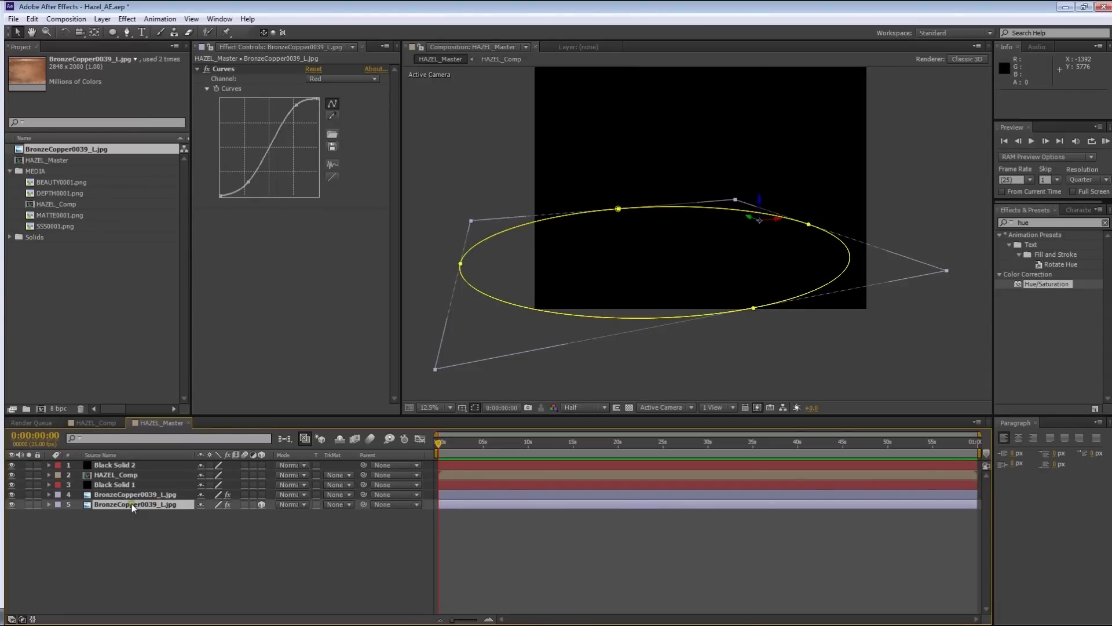
Place Black Solid 2 directly above the floor layer and make it a 3D layer
click(126, 466)
drag(126, 467, 142, 502)
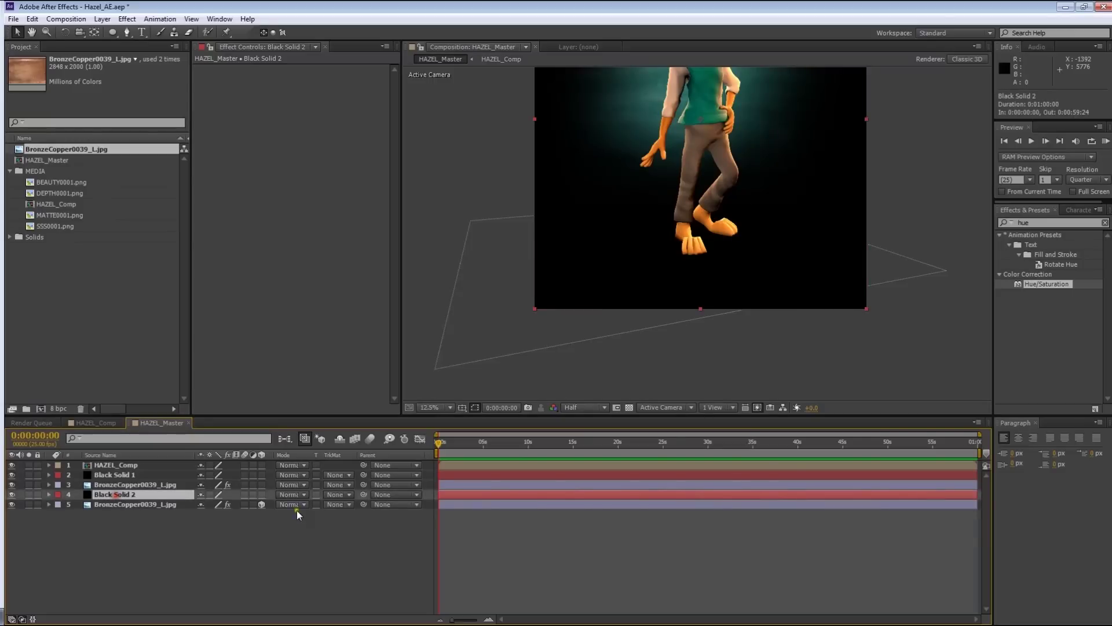
click(261, 495)
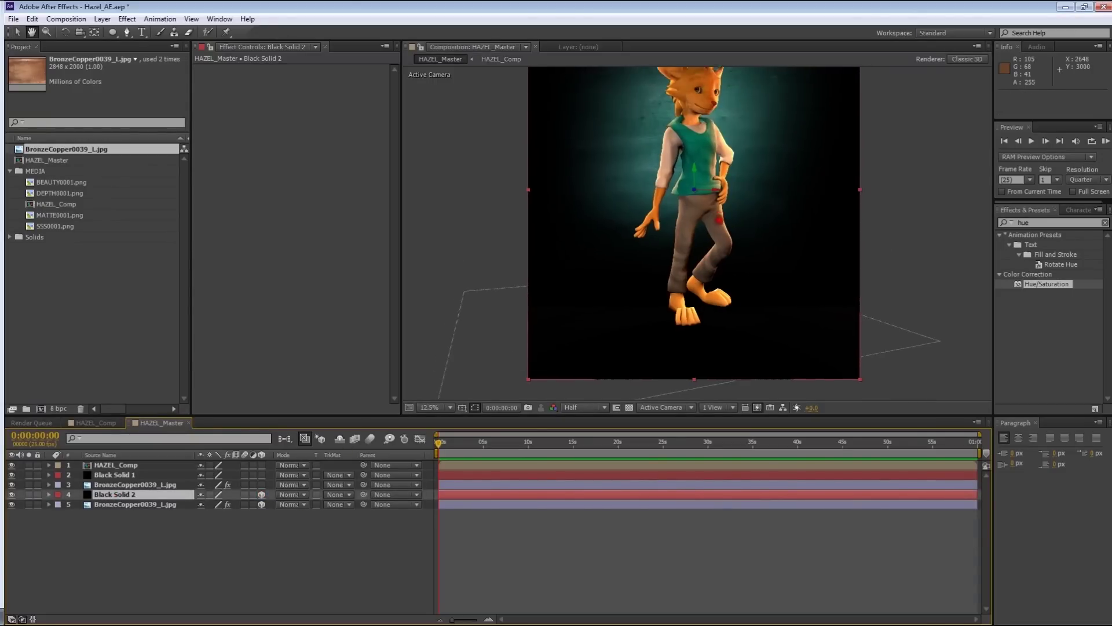
Copy the floor layer's Orientation onto Black Solid 2 to lay the solid flat
click(117, 505)
key(r)
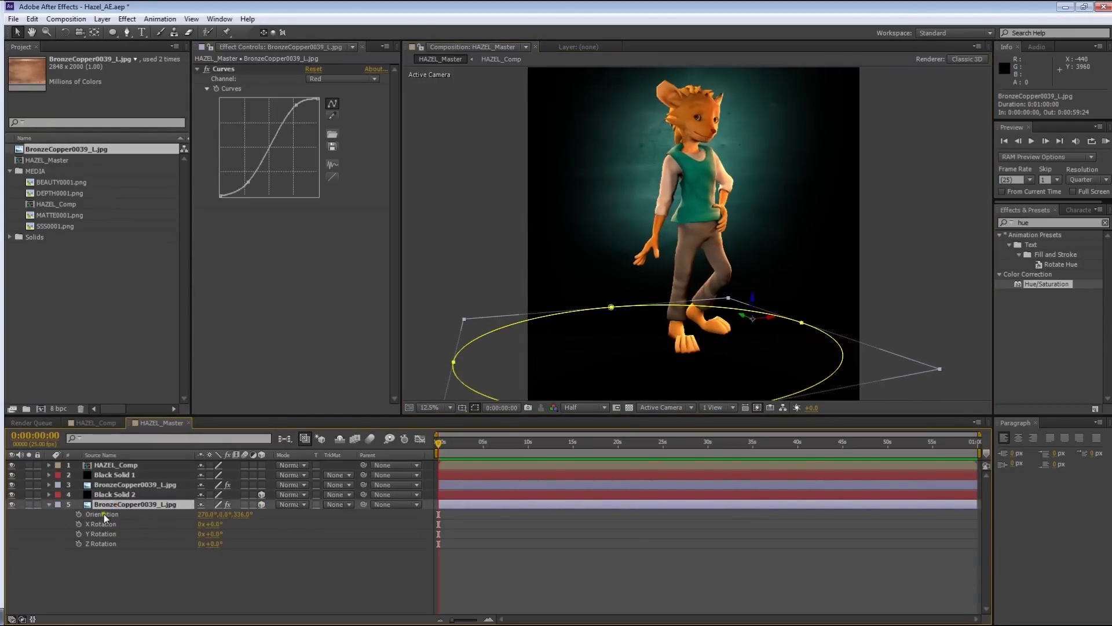
click(103, 514)
click(119, 494)
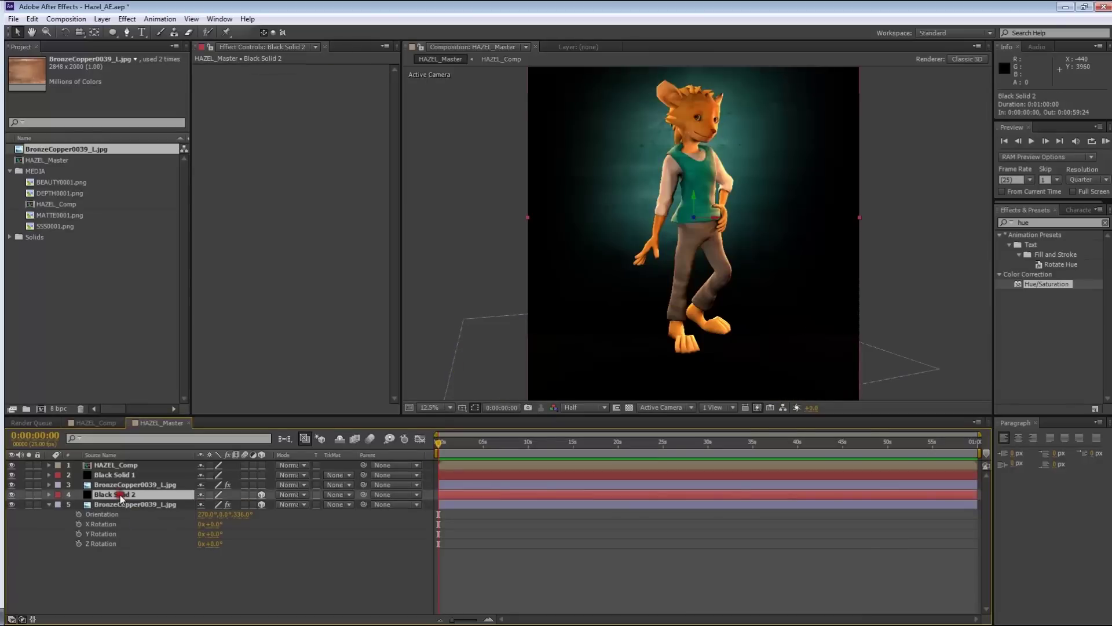
key(Return)
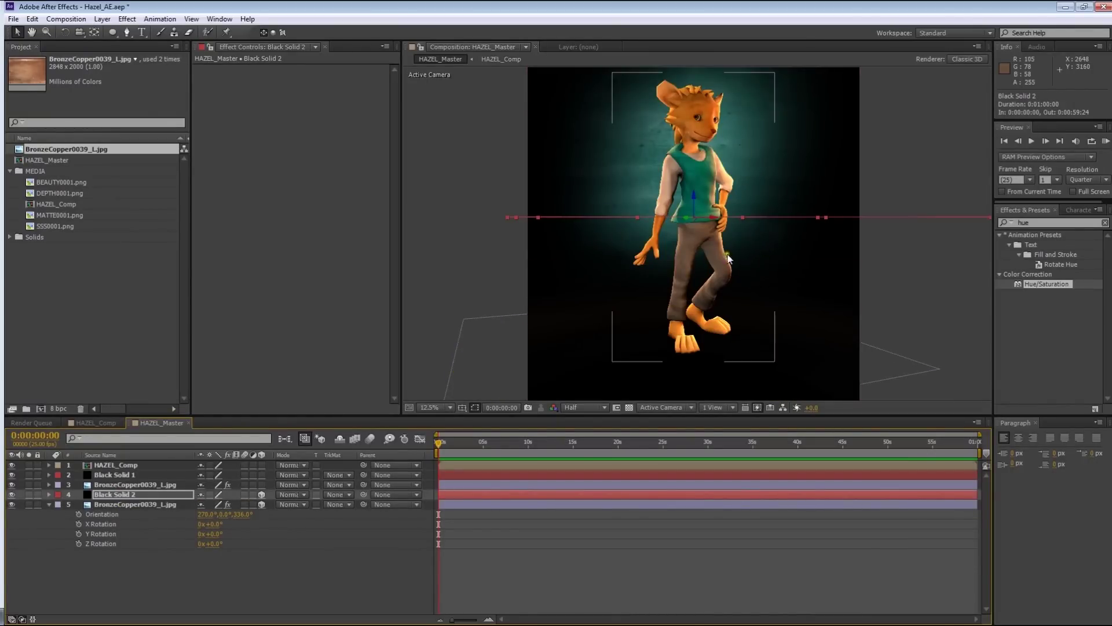
Copy the floor layer's Position onto Black Solid 2
click(142, 505)
key(p)
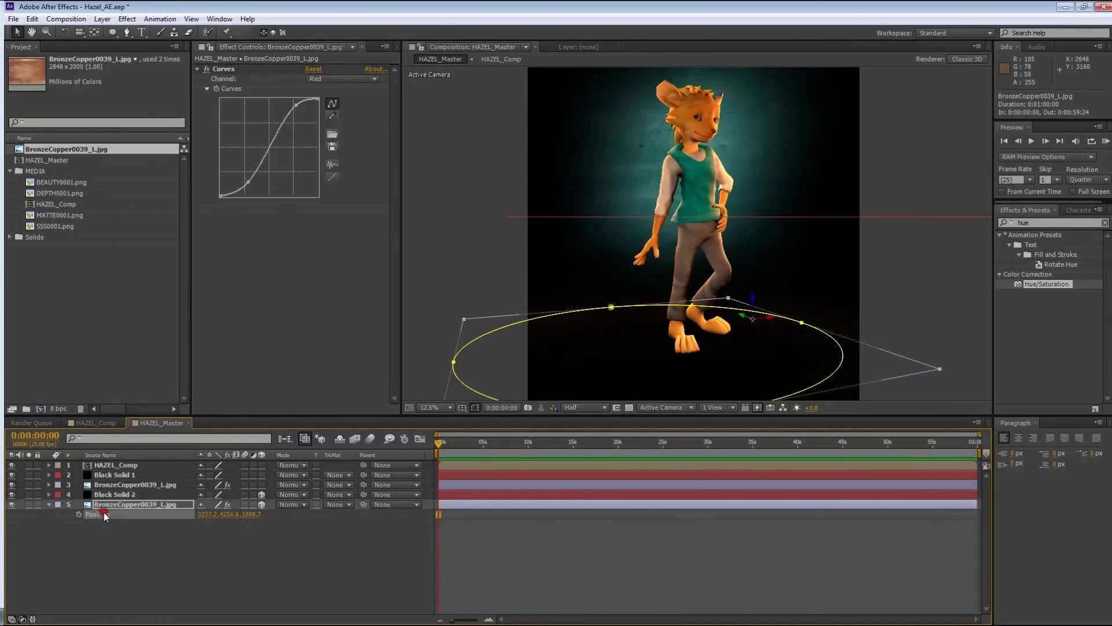
click(133, 495)
click(131, 503)
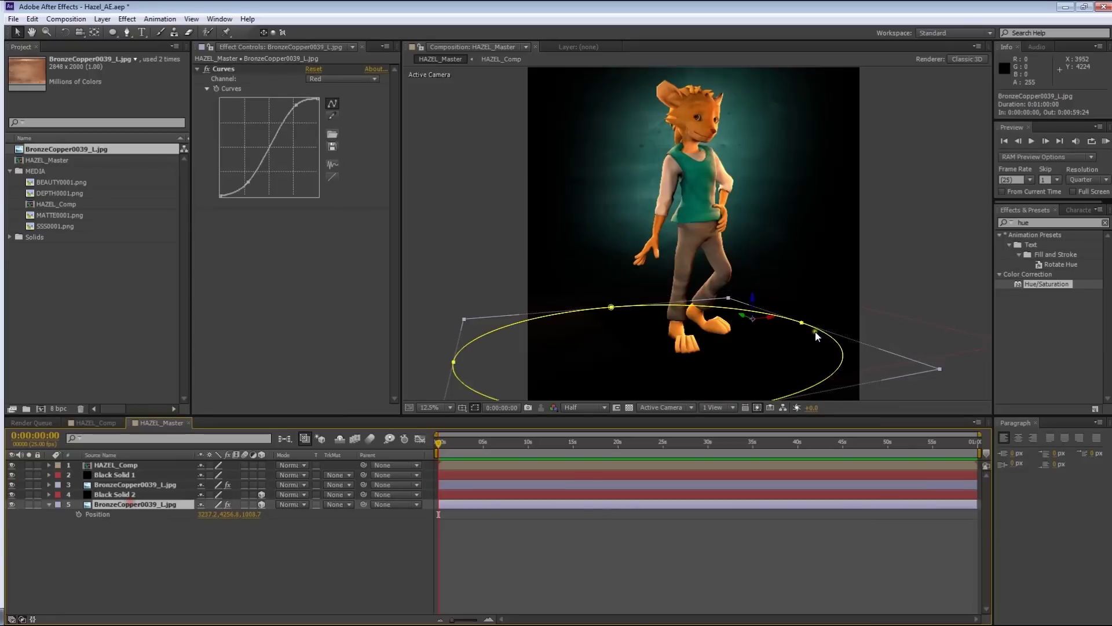
Move Black Solid 2 and the floor layer together above Black Solid 1, directly below HAZEL_Comp
click(116, 494)
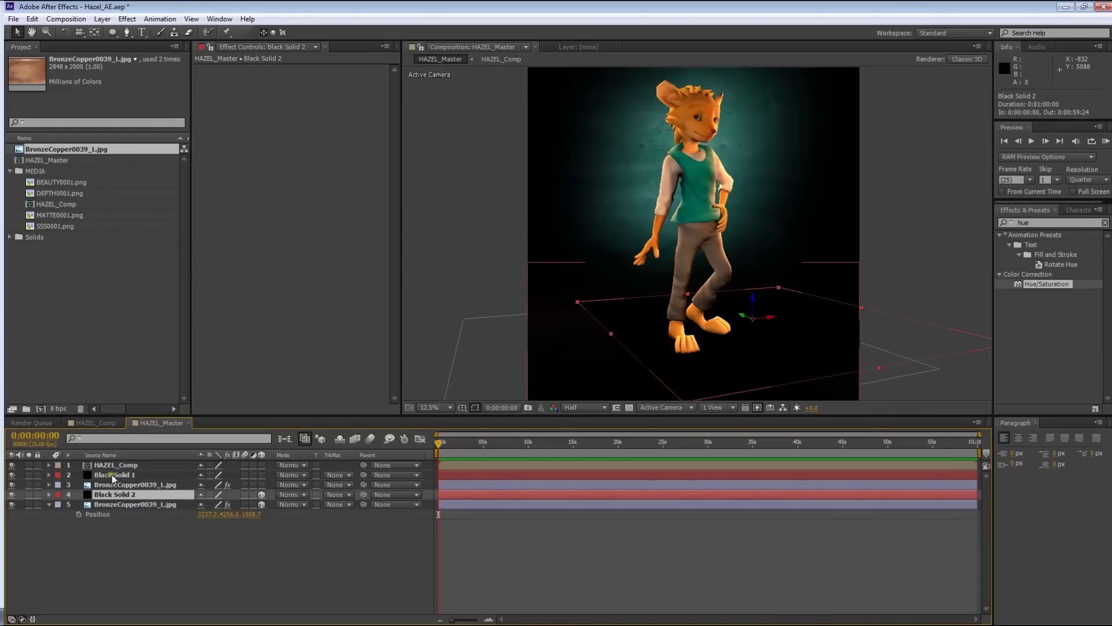
ctrl+click(120, 499)
drag(120, 499, 143, 472)
click(940, 241)
click(944, 331)
Reposition Black Solid 2 along the floor plane under the character's feet, at about 2394, 4256.8, 230.5
drag(771, 356, 694, 370)
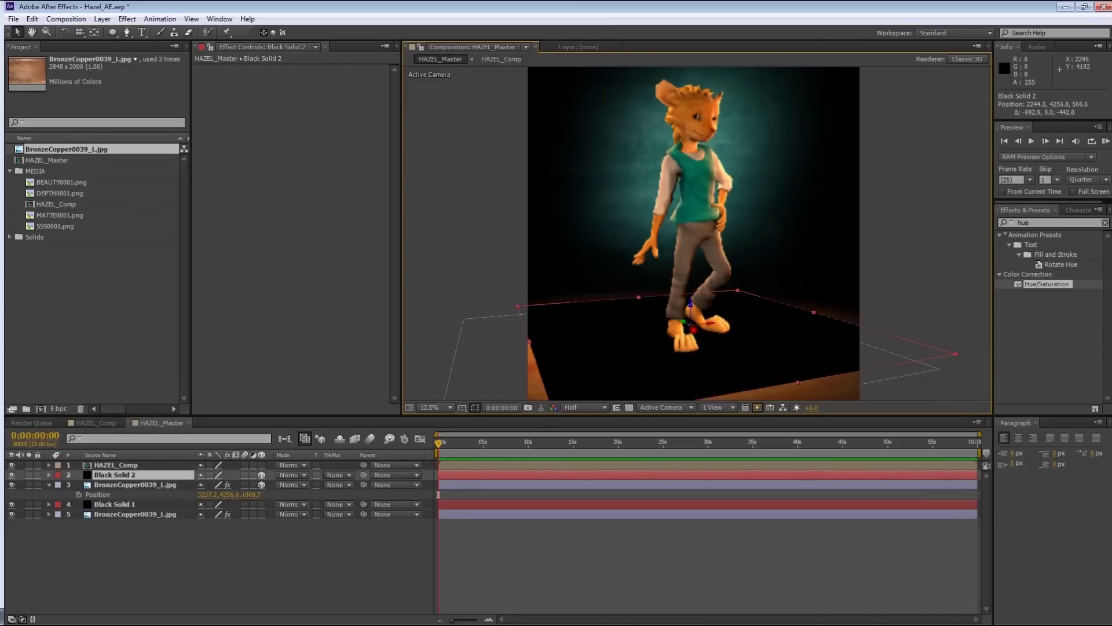
scroll(704, 306, up, 2)
drag(702, 301, 724, 309)
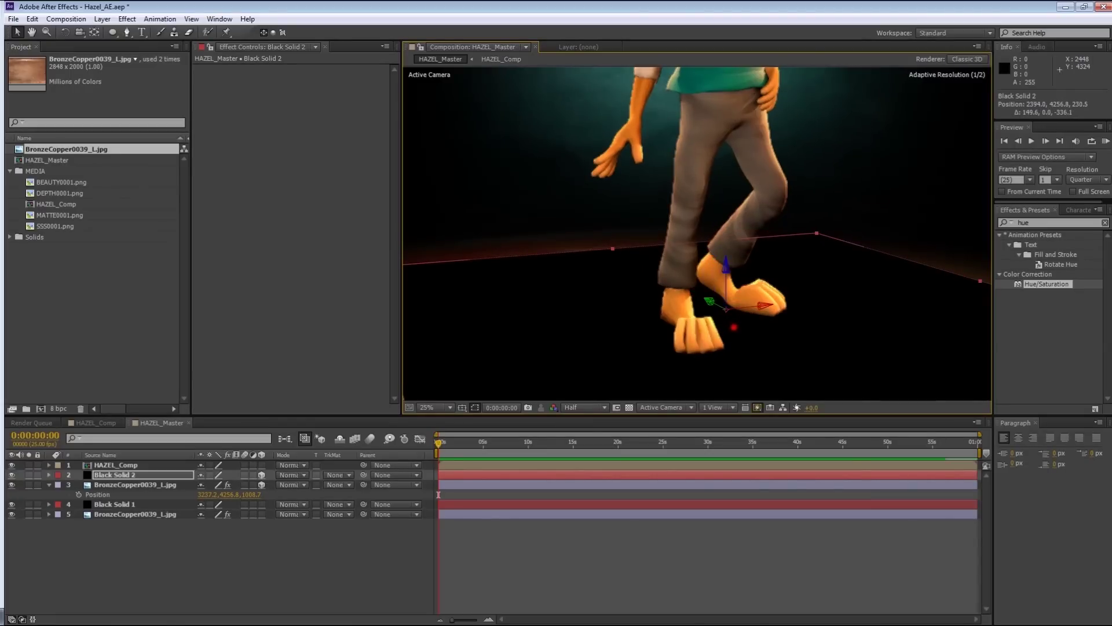
Draw a closed Pen mask on Black Solid 2 around the base of the front foot, following its sole, toes and heel
click(125, 33)
scroll(773, 281, up, 1)
middle_drag(773, 281, 739, 87)
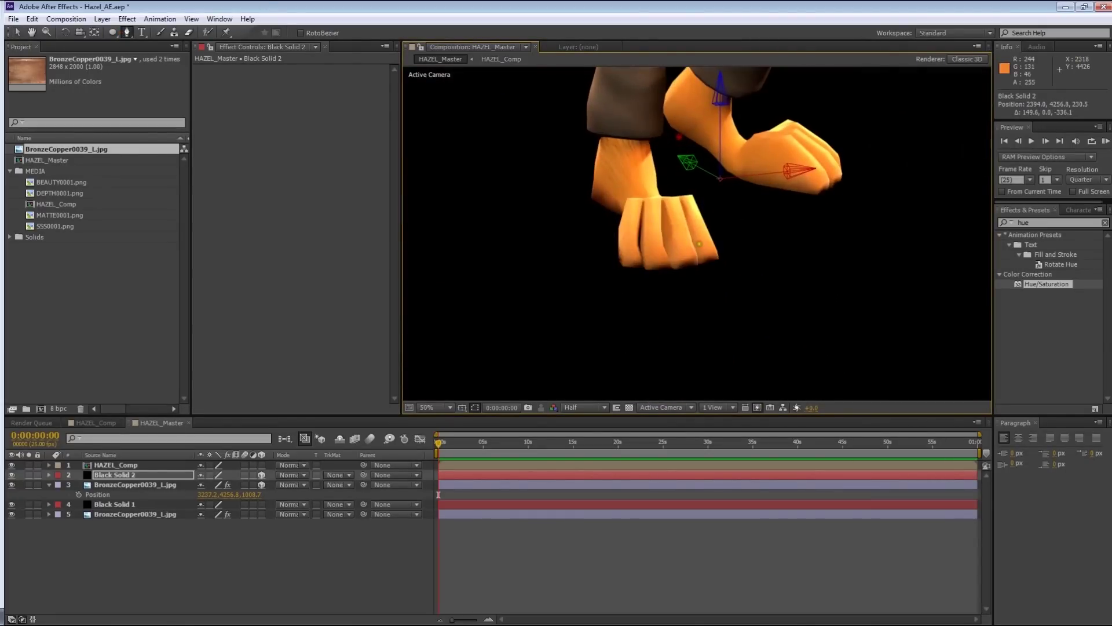
middle_drag(718, 248, 721, 266)
key(g)
click(685, 249)
click(710, 265)
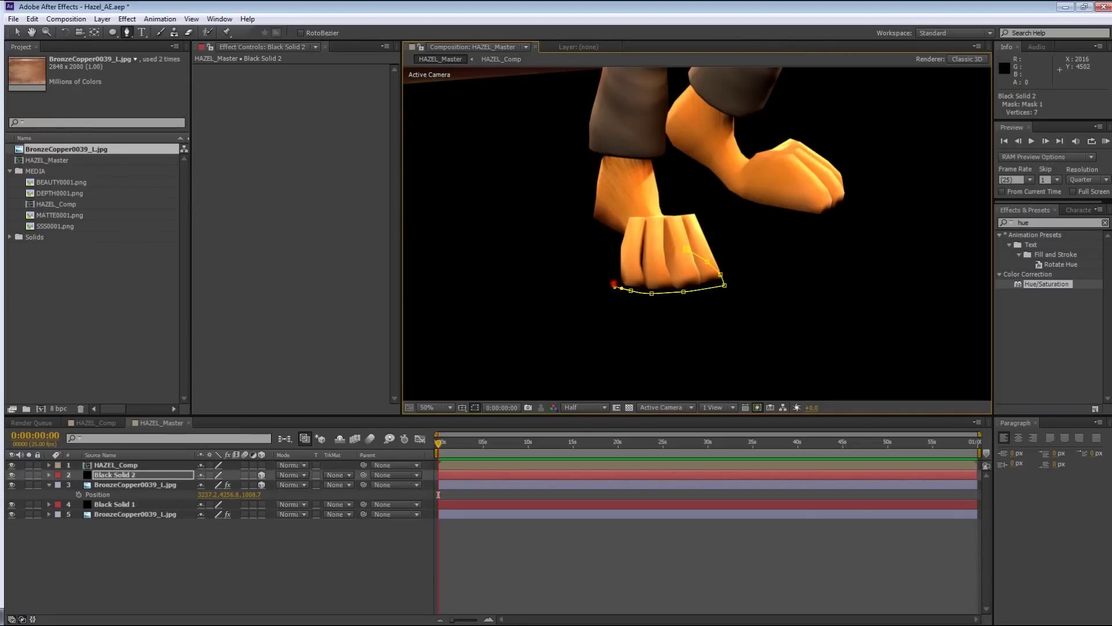
click(620, 268)
click(617, 236)
click(598, 227)
click(587, 215)
drag(596, 206, 607, 207)
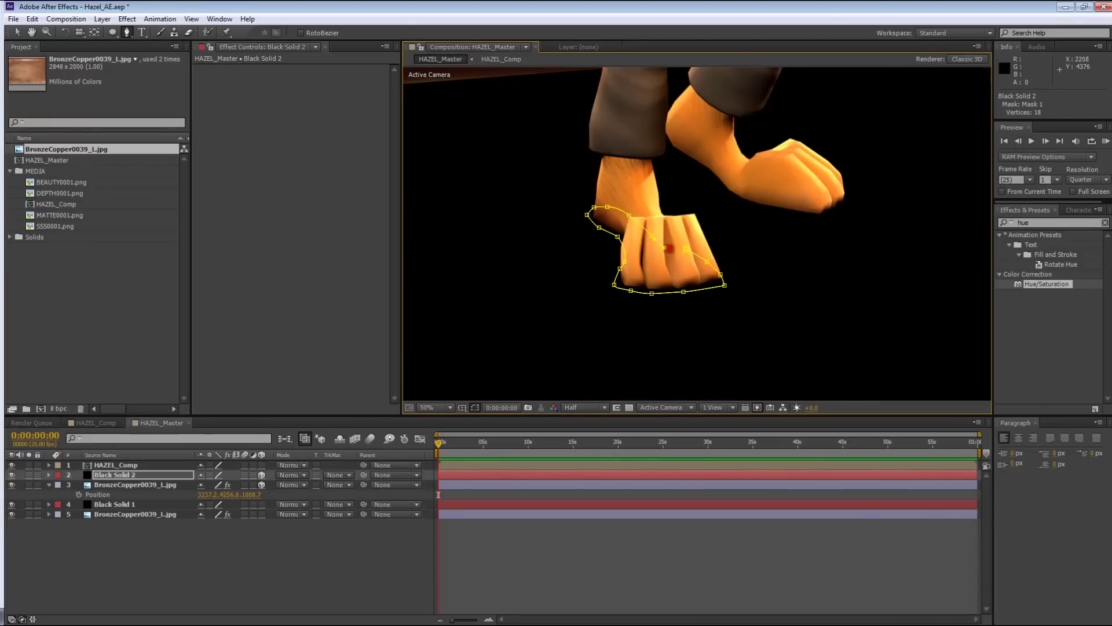
click(686, 250)
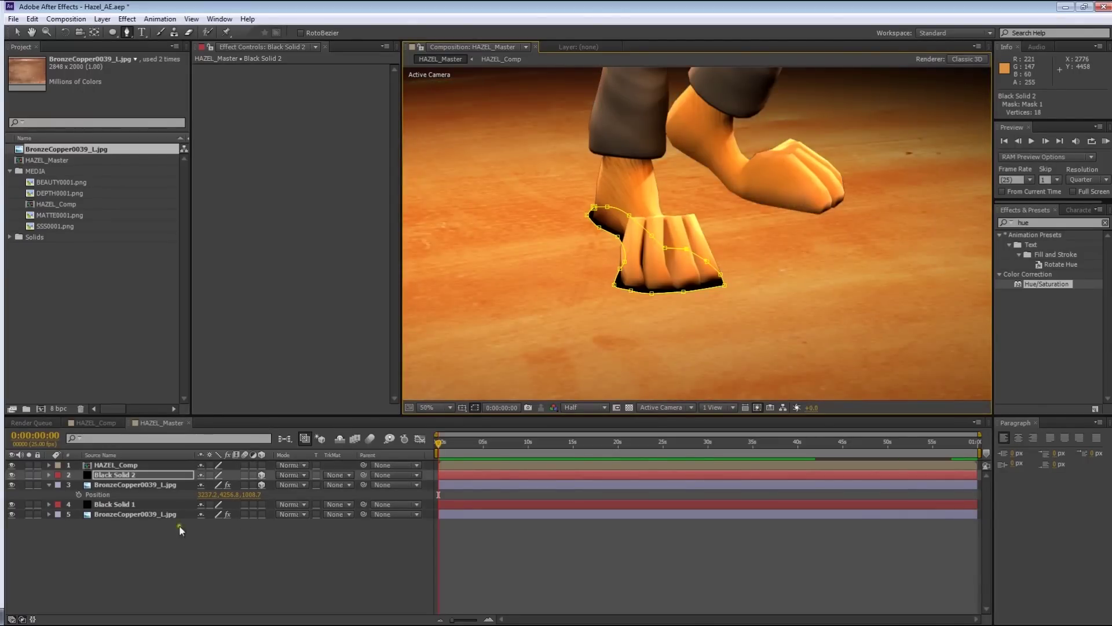
Draw a second closed Pen mask on Black Solid 2 around the base of the rear foot
key(space)
drag(726, 207, 700, 241)
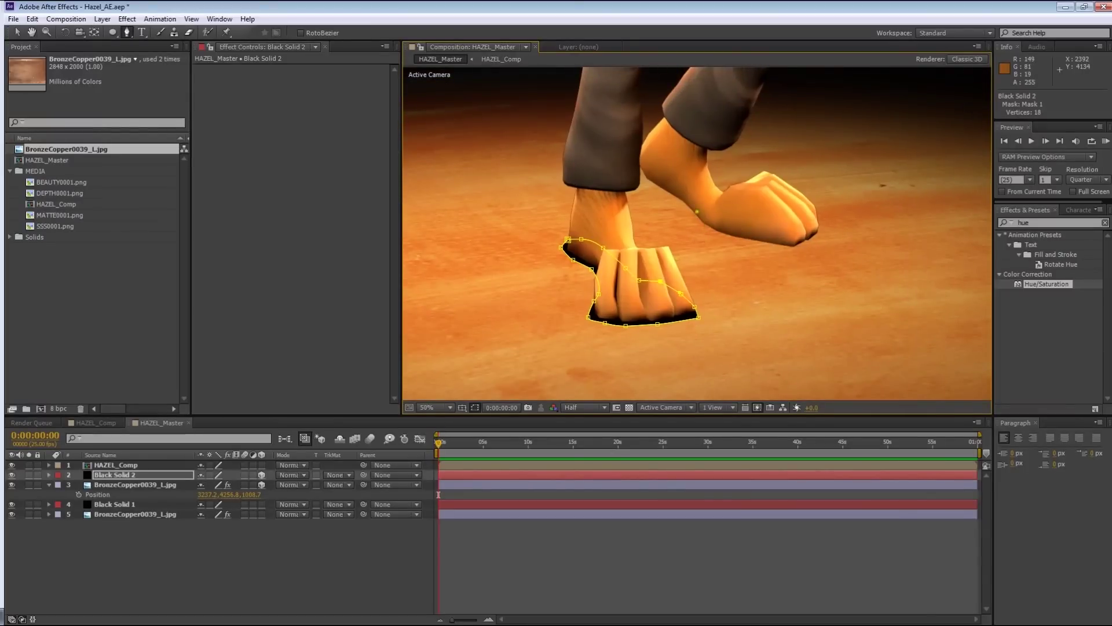
click(676, 210)
click(787, 247)
click(807, 244)
click(818, 231)
click(818, 220)
click(798, 209)
click(776, 206)
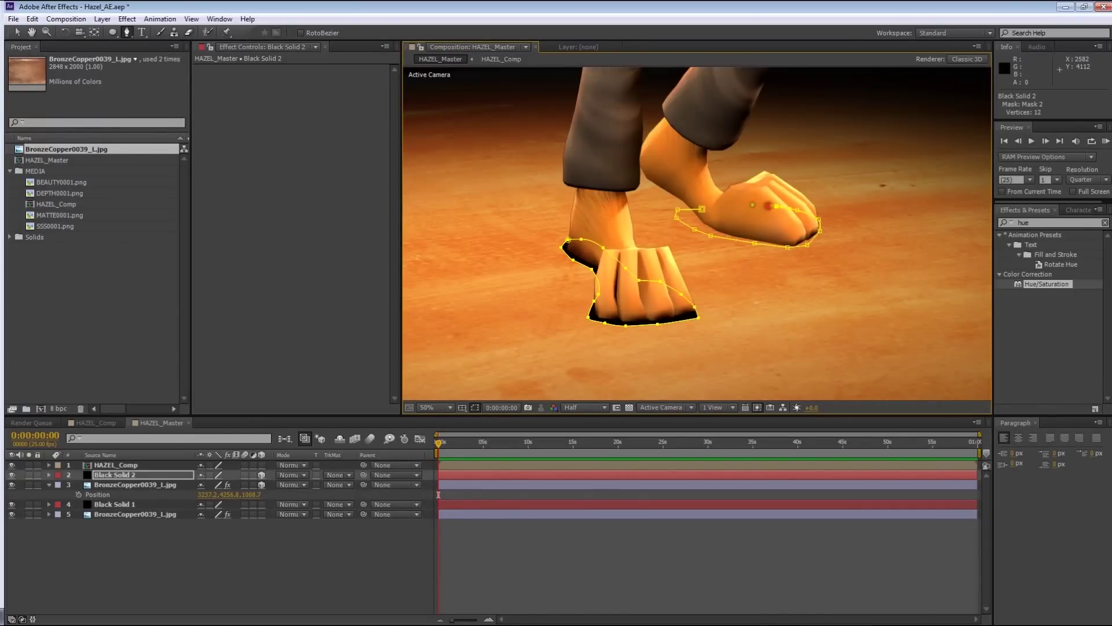
click(703, 208)
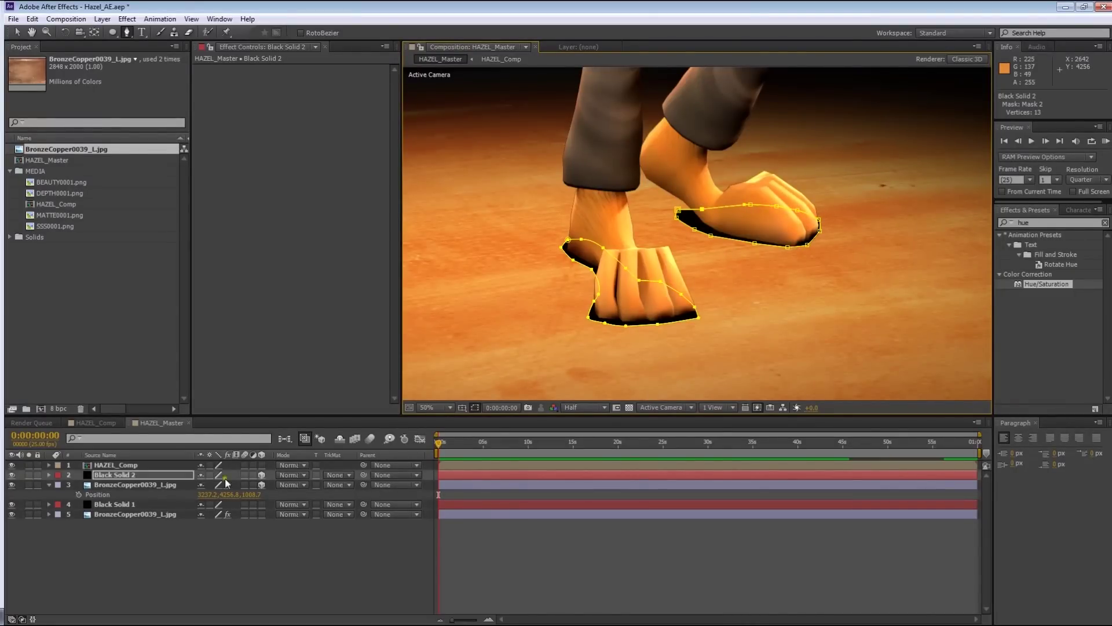
Feather Black Solid 2's Mask 1 by 146 pixels and Mask 2 by 218 pixels
click(119, 474)
key(m)
key(m)
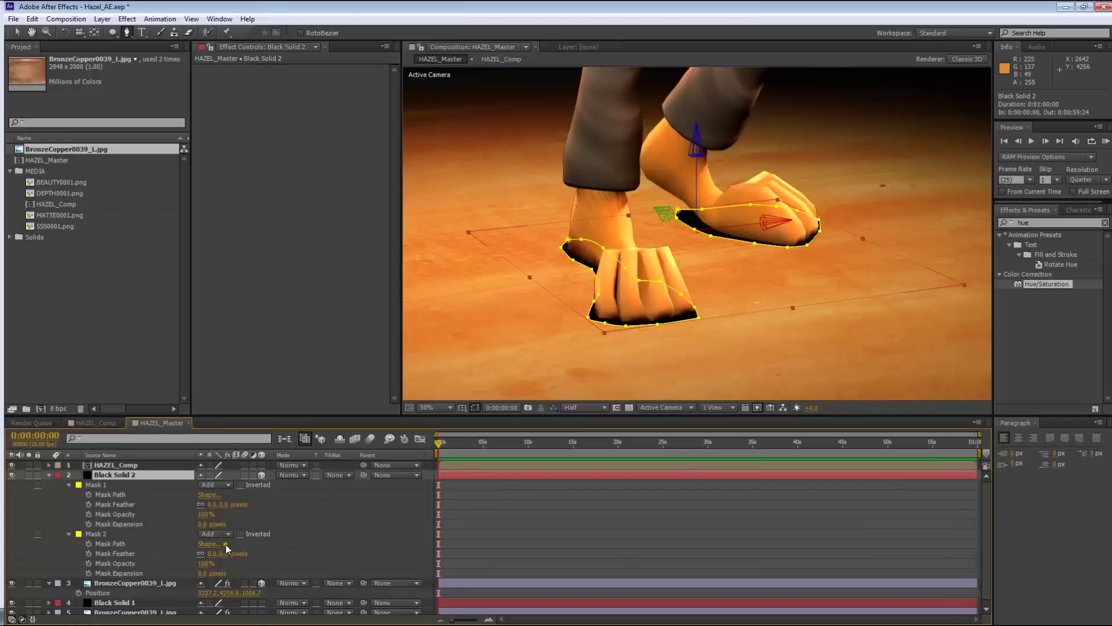
drag(224, 503, 300, 499)
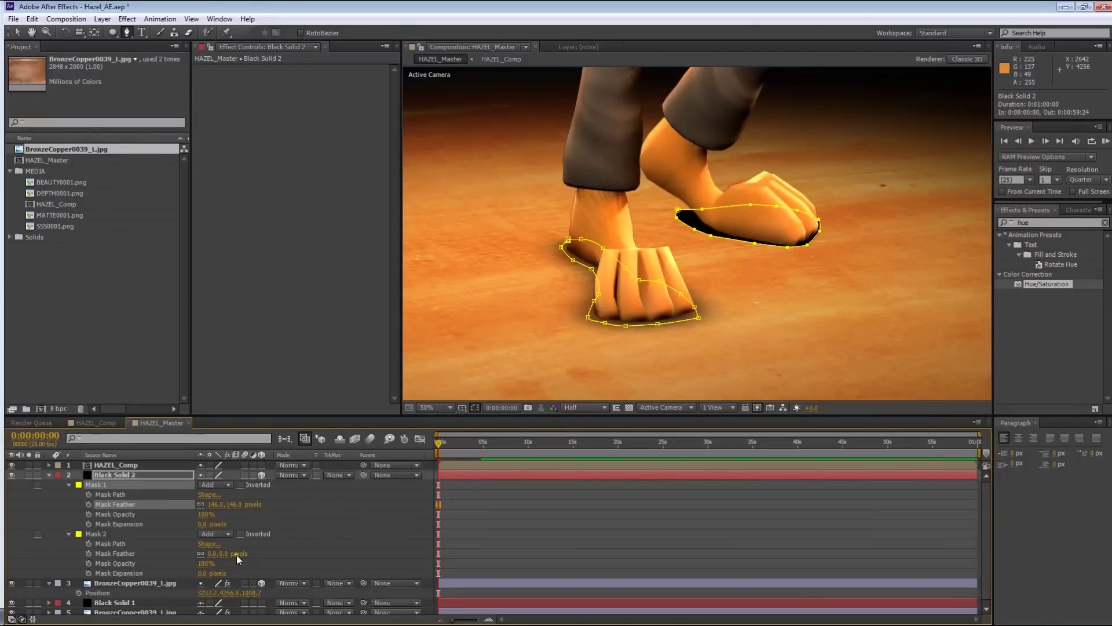
drag(224, 553, 338, 544)
click(336, 519)
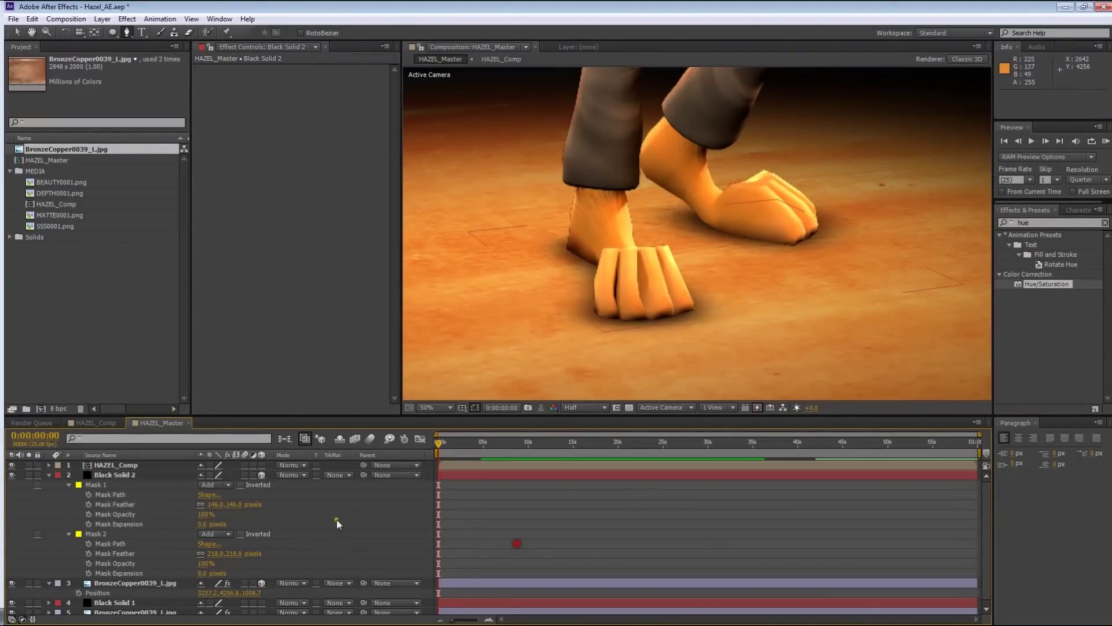
Set the blending mode of Black Solid 2 to Overlay
click(114, 475)
click(262, 475)
click(292, 475)
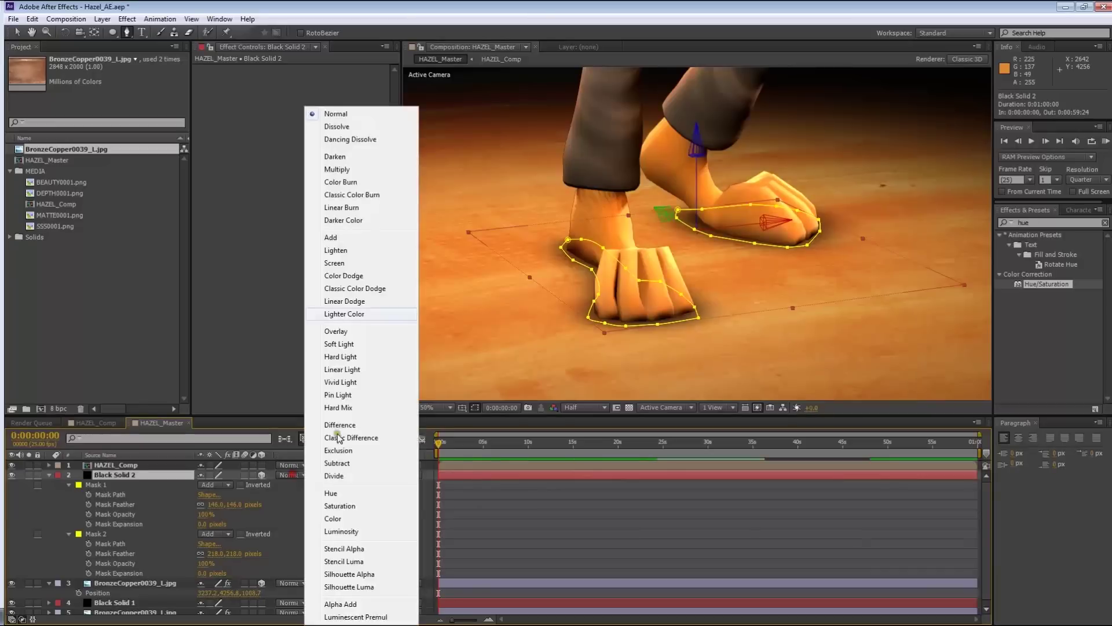
click(367, 340)
click(593, 530)
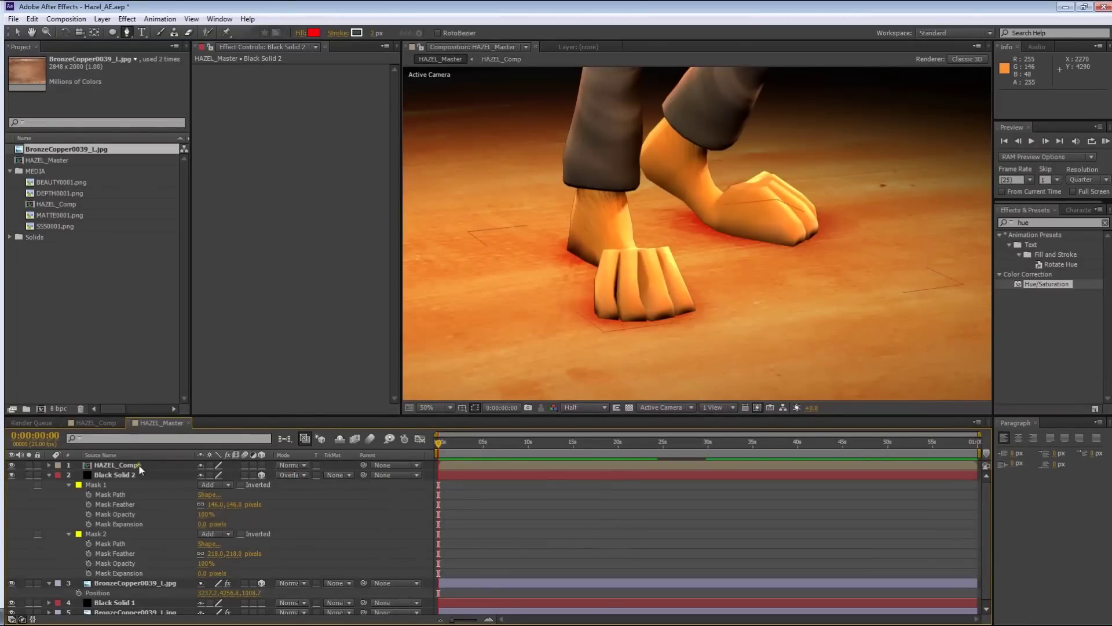
Duplicate Black Solid 2 and set the upper copy's blending mode to Multiply
click(118, 475)
key(ctrl+d)
click(293, 475)
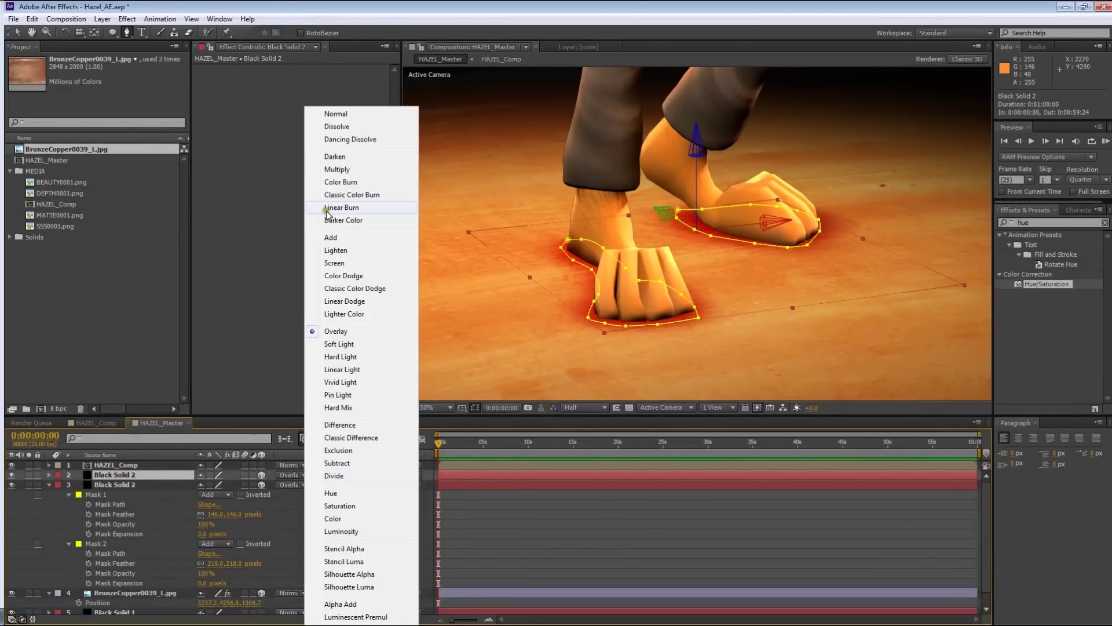
click(346, 170)
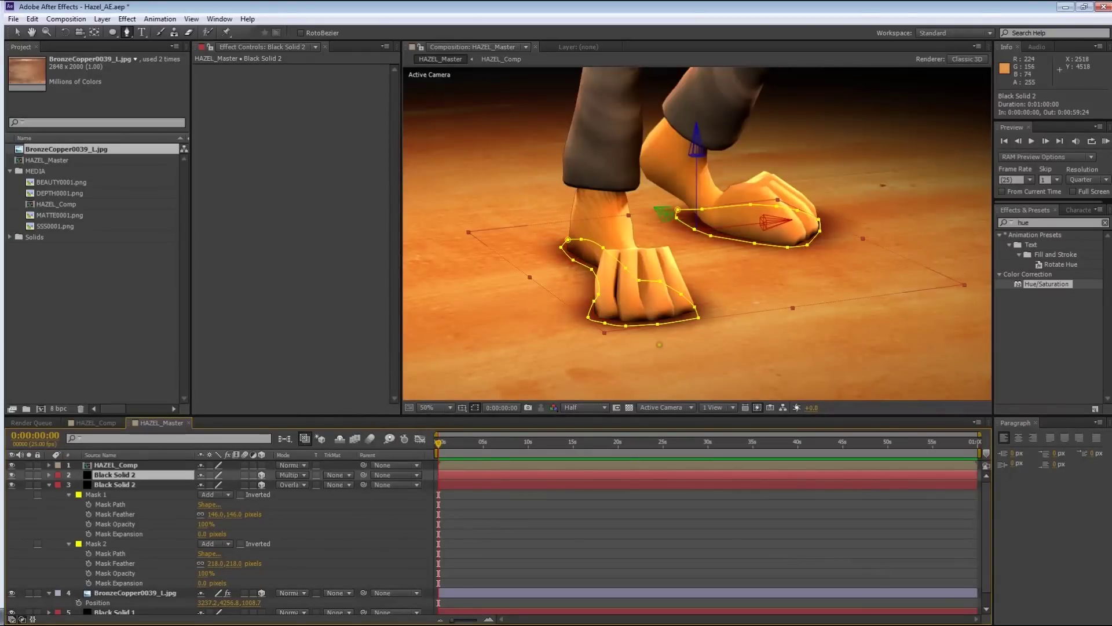
click(594, 525)
key(v)
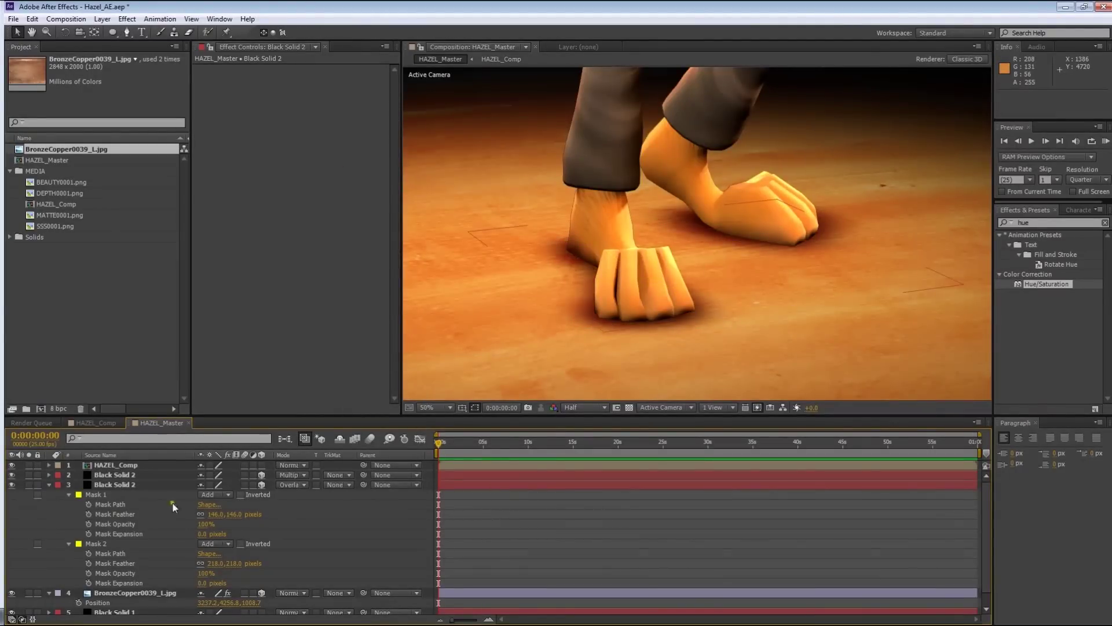
On the Overlay solid, set Mask 1's feather to 280 and expansion to 55 pixels, and Mask 2's expansion to 39 pixels
click(117, 485)
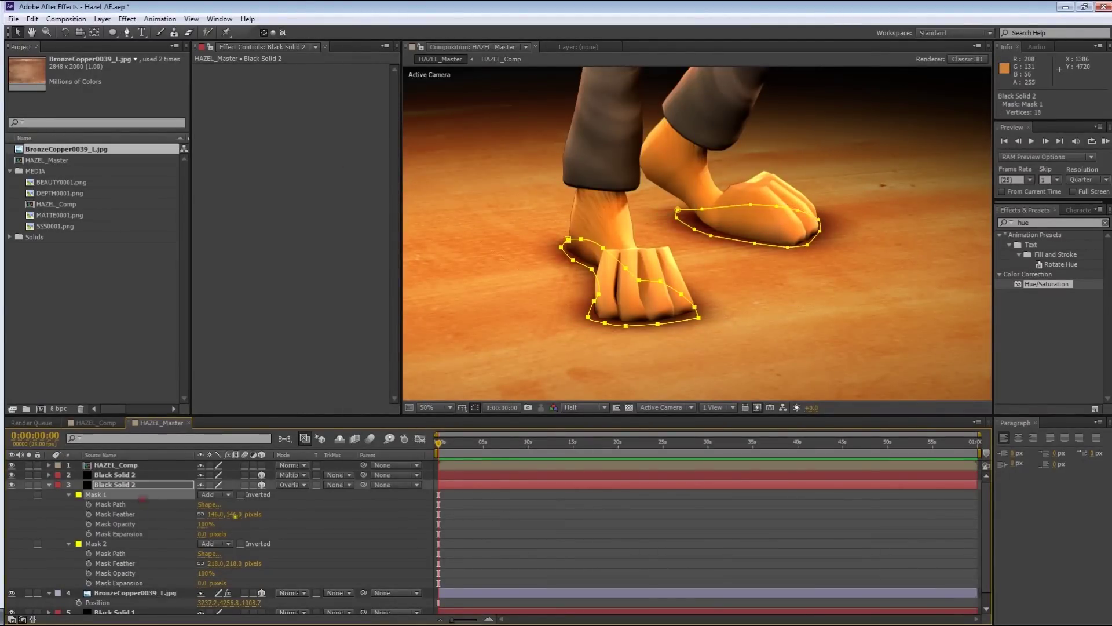
drag(216, 514, 313, 513)
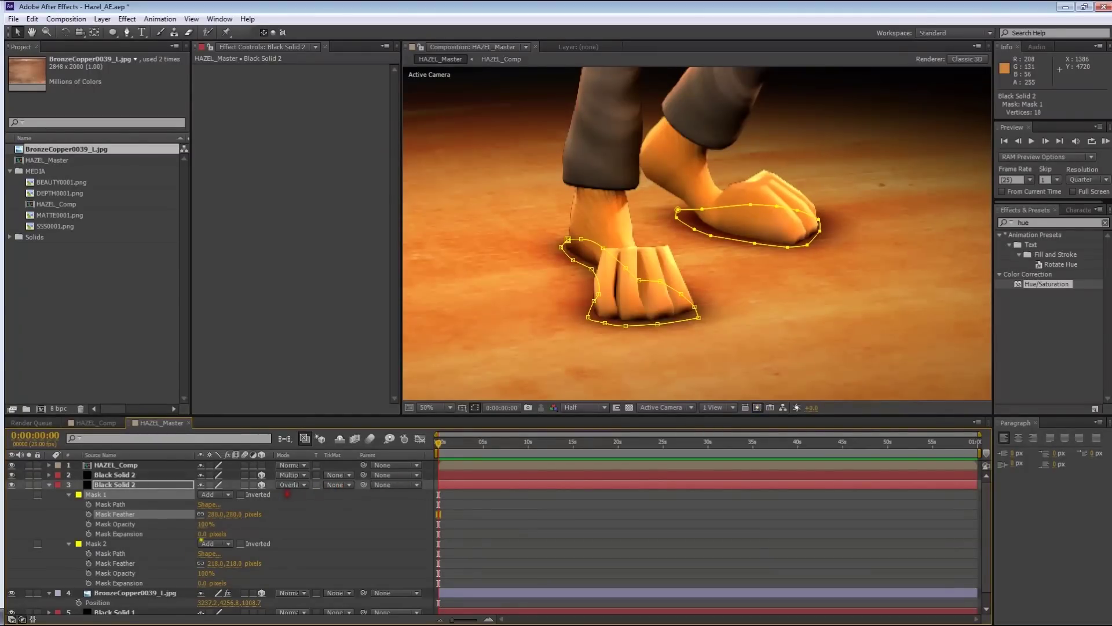
drag(203, 533, 235, 523)
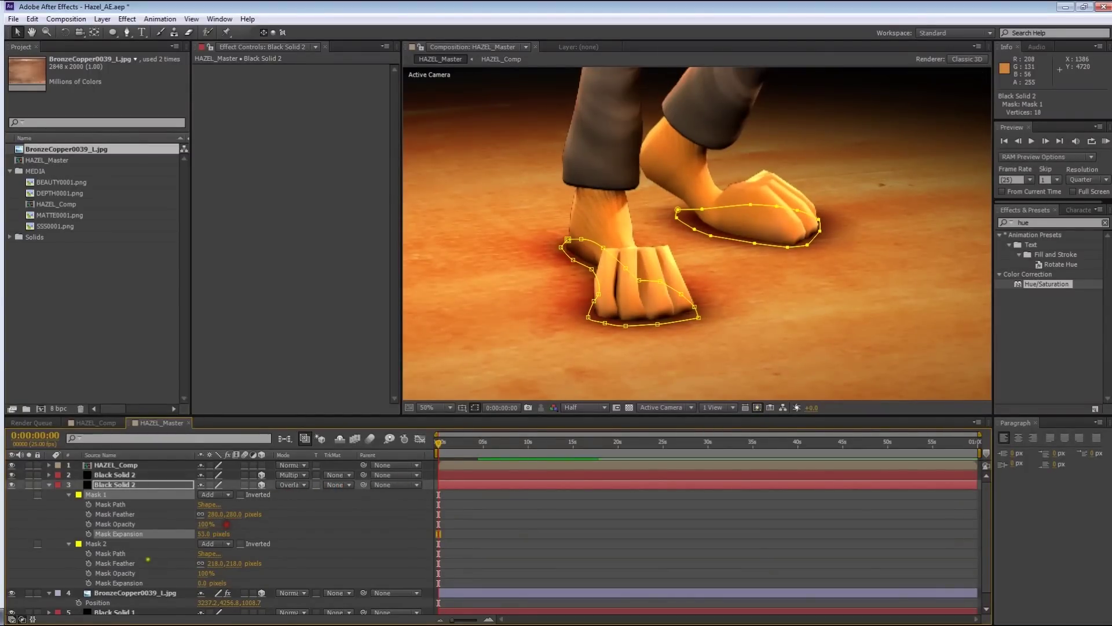
drag(202, 582, 230, 574)
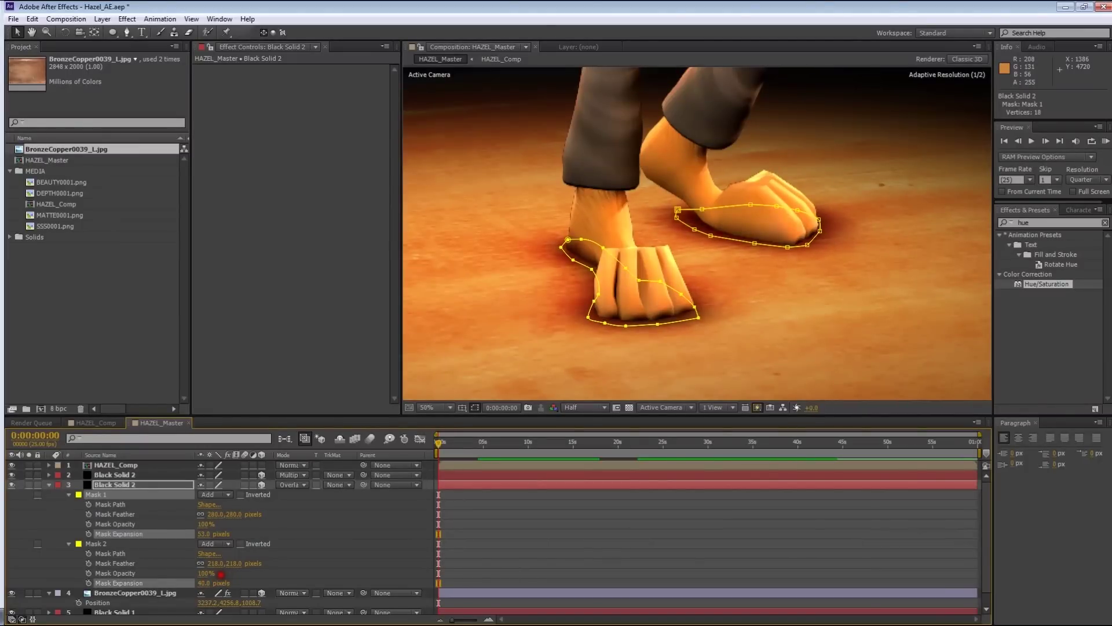
click(507, 531)
Increase the Overlay solid's Mask 2 feather to 594 pixels and check the foot shadows against the whole figure
click(147, 484)
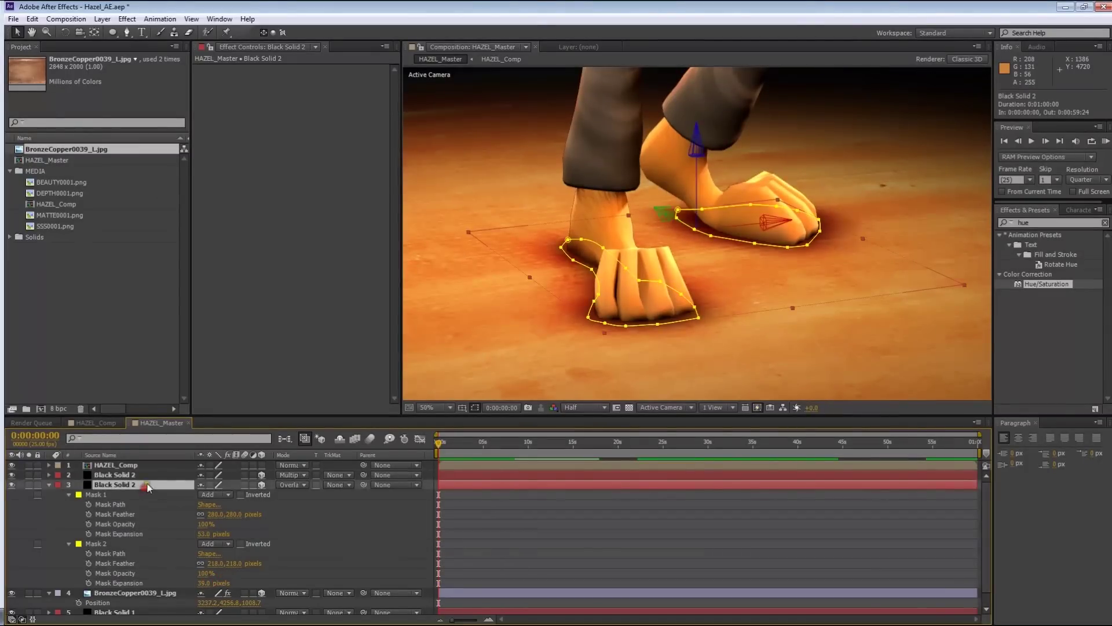
click(150, 474)
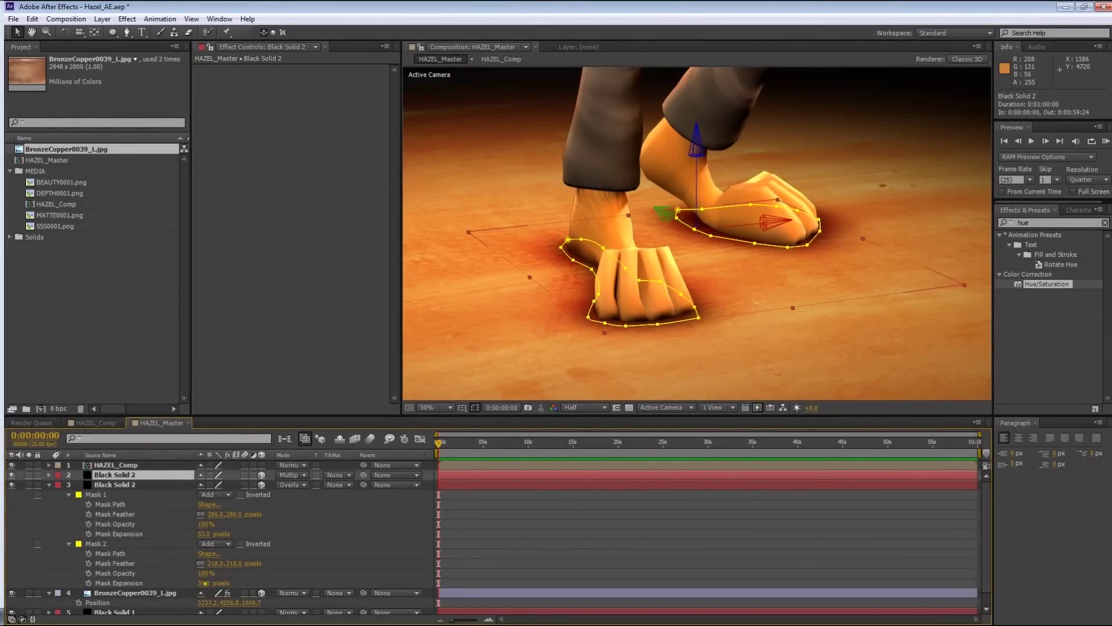
drag(216, 562, 280, 551)
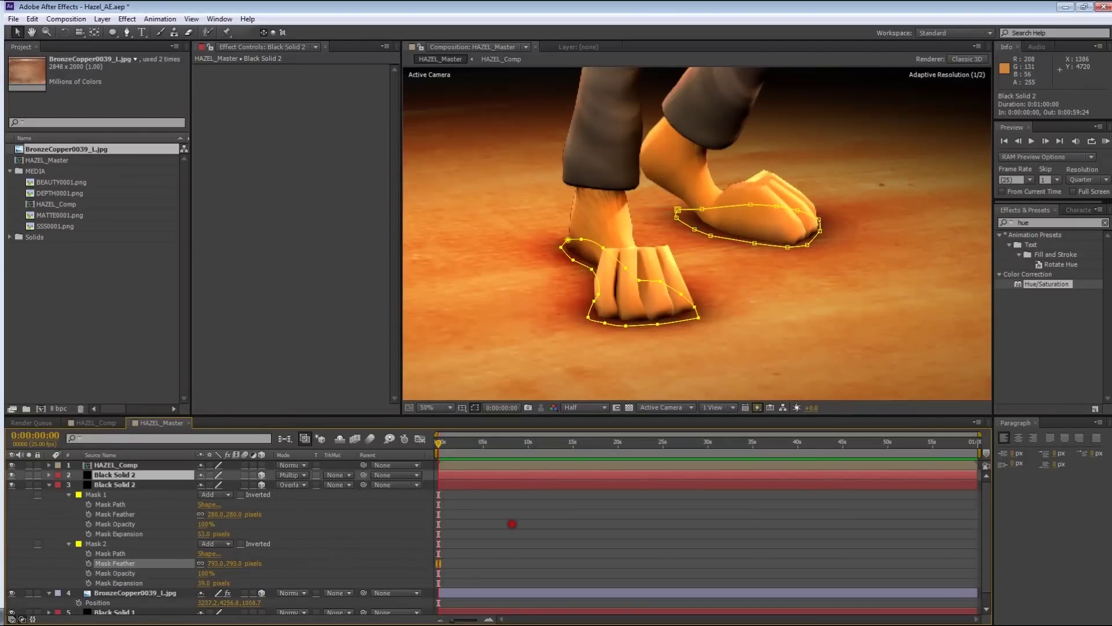
click(410, 537)
scroll(731, 268, down, 6)
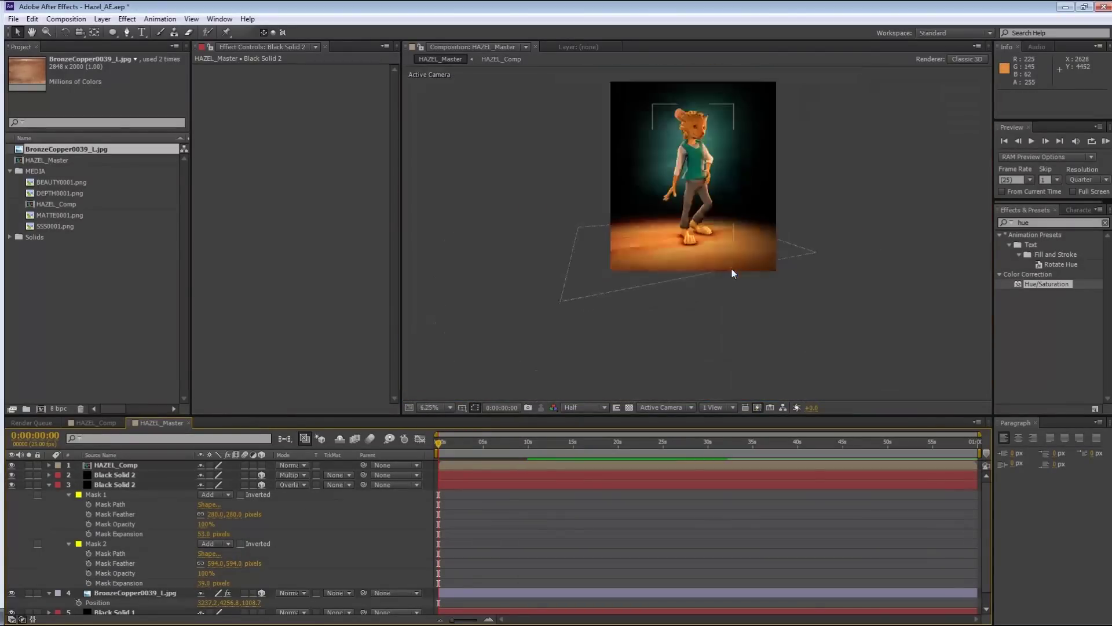
scroll(839, 308, up, 6)
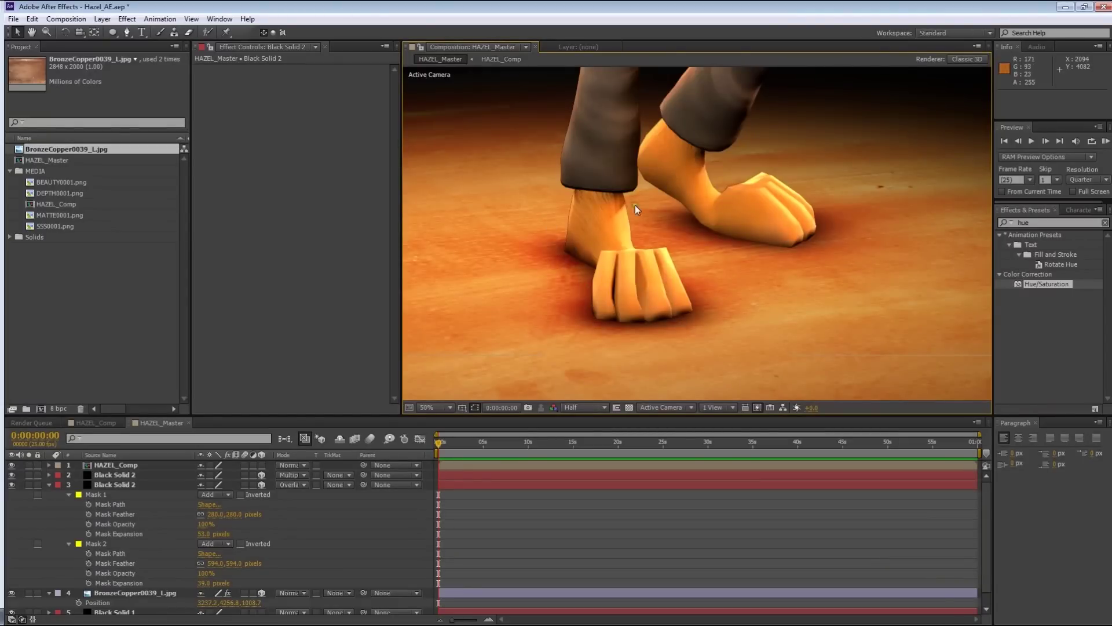
click(513, 525)
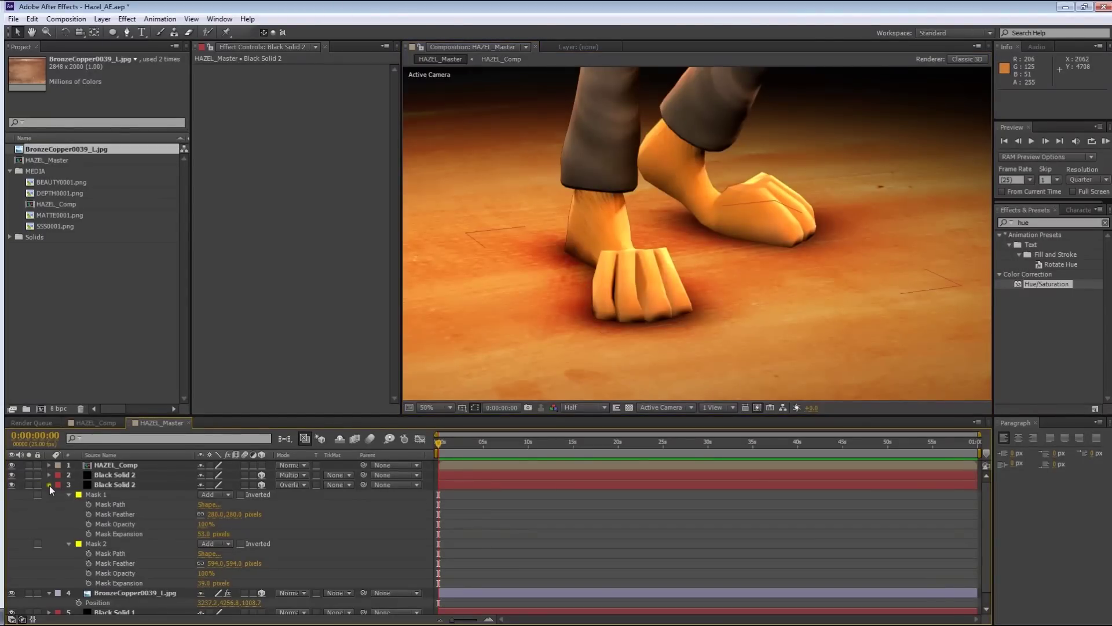
Collapse the Overlay solid's properties and duplicate the HAZEL_Comp layer
click(50, 484)
click(113, 465)
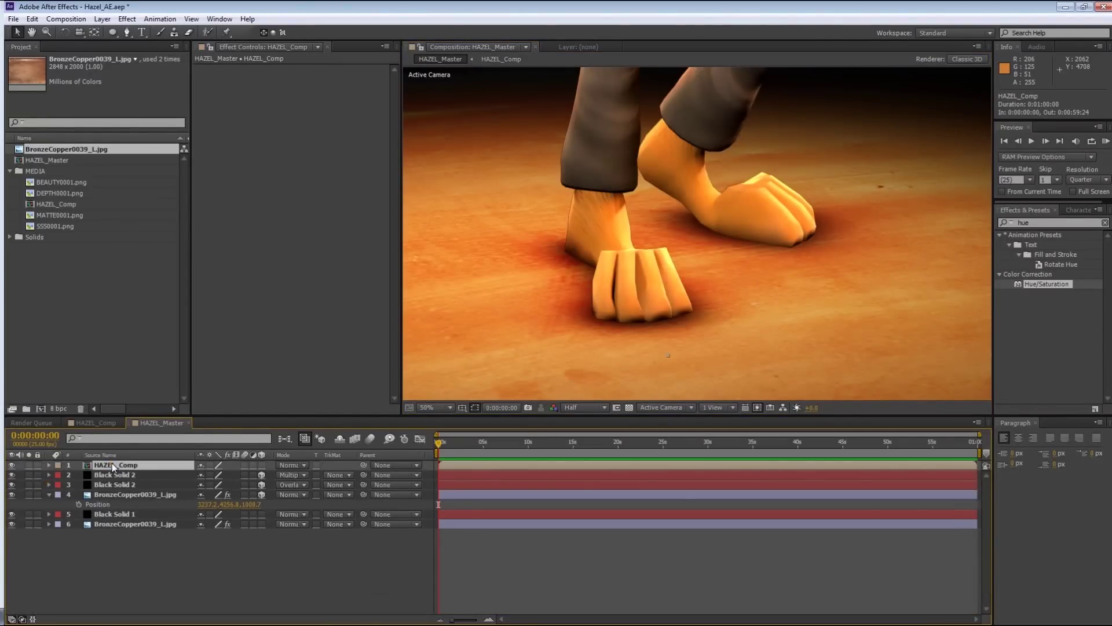
key(ctrl+d)
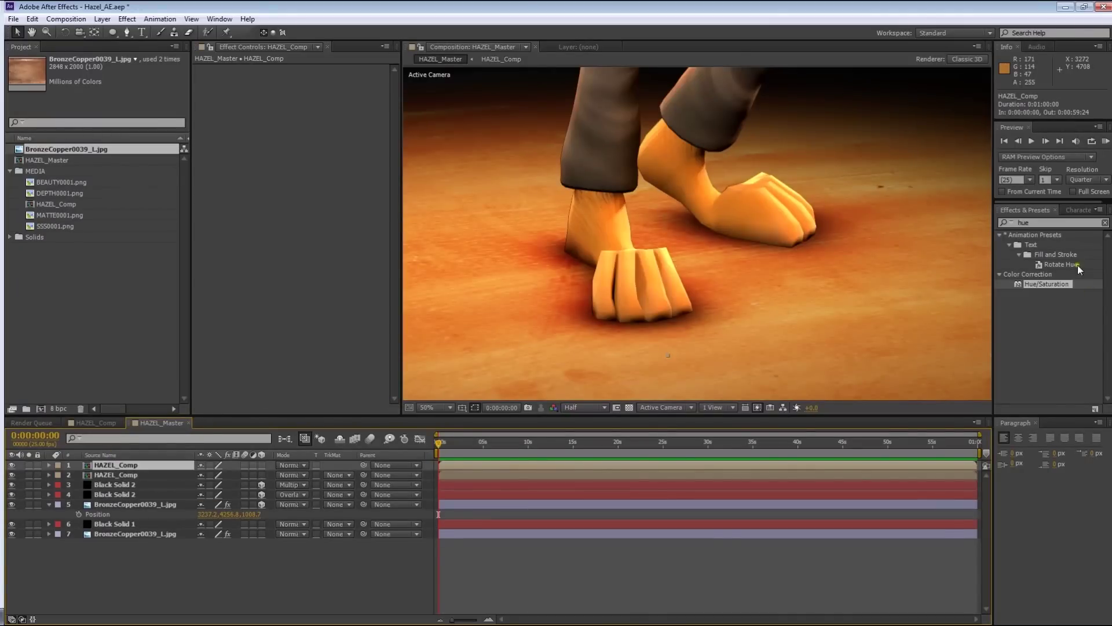
Apply a Curves effect to the top HAZEL_Comp copy and pull its RGB midtones and highlights down to darken it
click(1046, 222)
text(cur)
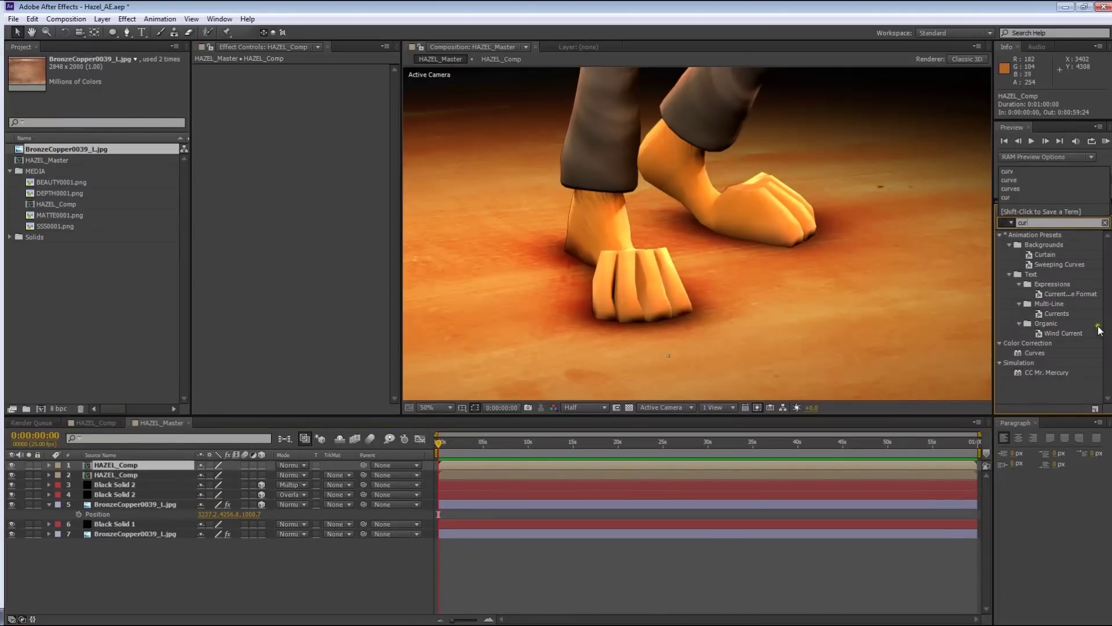
drag(1035, 353, 533, 468)
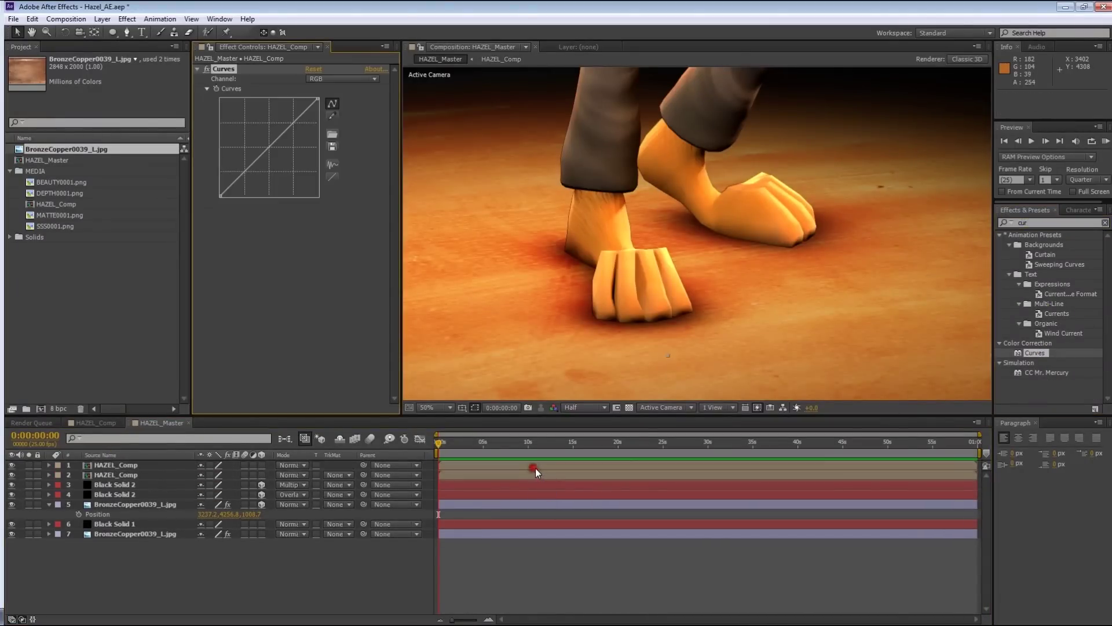
drag(280, 137, 295, 148)
drag(319, 100, 299, 151)
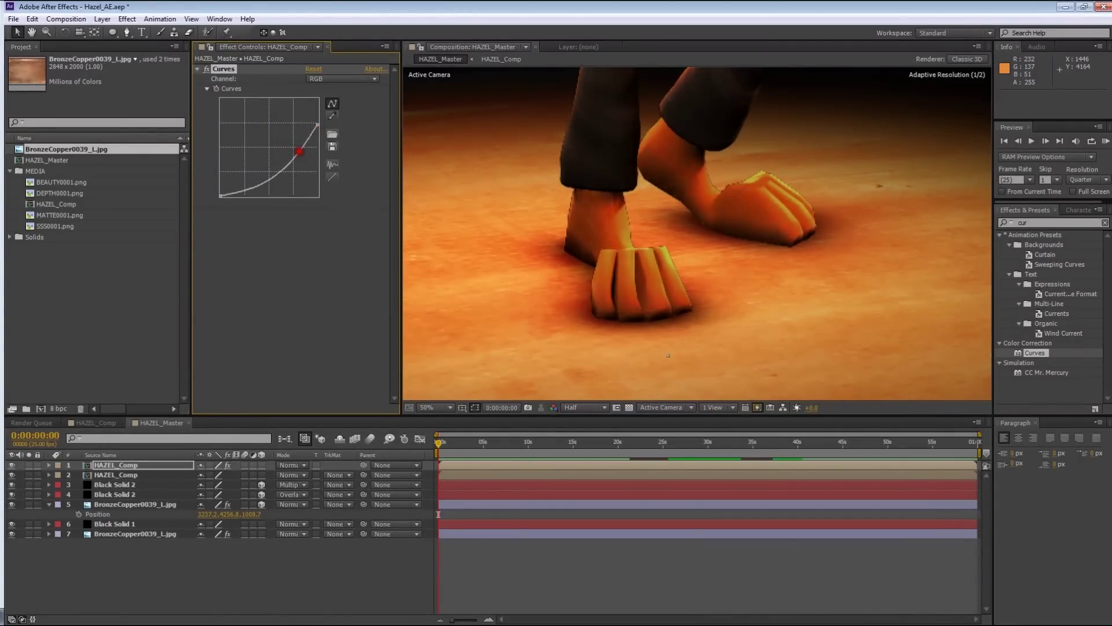
Draw a closed mask on the darkened HAZEL_Comp copy covering the front foot's heel edge and the underside of its toes
click(126, 32)
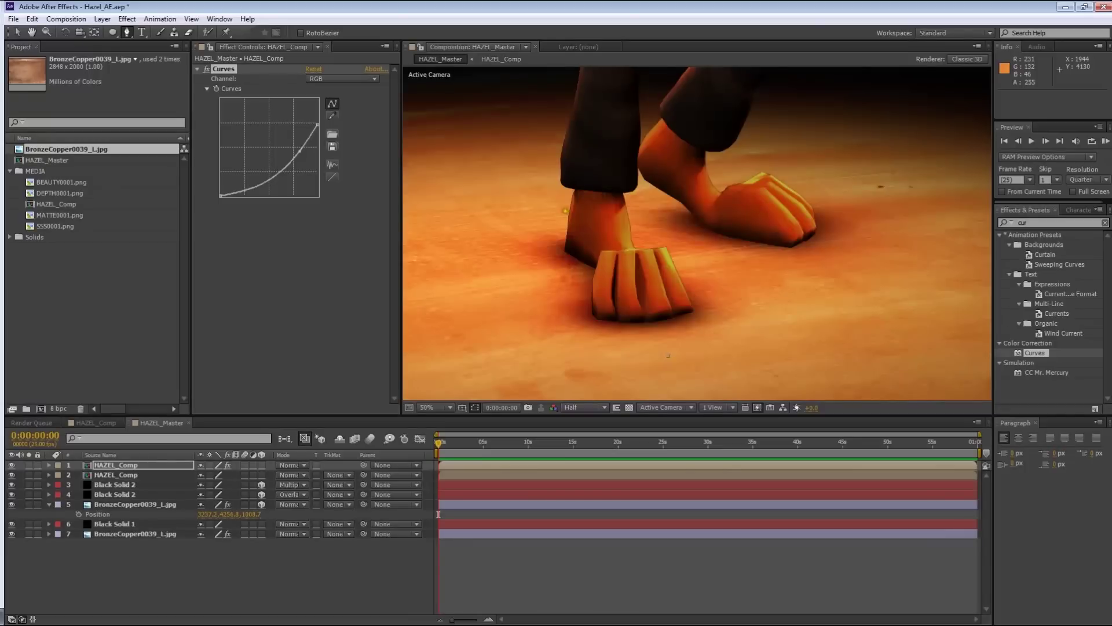
click(565, 211)
click(578, 230)
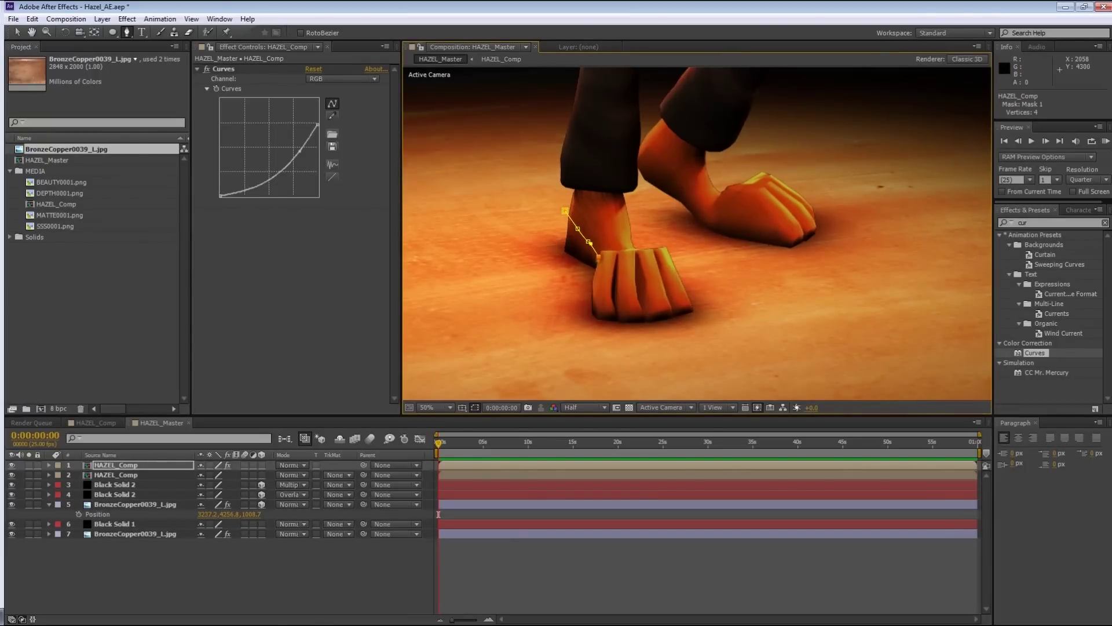
click(595, 273)
click(595, 293)
click(602, 301)
drag(614, 306, 620, 307)
drag(658, 304, 665, 302)
click(672, 299)
click(682, 295)
click(689, 330)
click(639, 345)
click(560, 329)
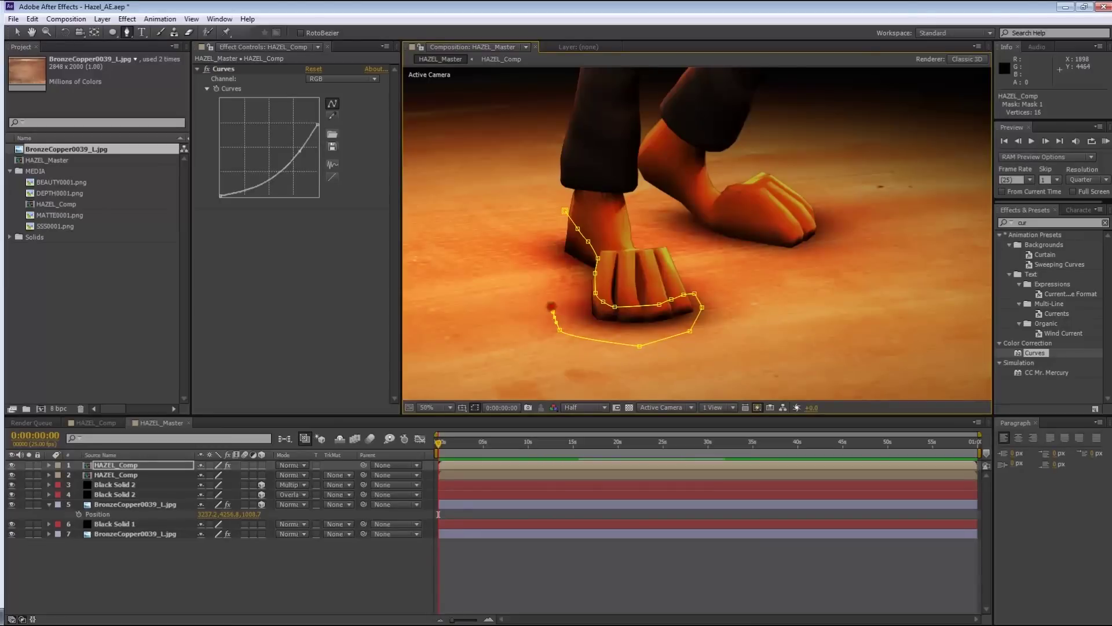
click(606, 566)
Set the Mask 1 feather on the darkened HAZEL_Comp copy to 80 pixels
click(134, 465)
key(m)
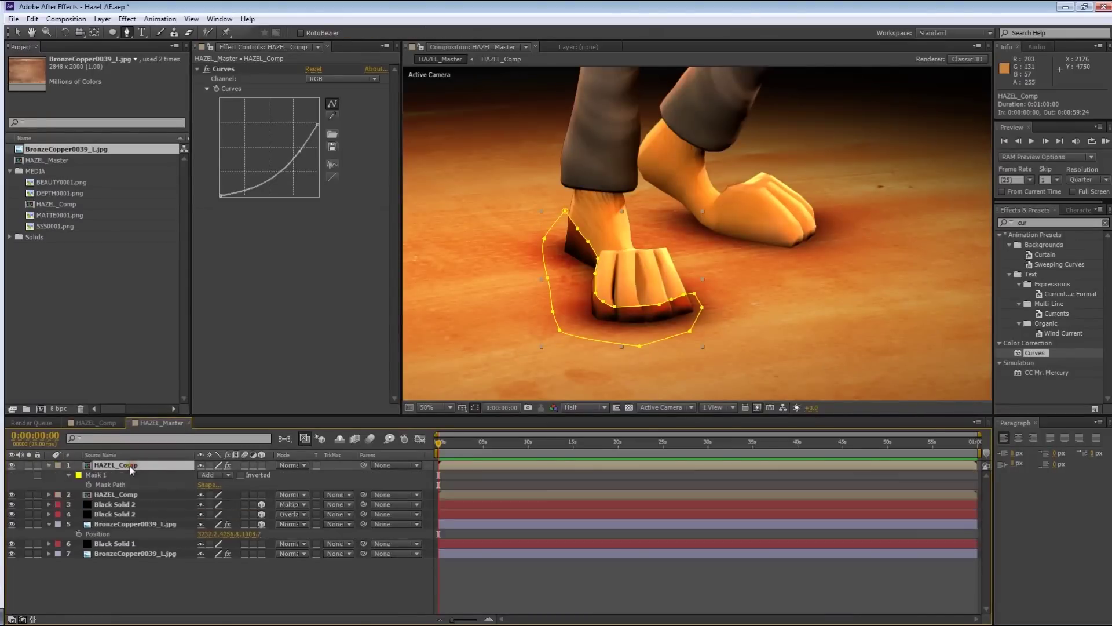
key(m)
drag(217, 493, 254, 484)
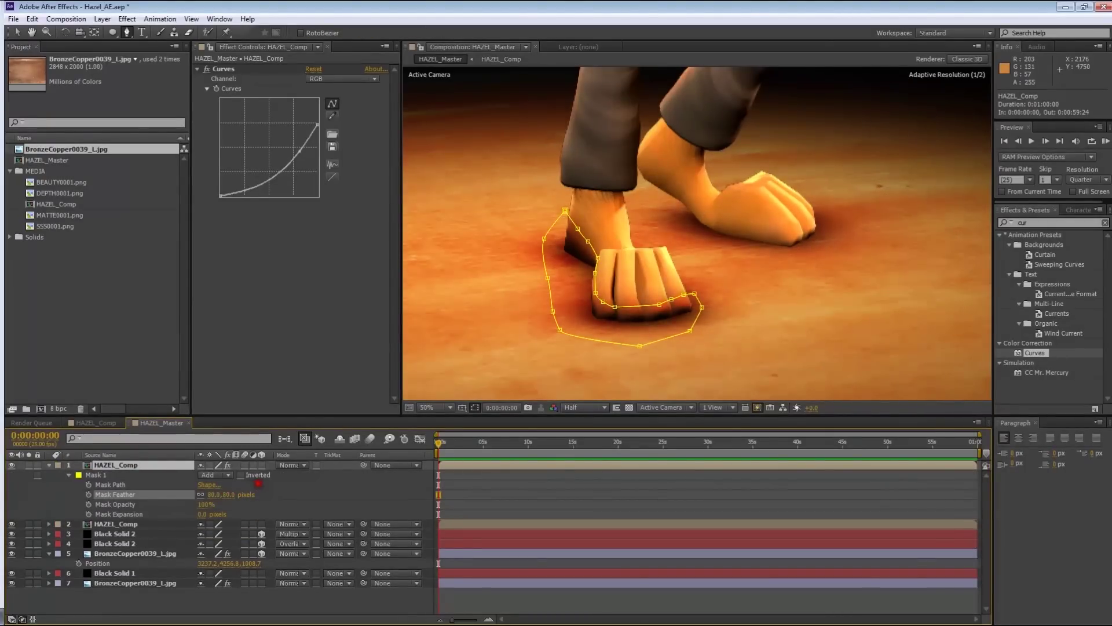
click(614, 484)
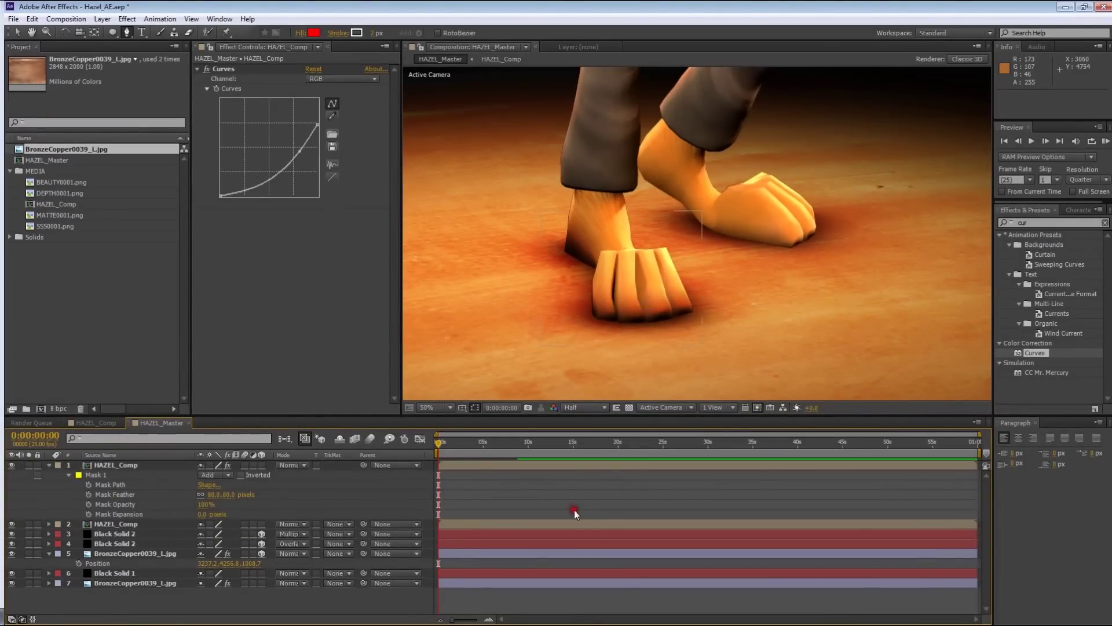
Draw a second closed mask on the darkened HAZEL_Comp copy along the underside of the rear foot and its toes
click(135, 465)
click(126, 33)
click(680, 194)
click(691, 201)
click(705, 213)
click(730, 227)
click(755, 229)
click(802, 222)
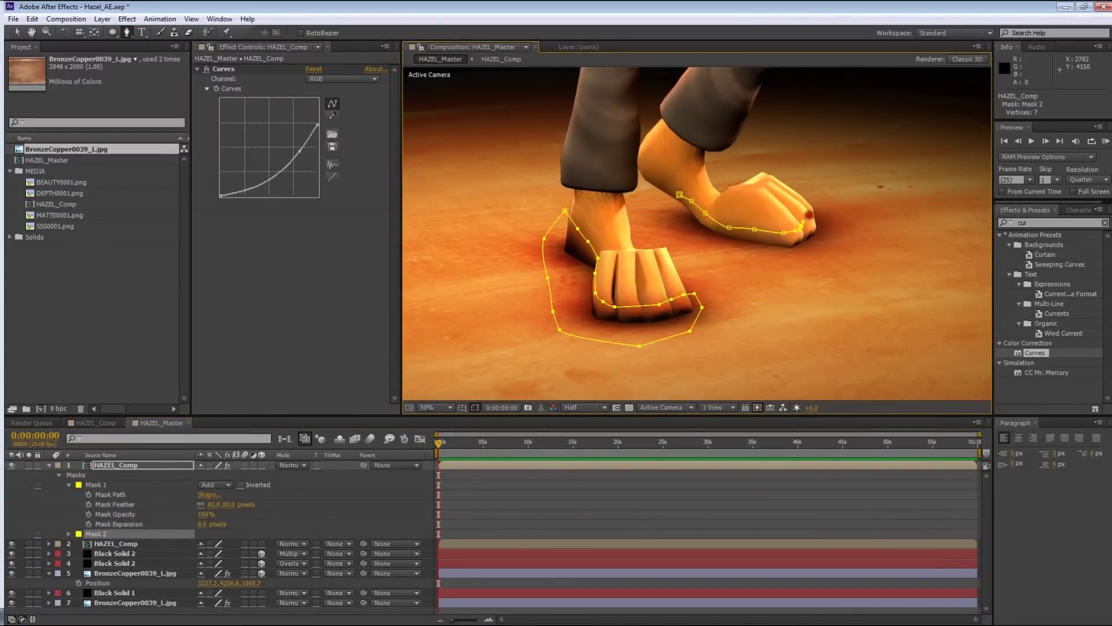
drag(662, 219, 662, 215)
click(680, 194)
Set the Mask 2 feather on the darkened HAZEL_Comp copy to 73 pixels
key(m)
key(m)
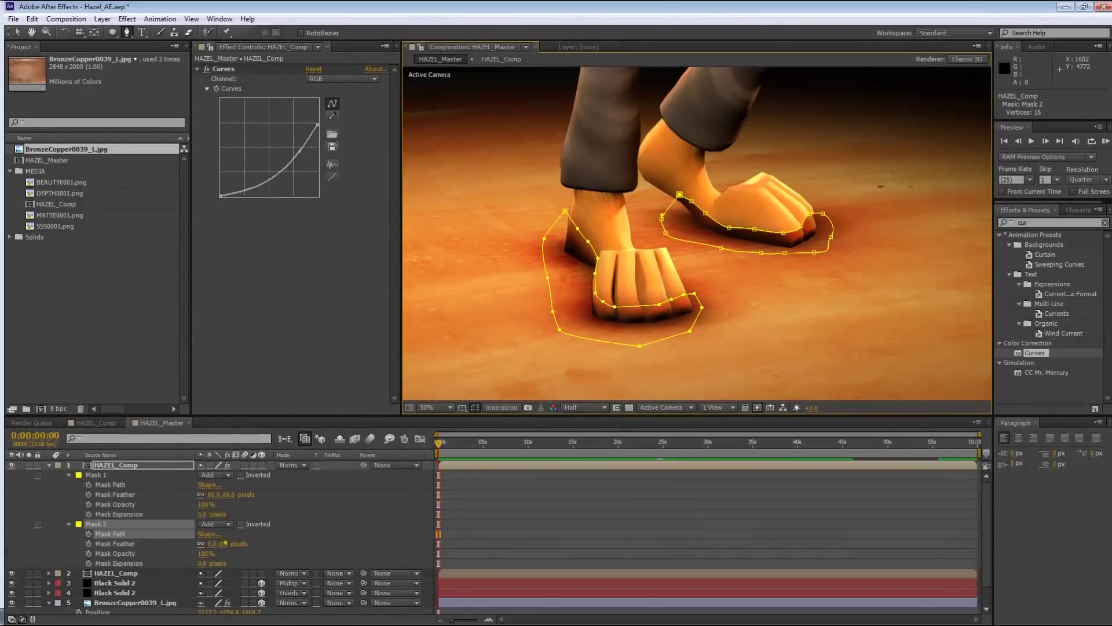
drag(226, 543, 267, 544)
click(688, 539)
key(v)
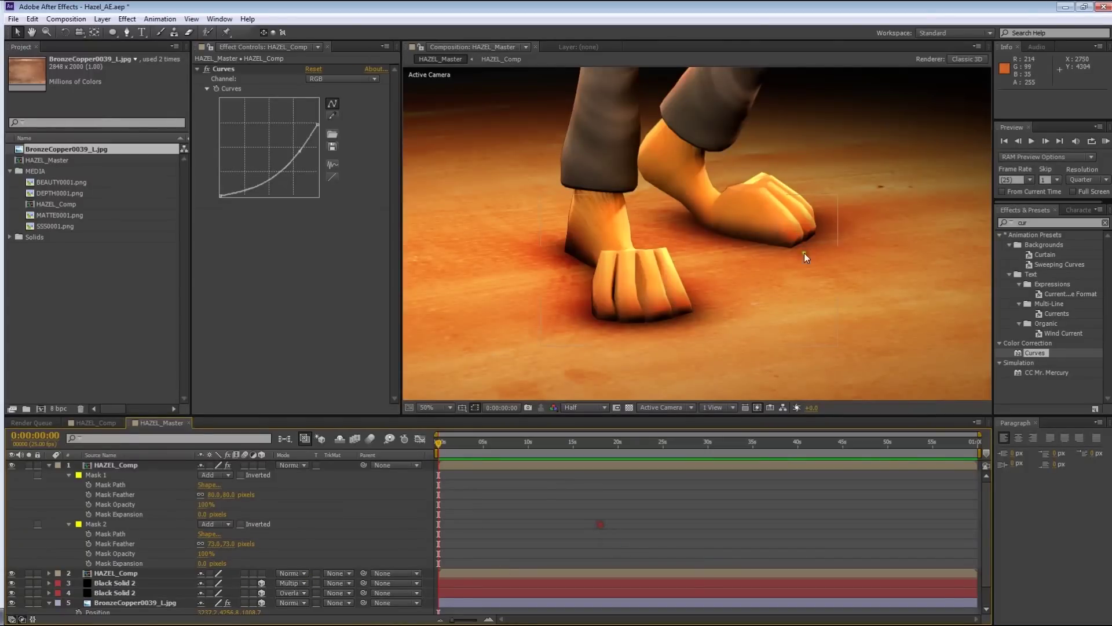
Show the mask properties of the Multiply Black Solid 2 layer and set its blending mode to Normal
click(115, 584)
key(m)
key(m)
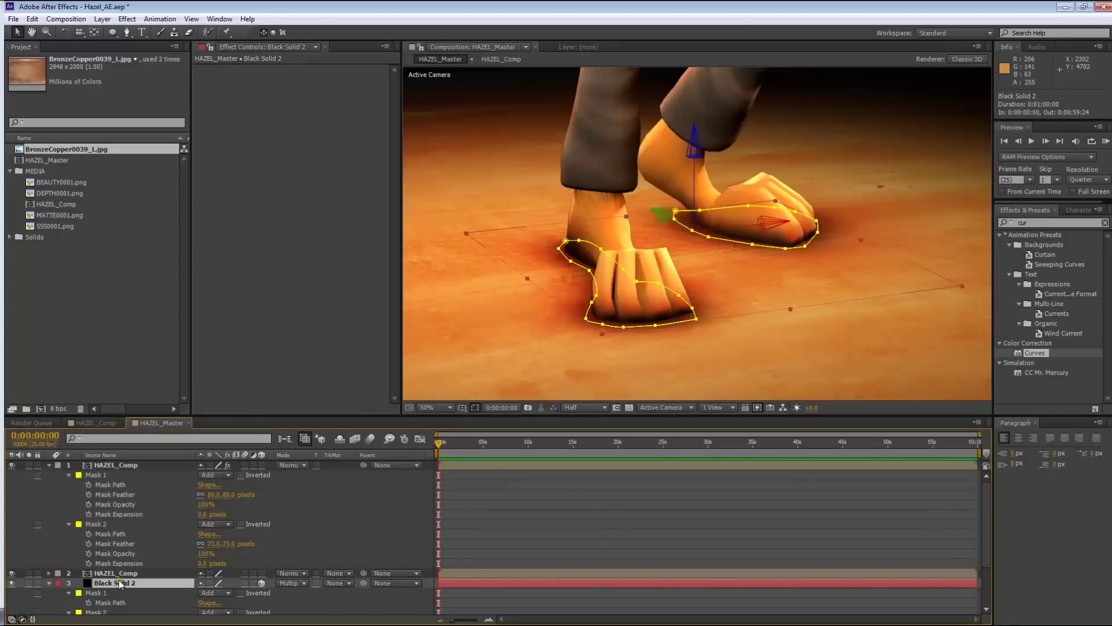
scroll(179, 567, down, 4)
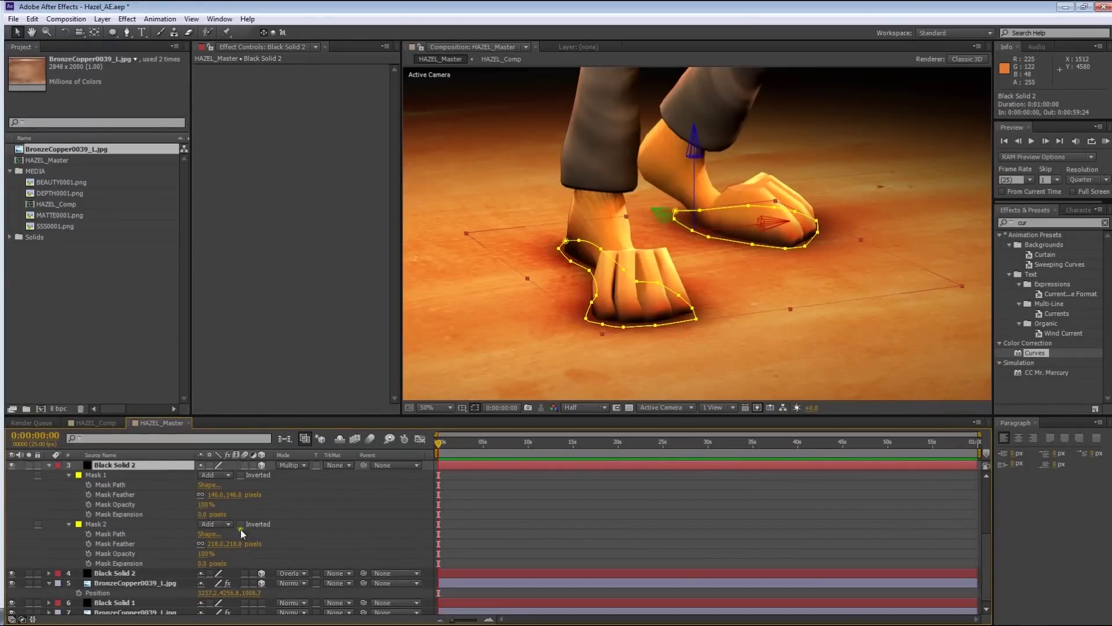
click(294, 464)
click(341, 109)
Expand Mask 1 of the Normal-mode Black Solid 2 outward and set its feather to 131 pixels
click(130, 465)
drag(223, 494, 183, 495)
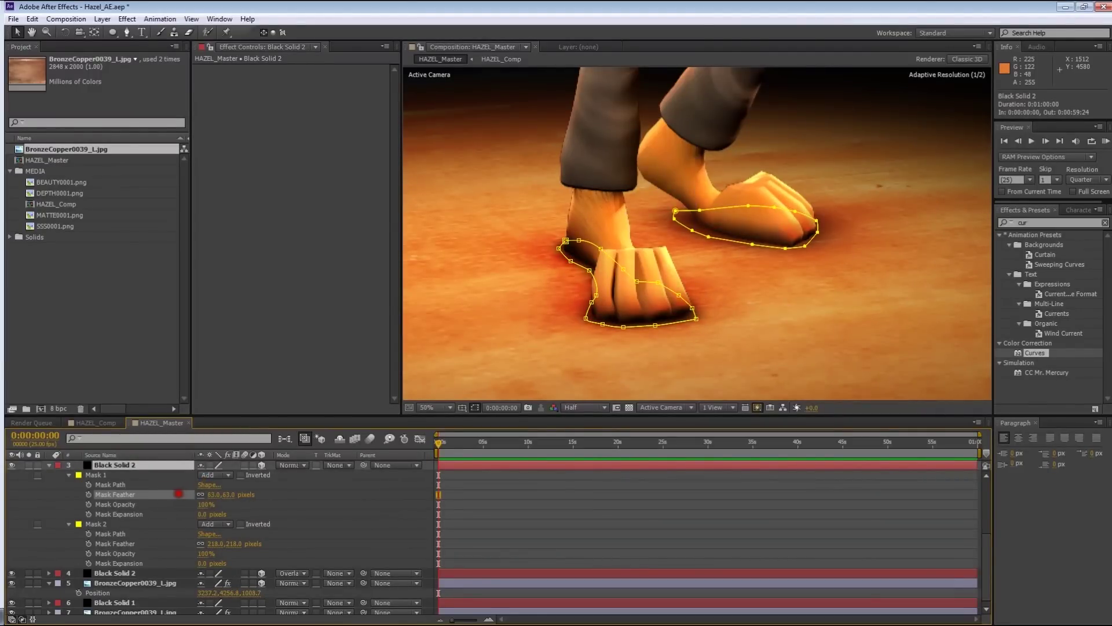
drag(203, 514, 214, 508)
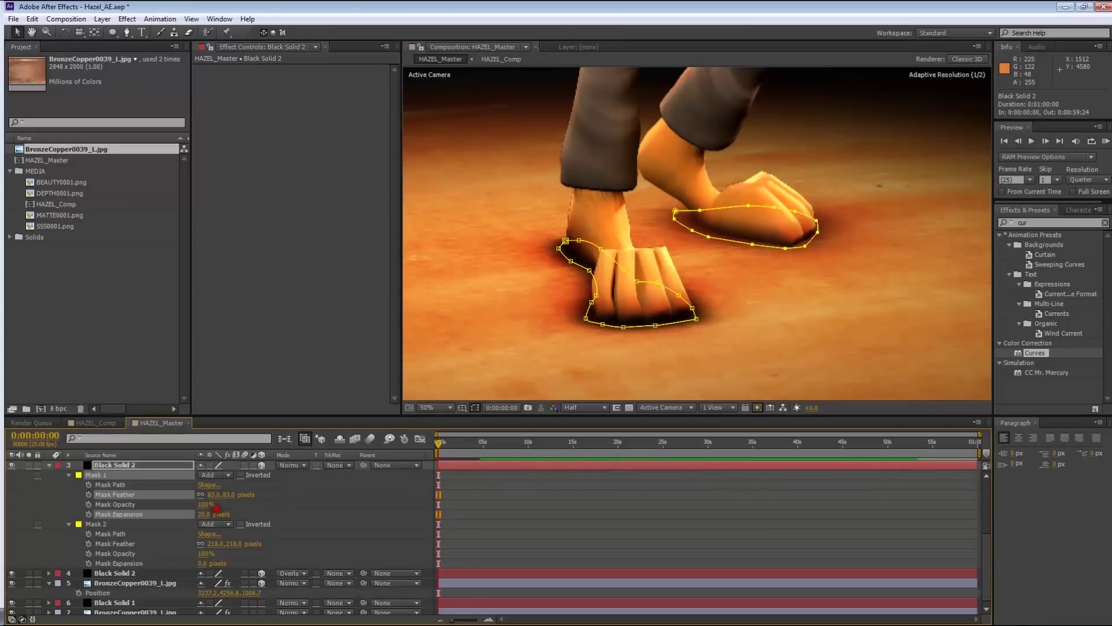
click(570, 505)
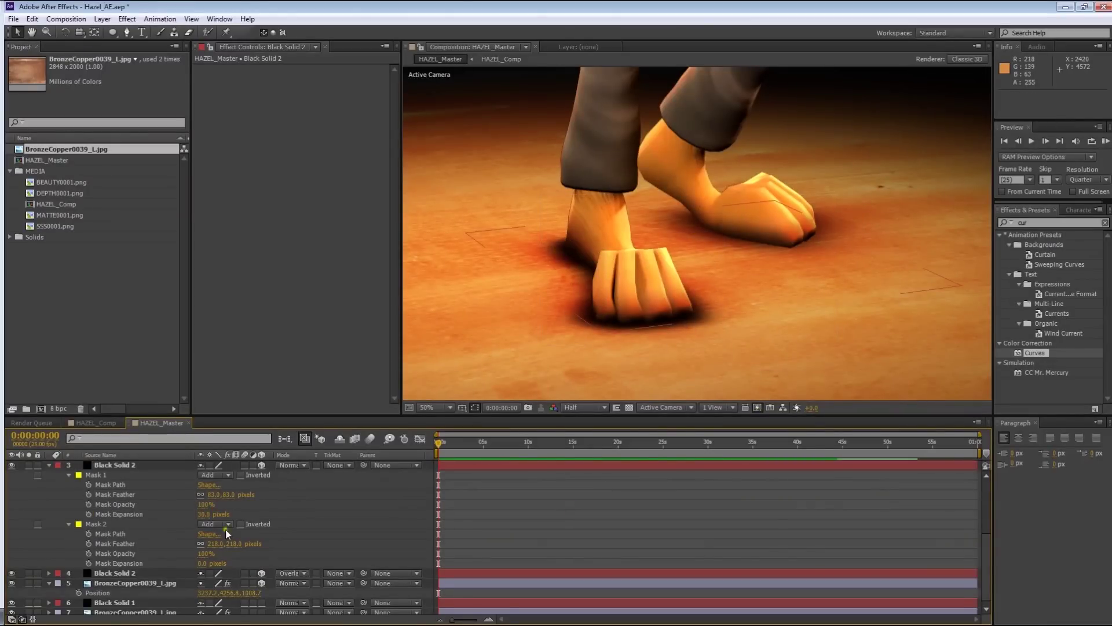
drag(231, 494, 254, 487)
key(F2)
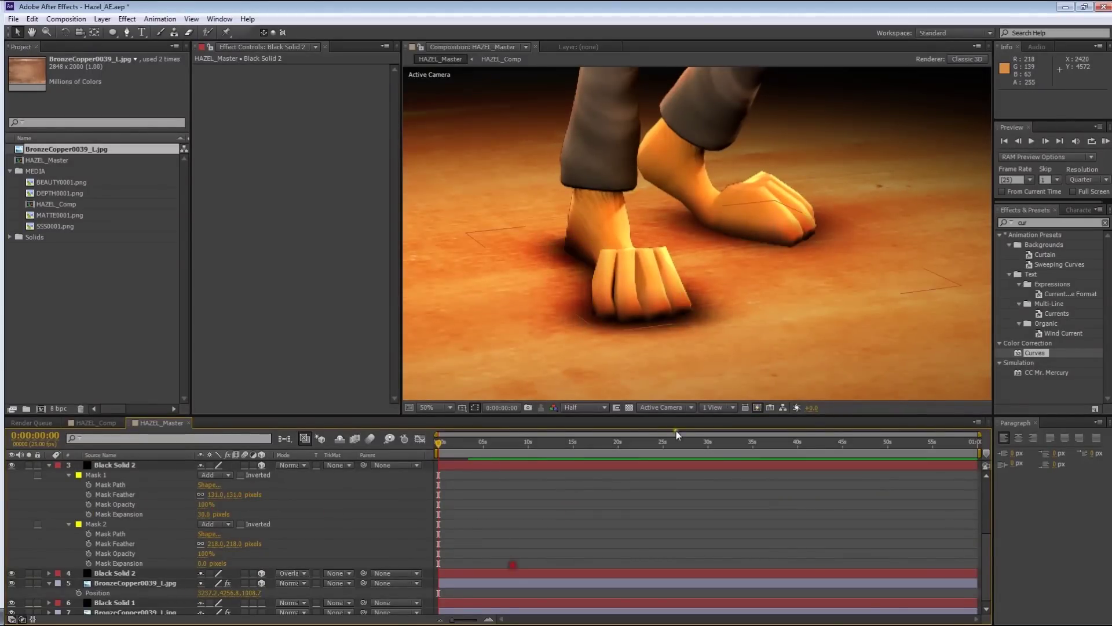
Set the same solid's Mask 2 feather to 204 pixels, expand it outward, and check the shadows against the whole figure
mouse_move(214, 560)
mouse_down()
mouse_move(238, 542)
mouse_move(222, 562)
mouse_up()
key(F2)
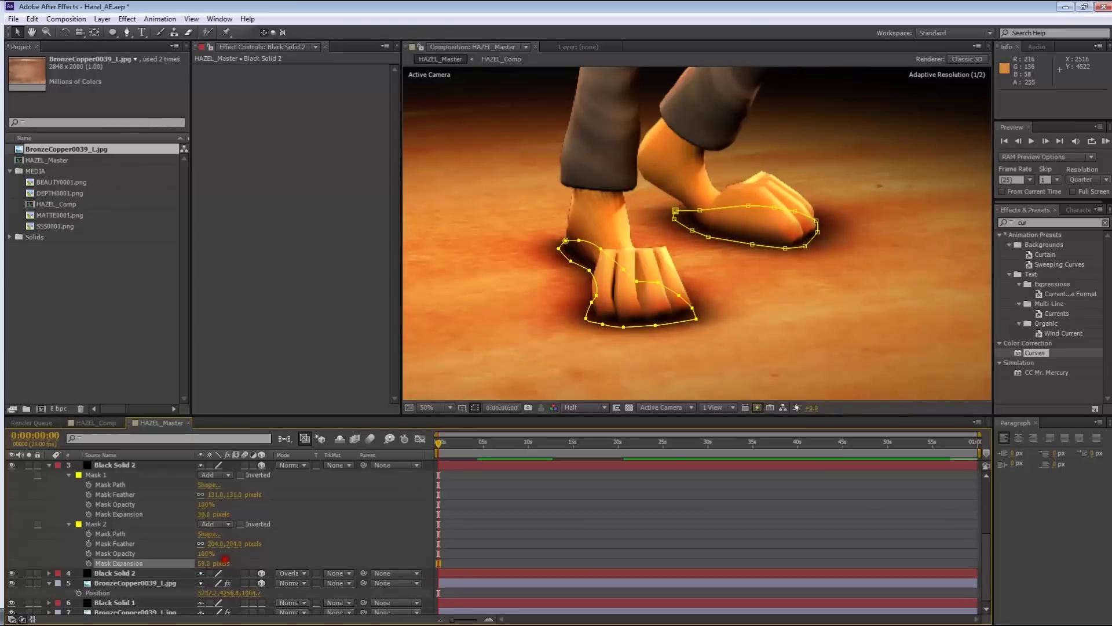
key(F2)
scroll(756, 243, down, 3)
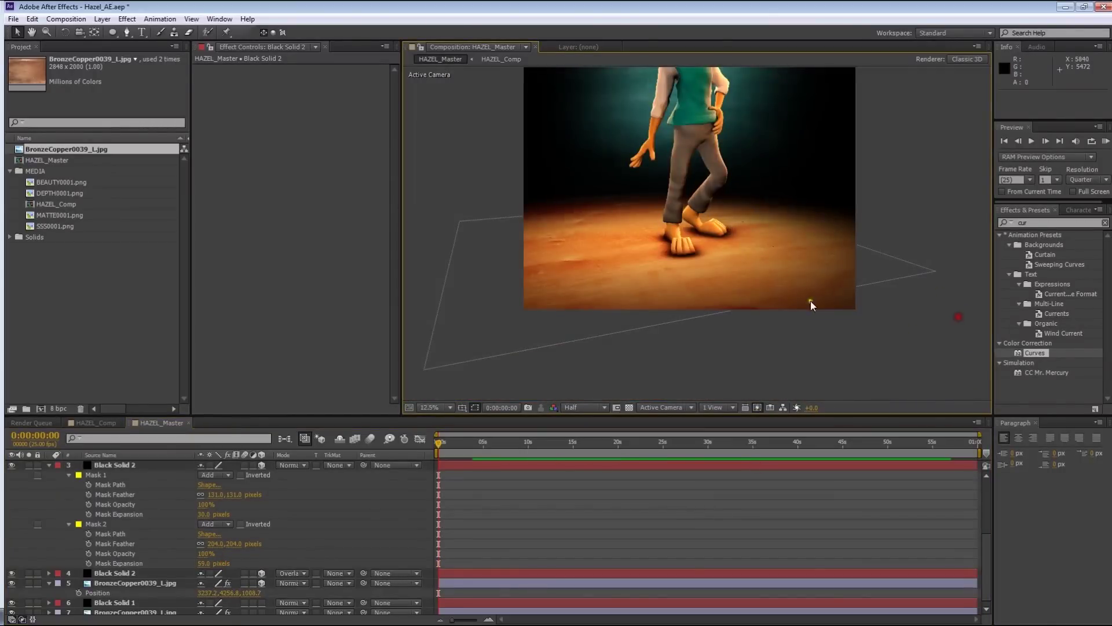
scroll(809, 303, down, 1)
click(251, 500)
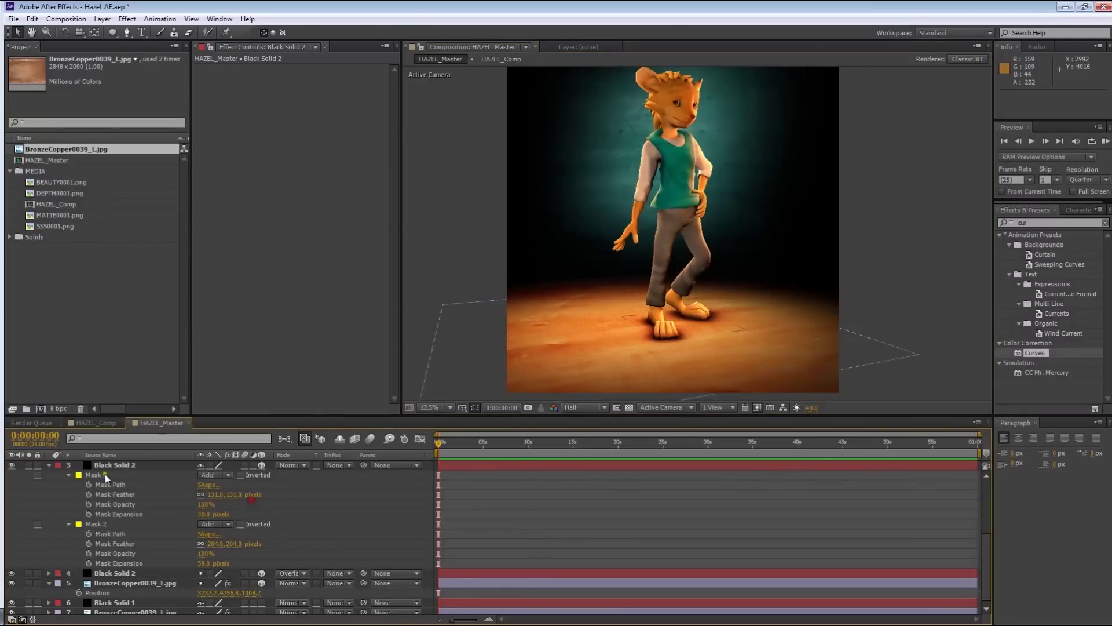
Duplicate the Normal-mode Black Solid 2 layer and delete both masks from the top copy
click(49, 466)
click(118, 559)
key(ctrl+d)
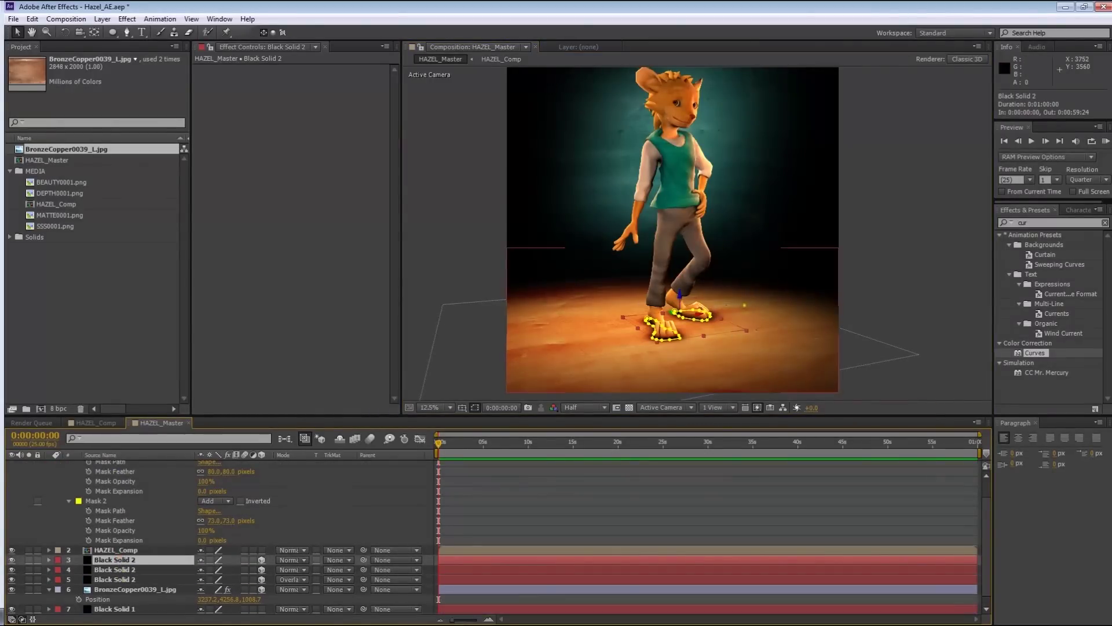
key(m)
click(107, 570)
shift+click(103, 589)
key(Delete)
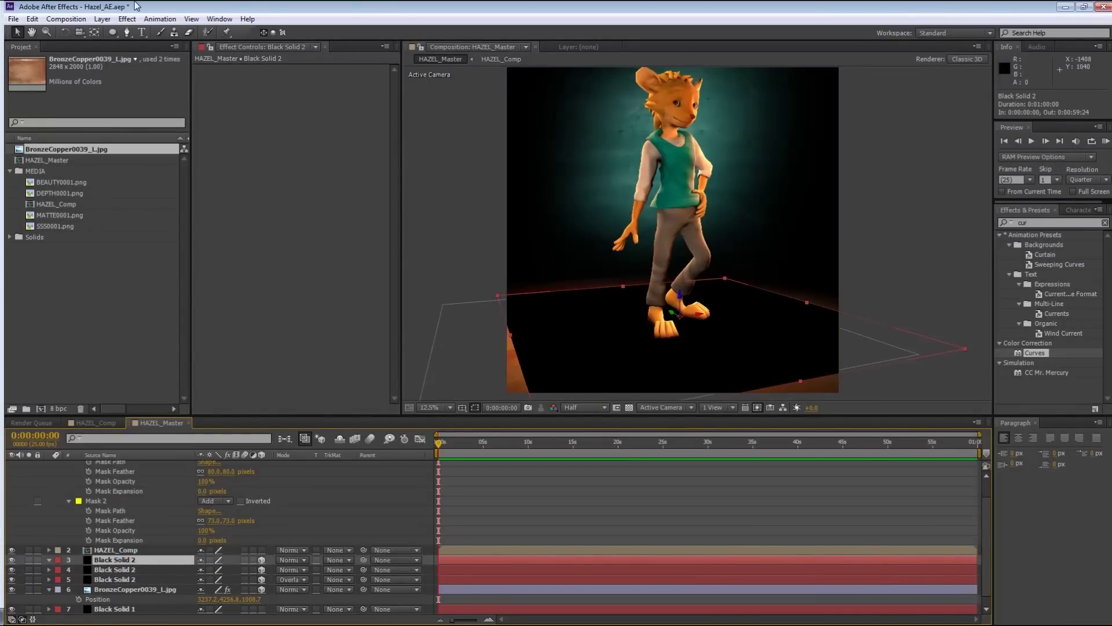
Draw a large elliptical mask on the unmasked Black Solid 2 copy, running from near the feet past the floor's left edge
drag(778, 295, 825, 312)
drag(805, 381, 839, 401)
click(113, 32)
drag(651, 328, 385, 441)
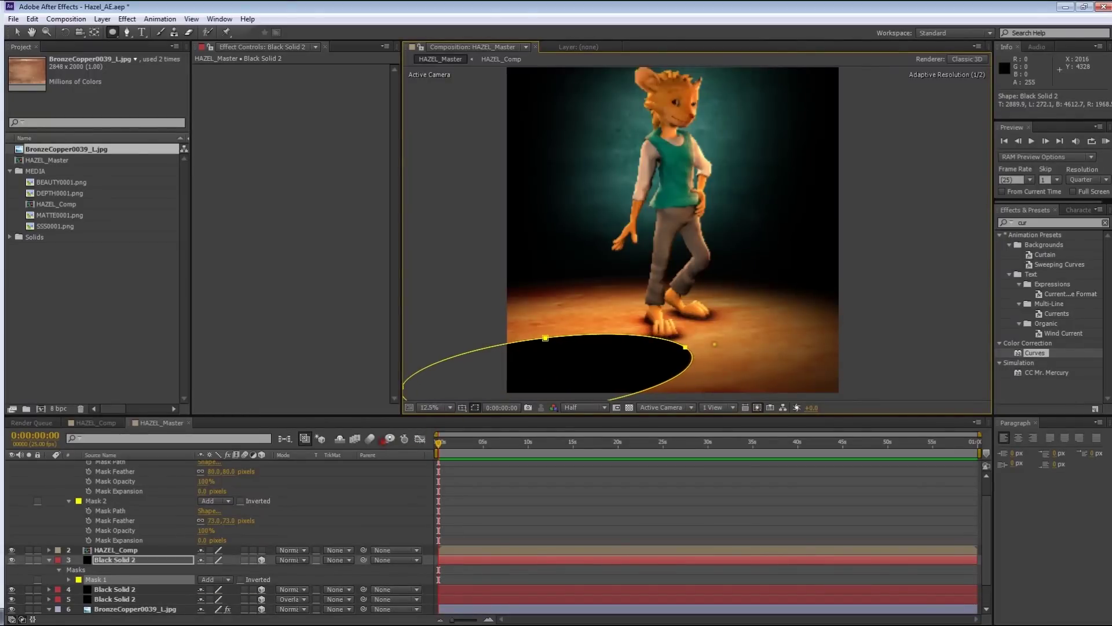
key(v)
Reshape the elliptical mask's points and handles into a long cast shadow that surrounds the front foot and tapers leftward
drag(686, 346, 686, 316)
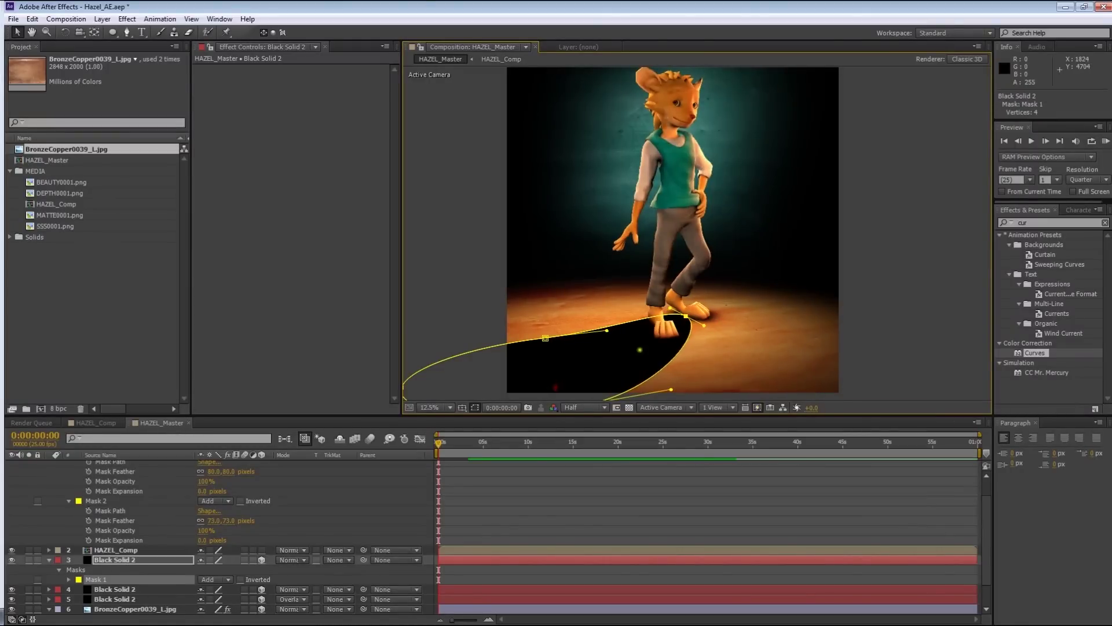
drag(640, 350, 659, 291)
drag(603, 346, 581, 323)
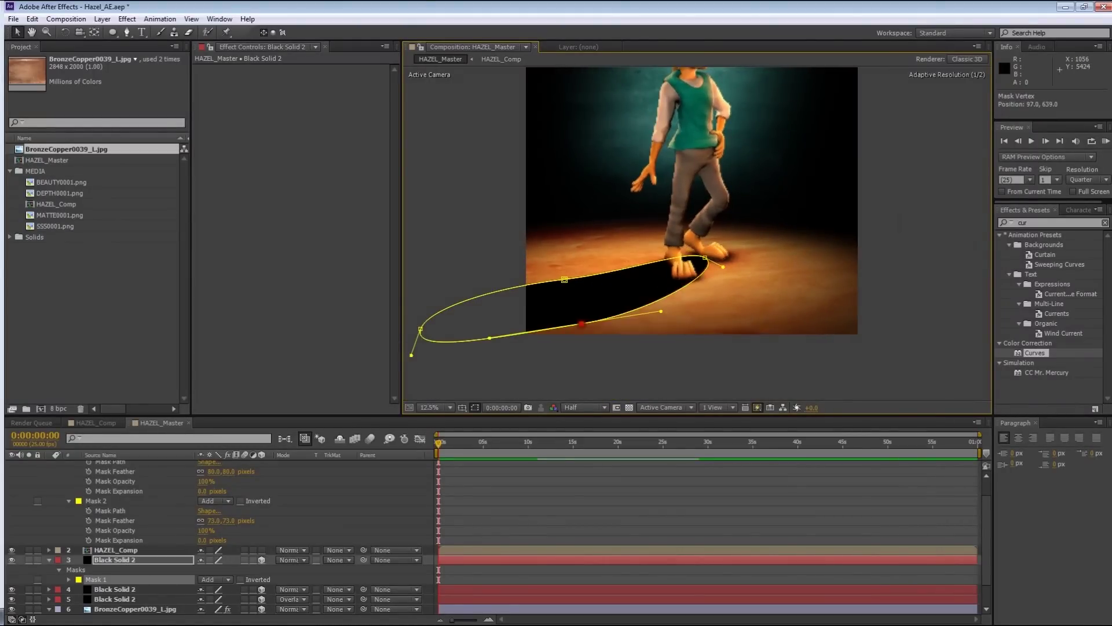
click(705, 258)
drag(723, 267, 769, 290)
drag(689, 249, 654, 231)
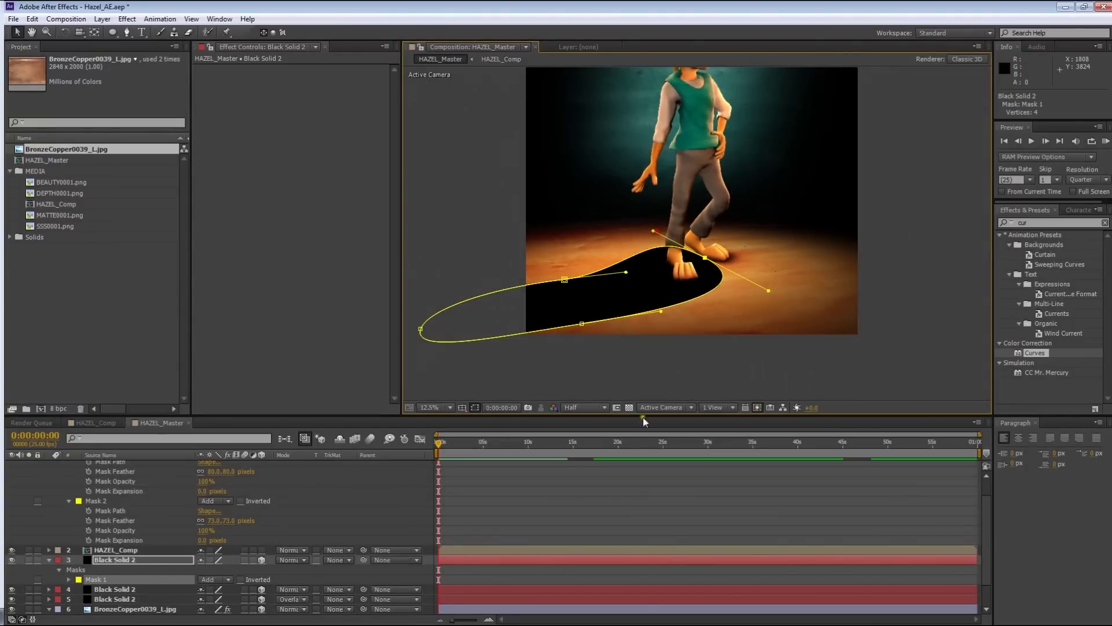
drag(564, 279, 555, 268)
click(593, 489)
Set the blending mode of the cast-shadow Black Solid 2 layer to Overlay
click(133, 560)
click(292, 560)
click(529, 566)
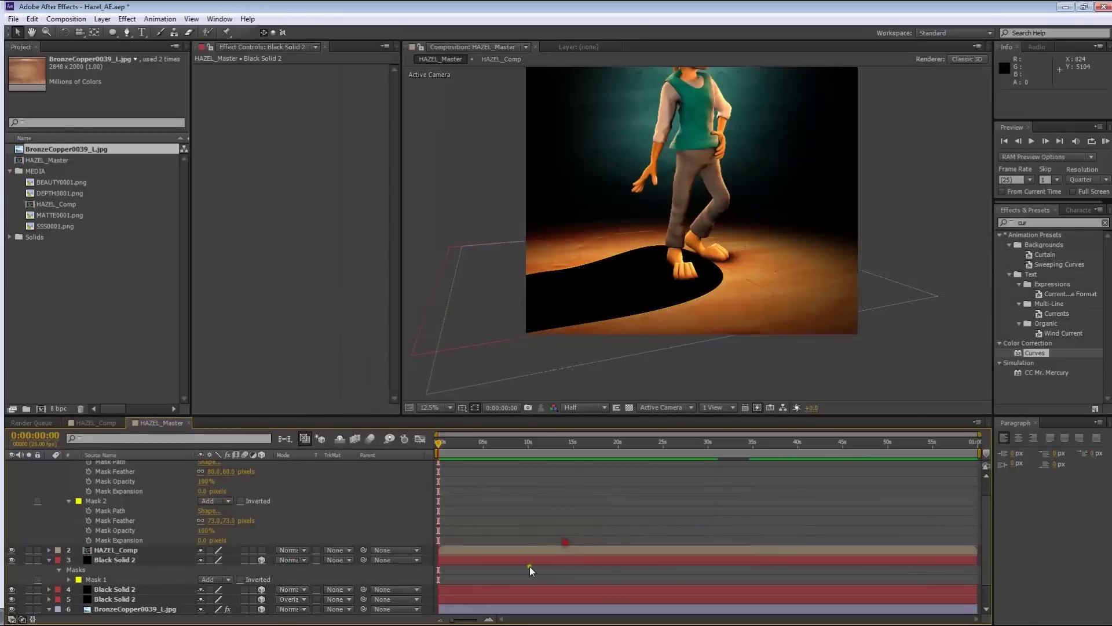
click(302, 559)
click(305, 267)
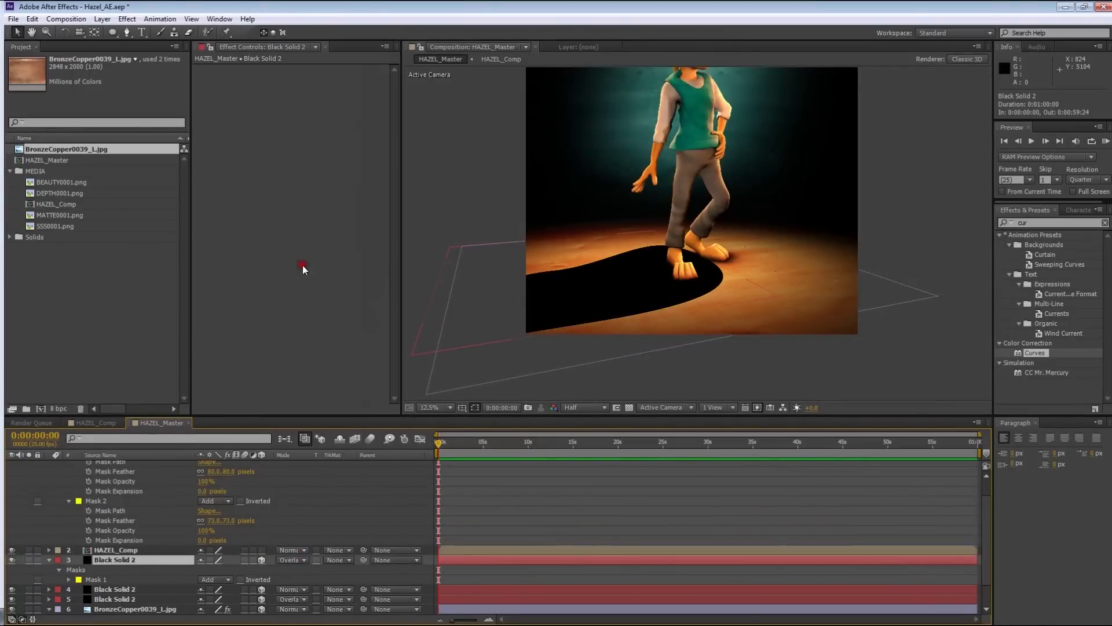
click(636, 495)
click(473, 561)
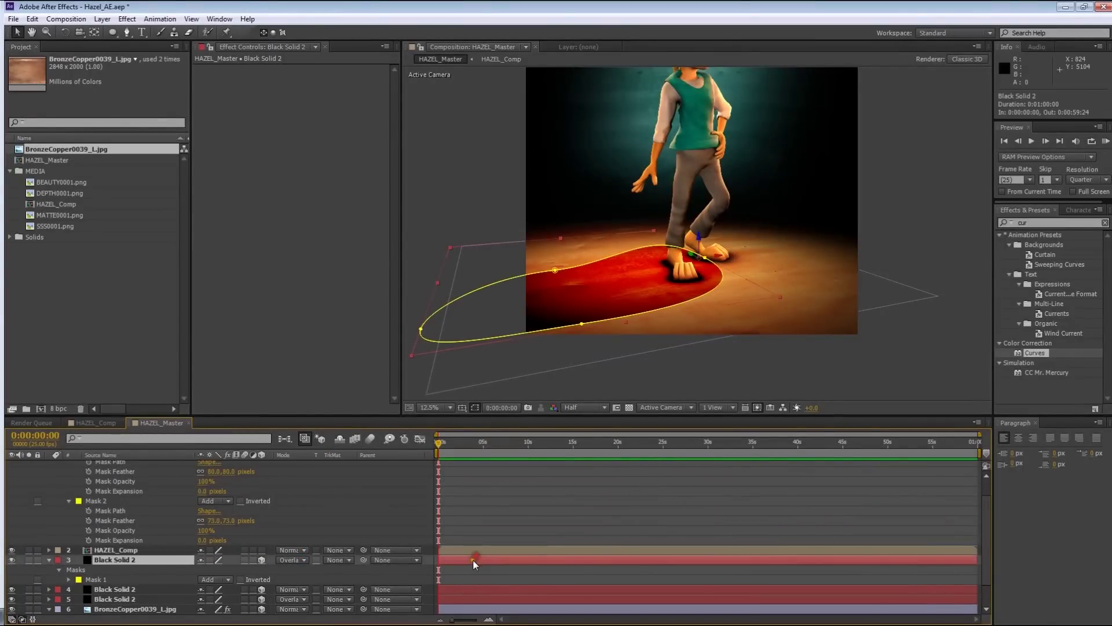
Set the cast-shadow mask's feather to 624 pixels and contract the mask with a negative expansion
key(u)
key(m)
key(m)
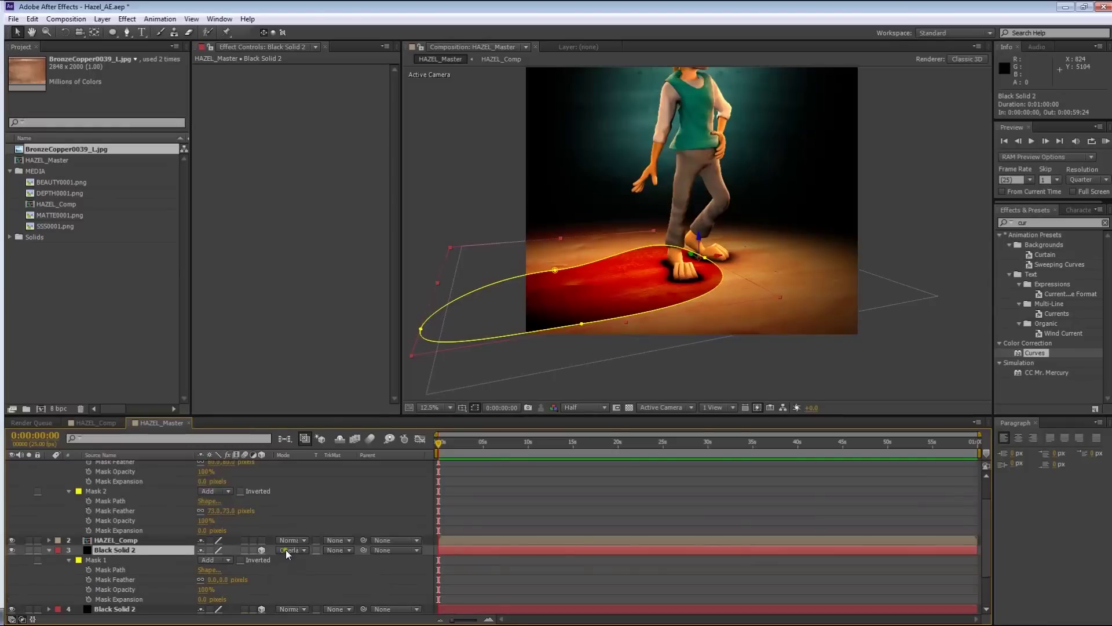
scroll(286, 549, down, 2)
mouse_move(218, 553)
mouse_down()
mouse_move(307, 537)
mouse_move(230, 544)
mouse_up()
drag(452, 528, 639, 532)
drag(493, 532, 556, 529)
drag(201, 568, 36, 563)
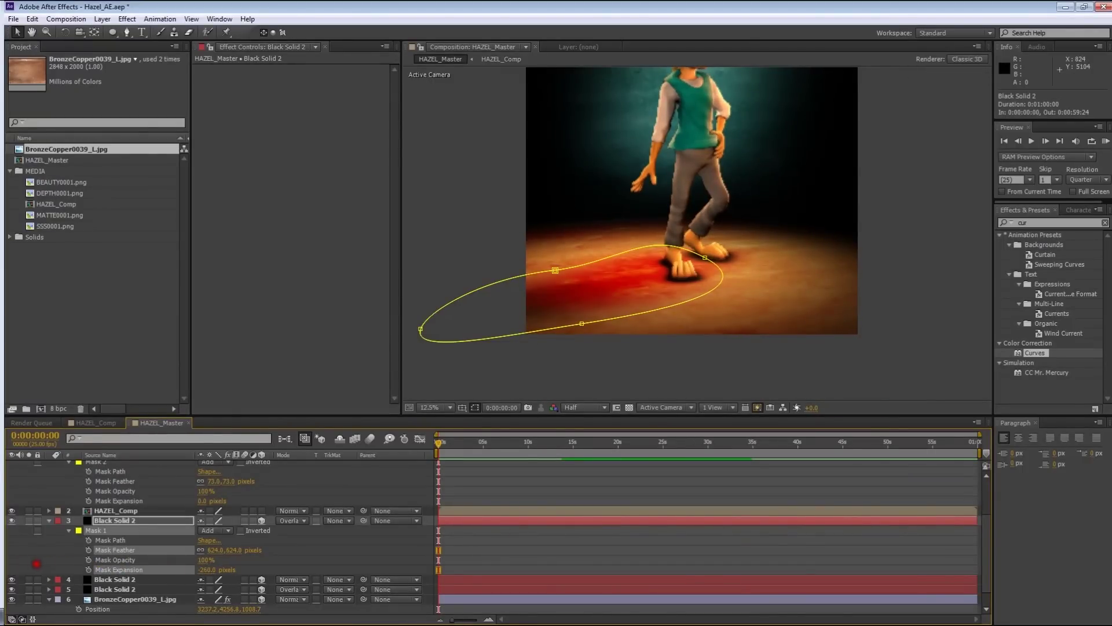
Lower the cast-shadow solid's opacity to 47% and check the result on the feet and the whole figure
click(173, 520)
key(t)
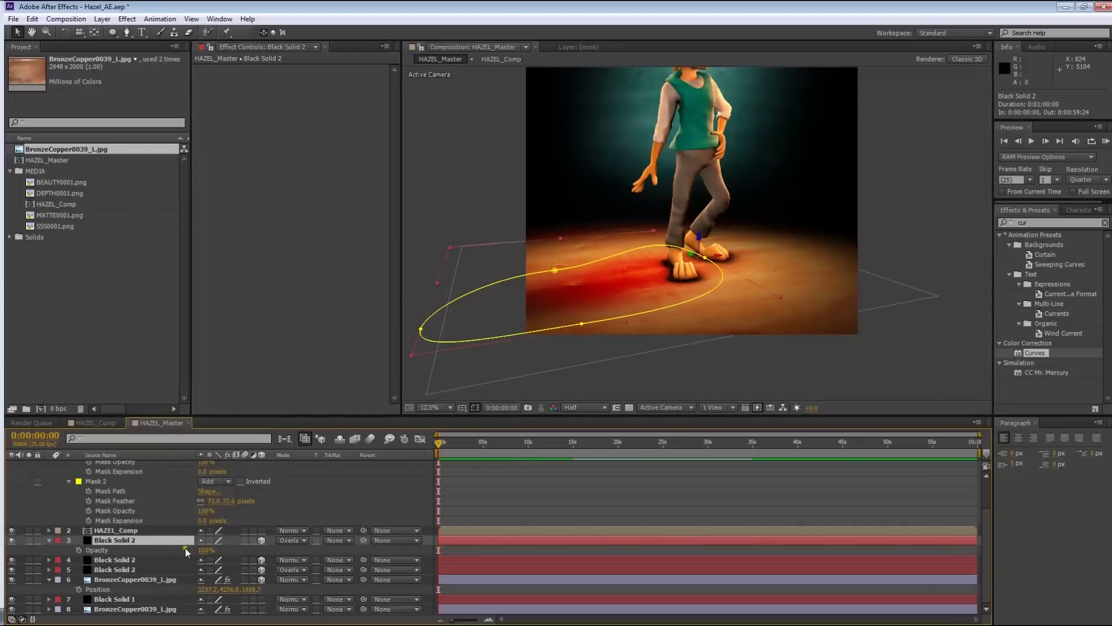
drag(203, 549, 163, 549)
drag(56, 536, 67, 534)
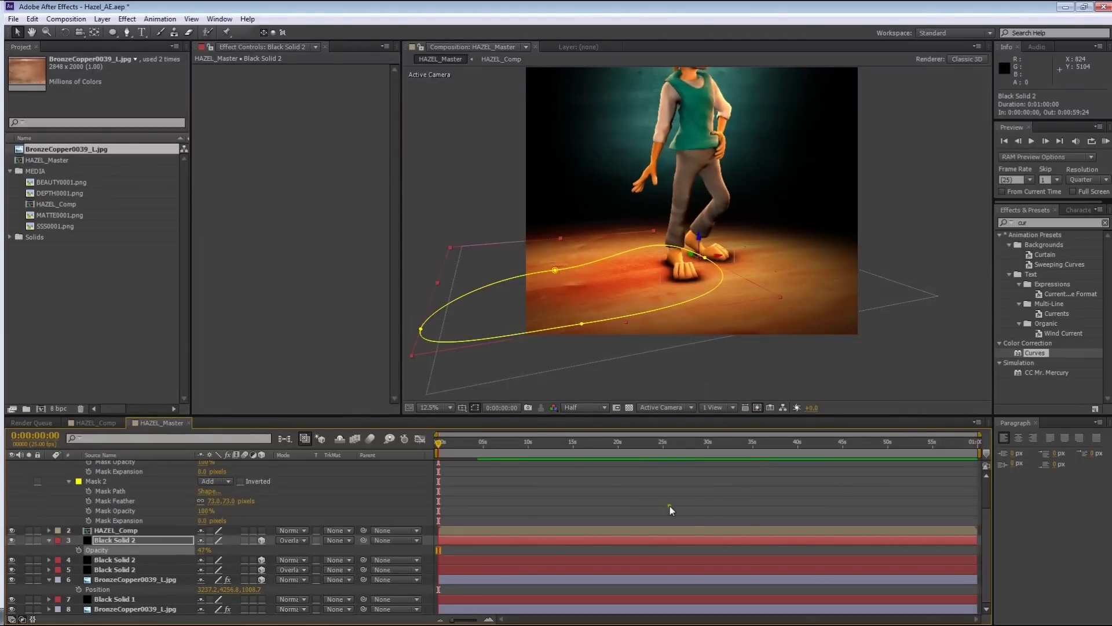
click(670, 508)
scroll(654, 252, up, 1)
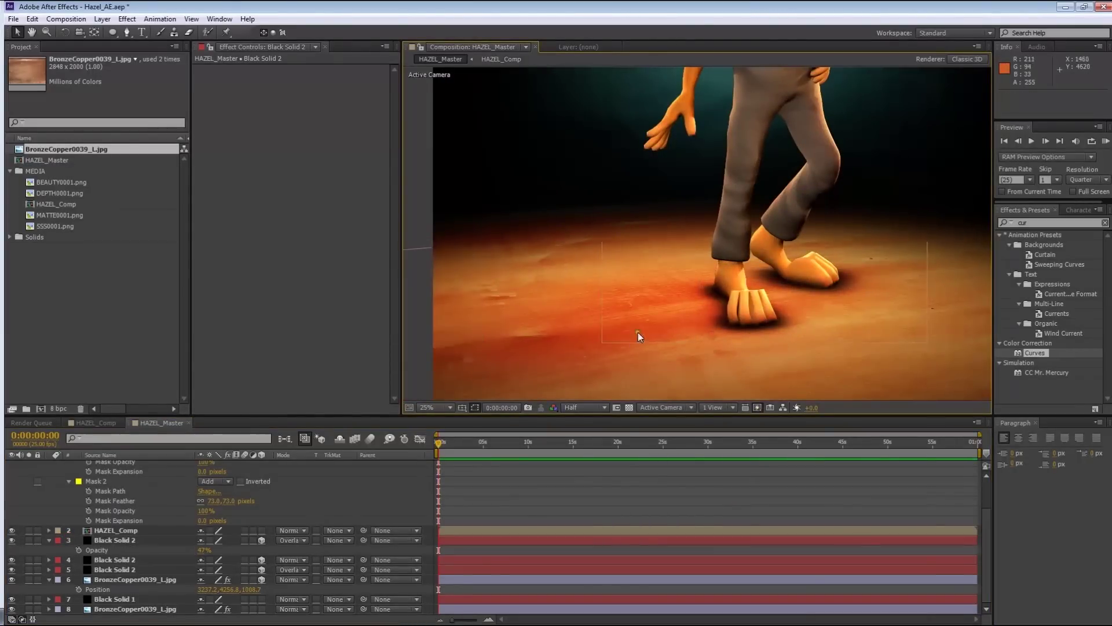
scroll(672, 319, down, 1)
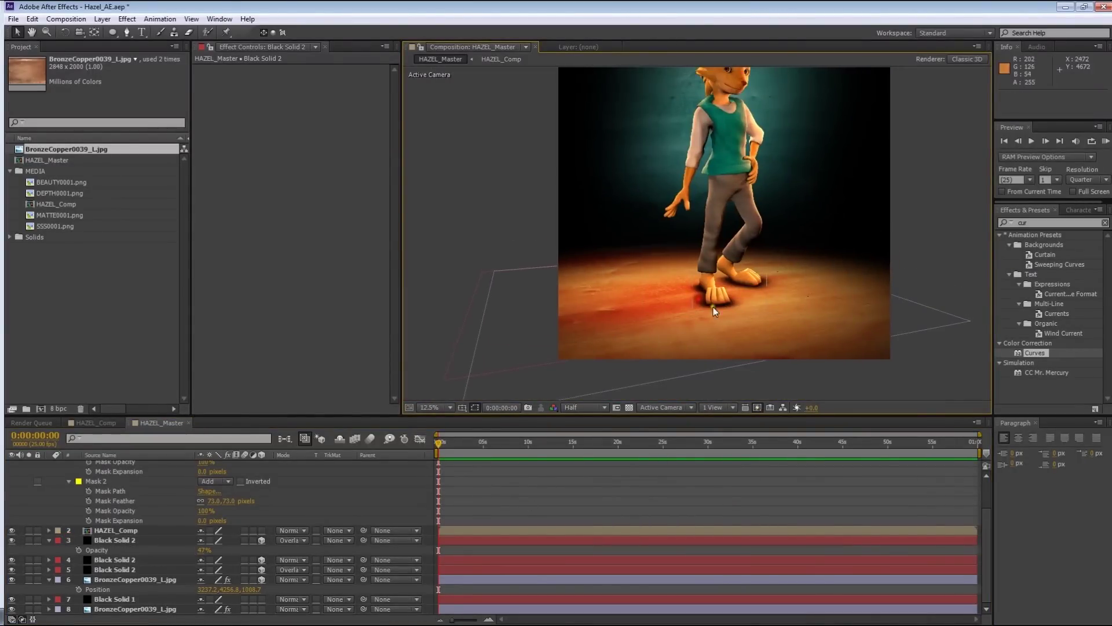
scroll(631, 271, down, 1)
scroll(682, 191, up, 1)
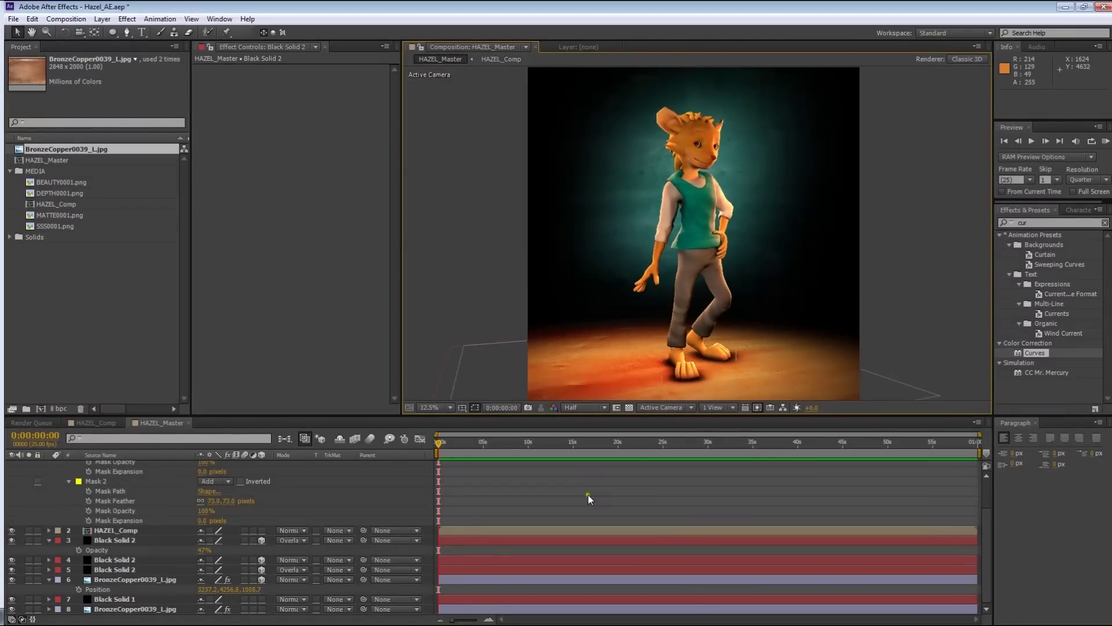
click(189, 542)
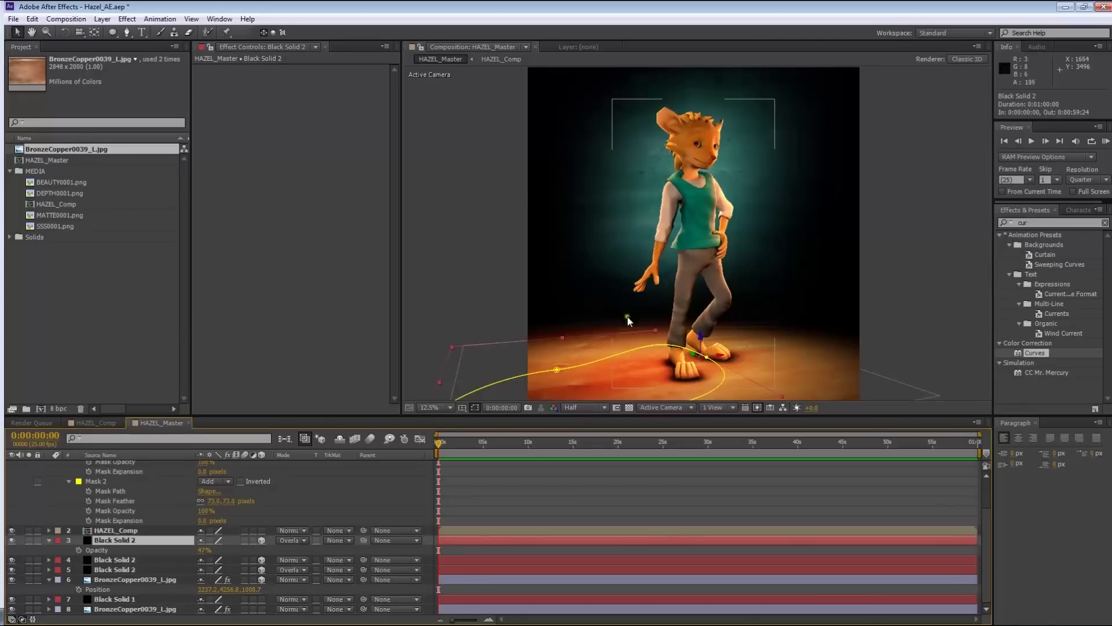
key(ctrl+shift+y)
click(124, 199)
mouse_move(174, 116)
mouse_down()
mouse_move(191, 113)
mouse_move(182, 99)
mouse_up()
click(162, 60)
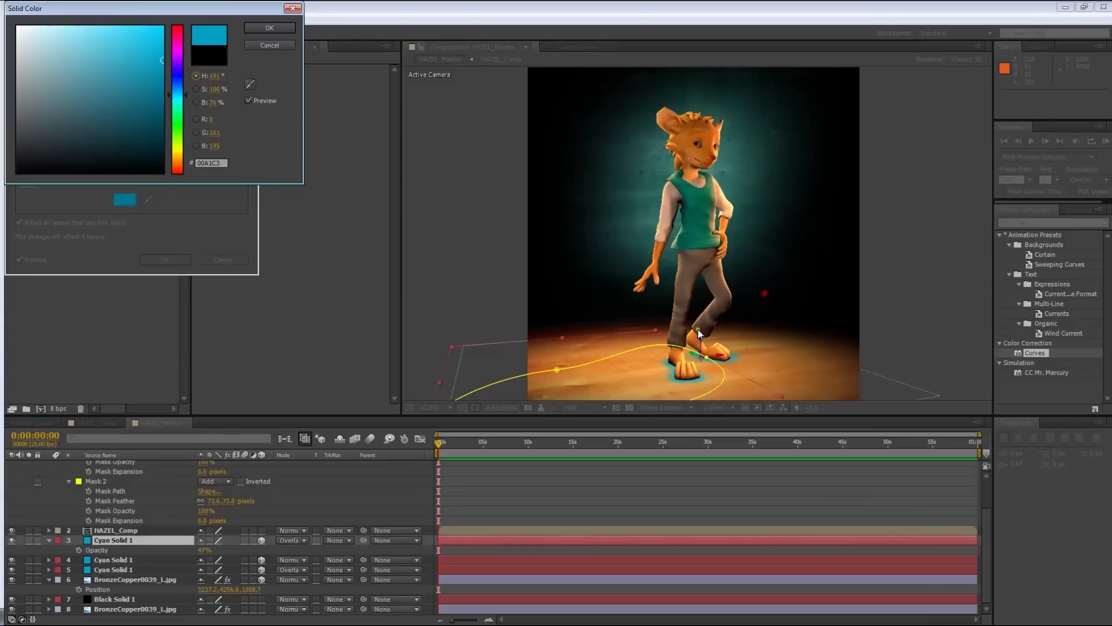
drag(180, 131, 181, 95)
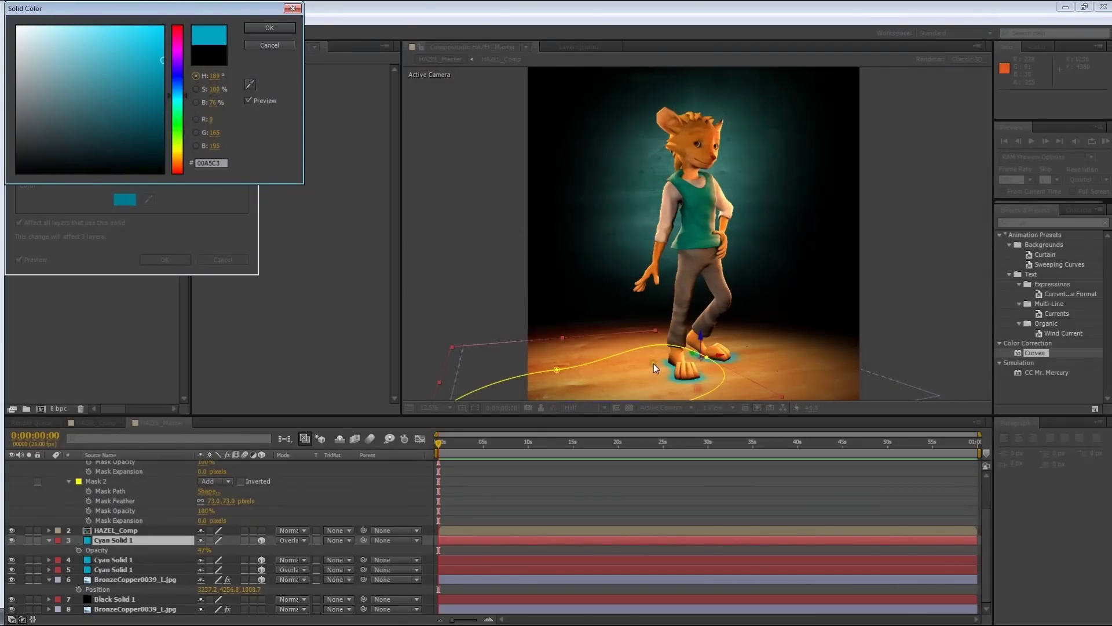
click(295, 8)
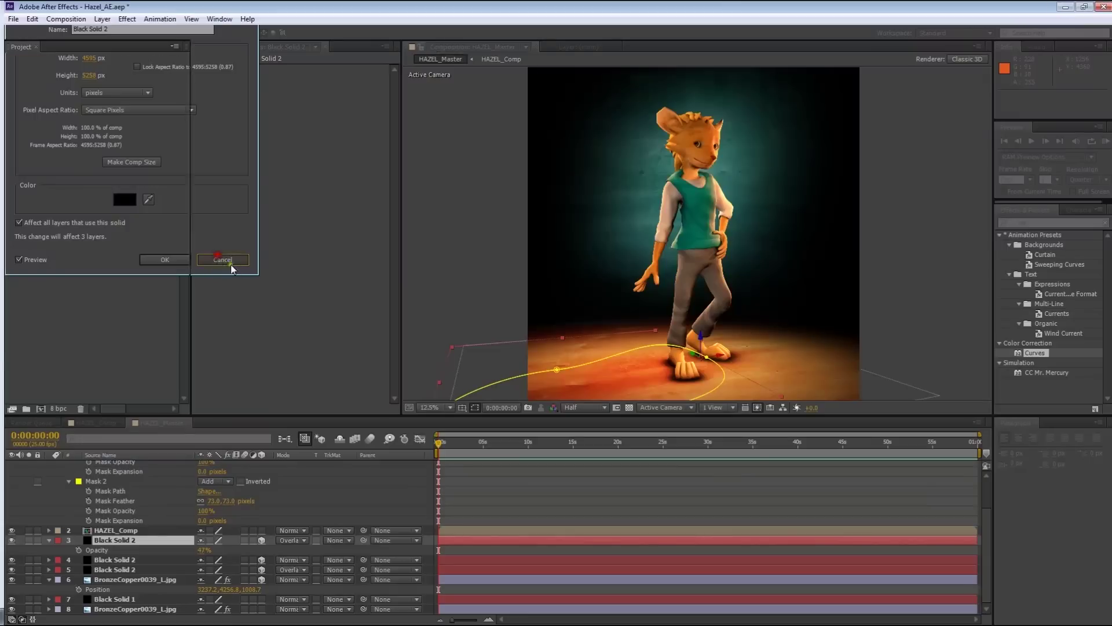
Duplicate the BronzeCopper0039_L.jpg floor layer and set the upper copy's blending mode to Add
click(224, 259)
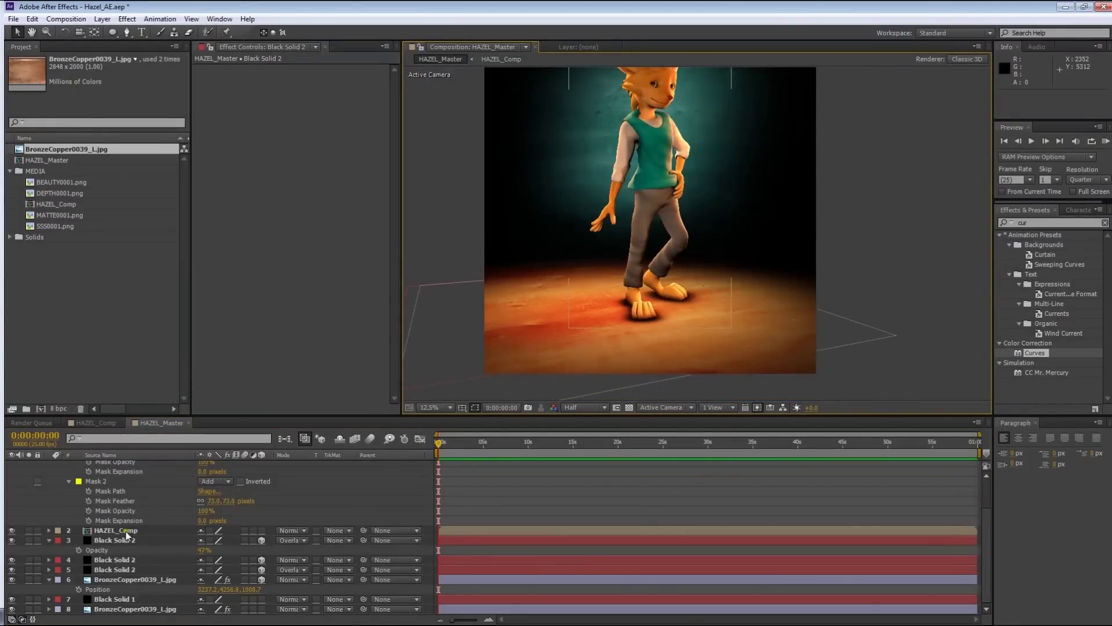
click(125, 609)
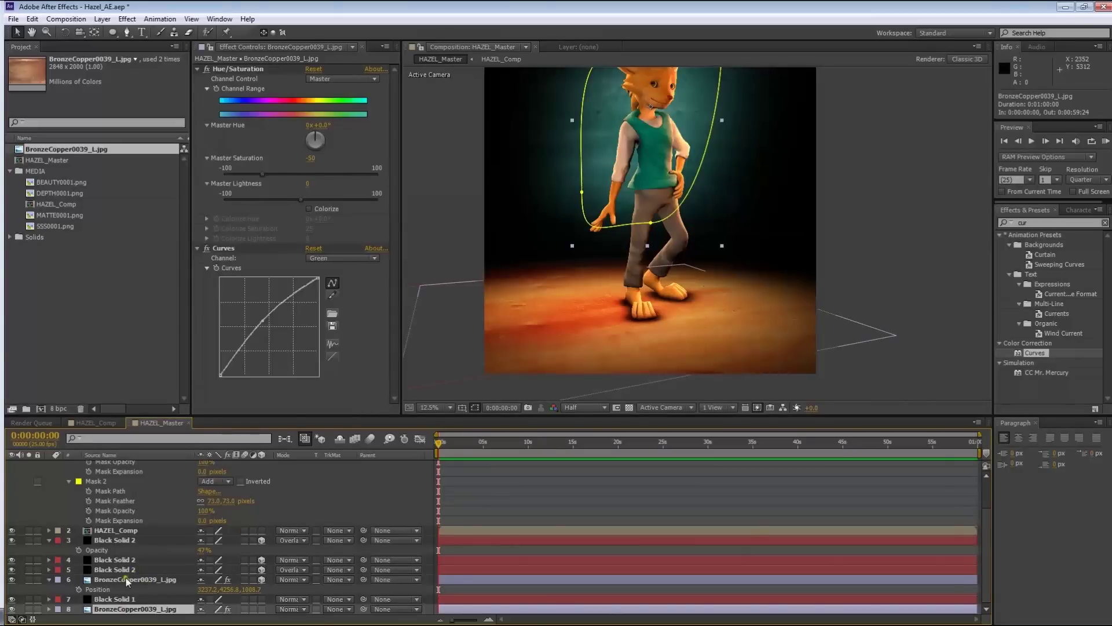
click(126, 578)
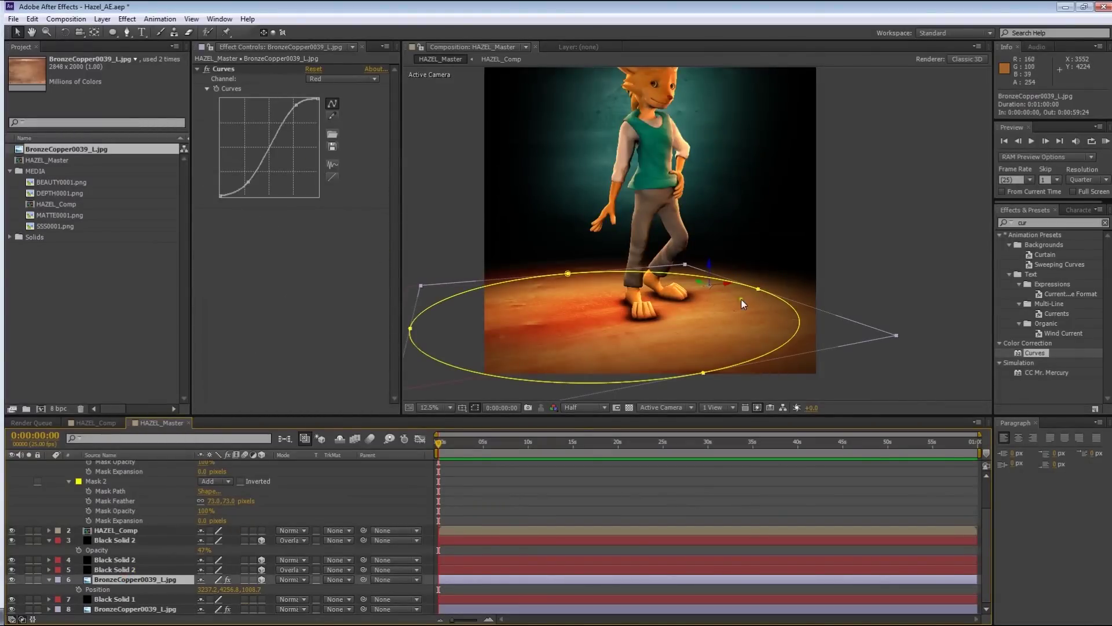
drag(719, 293, 729, 263)
key(ctrl+z)
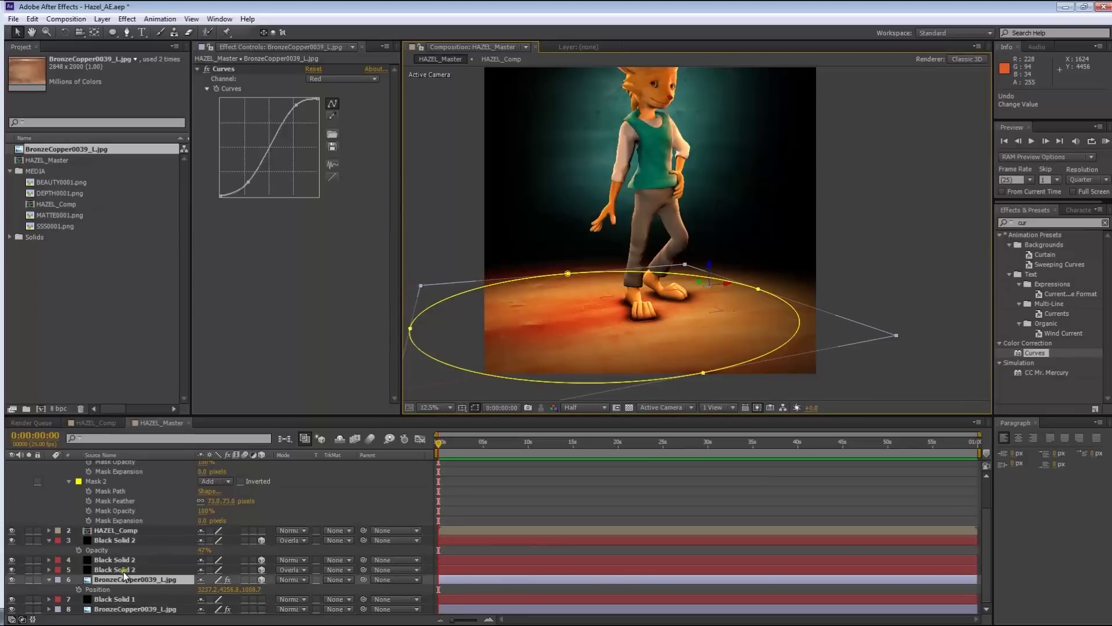
key(ctrl+d)
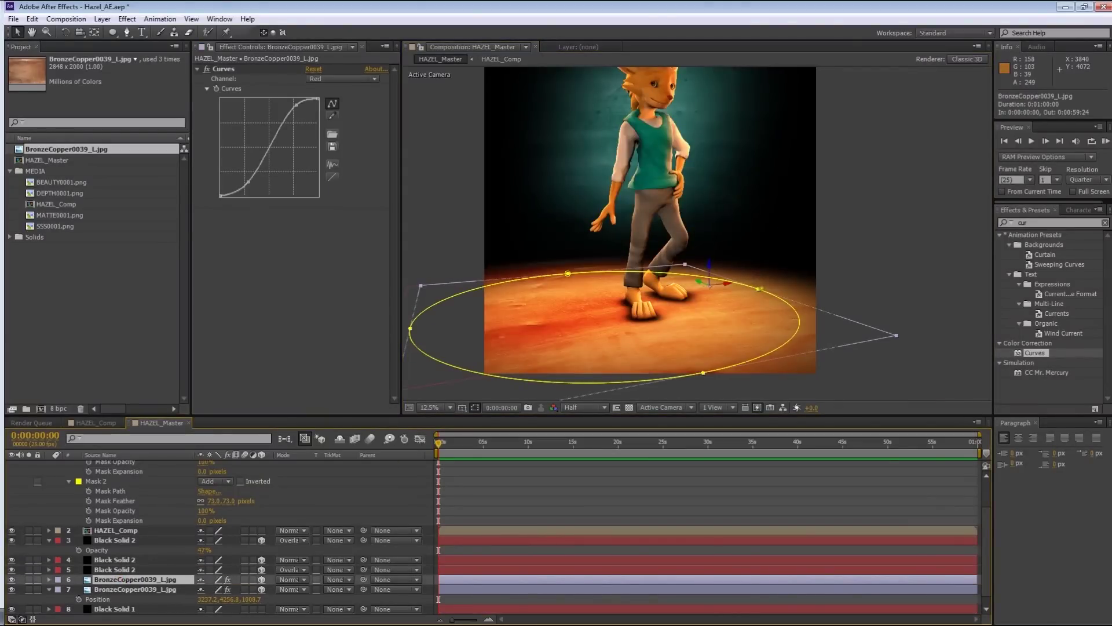
click(287, 580)
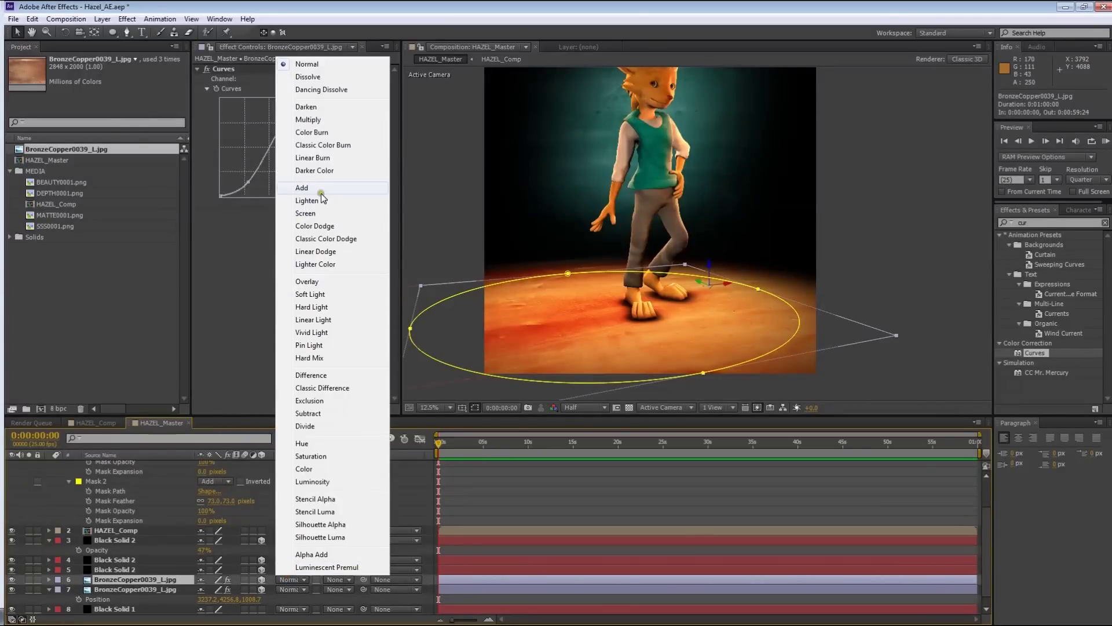
click(313, 186)
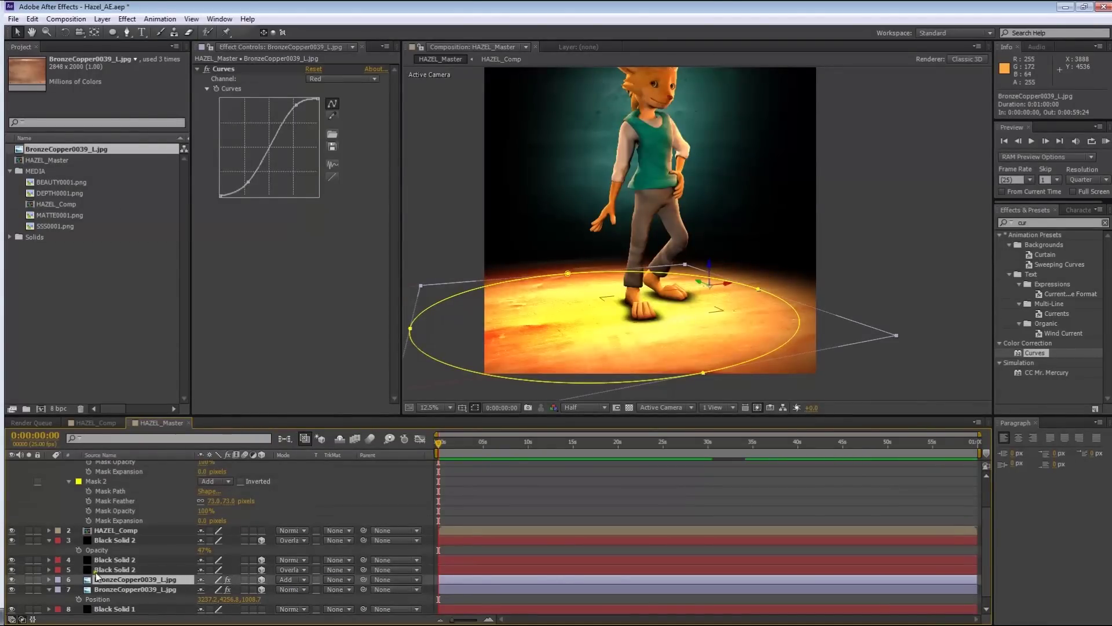
Apply Hue/Saturation after Curves on the duplicated floor layer and lower its Master Saturation to -56
click(1055, 222)
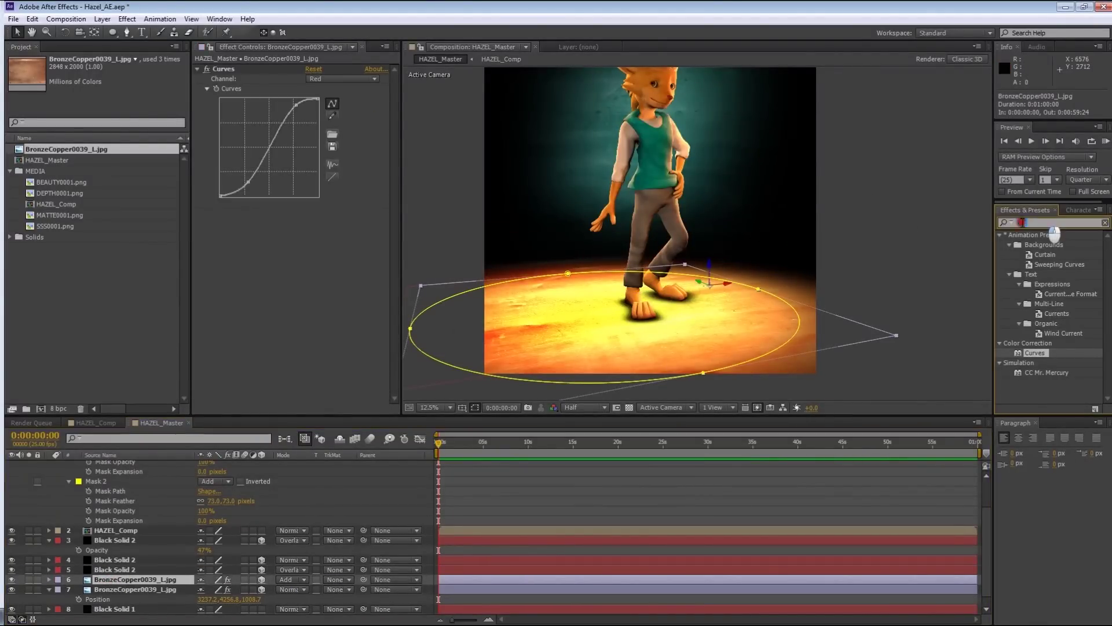
text(hue)
drag(1043, 284, 262, 212)
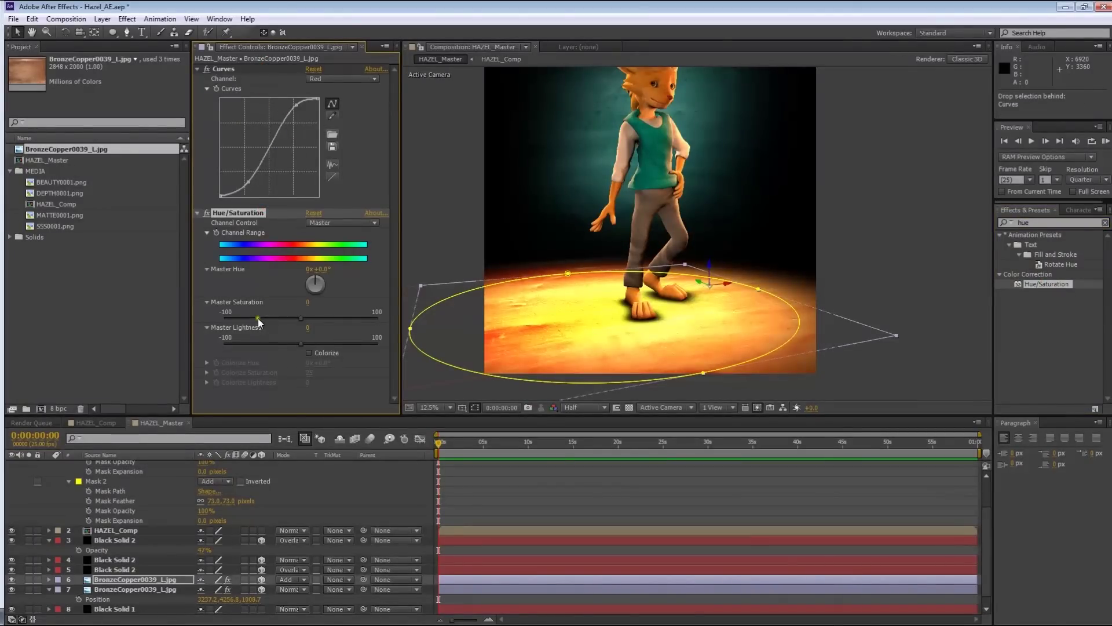
click(255, 317)
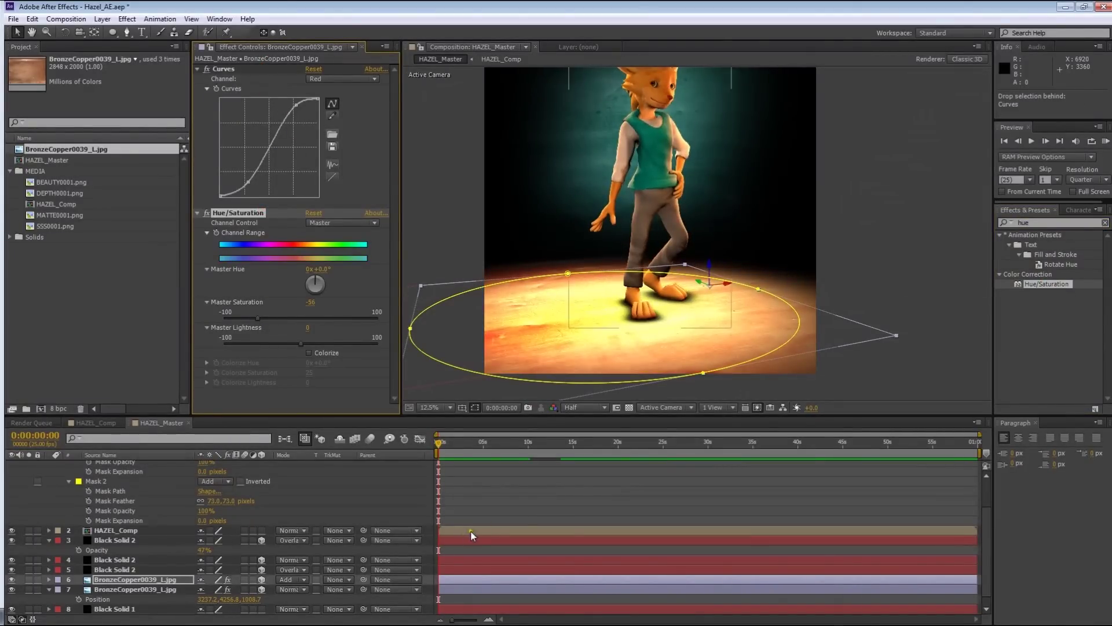
click(521, 511)
Shrink the duplicated floor layer's elliptical mask to a small pool of light and place it on the floor just right of the back foot
click(130, 580)
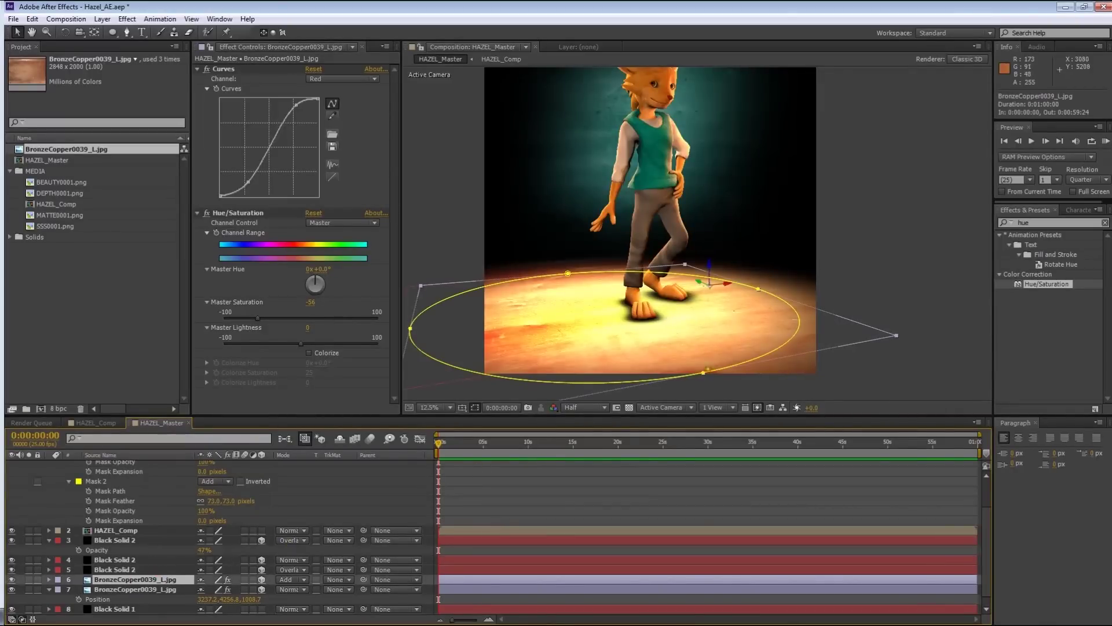
click(703, 371)
shift+drag(896, 336, 618, 293)
double_click(540, 286)
drag(540, 286, 959, 297)
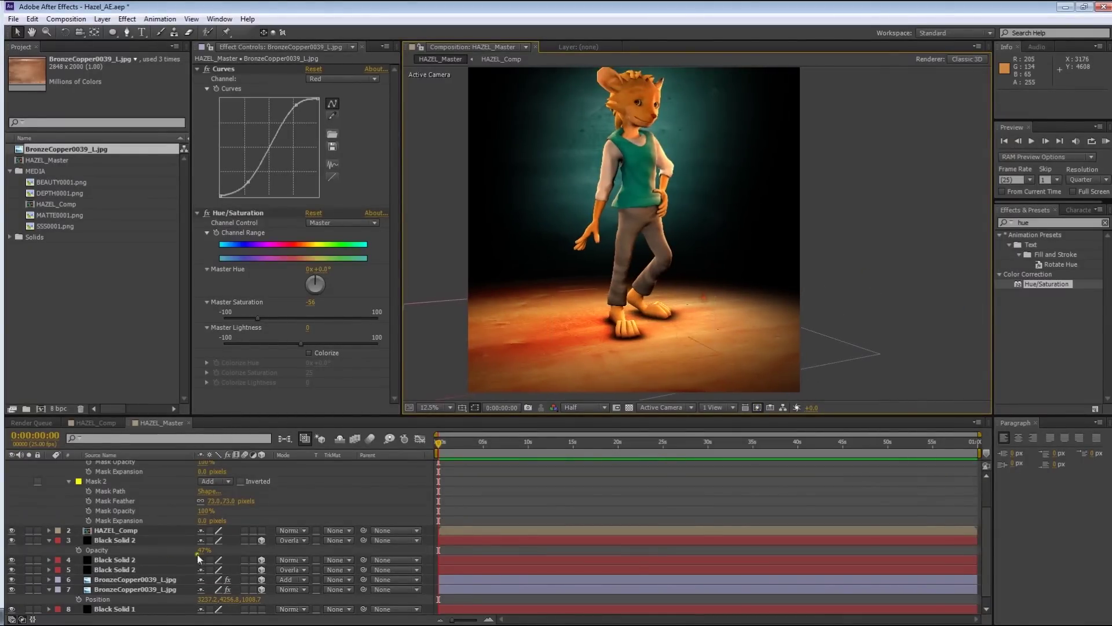
click(115, 570)
click(133, 580)
drag(737, 323, 764, 318)
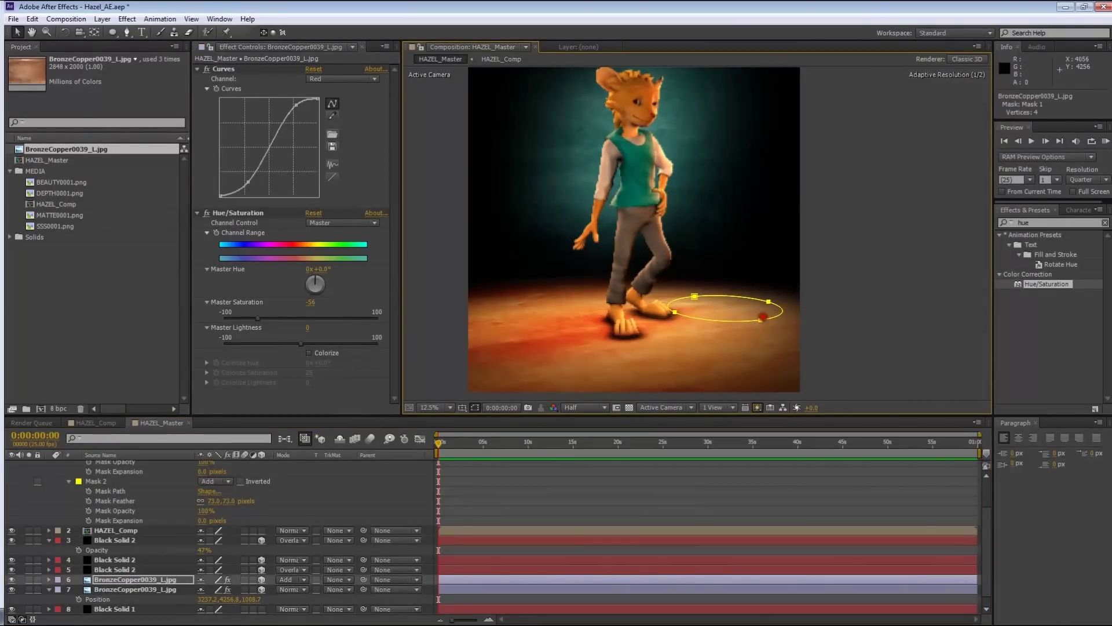
Set the light pool's mask expansion on the duplicated floor layer to 147 pixels
key(m)
key(m)
key(m)
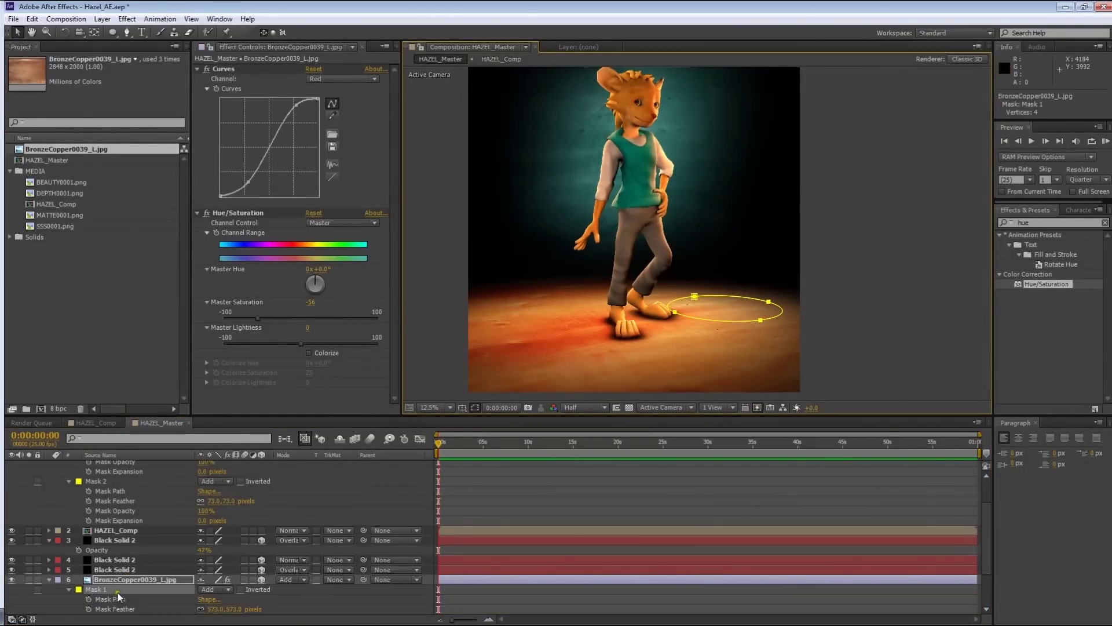
scroll(120, 590, down, 3)
drag(201, 569, 268, 550)
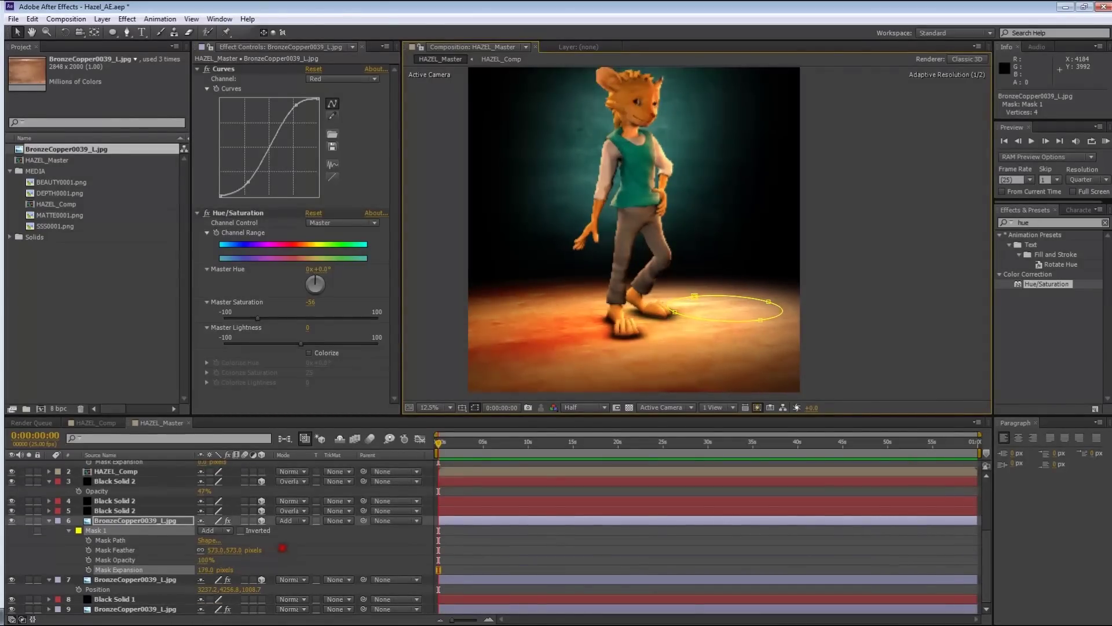
click(612, 547)
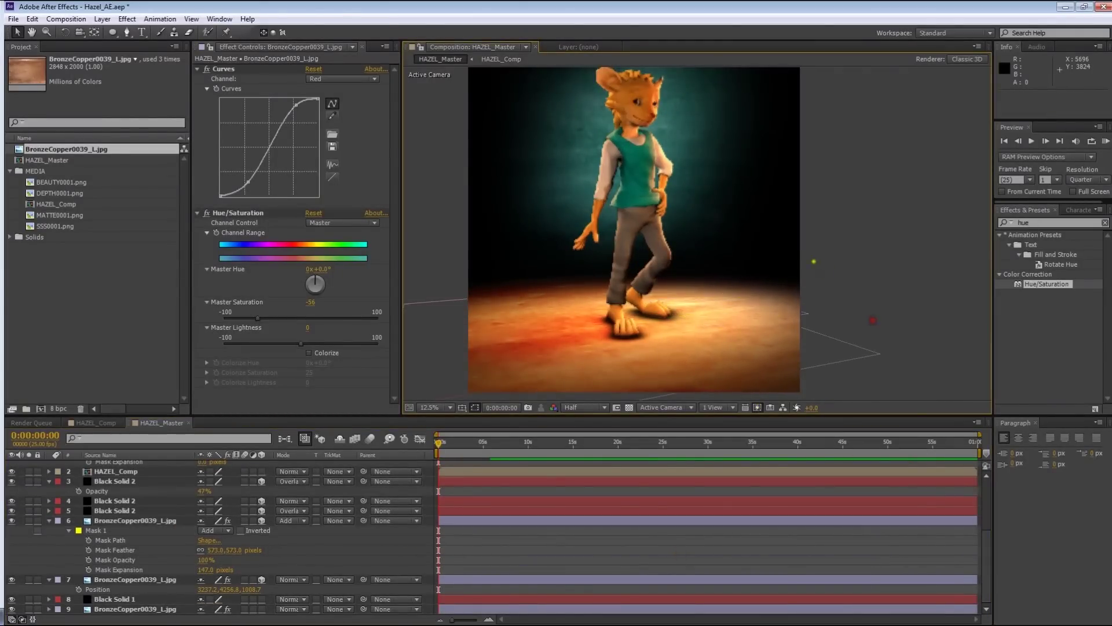
Check the whole figure on the lit floor and collapse the expanded properties of all layers in the timeline
middle_drag(676, 207, 704, 274)
middle_drag(856, 268, 849, 227)
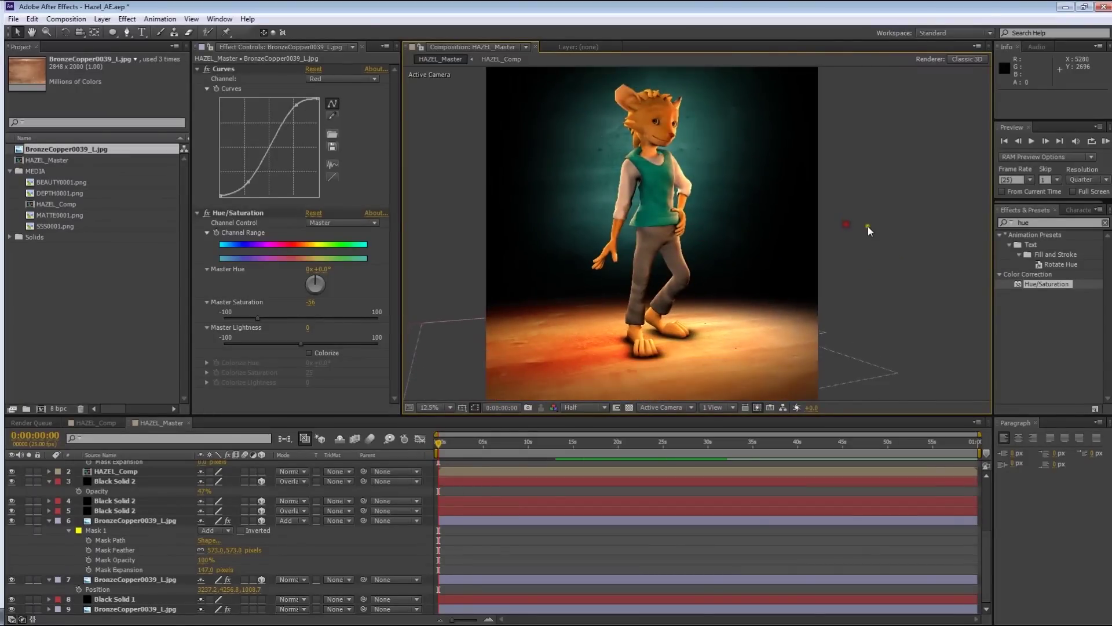
middle_drag(660, 199, 661, 239)
click(101, 513)
key(ctrl+a)
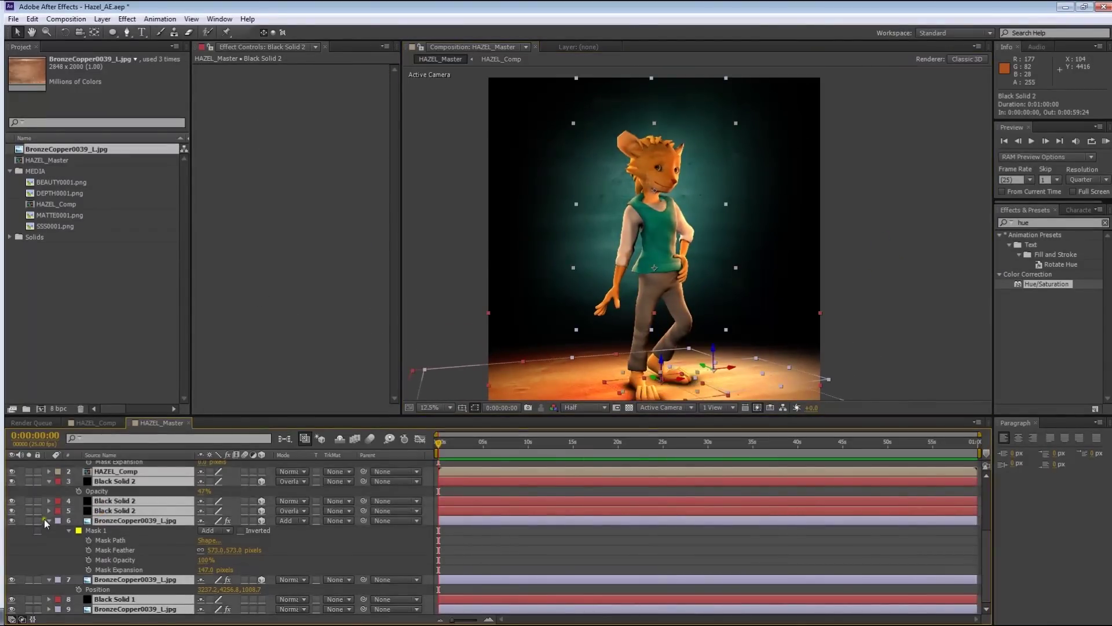
click(48, 519)
click(620, 574)
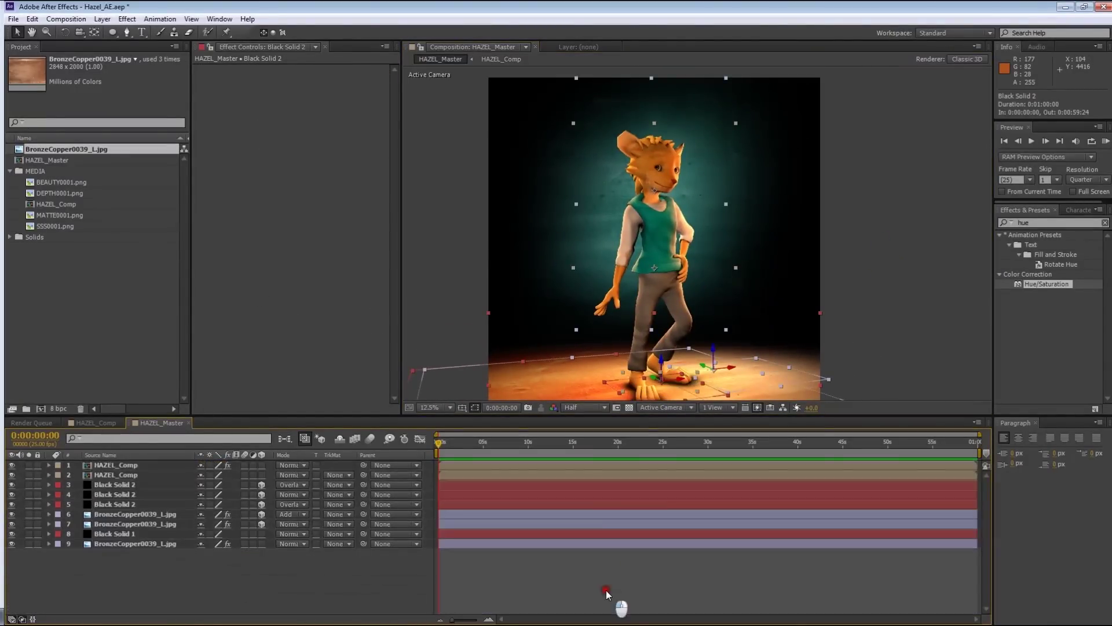
Try placing the DEPTH0001.png and MATTE0001.png passes over the character in the composition
click(126, 466)
click(120, 474)
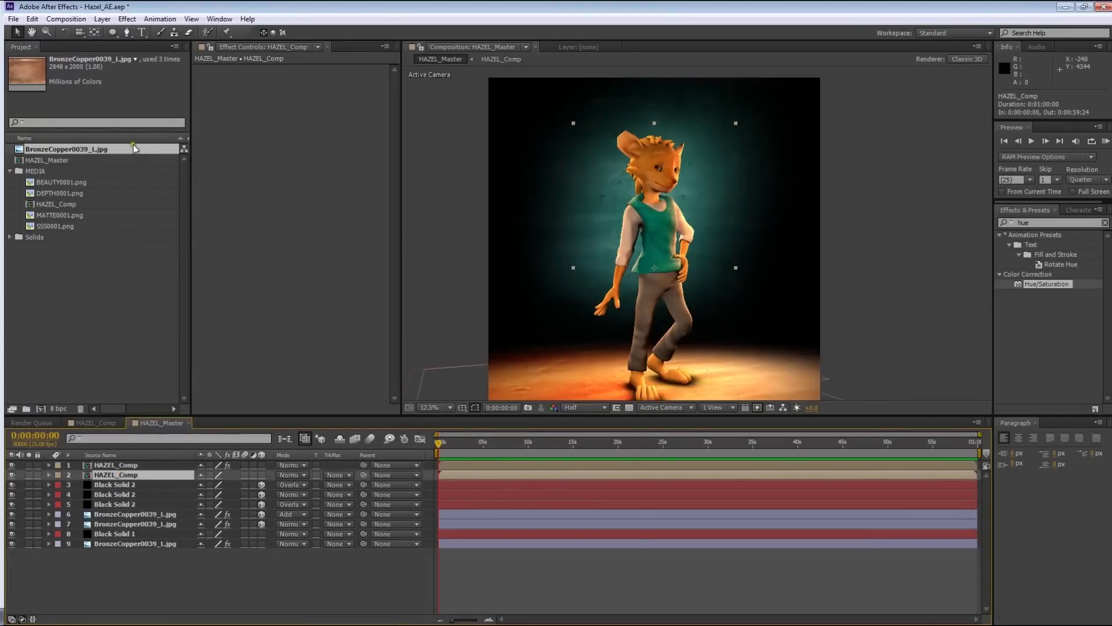
click(64, 193)
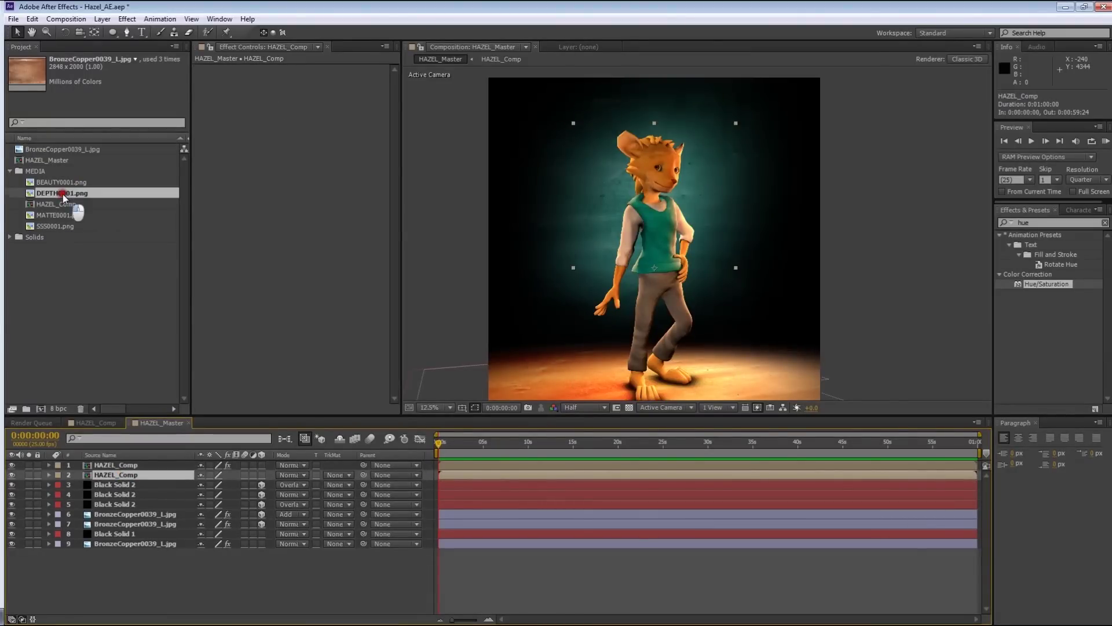
click(67, 184)
drag(60, 191, 646, 266)
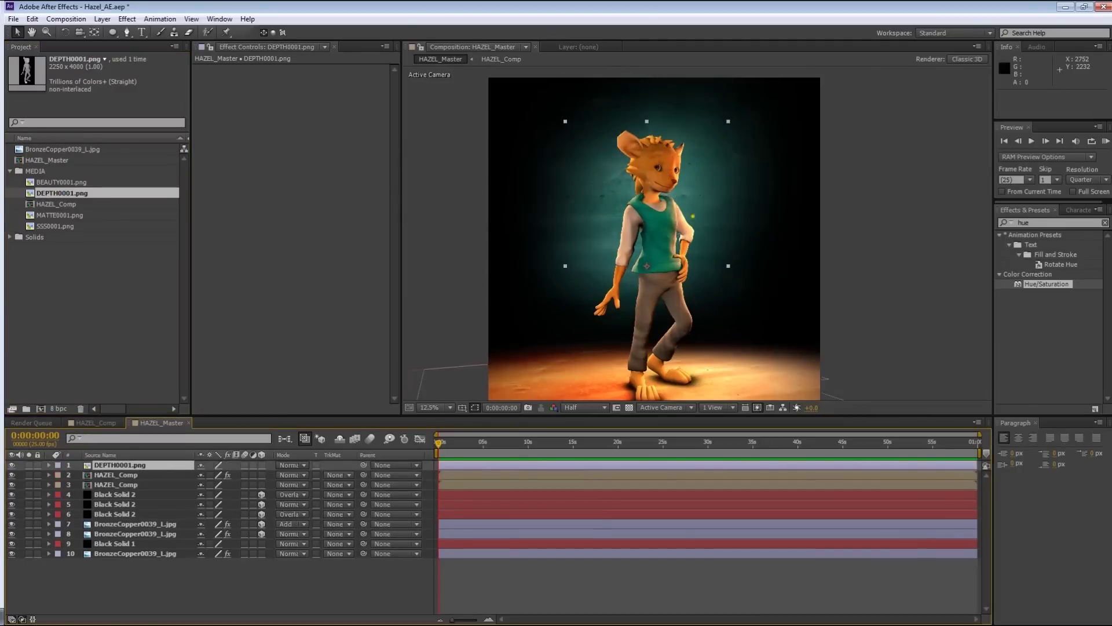
key(Delete)
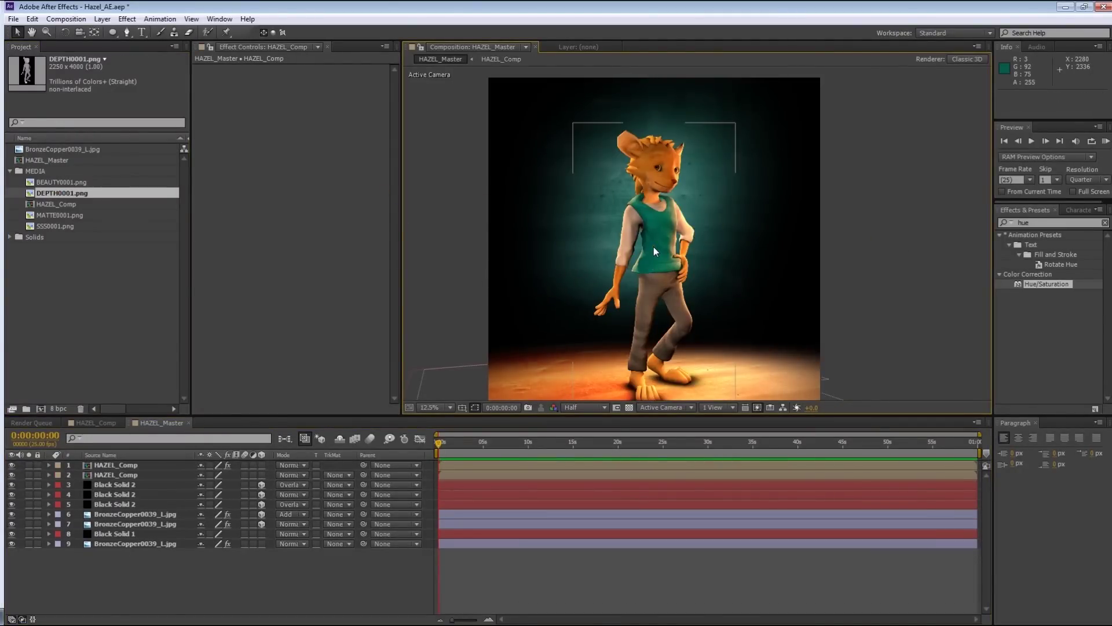
click(63, 215)
drag(64, 219, 660, 231)
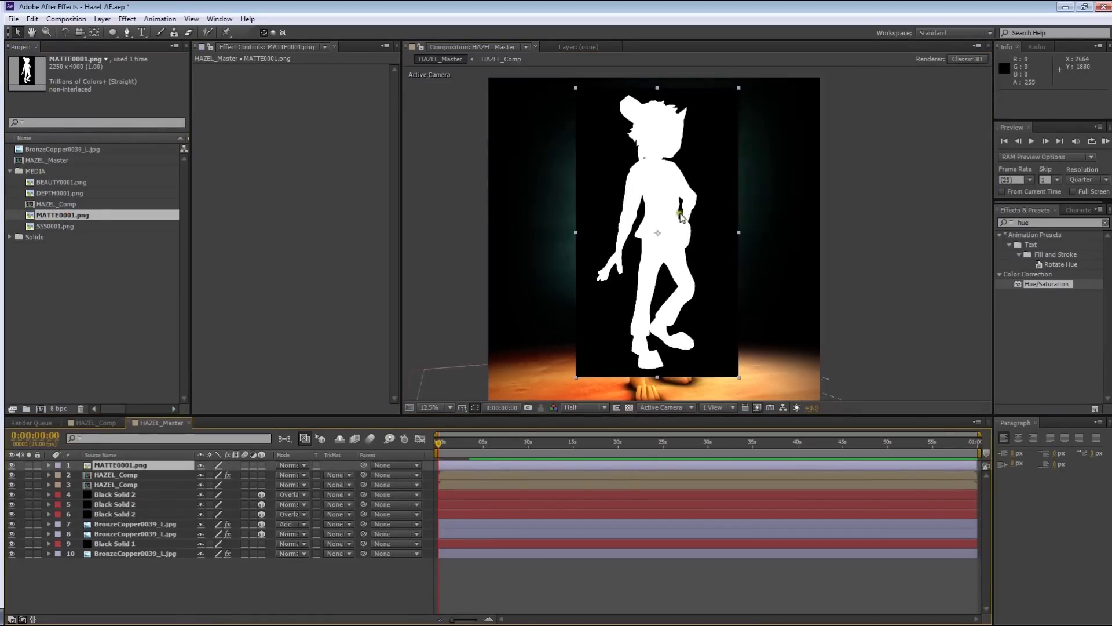
key(ctrl+z)
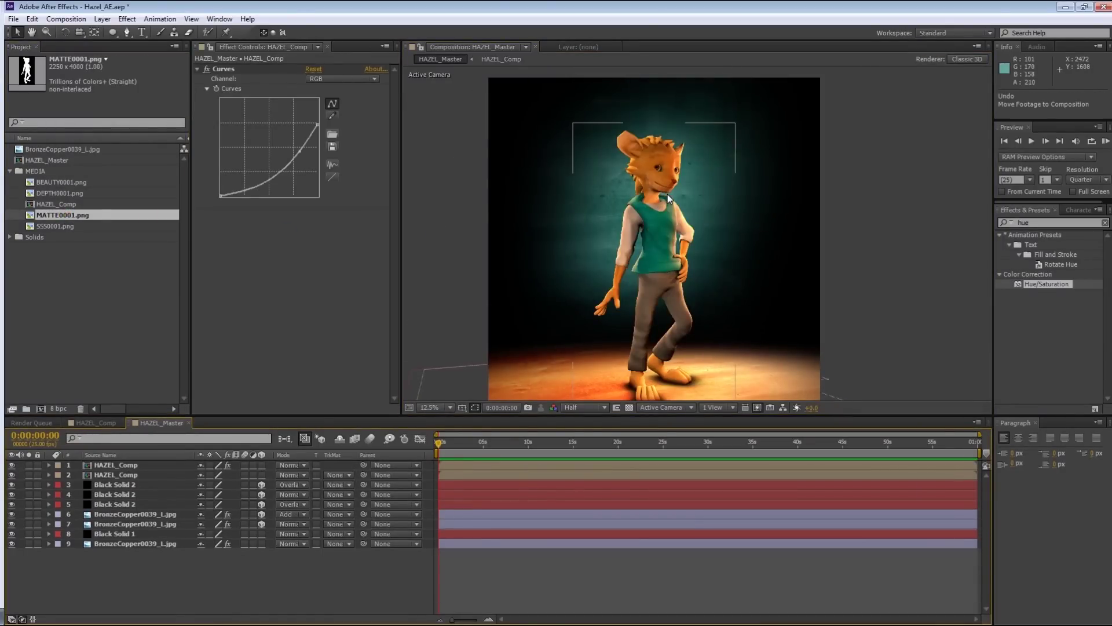
Try MATTE0001.png as a luma track matte for the lower HAZEL_Comp layer, and remove the matte layer
click(62, 226)
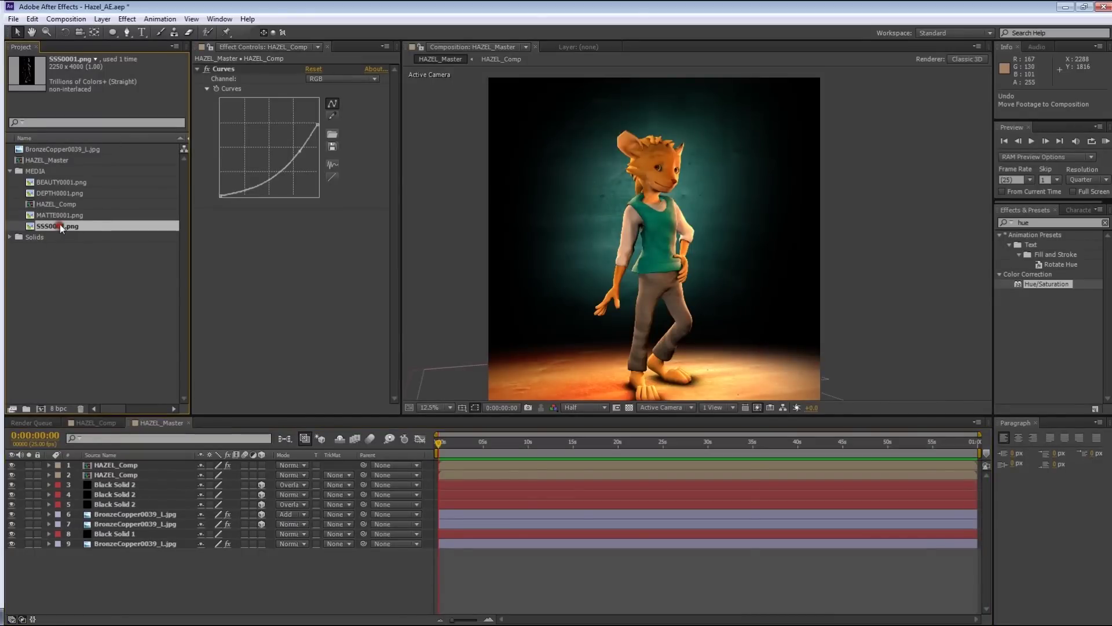
click(61, 215)
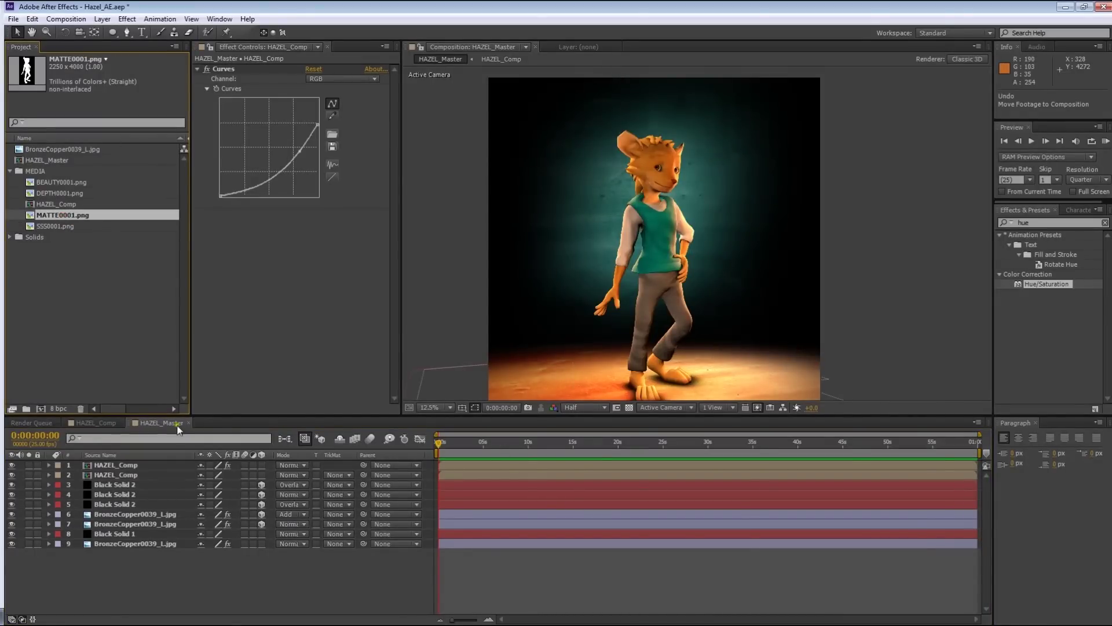
drag(47, 217, 102, 472)
click(342, 485)
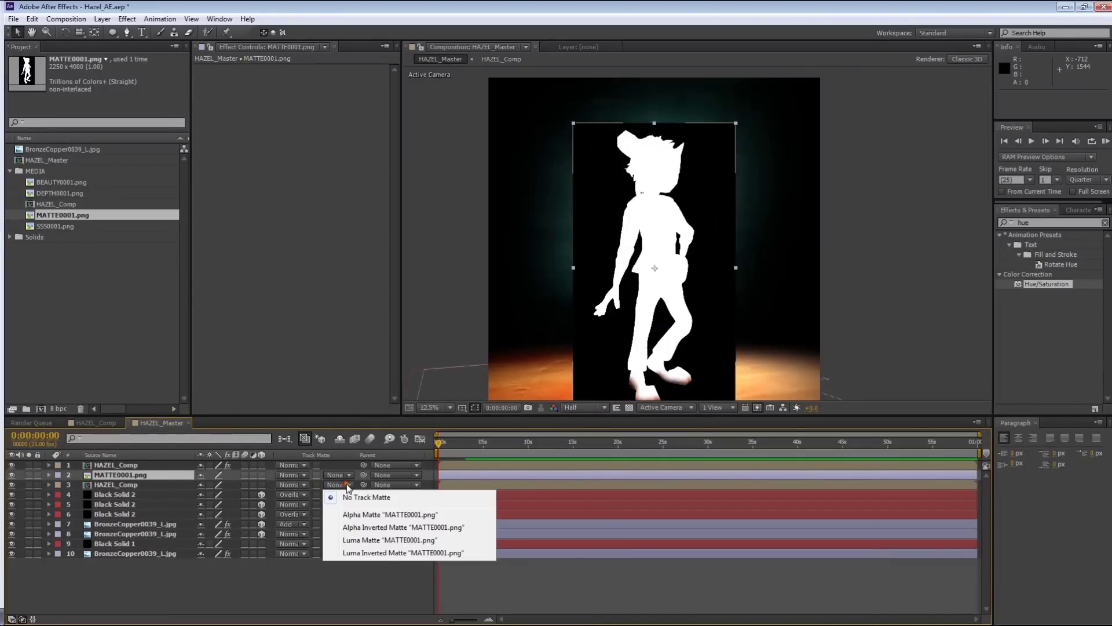
click(379, 540)
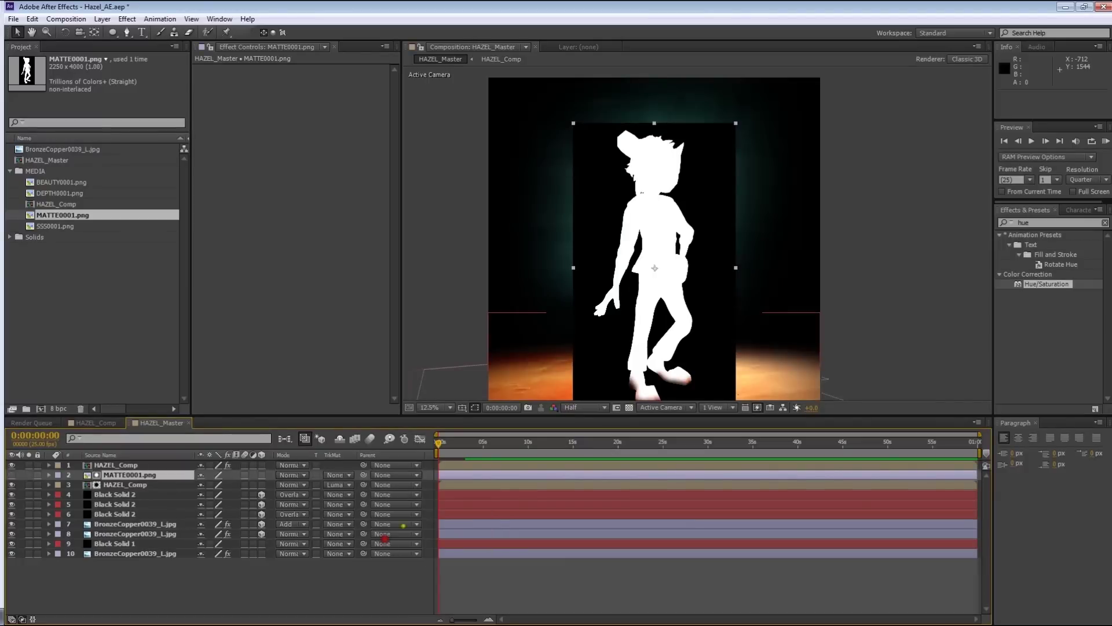
key(ctrl+z)
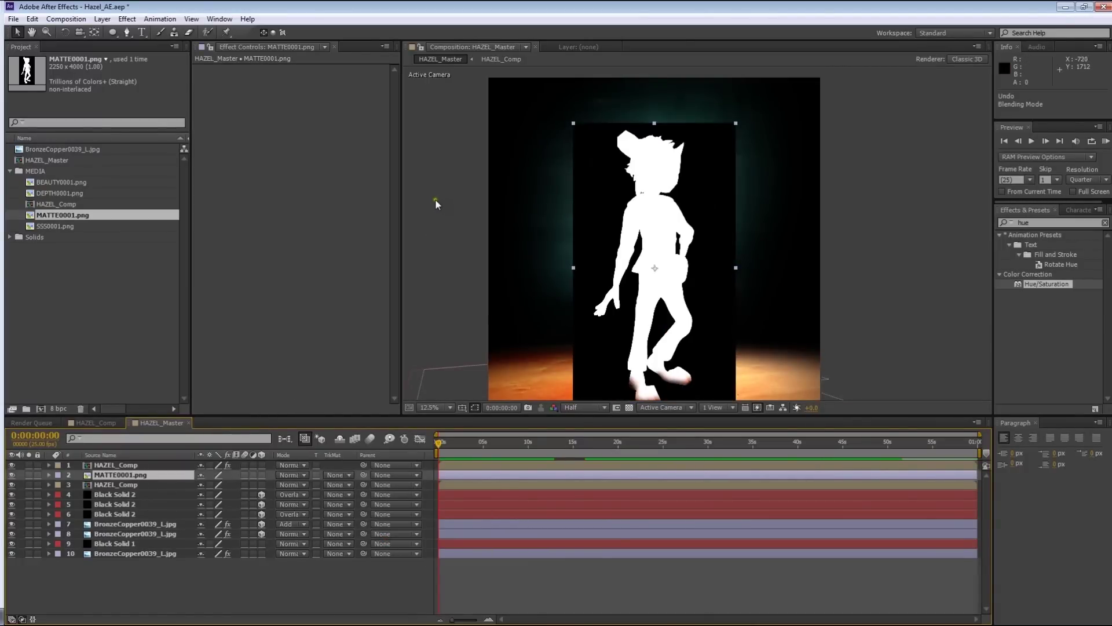
key(Delete)
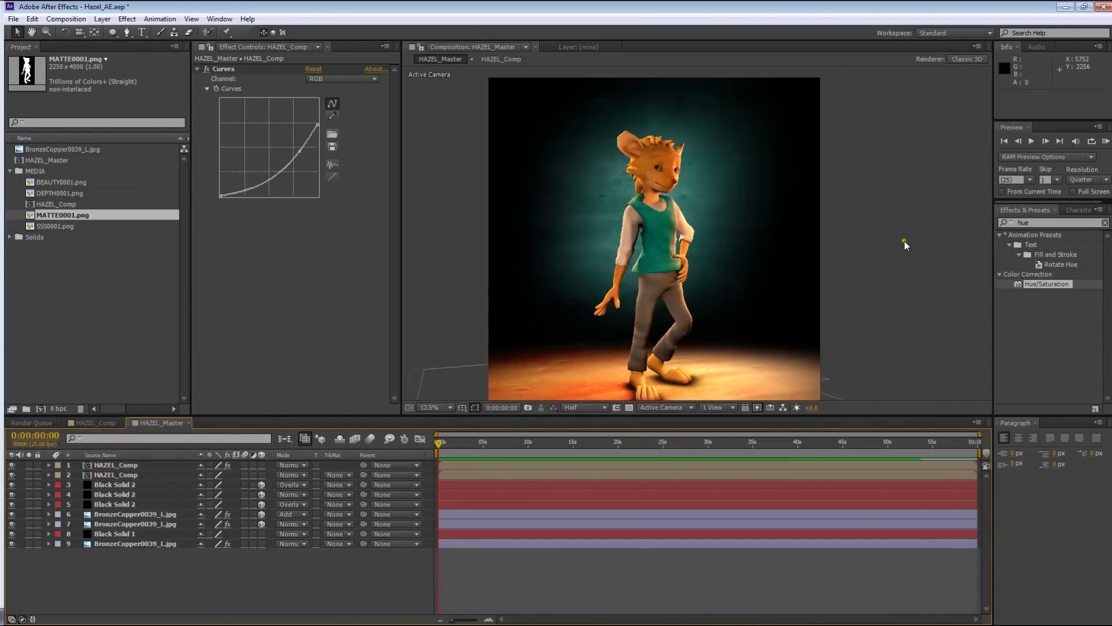
Inspect the character up close and at full size, and the foot masks on the top HAZEL_Comp layer
drag(737, 263, 733, 298)
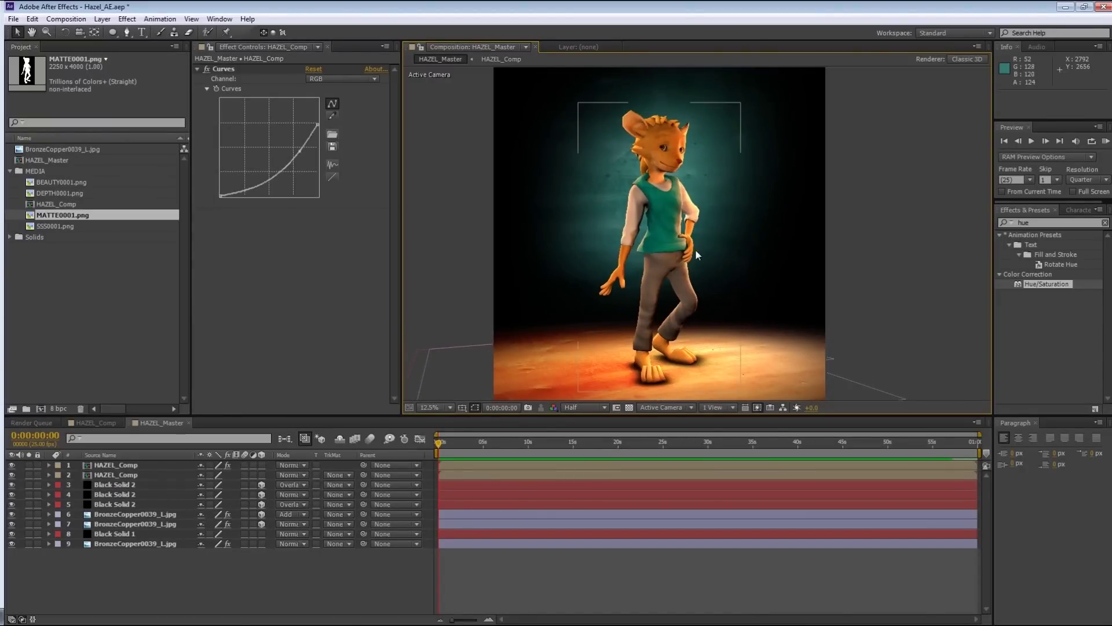
scroll(695, 249, up, 2)
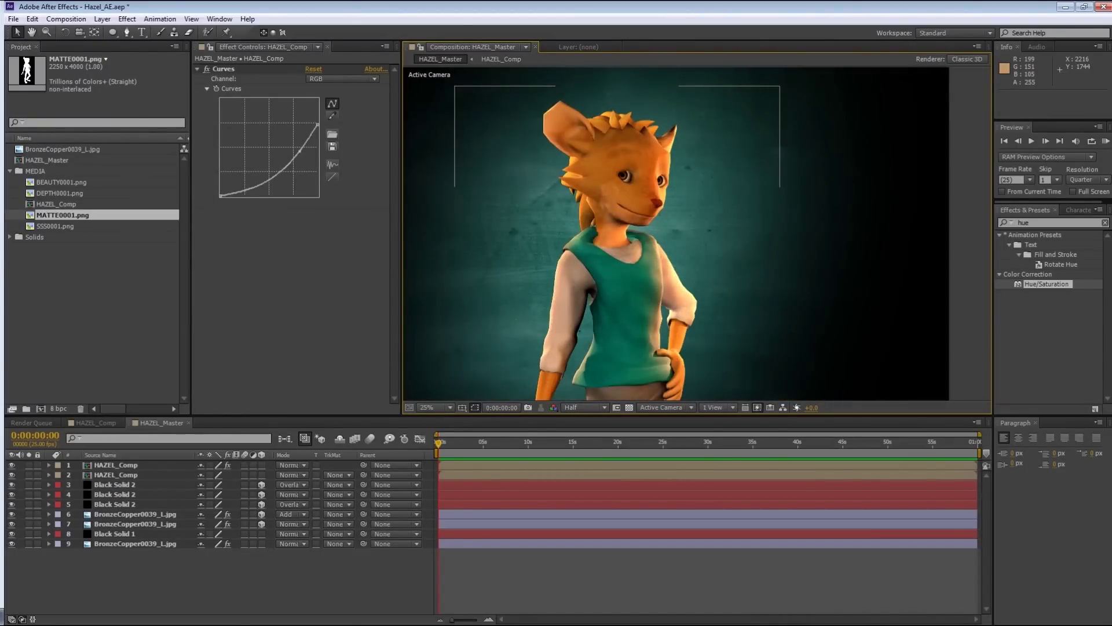
scroll(637, 214, down, 1)
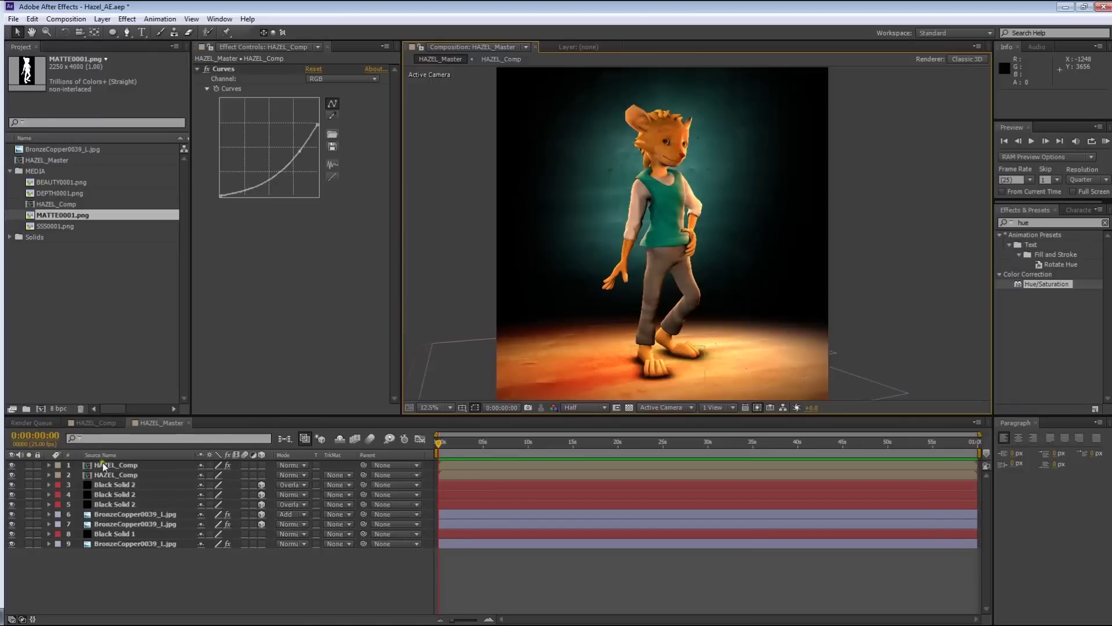
click(100, 465)
click(179, 604)
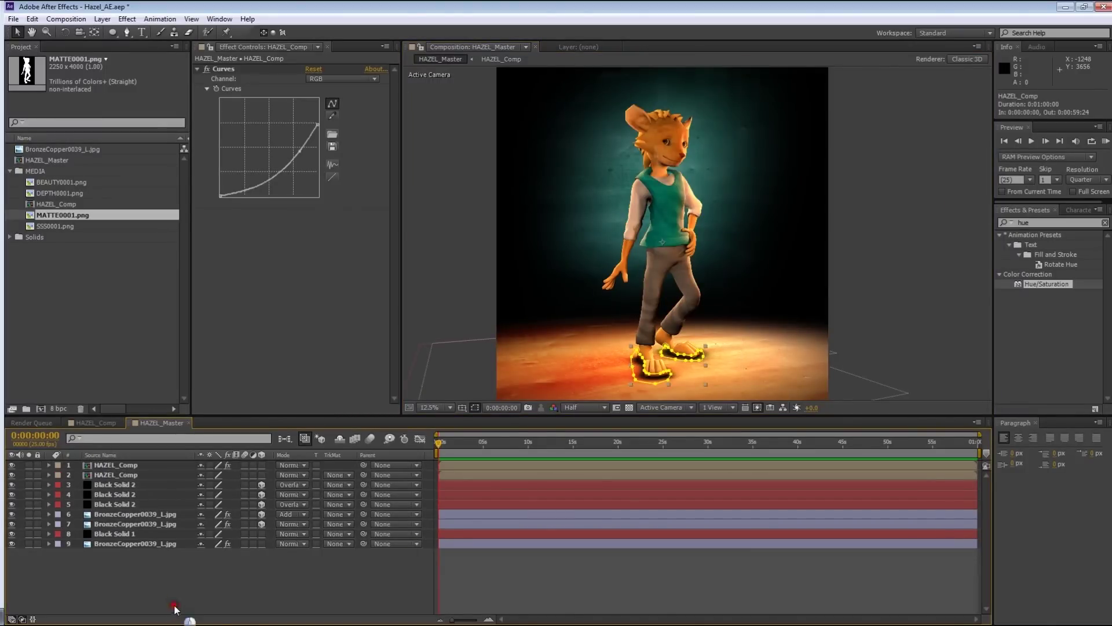
Duplicate the bottom BronzeCopper0039_L.jpg backdrop layer and set the upper copy's blending mode to Add
click(133, 544)
key(ctrl+d)
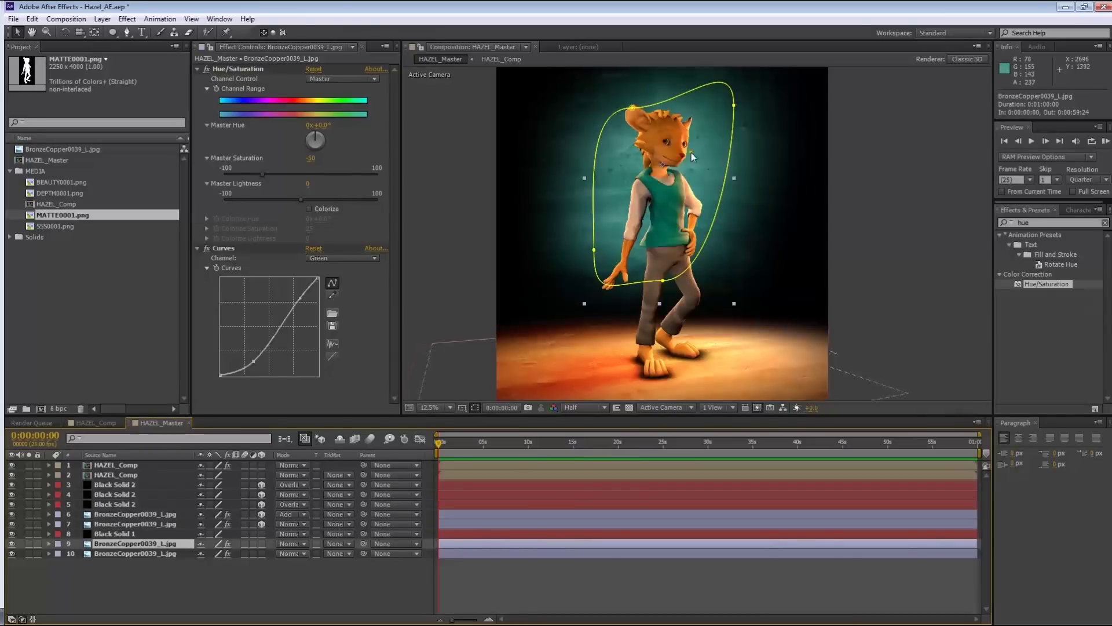
click(296, 553)
click(302, 151)
Scale down the duplicate backdrop's mask and move it behind the character's head and shoulder, toward the right side of the backdrop
click(732, 105)
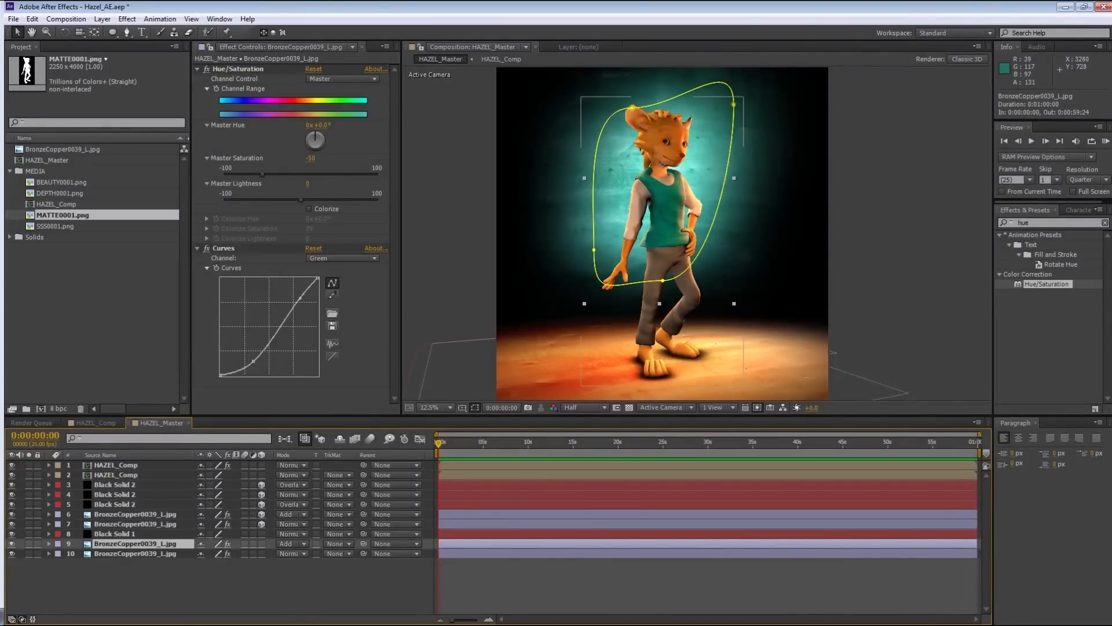
click(733, 105)
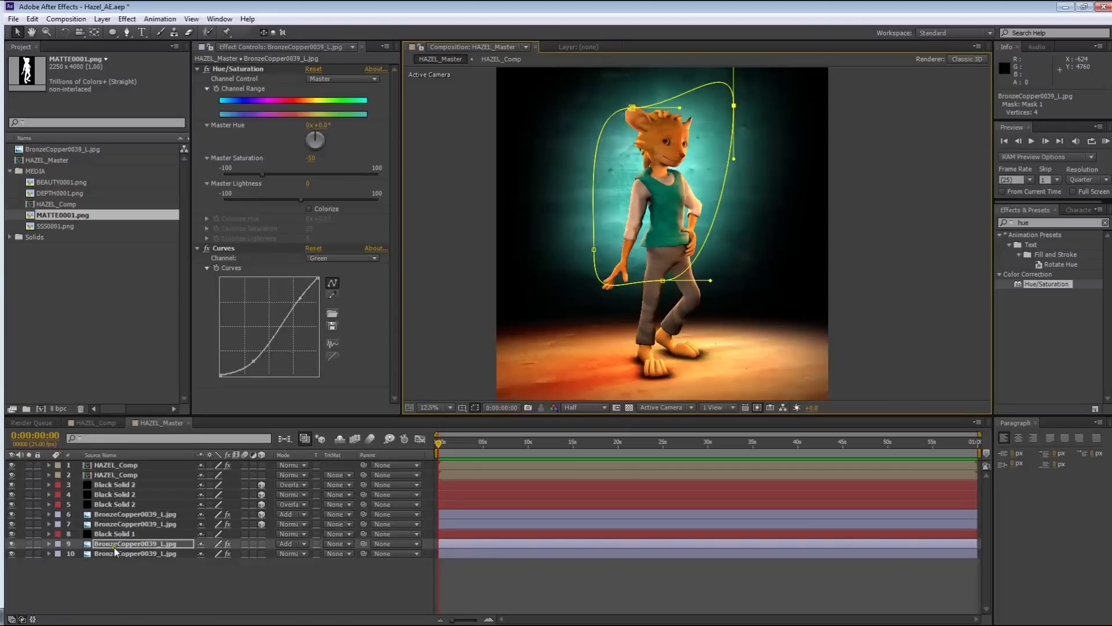
drag(733, 105, 747, 130)
double_click(747, 130)
shift+drag(745, 300, 772, 238)
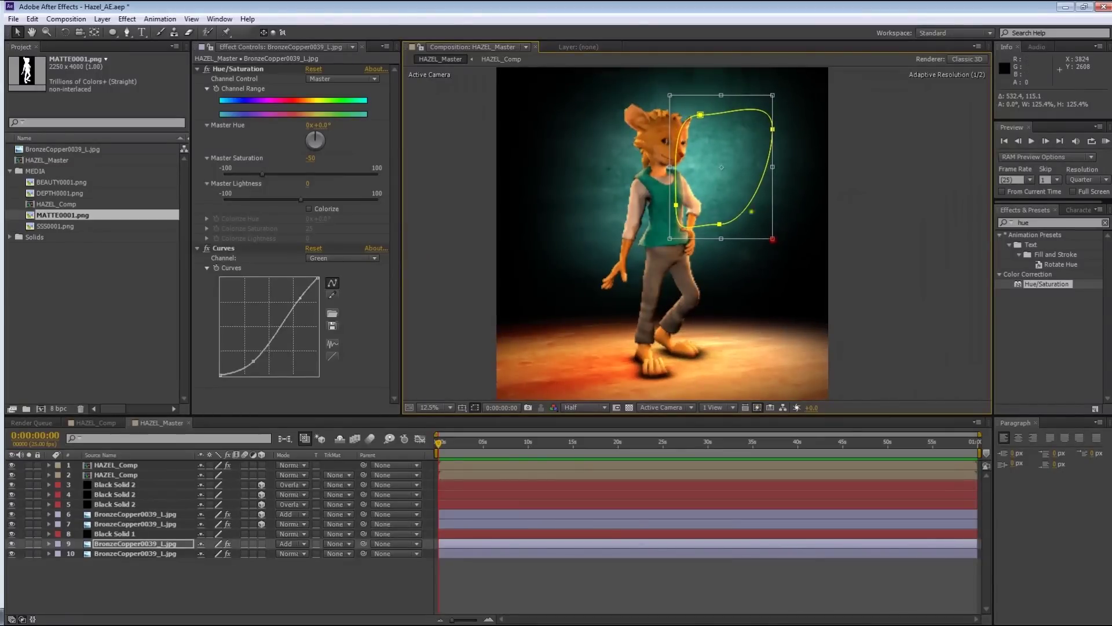
key(Return)
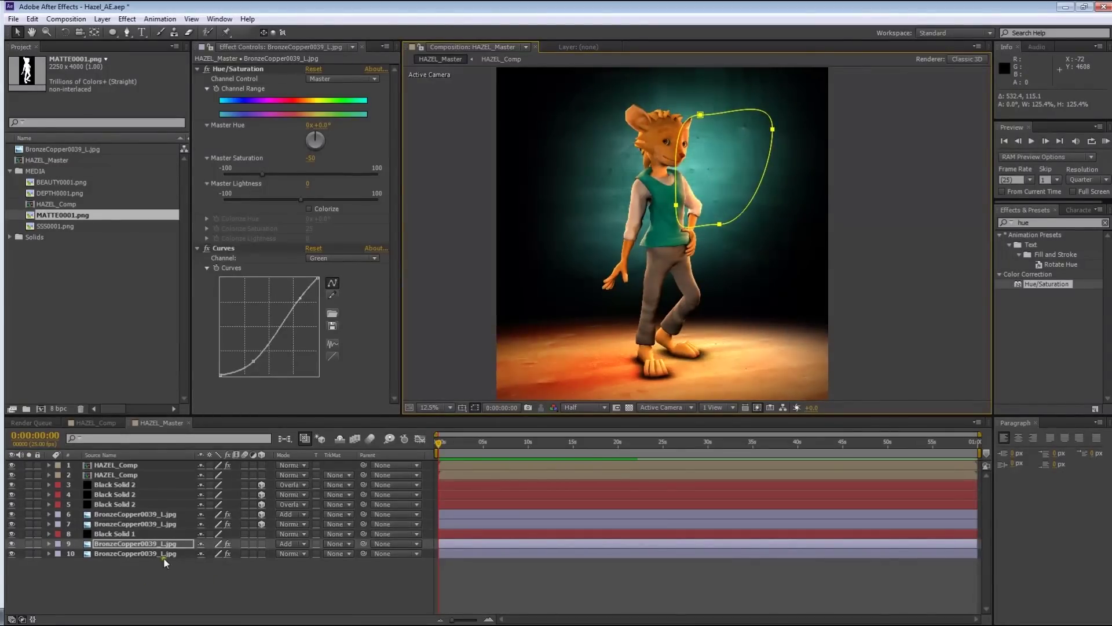
Set the duplicate backdrop's Mask Expansion to 27 pixels and its Master Saturation to -79
double_click(147, 554)
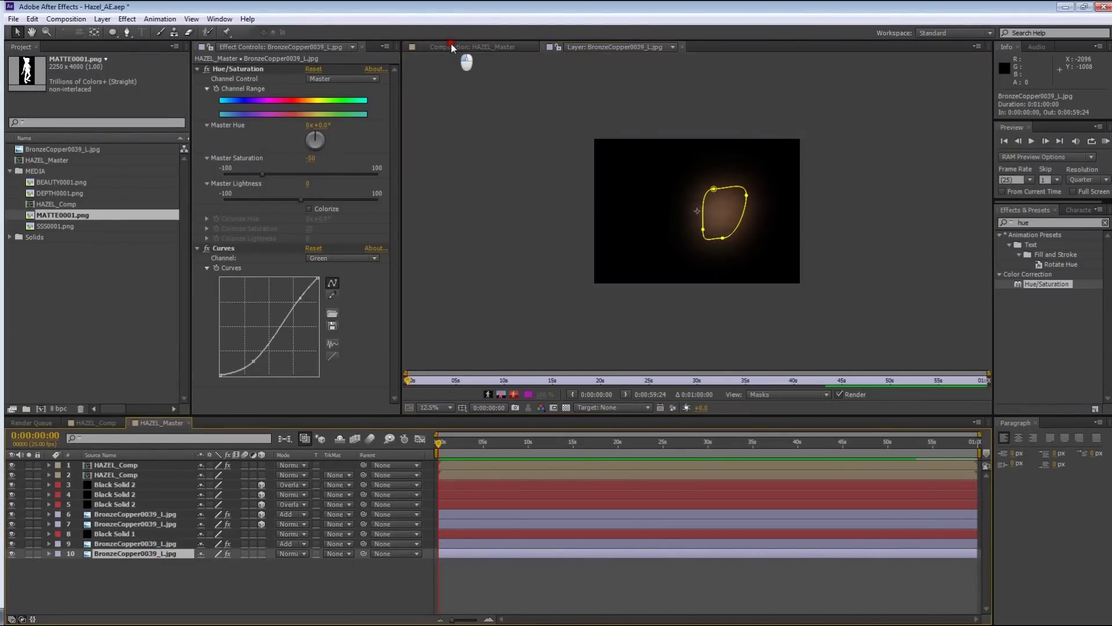
click(450, 45)
click(126, 562)
click(134, 543)
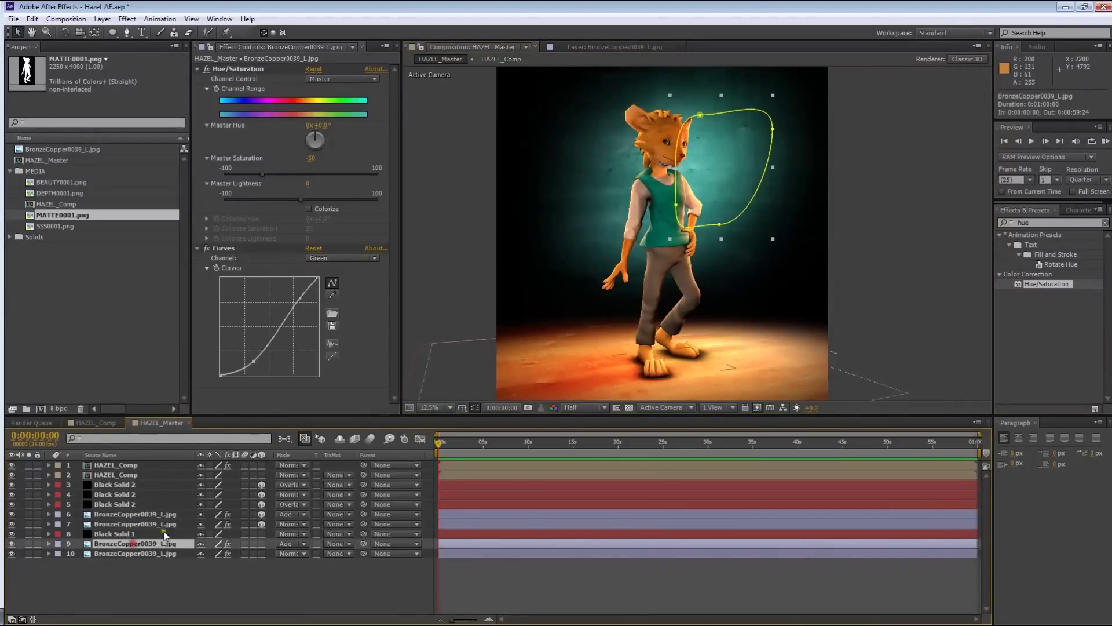
key(m)
key(m)
drag(203, 591, 217, 593)
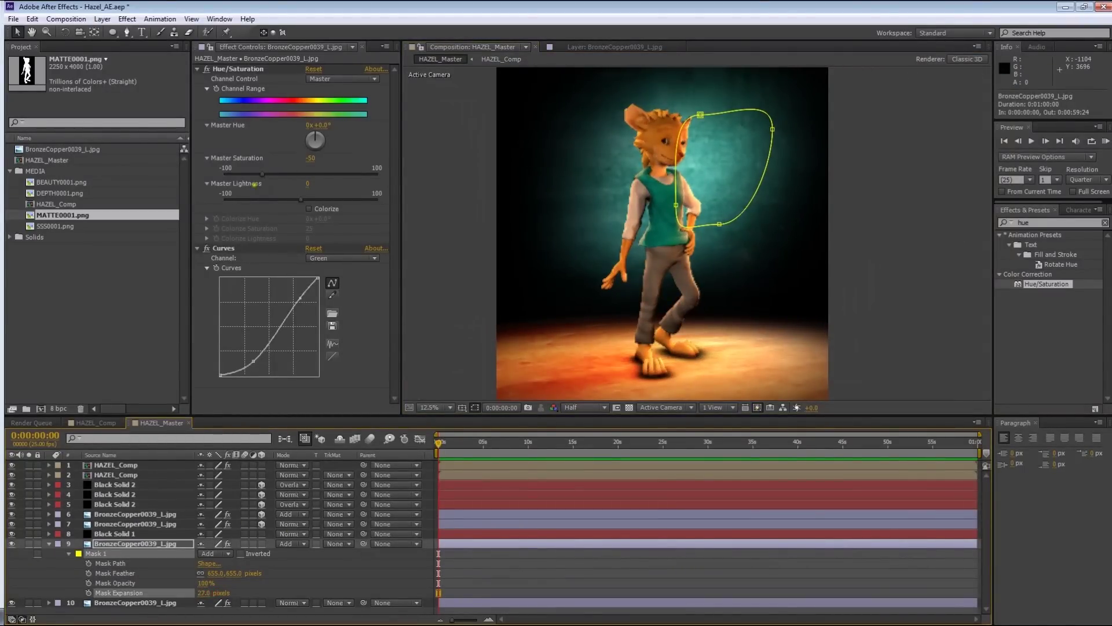
drag(263, 174, 239, 174)
Shape the duplicate backdrop's RGB curve into a contrast curve with darker shadows and brighter highlights
click(327, 259)
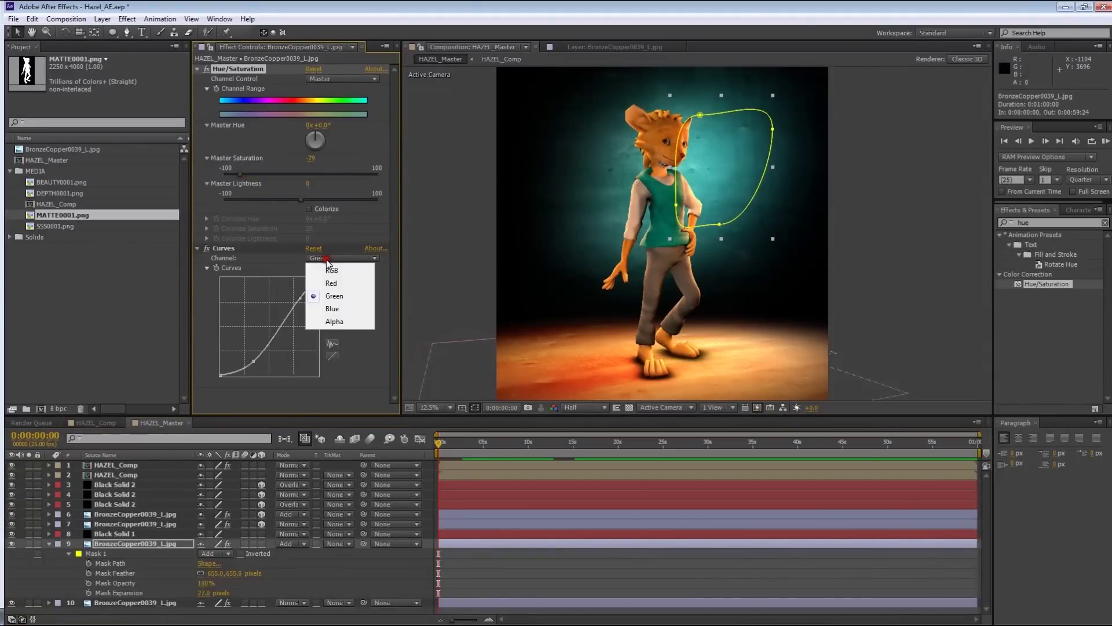
click(329, 269)
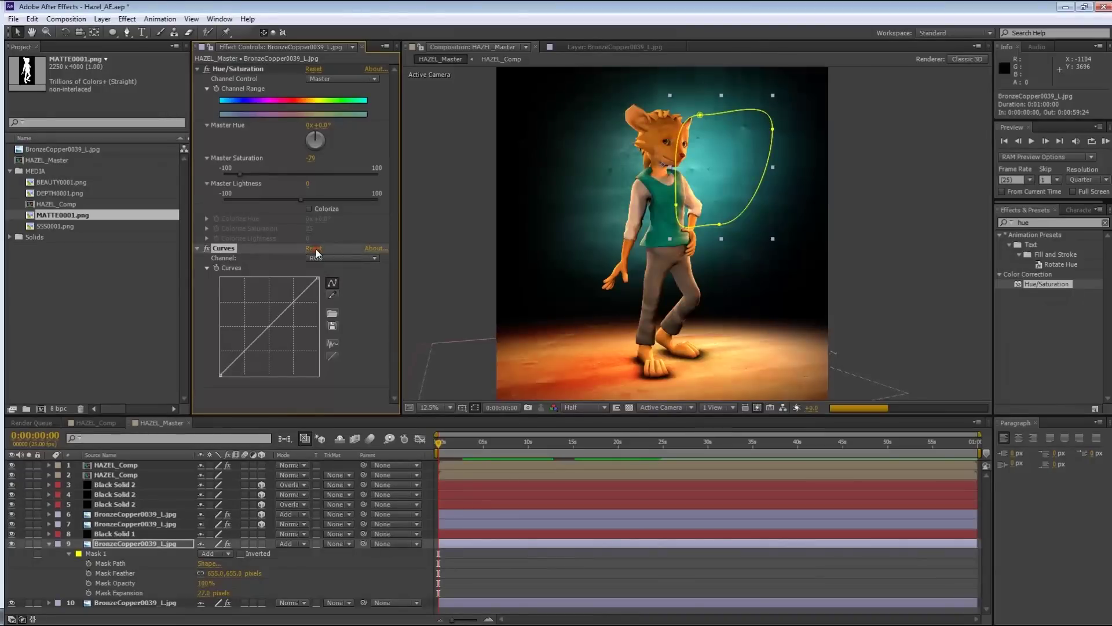
drag(247, 349, 249, 360)
drag(294, 310, 290, 300)
Warm the duplicate backdrop's light by raising the red curve and lowering the blue curve, and smooth the red curve
click(326, 257)
click(319, 278)
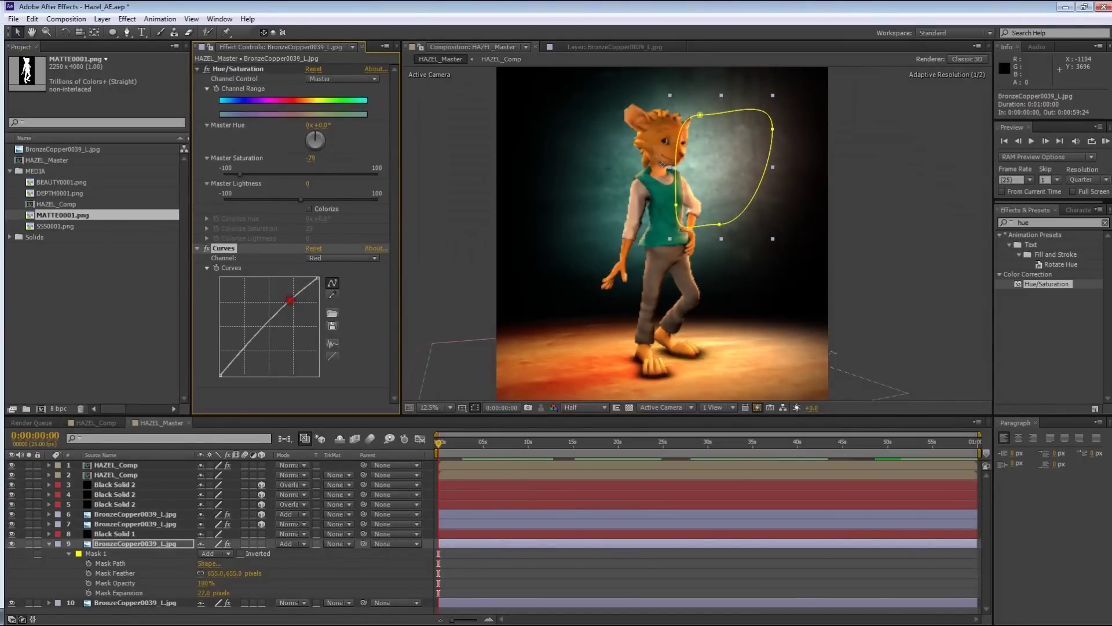
drag(248, 346, 247, 355)
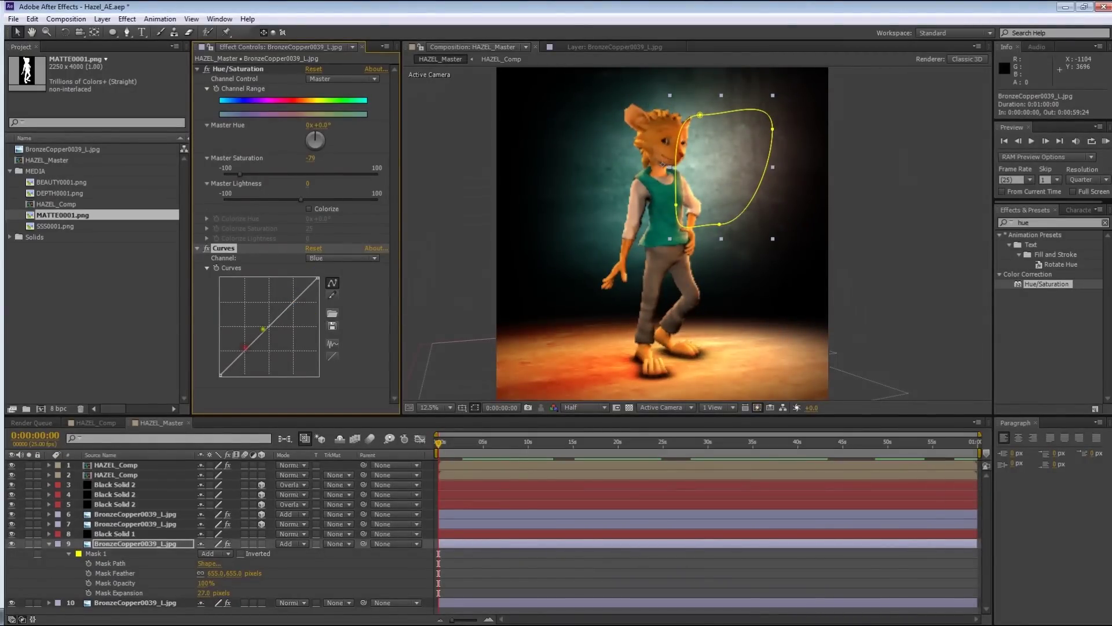
drag(264, 329, 270, 337)
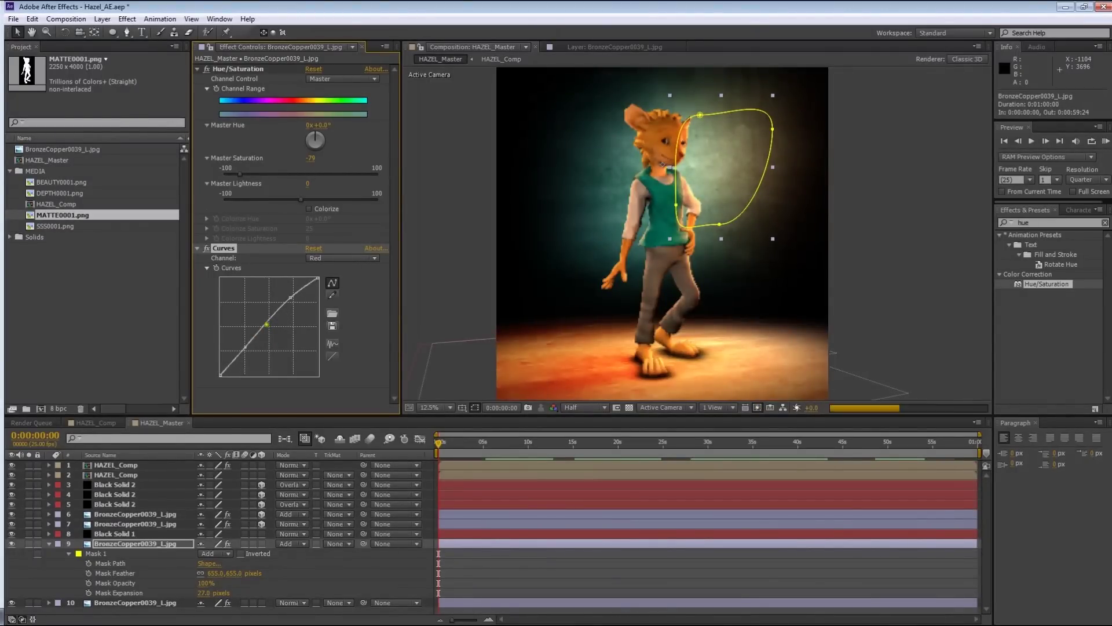
mouse_move(266, 322)
mouse_down()
mouse_move(224, 327)
mouse_move(258, 322)
mouse_up()
click(332, 357)
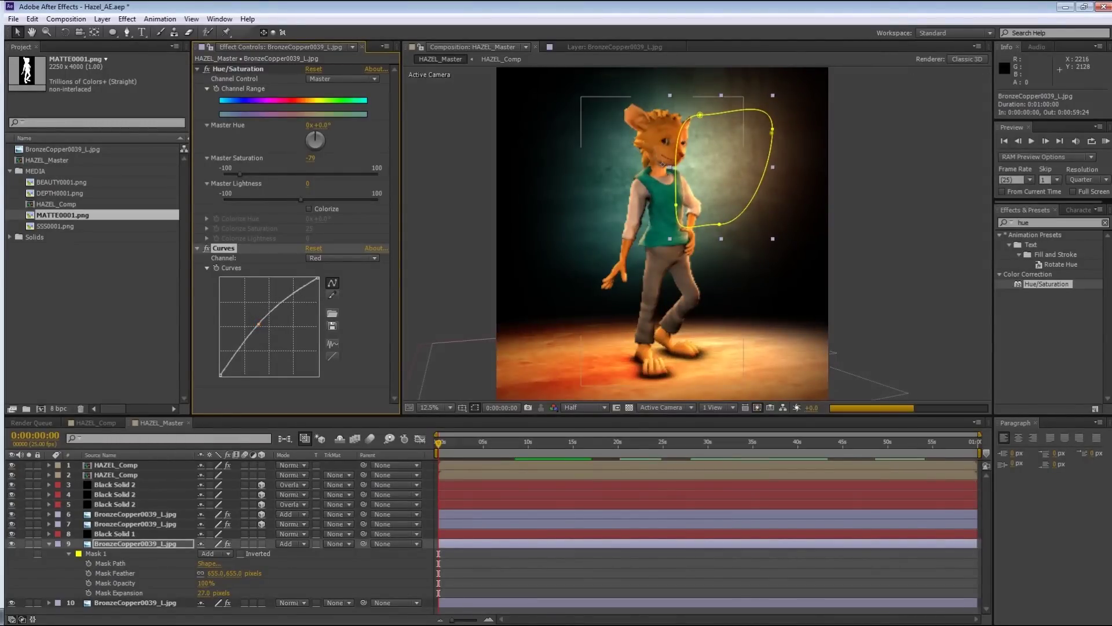
Move the light's mask slightly up toward the character's head and set its Mask Feather to 475 pixels
alt+click(773, 129)
mouse_move(773, 129)
mouse_down()
mouse_move(730, 130)
mouse_move(762, 118)
mouse_up()
click(145, 553)
drag(239, 570, 215, 564)
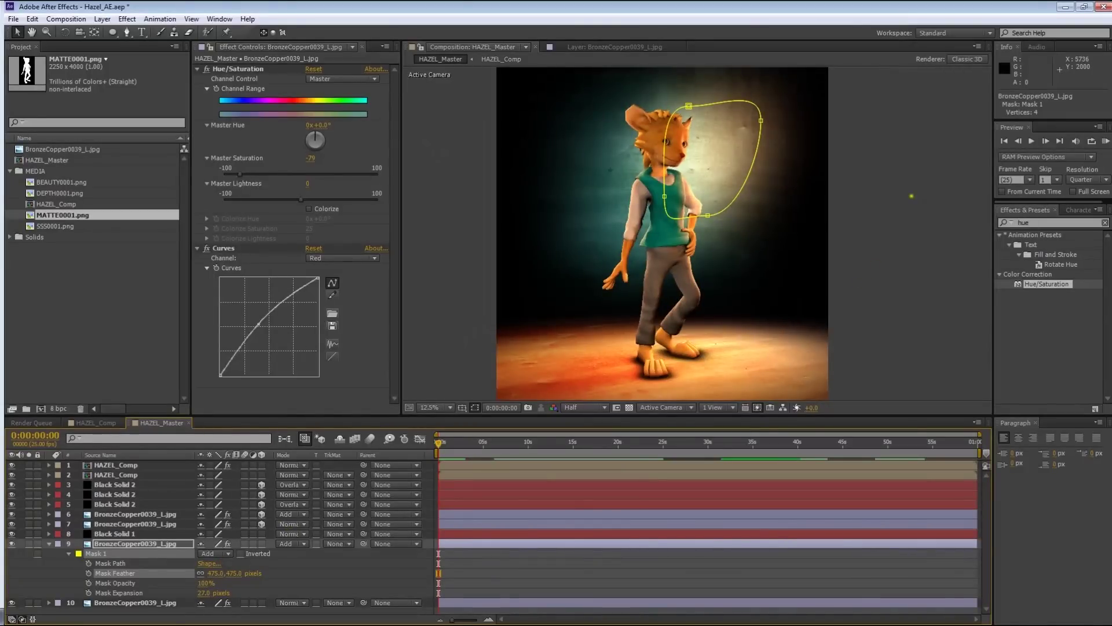
Reshape the light mask by raising its lower point, lowering its upper point and pulling its left point out over the character's arm
click(911, 197)
drag(707, 215, 712, 186)
drag(688, 106, 686, 121)
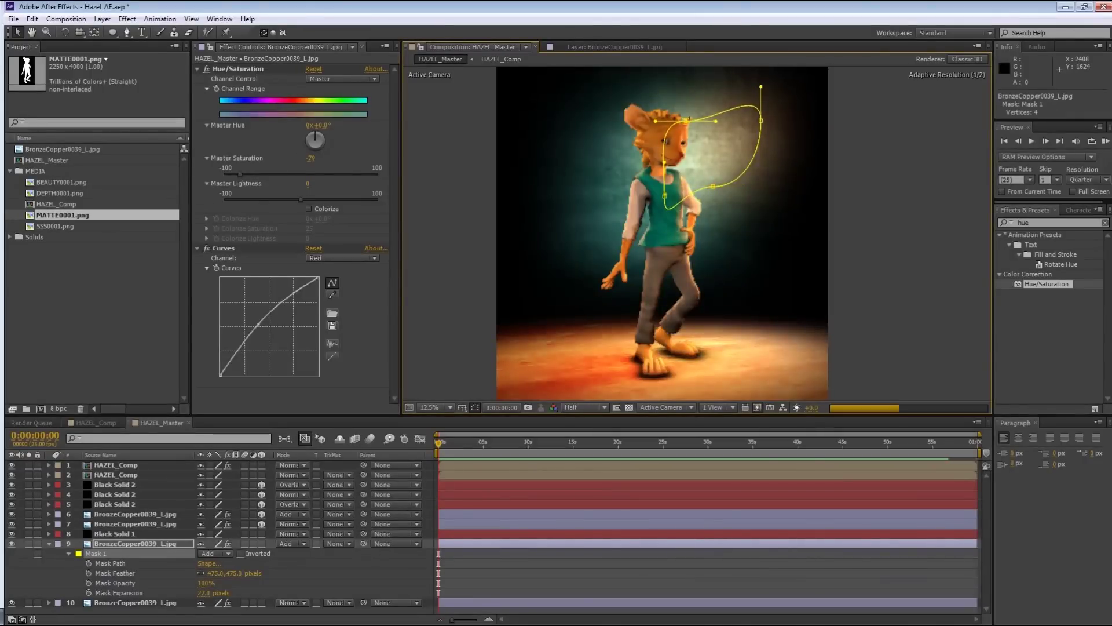
drag(665, 197, 640, 209)
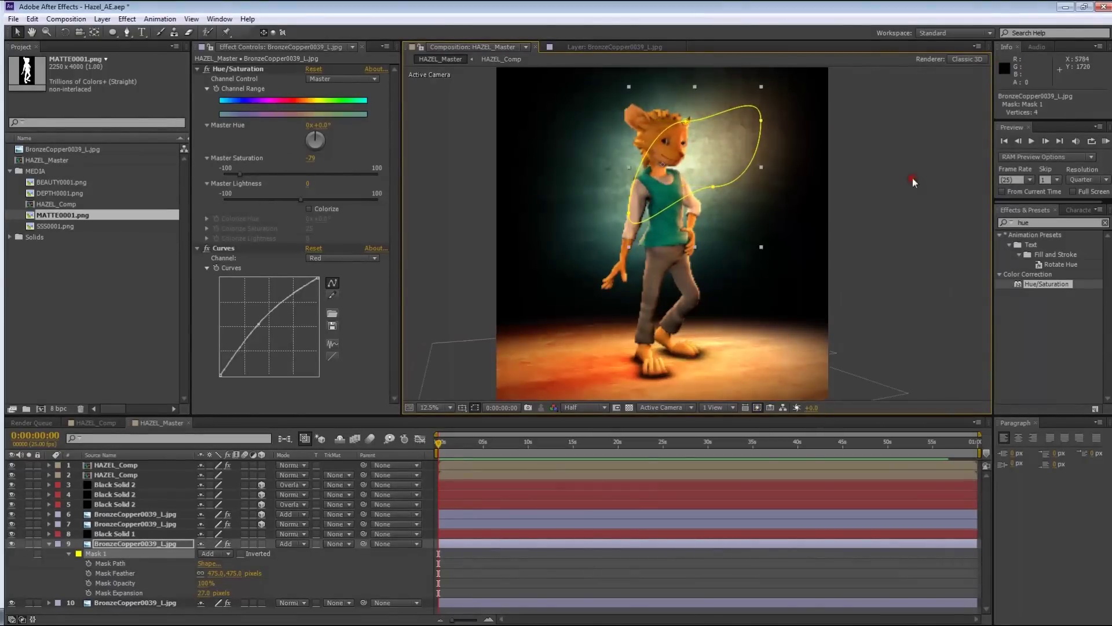
click(937, 155)
Pull the light mask's right point inward toward the head and collapse the duplicate backdrop layer's properties
mouse_move(756, 166)
middle_down()
mouse_move(737, 201)
mouse_move(747, 163)
middle_up()
scroll(745, 203, up, 1)
scroll(784, 195, down, 1)
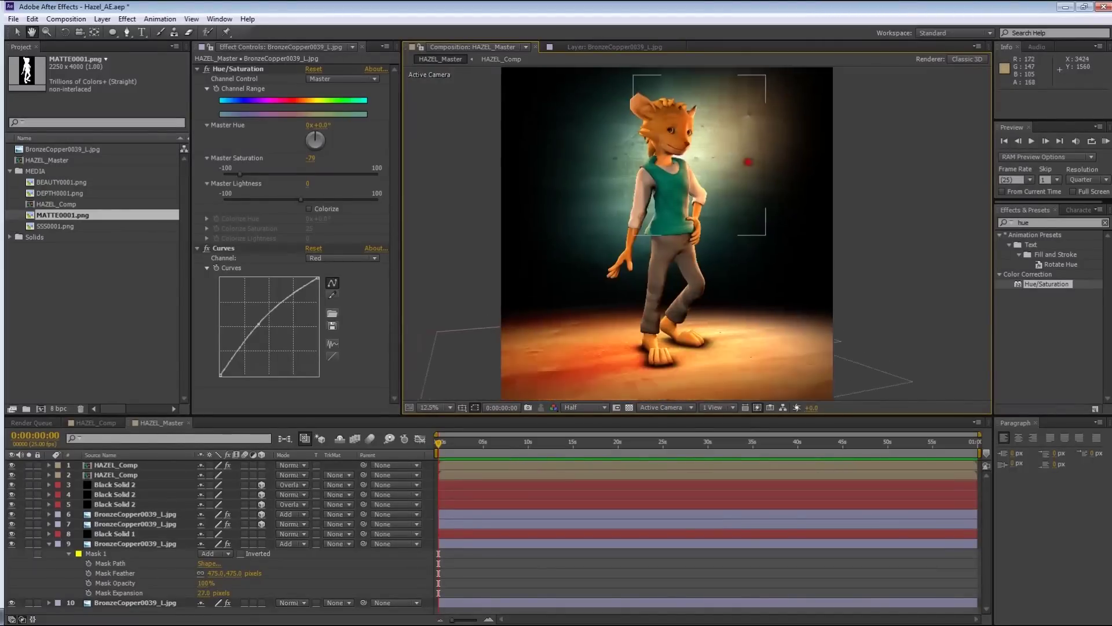
click(118, 543)
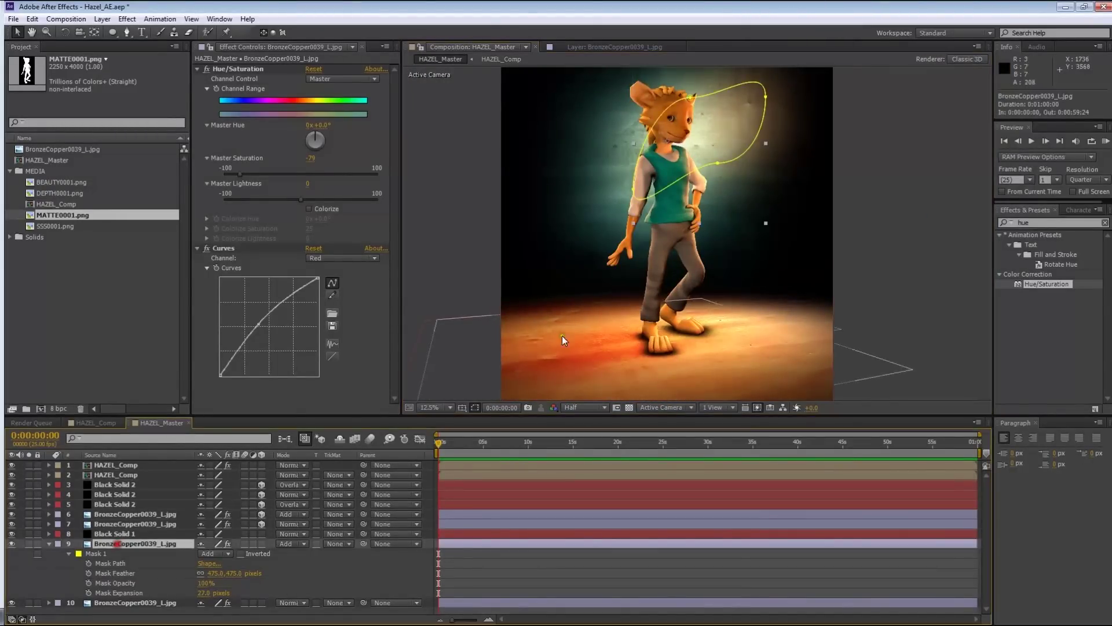
drag(764, 98, 753, 108)
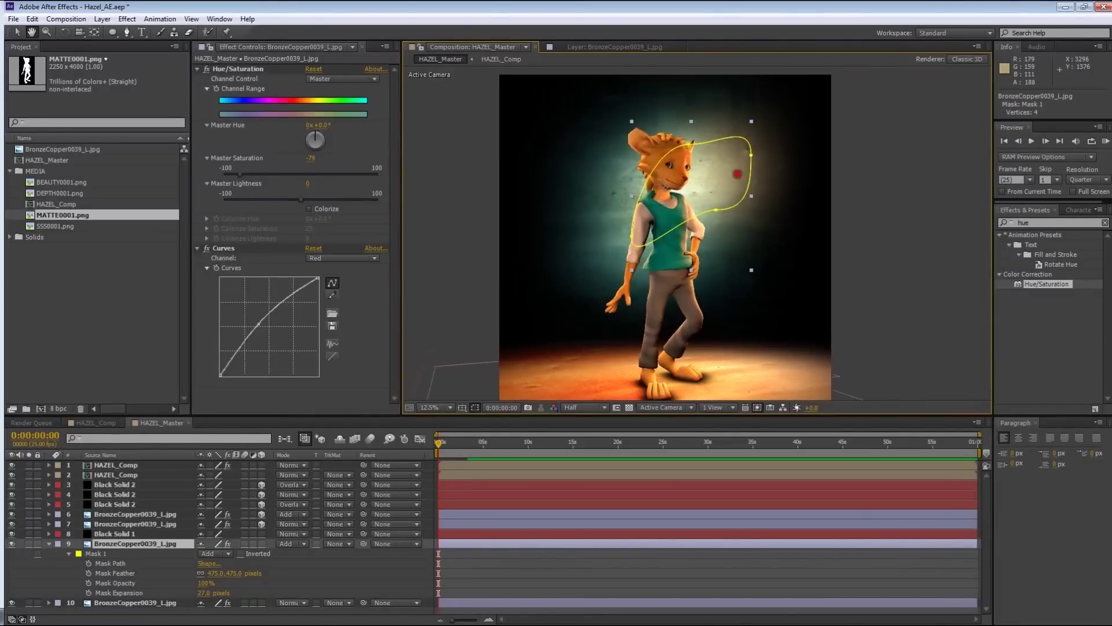
click(877, 172)
middle_drag(823, 280, 825, 143)
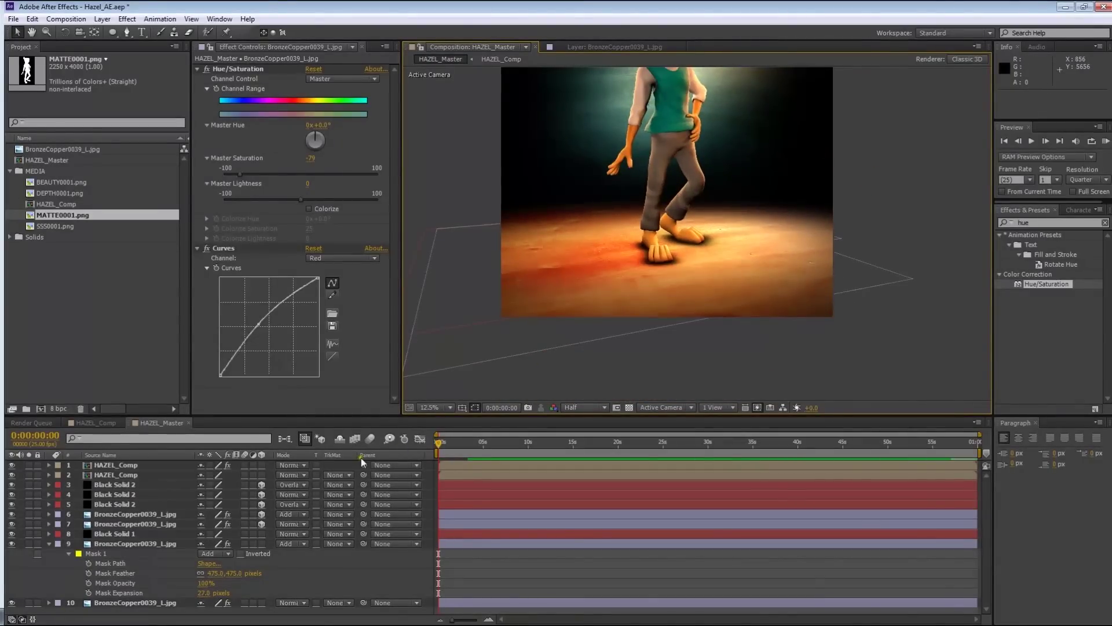
click(369, 551)
click(48, 543)
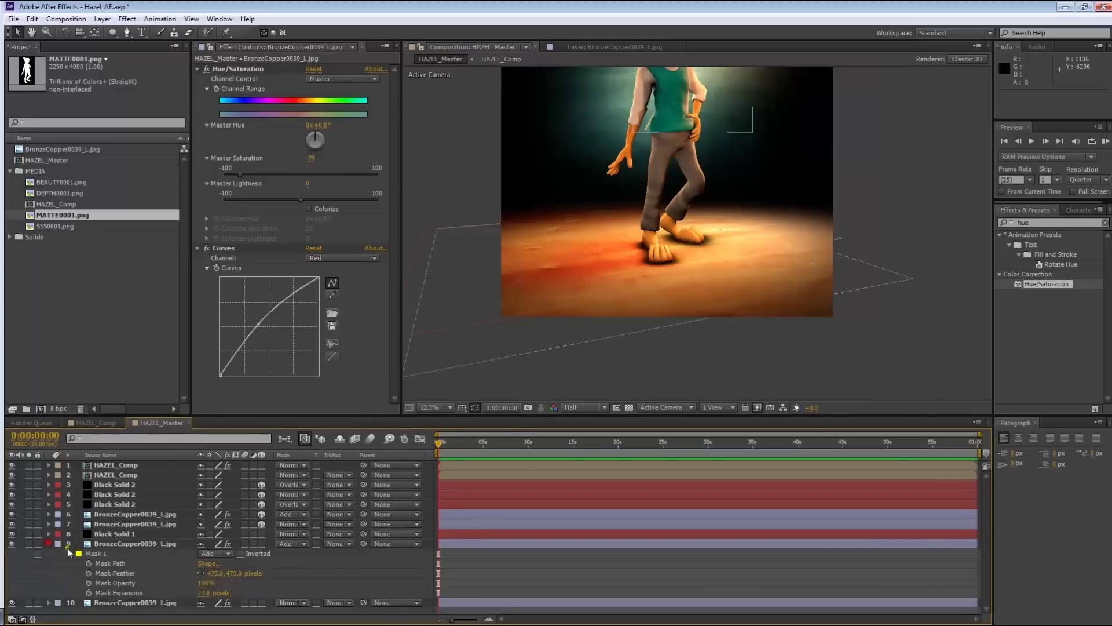
Place the SSS0001.png pass above all layers in HAZEL_Master and set its blending mode to Add
click(53, 193)
click(60, 226)
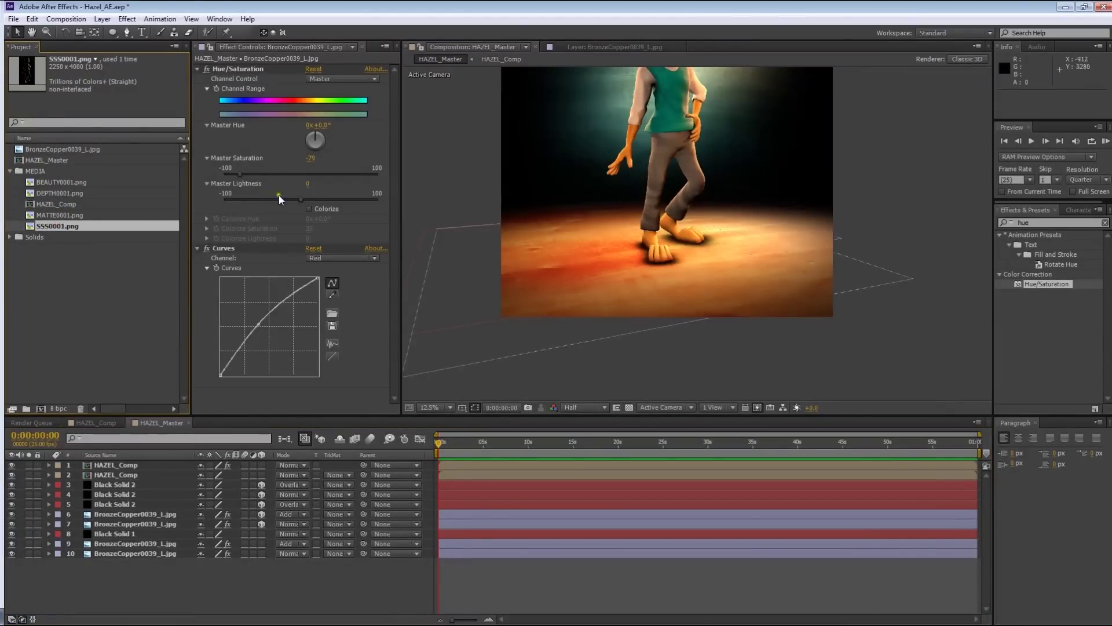
scroll(652, 138, up, 2)
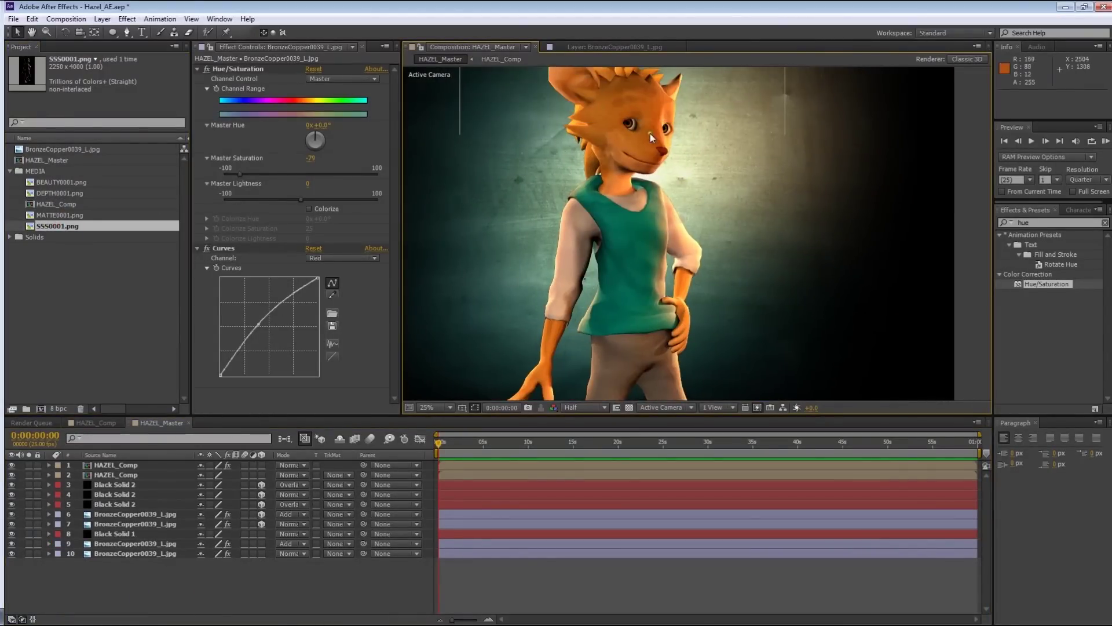
click(116, 466)
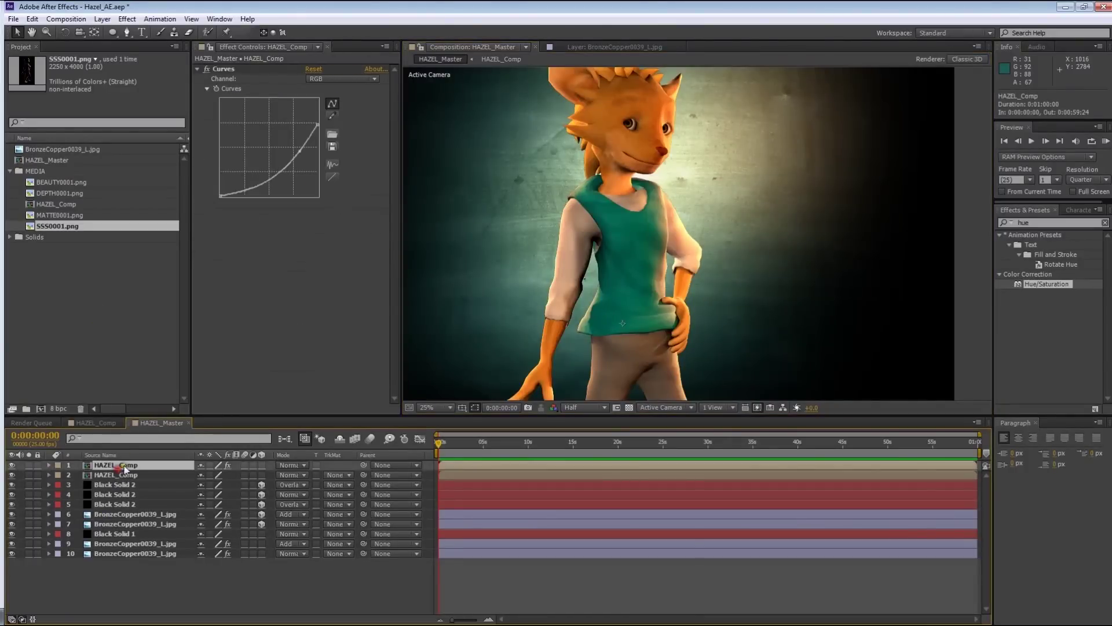
drag(68, 227, 241, 463)
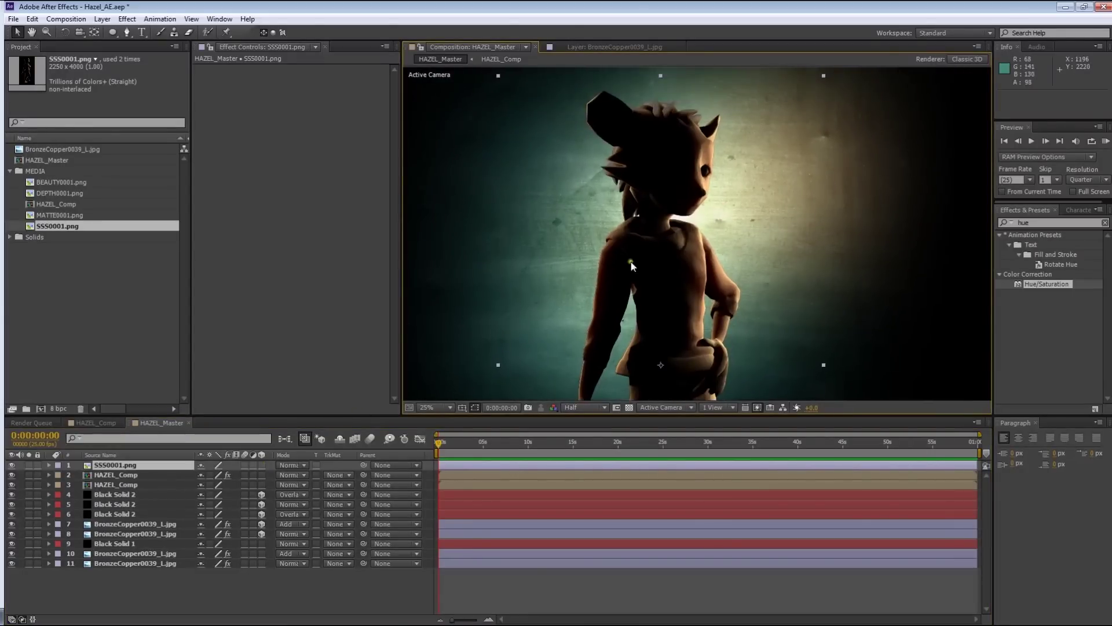
click(301, 465)
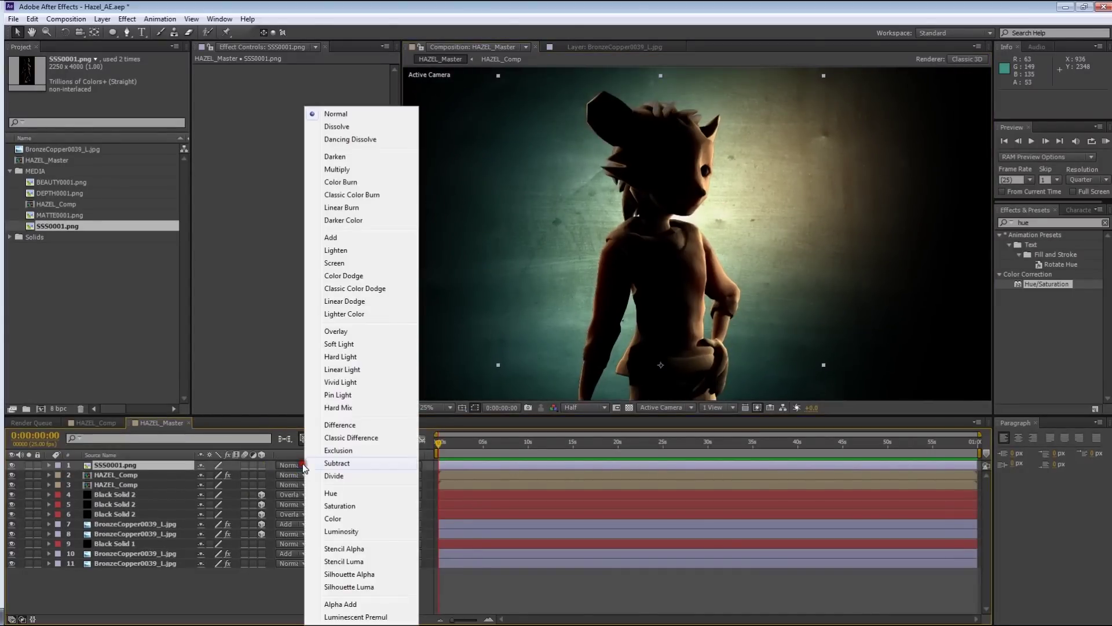
click(346, 300)
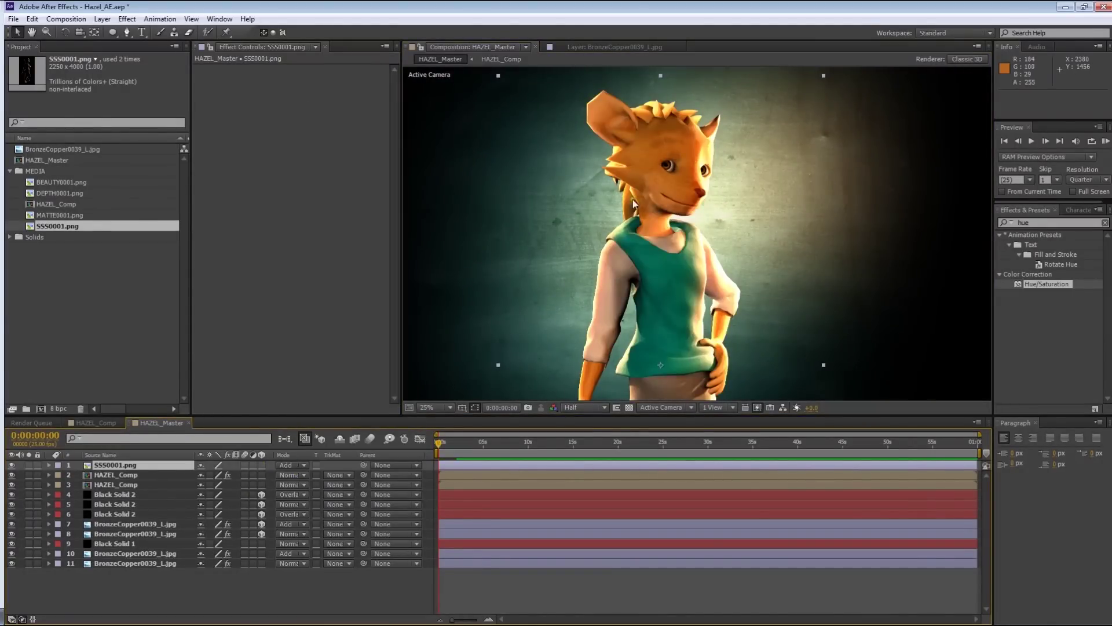
Set the project's color depth to 32 bits per channel (float)
click(58, 407)
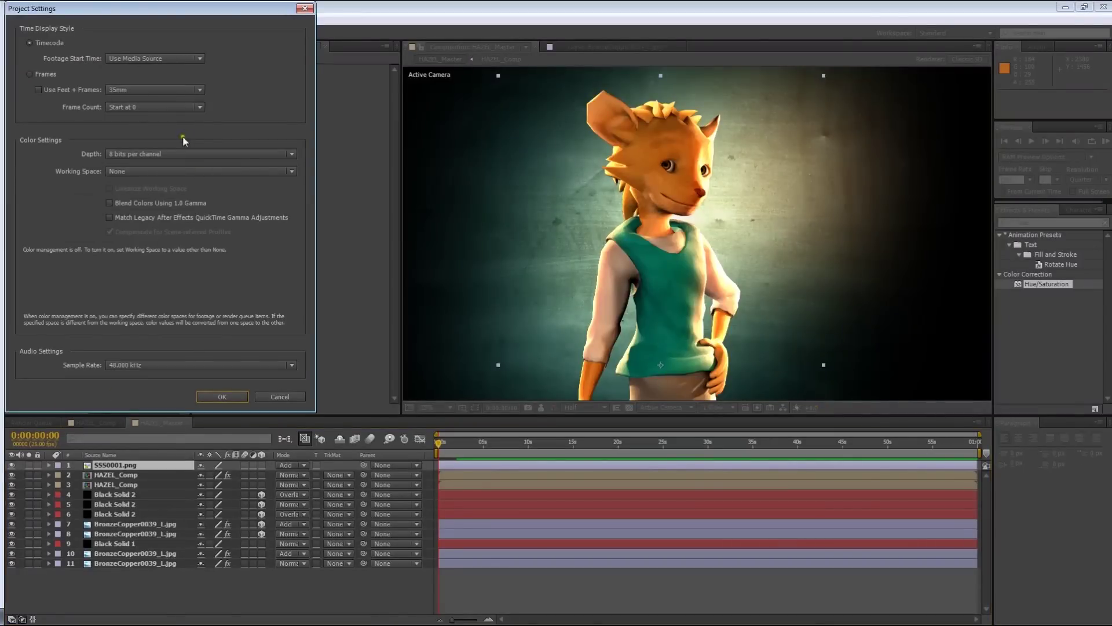
click(280, 397)
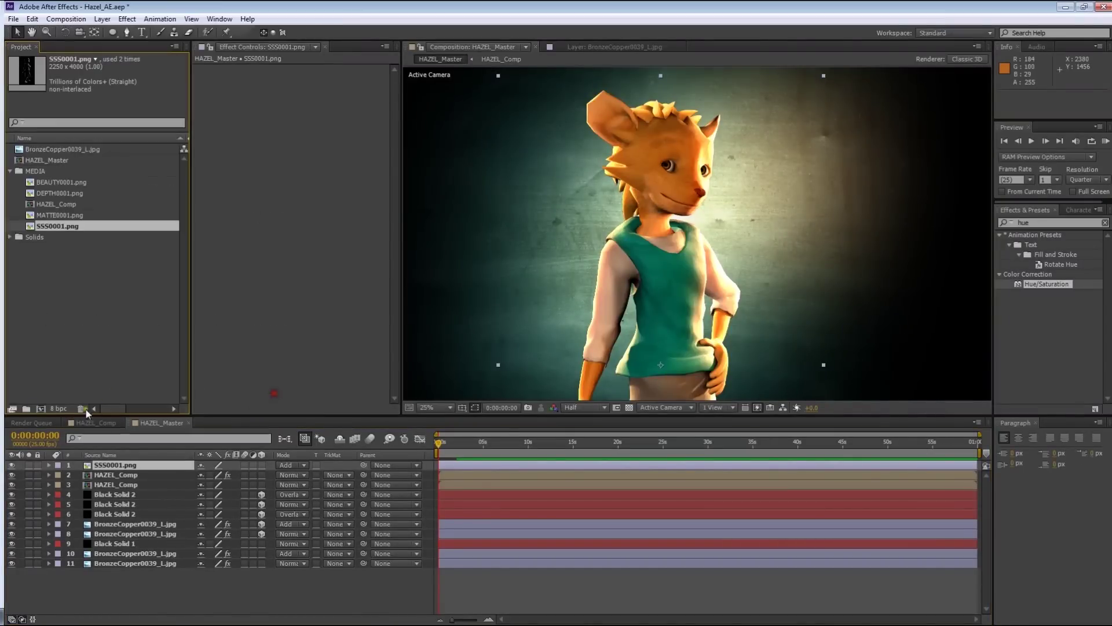
click(57, 407)
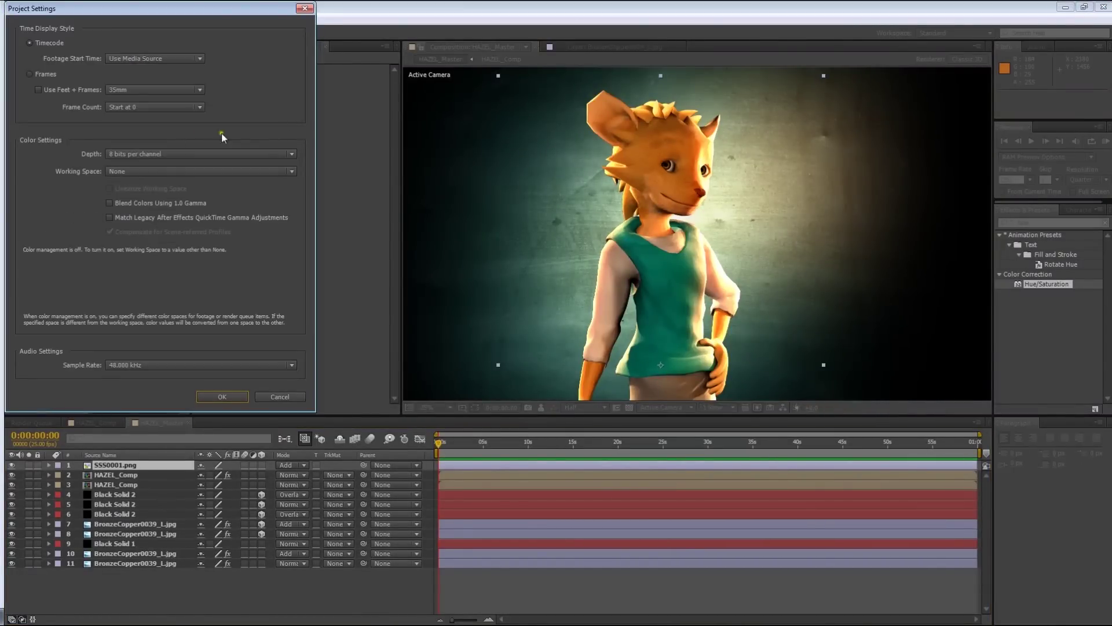
click(154, 152)
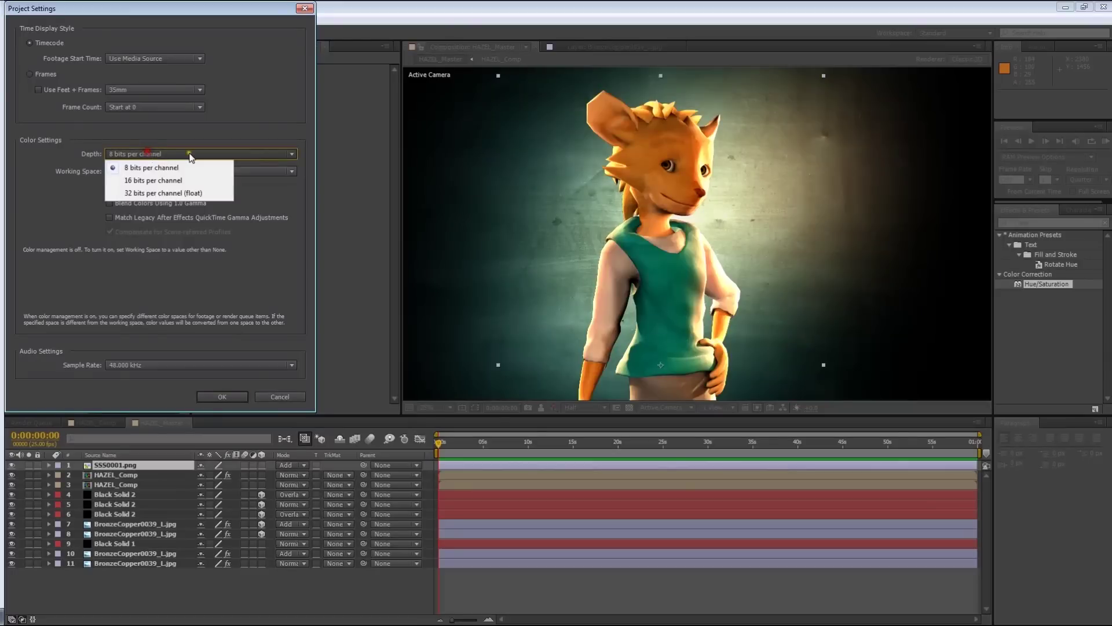
click(155, 193)
click(223, 398)
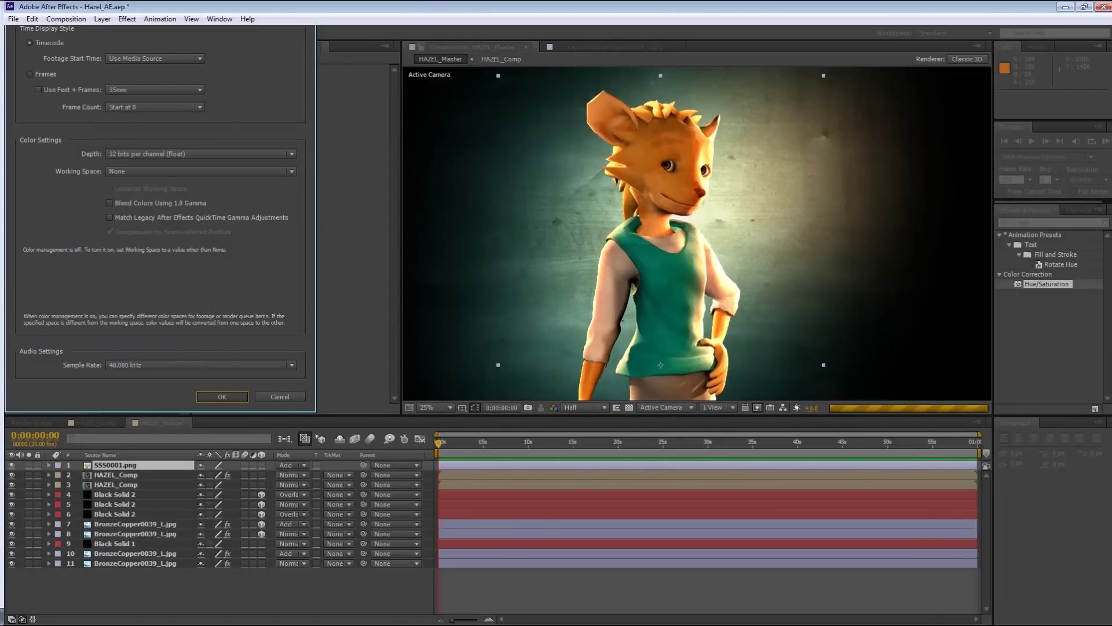
Apply the Glow effect to the SSS0001.png layer in HAZEL_Master with a glow radius of about 348 and solo the layer
click(1104, 223)
text(glo)
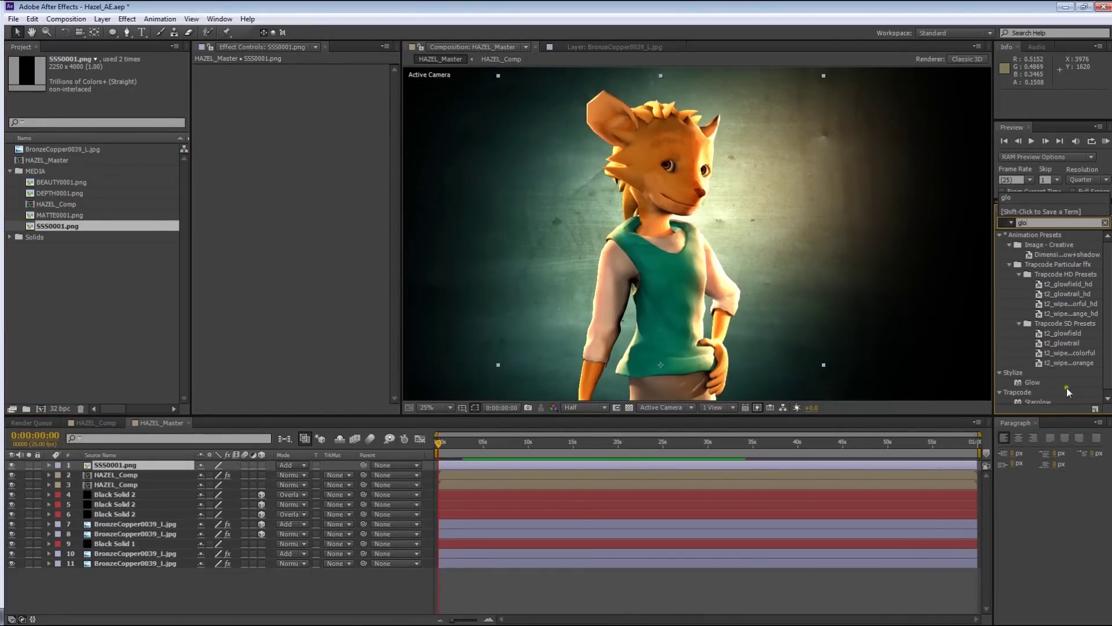
drag(1034, 380, 403, 494)
click(99, 467)
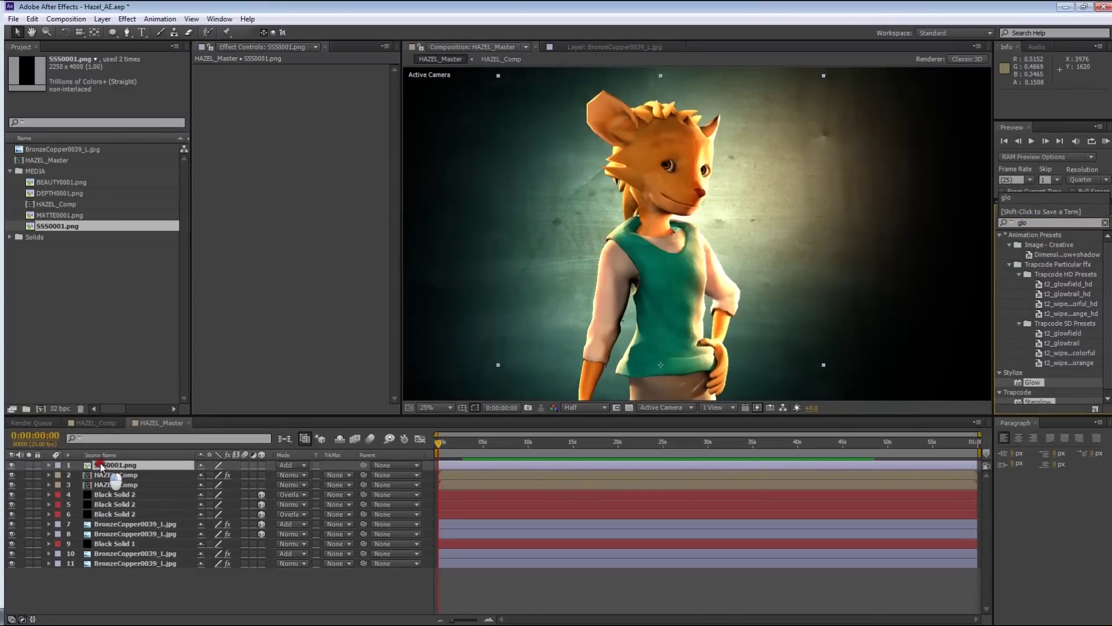
drag(1034, 382, 630, 464)
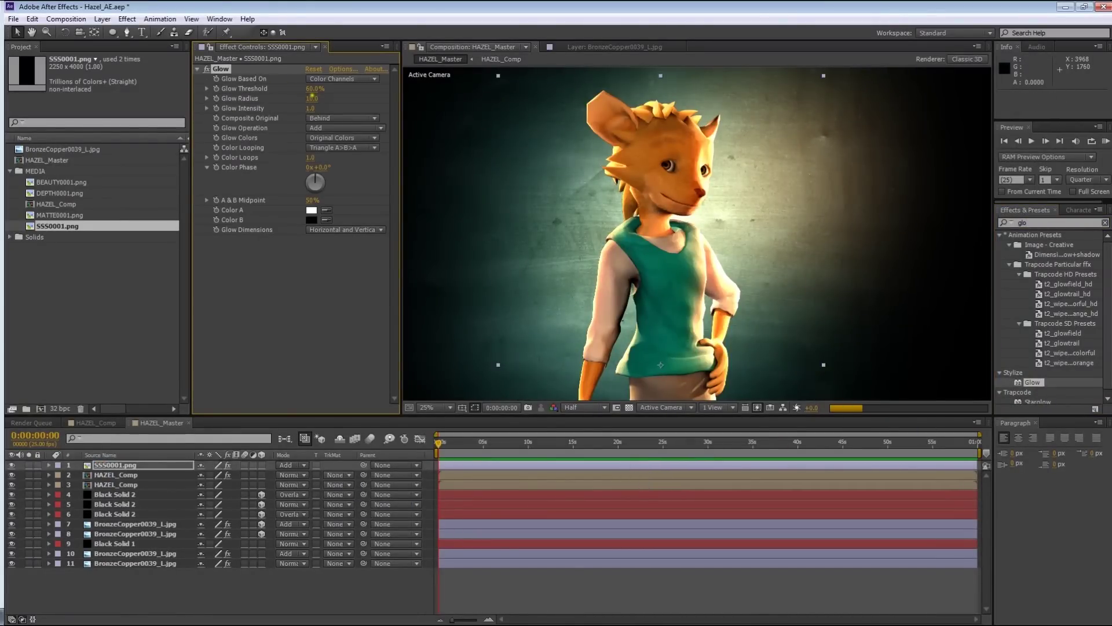
drag(311, 99, 513, 77)
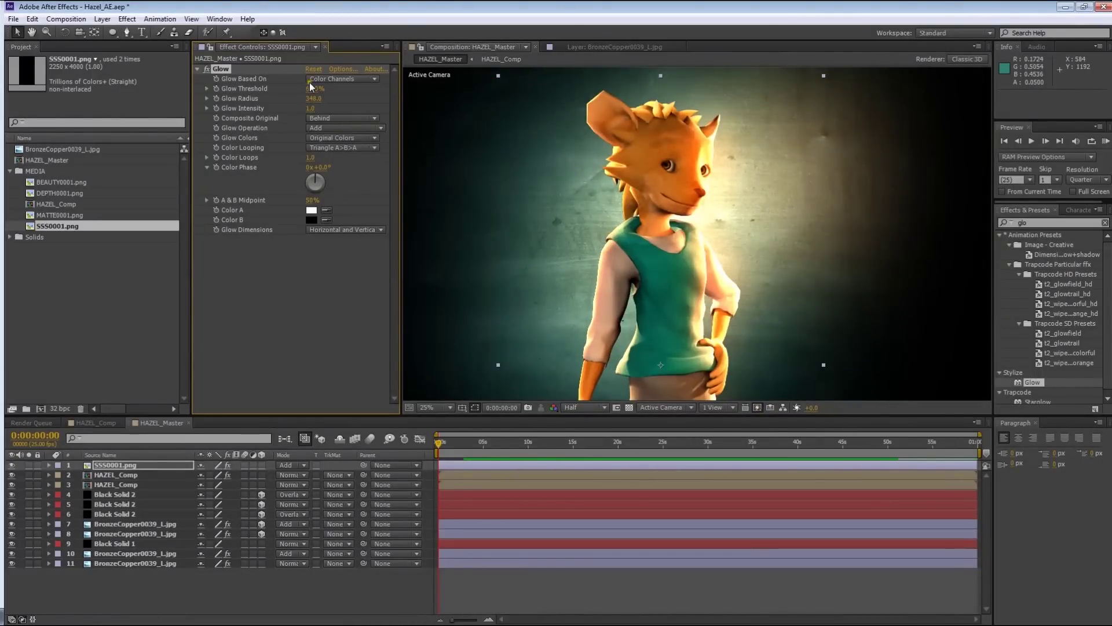
click(28, 464)
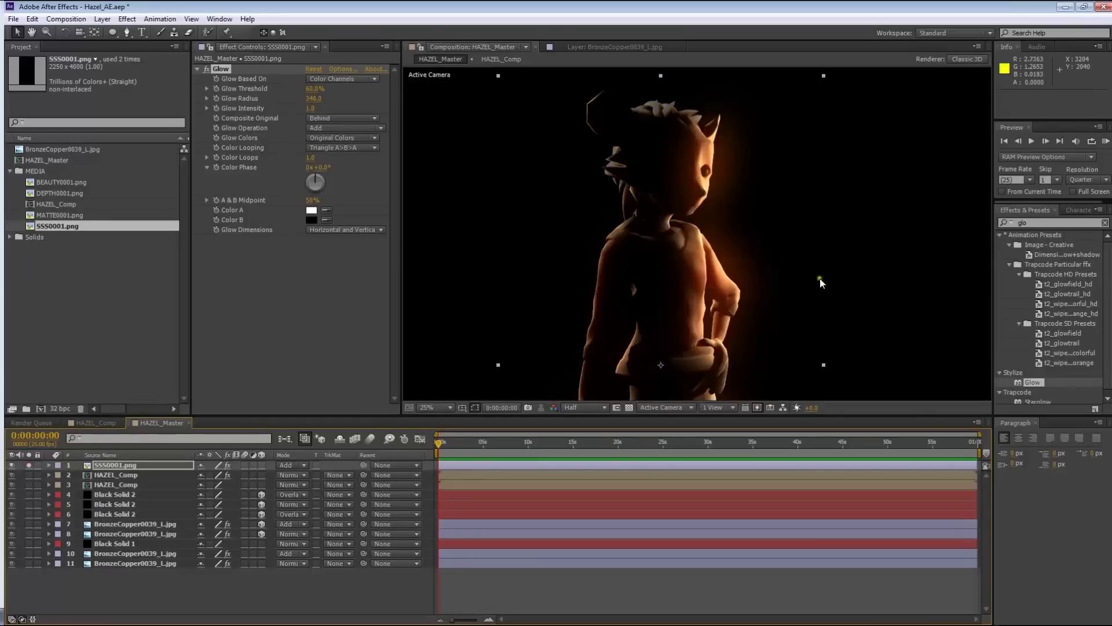
Hide the SSS0001.png layer inside HAZEL_Comp and turn off the solo on the SSS pass in HAZEL_Master
click(118, 475)
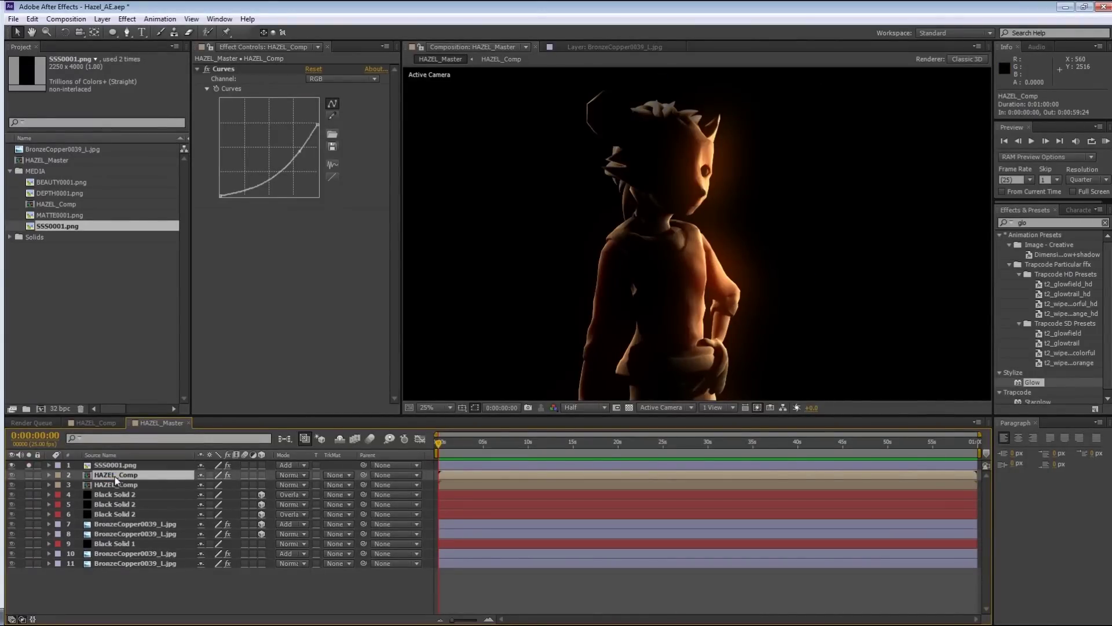
double_click(115, 476)
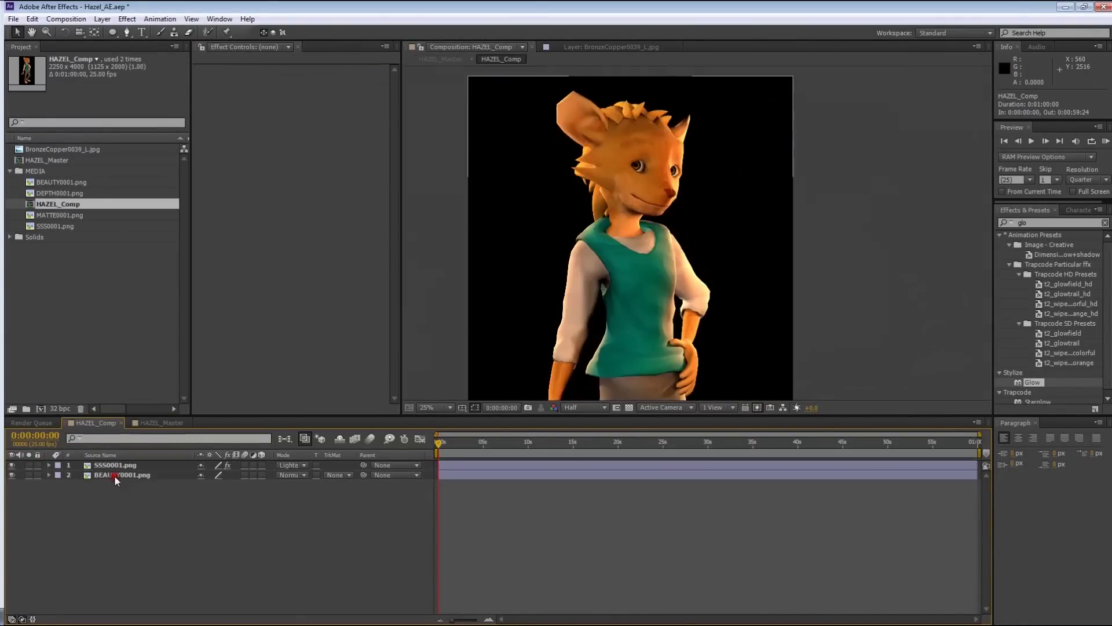
click(12, 465)
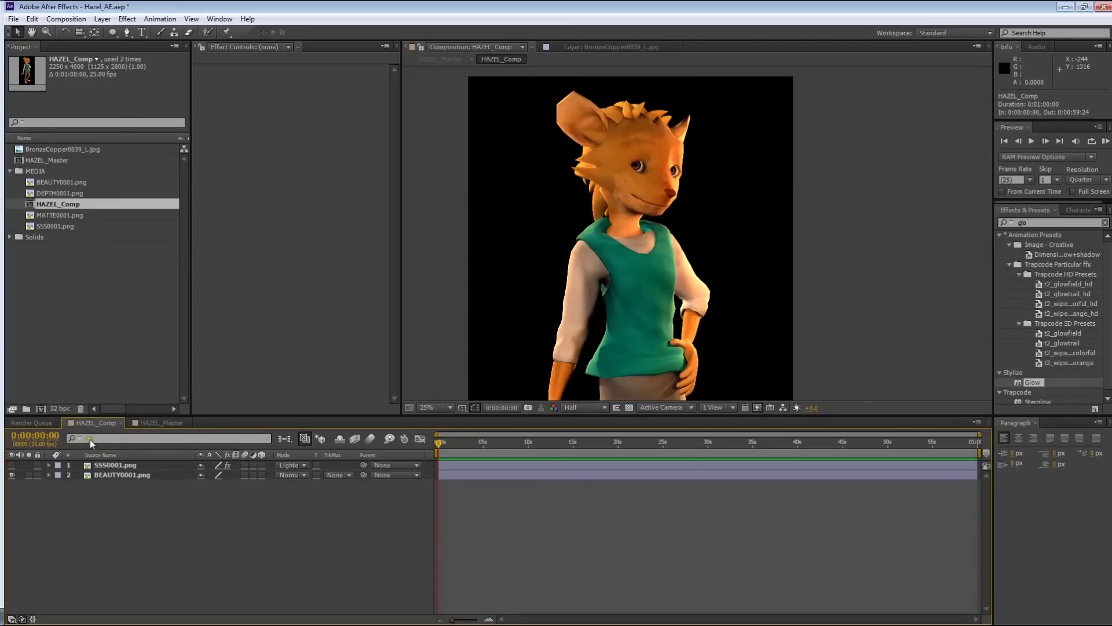
click(159, 422)
click(28, 464)
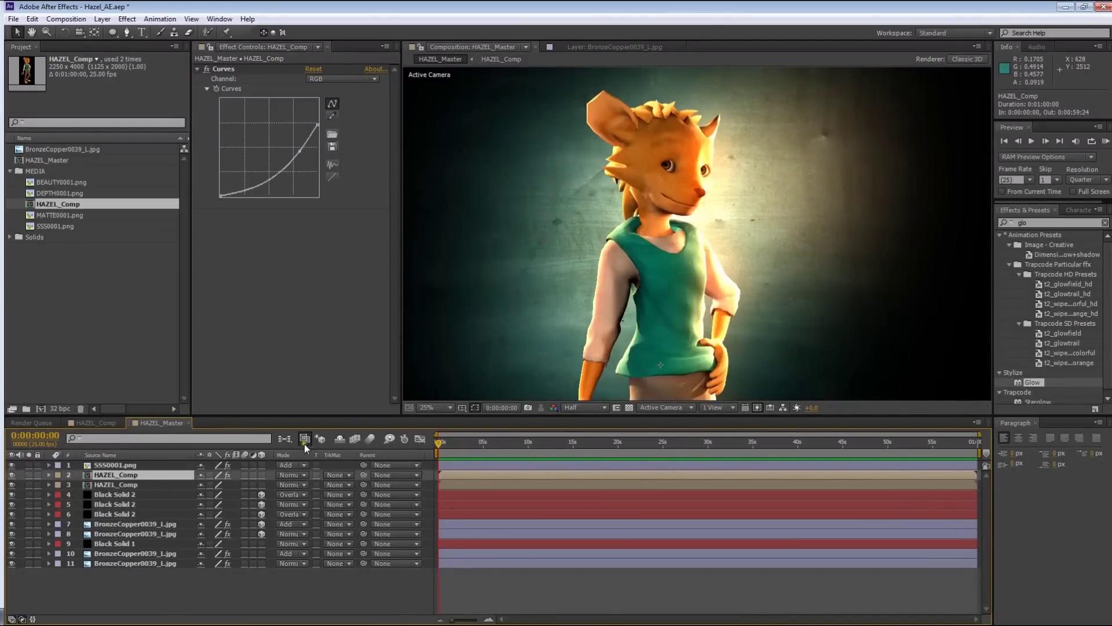
Try the Screen and Hard Light blending modes on the upper HAZEL_Comp layer and return it to Normal
click(301, 475)
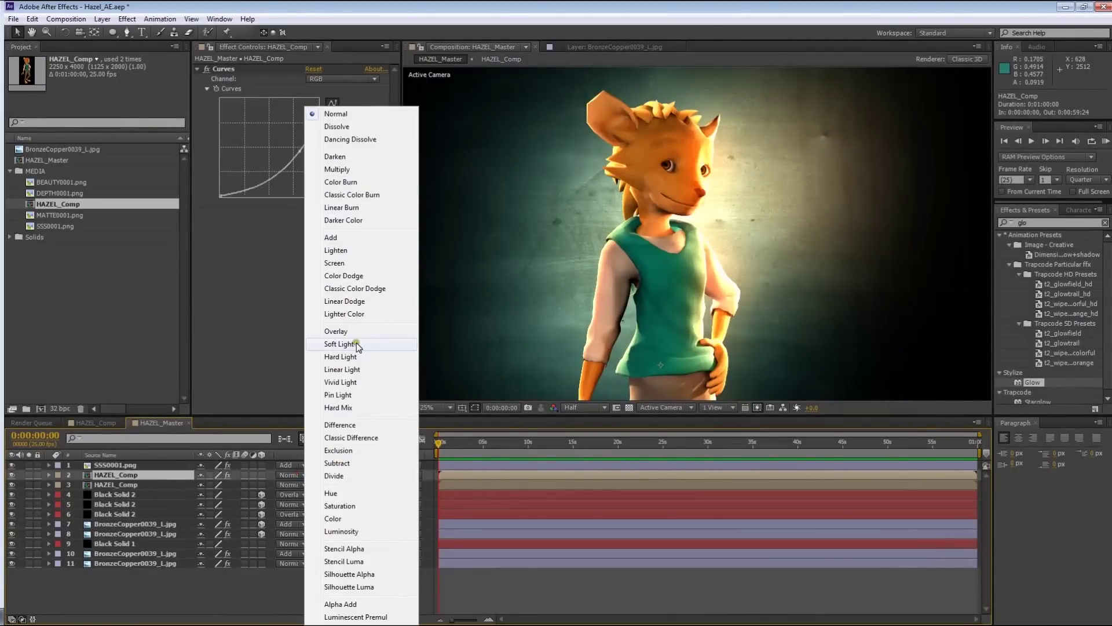
click(350, 263)
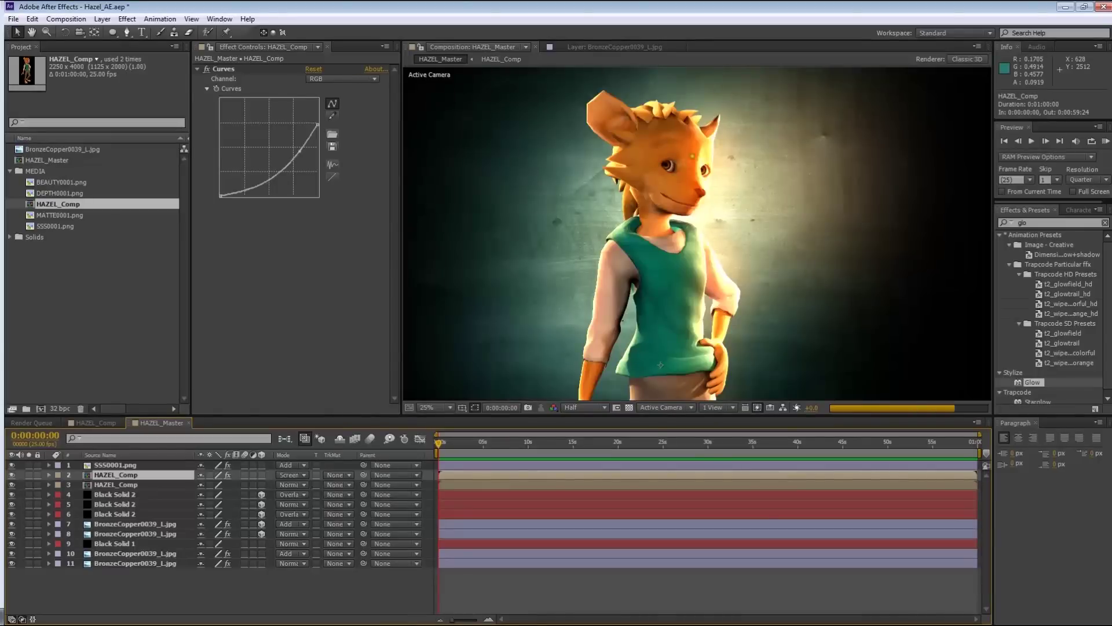
click(294, 474)
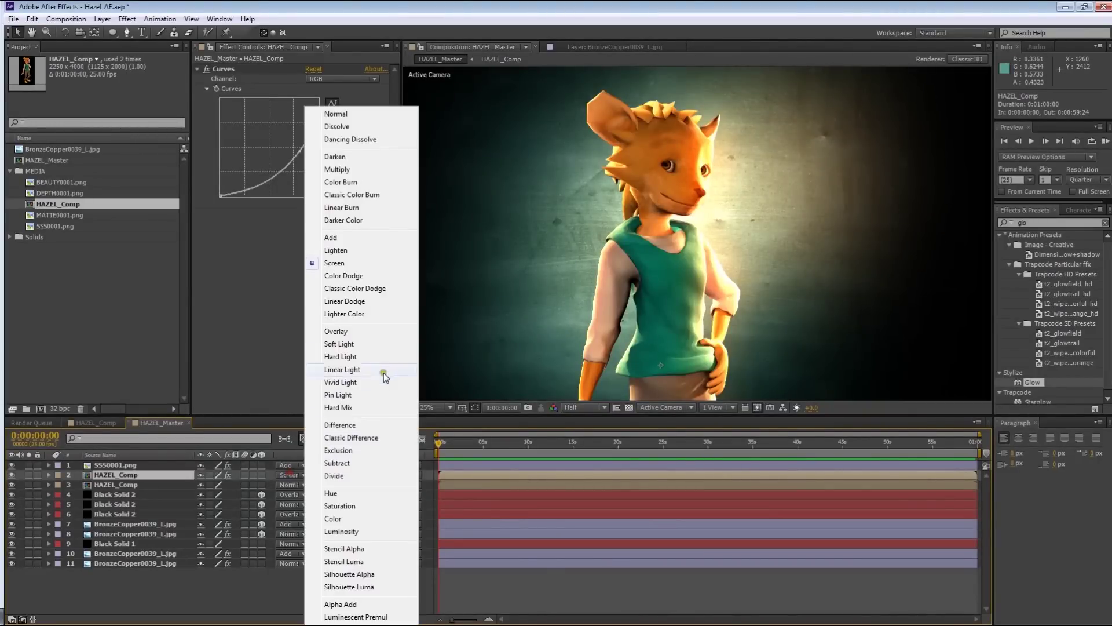
click(341, 356)
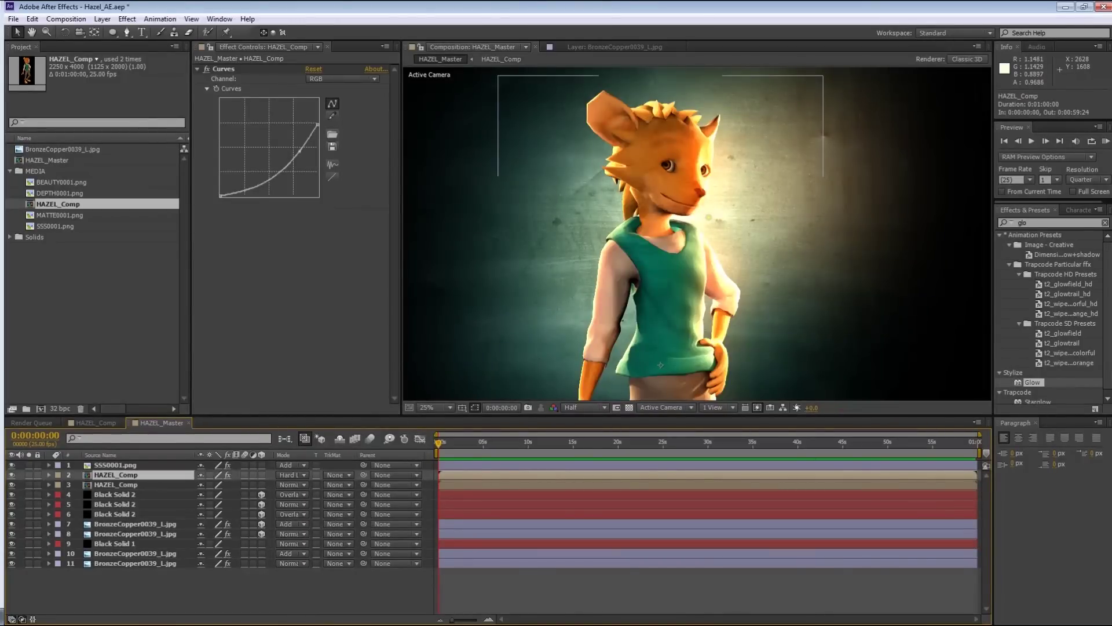
click(298, 475)
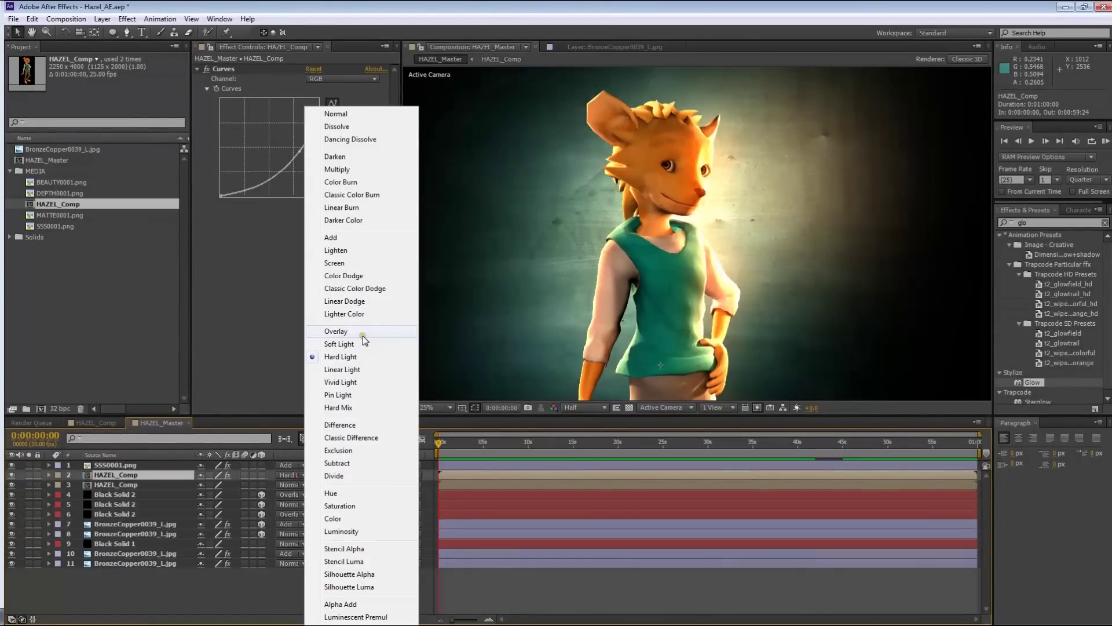
key(Escape)
key(ctrl+z)
click(301, 475)
click(376, 117)
Set the blending mode of the SSS0001.png layer in HAZEL_Master to Screen
click(126, 465)
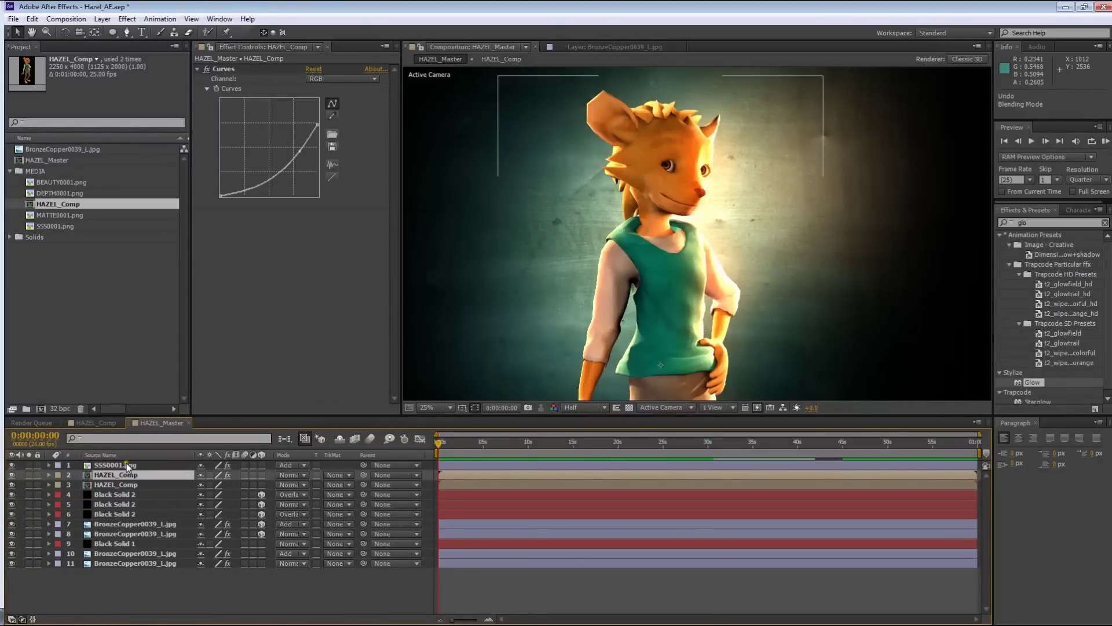
click(299, 464)
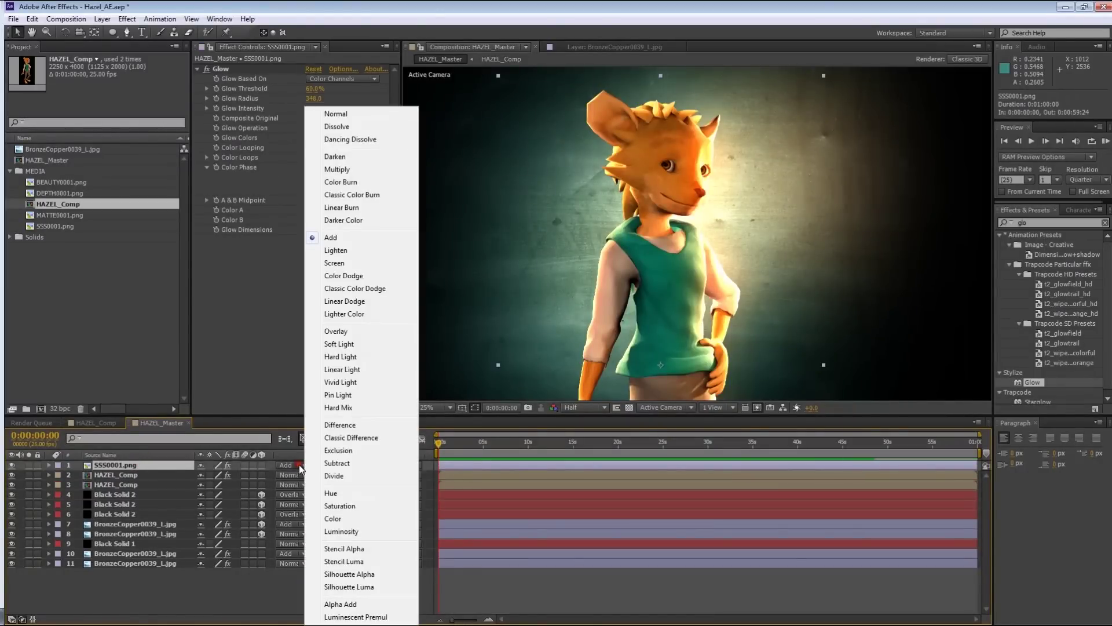
click(347, 263)
Examine the screened glow over the whole character, from the head and shirt down to the feet
key(space)
drag(738, 238, 706, 234)
middle_drag(601, 230, 598, 105)
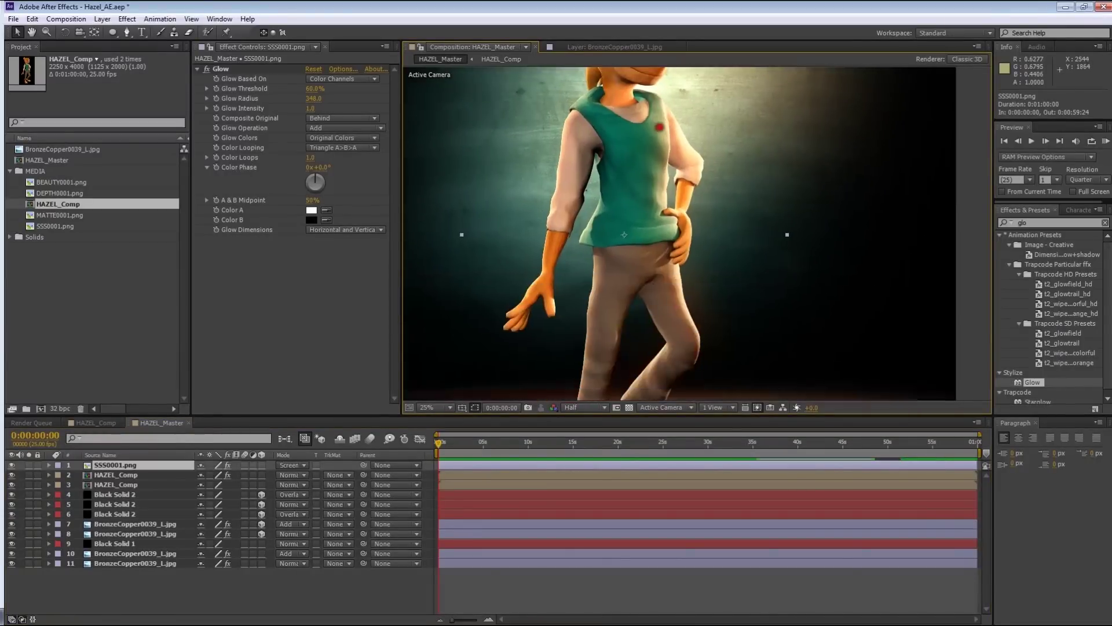
middle_drag(666, 313, 674, 223)
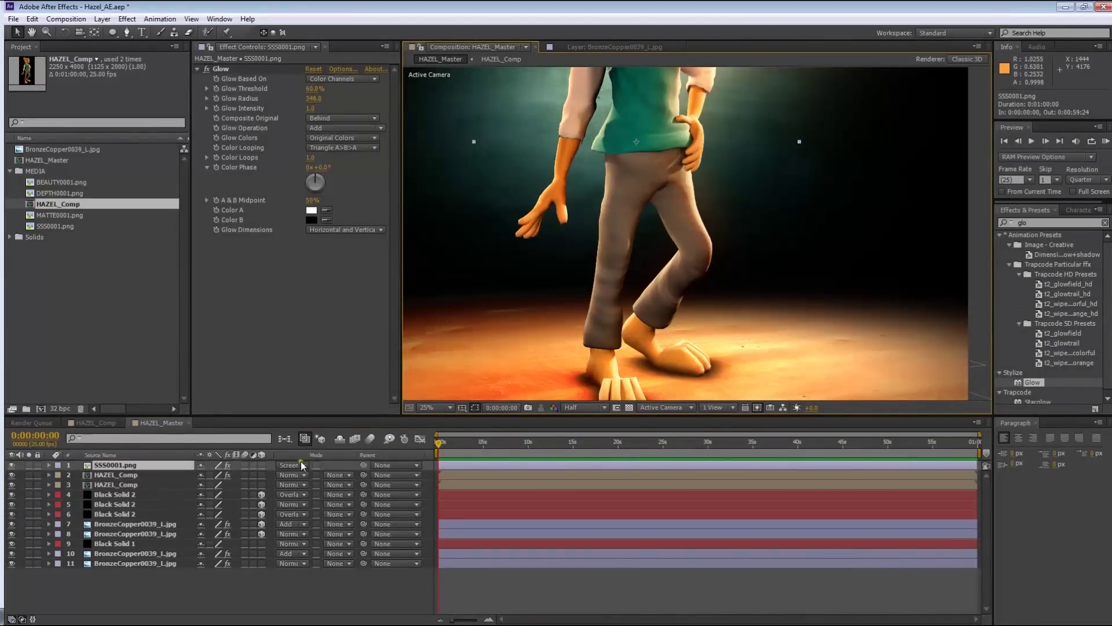
click(300, 465)
click(532, 597)
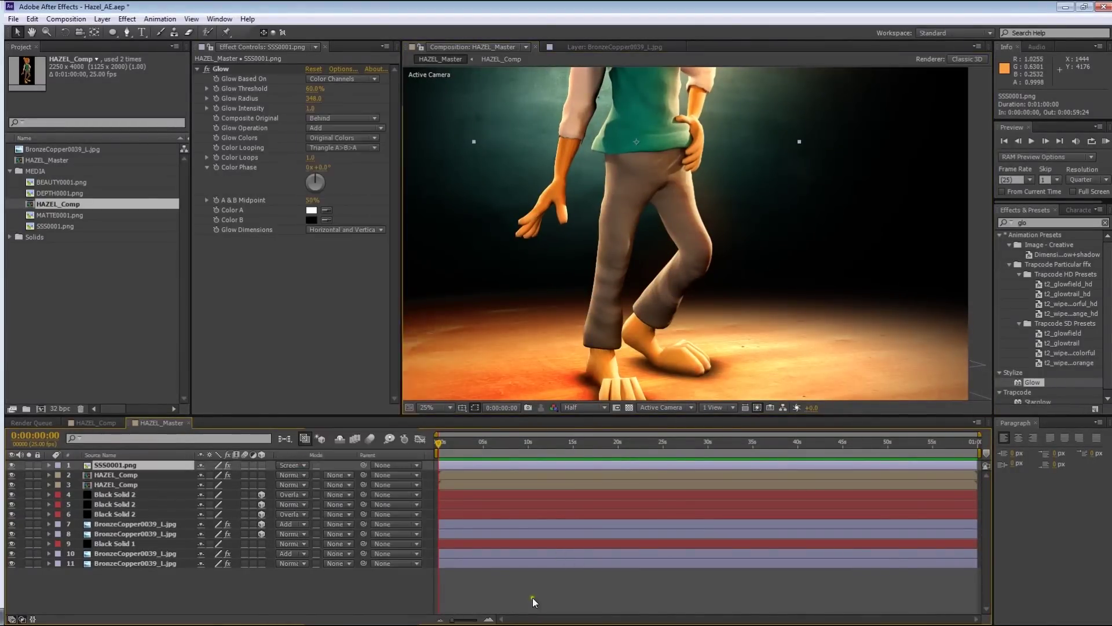
click(152, 468)
key(space)
drag(653, 162, 641, 363)
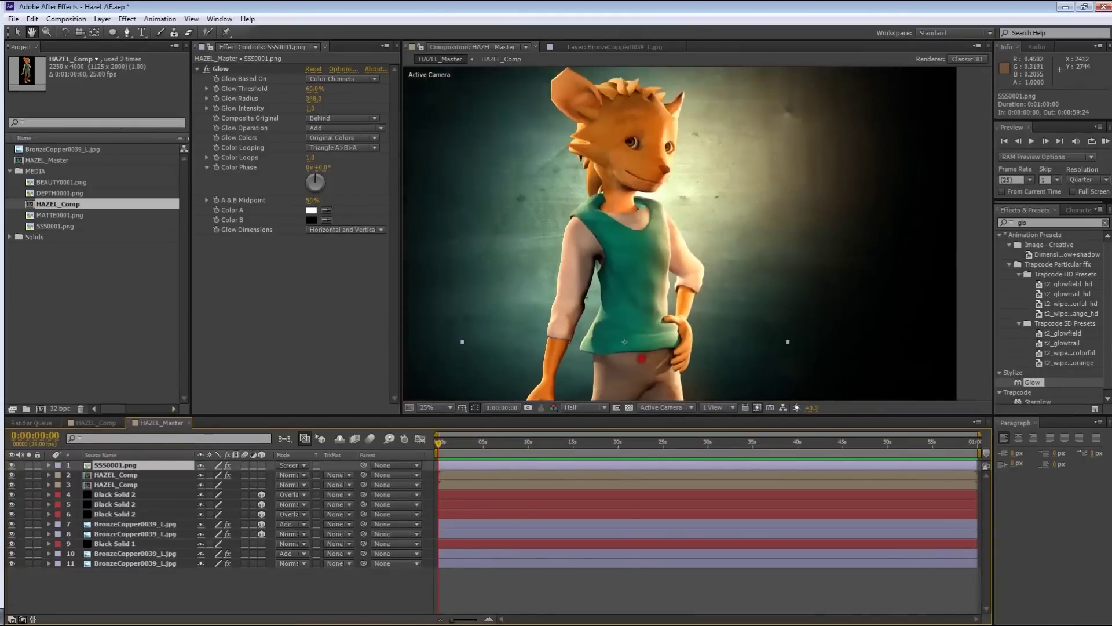
key(space)
drag(644, 209, 652, 239)
scroll(652, 241, up, 1)
key(space)
drag(669, 330, 704, 260)
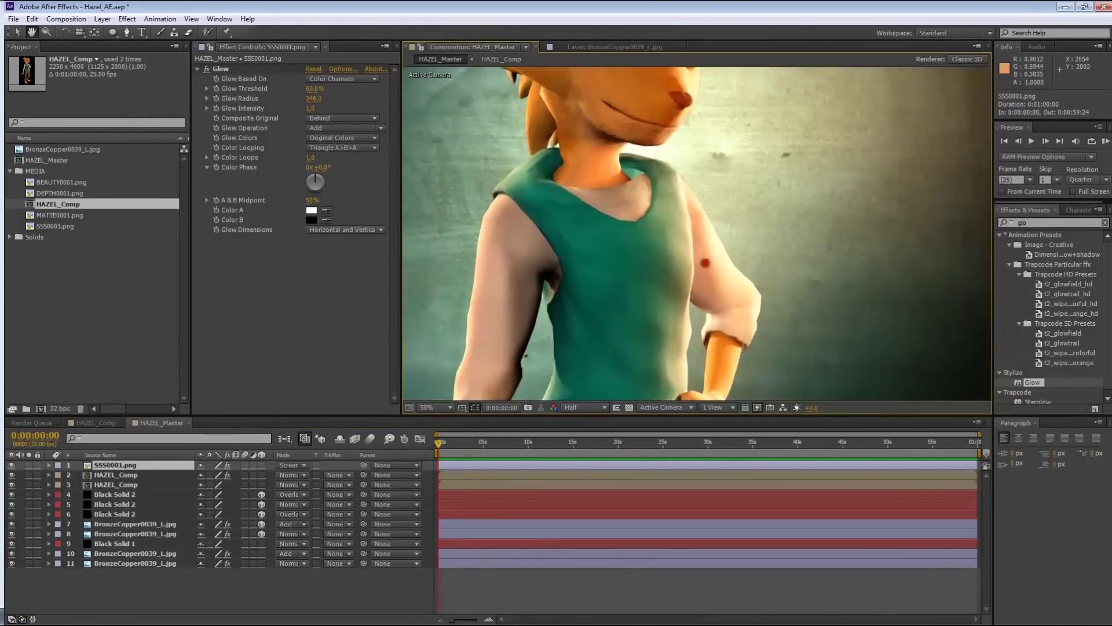
scroll(718, 263, down, 1)
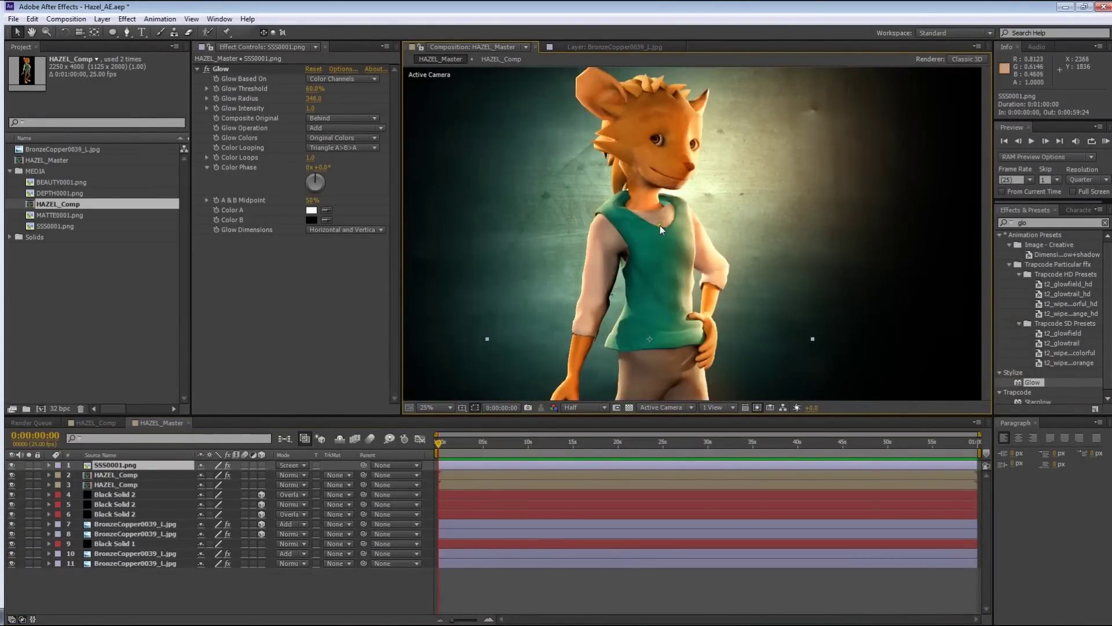
scroll(662, 229, down, 5)
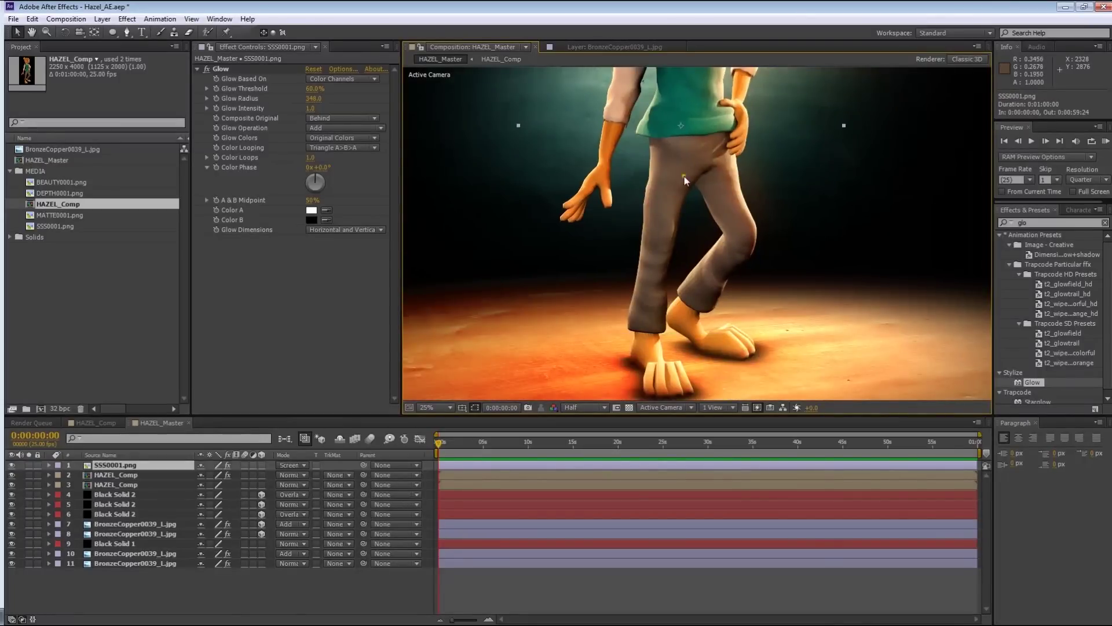
key(space)
drag(709, 138, 698, 316)
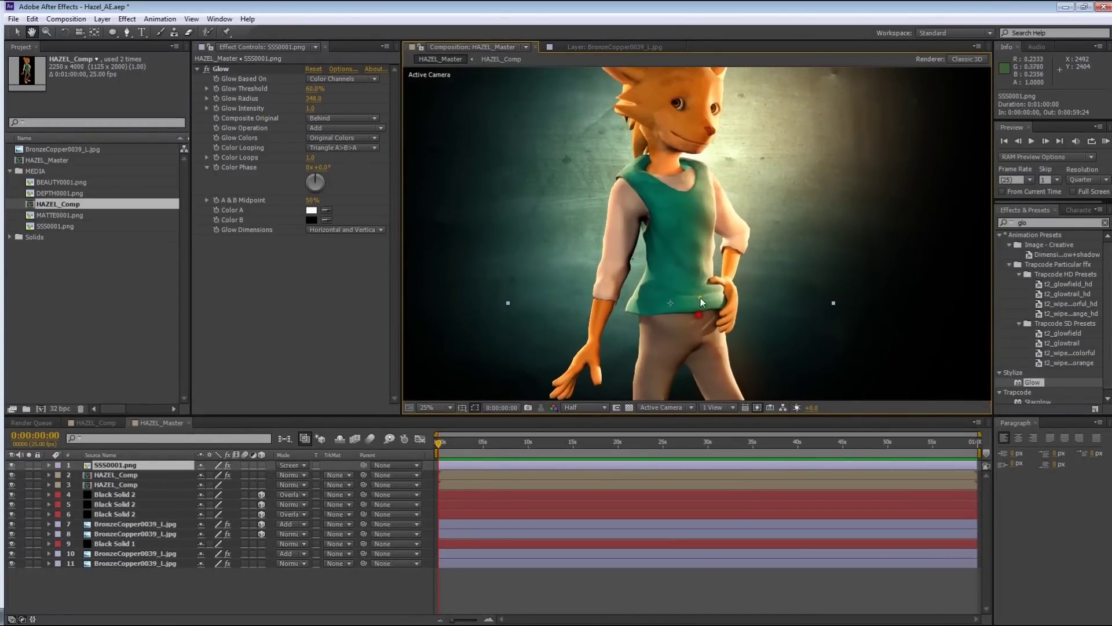
Apply Curves after the Glow on SSS0001.png, bend the RGB curve below the diagonal and save the project
double_click(1054, 222)
text(cur)
drag(1035, 352, 264, 348)
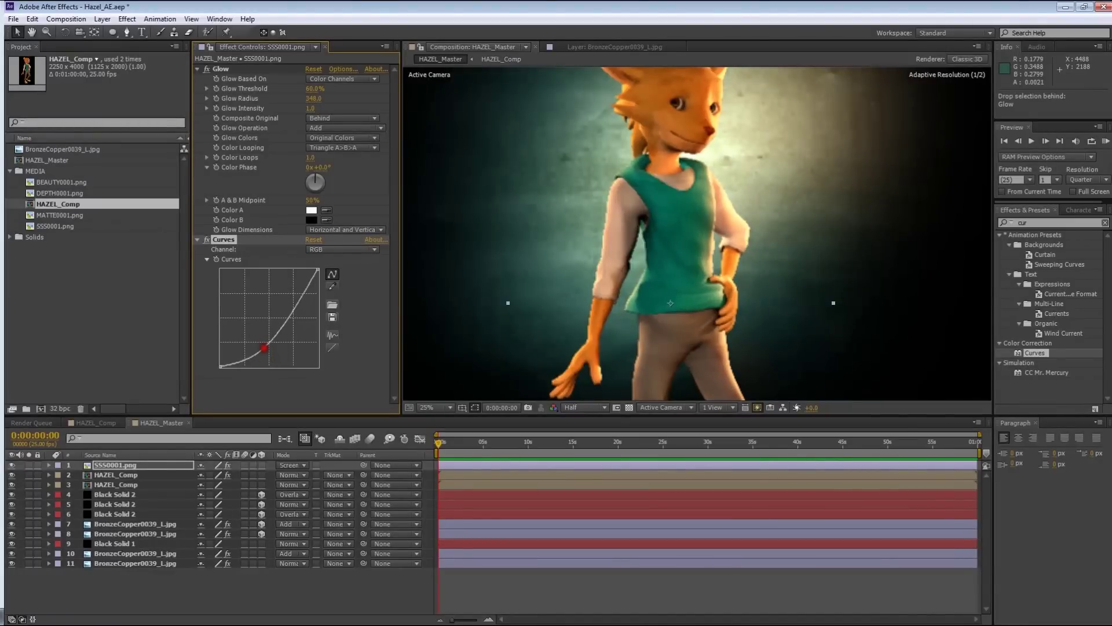
click(304, 297)
drag(305, 297, 190, 163)
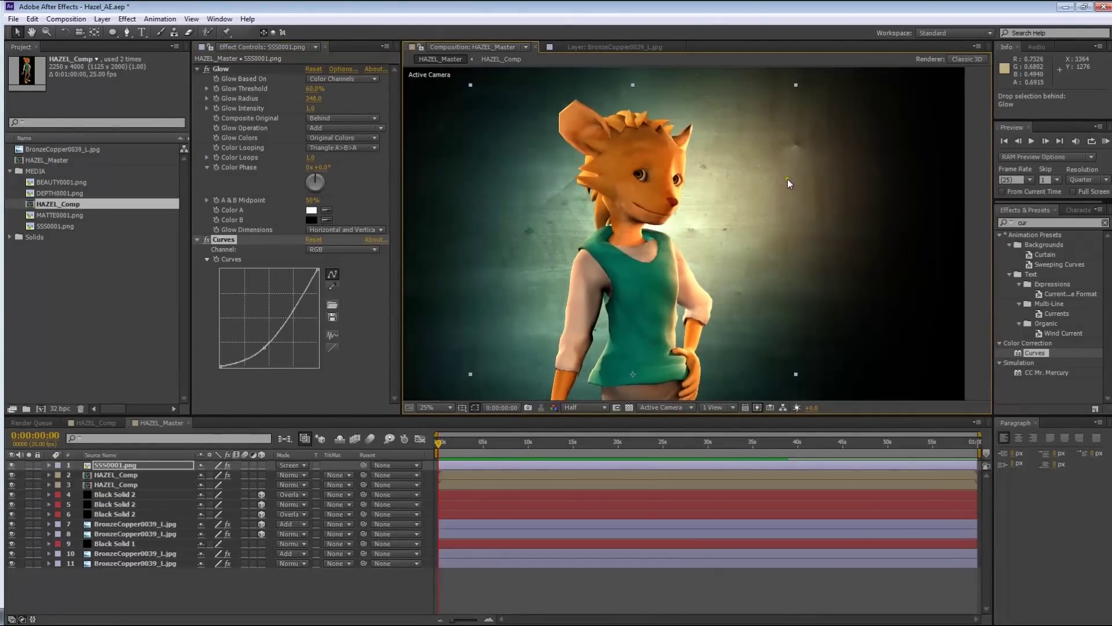
click(311, 408)
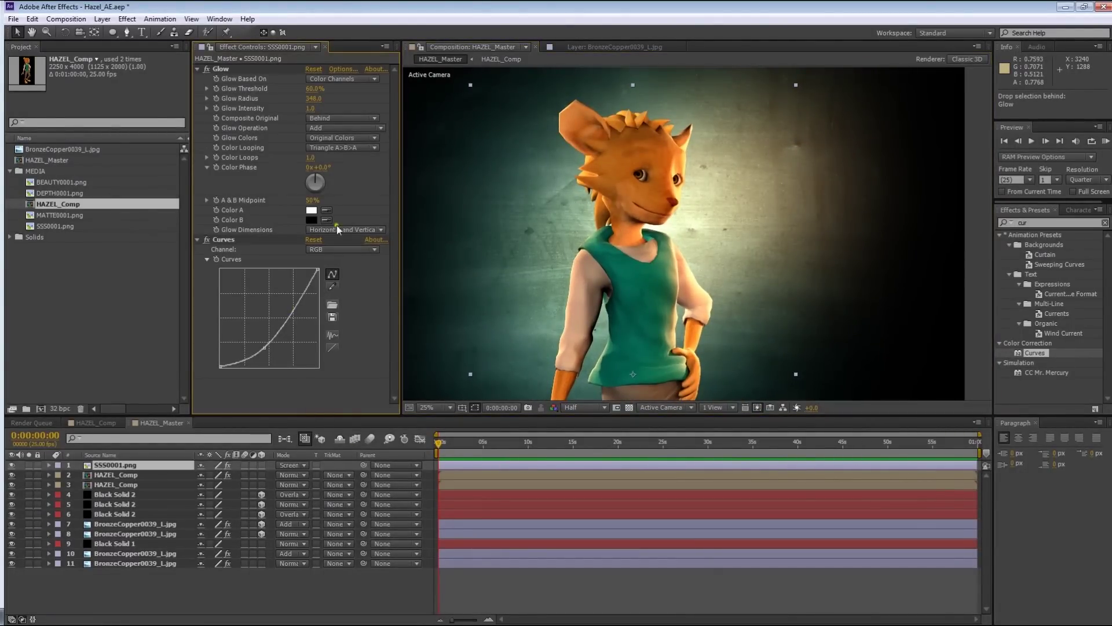
click(227, 243)
key(ctrl+s)
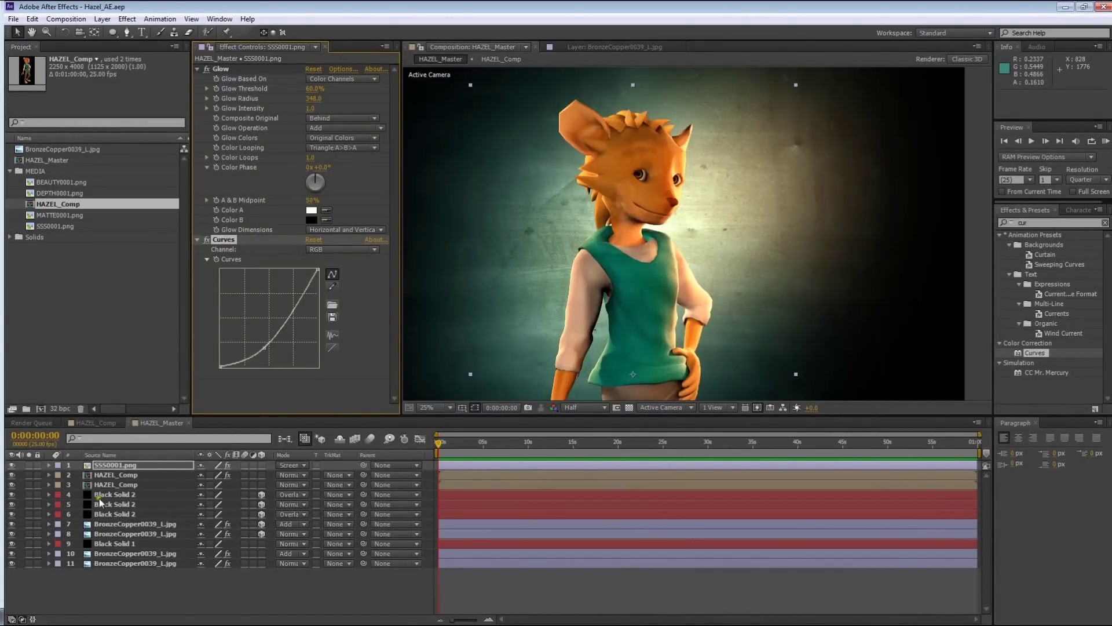
Duplicate the SSS0001.png layer, move the copy's Curves effect ahead of Glow and straighten its curve to the diagonal
key(ctrl+d)
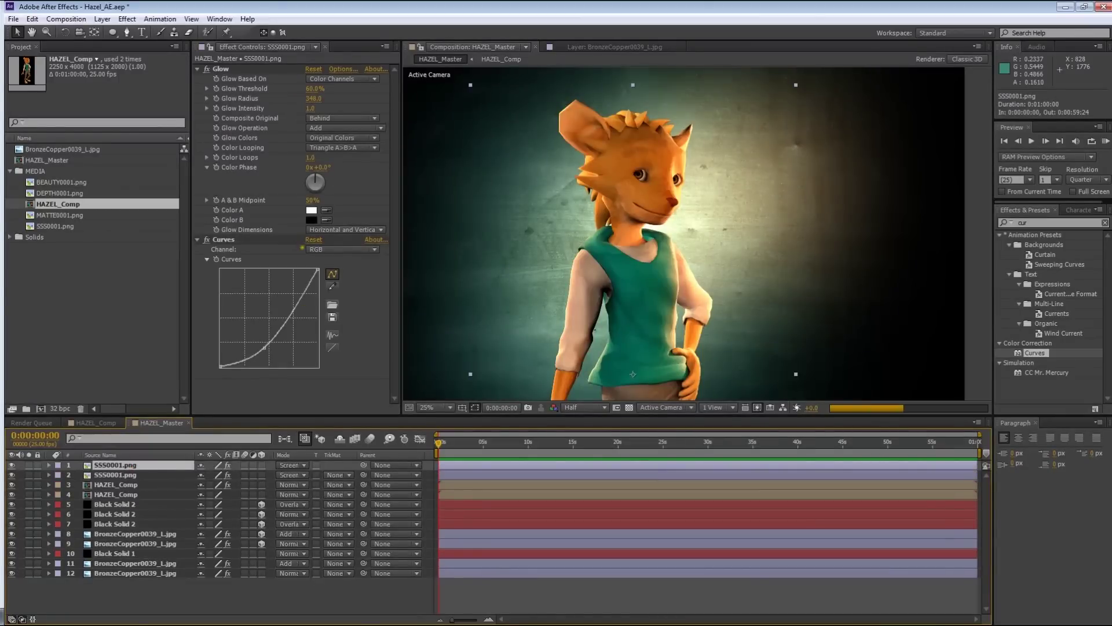
drag(224, 240, 272, 72)
click(332, 177)
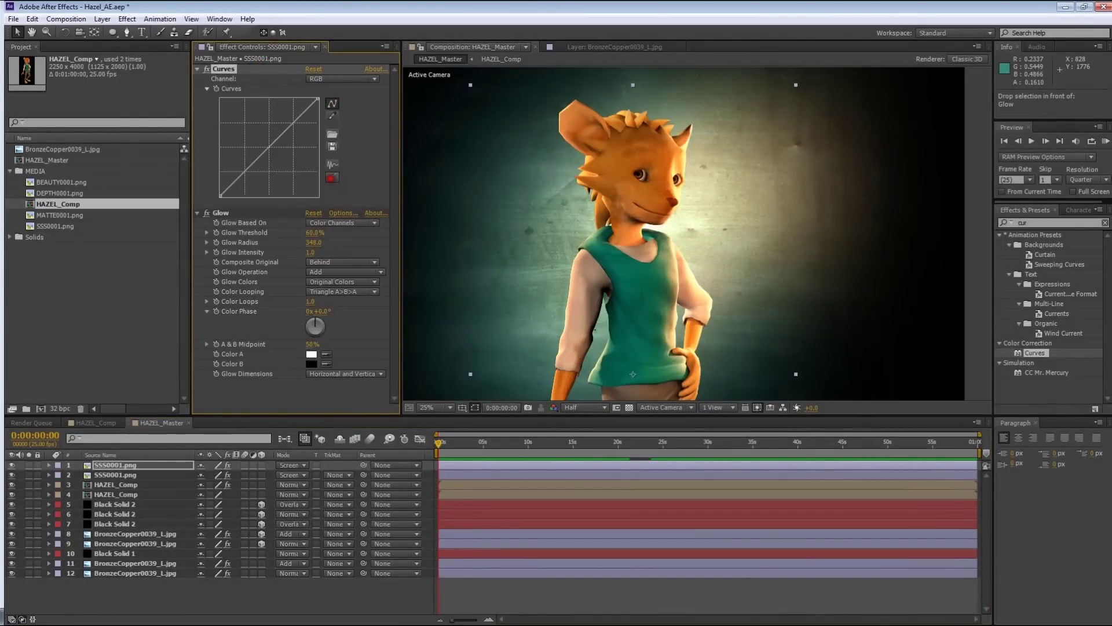
click(258, 171)
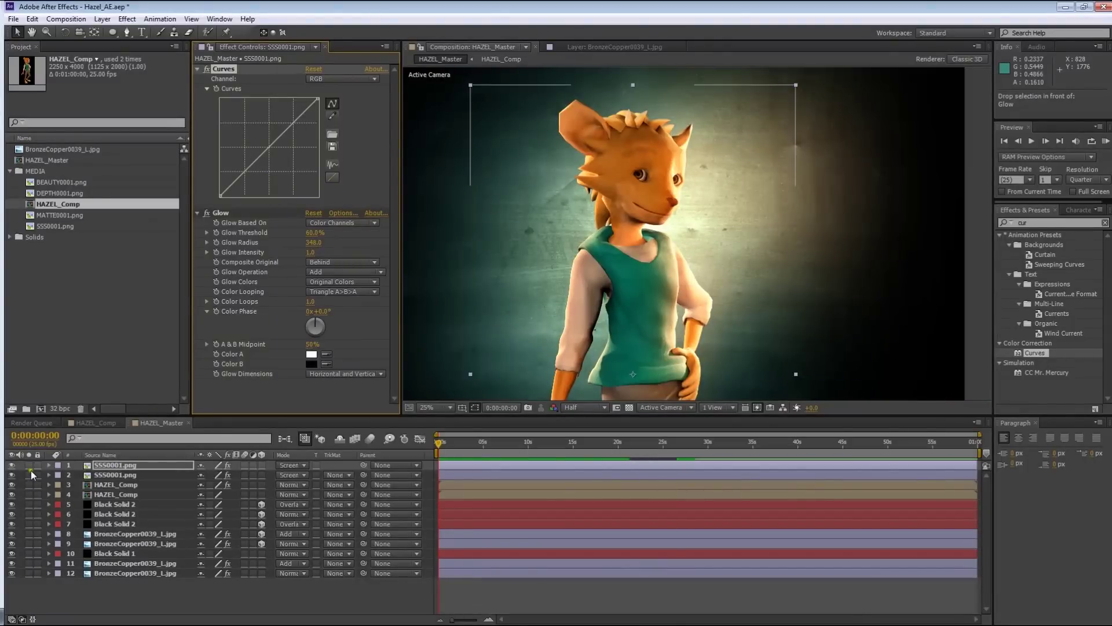
Solo the duplicate SSS0001.png layer and pull its RGB curve steeply down so only the brightest rim areas remain
click(28, 465)
mouse_move(256, 174)
mouse_down()
mouse_move(255, 185)
mouse_move(271, 181)
mouse_up()
drag(300, 119, 309, 125)
drag(272, 181, 274, 184)
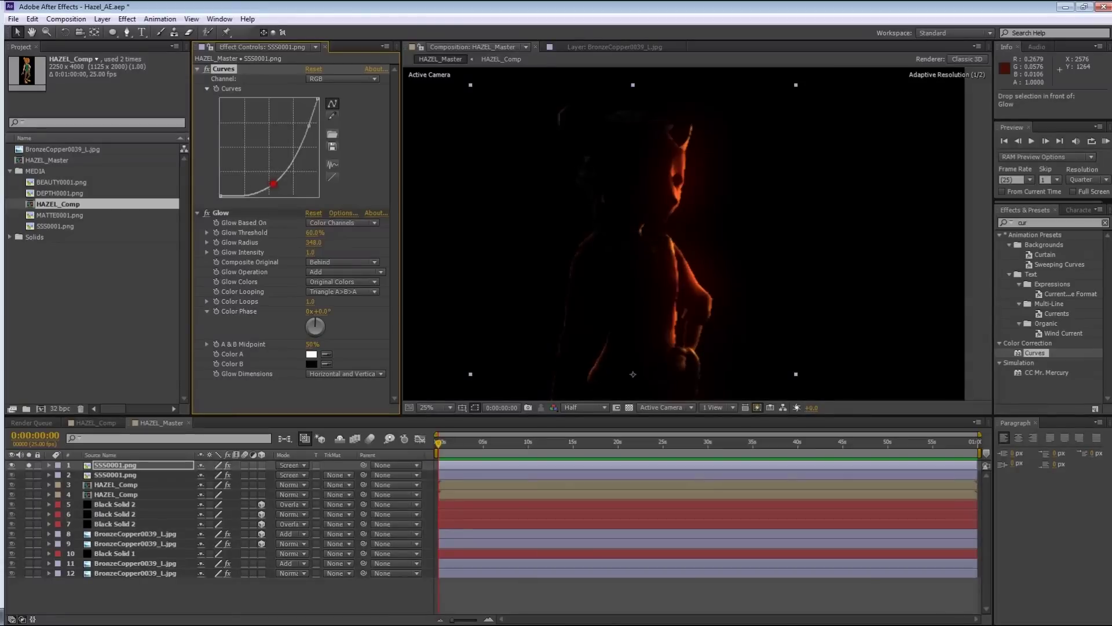
middle_drag(757, 241, 769, 218)
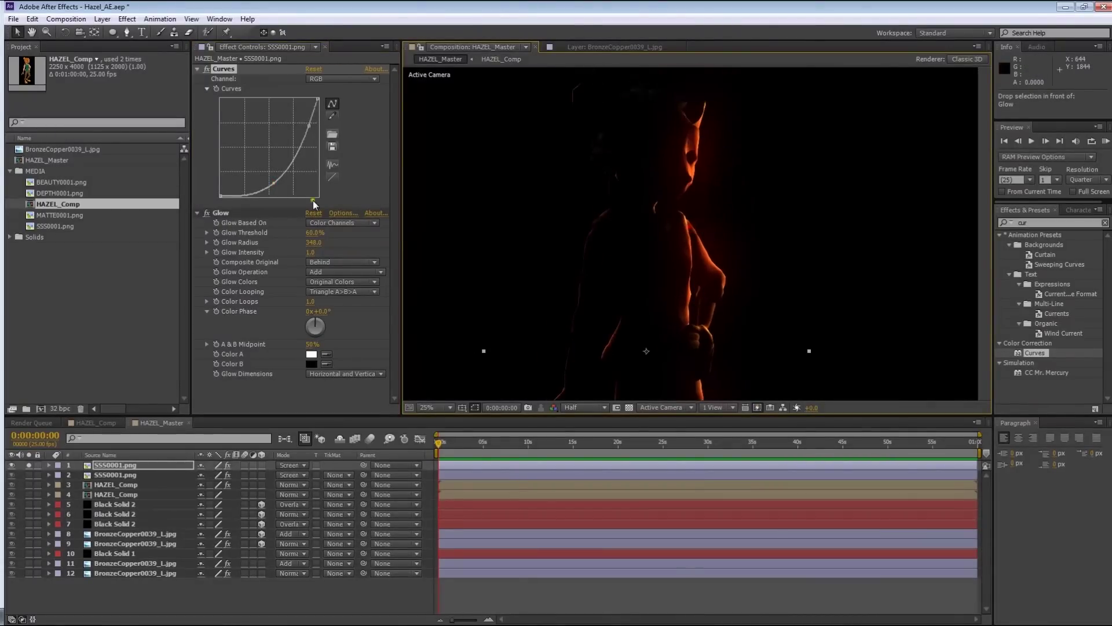
Apply Hue/Saturation with Master Saturation -25 to the duplicate SSS layer and place Curves between it and Glow
double_click(1044, 223)
text(hue)
drag(397, 172, 293, 215)
mouse_move(293, 172)
mouse_down()
mouse_move(218, 172)
mouse_move(283, 177)
mouse_up()
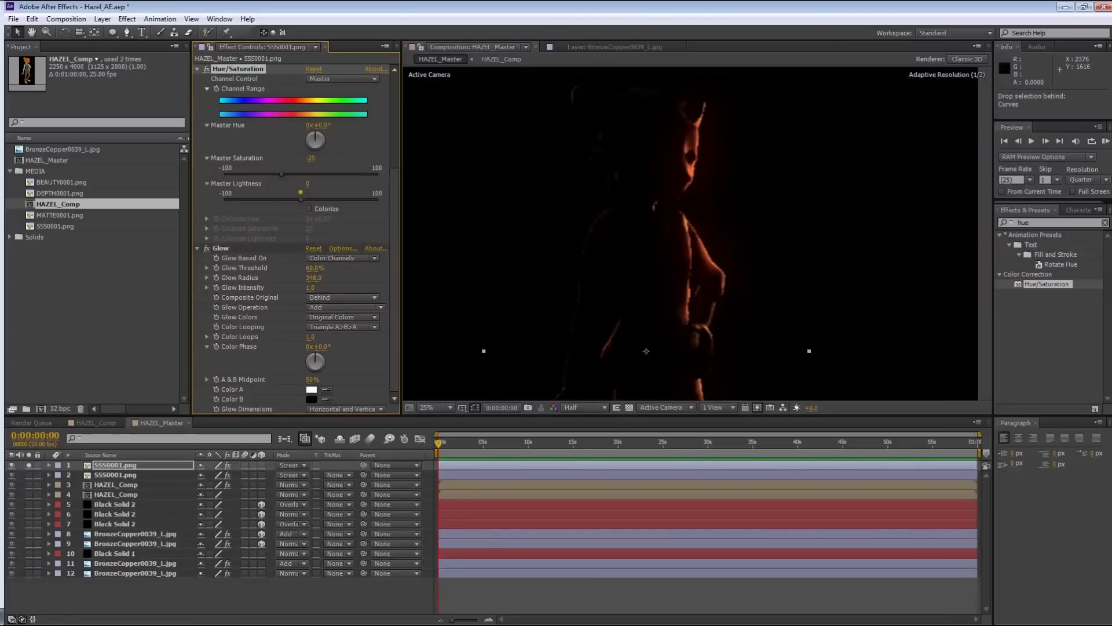
drag(392, 196, 392, 98)
drag(229, 69, 249, 307)
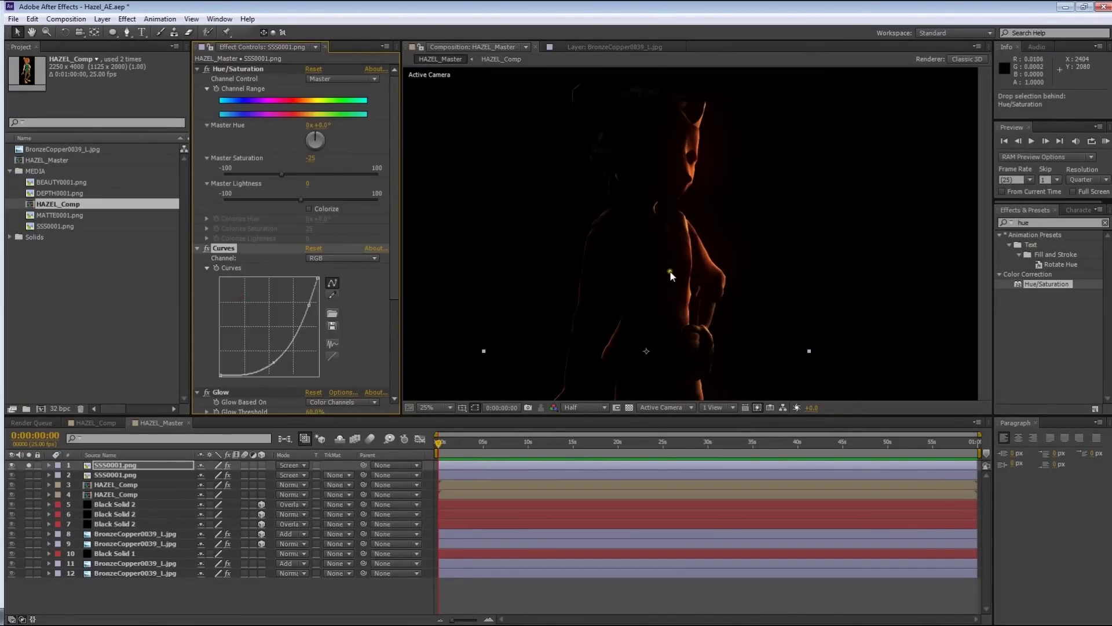
Lower Master Saturation to -41 on the duplicate SSS0001.png layer and set its Glow Threshold to 21.2% and Glow Radius to 274
click(384, 126)
drag(279, 172, 267, 172)
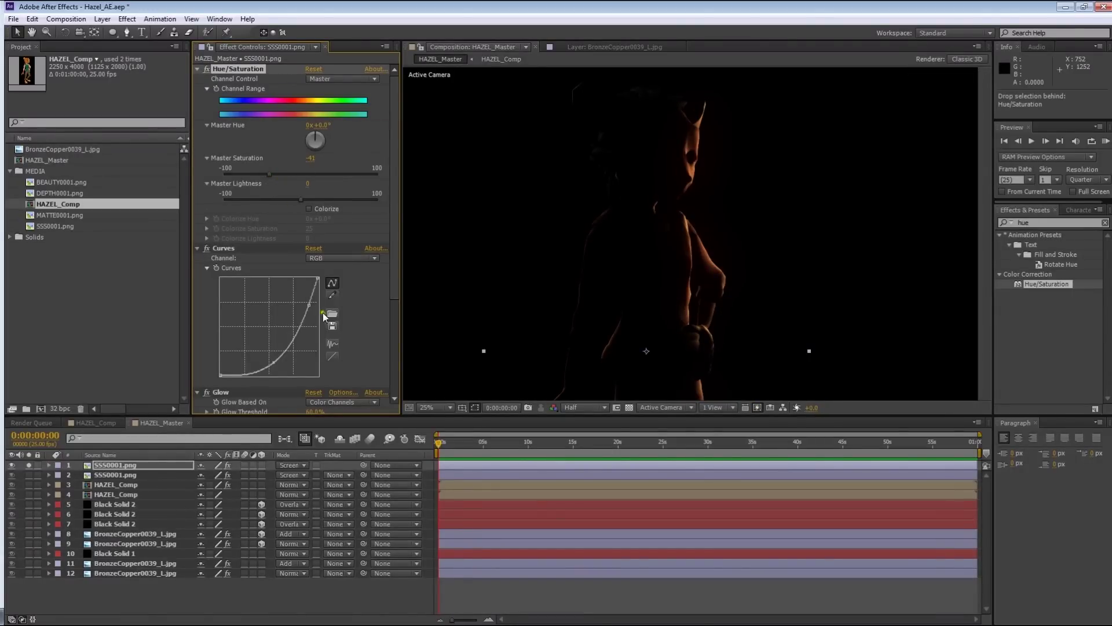
scroll(394, 261, down, 5)
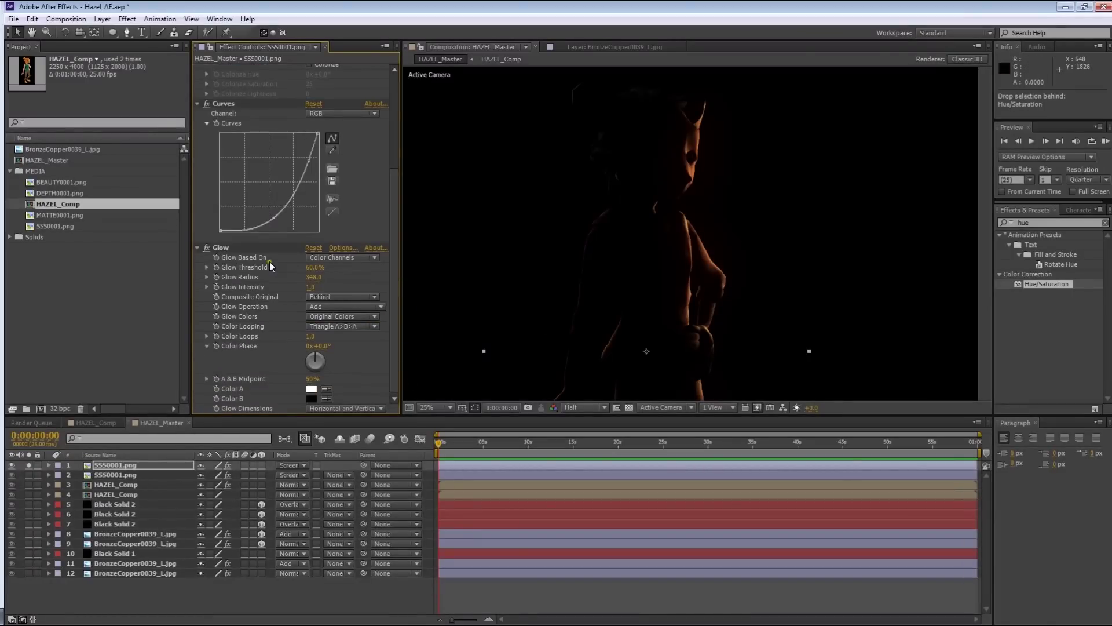
drag(314, 268, 238, 265)
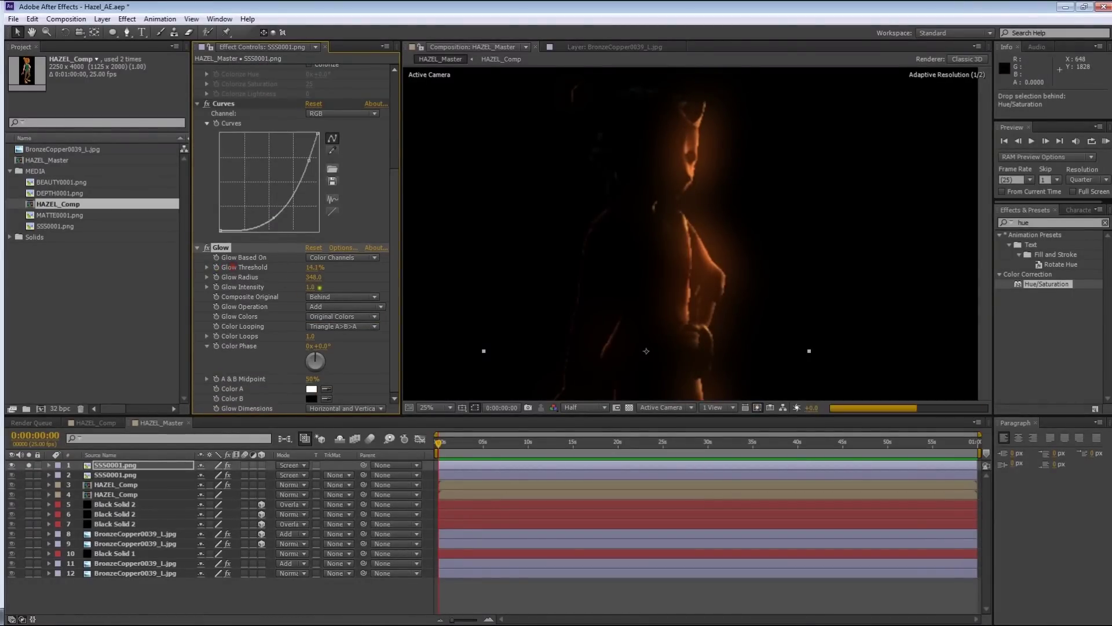
mouse_move(313, 277)
mouse_down()
mouse_move(276, 275)
mouse_move(324, 266)
mouse_up()
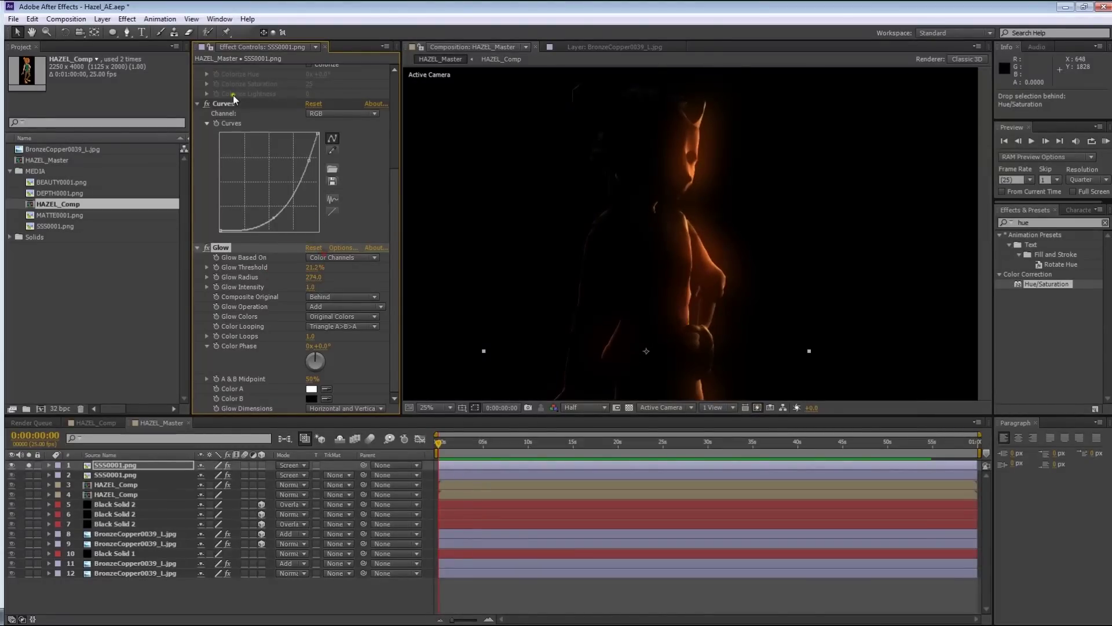
Turn off solo for the duplicate SSS0001.png layer and review both rim-light passes over the full composite
click(29, 465)
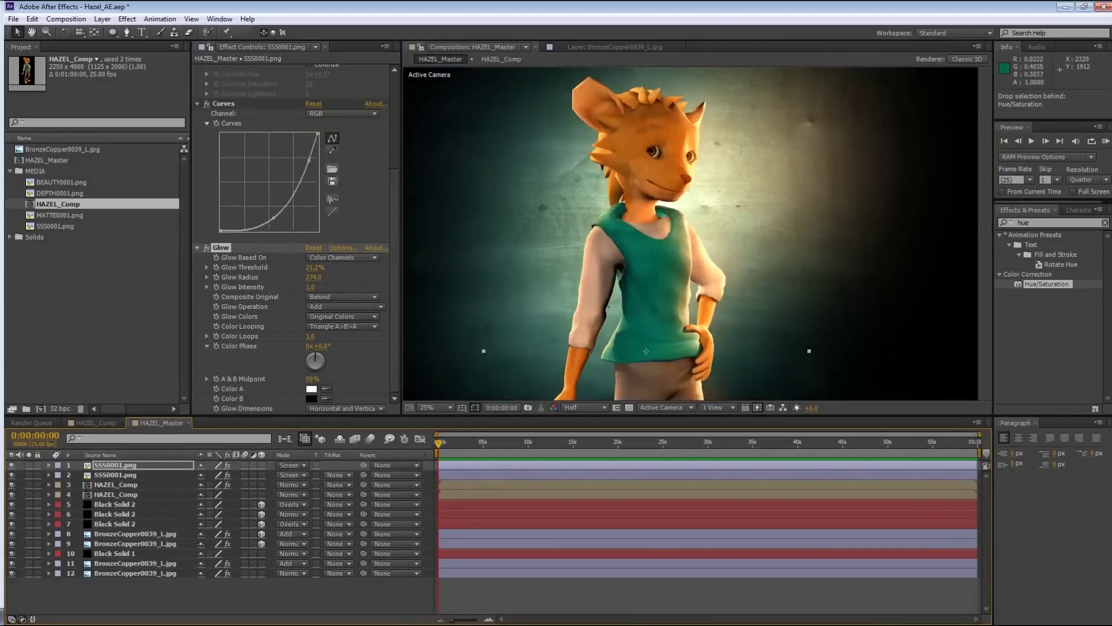
scroll(720, 243, down, 1)
click(883, 227)
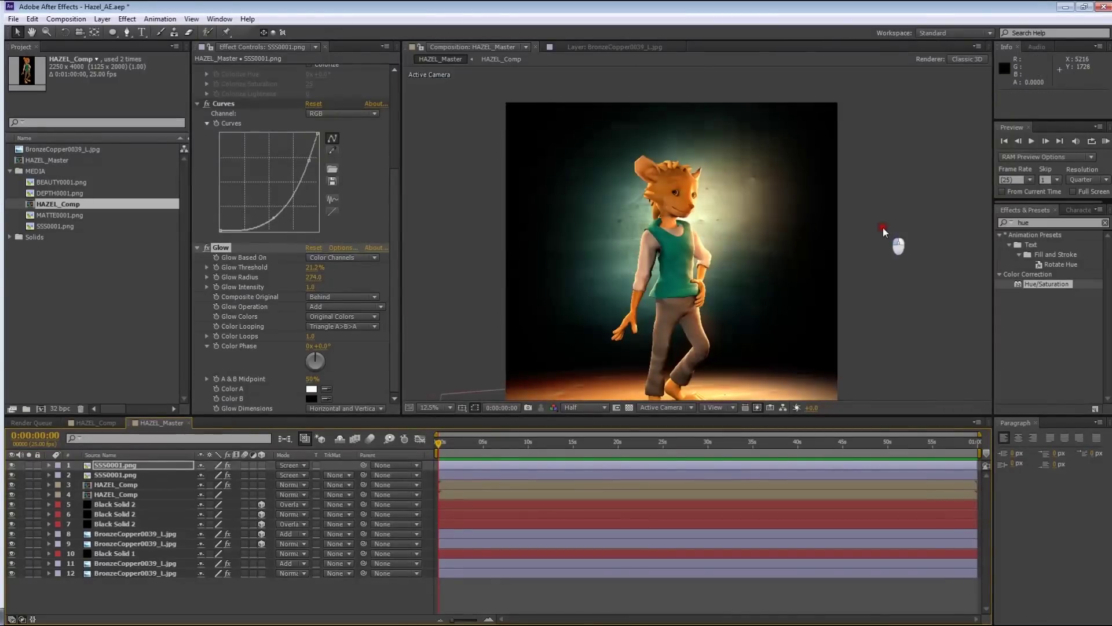
scroll(755, 241, up, 1)
drag(722, 265, 722, 149)
key(v)
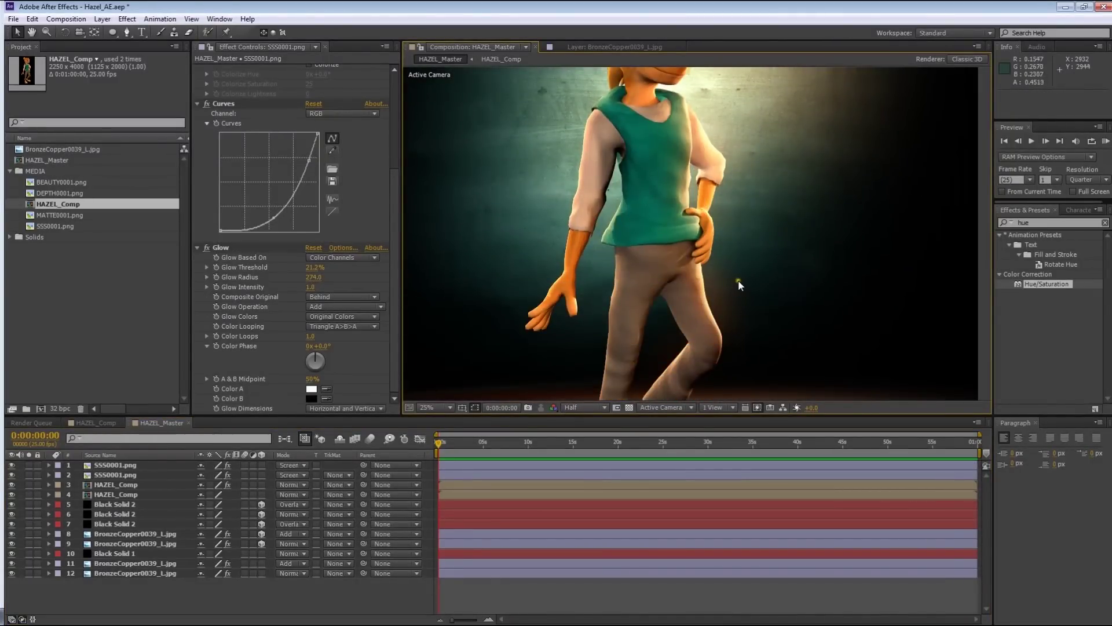
click(100, 474)
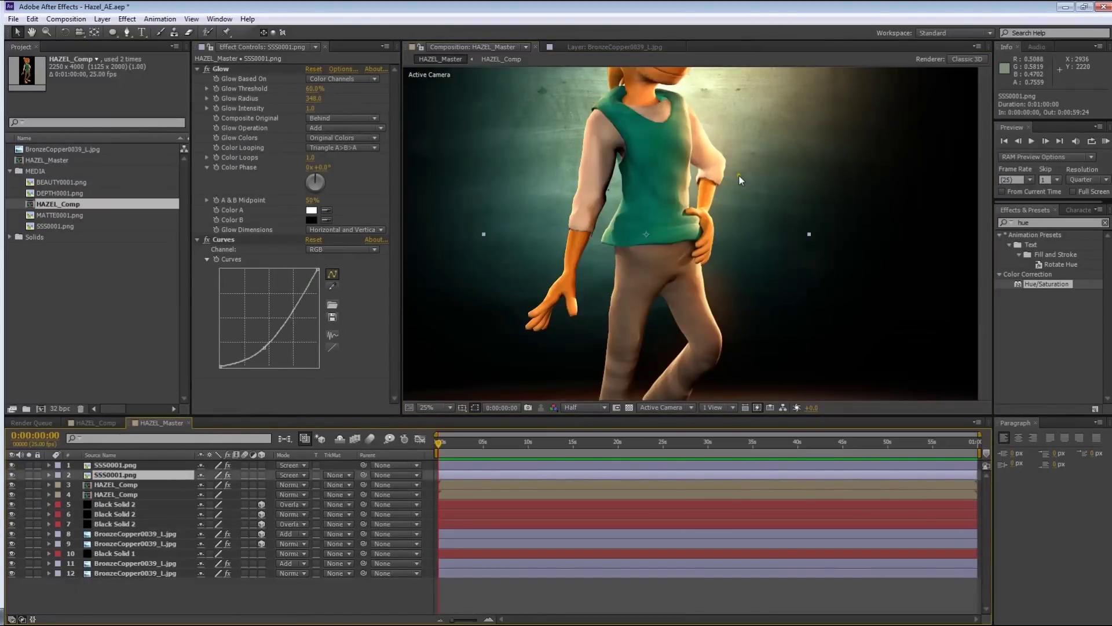
scroll(739, 175, down, 2)
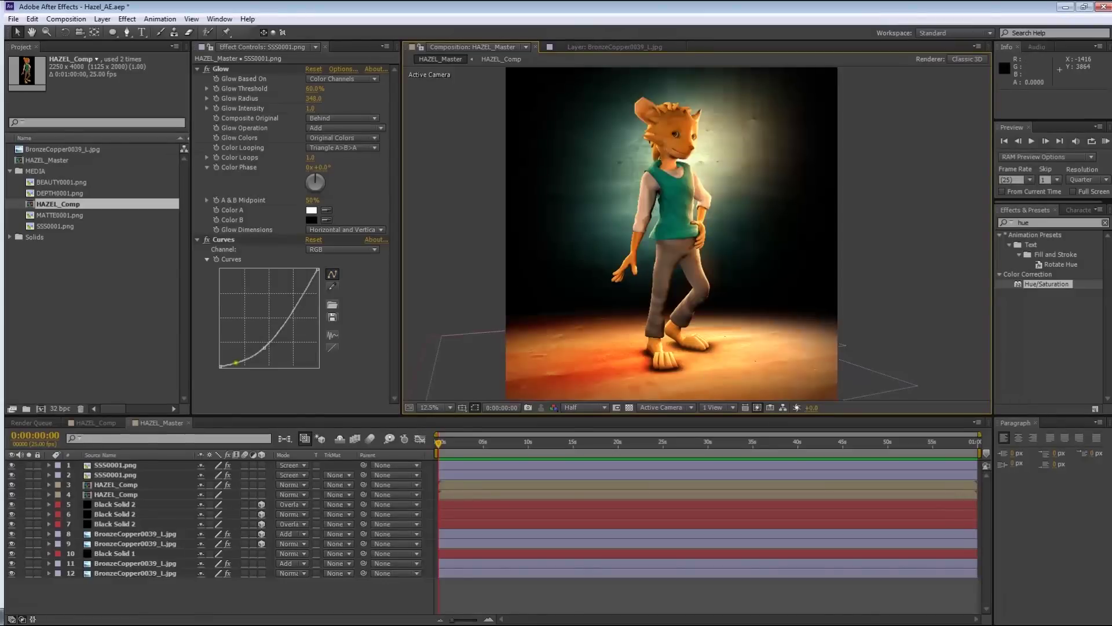
Add an adjustment layer above all the layers and give it an Orange label
click(96, 589)
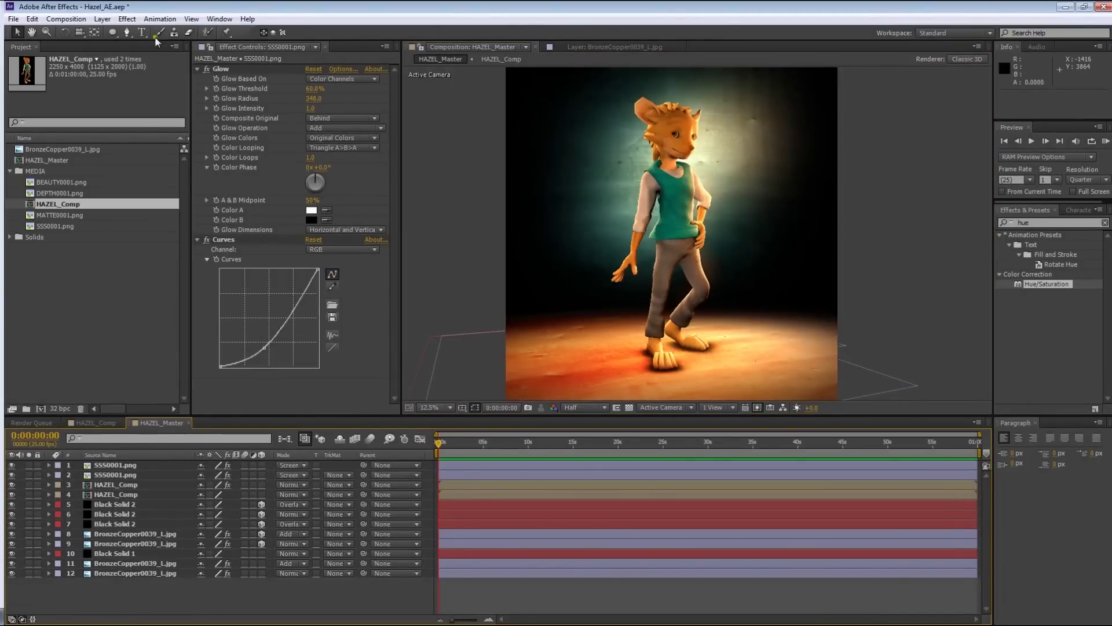
click(101, 20)
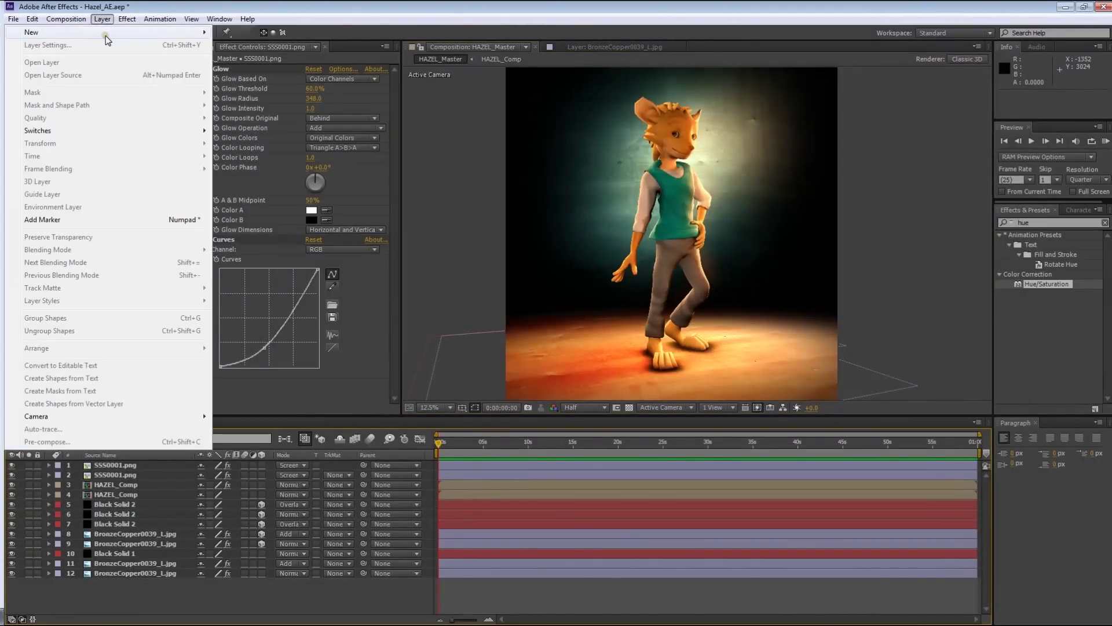
mouse_move(108, 33)
click(276, 109)
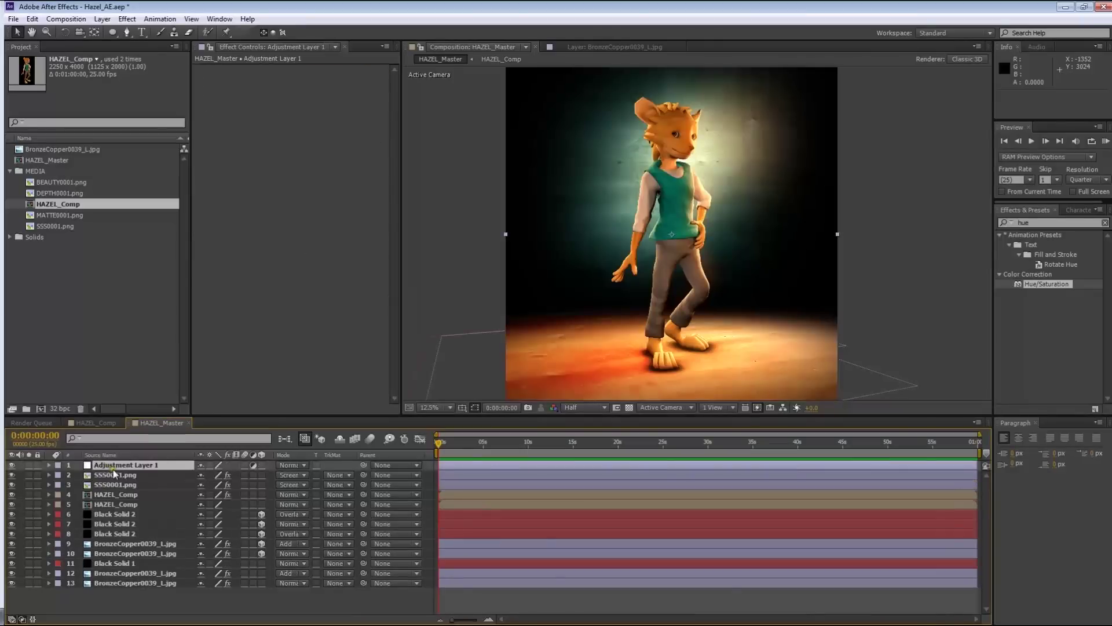
click(57, 465)
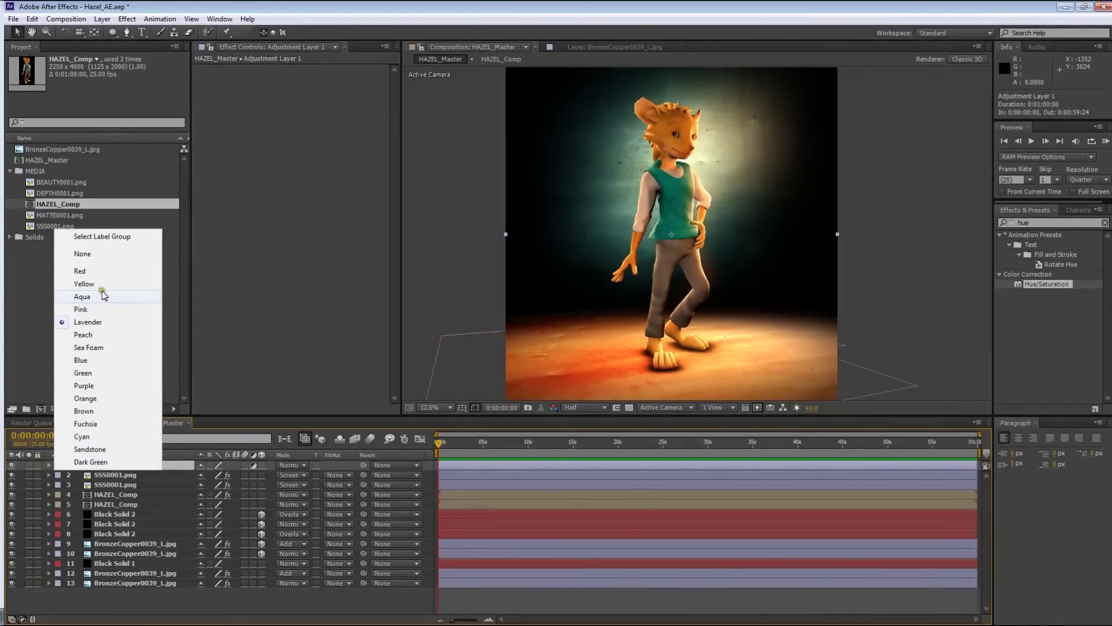
click(87, 398)
Find the Curves effect and apply it to the adjustment layer
double_click(1048, 222)
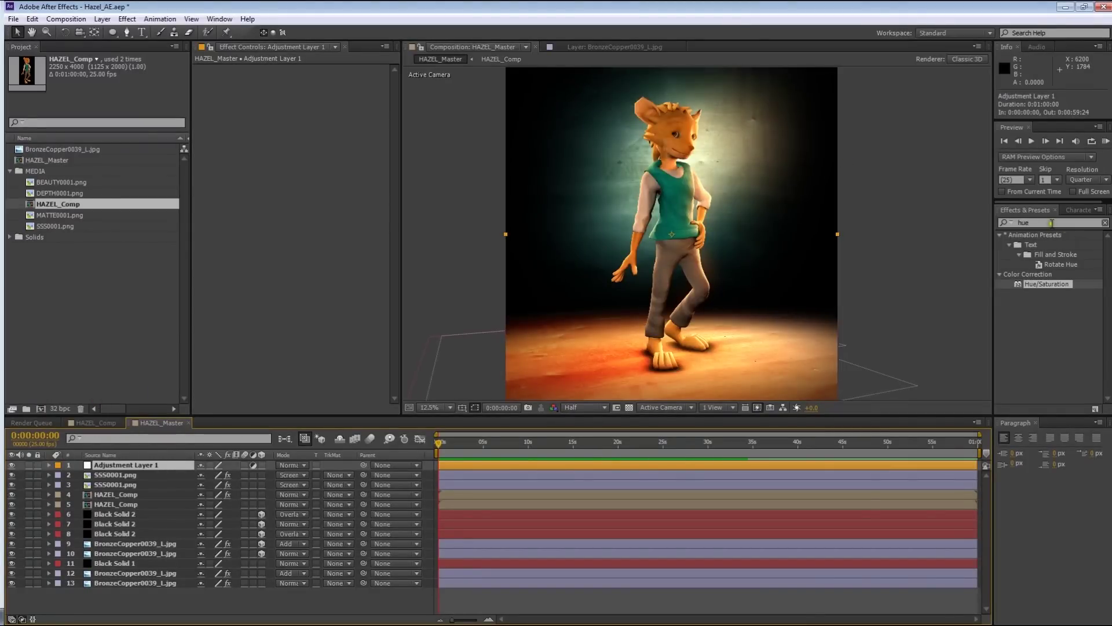
text(curves)
drag(1048, 276, 463, 466)
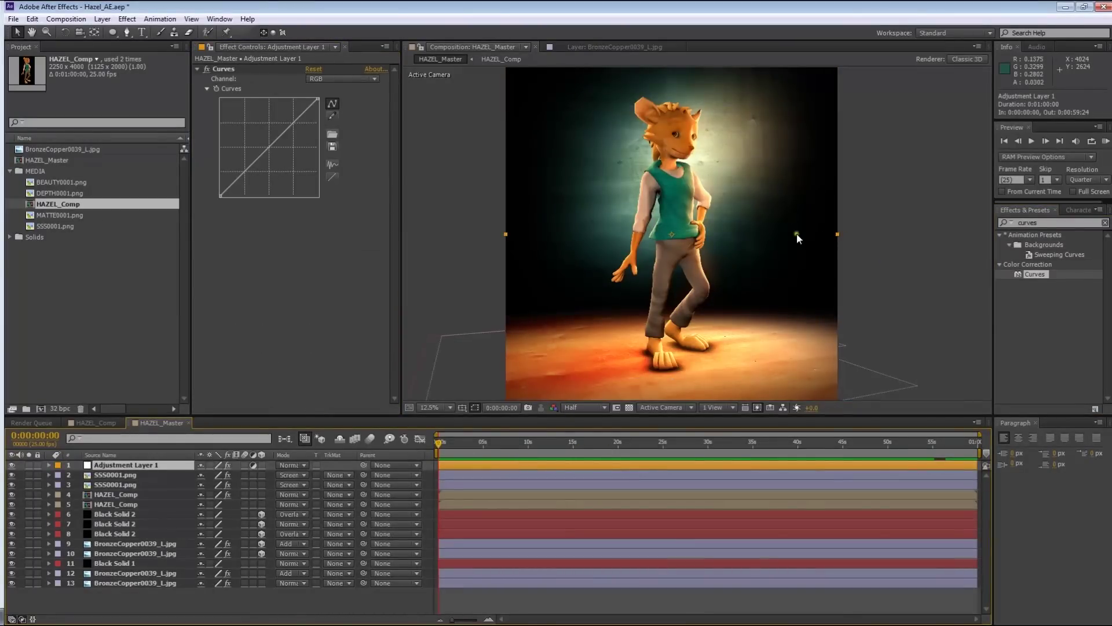
scroll(797, 234, up, 1)
middle_drag(707, 160, 708, 259)
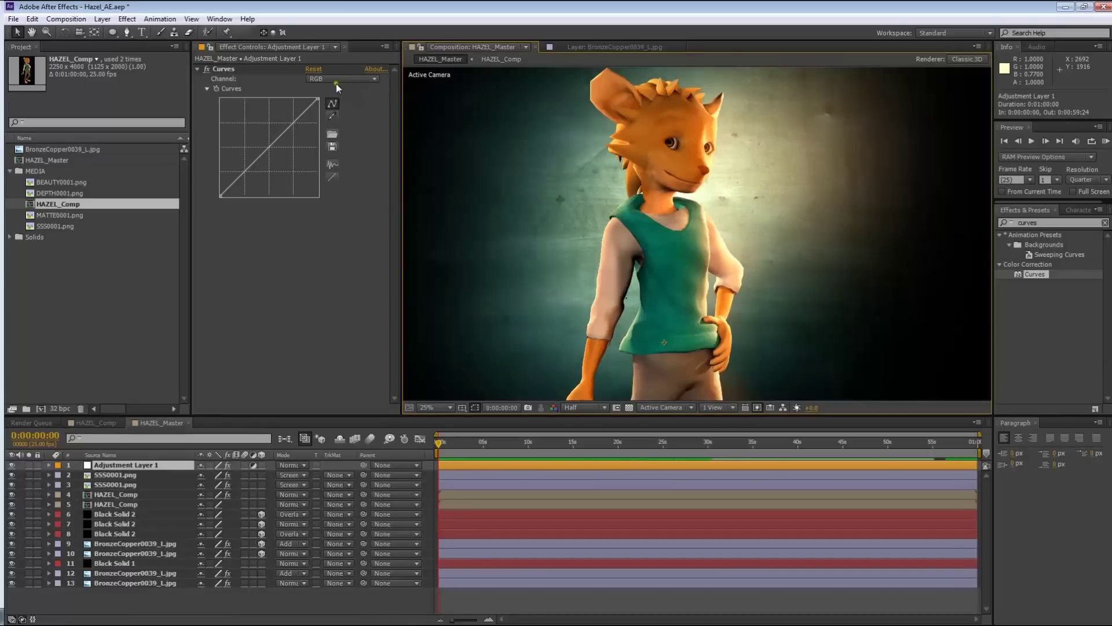
Add shadow, midtone and highlight points to the adjustment layer's RGB curve, lifting the midtones and highlights slightly above the diagonal
drag(243, 172, 248, 168)
drag(293, 125, 293, 121)
drag(248, 167, 239, 176)
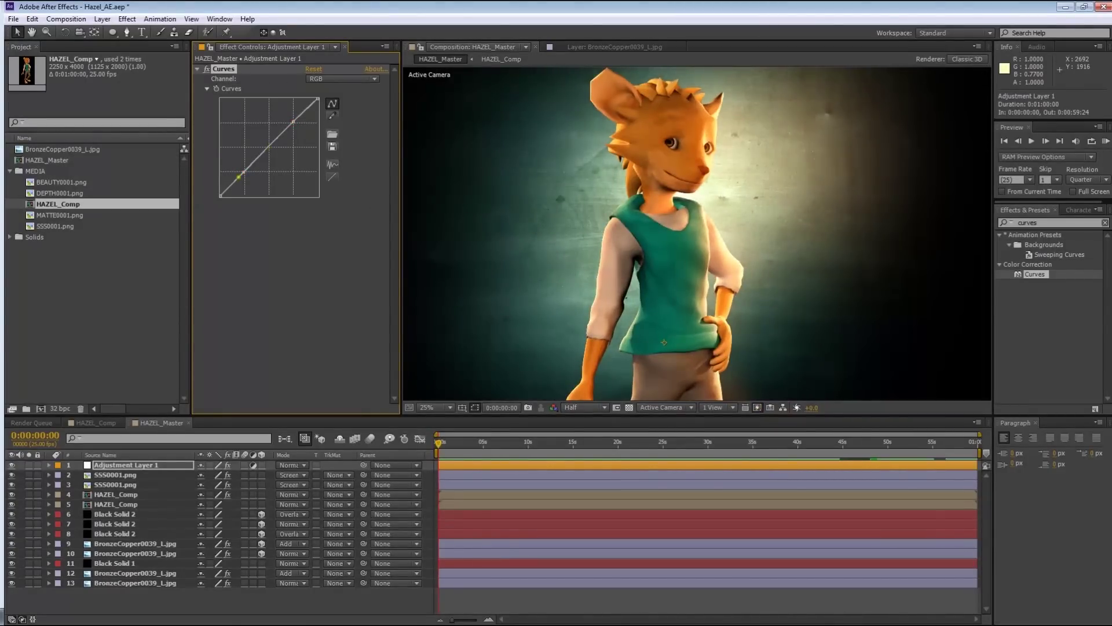
drag(267, 146, 242, 177)
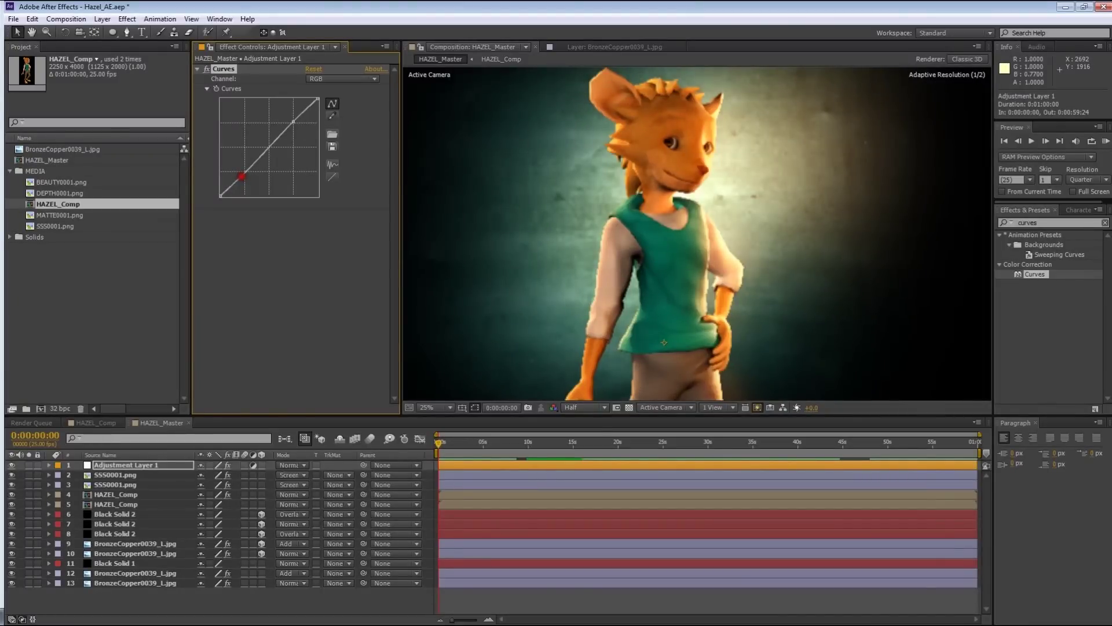
drag(295, 123, 267, 146)
click(271, 146)
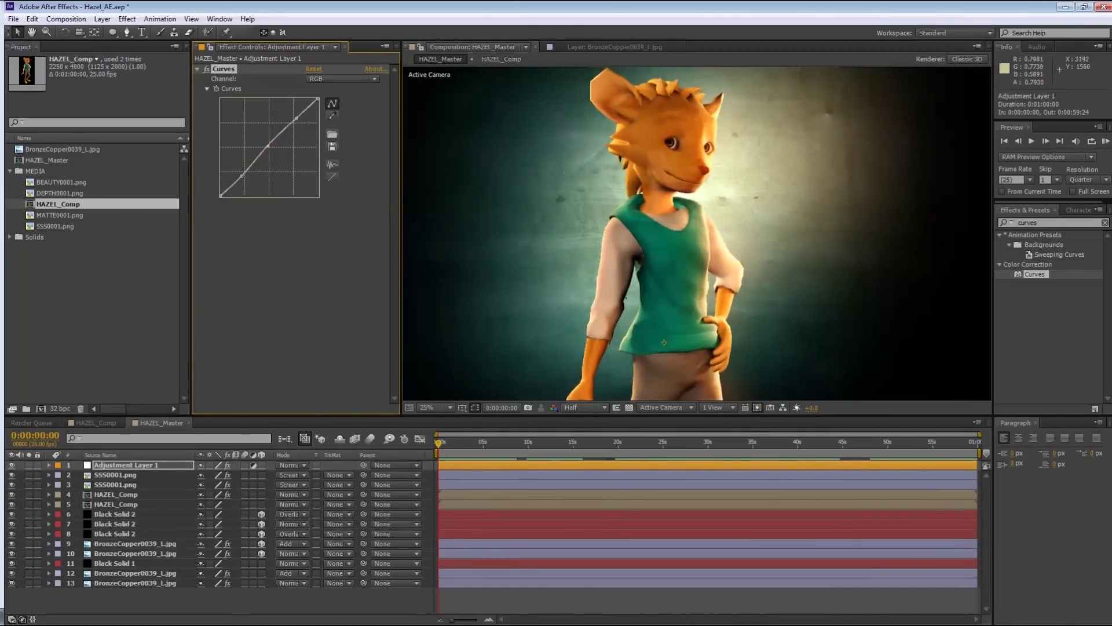
scroll(791, 181, down, 1)
click(901, 127)
scroll(710, 203, up, 1)
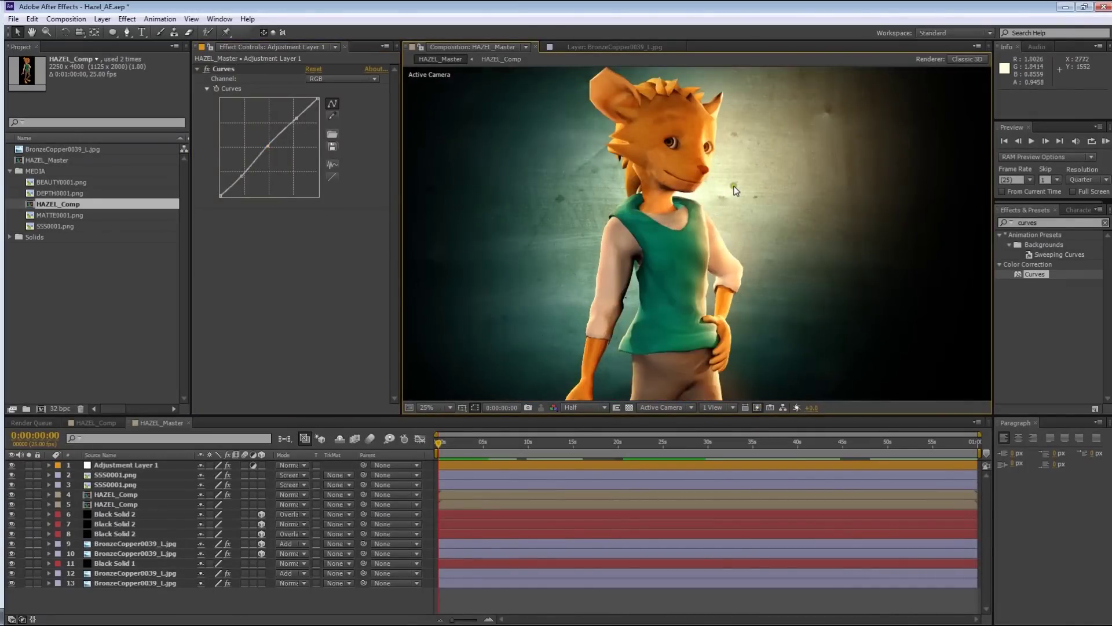
key(ctrl+1)
key(ctrl+1)
Shape the adjustment layer's Red channel curve into an S, with lower shadows and raised highlights, and check the whole composite
click(333, 79)
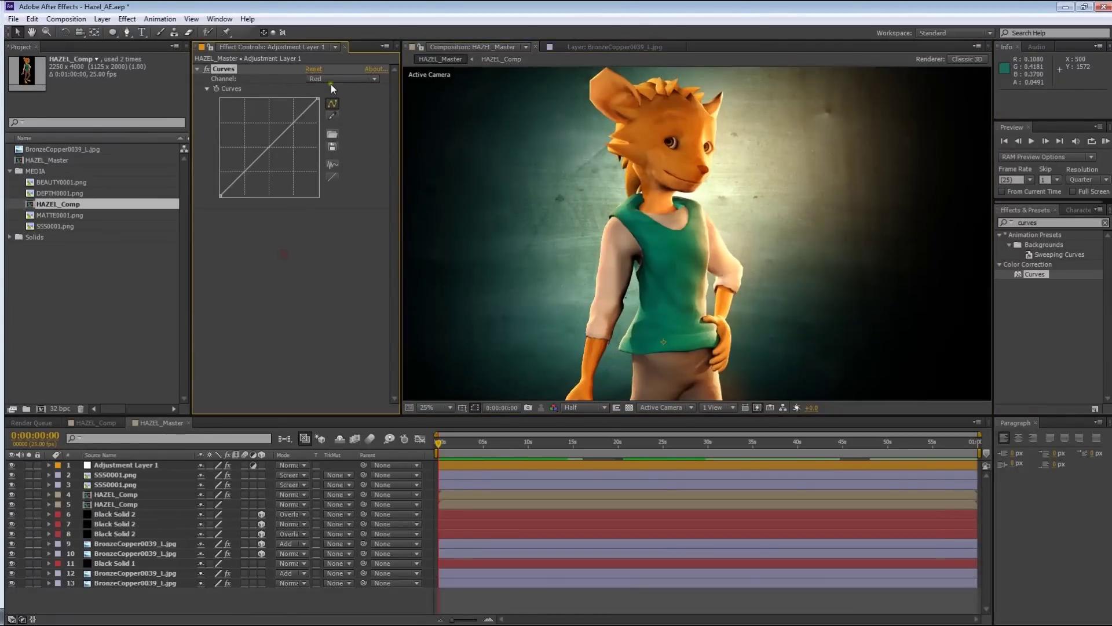
click(329, 97)
drag(245, 175, 244, 180)
drag(290, 125, 292, 118)
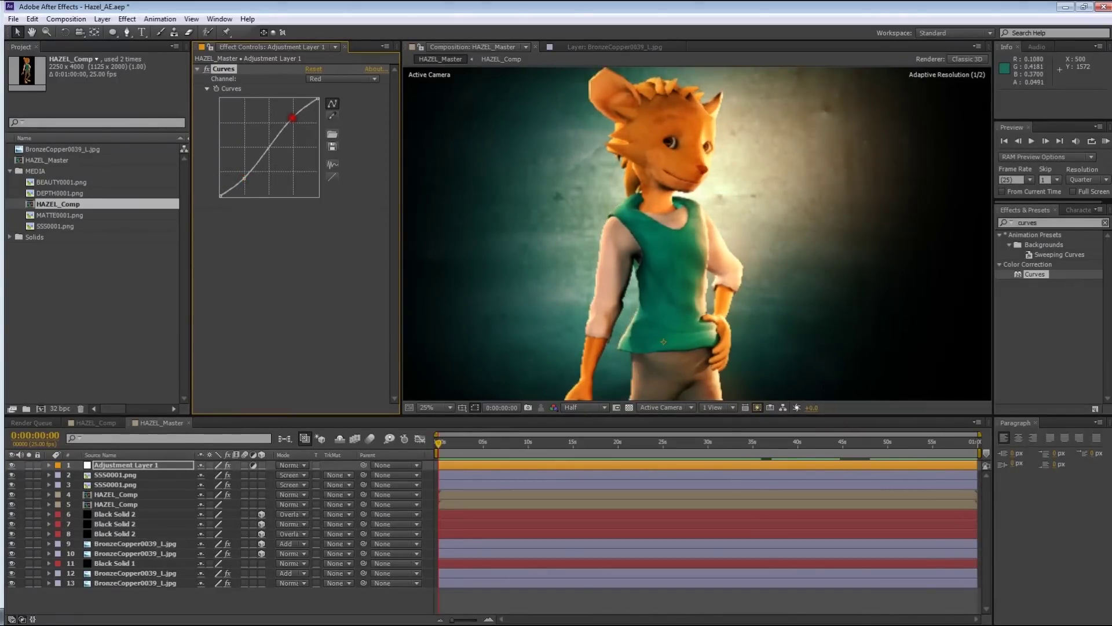
scroll(820, 178, down, 1)
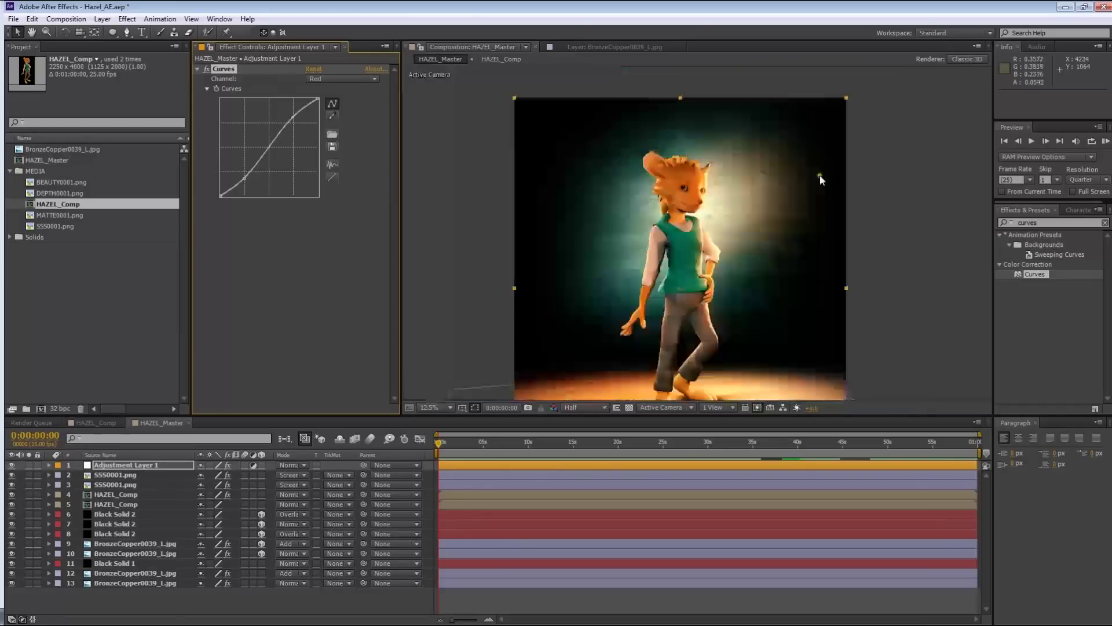
click(780, 132)
click(957, 172)
scroll(679, 180, up, 2)
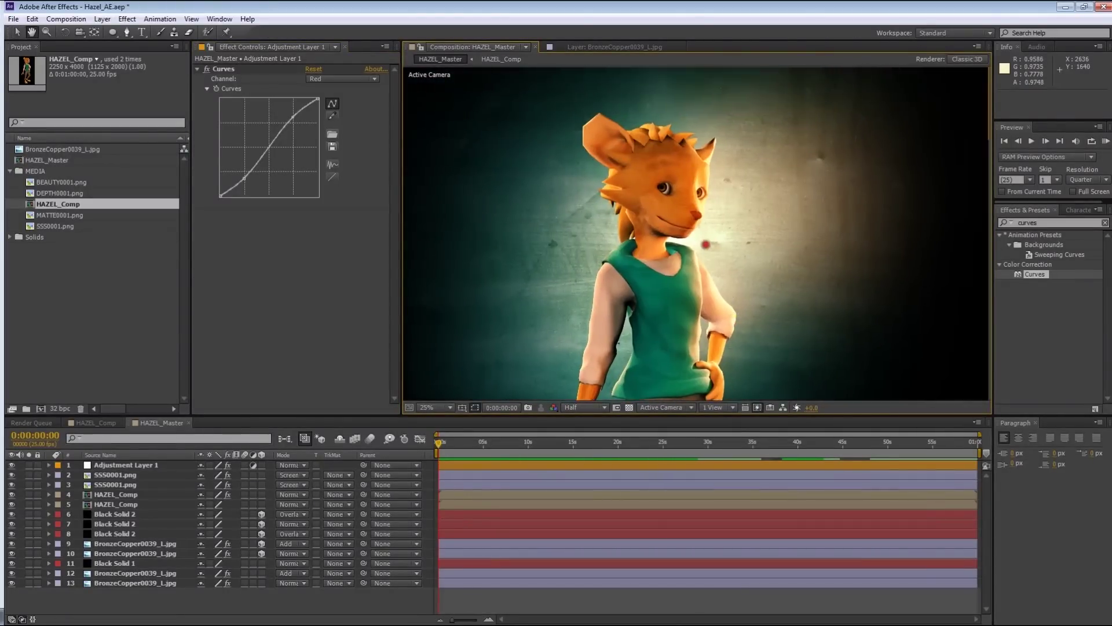
scroll(707, 246, down, 1)
middle_drag(730, 185, 713, 208)
click(149, 469)
key(ctrl+y)
click(159, 233)
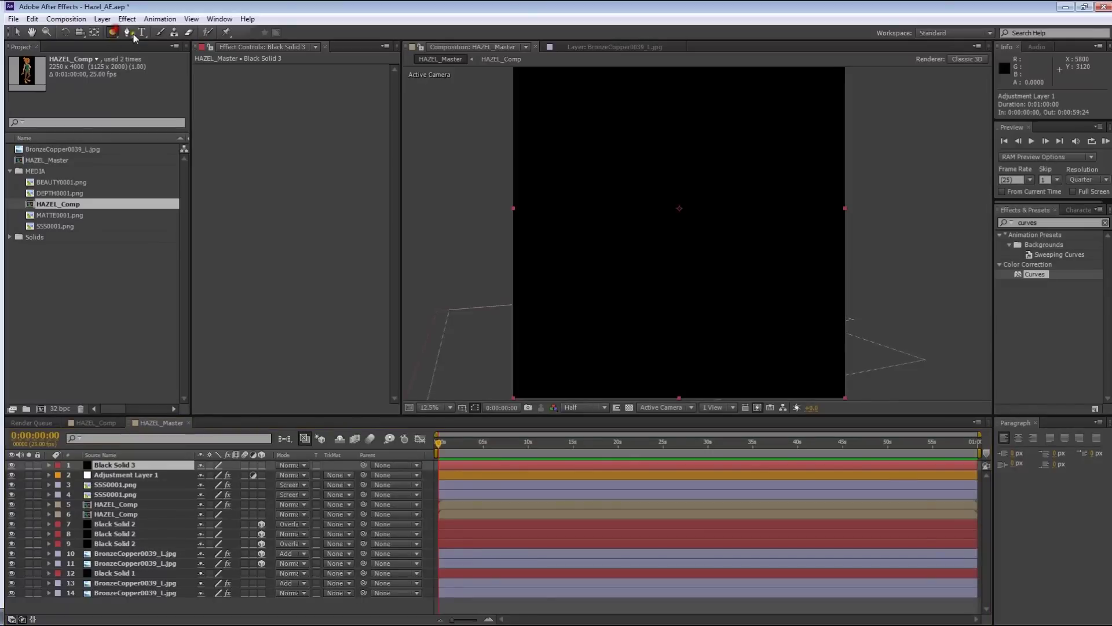
key(comma)
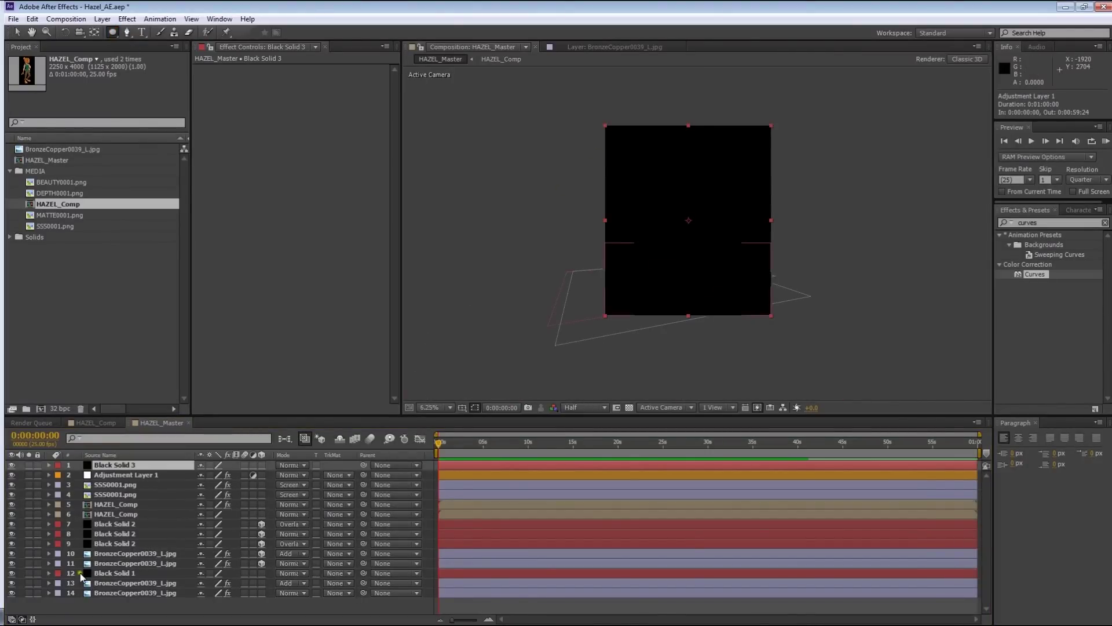
click(123, 474)
click(136, 464)
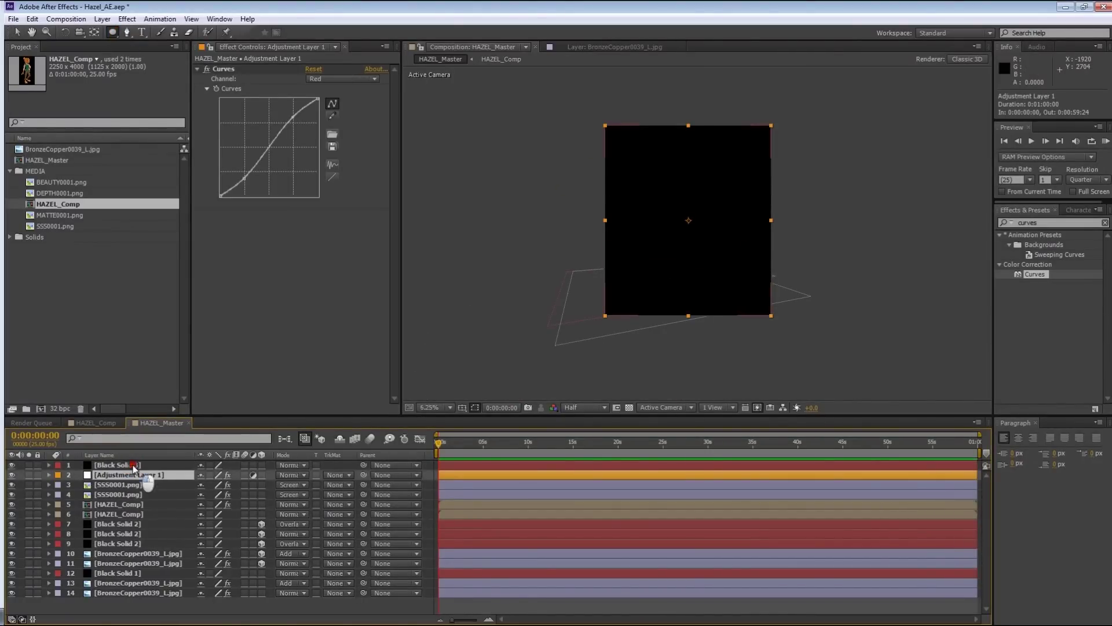
key(Delete)
Compare the masks of the black solids and select the topmost Black Solid 2 with the large floor shadow mask
click(131, 563)
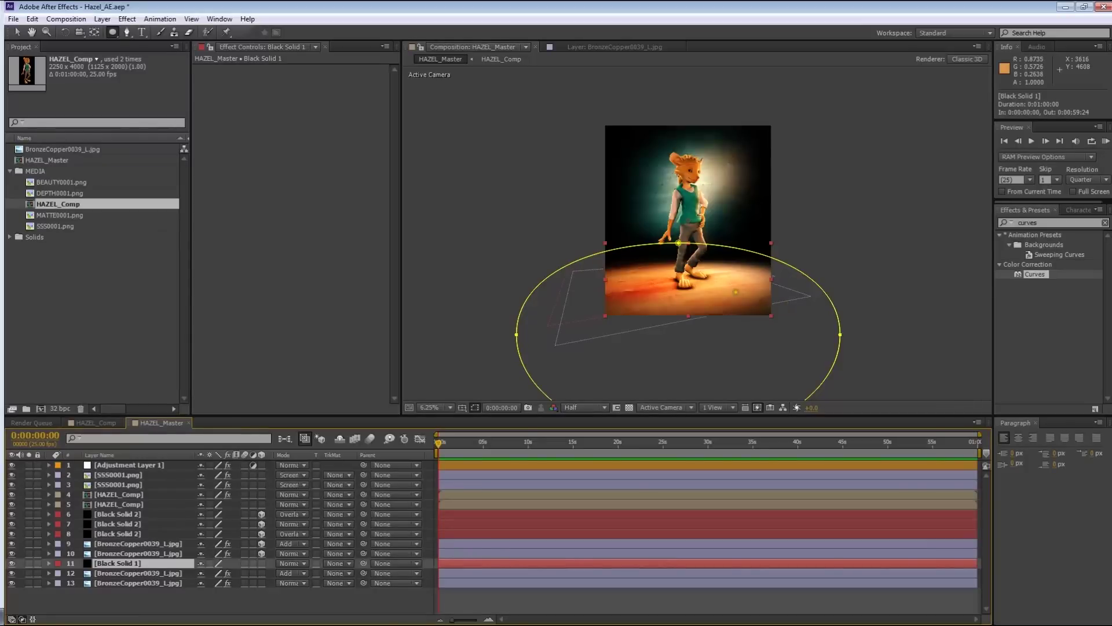
click(126, 534)
click(133, 524)
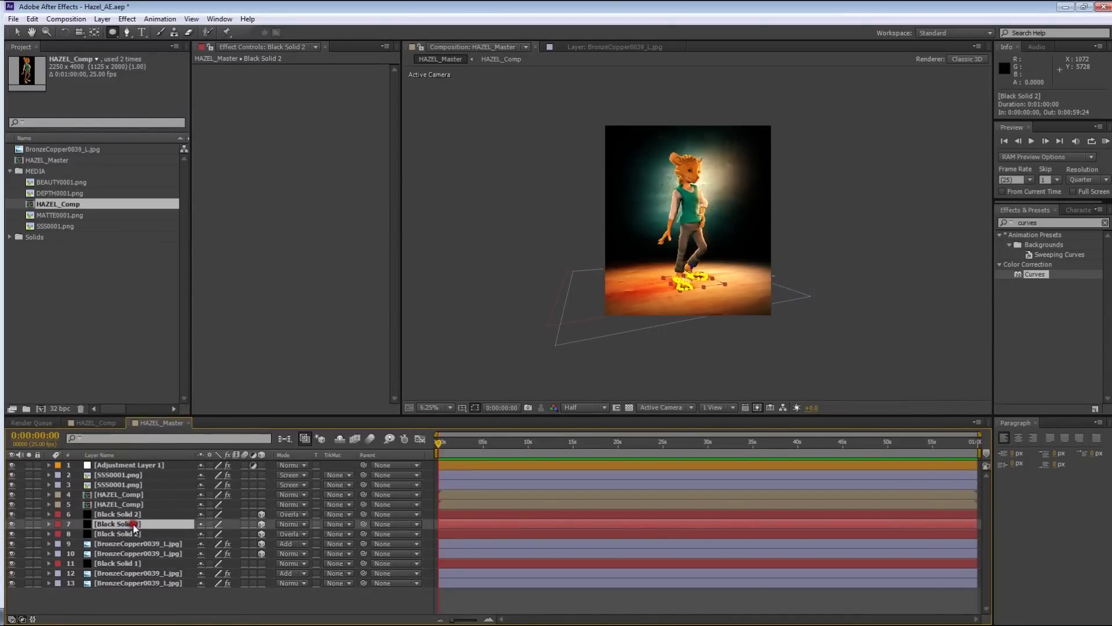
click(142, 515)
click(135, 524)
click(140, 514)
scroll(698, 233, up, 2)
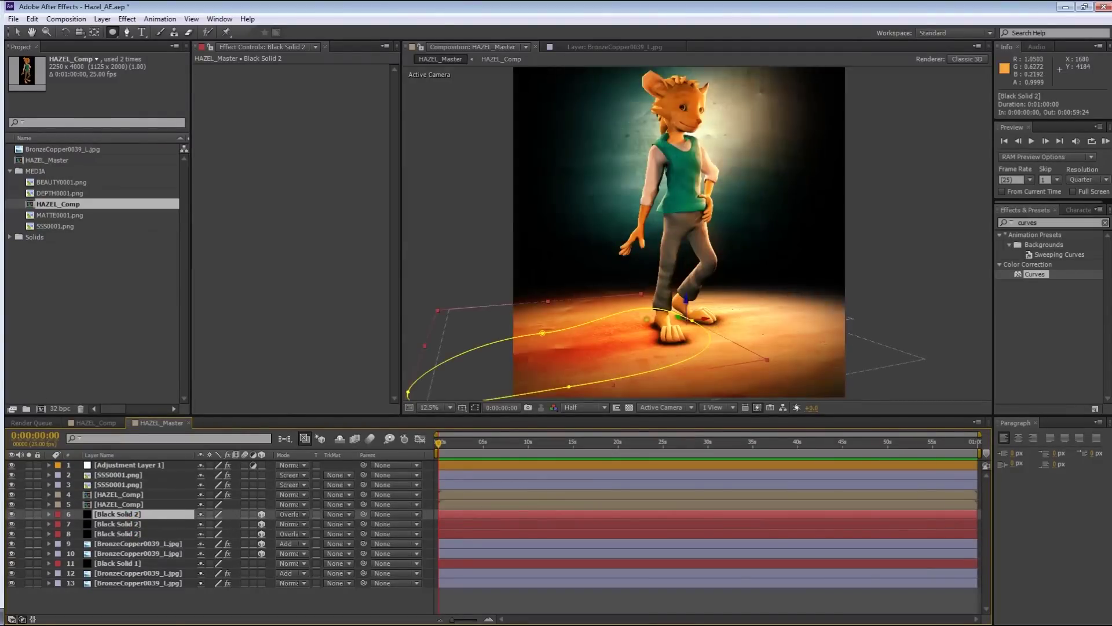
key(v)
drag(602, 358, 633, 320)
key(ctrl+z)
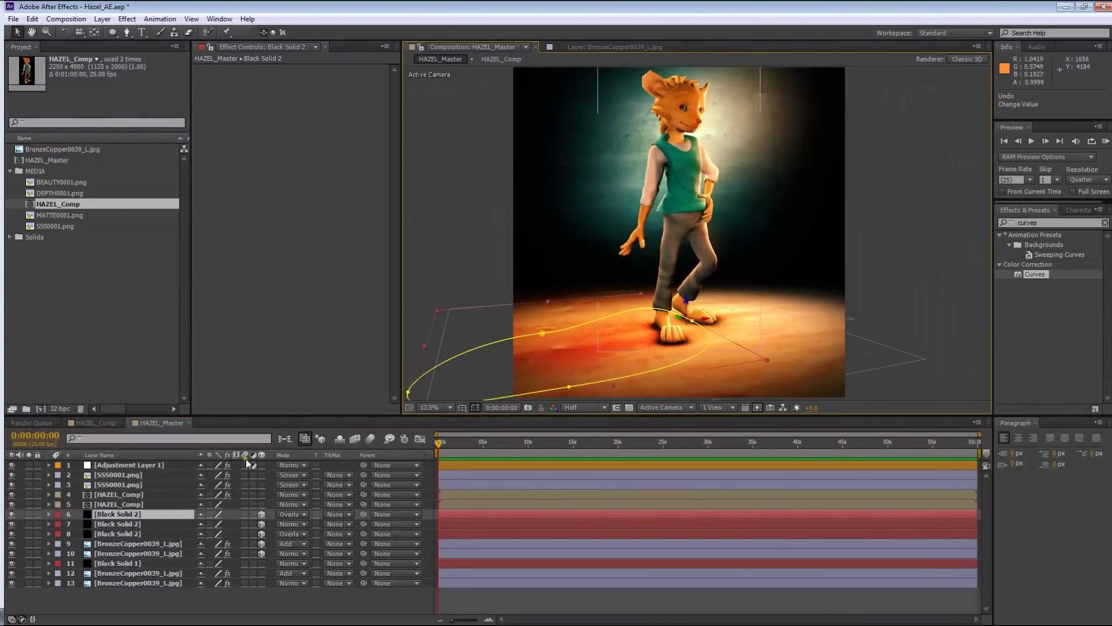
Duplicate the topmost Black Solid 2 floor shadow, set the copy's blending mode to Normal and compare it with the original
key(ctrl+d)
click(290, 514)
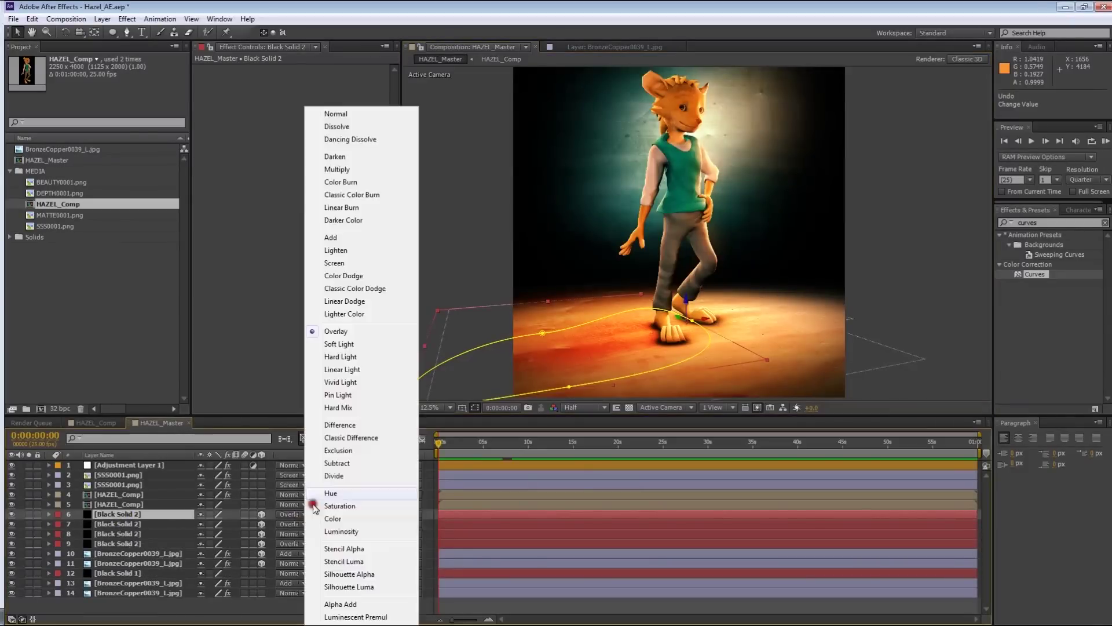
click(348, 116)
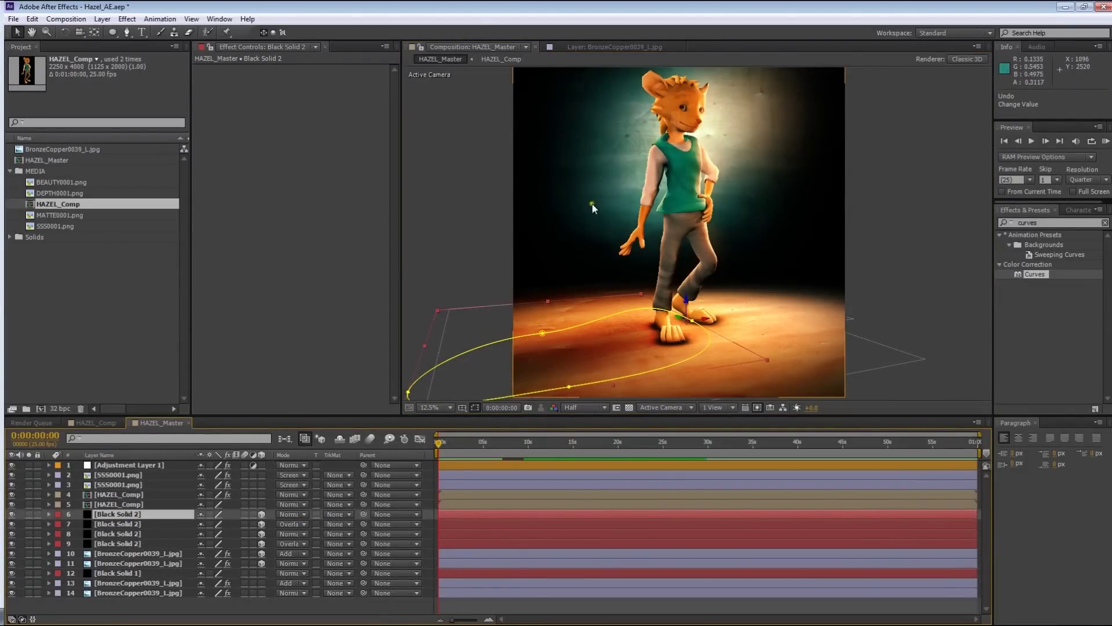
click(131, 523)
click(134, 514)
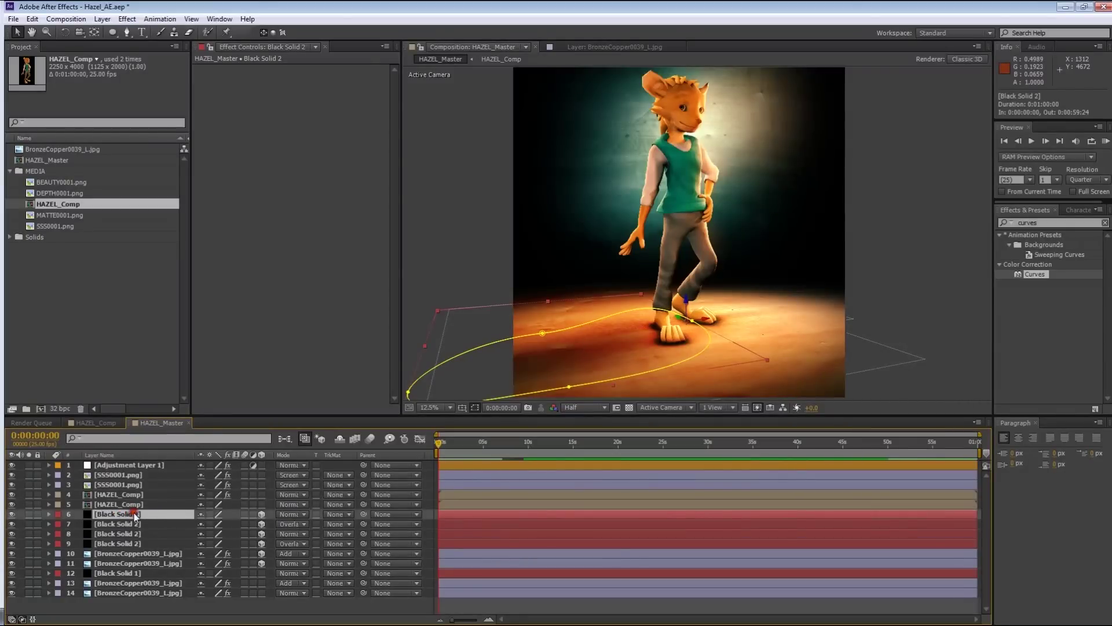
click(11, 524)
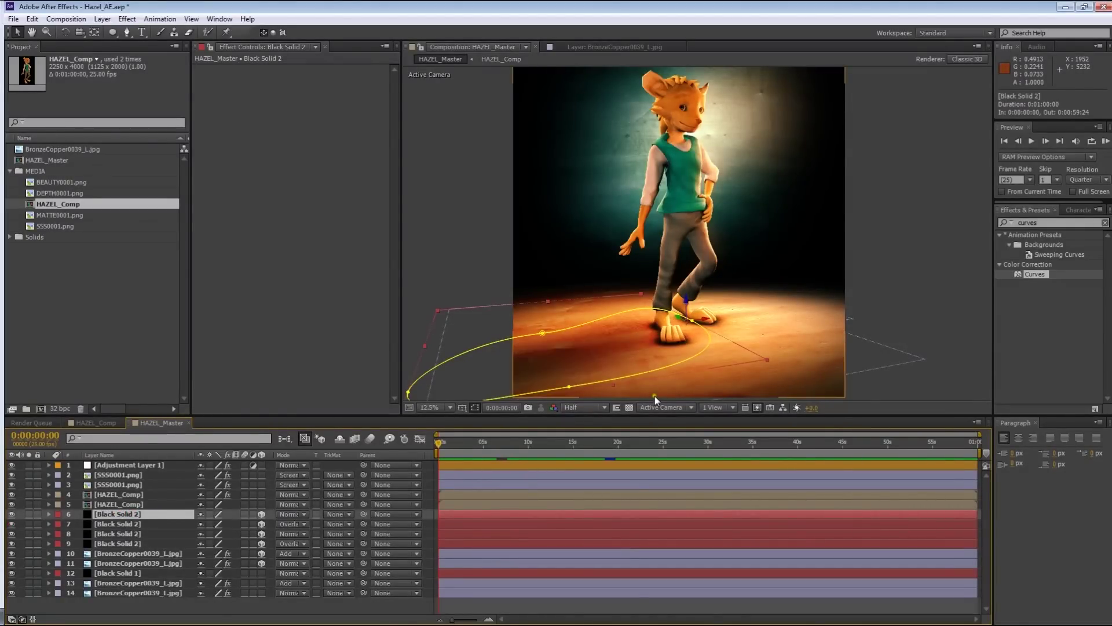
Lower the opacity of the Overlay Black Solid 2 floor shadow to 27%
click(116, 523)
key(t)
mouse_move(206, 534)
mouse_down()
mouse_move(177, 531)
mouse_move(189, 528)
mouse_up()
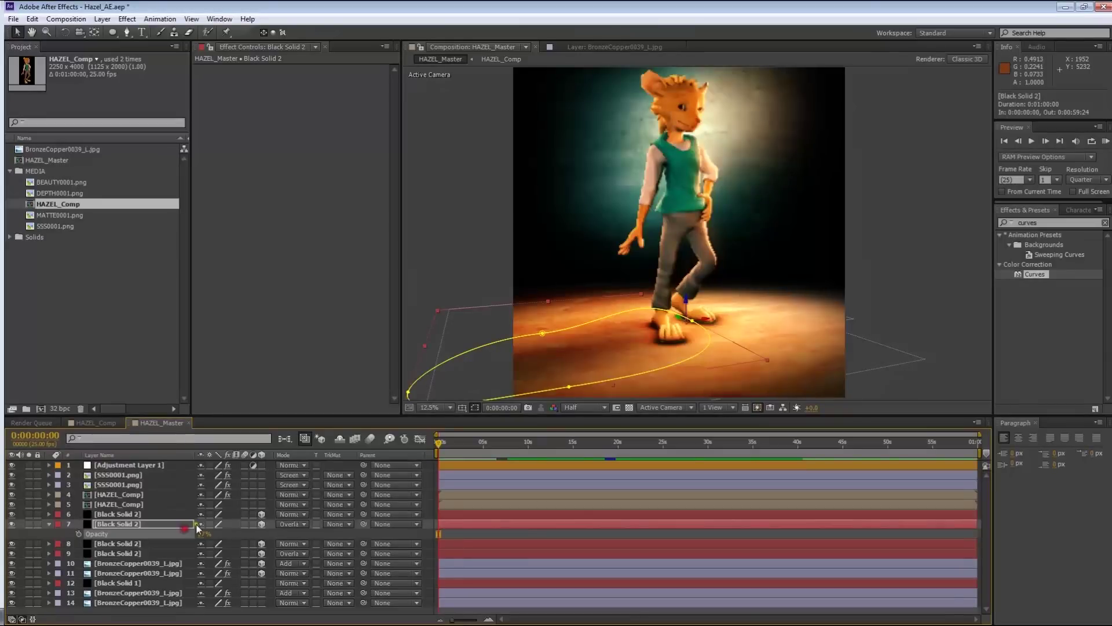
Duplicate the topmost Black Solid 2 and turn the copy into an unmasked solid at 100% opacity
click(137, 513)
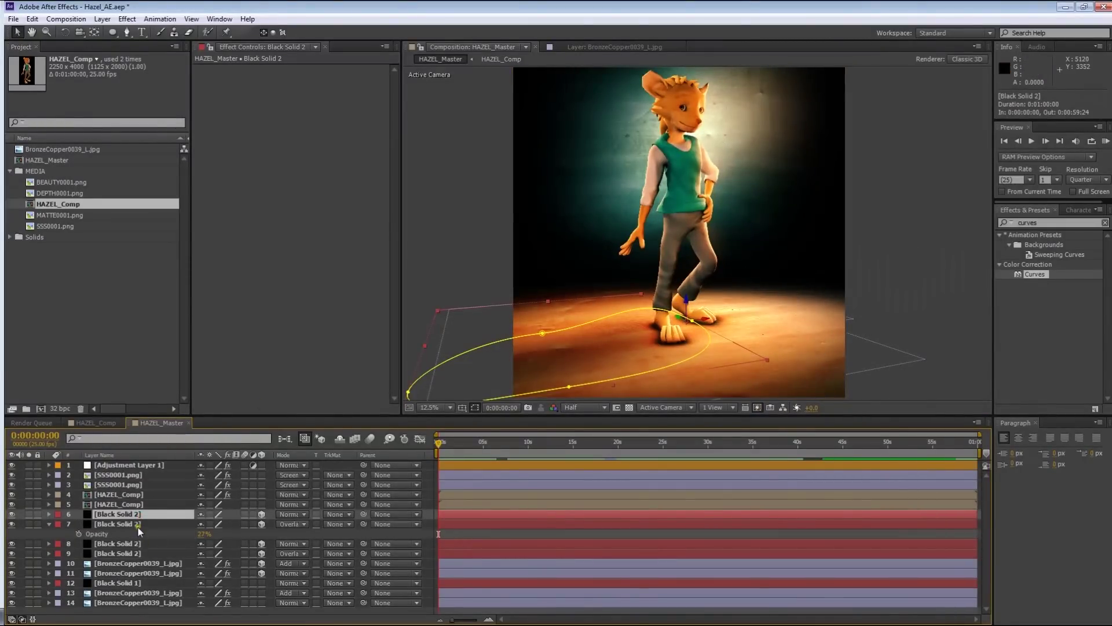
key(ctrl+d)
key(t)
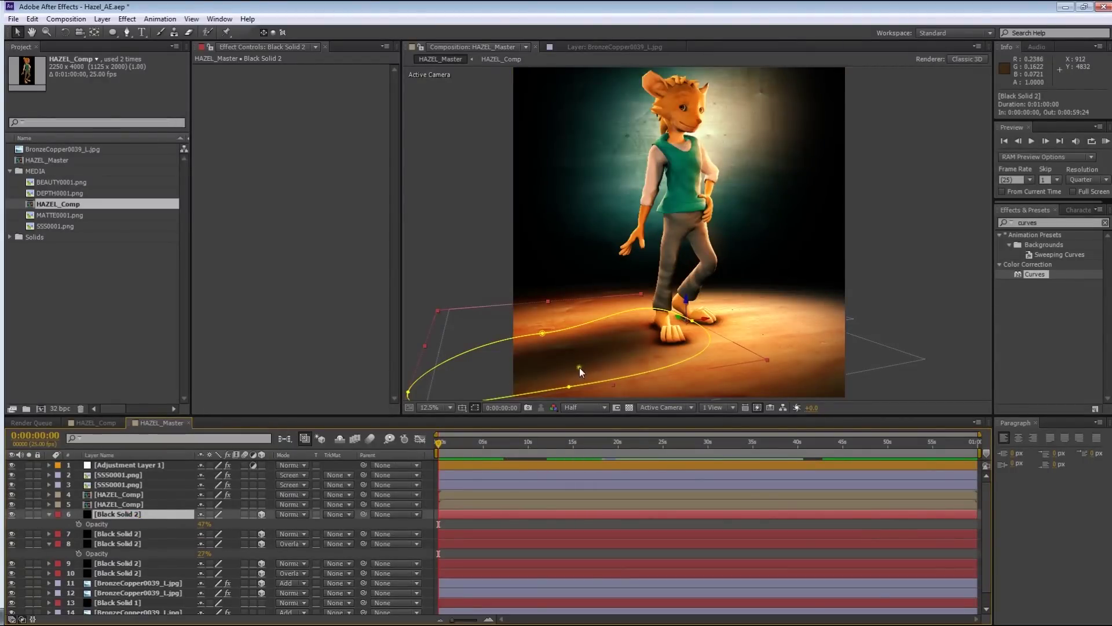
key(m)
click(113, 525)
key(ctrl+z)
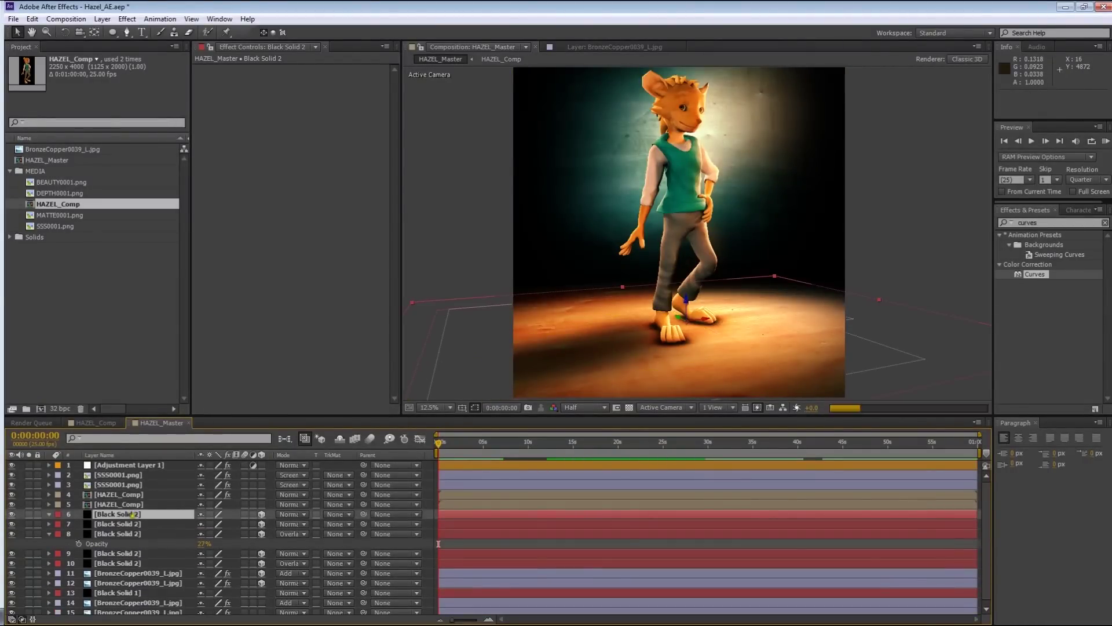
key(t)
drag(200, 525, 499, 509)
Draw a wide elliptical mask around the feet on the new solid and set its mask mode to Subtract
key(q)
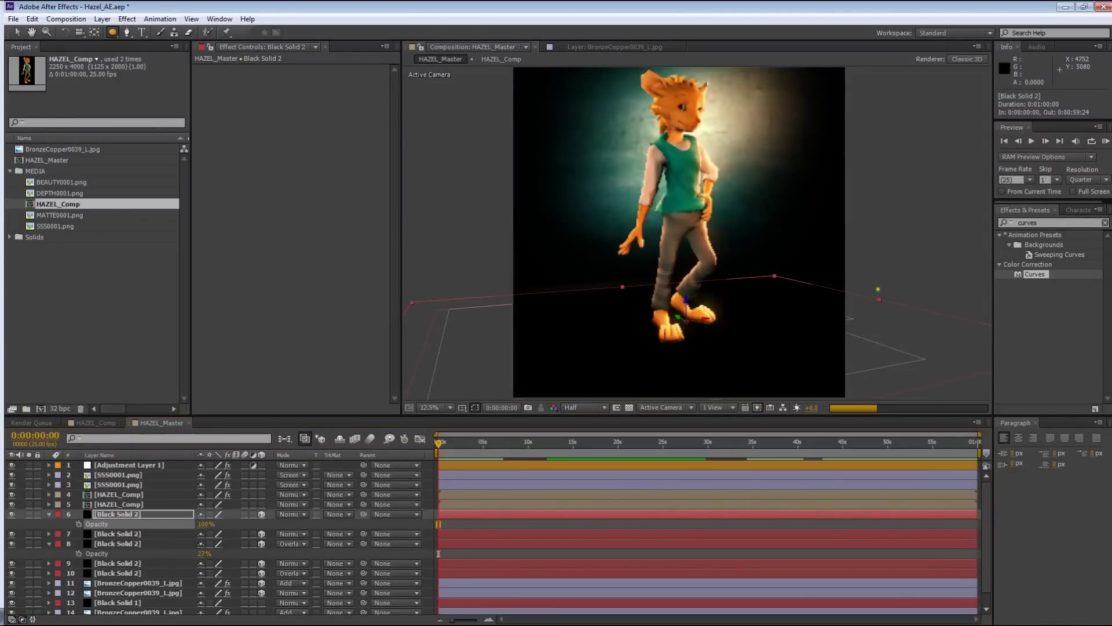
drag(687, 323, 480, 321)
ctrl+shift+drag(713, 295, 711, 291)
drag(872, 381, 821, 360)
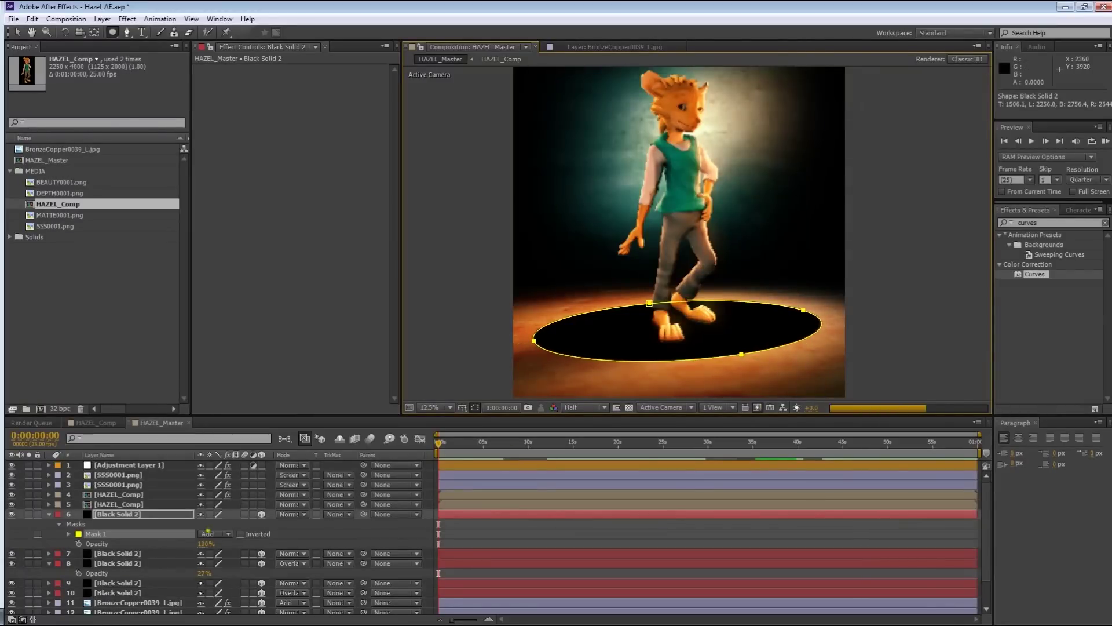
click(219, 534)
click(230, 470)
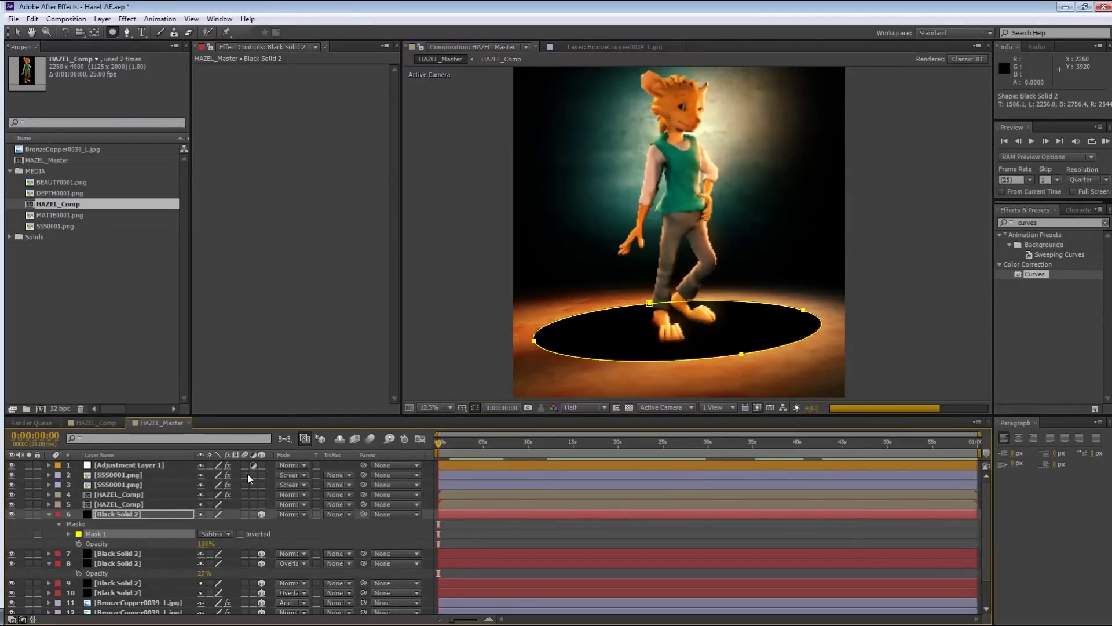
click(495, 542)
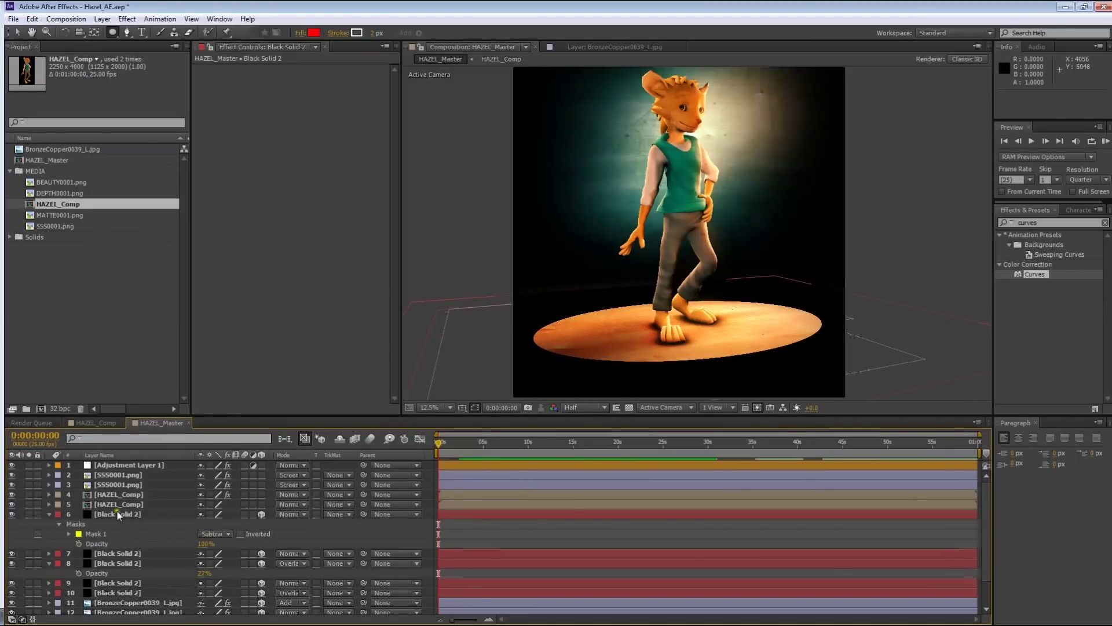
Set the elliptical mask's feather to 1000 pixels and its expansion to about 69 pixels
click(119, 515)
key(.)
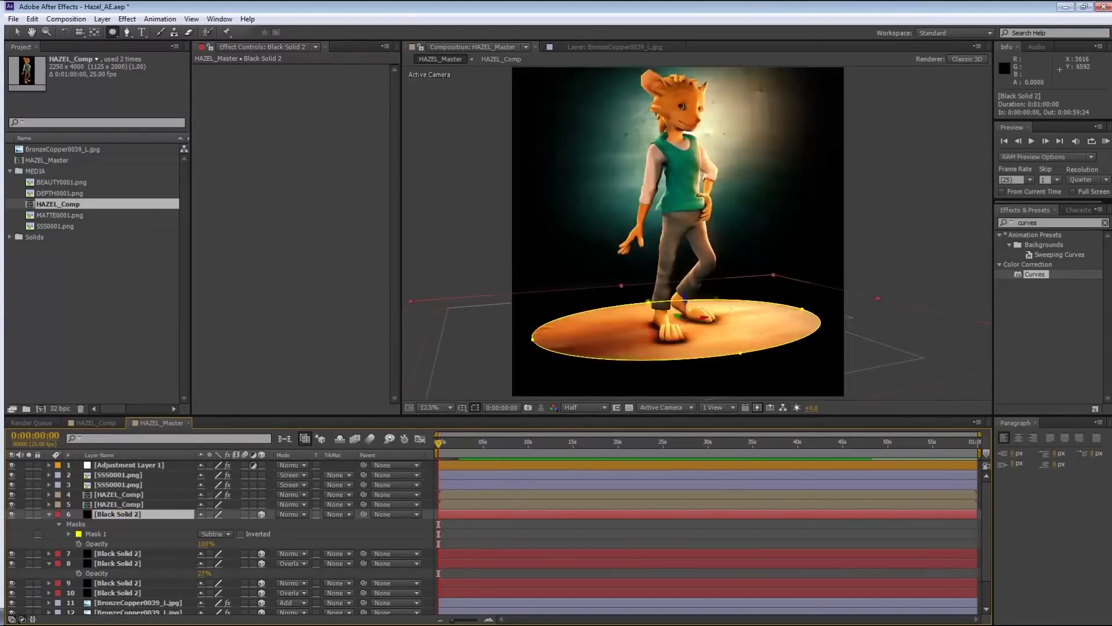
key(m)
key(m)
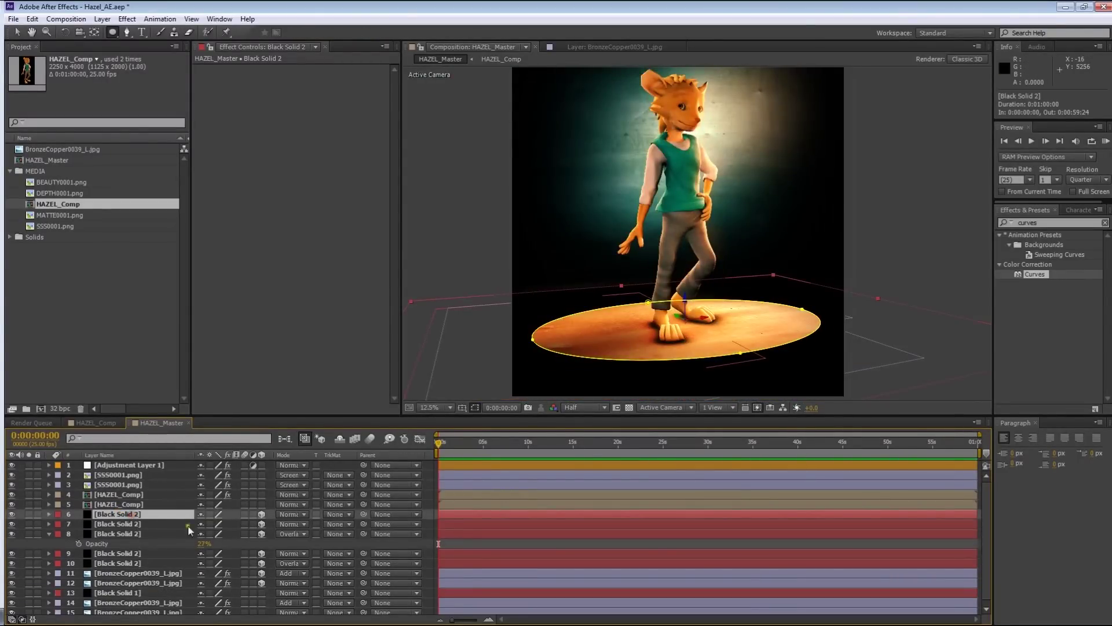
drag(221, 544, 669, 484)
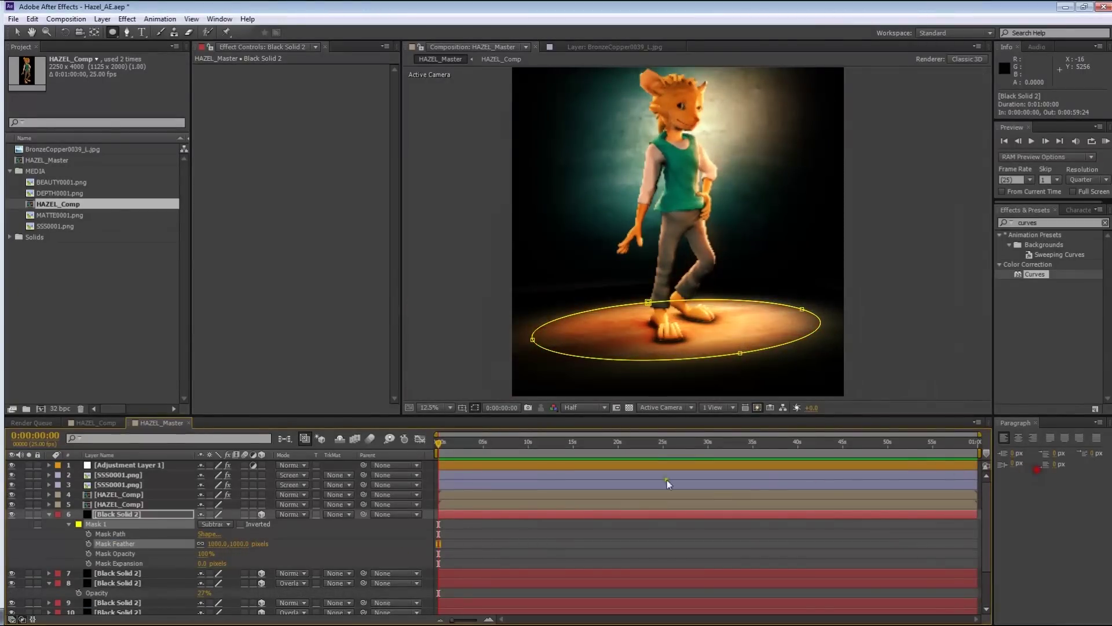
drag(202, 563, 723, 380)
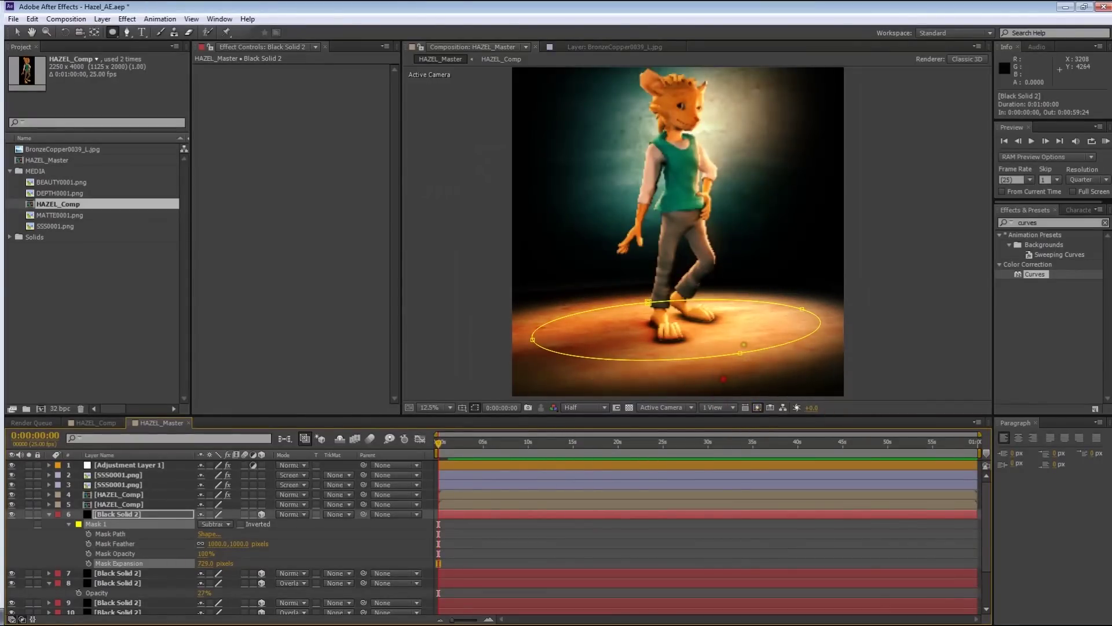
shift+drag(213, 564, 154, 553)
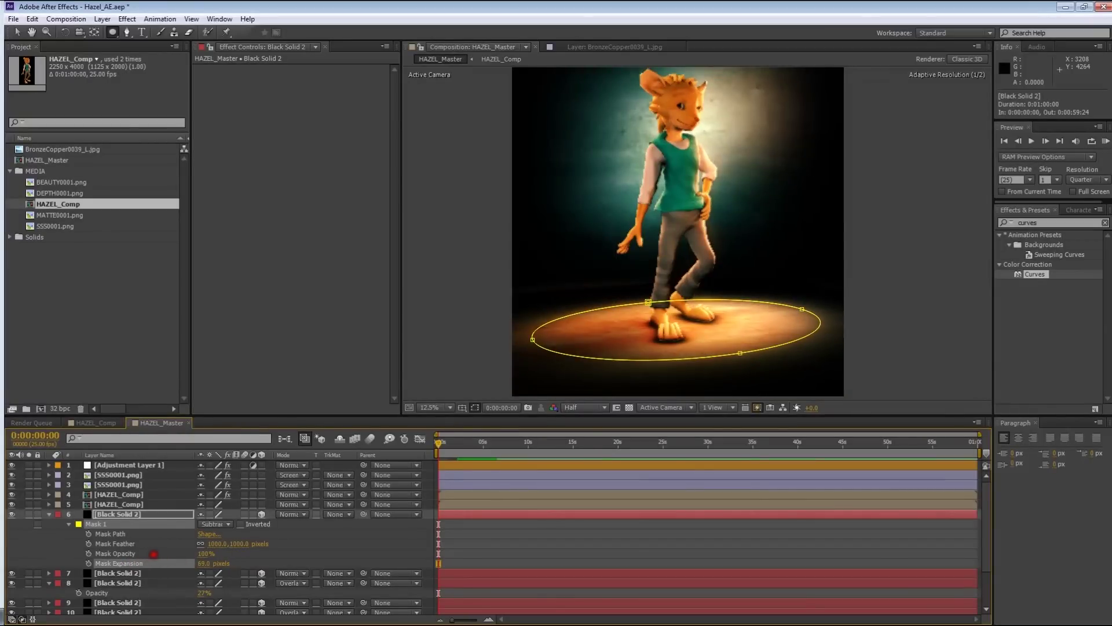
Scale the vignette solid to 232.8, 167.2, 142.6% and pull the right side of its mask inward toward the feet
key(s)
drag(231, 523, 236, 522)
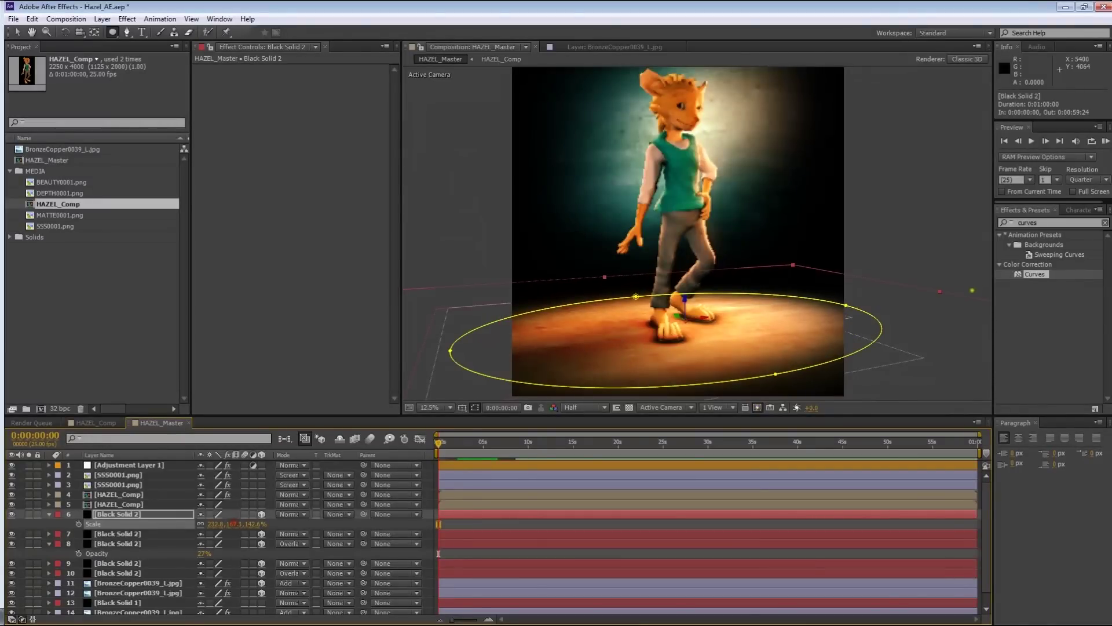
drag(846, 306, 762, 298)
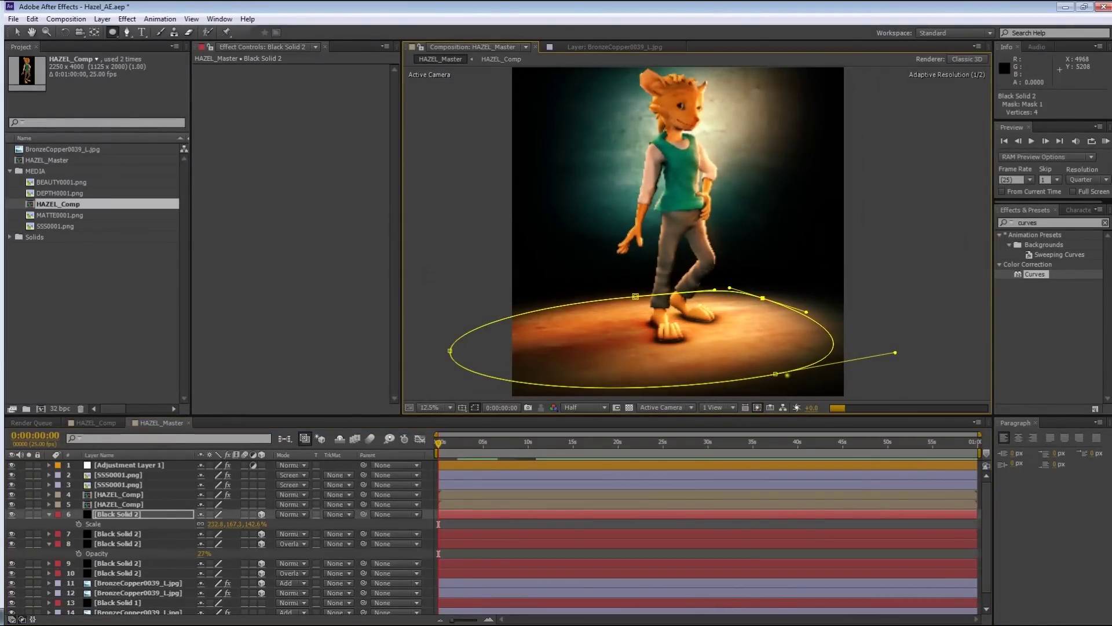
drag(895, 352, 739, 362)
key(v)
mouse_move(762, 298)
mouse_down()
mouse_move(739, 302)
mouse_move(750, 301)
mouse_up()
click(921, 300)
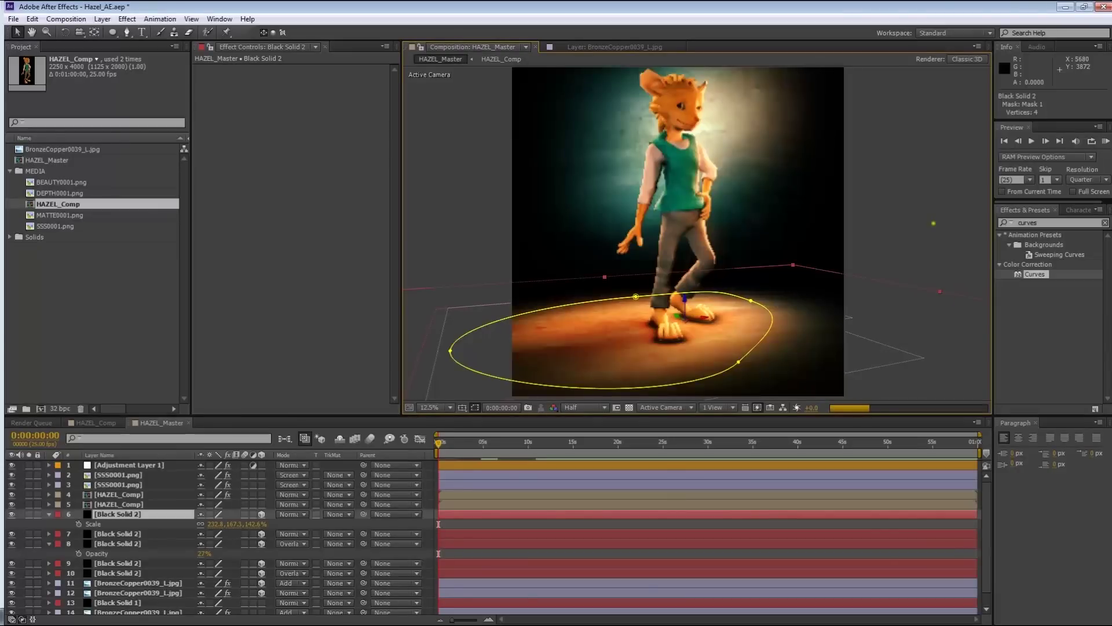
click(933, 223)
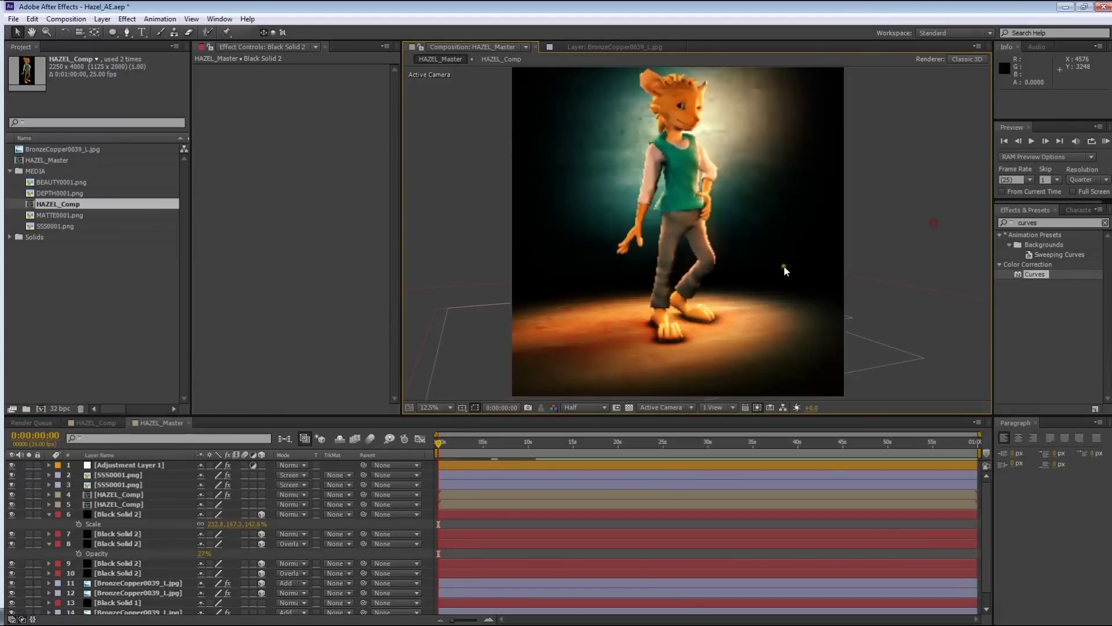
Reshape the vignette mask's rear, left and front edges into a tighter oval around the feet
click(116, 514)
drag(635, 296, 631, 295)
drag(712, 289, 687, 288)
drag(543, 306, 550, 300)
click(450, 351)
drag(450, 351, 521, 345)
middle_drag(733, 372, 737, 345)
drag(687, 386, 735, 331)
click(890, 330)
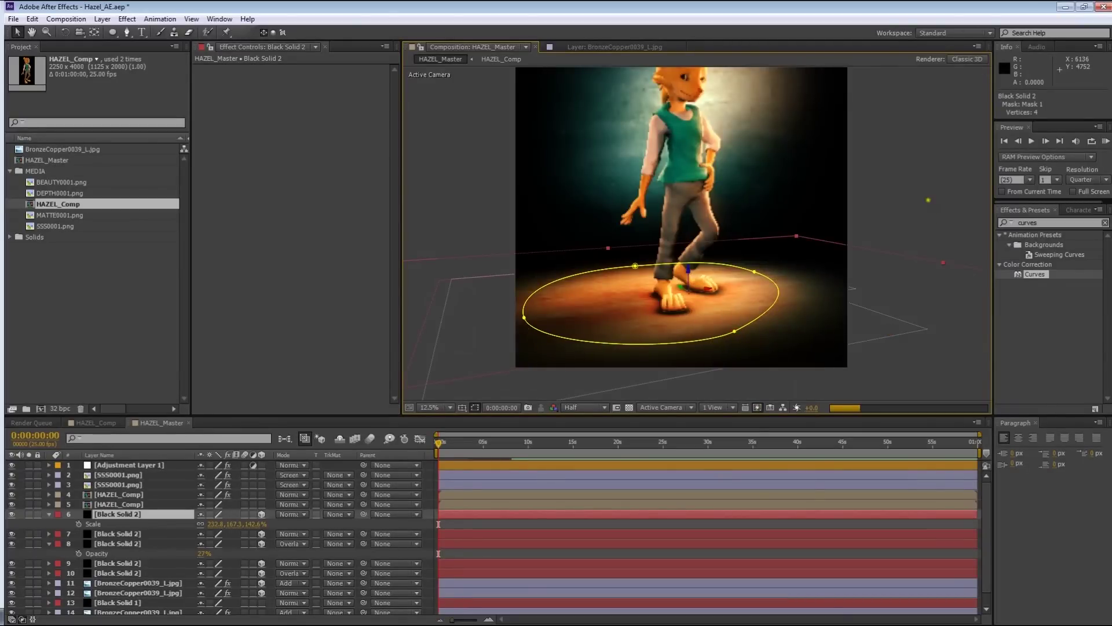
click(929, 199)
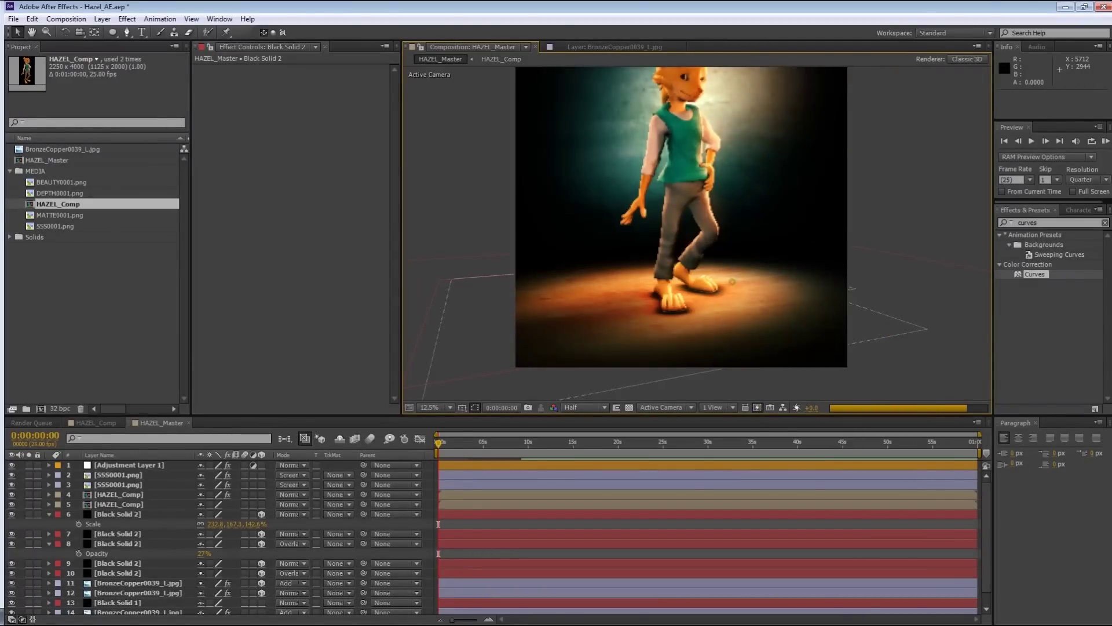
Check the whole composite with the darkened floor edges and save the project
middle_drag(664, 240, 612, 301)
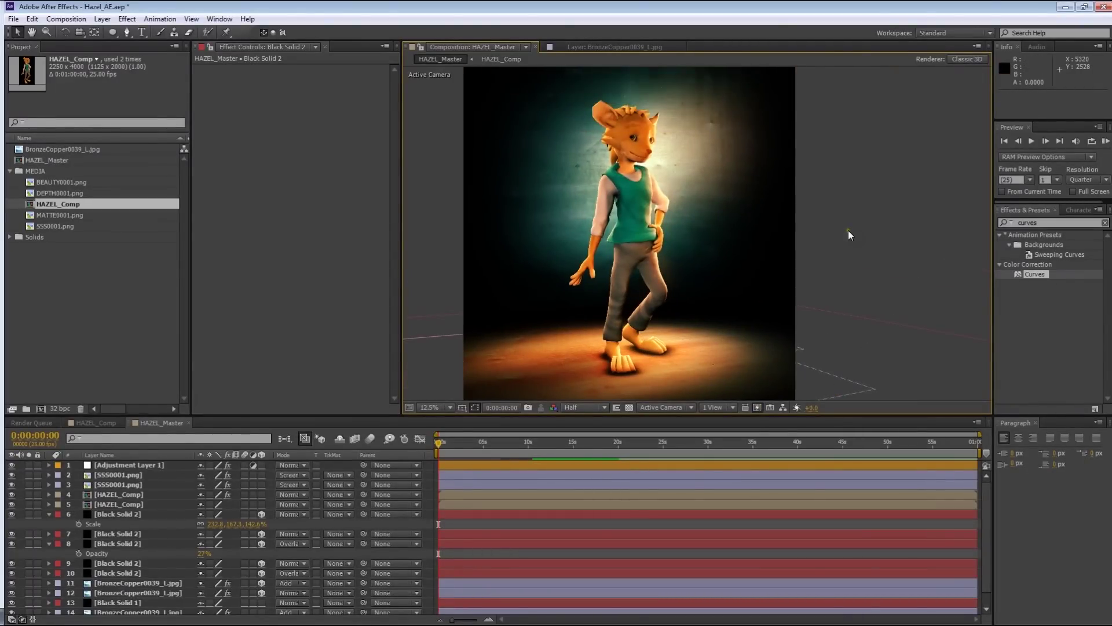
drag(800, 254, 811, 272)
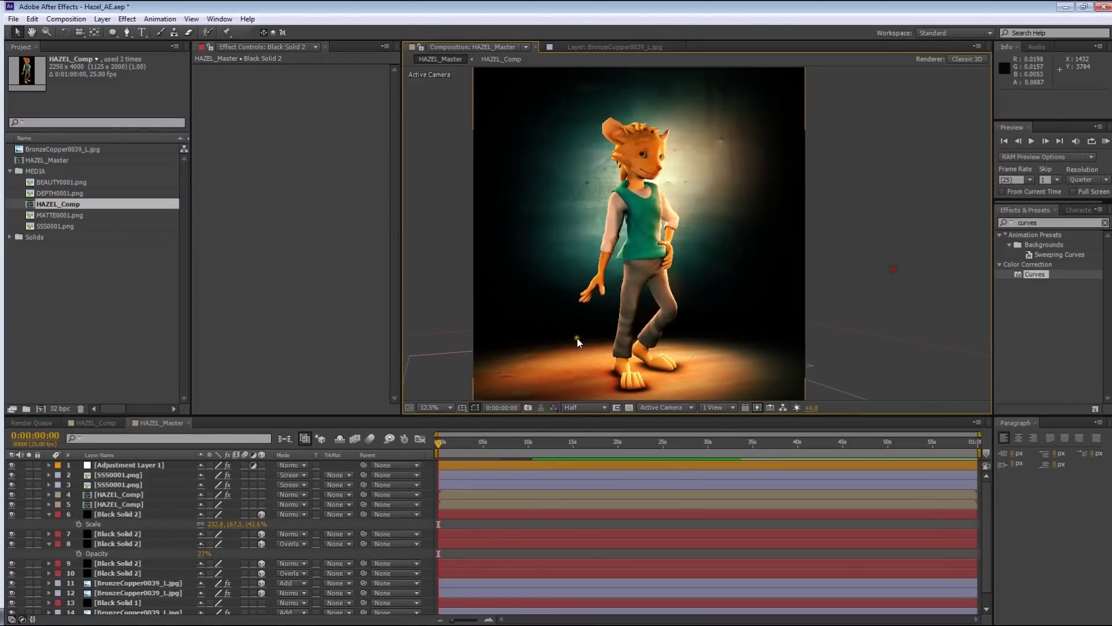
drag(577, 339, 599, 326)
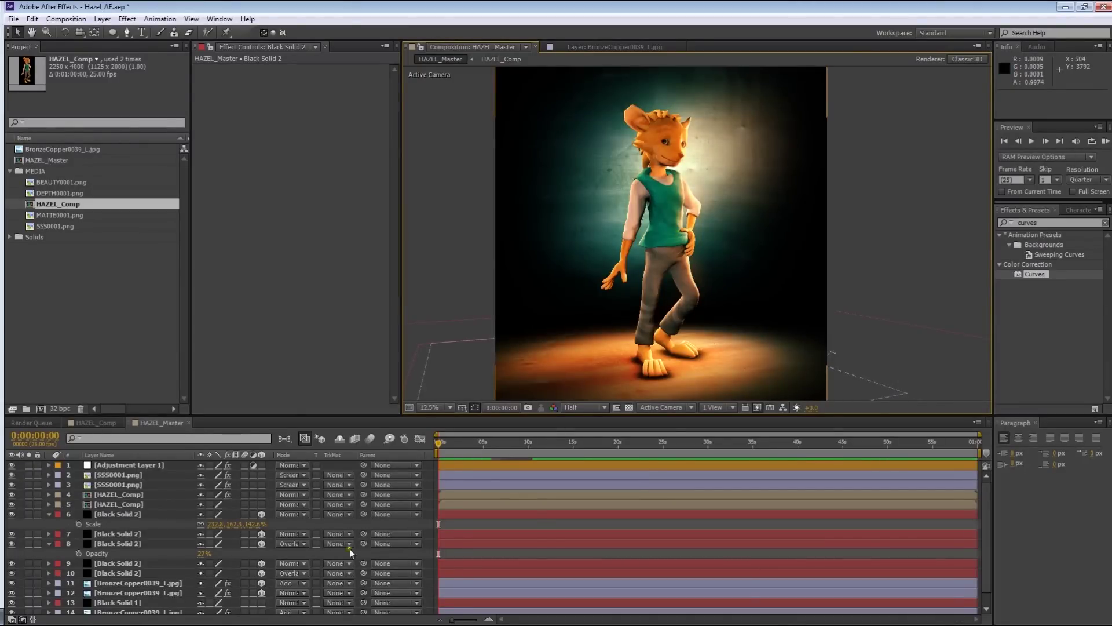
key(ctrl+s)
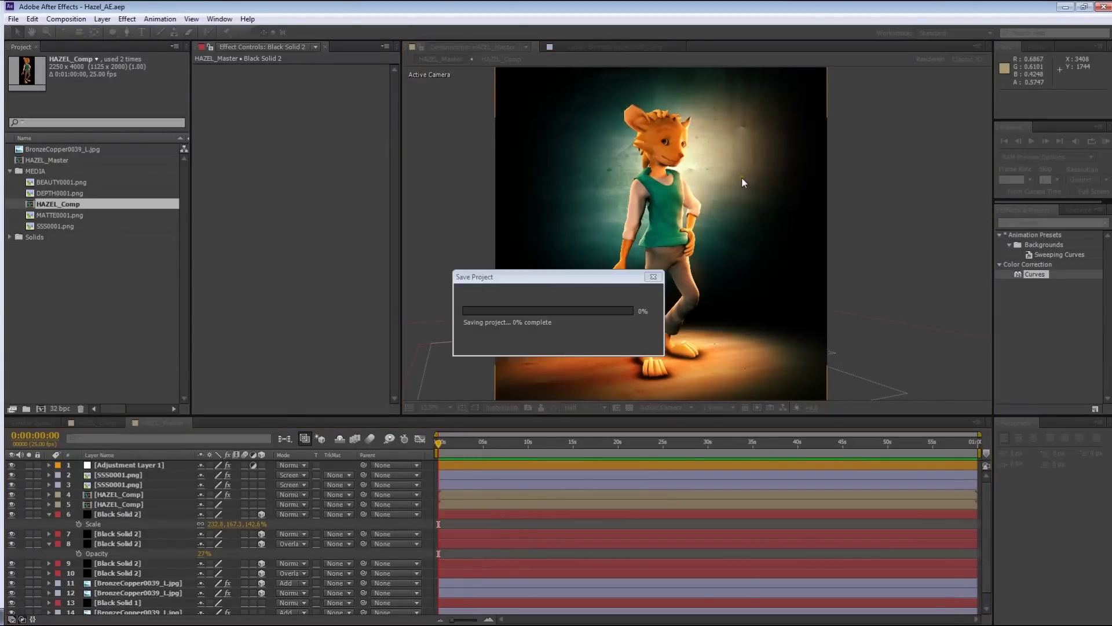
scroll(915, 221, up, 1)
mouse_move(705, 257)
middle_down()
mouse_move(731, 278)
mouse_move(720, 249)
middle_up()
scroll(730, 279, down, 1)
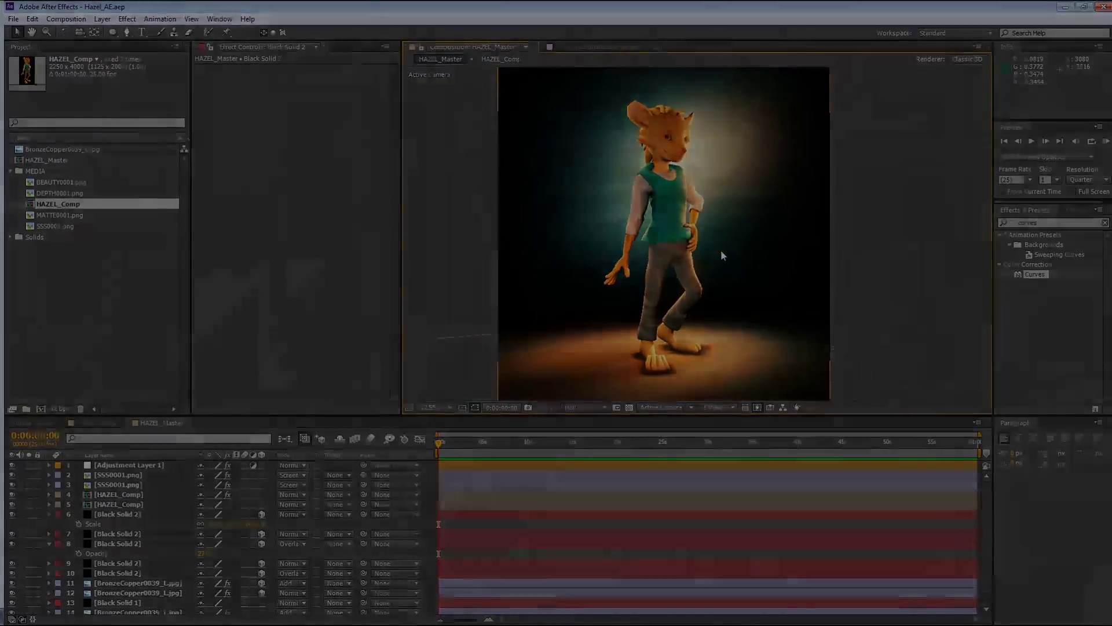